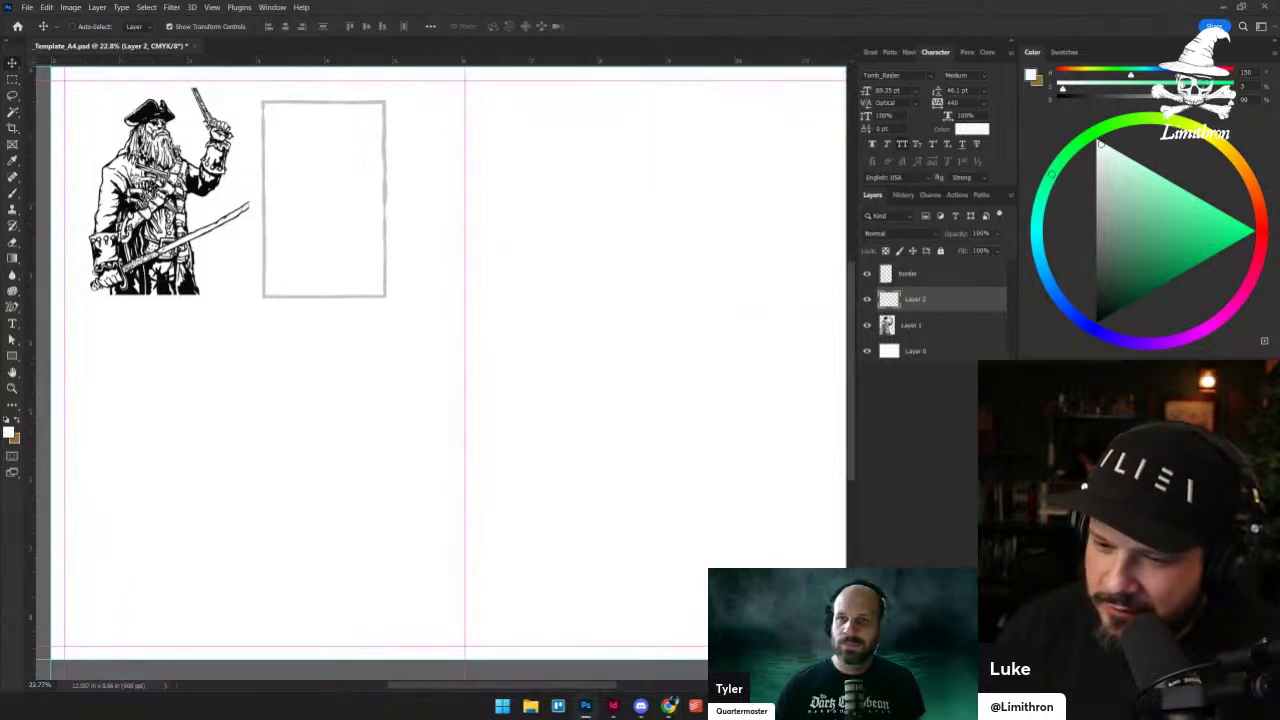
- Handwrite the notes "TREEBEARD" and "NAGASH/LICH" with a blue brush near the top of the right page
key("b")
left_click(1066, 306)
left_click(1235, 219)
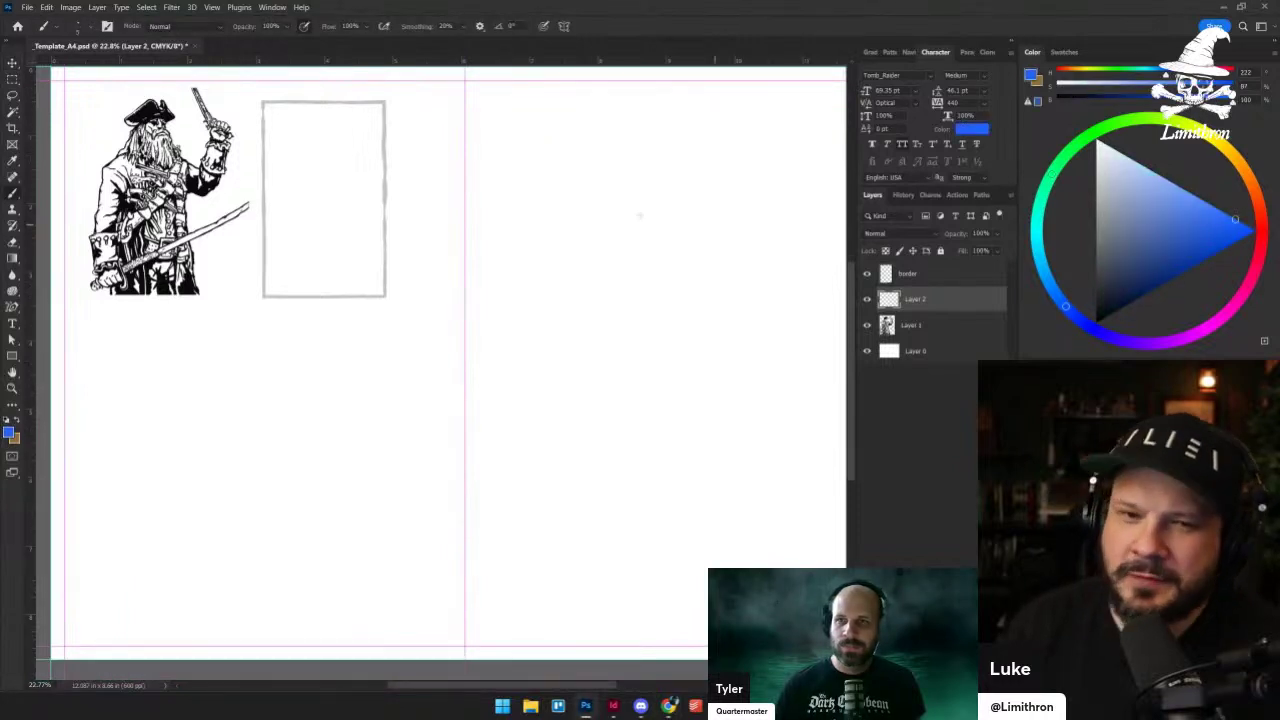
scroll(606, 213, "up", 5)
left_click_drag(446, 219, 483, 346)
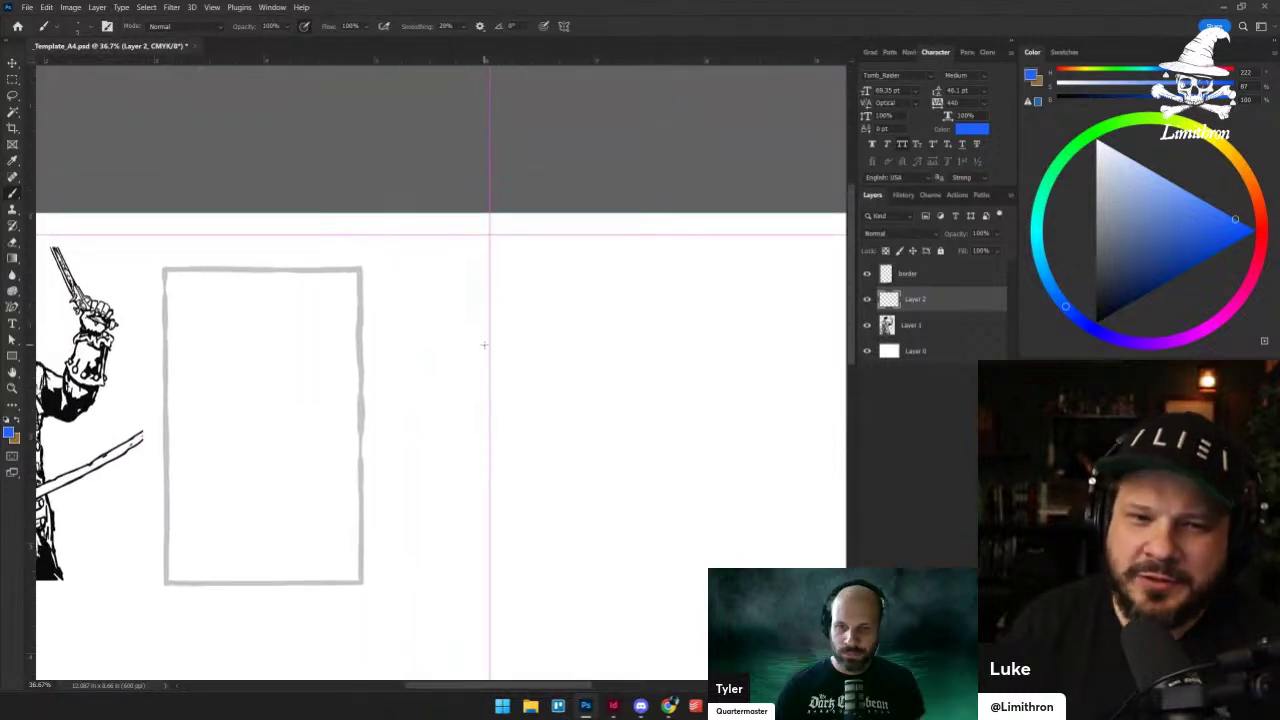
mouse_move(518, 272)
left_mouse_down()
mouse_move(517, 287)
mouse_move(572, 270)
mouse_move(576, 290)
mouse_move(593, 284)
left_mouse_up()
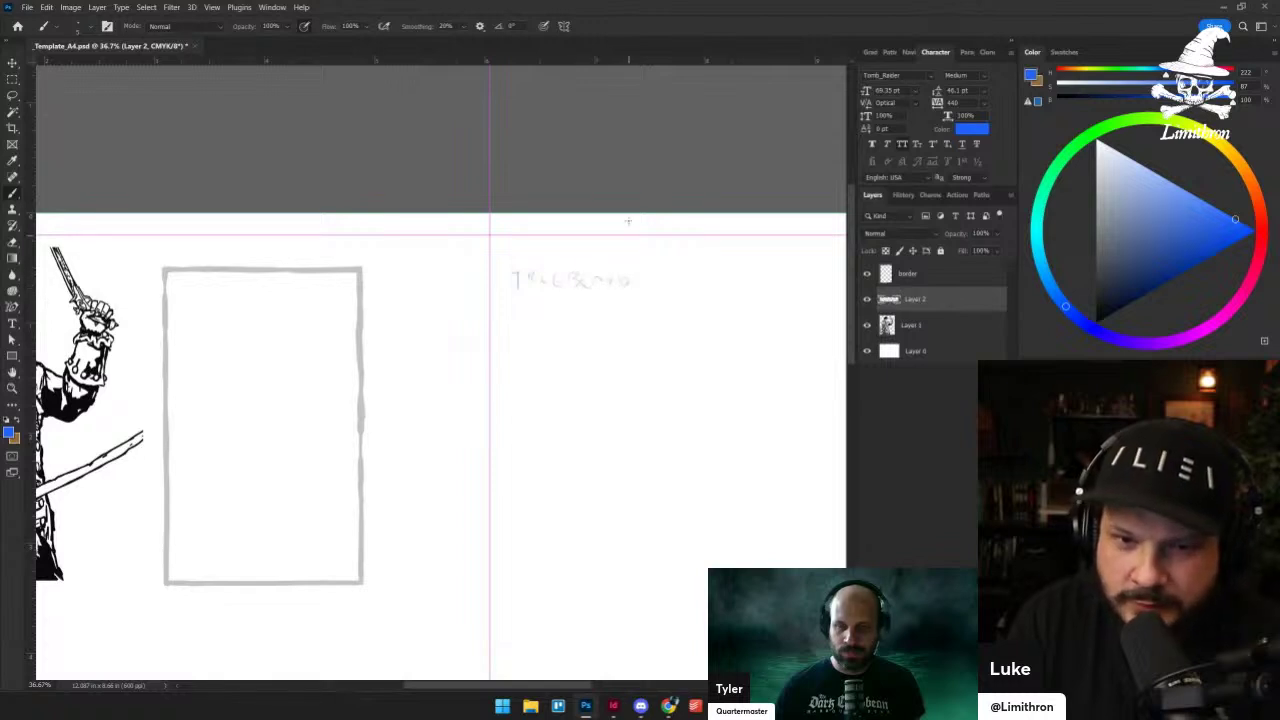
left_click_drag(513, 316, 561, 316)
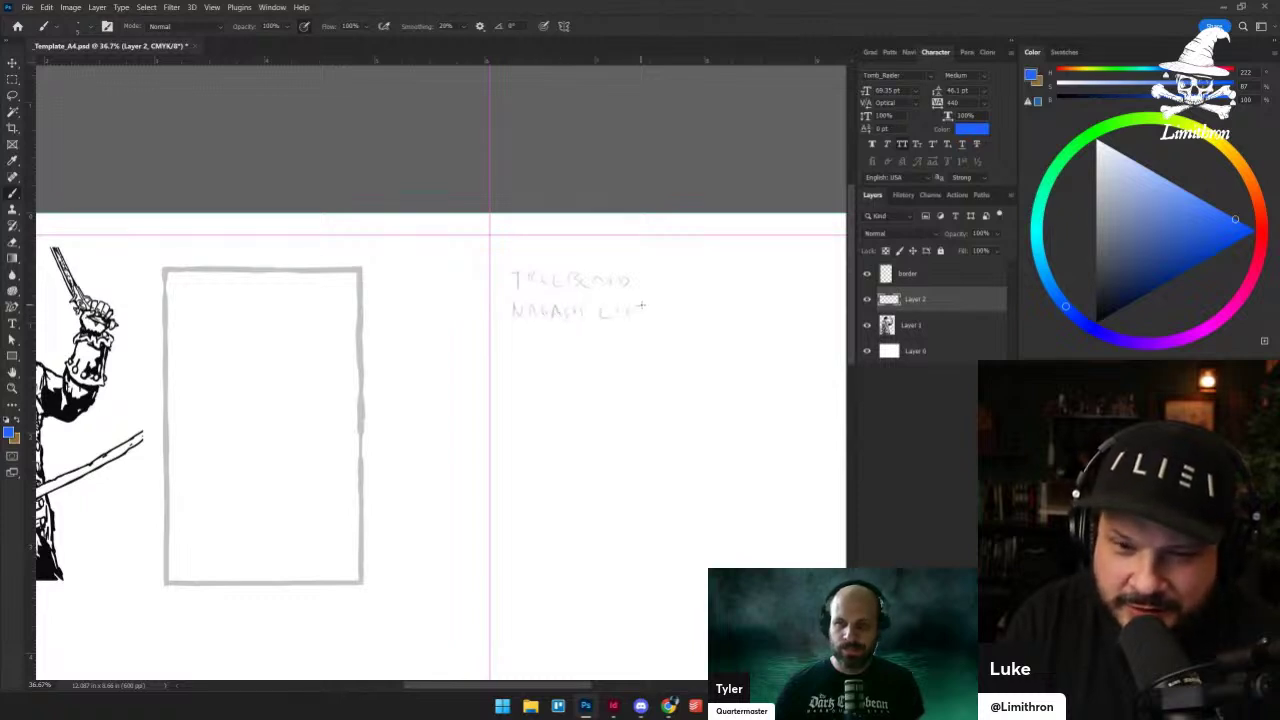
left_click_drag(641, 311, 636, 312)
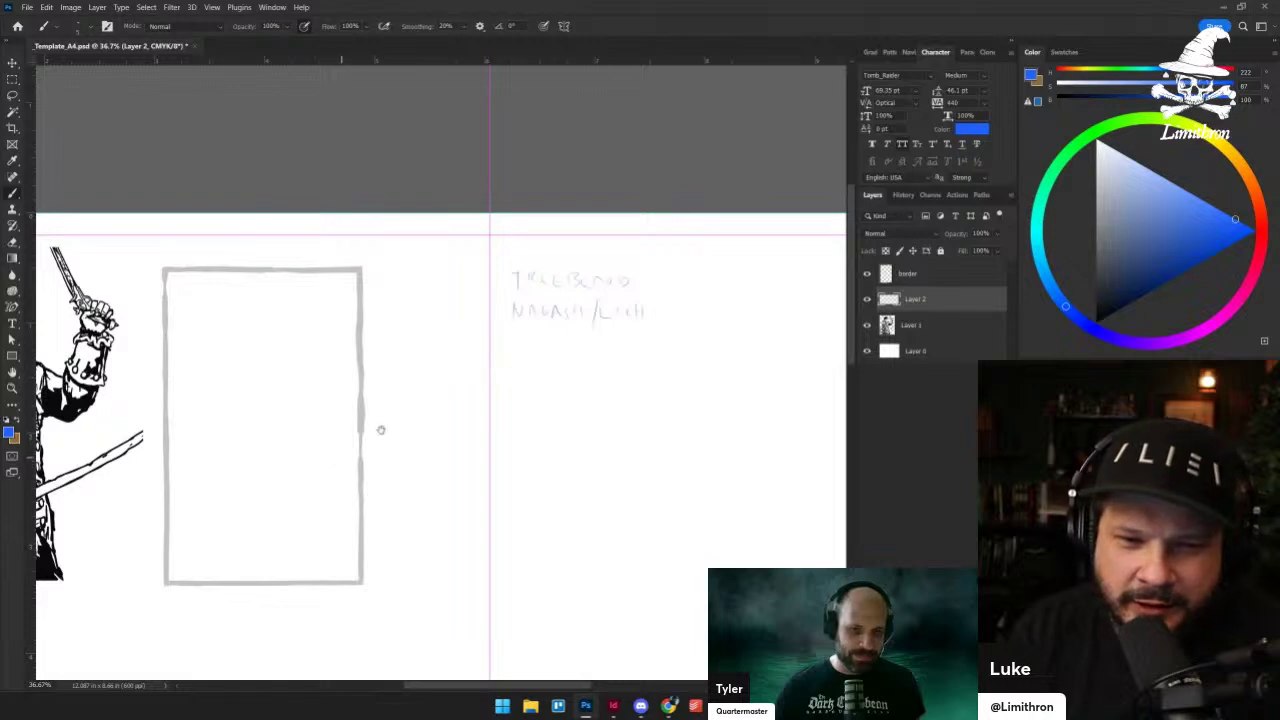
- Underline "NAGASH/LICH" and handwrite "GOT TREE DUDE - THREE EYED RAVEN" below it, underlining the part after the dash
left_click_drag(381, 430, 456, 400)
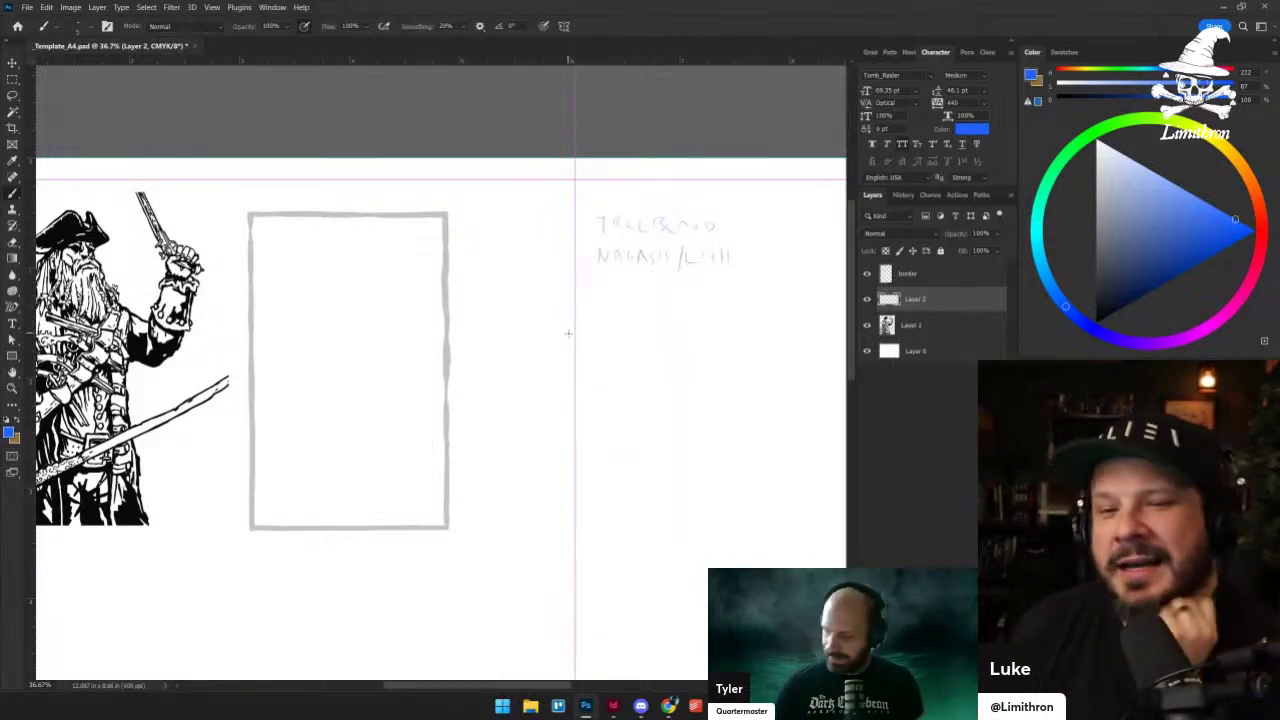
left_click_drag(688, 281, 592, 357)
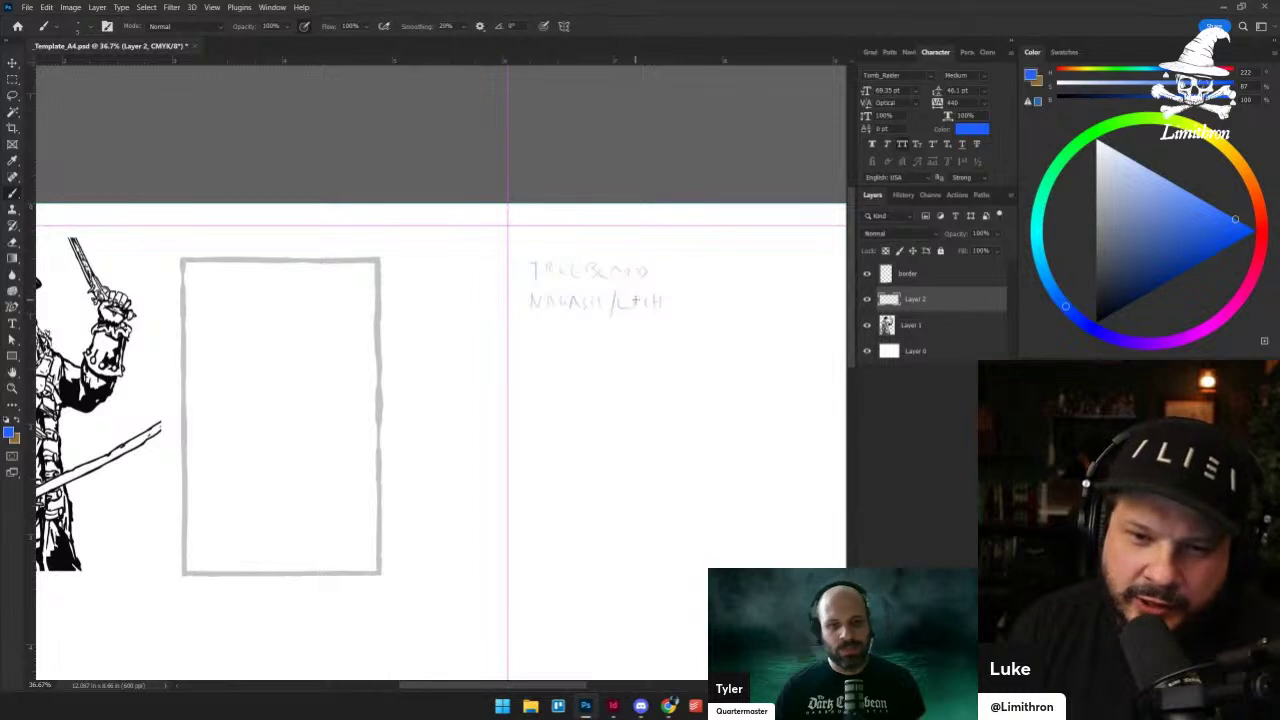
left_click_drag(329, 500, 383, 472)
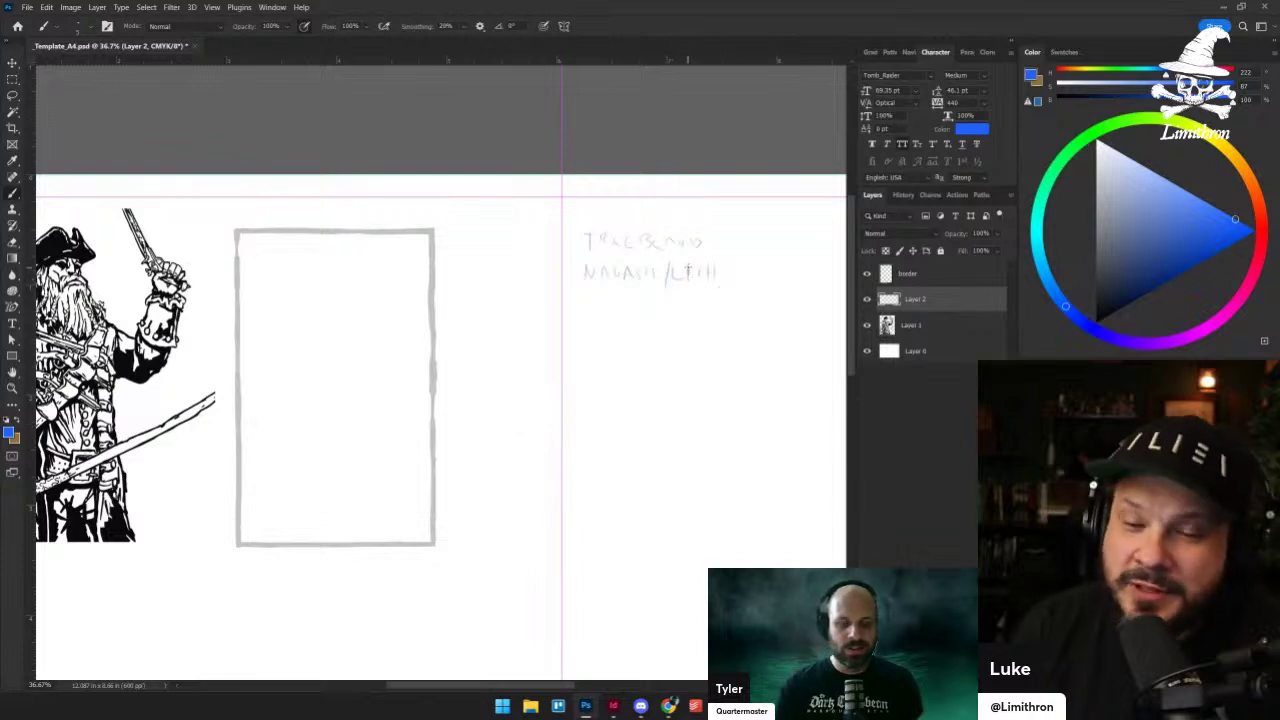
mouse_move(500, 406)
left_mouse_down()
mouse_move(491, 417)
mouse_move(490, 398)
left_mouse_up()
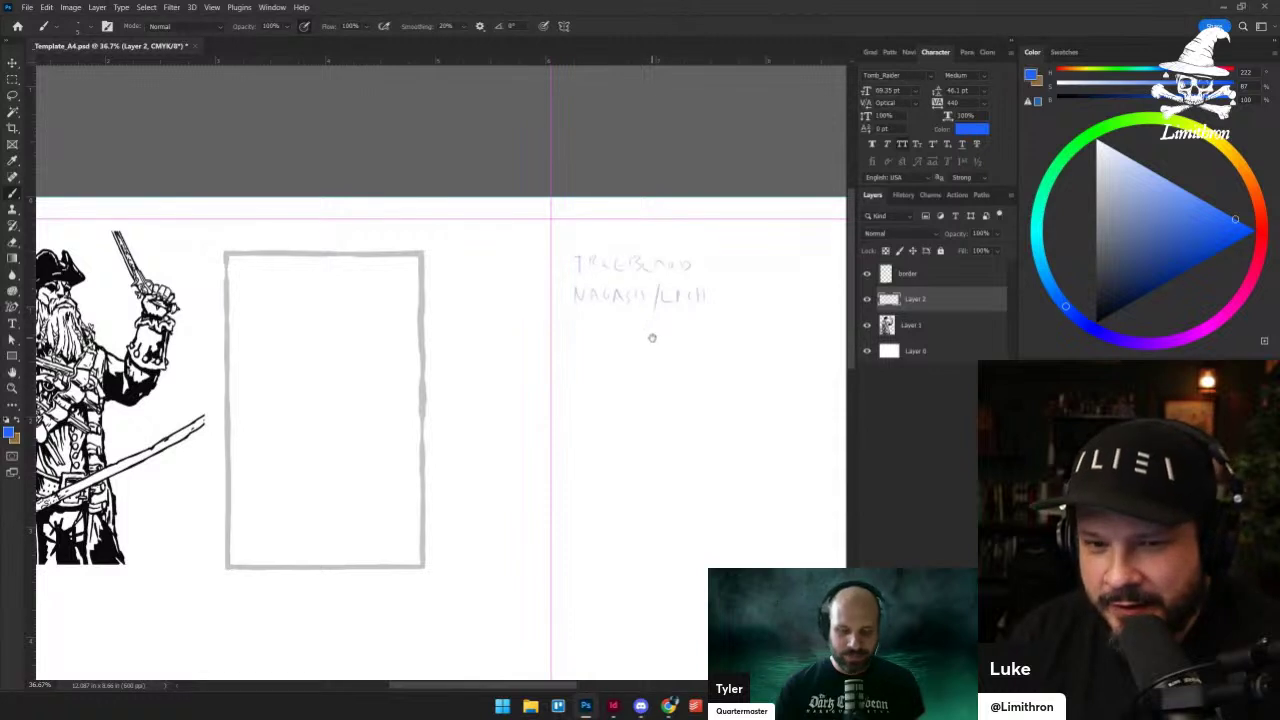
left_click_drag(576, 312, 700, 315)
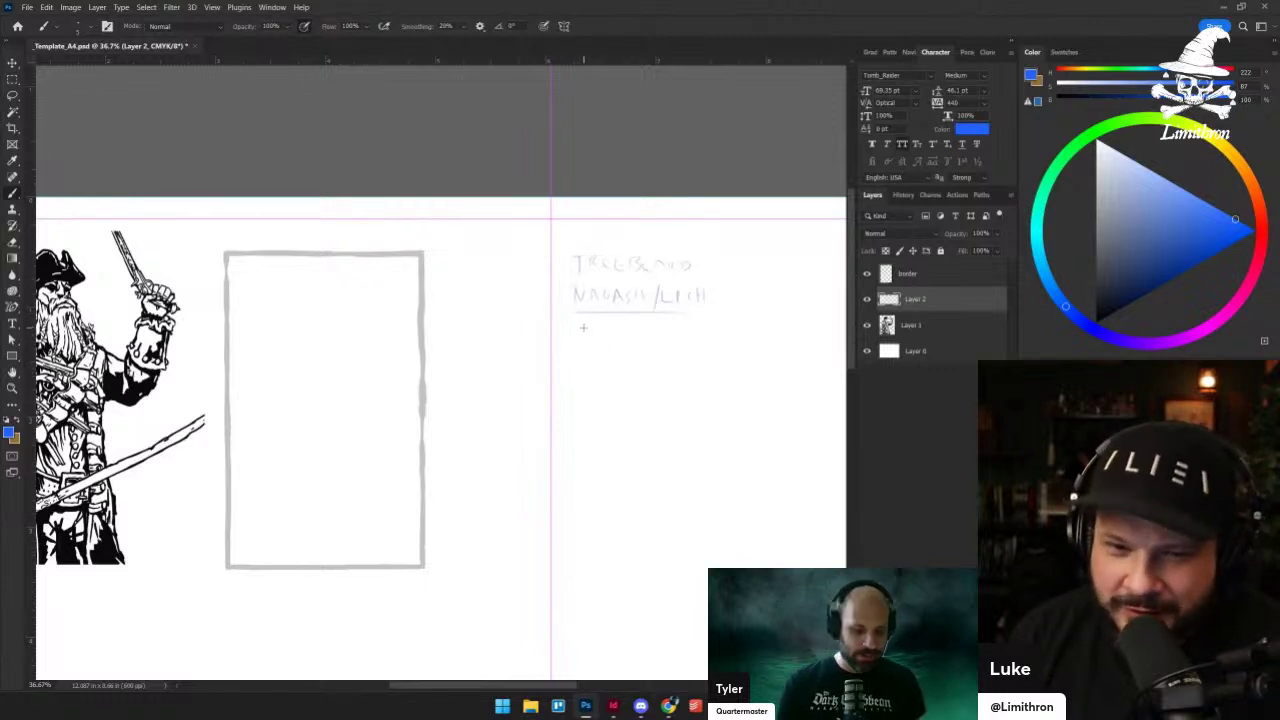
left_click_drag(581, 323, 588, 330)
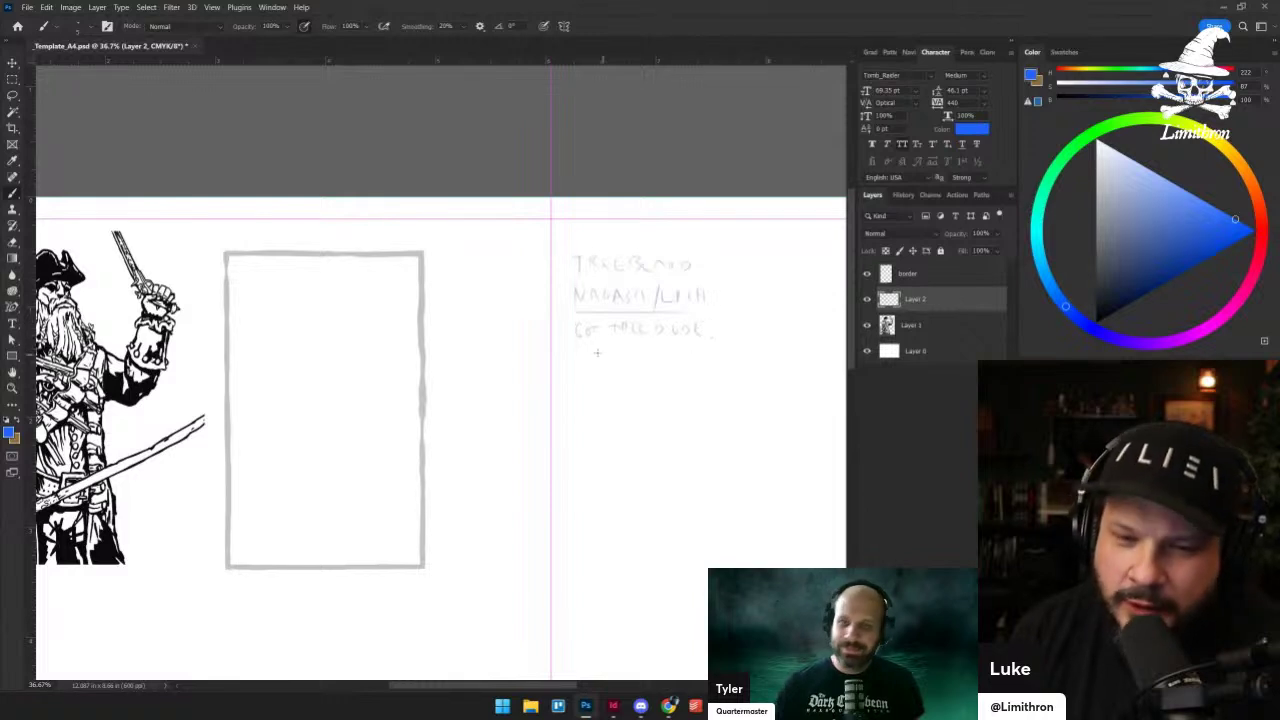
mouse_move(723, 351)
left_mouse_down()
mouse_move(663, 374)
mouse_move(671, 354)
left_mouse_up()
left_click_drag(678, 347, 813, 343)
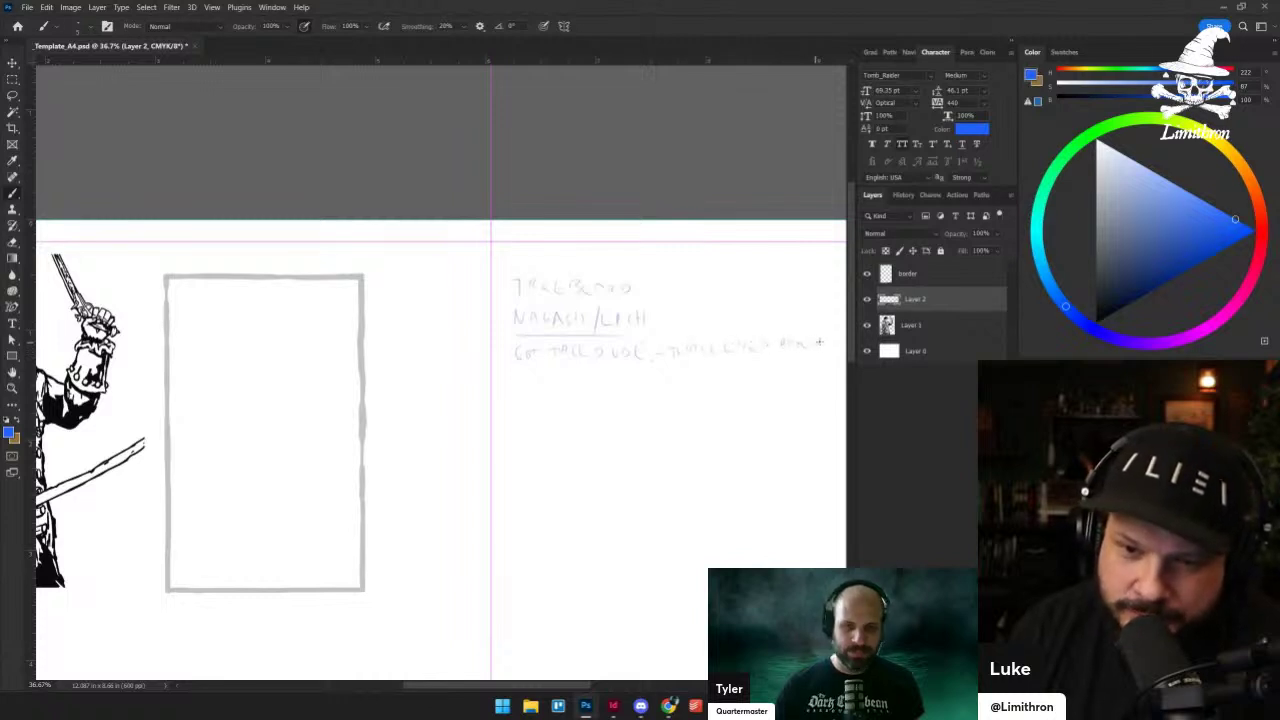
mouse_move(741, 369)
left_mouse_down()
mouse_move(643, 381)
mouse_move(720, 366)
left_mouse_up()
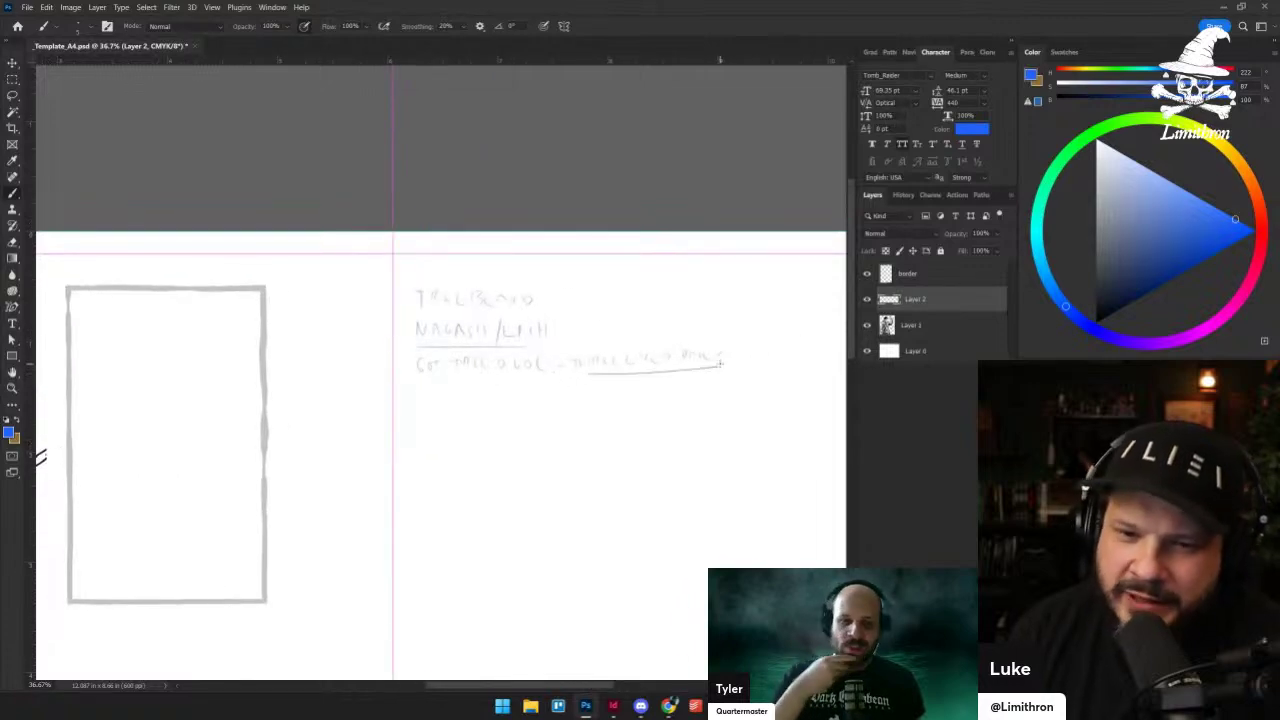
- Move the pirate illustration onto the right page, directly below the handwritten notes
mouse_move(434, 484)
left_mouse_down()
mouse_move(586, 407)
mouse_move(606, 448)
left_mouse_up()
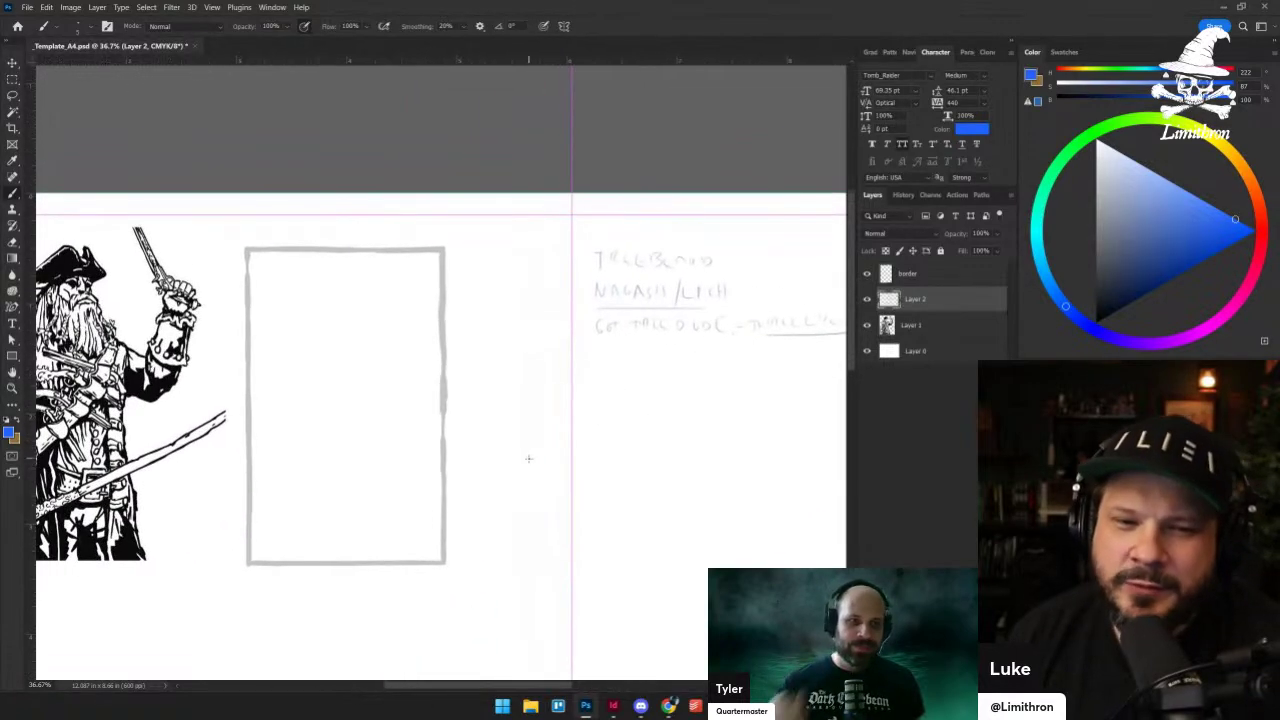
scroll(489, 364, "down", 3)
scroll(471, 420, "up", 3)
left_click_drag(408, 377, 634, 269)
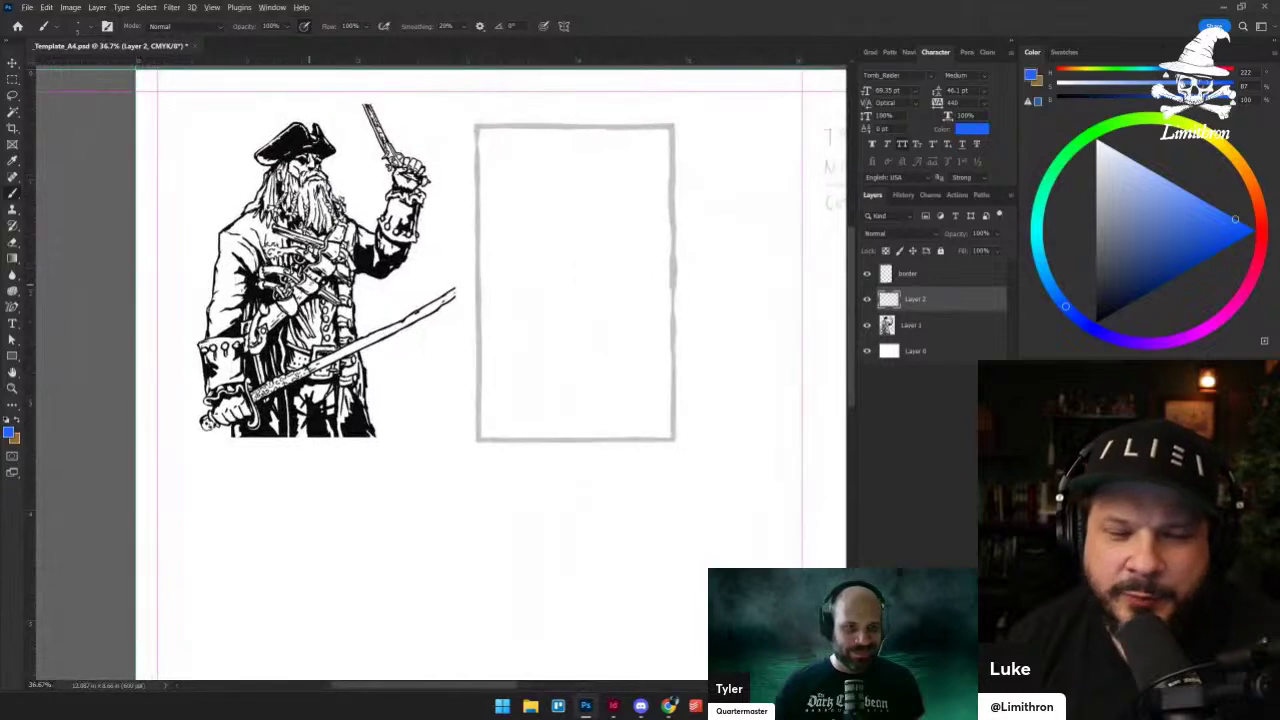
scroll(309, 298, "up", 2)
scroll(309, 298, "down", 3)
scroll(491, 271, "down", 3)
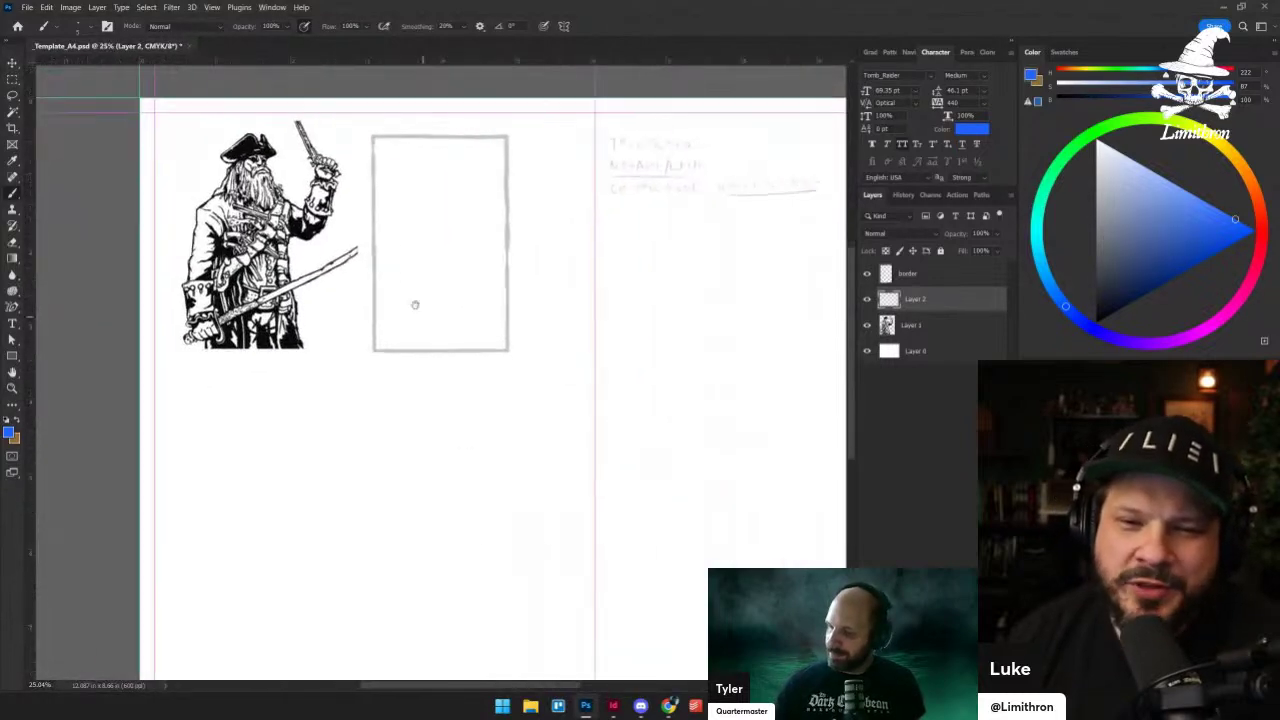
left_click_drag(466, 350, 443, 286)
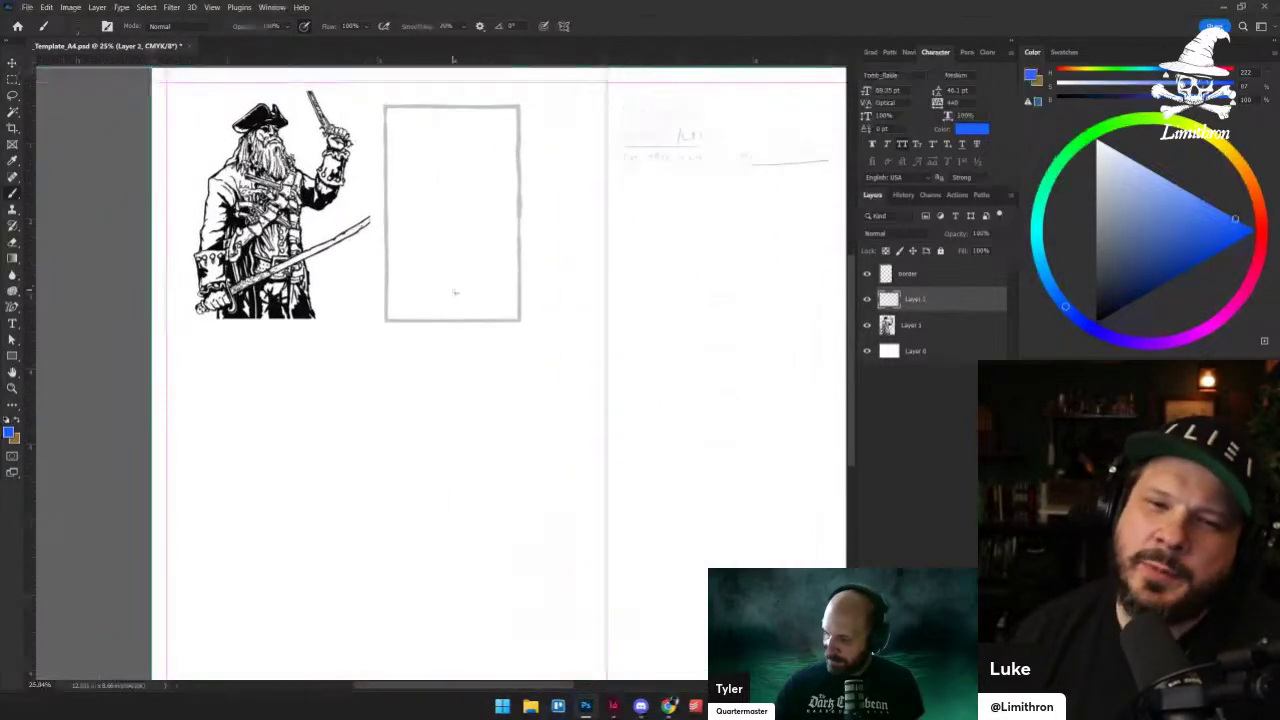
scroll(463, 302, "down", 2)
scroll(463, 302, "up", 2)
scroll(463, 302, "down", 3)
key("v")
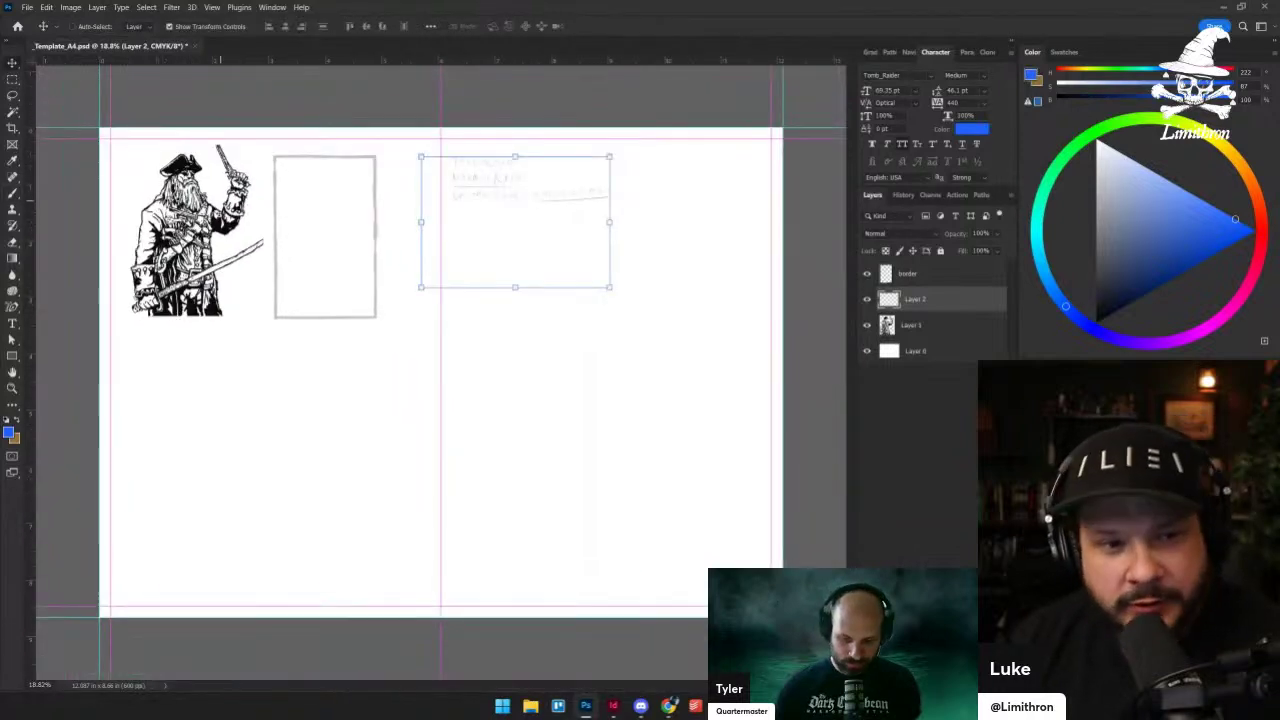
left_click(188, 168)
left_click_drag(192, 135, 524, 215)
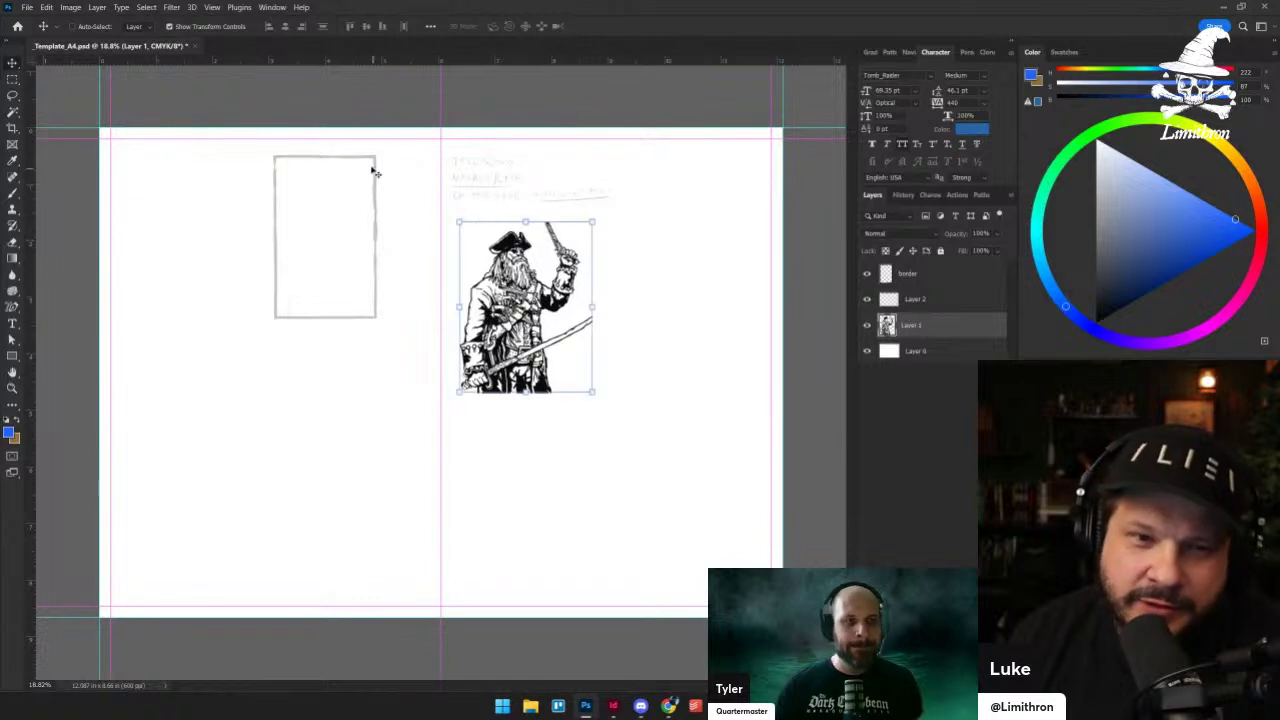
- Move the rectangular border to the middle of the left page and lower its opacity to 3%
left_click(377, 176)
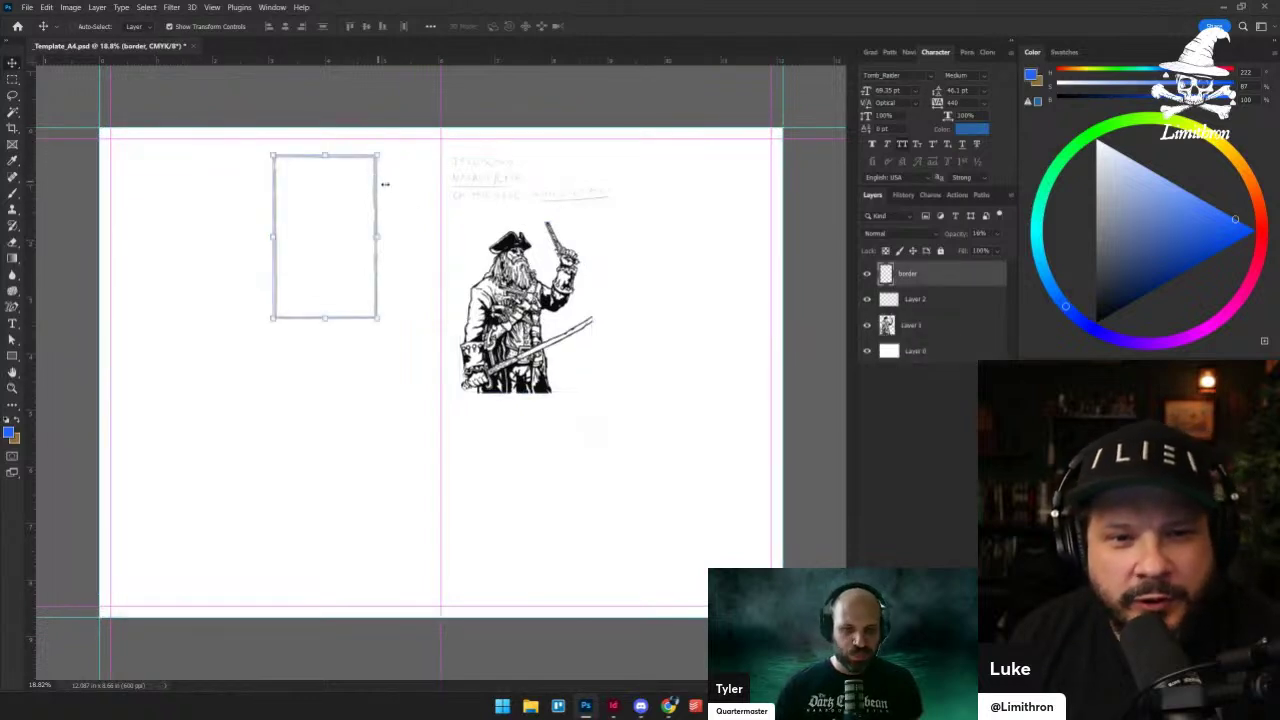
left_click_drag(340, 217, 256, 309)
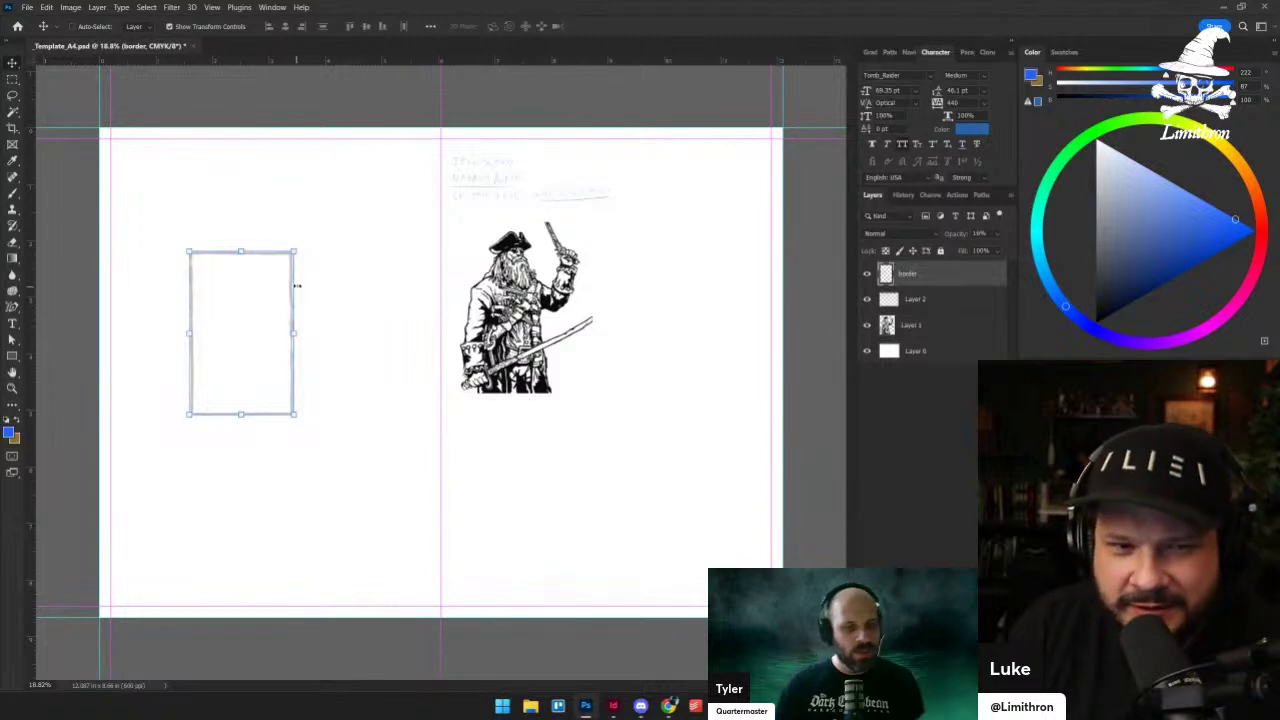
left_click_drag(291, 293, 262, 300)
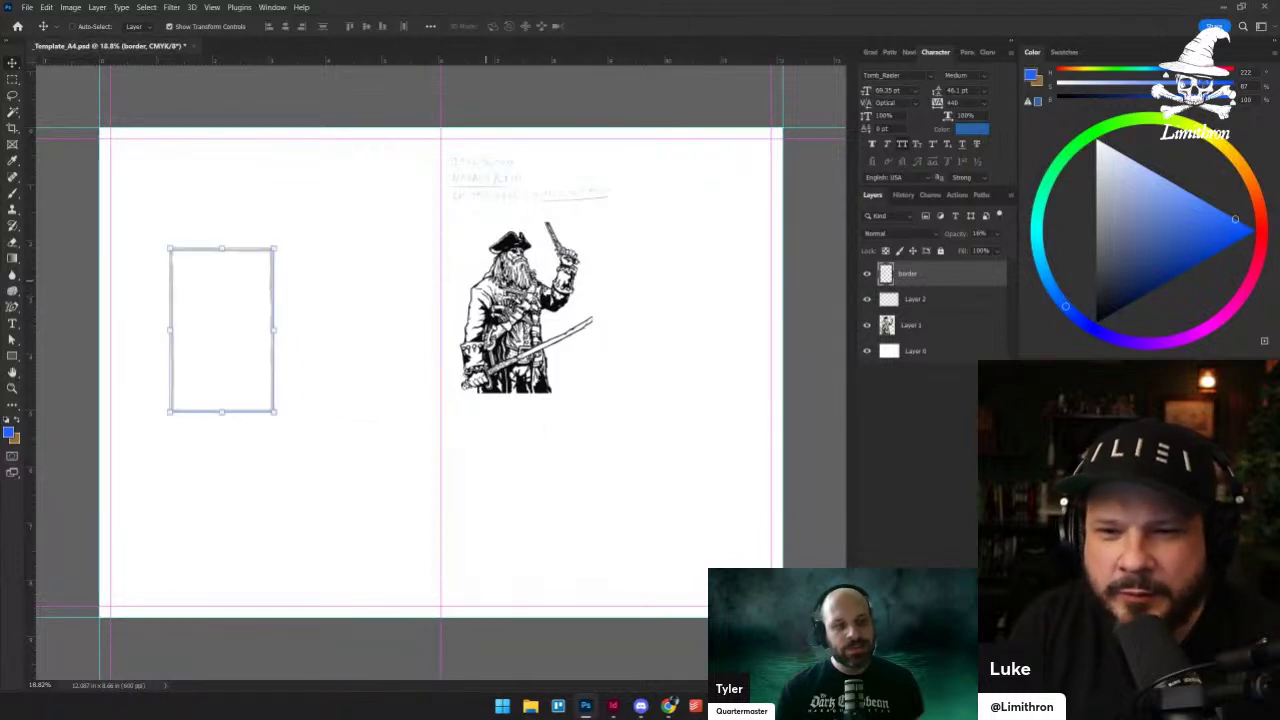
left_click(996, 234)
left_click_drag(958, 251, 953, 251)
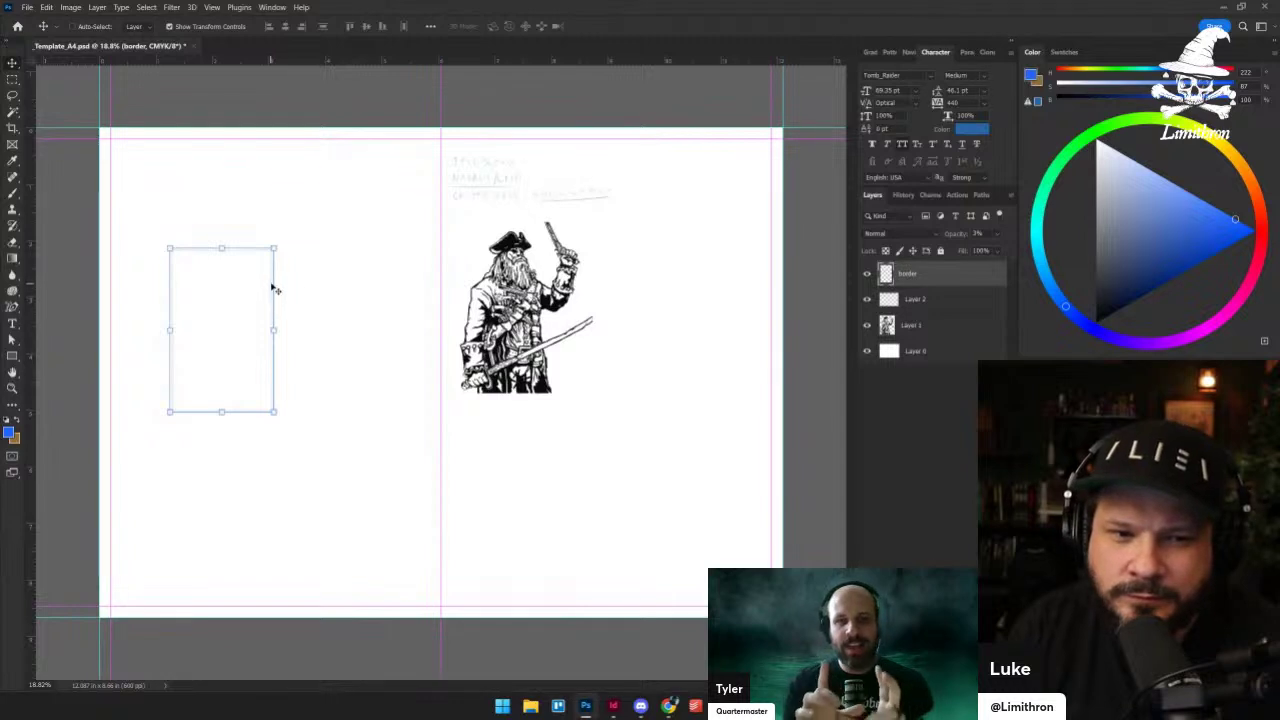
left_click_drag(271, 286, 280, 280)
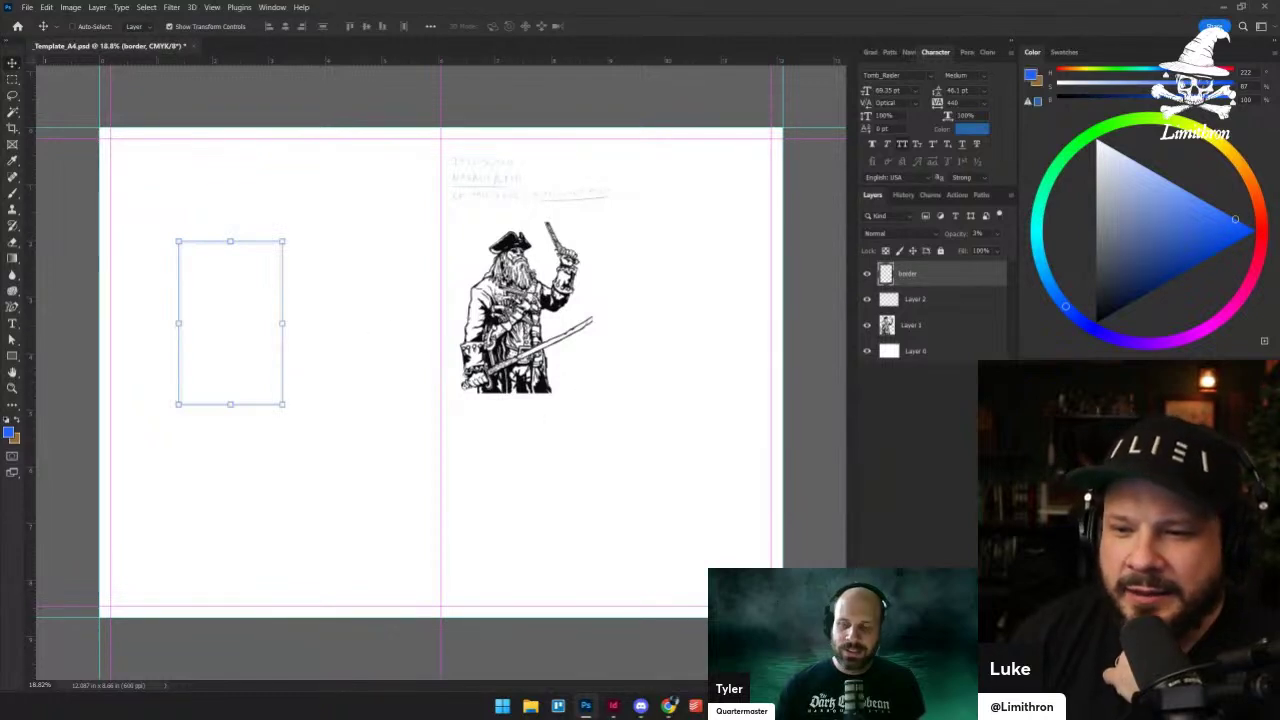
- Hide the border layer and make a brush mark on a new layer above it, on the left page
key("b")
key("period")
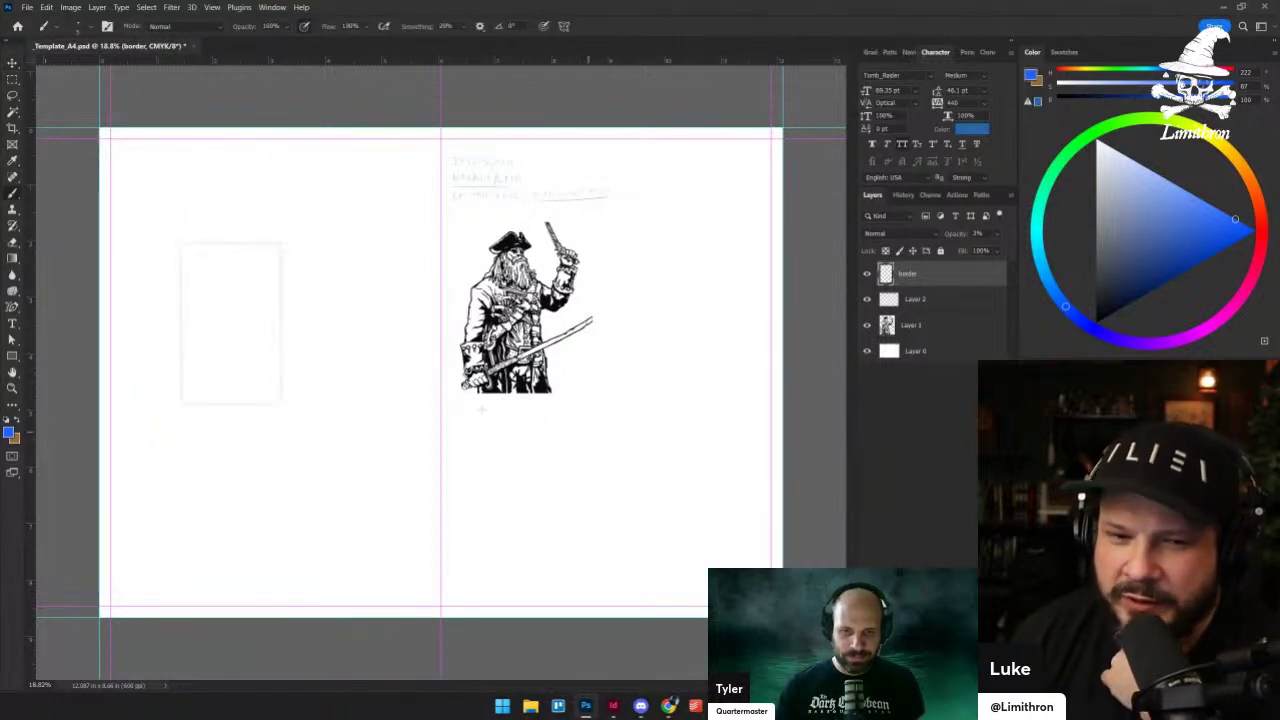
left_click(867, 275)
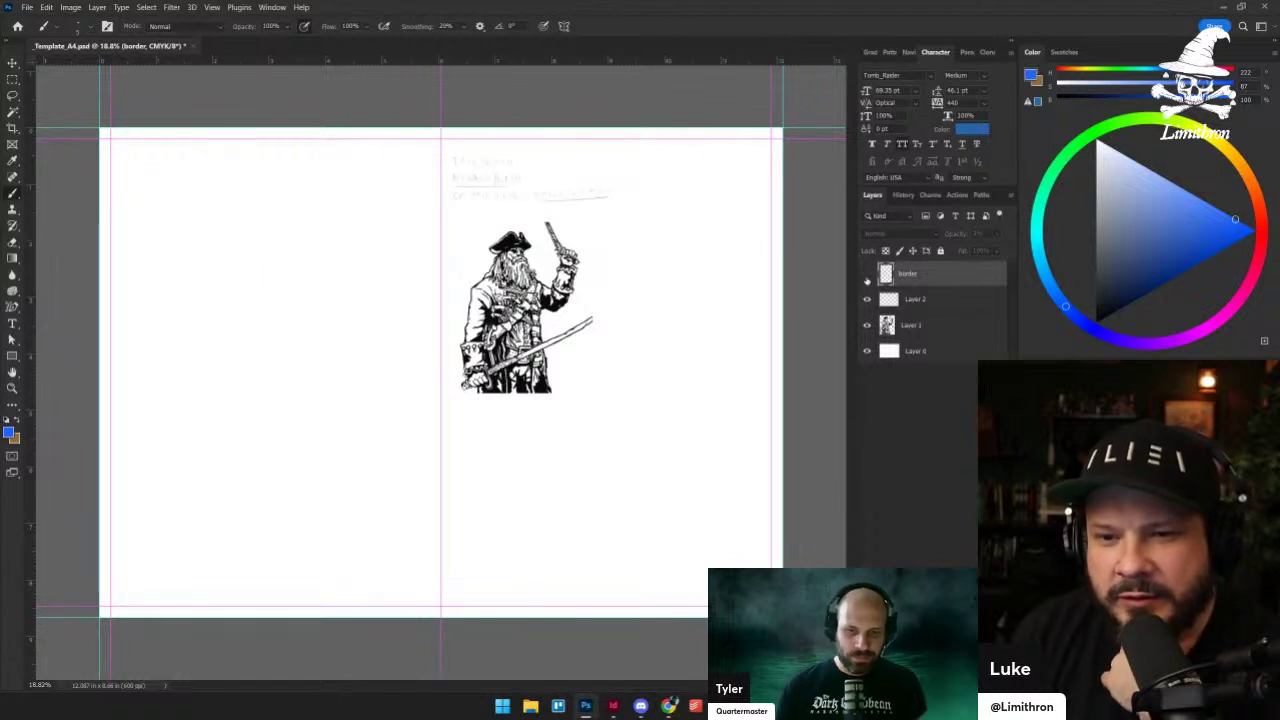
left_click(309, 389)
left_click(654, 265)
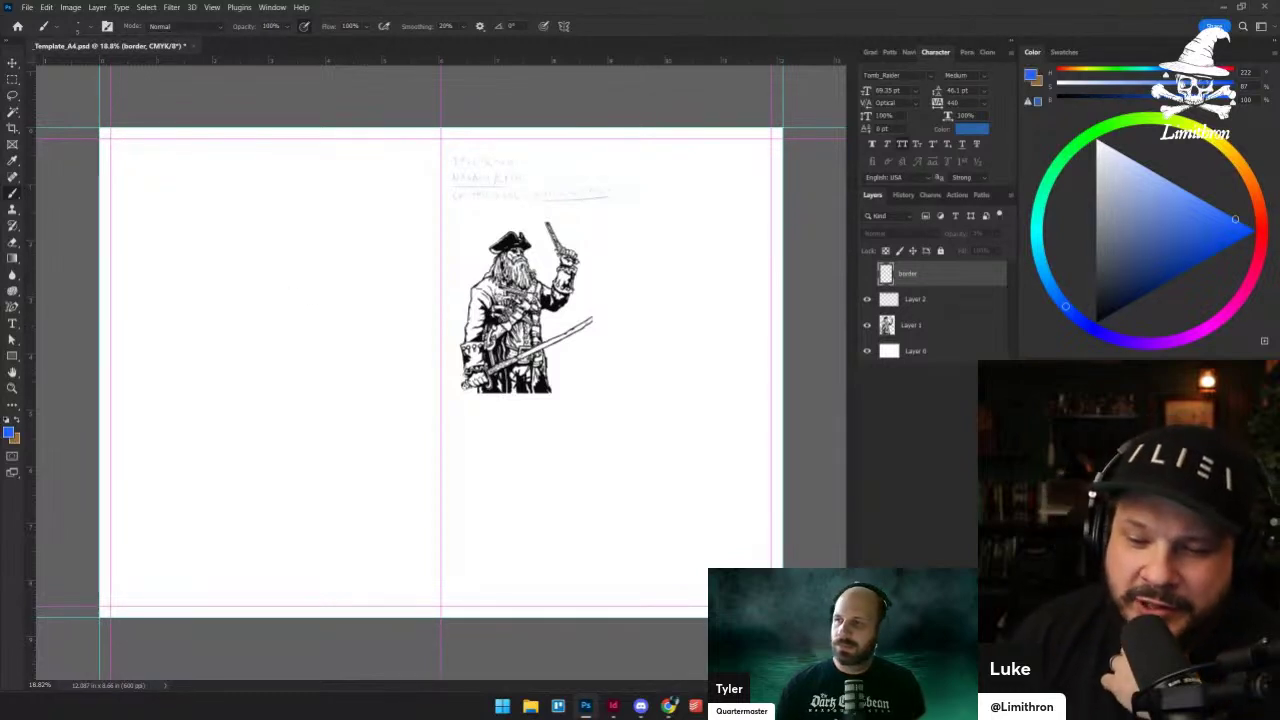
left_click(968, 686)
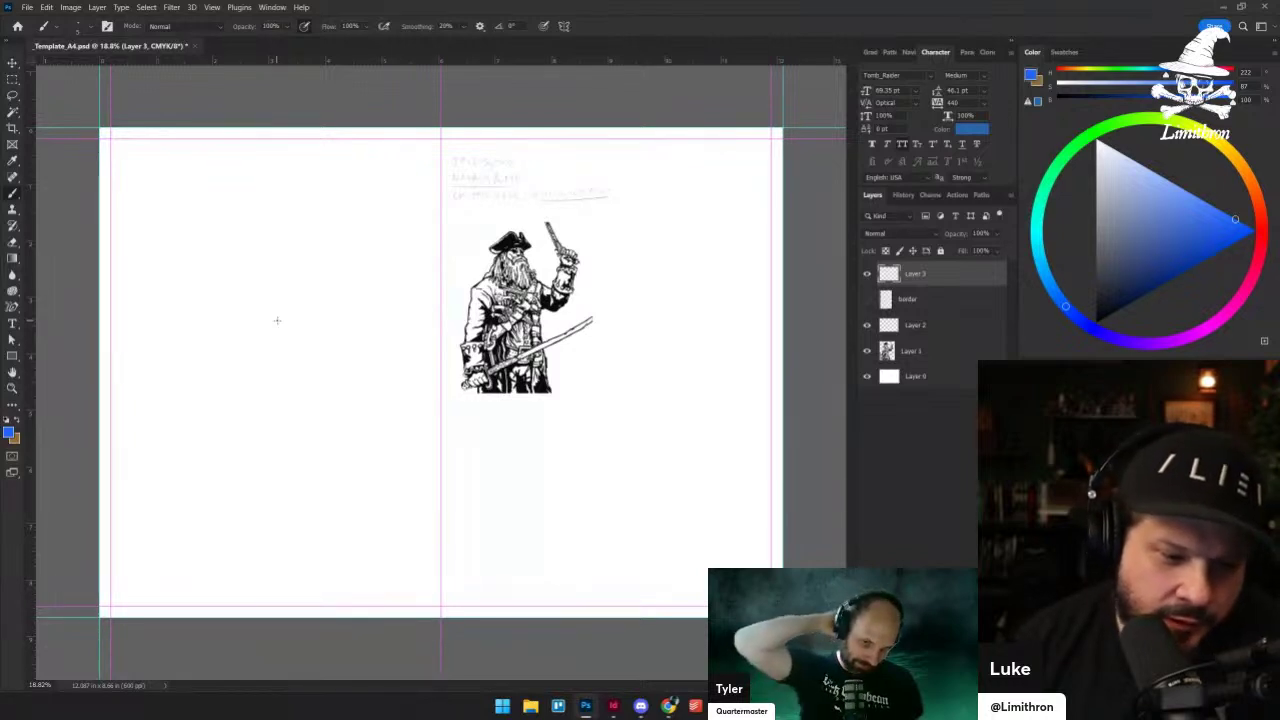
left_click(197, 304)
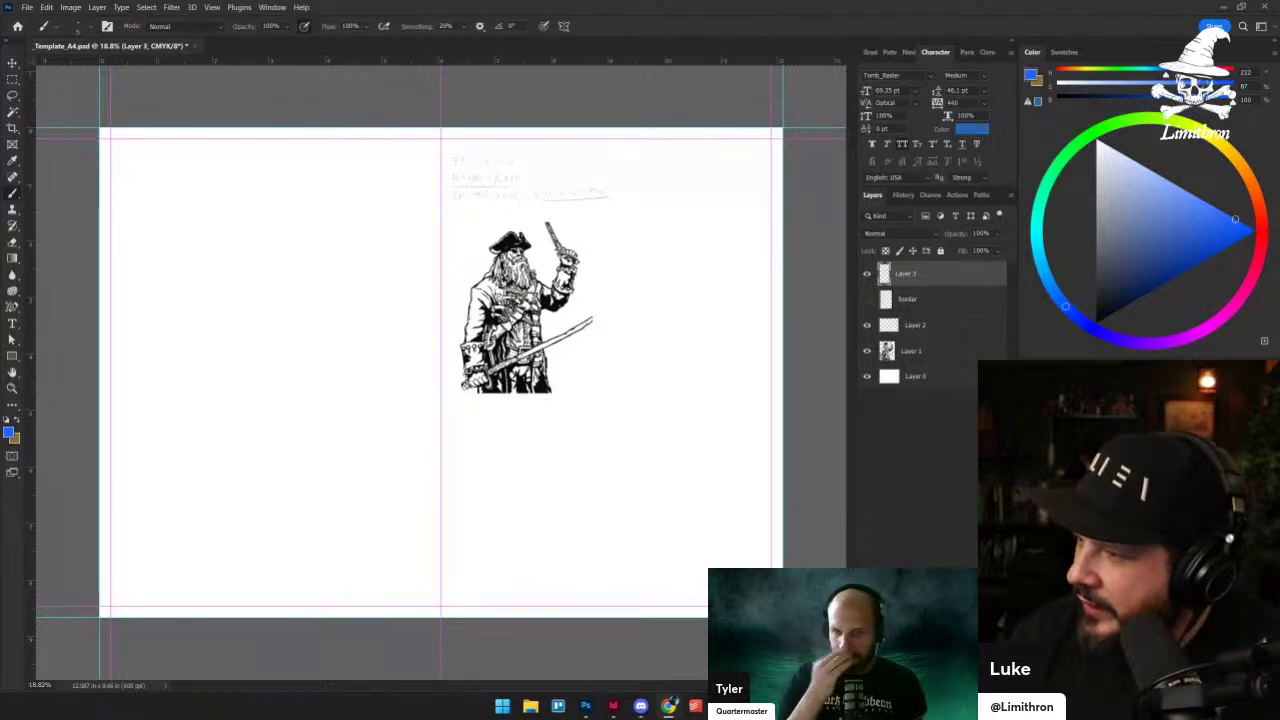
- Add another layer, then paste the green banyan tree photo and scale it to about 75% along the right page's lower edge
key("ctrl+shift+alt+n")
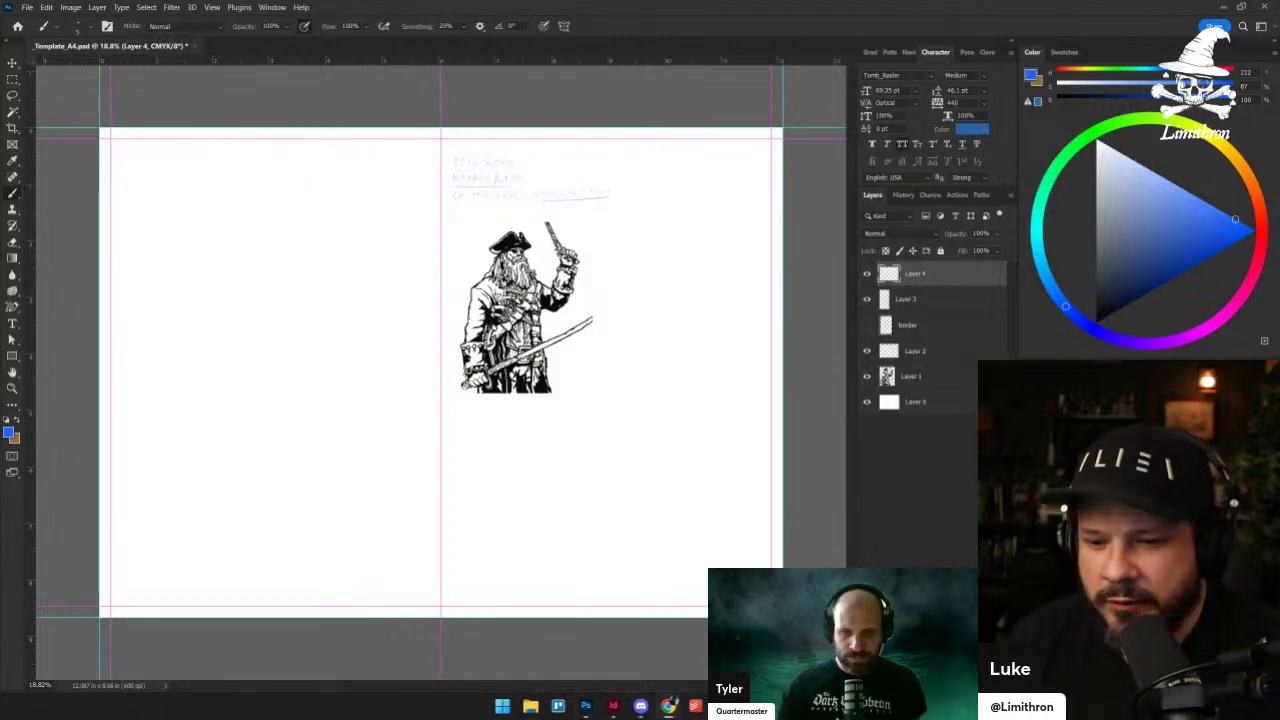
key("ctrl+v")
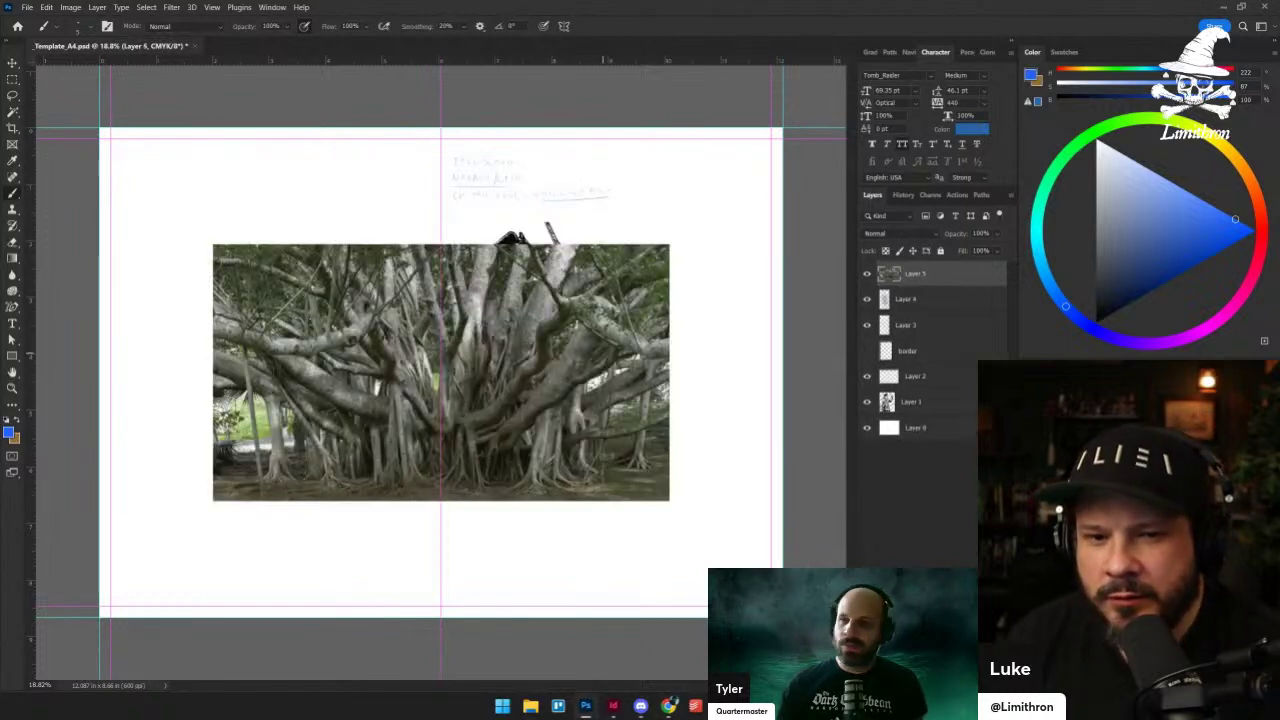
key("v")
mouse_move(528, 361)
left_mouse_down()
mouse_move(584, 394)
mouse_move(635, 485)
left_mouse_up()
key("ctrl+t")
left_click_drag(321, 369, 455, 411)
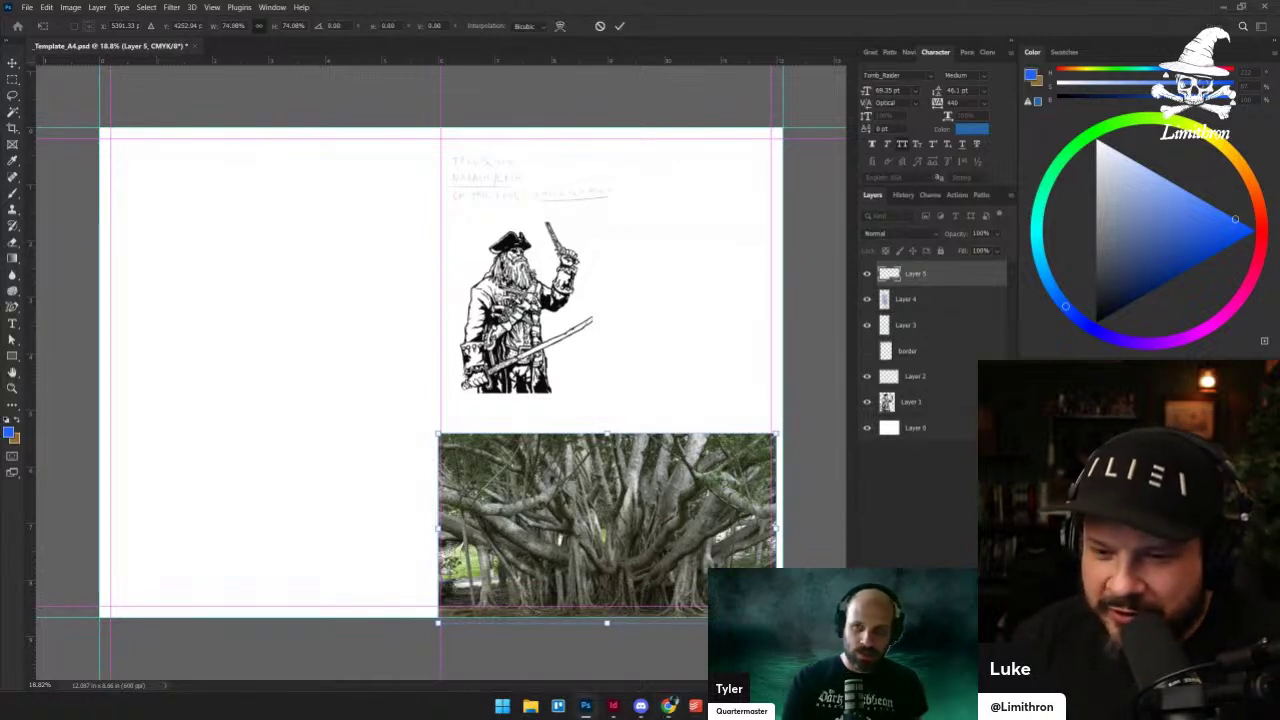
- Paste the dark blue tangled-branches image above Layer 4 and place it beside the pirate, above the banyan photo
left_click(934, 299)
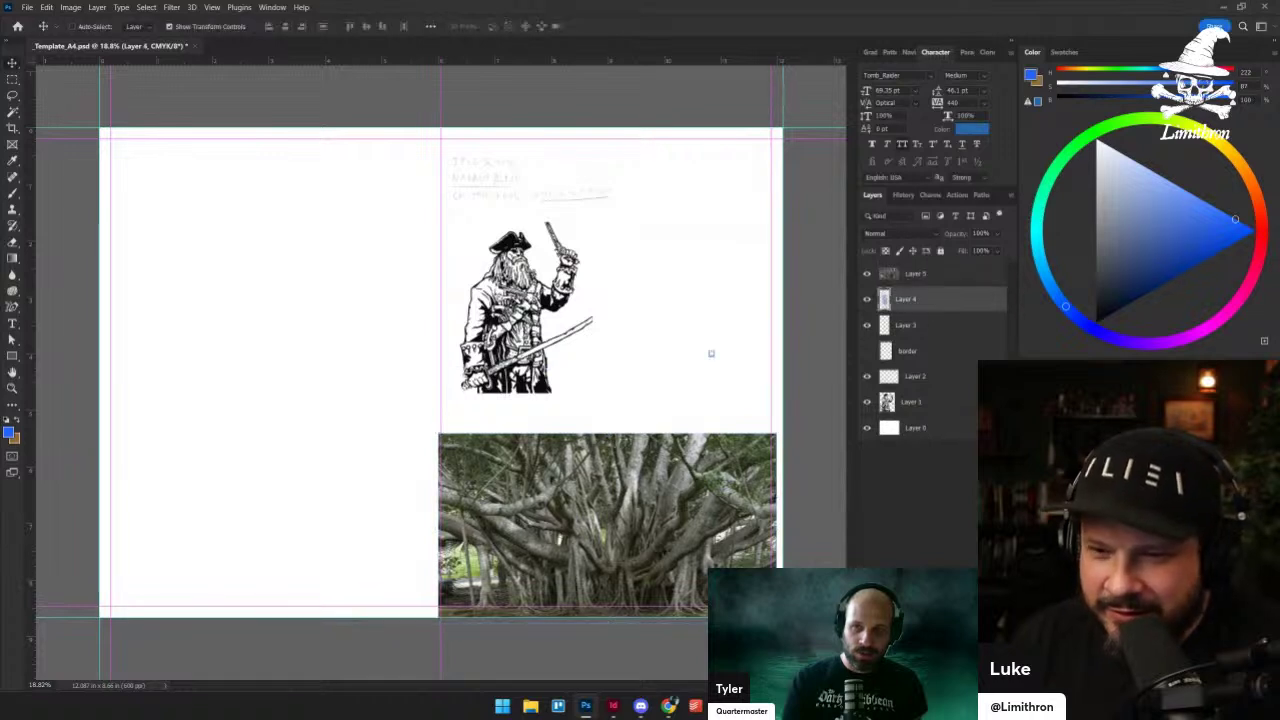
key("ctrl+v")
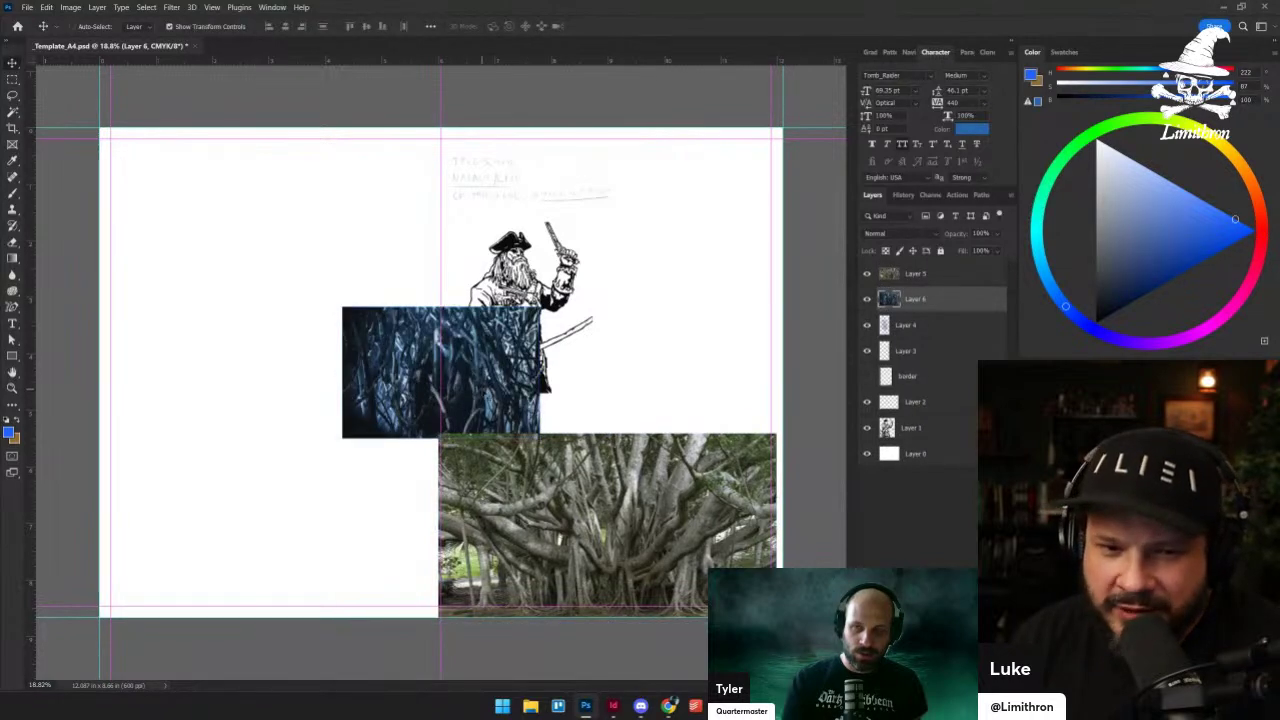
left_click_drag(482, 389, 729, 346)
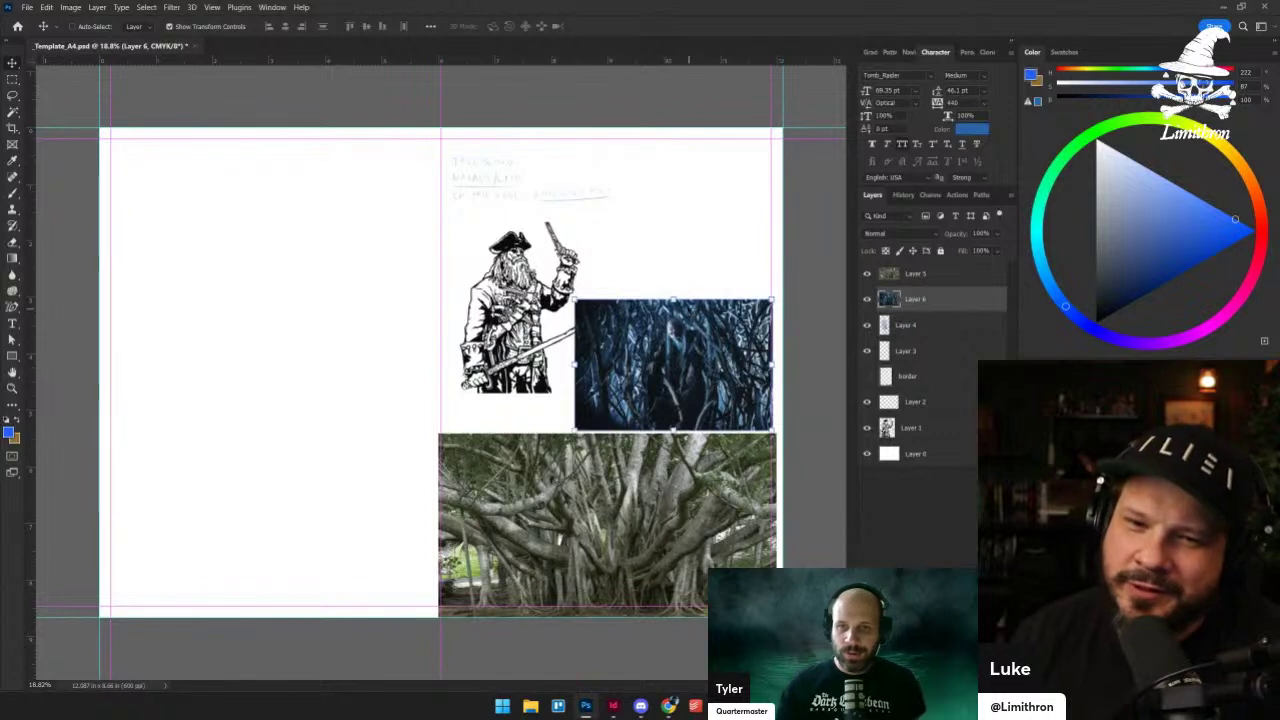
- Enlarge the dark blue tangled-branches image to about 104.56%, keeping it directly above the banyan photo
key("ctrl+t")
left_click_drag(673, 298, 673, 293)
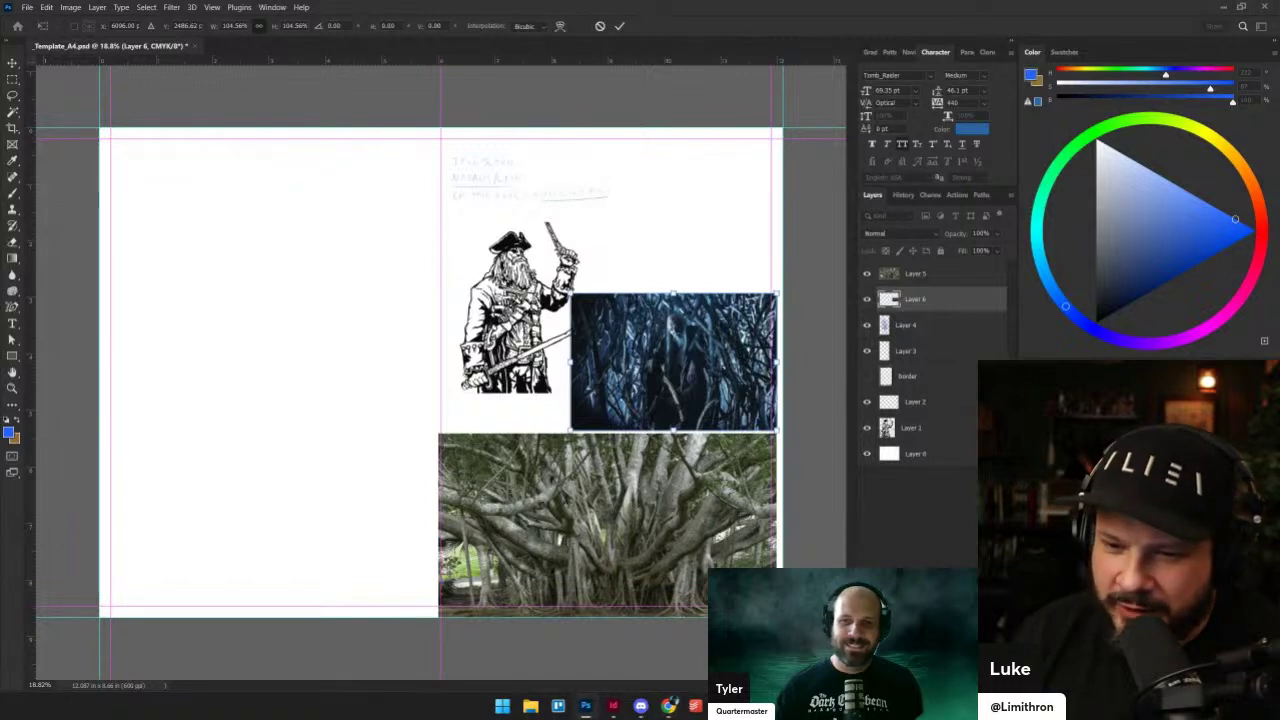
key("Return")
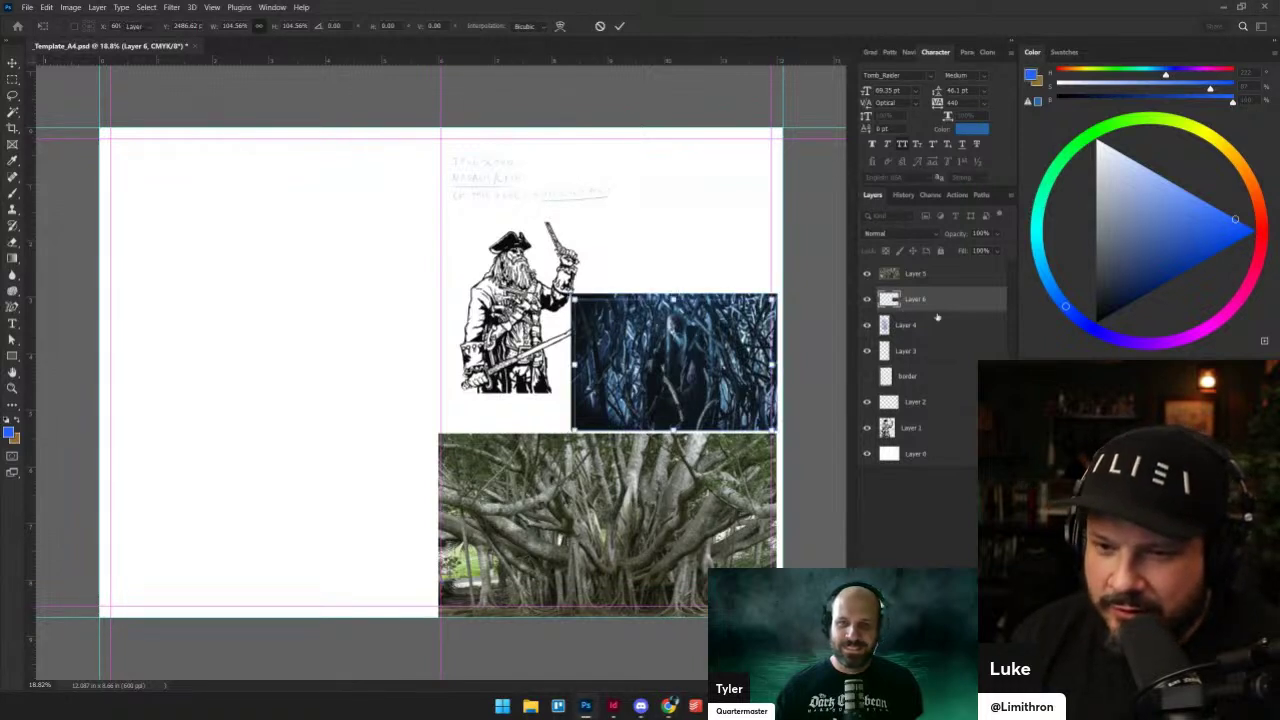
- Paste the photo of the bearded man in armor above Layer 4, scale it to about 180% and place it above the blue branches image
left_click(940, 324)
key("ctrl+v")
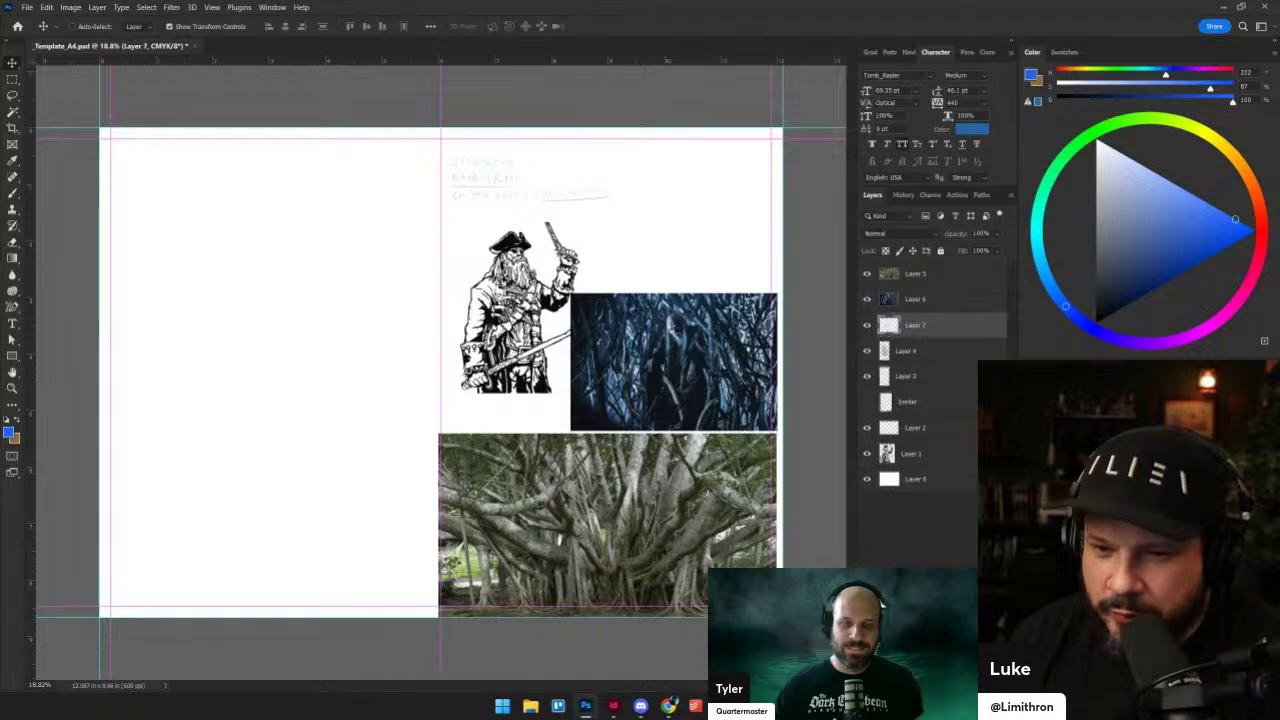
left_click_drag(478, 386, 682, 187)
left_click_drag(696, 230, 698, 238)
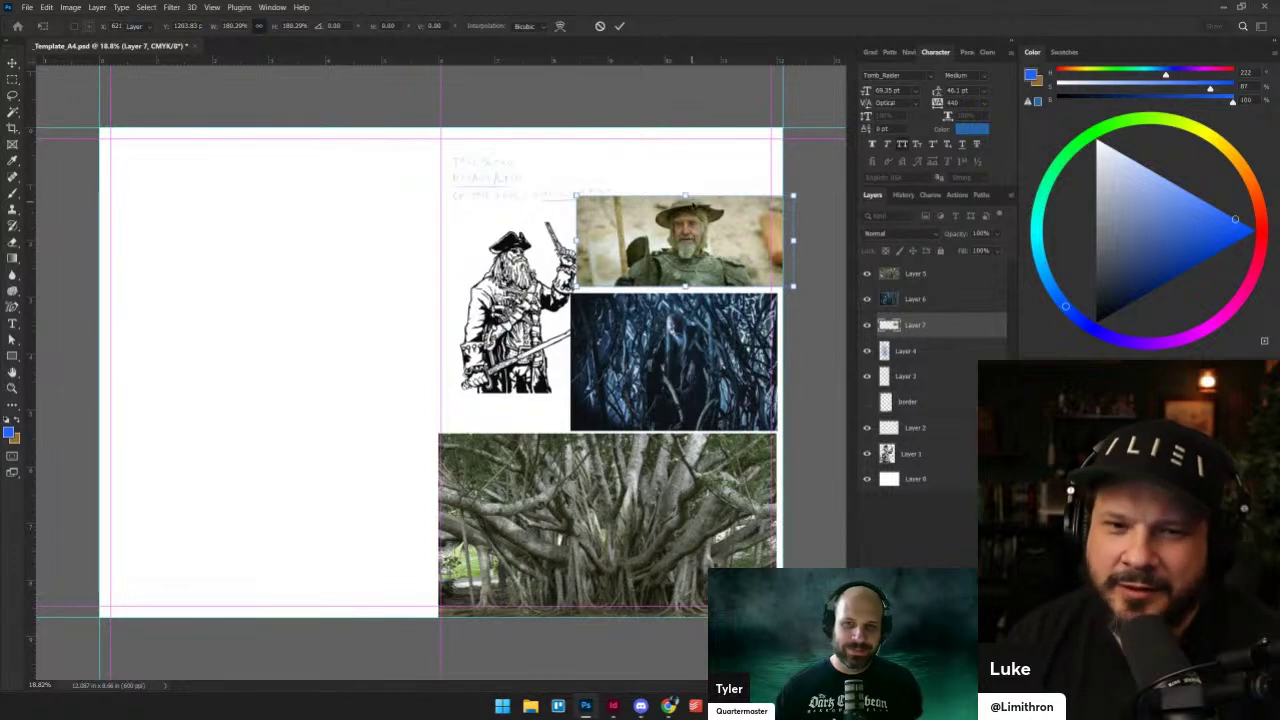
key("Return")
- Add a layer above the banyan photo's Layer 5 and create a text box reading PONCE along the left page's upper edge
left_click(921, 271)
key("ctrl+shift+alt+n")
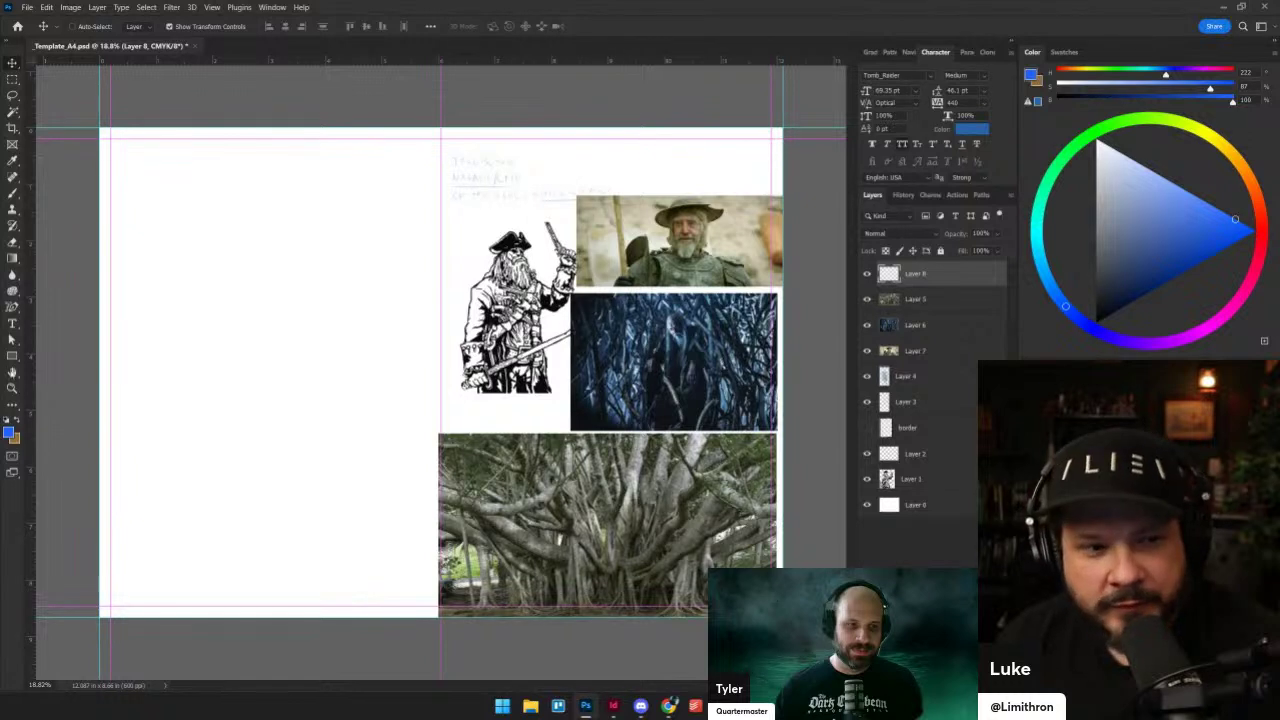
left_click(12, 323)
left_click_drag(120, 150, 426, 203)
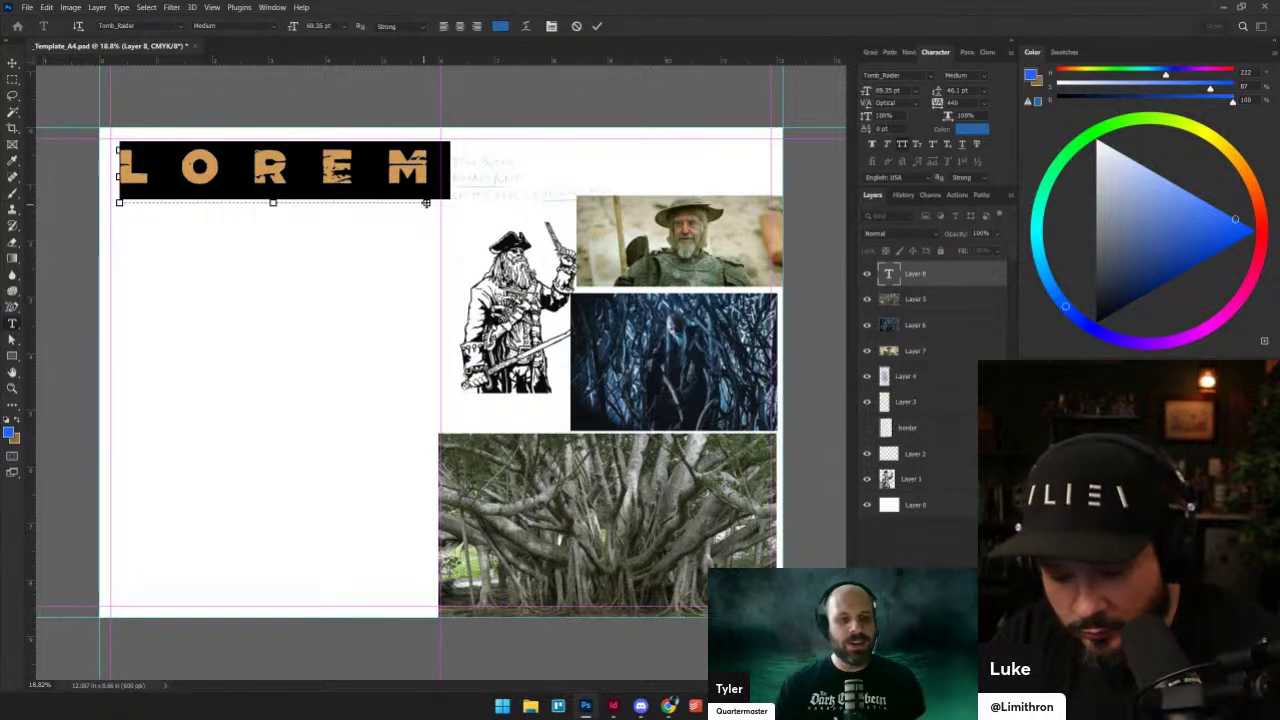
type("PONCE")
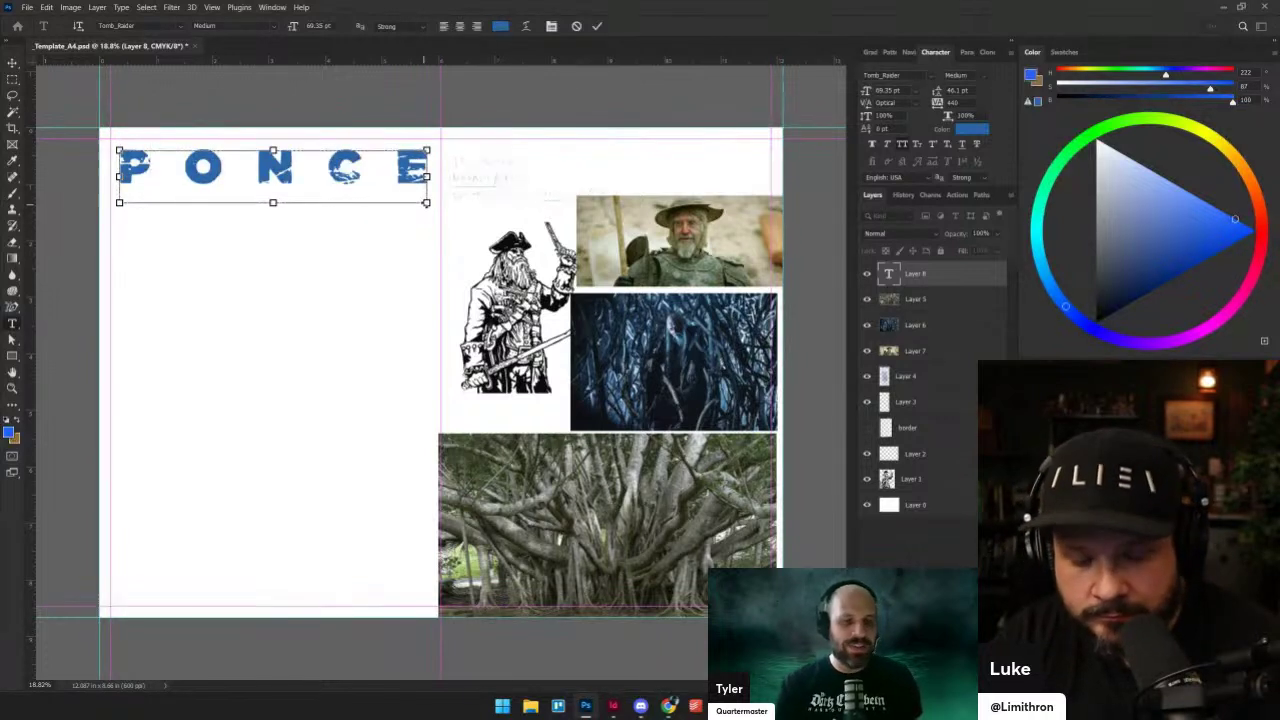
- Recolor the whole PONCE text black
key("ctrl+a")
left_click(500, 26)
left_click_drag(825, 572, 805, 588)
key("Return")
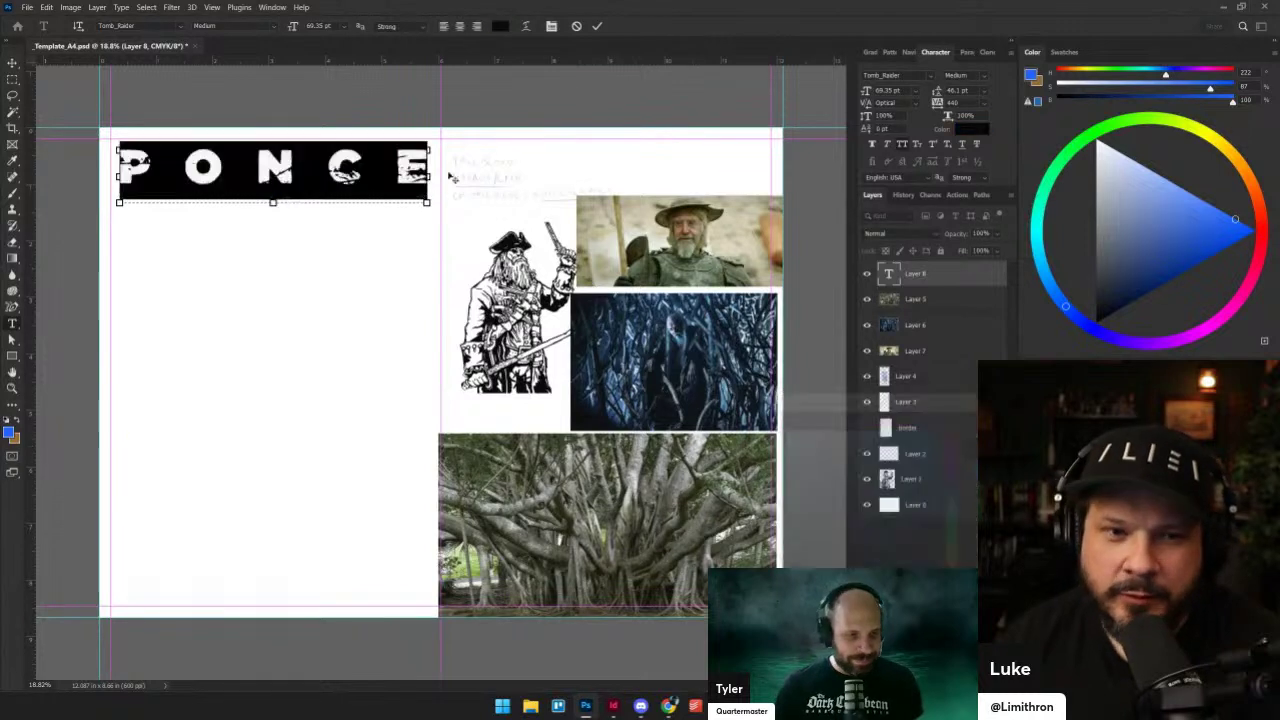
- Set the font size of the PONCE text to 14 pt
left_click(318, 25)
type("120")
key("Return")
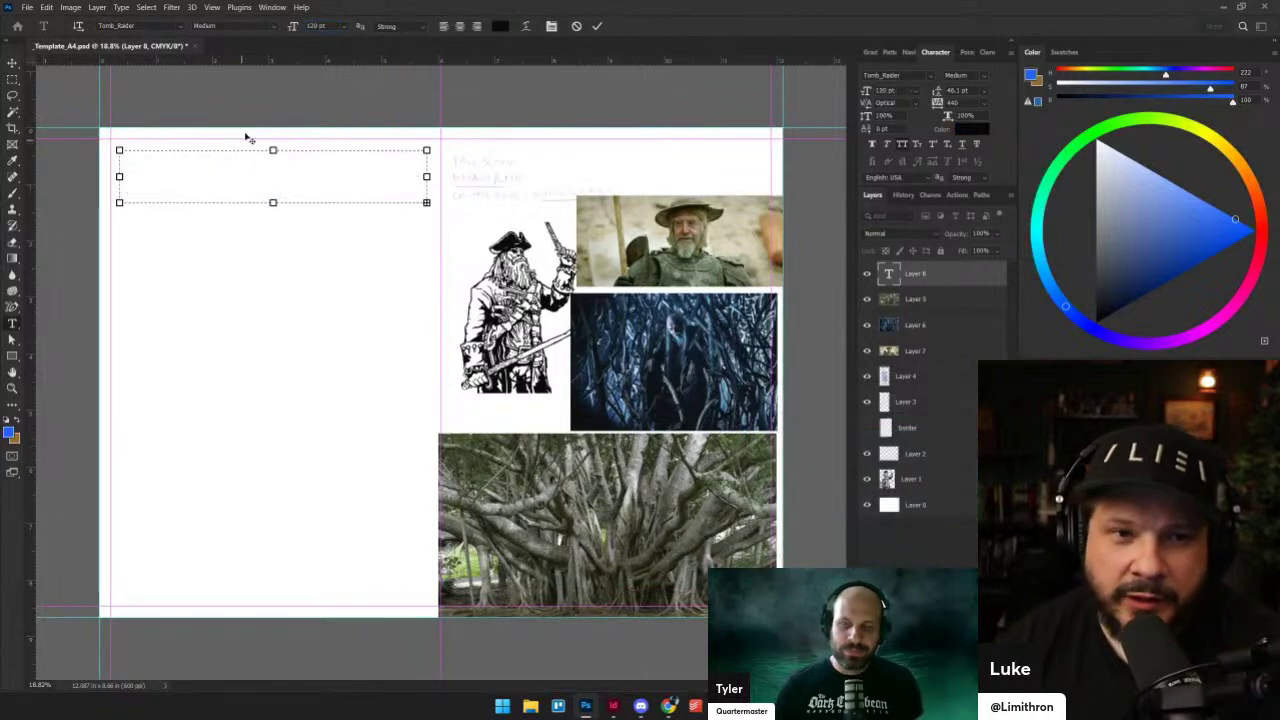
type("14")
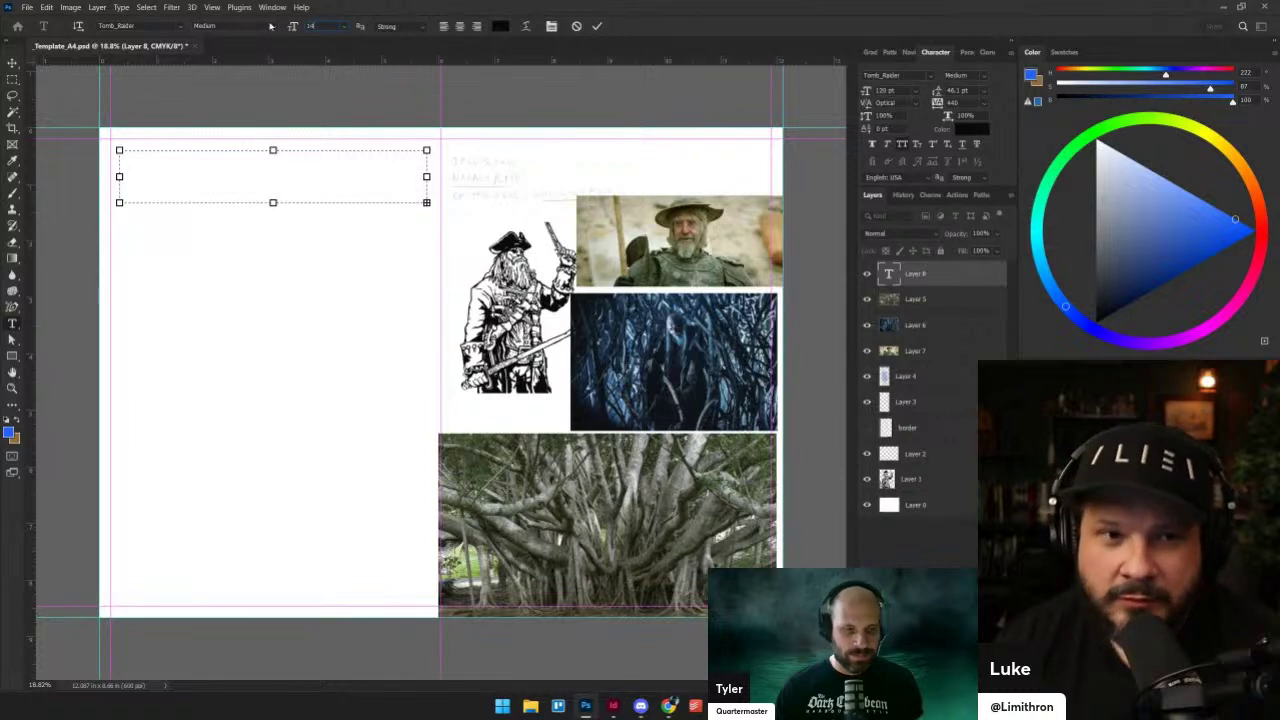
key("Return")
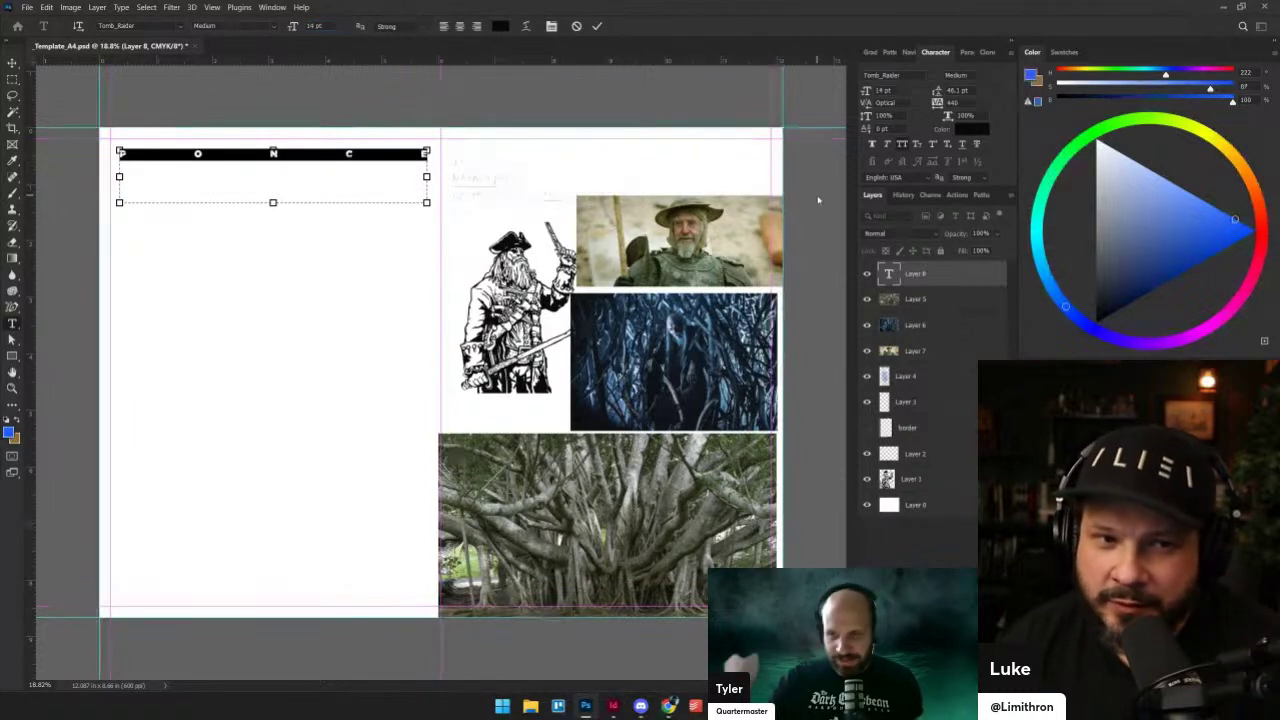
- Extend the title to read PONCE DE LEON and shrink its text box to fit the single line
left_click(120, 152)
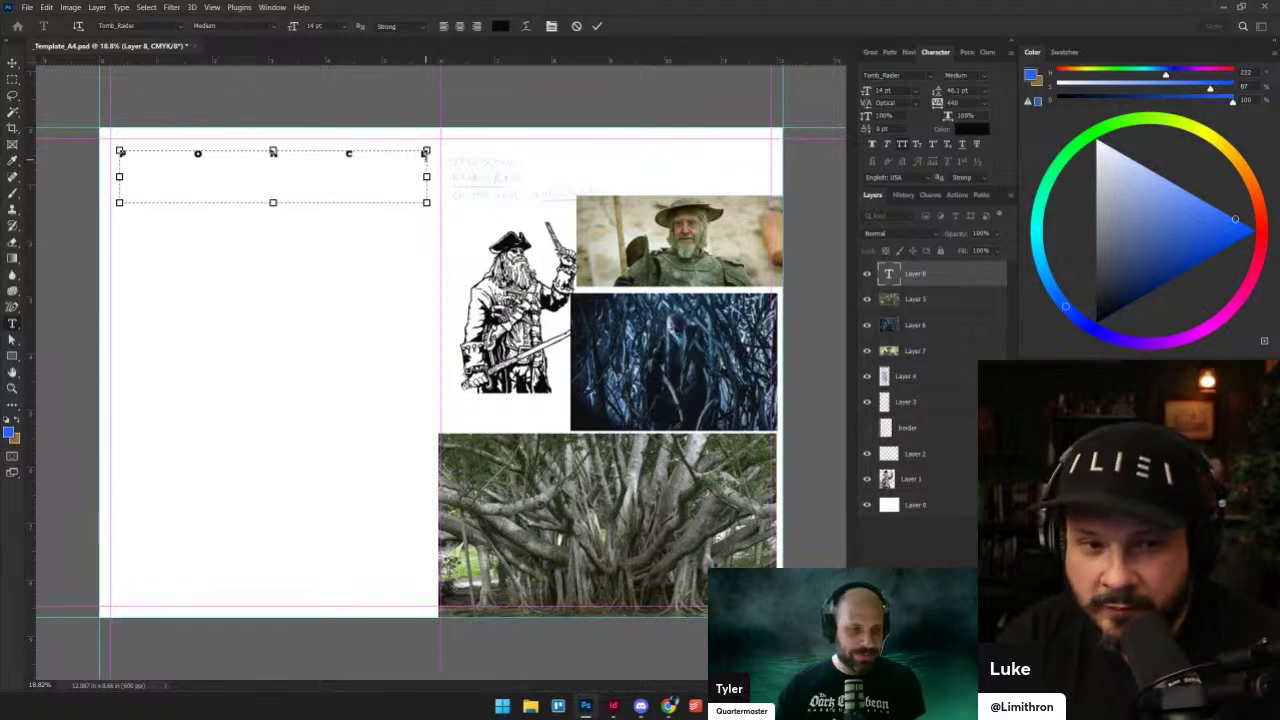
type("DE DE LEON")
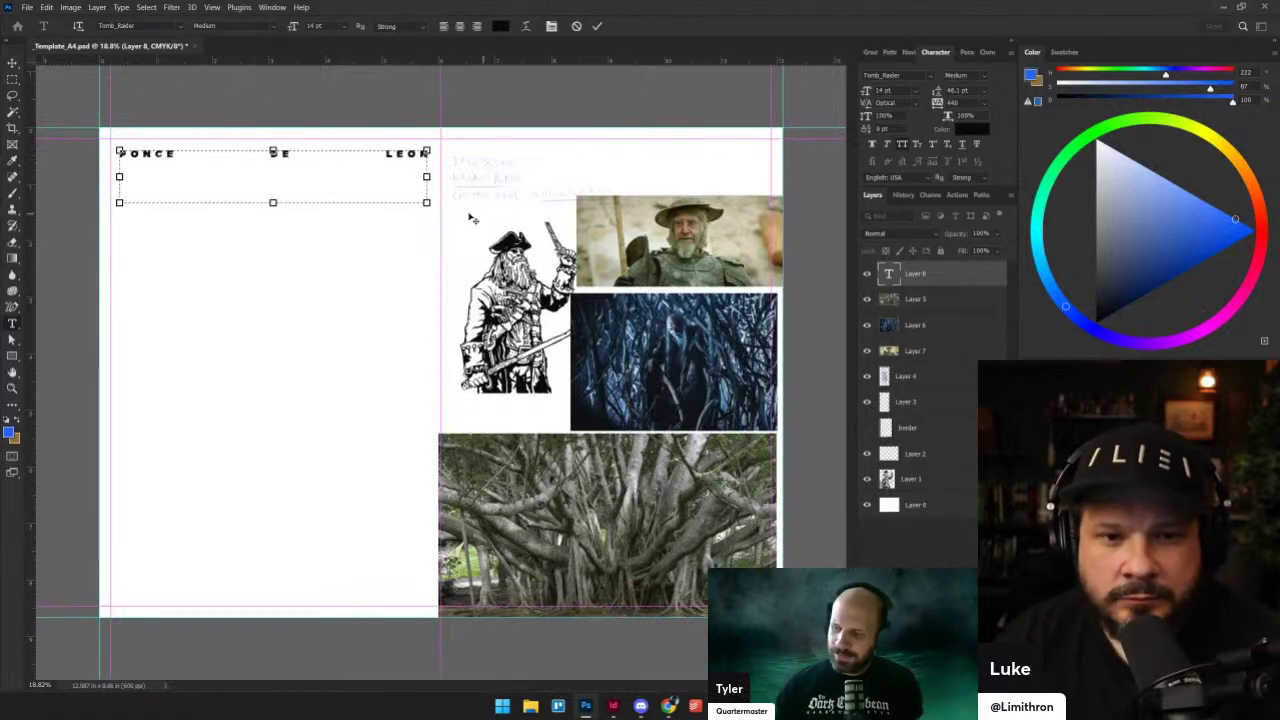
left_click_drag(427, 202, 263, 173)
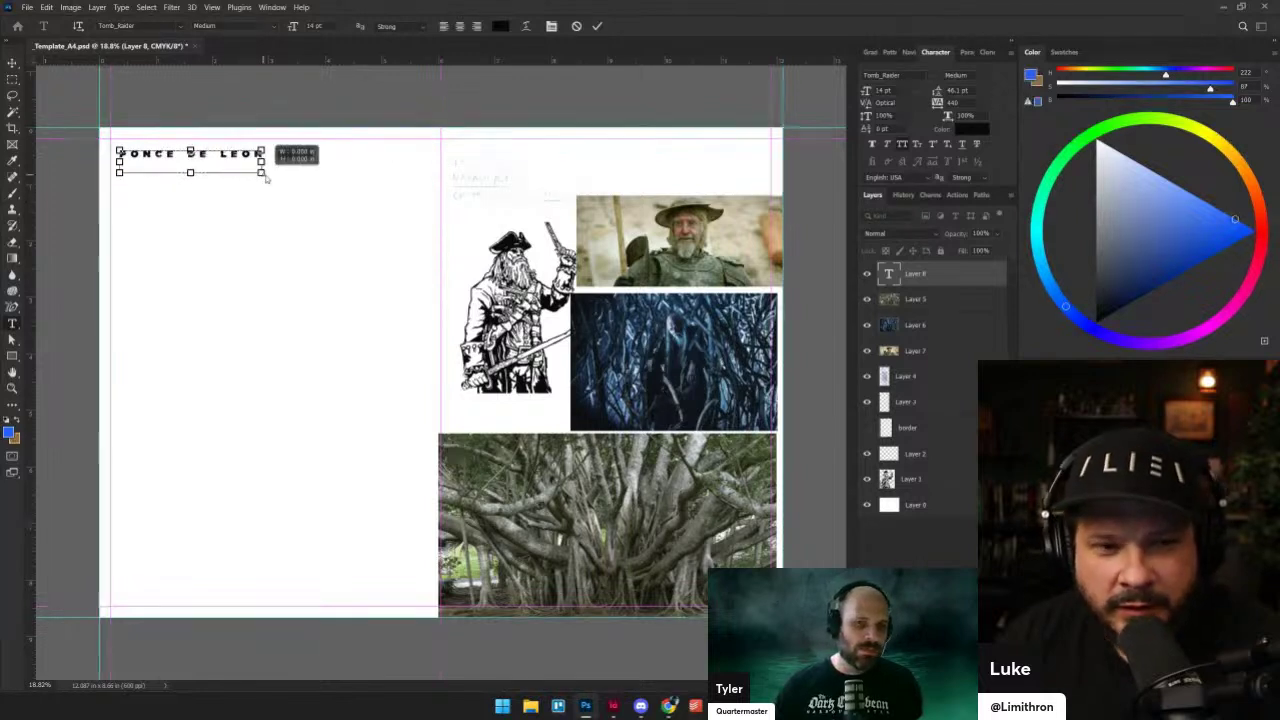
key("ctrl+Return")
left_click(263, 174)
left_click(12, 63)
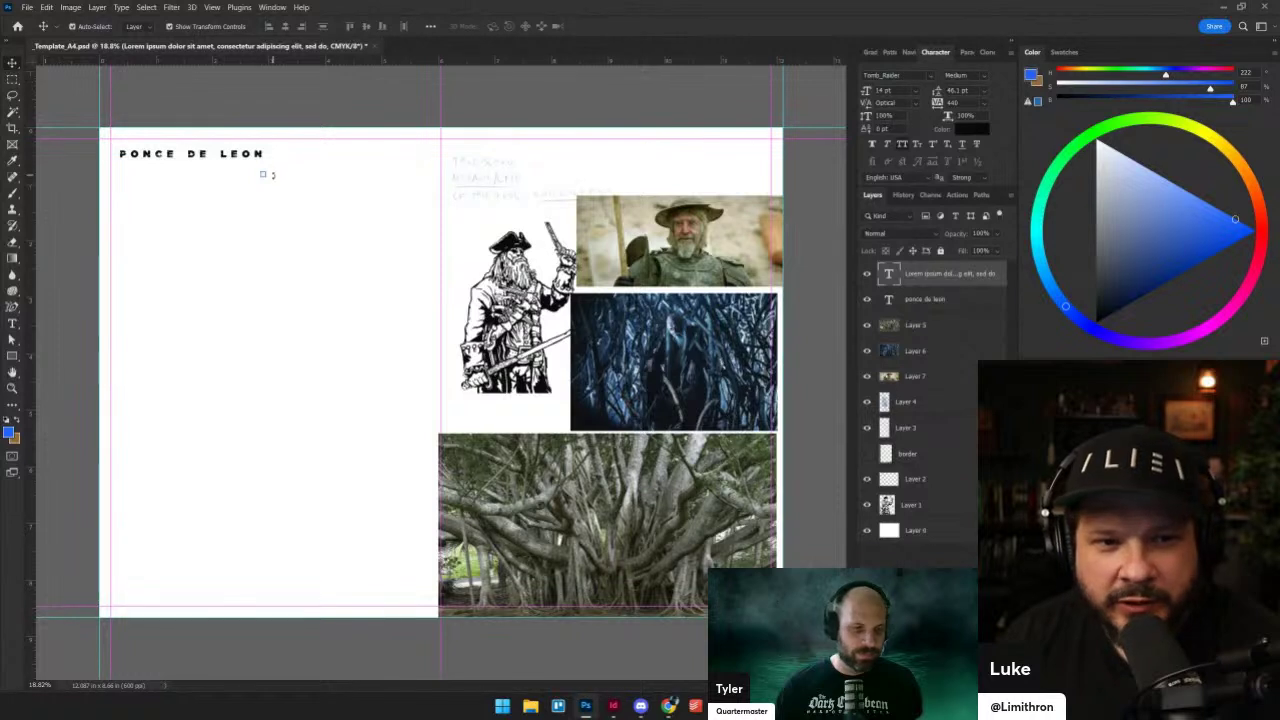
key("ctrl+z")
- Scale the PONCE DE LEON title to about 228% and position it across the left page's upper margin
left_click_drag(263, 173, 444, 205)
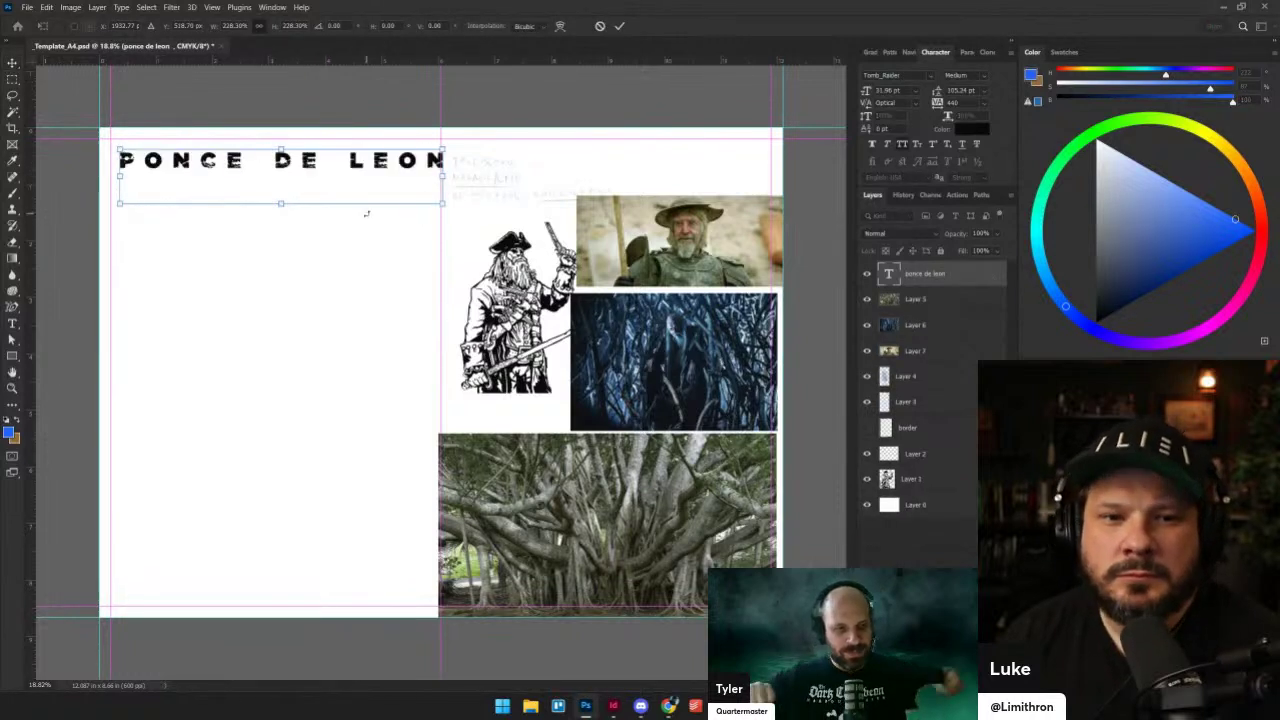
left_click_drag(349, 163, 343, 172)
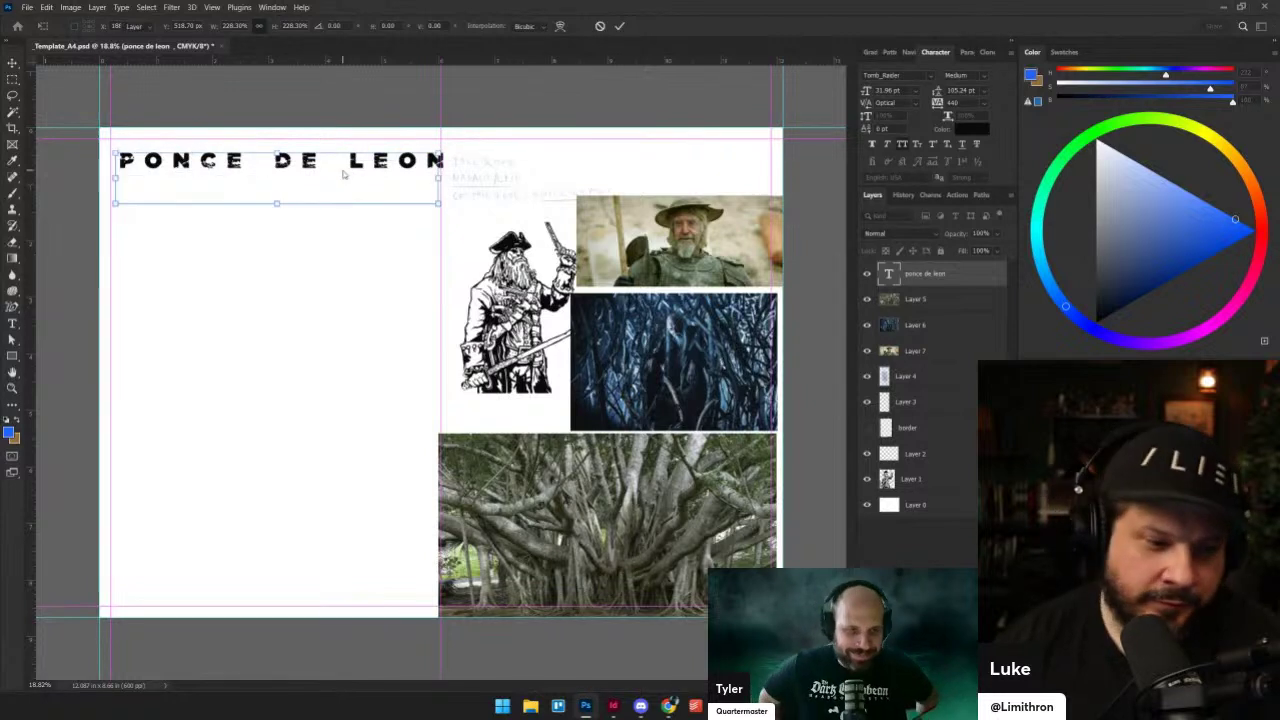
key("Return")
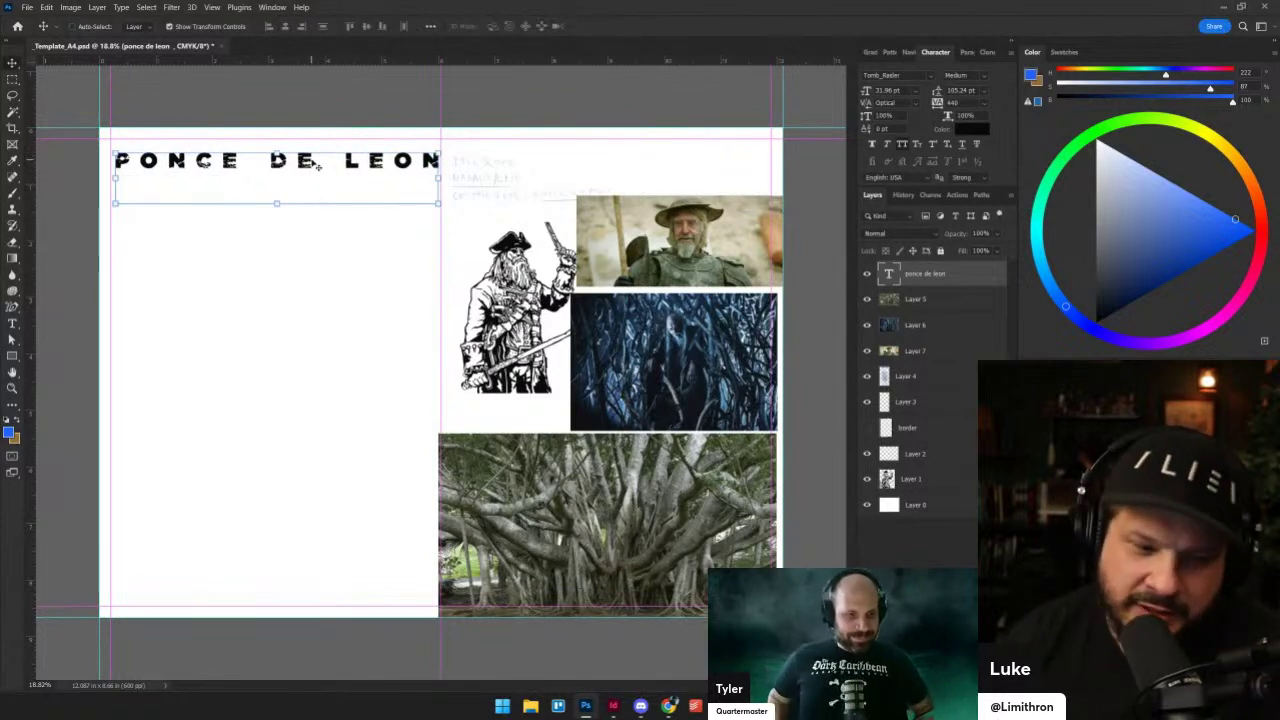
left_click_drag(332, 164, 360, 594)
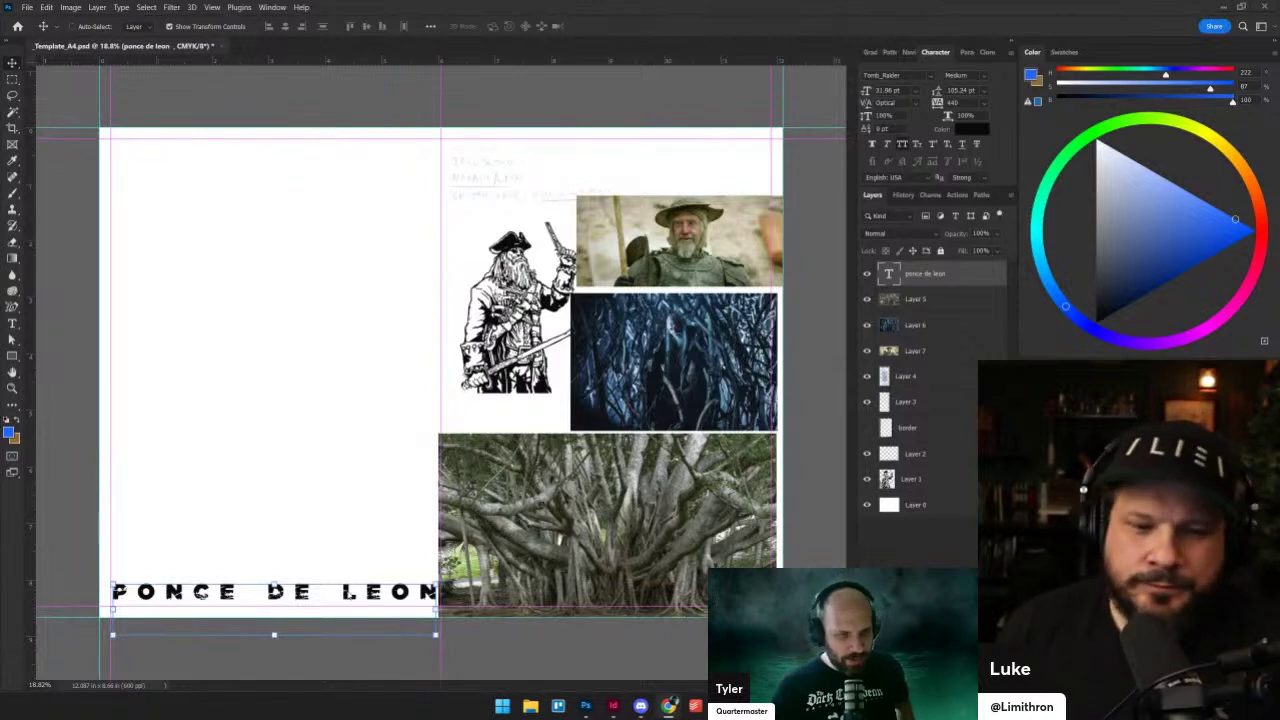
left_click_drag(366, 604, 385, 168)
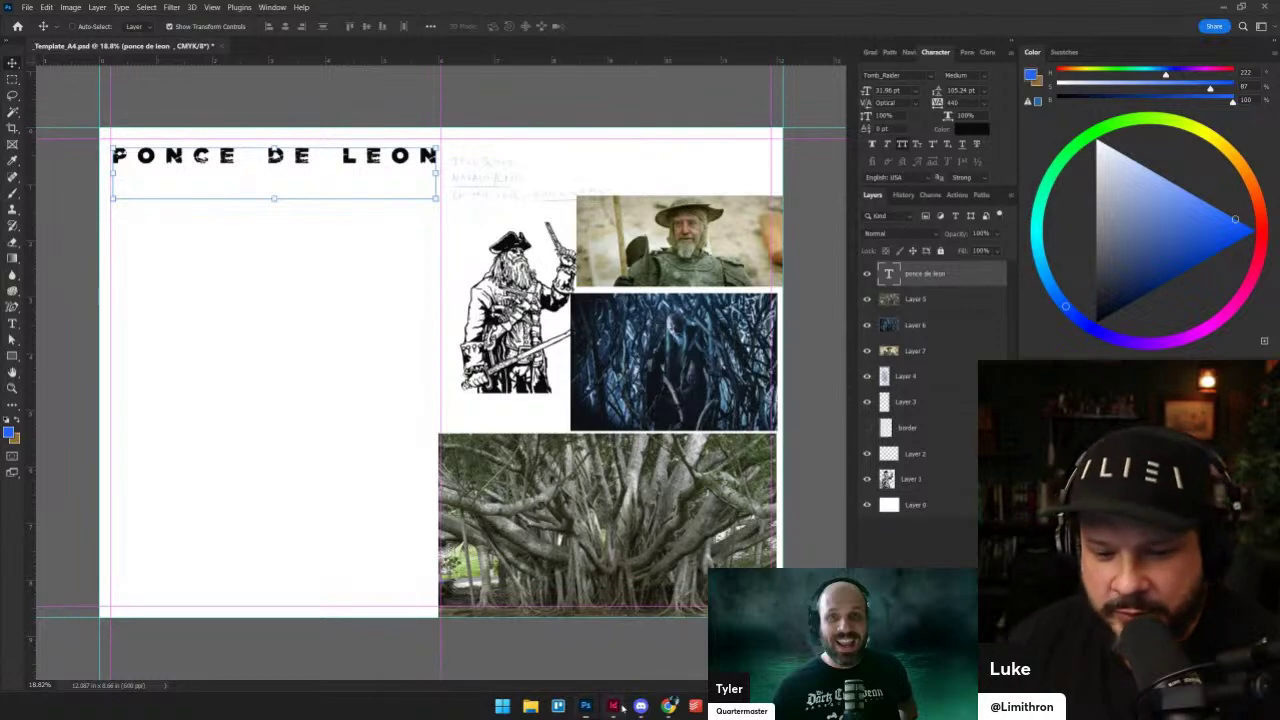
- Switch to InDesign and examine The Flail's portrait closely in the Dark Caribbean character spread
left_click(613, 706)
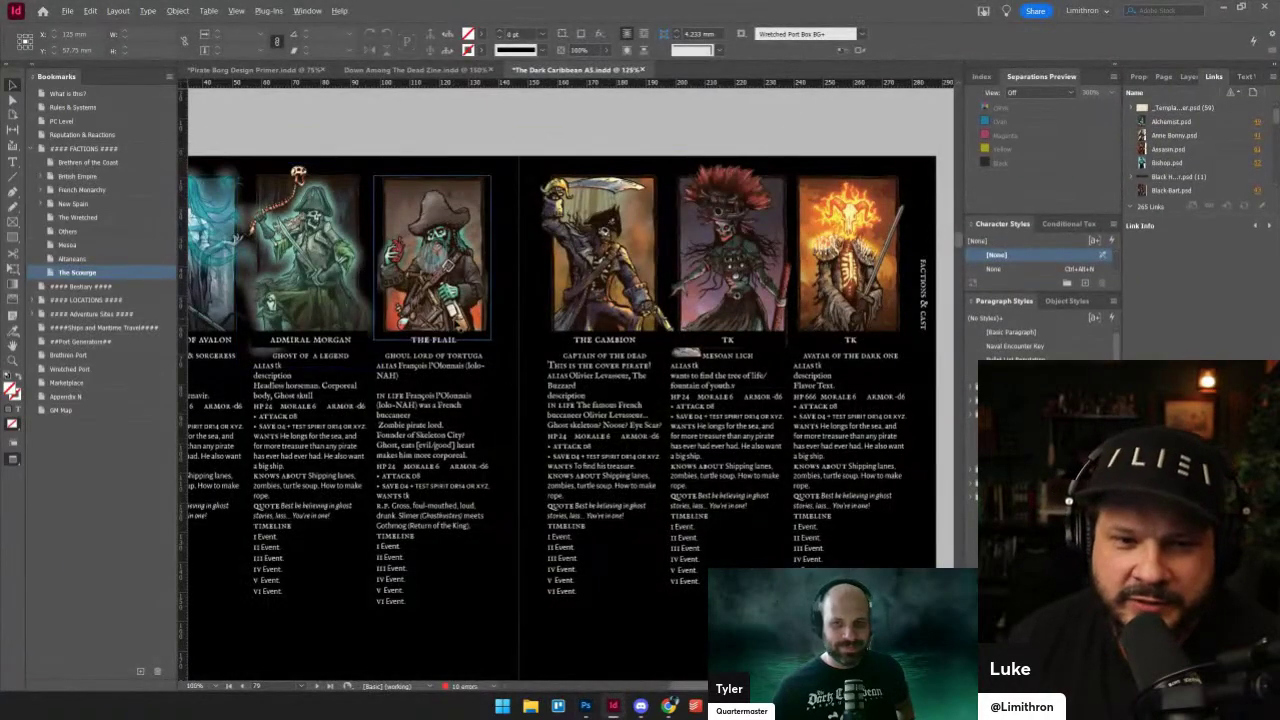
scroll(458, 278, "up", 4)
scroll(497, 290, "up", 1)
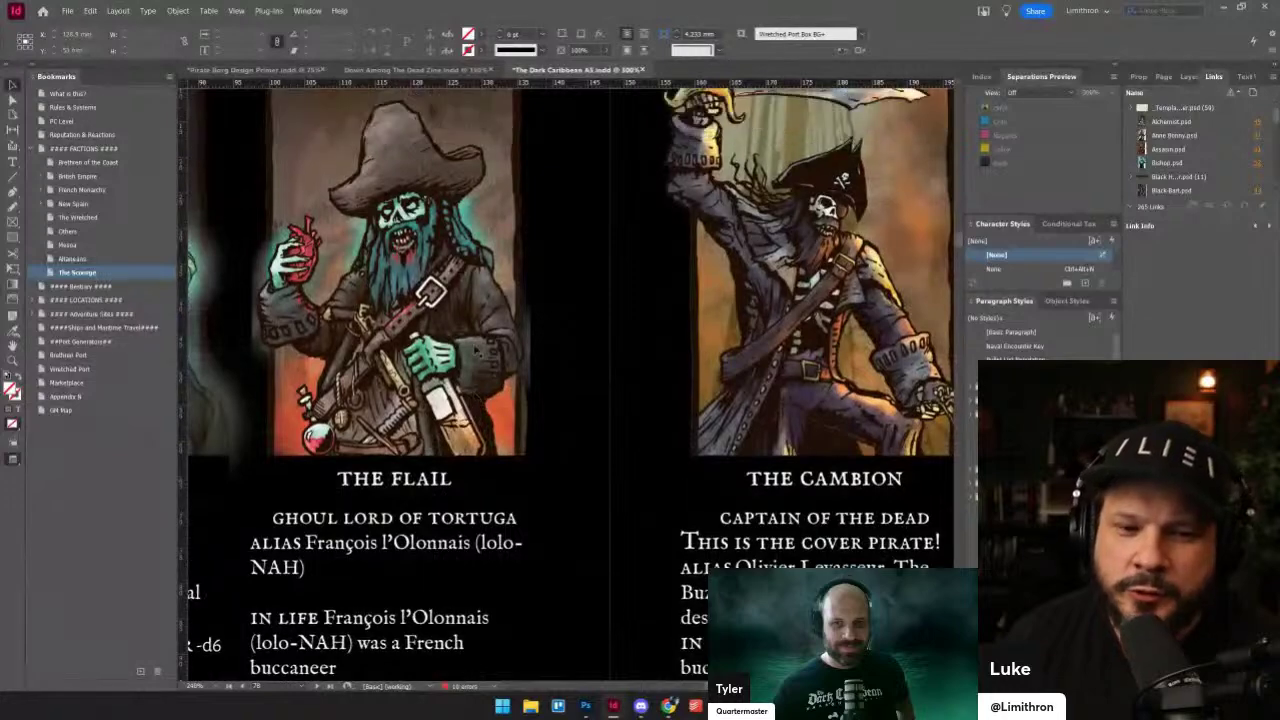
scroll(515, 295, "left", 1)
scroll(540, 330, "up", 1)
scroll(540, 330, "left", 1)
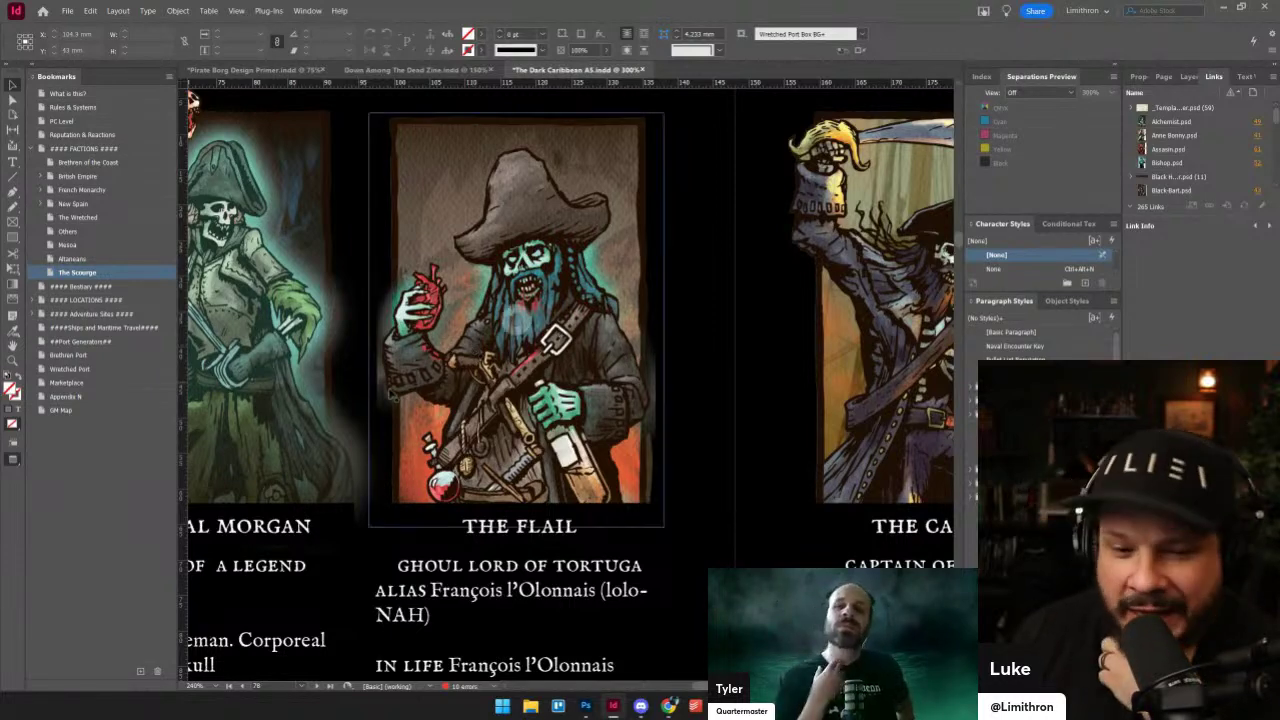
scroll(385, 393, "down", 1)
scroll(385, 393, "up", 1)
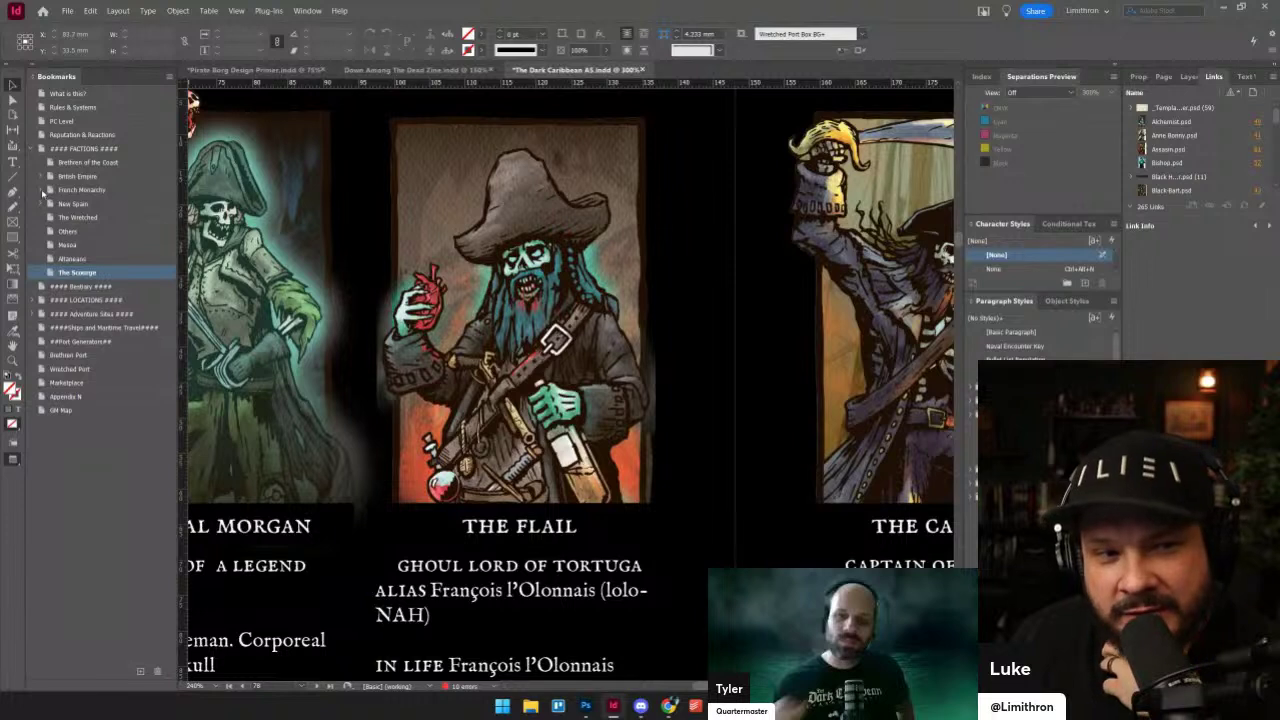
- Go to the Tortuga bookmark under LOCATIONS and examine the d12 Points of Interest town map up close
left_click(37, 301)
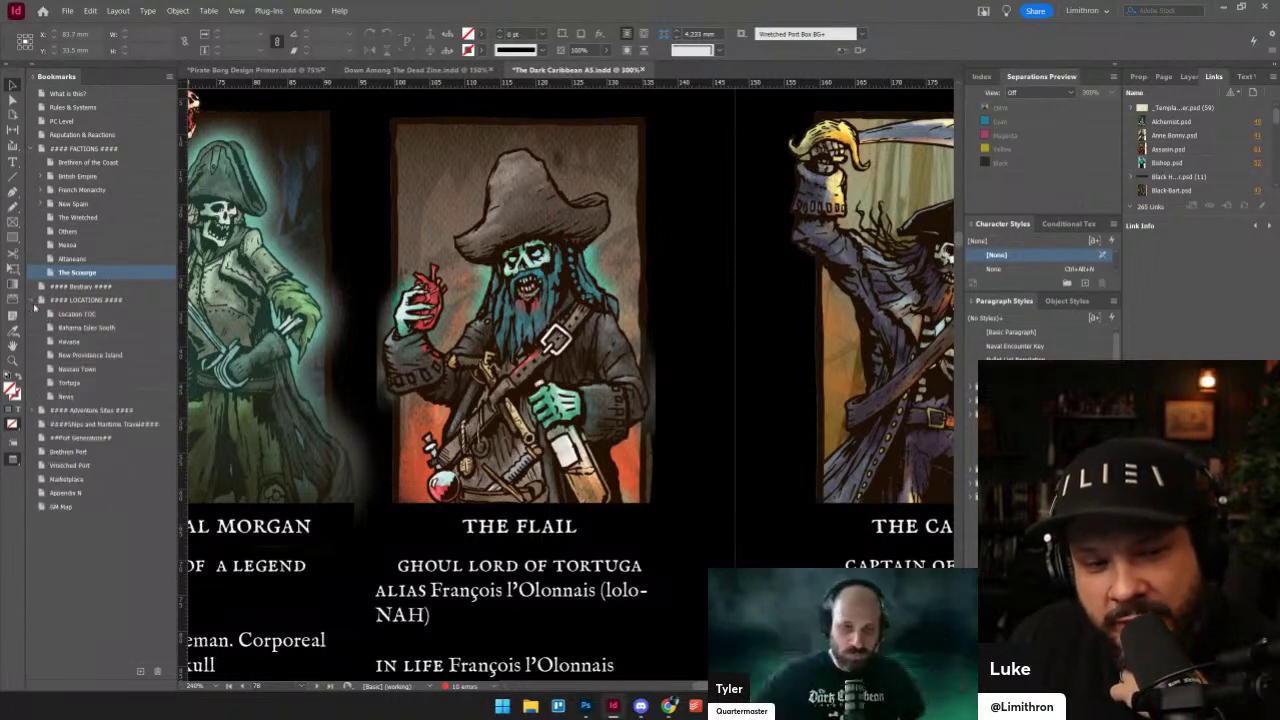
double_click(72, 382)
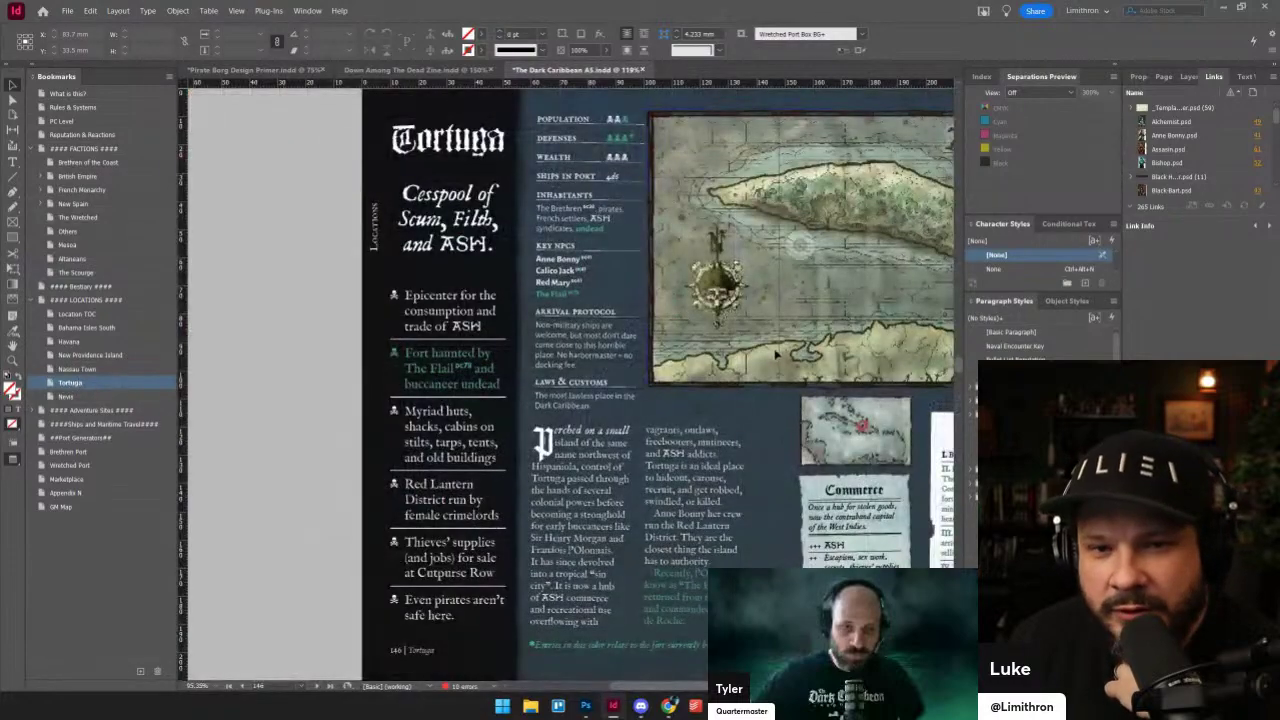
scroll(776, 355, "down", 12)
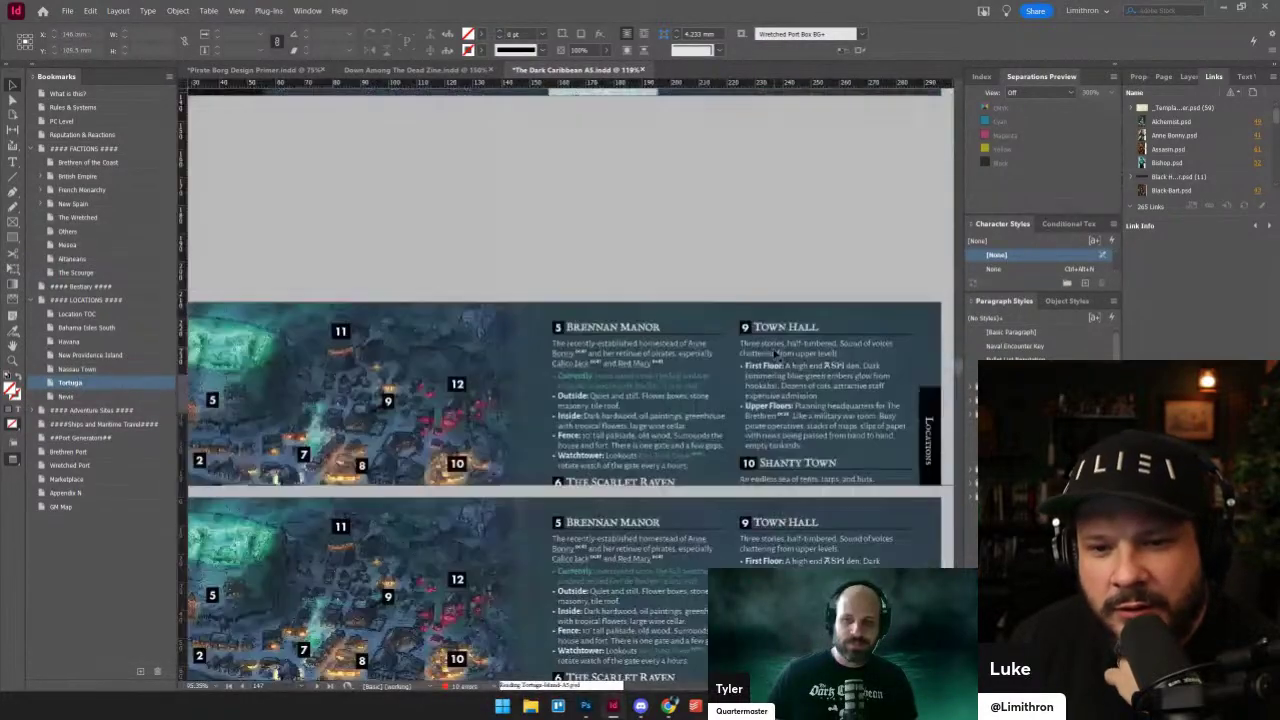
scroll(776, 355, "down", 3)
scroll(776, 355, "left", 4)
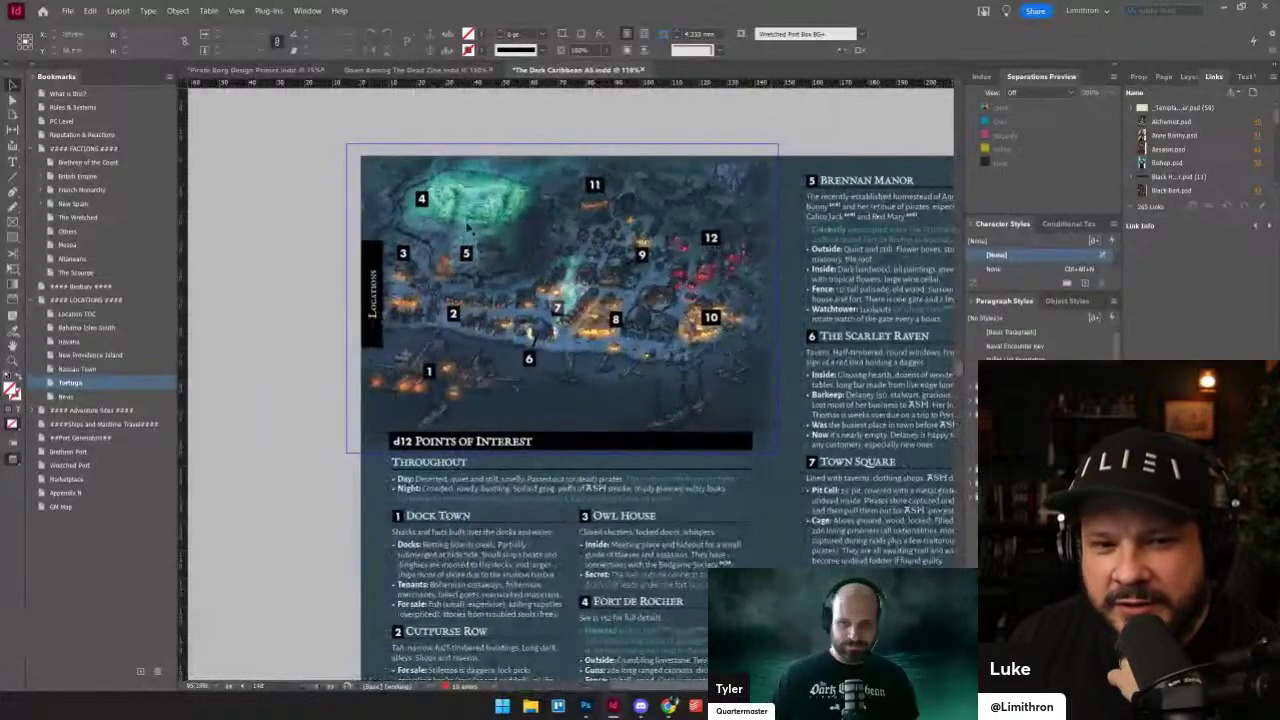
scroll(468, 227, "up", 1)
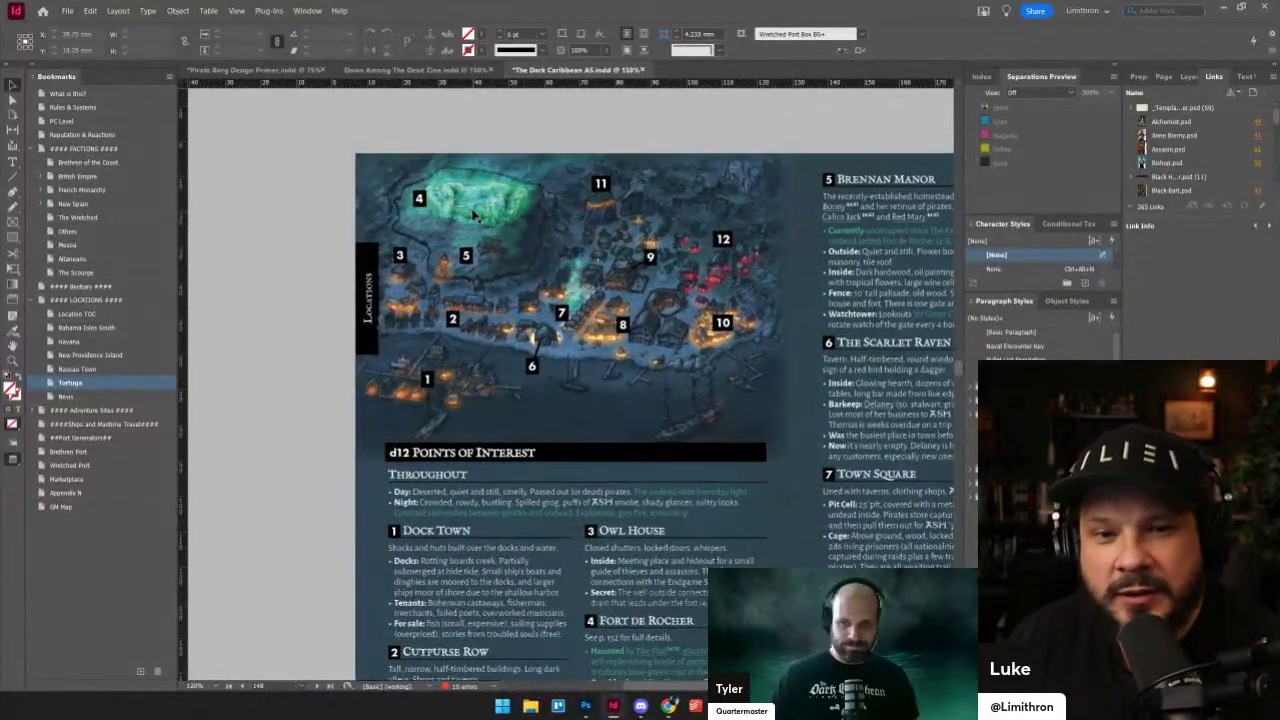
scroll(475, 215, "up", 1)
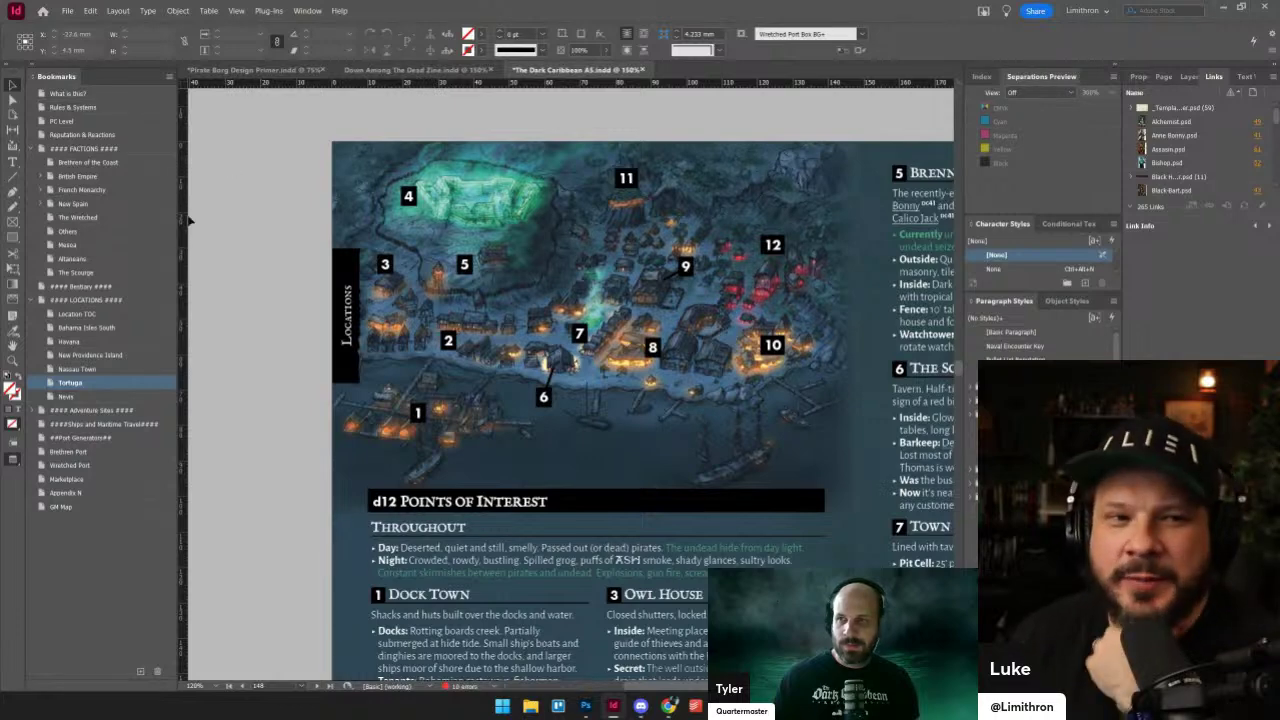
- Return to Photoshop and move the PONCE DE LEON title to the right page's upper edge, above the reference images
key("alt+Tab")
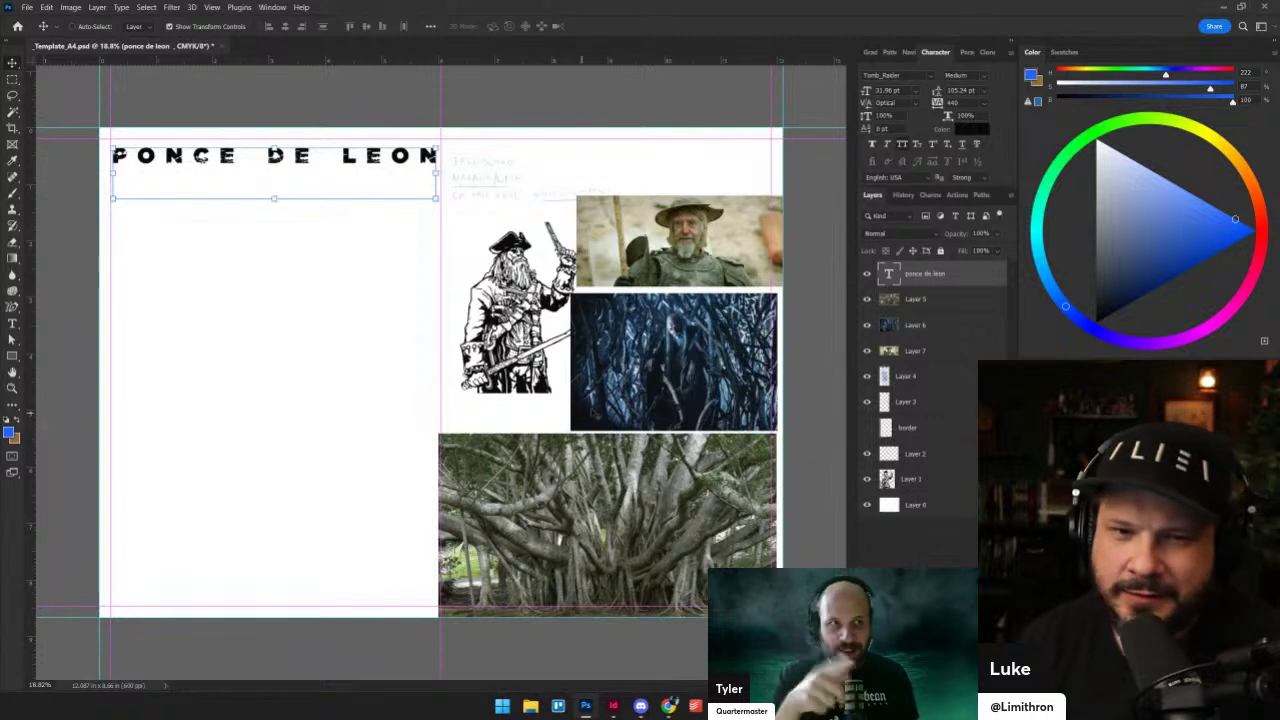
scroll(271, 342, "up", 1)
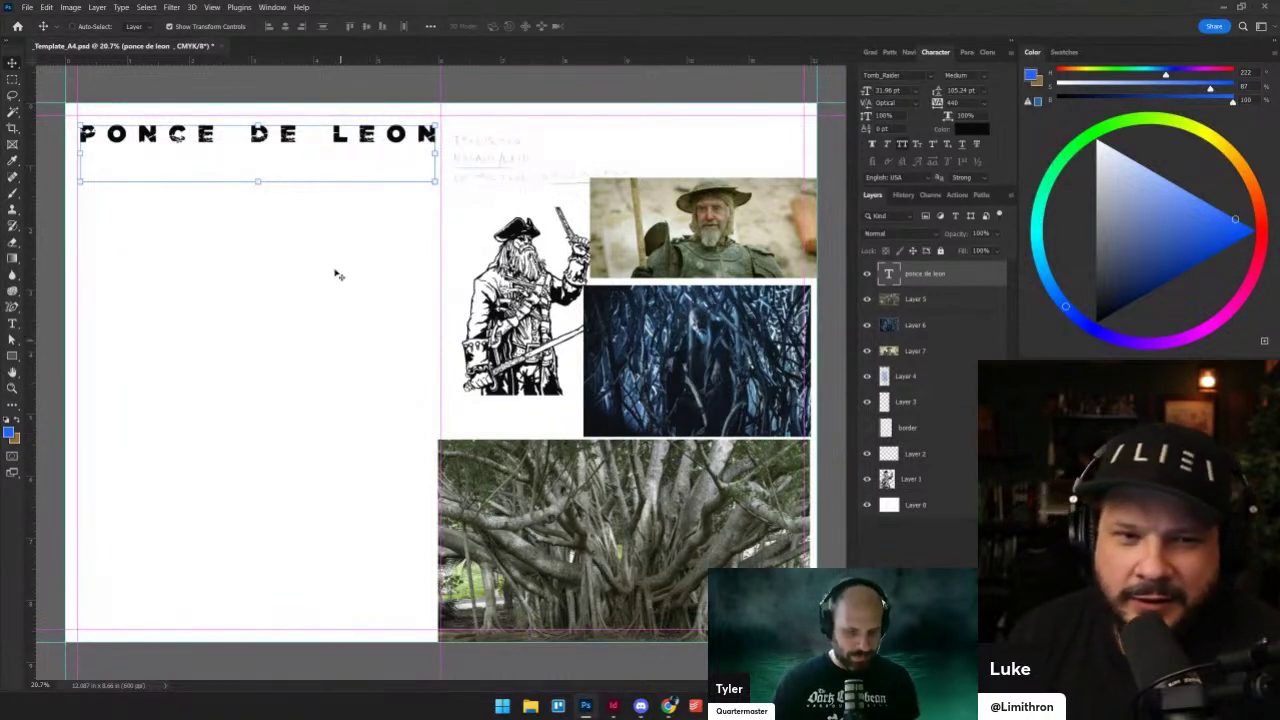
left_click_drag(311, 140, 675, 138)
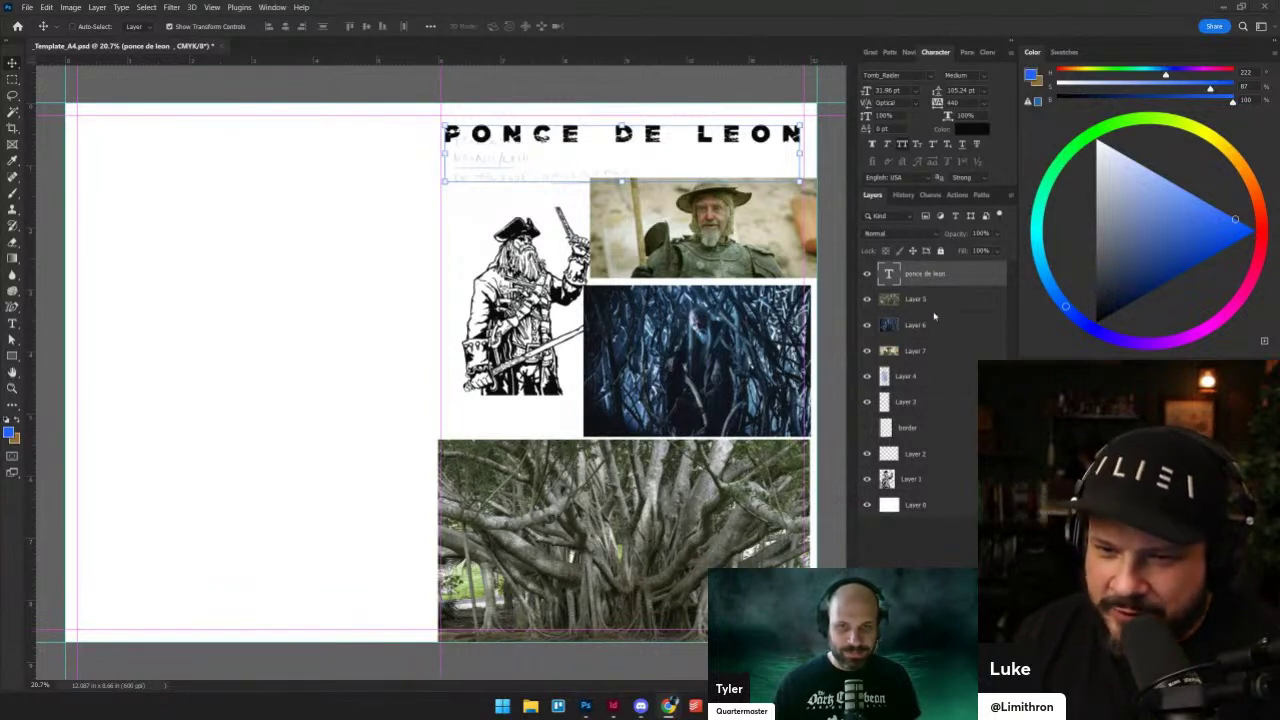
- Paste the orange tangled-roots image on a layer above Layer 5, placing it at the right page's inner edge over the pirate's lower body
left_click(930, 302)
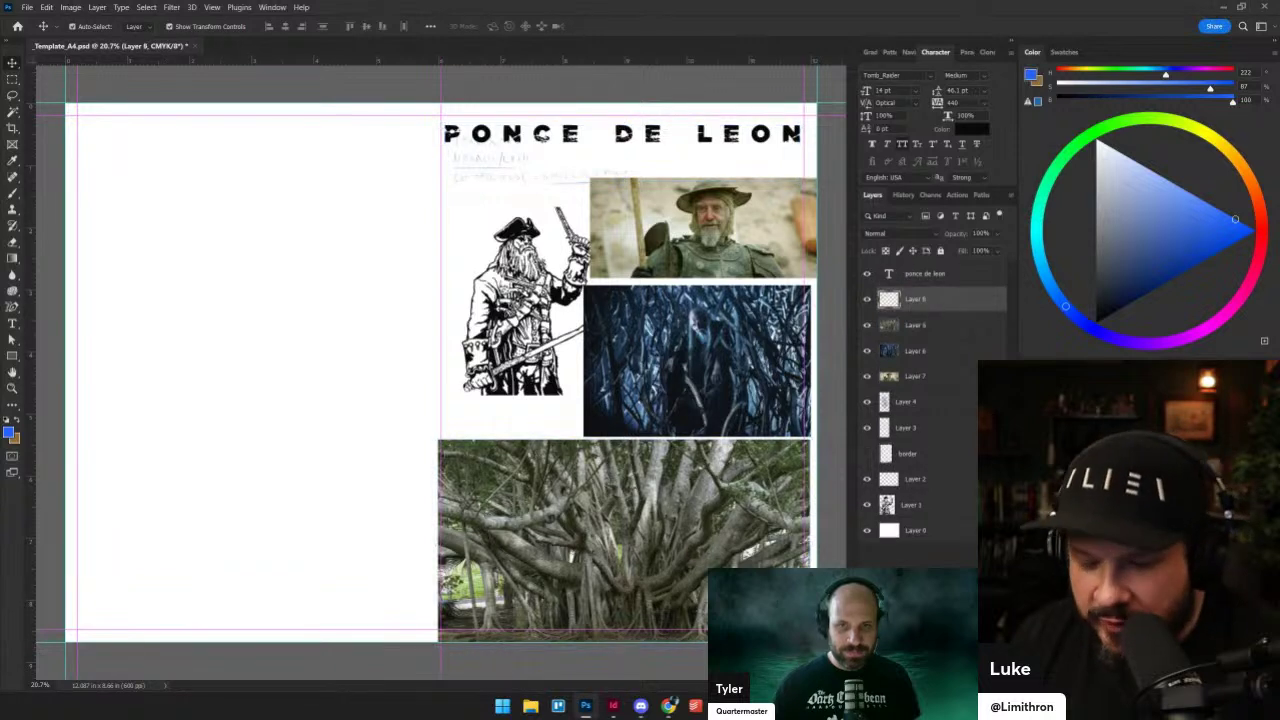
key("ctrl+v")
left_click_drag(482, 412, 580, 463)
left_click_drag(458, 400, 511, 413)
key("Return")
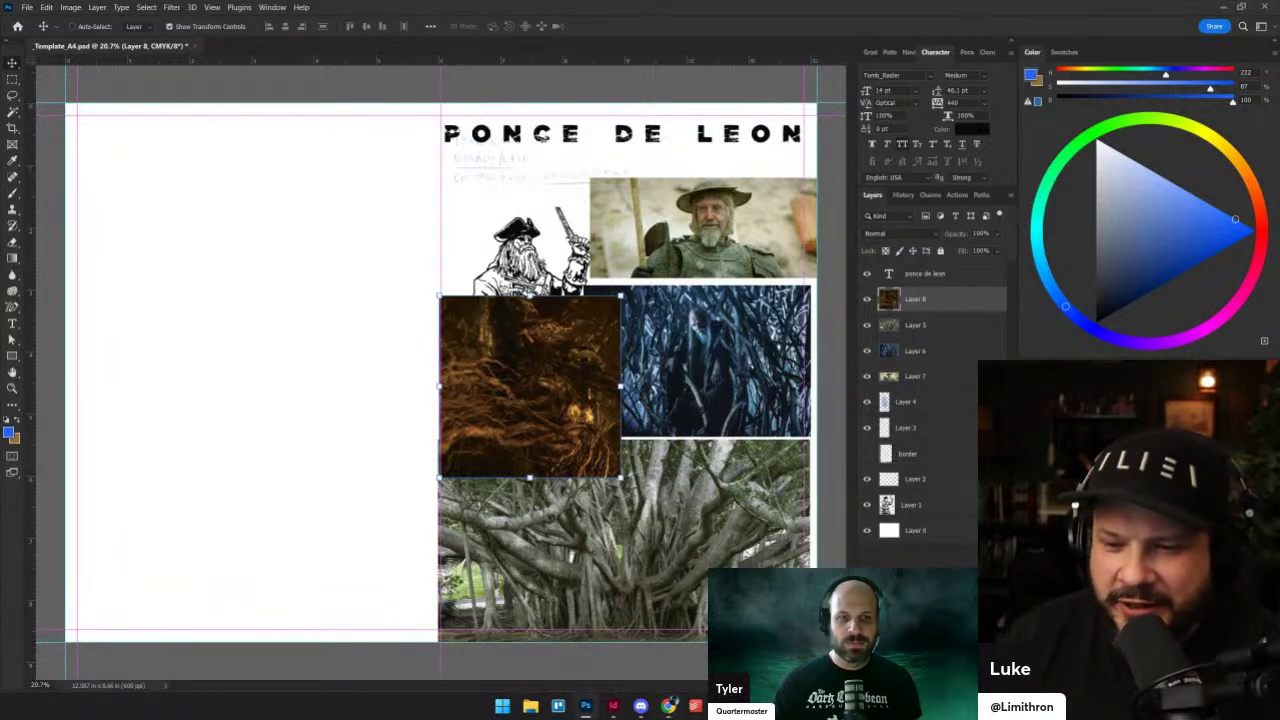
- Paste the tree-man artwork, enlarge it to about 172.5%, and place it at the right page's outer edge over the blue branches image
key("ctrl+v")
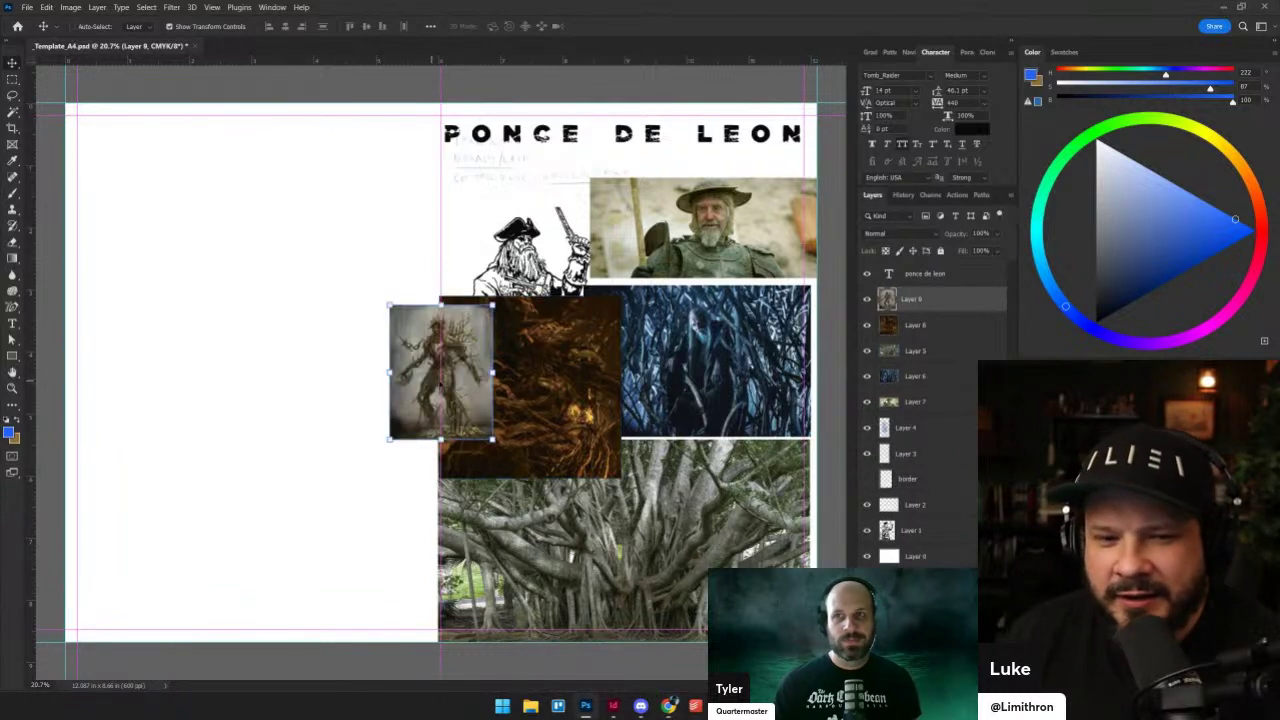
left_click_drag(458, 385, 773, 415)
left_click_drag(755, 335, 753, 238)
left_click_drag(764, 309, 756, 350)
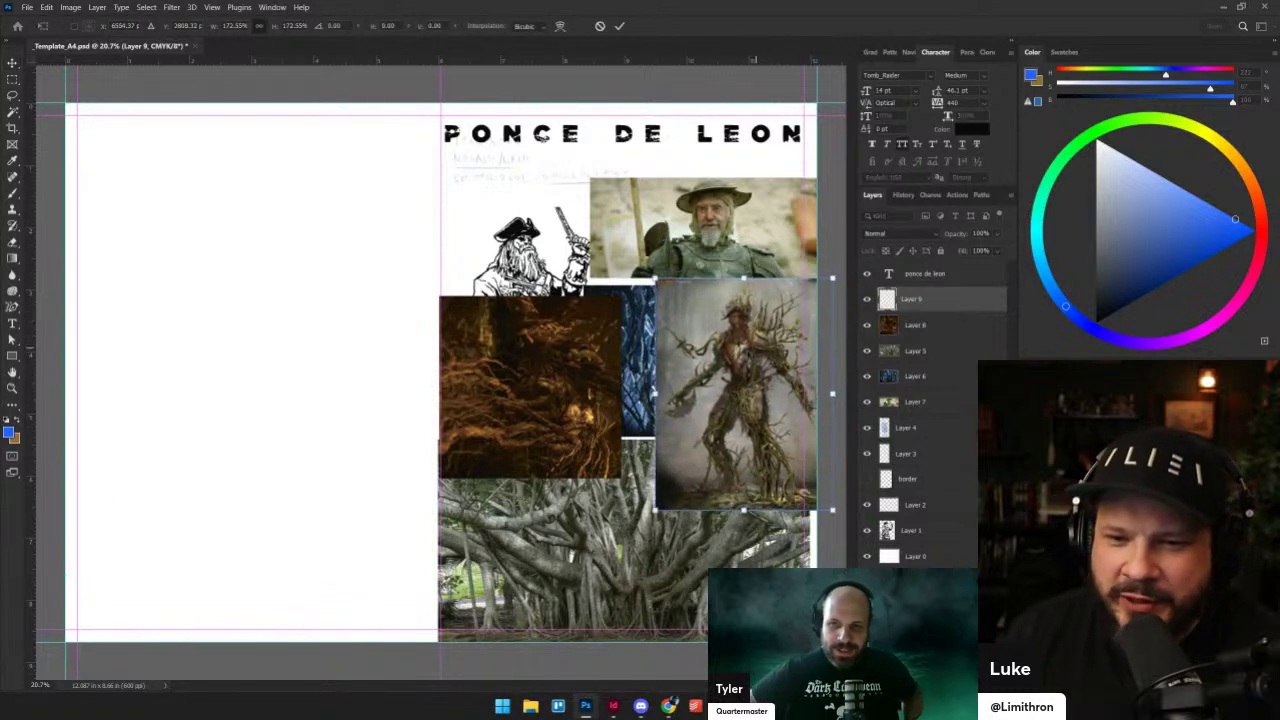
key("Return")
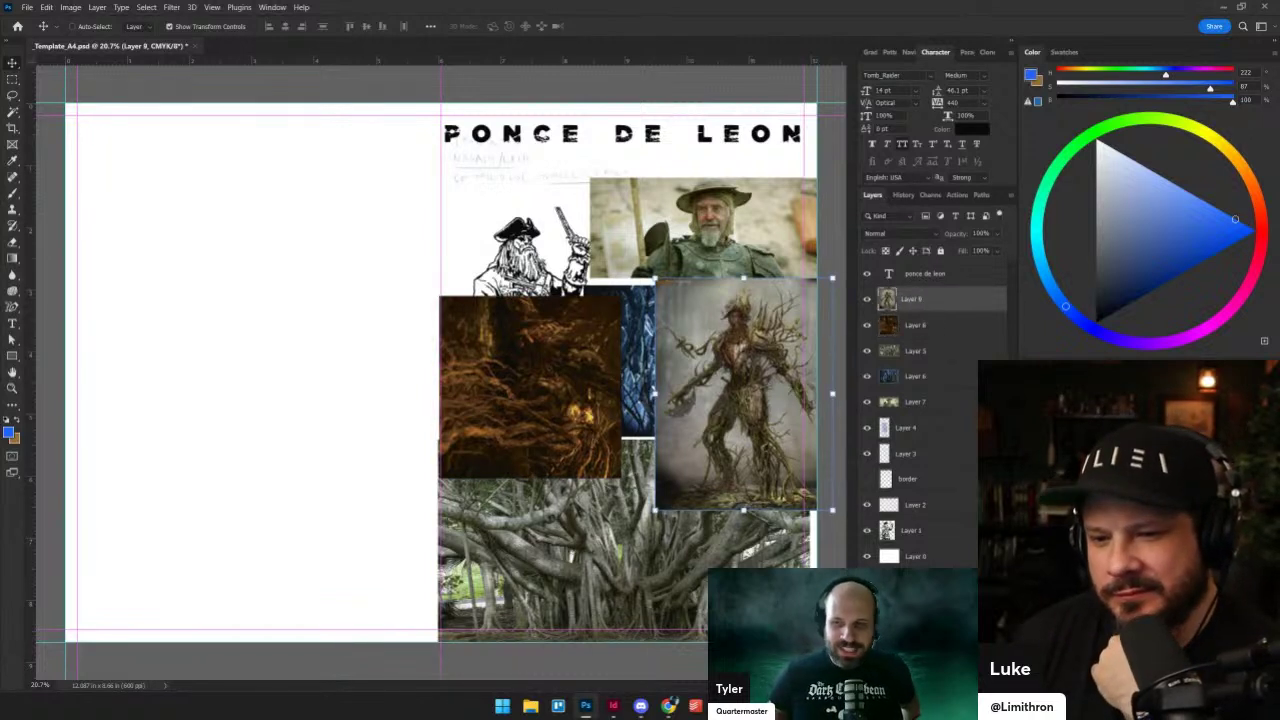
- Move Layer 4 directly below the title layer and set the brush colour to blue with hue 210, saturation 90 and brightness 100
left_click_drag(905, 428, 928, 292)
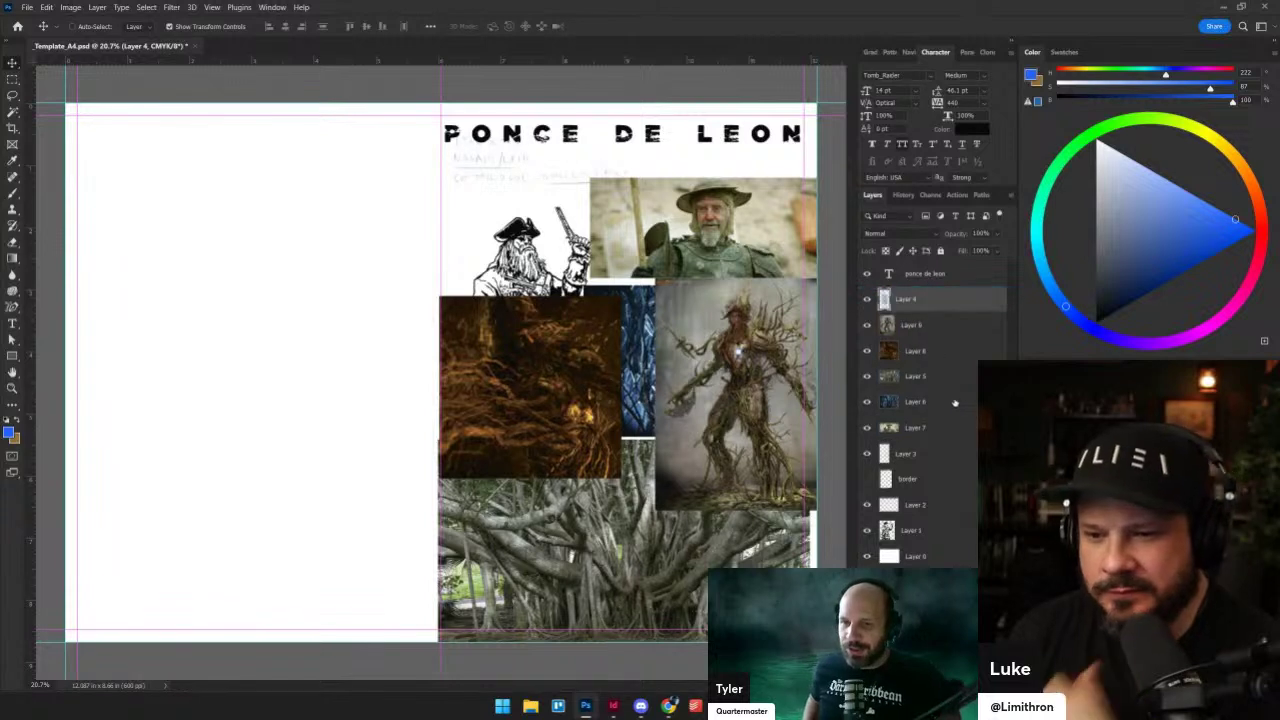
left_click(1058, 296)
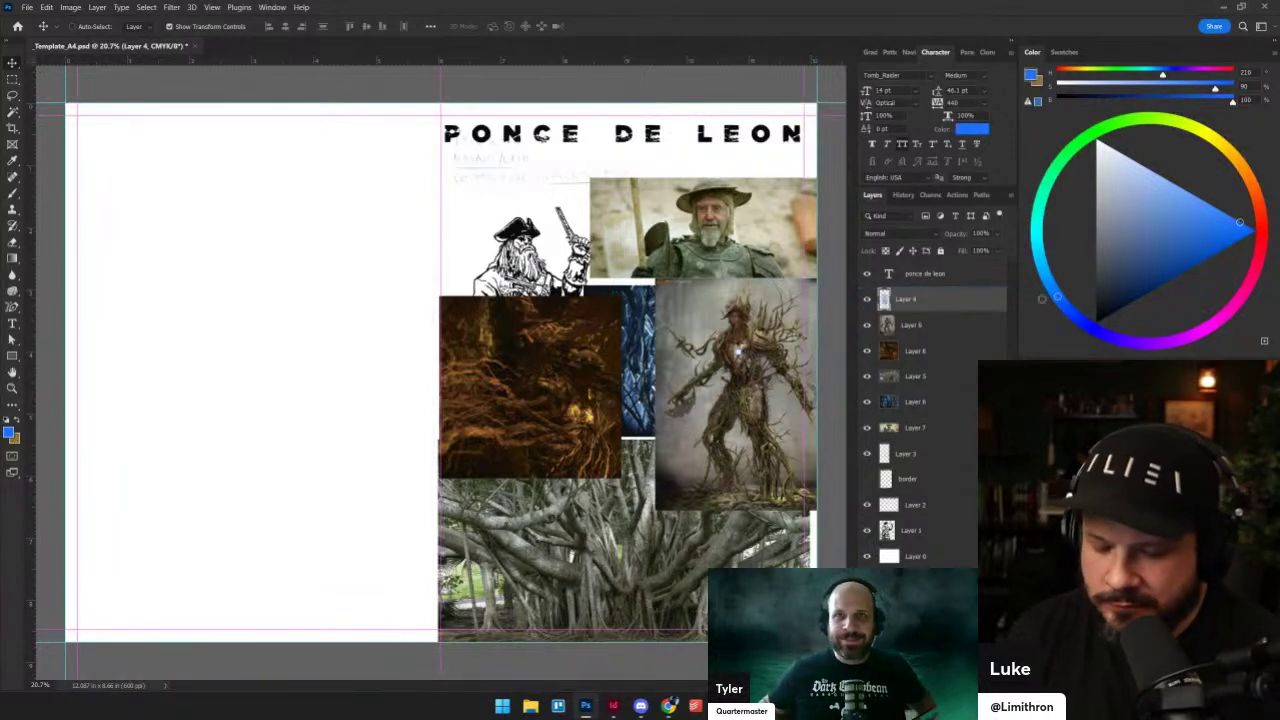
key("b")
left_click_drag(319, 387, 338, 401)
key("ctrl+z")
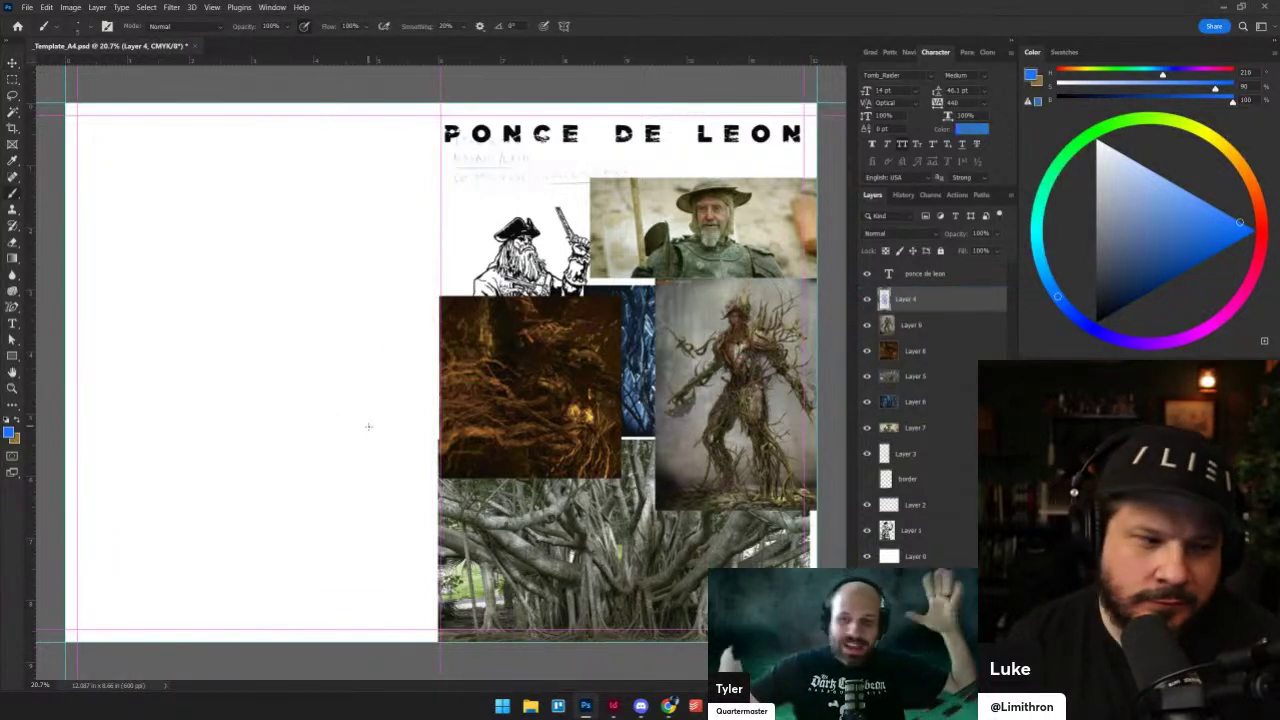
left_click(1057, 286)
- Brush faint construction lines for the character's head and shoulders on the left page
scroll(423, 417, "up", 1)
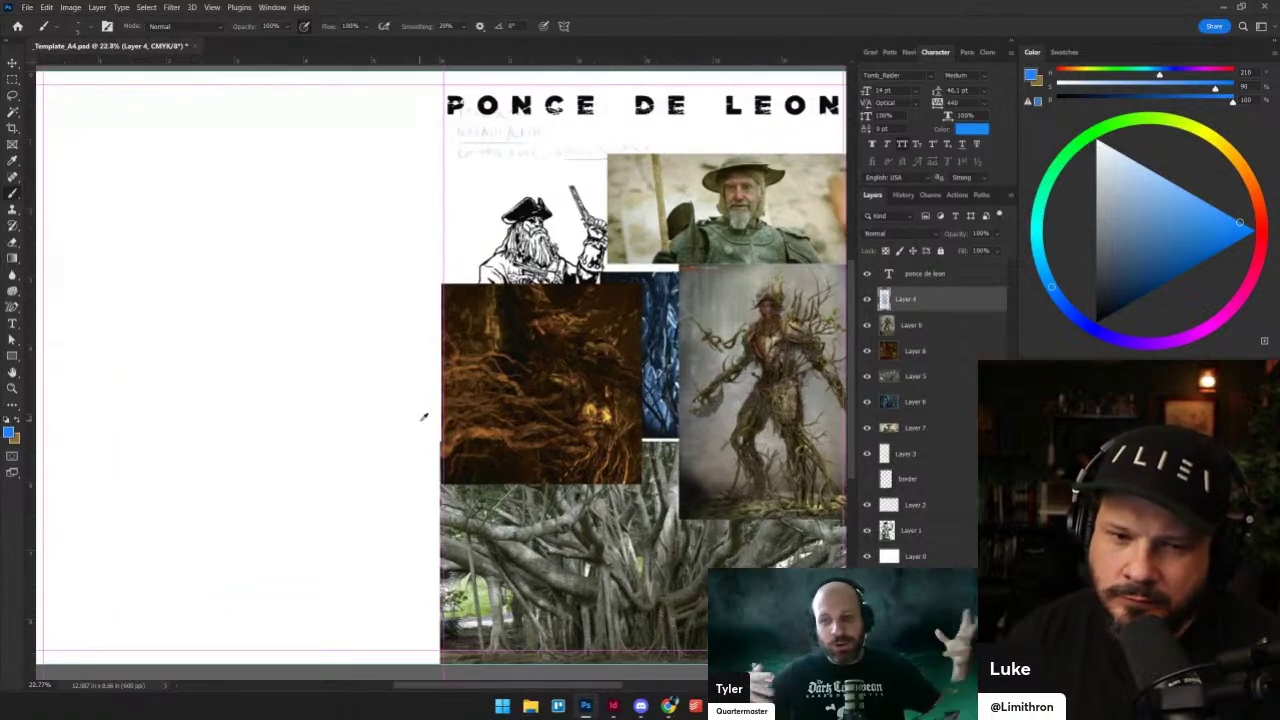
scroll(406, 403, "down", 1)
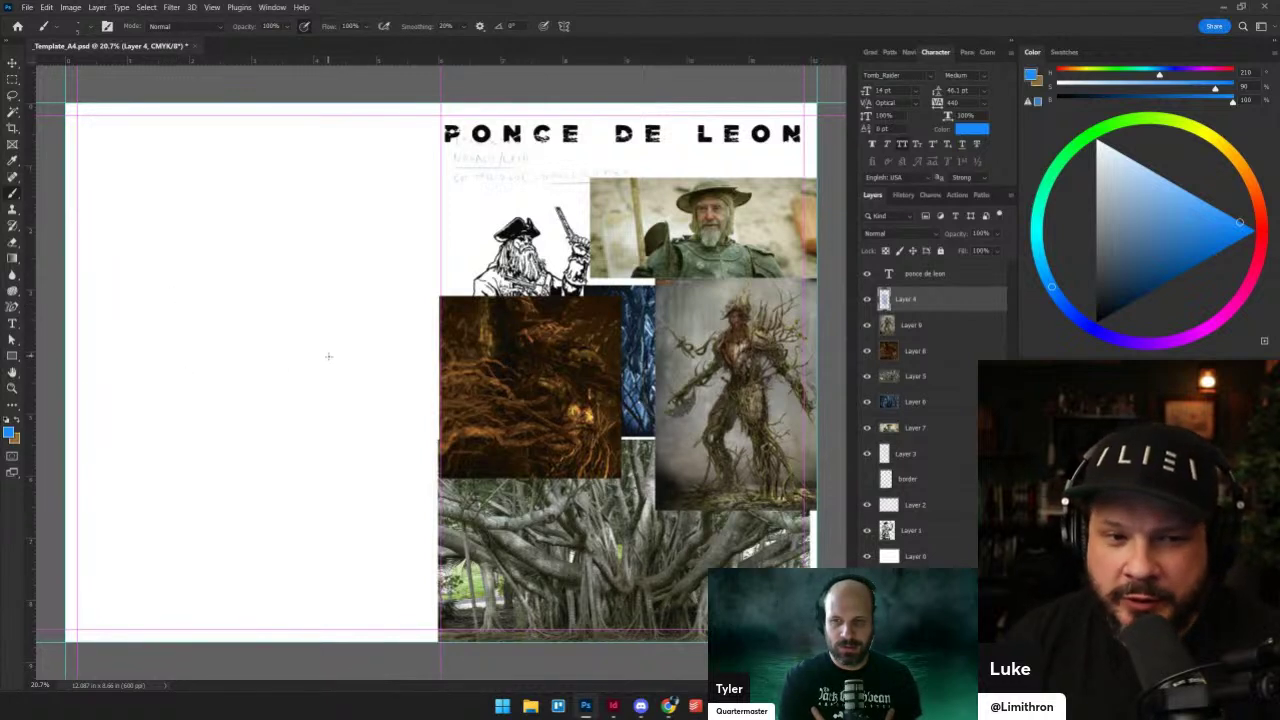
key("ctrl+z")
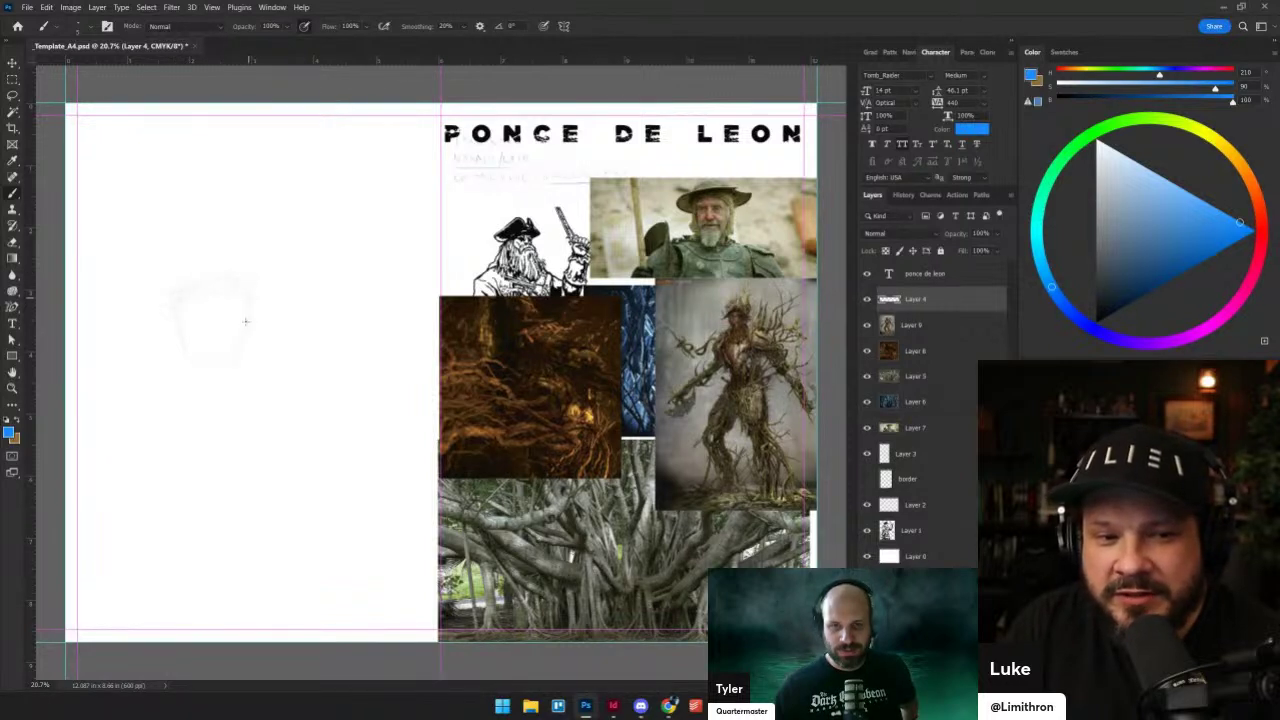
left_click_drag(191, 384, 246, 437)
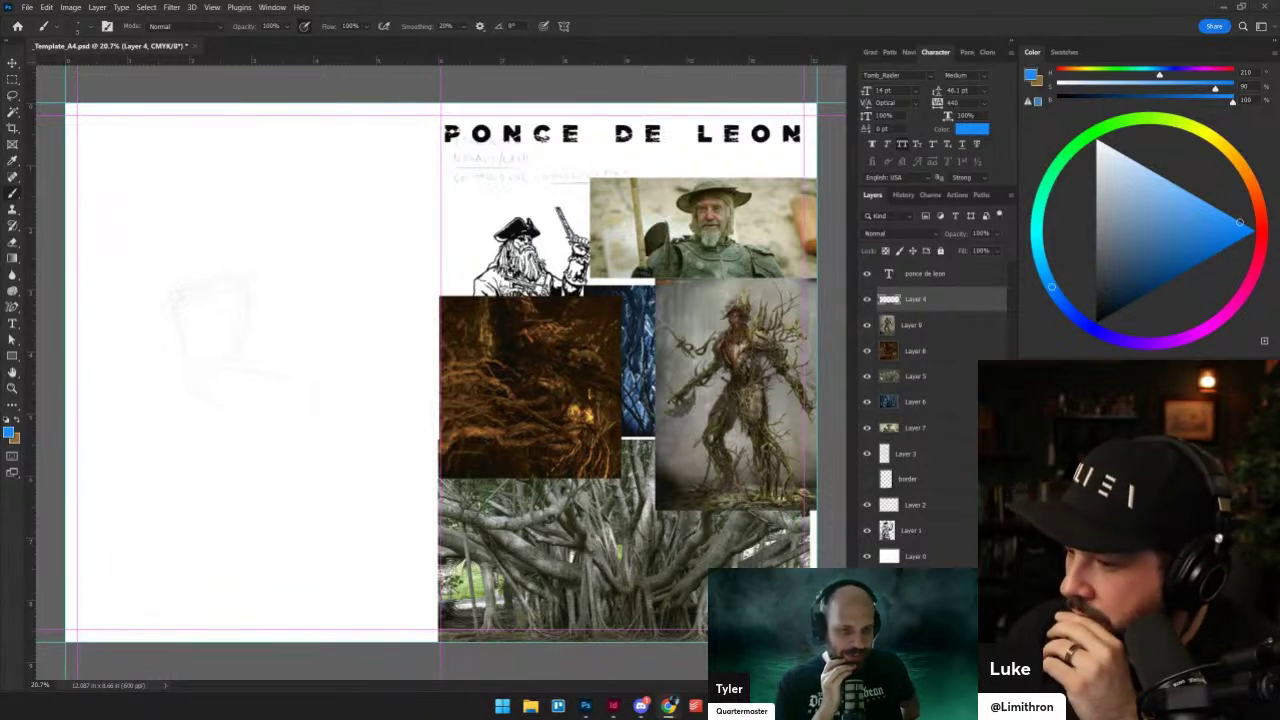
left_click(530, 706)
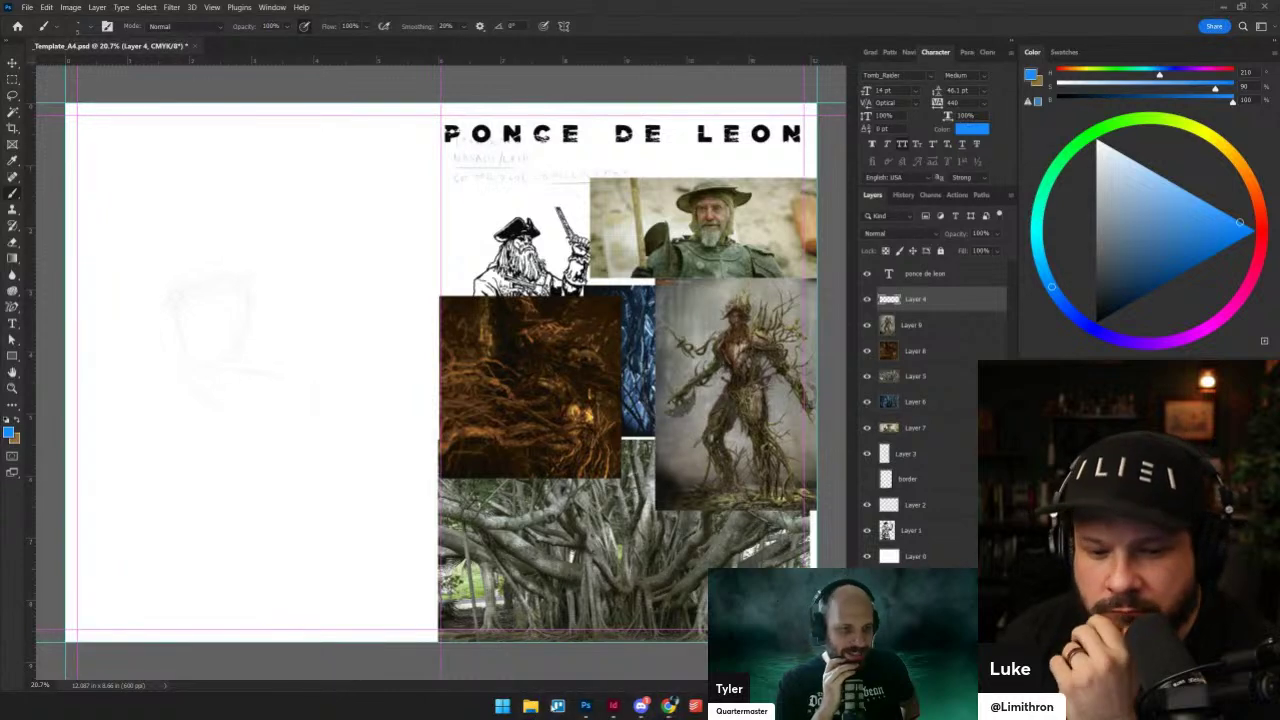
left_click_drag(640, 60, 1279, 180)
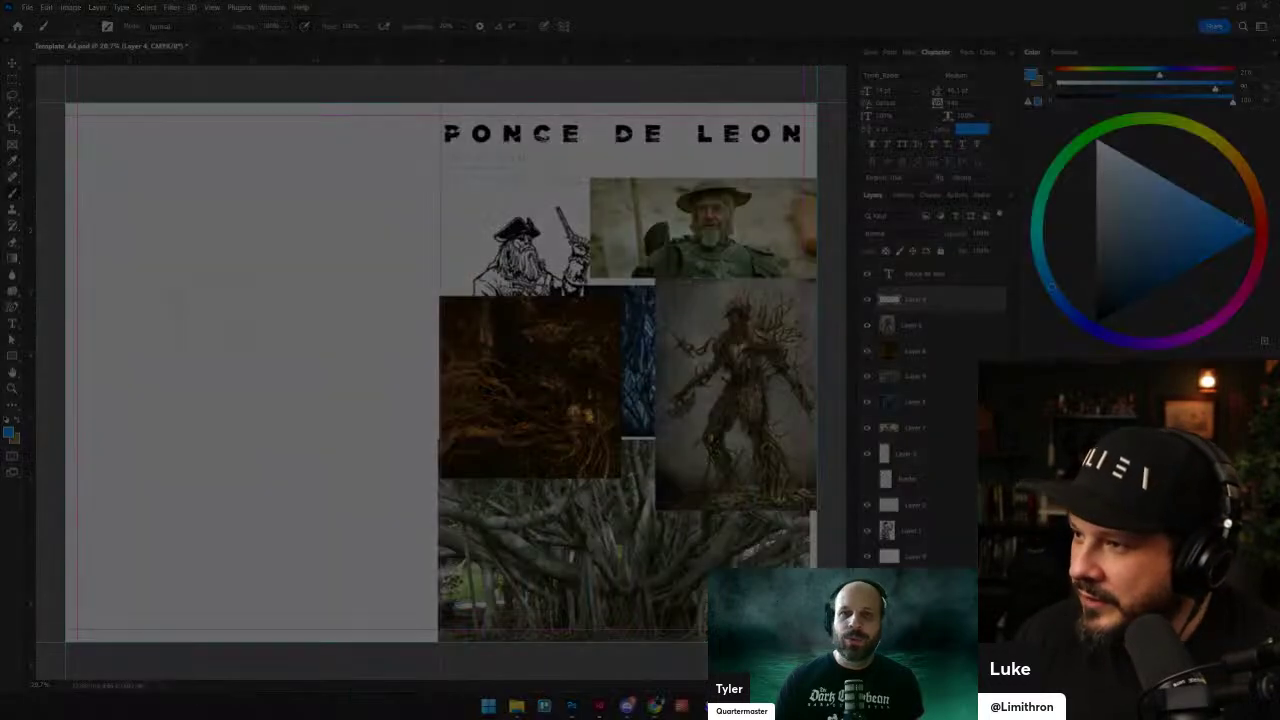
key("Escape")
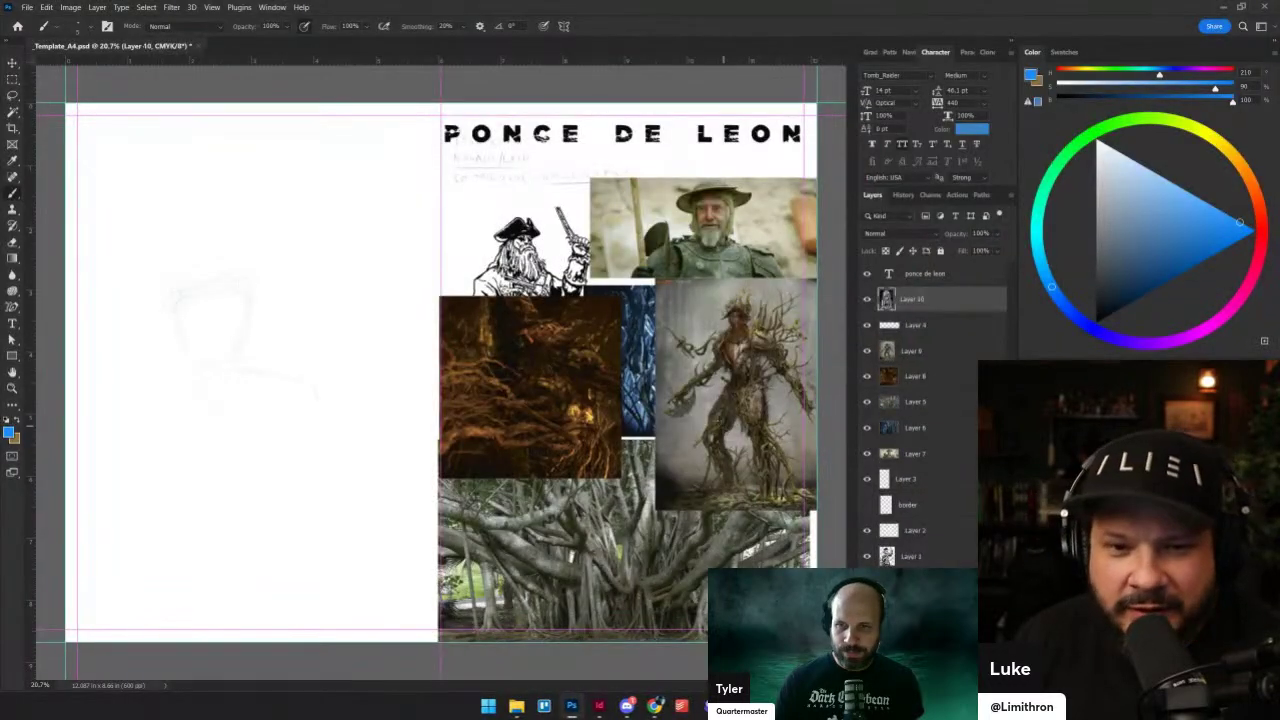
- Paste the black-and-white skeletal king on a throne, enlarge it, and place it over the middle and lower part of the right page
key("ctrl+v")
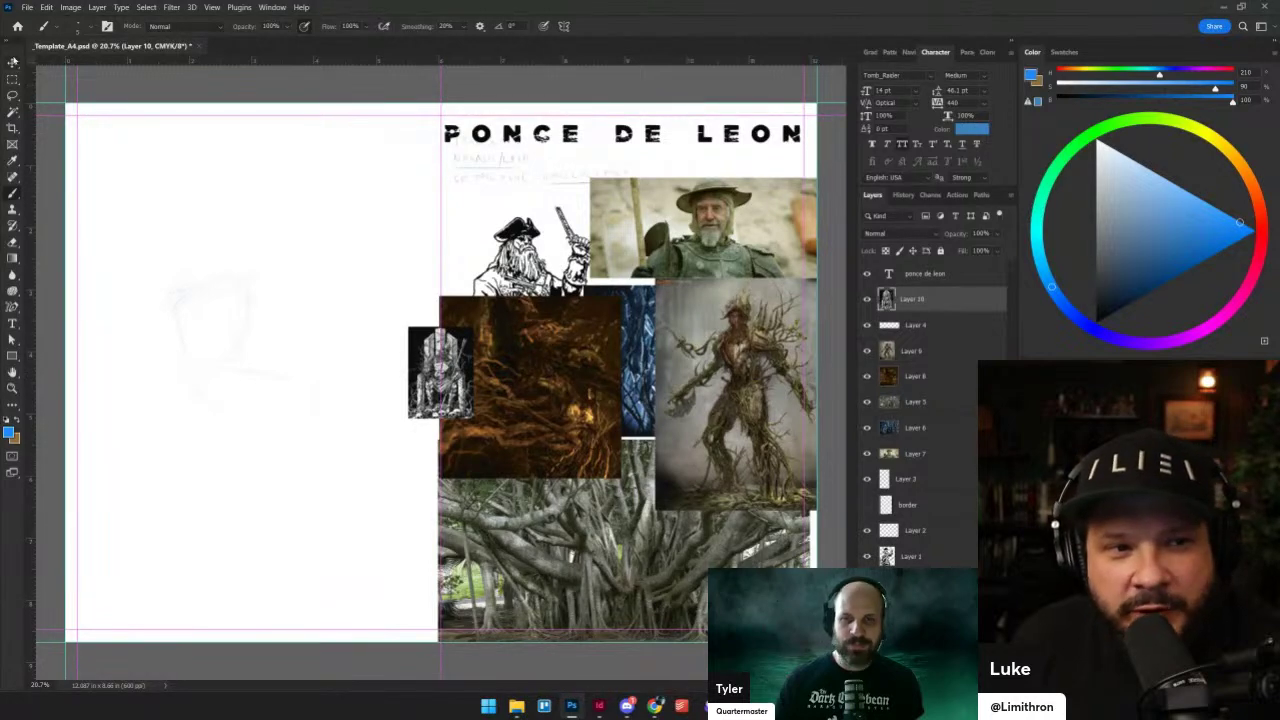
key("v")
left_click_drag(473, 376, 720, 432)
key("Return")
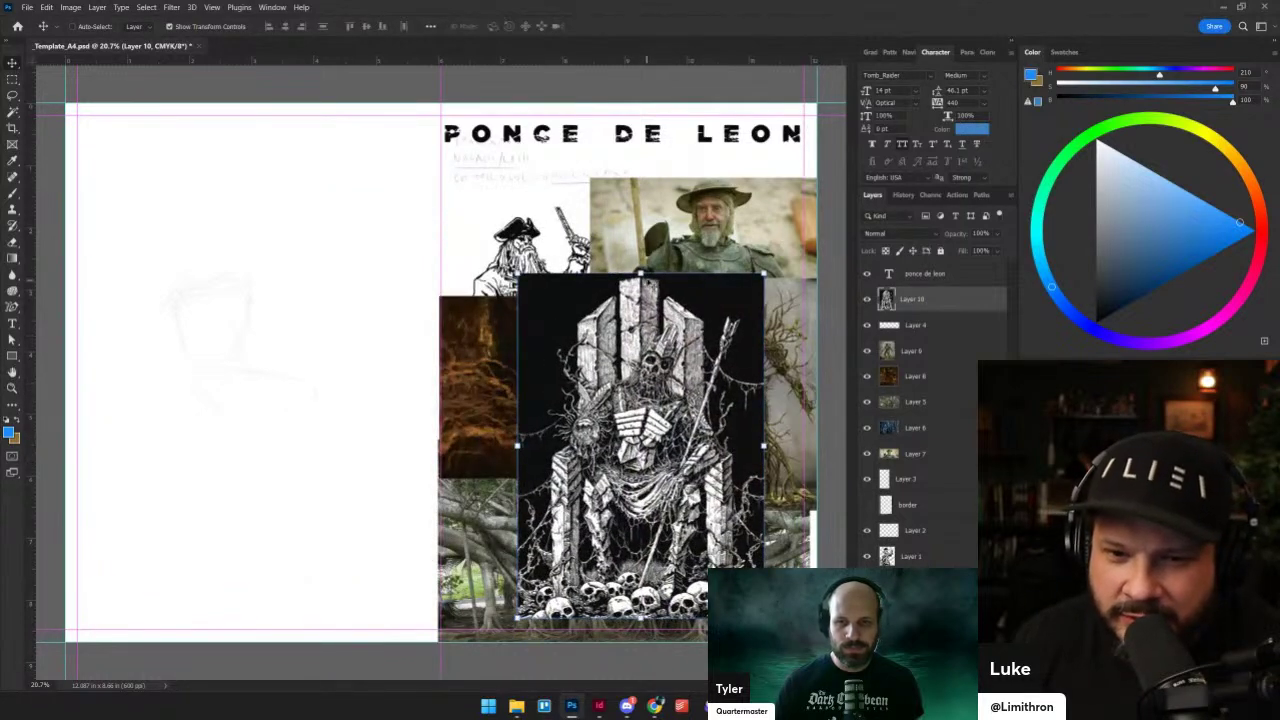
left_click_drag(642, 273, 642, 286)
mouse_move(668, 349)
left_mouse_down()
mouse_move(668, 382)
mouse_move(667, 371)
left_mouse_up()
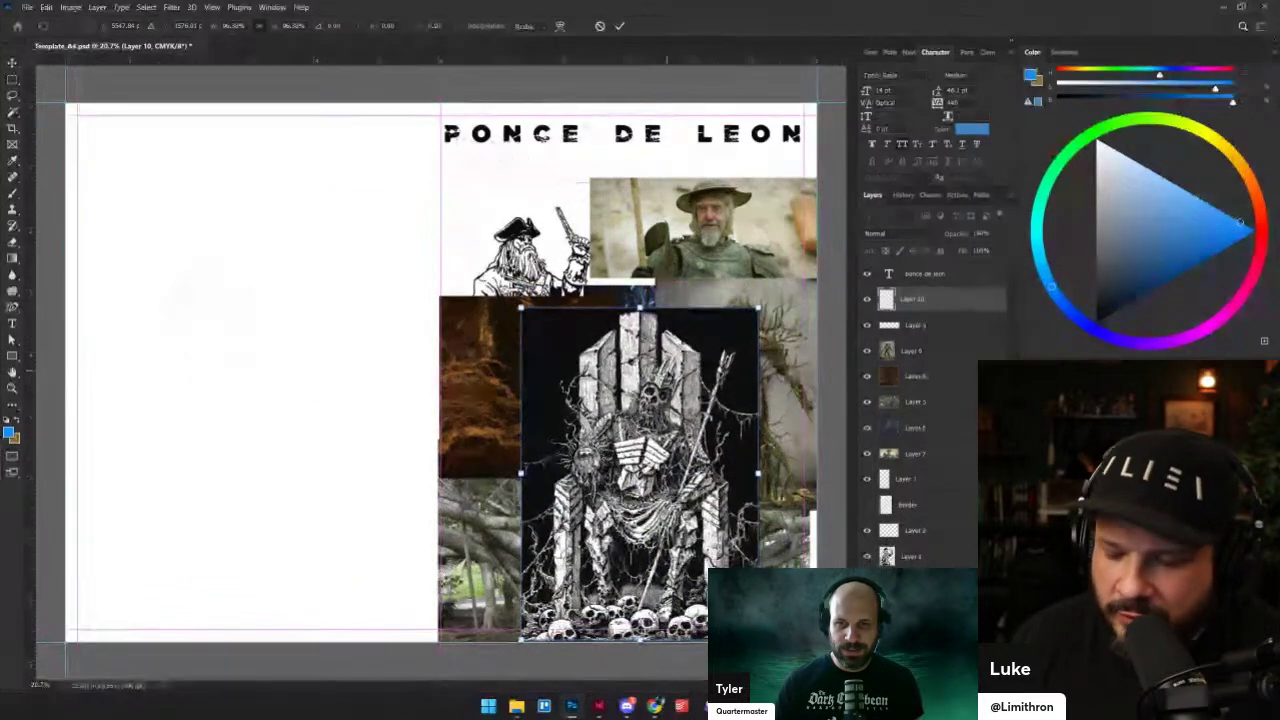
key("Return")
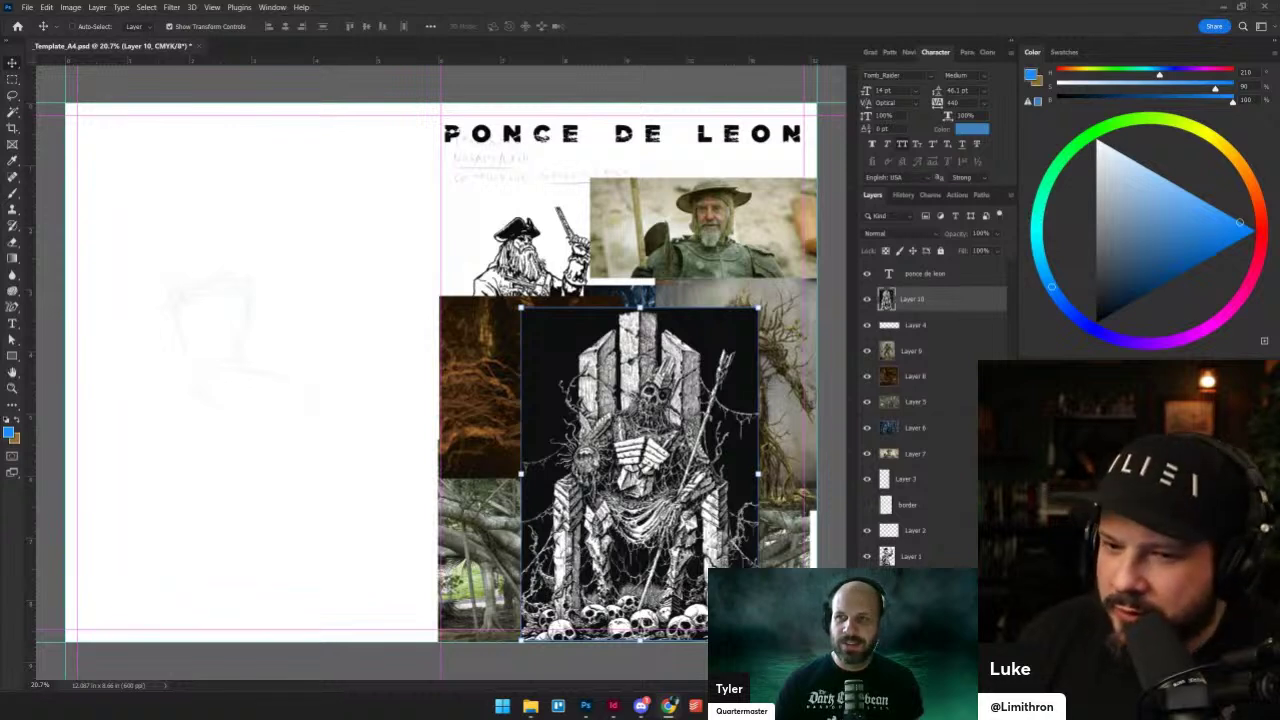
- Paste the teal horned, bearded figure image, enlarge it, and place it at the right page's upper edge
key("ctrl+v")
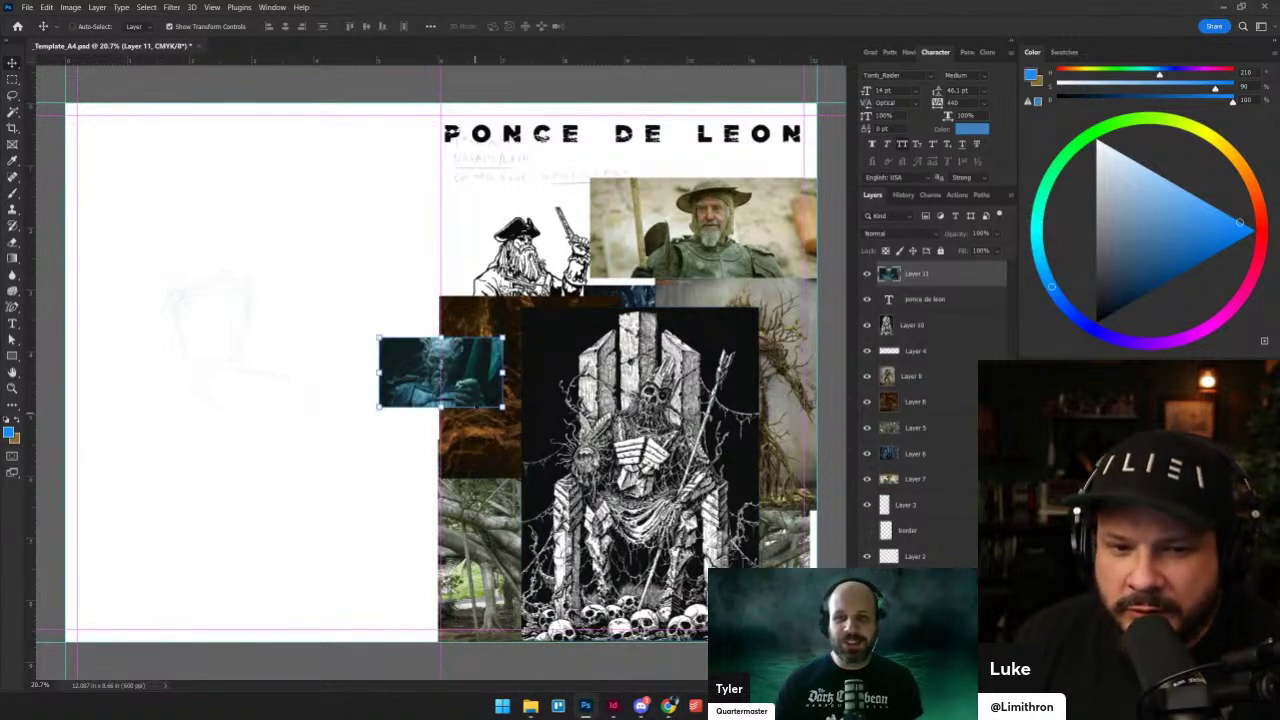
left_click_drag(480, 363, 652, 209)
left_click_drag(617, 147, 622, 113)
key("Return")
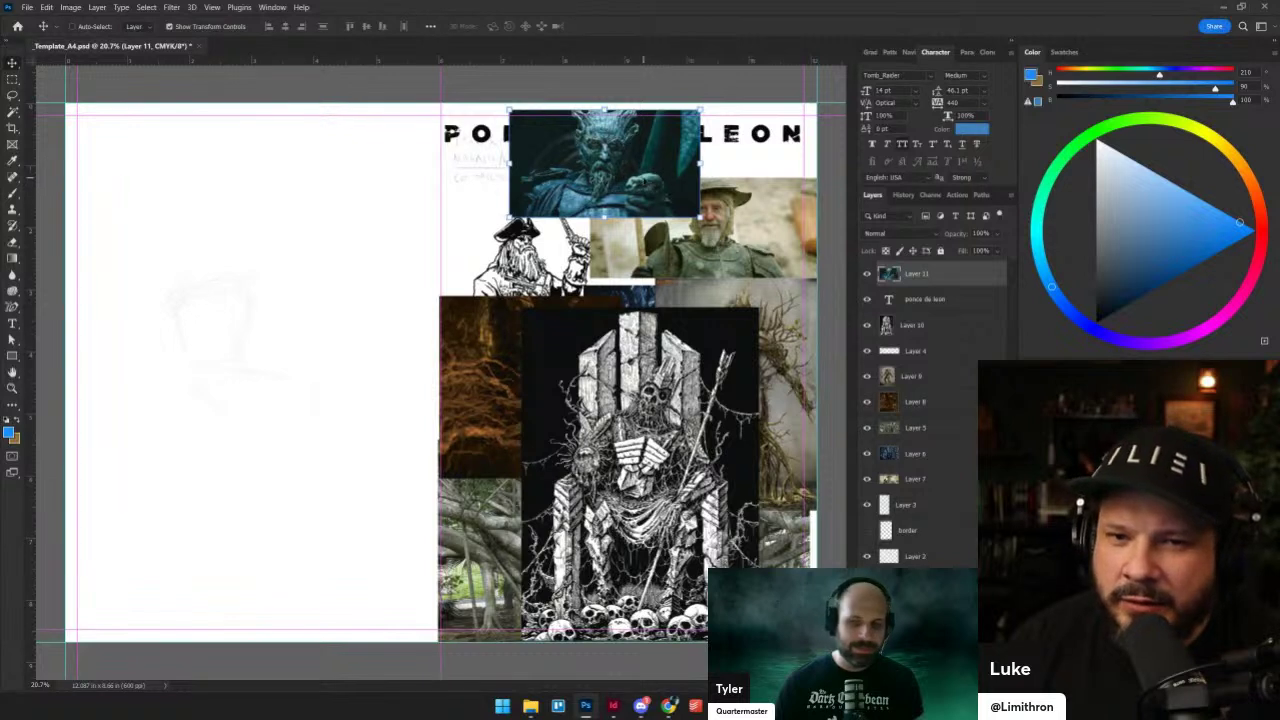
- Move Layer 11 below the title layer and shift the teal figure image to the right page's inner margin beneath the title
left_click_drag(938, 272, 938, 292)
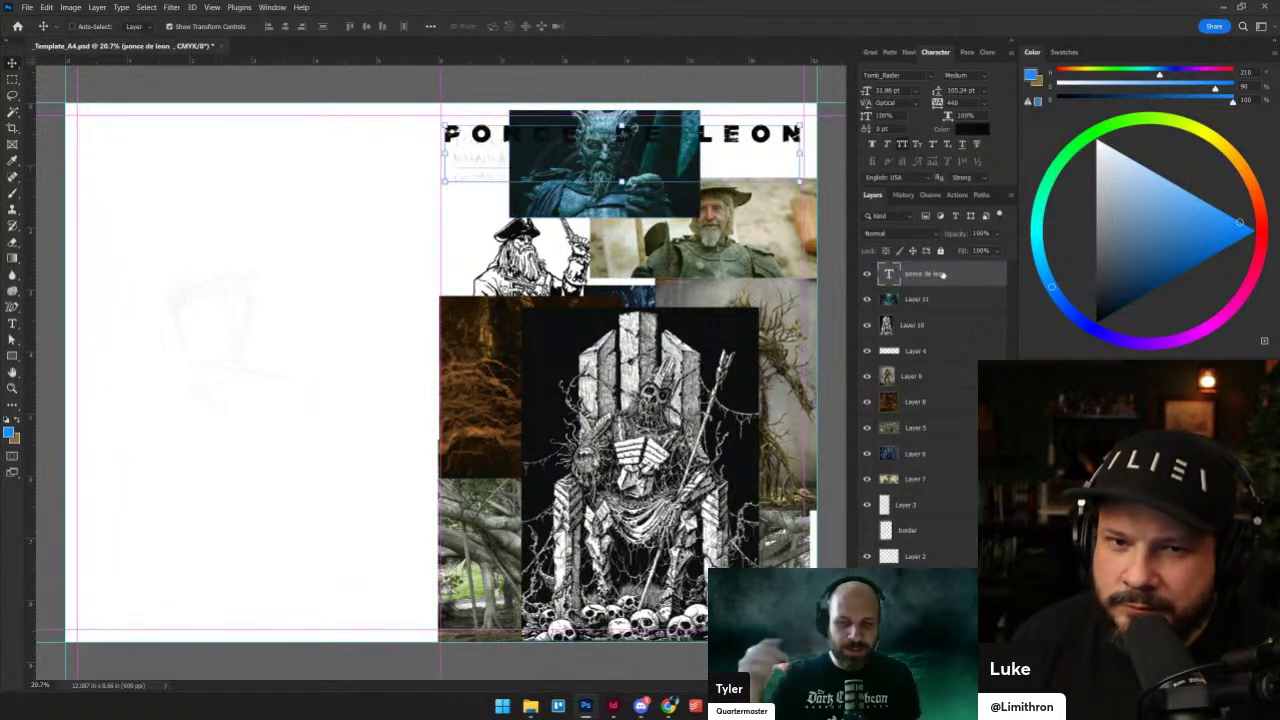
left_click(938, 274)
left_click(640, 200, "ctrl")
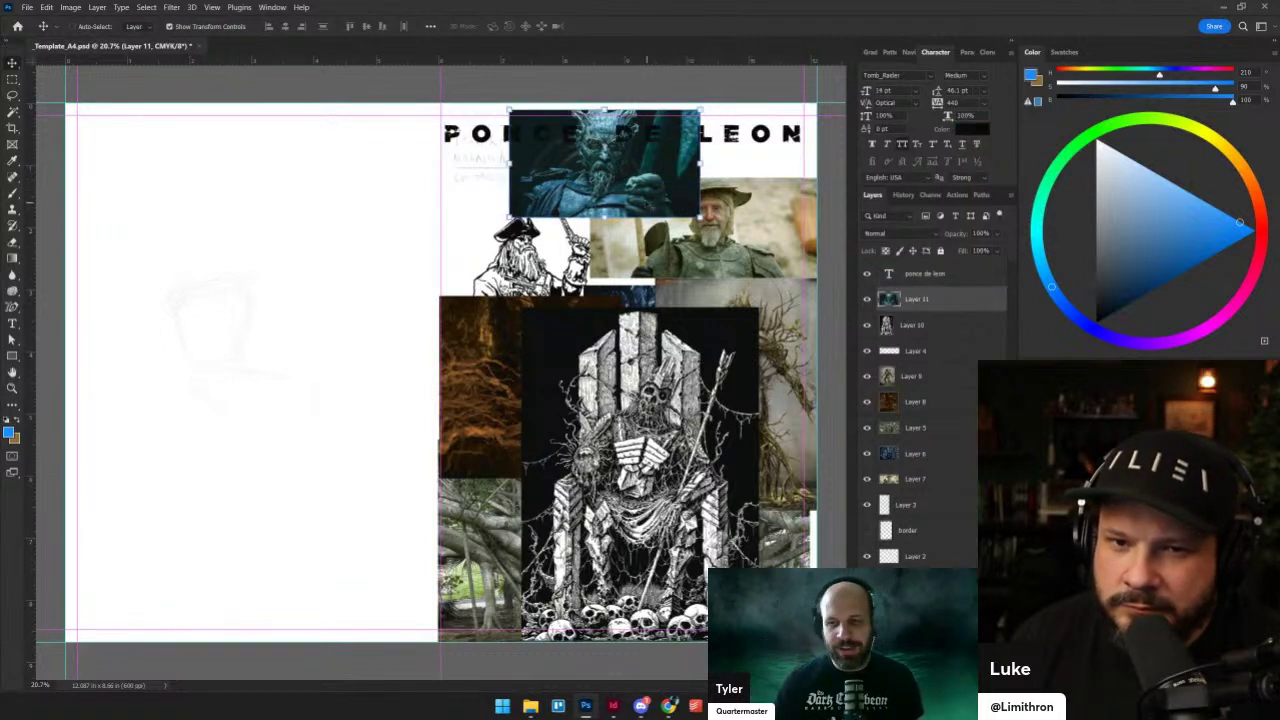
left_click_drag(640, 200, 574, 229)
- Move the throne image to the right page's lower inner corner and scale it down to about 56%
left_click(634, 422, "ctrl")
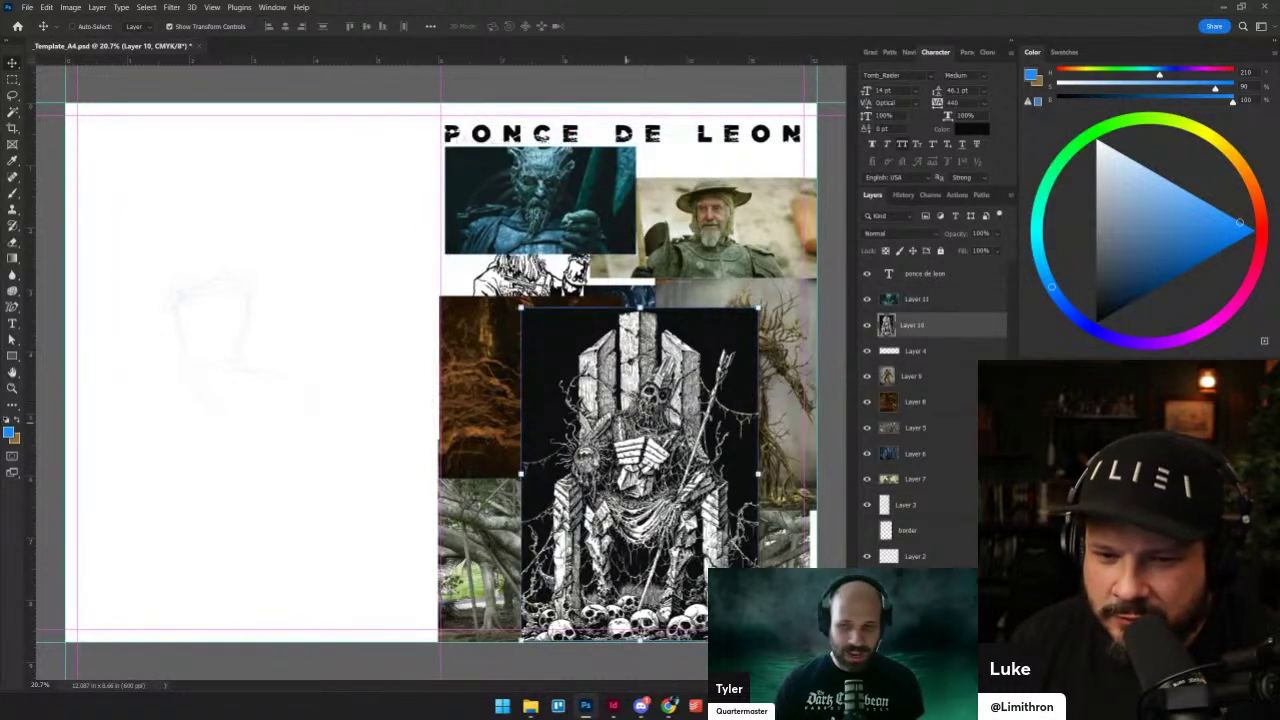
left_click_drag(635, 423, 567, 397)
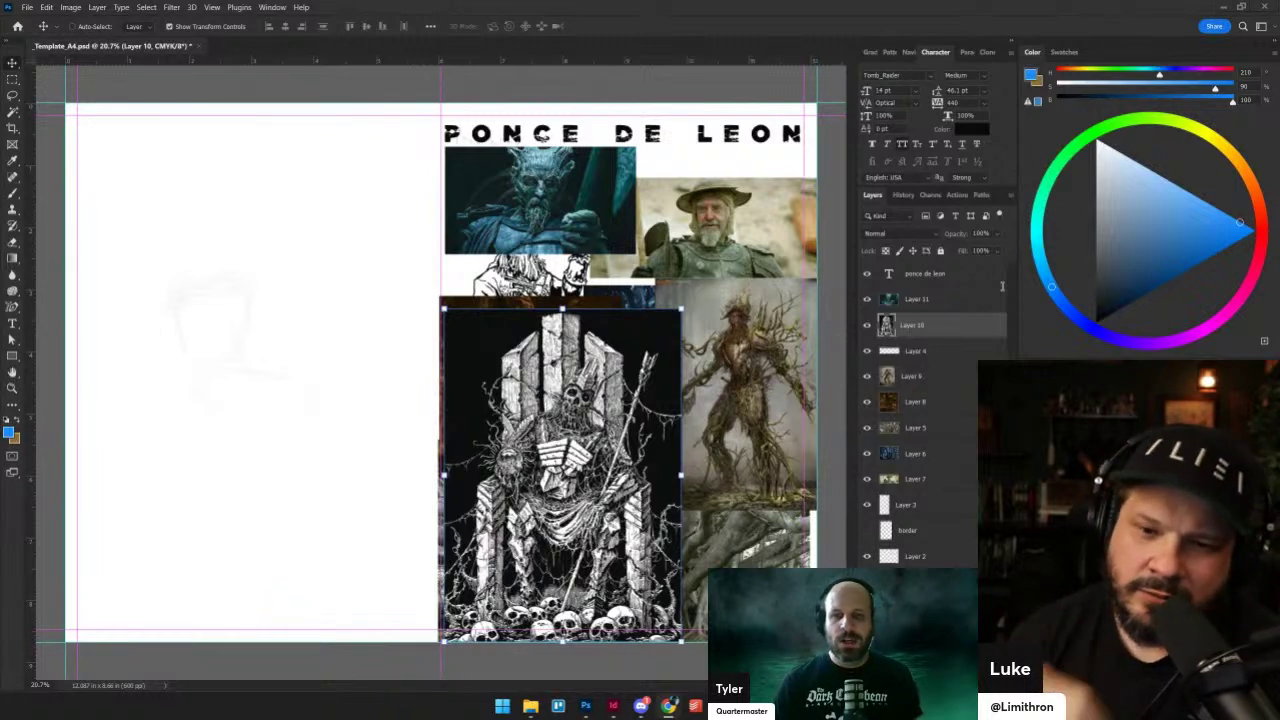
left_click(682, 476)
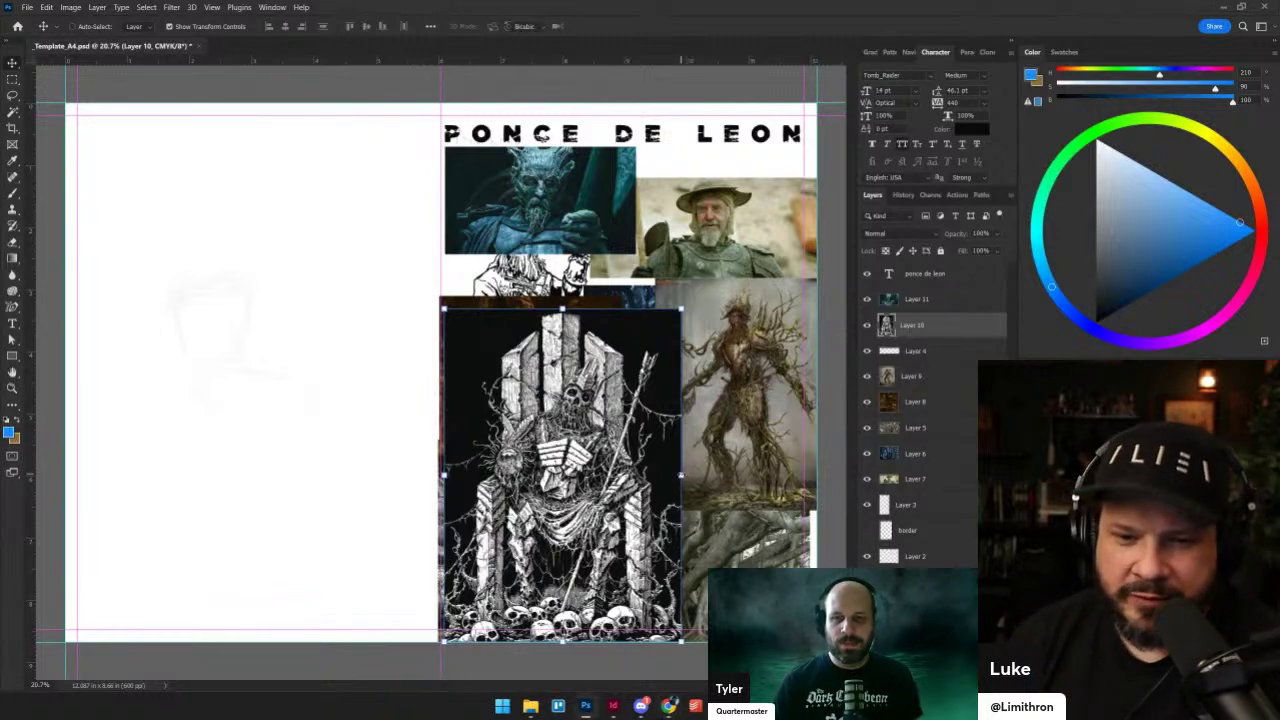
left_click_drag(681, 310, 578, 436)
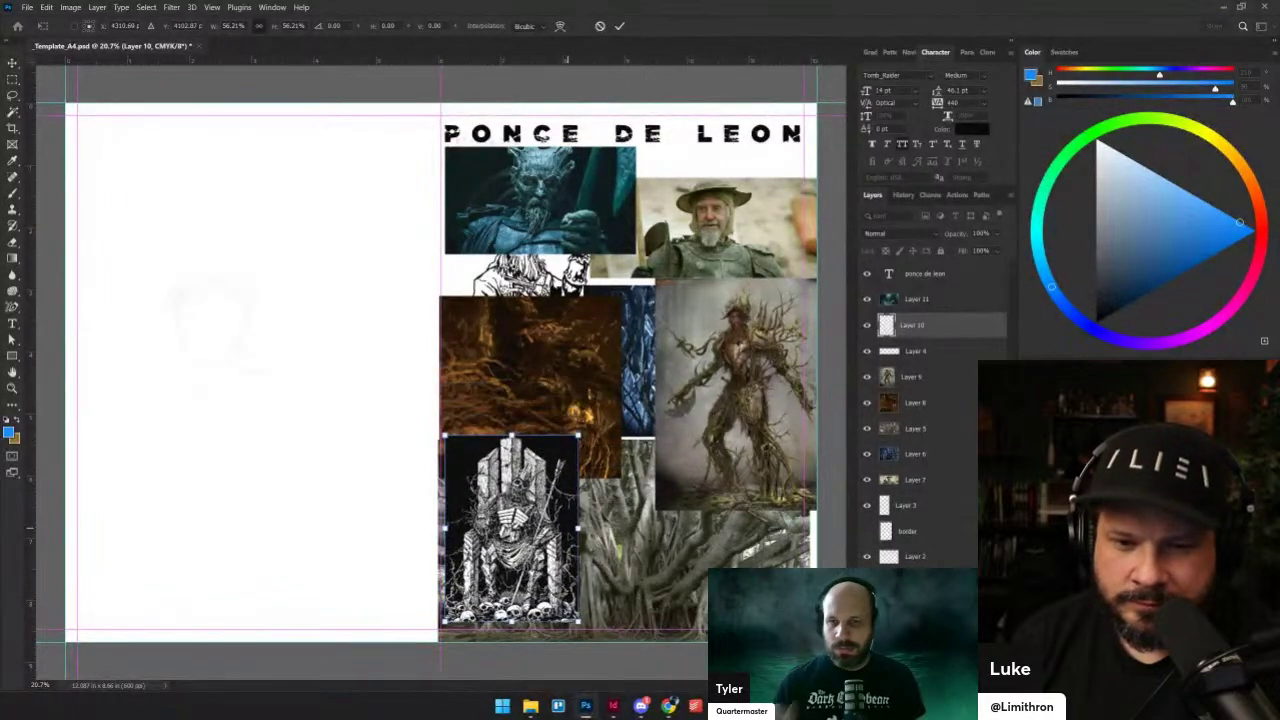
key("Return")
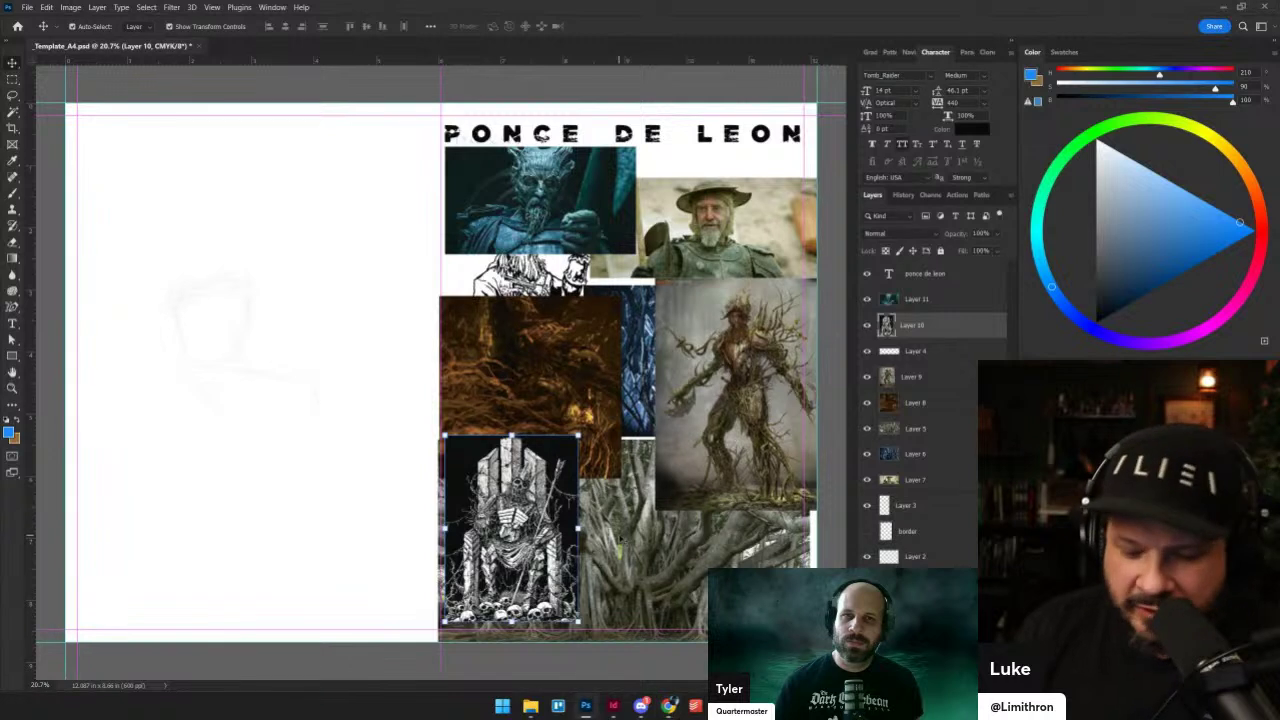
key("ctrl+v")
key("ctrl+t")
left_click_drag(486, 372, 612, 372)
key("Escape")
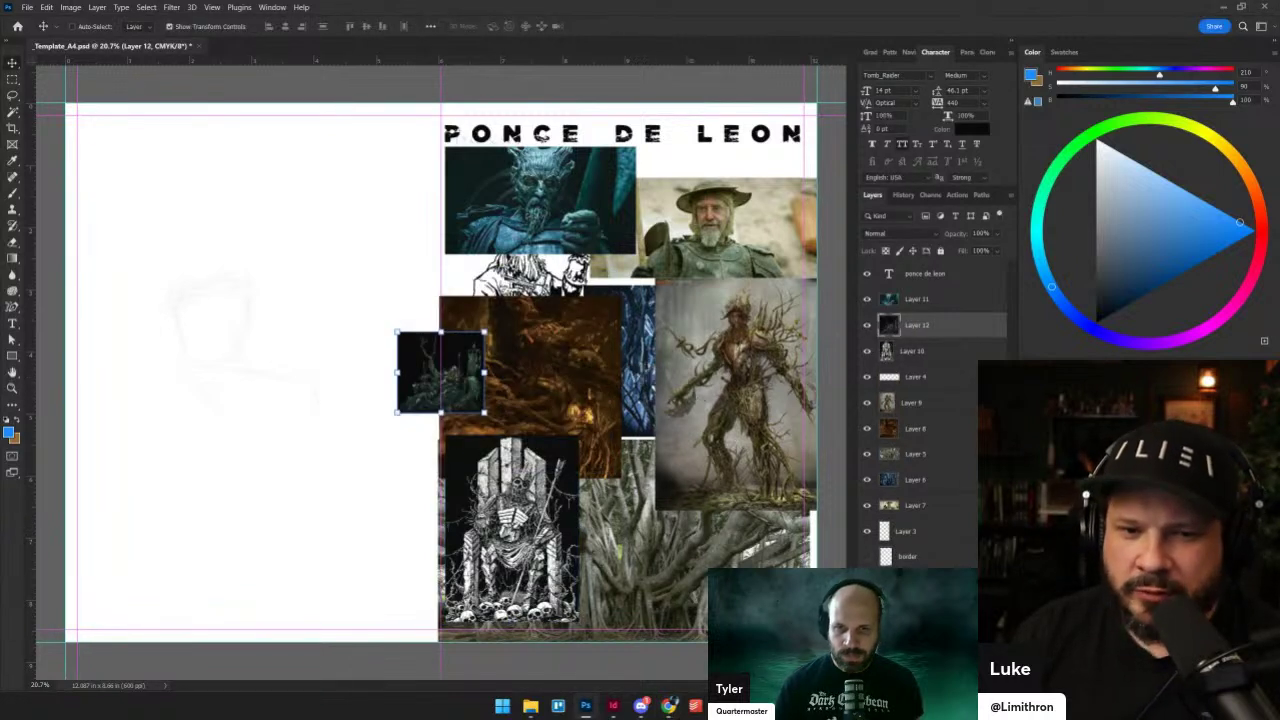
key("Delete")
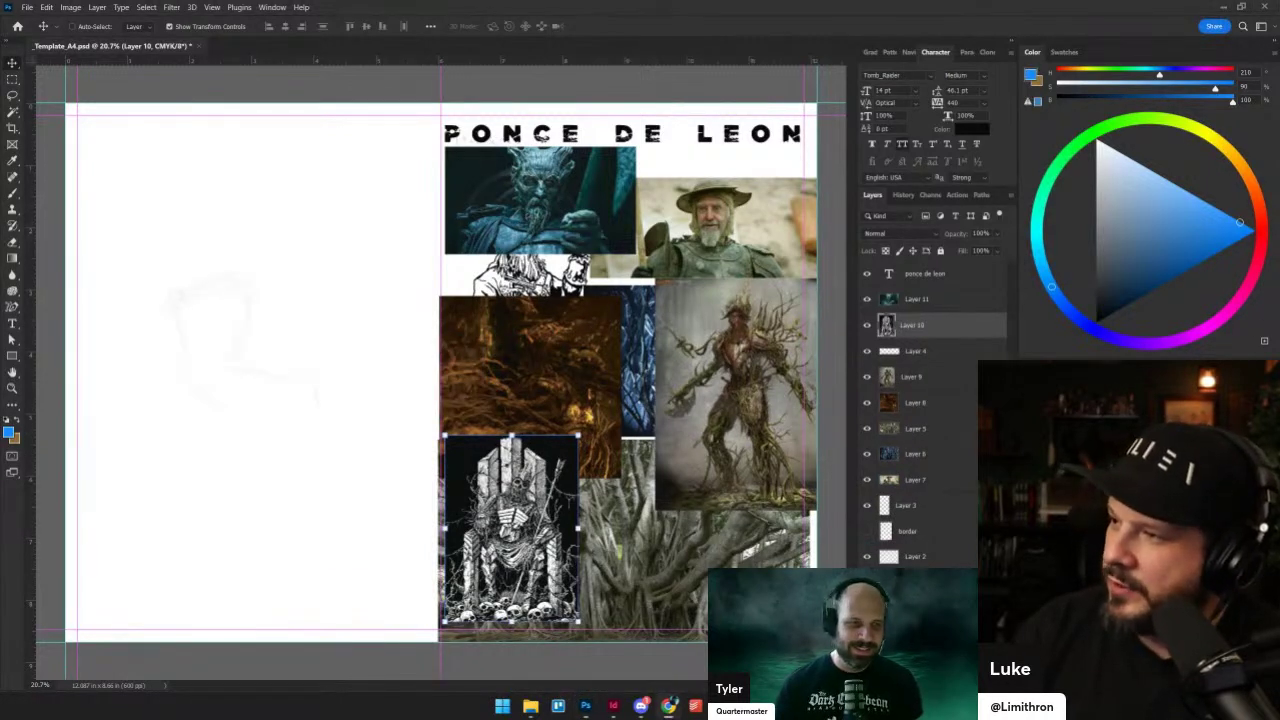
- Place the General_wild.png artwork as an embedded object above Layer 10, using its copied Darkest Dungeon wiki image address
left_click(28, 7)
mouse_move(46, 7)
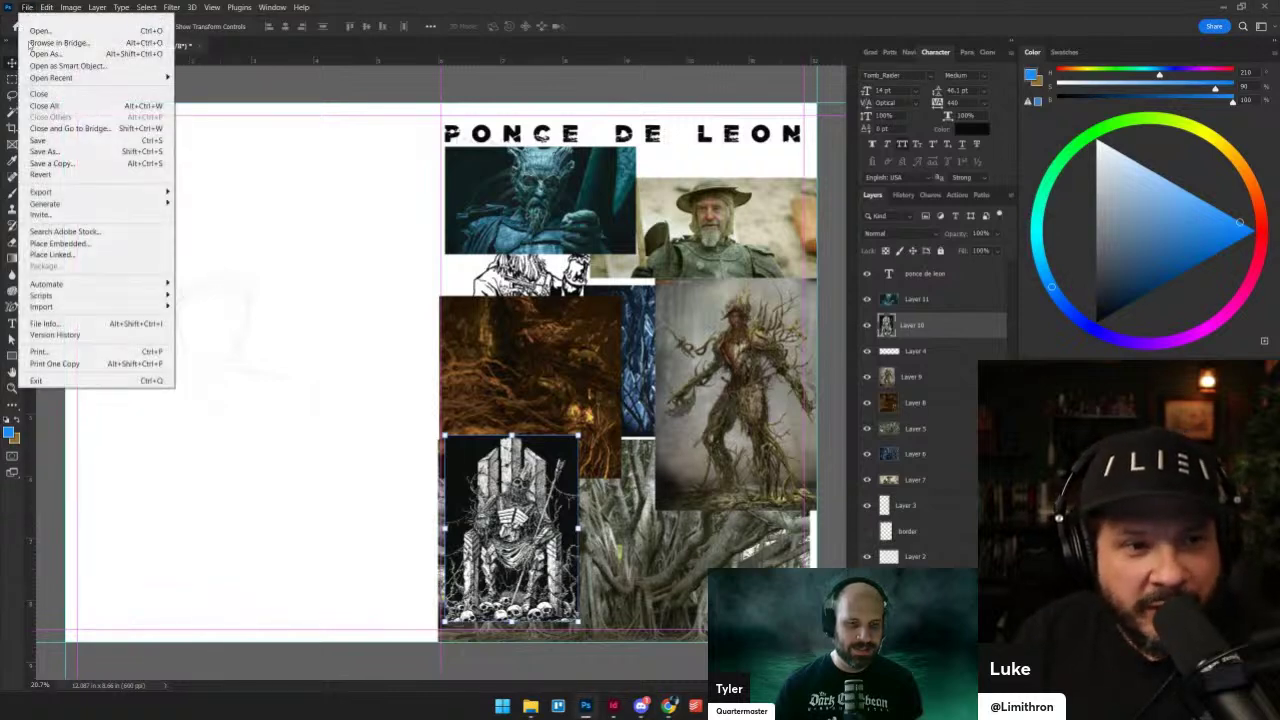
left_click(90, 244)
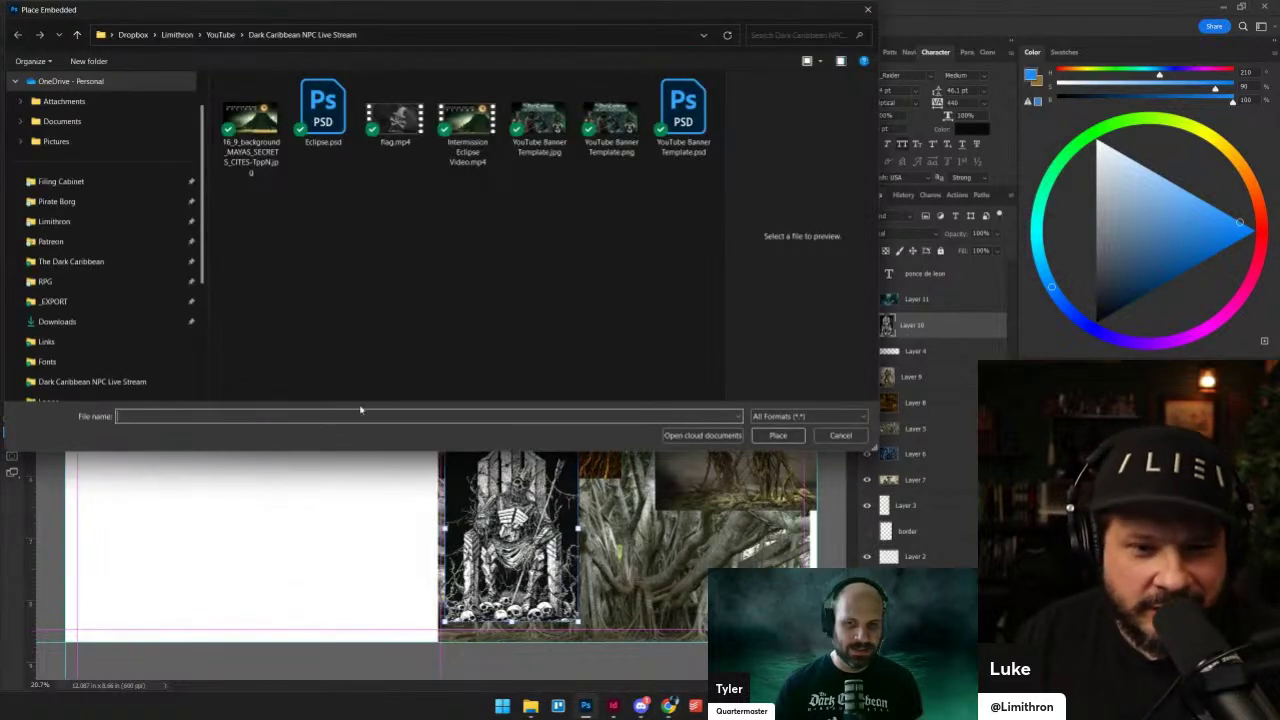
key("ctrl+v")
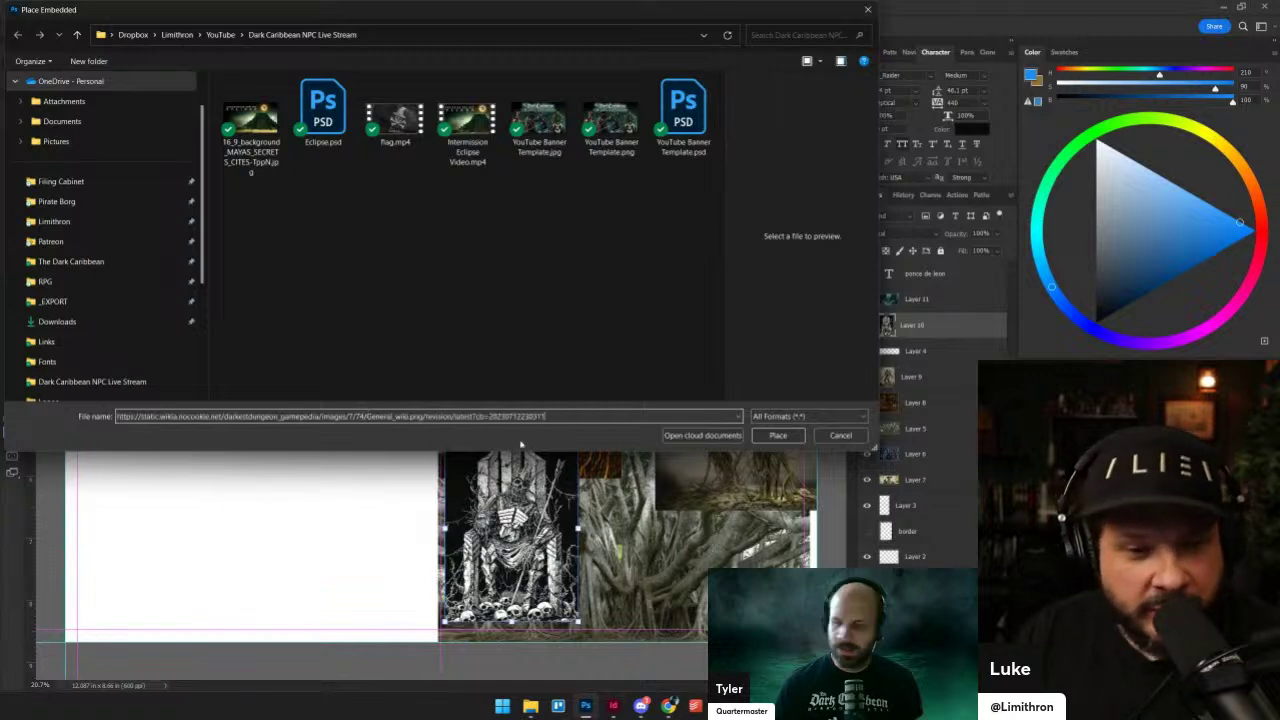
left_click(780, 438)
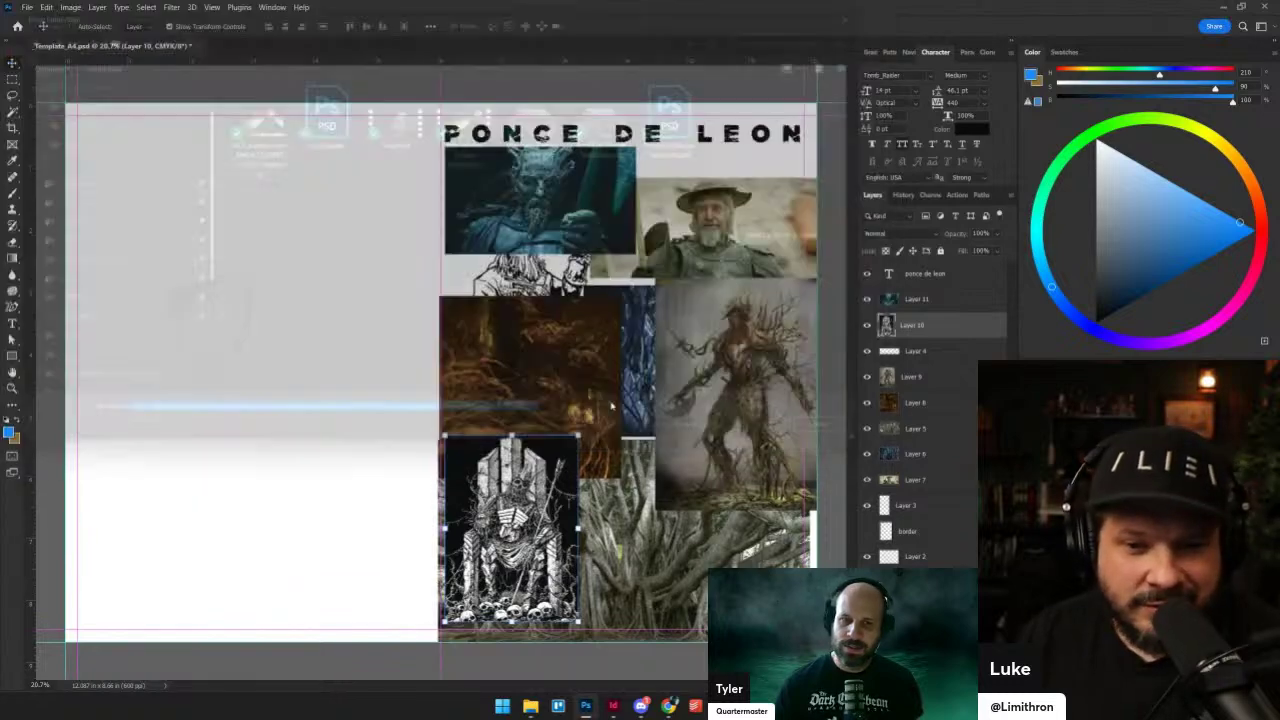
key("Return")
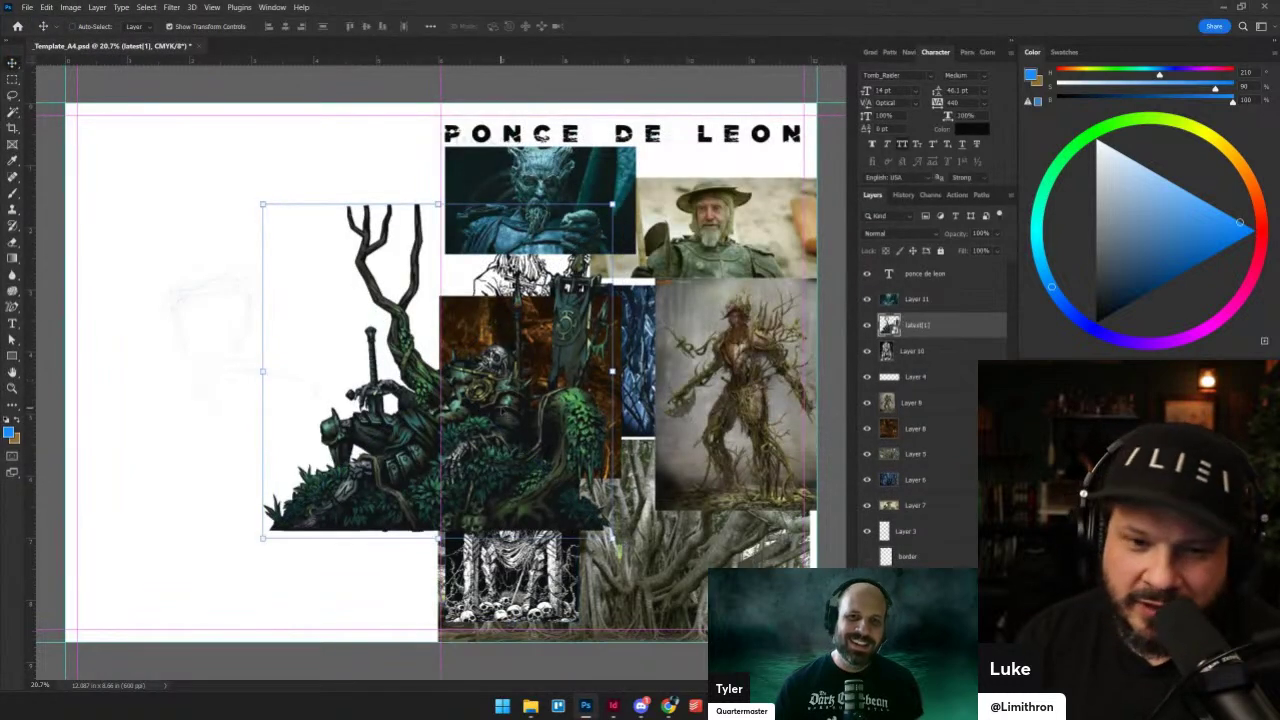
- Move the General_wild artwork to the right page's lower outer corner and scale it down to about 85%
left_click_drag(535, 396, 729, 517)
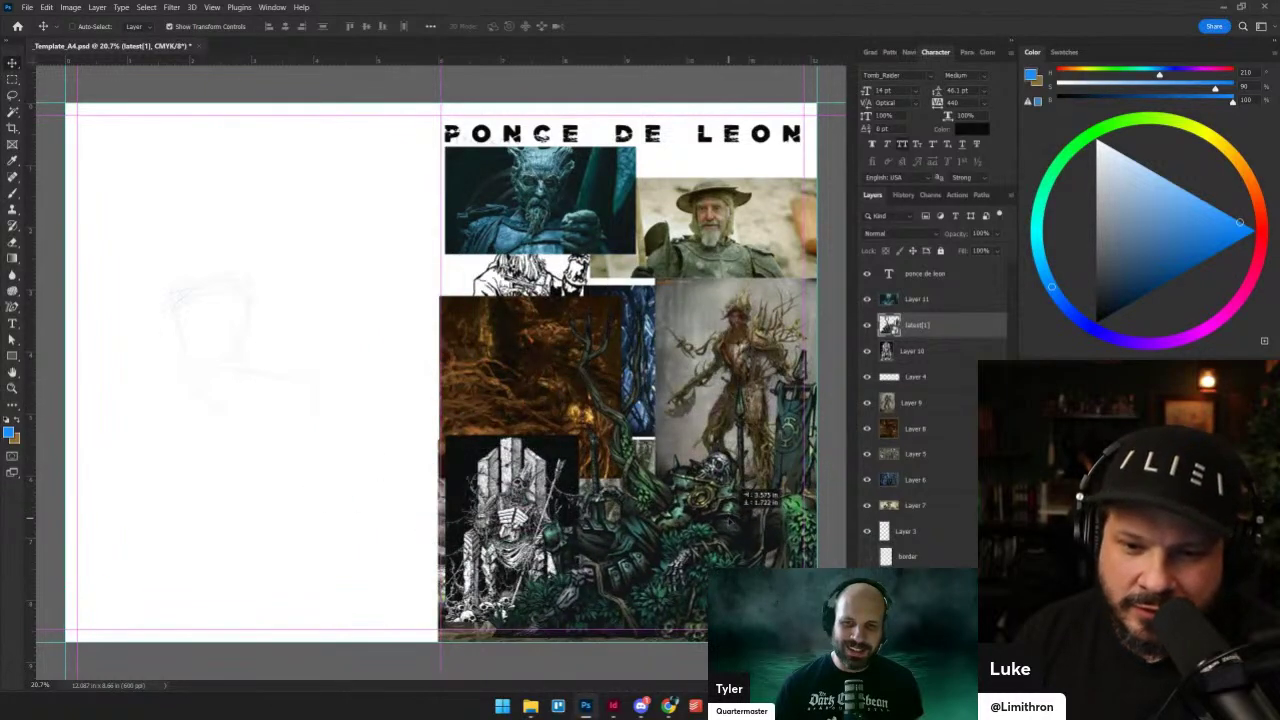
left_click_drag(485, 311, 542, 364)
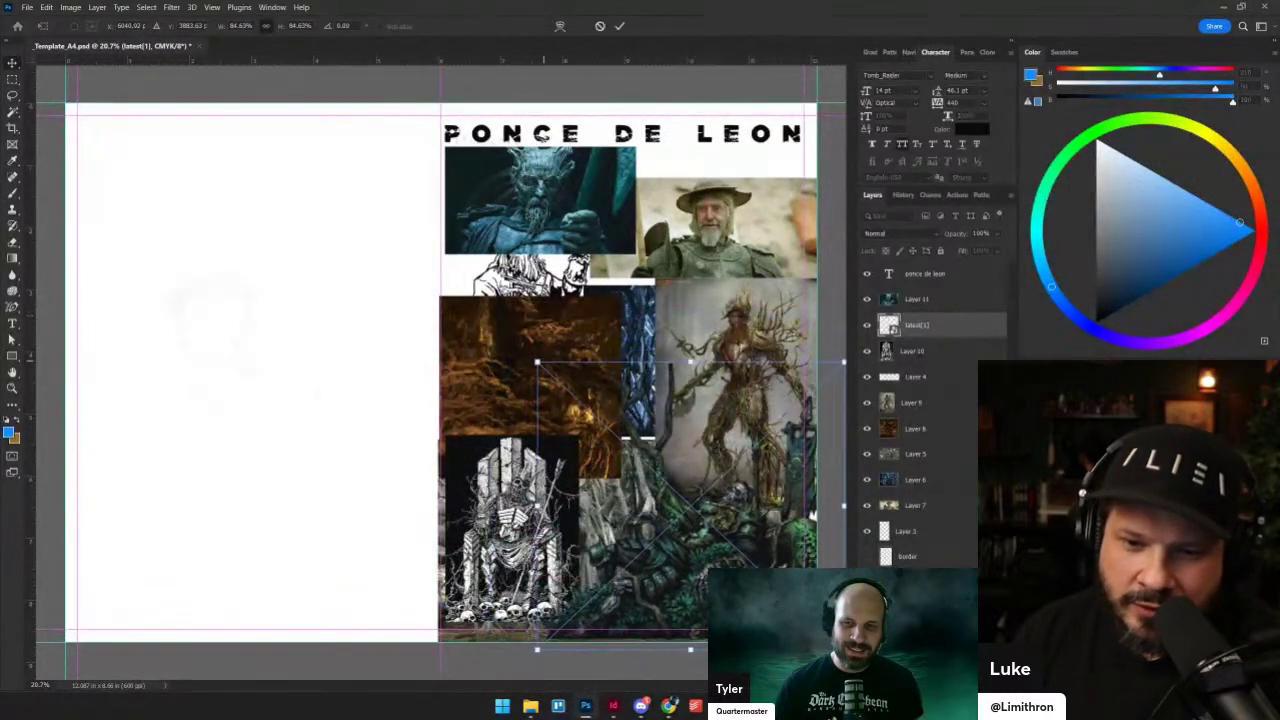
left_click_drag(720, 448, 730, 463)
key("Return")
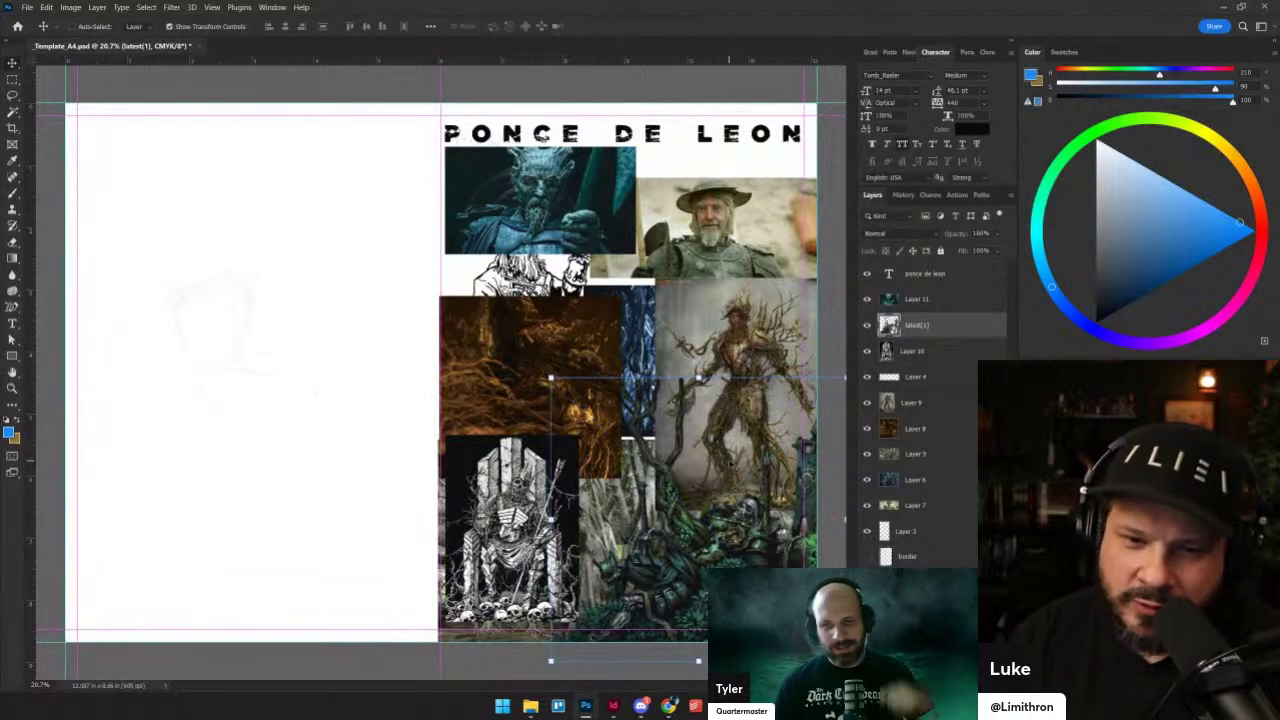
- Shift the brown roots image up beneath the teal figure and settle the throne image into the lower inner corner
left_click(549, 334)
left_click_drag(549, 334, 544, 292)
left_click_drag(605, 479, 551, 503)
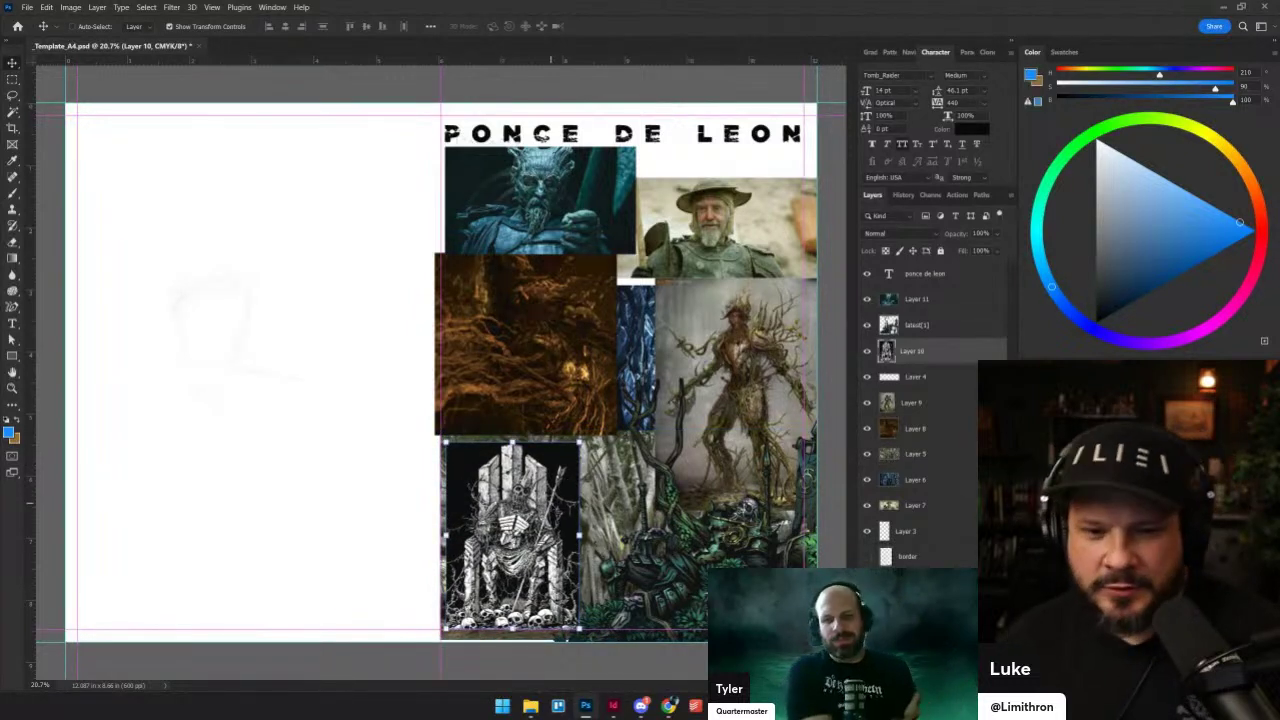
- Move Layer 4 with the faint sketch above Layer 11, directly below the title layer, ready for brush drawing
key("b")
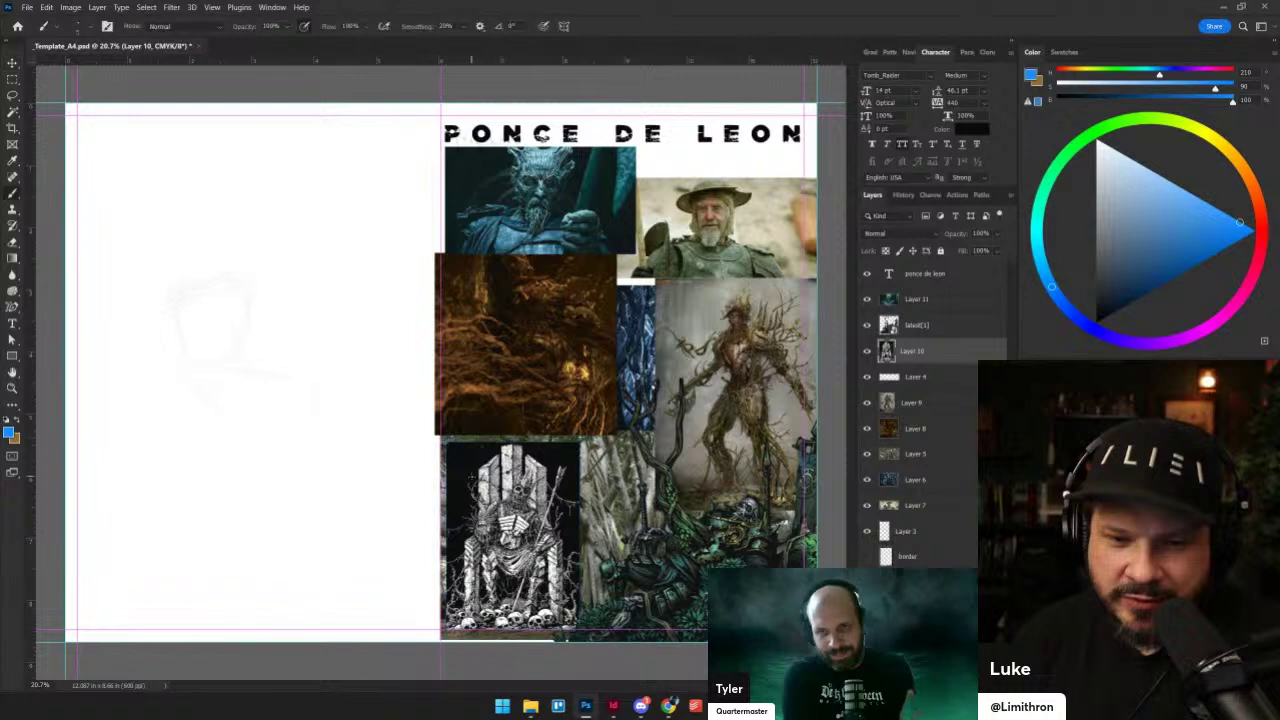
left_click(900, 531)
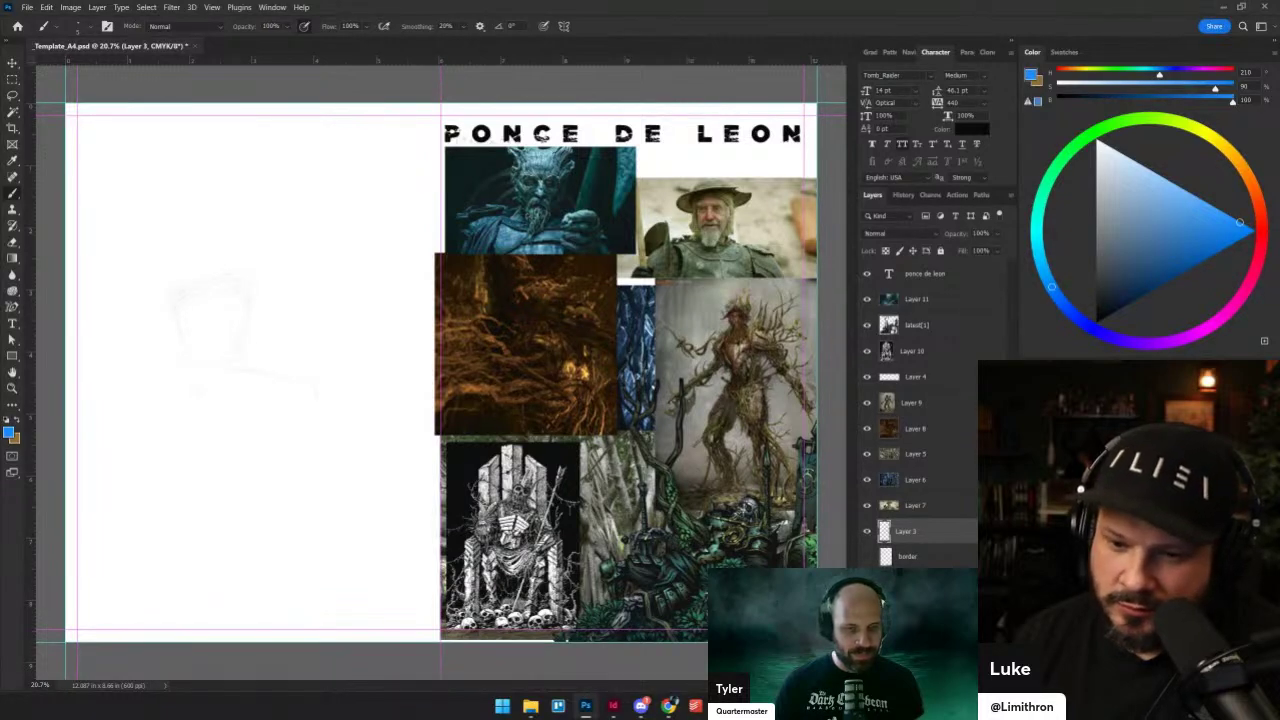
scroll(510, 410, "up", 2)
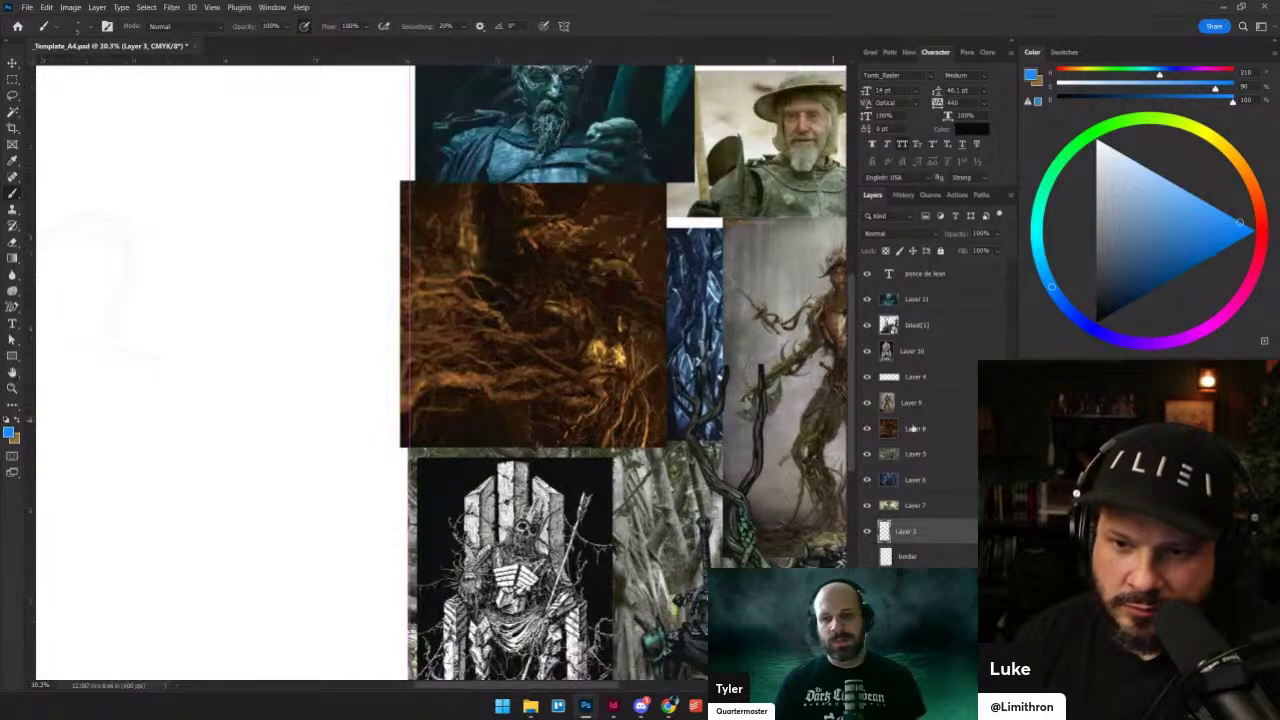
left_click_drag(915, 377, 915, 296)
scroll(226, 323, "down", 2)
scroll(226, 323, "up", 3)
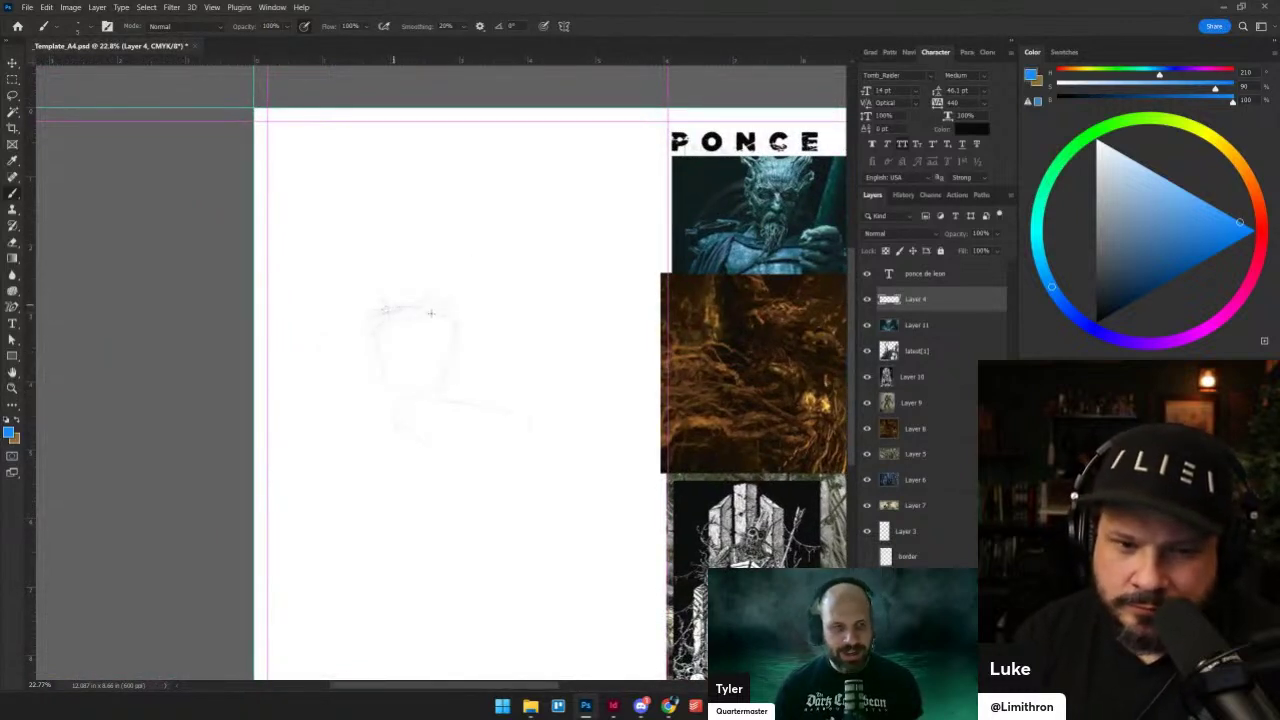
- Brush the figure's tapered torso on the left page and extend the shoulder line into an arm toward the outer edge
mouse_move(385, 318)
left_mouse_down()
mouse_move(392, 393)
mouse_move(402, 404)
mouse_move(440, 392)
left_mouse_up()
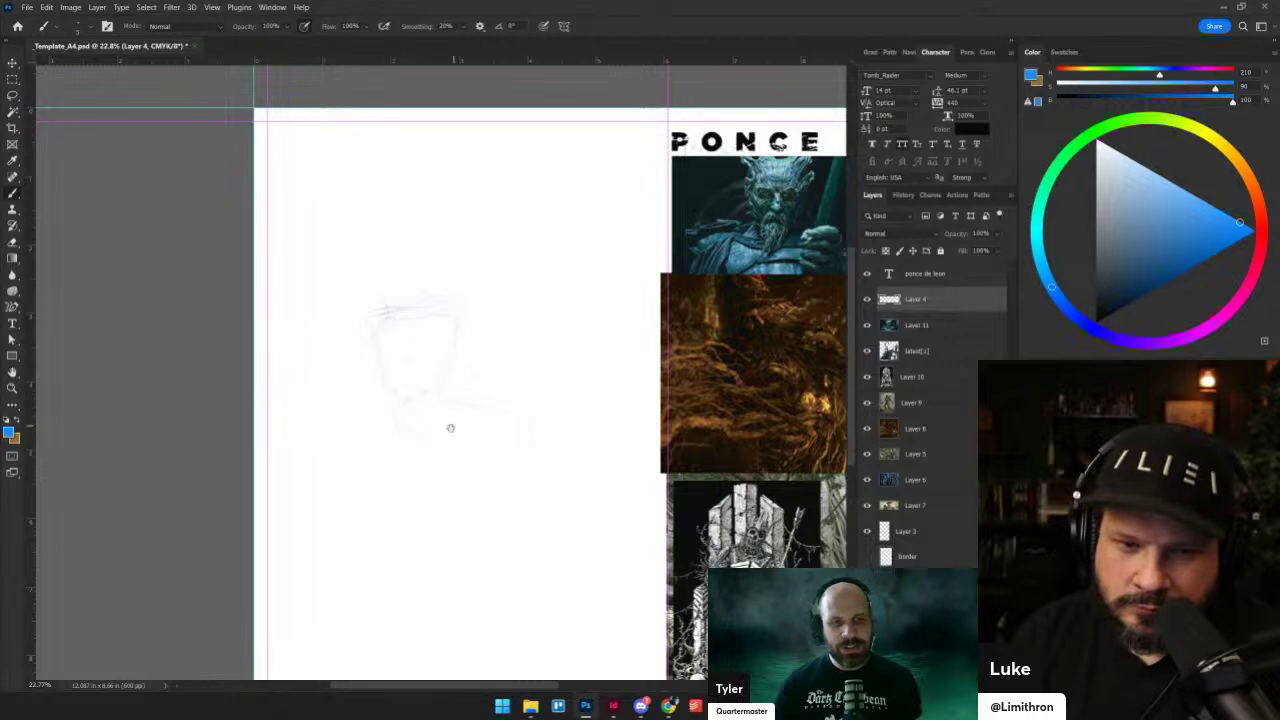
left_click_drag(427, 488, 377, 414)
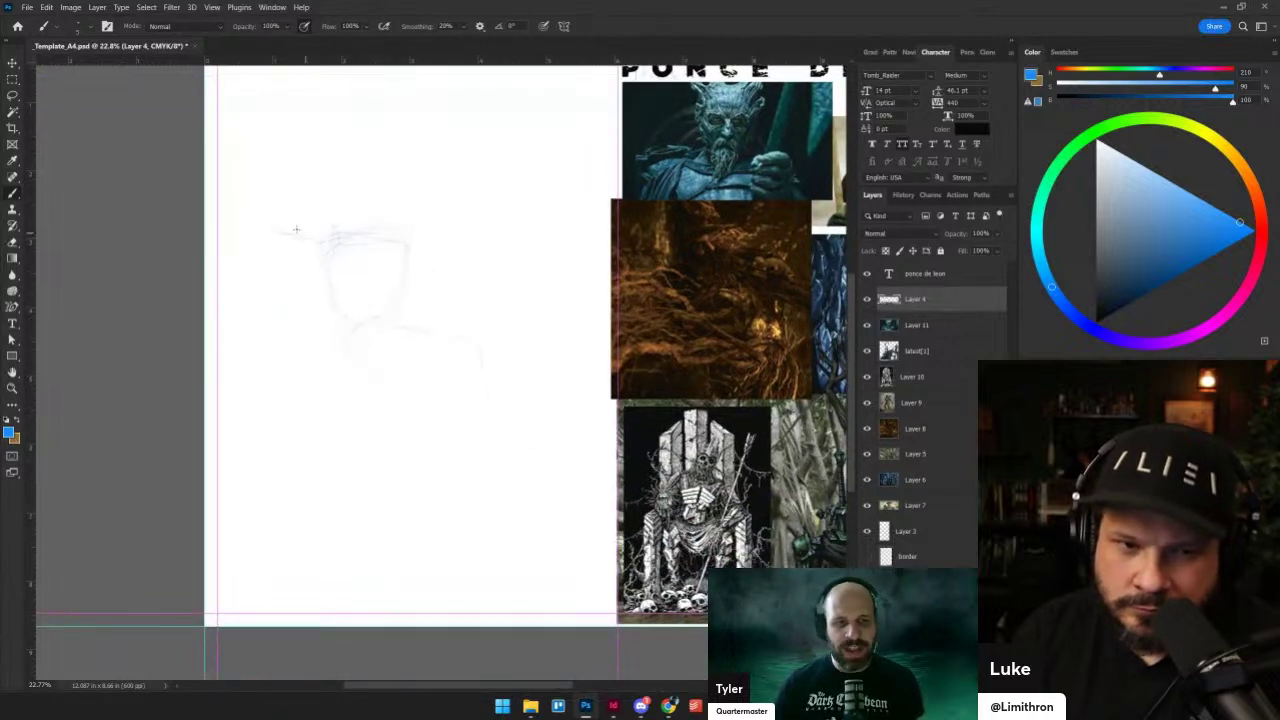
left_click_drag(328, 241, 248, 234)
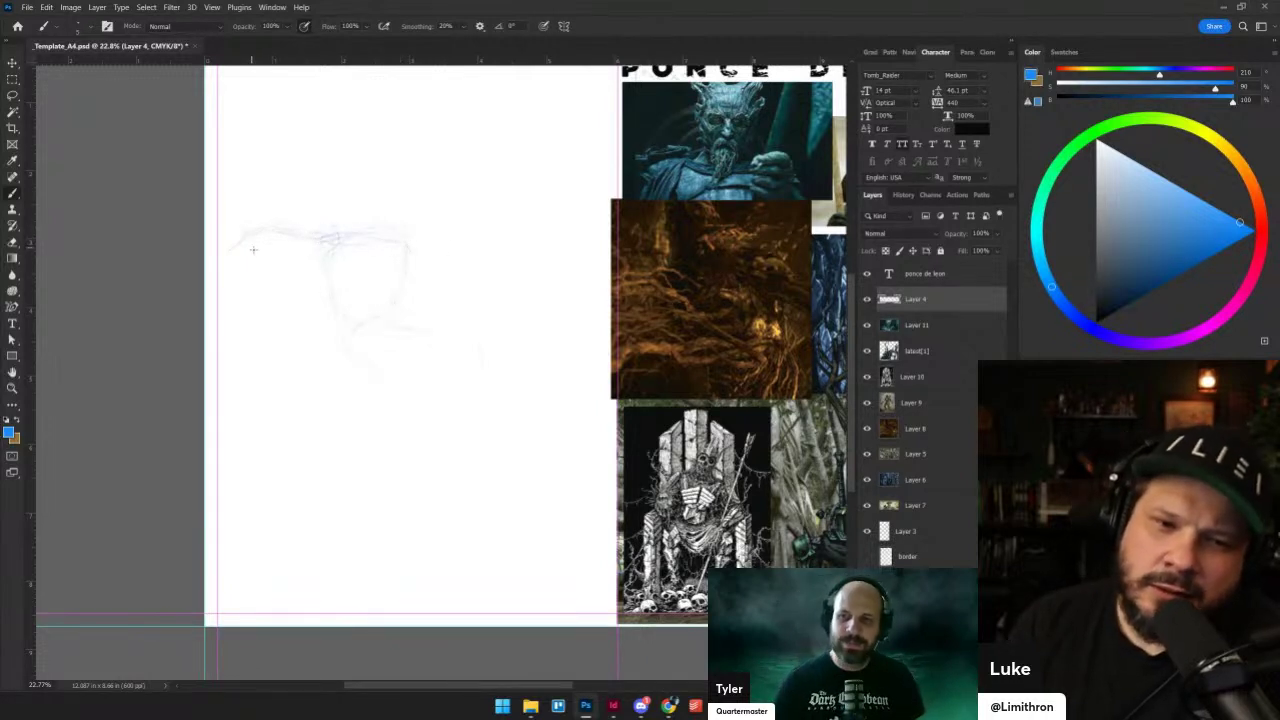
left_click_drag(240, 245, 250, 234)
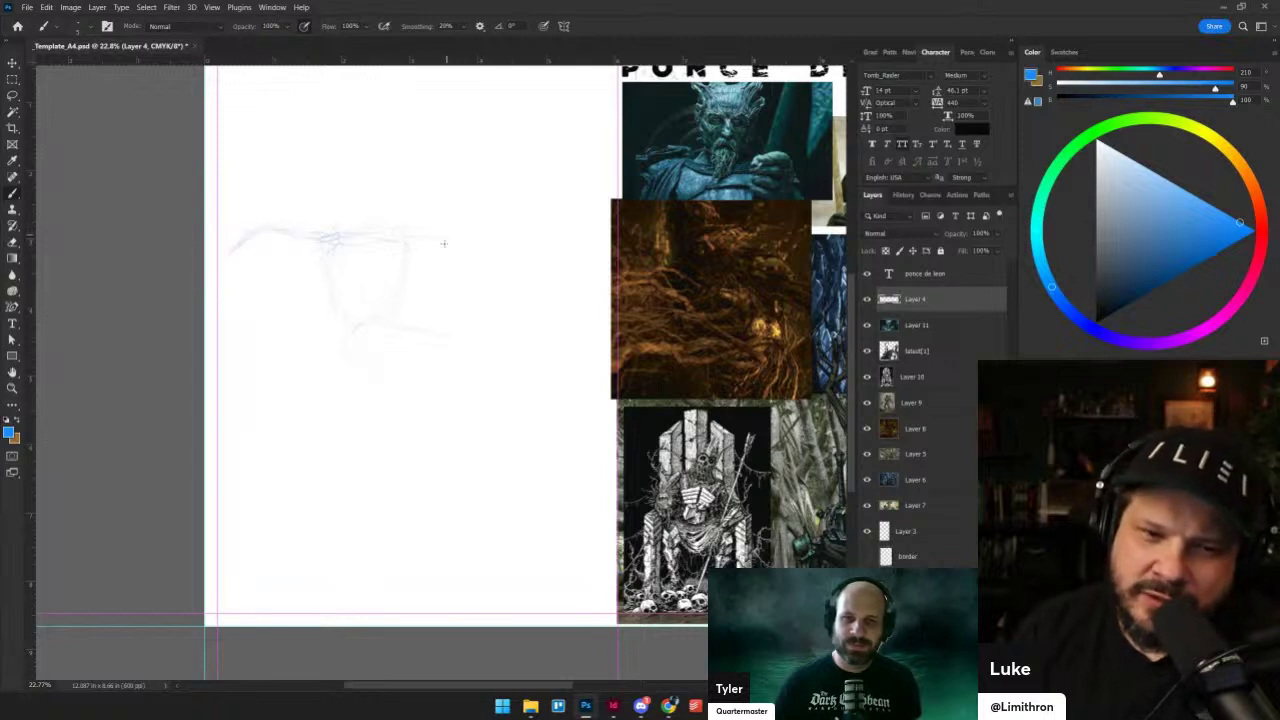
- Sketch the seated figure's hips, thighs and knee below the torso, cleaning up stray lines with the Eraser
left_click_drag(448, 334, 427, 374)
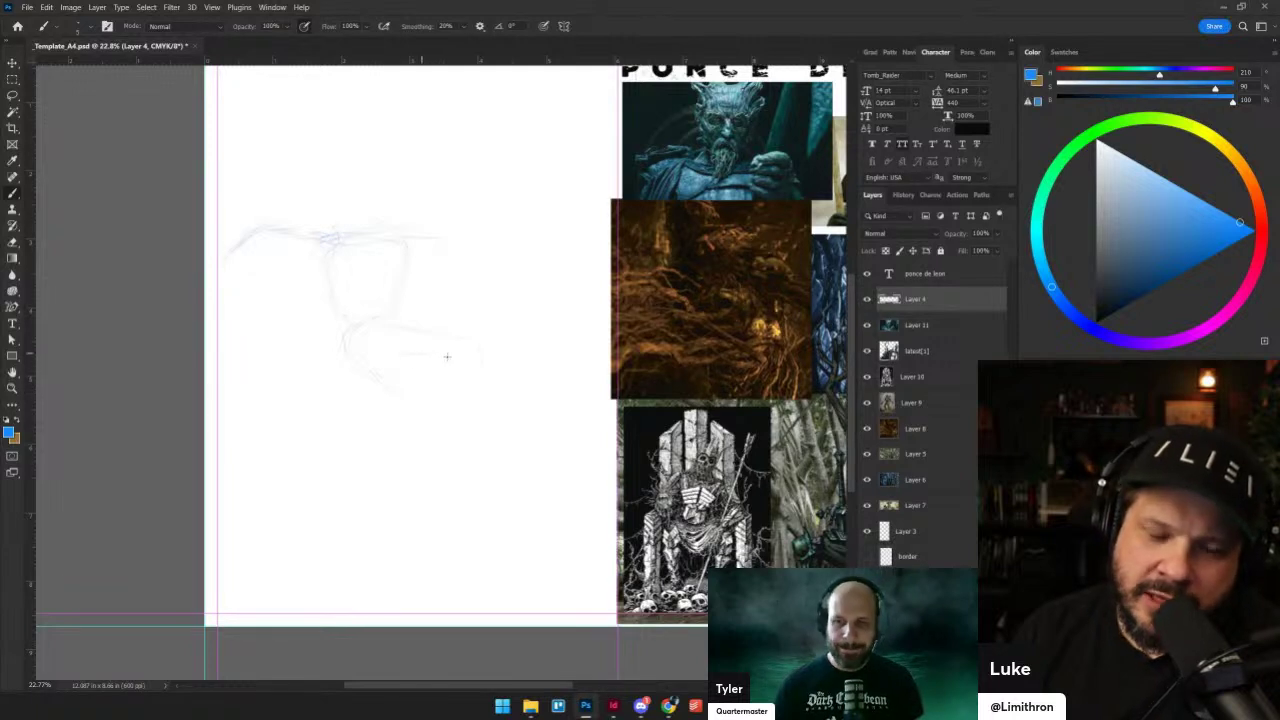
left_click_drag(448, 392, 435, 419)
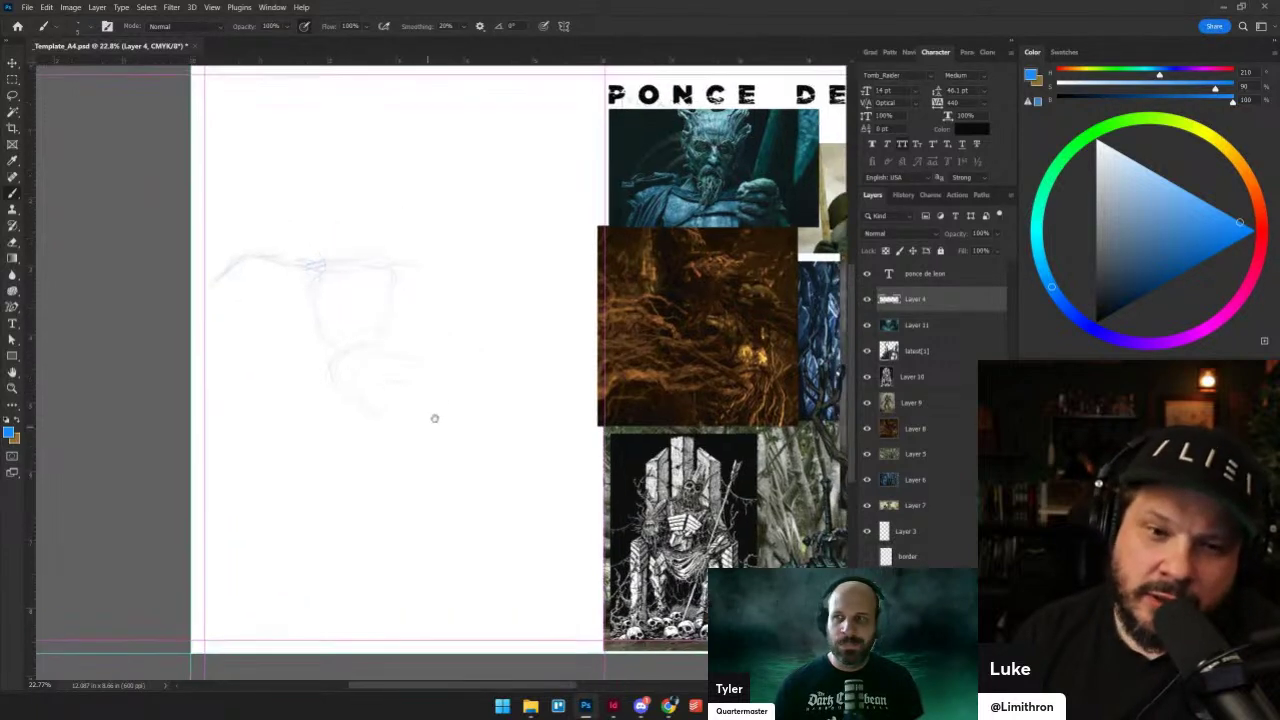
key("e")
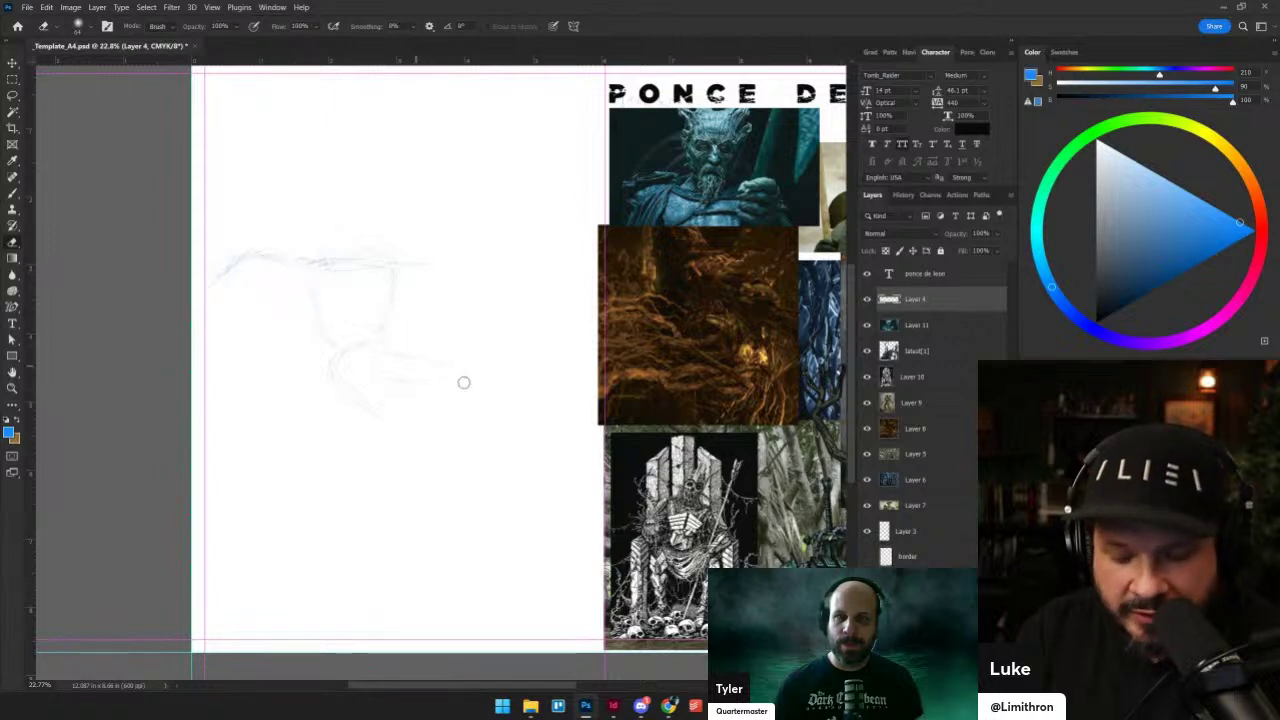
key("b")
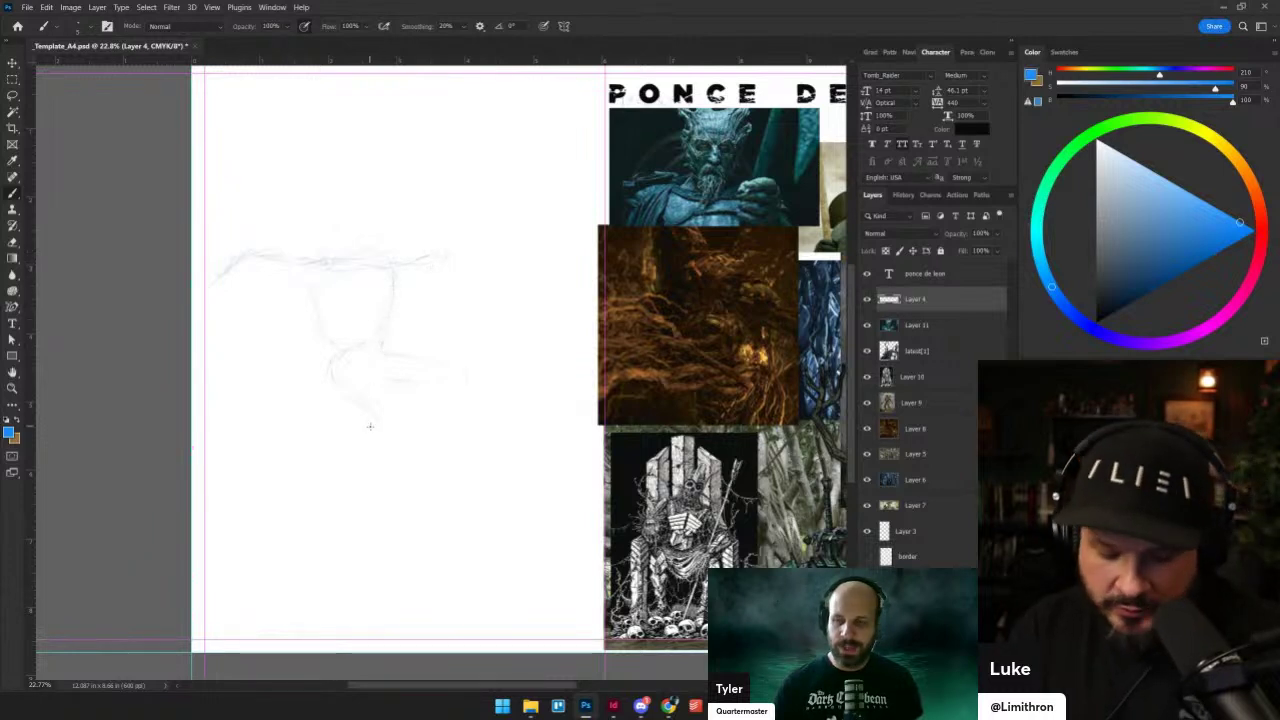
left_click_drag(411, 391, 396, 434)
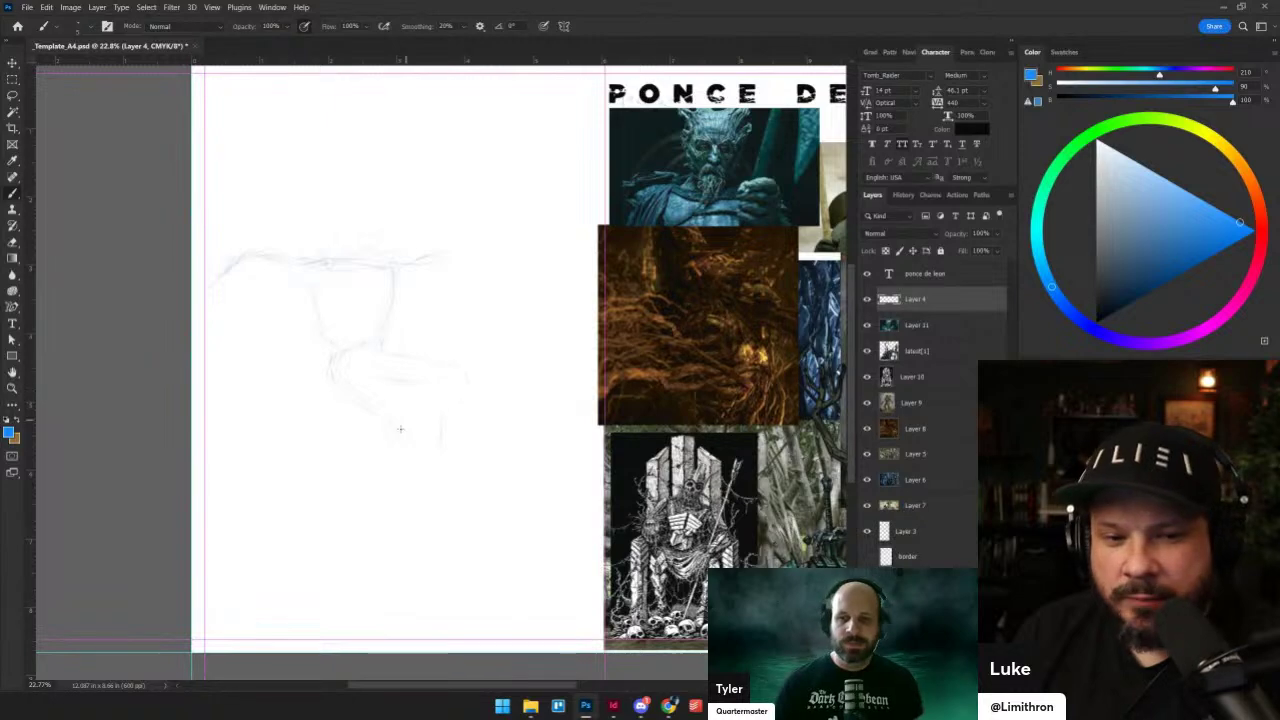
- Sketch the lower legs flowing into root-like lines that spread outward across the lower left page
mouse_move(363, 492)
left_mouse_down()
mouse_move(286, 449)
mouse_move(234, 463)
mouse_move(221, 436)
mouse_move(203, 467)
left_mouse_up()
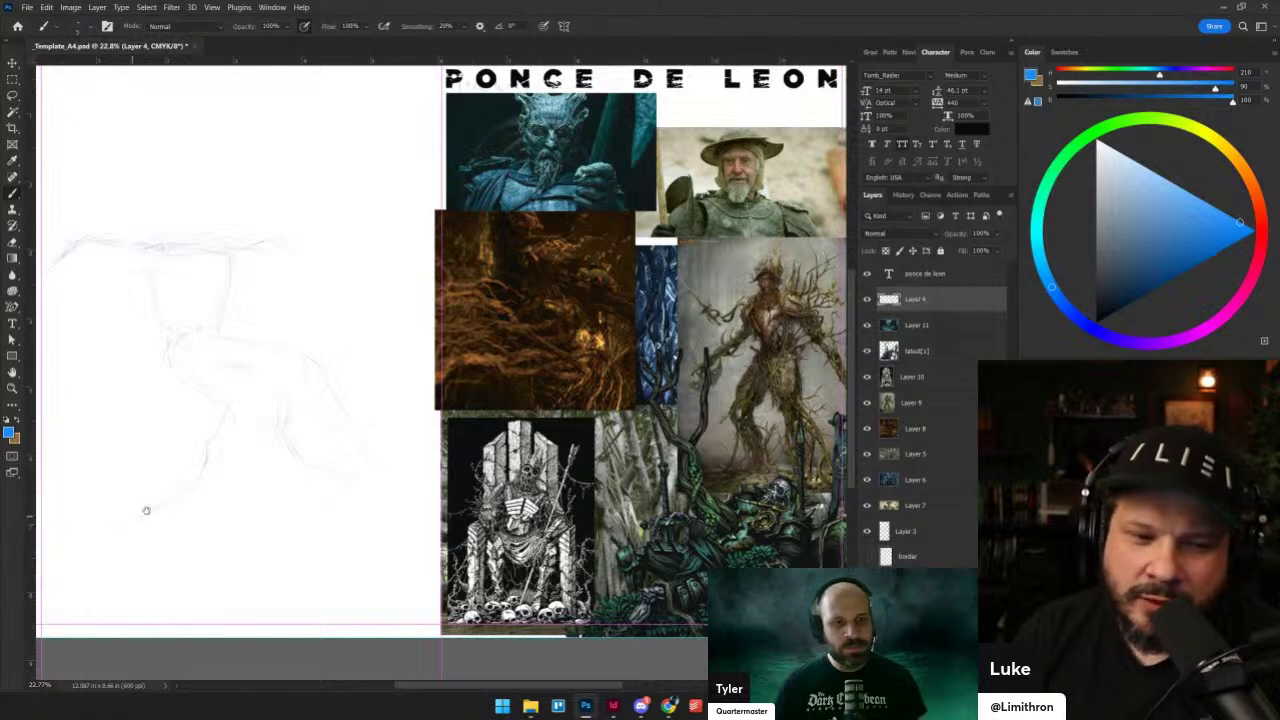
left_click_drag(147, 511, 212, 478)
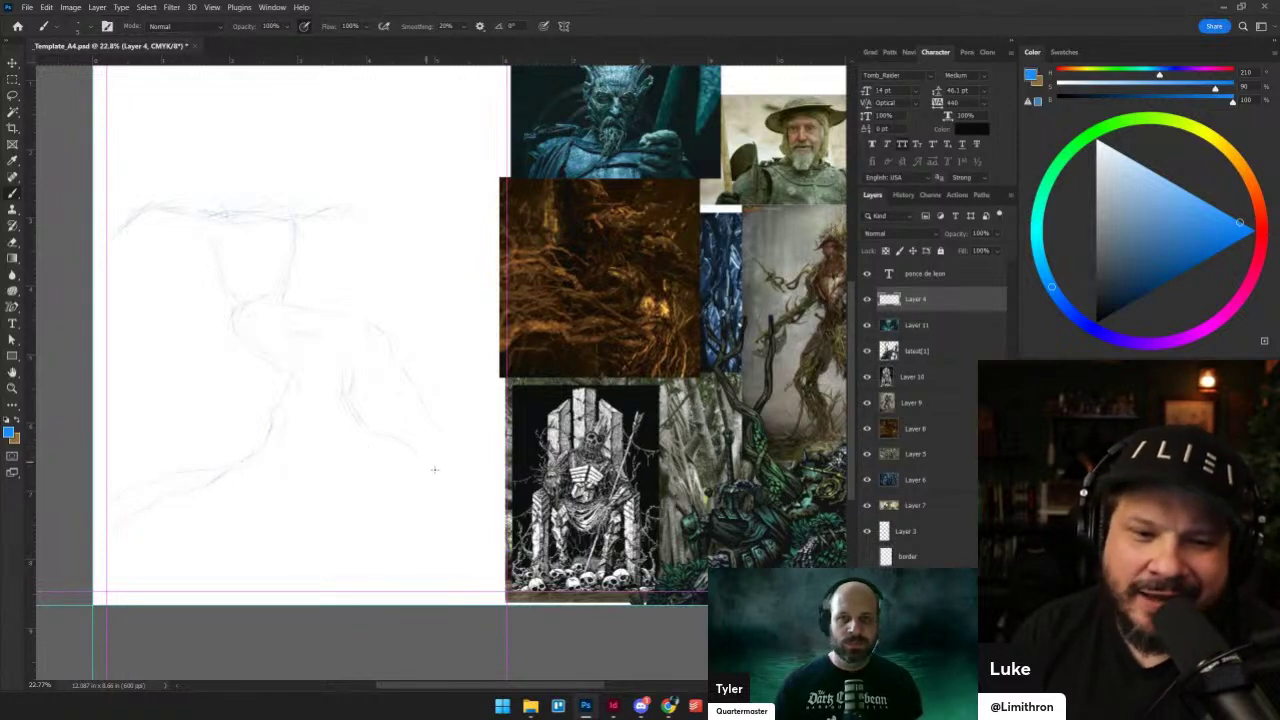
scroll(450, 530, "up", 3)
scroll(450, 530, "right", 1)
scroll(398, 483, "down", 5)
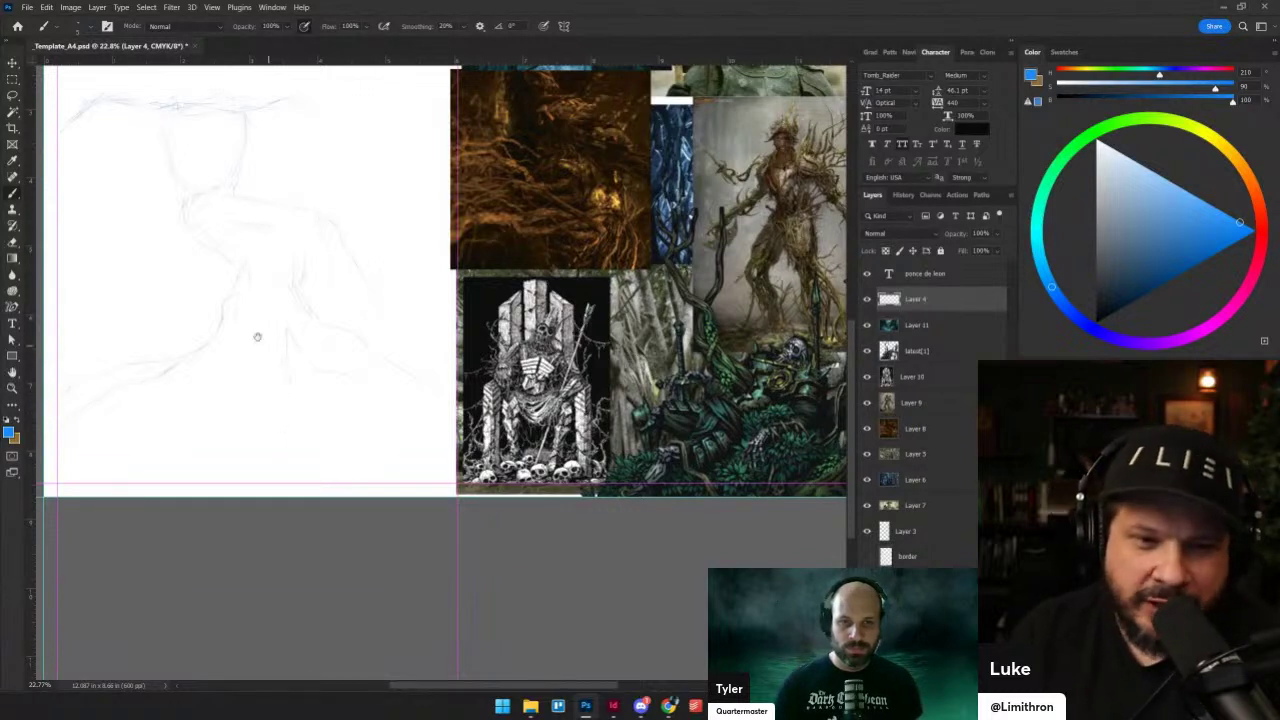
scroll(257, 337, "up", 3)
scroll(257, 337, "left", 1)
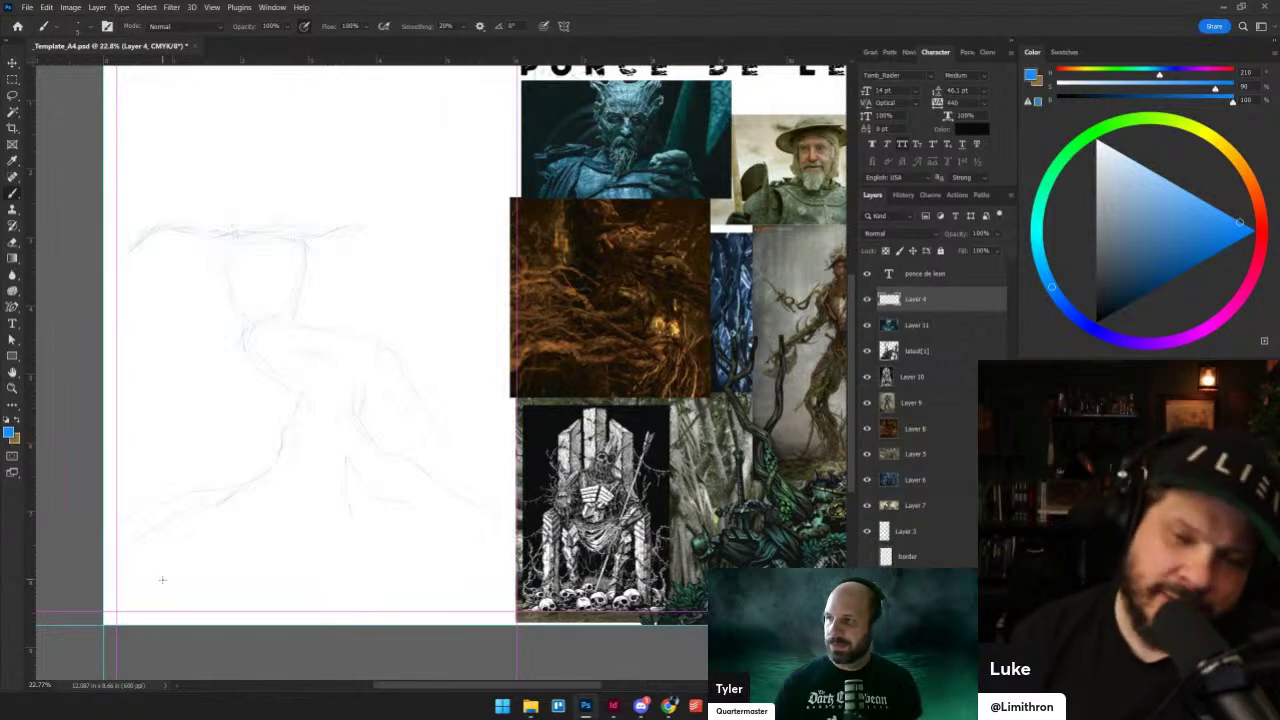
- Erase the shoulder line's end nearest the moodboard and reinforce the shoulder strokes above the torso
scroll(353, 290, "up", 3)
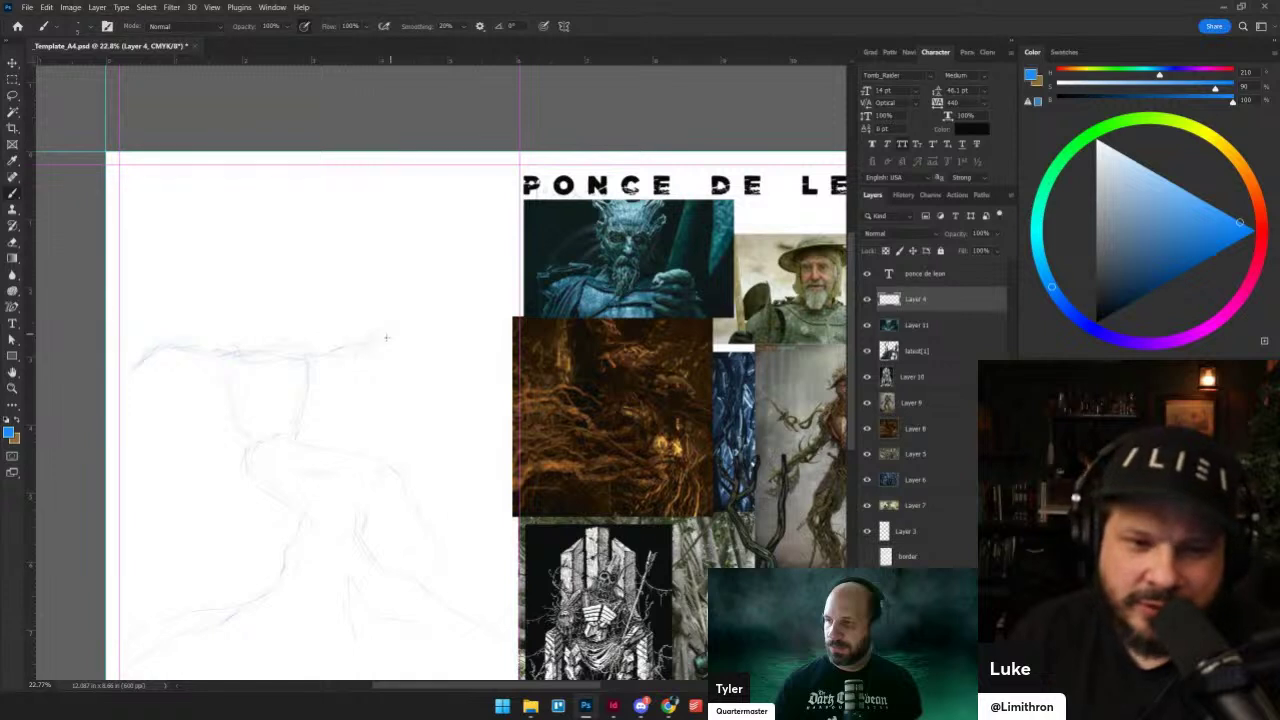
key("e")
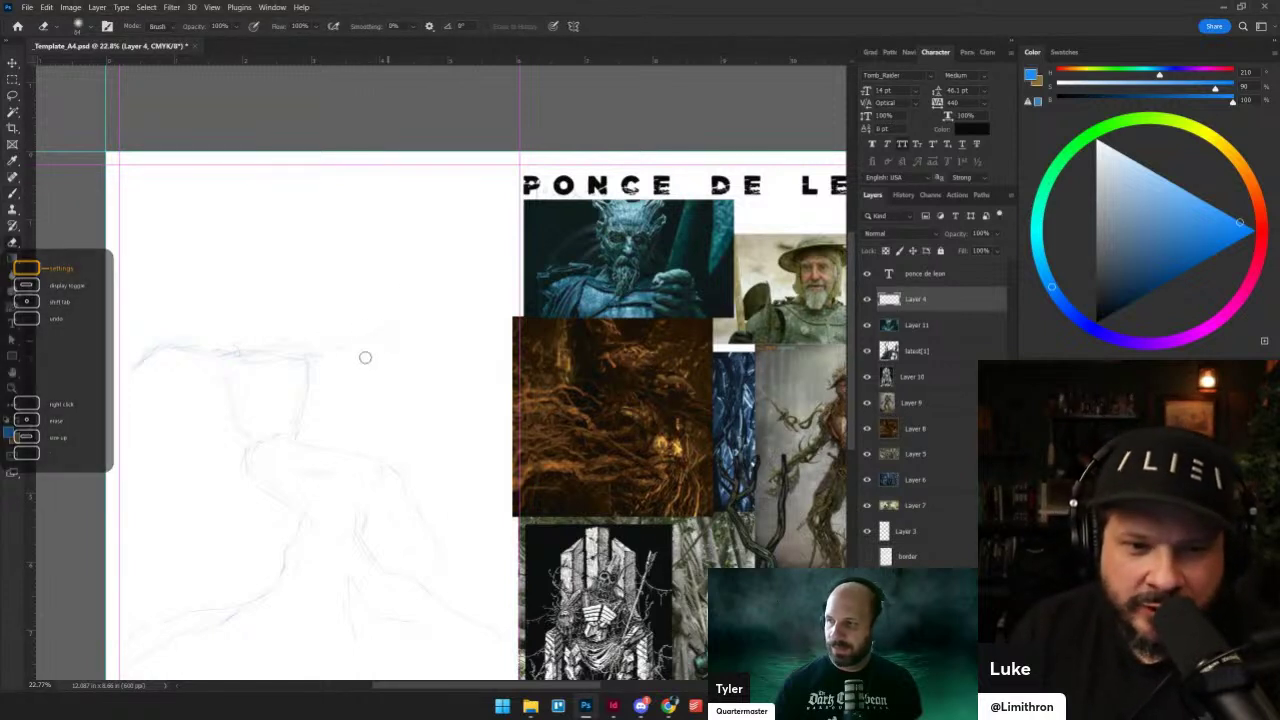
key("b")
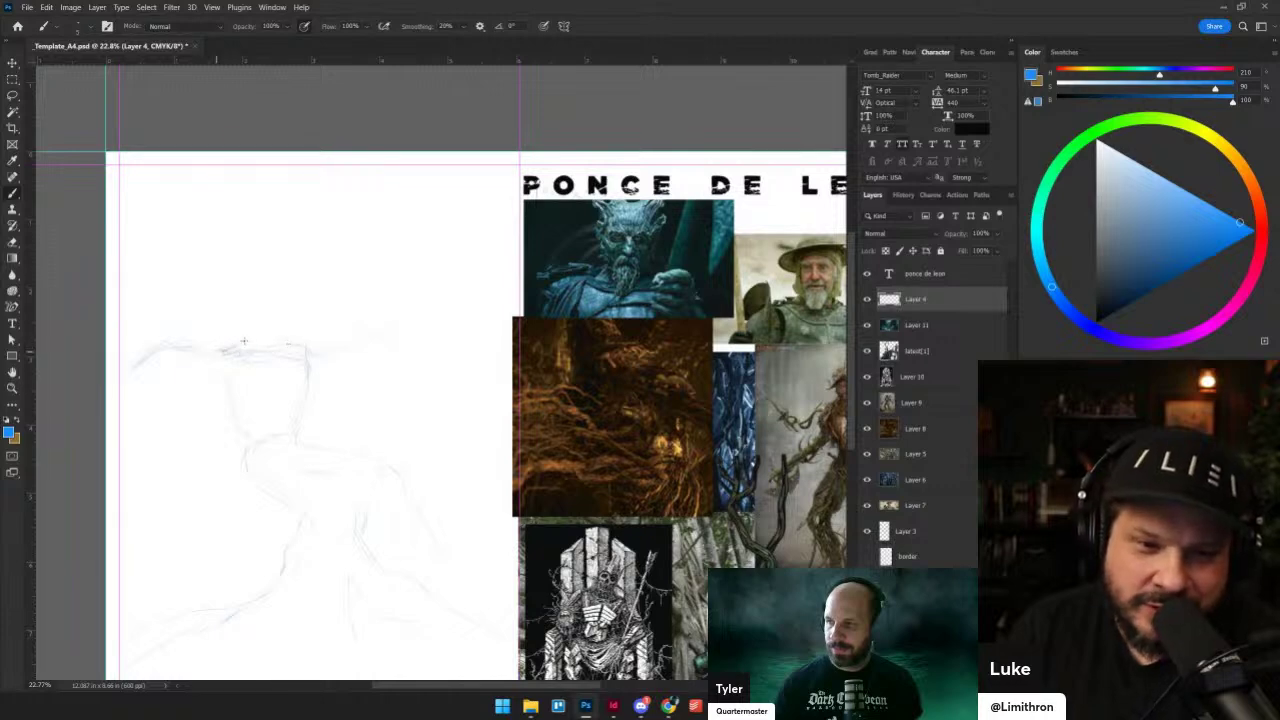
- Sketch a rounded head with a pointed front above the shoulders, erasing stray lines and darkening its outline
mouse_move(241, 350)
left_mouse_down()
mouse_move(189, 346)
mouse_move(217, 386)
left_mouse_up()
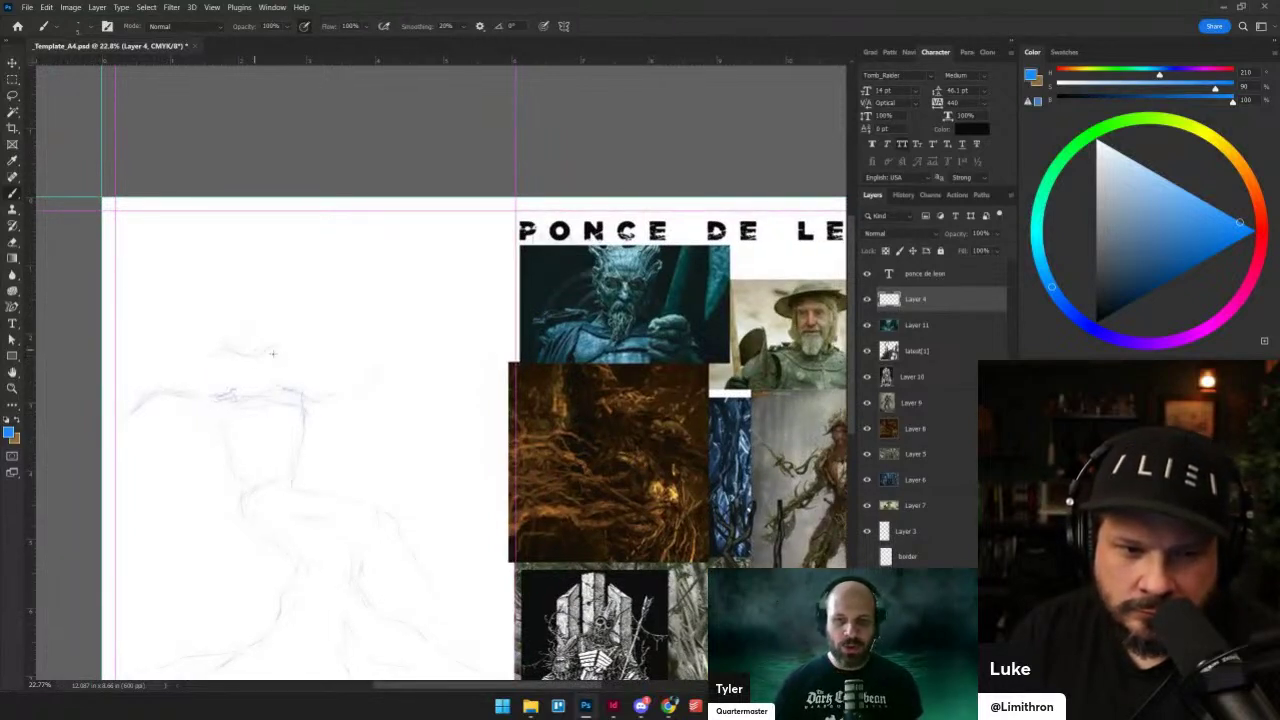
key("e")
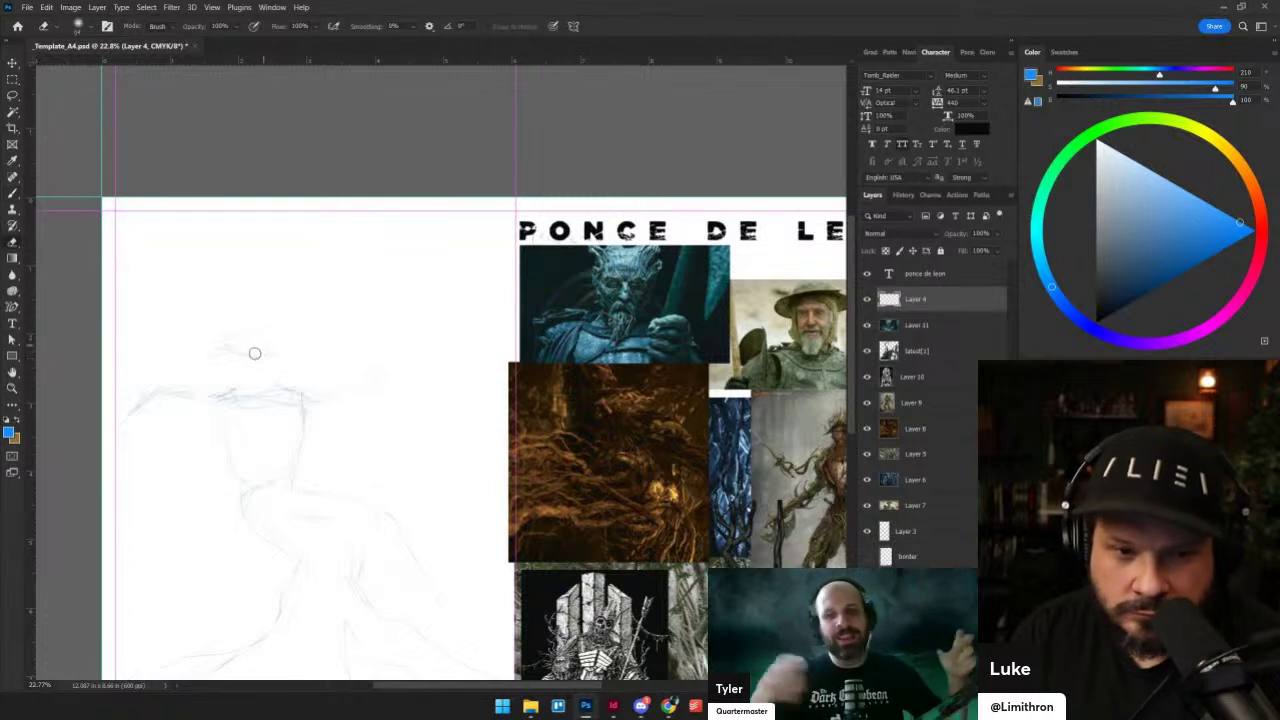
key("b")
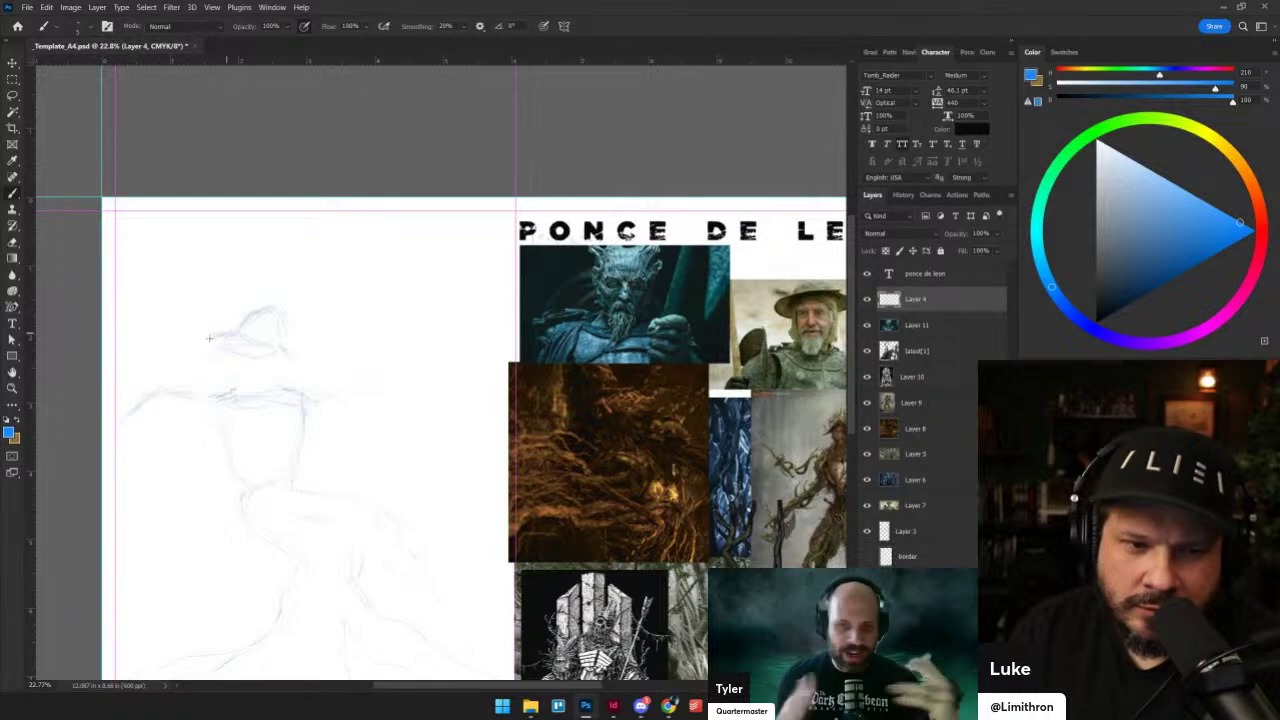
scroll(230, 340, "right", 2)
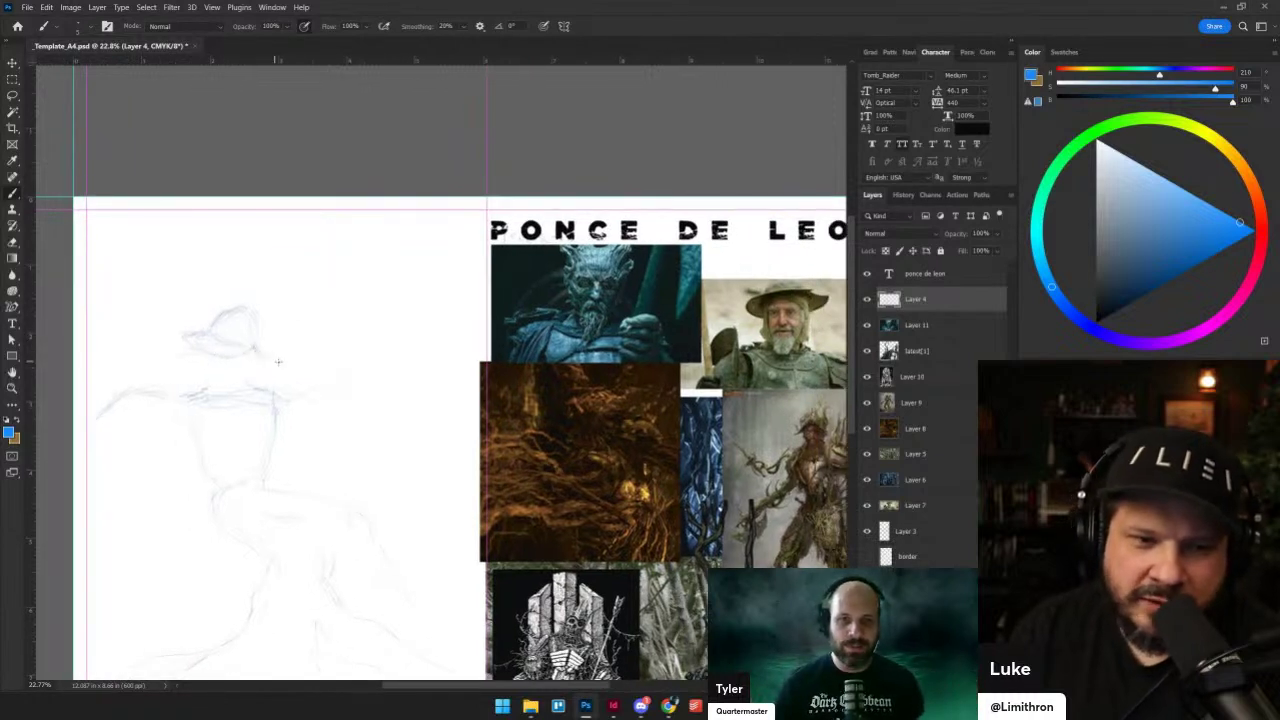
mouse_move(251, 348)
left_mouse_down()
mouse_move(207, 359)
mouse_move(181, 332)
mouse_move(220, 337)
mouse_move(210, 323)
mouse_move(252, 311)
left_mouse_up()
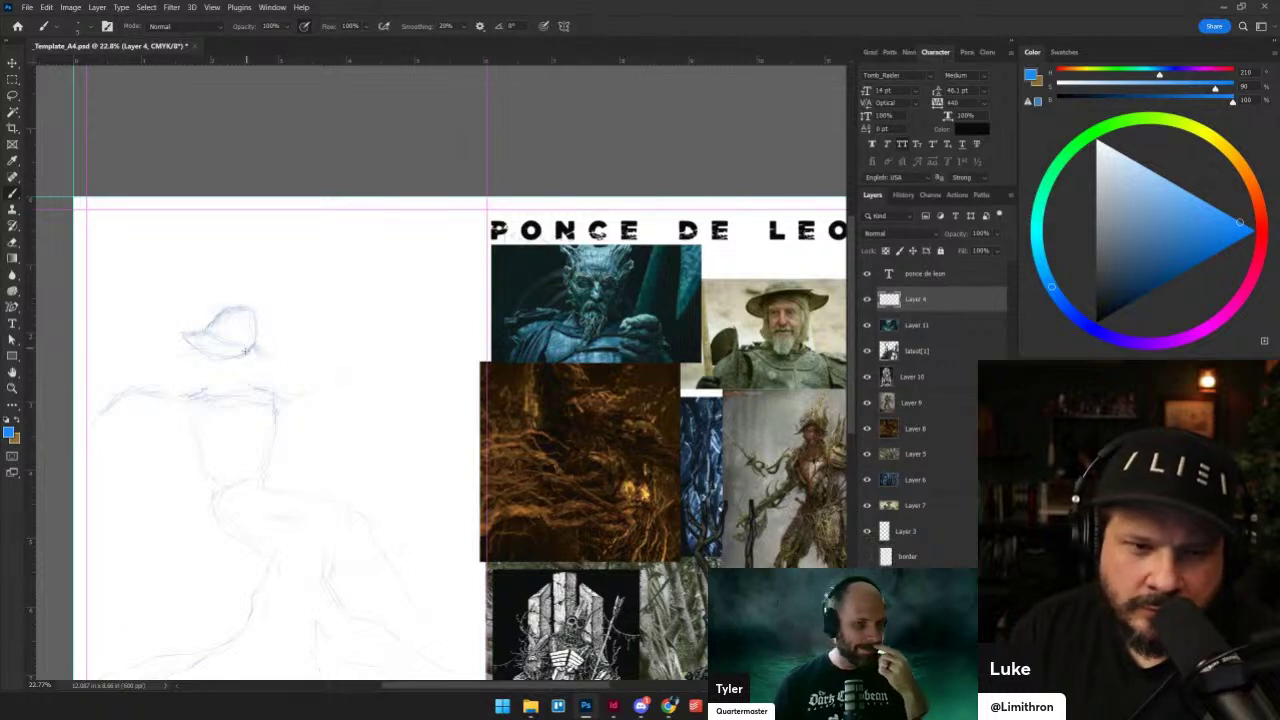
scroll(294, 328, "left", 2)
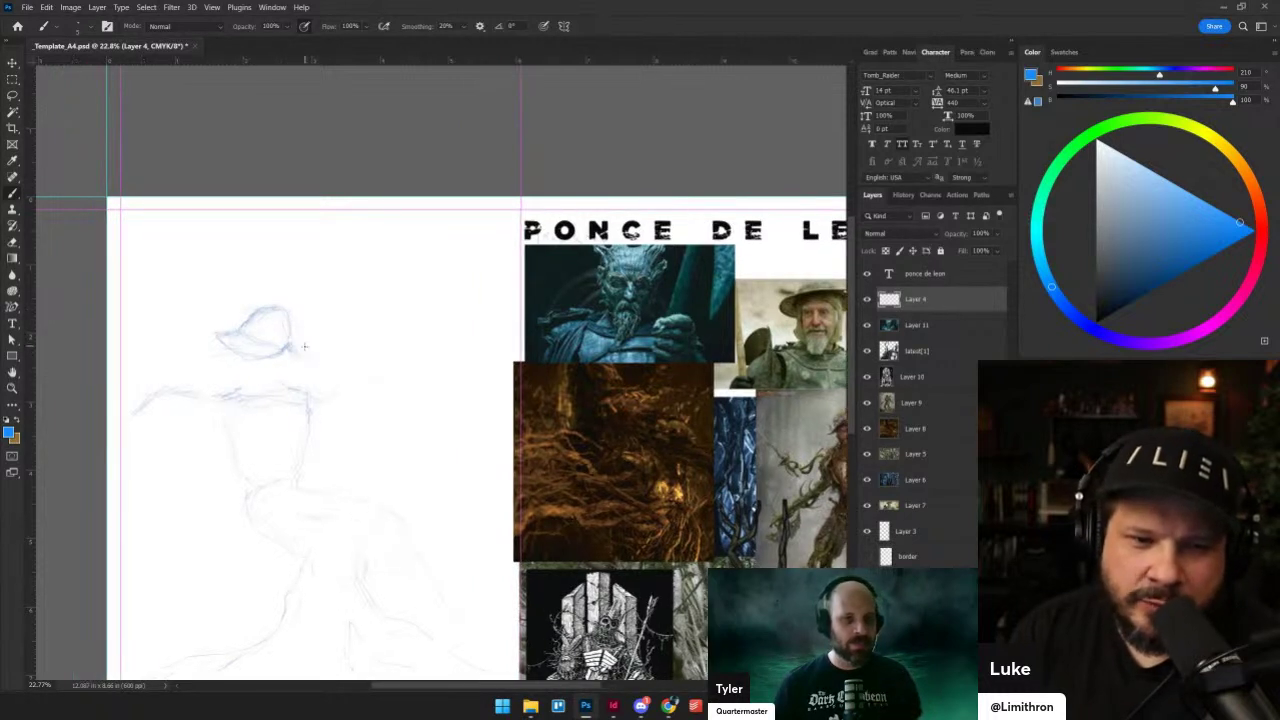
left_click_drag(259, 381, 310, 309)
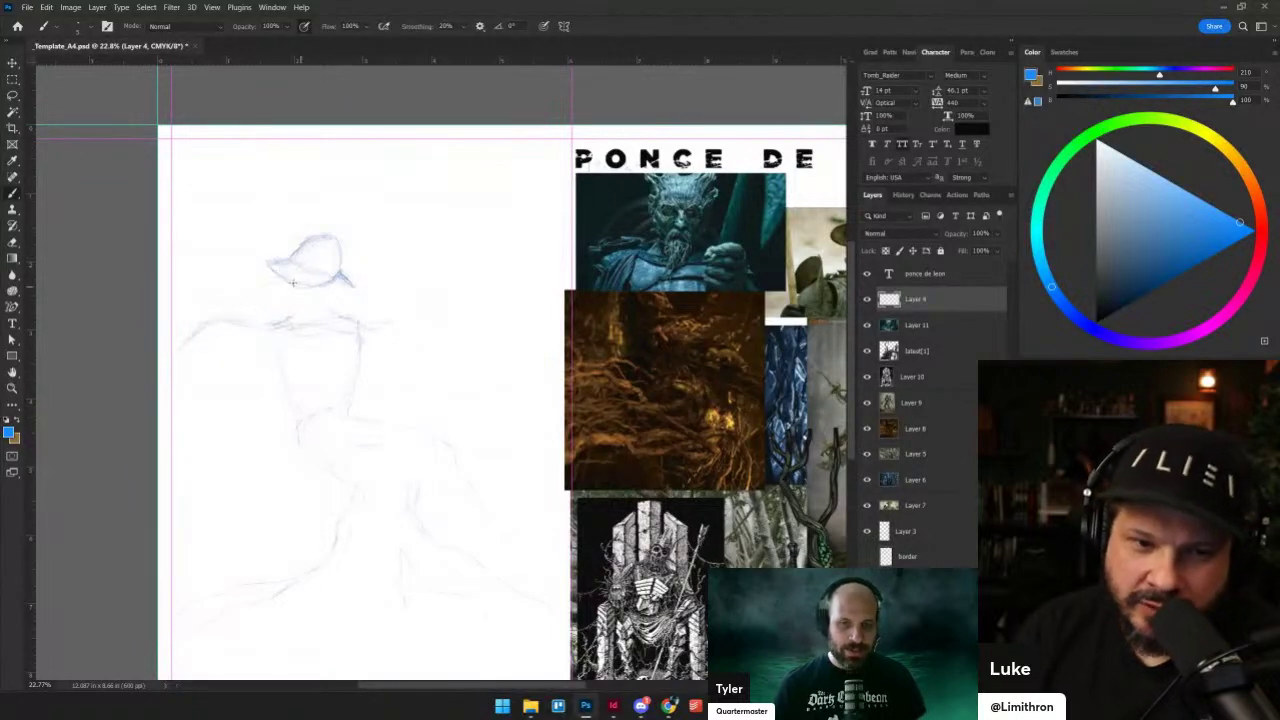
- Select the sketched head with the Lasso and free-transform it slightly smaller and lower toward the shoulders
mouse_move(322, 365)
left_mouse_down()
mouse_move(254, 306)
mouse_move(234, 330)
mouse_move(206, 317)
left_mouse_up()
scroll(205, 317, "up", 1)
scroll(205, 317, "left", 1)
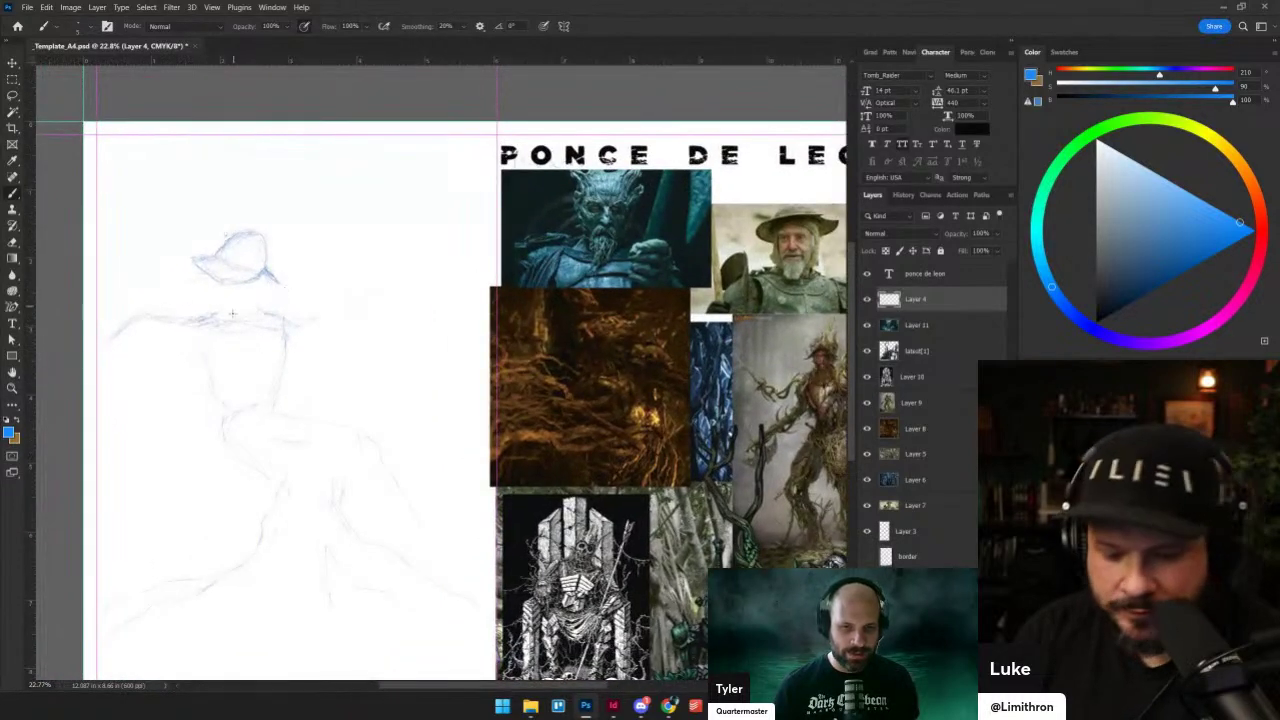
key("l")
mouse_move(200, 228)
left_mouse_down()
mouse_move(274, 294)
mouse_move(202, 230)
mouse_move(244, 227)
mouse_move(257, 262)
left_mouse_up()
key("ctrl+t")
key("Return")
key("Return")
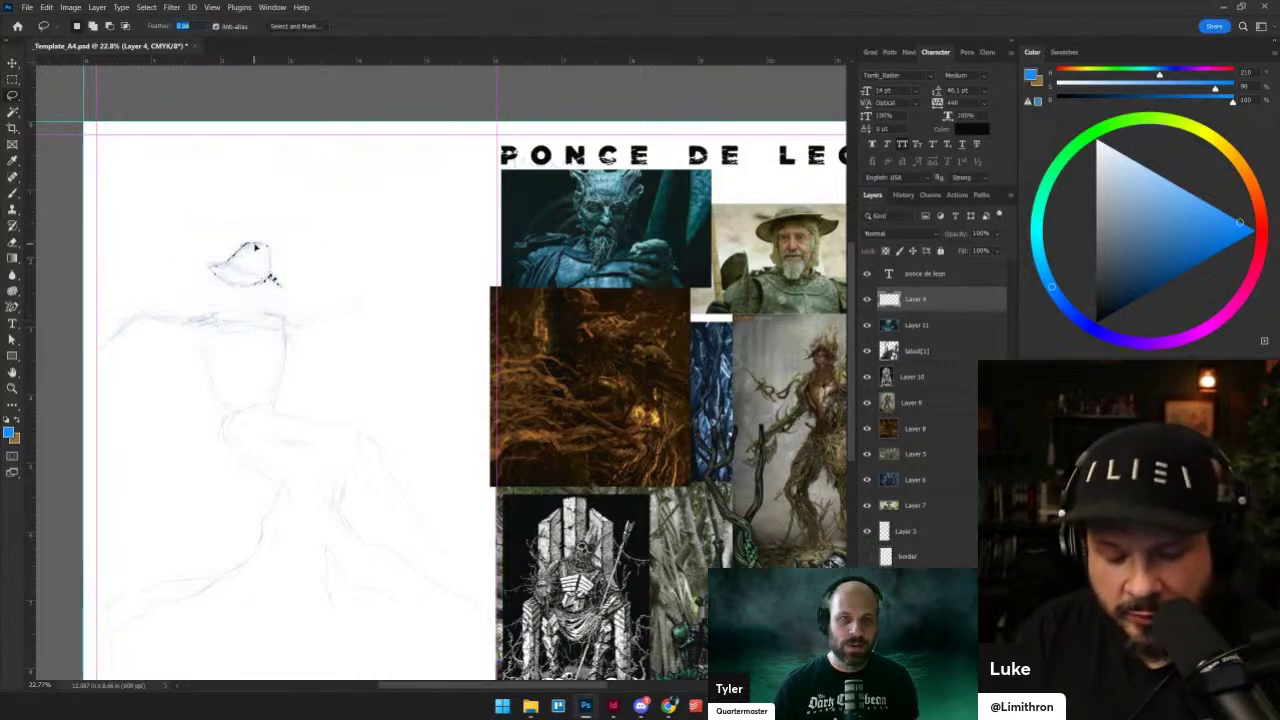
type("b")
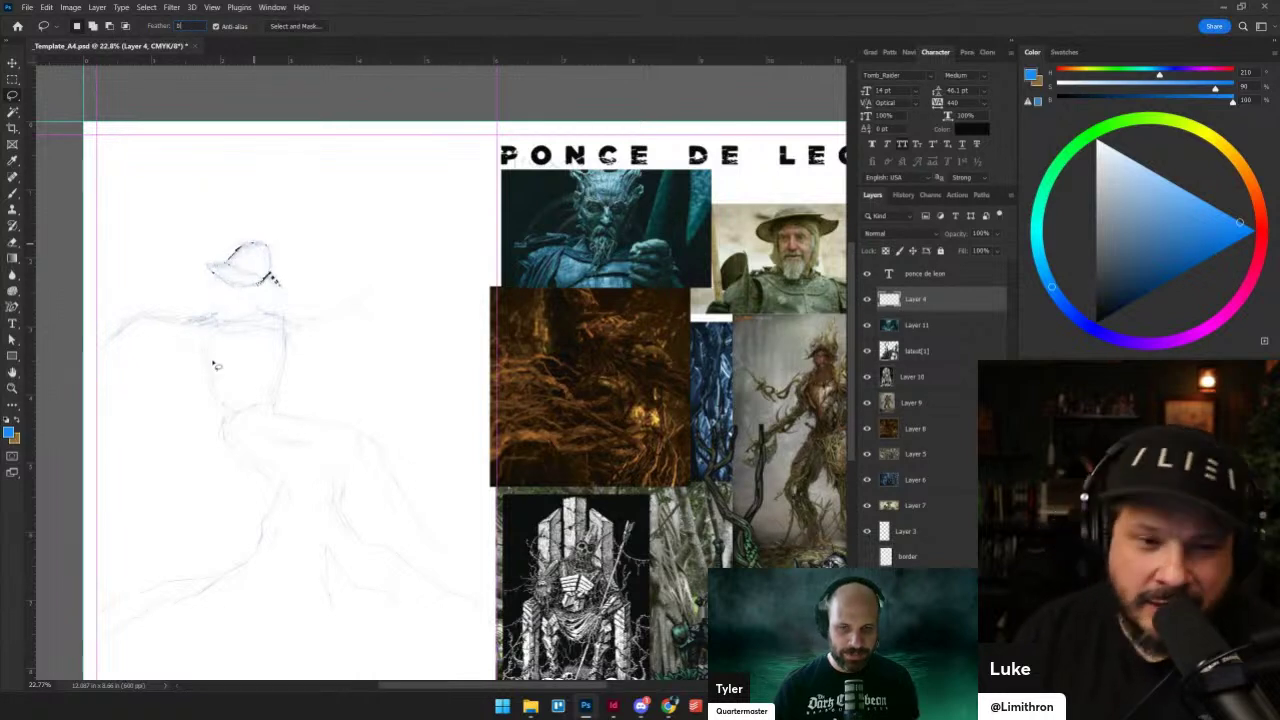
left_click(230, 338)
key("Return")
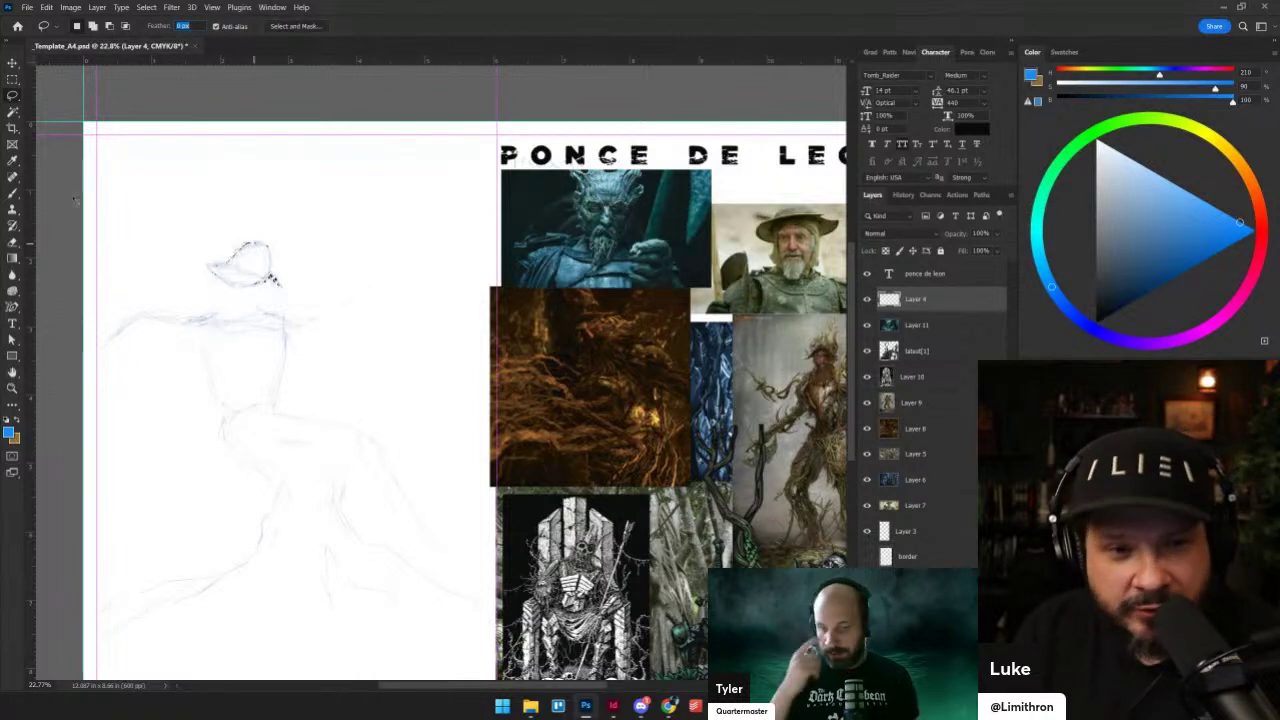
- Deselect the head, extend the shoulder line outward on both sides and sketch a hanging, bent arm line beneath its outer end
left_click(12, 78)
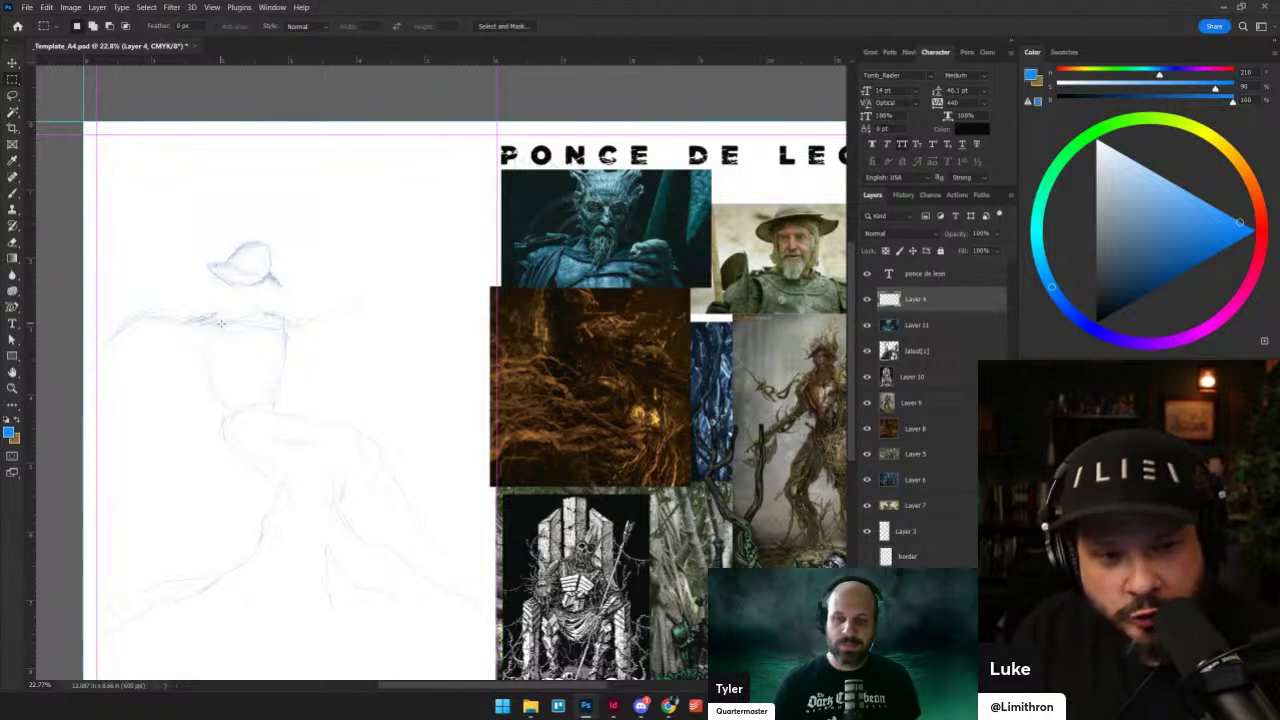
key("b")
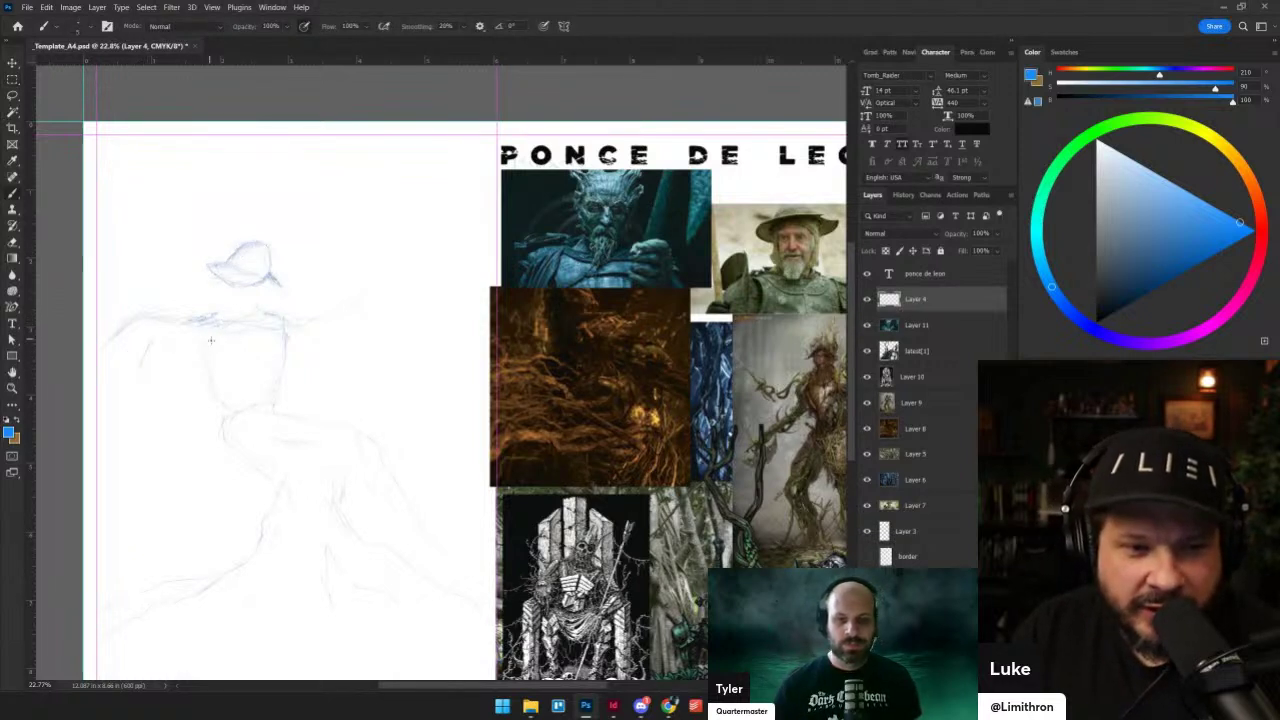
left_click_drag(151, 343, 141, 368)
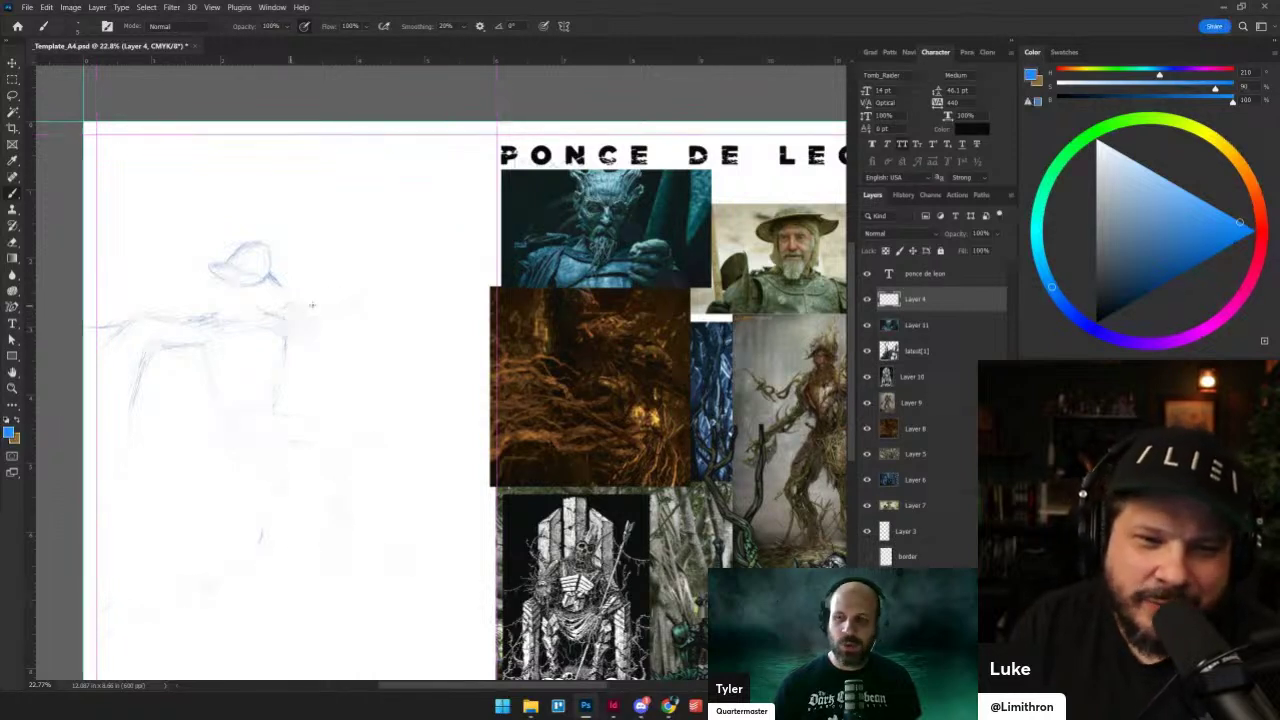
mouse_move(298, 332)
left_mouse_down()
mouse_move(297, 355)
mouse_move(312, 356)
left_mouse_up()
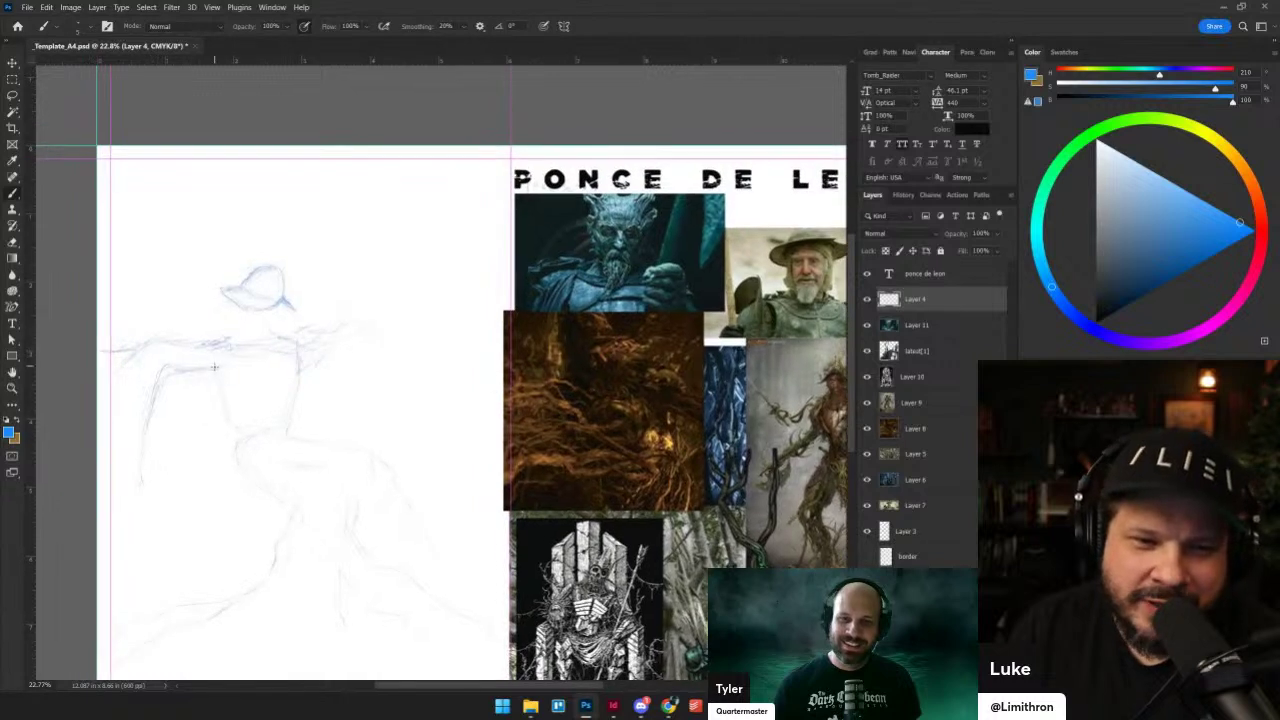
left_click_drag(220, 350, 139, 348)
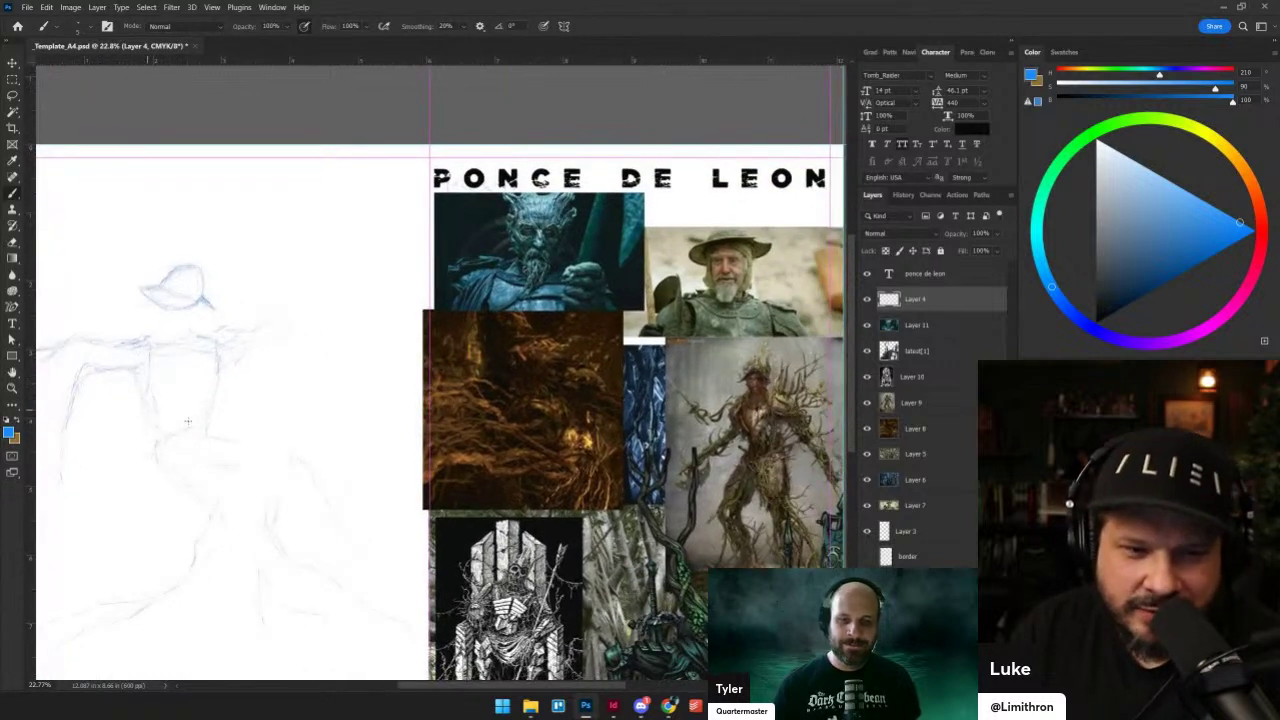
- Add branch-like strokes rising from the ends of the outstretched arms and reinforce the torso's side lines
left_click_drag(291, 511, 350, 434)
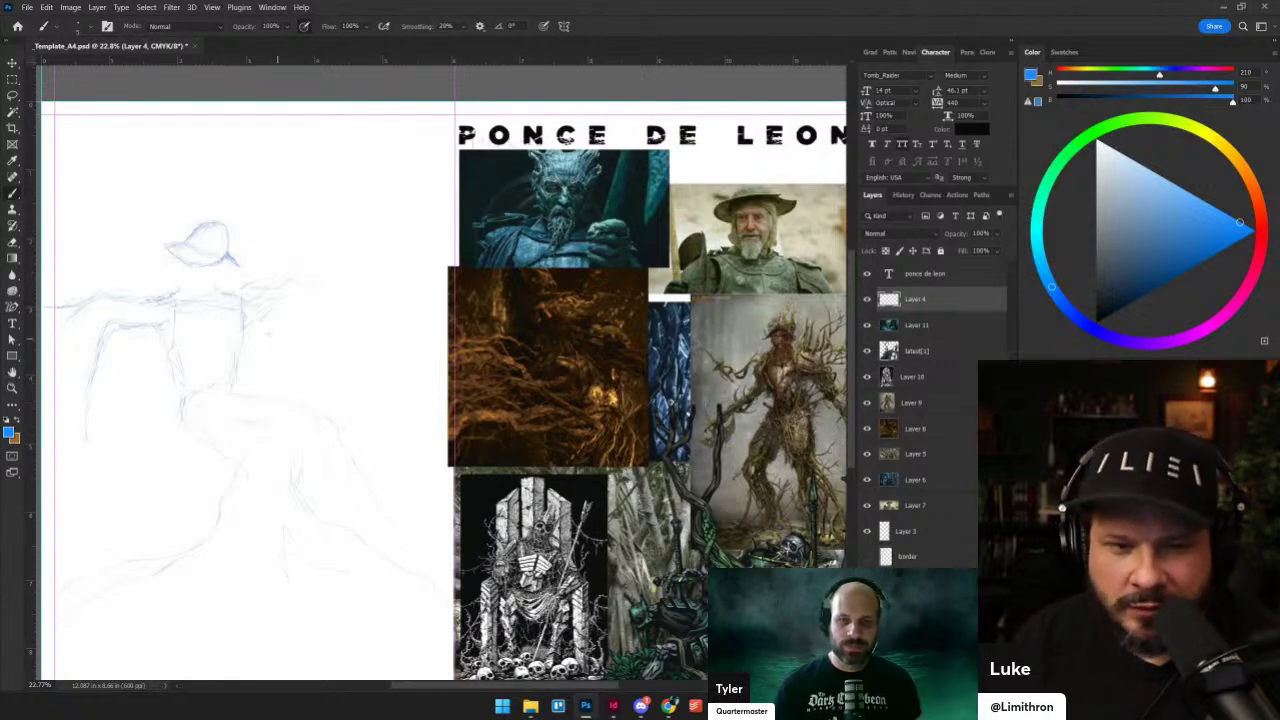
left_click_drag(226, 446, 285, 488)
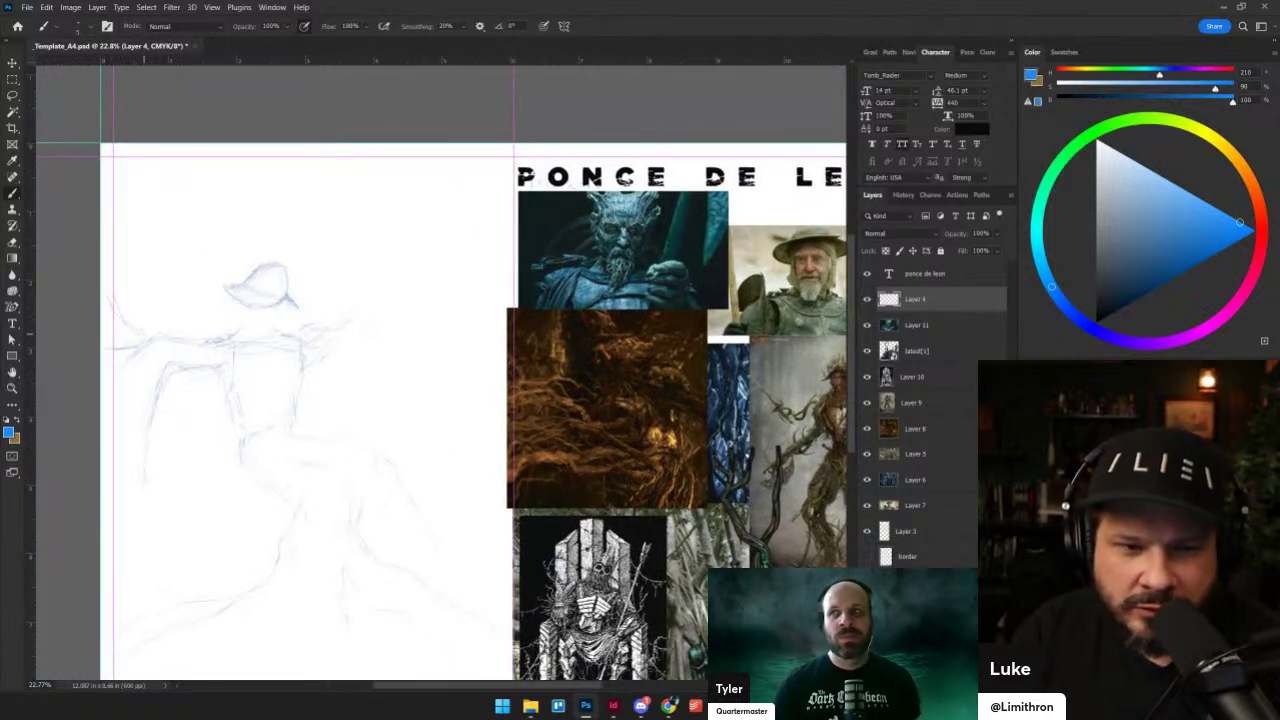
left_click_drag(323, 446, 297, 383)
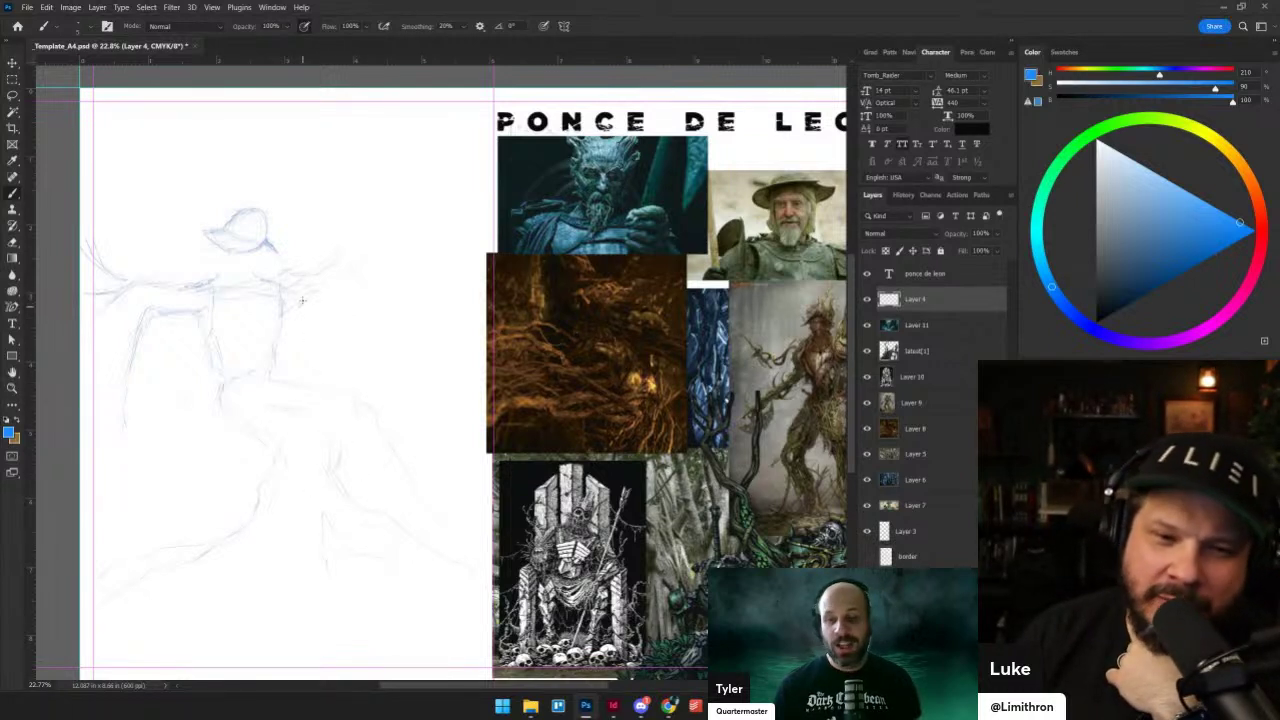
- Create a new layer above the figure sketch and set the brush color to bright blue with hue 207, saturation 100 and brightness 100
scroll(367, 414, "down", 2)
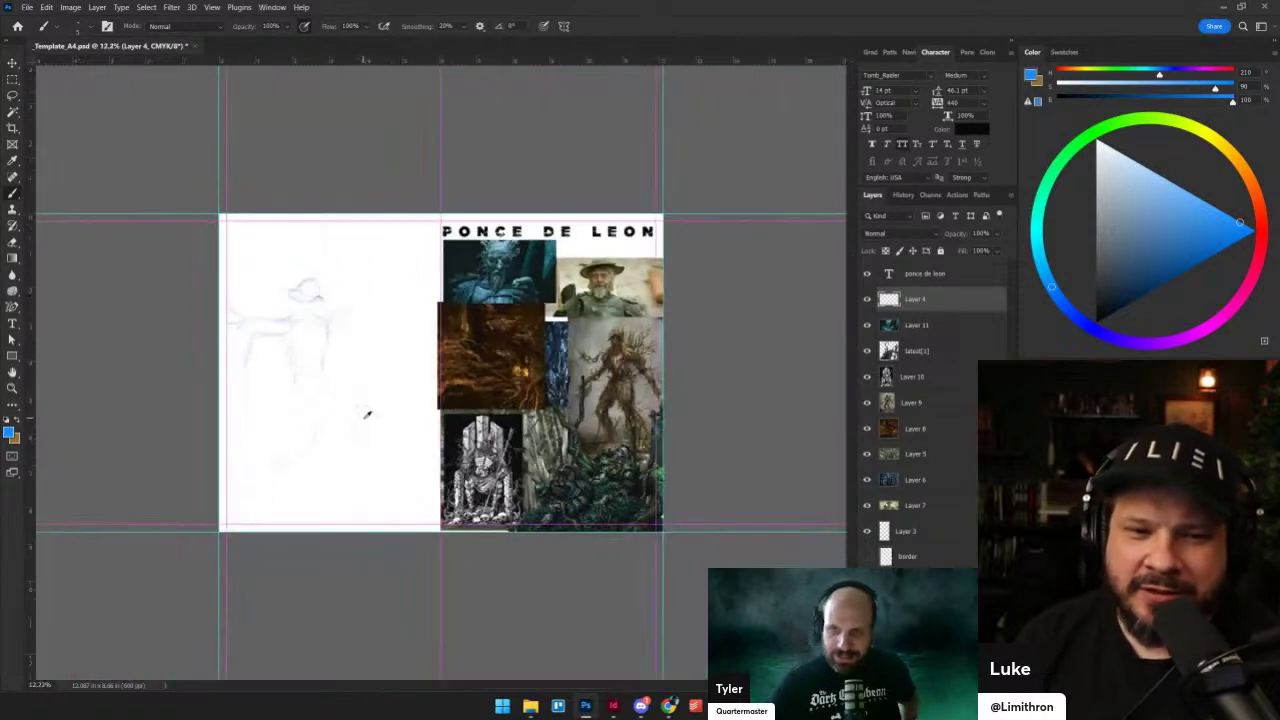
scroll(367, 414, "up", 1)
scroll(363, 418, "up", 1)
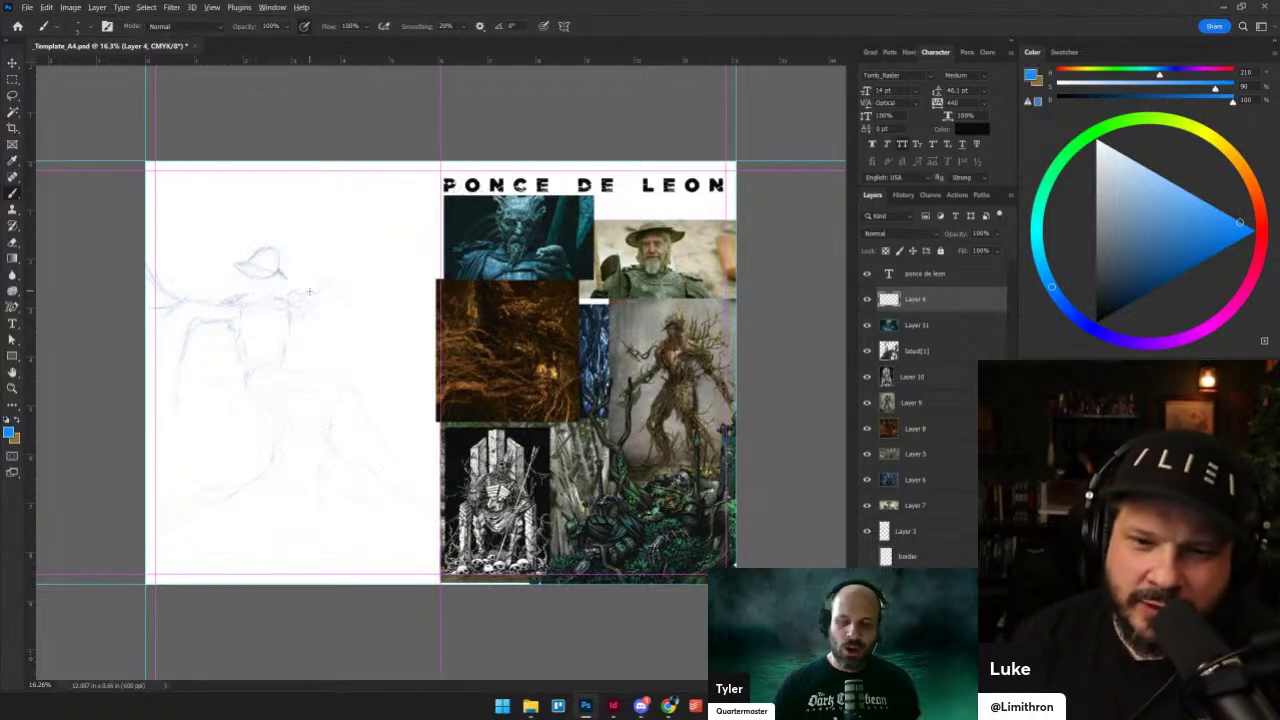
scroll(310, 291, "up", 2)
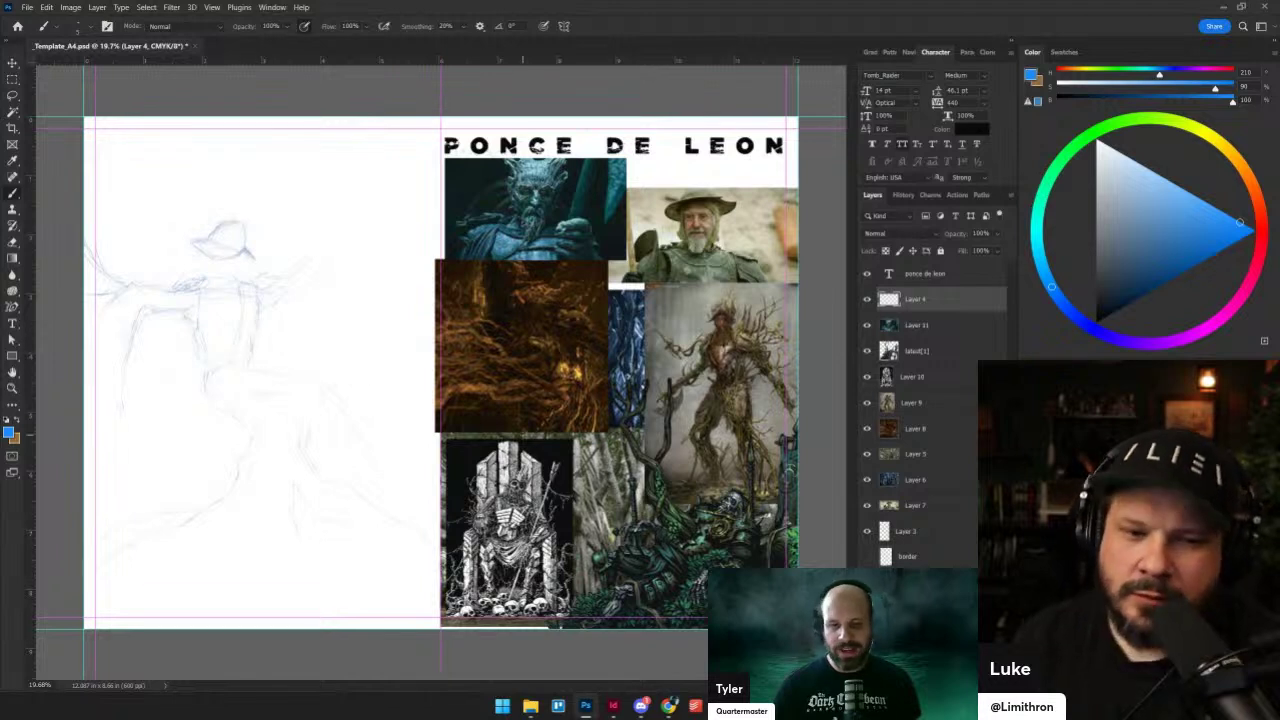
key("ctrl+shift+alt+n")
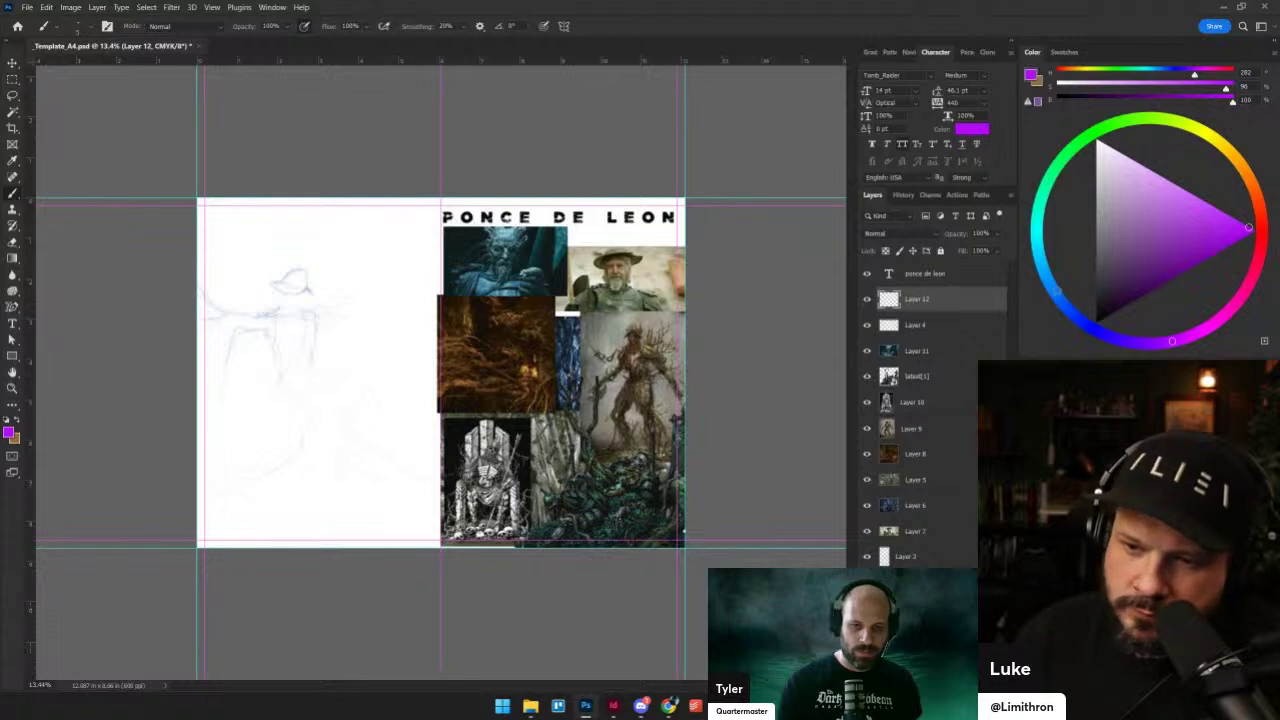
left_click_drag(1248, 228, 1229, 288)
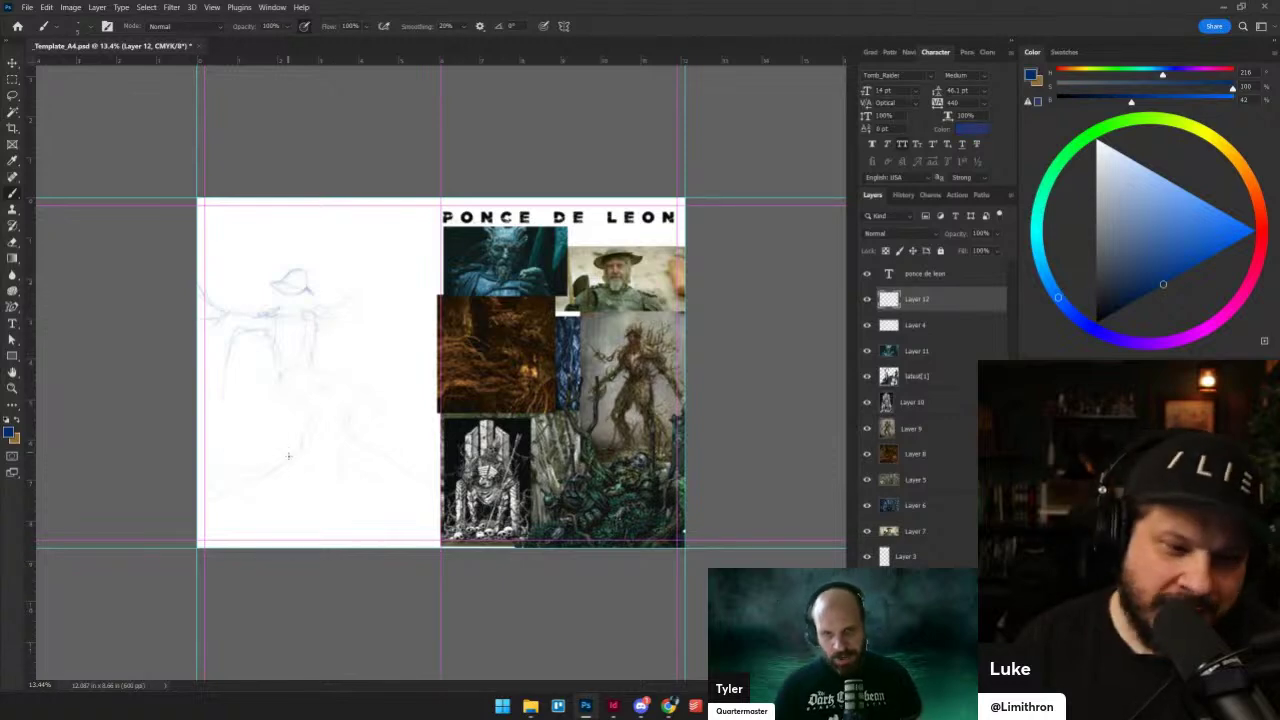
scroll(354, 446, "up", 4)
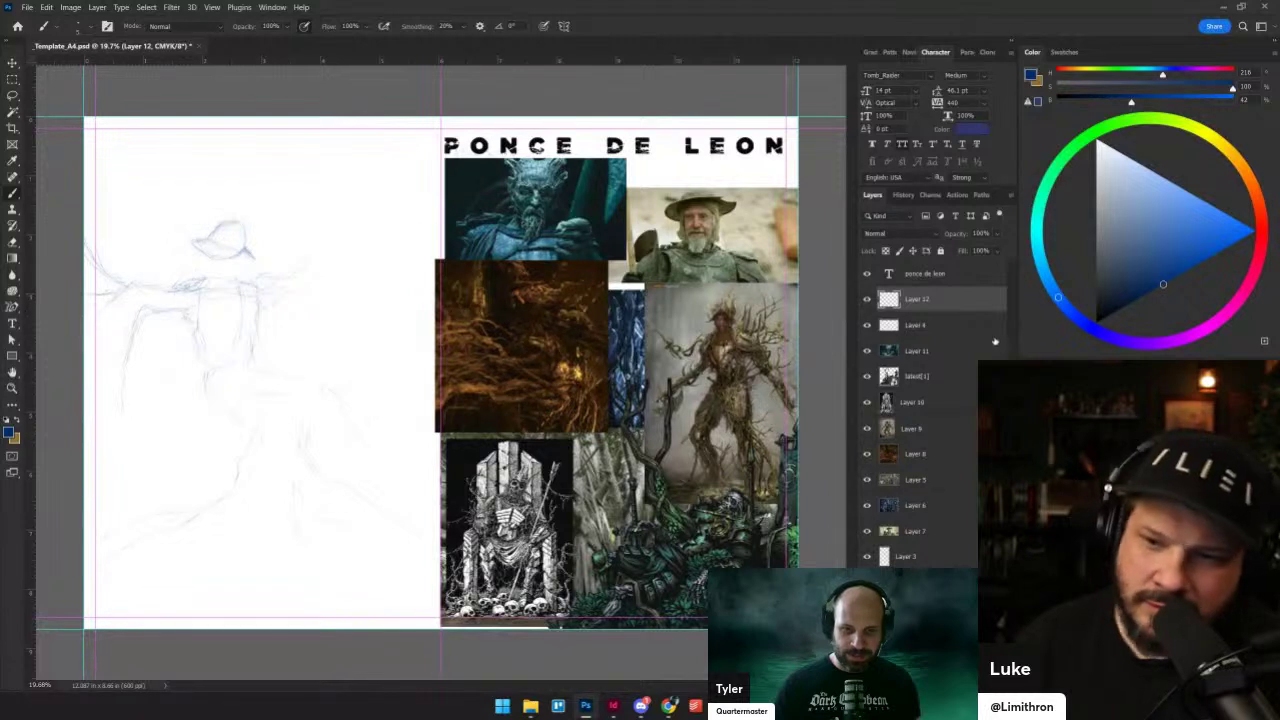
left_click(1254, 230)
left_click(1049, 282)
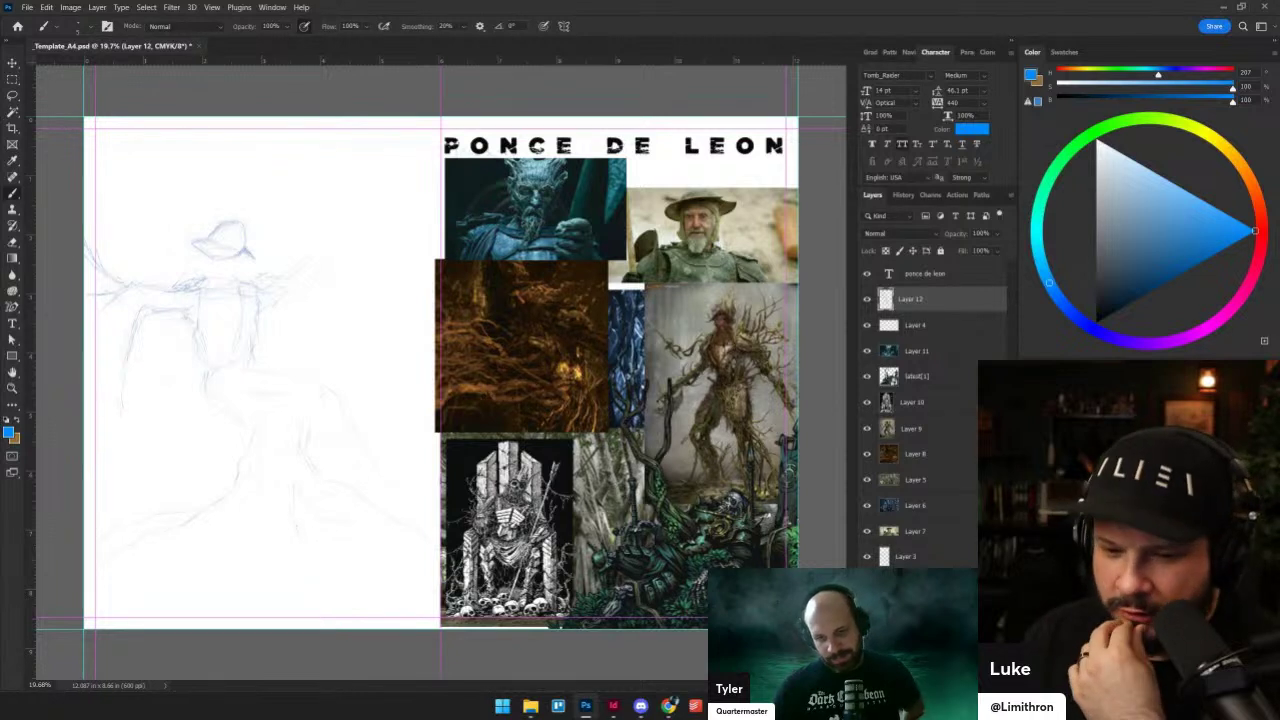
- Switch to Lazy Nezumi Pro and load the "ruler - vanishing lines" preset in place of Mumford Smooth
left_click(779, 706)
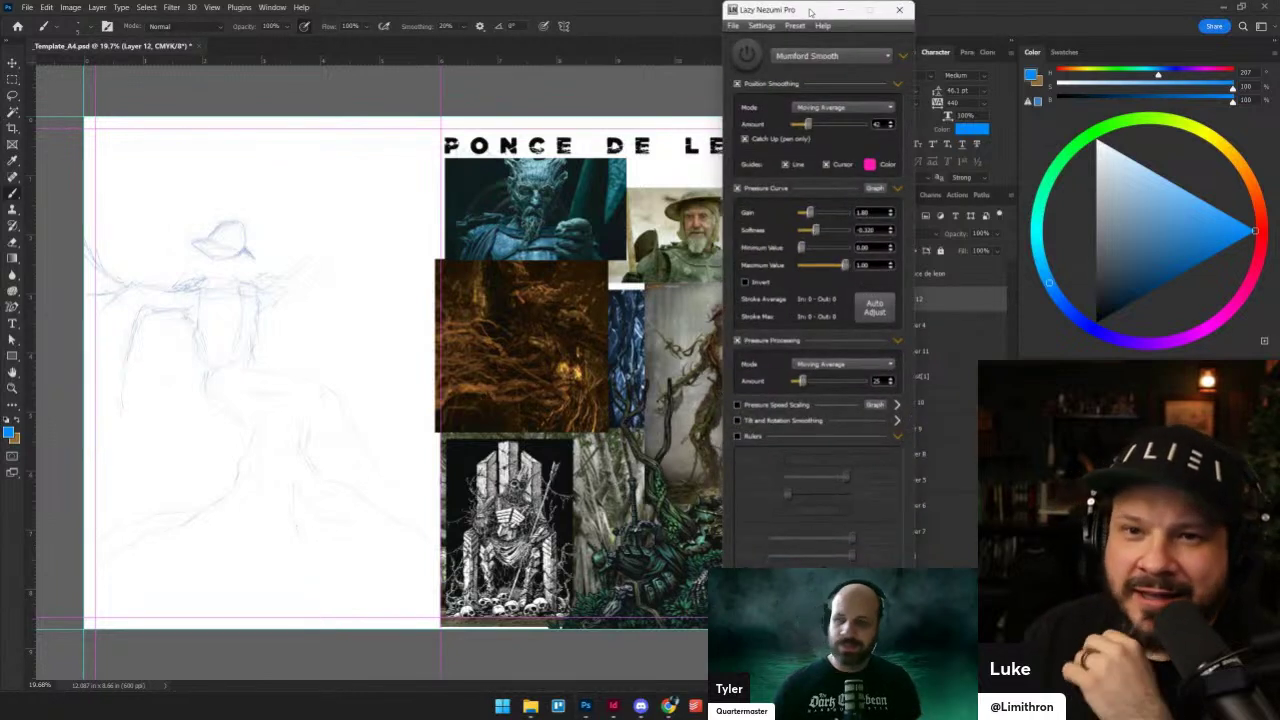
left_click_drag(810, 12, 809, 19)
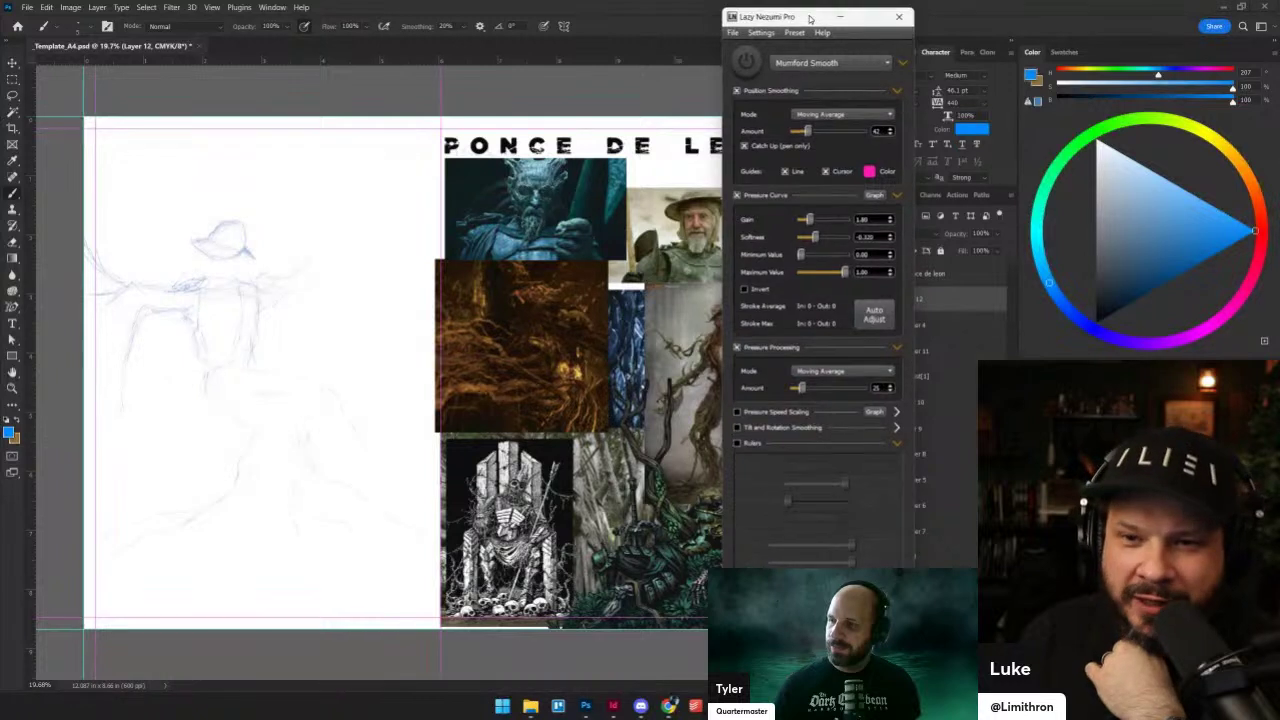
left_click(754, 92)
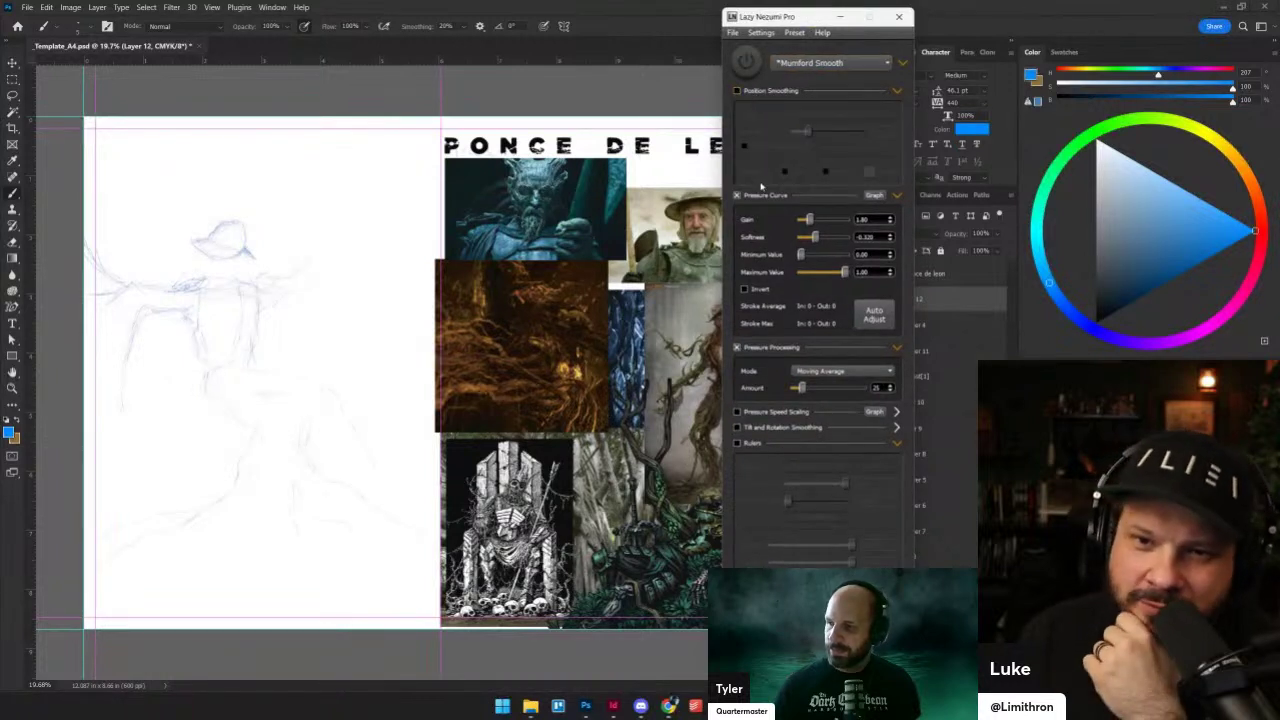
left_click(737, 195)
left_click(830, 62)
scroll(865, 225, "down", 10)
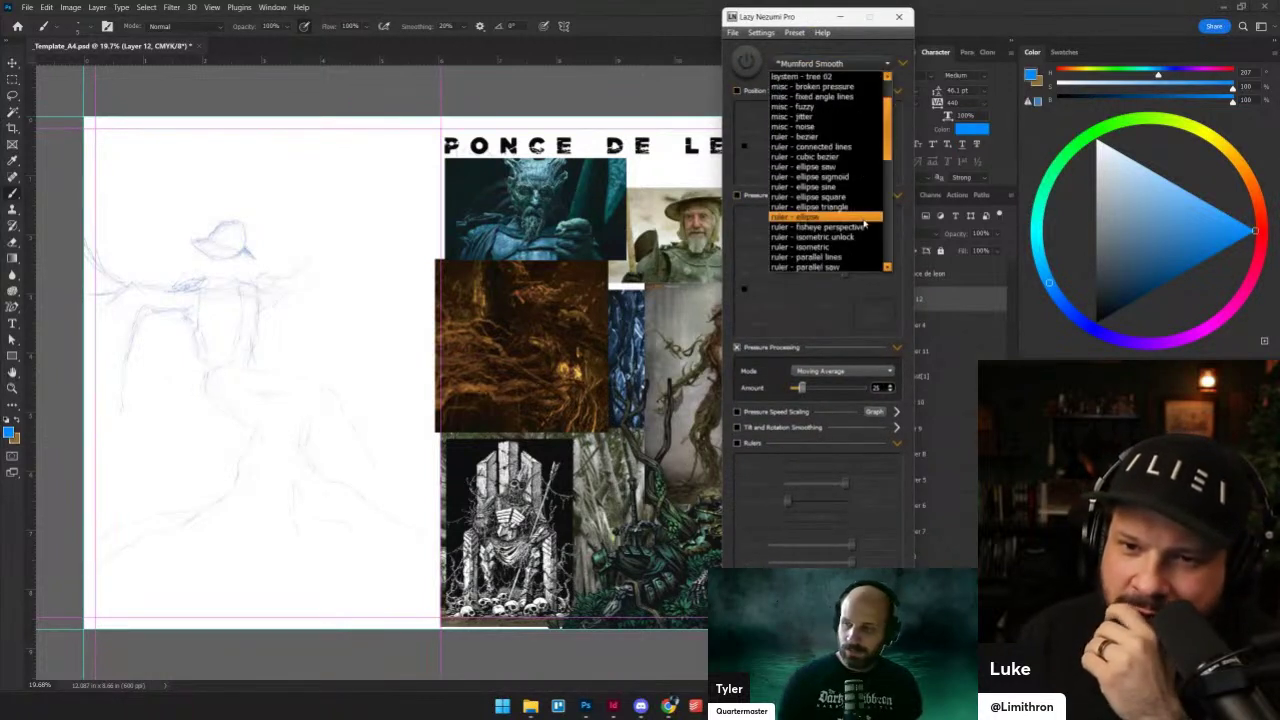
scroll(838, 186, "down", 6)
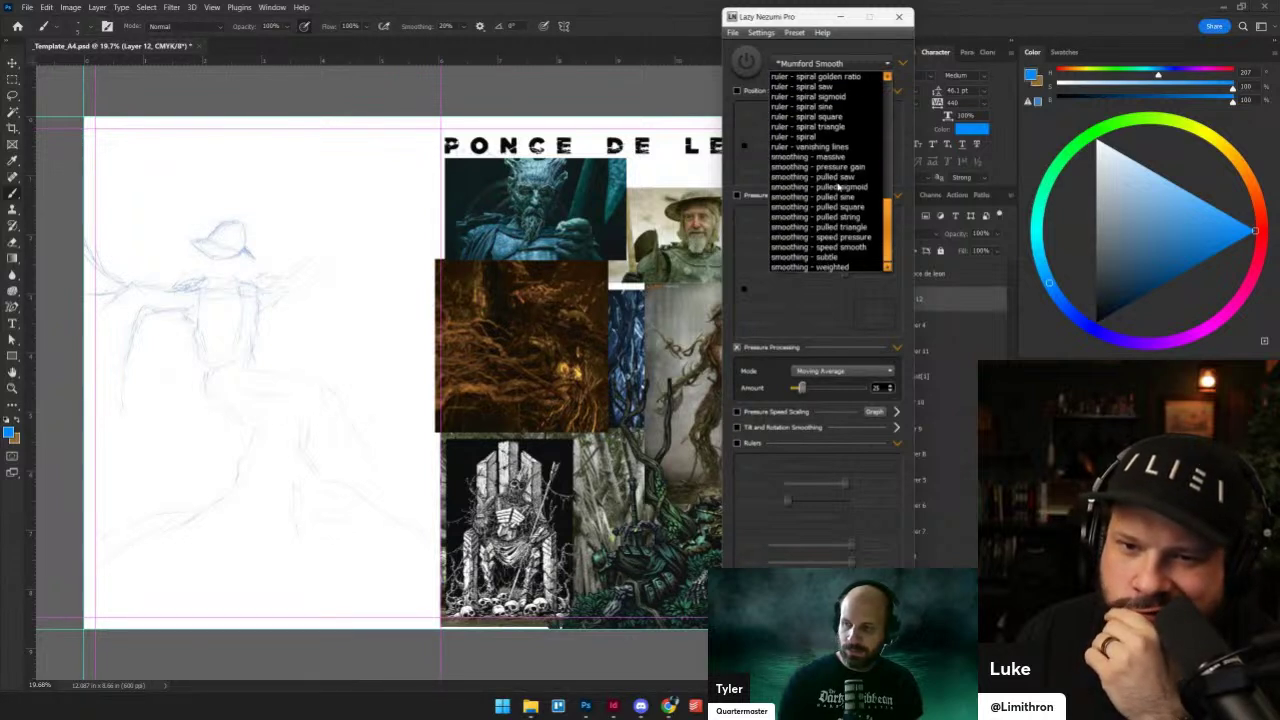
scroll(838, 186, "up", 2)
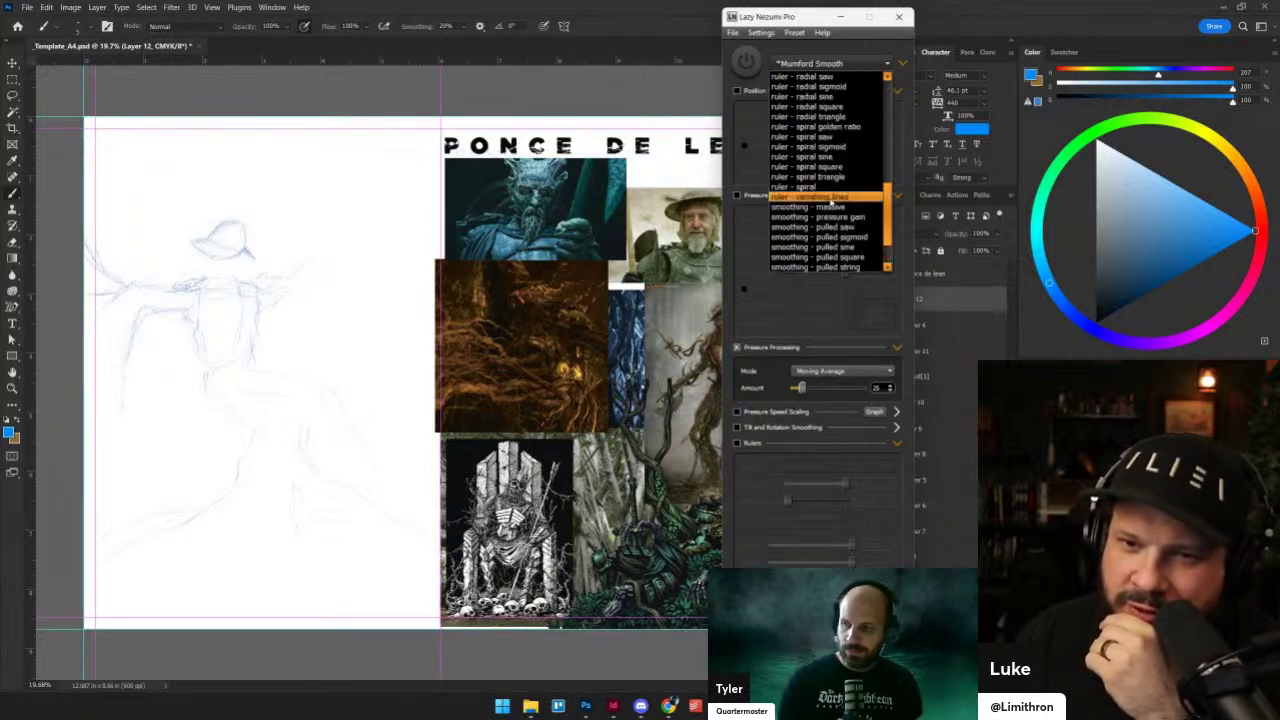
left_click(830, 198)
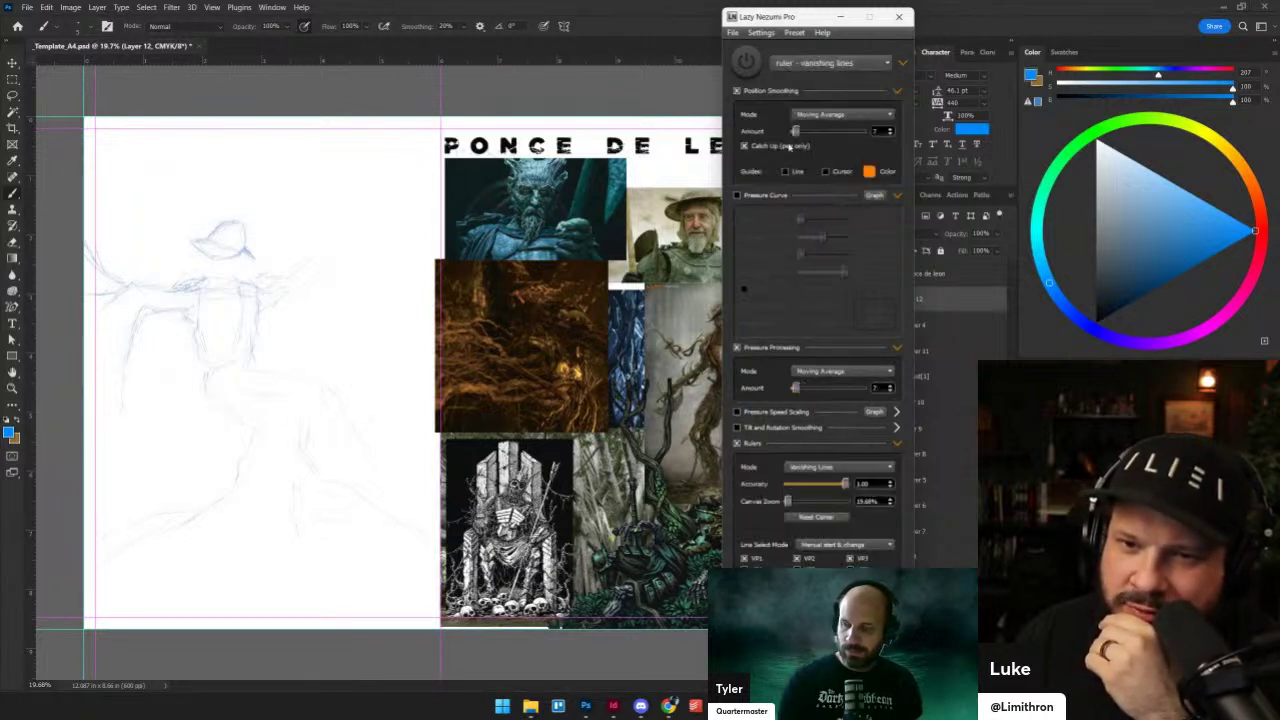
- Toggle Pressure Processing, enable the vanishing-lines ruler and align its horizon with the sketched figure's shoulders on the left page
left_click(752, 347)
left_click(740, 69)
left_click(841, 17)
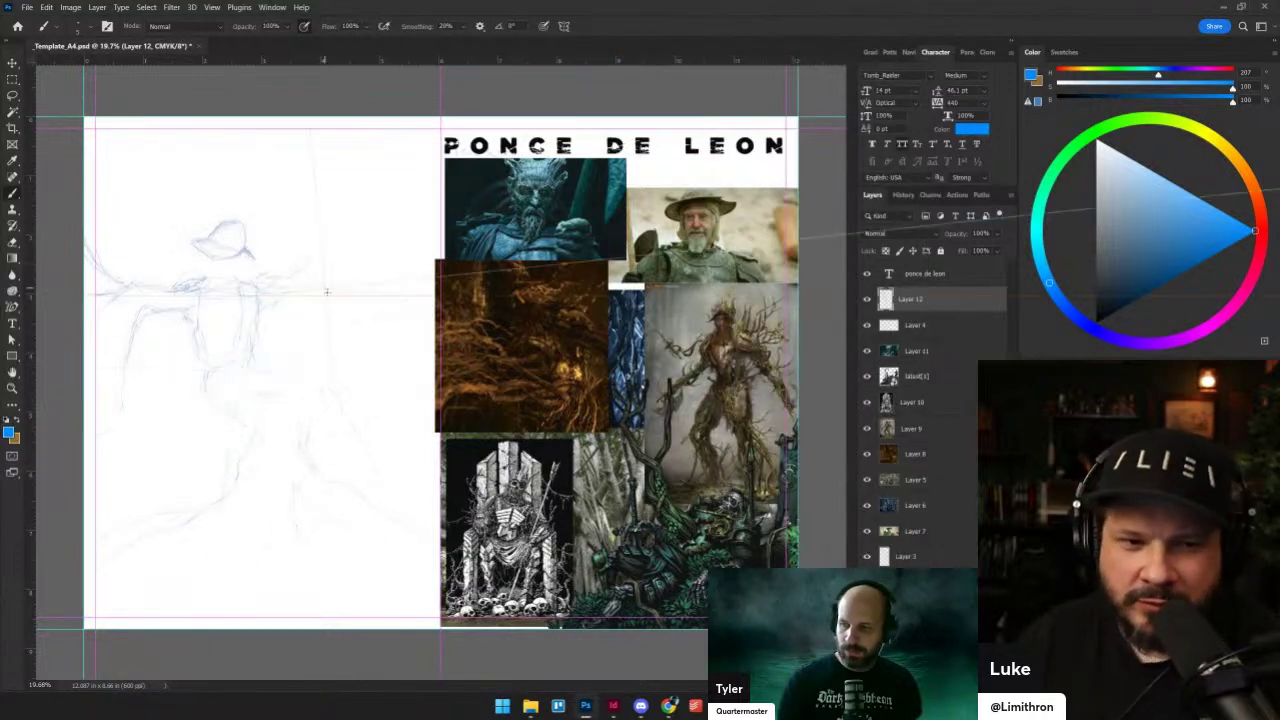
key("ctrl")
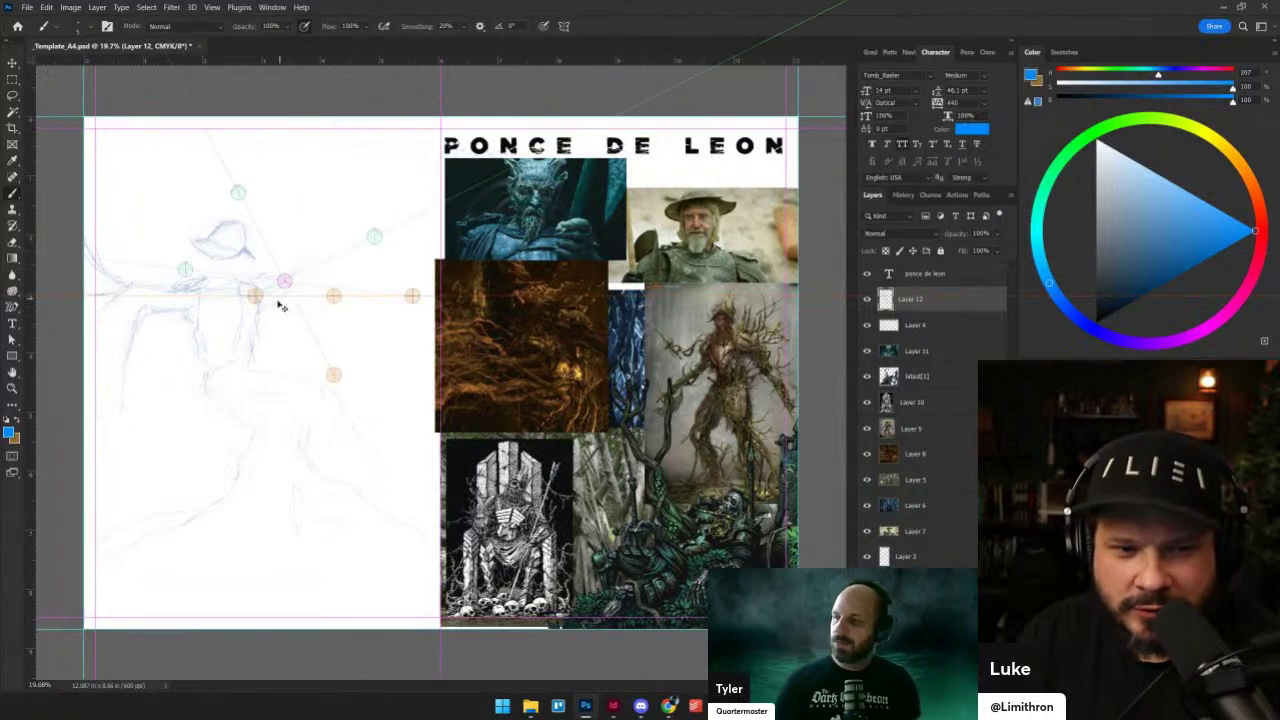
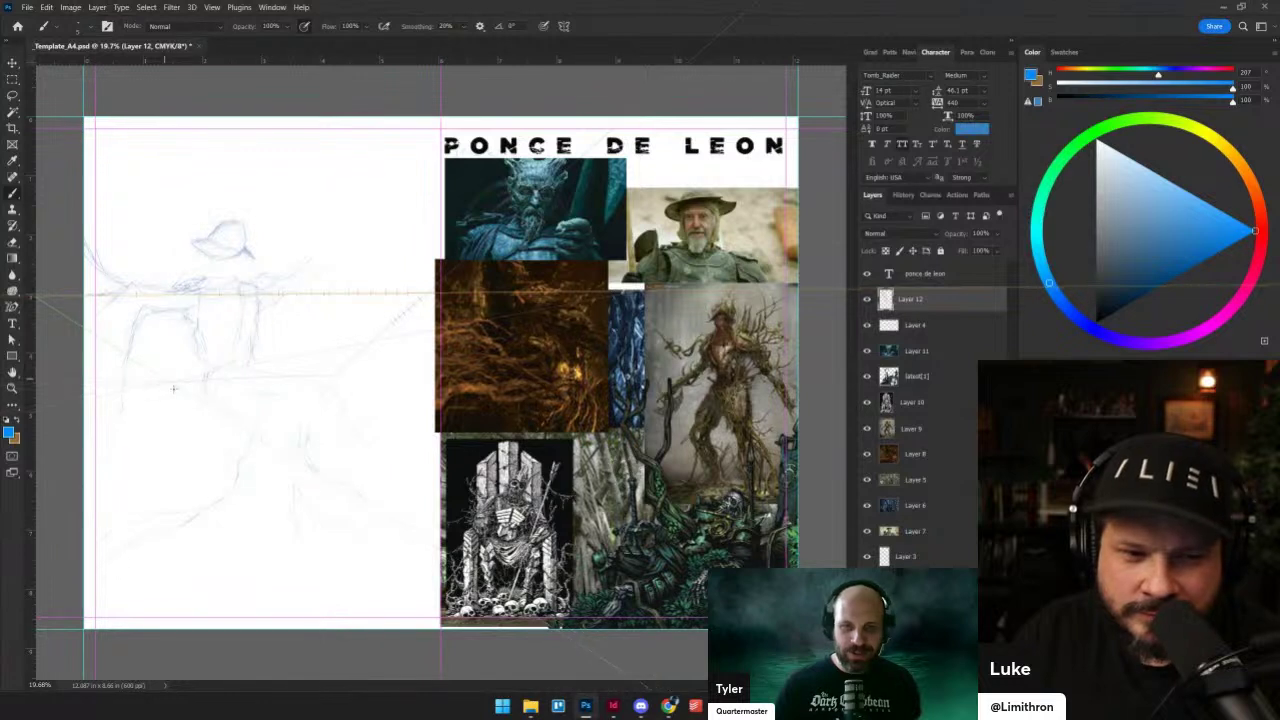
- Try drawing a platform corner in perspective beneath the figure, with edges receding toward the moodboard and the lower page edge, replacing misplaced lines
key("ctrl+z")
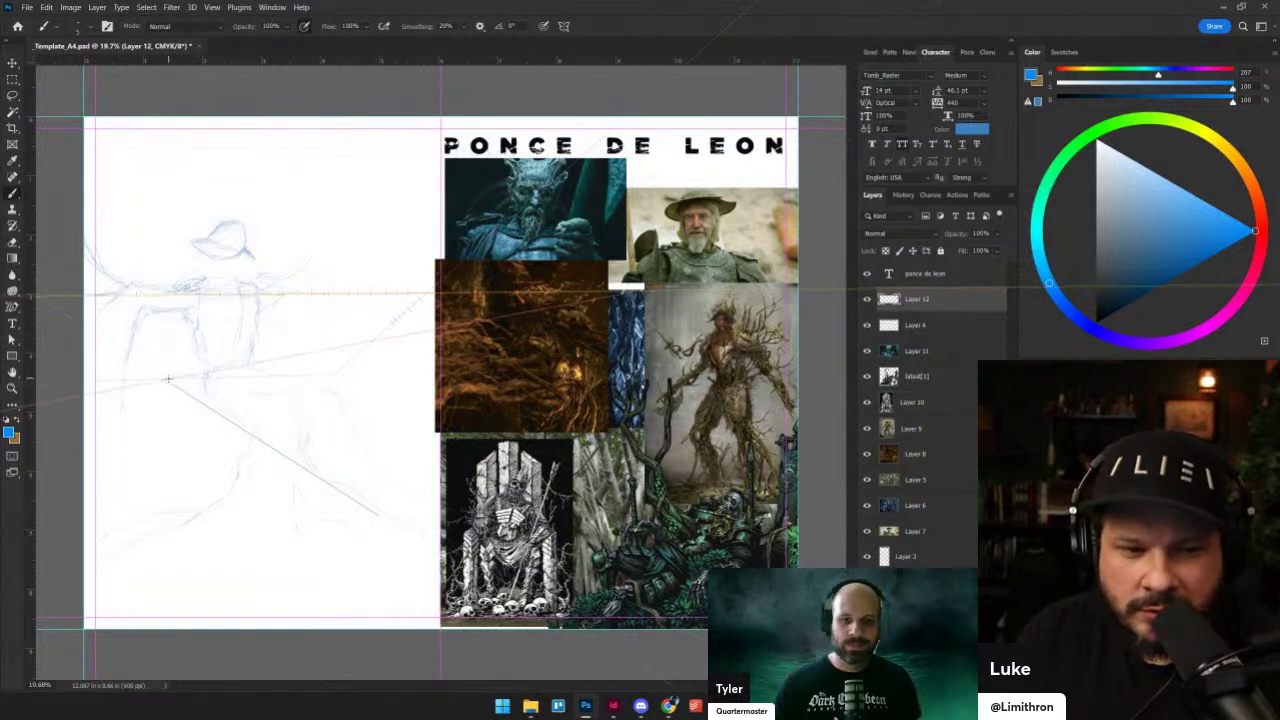
left_click_drag(165, 380, 319, 349)
key("ctrl+z")
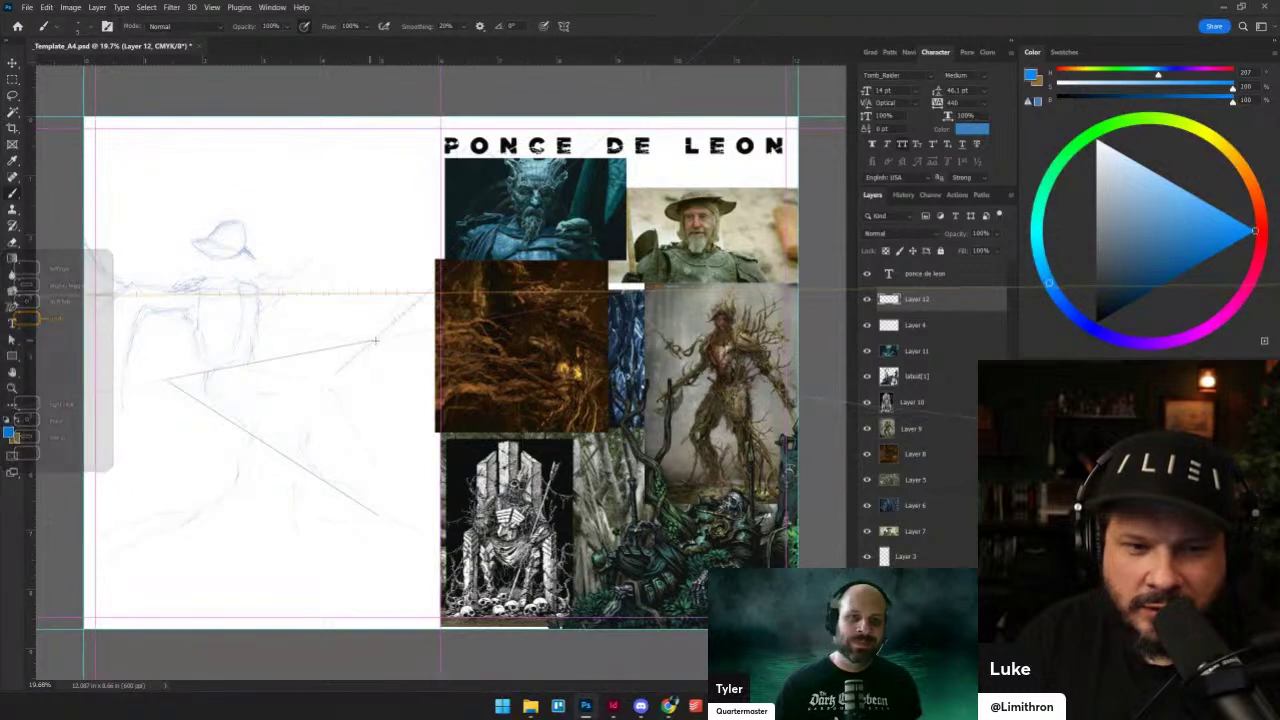
key("ctrl+z")
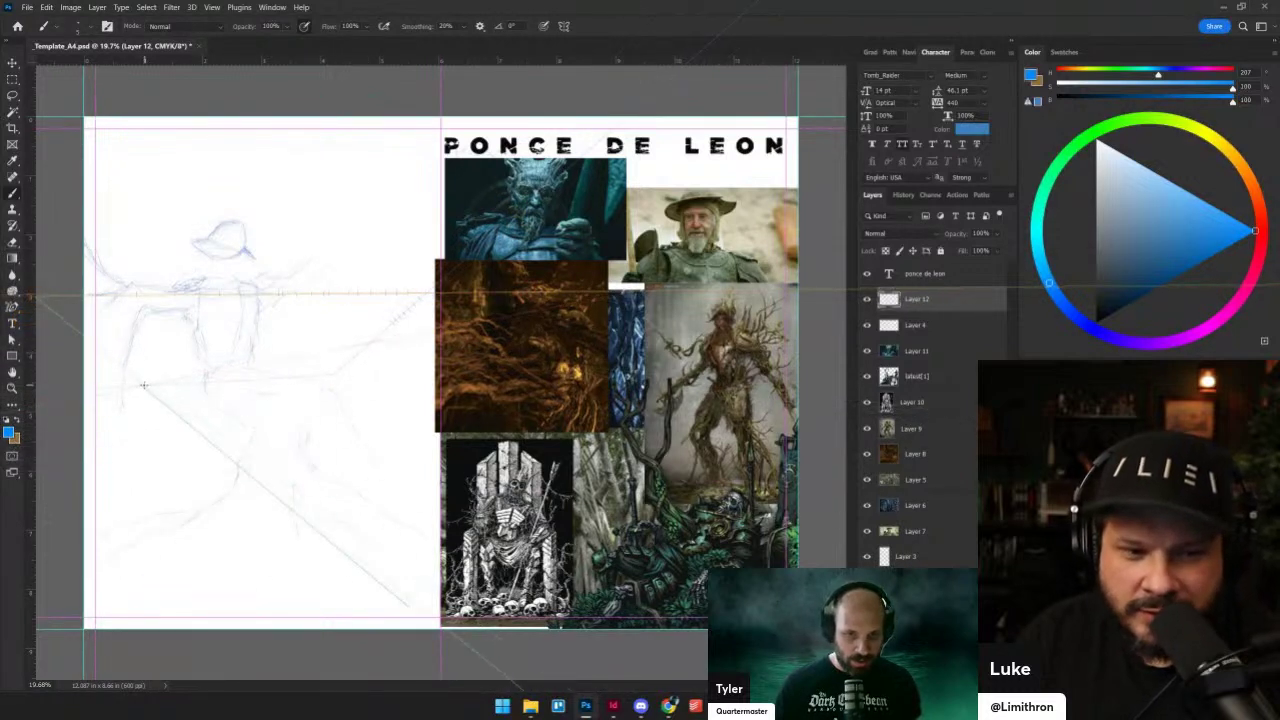
left_click_drag(142, 384, 412, 334)
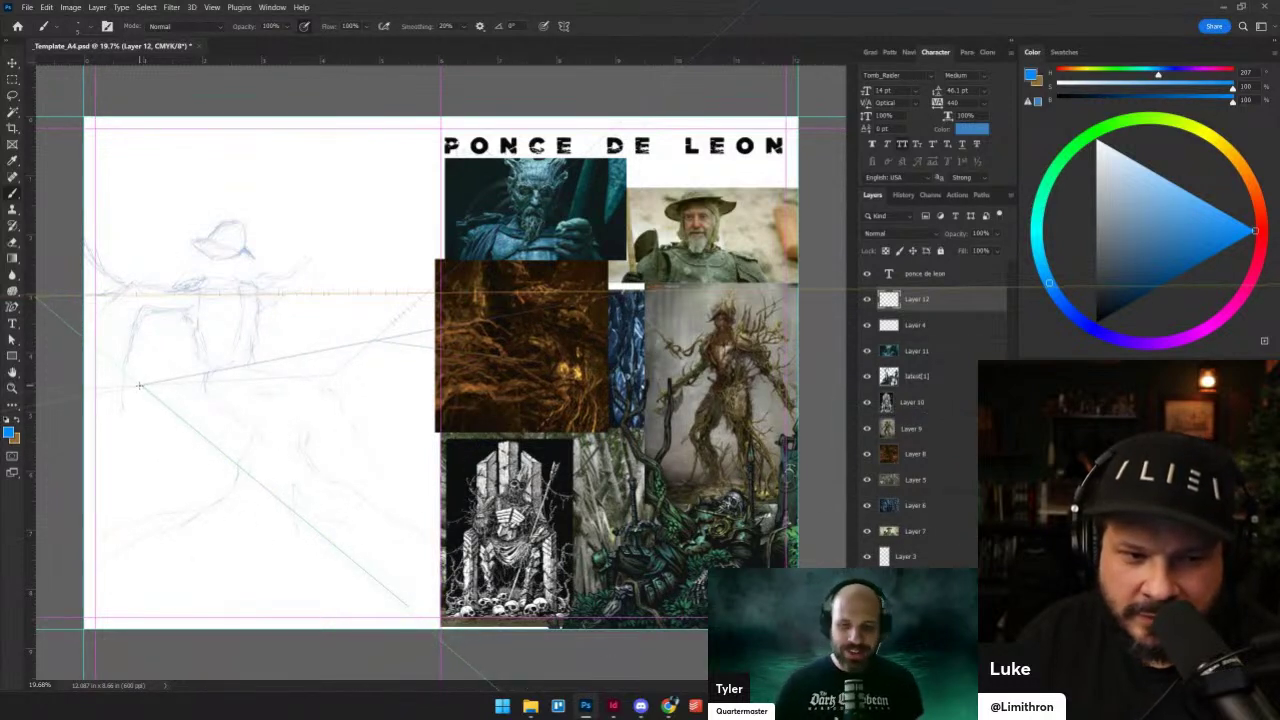
scroll(190, 389, "up", 2)
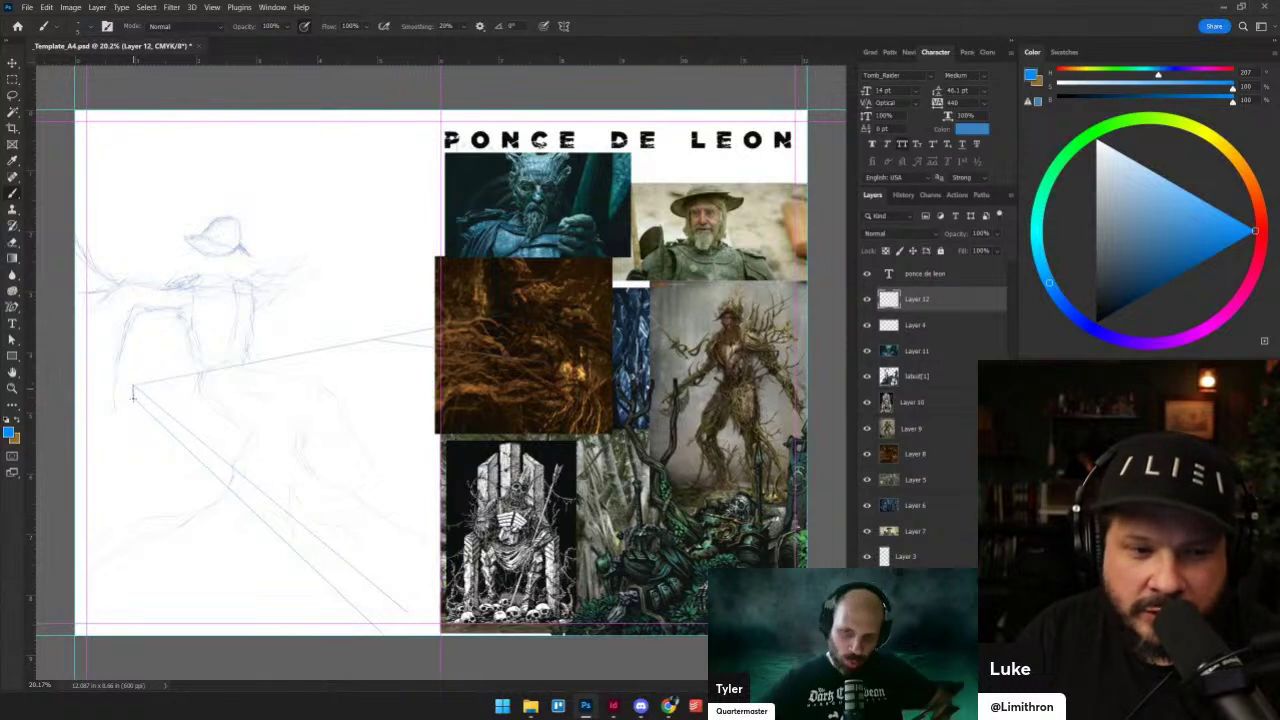
- Erase the platform's lower receding edge, undo all of its perspective lines and return to the Brush
key("e")
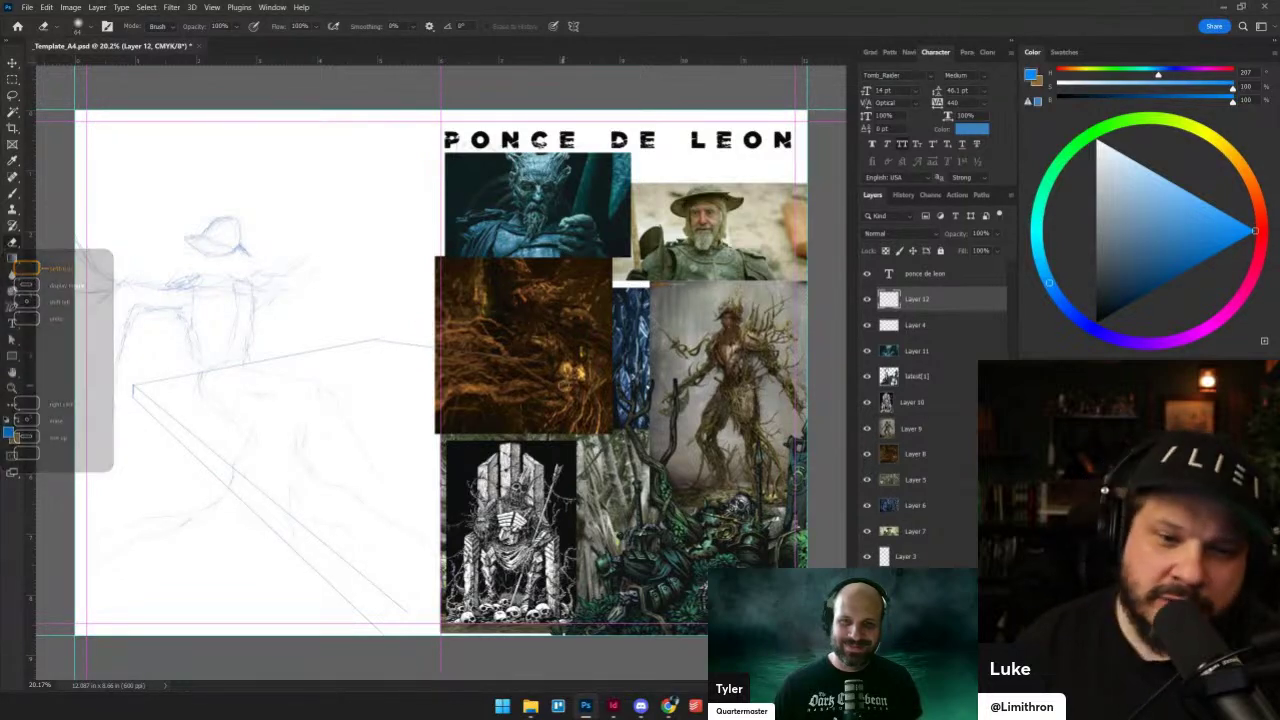
key("ctrl+minus")
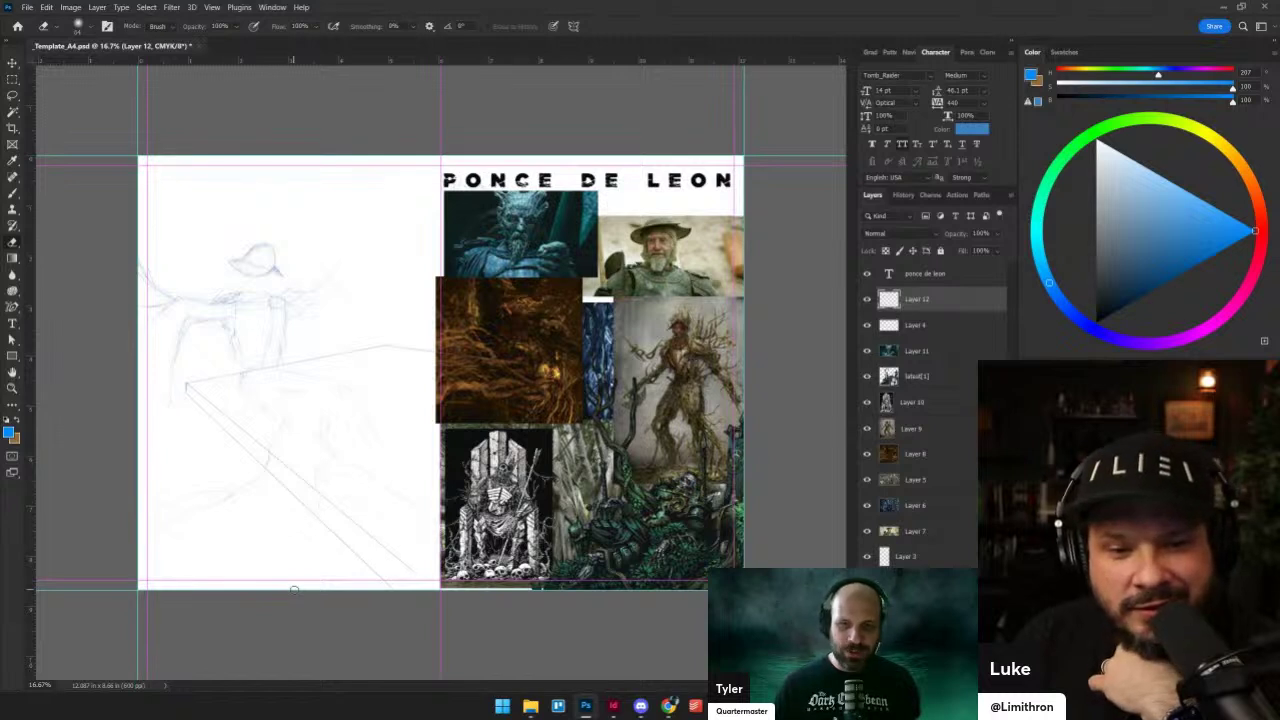
left_click_drag(228, 432, 384, 580)
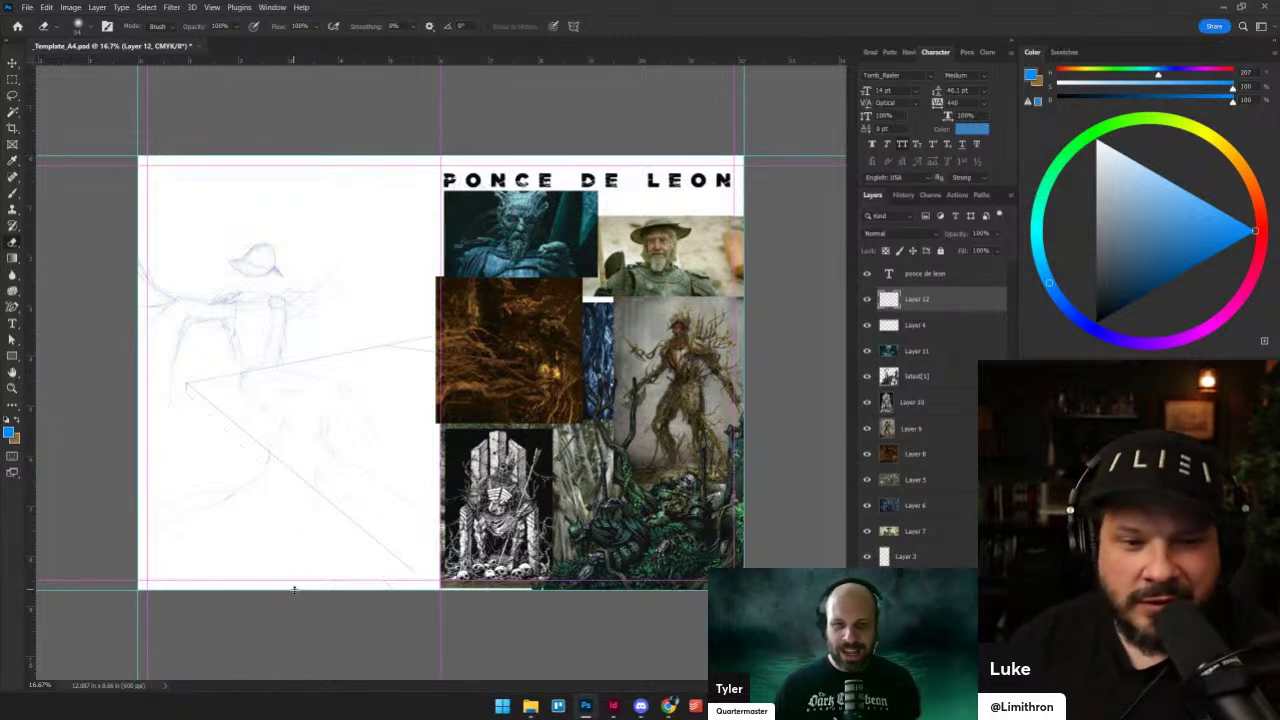
key("ctrl+z")
key("ctrl+z")
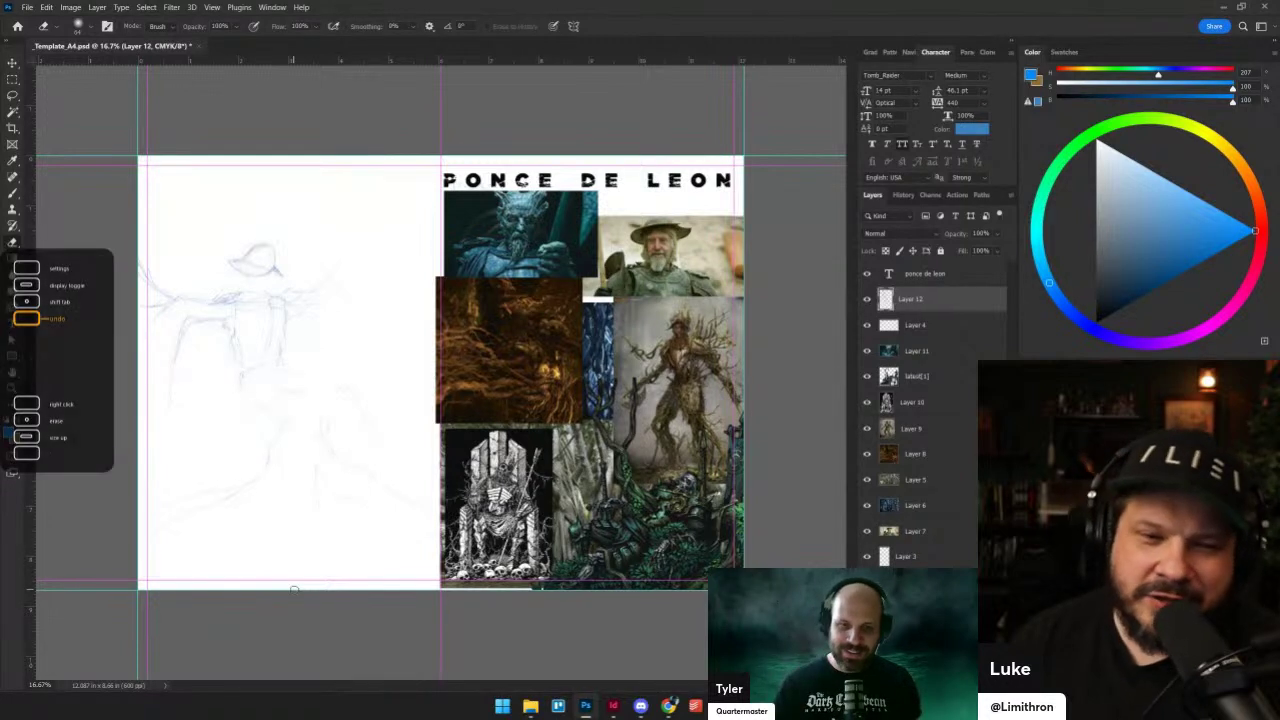
key("b")
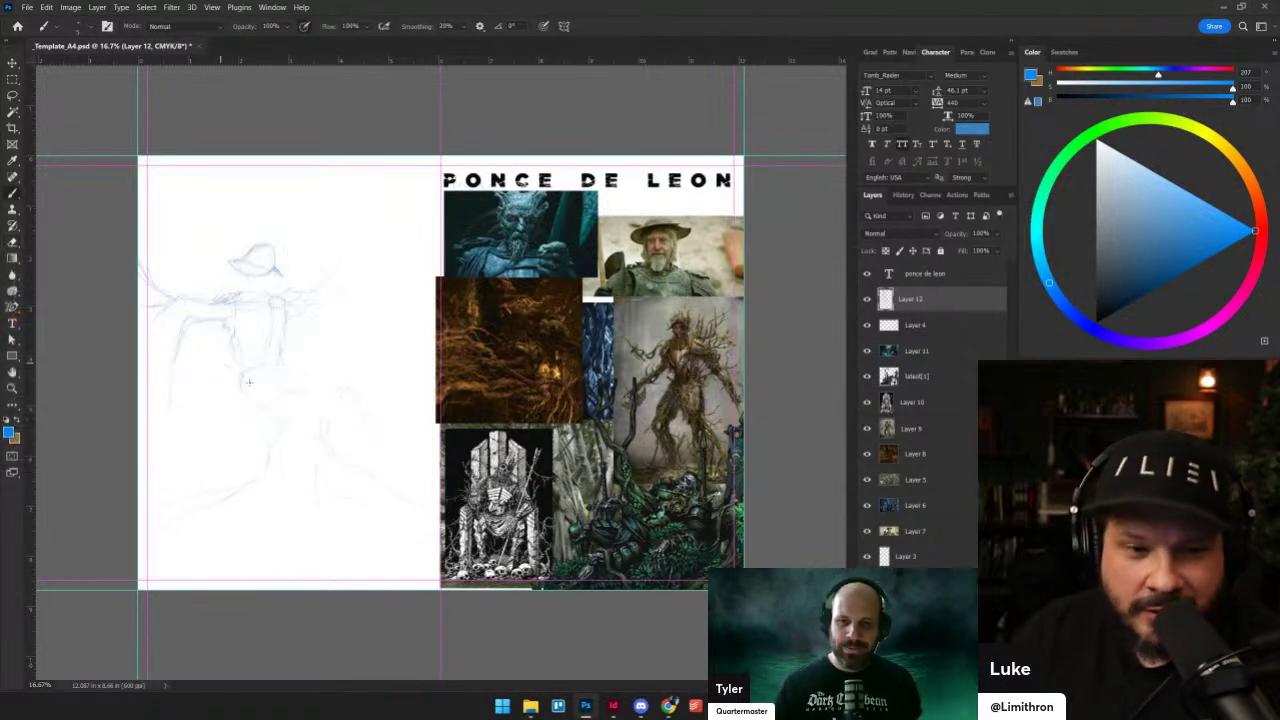
- Try perspective strokes across the seat area beneath the torso and undo the misplaced lines
key("ctrl+z")
key("ctrl+z")
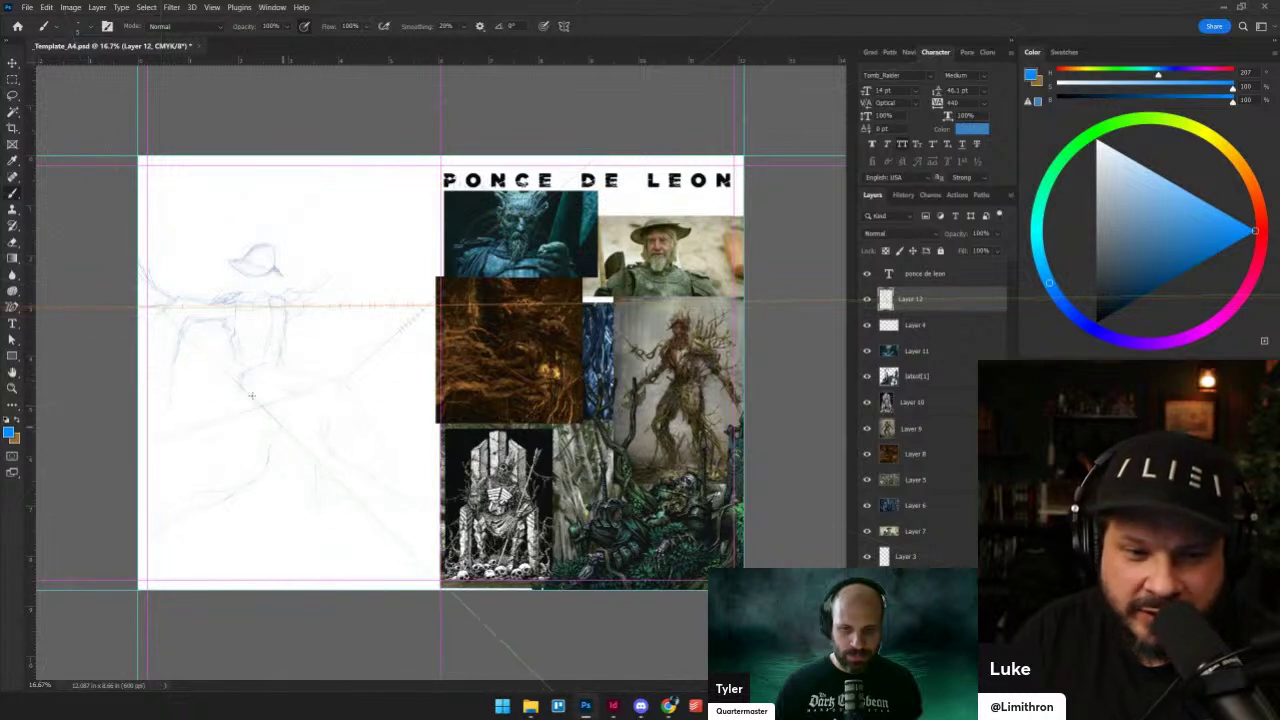
key("ctrl+z")
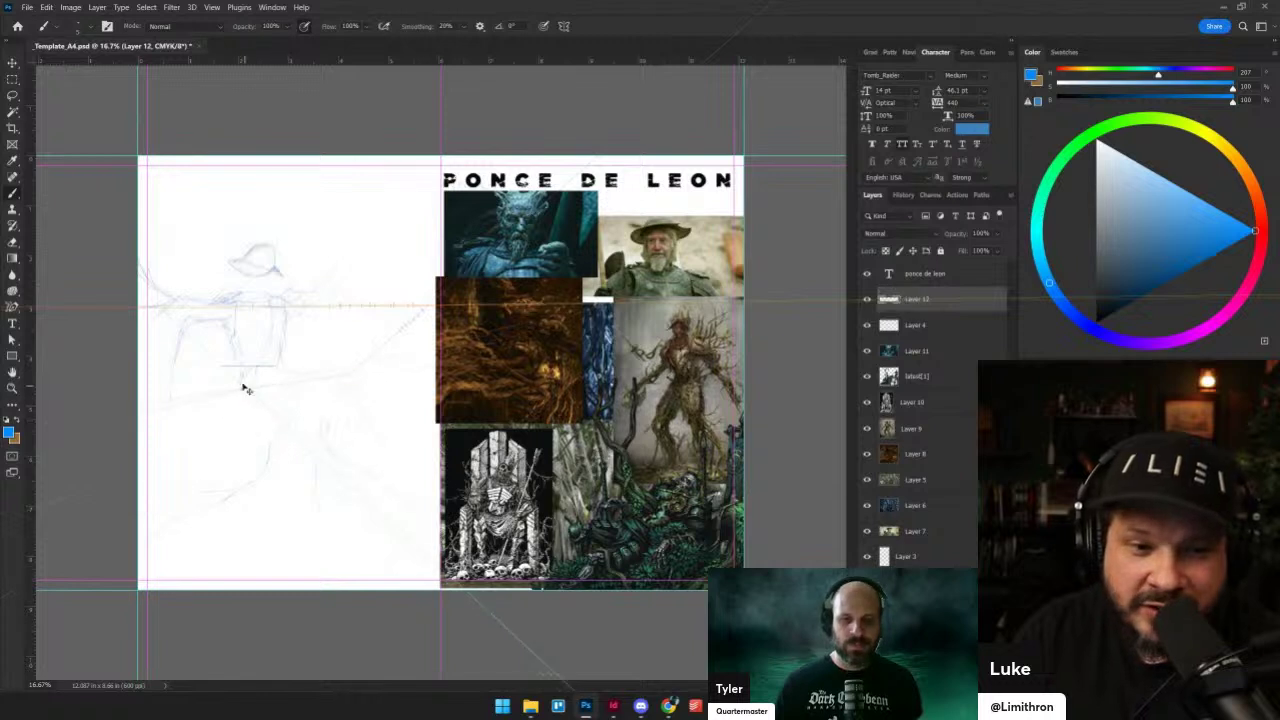
key("ctrl+z")
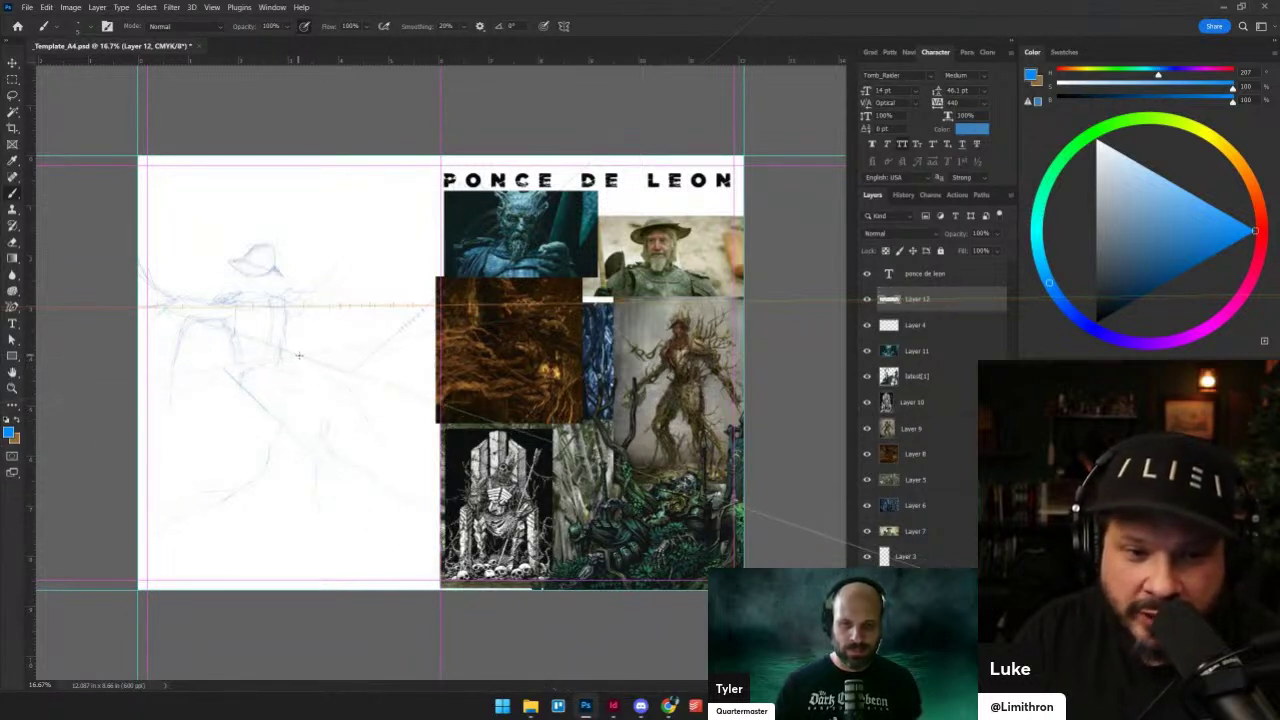
- Sketch both throne armrests in perspective as narrow parallel-edged bars running forward from the figure's hips, and close their front ends
mouse_move(298, 354)
left_mouse_down()
mouse_move(352, 375)
mouse_move(288, 350)
left_mouse_up()
left_click_drag(147, 377, 336, 377)
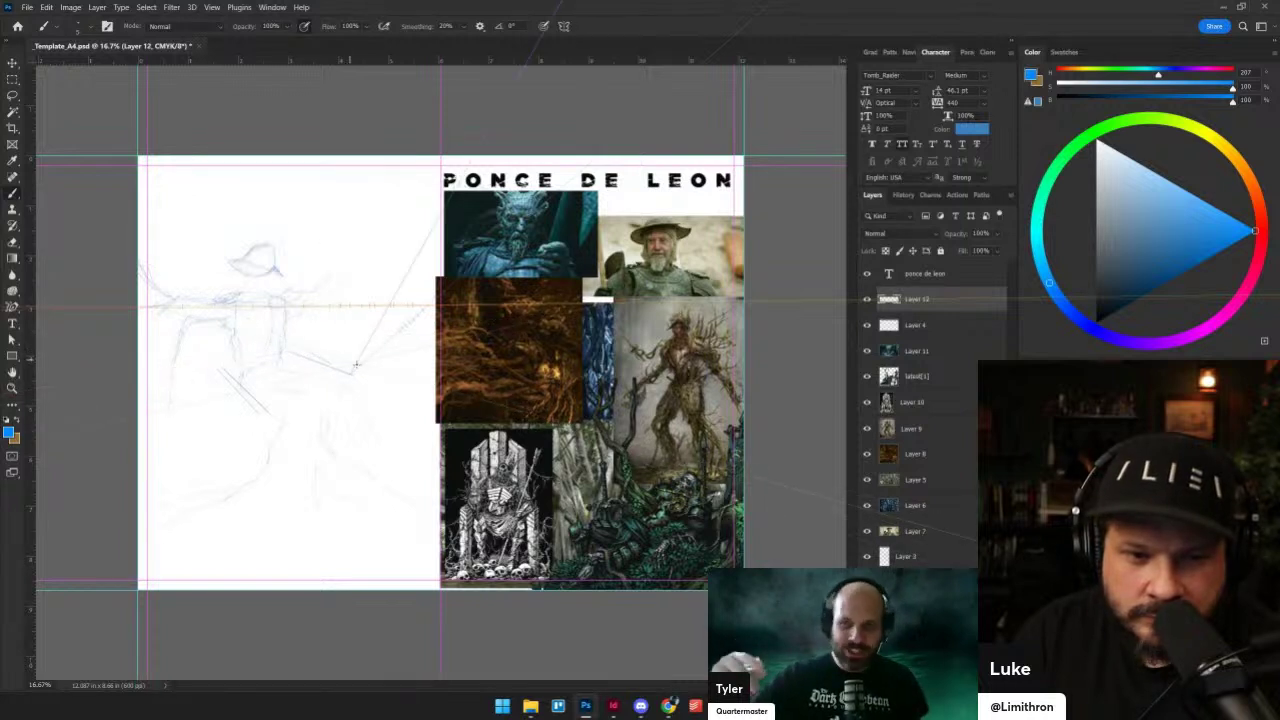
left_click_drag(355, 372, 312, 352)
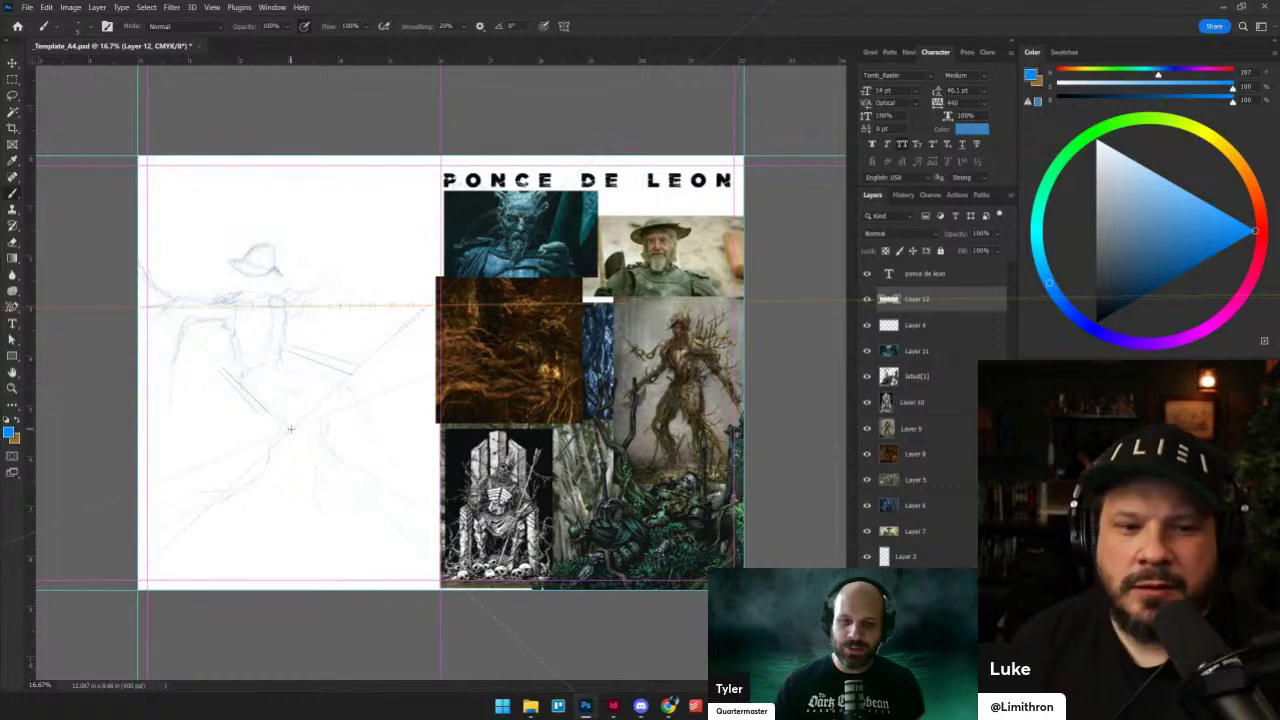
scroll(290, 428, "up", 3)
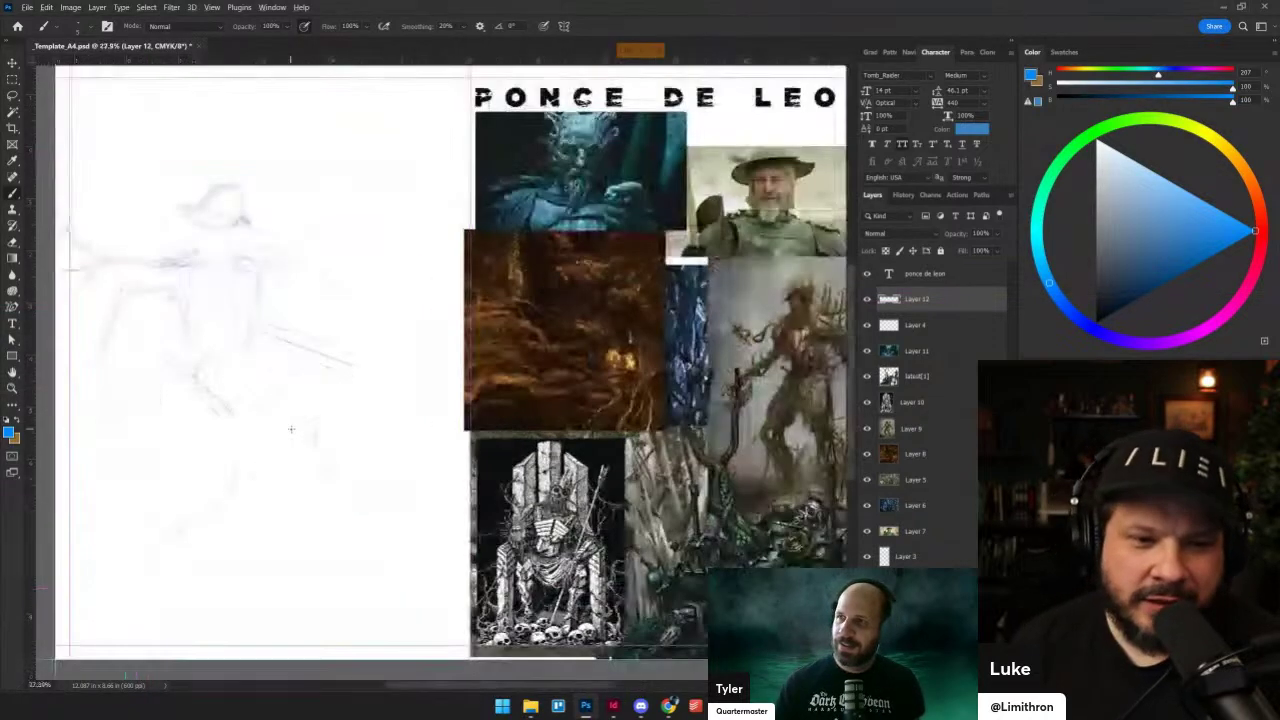
left_click_drag(164, 362, 207, 410)
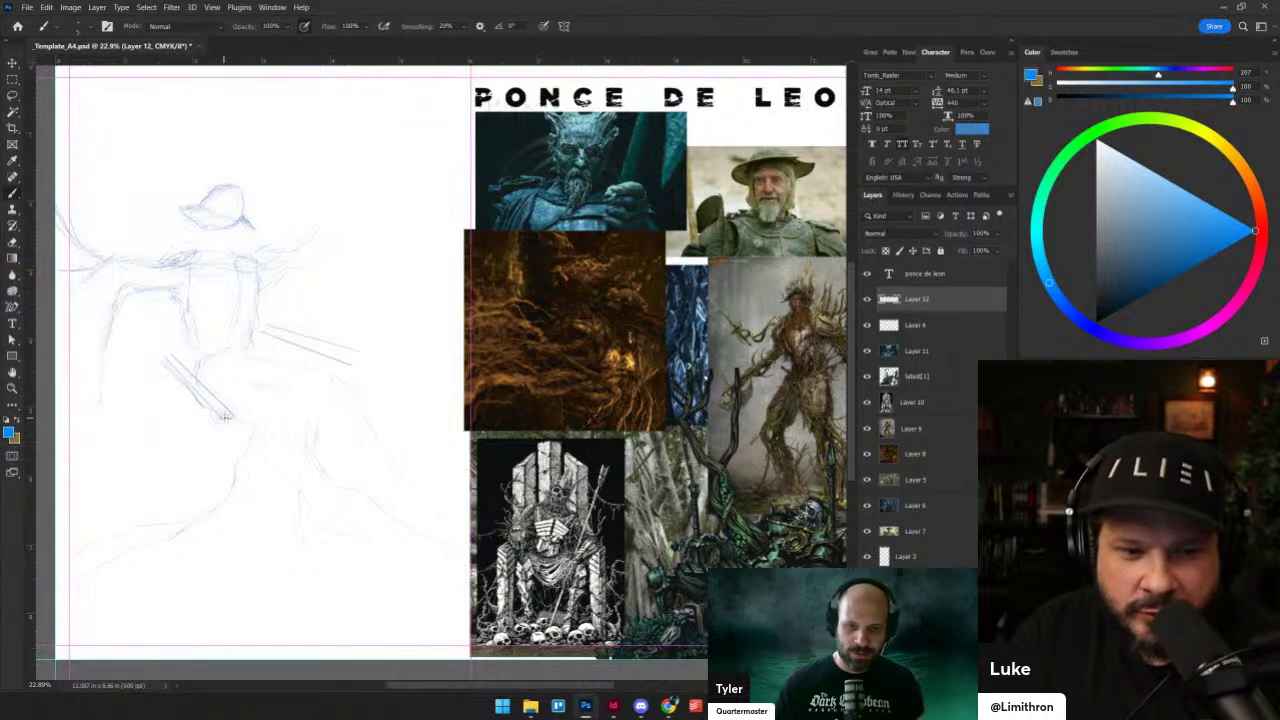
left_click_drag(352, 370, 366, 362)
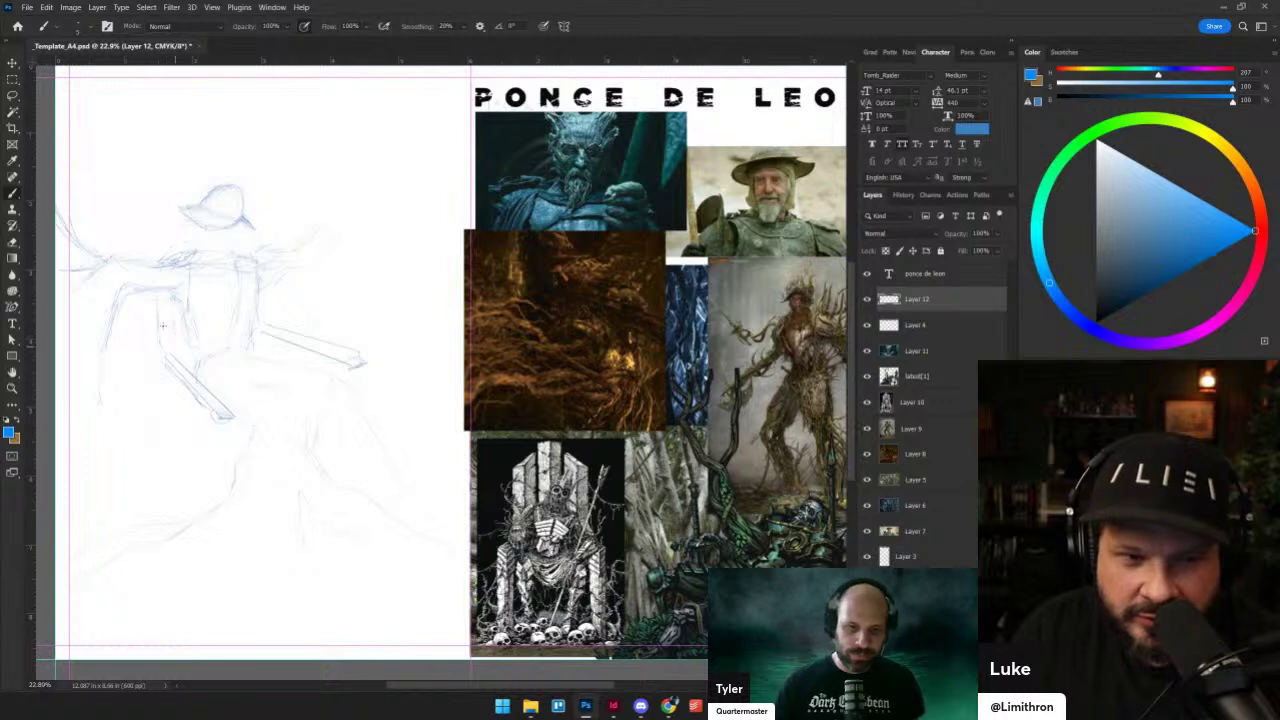
- Sketch the outer contours of the upper arms from the armrests to the shoulders, clean up overlapping lines and resume with the Brush
left_click_drag(163, 326, 160, 250)
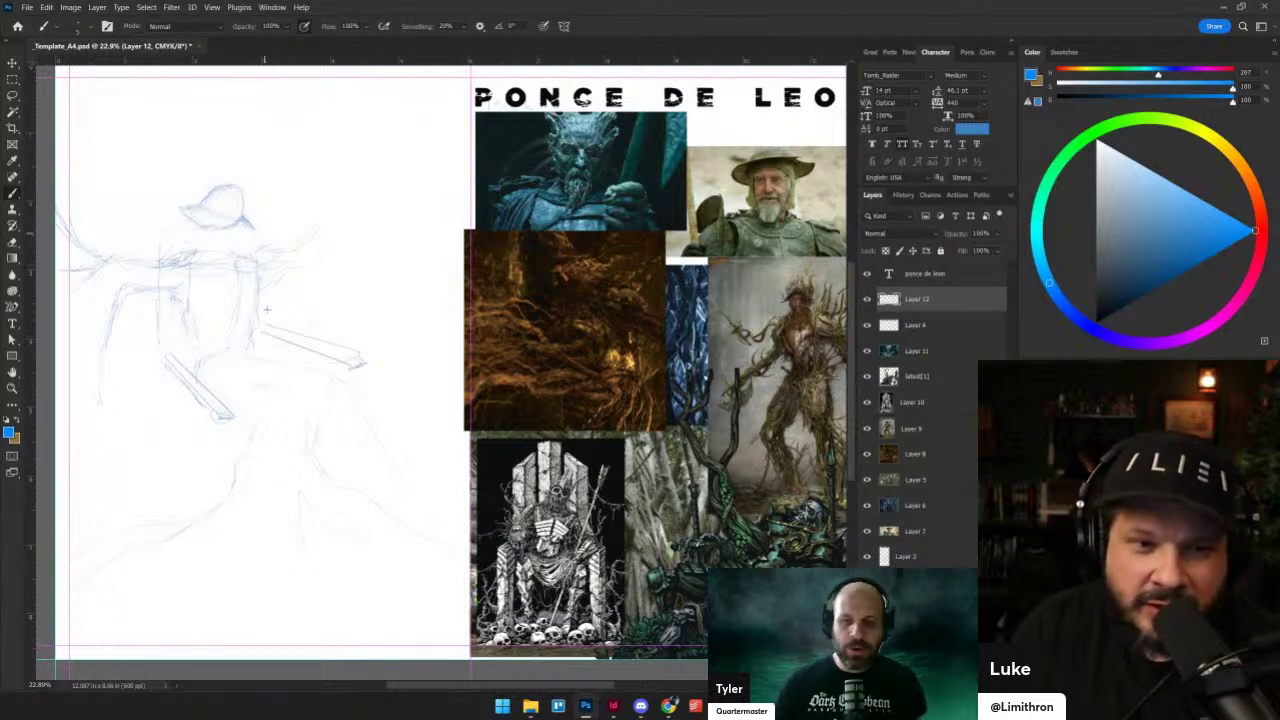
left_click_drag(266, 254, 264, 232)
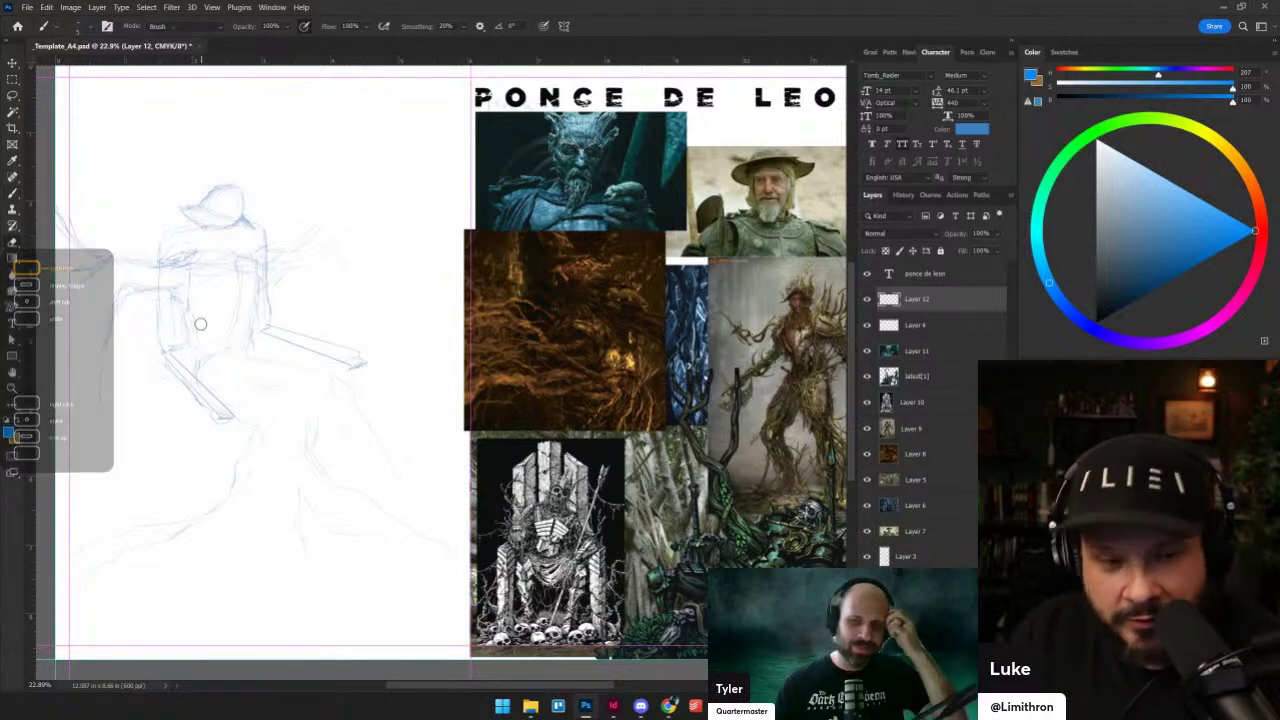
key("e")
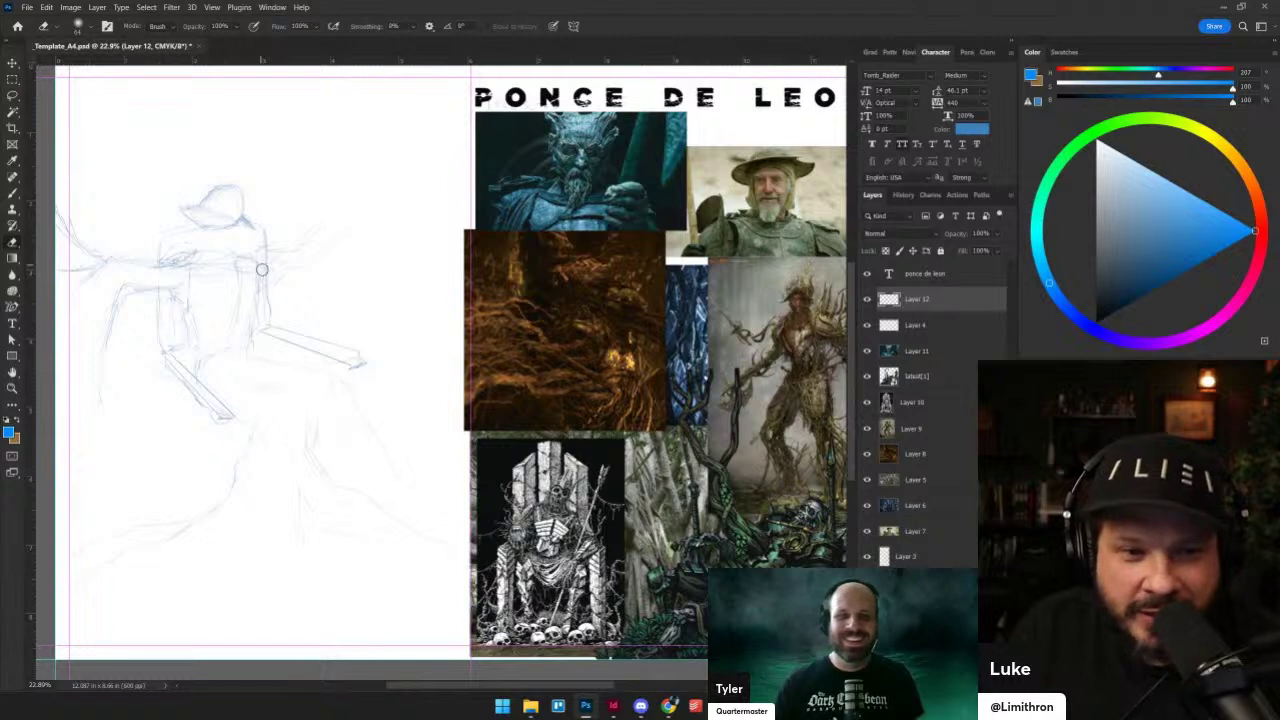
key("b")
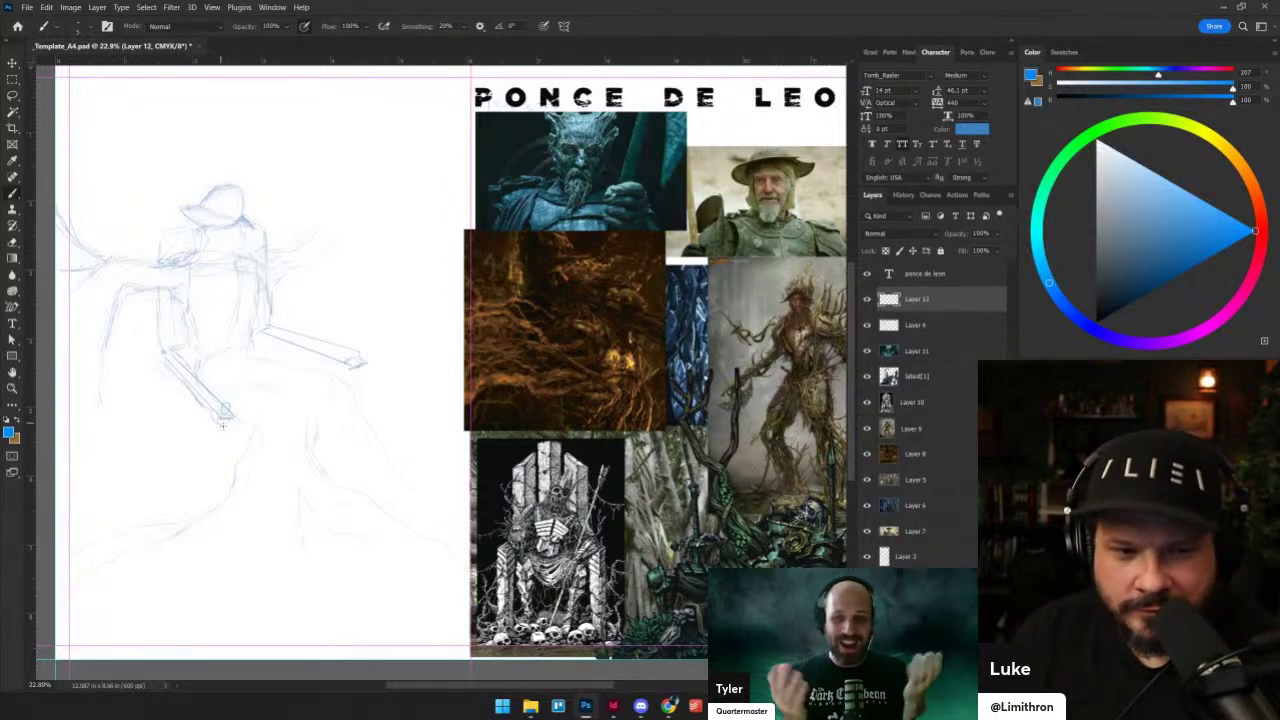
- Draw vertical supports down from the armrests' ends, undoing a misplaced stroke
left_click_drag(220, 425, 226, 467)
key("ctrl+z")
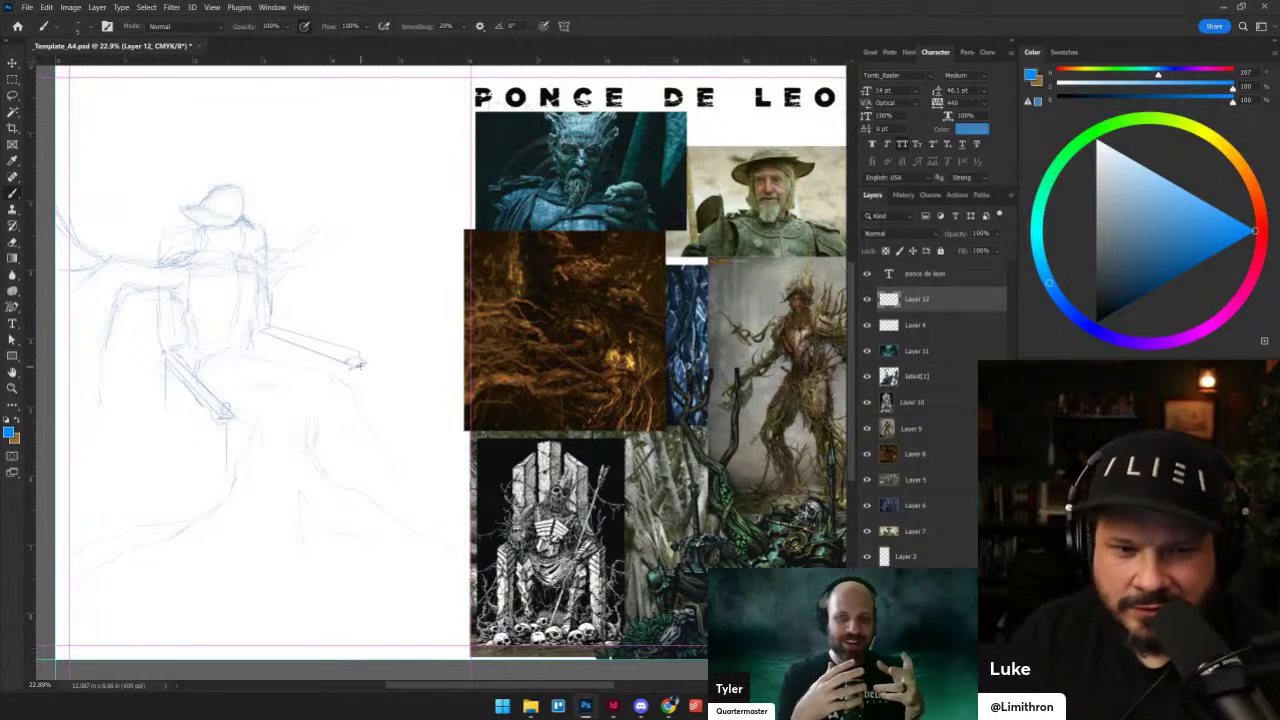
left_click_drag(358, 365, 360, 410)
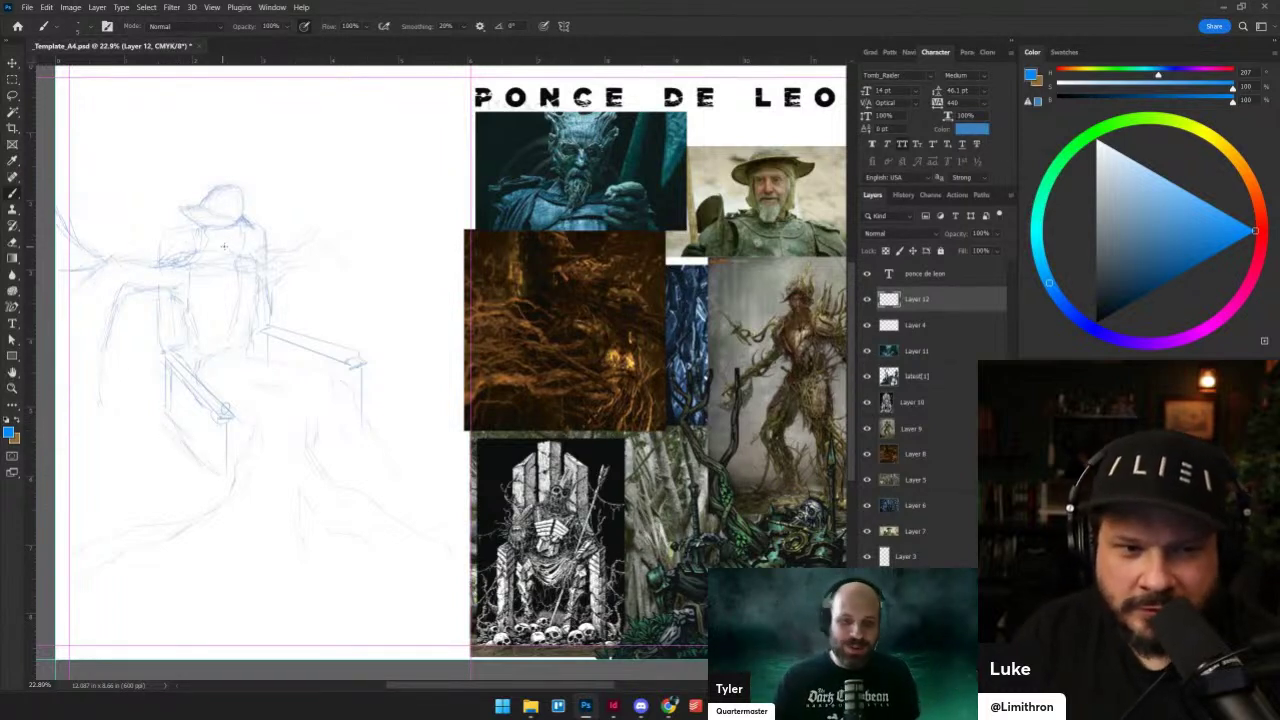
- Refine the figure's shoulder and upper-arm lines, alternating between erasing overlaps in the torso and redrawing with the Brush
key("e")
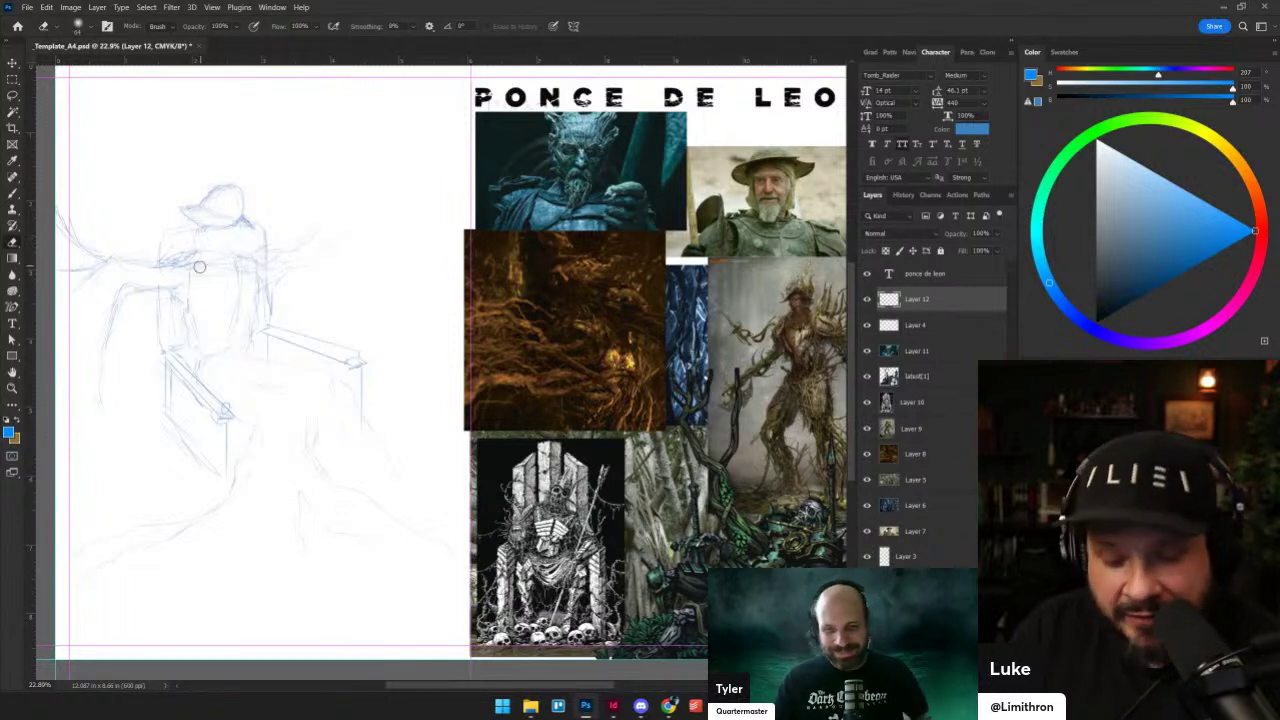
key("b")
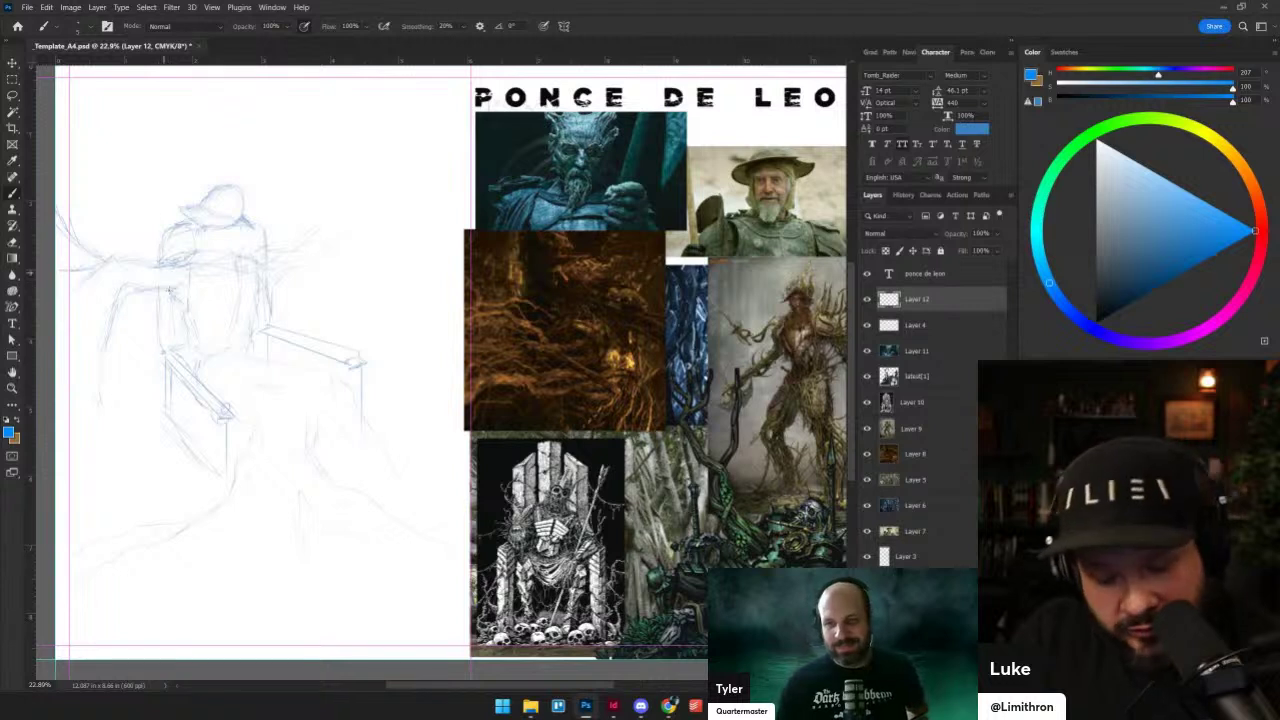
key("e")
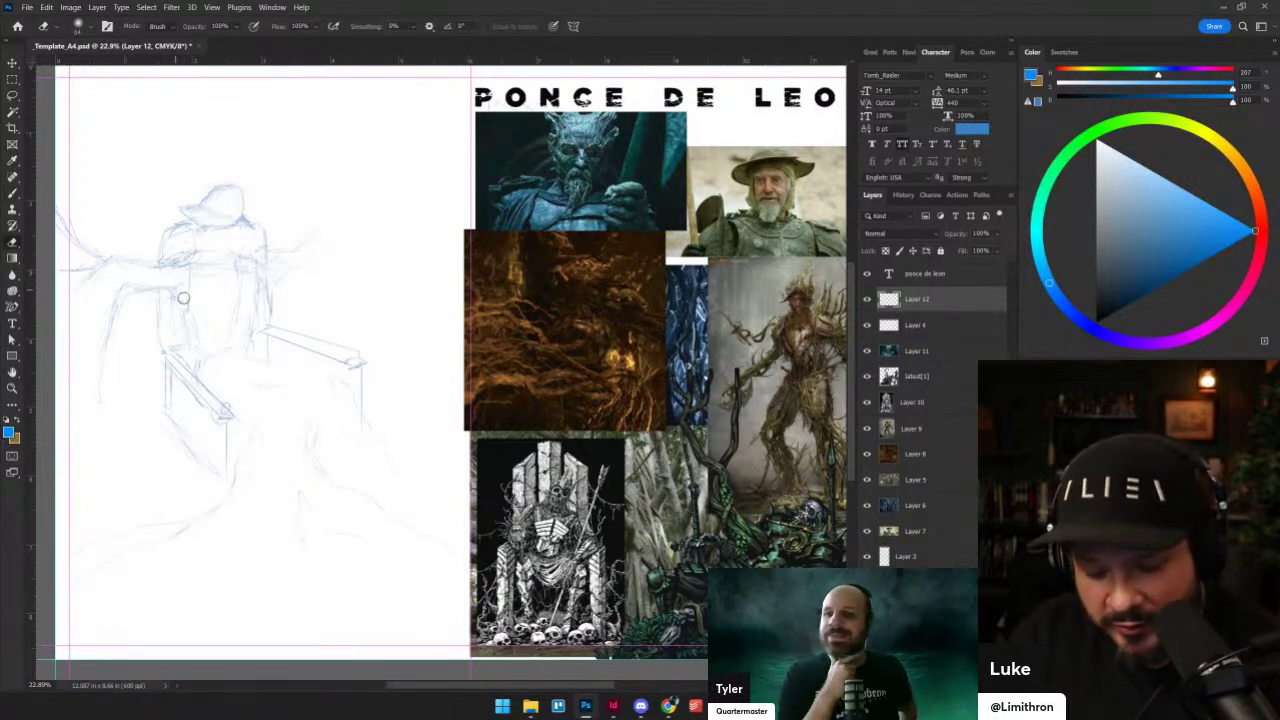
key("b")
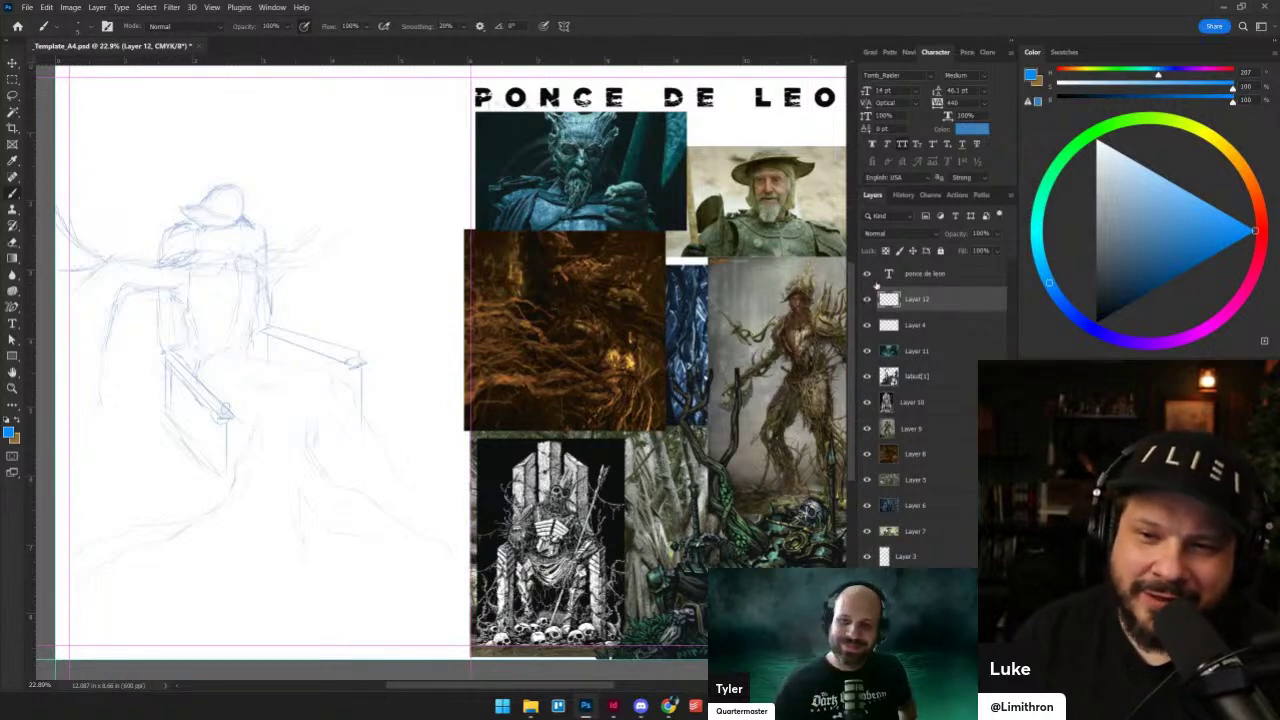
- Toggle Layer 12's visibility to check the new sketch lines and merge it with Layer 4
left_click(867, 299)
left_click(867, 299)
left_click(912, 325, "shift")
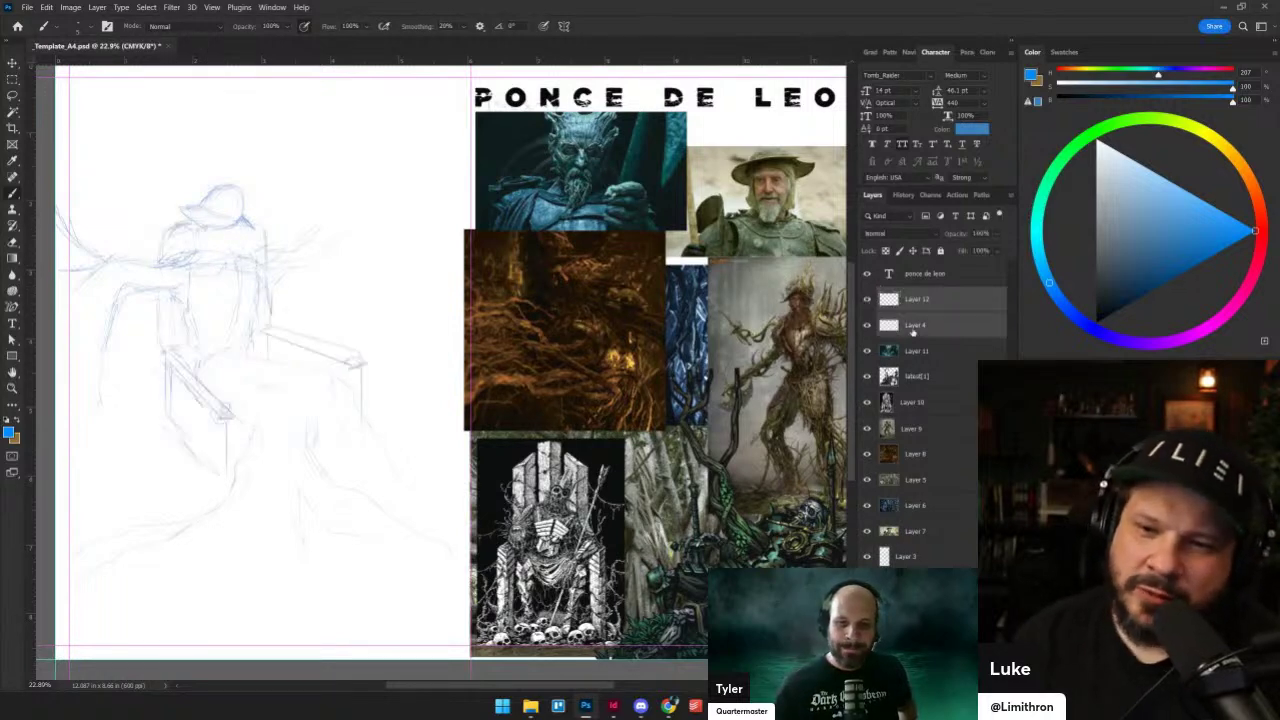
right_click(912, 325)
left_click(940, 535)
- Thicken the front posts beneath both armrests with additional vertical strokes
scroll(282, 330, "up", 1)
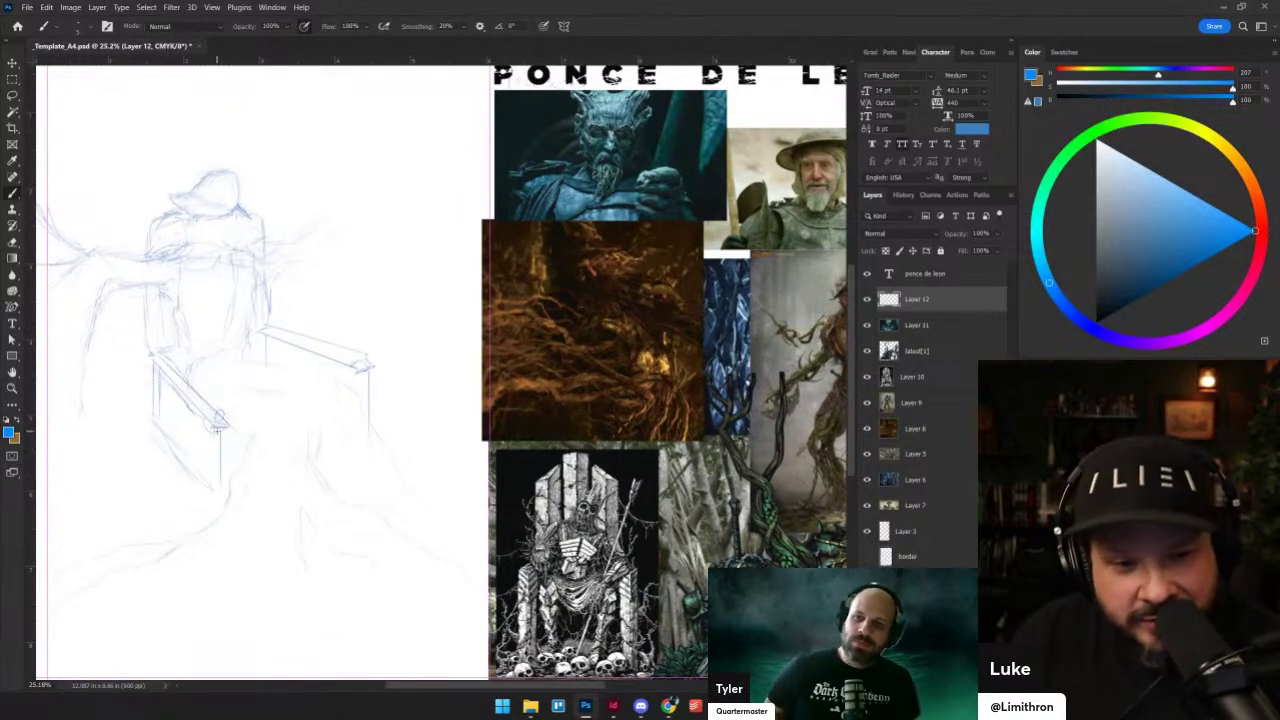
mouse_move(217, 433)
left_mouse_down()
mouse_move(215, 490)
mouse_move(221, 440)
left_mouse_up()
left_click_drag(213, 486, 215, 460)
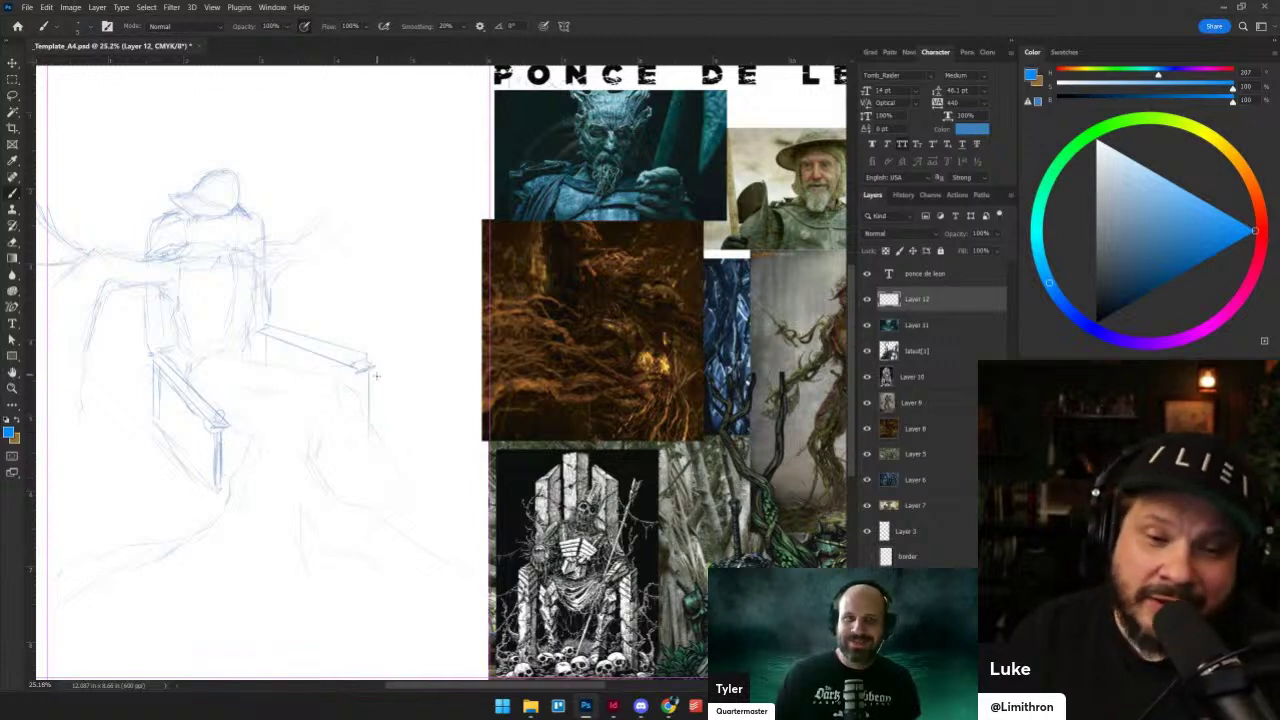
left_click_drag(364, 388, 370, 411)
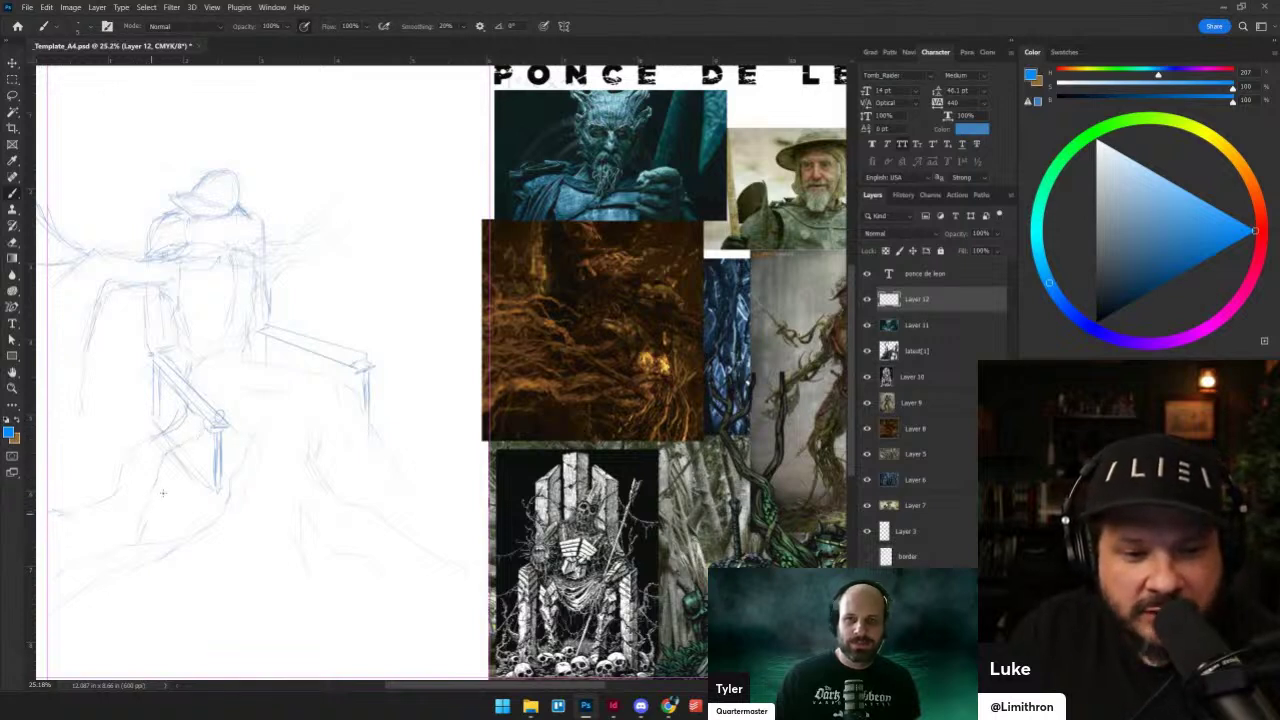
- Clean up the lines around the near armrest, extend its supports and sketch a tall branch rising toward the left page's outer top corner
key("e")
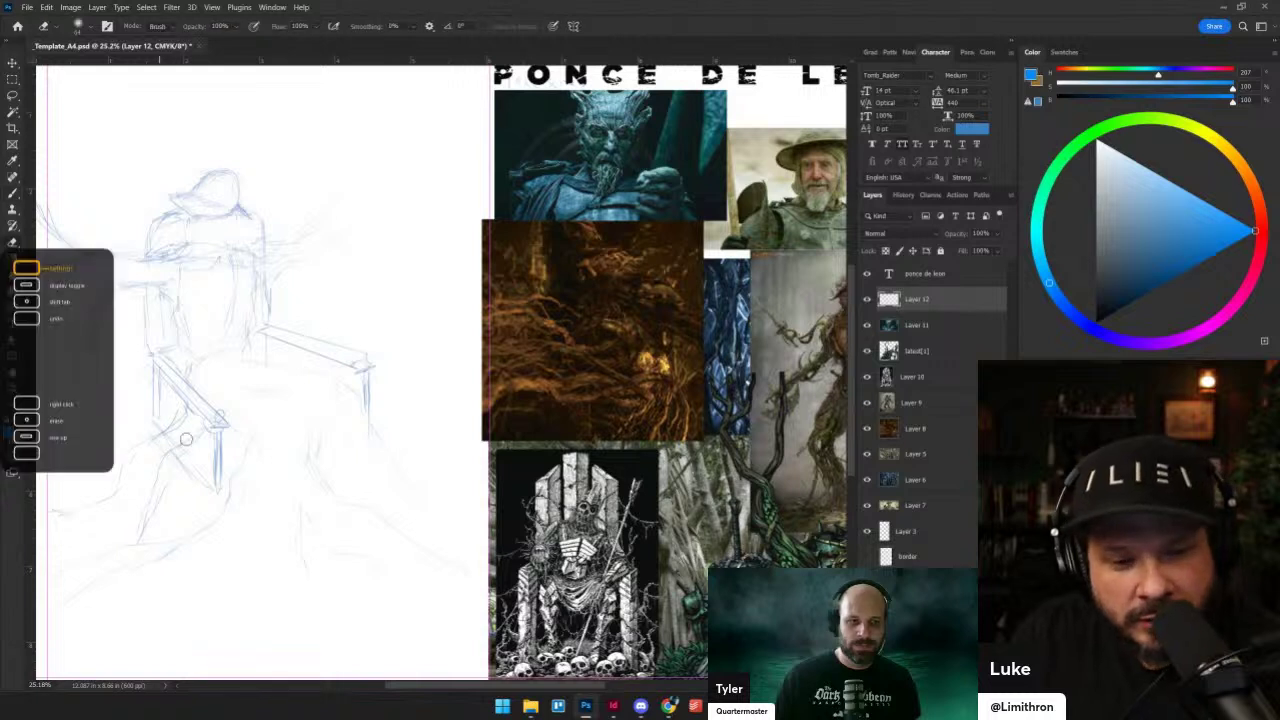
key("b")
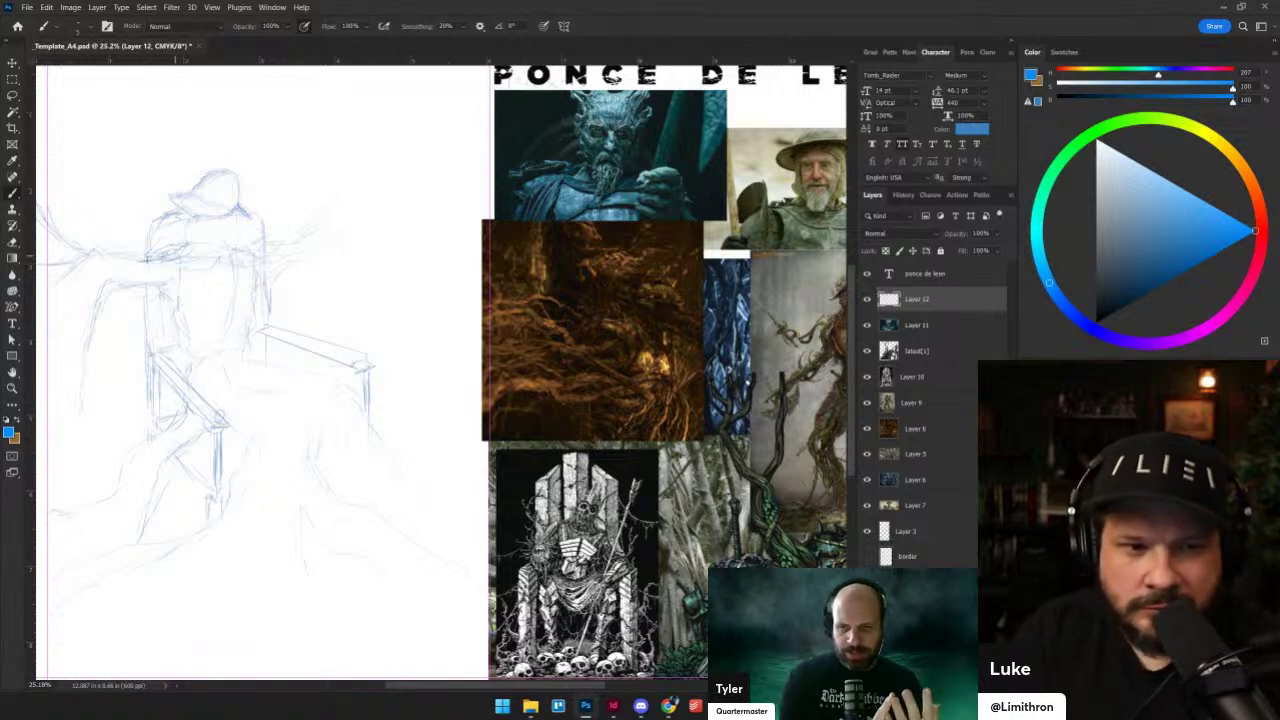
left_click_drag(97, 248, 145, 317)
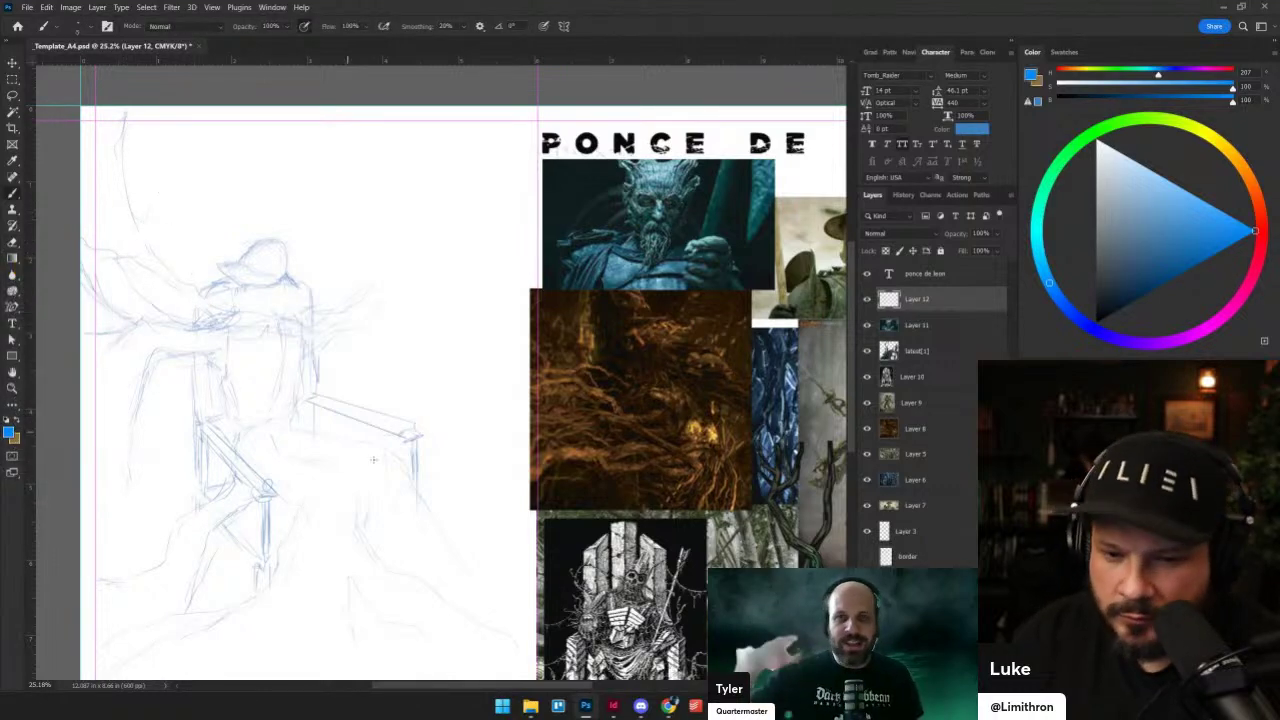
- Select the banyan tree photo on the moodboard and move its layer directly below Layer 12, above the other reference images
left_click_drag(412, 468, 168, 399)
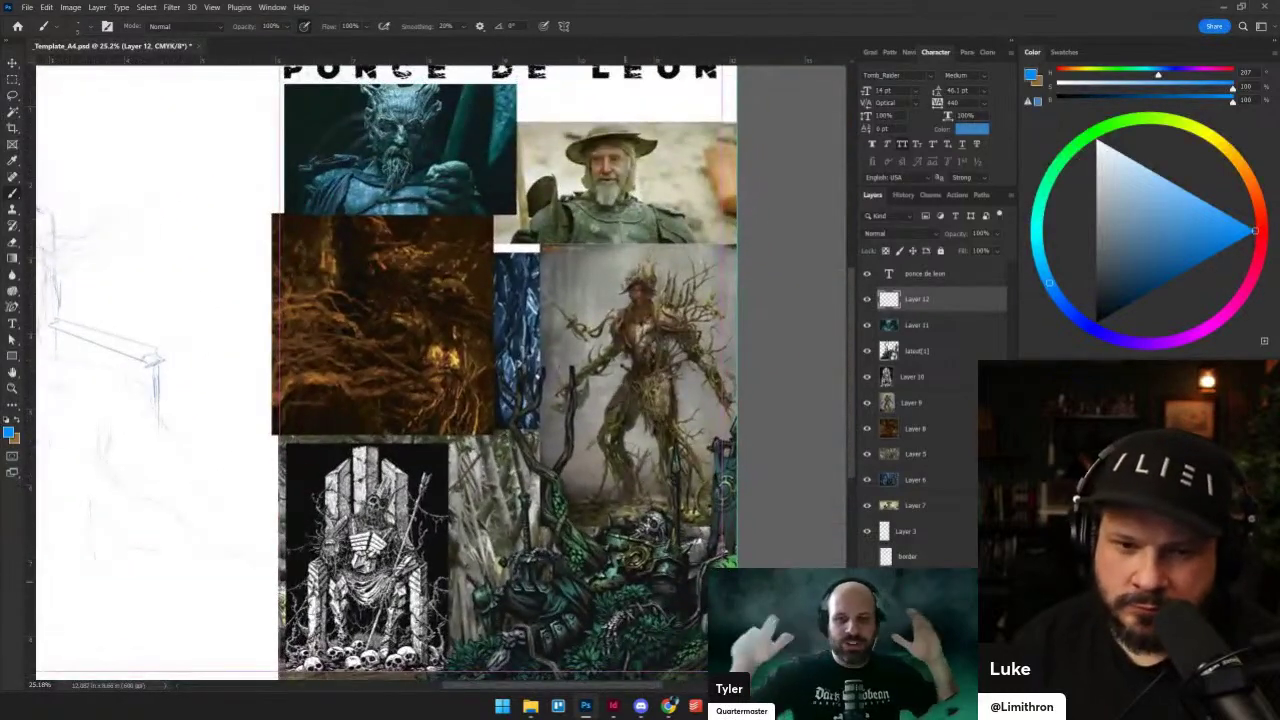
key("v")
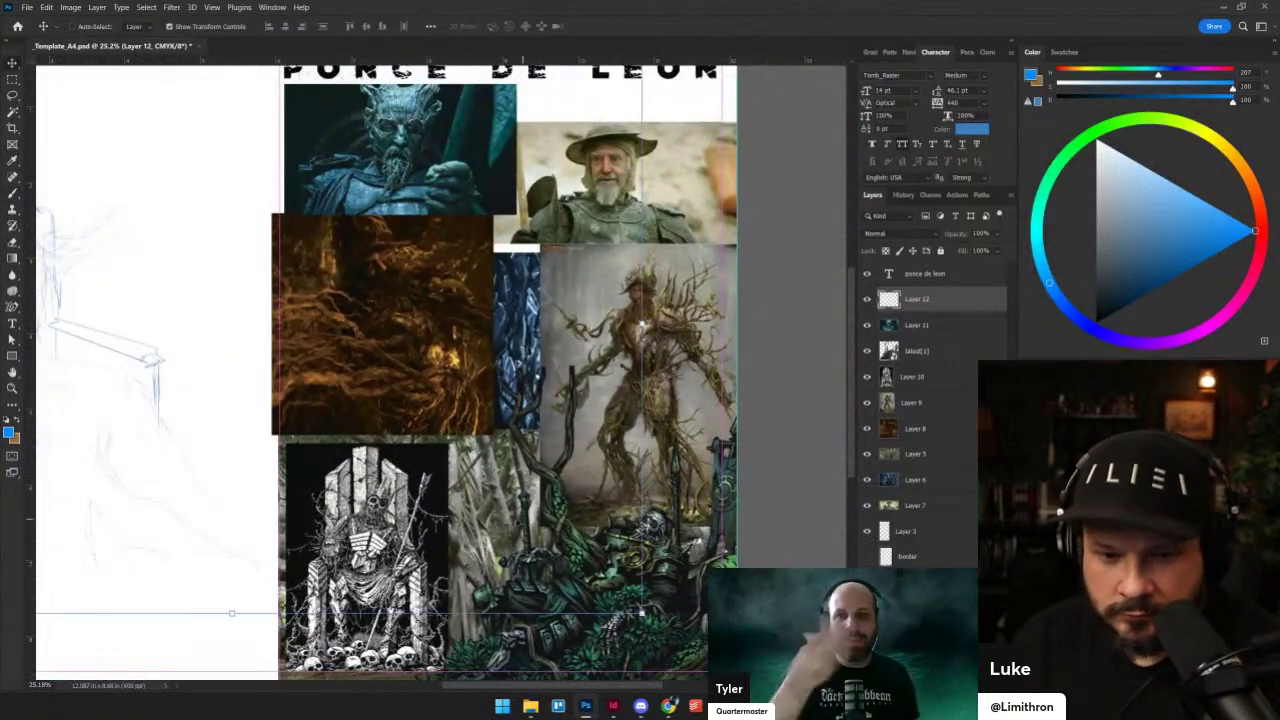
left_click(498, 510, "ctrl")
left_click_drag(921, 470, 915, 312)
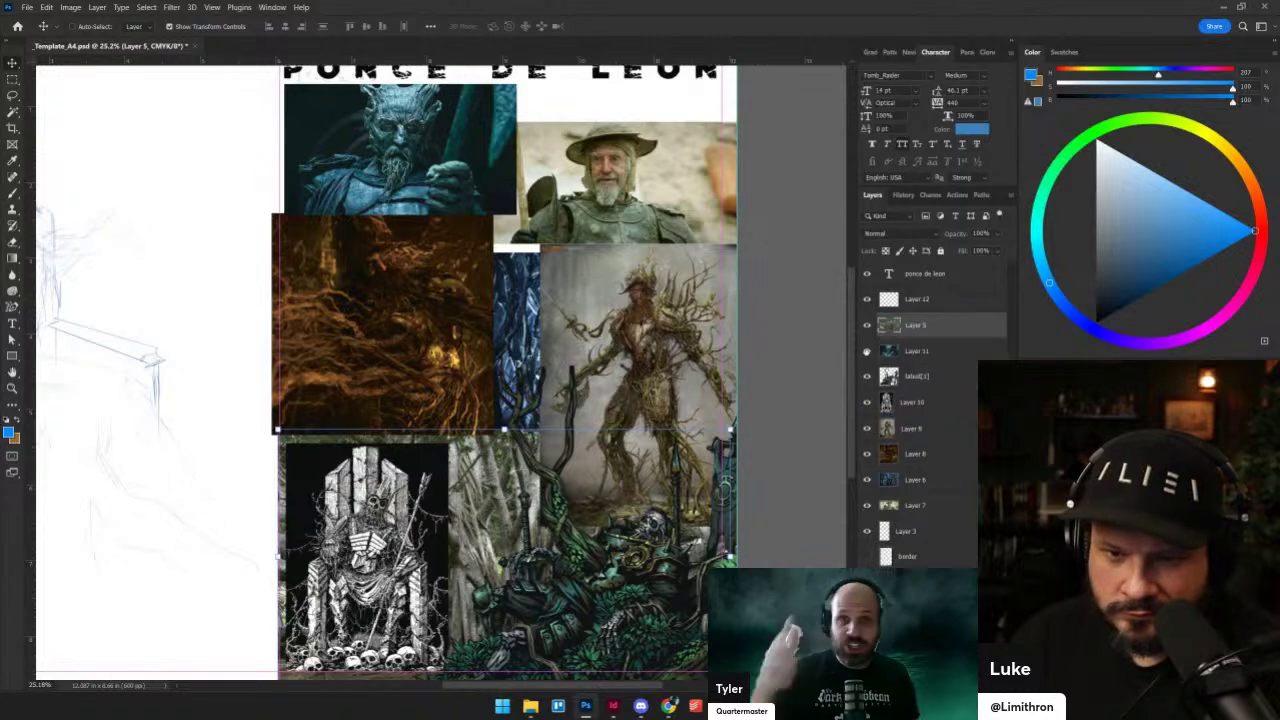
mouse_move(329, 421)
left_mouse_down()
mouse_move(524, 401)
mouse_move(498, 448)
mouse_move(527, 479)
left_mouse_up()
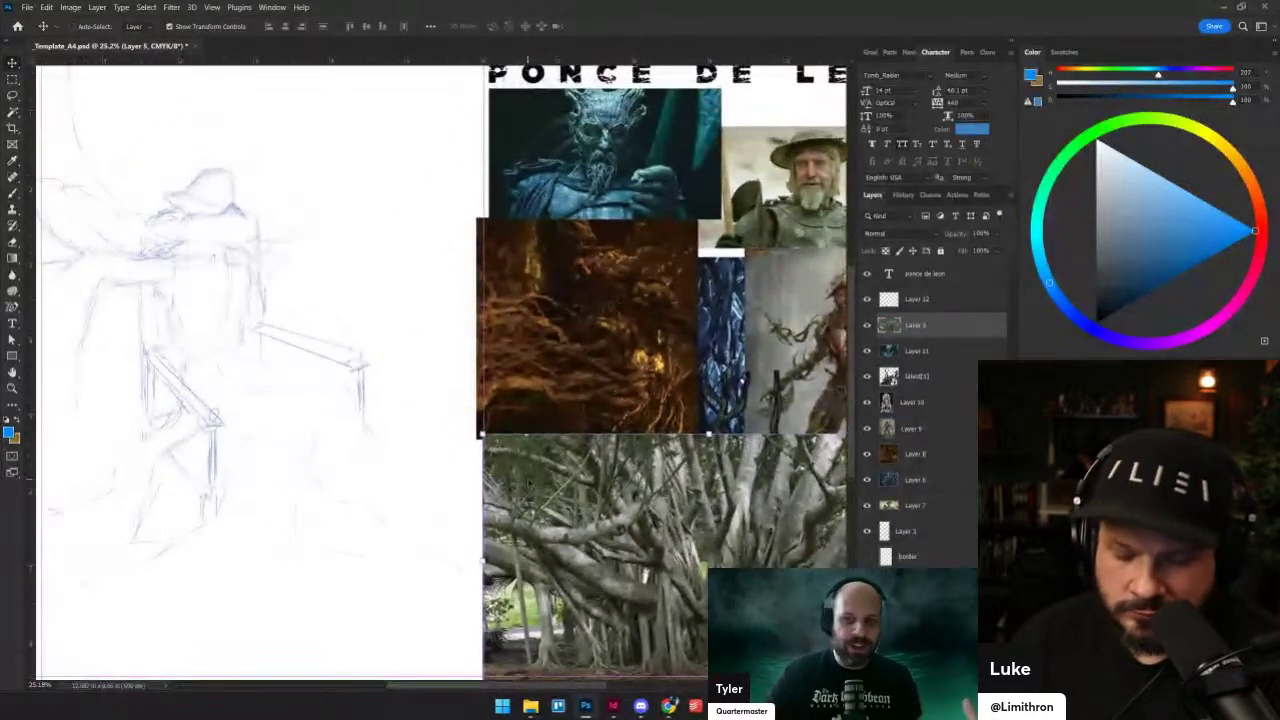
- Sketch long branches sweeping upward from the figure's shoulder on the moodboard side with the Brush
key("b")
left_click_drag(285, 366, 257, 345)
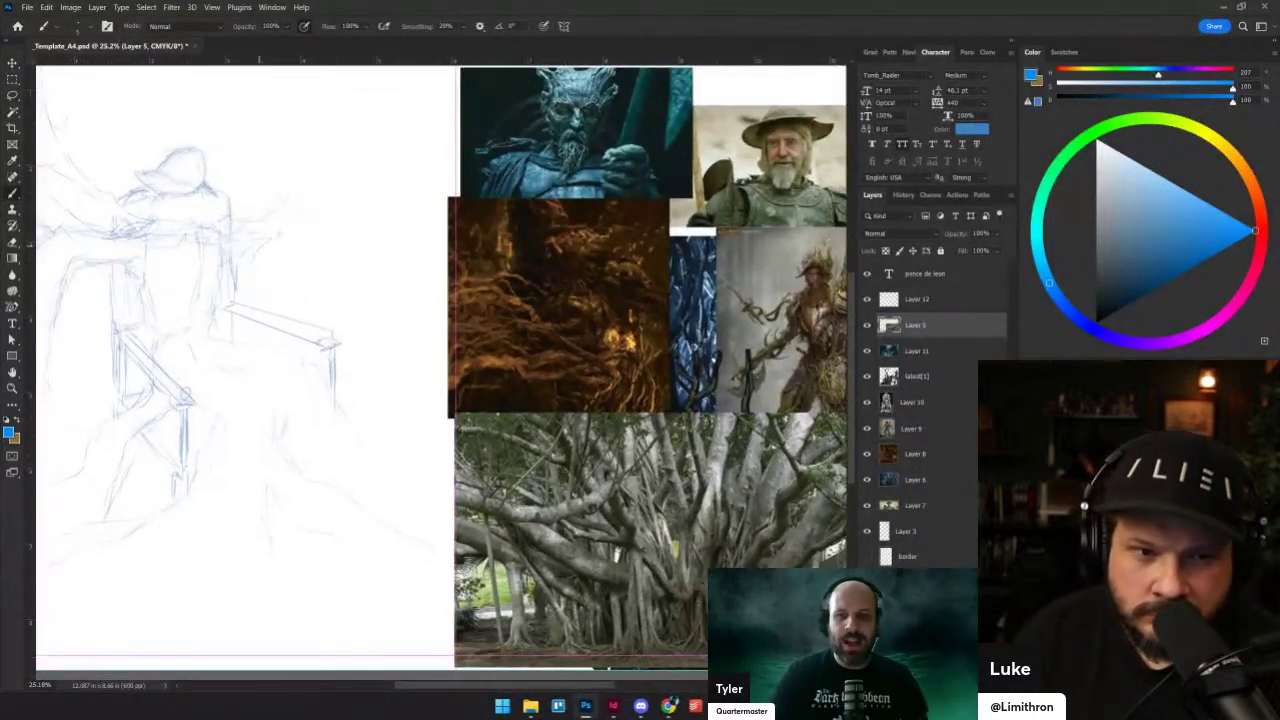
left_click_drag(375, 145, 363, 223)
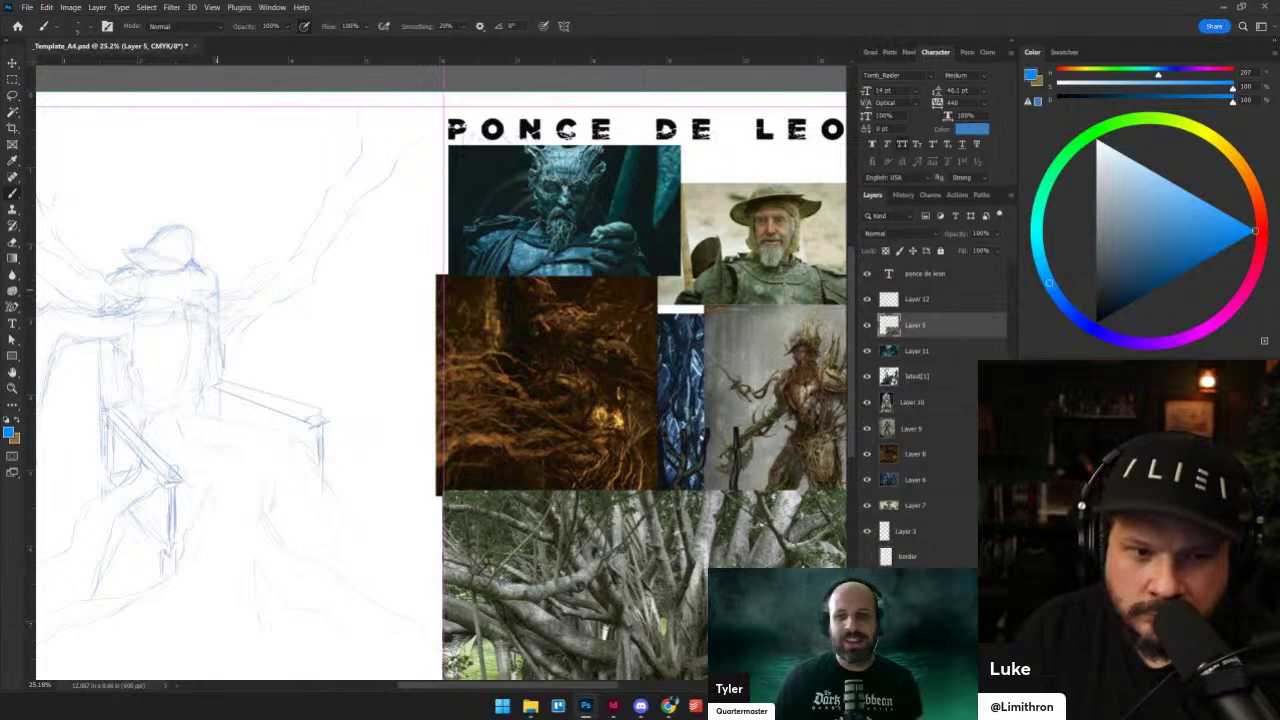
left_click_drag(218, 338, 368, 336)
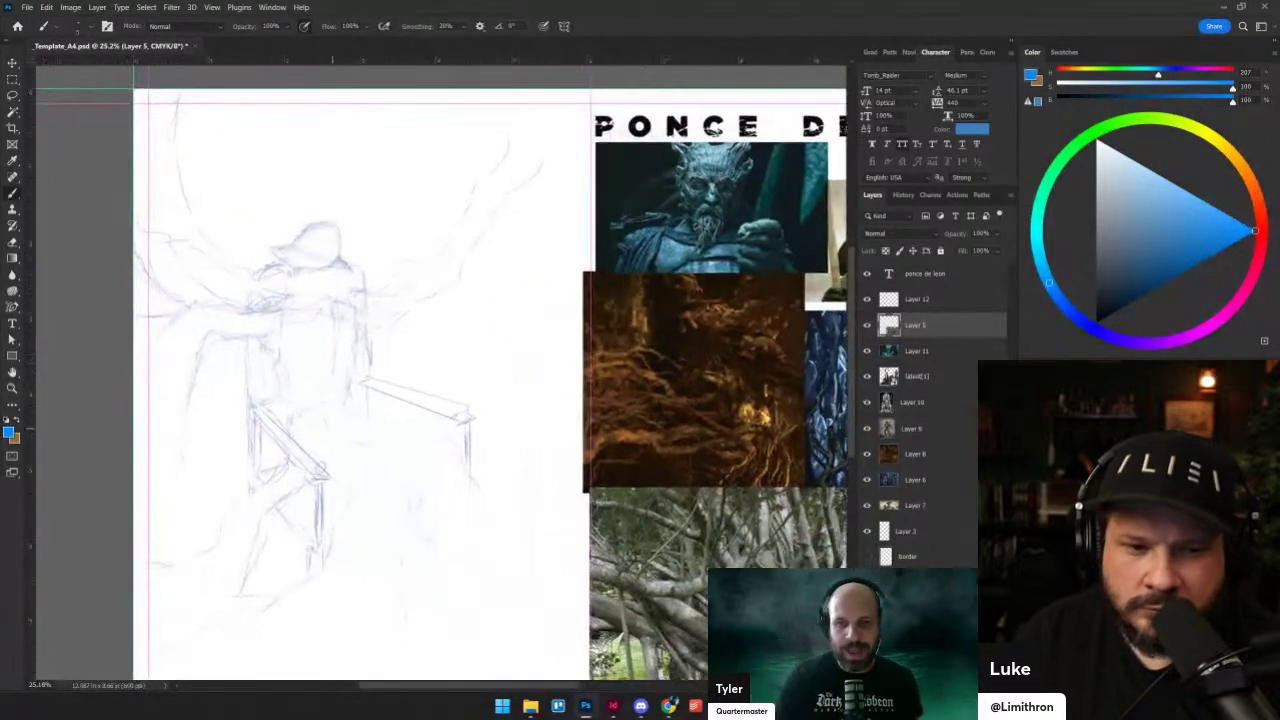
- Switch to the Eraser over the near armrest's overlapping lines and return to the Brush for further sketching
left_click_drag(295, 428, 246, 321)
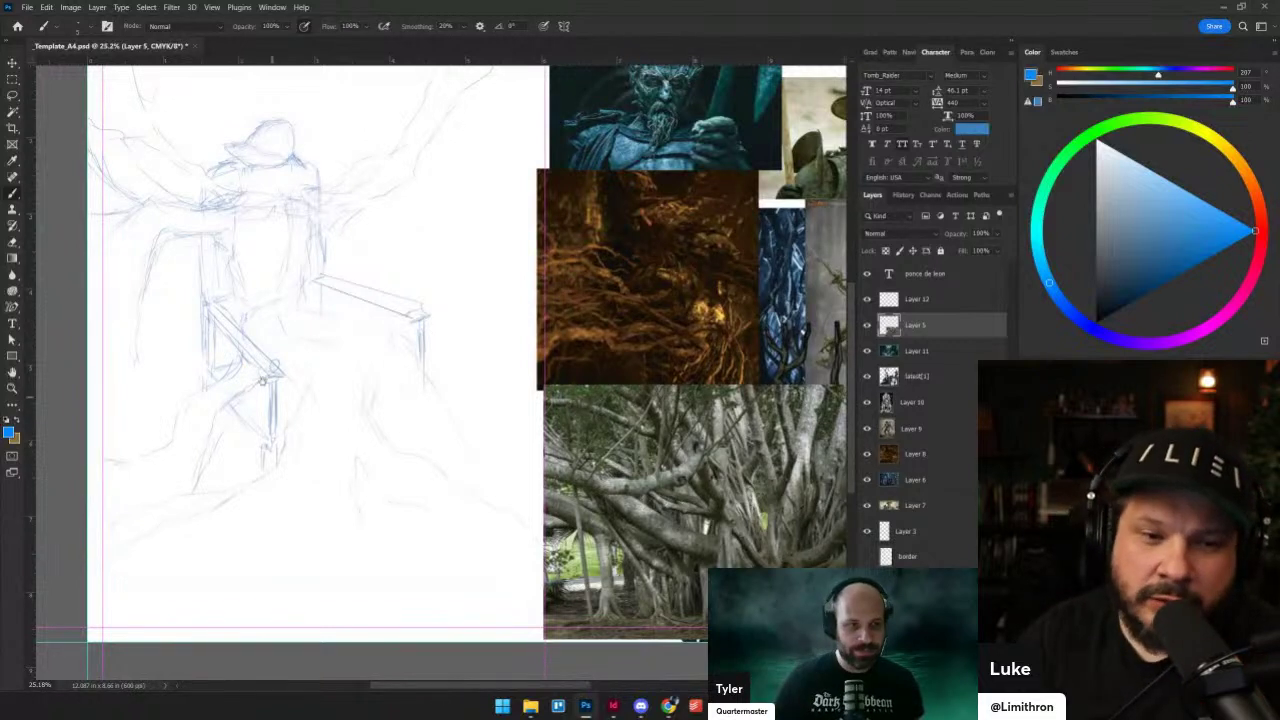
left_click_drag(263, 380, 252, 414)
key("e")
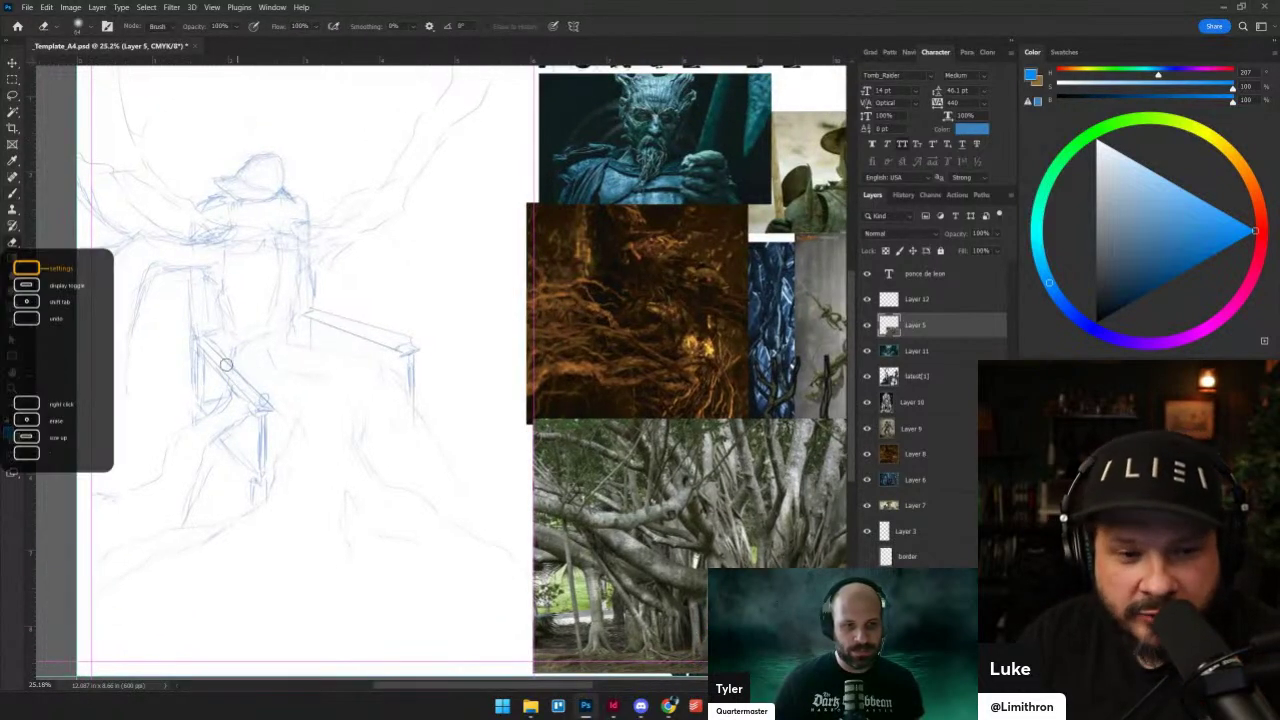
key("b")
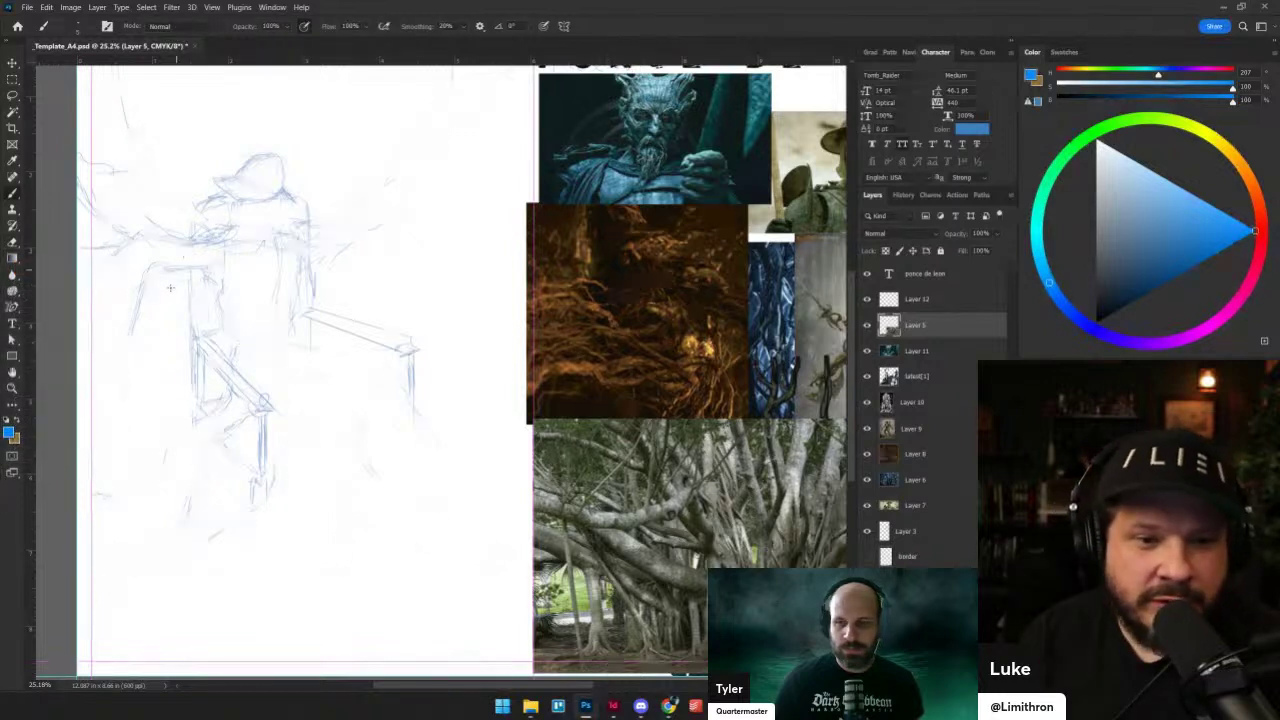
- Touch up the near armrest's overlapping lines with the Eraser and Brush, and sketch the torso's sides and curved lower edge between the armrests
key("ctrl+z")
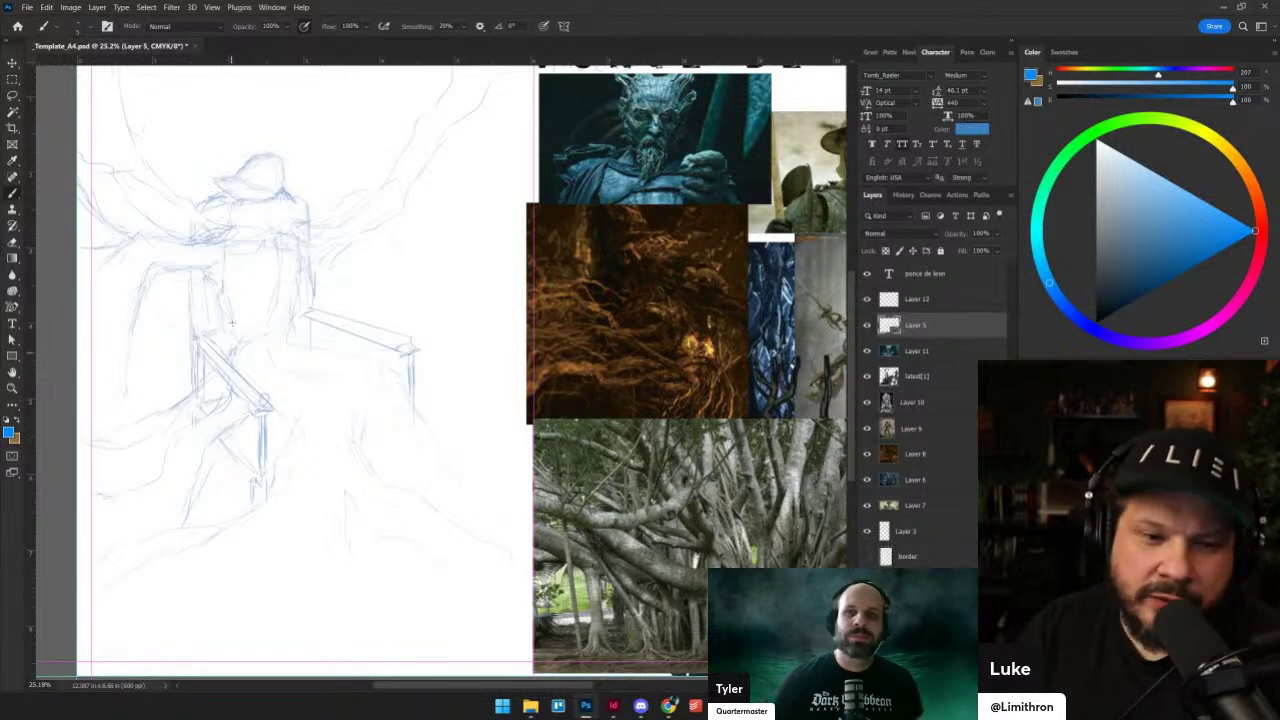
key("e")
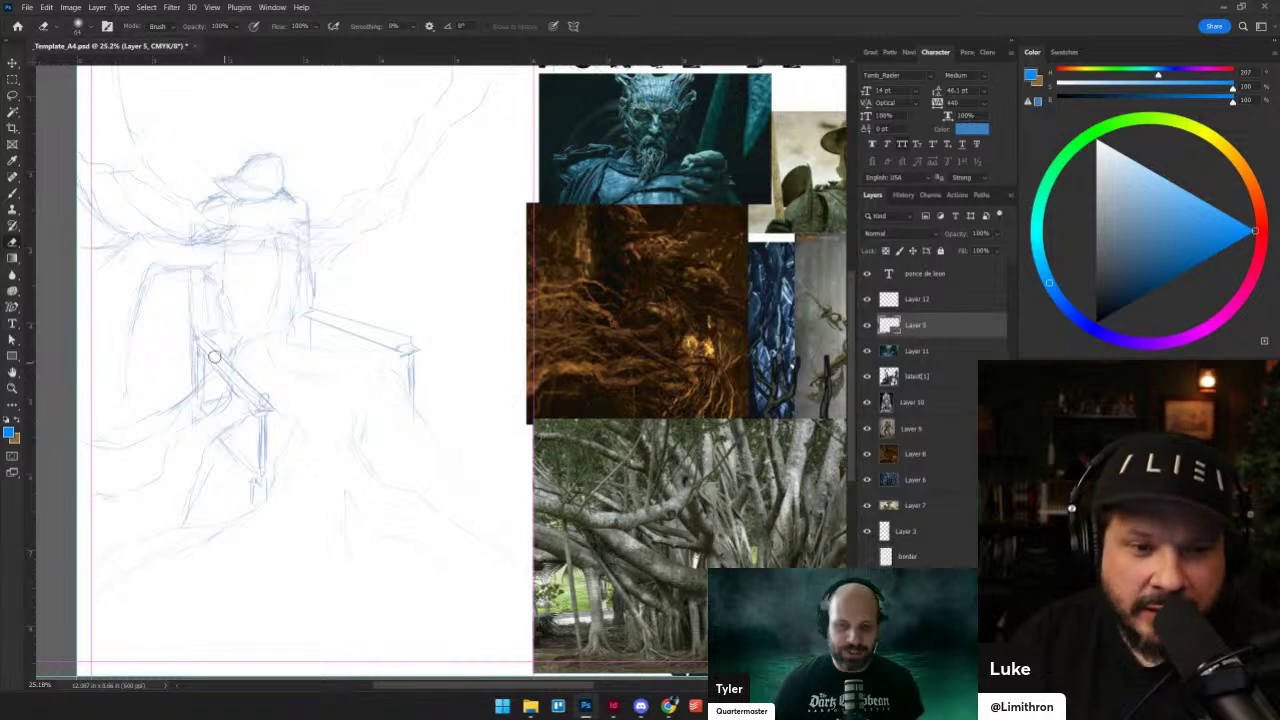
key("b")
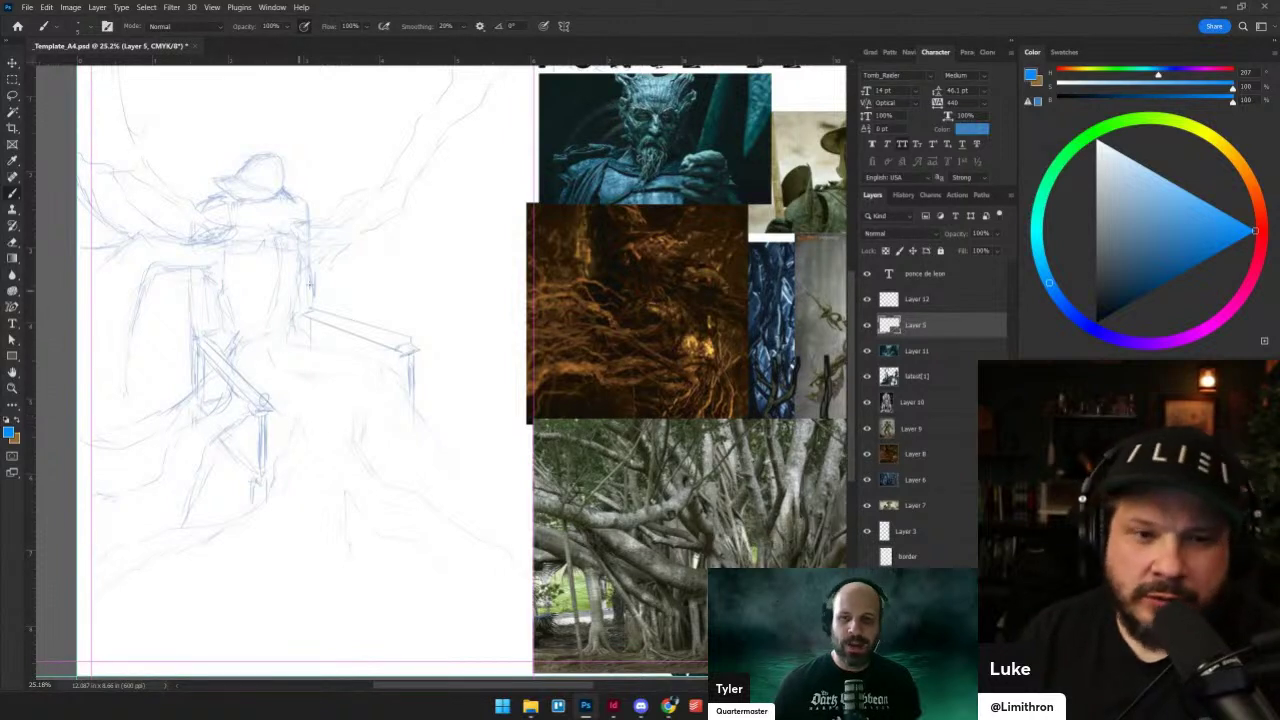
left_click_drag(305, 296, 244, 337)
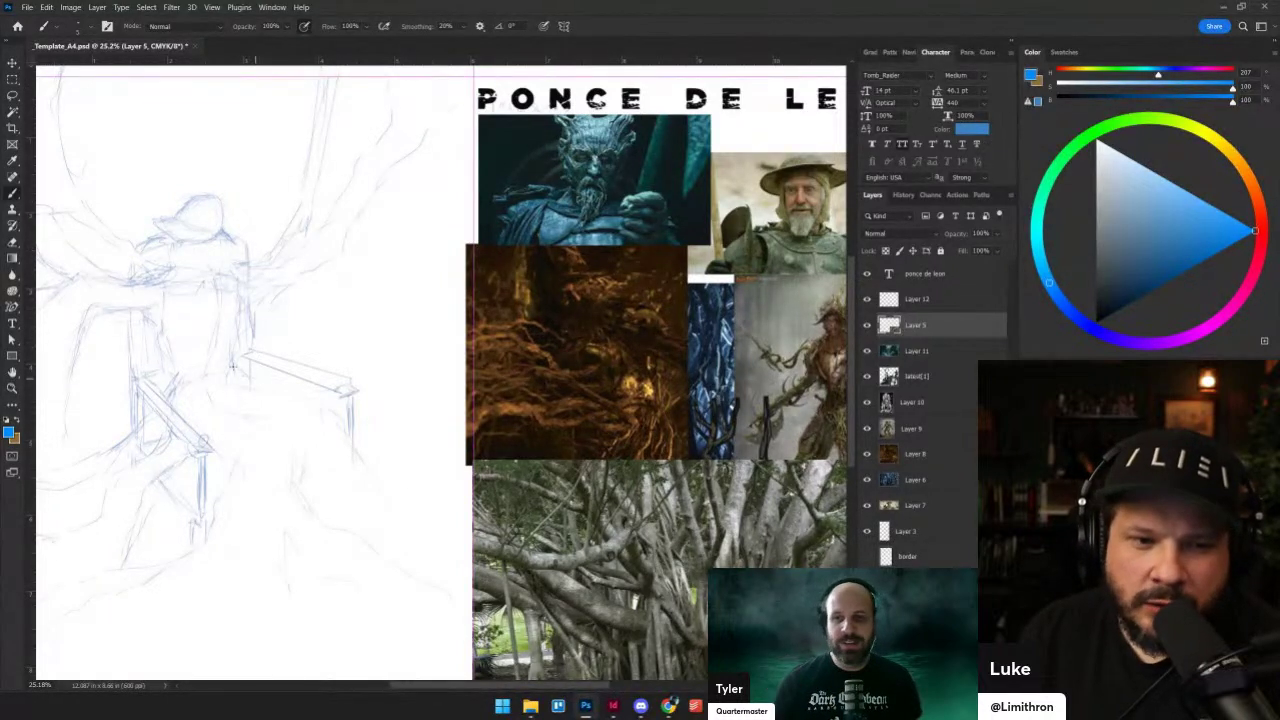
left_click_drag(234, 366, 238, 380)
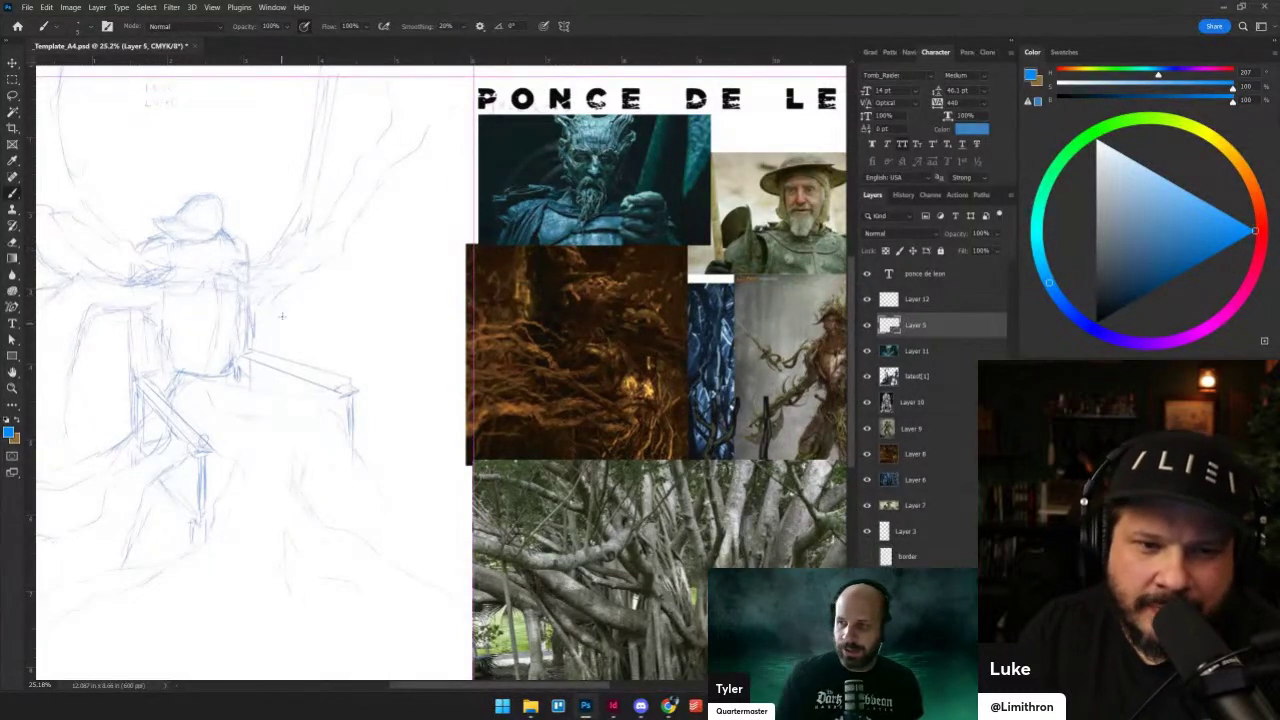
- Sketch the figure's lap and legs with jagged, root-like lines running down from the seat toward the ground
left_click_drag(228, 354, 204, 318)
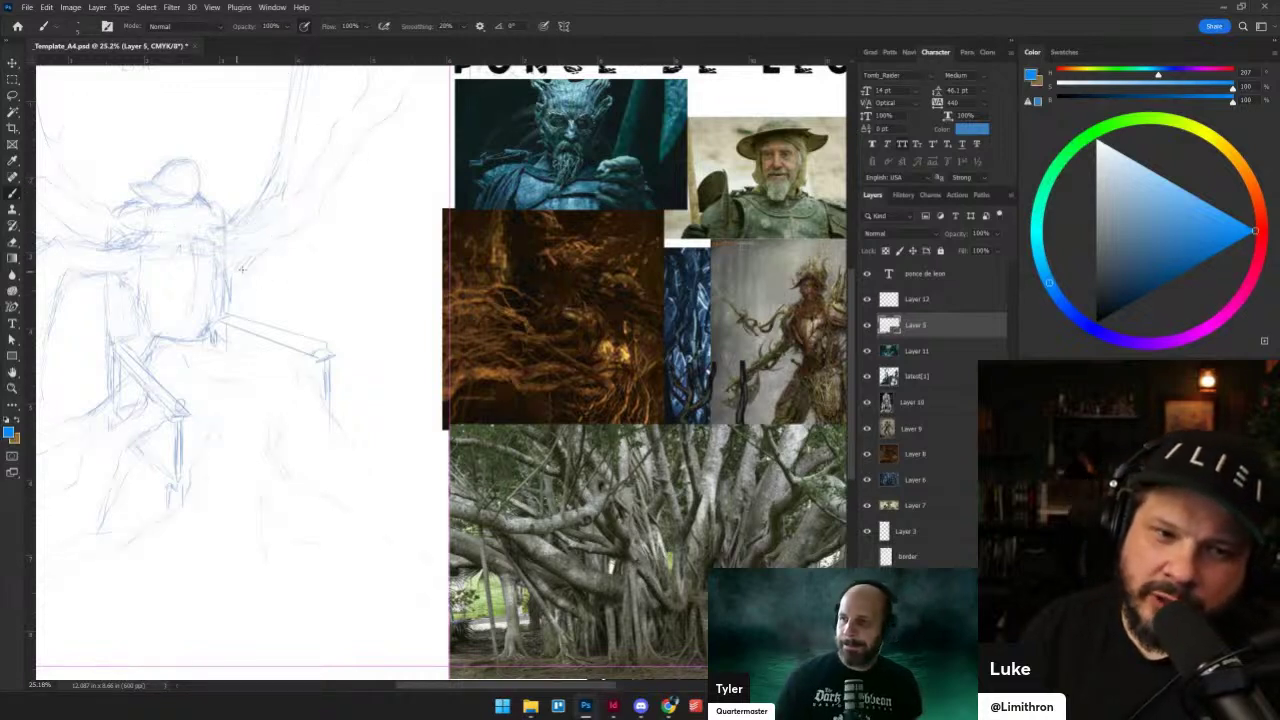
left_click_drag(239, 333, 309, 313)
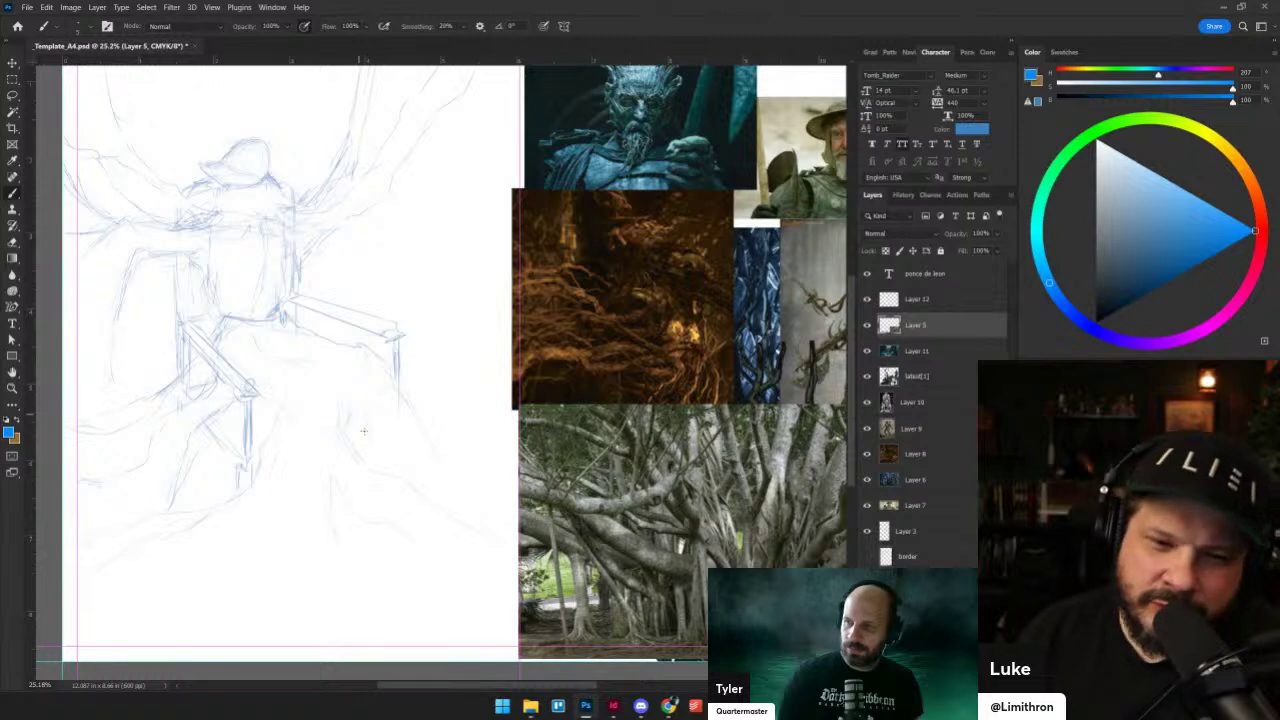
left_click_drag(329, 491, 269, 420)
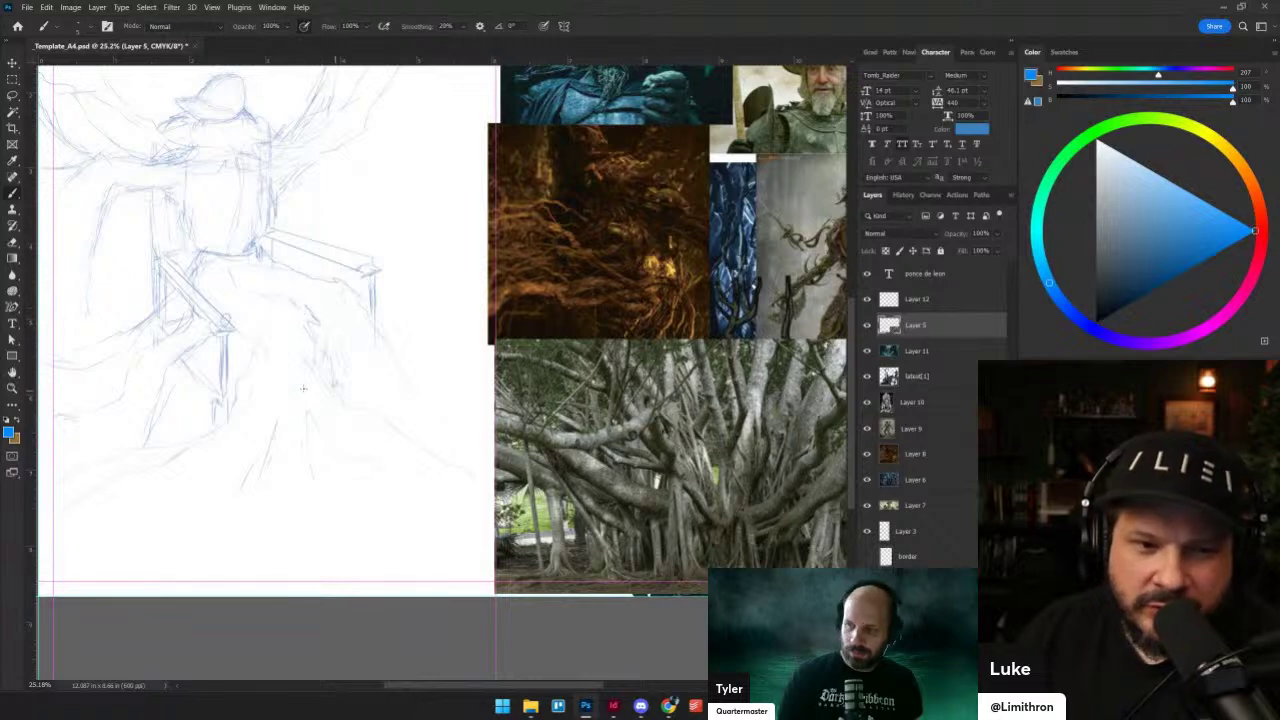
scroll(238, 347, "up", 3)
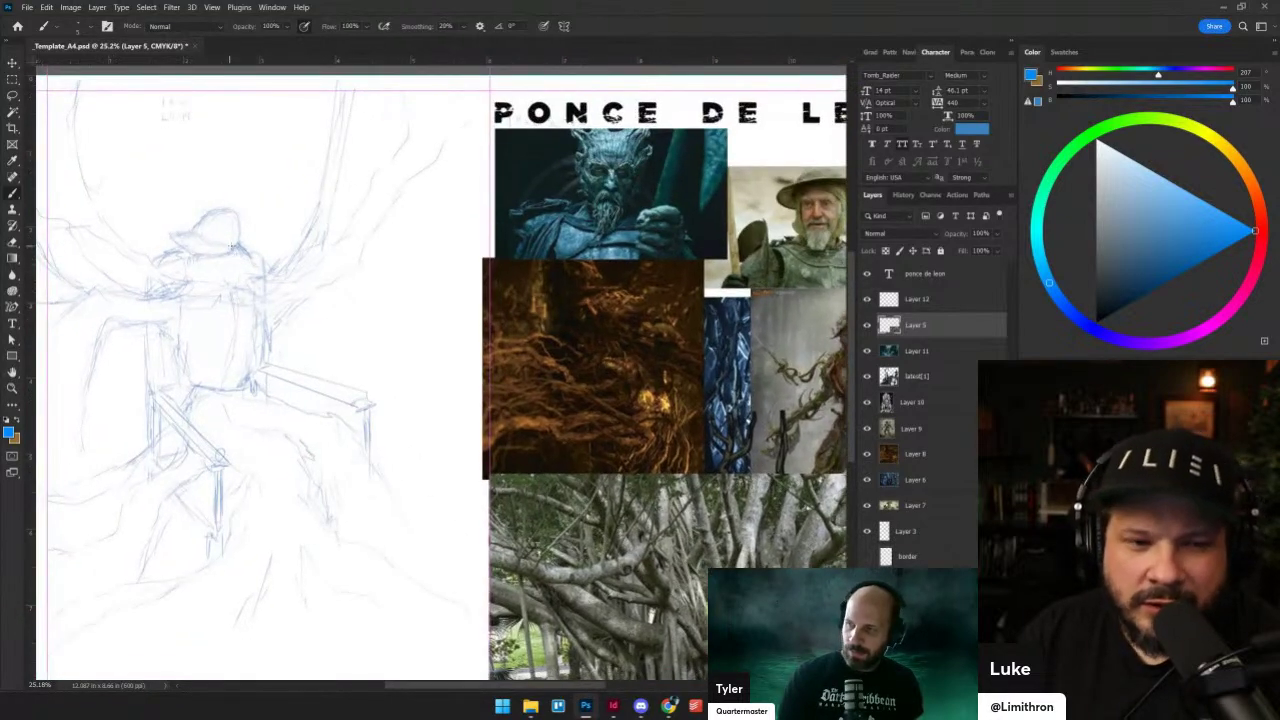
key("l")
mouse_move(195, 206)
left_mouse_down()
mouse_move(183, 259)
mouse_move(229, 272)
mouse_move(263, 262)
mouse_move(201, 186)
mouse_move(158, 241)
left_mouse_up()
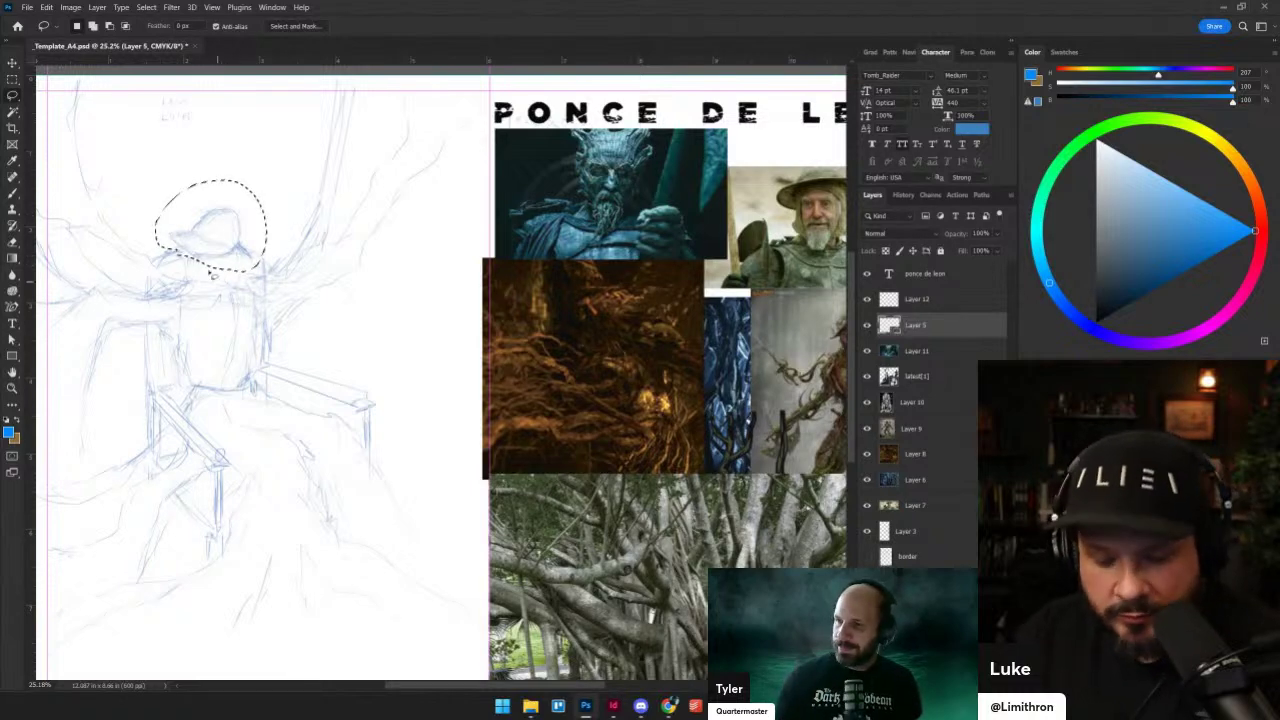
key("ctrl+d")
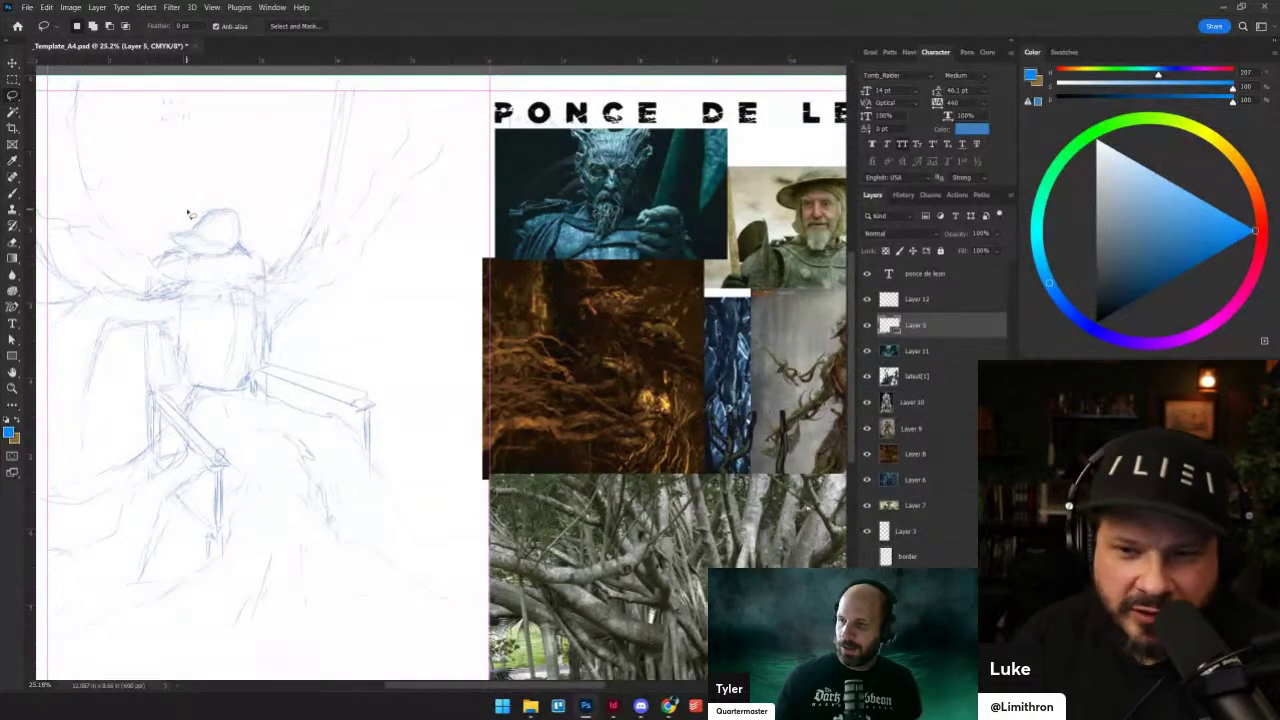
- Separate the left page's sketch from the banyan tree photo on Layer 5 onto its own layer and merge it with Layer 12
scroll(190, 216, "down", 3)
mouse_move(390, 310)
left_mouse_down()
mouse_move(414, 240)
mouse_move(170, 128)
mouse_move(72, 430)
mouse_move(345, 615)
mouse_move(432, 505)
mouse_move(398, 420)
left_mouse_up()
key("ctrl+j")
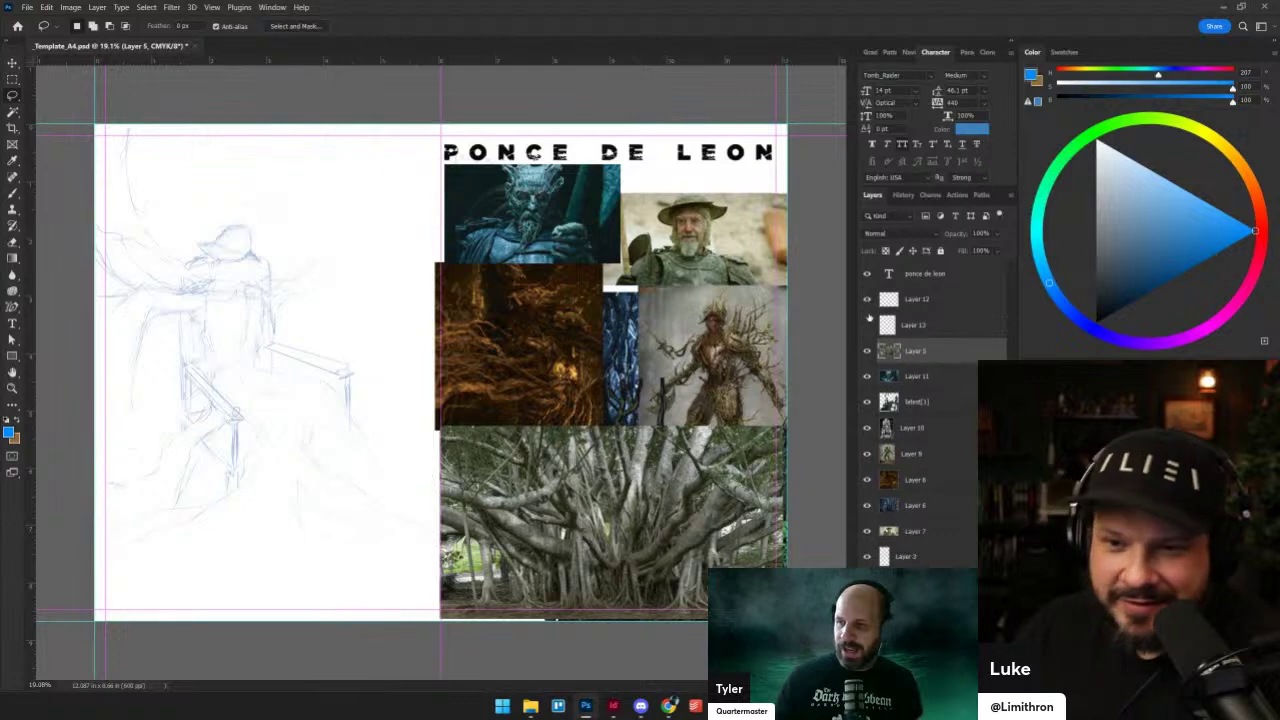
left_click(921, 299, "shift")
right_click(921, 299)
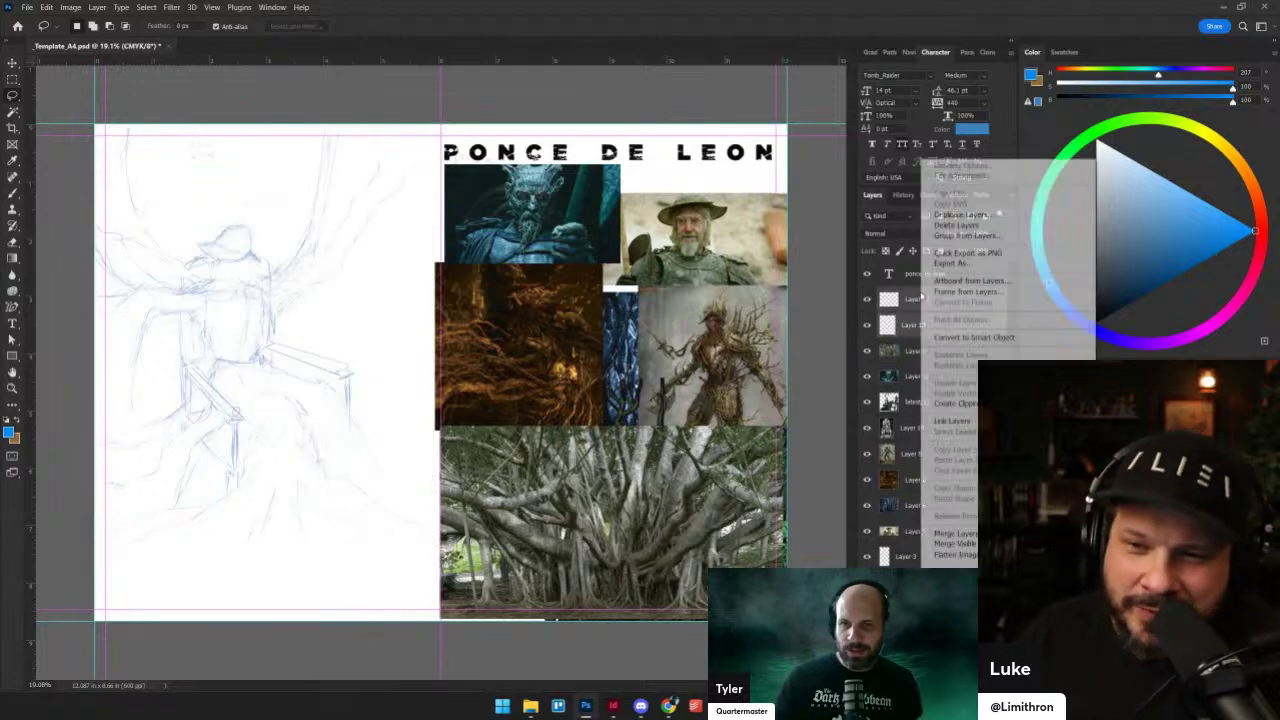
left_click(945, 533)
- Handwrite item 3, D2 Devil's Luck, and item 4, GM Screen, in the list above the figure's head with the Brush
scroll(393, 392, "up", 1)
left_click_drag(143, 128, 257, 266)
scroll(257, 268, "up", 4)
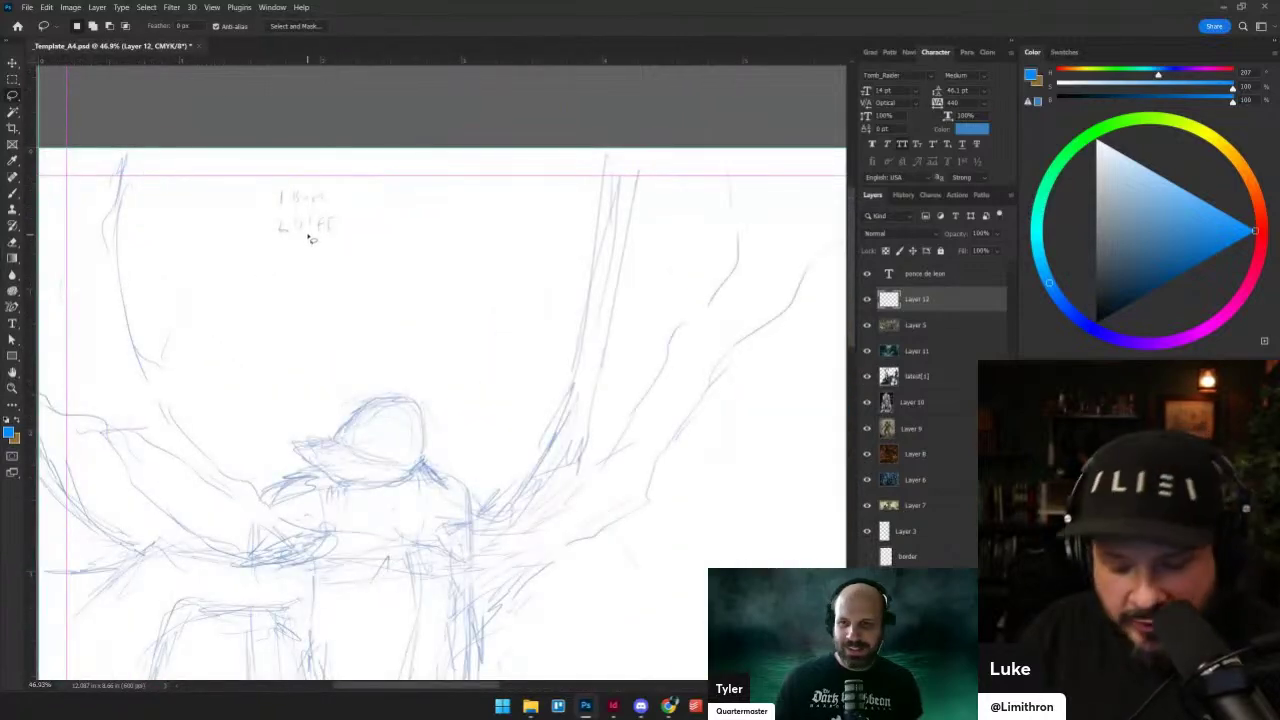
key("b")
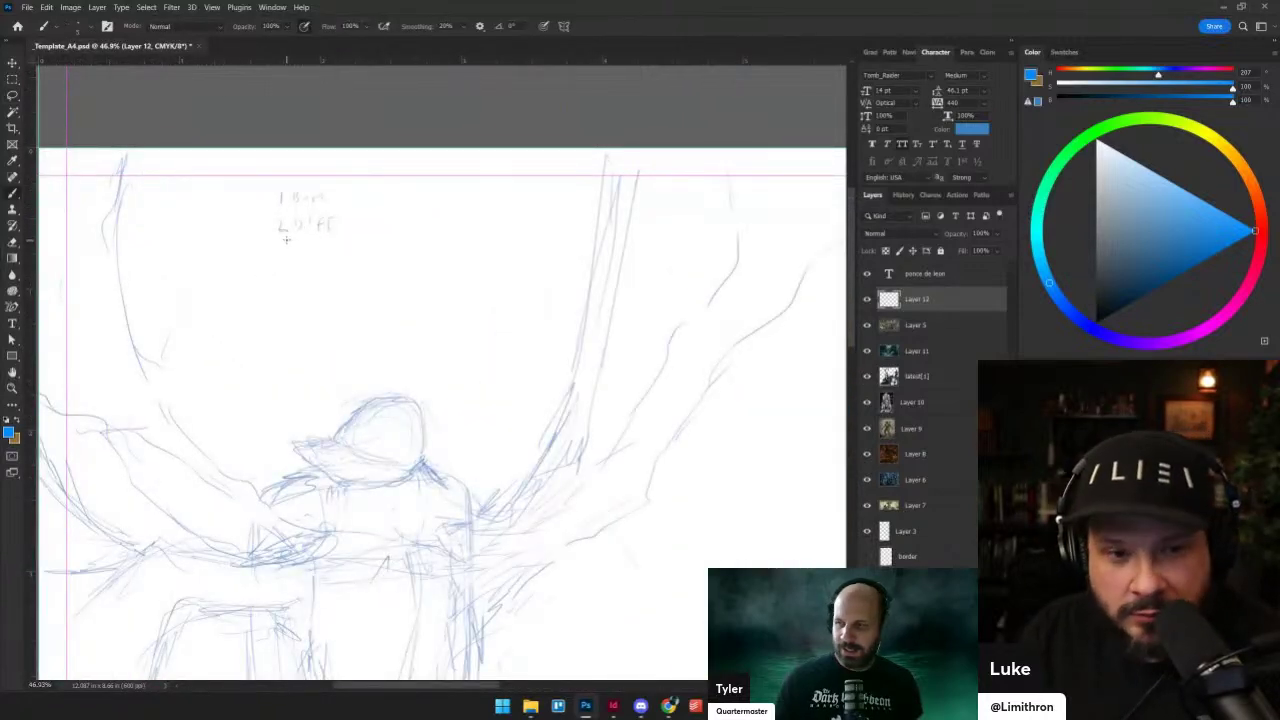
mouse_move(279, 242)
left_mouse_down()
mouse_move(299, 258)
mouse_move(436, 250)
left_mouse_up()
left_click_drag(442, 239, 460, 252)
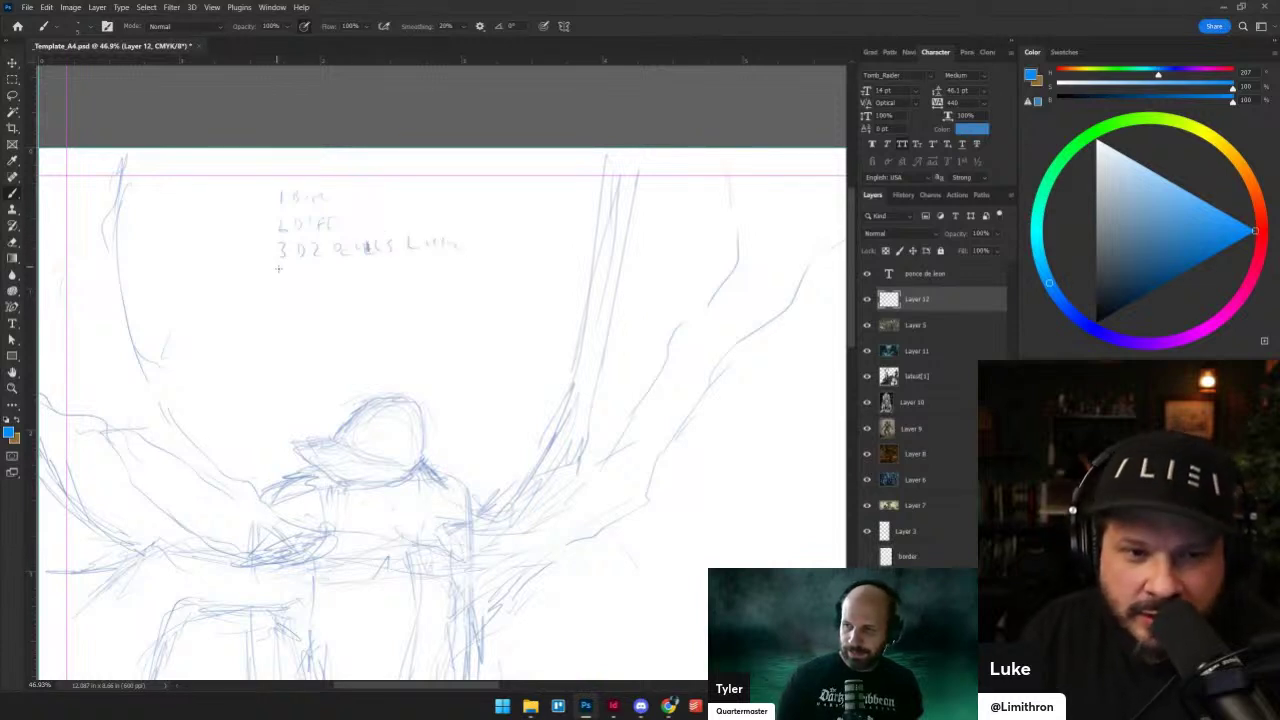
mouse_move(280, 262)
left_mouse_down()
mouse_move(300, 279)
mouse_move(404, 272)
left_mouse_up()
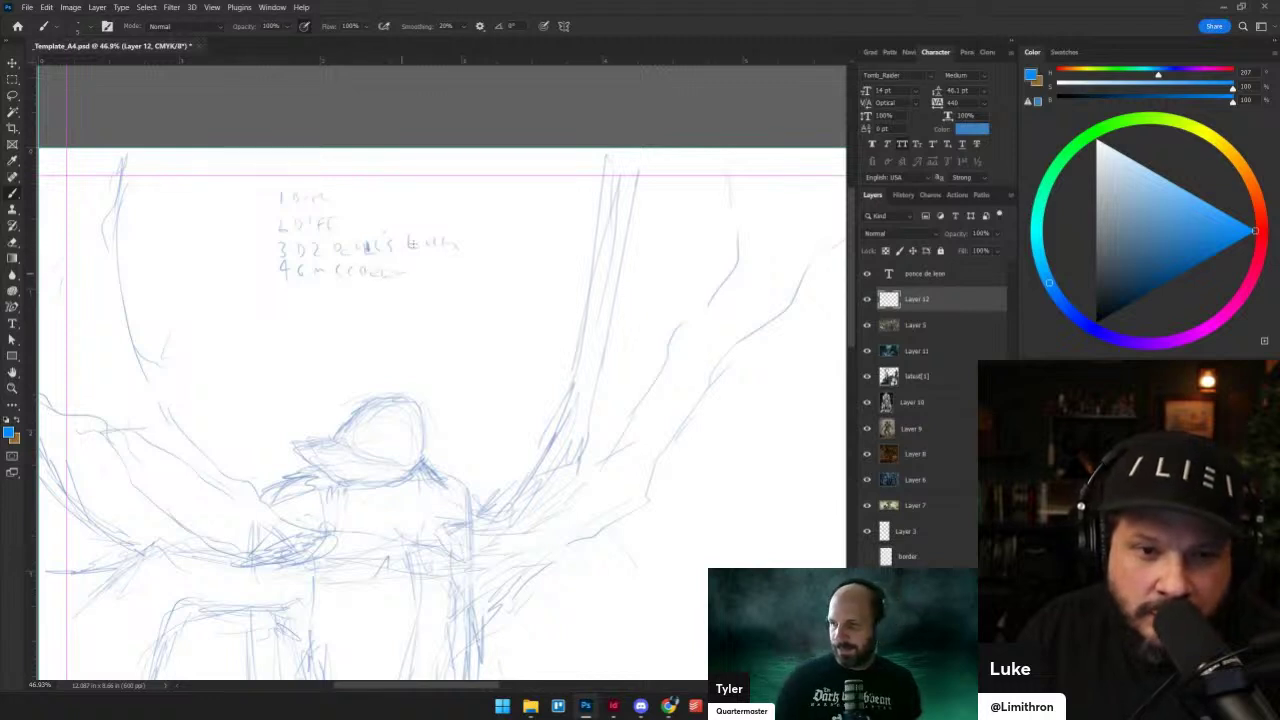
- Handwrite items 5 and 6 for naval accessories and hex maps, number 7 to 9, and bracket 8 and 9 as Map Books
mouse_move(290, 287)
left_mouse_down()
mouse_move(283, 300)
mouse_move(406, 295)
left_mouse_up()
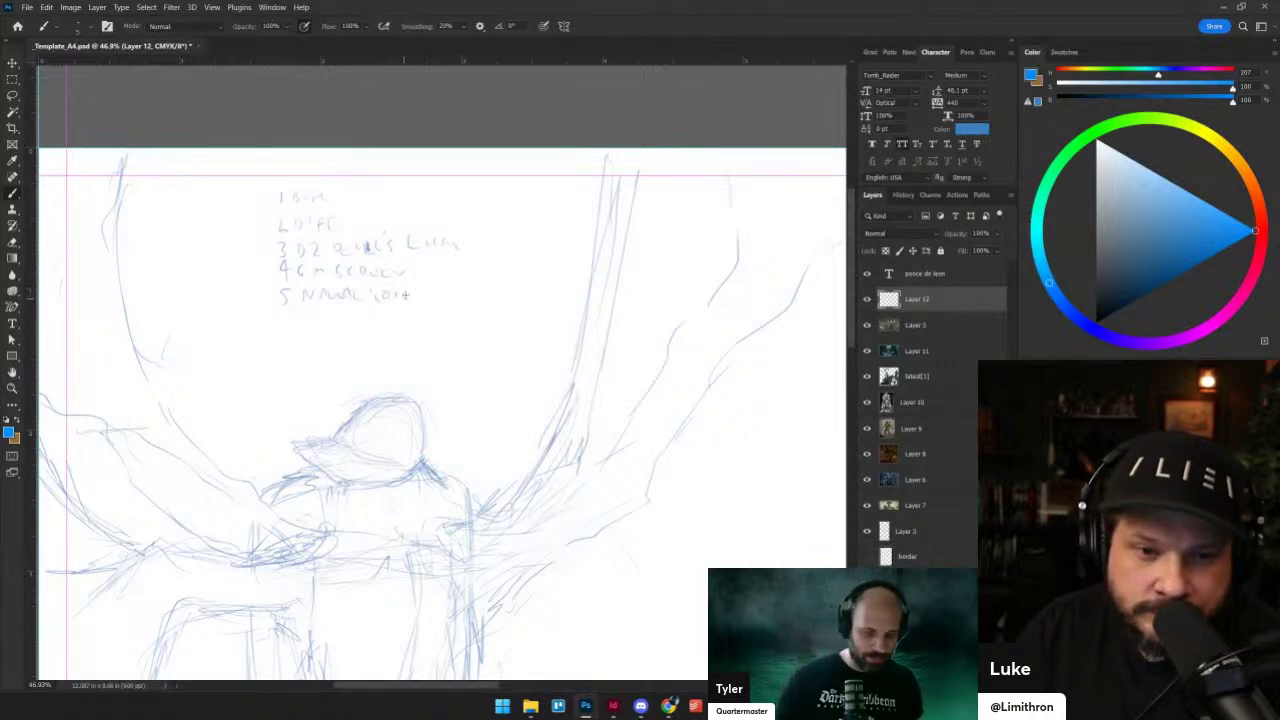
mouse_move(290, 306)
left_mouse_down()
mouse_move(284, 320)
mouse_move(438, 317)
left_mouse_up()
left_click_drag(442, 318, 452, 318)
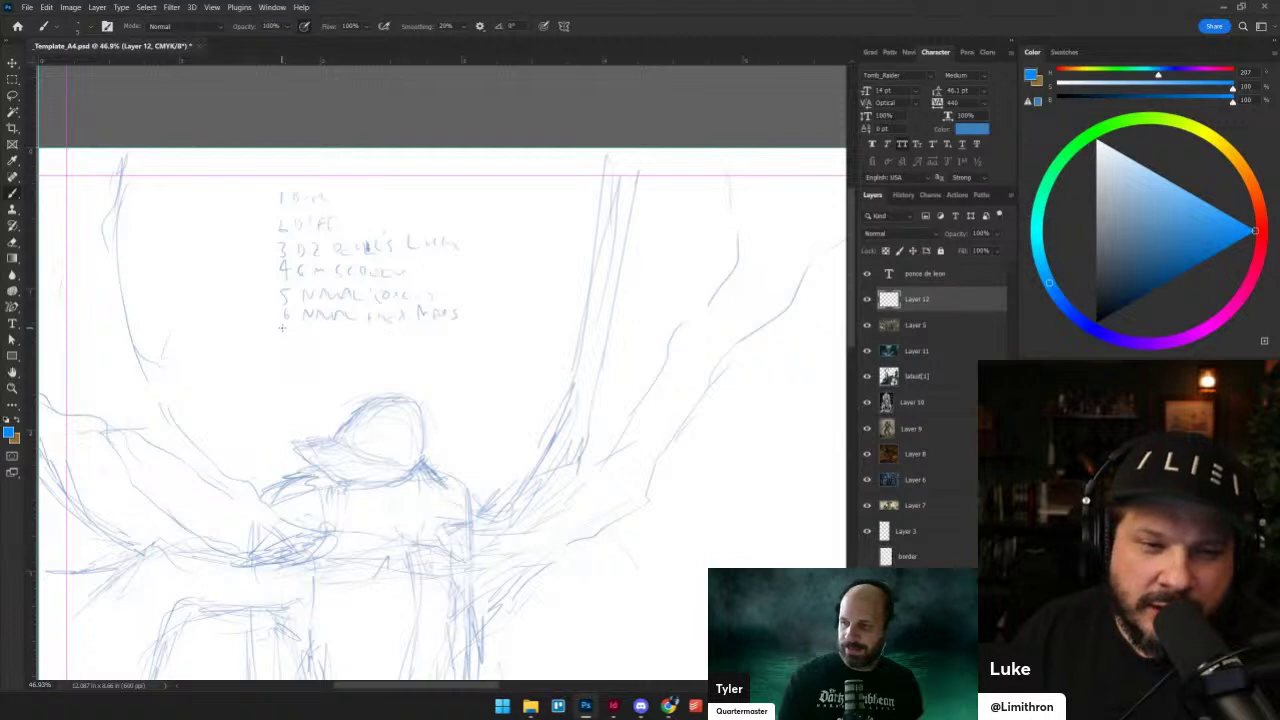
left_click_drag(281, 331, 283, 387)
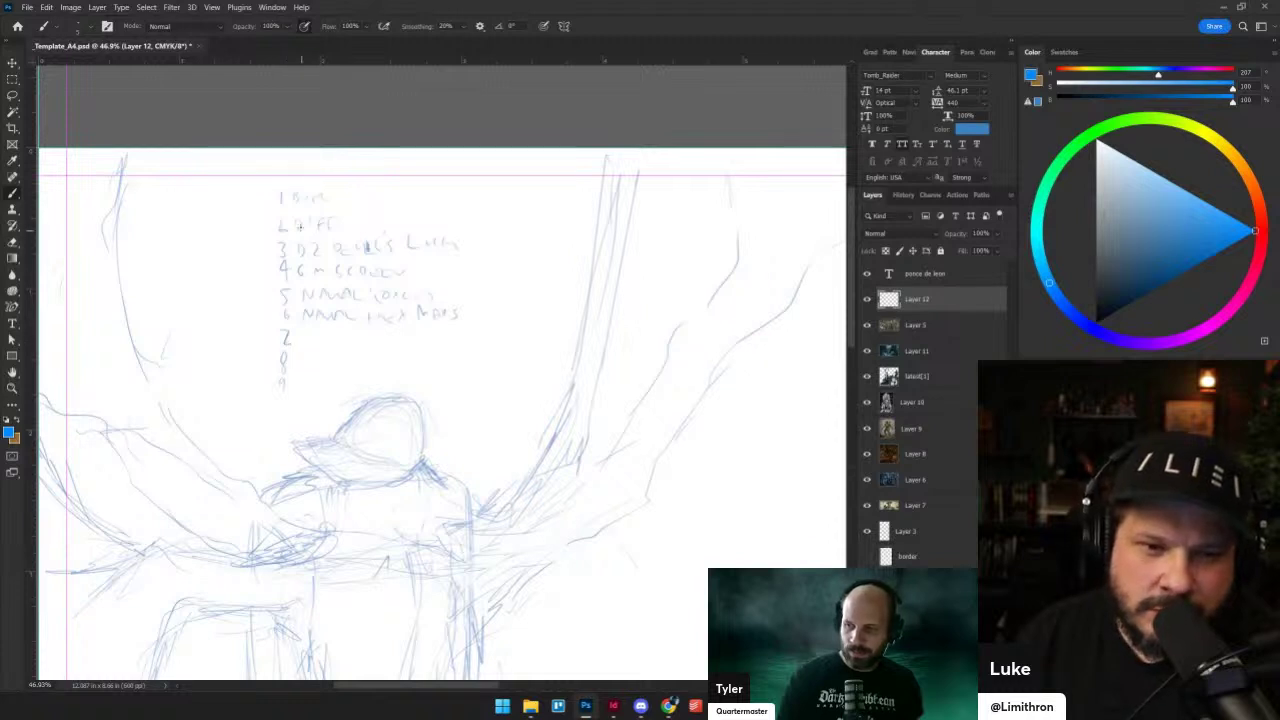
mouse_move(302, 360)
left_mouse_down()
mouse_move(299, 383)
mouse_move(320, 362)
mouse_move(436, 372)
left_mouse_up()
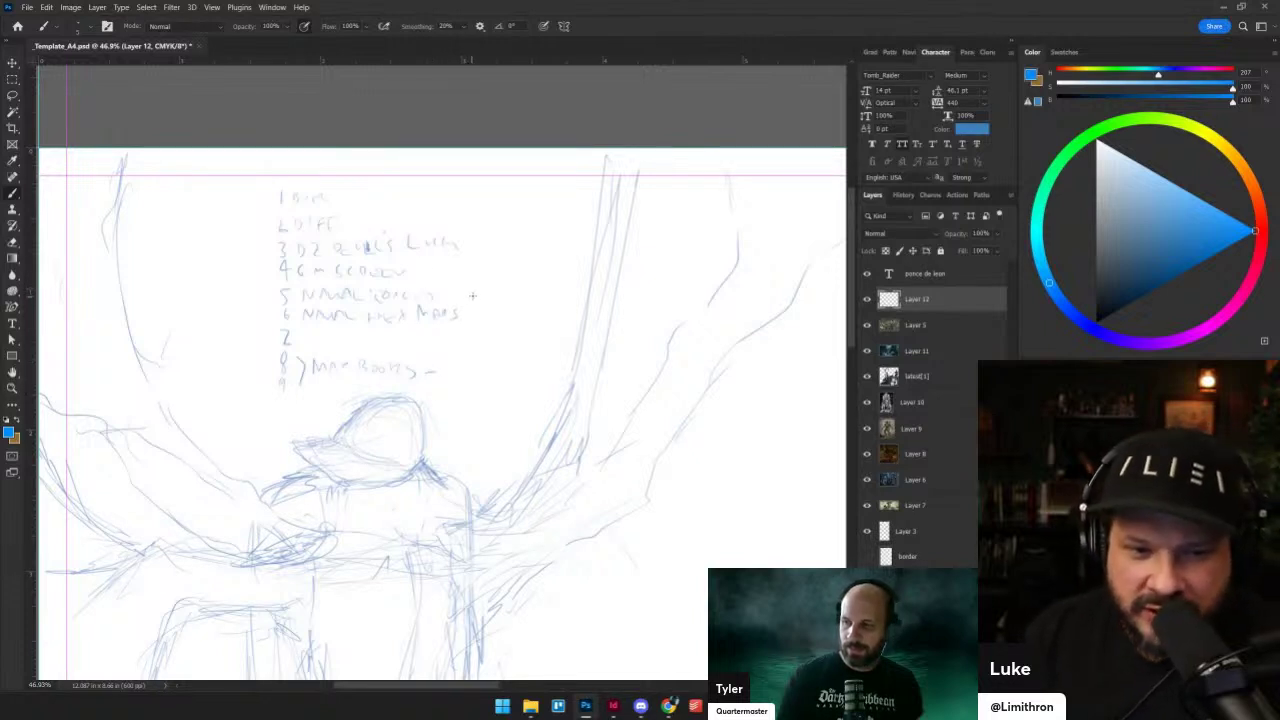
- Mark list item 5 with an arrow, overwrite its second word with Tokens, and add Small after Map Books
mouse_move(466, 282)
left_mouse_down()
mouse_move(451, 290)
mouse_move(465, 297)
left_mouse_up()
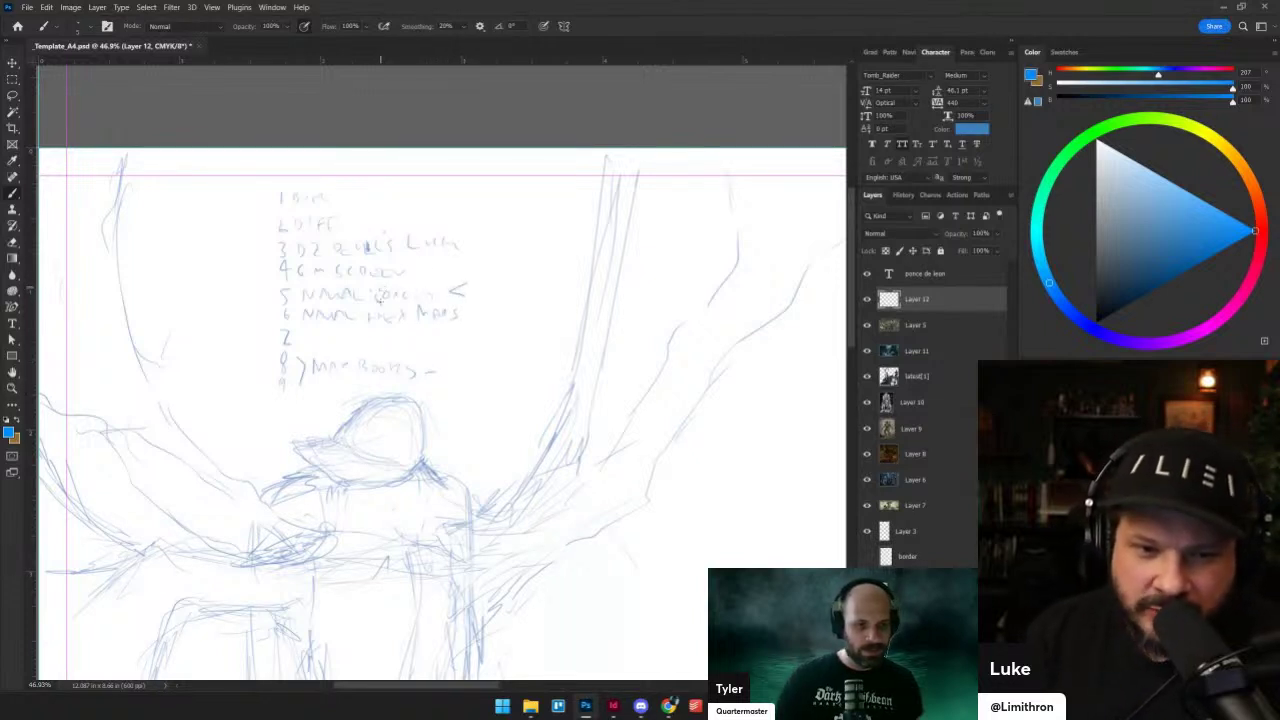
left_click_drag(380, 291, 379, 300)
left_click_drag(369, 291, 392, 290)
mouse_move(395, 288)
left_mouse_down()
mouse_move(396, 299)
mouse_move(424, 291)
left_mouse_up()
left_click_drag(437, 290, 429, 297)
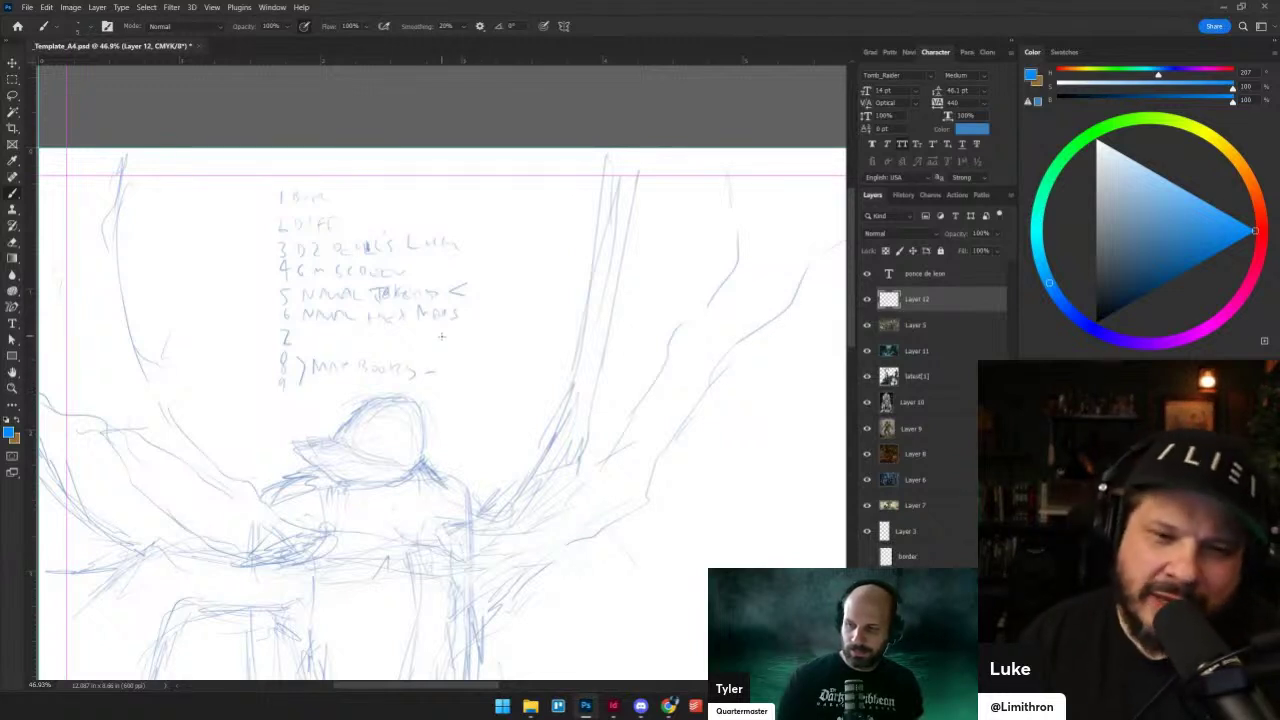
left_click_drag(427, 371, 510, 364)
- Lasso the figure's hat-shaped head on Layer 12, delete it and clear the selection
scroll(458, 379, "down", 4)
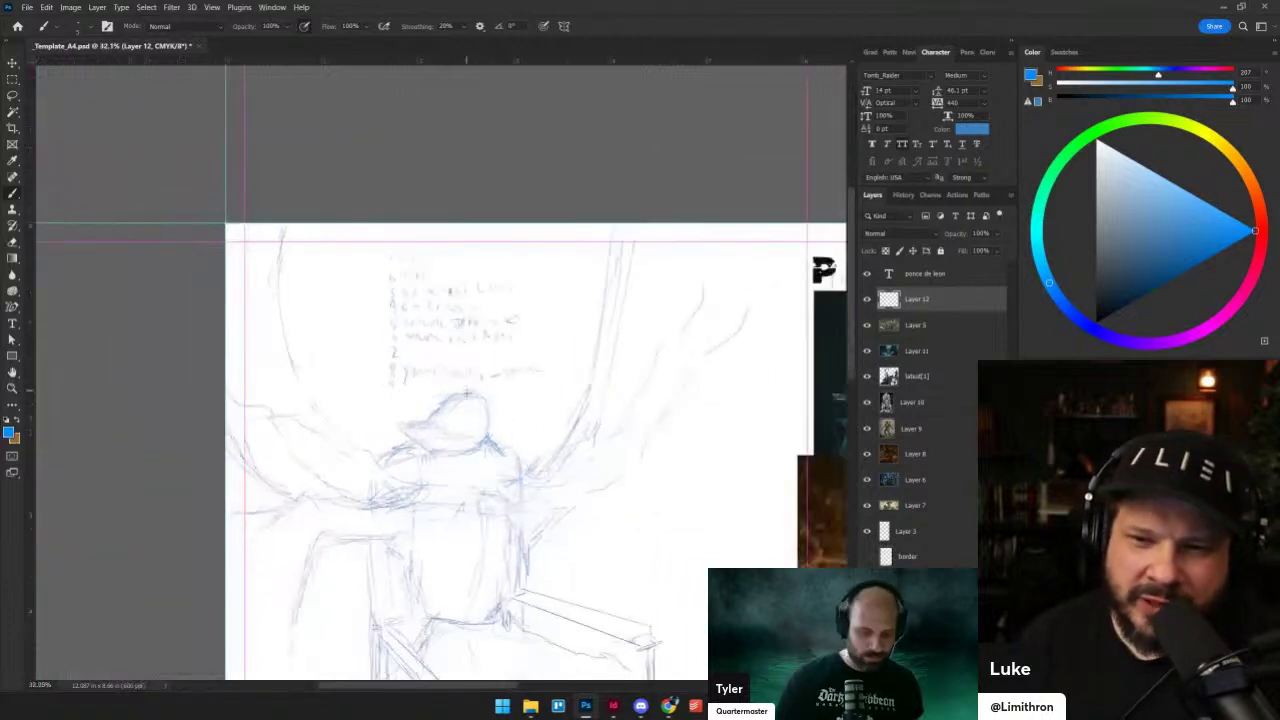
mouse_move(479, 411)
left_mouse_down()
mouse_move(451, 275)
mouse_move(390, 312)
mouse_move(472, 326)
mouse_move(450, 244)
mouse_move(358, 275)
left_mouse_up()
key("l")
key("Delete")
key("ctrl+d")
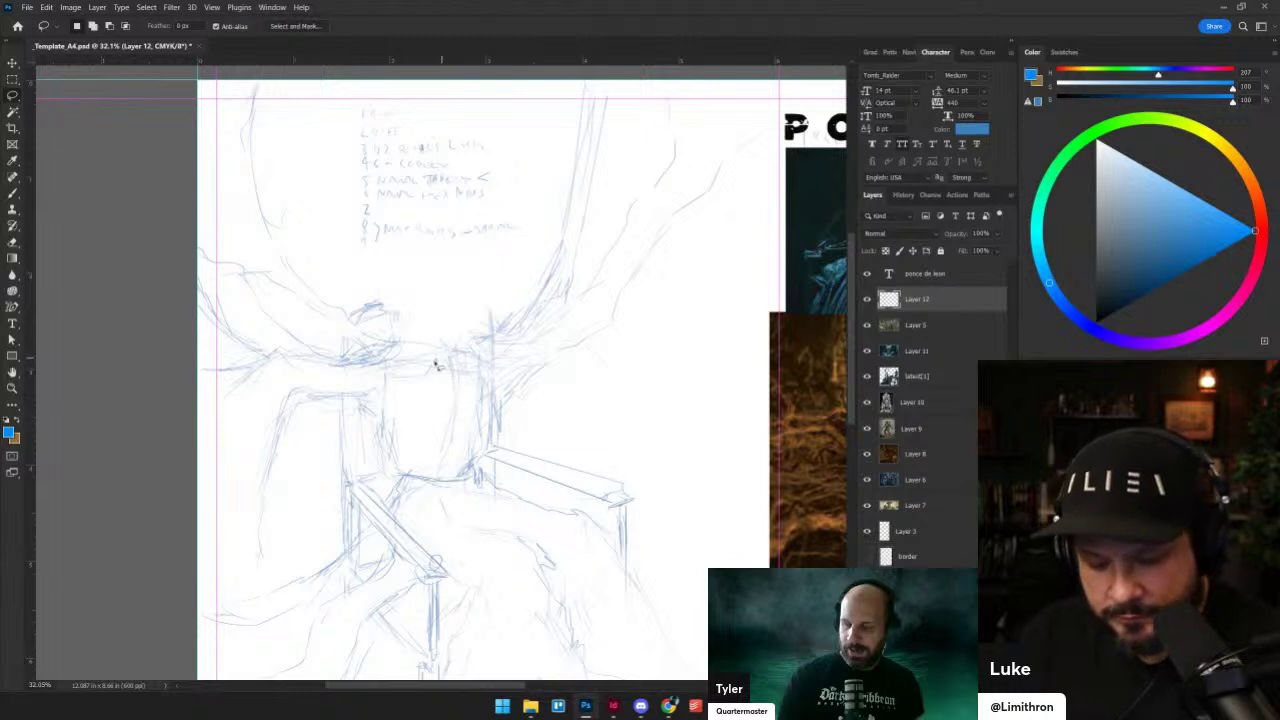
- Sketch a peaked top edge with pointed corner spikes above the shoulders for the throne's back
key("b")
mouse_move(380, 304)
left_mouse_down()
mouse_move(458, 294)
mouse_move(486, 314)
mouse_move(482, 328)
left_mouse_up()
mouse_move(348, 294)
left_mouse_down()
mouse_move(386, 306)
mouse_move(416, 282)
mouse_move(411, 297)
mouse_move(416, 283)
mouse_move(487, 298)
mouse_move(483, 286)
mouse_move(484, 324)
left_mouse_up()
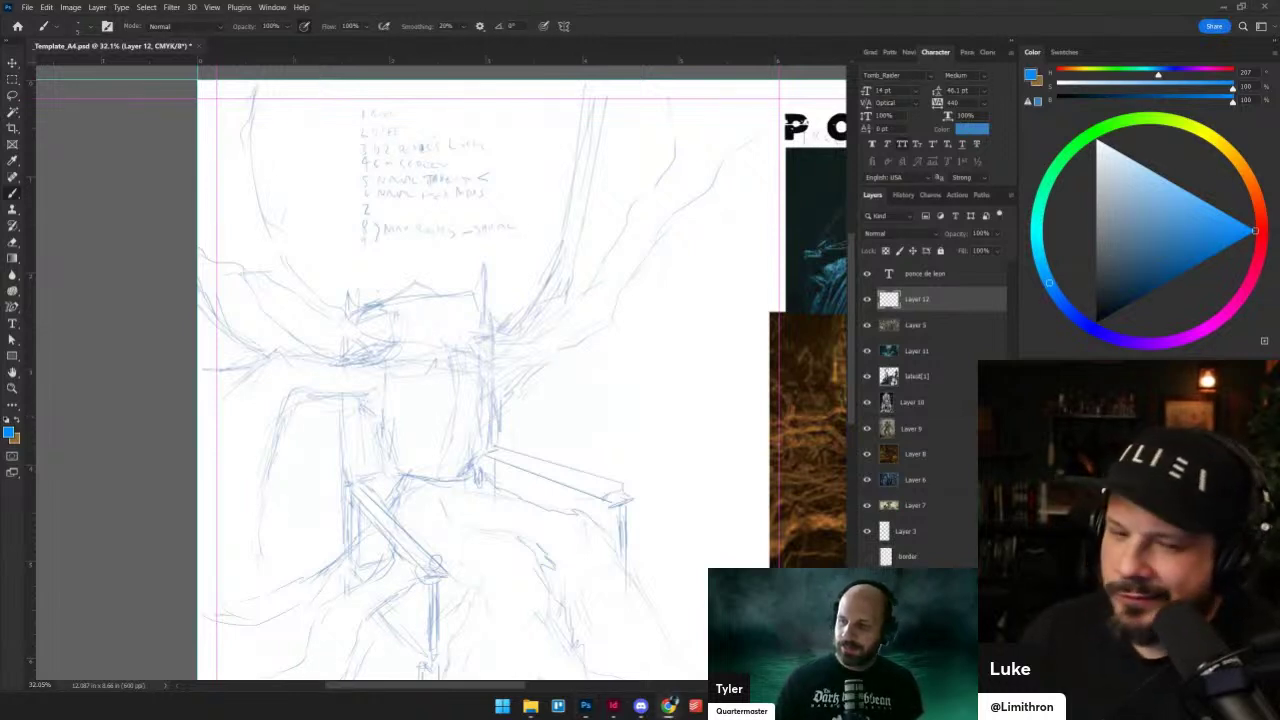
- Lasso the handwritten list, move it beside the throne near the moodboard, and delete it from Layer 12
scroll(530, 323, "up", 1)
scroll(530, 323, "up", 1)
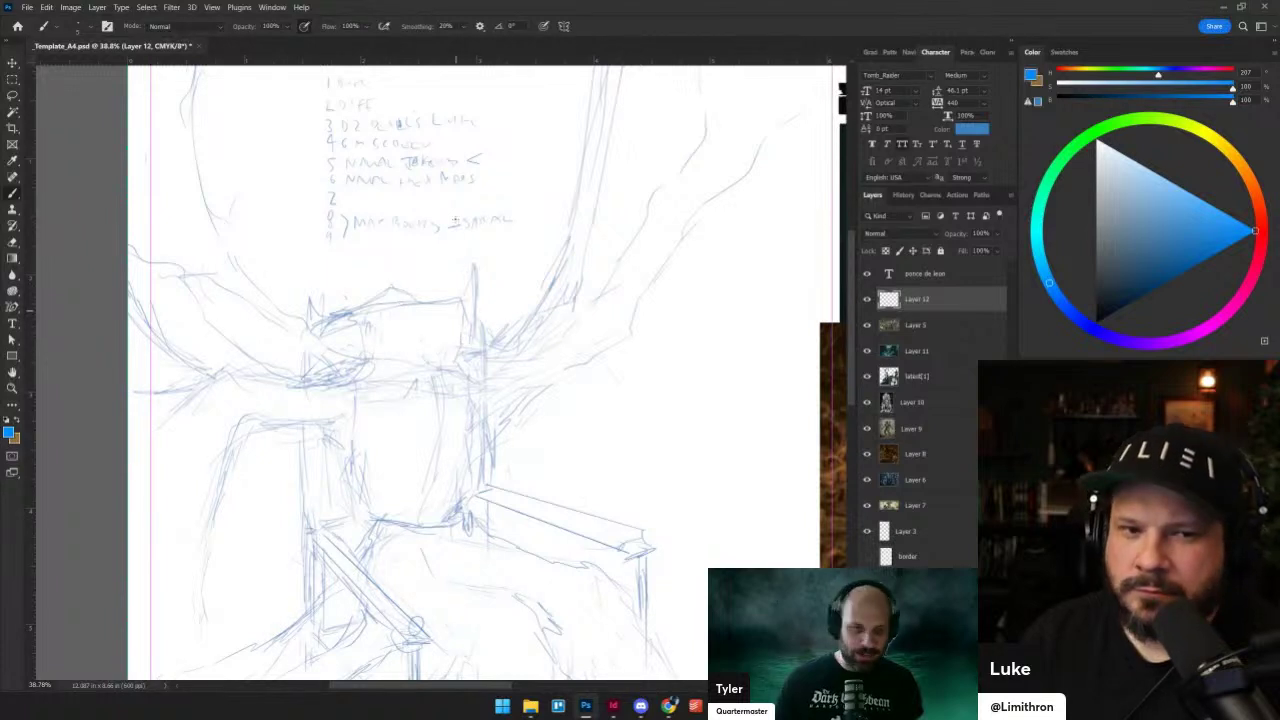
mouse_move(441, 309)
left_mouse_down()
mouse_move(403, 446)
mouse_move(355, 354)
left_mouse_up()
key("l")
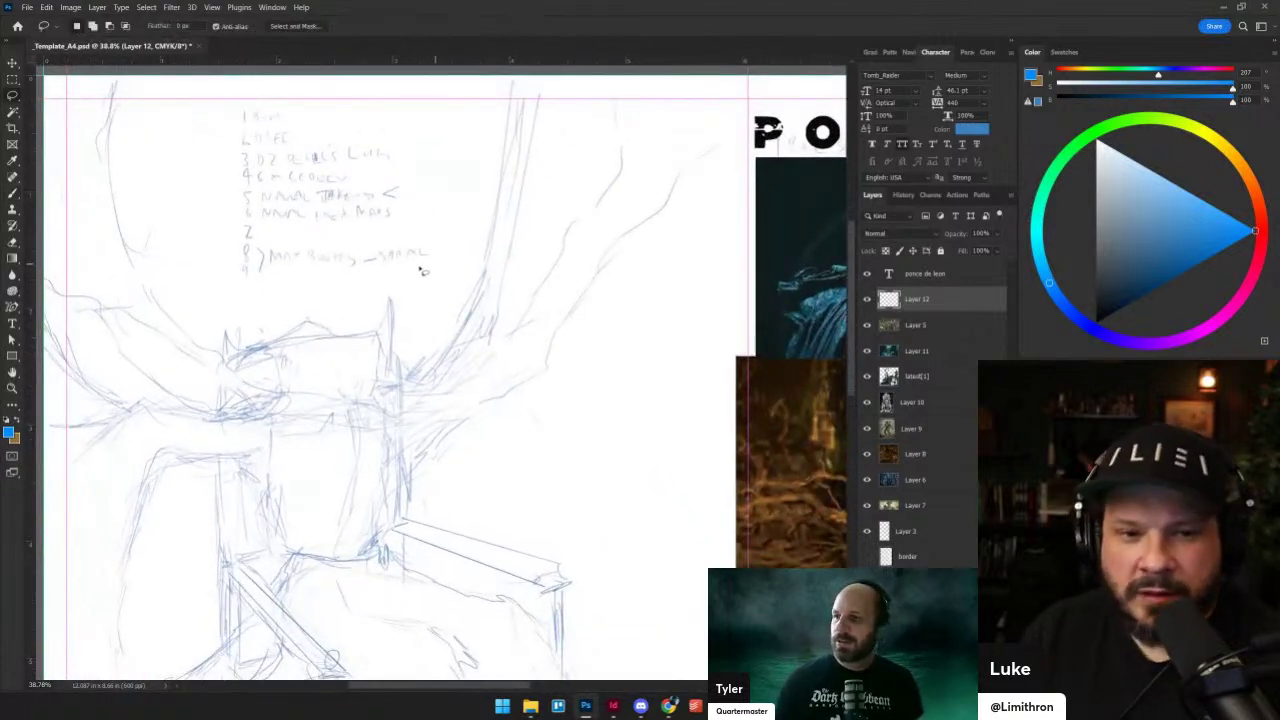
mouse_move(434, 265)
left_mouse_down()
mouse_move(209, 218)
mouse_move(436, 175)
left_mouse_up()
mouse_move(426, 275)
left_mouse_down()
mouse_move(667, 421)
mouse_move(684, 522)
left_mouse_up()
key("v")
left_click_drag(622, 432, 591, 173)
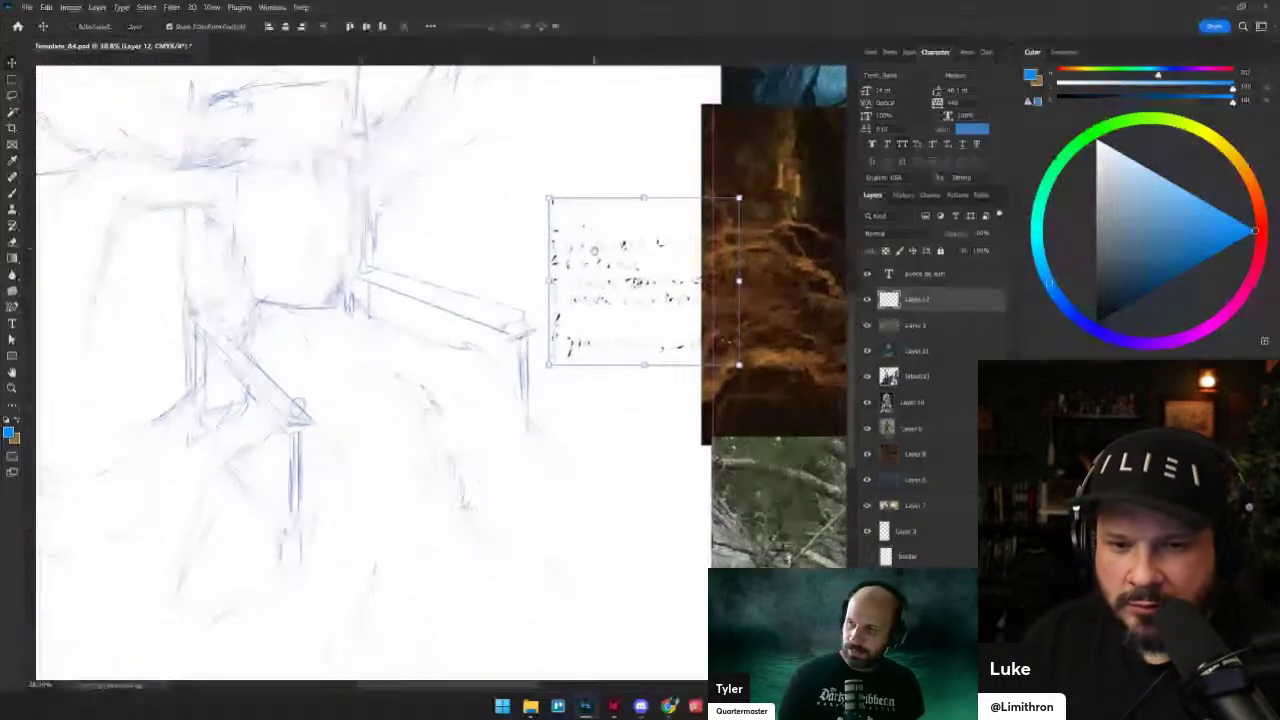
left_click_drag(626, 290, 645, 240)
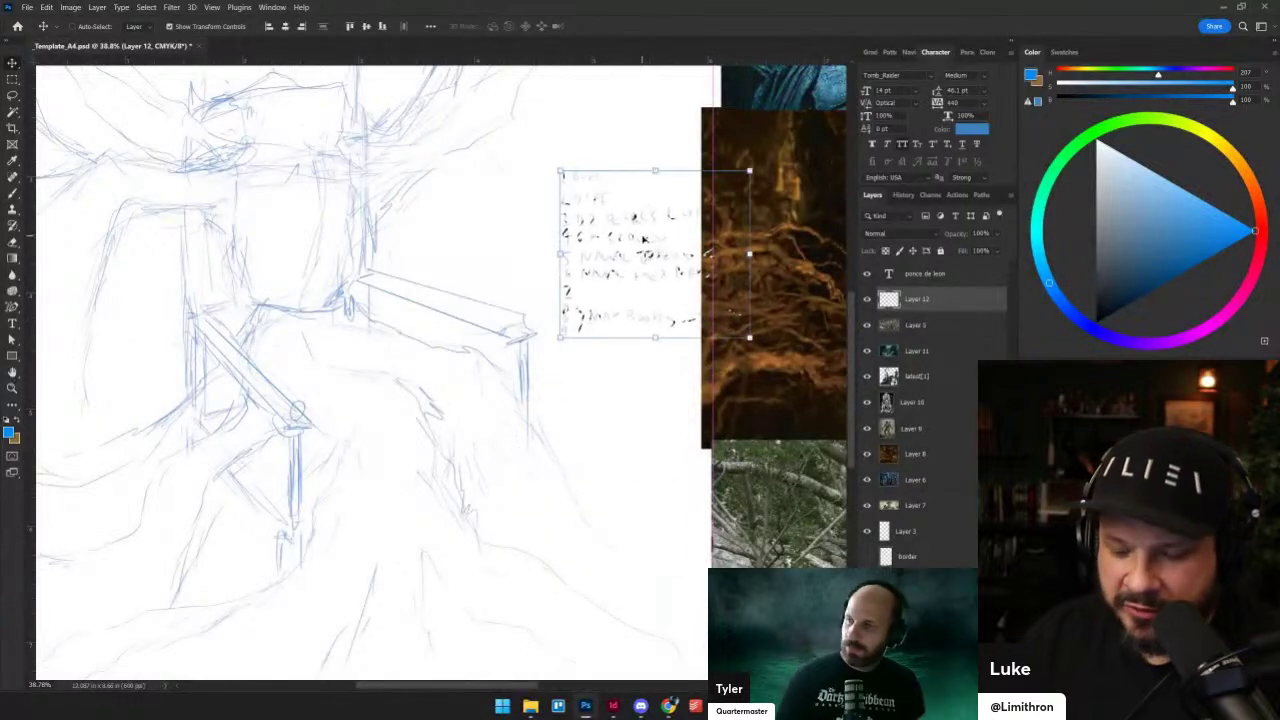
key("ctrl+a")
key("Delete")
key("d")
- Strengthen the throne back's two corner spikes with the Brush and set the foreground colour to a bright blue at hue 215
left_click_drag(333, 330, 431, 476)
scroll(431, 476, "up", 1)
scroll(431, 476, "left", 1)
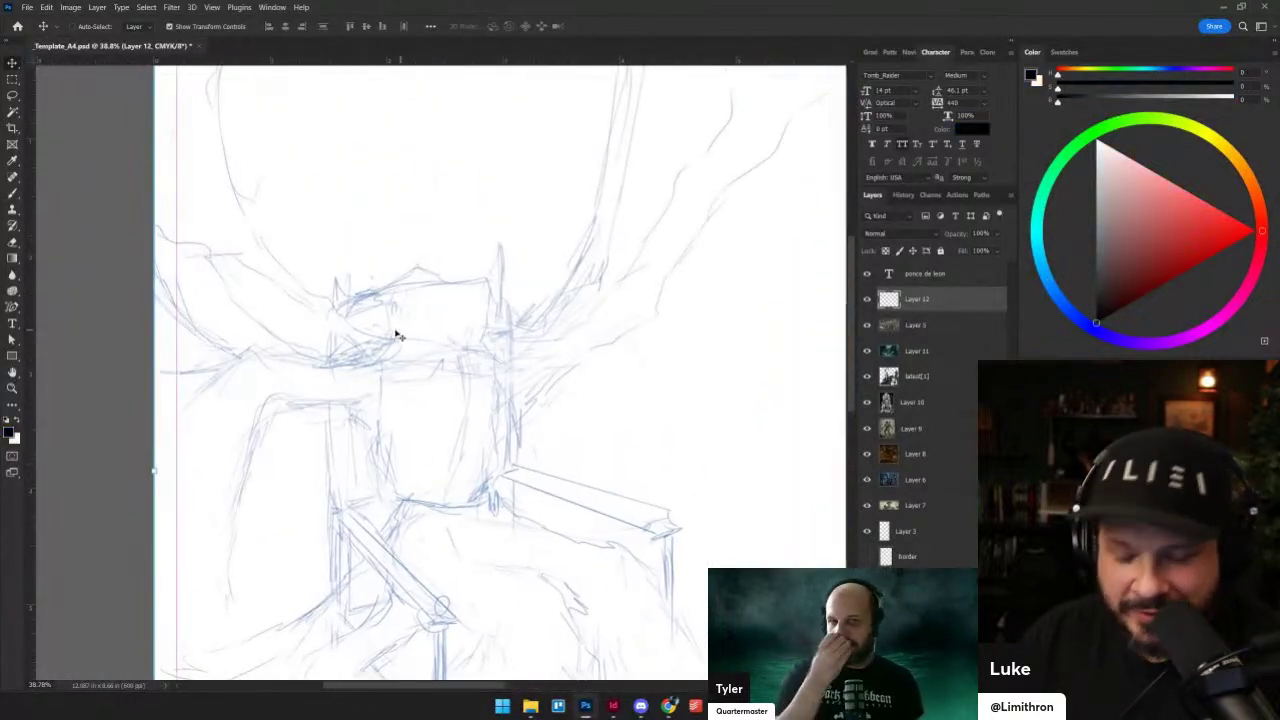
key("b")
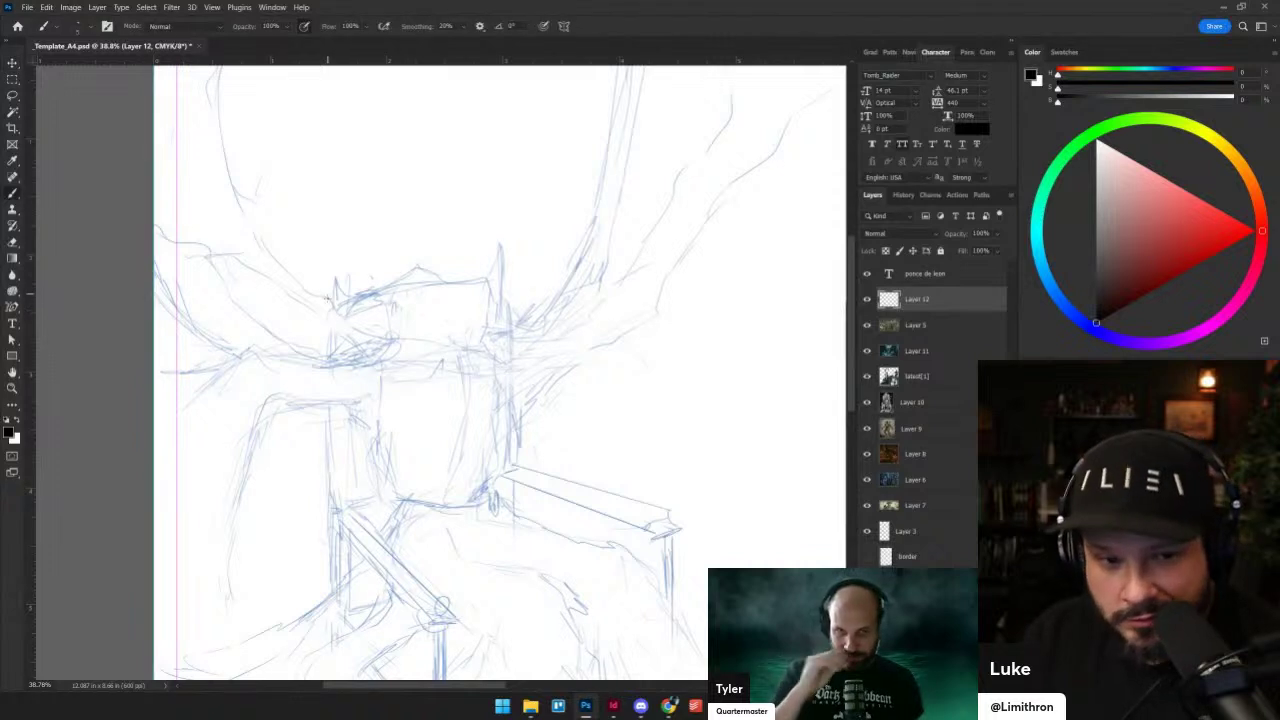
left_click(1057, 296)
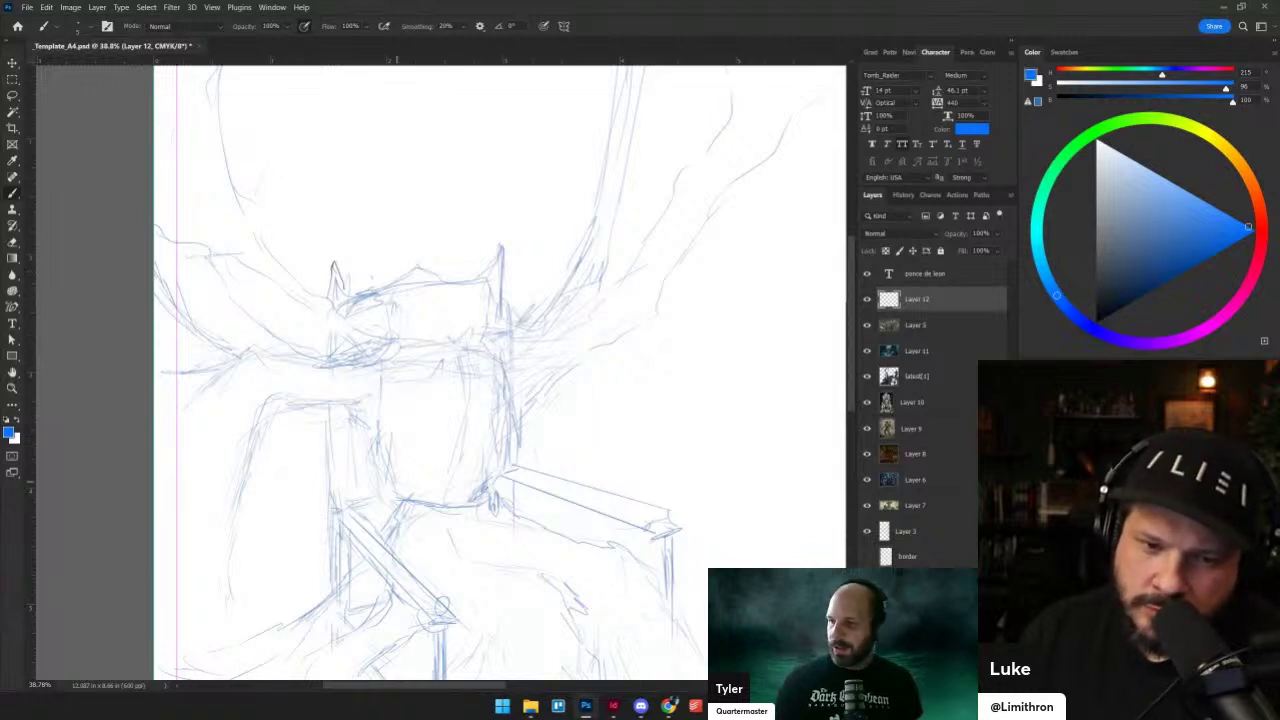
- Darken the foreground colour to a near-black shade at hue 215 for further brushwork
scroll(445, 365, "down", 6)
mouse_move(490, 405)
left_mouse_down()
mouse_move(235, 334)
mouse_move(503, 434)
left_mouse_up()
scroll(235, 334, "up", 3)
scroll(221, 325, "down", 2)
scroll(504, 435, "up", 2)
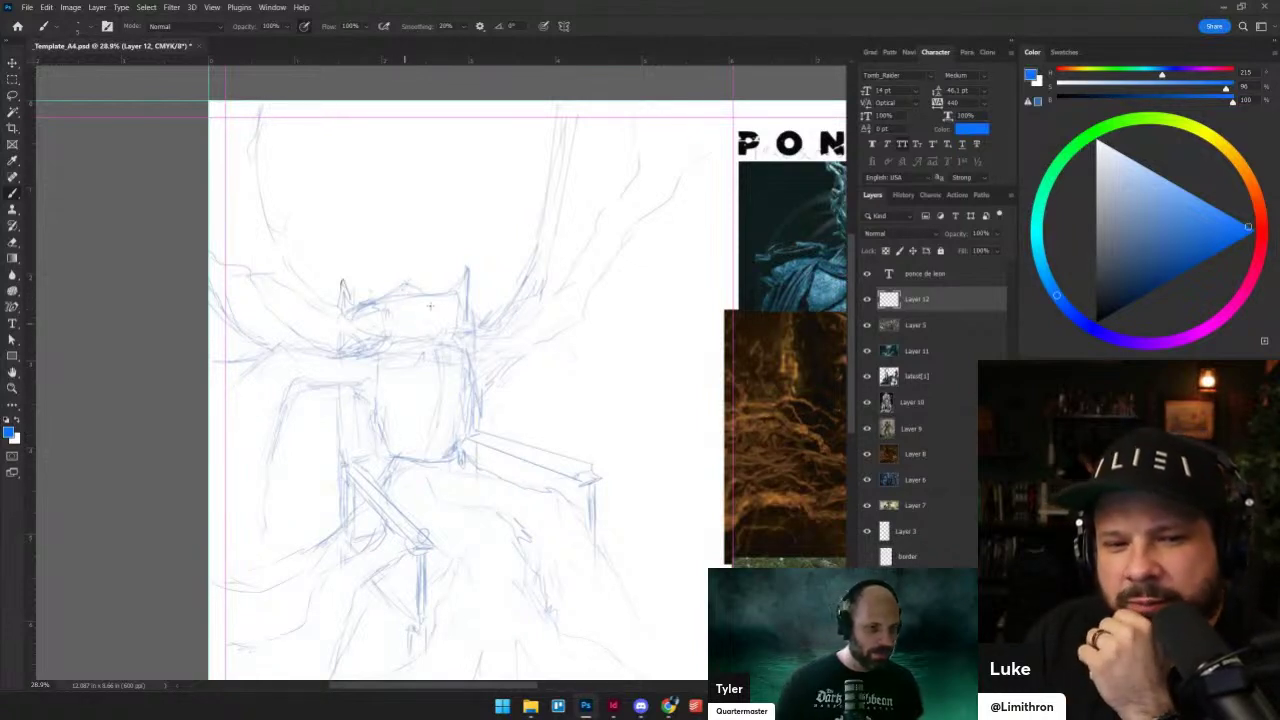
left_click(1057, 280)
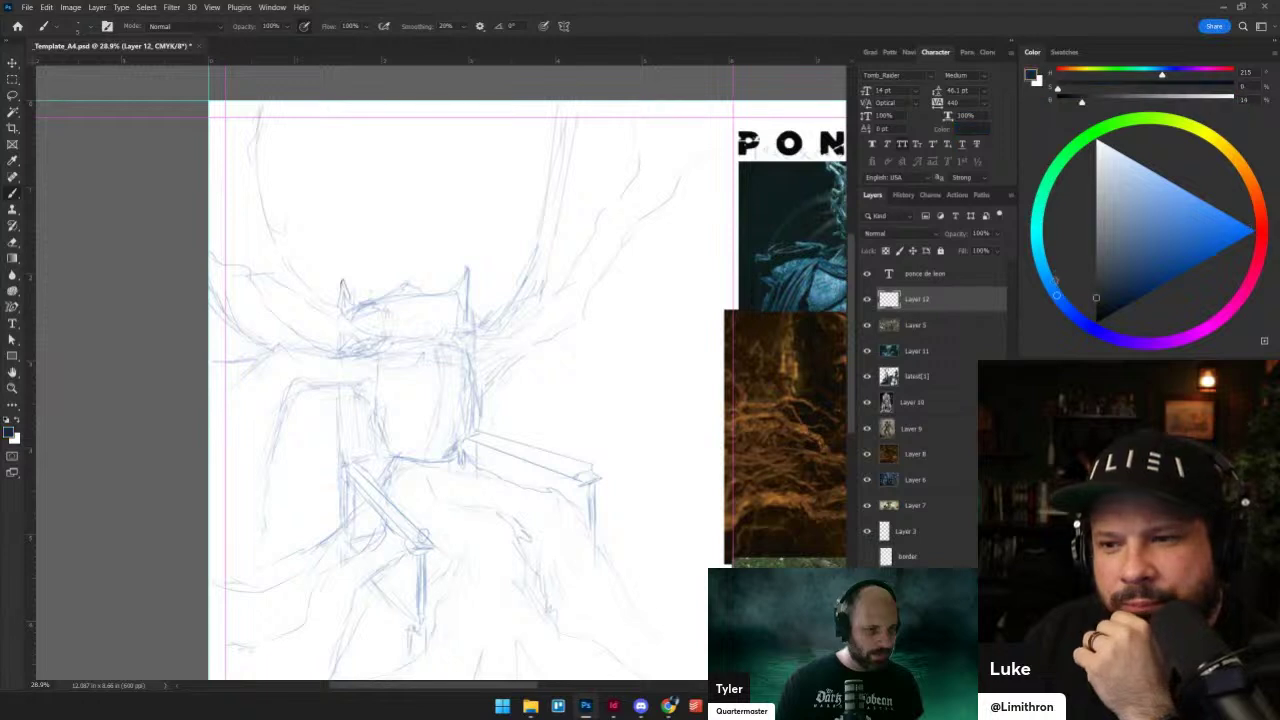
- Set the foreground colour to a bright blue at 93% saturation and 100% brightness, and strengthen the throne back's peaked top edge and near corner spike
left_click(1050, 284)
left_click(1196, 237)
left_click(1244, 225)
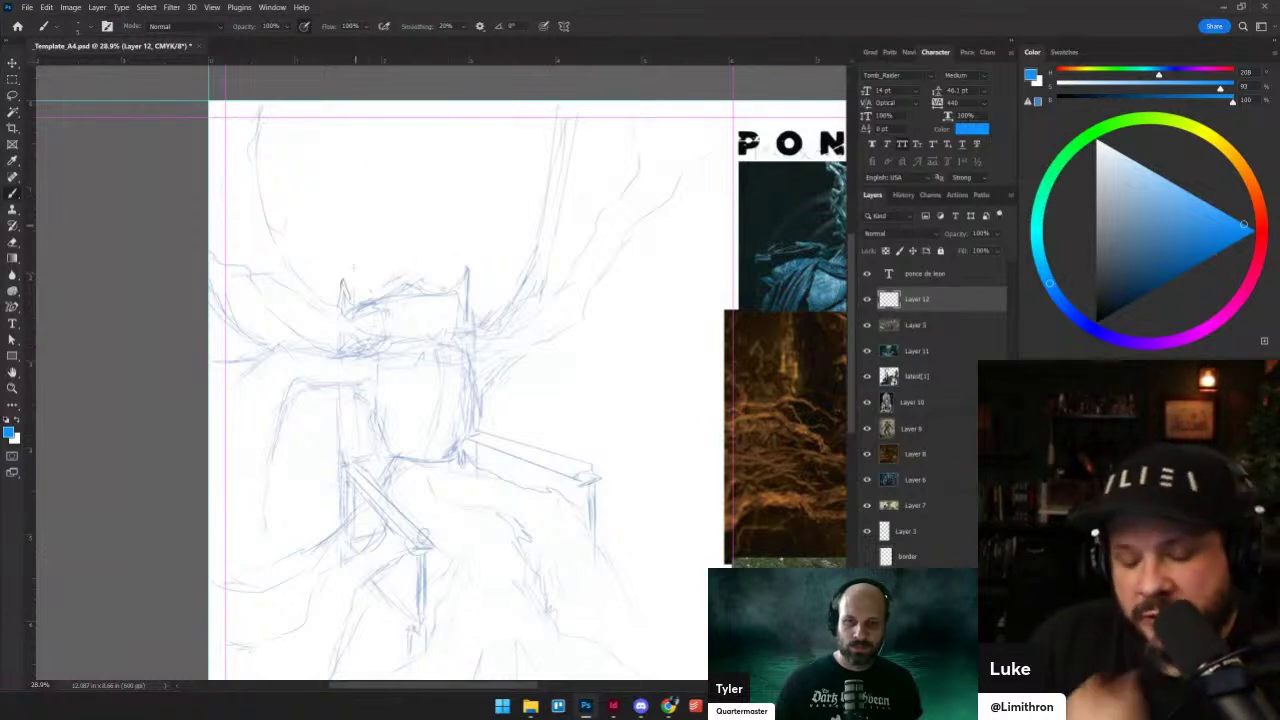
key("w")
key("b")
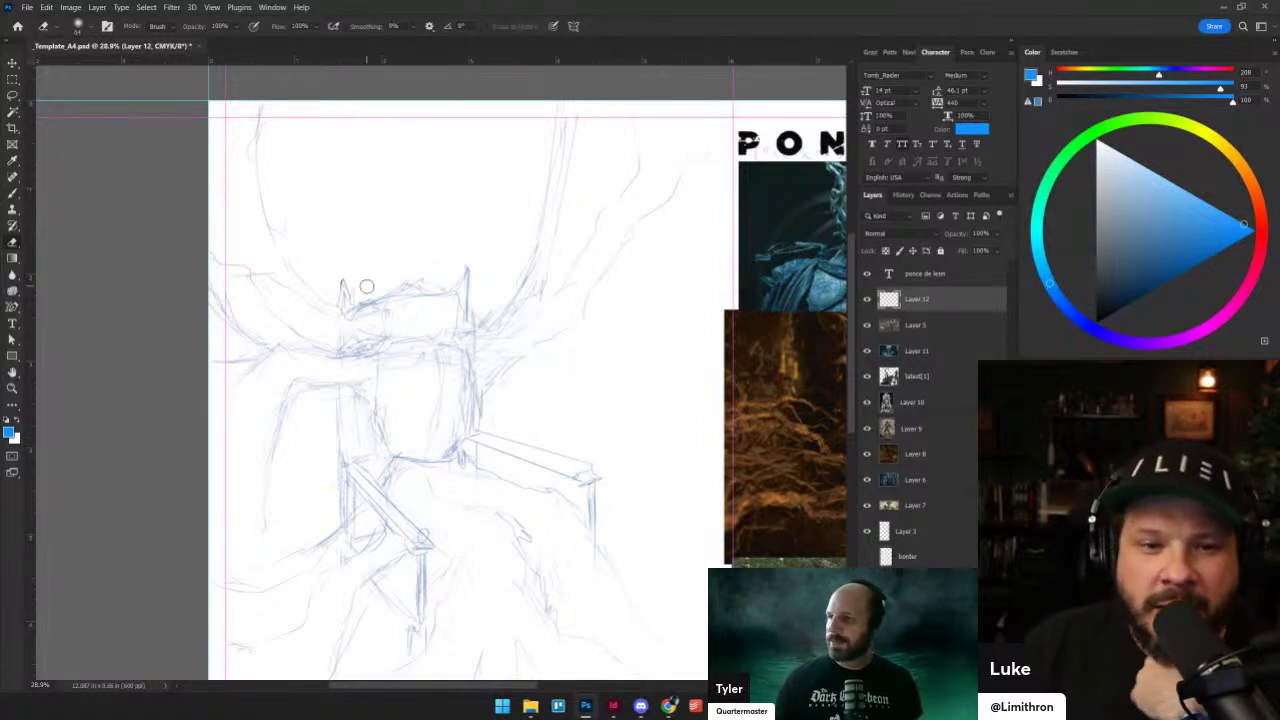
key("b")
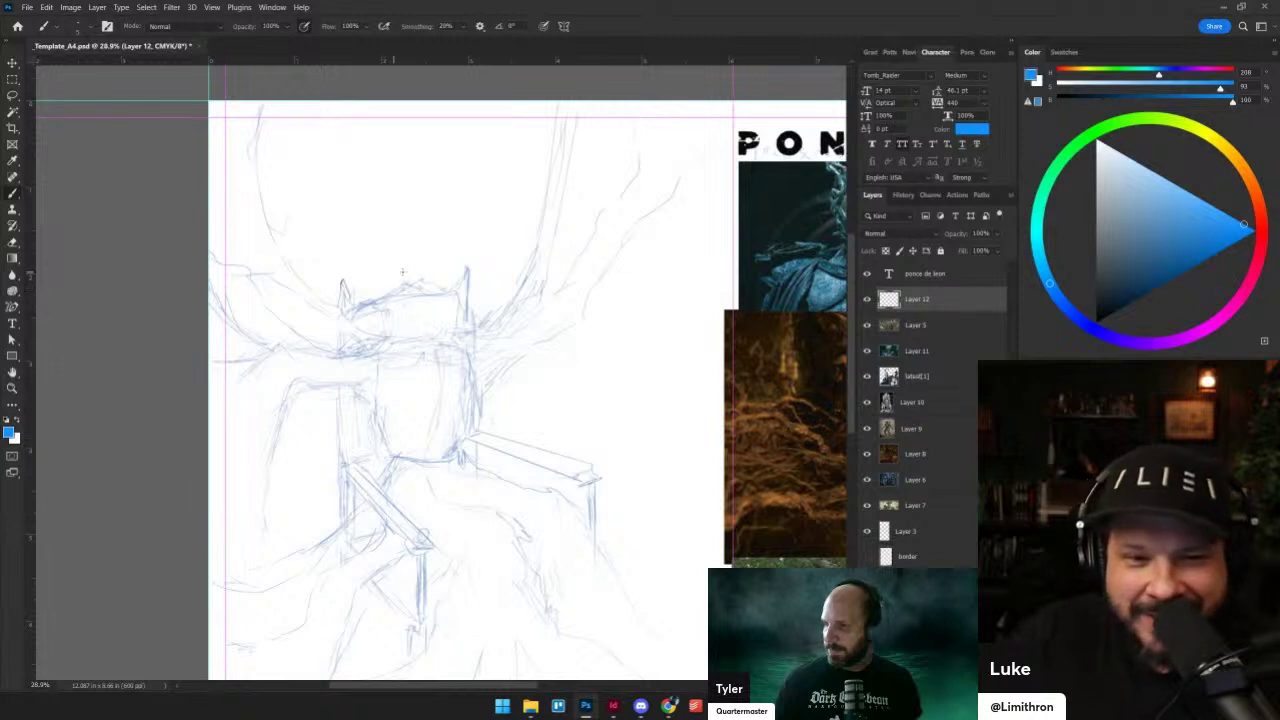
mouse_move(361, 299)
left_mouse_down()
mouse_move(345, 291)
mouse_move(359, 298)
left_mouse_up()
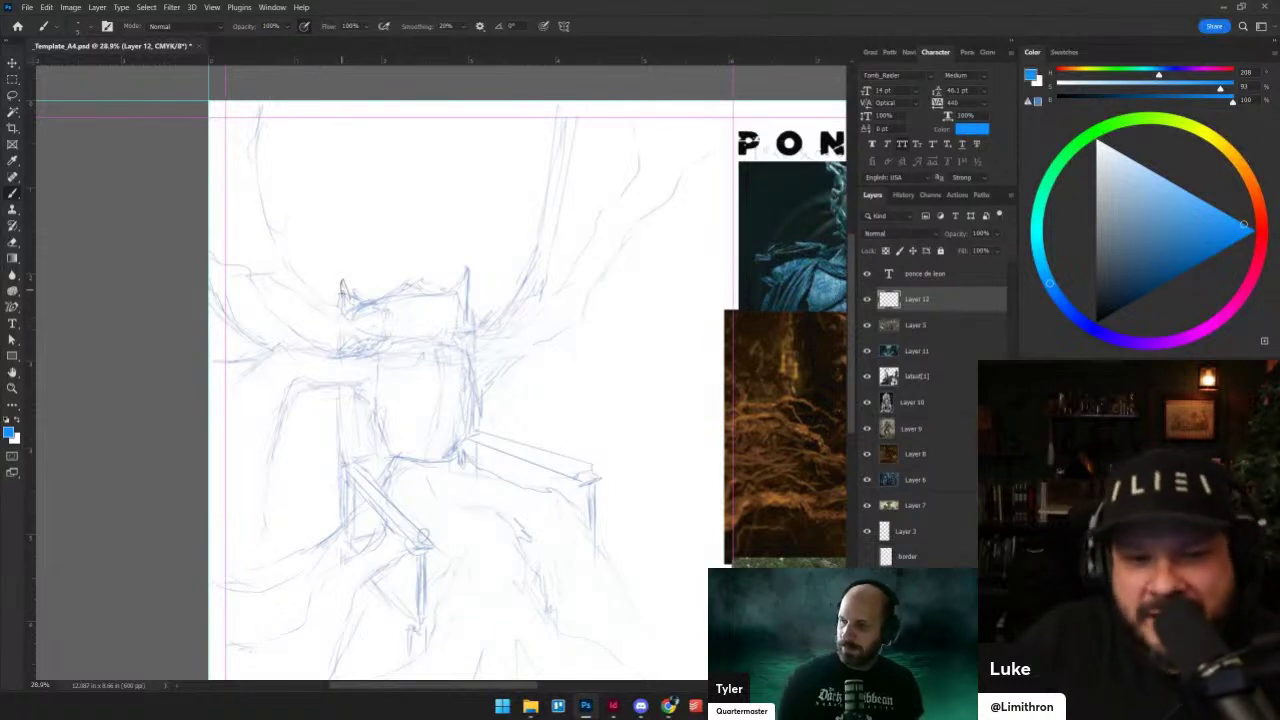
mouse_move(342, 281)
left_mouse_down()
mouse_move(354, 300)
mouse_move(390, 297)
left_mouse_up()
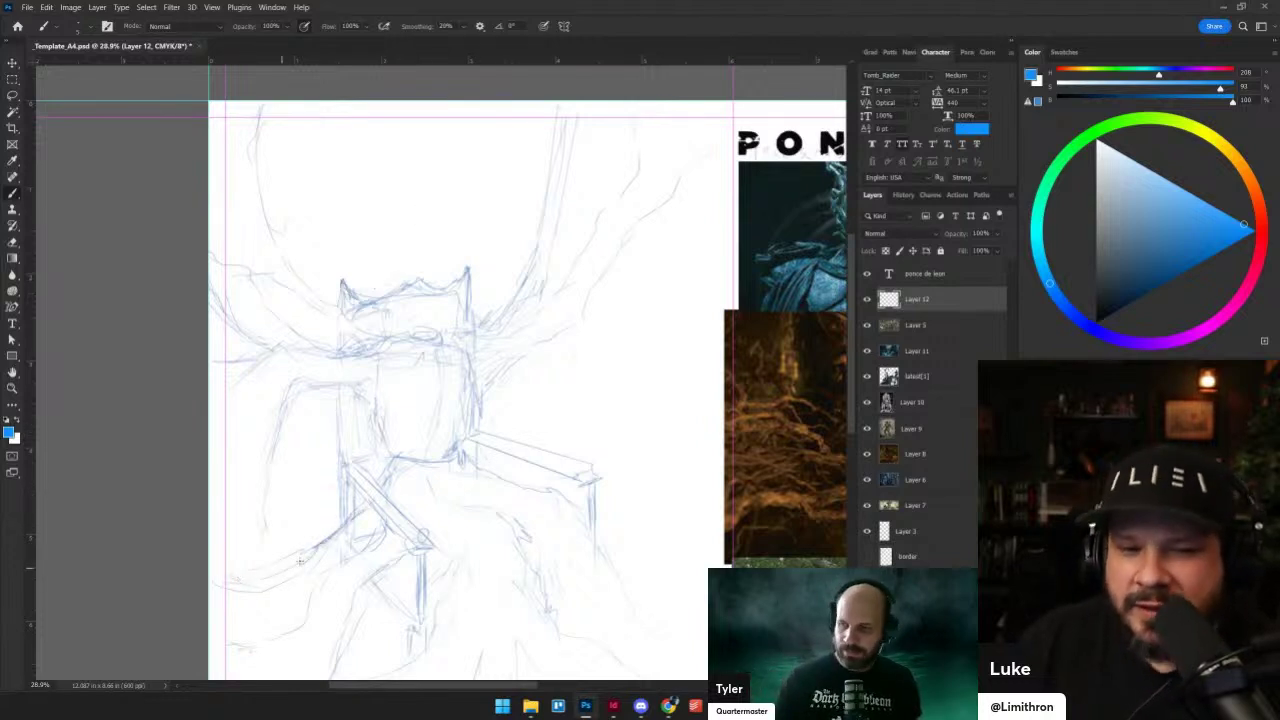
- Sketch long vertical roots hanging from the branch beside the throne's far armrest, with the outermost one flaring outward toward the ground
left_click_drag(288, 398, 256, 523)
left_click_drag(398, 400, 189, 185)
mouse_move(286, 293)
left_mouse_down()
mouse_move(287, 374)
mouse_move(273, 381)
left_mouse_up()
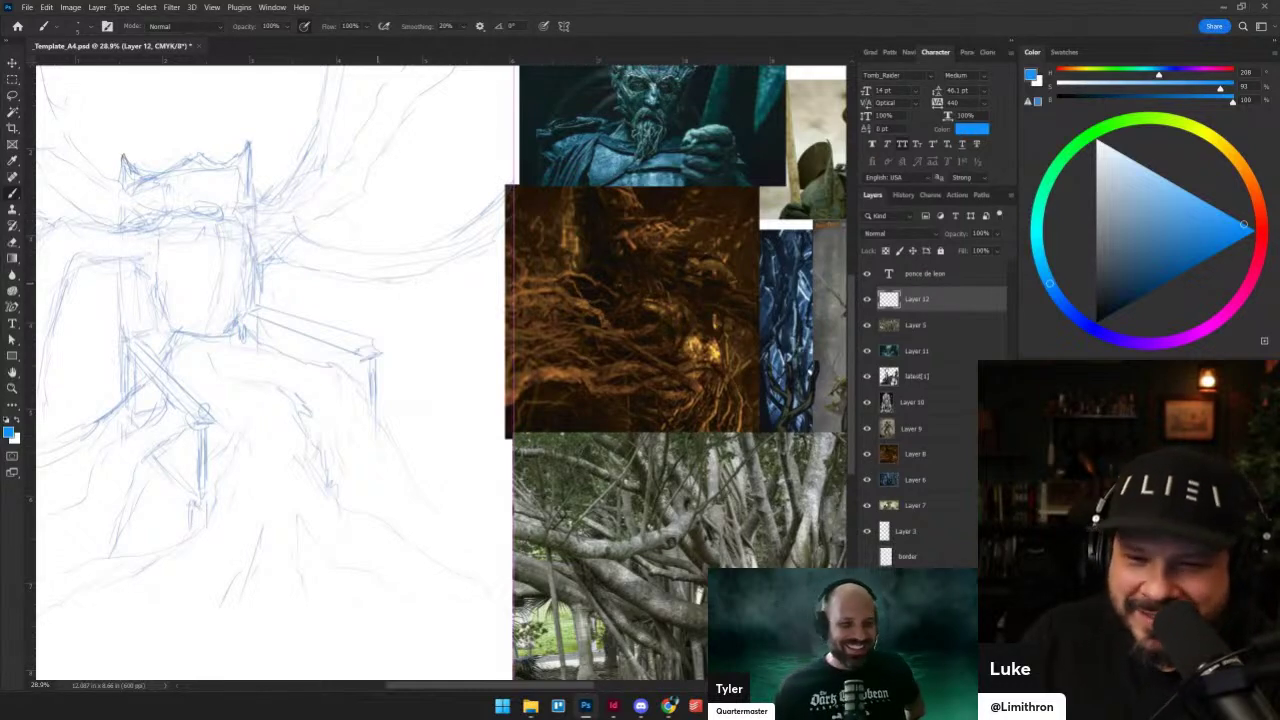
mouse_move(394, 312)
left_mouse_down()
mouse_move(388, 125)
mouse_move(431, 301)
left_mouse_up()
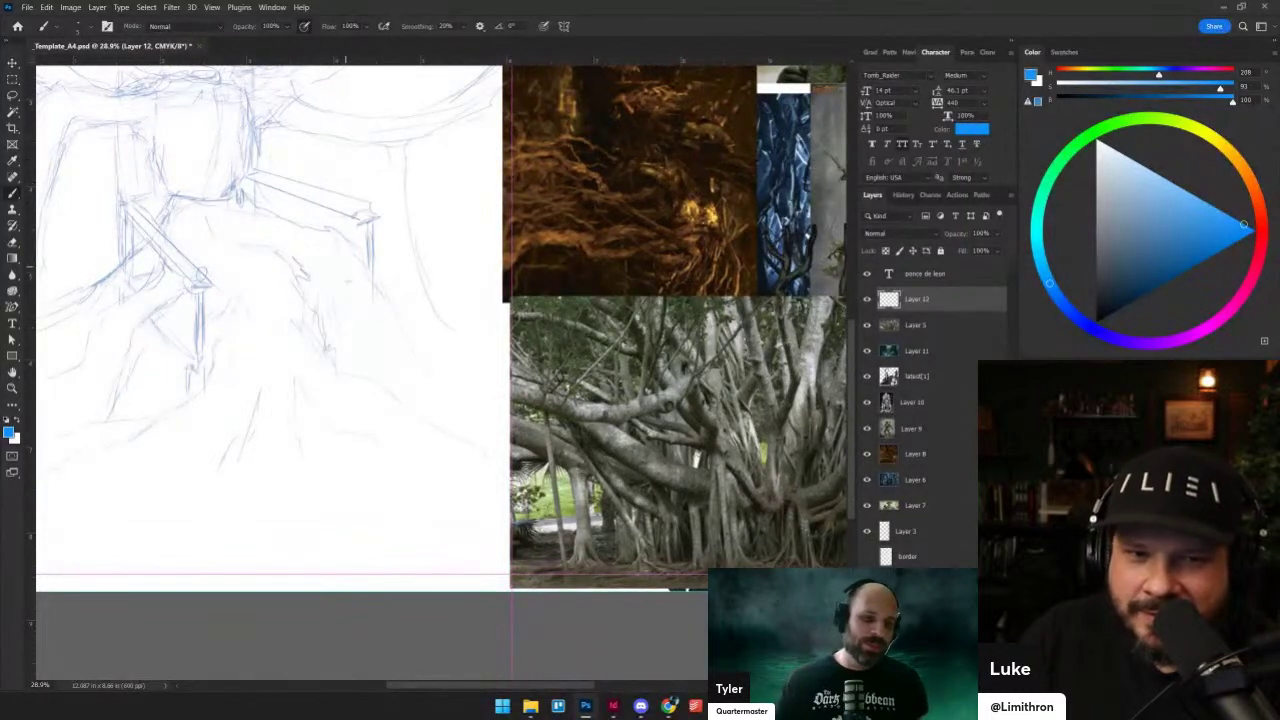
left_click_drag(386, 188, 383, 296)
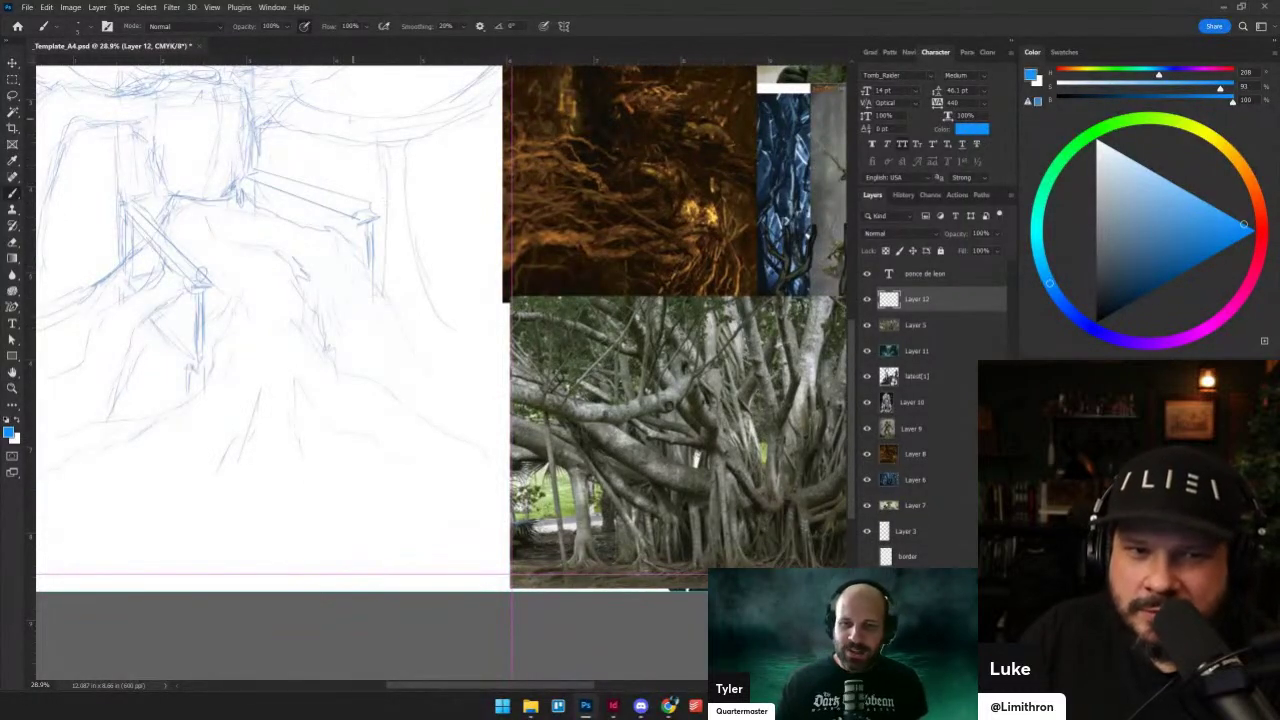
left_click_drag(337, 162, 357, 252)
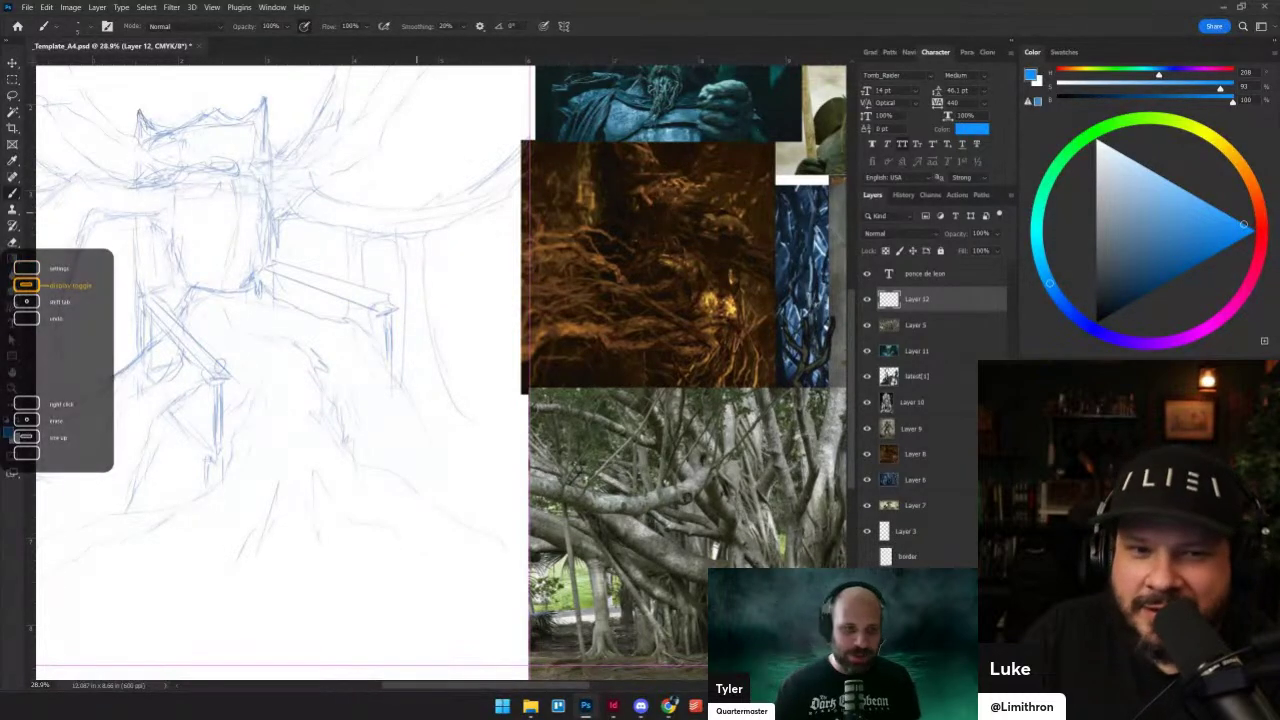
left_click_drag(457, 190, 433, 284)
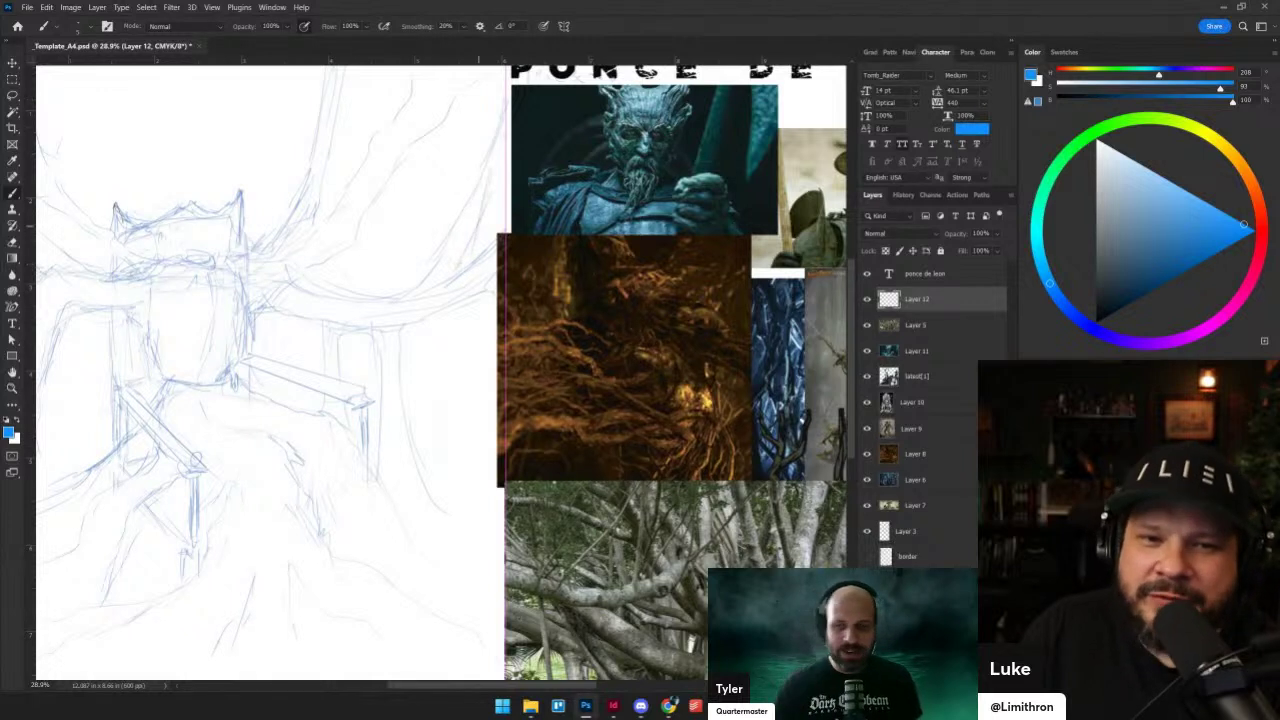
- Move Layer 10 directly below Layer 12 in the layer stack and examine its black-and-white skeletal king on a throne up close
mouse_move(397, 184)
left_mouse_down()
mouse_move(414, 288)
mouse_move(564, 180)
left_mouse_up()
left_click_drag(240, 362, 314, 390)
scroll(294, 256, "down", 2)
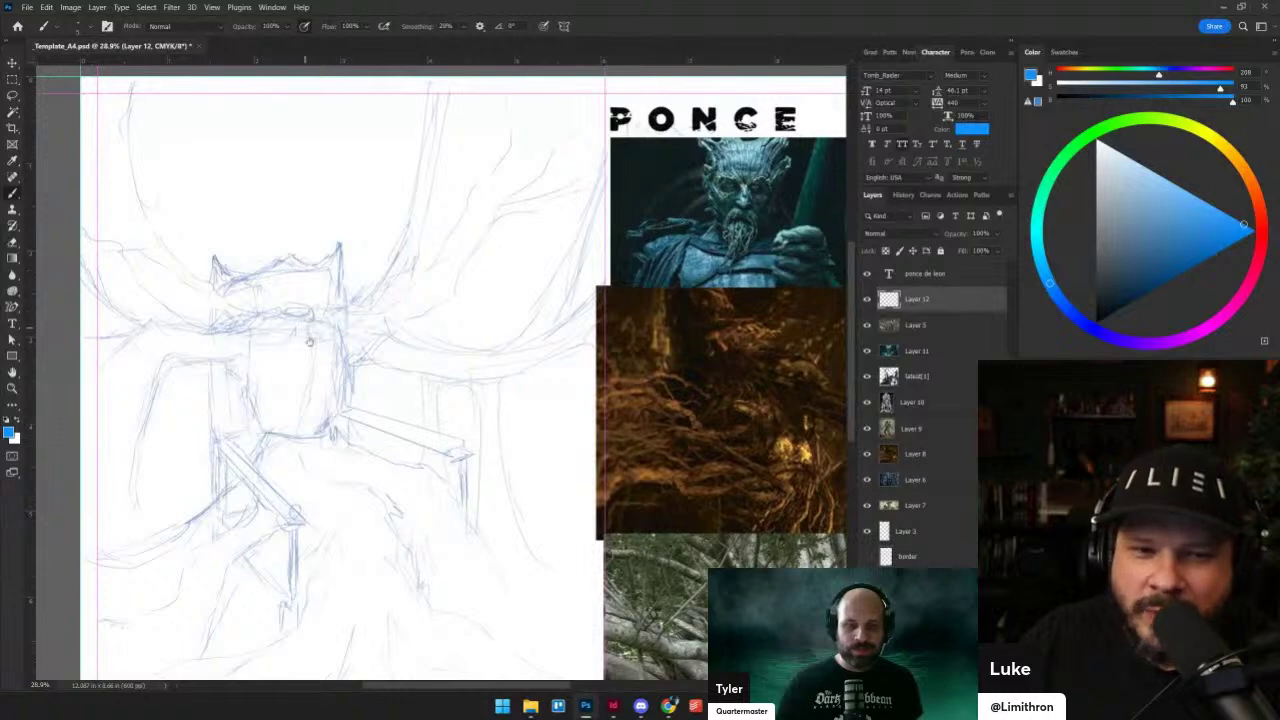
left_click_drag(309, 342, 186, 169)
left_click_drag(553, 497, 331, 481)
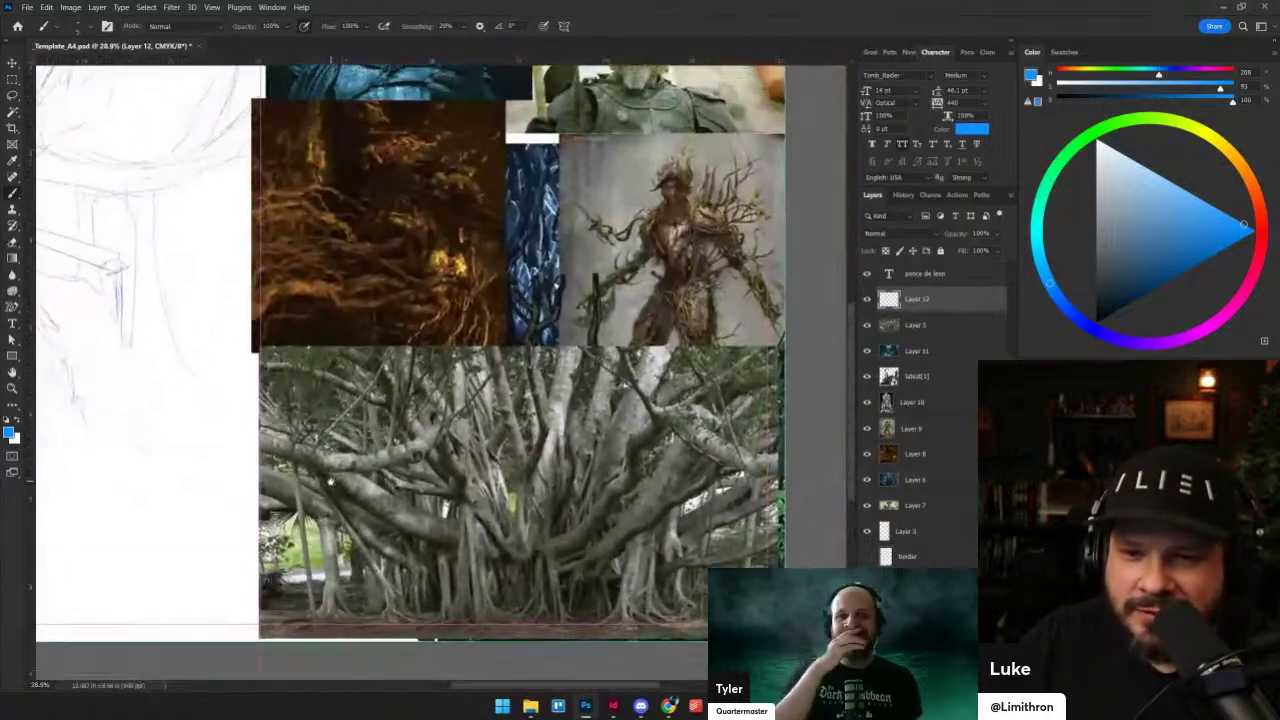
left_click_drag(969, 405, 946, 312)
left_click(956, 329)
scroll(425, 465, "up", 10)
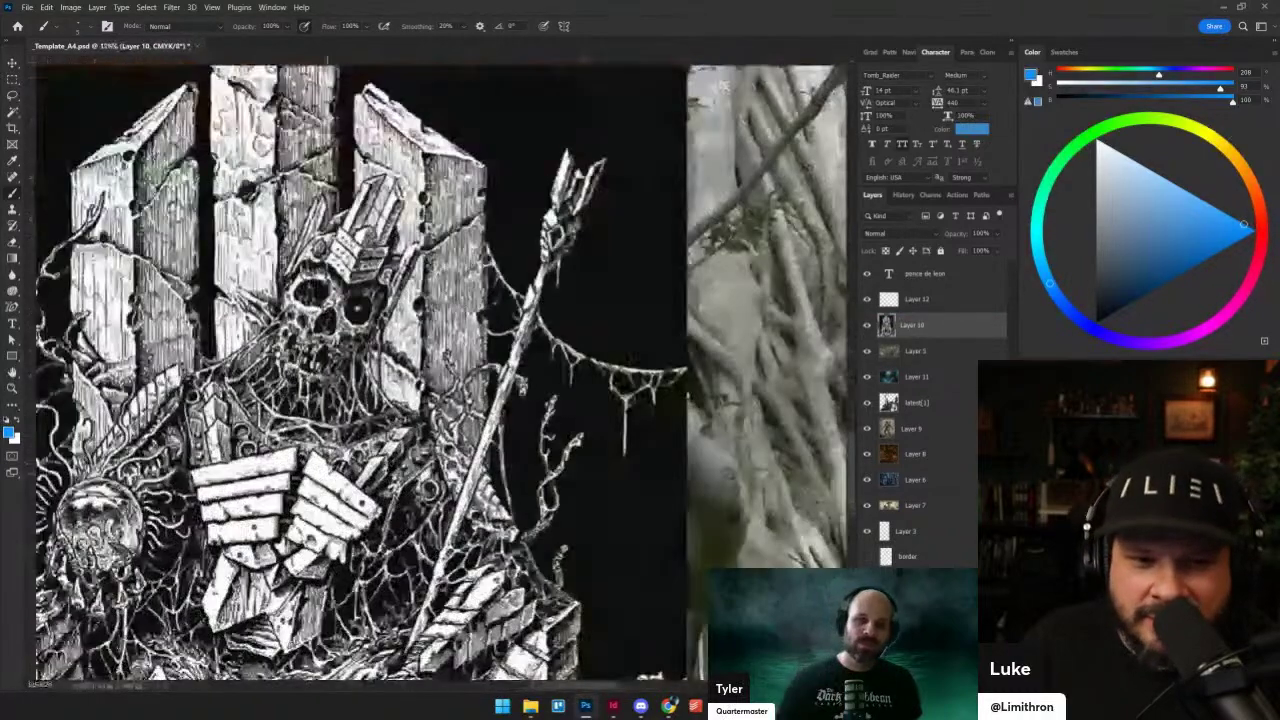
left_click_drag(278, 295, 426, 350)
scroll(430, 355, "down", 5)
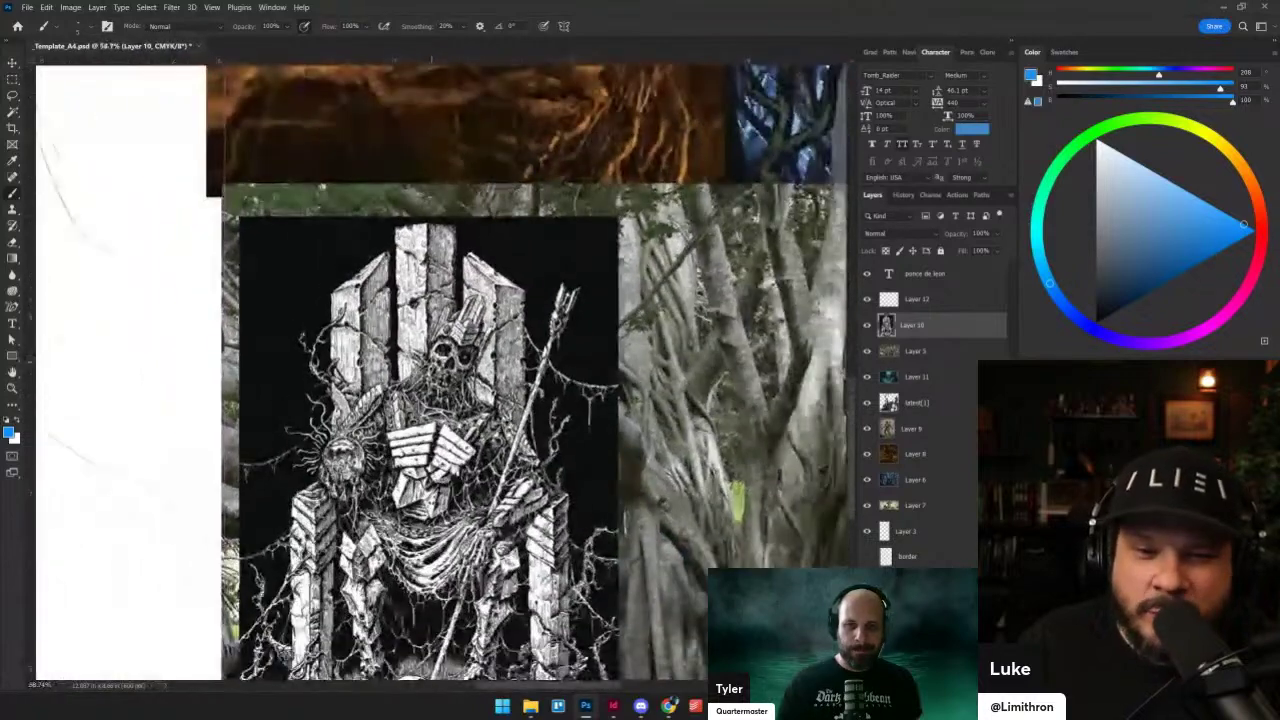
- Return to the throne back's peaked top edge and set the Brush's foreground colour to a bright red at hue 350
left_click_drag(280, 250, 850, 490)
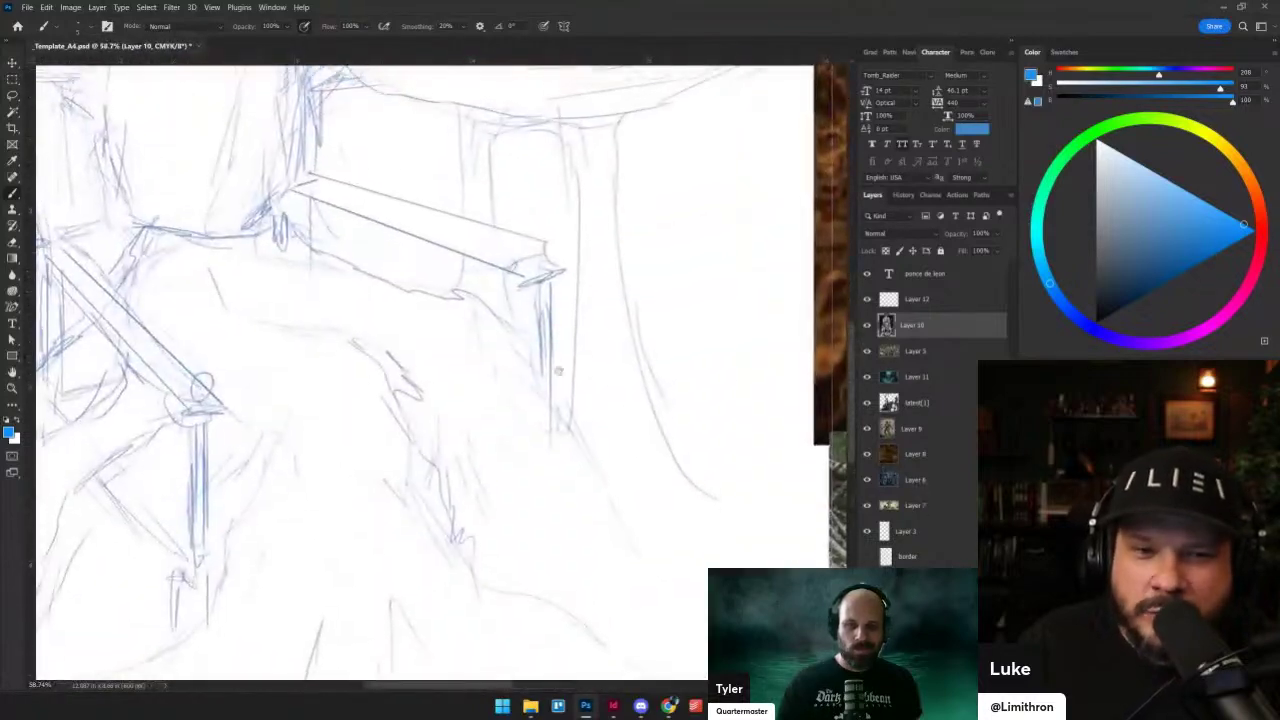
scroll(302, 245, "down", 2)
left_click_drag(302, 215, 616, 431)
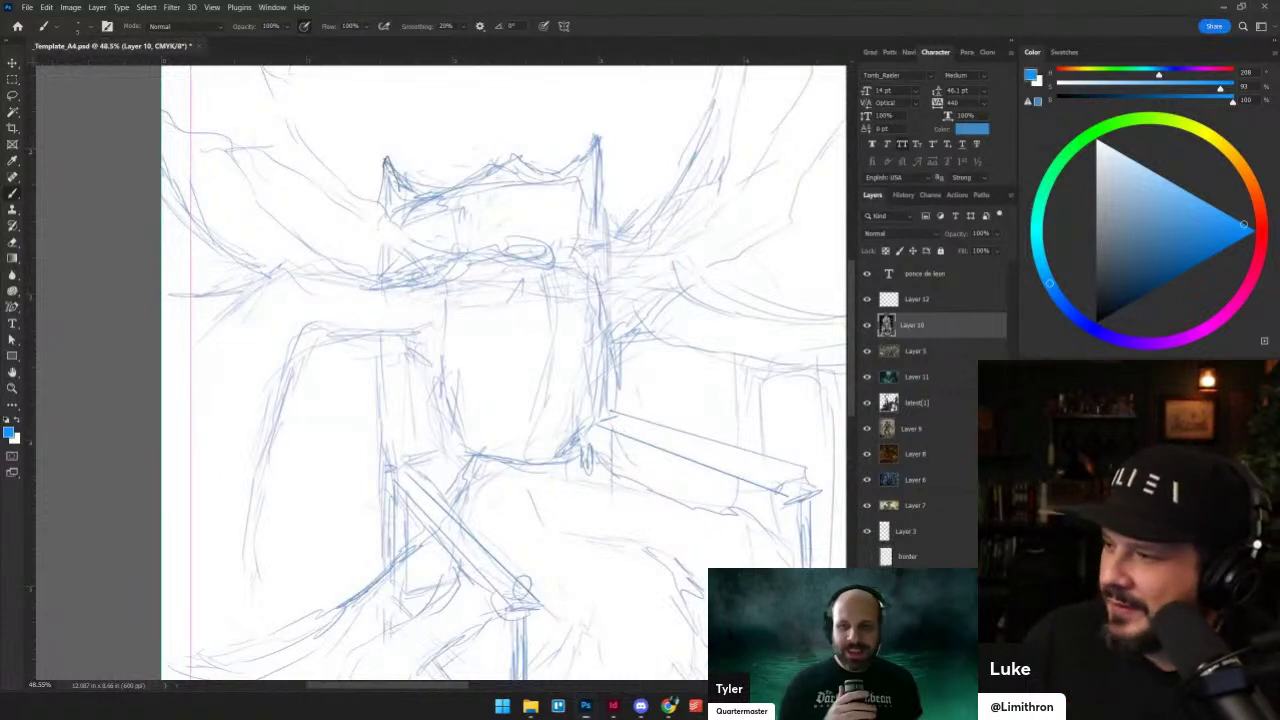
scroll(540, 264, "up", 1)
left_click_drag(532, 244, 530, 309)
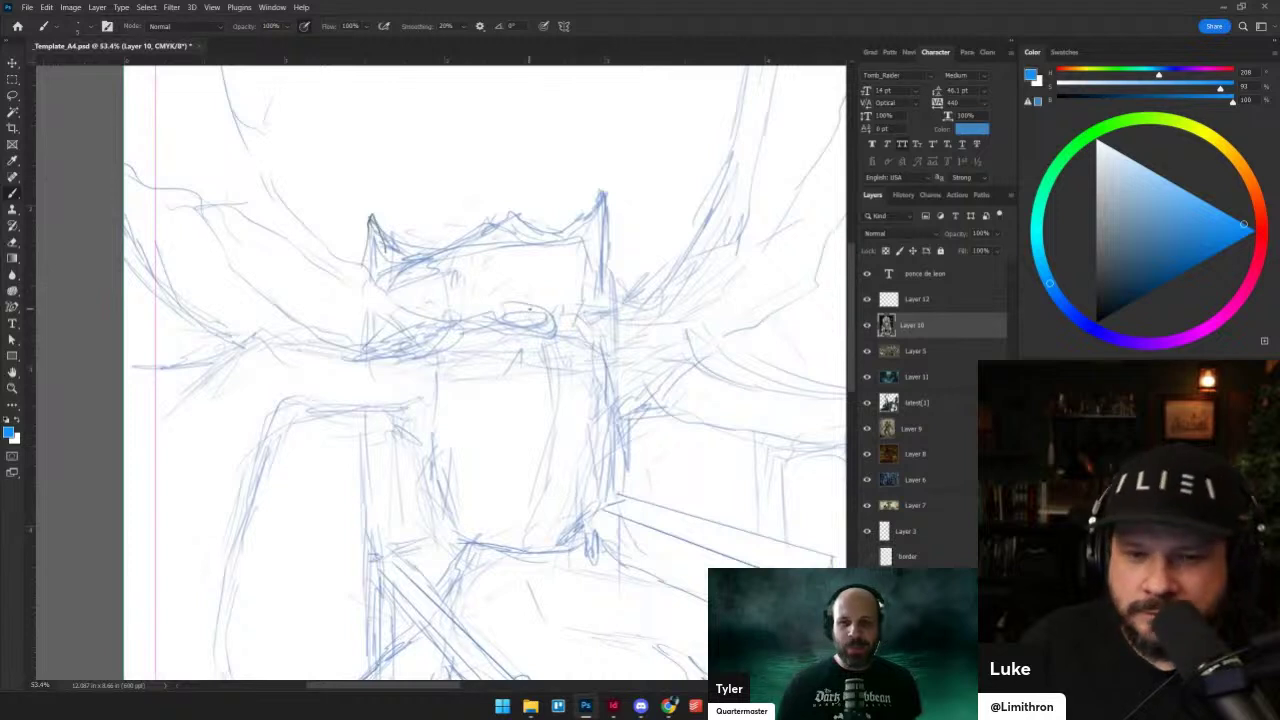
left_click_drag(443, 313, 422, 465)
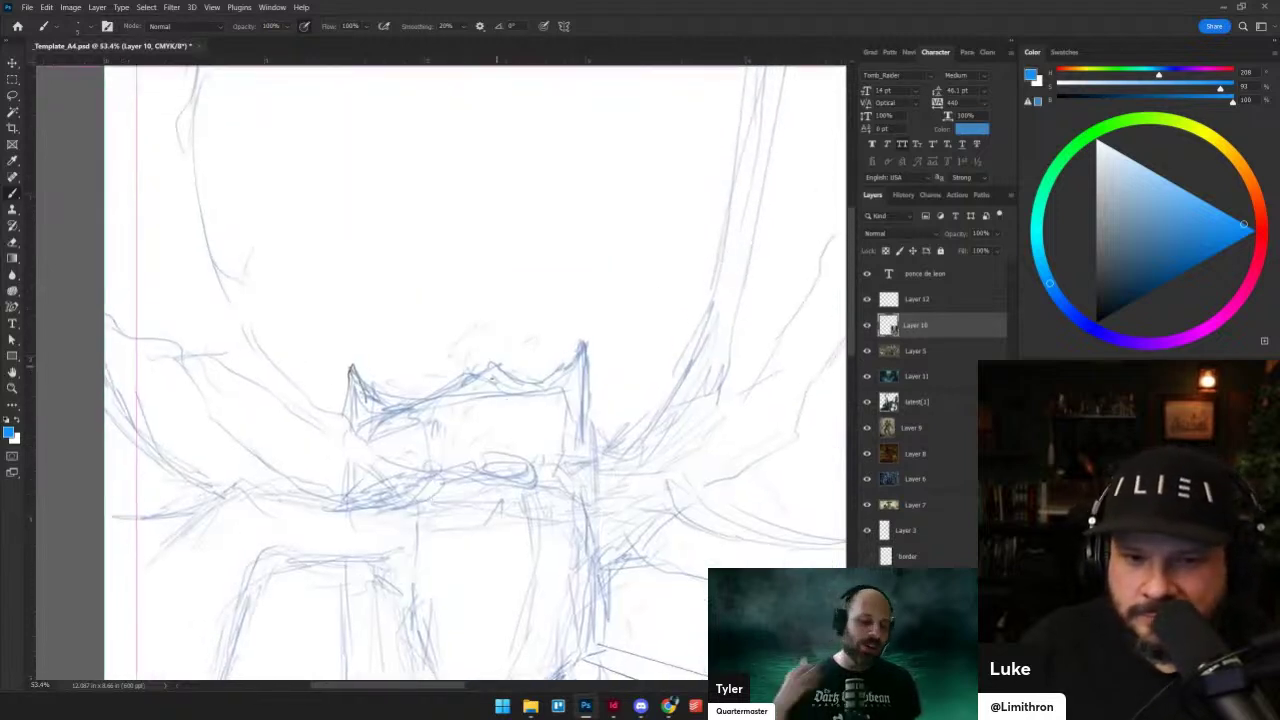
key("e")
left_click(1197, 325)
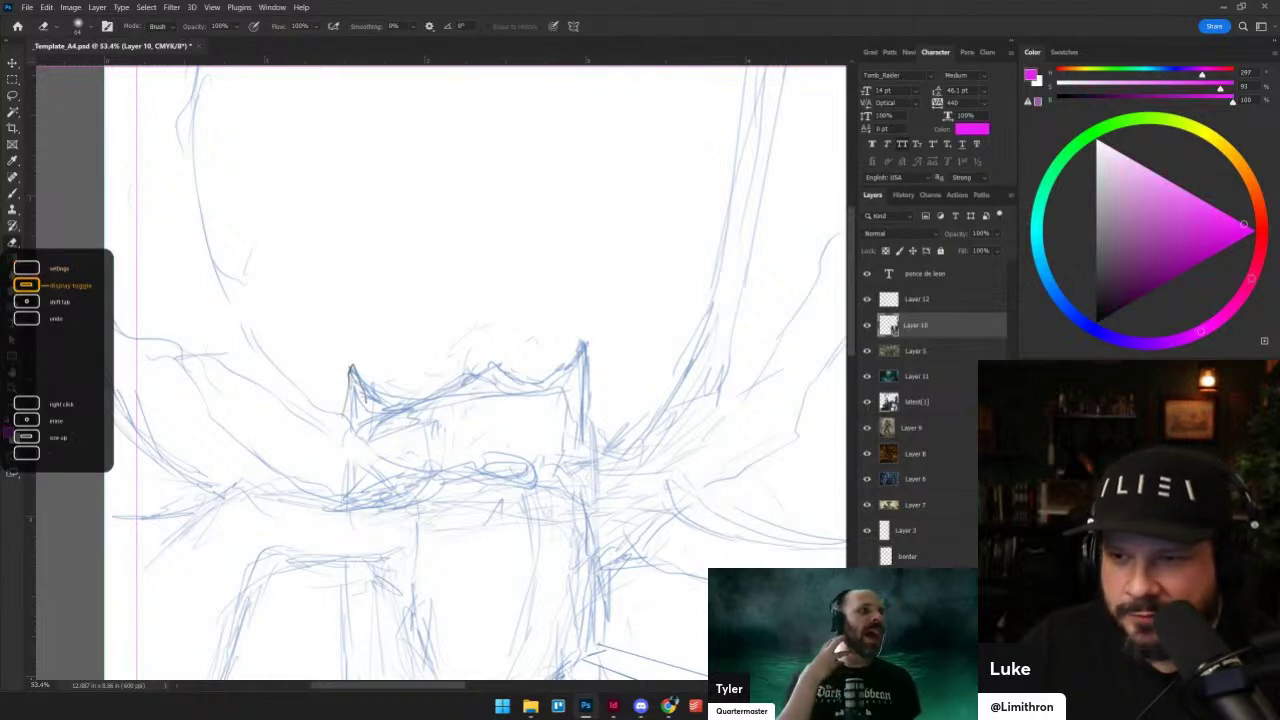
left_click_drag(1251, 278, 1261, 250)
key("b")
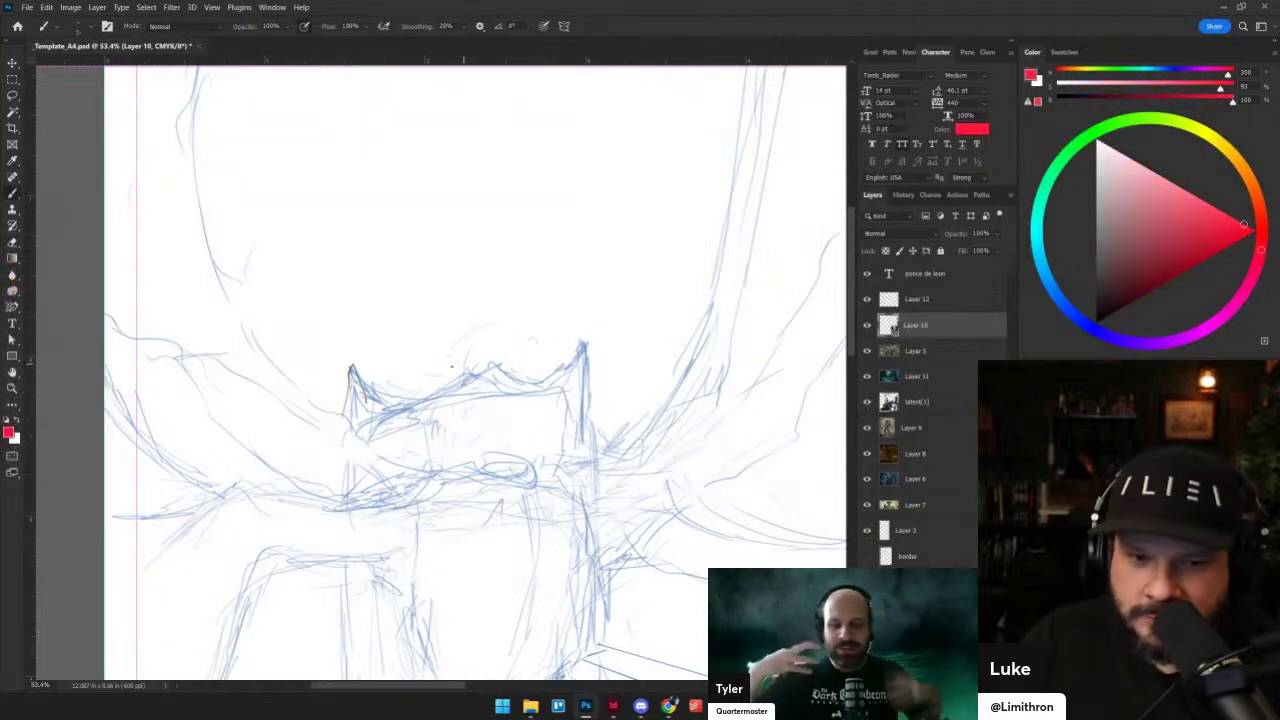
mouse_move(460, 358)
left_mouse_down()
mouse_move(465, 409)
mouse_move(491, 415)
left_mouse_up()
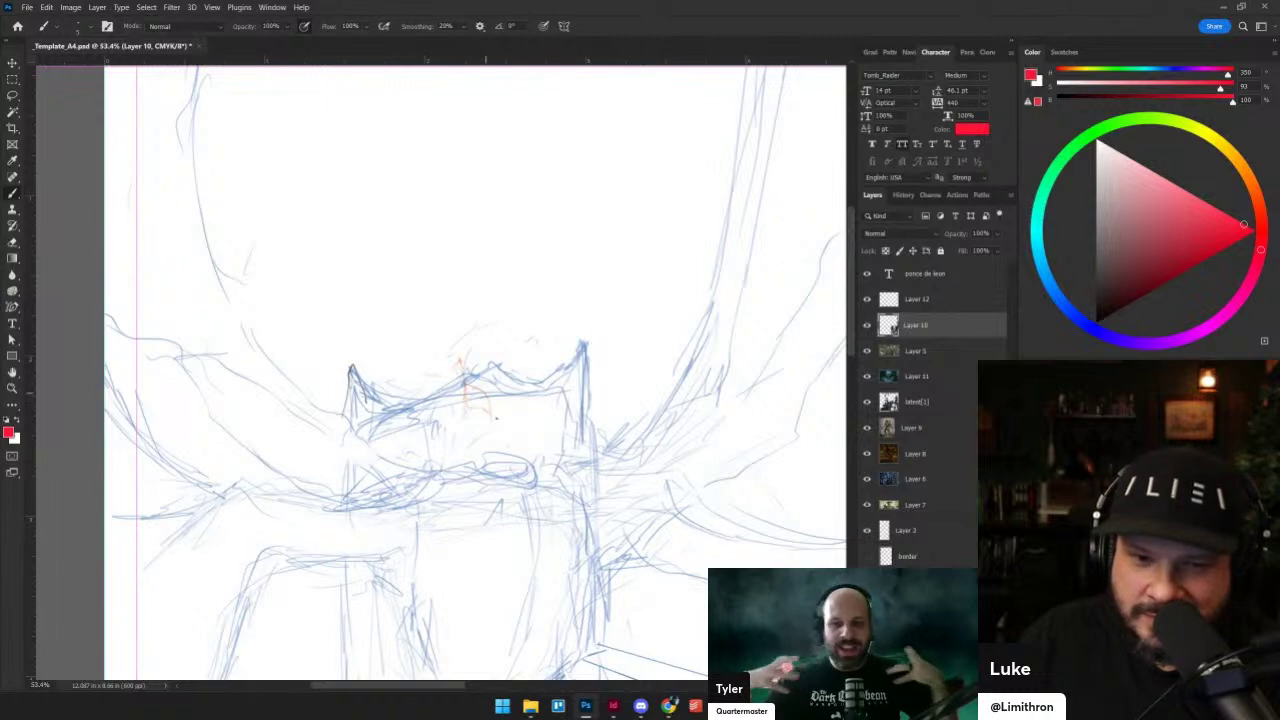
left_click_drag(531, 344, 537, 371)
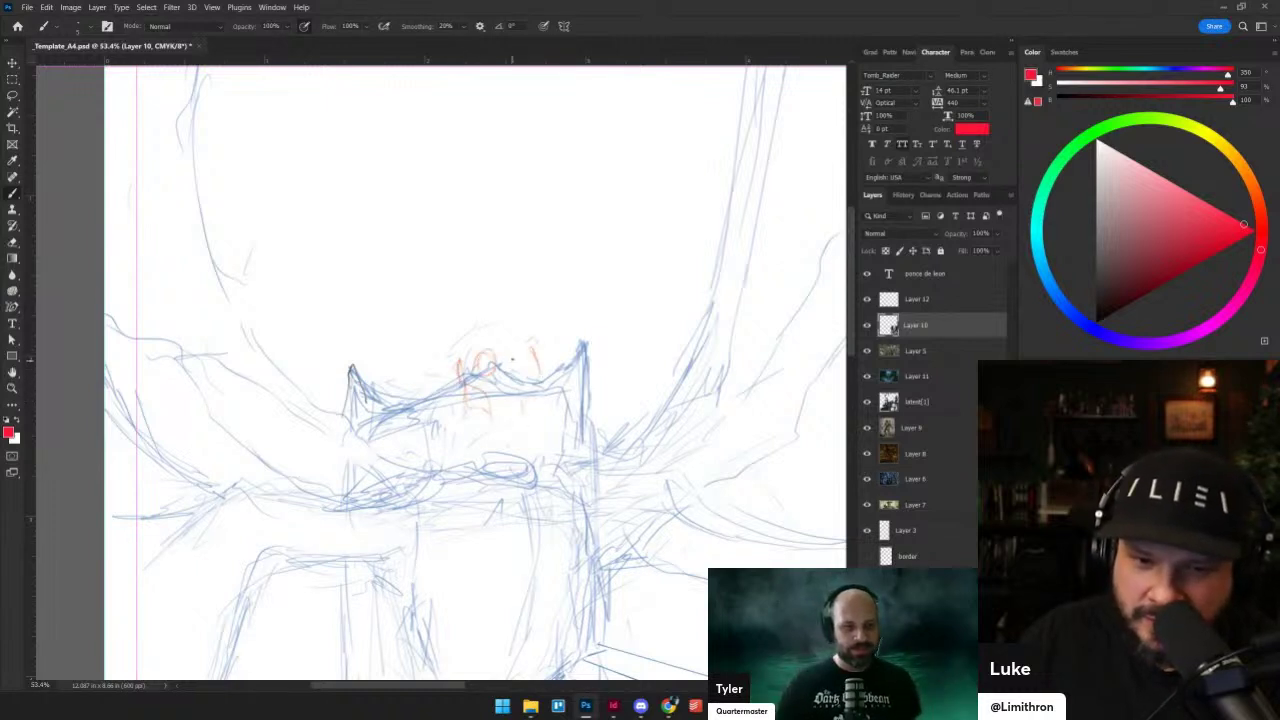
left_click_drag(510, 352, 511, 372)
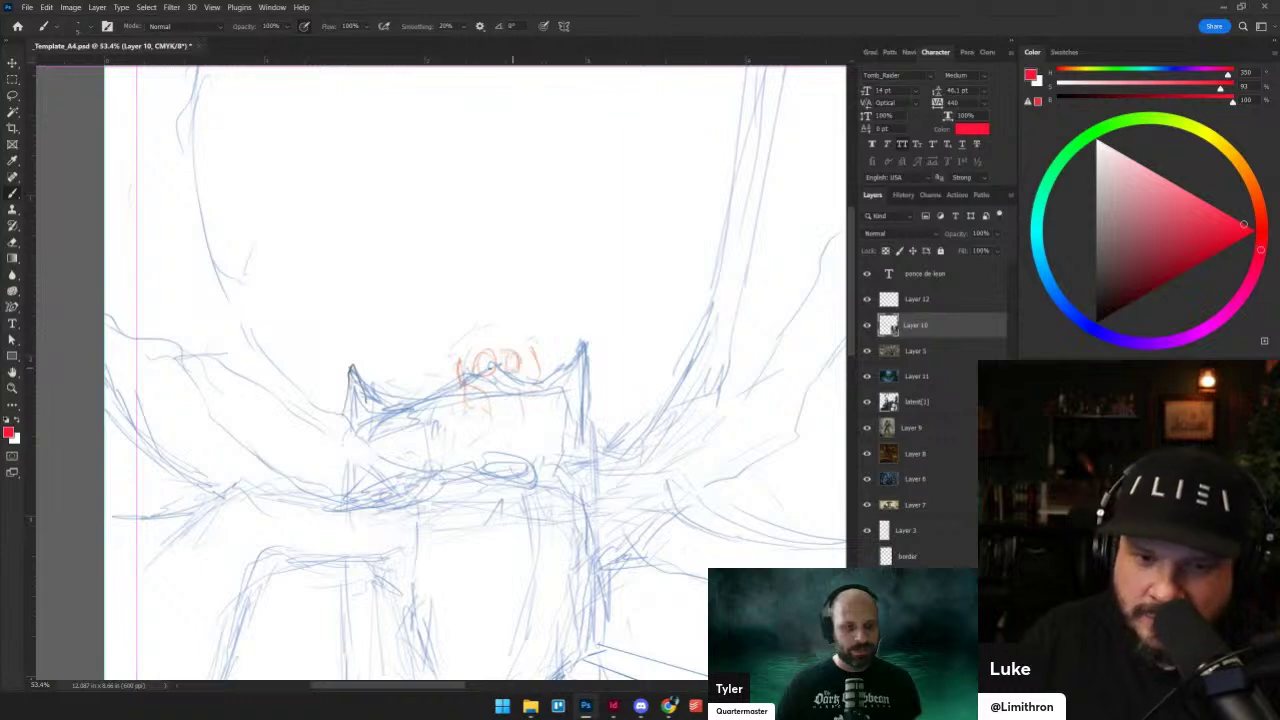
mouse_move(518, 455)
left_mouse_down()
mouse_move(409, 275)
mouse_move(501, 453)
left_mouse_up()
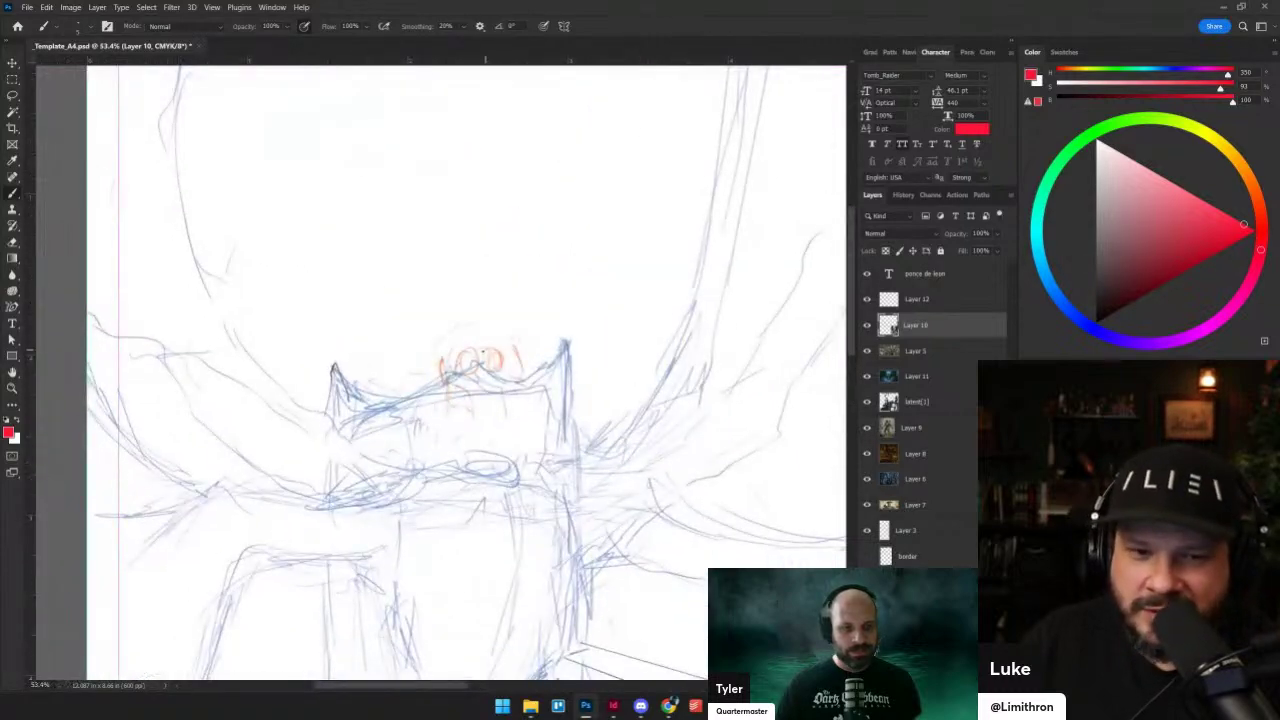
mouse_move(476, 352)
left_mouse_down()
mouse_move(466, 372)
mouse_move(495, 348)
left_mouse_up()
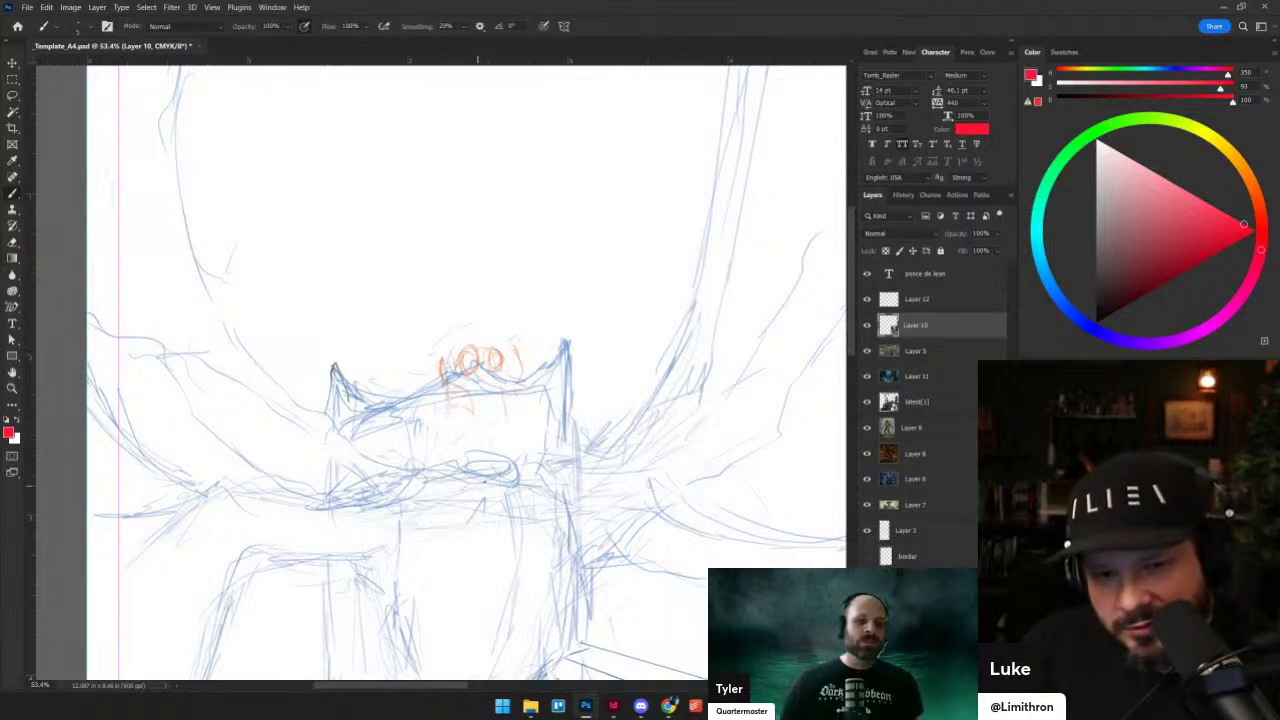
left_click(904, 195)
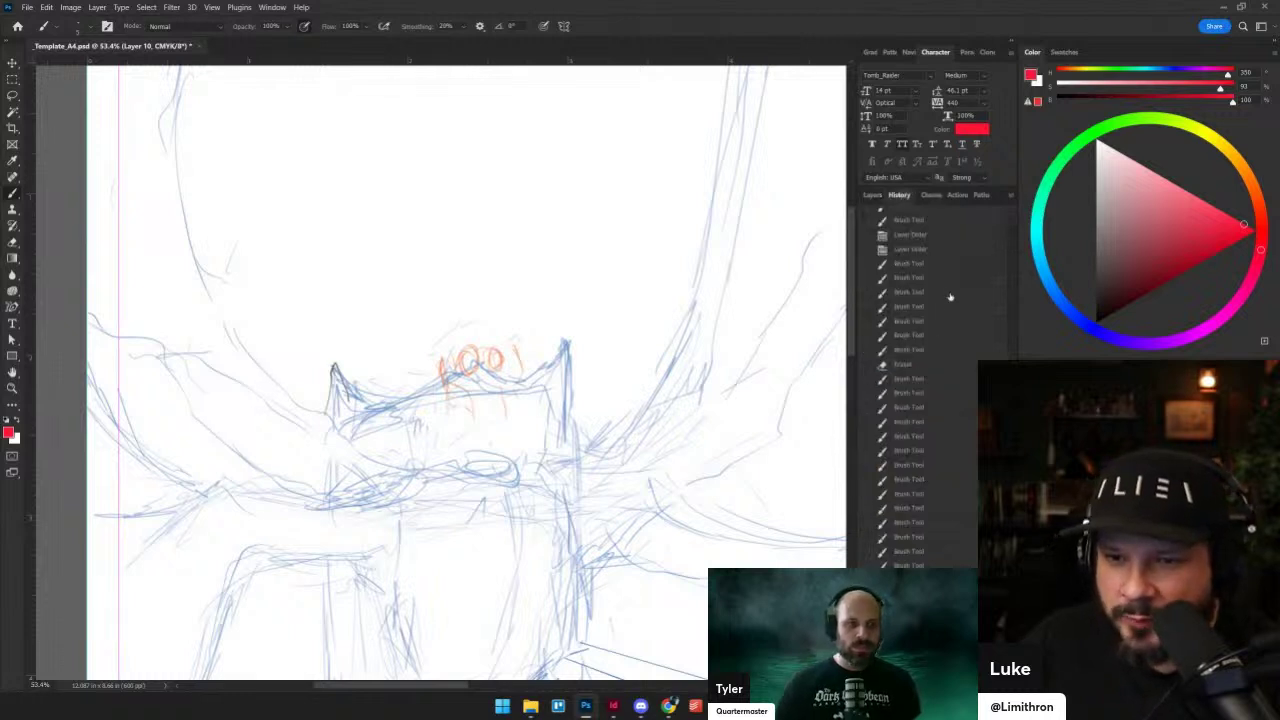
left_click_drag(1012, 390, 1030, 230)
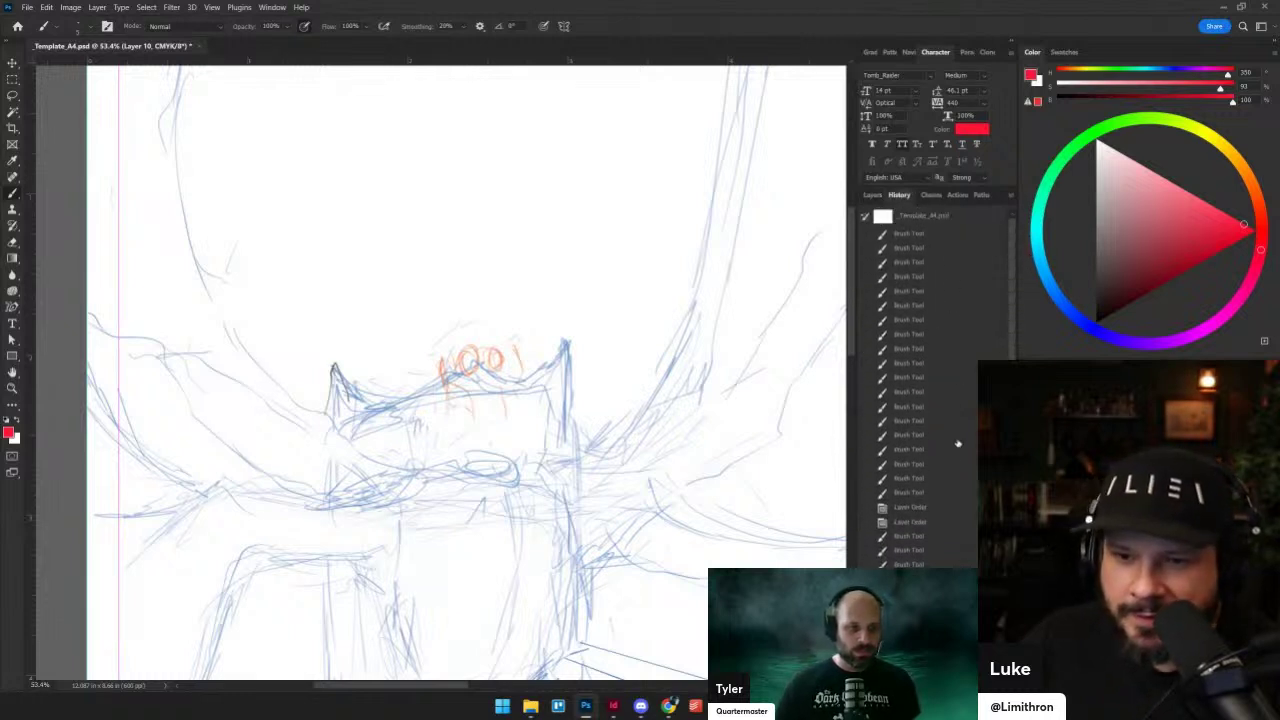
left_click(946, 540)
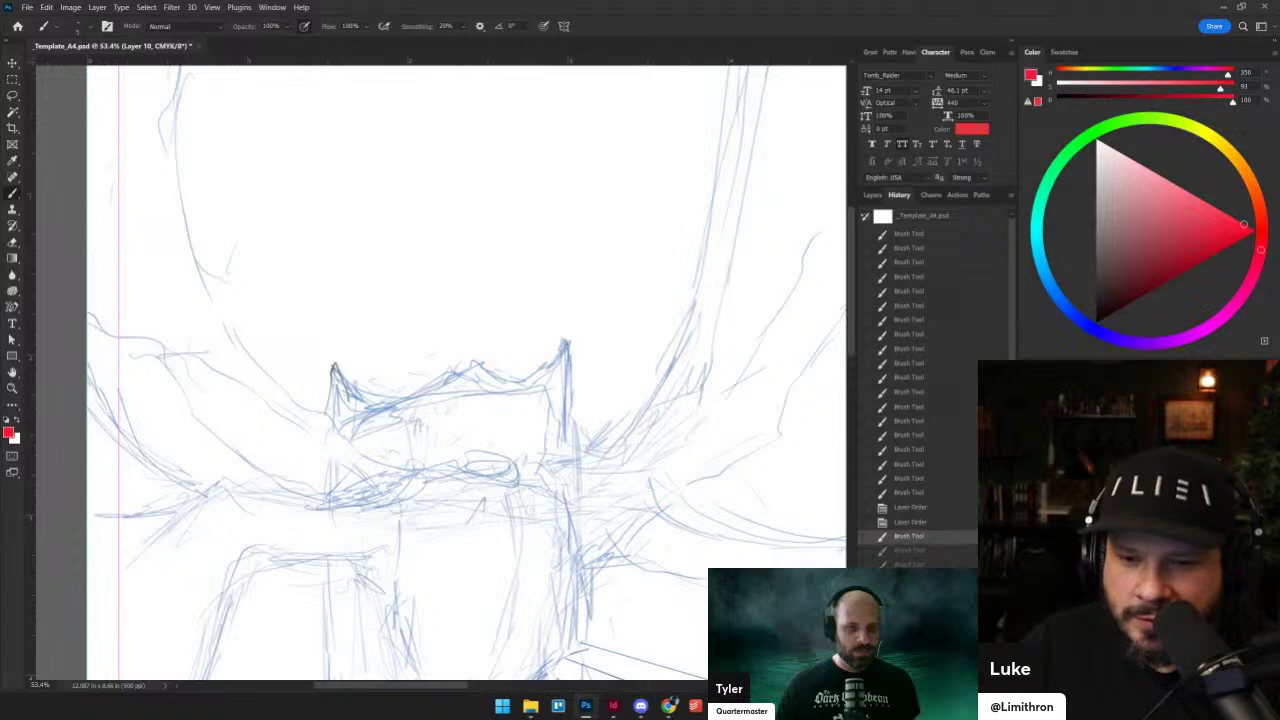
- Create a new layer above Layer 10 and sketch the lich's two round eye sockets and side face contours in red over the throne's peak
left_click(871, 195)
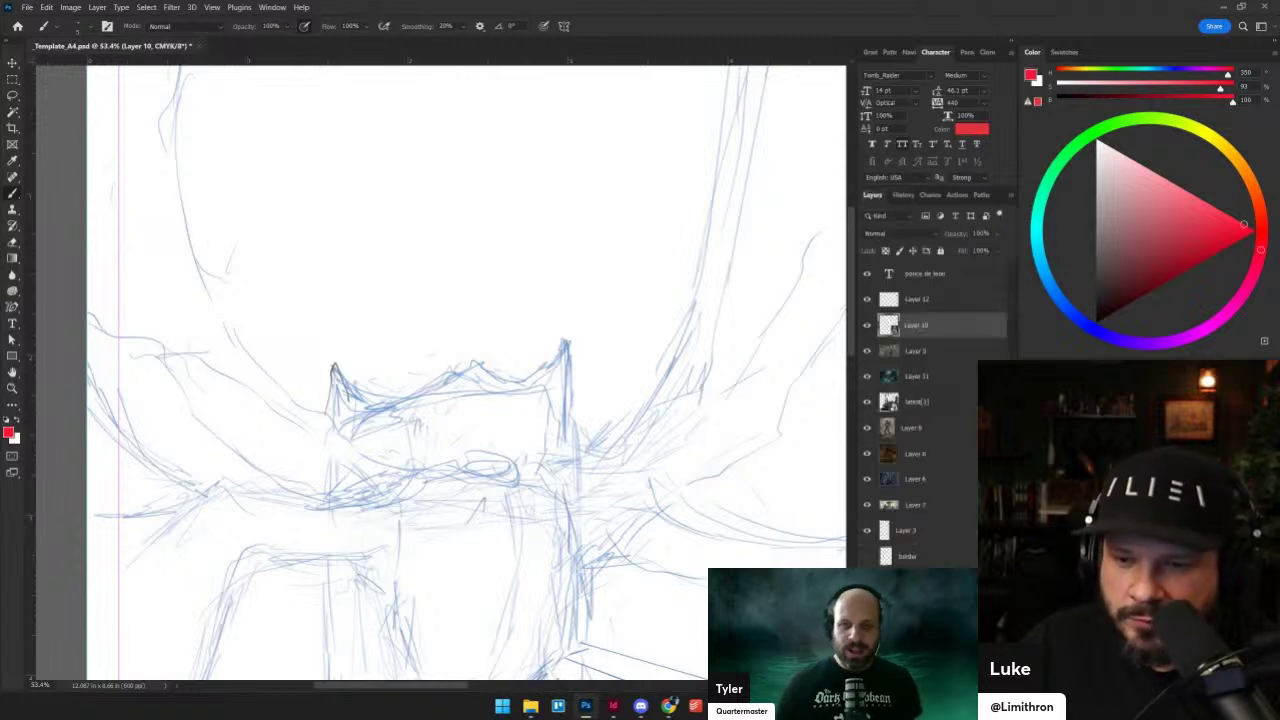
key("ctrl+shift+alt+n")
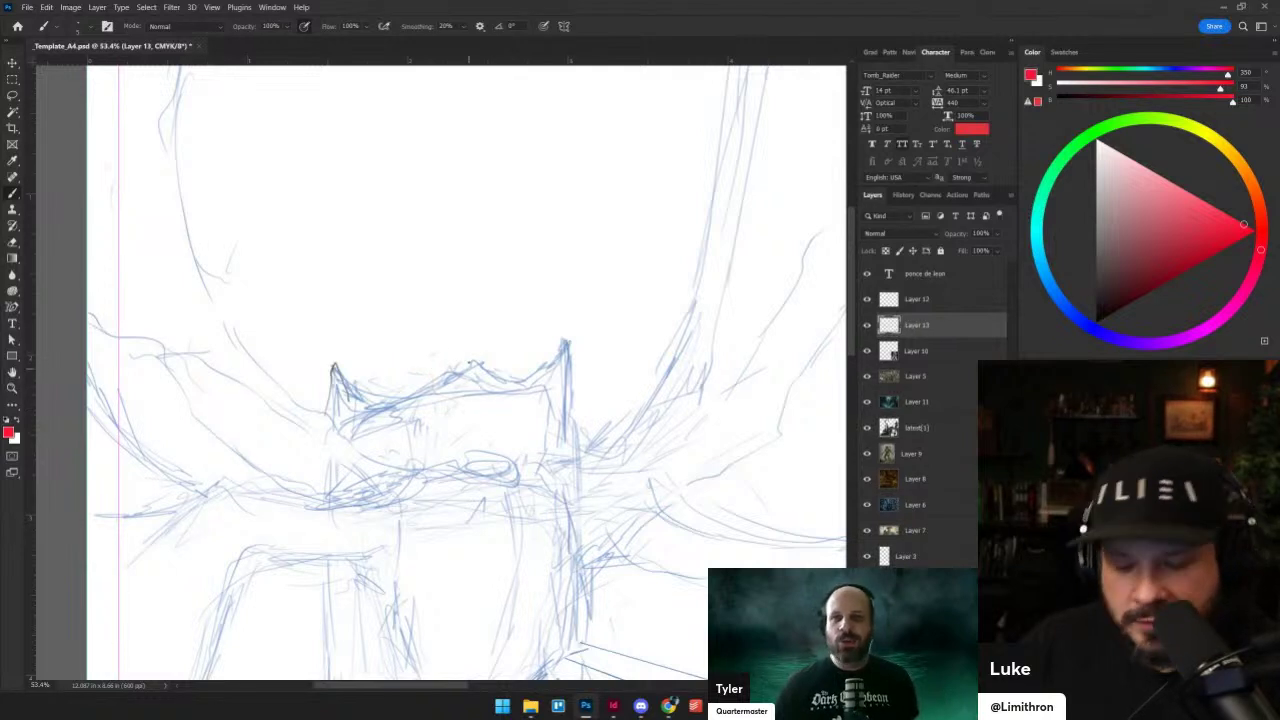
mouse_move(450, 349)
left_mouse_down()
mouse_move(462, 374)
mouse_move(466, 356)
mouse_move(449, 350)
left_mouse_up()
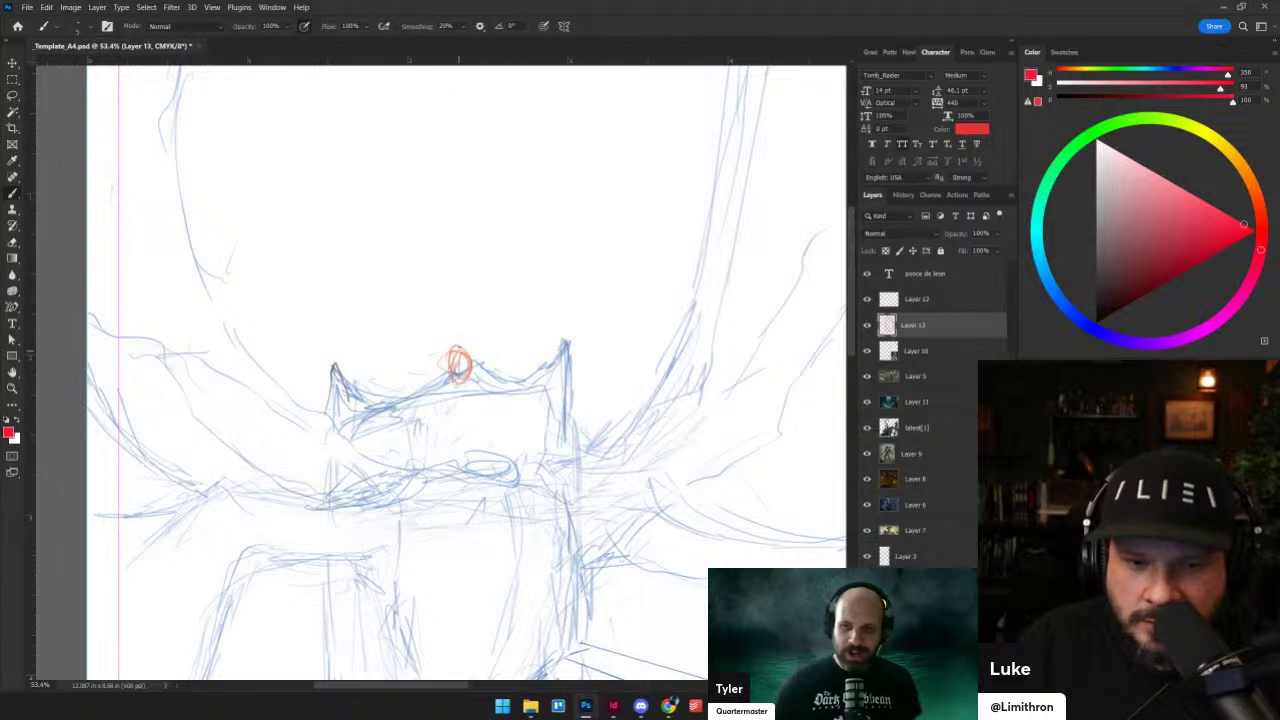
mouse_move(500, 354)
left_mouse_down()
mouse_move(470, 350)
mouse_move(450, 368)
mouse_move(492, 348)
left_mouse_up()
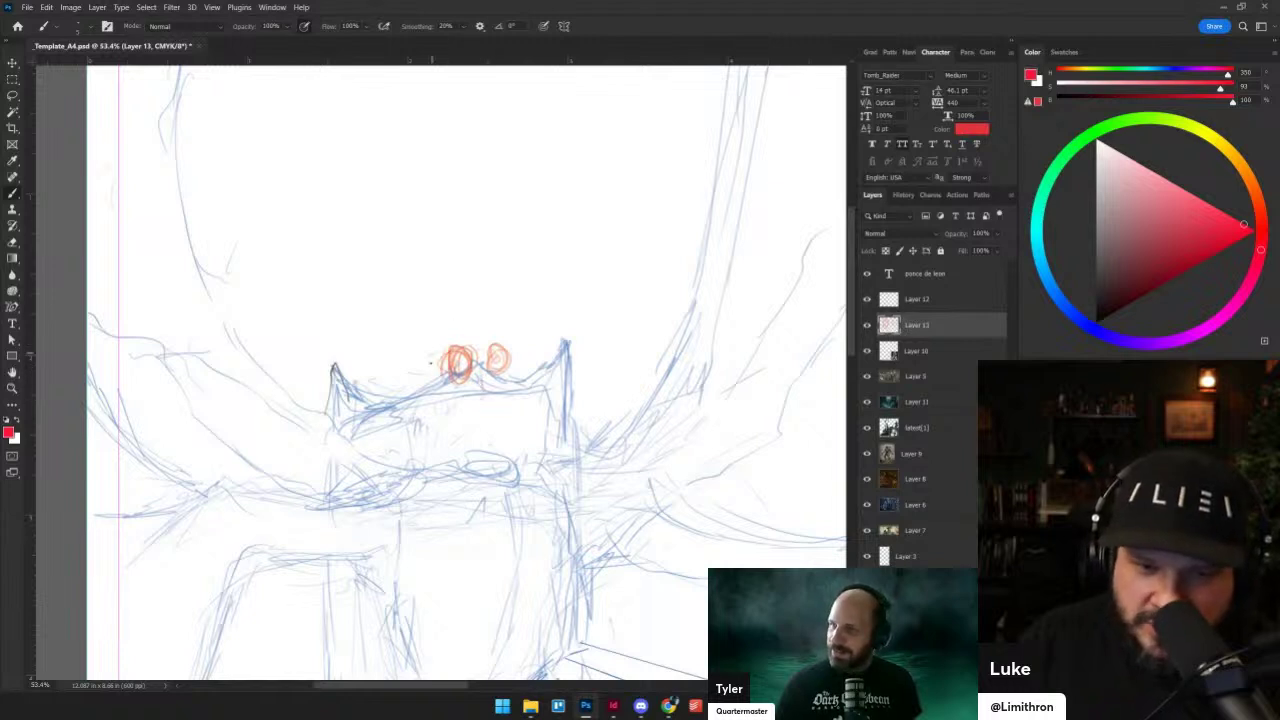
mouse_move(438, 360)
left_mouse_down()
mouse_move(431, 390)
mouse_move(437, 378)
left_mouse_up()
left_click_drag(433, 376, 468, 409)
left_click_drag(519, 334, 525, 385)
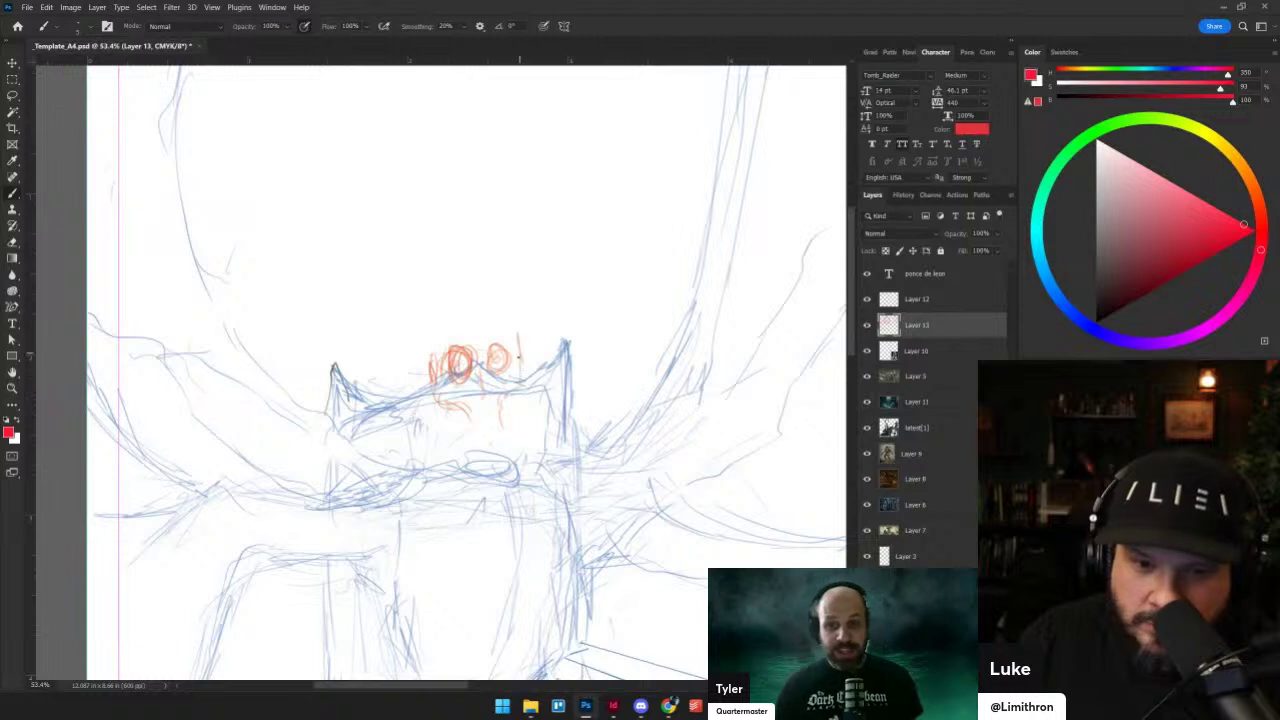
mouse_move(512, 323)
left_mouse_down()
mouse_move(523, 378)
mouse_move(501, 409)
left_mouse_up()
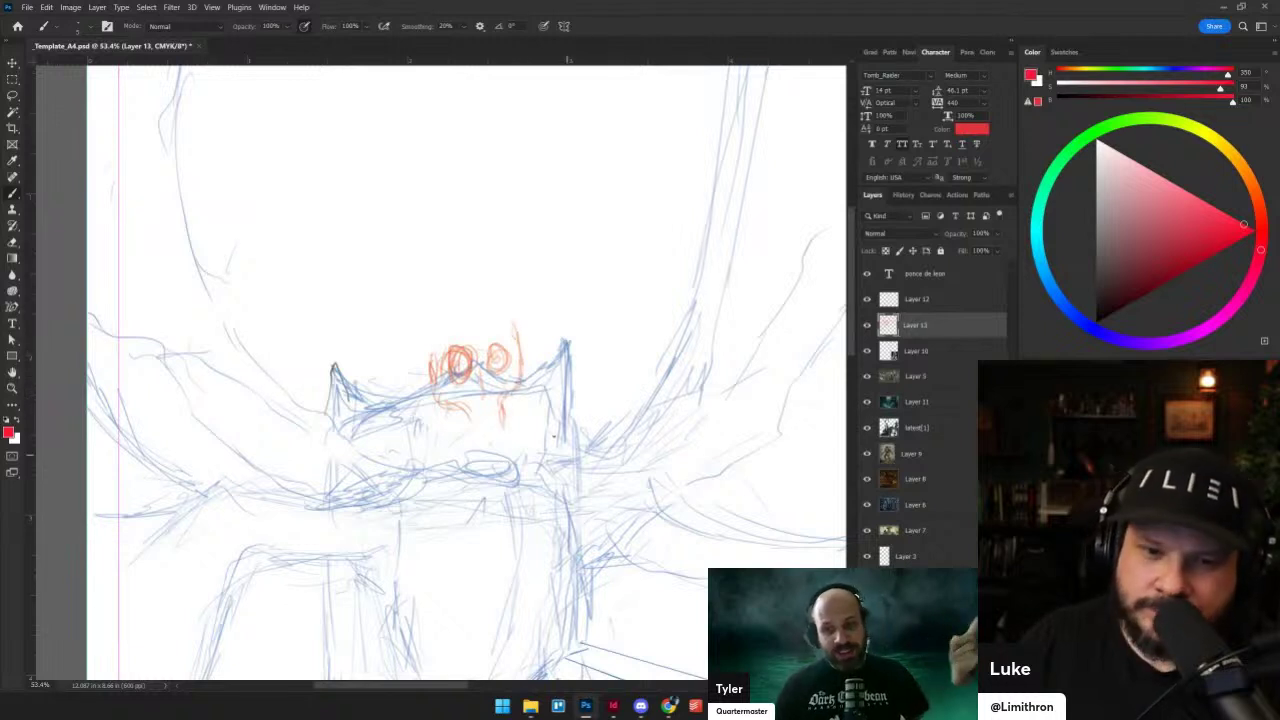
key("x")
key("x")
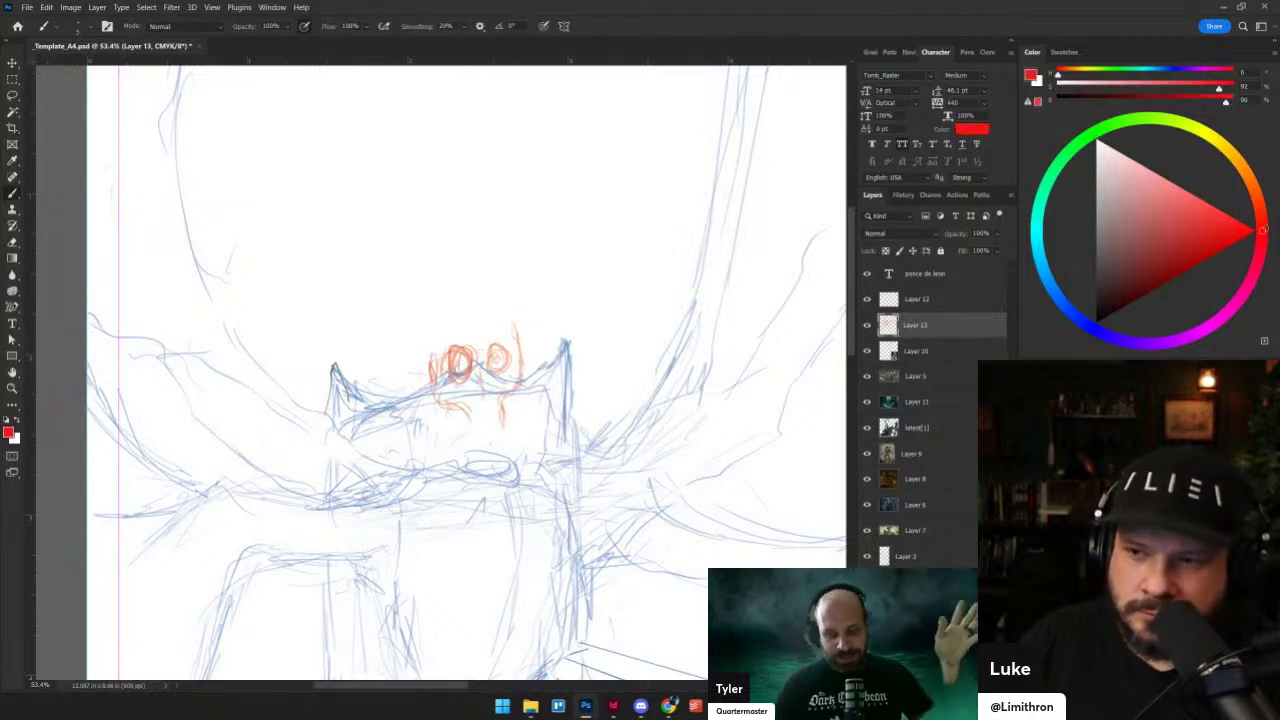
- Sketch the lich's red cheek and jaw contours, mouth and teeth below the eye sockets, reinforcing the near side of the face
left_click_drag(416, 348, 440, 345)
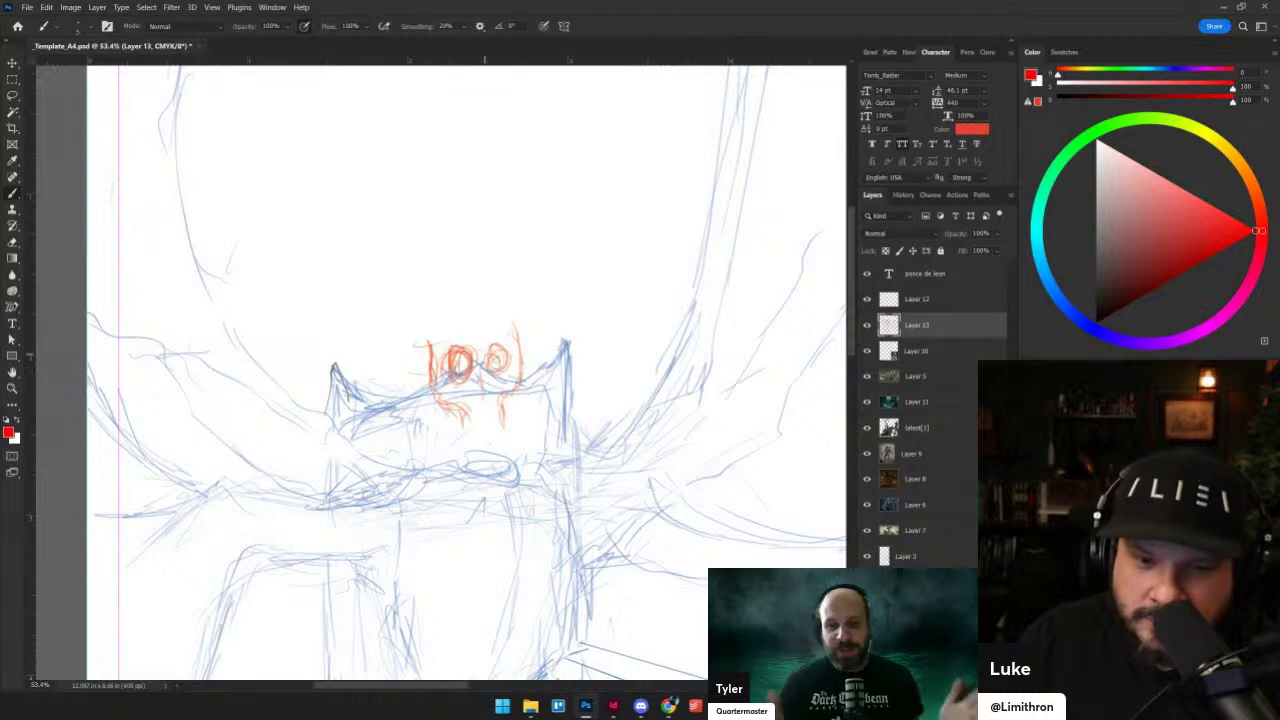
scroll(503, 370, "down", 3)
scroll(503, 370, "up", 2)
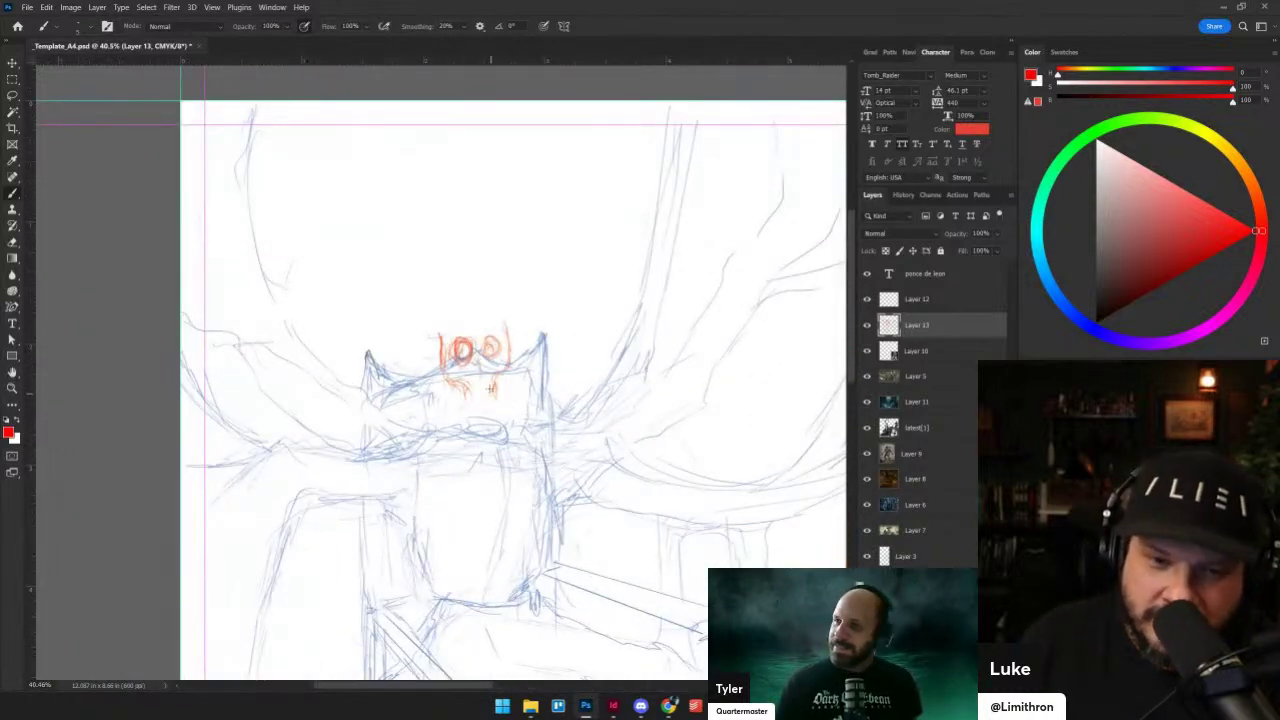
mouse_move(474, 380)
left_mouse_down()
mouse_move(478, 391)
mouse_move(452, 398)
mouse_move(460, 416)
mouse_move(496, 402)
mouse_move(498, 414)
mouse_move(470, 426)
left_mouse_up()
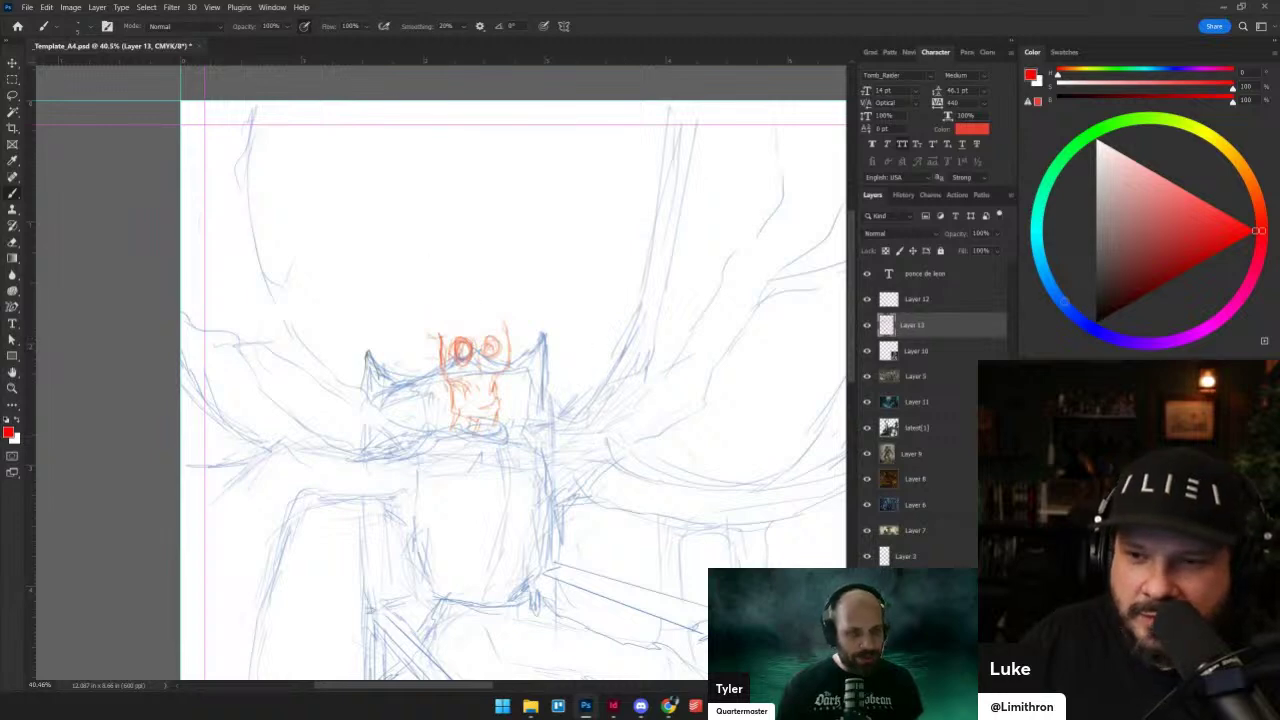
- Examine the moodboard's teal horned figure and tangled-root images as references for the face
left_click(1054, 291)
left_click_drag(660, 394, 214, 421)
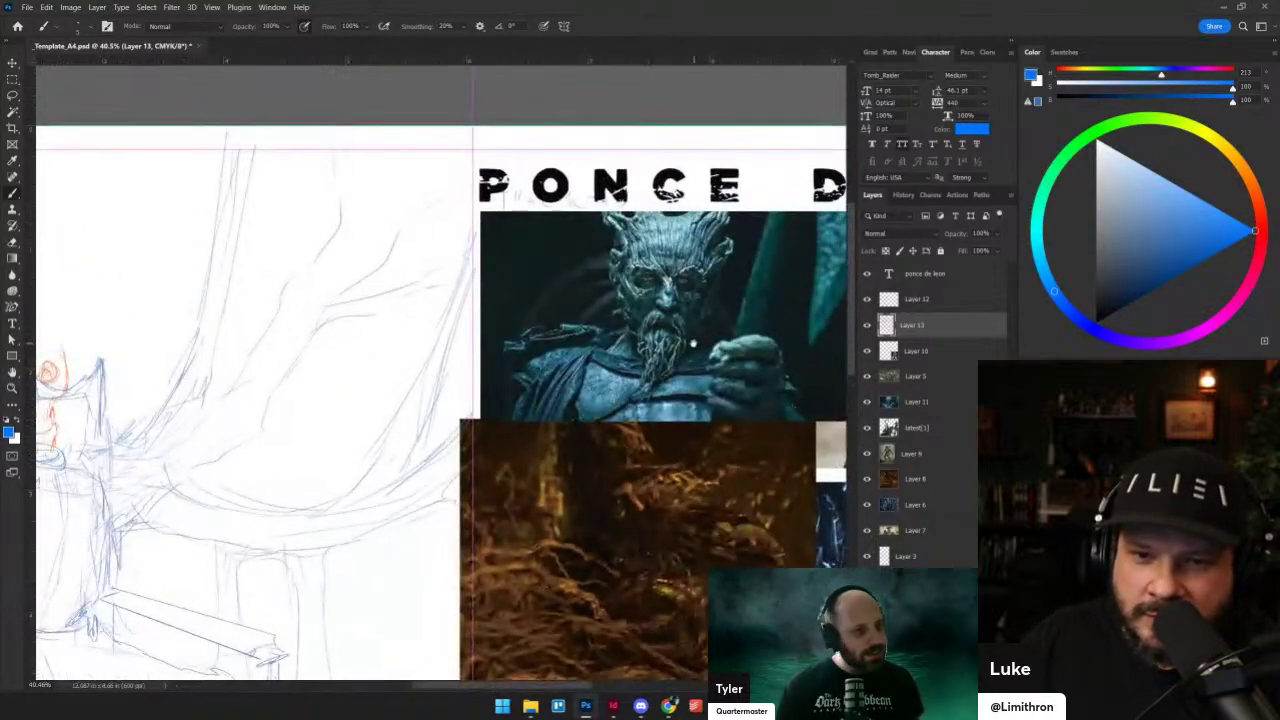
left_click_drag(690, 342, 487, 193)
left_click_drag(590, 420, 591, 168)
mouse_move(603, 237)
left_mouse_down()
mouse_move(636, 557)
mouse_move(693, 233)
mouse_move(684, 200)
mouse_move(732, 183)
left_mouse_up()
left_click_drag(267, 475, 672, 463)
left_click_drag(417, 172, 431, 359)
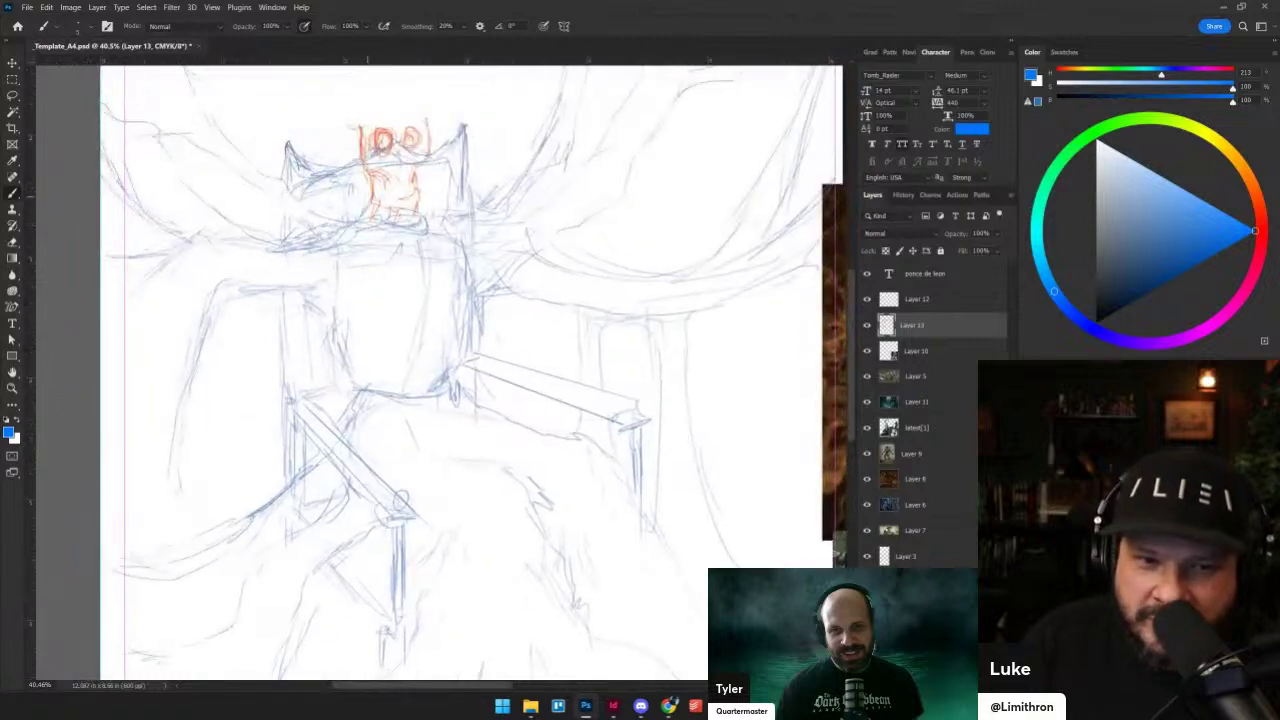
- Strengthen the far jaw line in red, and paint a green flow at hue 163 from the far eye socket down to the chest
left_click(1262, 240)
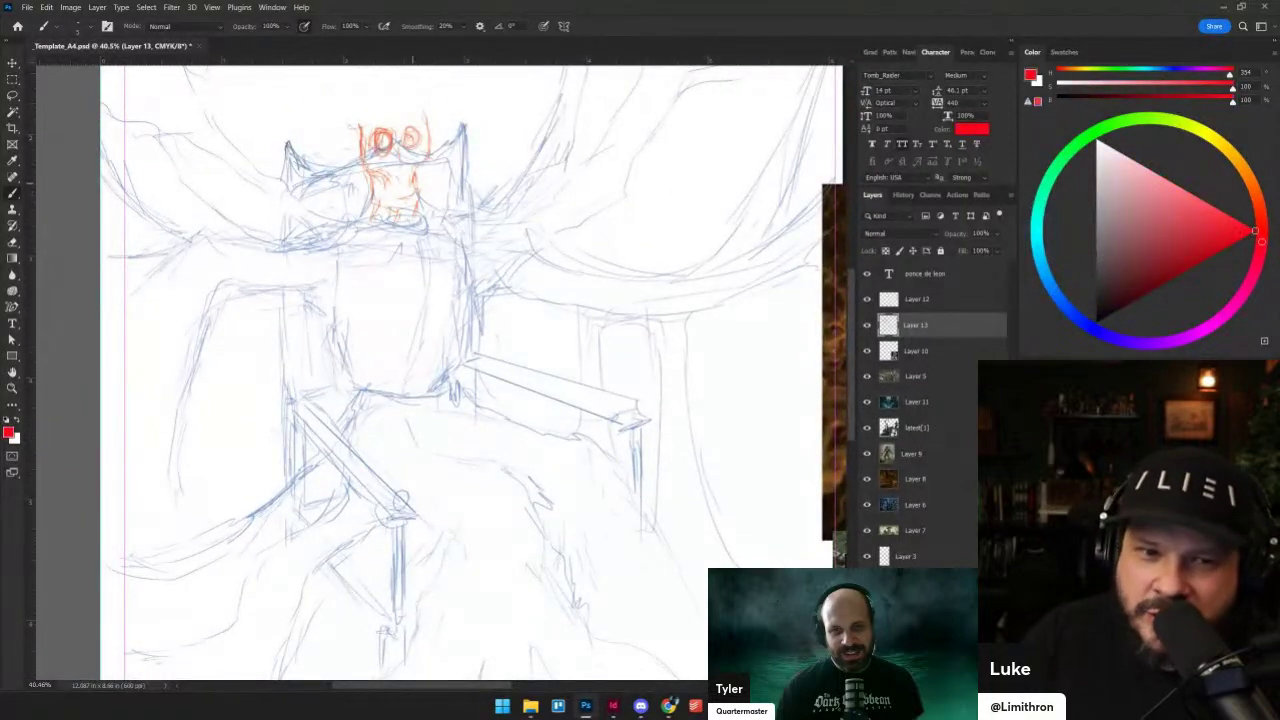
mouse_move(413, 184)
left_mouse_down()
mouse_move(446, 214)
mouse_move(428, 230)
mouse_move(437, 268)
mouse_move(423, 222)
left_mouse_up()
left_click_drag(404, 130, 416, 148)
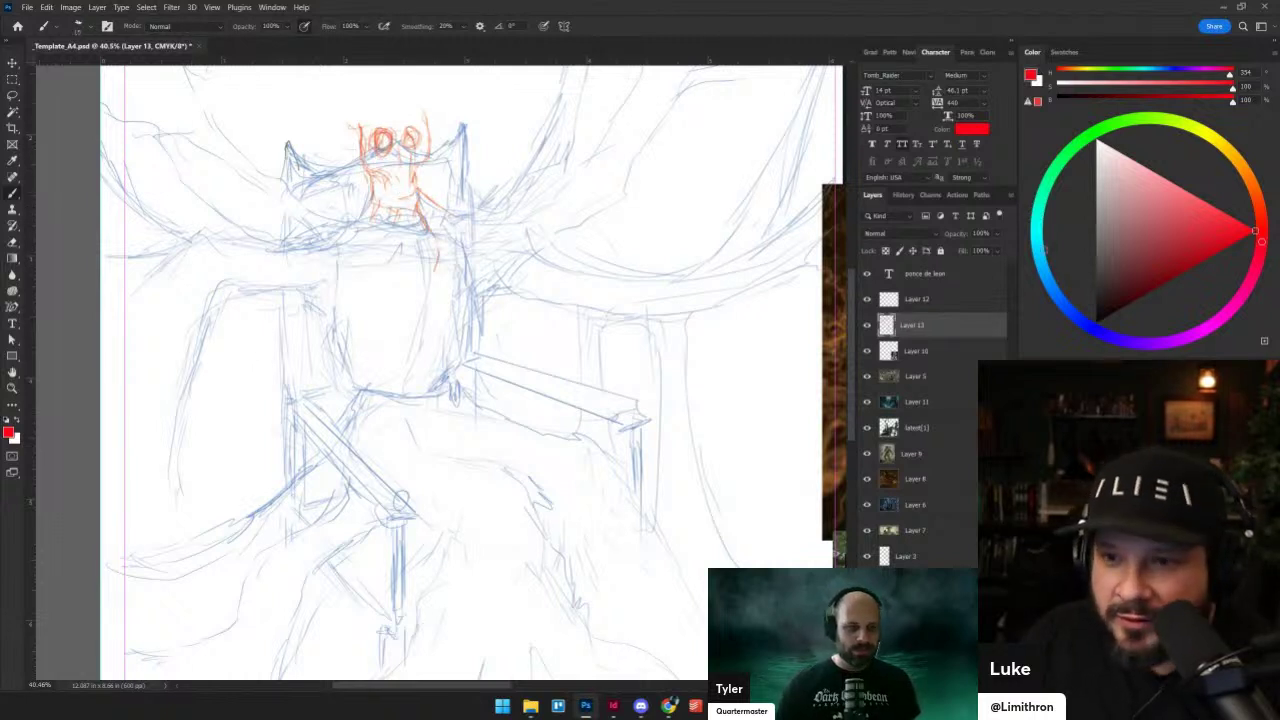
left_click(1041, 198)
mouse_move(410, 141)
left_mouse_down()
mouse_move(421, 185)
mouse_move(405, 150)
mouse_move(407, 170)
mouse_move(431, 185)
mouse_move(440, 240)
left_mouse_up()
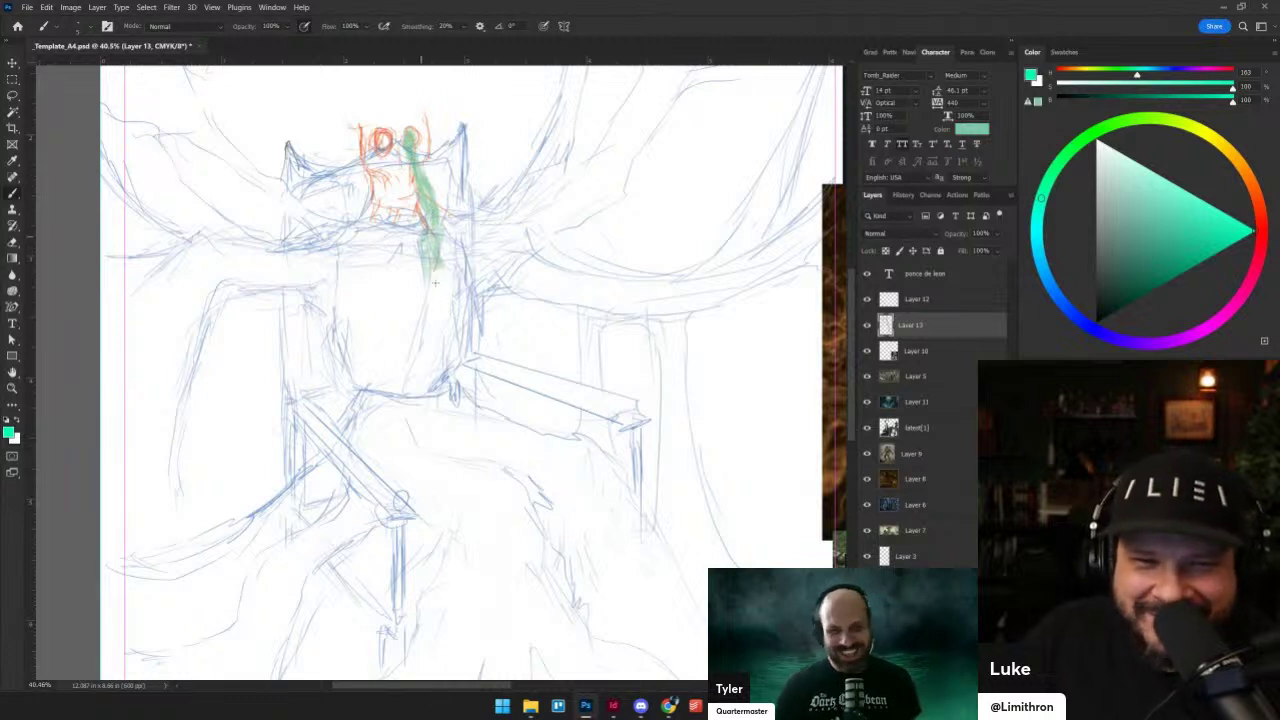
- Sketch the curved top of the skull above the eye sockets in light blue at hue 203 and saturation 81
left_click(1043, 278)
left_click(1224, 213)
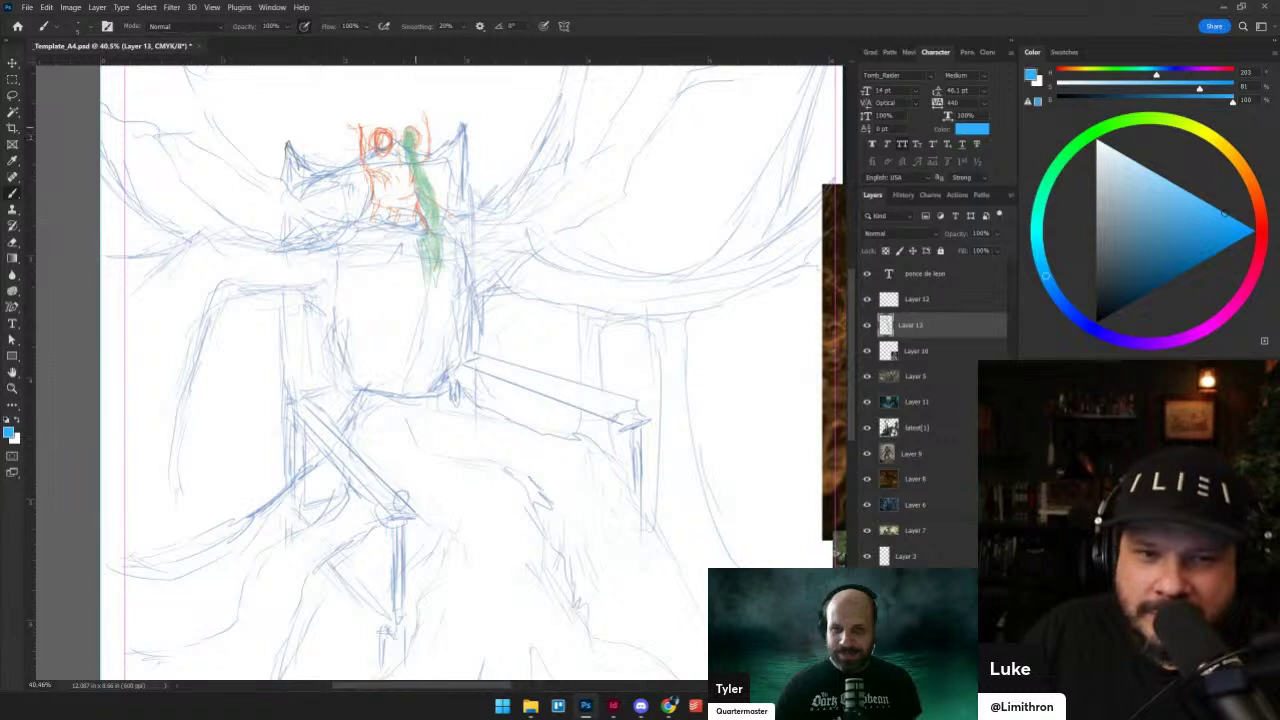
left_click_drag(351, 128, 378, 323)
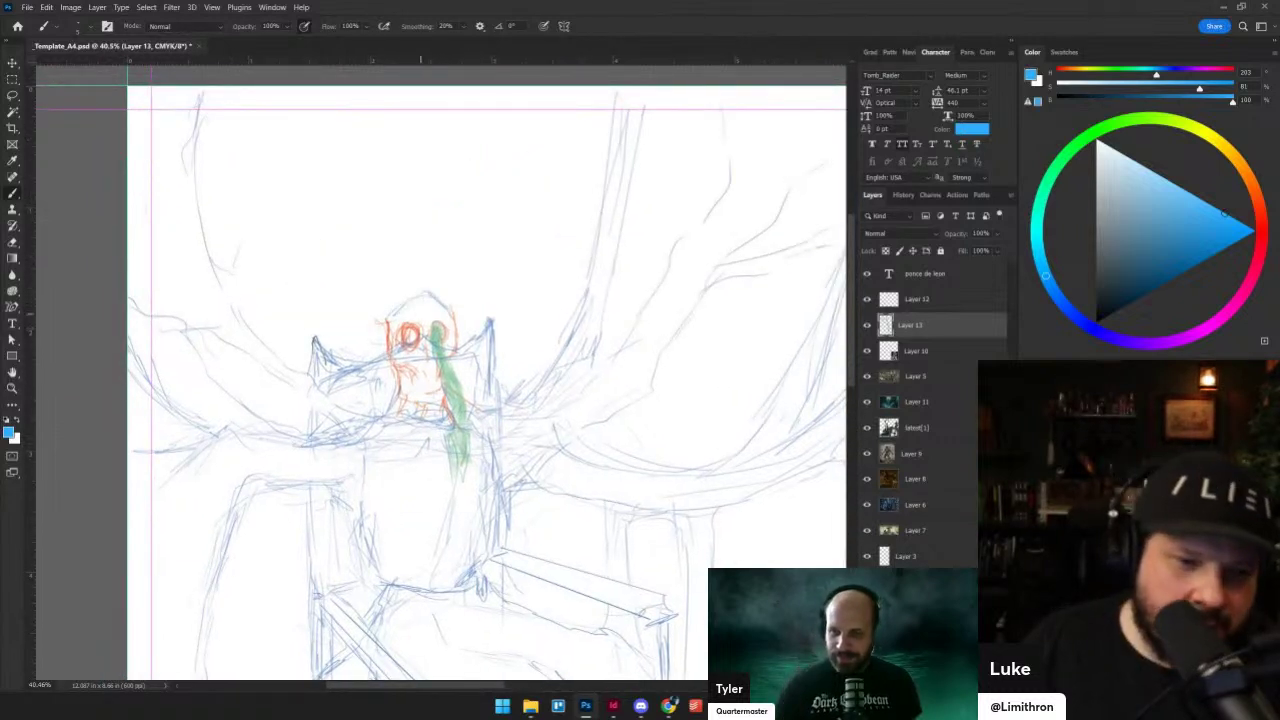
- Examine the moodboard's skeletal king and banyan tree images, and return to the lich's head
mouse_move(481, 370)
left_mouse_down()
mouse_move(350, 304)
mouse_move(70, 125)
left_mouse_up()
left_click_drag(462, 471, 436, 189)
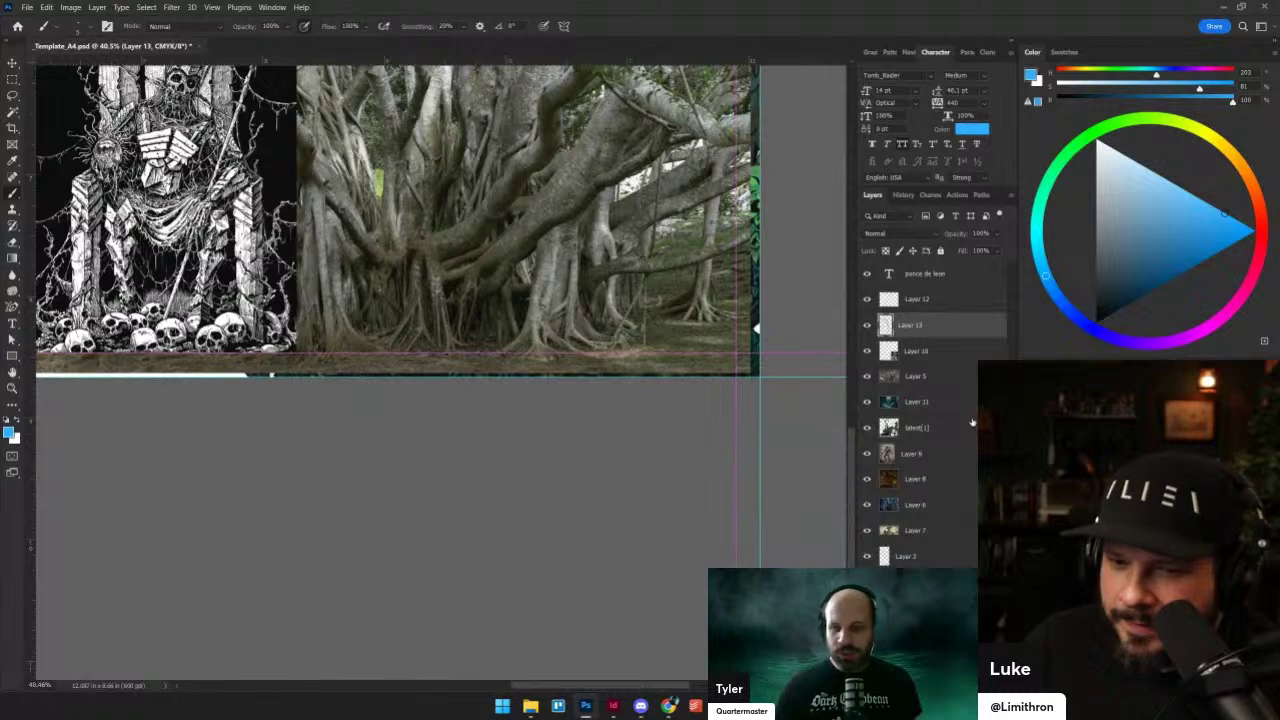
left_click_drag(426, 264, 837, 531)
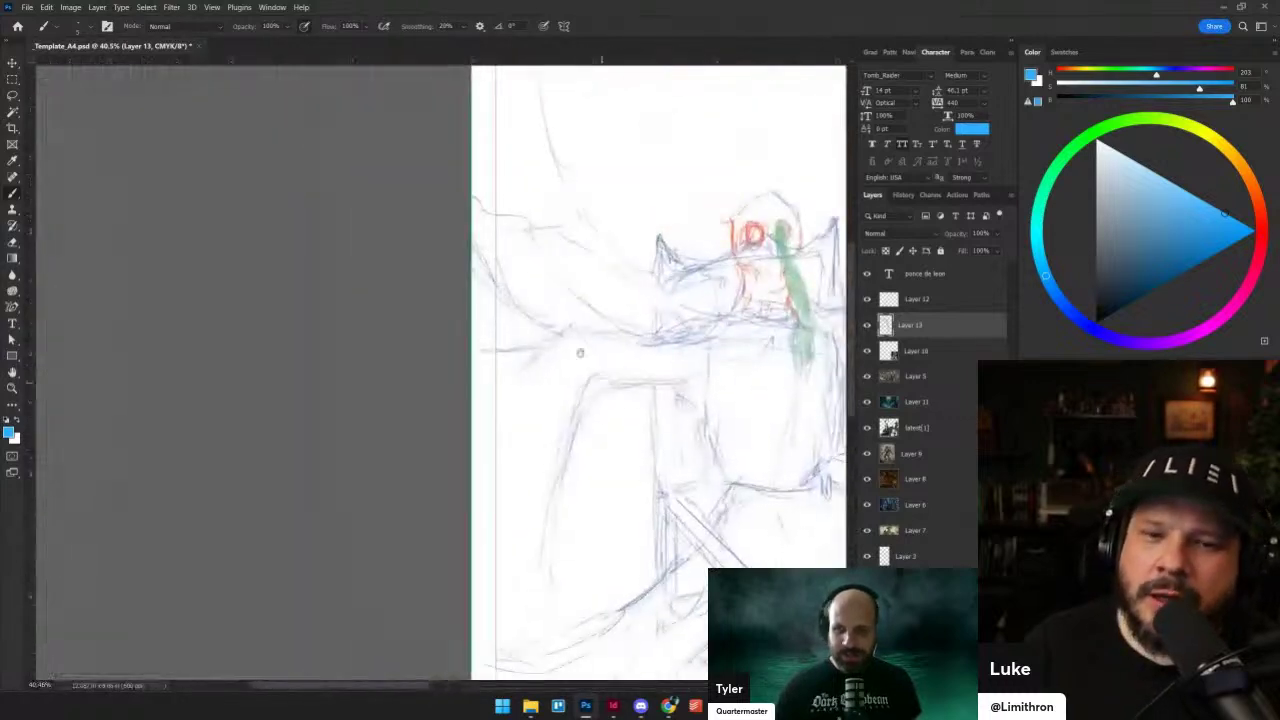
left_click_drag(580, 351, 369, 275)
key("ctrl+z")
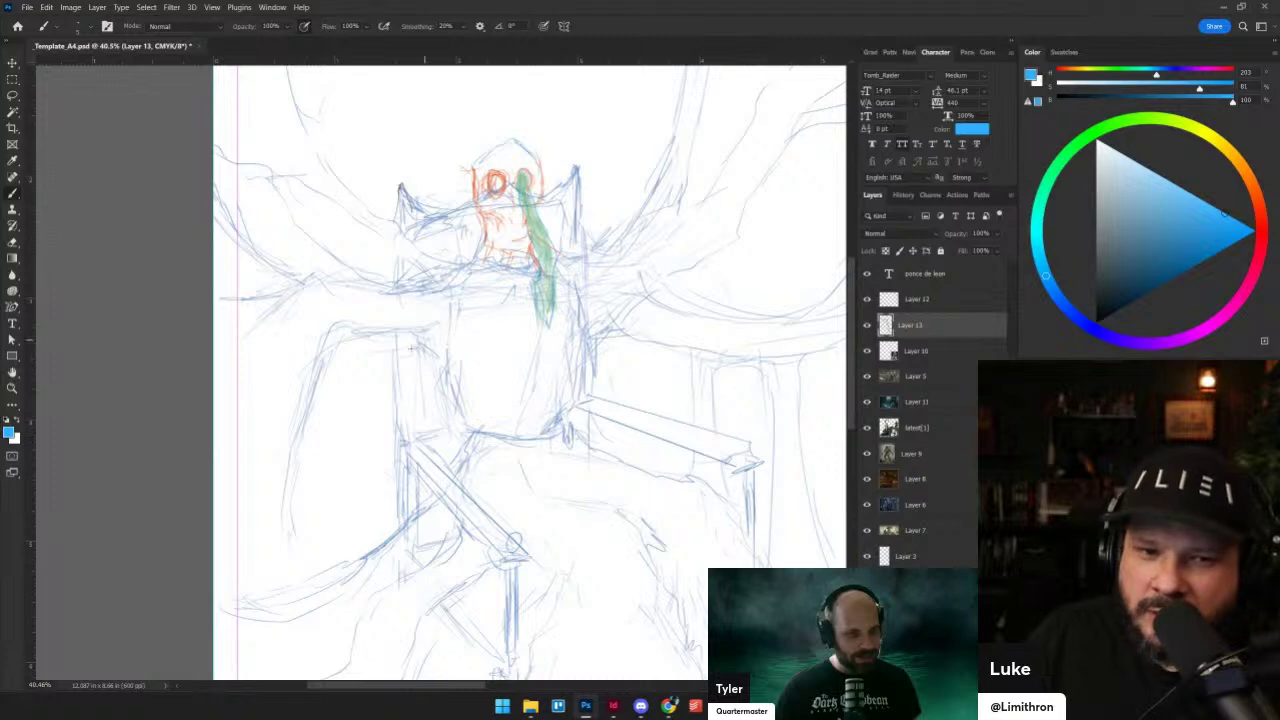
key("ctrl+z")
left_click_drag(440, 304, 414, 471)
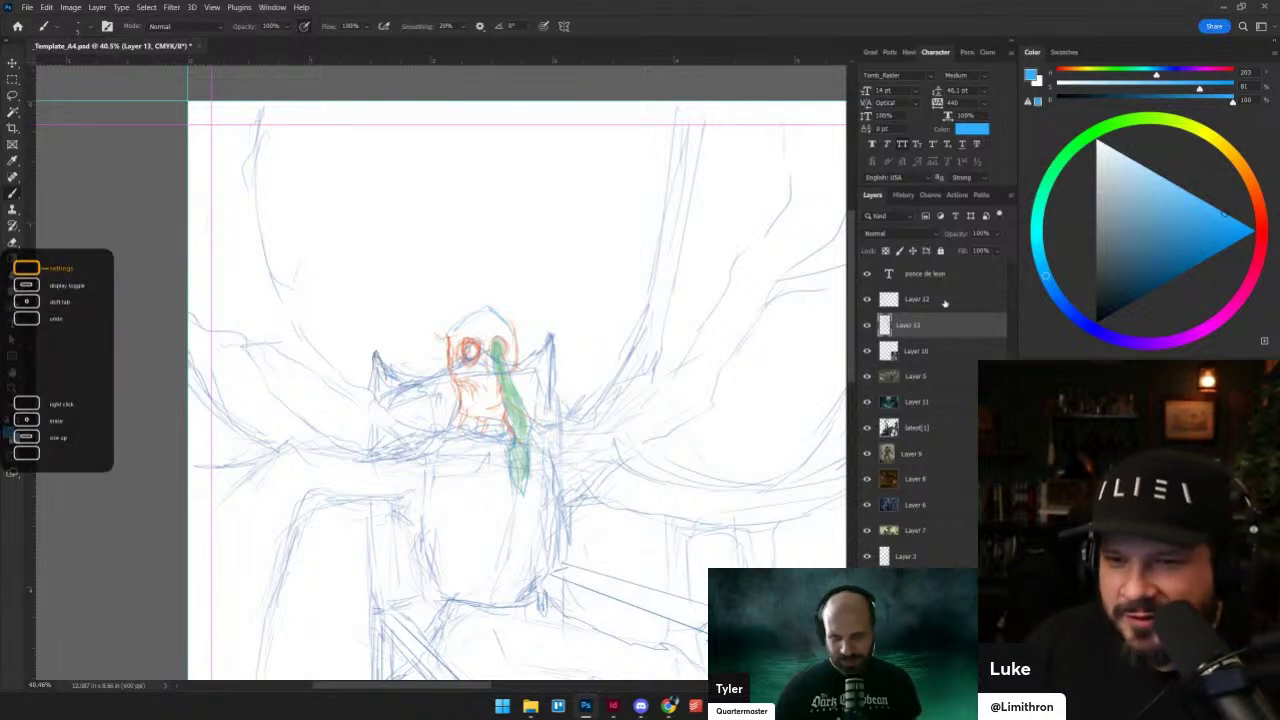
- Merge Layer 13 with Layer 12 and fill in the near eye socket with light blue strokes
left_click(944, 300, "ctrl")
right_click(944, 300)
left_click(965, 533)
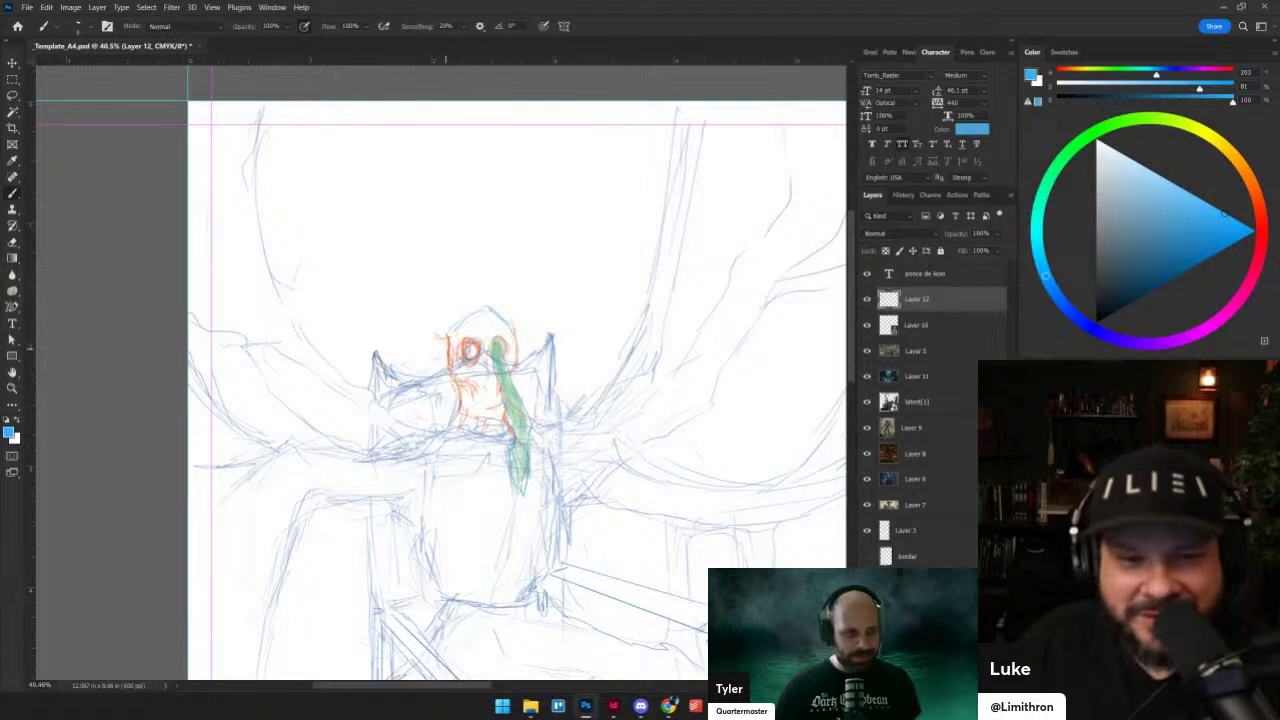
key("grave")
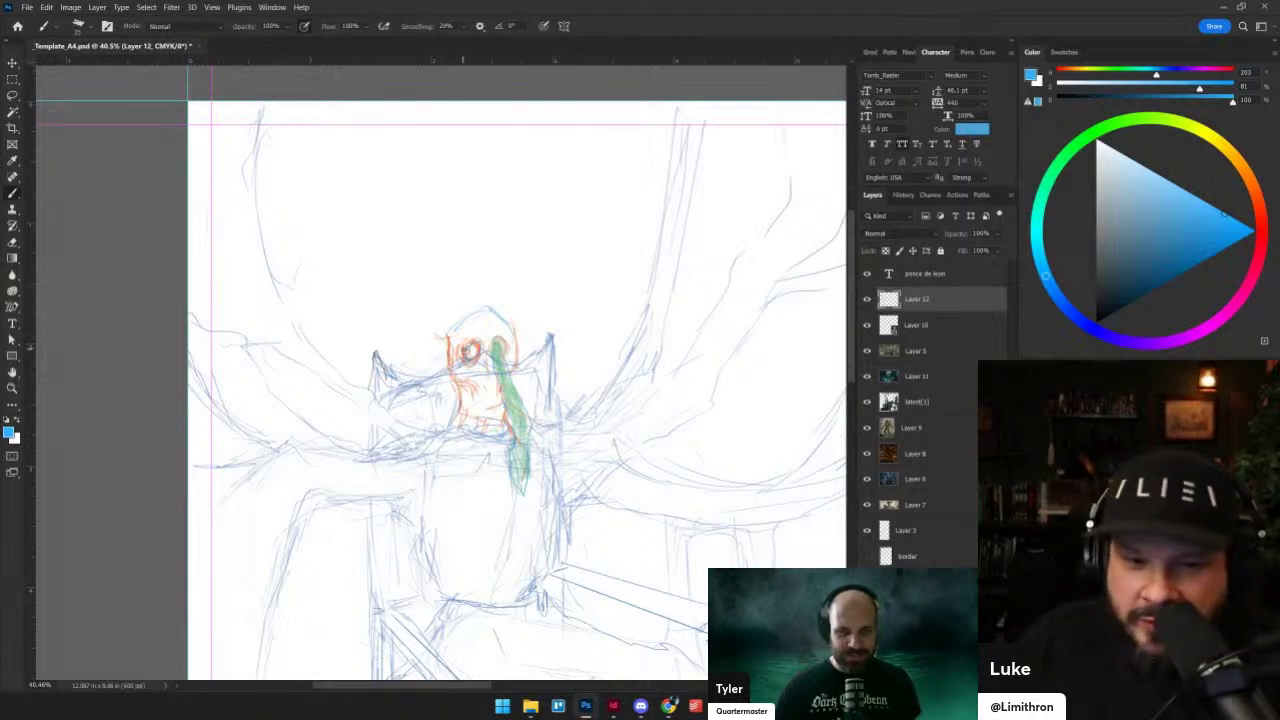
key("alt+shift+n")
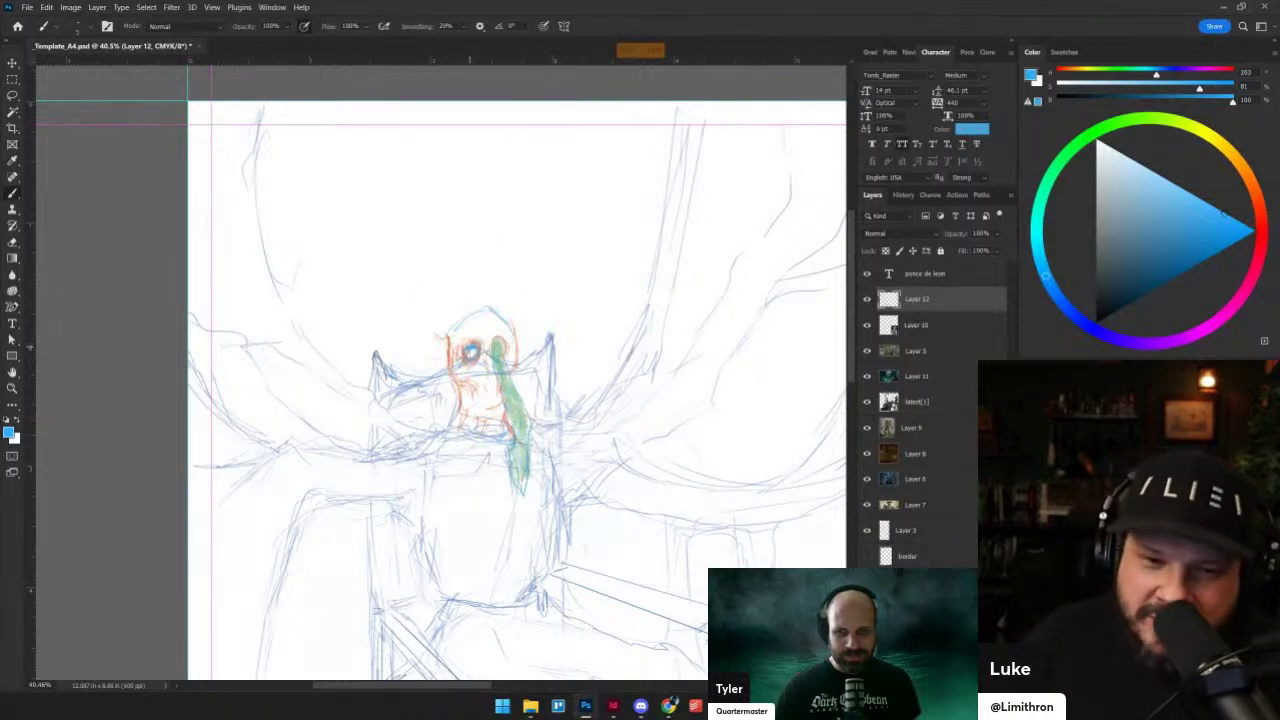
- Move the PONCE DE LEON title from above the moodboard images to the top of the sketch page
left_click_drag(627, 402, 463, 416)
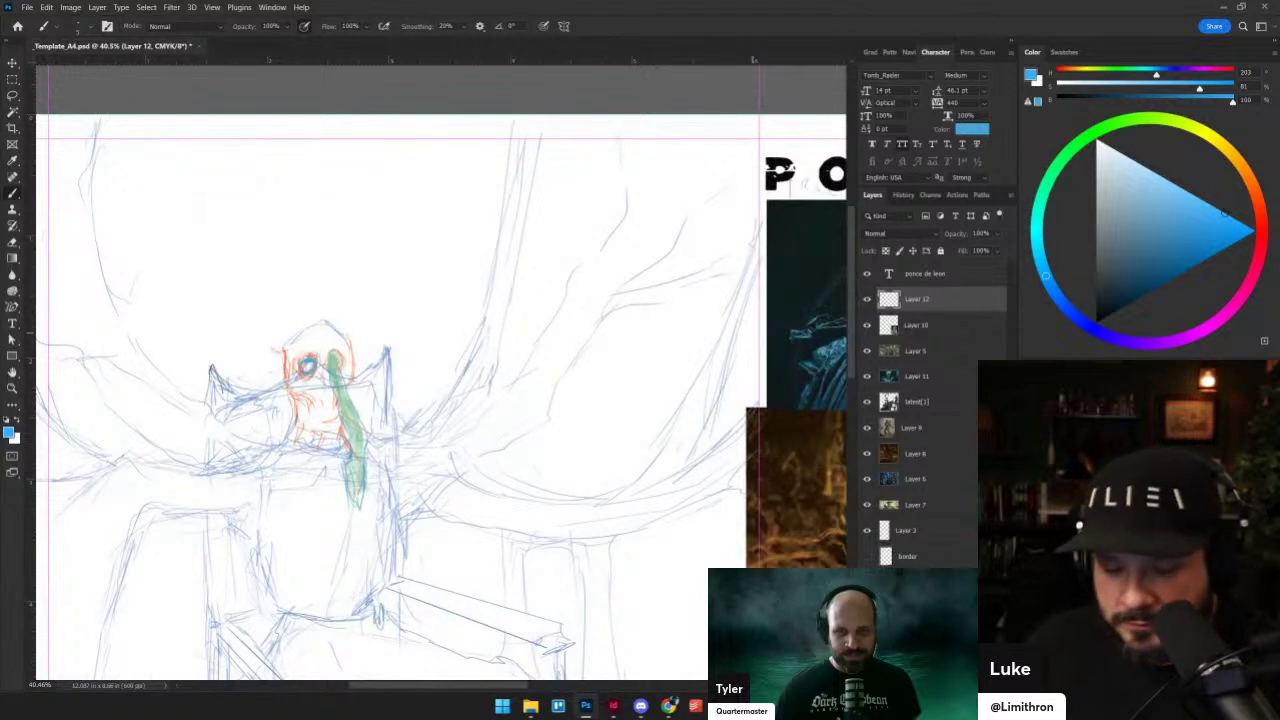
key("v")
left_click(781, 176, "ctrl")
left_click_drag(781, 176, 190, 237)
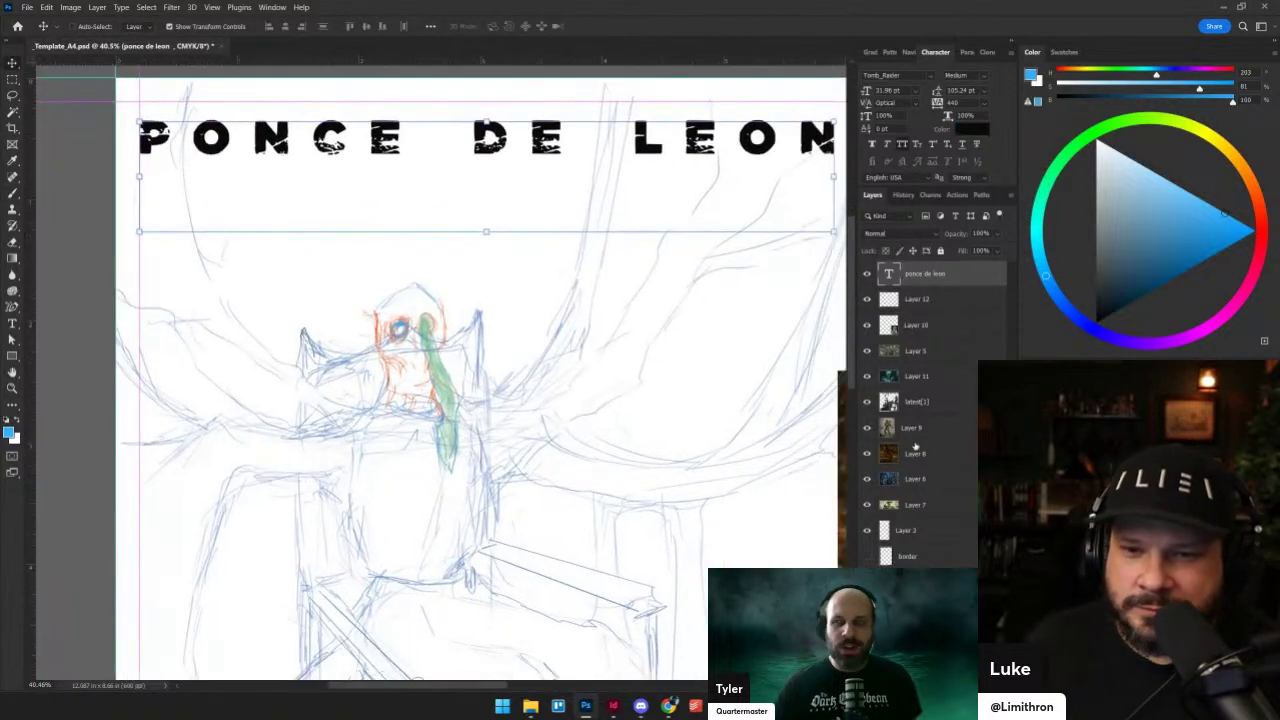
left_click(468, 346)
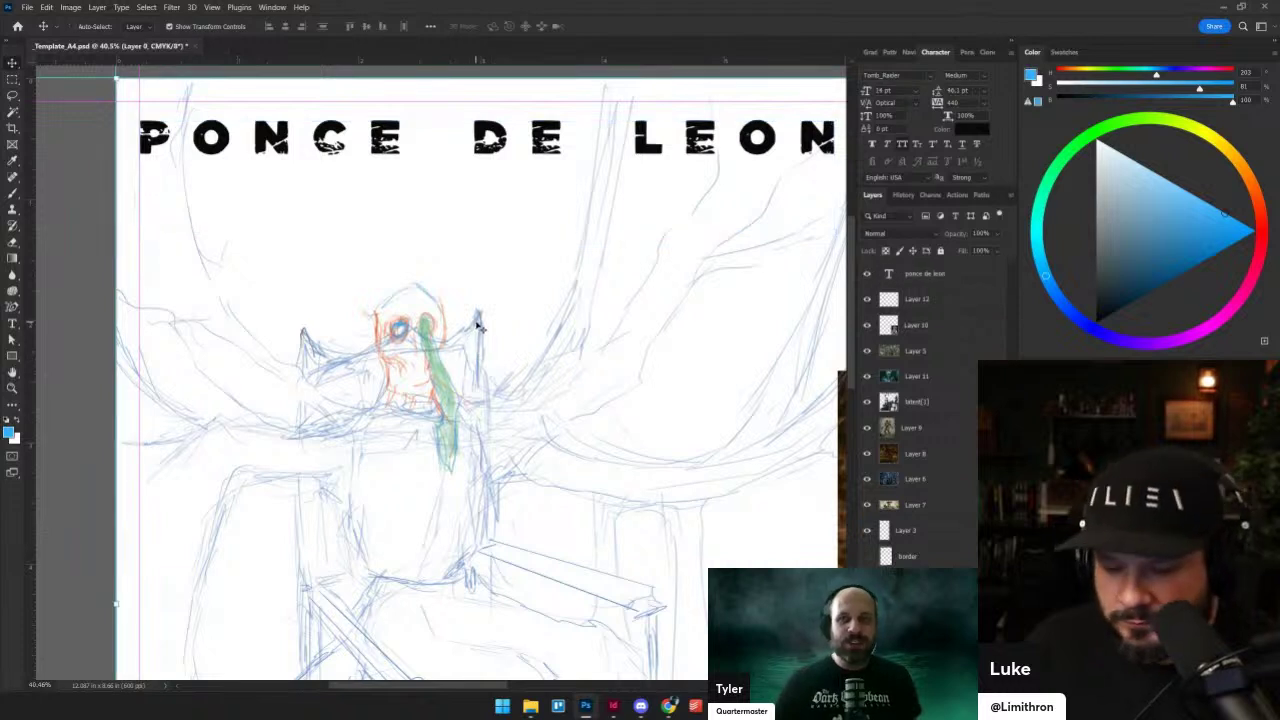
- Sketch a tall pointed hat with a wide brim over the lich's skull in light blue on Layer 12
key("b")
left_click(930, 306)
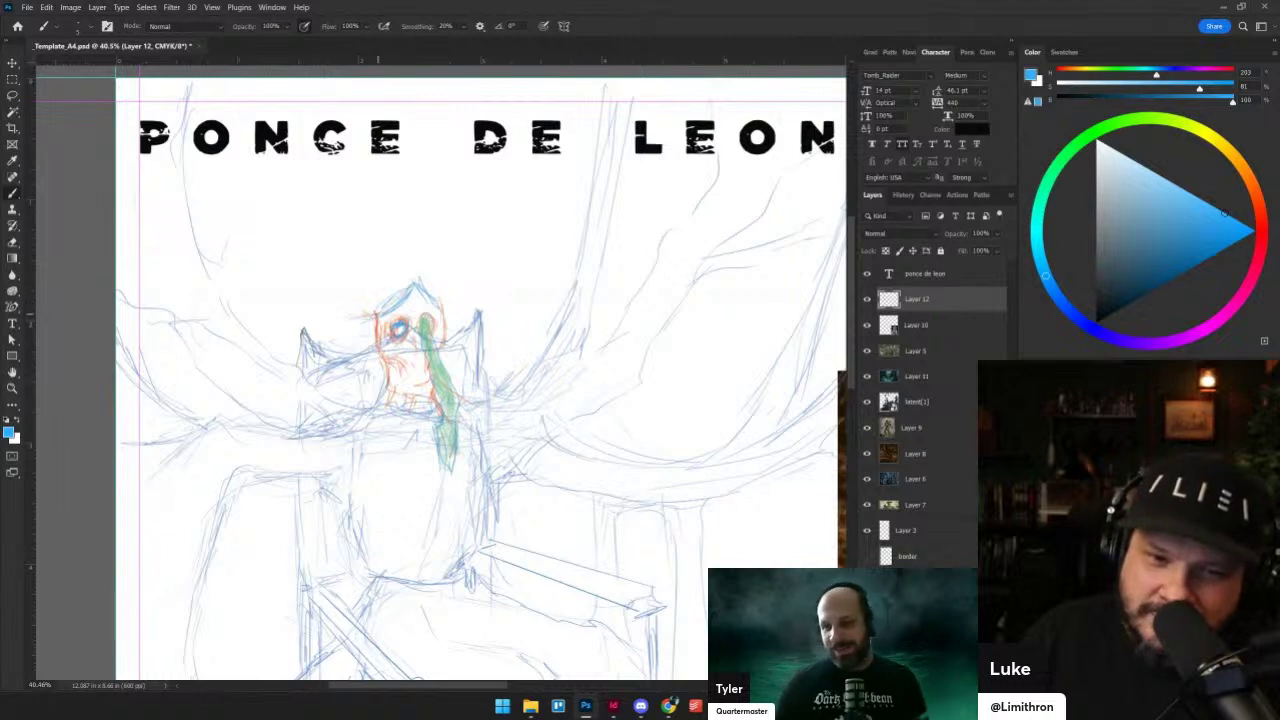
left_click_drag(374, 277, 433, 259)
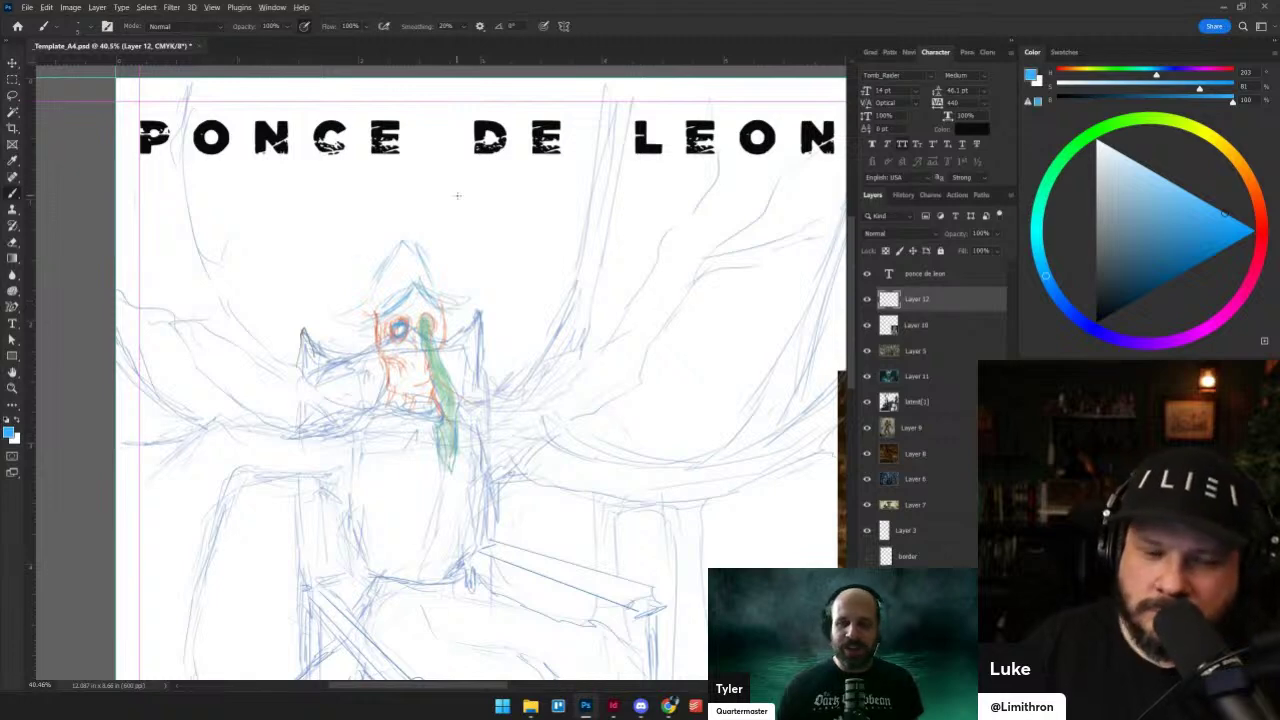
- Clean up stray hat lines and redraw the pointed crown and wide brim with stronger light blue strokes
scroll(615, 243, "down", 5)
key("ctrl+0")
scroll(262, 322, "up", 1)
scroll(319, 360, "up", 4)
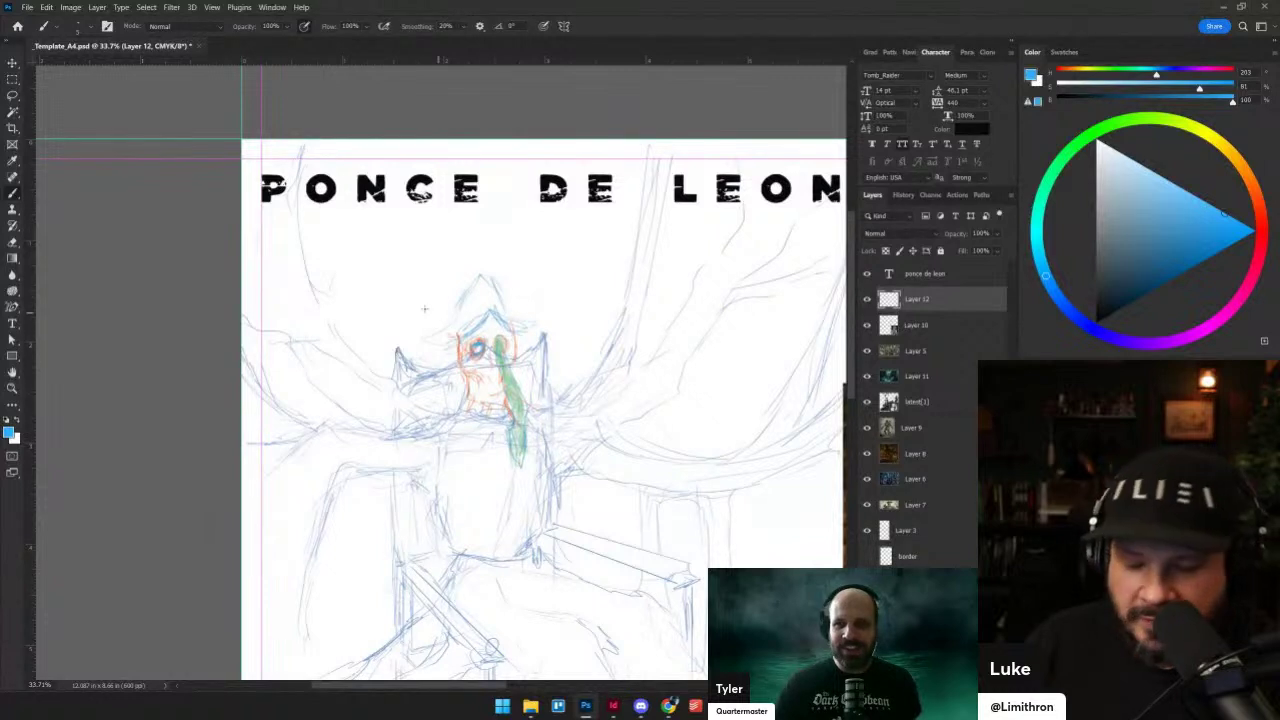
key("e")
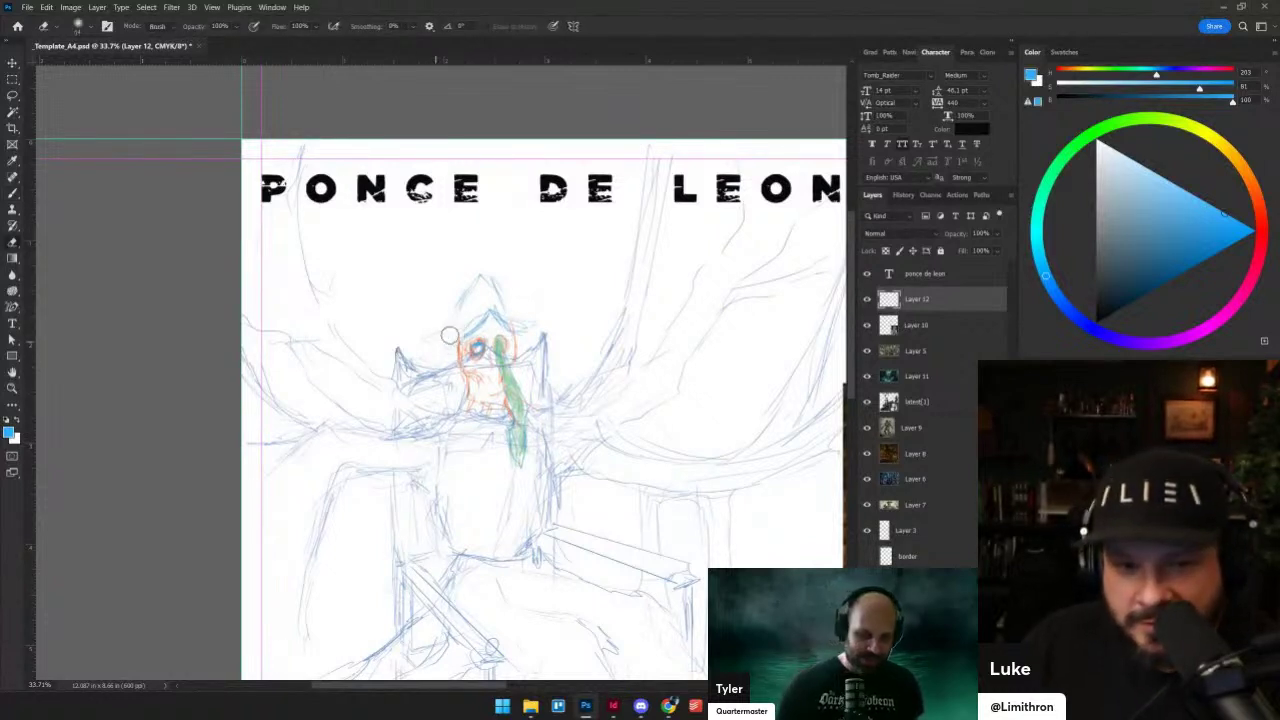
key("b")
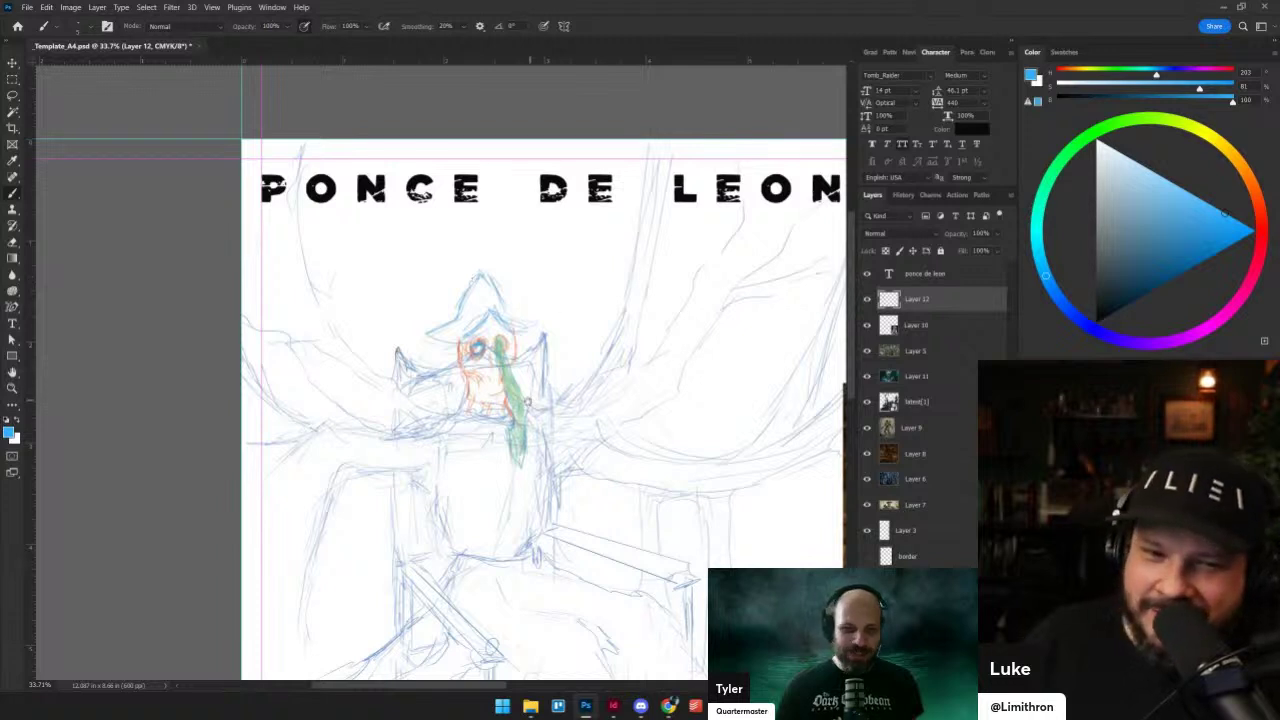
- Sketch an inner fold inside the hat's pointed crown and tidy the lines where crown and brim meet
left_click_drag(527, 401, 474, 332)
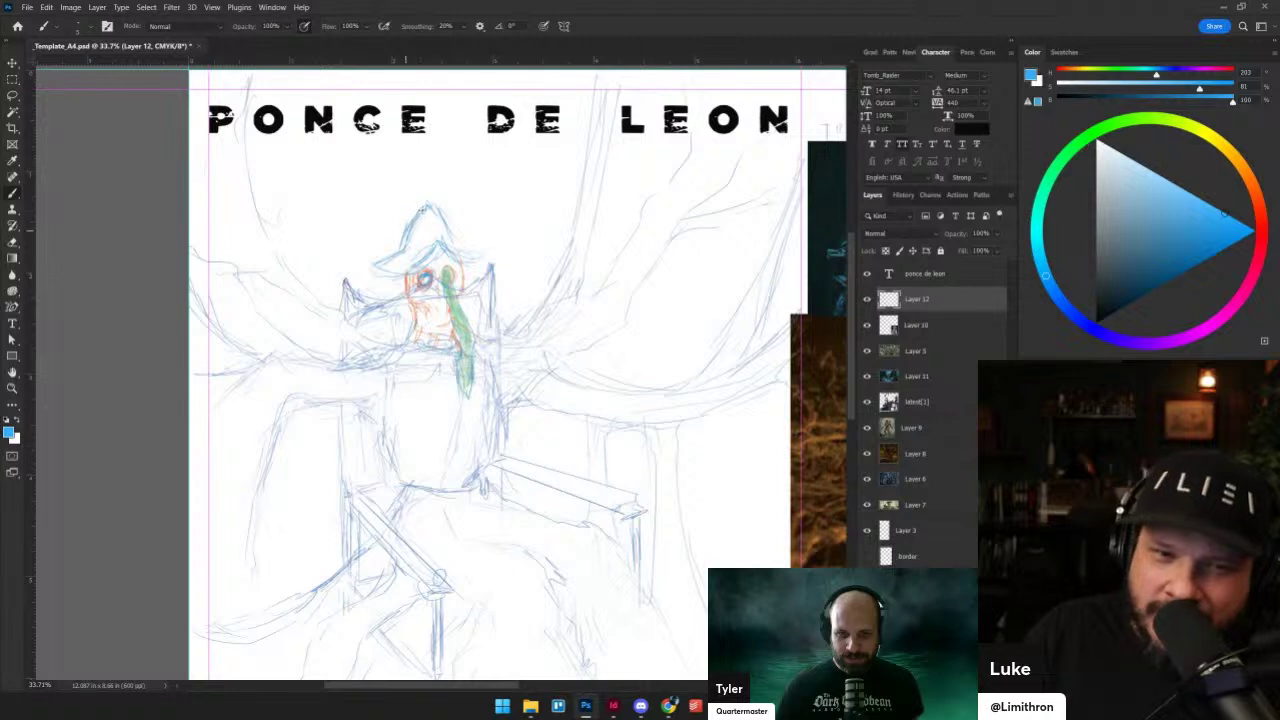
key("e")
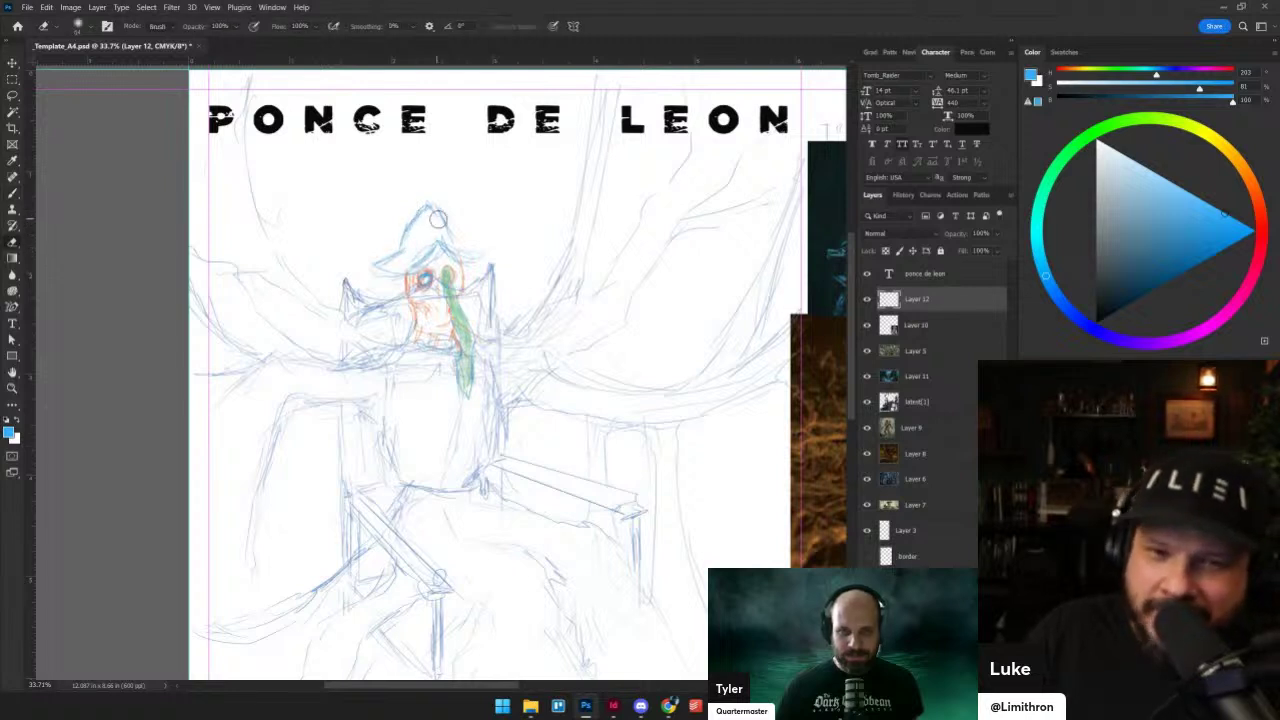
key("b")
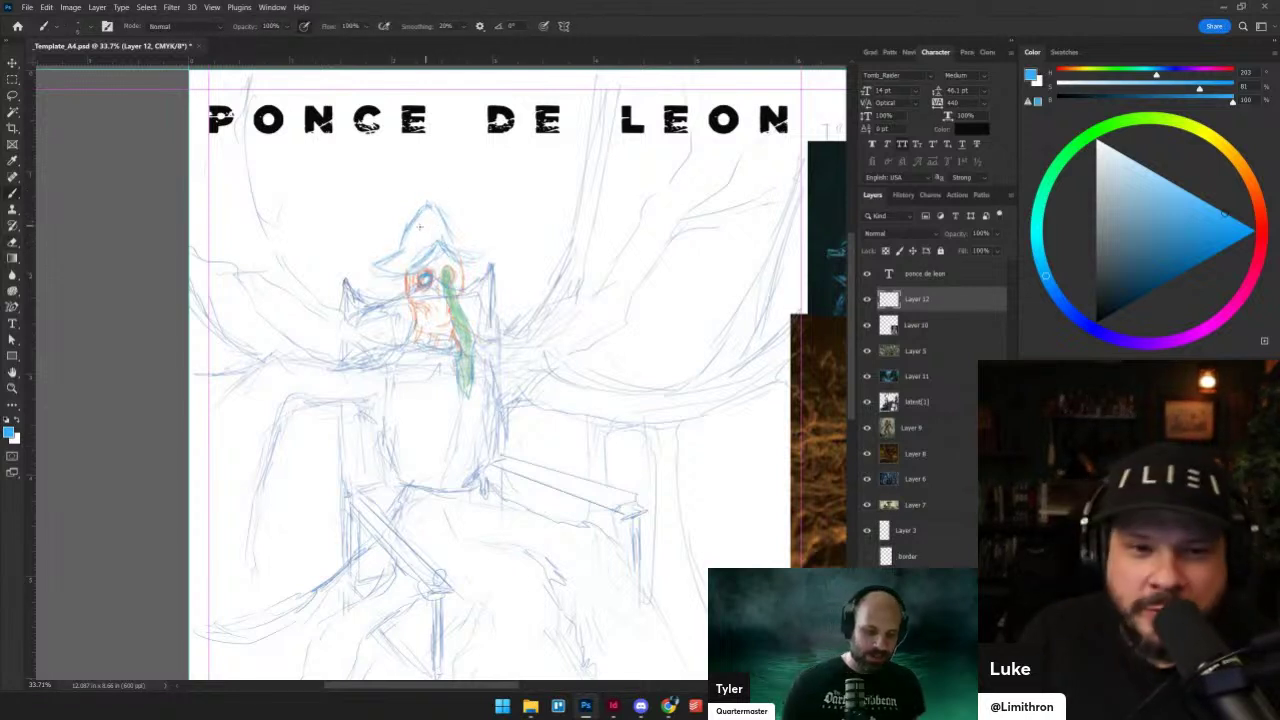
mouse_move(431, 219)
left_mouse_down()
mouse_move(450, 240)
mouse_move(414, 225)
mouse_move(405, 248)
left_mouse_up()
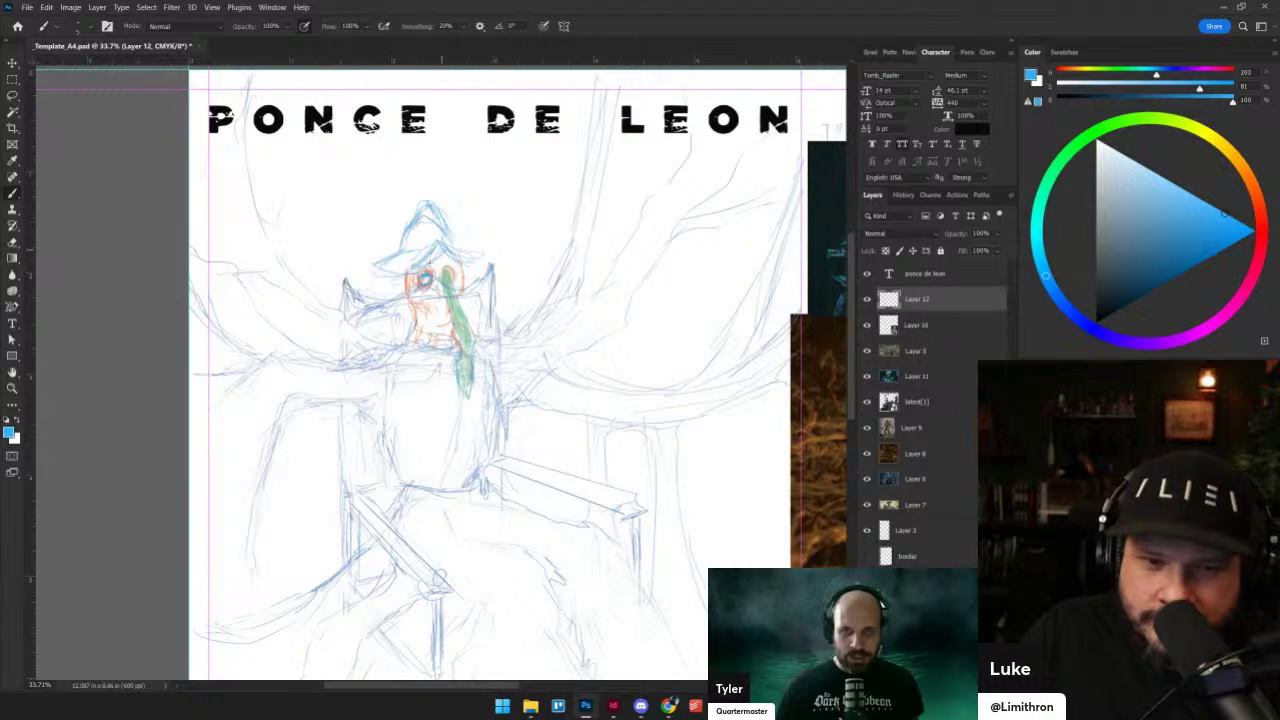
key("e")
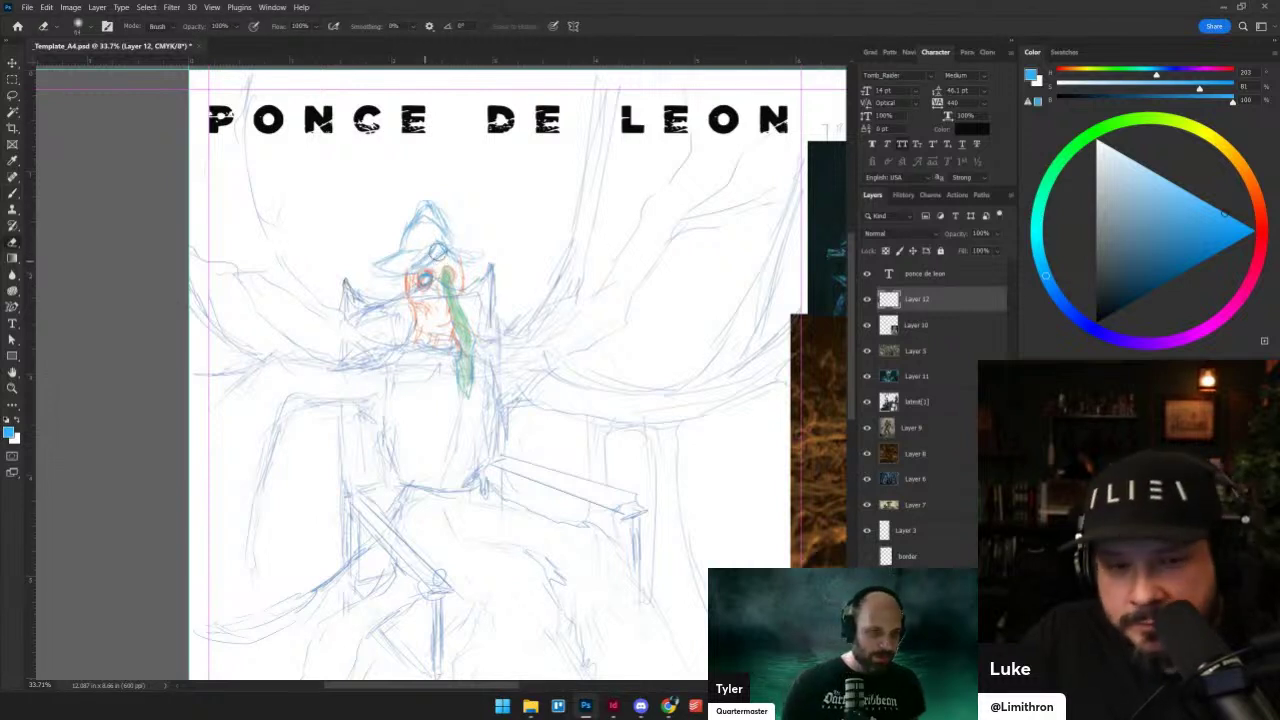
key("b")
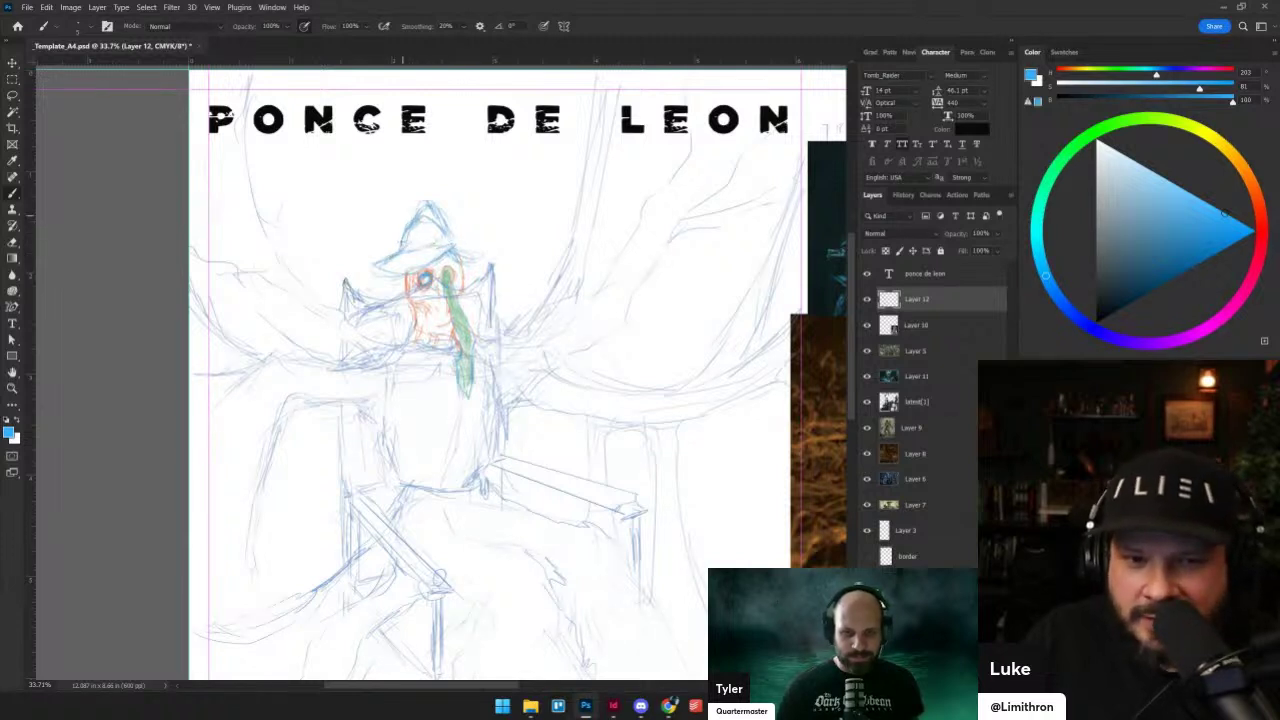
- Lasso the lich's hat, skull and green eye flow and rotate them about 6.5 degrees counterclockwise, clearing the selection once applied
key("l")
mouse_move(390, 242)
left_mouse_down()
mouse_move(417, 338)
mouse_move(457, 357)
mouse_move(465, 400)
mouse_move(485, 356)
mouse_move(472, 298)
mouse_move(492, 258)
mouse_move(459, 203)
mouse_move(376, 246)
left_mouse_up()
key("ctrl+t")
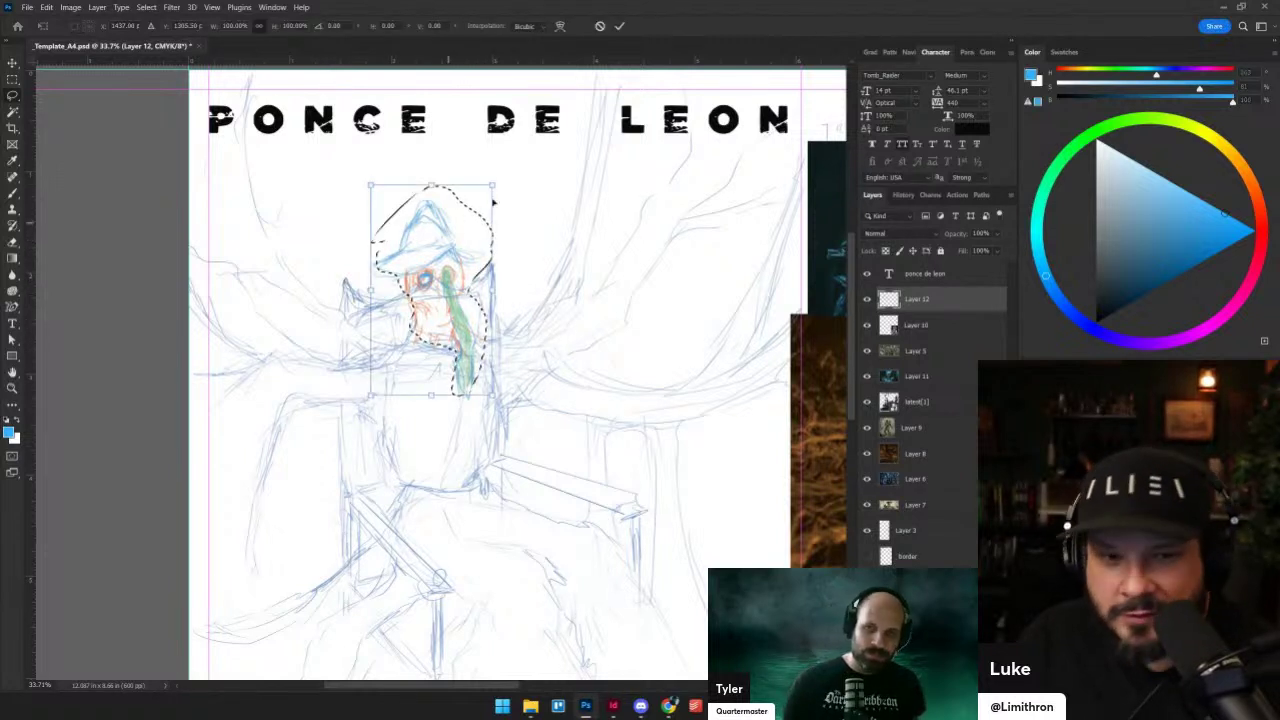
left_click_drag(514, 168, 503, 160)
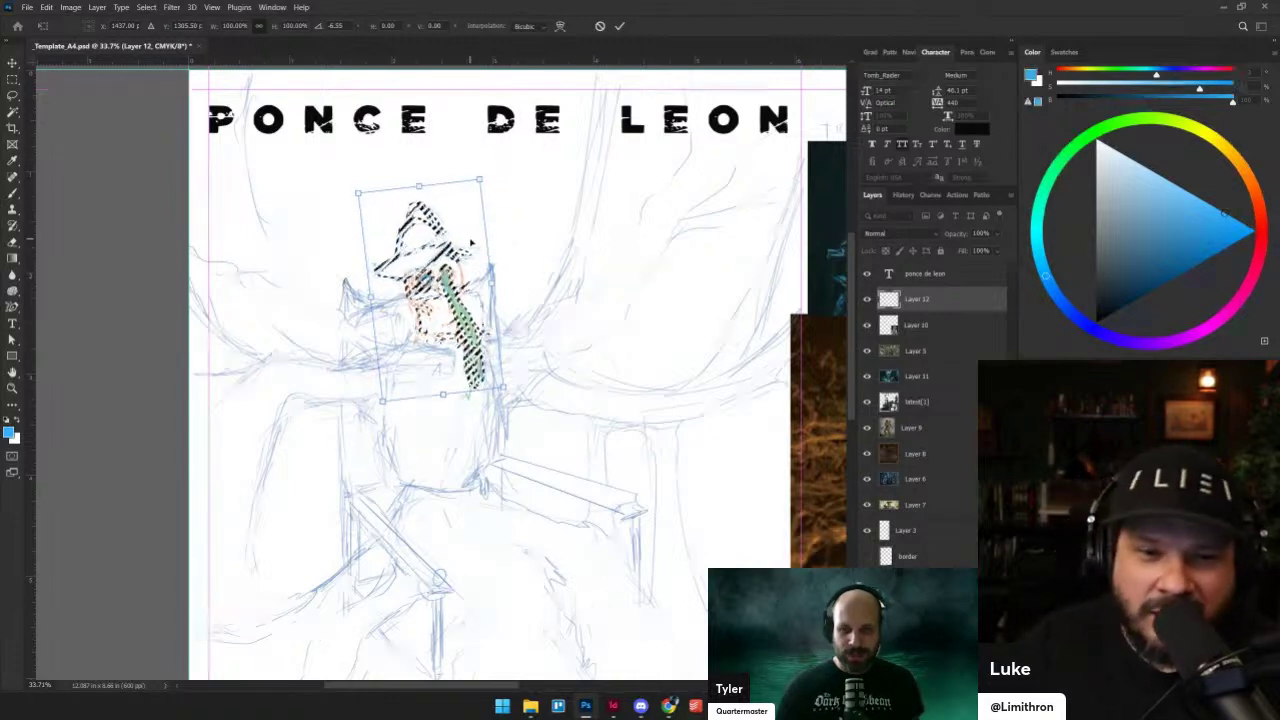
key("alt+space")
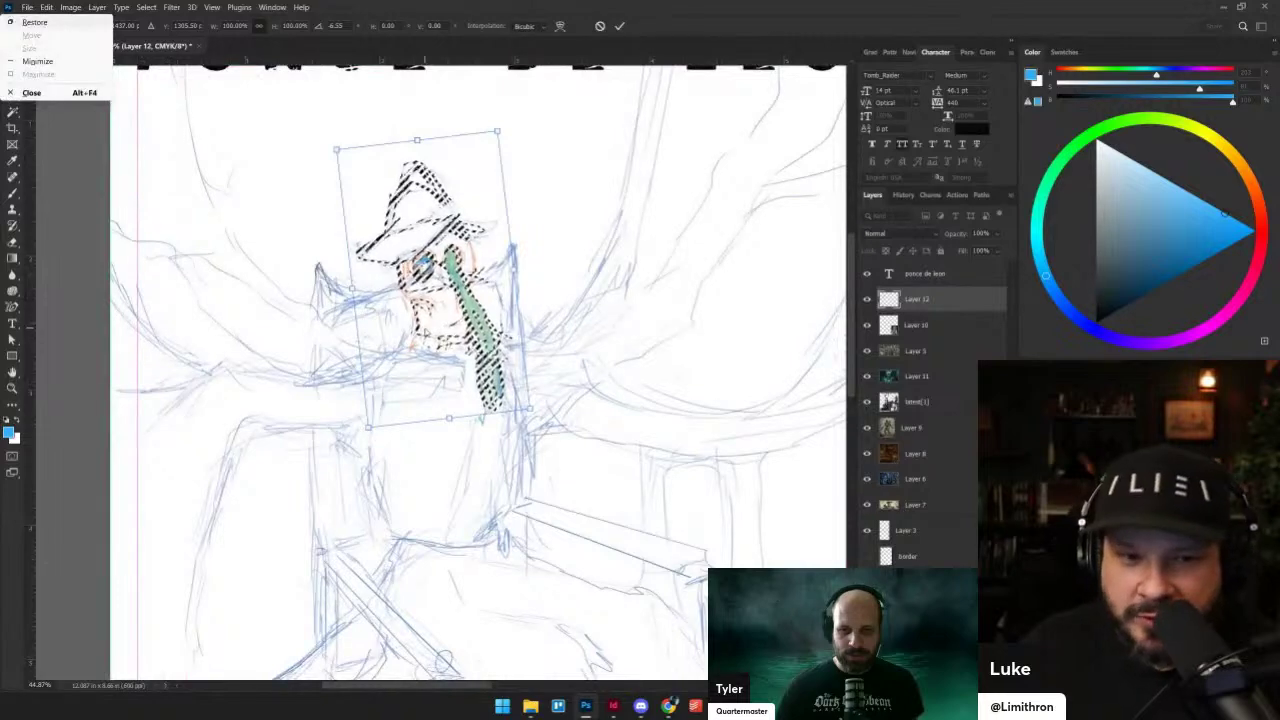
left_click(852, 462)
scroll(657, 323, "up", 10)
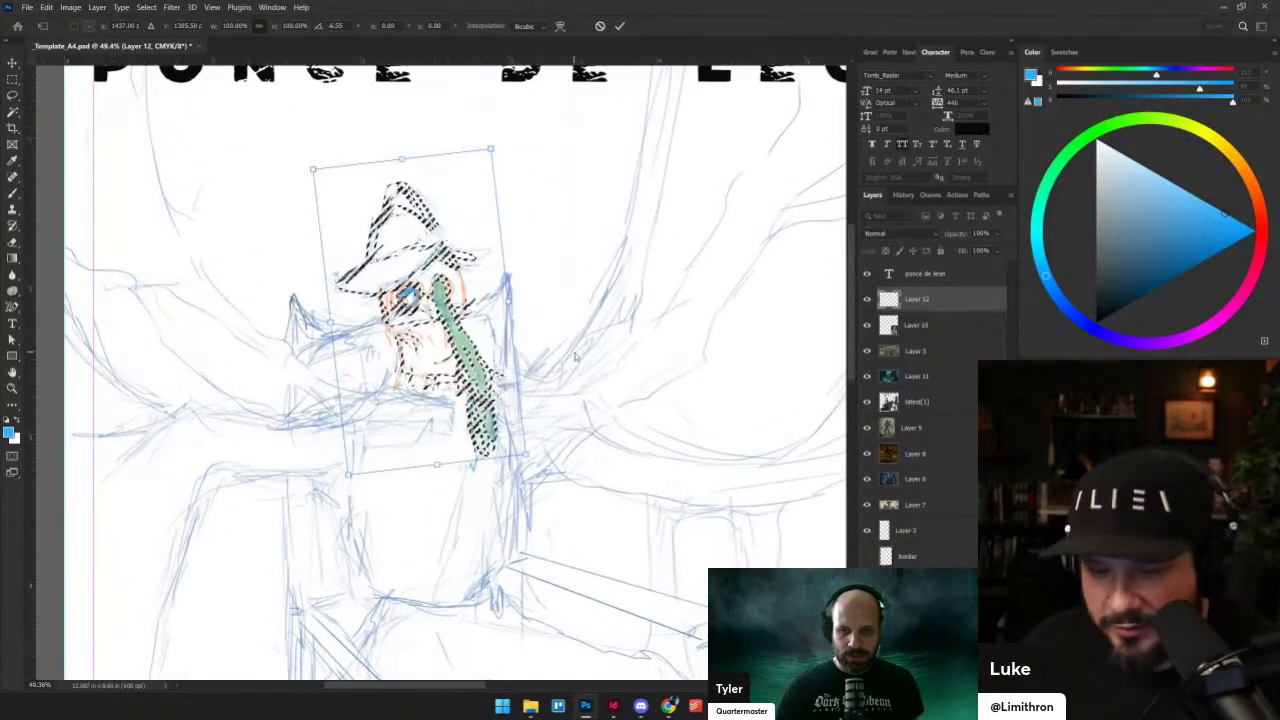
key("alt+space")
left_click(194, 240)
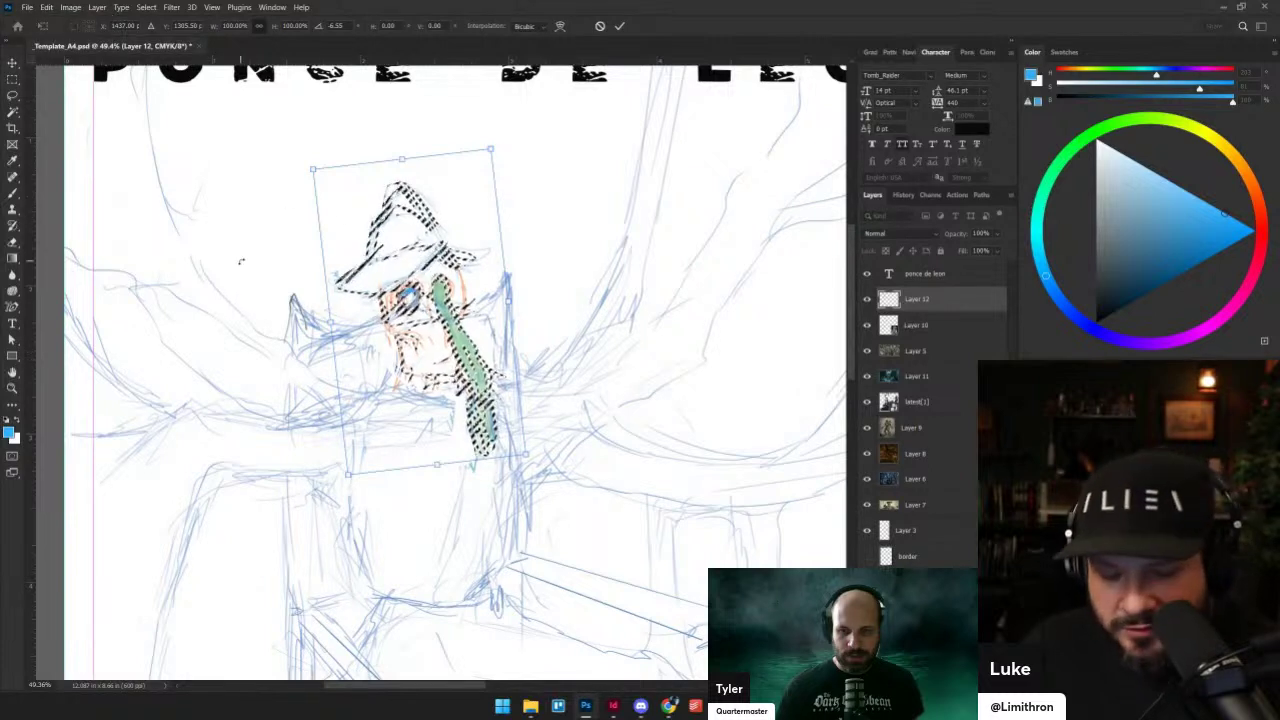
left_click(945, 316)
left_click(945, 299)
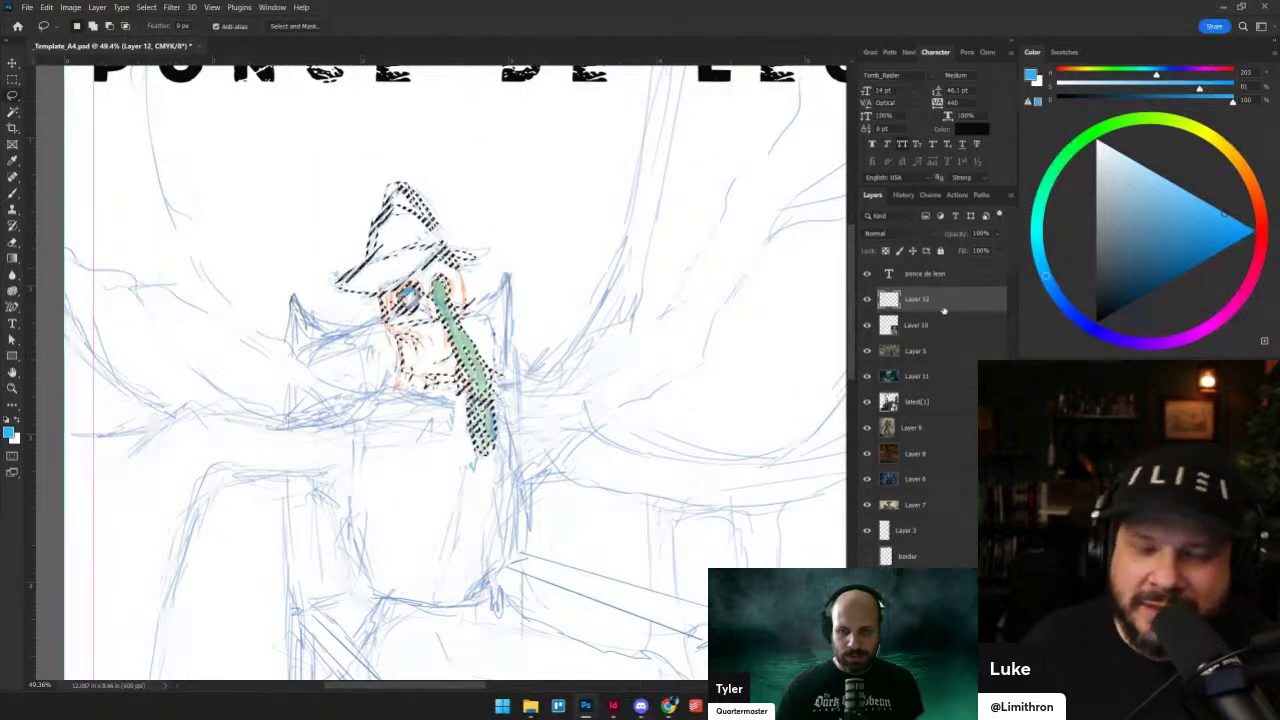
- Choose a saturated red and sketch the skull's jaw, teeth, nose and cheek lines on Layer 12
key("b")
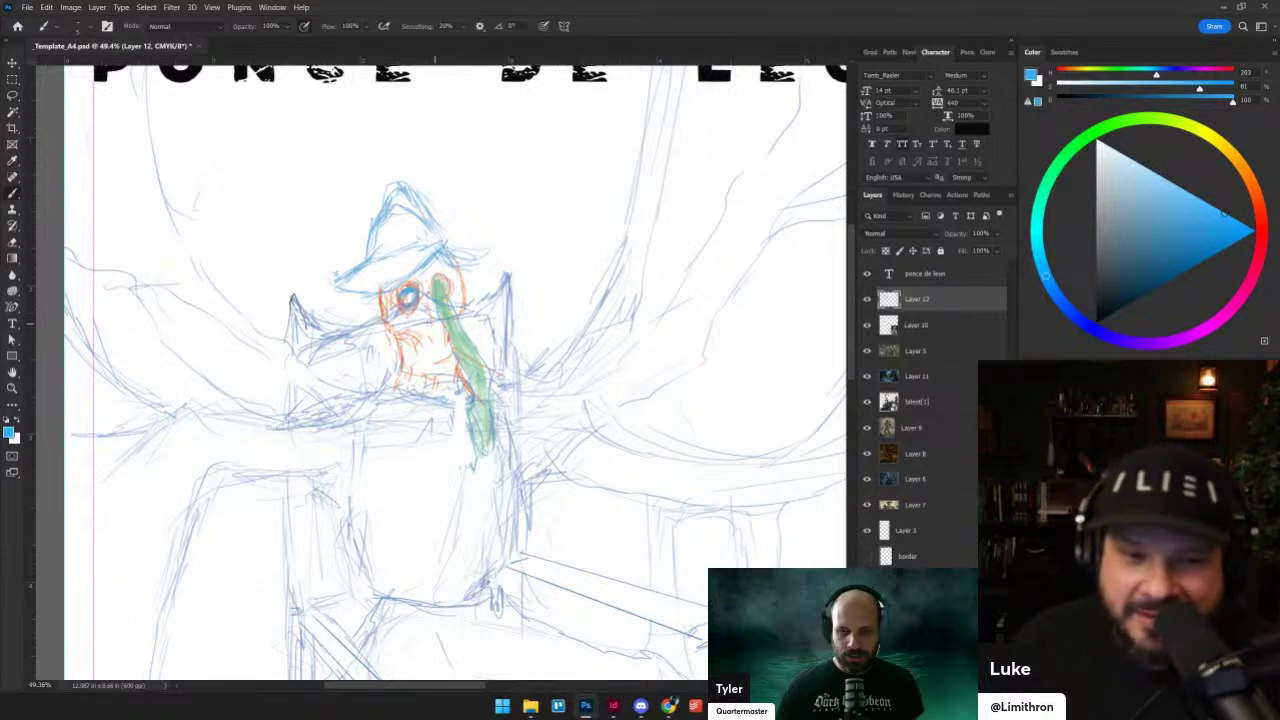
left_click(1262, 223)
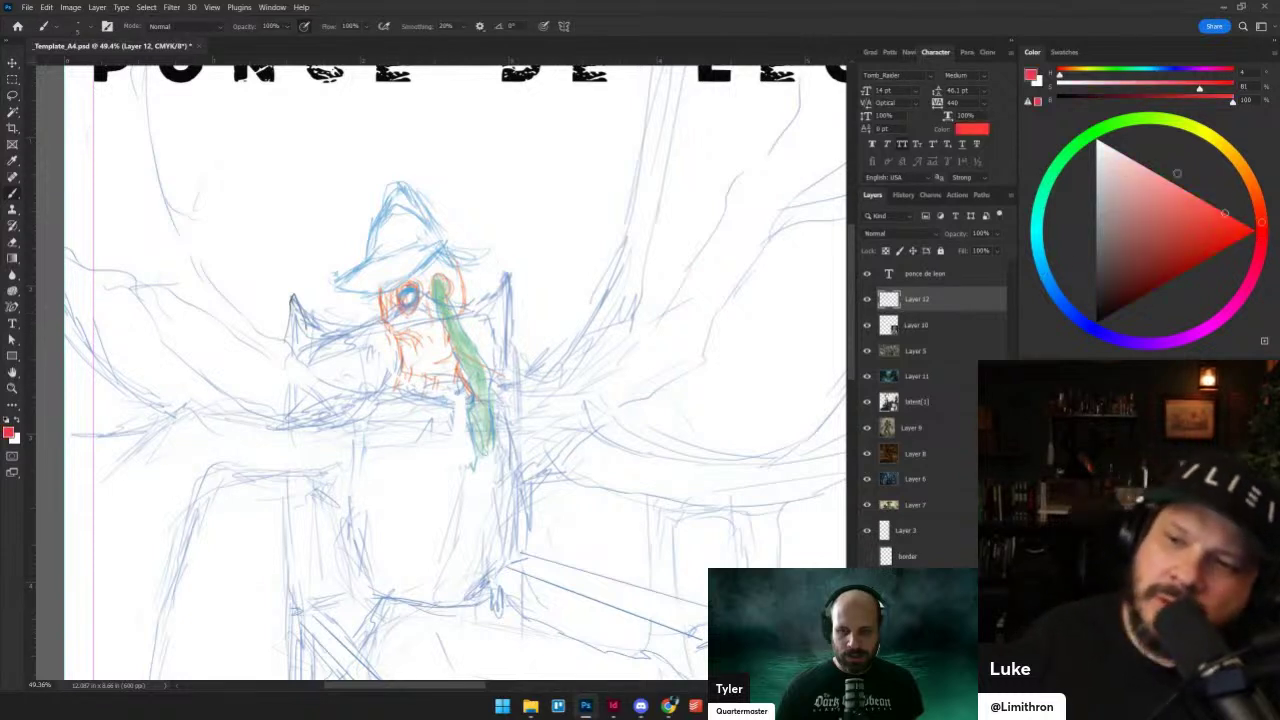
left_click(1244, 224)
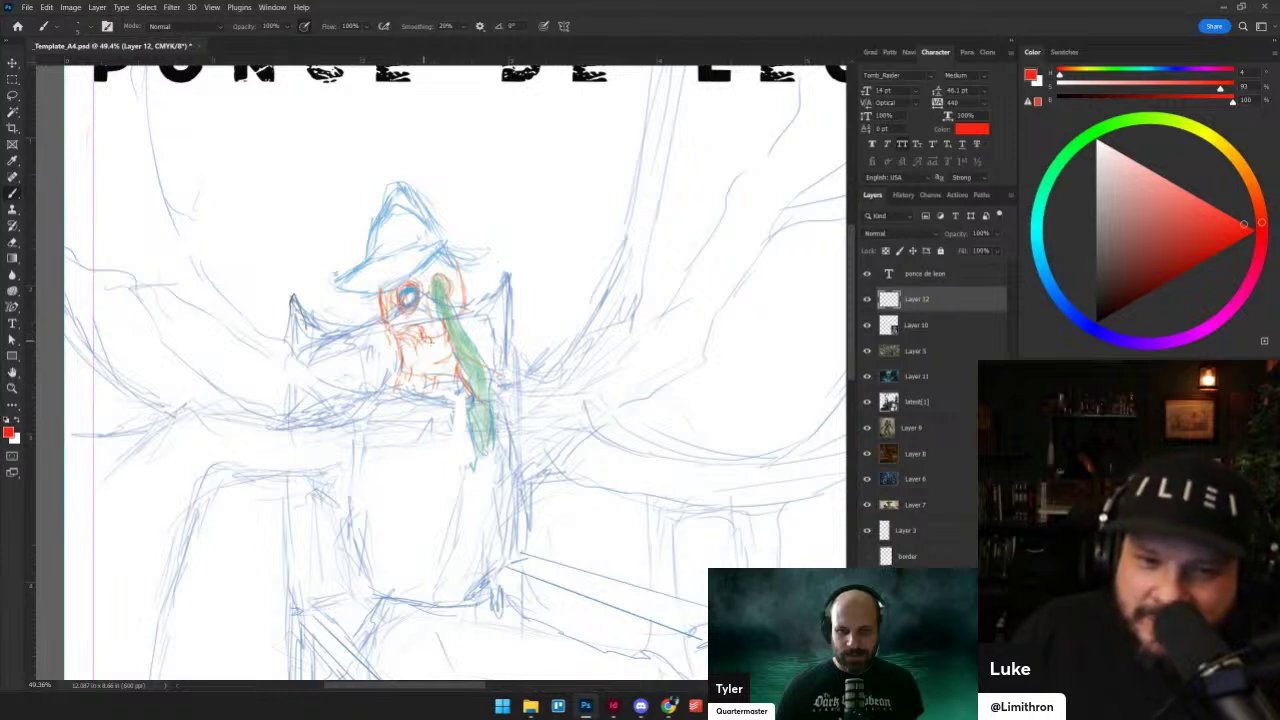
mouse_move(423, 341)
left_mouse_down()
mouse_move(407, 343)
mouse_move(440, 375)
left_mouse_up()
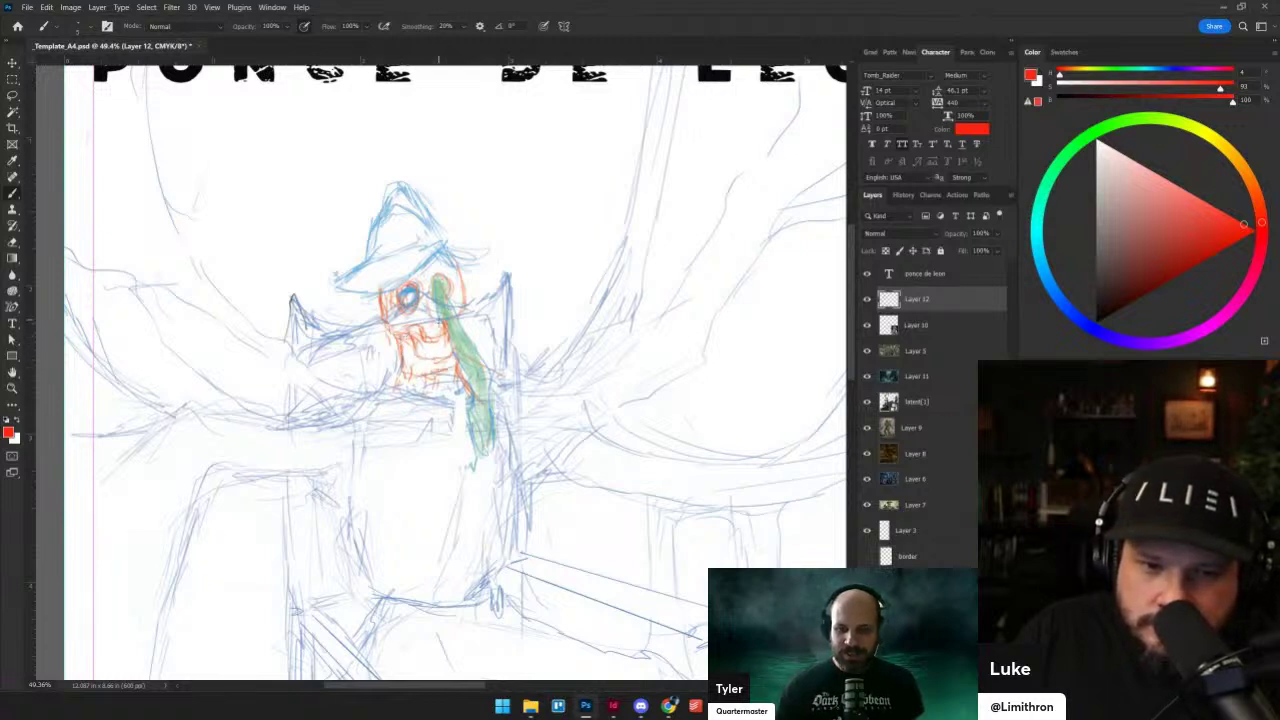
mouse_move(427, 308)
left_mouse_down()
mouse_move(422, 319)
mouse_move(451, 312)
mouse_move(458, 278)
mouse_move(456, 310)
left_mouse_up()
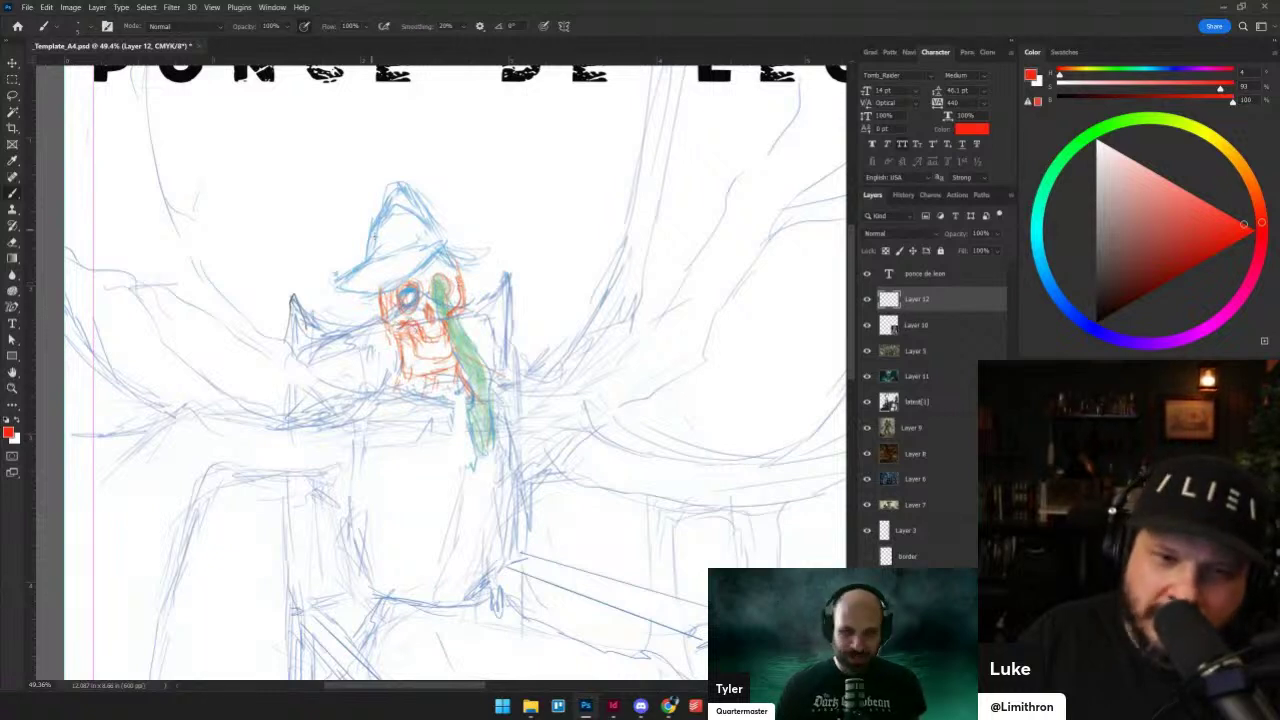
- Erase stray lines around the skull's cheek and jaw, and redraw its brow and jaw edges with stronger red strokes
key("e")
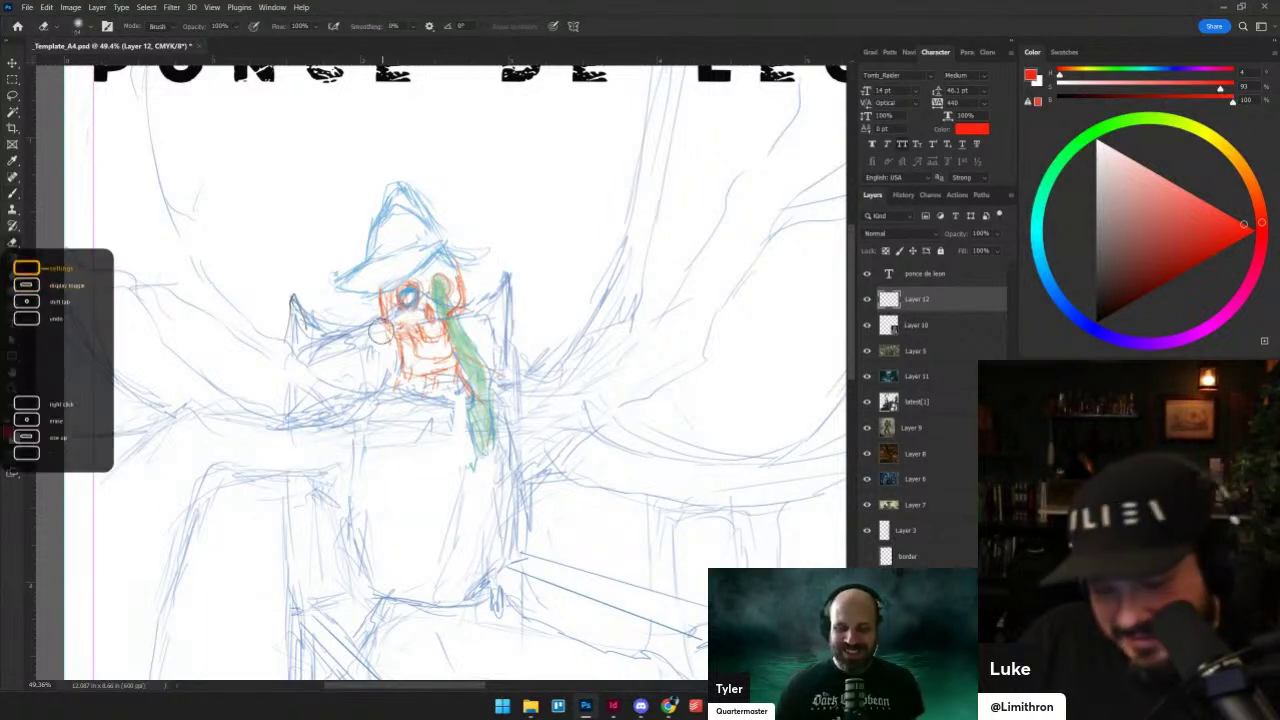
key("b")
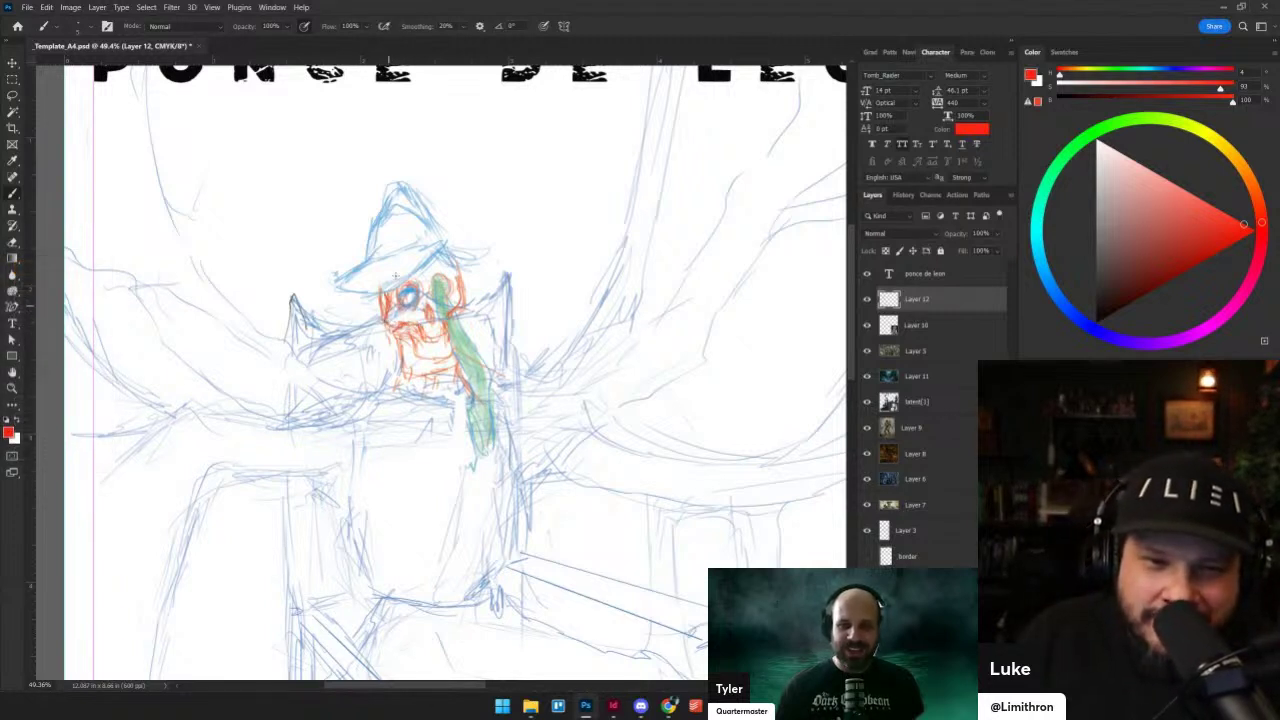
left_click_drag(451, 271, 456, 289)
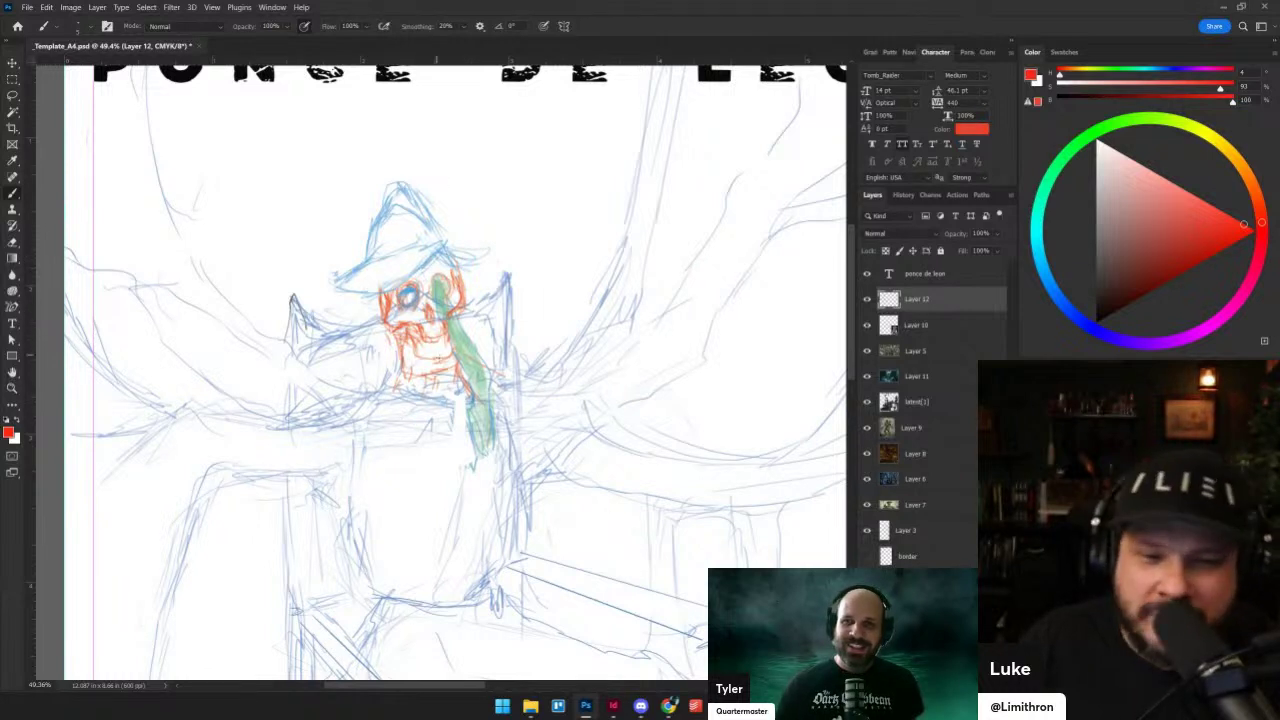
mouse_move(404, 370)
left_mouse_down()
mouse_move(446, 374)
mouse_move(402, 332)
left_mouse_up()
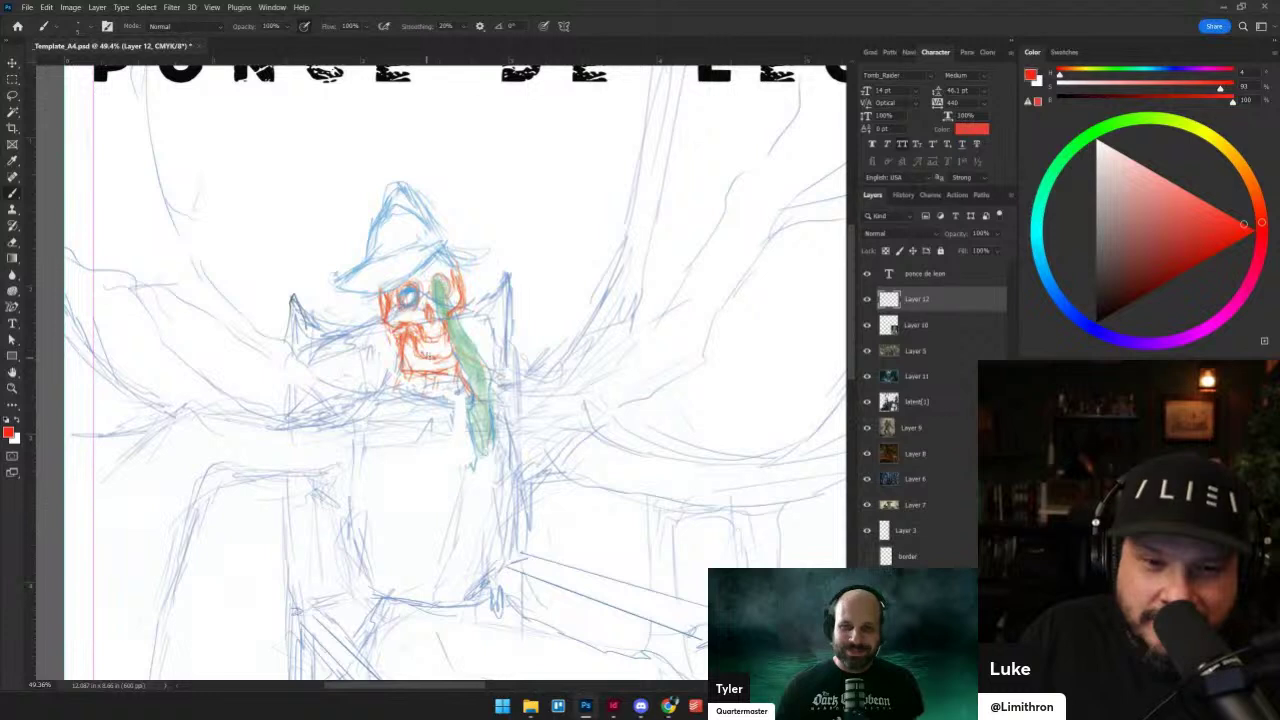
key("e")
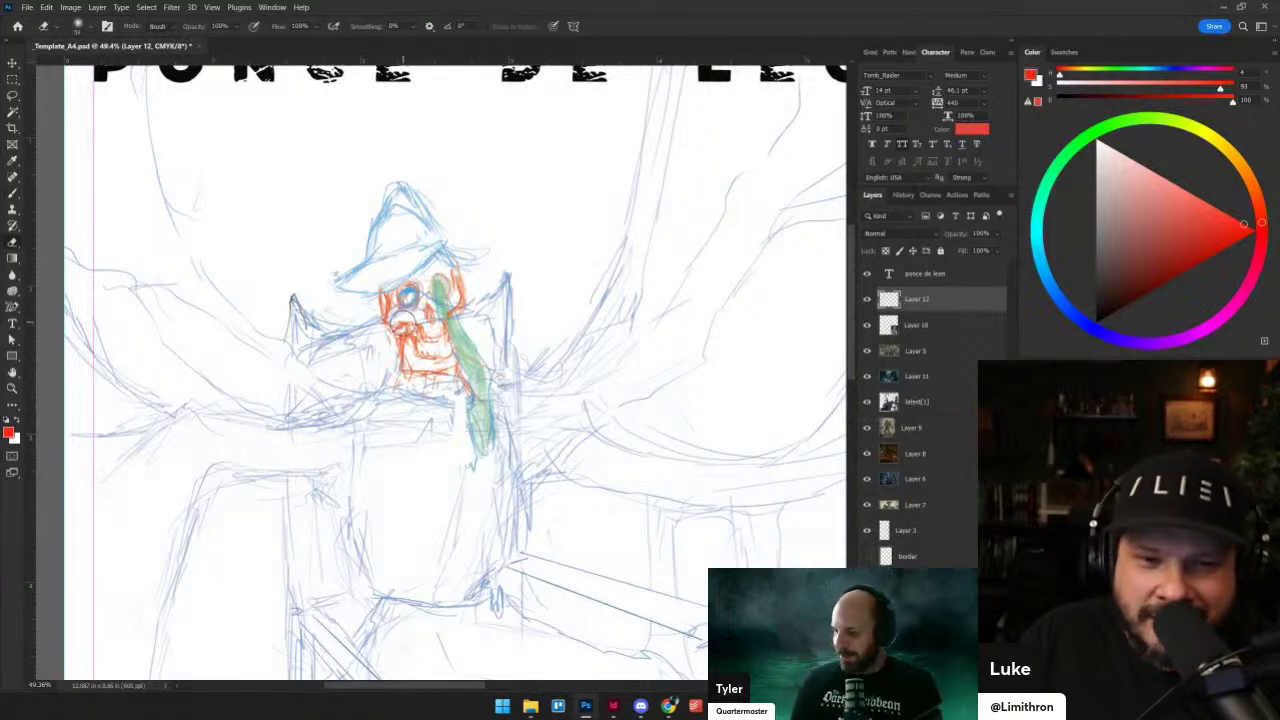
mouse_move(402, 327)
left_mouse_down()
mouse_move(402, 369)
mouse_move(427, 385)
mouse_move(399, 370)
left_mouse_up()
key("b")
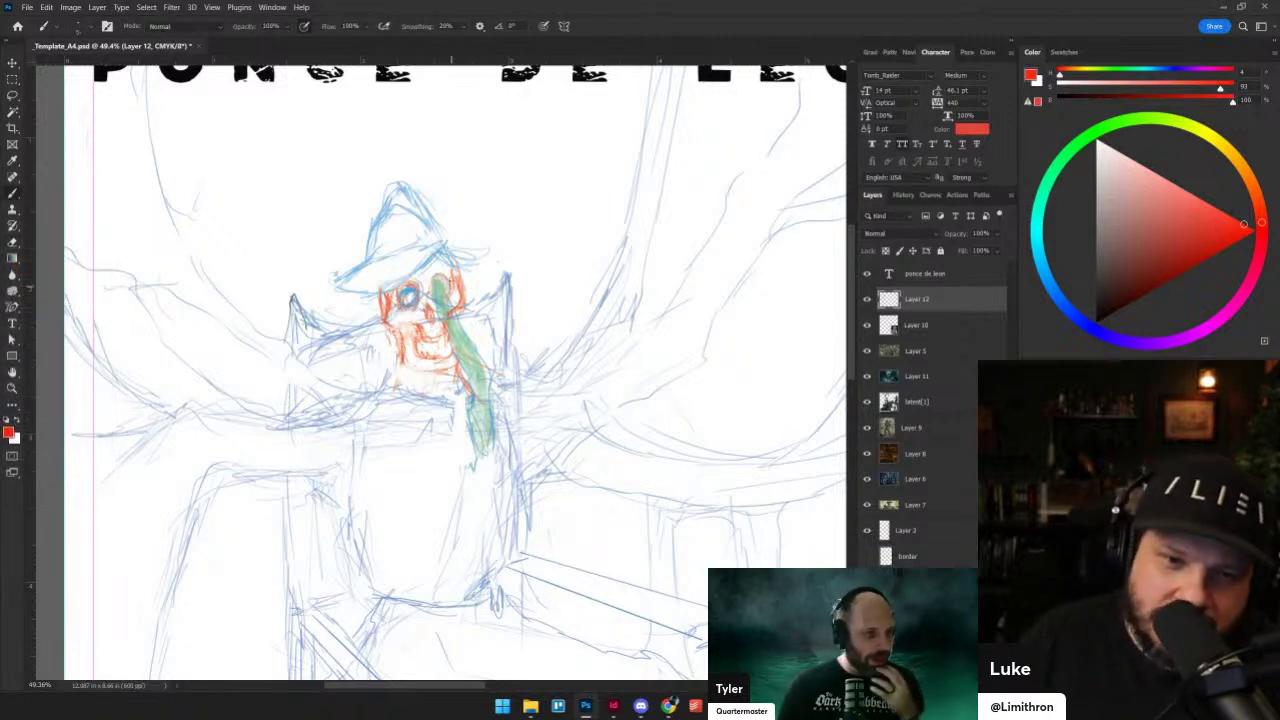
- Sketch a long, stringy beard in red hanging from the skull's jaw down over the lich's chest
key("ctrl+0")
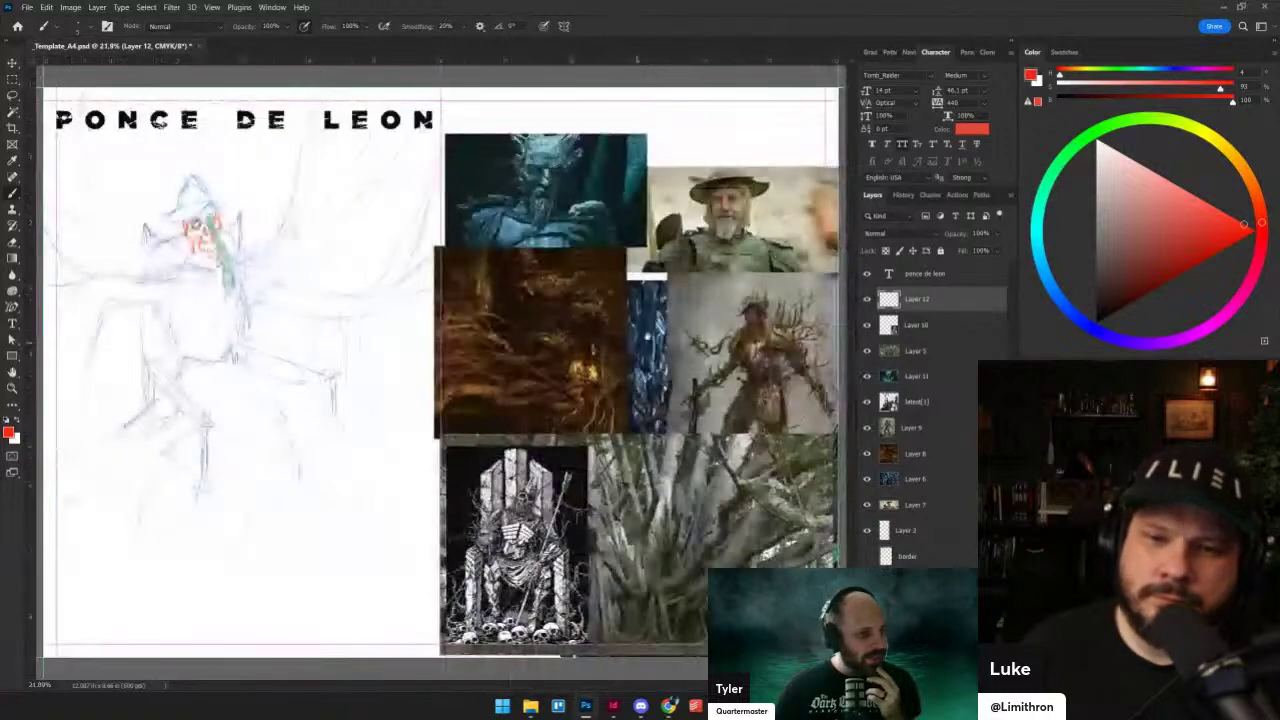
scroll(588, 303, "up", 1)
scroll(260, 268, "up", 2)
left_click_drag(204, 240, 253, 322)
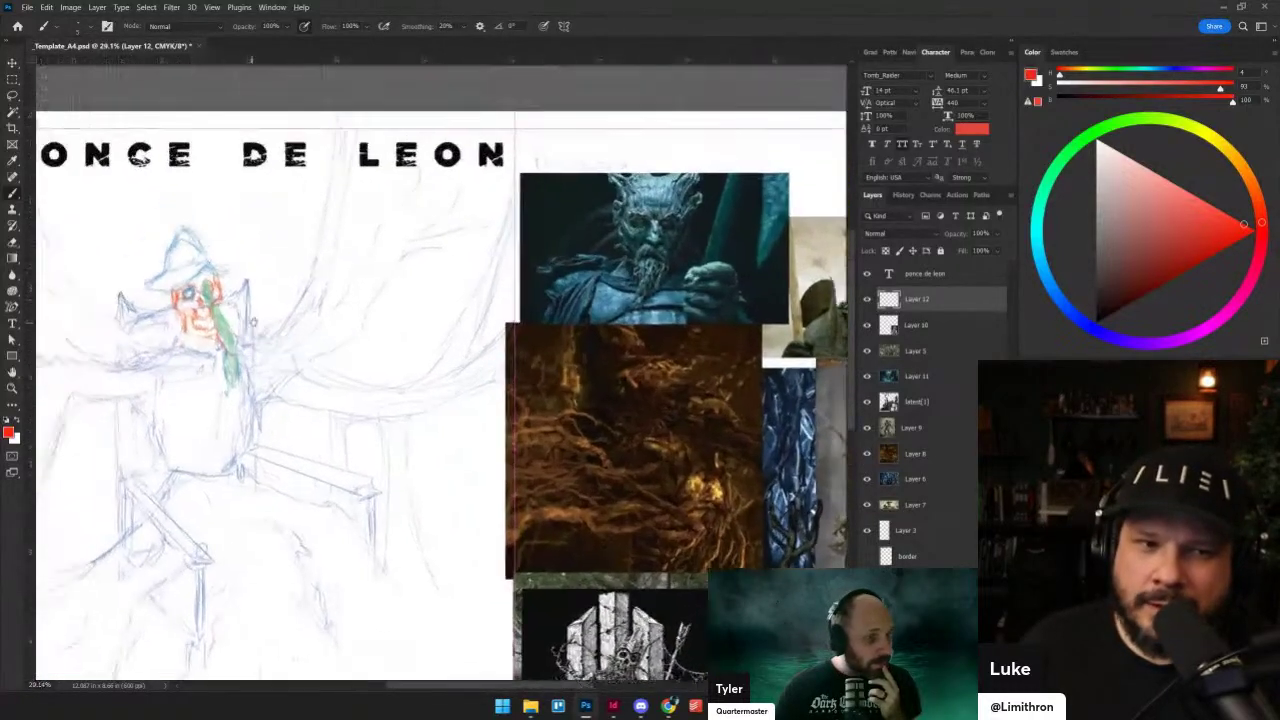
scroll(253, 322, "up", 4)
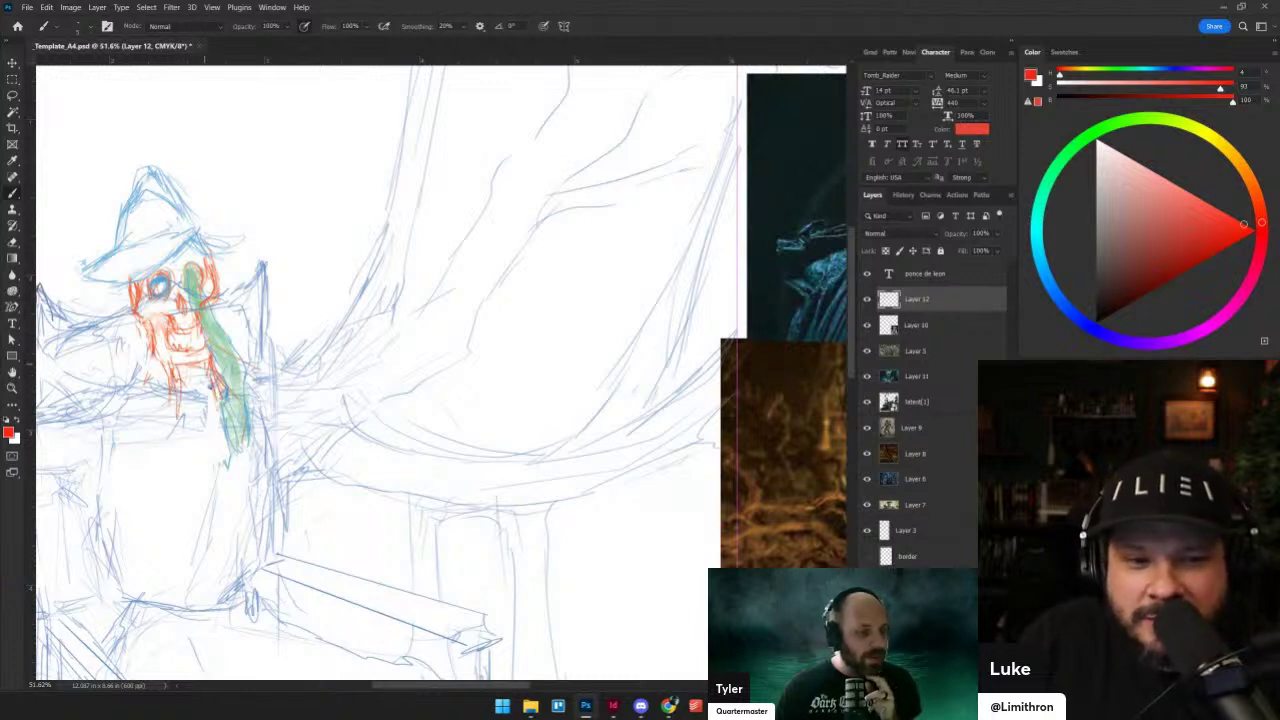
left_click_drag(195, 356, 225, 447)
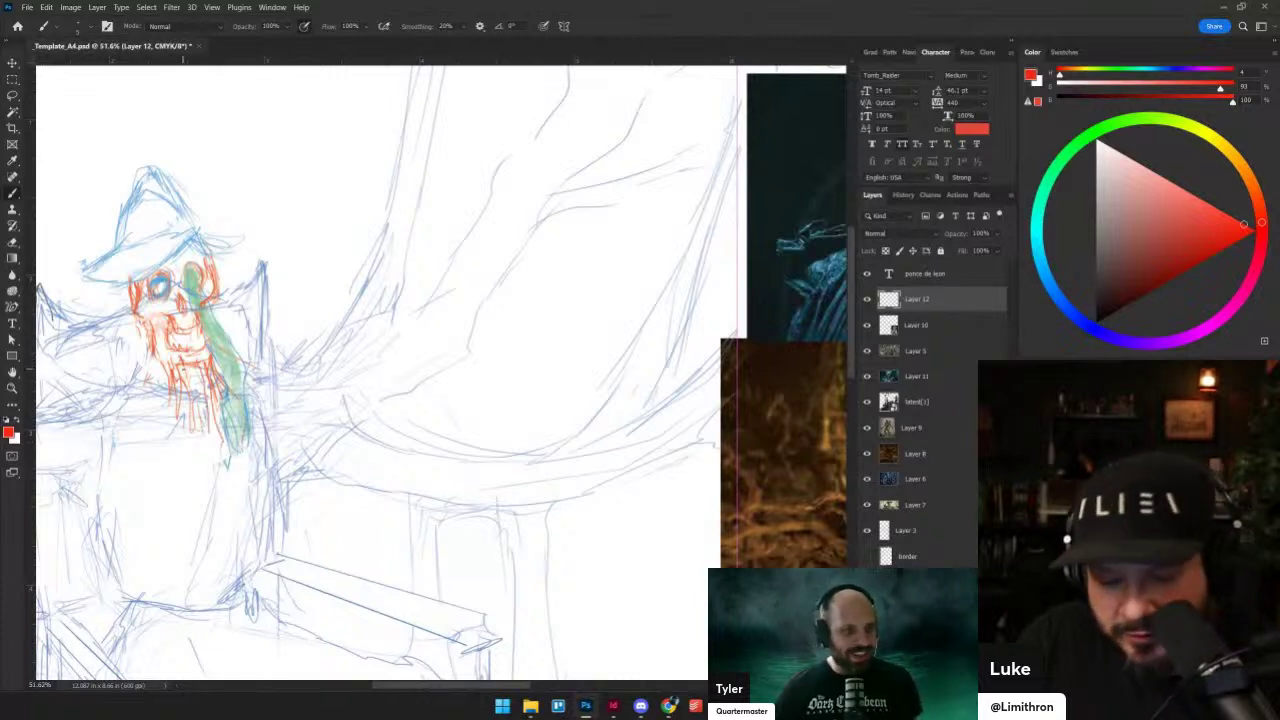
key("e")
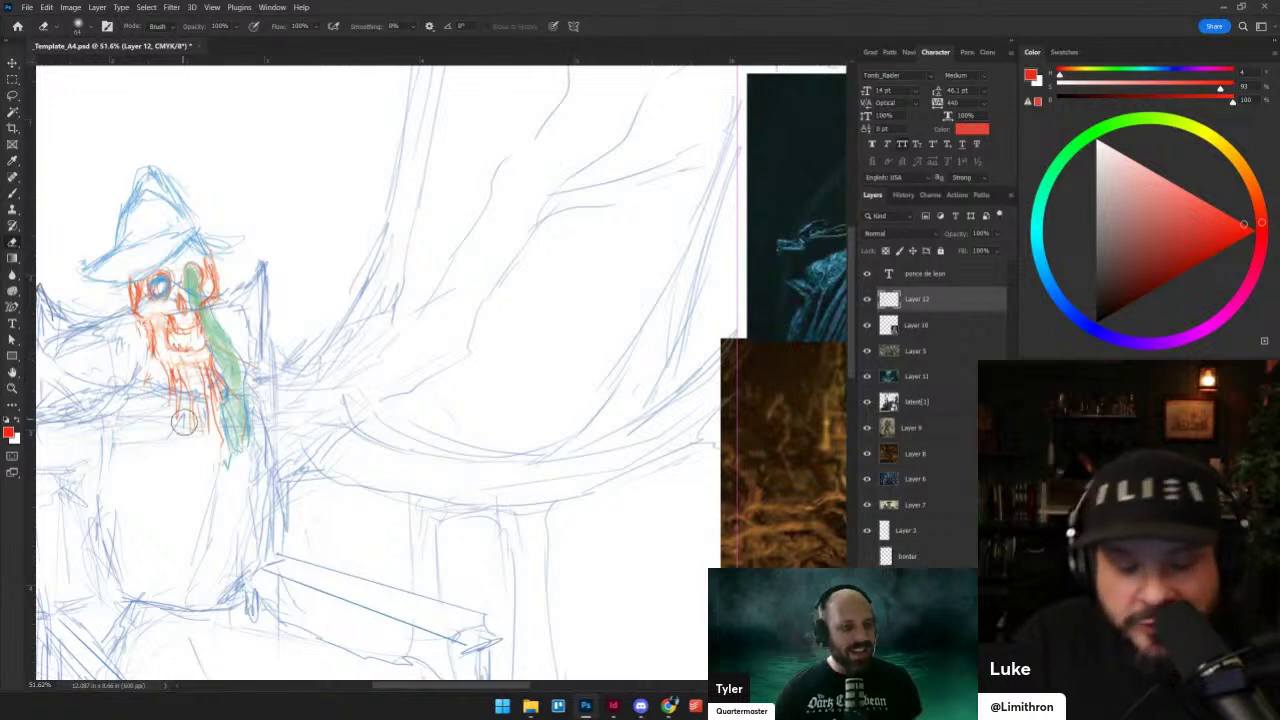
key("b")
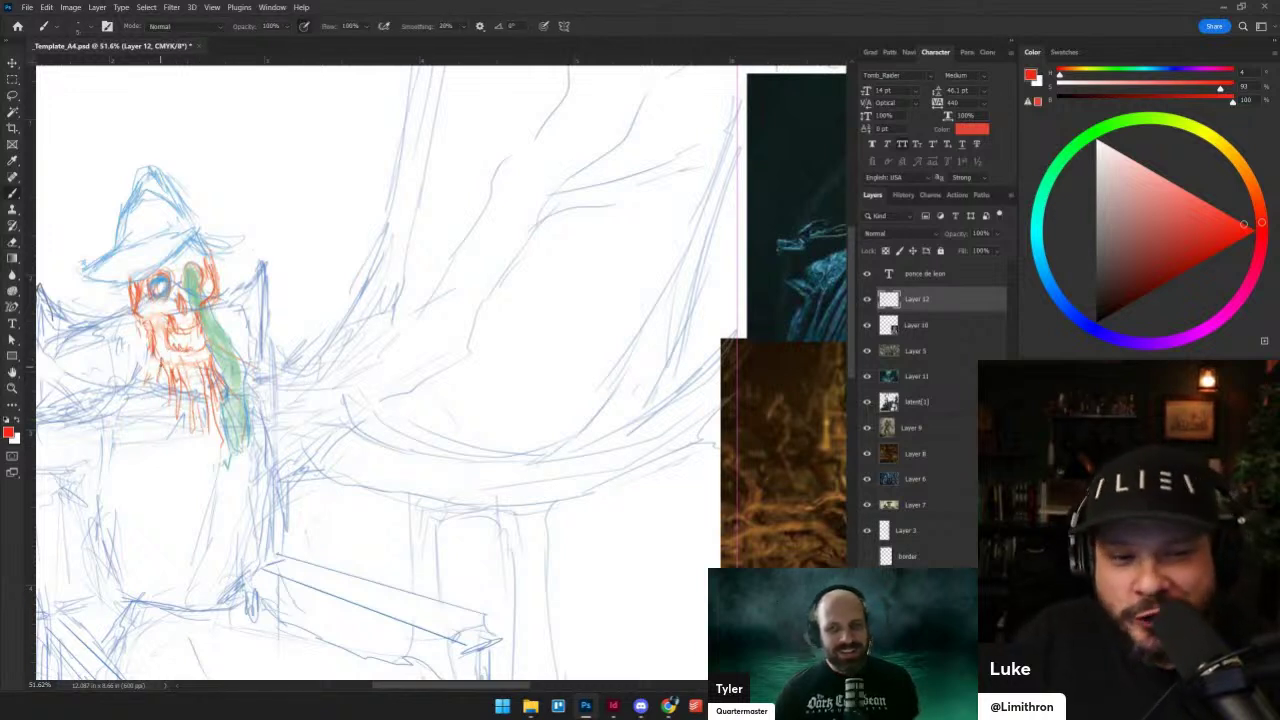
left_click_drag(161, 364, 162, 408)
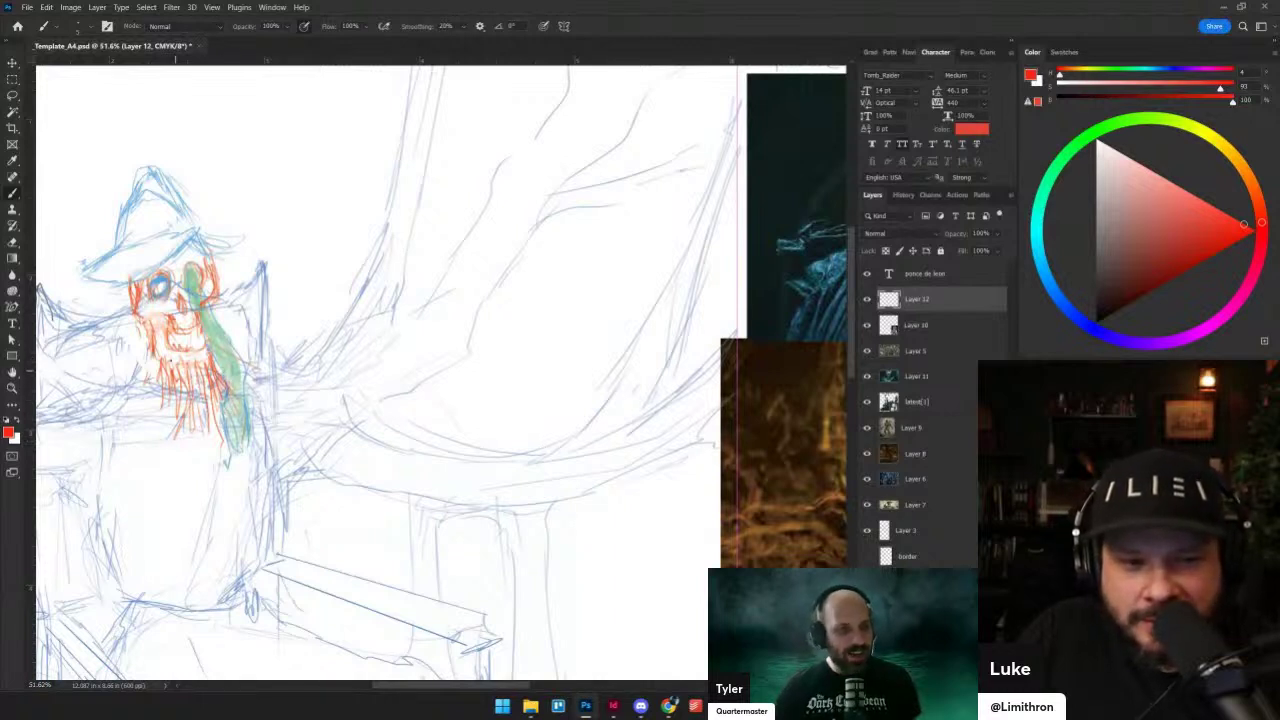
- Move the black-and-white pirate reference on Layer 1 beside the throne sketch, and make Layer 12 active again
mouse_move(176, 327)
left_mouse_down()
mouse_move(276, 411)
mouse_move(256, 313)
mouse_move(317, 394)
mouse_move(309, 352)
mouse_move(305, 368)
left_mouse_up()
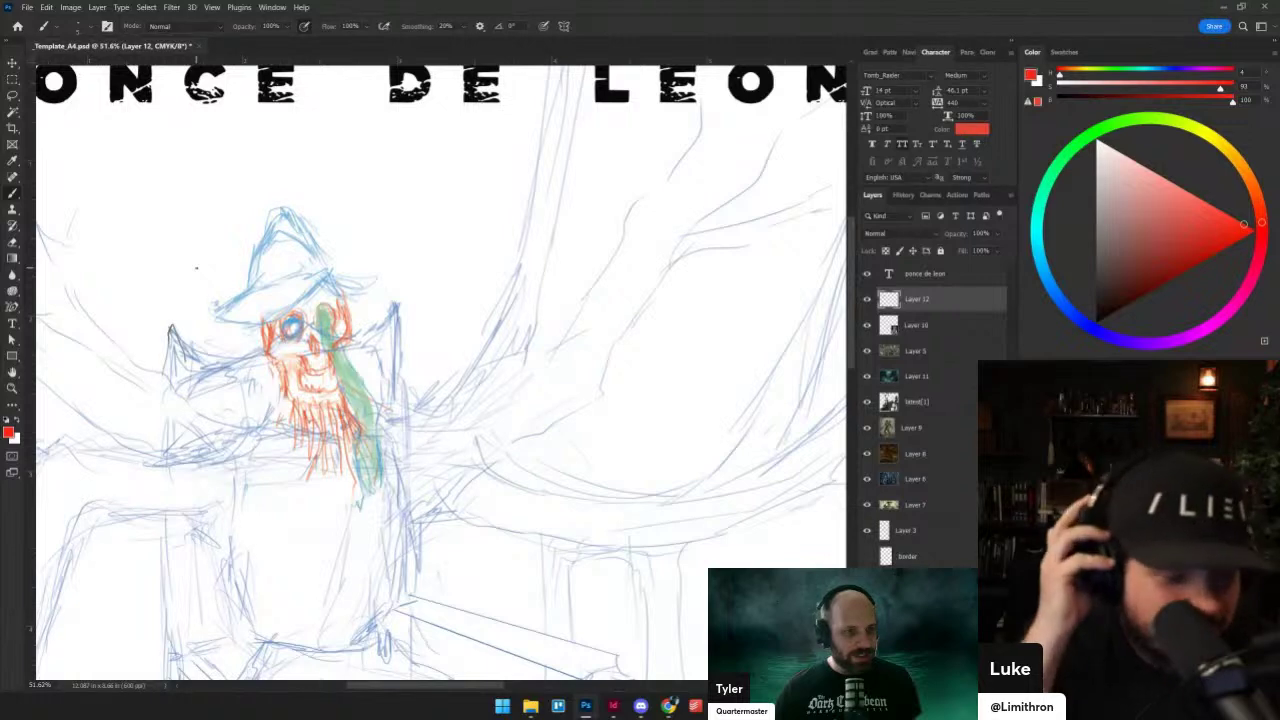
left_click_drag(306, 406, 60, 345)
left_click_drag(660, 384, 227, 425)
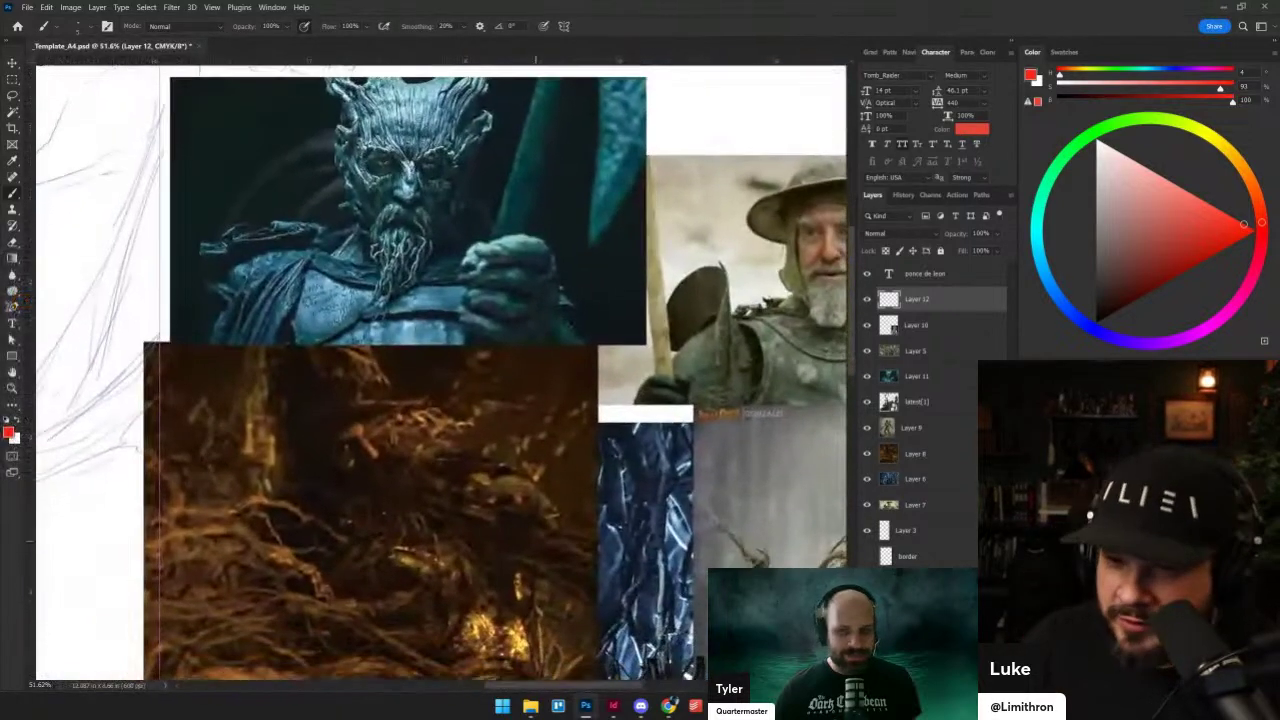
left_click(930, 600)
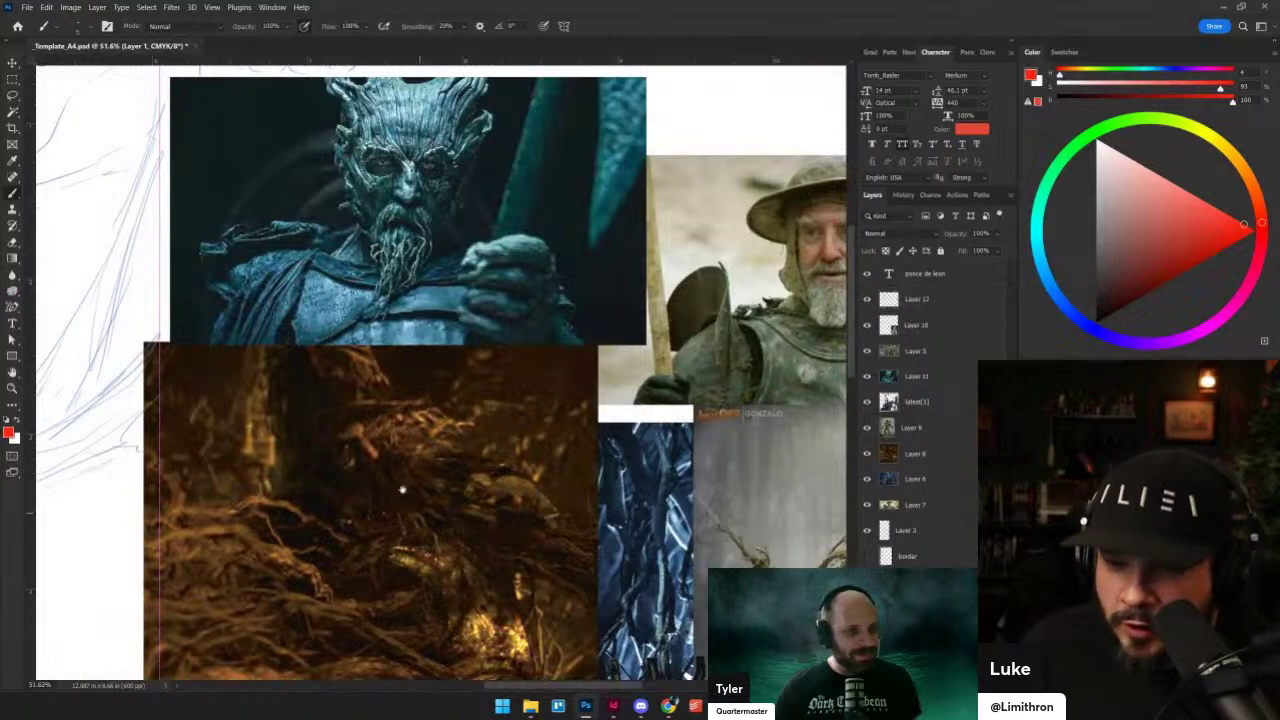
left_click_drag(378, 444, 502, 311)
key("v")
left_click_drag(184, 391, 562, 256)
scroll(561, 256, "up", 3)
scroll(561, 256, "right", 2)
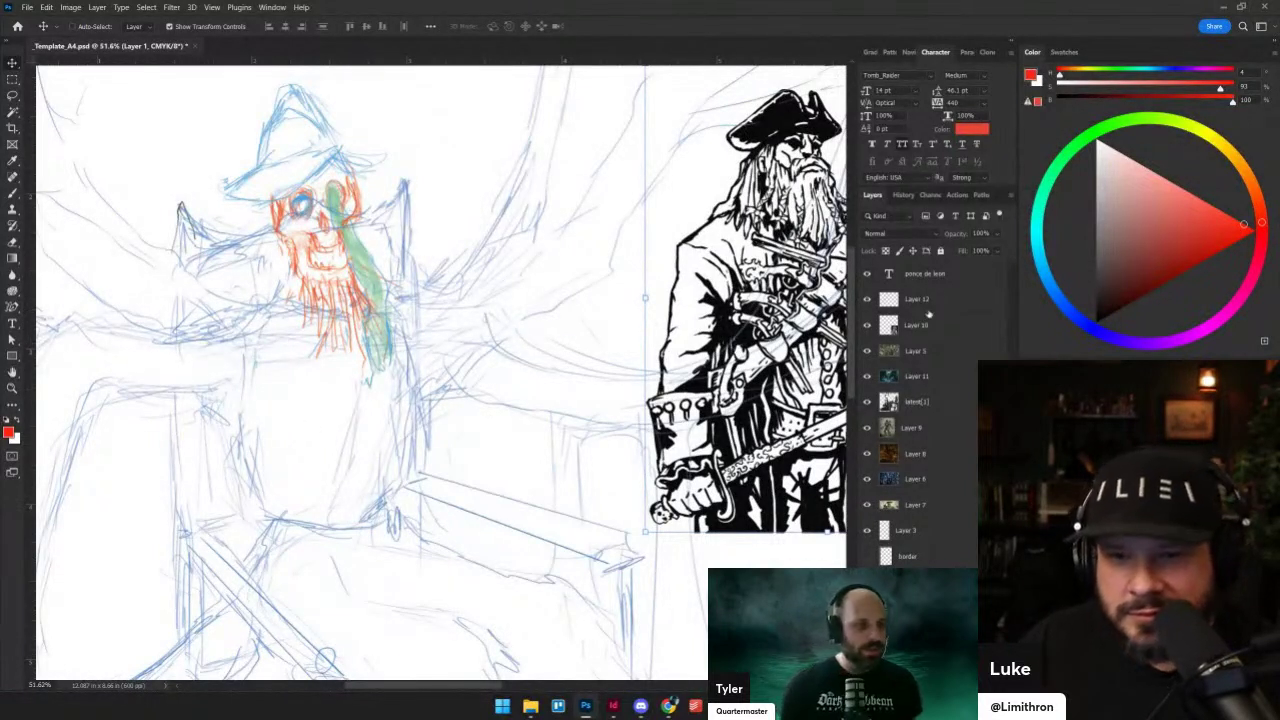
left_click(928, 295)
scroll(745, 296, "down", 5)
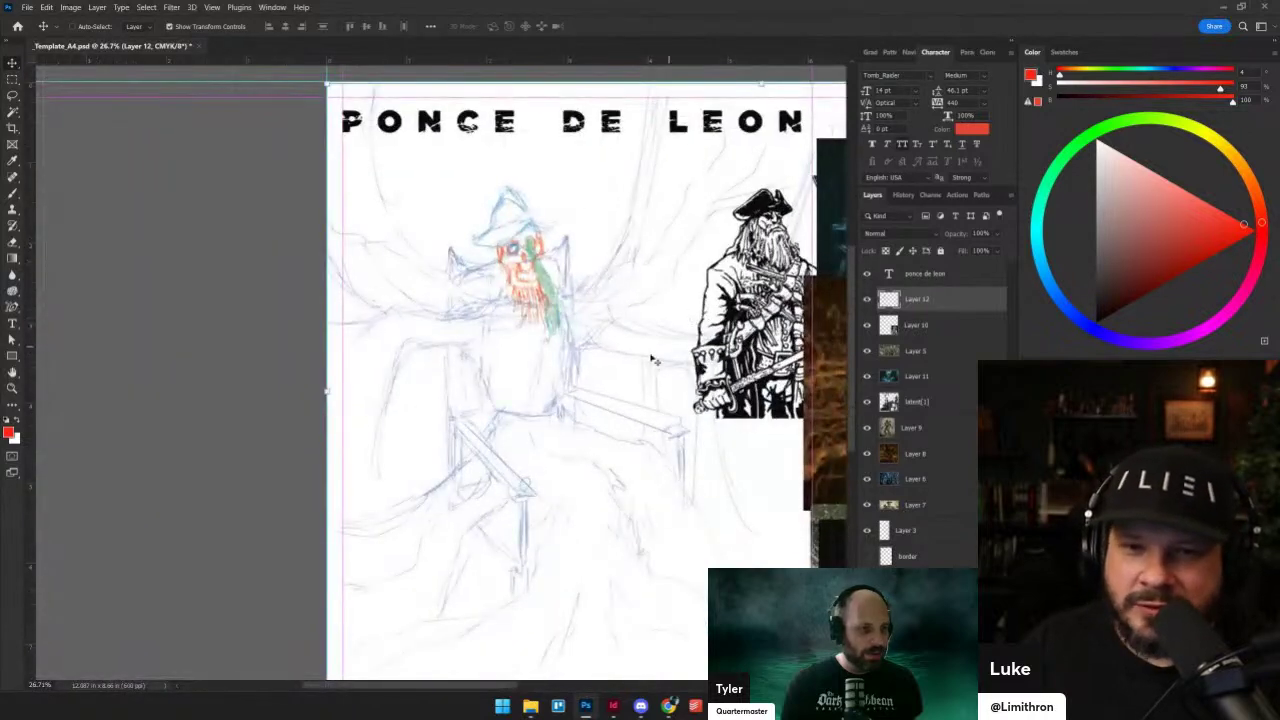
key("c")
left_click(553, 296)
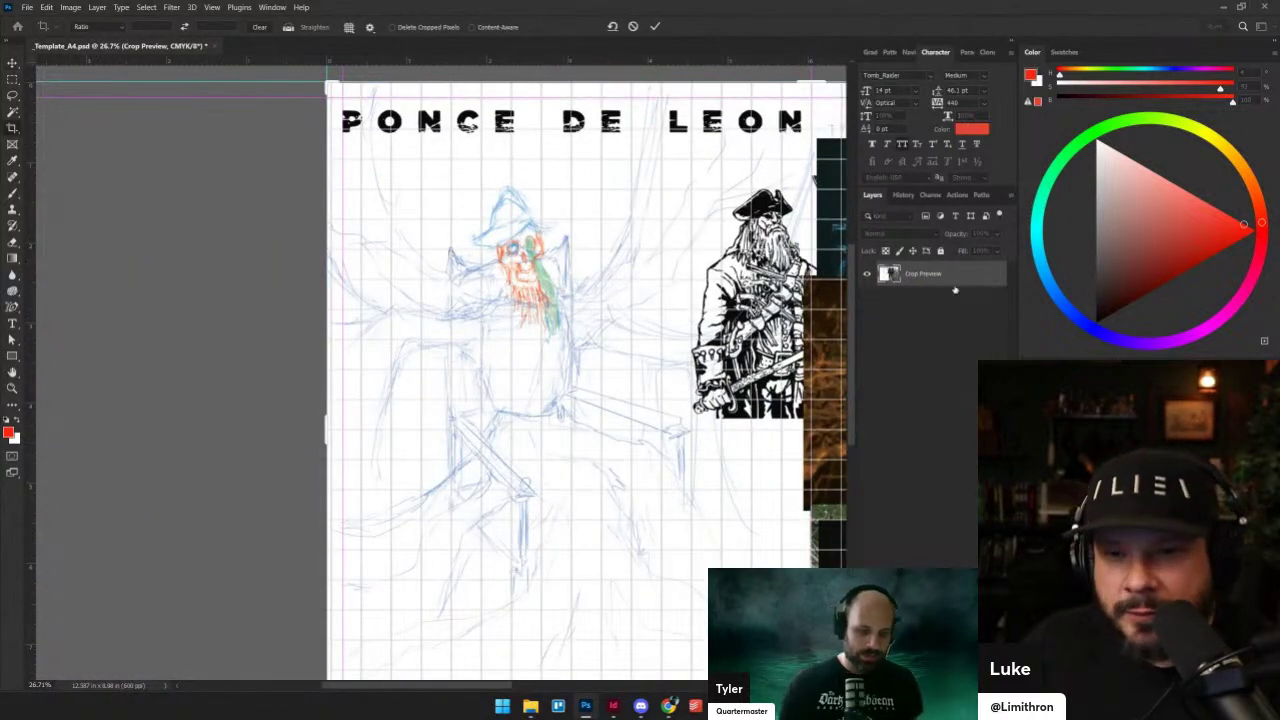
key("Escape")
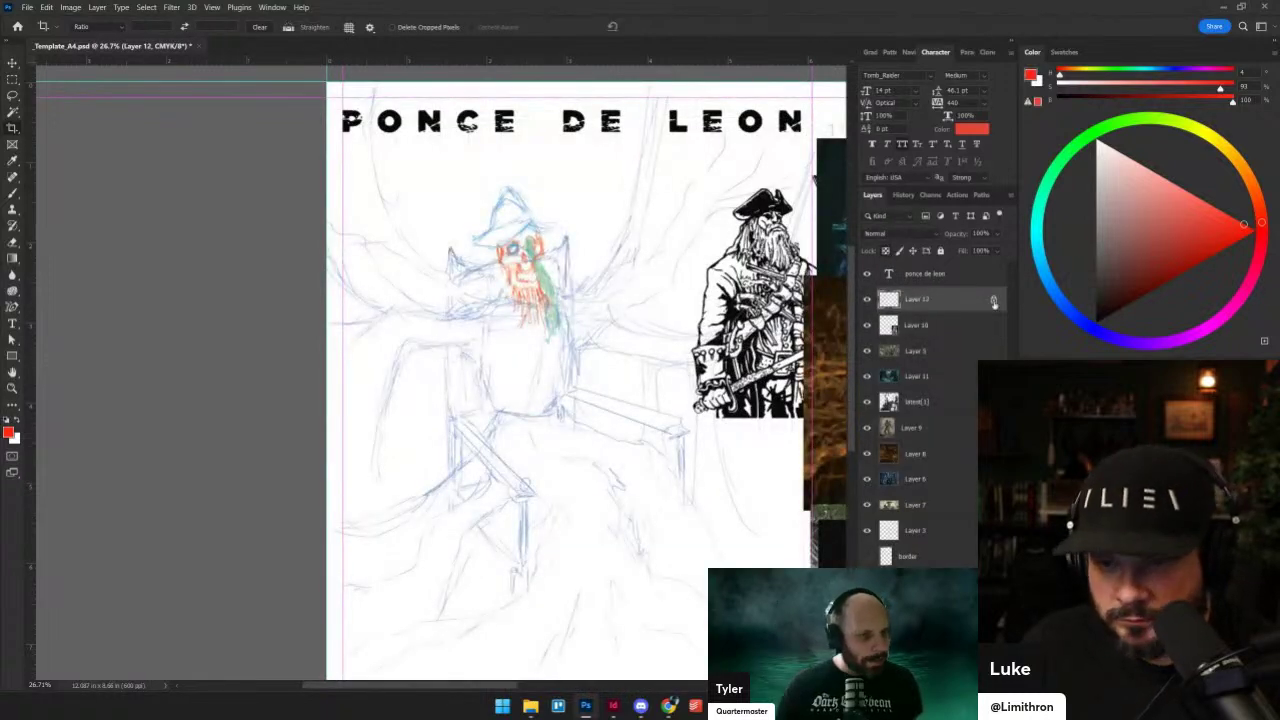
- Scale the Layer 12 throne sketch down to 83.50% beneath the title and return to the Brush tool
key("ctrl+t")
key("ctrl+0")
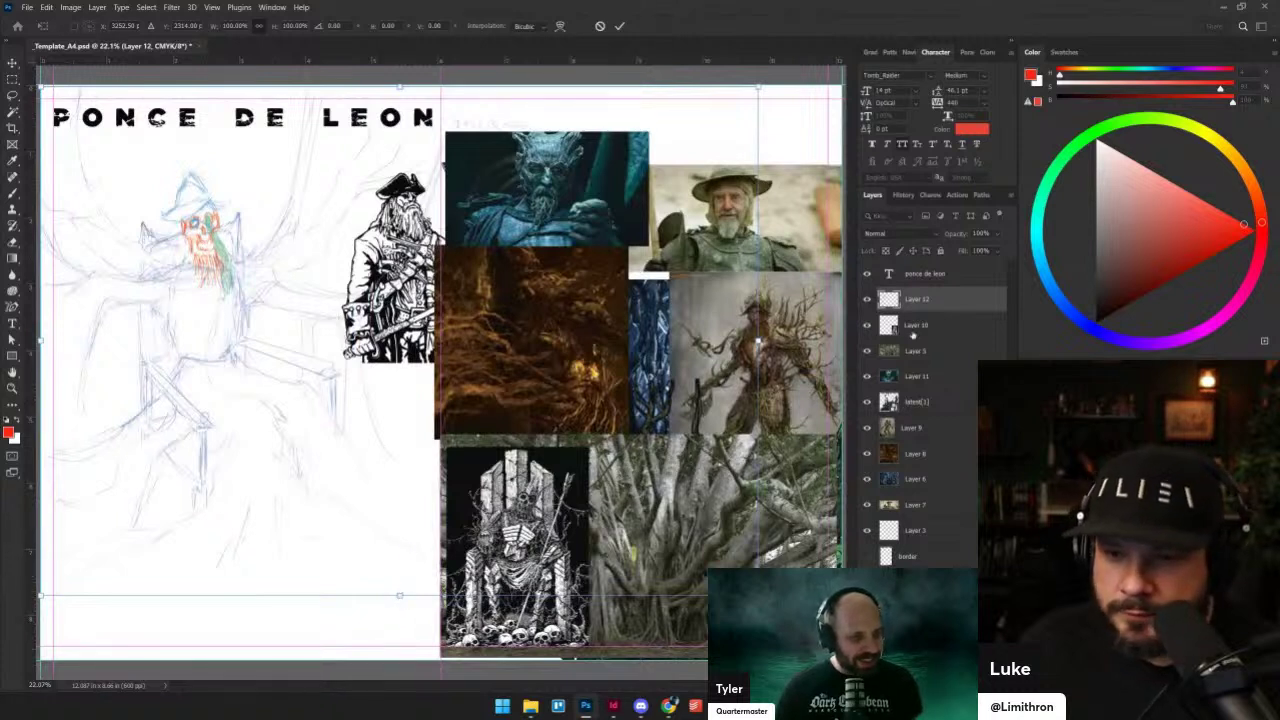
key("Return")
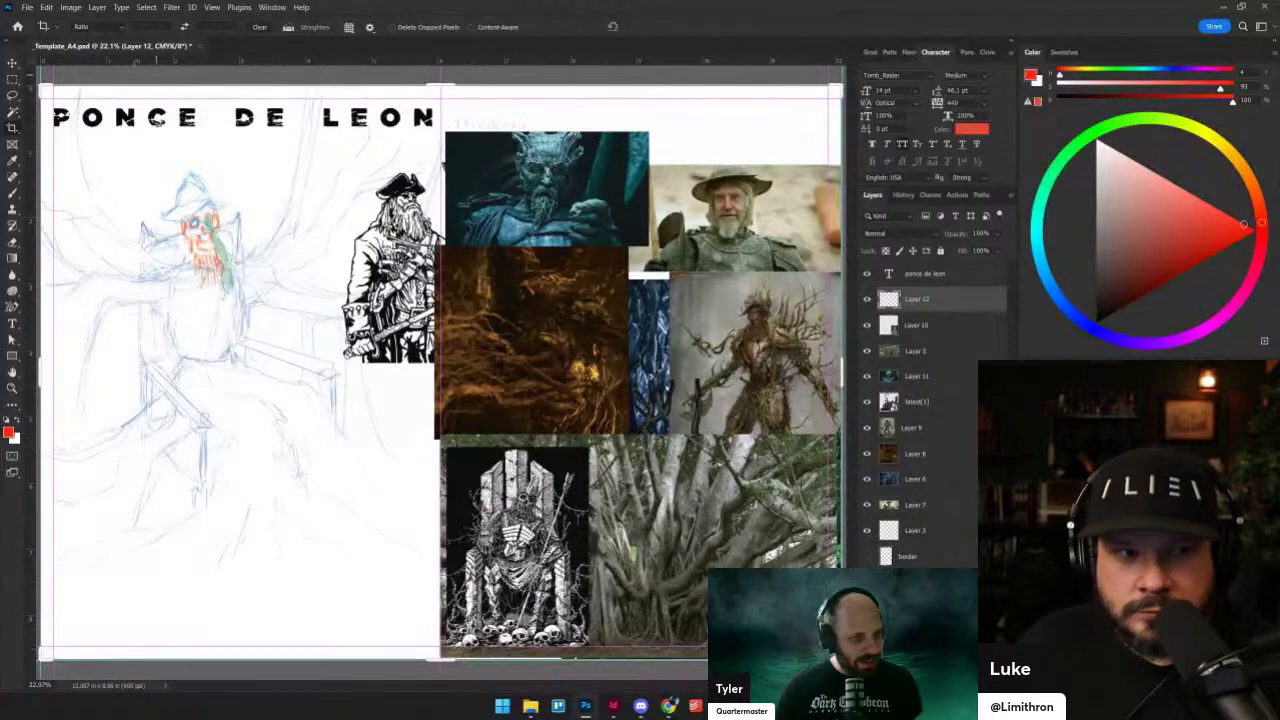
key("v")
mouse_move(395, 595)
left_mouse_down()
mouse_move(370, 511)
mouse_move(349, 500)
left_mouse_up()
key("Return")
key("Return")
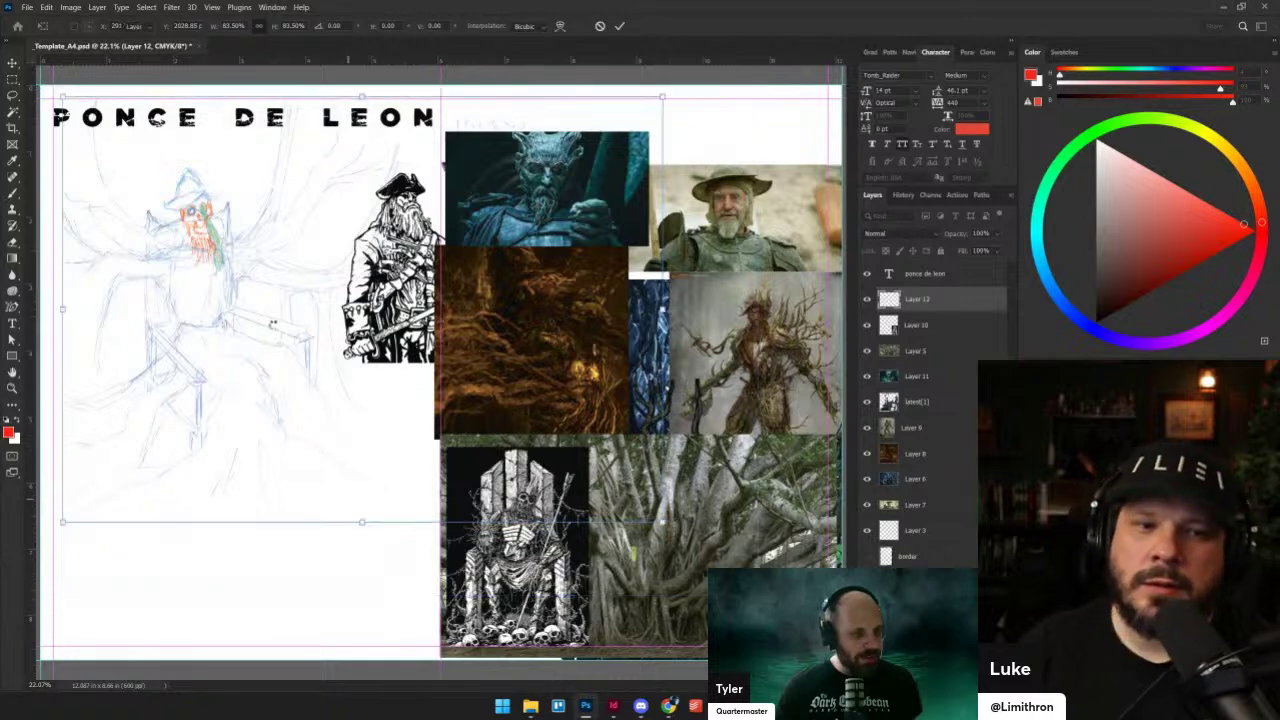
scroll(420, 490, "up", 3)
scroll(500, 485, "up", 3)
key("b")
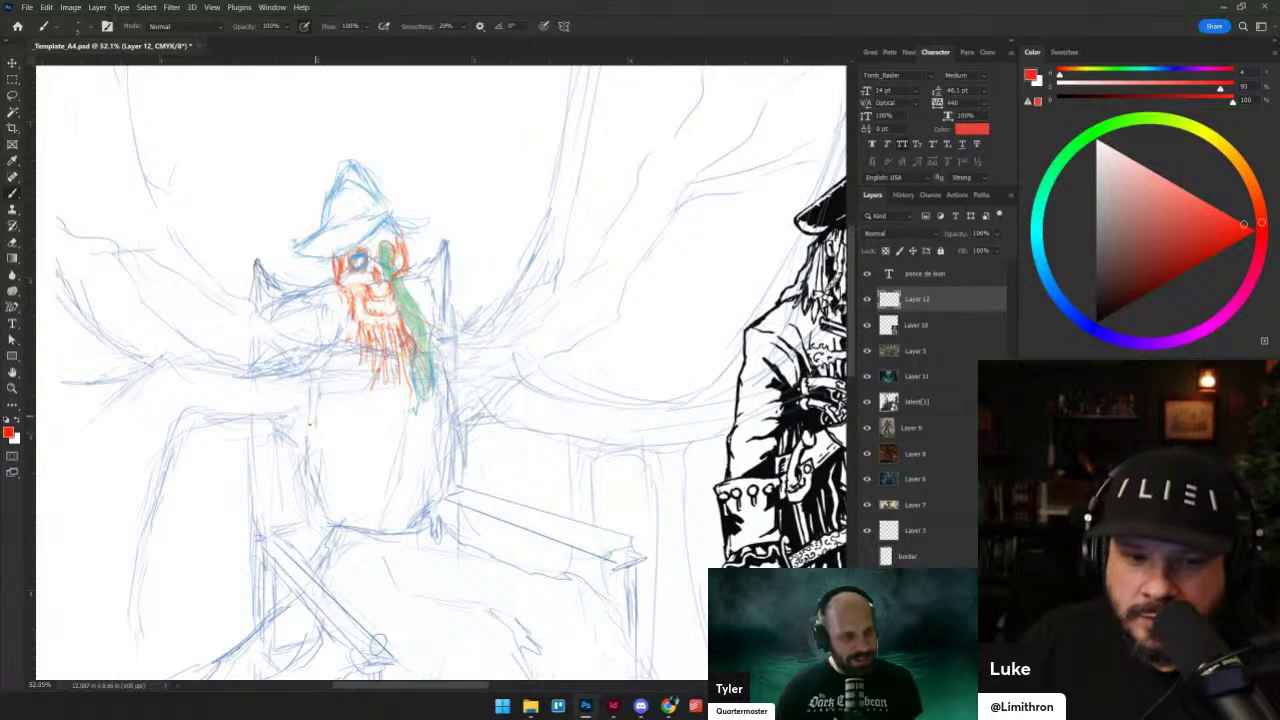
- Choose a saturated blue and sketch ragged drapery hanging from the lich's outstretched arm beside the throne
left_click(298, 370, "alt")
left_click(293, 368, "alt")
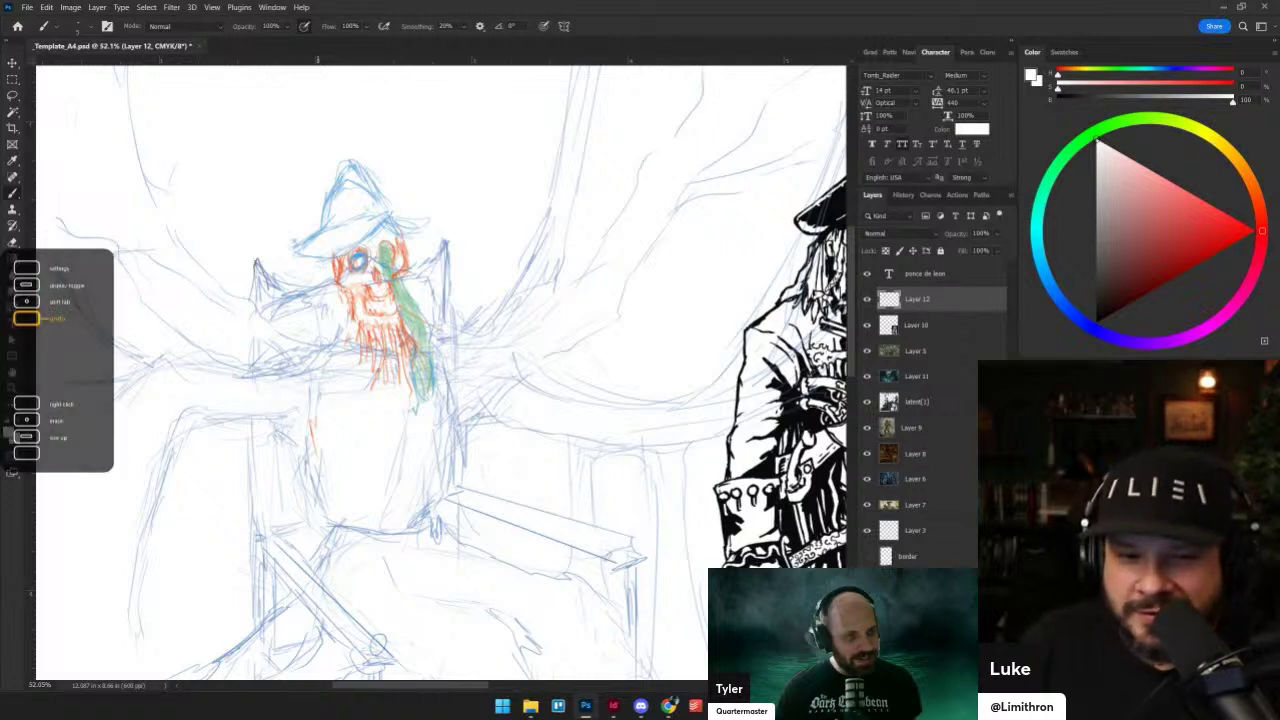
left_click(425, 503, "alt")
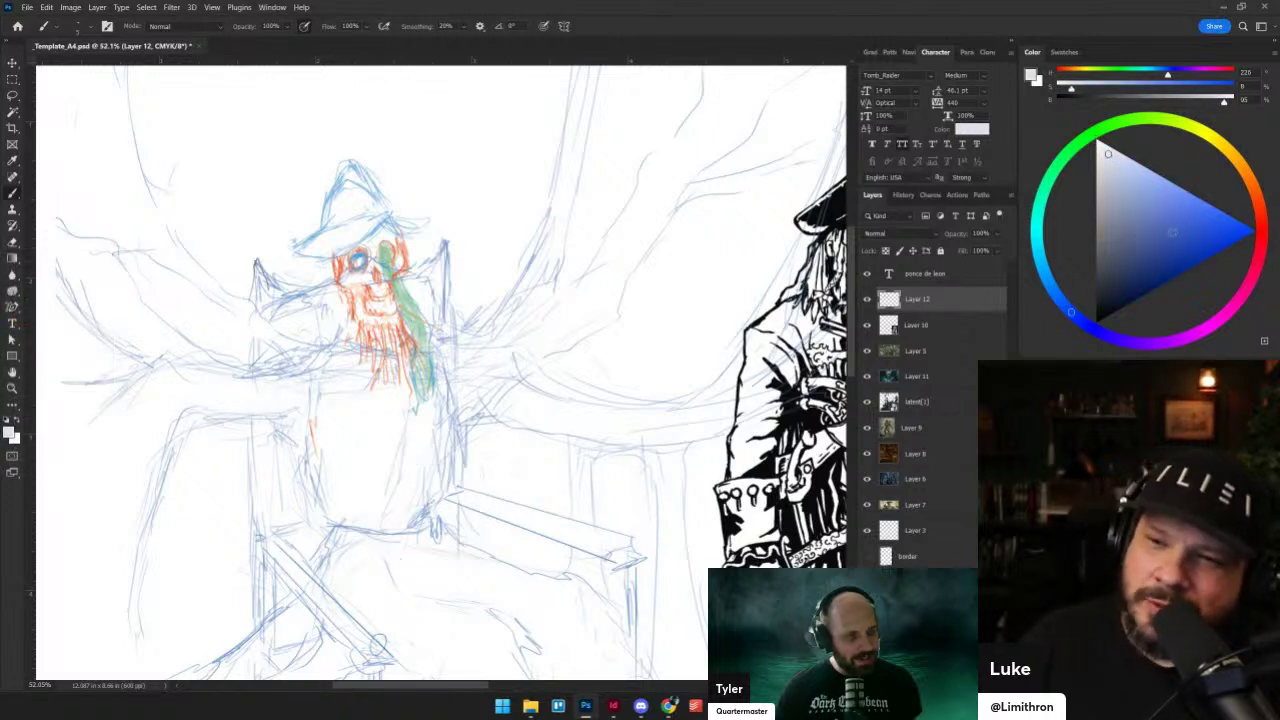
left_click(1052, 289)
left_click_drag(1186, 250, 1255, 231)
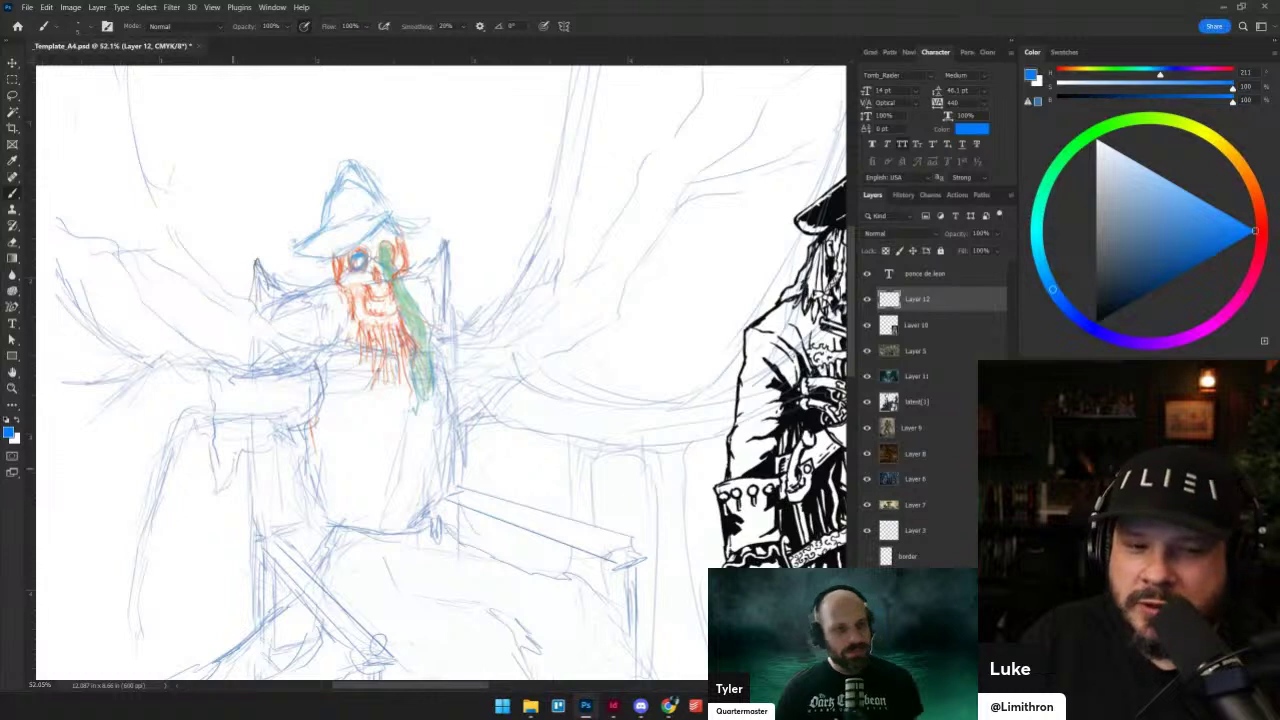
- Erase stray lines below the skull's blue eye socket, and rework its cheek and jaw with light orange strokes sampled from the skull
key("e")
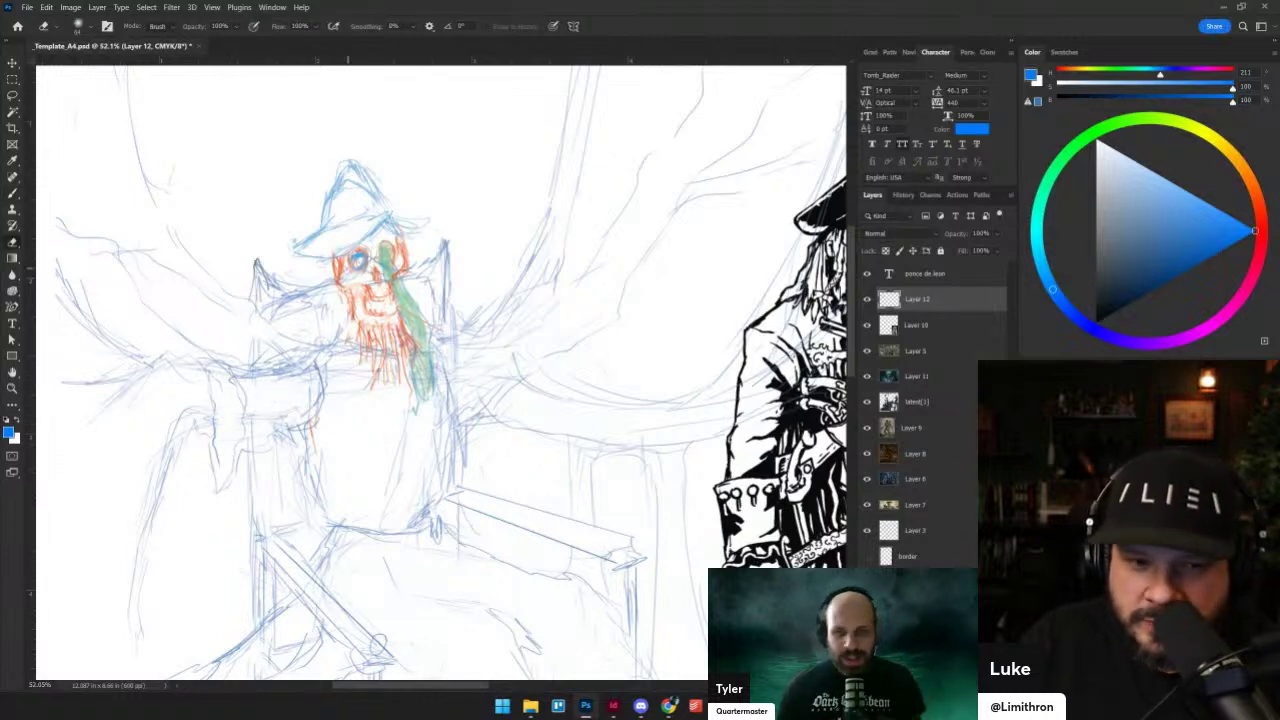
mouse_move(350, 267)
left_mouse_down()
mouse_move(362, 269)
mouse_move(353, 279)
mouse_move(373, 268)
left_mouse_up()
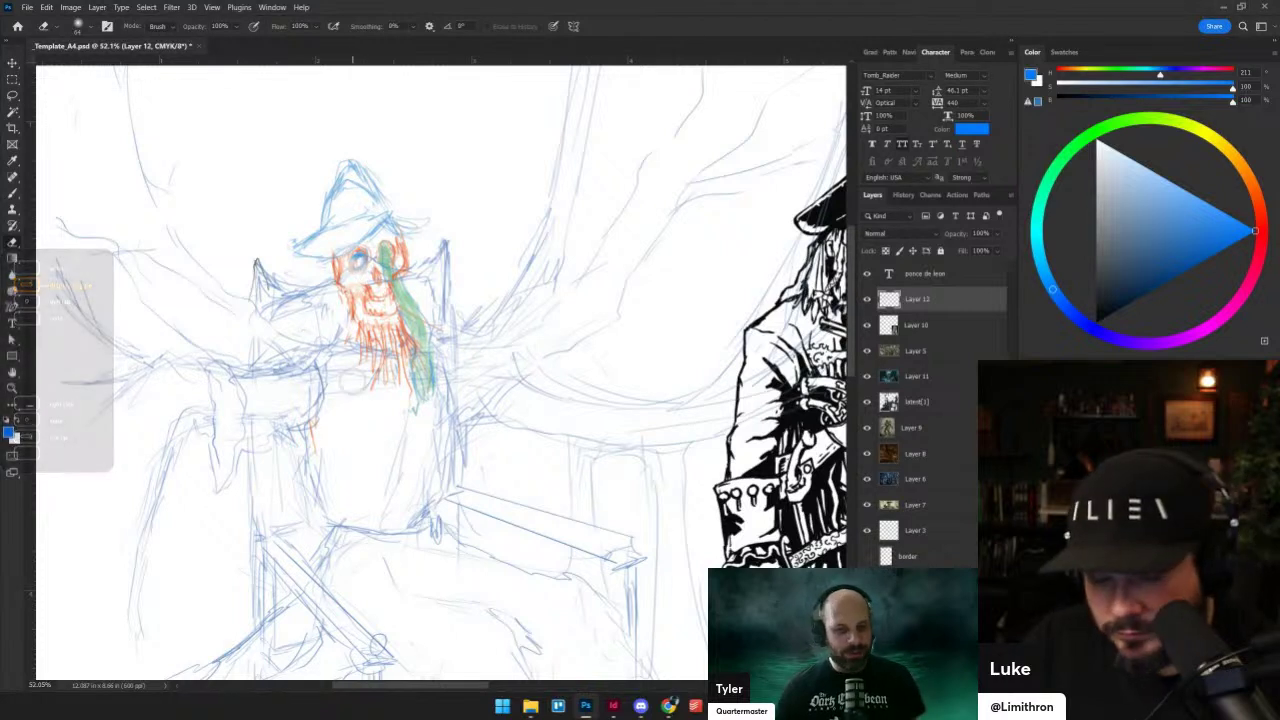
key("b")
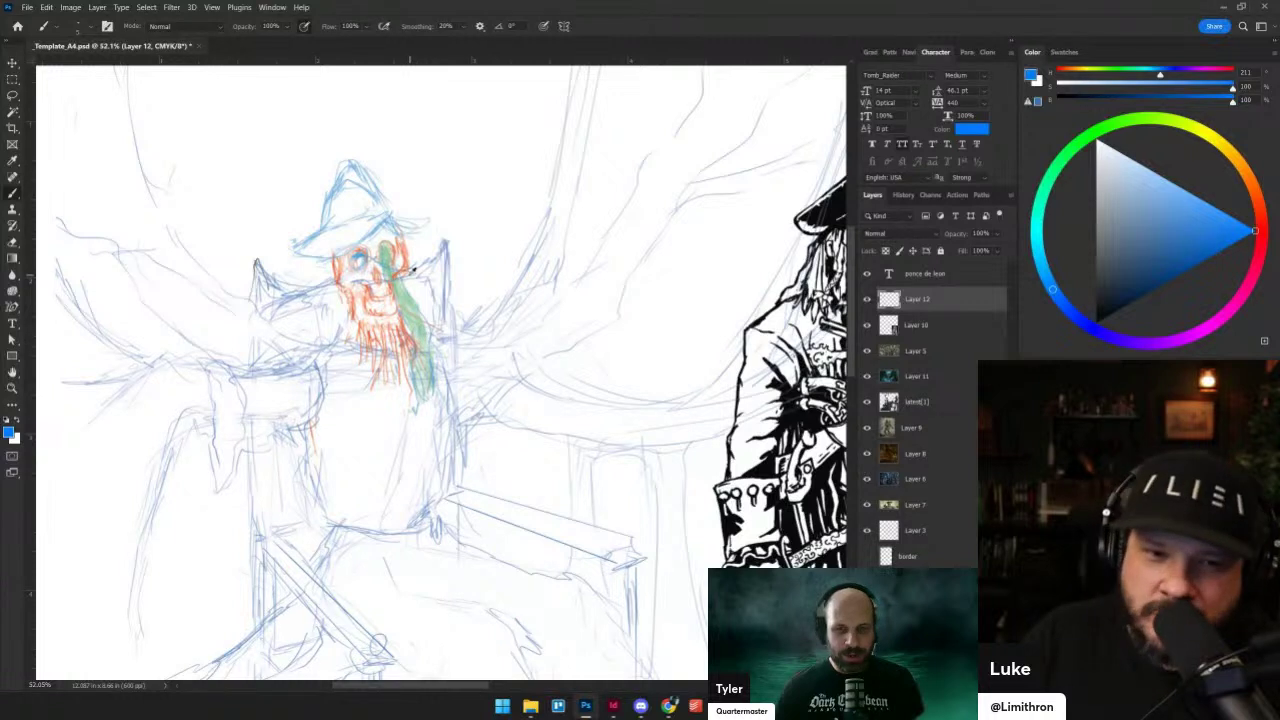
left_click(406, 272, "alt")
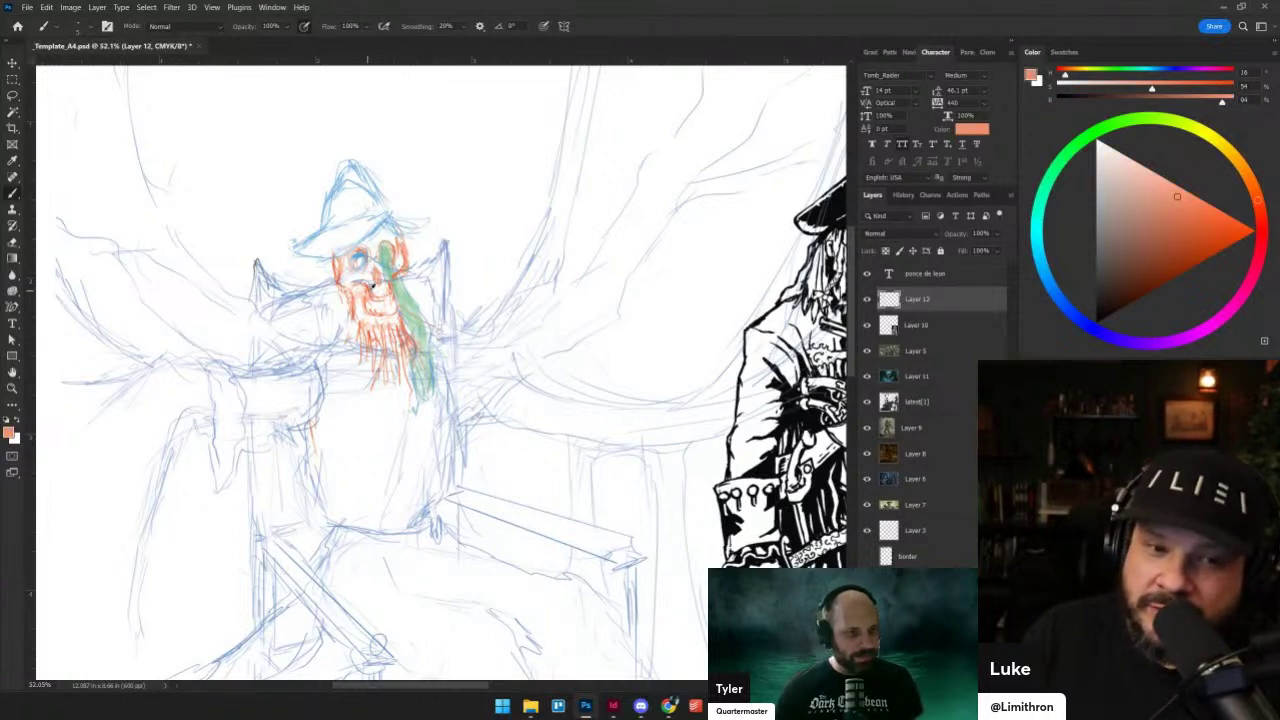
left_click(369, 290, "alt")
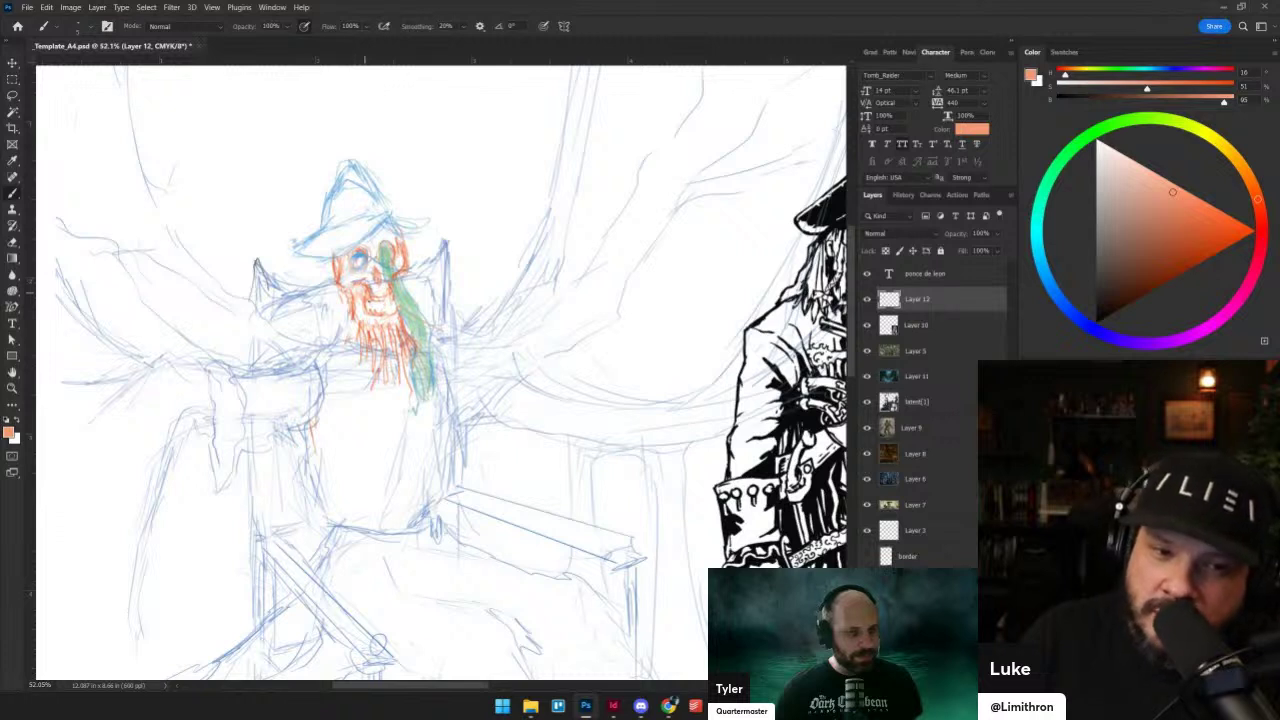
- Refine the skull's eye sockets and nose with pale red strokes, erasing excess lines around them
left_click(447, 243, "alt")
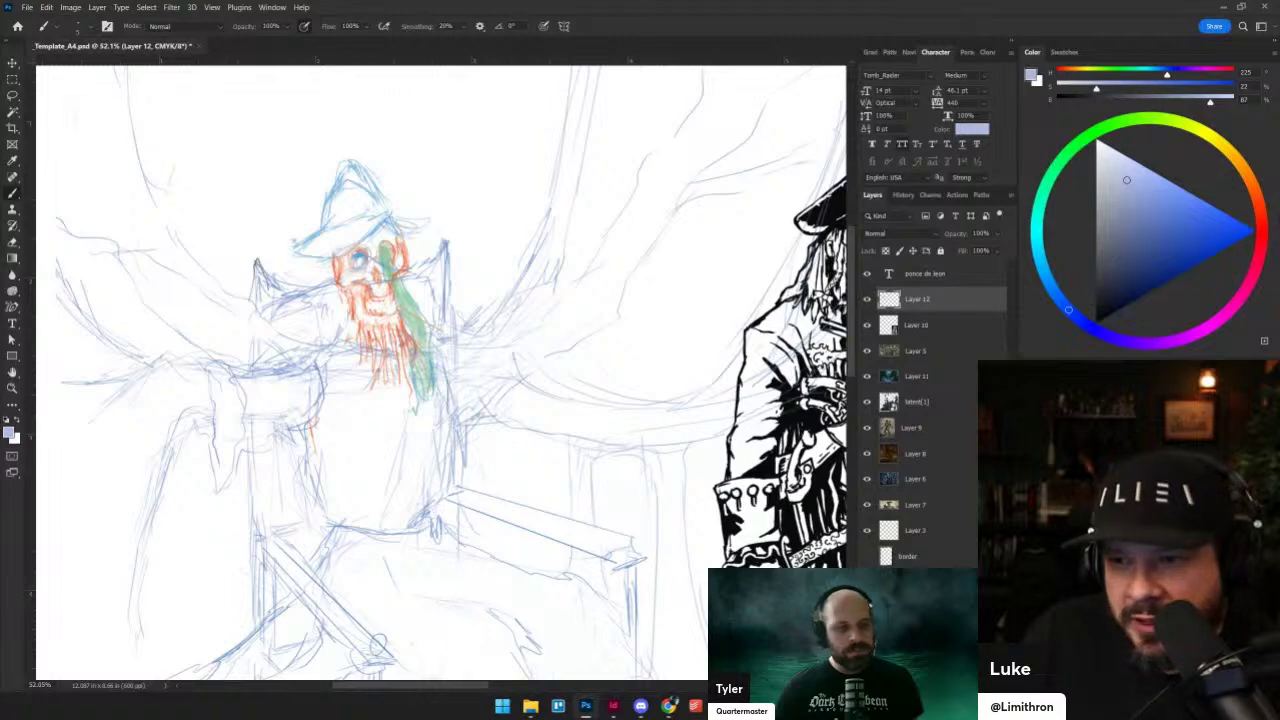
left_click(1261, 214)
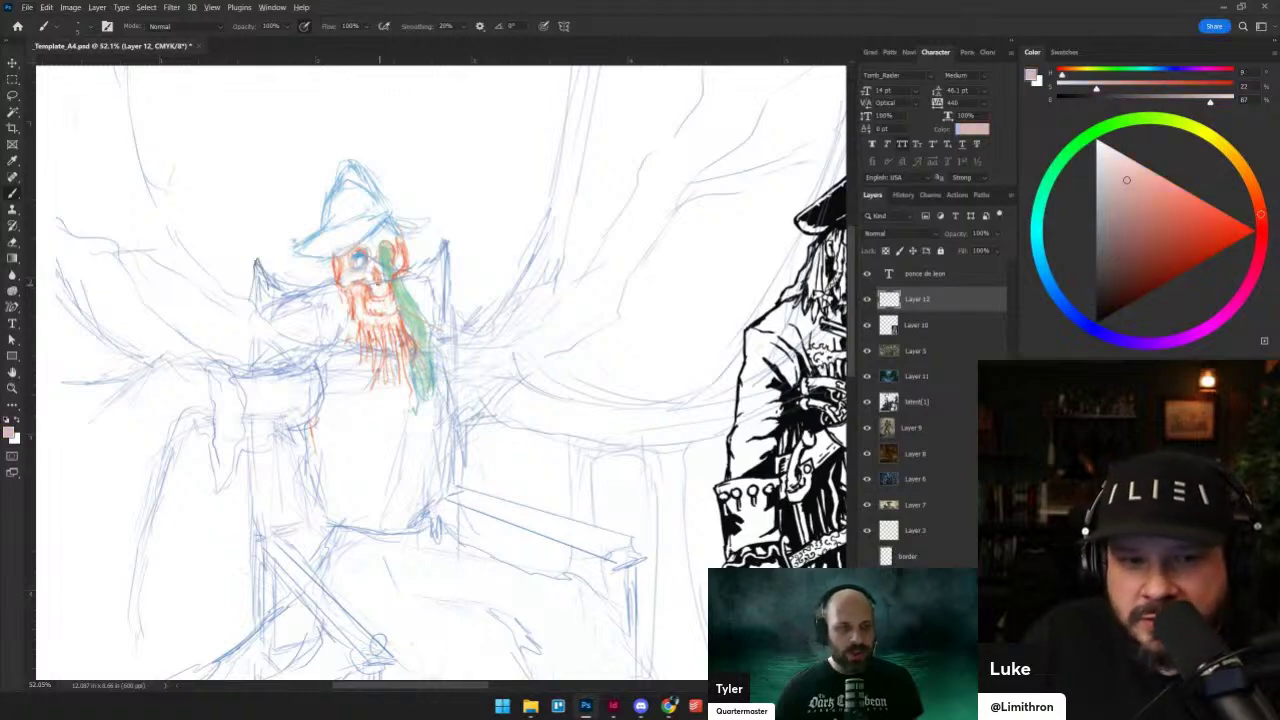
key("alt+e")
key("Escape")
key("e")
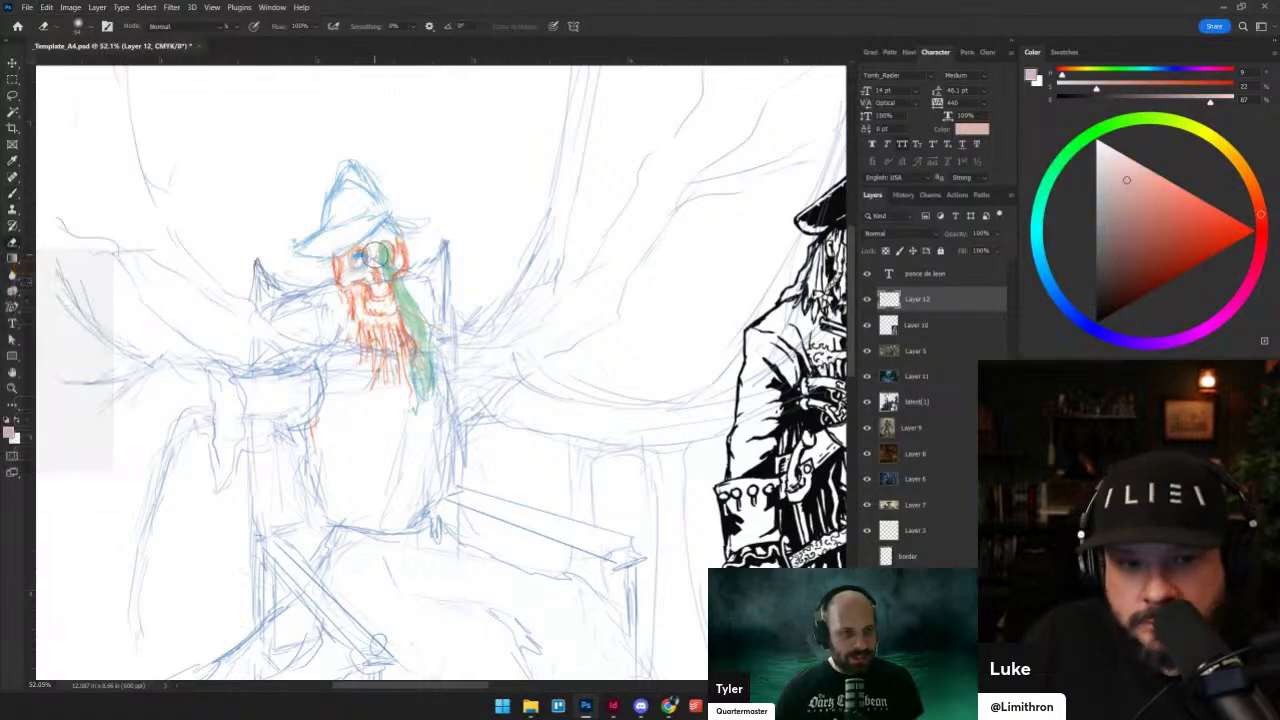
key("b")
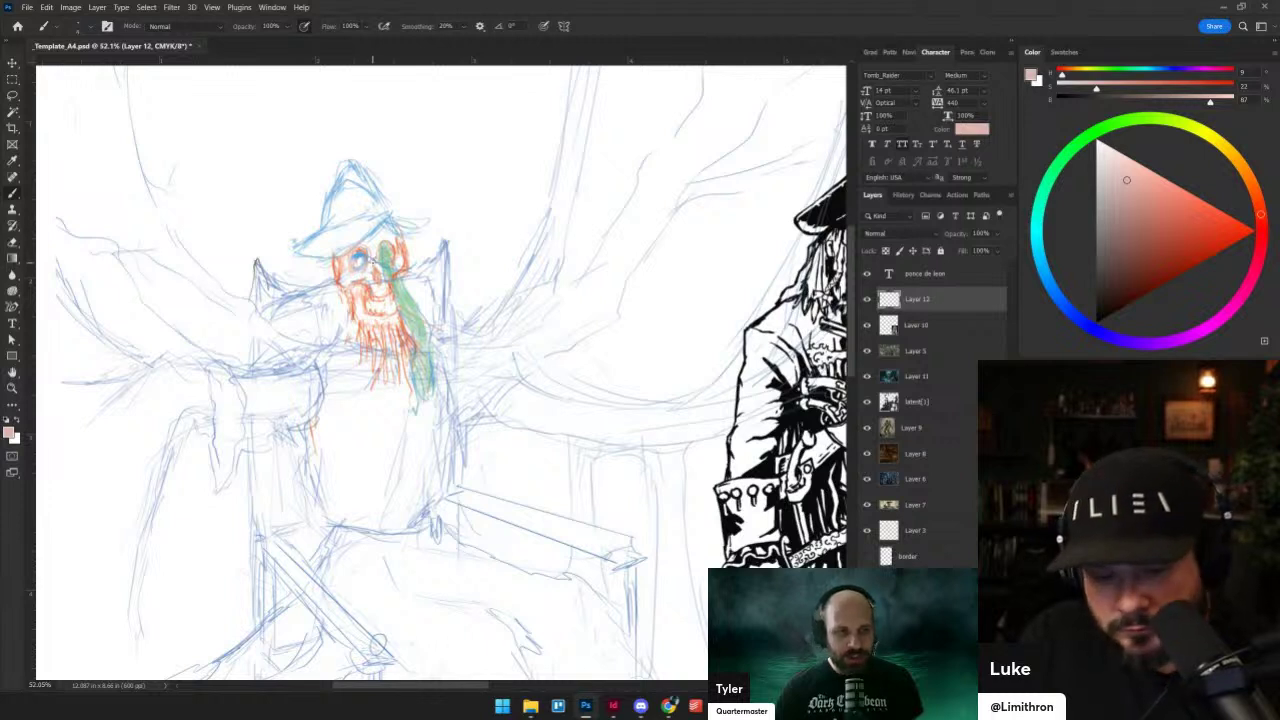
key("e")
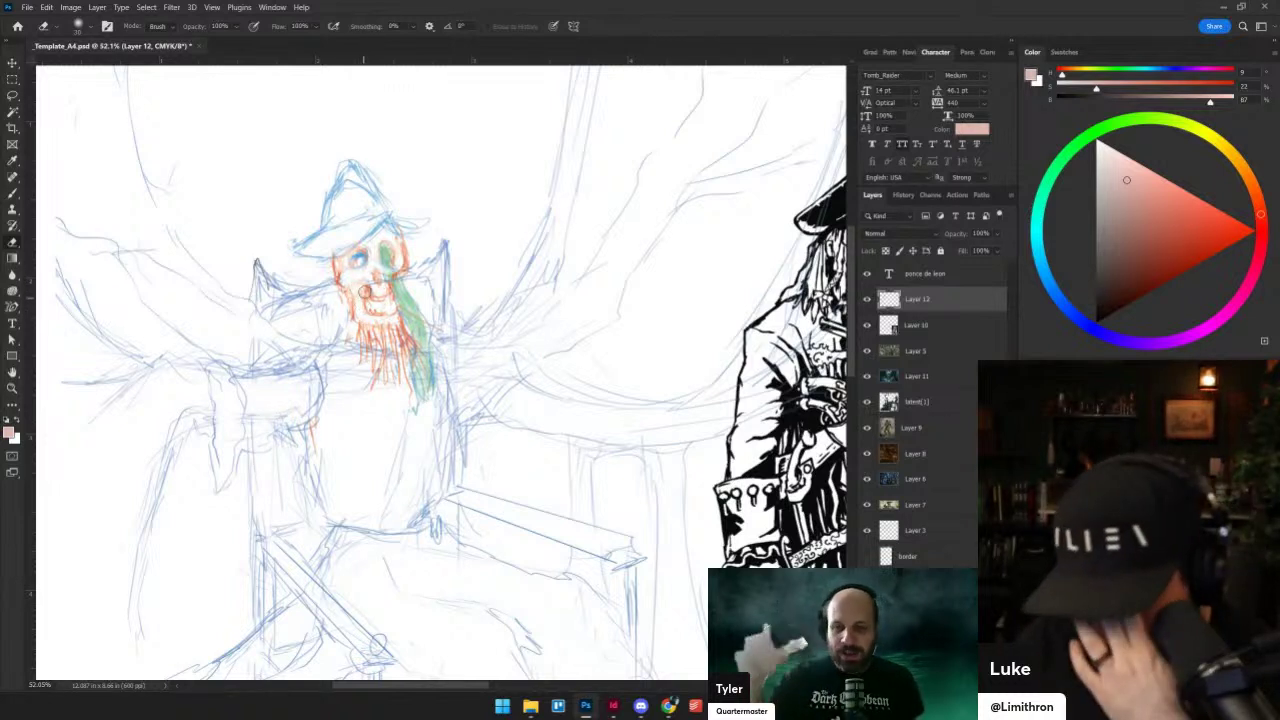
- Lasso the skull's lower jaw and beard and transform them to shorten the lower face
key("l")
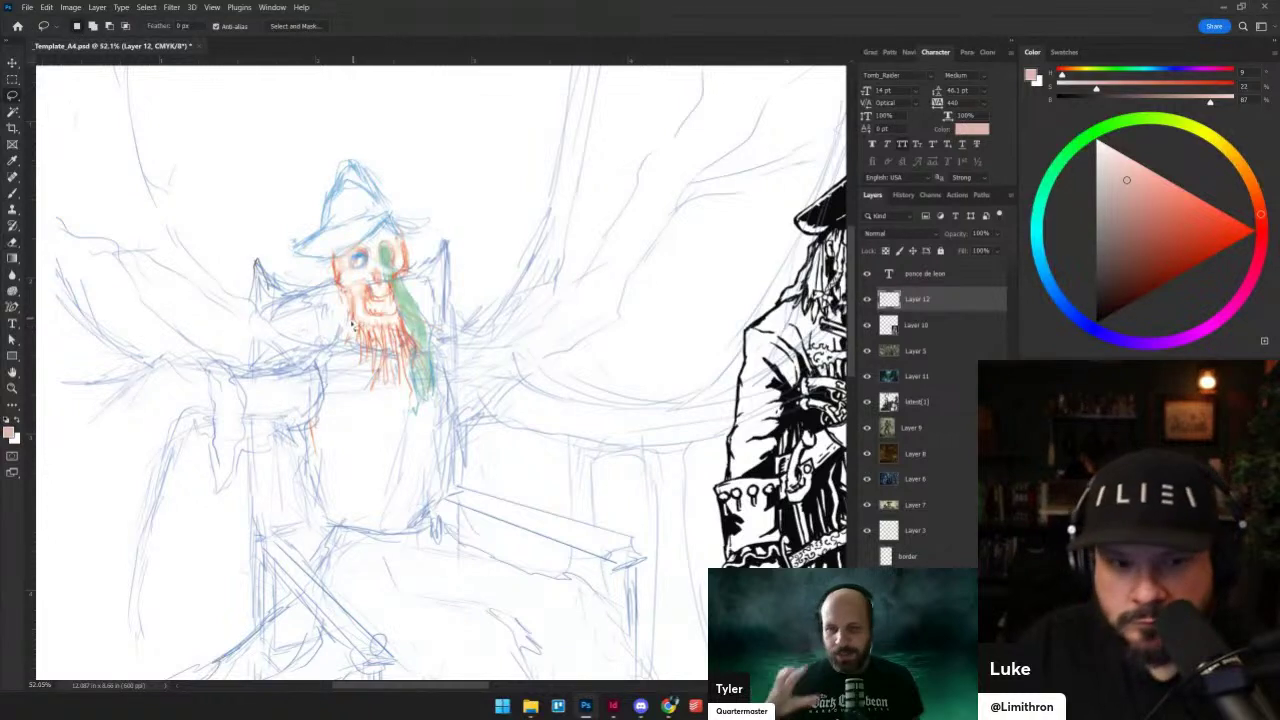
mouse_move(366, 287)
left_mouse_down()
mouse_move(408, 336)
mouse_move(416, 388)
mouse_move(358, 358)
mouse_move(362, 290)
left_mouse_up()
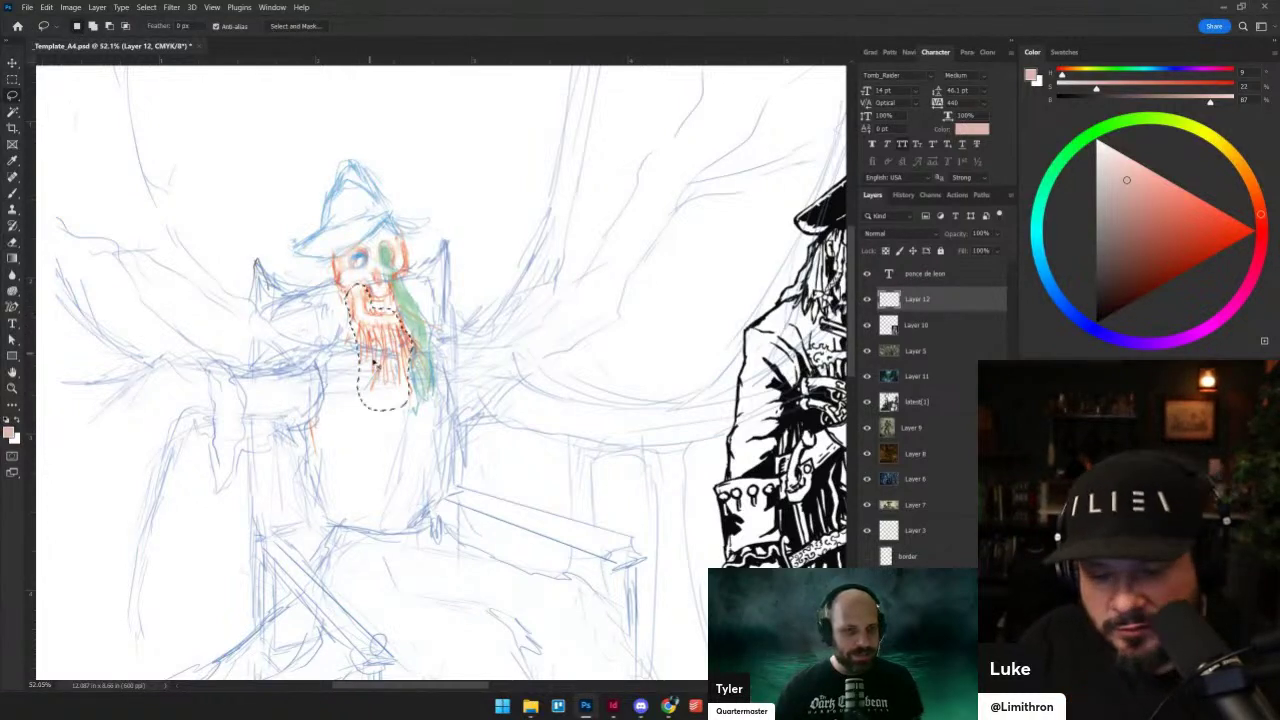
key("ctrl+t")
left_click_drag(380, 408, 380, 397)
key("Return")
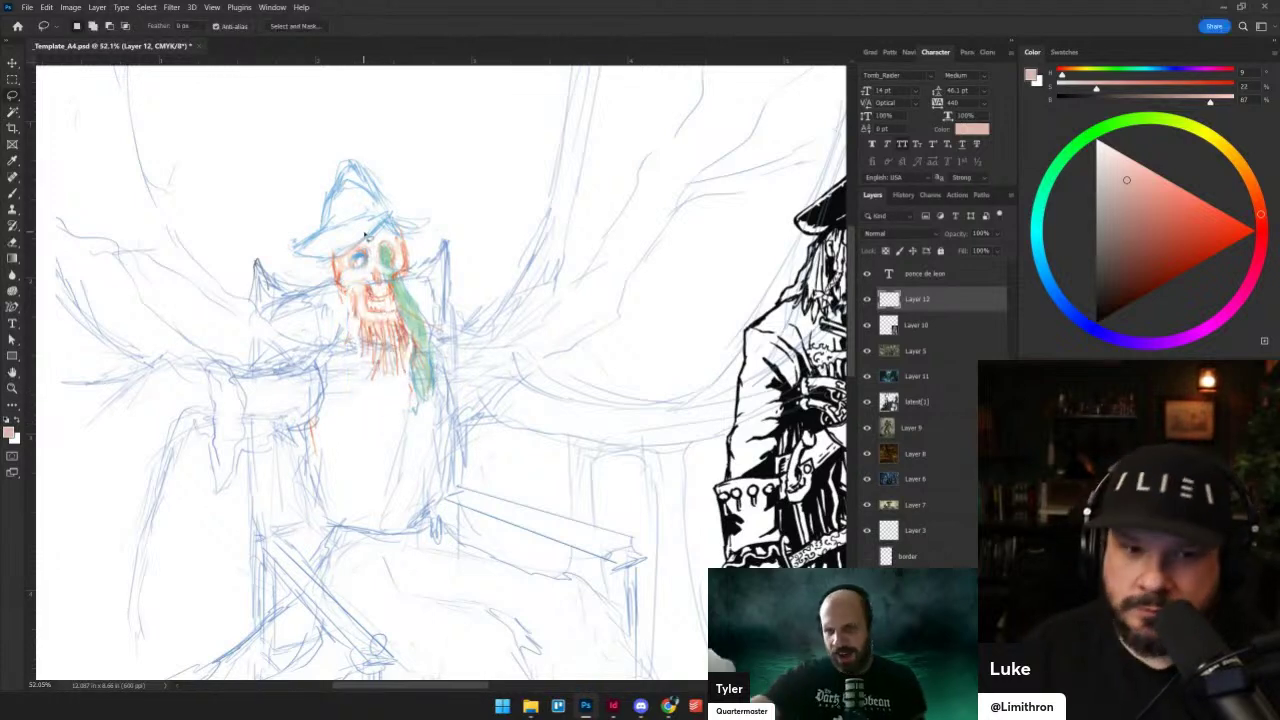
- Redraw the pointed hat's crown and brim with bright blue strokes, and erase the stray lines at the brim's tip
scroll(363, 235, "up", 5)
scroll(409, 308, "down", 5)
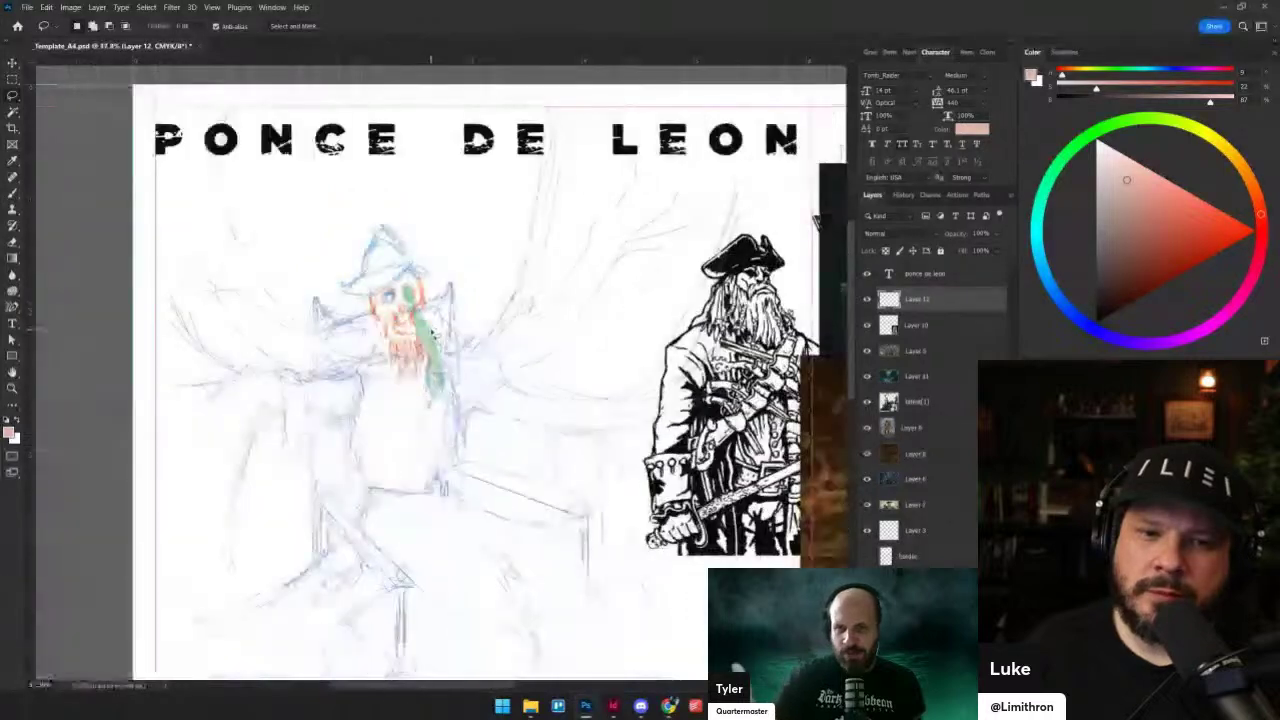
scroll(409, 308, "up", 4)
key("b")
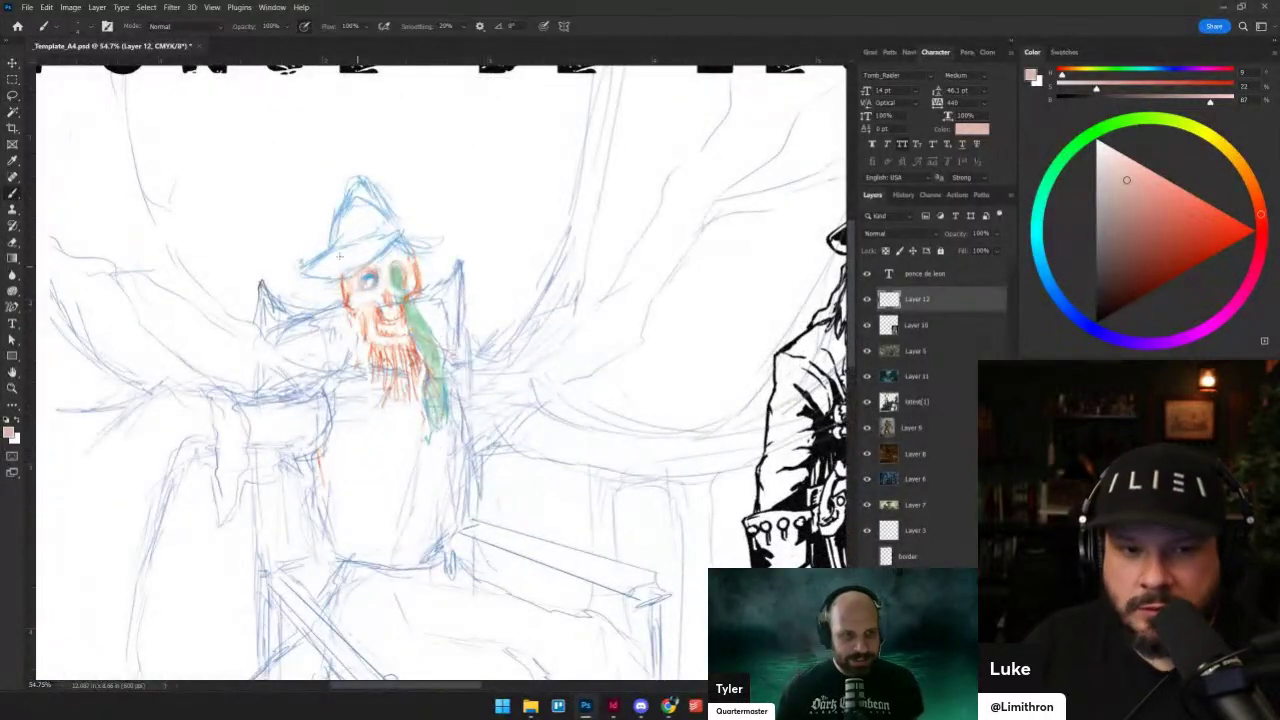
left_click(340, 213, "alt")
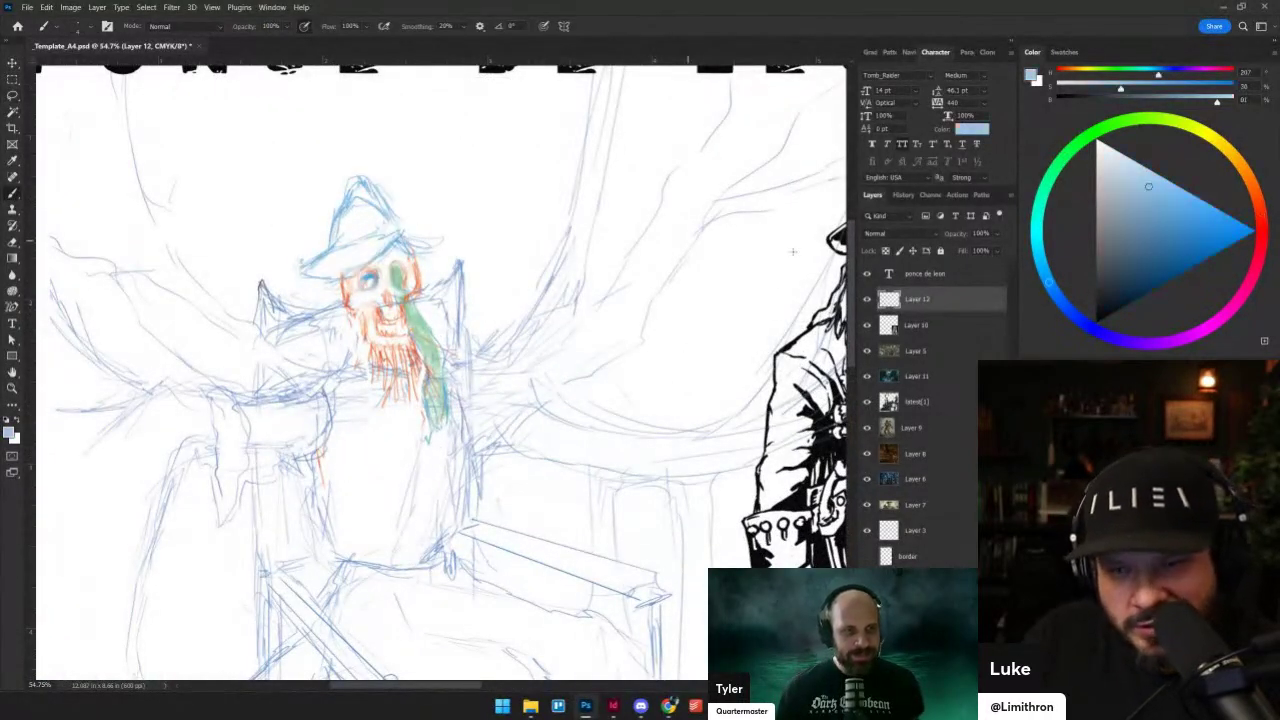
left_click(1242, 223)
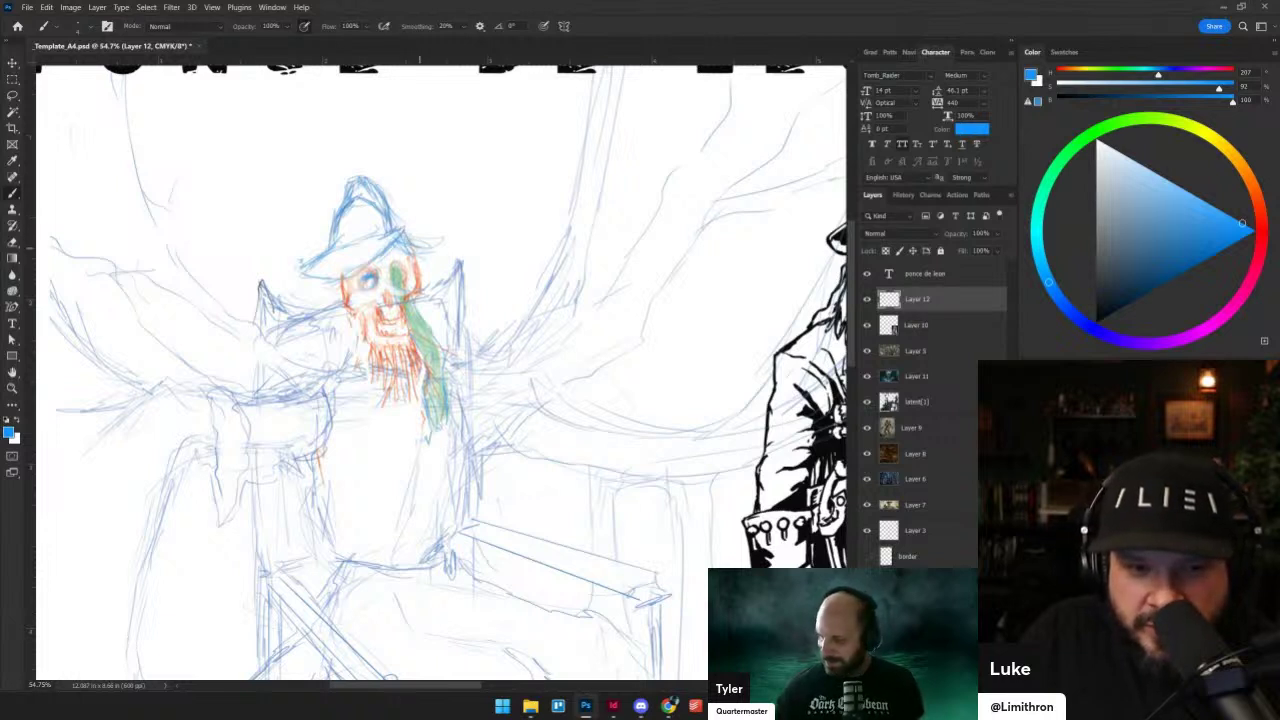
left_click_drag(1217, 233, 1236, 220)
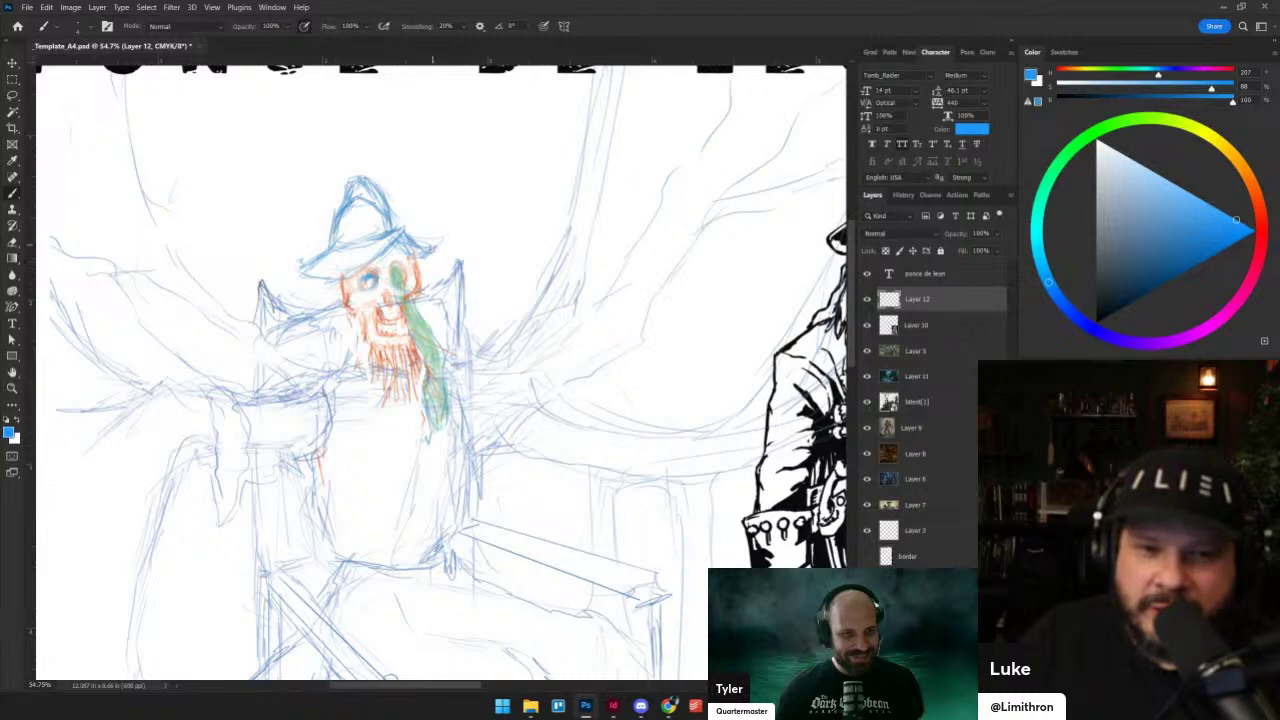
key("e")
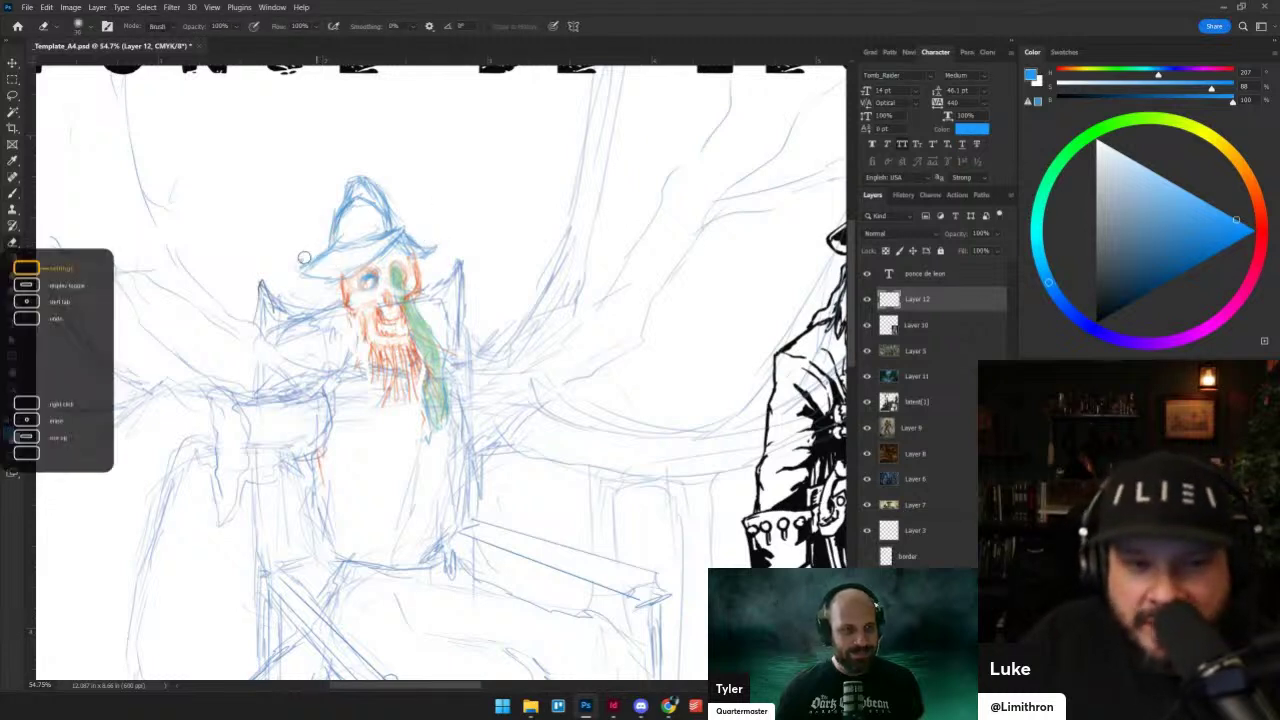
left_click_drag(299, 263, 310, 254)
key("b")
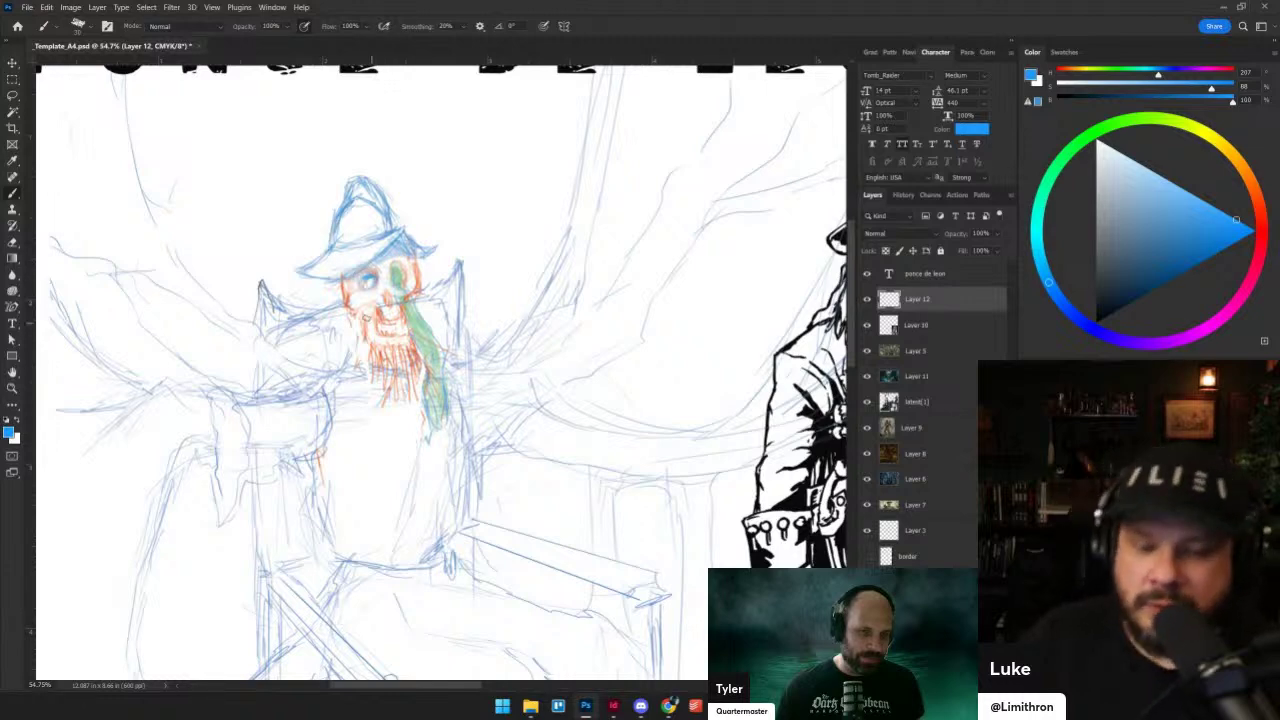
- Shade the skull's open eye socket darker in blue, undoing the unwanted stroke
scroll(332, 279, "up", 6)
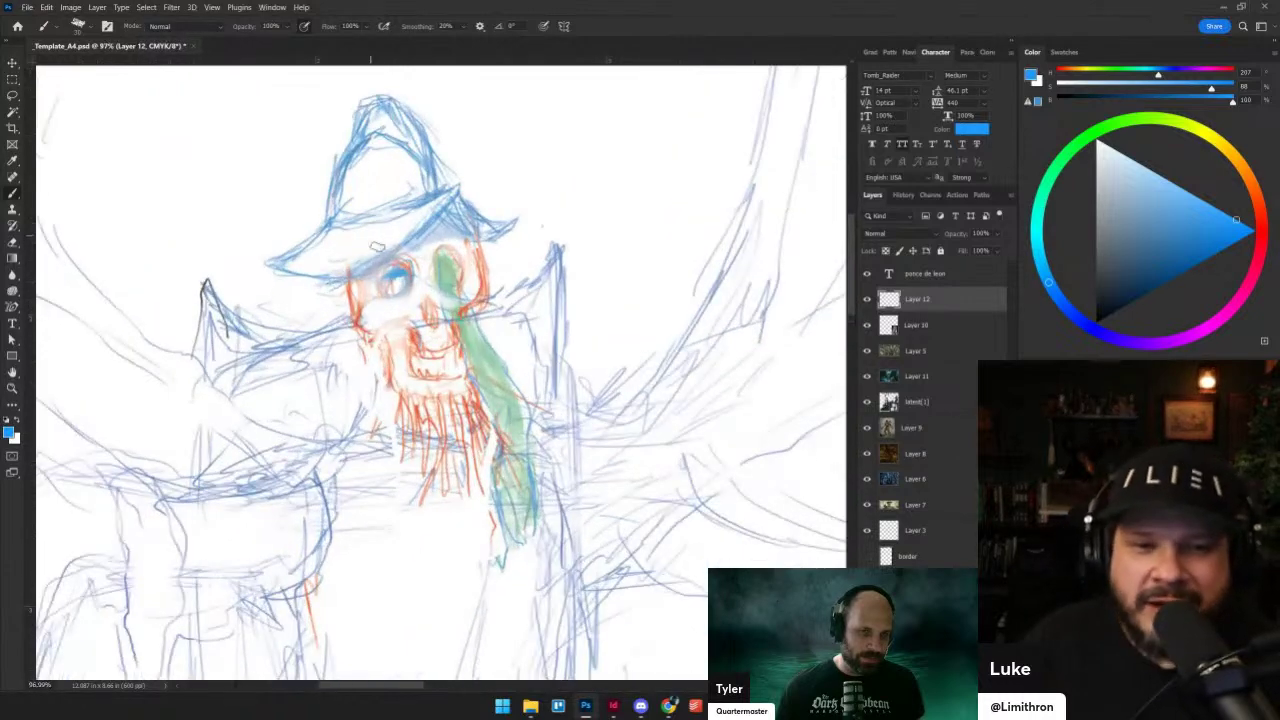
left_click_drag(388, 278, 404, 274)
key("ctrl+z")
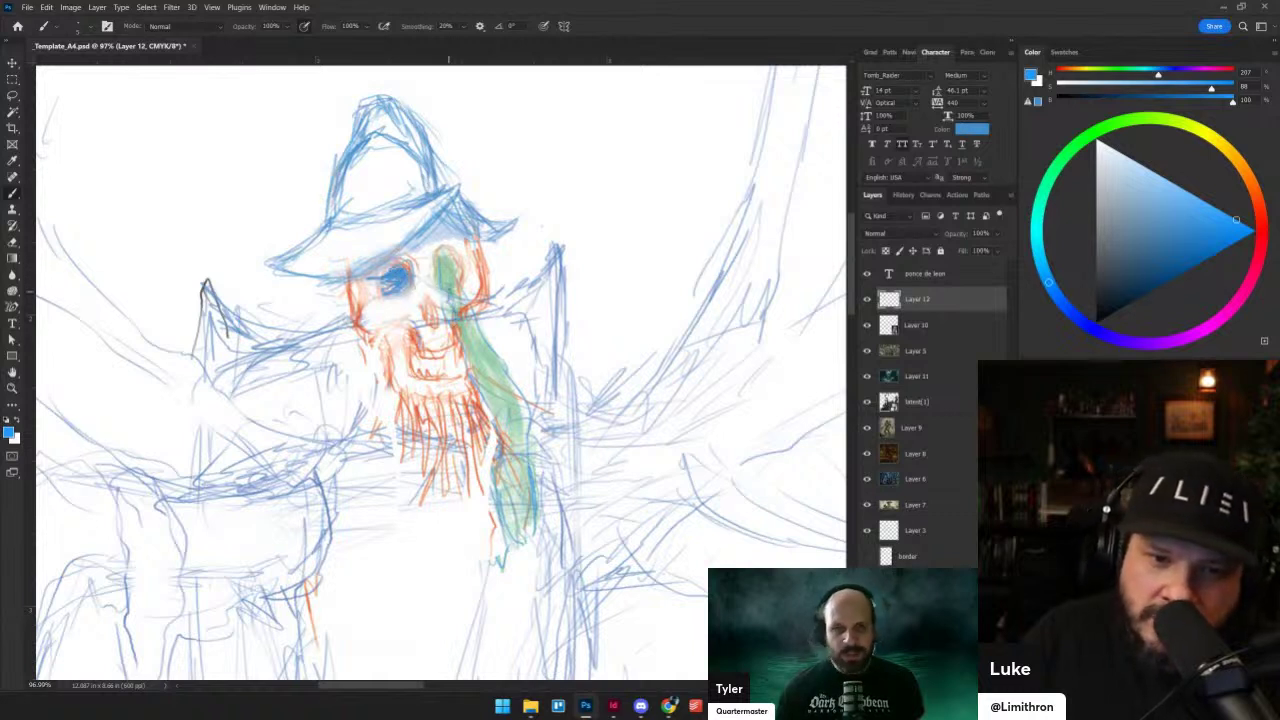
- Sample the pale green from the eye flow and strengthen the stream running from the eye socket past the jaw
key("e")
left_click(510, 361, "alt")
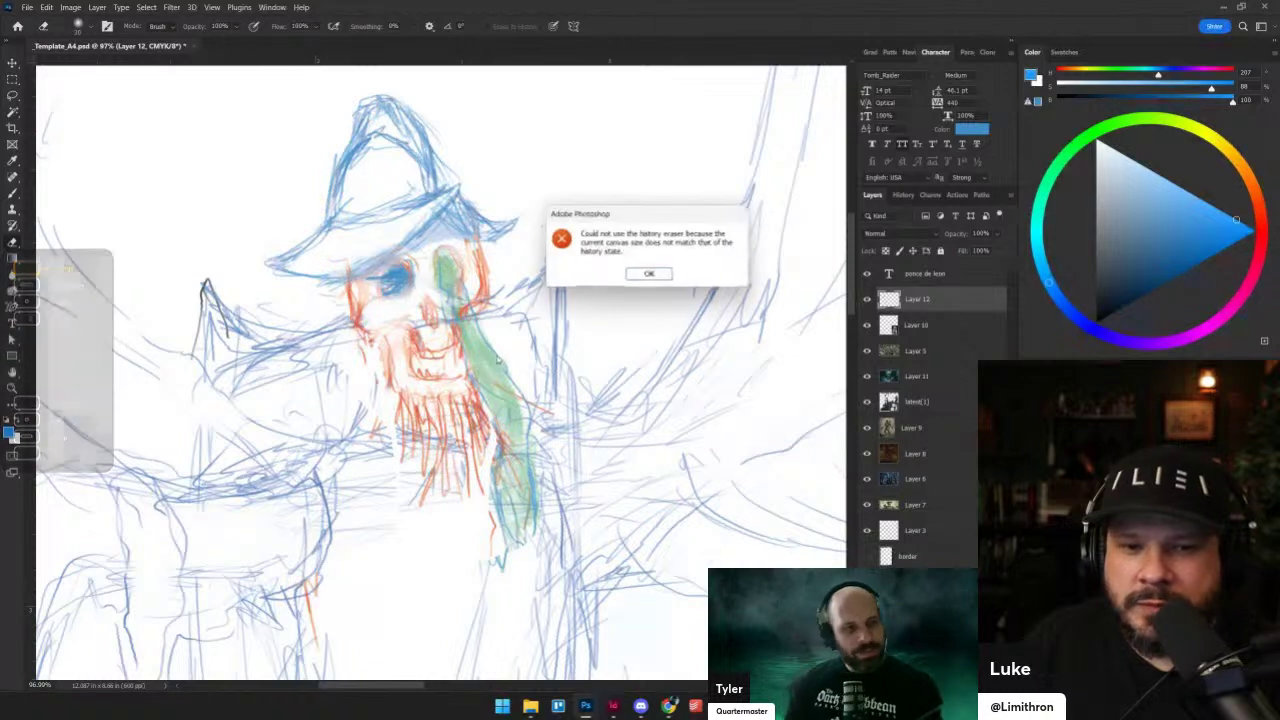
key("Return")
key("b")
left_click(463, 321, "alt")
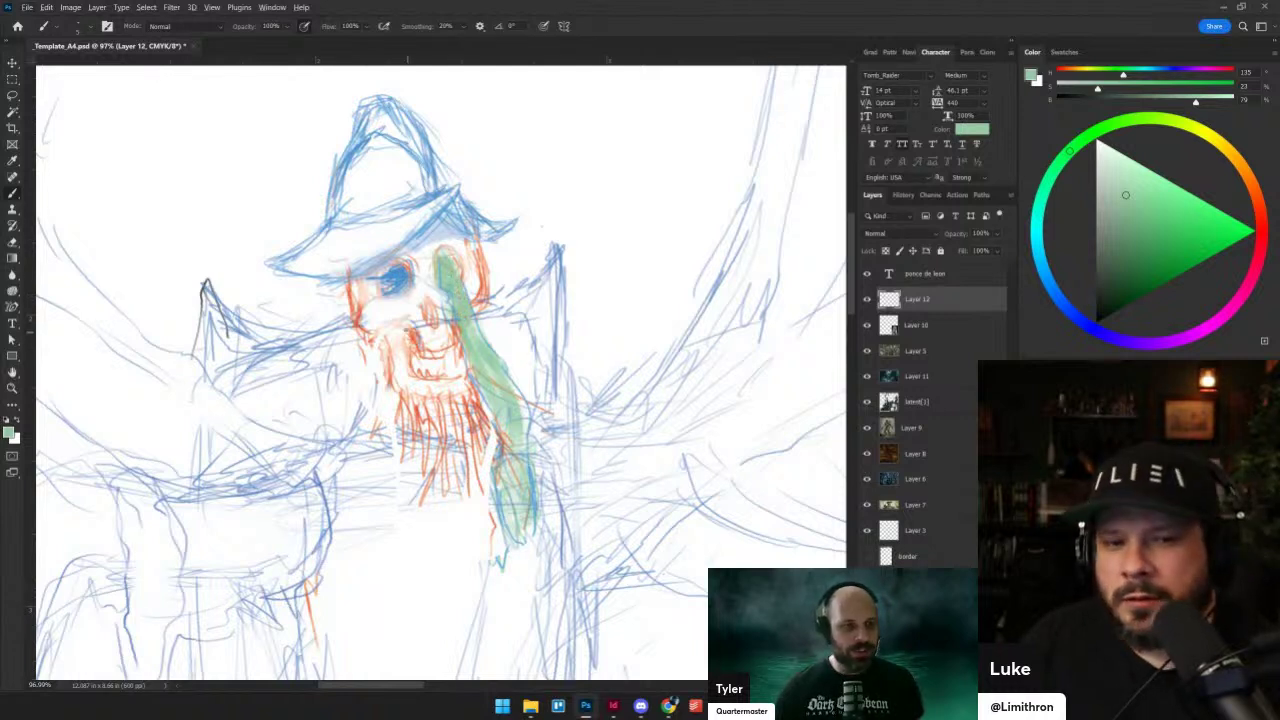
- Clean up around the blue eye socket, and redraw the cheekbone and socket rim in orange-red sampled from the skull
key("e")
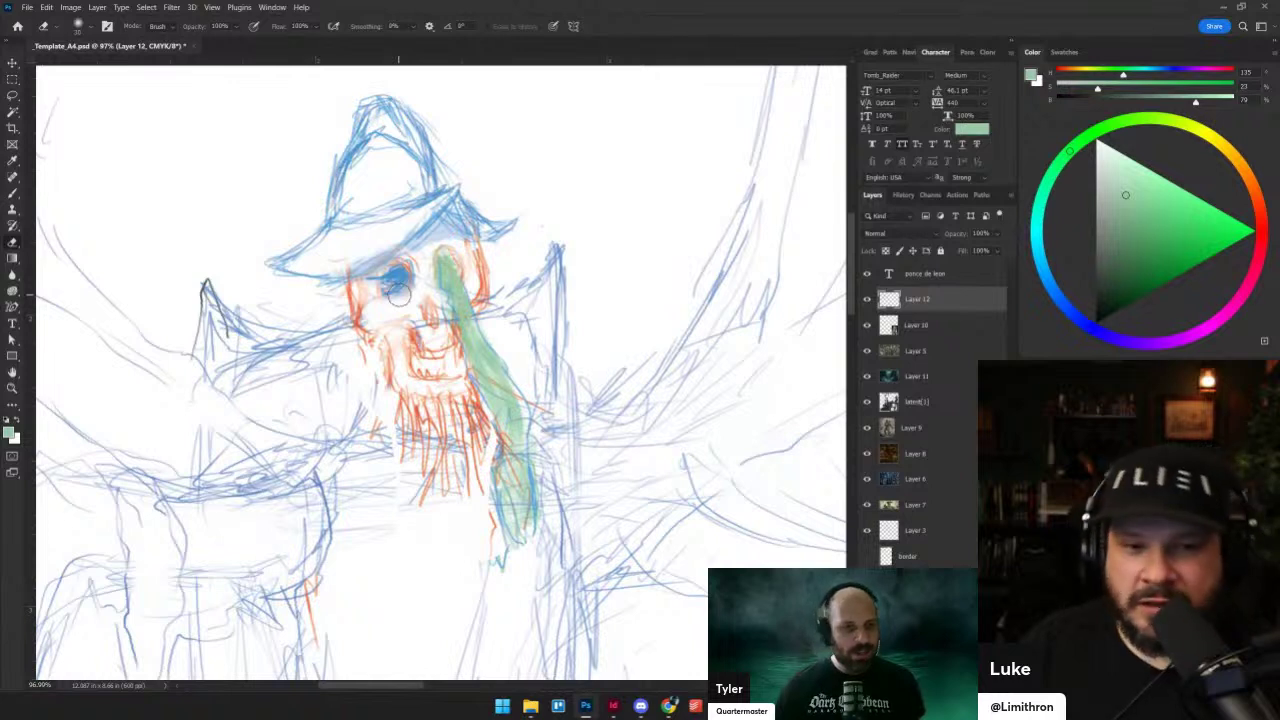
key("b")
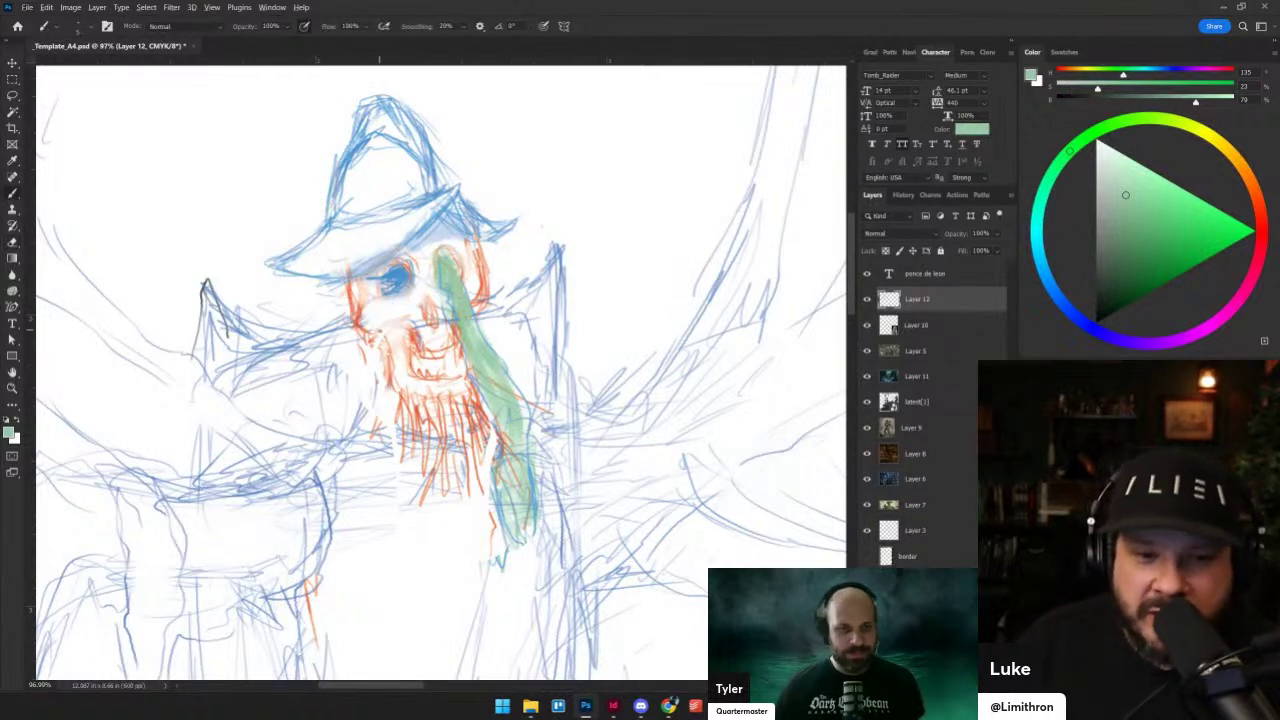
left_click(357, 303, "alt")
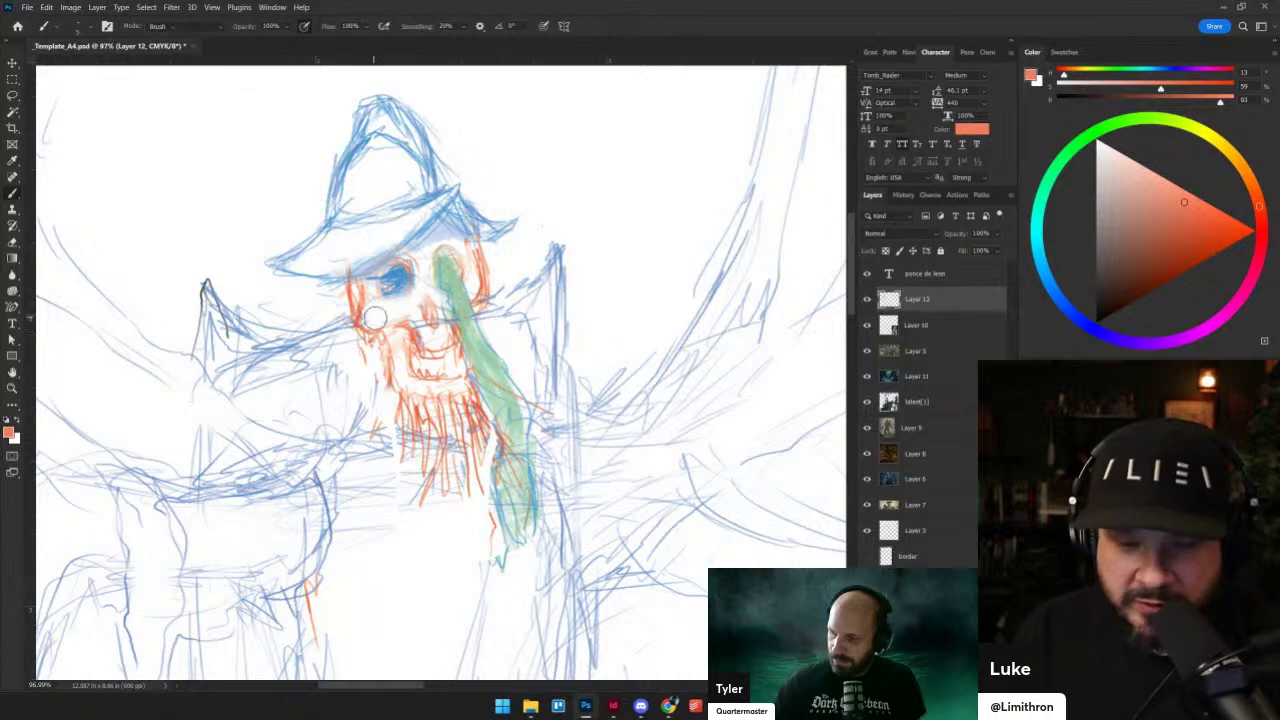
key("e")
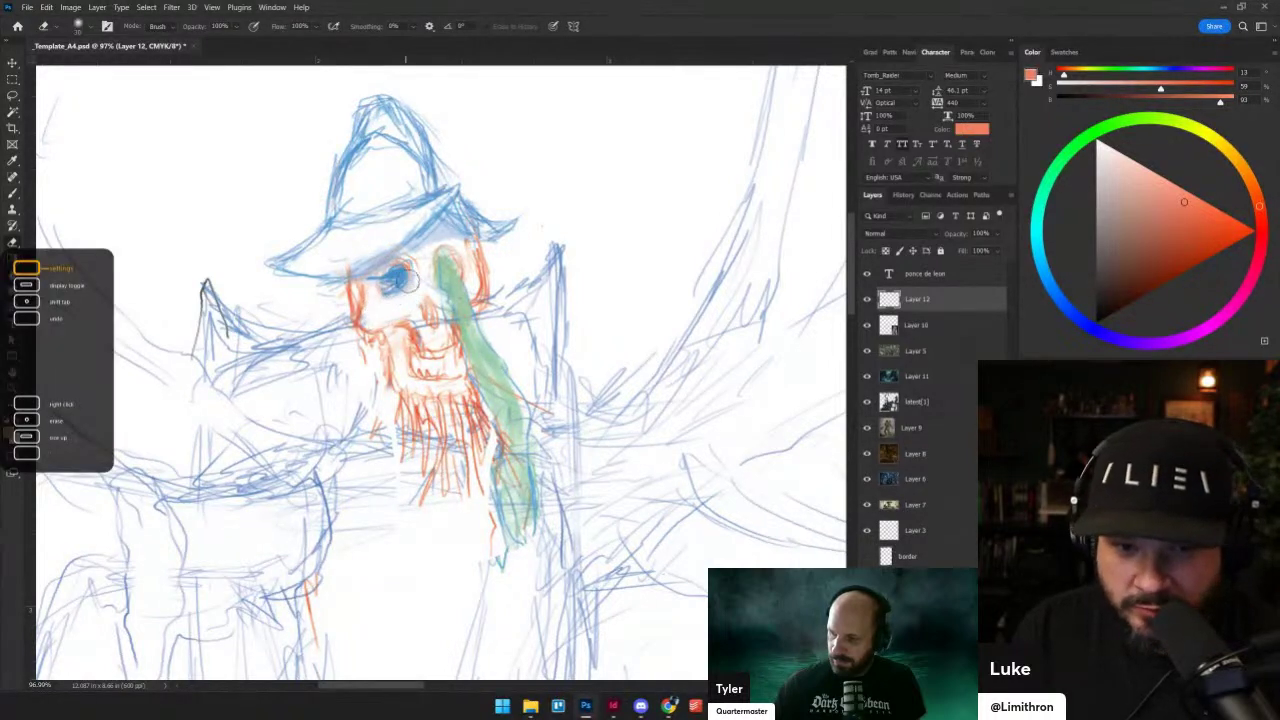
key("b")
left_click_drag(420, 286, 416, 267)
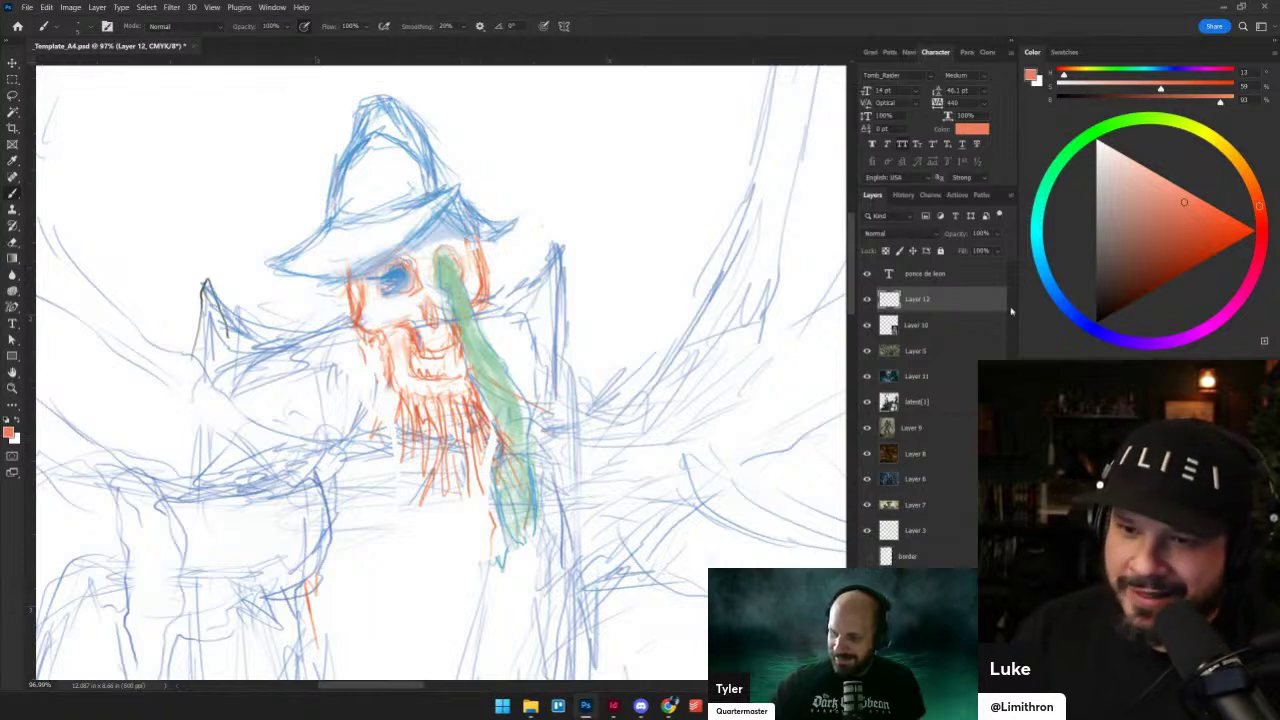
- Examine the pirate and bearded tree-figure references beside the page and compare them with the throne sketch
scroll(812, 404, "down", 1)
scroll(694, 382, "down", 7)
left_click_drag(694, 382, 392, 377)
mouse_move(604, 394)
left_mouse_down()
mouse_move(434, 396)
mouse_move(254, 369)
mouse_move(519, 377)
mouse_move(314, 391)
mouse_move(266, 356)
left_mouse_up()
scroll(268, 354, "left", 7)
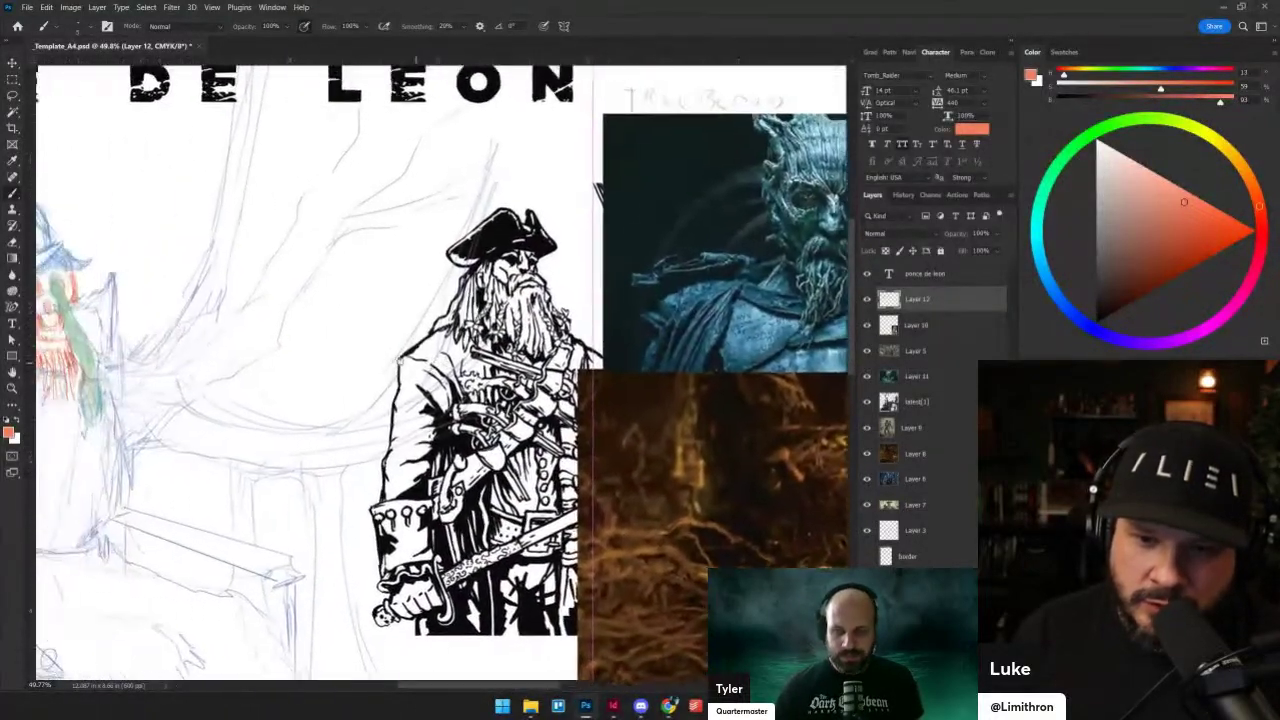
scroll(438, 358, "right", 5)
scroll(350, 360, "left", 10)
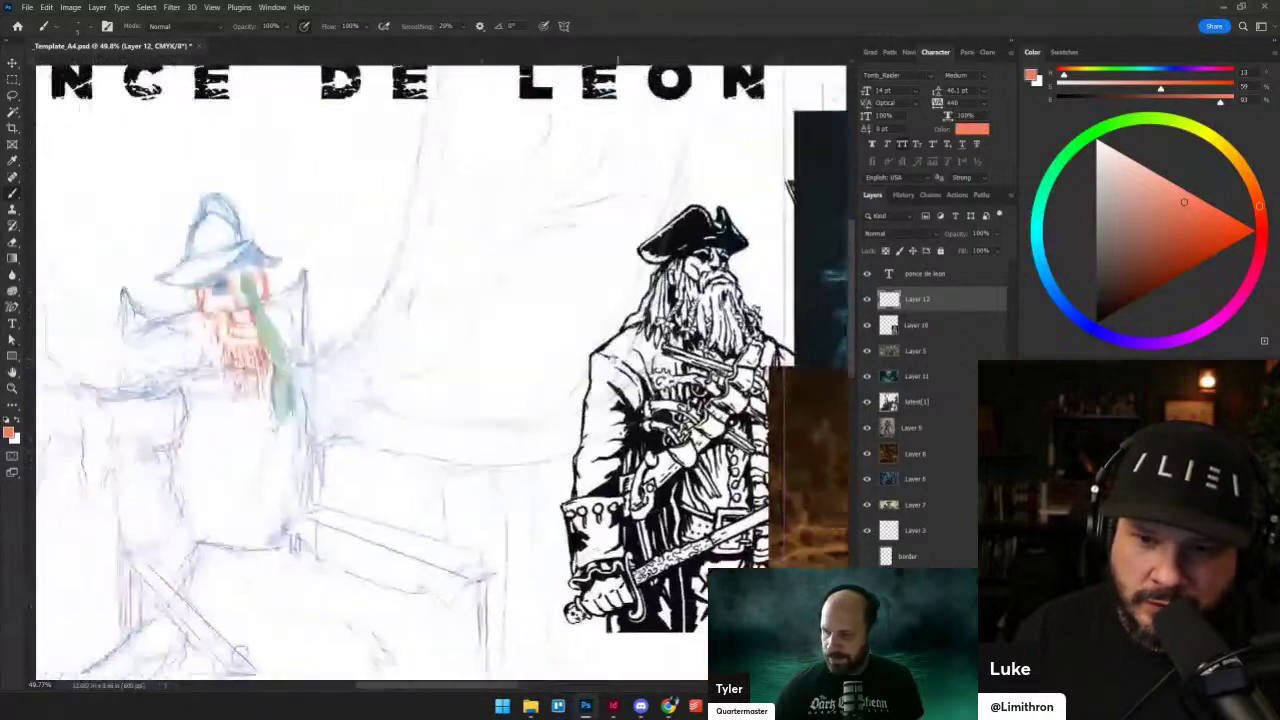
scroll(268, 338, "up", 3)
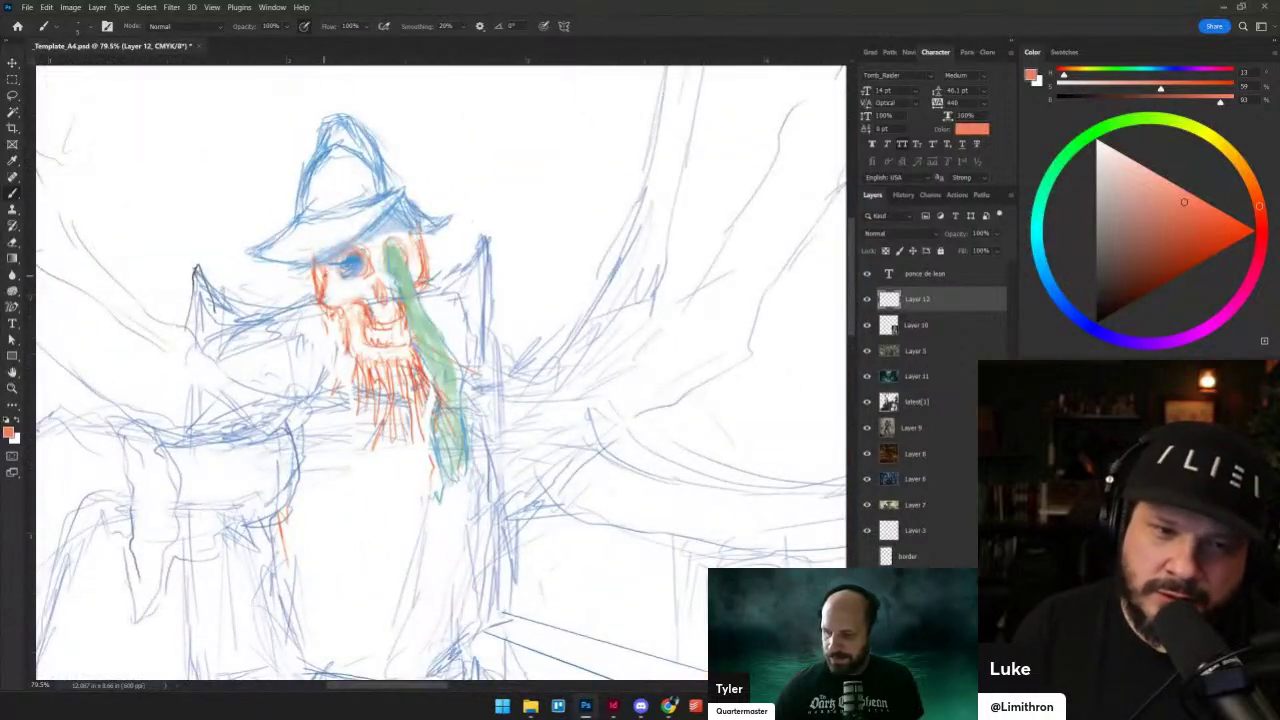
- Set the brush to a saturated blue (hue 216, saturation 97, brightness 100) and draw hair flowing from beneath the hat brim toward the shoulder
left_click_drag(315, 300, 268, 328)
left_click(1060, 297)
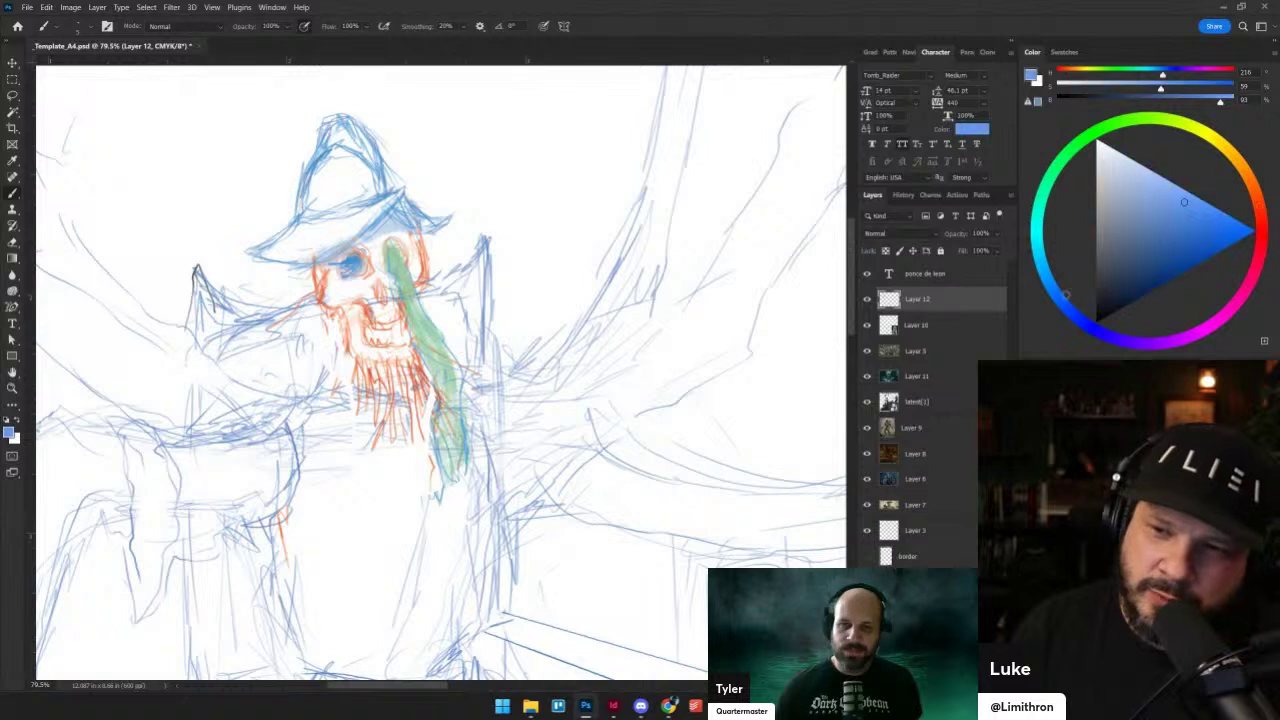
left_click_drag(1182, 257, 1250, 228)
left_click_drag(298, 268, 250, 313)
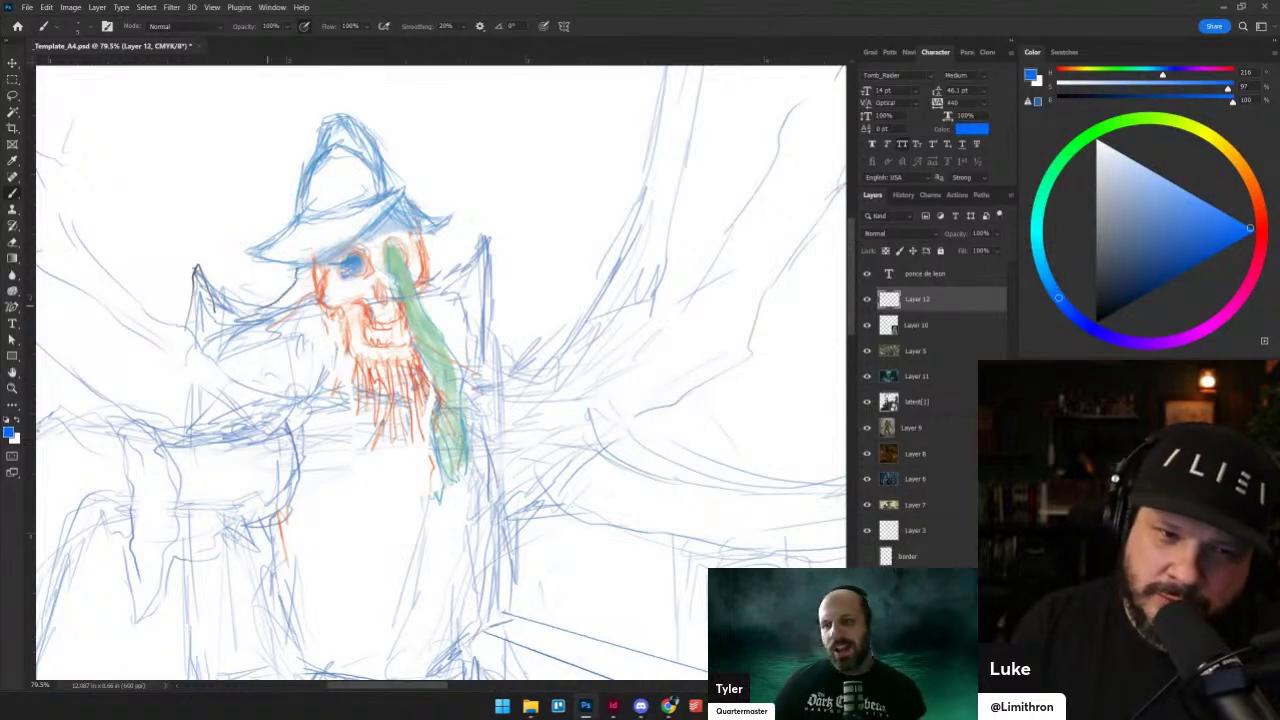
mouse_move(332, 260)
left_mouse_down()
mouse_move(306, 325)
mouse_move(247, 395)
mouse_move(316, 304)
mouse_move(213, 294)
mouse_move(242, 286)
left_mouse_up()
- Define the skull's eye sockets and nose cavity in blue, and trim the nose strokes with the brush in Clear mode
mouse_move(427, 247)
left_mouse_down()
mouse_move(412, 227)
mouse_move(376, 228)
mouse_move(318, 264)
mouse_move(347, 281)
mouse_move(364, 255)
left_mouse_up()
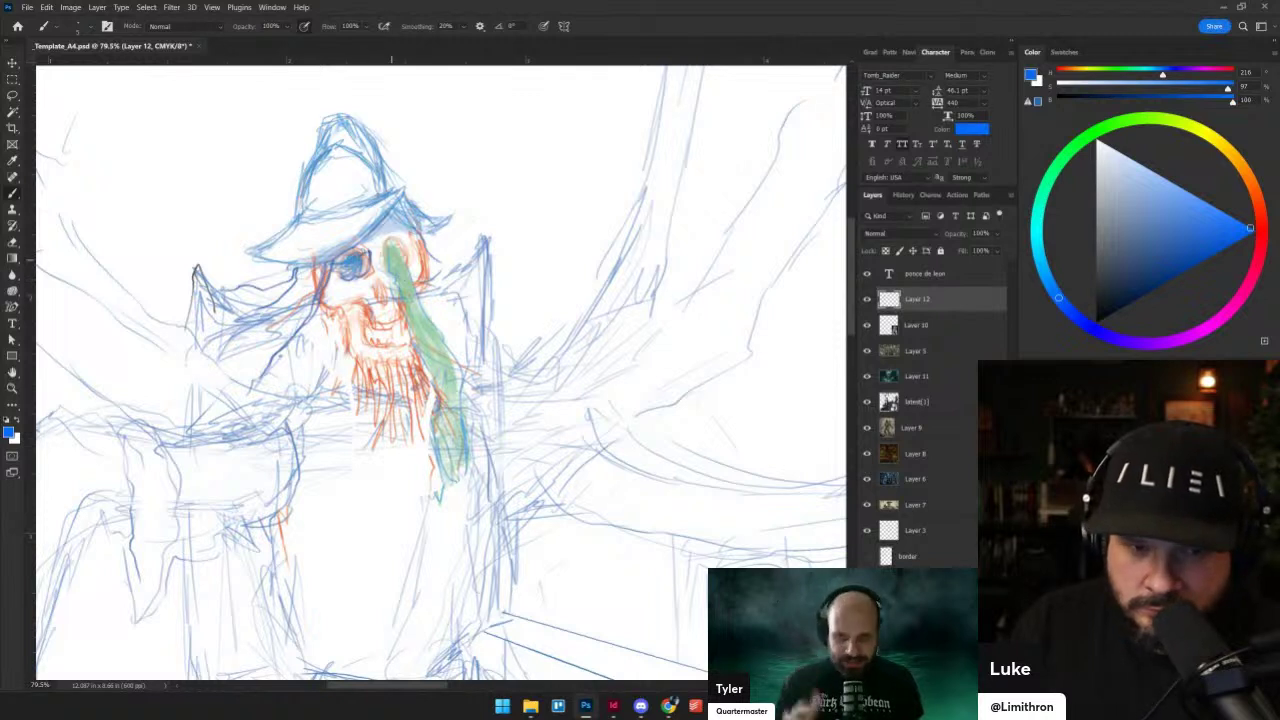
left_click_drag(402, 254, 415, 263)
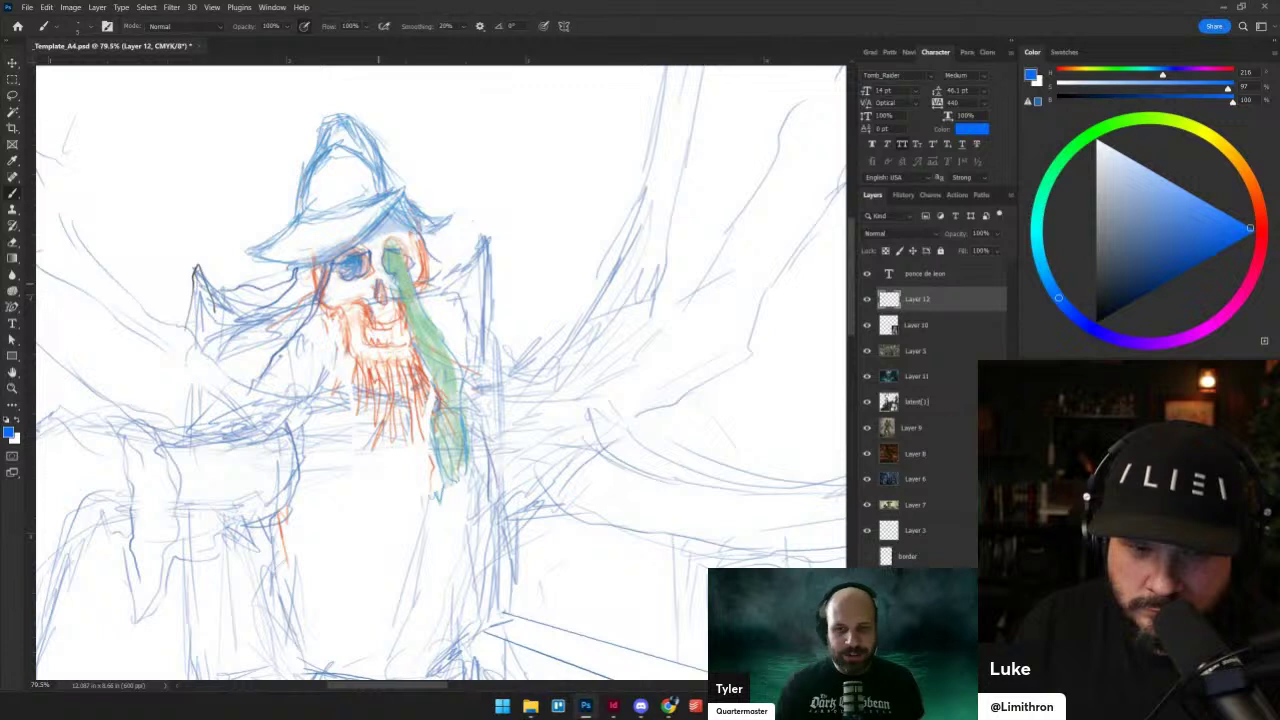
key("alt+shift+r")
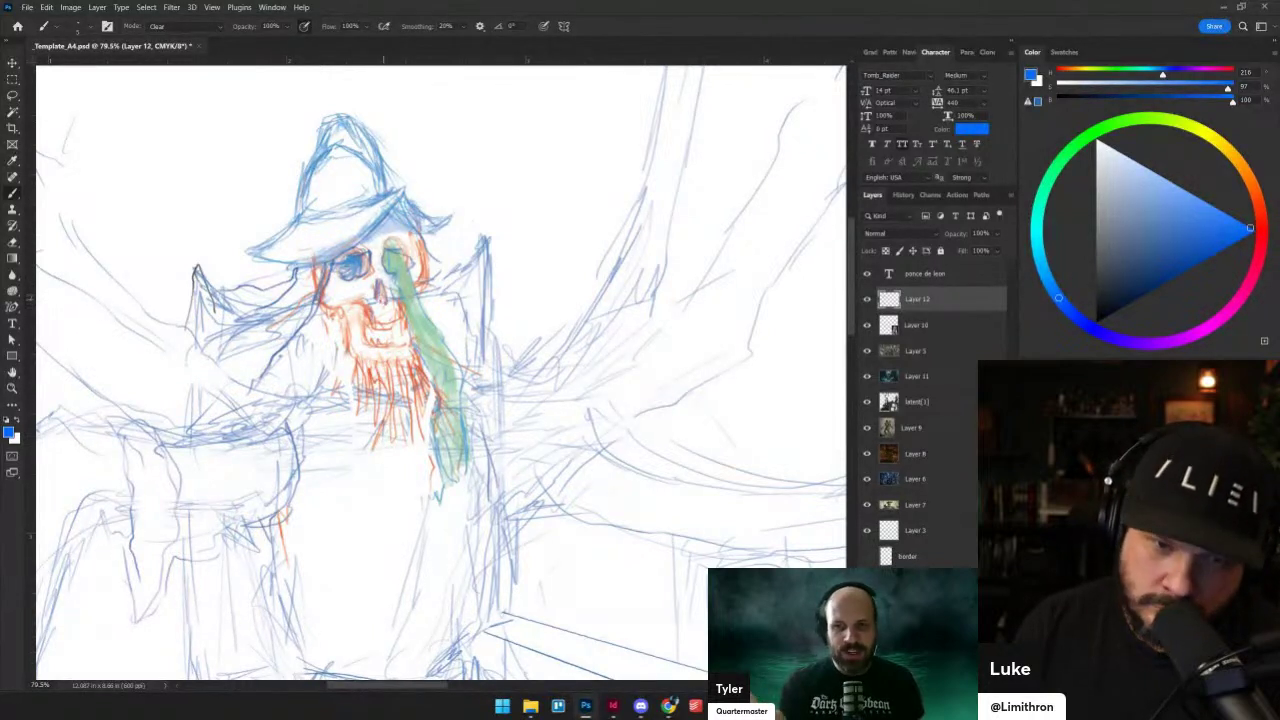
key("alt+shift+n")
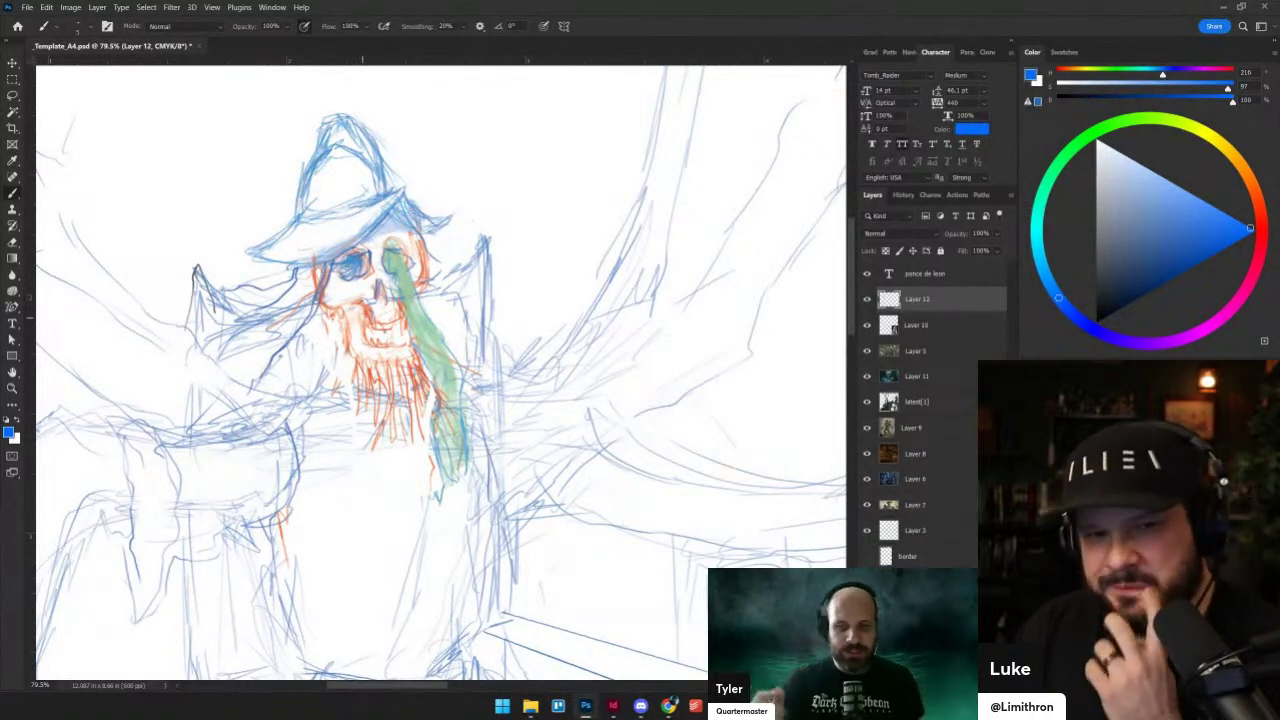
- Add blue strokes to the hair beside the skull and darken the folded underside of the hat brim
scroll(405, 385, "up", 1)
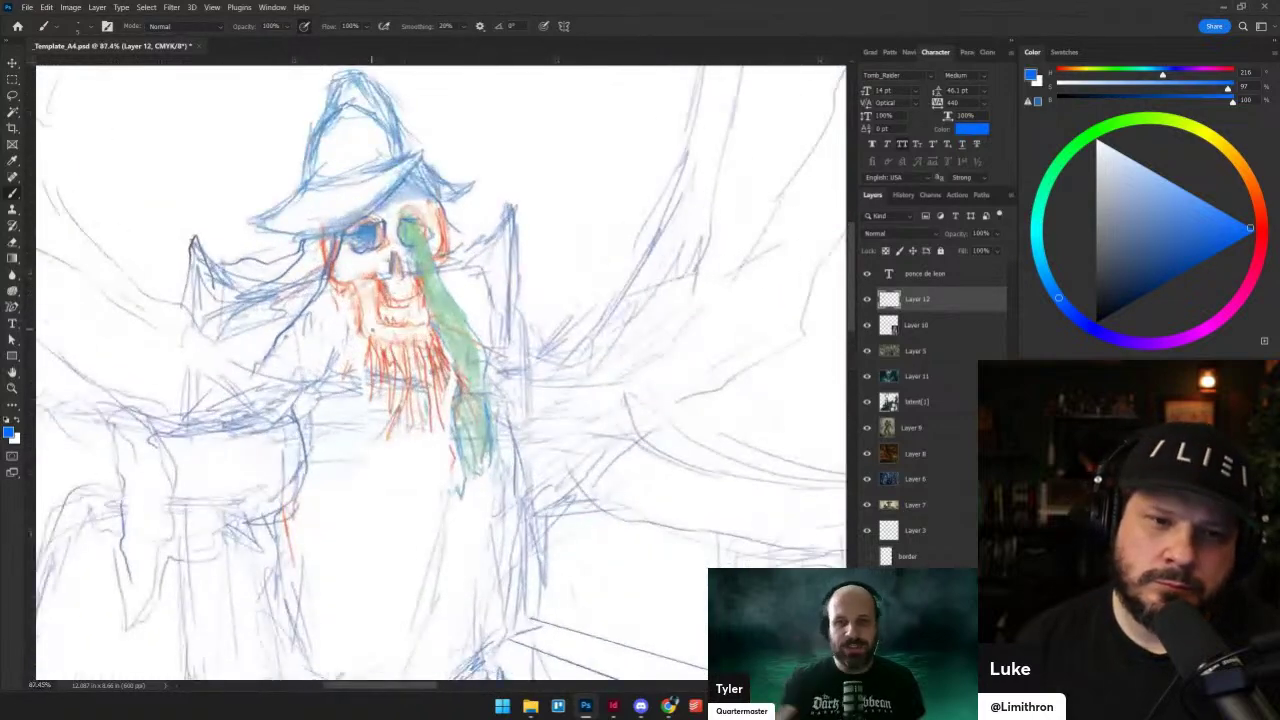
mouse_move(322, 236)
left_mouse_down()
mouse_move(262, 308)
mouse_move(297, 280)
mouse_move(320, 249)
left_mouse_up()
mouse_move(402, 170)
left_mouse_down()
mouse_move(437, 183)
mouse_move(435, 204)
mouse_move(444, 192)
mouse_move(418, 178)
mouse_move(422, 161)
mouse_move(442, 180)
left_mouse_up()
mouse_move(440, 180)
left_mouse_down()
mouse_move(450, 191)
mouse_move(436, 178)
left_mouse_up()
left_click_drag(422, 180, 430, 168)
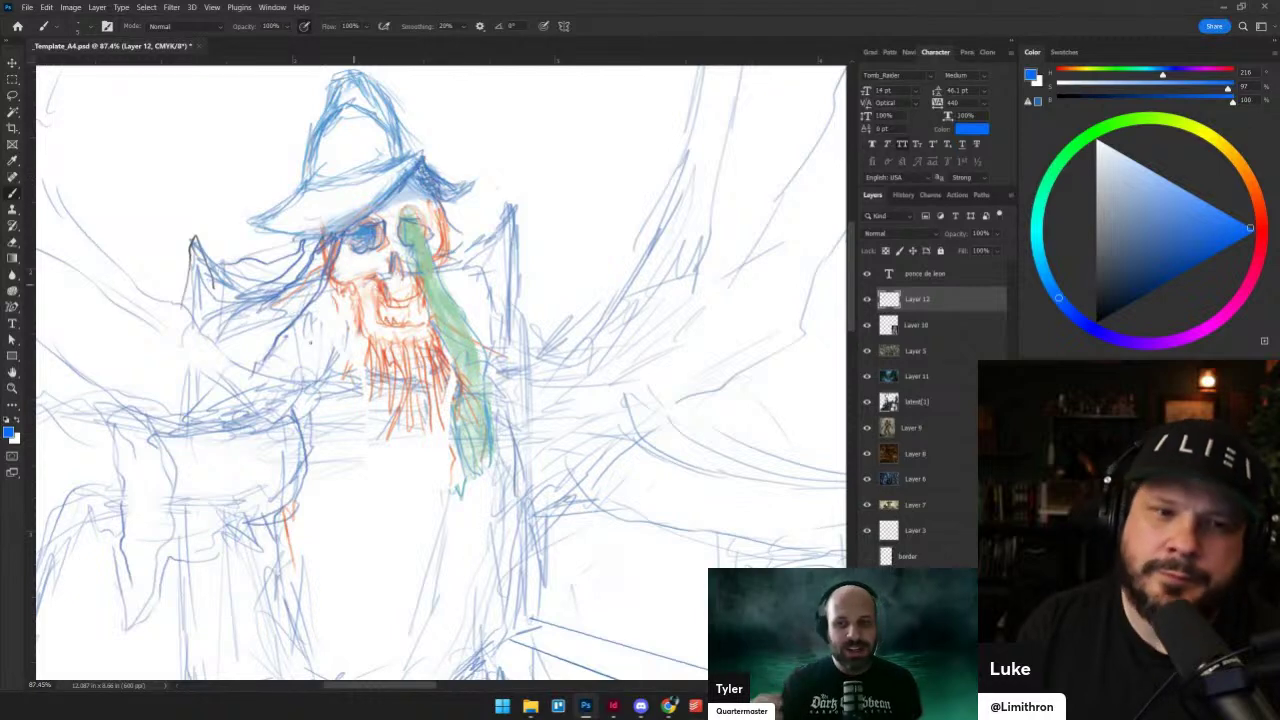
- Transform the throne sketch layer, pulling its lower outer corner toward the page edge to stretch and slant the drawing slightly
scroll(351, 347, "down", 8)
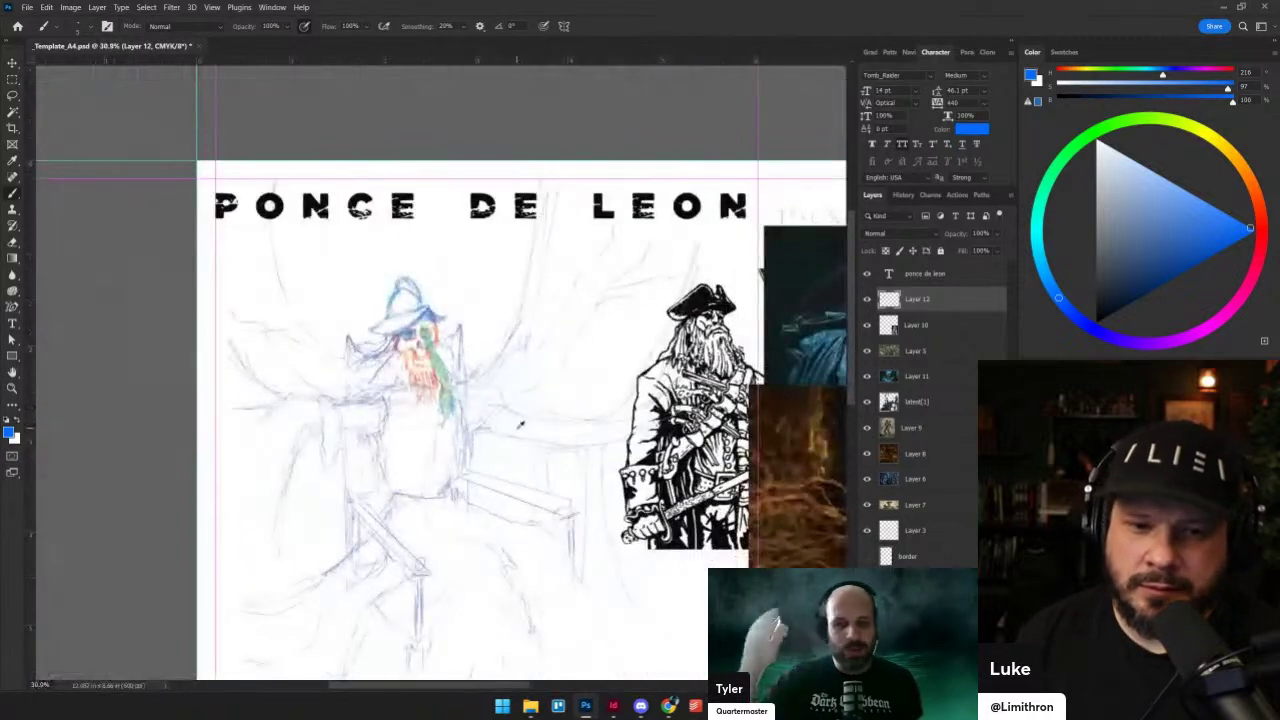
scroll(502, 435, "down", 2)
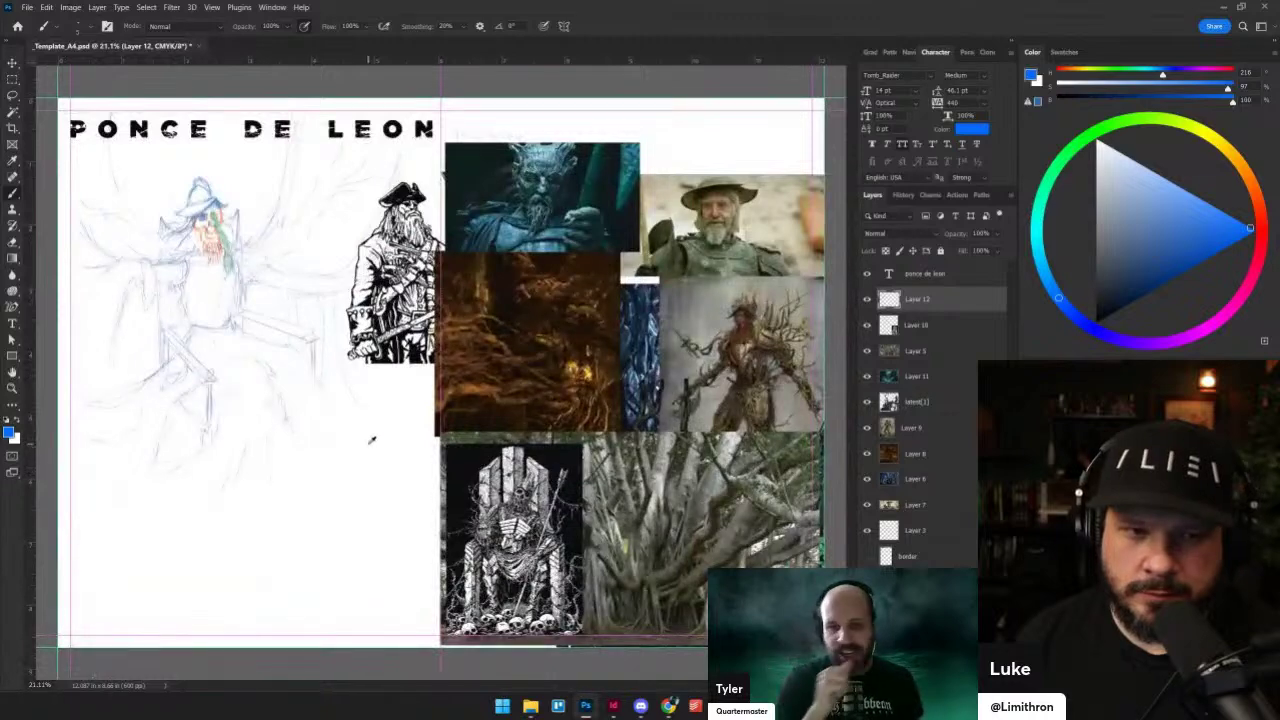
scroll(365, 437, "up", 2)
scroll(365, 437, "up", 2)
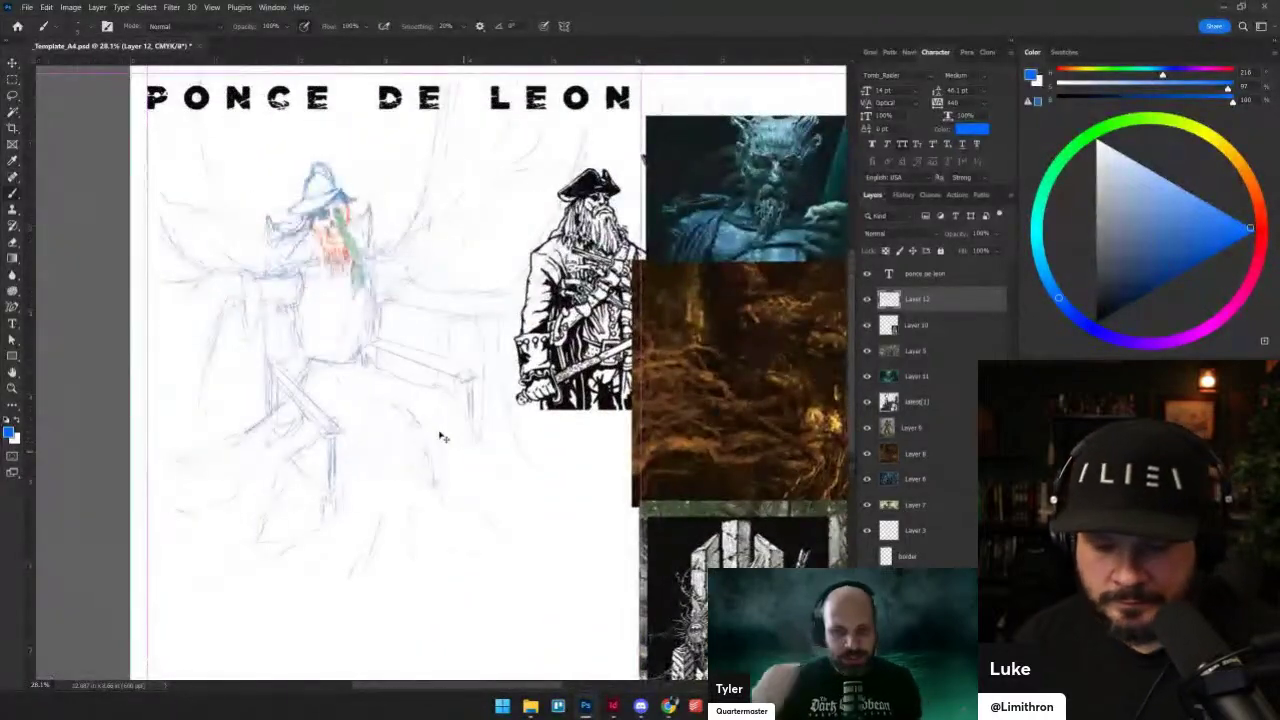
key("ctrl+t")
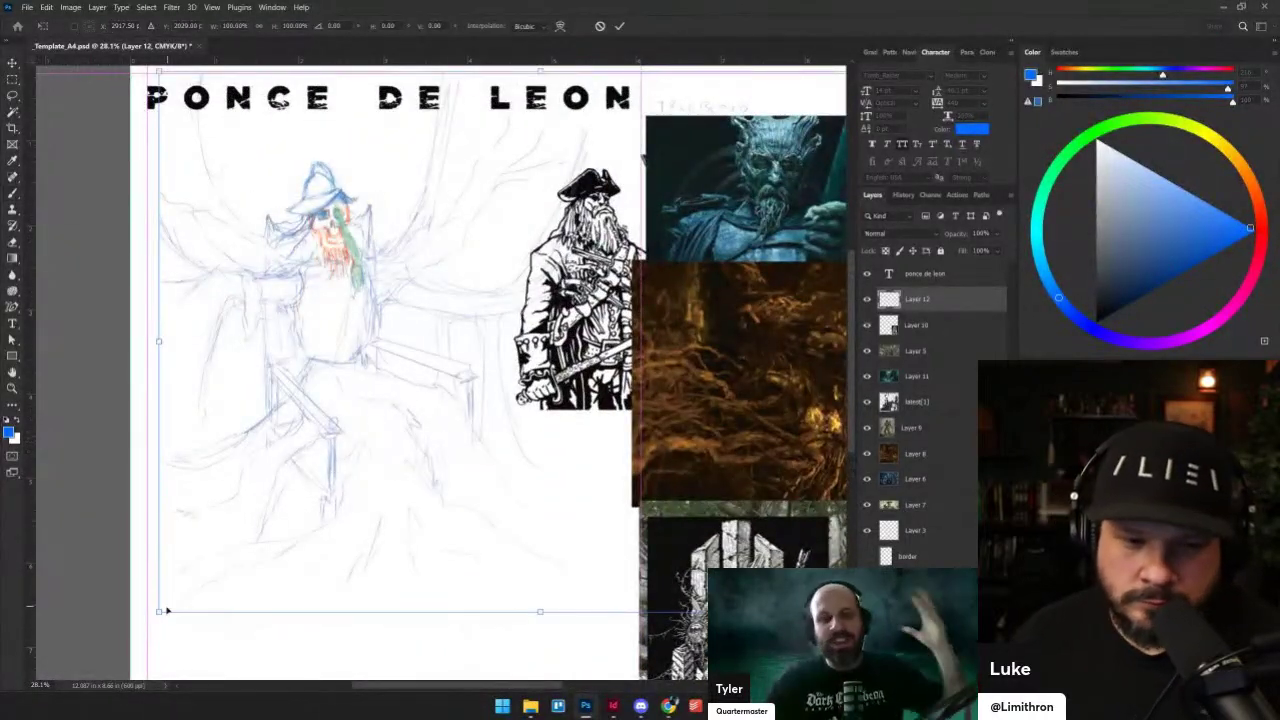
mouse_move(161, 613)
left_mouse_down()
mouse_move(125, 601)
mouse_move(138, 606)
left_mouse_up()
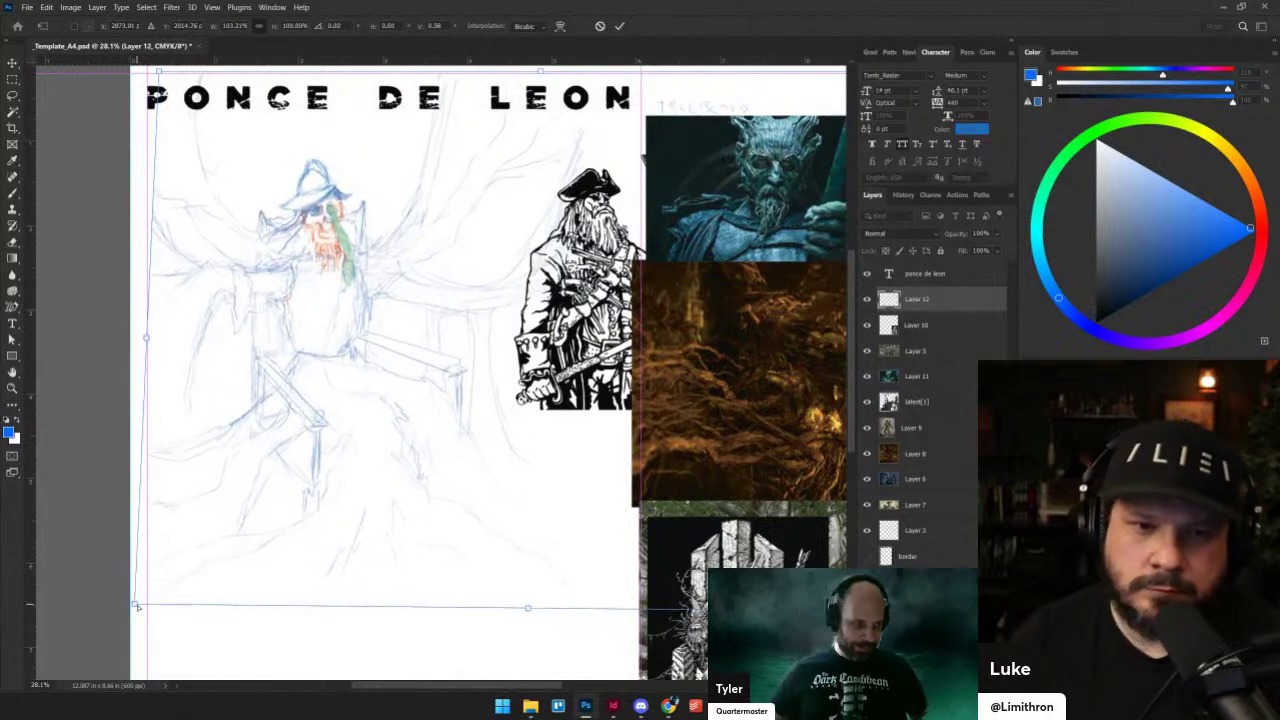
key("Return")
key("b")
scroll(250, 532, "up", 2)
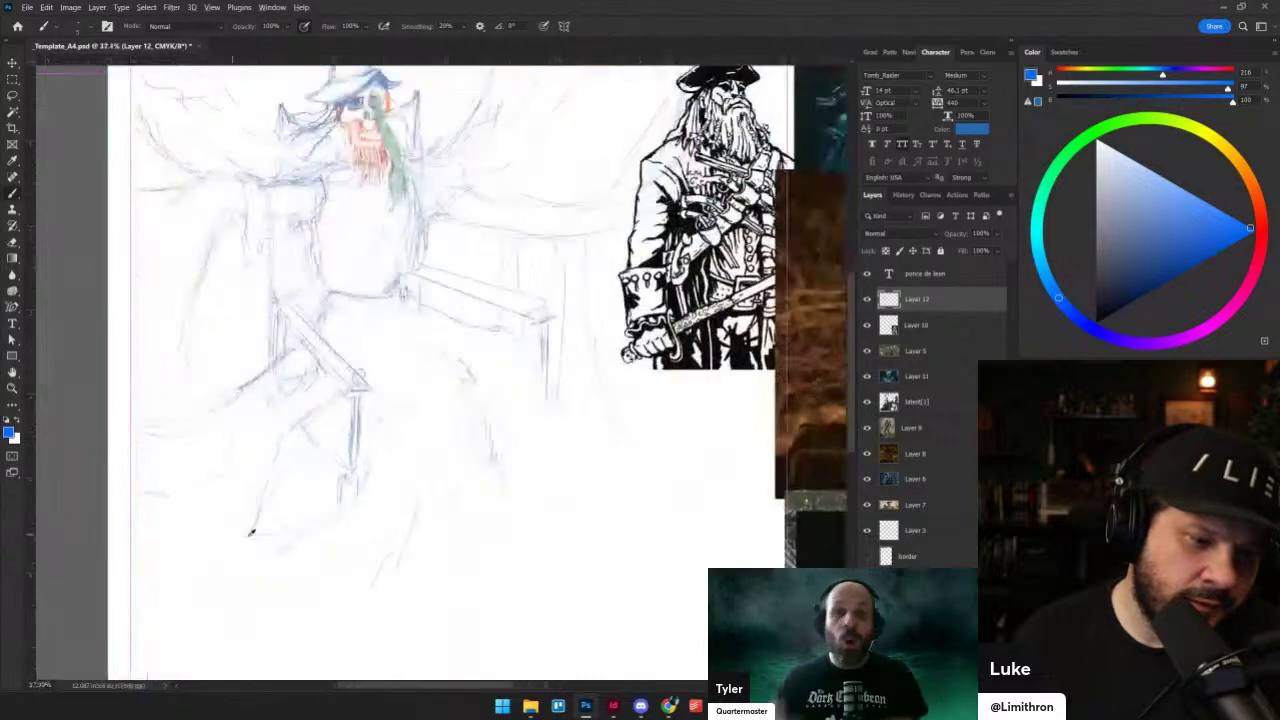
scroll(250, 532, "up", 1)
left_click_drag(440, 243, 487, 460)
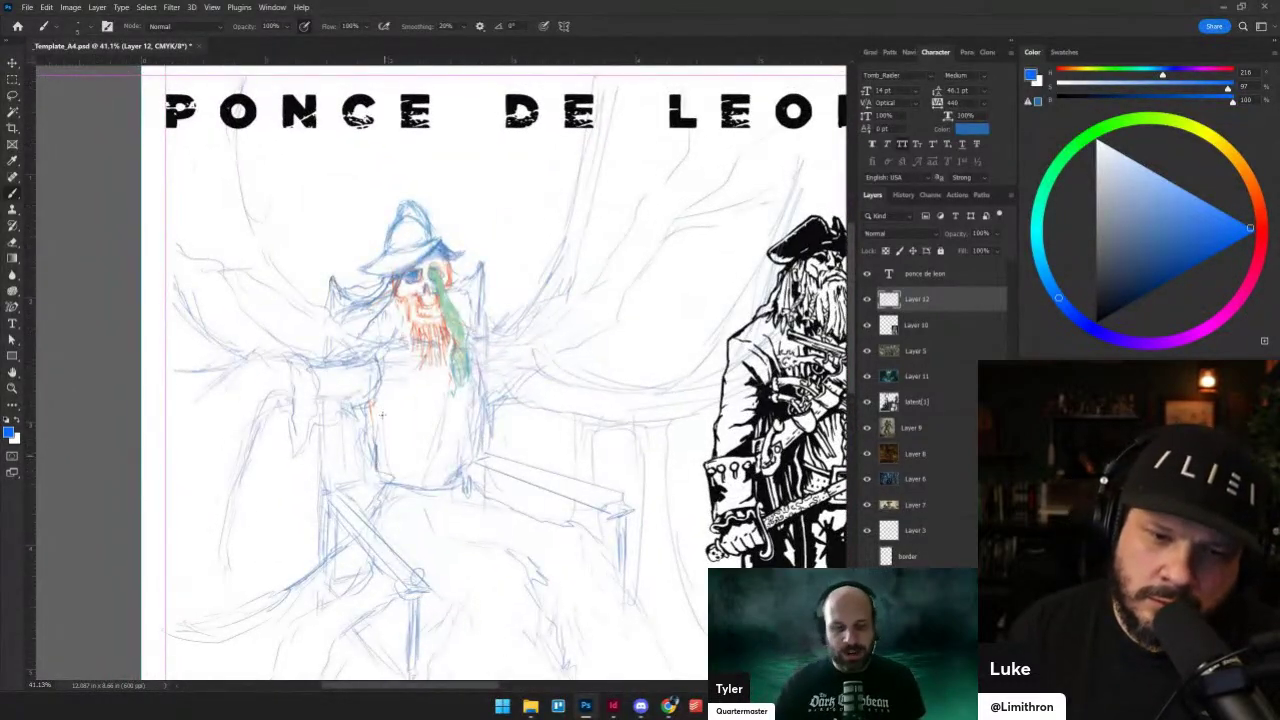
- Sketch light blue strokes along the seated figure's chest and the shoulder beside the chair back
mouse_move(386, 396)
left_mouse_down()
mouse_move(378, 362)
mouse_move(400, 343)
left_mouse_up()
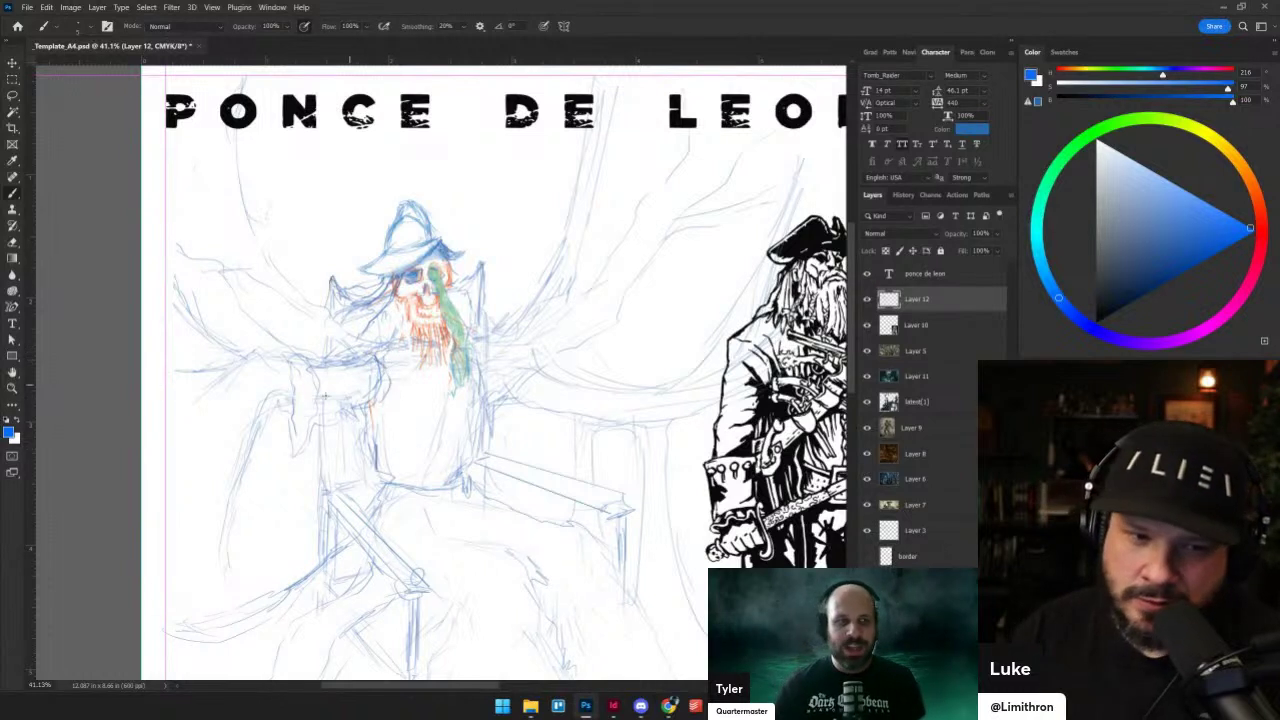
mouse_move(297, 459)
left_mouse_down()
mouse_move(279, 412)
mouse_move(297, 362)
mouse_move(274, 352)
mouse_move(400, 333)
left_mouse_up()
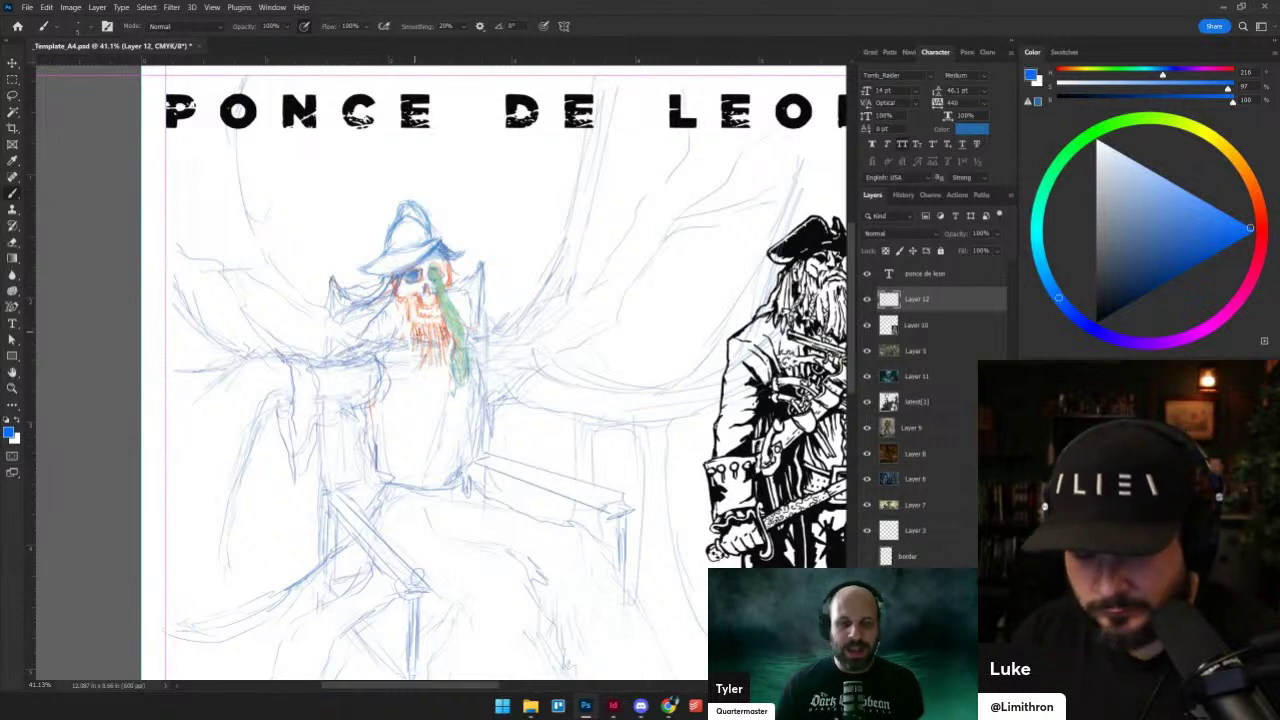
- Lasso the figure's hat, skull and beard, scale them to about 95%, rotate slightly clockwise and shift them toward the chair back
key("l")
mouse_move(360, 276)
left_mouse_down()
mouse_move(340, 294)
mouse_move(372, 342)
mouse_move(412, 324)
mouse_move(418, 376)
mouse_move(452, 362)
mouse_move(470, 390)
mouse_move(468, 266)
mouse_move(378, 210)
mouse_move(360, 268)
left_mouse_up()
key("ctrl+t")
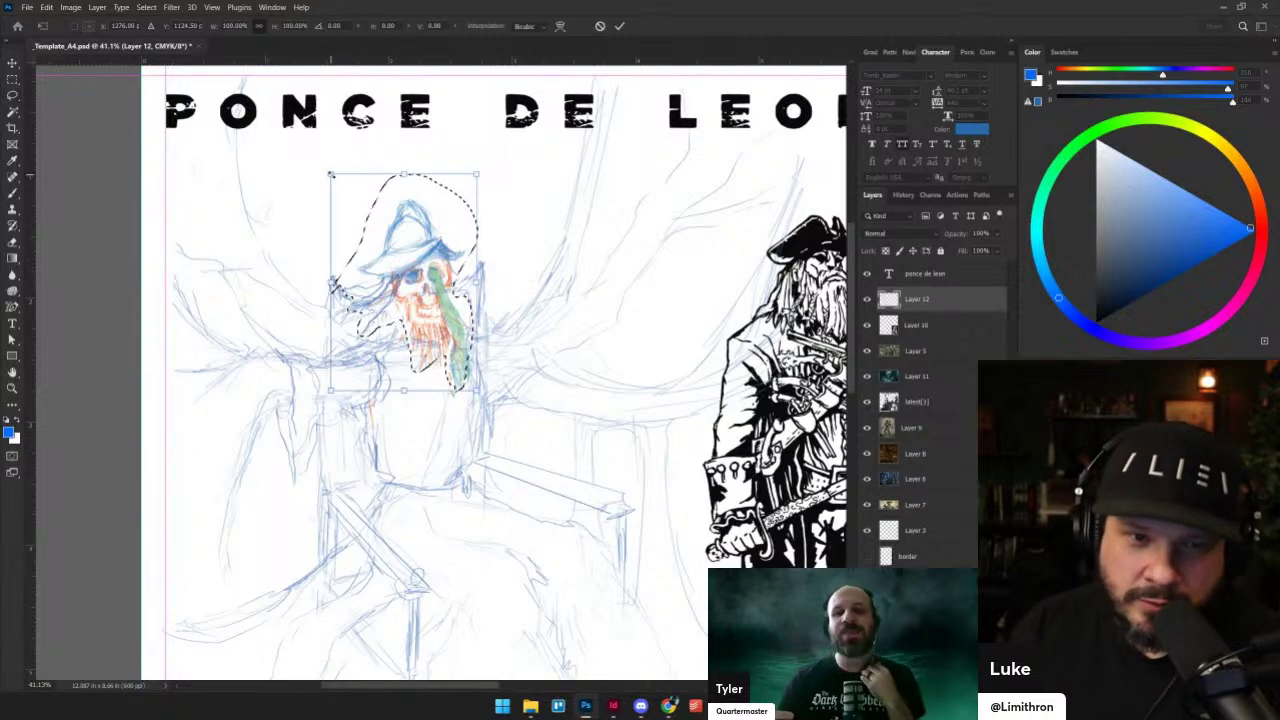
mouse_move(331, 175)
left_mouse_down()
mouse_move(334, 160)
mouse_move(338, 184)
left_mouse_up()
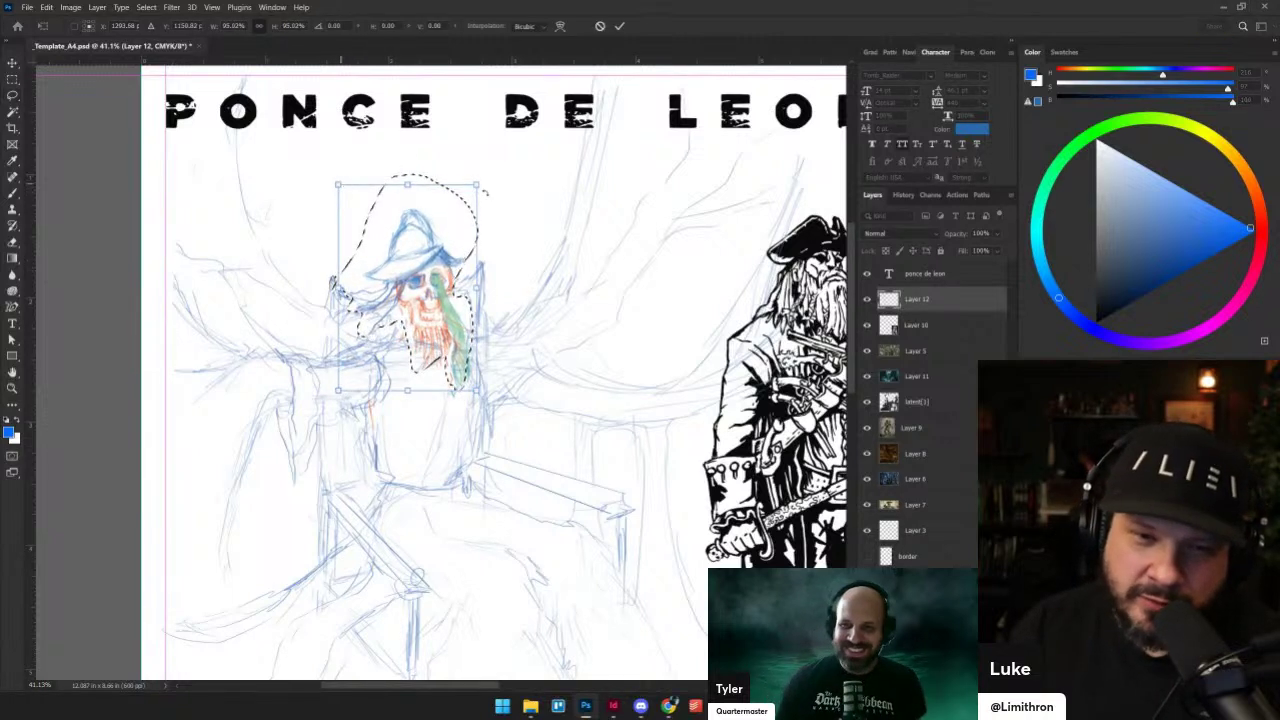
left_click_drag(484, 187, 514, 180)
left_click_drag(423, 186, 426, 176)
left_click_drag(442, 223, 450, 223)
key("Return")
key("ctrl+d")
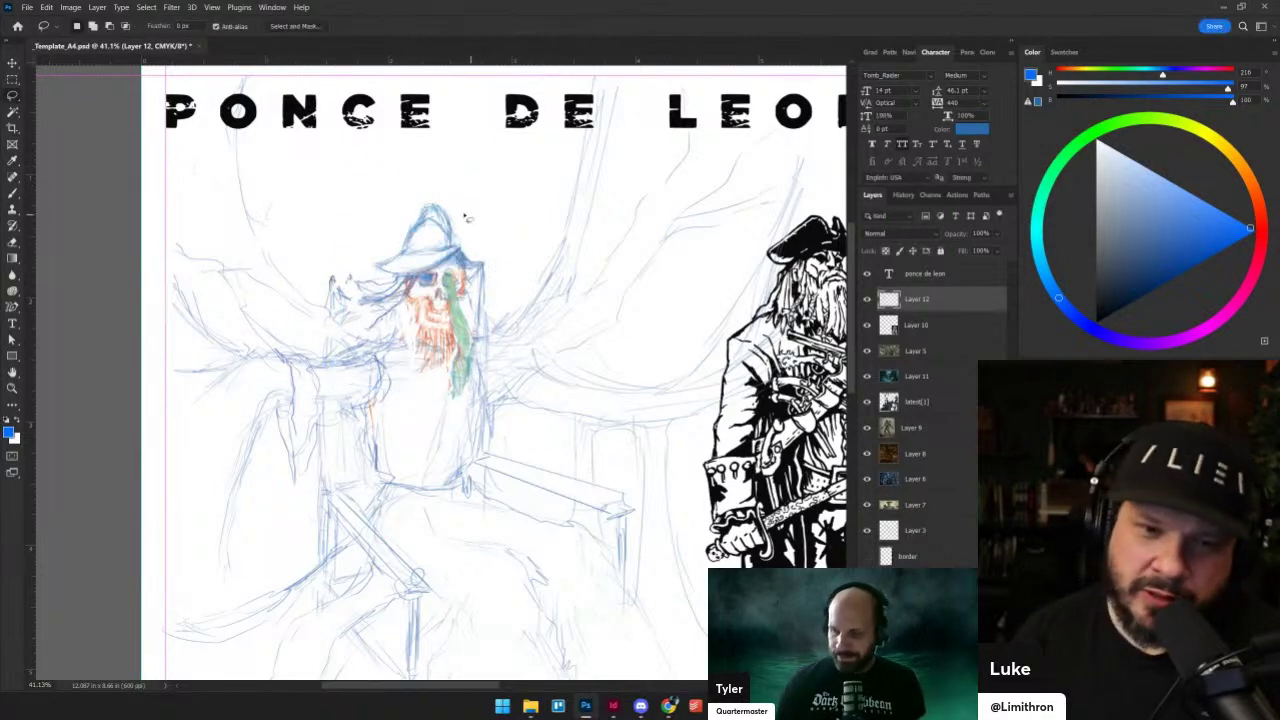
- Darken the blue collar and shoulder lines beside the figure's beard with the brush
scroll(460, 305, "up", 2)
key("b")
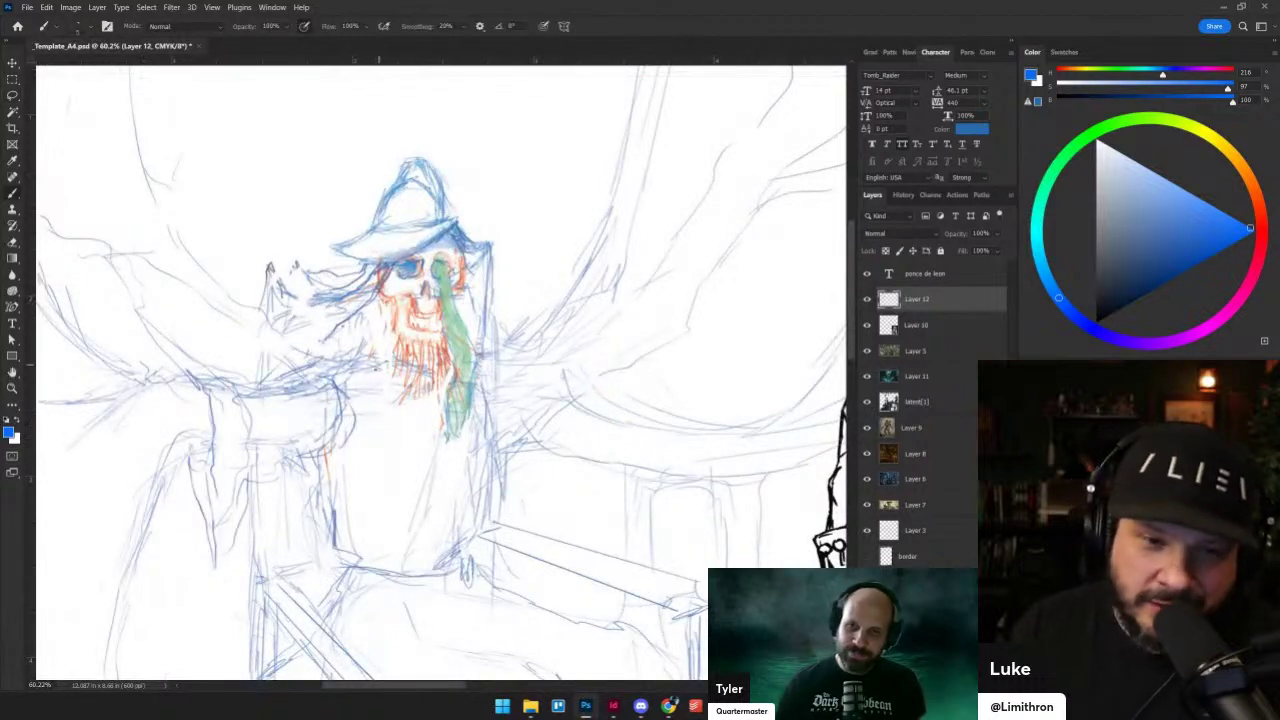
left_click_drag(382, 366, 356, 364)
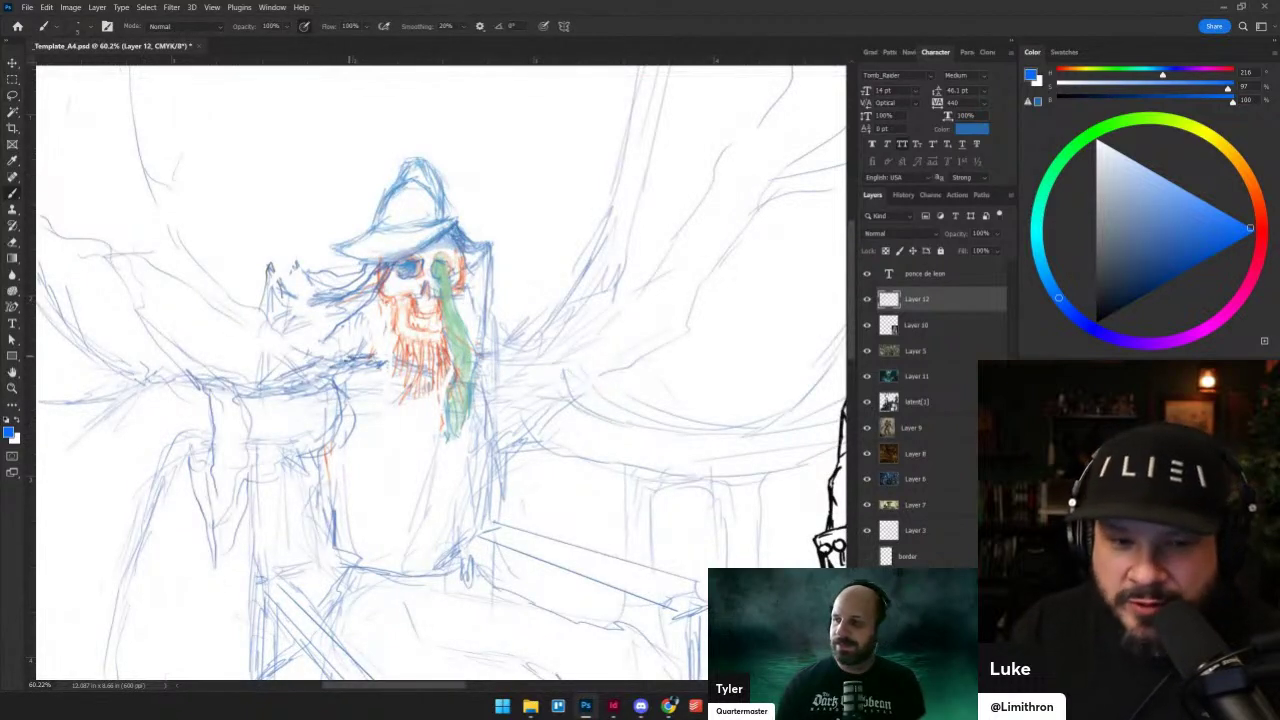
left_click_drag(347, 368, 330, 420)
mouse_move(303, 375)
left_mouse_down()
mouse_move(288, 380)
mouse_move(302, 387)
left_mouse_up()
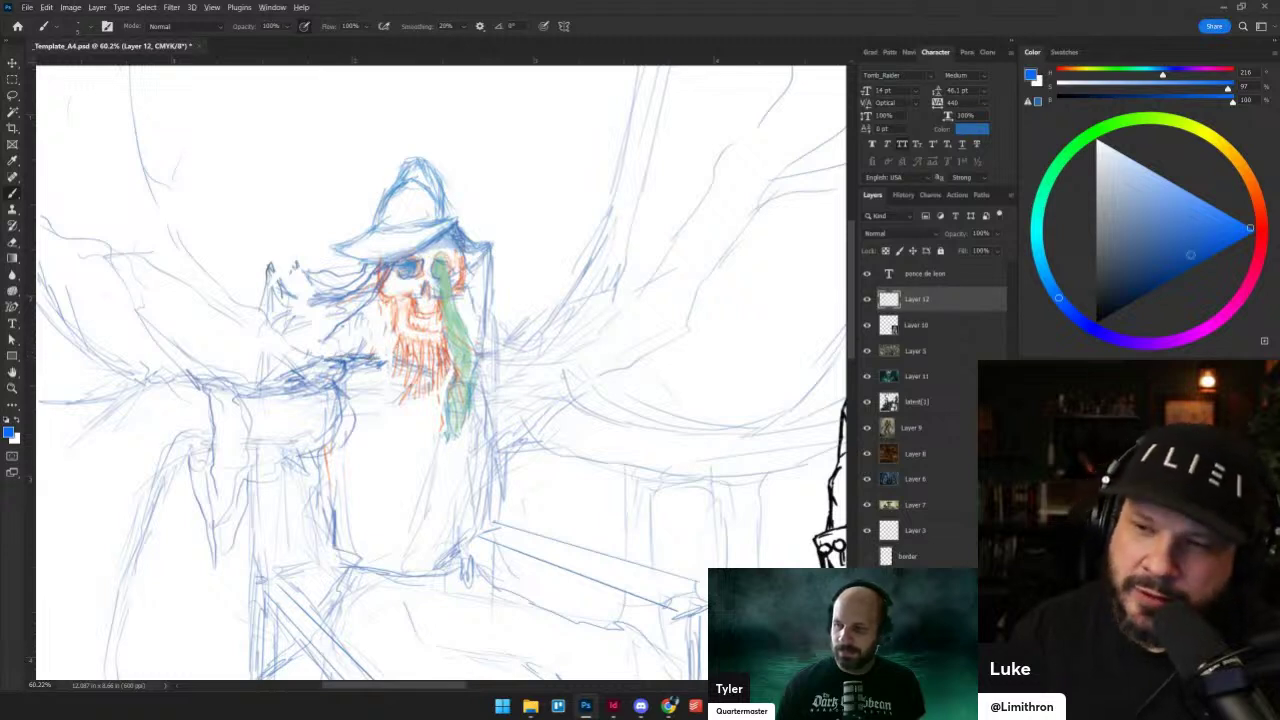
- Extend the figure's beard with bright red strokes sweeping from the jaw toward the shoulder
left_click(1260, 234)
mouse_move(400, 338)
left_mouse_down()
mouse_move(387, 373)
mouse_move(356, 390)
left_mouse_up()
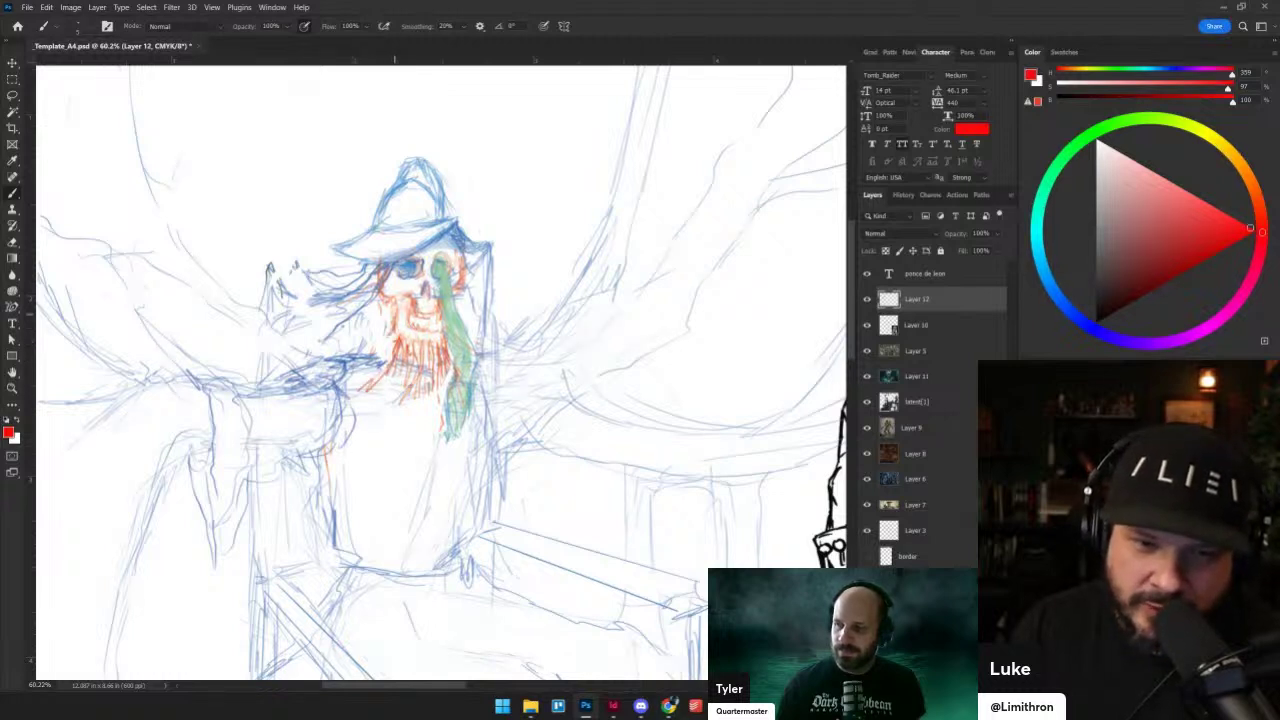
mouse_move(395, 314)
left_mouse_down()
mouse_move(390, 341)
mouse_move(331, 367)
left_mouse_up()
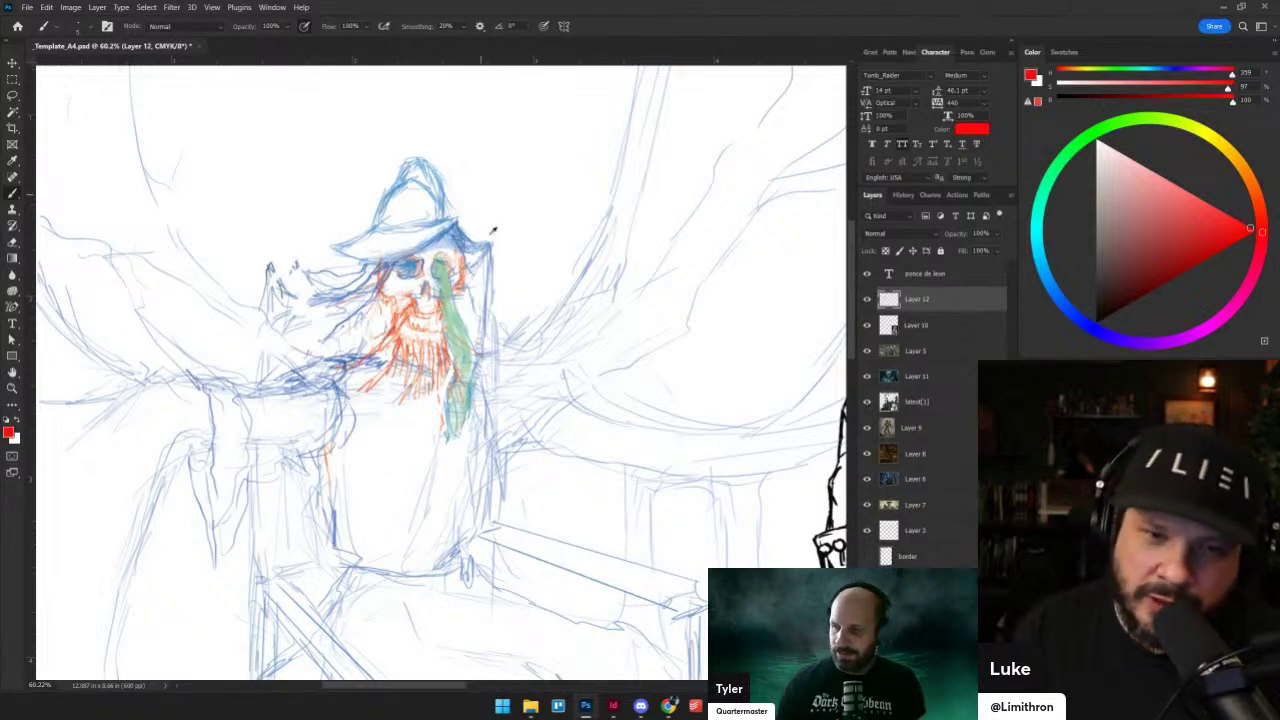
- Sample the hat's blue hue, make it fully saturated, and refine the hat's brim and crown outline
left_click(445, 240, "alt")
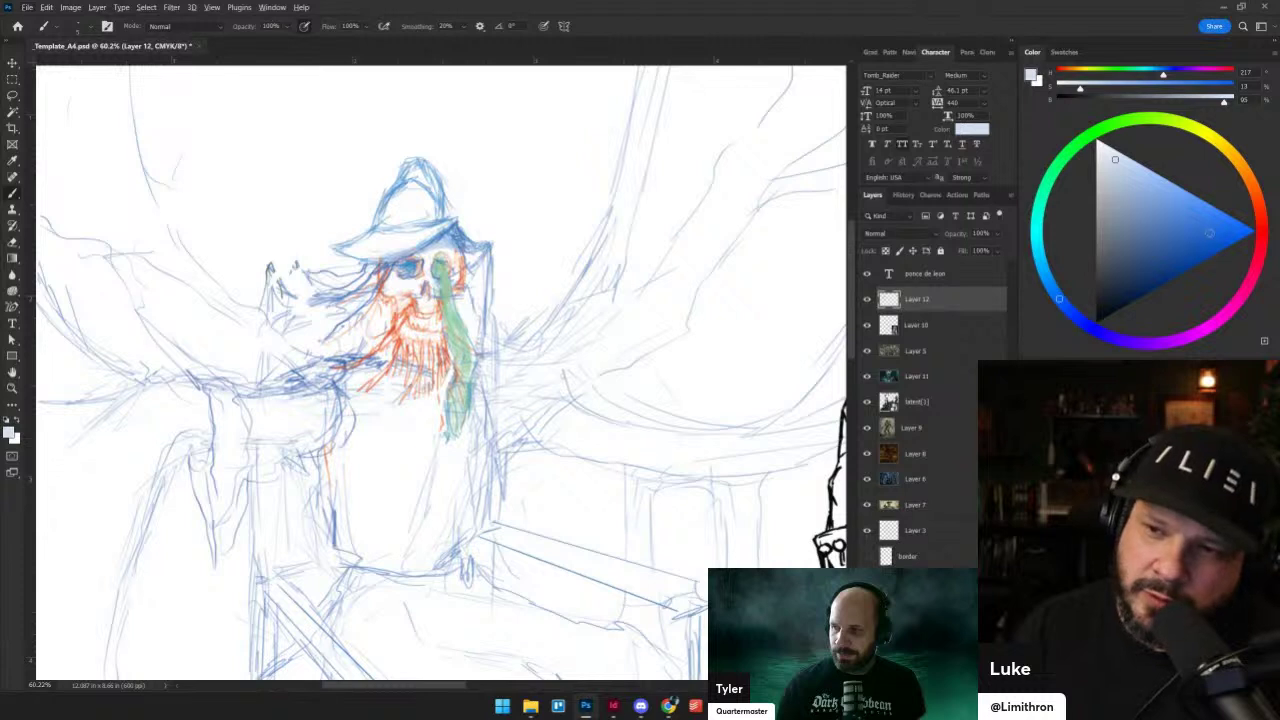
left_click(1245, 226)
left_click_drag(423, 248, 350, 262)
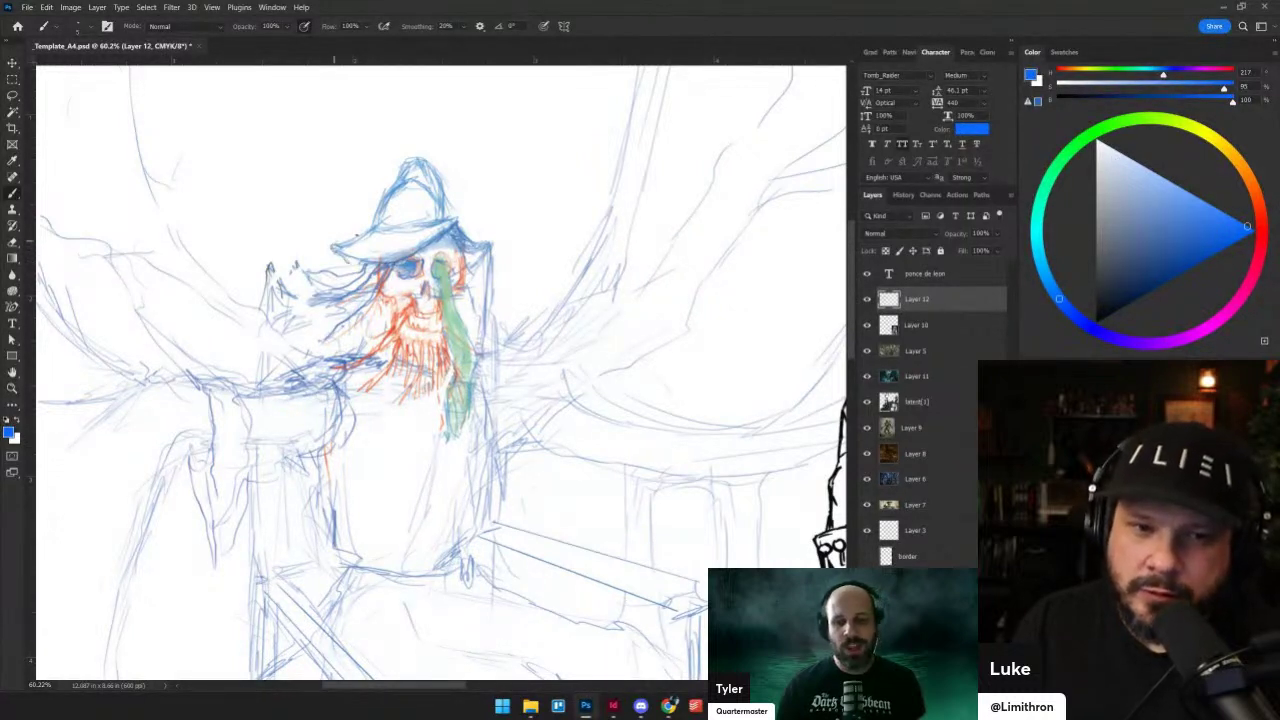
left_click_drag(375, 213, 416, 166)
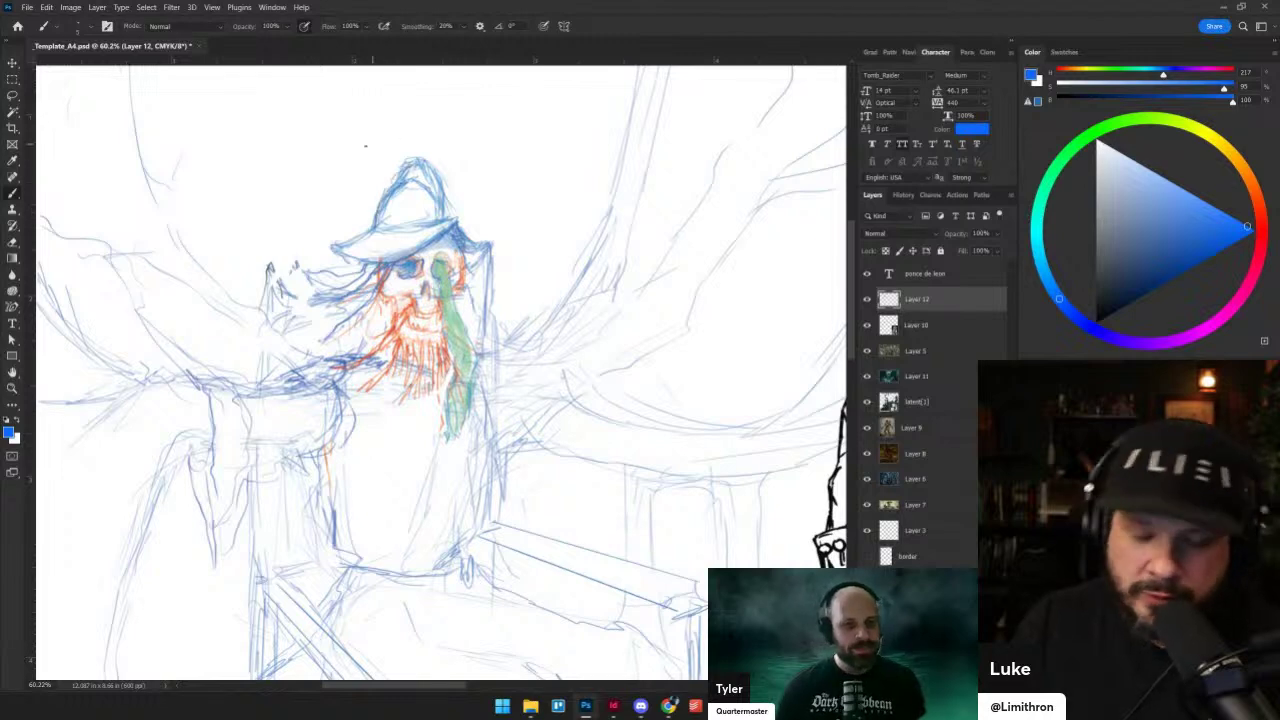
key("e")
key("e")
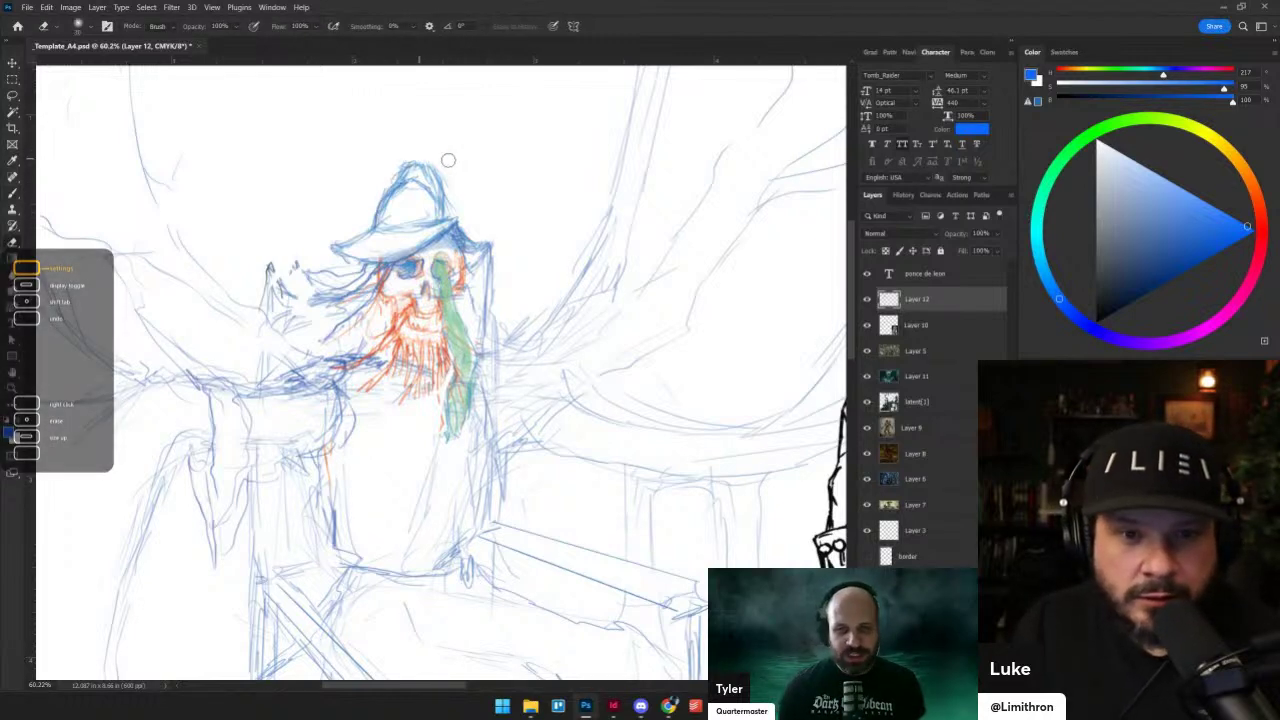
- Brush blue strokes onto the chest between the red beard and the green hanging vine
scroll(579, 290, "down", 5)
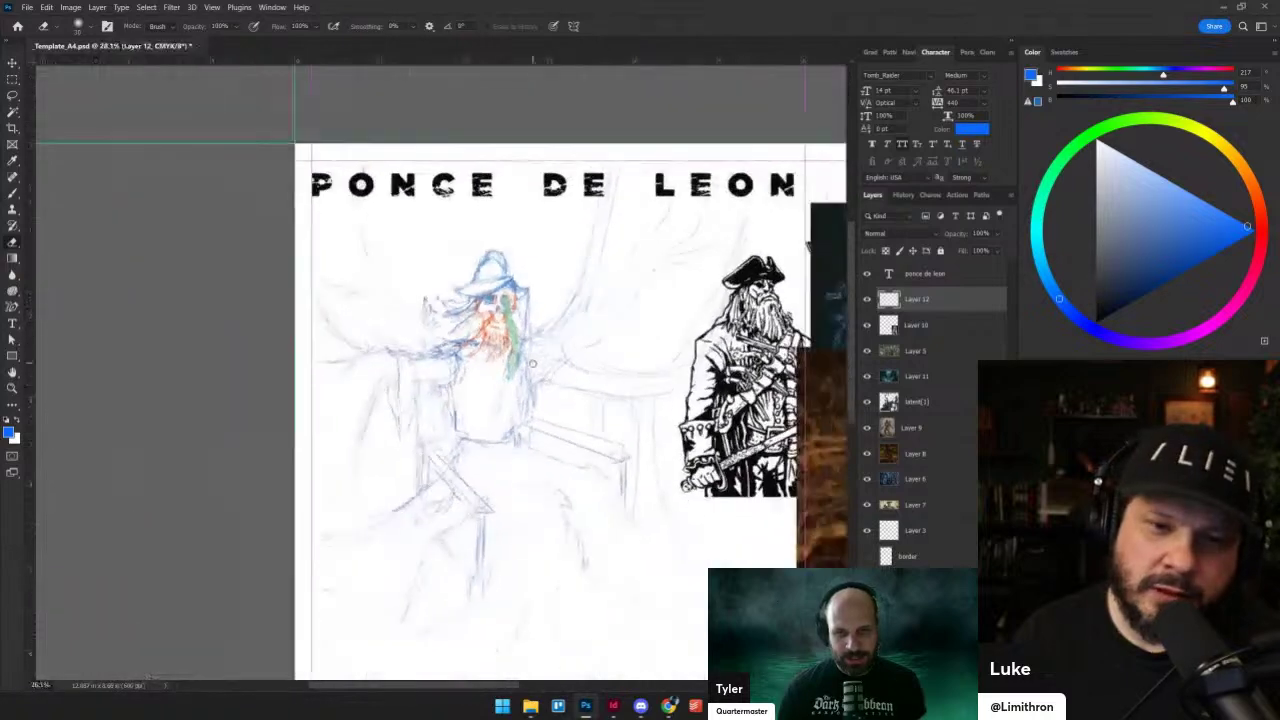
scroll(533, 363, "up", 5)
scroll(532, 363, "up", 3)
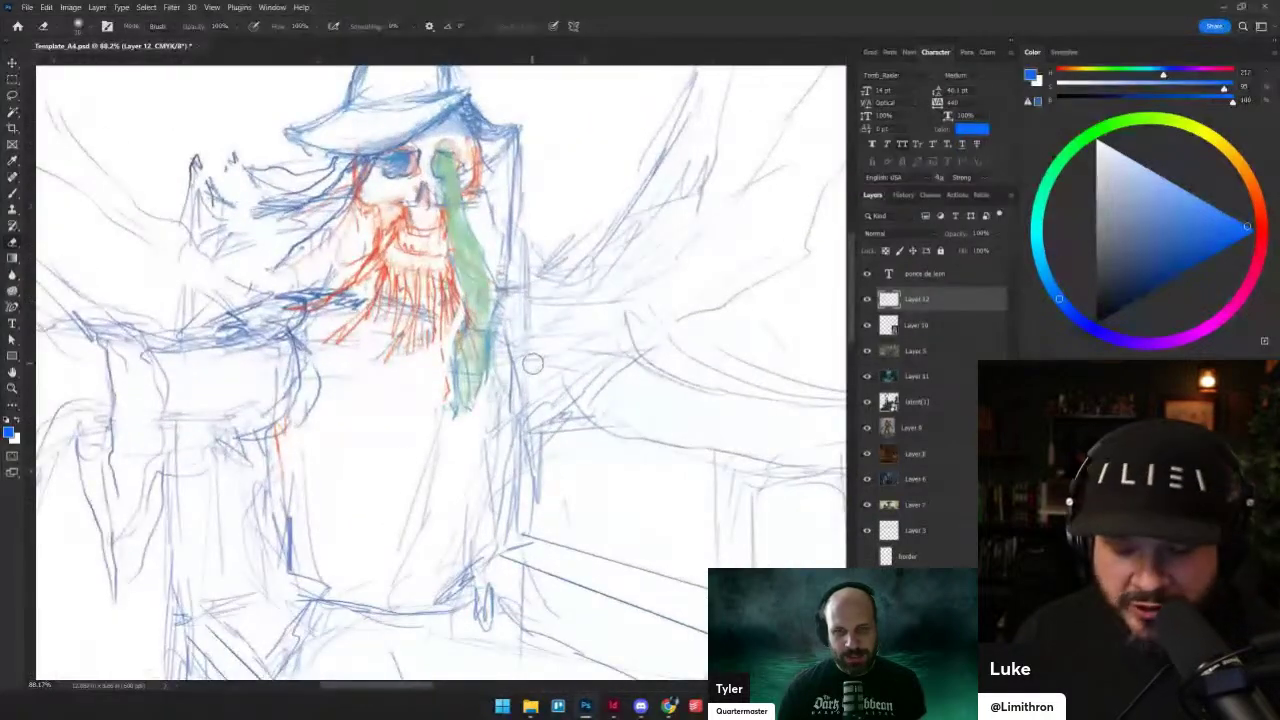
key("b")
mouse_move(443, 378)
left_mouse_down()
mouse_move(458, 418)
mouse_move(490, 354)
mouse_move(456, 328)
left_mouse_up()
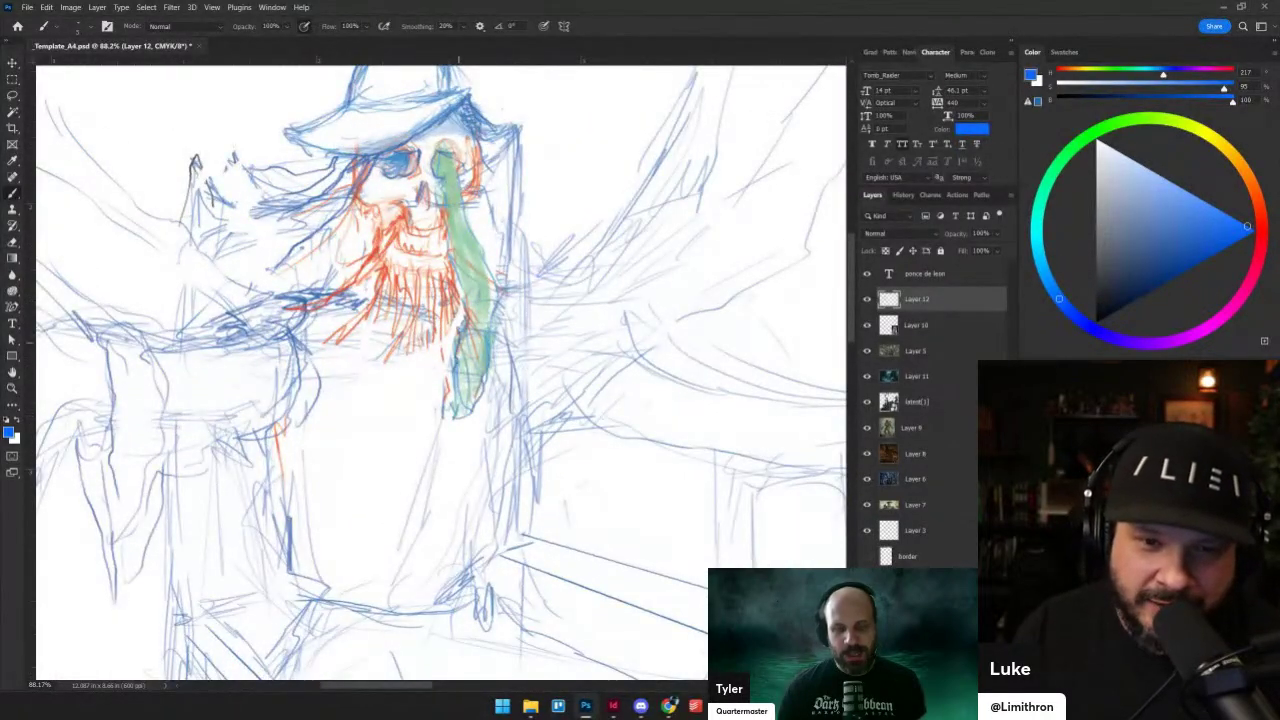
- Review the whole page, comparing the throne sketch with the collage of reference images
scroll(466, 325, "down", 6)
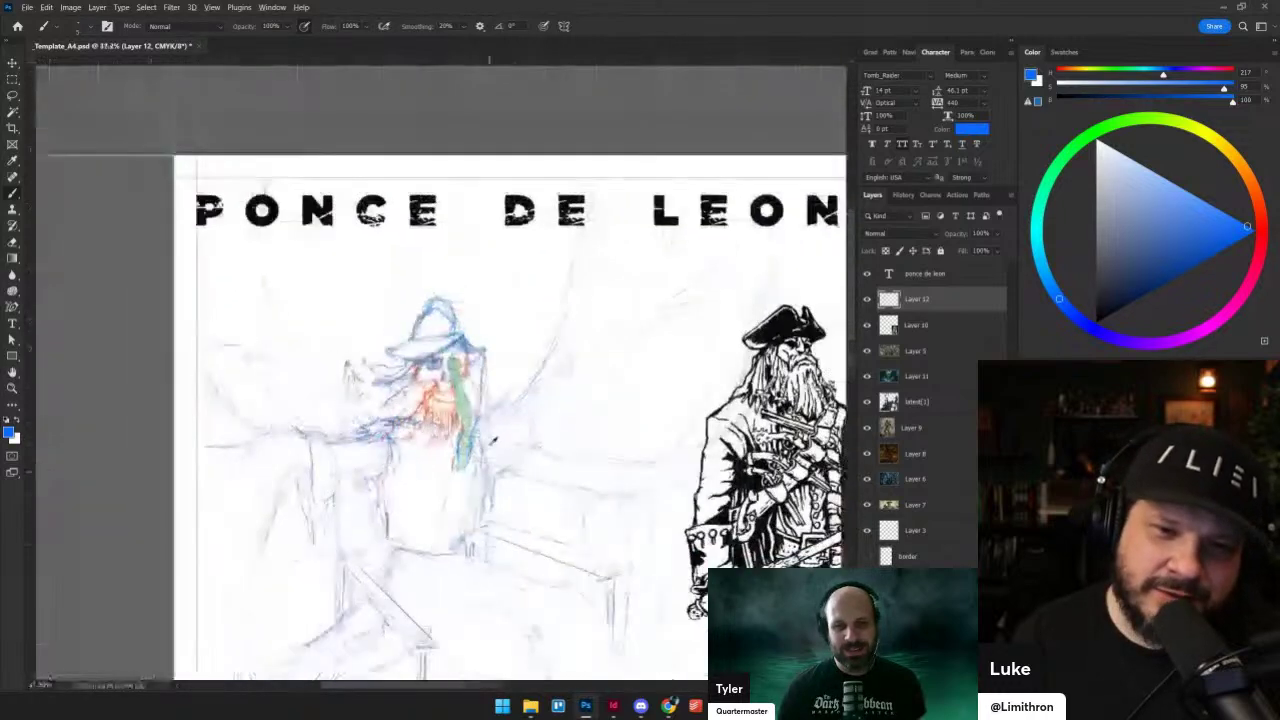
scroll(476, 465, "down", 2)
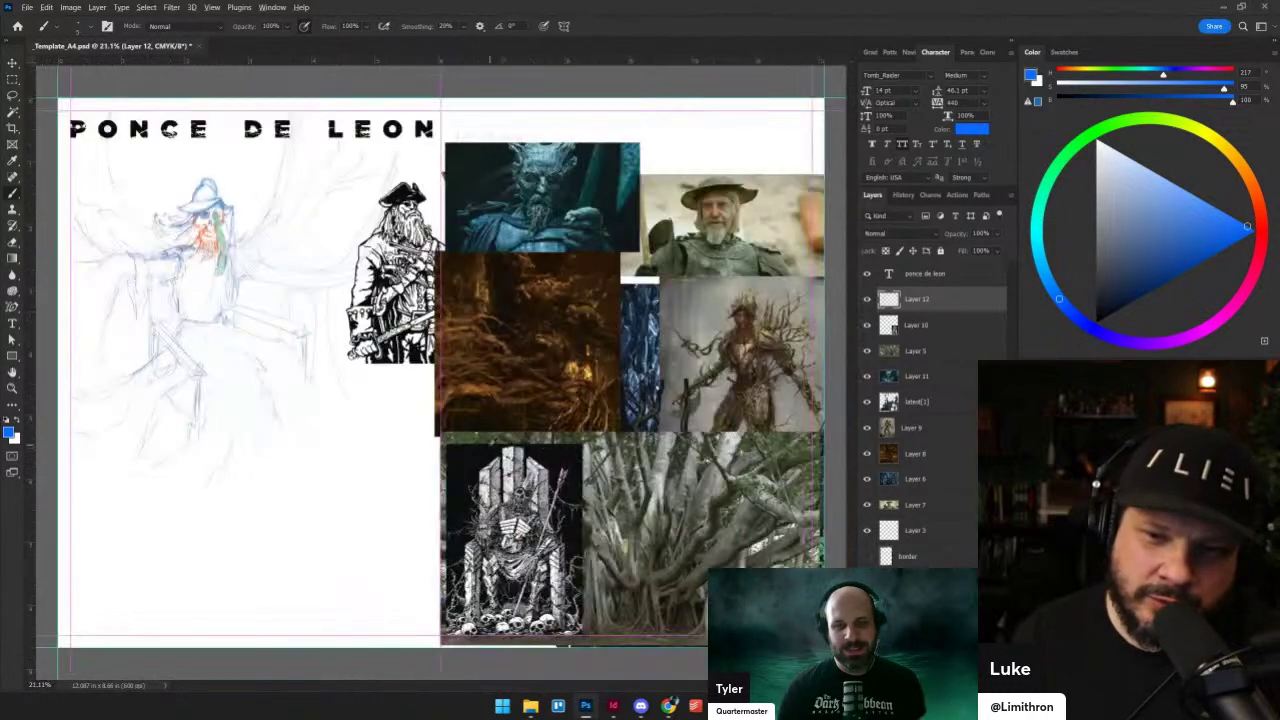
scroll(290, 348, "up", 1)
scroll(290, 348, "down", 1)
scroll(290, 348, "up", 1)
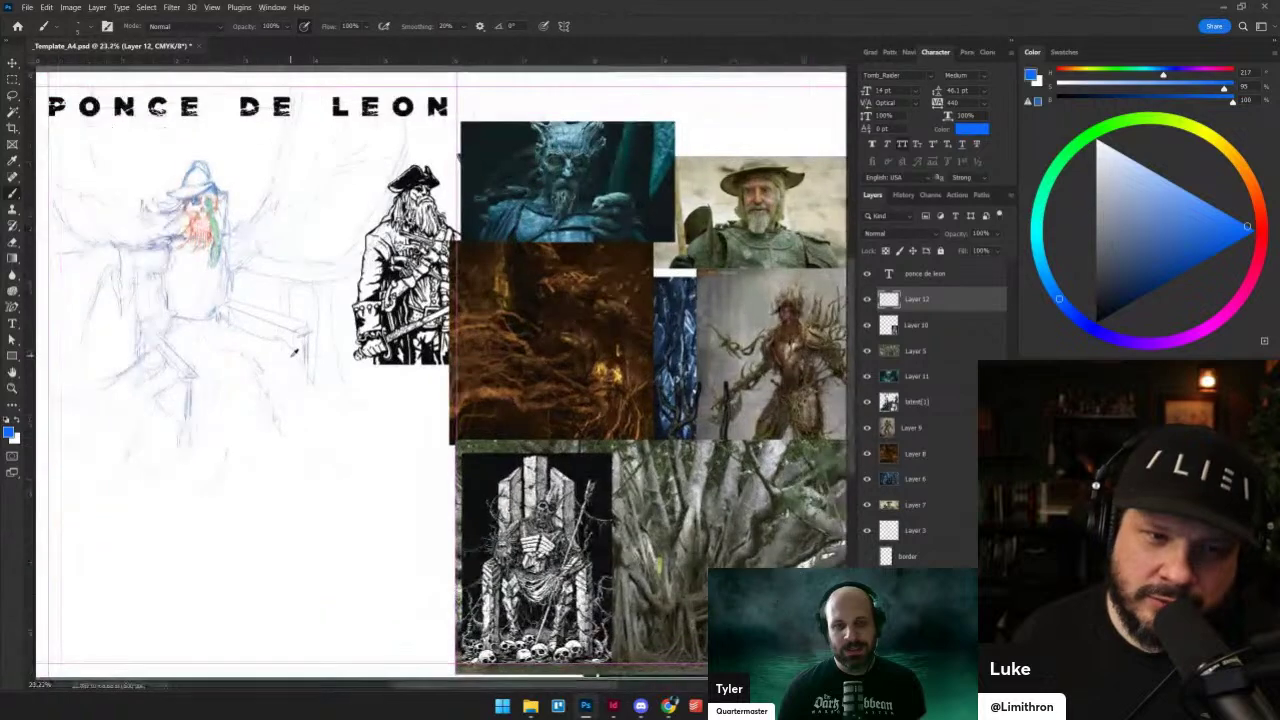
scroll(291, 353, "up", 1)
left_click_drag(498, 439, 290, 451)
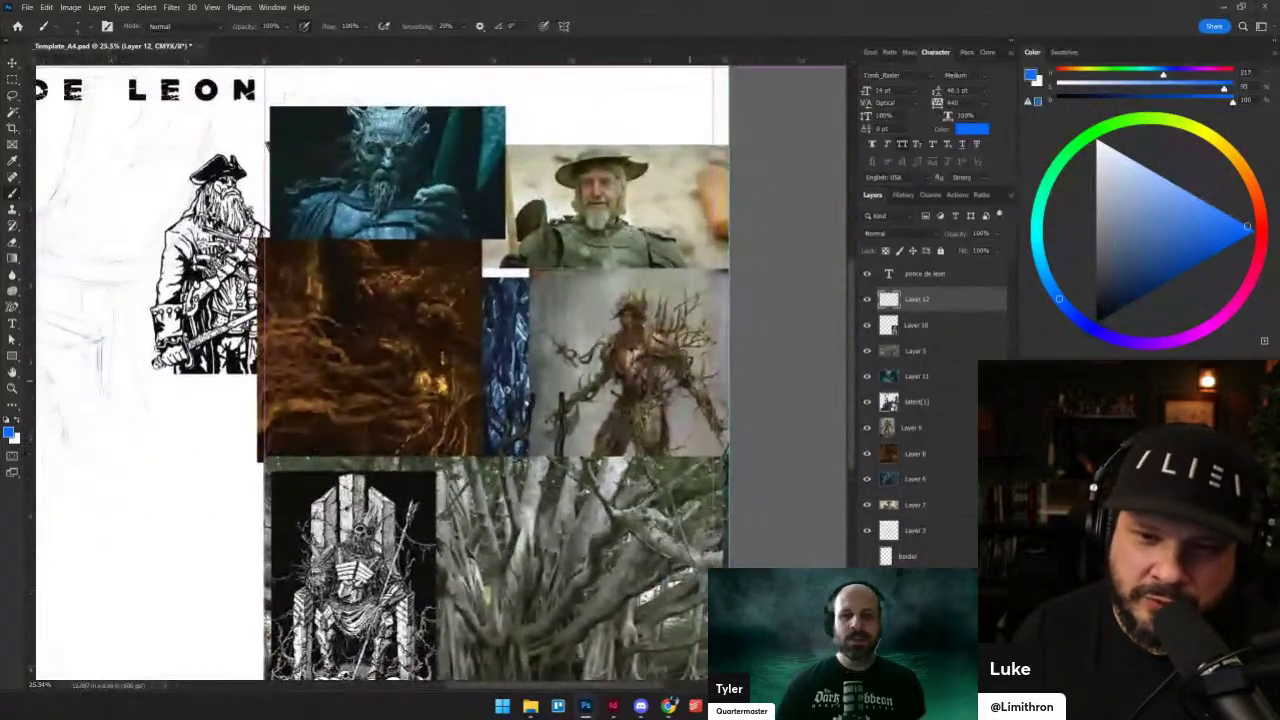
scroll(330, 412, "left", 4)
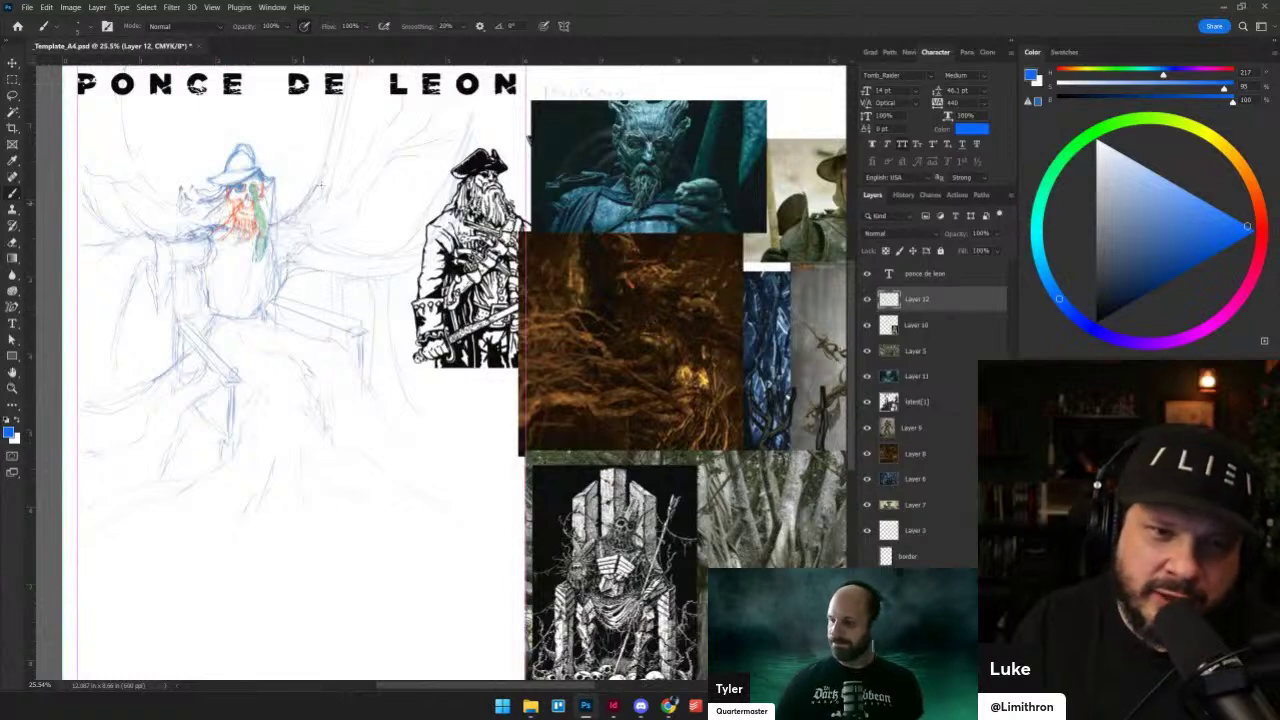
- Sketch blue tree branches rising from behind the figure's head toward the PONCE DE LEON title
left_click_drag(298, 102, 230, 217)
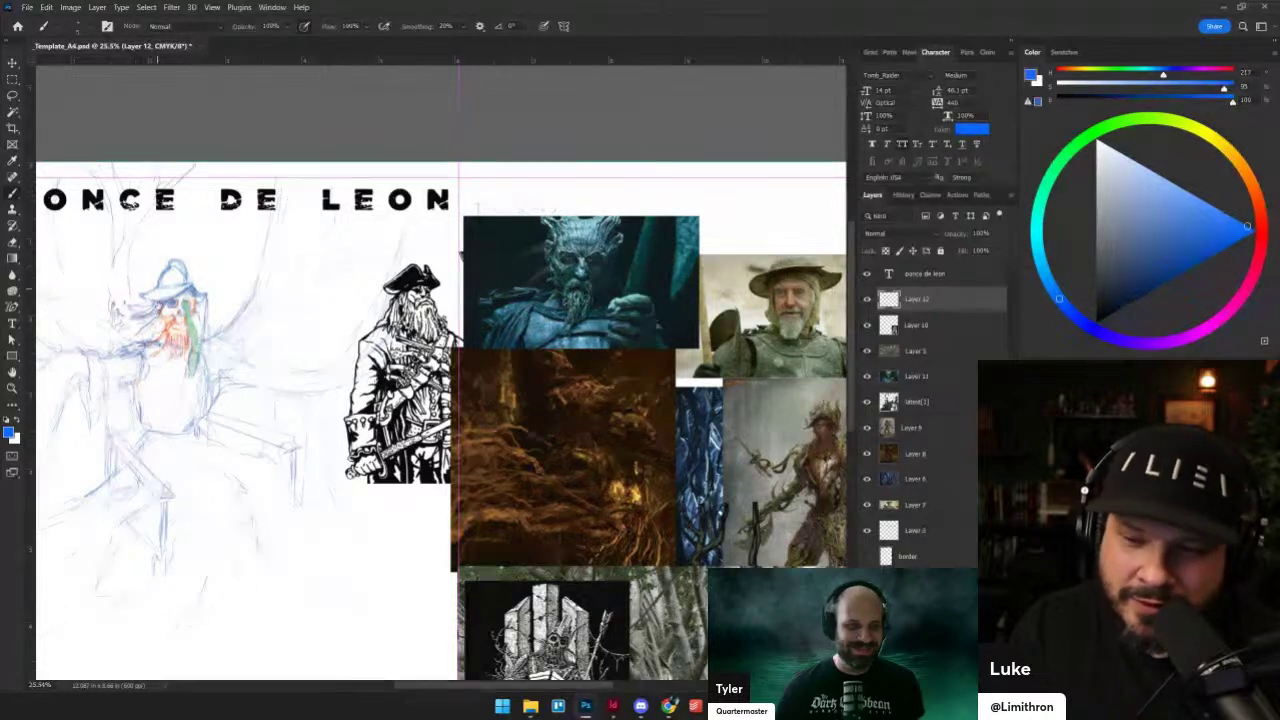
left_click_drag(171, 313, 263, 335)
scroll(309, 318, "up", 1, "alt")
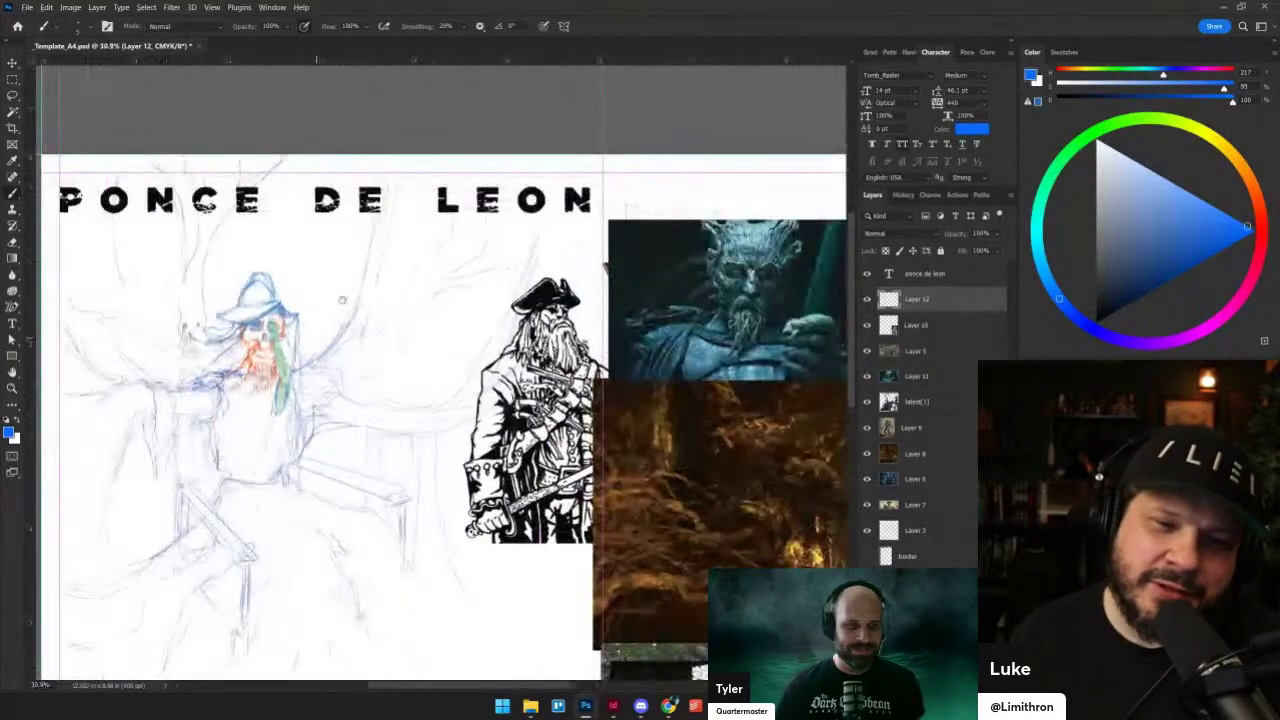
scroll(240, 406, "down", 2)
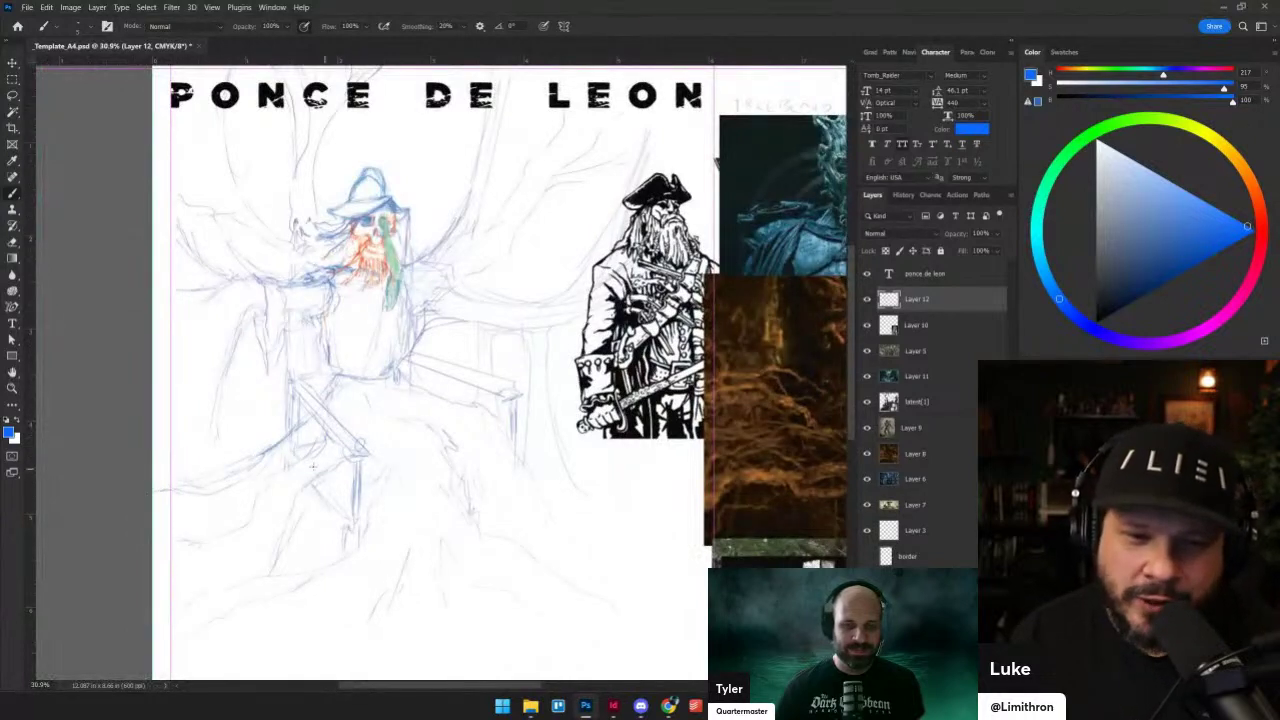
- Sketch blue root and trunk lines beside the chair's lower left leg and below the raised arm, undoing the last stroke
left_click_drag(261, 465, 243, 517)
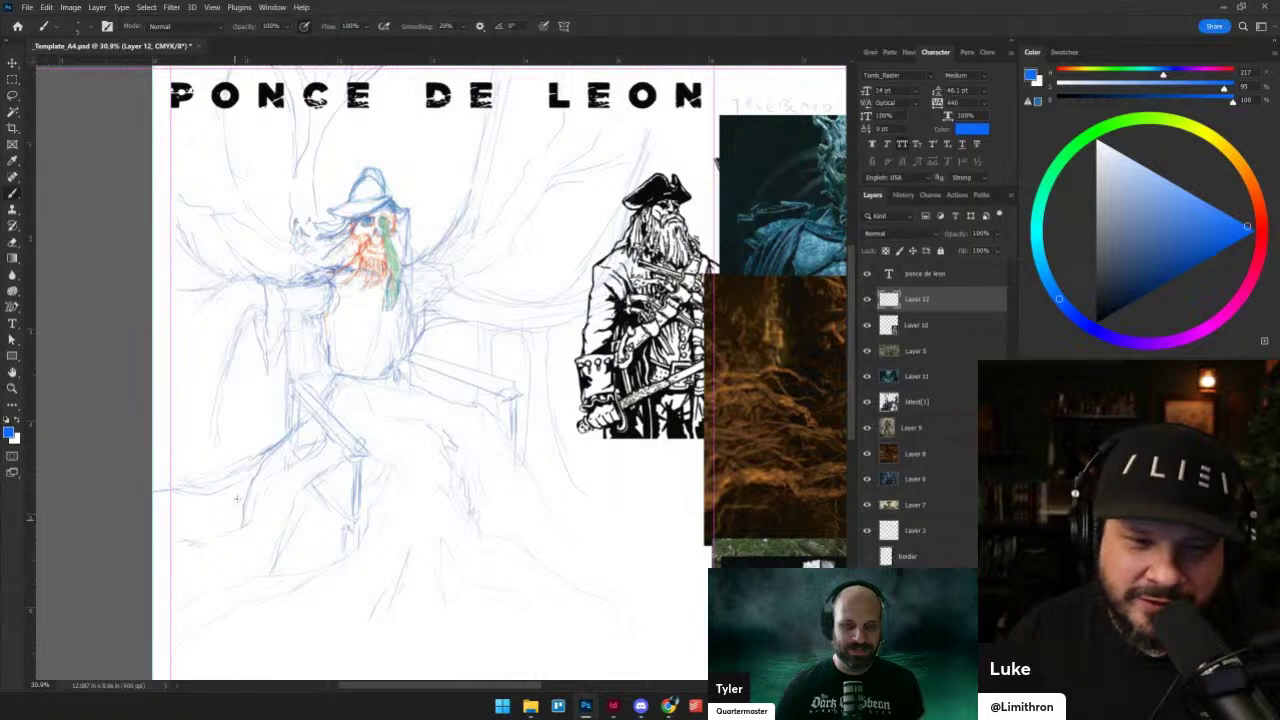
left_click_drag(211, 432, 217, 460)
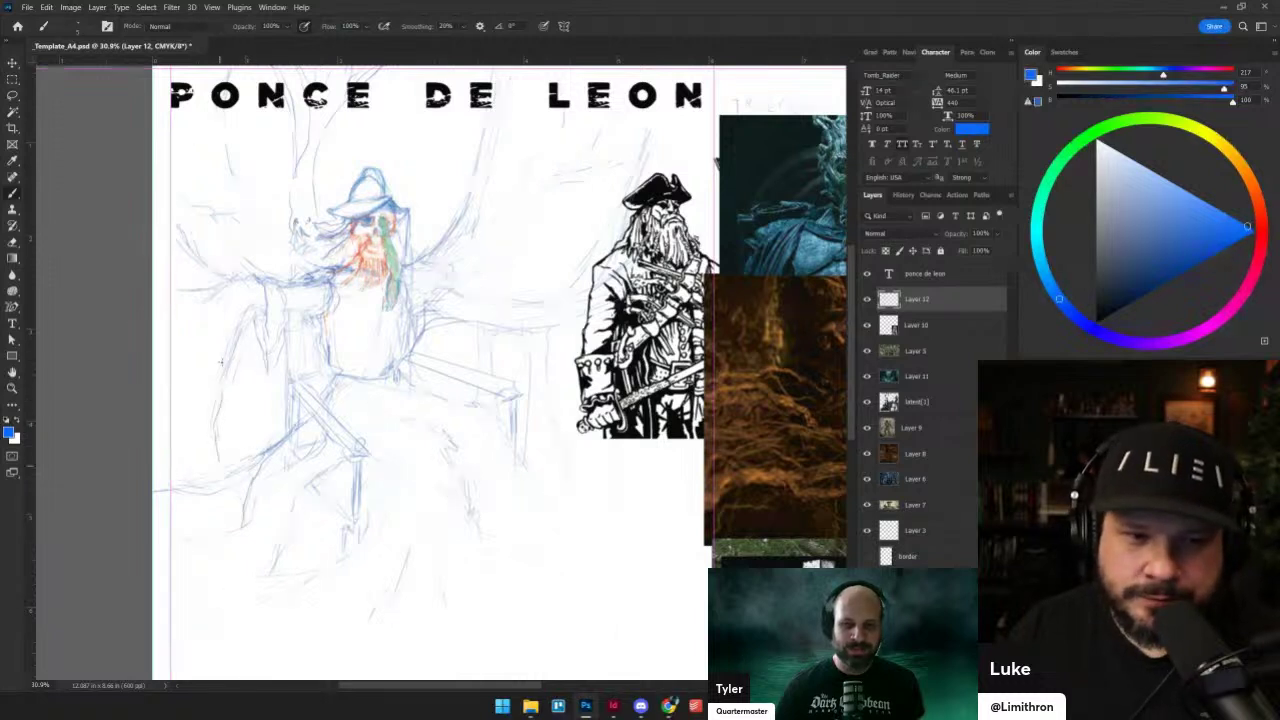
mouse_move(236, 322)
left_mouse_down()
mouse_move(214, 399)
mouse_move(166, 463)
left_mouse_up()
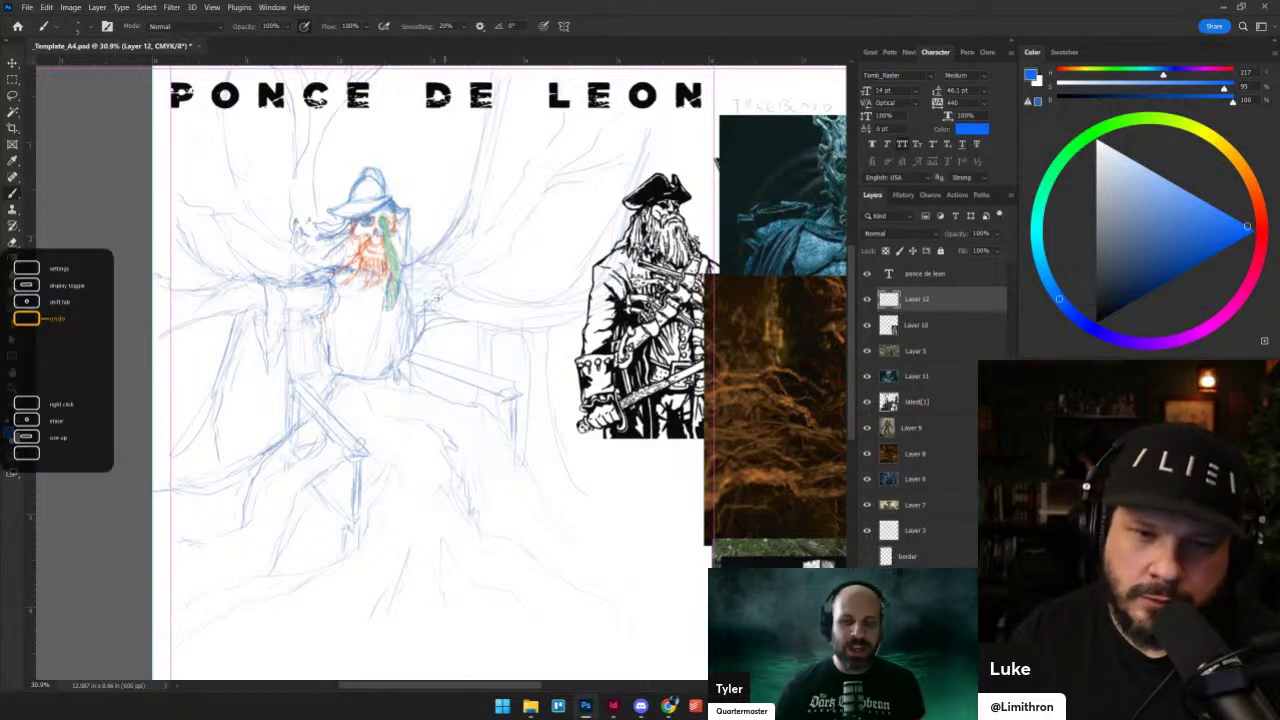
left_click_drag(383, 417, 253, 425)
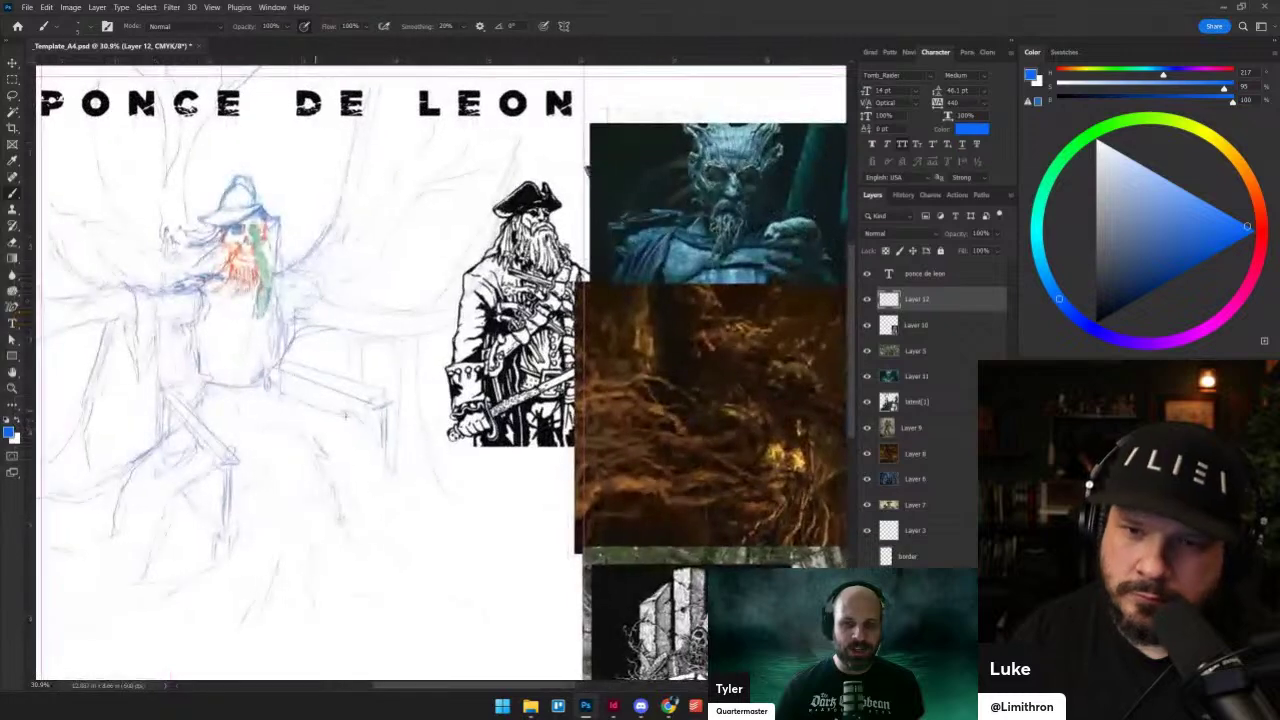
key("ctrl+z")
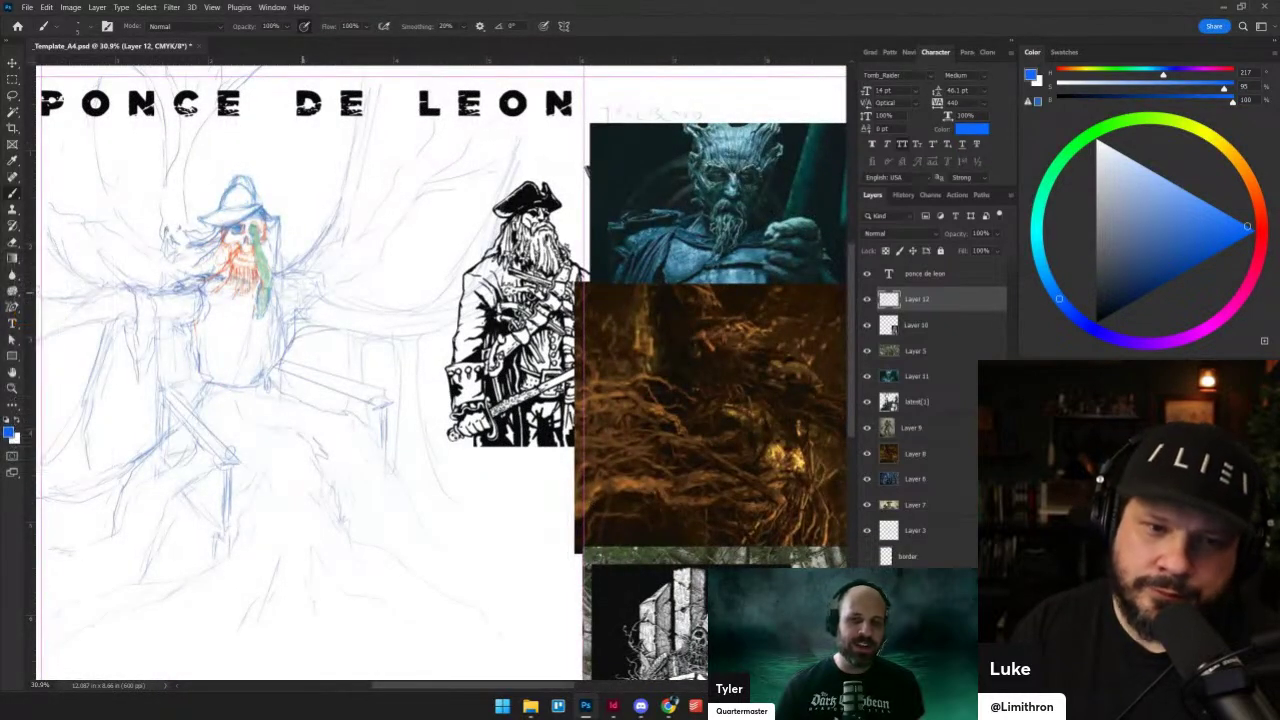
left_click_drag(322, 449, 387, 453)
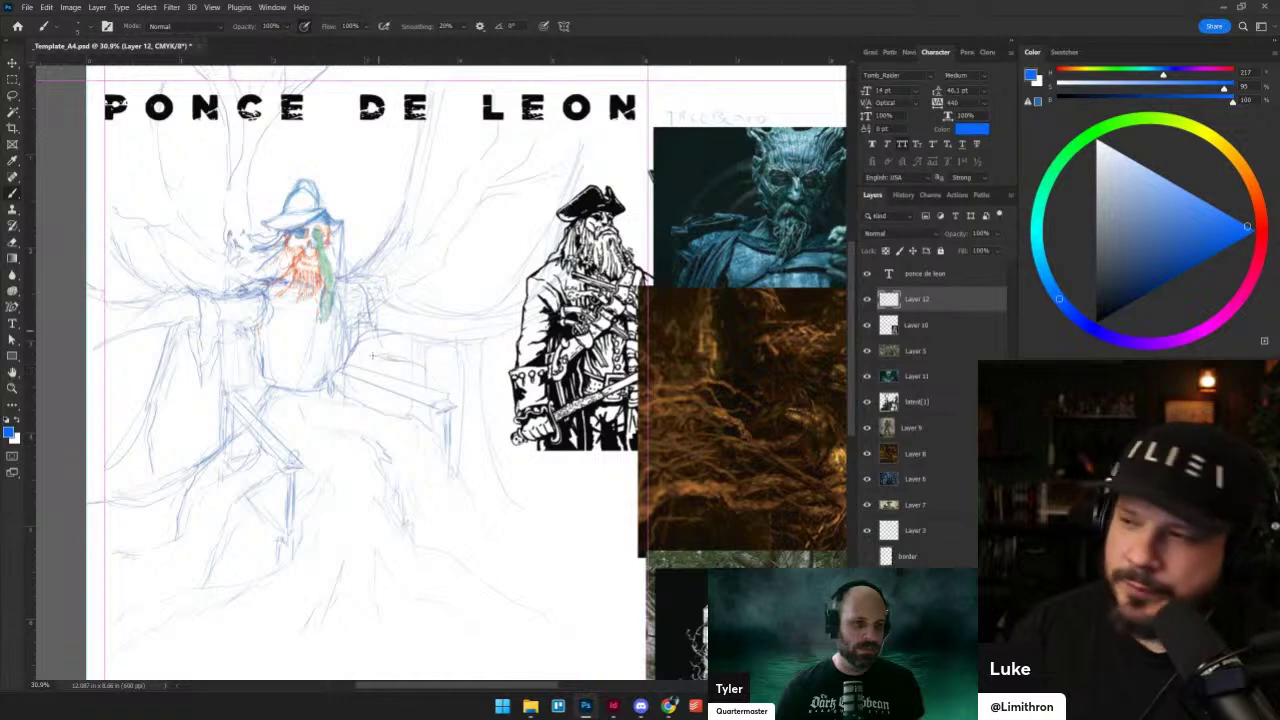
- Examine the skeletal throne, twisted roots and tree-creature reference images against the seated figure sketch
left_click_drag(334, 341, 208, 235)
key("super+d")
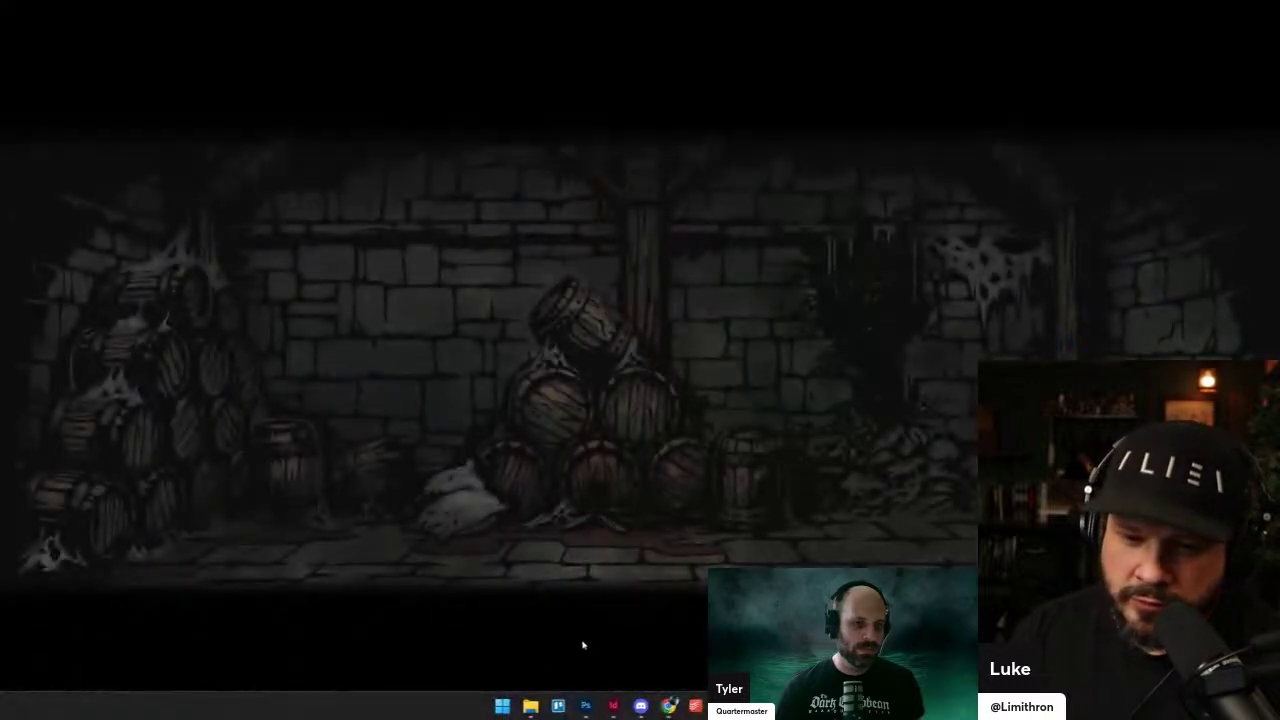
left_click(585, 706)
left_click_drag(293, 366, 203, 318)
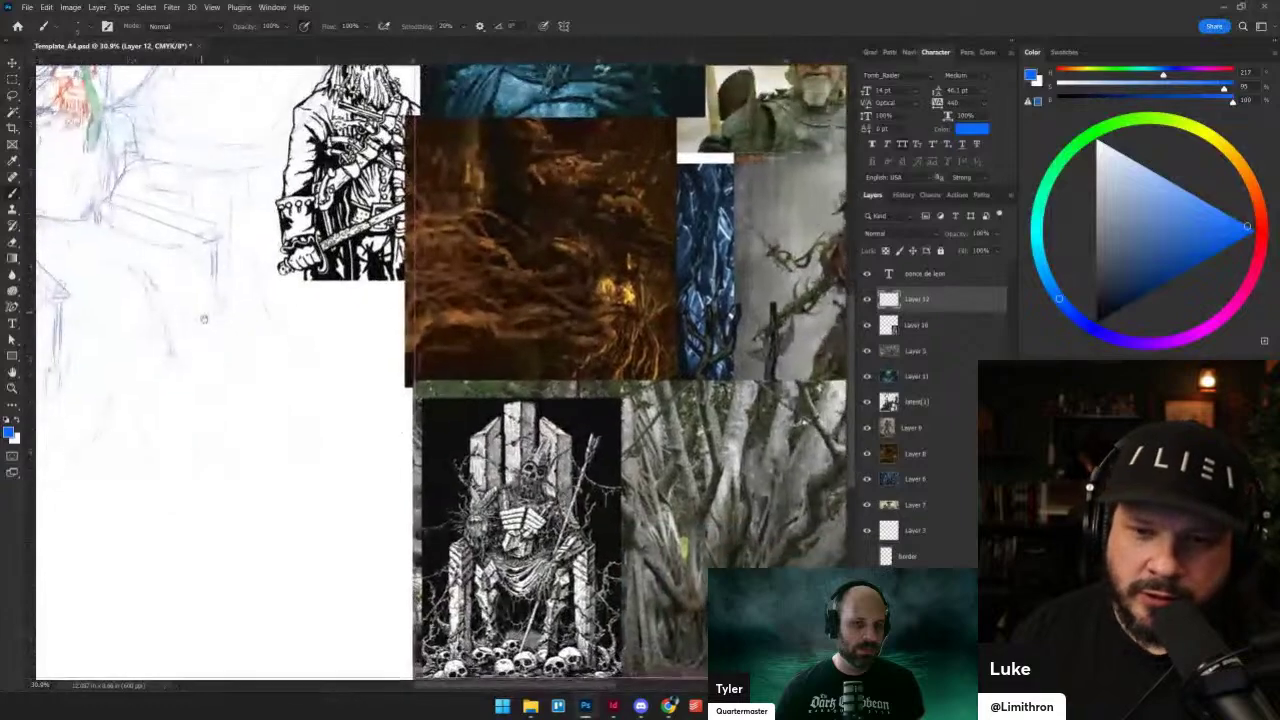
left_click_drag(360, 219, 165, 105)
left_click_drag(292, 325, 302, 348)
left_click_drag(275, 414, 425, 624)
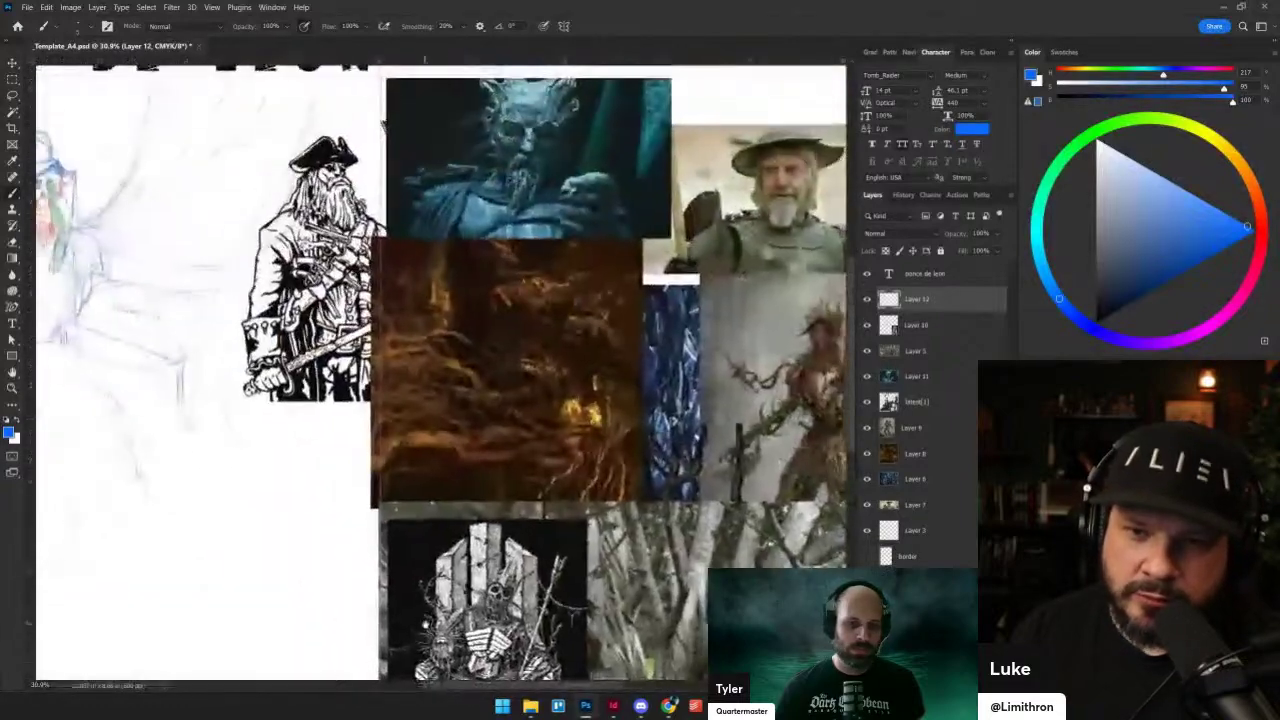
left_click_drag(340, 444, 607, 464)
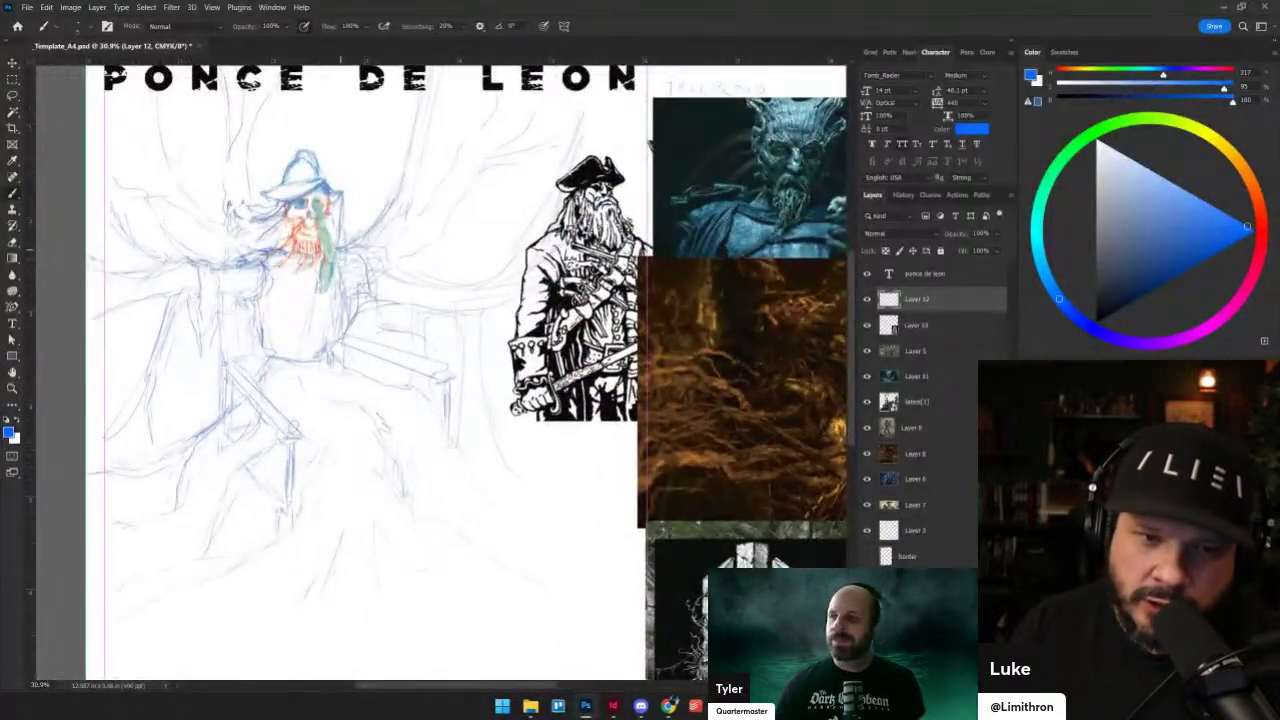
- Sketch the figure's bent arm in blue, with the sleeve running from the shoulder along the armrest nearest the pirate reference
scroll(357, 228, "up", 2)
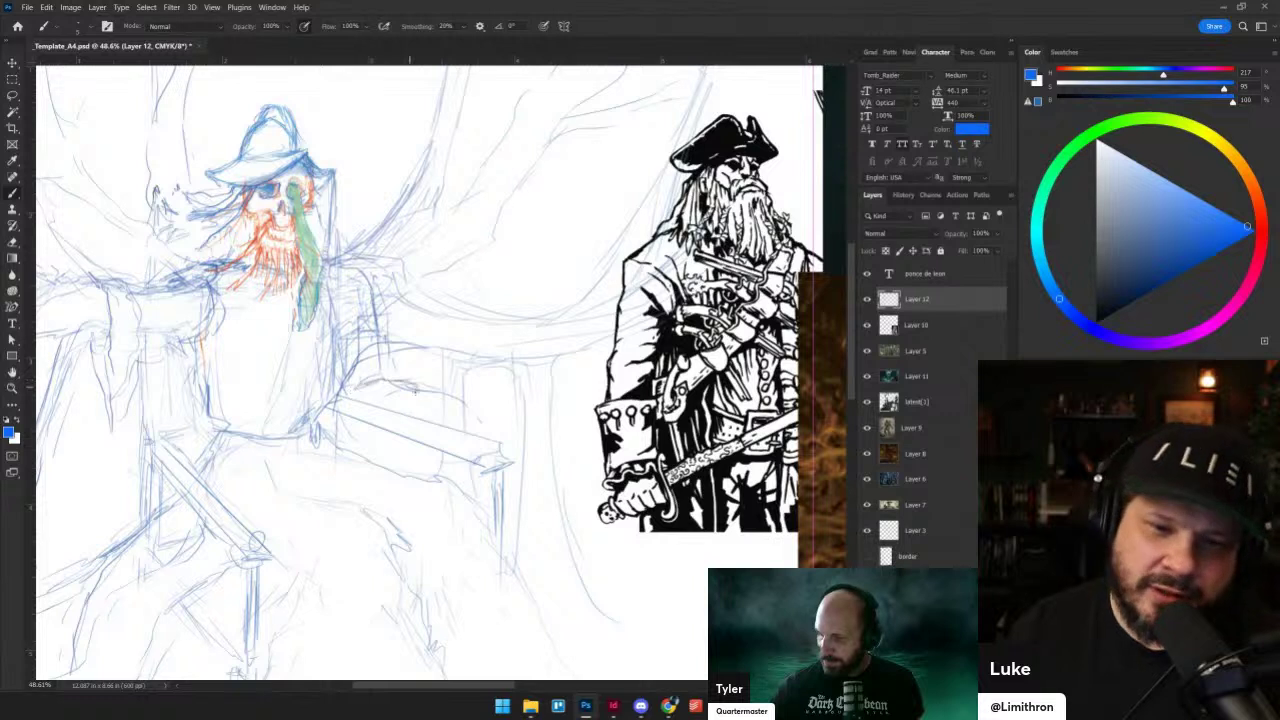
key("e")
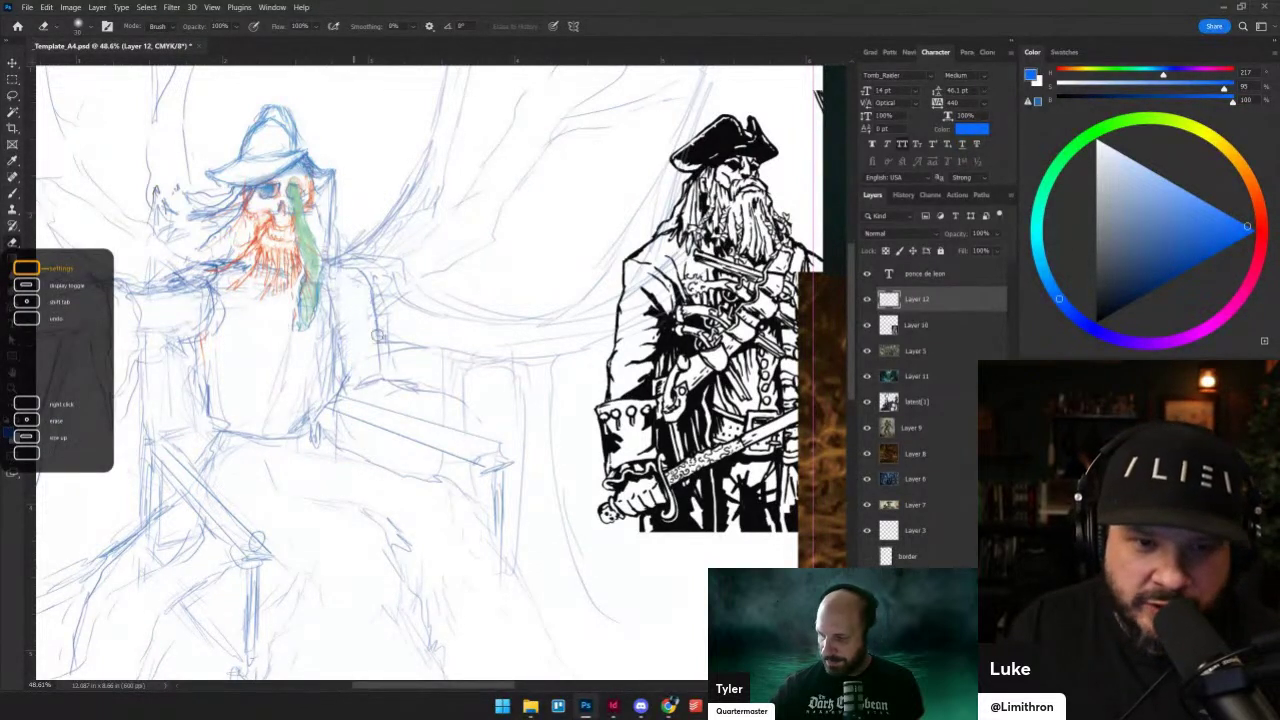
key("b")
mouse_move(386, 381)
left_mouse_down()
mouse_move(456, 400)
mouse_move(446, 420)
mouse_move(469, 405)
mouse_move(428, 444)
mouse_move(410, 426)
mouse_move(418, 476)
left_mouse_up()
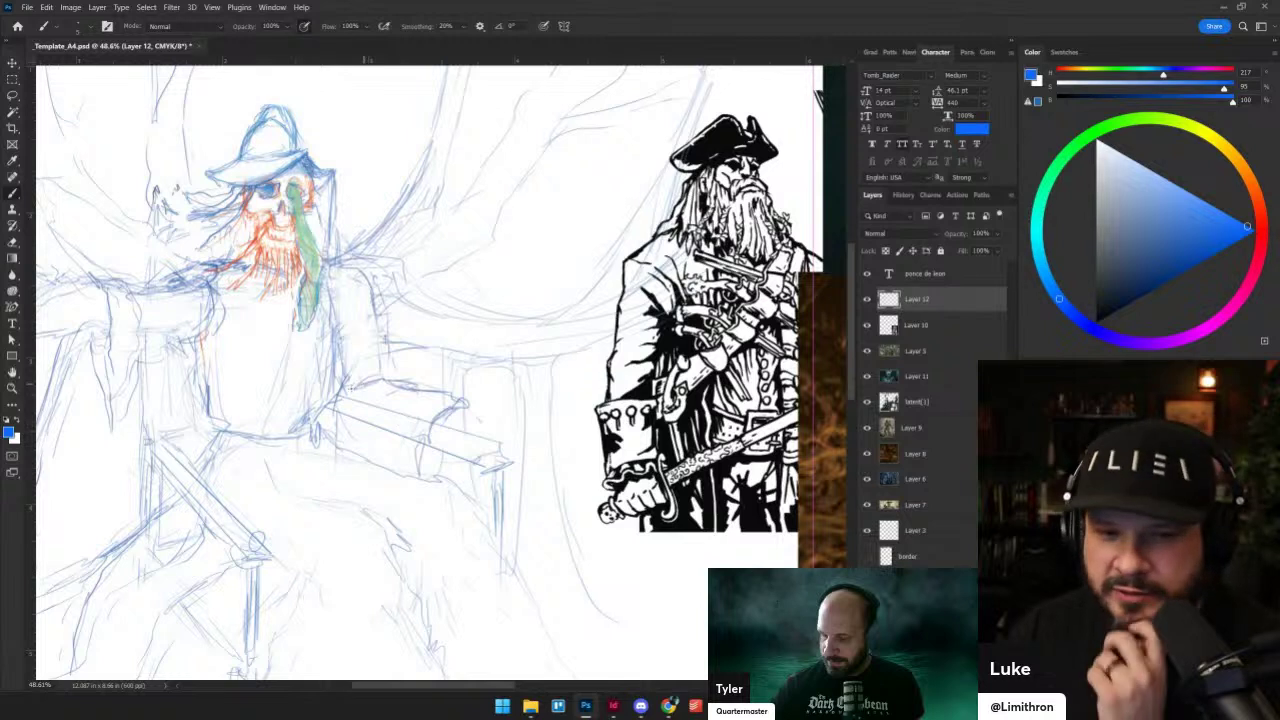
left_click_drag(384, 352, 353, 388)
mouse_move(468, 407)
left_mouse_down()
mouse_move(499, 422)
mouse_move(484, 428)
mouse_move(500, 446)
mouse_move(498, 428)
mouse_move(471, 437)
left_mouse_up()
mouse_move(461, 409)
left_mouse_down()
mouse_move(477, 423)
mouse_move(479, 466)
mouse_move(464, 465)
mouse_move(508, 461)
mouse_move(507, 442)
mouse_move(449, 425)
mouse_move(454, 406)
mouse_move(462, 432)
mouse_move(473, 427)
left_mouse_up()
- Erase stray lines at the end of that armrest and sketch the blocky coat cuff over it in blue
key("e")
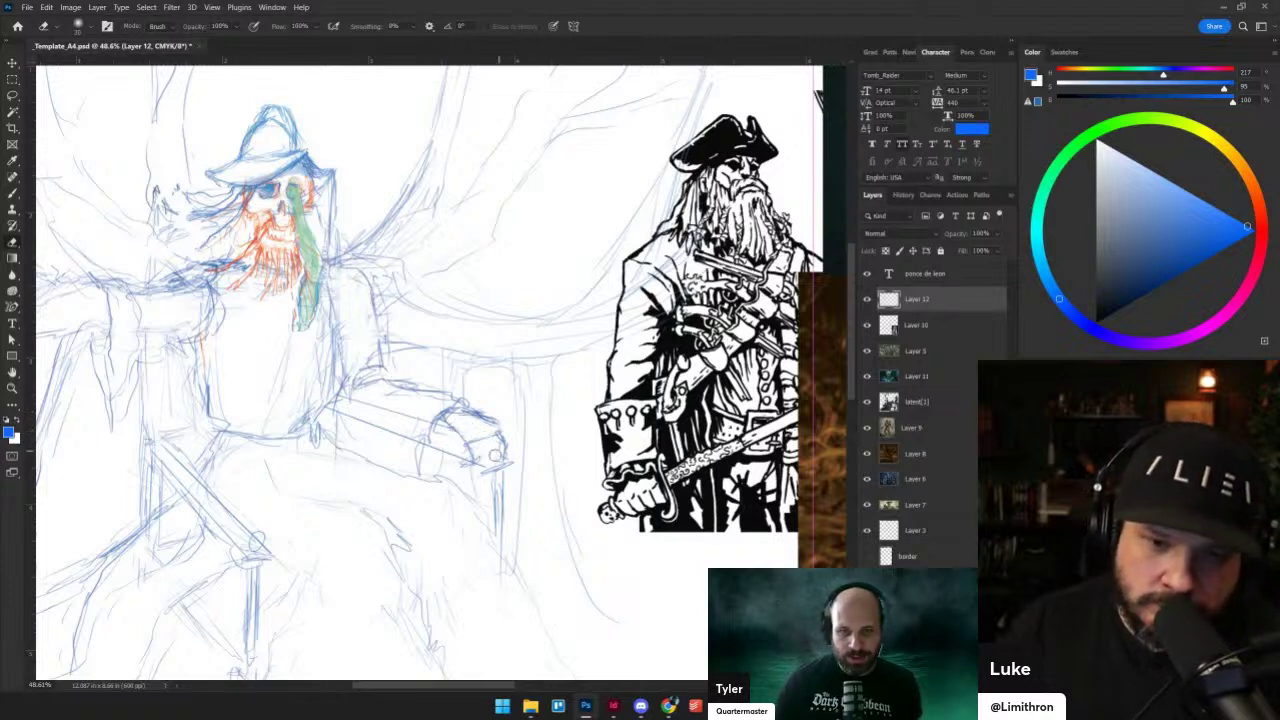
key("b")
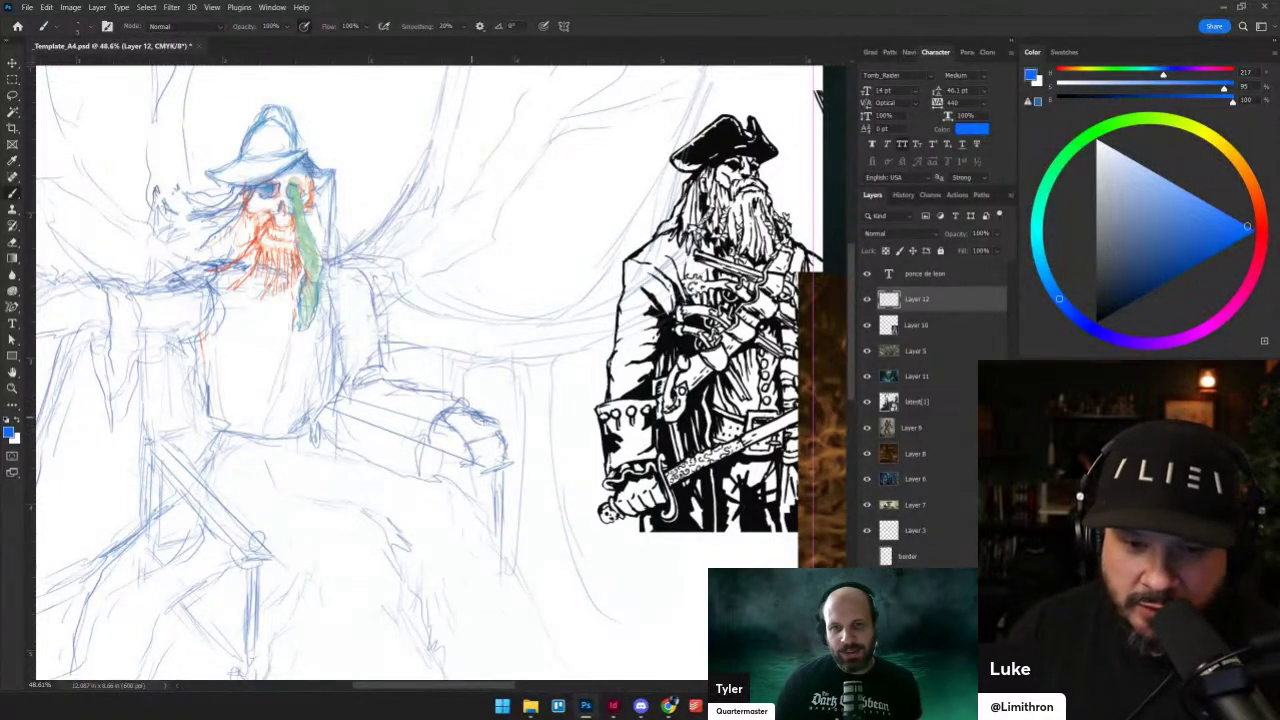
mouse_move(477, 418)
left_mouse_down()
mouse_move(499, 424)
mouse_move(452, 423)
mouse_move(478, 452)
mouse_move(506, 455)
left_mouse_up()
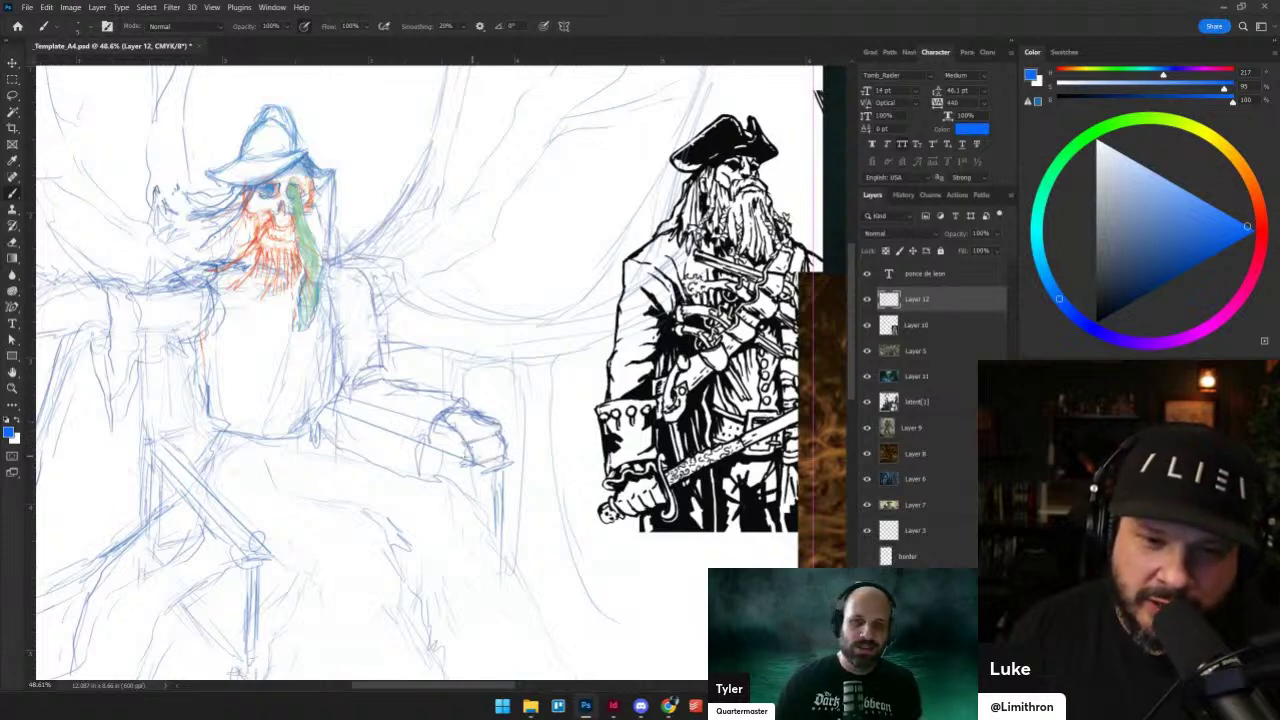
scroll(470, 450, "up", 3)
left_click_drag(452, 386, 364, 442)
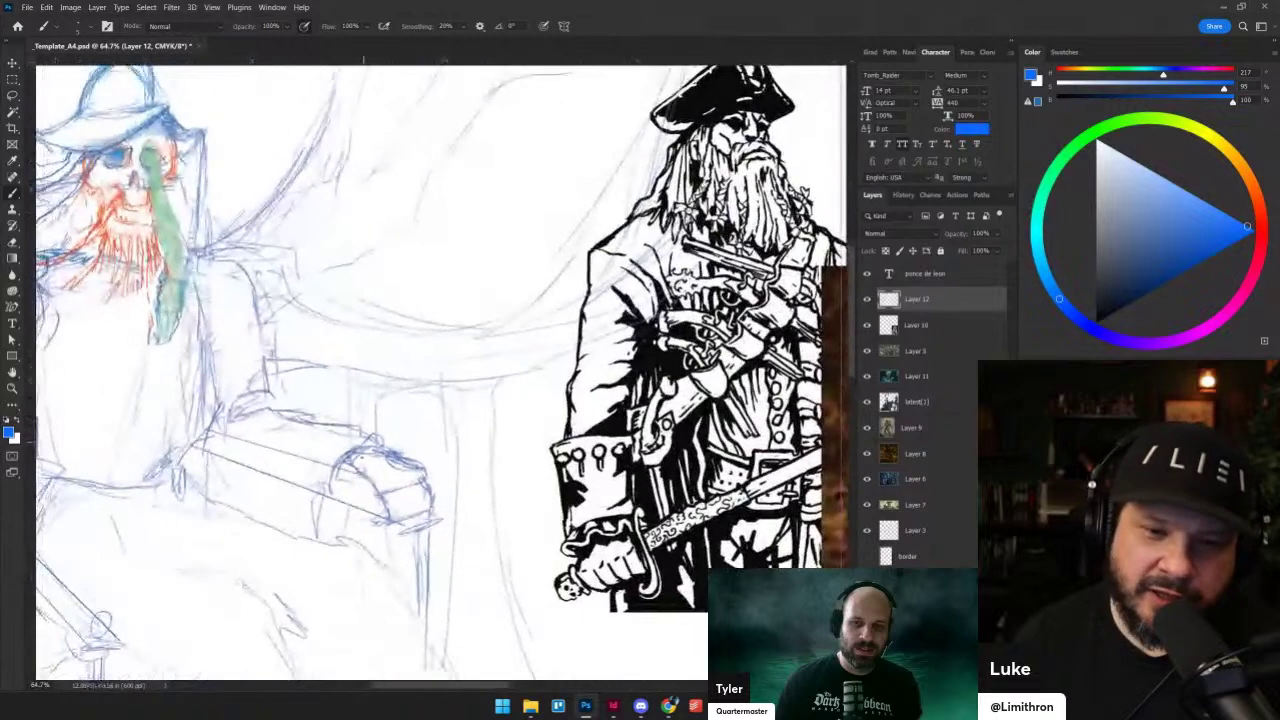
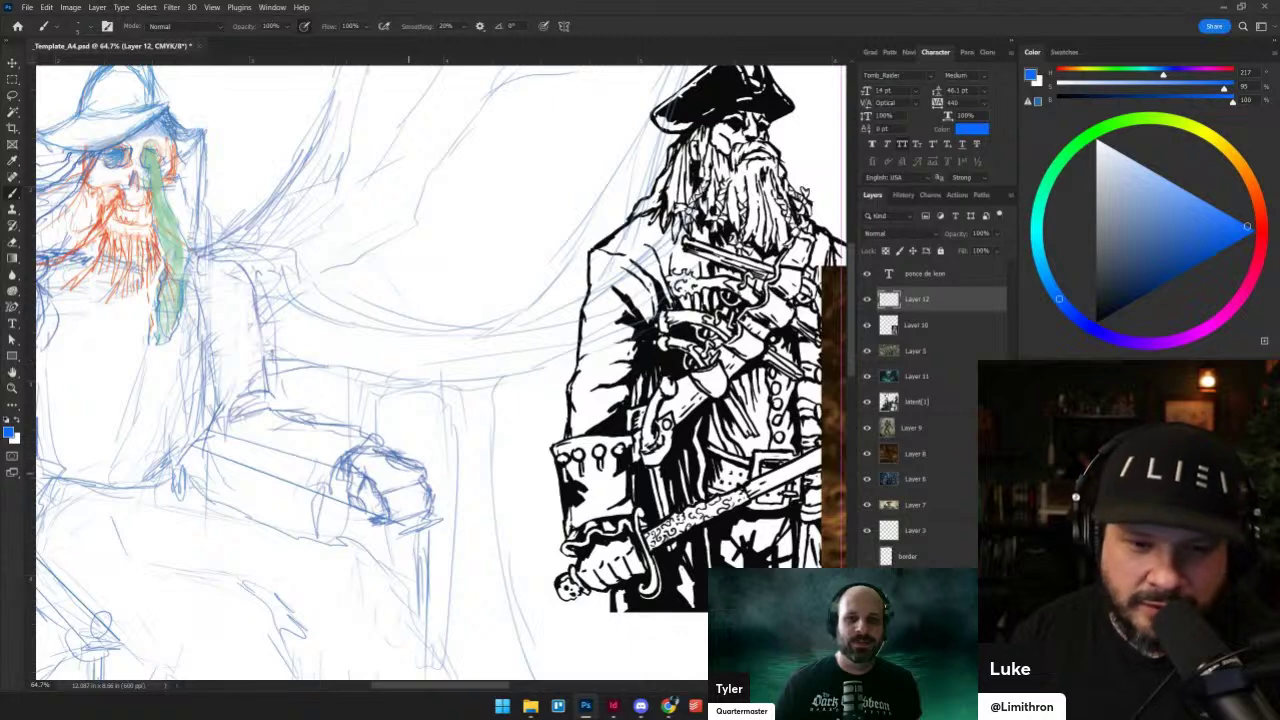
- Darken the inside of the cuff opening and erase the armrest lines overlapping the cuff and forearm
key("grave")
key("e")
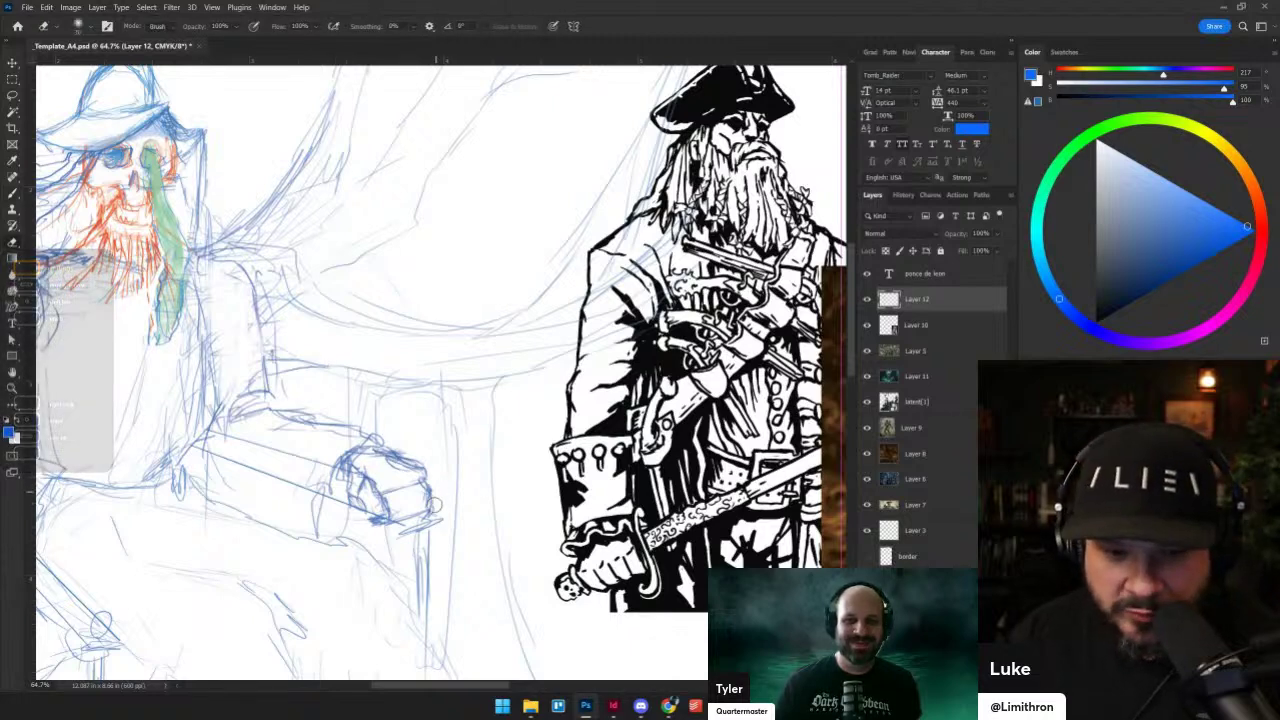
key("b")
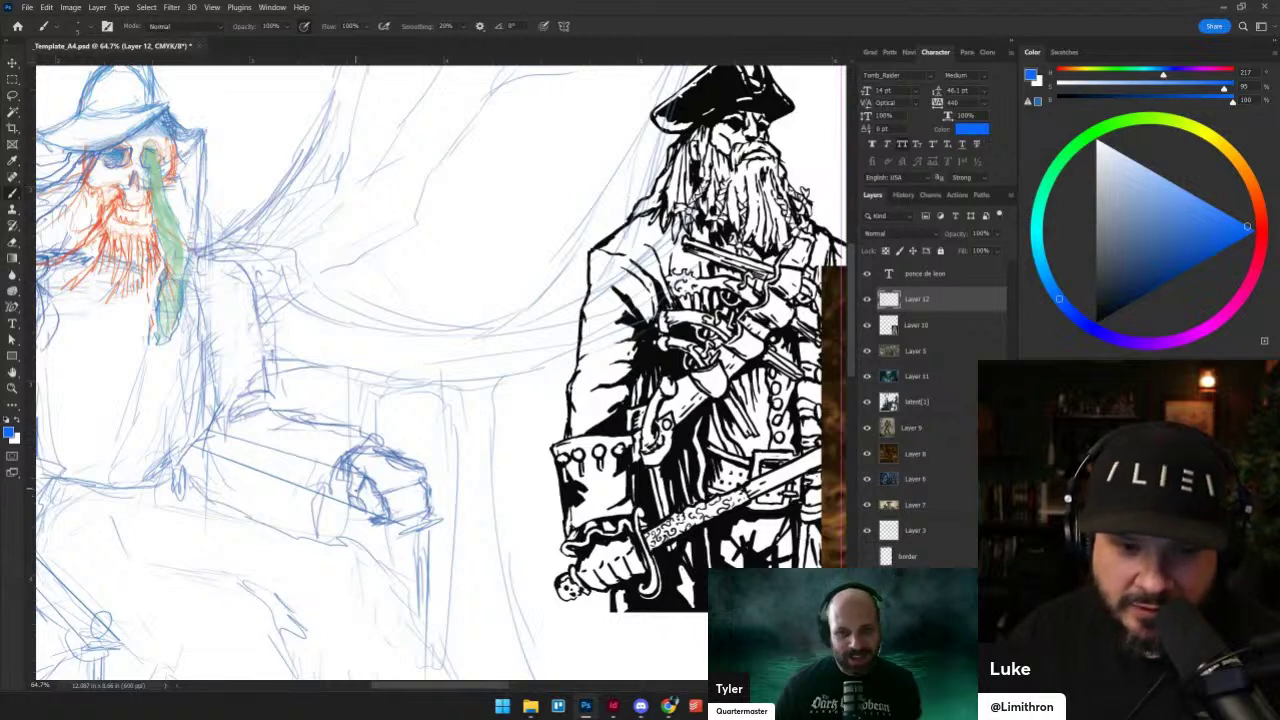
left_click_drag(354, 499, 362, 514)
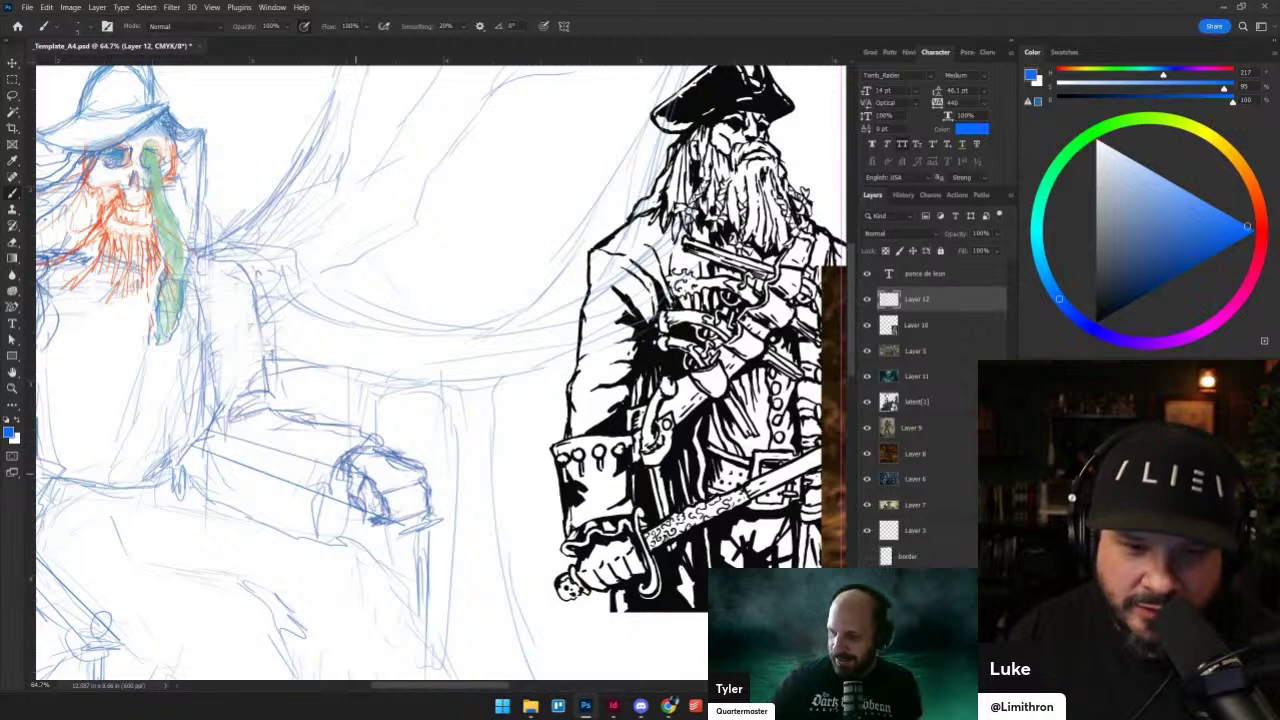
key("e")
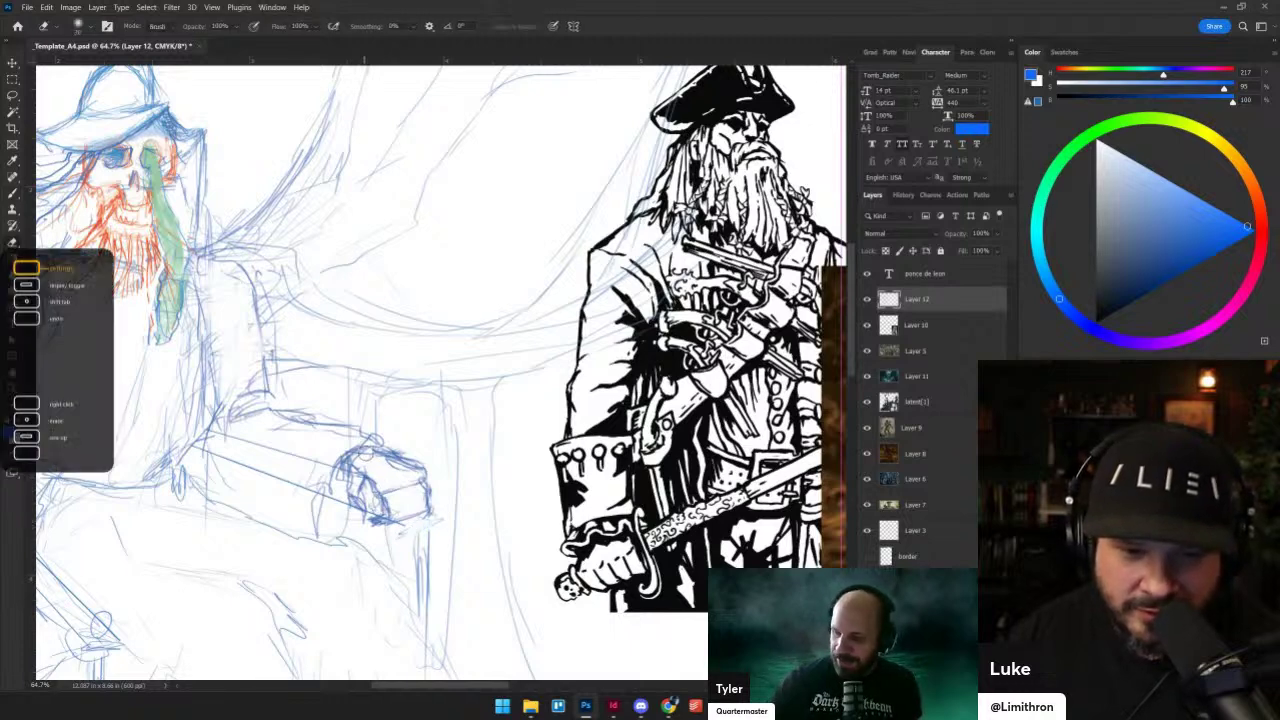
key("b")
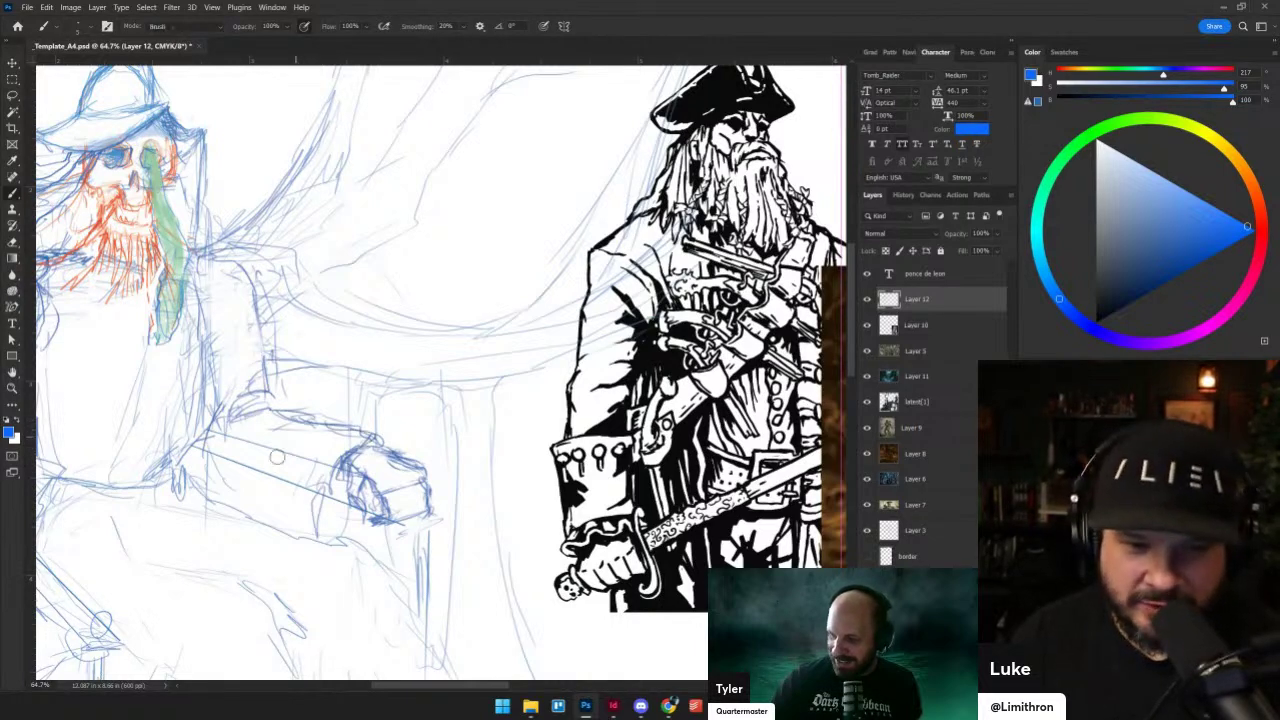
- Erase the armrest edge crossing the forearm and sketch a ragged, hanging sleeve edge along its underside
key("e")
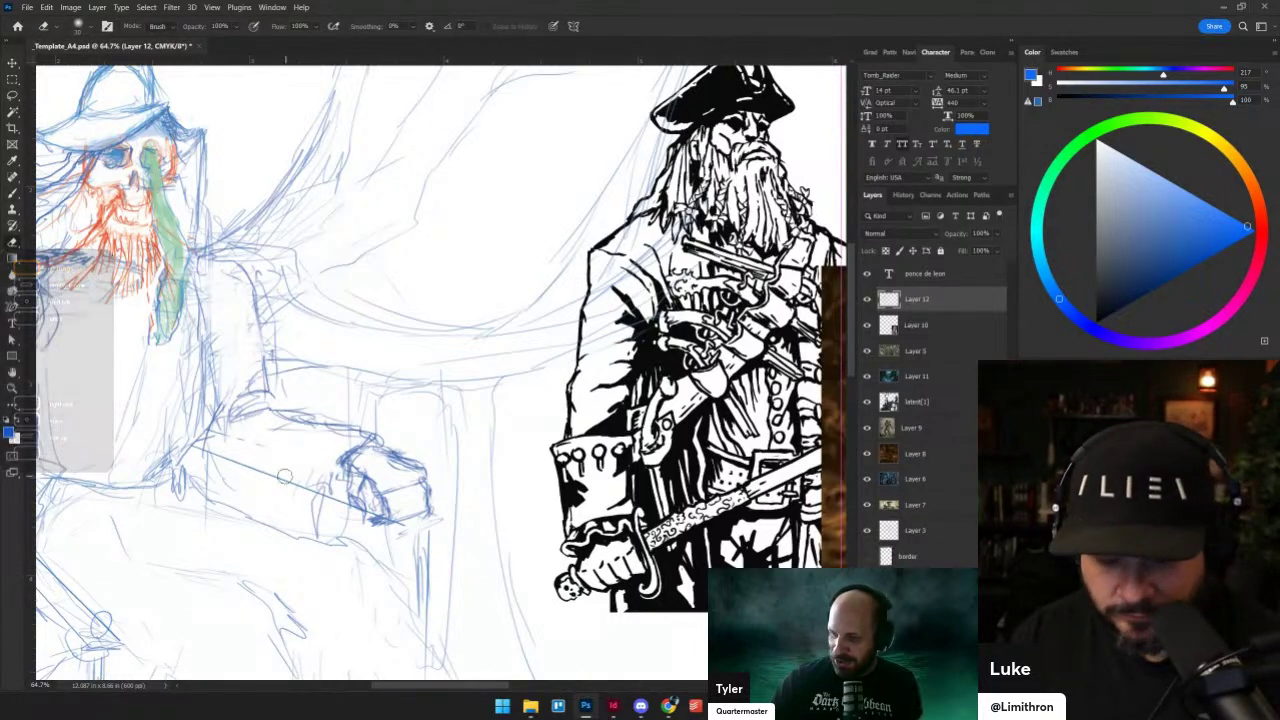
key("b")
left_click_drag(222, 436, 256, 452)
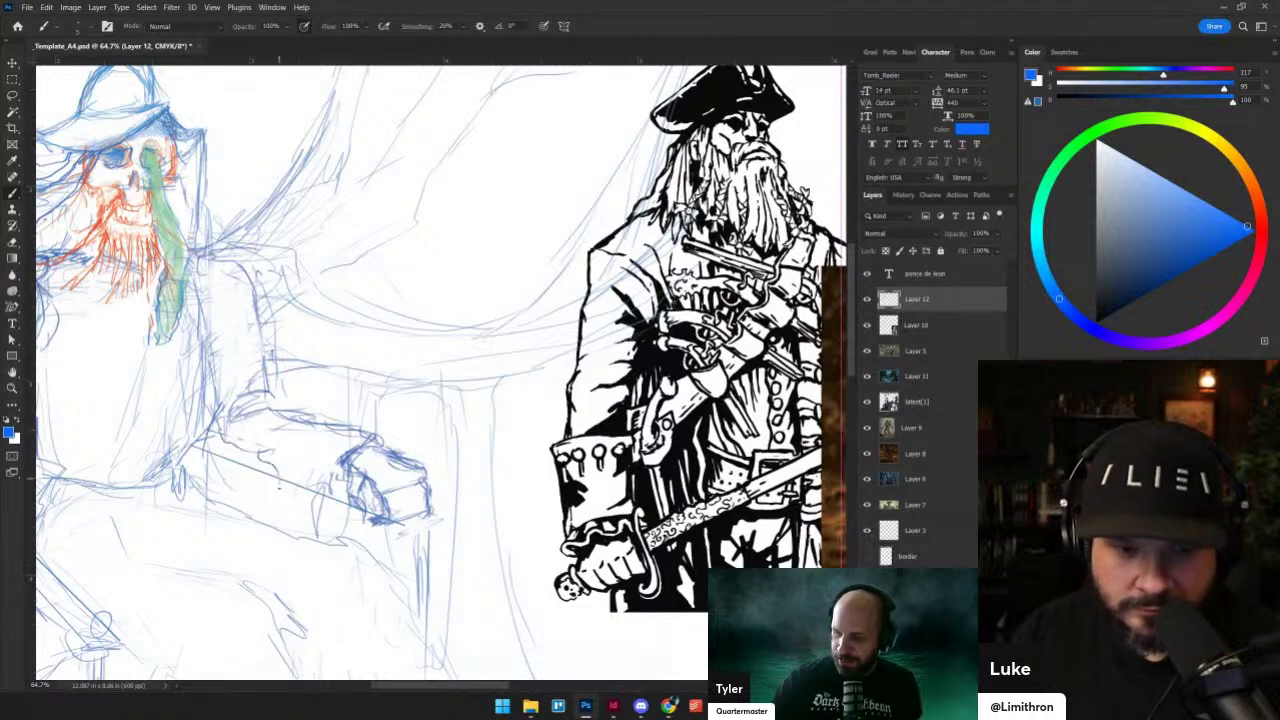
left_click_drag(301, 491, 316, 525)
left_click_drag(341, 463, 347, 495)
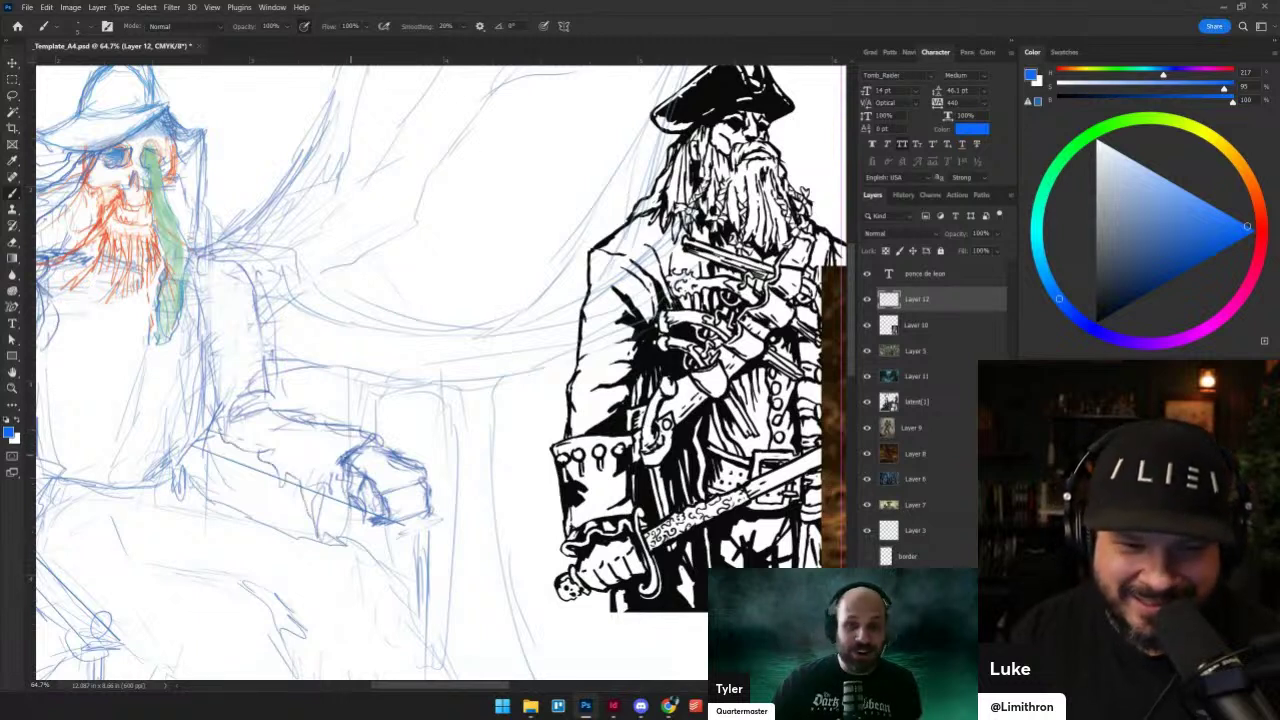
mouse_move(352, 444)
left_mouse_down()
mouse_move(282, 423)
mouse_move(274, 374)
left_mouse_up()
- Try sketching a rounded blue outline above the shoulder, beside the skull and the green strand, and undo it
left_click_drag(219, 304, 296, 404)
mouse_move(286, 290)
left_mouse_down()
mouse_move(309, 316)
mouse_move(286, 370)
left_mouse_up()
left_click_drag(306, 326, 288, 360)
mouse_move(264, 298)
left_mouse_down()
mouse_move(279, 312)
mouse_move(282, 371)
left_mouse_up()
left_click_drag(297, 333, 274, 379)
left_click_drag(299, 298, 286, 335)
mouse_move(254, 290)
left_mouse_down()
mouse_move(275, 297)
mouse_move(267, 315)
left_mouse_up()
mouse_move(266, 304)
left_mouse_down()
mouse_move(290, 287)
mouse_move(298, 344)
left_mouse_up()
left_click_drag(295, 322, 288, 340)
left_click_drag(282, 372, 274, 400)
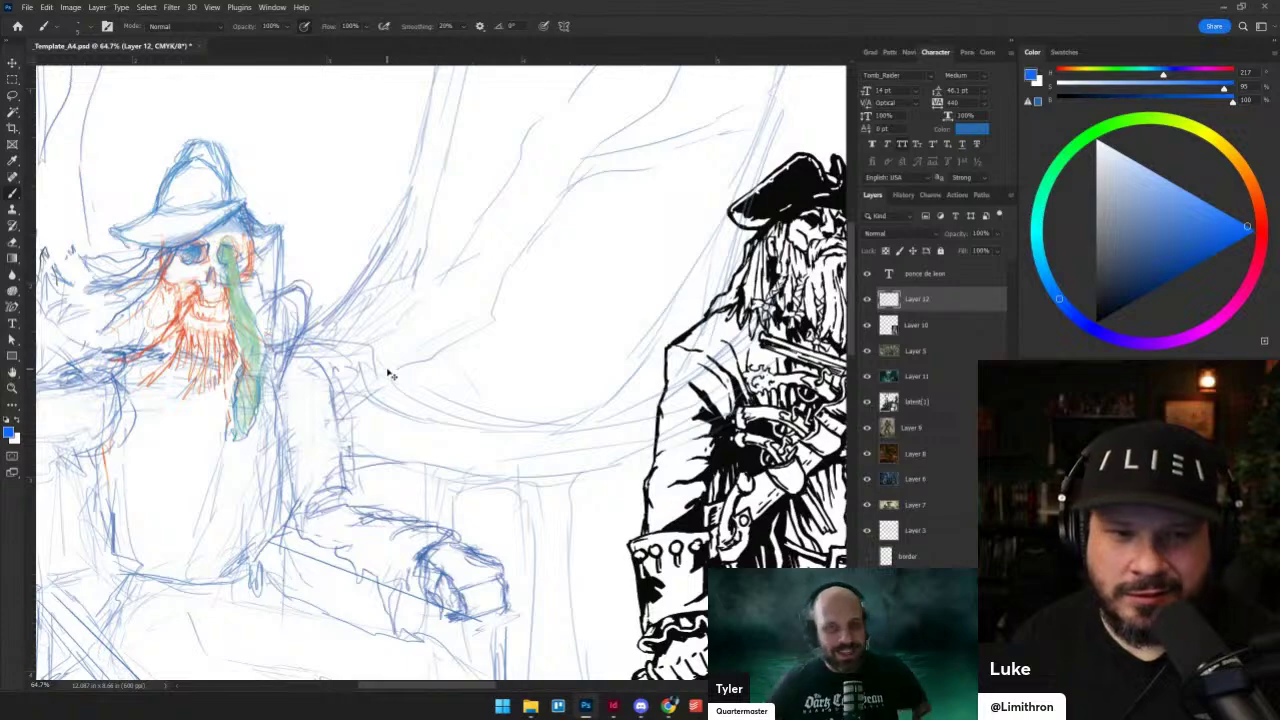
key("ctrl+z")
- Erase most of the green strand running from the eye socket down past the beard, leaving only a faint trace
scroll(340, 368, "down", 4)
scroll(334, 368, "up", 4)
left_click_drag(329, 371, 420, 378)
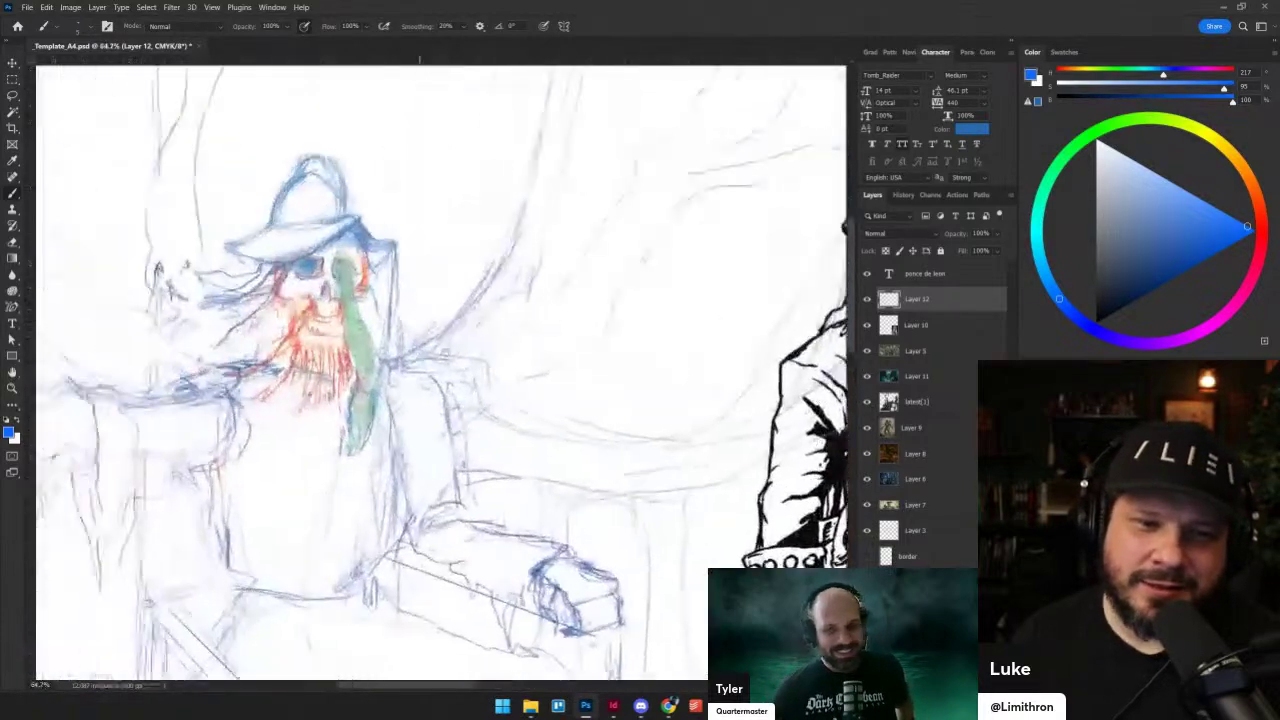
key("e")
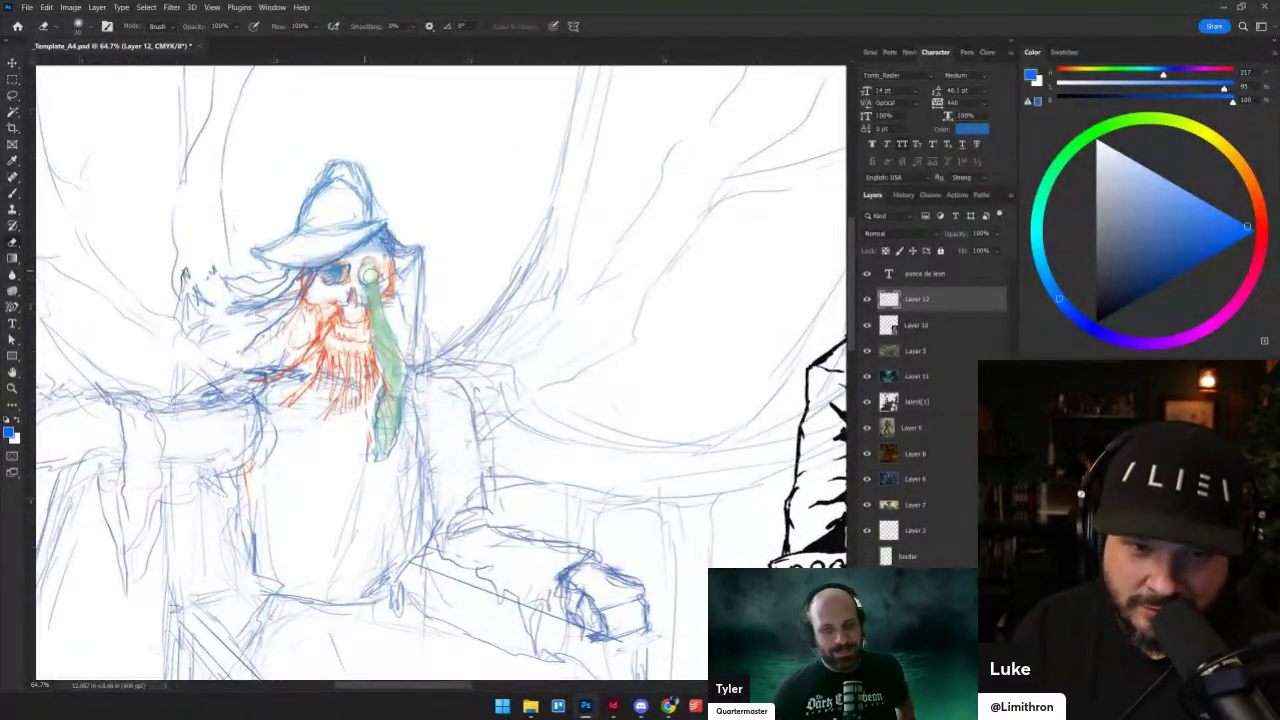
mouse_move(370, 274)
left_mouse_down()
mouse_move(394, 388)
mouse_move(393, 342)
mouse_move(380, 316)
mouse_move(395, 400)
mouse_move(385, 407)
left_mouse_up()
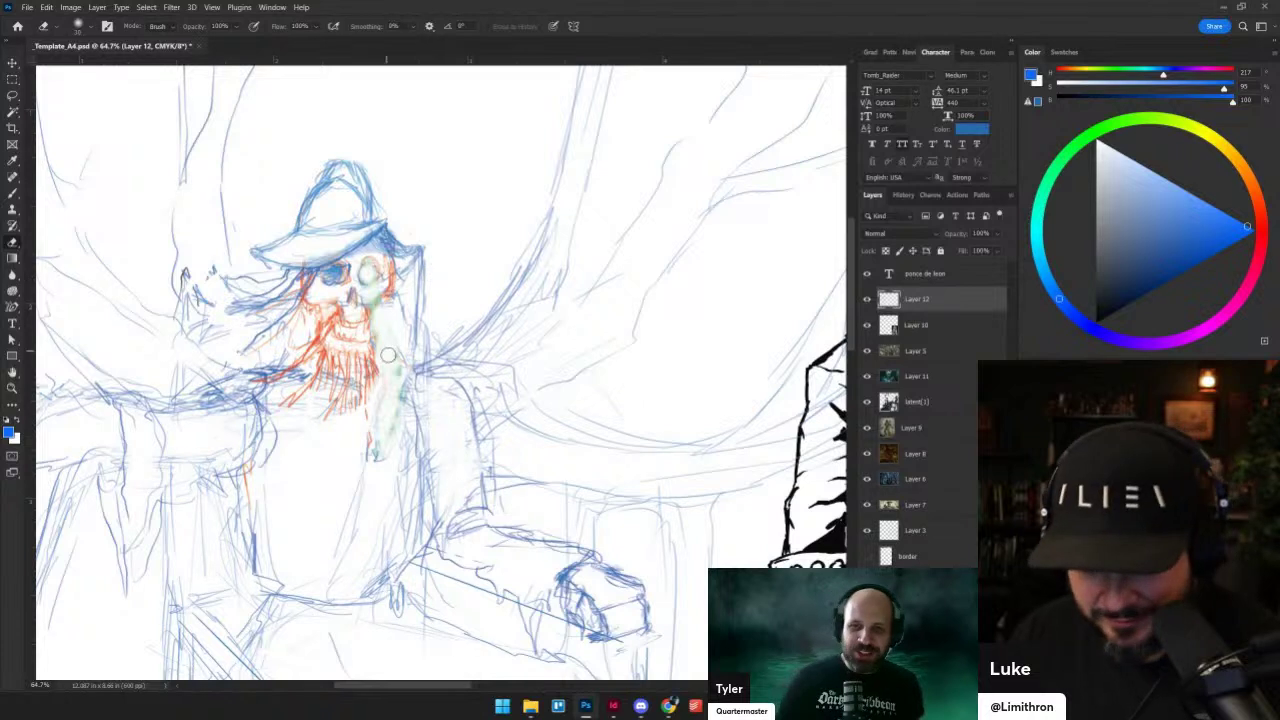
key("b")
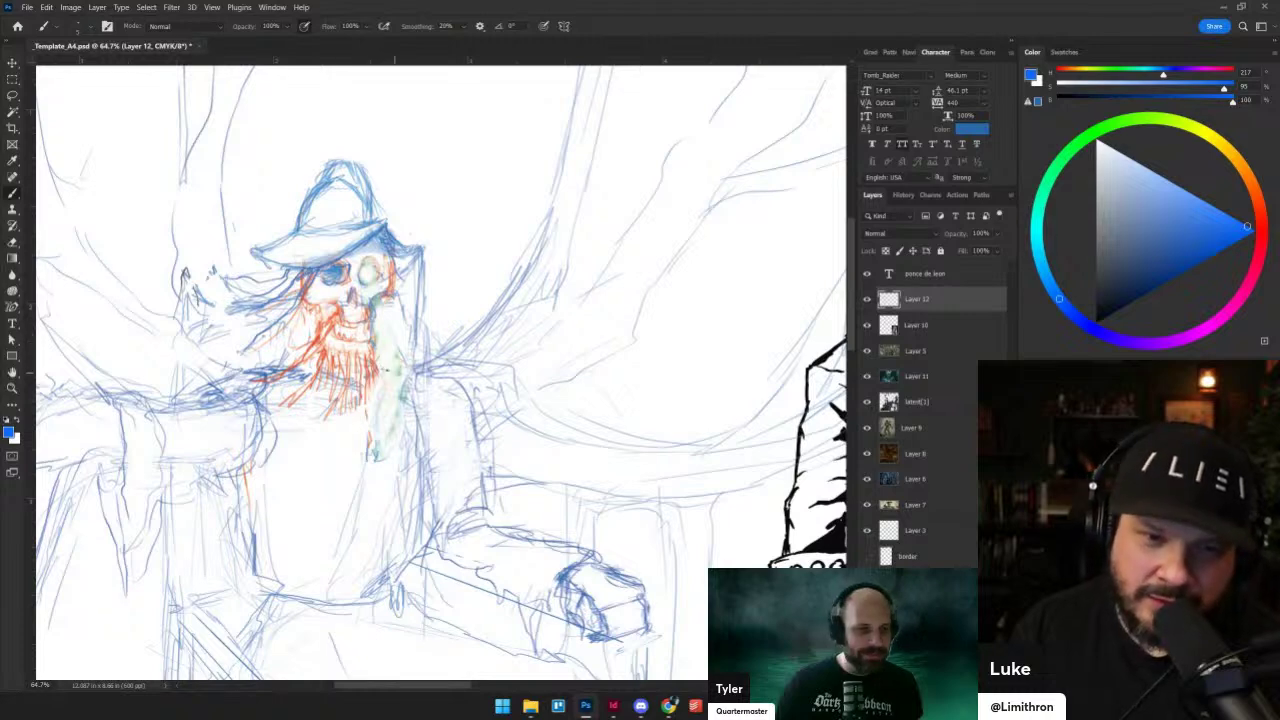
- Sketch and shade a dark blue eye socket where the green strand covered the skull's eye
scroll(418, 428, "down", 4)
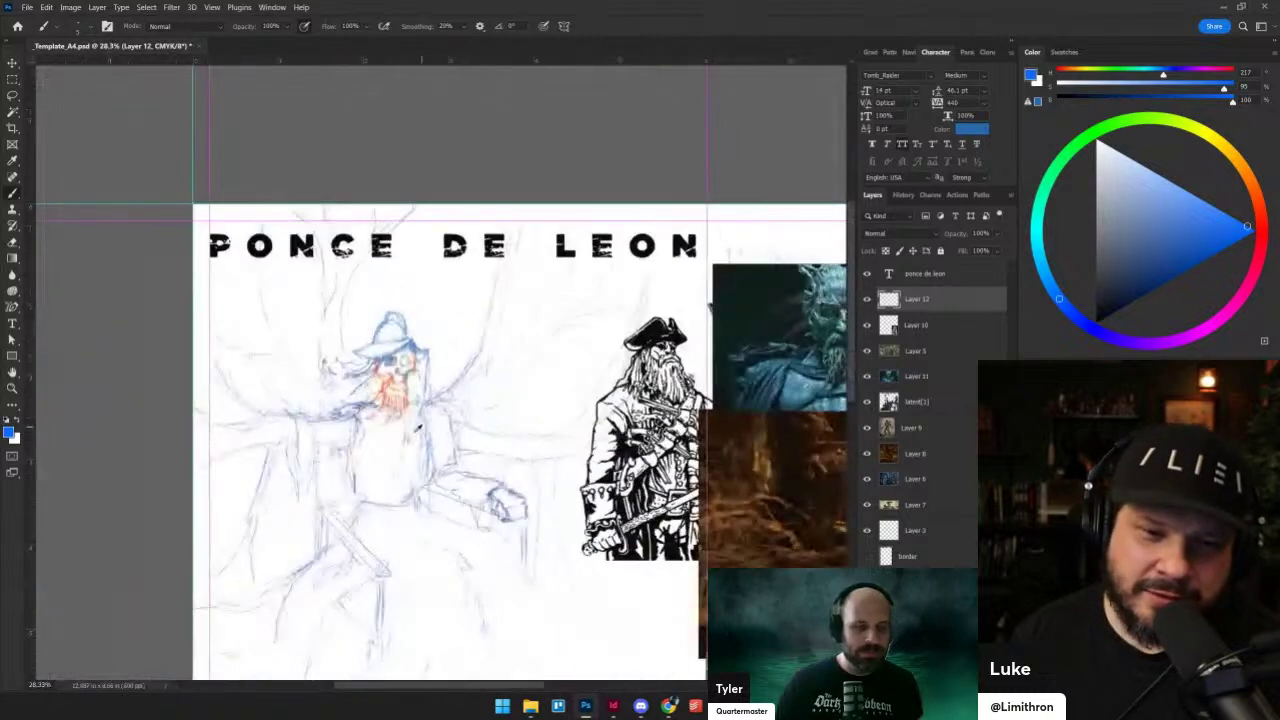
scroll(418, 428, "up", 3)
scroll(418, 428, "down", 3)
scroll(418, 428, "up", 4)
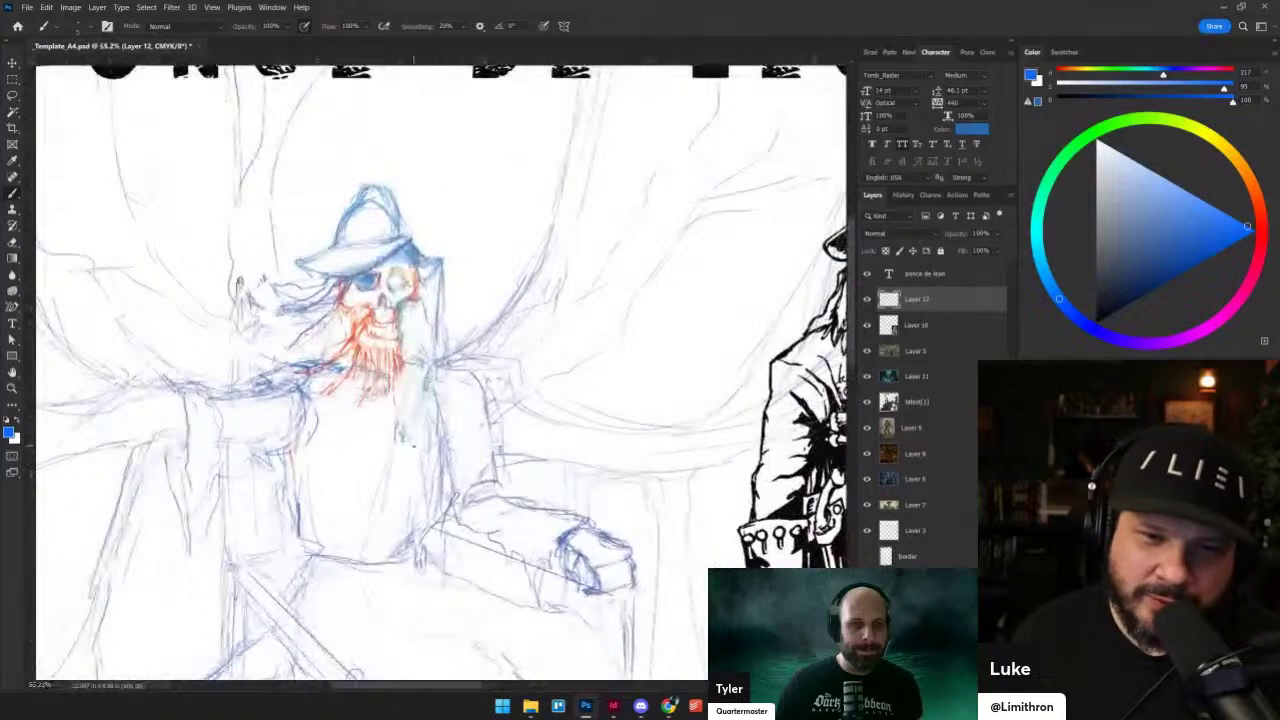
left_click_drag(402, 273, 388, 273)
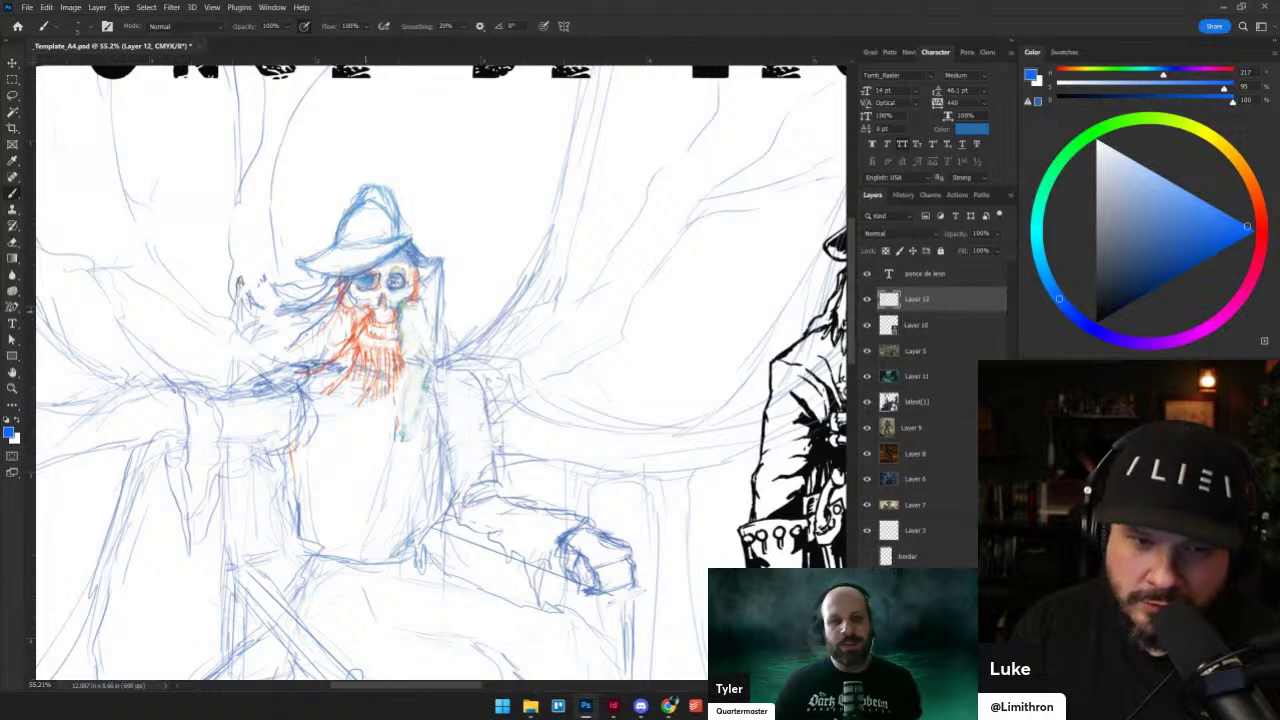
scroll(384, 244, "up", 2)
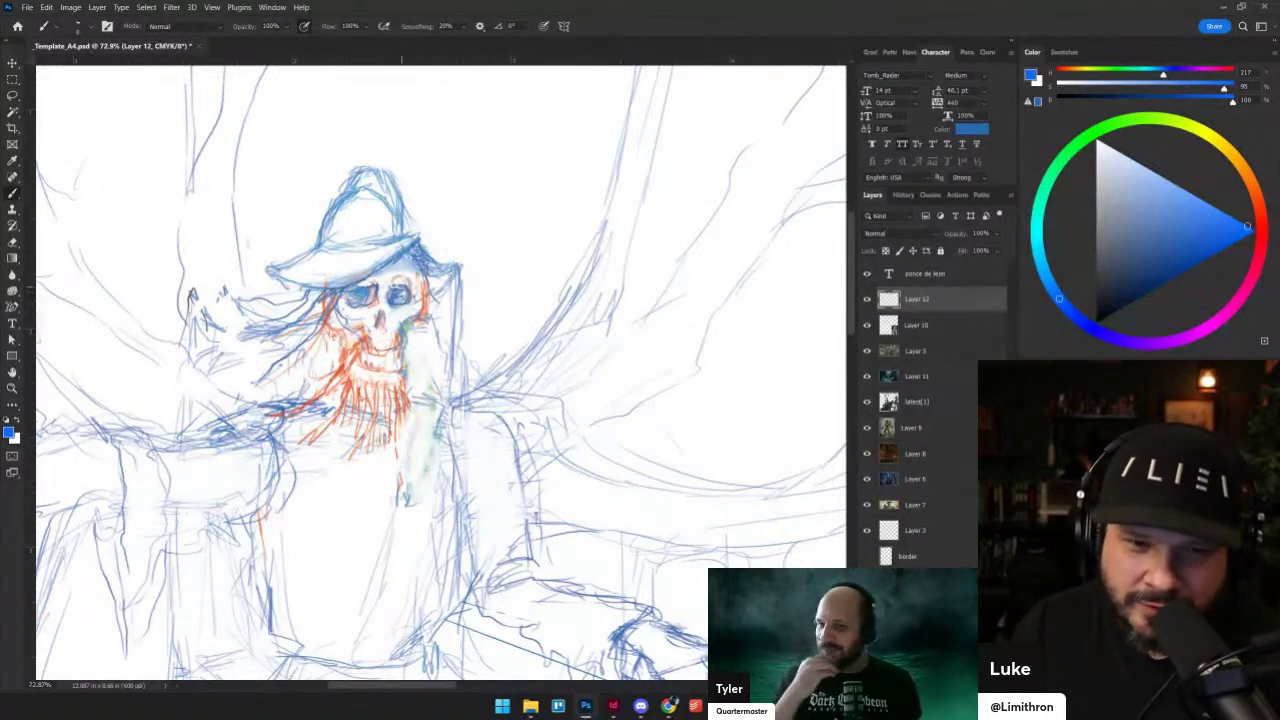
- Refine the skull's cheekbones, brow and eye sockets with blue strokes, alternating the brush between Clear and Normal modes
key("shift+alt+r")
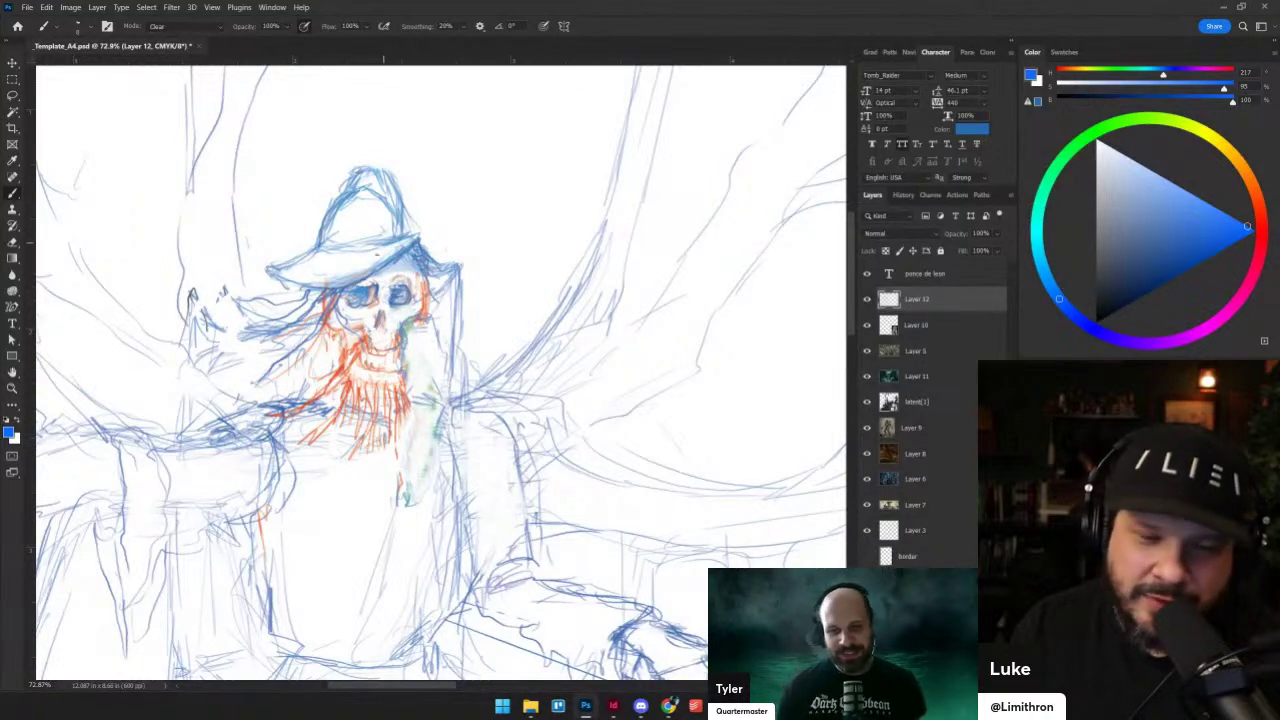
scroll(387, 371, "up", 3)
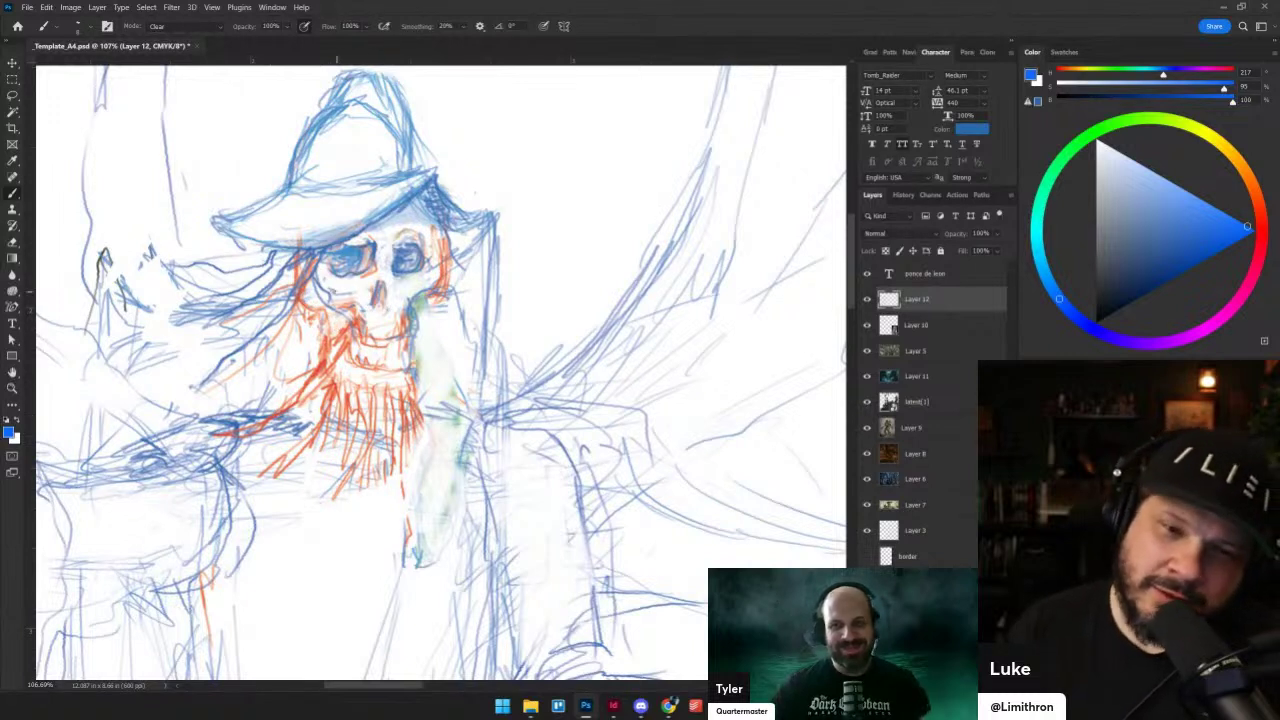
key("shift+alt+n")
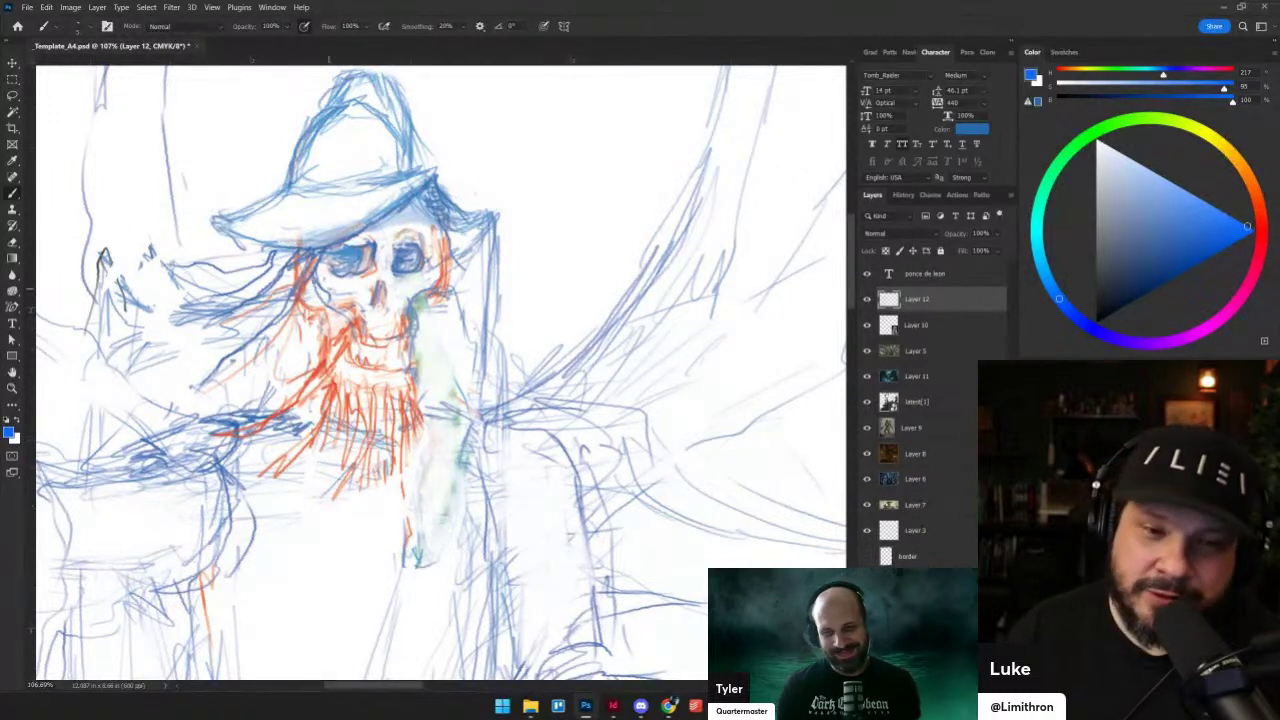
mouse_move(325, 291)
left_mouse_down()
mouse_move(357, 297)
mouse_move(362, 322)
mouse_move(361, 305)
mouse_move(427, 285)
mouse_move(433, 270)
mouse_move(431, 289)
left_mouse_up()
left_click_drag(432, 287, 439, 256)
left_click_drag(414, 213, 420, 206)
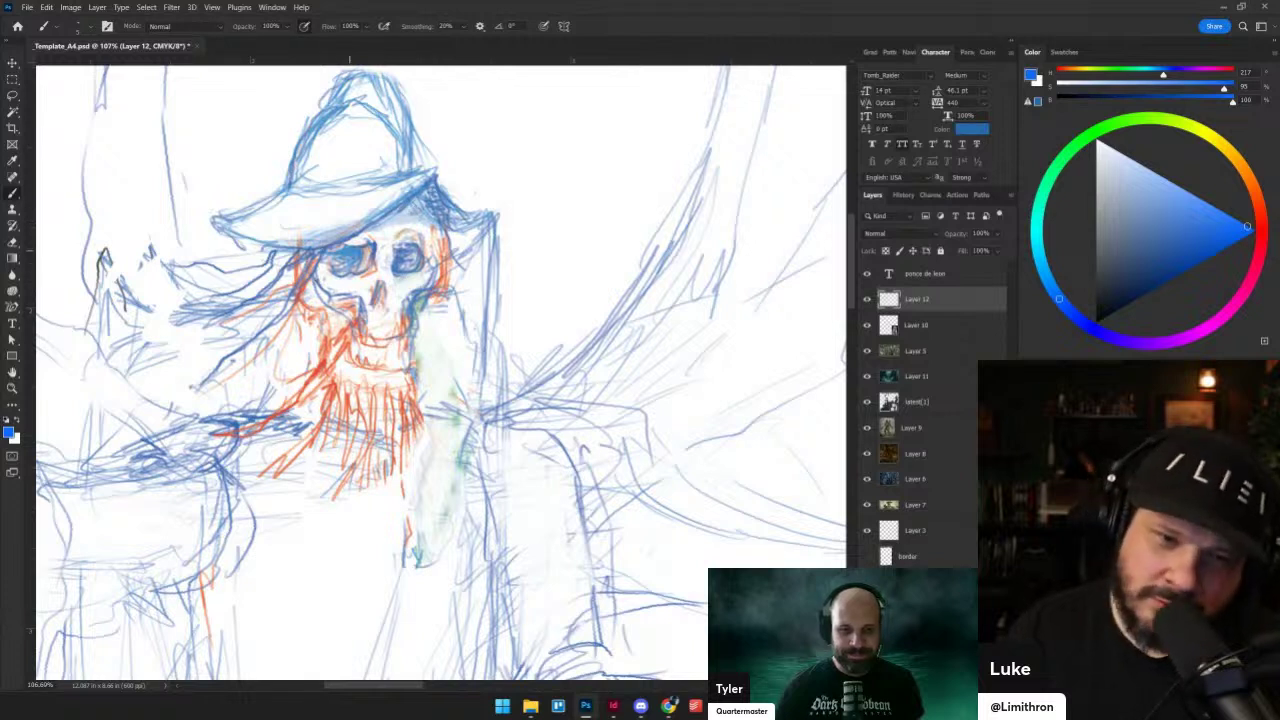
key("shift+alt+r")
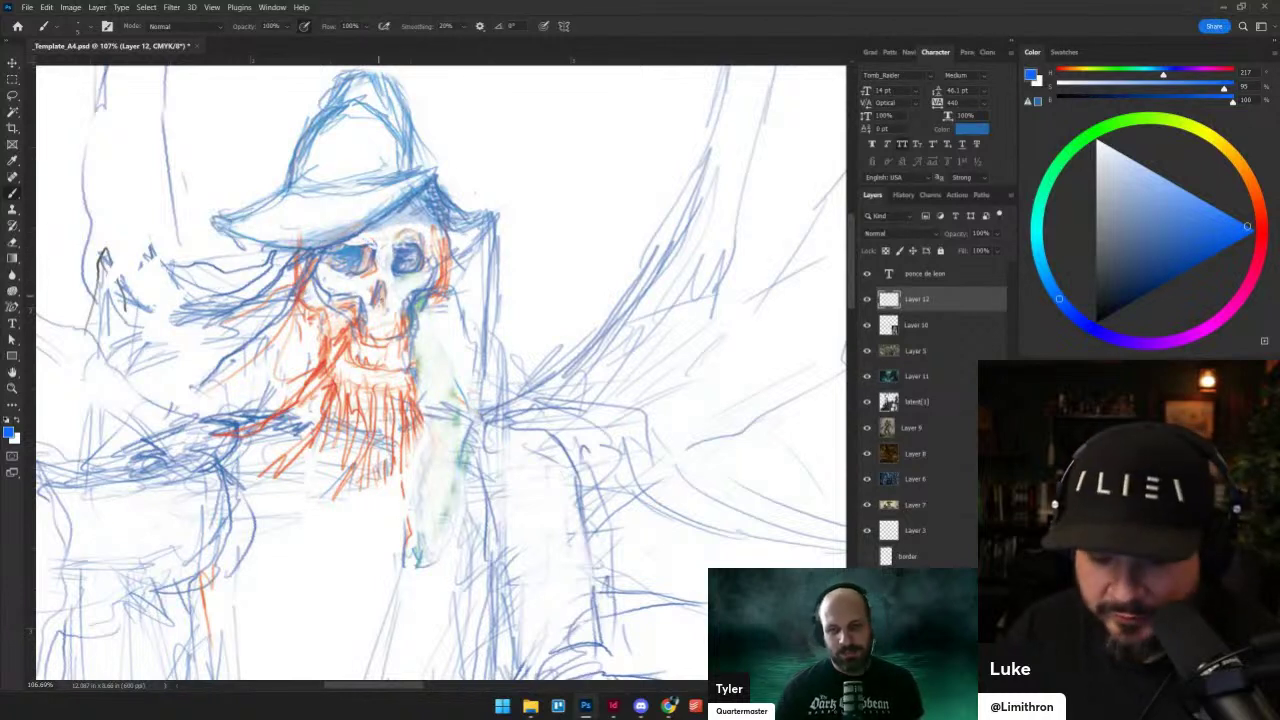
- Lasso the skull's nose cavity, shift it slightly toward the newly drawn eye socket, and clear the selection
key("l")
mouse_move(380, 276)
left_mouse_down()
mouse_move(372, 320)
mouse_move(395, 282)
mouse_move(380, 277)
mouse_move(383, 291)
left_mouse_up()
key("v")
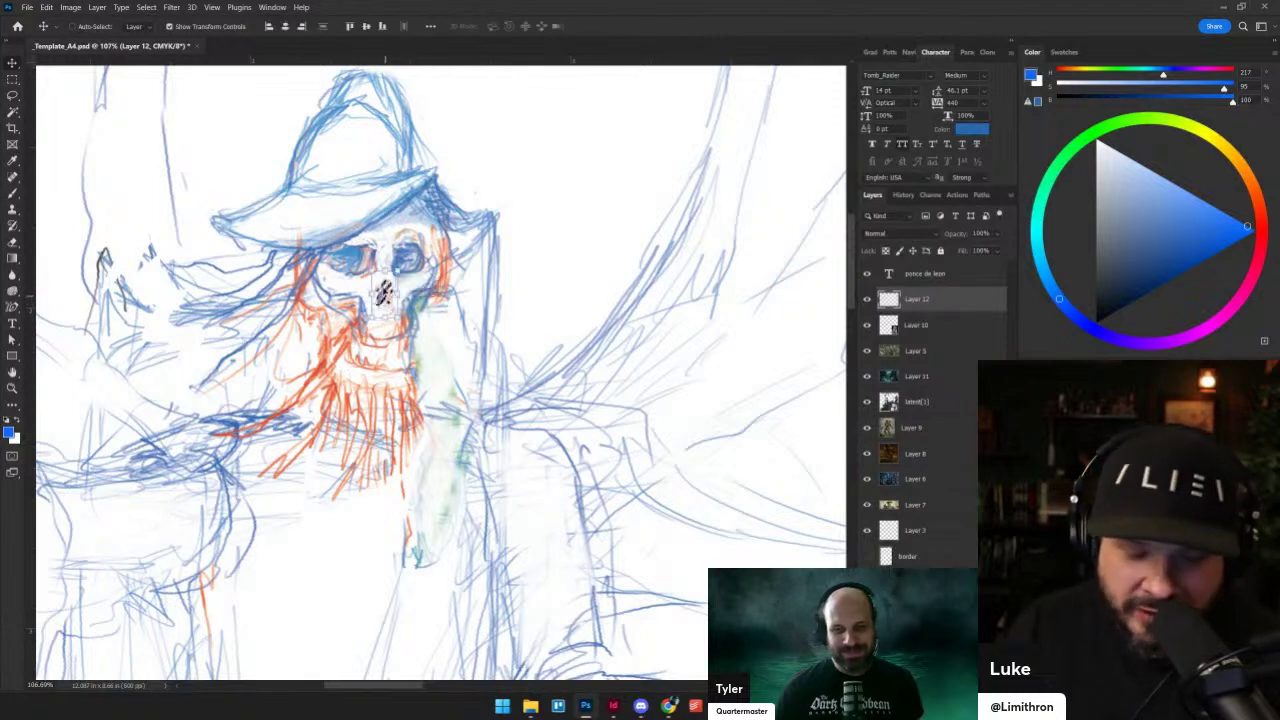
key("ctrl+d")
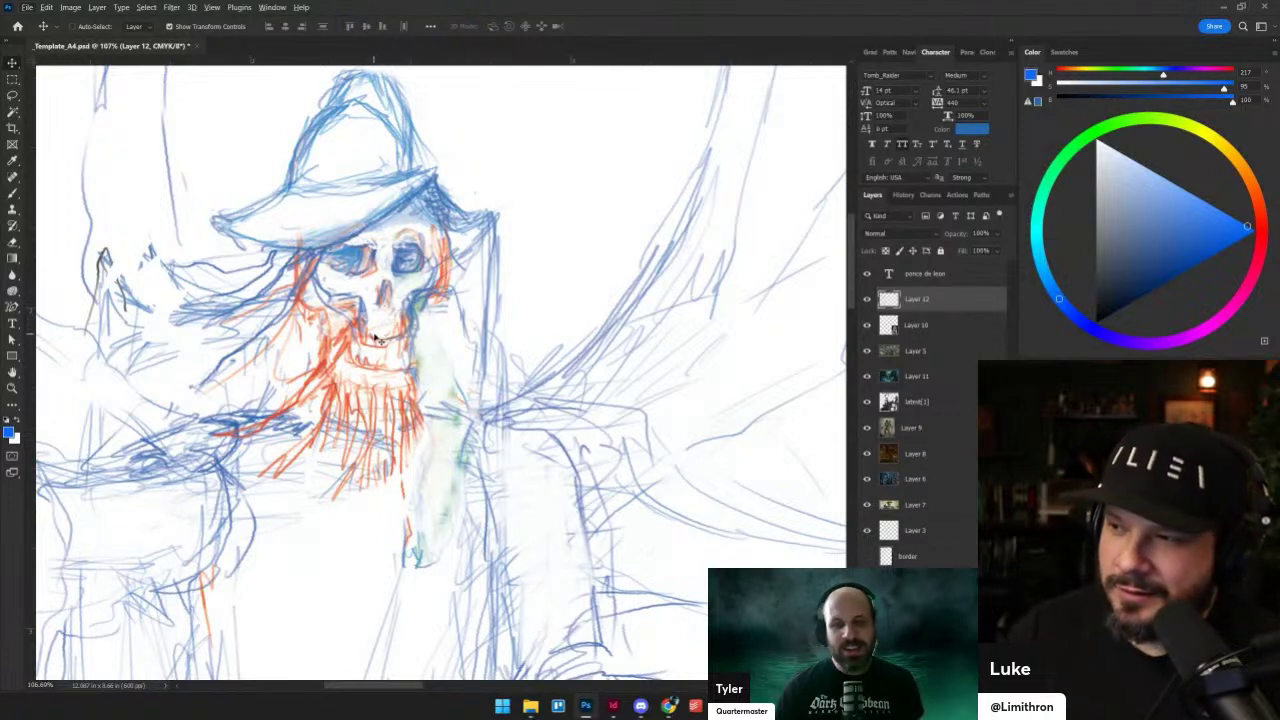
- Compare the seated figure with the pirate, tree-creature, skeletal throne and twisted-trunk reference images
scroll(370, 352, "down", 3)
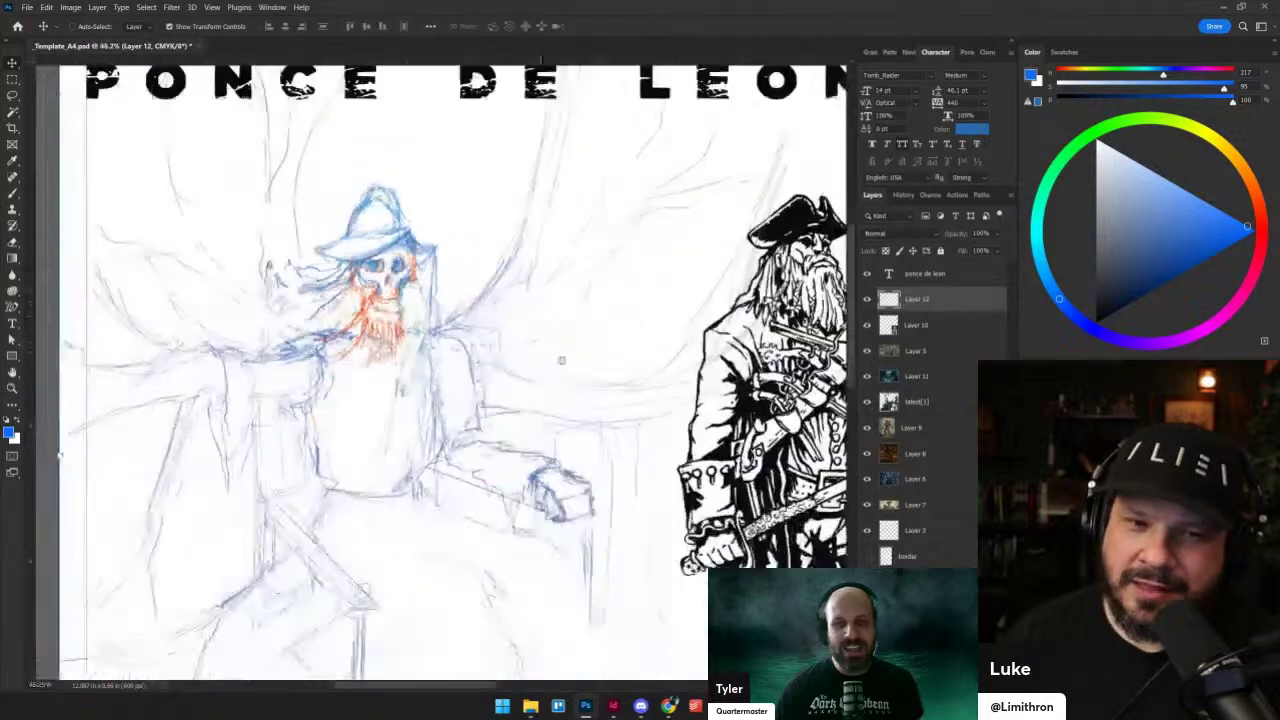
scroll(690, 372, "up", 2)
left_click_drag(790, 450, 553, 358)
left_click_drag(840, 382, 514, 494)
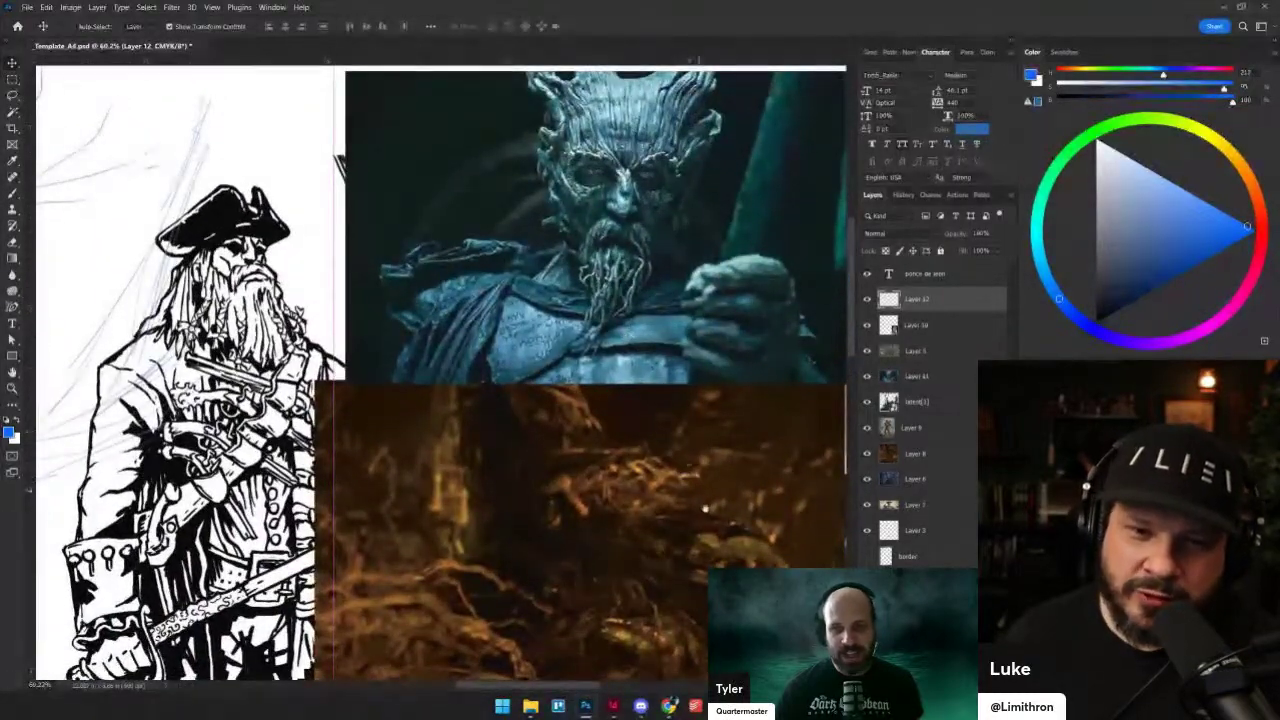
left_click_drag(705, 510, 524, 56)
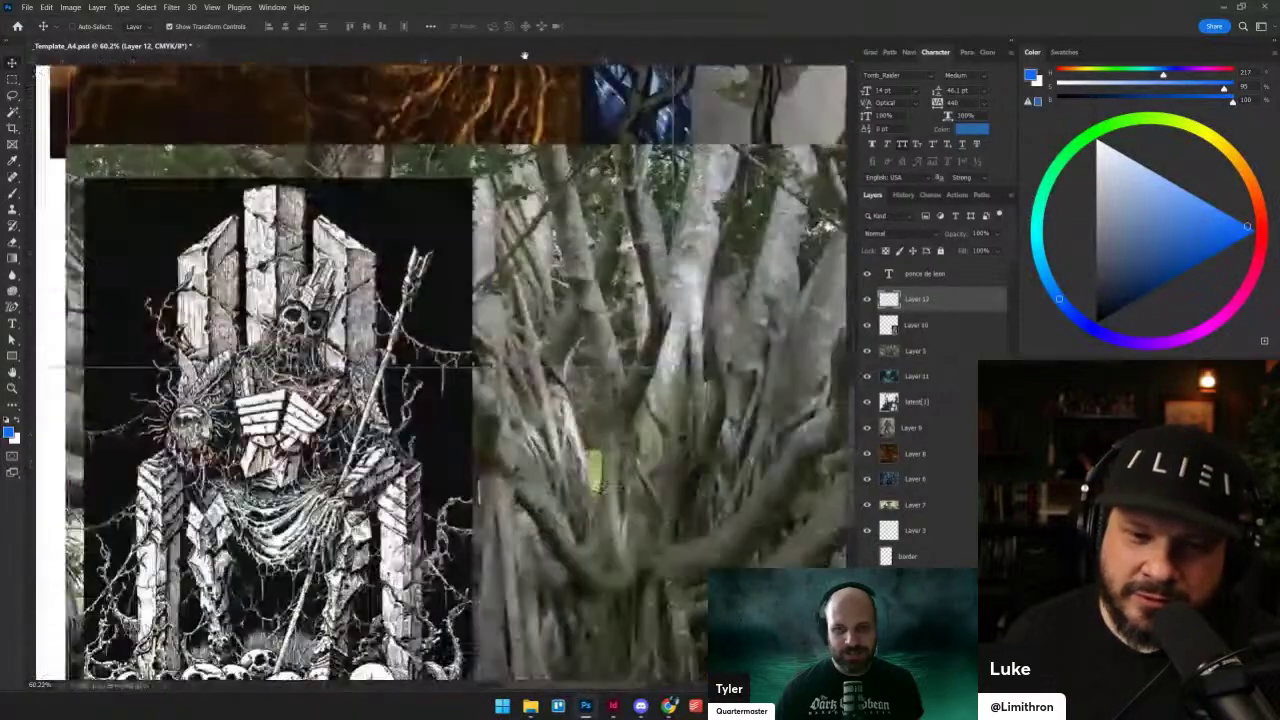
- Examine the skeletal throne, twisted trunk and root-covered pirate reference images, then compare them with the seated figure sketch
scroll(261, 437, "up", 5)
scroll(261, 437, "right", 3)
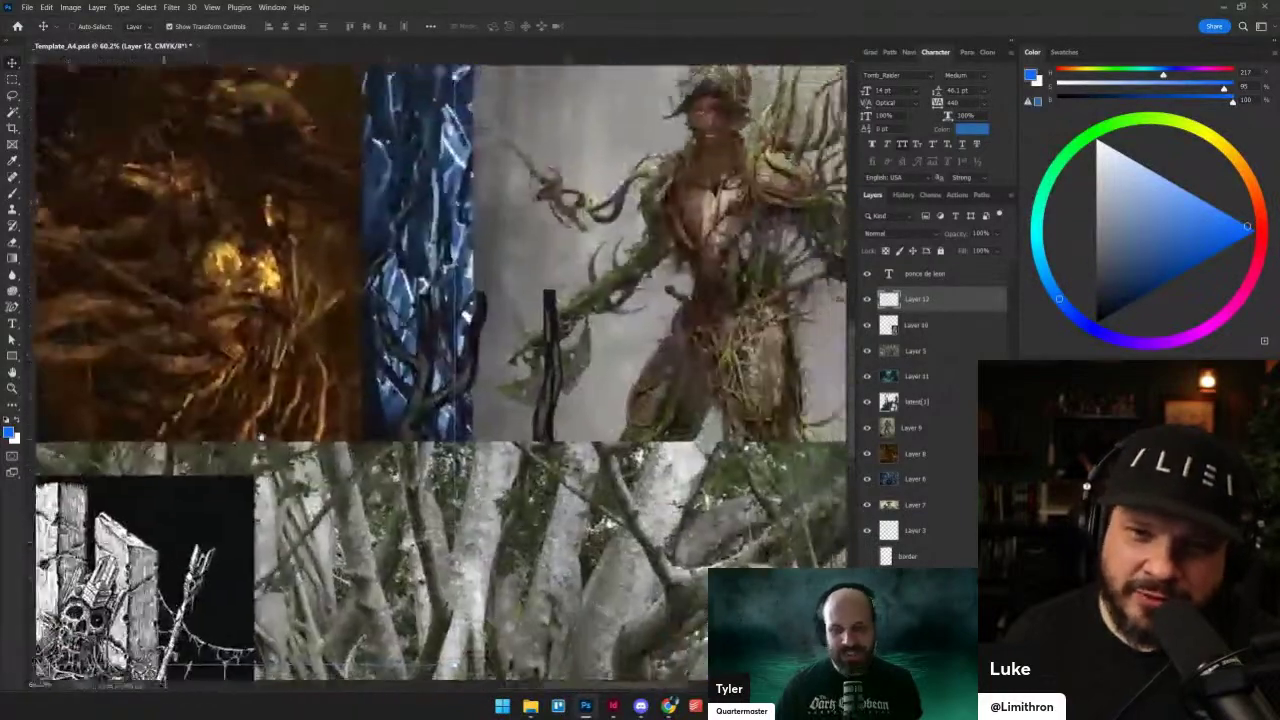
left_click_drag(261, 437, 168, 539)
scroll(640, 243, "up", 5)
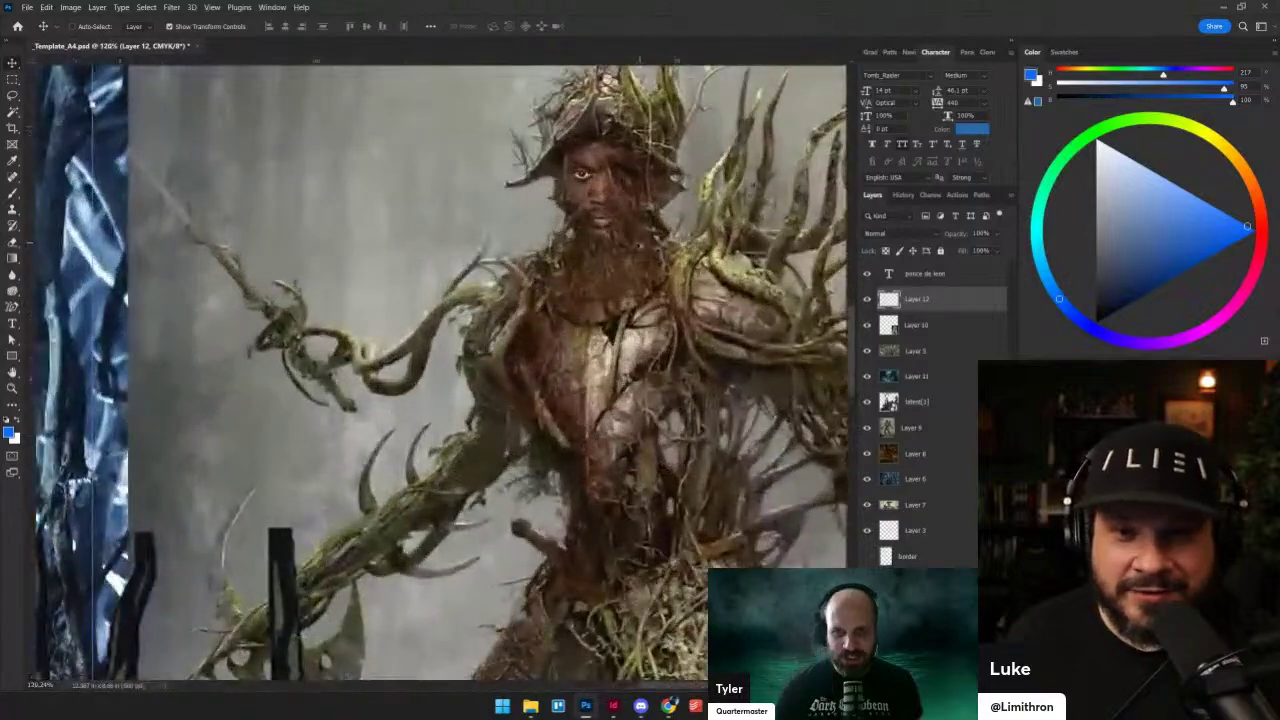
scroll(633, 238, "up", 1)
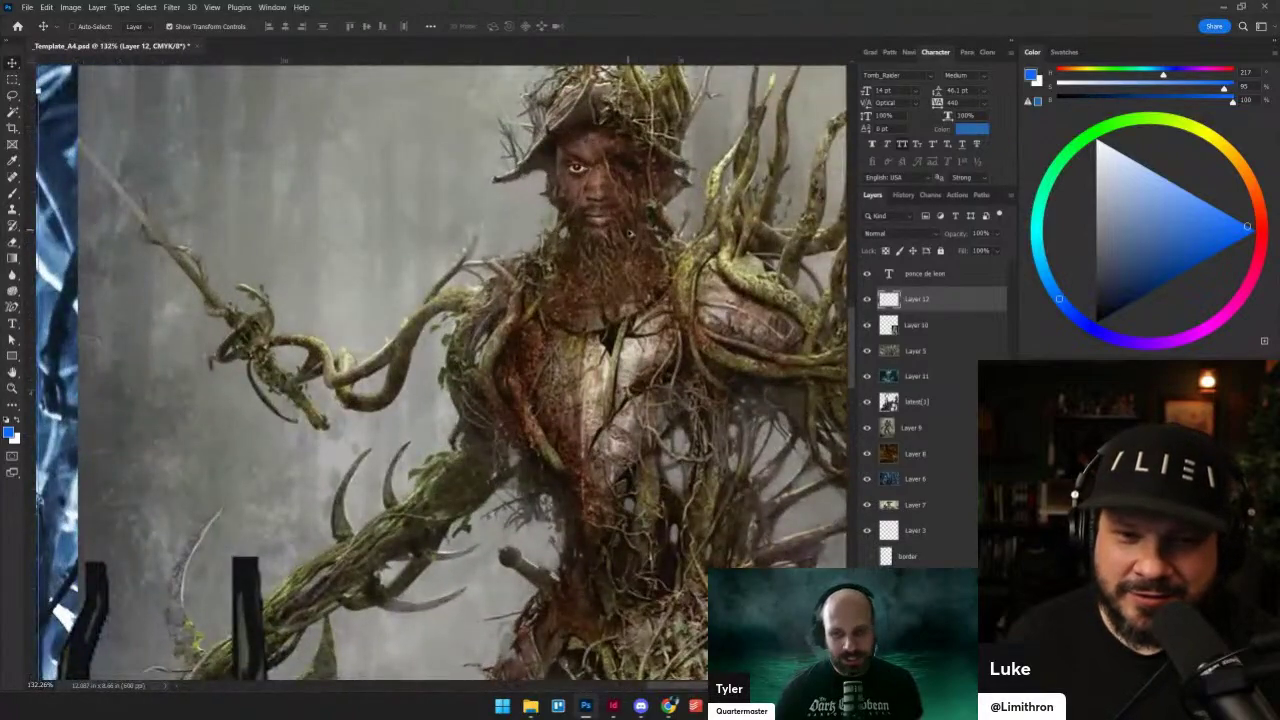
scroll(632, 234, "down", 6)
scroll(632, 234, "left", 4)
scroll(422, 155, "up", 5)
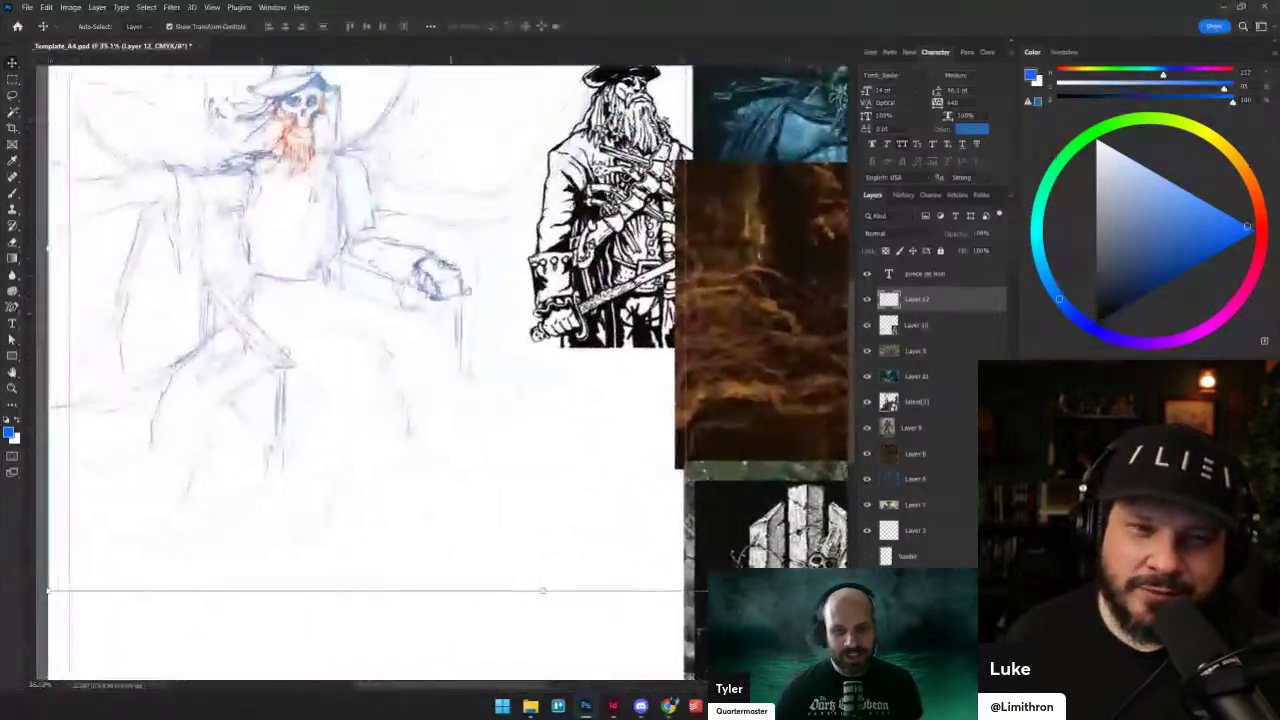
scroll(422, 155, "down", 2)
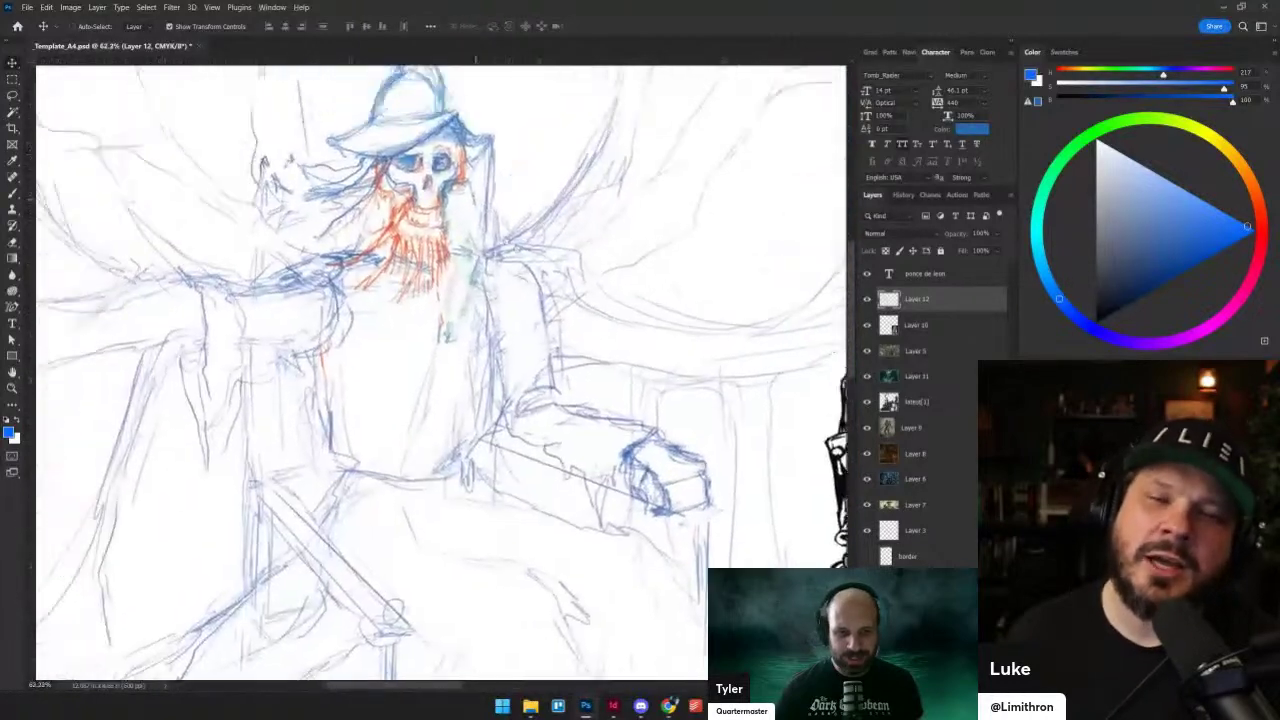
- Refine the skull's cheek and jaw edge with blue brush strokes, using the Clear mode for corrections
key("b")
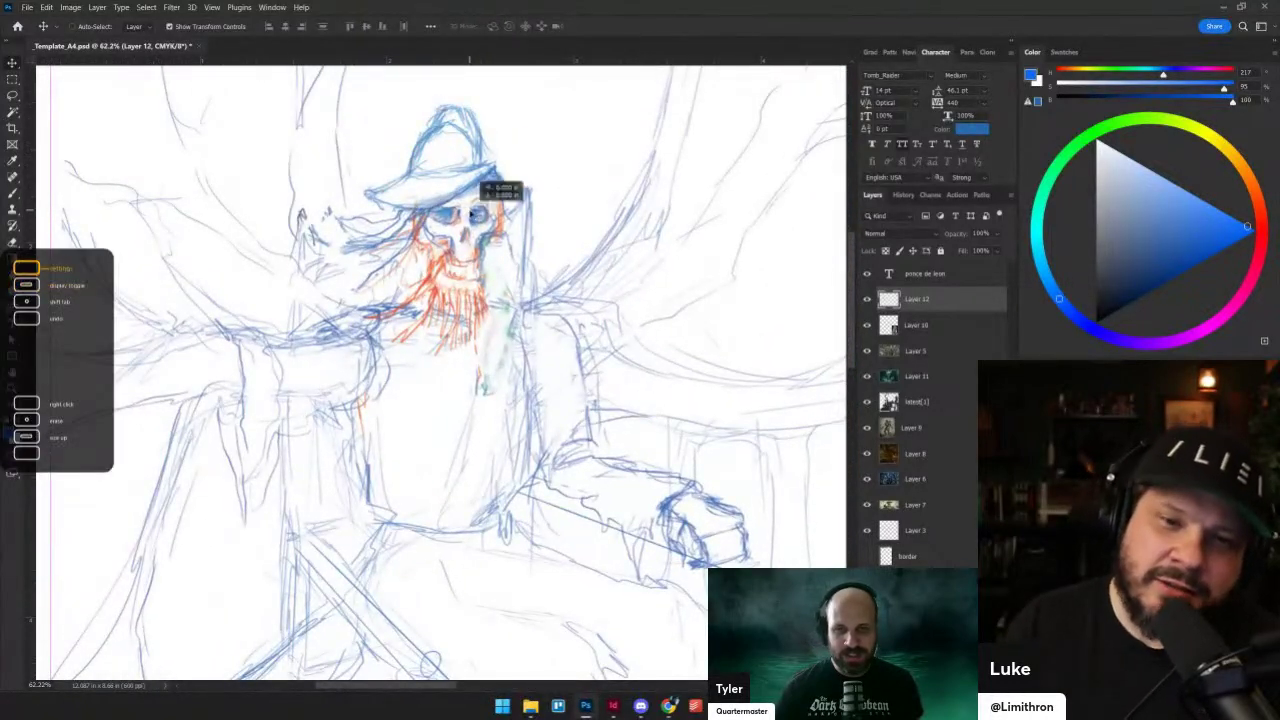
key("shift+alt+r")
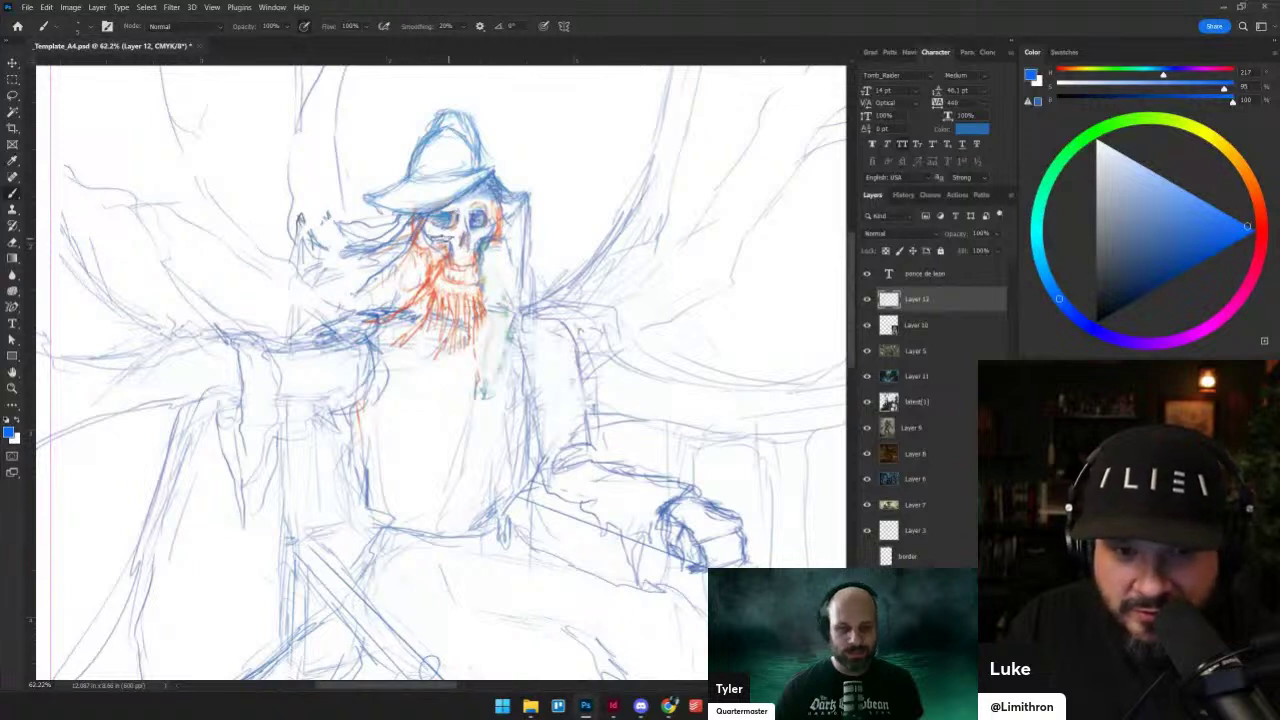
scroll(504, 269, "up", 2)
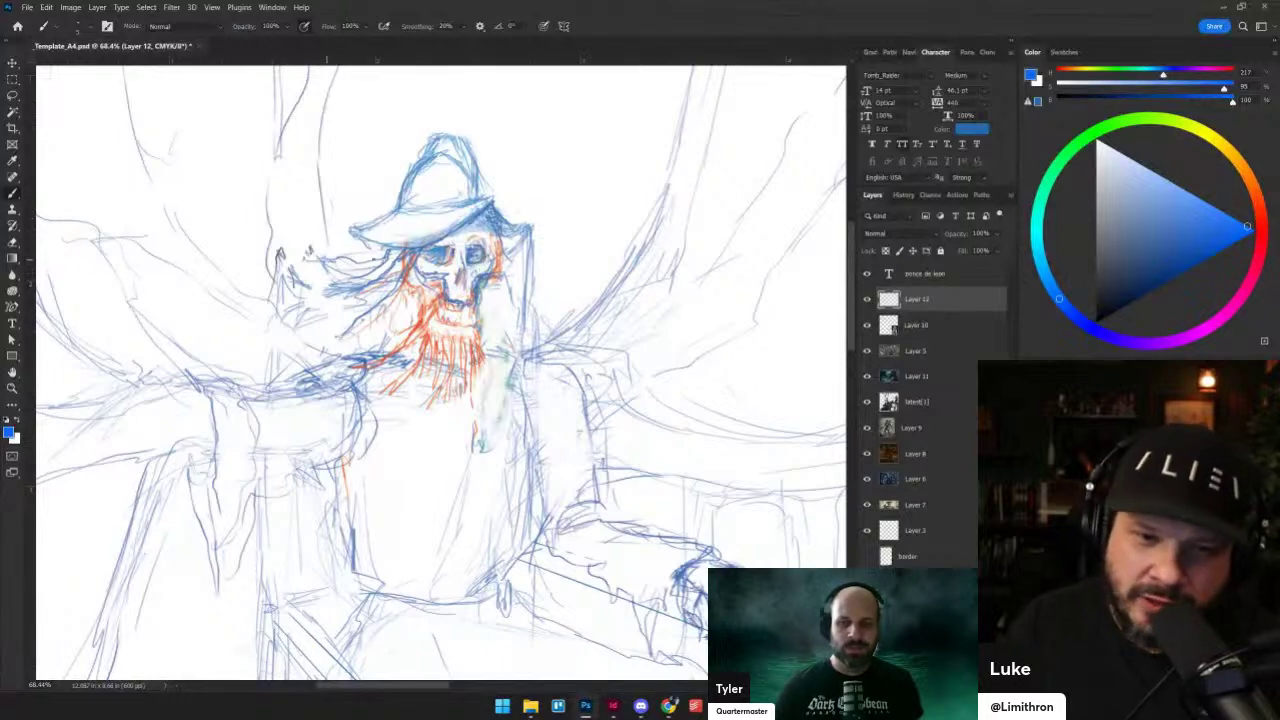
left_click_drag(447, 245, 326, 409)
left_click_drag(300, 300, 502, 342)
scroll(412, 300, "up", 5)
scroll(416, 281, "down", 5)
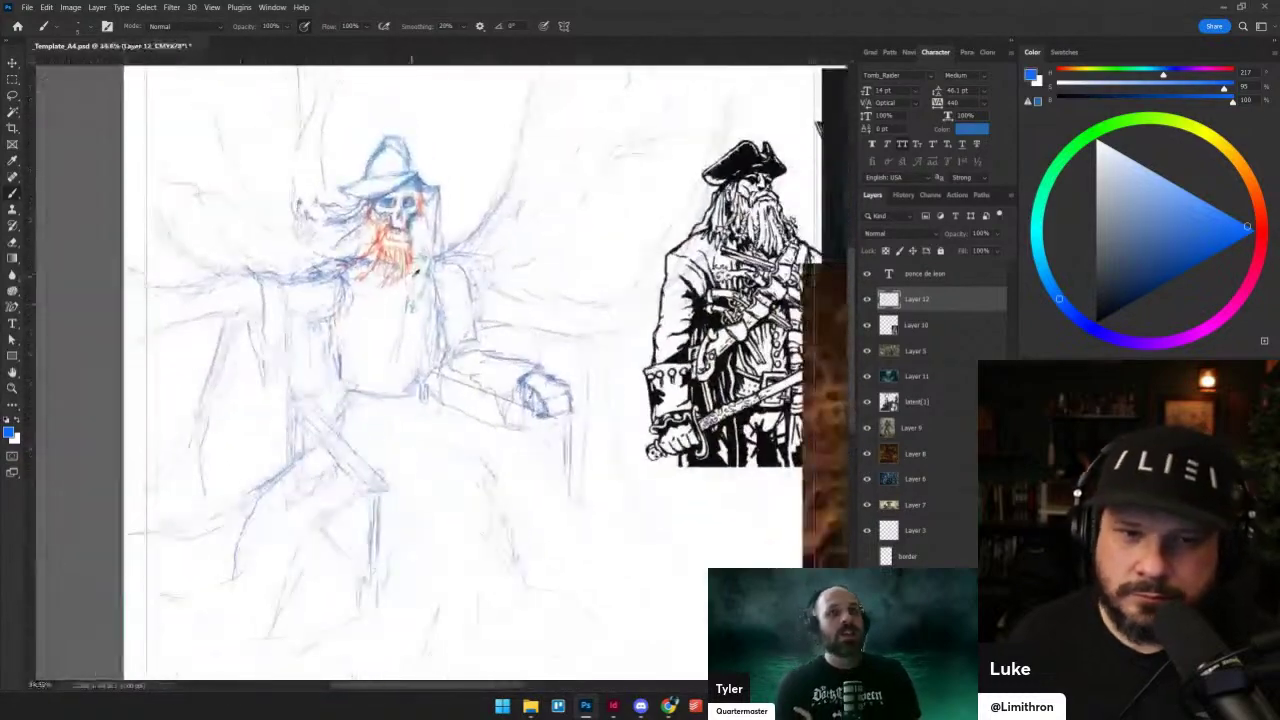
- Desaturate the sketch layer with saturation -100, then colorize it a uniform strong blue using hue 217 and raised saturation
key("ctrl+u")
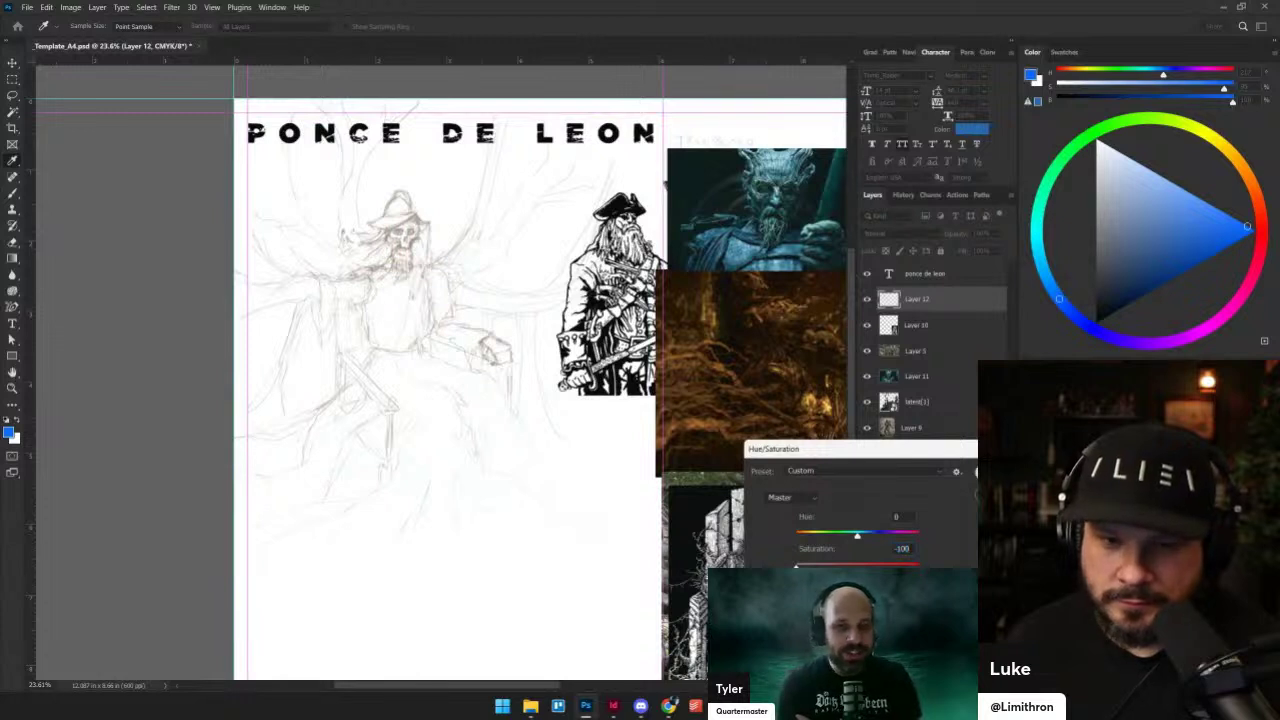
key("Escape")
key("ctrl+u")
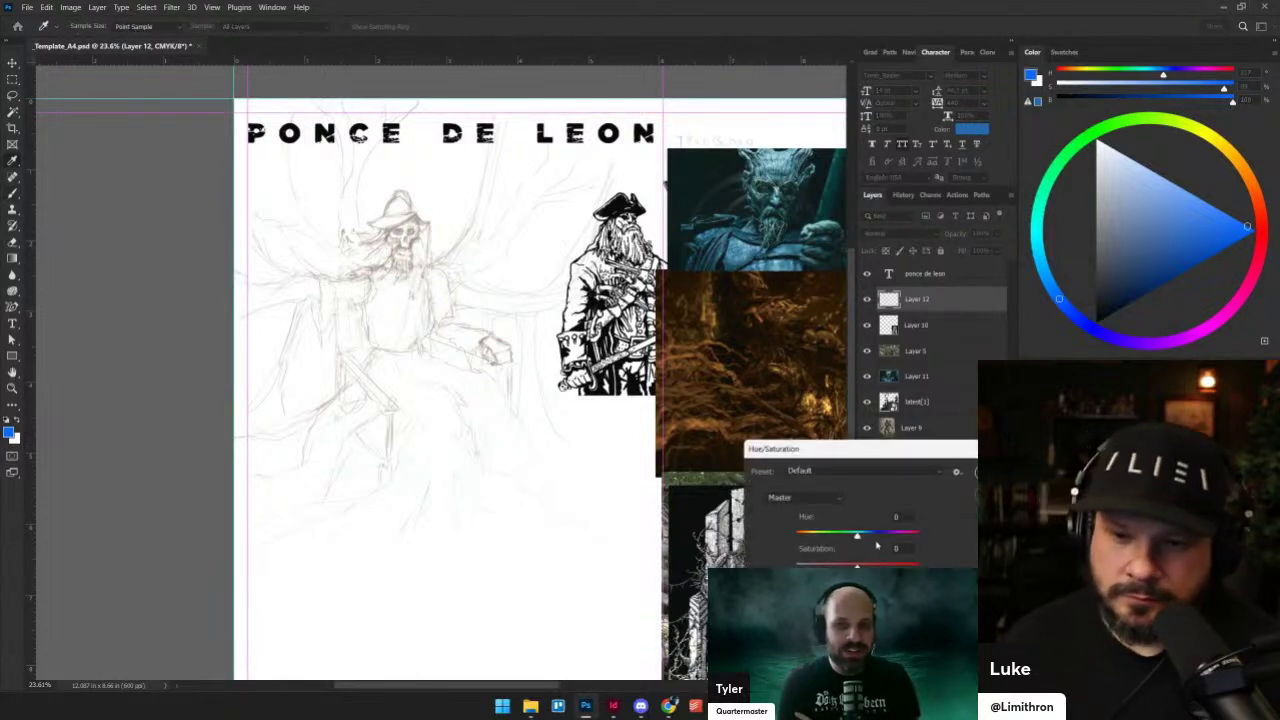
left_click(871, 536)
left_click(940, 626)
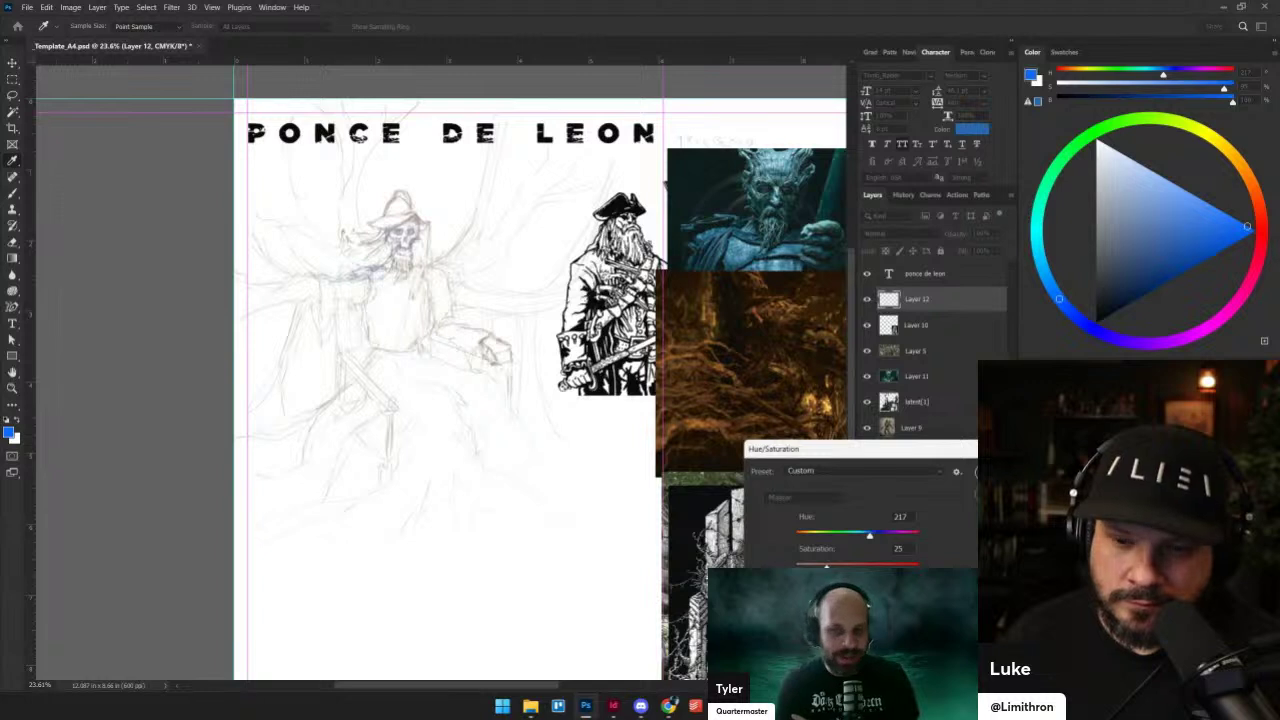
mouse_move(827, 568)
left_mouse_down()
mouse_move(859, 568)
mouse_move(857, 539)
mouse_move(916, 568)
mouse_move(948, 567)
left_mouse_up()
key("Return")
- Sample the sketch's new blue for the brush and redraw the skull's open mouth and teeth, alternating Clear and Normal modes
key("b")
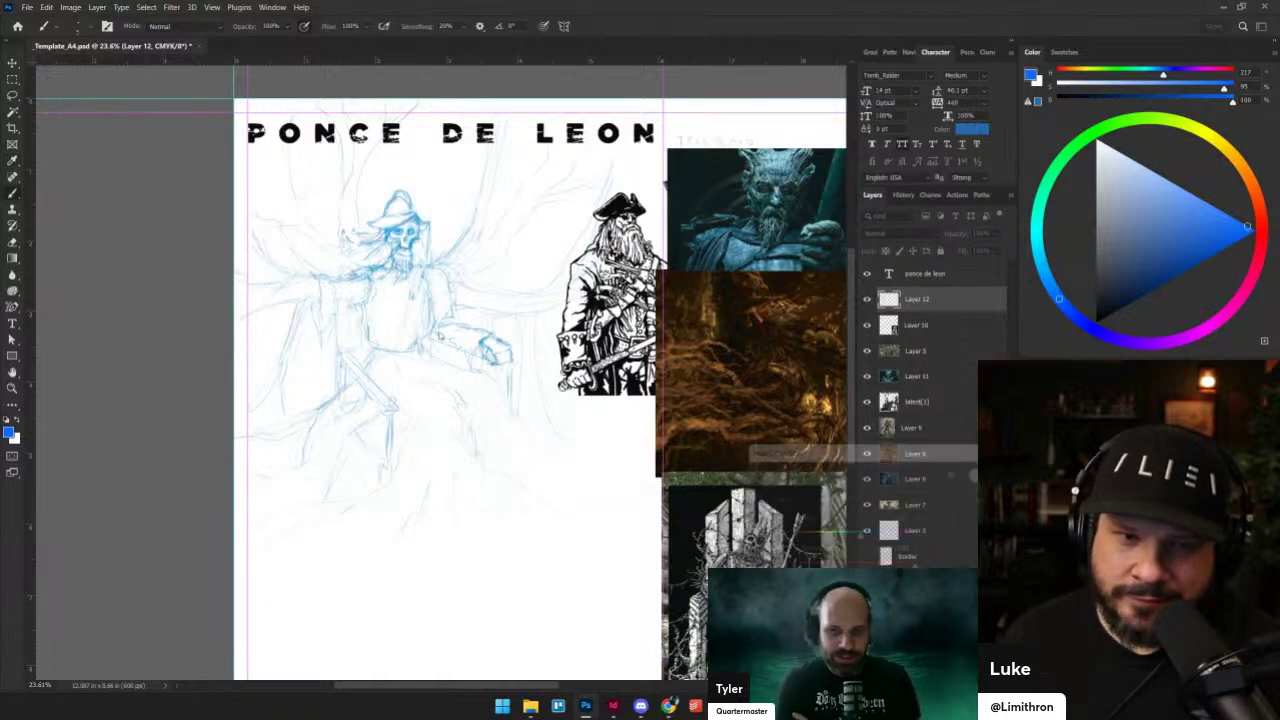
scroll(414, 285, "up", 3)
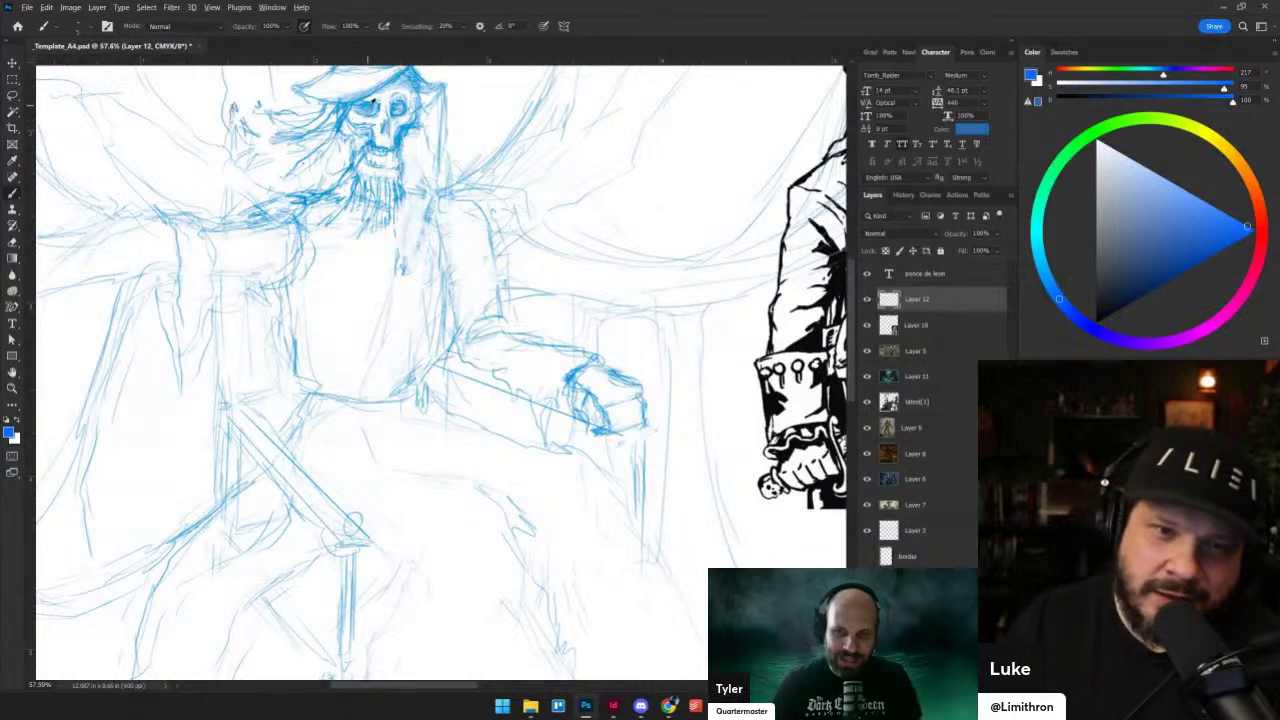
left_click(377, 106, "alt")
left_click_drag(377, 106, 412, 196)
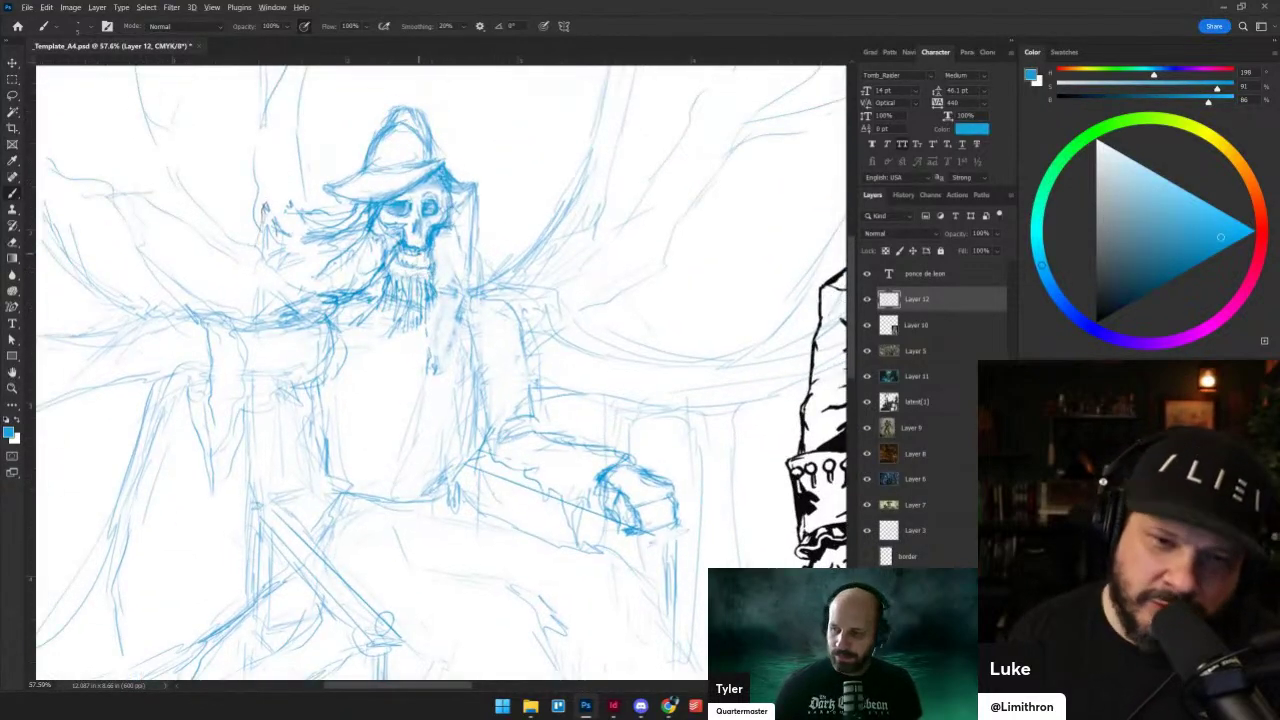
scroll(410, 268, "up", 2)
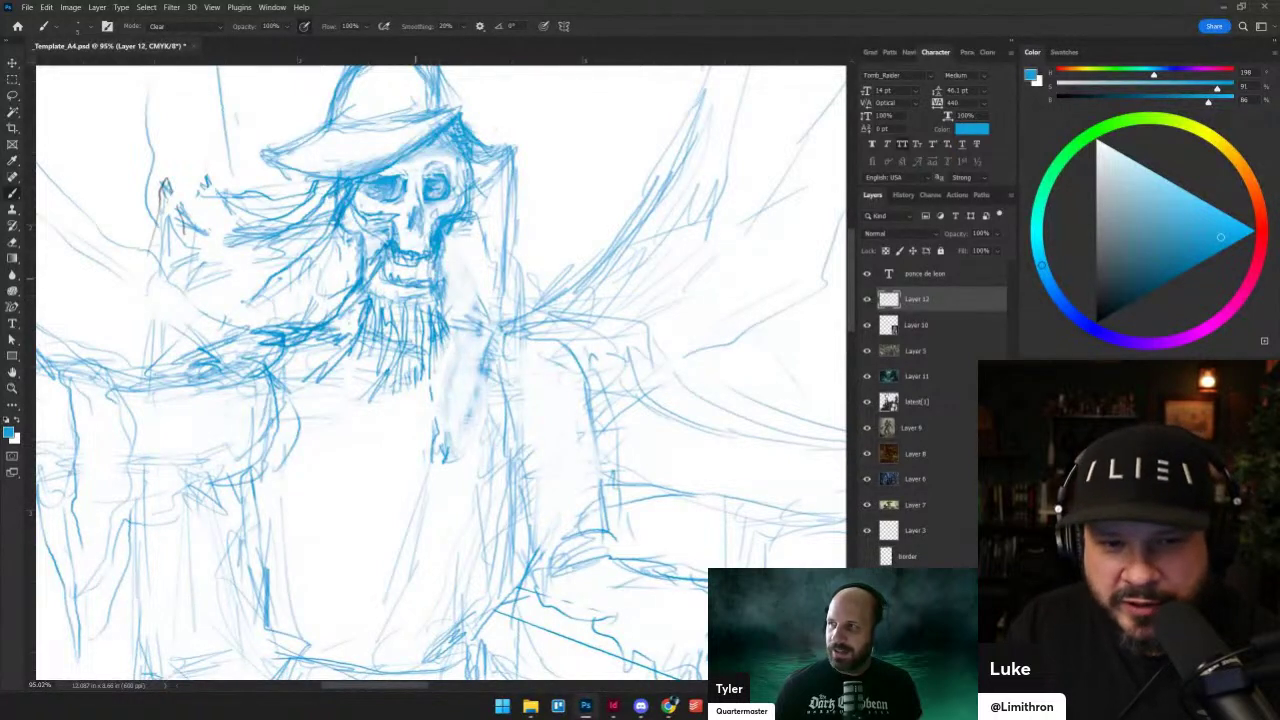
key("shift+alt+n")
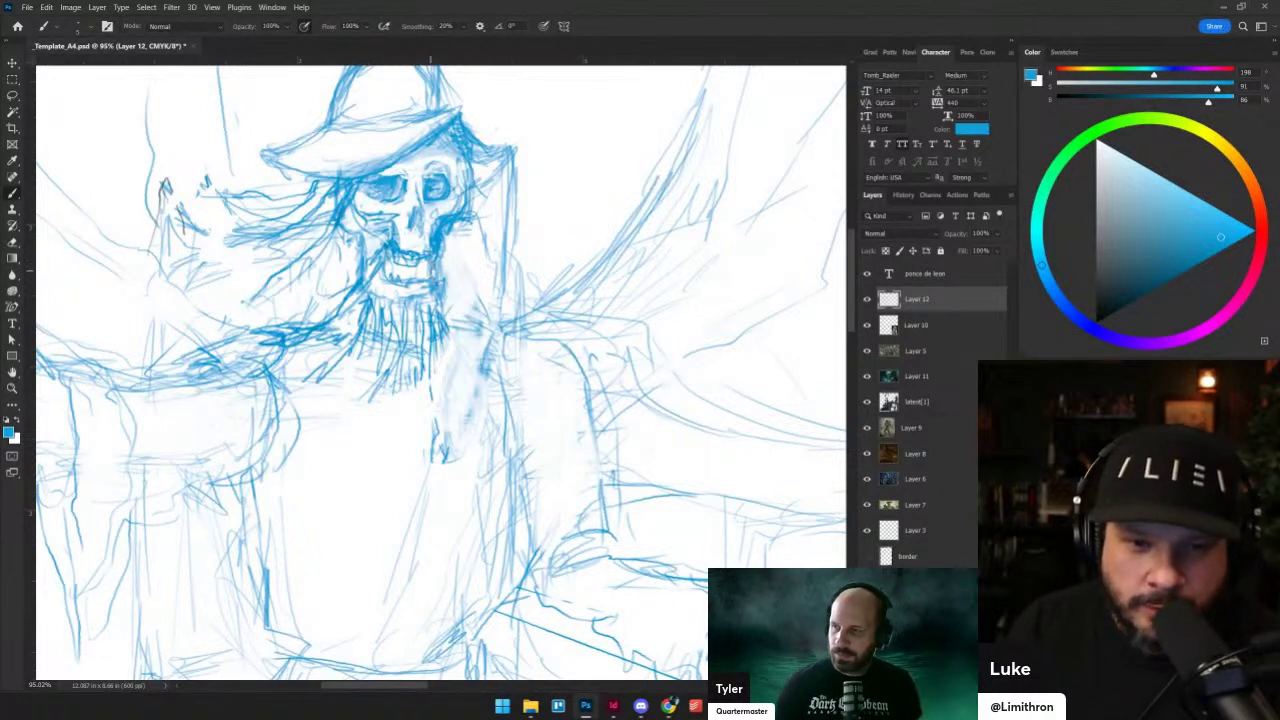
key("shift+alt+r")
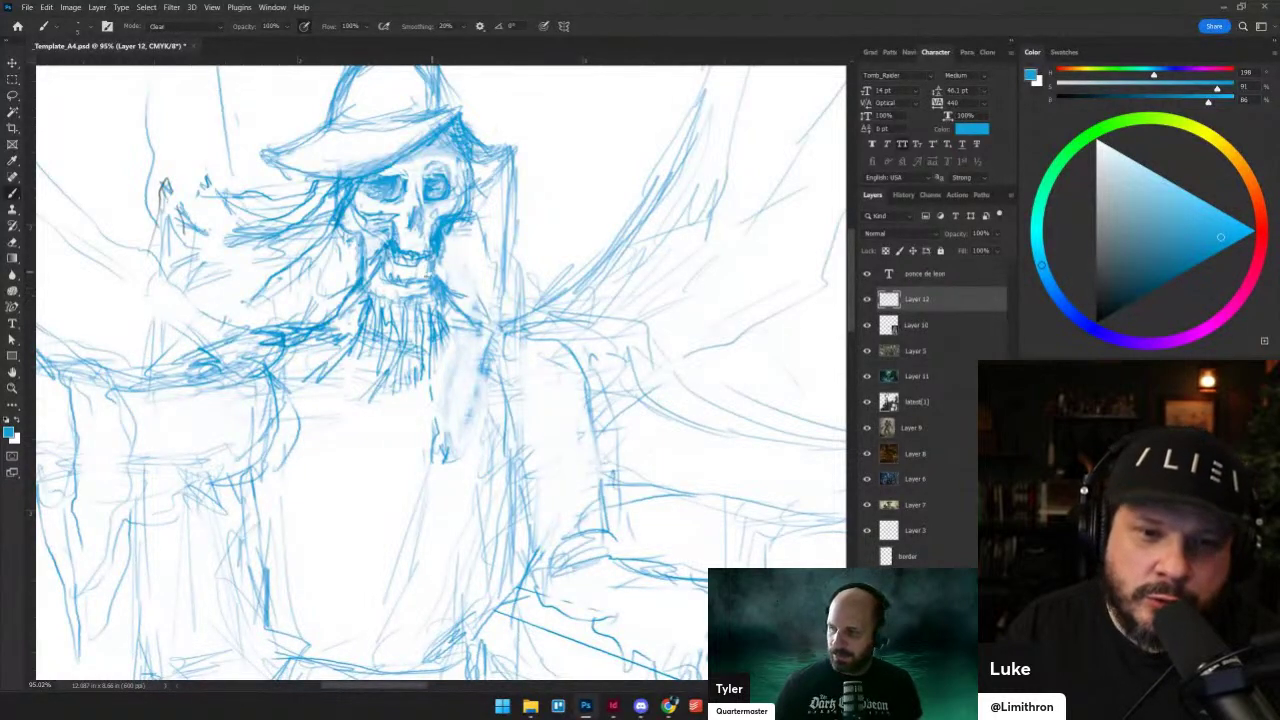
key("shift+alt+n")
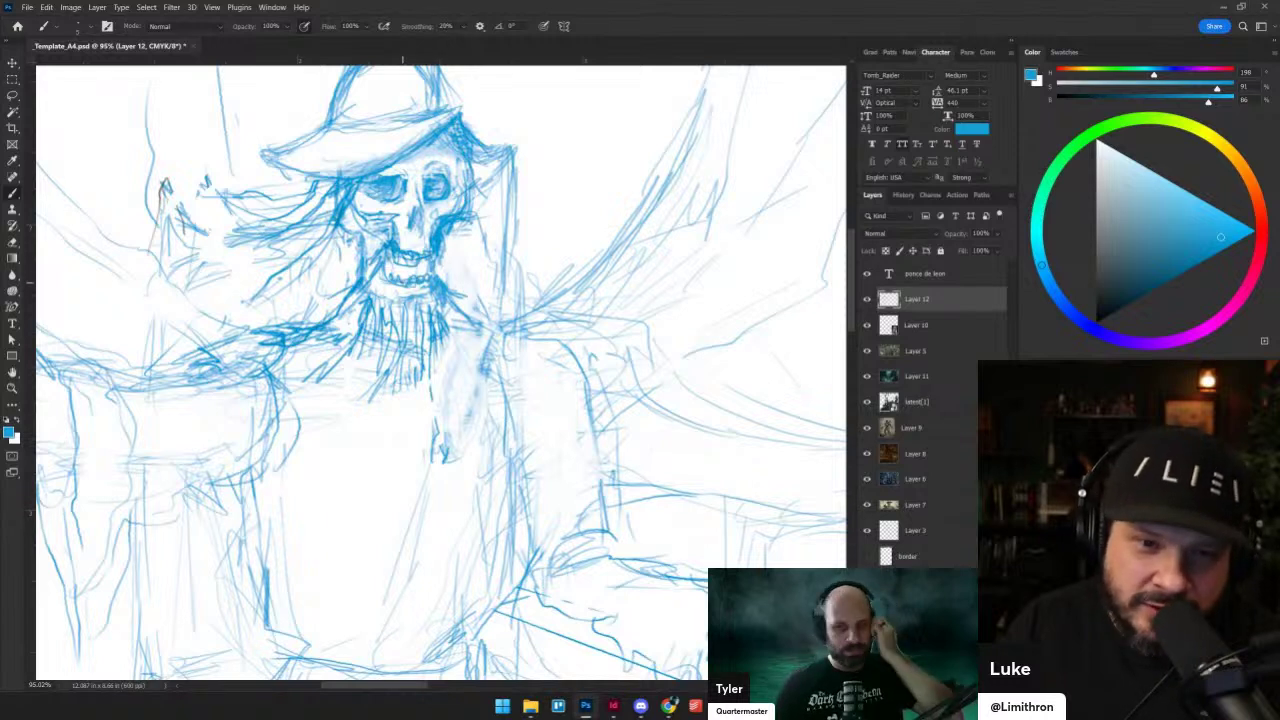
key("shift+alt+r")
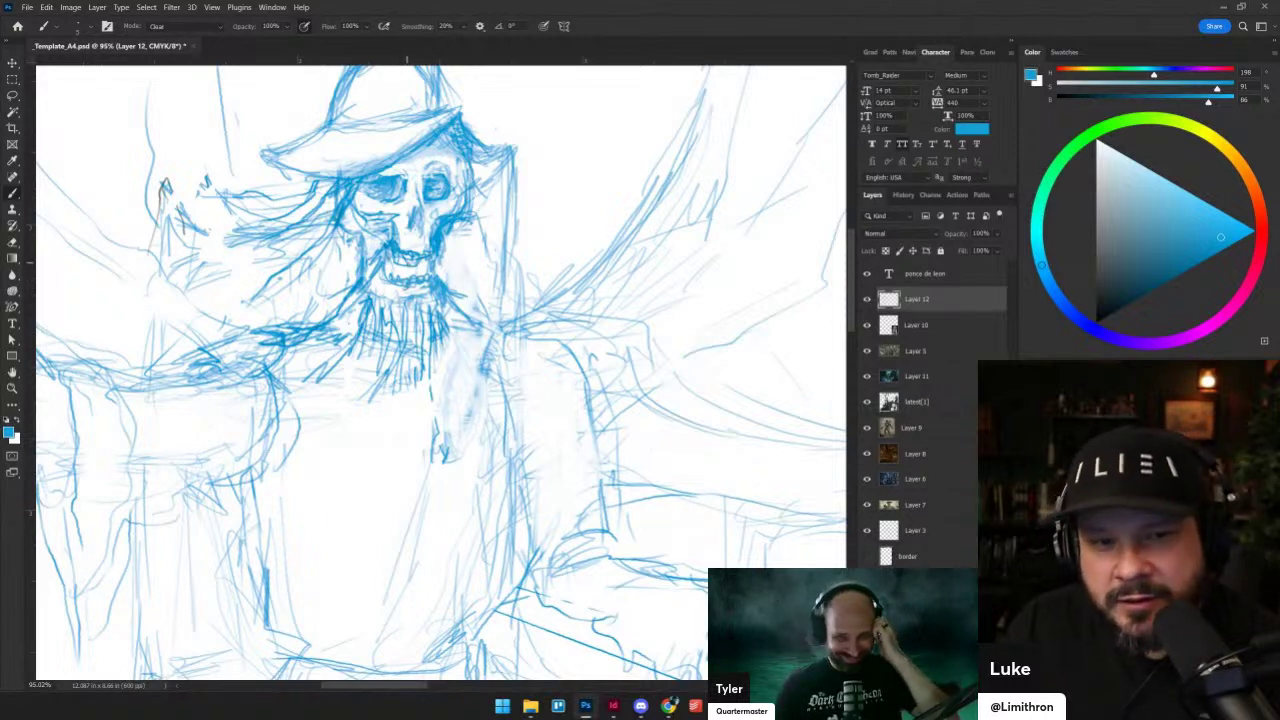
key("shift+alt+n")
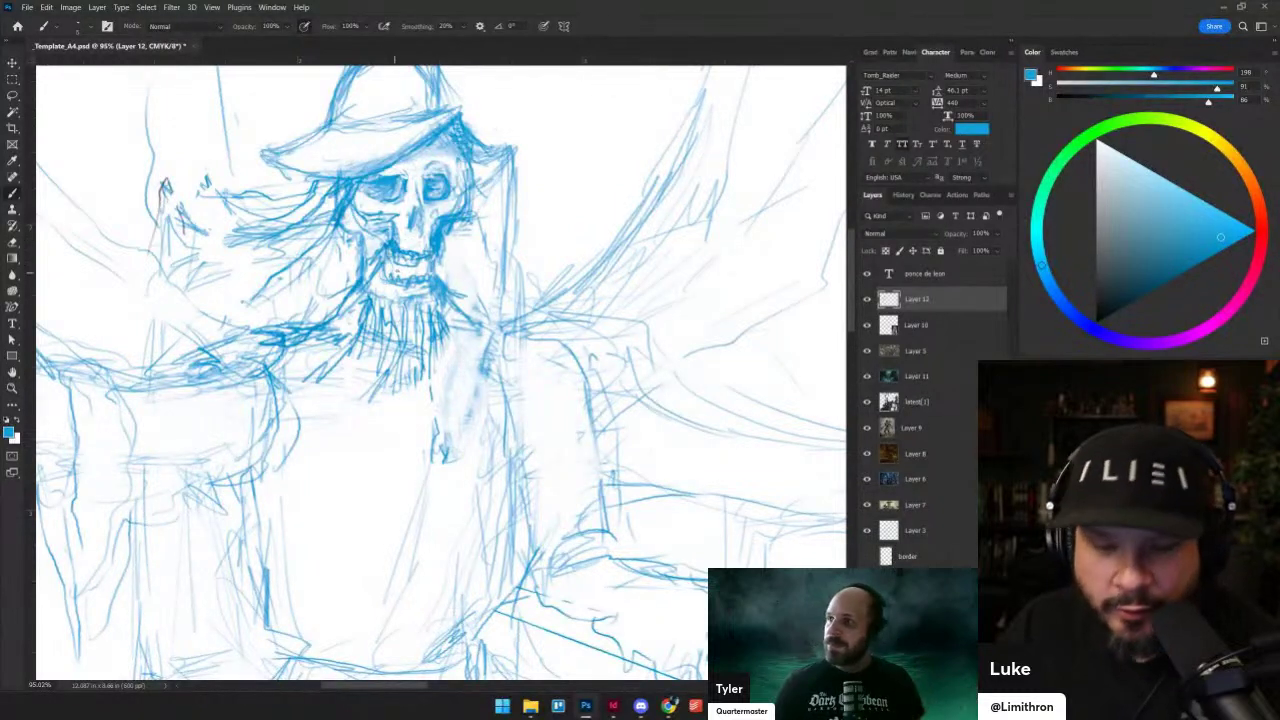
- Enlarge the brush and shade the inside of the skull's open mouth with light blue
key("bracketright")
key("bracketright")
left_click_drag(388, 263, 420, 270)
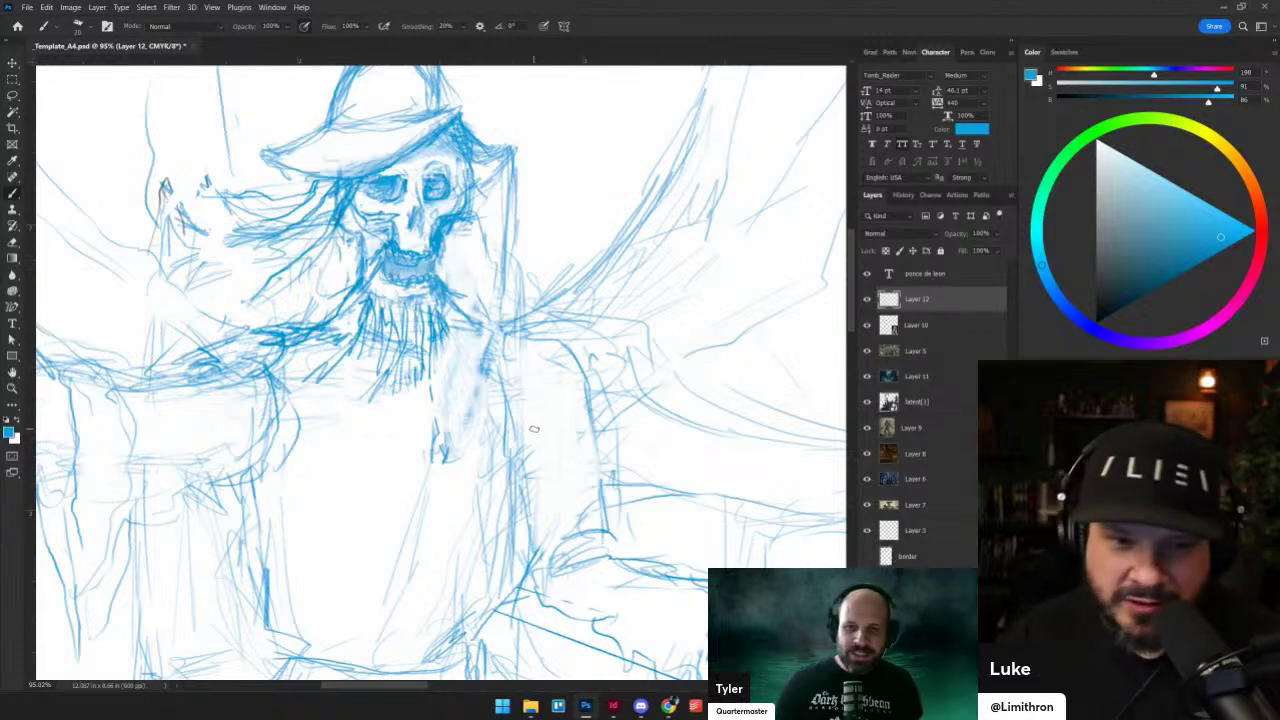
- Narrow the shaded mouth by clearing light strips along both sides, and redraw the cheek and jaw contours around it
scroll(535, 429, "up", 2)
scroll(534, 429, "up", 2)
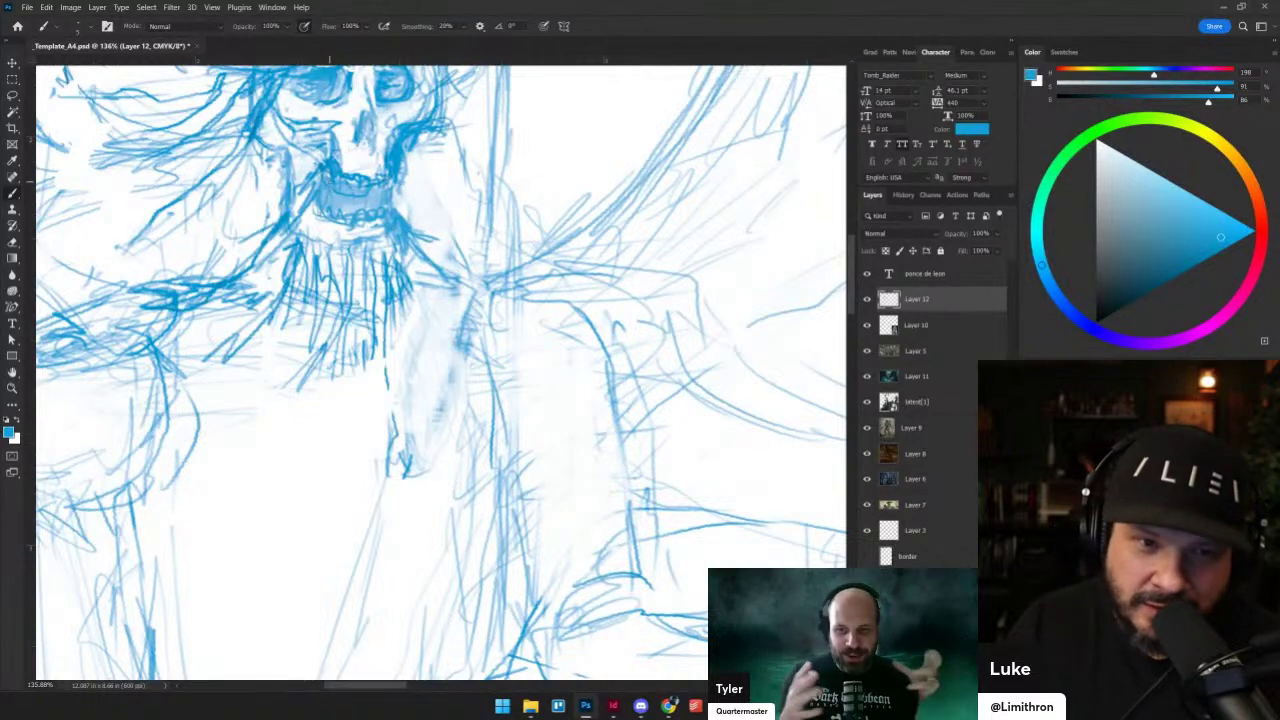
mouse_move(338, 160)
left_mouse_down()
mouse_move(330, 208)
mouse_move(345, 166)
left_mouse_up()
key("shift+alt+n")
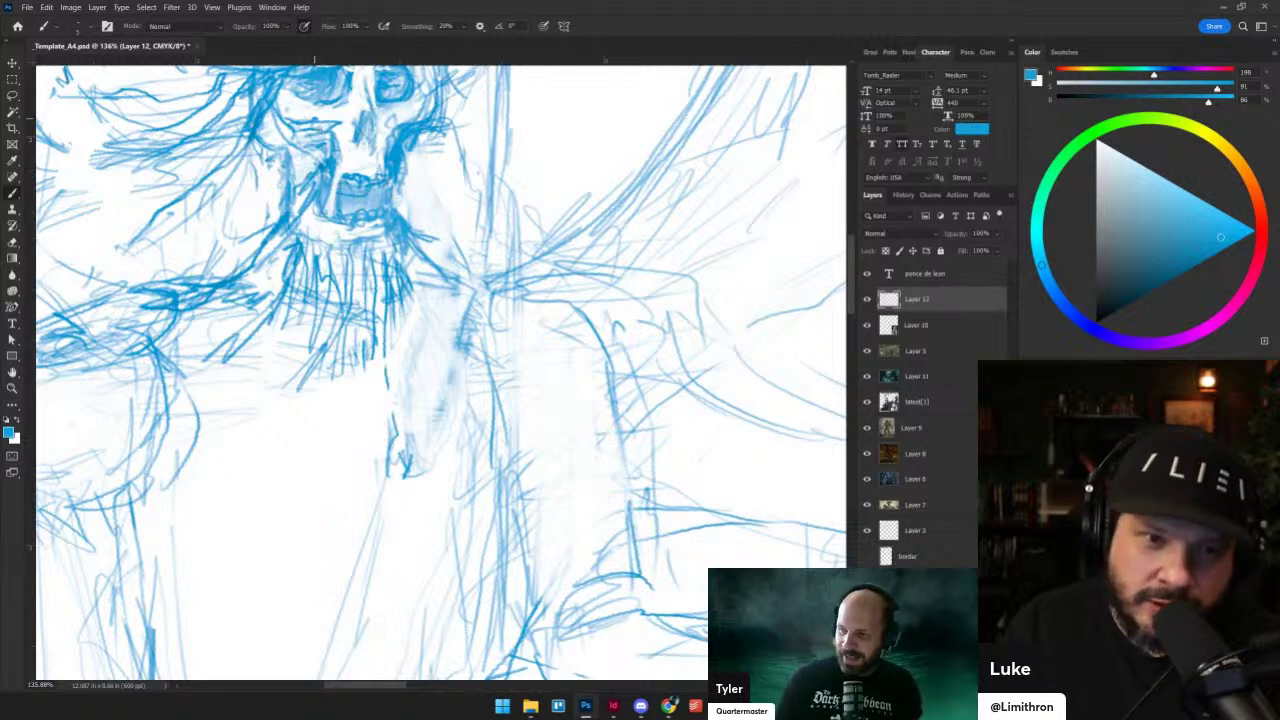
left_click_drag(313, 182, 314, 178)
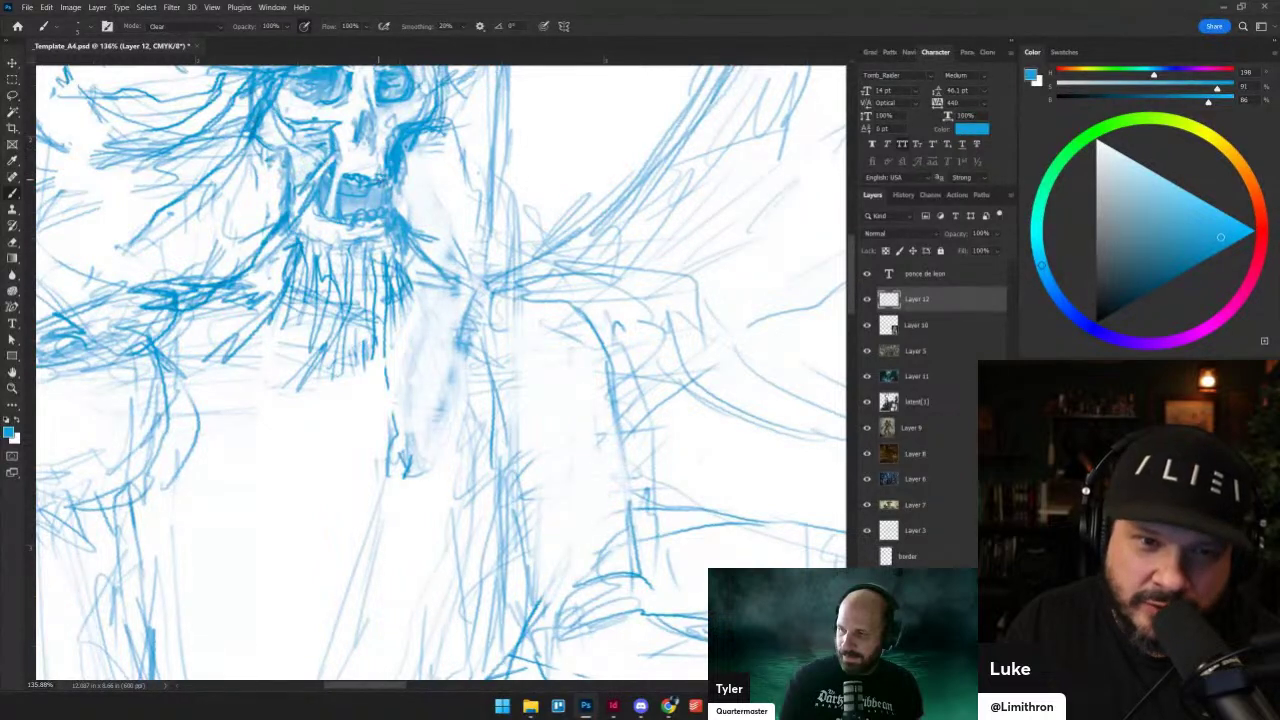
mouse_move(383, 192)
left_mouse_down()
mouse_move(382, 215)
mouse_move(384, 170)
mouse_move(390, 218)
left_mouse_up()
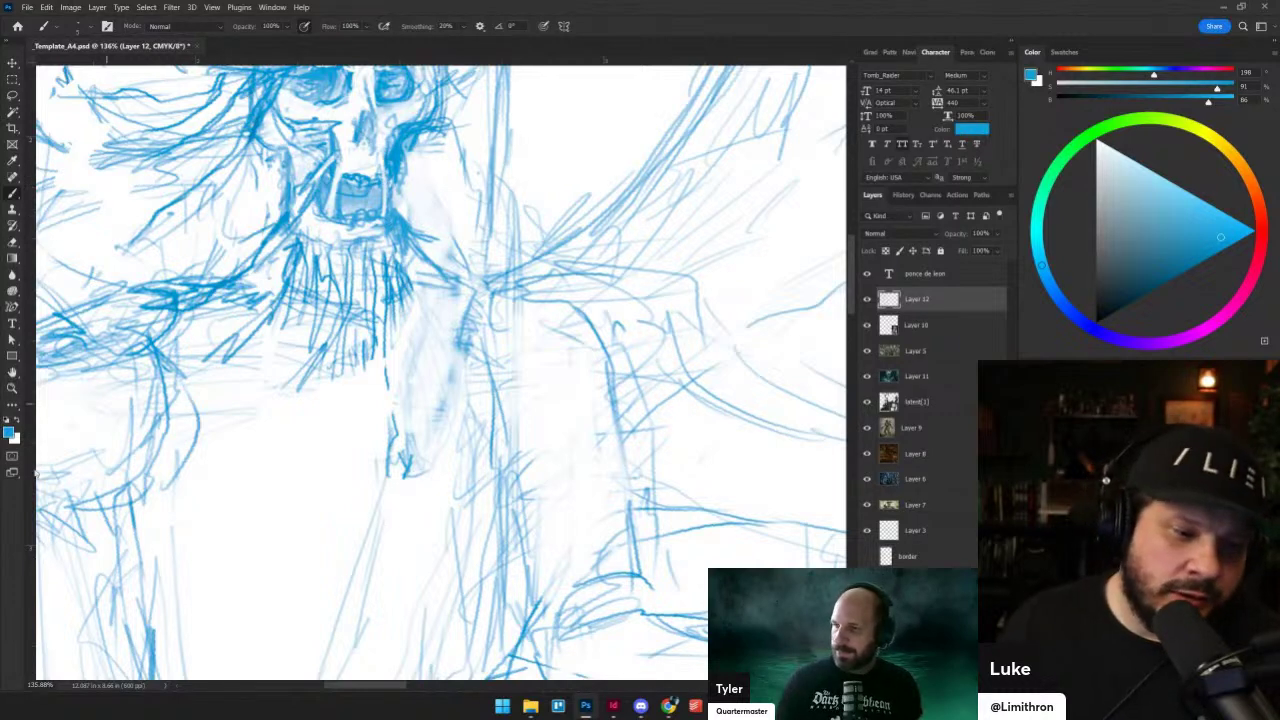
- Refine the skull's lower teeth and the strand beside the mouth, switching the brush between Clear and Normal modes
scroll(292, 357, "down", 2)
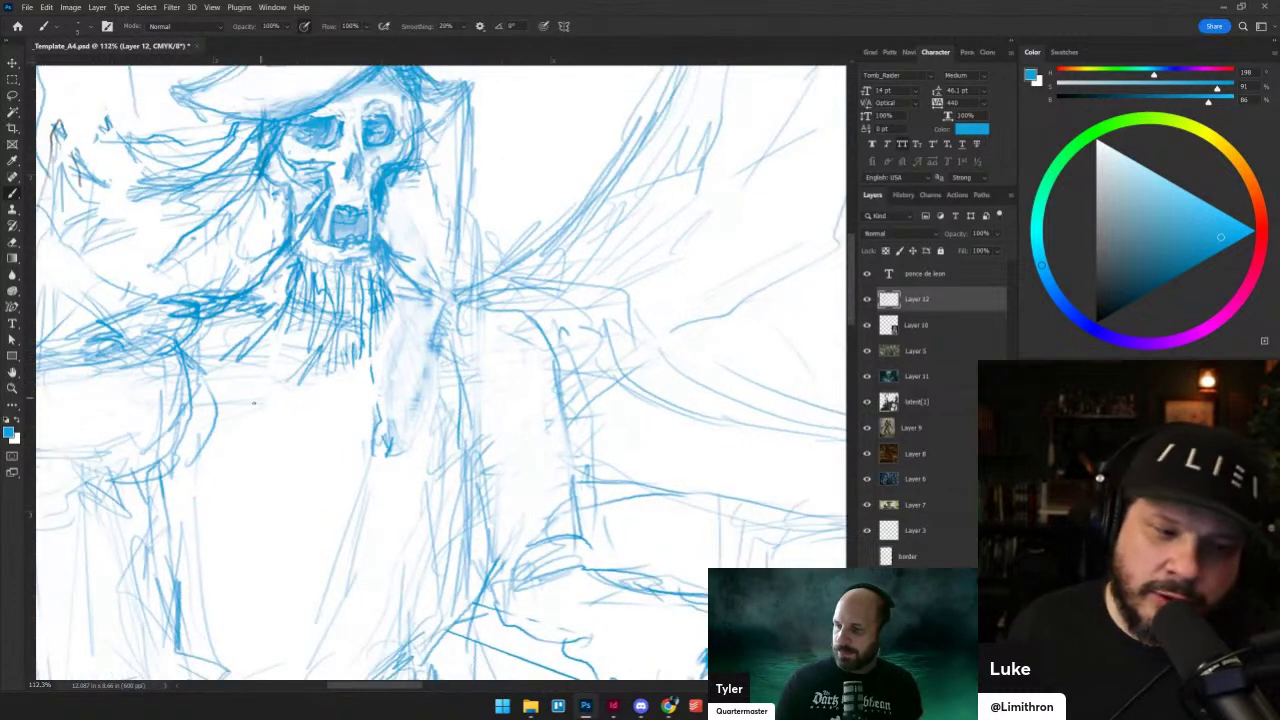
scroll(513, 395, "up", 3)
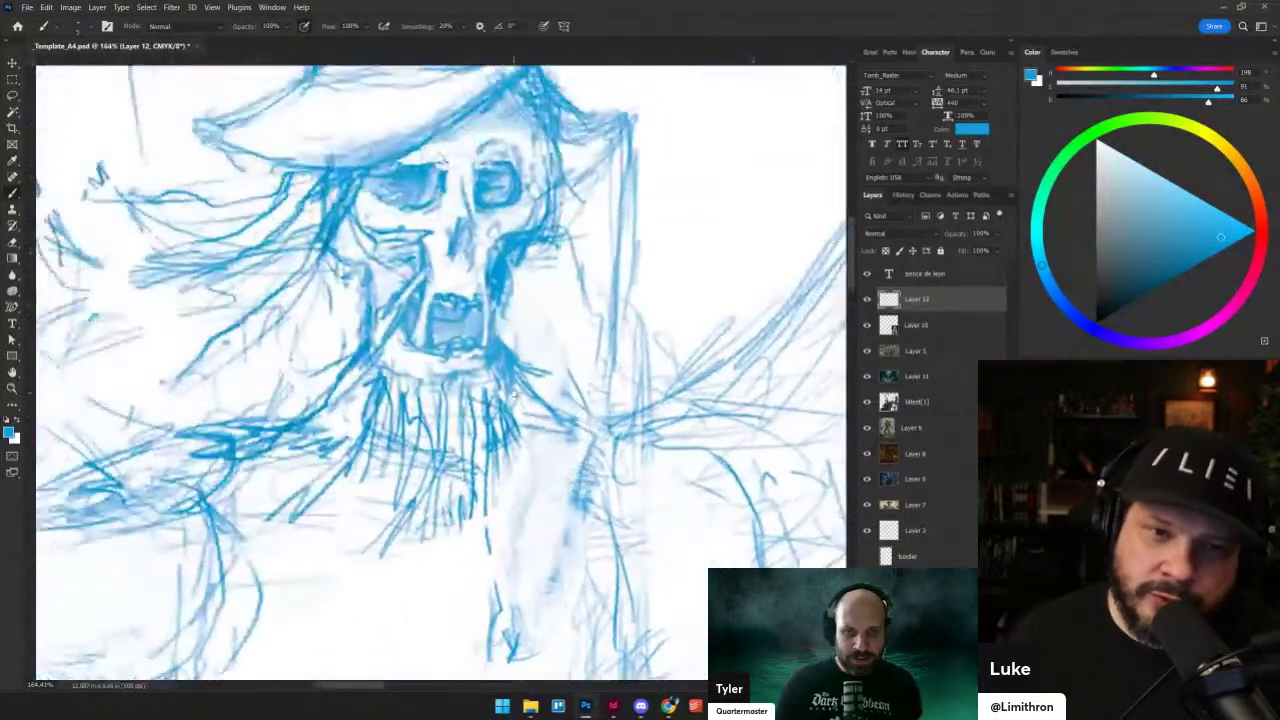
scroll(513, 395, "up", 2)
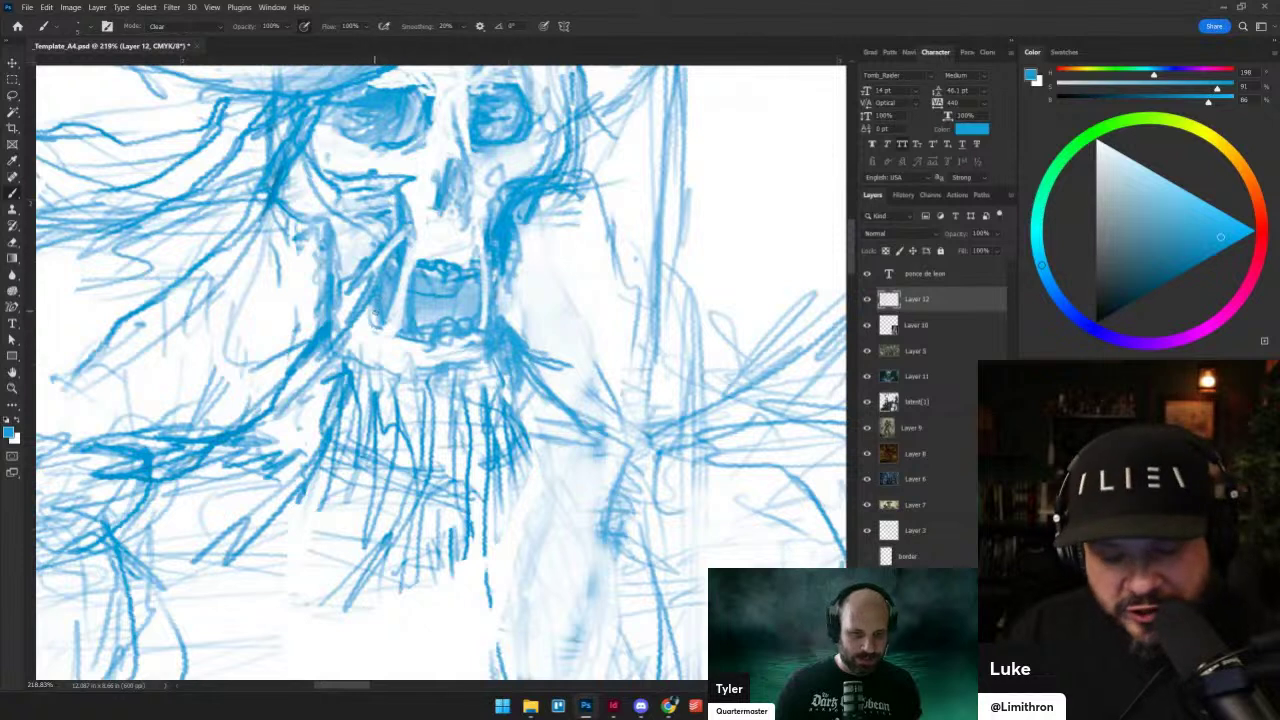
key("grave")
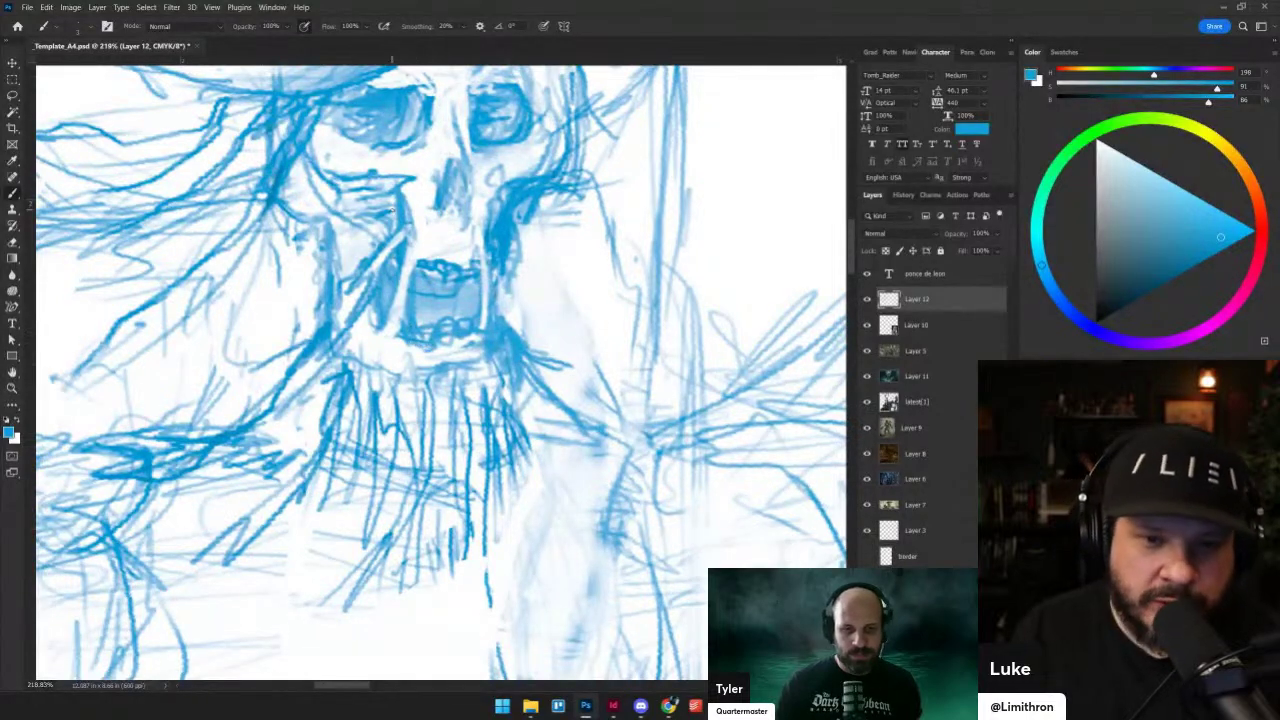
key("grave")
left_click_drag(418, 330, 426, 333)
key("grave")
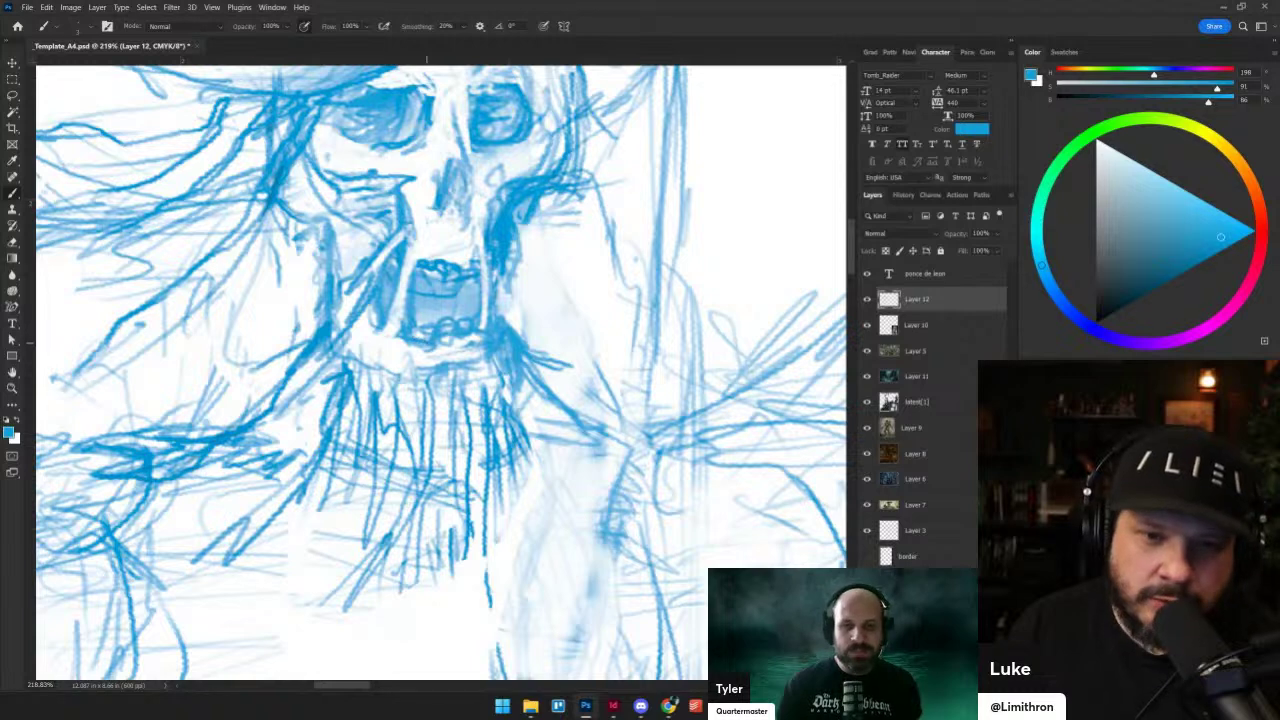
- Clean up the skull's sunken cheek and jawline with alternating Clear and Normal strokes, and review the whole head
scroll(384, 233, "up", 5)
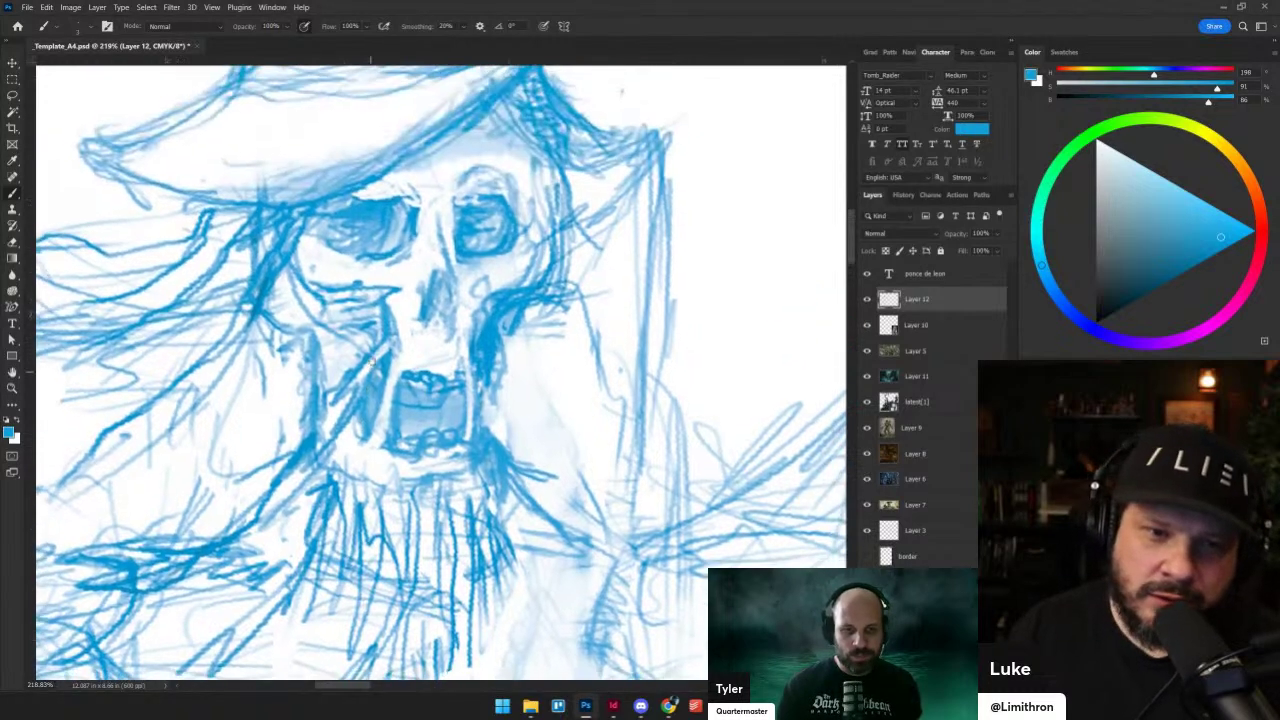
key("grave")
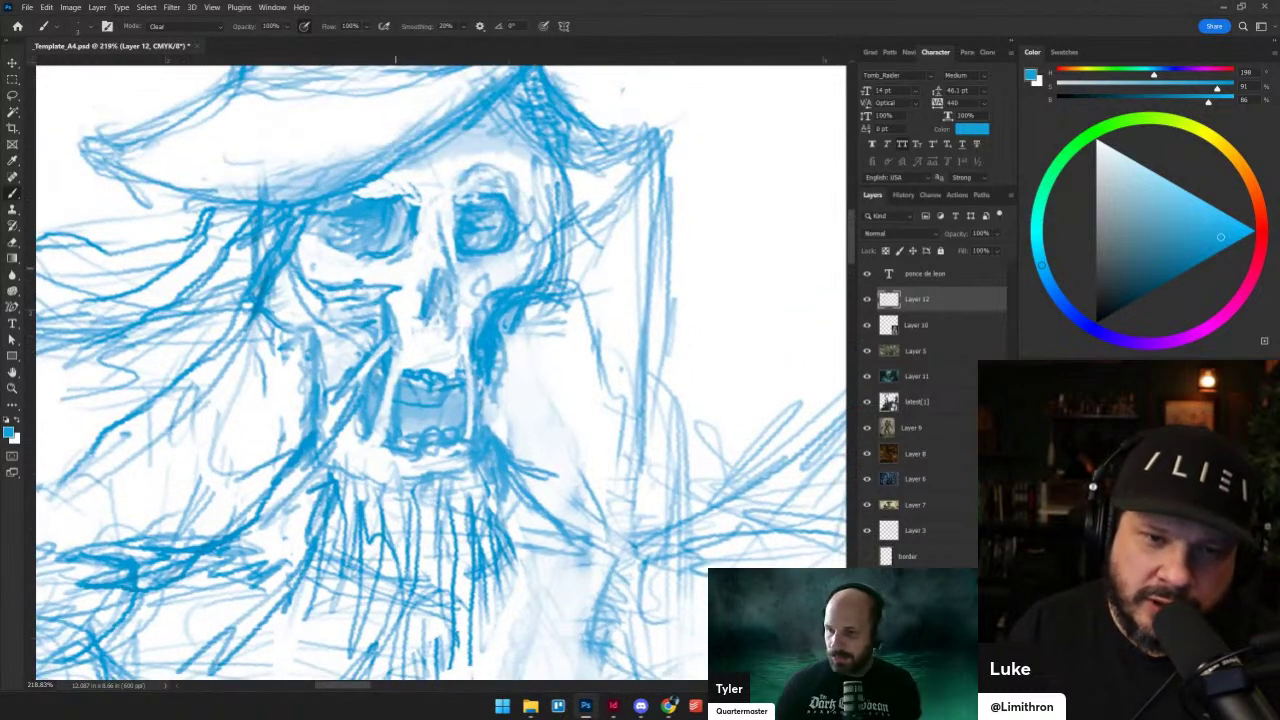
key("grave")
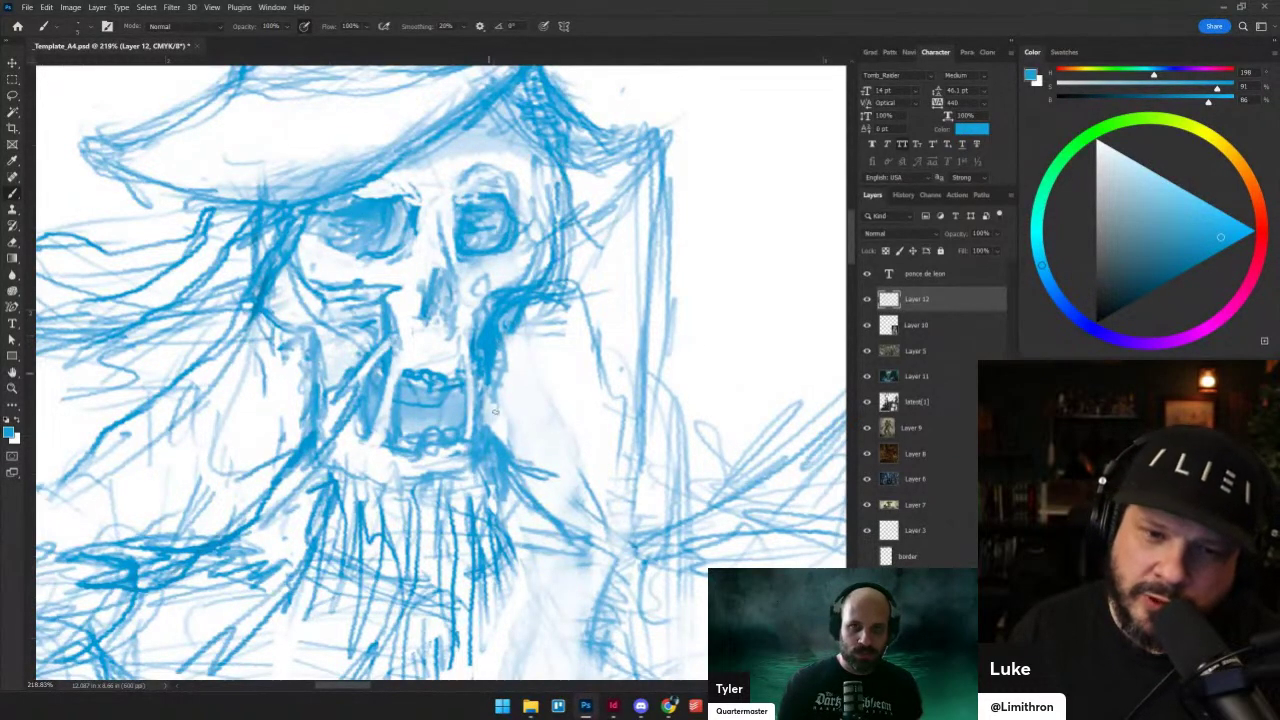
scroll(515, 490, "down", 5)
left_click_drag(438, 462, 411, 340)
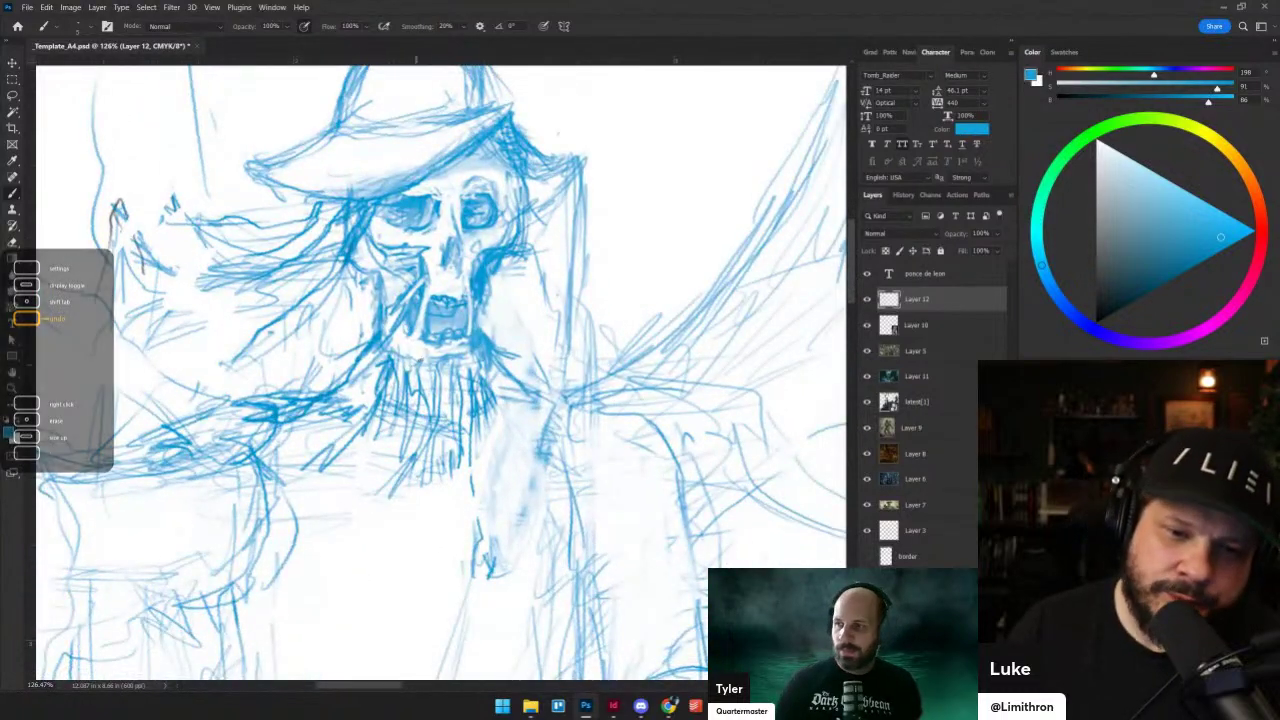
- Trim the outer edge of the skull's far cheek with the Eraser and redraw a sharper cheekbone and sunken jaw contour in blue
mouse_move(424, 372)
left_mouse_down()
mouse_move(433, 430)
mouse_move(430, 415)
left_mouse_up()
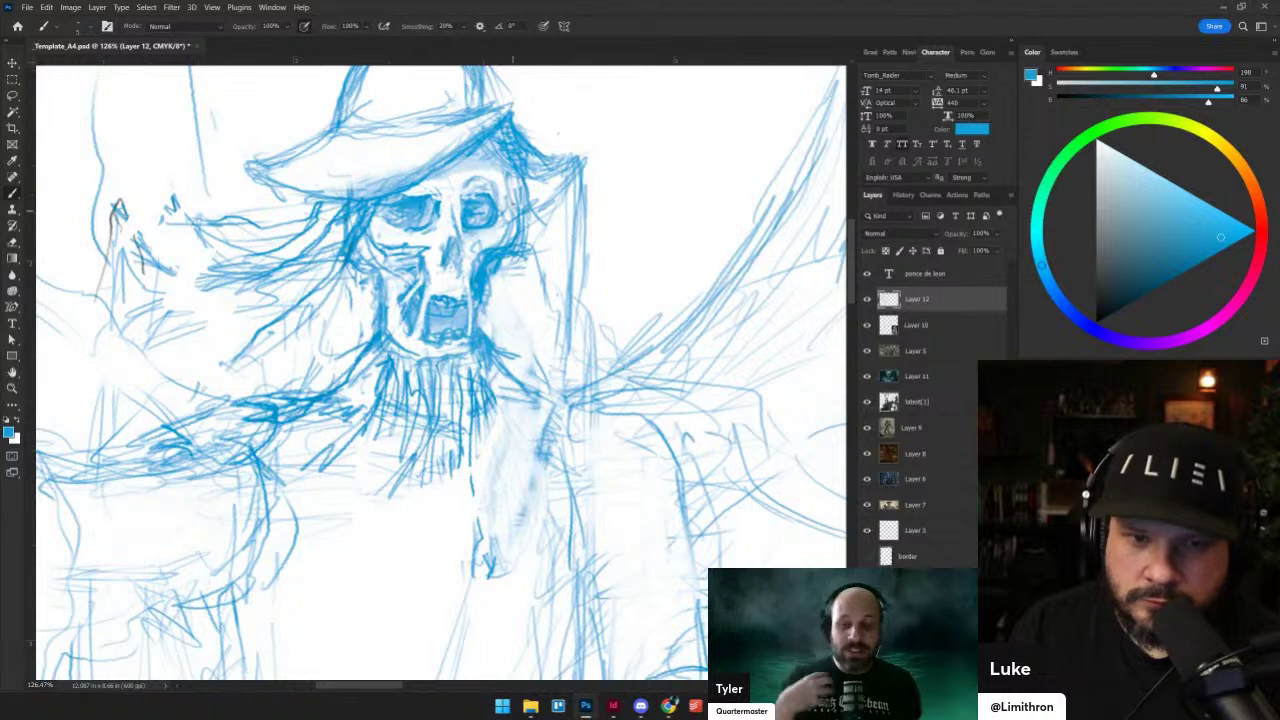
key("e")
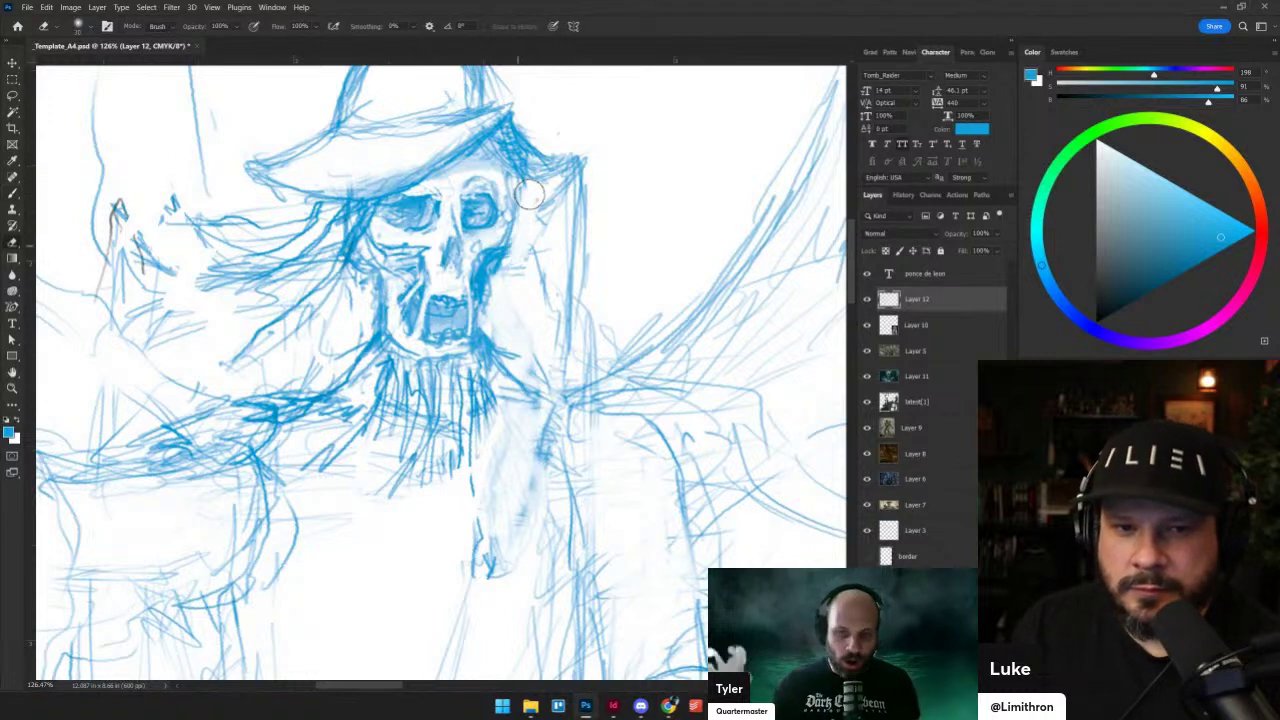
left_click_drag(496, 254, 496, 272)
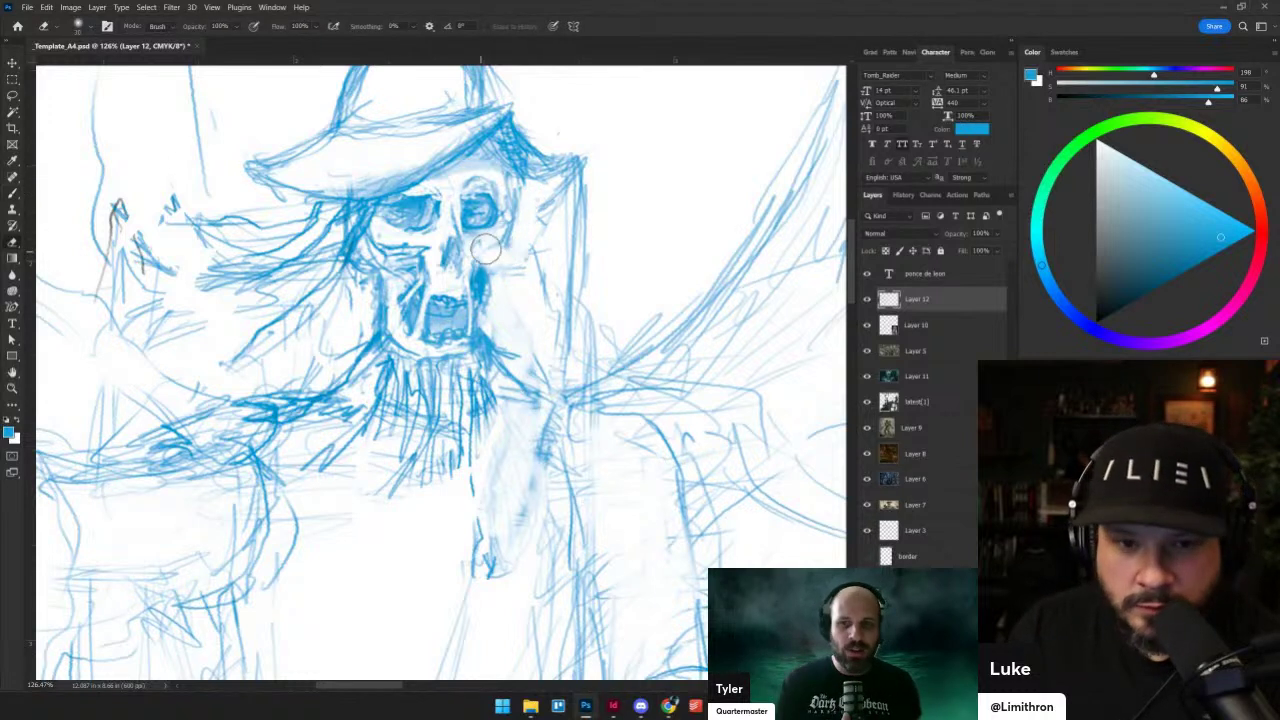
key("b")
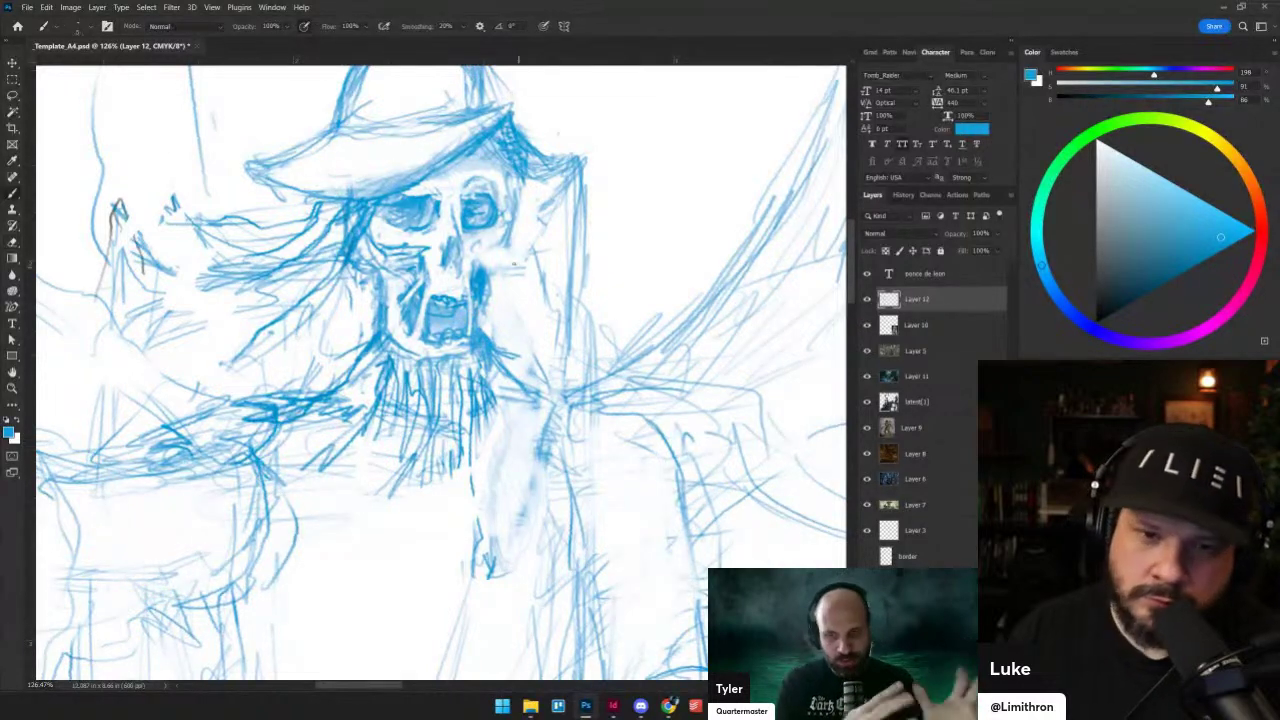
mouse_move(478, 251)
left_mouse_down()
mouse_move(506, 250)
mouse_move(511, 192)
mouse_move(509, 226)
mouse_move(469, 266)
mouse_move(486, 310)
left_mouse_up()
key("grave")
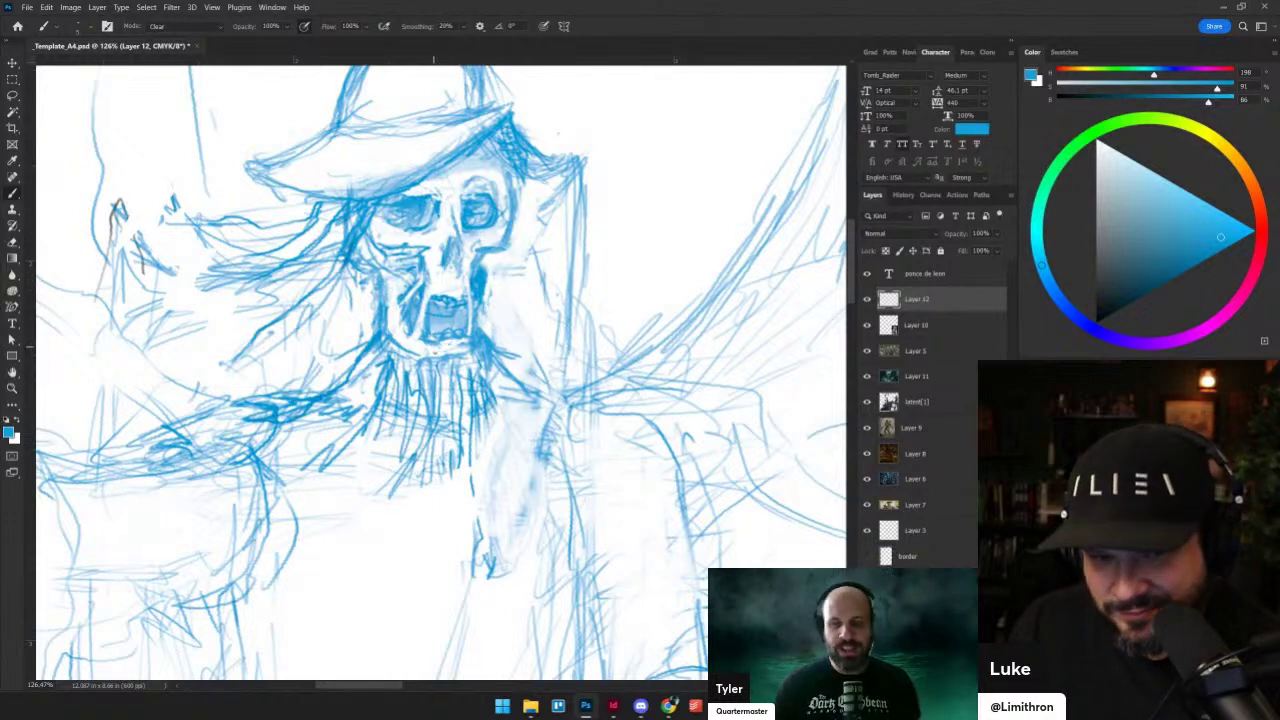
- Return the brush to Normal mode, rework the jawline above the beard, and darken the windblown hair strands
key("shift+alt+n")
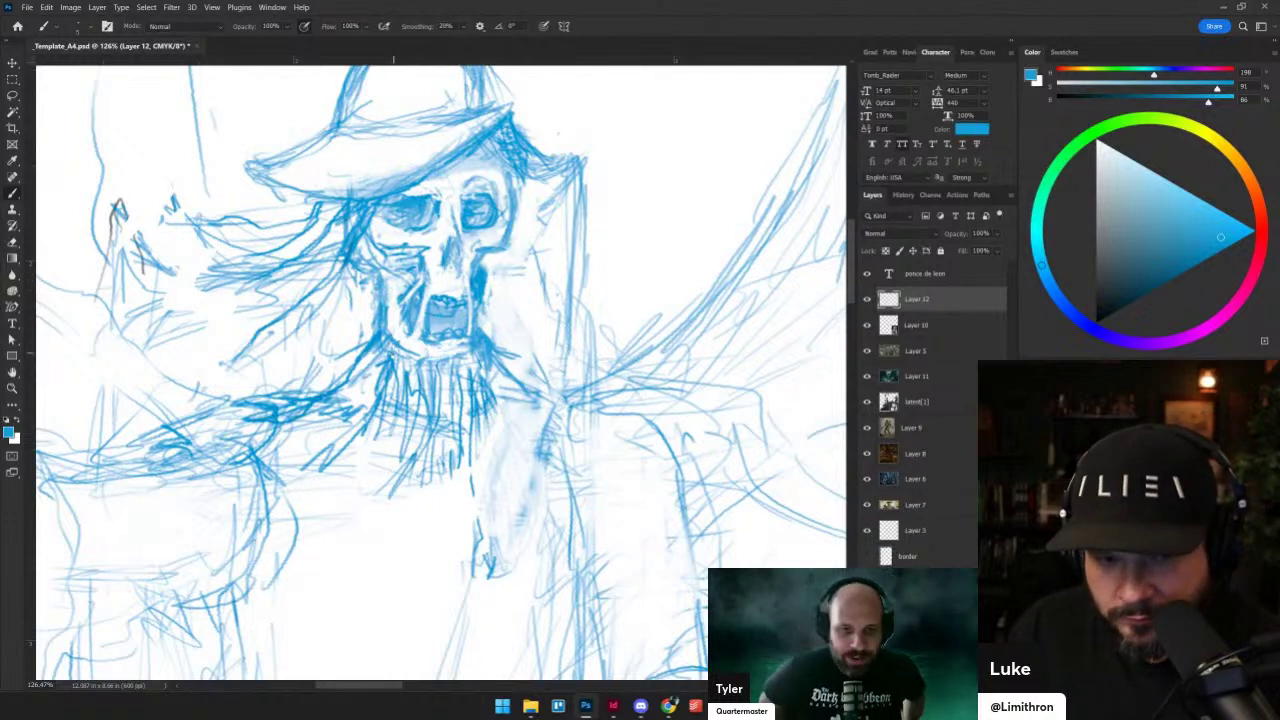
left_click_drag(391, 347, 399, 363)
left_click_drag(383, 318, 389, 343)
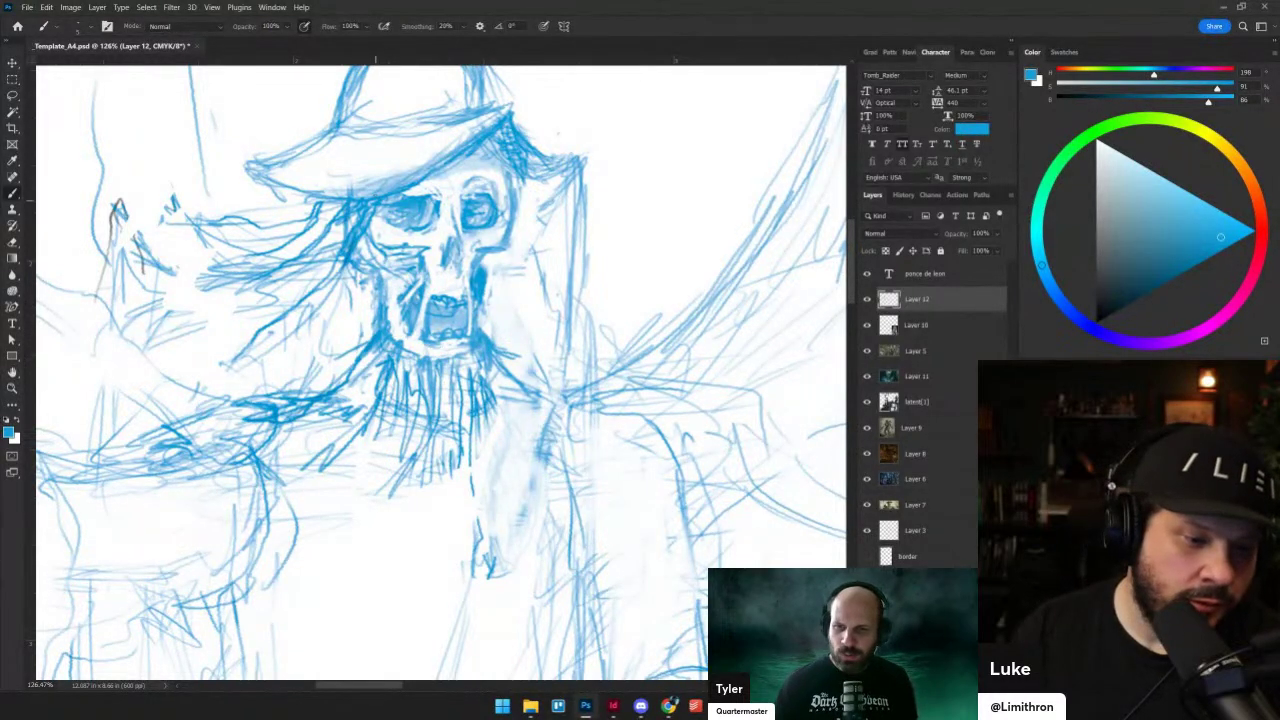
mouse_move(507, 250)
left_mouse_down()
mouse_move(485, 286)
mouse_move(527, 265)
left_mouse_up()
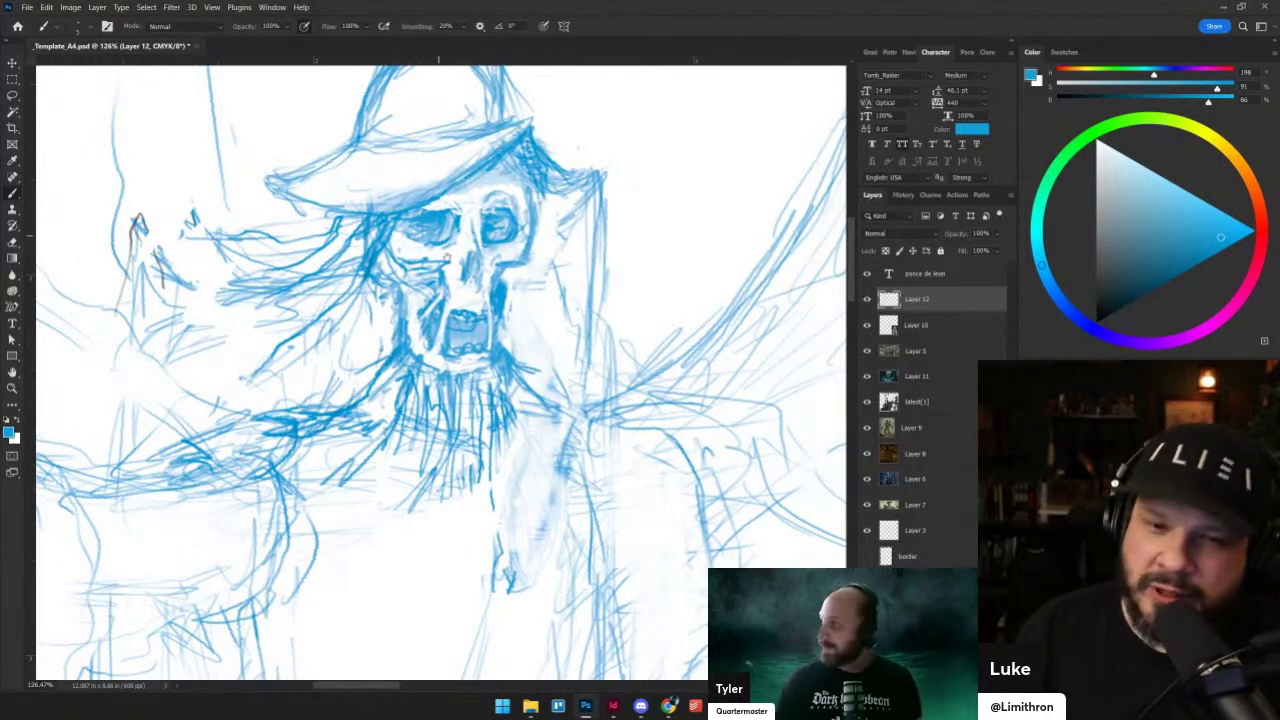
left_click_drag(450, 260, 454, 322)
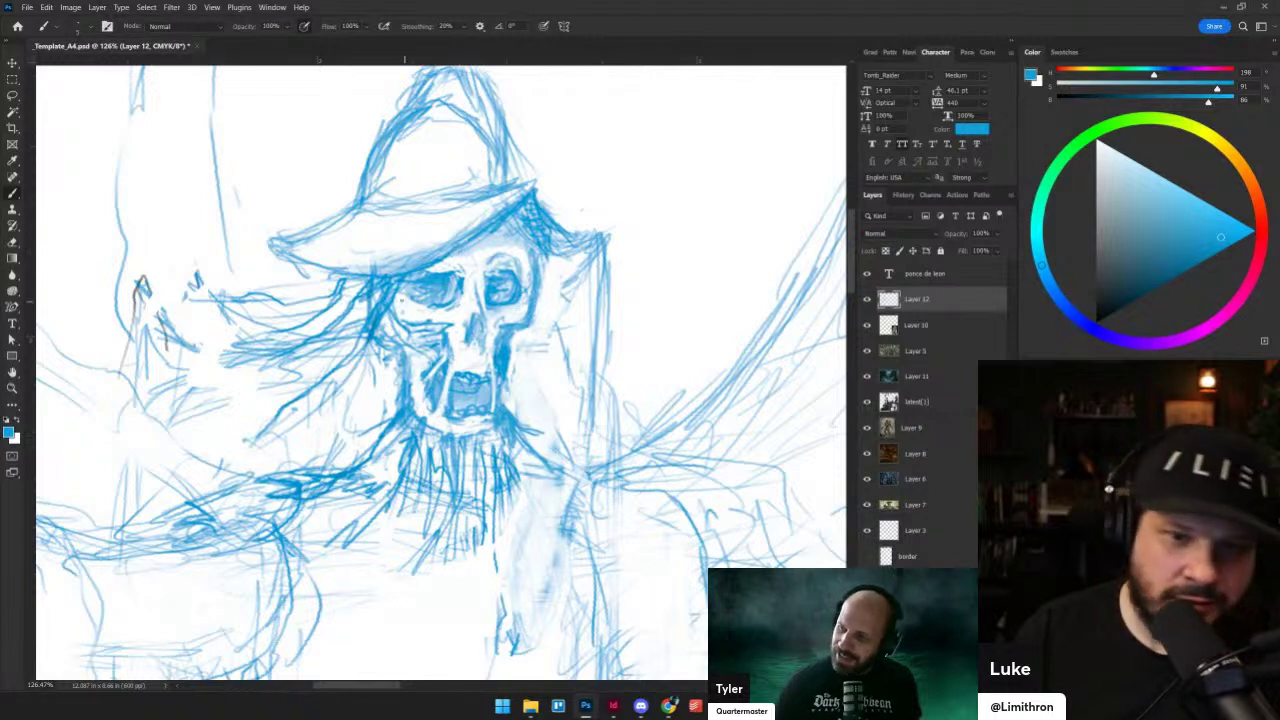
key("ctrl+z")
mouse_move(204, 289)
left_mouse_down()
mouse_move(307, 299)
mouse_move(338, 284)
mouse_move(306, 320)
mouse_move(224, 348)
mouse_move(247, 339)
mouse_move(225, 336)
mouse_move(245, 342)
mouse_move(229, 357)
mouse_move(214, 331)
left_mouse_up()
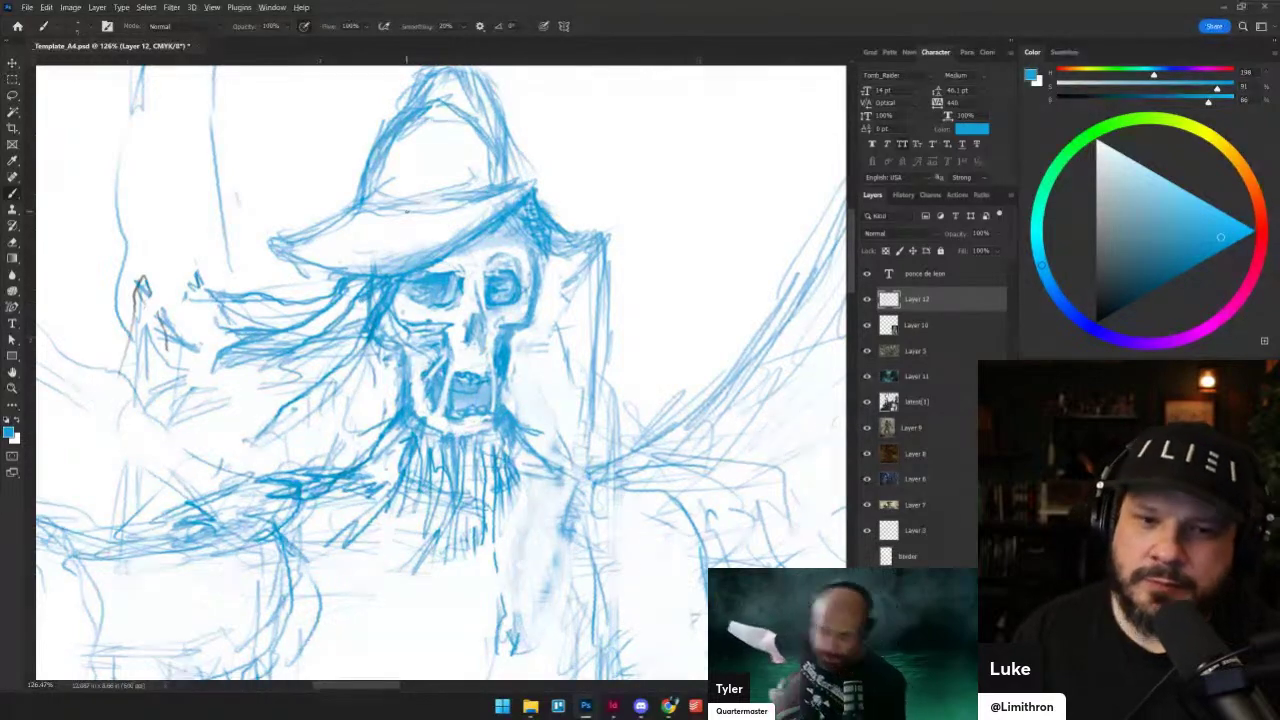
- Erase the rough lines between the beard and the raised shoulder, and sketch a coat collar with hair strands falling behind it
scroll(476, 314, "down", 10)
scroll(220, 250, "up", 5)
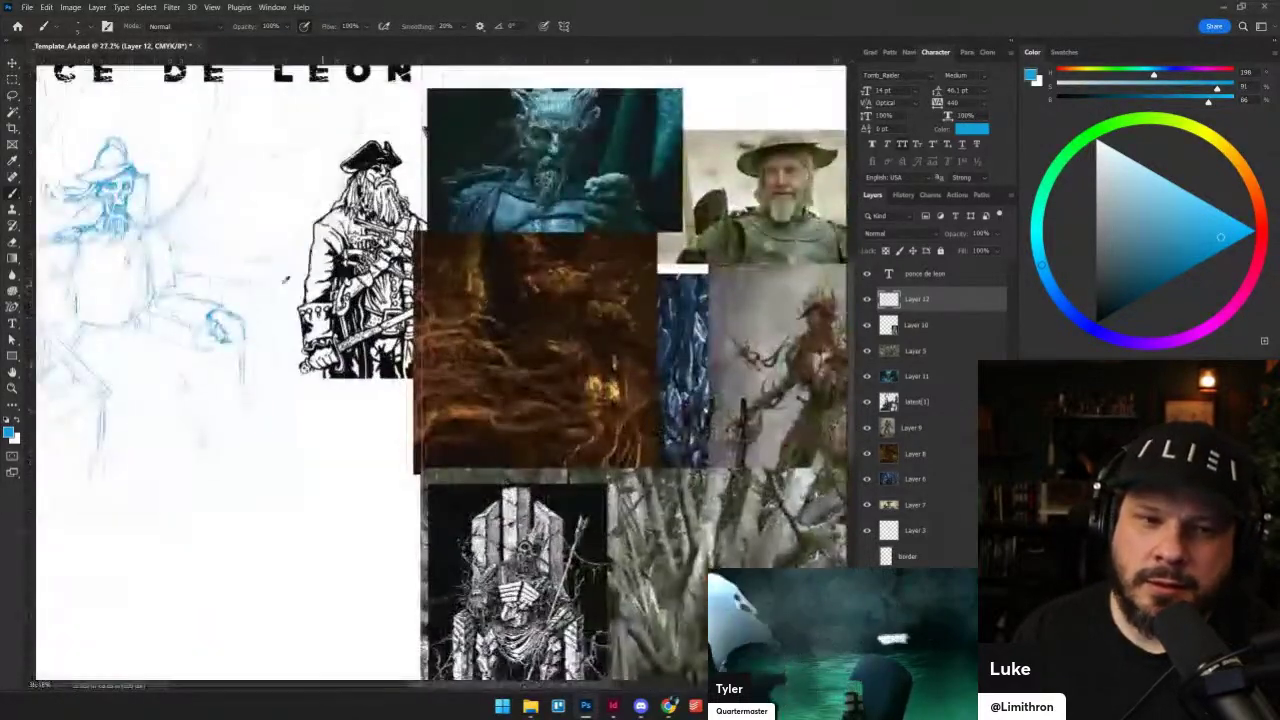
left_click_drag(404, 288, 514, 343)
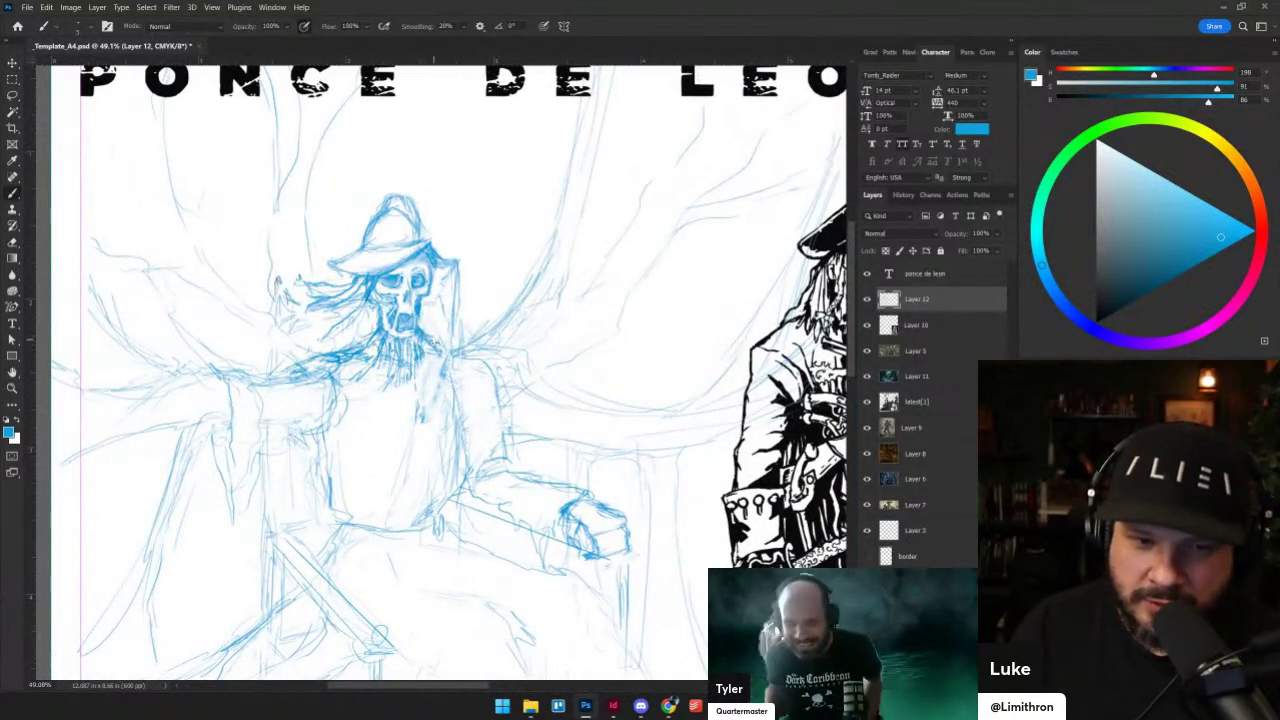
key("e")
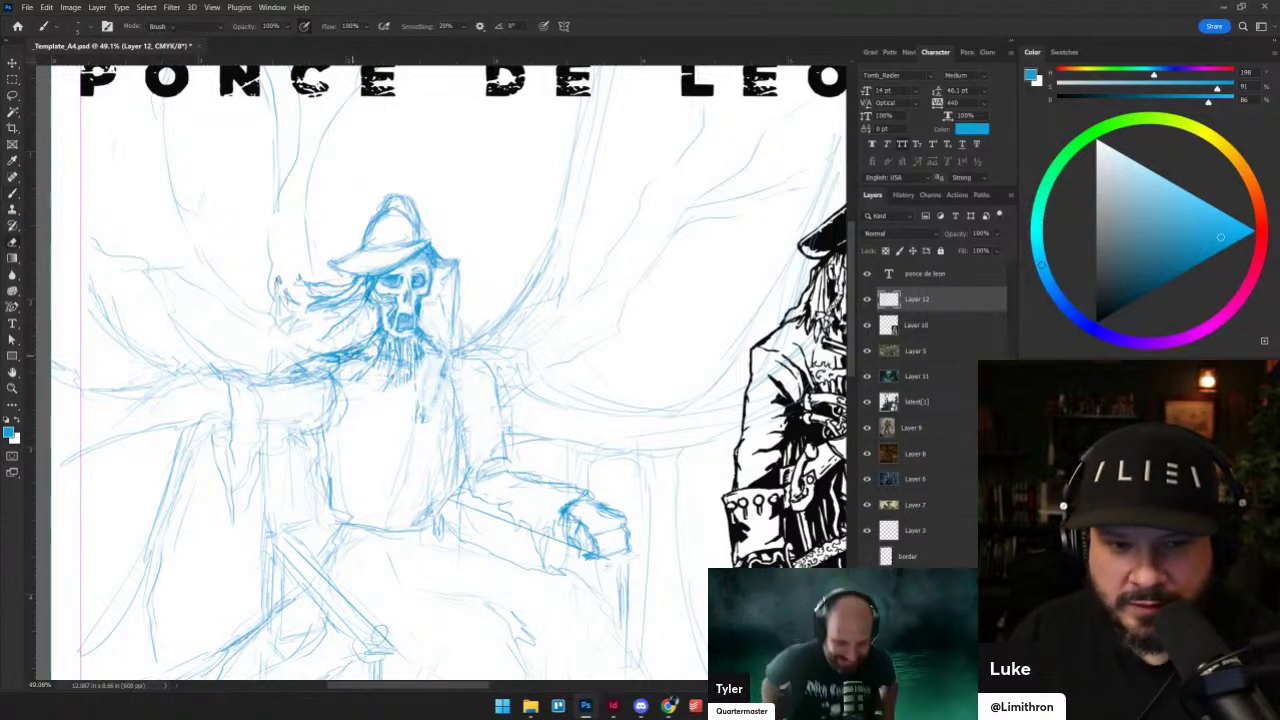
left_click_drag(350, 358, 330, 359)
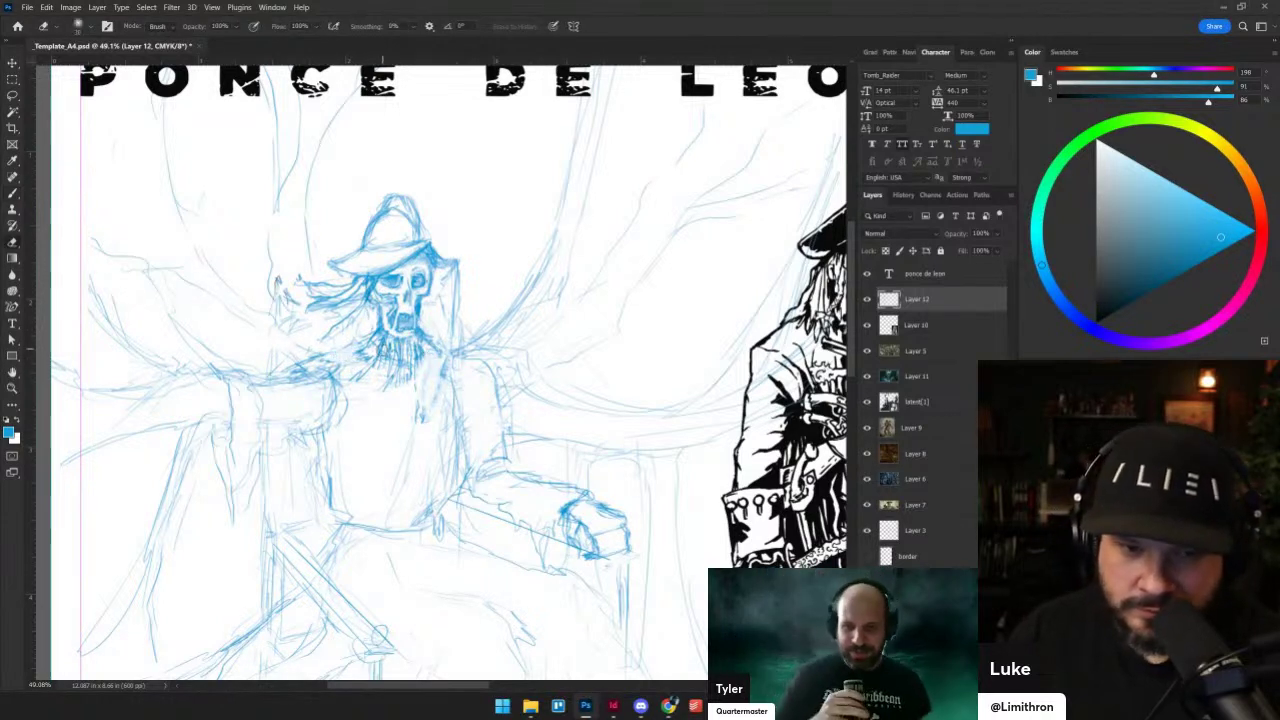
key("b")
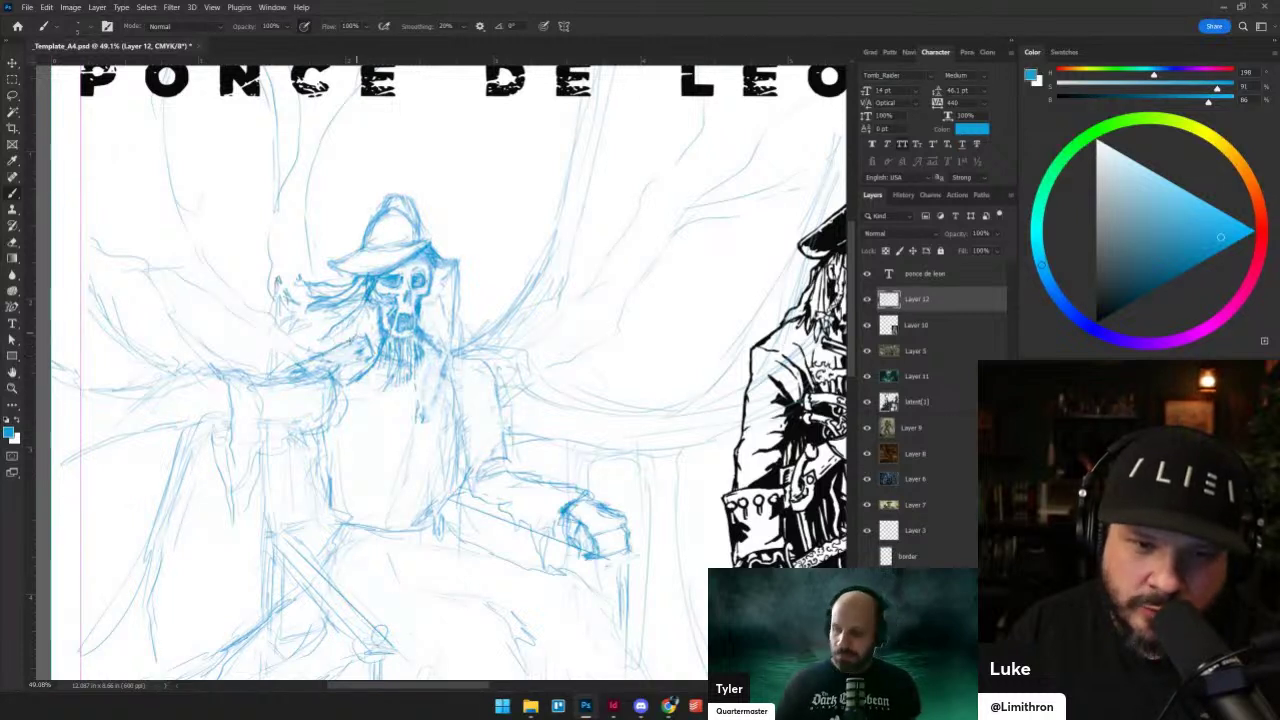
left_click_drag(365, 325, 379, 353)
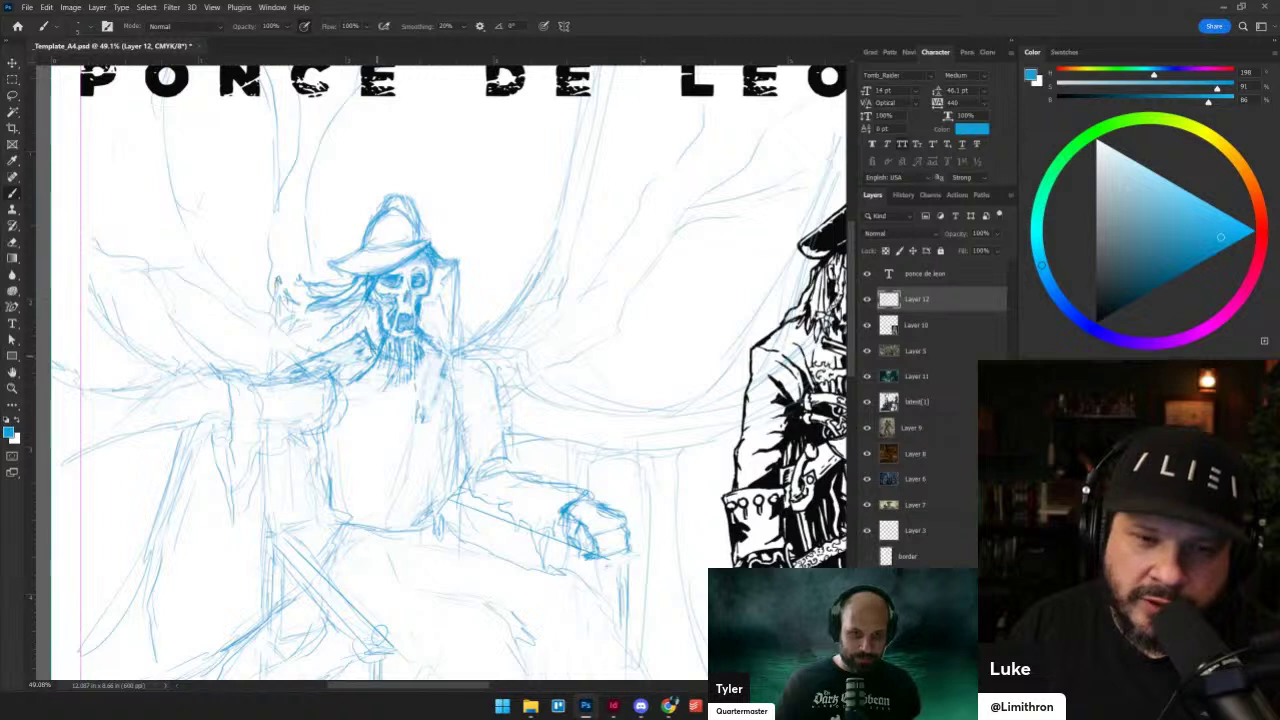
mouse_move(374, 325)
left_mouse_down()
mouse_move(375, 342)
mouse_move(343, 326)
mouse_move(326, 341)
left_mouse_up()
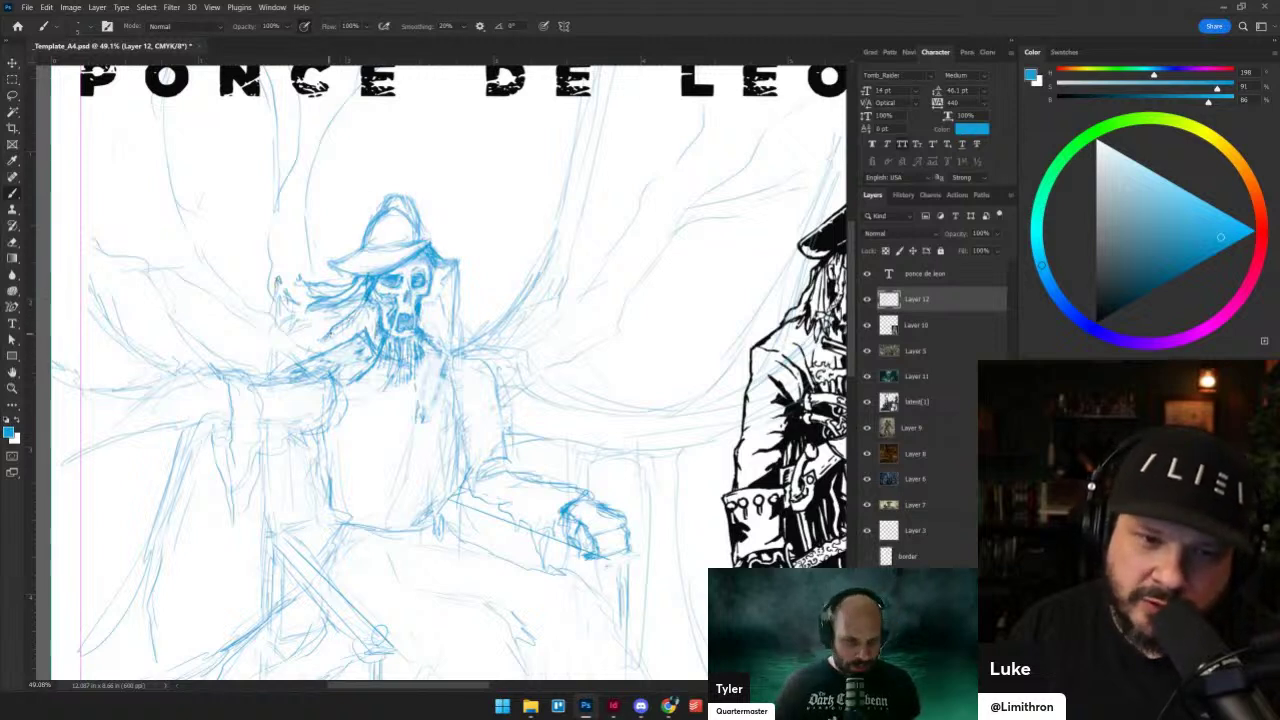
left_click_drag(364, 297, 315, 334)
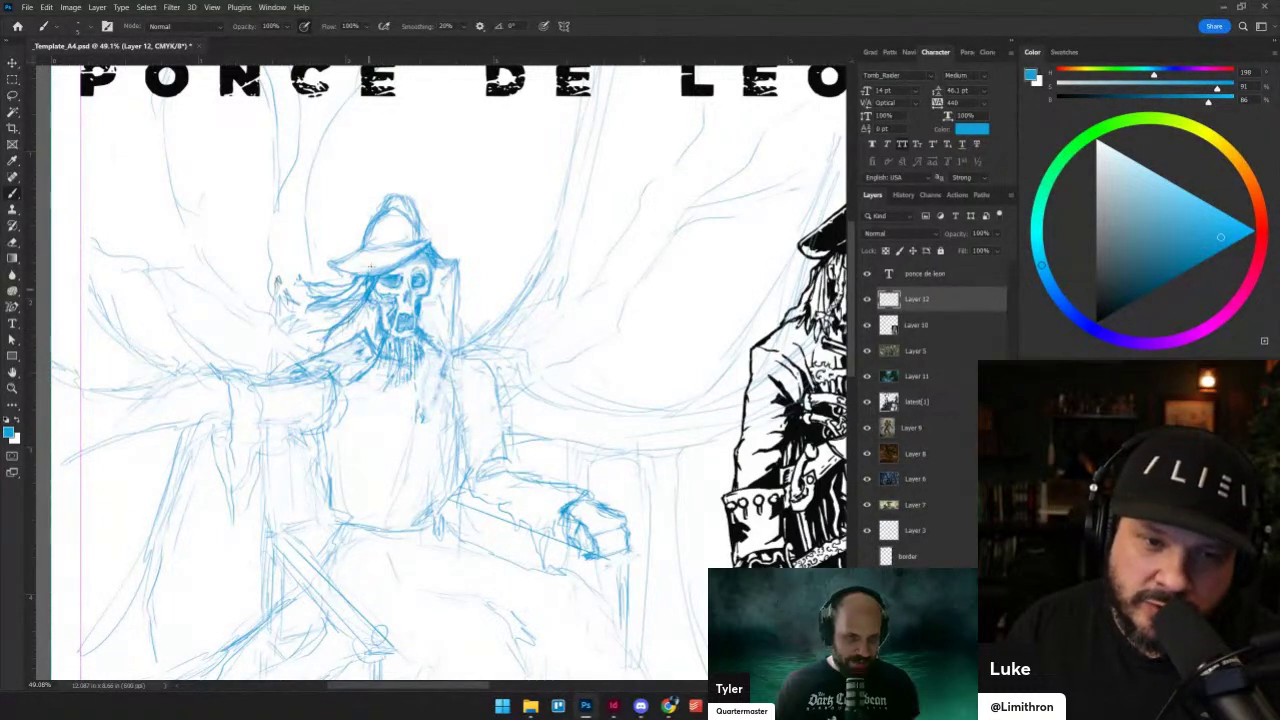
left_click_drag(425, 332, 434, 342)
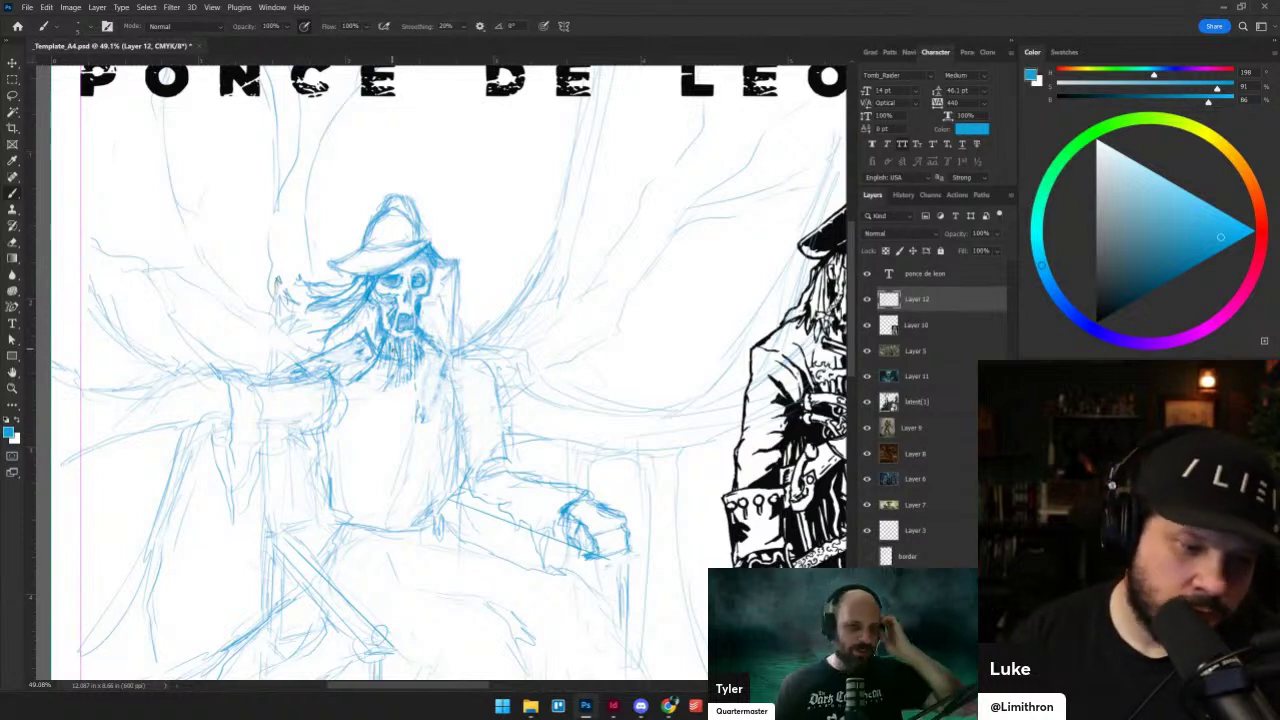
- Clean up the upper arm above the resting hand and redraw its sleeve contour down to the elbow
scroll(400, 350, "up", 2)
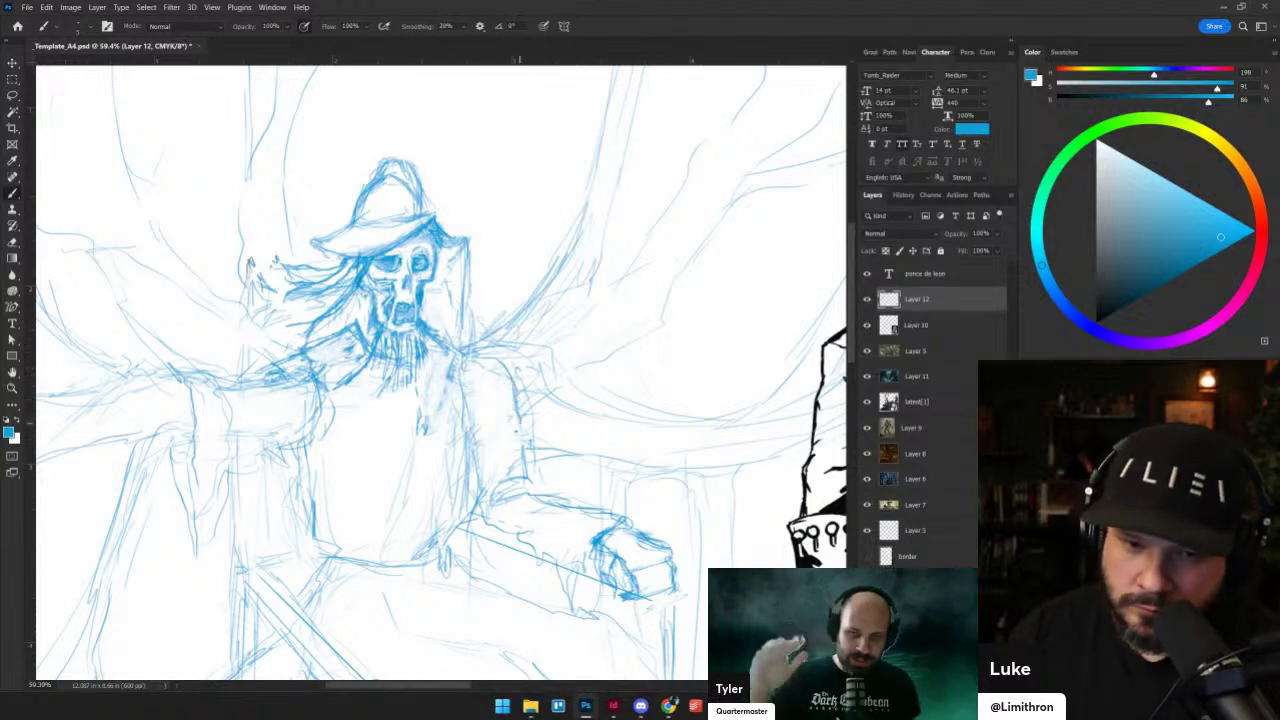
key("e")
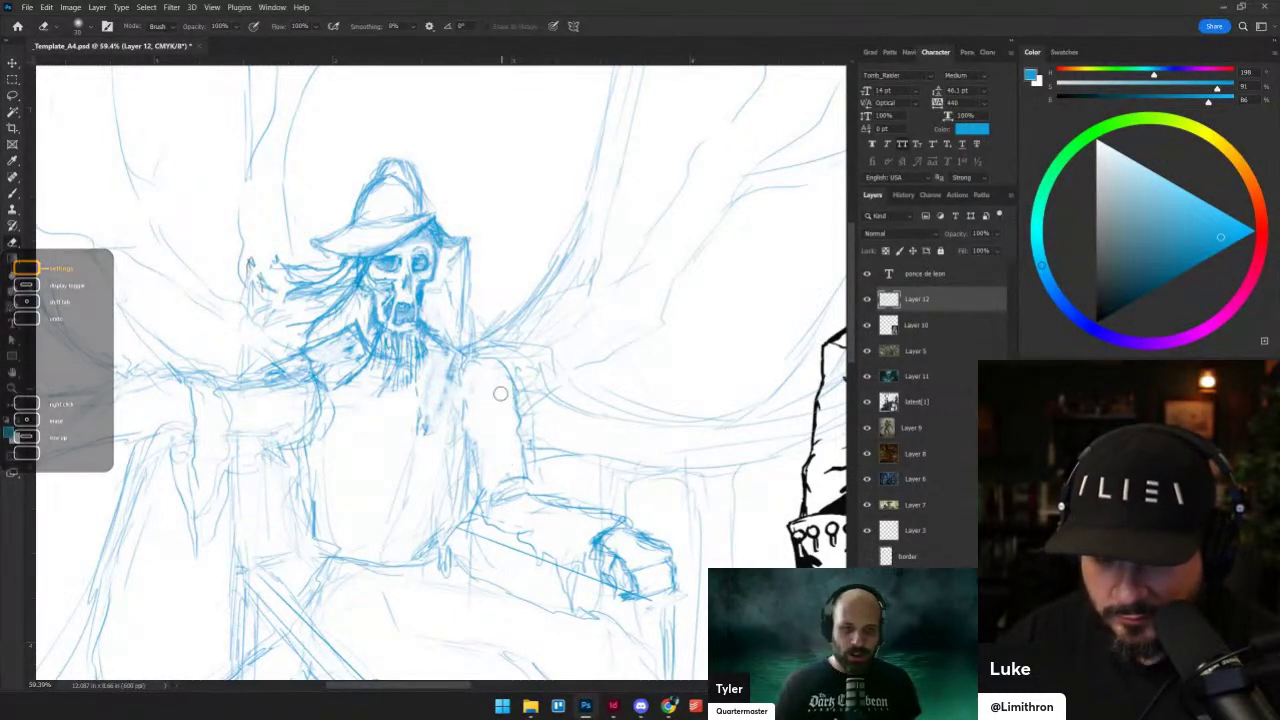
key("b")
mouse_move(517, 428)
left_mouse_down()
mouse_move(477, 456)
mouse_move(540, 490)
left_mouse_up()
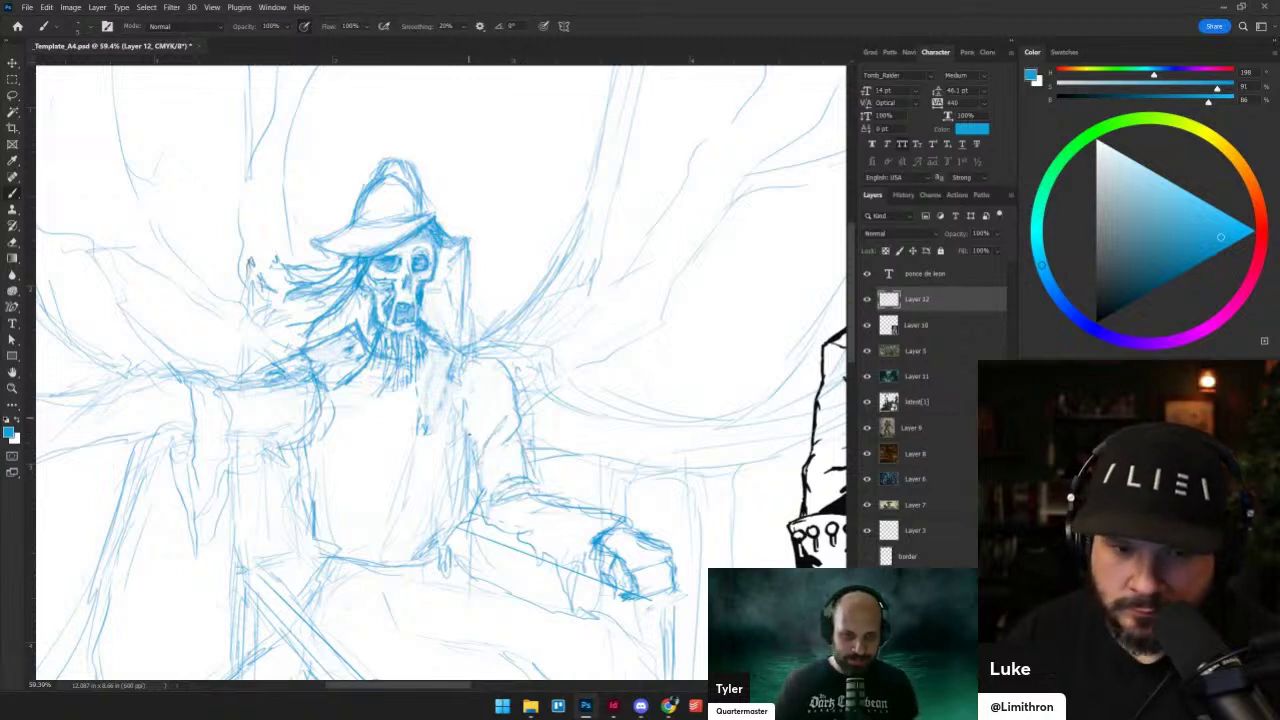
- Strengthen both sides of the torso with darker strokes and draw the open coat's front edge from the beard to the waist
mouse_move(468, 420)
left_mouse_down()
mouse_move(450, 548)
mouse_move(462, 482)
left_mouse_up()
mouse_move(452, 532)
left_mouse_down()
mouse_move(466, 476)
mouse_move(444, 542)
left_mouse_up()
left_click_drag(464, 468, 450, 526)
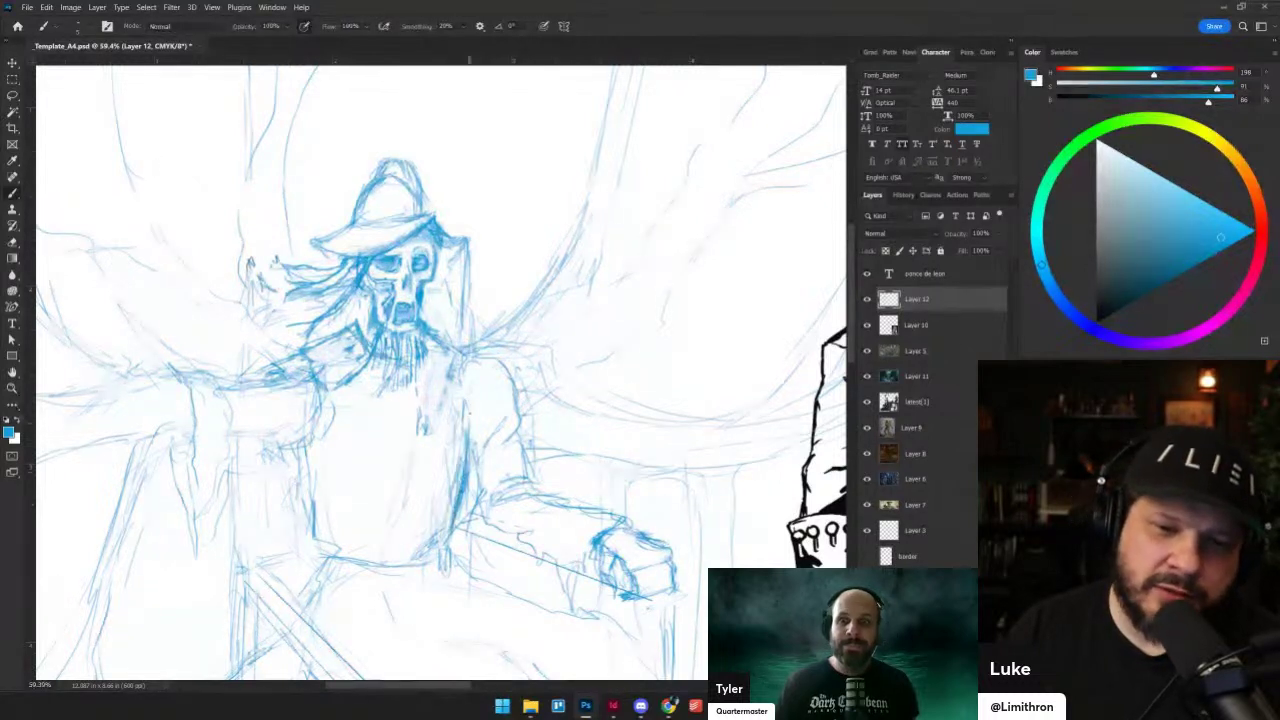
mouse_move(409, 368)
left_mouse_down()
mouse_move(424, 431)
mouse_move(412, 550)
mouse_move(426, 430)
left_mouse_up()
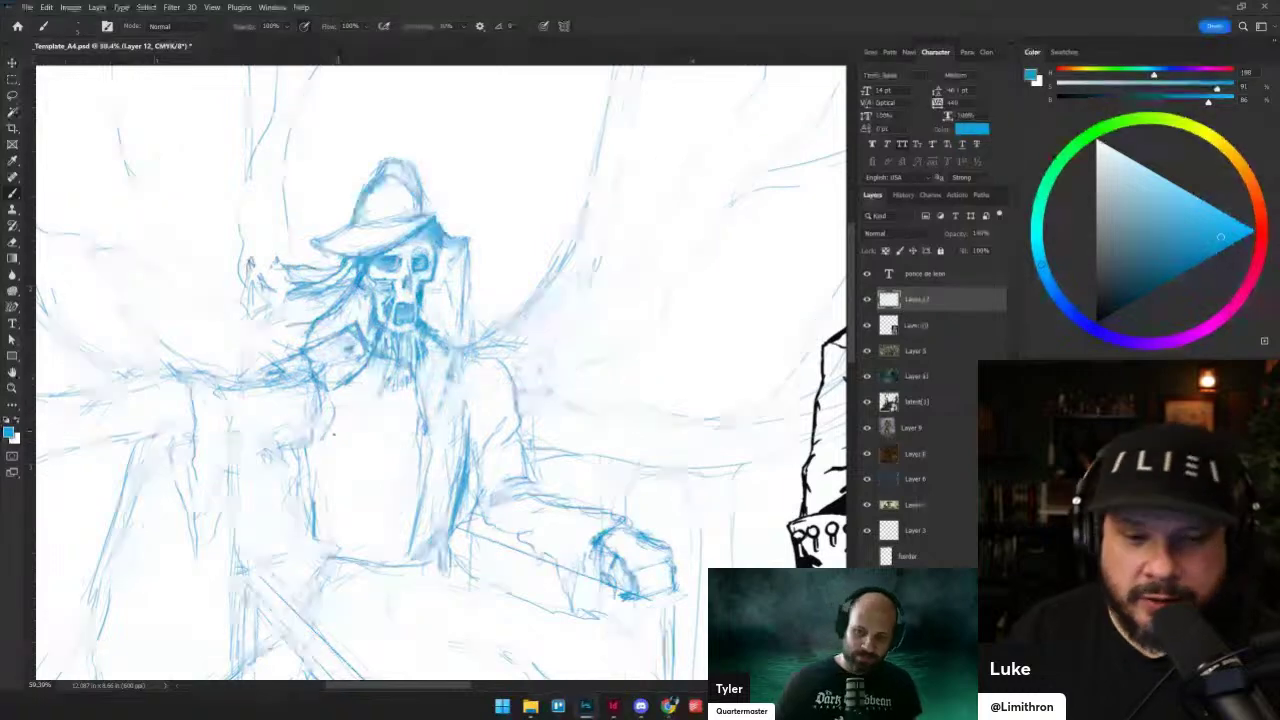
left_click_drag(294, 443, 318, 538)
mouse_move(300, 446)
left_mouse_down()
mouse_move(322, 410)
mouse_move(320, 442)
mouse_move(316, 390)
mouse_move(285, 368)
left_mouse_up()
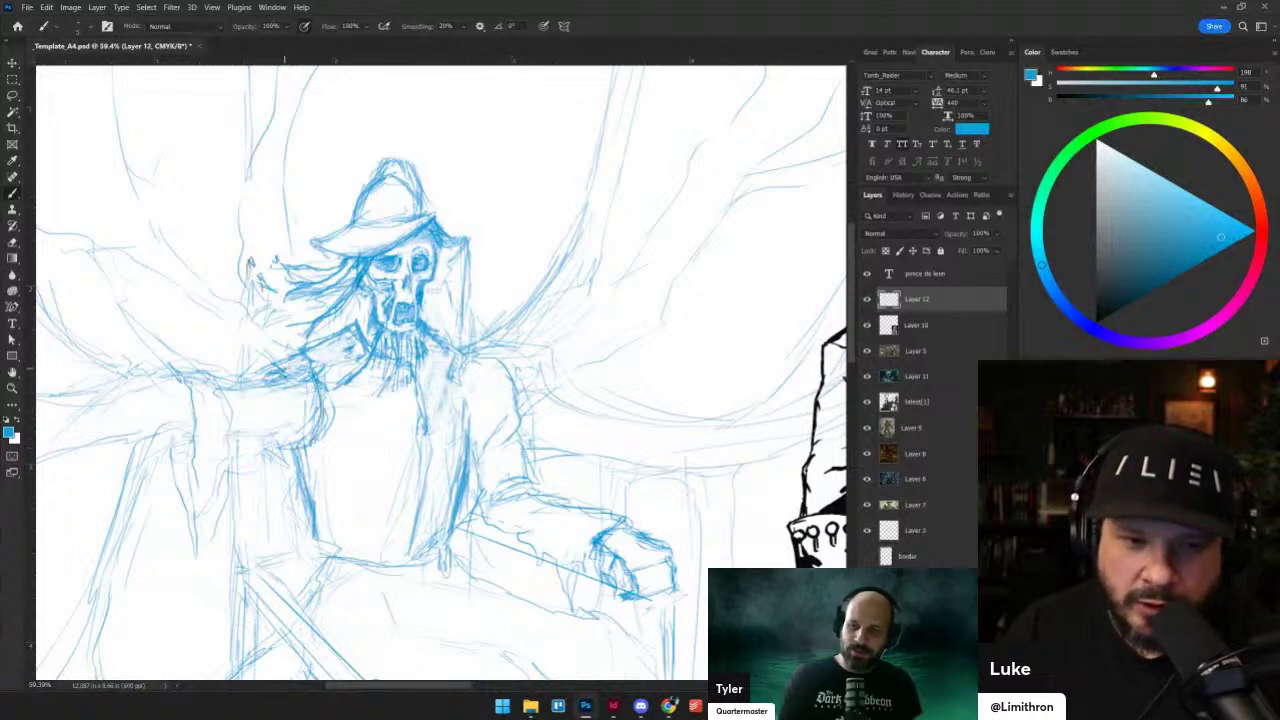
left_click_drag(322, 512, 319, 540)
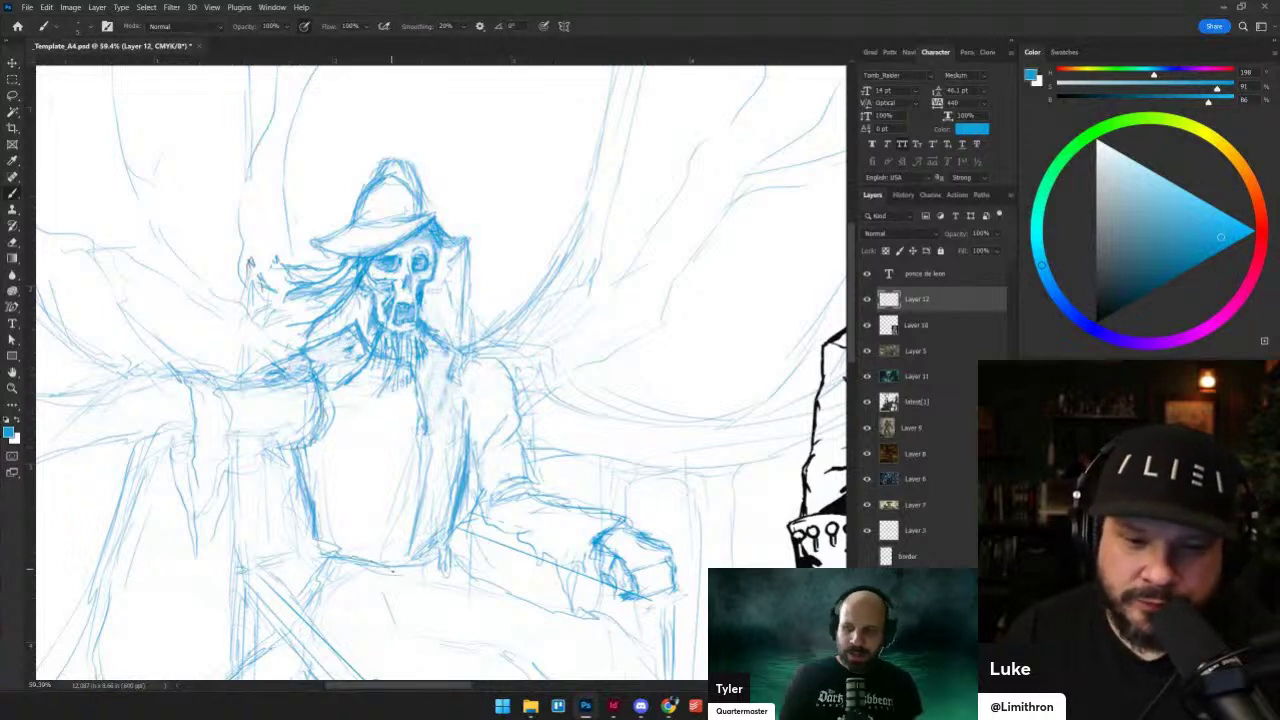
- Clean up the outstretched arm's shoulder and sleeve with the Eraser, and redraw the puffed shoulder and sleeve folds in blue
scroll(468, 385, "down", 6)
scroll(257, 348, "up", 2)
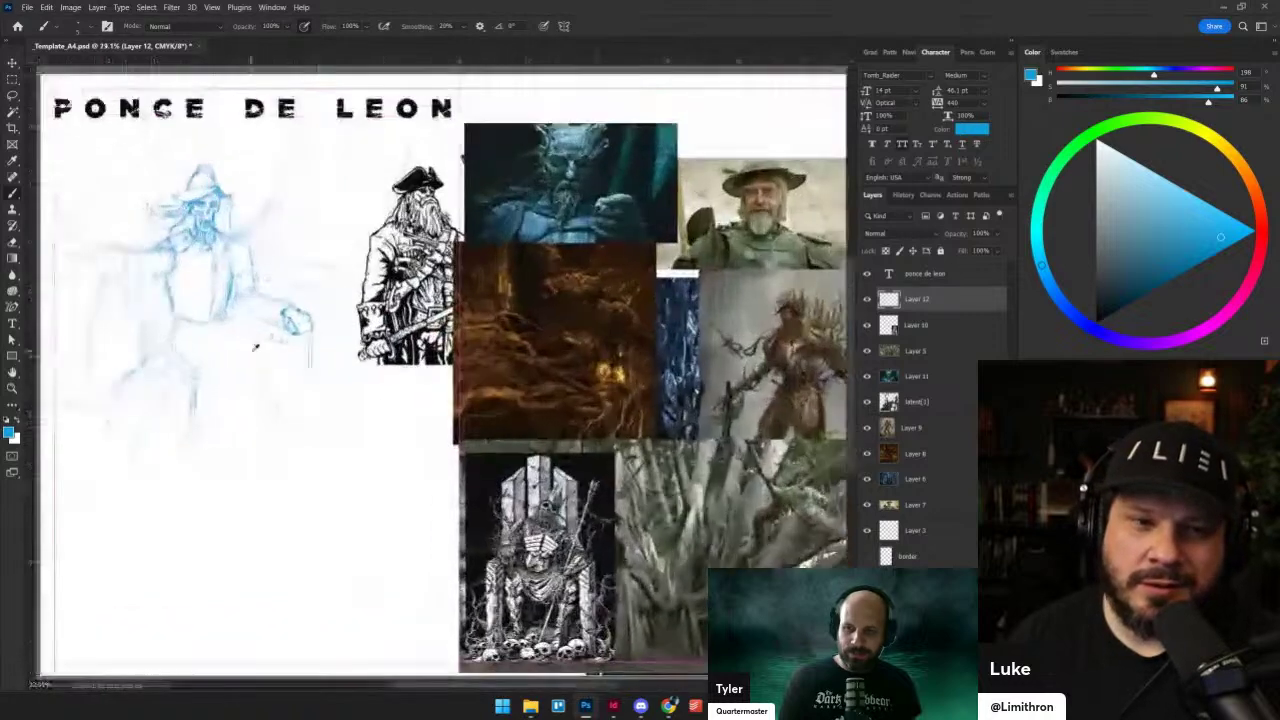
left_click_drag(257, 348, 432, 335)
scroll(432, 335, "up", 3)
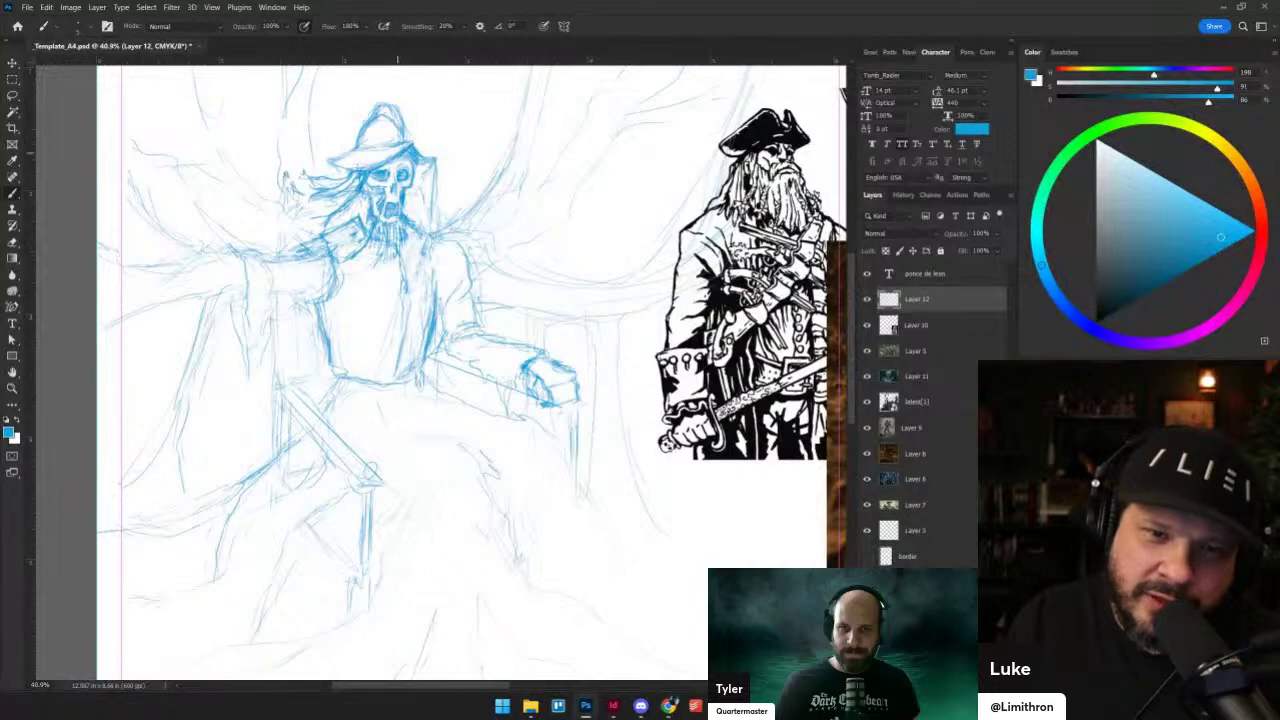
left_click_drag(467, 222, 452, 282)
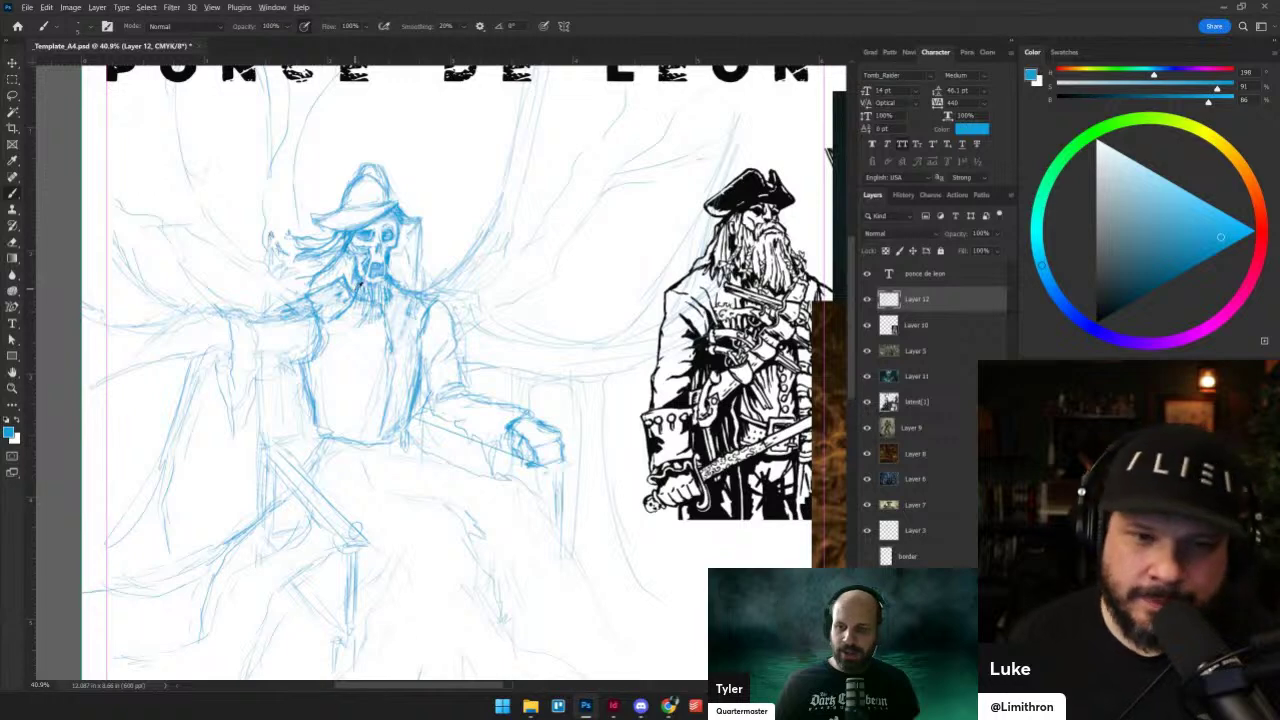
scroll(352, 293, "up", 2)
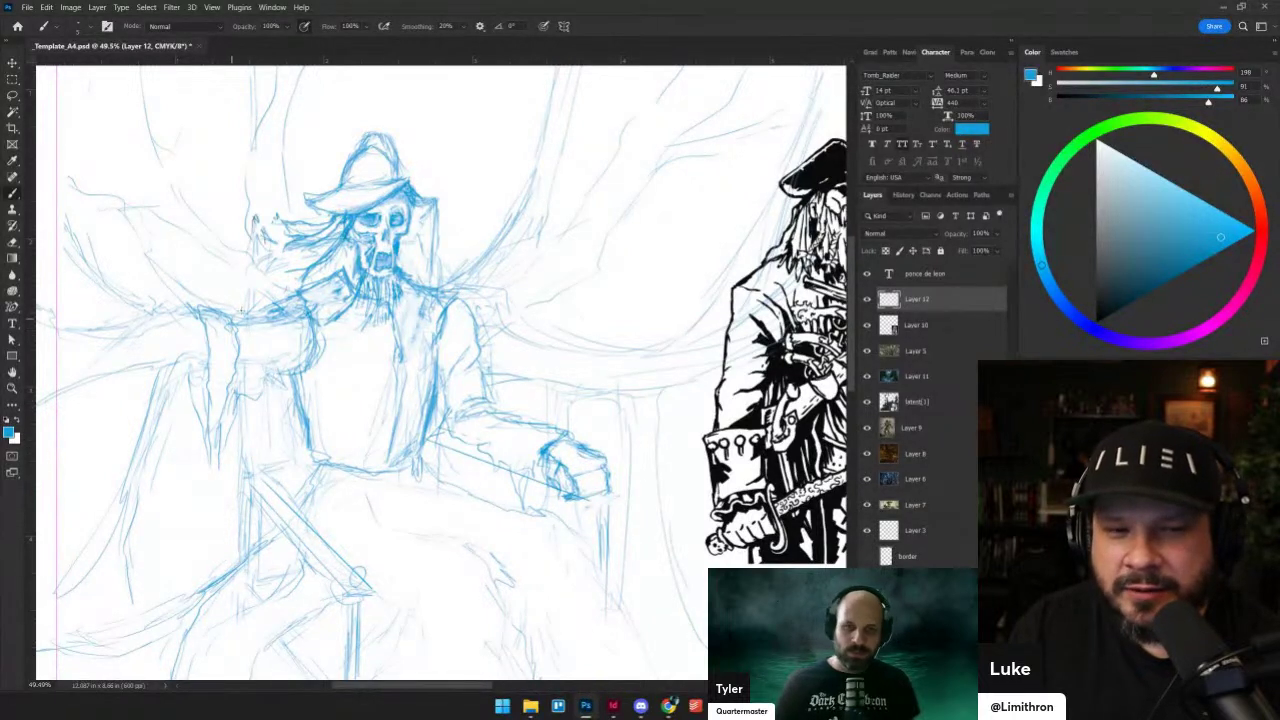
key("e")
mouse_move(254, 323)
left_mouse_down()
mouse_move(281, 318)
mouse_move(250, 318)
left_mouse_up()
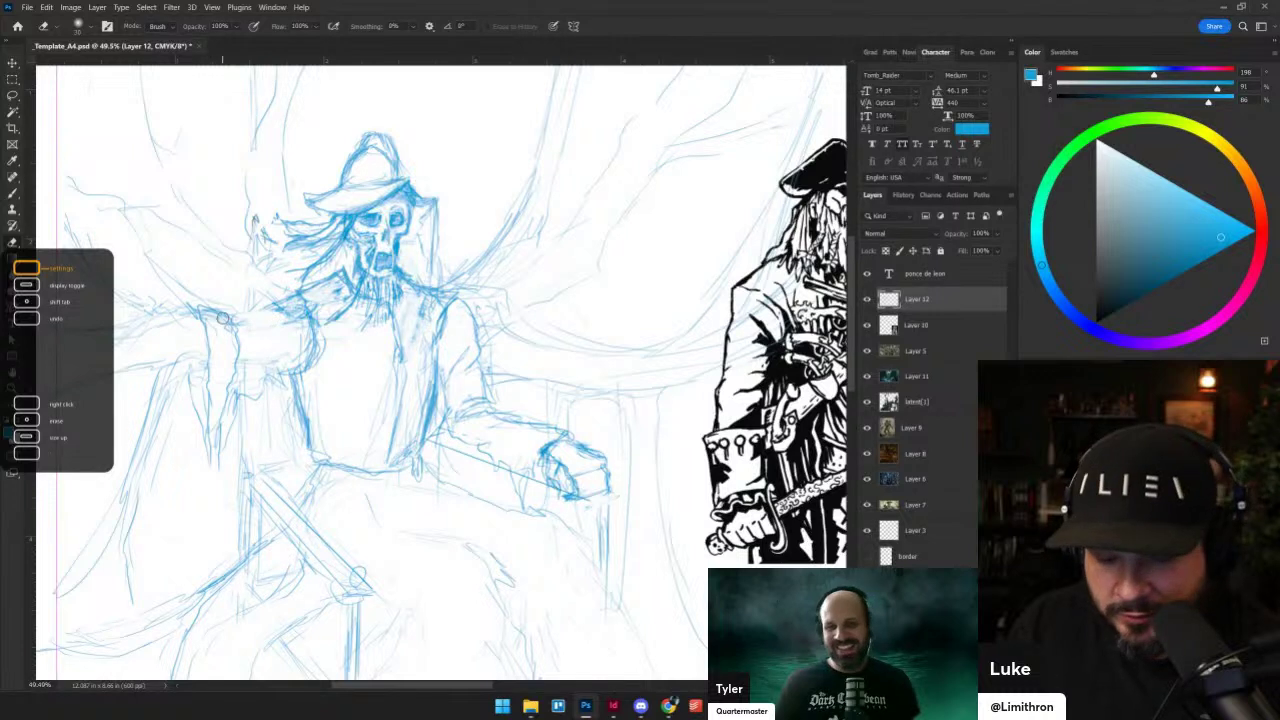
key("b")
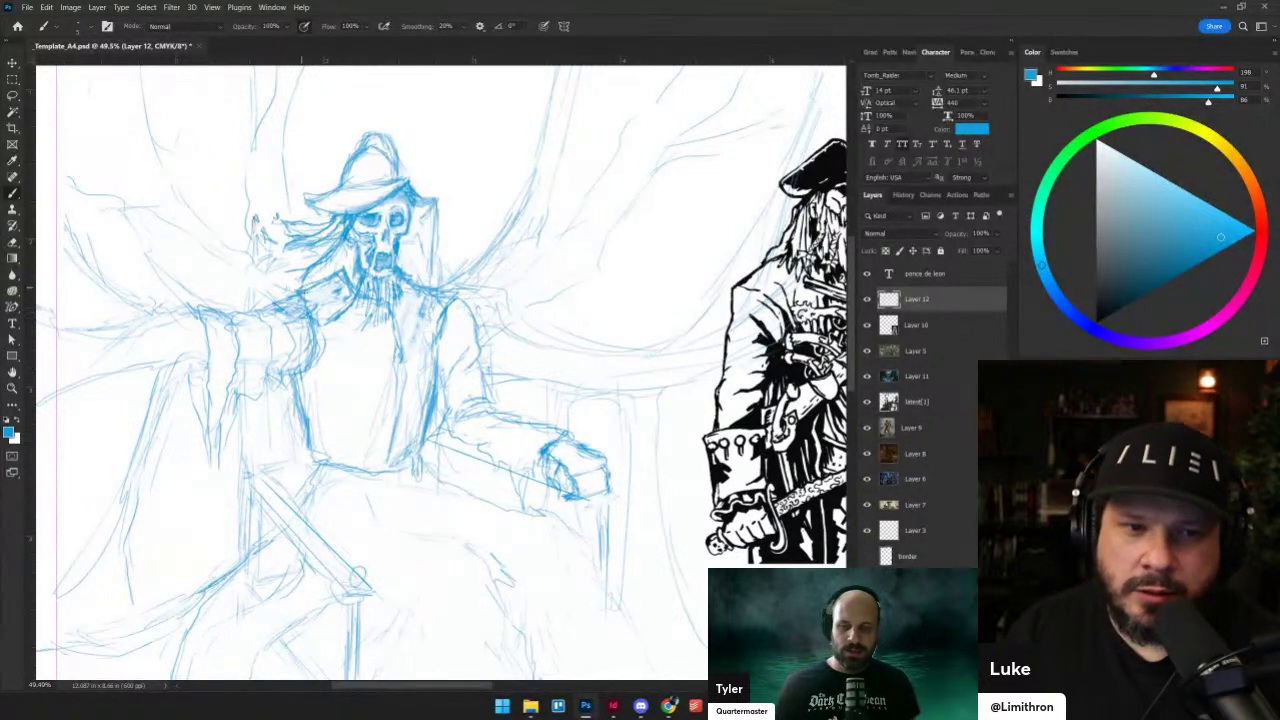
key("e")
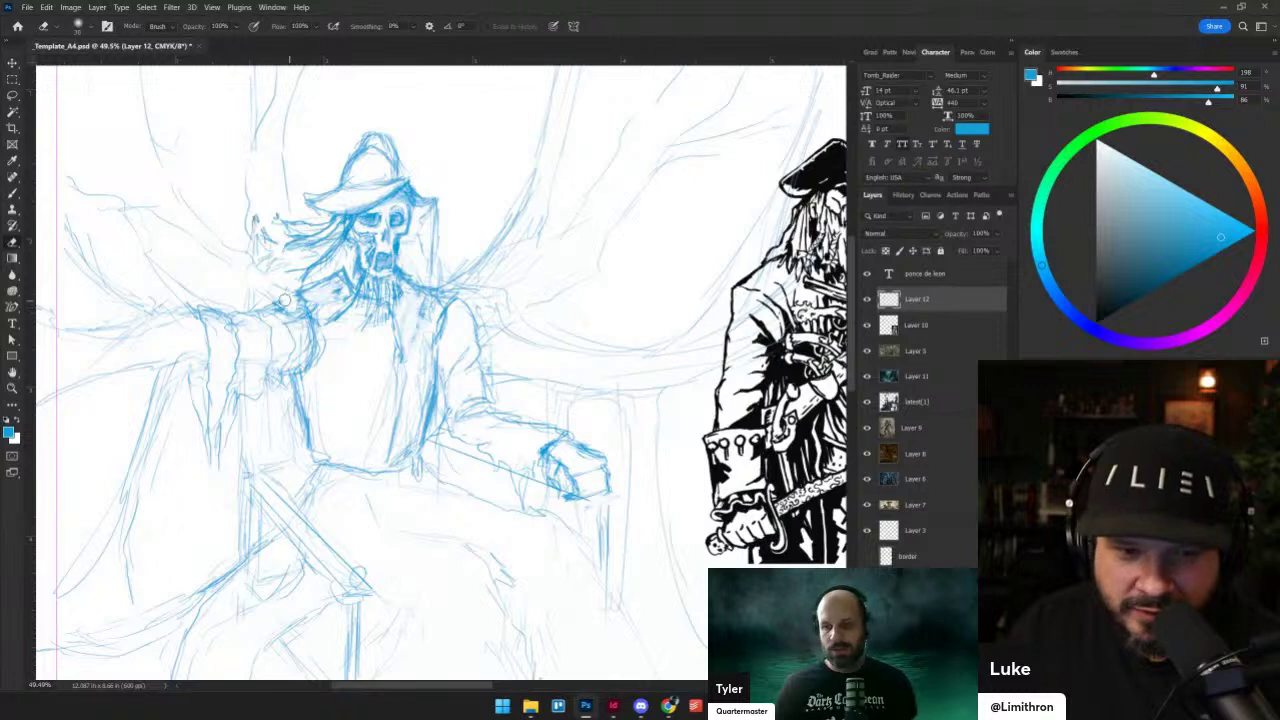
key("b")
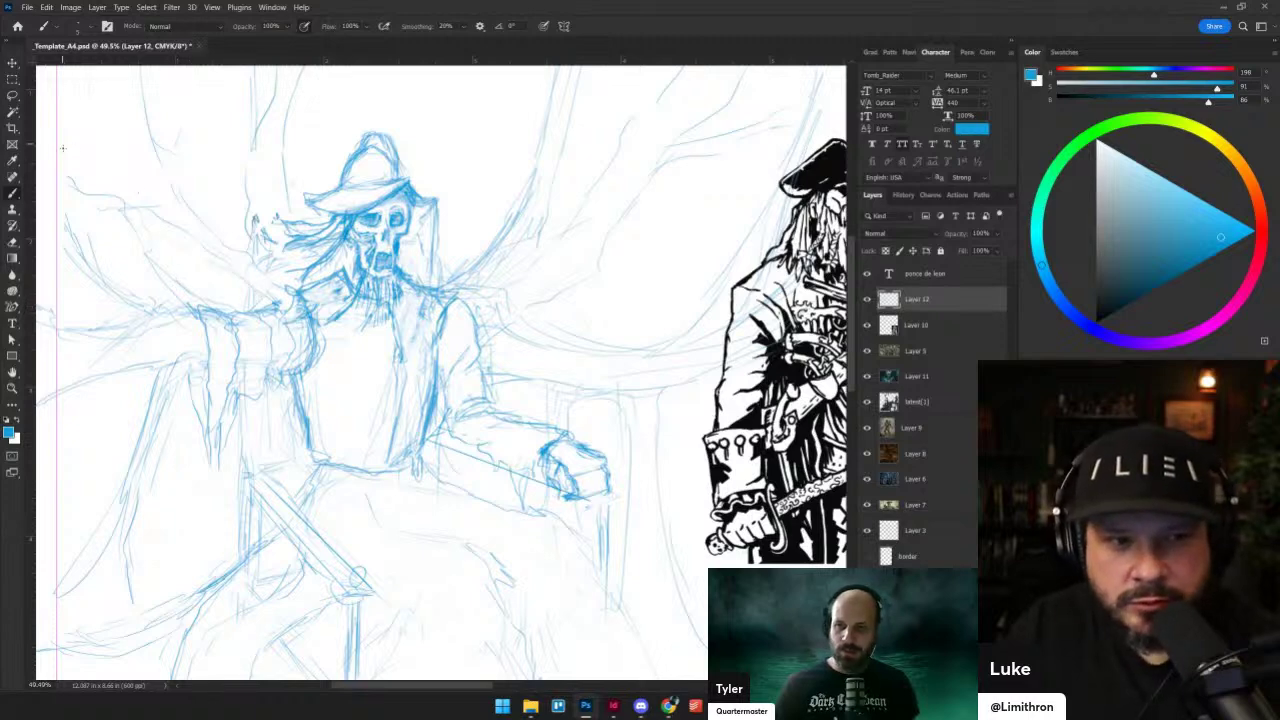
left_click_drag(303, 177, 331, 367)
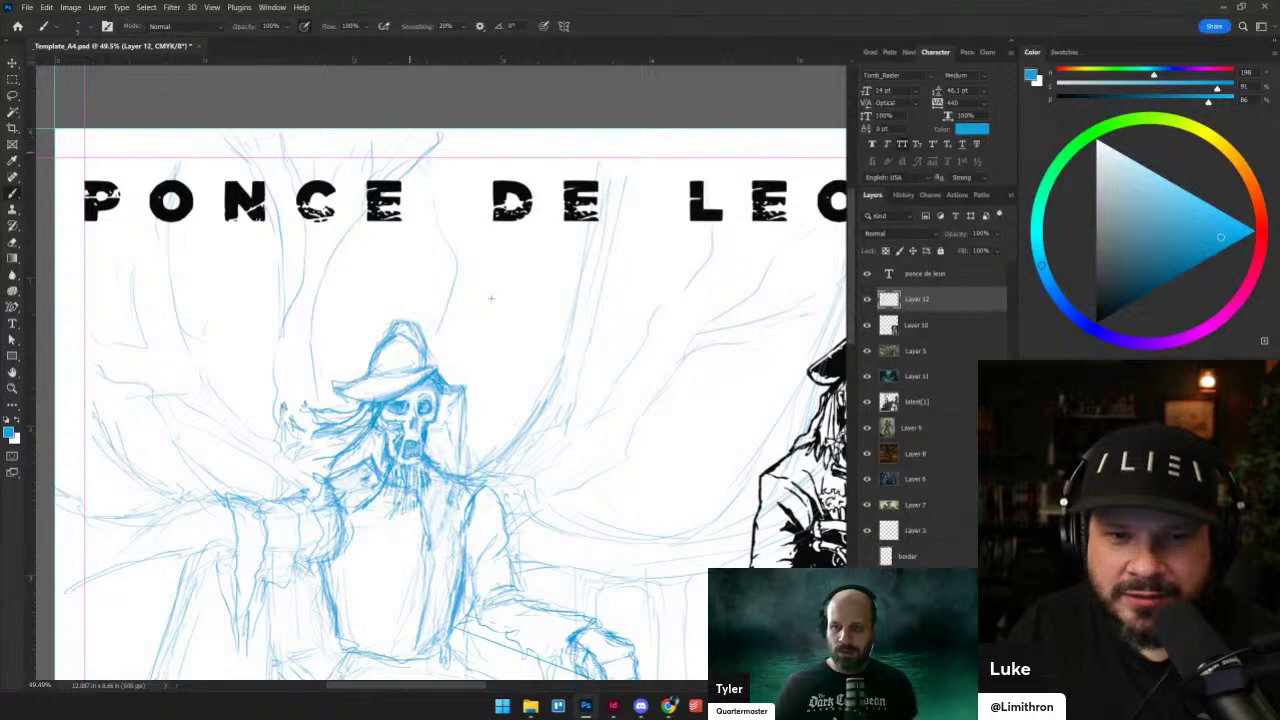
- Sketch a light blue slanting branch line in the tree beside the figure's hat
left_click_drag(472, 338, 510, 276)
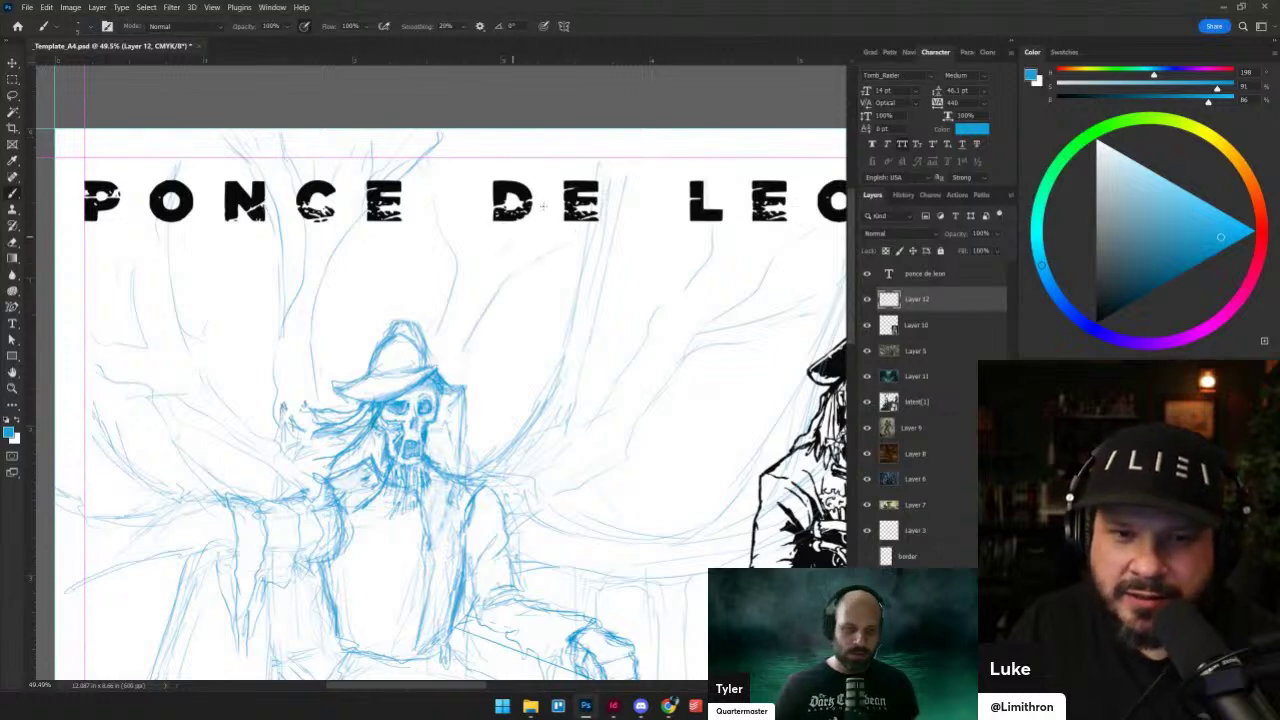
left_click_drag(527, 342, 463, 276)
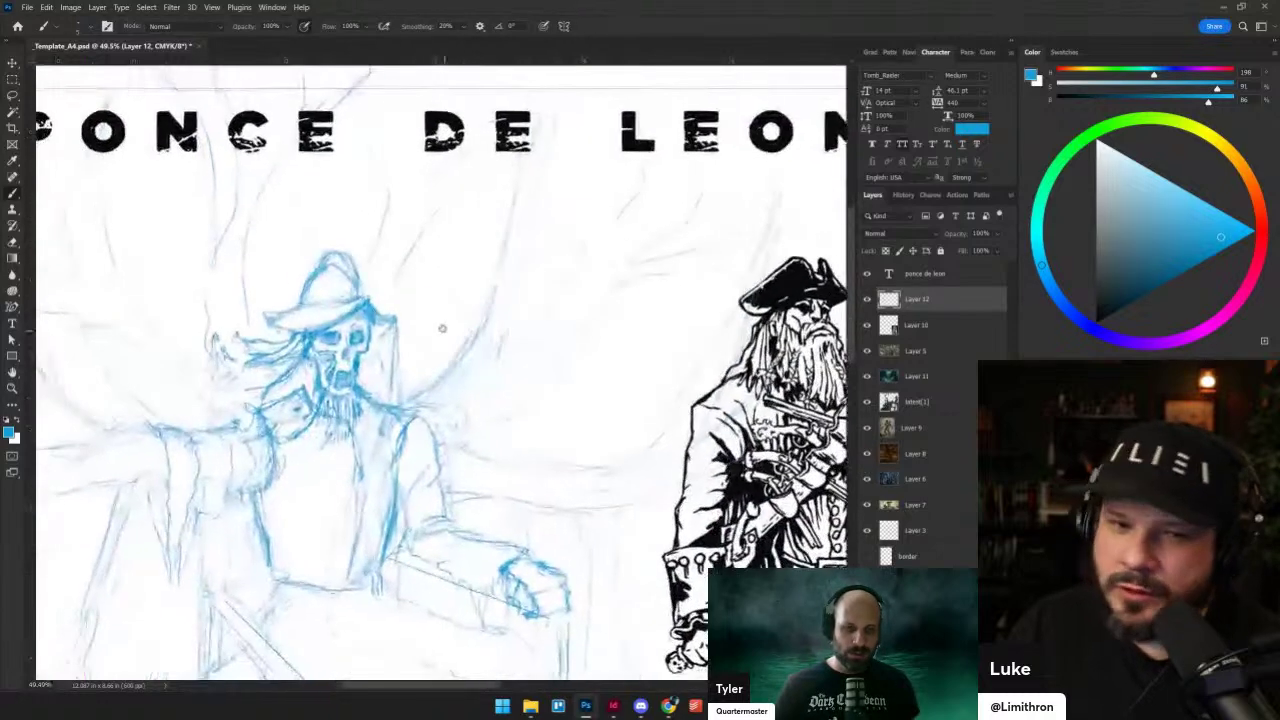
- Examine the stone-throne and banyan-tree reference images and compare them with the sketched branches and title area
left_click_drag(444, 427, 262, 162)
left_click_drag(630, 554, 214, 91)
left_click_drag(840, 254, 582, 267)
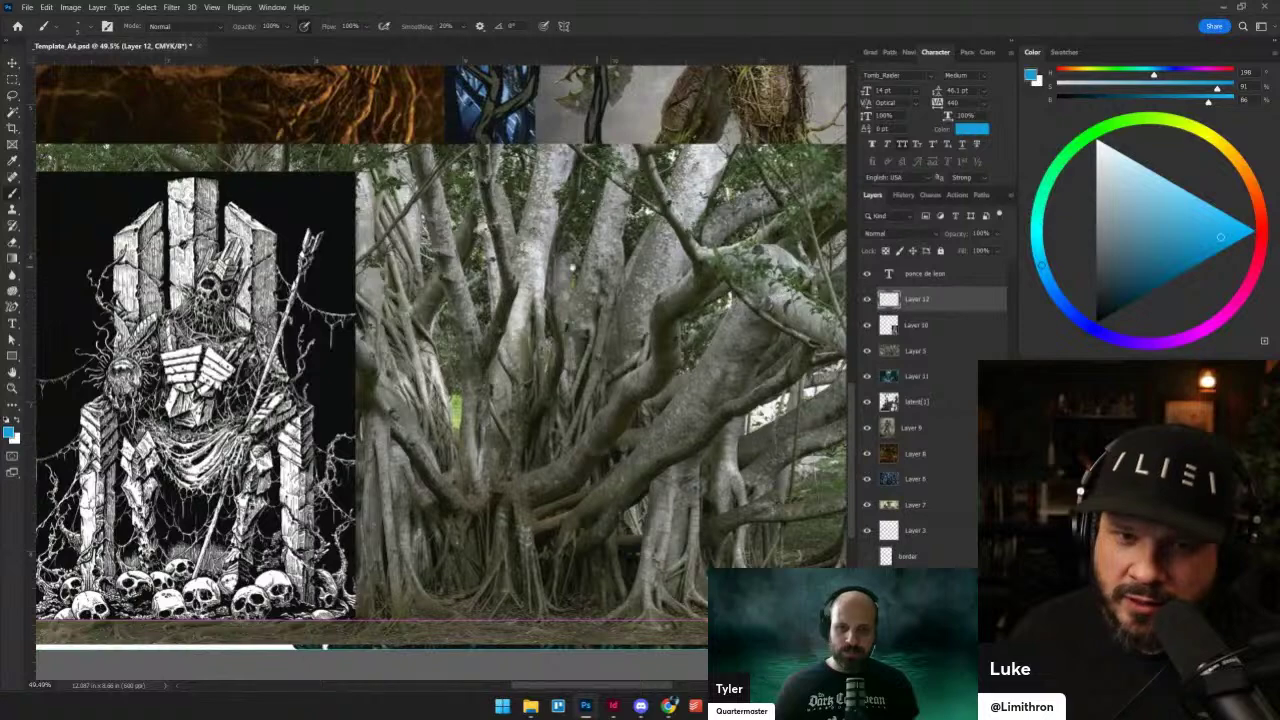
left_click_drag(489, 363, 461, 407)
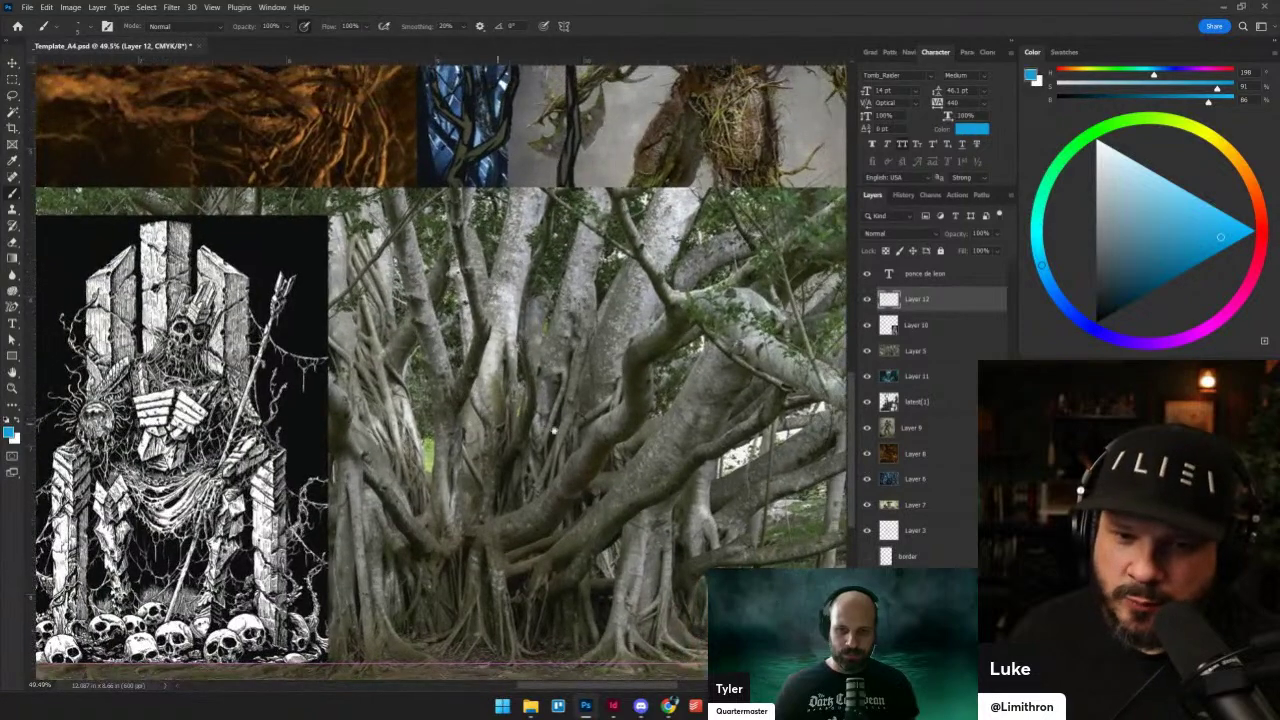
left_click_drag(688, 511, 604, 544)
left_click_drag(193, 275, 151, 217)
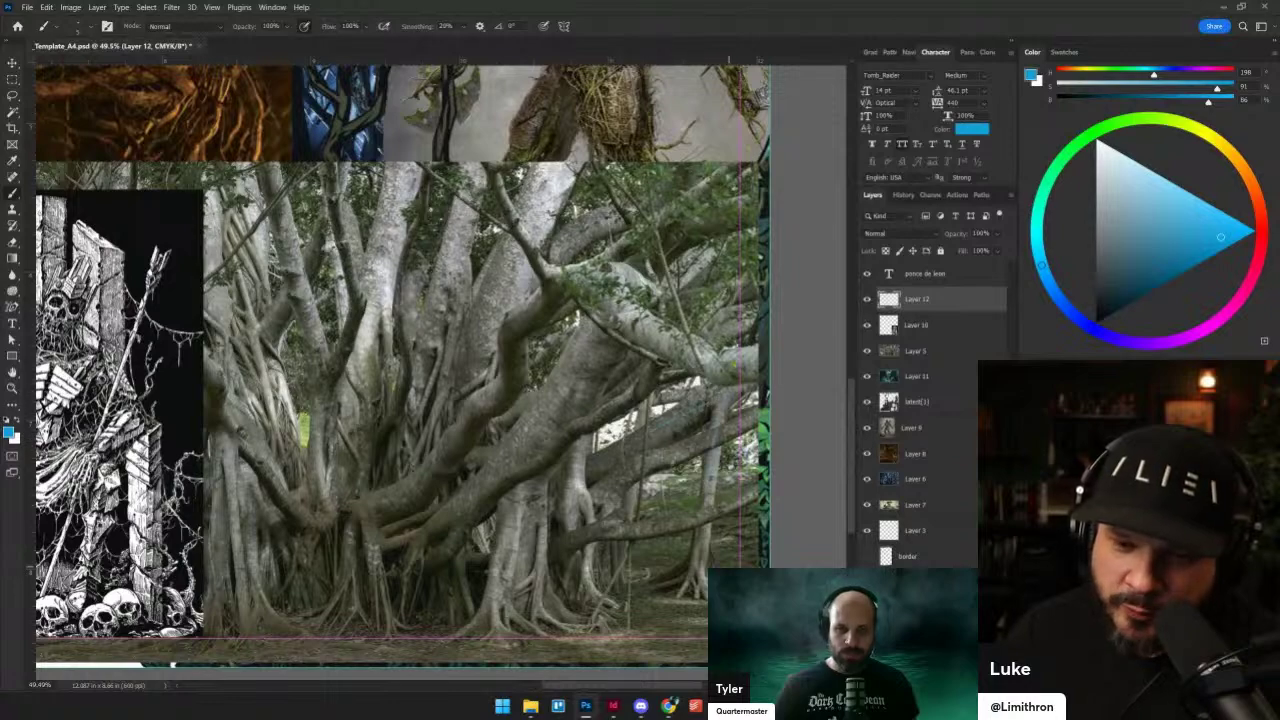
left_click_drag(322, 408, 810, 450)
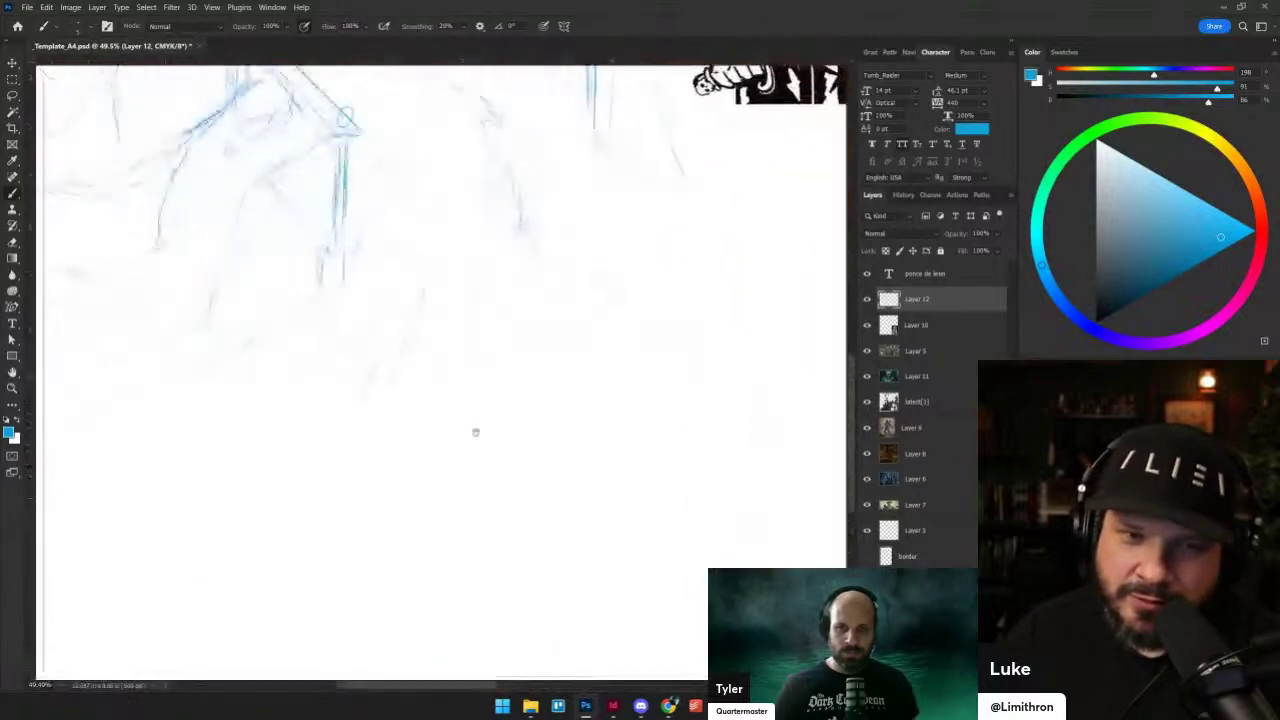
left_click_drag(477, 431, 497, 651)
scroll(495, 460, "down", 3)
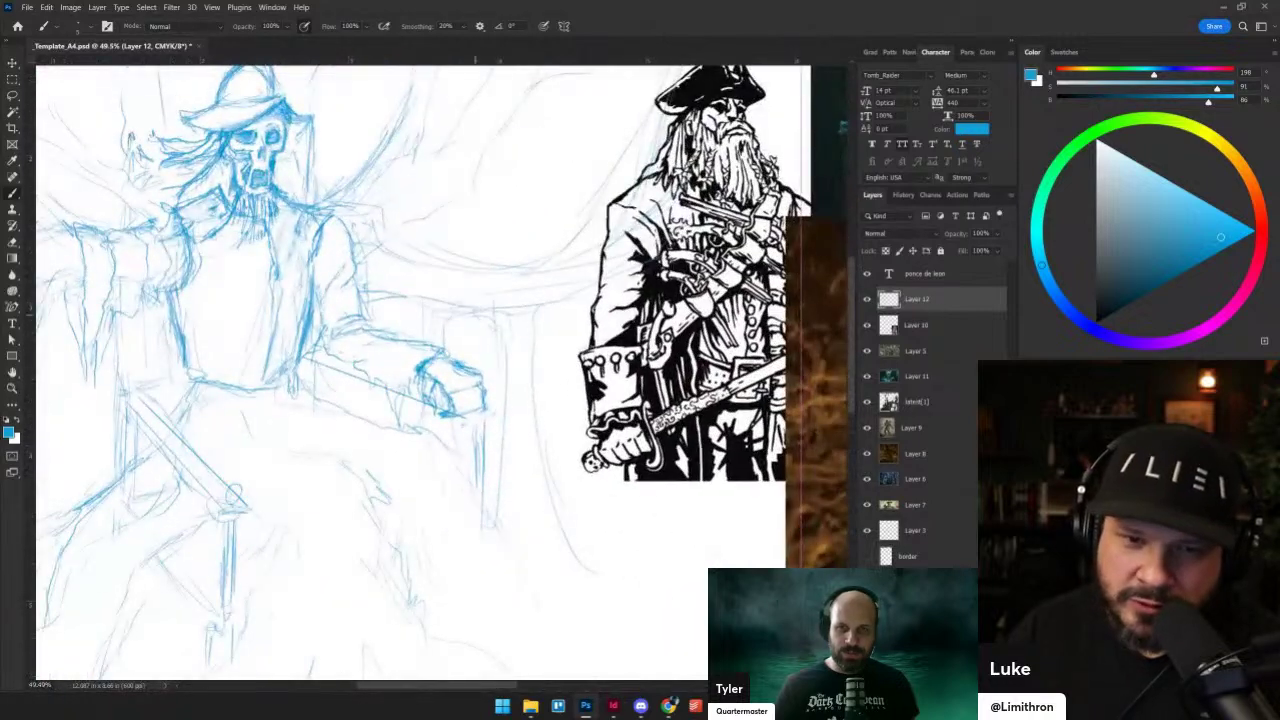
scroll(440, 370, "up", 3)
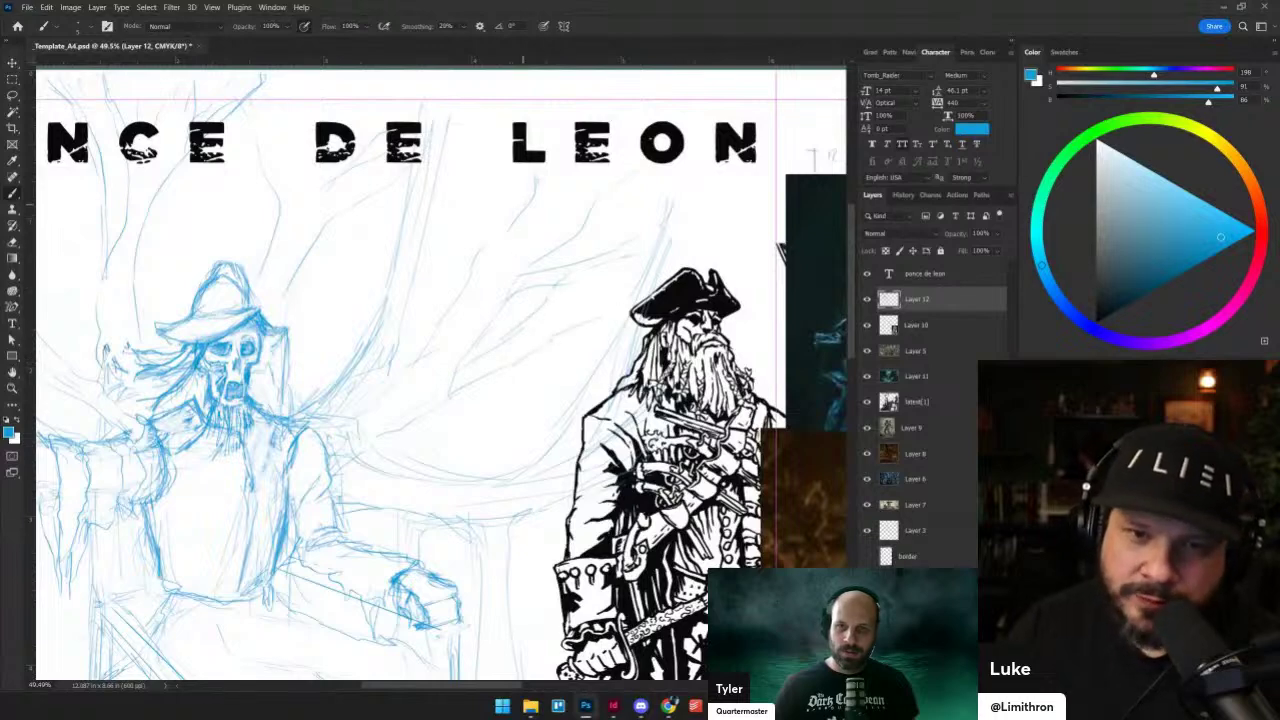
scroll(545, 224, "up", 2)
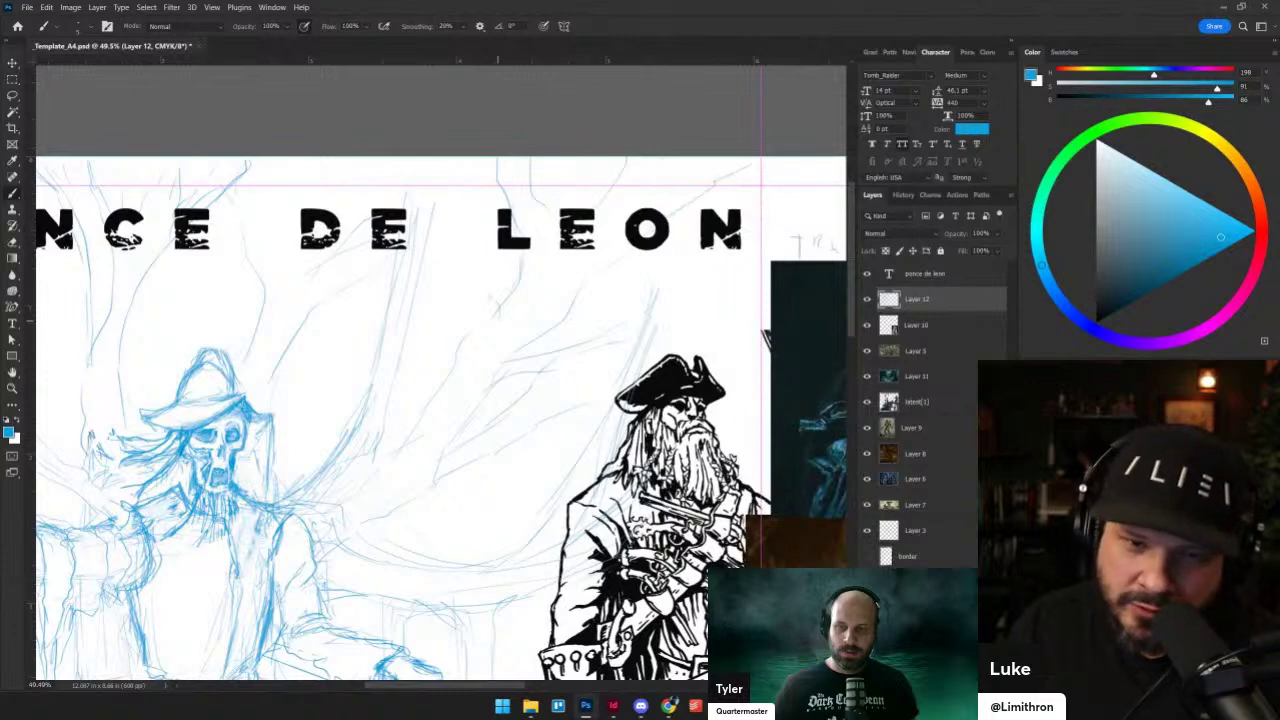
left_click_drag(501, 286, 558, 297)
left_click_drag(332, 299, 525, 303)
left_click_drag(385, 319, 284, 206)
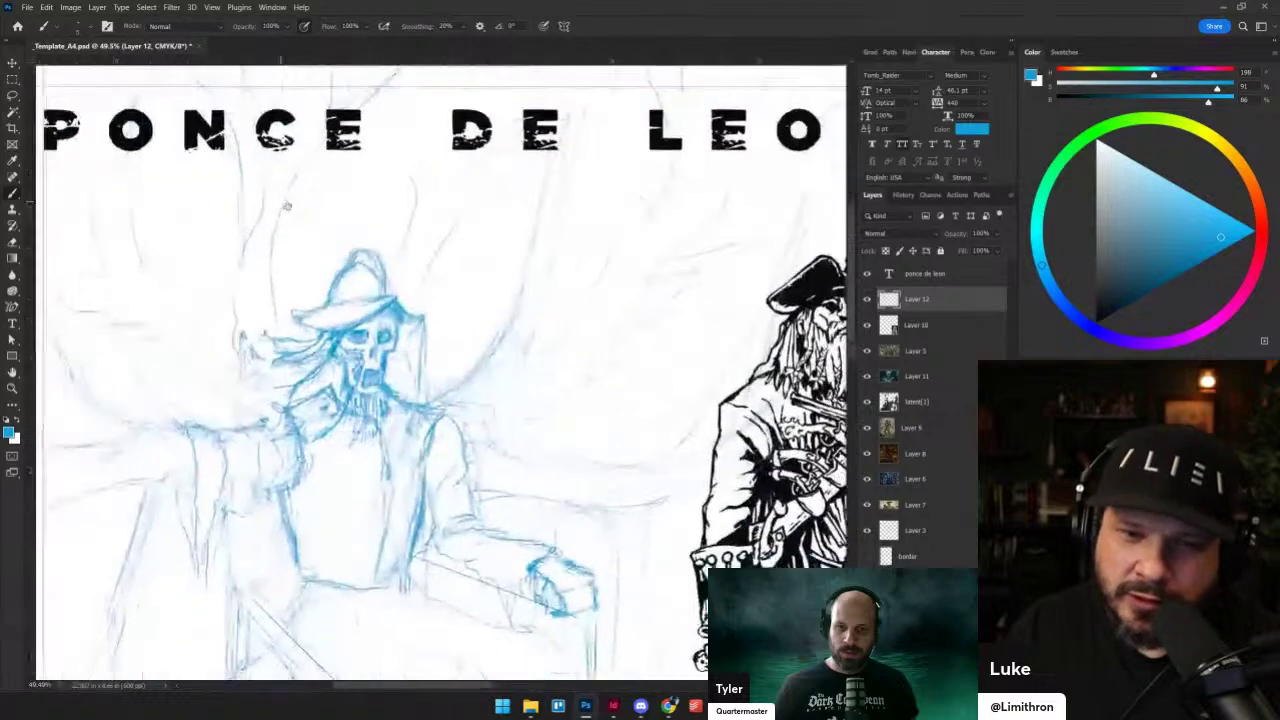
left_click_drag(149, 223, 252, 320)
left_click_drag(515, 402, 418, 411)
scroll(387, 423, "right", 2)
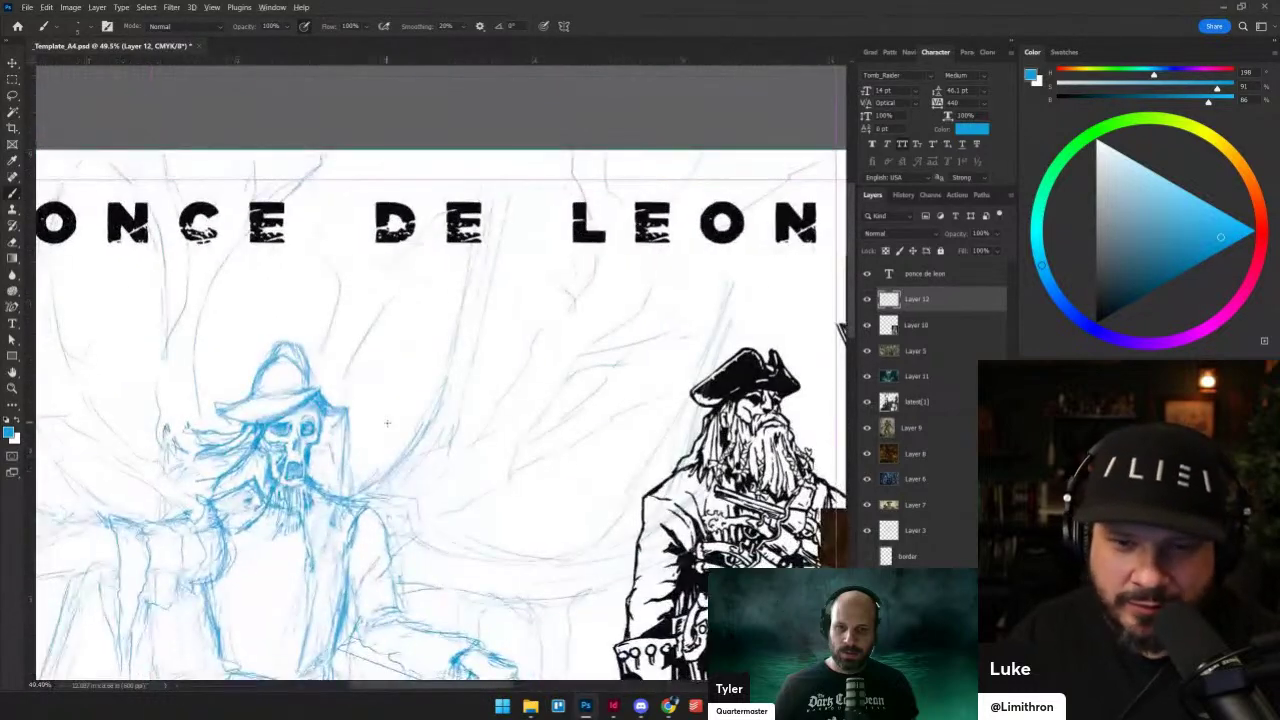
scroll(411, 497, "down", 2)
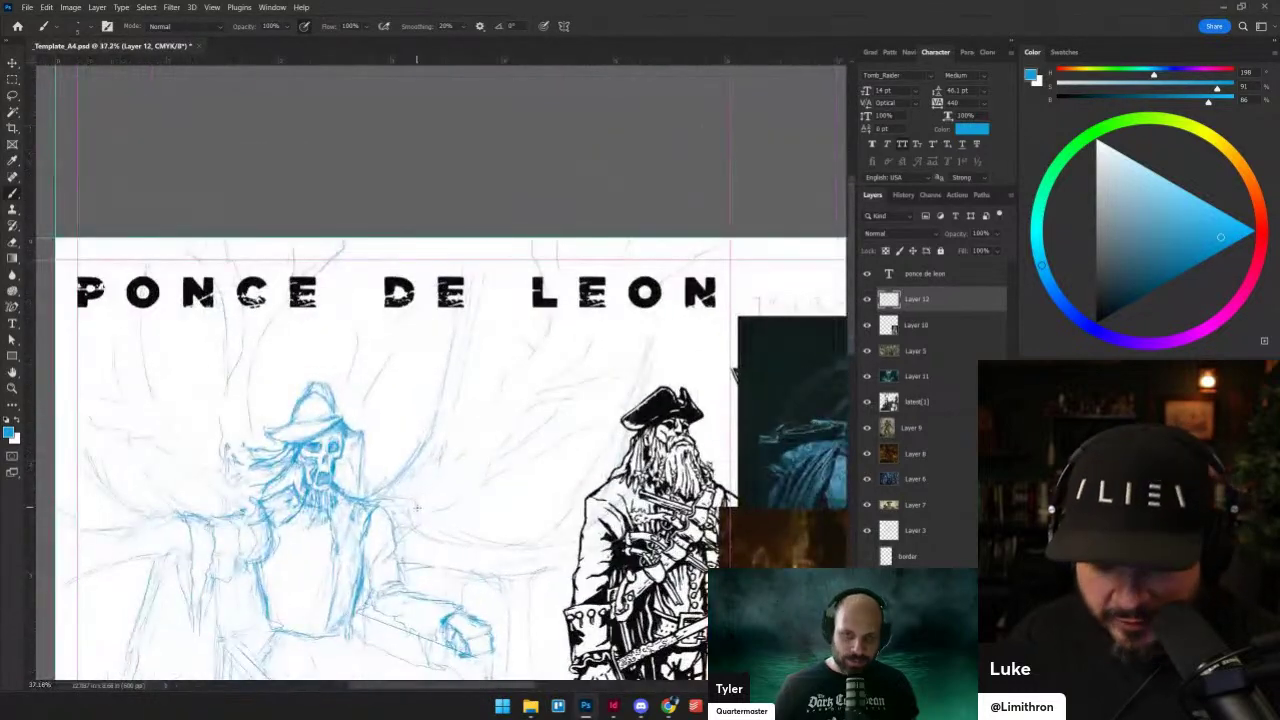
- Add a layer above the sketch and move the PONCE DE LEON title down the page, clear of the treetop
left_click(966, 685)
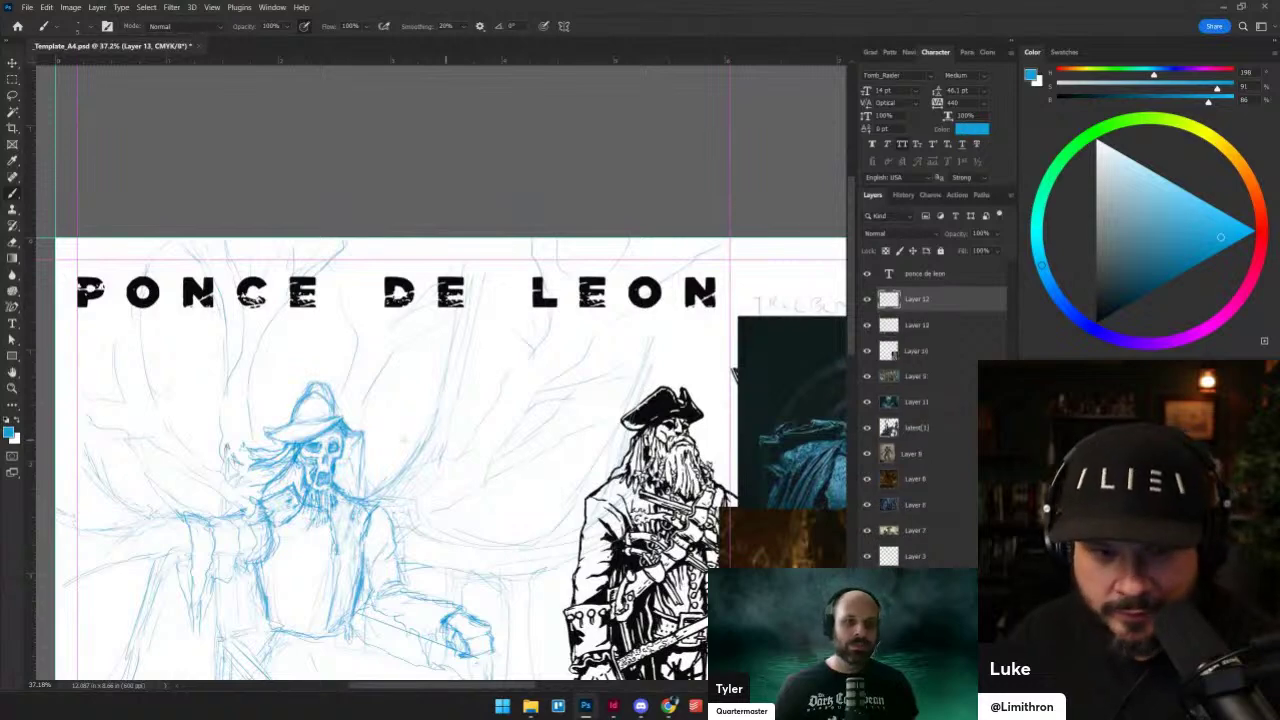
key("v")
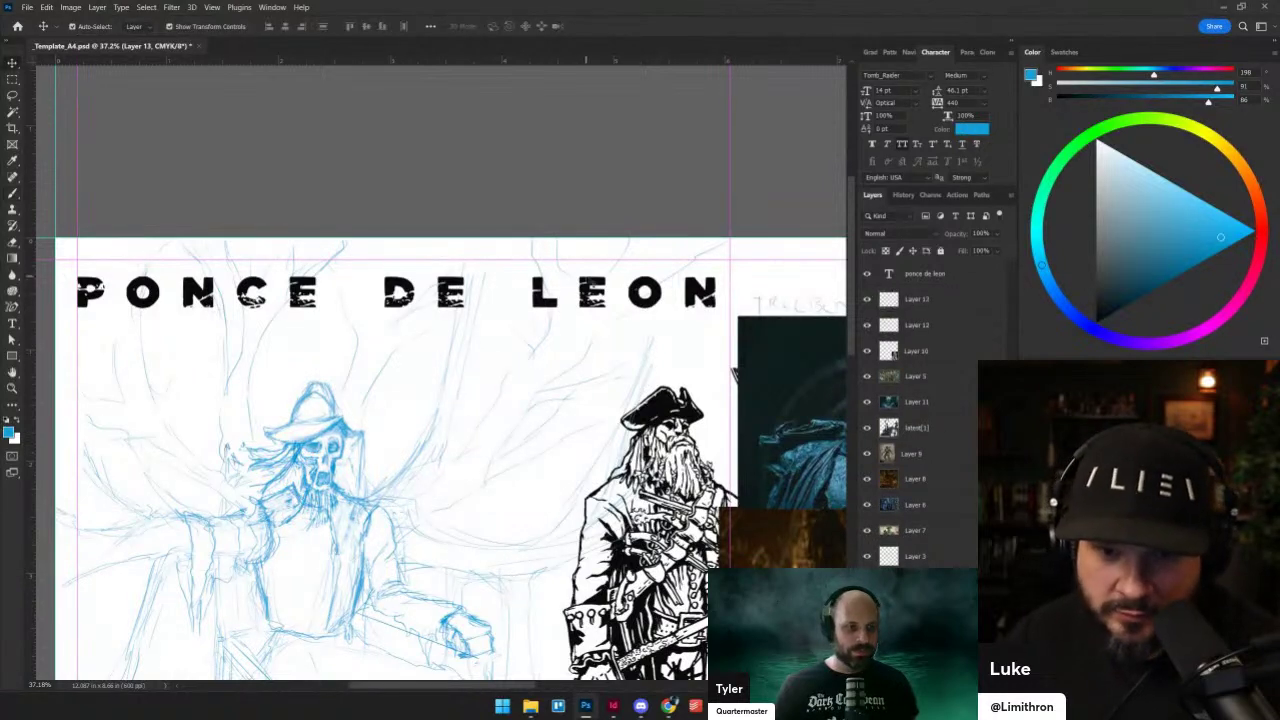
left_click(596, 289)
scroll(596, 289, "down", 3)
left_click_drag(368, 180, 383, 544)
scroll(375, 378, "up", 6)
left_click_drag(256, 252, 406, 495)
left_click(914, 304)
left_click(868, 300)
left_click(868, 300)
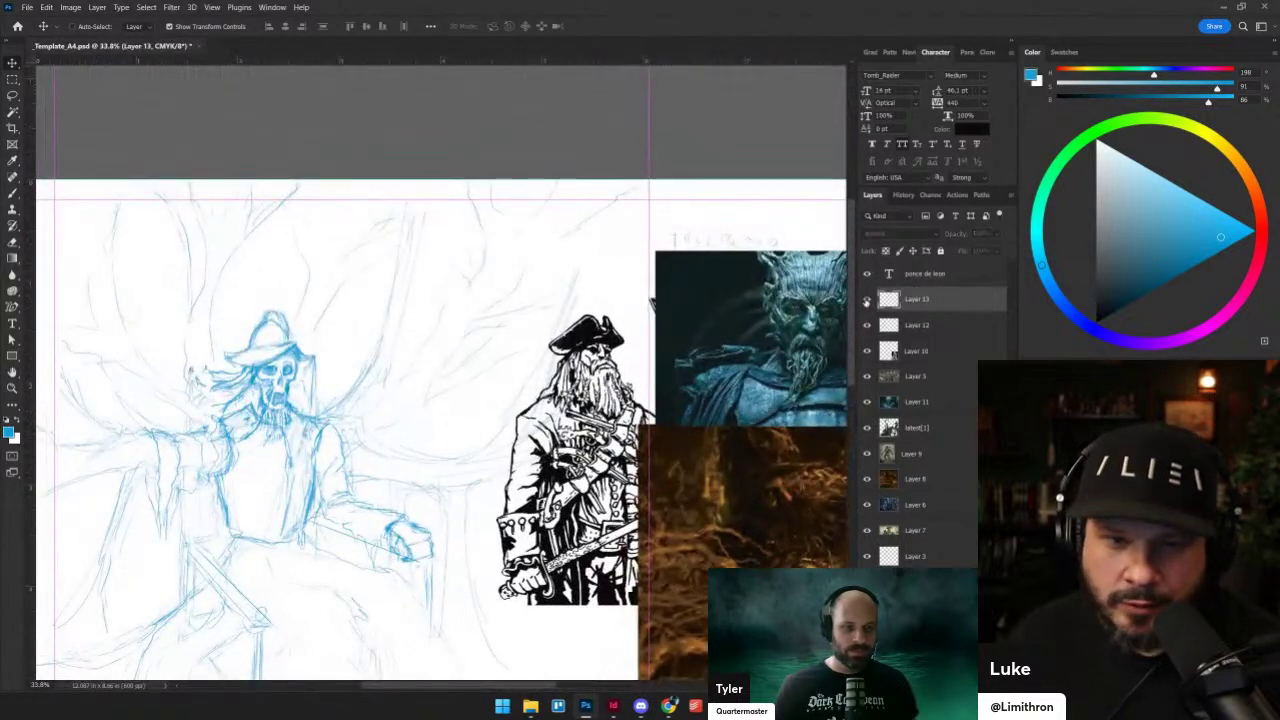
- Switch to a leaf-shaped brush, test and undo one blue stamp, and sample black from the pirate drawing
key("l")
left_click_drag(396, 361, 509, 430)
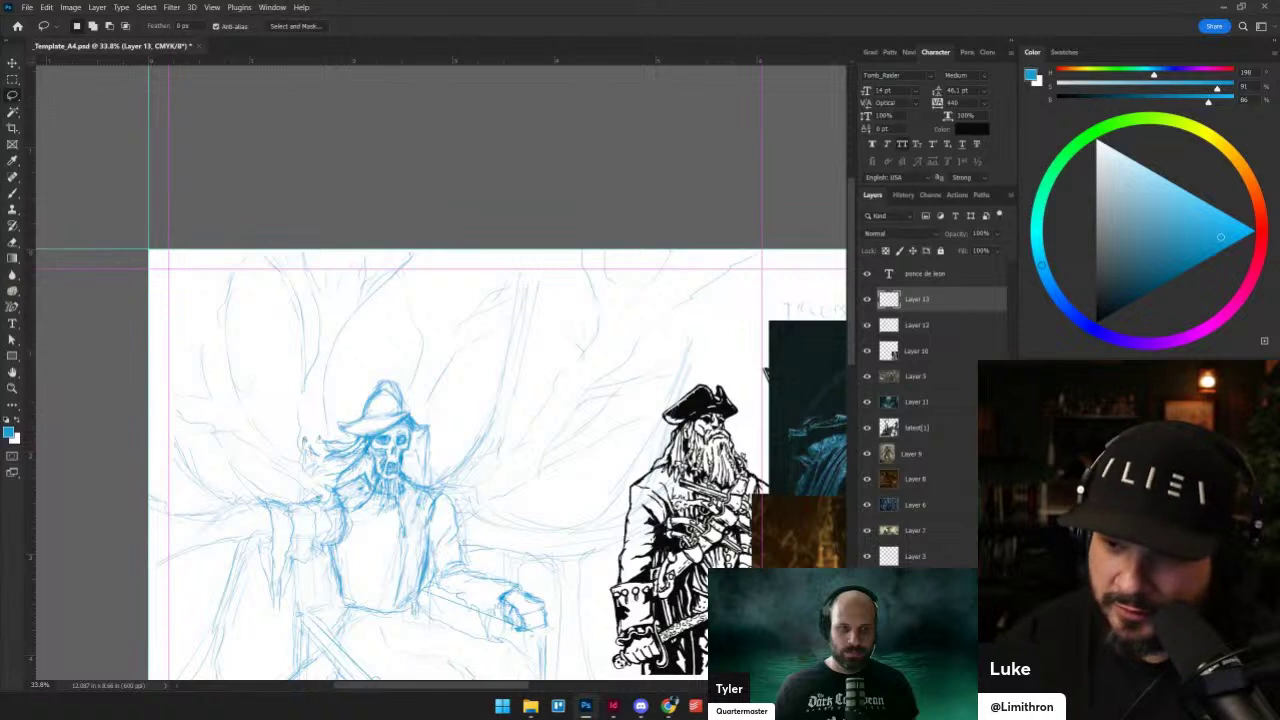
key("b")
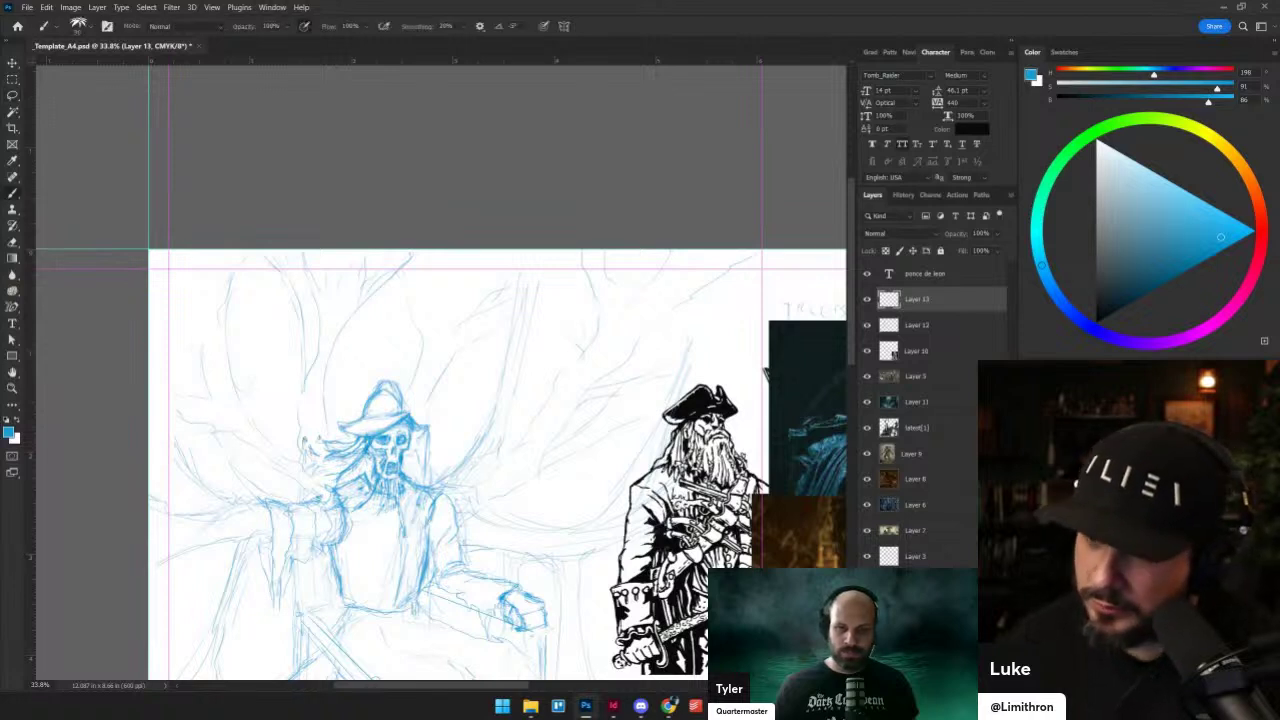
left_click(403, 324)
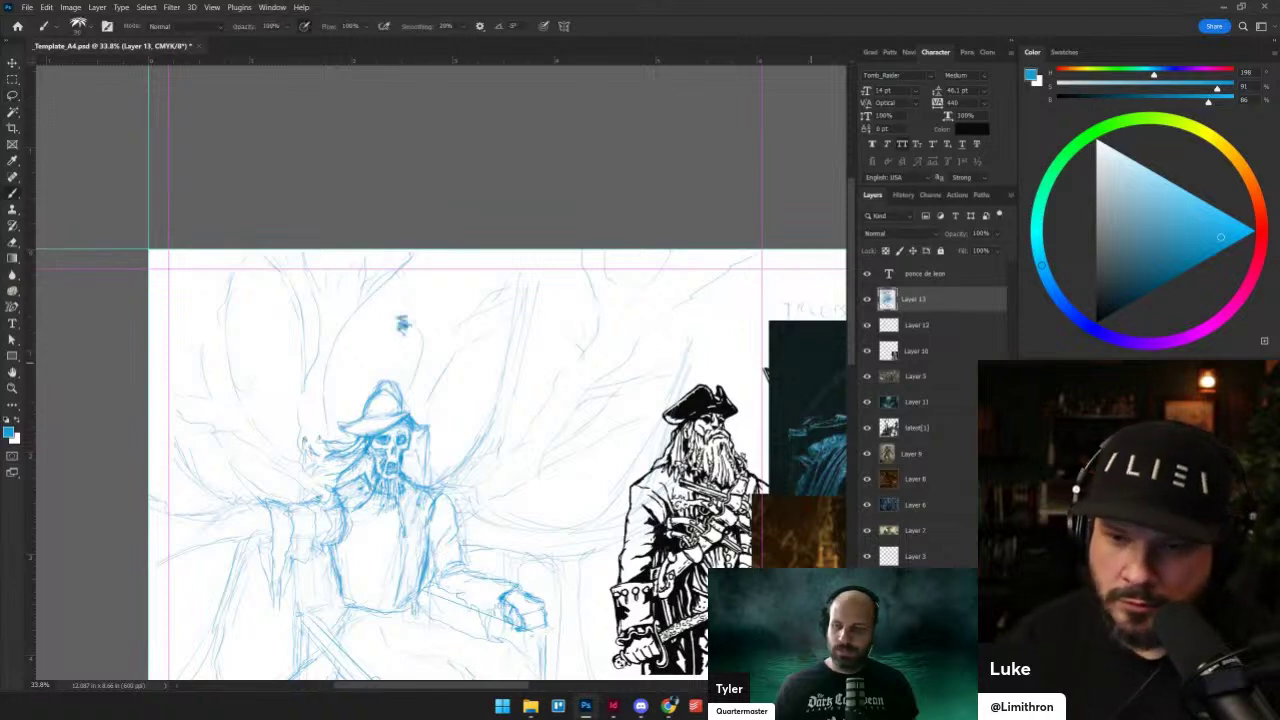
key("ctrl+z")
left_click(680, 405, "alt")
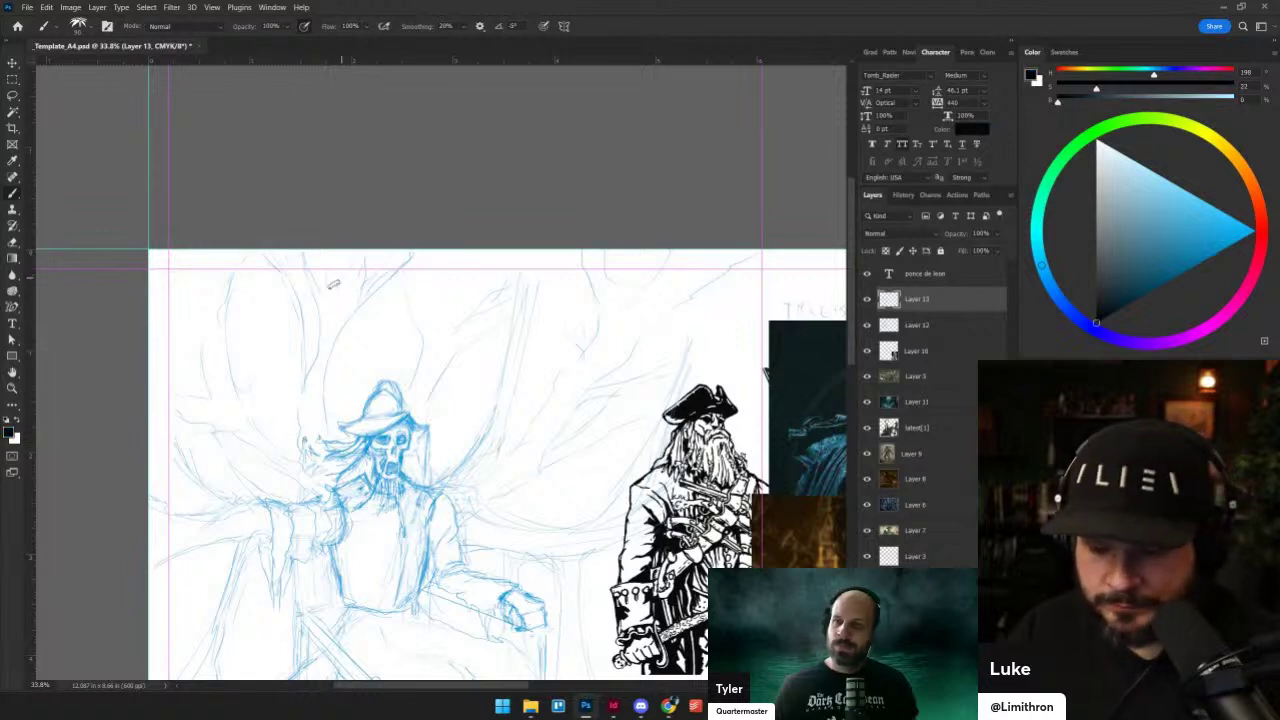
- Try painting a dark leafy canopy across the top of the page with the leaf brush
mouse_move(168, 285)
left_mouse_down()
mouse_move(440, 272)
mouse_move(712, 285)
mouse_move(620, 258)
mouse_move(176, 312)
mouse_move(285, 262)
mouse_move(421, 306)
mouse_move(790, 285)
left_mouse_up()
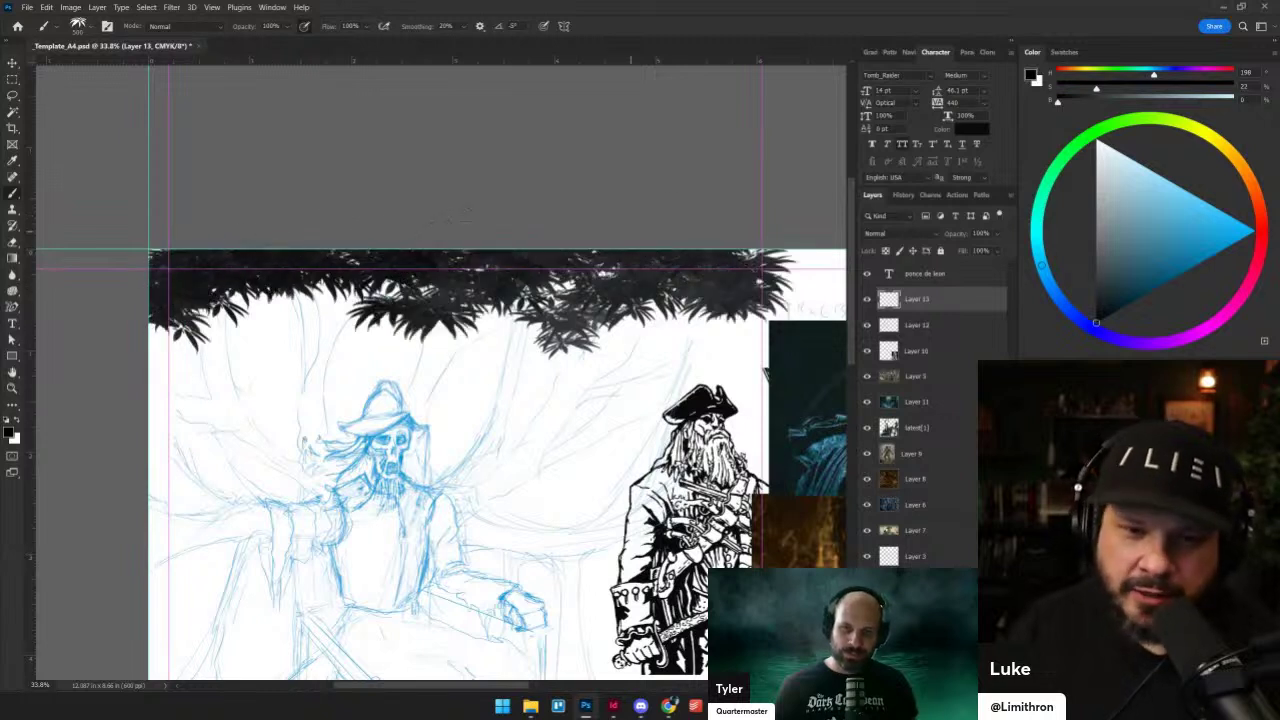
left_click_drag(270, 262, 592, 272)
left_click_drag(210, 300, 165, 350)
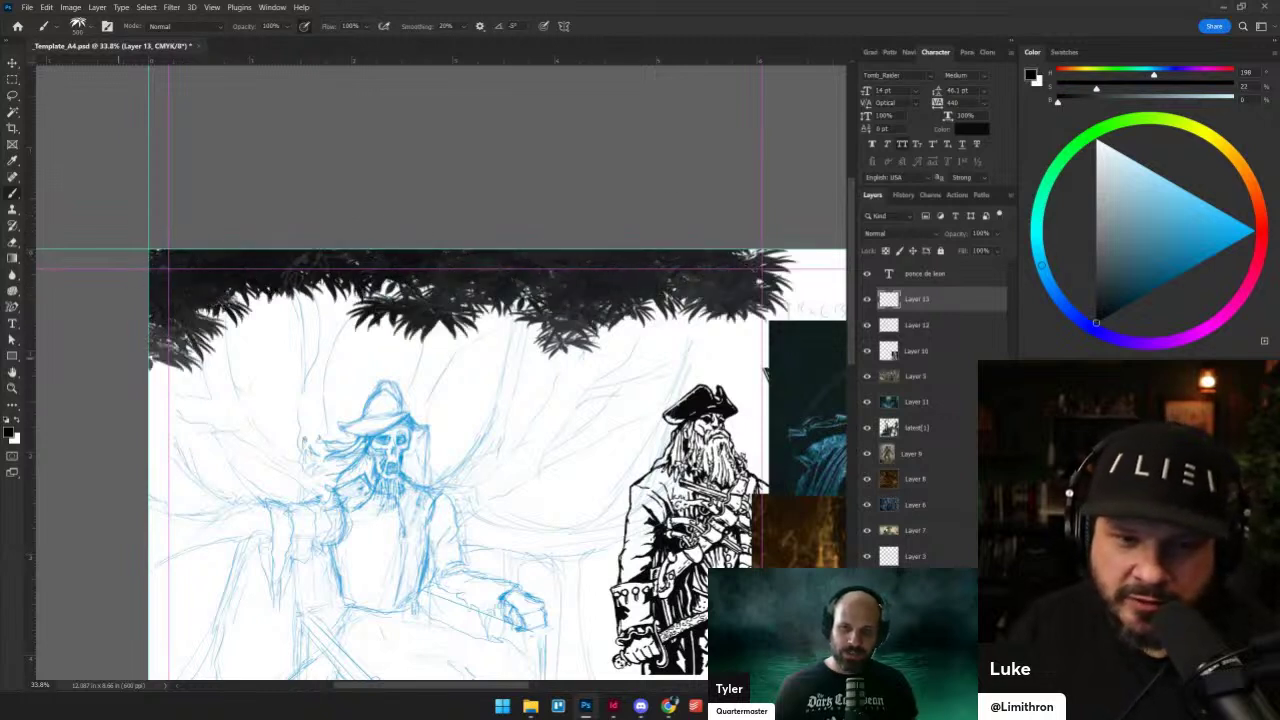
left_click_drag(330, 285, 400, 290)
mouse_move(700, 310)
left_mouse_down()
mouse_move(700, 370)
mouse_move(740, 262)
mouse_move(772, 268)
mouse_move(730, 330)
left_mouse_up()
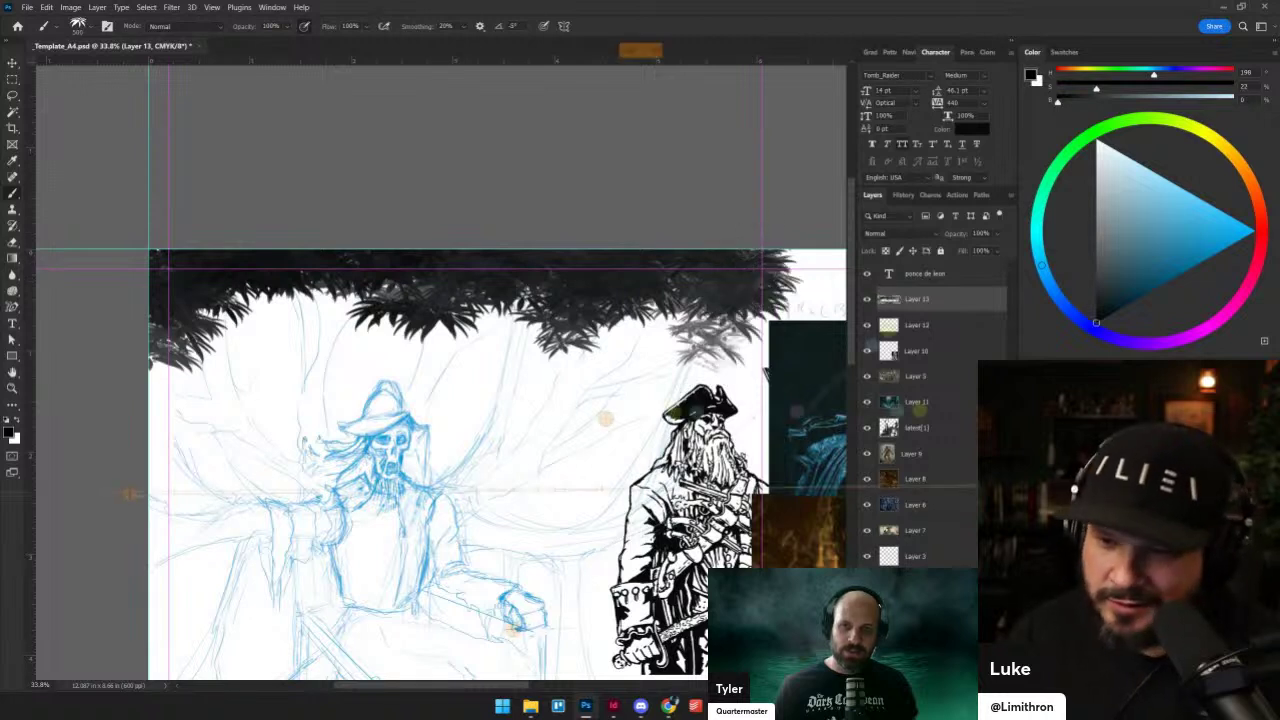
key("ctrl+z")
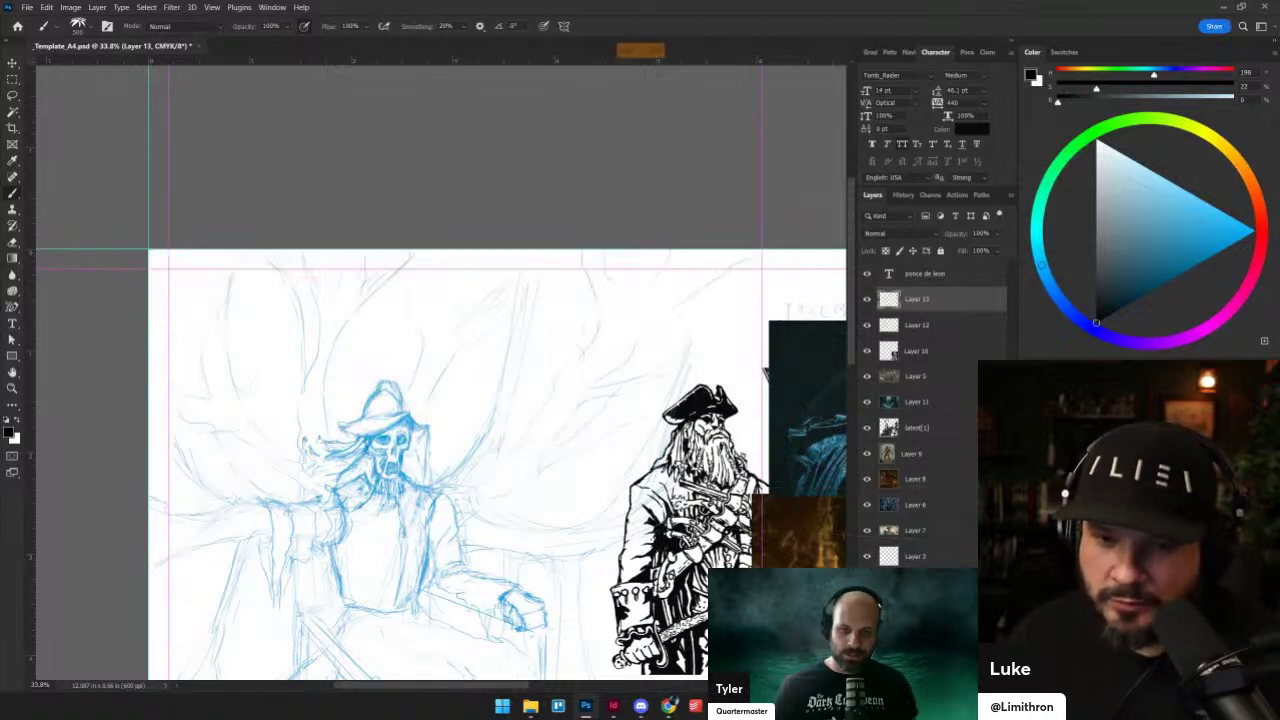
- Test other foliage brushes with short black strokes among the branches, undoing each trial
left_click(640, 50)
mouse_move(658, 290)
left_mouse_down()
mouse_move(604, 314)
mouse_move(600, 346)
left_mouse_up()
key("ctrl+z")
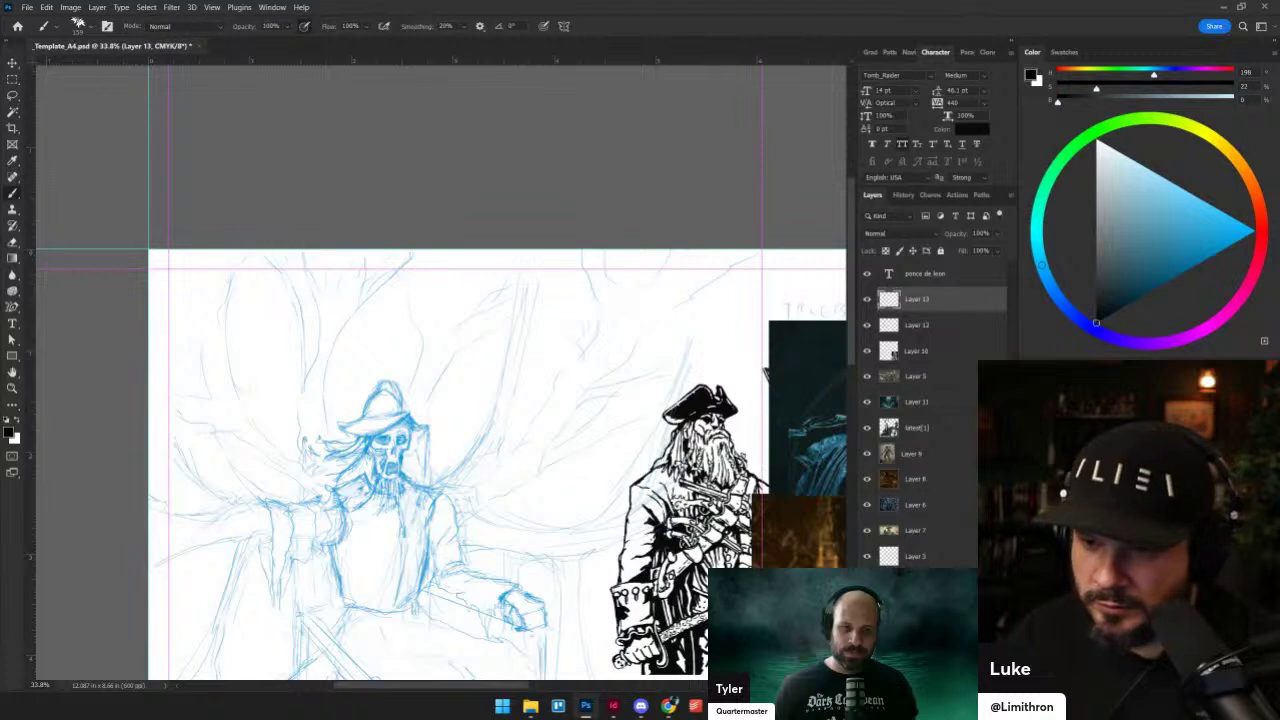
mouse_move(705, 345)
left_mouse_down()
mouse_move(635, 357)
mouse_move(612, 378)
left_mouse_up()
key("ctrl+z")
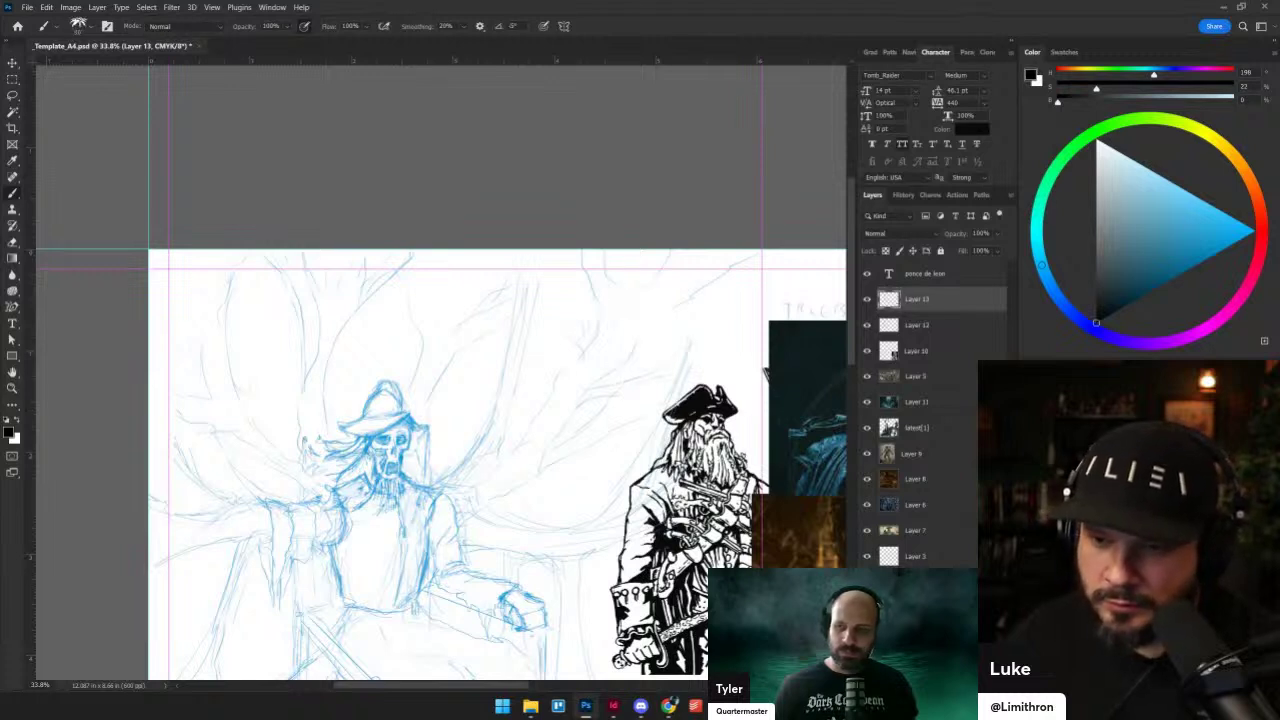
mouse_move(598, 316)
left_mouse_down()
mouse_move(526, 332)
mouse_move(588, 418)
left_mouse_up()
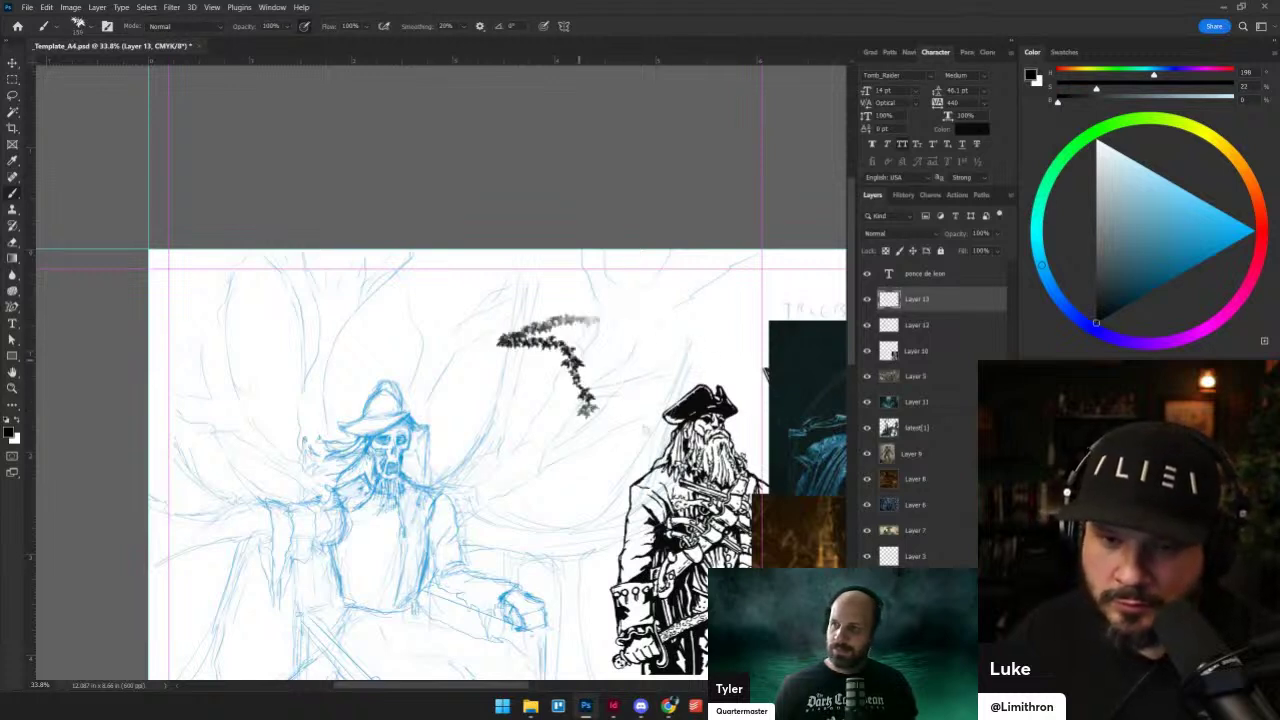
key("ctrl+z")
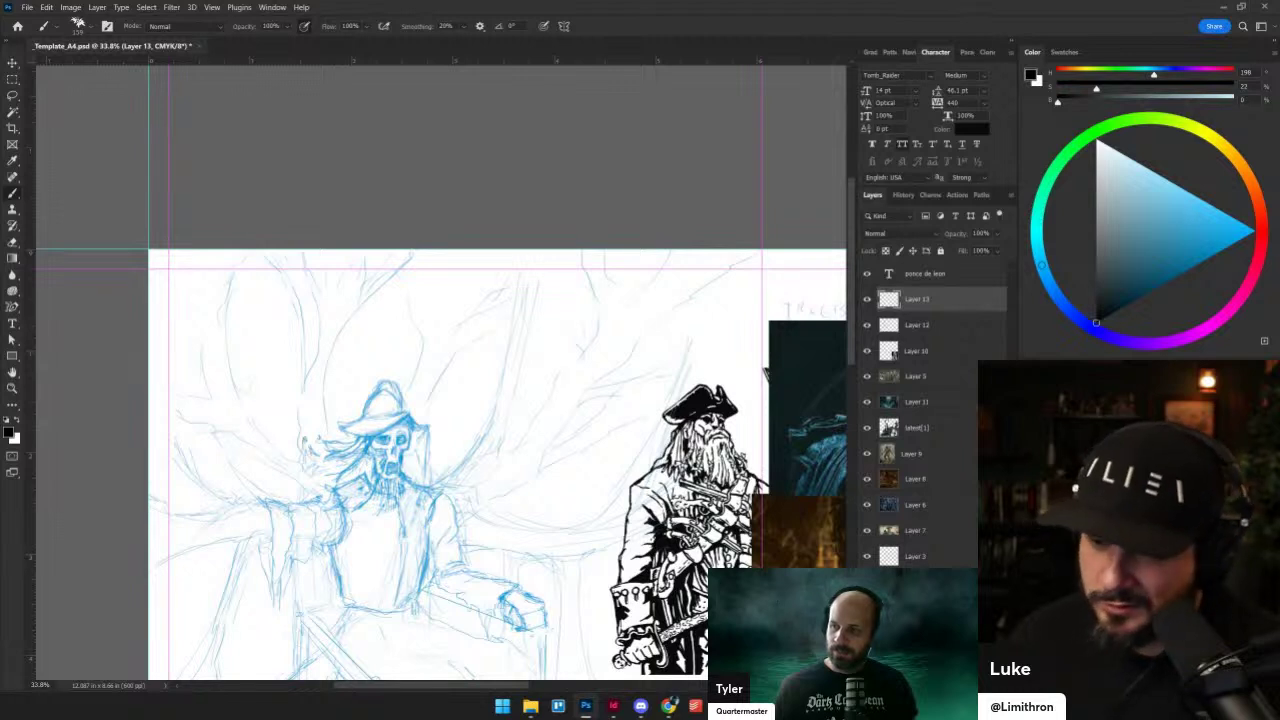
mouse_move(515, 298)
left_mouse_down()
mouse_move(552, 346)
mouse_move(594, 360)
left_mouse_up()
key("ctrl+z")
- Paint a solid black leafy canopy along the page's top edge, hanging lower at both corners
mouse_move(171, 319)
left_mouse_down()
mouse_move(185, 265)
mouse_move(350, 250)
mouse_move(300, 310)
mouse_move(245, 340)
mouse_move(200, 265)
mouse_move(358, 233)
mouse_move(565, 310)
mouse_move(630, 270)
mouse_move(620, 320)
mouse_move(680, 265)
mouse_move(560, 285)
mouse_move(400, 285)
mouse_move(180, 350)
mouse_move(190, 290)
mouse_move(318, 280)
left_mouse_up()
mouse_move(672, 274)
left_mouse_down()
mouse_move(745, 292)
mouse_move(750, 352)
left_mouse_up()
left_click_drag(762, 255, 764, 278)
mouse_move(348, 262)
left_mouse_down()
mouse_move(374, 245)
mouse_move(349, 262)
mouse_move(366, 300)
left_mouse_up()
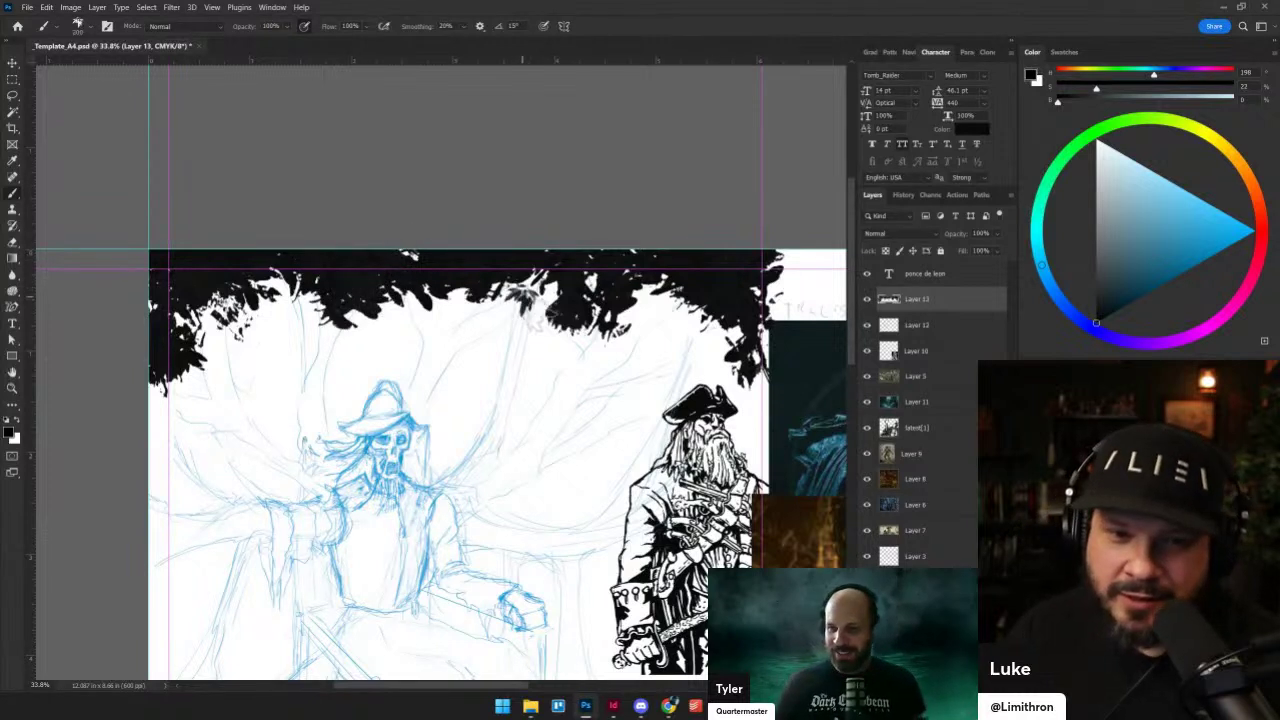
- Enlarge the foliage brush and stamp bigger leaf shapes along the canopy's lower edge
key("]")
key("]")
key("]")
key("]")
left_click(455, 308)
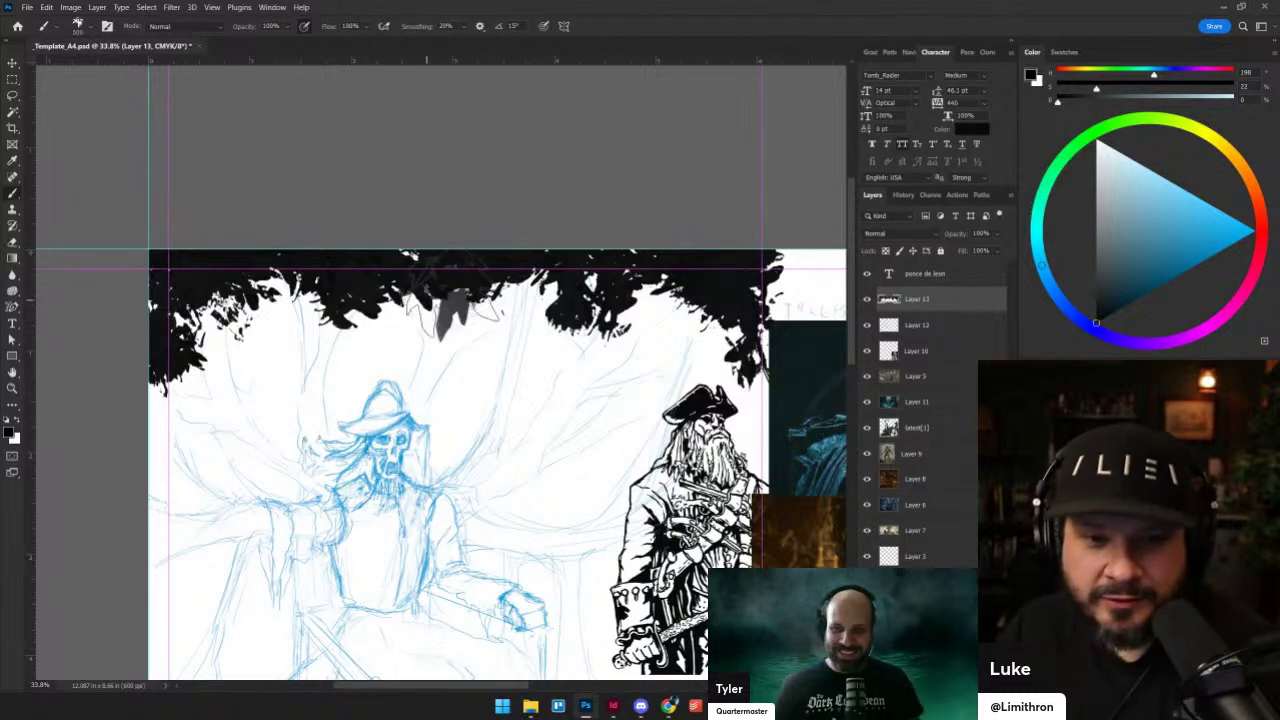
left_click(620, 297)
key("]")
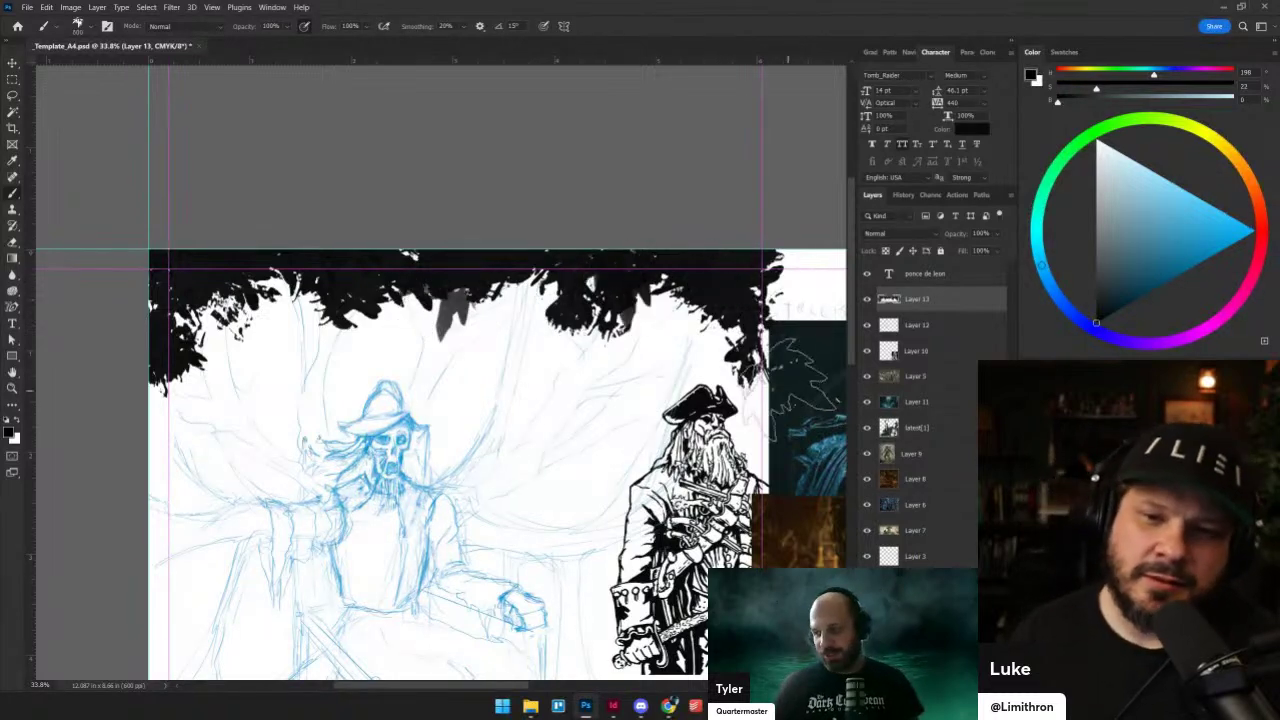
- Outline the canopy with the Lasso, following a jagged leafy lower edge and enclosing the page's top
scroll(614, 316, "down", 1)
scroll(606, 328, "up", 2)
key("super")
left_click(943, 305)
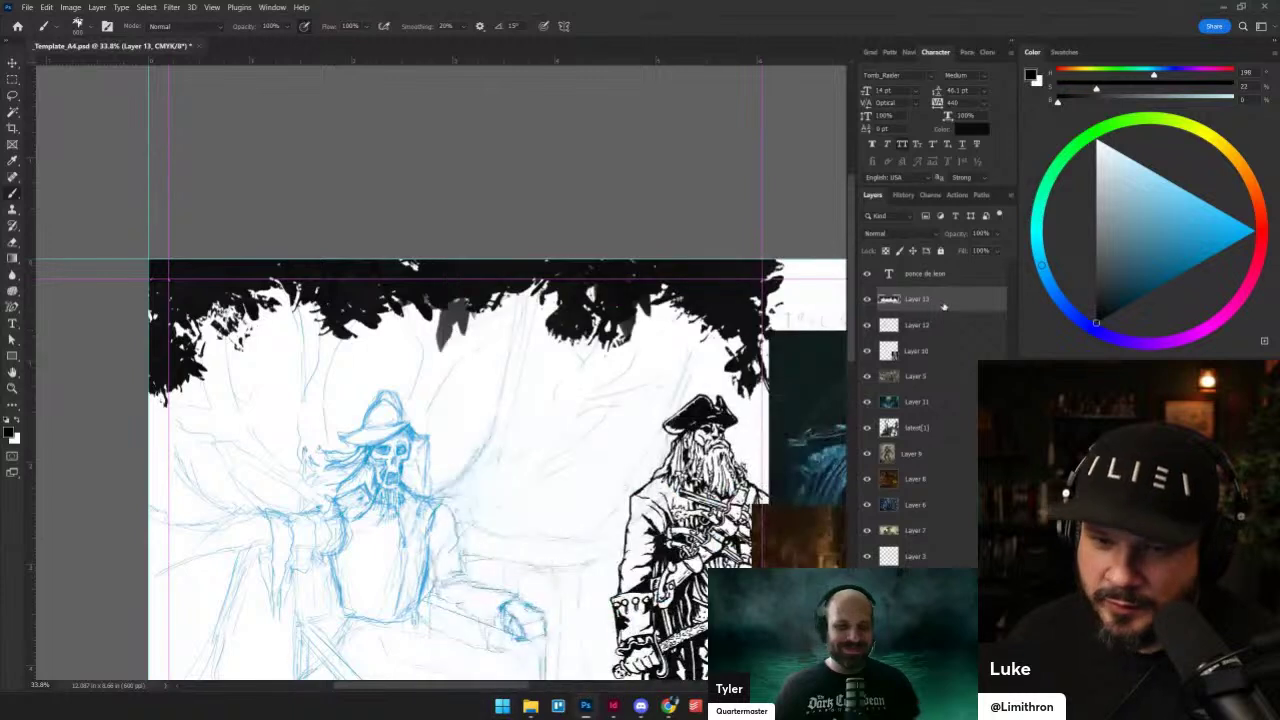
key("l")
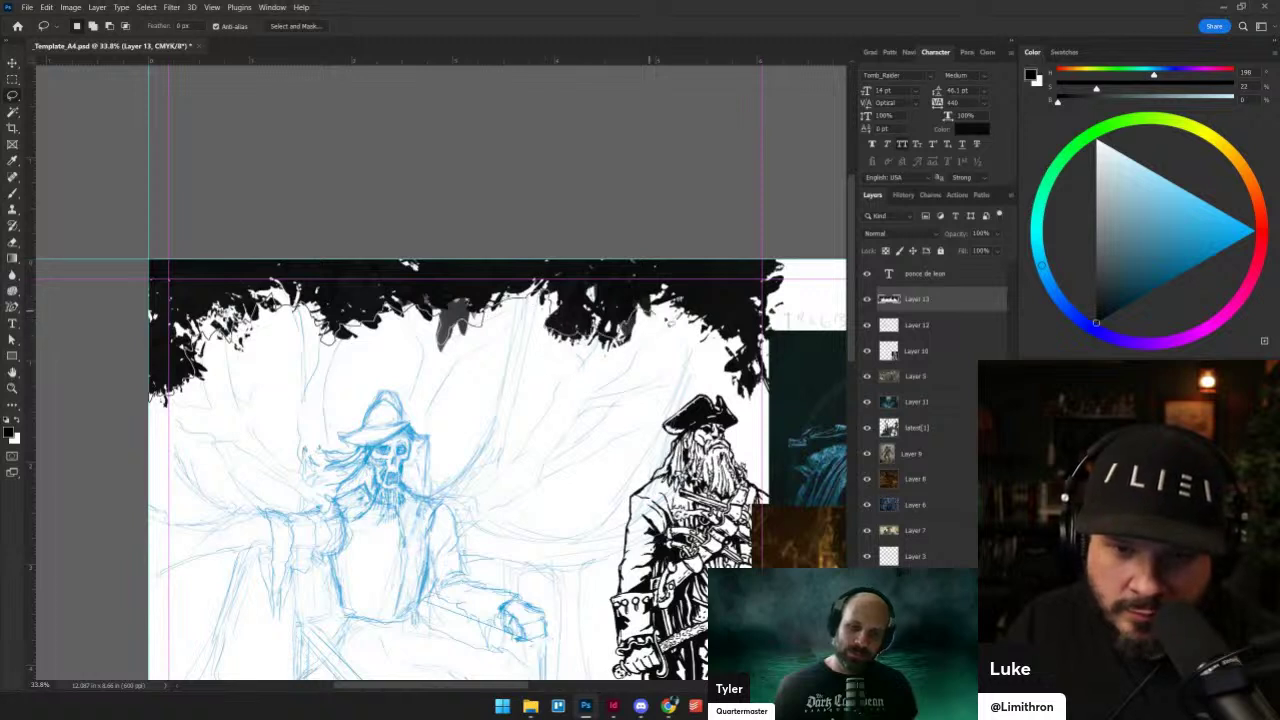
mouse_move(705, 330)
left_mouse_down()
mouse_move(752, 385)
mouse_move(768, 262)
mouse_move(83, 258)
left_mouse_up()
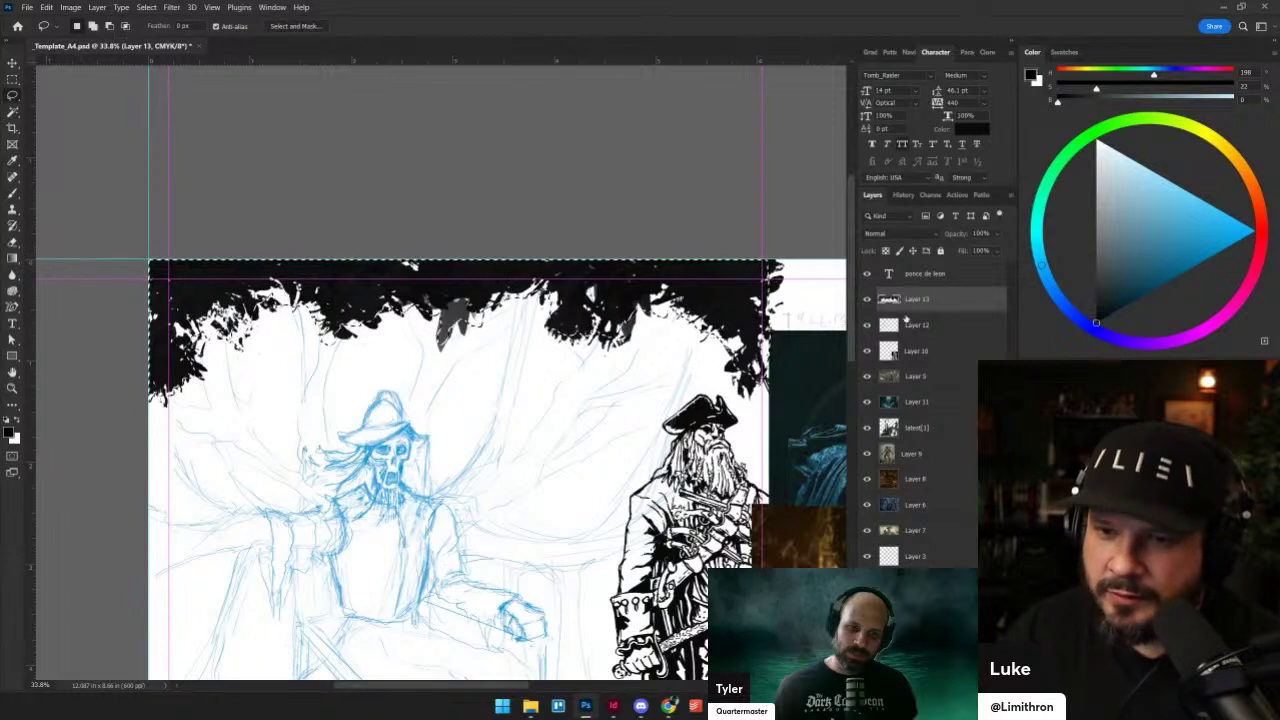
- Hide the brushed foliage layer, add a layer beneath it, fill the canopy selection with black and deselect
left_click(867, 298)
left_click(914, 331)
left_click(973, 684)
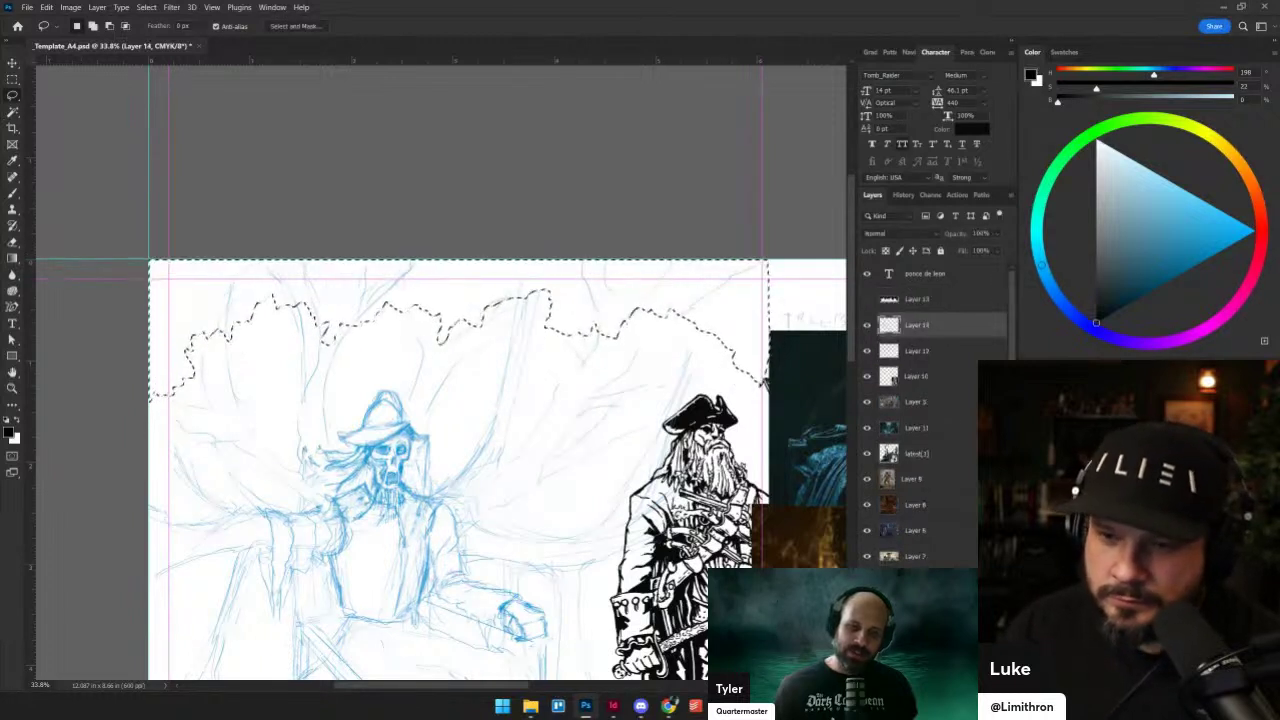
key("alt+BackSpace")
key("ctrl+d")
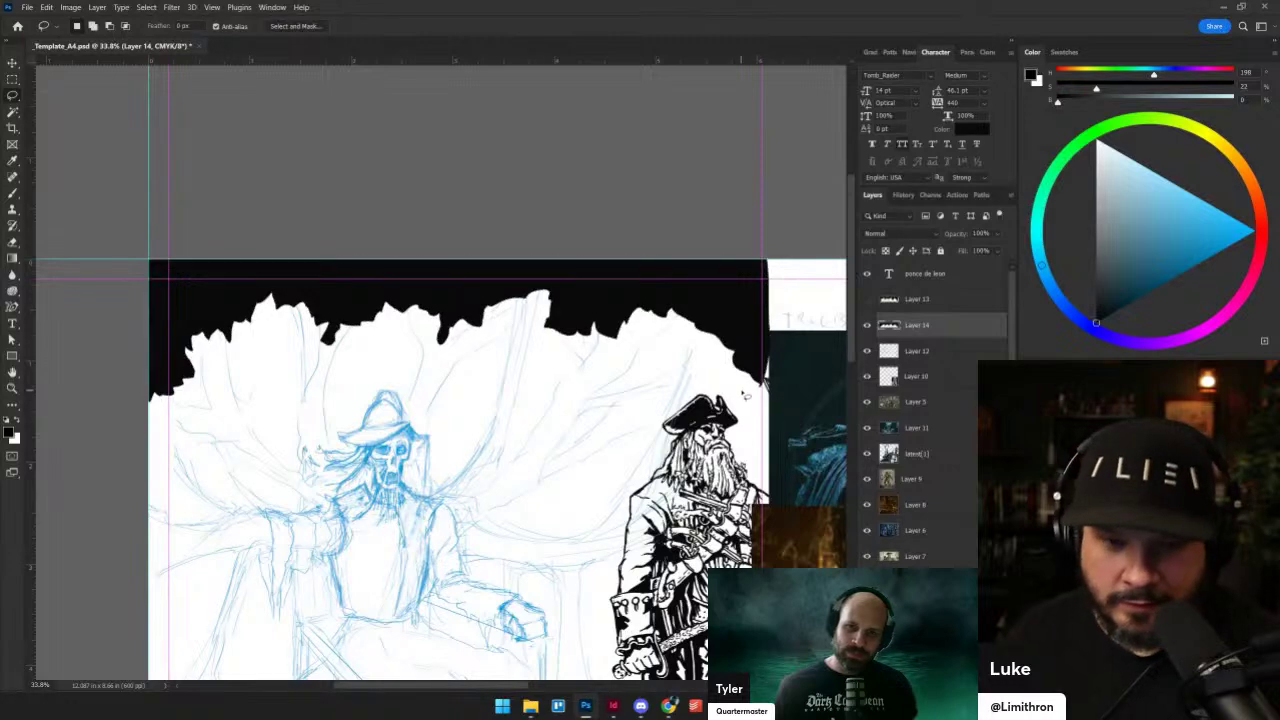
- Select the sketch layer, switch the brush to bright blue and add twisting root lines beside and above the seated figure
scroll(486, 348, "up", 3)
scroll(357, 376, "up", 1)
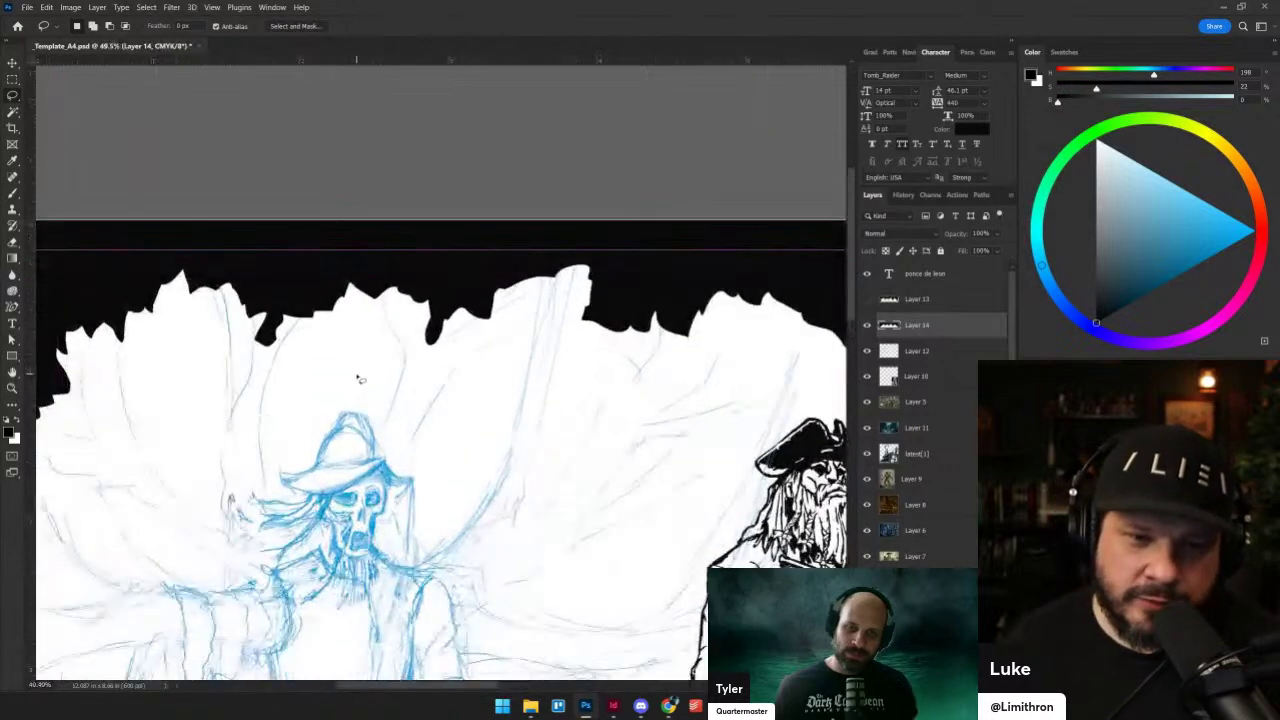
scroll(357, 376, "down", 2)
left_click(979, 356)
key("b")
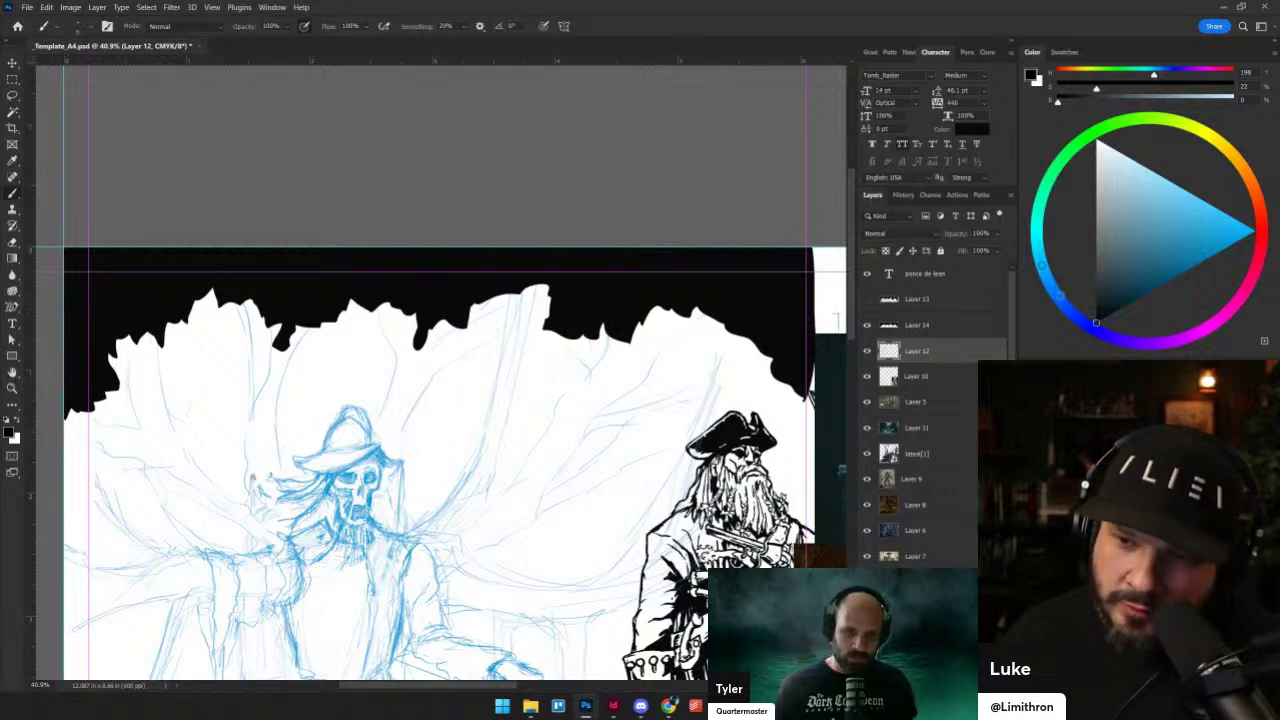
left_click_drag(1155, 241, 1249, 228)
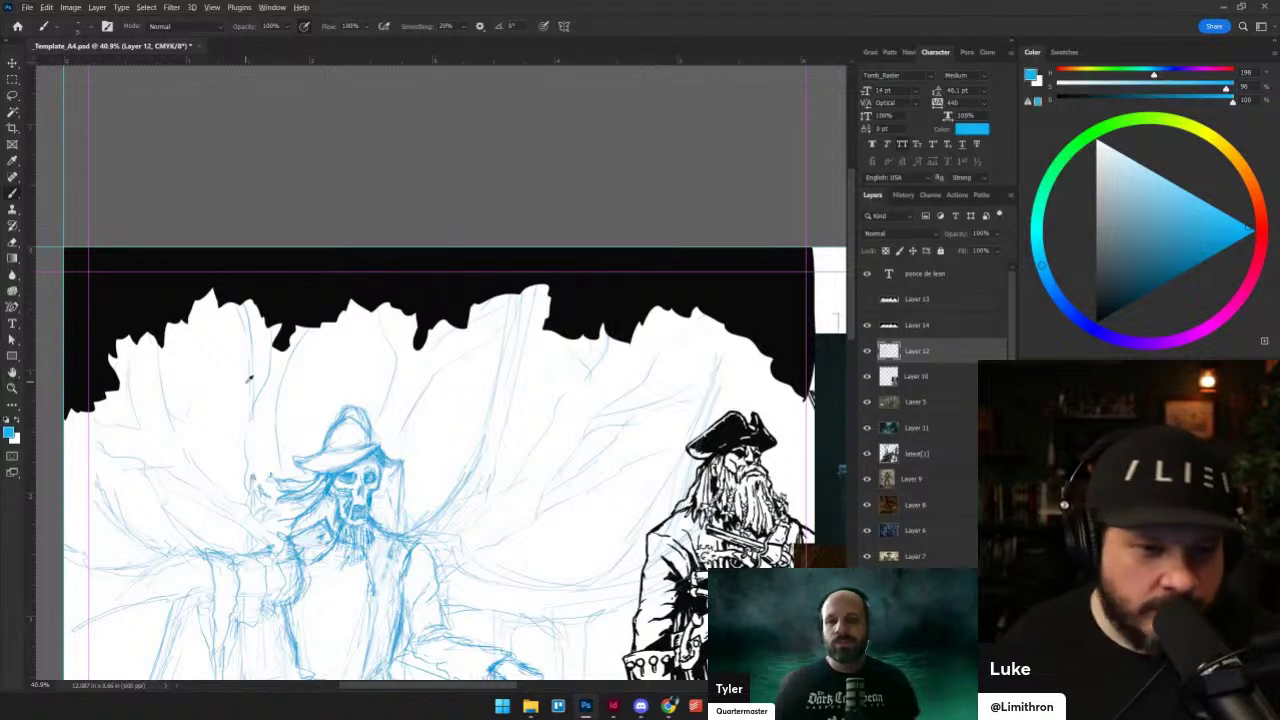
scroll(248, 376, "up", 3)
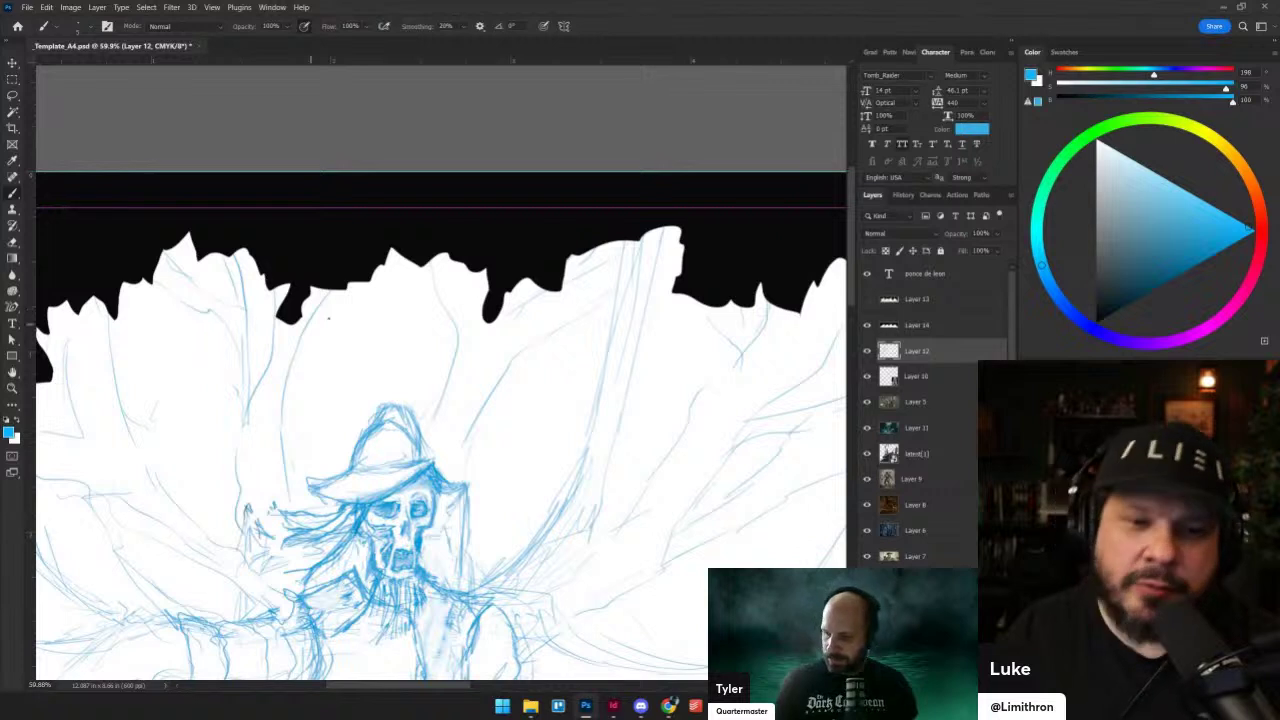
left_click_drag(241, 422, 240, 463)
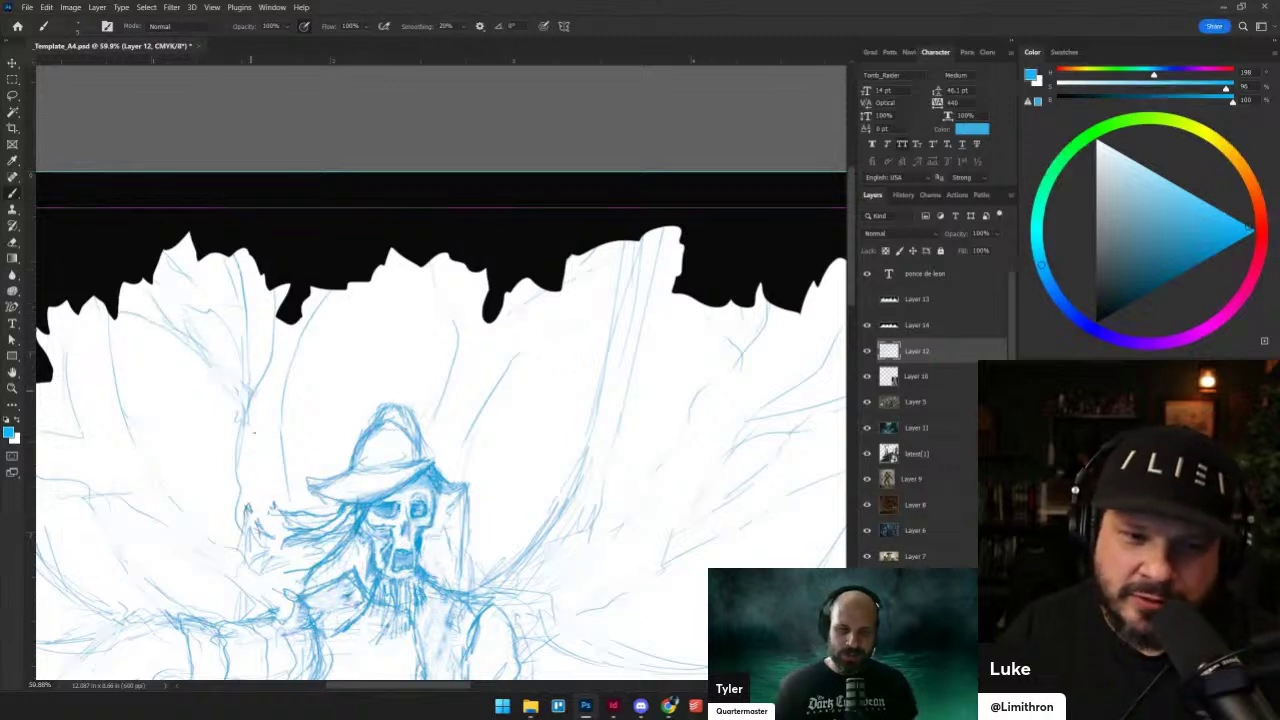
left_click_drag(283, 443, 355, 251)
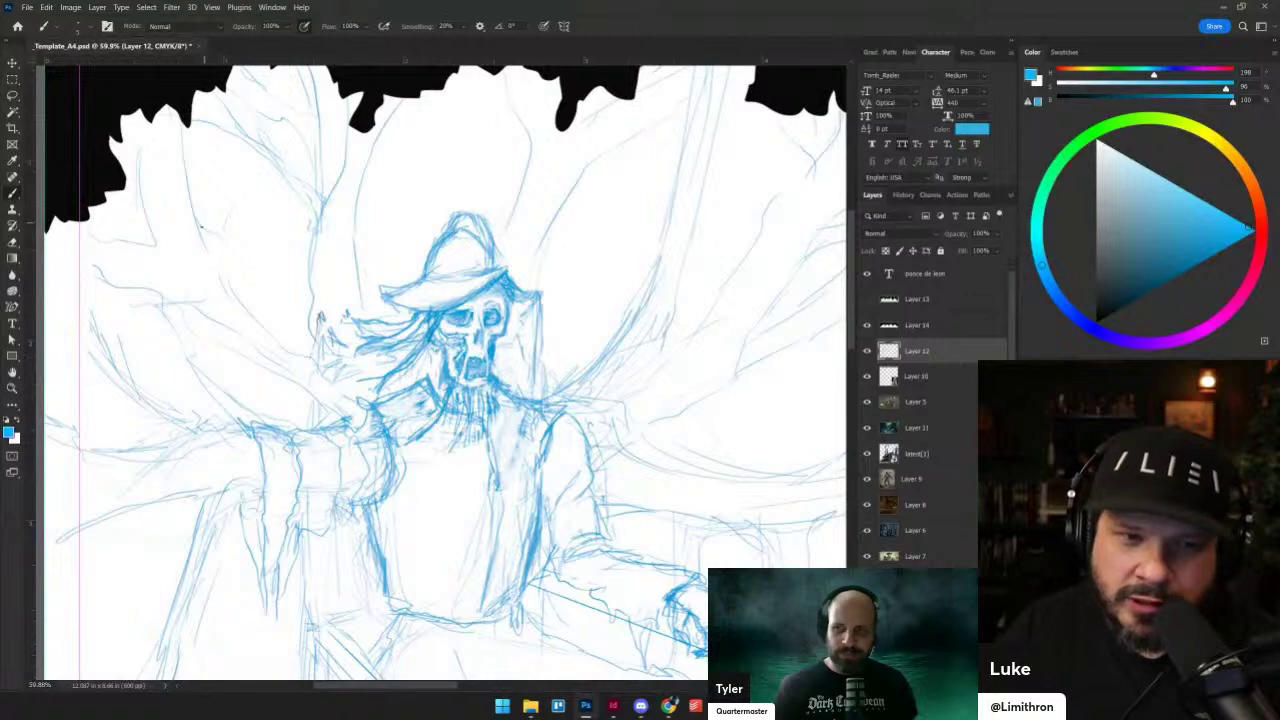
scroll(540, 385, "down", 2)
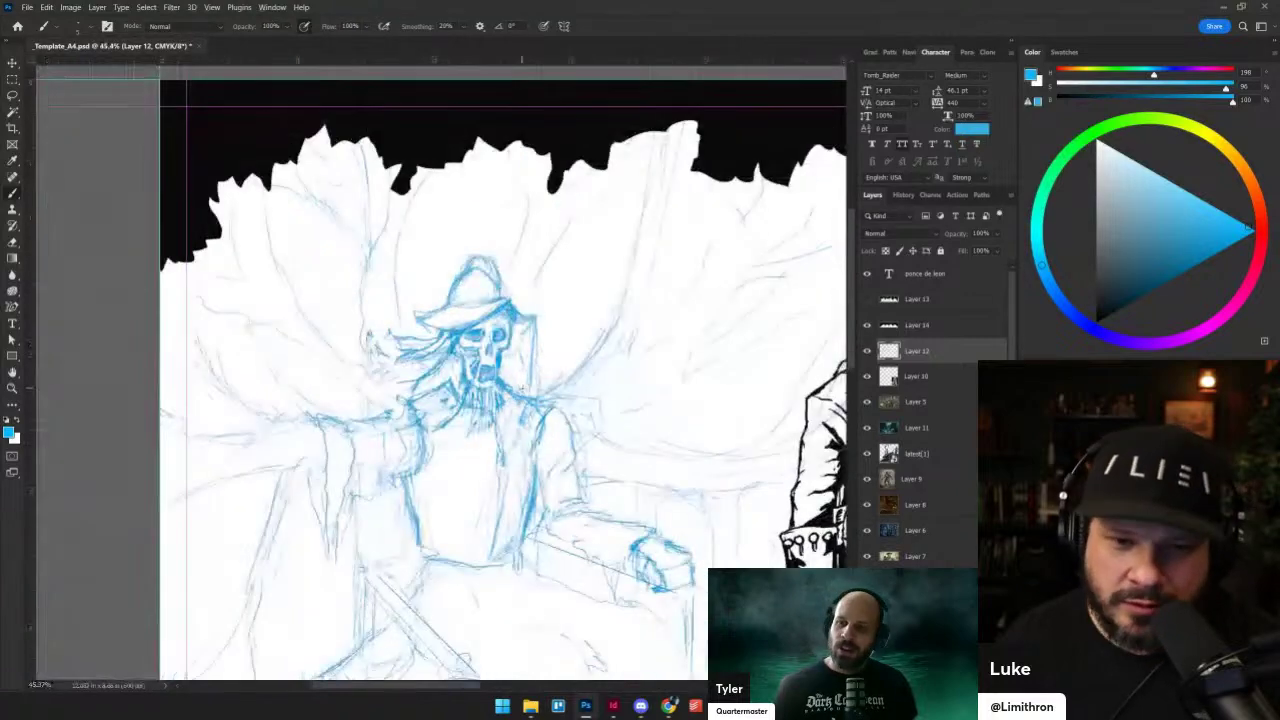
- Lasso the figure's head, hat and beard, then transform them to sit slightly smaller and higher on the shoulders
key("l")
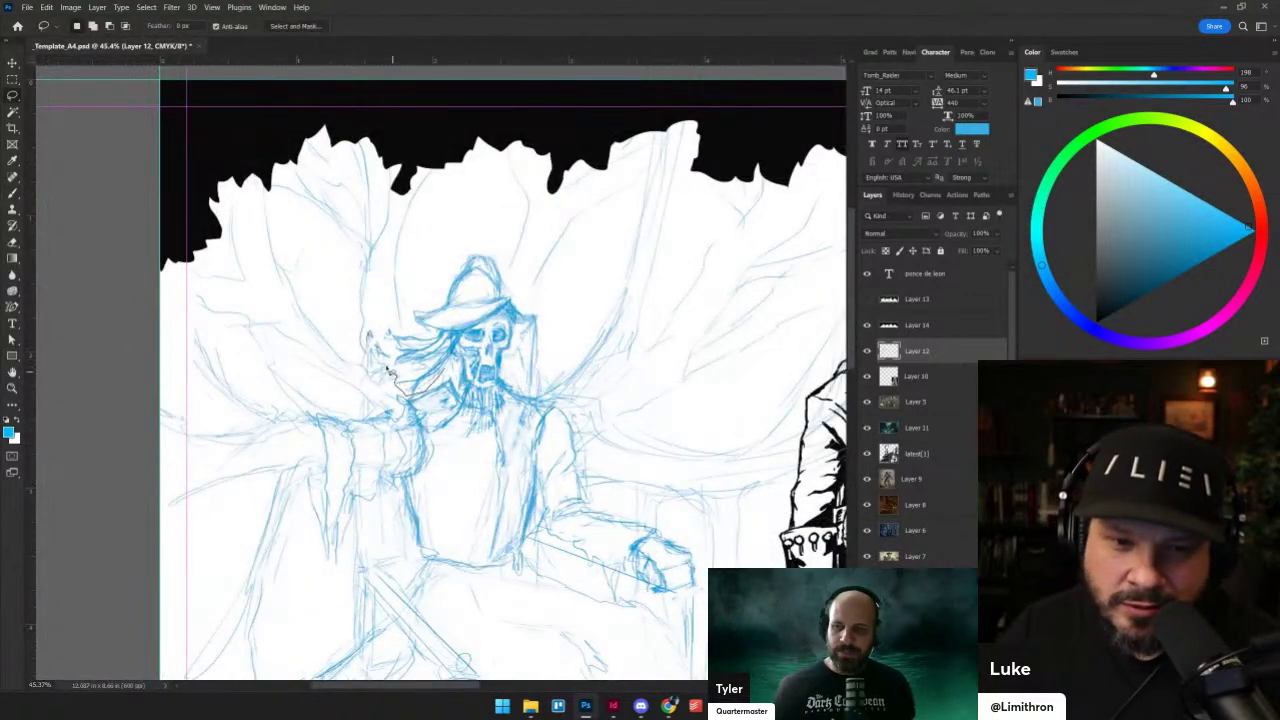
mouse_move(407, 331)
left_mouse_down()
mouse_move(483, 241)
mouse_move(547, 327)
mouse_move(532, 335)
mouse_move(520, 452)
mouse_move(465, 468)
mouse_move(434, 392)
left_mouse_up()
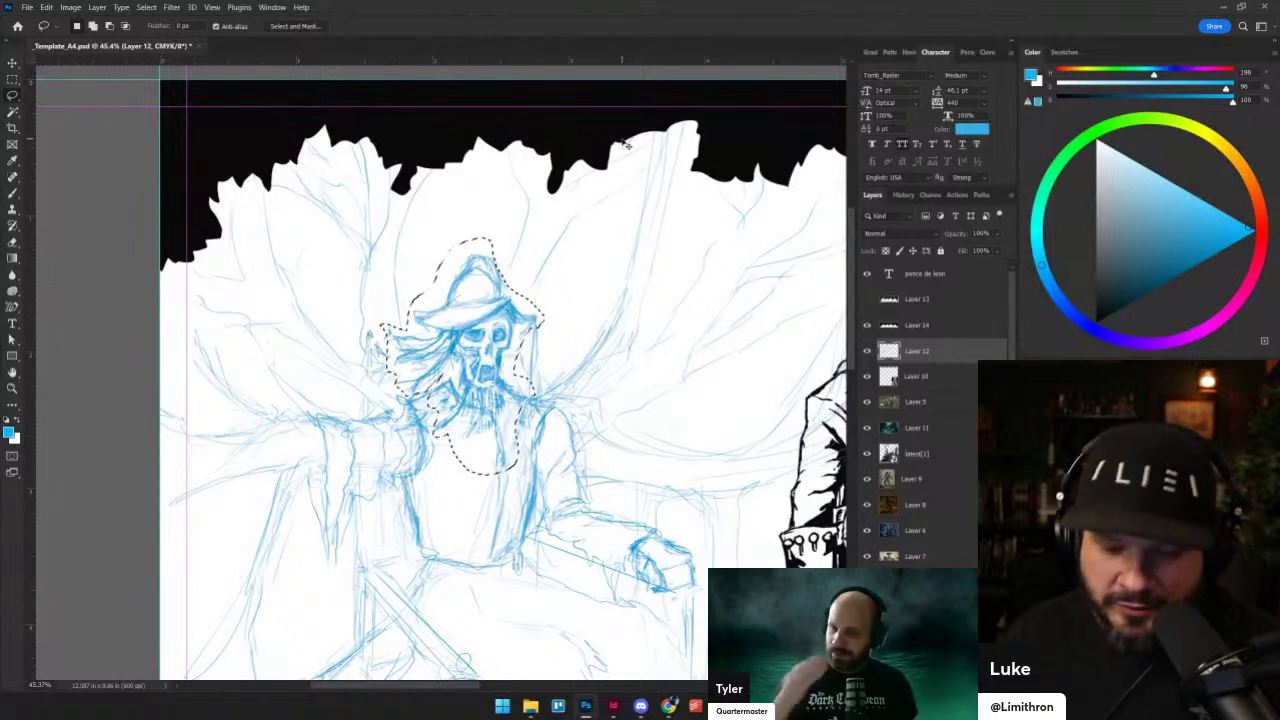
key("ctrl+t")
left_click_drag(463, 237, 463, 252)
mouse_move(495, 338)
left_mouse_down()
mouse_move(506, 286)
mouse_move(500, 300)
left_mouse_up()
key("Return")
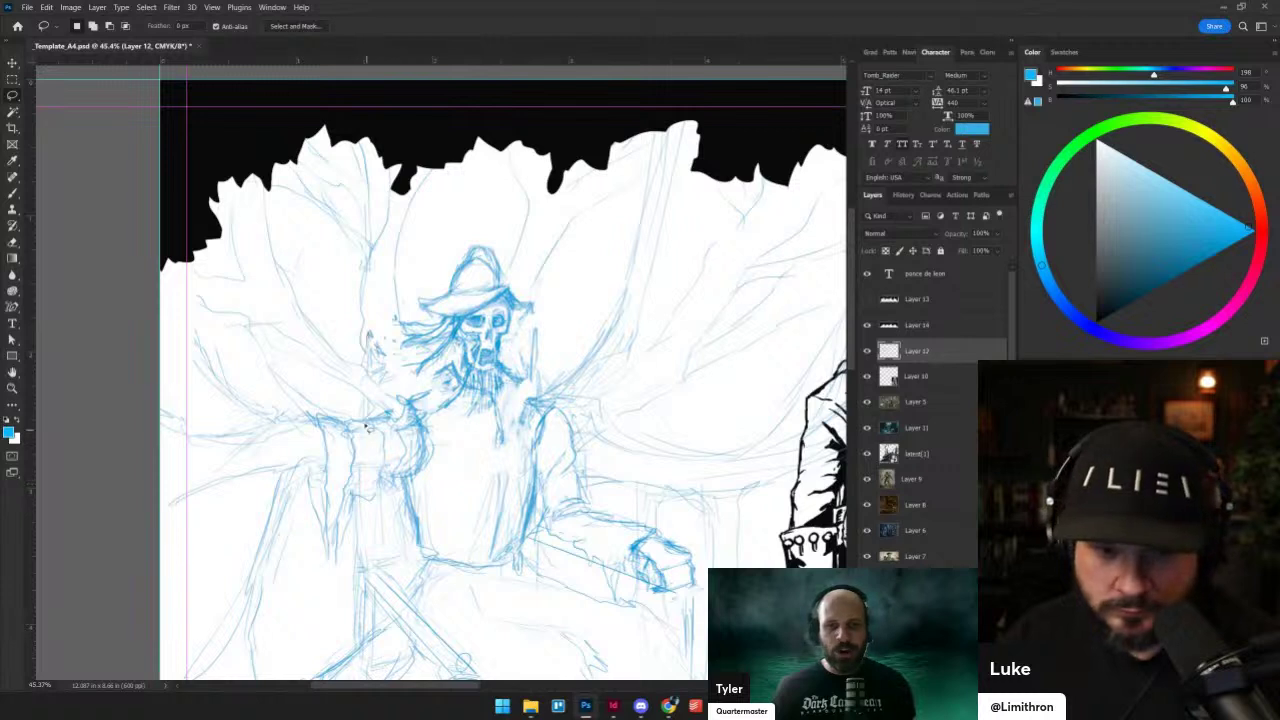
- Lasso the outstretched arm with its hanging sleeve and warp it so the shoulder sits higher and closer to the neck
mouse_move(323, 415)
left_mouse_down()
mouse_move(397, 412)
mouse_move(395, 391)
mouse_move(431, 445)
mouse_move(432, 560)
mouse_move(404, 513)
mouse_move(368, 528)
mouse_move(311, 505)
left_mouse_up()
left_click_drag(320, 460, 320, 420)
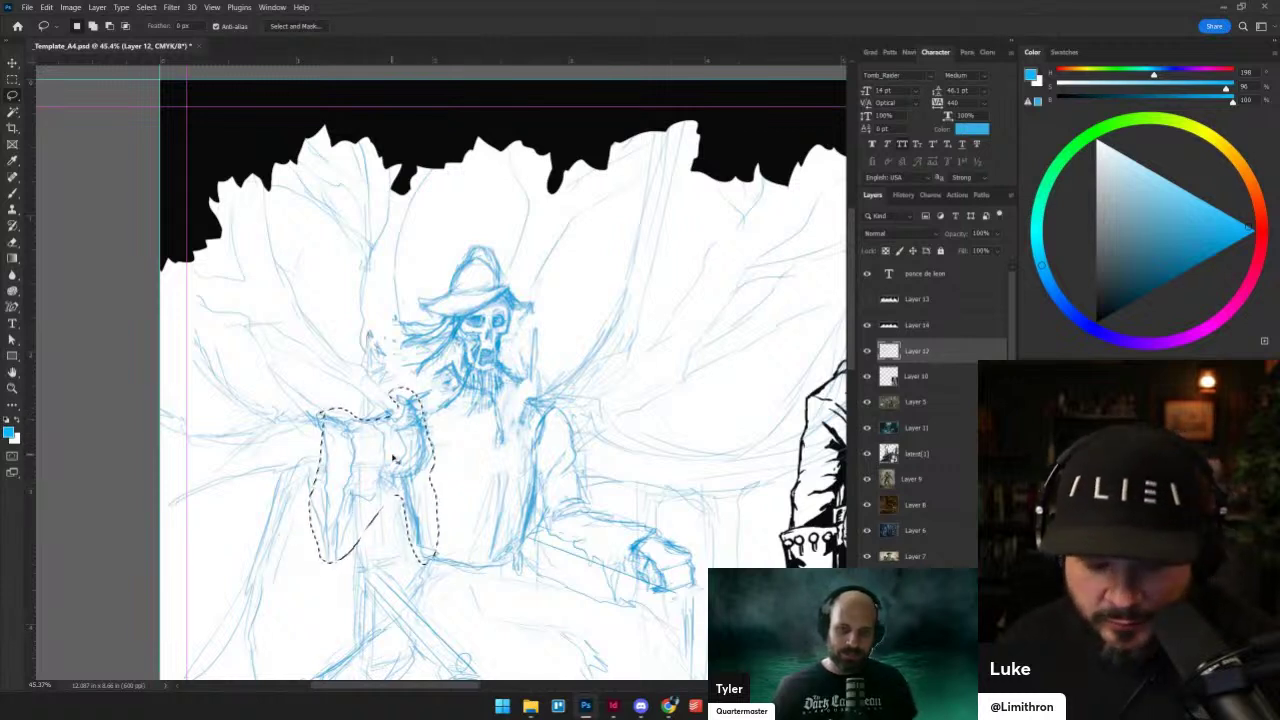
key("ctrl+t")
left_click_drag(413, 421, 420, 404)
left_click_drag(419, 460, 413, 450)
left_click_drag(414, 538, 428, 541)
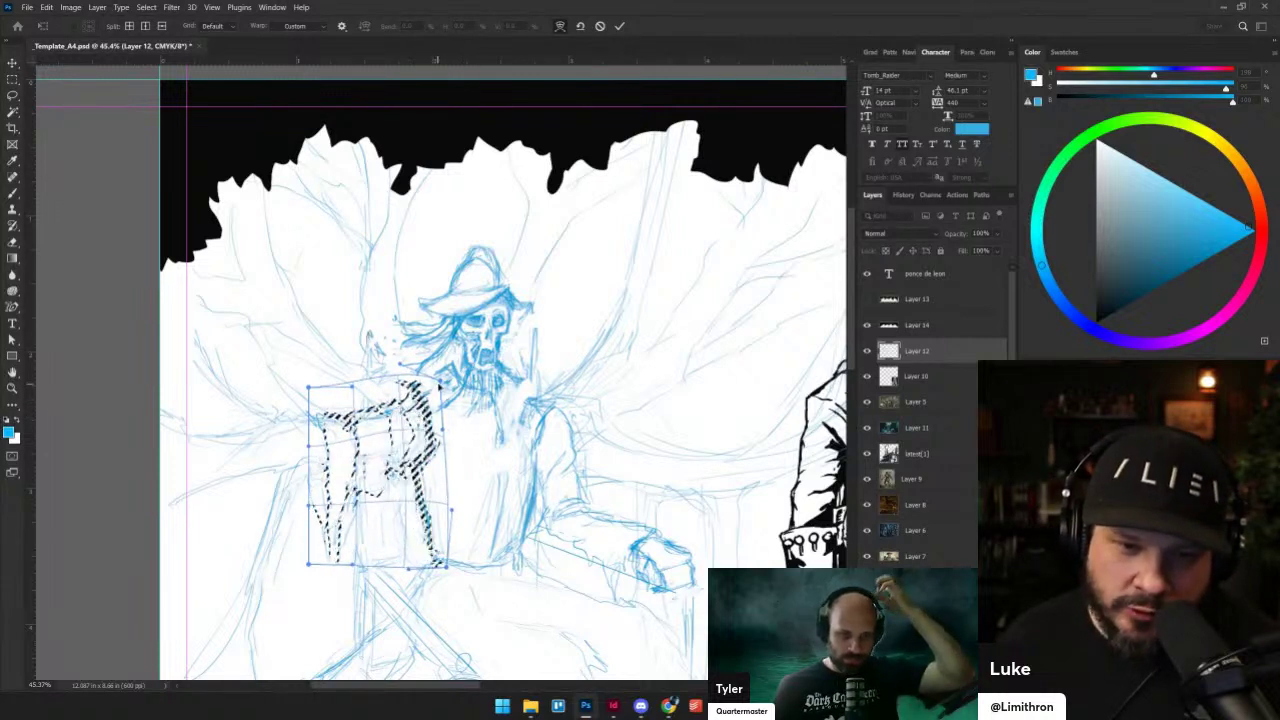
left_click_drag(427, 390, 433, 387)
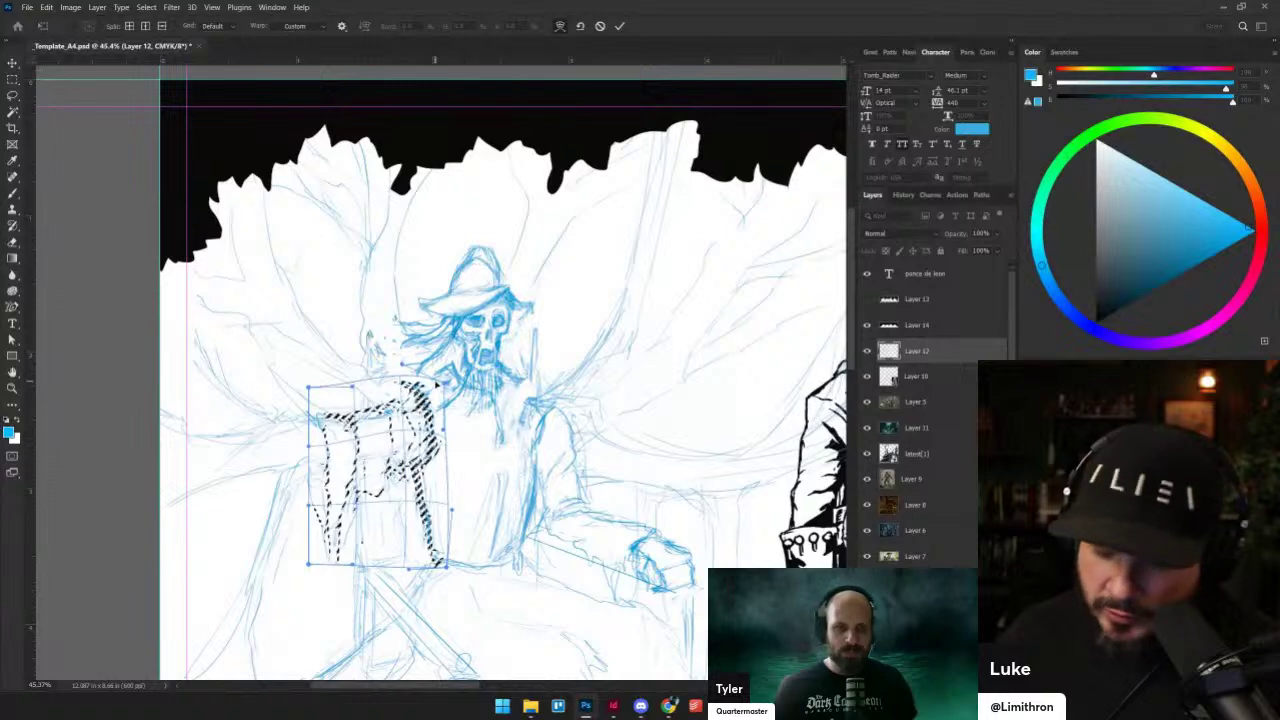
key("Return")
- Thin out the sketch lines along both sides of the torso with the eraser
key("b")
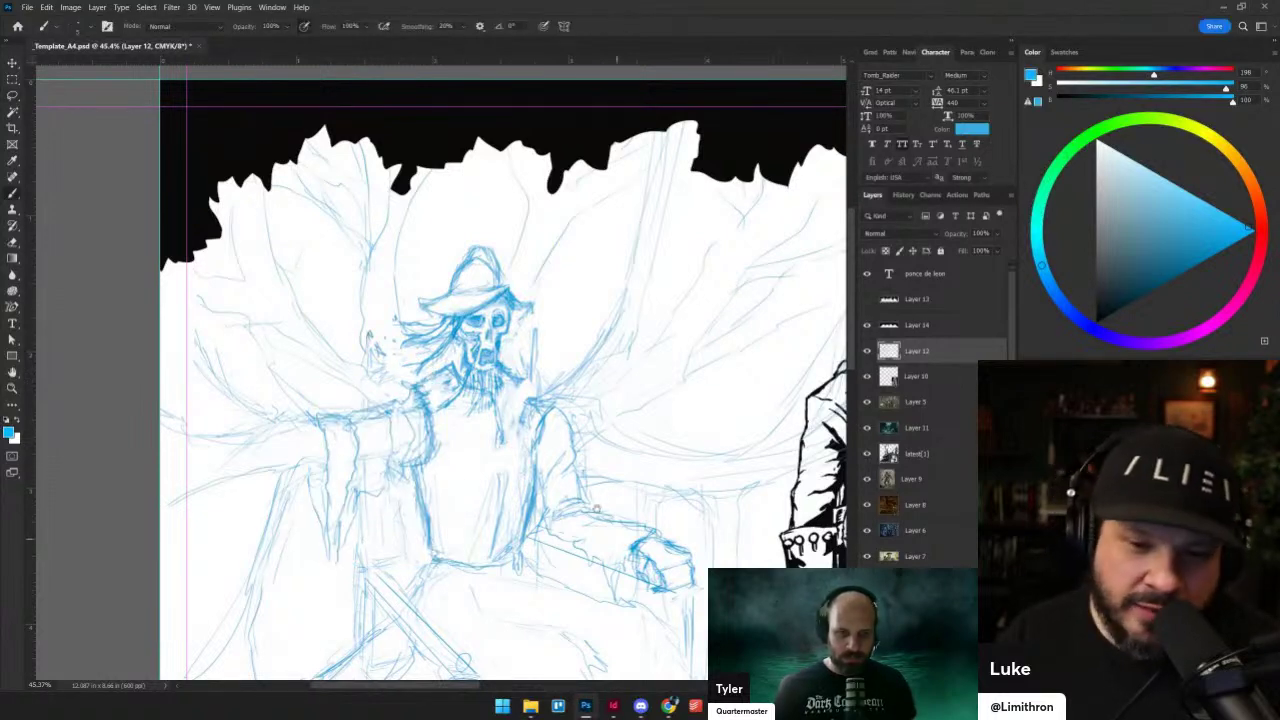
left_click_drag(482, 421, 385, 498)
left_click_drag(379, 604, 401, 444)
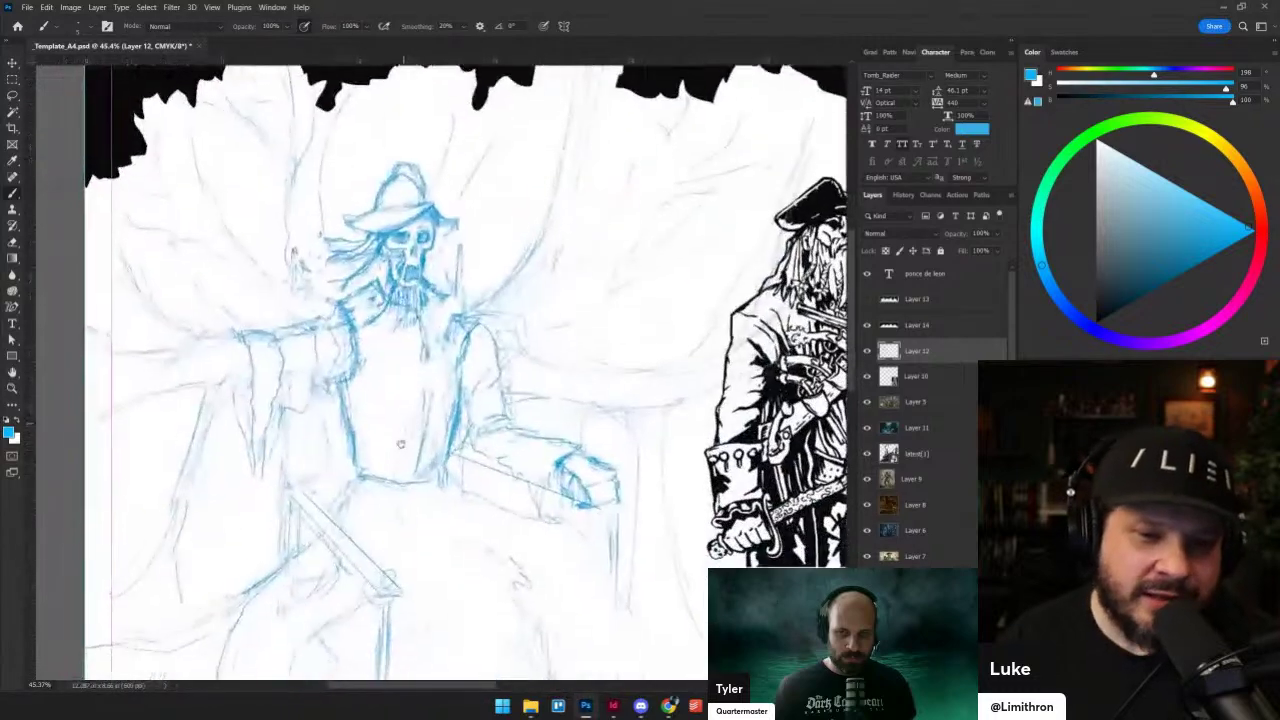
key("e")
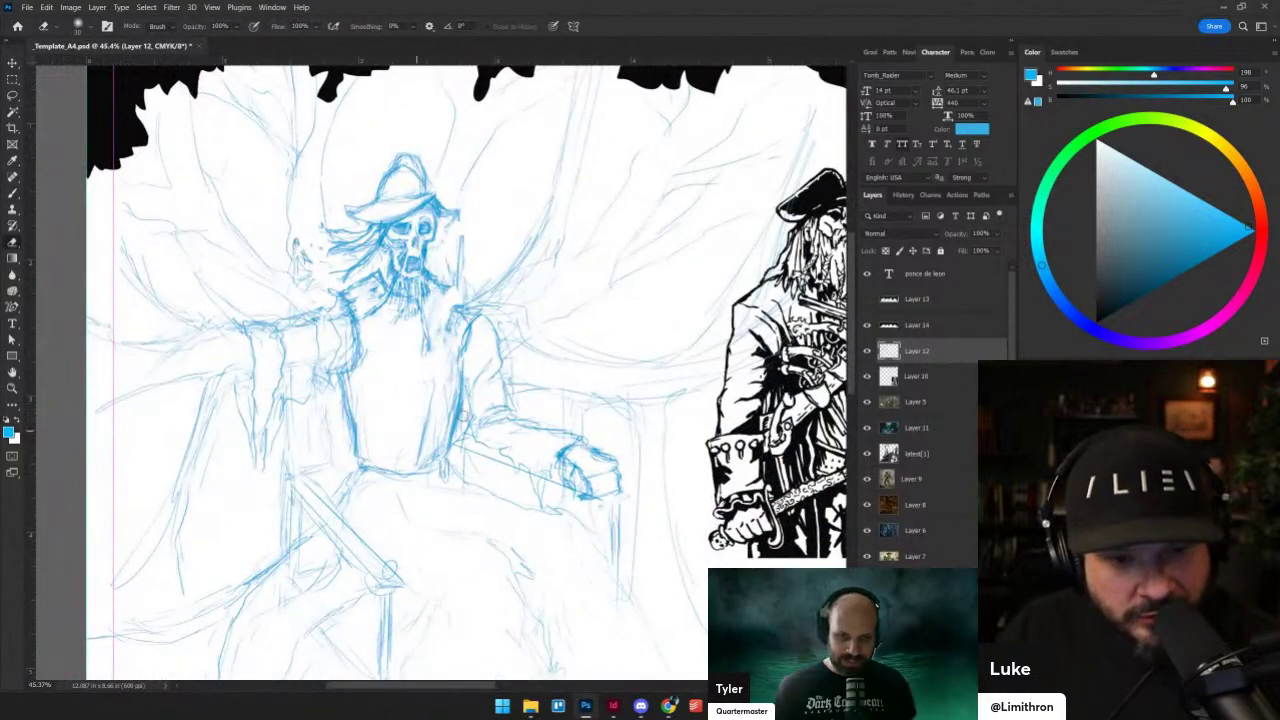
left_click_drag(463, 416, 443, 447)
mouse_move(350, 363)
left_mouse_down()
mouse_move(373, 446)
mouse_move(343, 417)
left_mouse_up()
- Sketch a band across the figure's waist and the coat's open front edge down the chest
key("b")
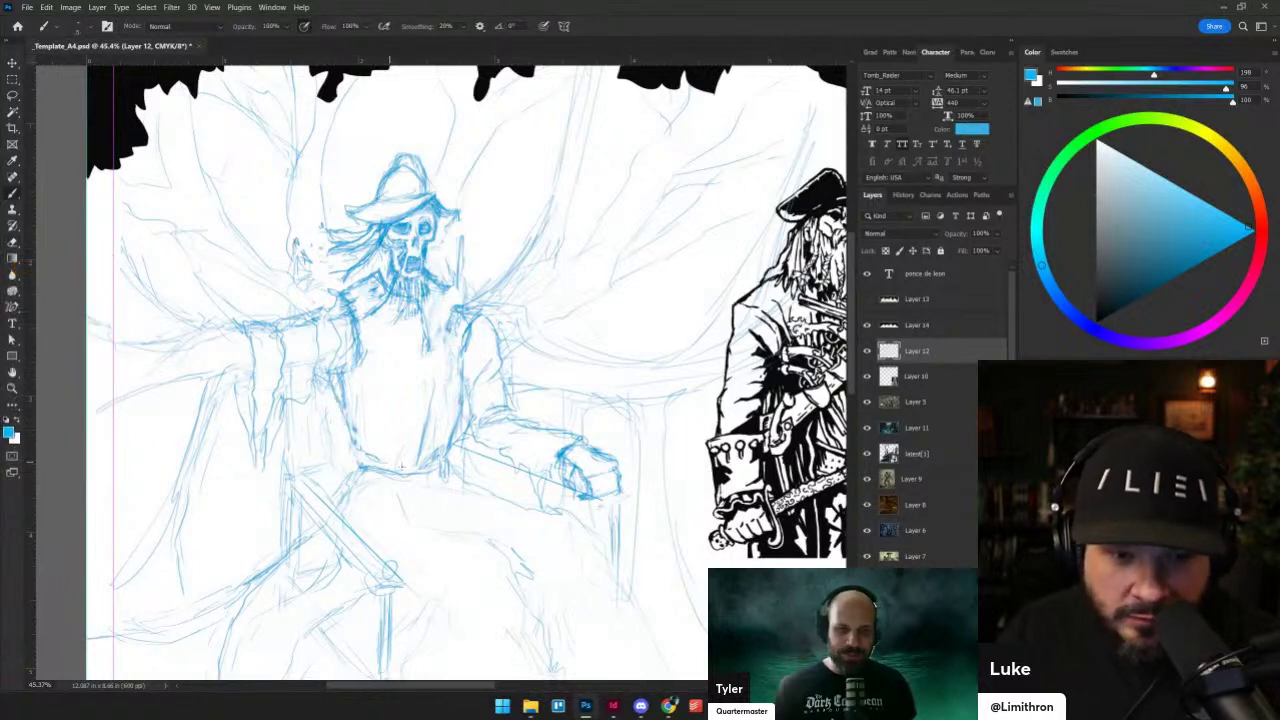
left_click_drag(354, 460, 426, 444)
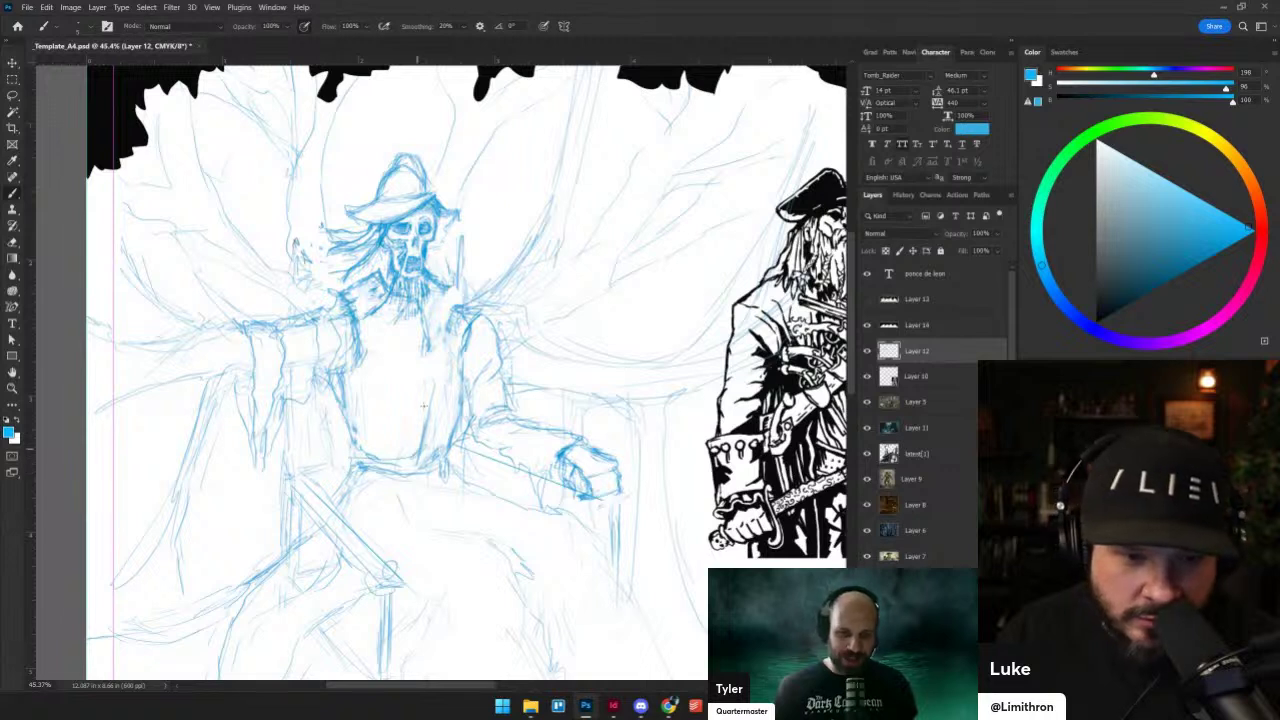
left_click_drag(429, 348, 428, 421)
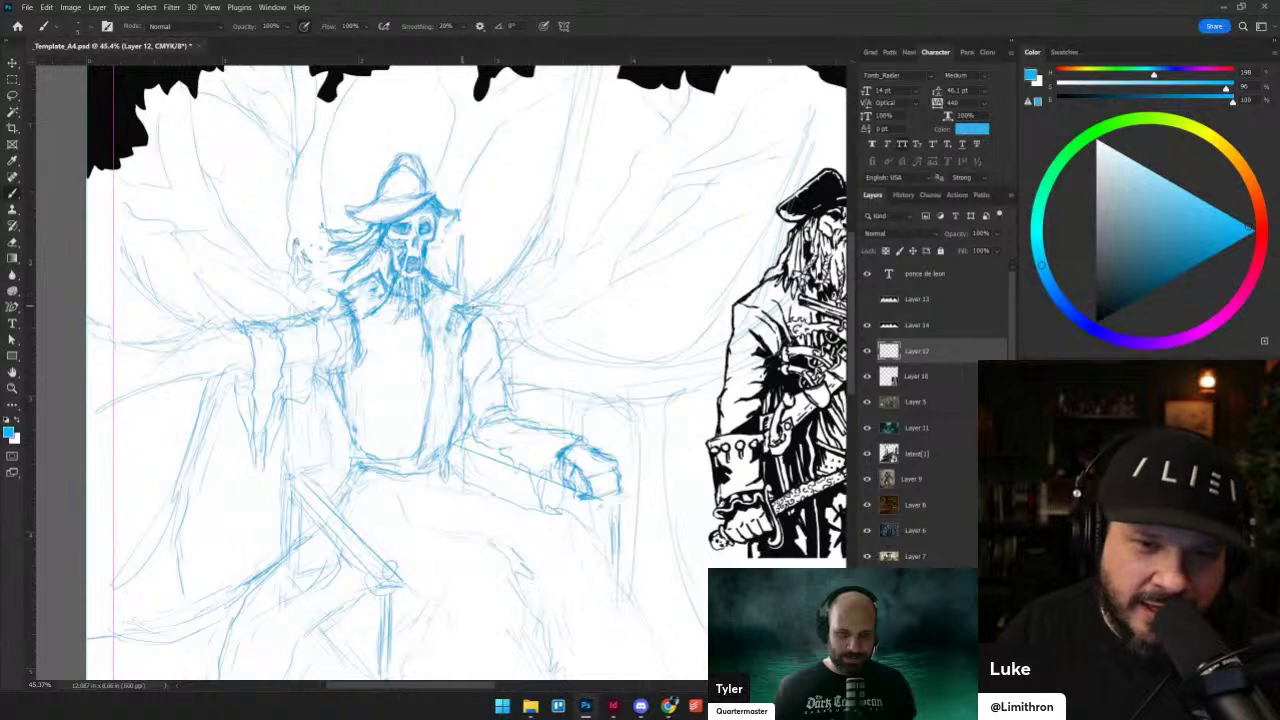
key("e")
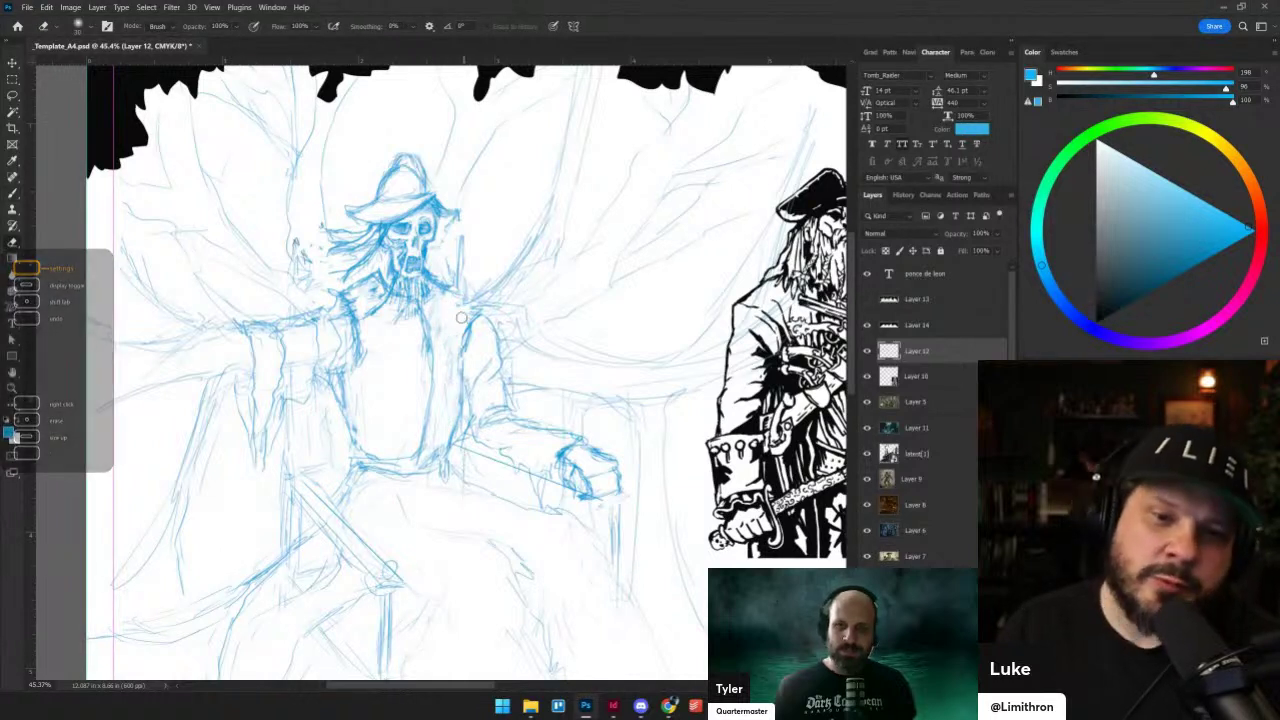
- Try recolouring the blue sketch layer to a muted orange-brown using Hue/Saturation with a hue of -152
key("ctrl+u")
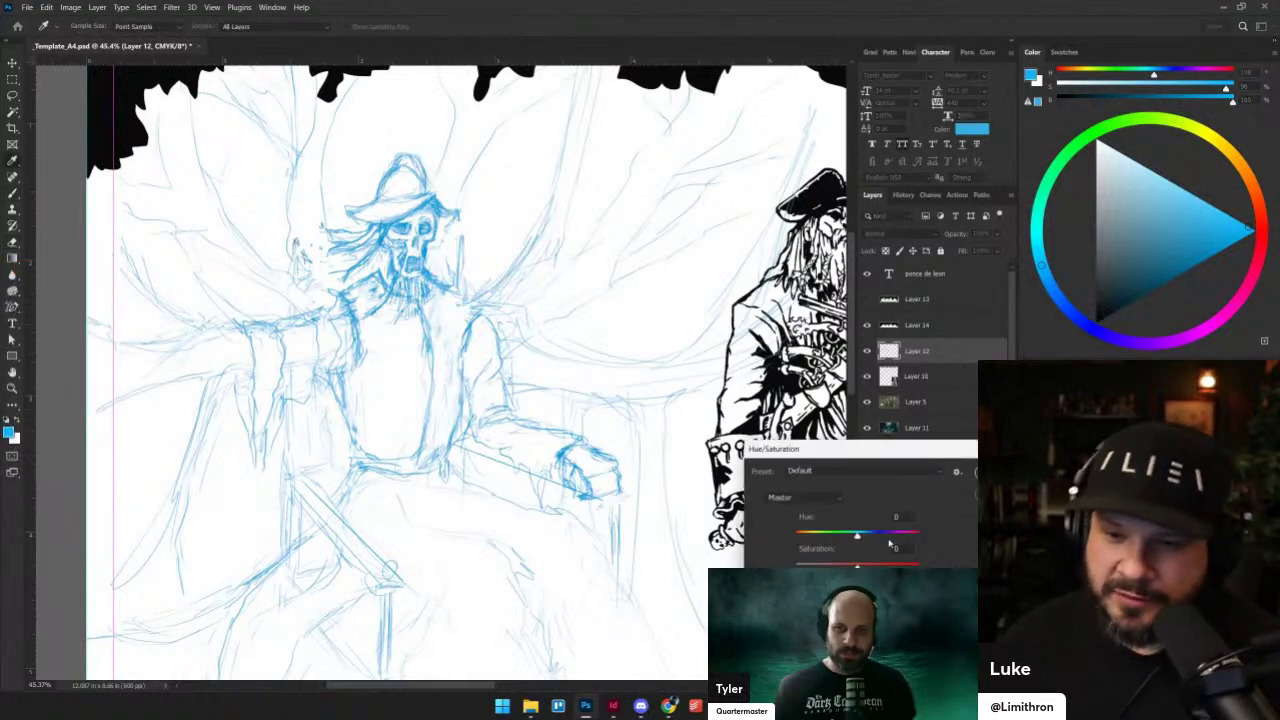
left_click_drag(890, 543, 934, 545)
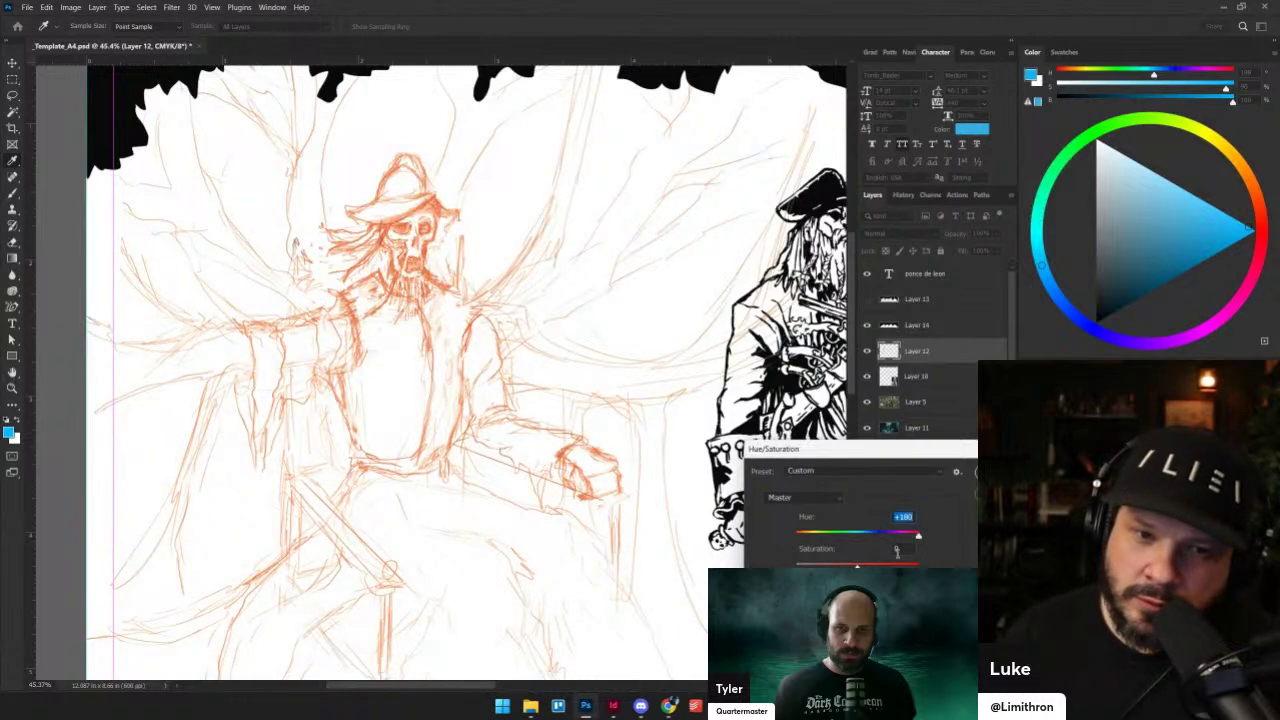
left_click(804, 536)
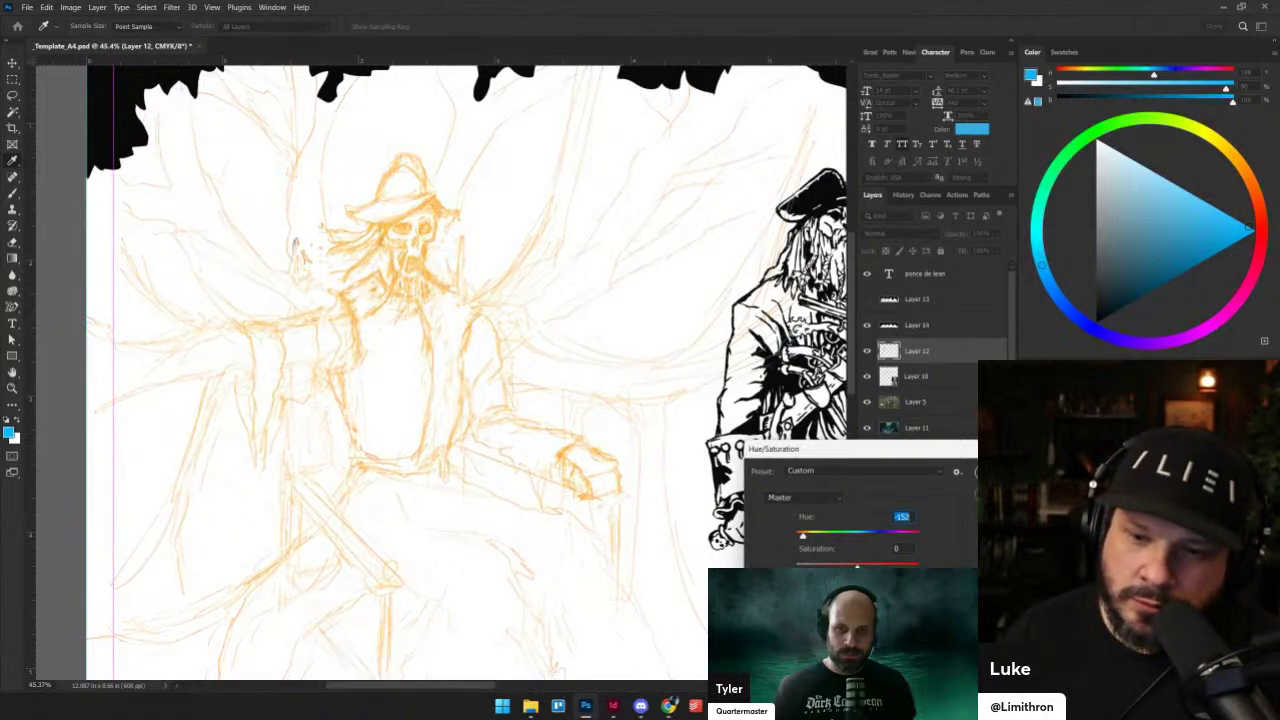
left_click_drag(857, 600, 840, 600)
key("Return")
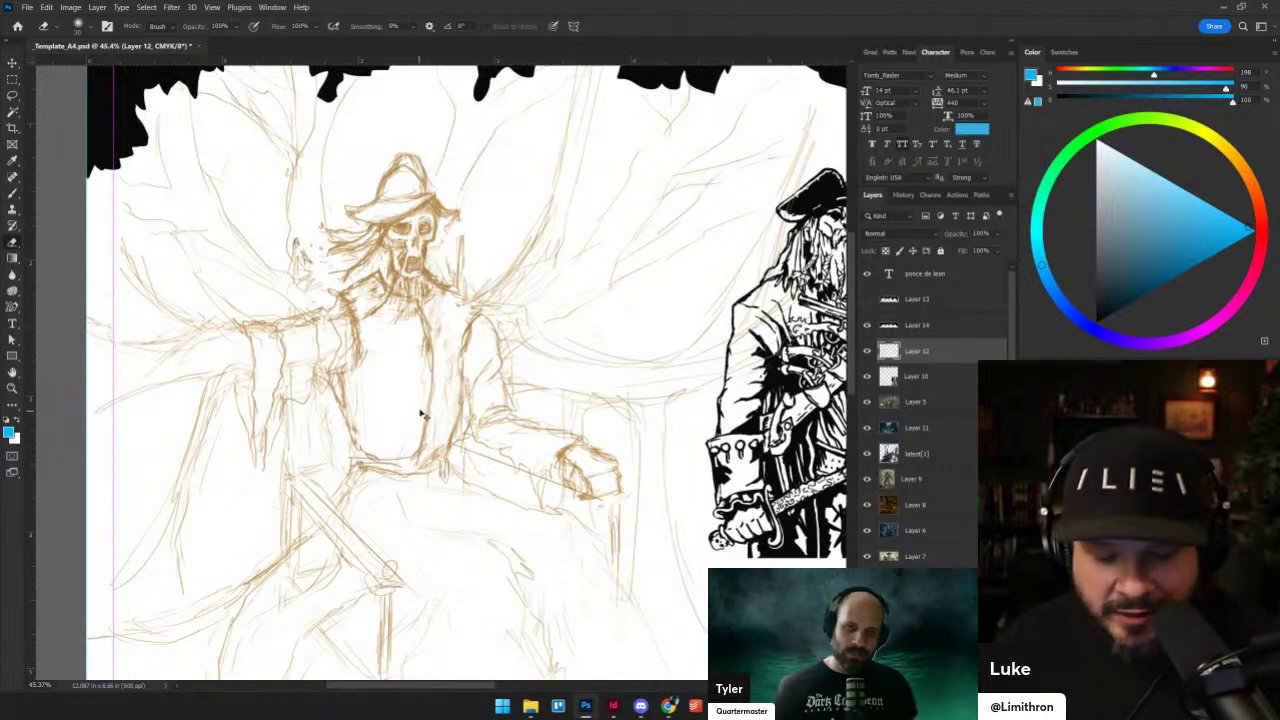
key("ctrl+z")
- Sample a darker blue from the skull and rework the ragged coat shoulder and armhole beside the chest
key("b")
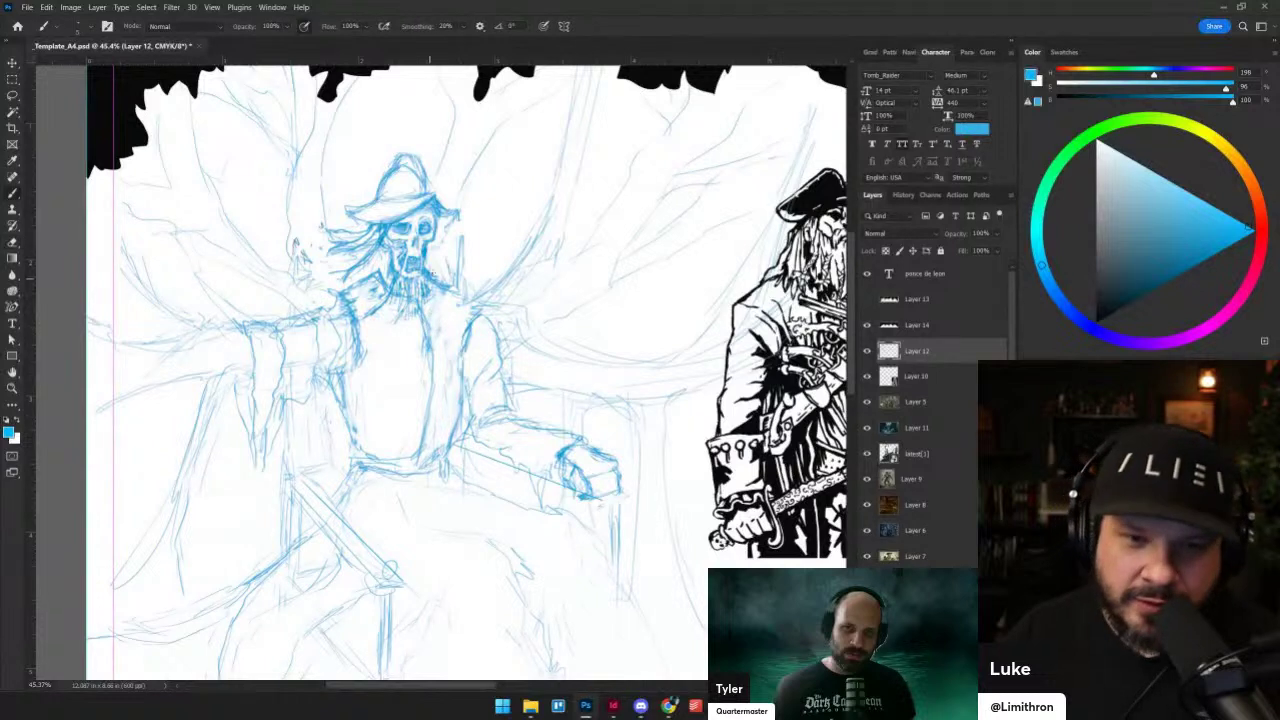
left_click(432, 246, "alt")
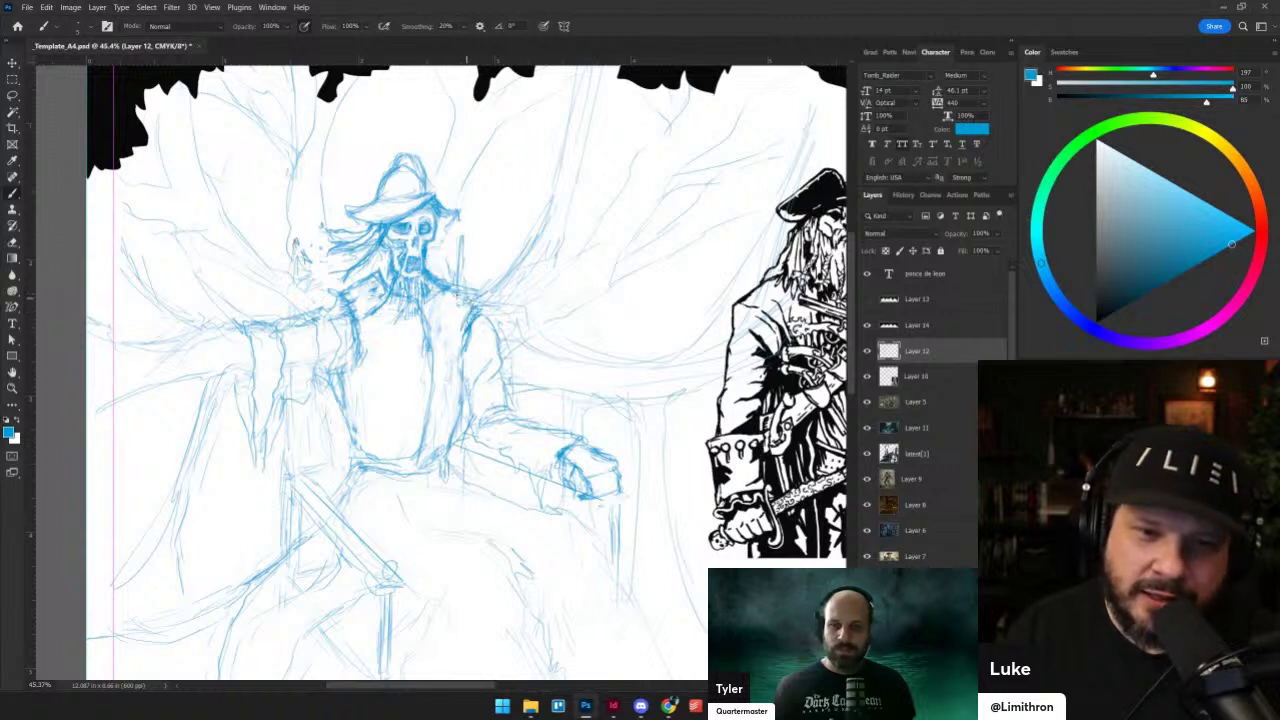
key("ctrl+z")
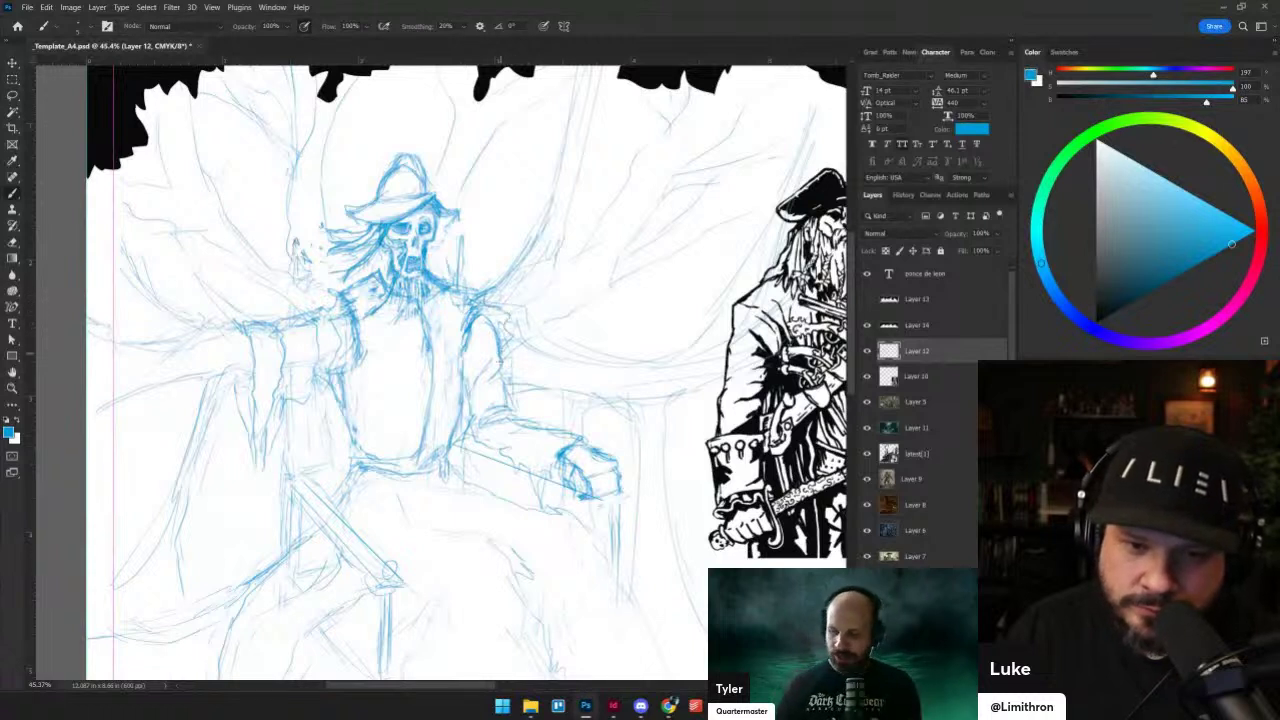
key("e")
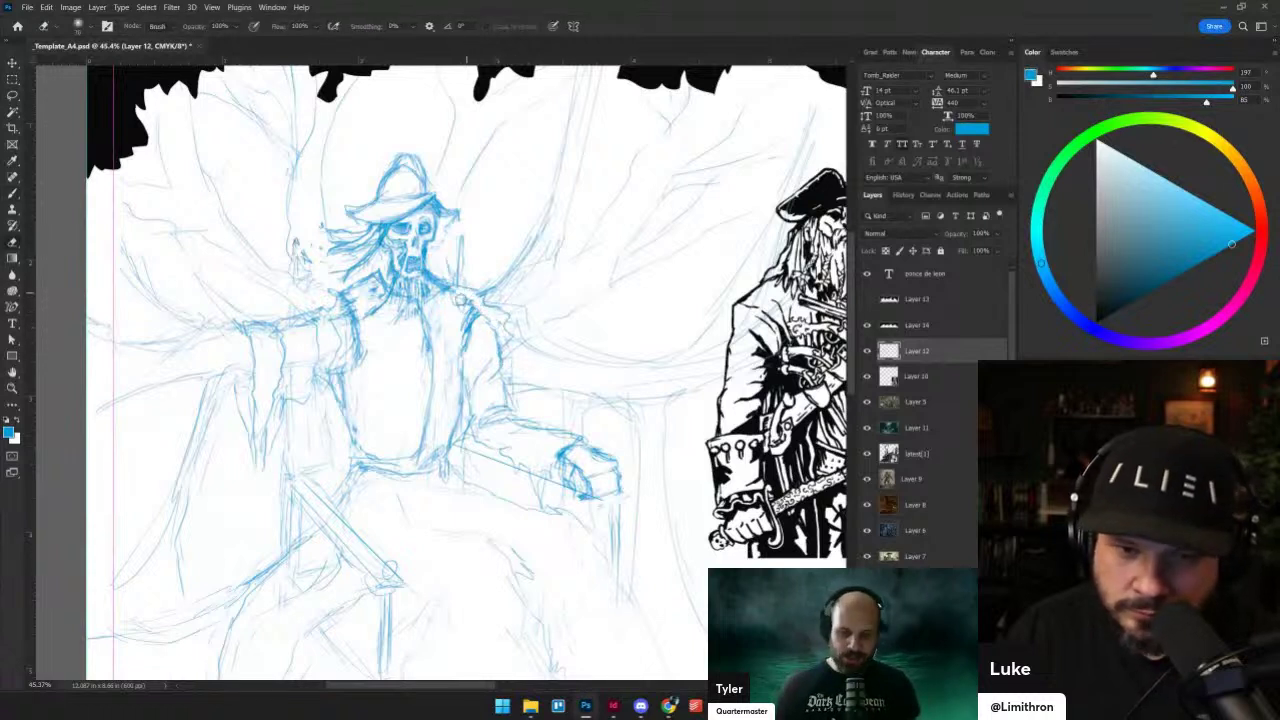
key("b")
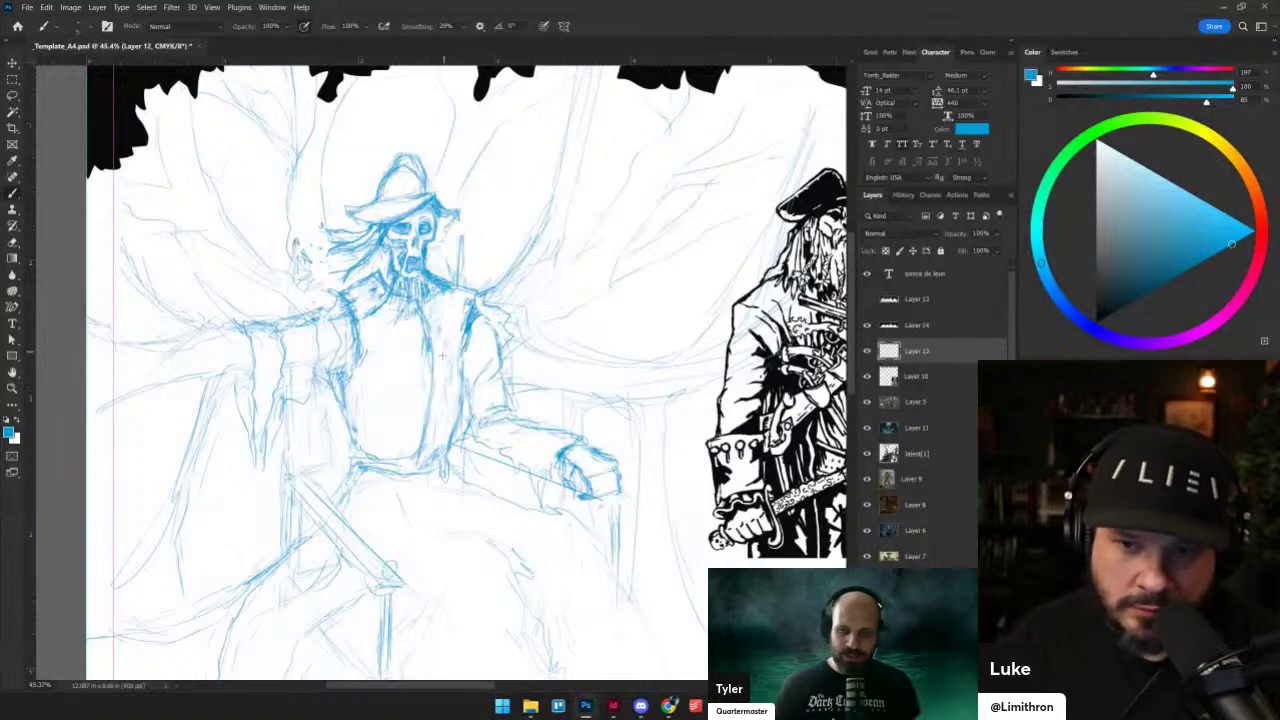
left_click_drag(408, 413, 429, 349)
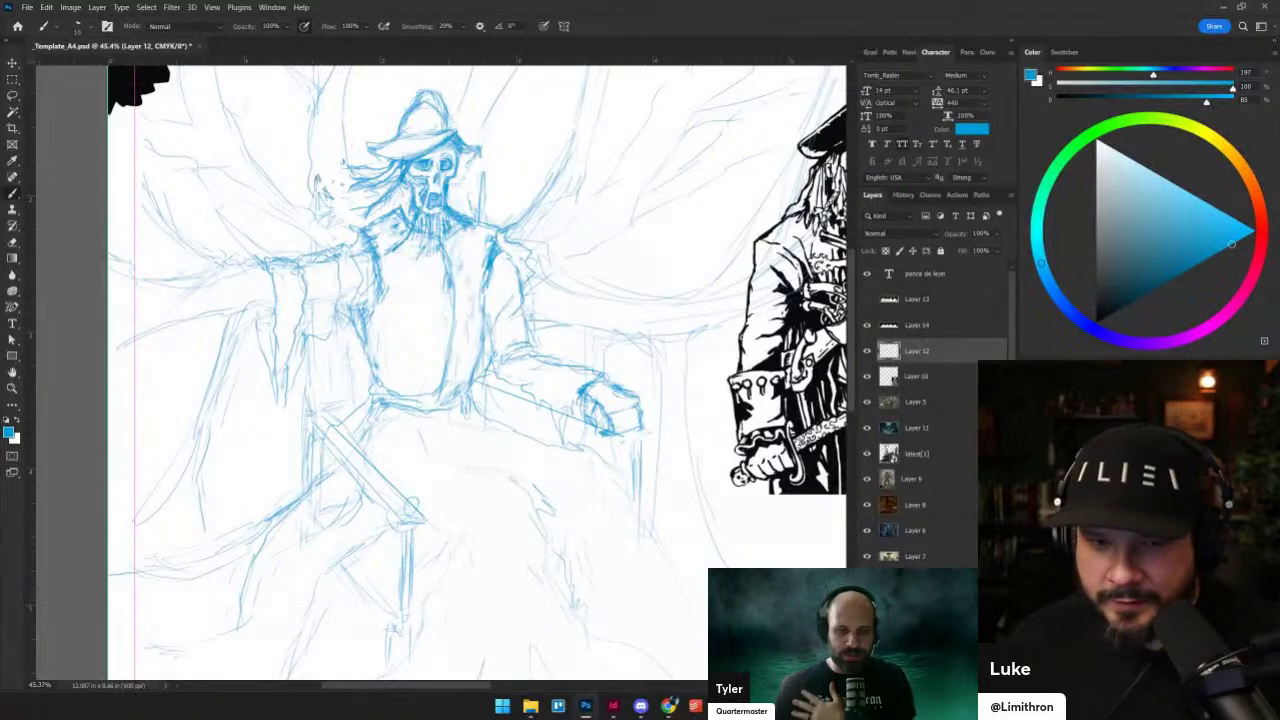
- On a new layer, paint broad root-like bands at 50% brush opacity, sweeping from the waist and outstretched sleeve to the nearer page edge
left_click(973, 685)
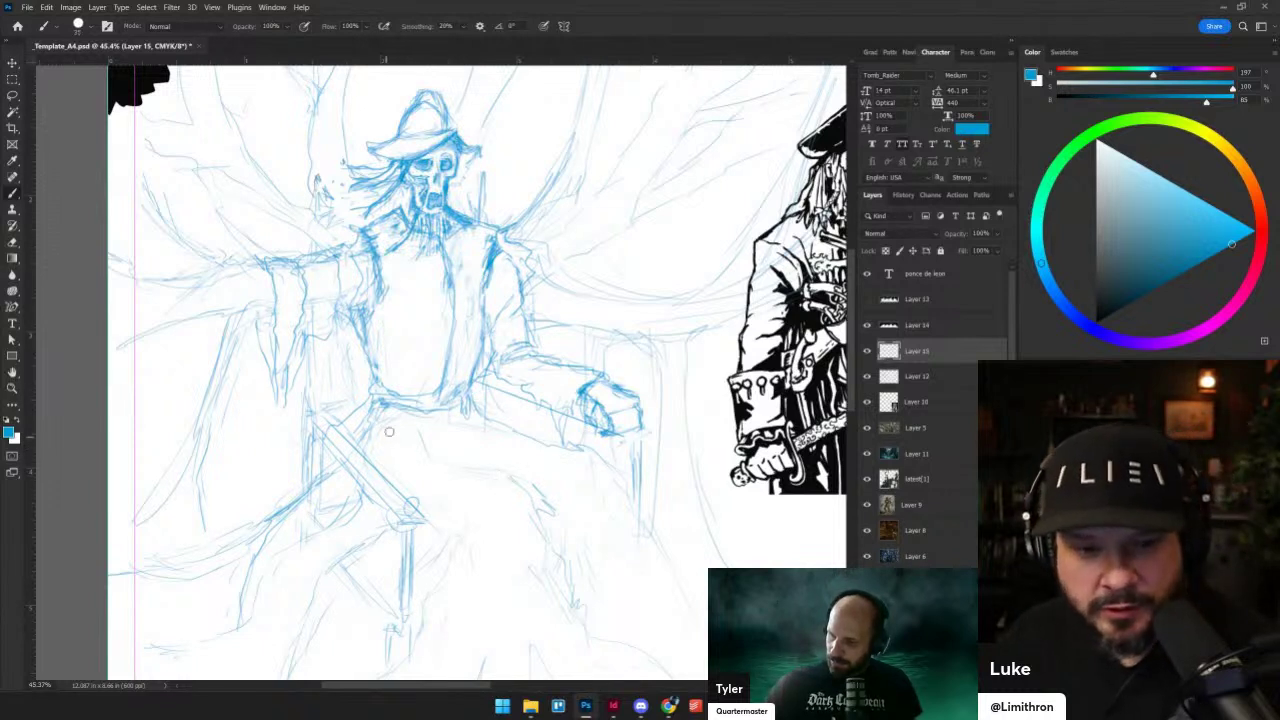
left_click_drag(389, 431, 276, 470)
key("ctrl+z")
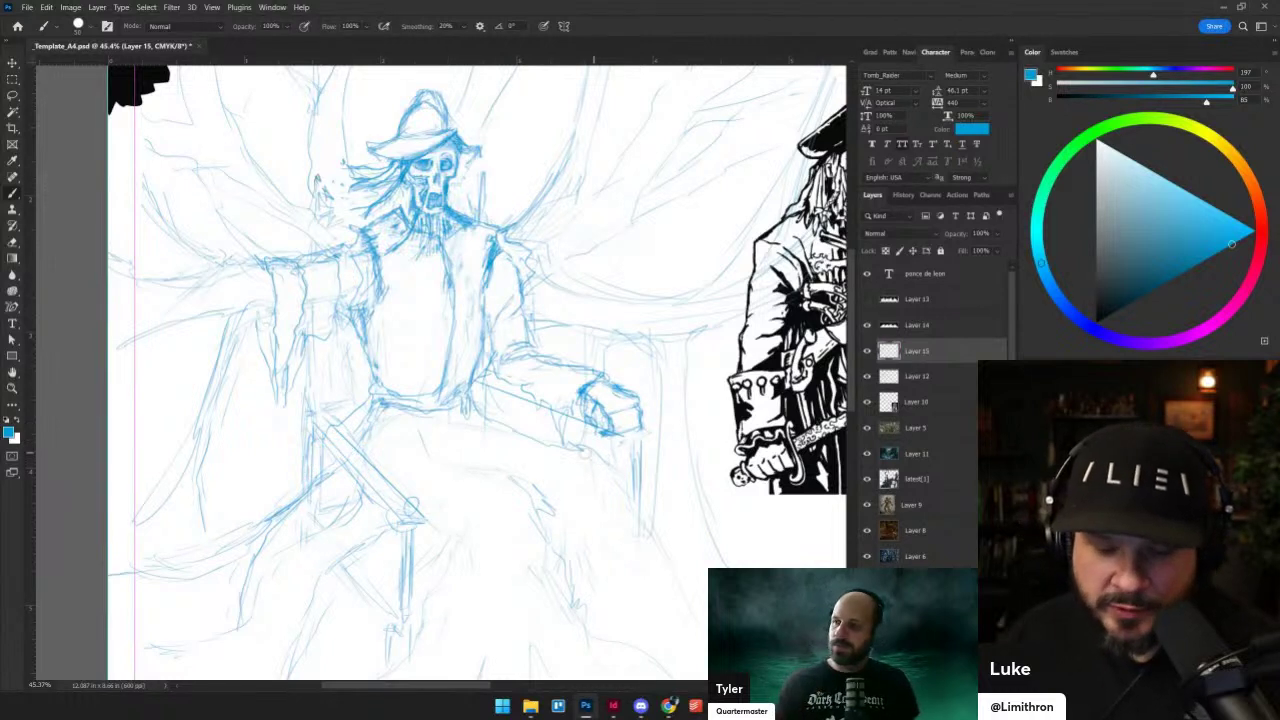
left_click_drag(490, 453, 367, 489)
key("ctrl+z")
key("5")
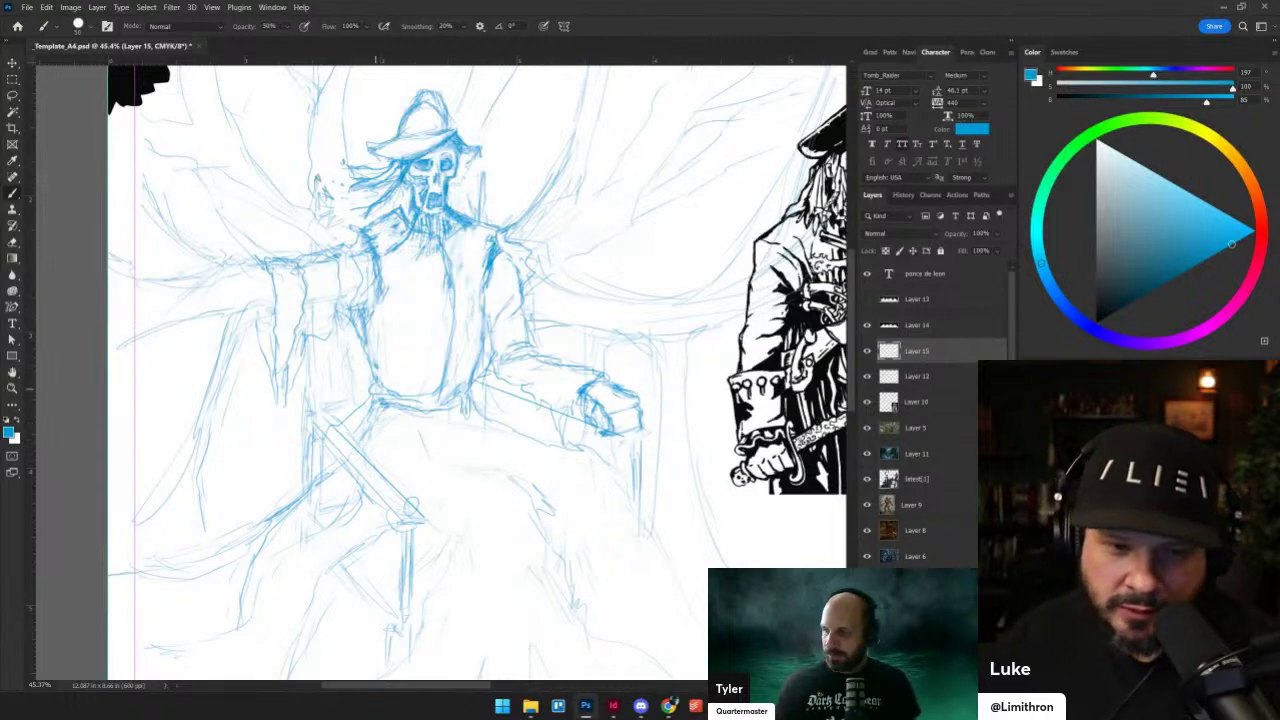
mouse_move(382, 386)
left_mouse_down()
mouse_move(248, 546)
mouse_move(165, 560)
mouse_move(180, 570)
mouse_move(148, 592)
mouse_move(360, 425)
mouse_move(255, 512)
mouse_move(148, 550)
mouse_move(86, 543)
left_mouse_up()
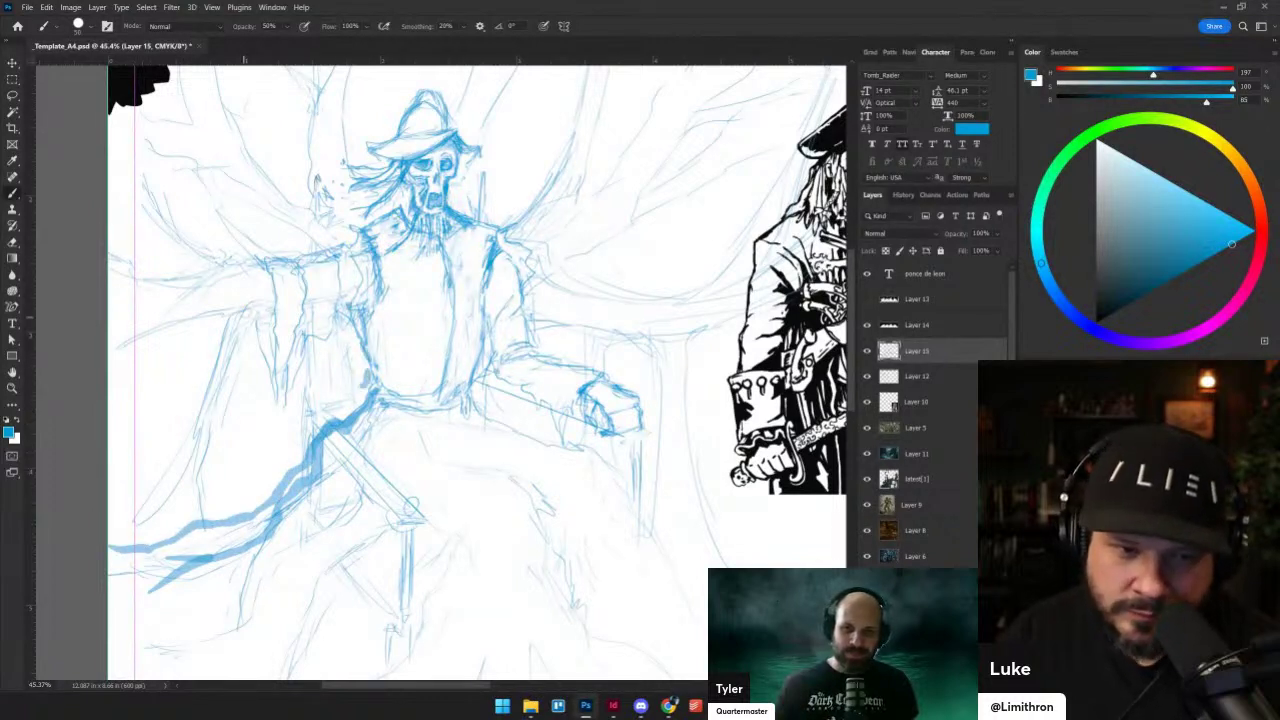
mouse_move(272, 305)
left_mouse_down()
mouse_move(226, 368)
mouse_move(180, 475)
mouse_move(100, 540)
mouse_move(224, 352)
mouse_move(142, 466)
mouse_move(110, 465)
mouse_move(178, 432)
mouse_move(271, 443)
mouse_move(211, 468)
left_mouse_up()
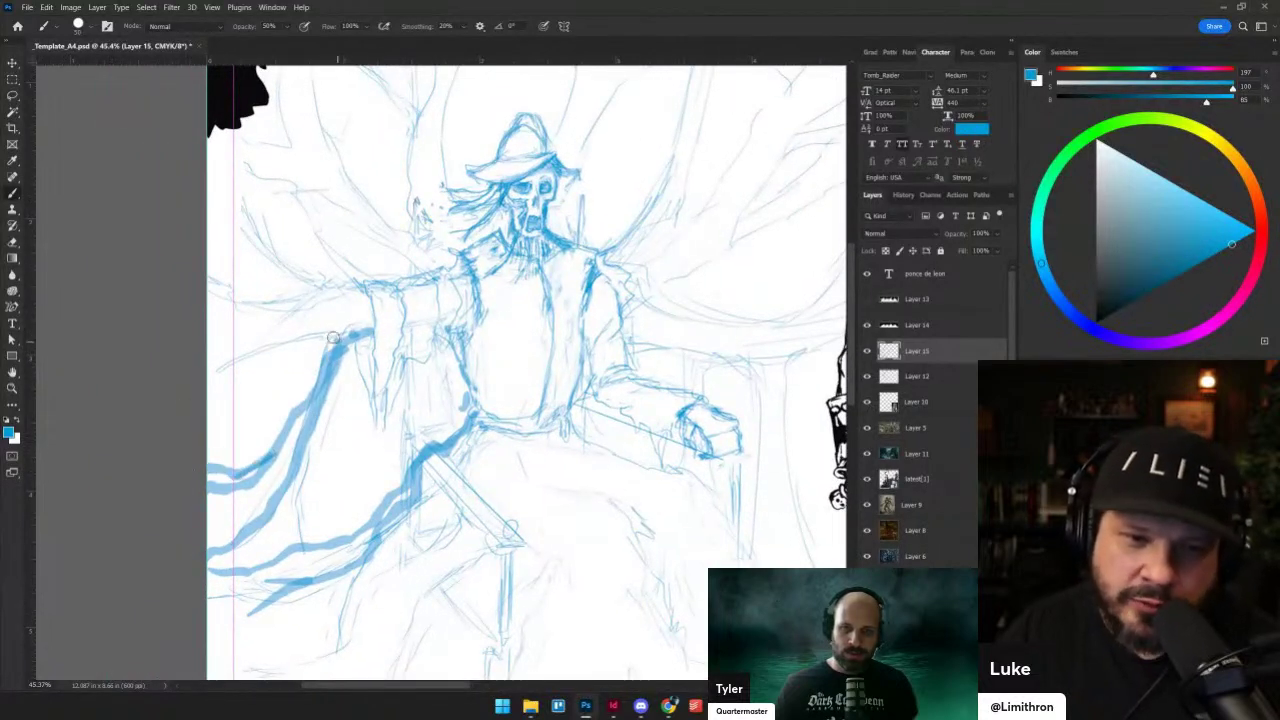
- Paint one more broad root band curving from the outstretched cuff out to the nearer page edge, above the existing bands
left_click_drag(333, 338, 220, 375)
left_click_drag(282, 348, 371, 324)
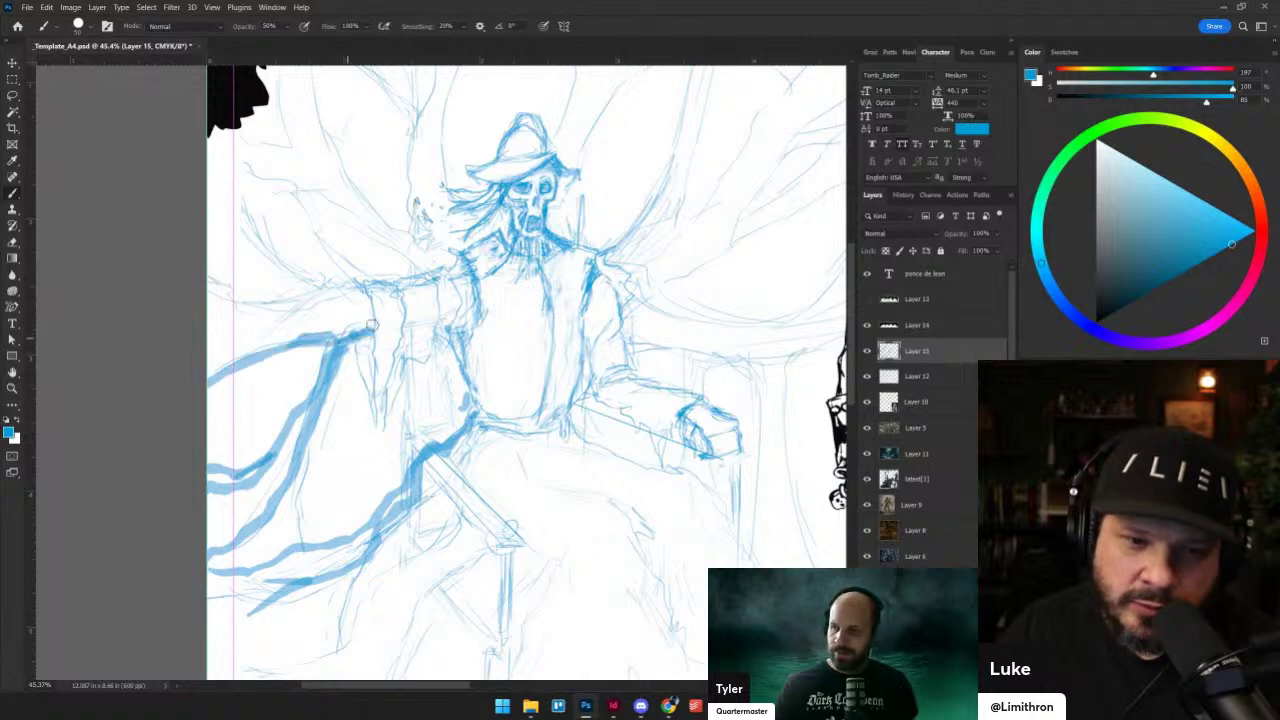
left_click_drag(547, 471, 494, 548)
left_click(281, 380)
left_click(294, 371)
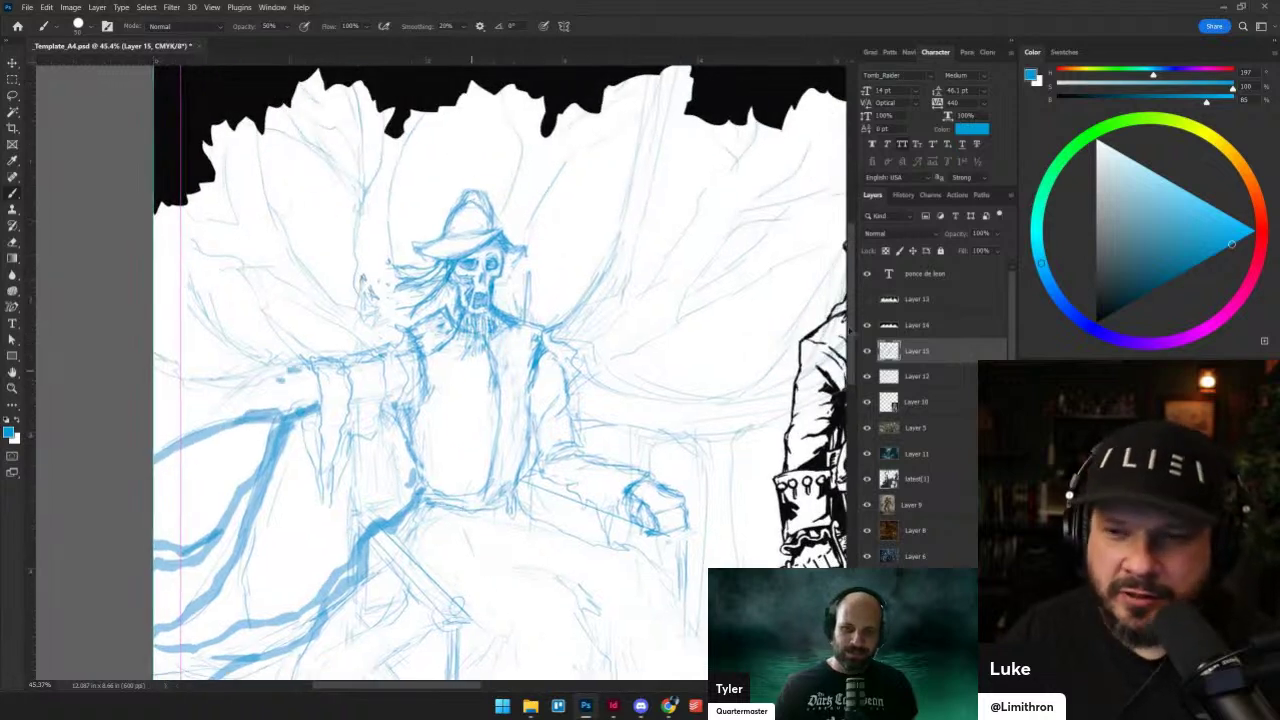
key("ctrl+z")
- Try larger brush strokes beyond the outstretched sleeve, first in a muted ochre and again in a brighter blue
left_click(1236, 158)
left_click(1172, 225)
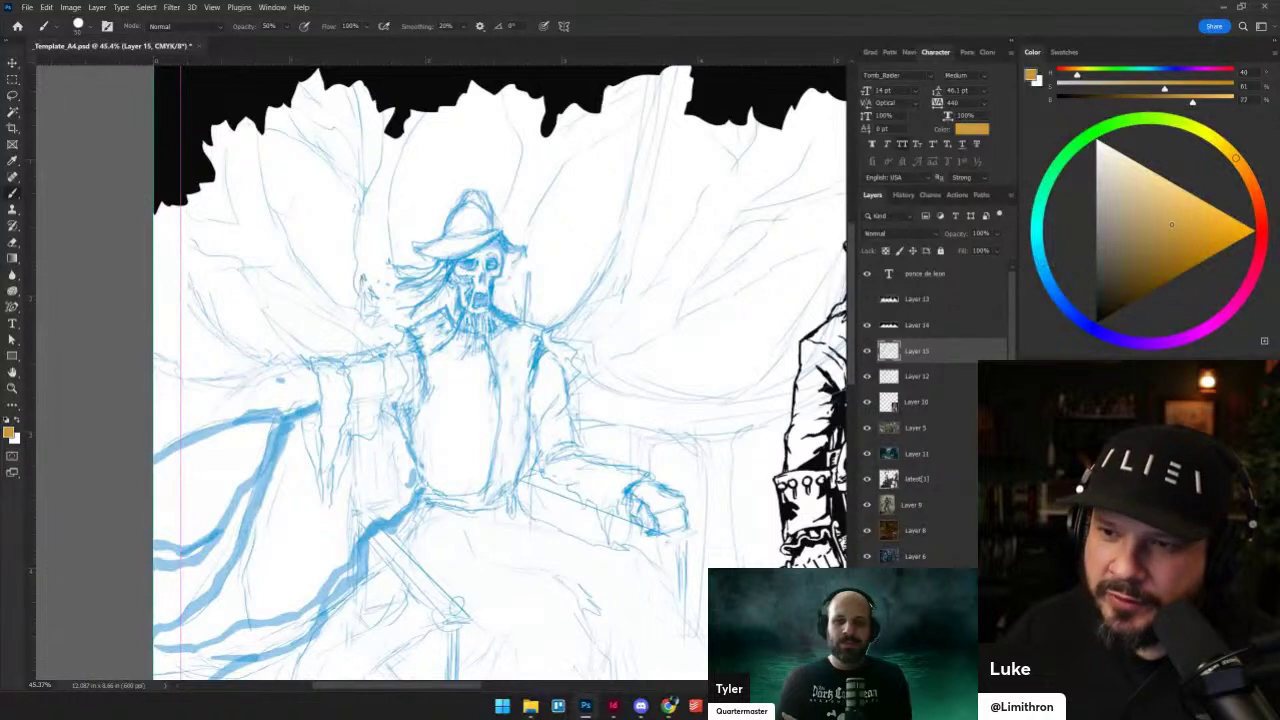
mouse_move(310, 388)
left_mouse_down()
mouse_move(178, 426)
mouse_move(273, 388)
mouse_move(186, 396)
left_mouse_up()
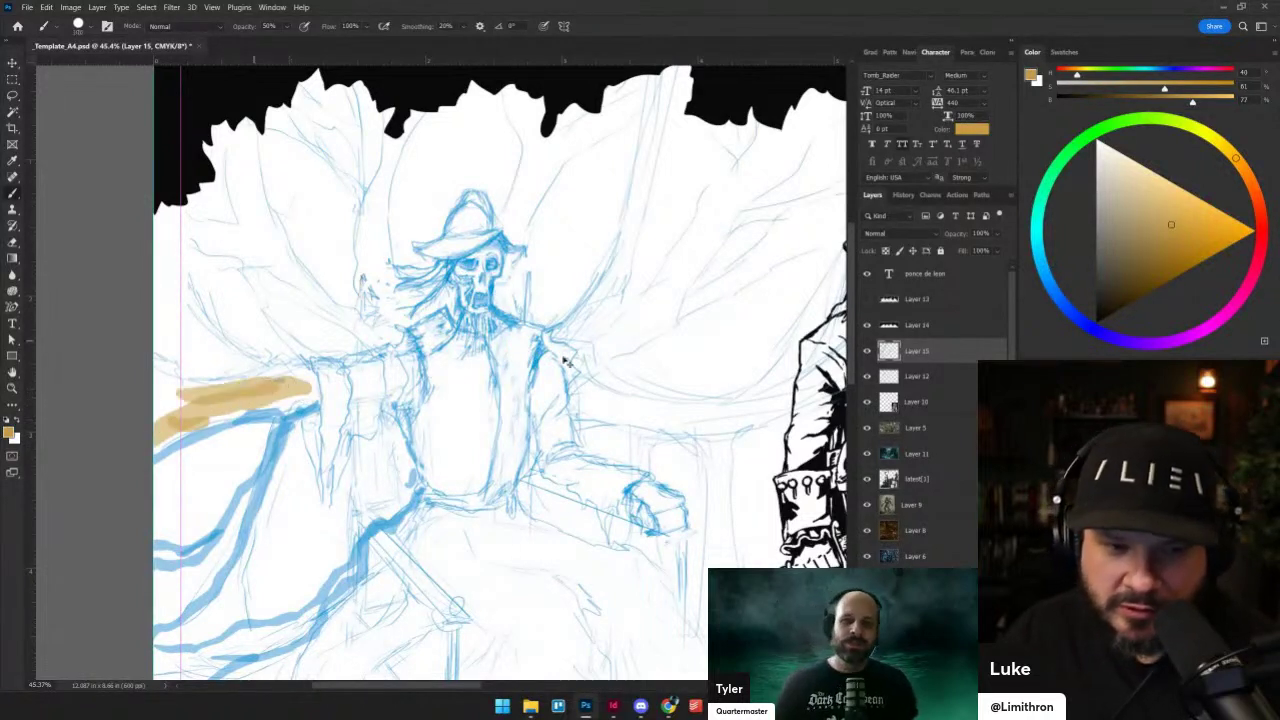
key("ctrl+z")
key("ctrl+z")
key("ctrl+z")
left_click(458, 260, "alt")
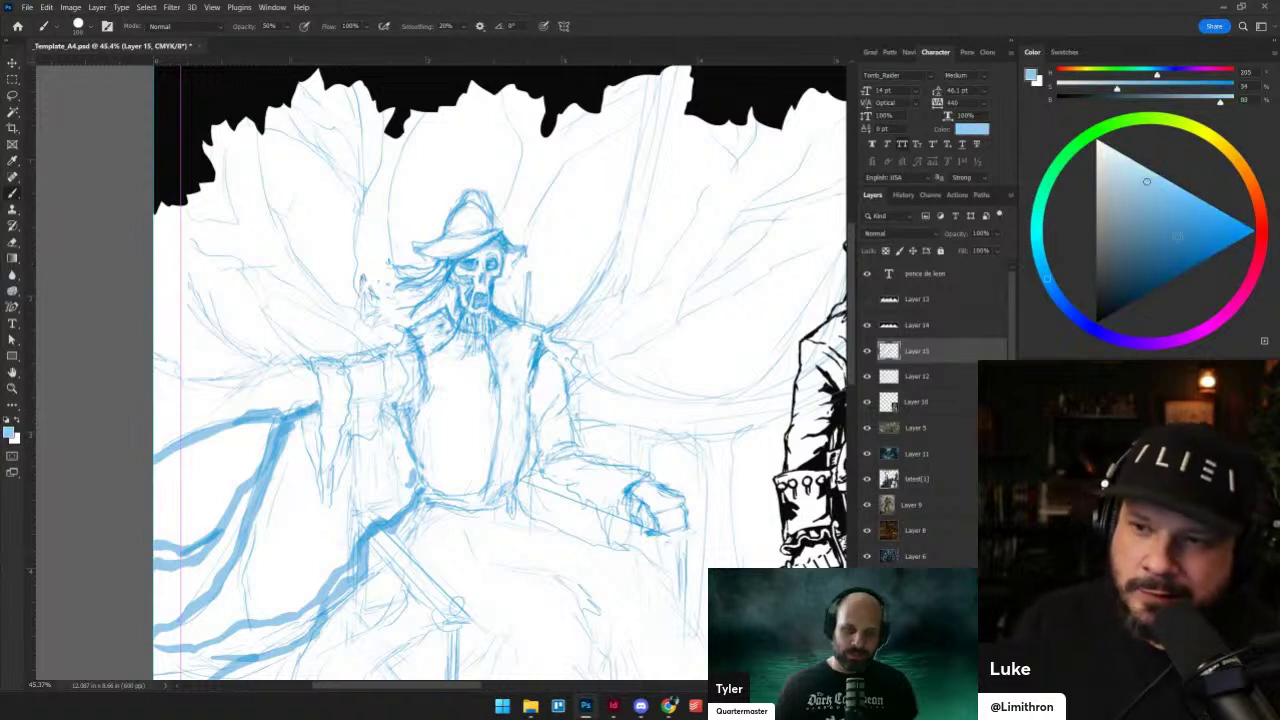
left_click_drag(294, 363, 248, 366)
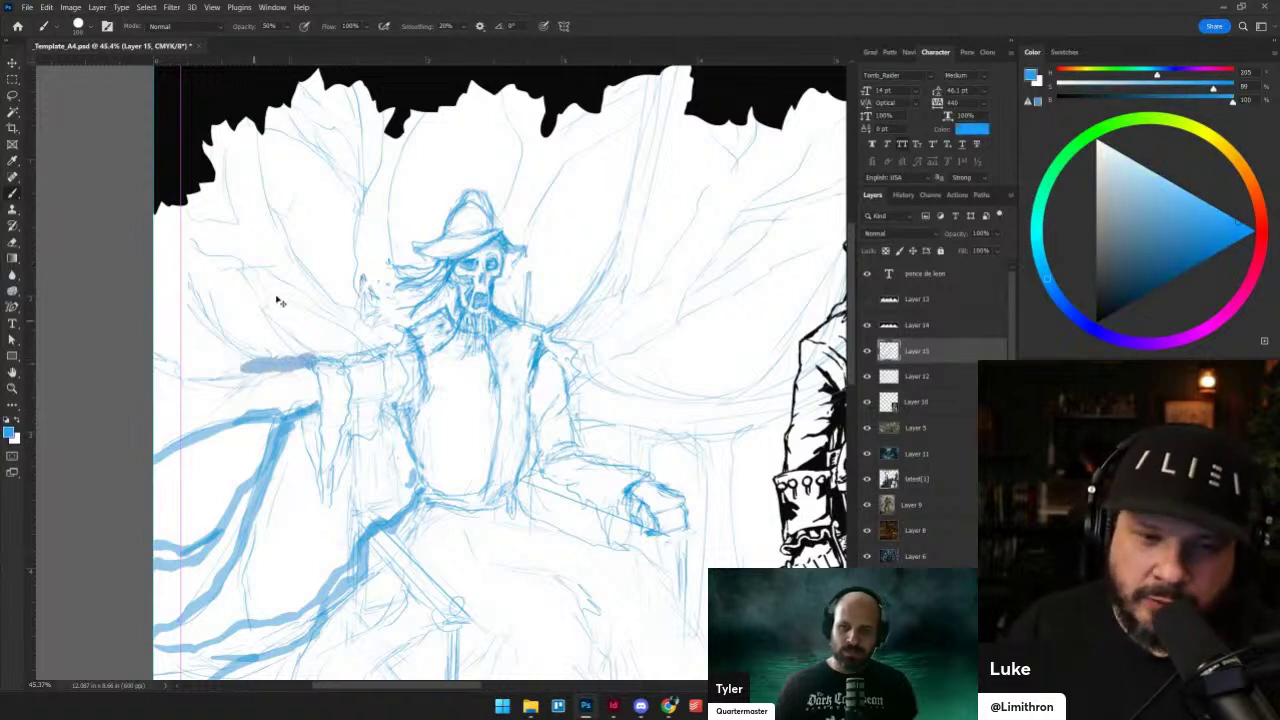
key("ctrl+z")
- Sample blue from the sketch and paint wavy root bands from above the outstretched cuff up to the page edge below the black border
left_click(306, 411, "alt")
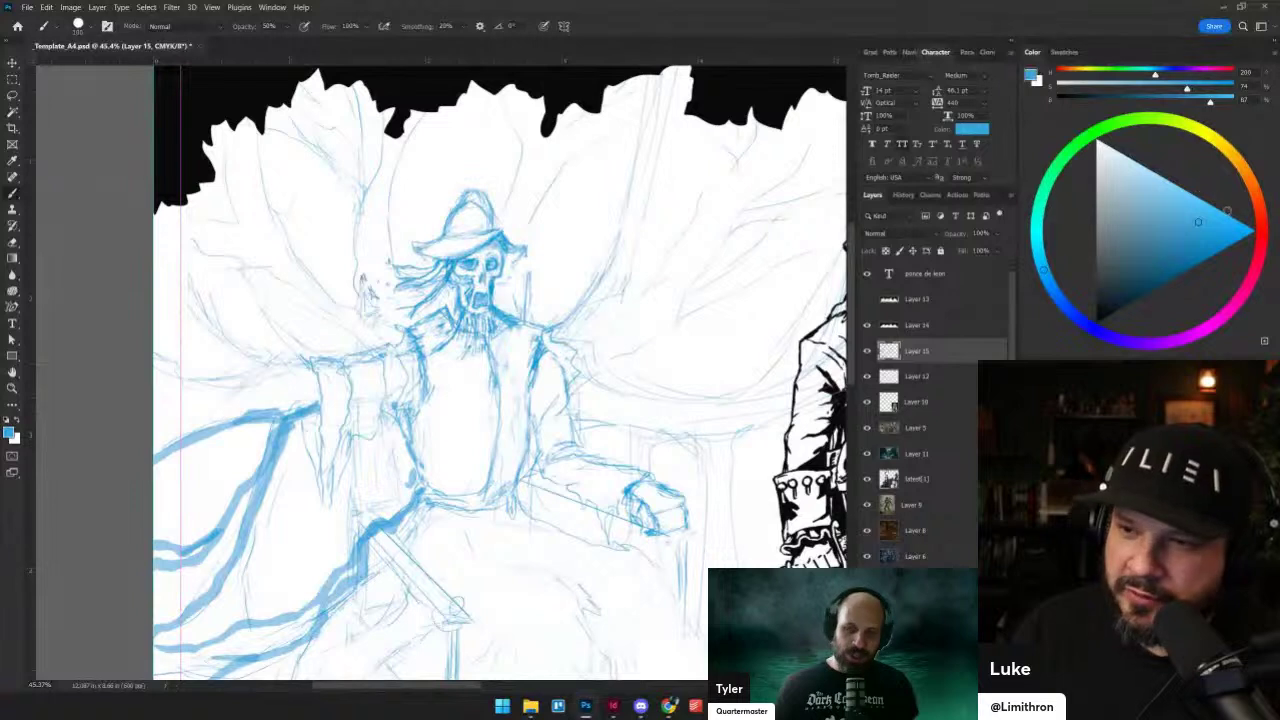
left_click(456, 606, "alt")
mouse_move(296, 372)
left_mouse_down()
mouse_move(202, 375)
mouse_move(158, 355)
mouse_move(300, 368)
mouse_move(208, 329)
mouse_move(168, 281)
mouse_move(200, 312)
mouse_move(155, 208)
left_mouse_up()
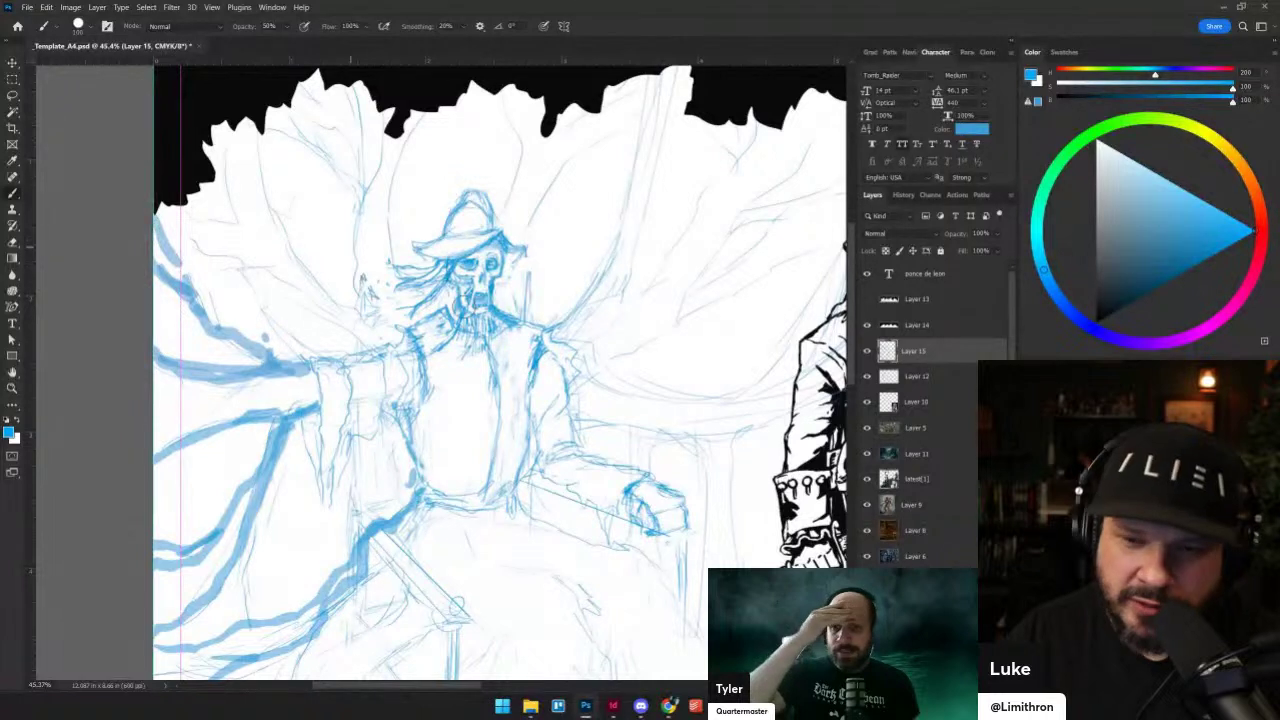
- Set the brush opacity to 100% and thicken the ragged coat edge on the bent arm's shoulder
key("0")
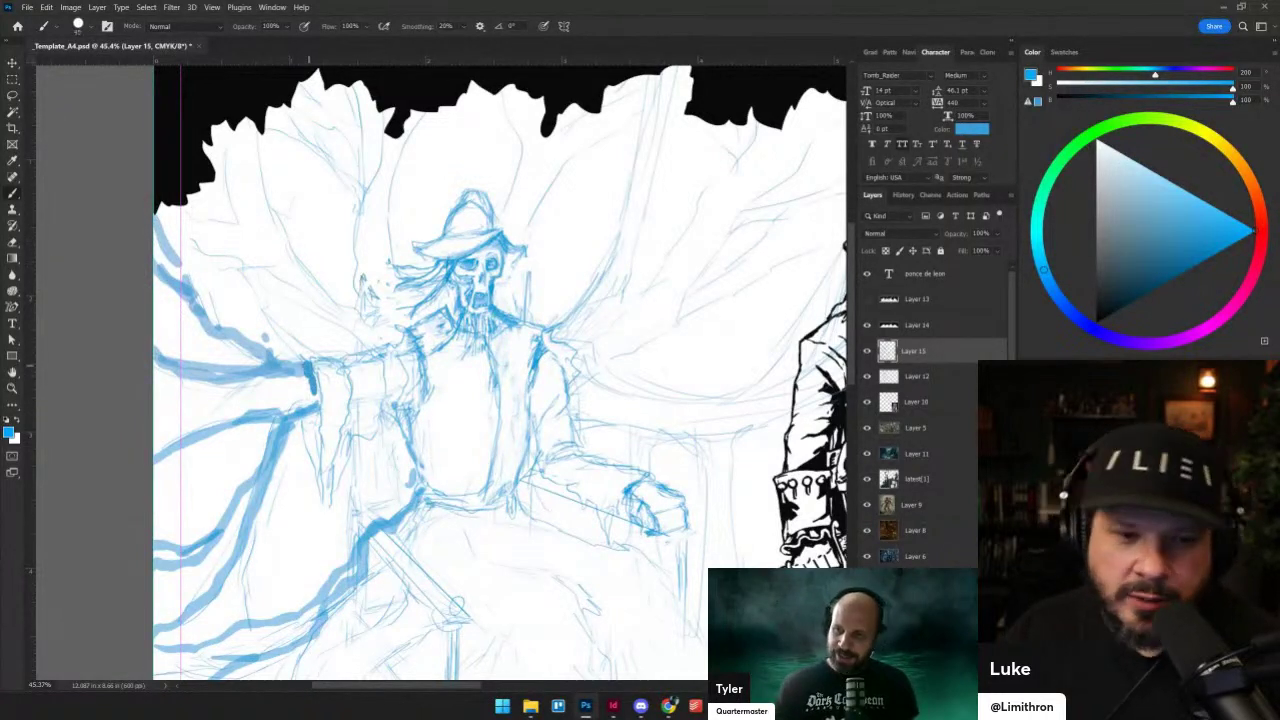
key("ctrl+z")
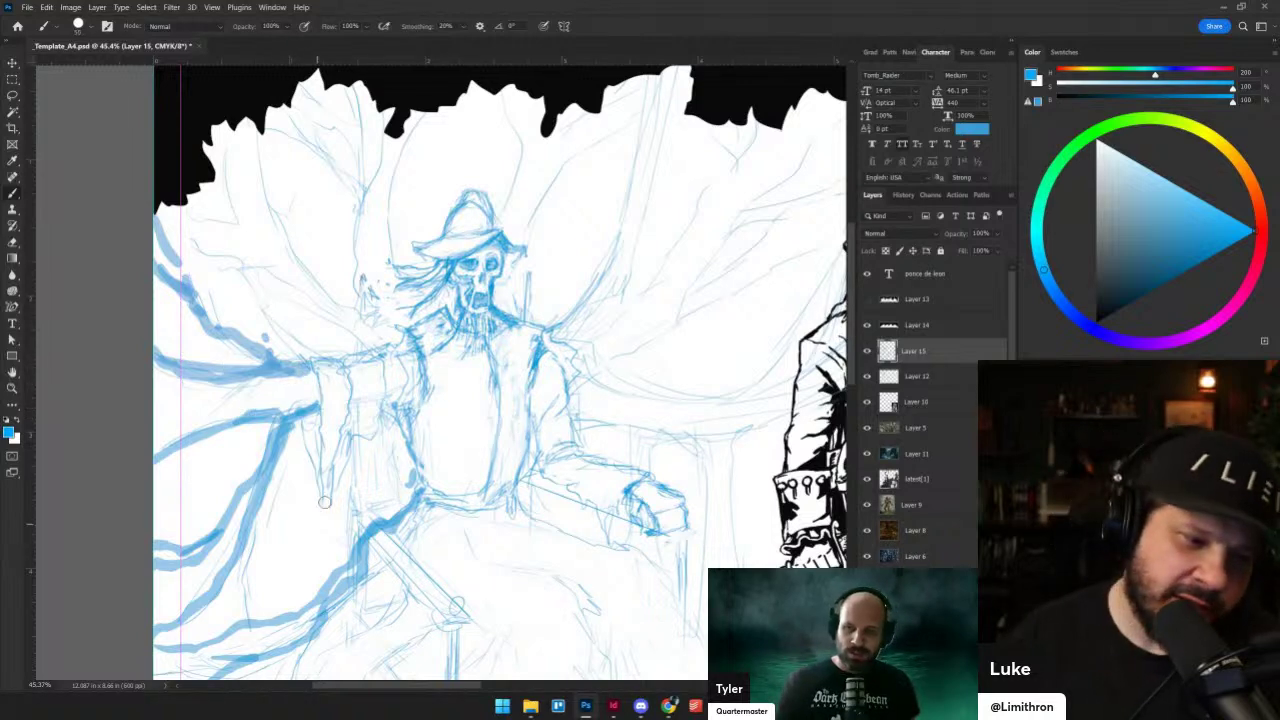
left_click_drag(384, 476, 358, 422)
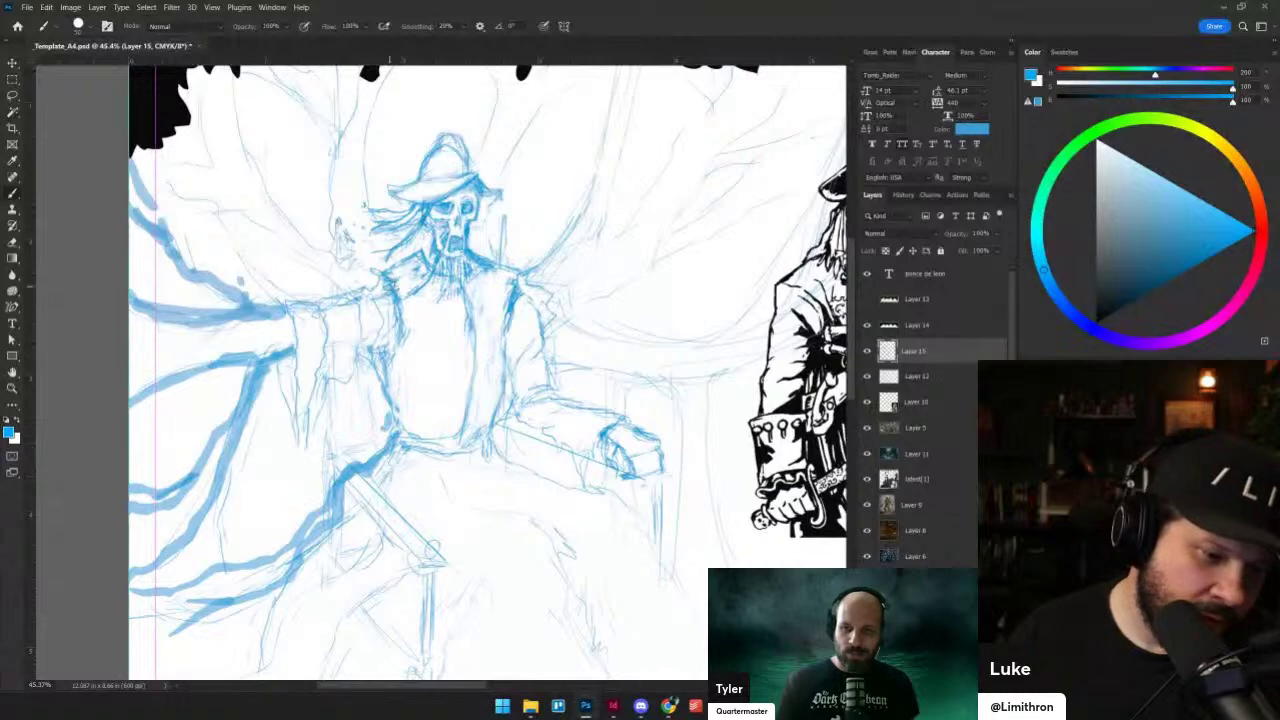
left_click_drag(462, 373, 450, 433)
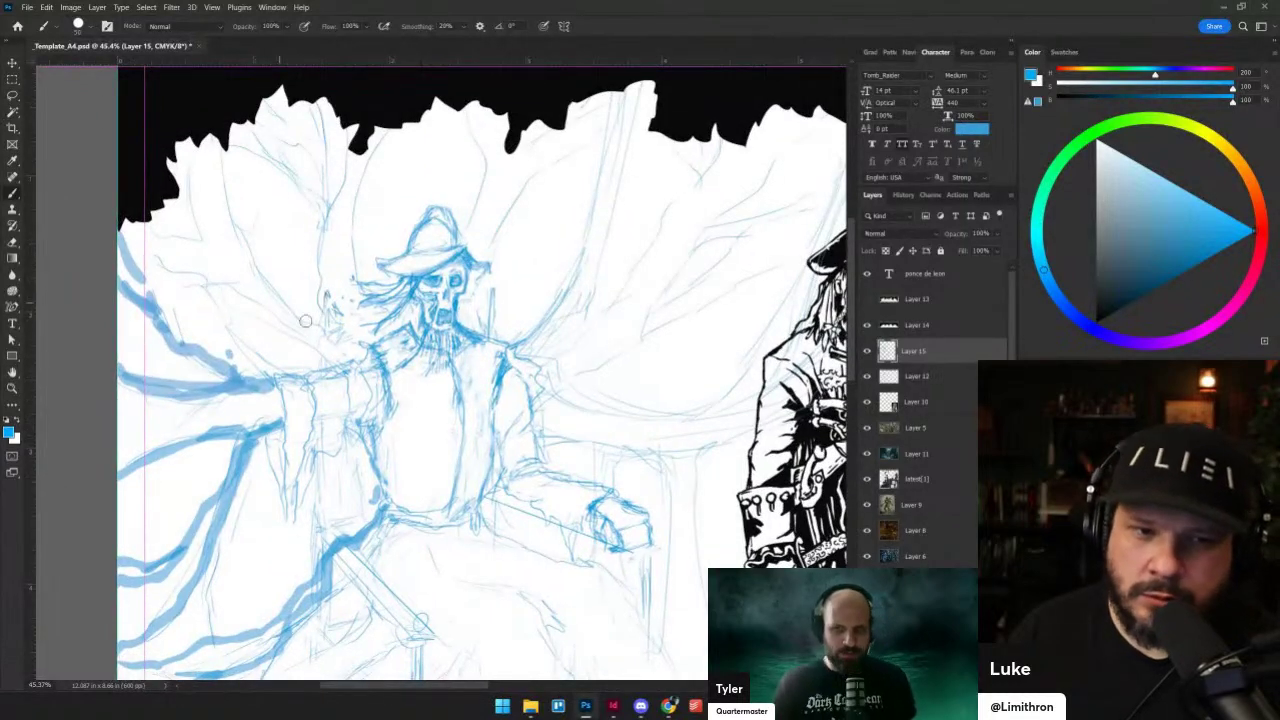
left_click_drag(592, 403, 572, 263)
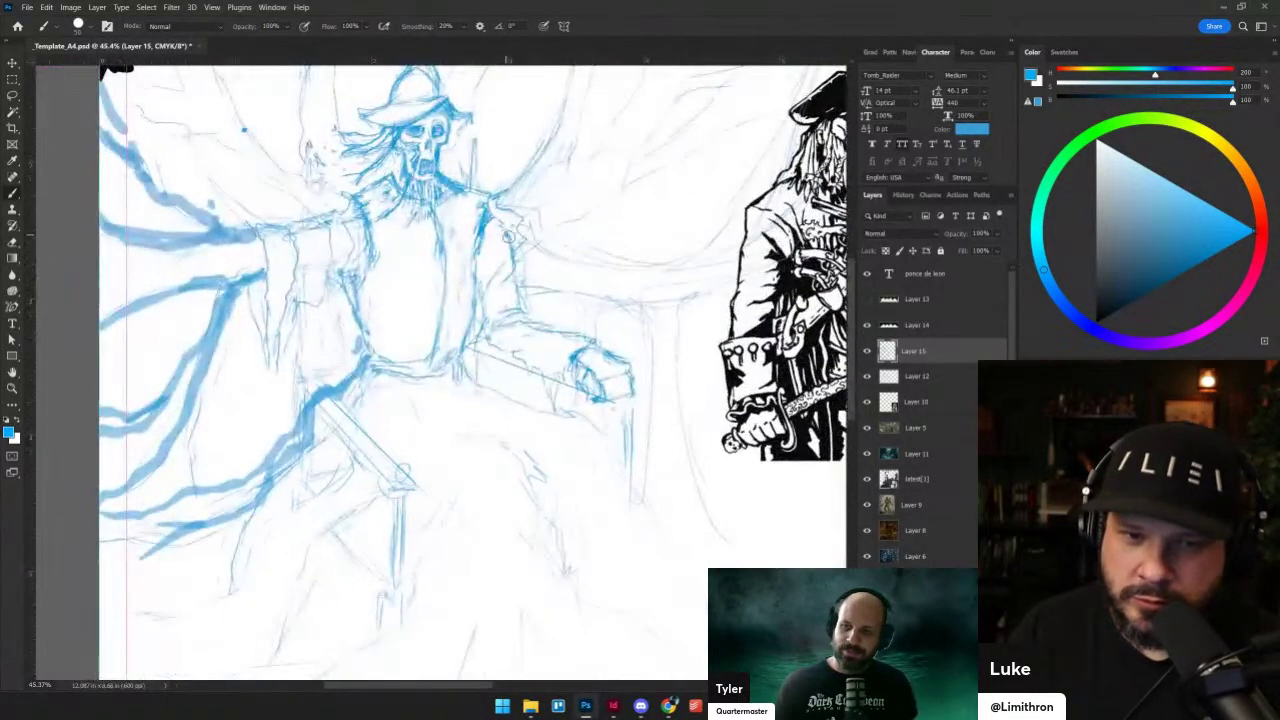
scroll(587, 261, "up", 1)
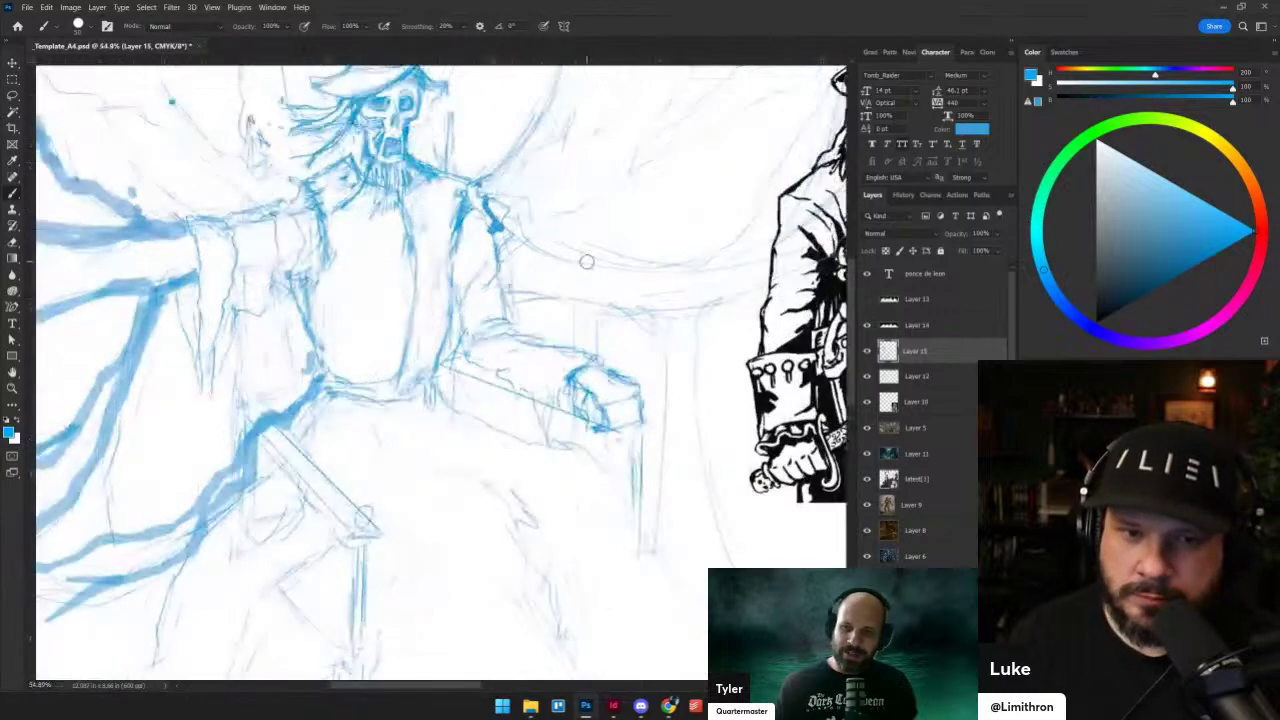
key("l")
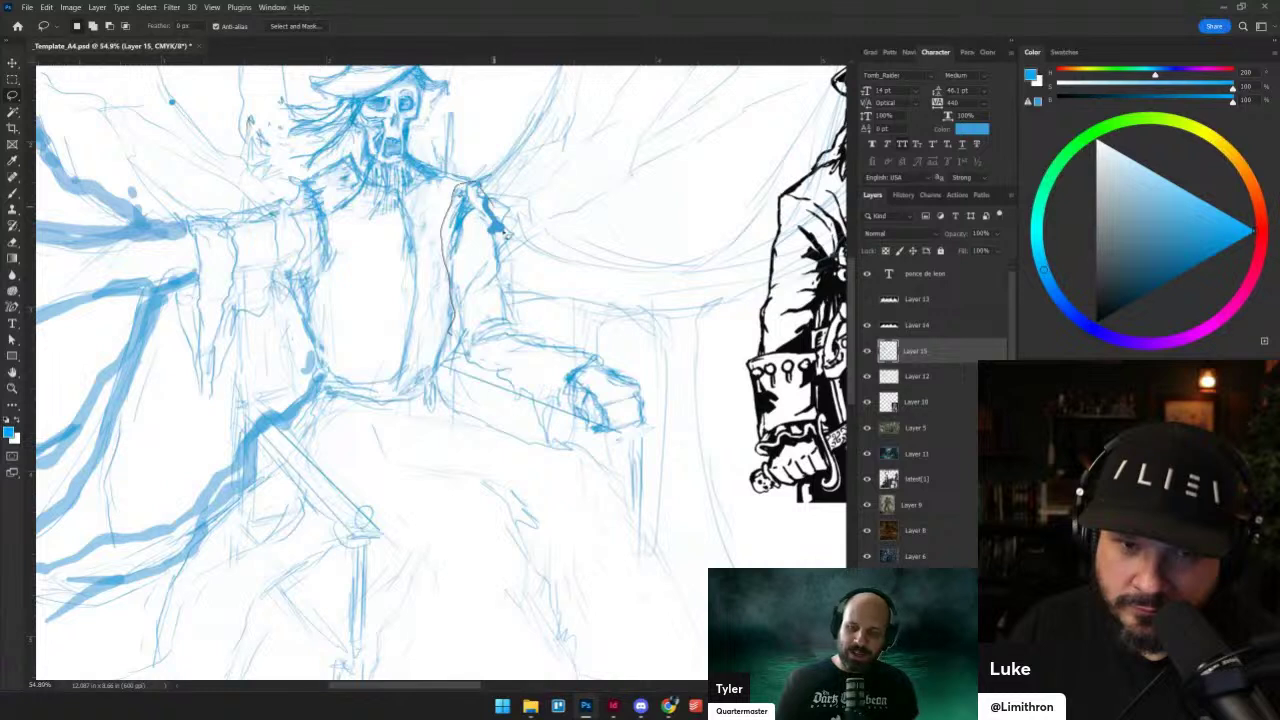
mouse_move(500, 226)
left_mouse_down()
mouse_move(491, 346)
mouse_move(456, 343)
mouse_move(480, 171)
left_mouse_up()
key("ctrl+t")
key("ctrl+z")
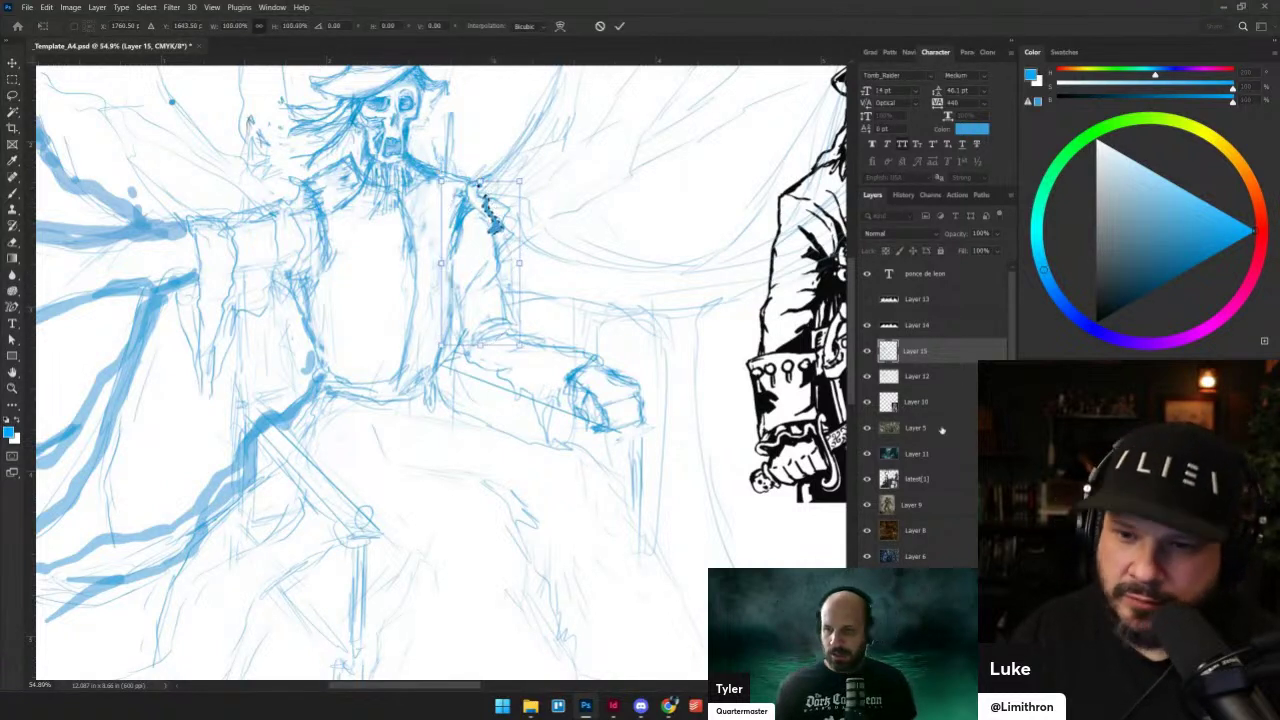
- Merge Layer 15 with Layer 12 and toggle the merged layer's visibility to check its contents
left_click(905, 378, "shift")
right_click(910, 380)
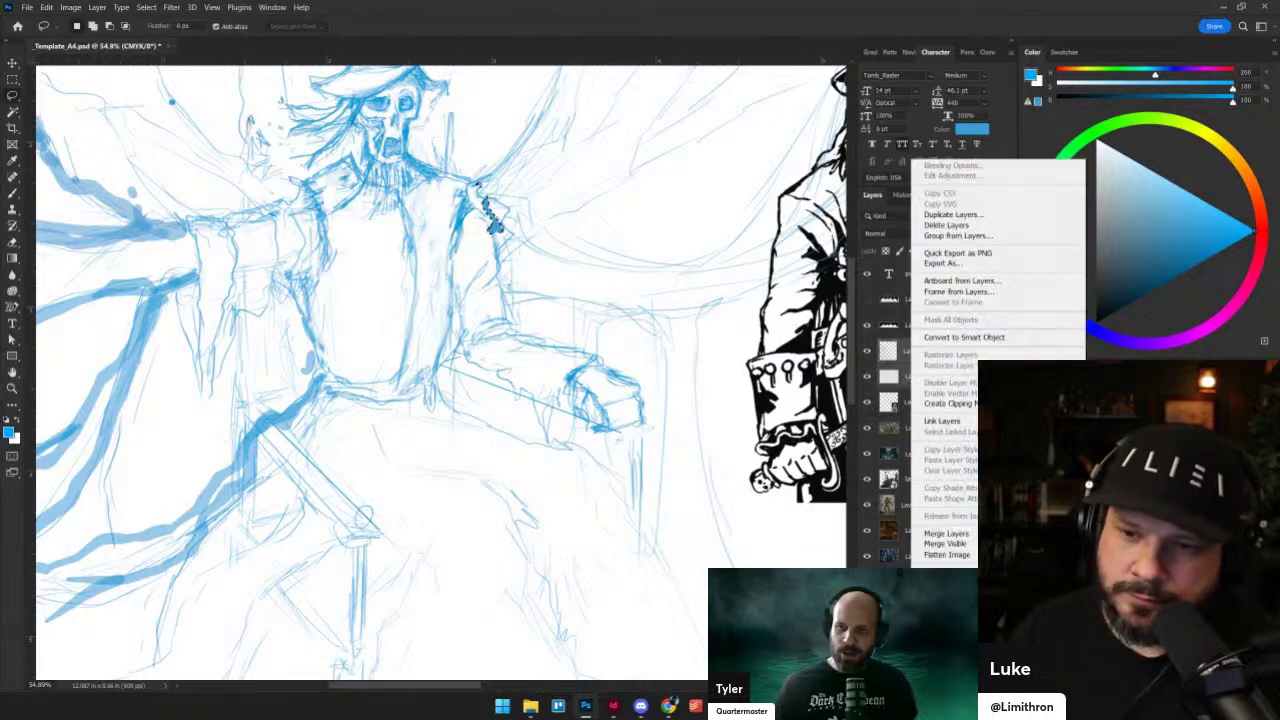
left_click(940, 533)
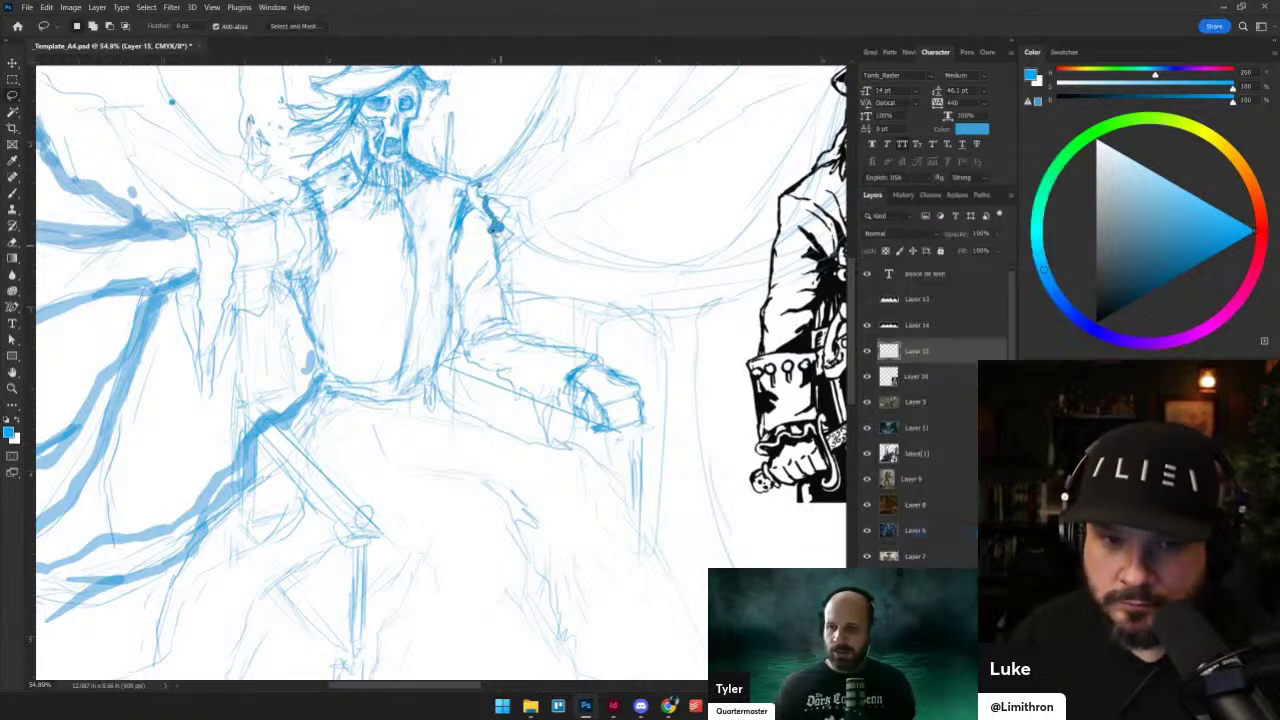
left_click(867, 350)
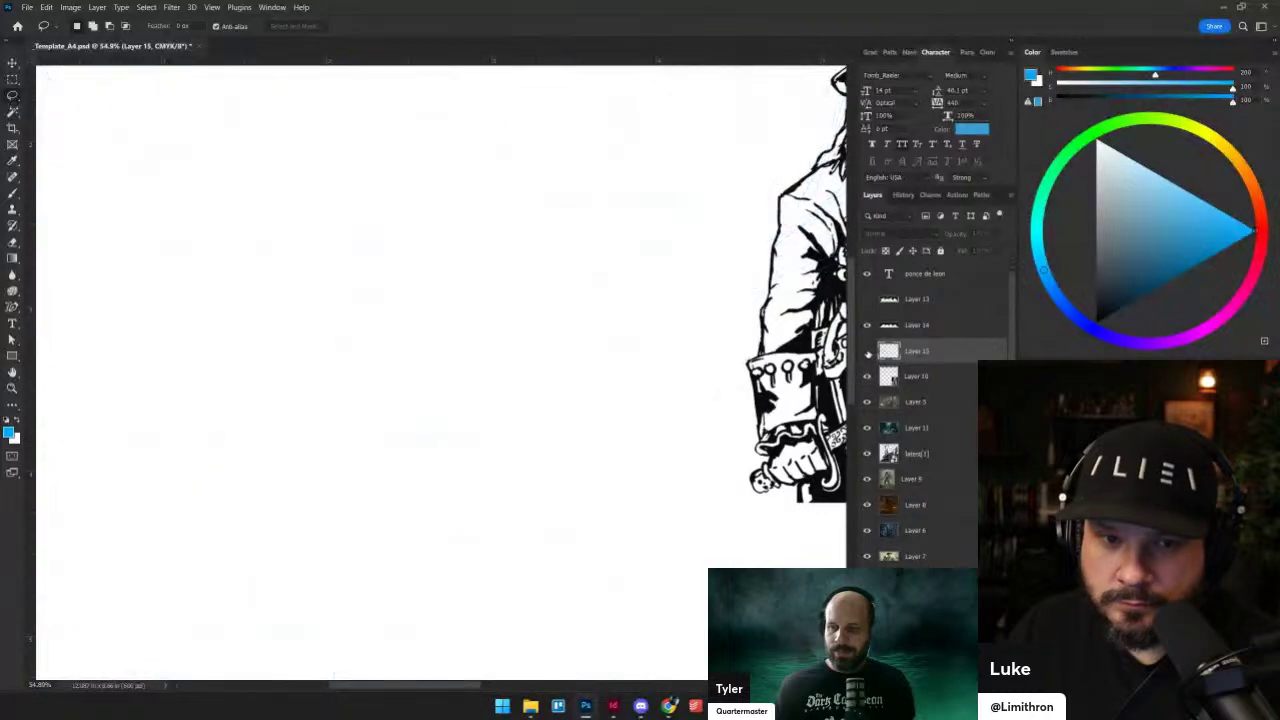
left_click(867, 350)
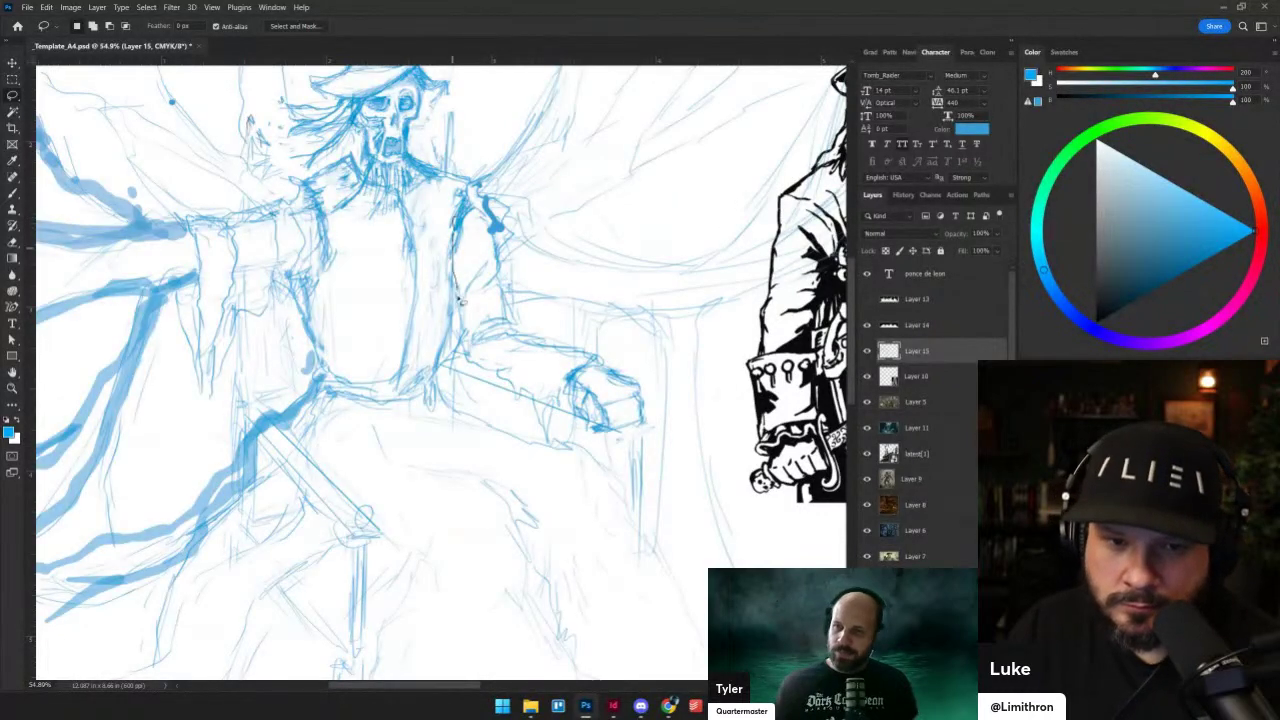
- Lasso the upper sleeve of the bent arm and warp it to reshape the shoulder, clearing the selection
mouse_move(459, 299)
left_mouse_down()
mouse_move(487, 337)
mouse_move(521, 313)
mouse_move(521, 218)
mouse_move(486, 177)
mouse_move(459, 187)
mouse_move(460, 298)
left_mouse_up()
key("v")
key("ctrl+t")
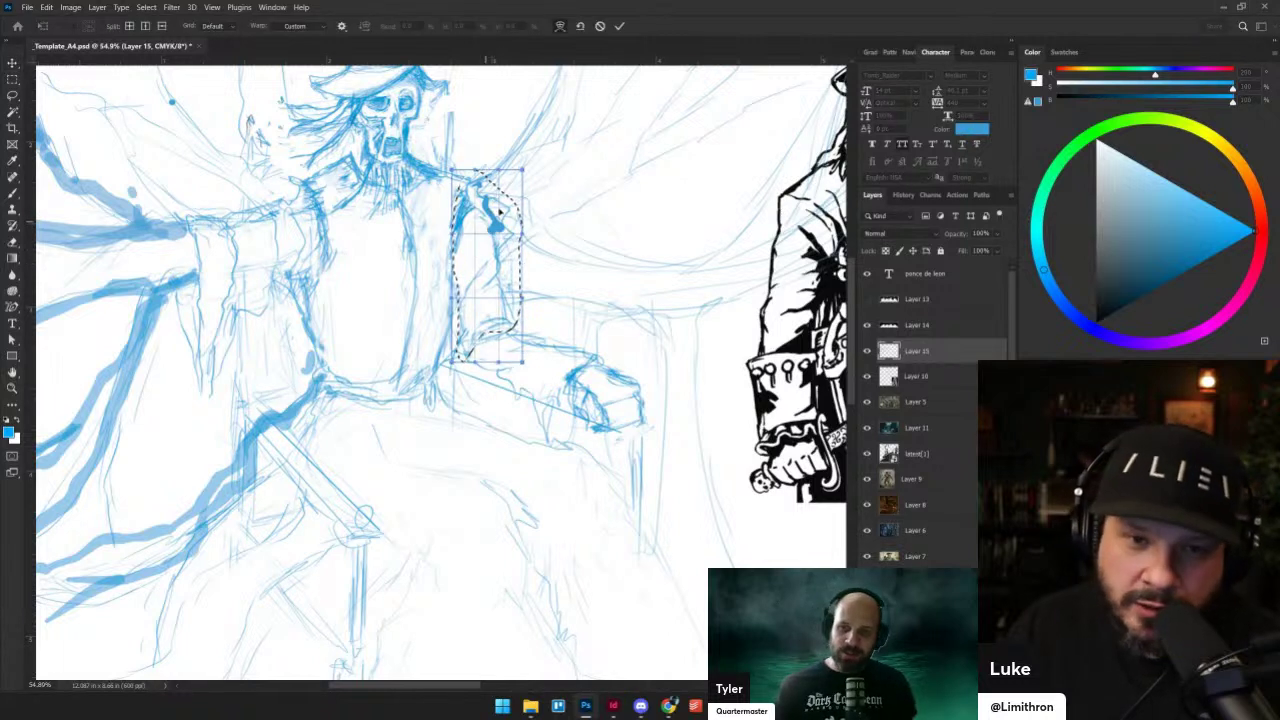
mouse_move(485, 213)
left_mouse_down()
mouse_move(490, 184)
mouse_move(482, 209)
left_mouse_up()
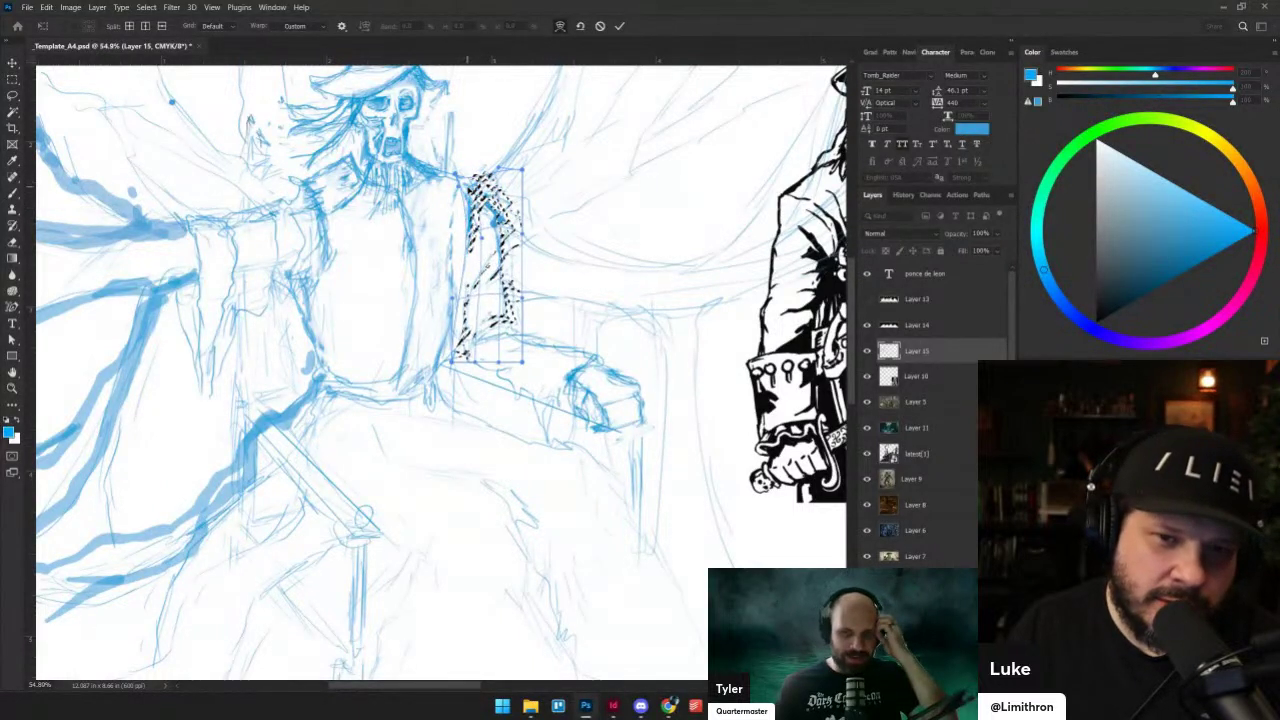
key("Return")
key("ctrl+d")
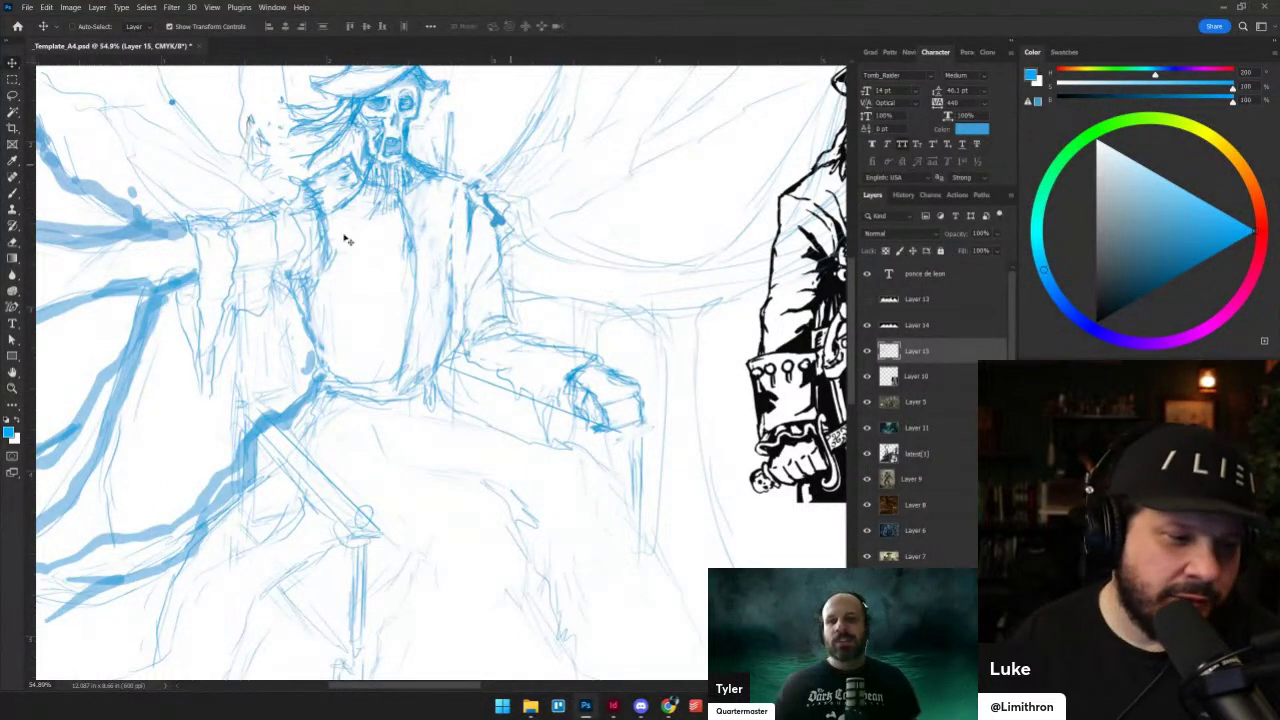
- Erase the stray construction lines on the coat's front panel beside the bent arm
scroll(487, 333, "up", 2)
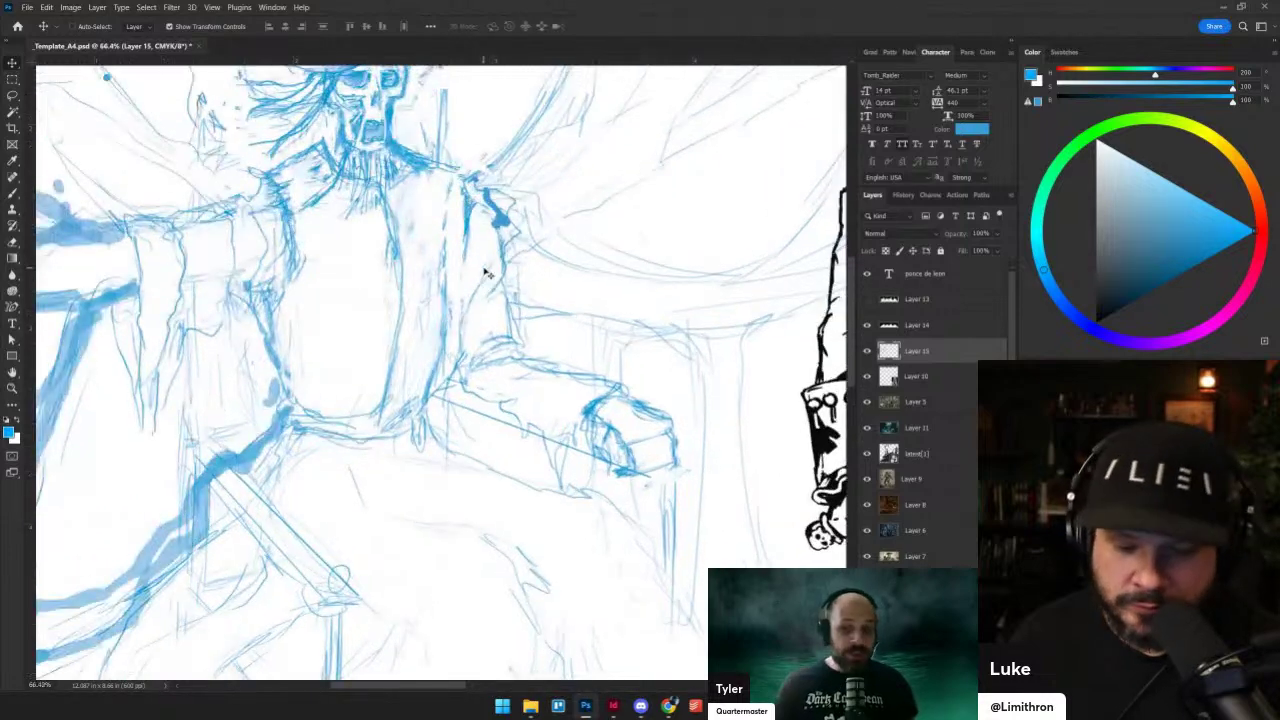
key("b")
mouse_move(445, 305)
left_mouse_down()
mouse_move(450, 177)
mouse_move(443, 323)
mouse_move(419, 265)
left_mouse_up()
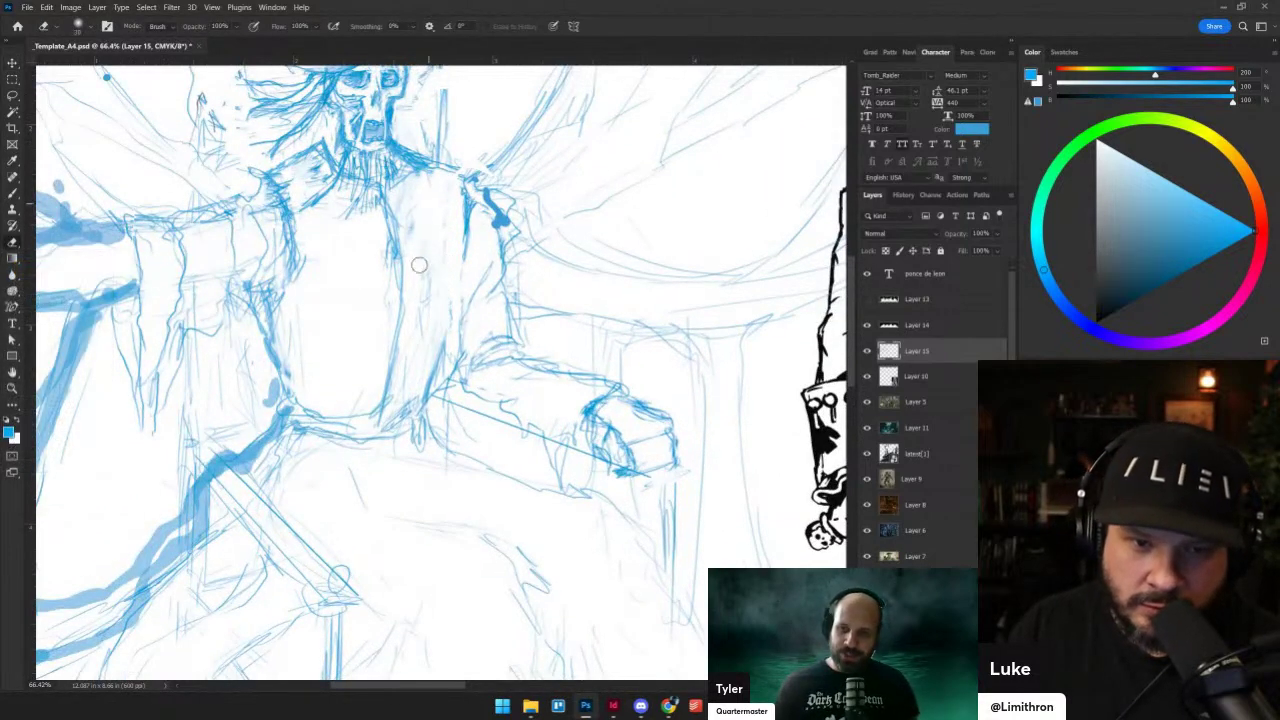
- Lighten the brush blue to 78% saturation and redraw the coat's curved front edge and the waistband with a fine brush
key("b")
left_click(446, 333)
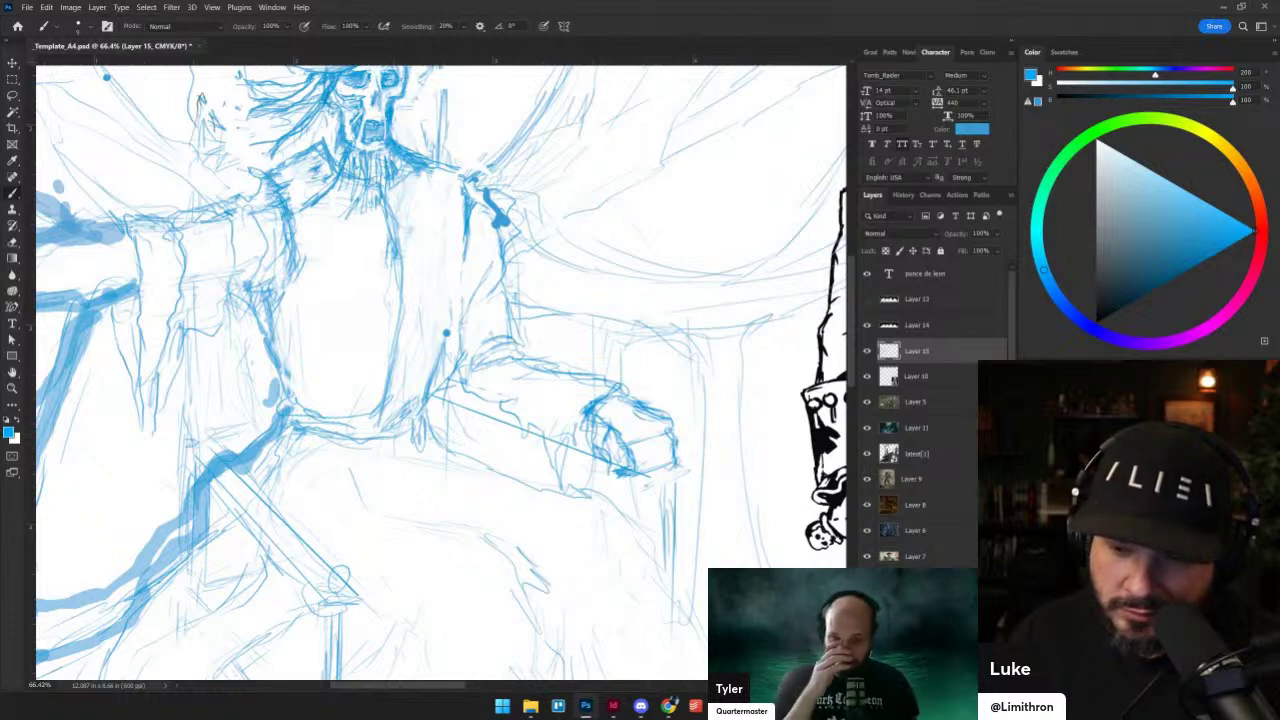
left_click_drag(1208, 217, 1267, 170)
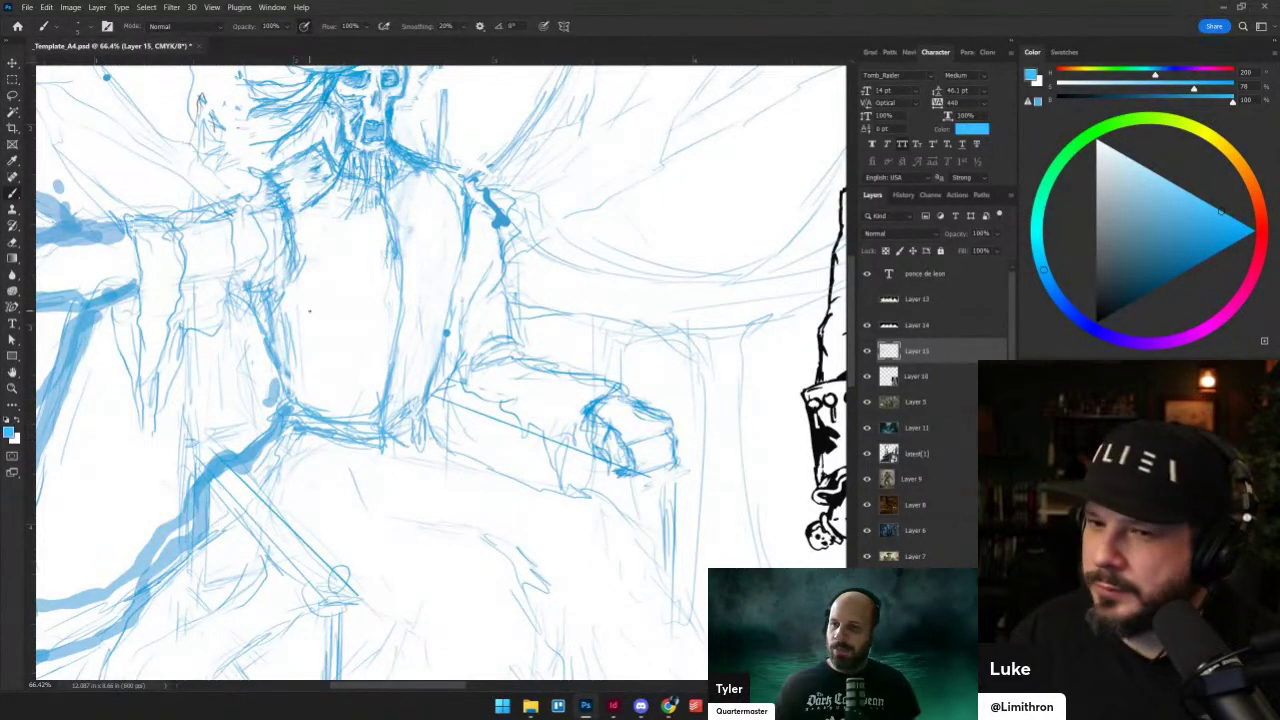
- Lasso the head with its hat, hair and beard, rotate it about -17°, and move it lower toward the shoulders
scroll(280, 376, "down", 11)
scroll(437, 325, "up", 3)
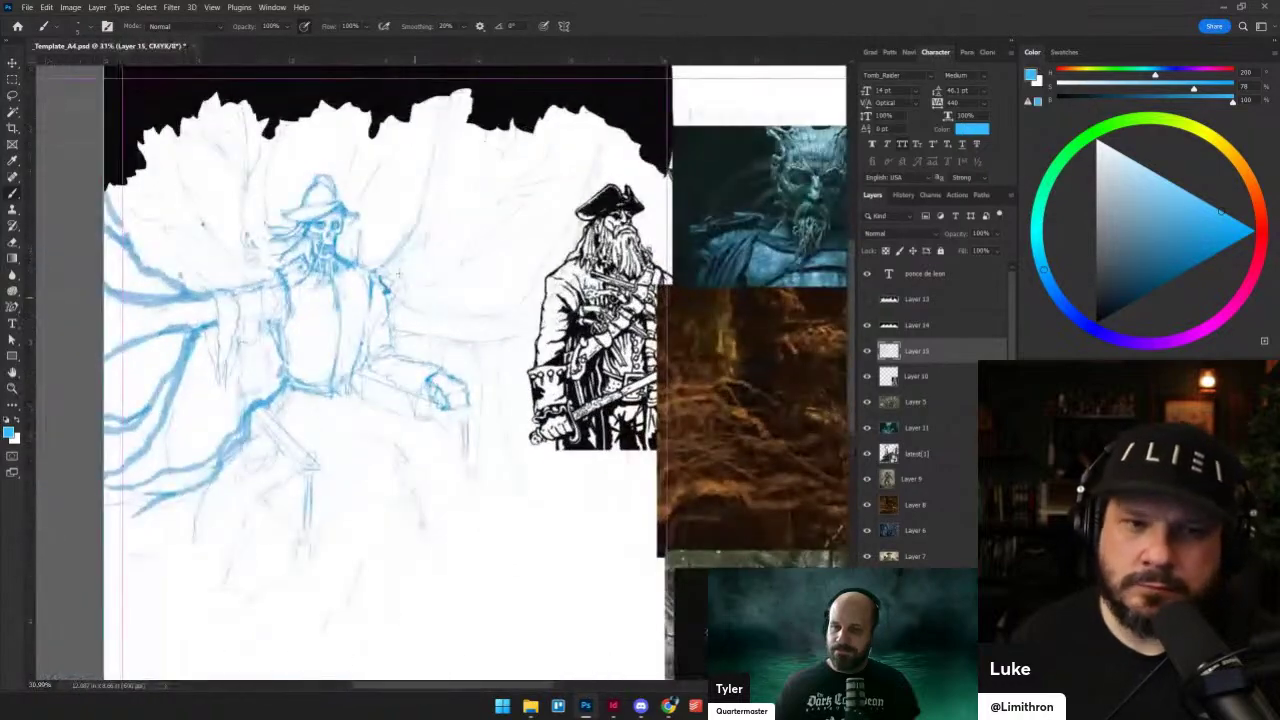
scroll(466, 279, "down", 1)
scroll(465, 279, "up", 4)
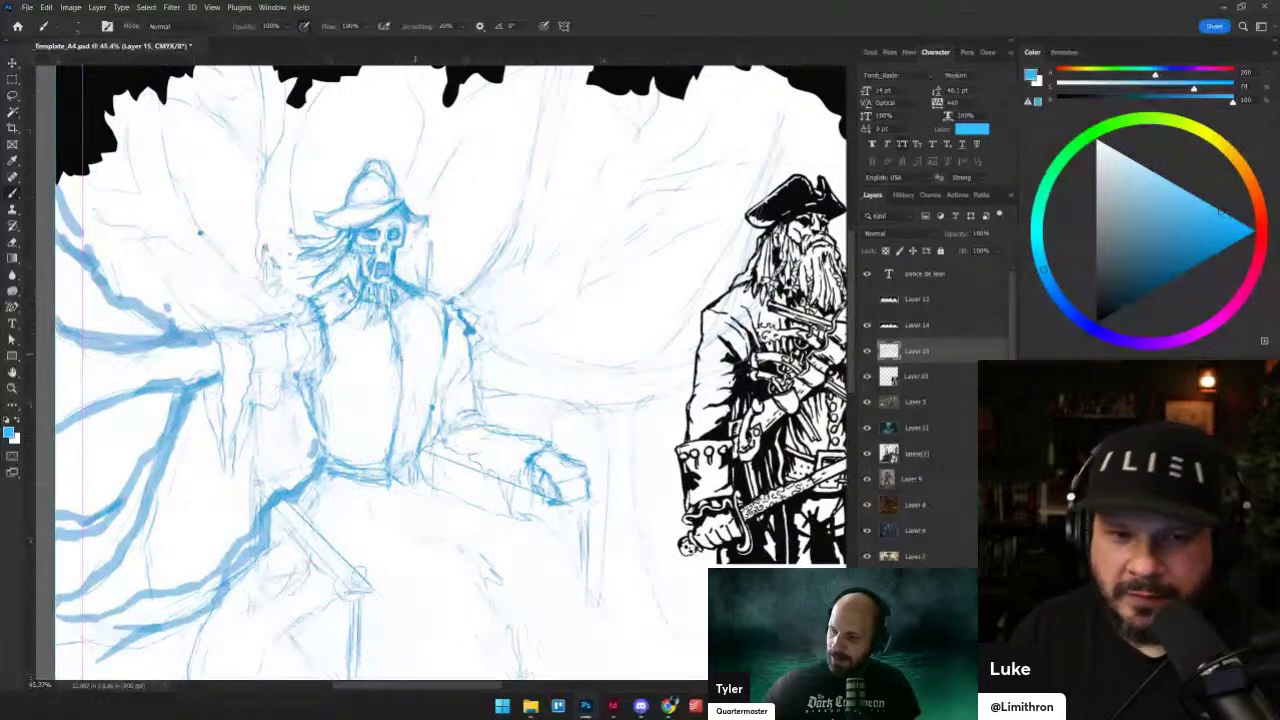
key("l")
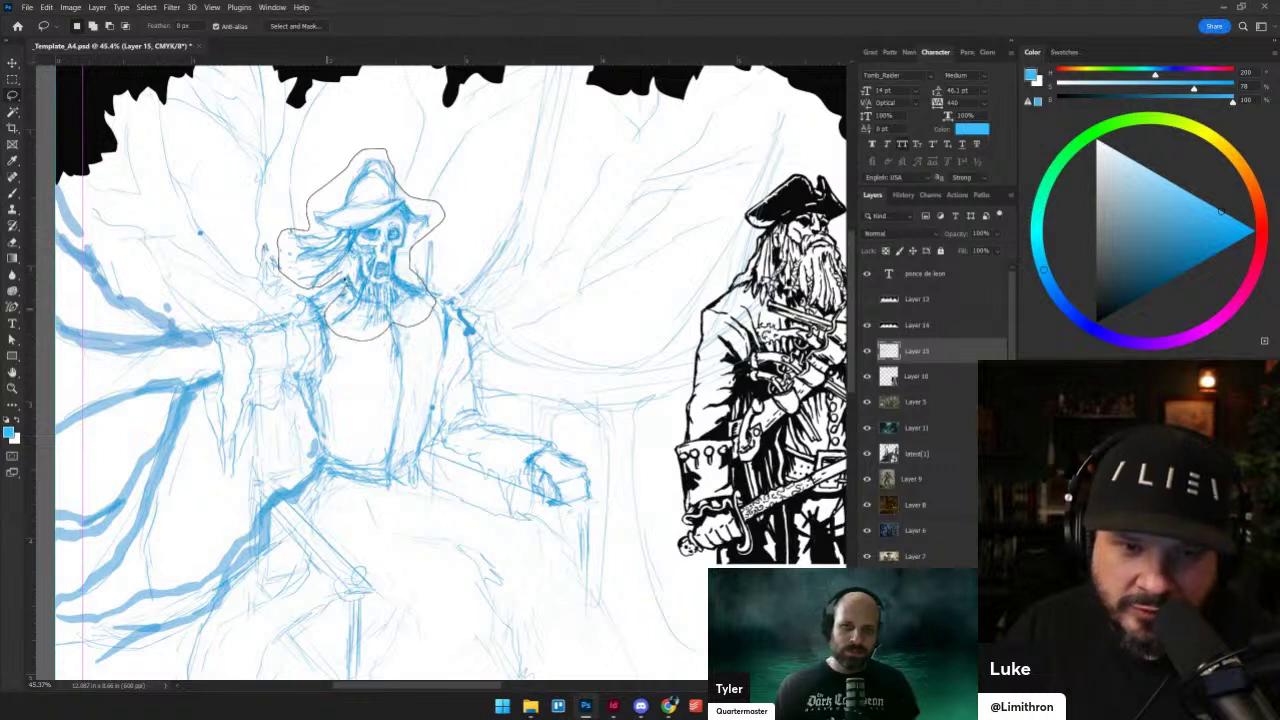
left_click_drag(340, 282, 347, 276)
key("ctrl+t")
left_click_drag(480, 126, 459, 115)
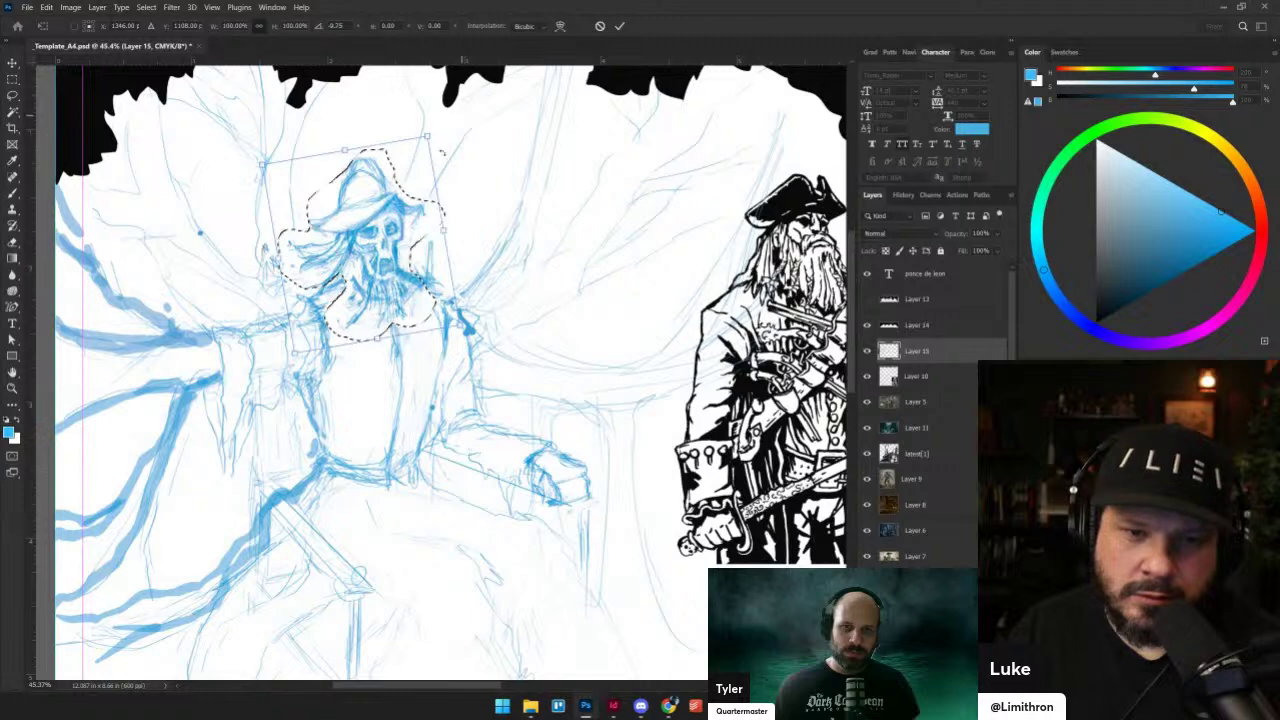
mouse_move(390, 228)
left_mouse_down()
mouse_move(388, 180)
mouse_move(391, 253)
left_mouse_up()
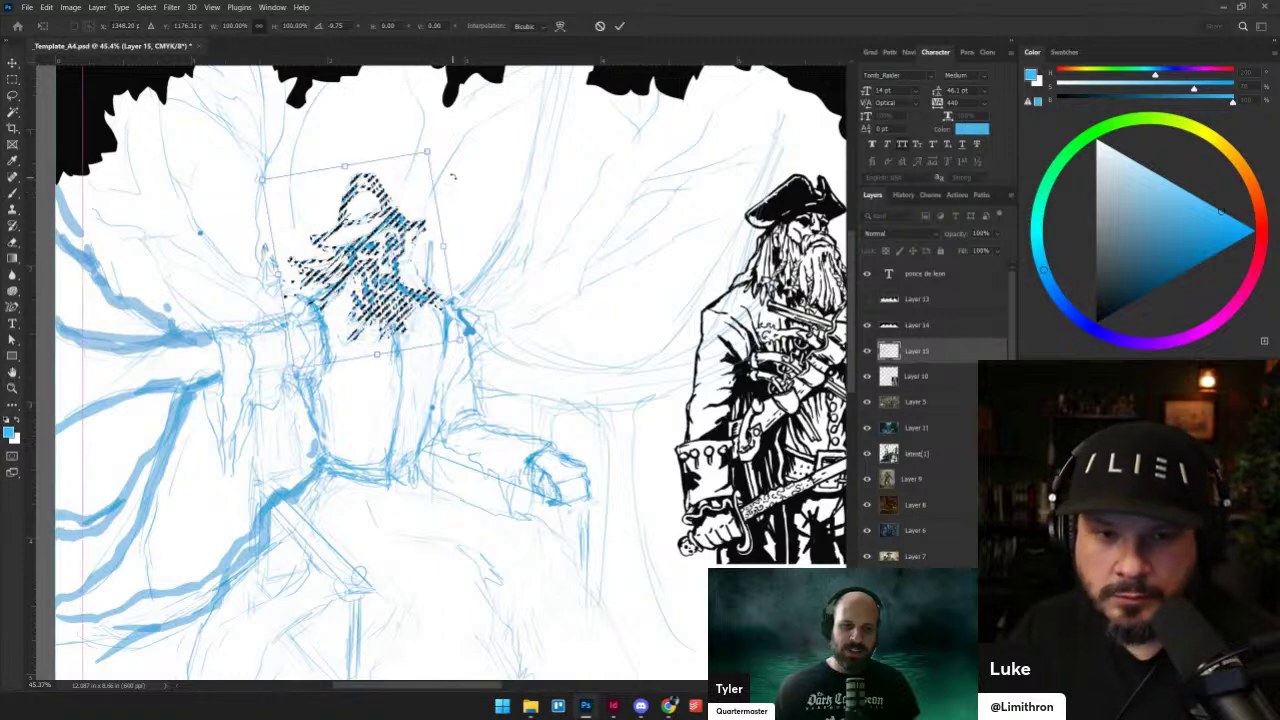
left_click_drag(452, 142, 437, 130)
left_click_drag(395, 223, 397, 179)
key("Return")
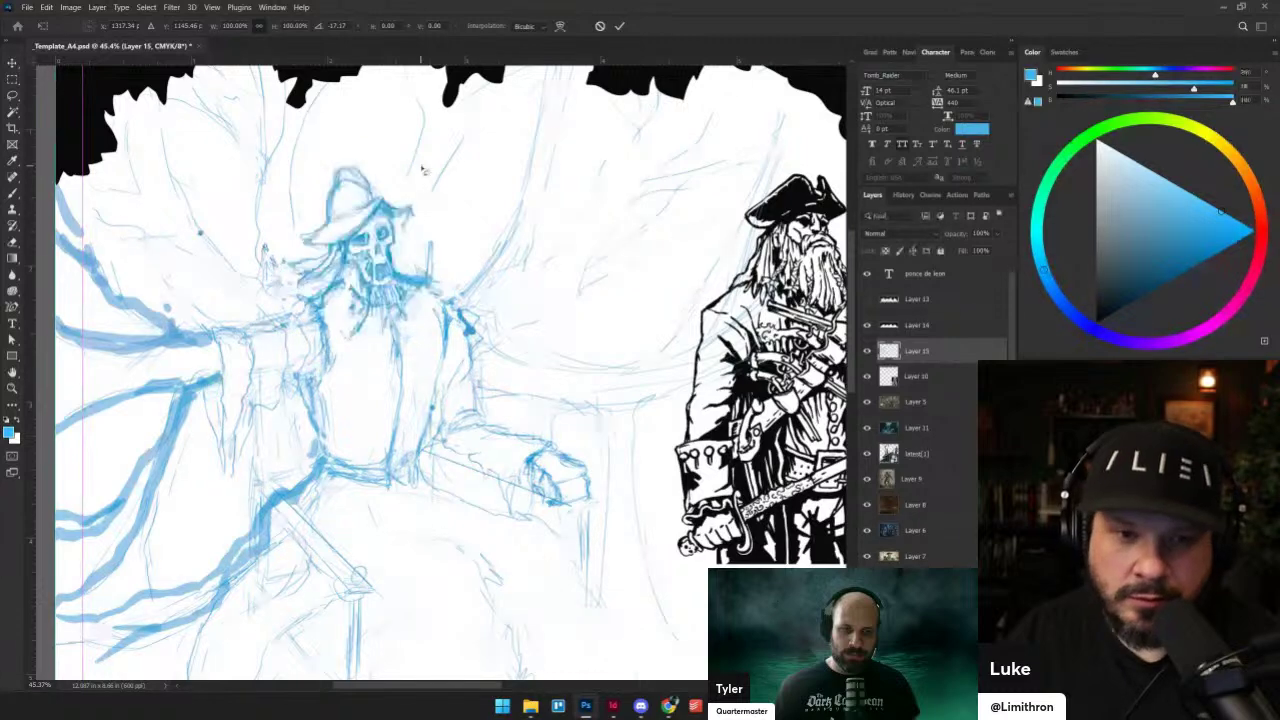
- Try painting a root rising from the shoulder beside the head, first at 50% opacity, then in blue at 46% saturation
left_click_drag(458, 432, 508, 466)
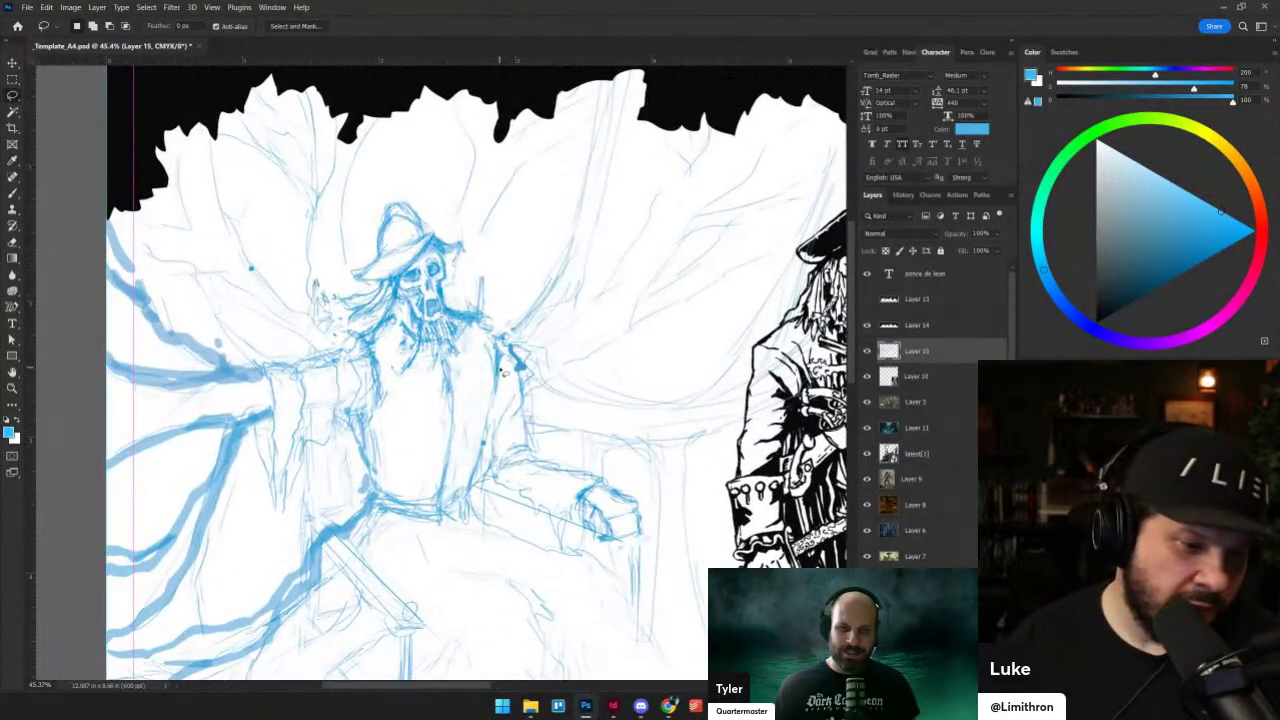
key("b")
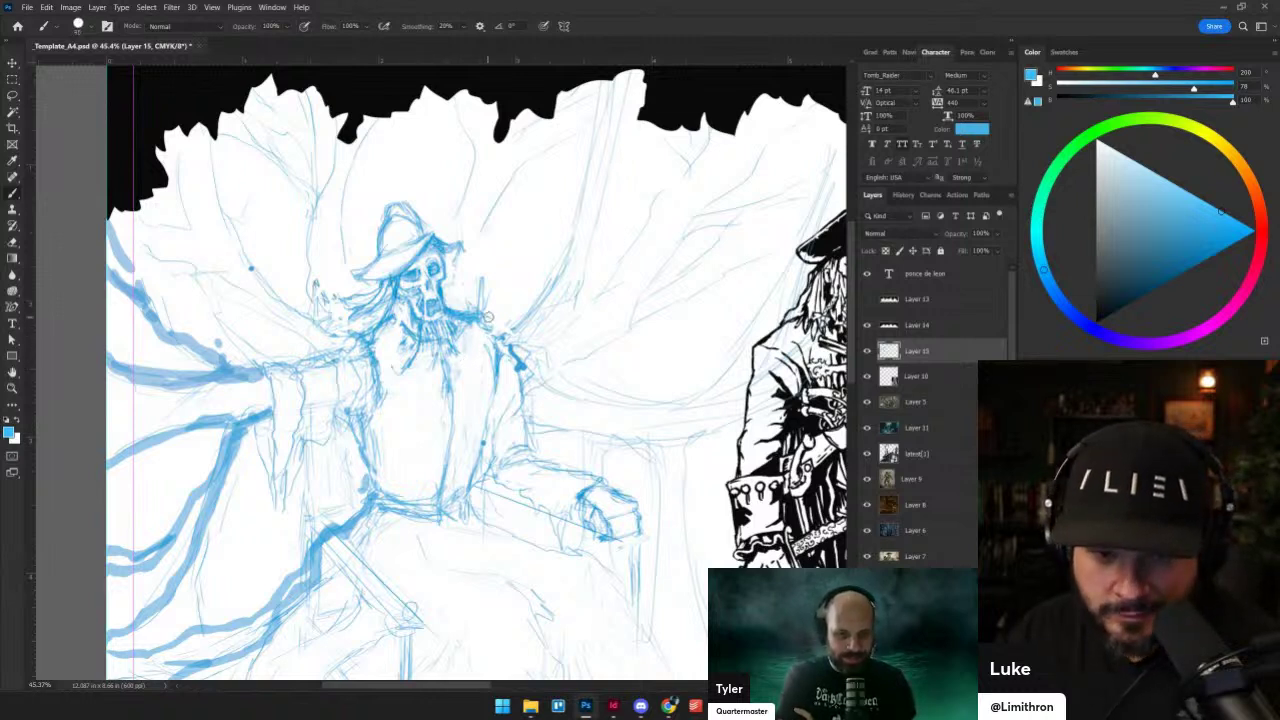
key("5")
mouse_move(492, 324)
left_mouse_down()
mouse_move(537, 177)
mouse_move(524, 113)
left_mouse_up()
key("ctrl+z")
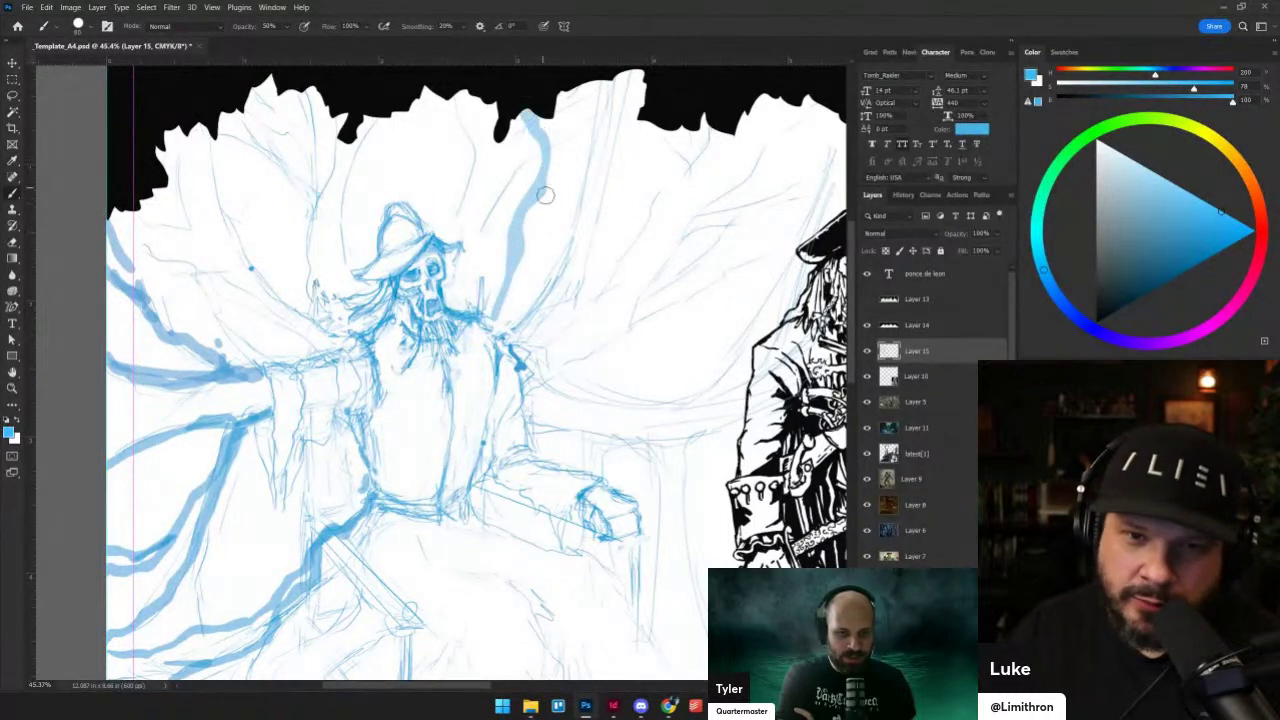
mouse_move(545, 195)
left_mouse_down()
mouse_move(549, 124)
mouse_move(605, 63)
left_mouse_up()
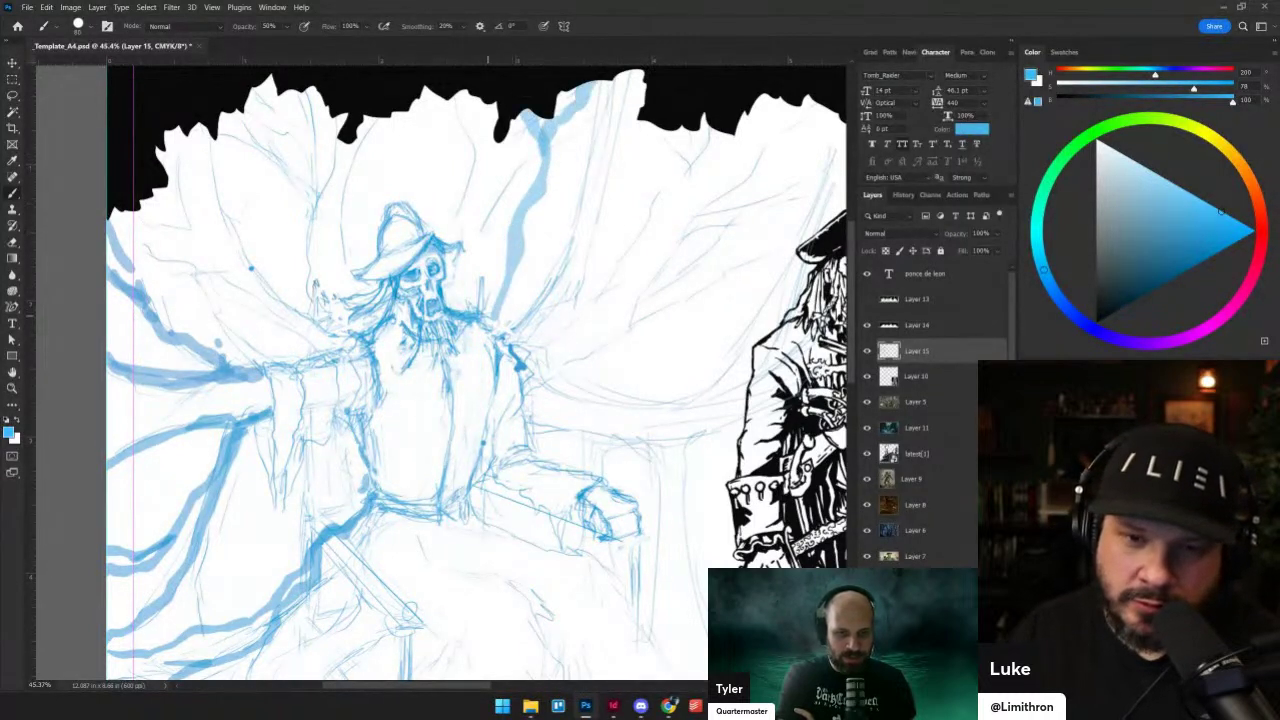
key("ctrl+z")
key("ctrl+z")
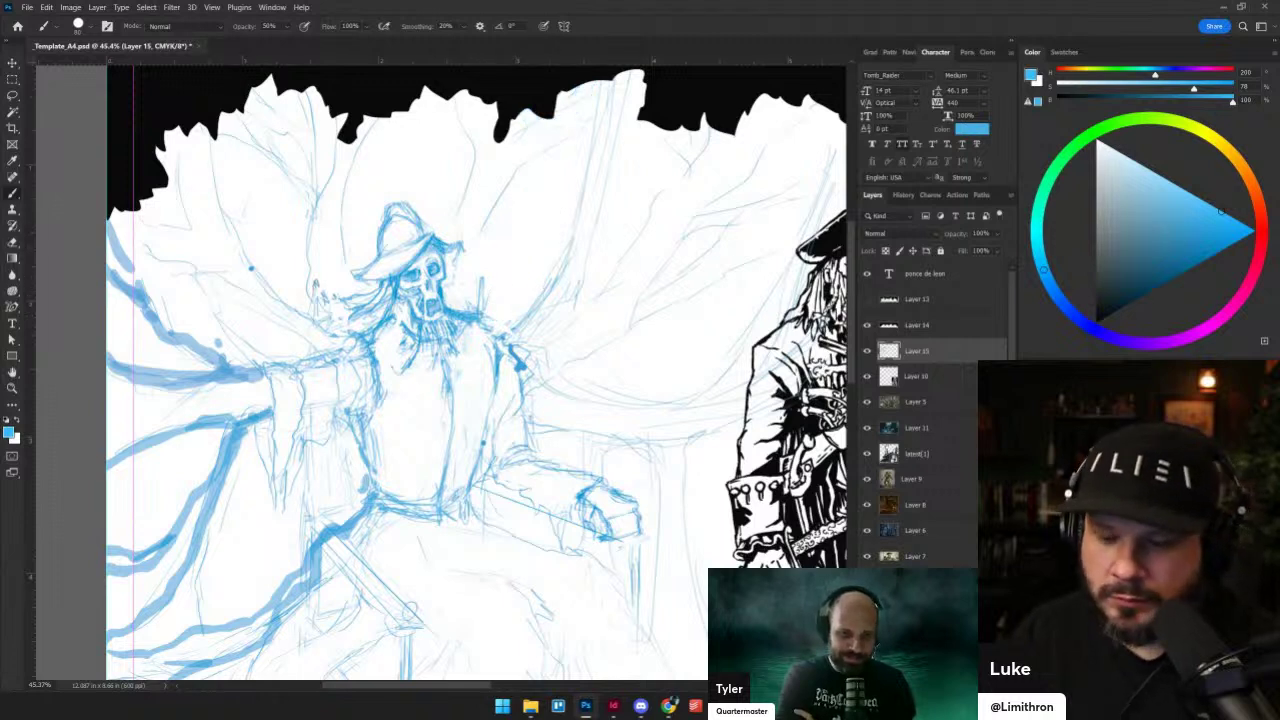
left_click(1160, 200)
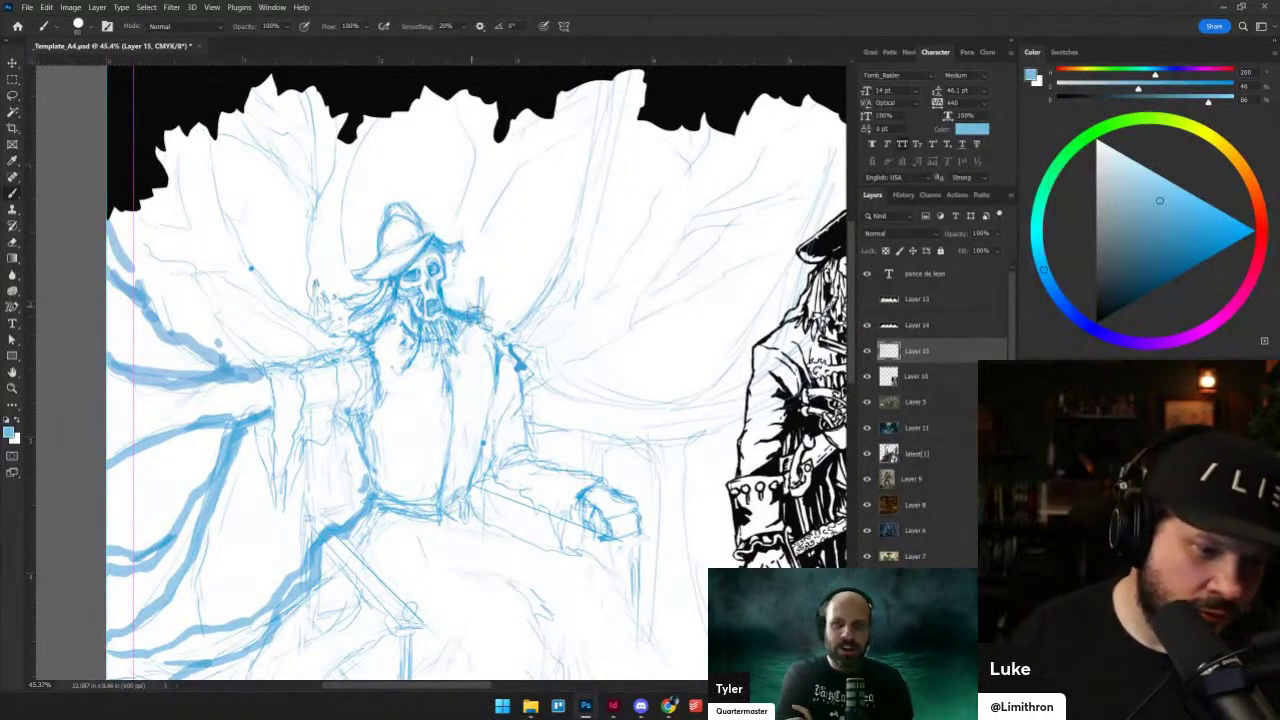
left_click_drag(476, 314, 534, 208)
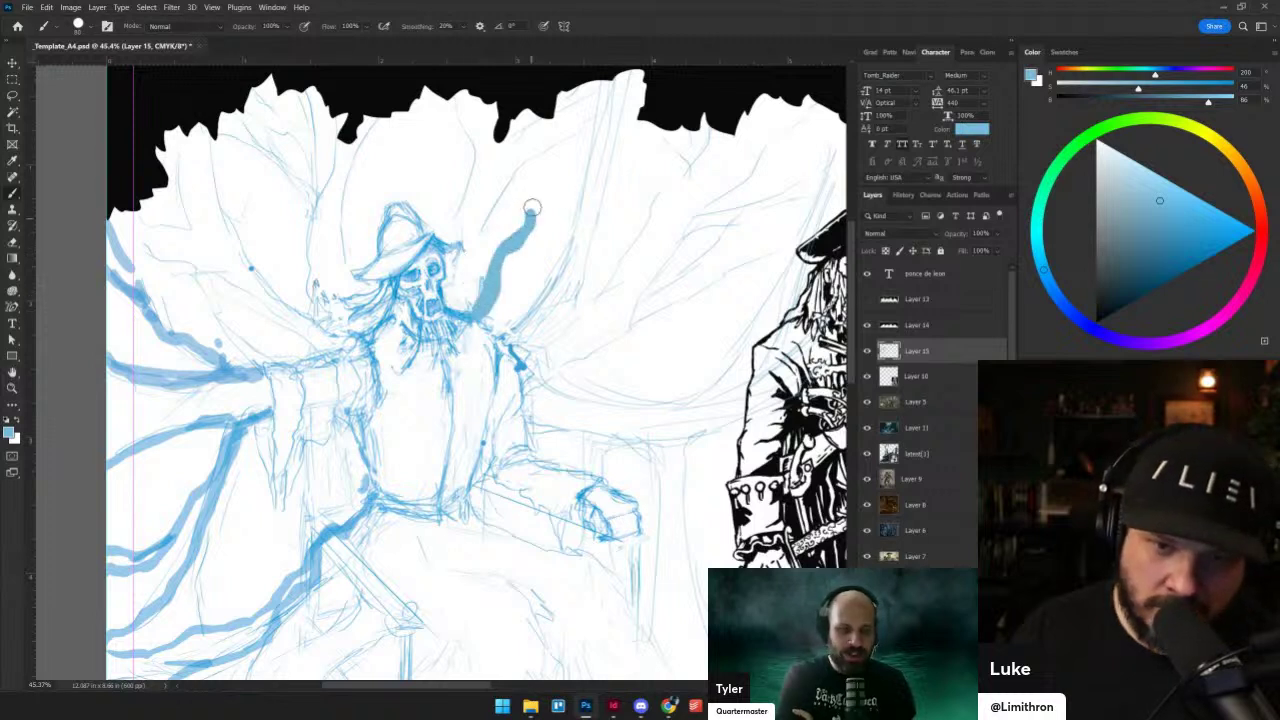
key("ctrl+z")
- Set the brush to light blue at 30% saturation and paint a thick root from the bent arm's shoulder up to the ragged black border
left_click(1145, 166)
mouse_move(480, 308)
left_mouse_down()
mouse_move(532, 190)
mouse_move(504, 90)
mouse_move(559, 85)
mouse_move(526, 146)
mouse_move(588, 90)
left_mouse_up()
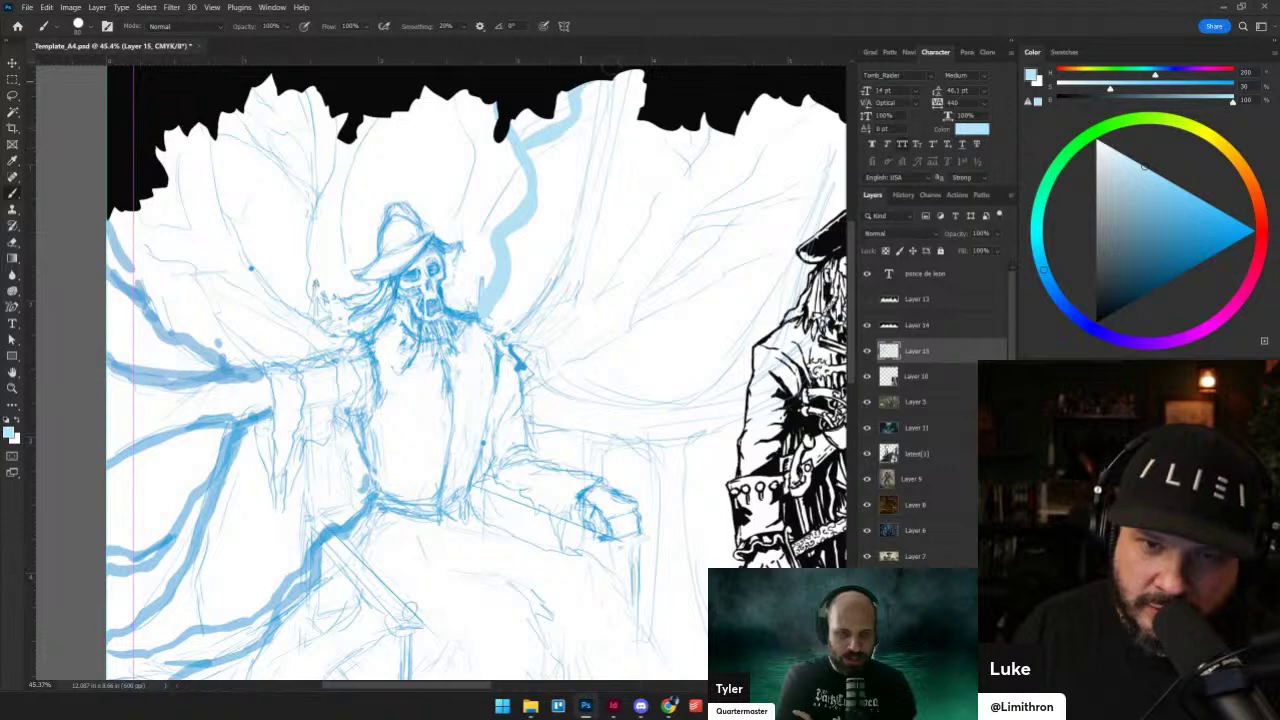
left_click_drag(528, 185, 495, 335)
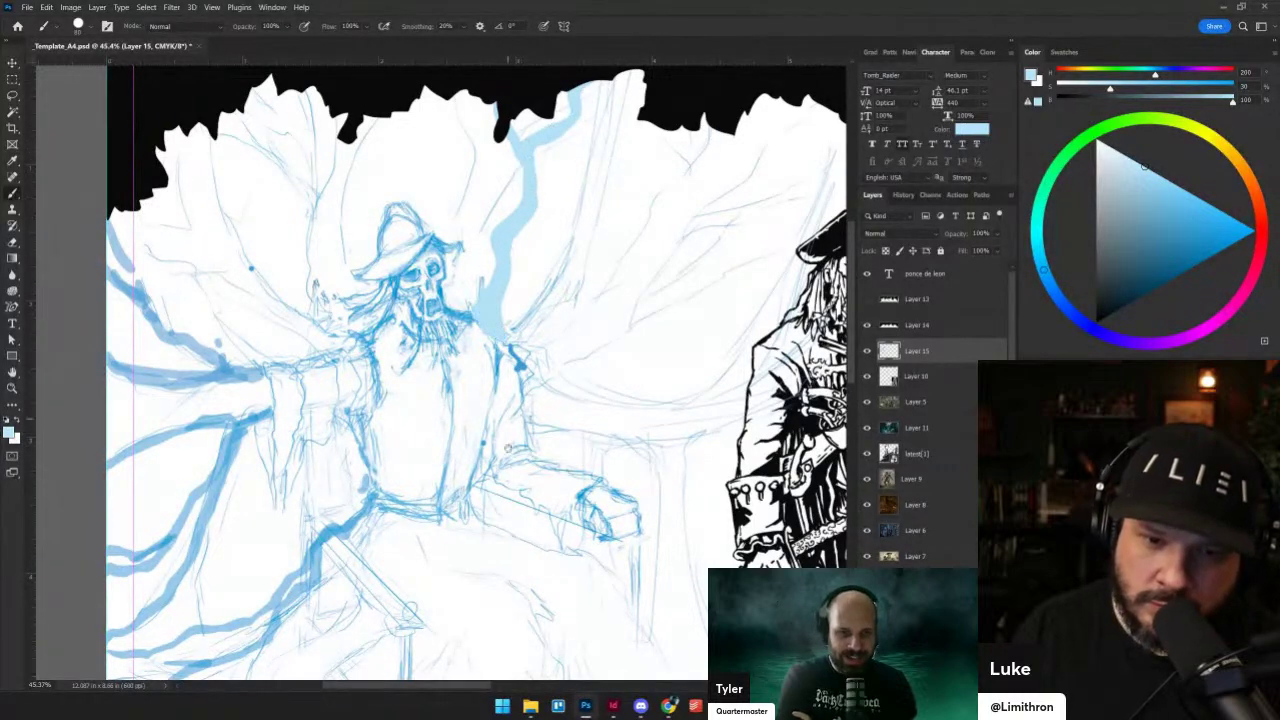
- Sample a mid blue from the sketch and add a short root stroke below the waistband and a dot beside the throne's armrest
mouse_move(383, 525)
left_mouse_down()
mouse_move(445, 358)
mouse_move(458, 435)
left_mouse_up()
left_click(408, 363, "alt")
key("ctrl+z")
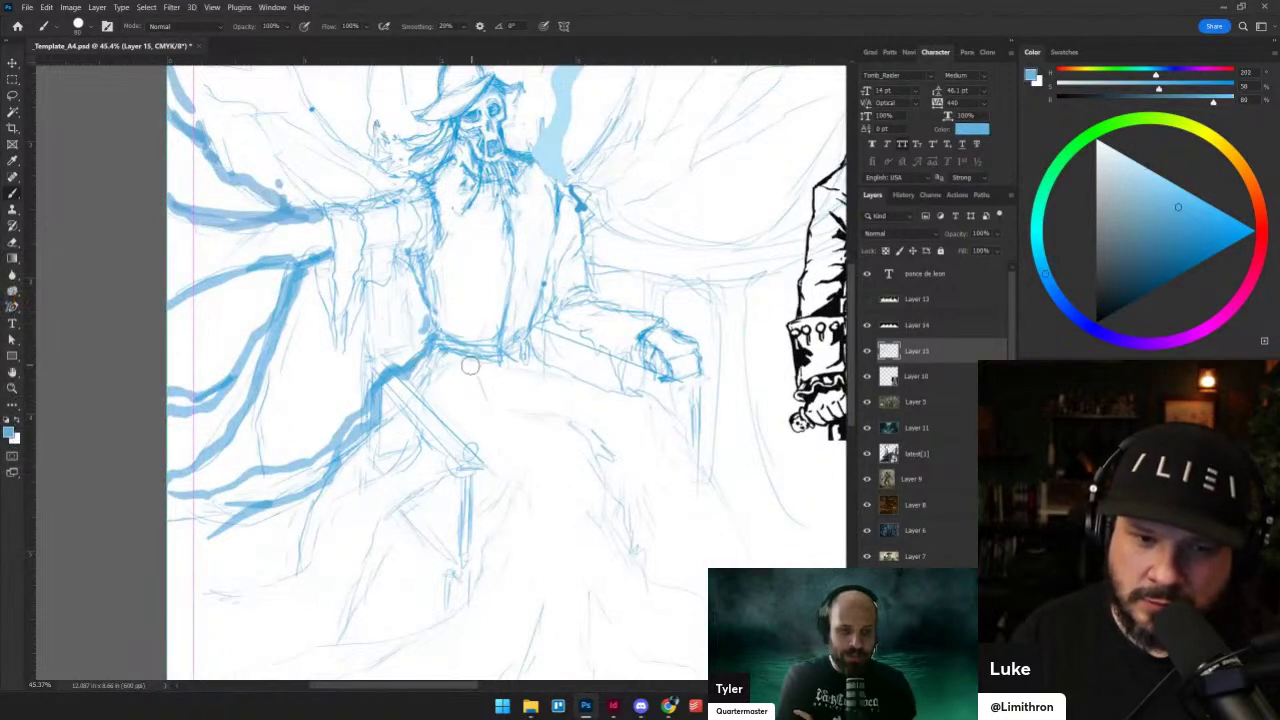
mouse_move(447, 351)
left_mouse_down()
mouse_move(439, 392)
mouse_move(334, 397)
mouse_move(362, 395)
left_mouse_up()
left_click(420, 442)
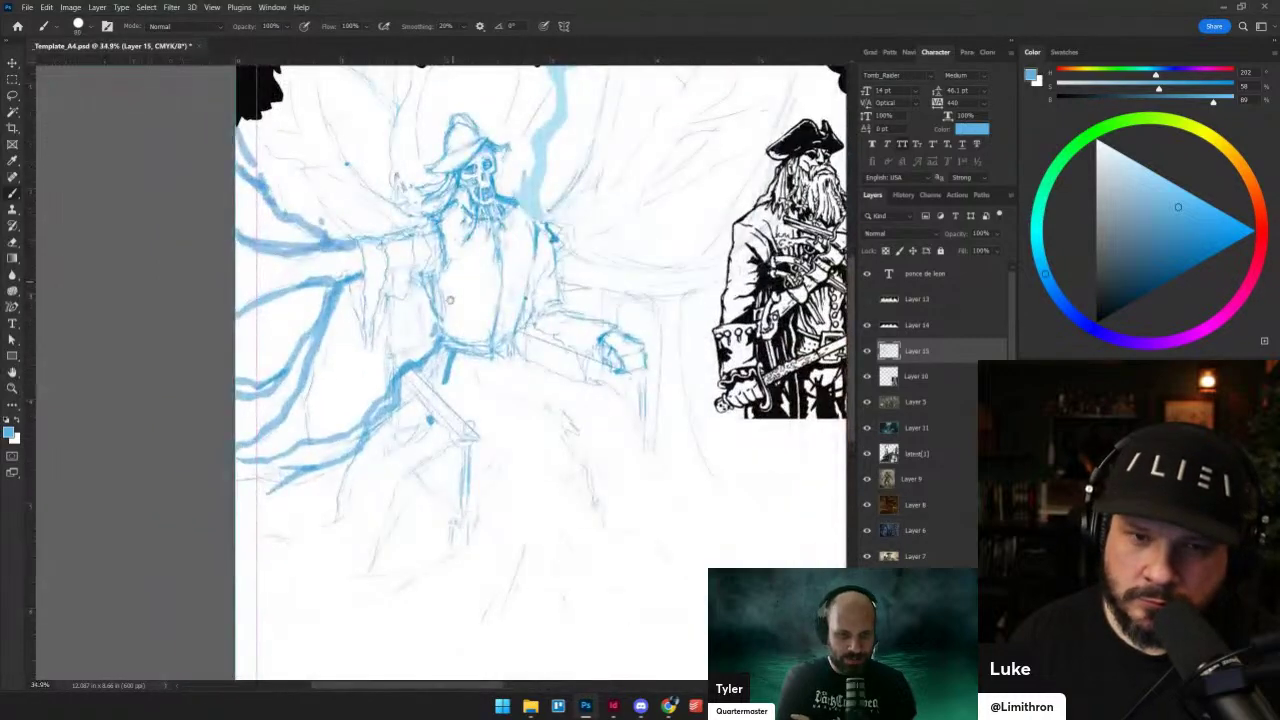
- Sample the light root blue and paint a forked root behind the hat and a thinner root above the outstretched arm
left_click_drag(474, 282, 440, 410)
scroll(443, 407, "up", 2)
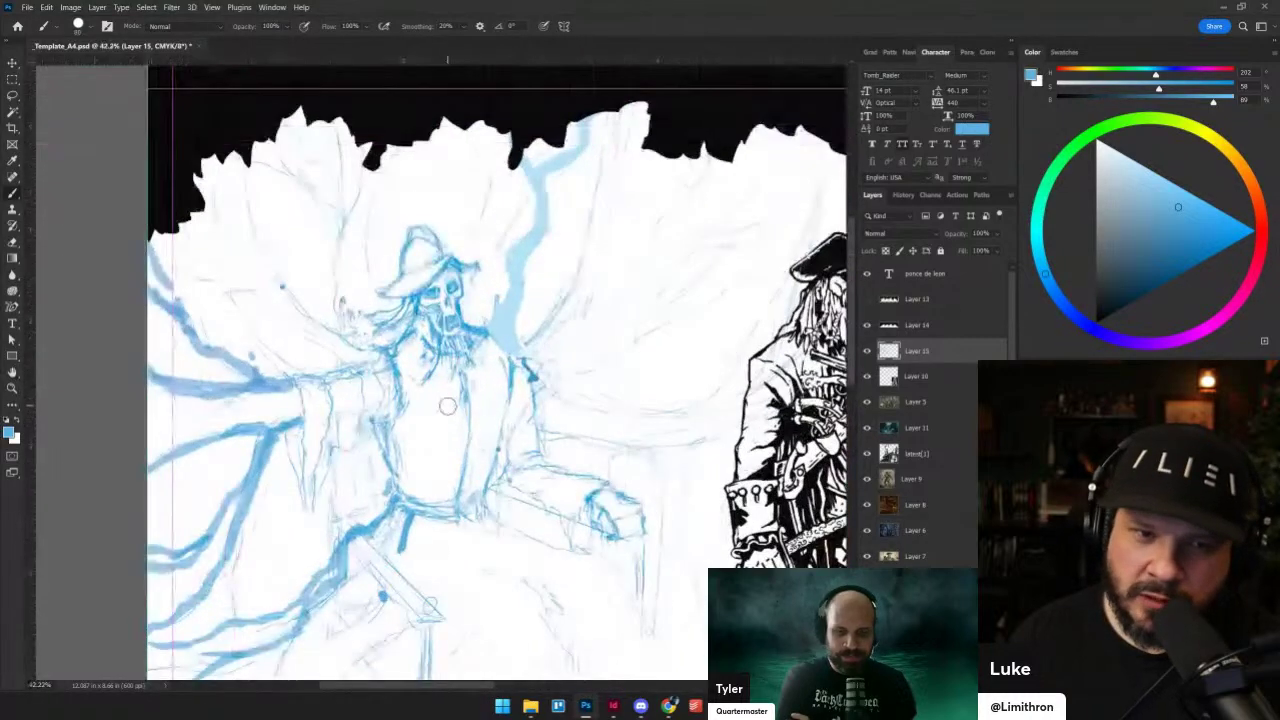
left_click(510, 317, "alt")
mouse_move(378, 311)
left_mouse_down()
mouse_move(355, 224)
mouse_move(390, 143)
left_mouse_up()
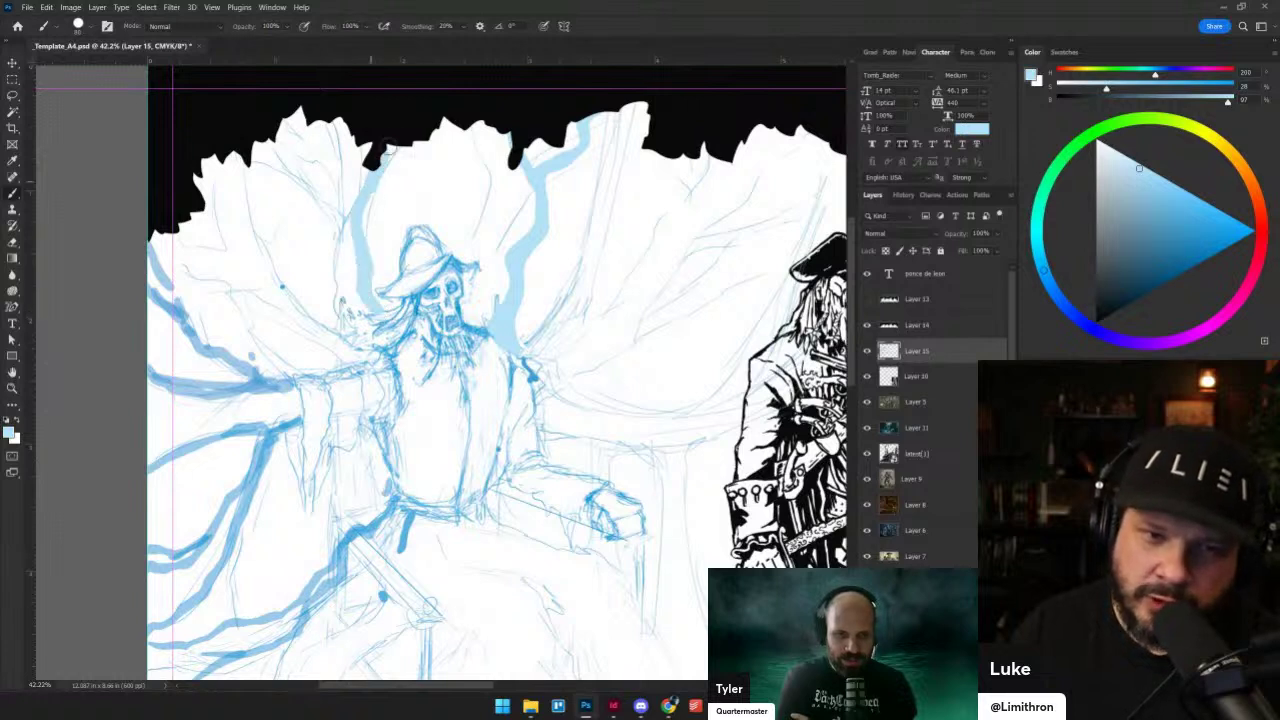
left_click_drag(366, 218, 412, 132)
key("ctrl+z")
left_click_drag(357, 233, 414, 107)
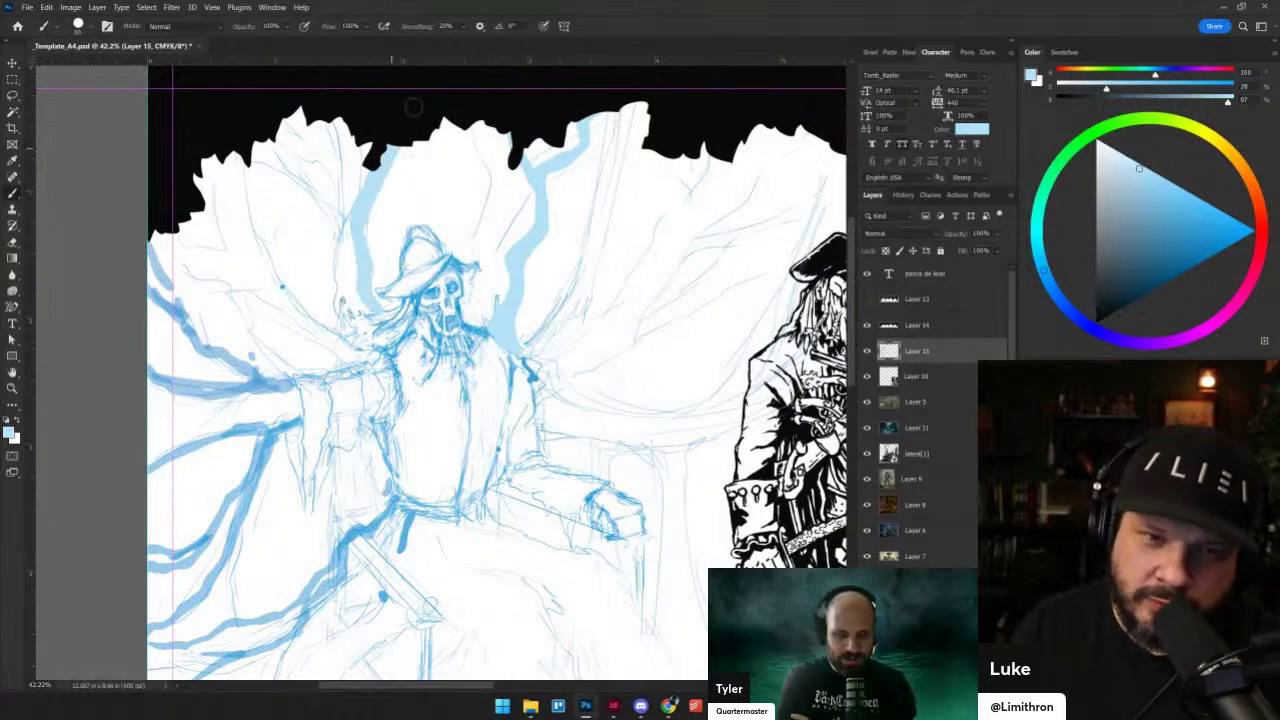
left_click_drag(366, 182, 367, 130)
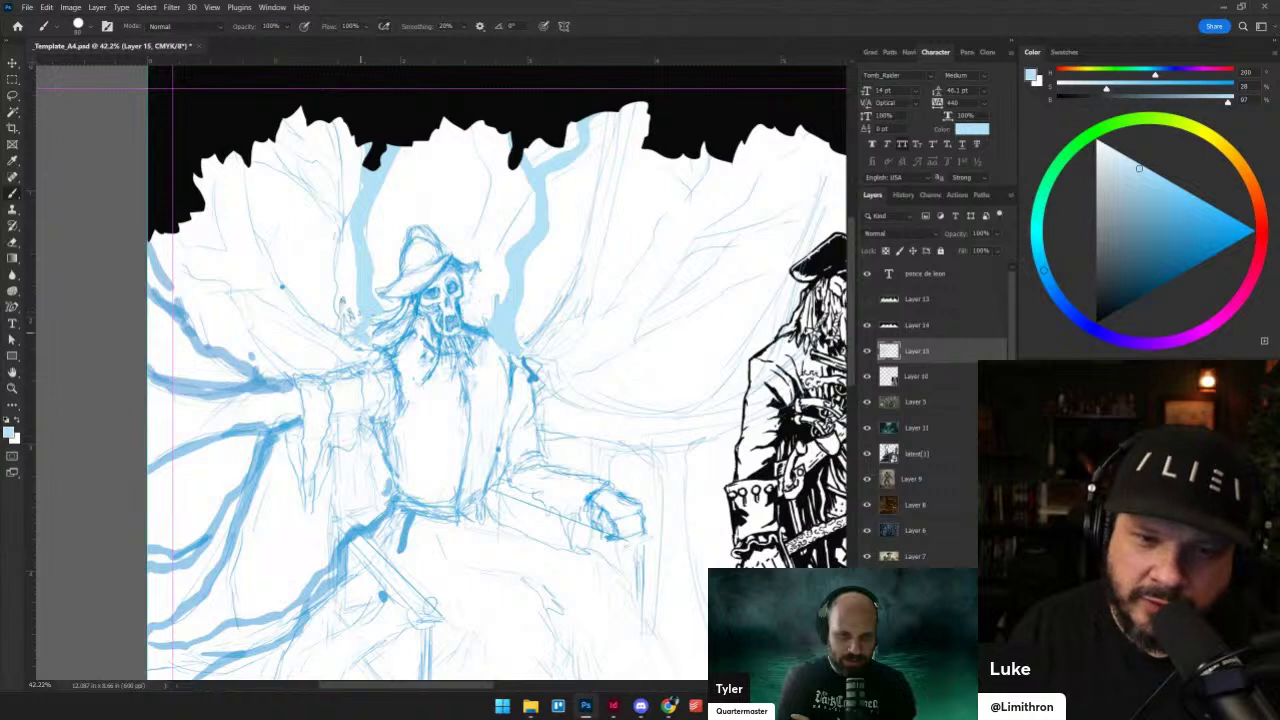
mouse_move(320, 270)
left_mouse_down()
mouse_move(258, 165)
mouse_move(262, 142)
left_mouse_up()
left_click_drag(374, 215, 430, 122)
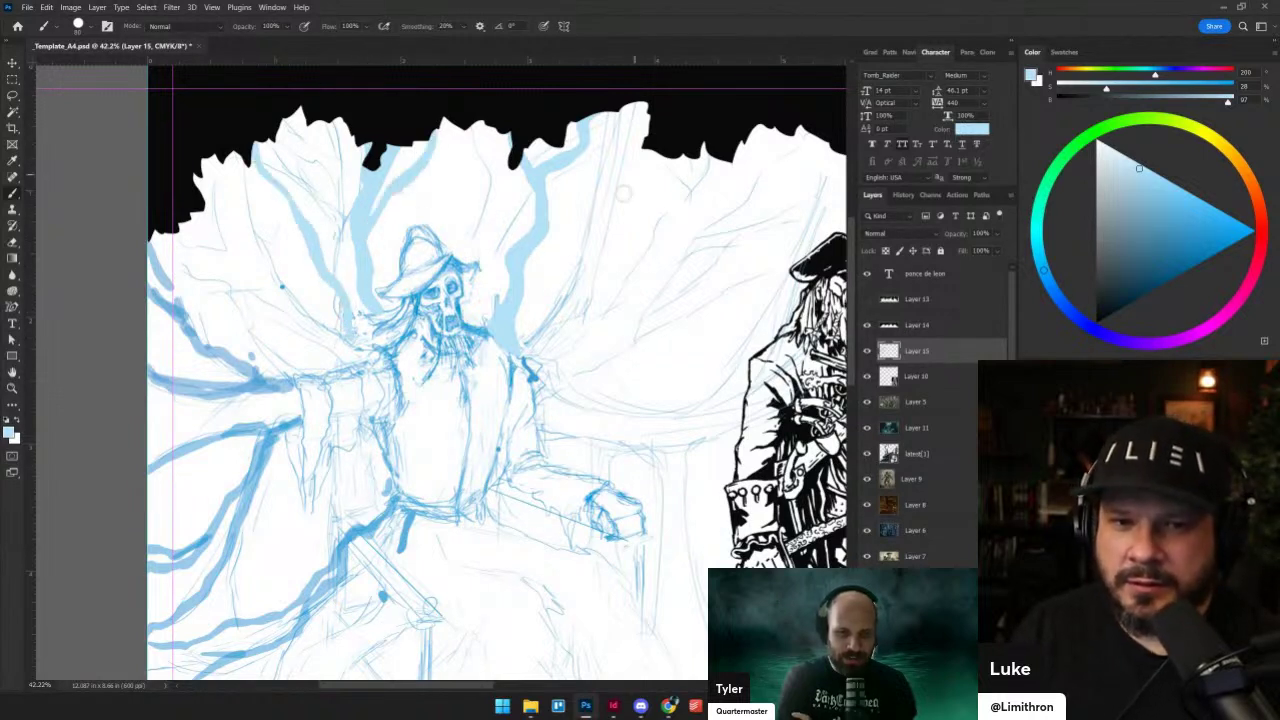
- Branch a second fork off the thick root above the bent arm's shoulder, reaching the black border
mouse_move(504, 248)
left_mouse_down()
mouse_move(479, 191)
mouse_move(474, 95)
left_mouse_up()
key("ctrl+z")
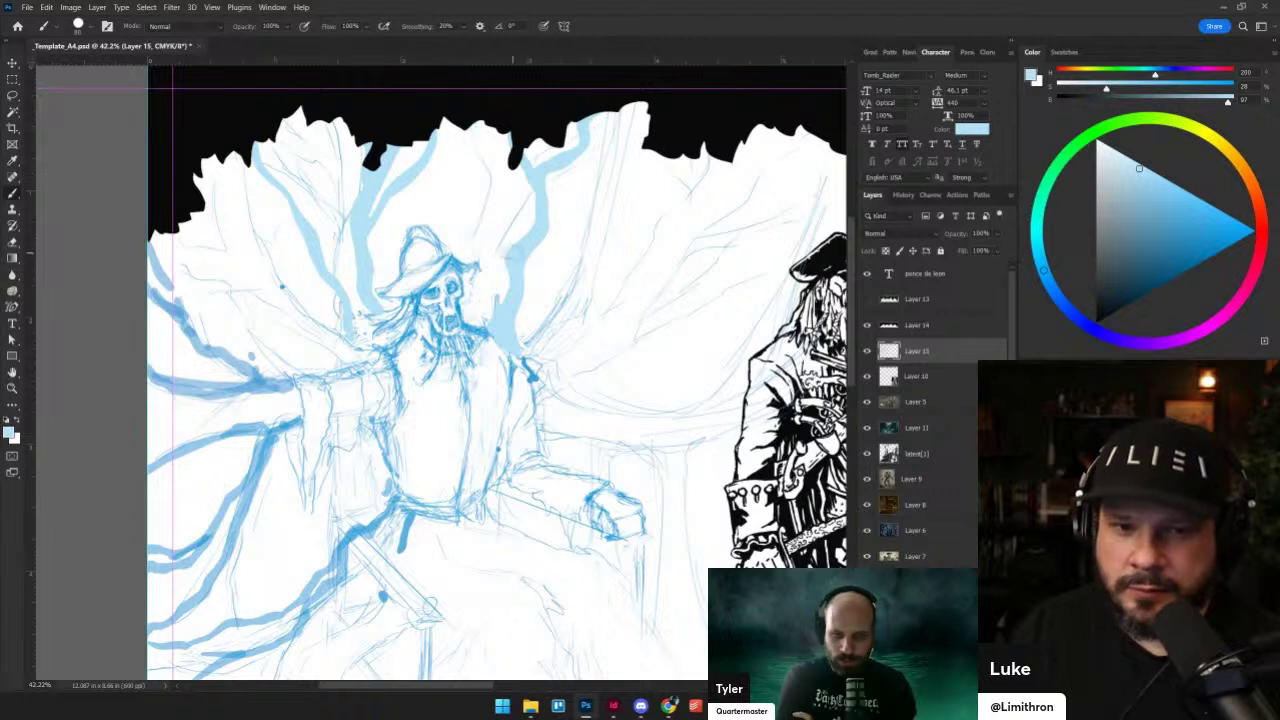
mouse_move(512, 250)
left_mouse_down()
mouse_move(514, 180)
mouse_move(467, 96)
left_mouse_up()
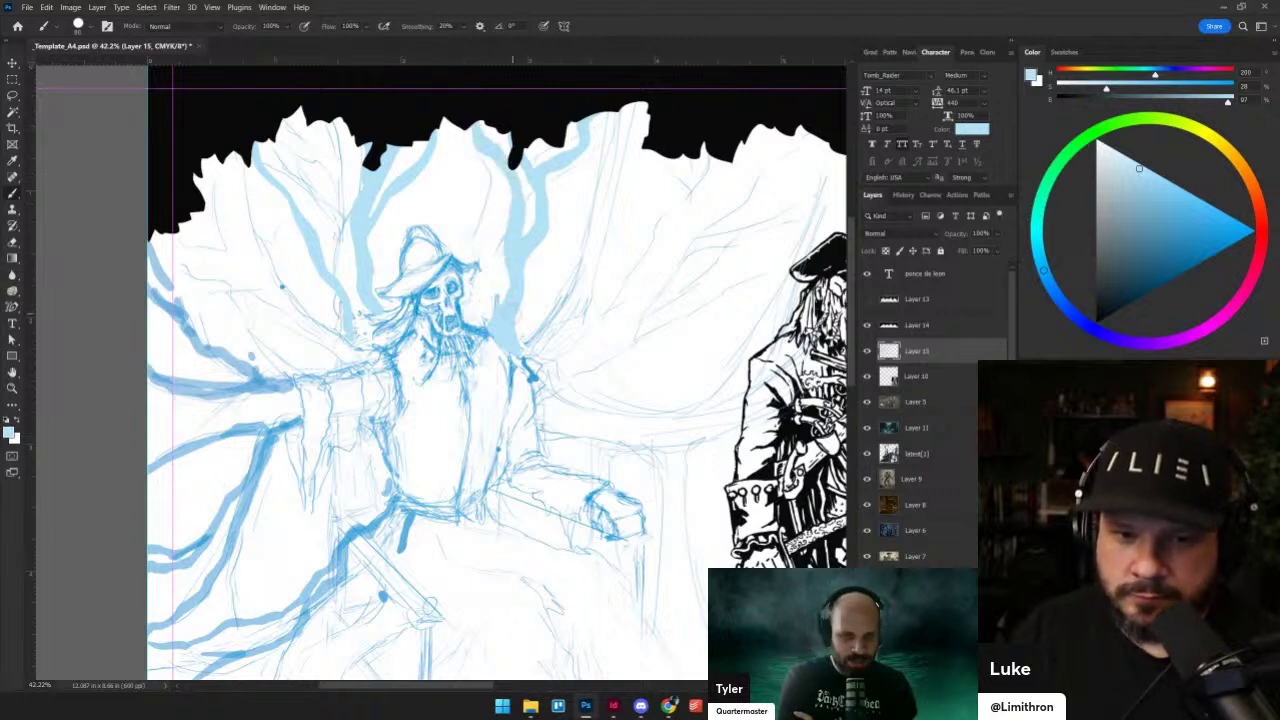
- Set the brush mode to Behind with a muted teal at 28% saturation and paint a forked root crossing behind the light blue one
left_click(218, 27)
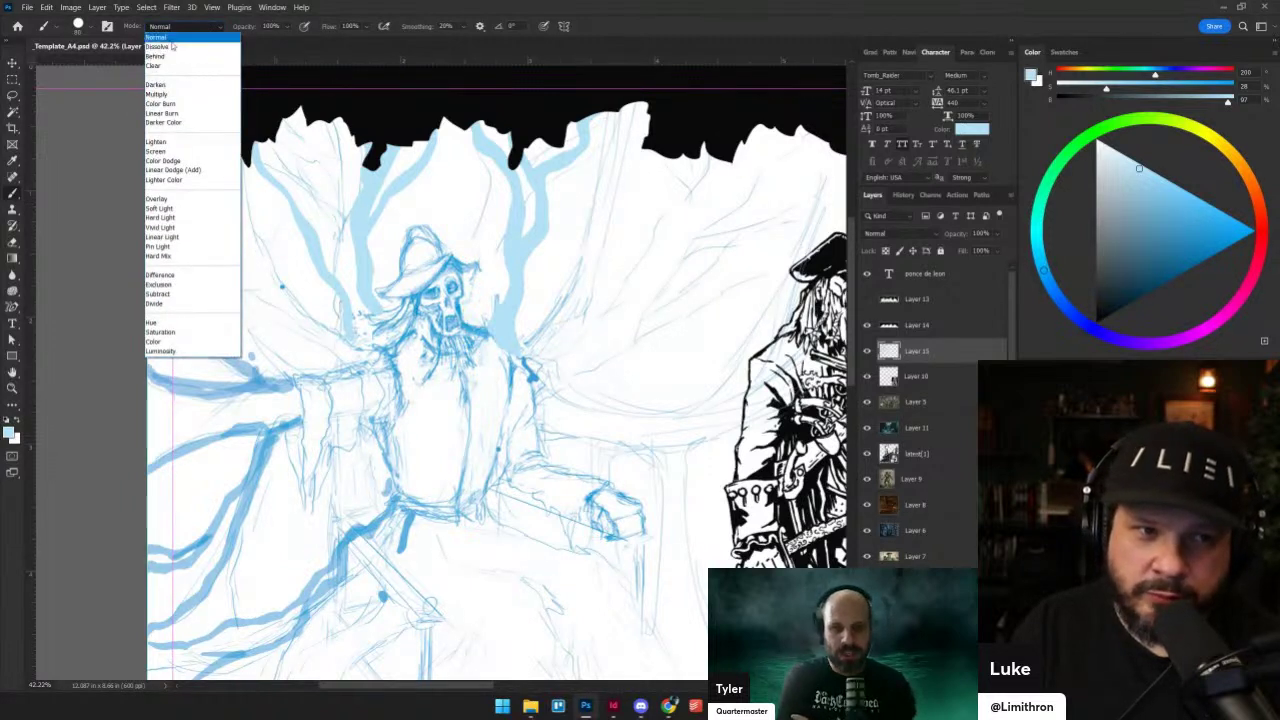
left_click(184, 57)
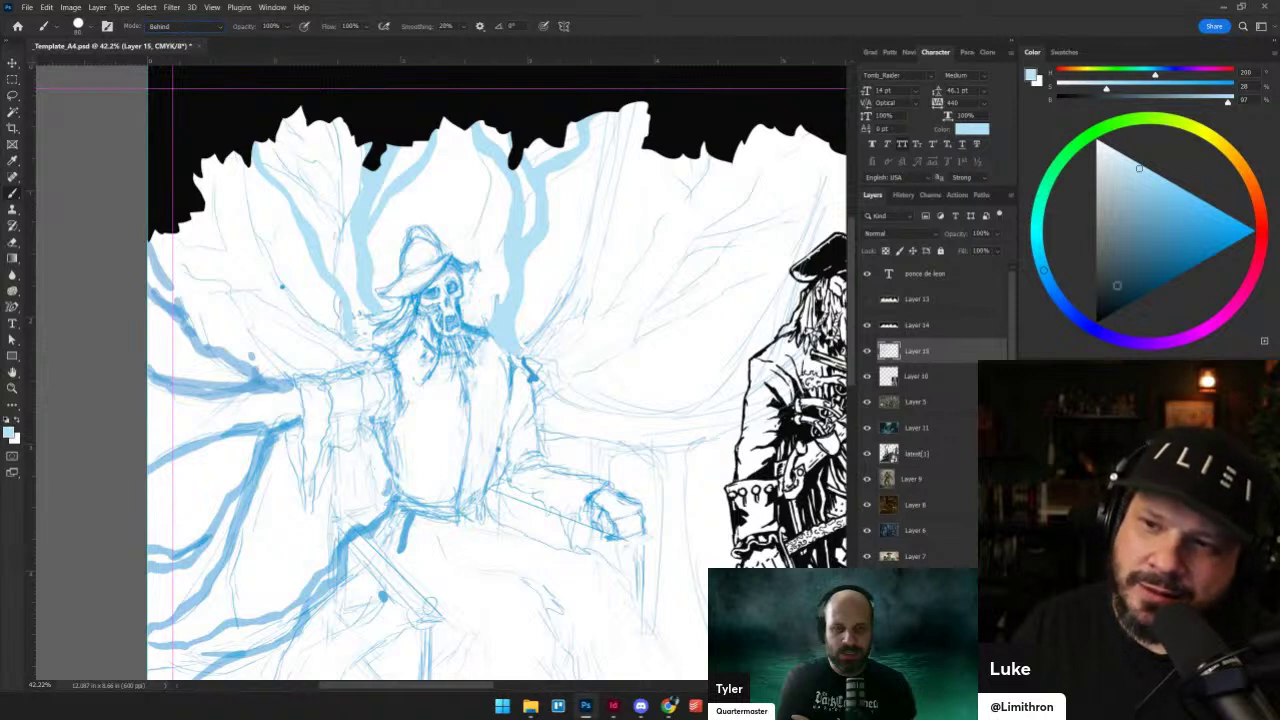
left_click(1037, 242)
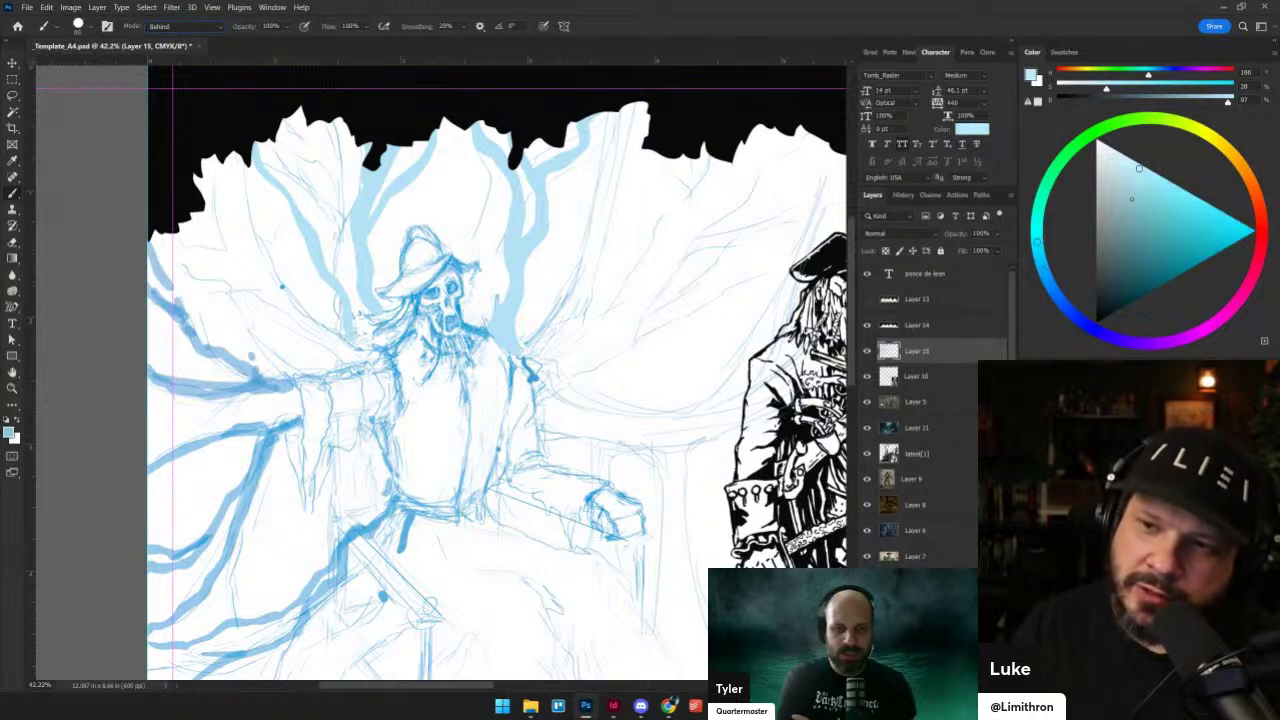
left_click(1131, 198)
mouse_move(532, 357)
left_mouse_down()
mouse_move(538, 299)
mouse_move(440, 170)
mouse_move(428, 142)
left_mouse_up()
left_click_drag(456, 187, 452, 123)
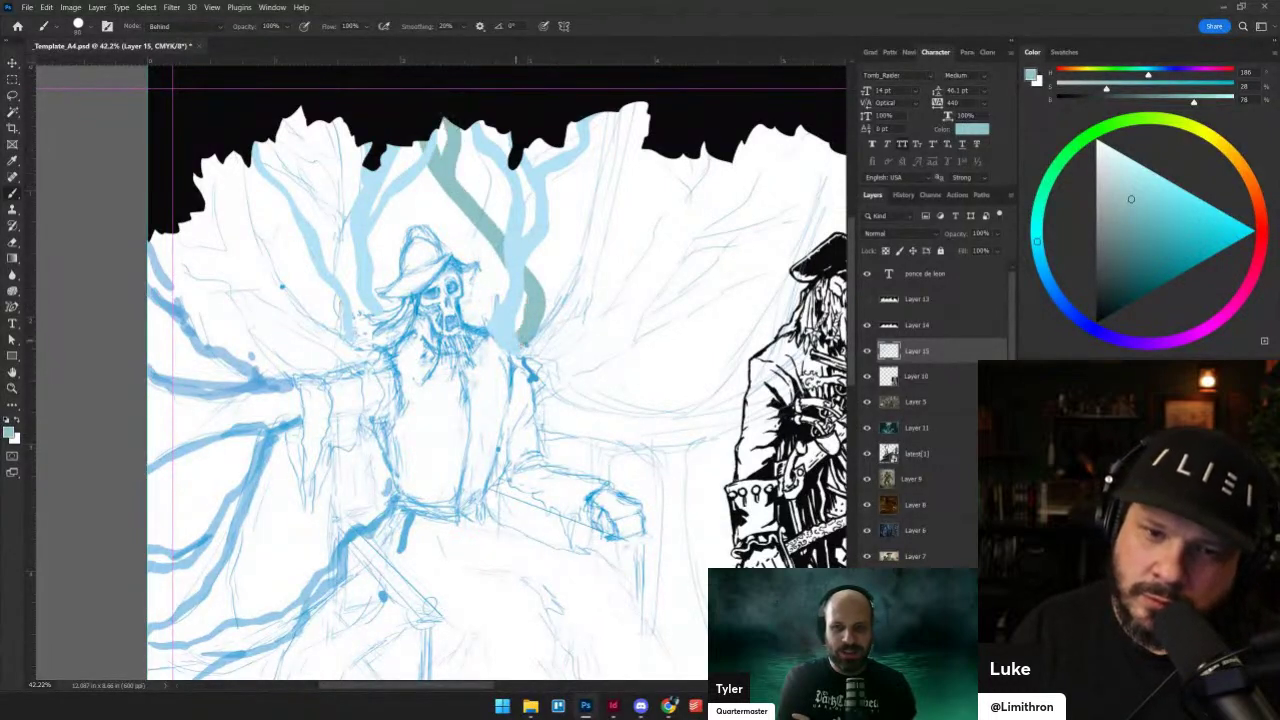
- Paint further teal roots behind the light blue ones, including an upright trunk and a long root sweeping toward the pirate reference
left_click_drag(543, 348, 592, 116)
key("ctrl+z")
left_click_drag(540, 346, 550, 140)
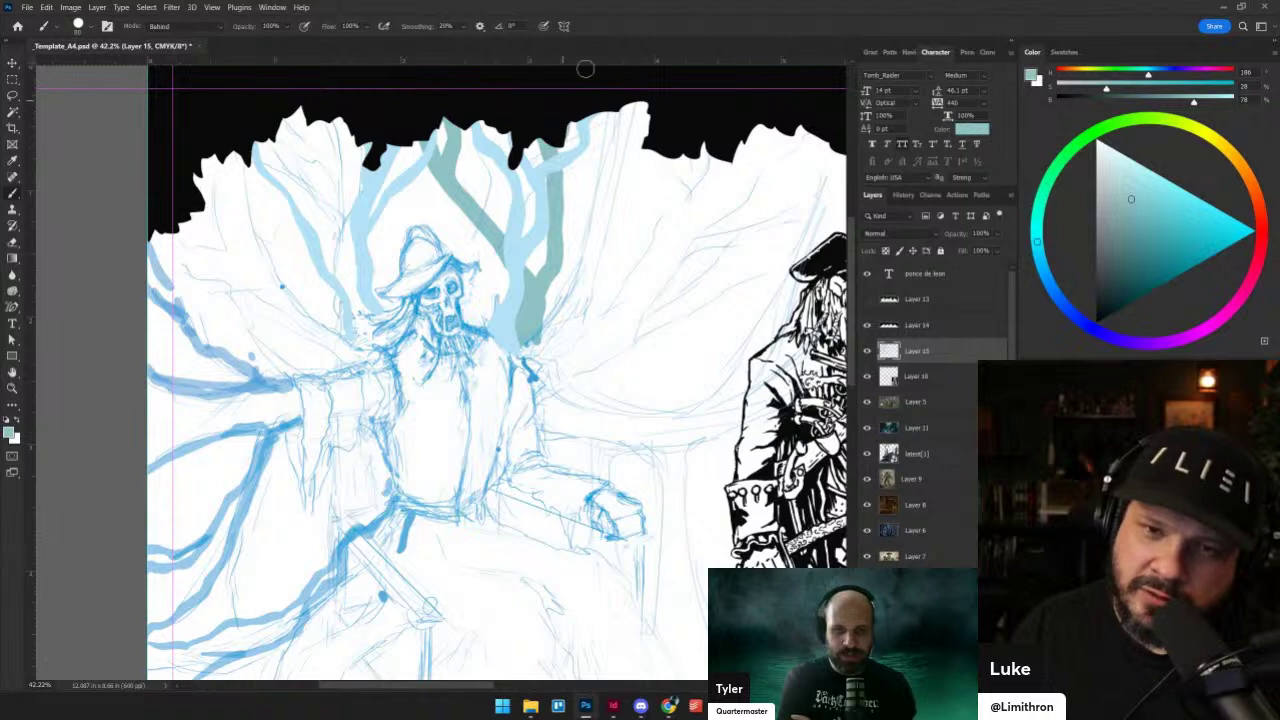
left_click_drag(541, 297, 536, 343)
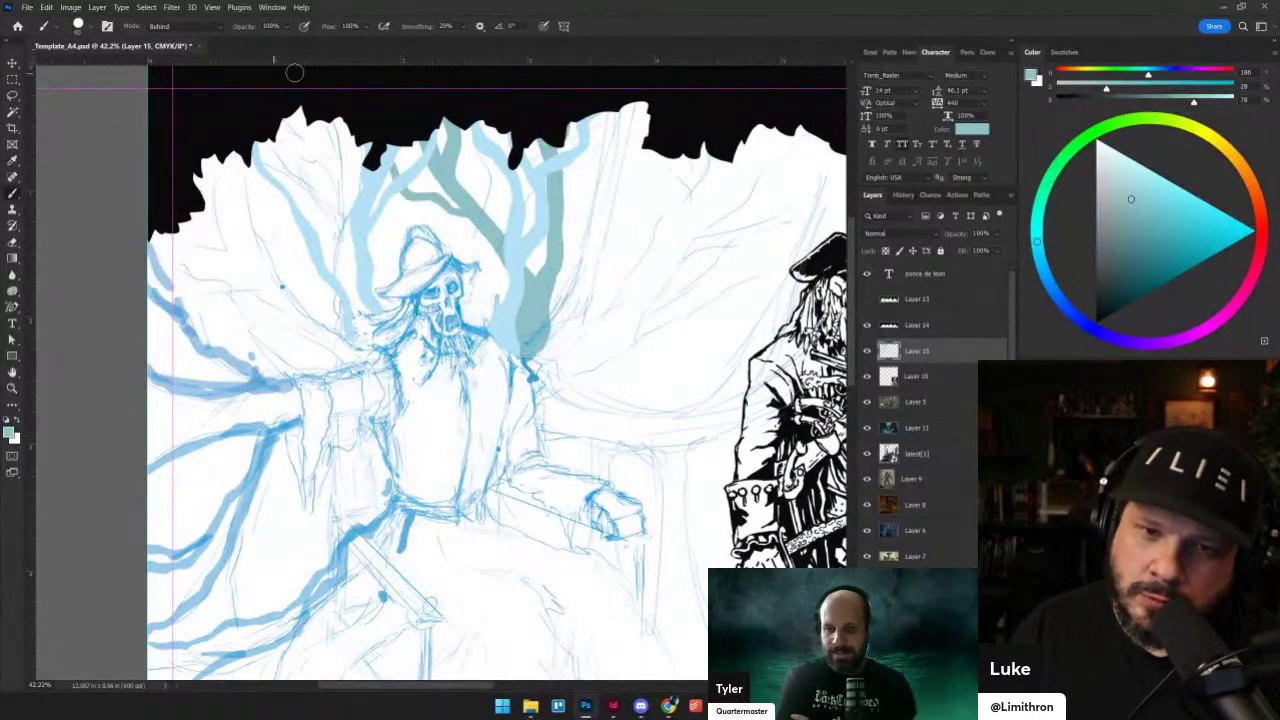
mouse_move(546, 384)
left_mouse_down()
mouse_move(682, 366)
mouse_move(757, 300)
mouse_move(790, 245)
left_mouse_up()
- Check the root composition across the full page and against the reference images
scroll(804, 258, "down", 5)
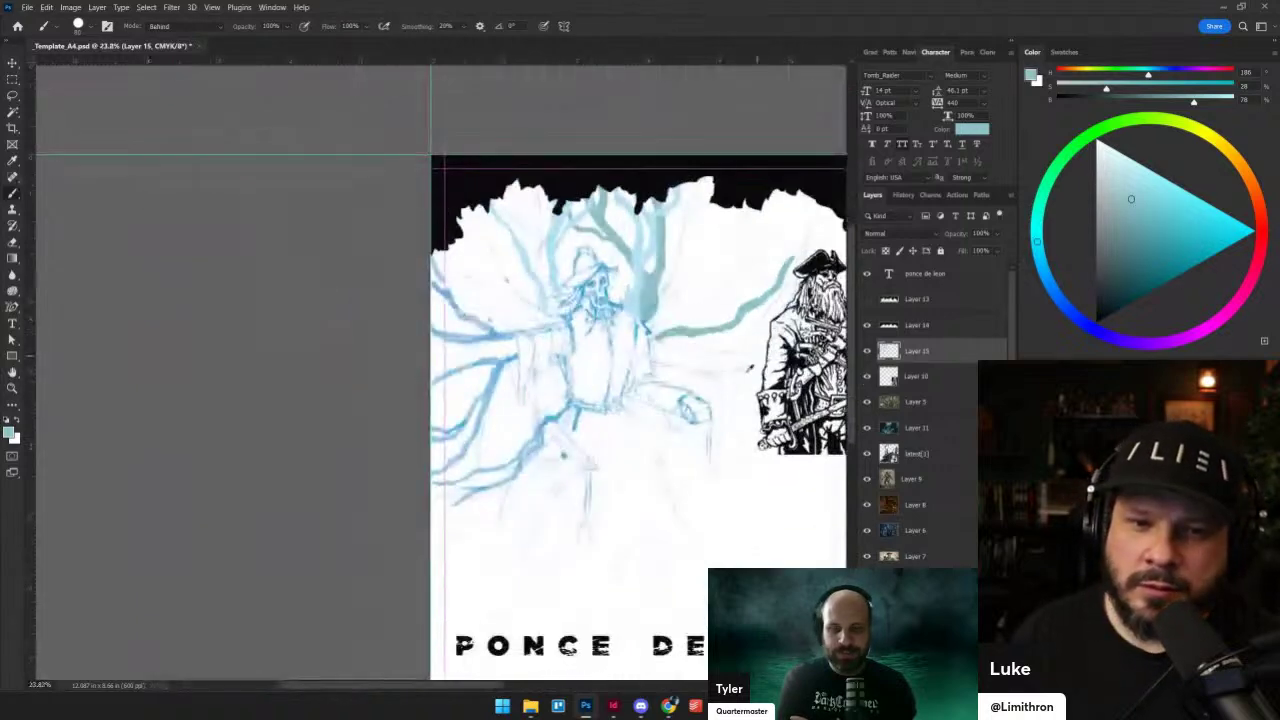
left_click_drag(696, 424, 572, 270)
scroll(604, 338, "up", 2)
scroll(607, 340, "down", 2)
key("ctrl+0")
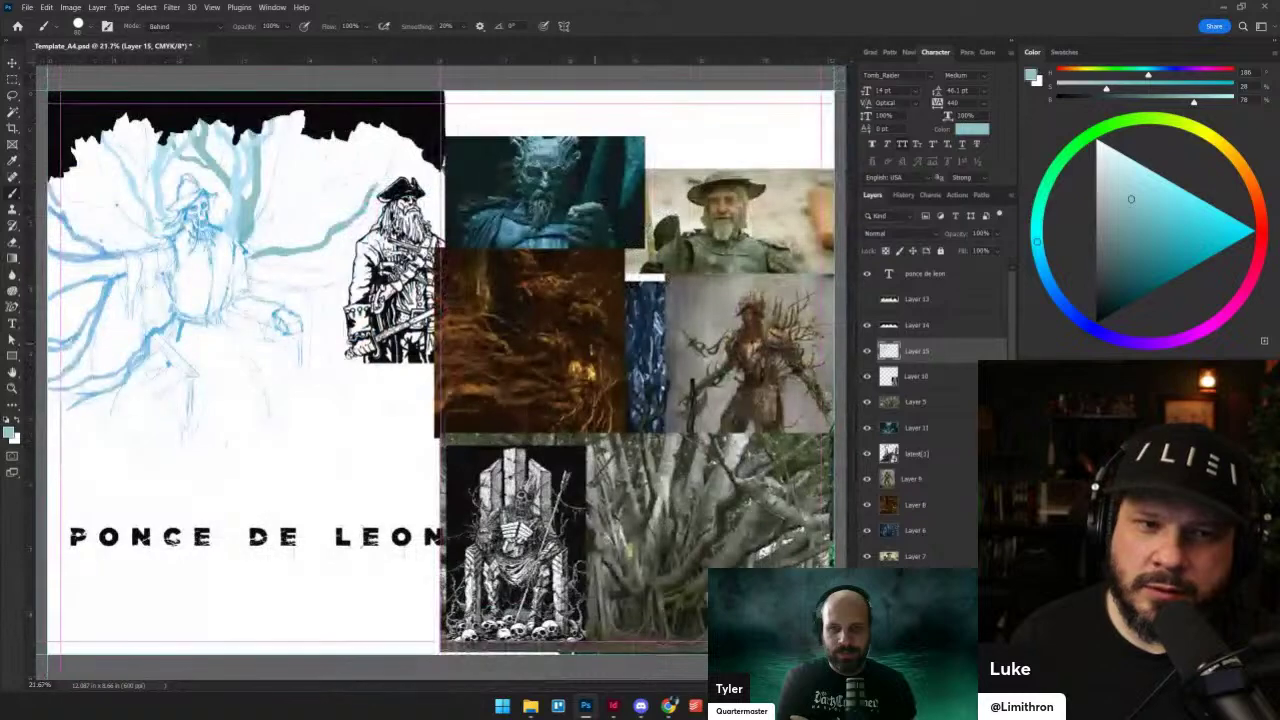
scroll(363, 352, "up", 1)
left_click_drag(363, 352, 589, 347)
scroll(589, 347, "up", 1)
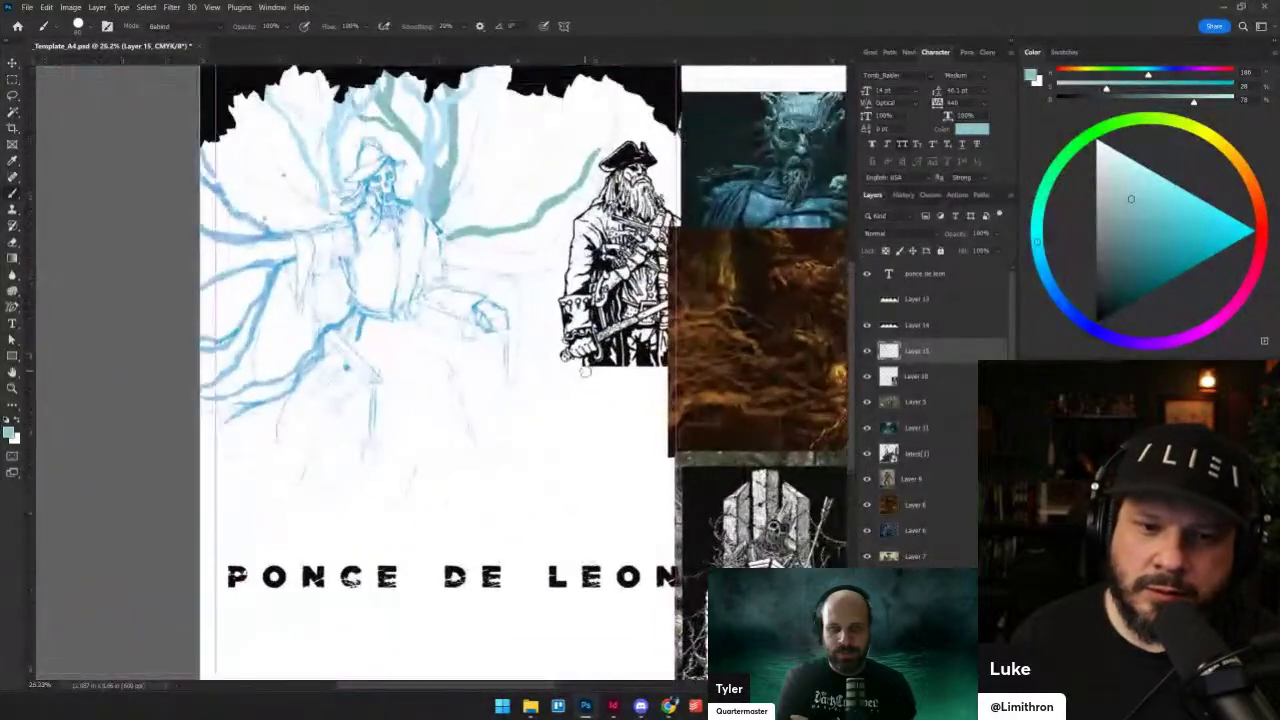
- Sample a light blue, enlarge the brush to 250 px, and paint three thick roots spreading from beneath the seat down across the title
mouse_move(440, 420)
left_mouse_down()
mouse_move(498, 303)
mouse_move(511, 354)
left_mouse_up()
left_click(397, 249, "alt")
key("ctrl+z")
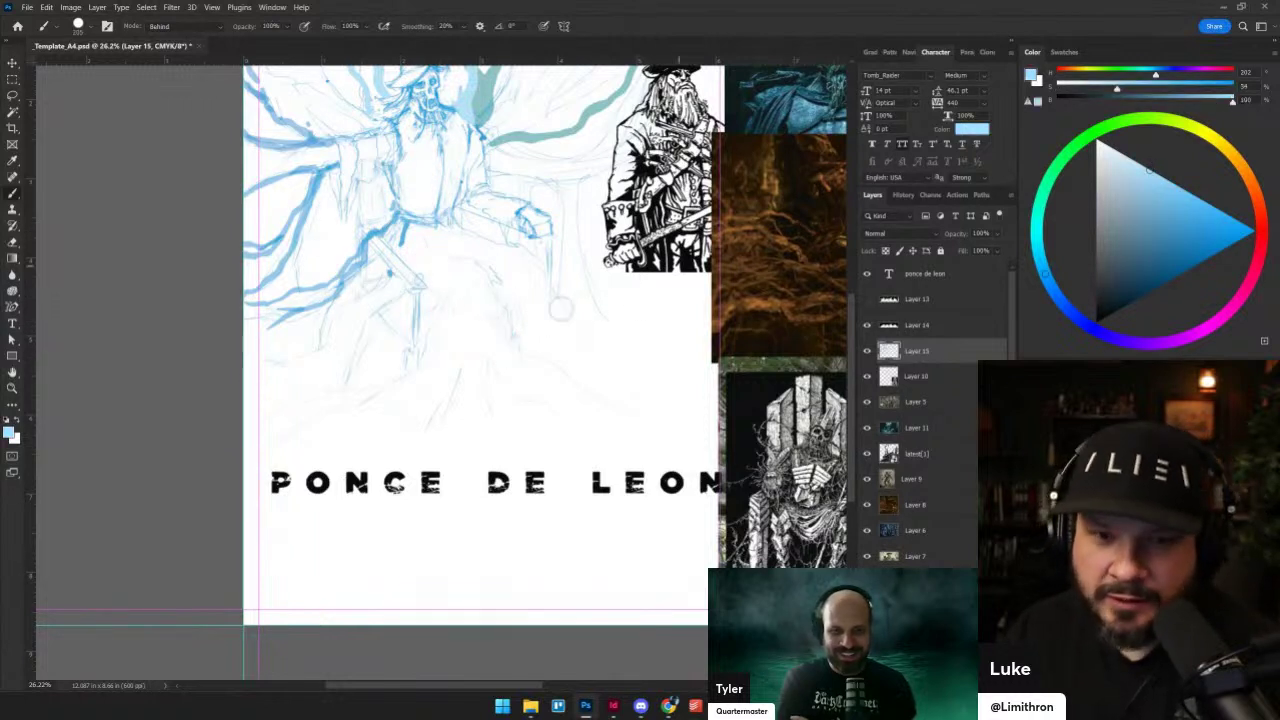
mouse_move(495, 316)
left_mouse_down()
mouse_move(521, 374)
mouse_move(663, 446)
mouse_move(703, 512)
left_mouse_up()
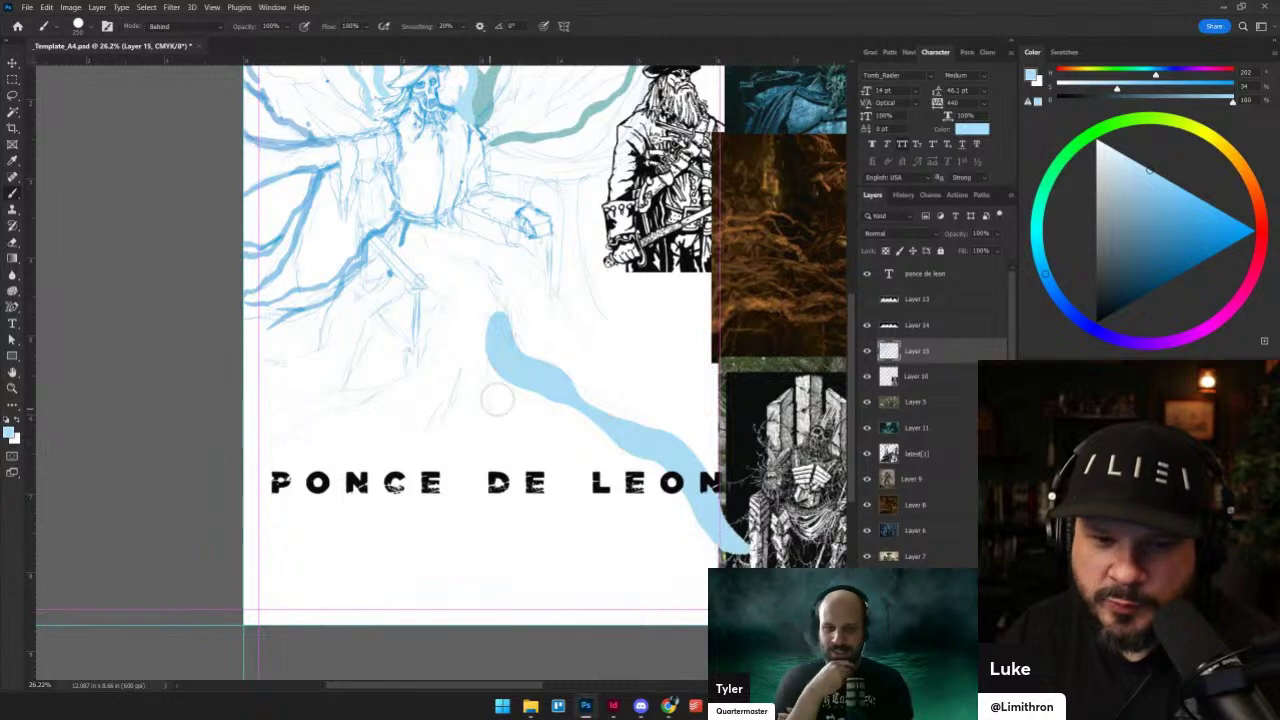
mouse_move(487, 342)
left_mouse_down()
mouse_move(592, 532)
mouse_move(652, 555)
mouse_move(702, 615)
left_mouse_up()
mouse_move(494, 318)
left_mouse_down()
mouse_move(474, 371)
mouse_move(474, 549)
mouse_move(450, 625)
left_mouse_up()
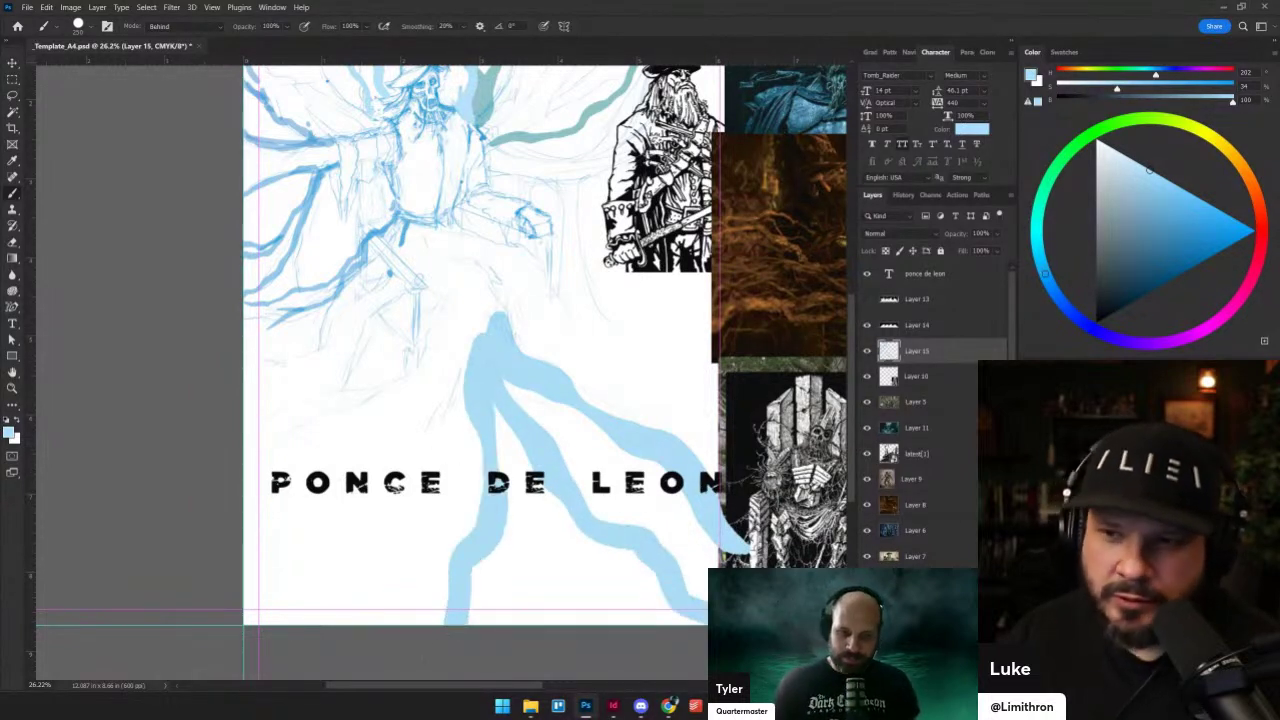
- Set the brush blue to 42% saturation and paint more thick roots behind the first ones, spreading to both sides of the page
left_click(1160, 183)
mouse_move(415, 420)
left_mouse_down()
mouse_move(468, 528)
mouse_move(705, 600)
left_mouse_up()
mouse_move(412, 425)
left_mouse_down()
mouse_move(482, 313)
mouse_move(300, 457)
mouse_move(287, 521)
mouse_move(262, 541)
mouse_move(190, 541)
left_mouse_up()
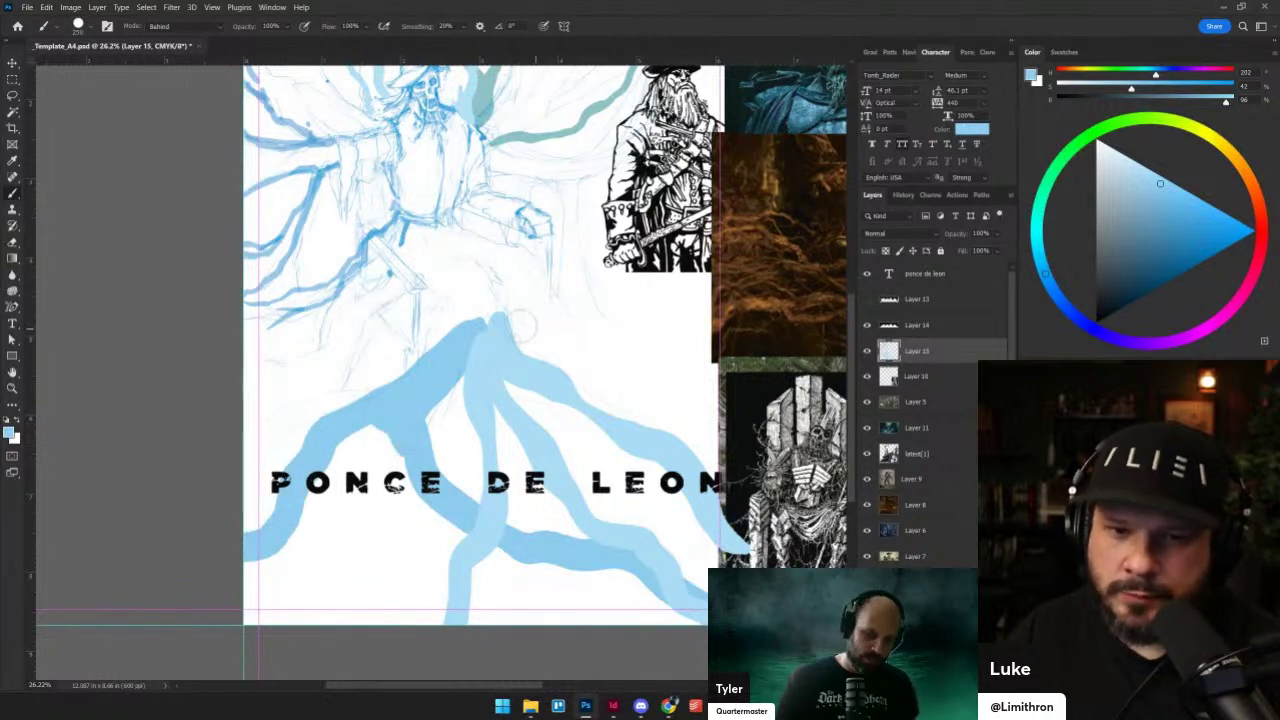
mouse_move(518, 302)
left_mouse_down()
mouse_move(580, 381)
mouse_move(652, 398)
mouse_move(694, 383)
mouse_move(775, 415)
left_mouse_up()
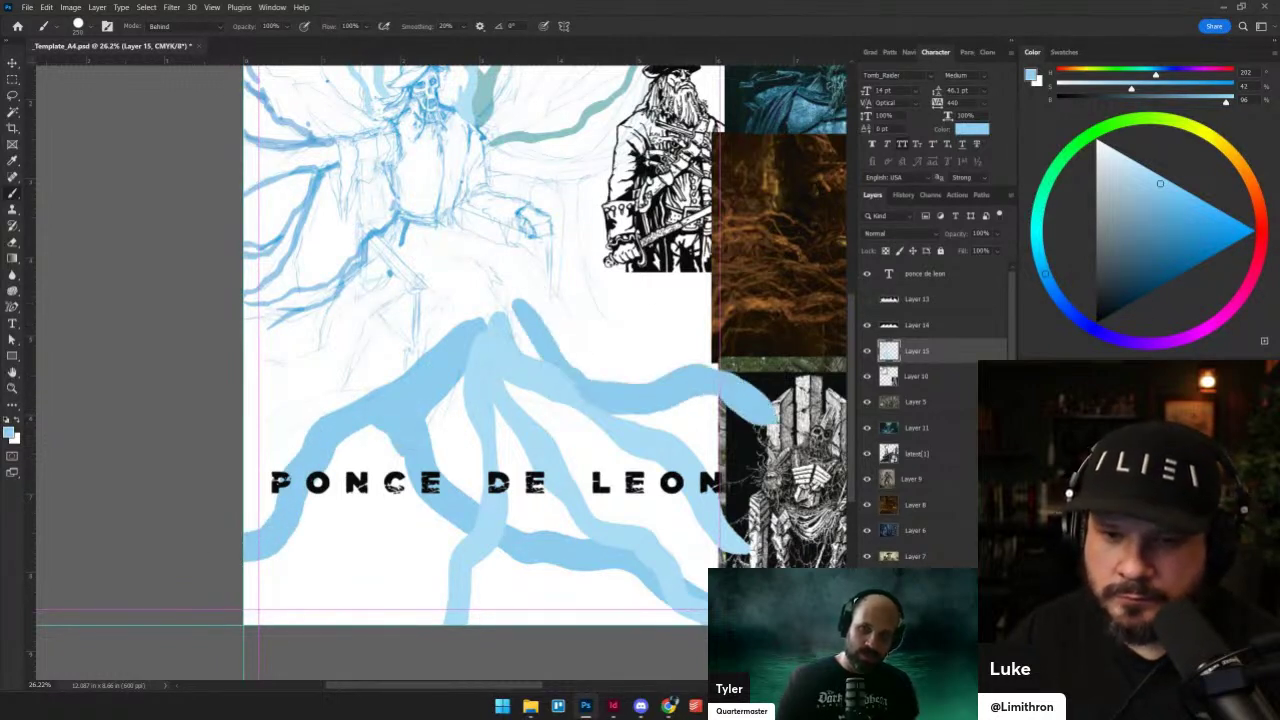
- Return the brush to Normal mode, set the blue to 61% saturation, and paint a short darker root stroke over the base of the lower roots
key("super")
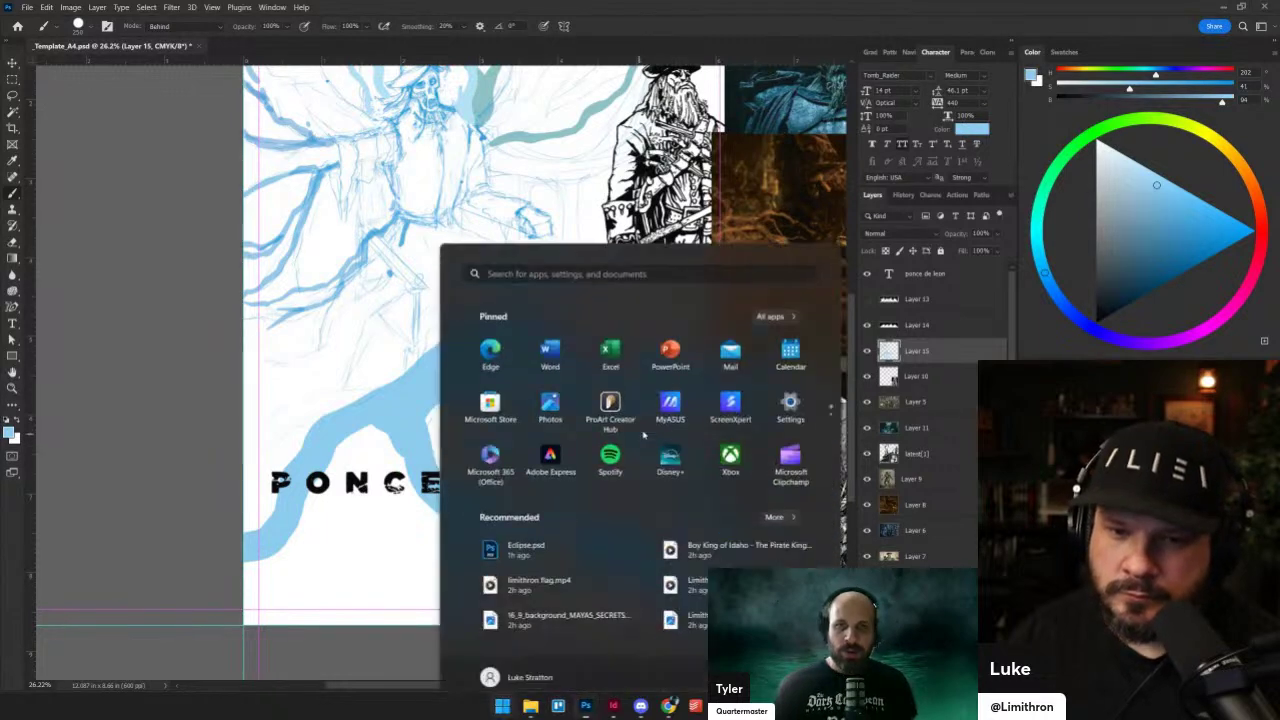
key("super")
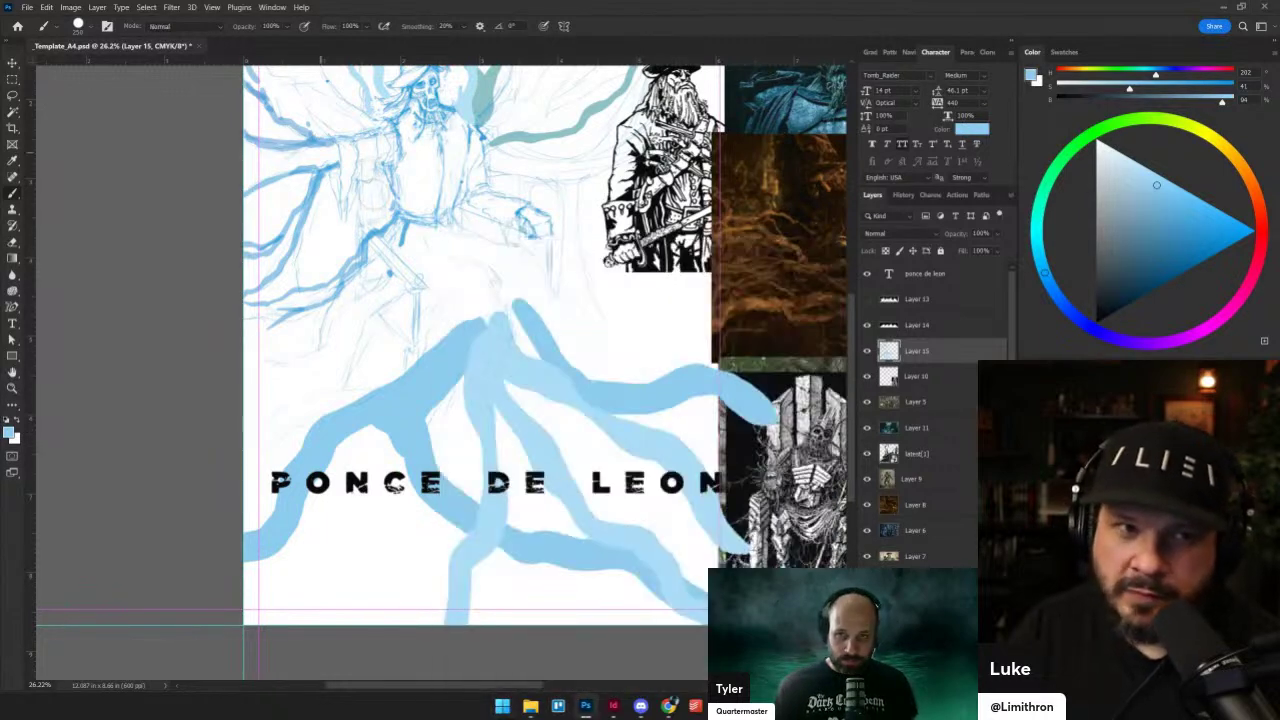
left_click(1191, 198)
left_click_drag(467, 351, 379, 377)
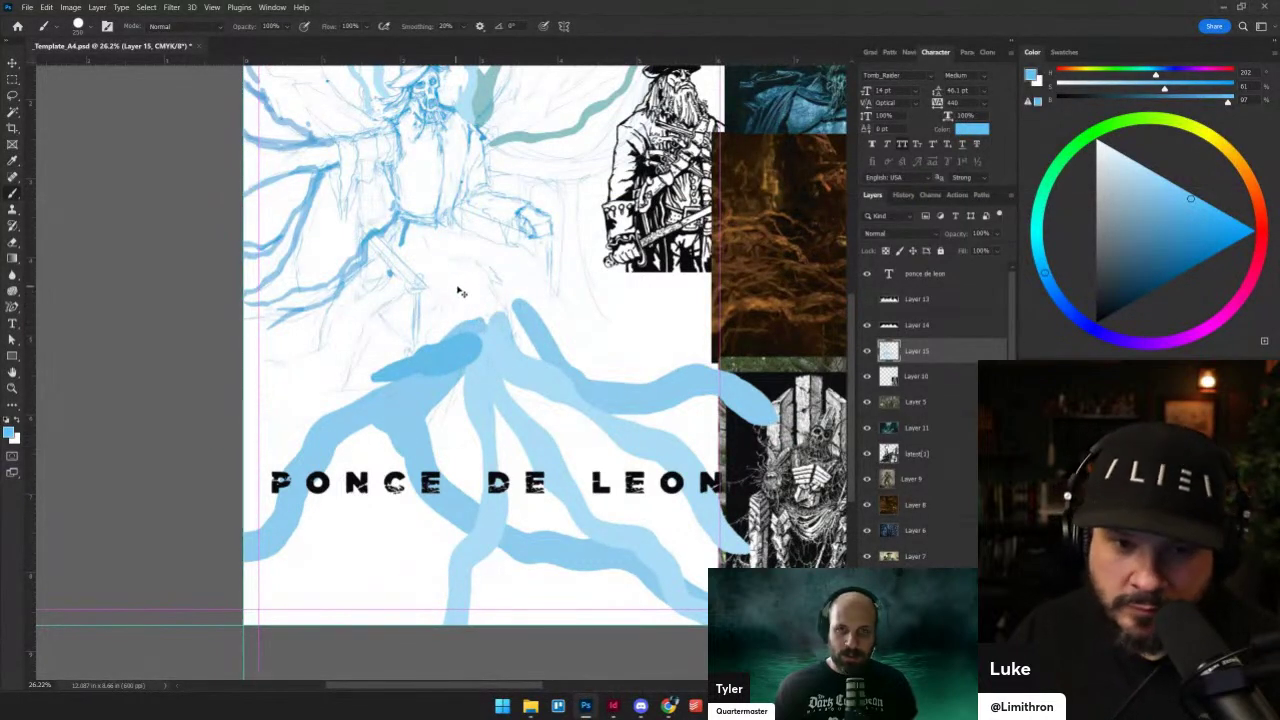
- Replace the short dark stroke with a root from beneath the seat to the page's left edge, plus a branch forking down to the bottom edge
key("ctrl+z")
mouse_move(455, 277)
left_mouse_down()
mouse_move(448, 337)
mouse_move(348, 388)
mouse_move(333, 412)
mouse_move(276, 415)
mouse_move(248, 452)
left_mouse_up()
mouse_move(333, 428)
left_mouse_down()
mouse_move(340, 519)
mouse_move(446, 576)
left_mouse_up()
key("ctrl+z")
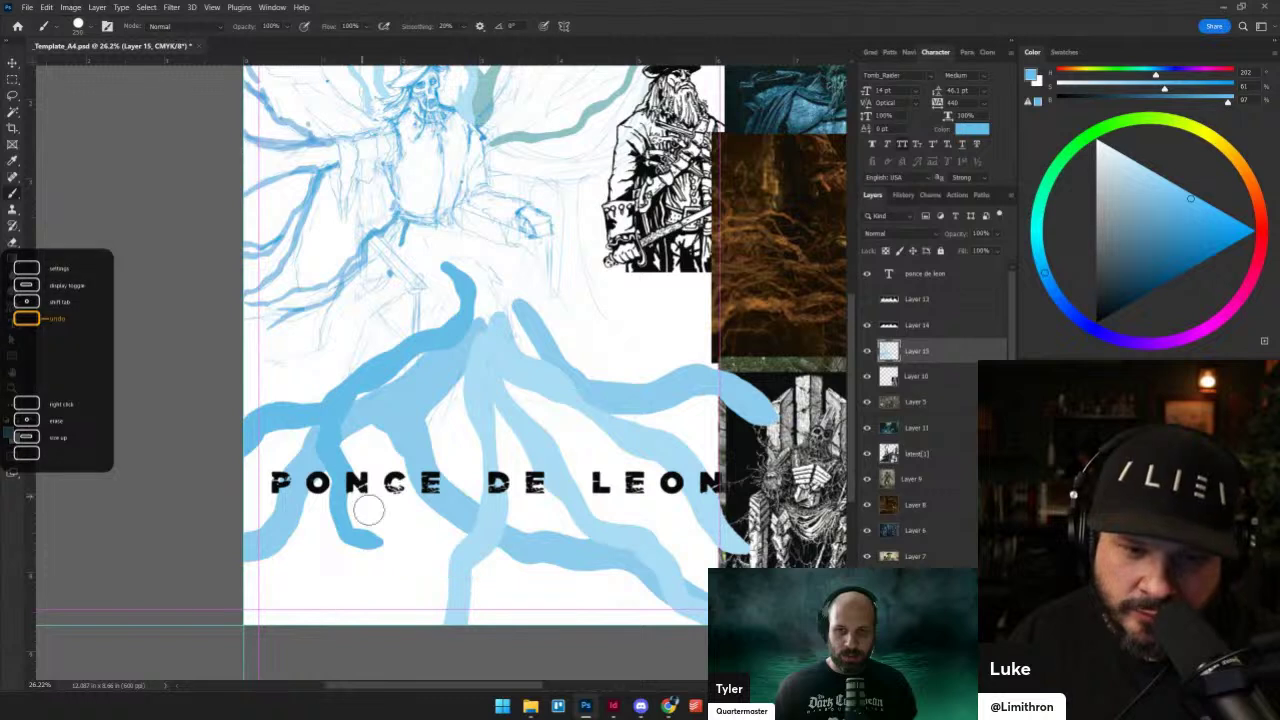
mouse_move(370, 528)
left_mouse_down()
mouse_move(476, 555)
mouse_move(497, 585)
mouse_move(612, 622)
left_mouse_up()
left_click_drag(446, 552, 431, 607)
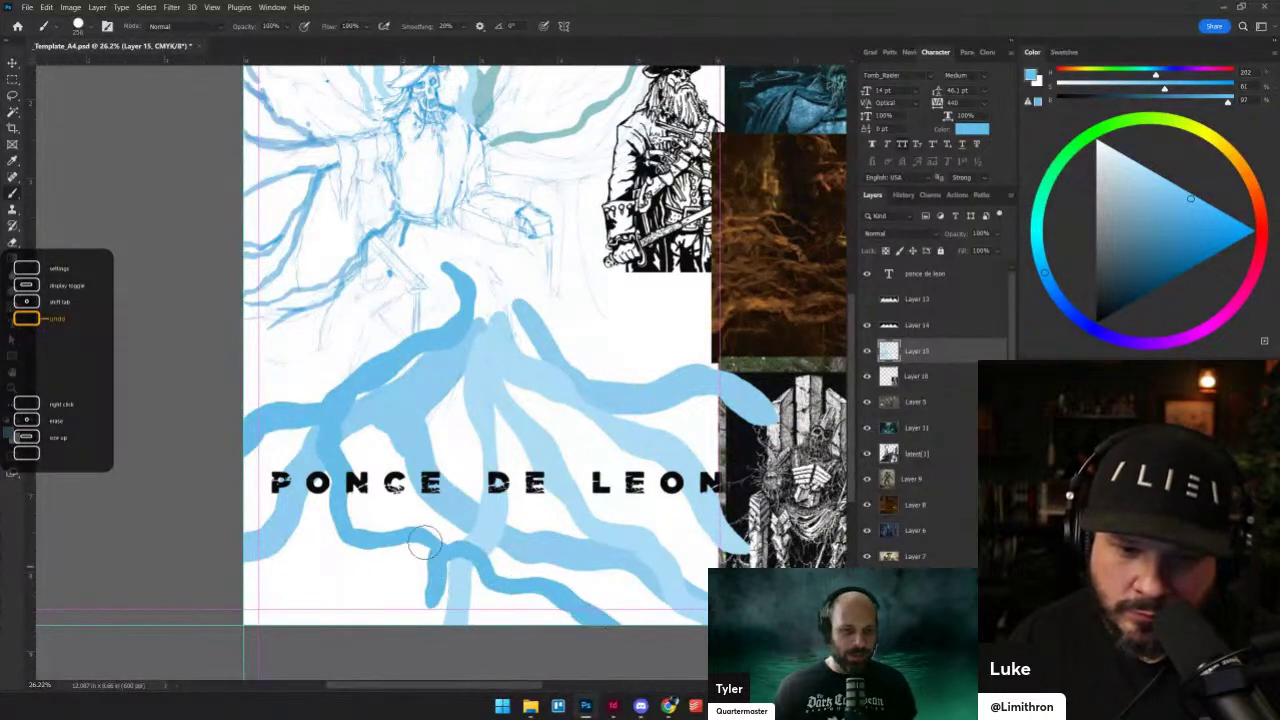
key("ctrl+z")
left_click_drag(440, 553, 429, 622)
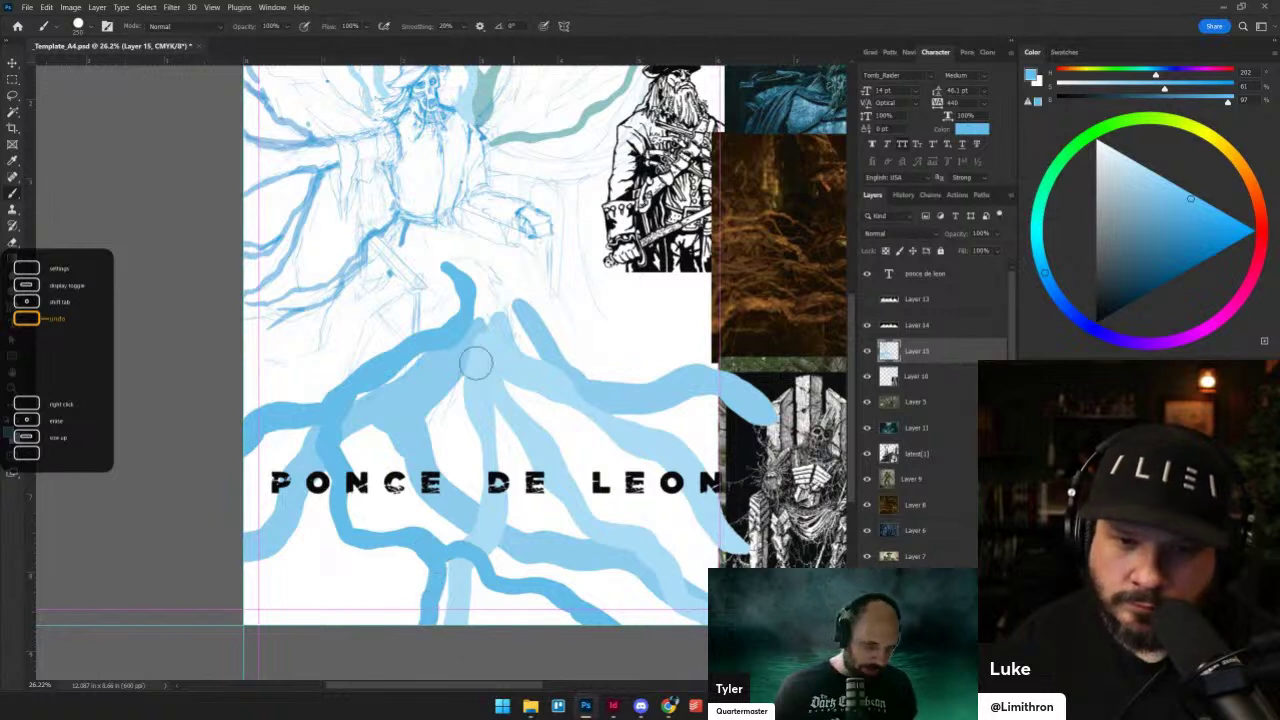
- Paint another darker blue root from beneath the seat, winding down through the middle of the title toward its right half
mouse_move(448, 352)
left_mouse_down()
mouse_move(450, 423)
mouse_move(534, 470)
mouse_move(690, 515)
left_mouse_up()
key("ctrl+z")
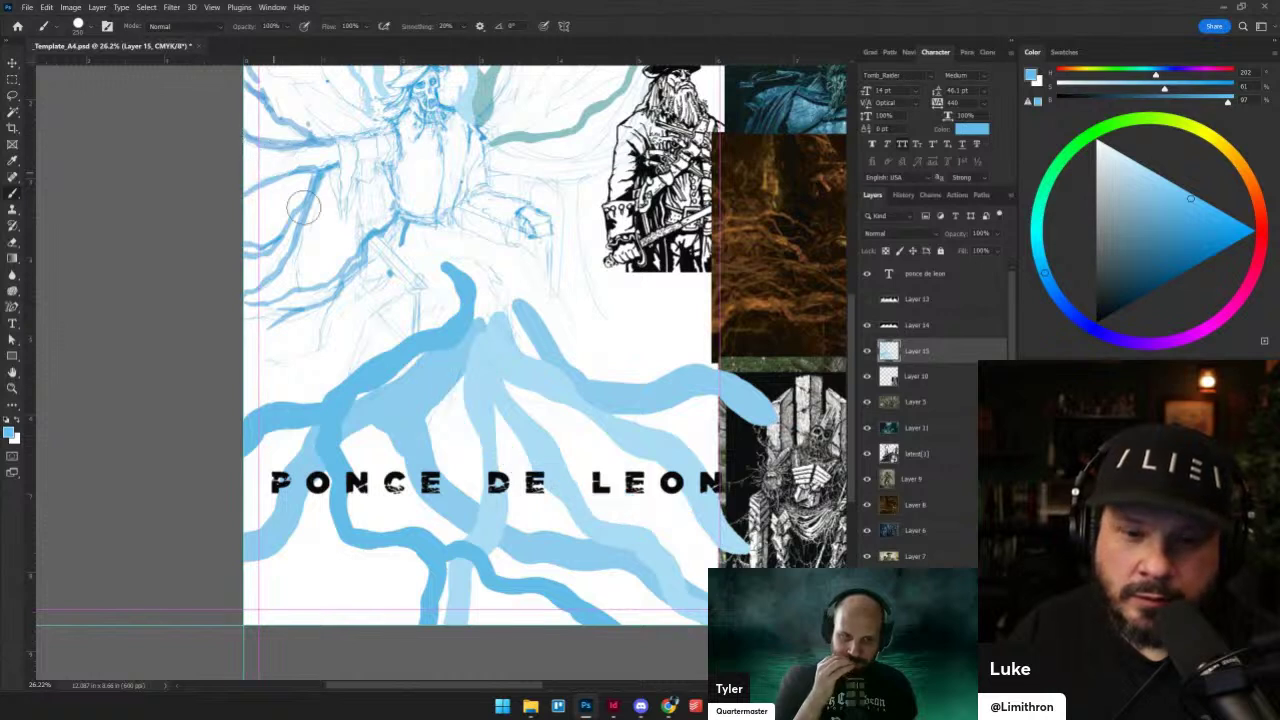
mouse_move(440, 330)
left_mouse_down()
mouse_move(433, 390)
mouse_move(476, 460)
mouse_move(541, 500)
mouse_move(605, 510)
left_mouse_up()
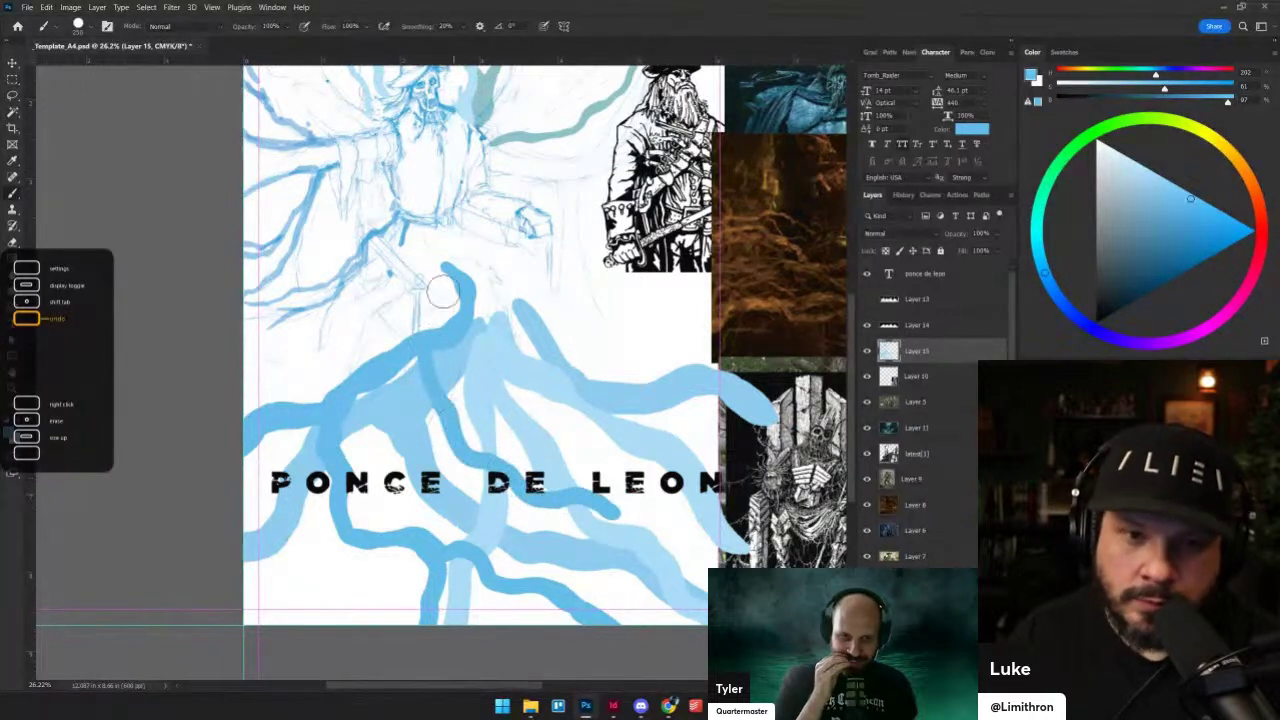
left_click_drag(472, 257, 457, 334)
- Set the brush mode to Behind and paint roots below the title, extending one past the right page edge and another to the lower left edge
left_click(195, 27)
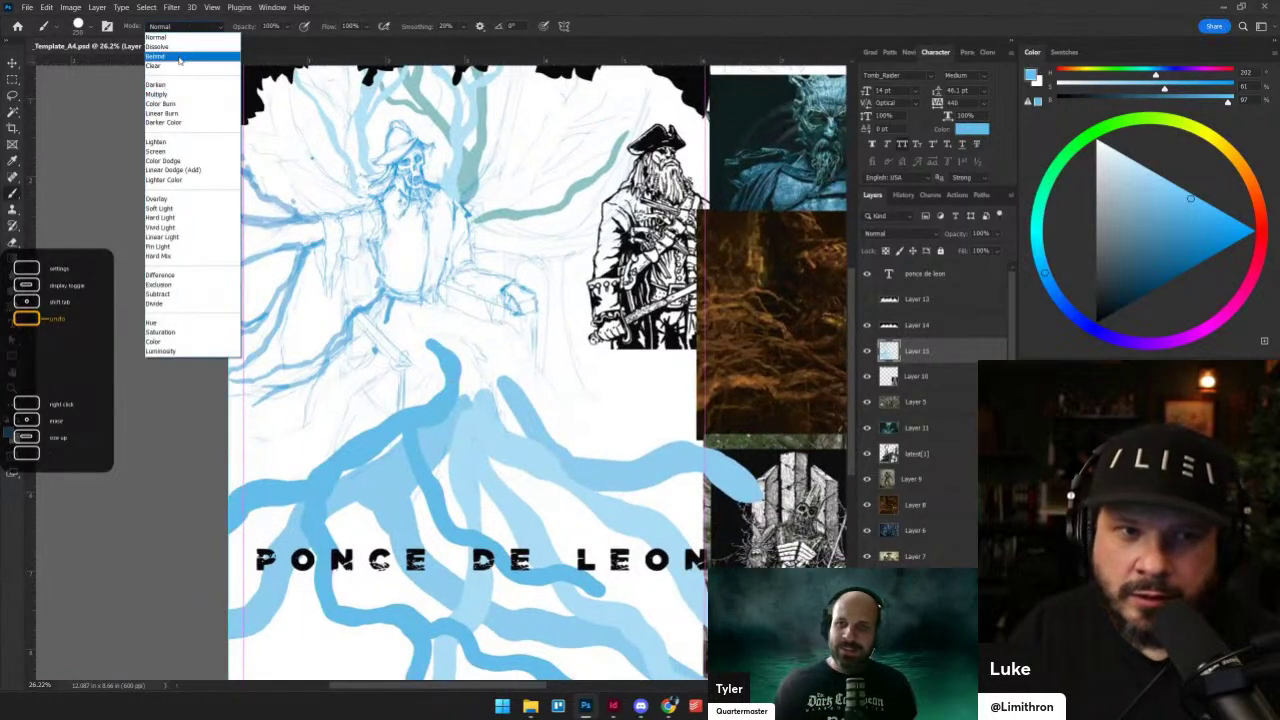
left_click(180, 58)
scroll(440, 360, "down", 3)
mouse_move(565, 506)
left_mouse_down()
mouse_move(679, 535)
mouse_move(689, 505)
left_mouse_up()
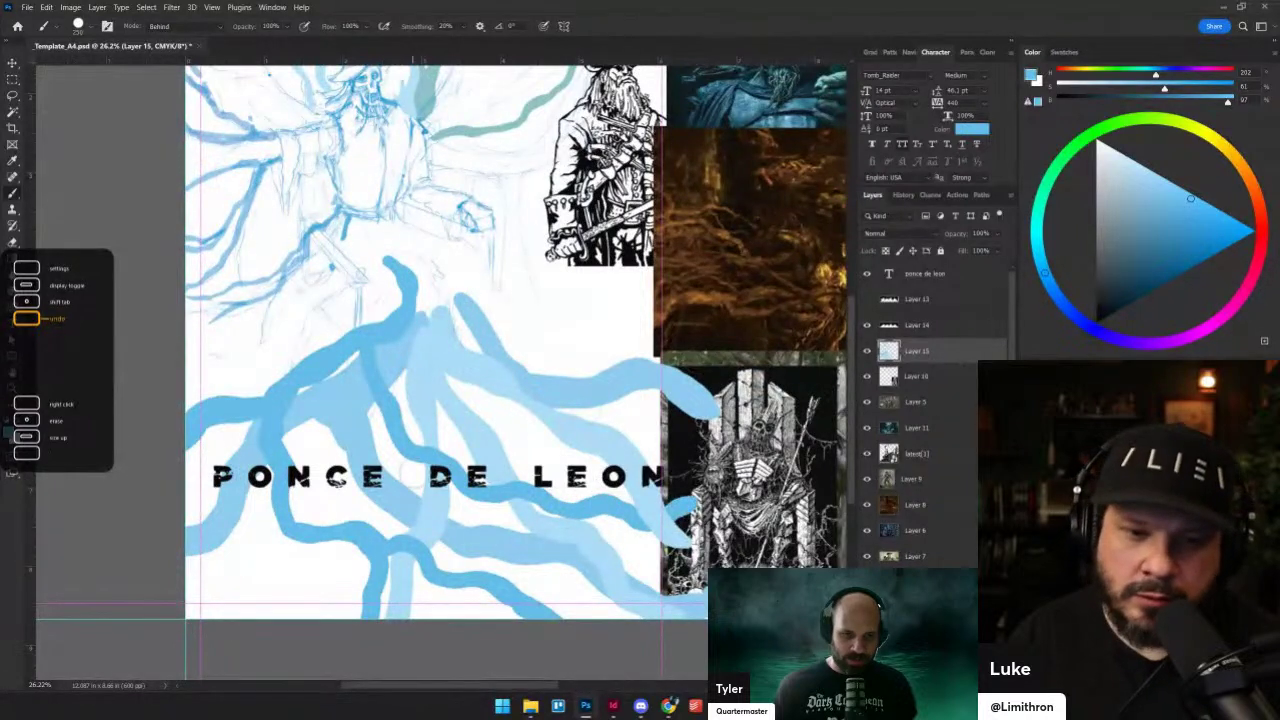
mouse_move(394, 511)
left_mouse_down()
mouse_move(275, 512)
mouse_move(227, 560)
mouse_move(133, 605)
left_mouse_up()
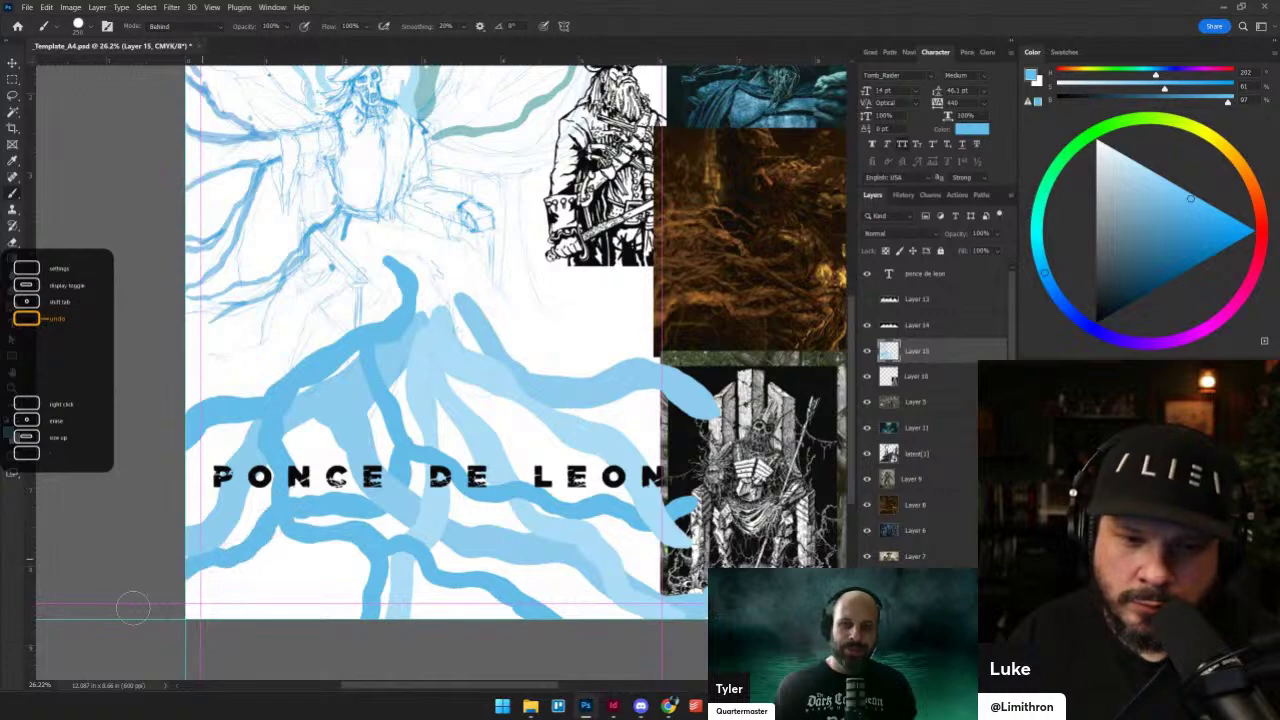
- Examine the root composition across the page against the root and throne reference images
key("ctrl+0")
scroll(300, 353, "up", 3)
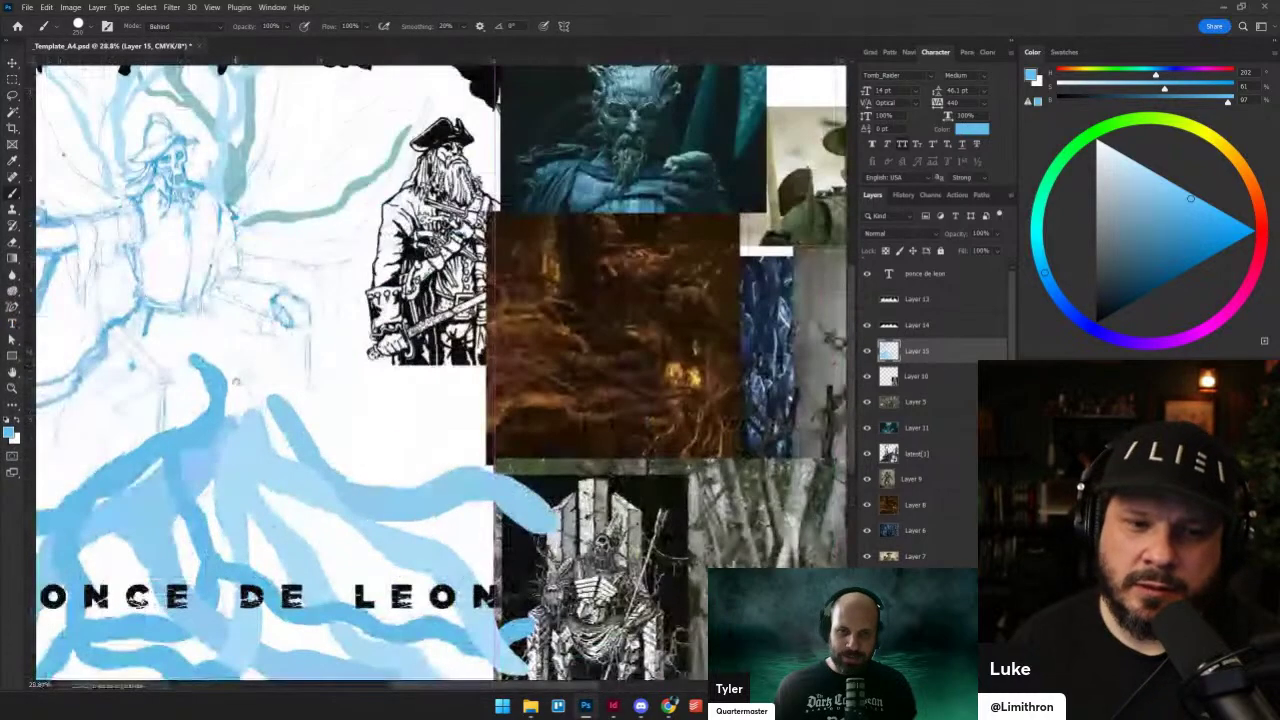
left_click_drag(304, 353, 536, 276)
scroll(491, 394, "up", 1)
key("ctrl+0")
scroll(487, 404, "up", 2)
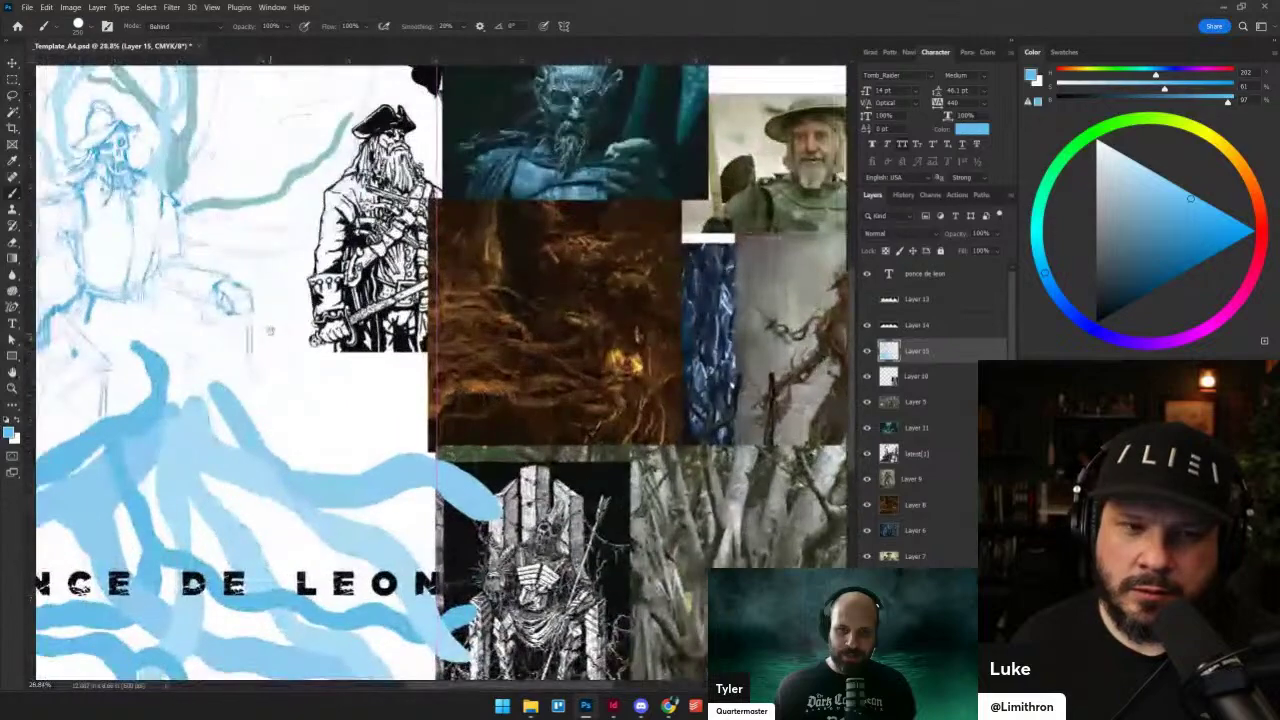
scroll(498, 300, "down", 2)
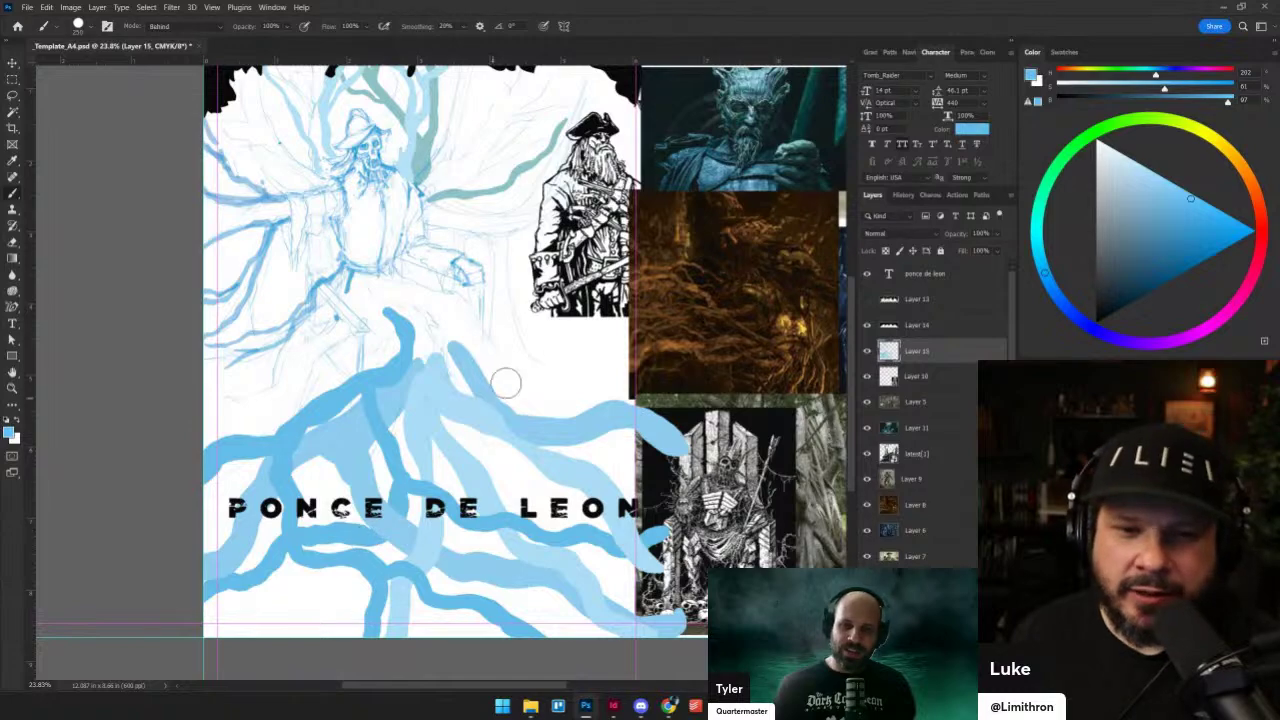
scroll(508, 375, "up", 2)
scroll(525, 440, "down", 2)
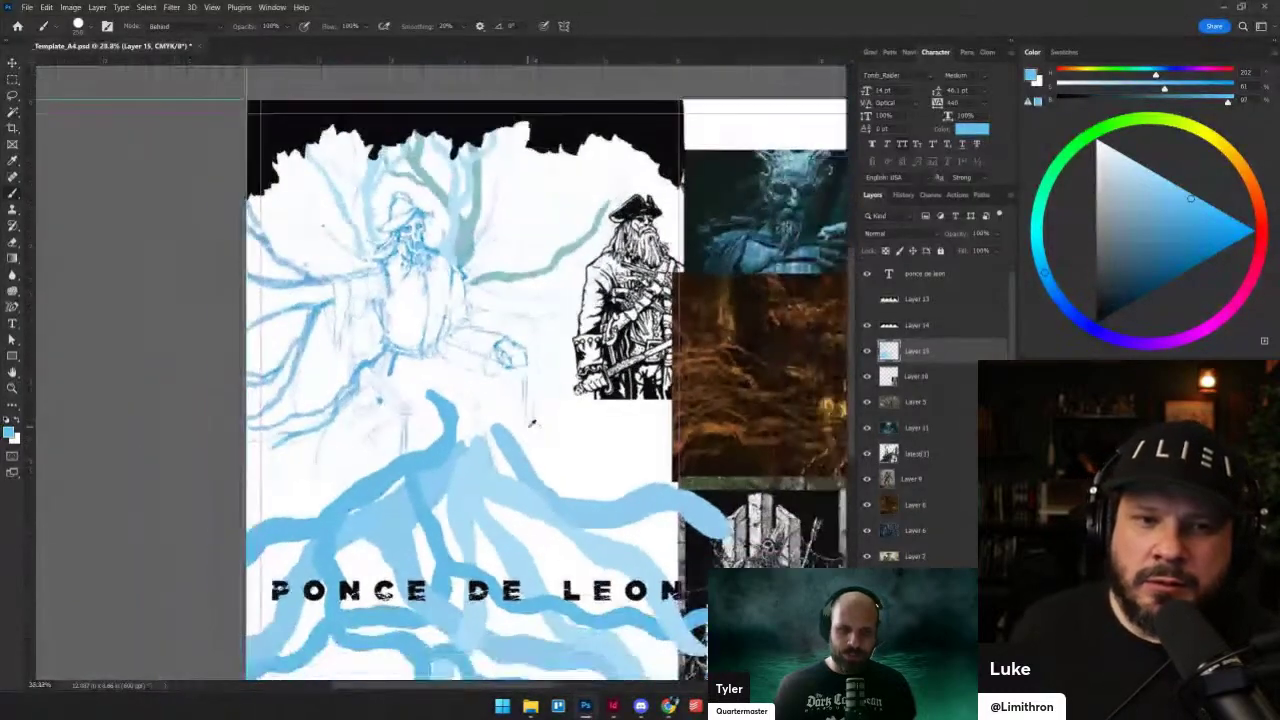
scroll(432, 428, "down", 1)
scroll(432, 428, "up", 4)
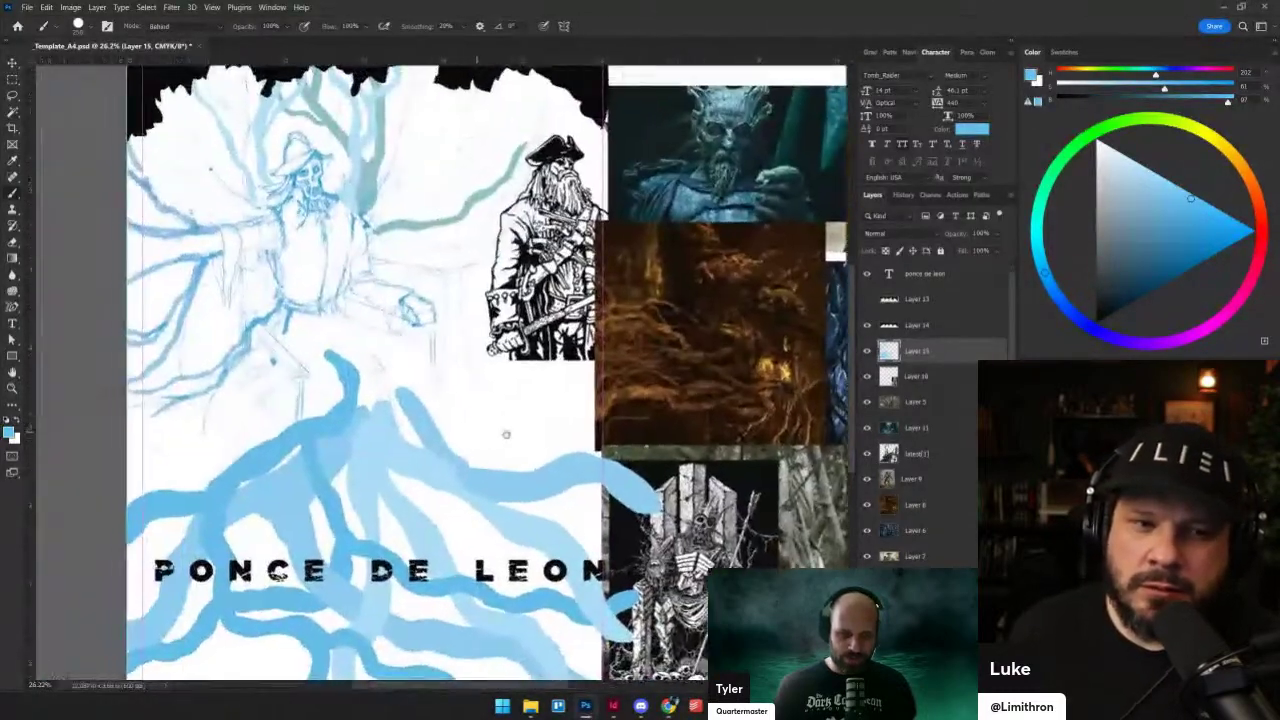
scroll(449, 355, "down", 2)
scroll(449, 355, "up", 1)
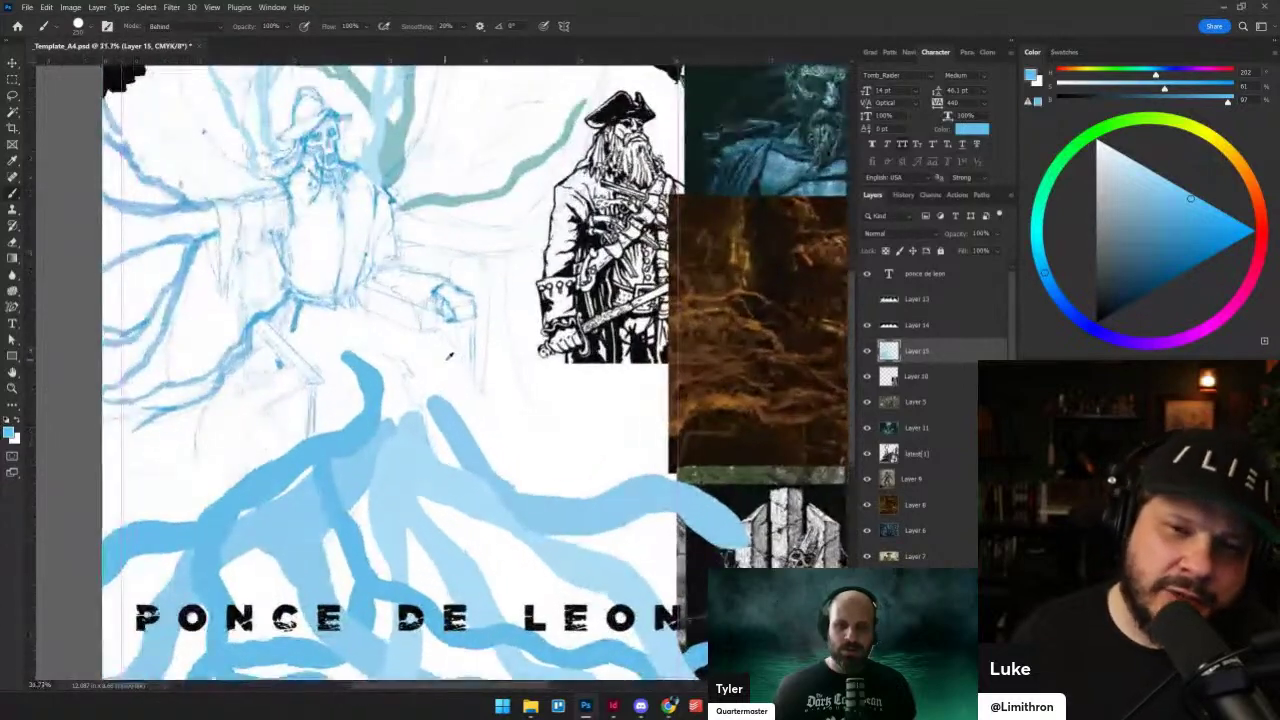
scroll(449, 355, "down", 1)
scroll(449, 355, "up", 1)
scroll(445, 357, "up", 1)
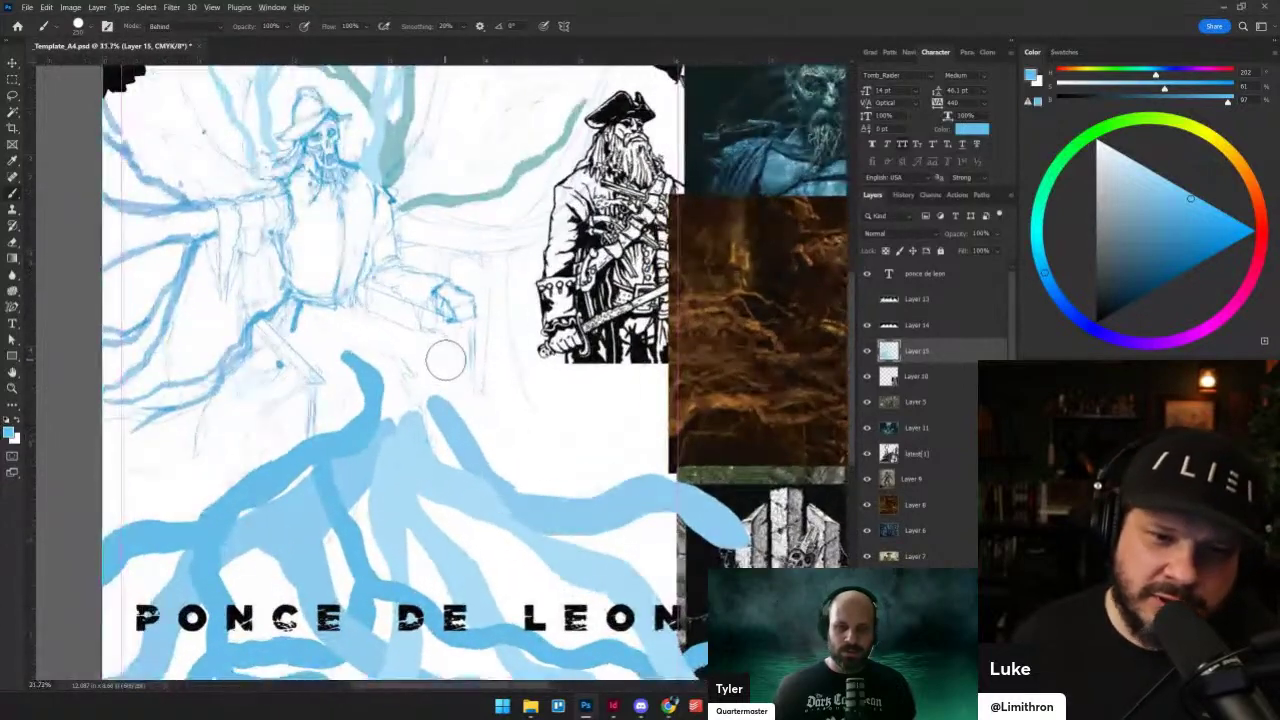
- Fade out the upper tip of the dark root beneath the seat using a soft brush in Clear mode
key("grave")
mouse_move(364, 362)
left_mouse_down()
mouse_move(337, 357)
mouse_move(369, 341)
left_mouse_up()
key("ctrl+z")
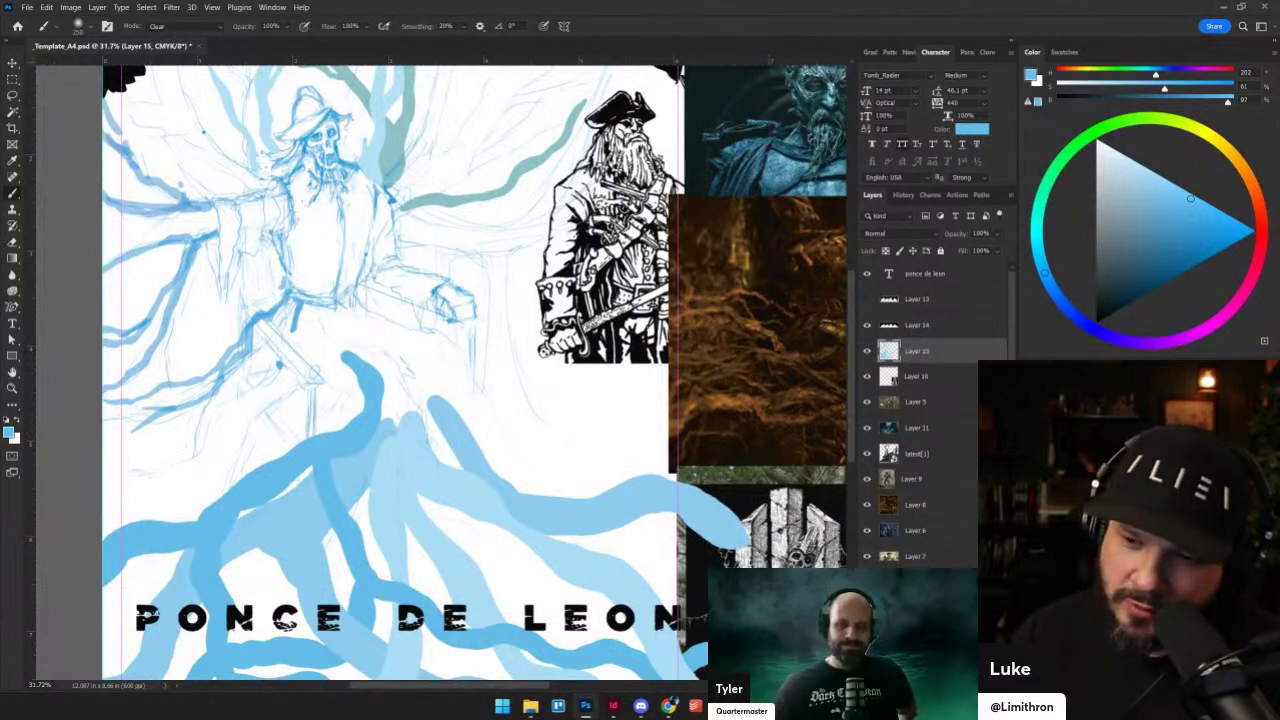
mouse_move(329, 360)
left_mouse_down()
mouse_move(337, 350)
mouse_move(483, 548)
left_mouse_up()
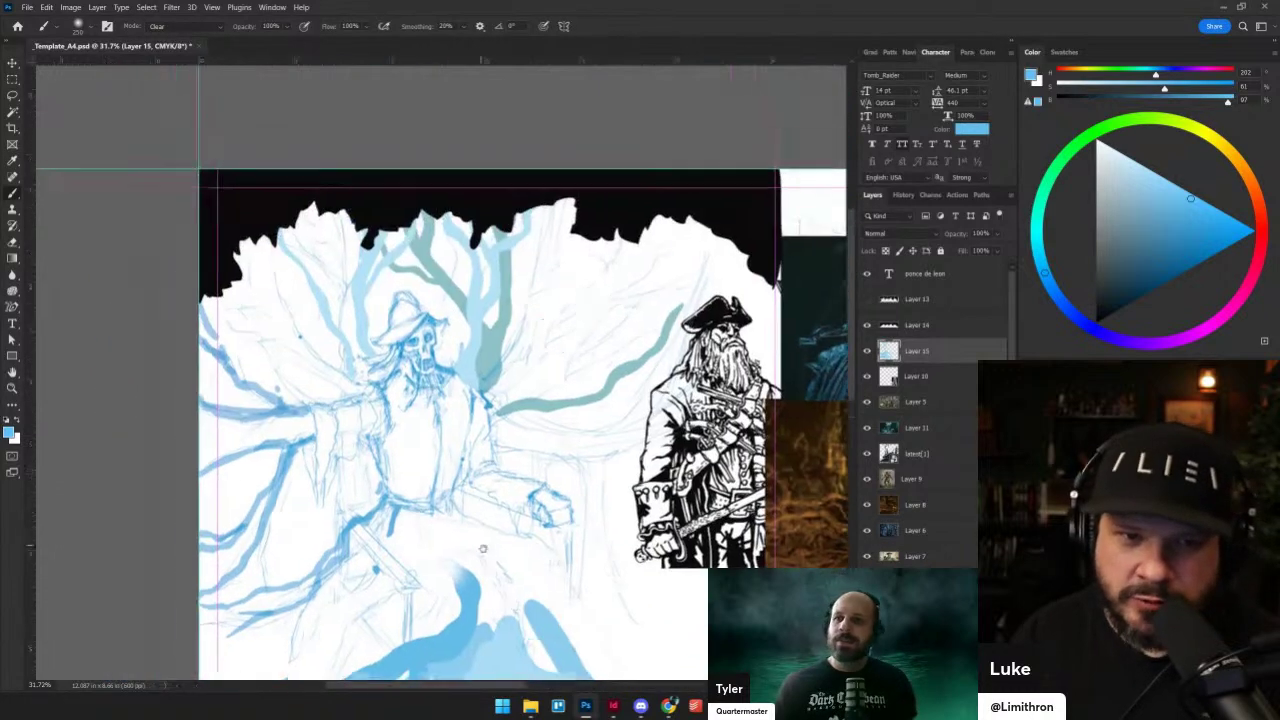
- Lasso the figure's skull, hat and beard
scroll(394, 364, "up", 3)
key("l")
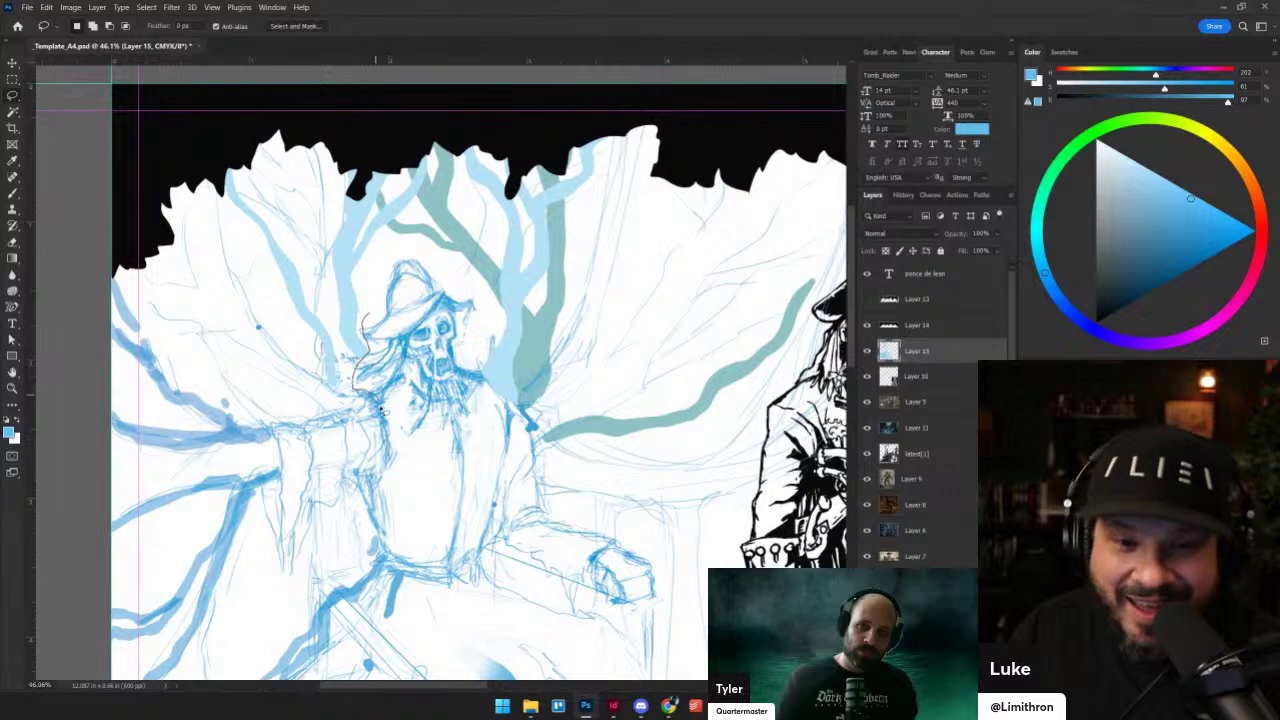
mouse_move(381, 408)
left_mouse_down()
mouse_move(414, 455)
mouse_move(468, 426)
mouse_move(482, 380)
mouse_move(474, 282)
mouse_move(385, 268)
mouse_move(360, 318)
mouse_move(354, 378)
left_mouse_up()
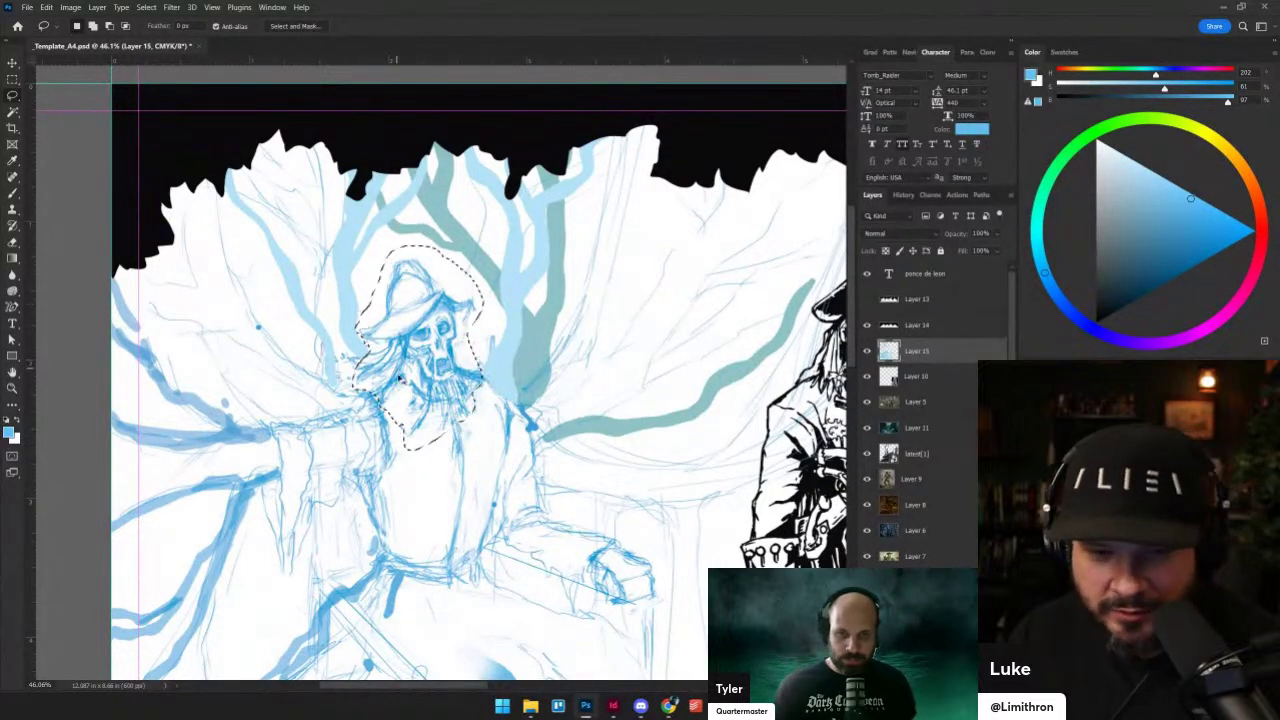
- Try rotating the selected head about 13° counterclockwise and shifting it slightly toward the outstretched arm
key("ctrl+t")
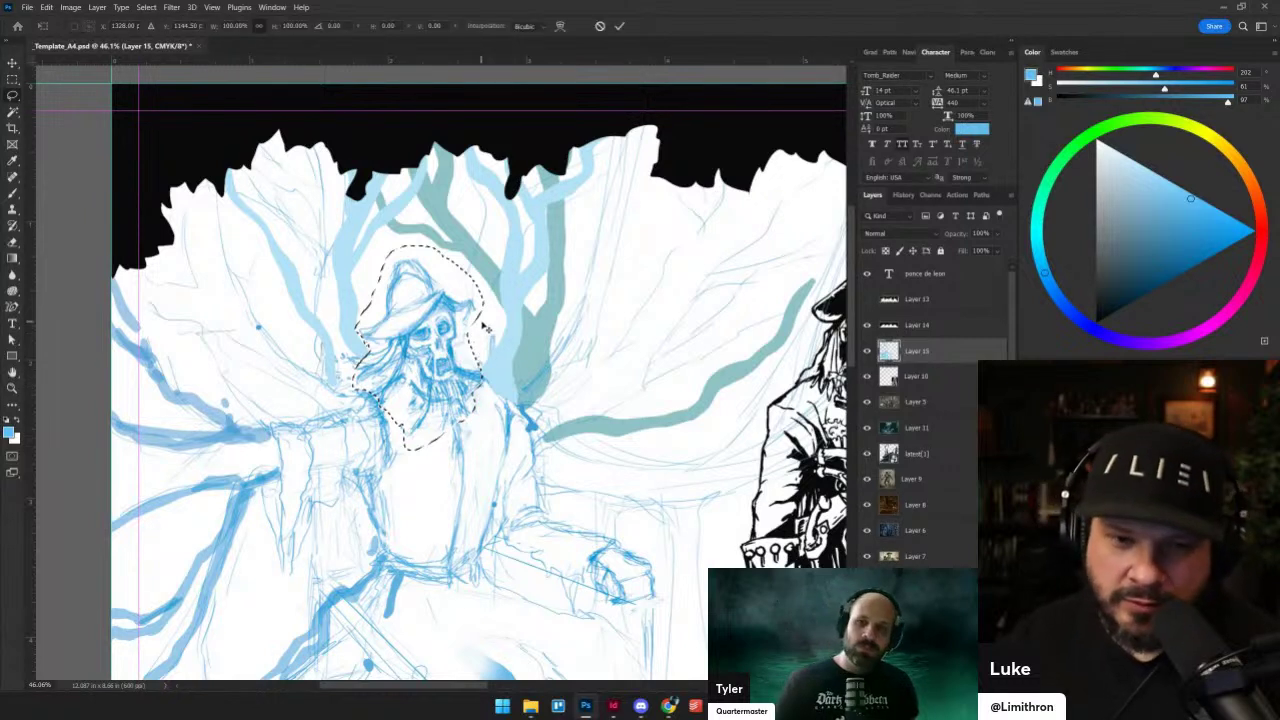
left_click_drag(484, 326, 478, 312)
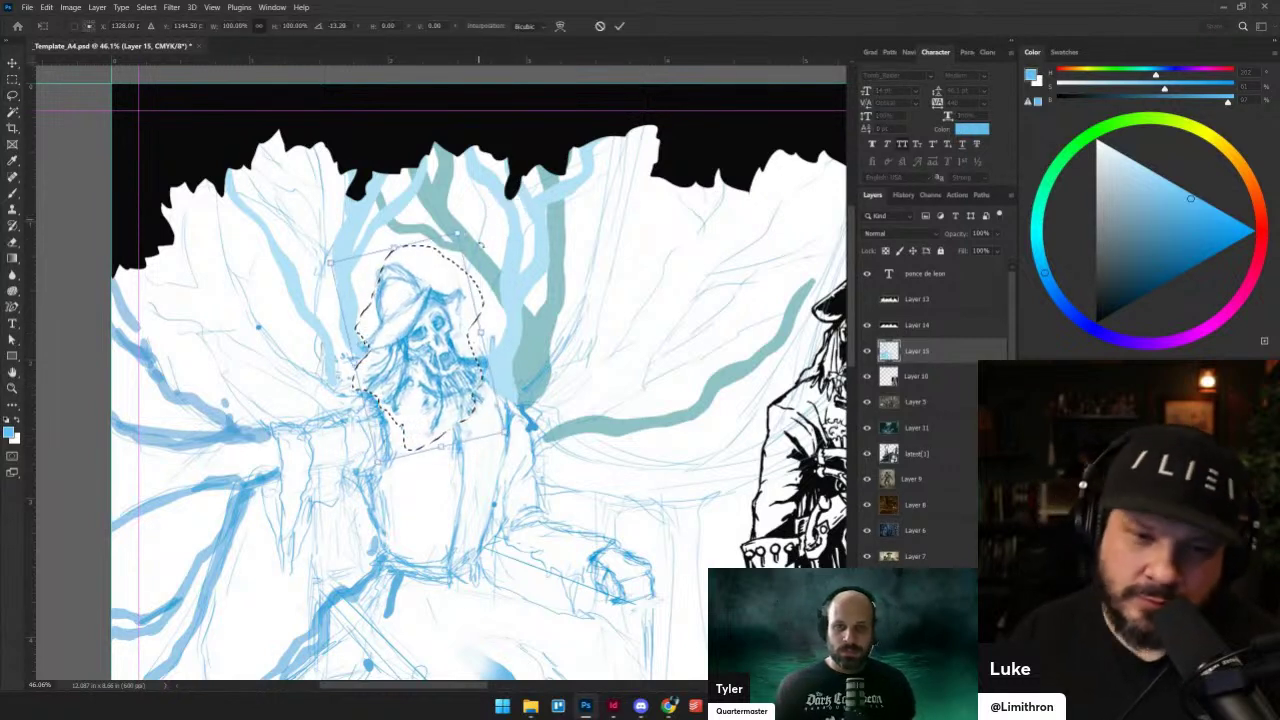
key("Return")
left_click_drag(458, 233, 450, 332)
key("ctrl+h")
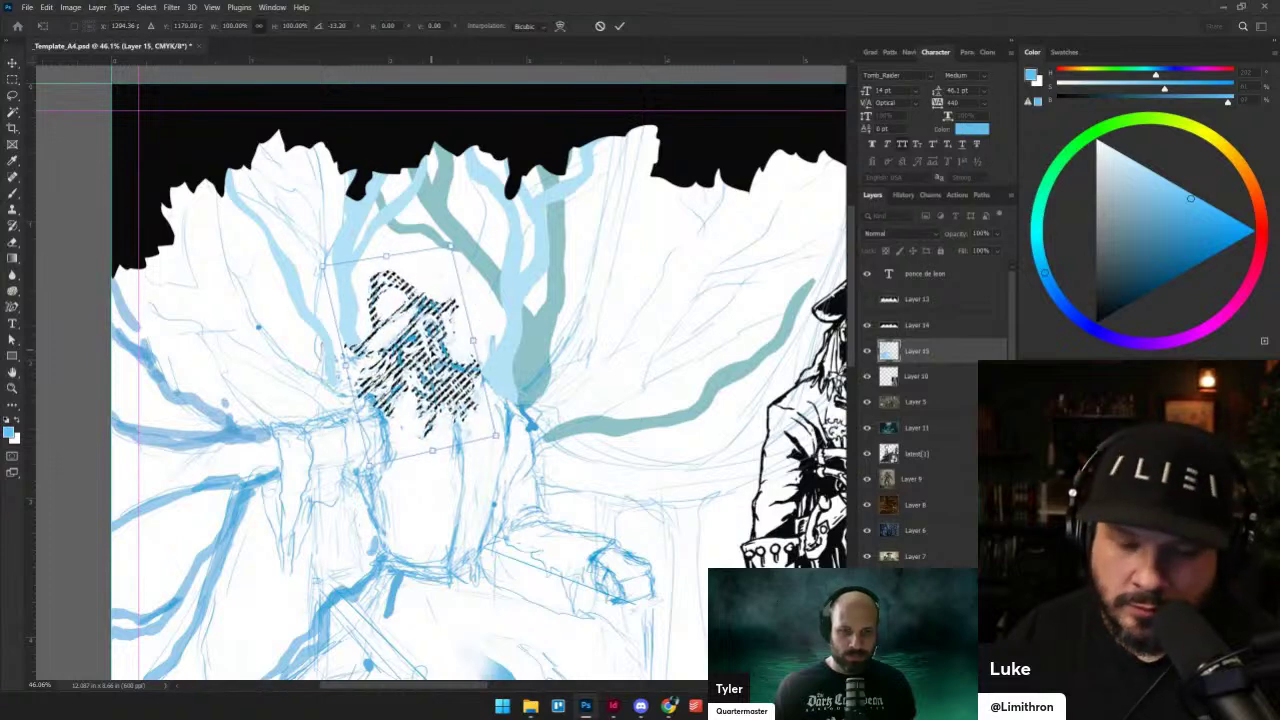
key("Return")
- Try distorting the selected head with Free Transform, check it with the canvas flipped horizontally, and undo the head transformations
scroll(497, 366, "down", 3)
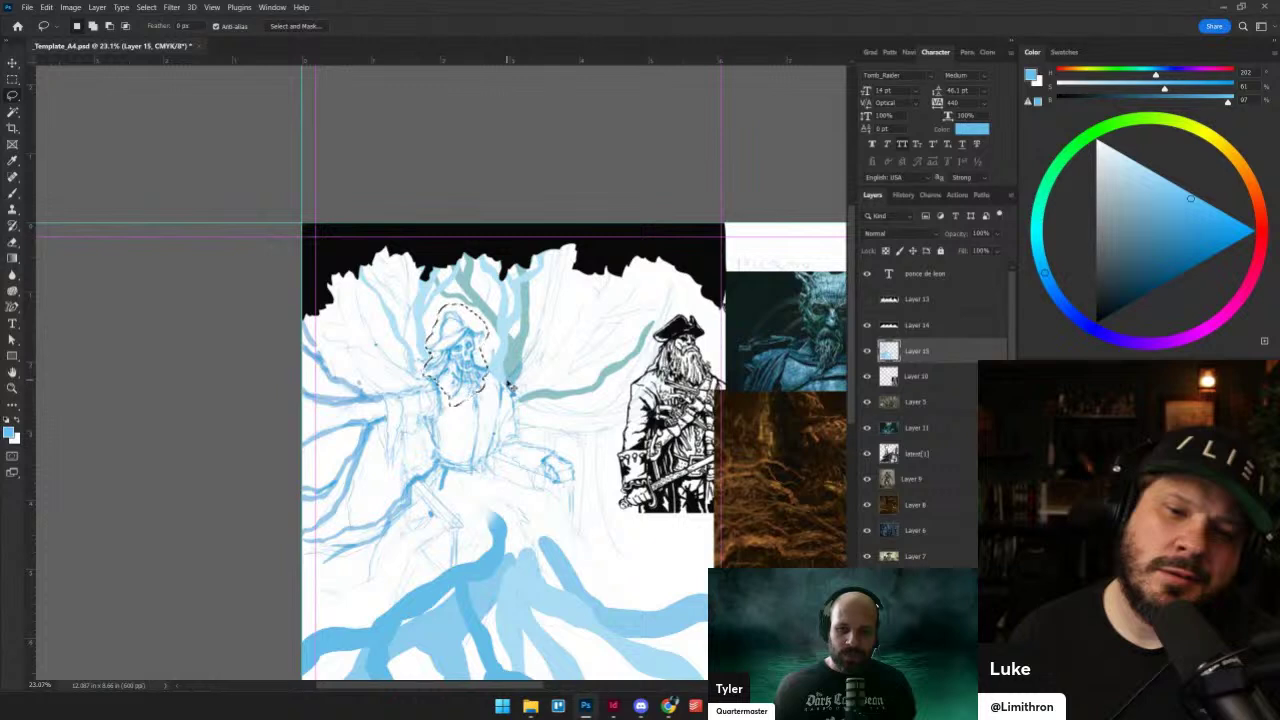
key("ctrl+t")
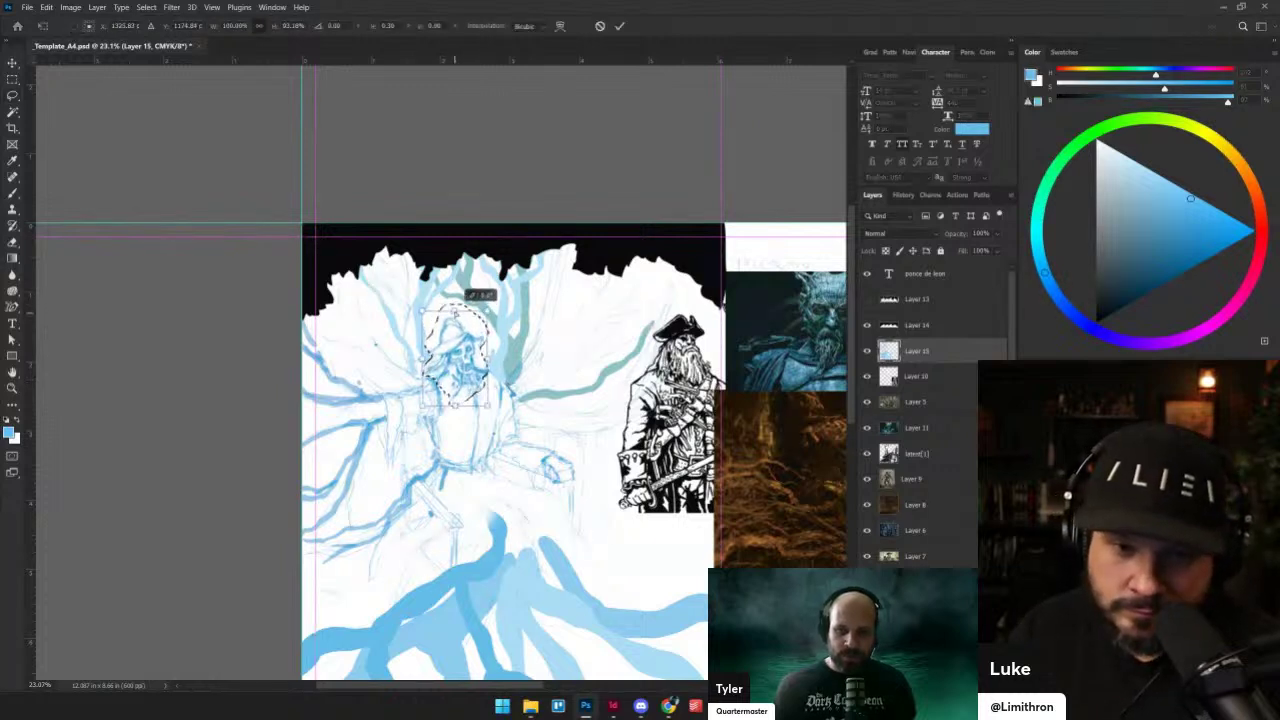
left_click_drag(453, 308, 498, 312)
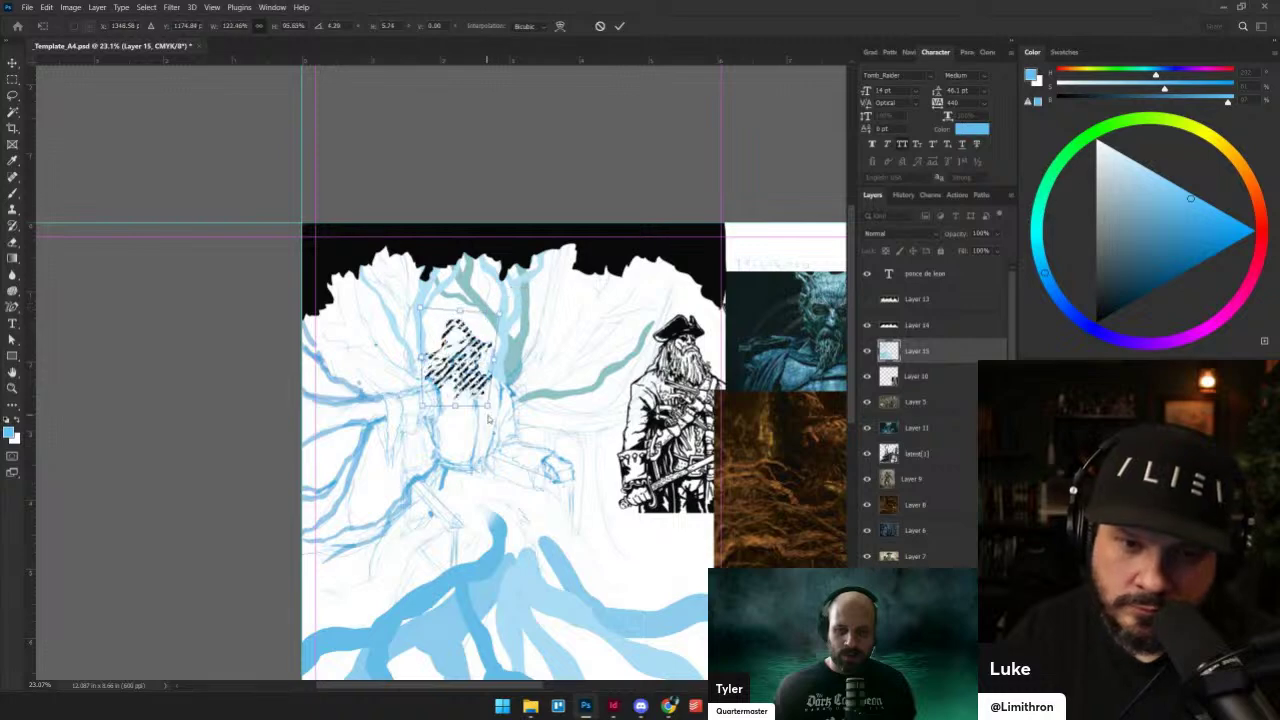
left_click_drag(518, 292, 548, 282)
key("Return")
key("ctrl+shift+h")
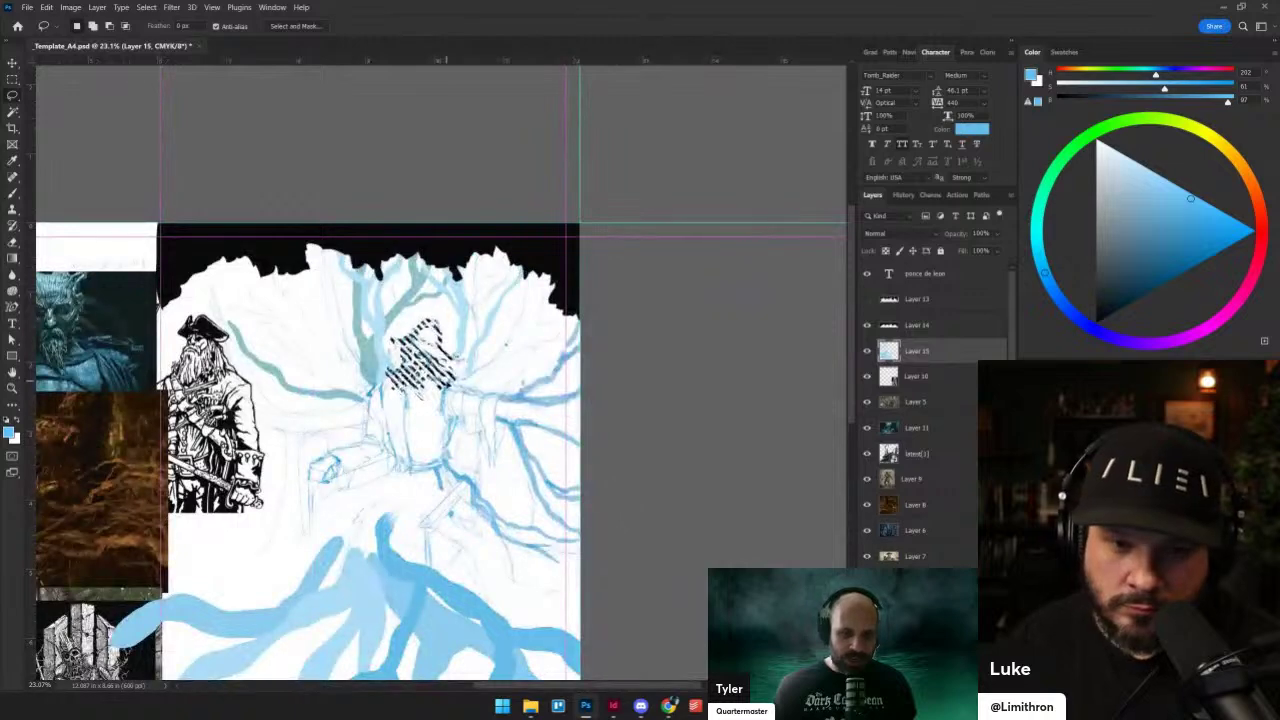
key("ctrl+shift+h")
scroll(448, 398, "up", 6)
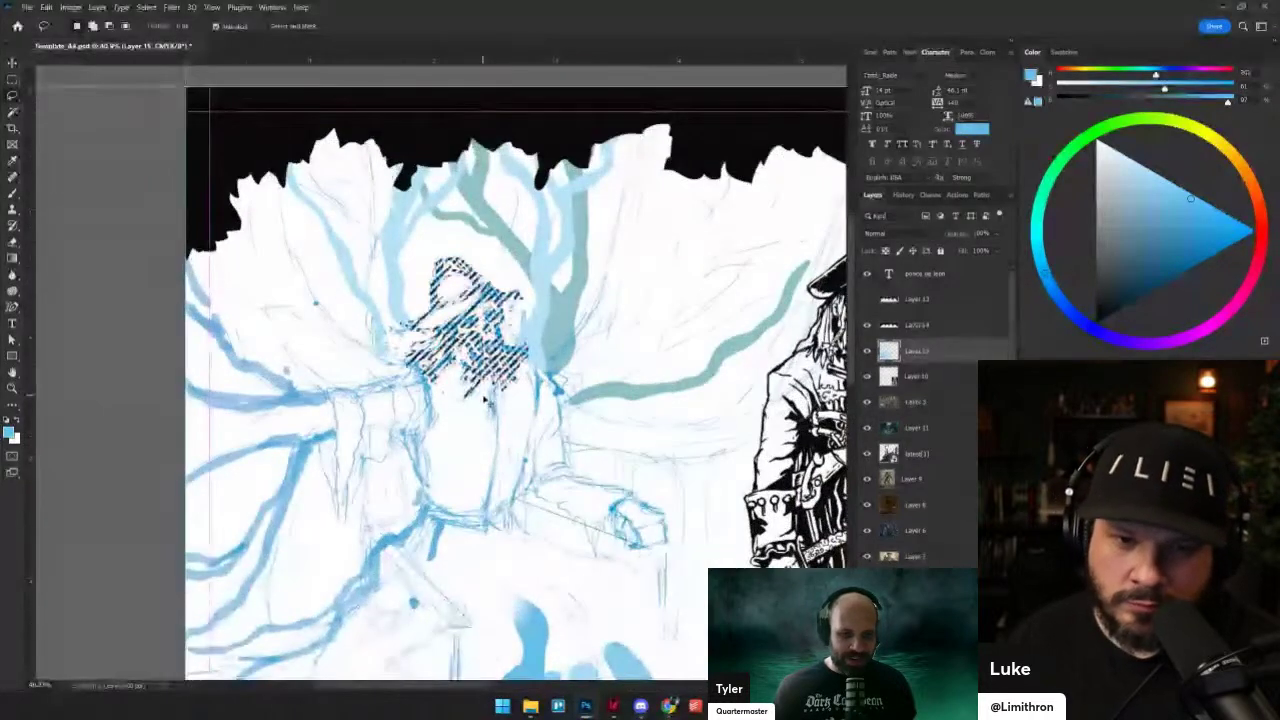
key("ctrl+z")
- Rotate the selected head about 4.5° counterclockwise and deselect it
key("ctrl+t")
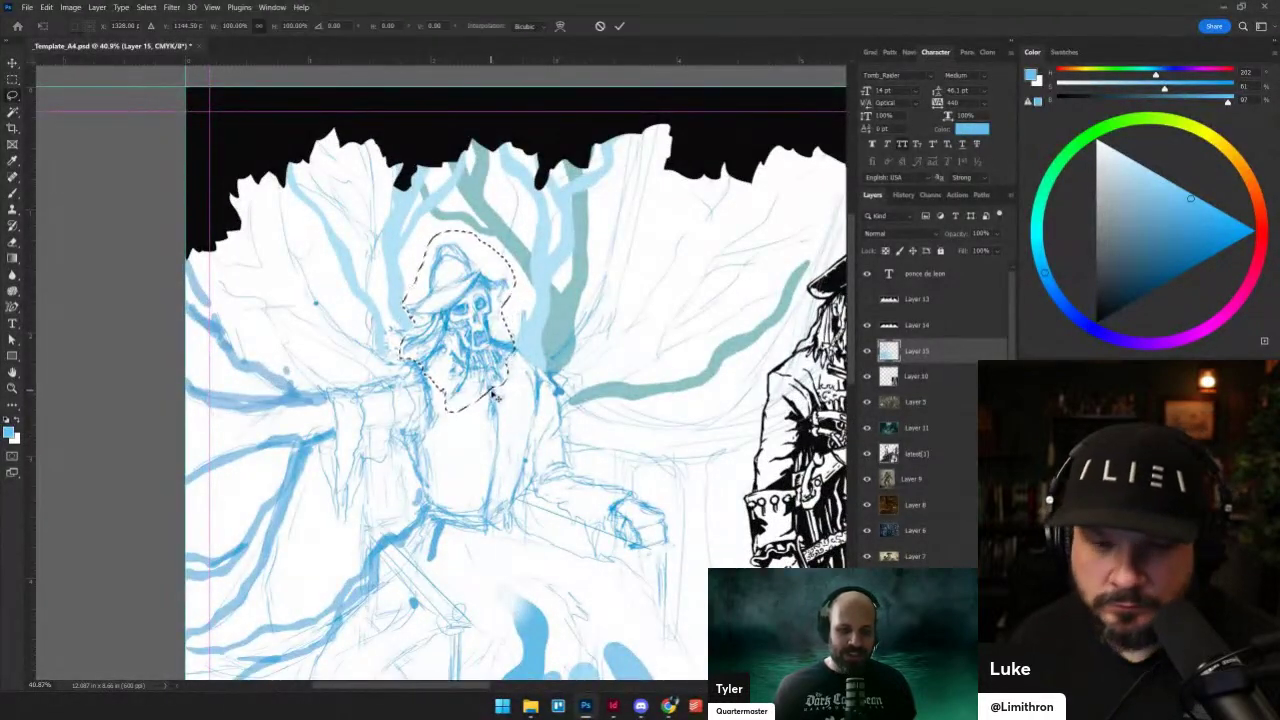
left_click_drag(527, 218, 526, 207)
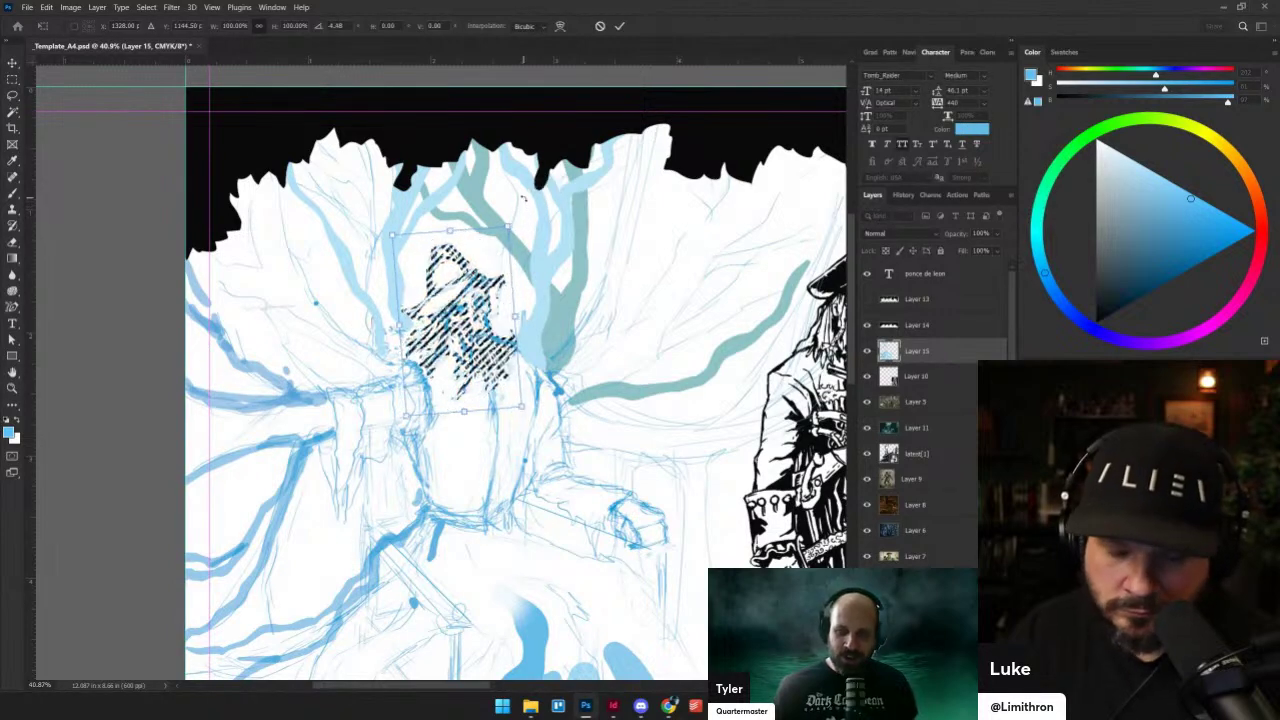
key("Return")
key("ctrl+d")
scroll(527, 210, "down", 4)
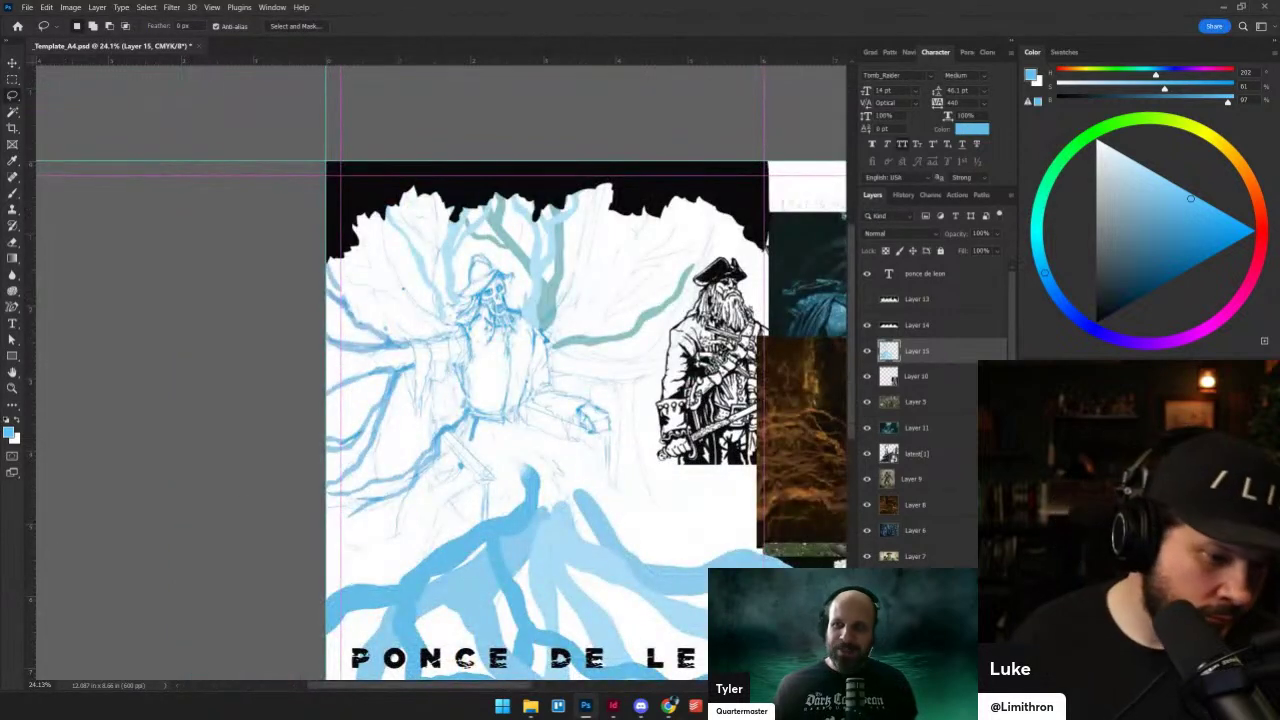
- Switch to a fine sketching brush in Normal mode and set its color to hue 204, saturation 94%, brightness 100%
scroll(600, 406, "up", 1)
left_click_drag(600, 406, 547, 397)
scroll(408, 340, "up", 5)
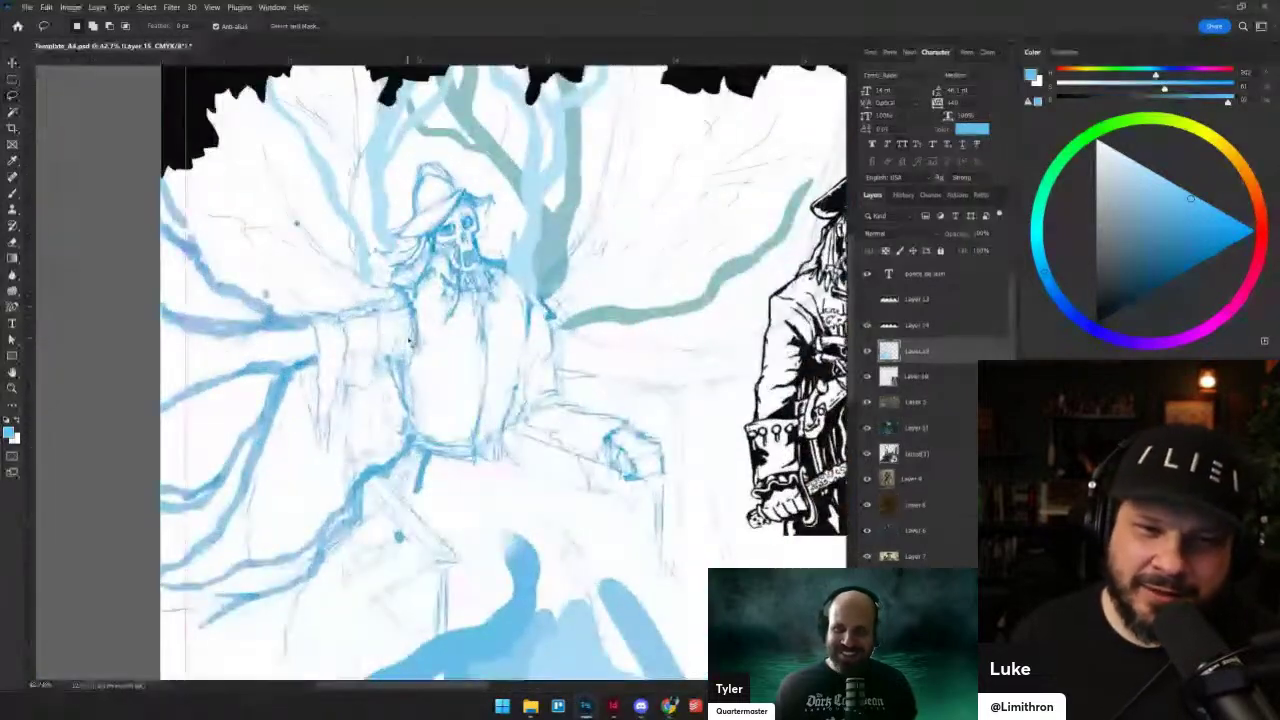
key("b")
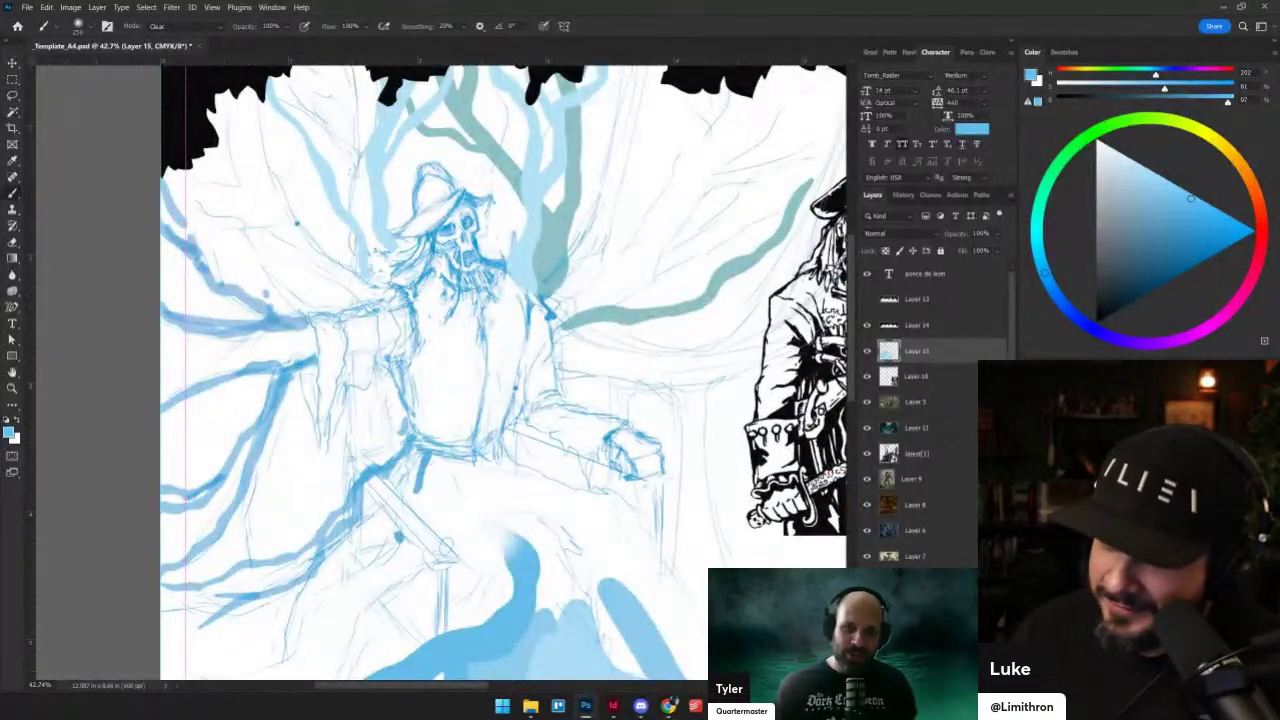
key("comma")
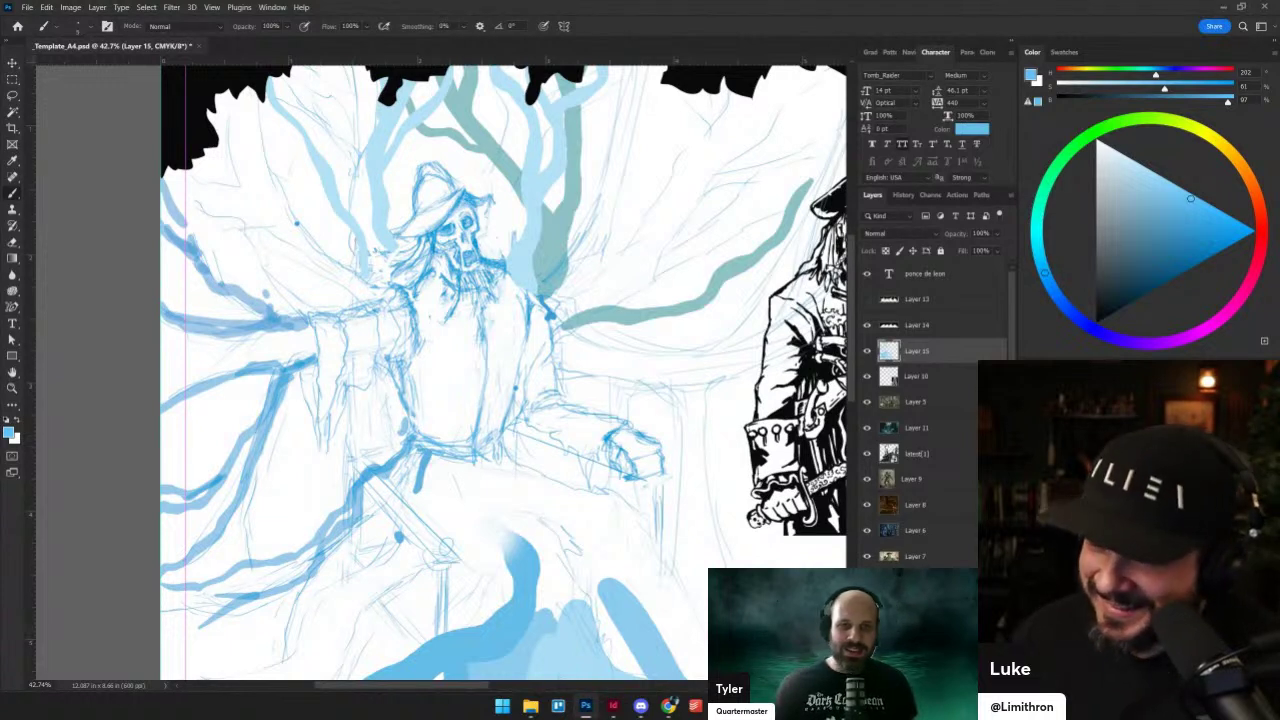
key("comma")
left_click(1099, 318)
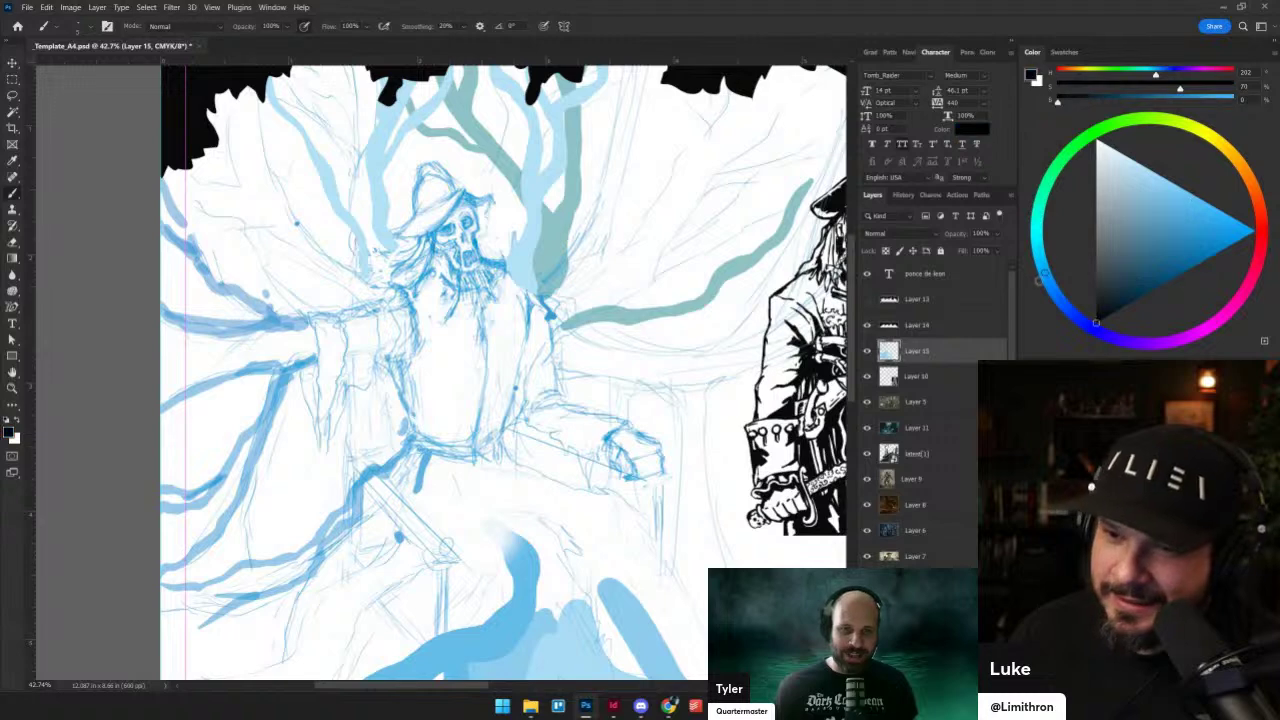
left_click(1047, 276)
left_click(1243, 226)
scroll(520, 343, "up", 3)
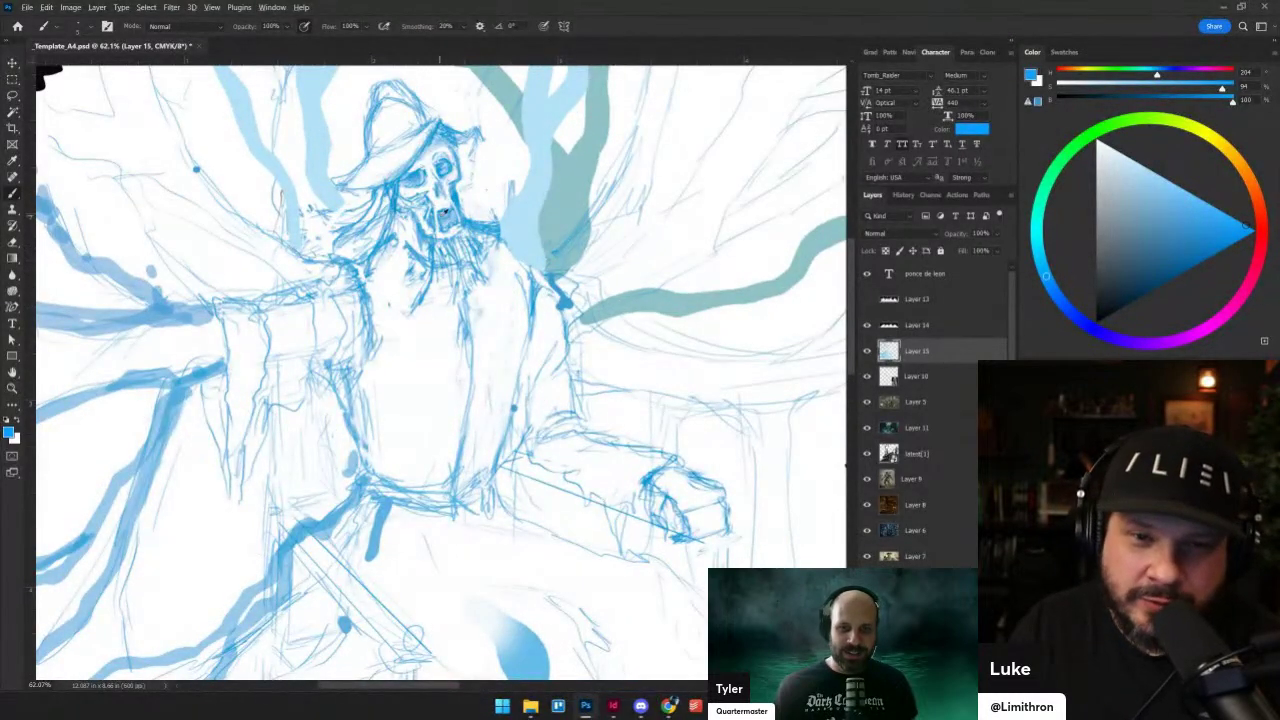
- Sample a hue 201 blue from the skull's mouth, sketch root contours above the outstretched arm, and erase the stray dot there
left_click(444, 213, "alt")
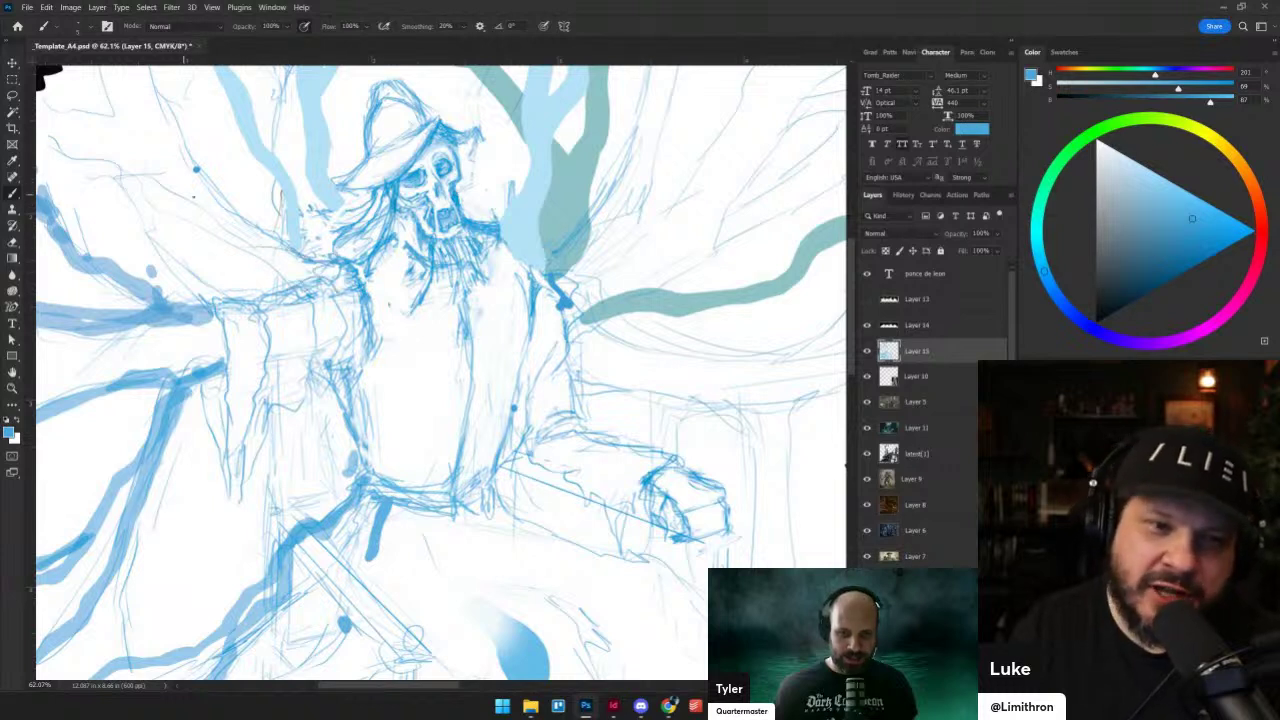
left_click_drag(196, 168, 245, 256)
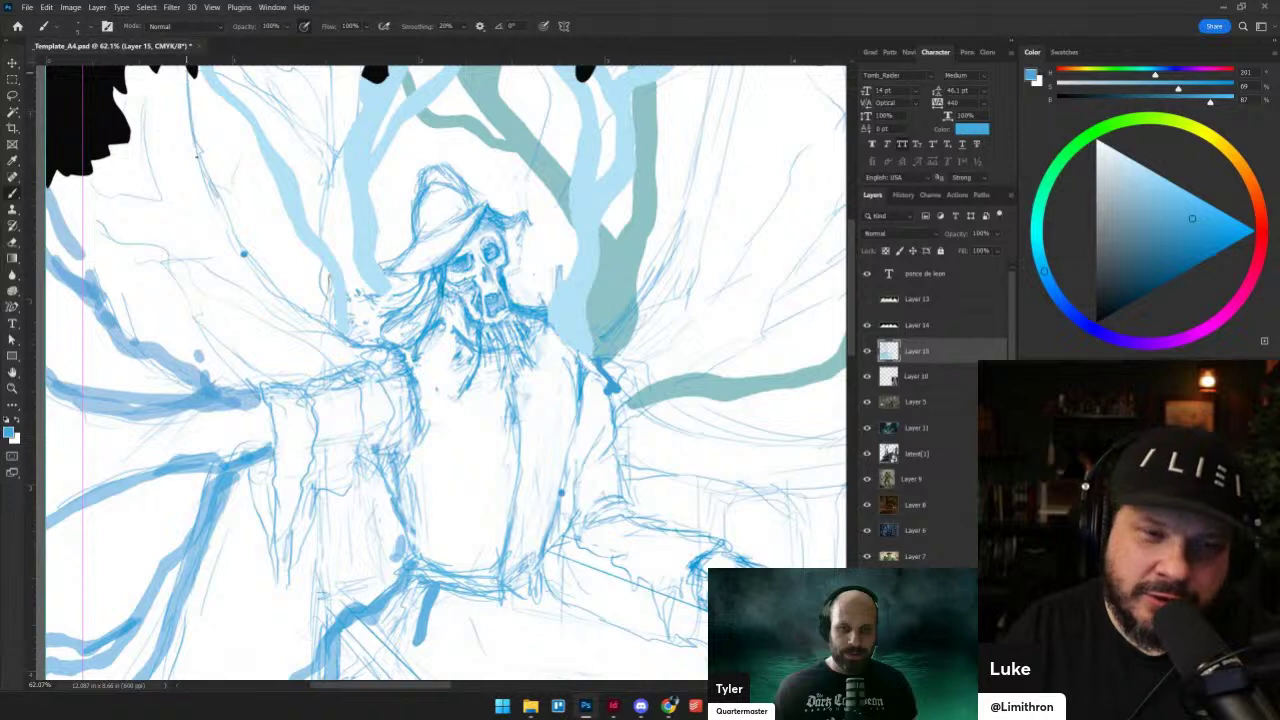
left_click_drag(197, 156, 241, 243)
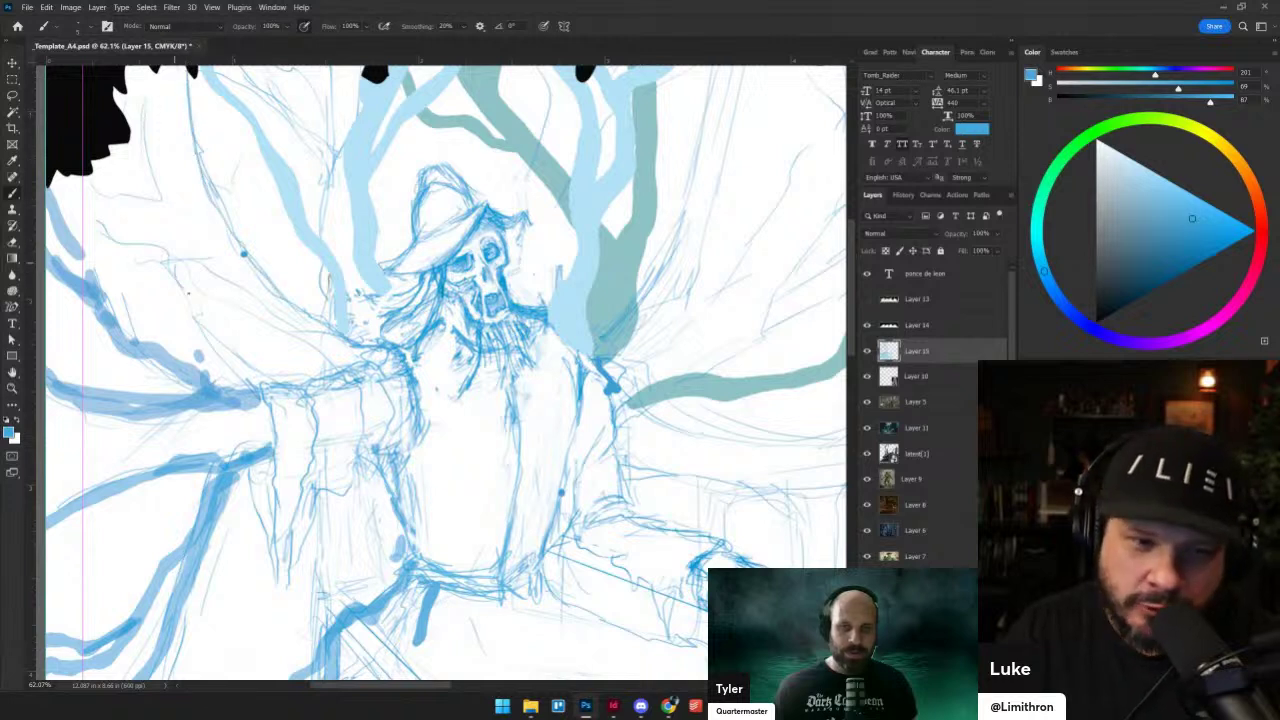
left_click_drag(188, 292, 256, 315)
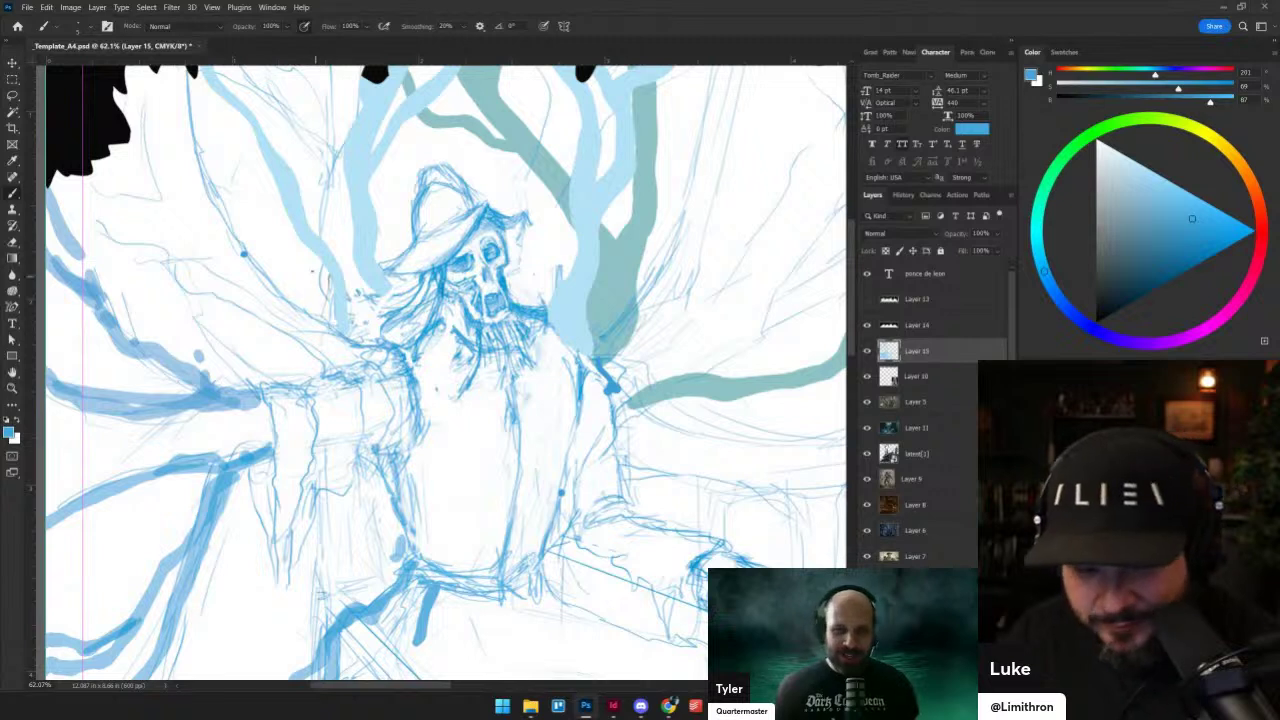
key("grave")
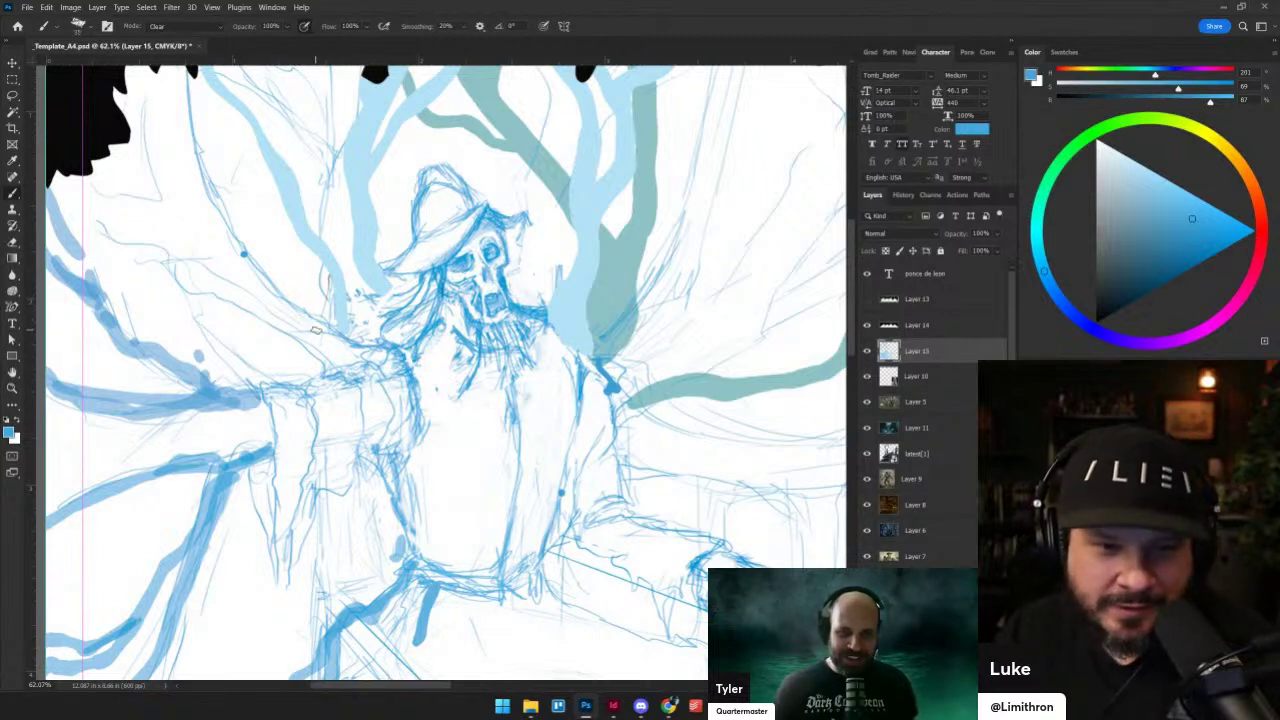
left_click_drag(232, 250, 244, 264)
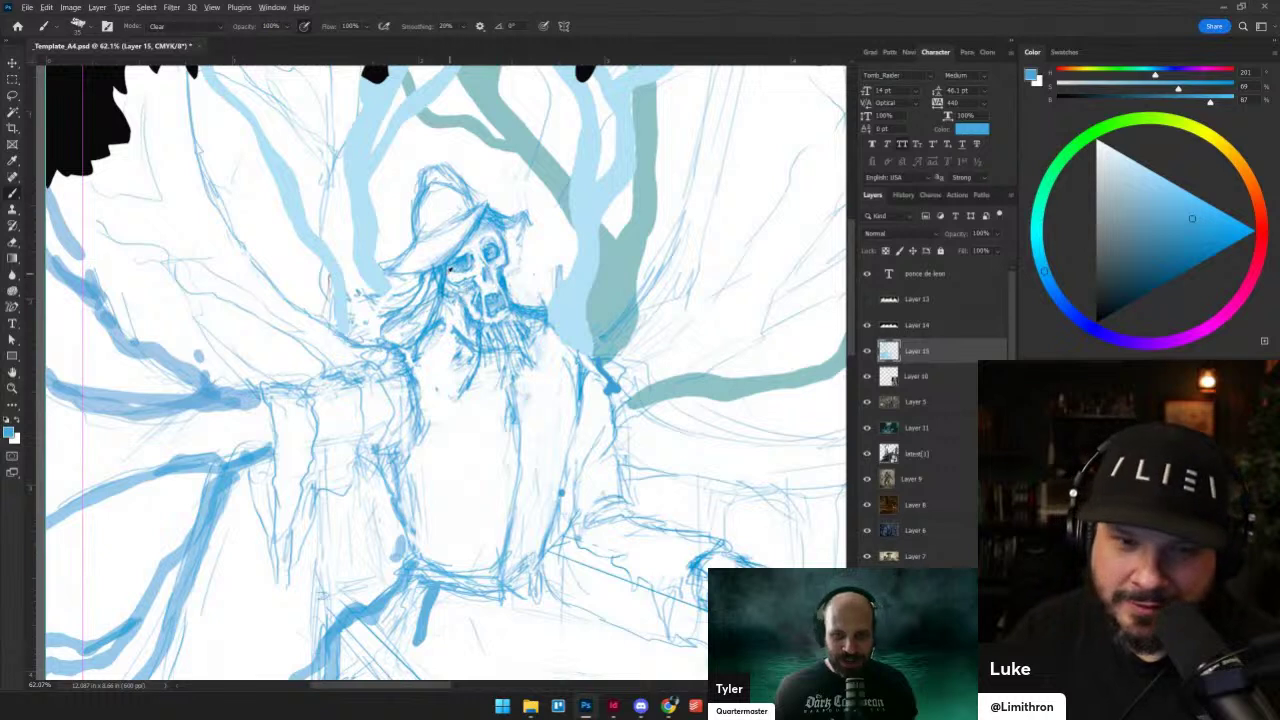
- Sample a stronger blue from the face (hue 198, saturation 90%, brightness 86%) and sketch root contours extending from the outstretched arm's cuff
left_click(450, 270, "alt")
key("grave")
left_click_drag(205, 424, 116, 455)
key("ctrl+z")
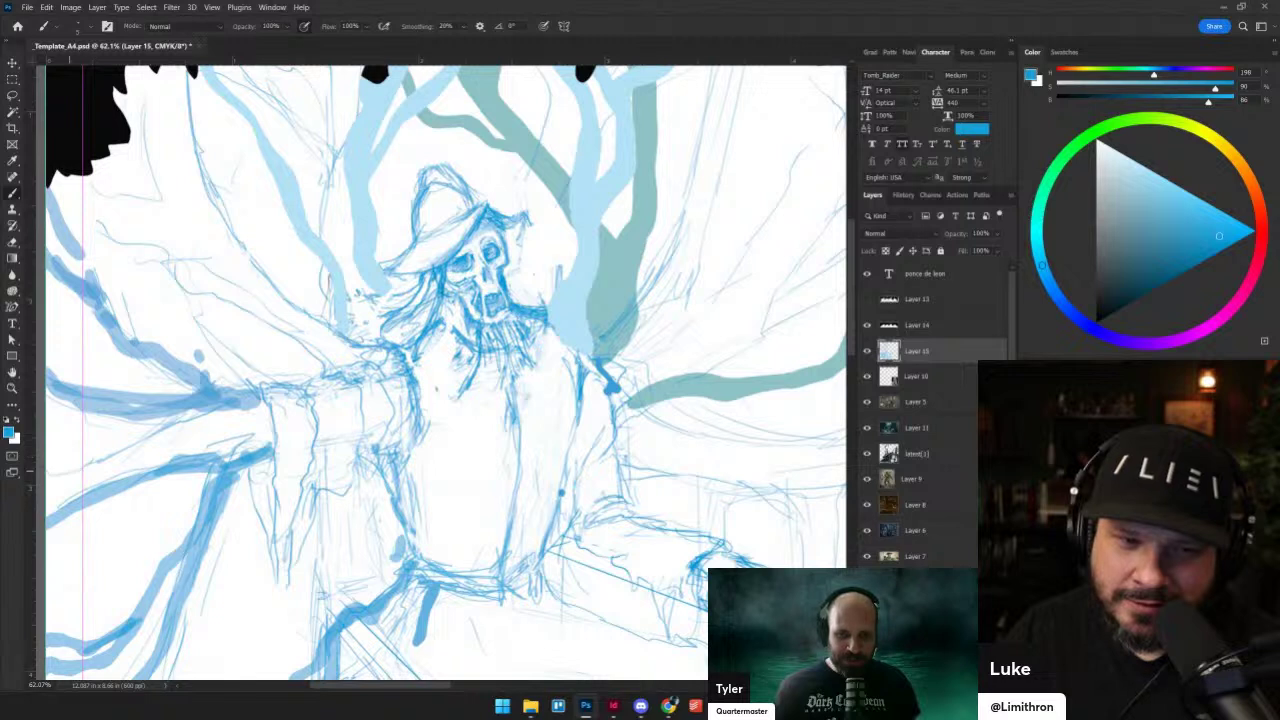
left_click_drag(163, 460, 251, 456)
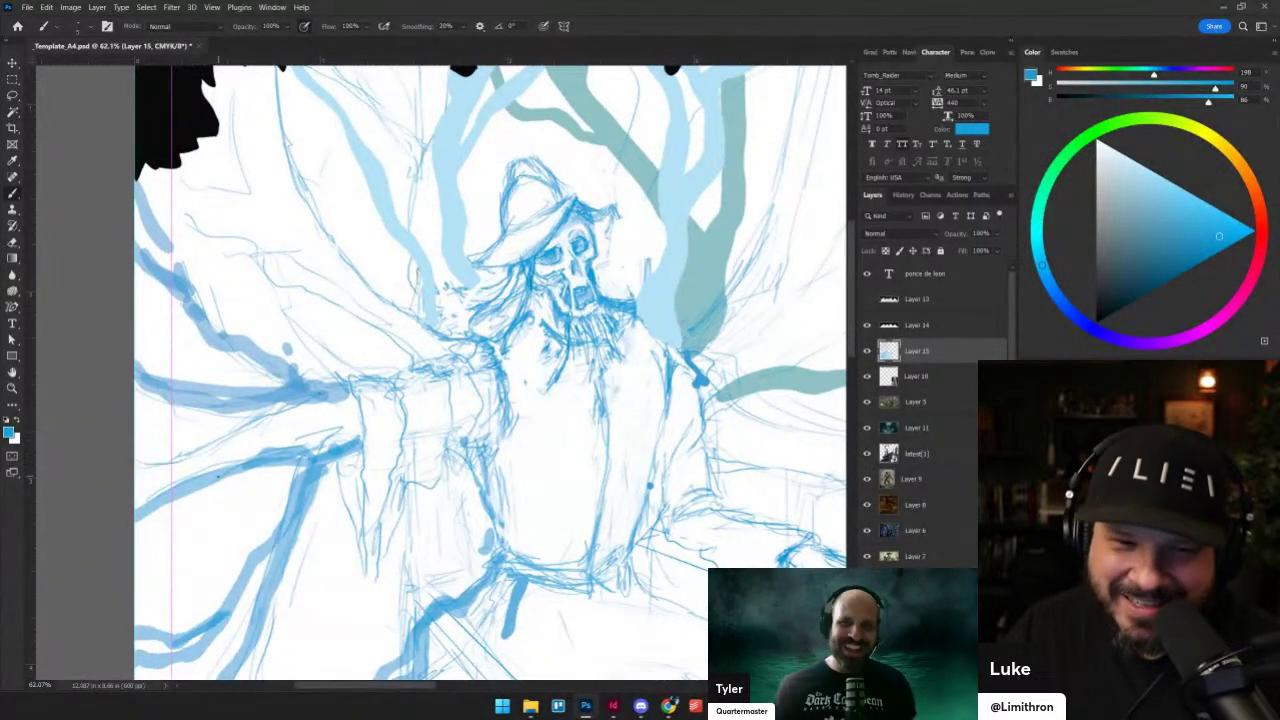
left_click_drag(341, 424, 238, 462)
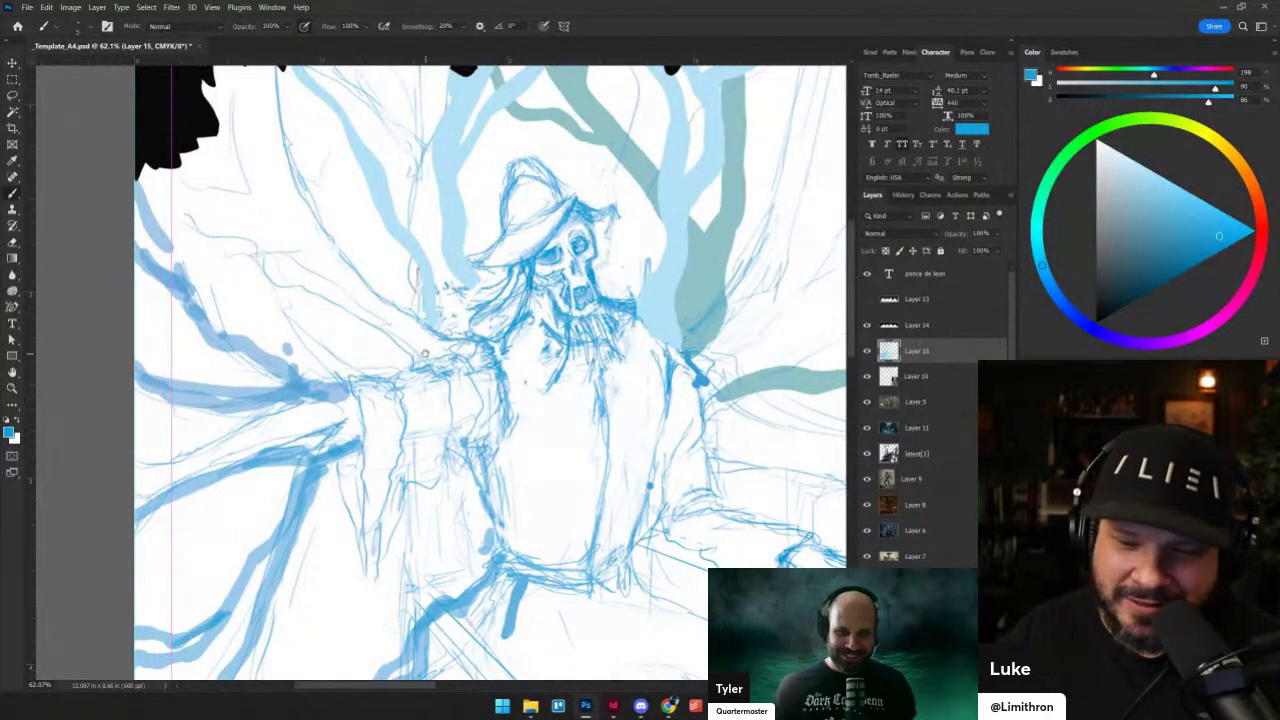
mouse_move(405, 332)
left_mouse_down()
mouse_move(376, 444)
mouse_move(380, 434)
left_mouse_up()
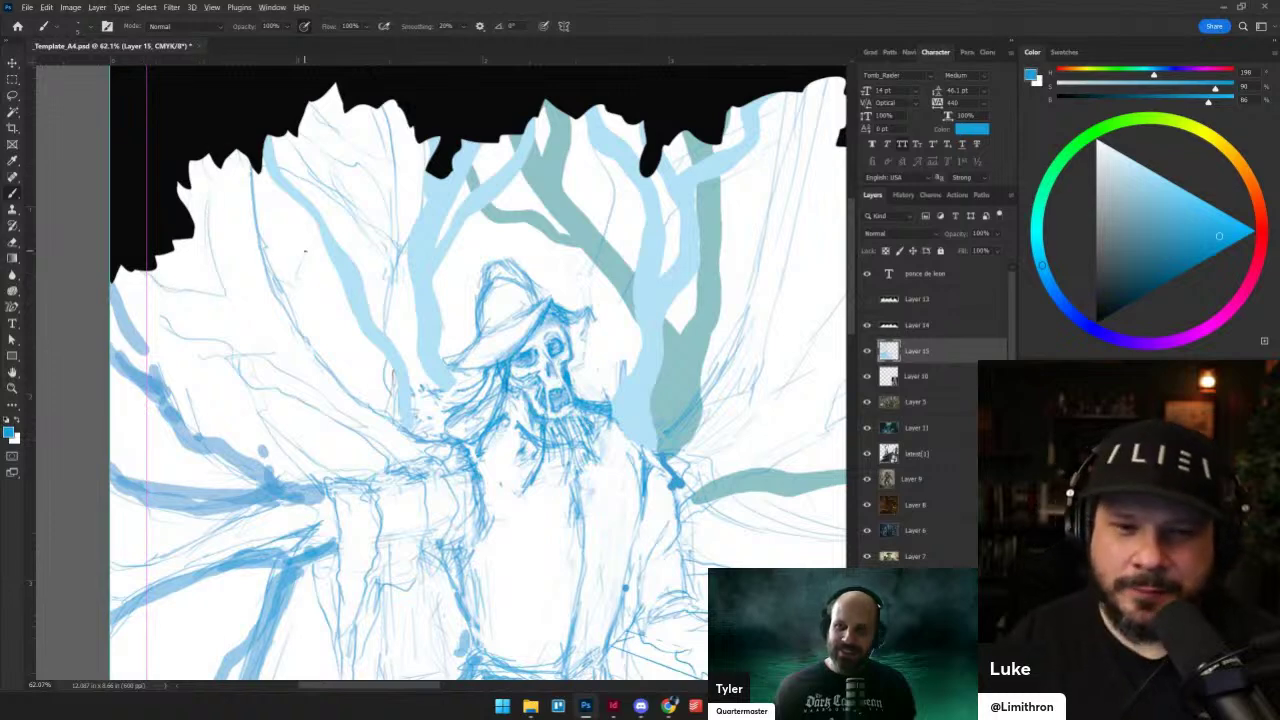
- Sketch ragged cloth folds and light leg contours across the seated figure's lap, above the thick roots
scroll(410, 333, "down", 5)
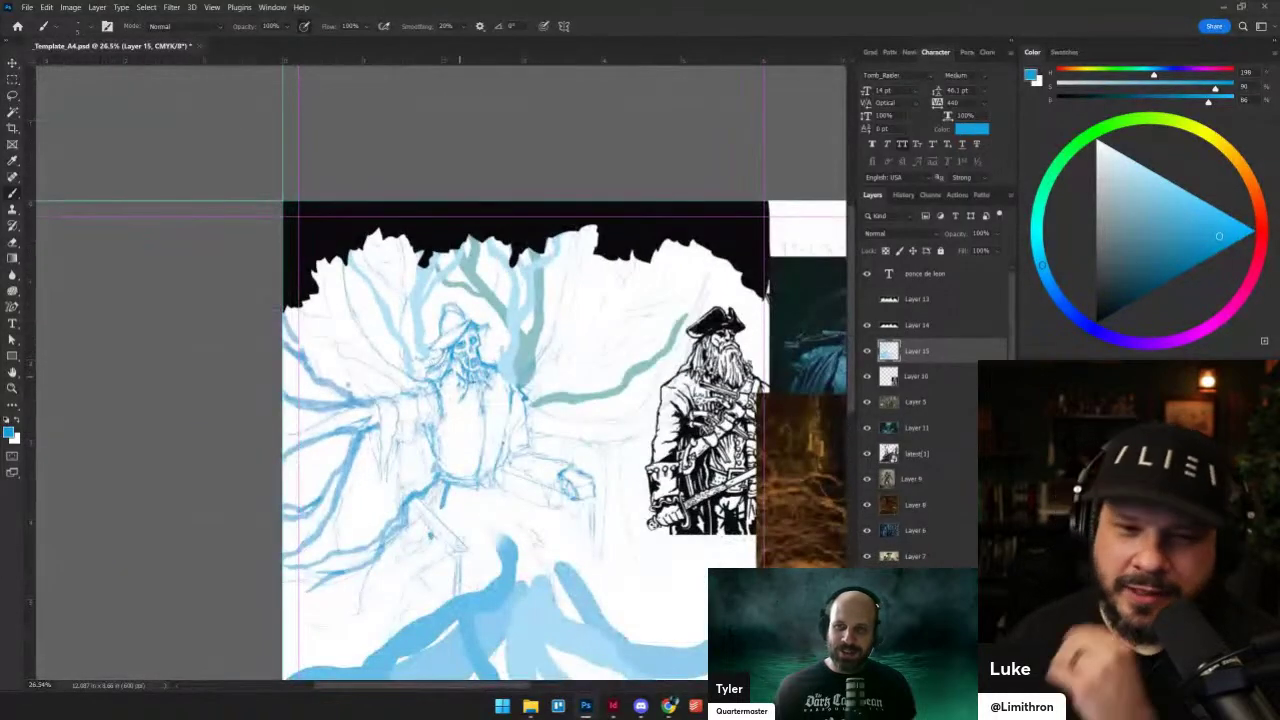
scroll(368, 442, "down", 5)
scroll(360, 448, "up", 3)
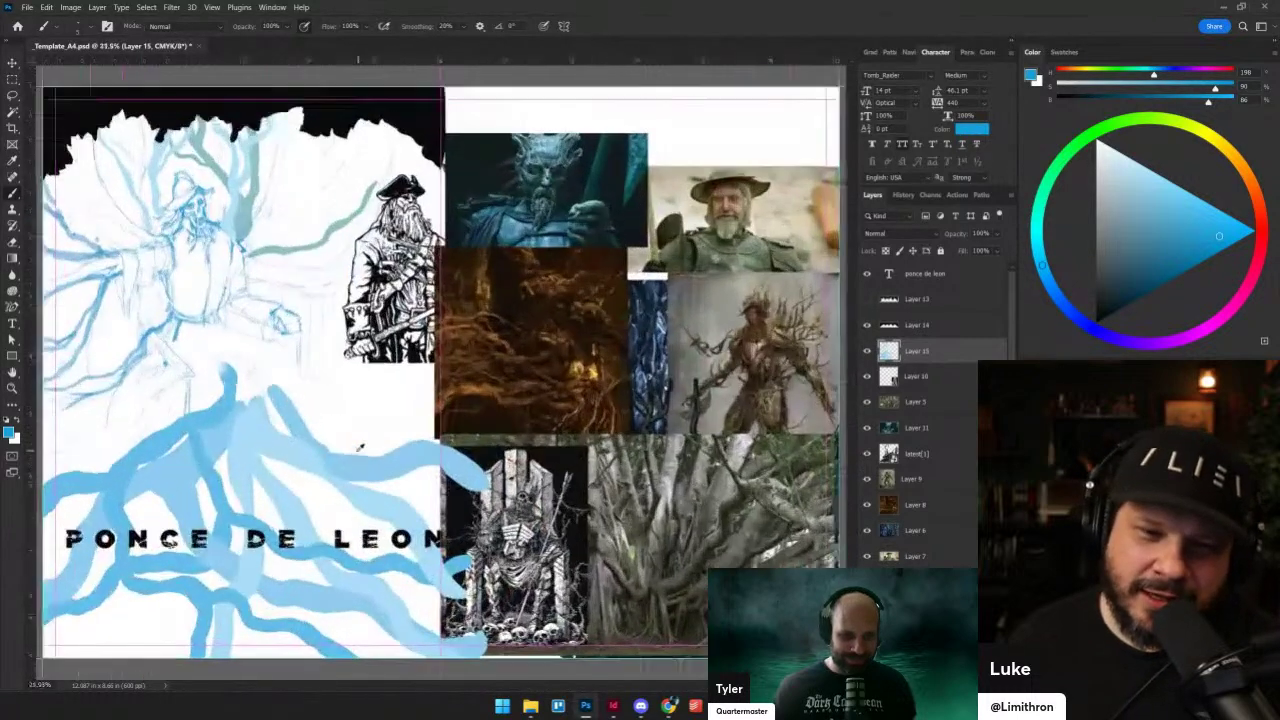
scroll(360, 447, "up", 3)
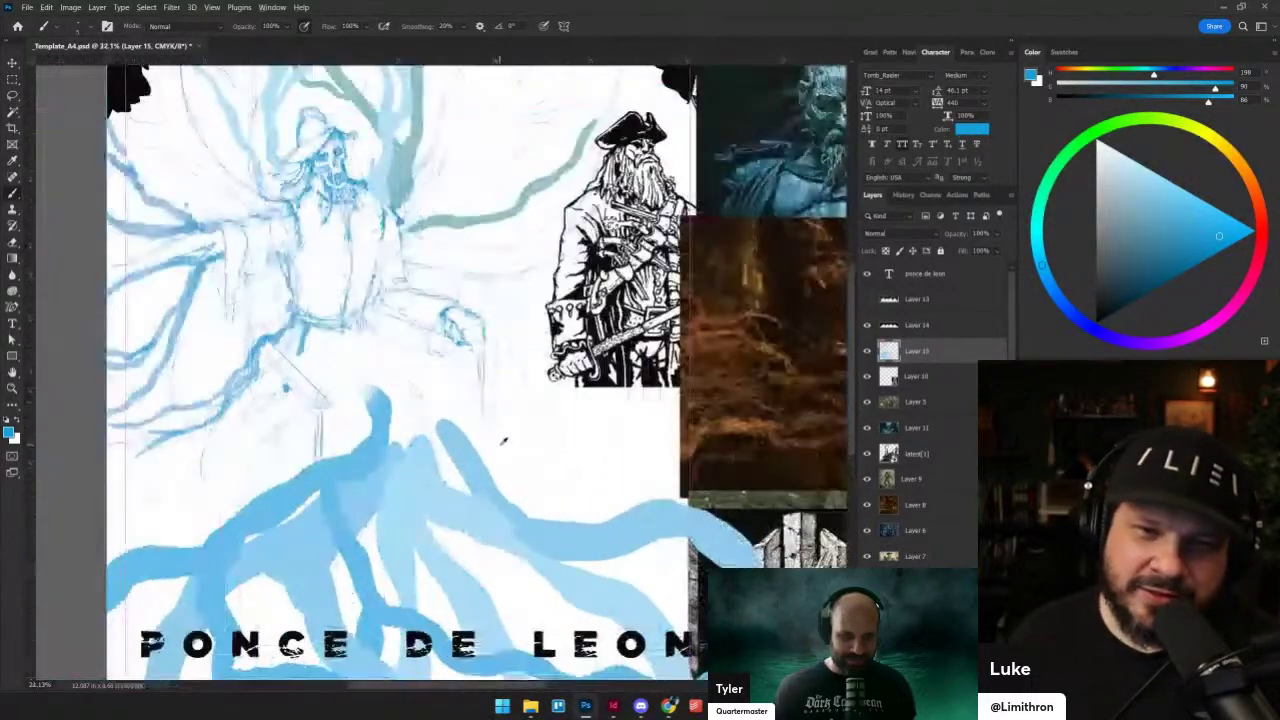
scroll(503, 440, "up", 1)
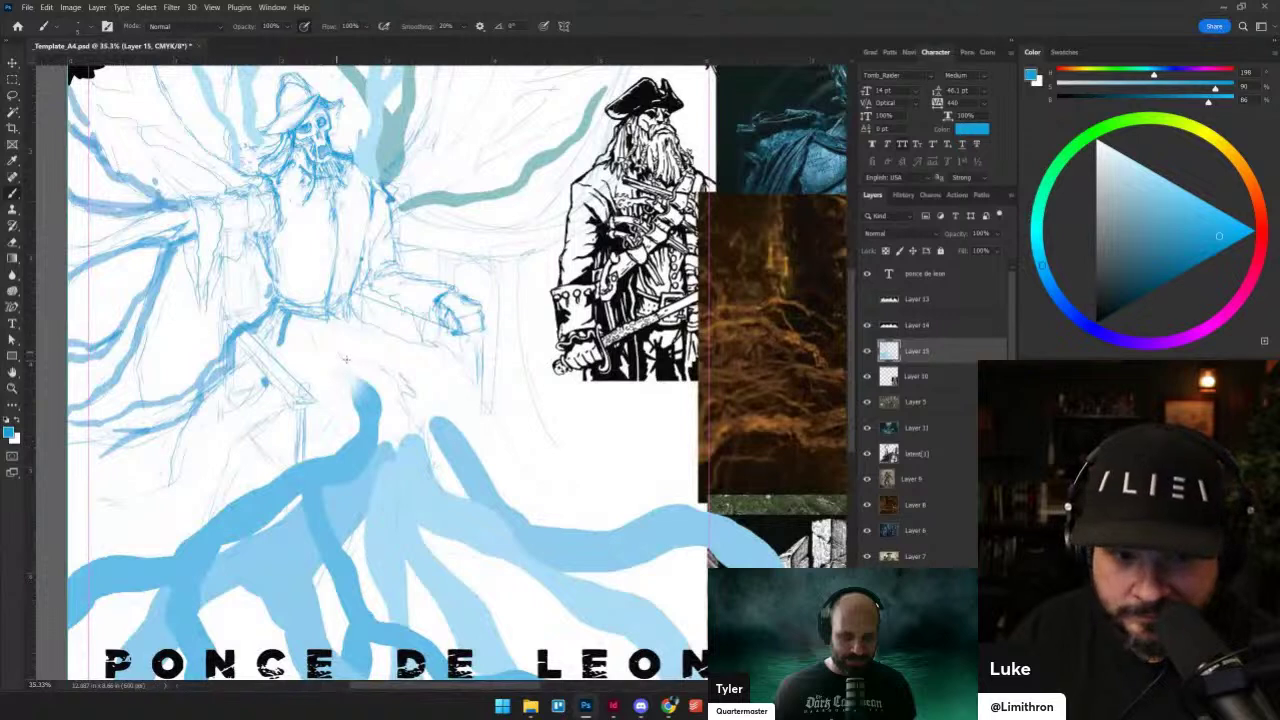
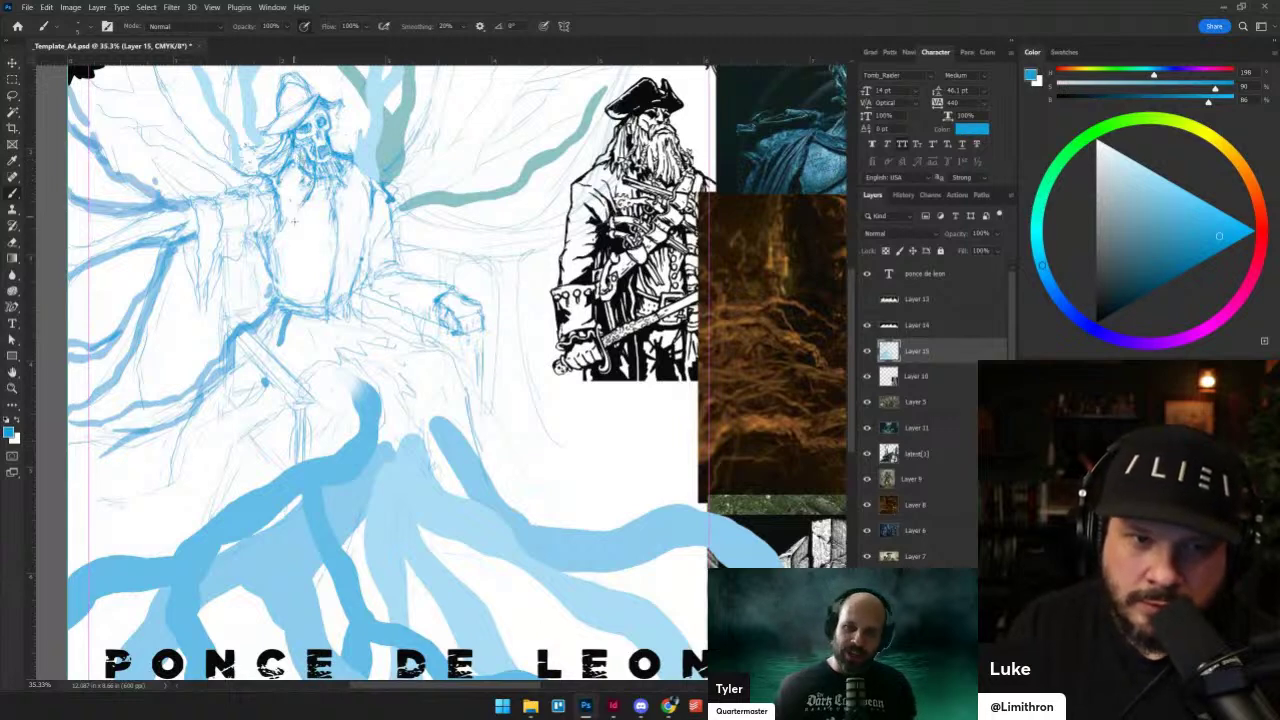
left_click_drag(294, 220, 420, 451)
scroll(420, 451, "up", 2)
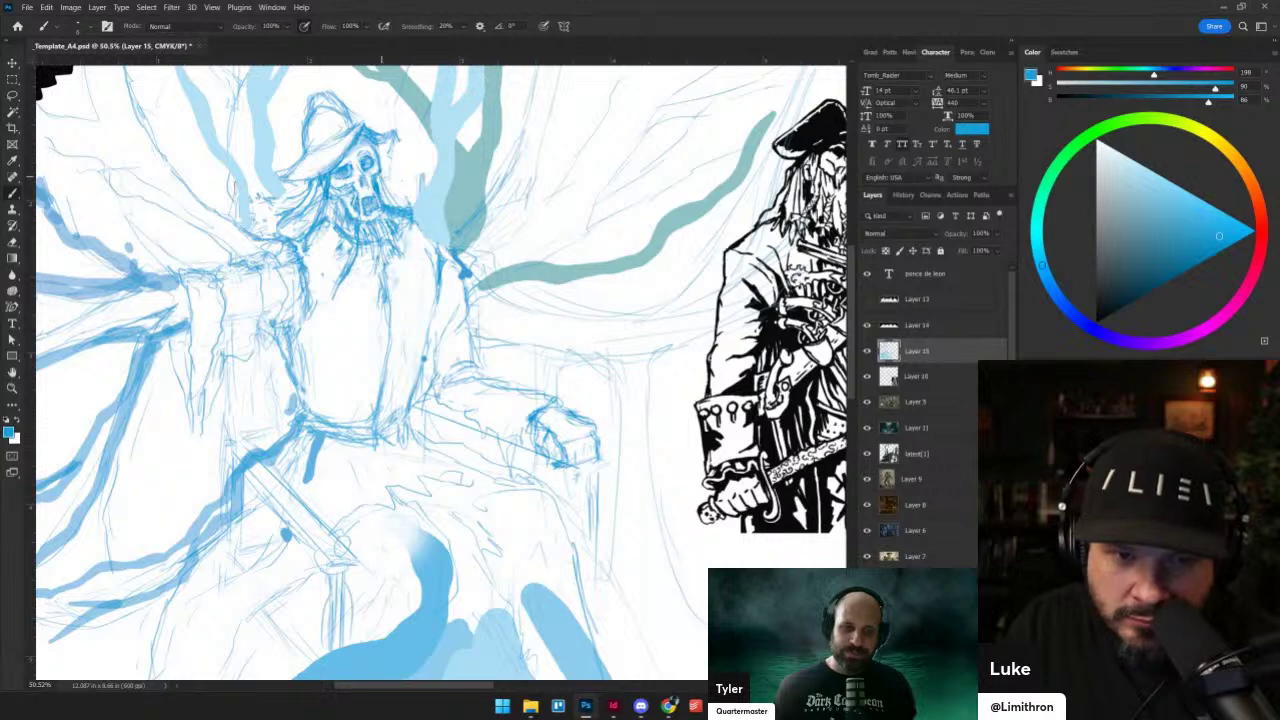
- Clean up the hat brim's far edge and sketch loose, windblown hair strands on both sides of the skull
mouse_move(403, 160)
left_mouse_down()
mouse_move(413, 293)
mouse_move(440, 329)
left_mouse_up()
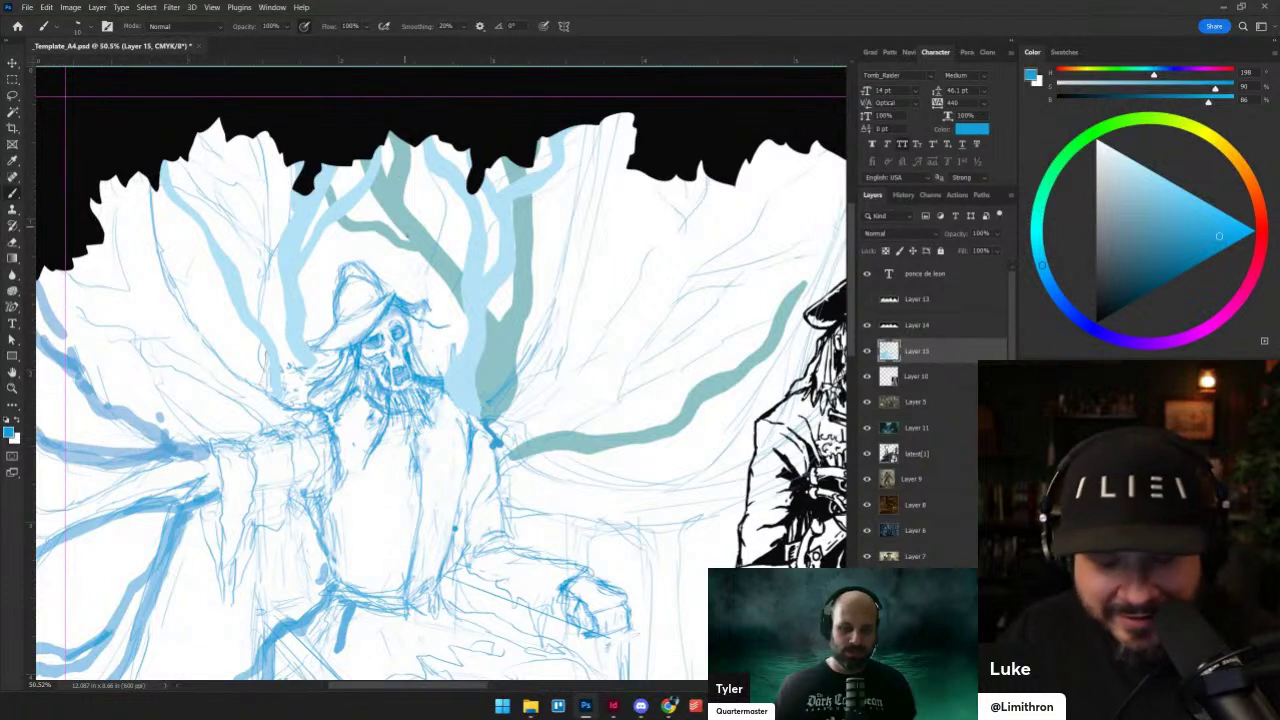
key("e")
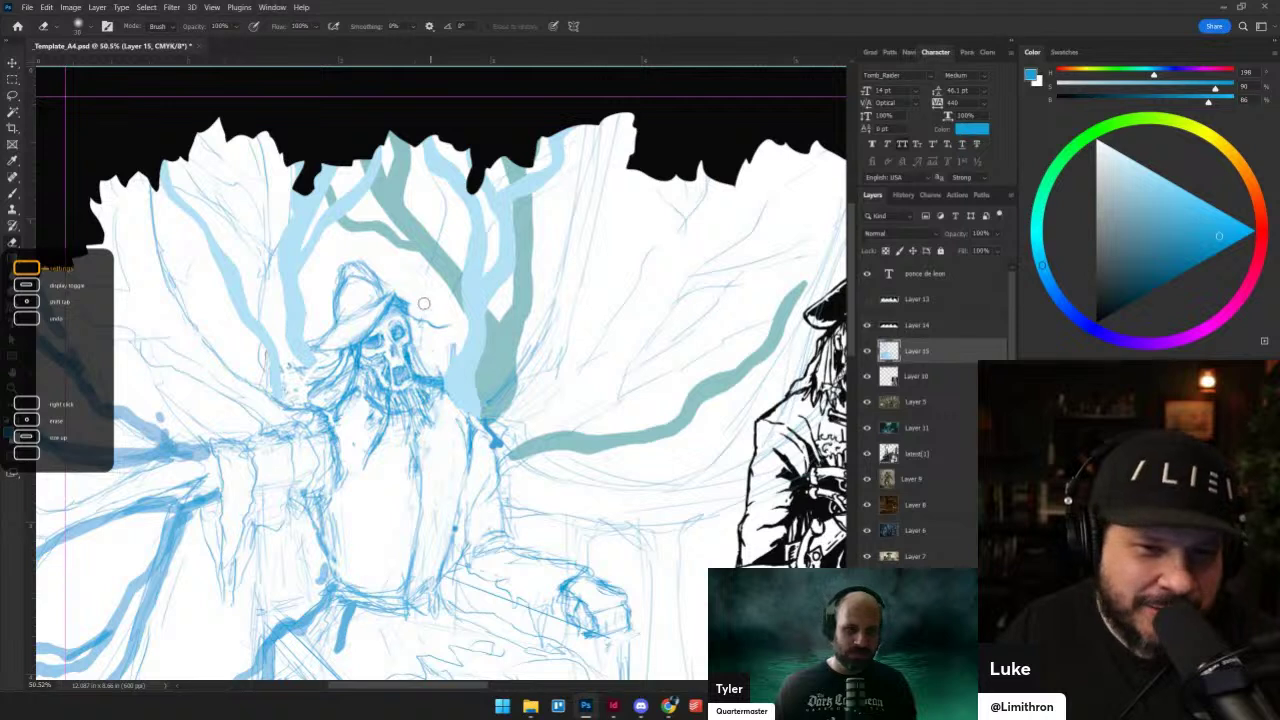
key("b")
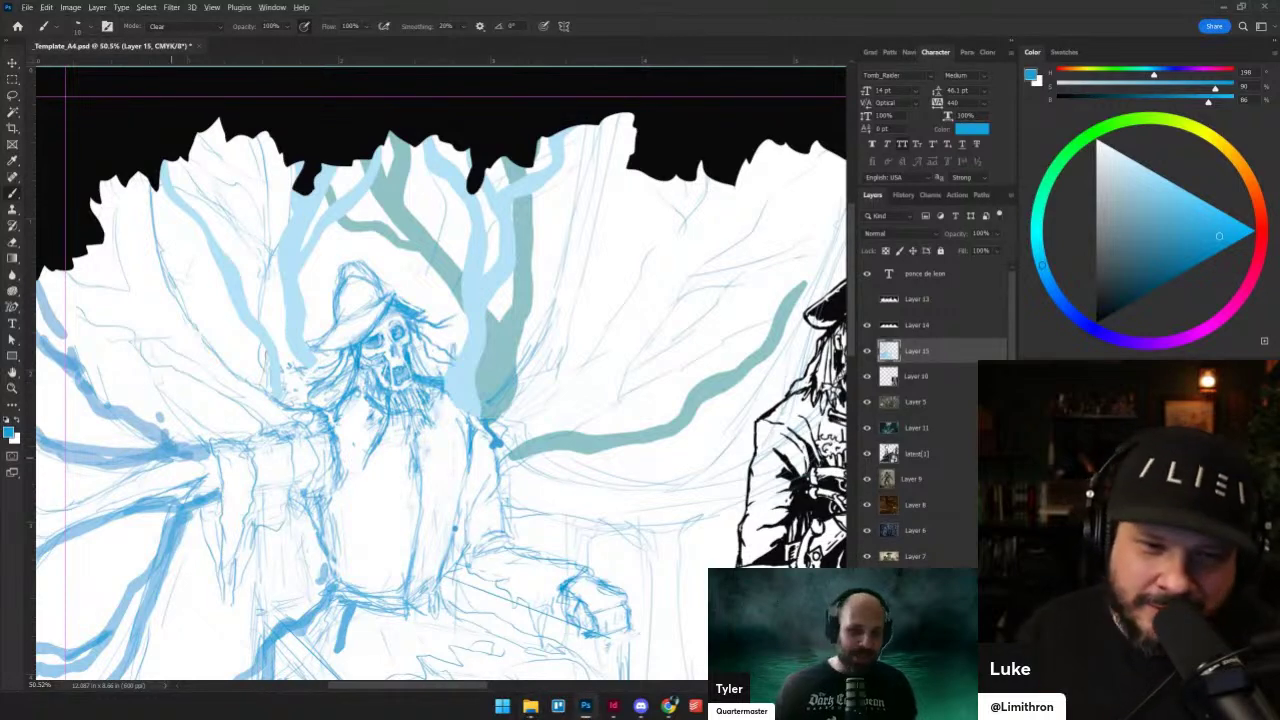
scroll(175, 458, "up", 2)
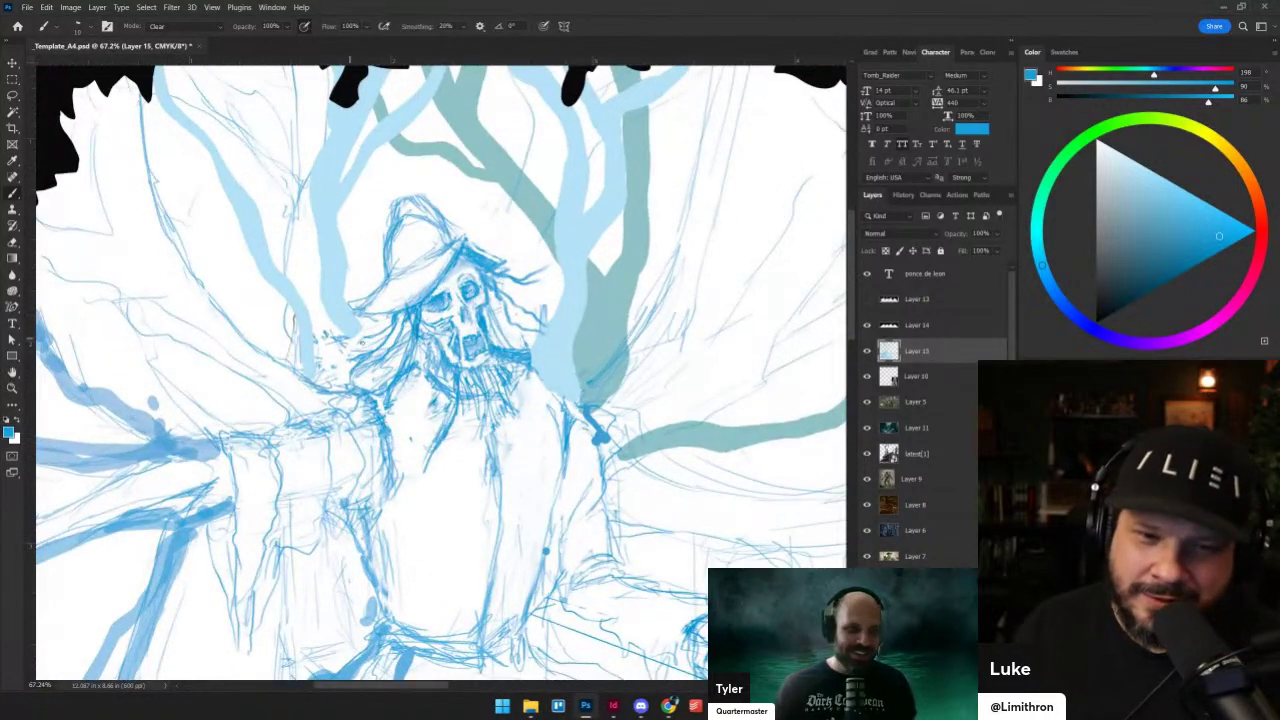
key("shift+alt+n")
mouse_move(370, 337)
left_mouse_down()
mouse_move(345, 341)
mouse_move(310, 385)
left_mouse_up()
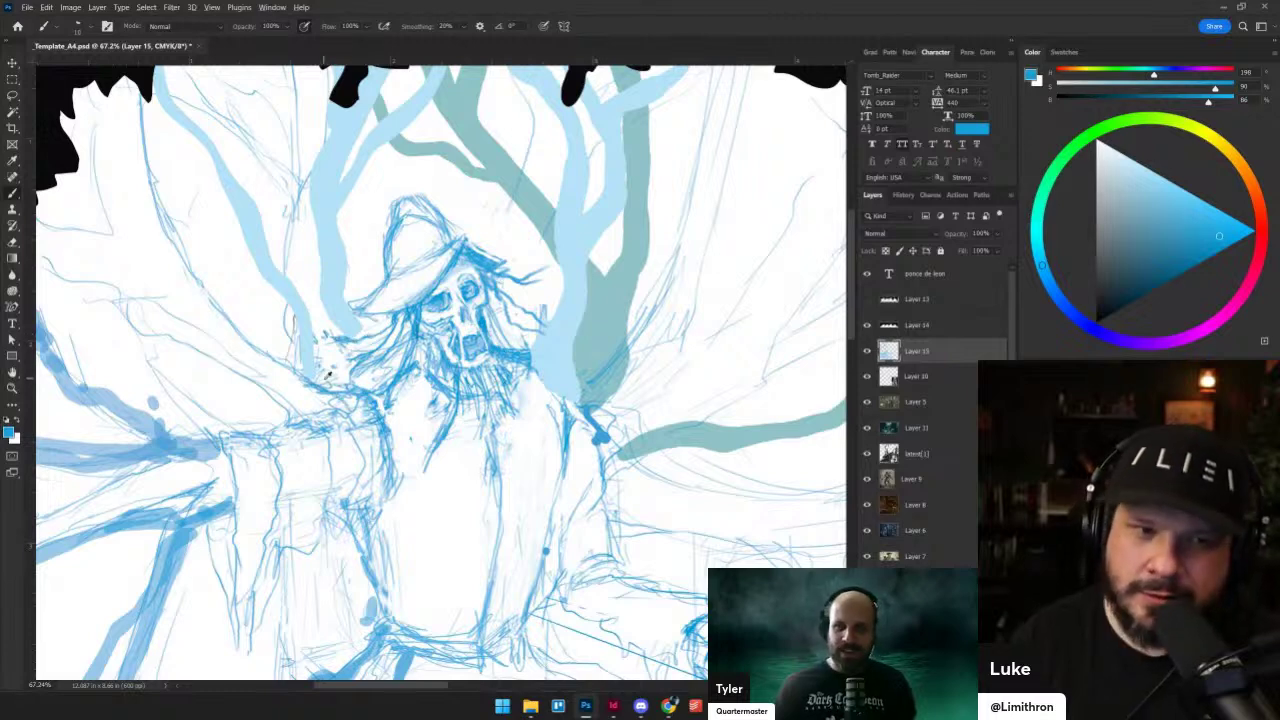
- Reinforce the long diagonal shape beside the figure's hip and refine the faint sketch lines around the lap and throne
scroll(497, 370, "down", 4)
scroll(498, 396, "up", 3)
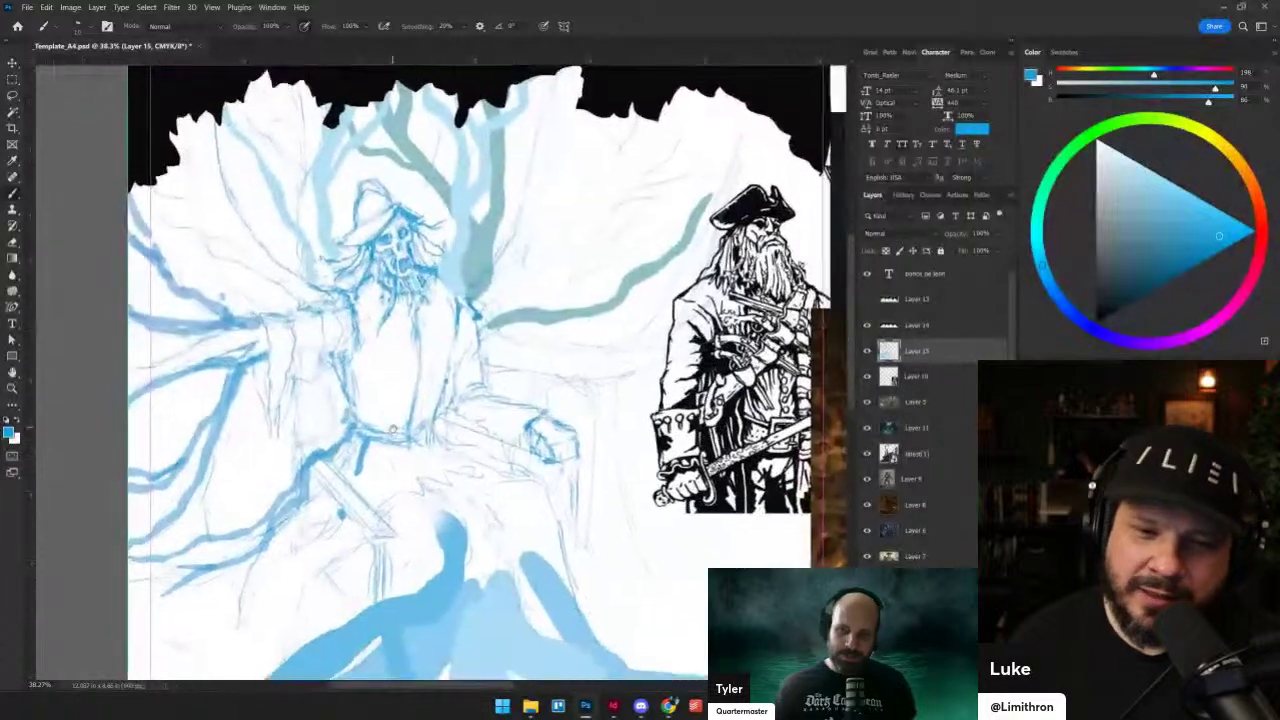
left_click_drag(393, 429, 385, 406)
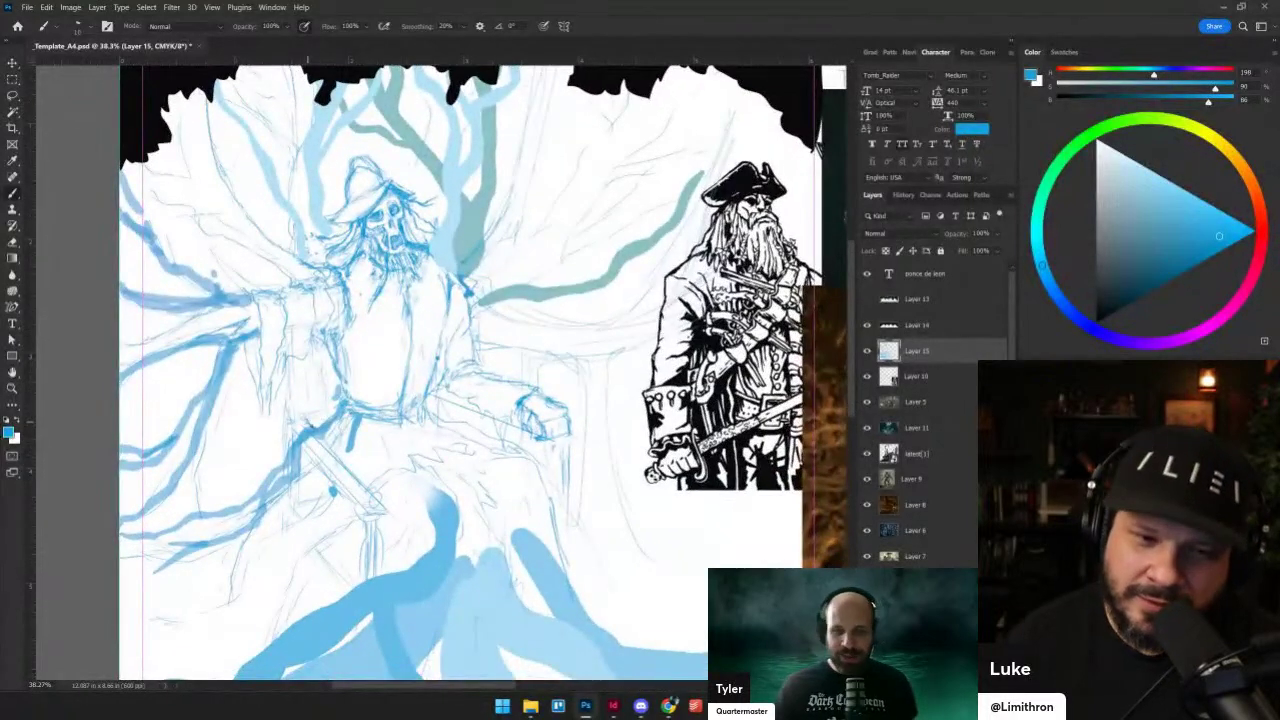
mouse_move(327, 447)
left_mouse_down()
mouse_move(347, 466)
mouse_move(345, 488)
left_mouse_up()
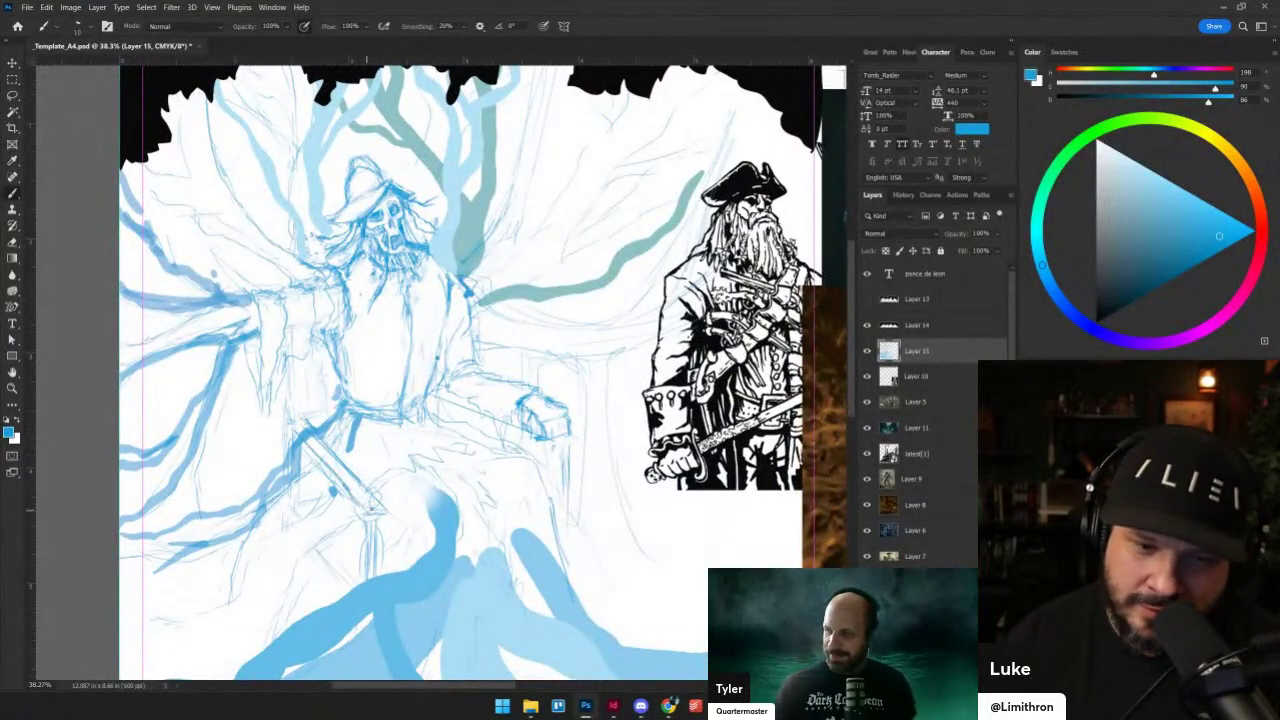
left_click_drag(321, 434, 364, 484)
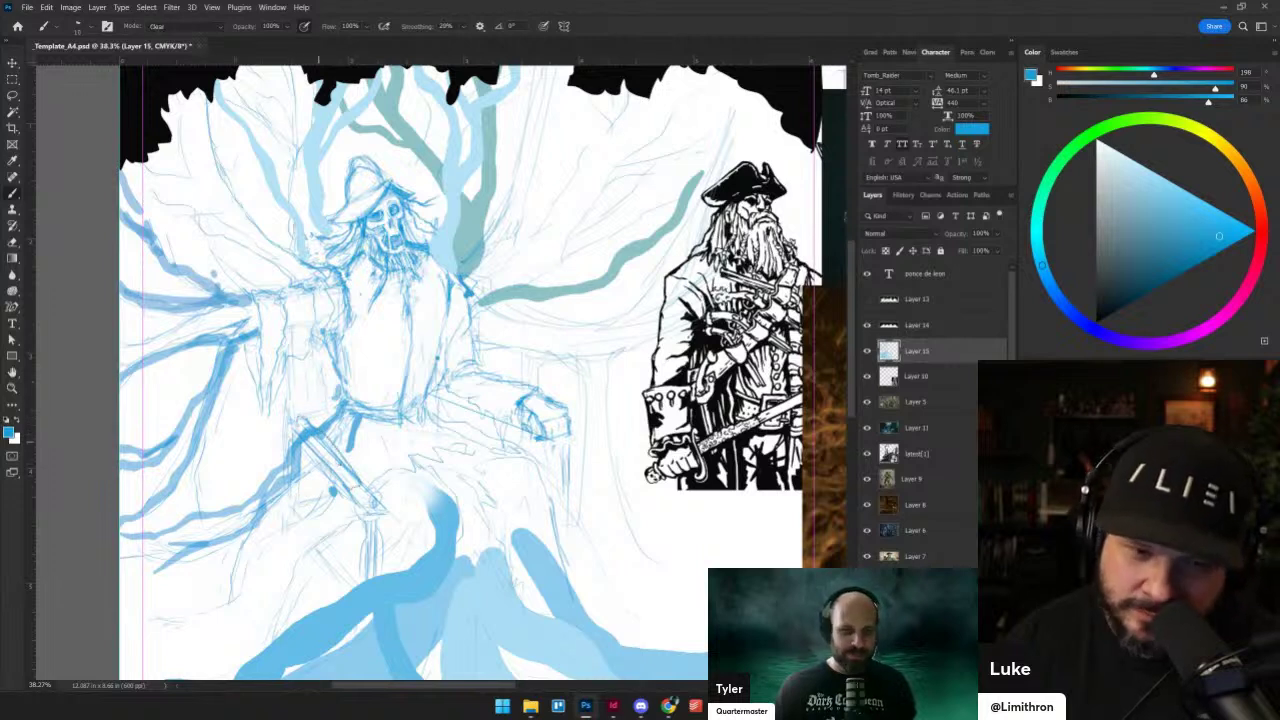
key("shift+alt+n")
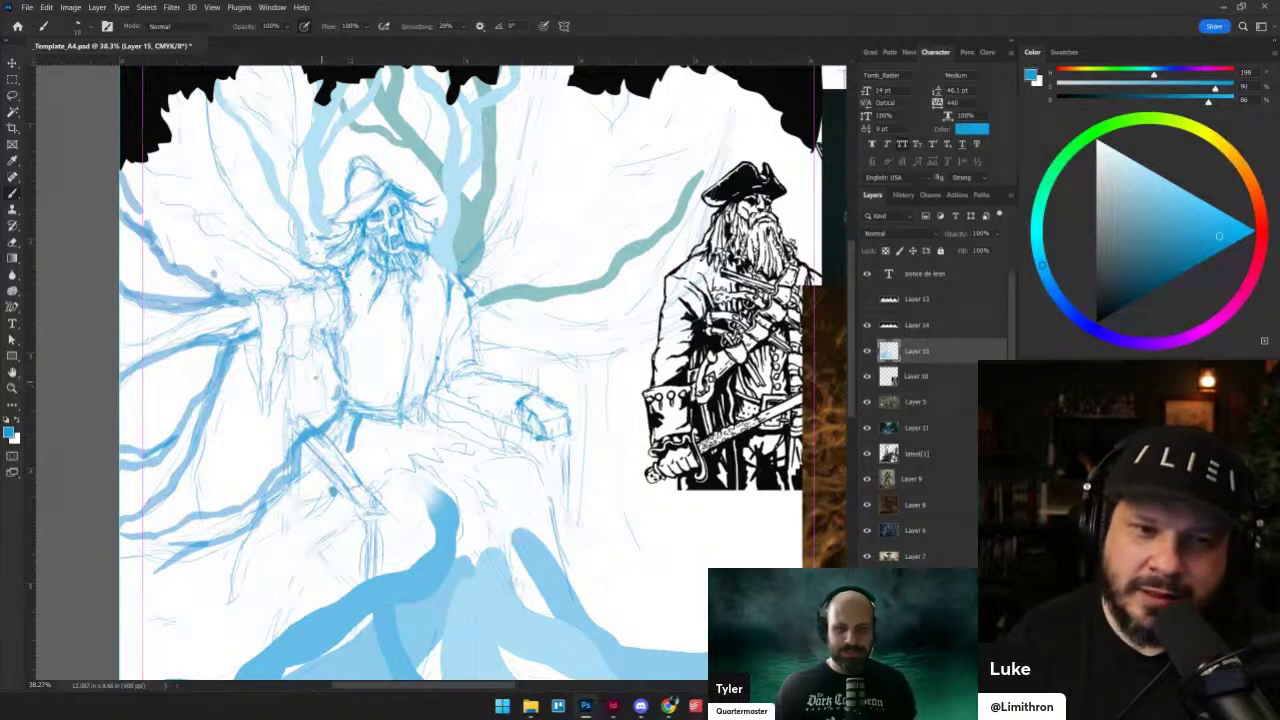
mouse_move(287, 356)
left_mouse_down()
mouse_move(317, 467)
mouse_move(284, 476)
mouse_move(304, 464)
mouse_move(224, 428)
mouse_move(429, 456)
left_mouse_up()
- Move the black-and-white pirate reference off the sketch page and onto the neighbouring reference images
scroll(315, 465, "down", 5)
scroll(309, 463, "up", 2)
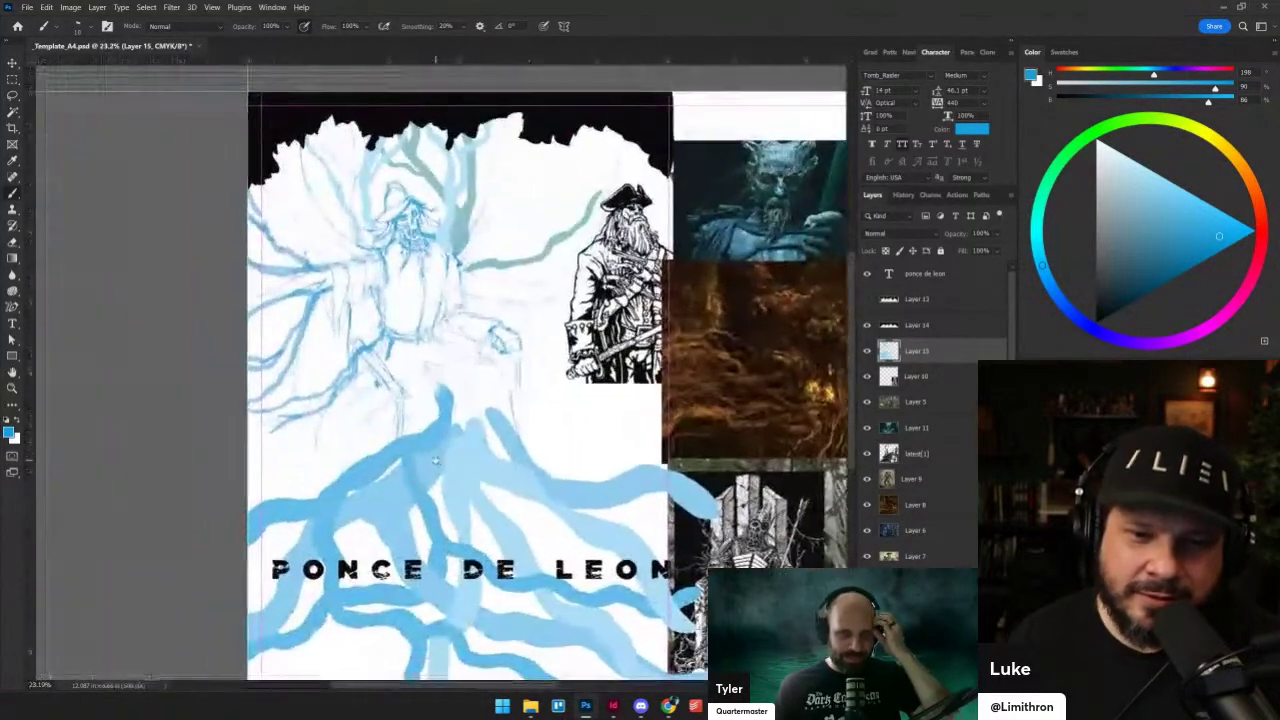
scroll(510, 474, "up", 1)
scroll(510, 474, "up", 1)
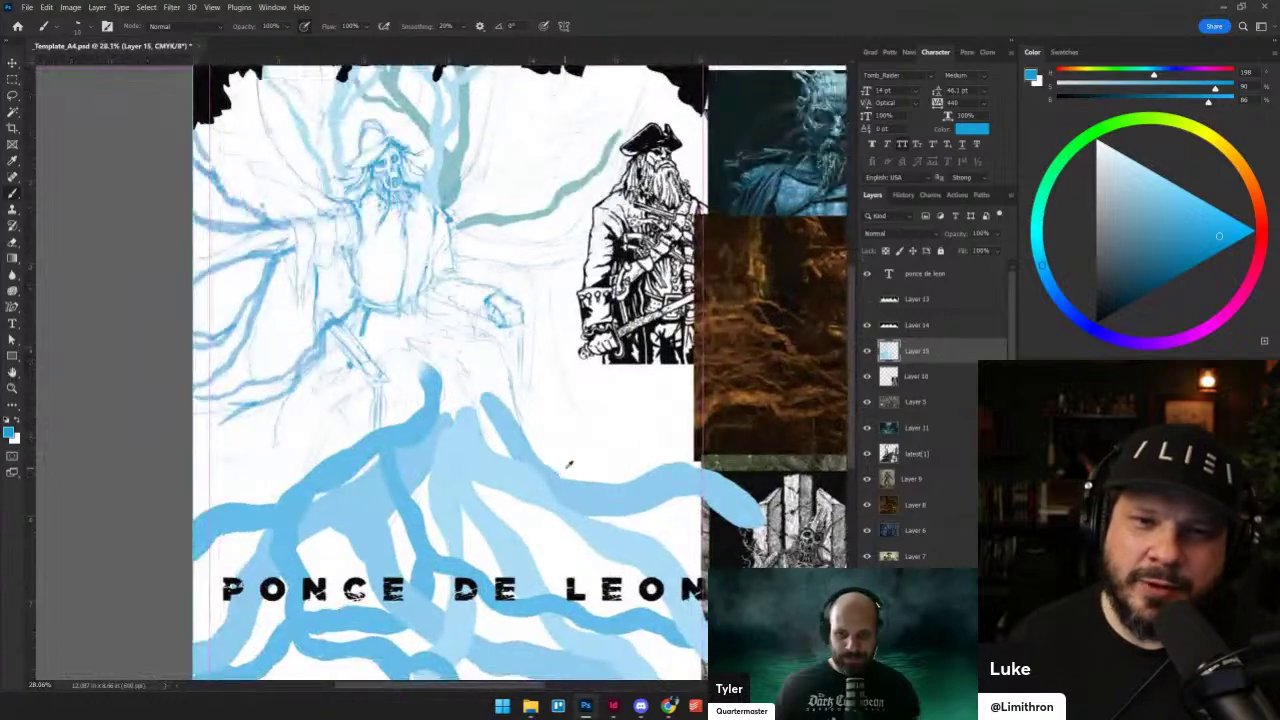
scroll(569, 463, "down", 1)
key("v")
left_click_drag(624, 279, 758, 229)
scroll(629, 314, "up", 2)
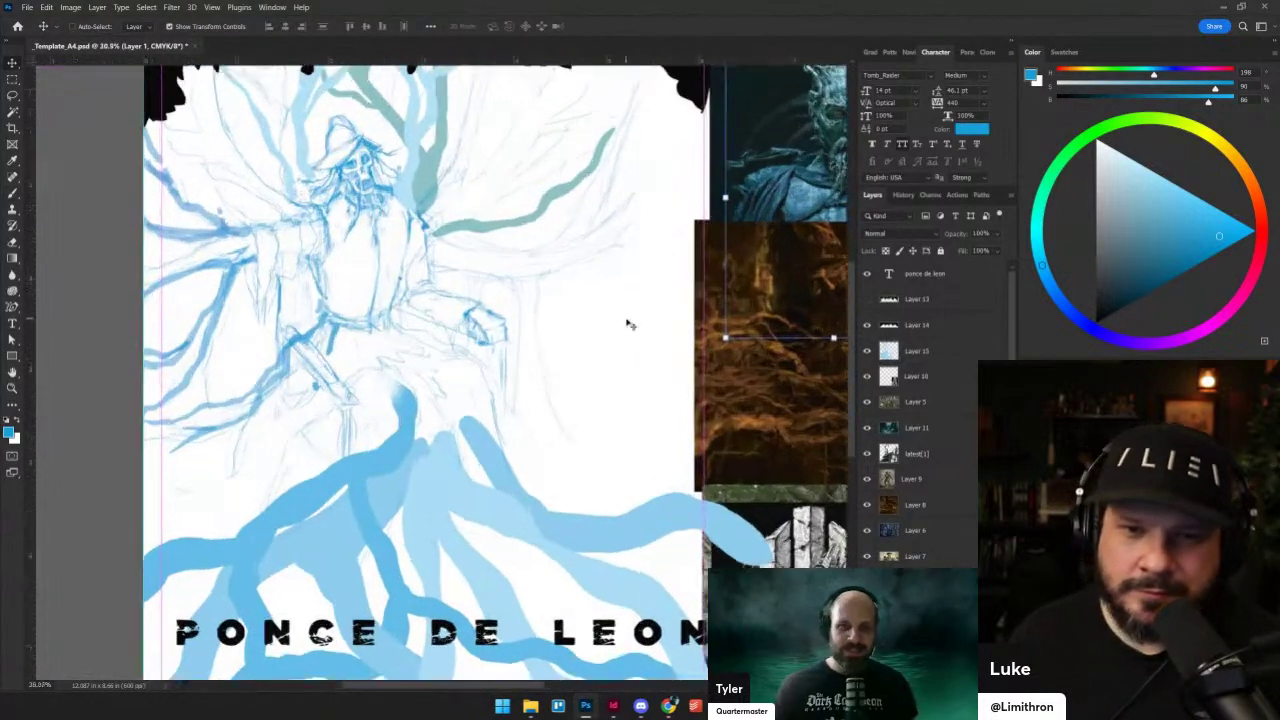
mouse_move(552, 284)
left_mouse_down()
mouse_move(580, 259)
mouse_move(553, 307)
left_mouse_up()
- On Layer 15, sample a hue 200 blue from the figure and sketch root contours from the throne toward both page edges
left_click(968, 355)
key("b")
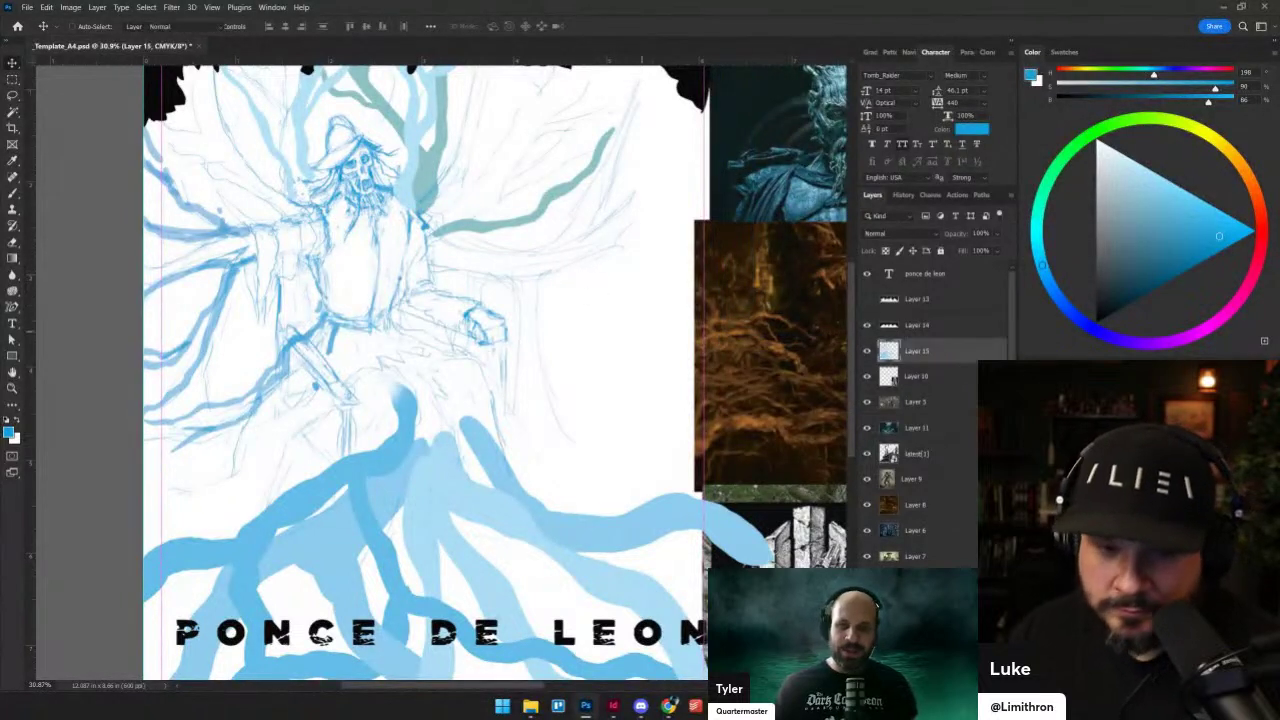
left_click(383, 188, "alt")
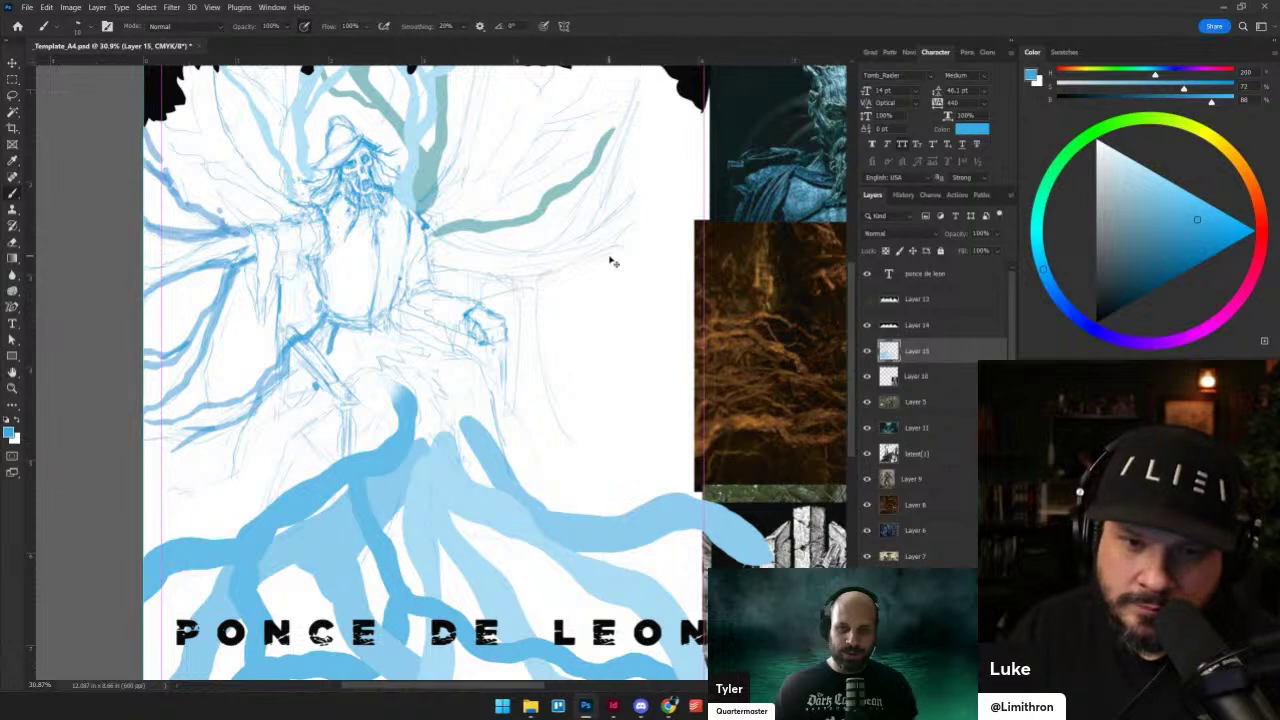
mouse_move(612, 262)
left_mouse_down()
mouse_move(625, 248)
mouse_move(688, 243)
left_mouse_up()
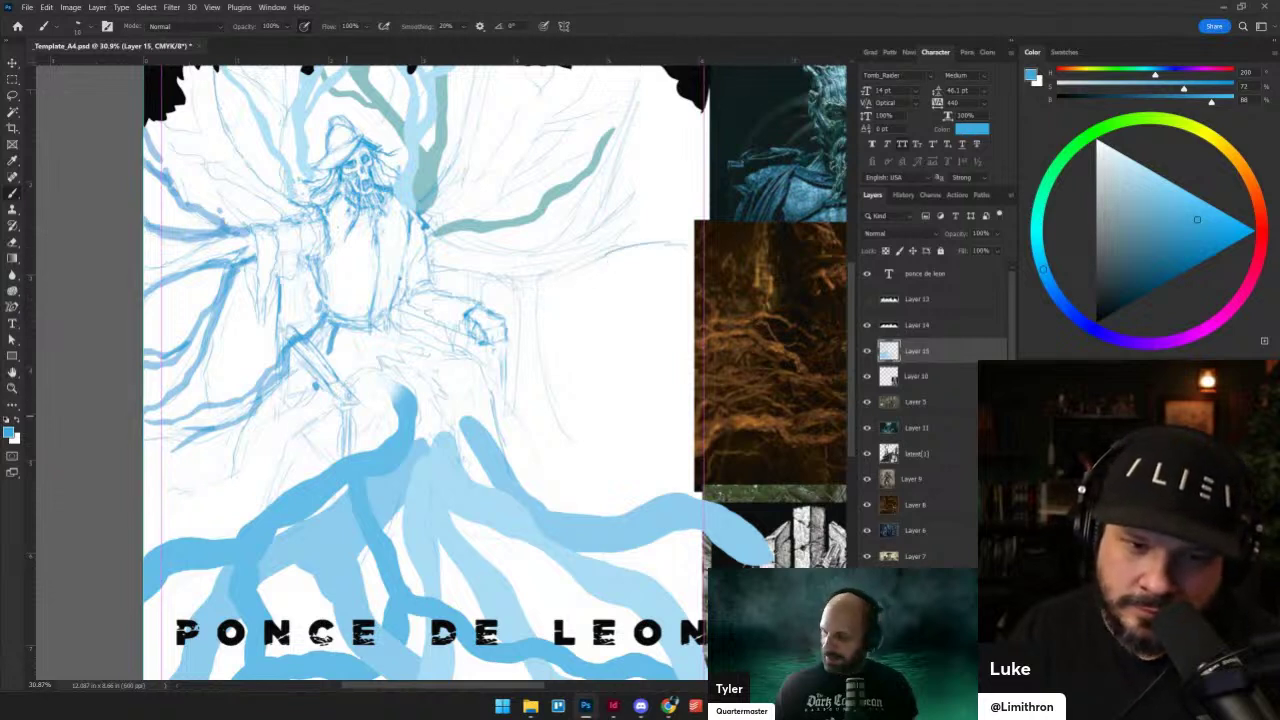
mouse_move(305, 436)
left_mouse_down()
mouse_move(281, 489)
mouse_move(162, 484)
left_mouse_up()
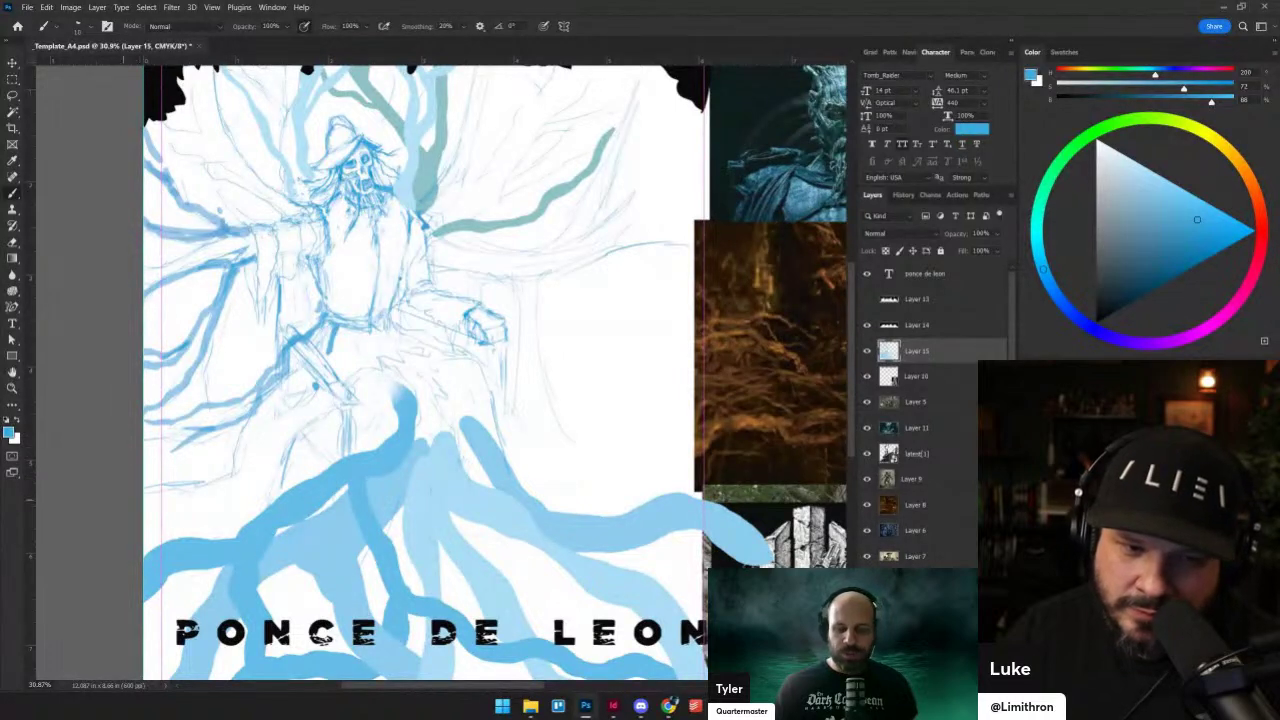
left_click_drag(240, 463, 311, 399)
- Sketch long curving root contours descending from beneath the throne's armrest and sweeping out to the page edge beside the reference images
mouse_move(632, 240)
left_mouse_down()
mouse_move(564, 313)
mouse_move(508, 136)
mouse_move(470, 68)
mouse_move(460, 291)
mouse_move(457, 280)
left_mouse_up()
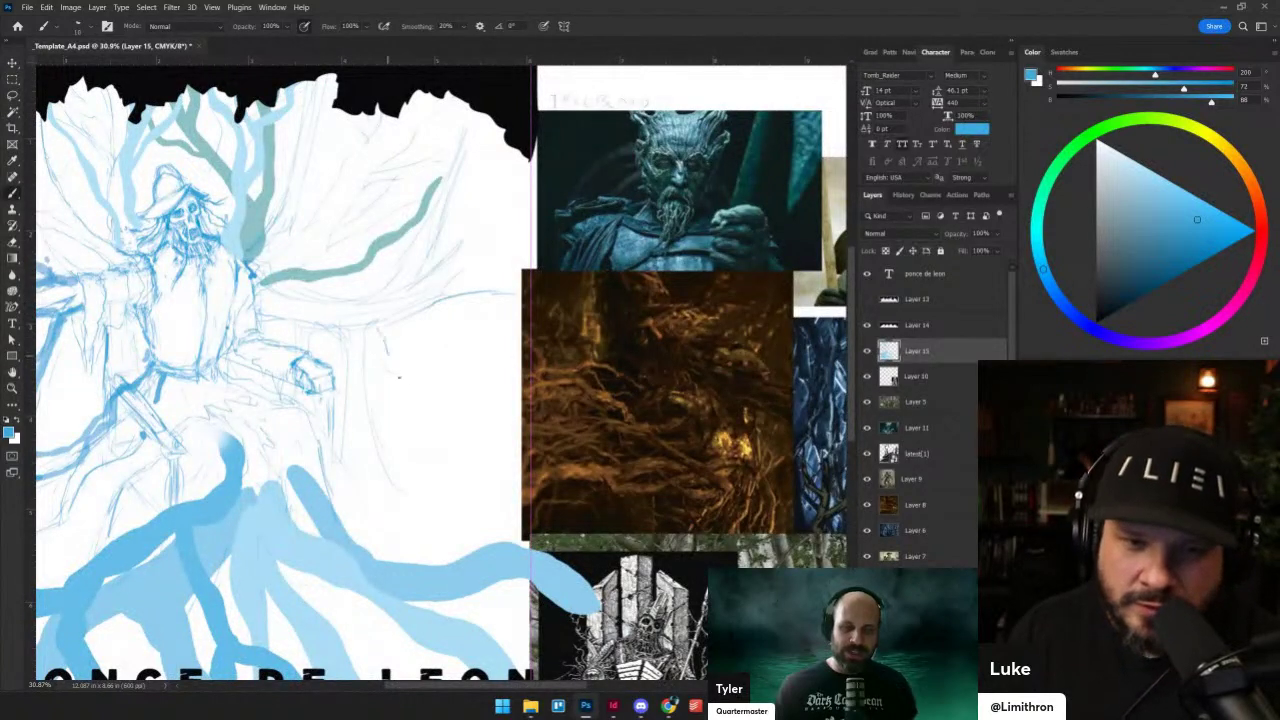
left_click_drag(392, 356, 518, 438)
mouse_move(382, 340)
left_mouse_down()
mouse_move(451, 449)
mouse_move(431, 488)
mouse_move(517, 450)
left_mouse_up()
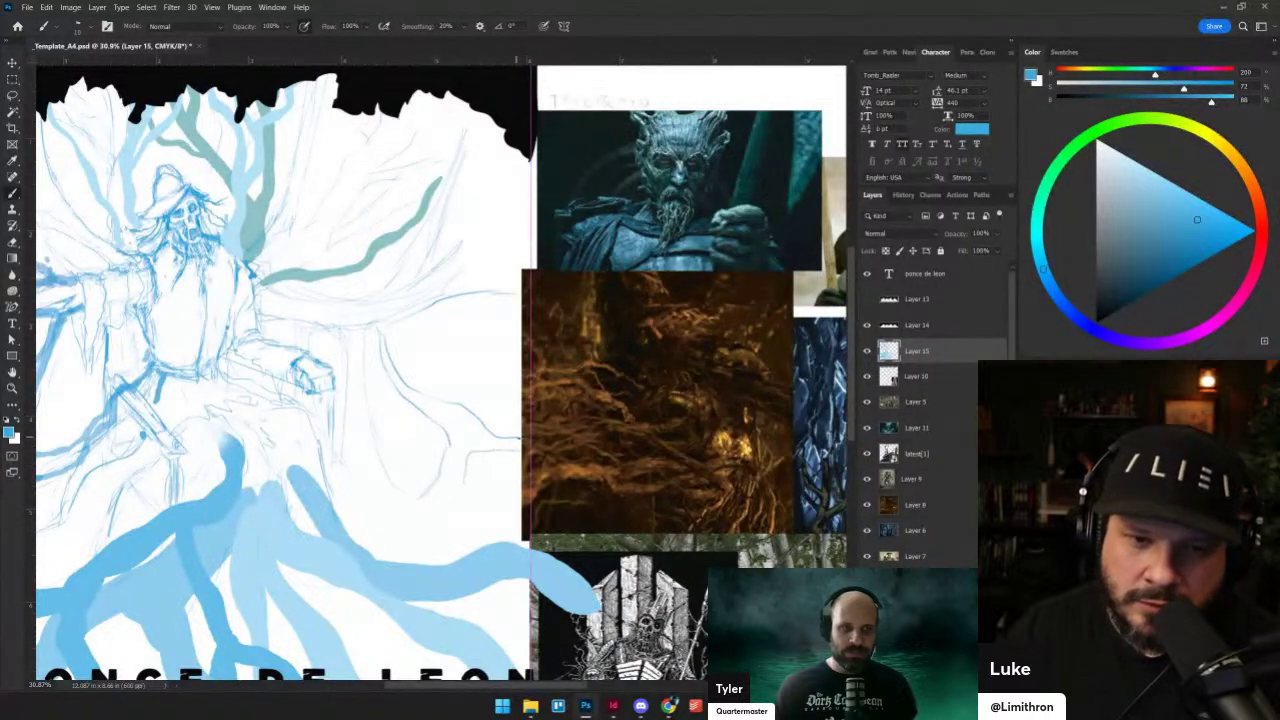
- Sketch long hanging root contours beneath the throne's armrest, bringing them down to the thick blue root near the page edge
left_click_drag(396, 318, 394, 458)
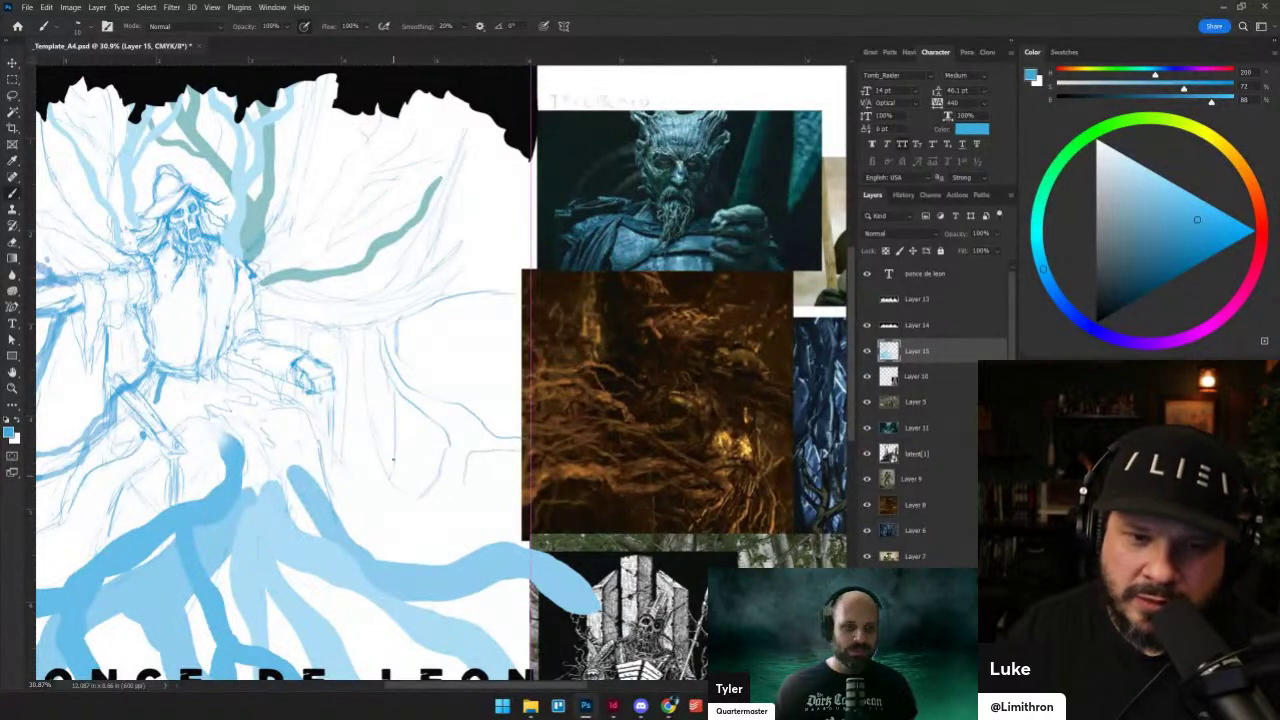
mouse_move(406, 400)
left_mouse_down()
mouse_move(412, 458)
mouse_move(236, 211)
left_mouse_up()
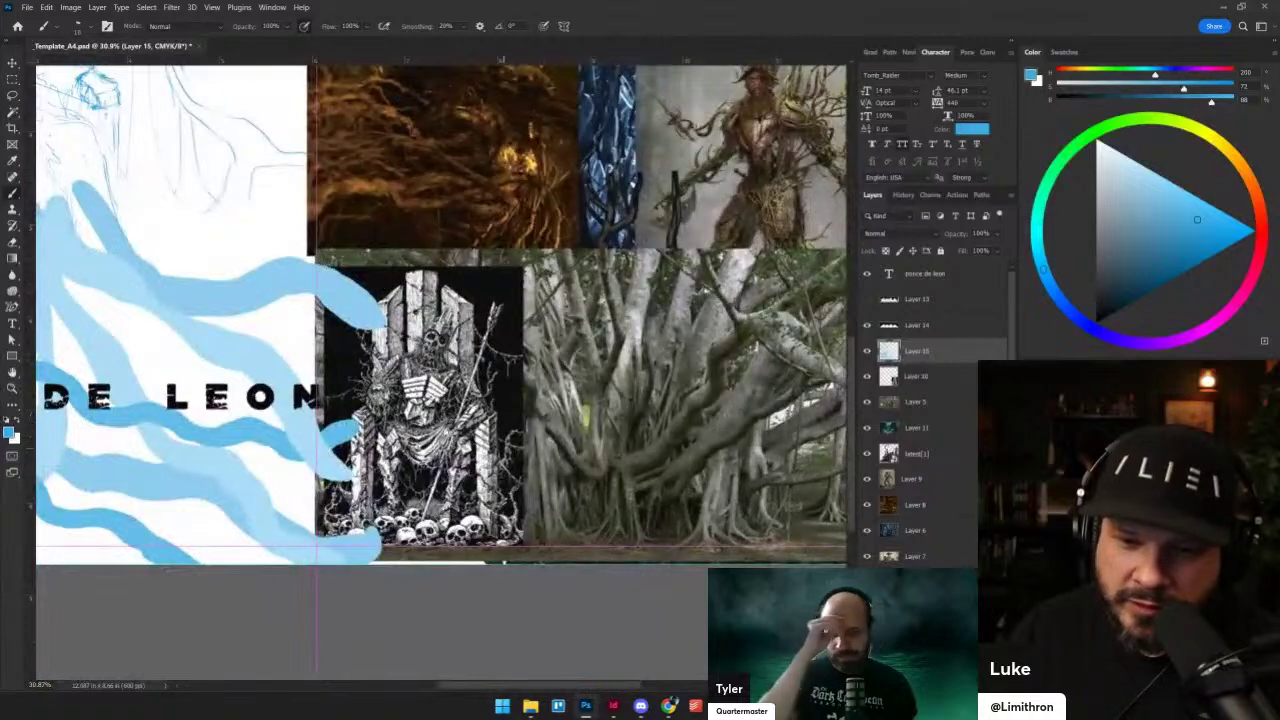
left_click_drag(398, 431, 615, 588)
left_click_drag(431, 353, 372, 396)
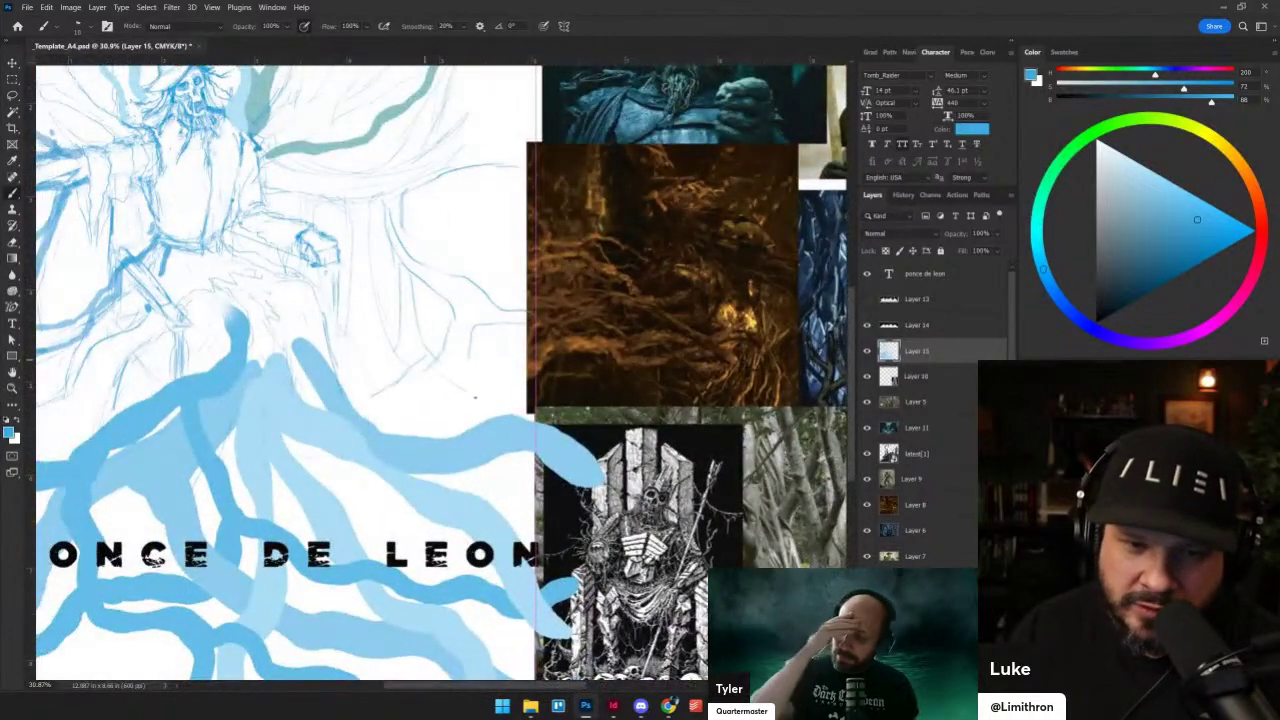
left_click_drag(405, 340, 397, 367)
mouse_move(405, 316)
left_mouse_down()
mouse_move(393, 268)
mouse_move(480, 398)
left_mouse_up()
mouse_move(496, 325)
left_mouse_down()
mouse_move(479, 377)
mouse_move(507, 367)
left_mouse_up()
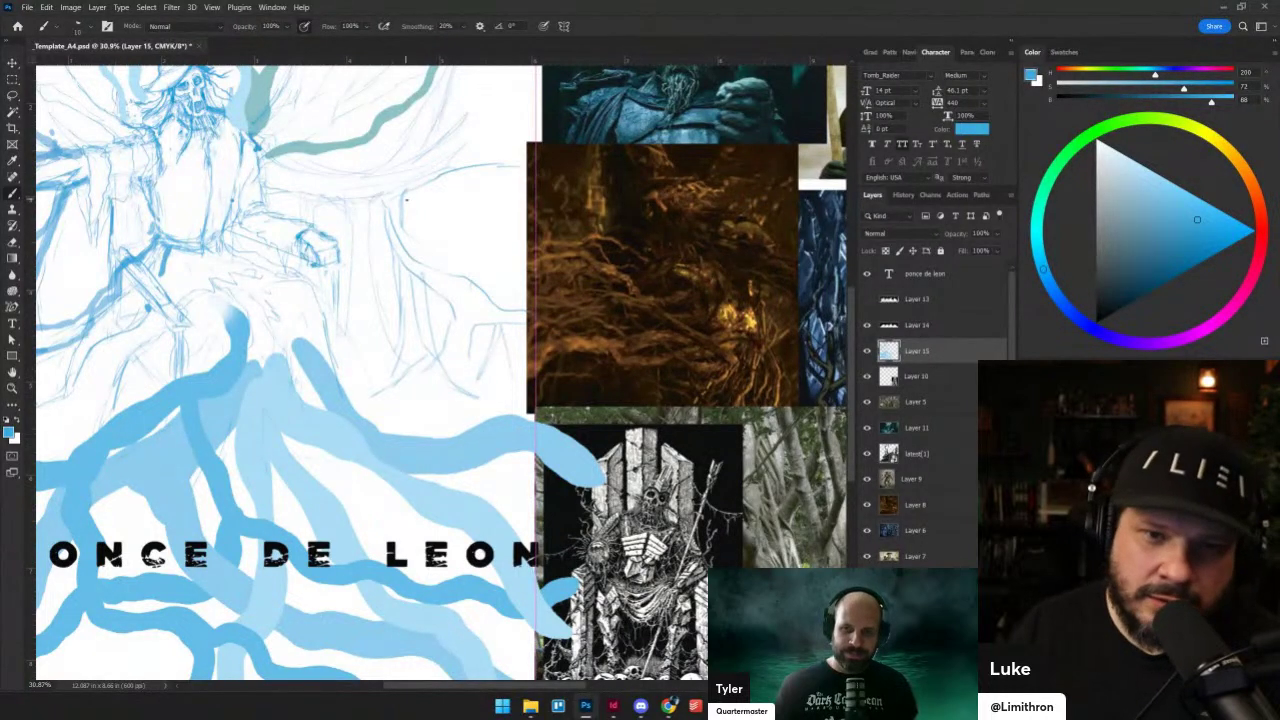
- Add vertical root lines under the large sweeping branch and short contour lines across the thick blue root below
mouse_move(402, 196)
left_mouse_down()
mouse_move(400, 240)
mouse_move(368, 224)
mouse_move(366, 238)
left_mouse_up()
mouse_move(356, 208)
left_mouse_down()
mouse_move(342, 330)
mouse_move(381, 397)
left_mouse_up()
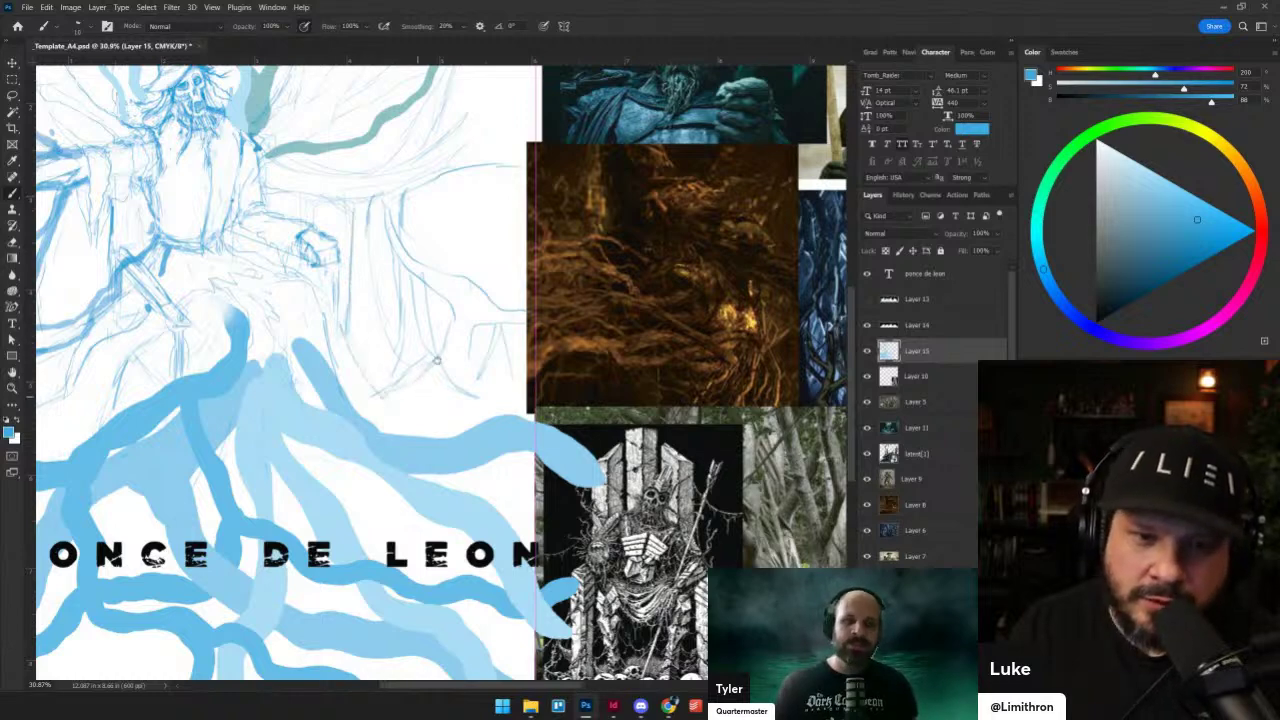
left_click_drag(437, 361, 481, 286)
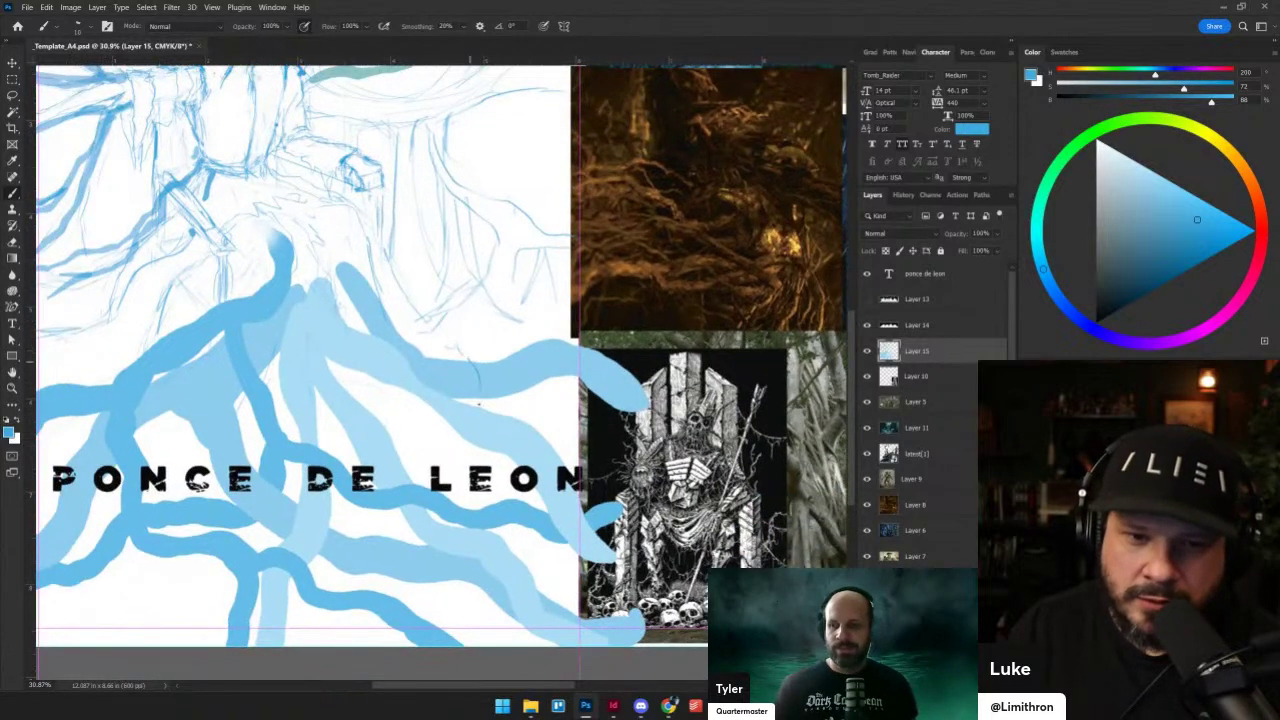
left_click_drag(490, 368, 486, 346)
left_click_drag(508, 340, 514, 268)
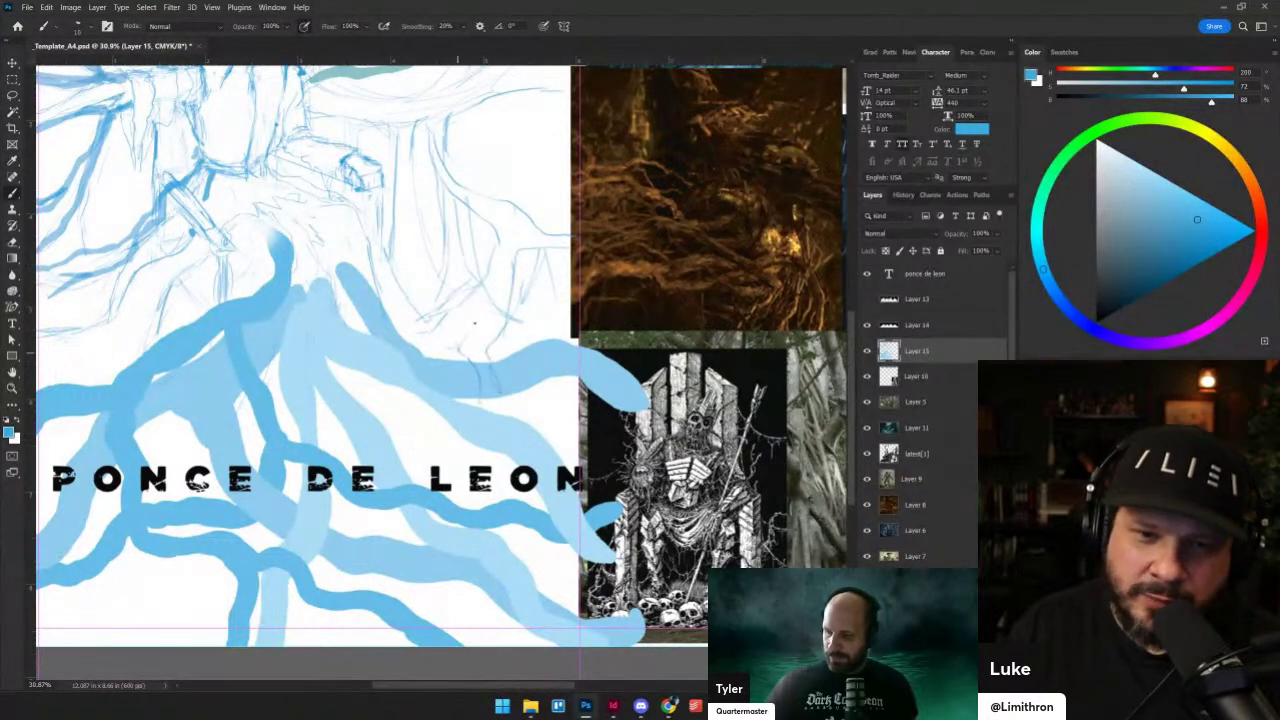
- Sketch light branch lines rising past the teal branch toward the torn black border beside the reference images
left_click_drag(446, 202, 416, 288)
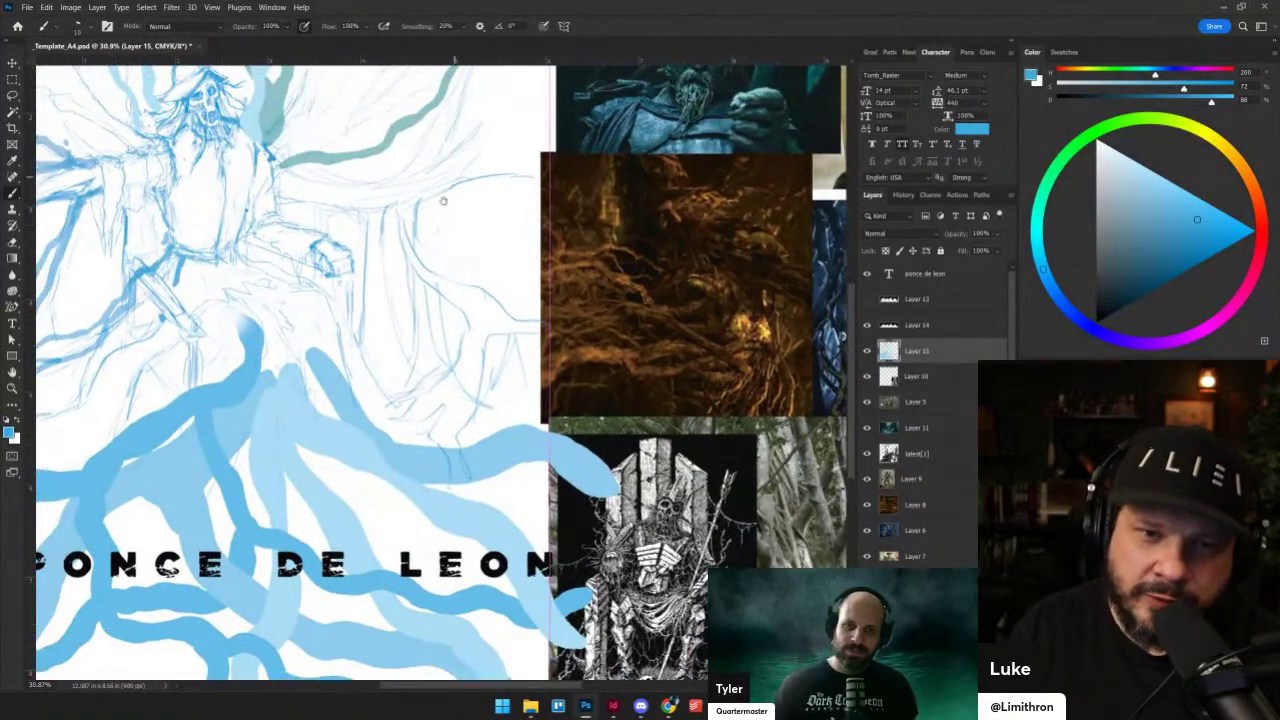
scroll(443, 200, "up", 2)
left_click_drag(463, 206, 451, 230)
mouse_move(298, 258)
left_mouse_down()
mouse_move(374, 268)
mouse_move(447, 231)
mouse_move(465, 182)
mouse_move(448, 76)
left_mouse_up()
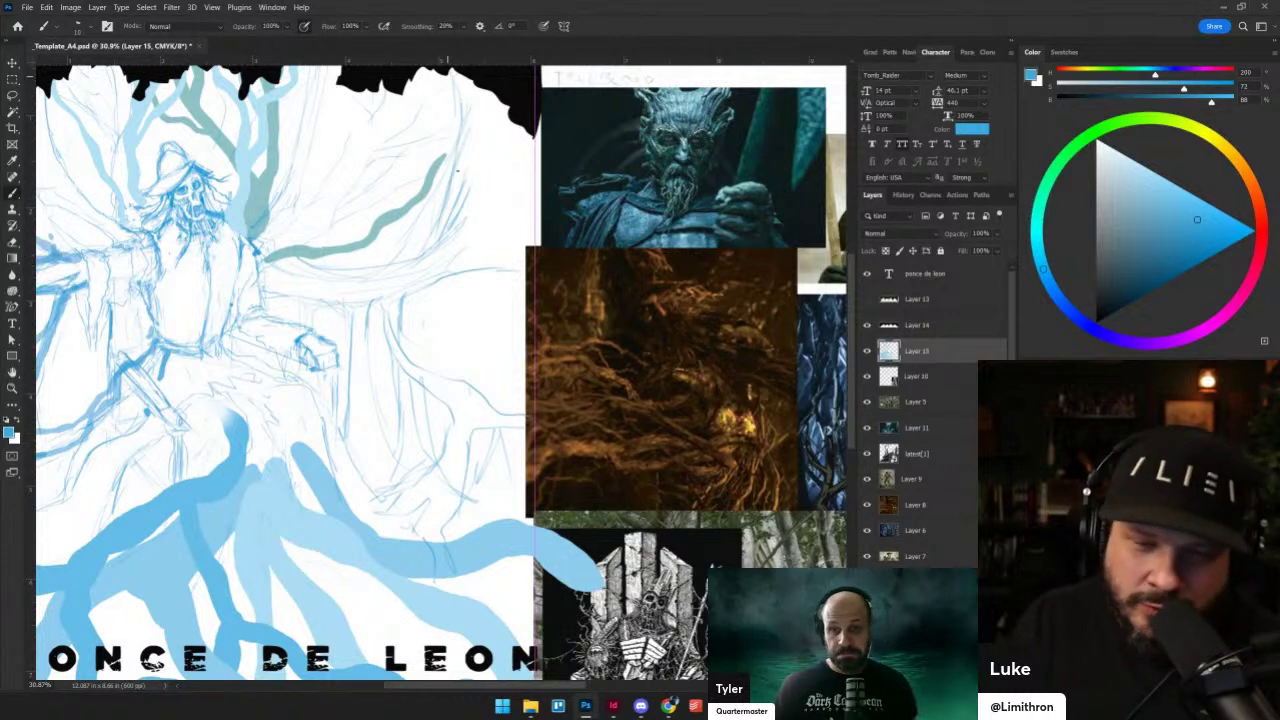
left_click_drag(498, 177, 508, 105)
left_click_drag(500, 203, 529, 149)
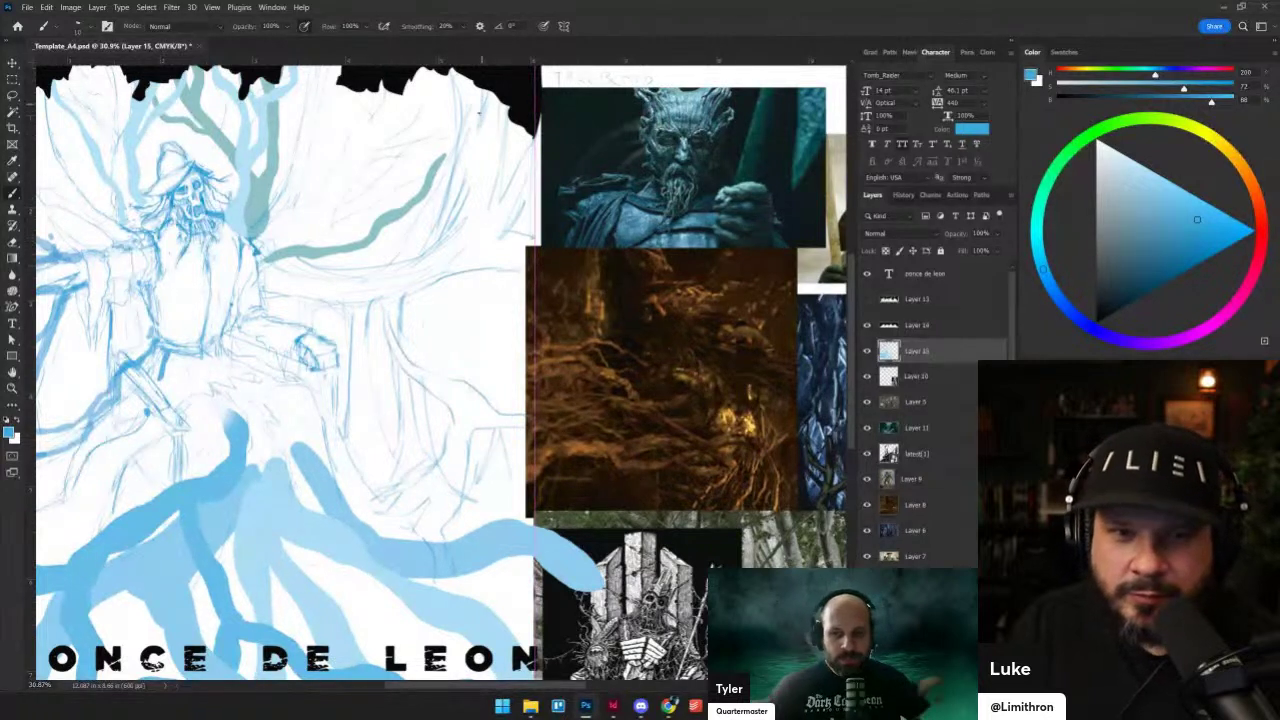
- Strengthen the arching root beside the brown root reference and clean its junction with the large branch using the brush's Clear mode
left_click_drag(423, 375, 268, 236)
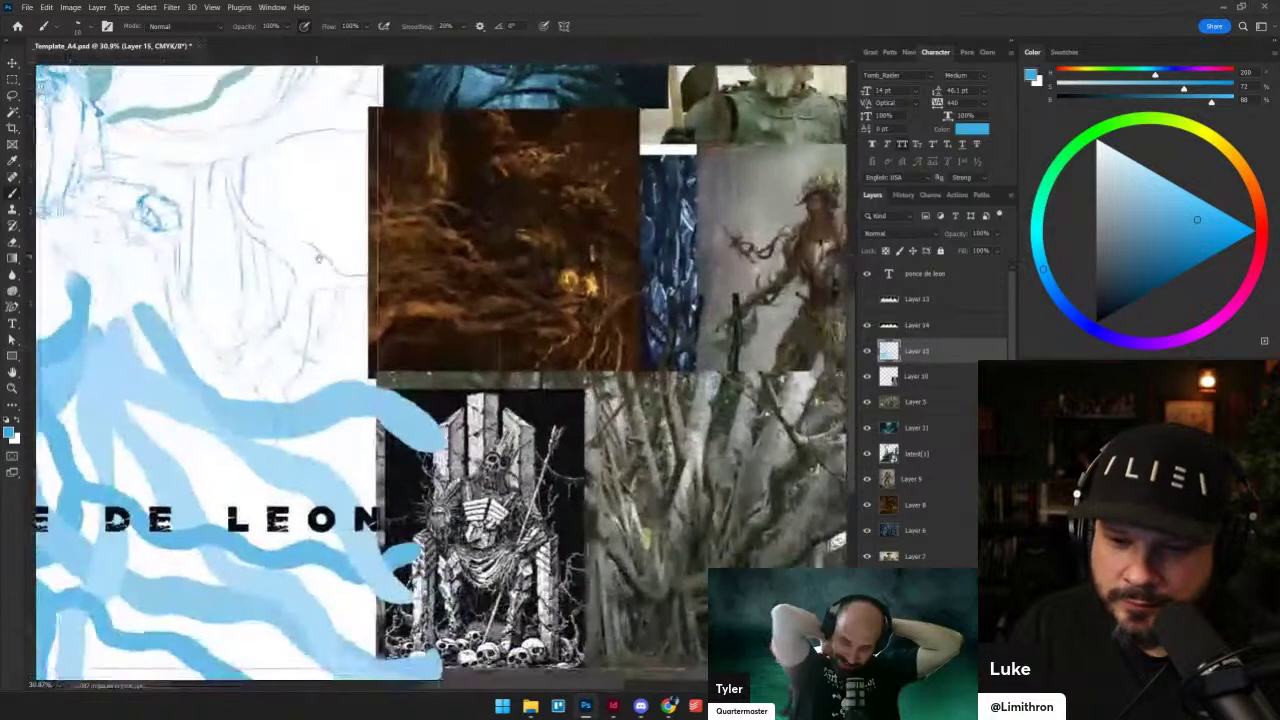
left_click_drag(391, 368, 202, 287)
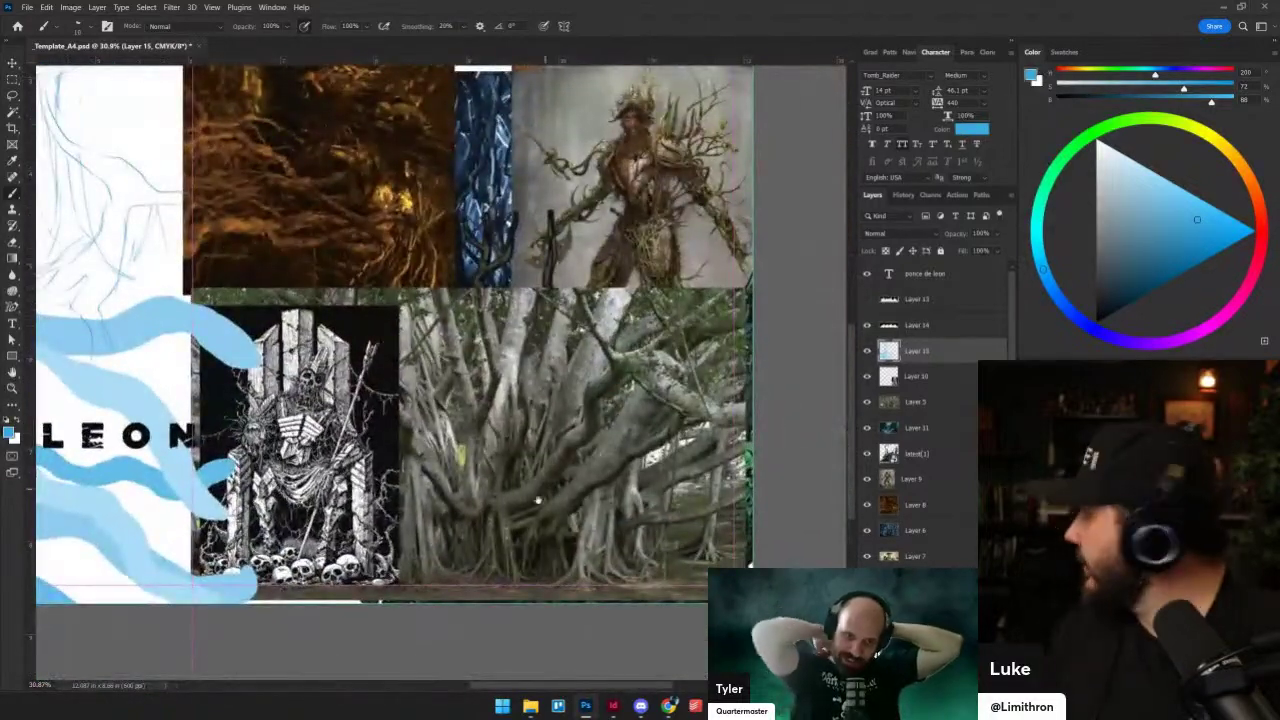
left_click_drag(430, 436, 590, 601)
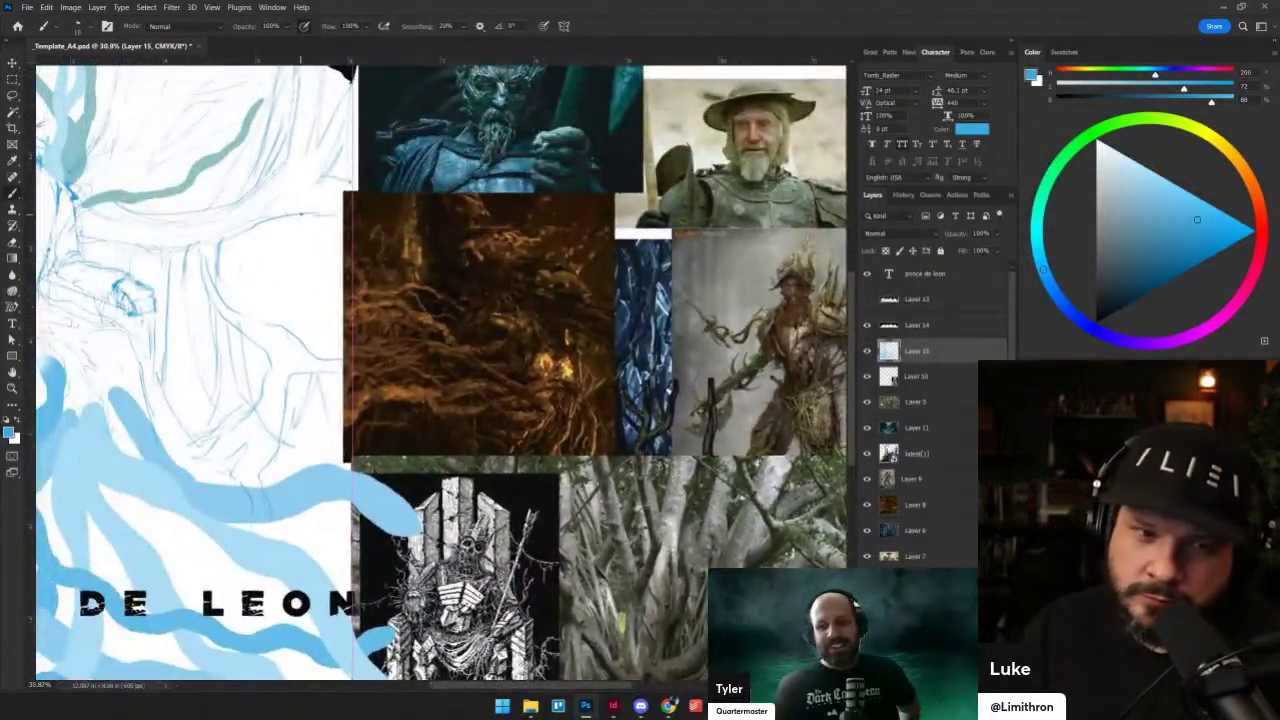
left_click_drag(301, 212, 327, 353)
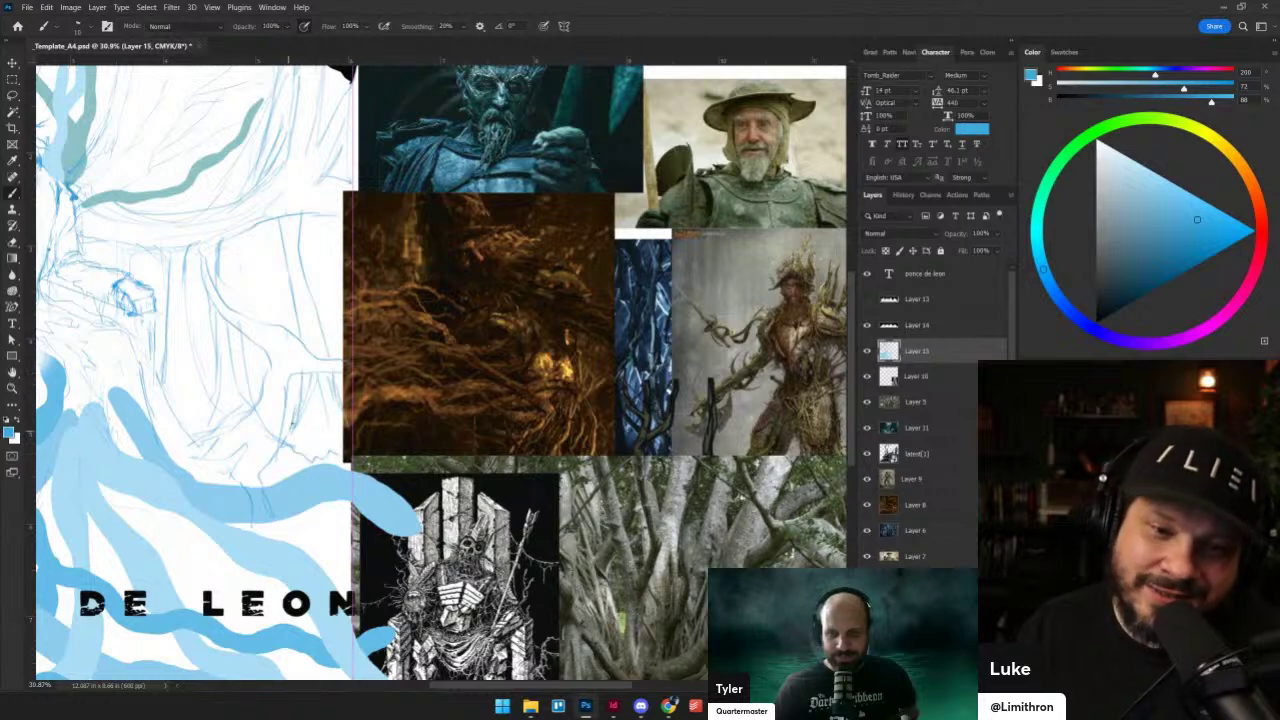
left_click_drag(287, 330, 328, 484)
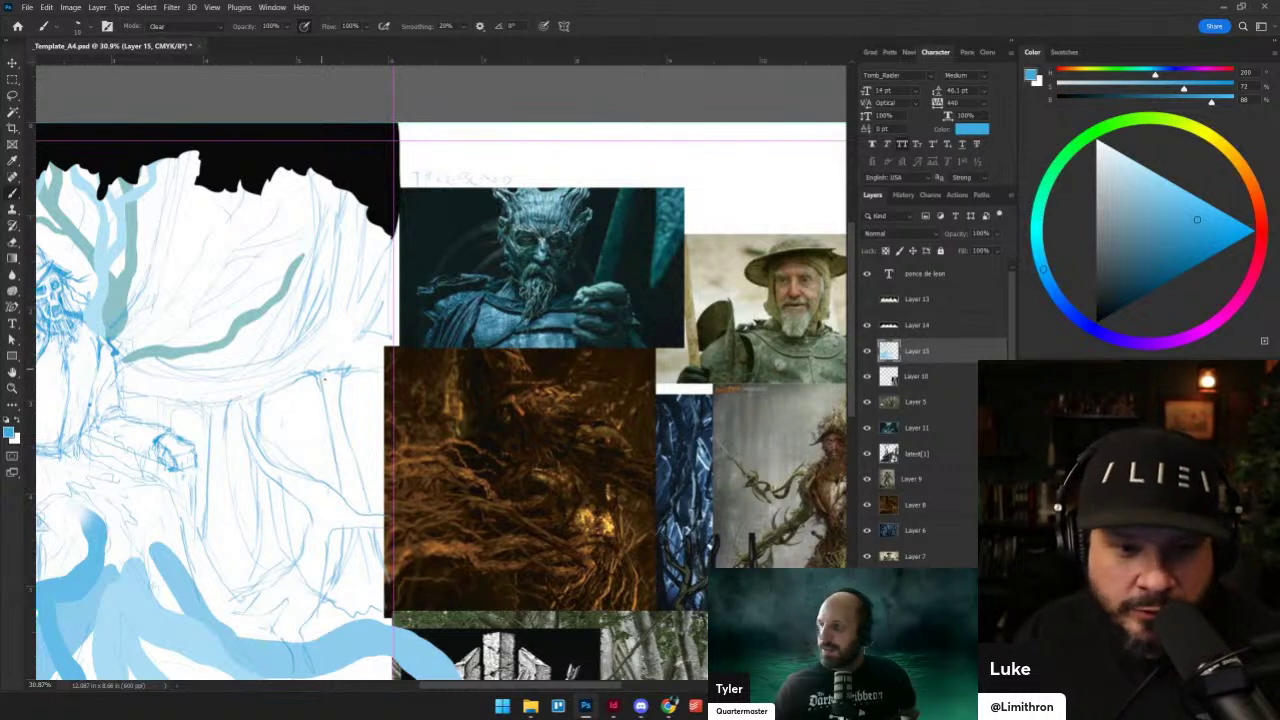
key("shift+alt+n")
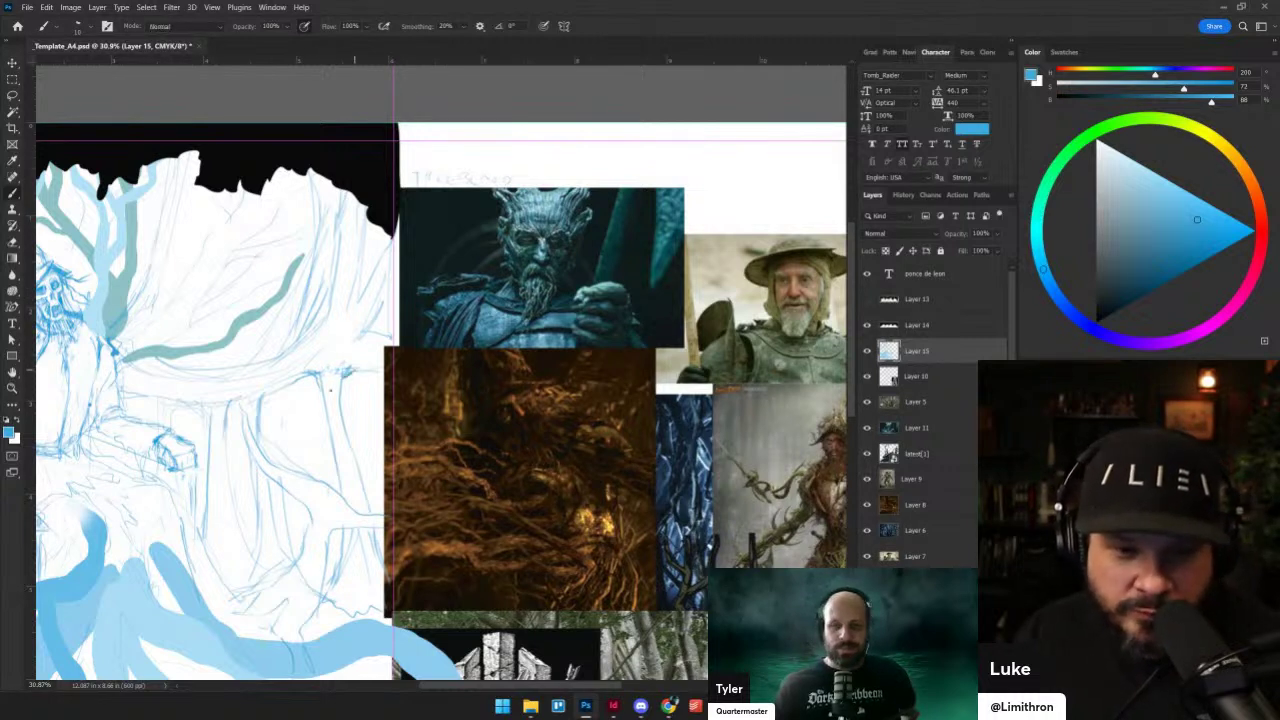
left_click_drag(324, 347, 436, 337)
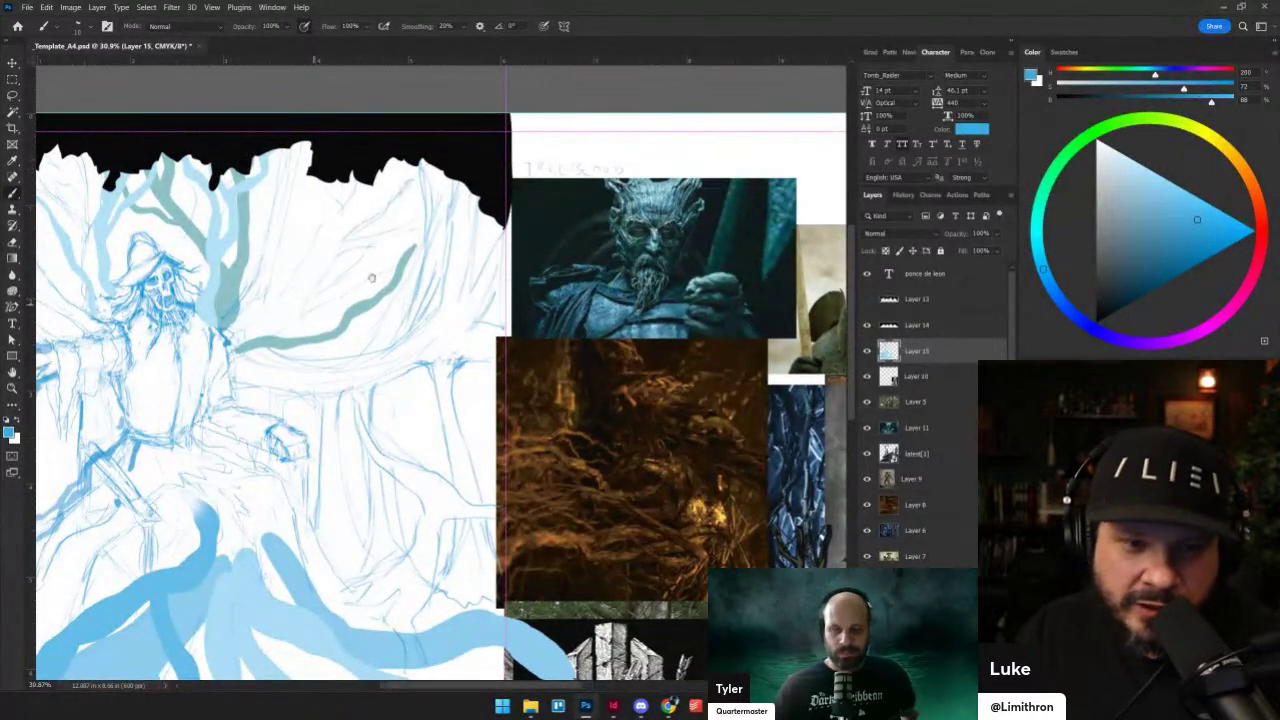
- Erase stray marks among the hanging roots and redraw their contours between the armrest and the page edge with the brush
left_click_drag(313, 293, 387, 250)
scroll(387, 250, "down", 5)
scroll(422, 485, "up", 3)
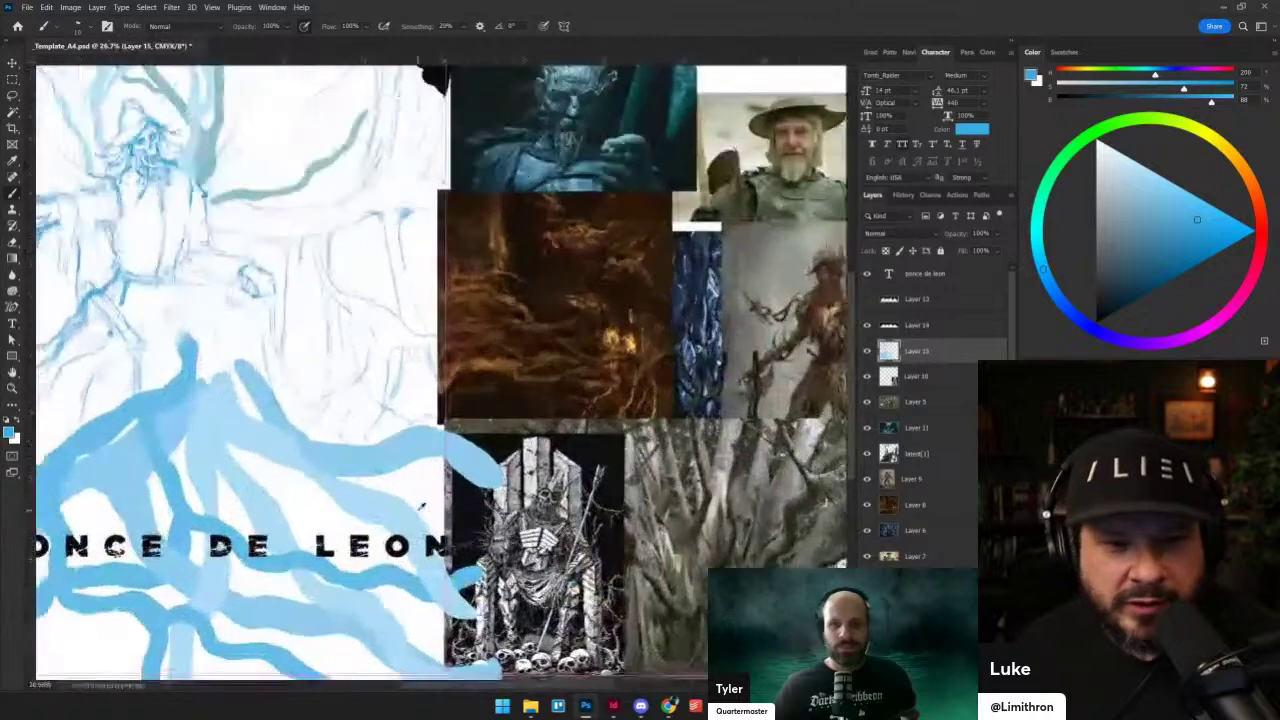
left_click_drag(418, 402, 285, 297)
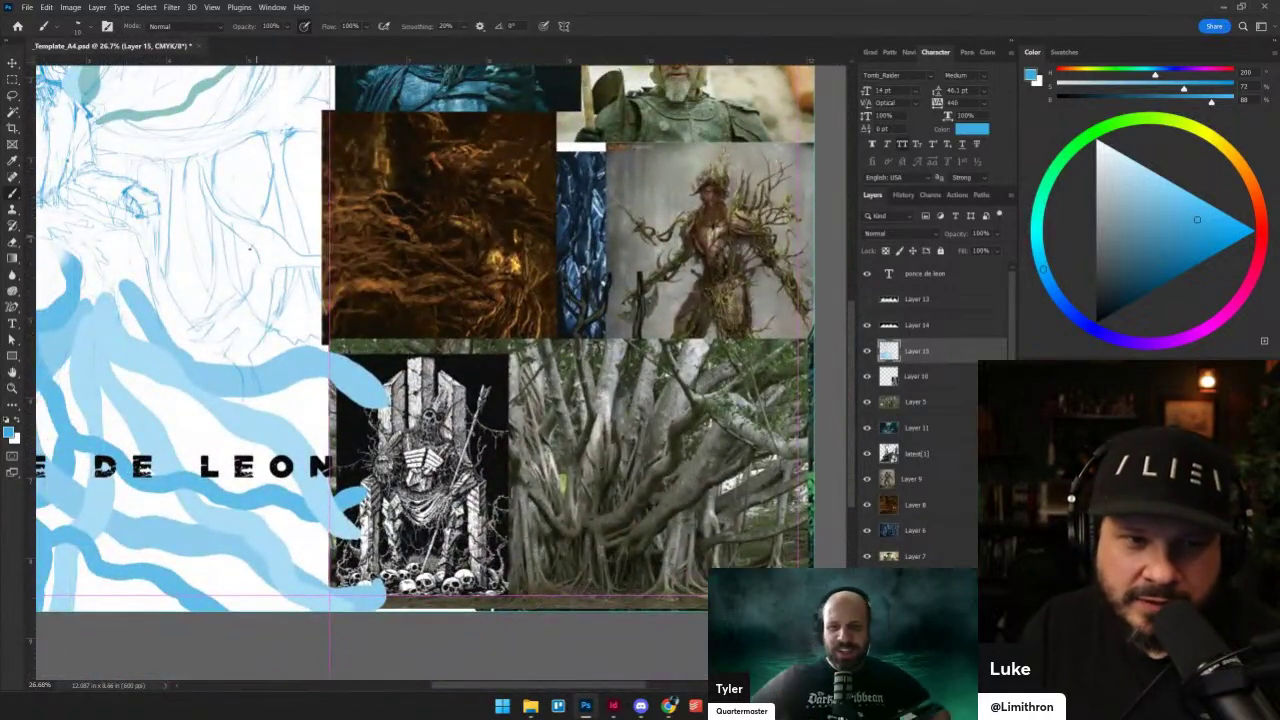
key("shift+alt+r")
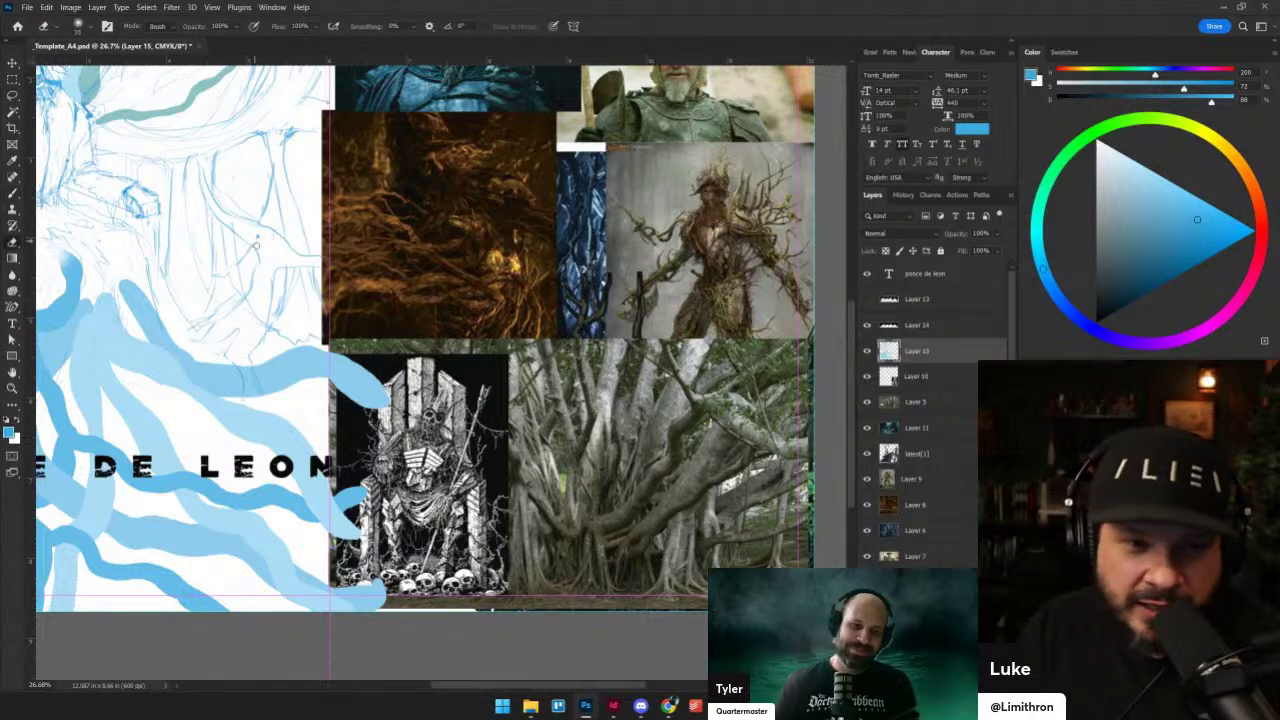
key("e")
key("b")
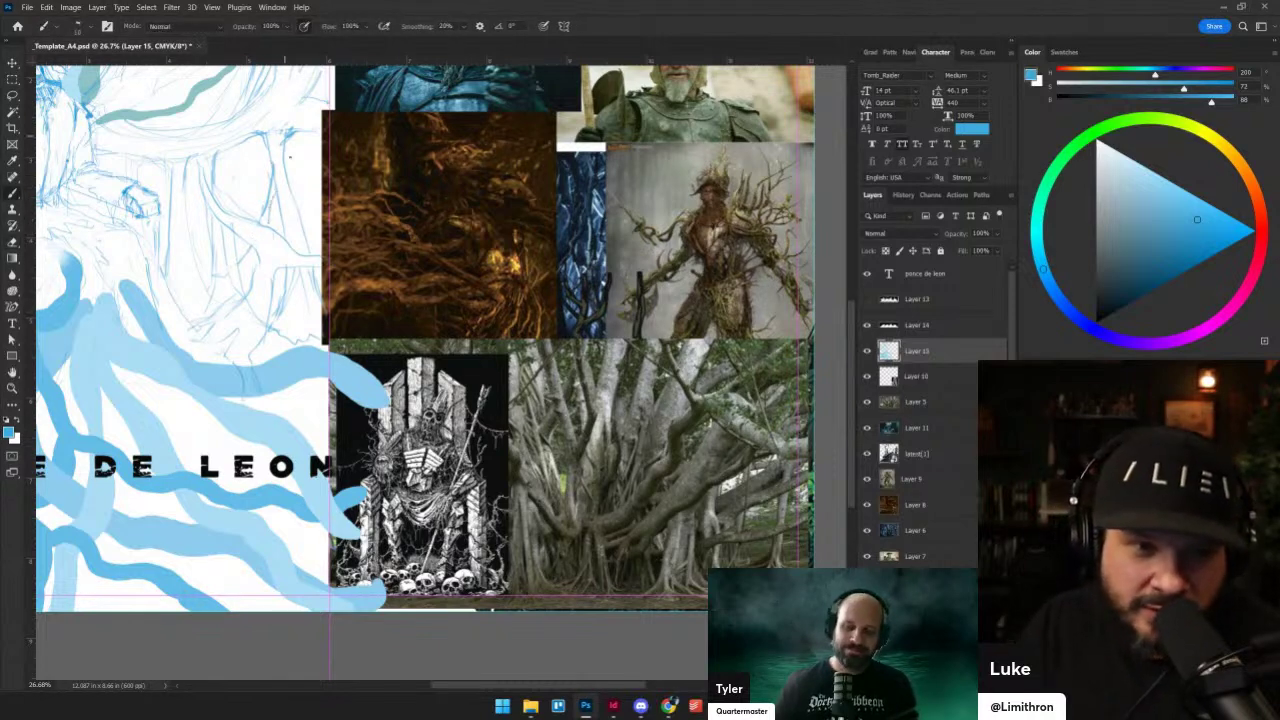
left_click_drag(290, 160, 329, 285)
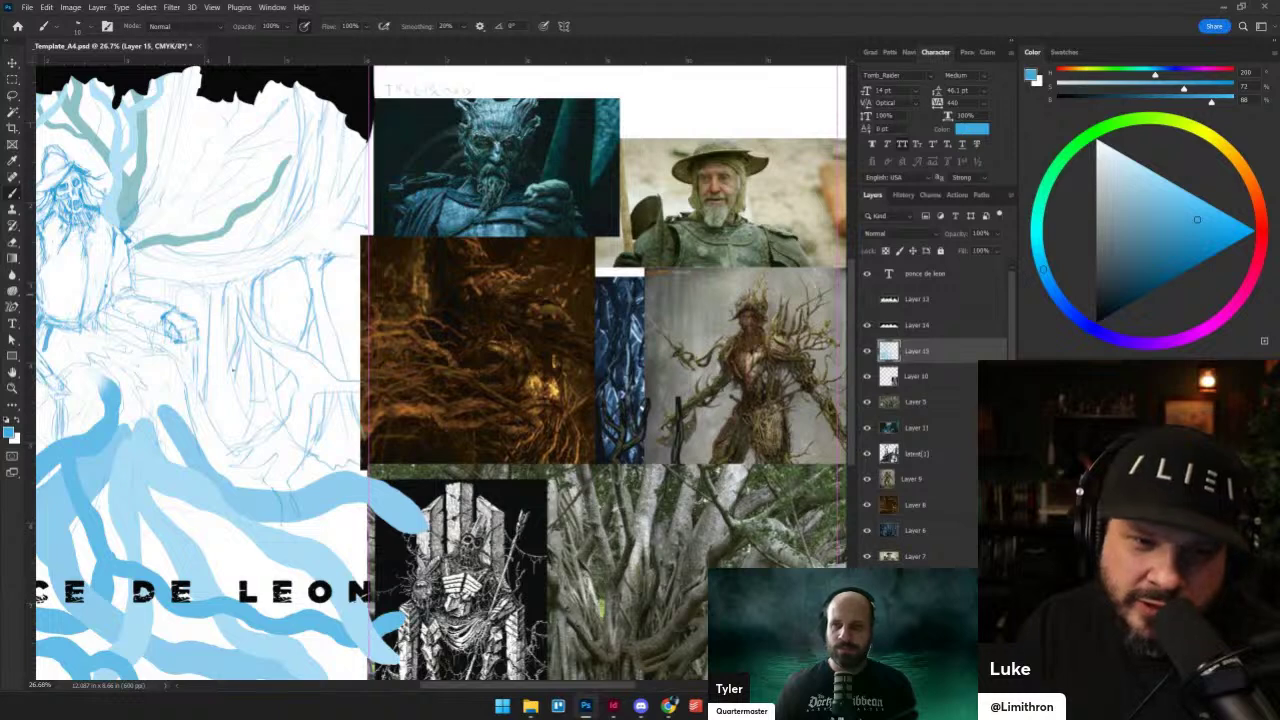
- Sketch the rounded armrest end behind the figure's resting hand and root contours running down beneath it
left_click_drag(238, 231, 341, 324)
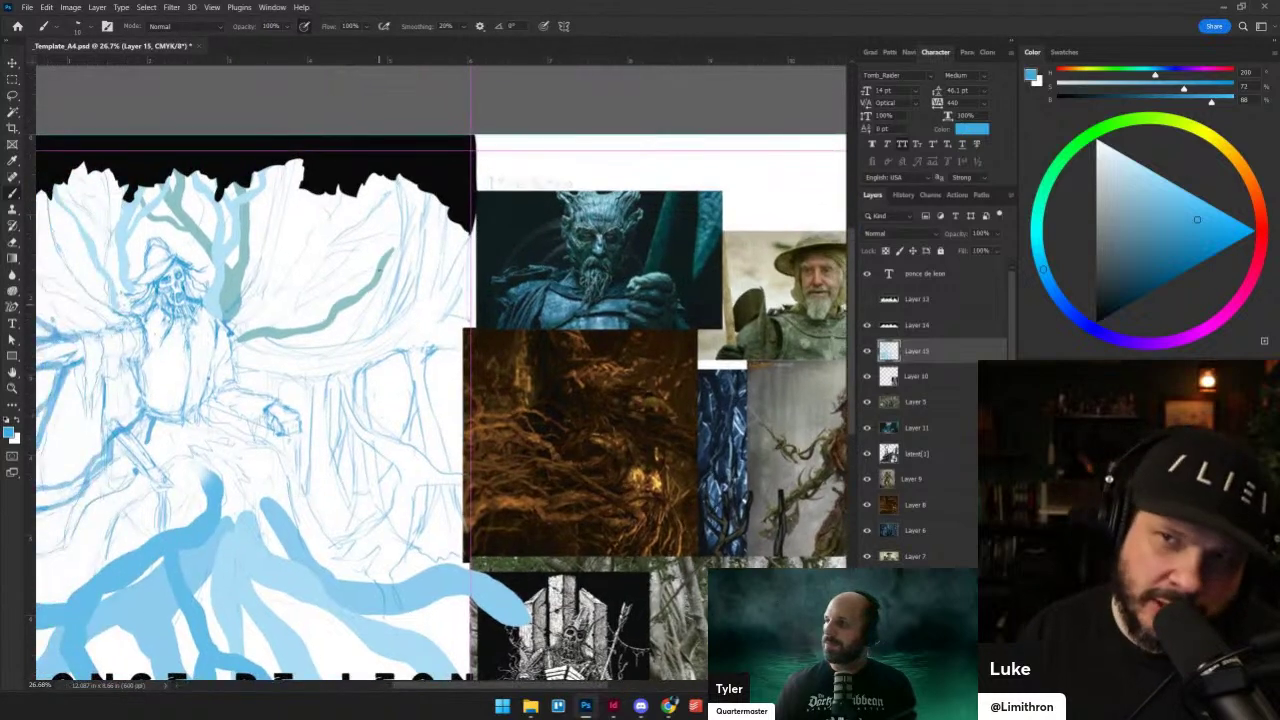
left_click_drag(348, 387, 290, 409)
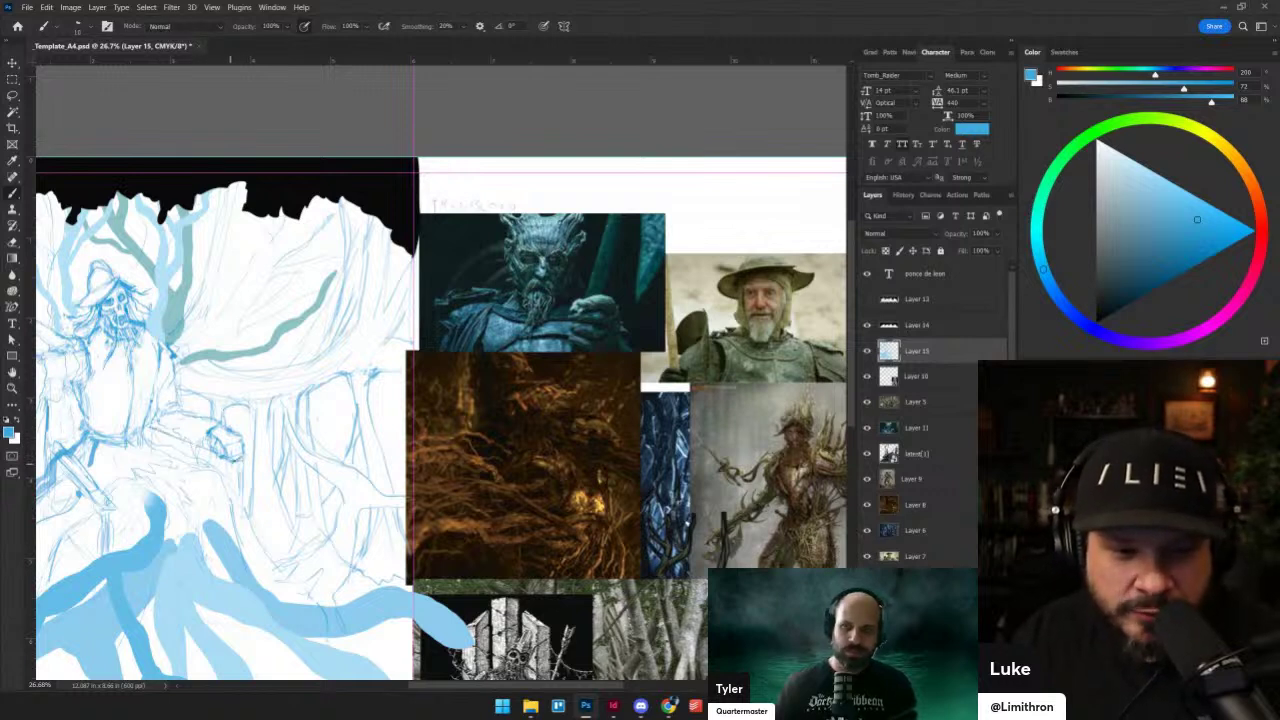
scroll(258, 484, "up", 1)
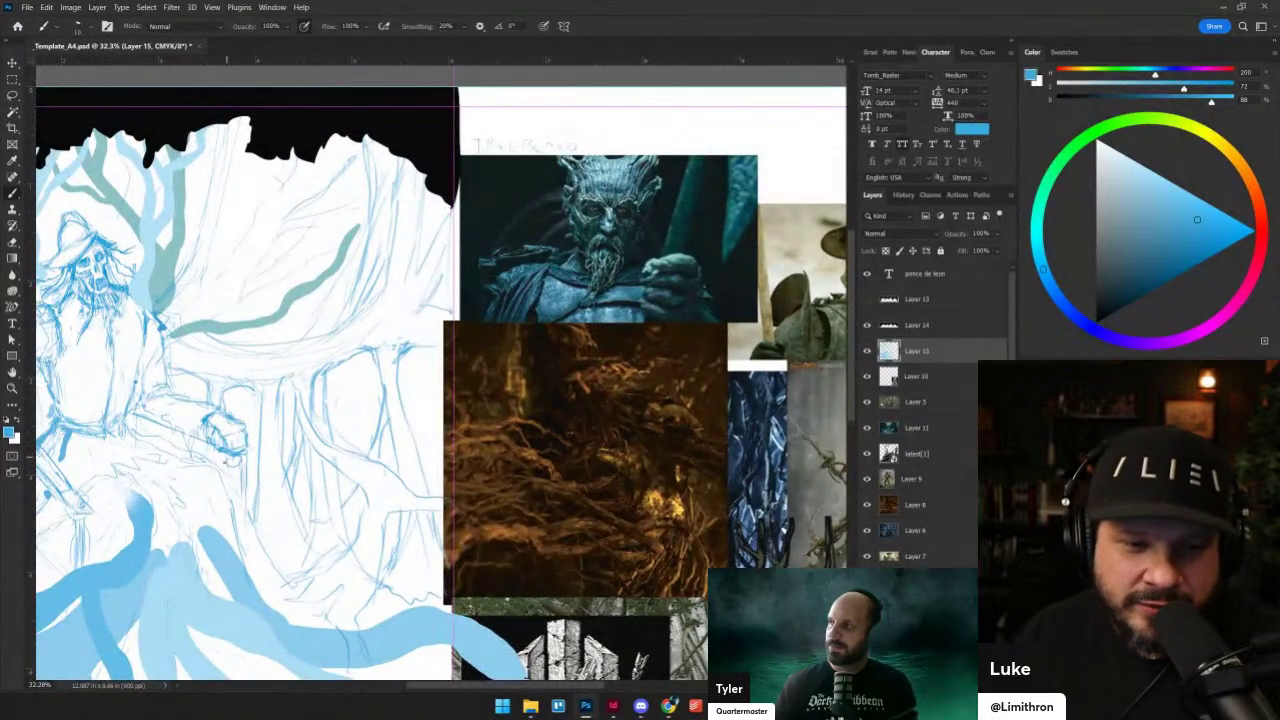
left_click_drag(248, 507, 252, 526)
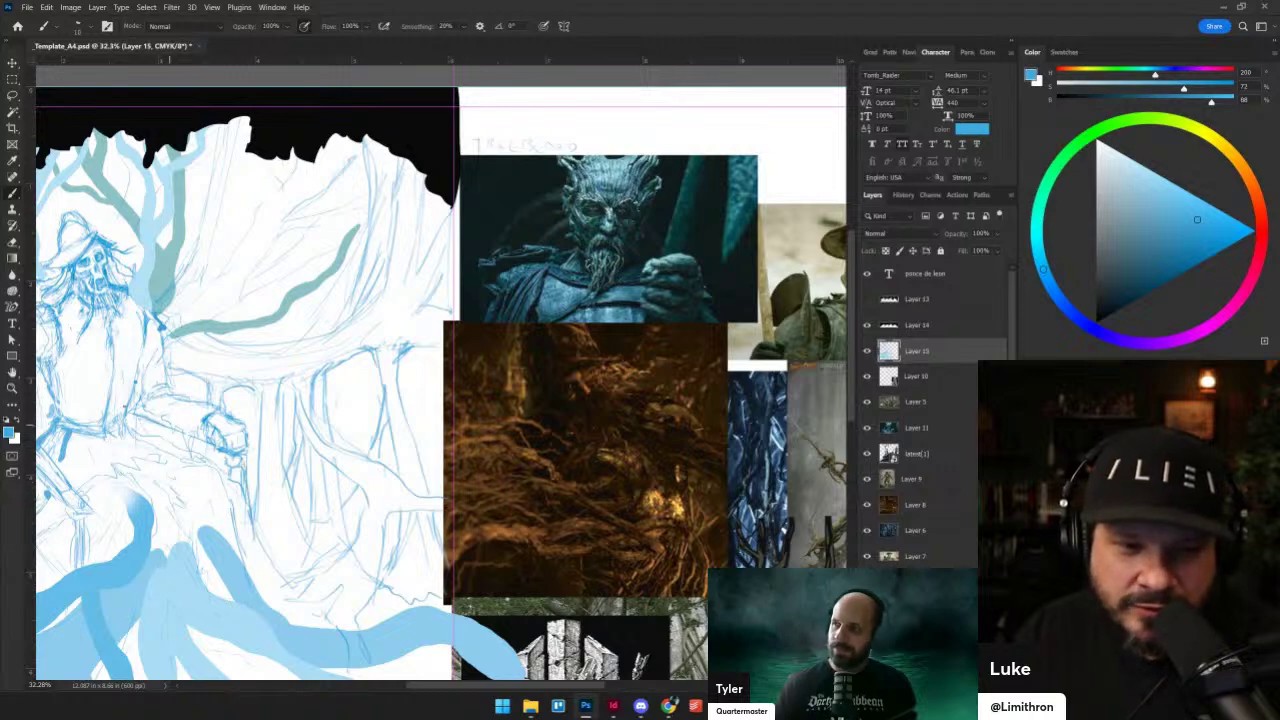
- Add faint branch lines below the torn black border and around the outstretched sleeve on the opposite side of the throne
left_click_drag(130, 412, 194, 425)
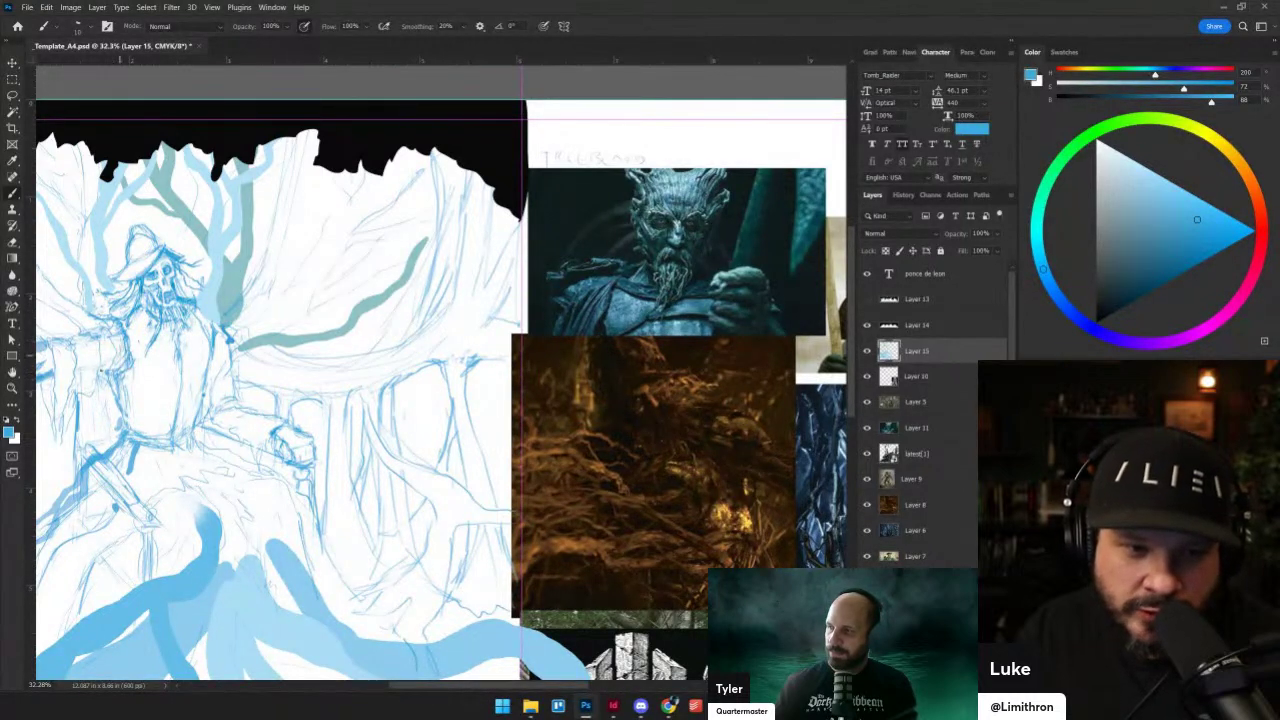
left_click_drag(154, 366, 225, 395)
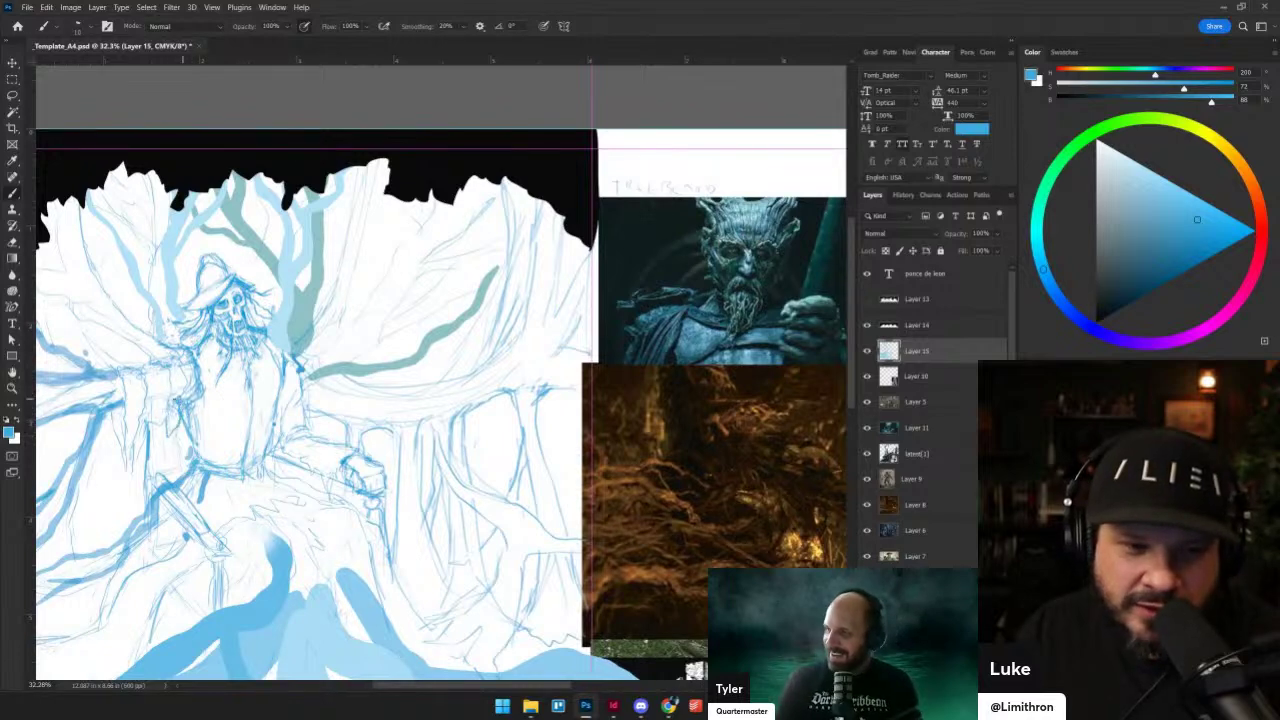
left_click_drag(158, 405, 389, 298)
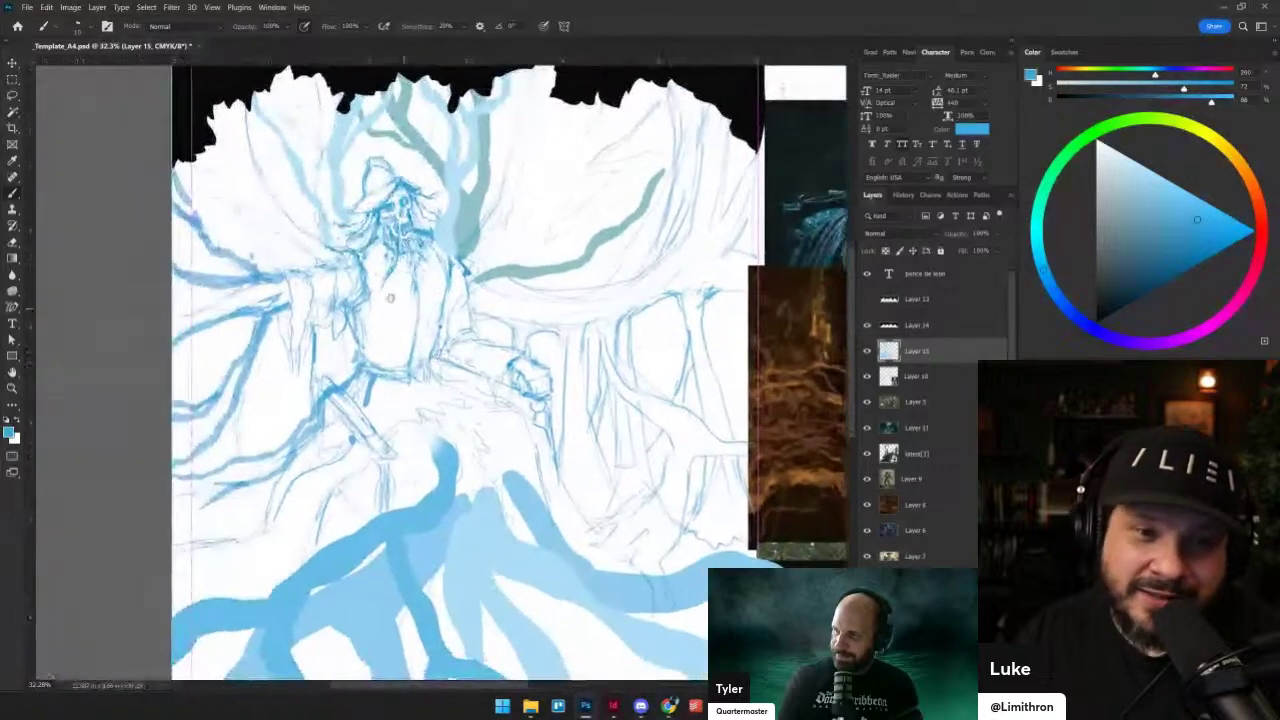
mouse_move(240, 105)
left_mouse_down()
mouse_move(276, 199)
mouse_move(311, 229)
left_mouse_up()
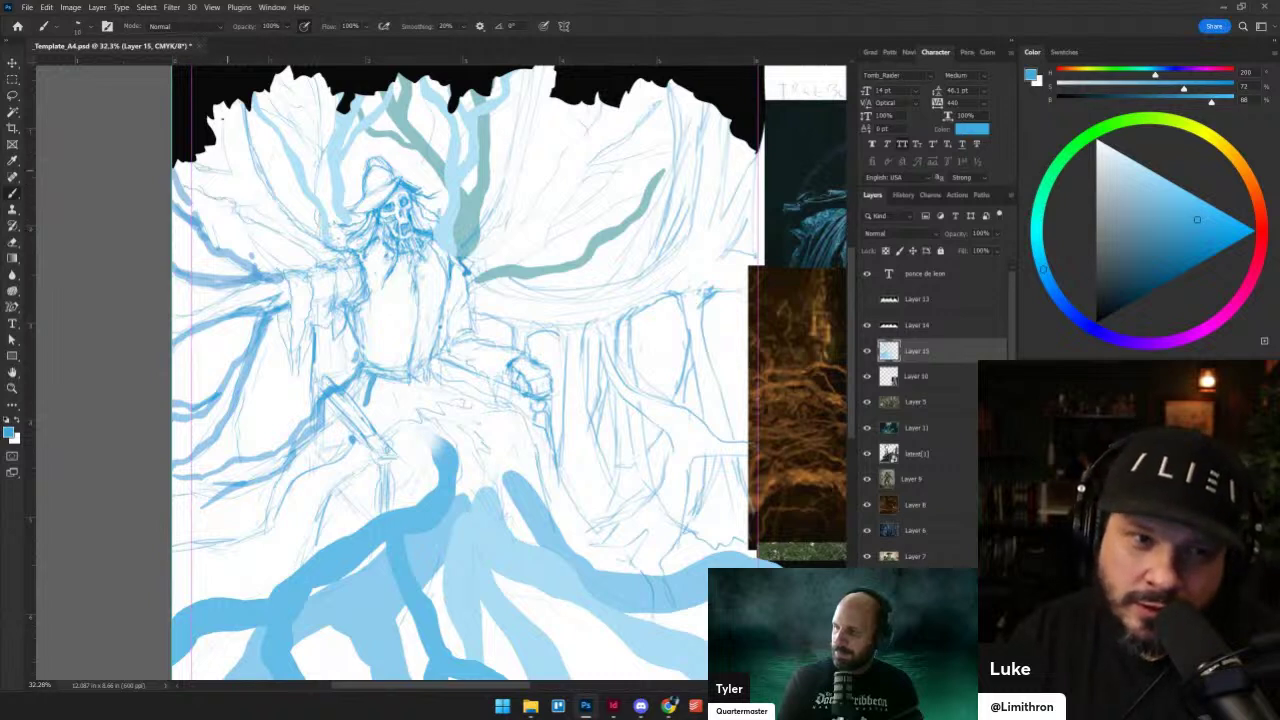
left_click_drag(222, 104, 230, 165)
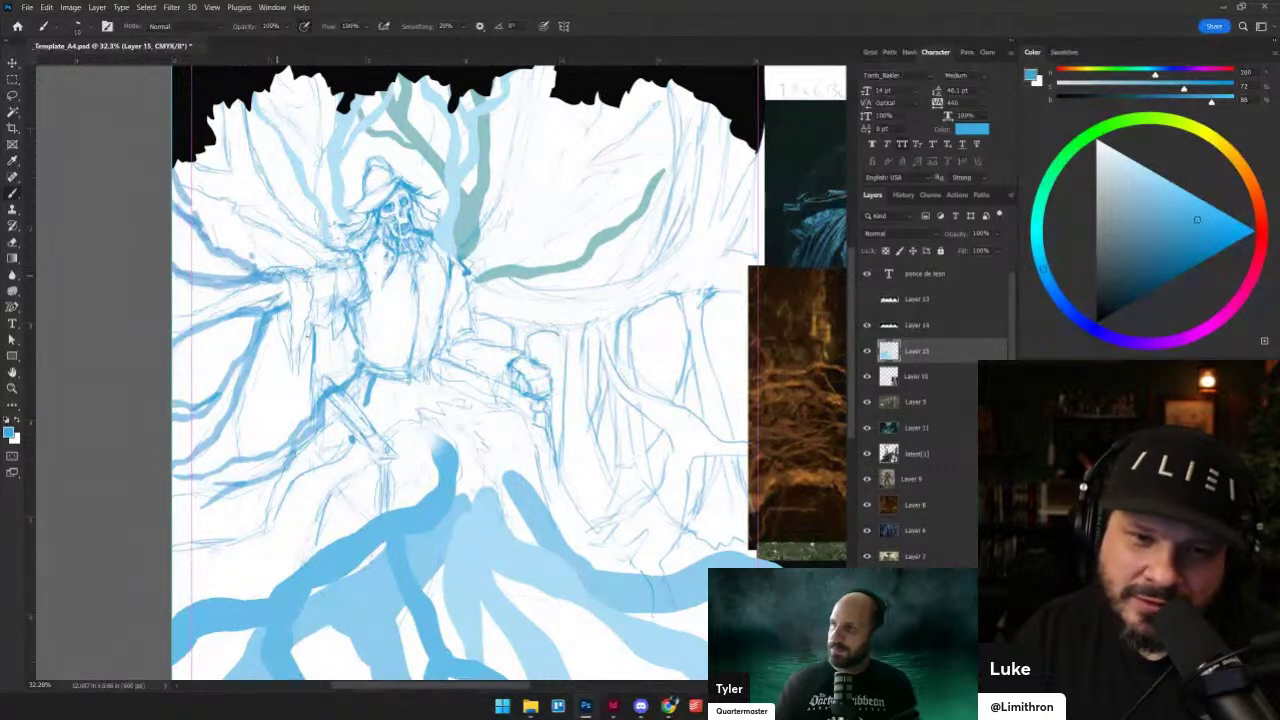
mouse_move(292, 352)
left_mouse_down()
mouse_move(292, 377)
mouse_move(278, 324)
left_mouse_up()
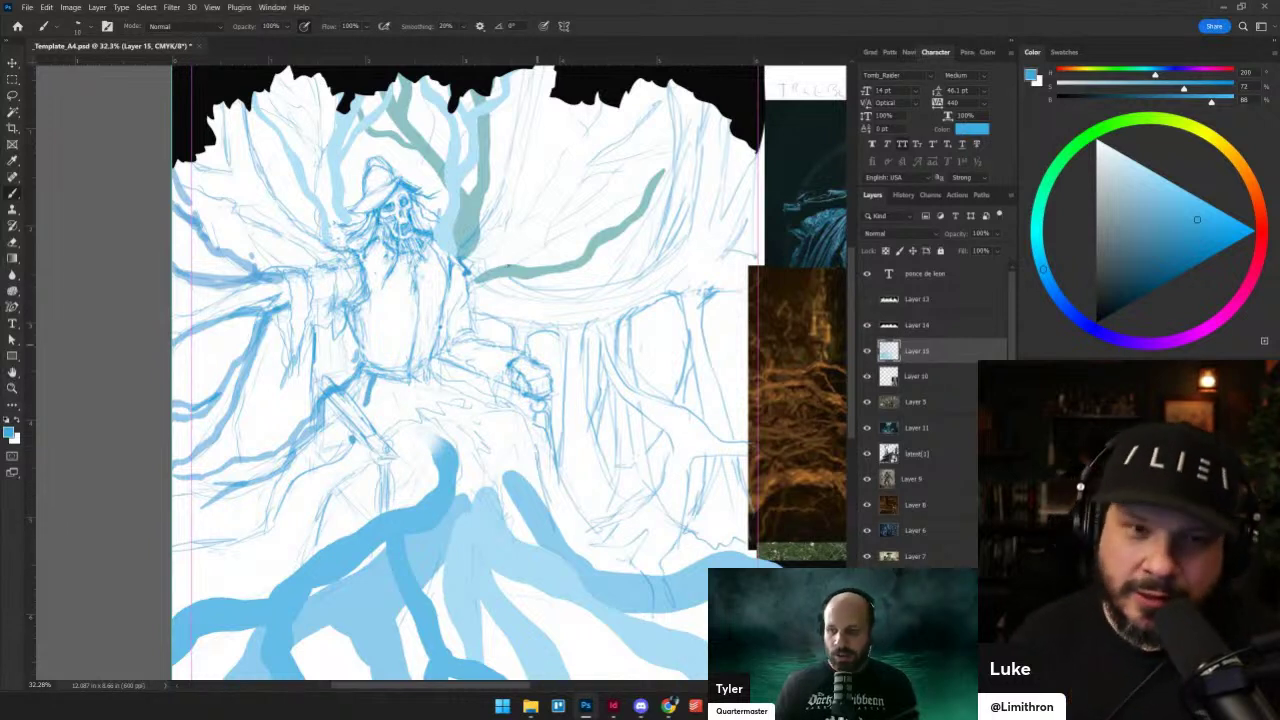
- Open the recent file Eclipse.psd and view its full intermission artwork
left_click(30, 7)
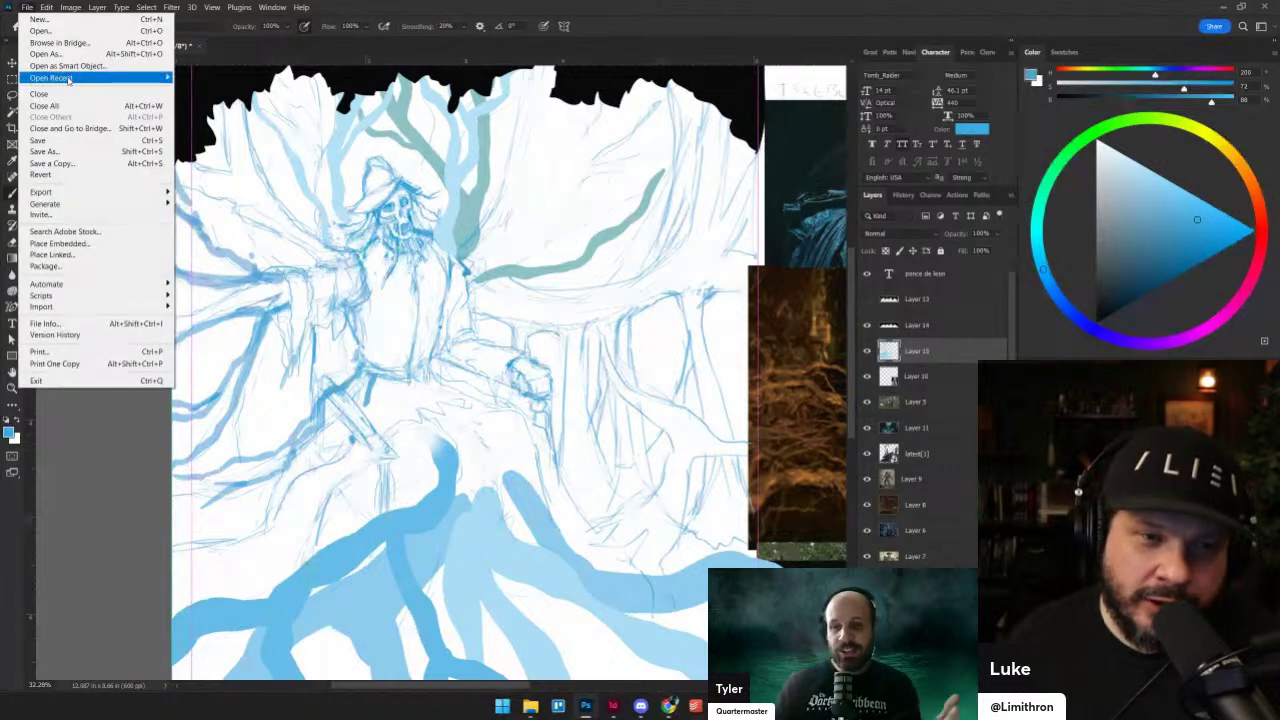
mouse_move(100, 77)
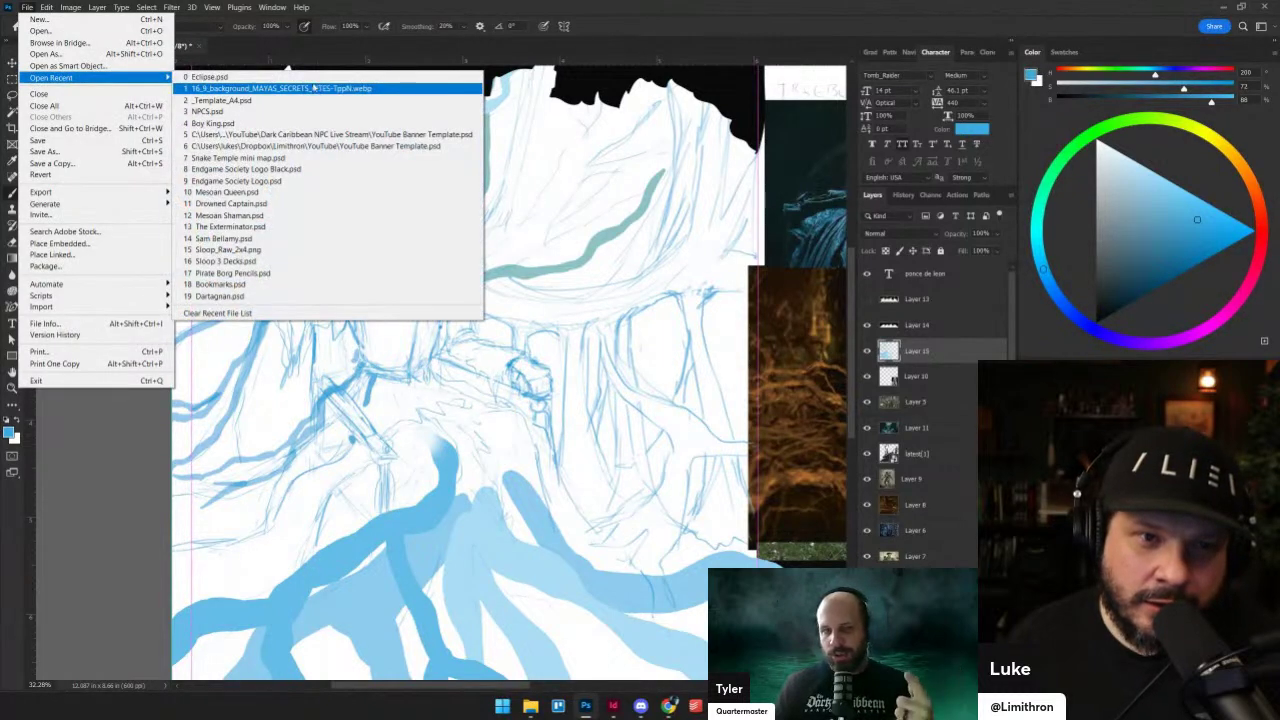
left_click(309, 77)
scroll(452, 377, "up", 3)
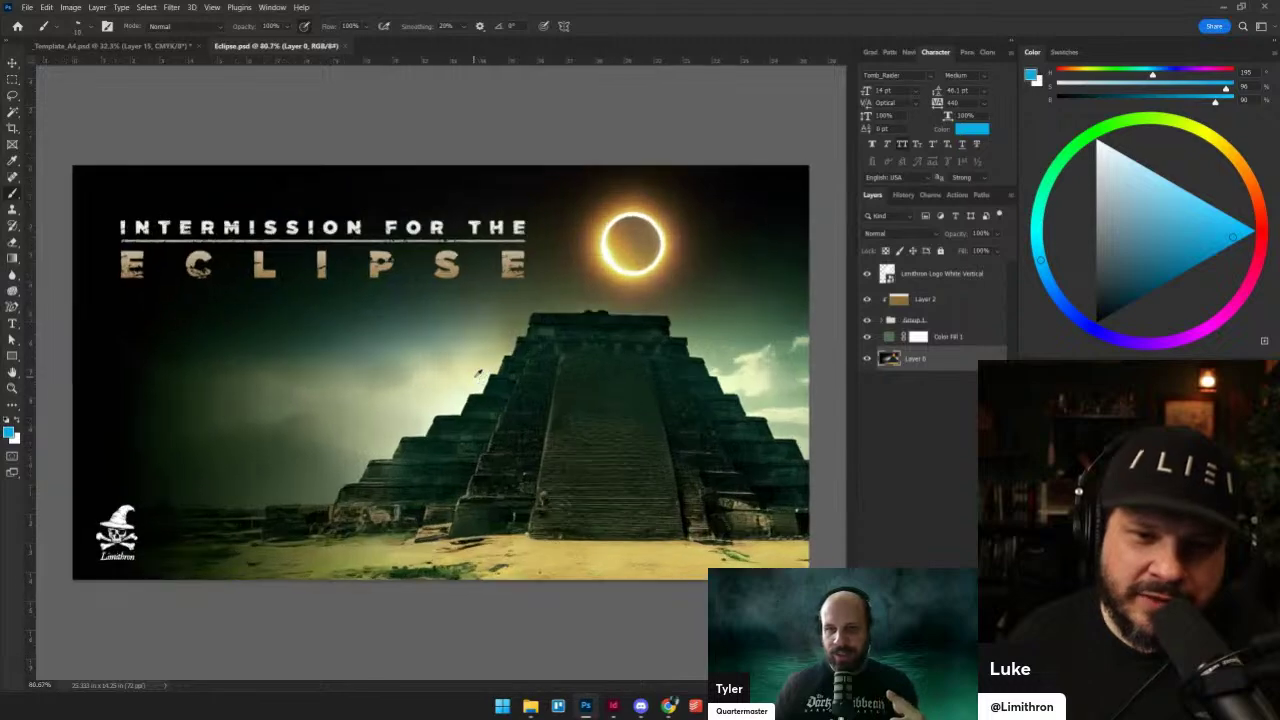
- Browse for a file to open in the Links folder of The Dark Caribbean
left_click(45, 7)
left_click(35, 30)
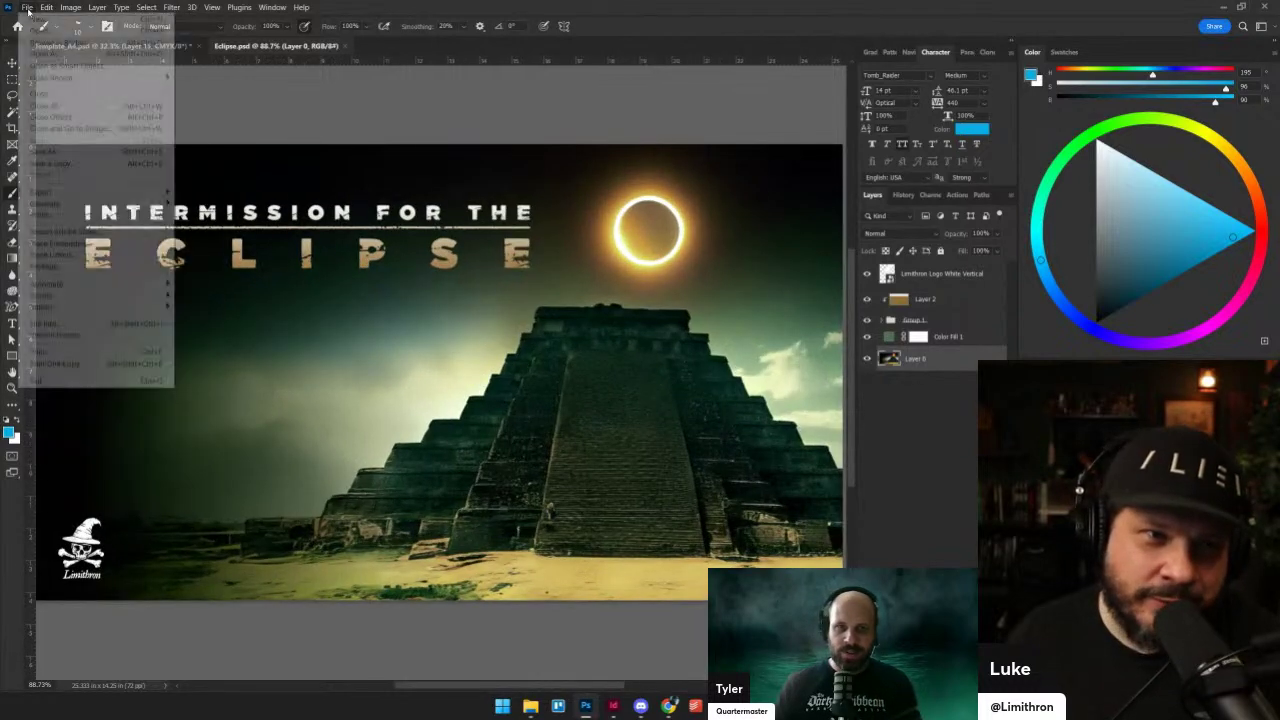
left_click(45, 7)
left_click(35, 30)
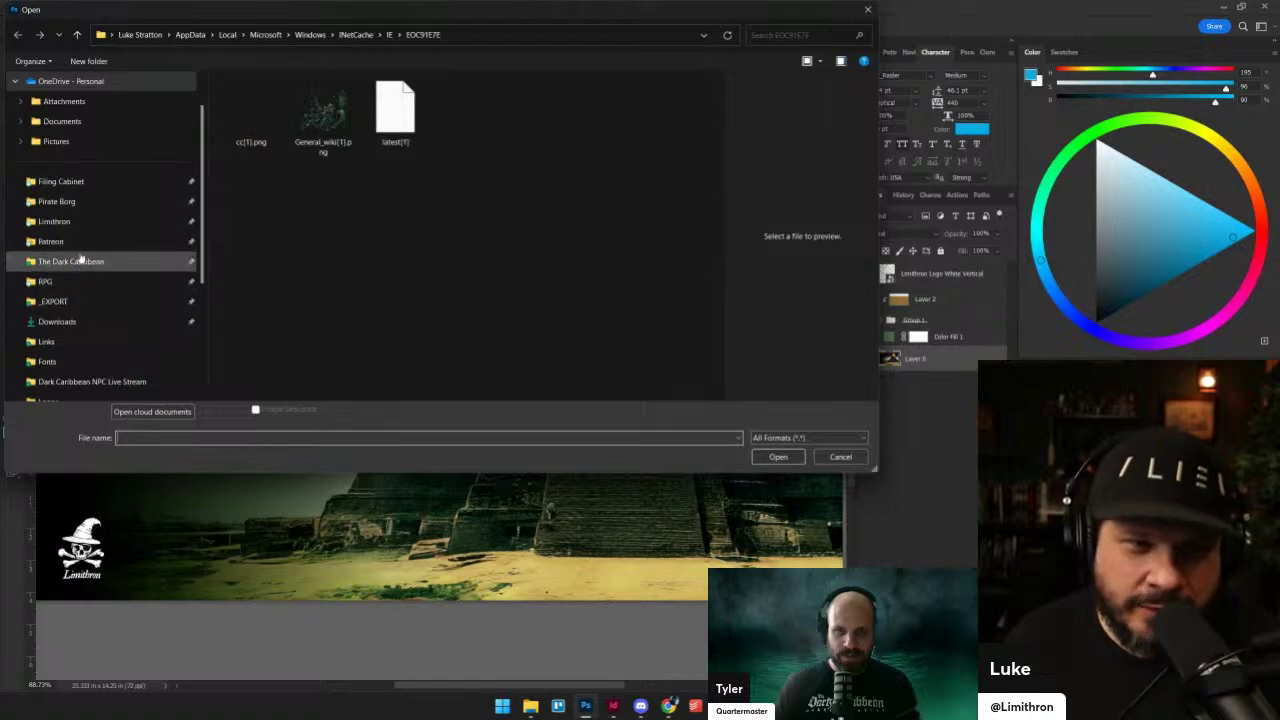
left_click(100, 221)
left_click(70, 261)
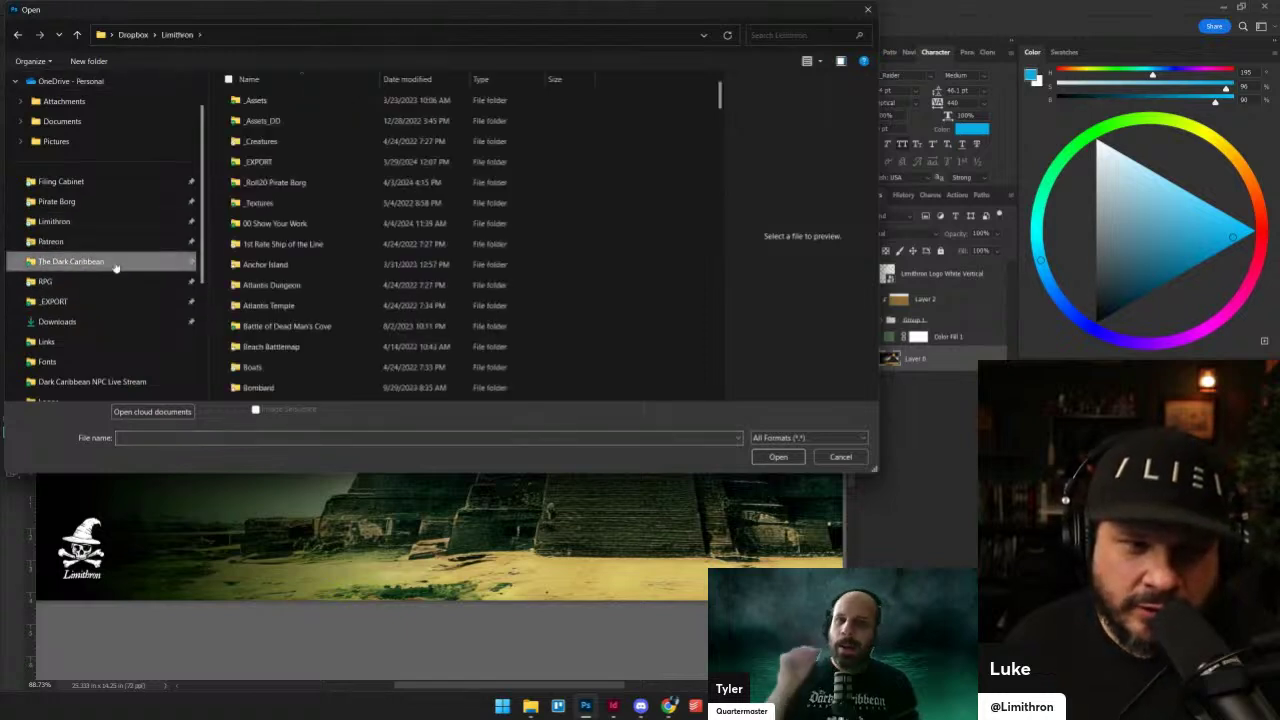
double_click(252, 223)
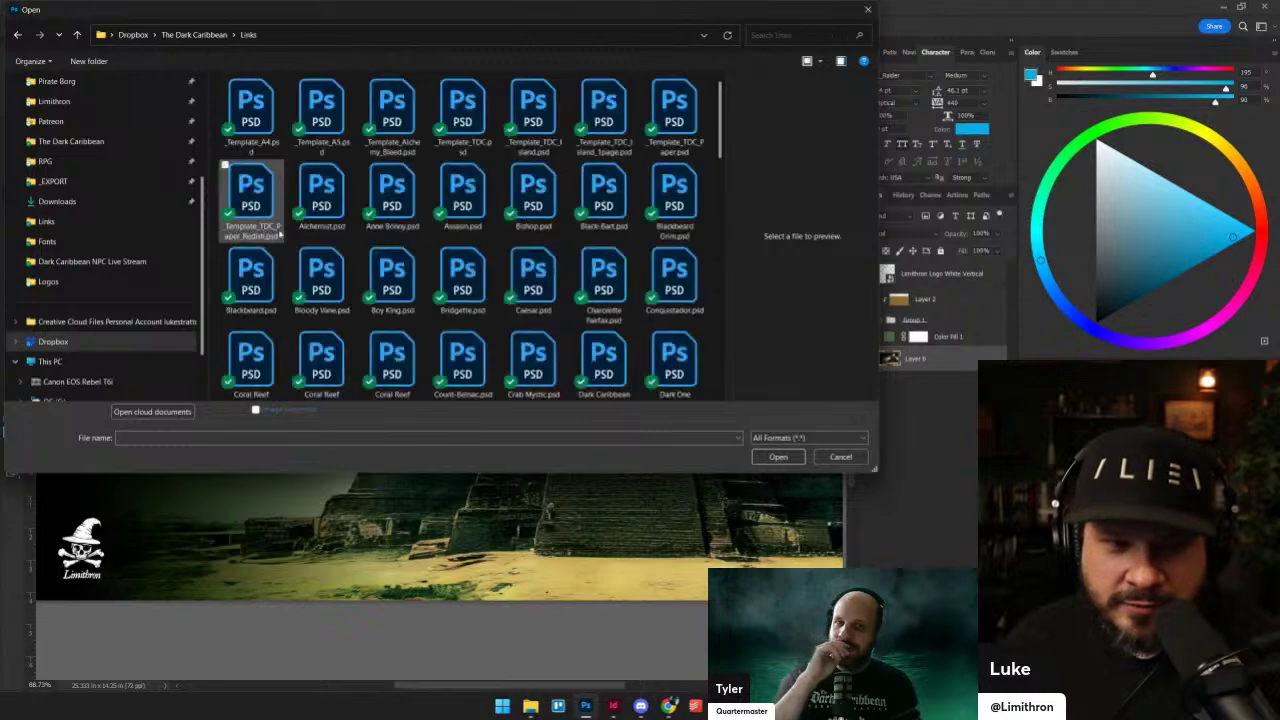
- Find Lich Queen.psd among the Photoshop files in the Links folder and open it
left_click(458, 272)
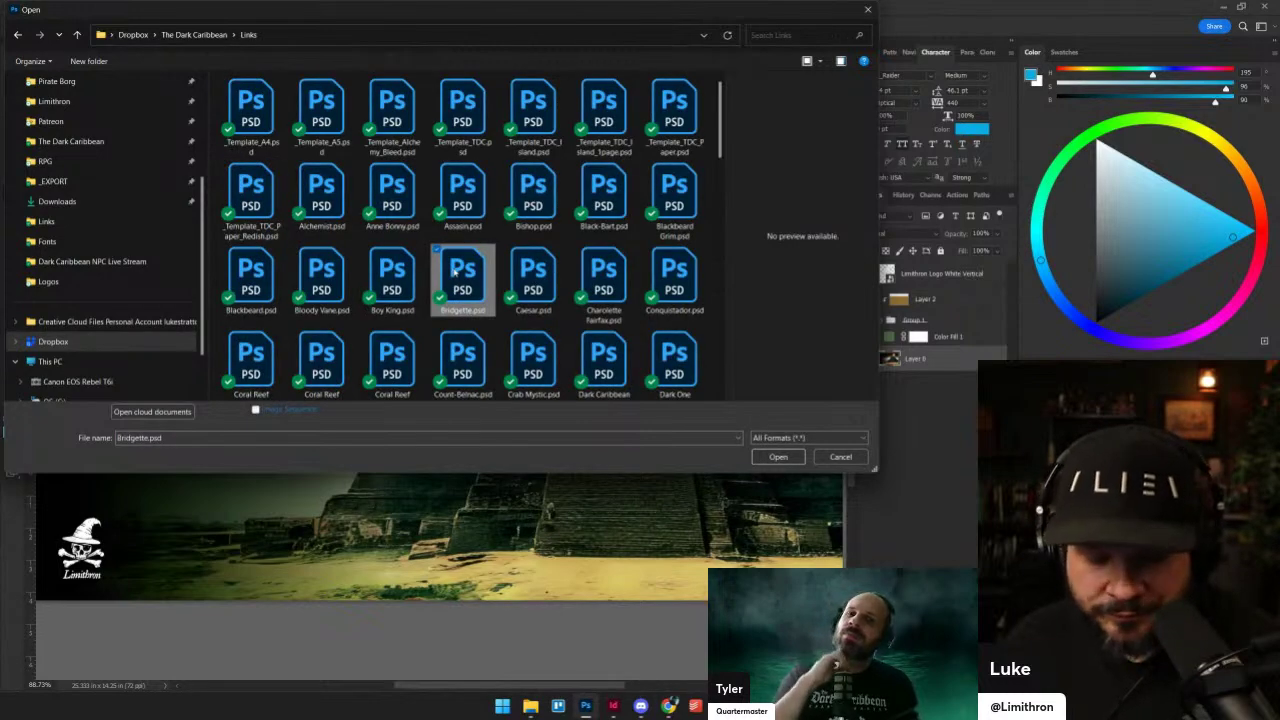
key("m")
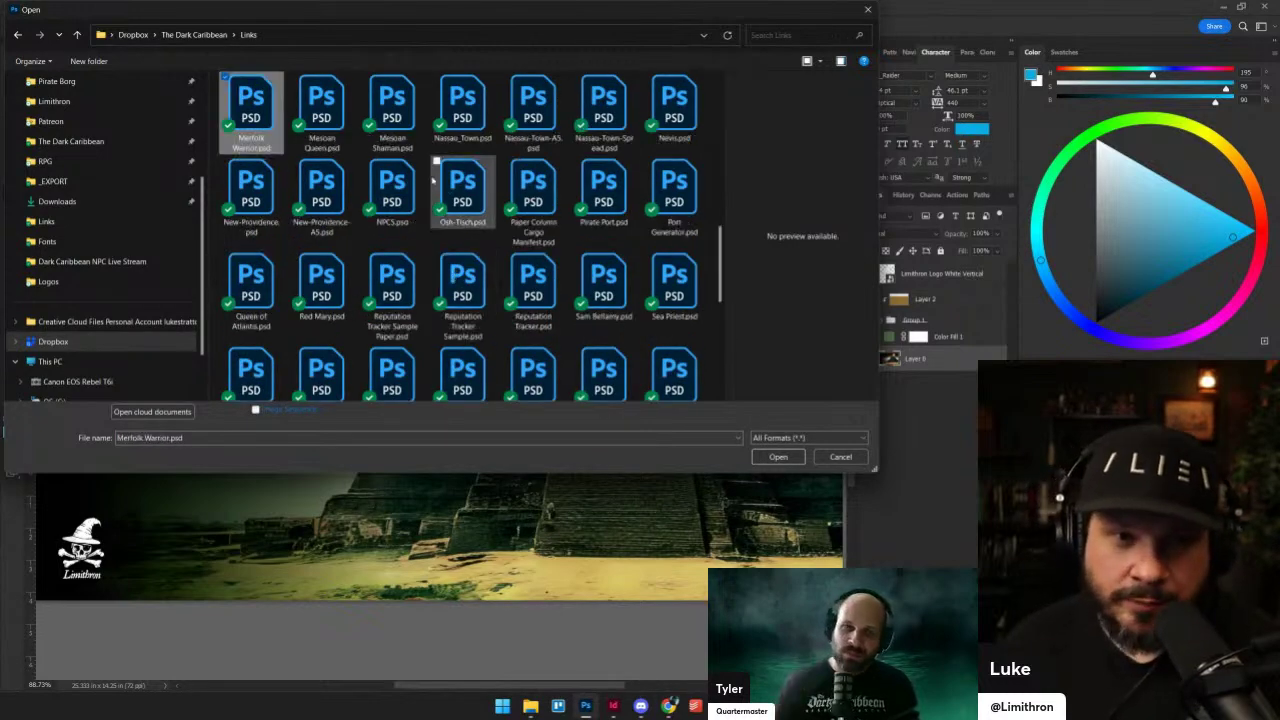
key("l")
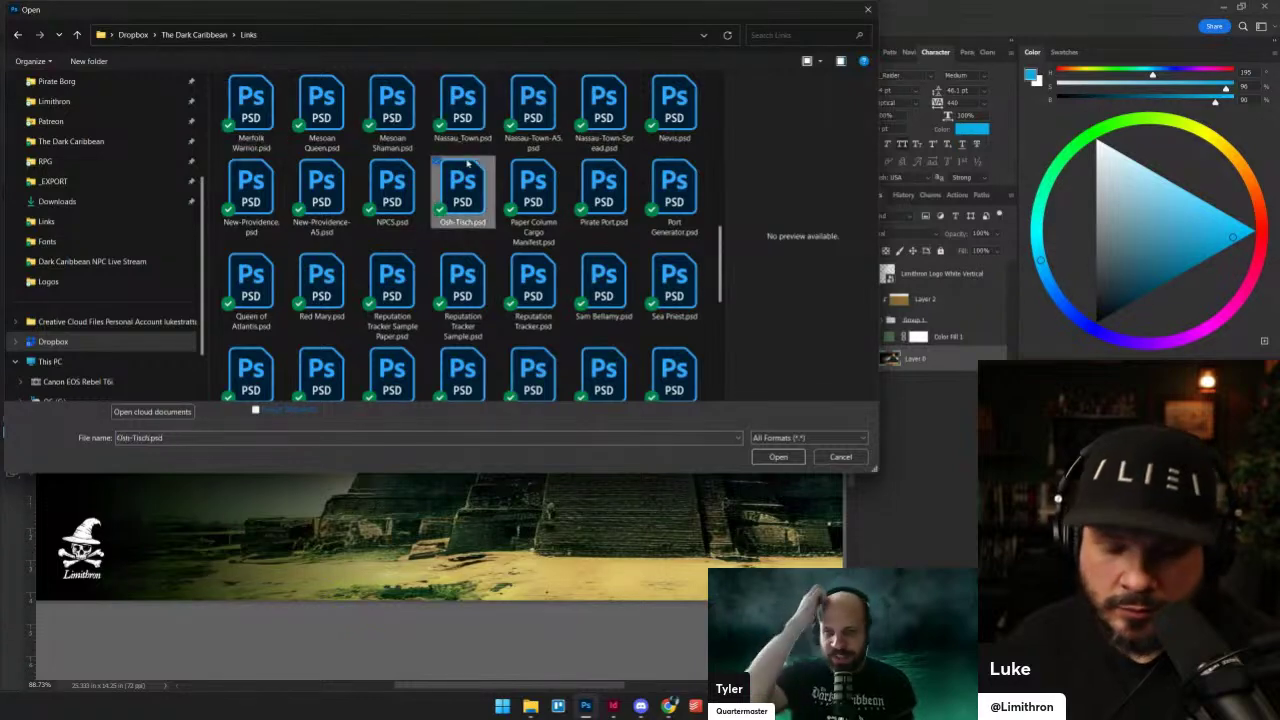
key("i")
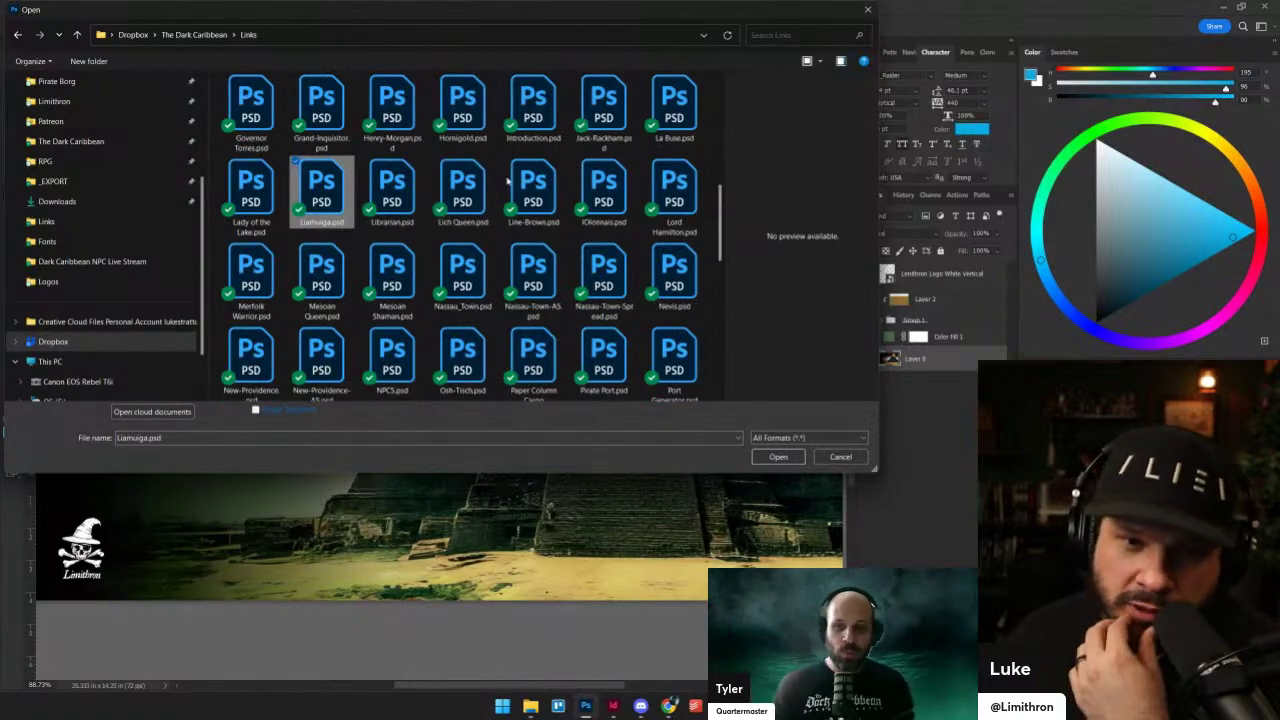
double_click(474, 195)
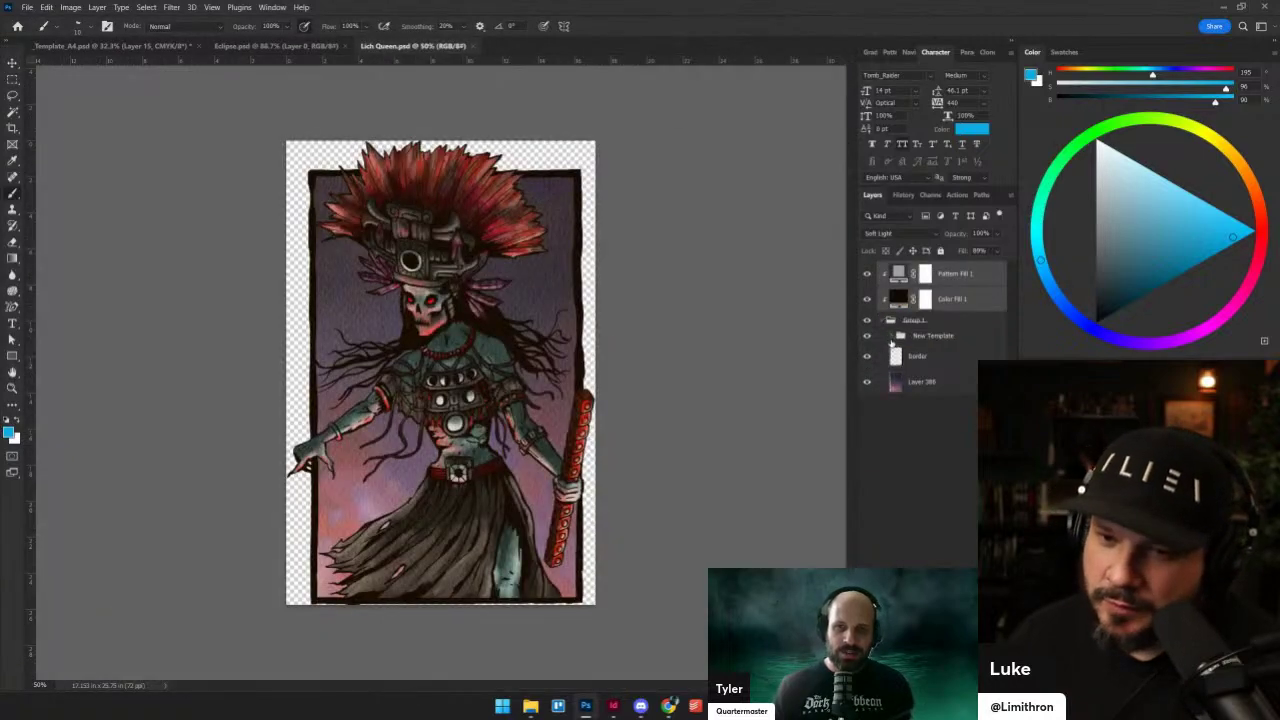
- Duplicate the New Template layer group from Lich Queen.psd into the Eclipse.psd document
left_click(891, 337)
left_click(909, 341)
right_click(929, 342)
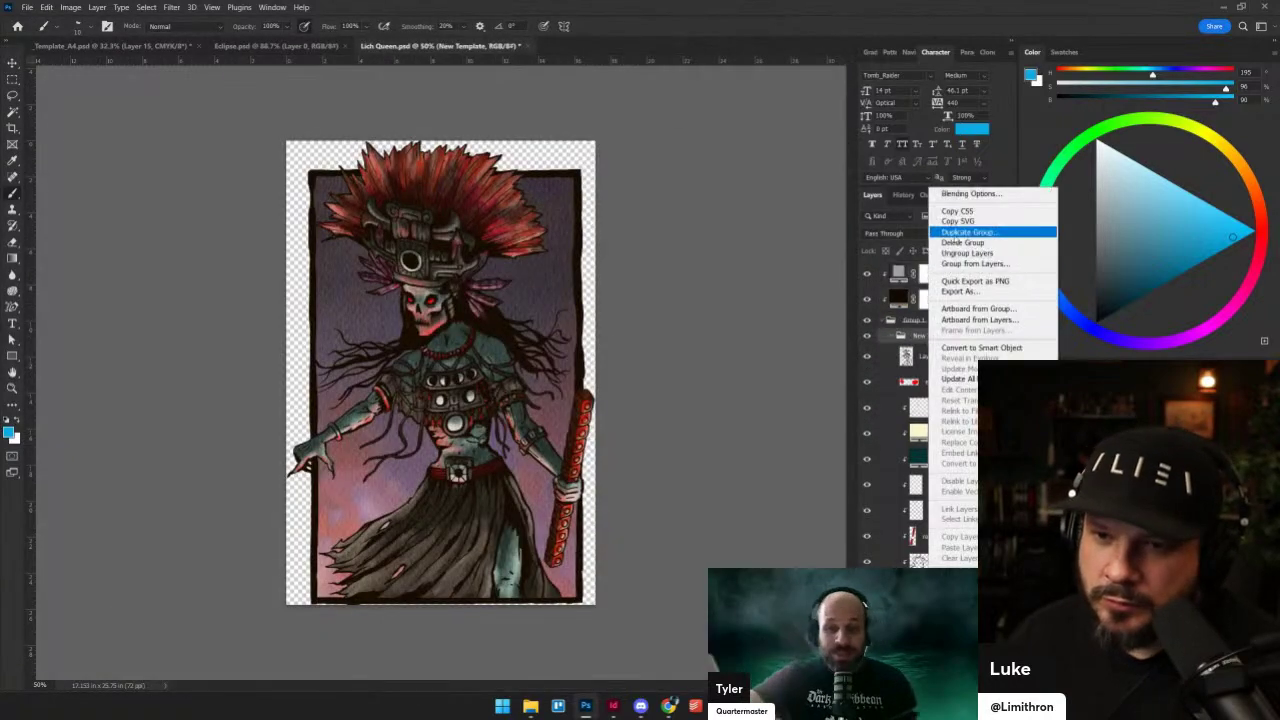
left_click(960, 232)
left_click(480, 197)
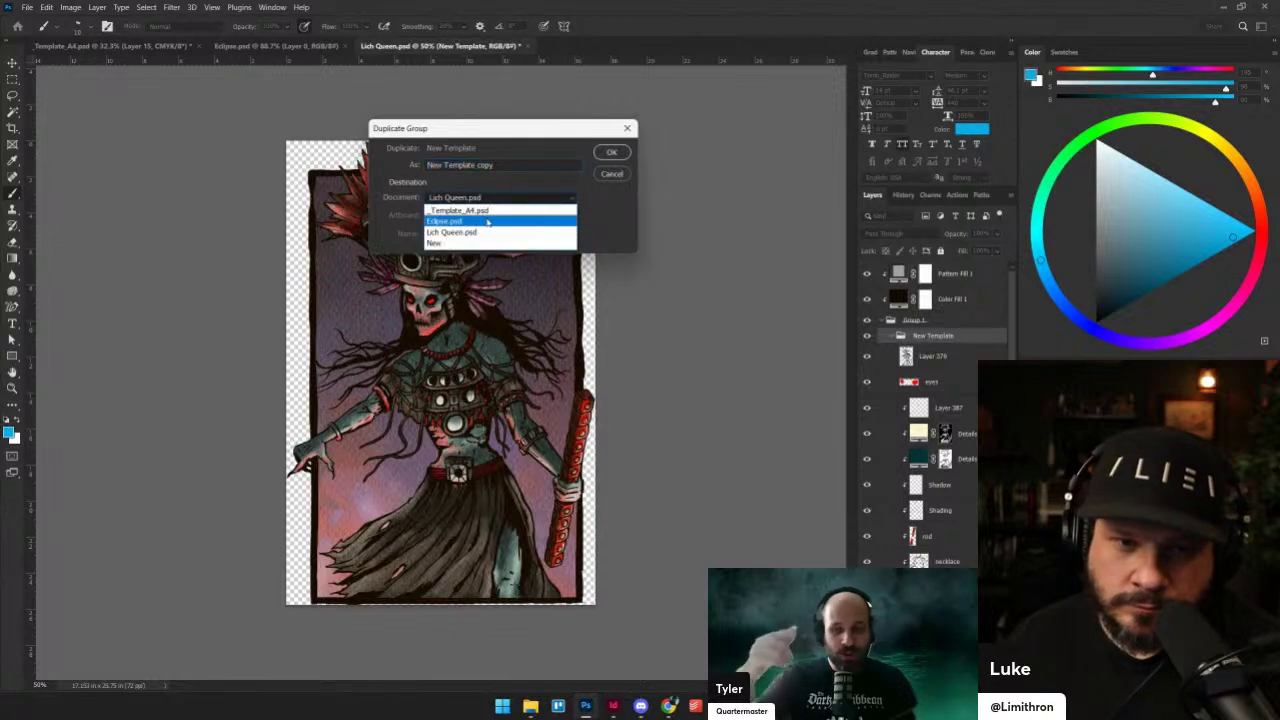
- Duplicate the New Template group into Eclipse.psd, switch to that document and collapse the copied group
left_click(487, 221)
left_click(611, 152)
left_click(268, 47)
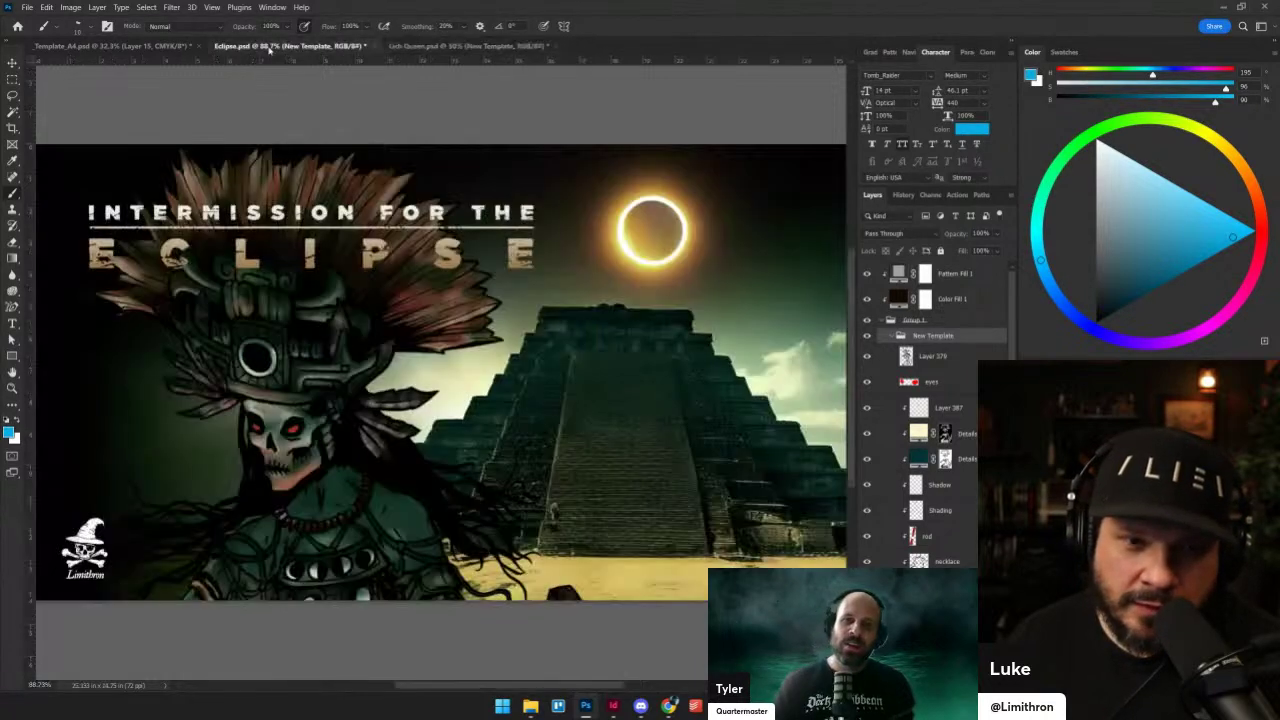
key("ctrl+minus")
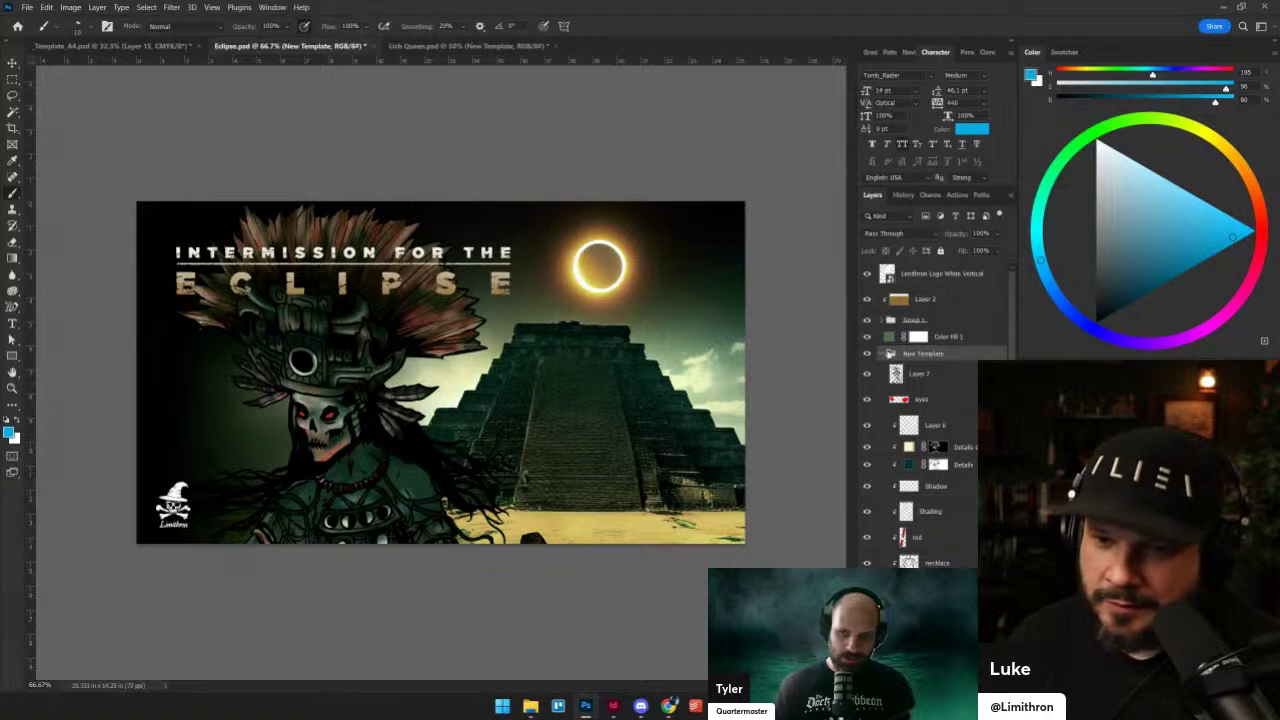
left_click(885, 354)
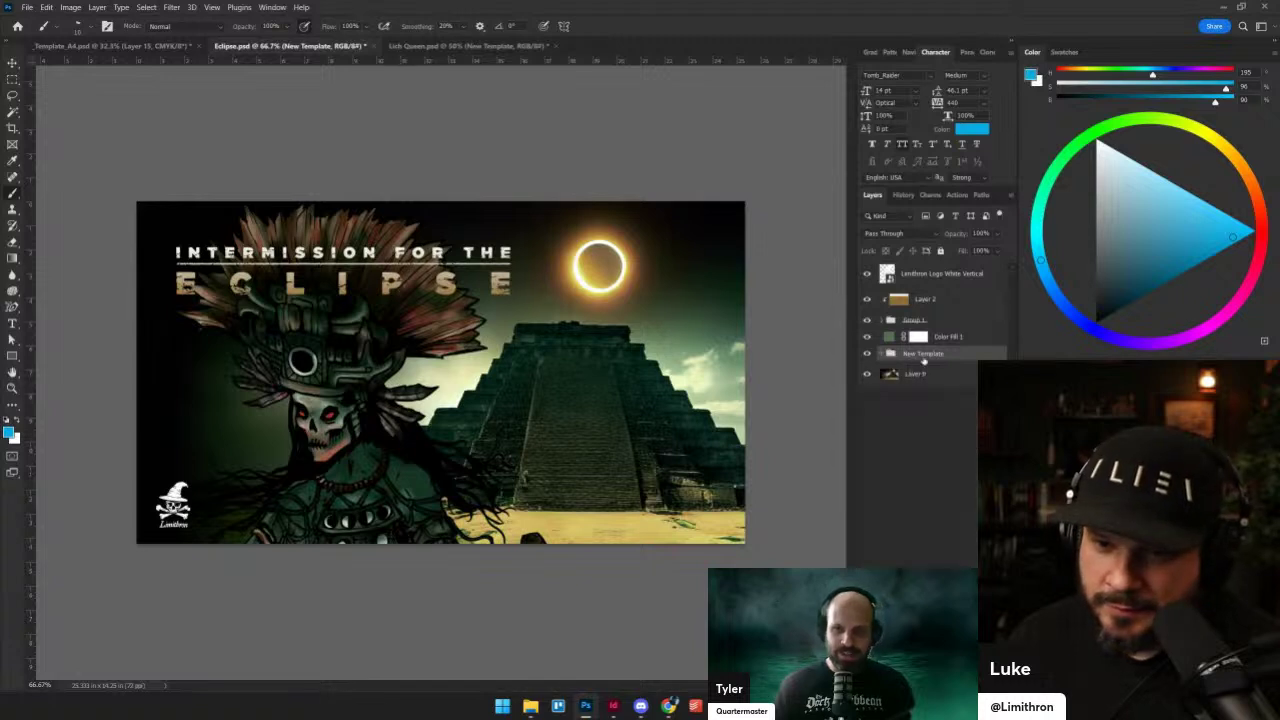
- Scale the New Template group to about 50% and place the full figure at the banner's lower edge, beneath the title
left_click(12, 62)
left_click_drag(548, 510, 469, 511)
left_click_drag(368, 542, 356, 412)
left_click_drag(456, 382, 427, 389)
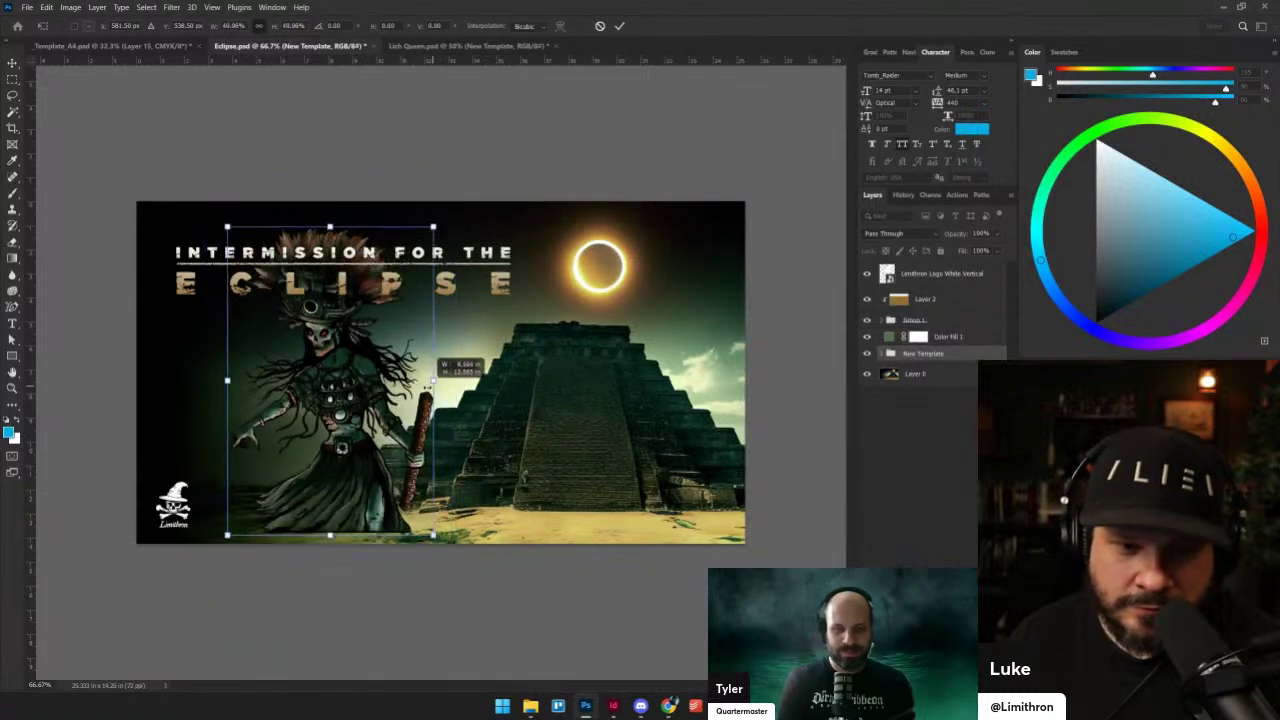
left_click_drag(380, 311, 375, 363)
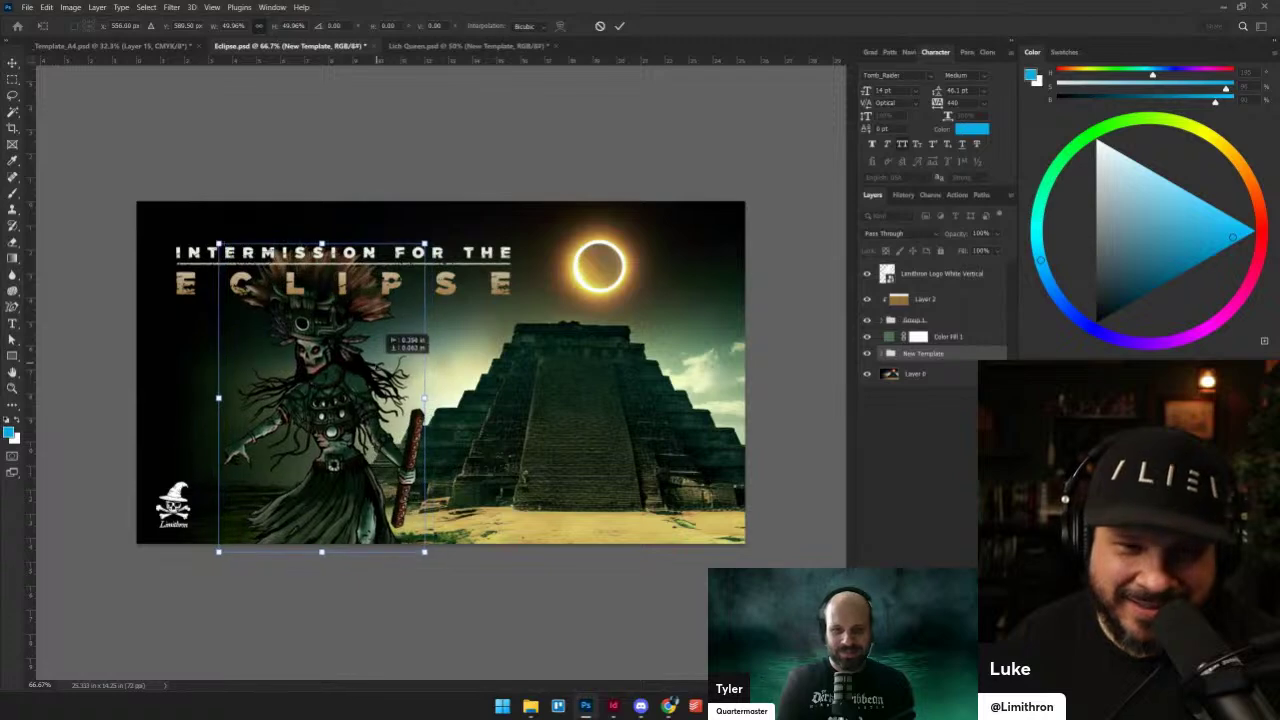
key("Return")
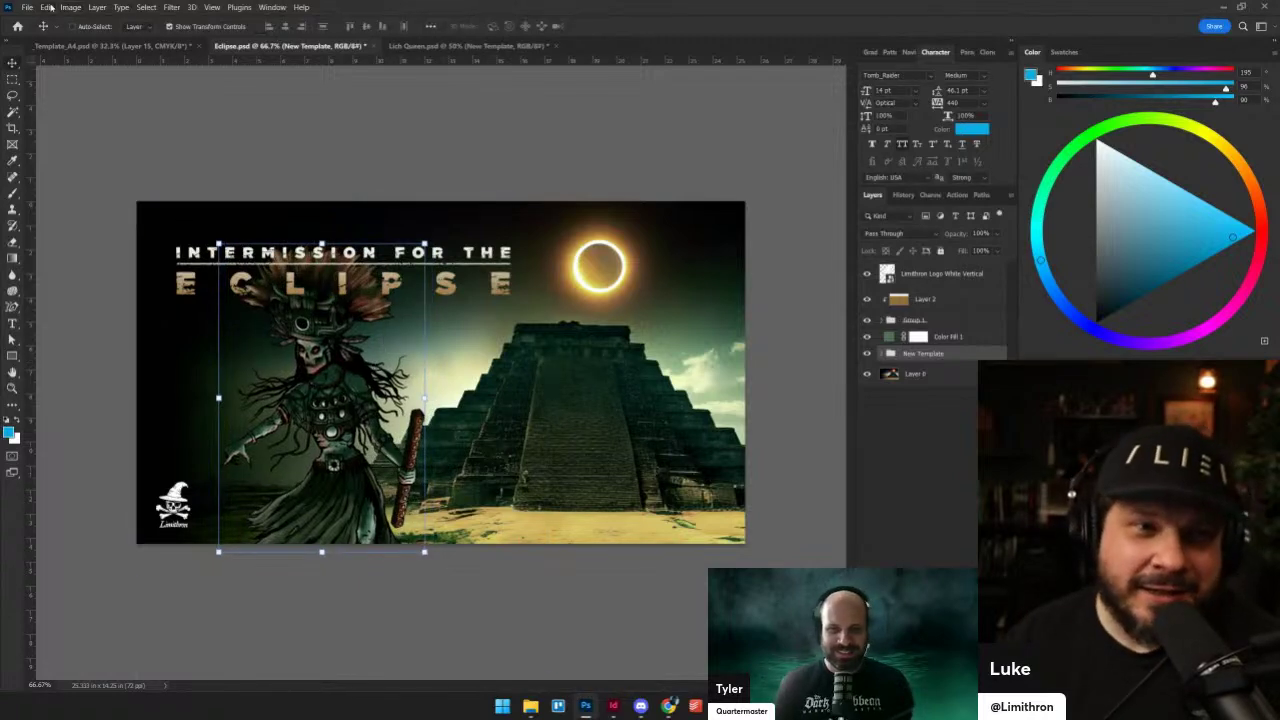
- Flip the New Template group horizontally and shift the figure further toward the banner's left edge, beside the logo
left_click(46, 7)
mouse_move(143, 283)
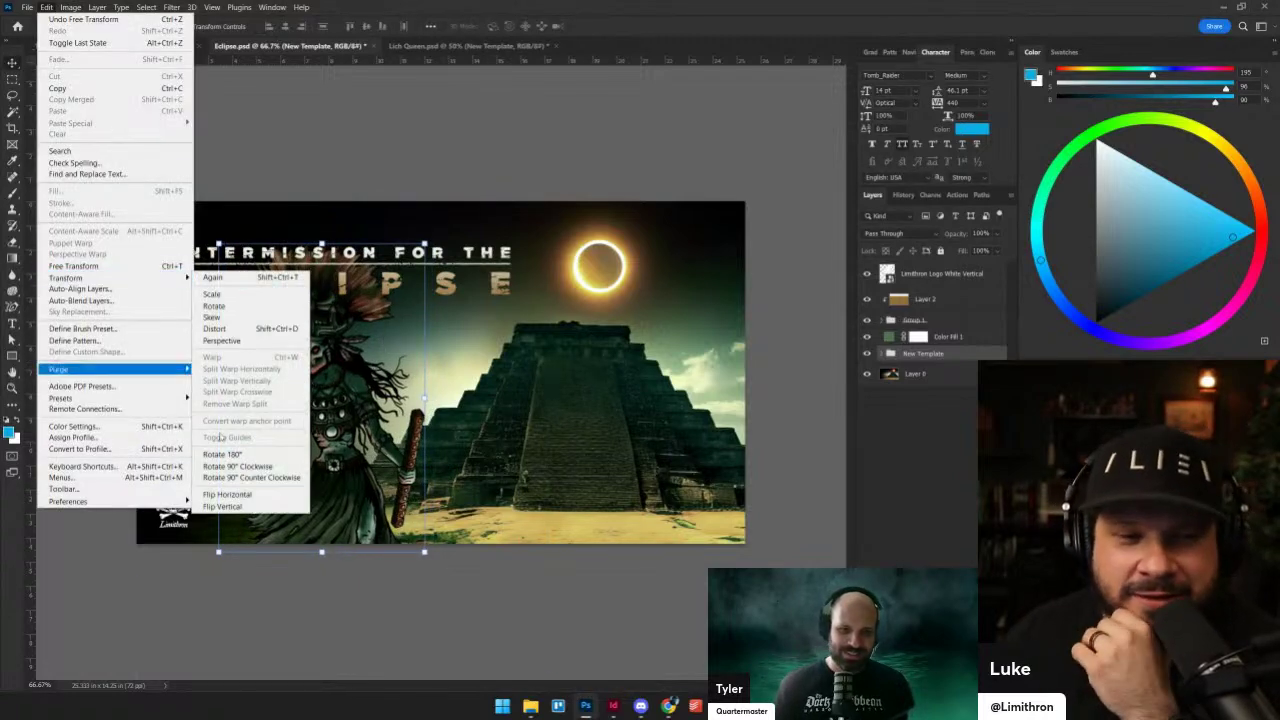
left_click(240, 486)
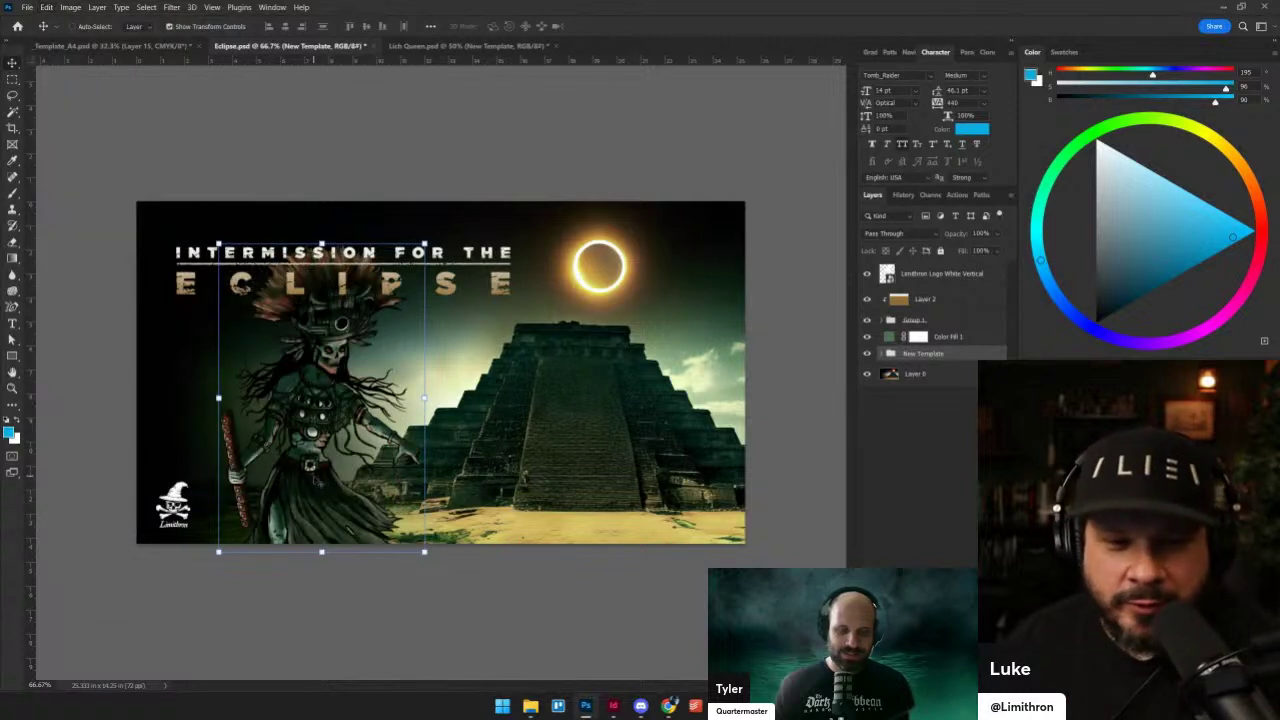
mouse_move(318, 482)
left_mouse_down()
mouse_move(266, 466)
mouse_move(292, 487)
mouse_move(302, 472)
mouse_move(300, 488)
left_mouse_up()
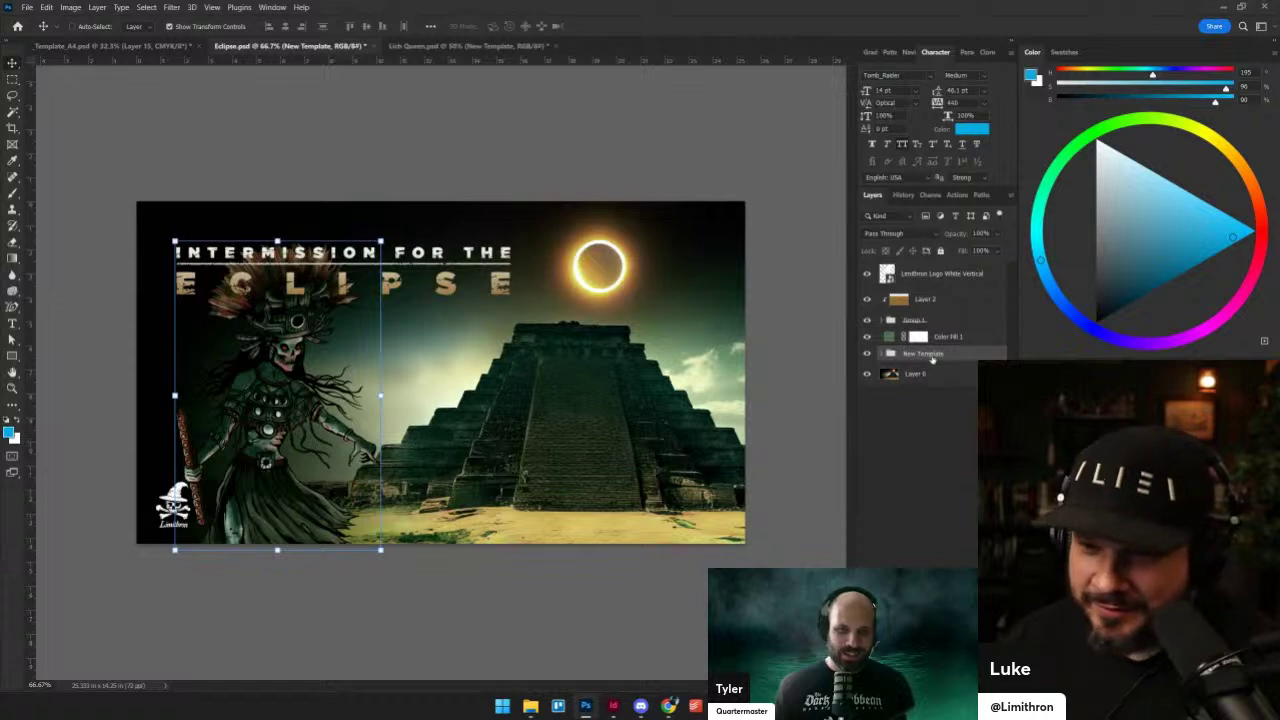
- Add a Levels adjustment layer above the New Template group and clip it to that group
left_click(943, 683)
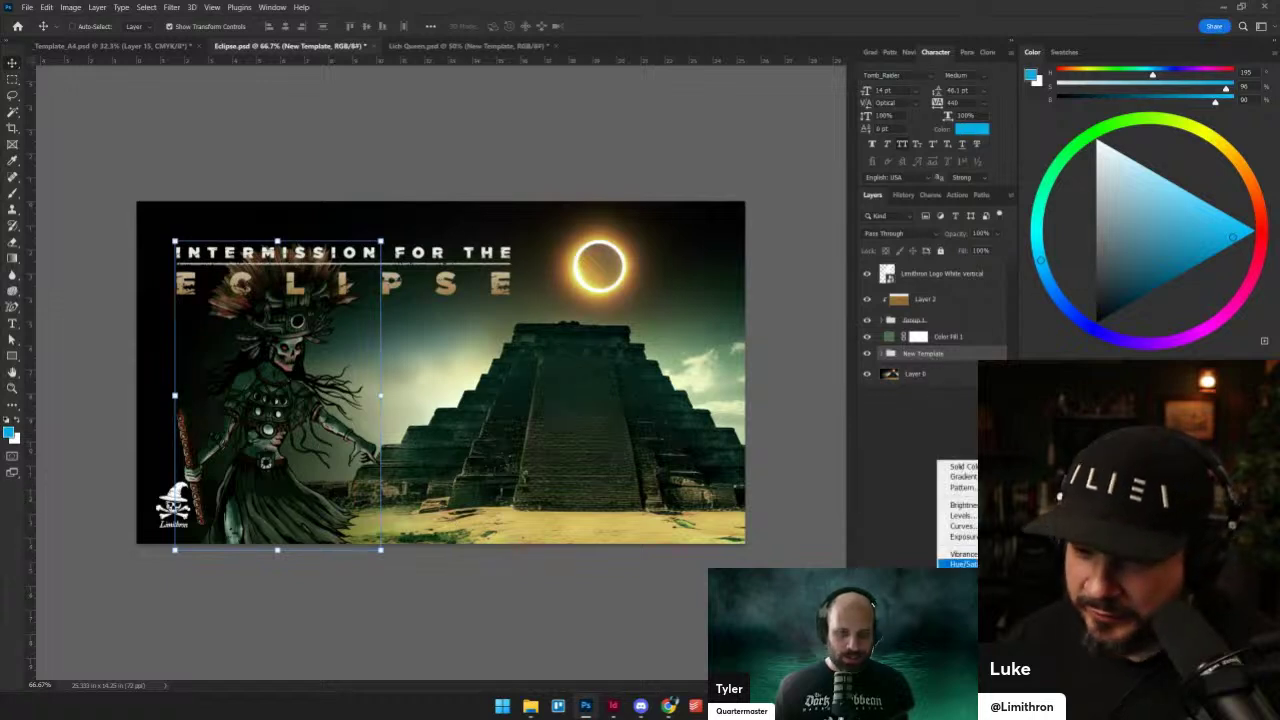
left_click(970, 518)
left_click(944, 362, "alt")
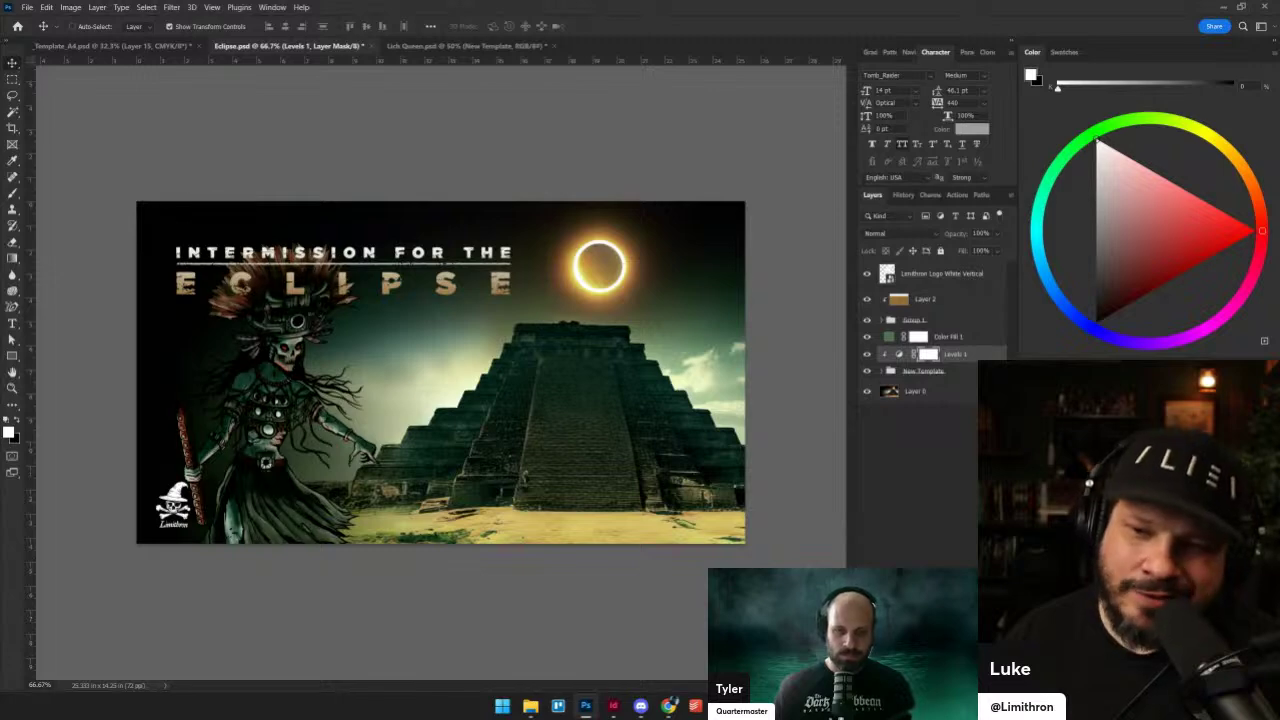
- Examine the banner composition without the panels, at several zoom levels and with the view mirrored
scroll(467, 501, "down", 1)
scroll(278, 498, "up", 3)
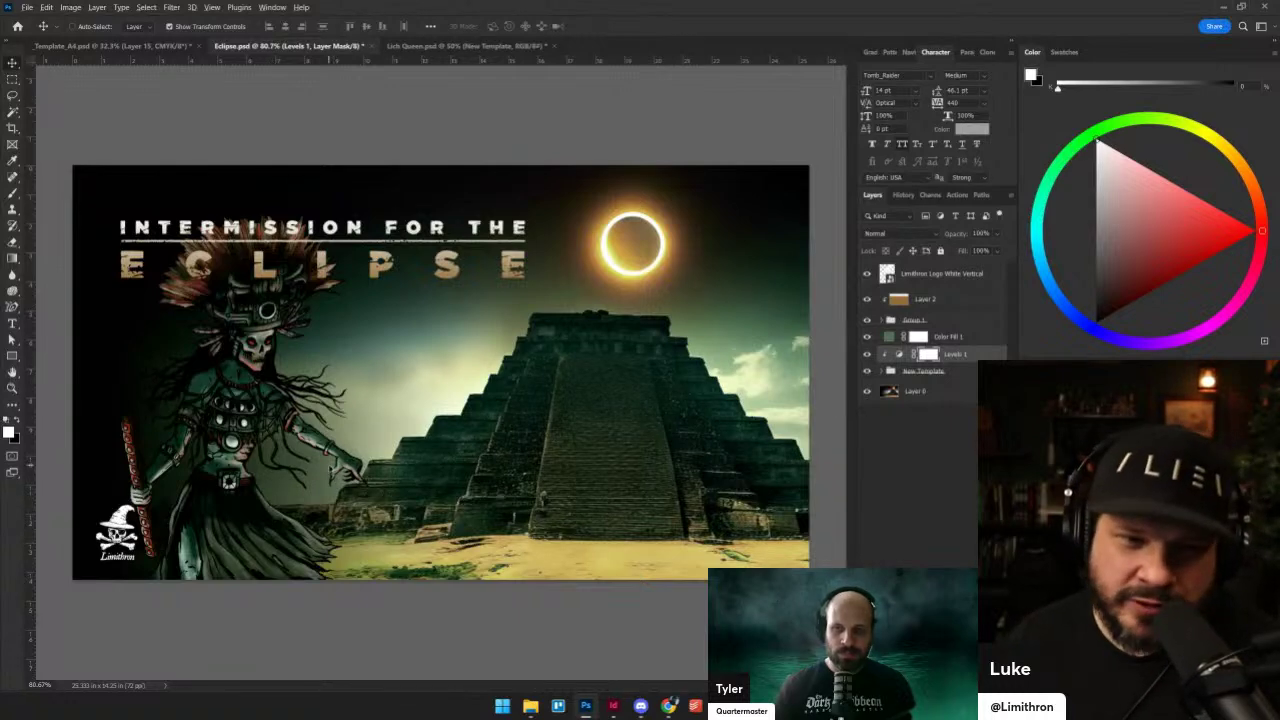
scroll(331, 468, "up", 1)
scroll(331, 468, "down", 1)
key("Tab")
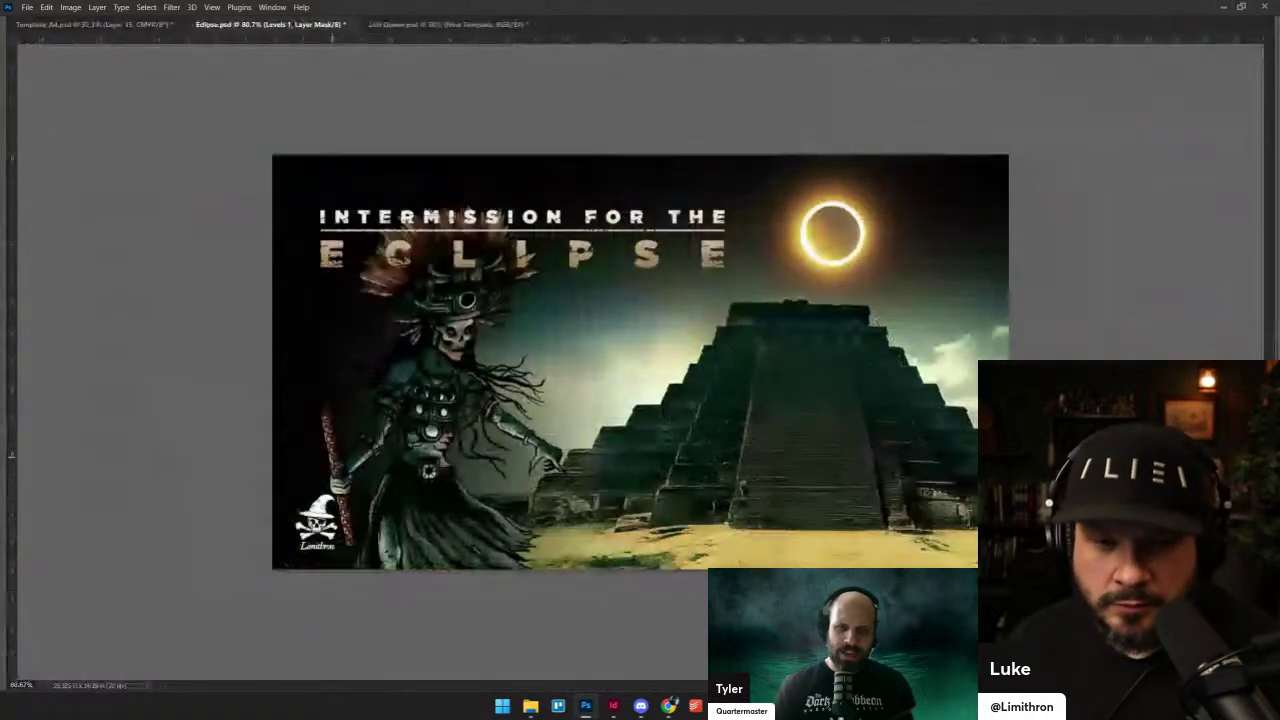
scroll(457, 440, "up", 2)
key("ctrl+shift+h")
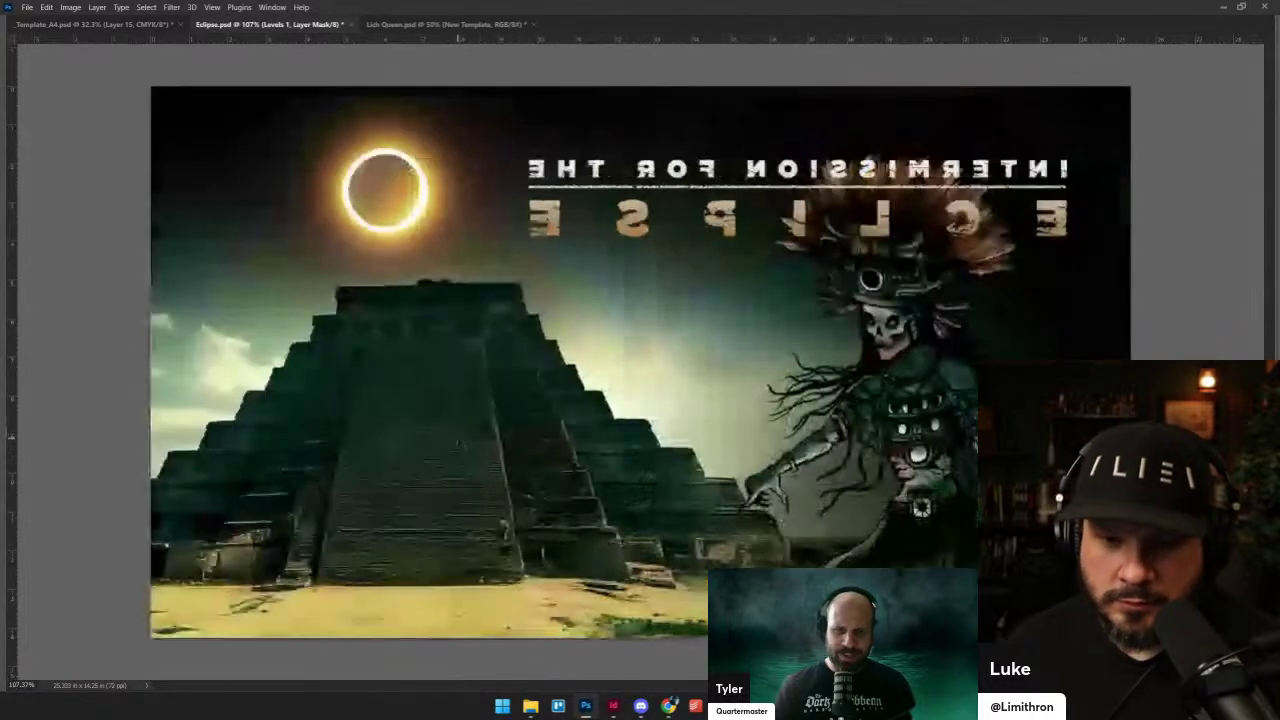
key("ctrl+shift+h")
scroll(458, 439, "up", 1)
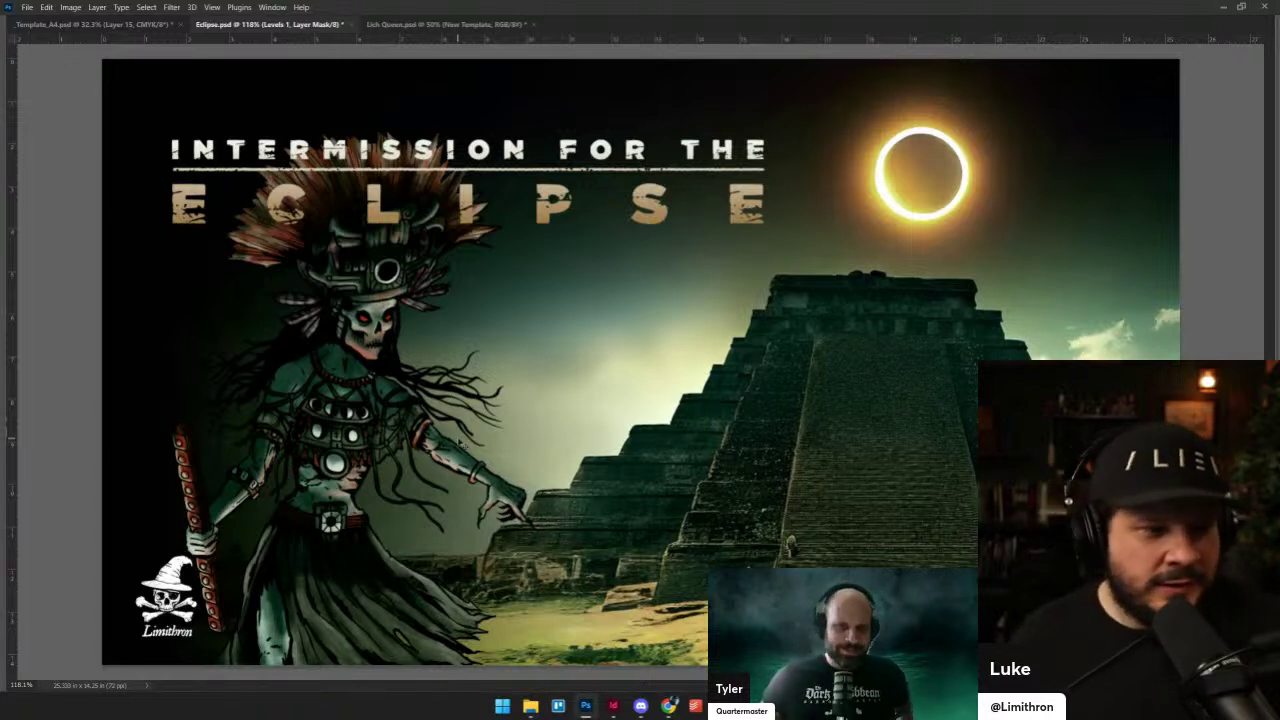
scroll(461, 443, "down", 4)
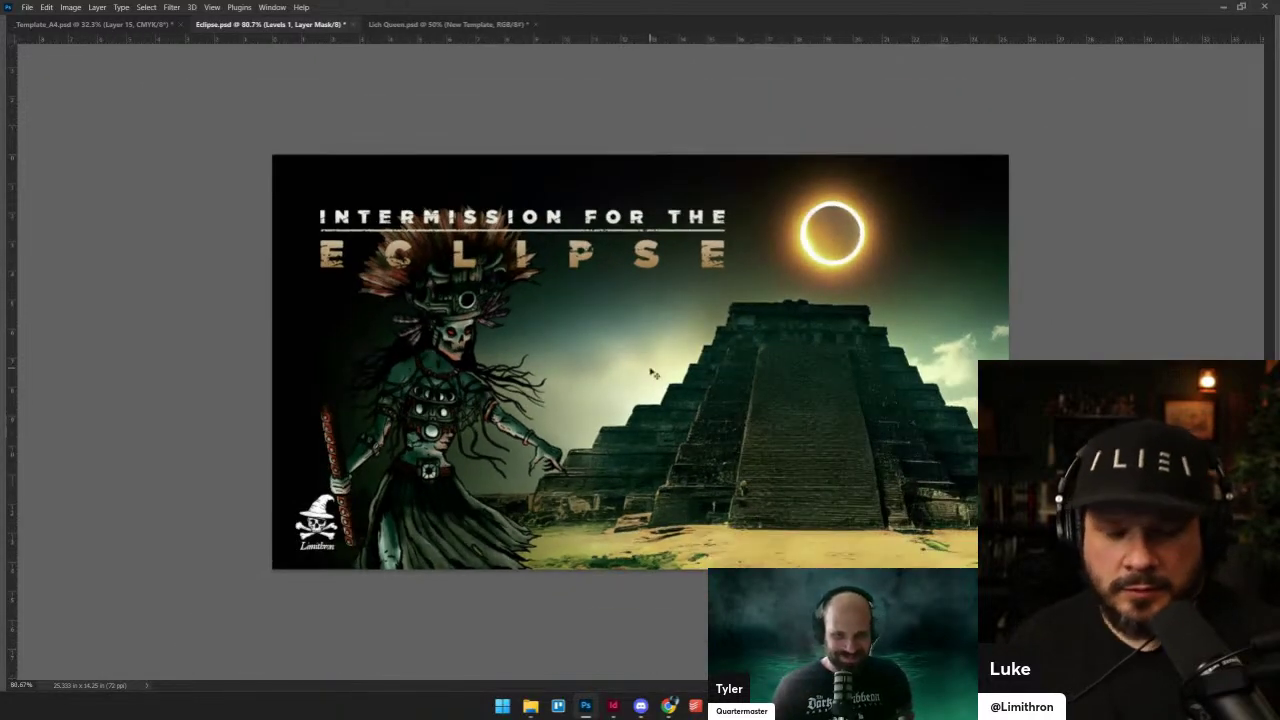
key("Tab")
- Apply the Cutout filter to the pyramid background on Layer 0 with Edge Simplicity 3
left_click(915, 392)
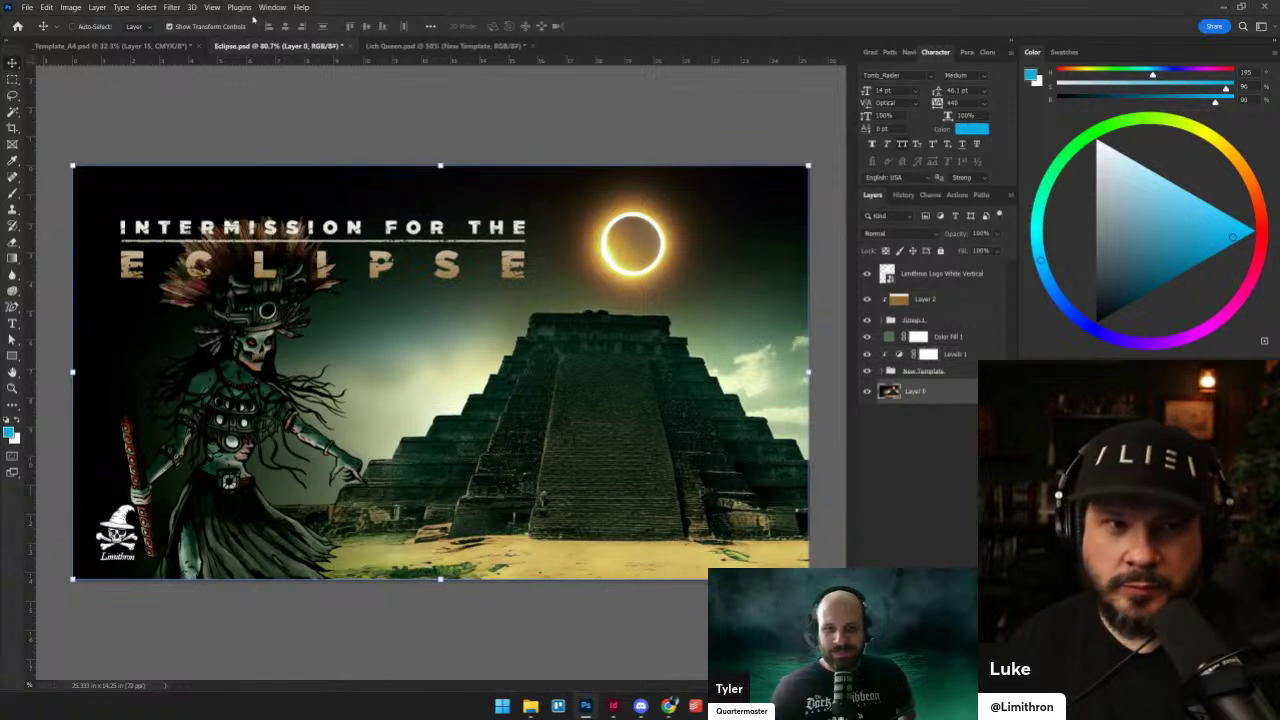
left_click(171, 7)
mouse_move(248, 160)
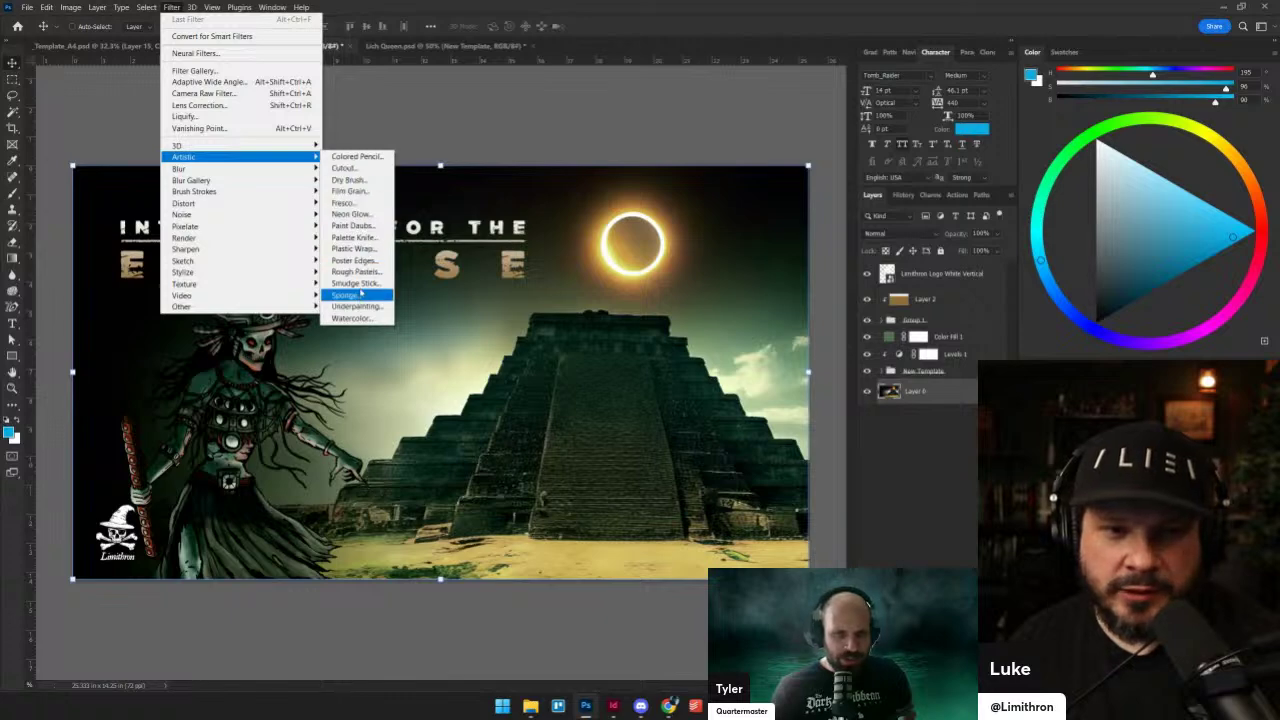
left_click(352, 169)
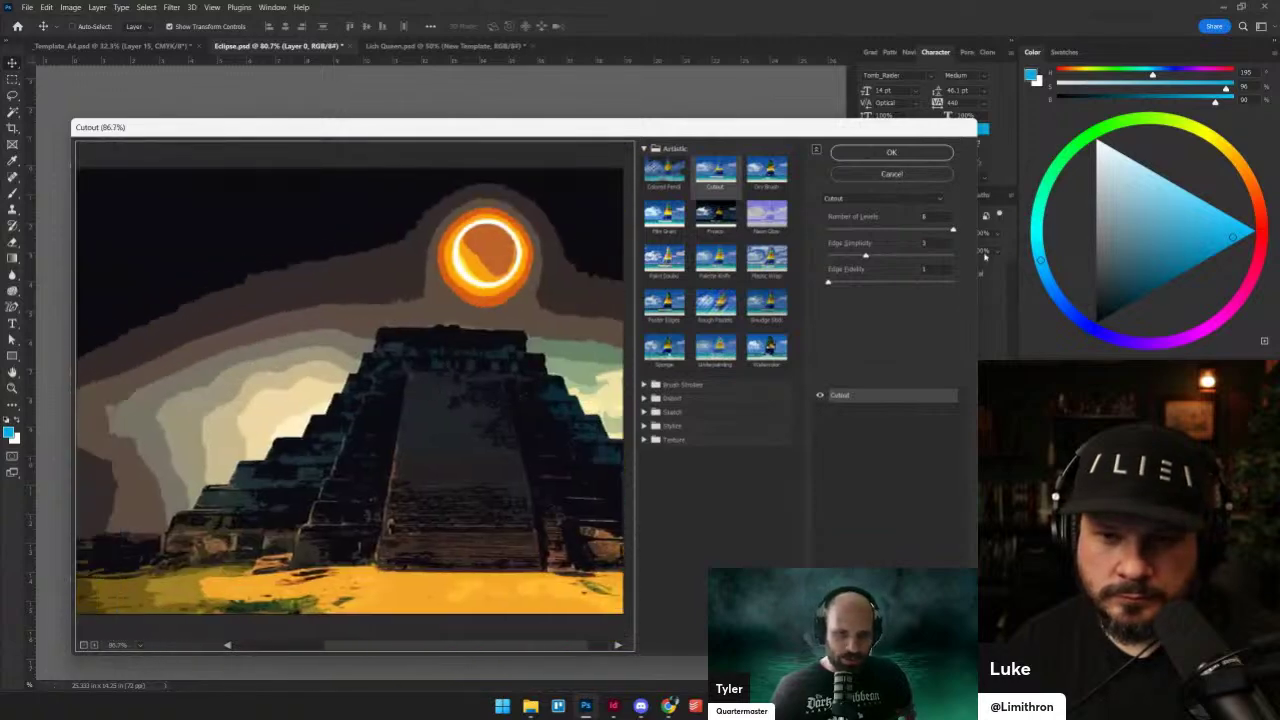
left_click(907, 256)
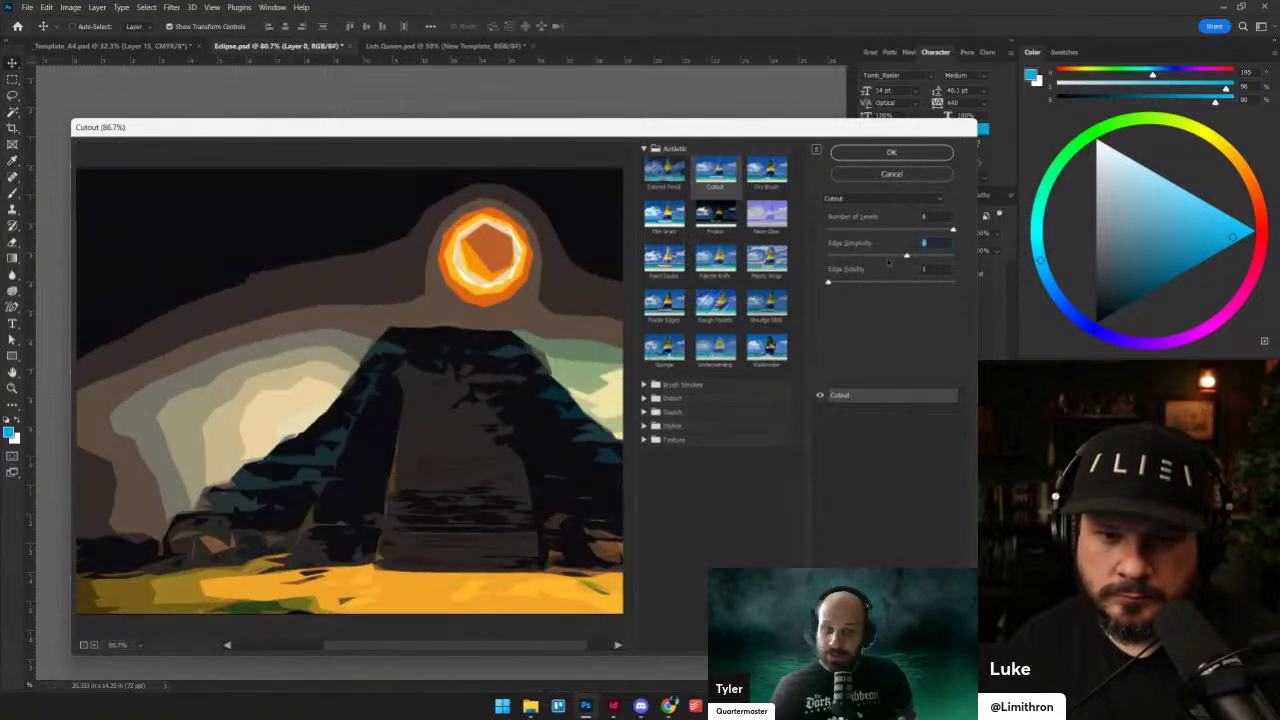
left_click(878, 259)
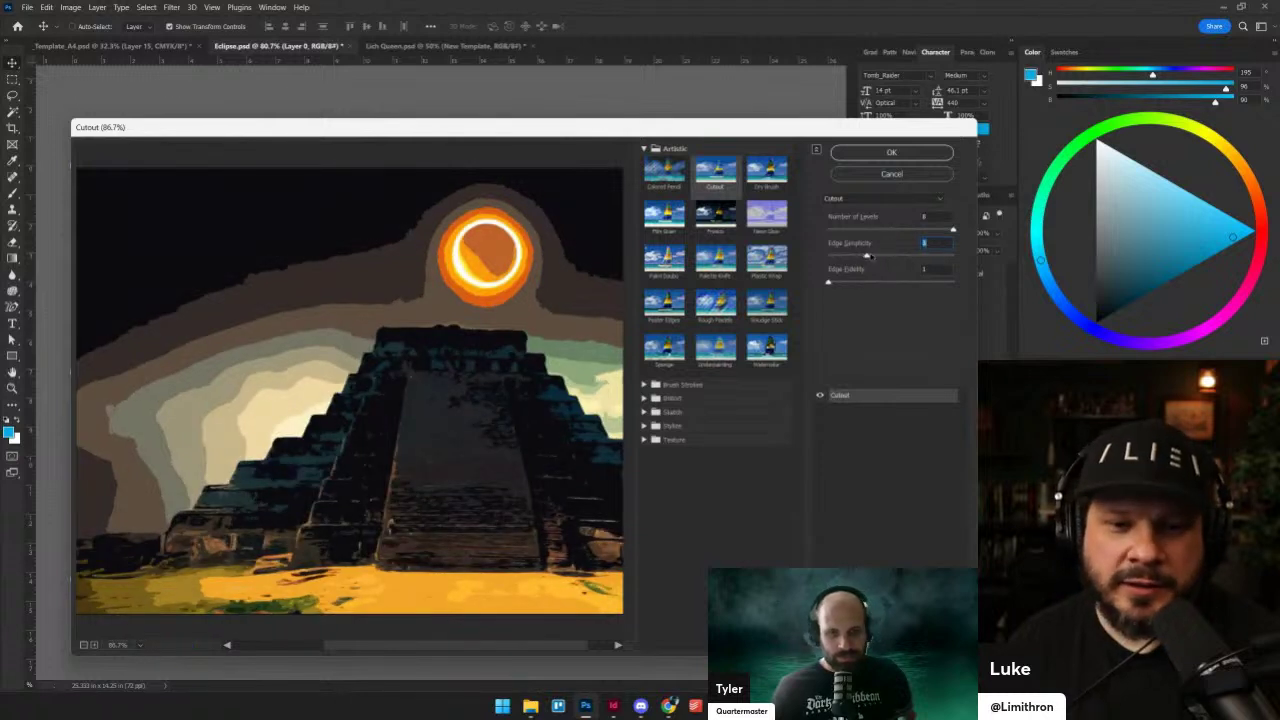
left_click_drag(879, 258, 873, 259)
left_click(871, 258)
left_click(891, 152)
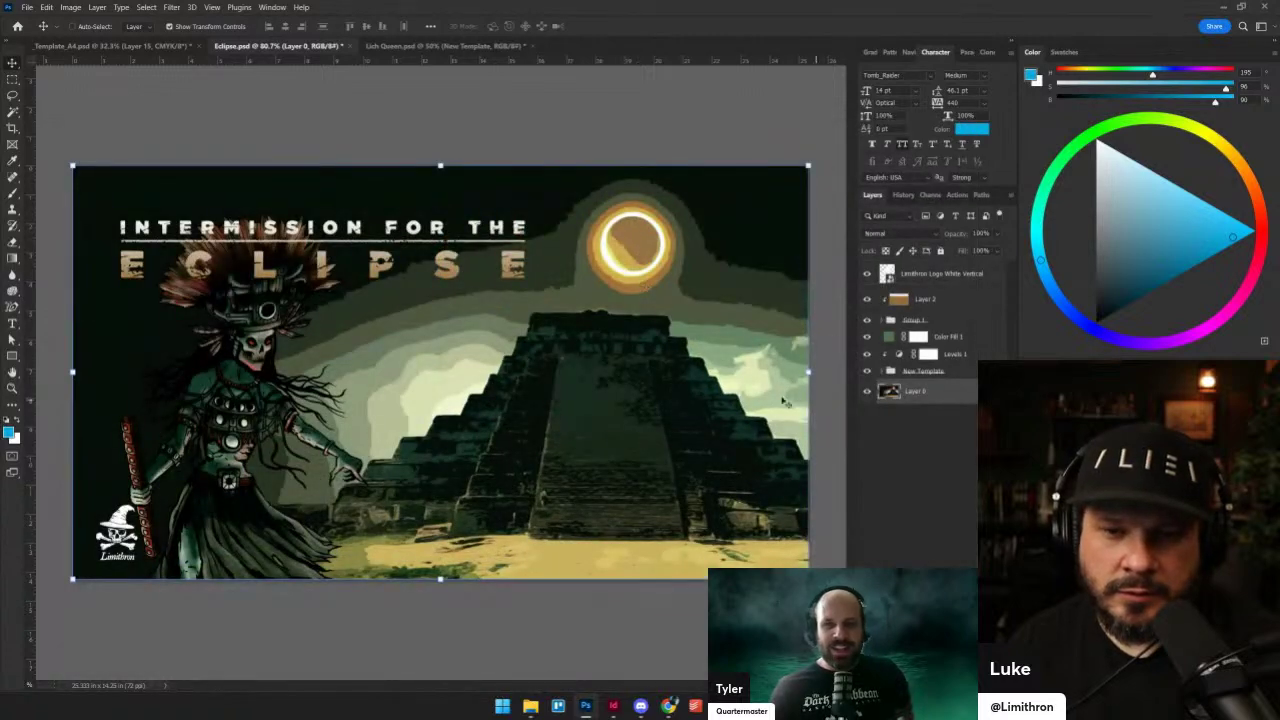
- Select the Levels 1 layer and inspect the posterized background behind the figure, enlarged and without the panels
scroll(612, 394, "down", 1)
scroll(571, 402, "up", 1)
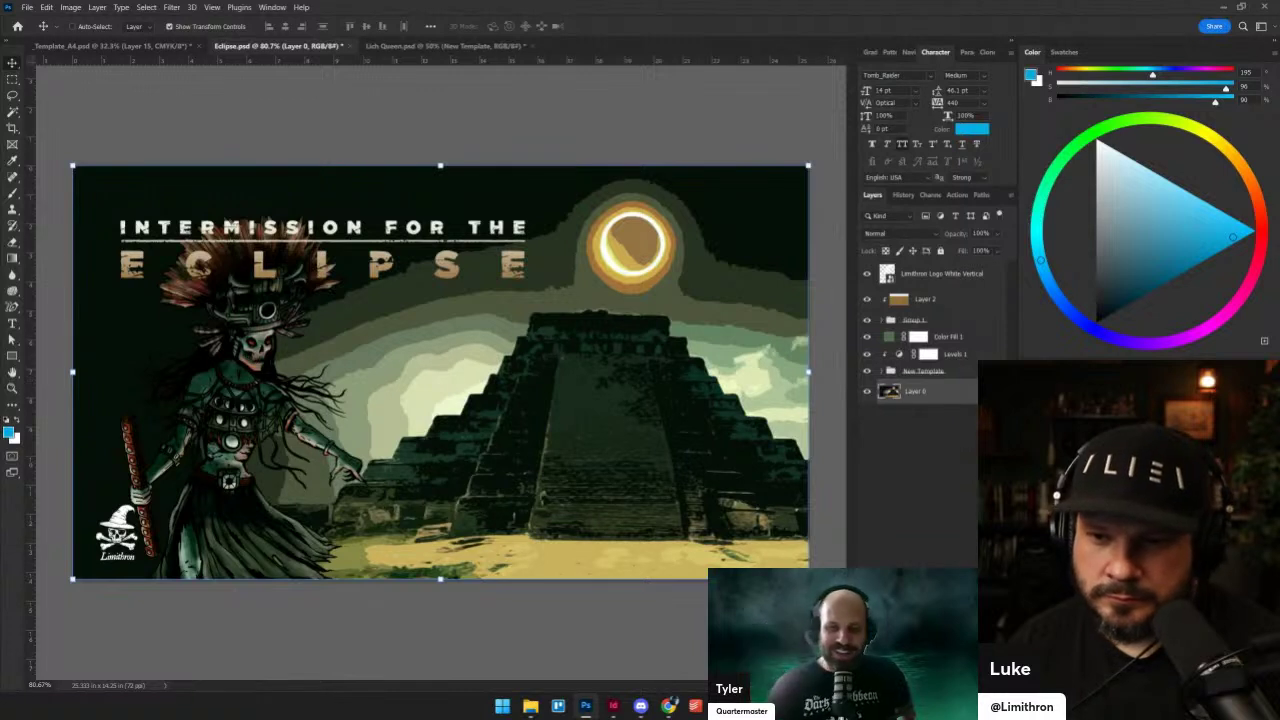
left_click(956, 354)
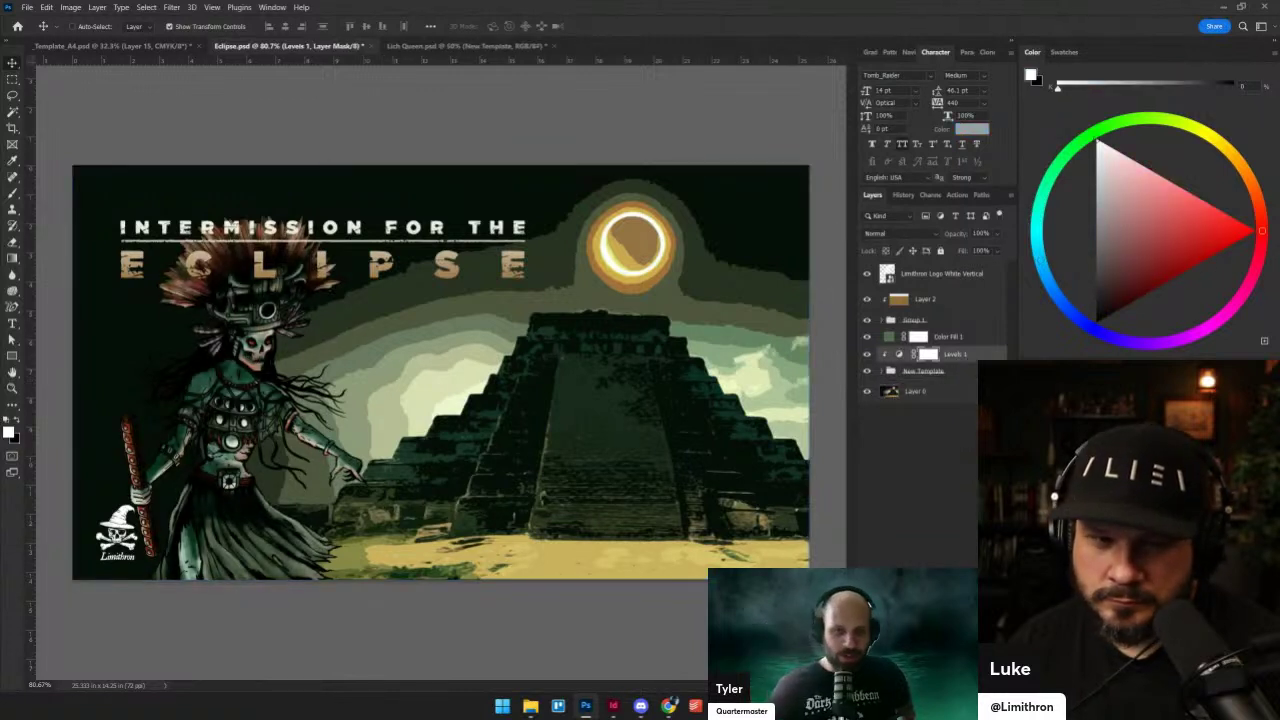
key("Tab")
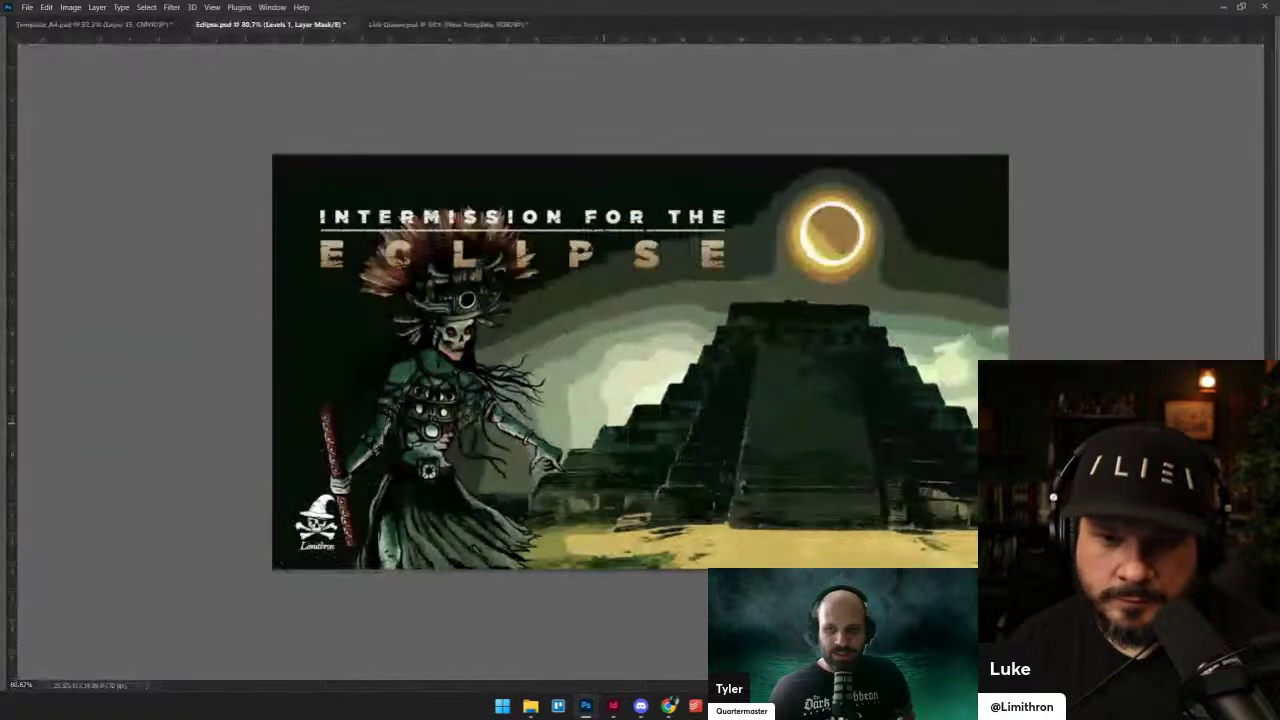
scroll(626, 412, "up", 1)
scroll(626, 412, "up", 2)
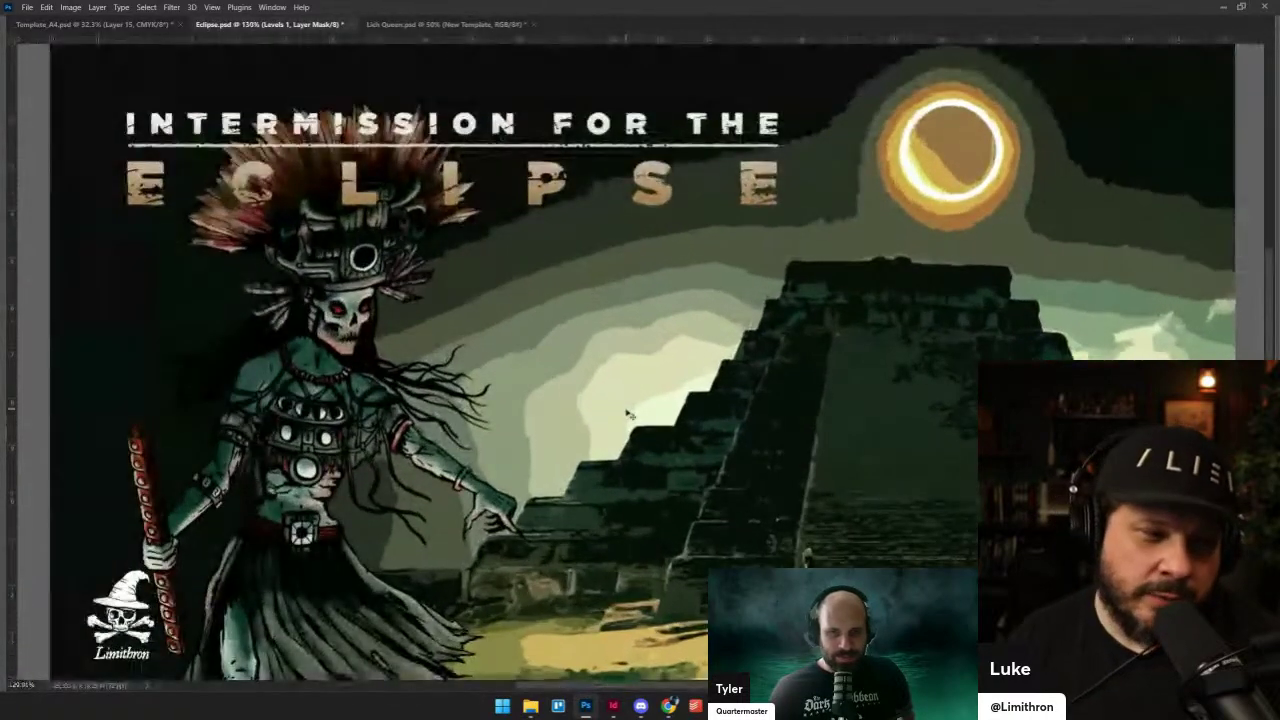
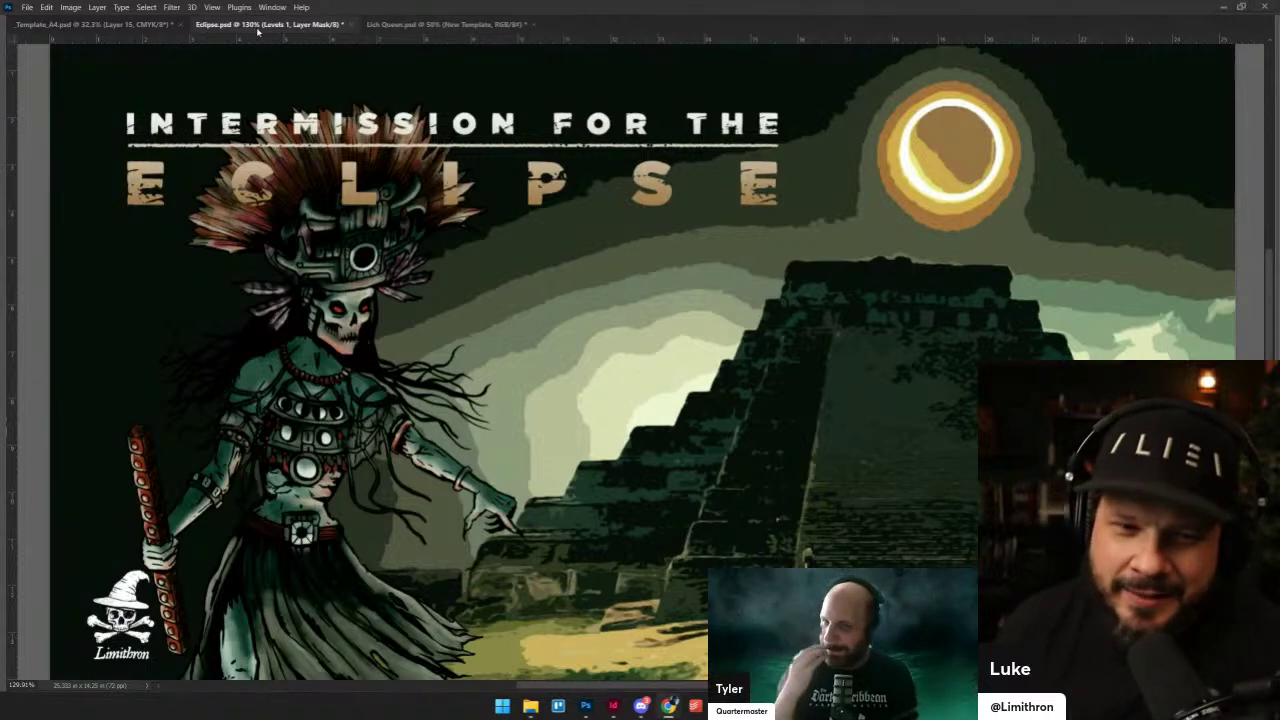
- Switch to _Template_A4.psd and examine the Ponce de Leon sketch and its reference images with the panels restored
left_click(45, 24)
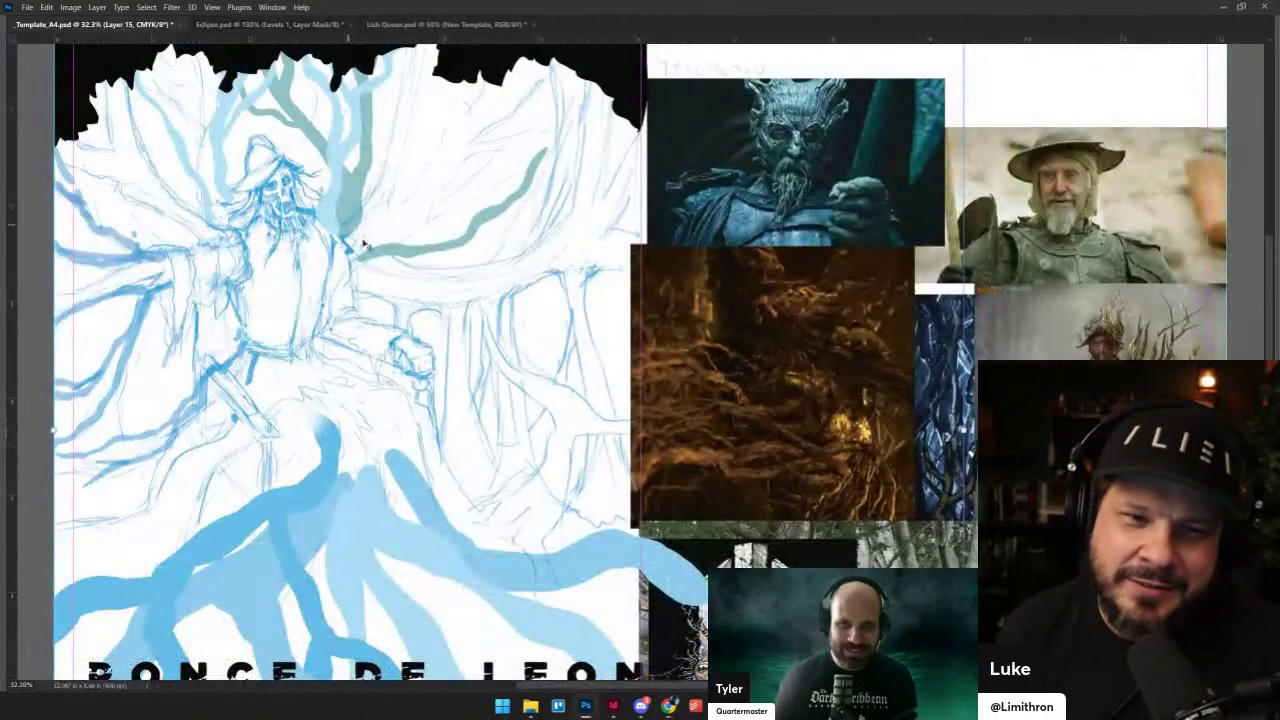
scroll(390, 286, "down", 3)
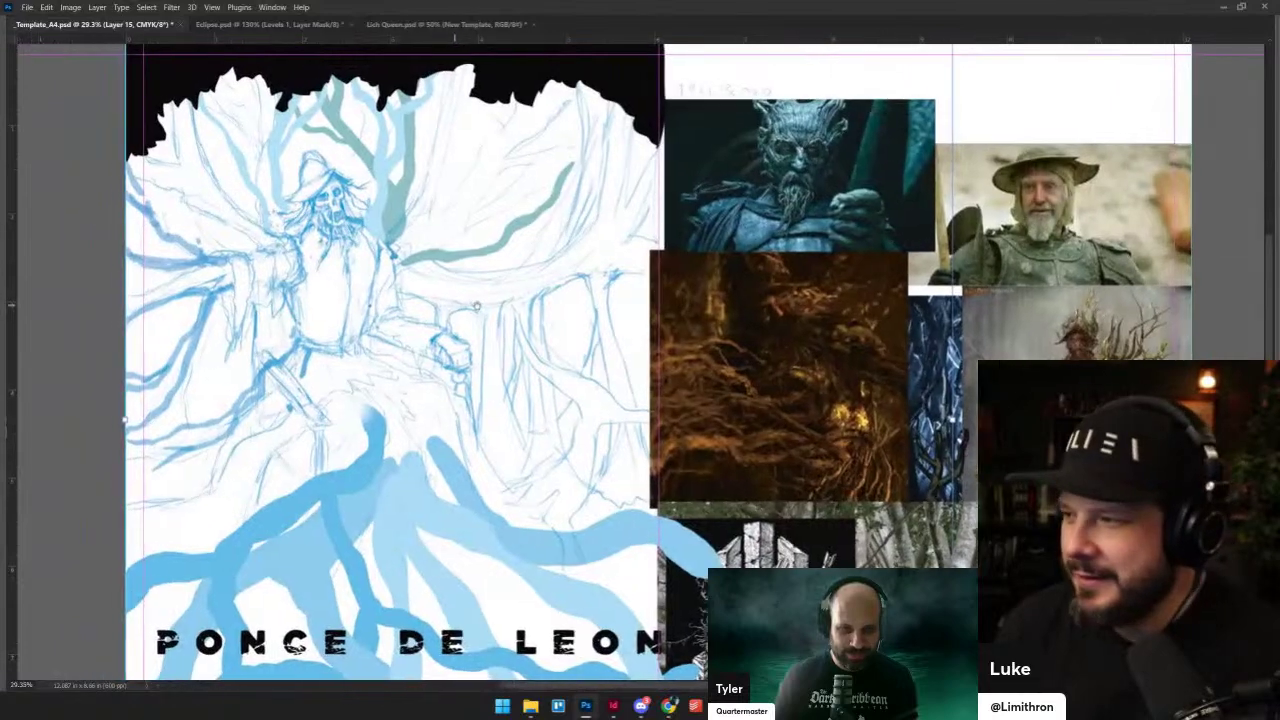
scroll(477, 306, "up", 3)
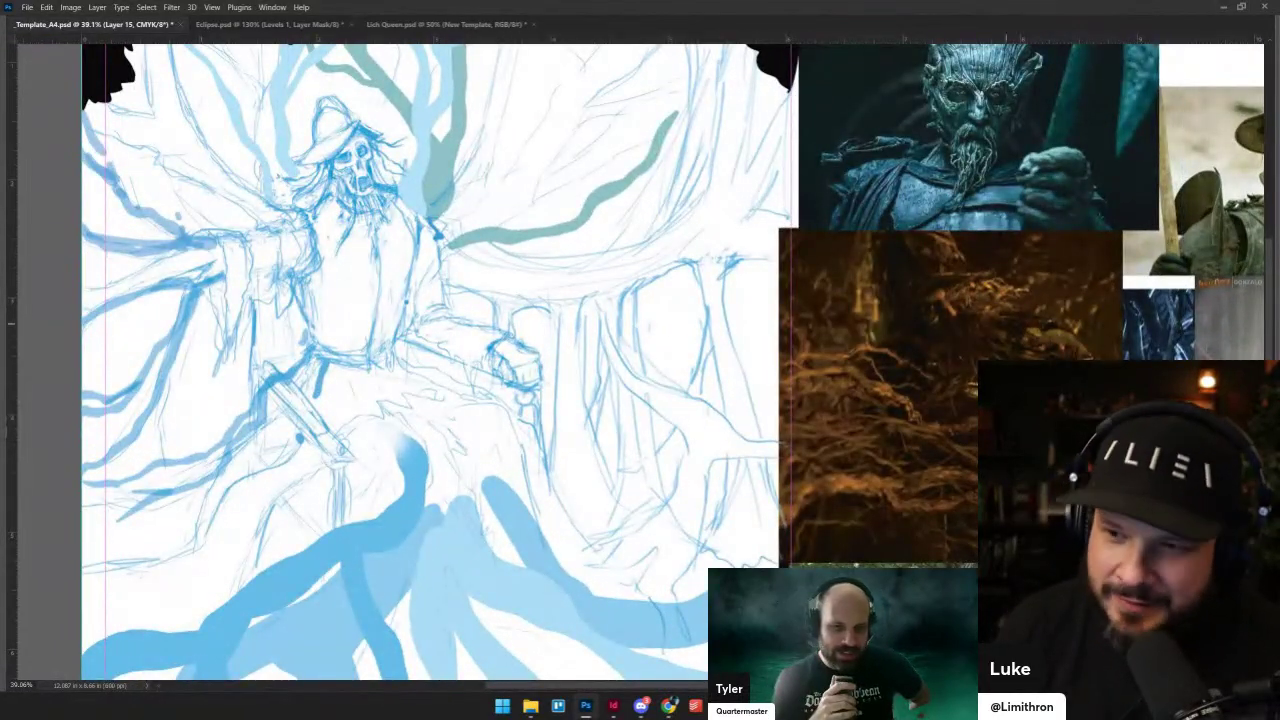
key("Tab")
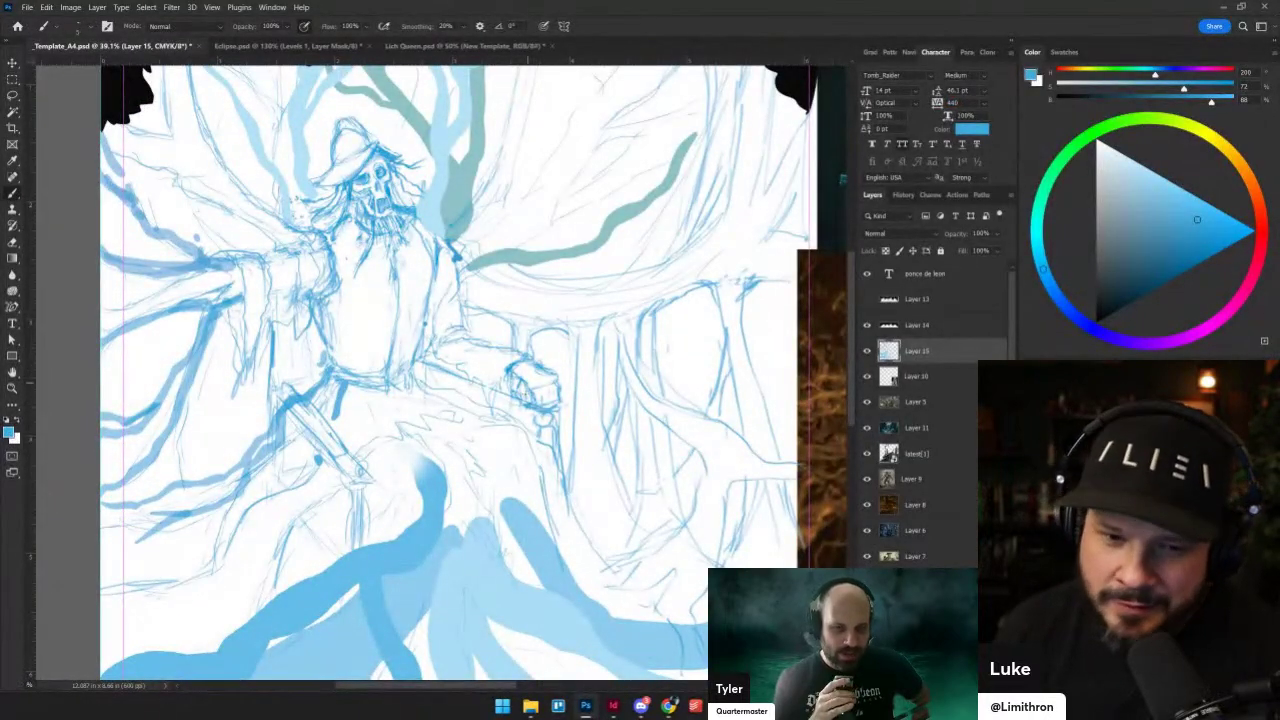
scroll(513, 389, "up", 3)
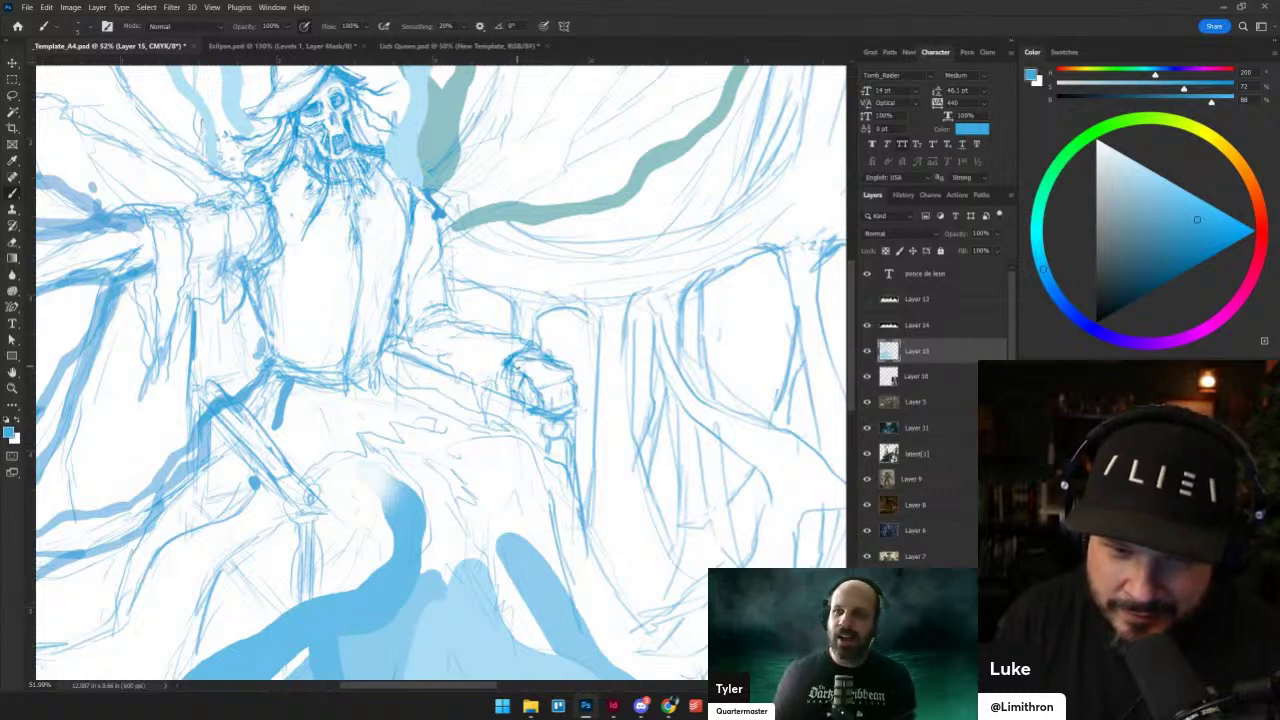
key("h")
mouse_move(485, 285)
left_mouse_down()
mouse_move(298, 250)
mouse_move(290, 284)
mouse_move(535, 191)
mouse_move(535, 252)
mouse_move(503, 260)
left_mouse_up()
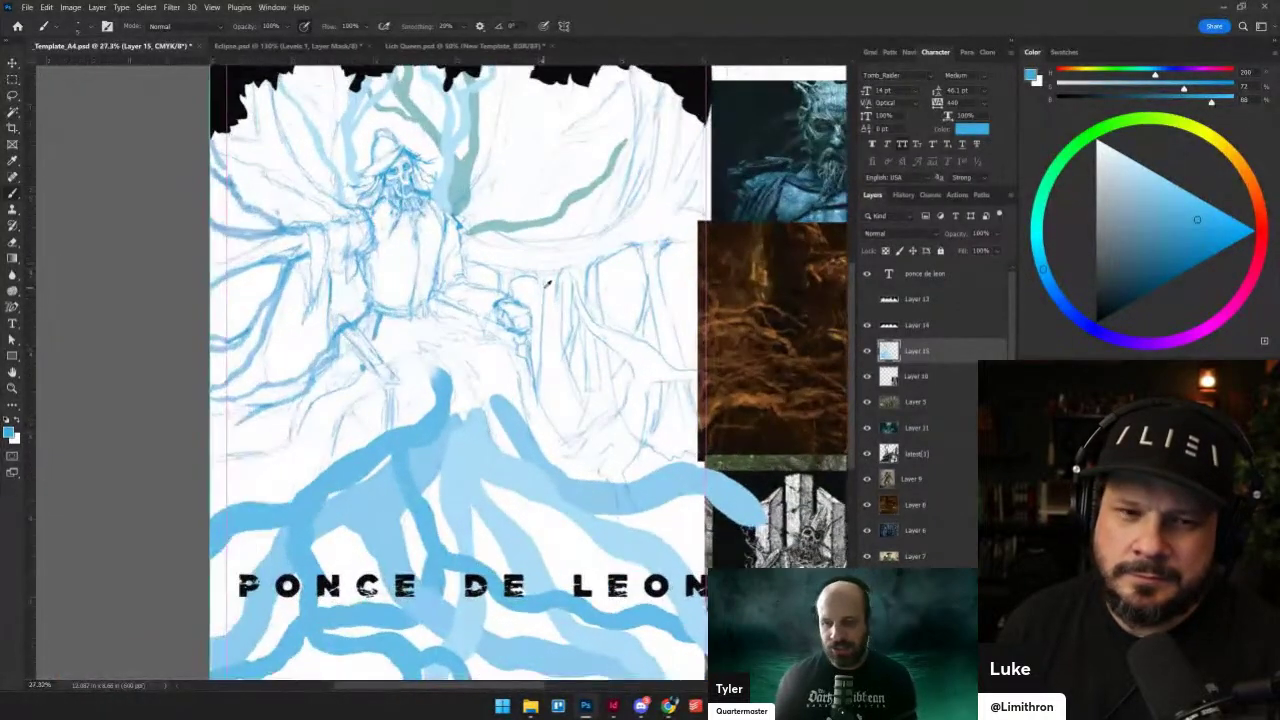
scroll(459, 428, "up", 1)
left_click_drag(441, 473, 483, 409)
scroll(490, 378, "down", 2)
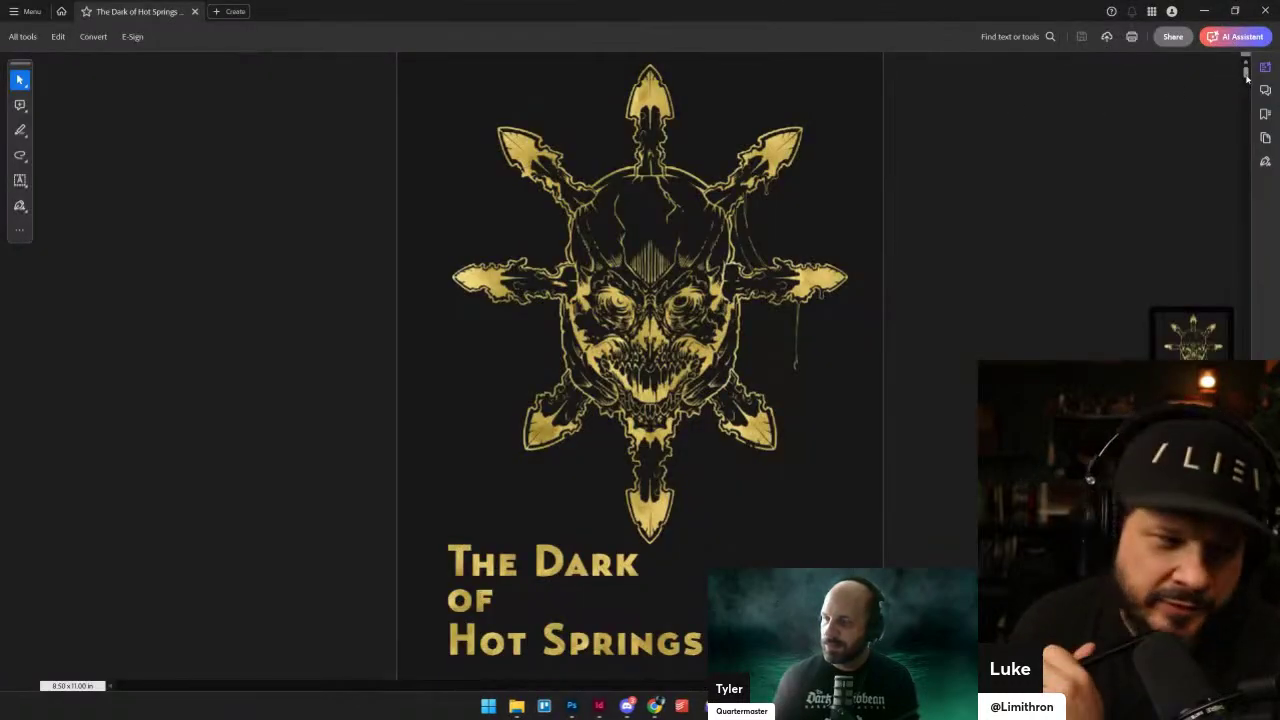
- Browse through the pages of The Dark of Hot Springs PDF in Adobe Acrobat
left_click_drag(1246, 78, 1233, 355)
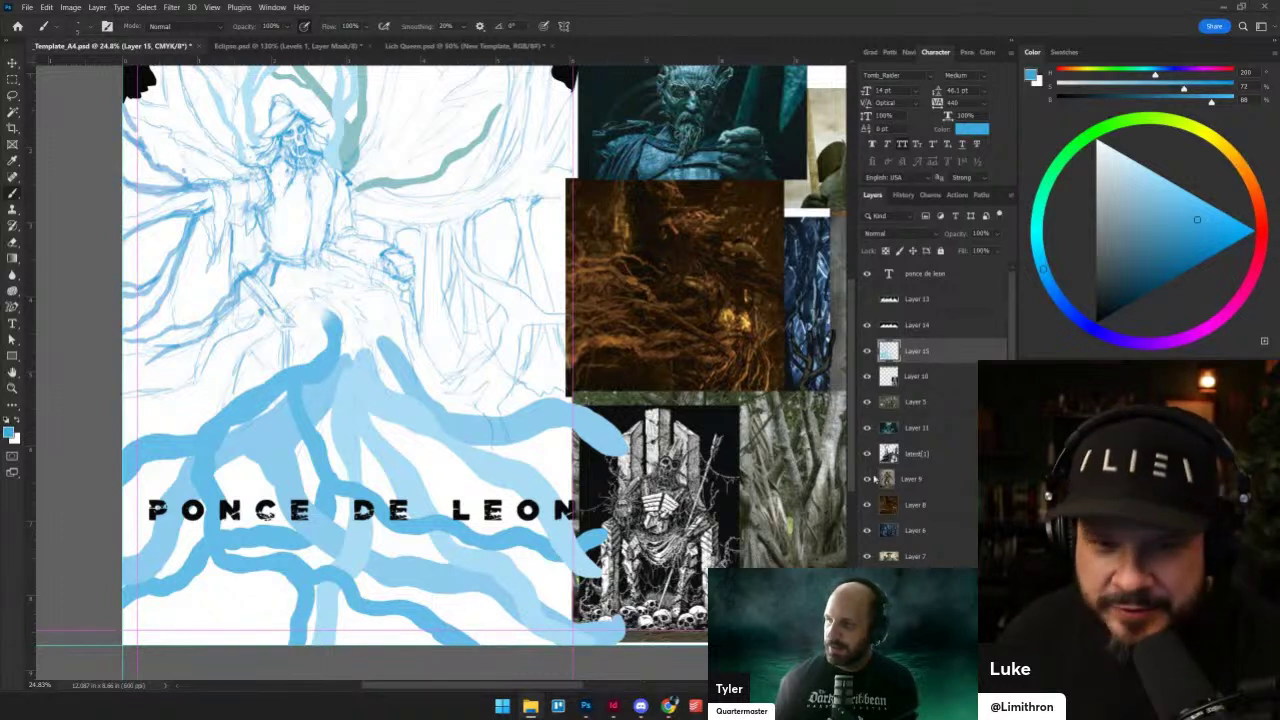
- Switch to The Dark Caribbean A5 document in InDesign and examine the Factions & Cast relationship map with the panels hidden
left_click(613, 706)
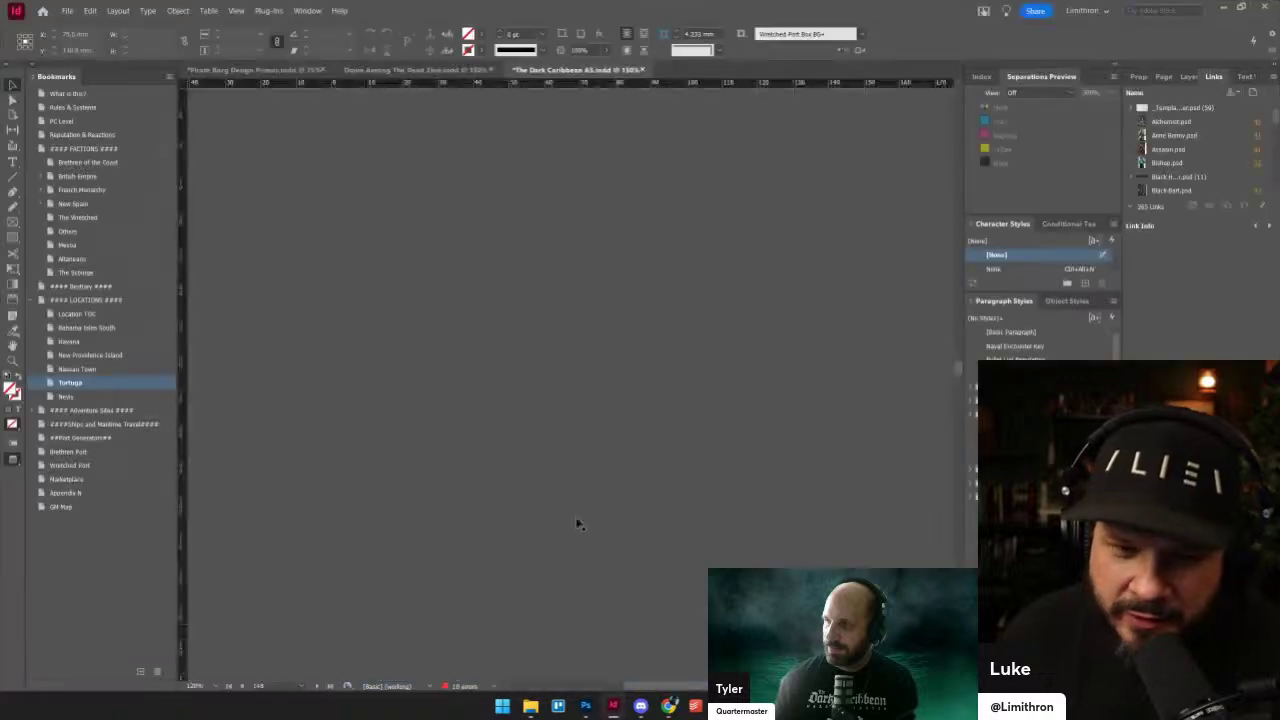
left_click(58, 149)
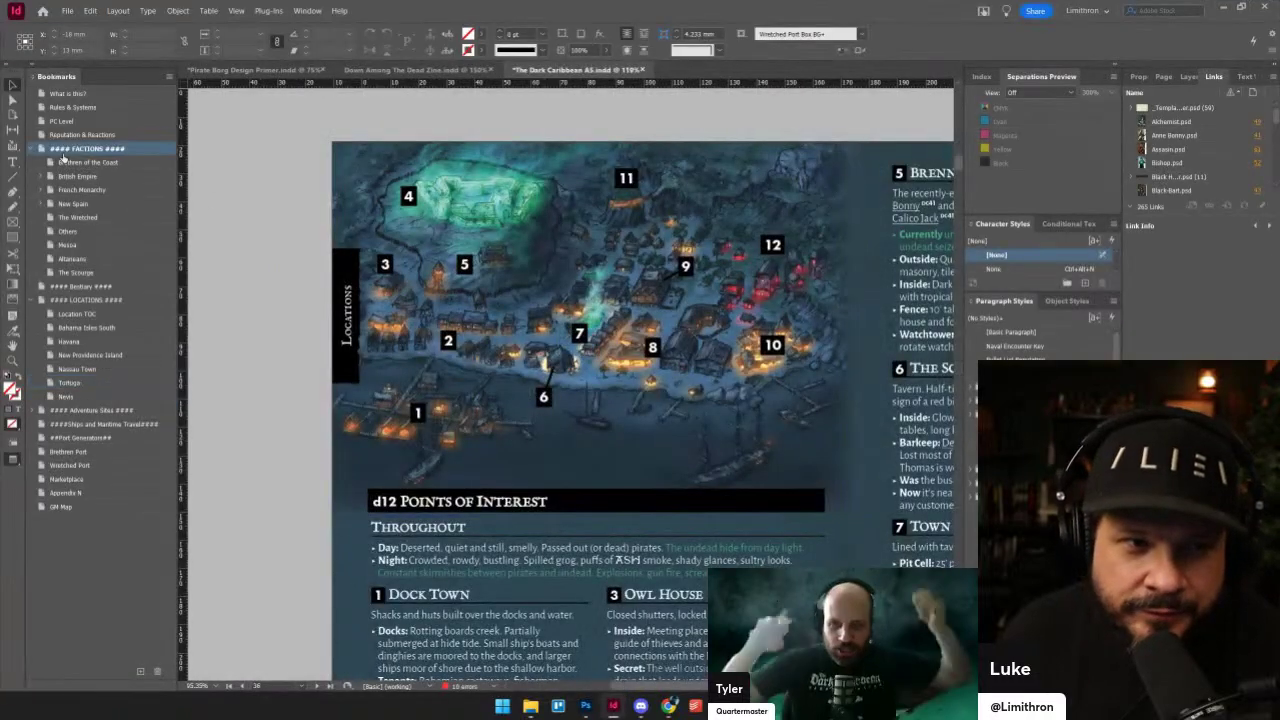
scroll(590, 310, "right", 5)
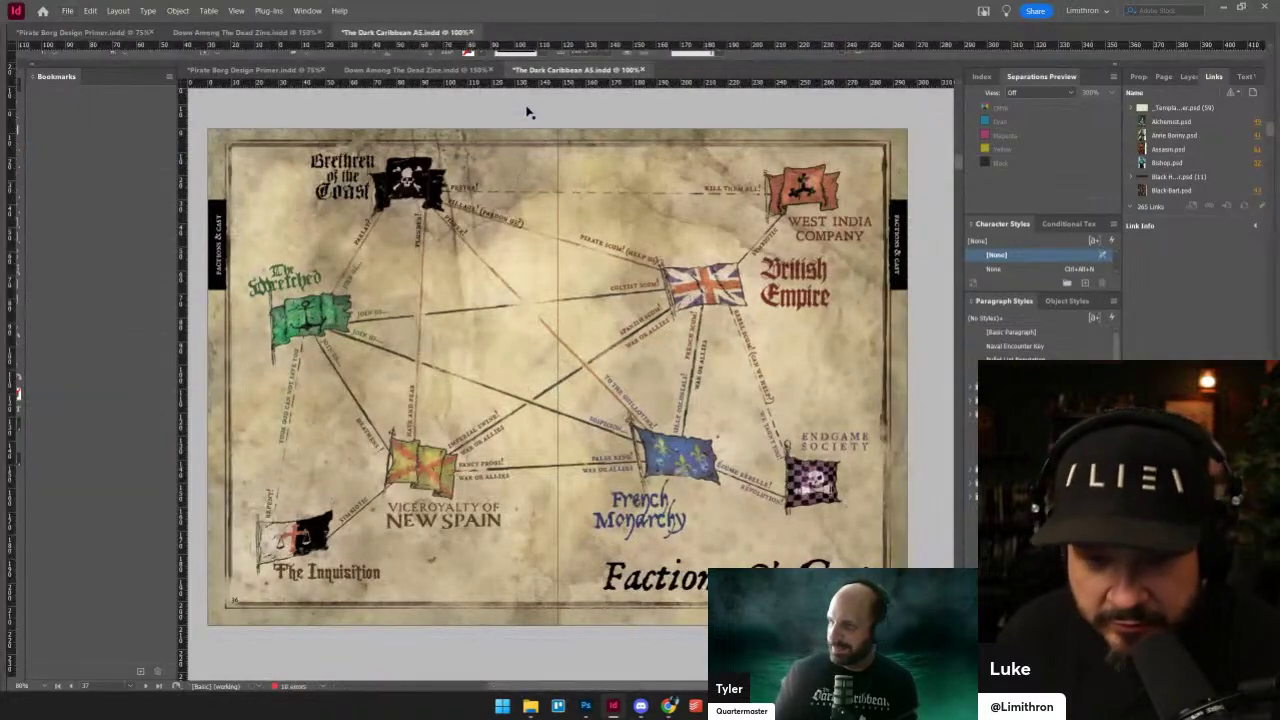
key("Tab")
scroll(820, 395, "up", 1)
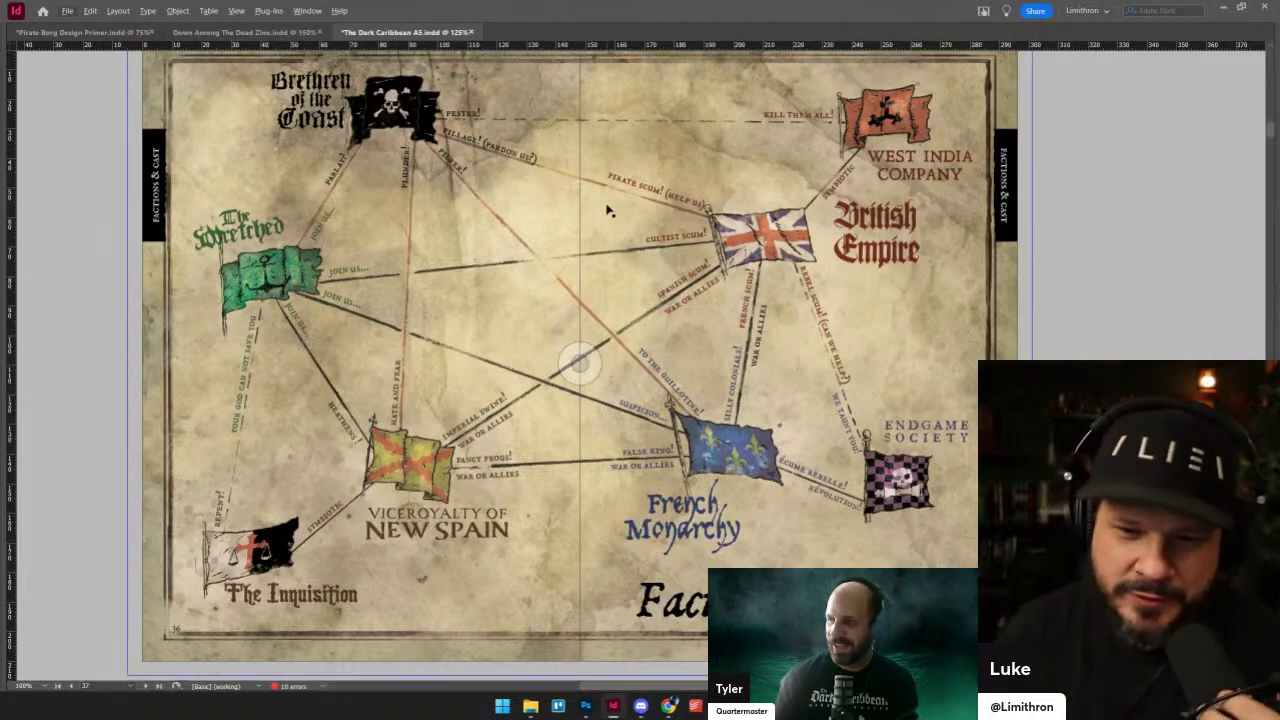
scroll(670, 280, "down", 1)
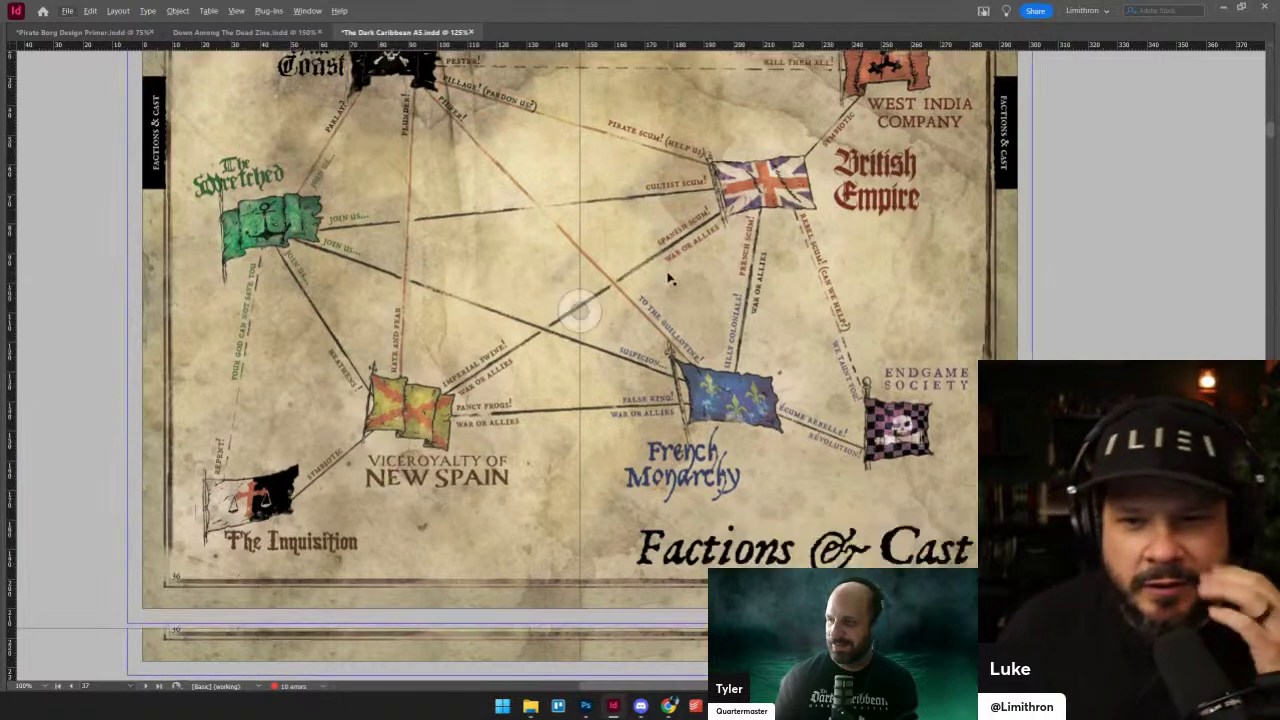
- Look over the Brethren of the Coast faction spread and continue to the character portrait pages
scroll(670, 280, "down", 5)
scroll(658, 272, "down", 5)
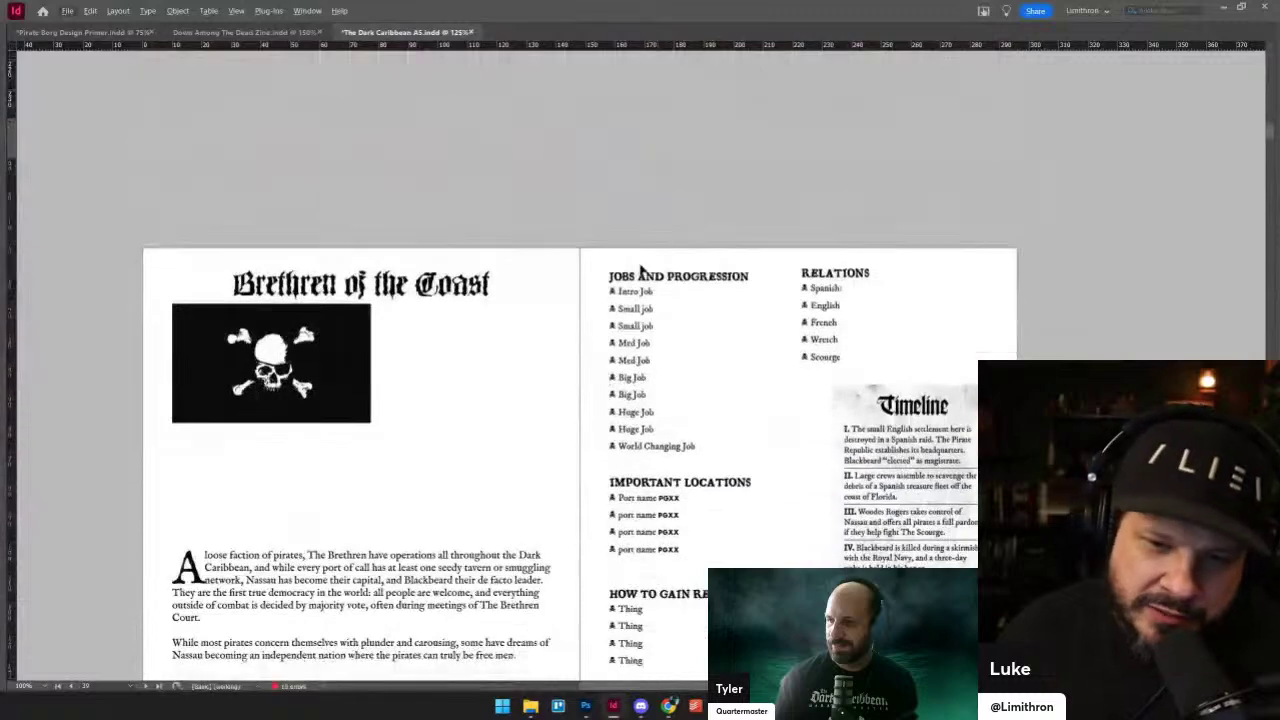
scroll(751, 277, "up", 1)
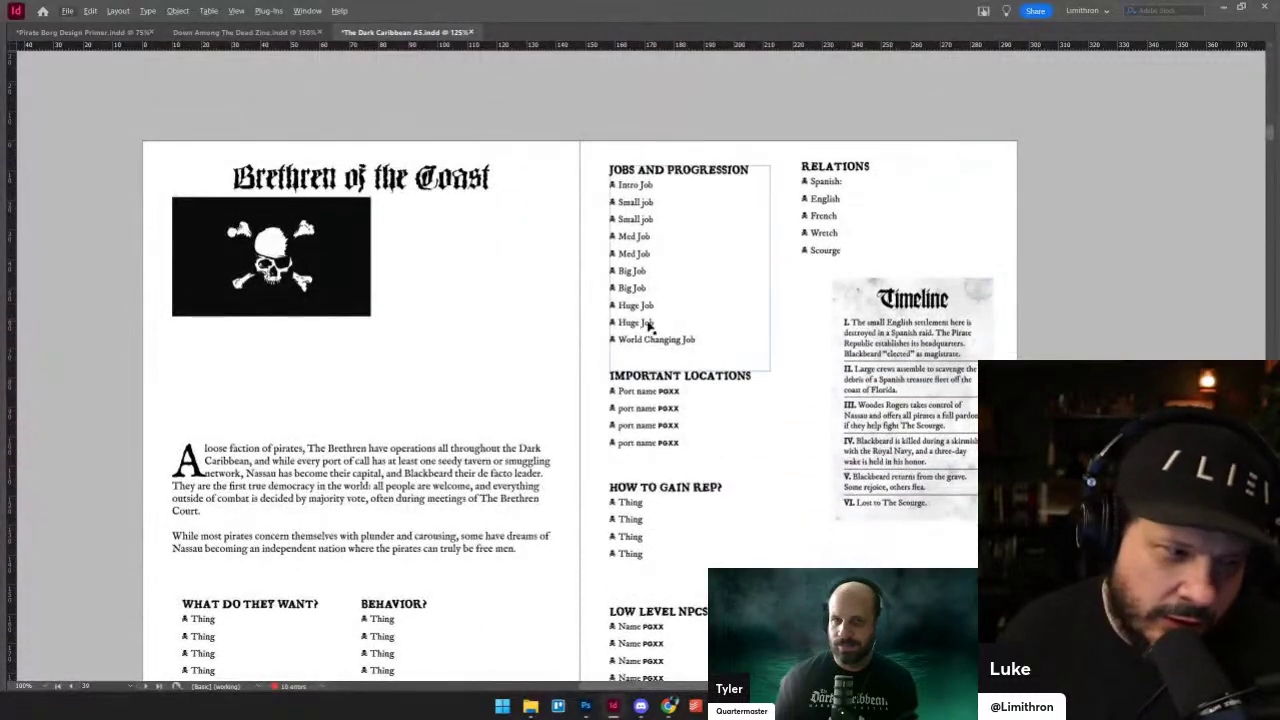
scroll(651, 323, "down", 2)
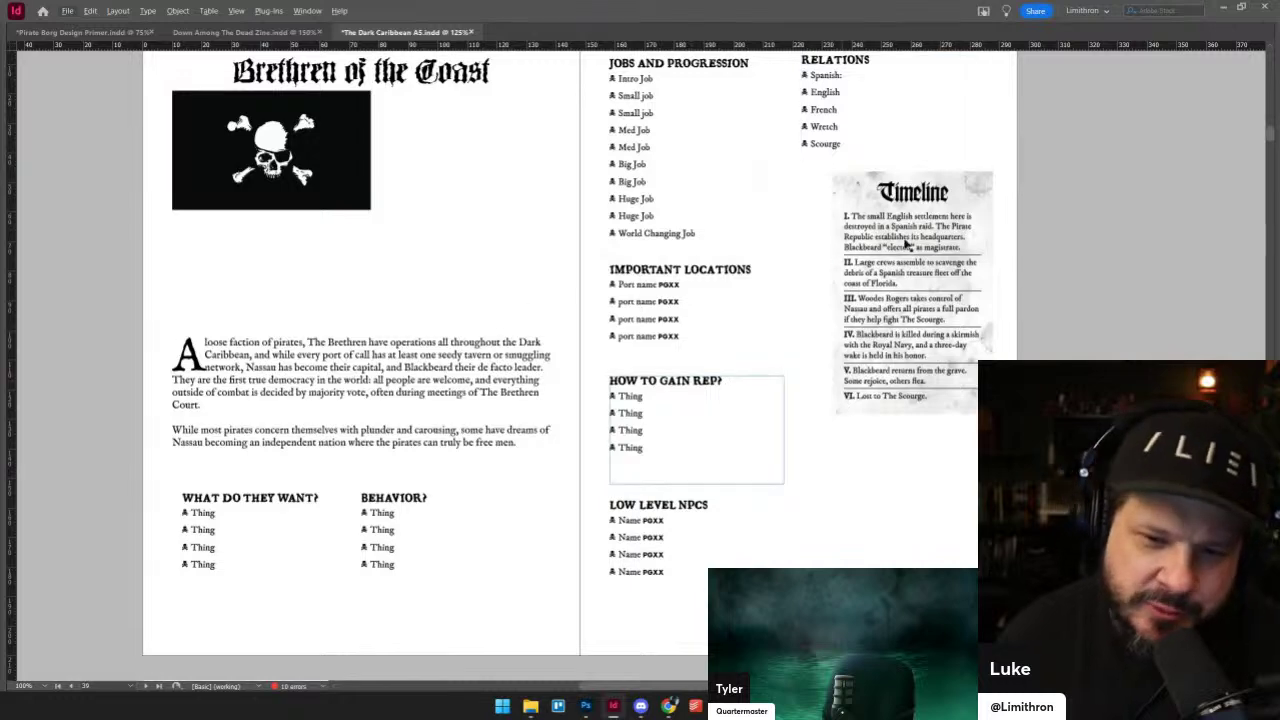
scroll(540, 289, "down", 5)
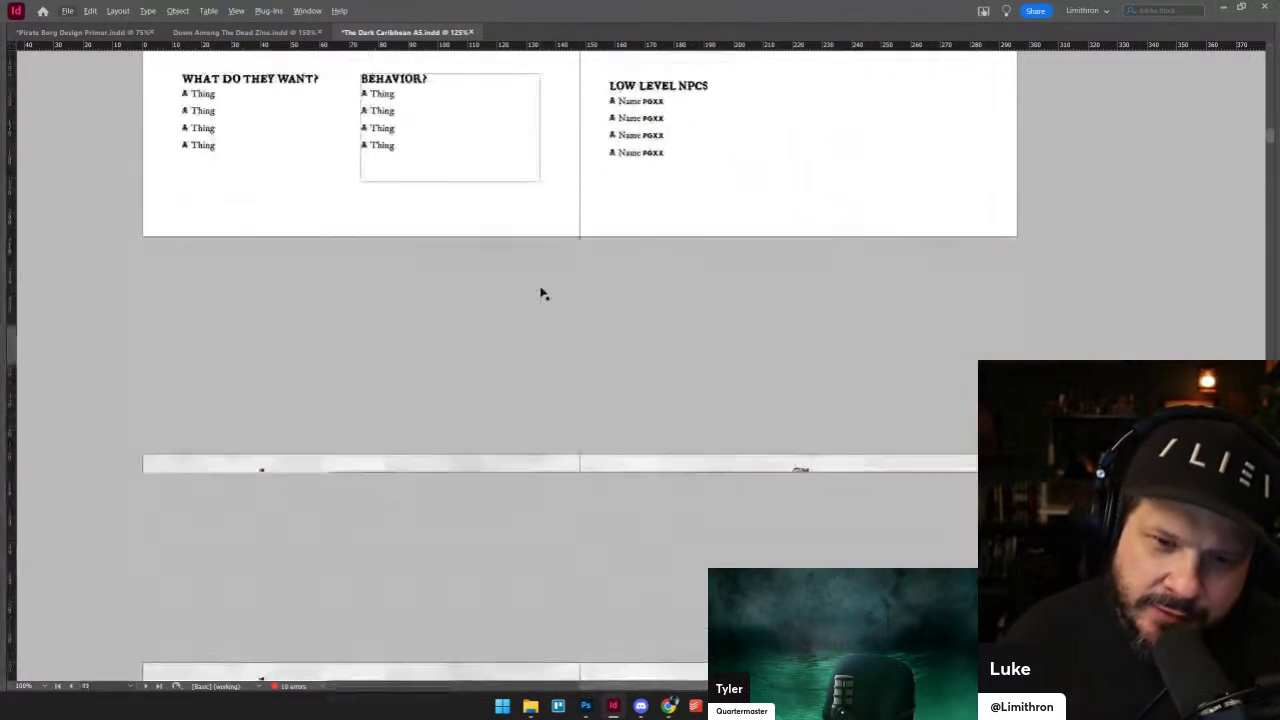
scroll(540, 292, "down", 3)
scroll(543, 292, "down", 3)
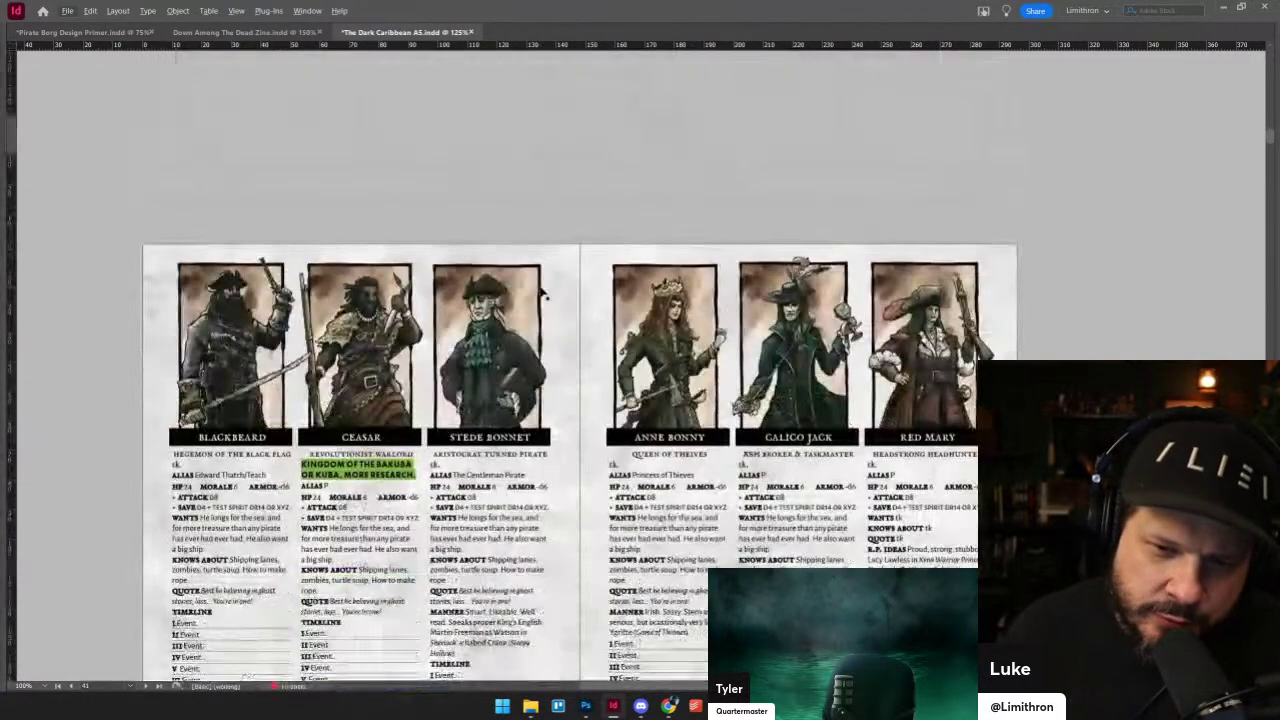
- Inspect the Blackbeard and Ceasar portraits up close on the character spread
scroll(544, 293, "down", 1)
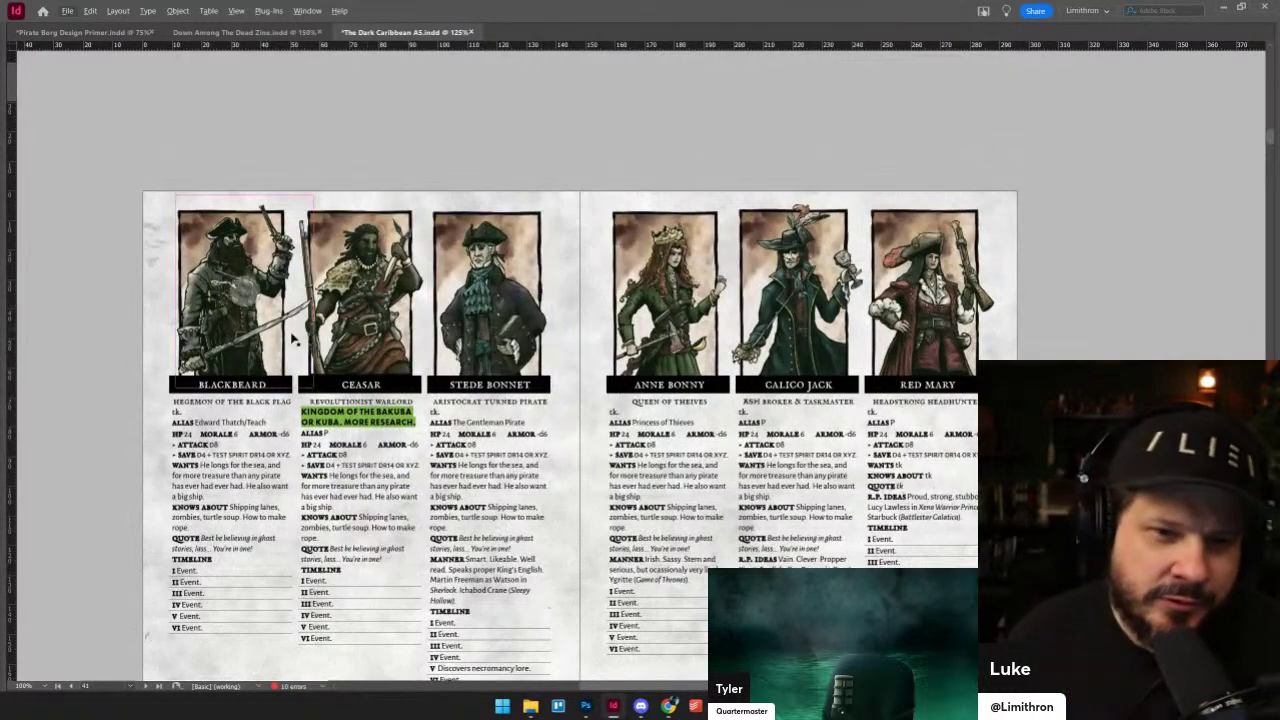
scroll(260, 340, "up", 2)
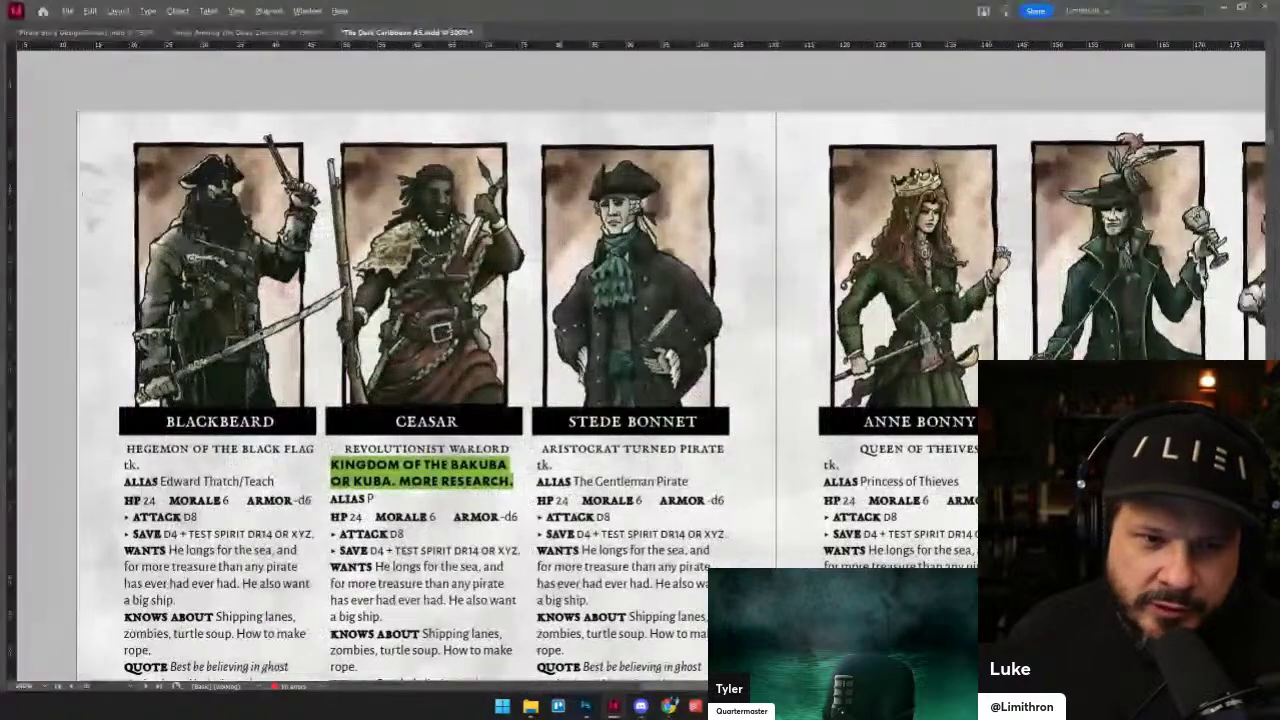
scroll(254, 323, "up", 3)
scroll(256, 324, "down", 2)
left_click_drag(276, 317, 550, 415)
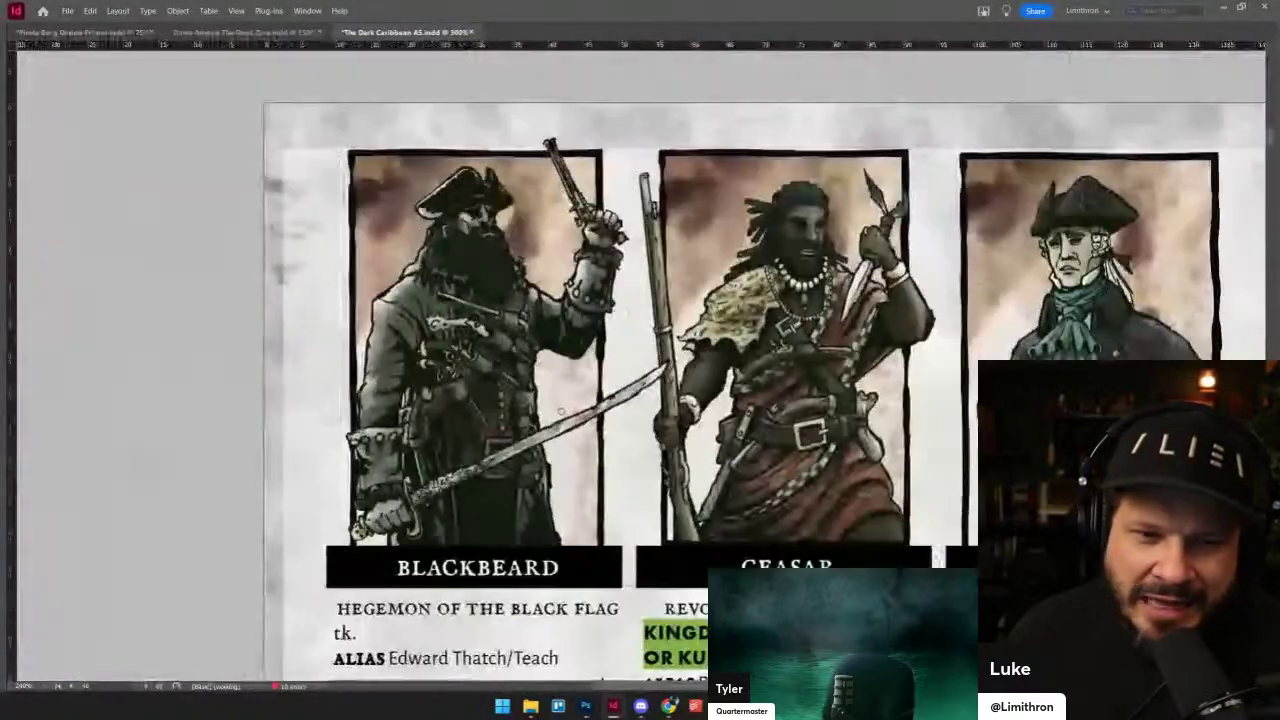
scroll(561, 409, "down", 4)
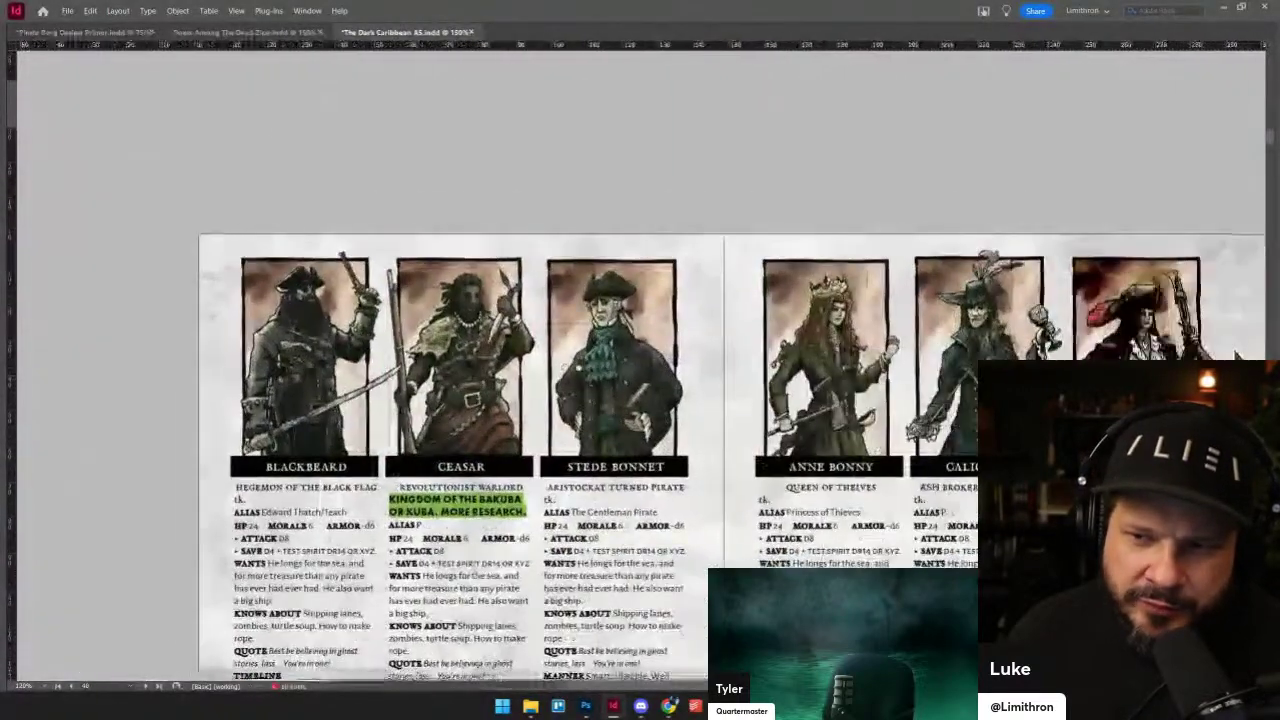
scroll(366, 442, "up", 5)
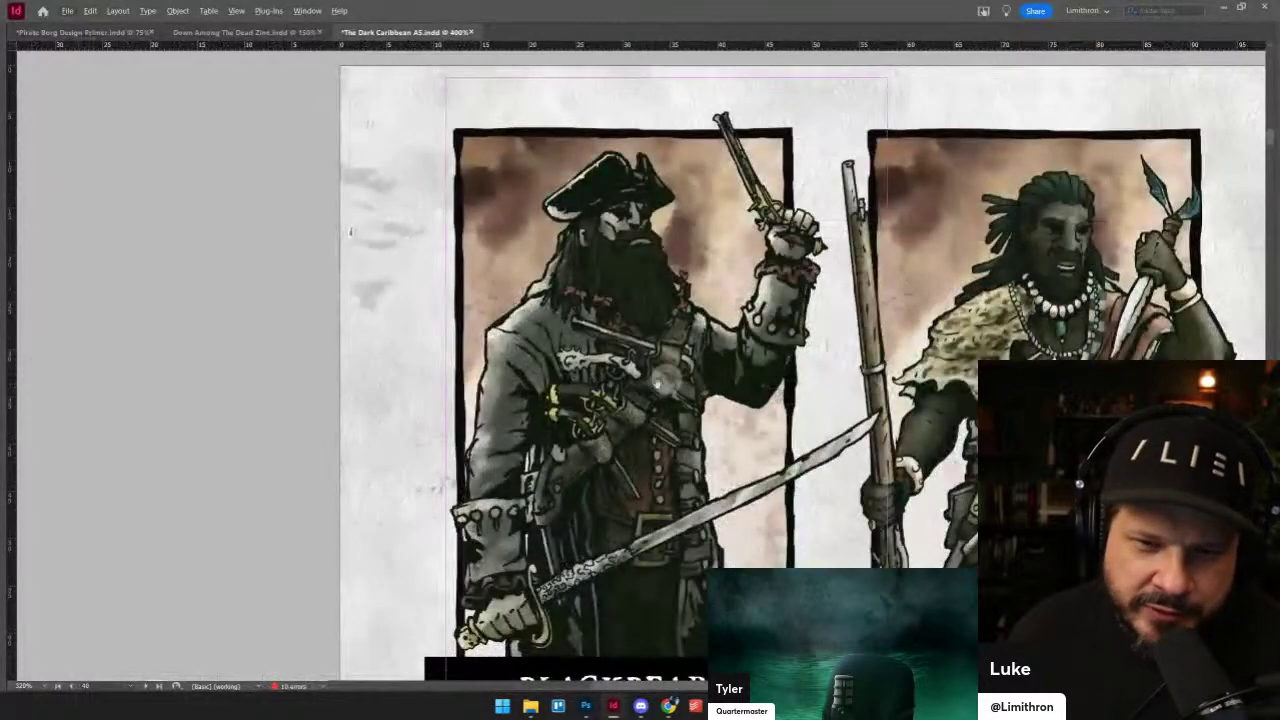
scroll(660, 383, "down", 1)
scroll(645, 345, "right", 1)
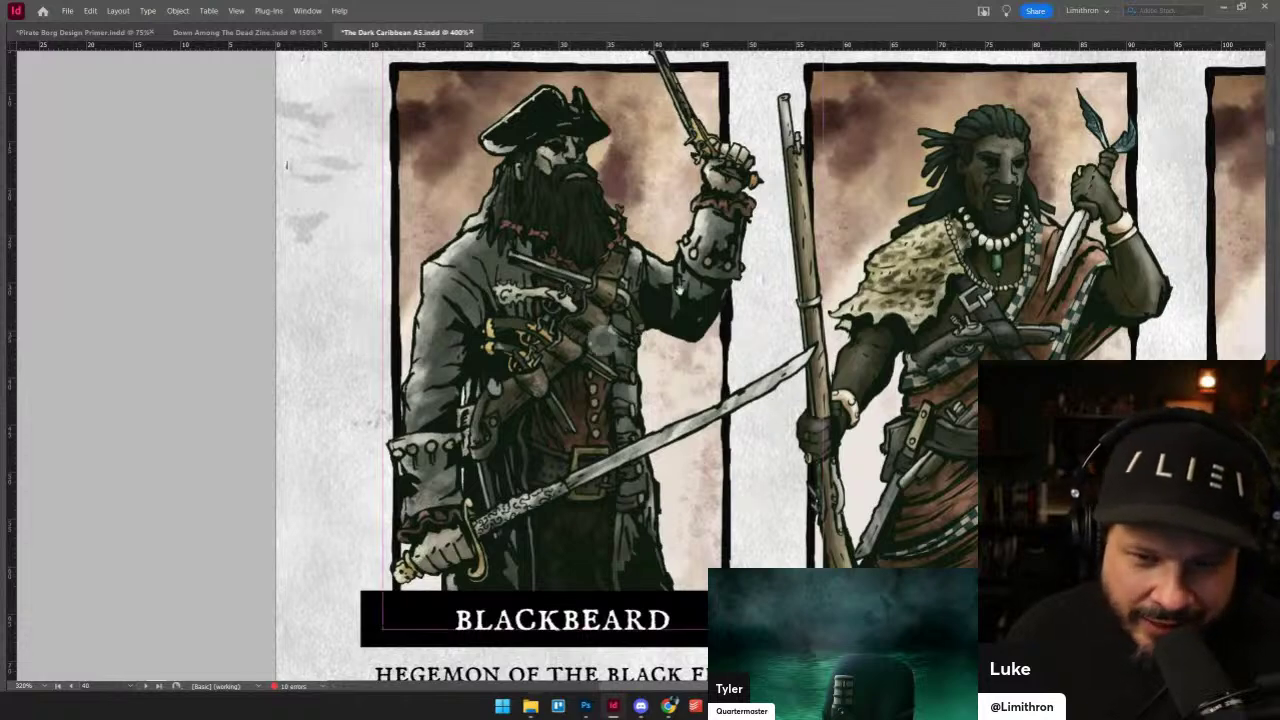
scroll(640, 360, "right", 5)
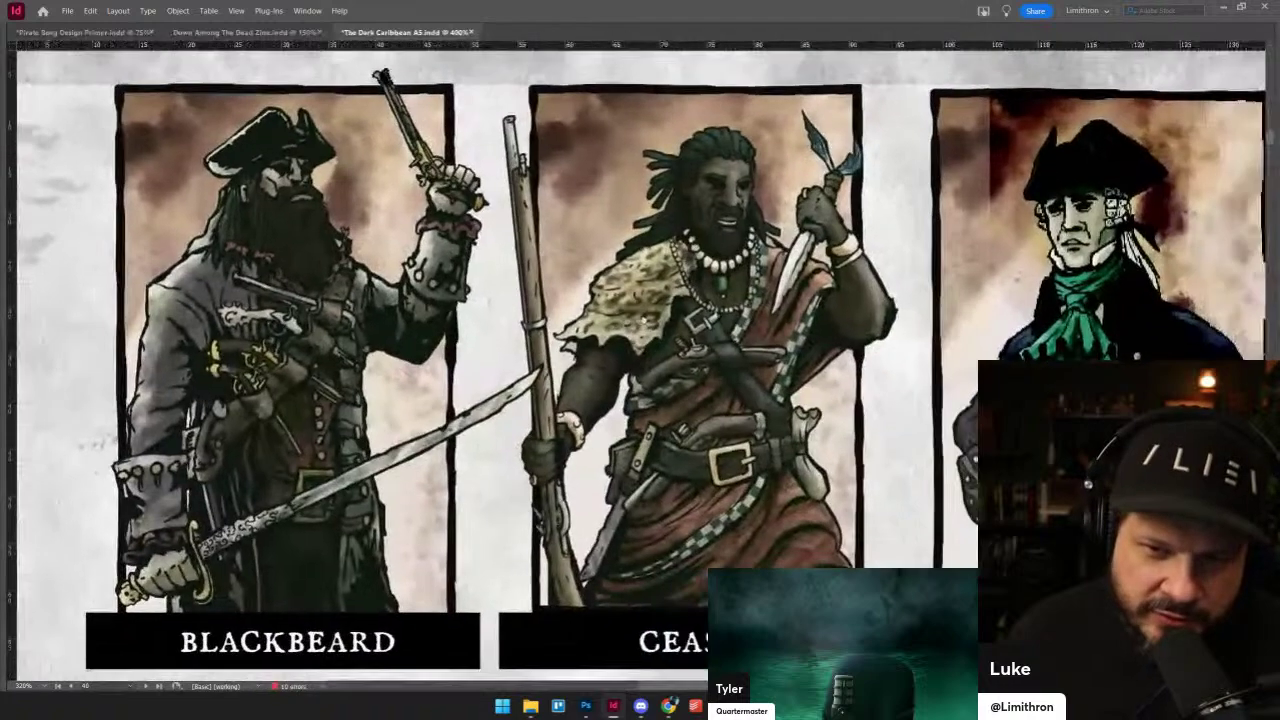
left_click_drag(645, 320, 596, 303)
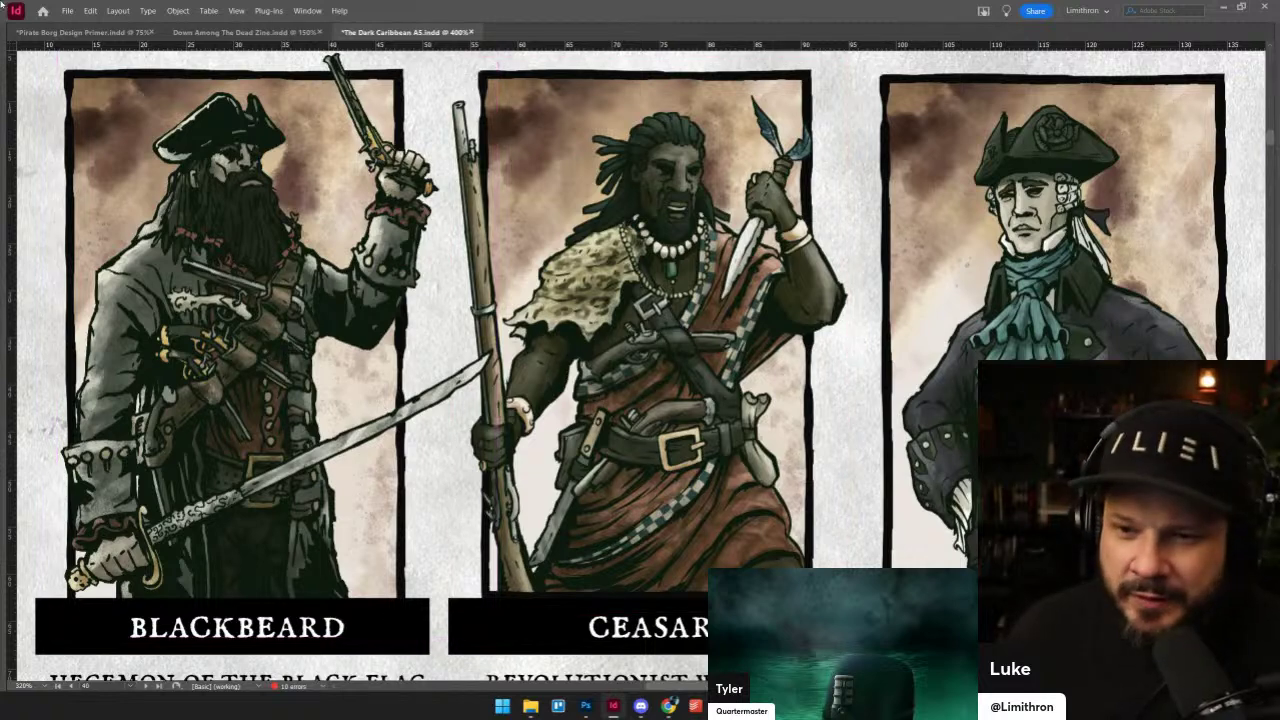
- Examine the Stede Bonnet portrait beside Ceasar at close range
left_click_drag(1006, 295, 2, 5)
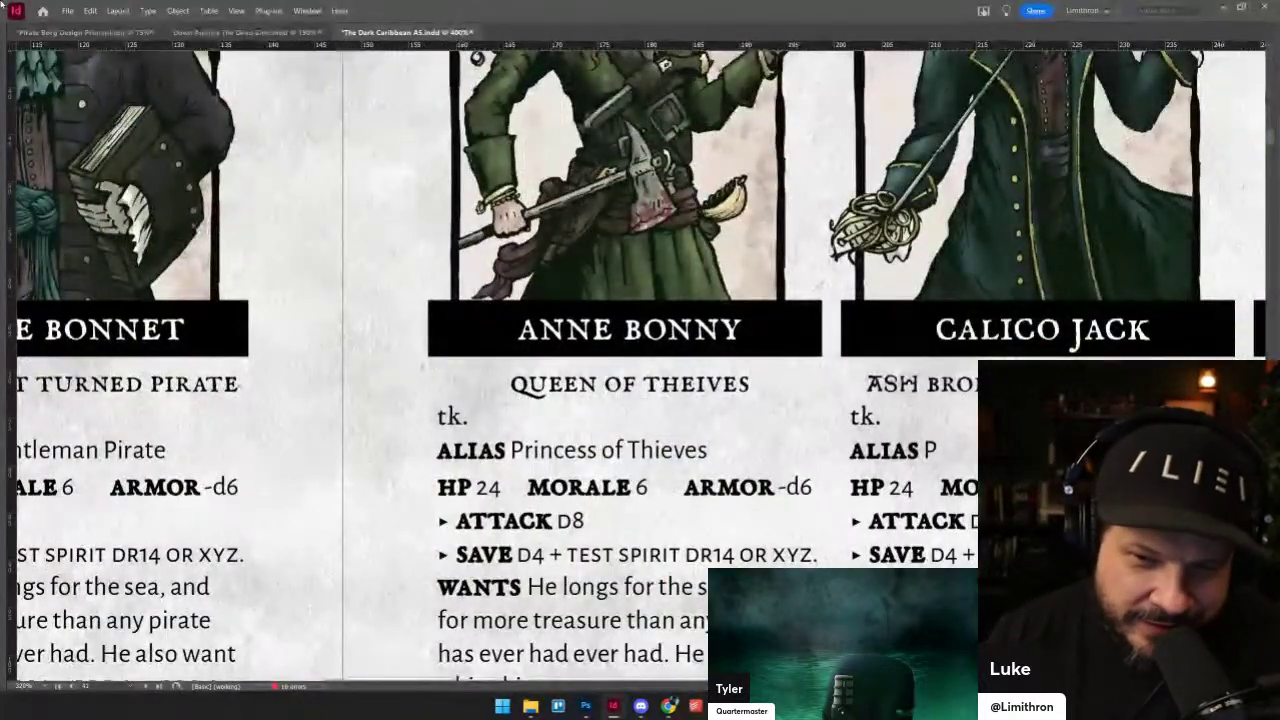
left_click_drag(285, 197, 770, 432)
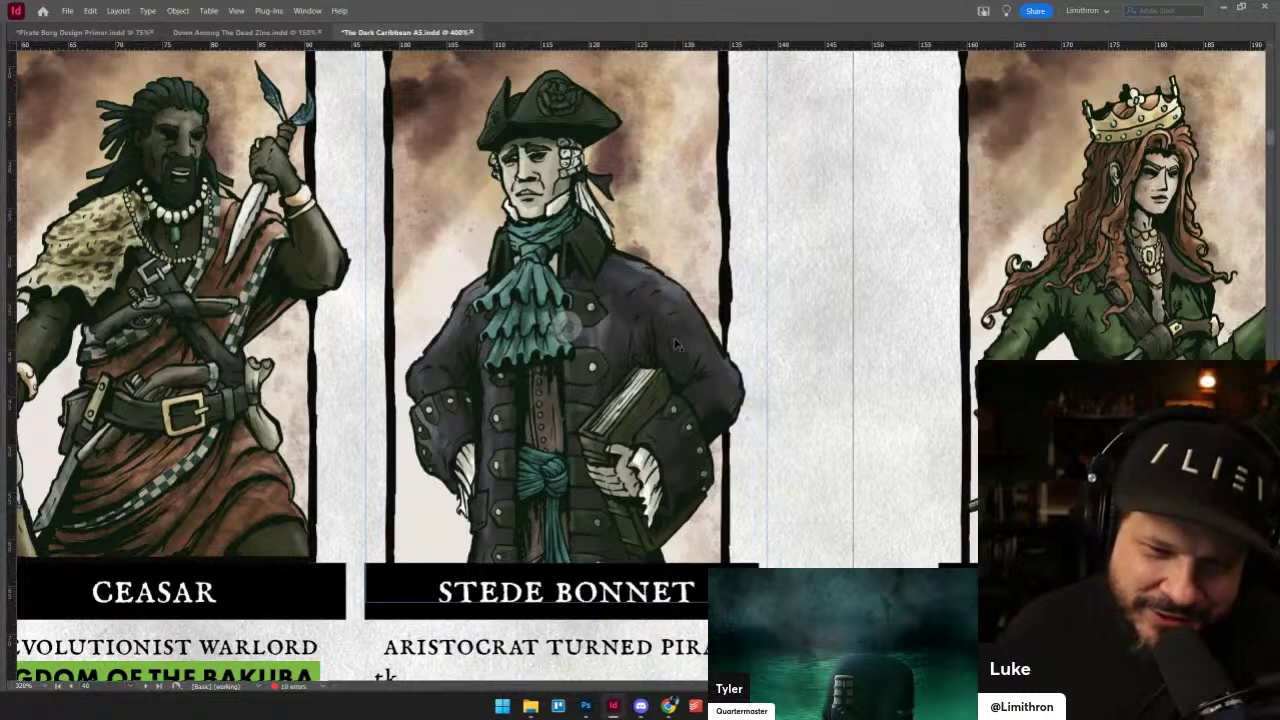
scroll(676, 346, "up", 1)
scroll(678, 350, "down", 1)
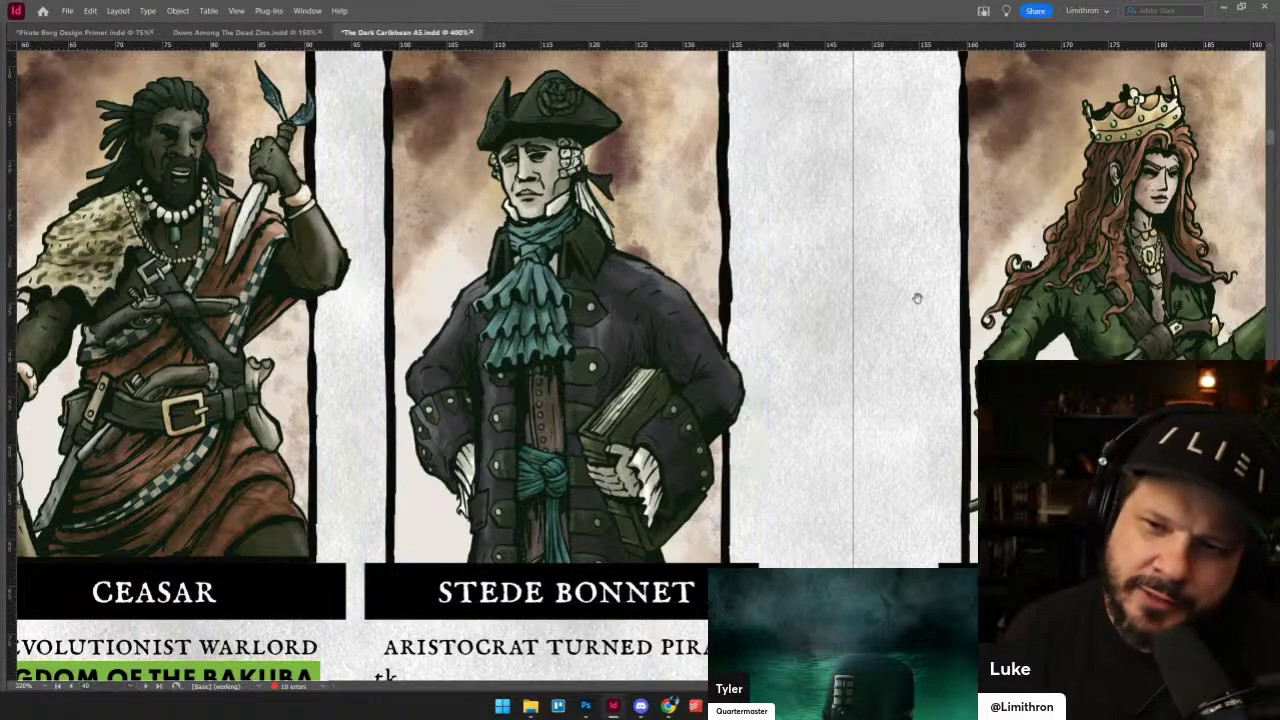
- Inspect the Anne Bonny, Calico Jack and Red Mary portraits on the facing page
left_click_drag(903, 298, 406, 341)
scroll(406, 341, "down", 1)
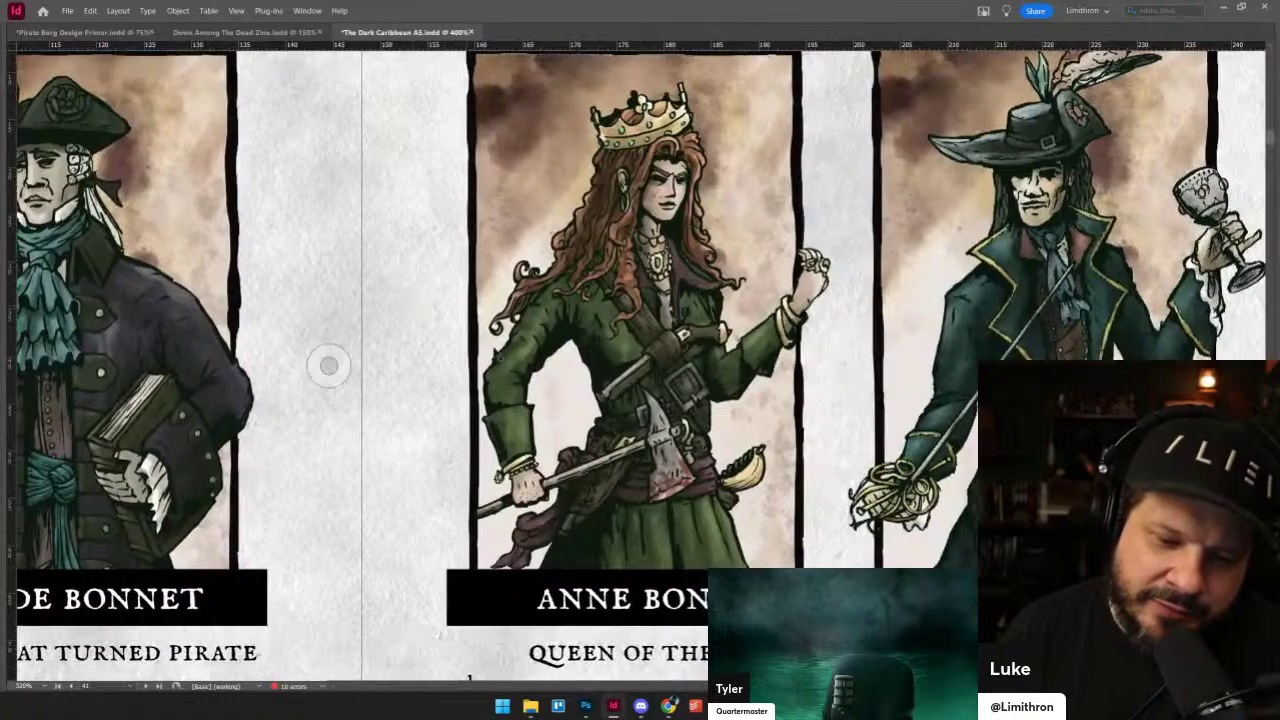
left_click_drag(702, 282, 653, 290)
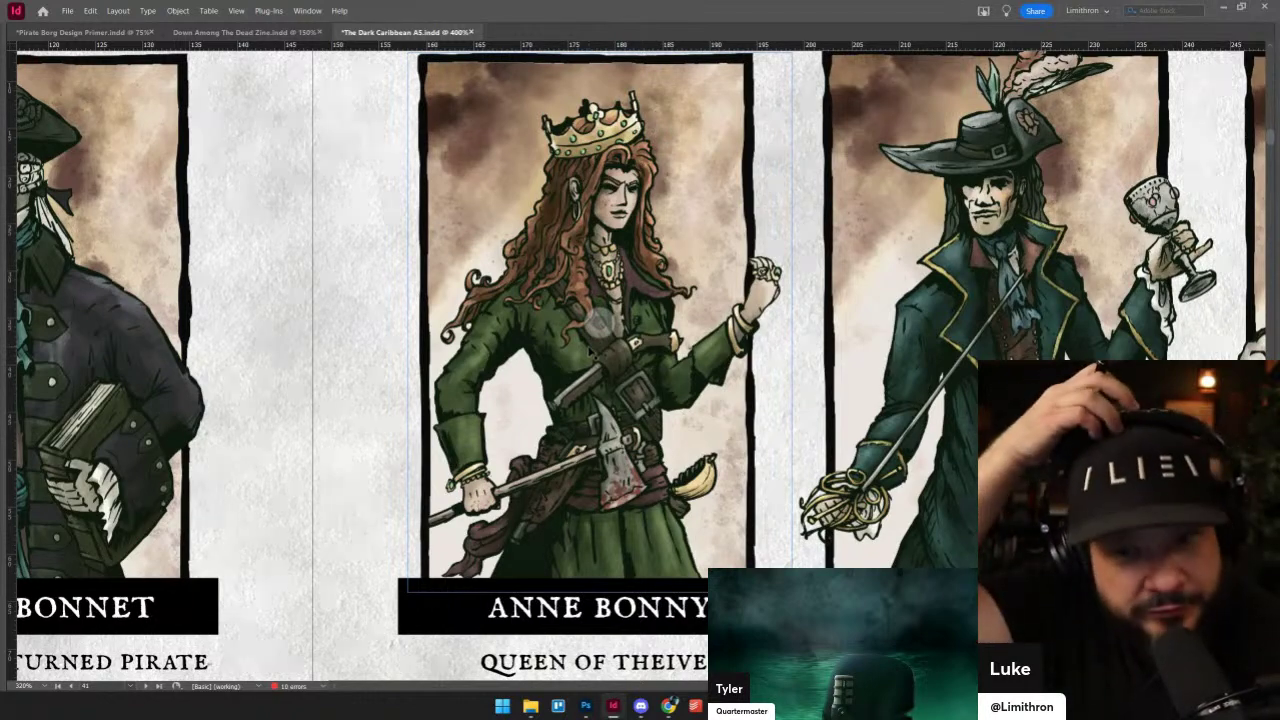
left_click_drag(1003, 335, 603, 349)
left_click_drag(586, 422, 618, 443)
left_click_drag(629, 364, 631, 368)
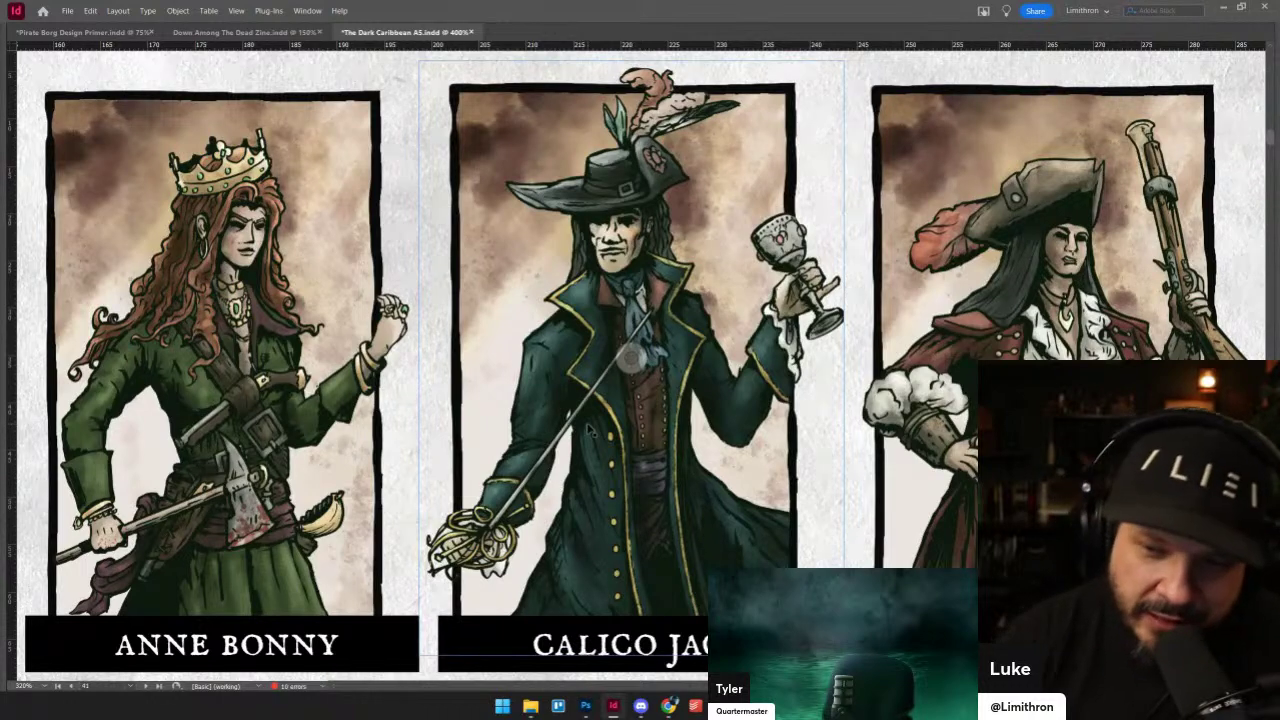
key("ctrl+shift+a")
left_click_drag(1000, 400, 985, 387)
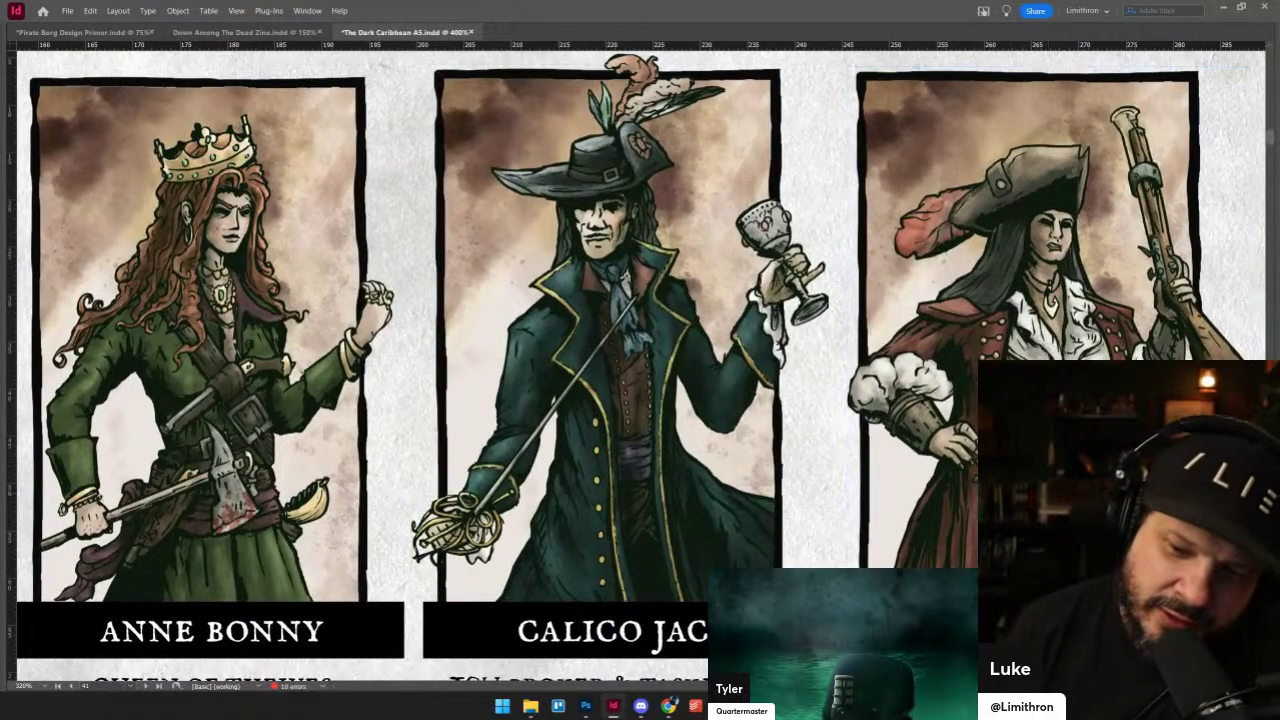
left_click_drag(950, 440, 877, 156)
- Read the stat and role-playing text beneath the Calico Jack and Red Mary portraits, returning to the artwork
scroll(942, 327, "down", 6)
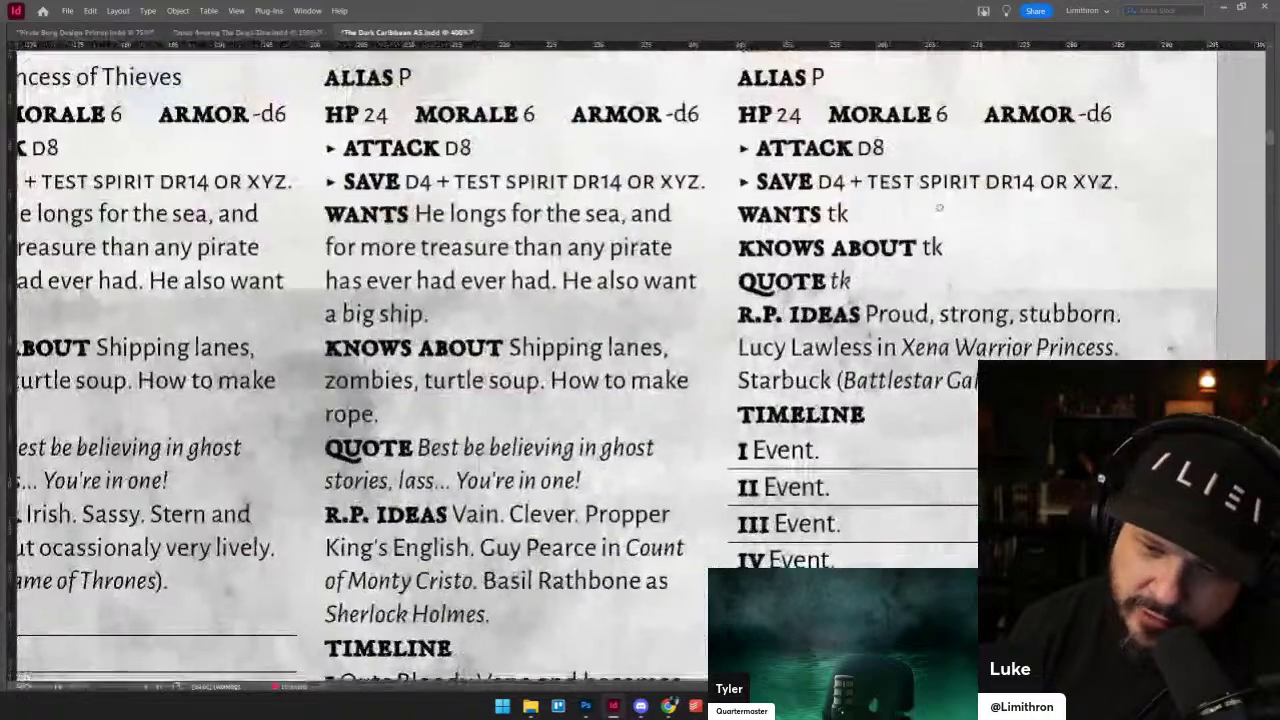
scroll(942, 250, "up", 2)
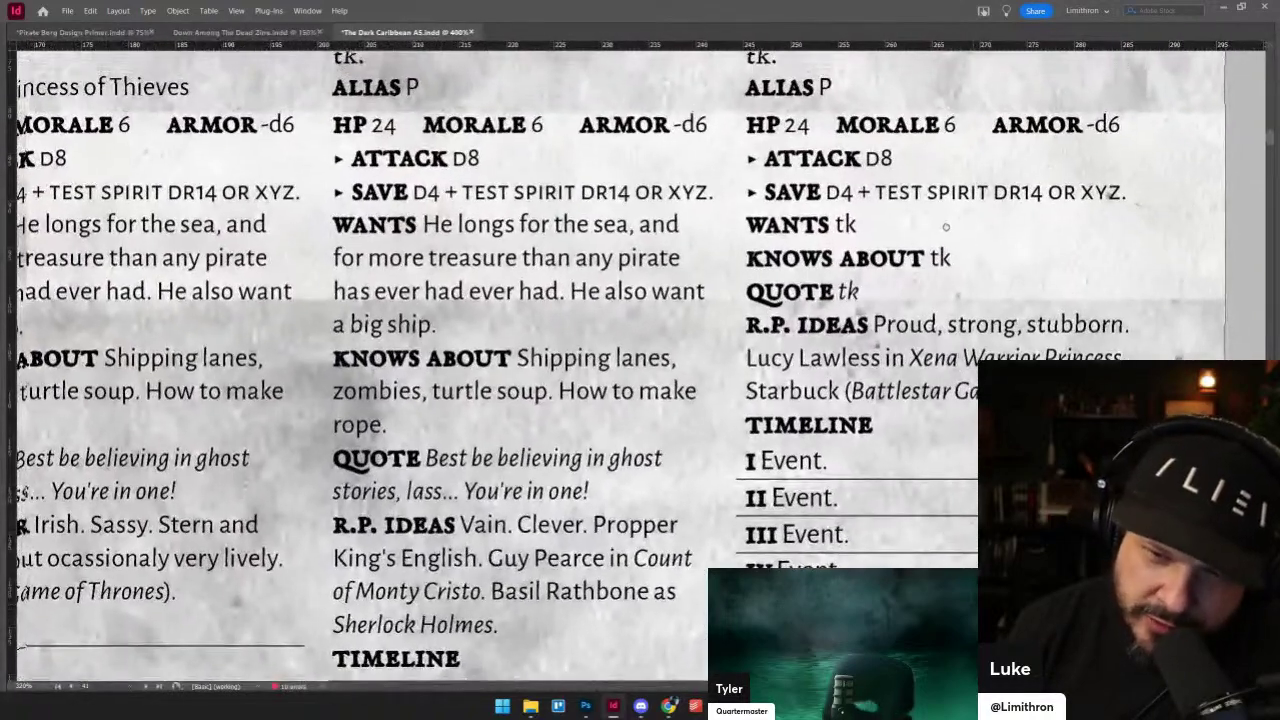
scroll(945, 240, "up", 1)
scroll(952, 268, "up", 10)
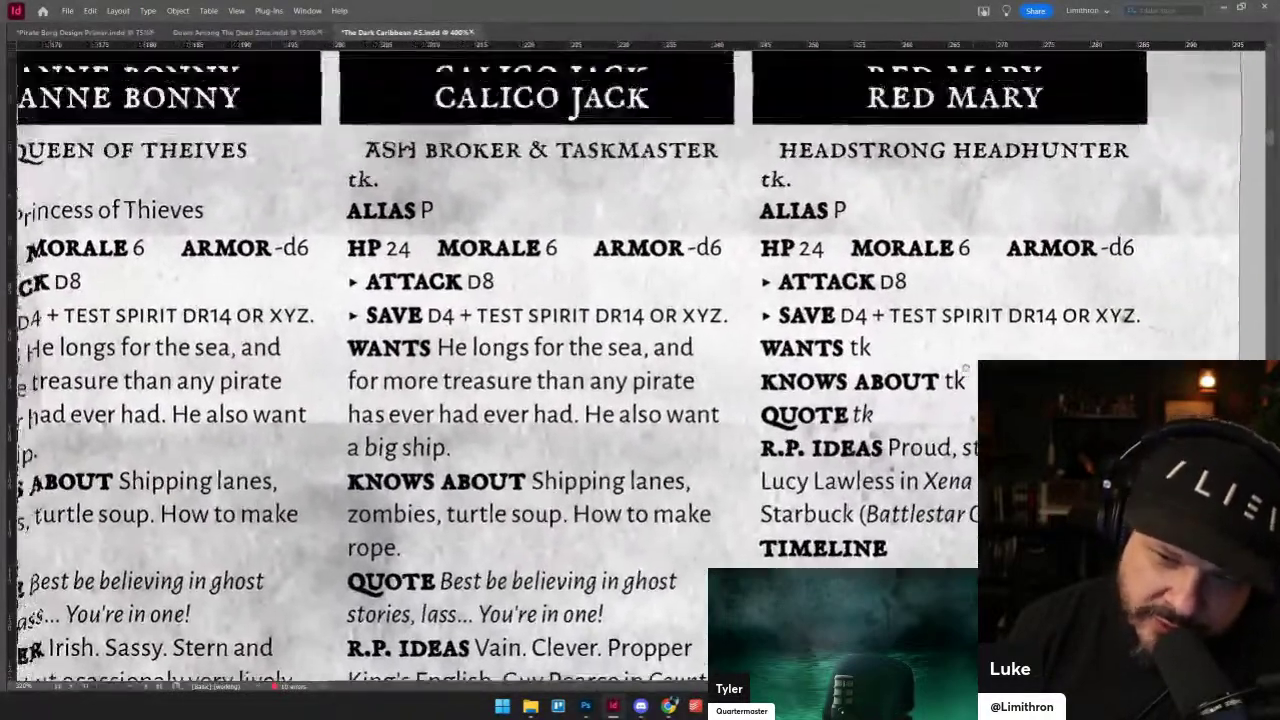
scroll(640, 360, "up", 6)
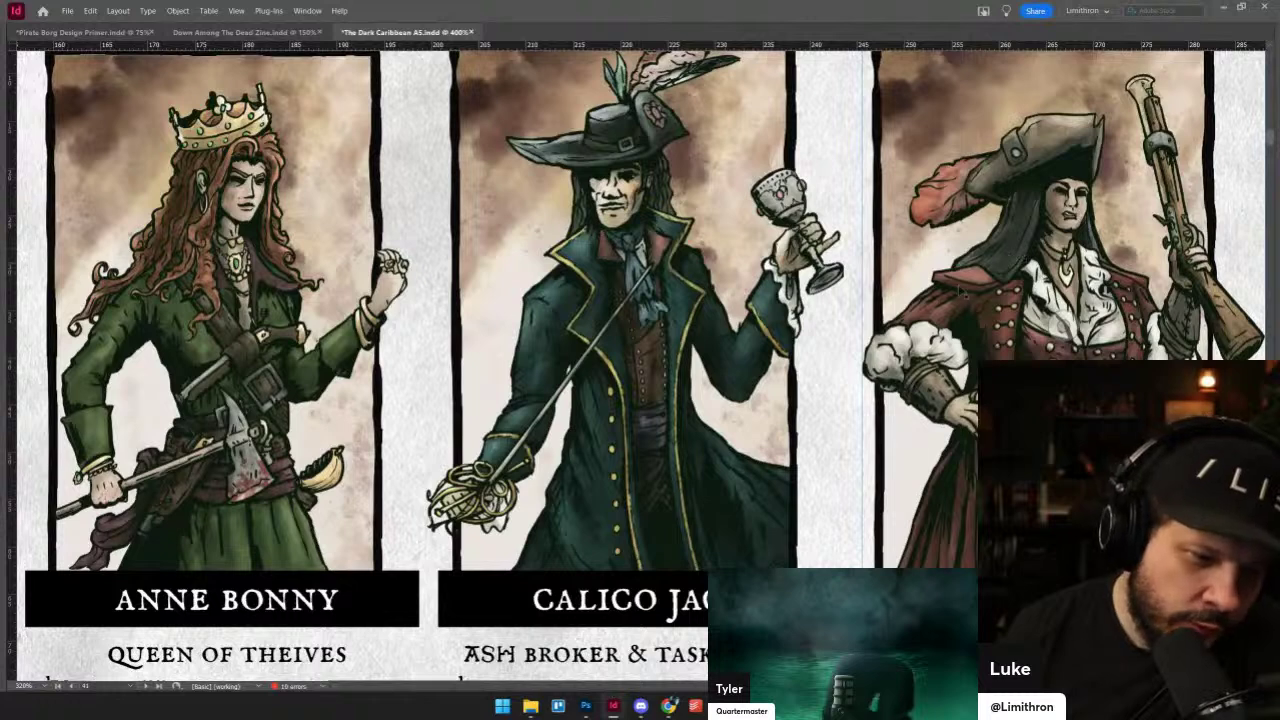
- Correct the misspelled word in Anne Bonny's subtitle so that it reads "Queen of Thieves"
left_click_drag(632, 331, 681, 302)
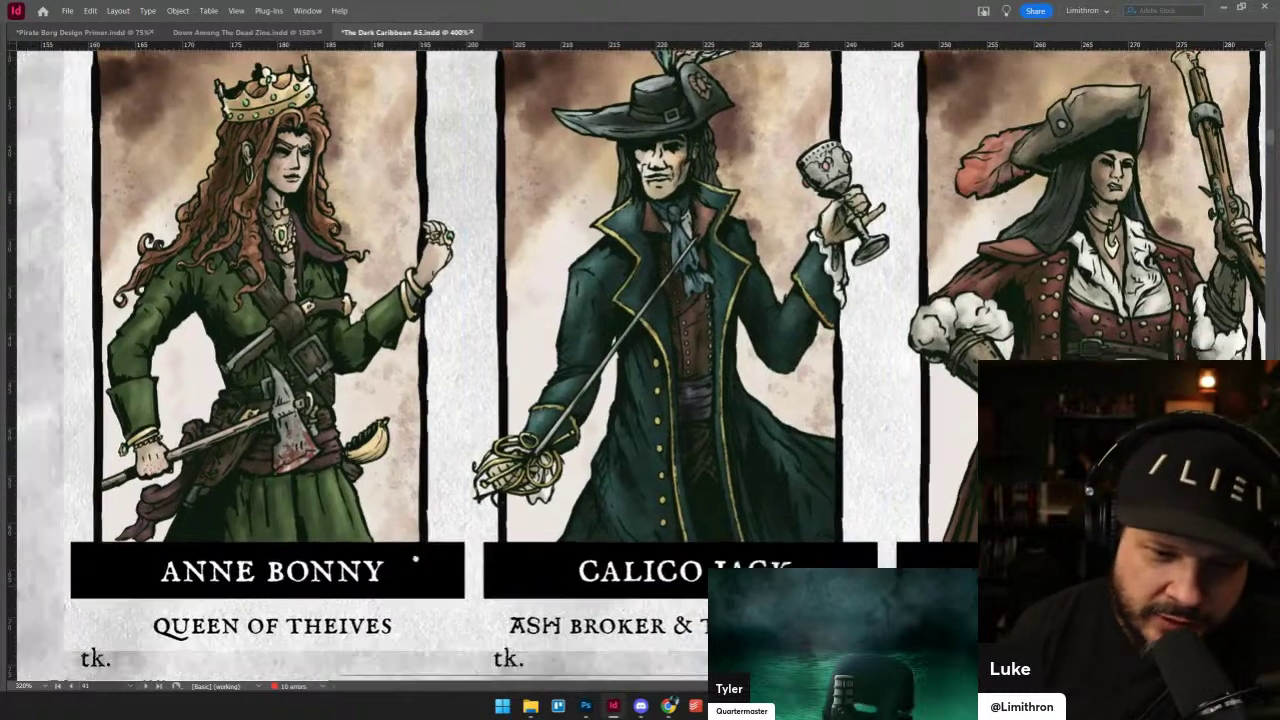
double_click(347, 631)
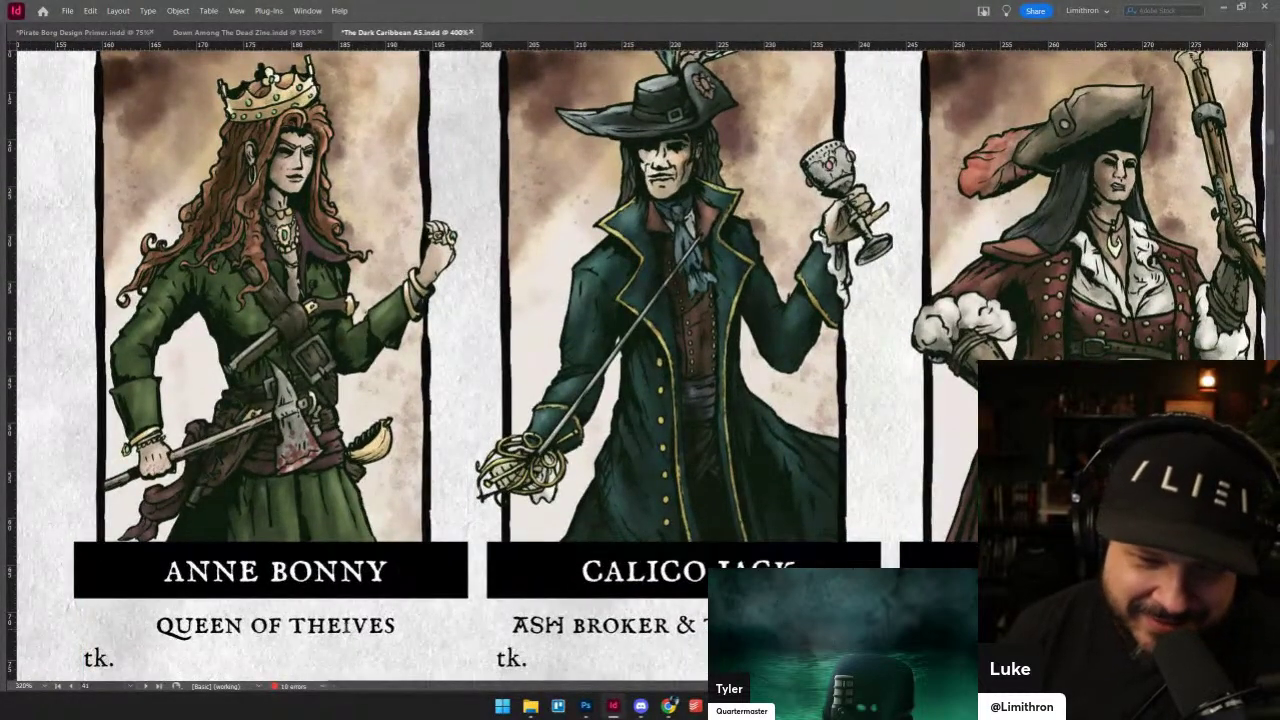
left_click(342, 625)
key("BackSpace")
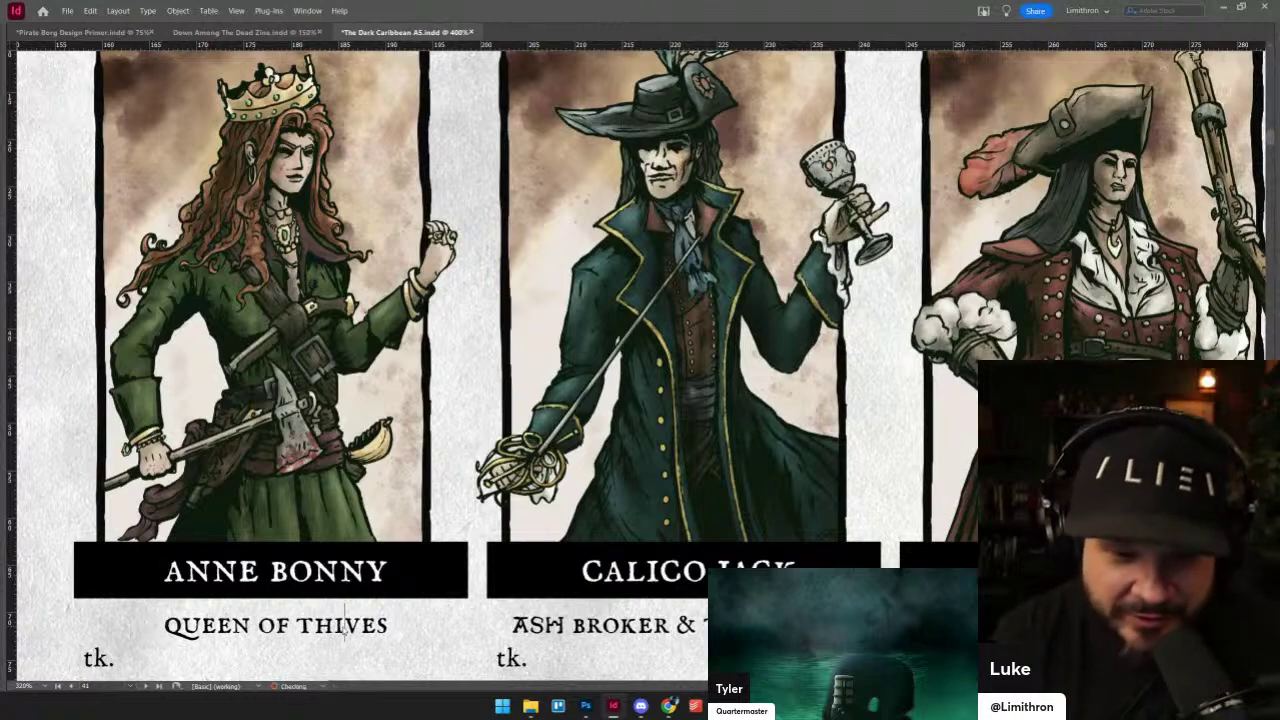
key("Right")
type("E")
scroll(632, 374, "up", 2)
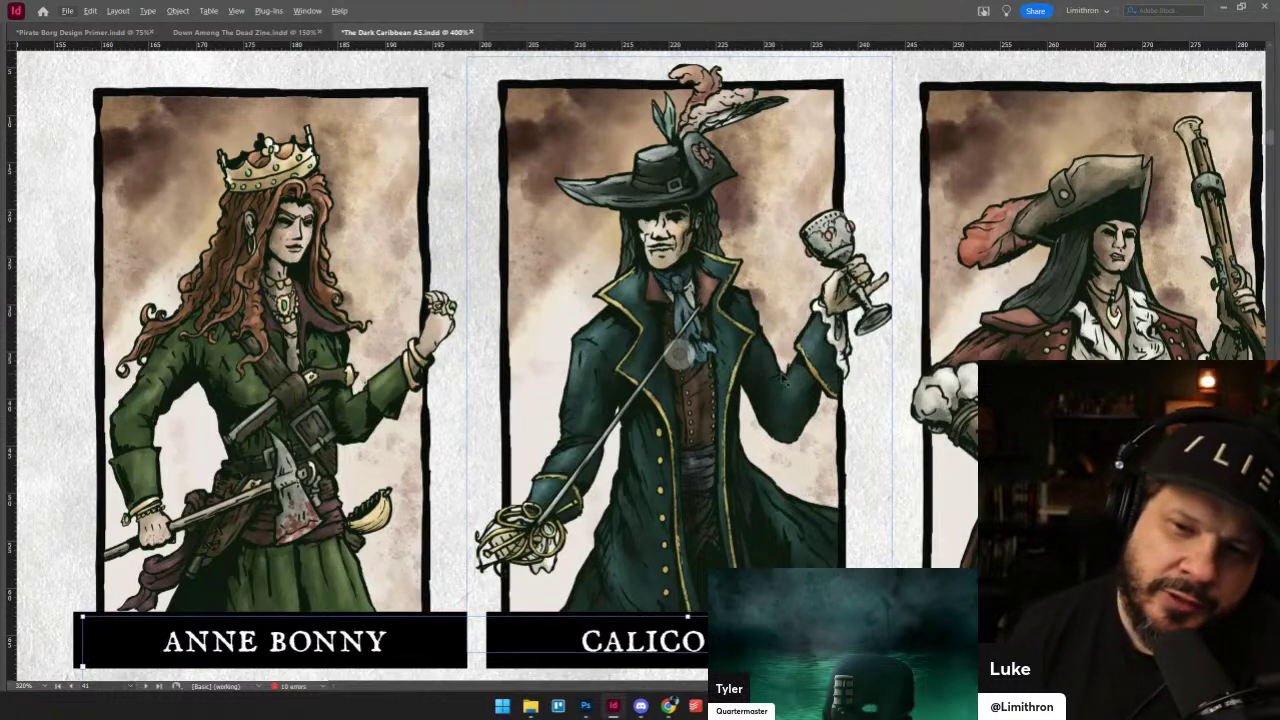
scroll(827, 371, "down", 1)
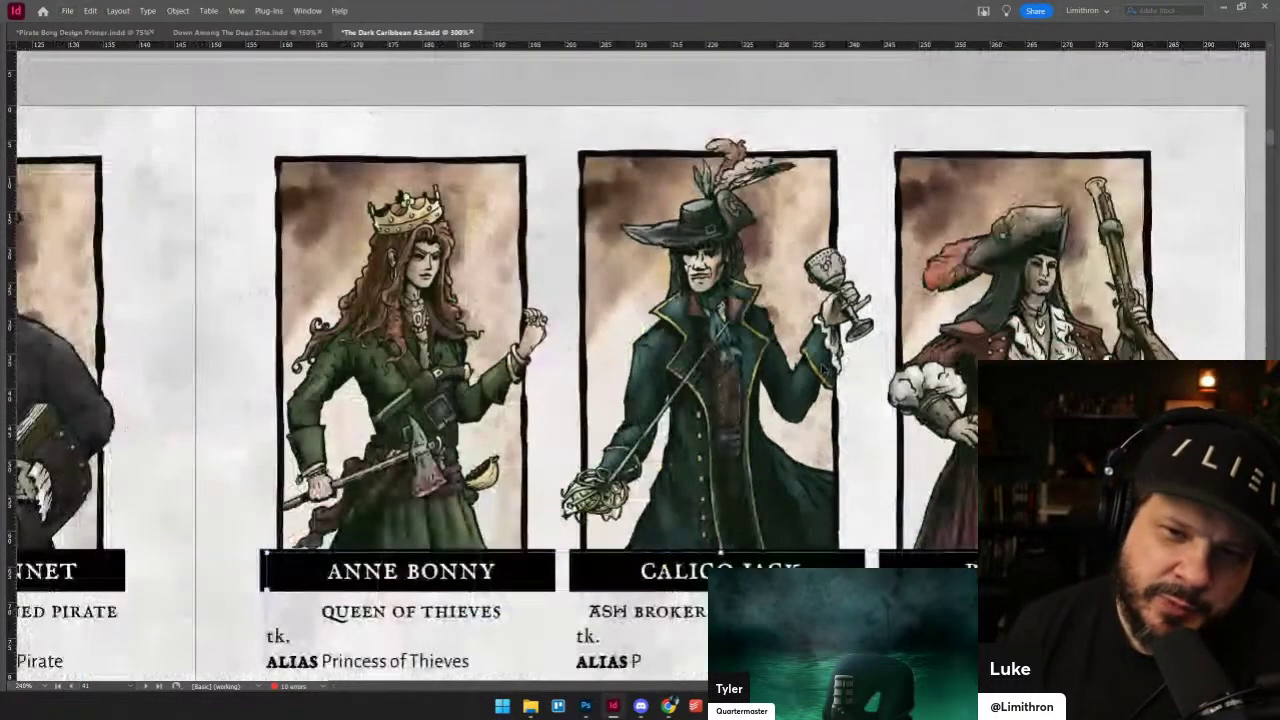
scroll(824, 370, "up", 1)
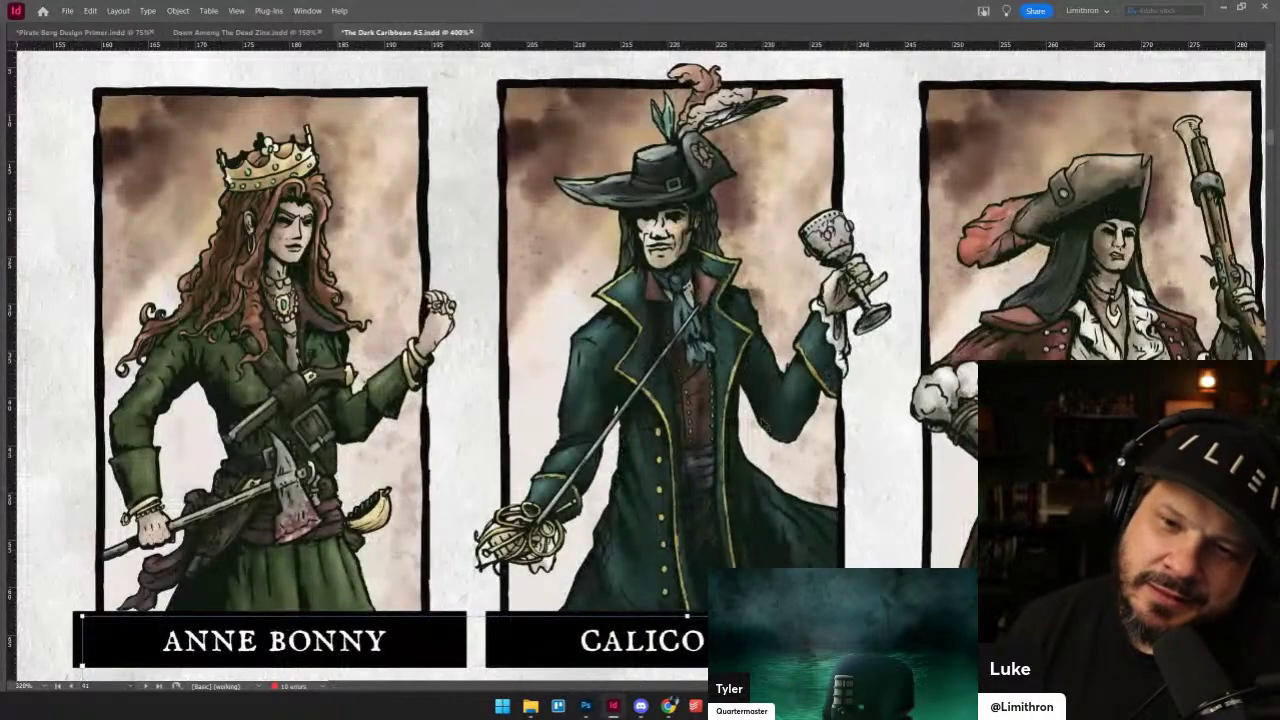
- Read the stat, quote and role-playing text beneath the Anne Bonny, Calico Jack and Red Mary portraits
scroll(748, 447, "down", 10)
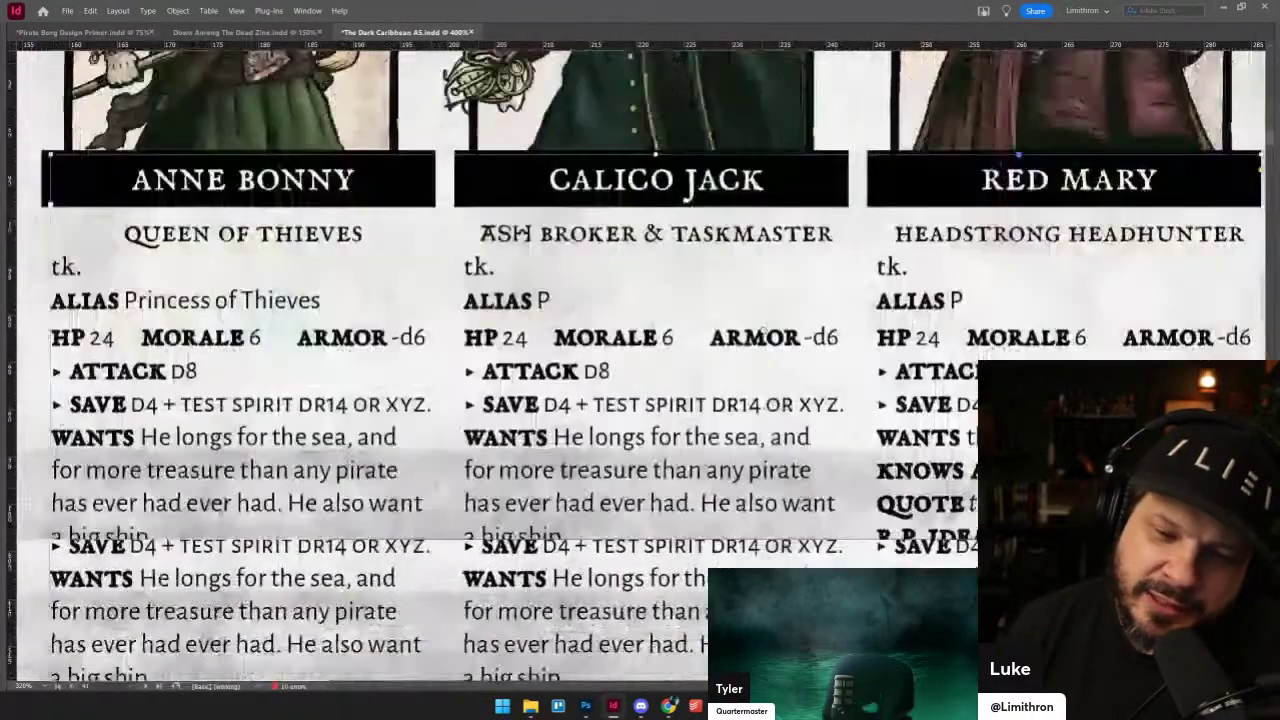
scroll(728, 445, "down", 6)
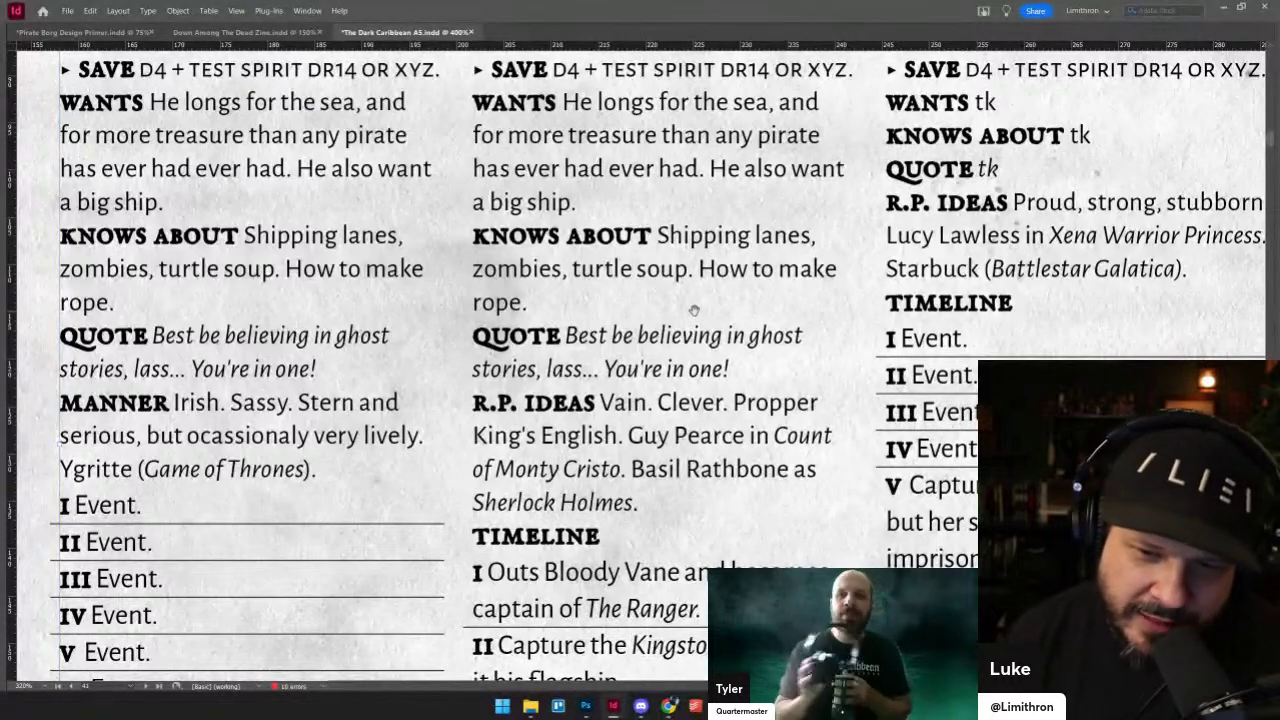
left_click_drag(702, 154, 821, 200)
- Go to the following character spread and examine the Hornigold portrait at close range
scroll(718, 546, "down", 5)
scroll(640, 380, "down", 5)
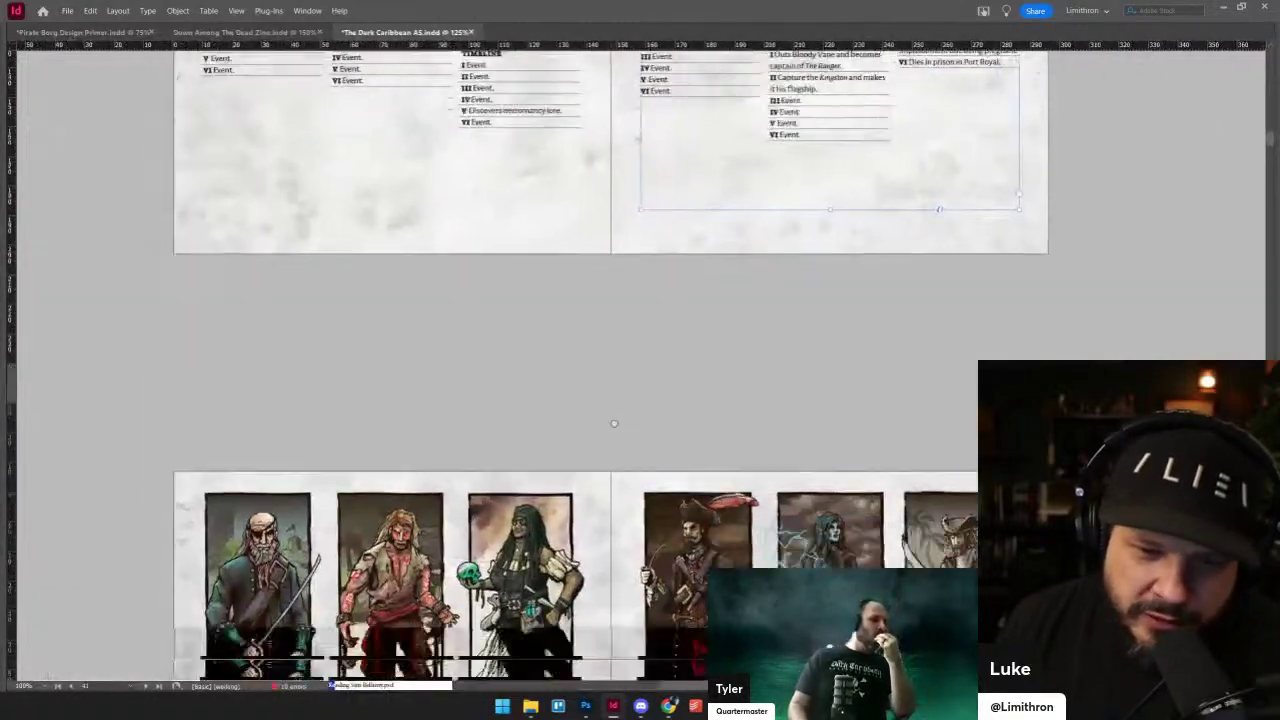
scroll(588, 384, "up", 2)
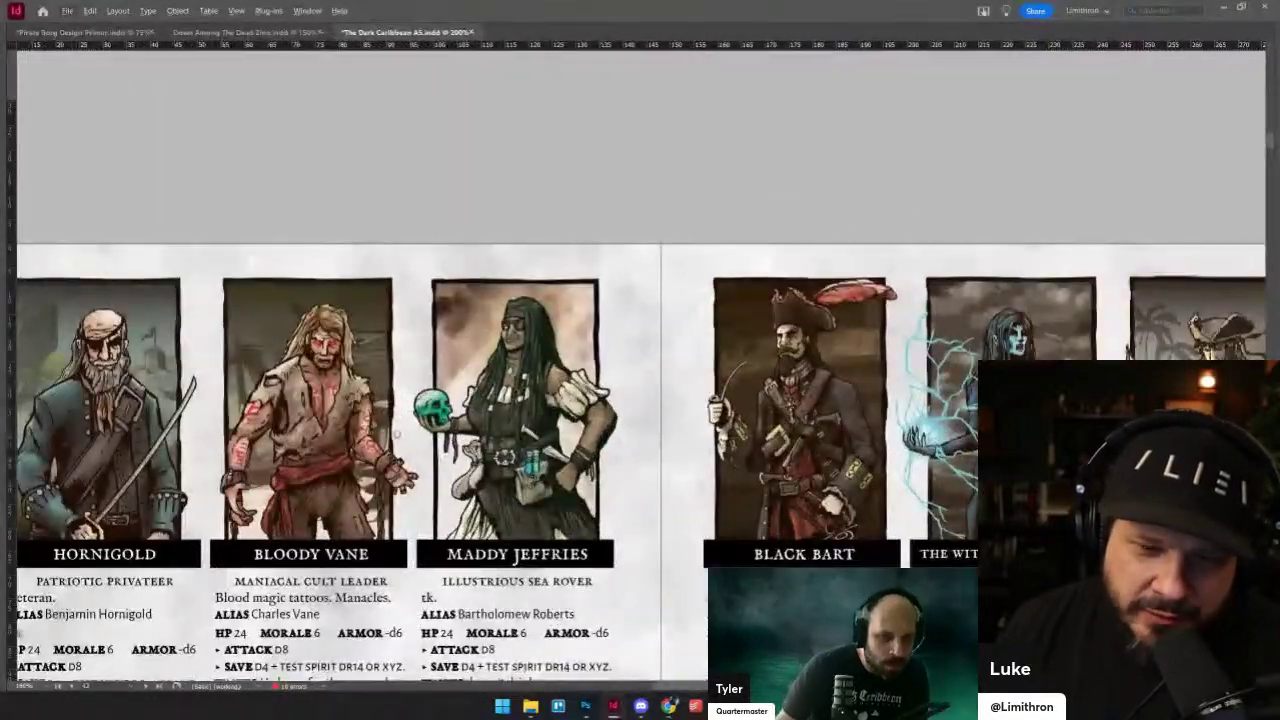
left_click_drag(588, 384, 622, 416)
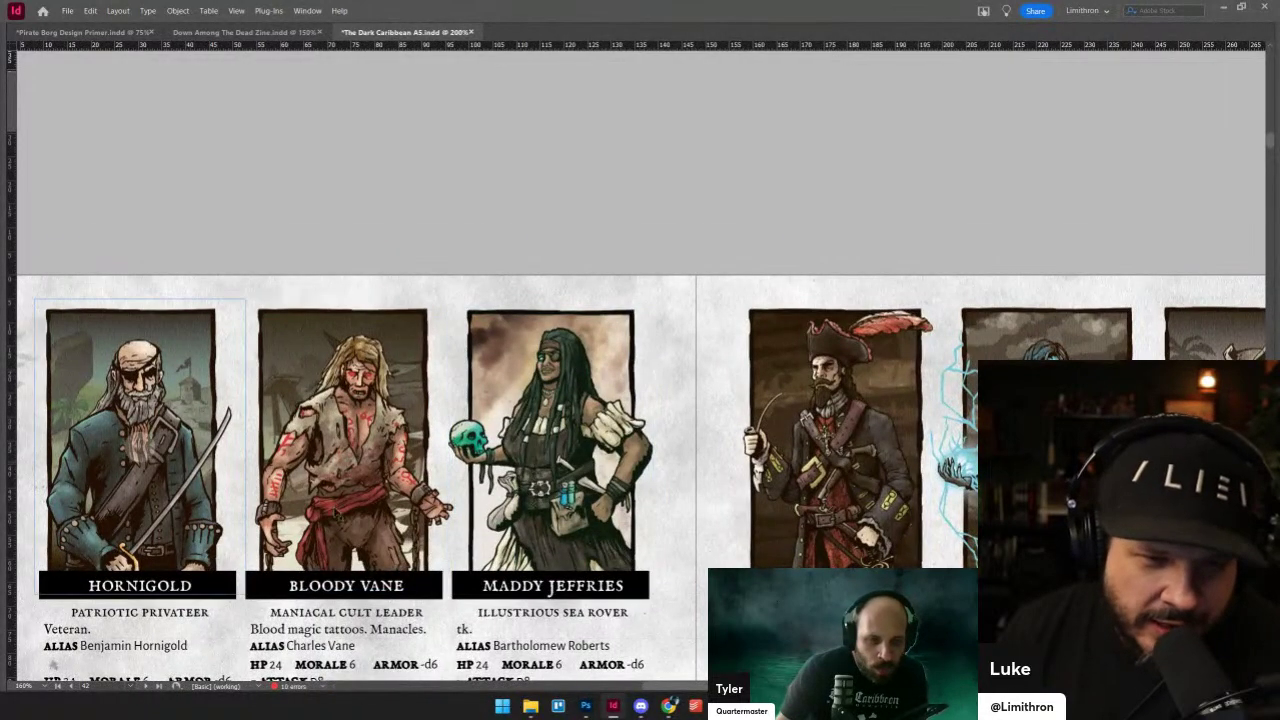
left_click_drag(762, 280, 1034, 307)
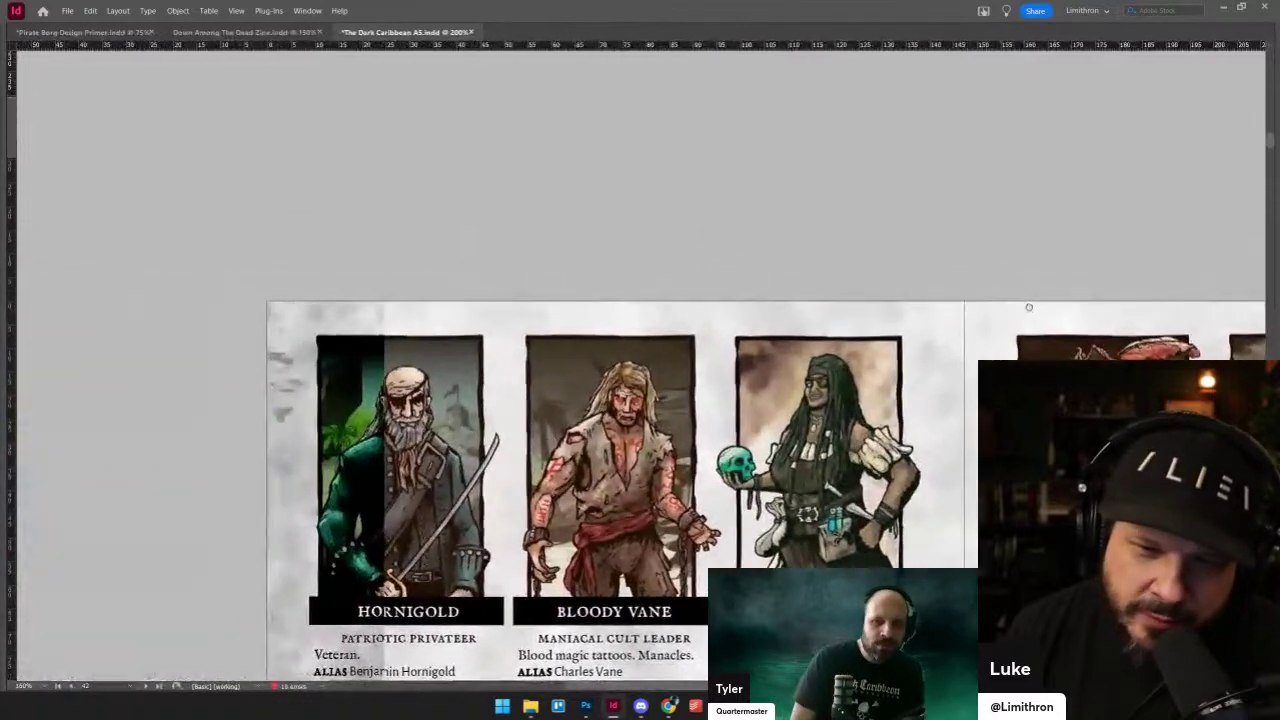
scroll(521, 511, "up", 3)
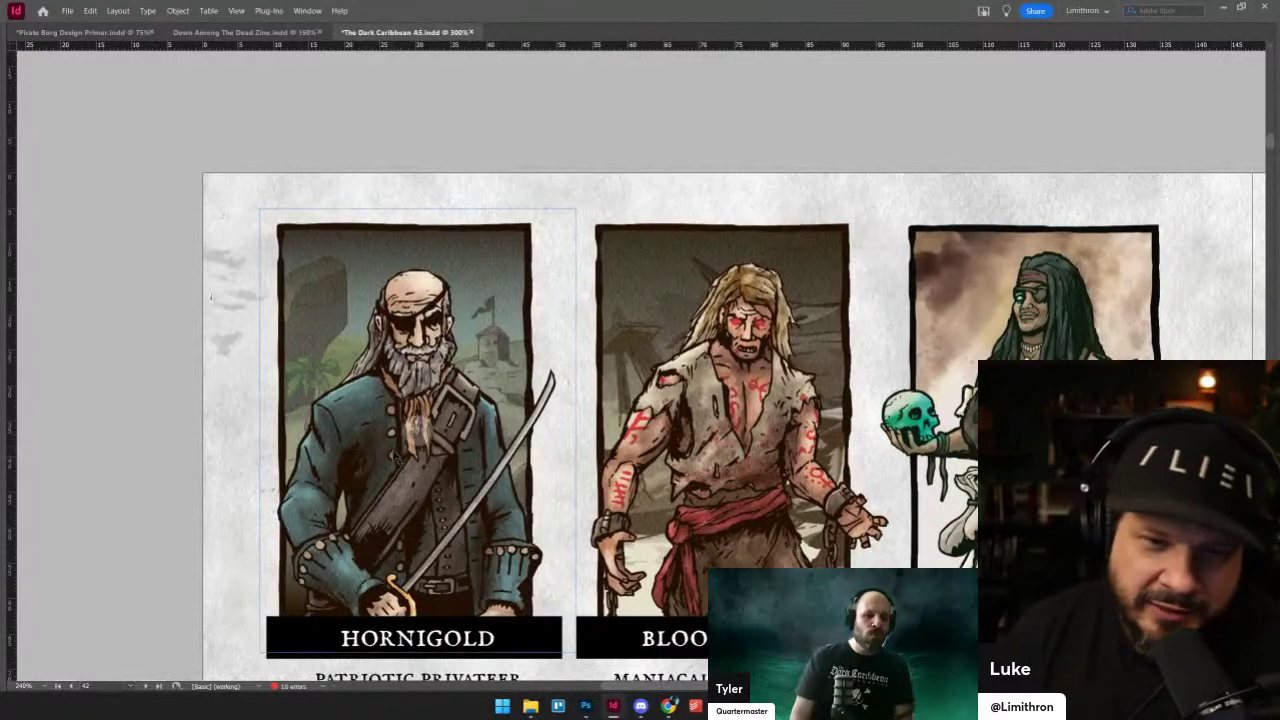
left_click_drag(395, 454, 567, 467)
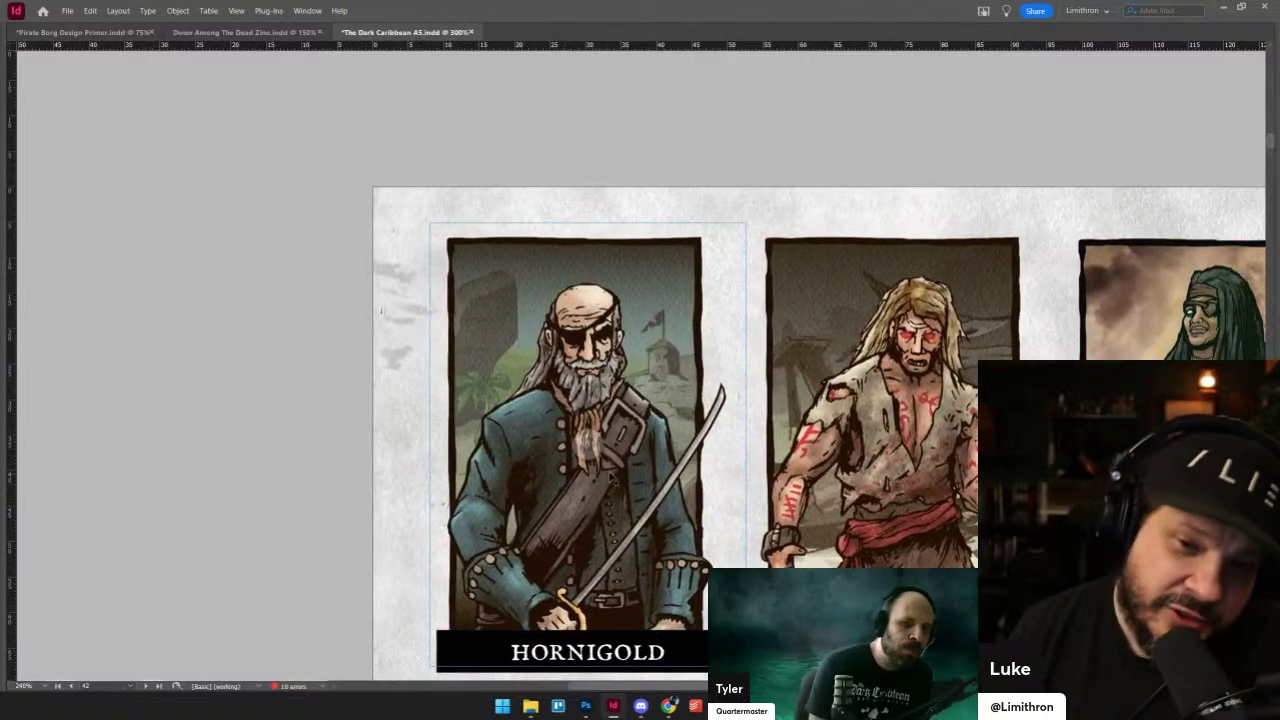
left_click_drag(615, 470, 683, 450)
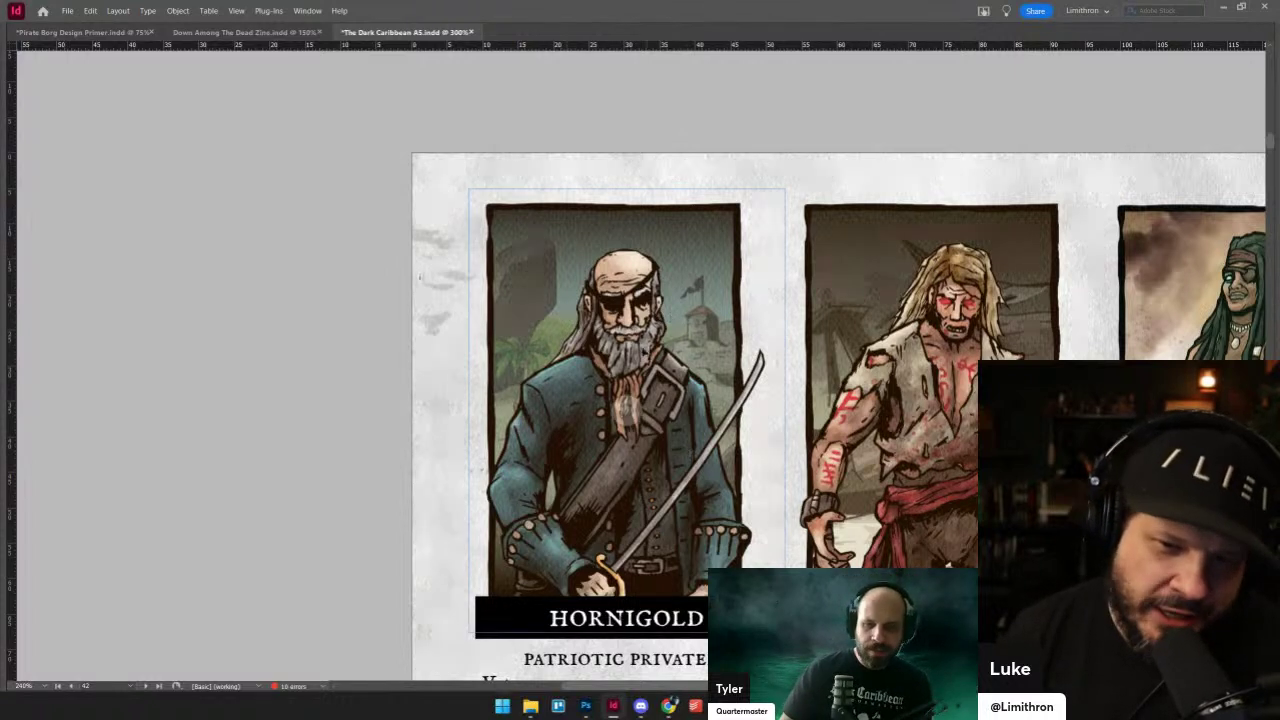
left_click_drag(795, 445, 739, 455)
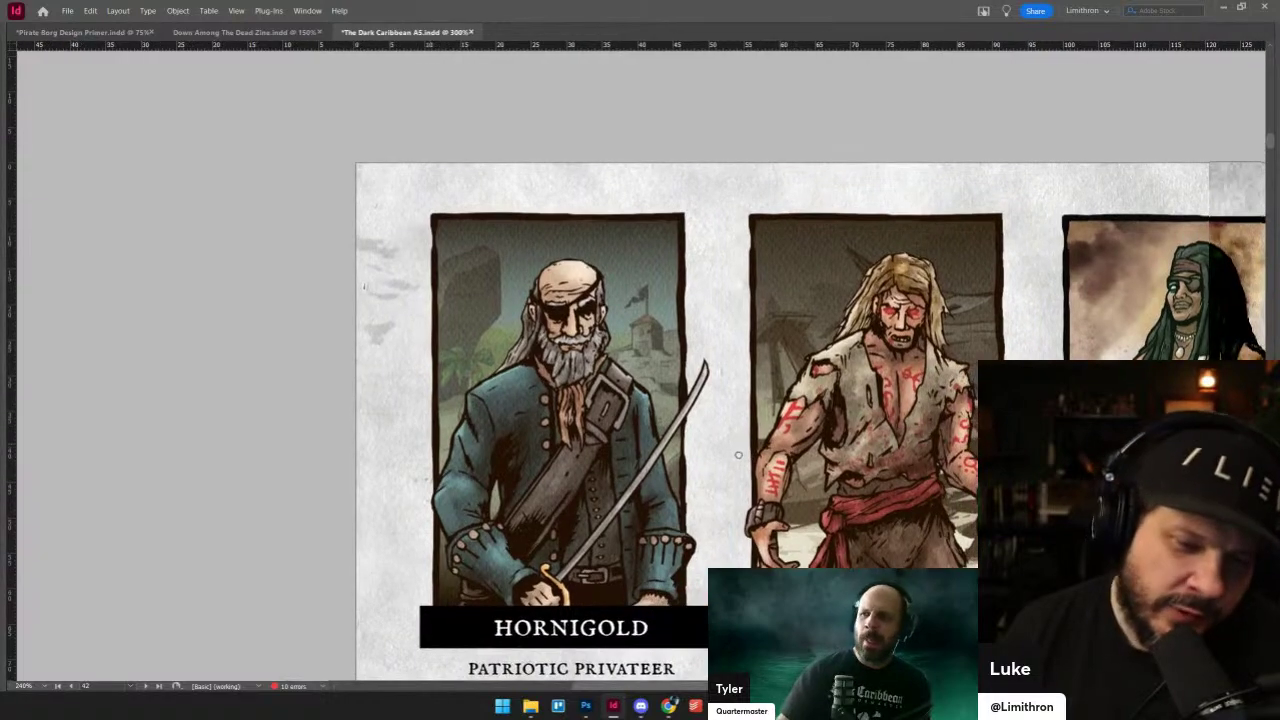
- Read the stat text beneath Hornigold and Bloody Vane, returning to their portraits
scroll(738, 455, "down", 5)
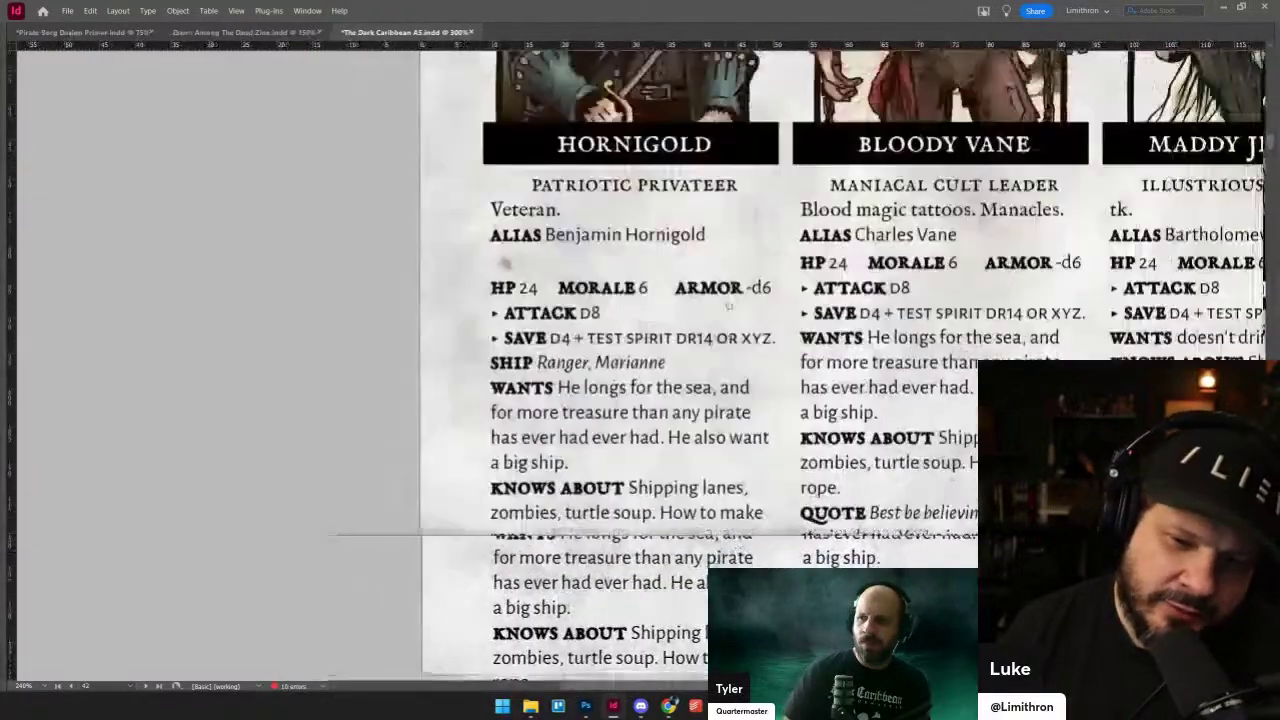
left_click_drag(729, 306, 697, 485)
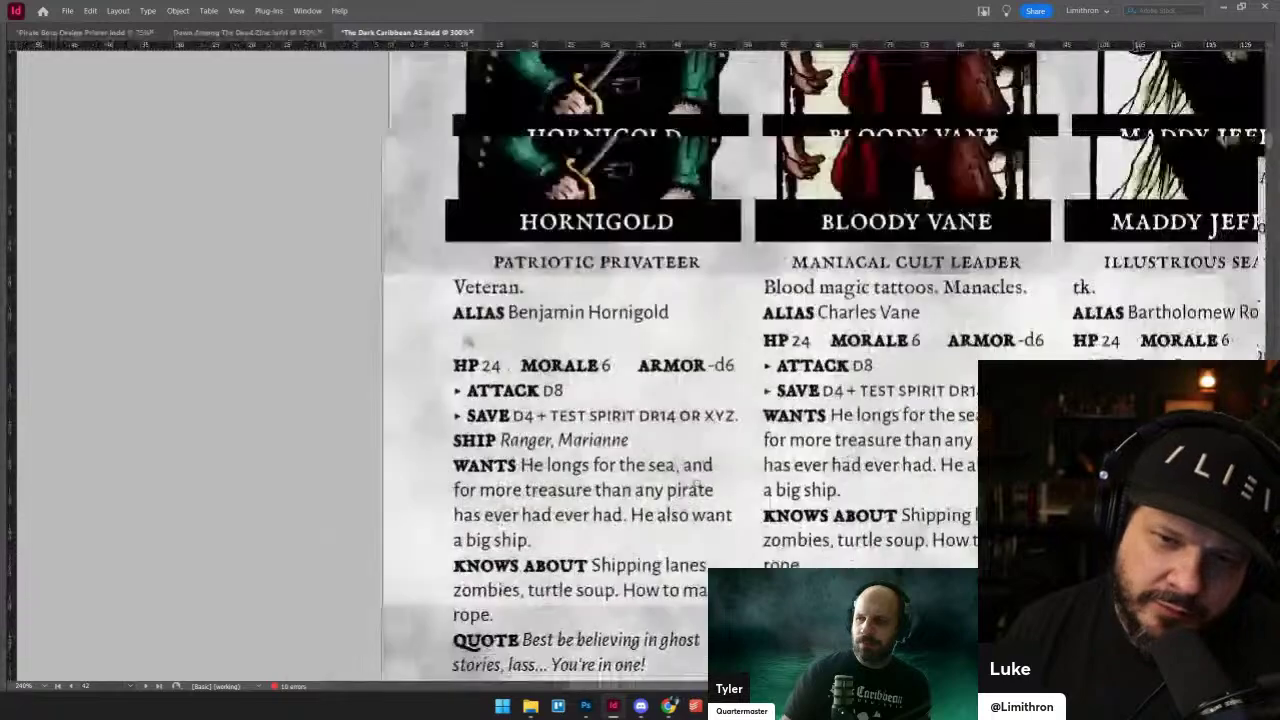
scroll(640, 360, "up", 5)
scroll(640, 360, "left", 2)
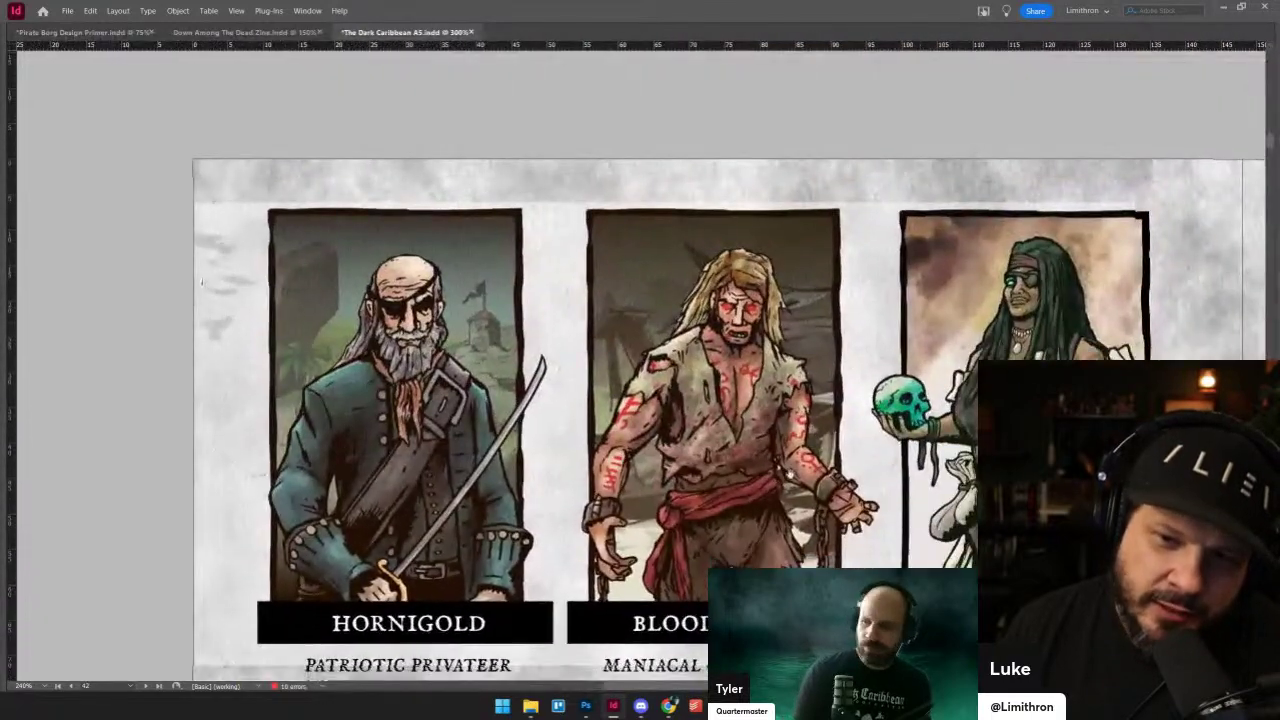
- Inspect the Bloody Vane and Maddy Jeffries portraits at close range
scroll(790, 474, "up", 1)
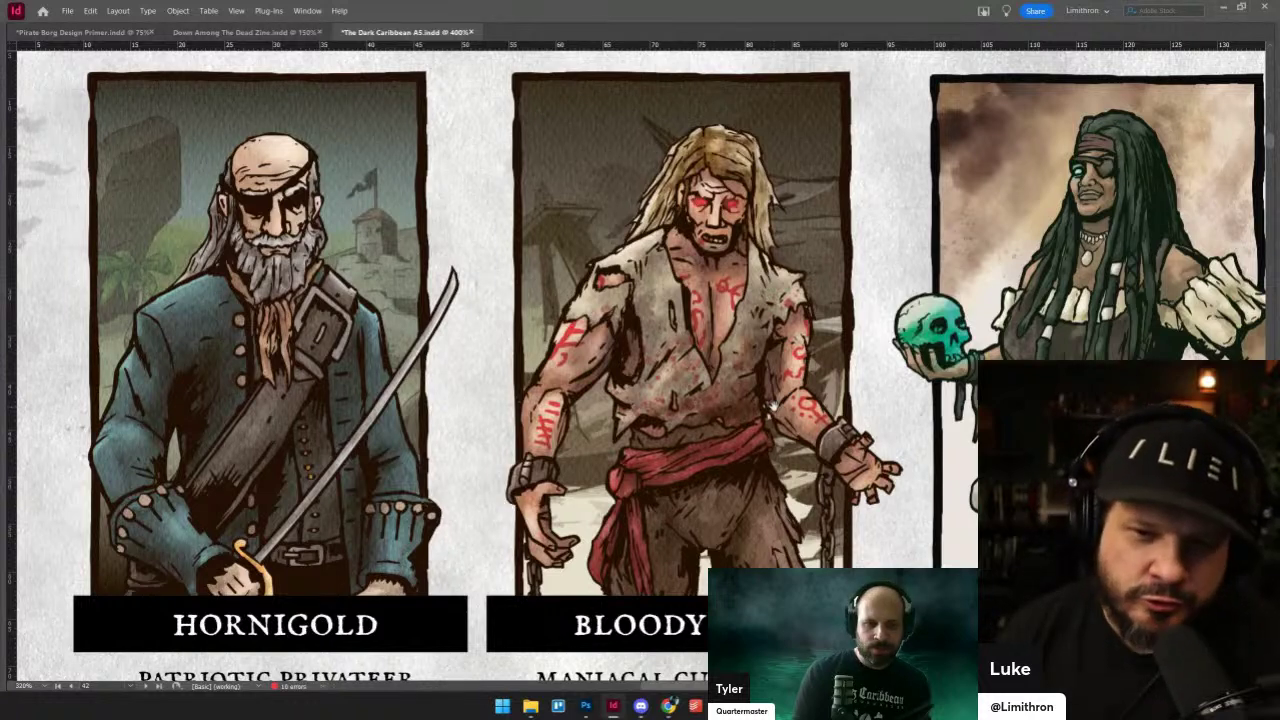
left_click_drag(914, 336, 760, 331)
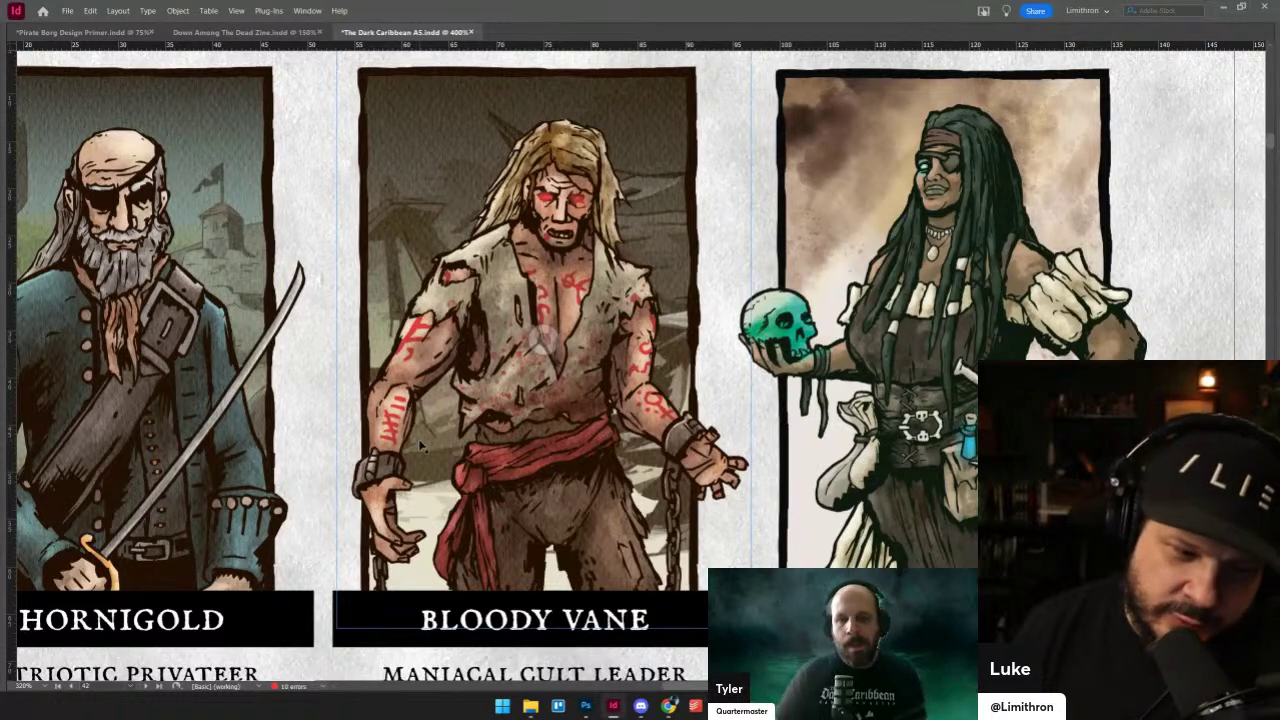
left_click_drag(829, 398, 548, 412)
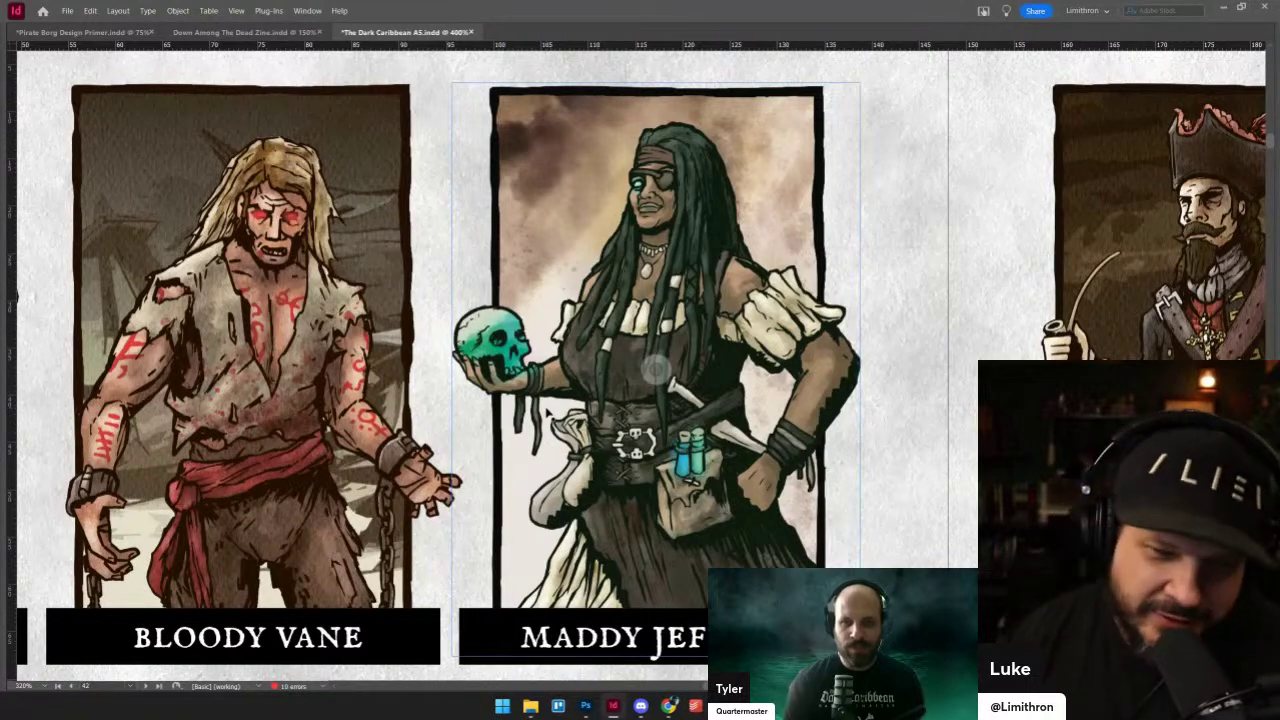
left_click_drag(655, 370, 580, 376)
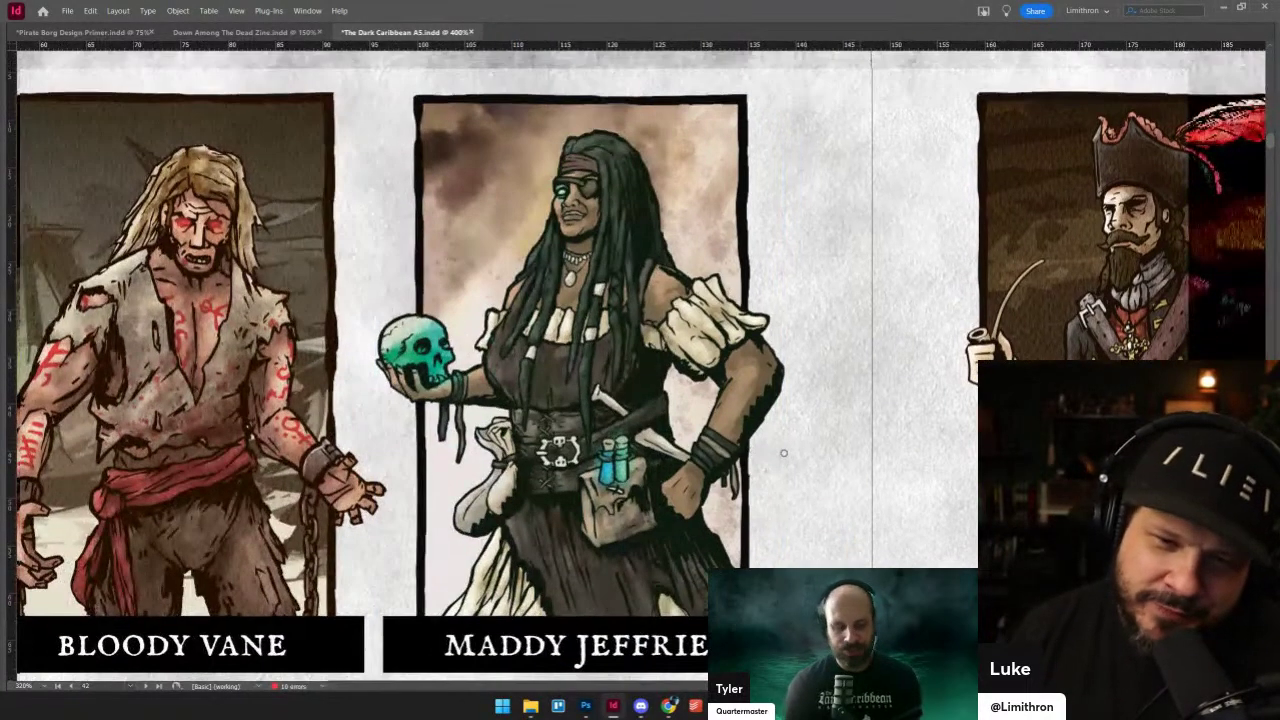
mouse_move(855, 448)
left_mouse_down()
mouse_move(849, 404)
mouse_move(875, 449)
left_mouse_up()
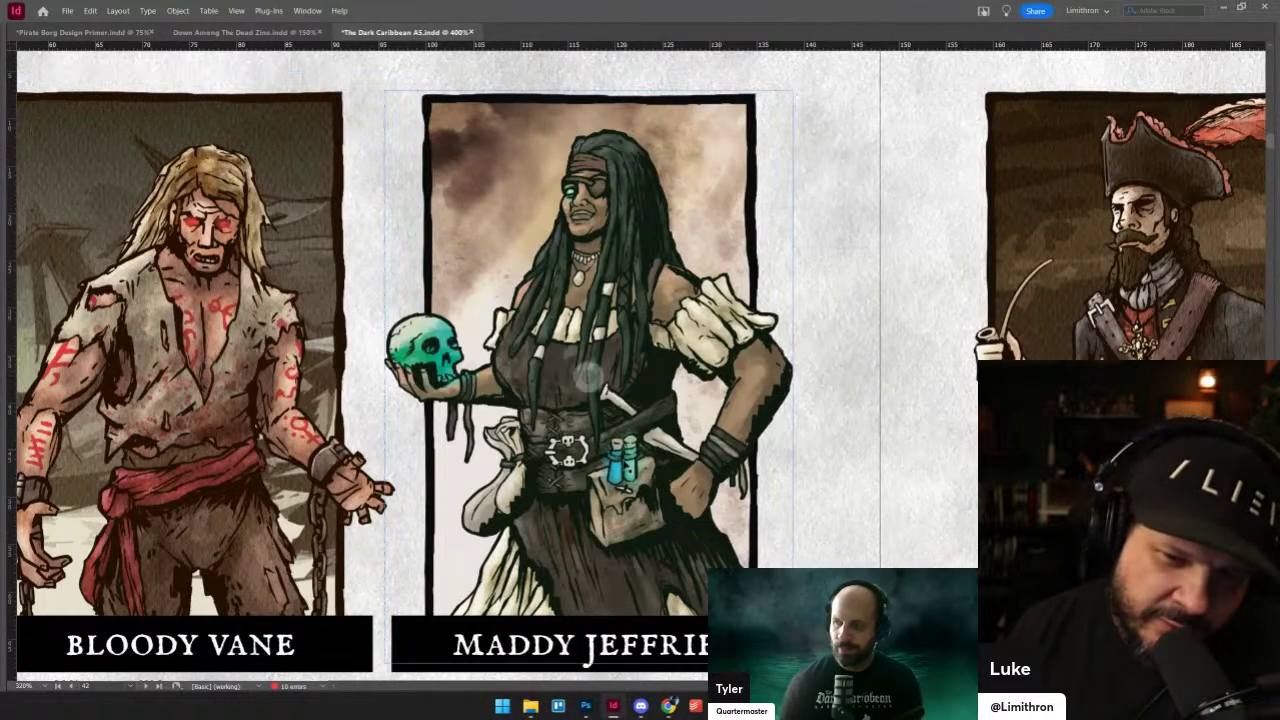
- Inspect the Black Bart and Witch portraits on the facing page, along with the cutlass-wielding pirate beside them
left_click_drag(897, 458, 324, 439)
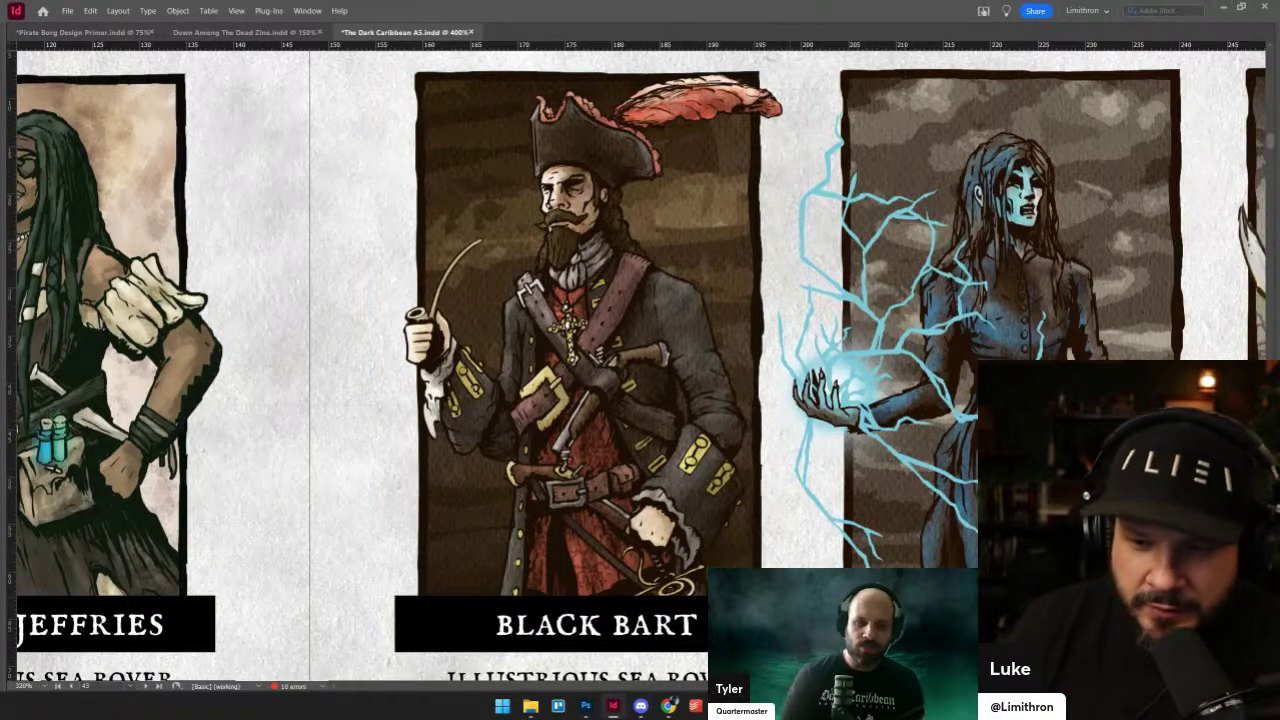
left_click_drag(791, 598, 691, 597)
scroll(637, 364, "right", 5)
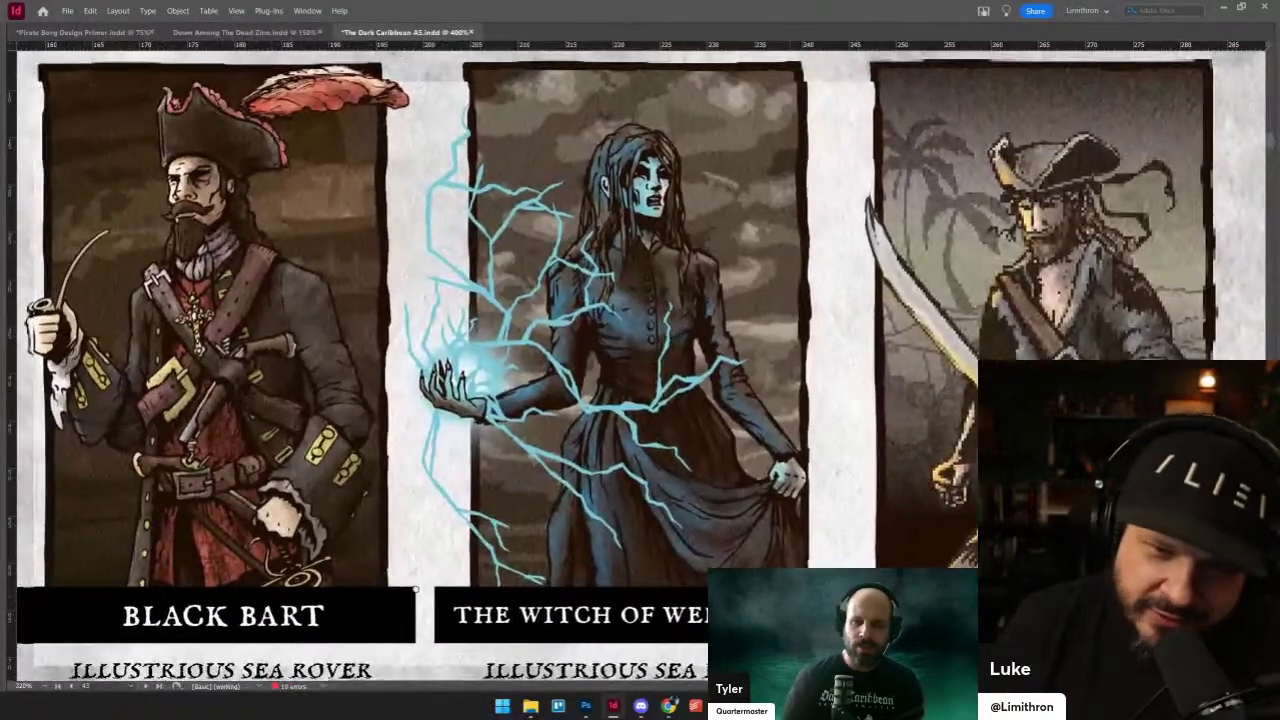
scroll(418, 590, "up", 2)
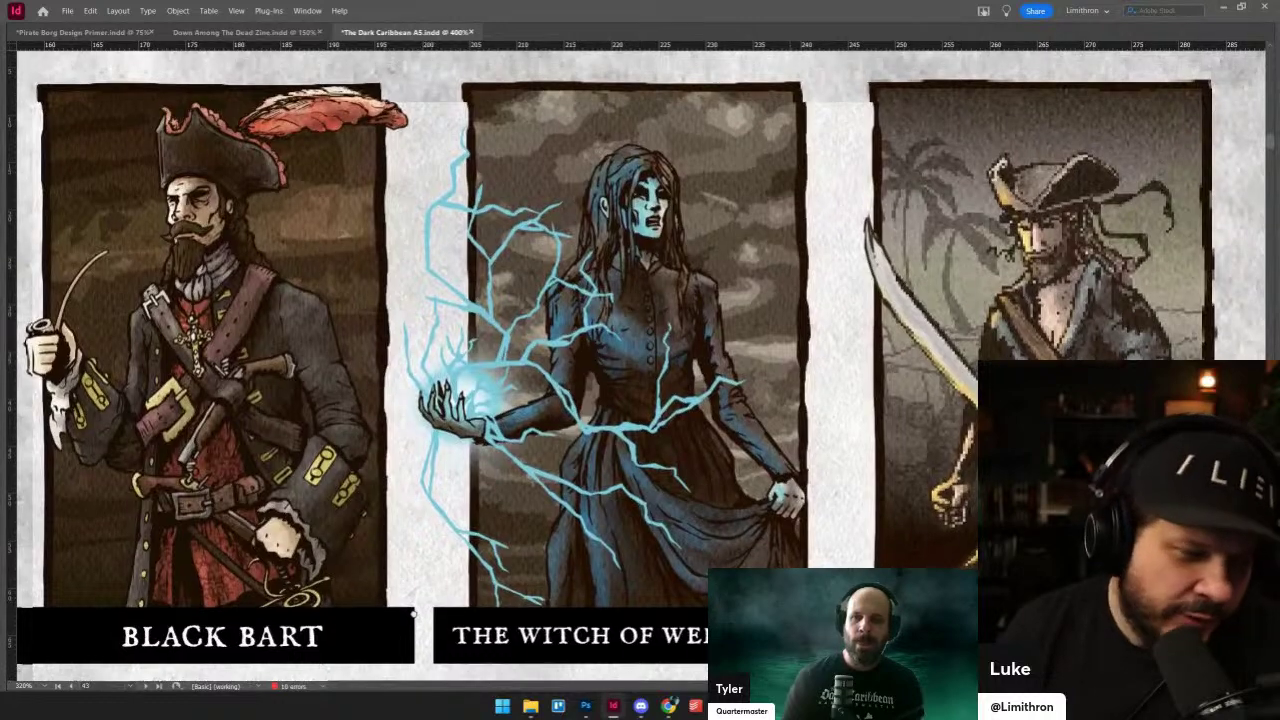
left_click_drag(414, 612, 410, 617)
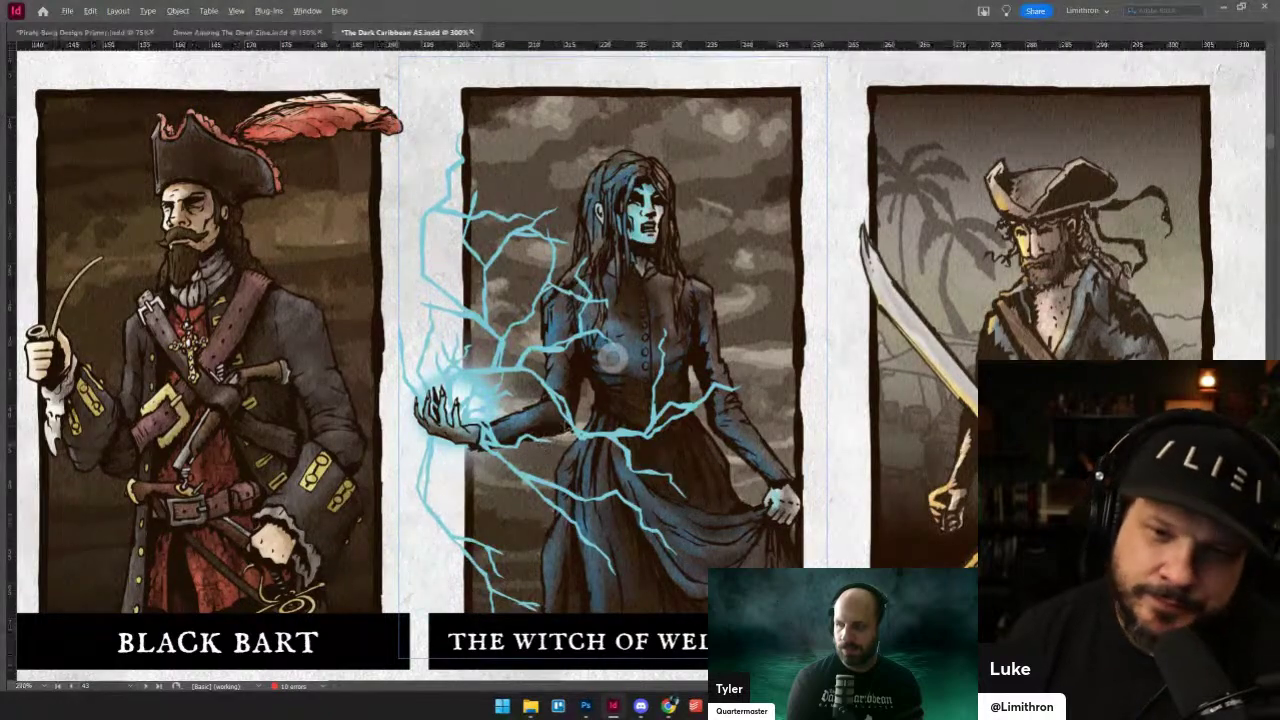
- Review the British Empire faction opening spread and its introductory paragraph
scroll(560, 430, "down", 4)
scroll(675, 148, "down", 10)
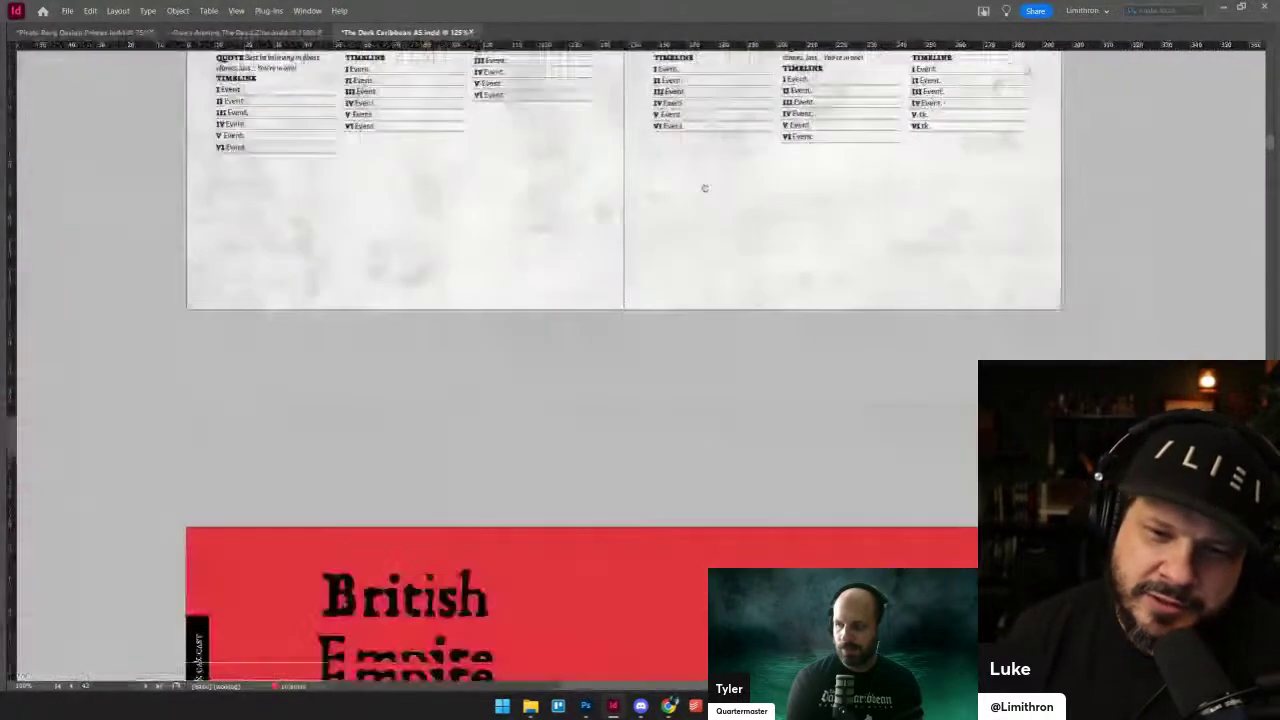
scroll(660, 300, "down", 3)
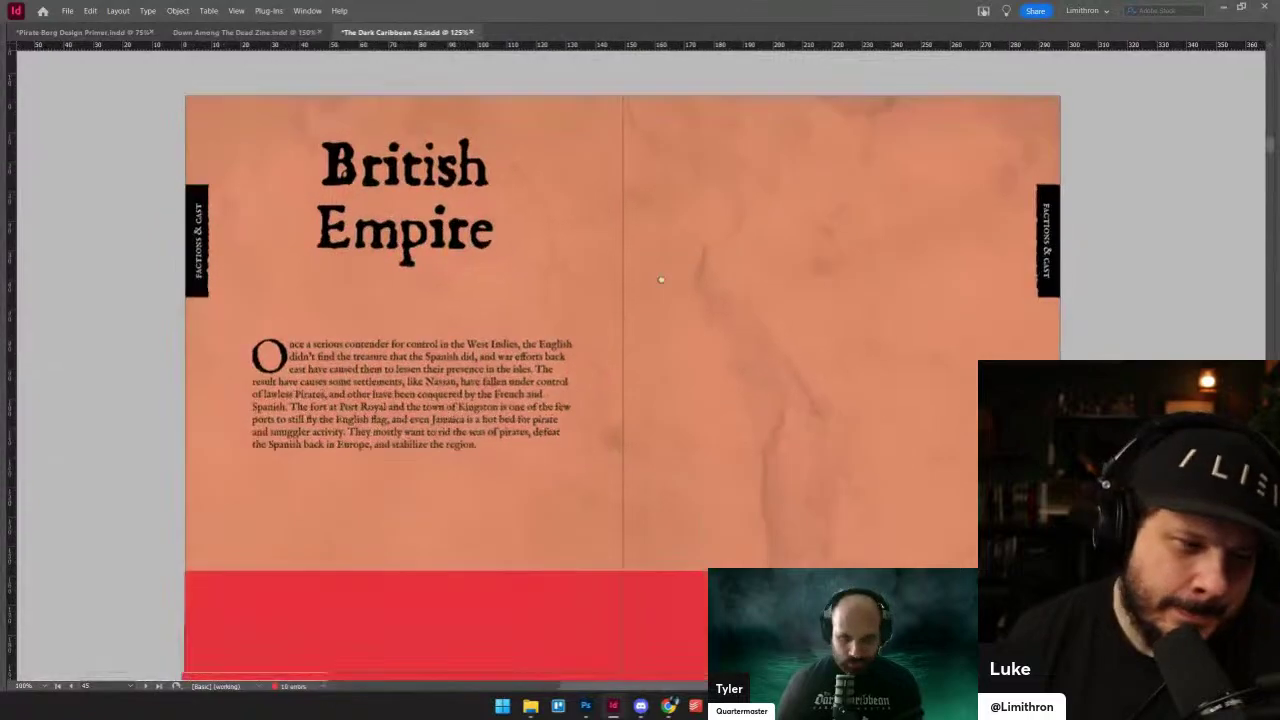
mouse_move(633, 321)
left_mouse_down()
mouse_move(640, 286)
mouse_move(655, 309)
left_mouse_up()
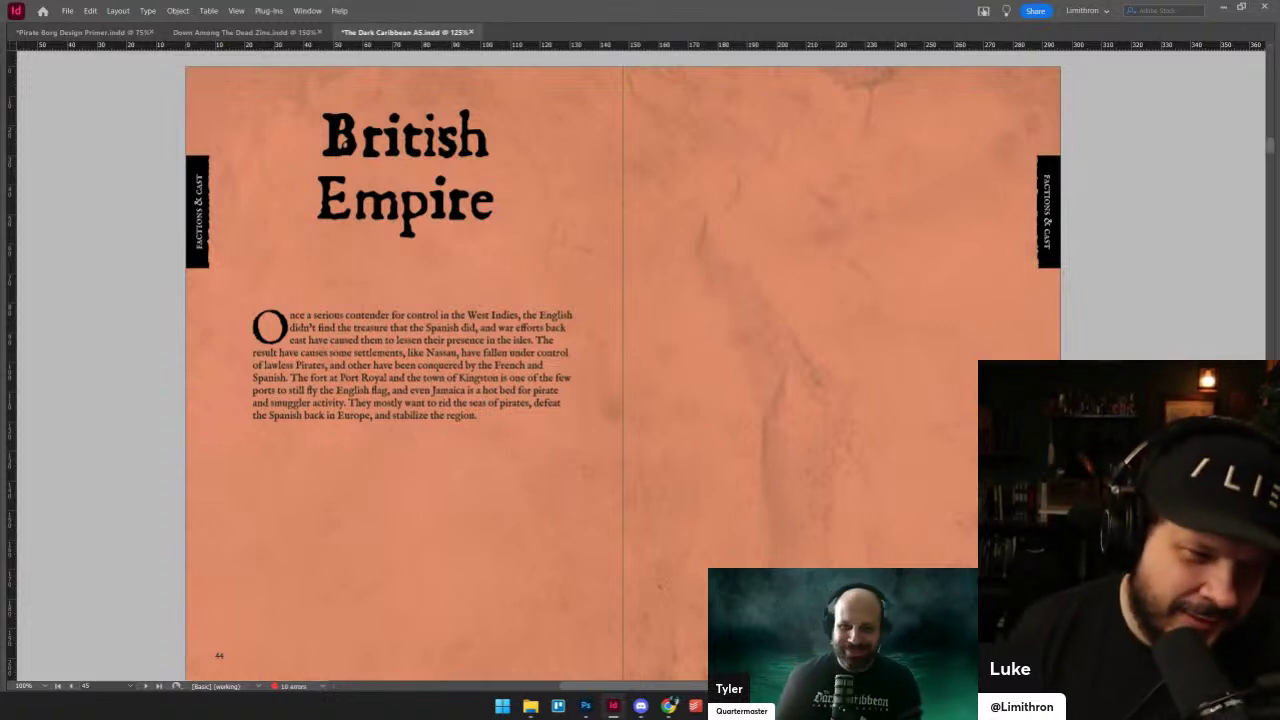
scroll(590, 395, "down", 4)
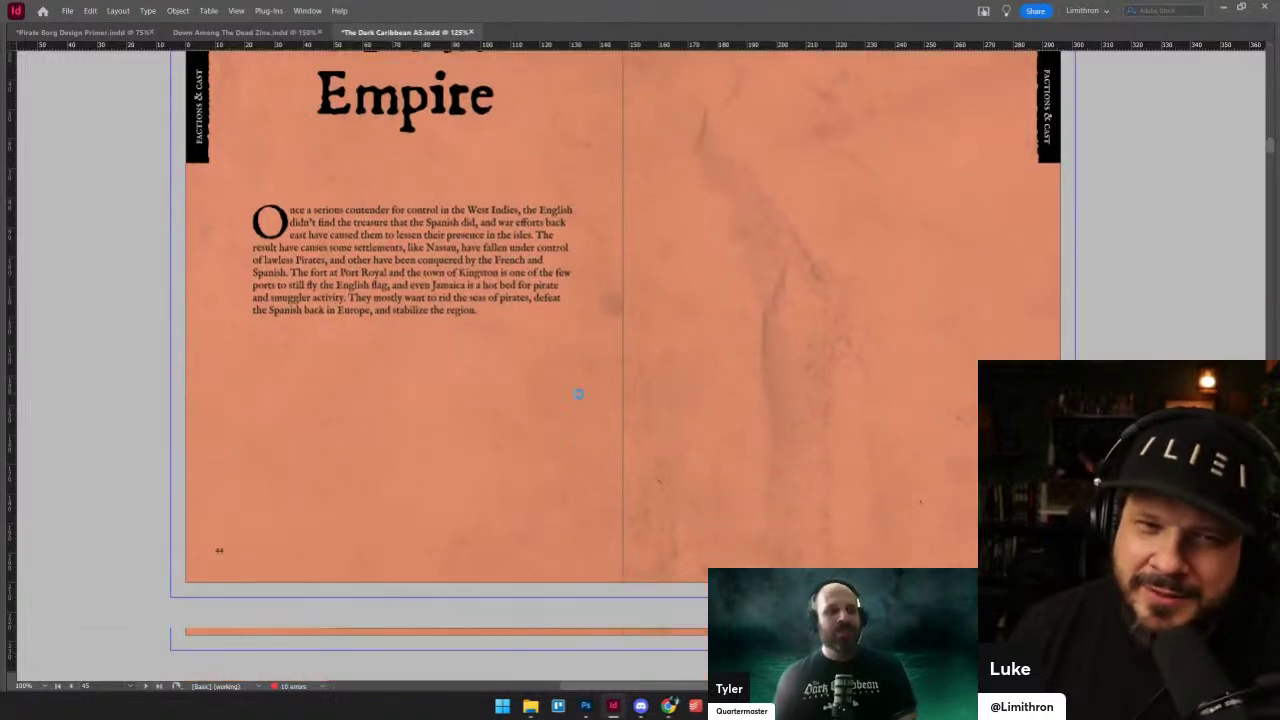
scroll(580, 395, "up", 4)
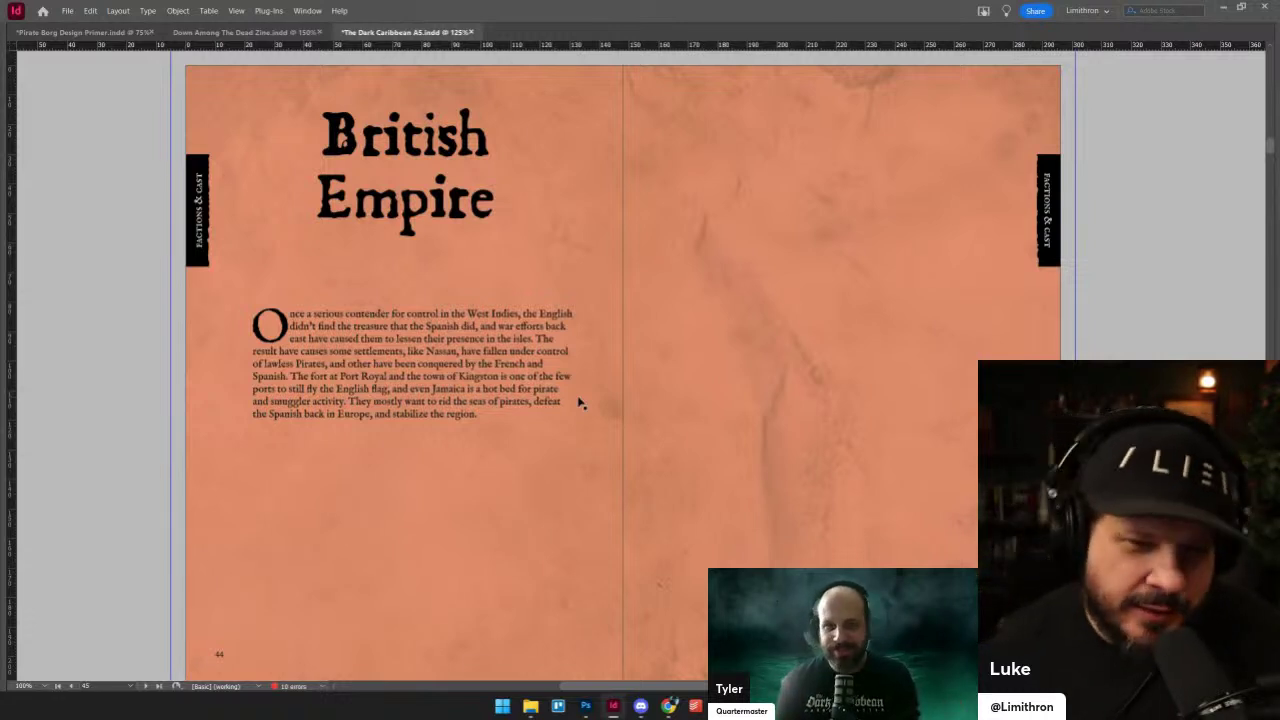
scroll(543, 366, "down", 1)
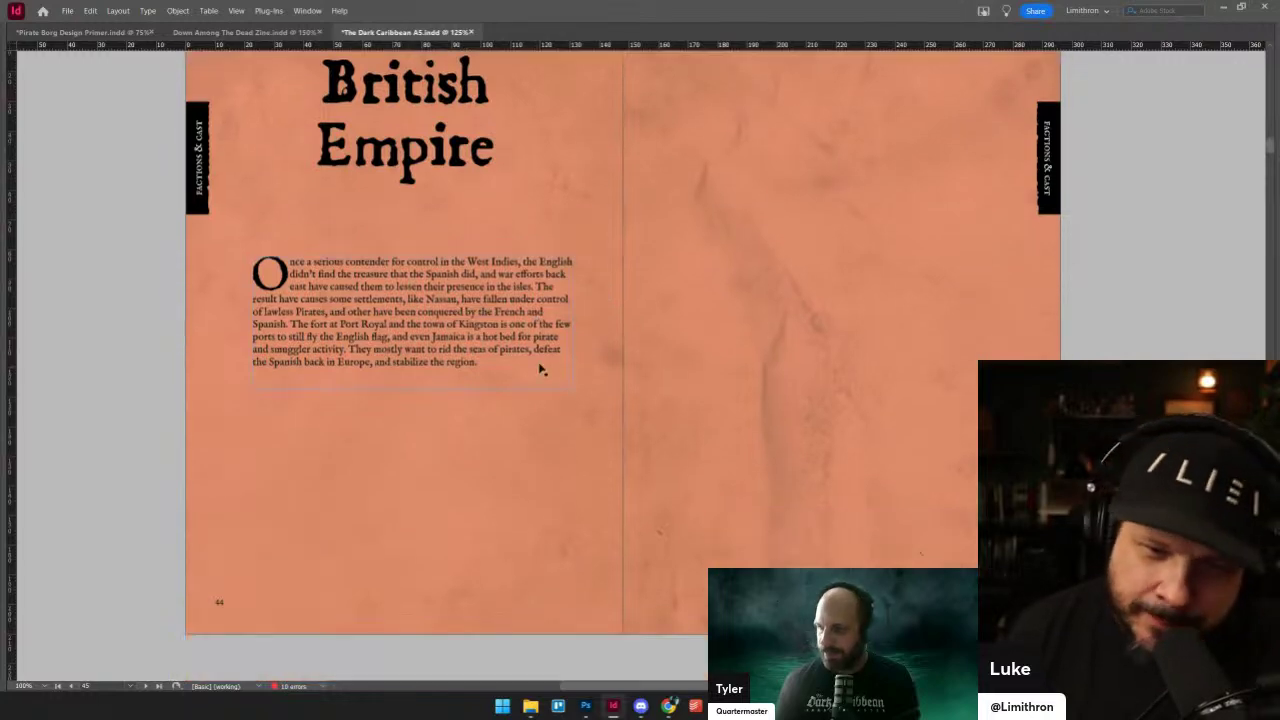
scroll(694, 331, "up", 1)
- Examine the British cast portraits of Admiral Fairfax, Lord Hamilton and Woodes Rogers at close range
scroll(822, 303, "down", 15)
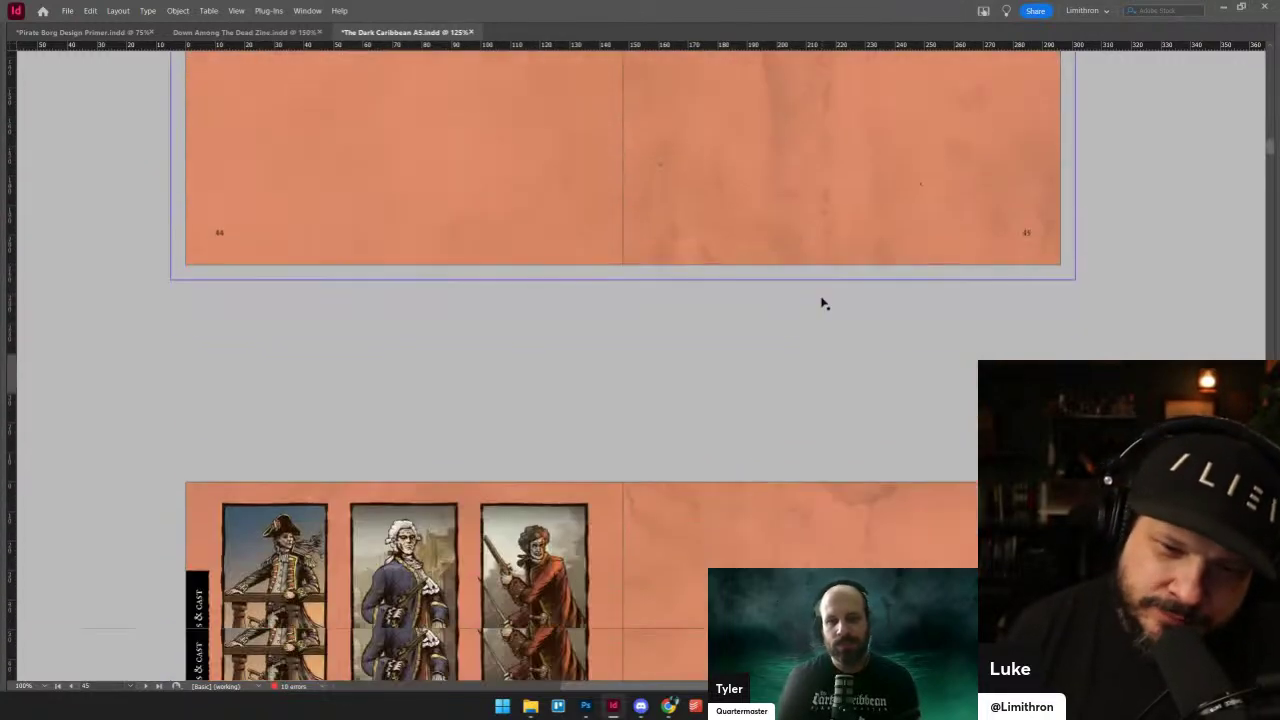
scroll(790, 298, "down", 1)
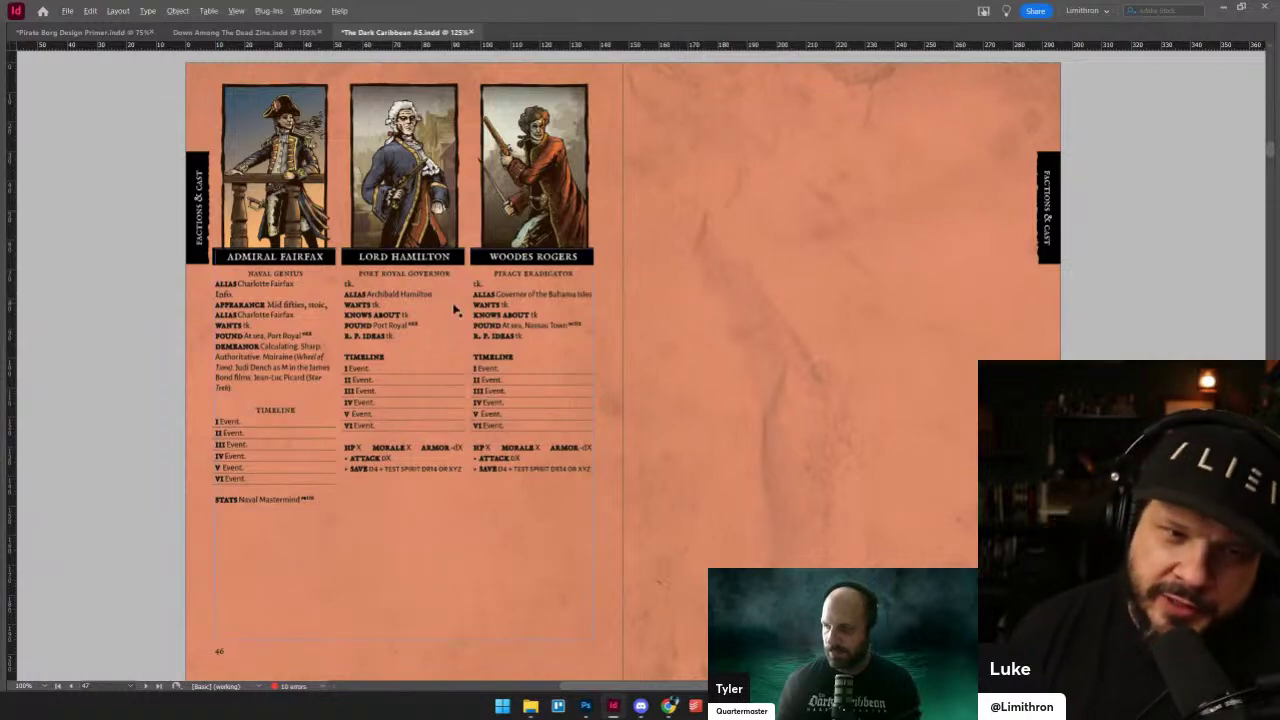
scroll(525, 287, "up", 4)
left_click_drag(598, 309, 1159, 575)
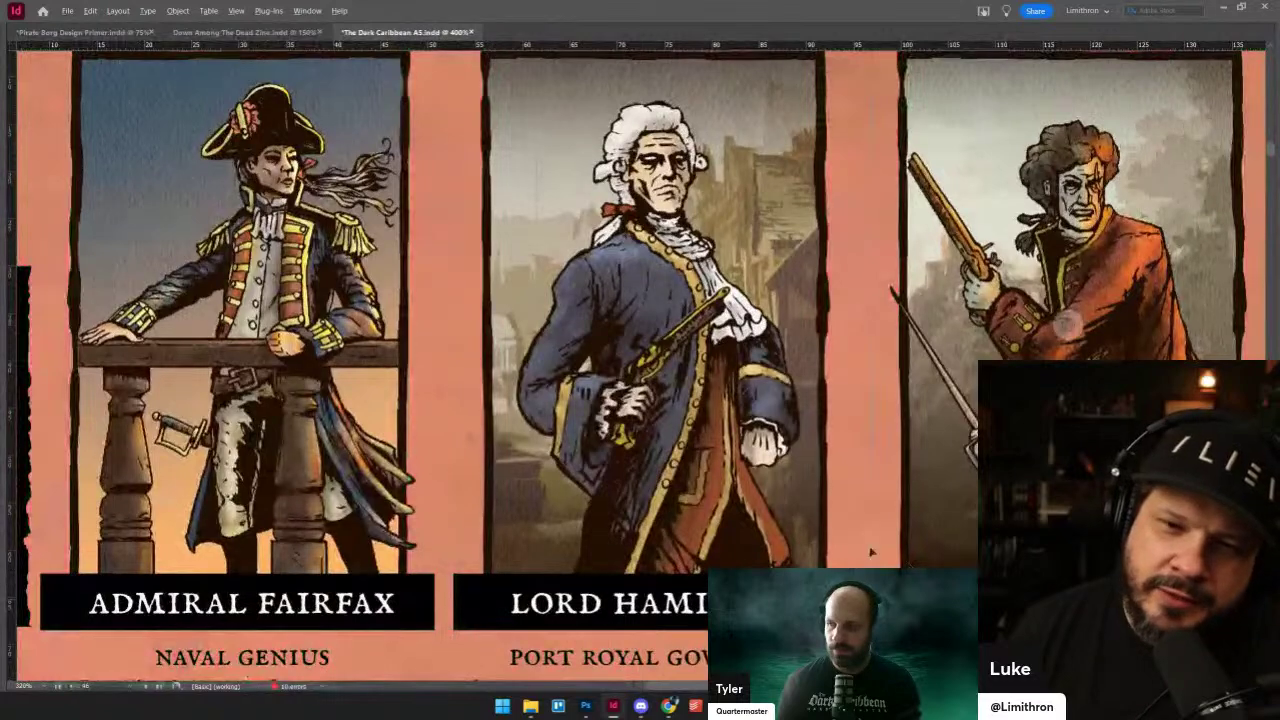
left_click_drag(695, 443, 698, 448)
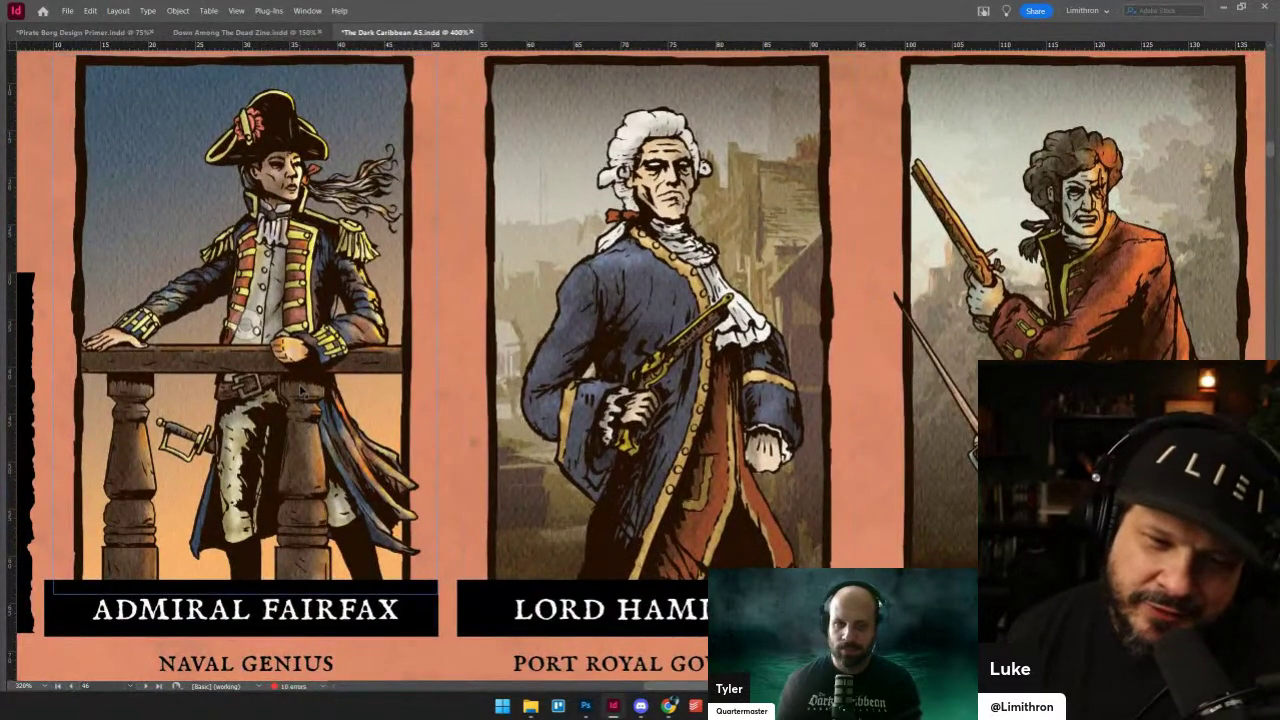
scroll(303, 395, "down", 1)
scroll(303, 400, "up", 1)
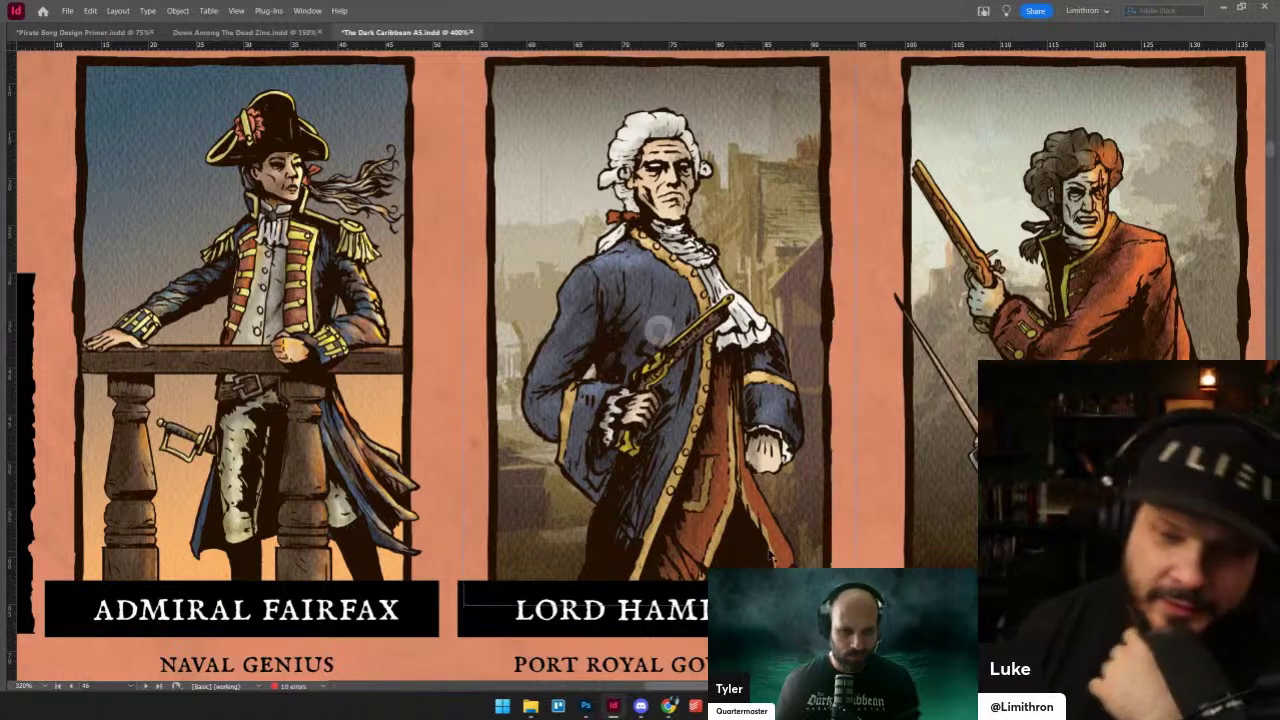
scroll(772, 376, "right", 2)
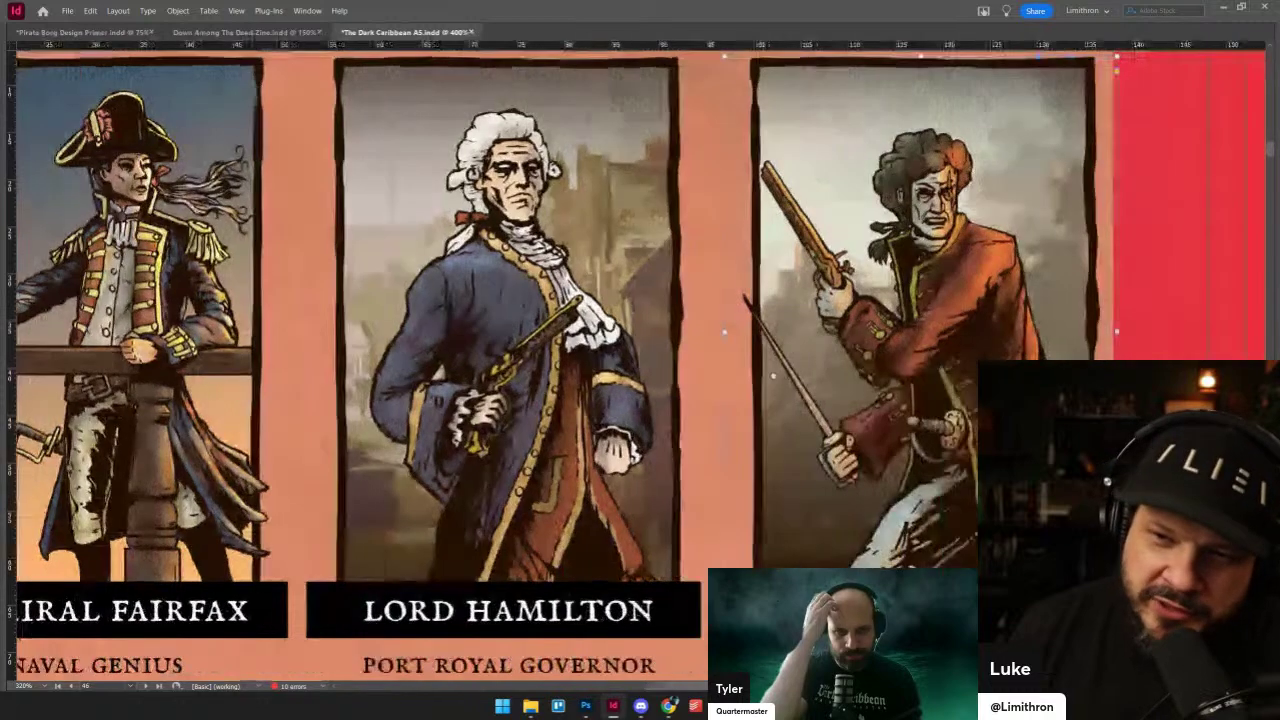
left_click_drag(773, 376, 703, 414)
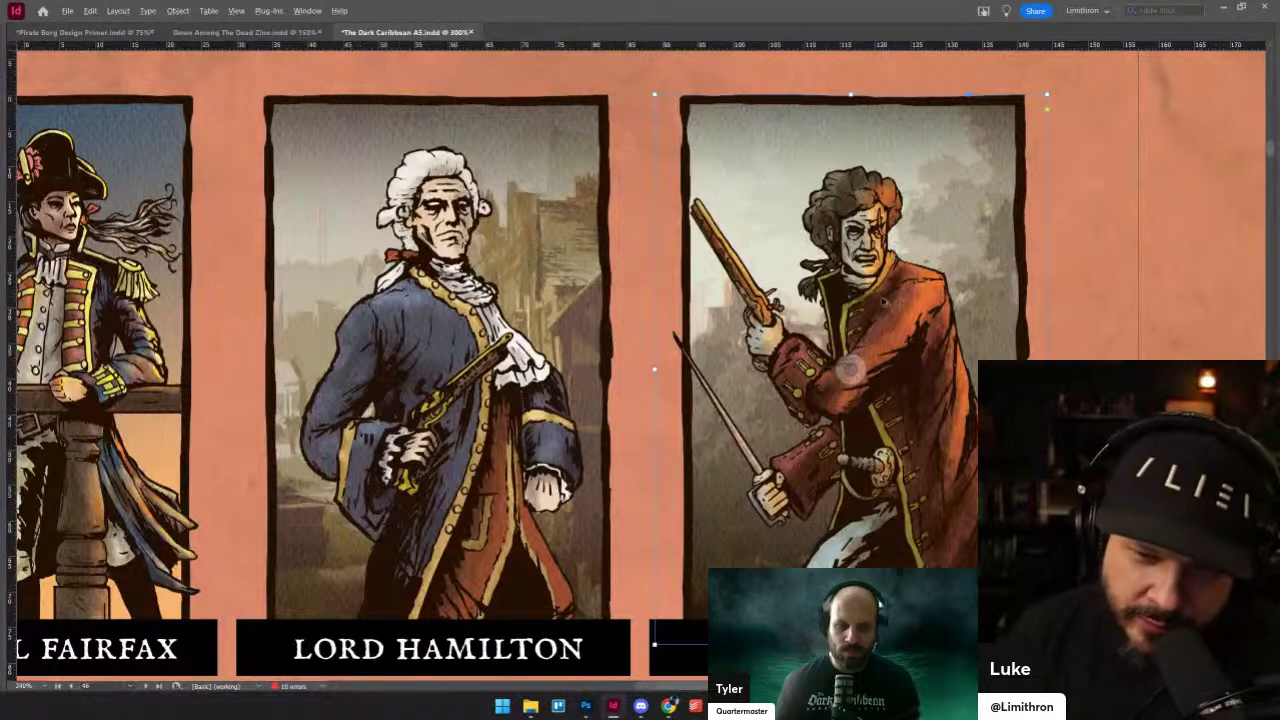
- Review the stat blocks and timelines beneath the Admiral Fairfax, Lord Hamilton and Woodes Rogers portraits
scroll(890, 298, "down", 2)
left_click_drag(929, 534, 830, 482)
left_click_drag(830, 403, 793, 383)
scroll(792, 383, "right", 2)
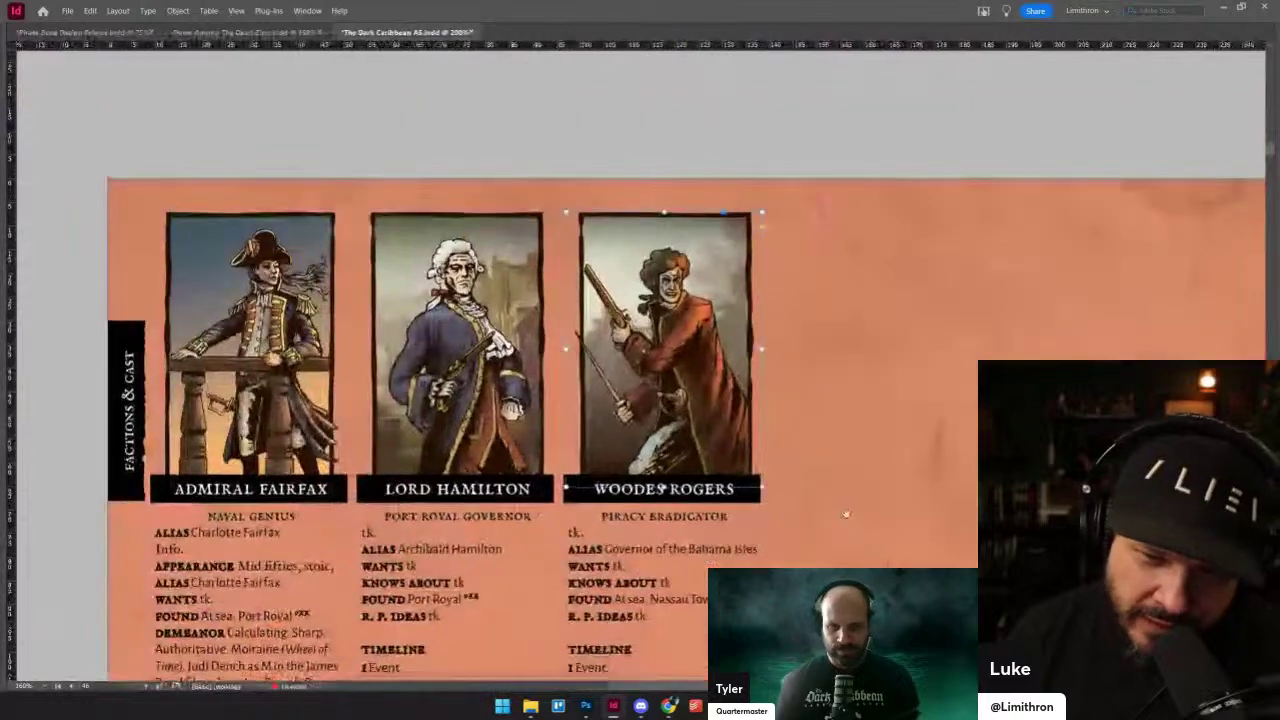
scroll(800, 260, "down", 5)
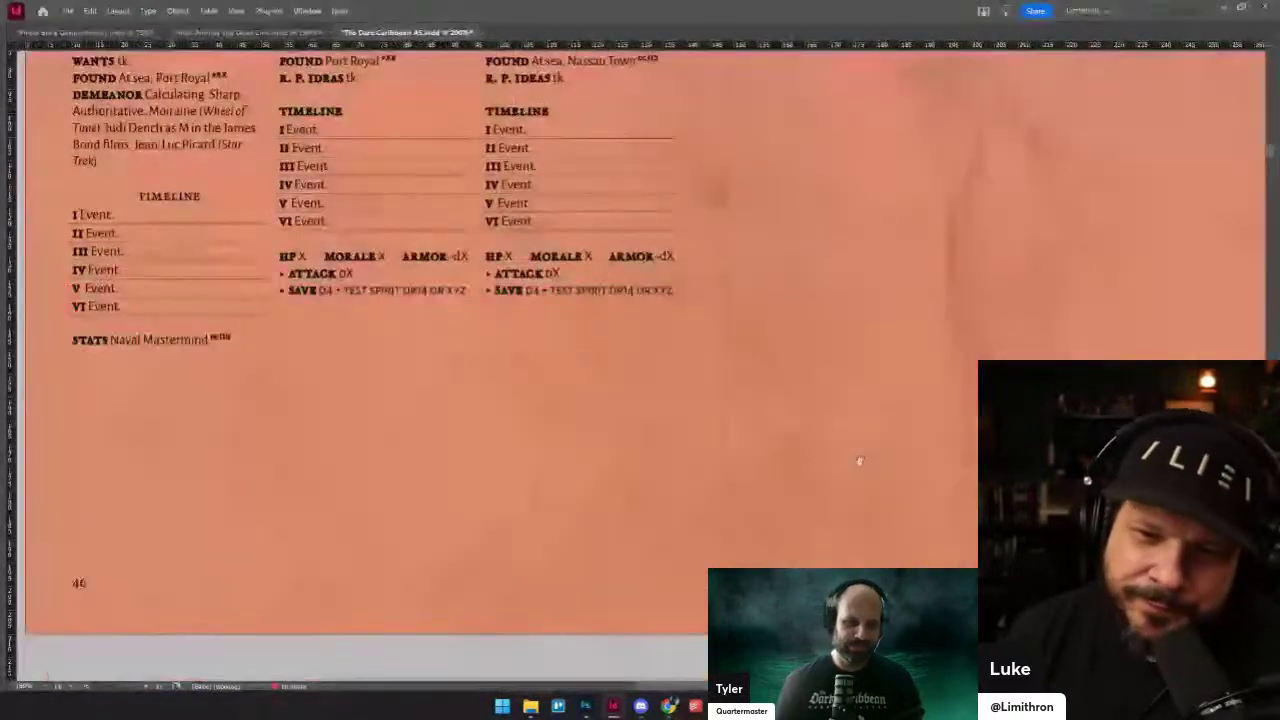
- Go to the West India Company spread and examine the WIC Leader and Chemist portraits at close range
scroll(871, 243, "down", 8)
scroll(942, 343, "down", 3)
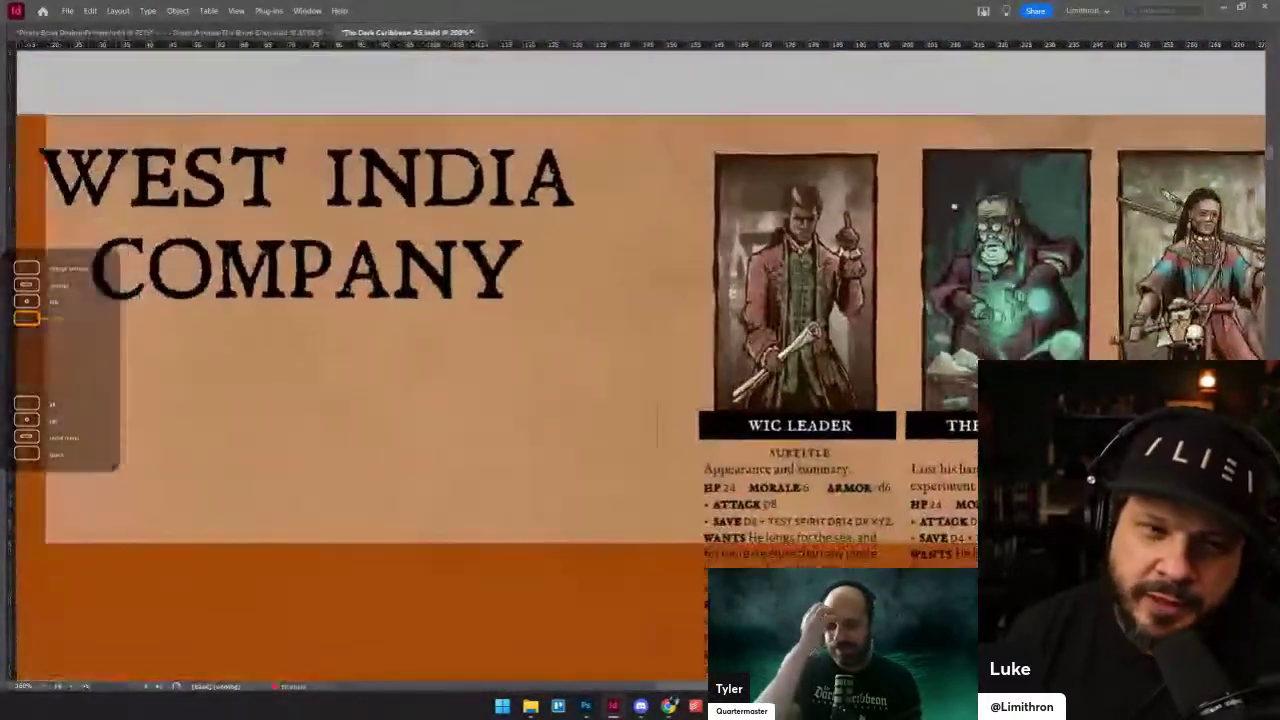
scroll(830, 338, "right", 5)
scroll(716, 330, "up", 3)
scroll(716, 330, "up", 1)
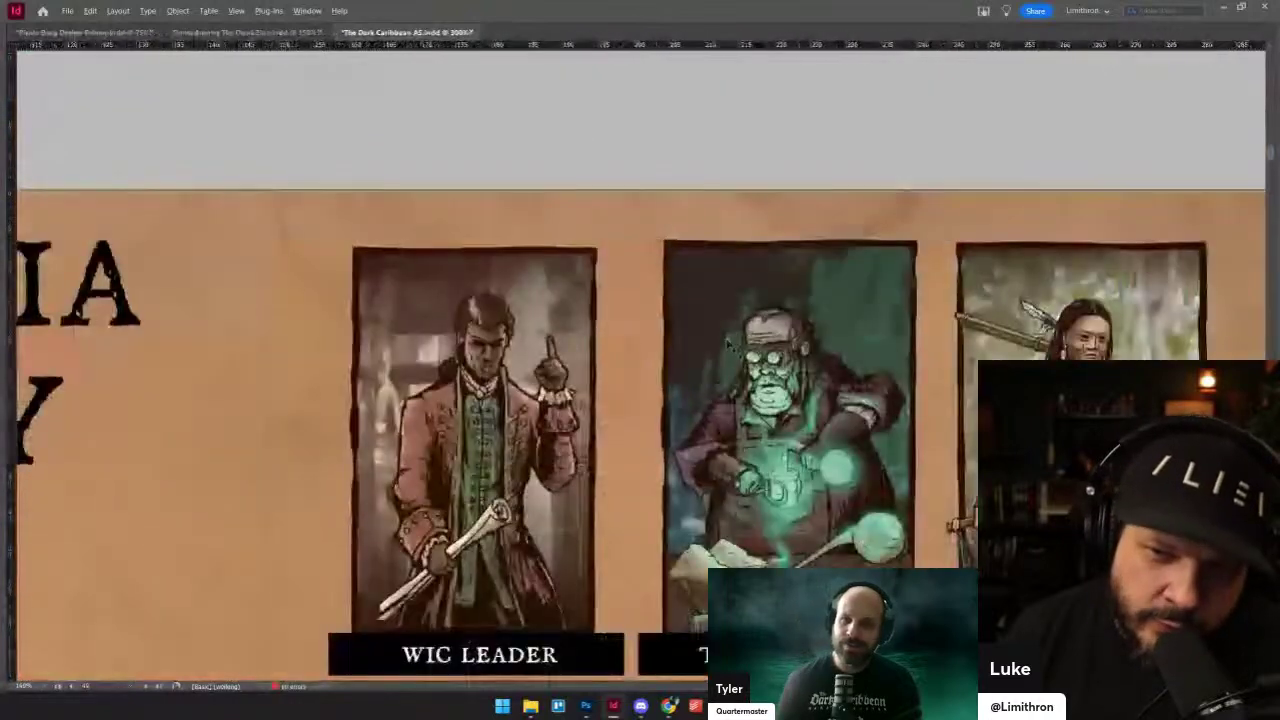
scroll(716, 330, "up", 1)
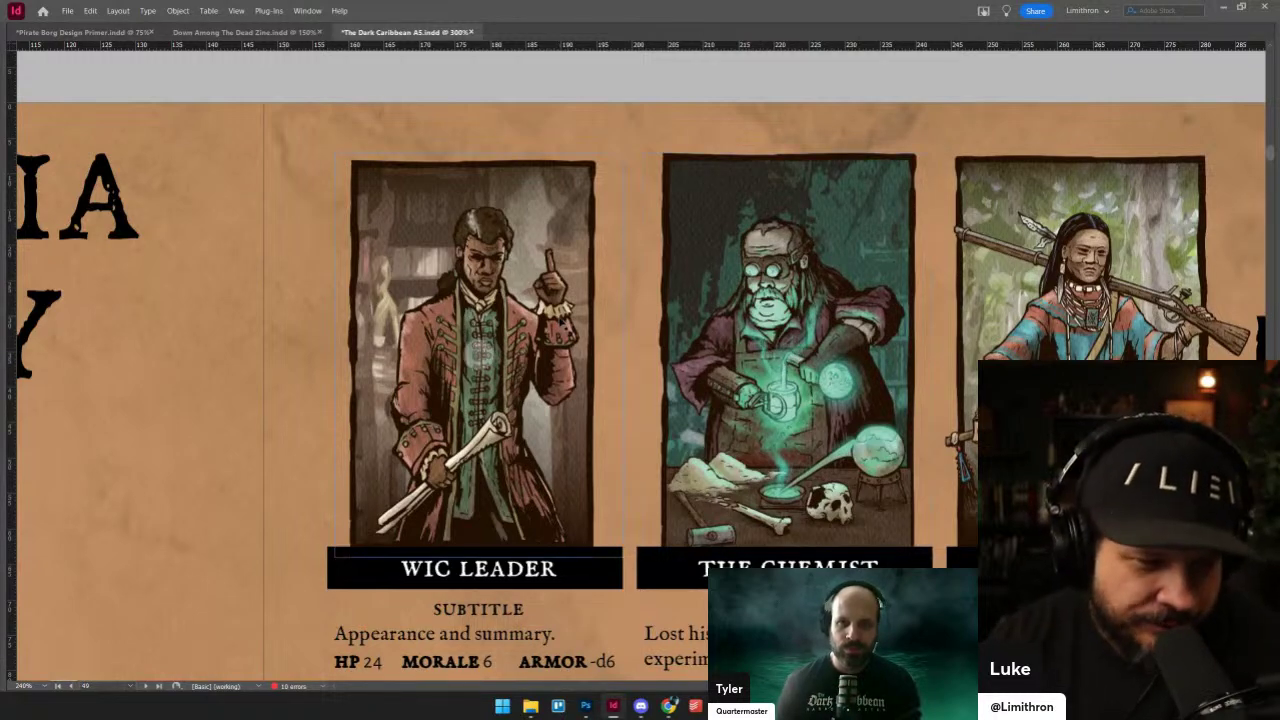
- Read the descriptions and stats of the WIC Leader and The Chemist, and return to their portraits
scroll(601, 380, "down", 6)
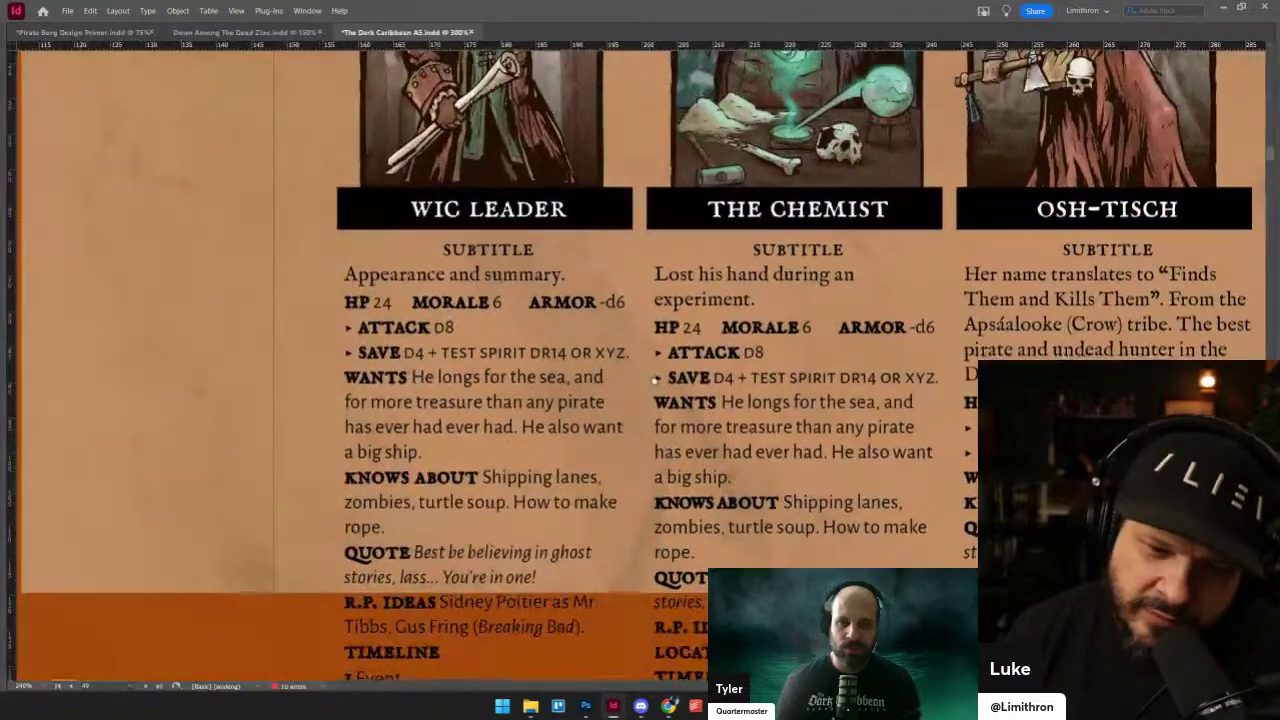
left_click_drag(655, 380, 657, 359)
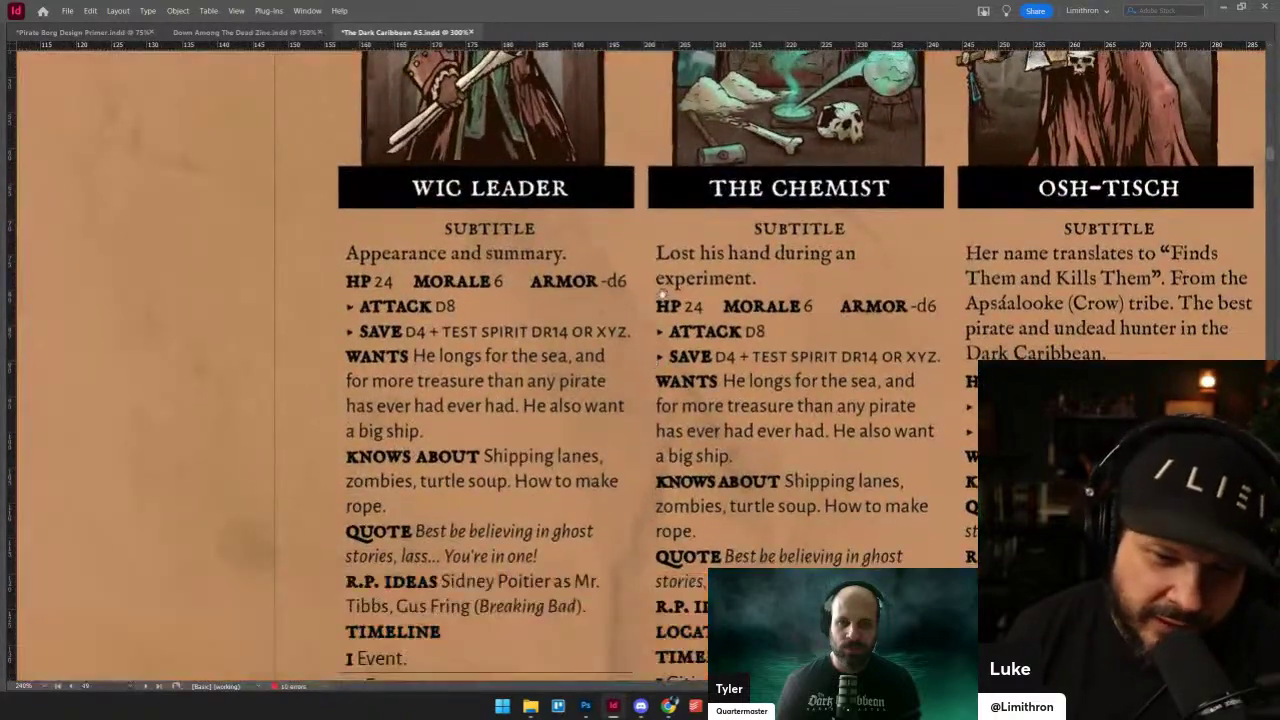
scroll(660, 288, "up", 2)
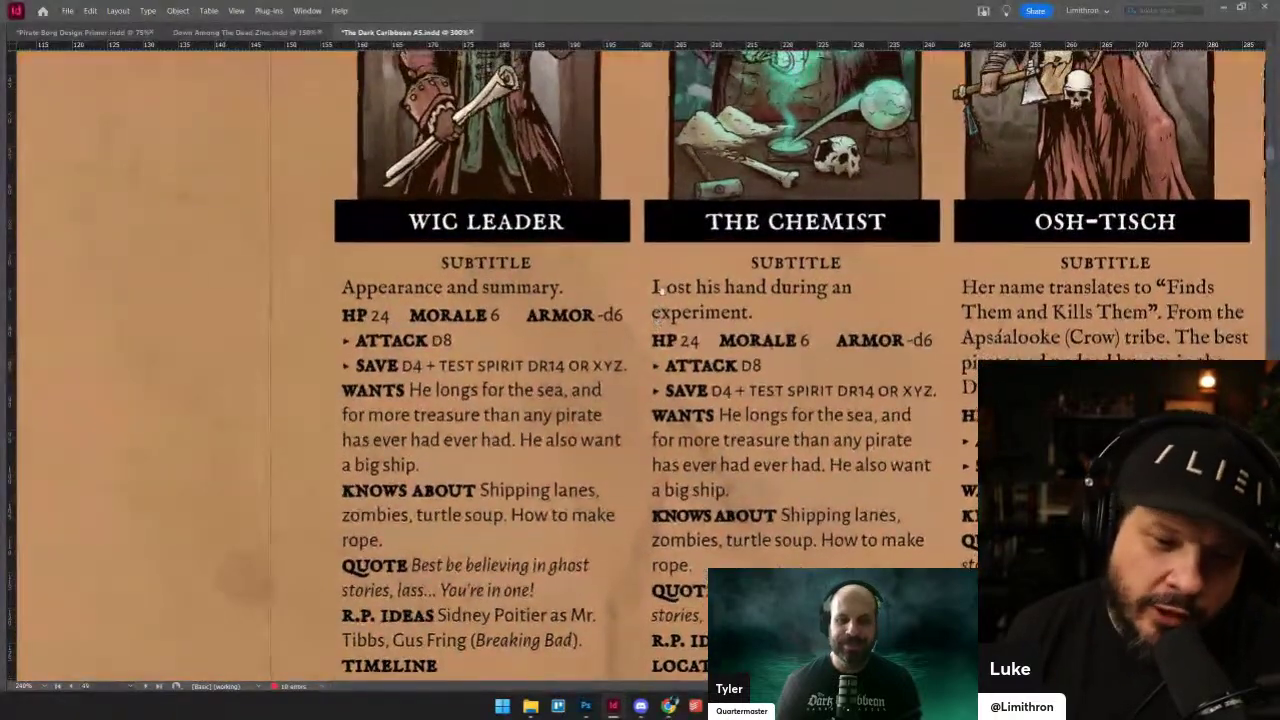
left_click_drag(648, 227, 562, 585)
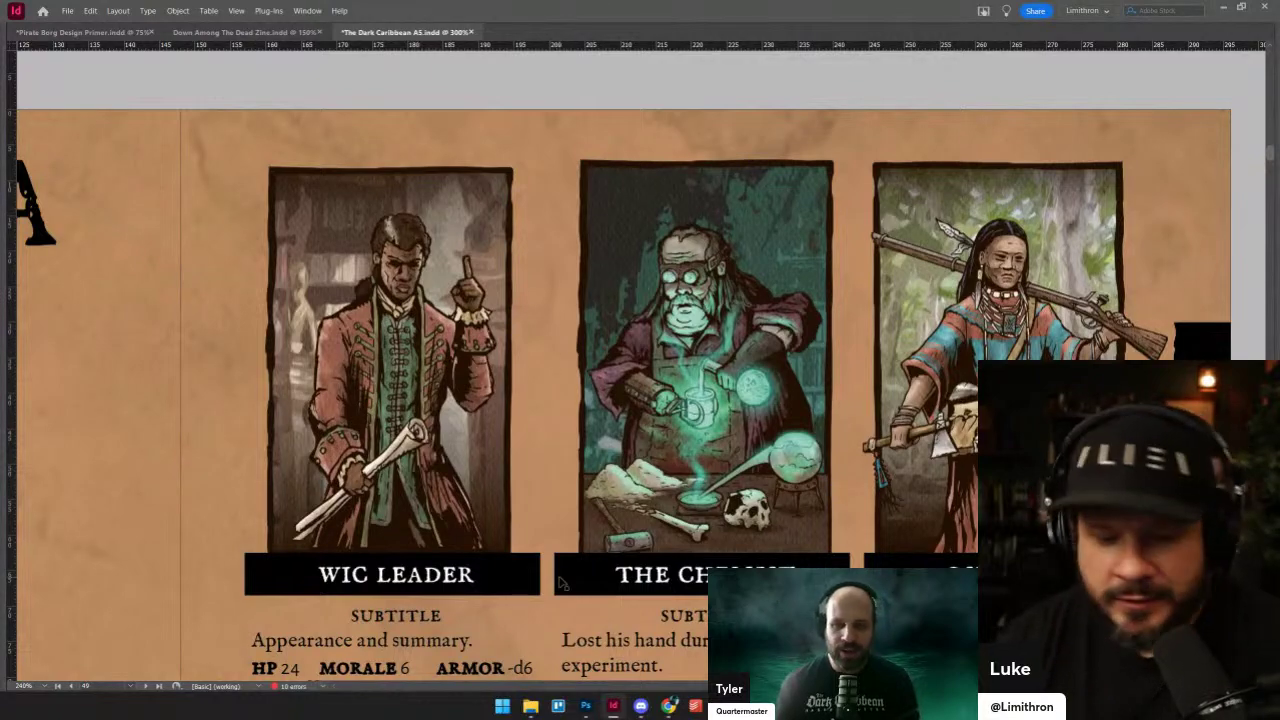
scroll(557, 575, "down", 6)
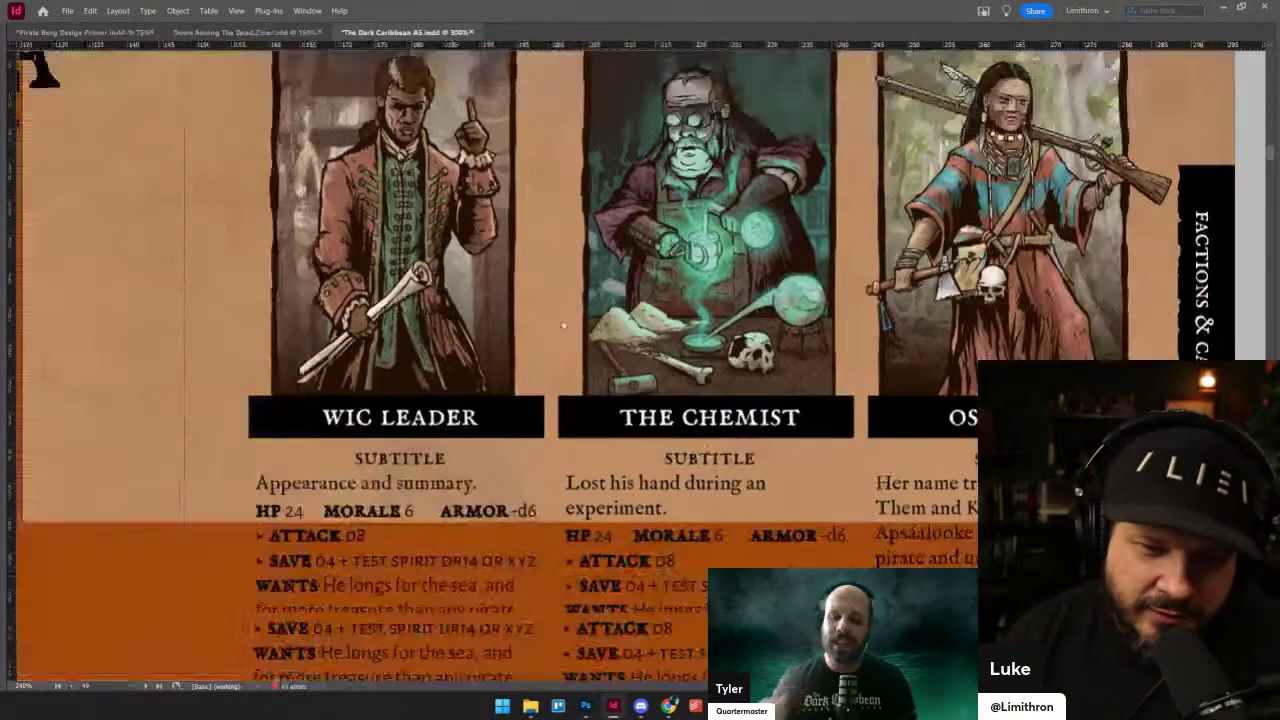
scroll(558, 418, "up", 7)
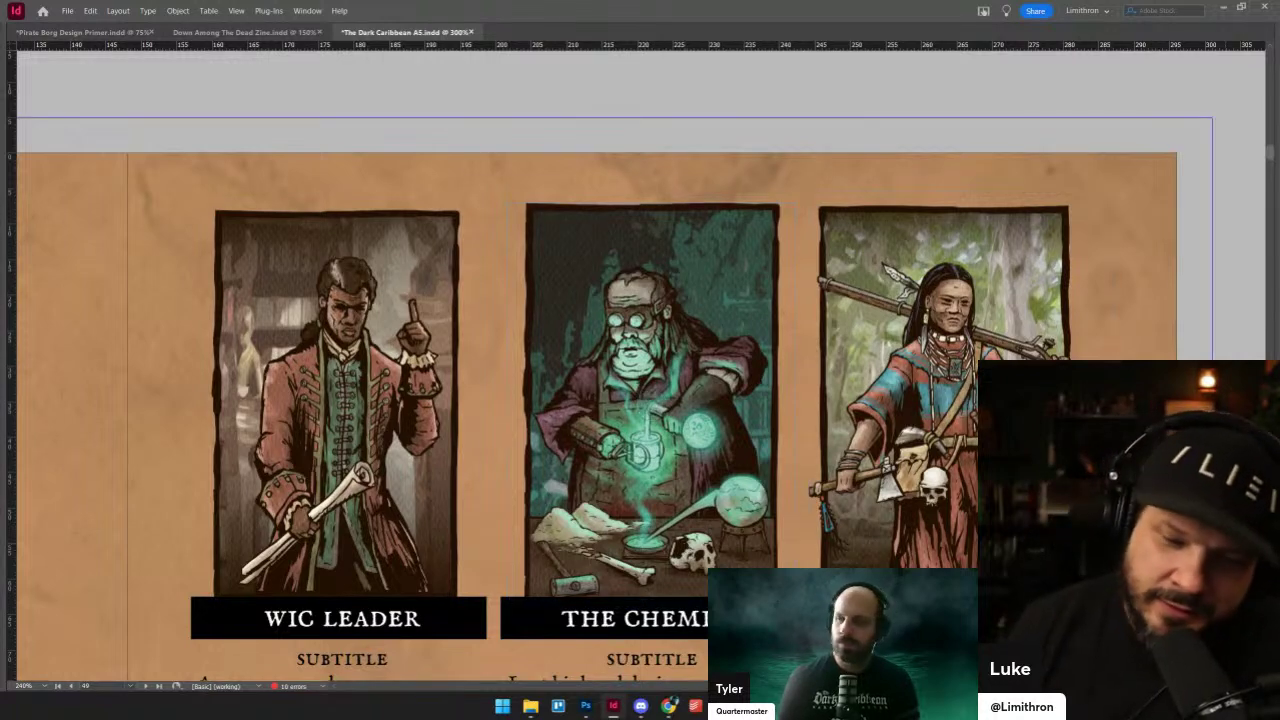
- Inspect the full Osh-Tisch portrait alongside the other two West India Company cast portraits
left_click_drag(600, 400, 555, 412)
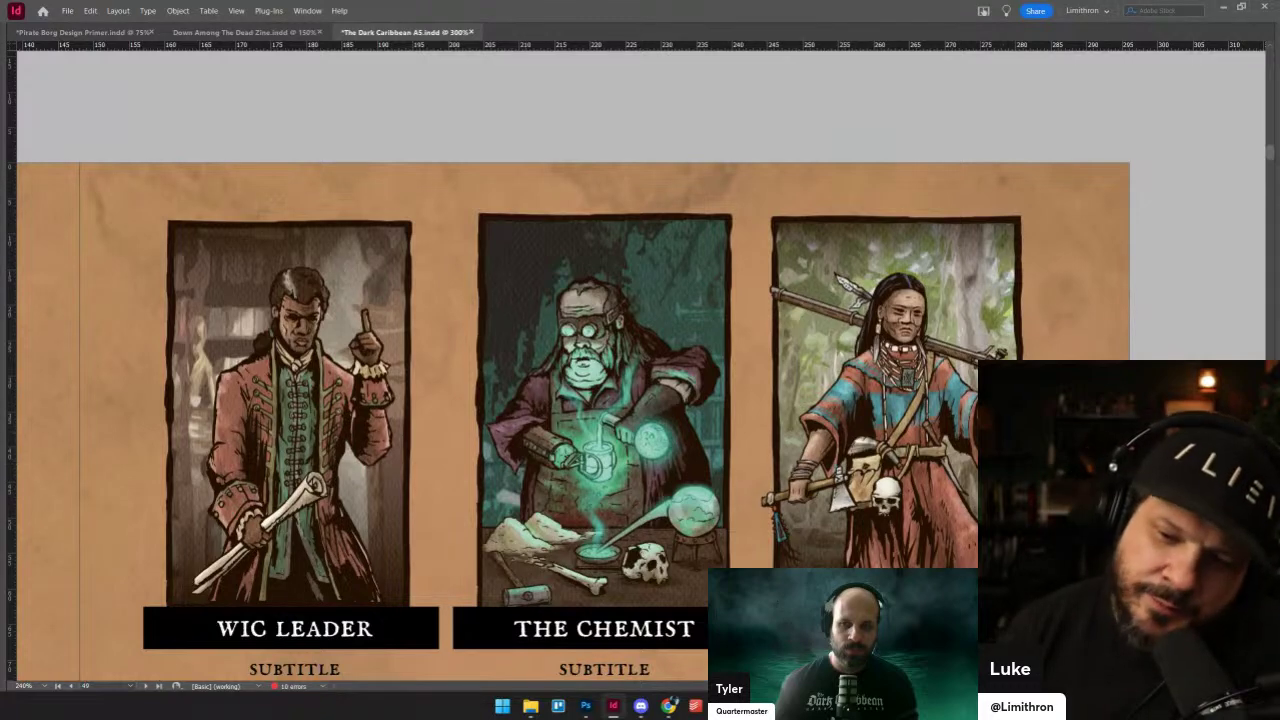
left_click_drag(1033, 621, 940, 478)
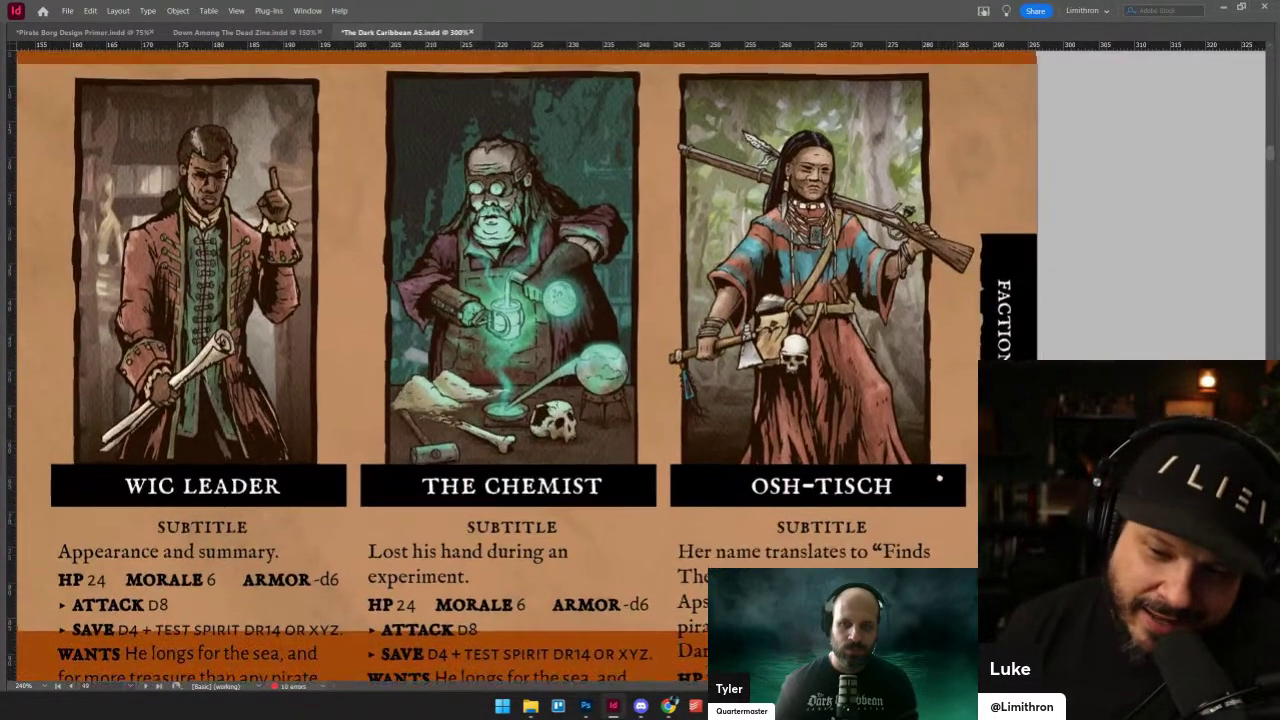
scroll(944, 542, "up", 1)
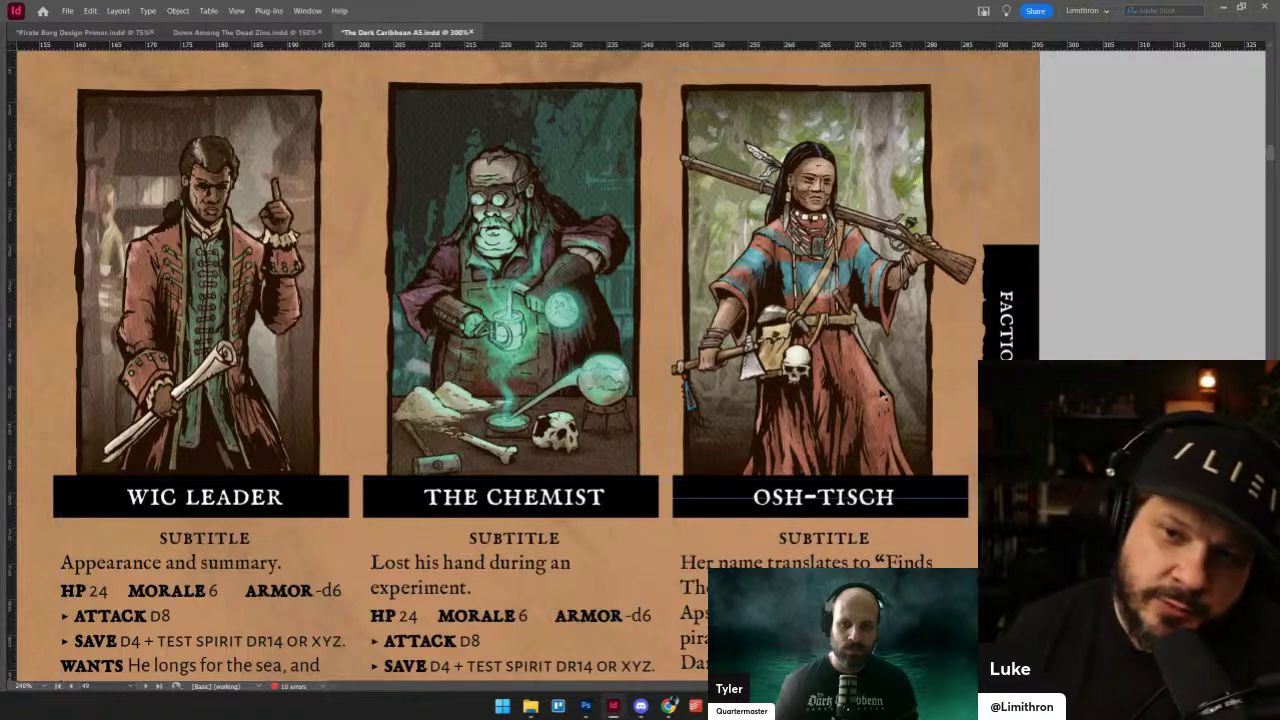
left_click_drag(860, 353, 859, 417)
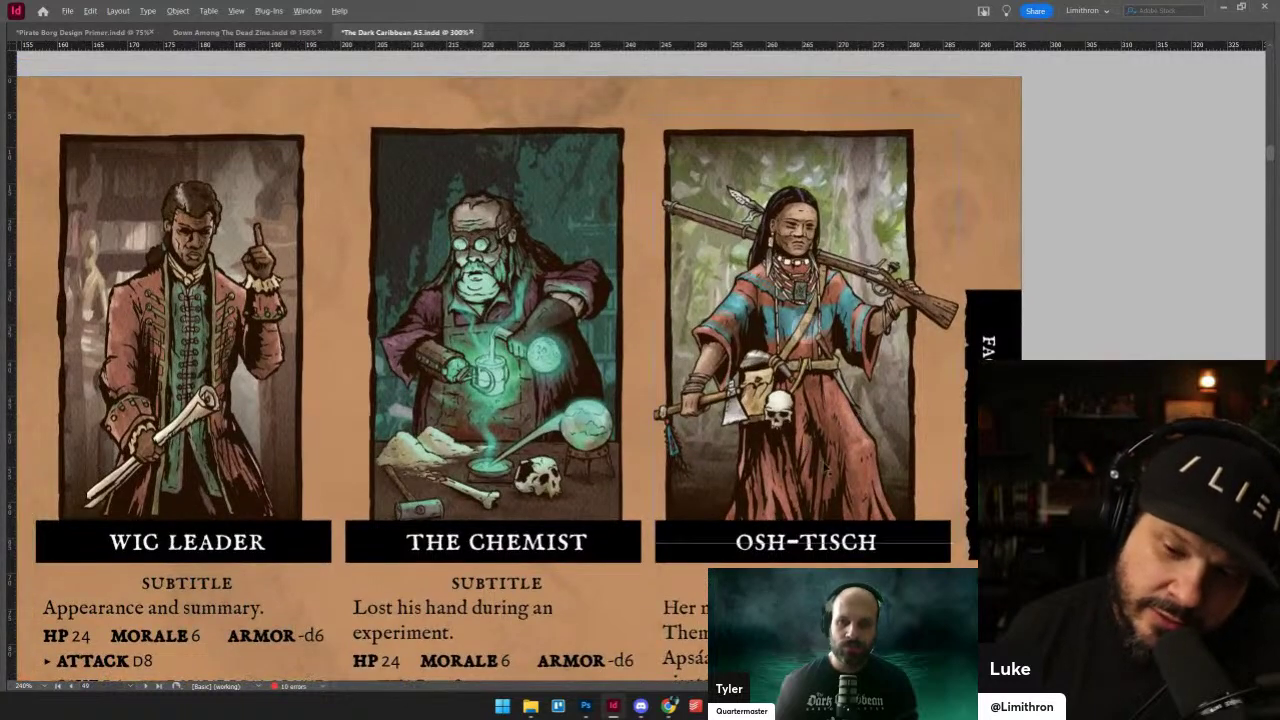
scroll(826, 467, "up", 1)
scroll(826, 467, "down", 1)
scroll(826, 467, "down", 1)
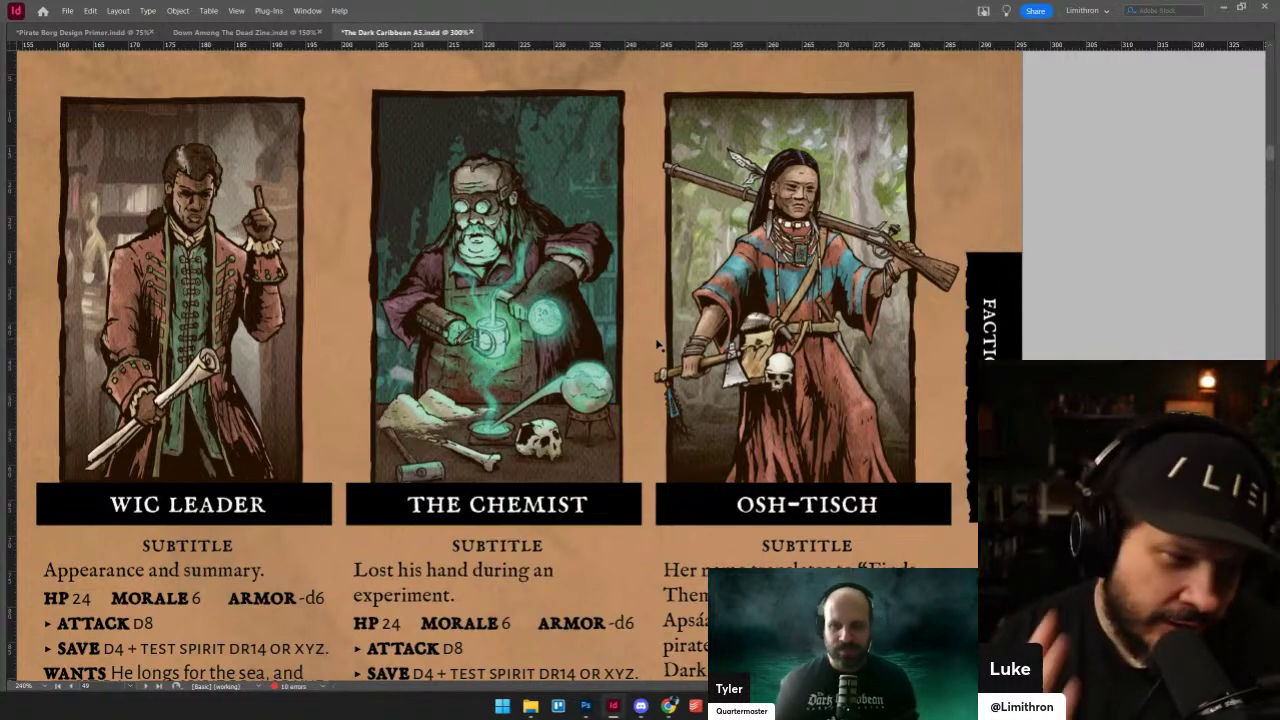
- Read the Osh-Tisch character description and stats, and return to the portrait
scroll(795, 330, "down", 5)
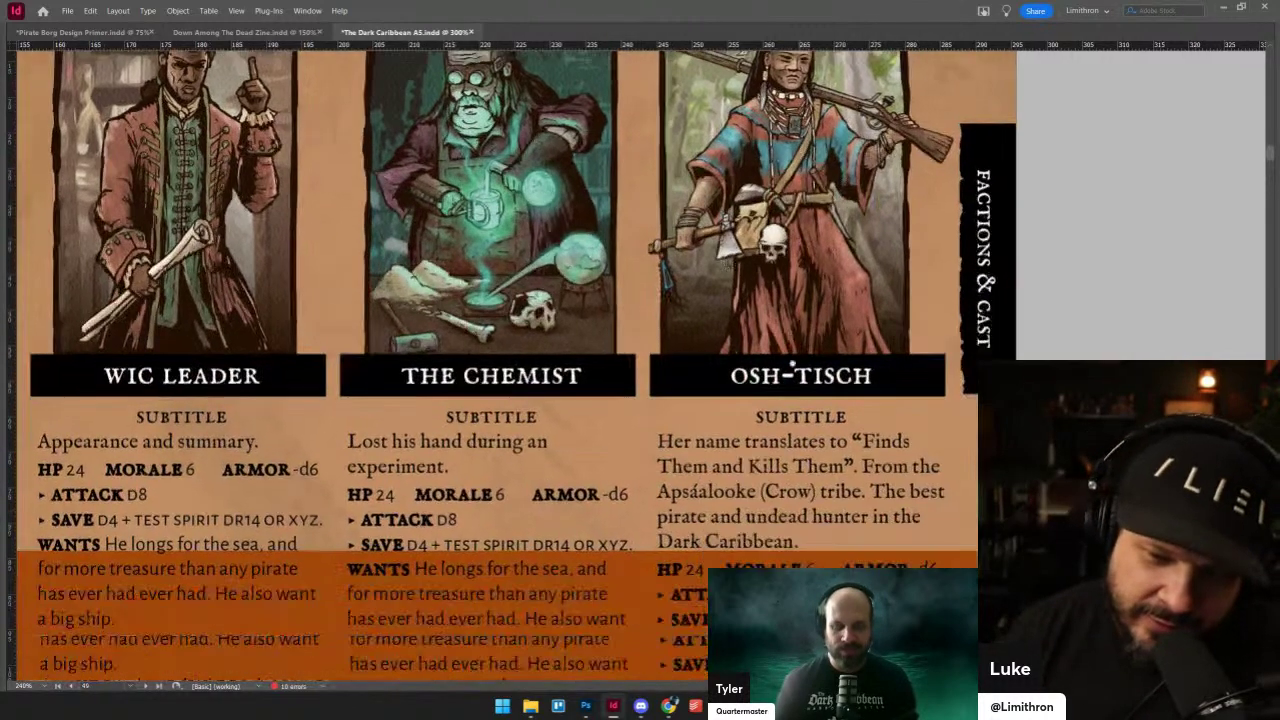
scroll(797, 326, "down", 2)
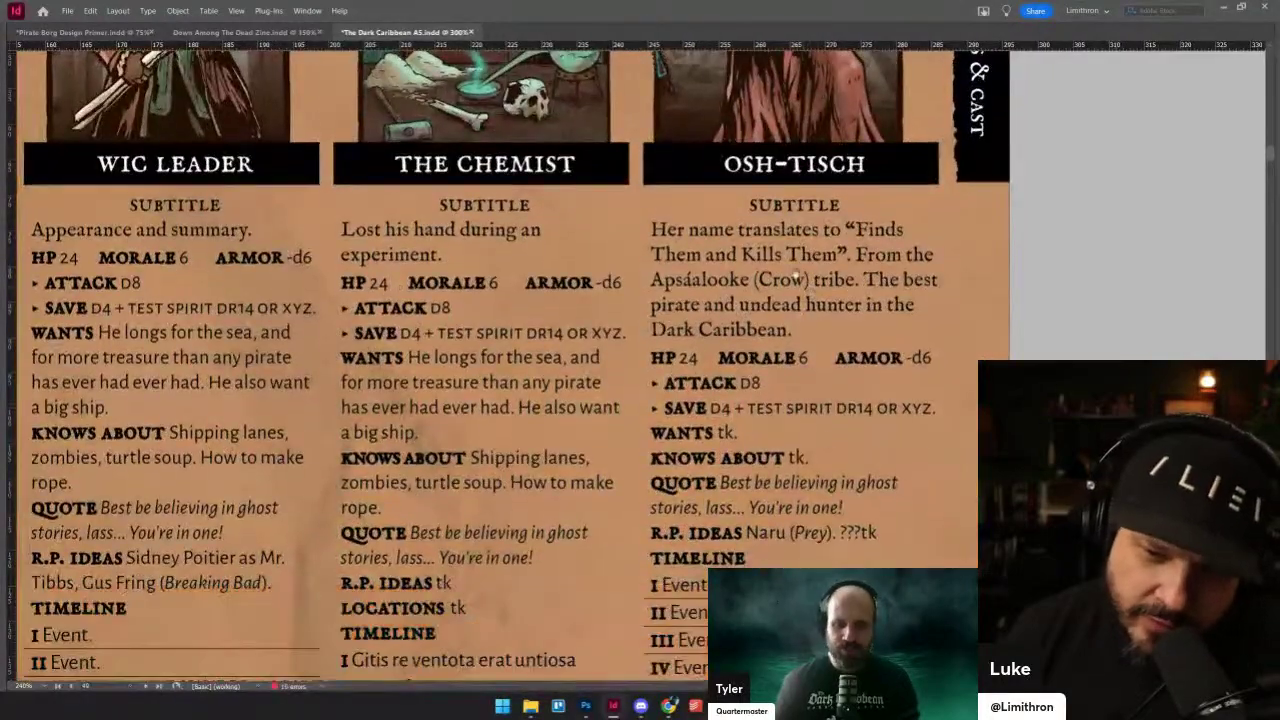
scroll(812, 222, "up", 8)
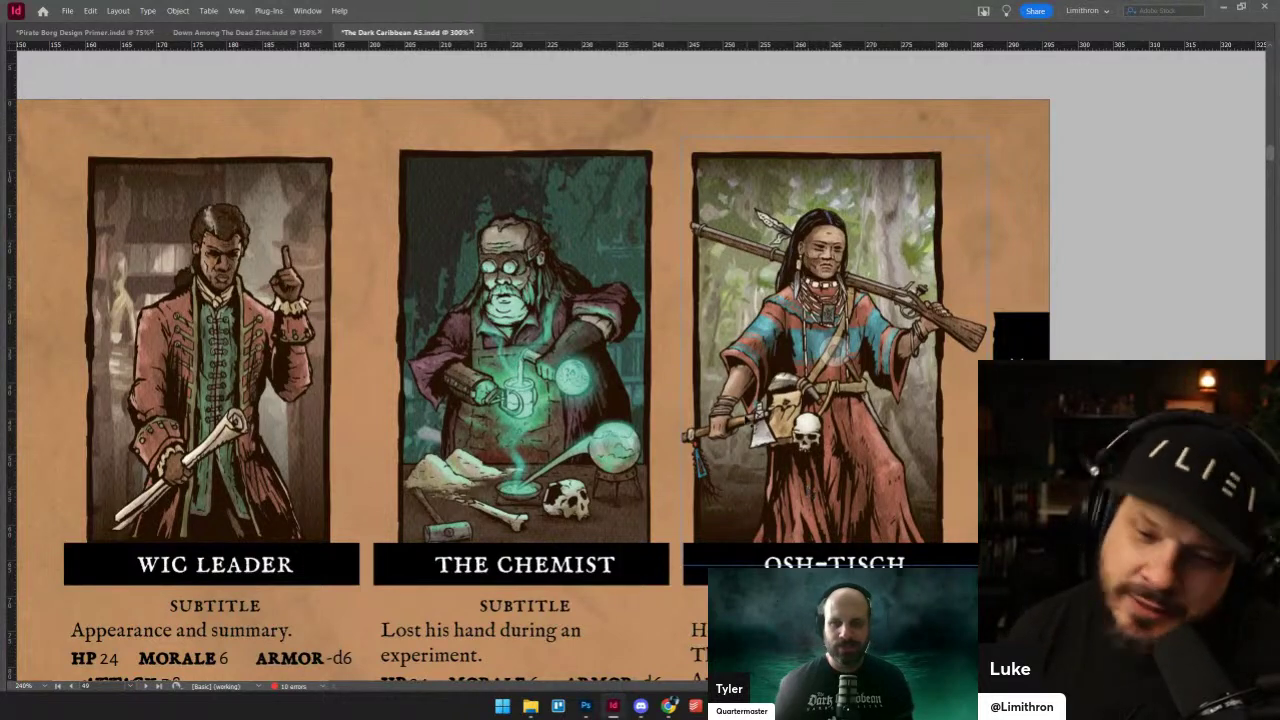
- Move on to the French Monarchy faction opening spread and review its title and introductory paragraph
scroll(637, 437, "down", 1)
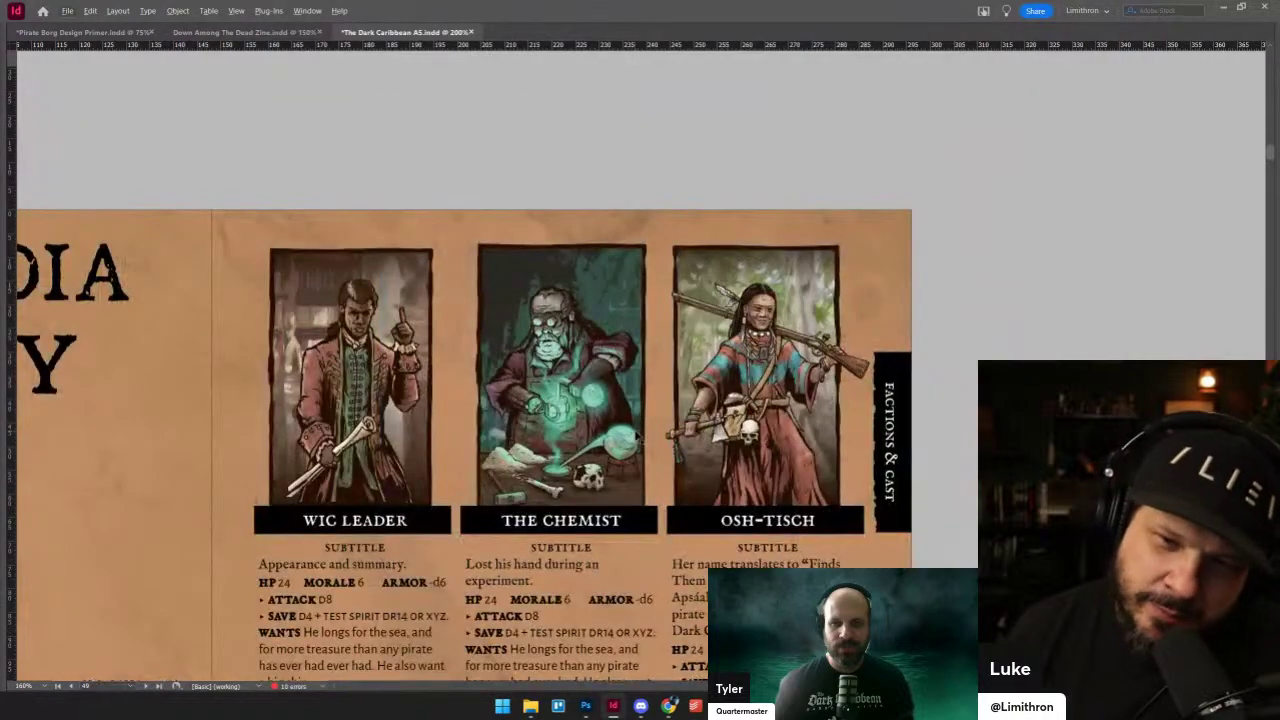
left_click_drag(550, 615, 737, 281)
scroll(737, 281, "down", 1)
left_click_drag(598, 490, 755, 220)
scroll(564, 495, "down", 8)
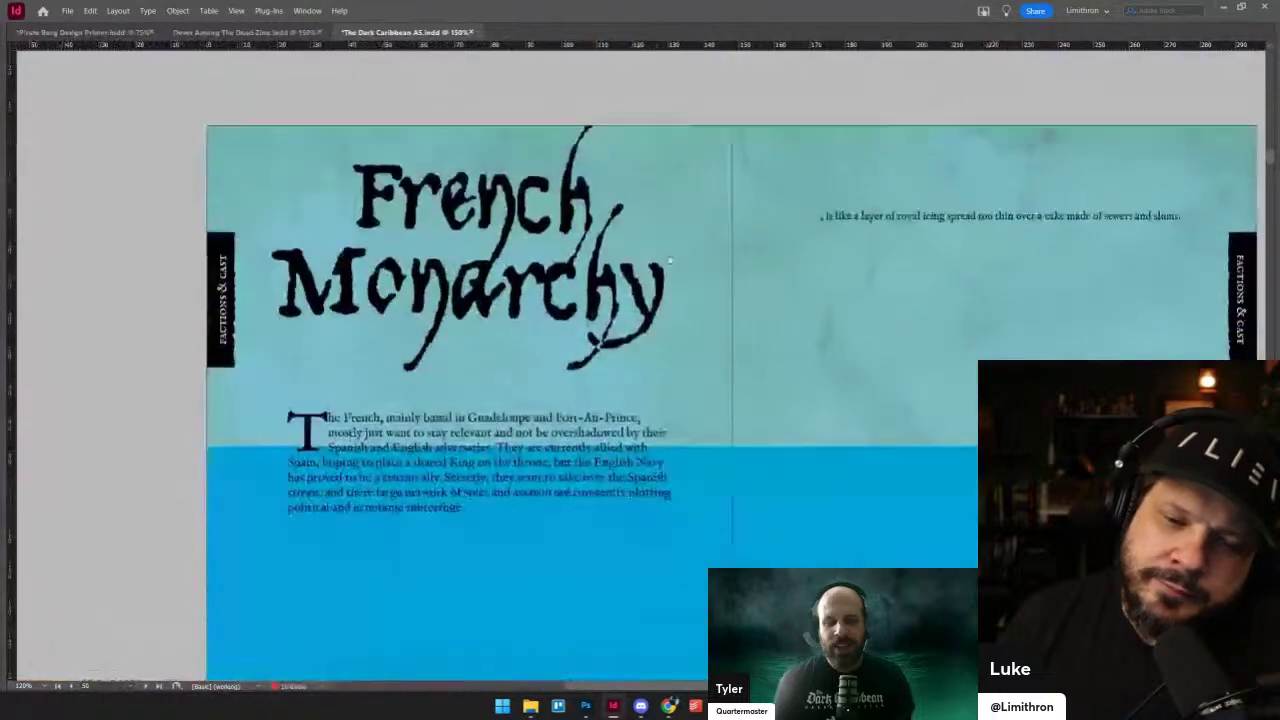
scroll(800, 420, "down", 3)
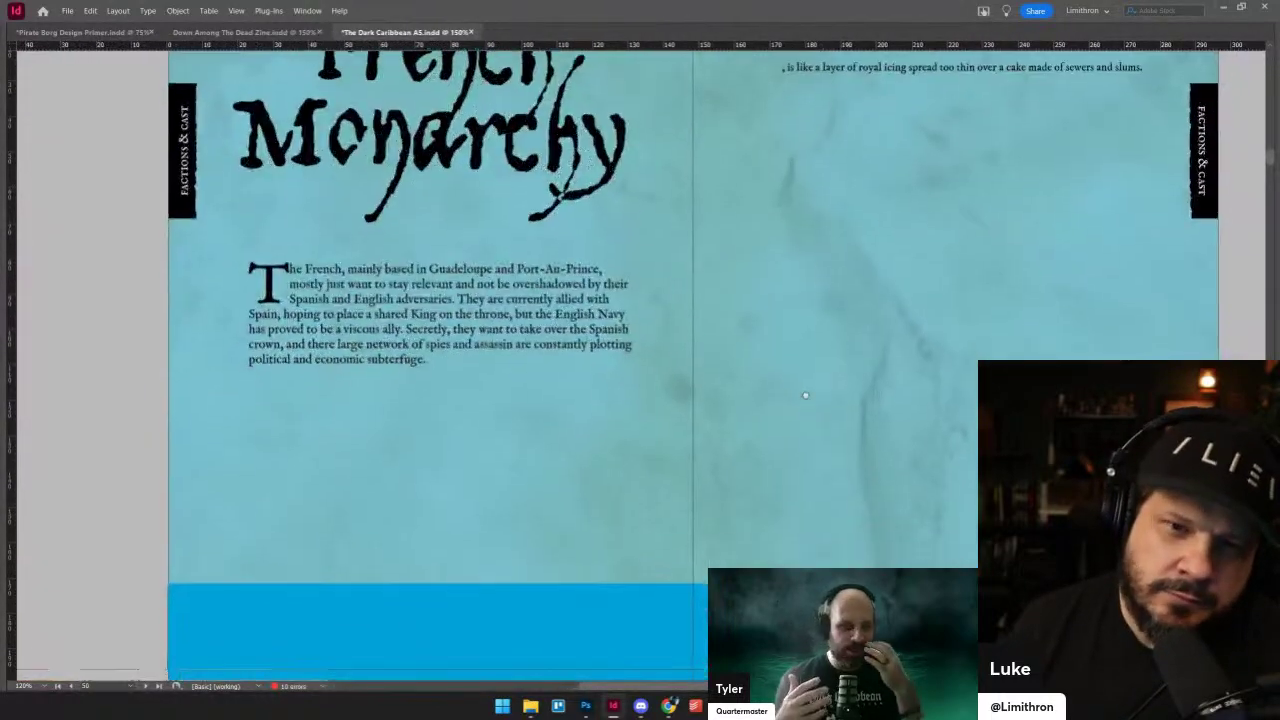
scroll(808, 426, "down", 9)
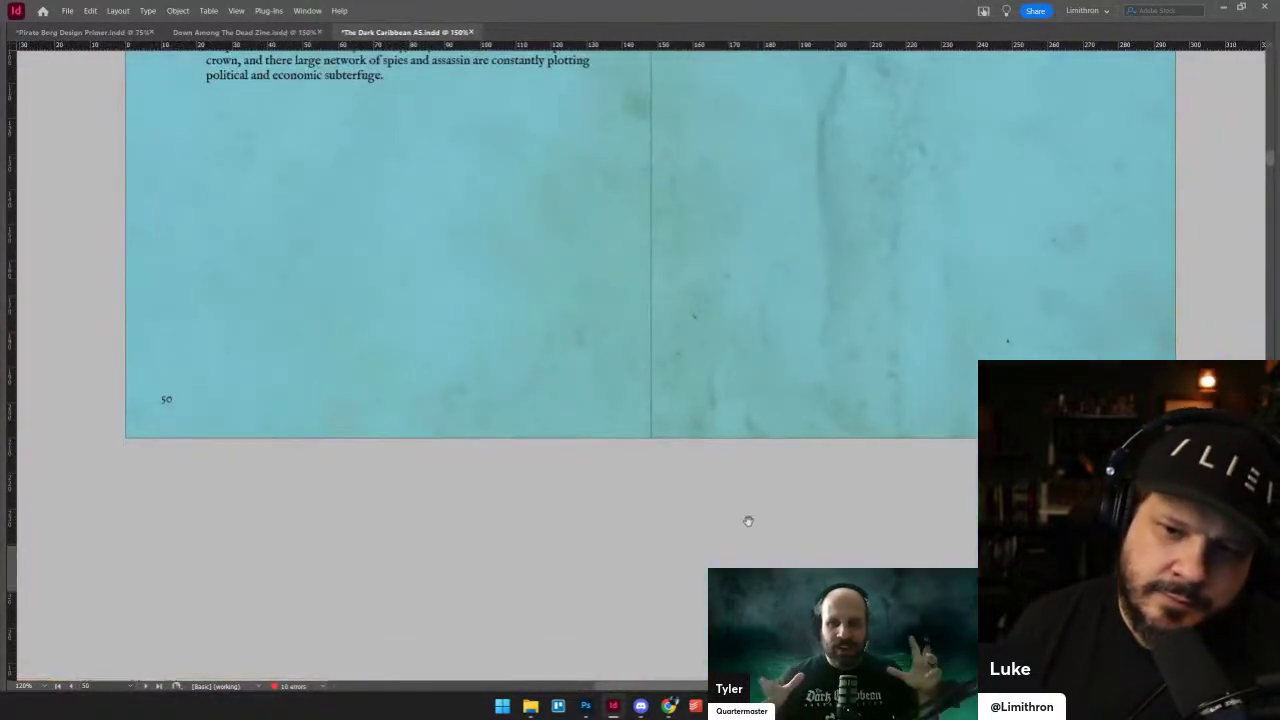
- Examine the French cast portraits of Count Blénac, "The Madame" and Father TK at close range
scroll(747, 283, "down", 2)
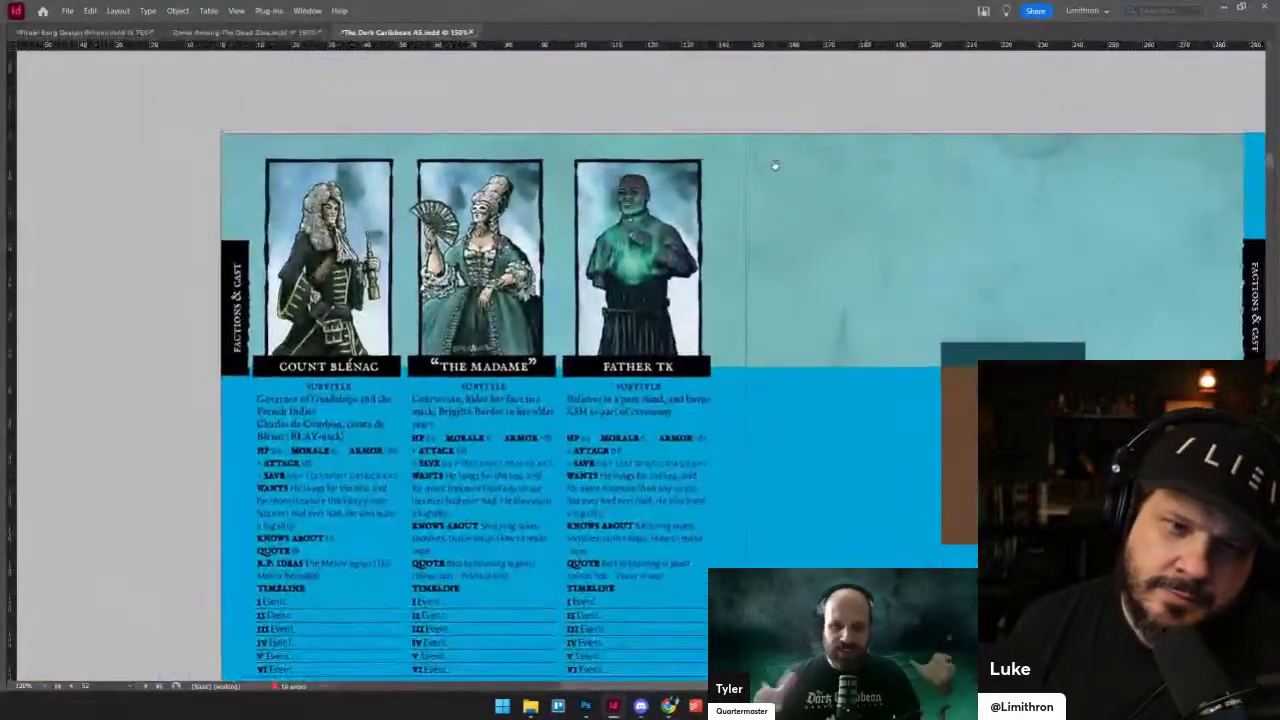
scroll(565, 293, "up", 5)
scroll(566, 293, "down", 3)
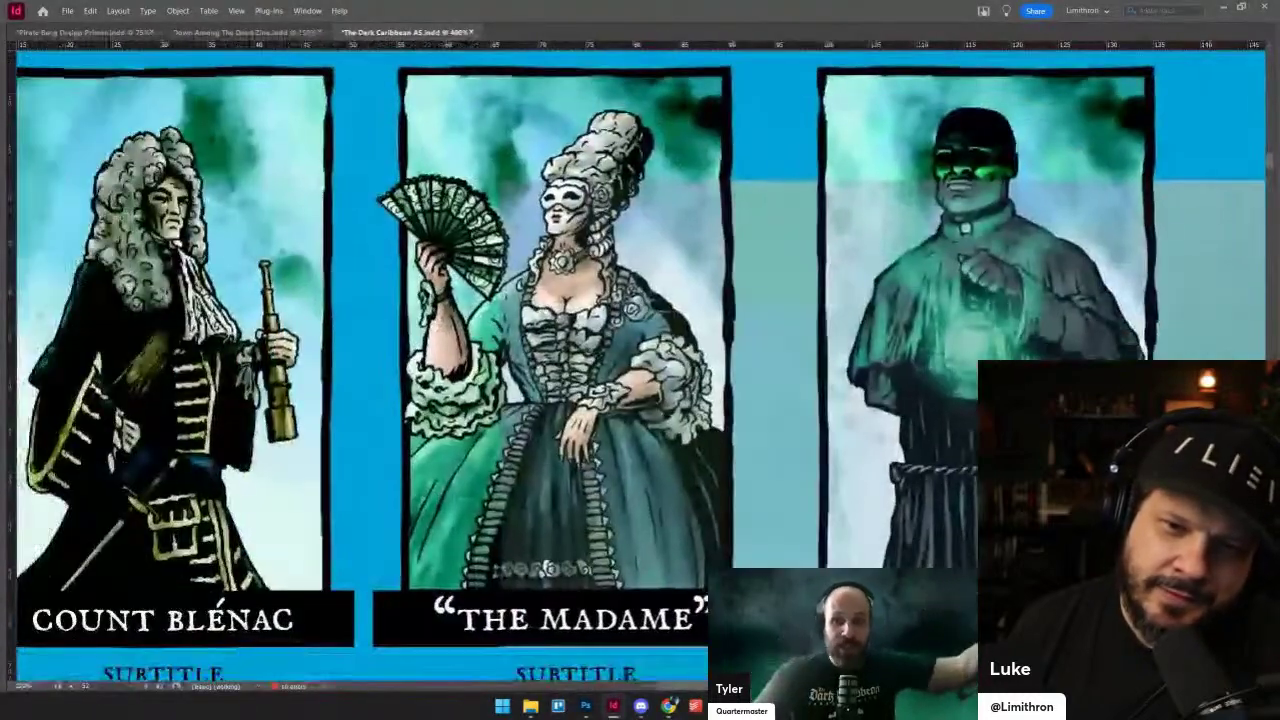
scroll(675, 300, "up", 1)
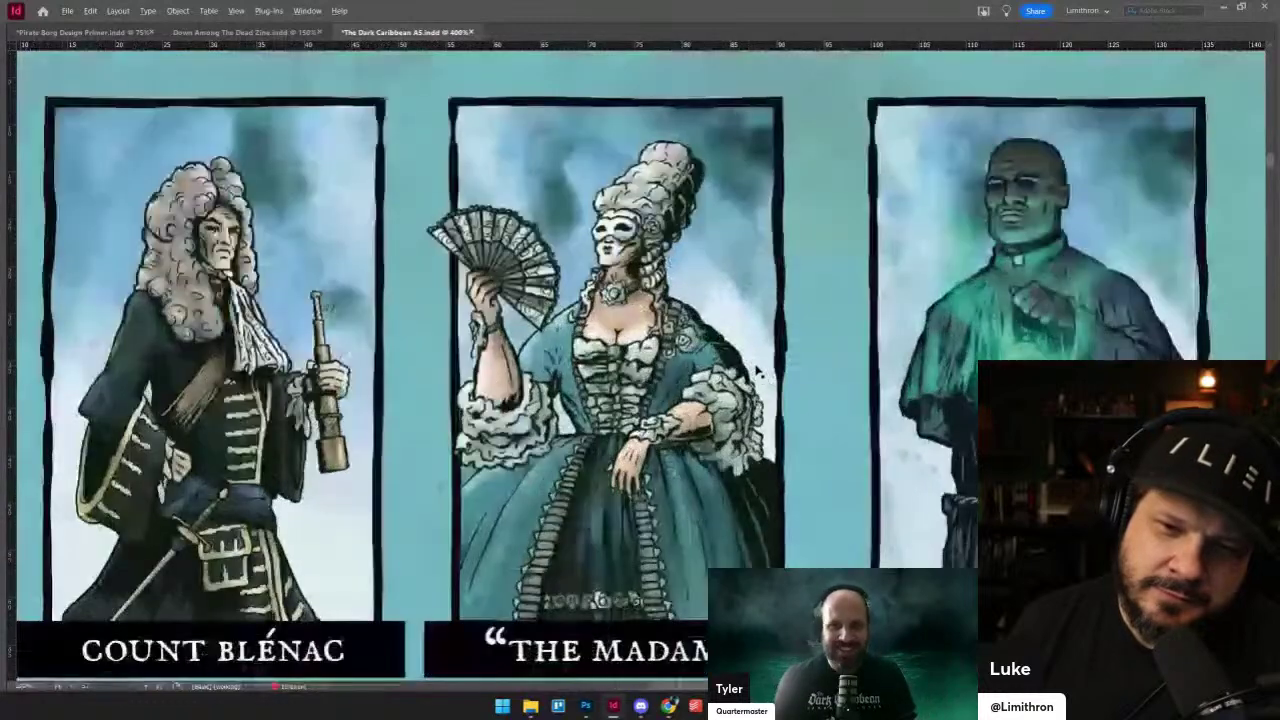
scroll(610, 360, "down", 1)
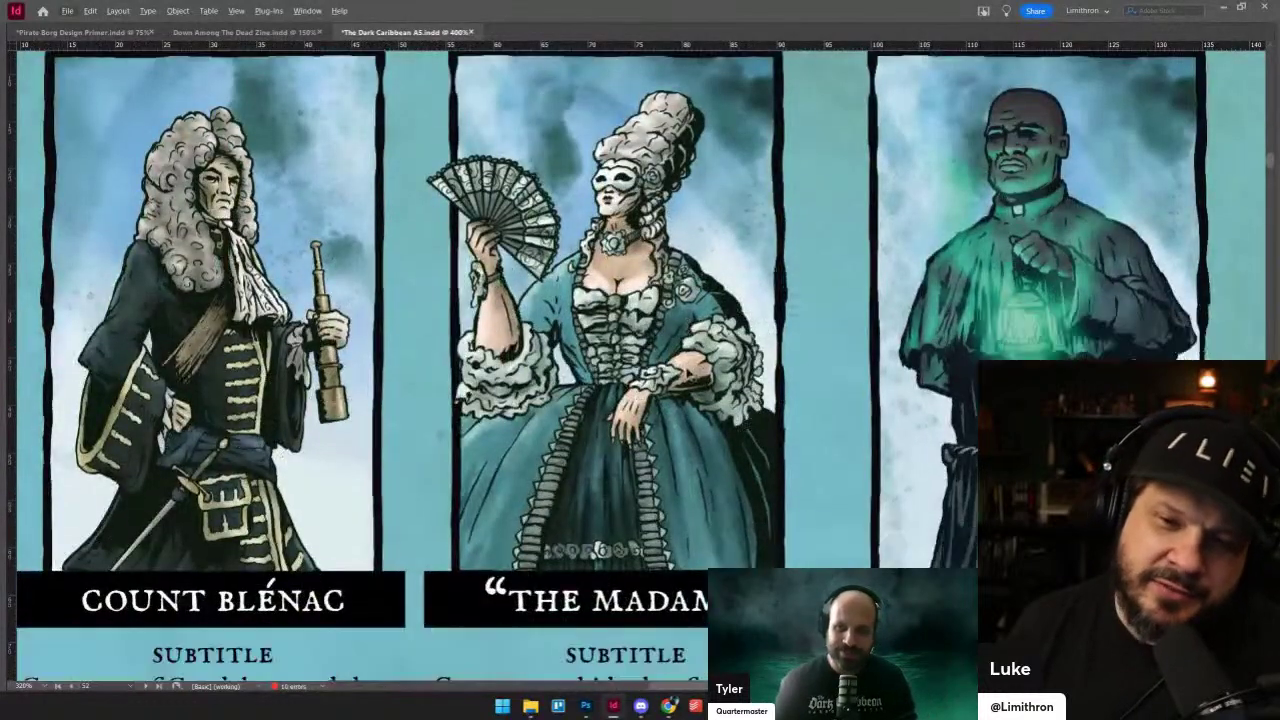
scroll(618, 365, "up", 1)
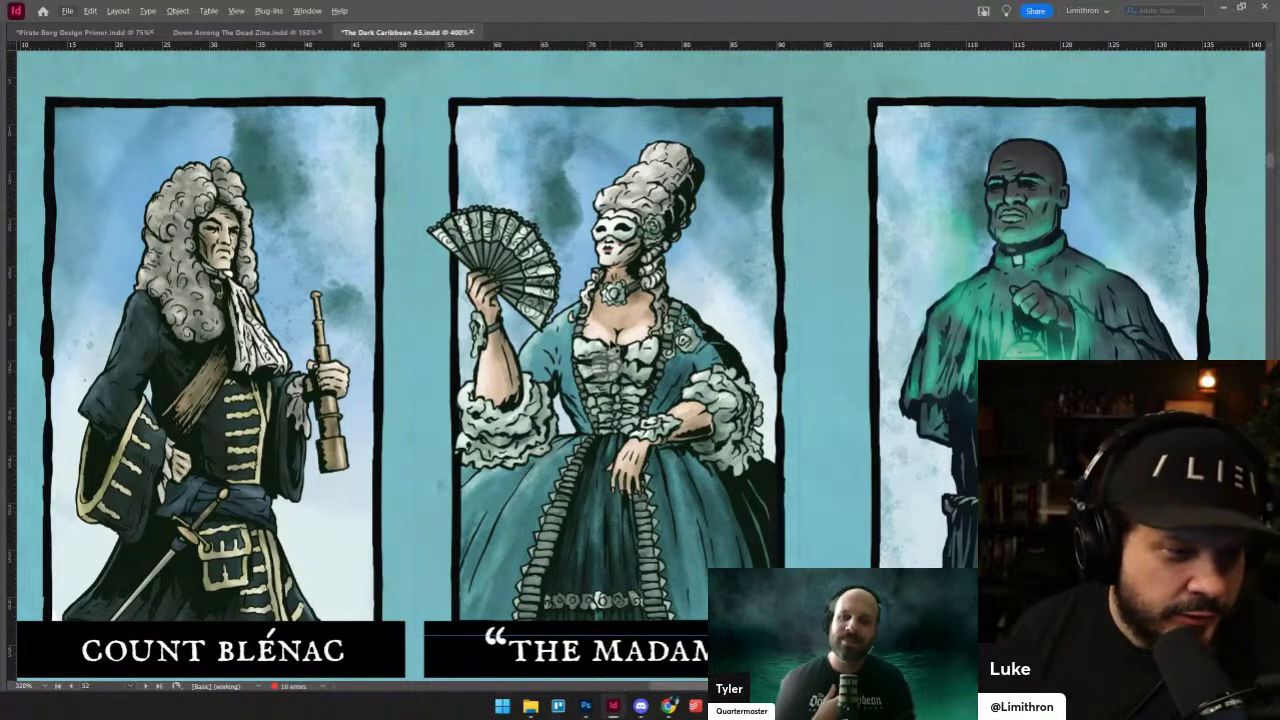
scroll(710, 330, "down", 1)
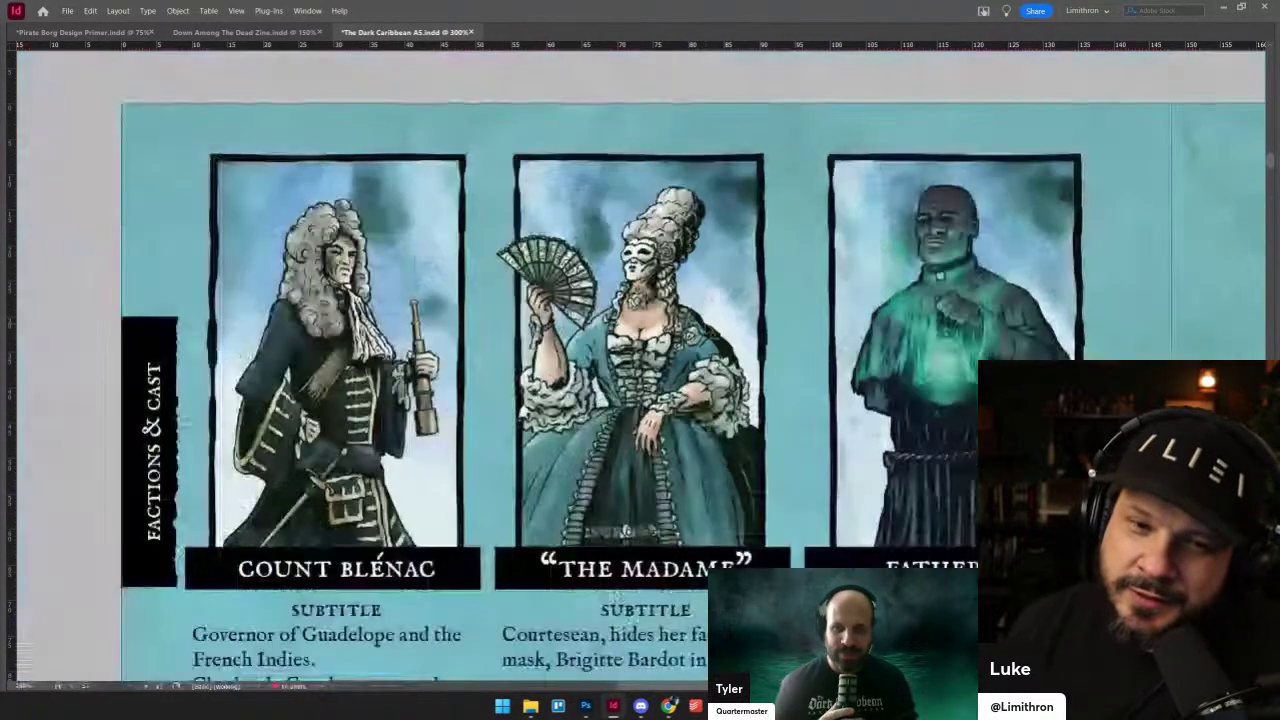
left_click_drag(495, 417, 532, 440)
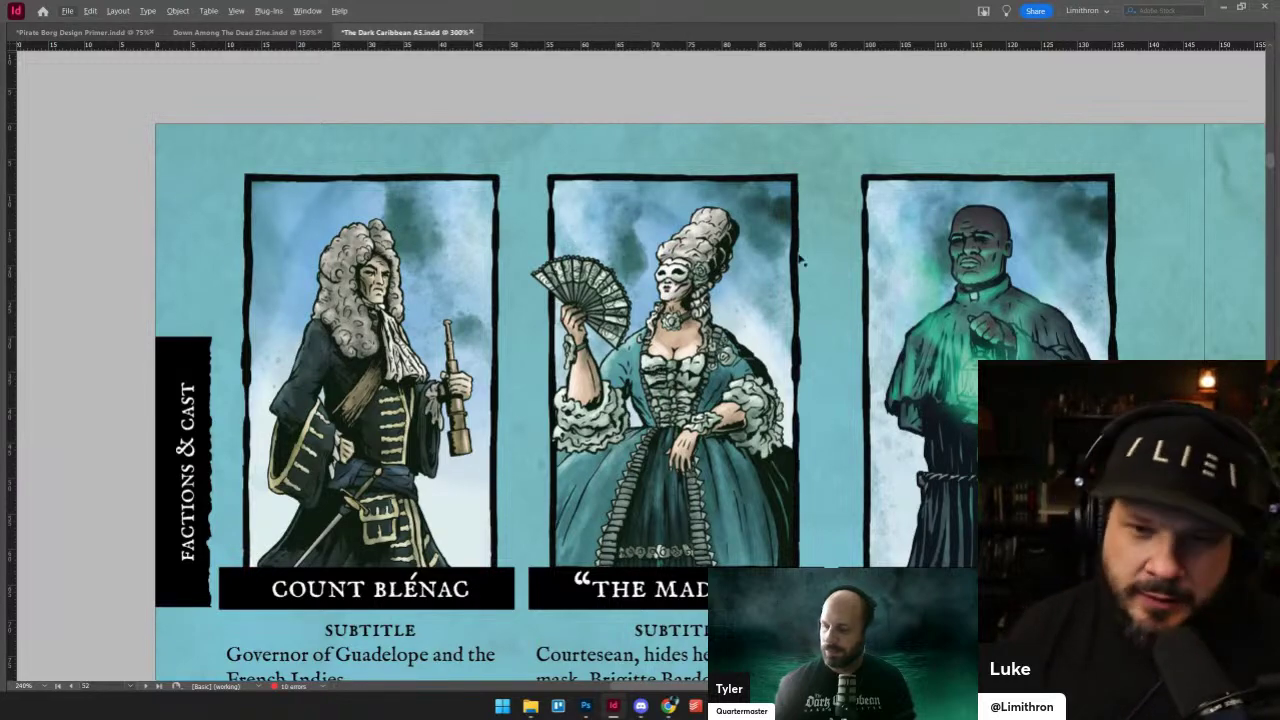
- Read the descriptions, stats and timelines of the three French cast members, and return to their portraits
left_click_drag(690, 320, 650, 336)
scroll(617, 566, "down", 5)
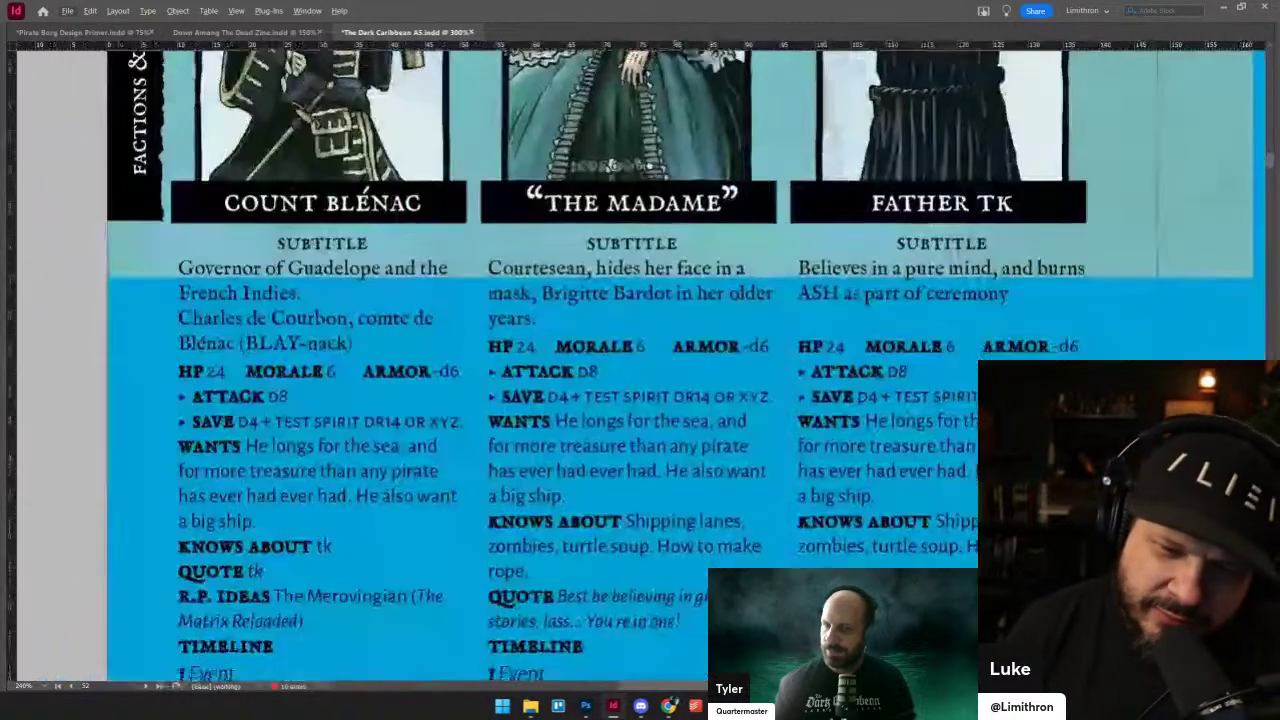
scroll(610, 432, "down", 3)
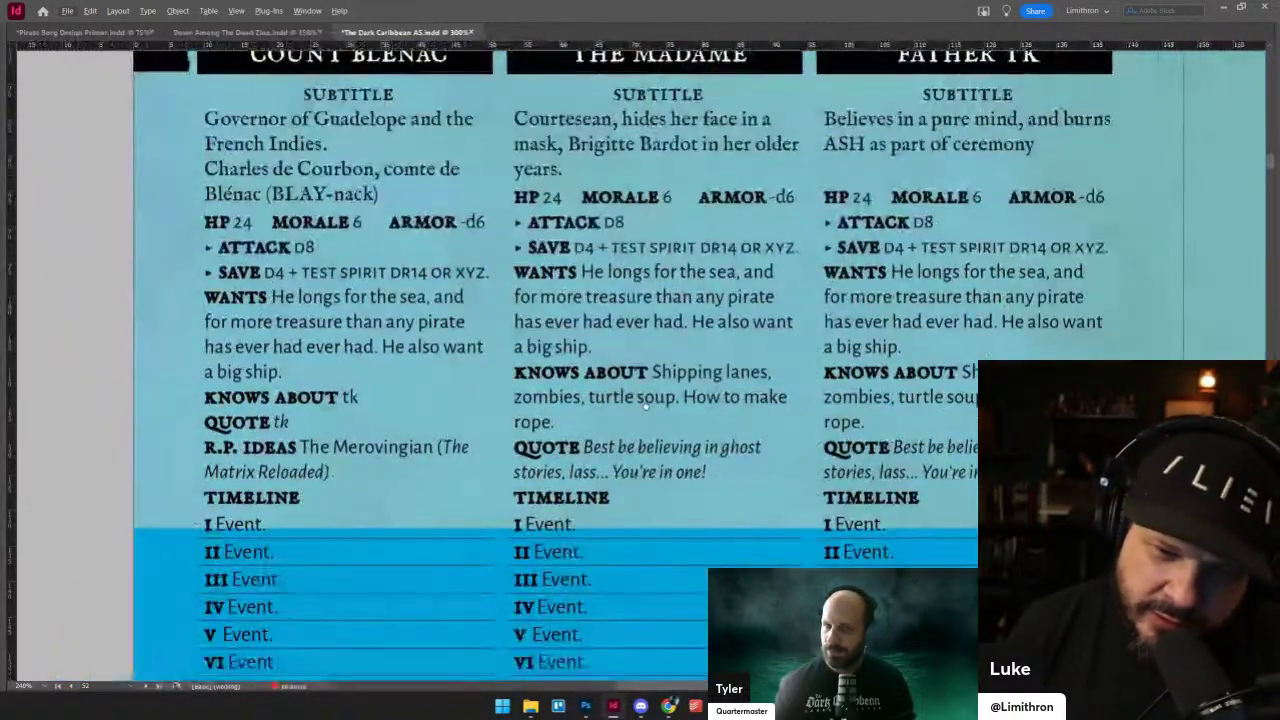
scroll(645, 401, "down", 2)
scroll(624, 425, "up", 5)
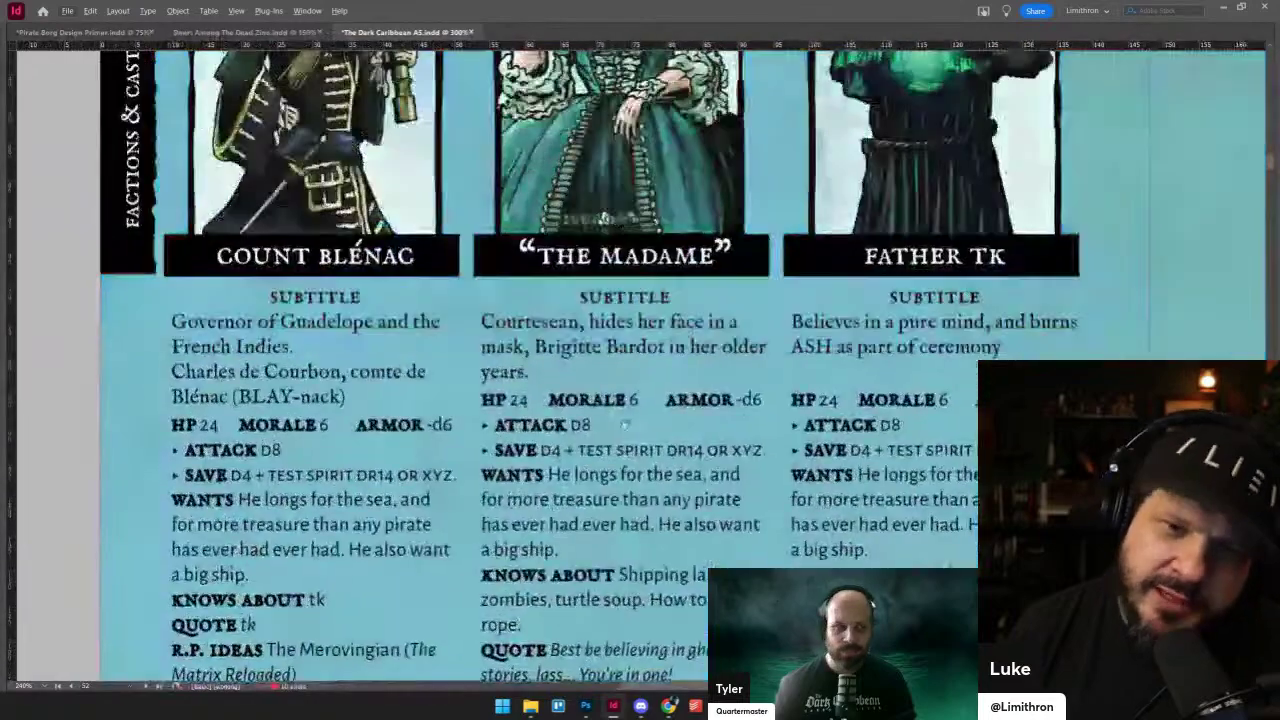
scroll(624, 425, "up", 6)
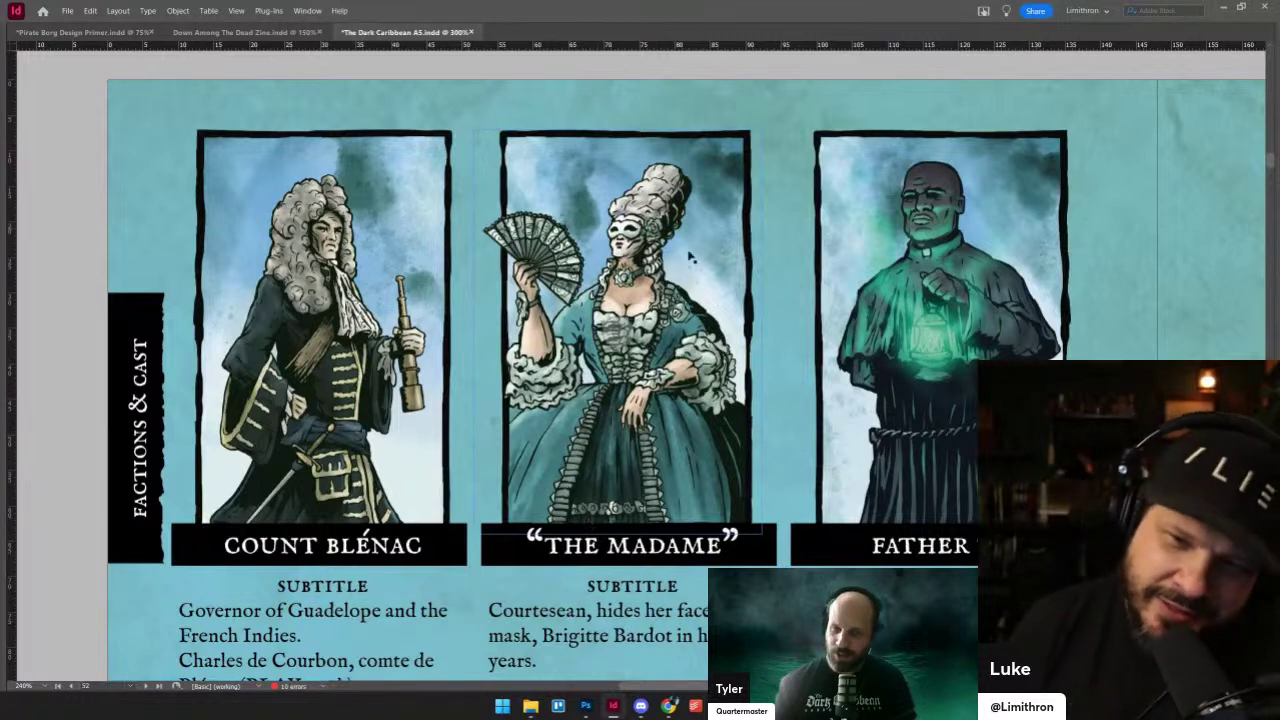
- Bring the Father TK portrait into clear view and inspect the figure holding the glowing lantern
left_click_drag(820, 453, 770, 382)
mouse_move(931, 327)
left_mouse_down()
mouse_move(897, 387)
mouse_move(937, 370)
mouse_move(928, 351)
left_mouse_up()
scroll(928, 352, "up", 3)
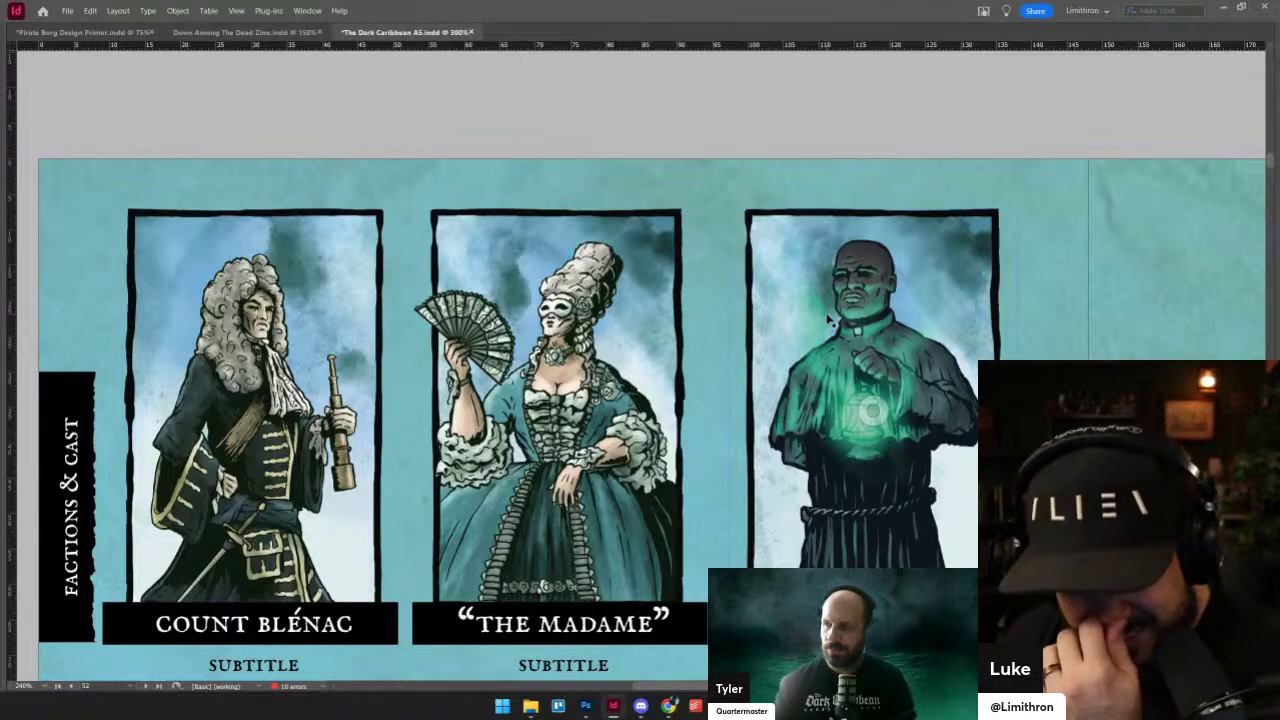
key("ctrl+semicolon")
key("ctrl+semicolon")
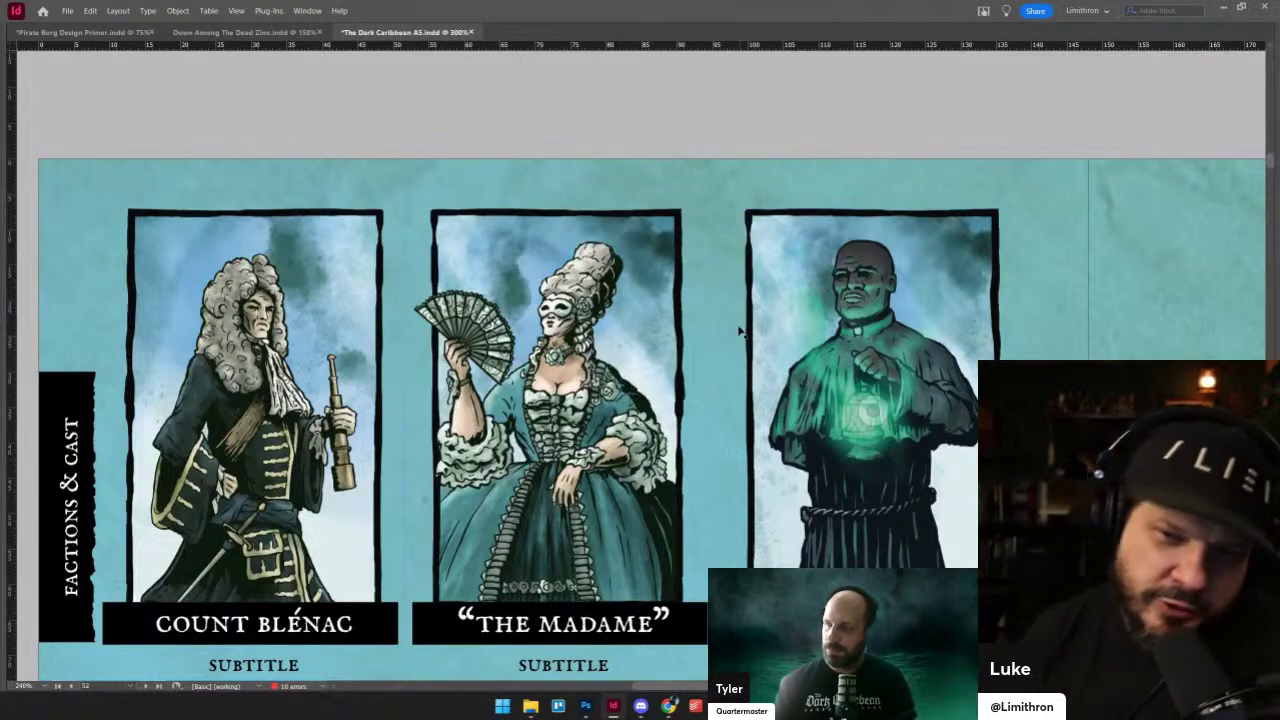
key("ctrl+semicolon")
key("ctrl+semicolon")
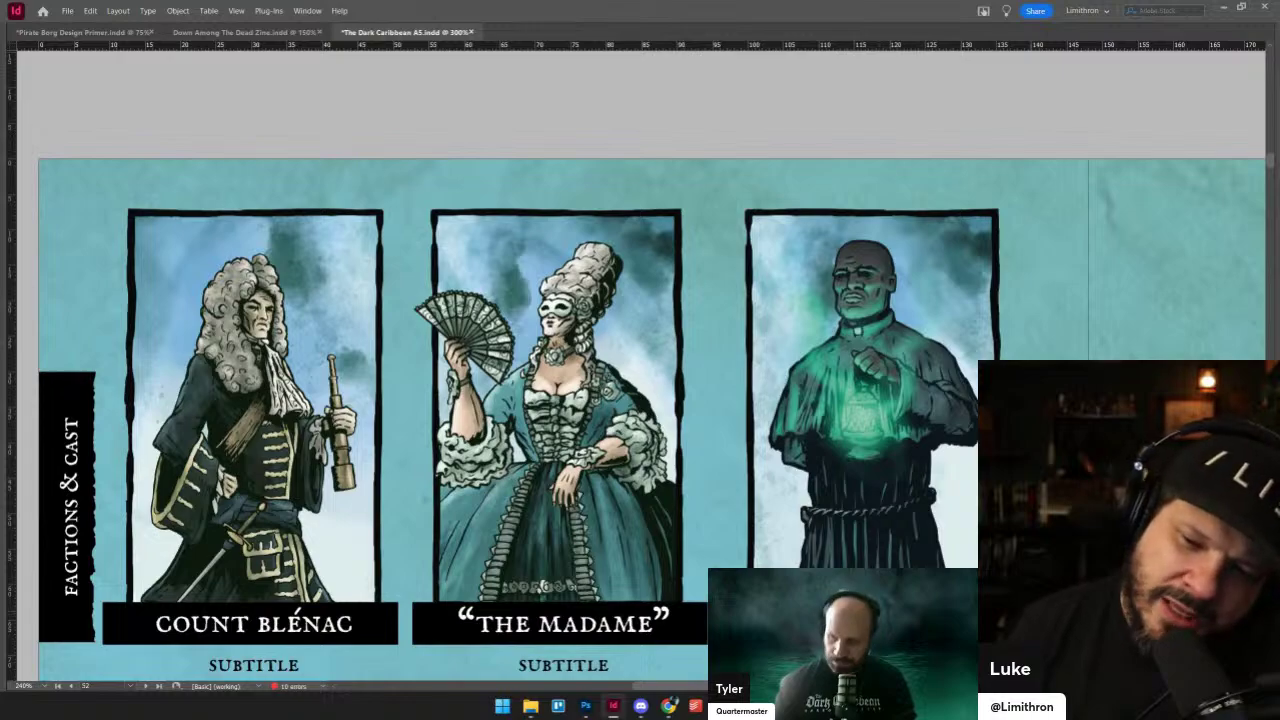
- Look over Father TK's description and stats, and move on to the Endgame Society spread to review its emblem, title and cast page
left_click_drag(1018, 606, 656, 155)
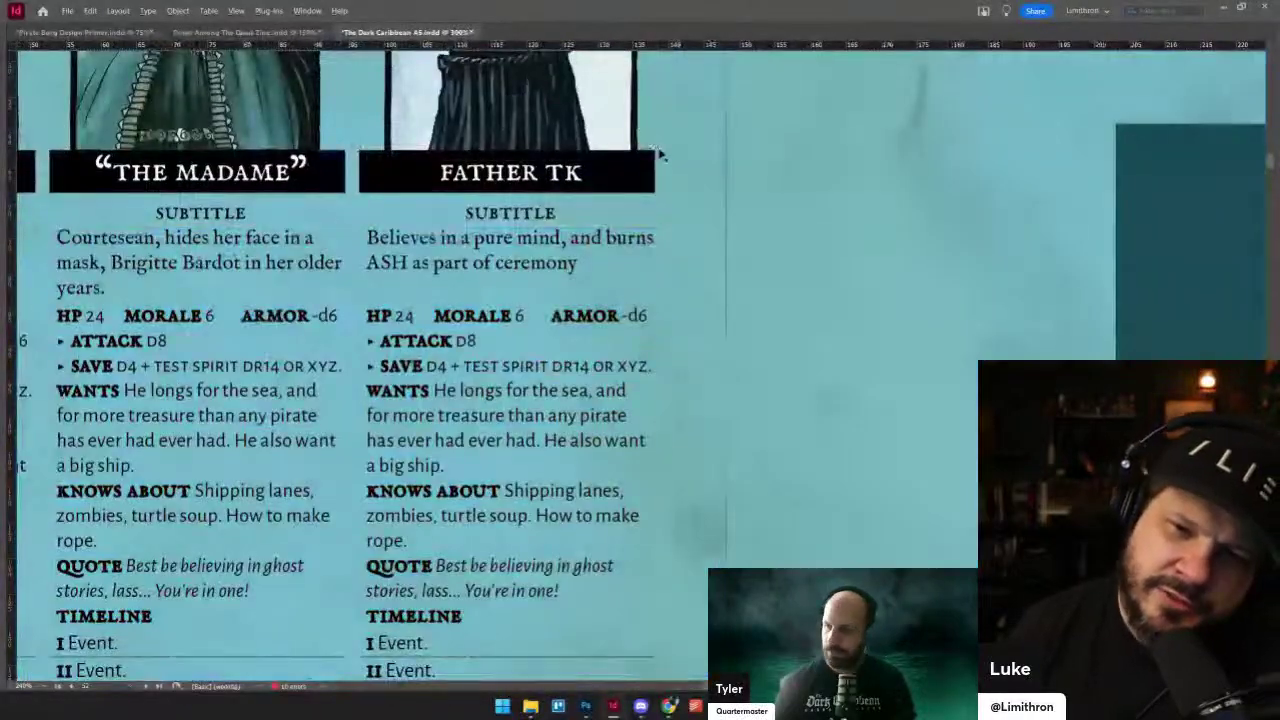
scroll(674, 194, "down", 3)
scroll(693, 350, "down", 5)
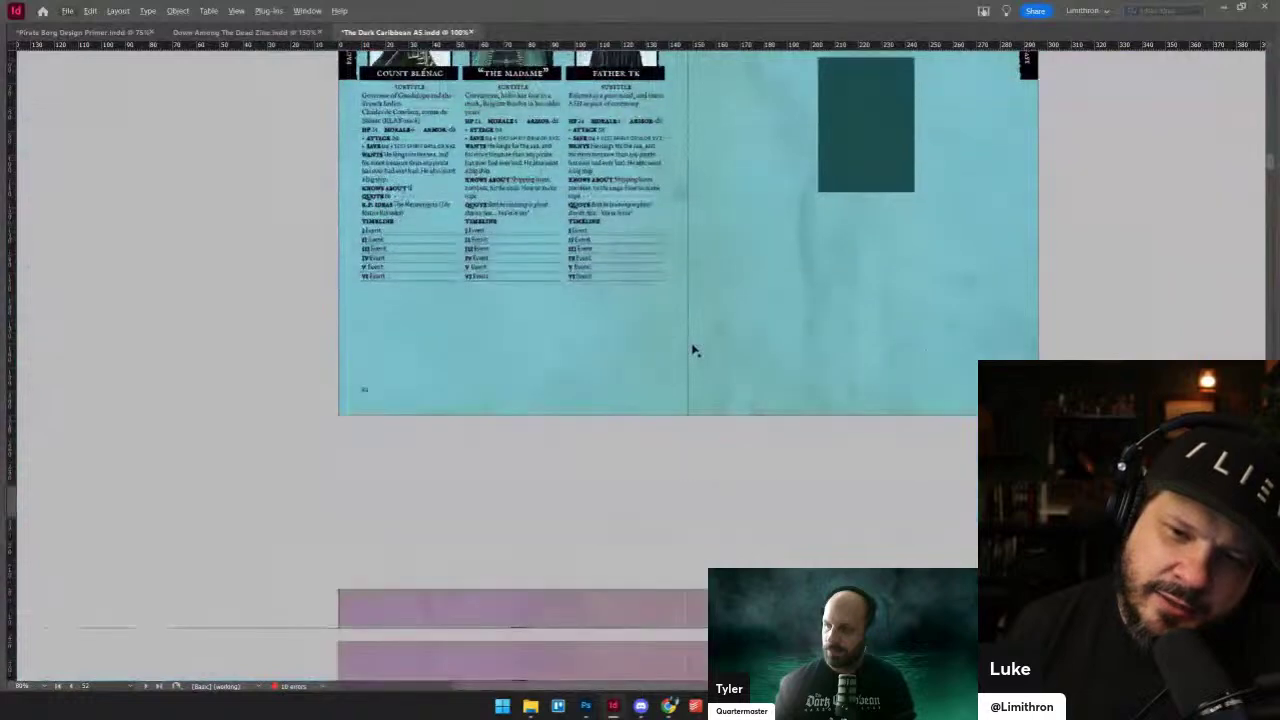
scroll(535, 177, "up", 3)
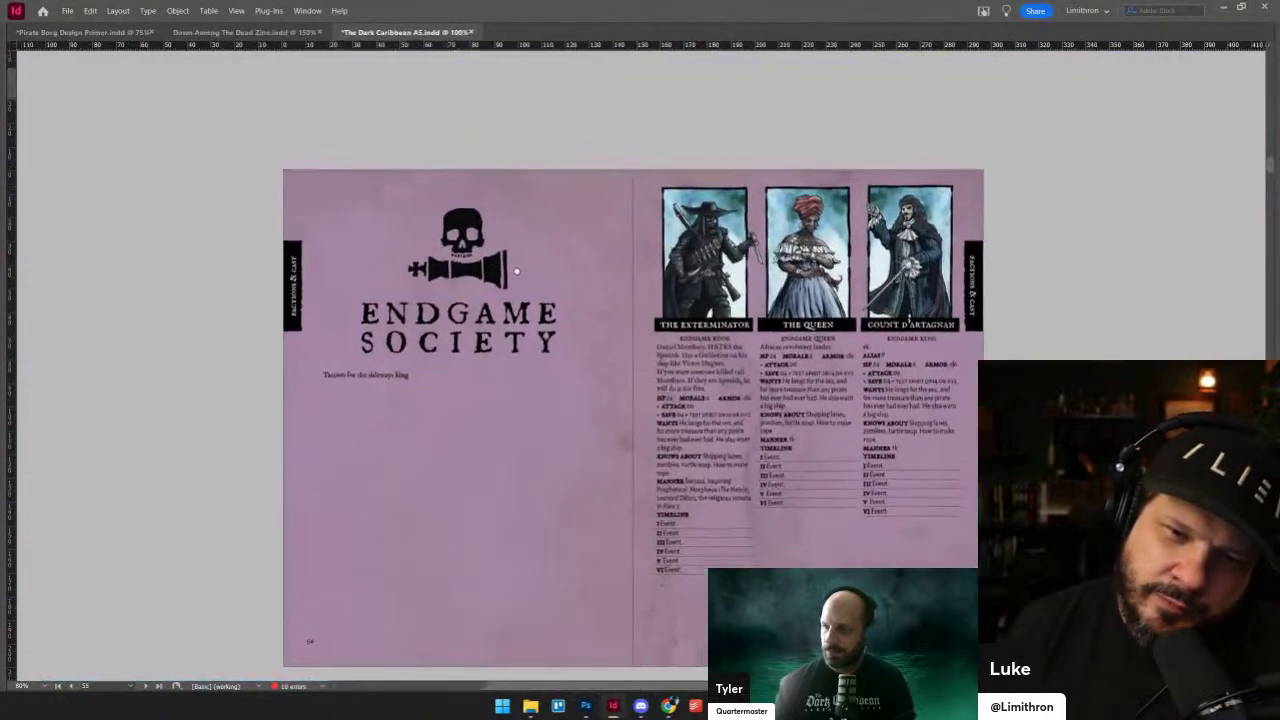
scroll(543, 309, "up", 2)
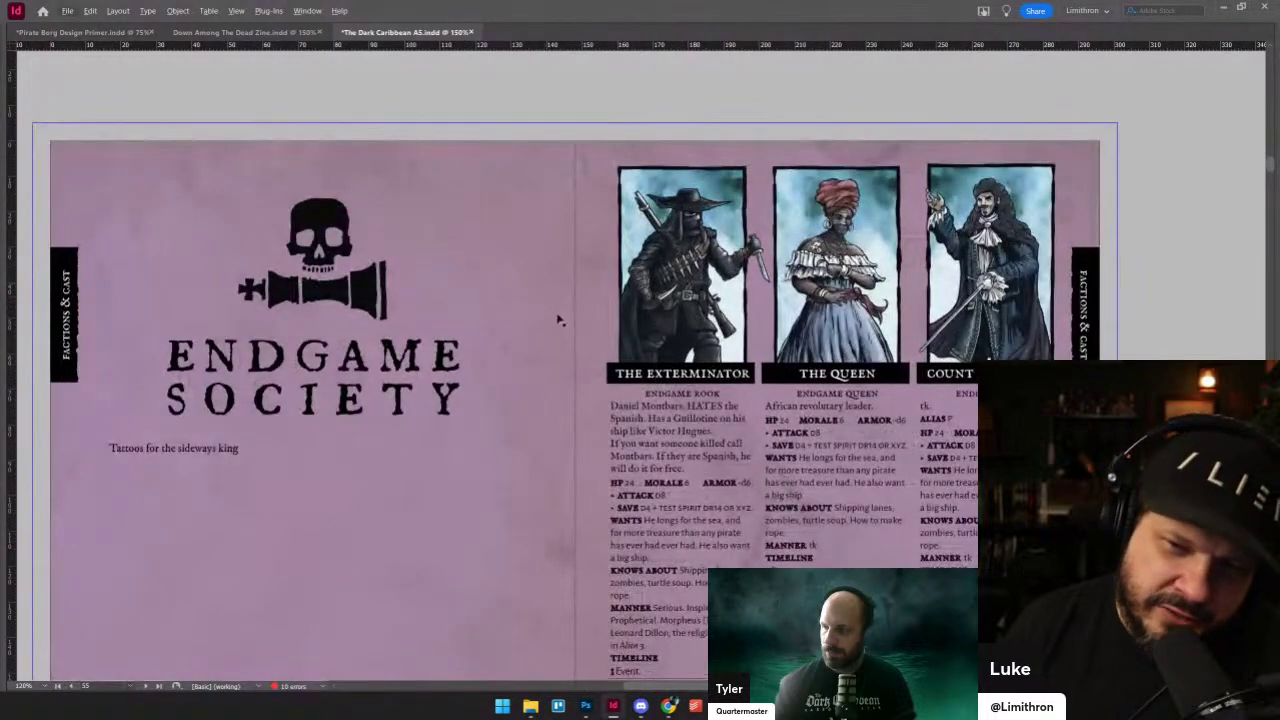
left_click_drag(562, 346, 595, 316)
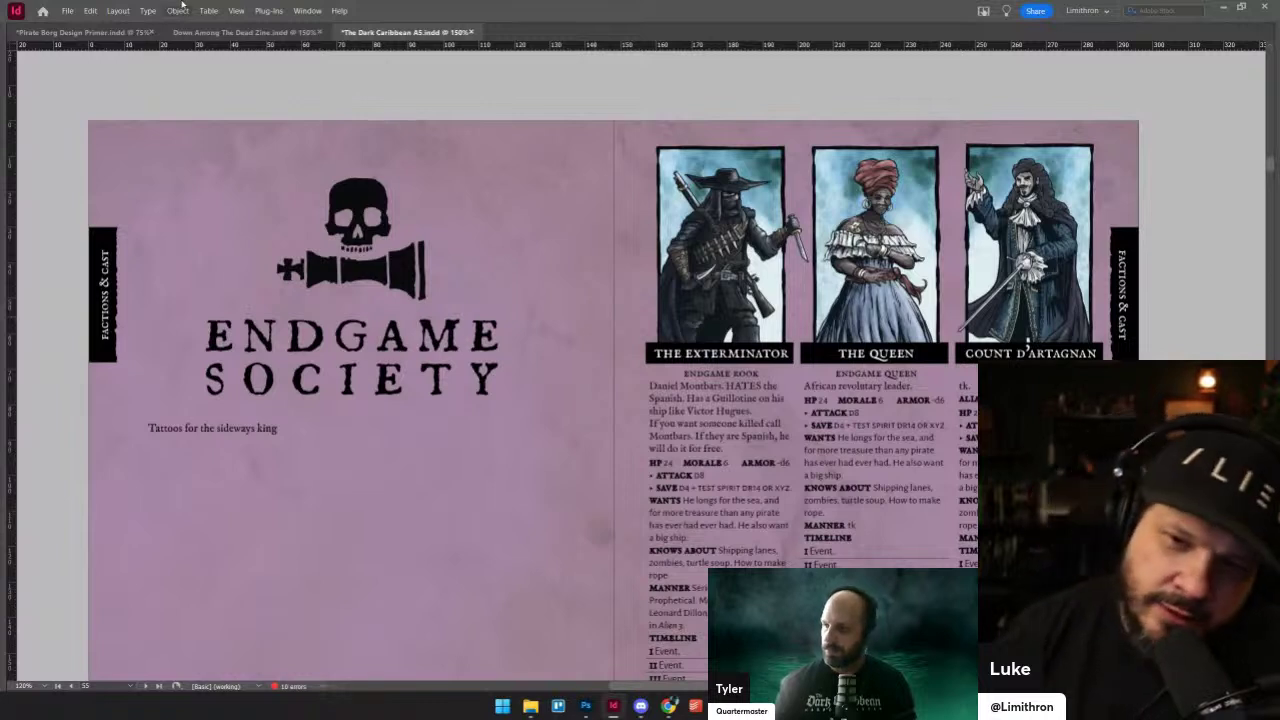
key("ctrl+equal")
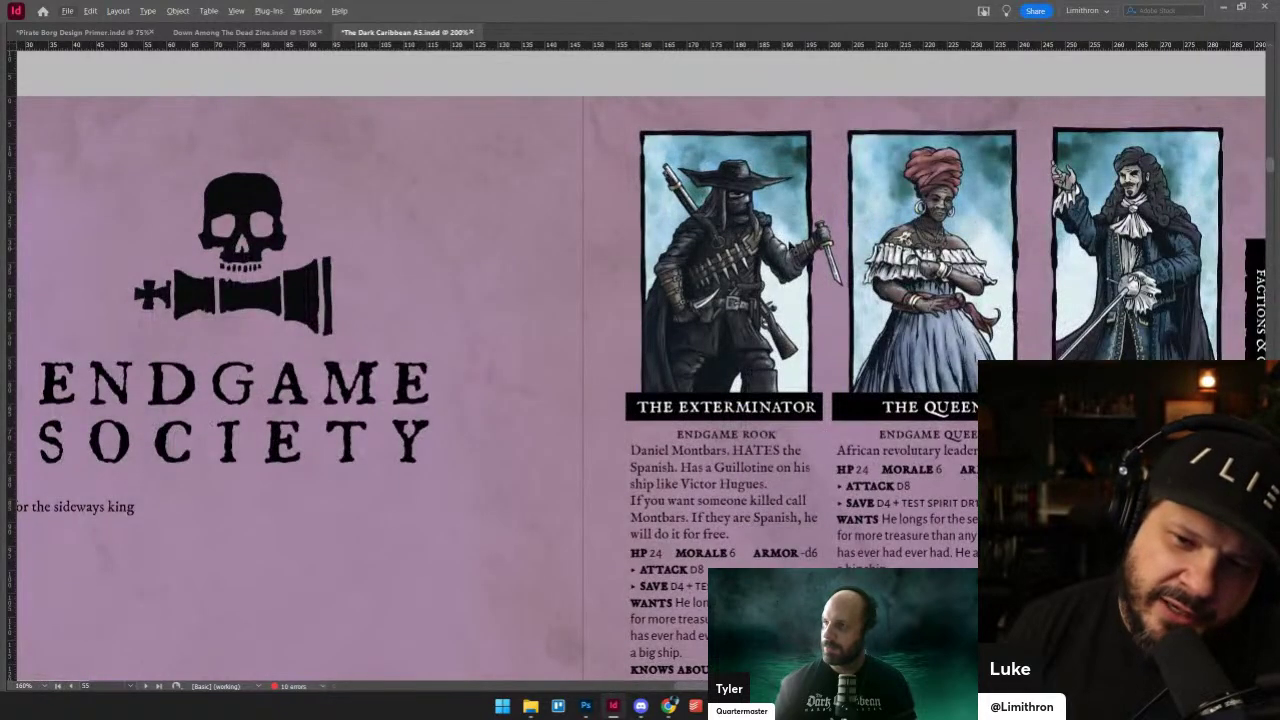
left_click_drag(626, 314, 620, 324)
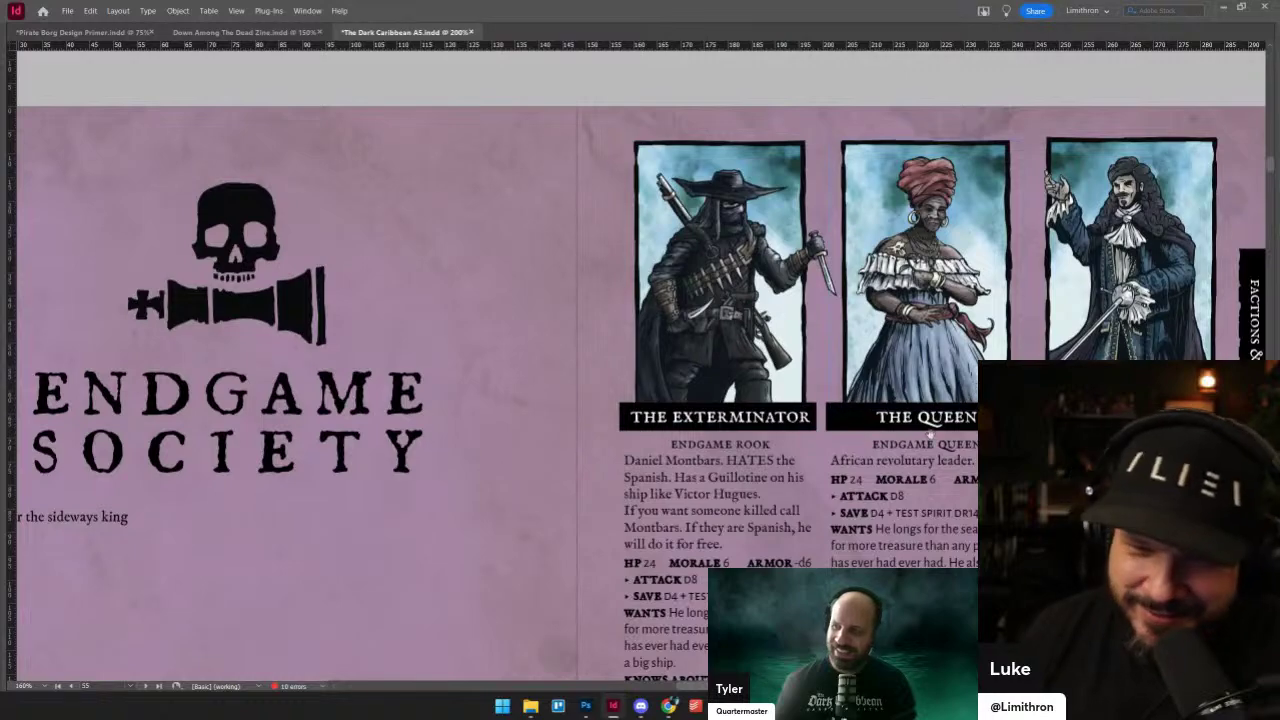
- Examine the Endgame Society portraits of The Exterminator, The Queen and Count D'Artagnan at close range
scroll(929, 433, "up", 2)
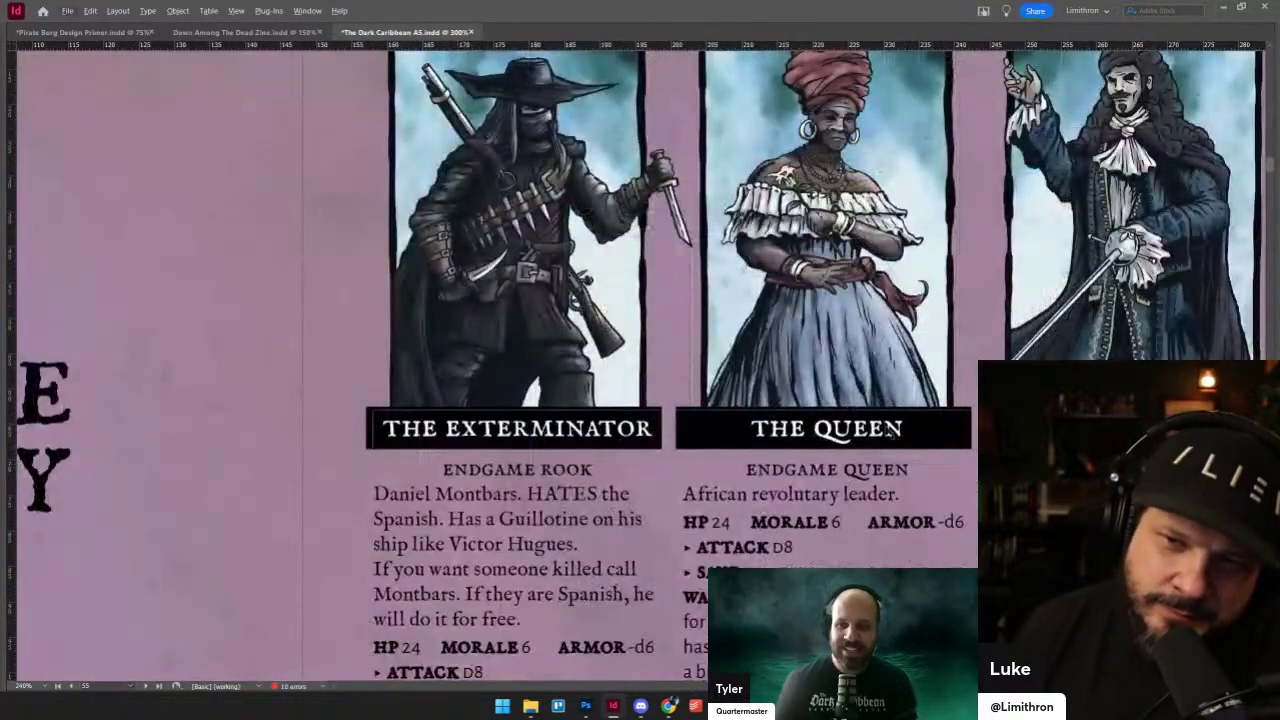
scroll(889, 428, "down", 1)
scroll(889, 428, "up", 2)
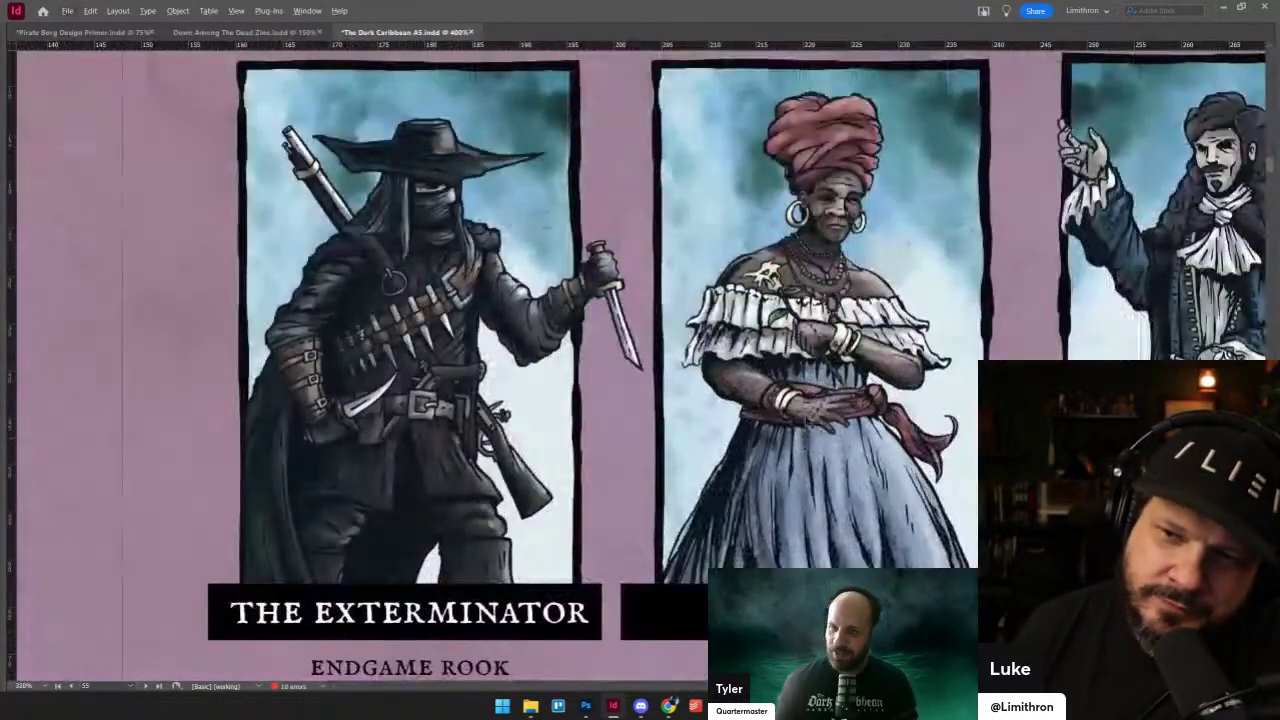
left_click_drag(816, 408, 716, 397)
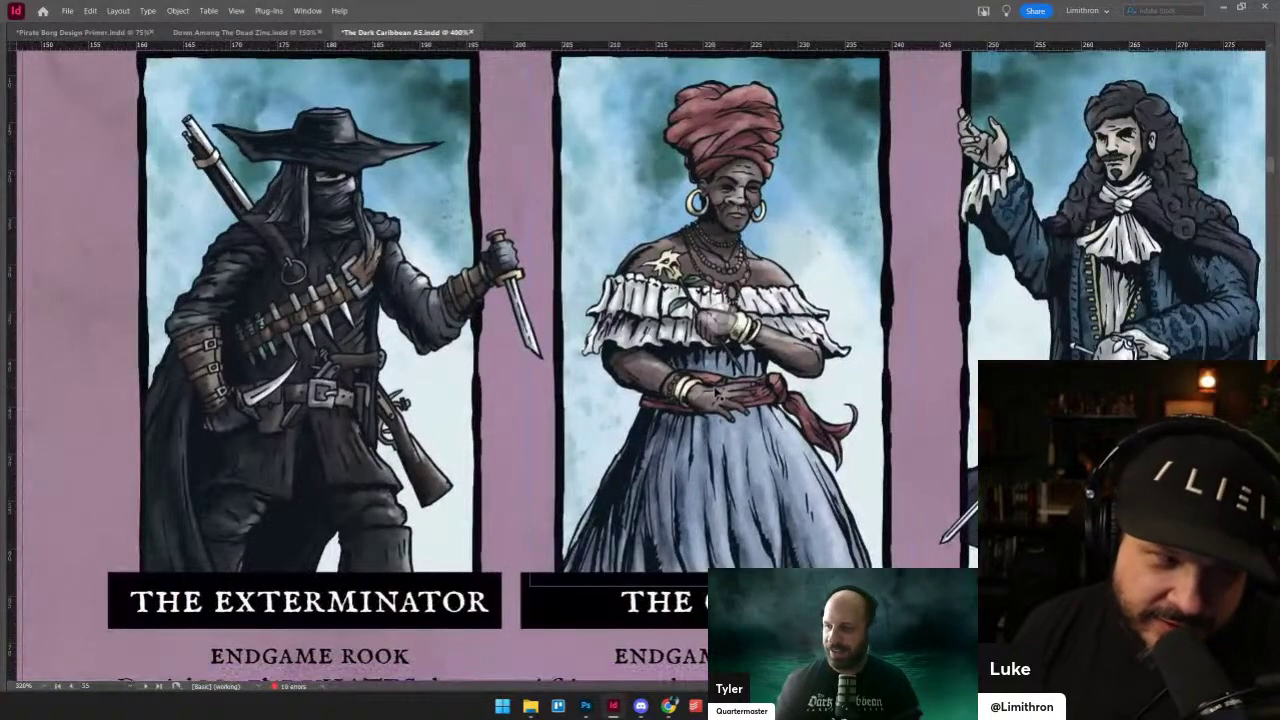
scroll(703, 372, "down", 1)
scroll(703, 372, "up", 1)
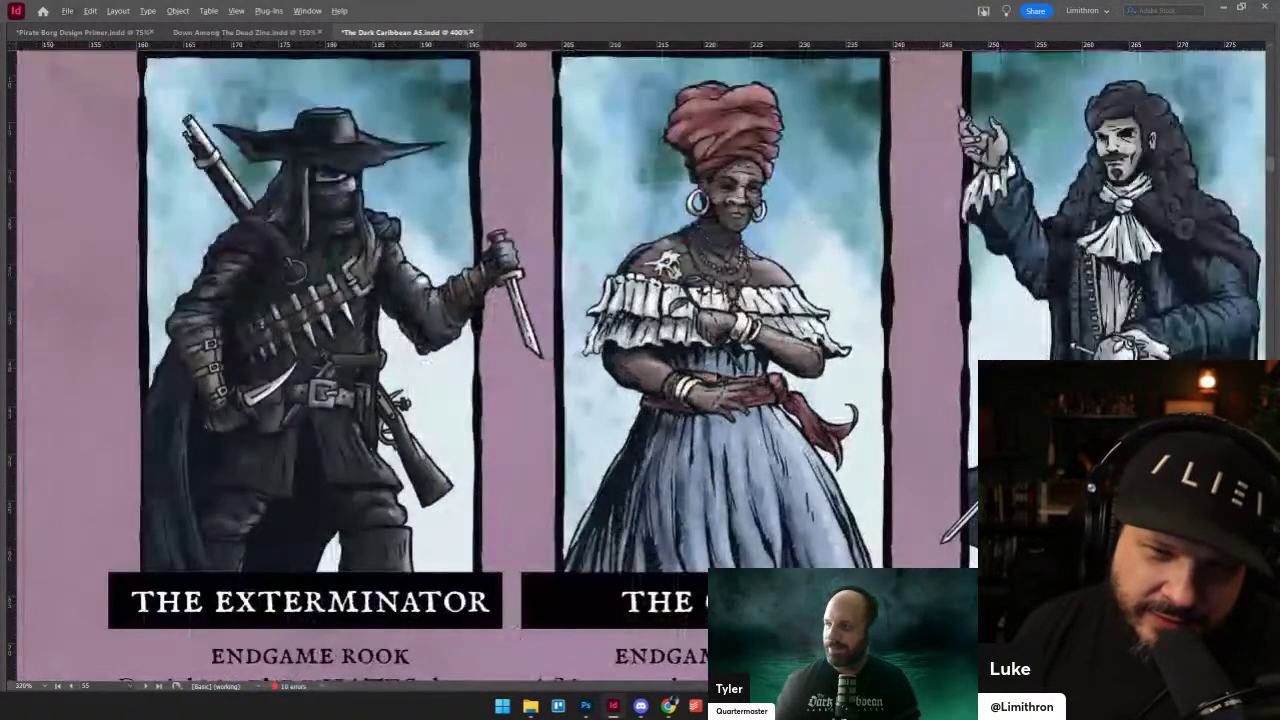
left_click_drag(628, 406, 582, 458)
scroll(582, 457, "right", 1)
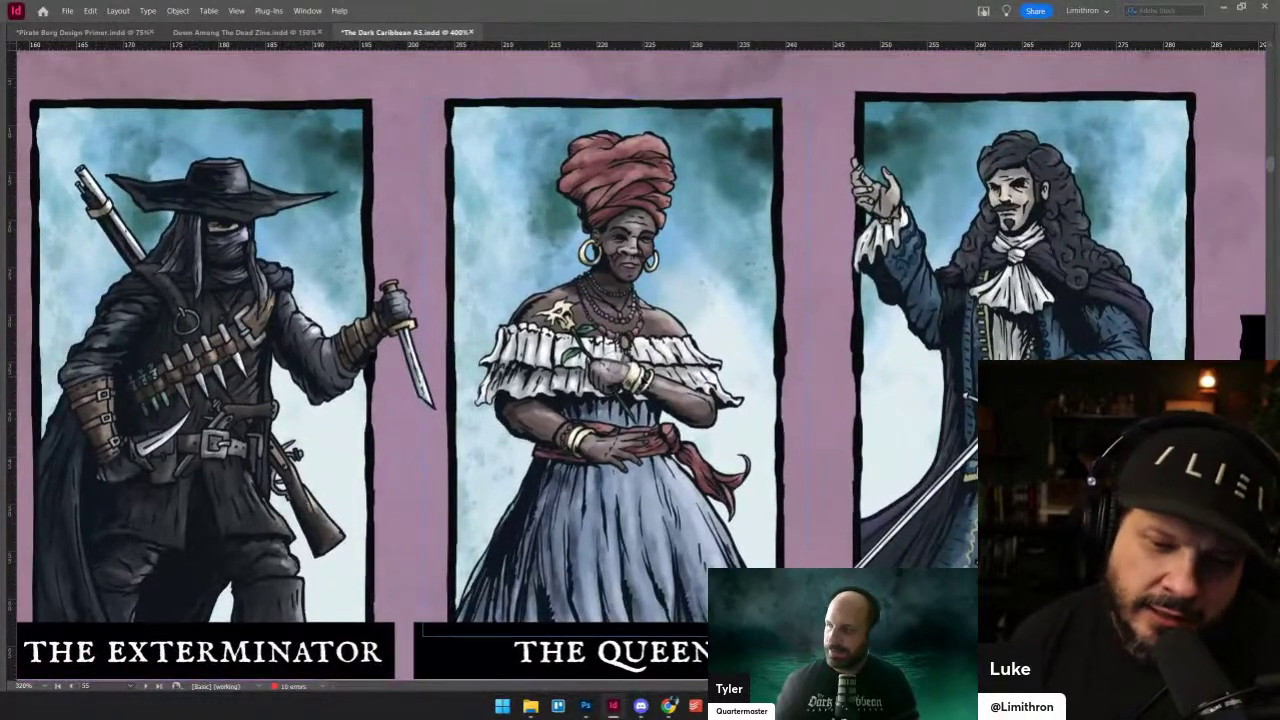
- Check the name banners, Endgame titles and opening description lines beneath the three Endgame Society portraits, and return to the full figures
scroll(643, 388, "down", 2)
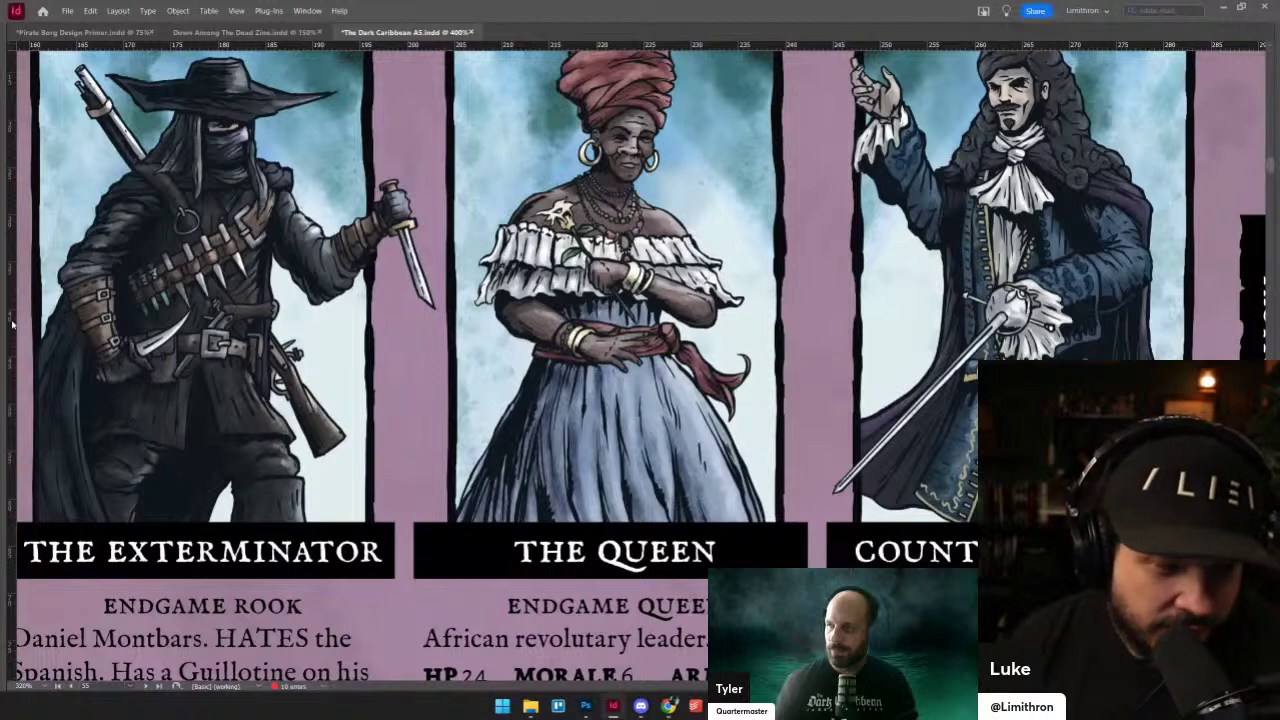
scroll(421, 328, "down", 5)
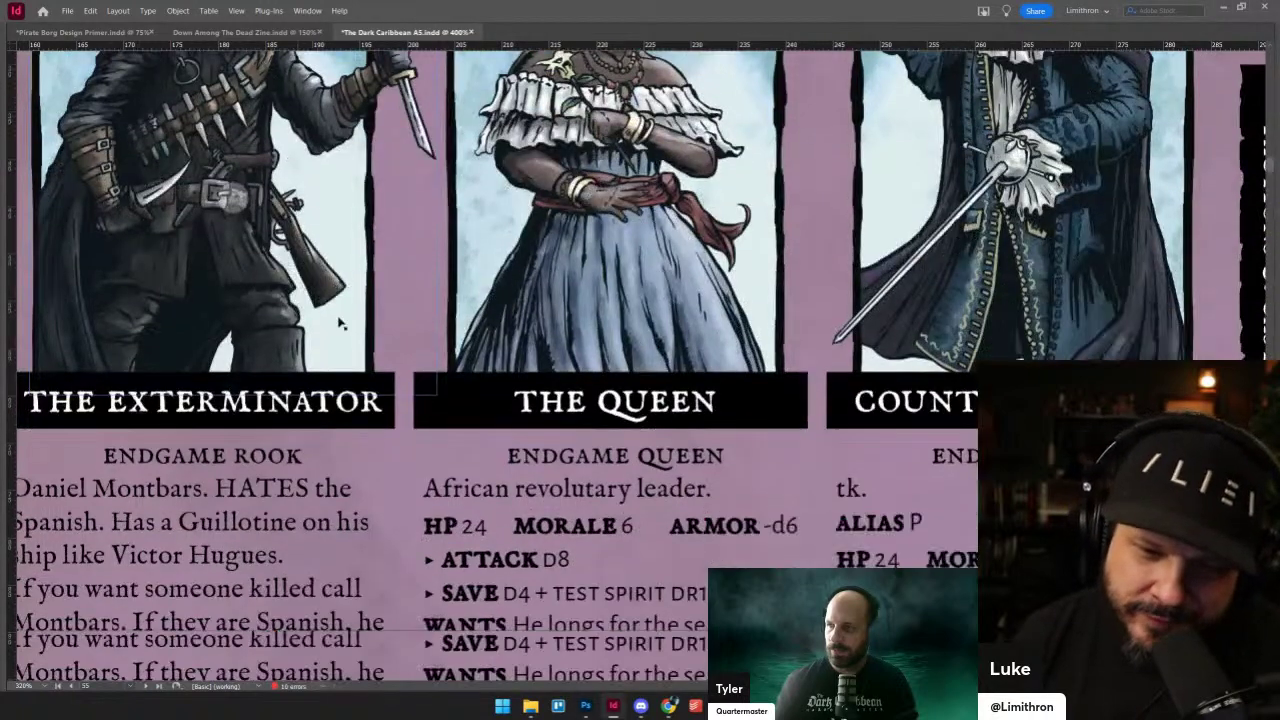
scroll(421, 328, "up", 5)
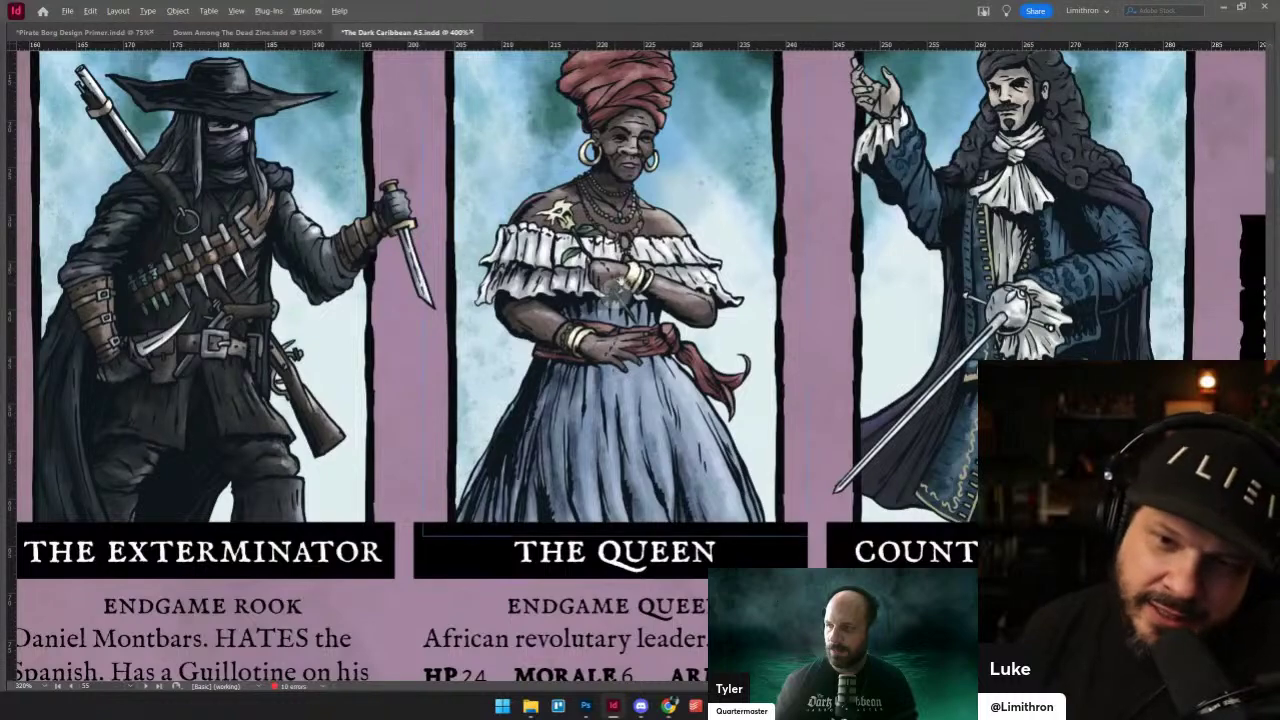
scroll(421, 328, "up", 1)
scroll(743, 303, "down", 2)
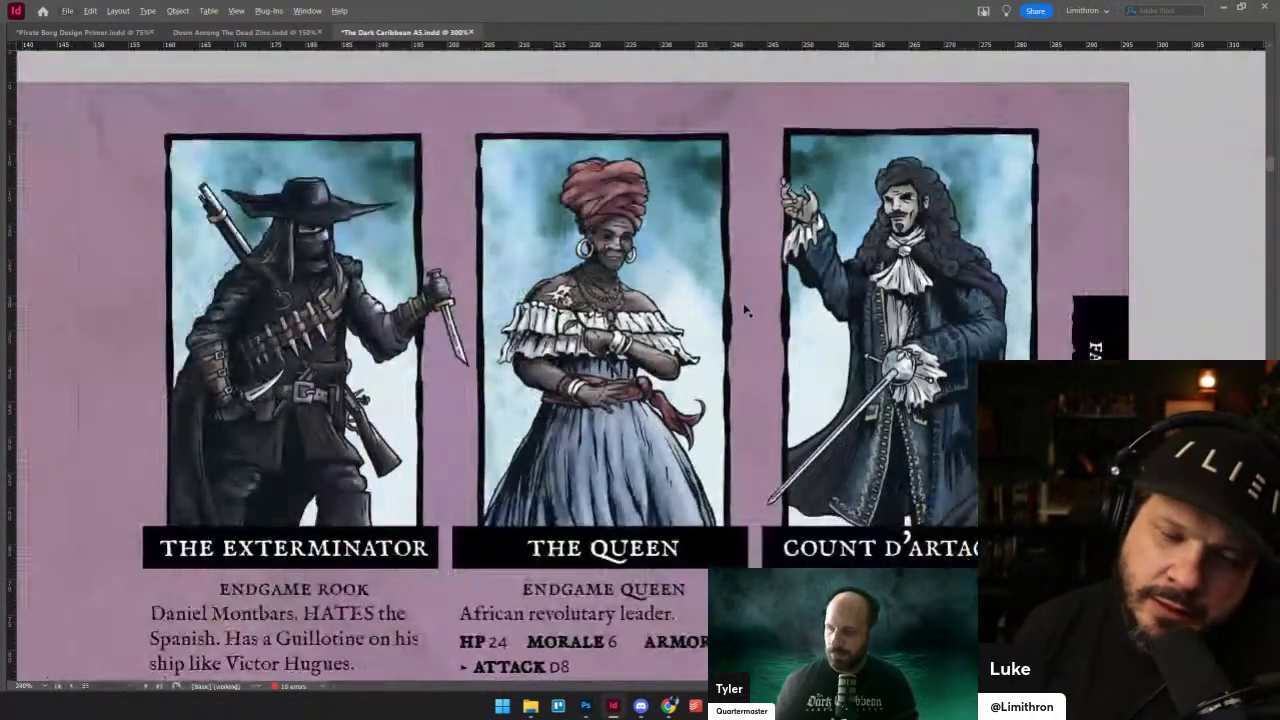
scroll(815, 341, "up", 2)
scroll(928, 450, "up", 1)
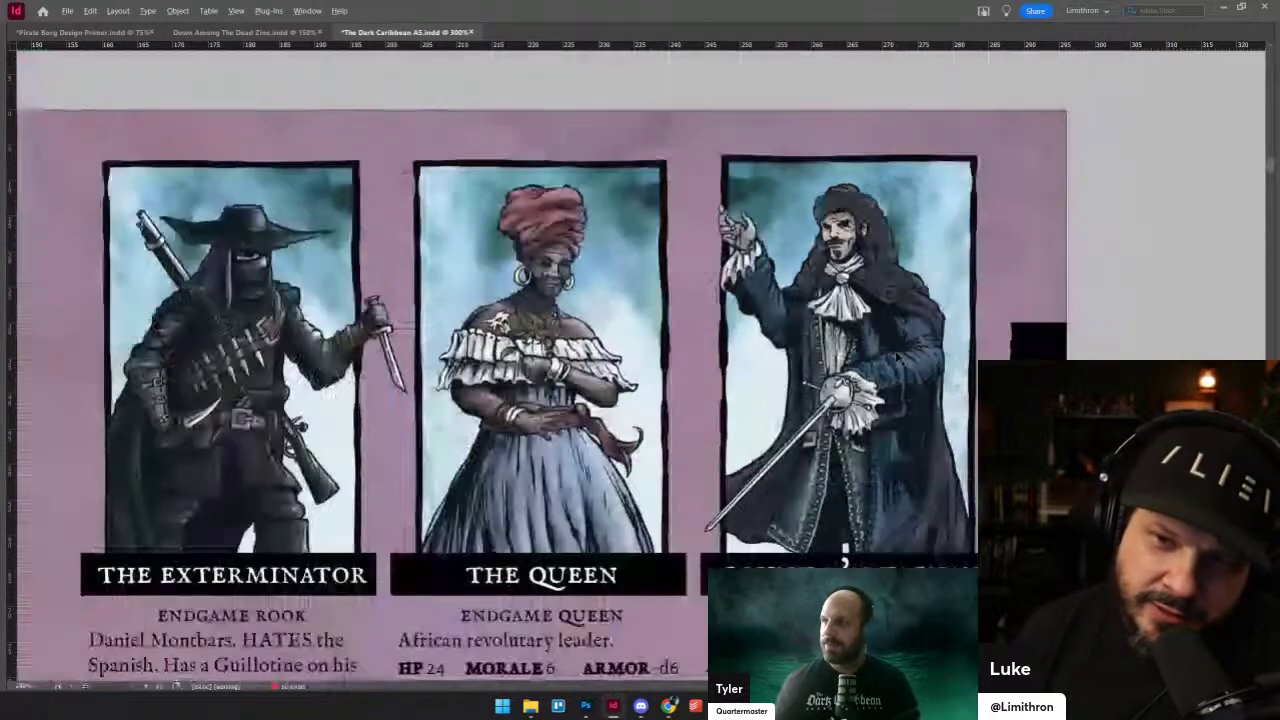
scroll(920, 443, "down", 1)
scroll(920, 443, "up", 1)
scroll(920, 443, "down", 2)
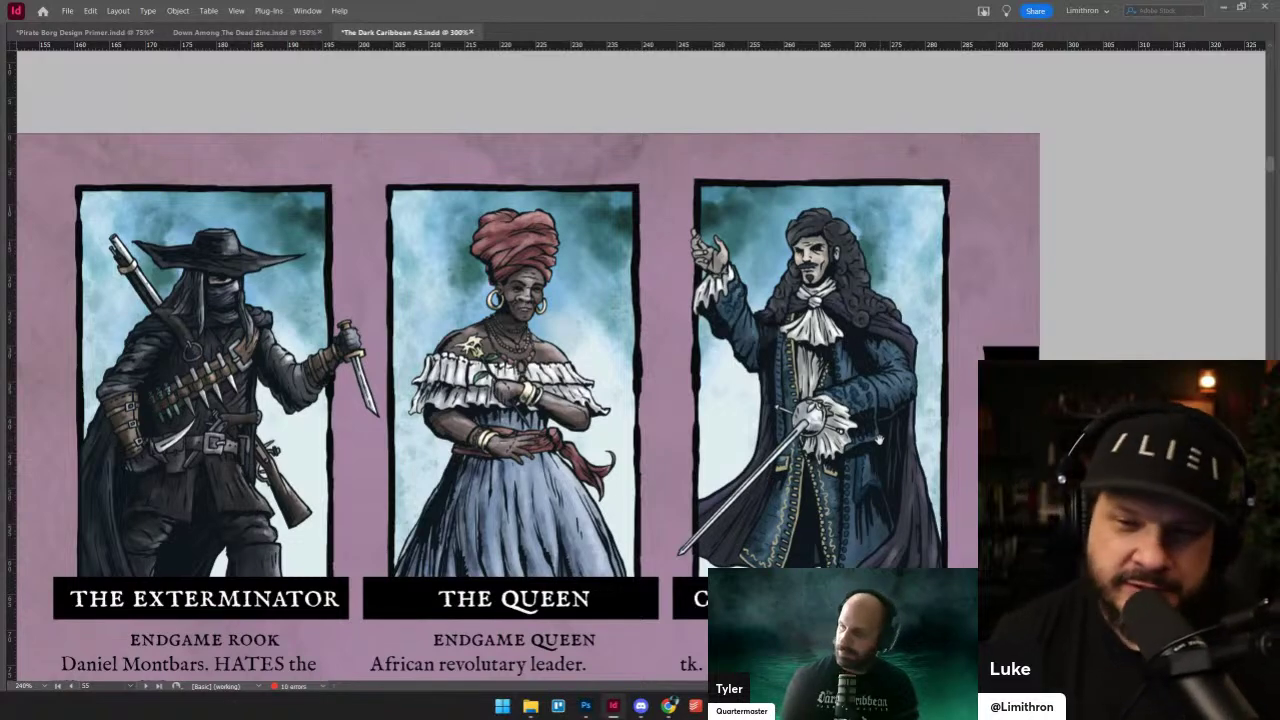
- View the whole Endgame Society spread, and move on past the Viceroyalty of New Spain opening spread to its cast page
scroll(914, 426, "down", 1)
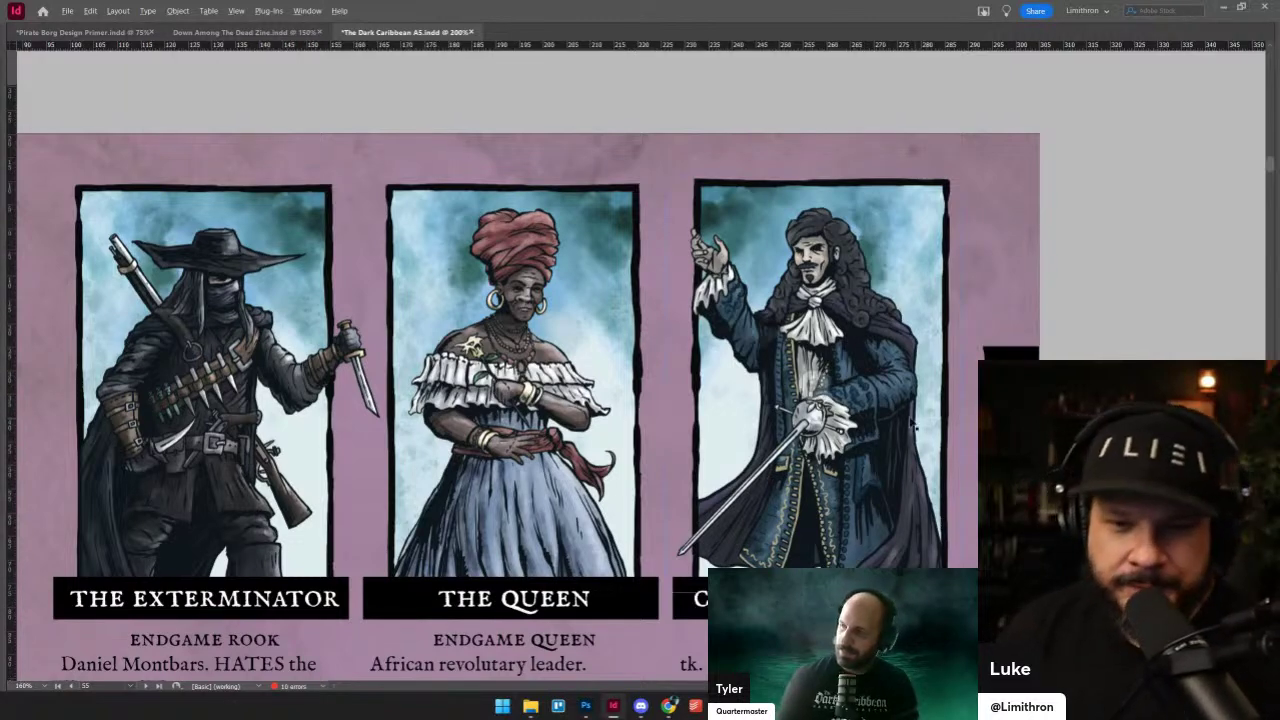
scroll(912, 425, "down", 1)
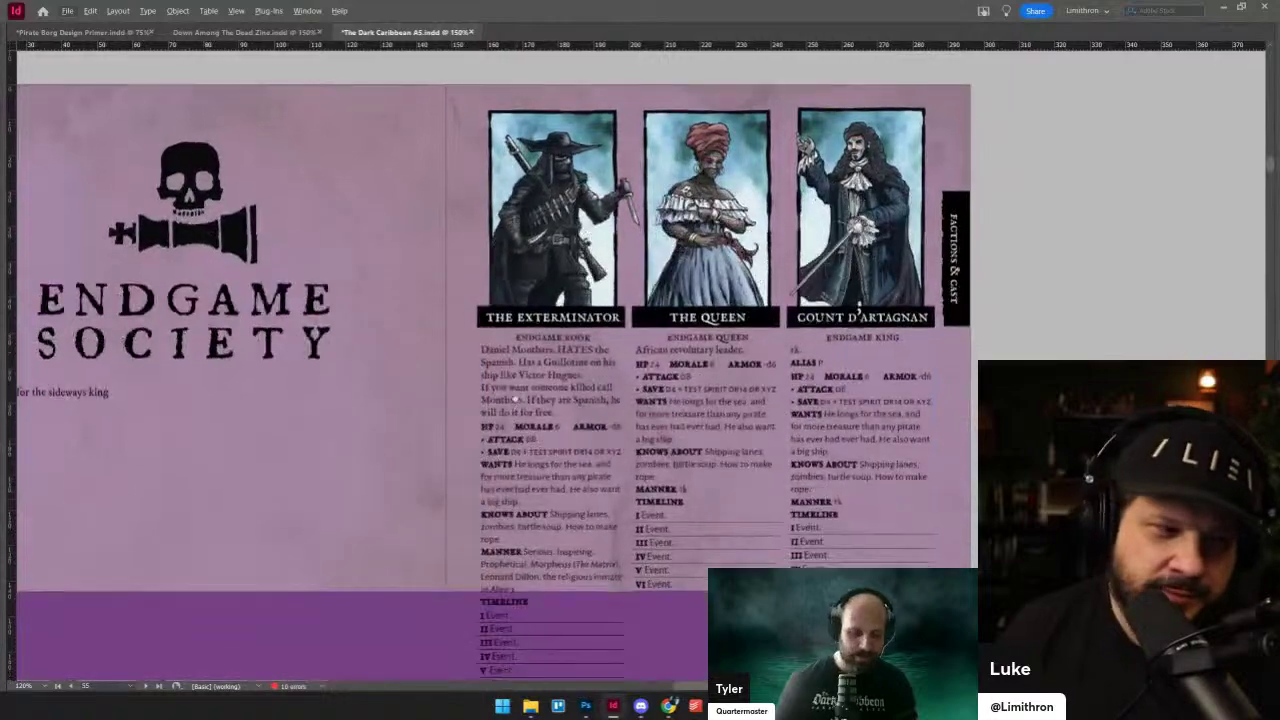
scroll(515, 399, "down", 5)
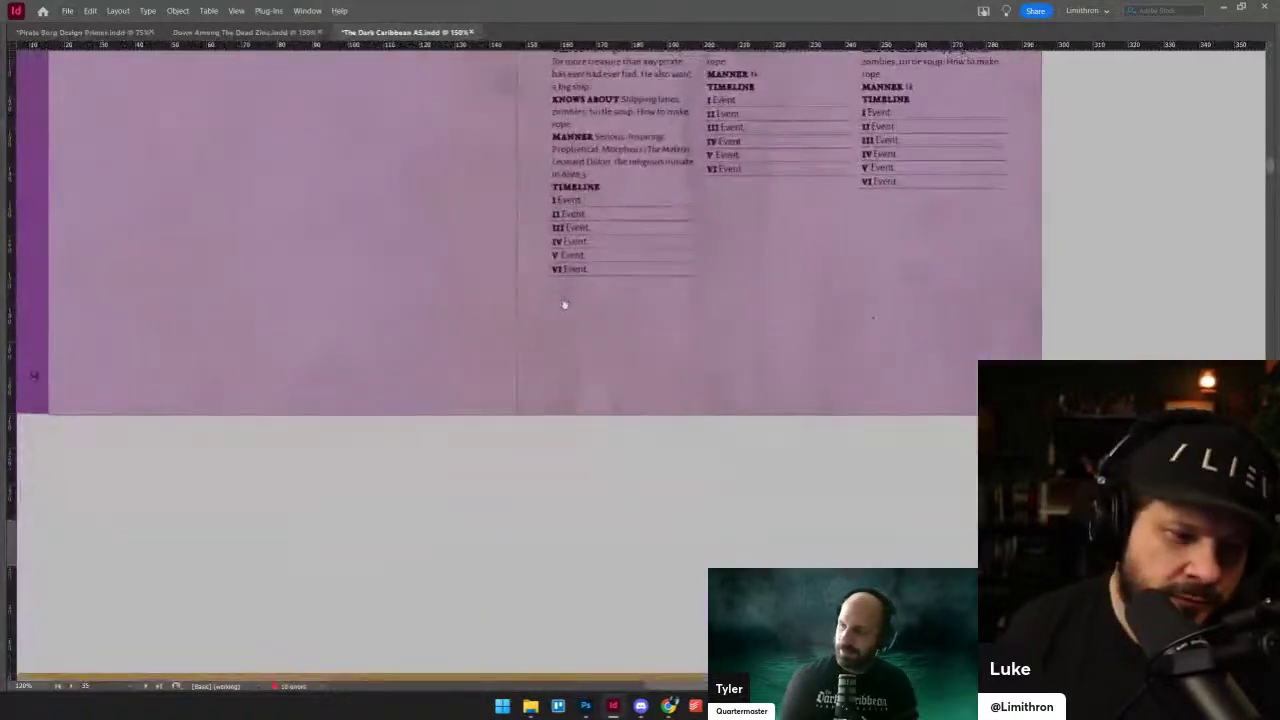
scroll(564, 304, "down", 10)
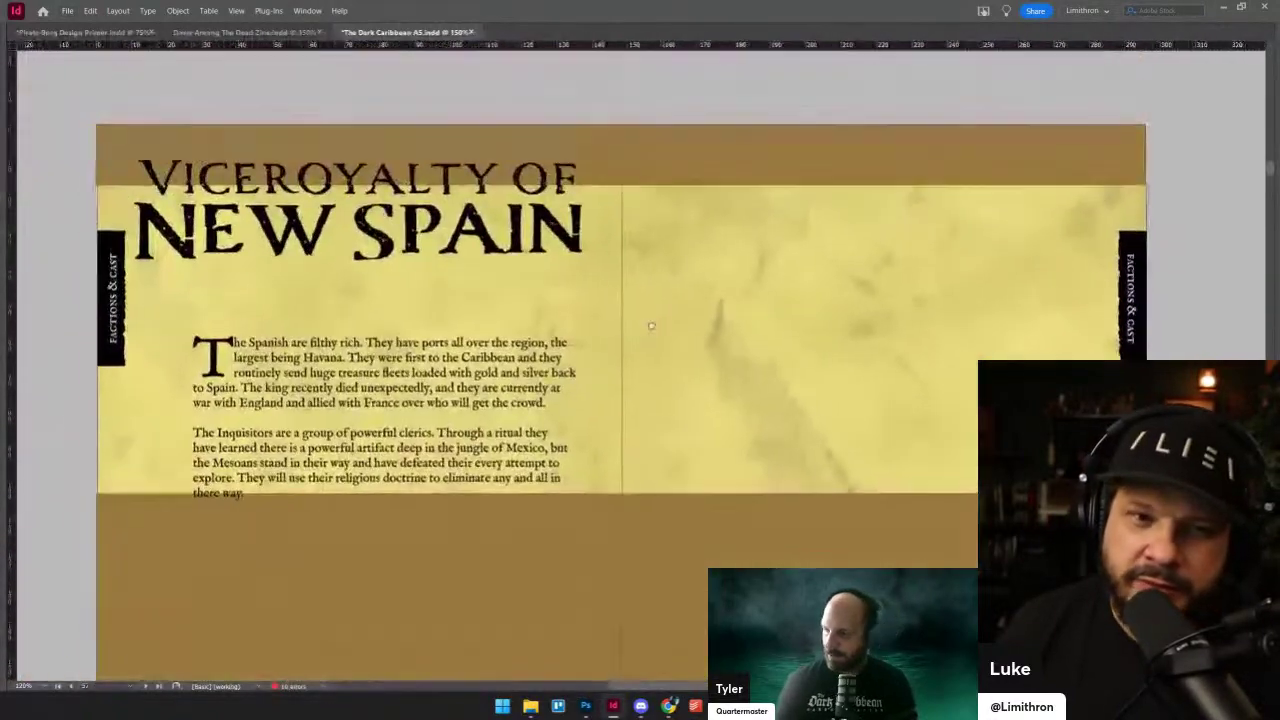
scroll(674, 366, "down", 10)
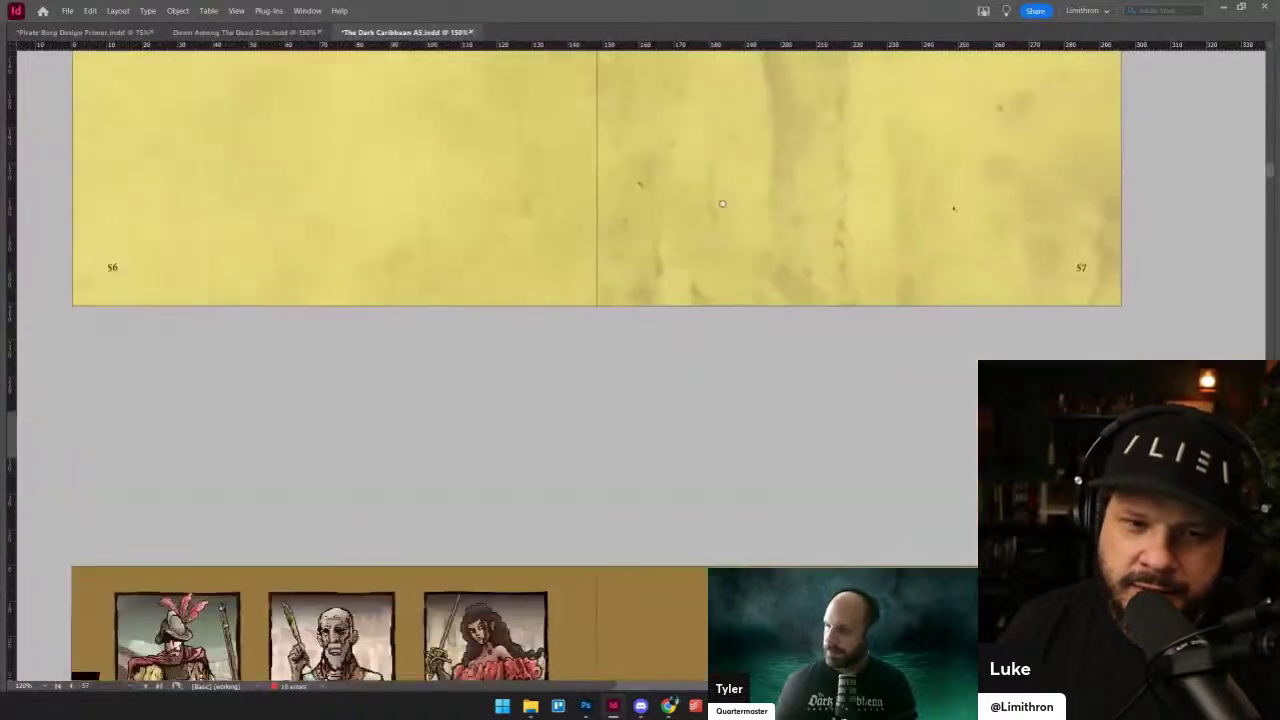
scroll(743, 110, "down", 5)
- Examine the New Spain cast portraits of the Conquistador, Governor Torres and Maria Xarra at close range
key("ctrl+equal")
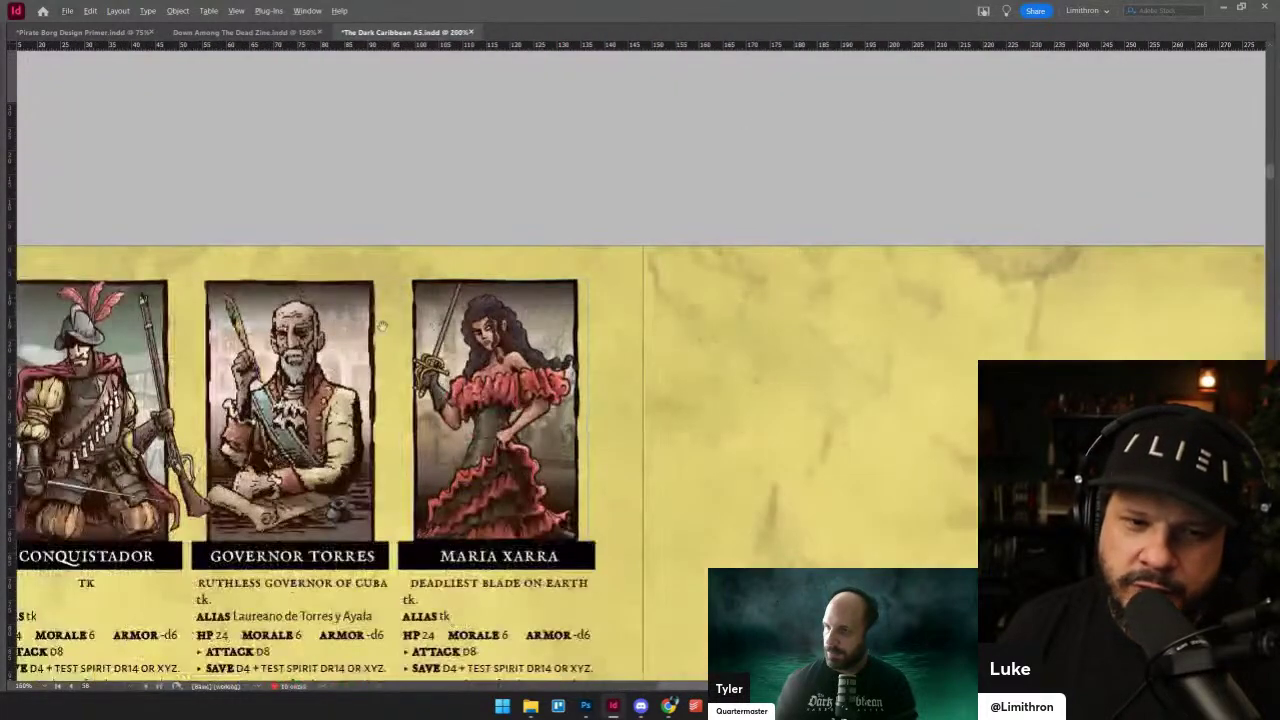
left_click_drag(382, 326, 626, 310)
key("ctrl+equal")
left_click_drag(500, 460, 610, 431)
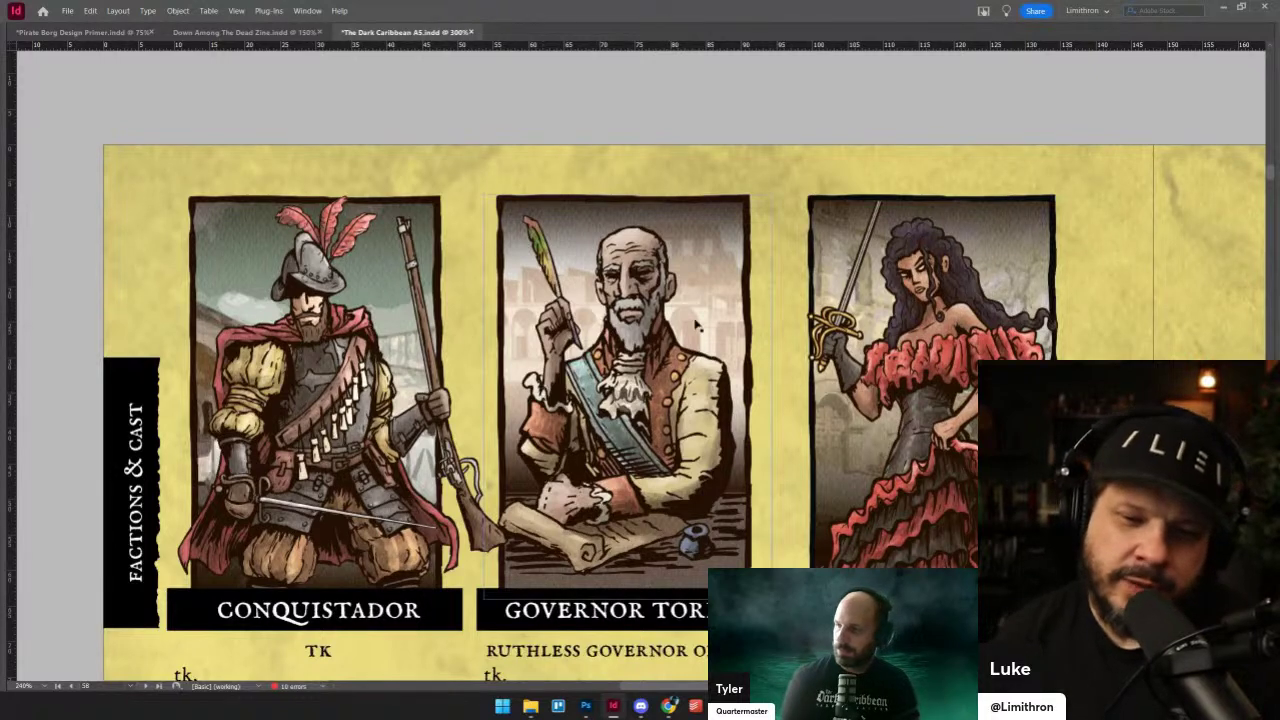
left_click_drag(823, 392, 775, 396)
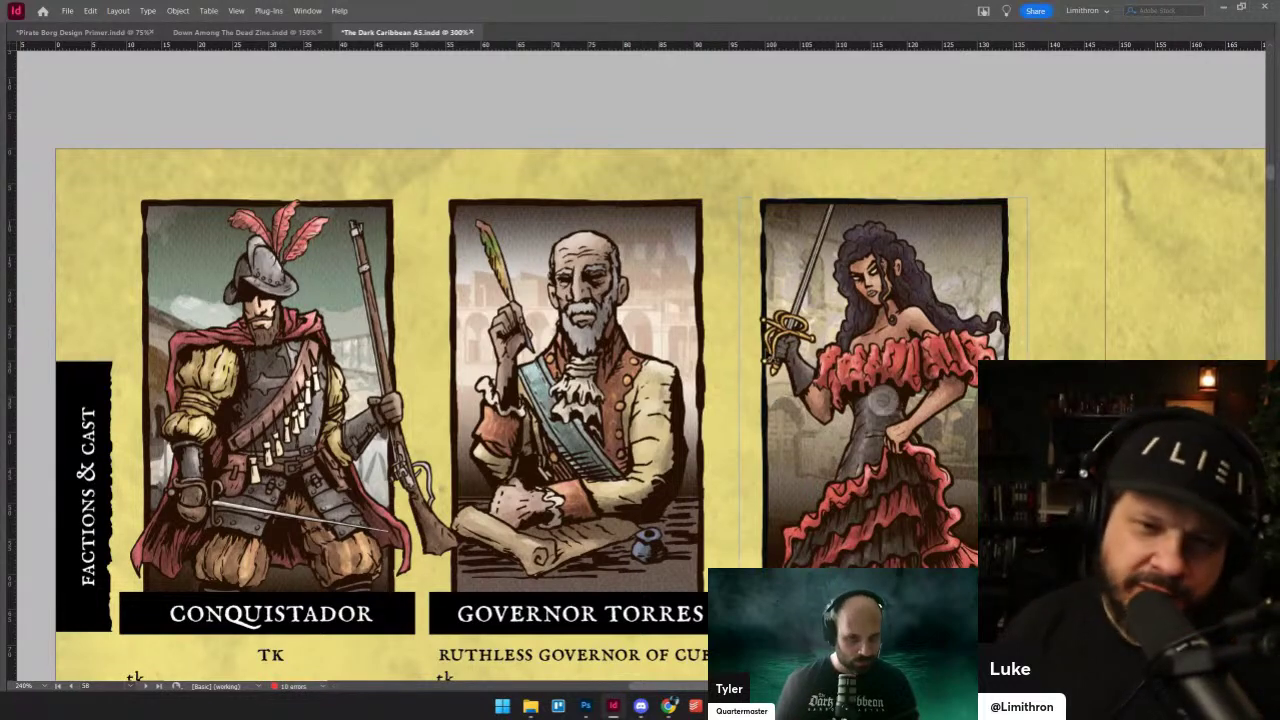
left_click_drag(882, 368, 816, 373)
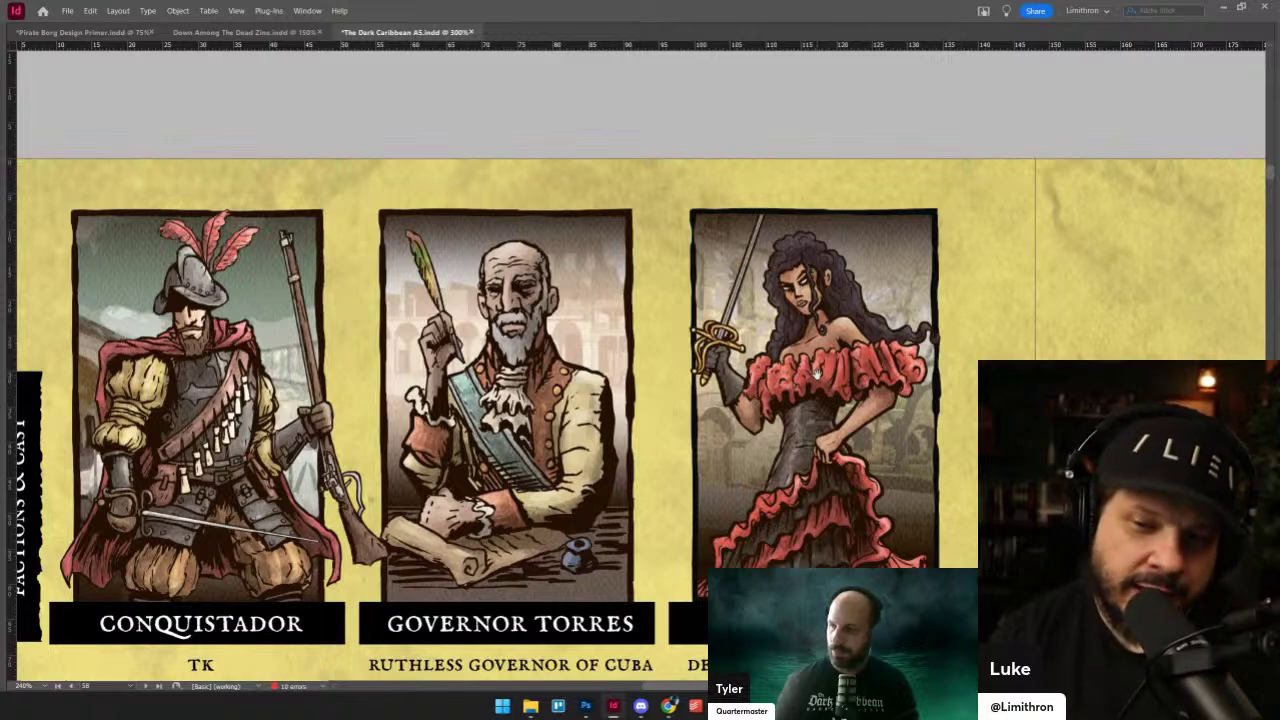
scroll(817, 372, "down", 1)
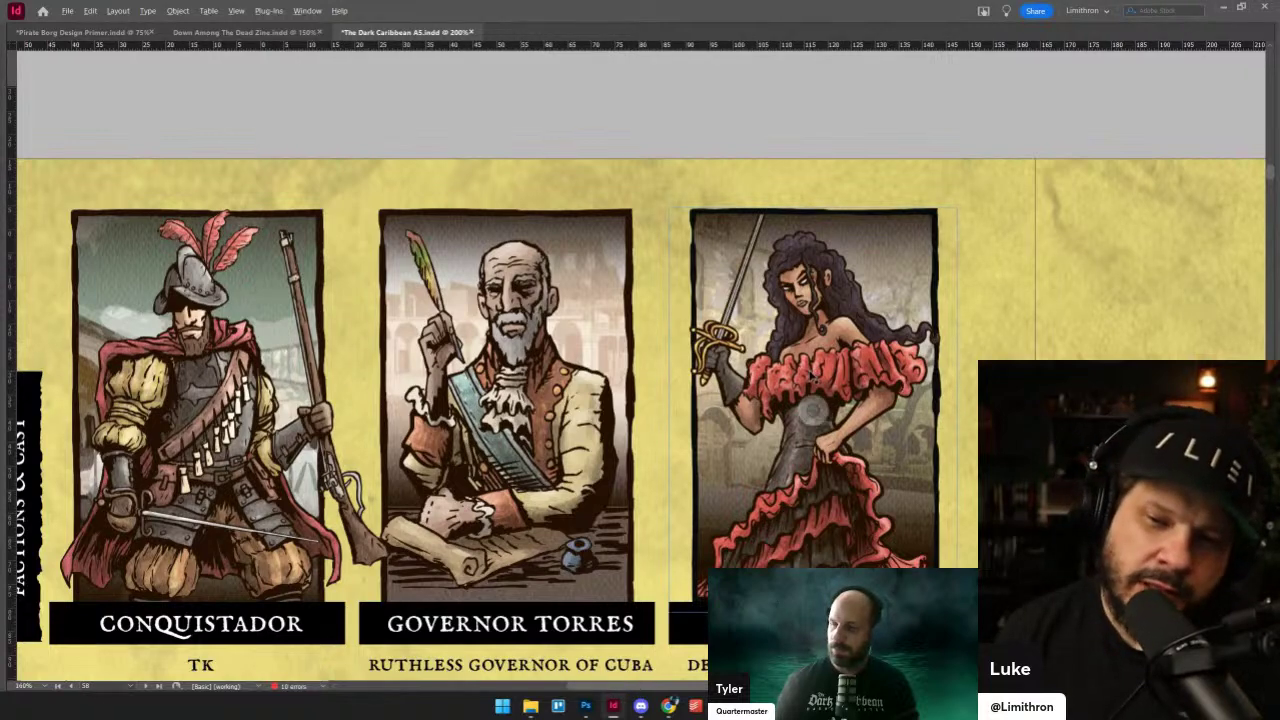
scroll(818, 371, "up", 1)
left_click_drag(817, 360, 705, 279)
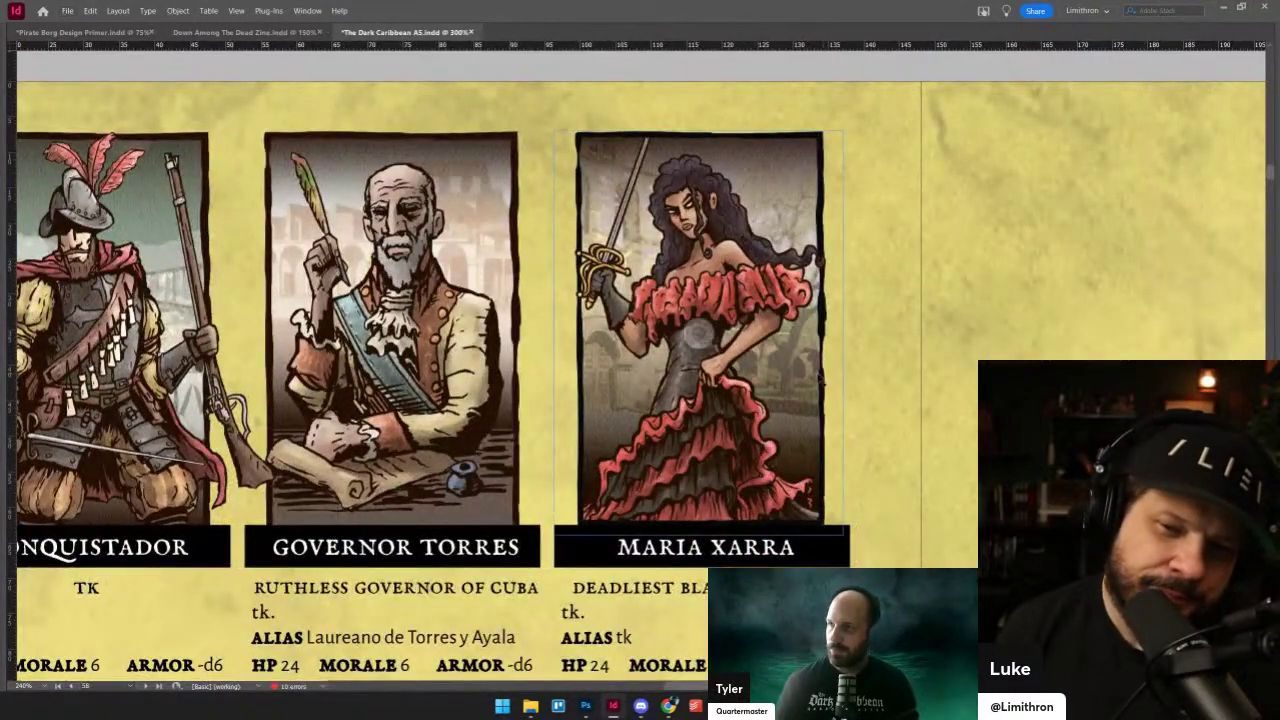
- Look over the stats and timelines beneath the three New Spain cast portraits, down to the foot of the spread
scroll(880, 420, "down", 2)
scroll(880, 420, "up", 1)
scroll(703, 300, "down", 3)
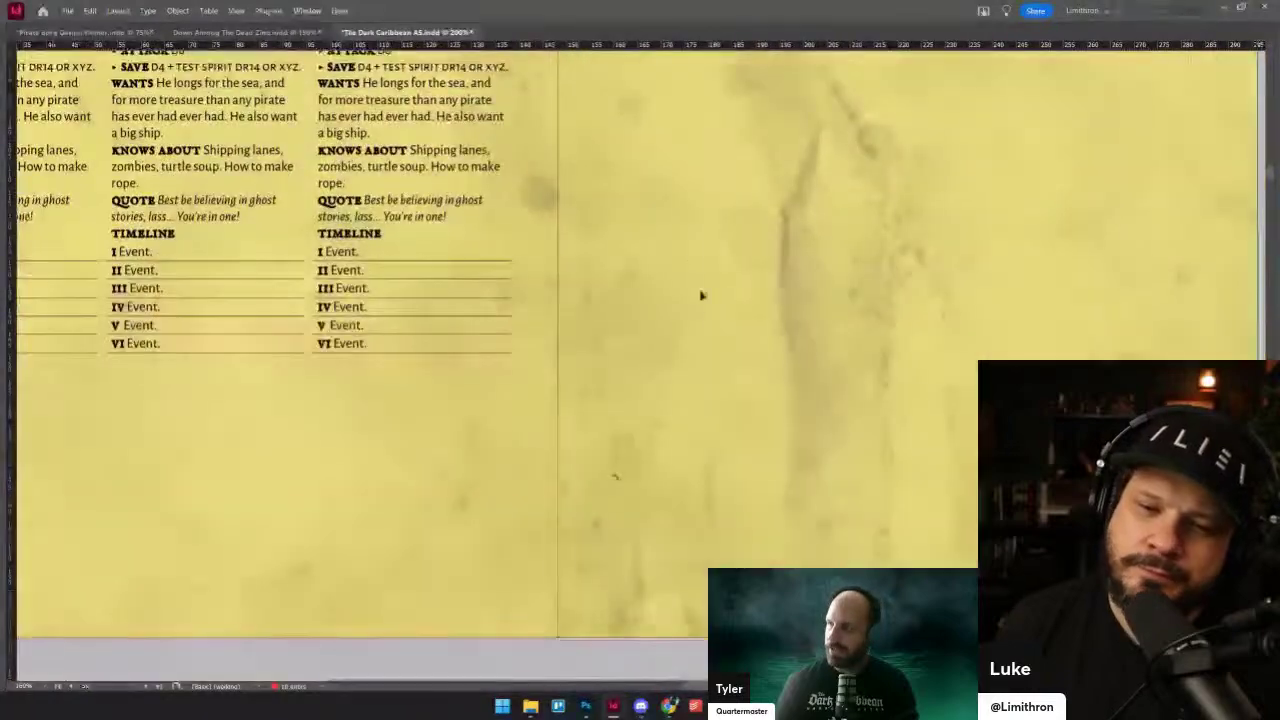
scroll(709, 329, "down", 1)
scroll(750, 435, "down", 1)
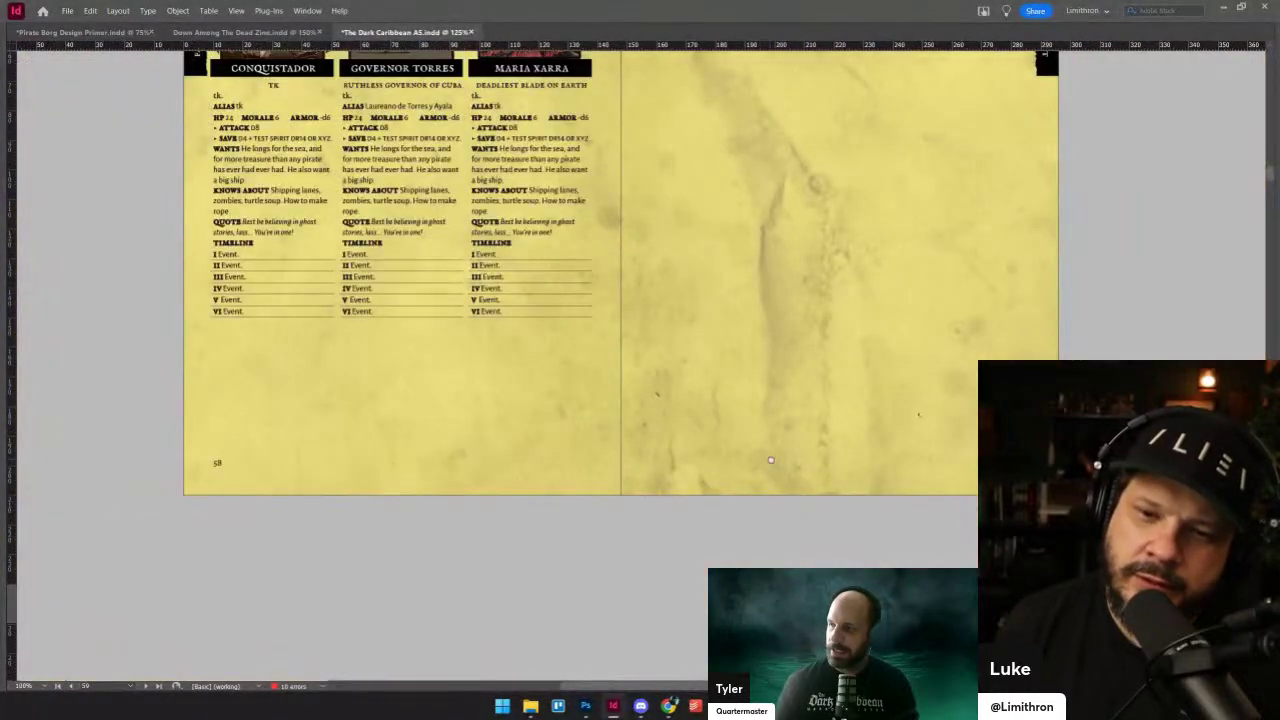
- Move on to the following cast page and examine the Grand Inquisitor, the hooded assassin and the candlelit monk portraits at close range
scroll(750, 435, "down", 5)
scroll(756, 377, "up", 3)
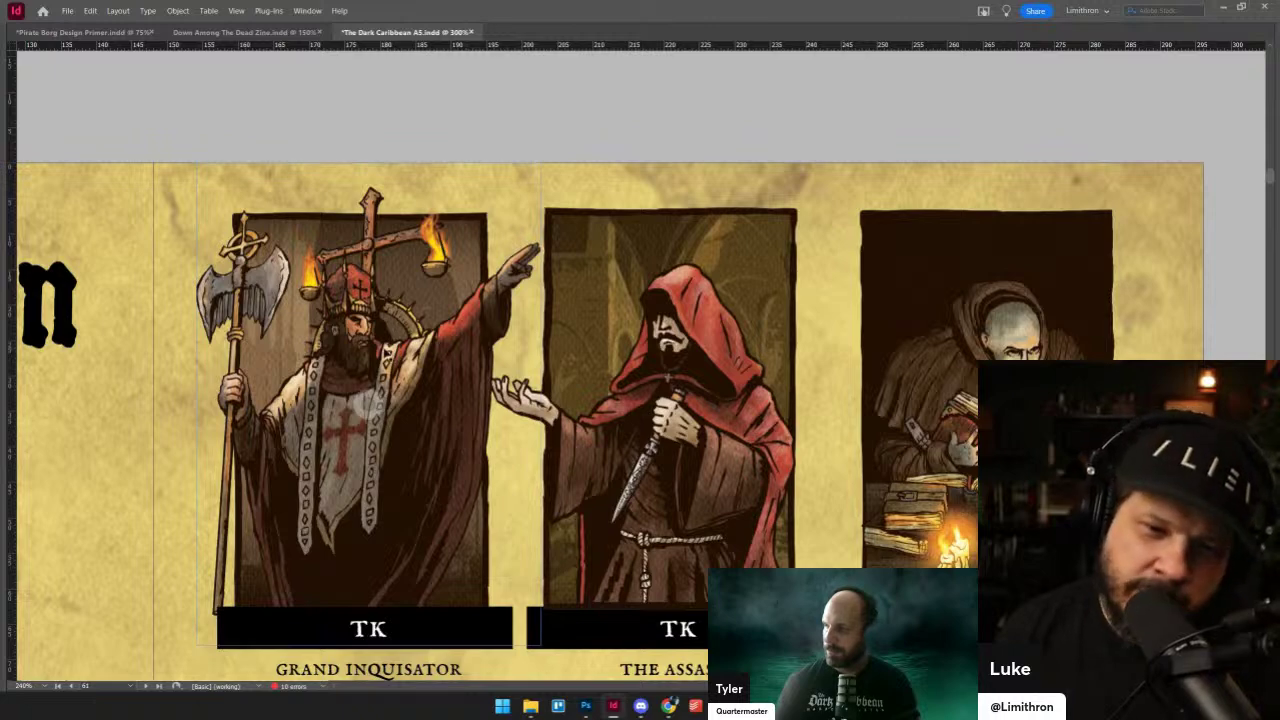
left_click_drag(541, 428, 503, 414)
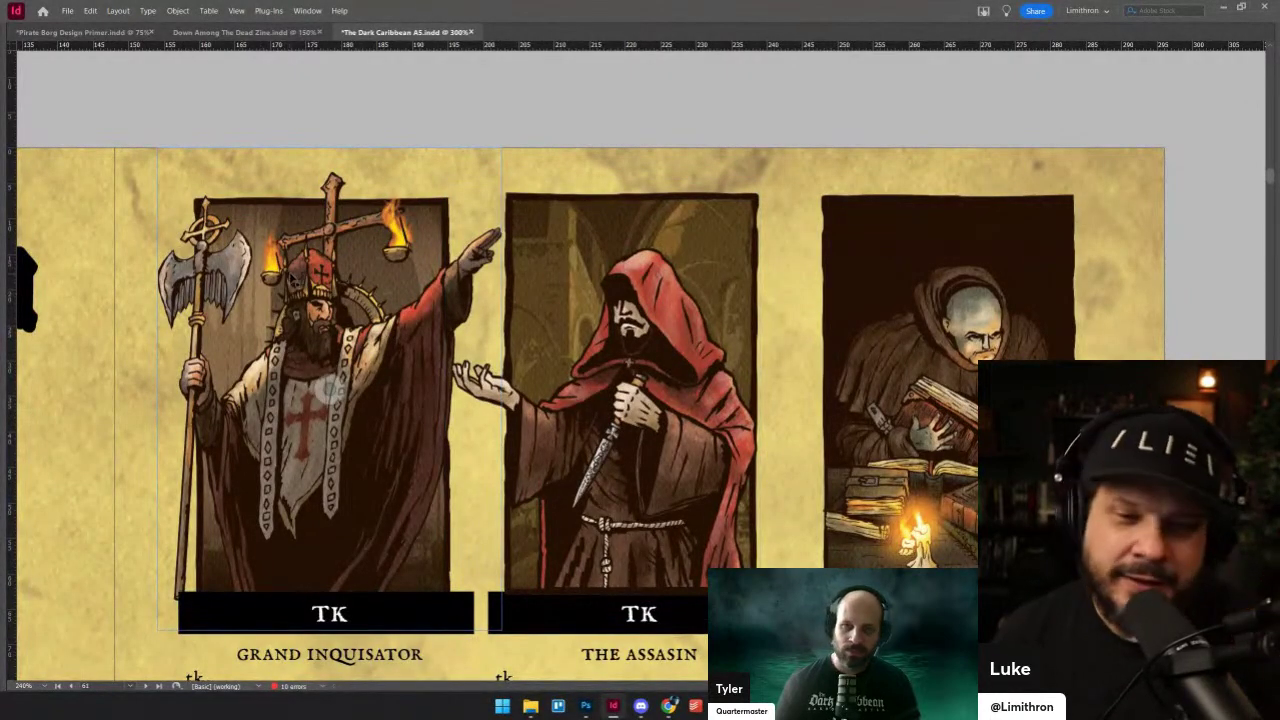
- Look over the stats, wants and manner text of the Grand Inquisitor, Assassin and Librarian, and return to their portraits
left_click_drag(402, 364, 463, 117)
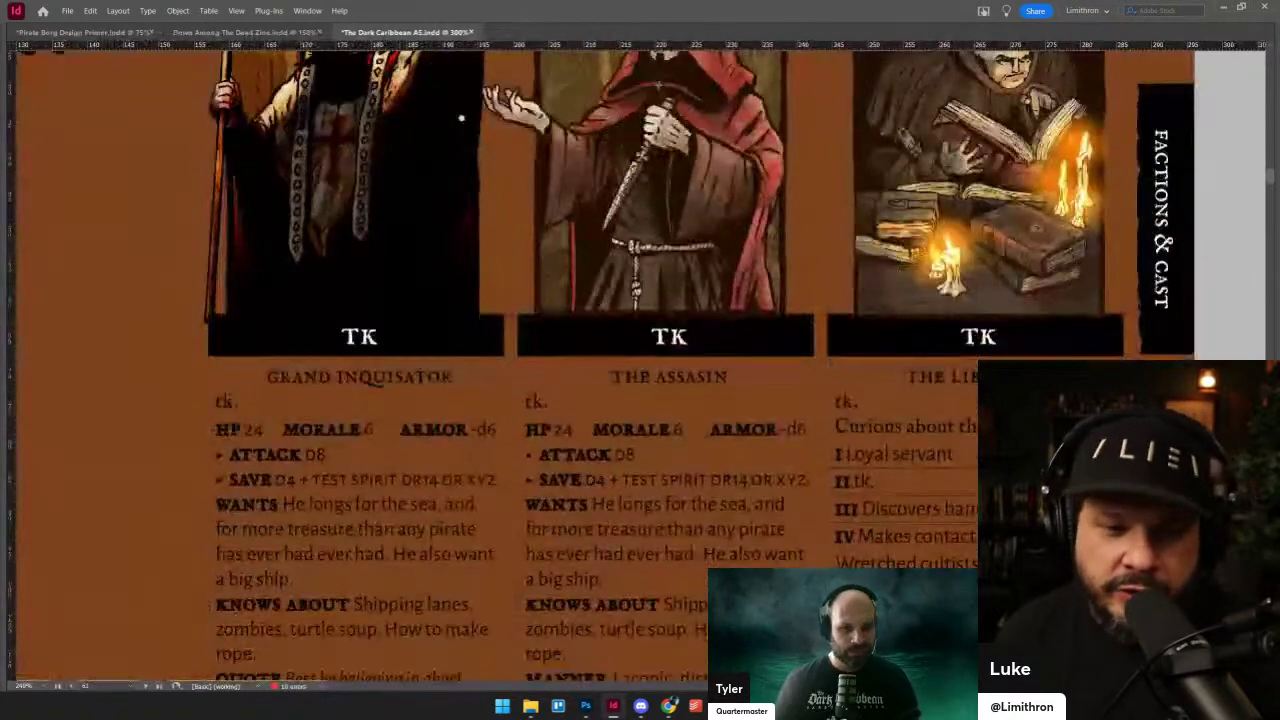
scroll(459, 552, "down", 3)
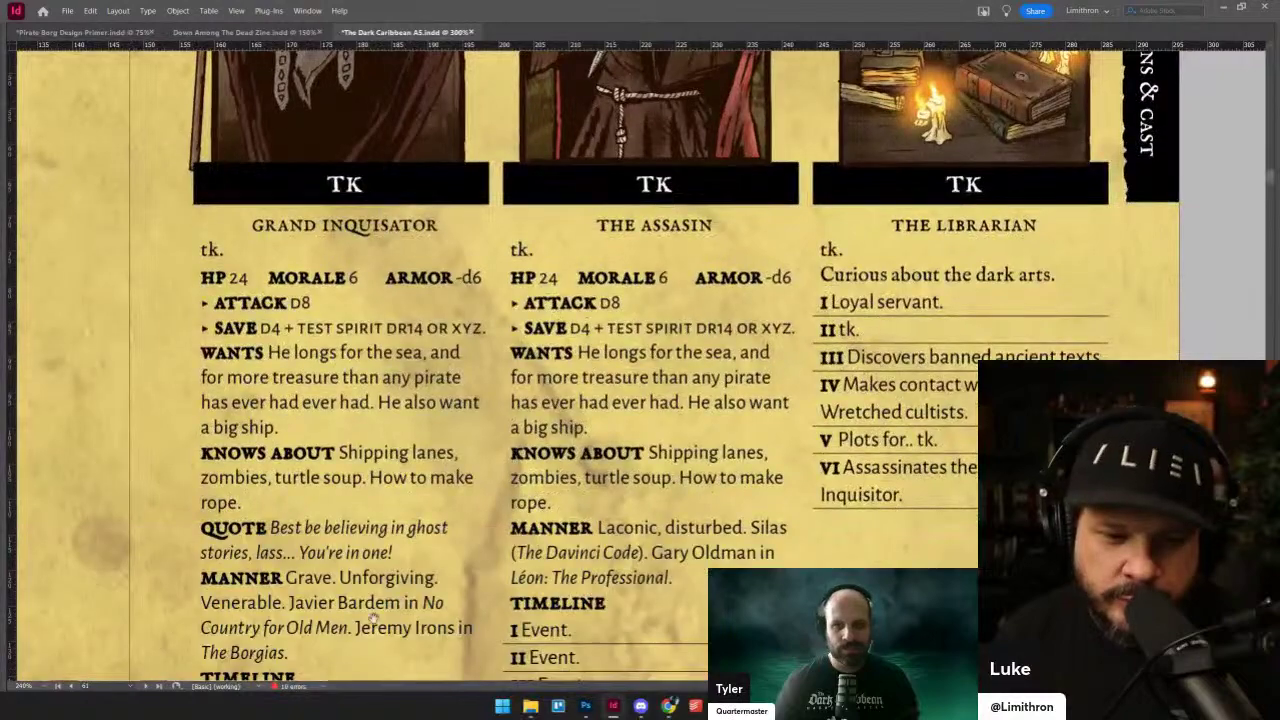
scroll(631, 277, "up", 6)
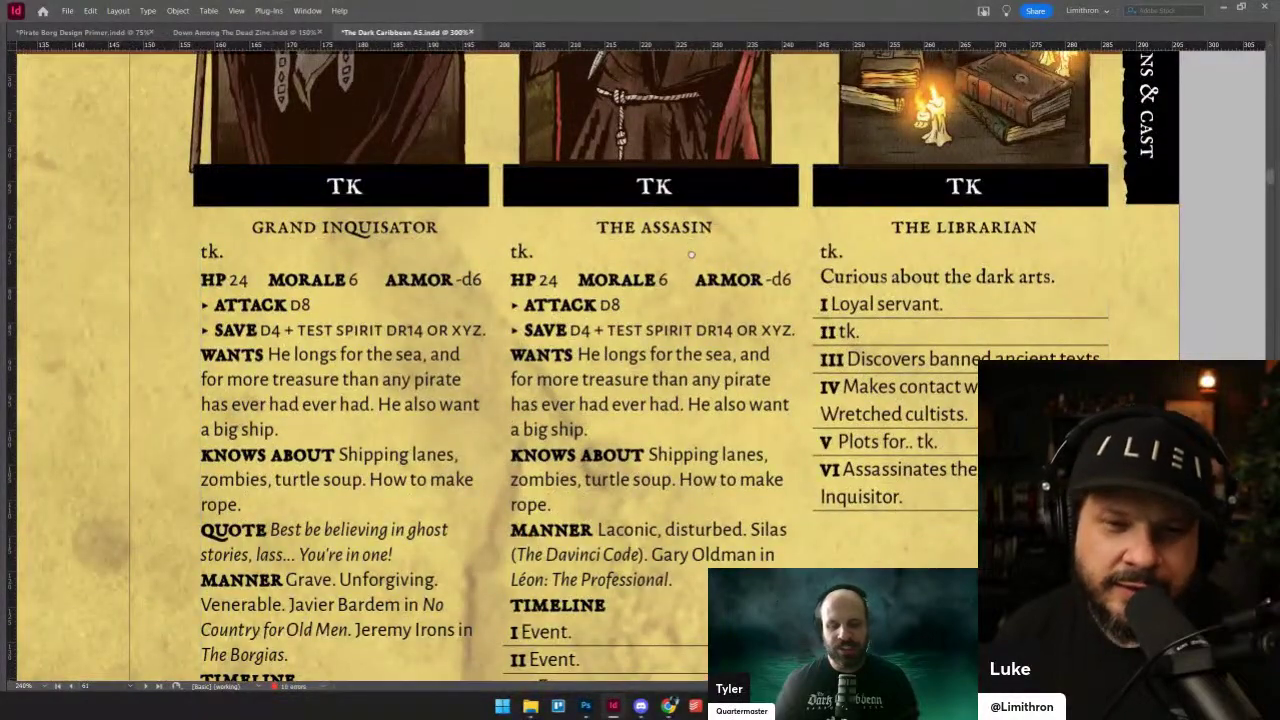
scroll(683, 376, "up", 1)
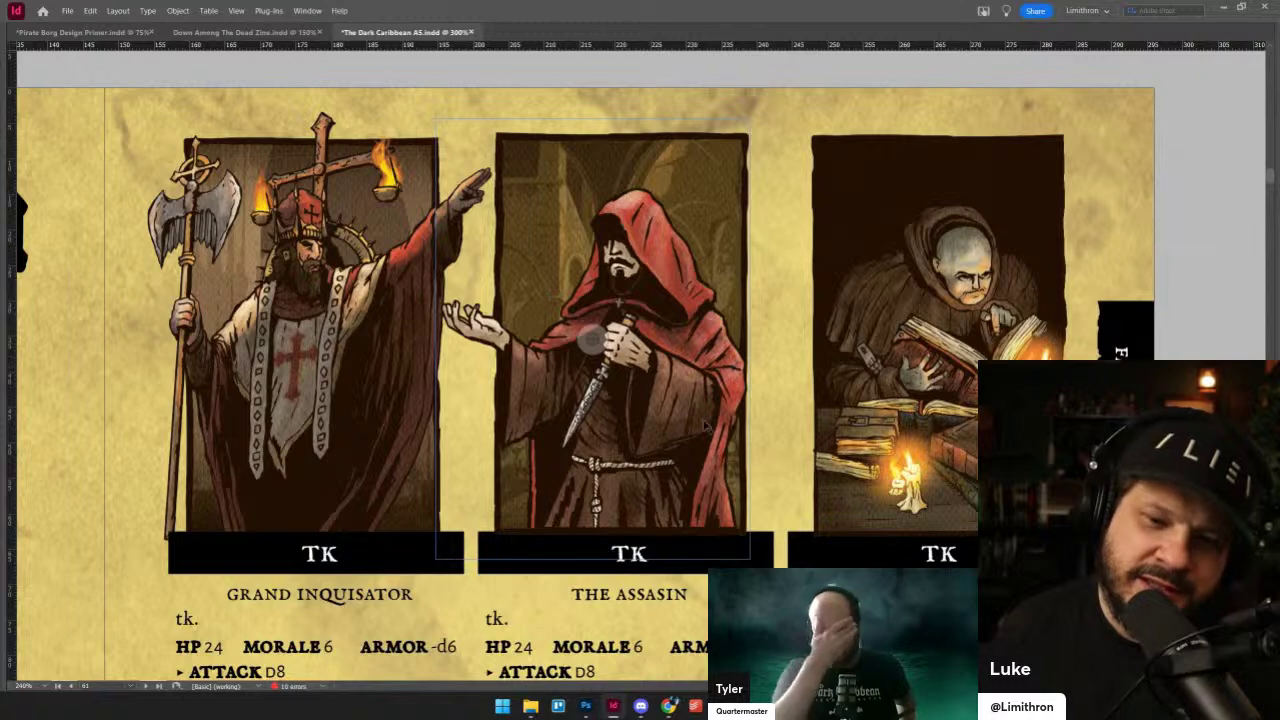
- Examine the Assassin and the Librarian portraits on the Inquisition cast page at close range
left_click_drag(696, 446, 616, 460)
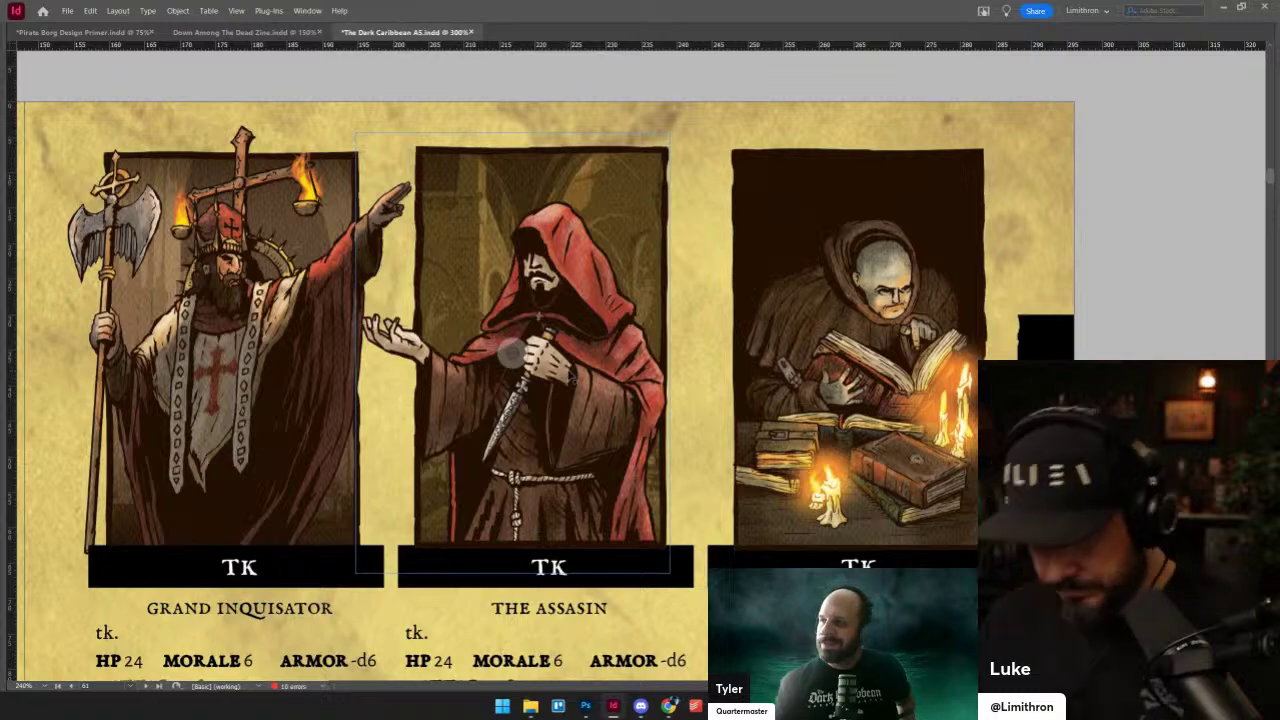
scroll(755, 363, "down", 1)
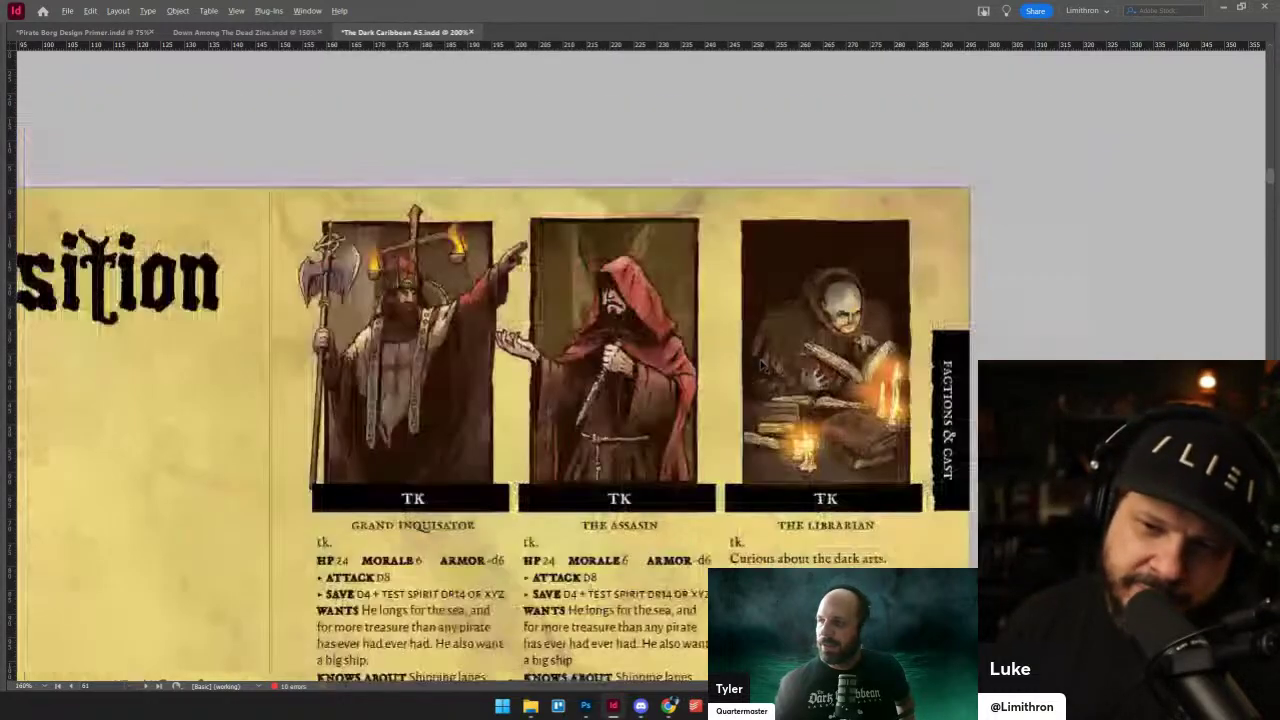
scroll(790, 366, "up", 1)
left_click_drag(860, 357, 700, 381)
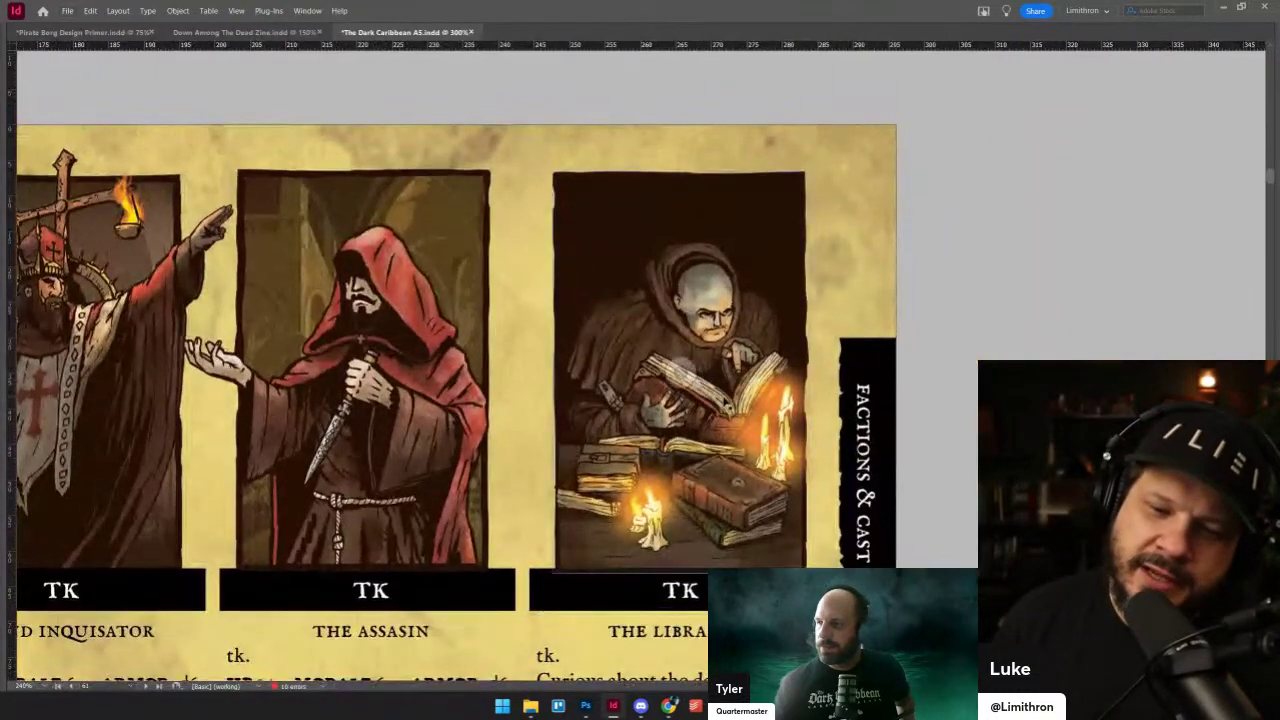
scroll(726, 389, "up", 1)
scroll(720, 403, "down", 1)
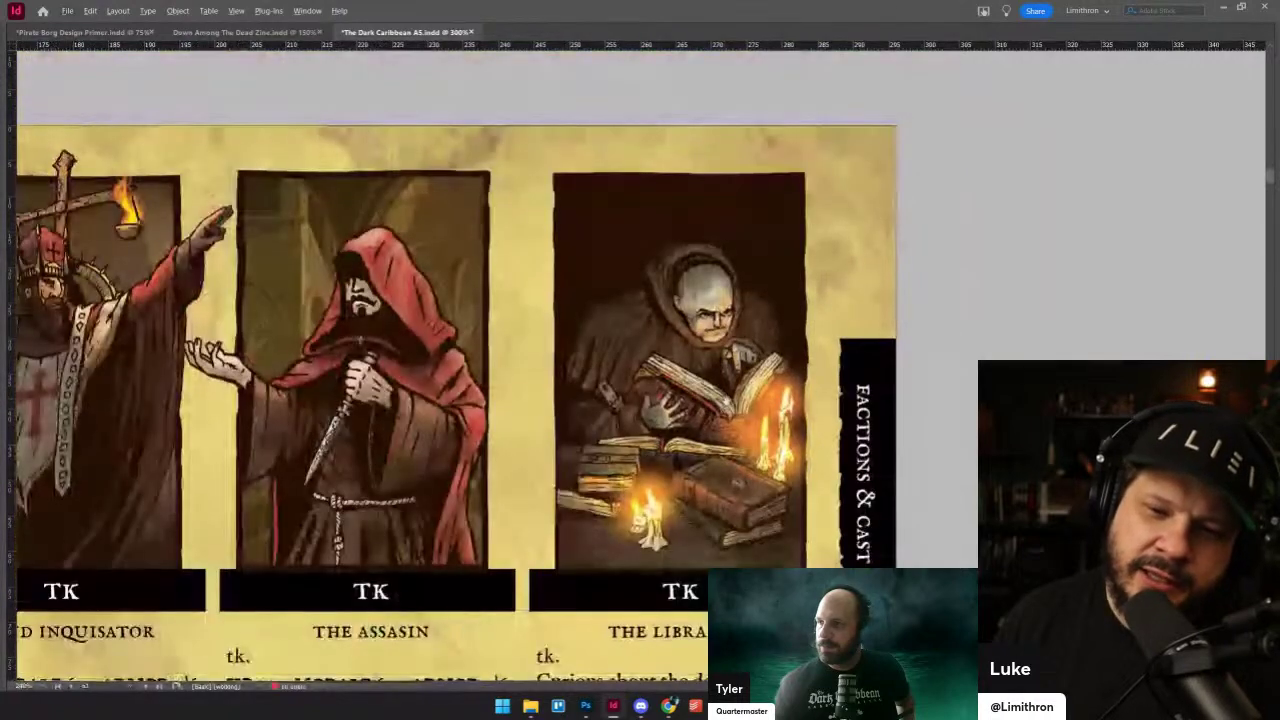
left_click_drag(731, 403, 755, 374)
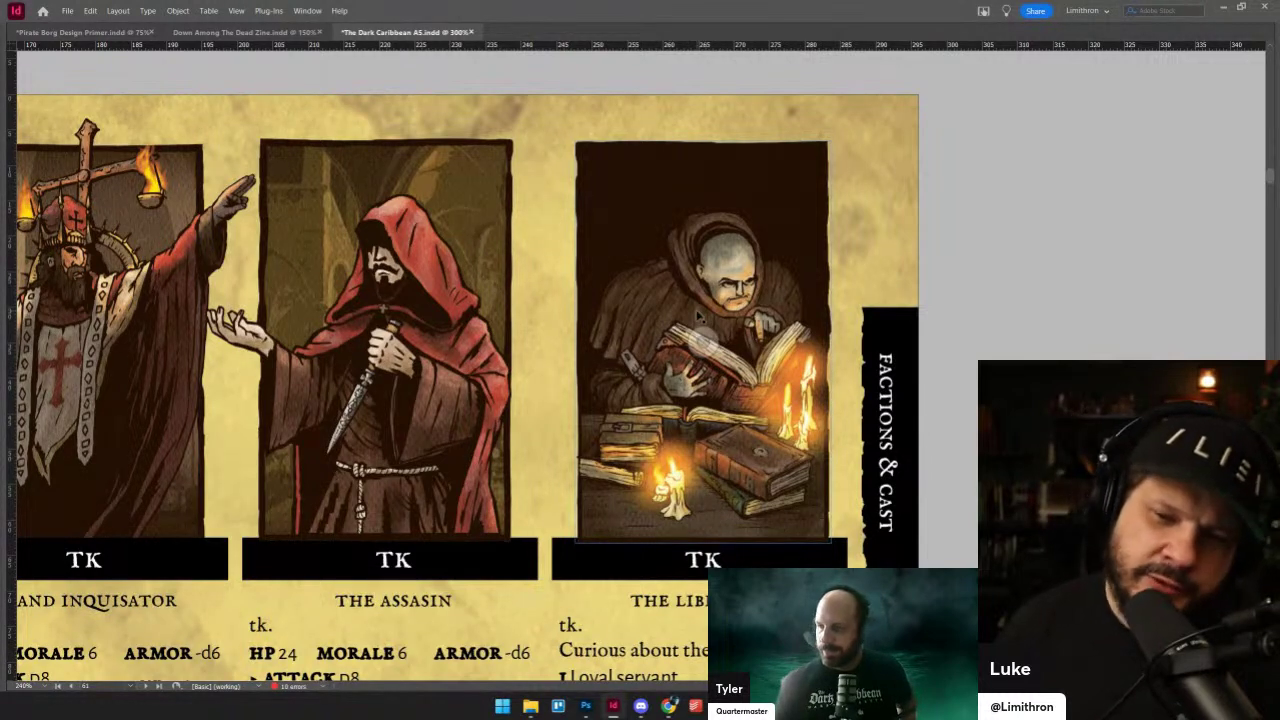
- View the Inquisition cast page at a smaller scale, and move on to the Ponce de Leon? placeholder spread
key("ctrl+minus")
key("ctrl+minus")
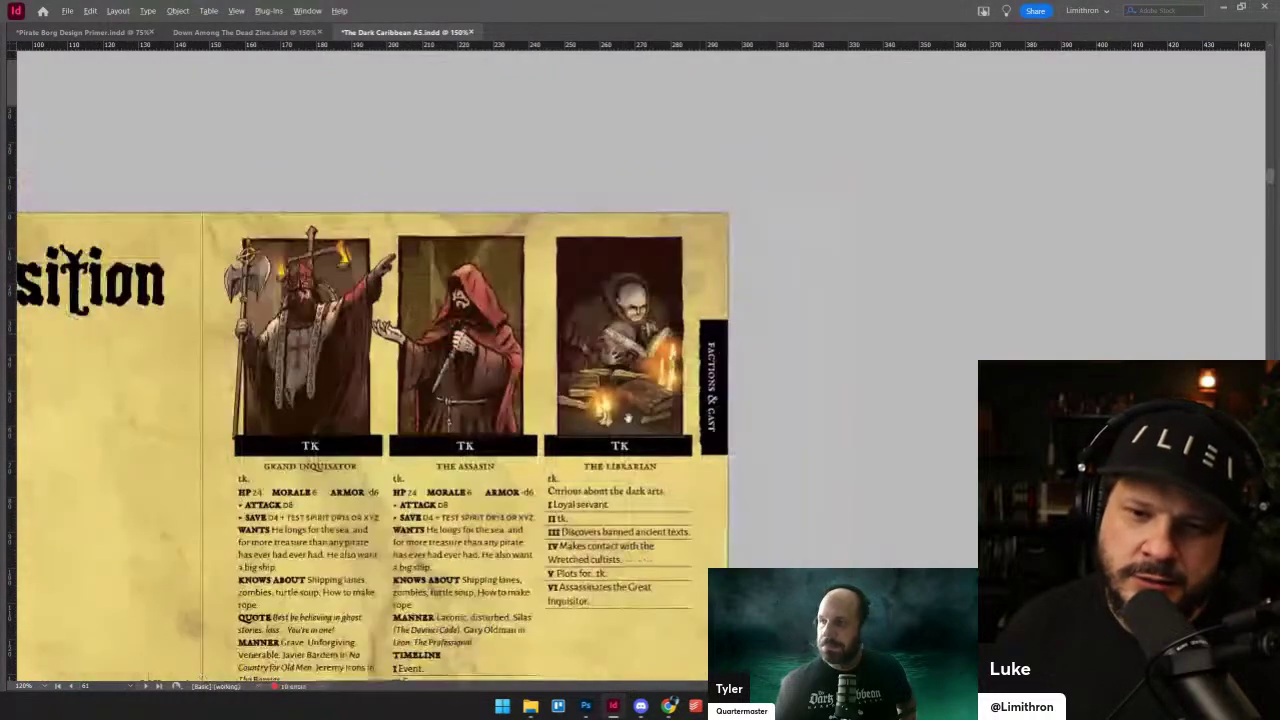
scroll(633, 376, "down", 10)
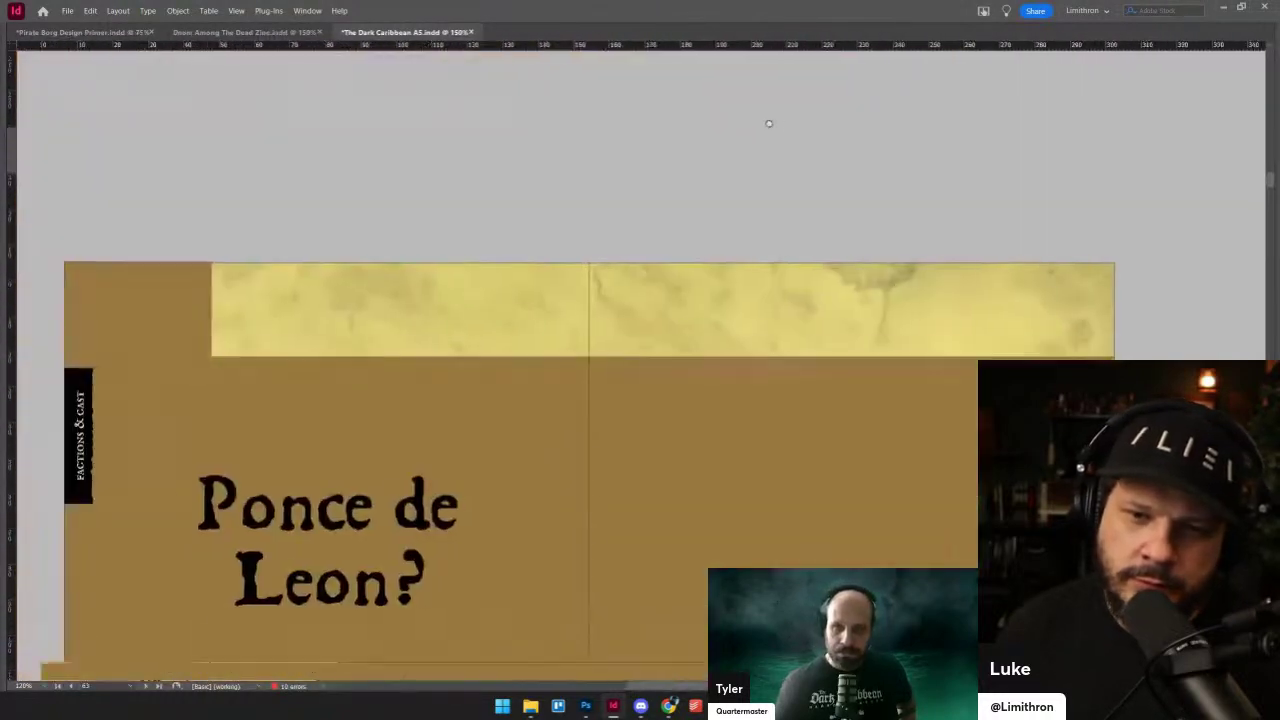
scroll(710, 284, "down", 5)
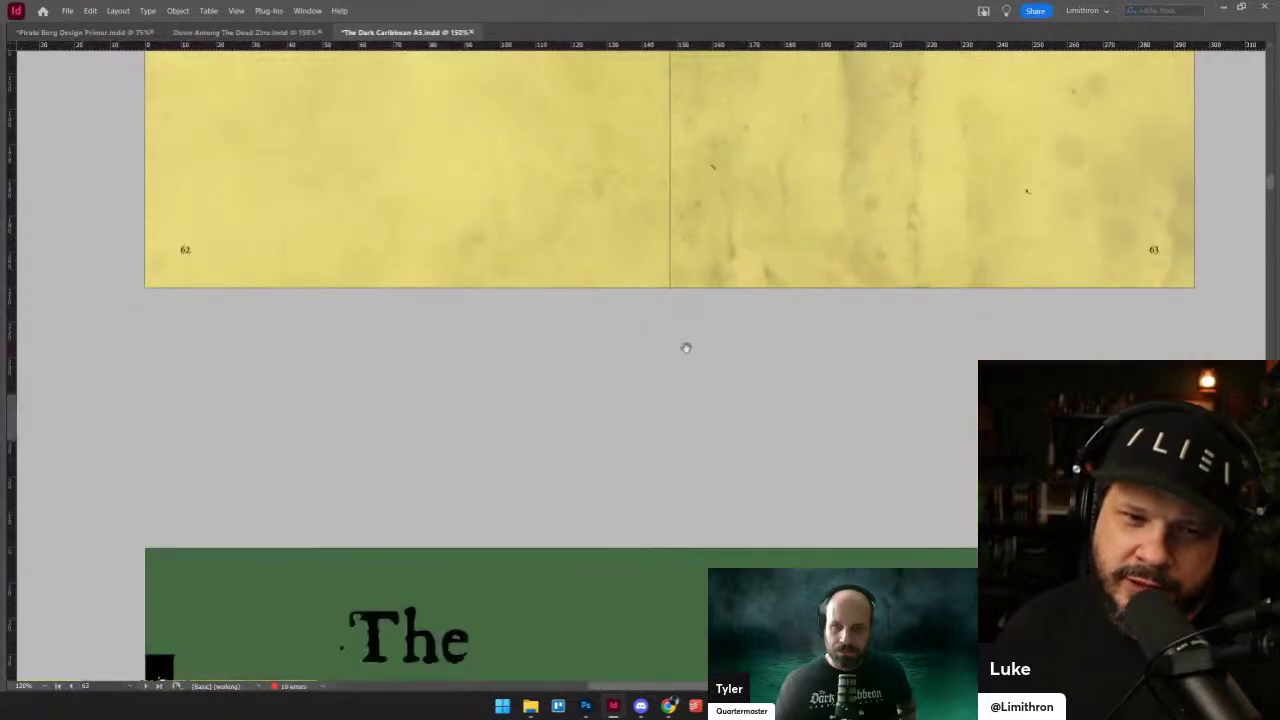
scroll(703, 428, "up", 4)
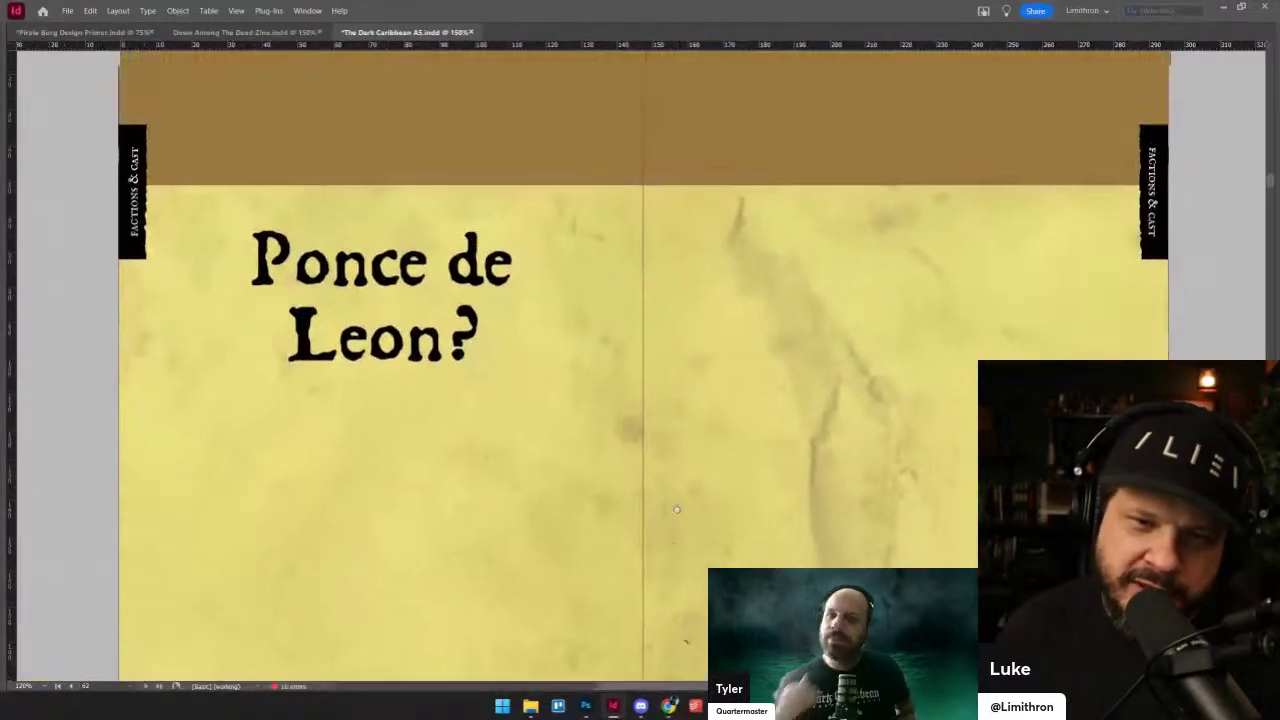
left_click_drag(677, 501, 658, 353)
- Move on past The Wretched opening spread to its cast spread with the six green portraits
scroll(658, 353, "down", 10)
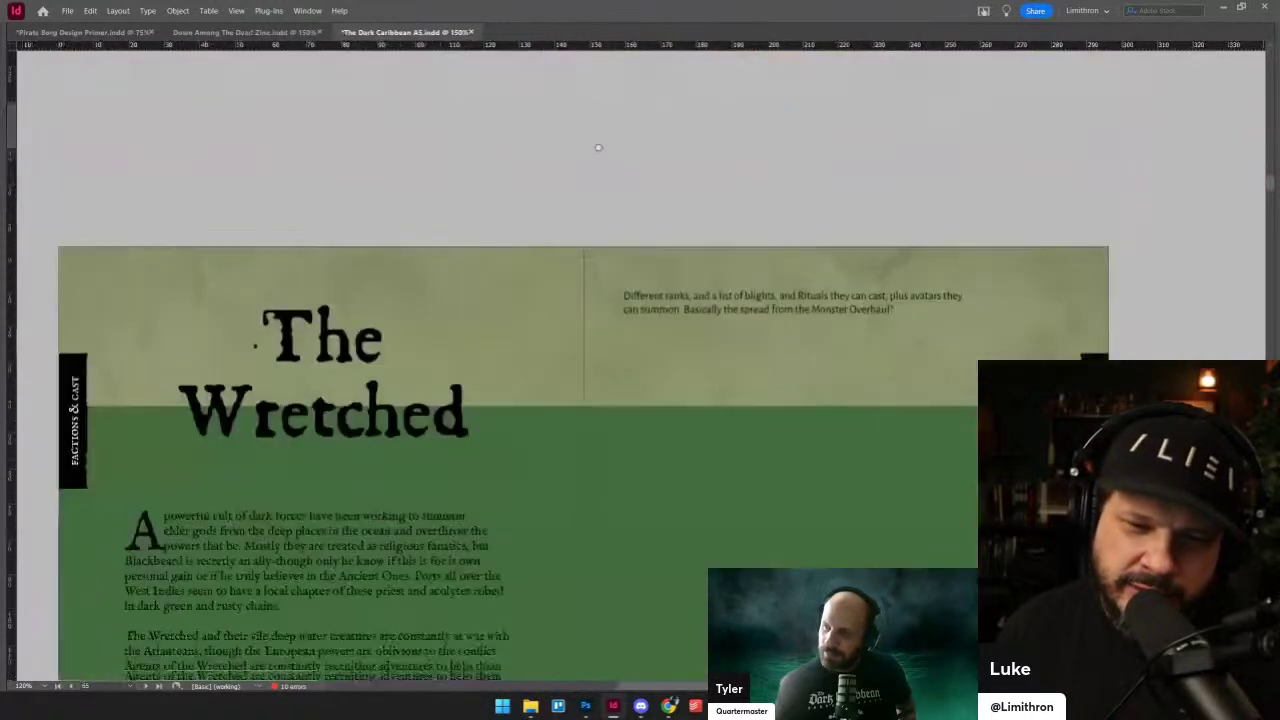
scroll(638, 154, "down", 6)
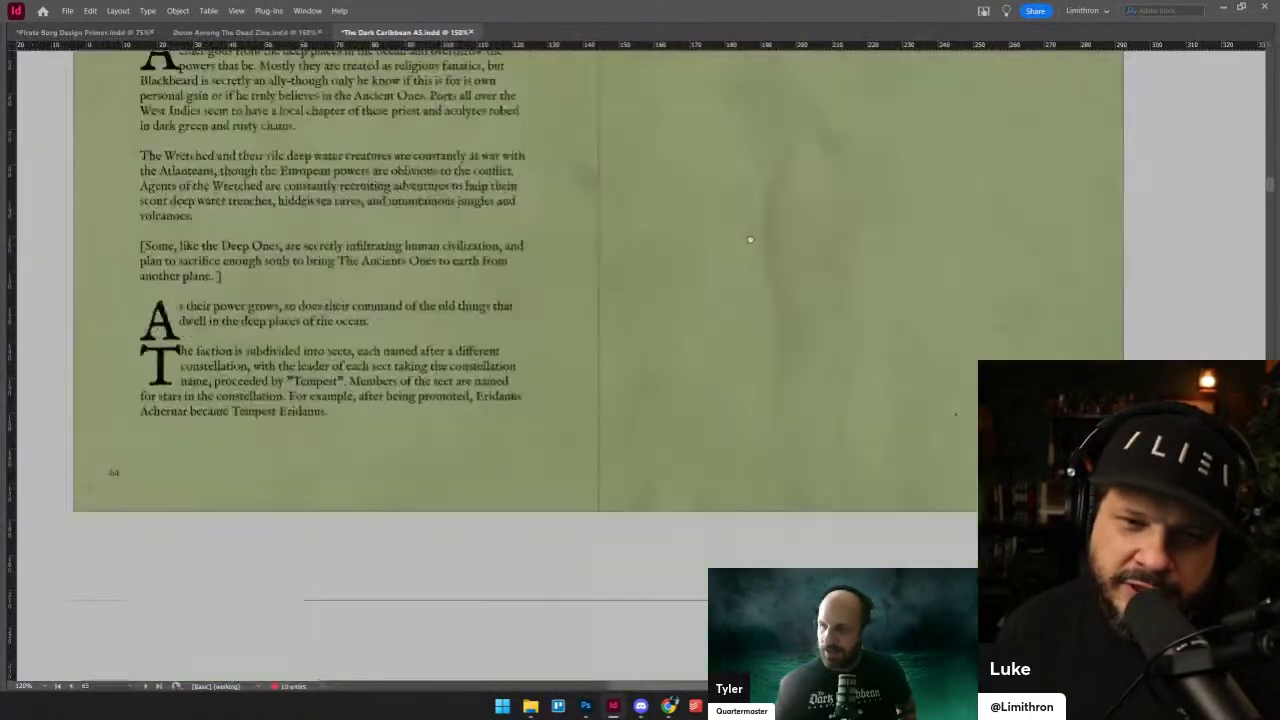
scroll(720, 173, "down", 5)
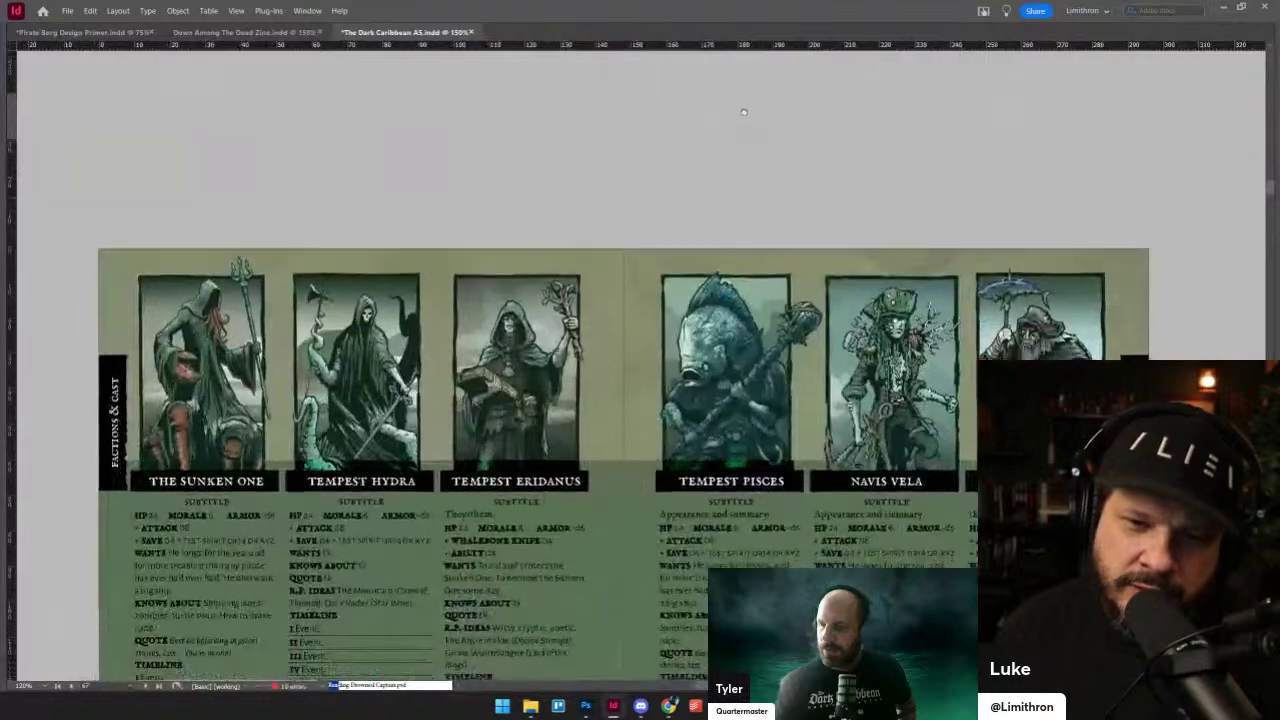
scroll(714, 171, "down", 2)
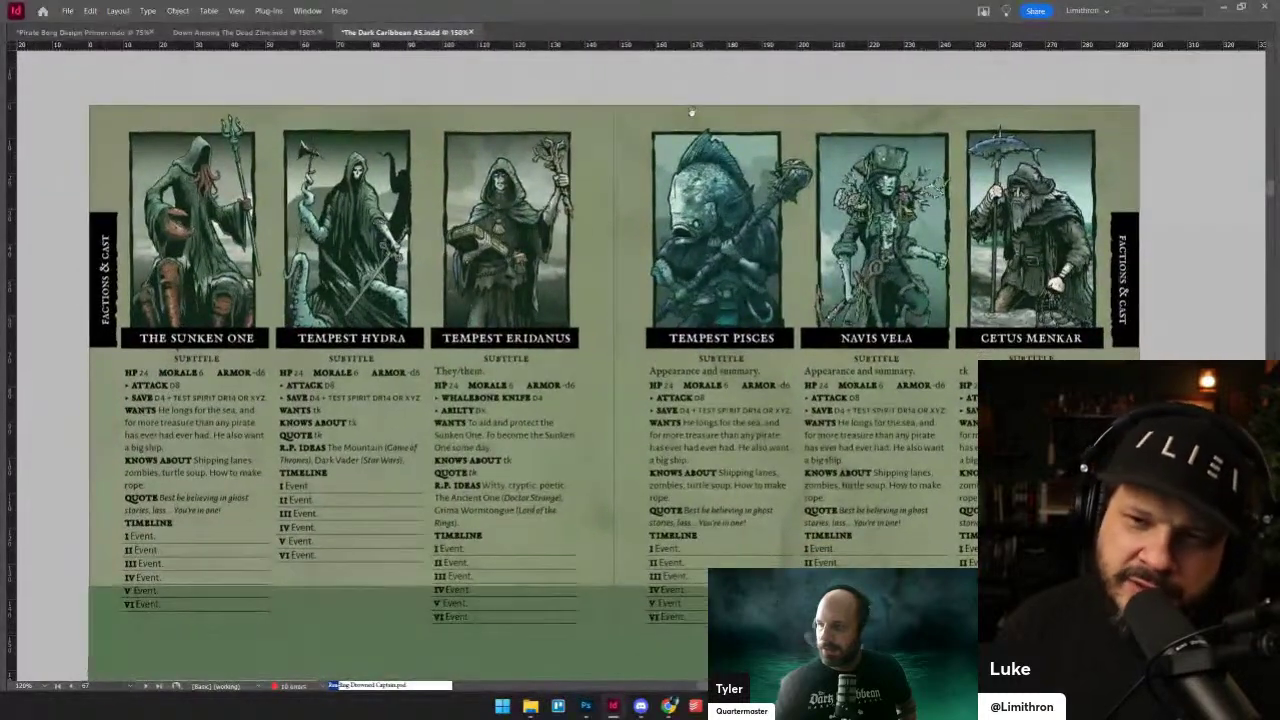
left_click_drag(575, 248, 590, 319)
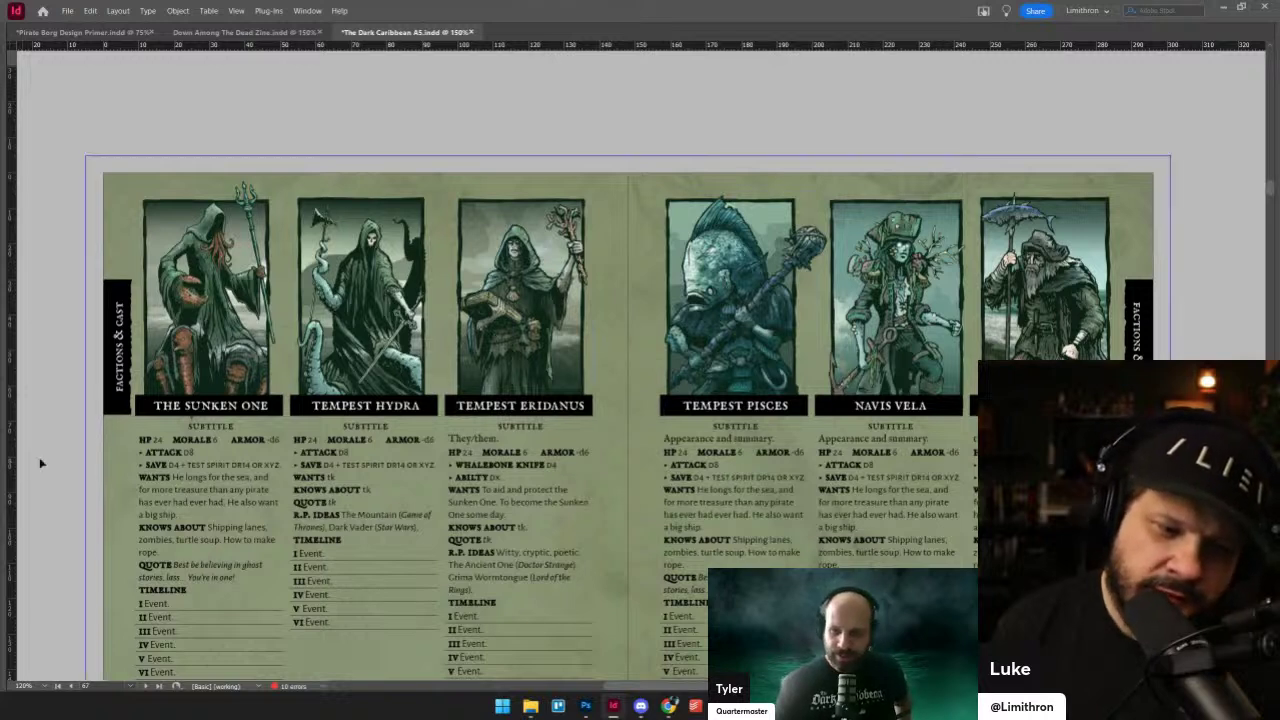
- Look over The Wretched cast portraits and stats, from The Sunken One to Cetus Menkar
scroll(813, 424, "down", 1)
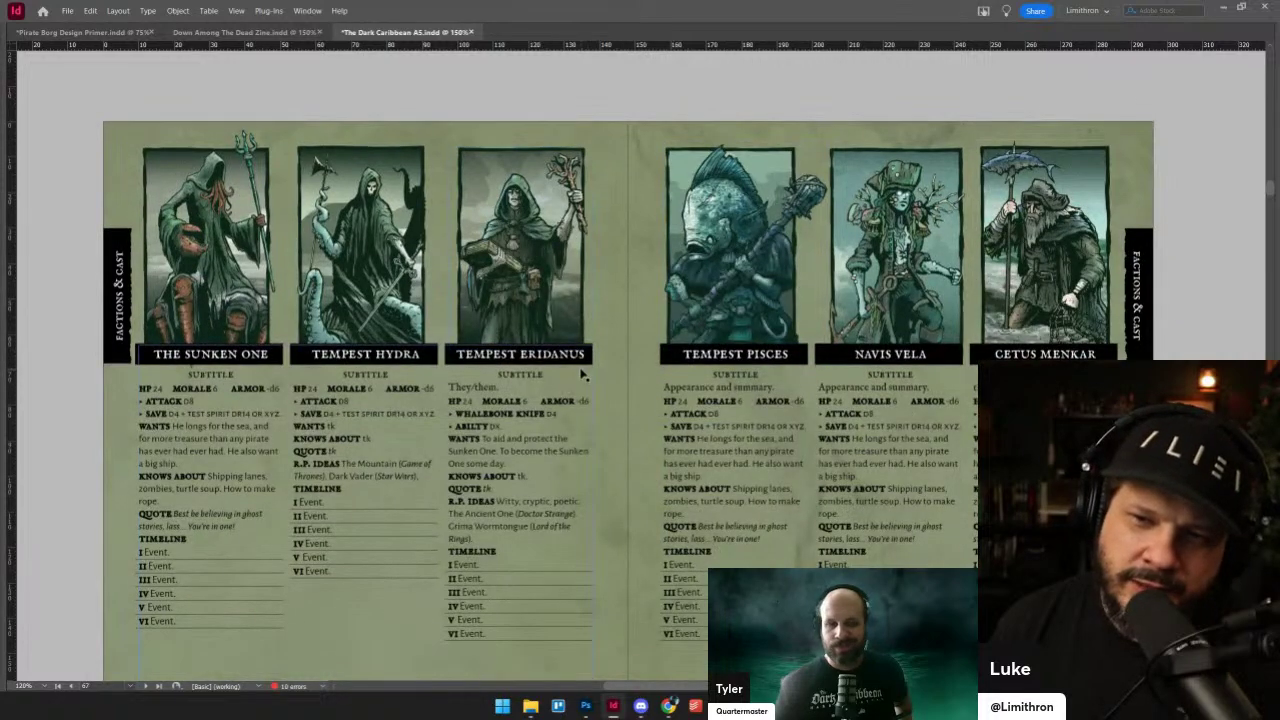
scroll(582, 374, "up", 1)
scroll(582, 374, "down", 1)
scroll(582, 374, "up", 1)
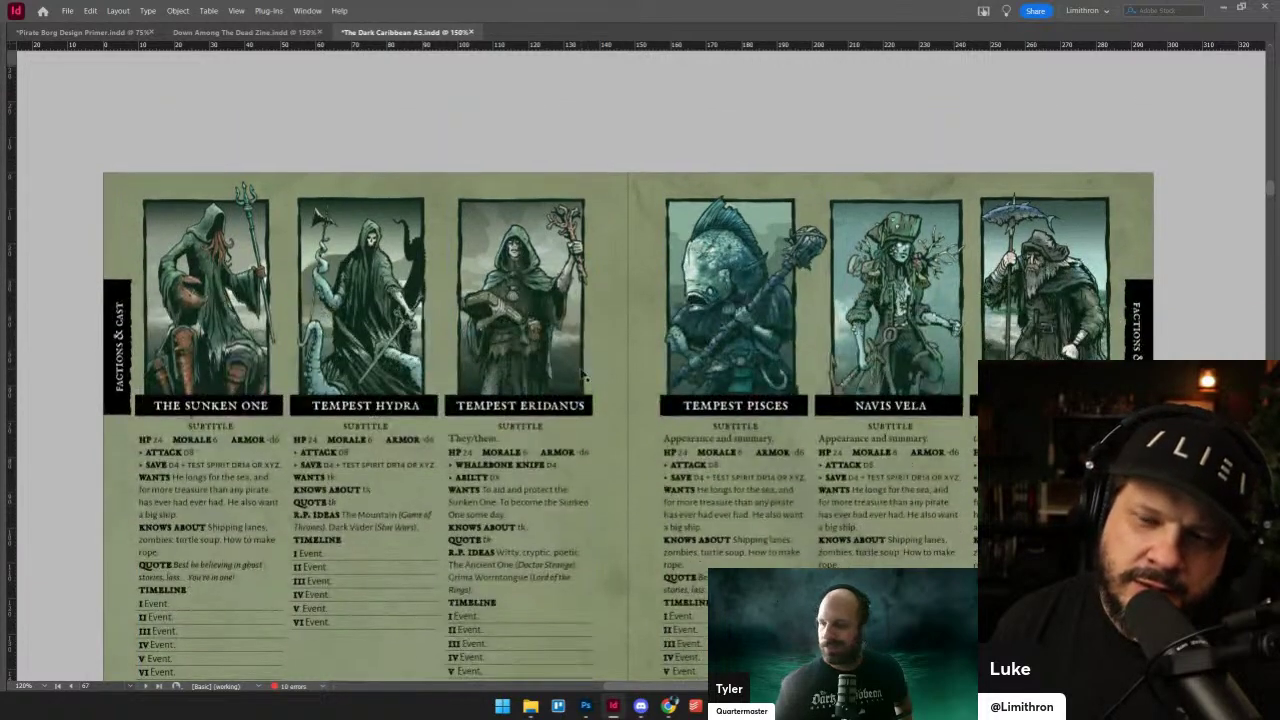
scroll(583, 374, "down", 1)
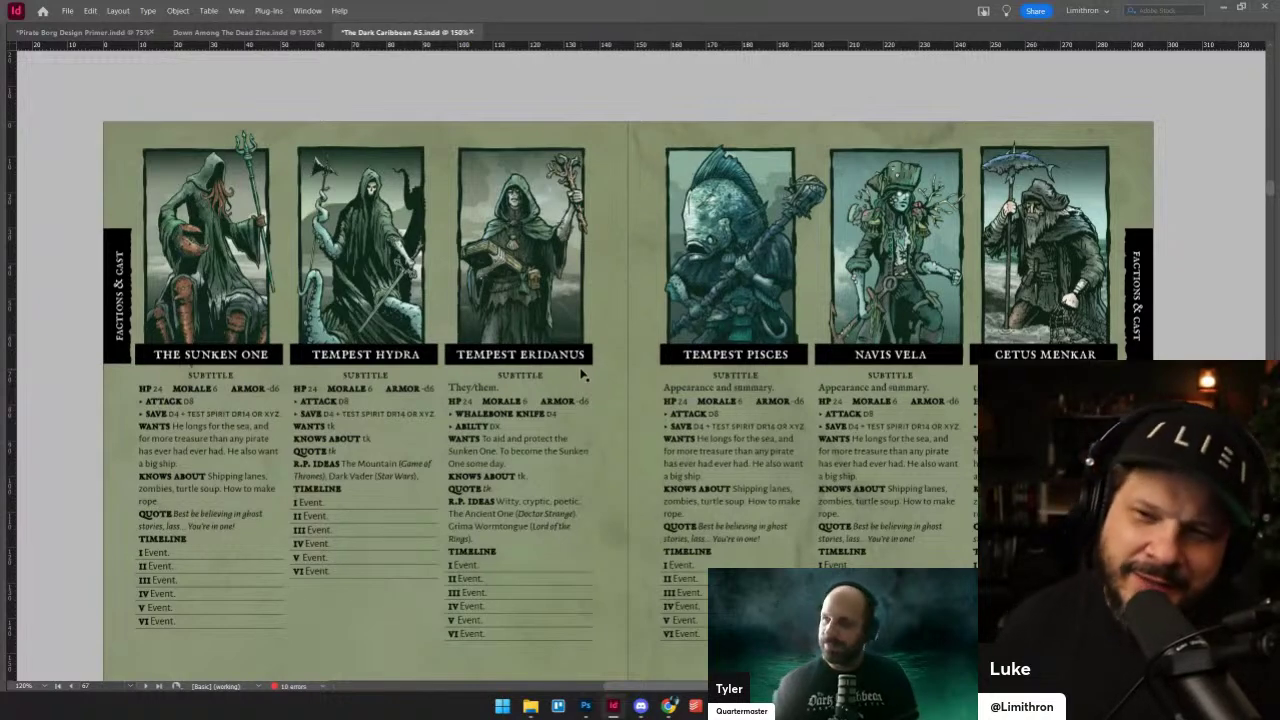
scroll(731, 320, "down", 1)
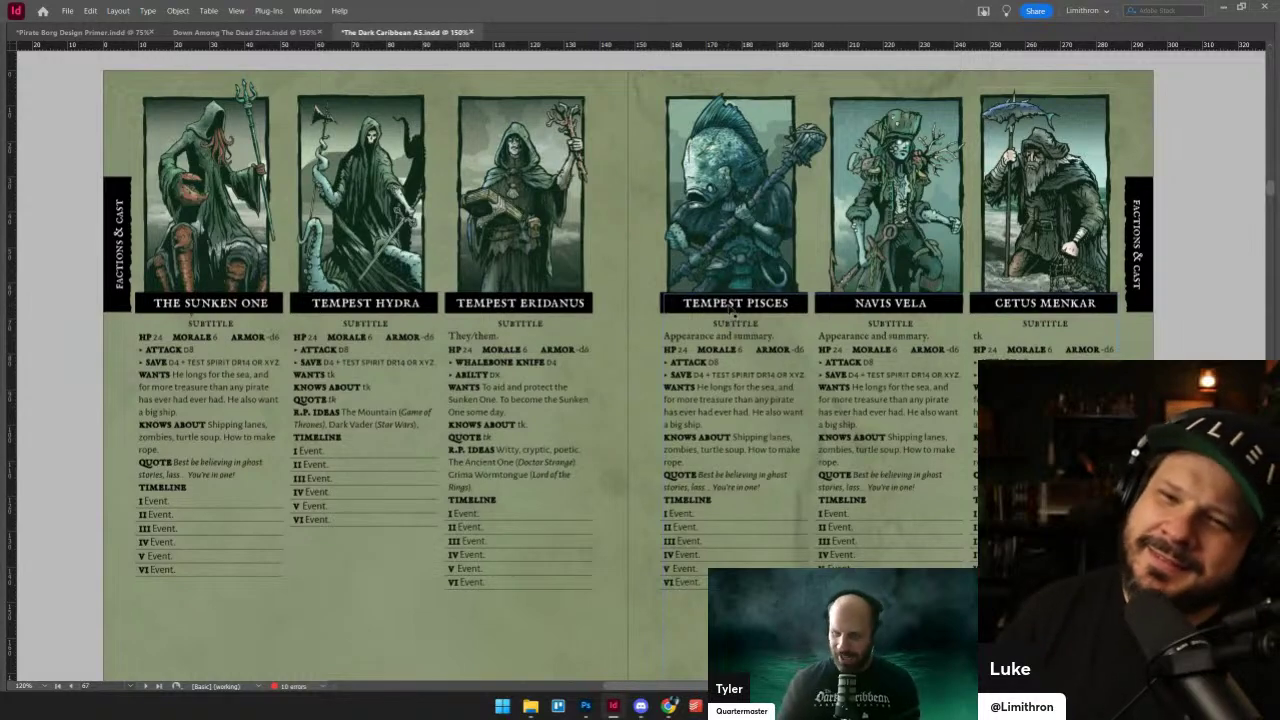
scroll(731, 311, "up", 1)
scroll(731, 311, "down", 1)
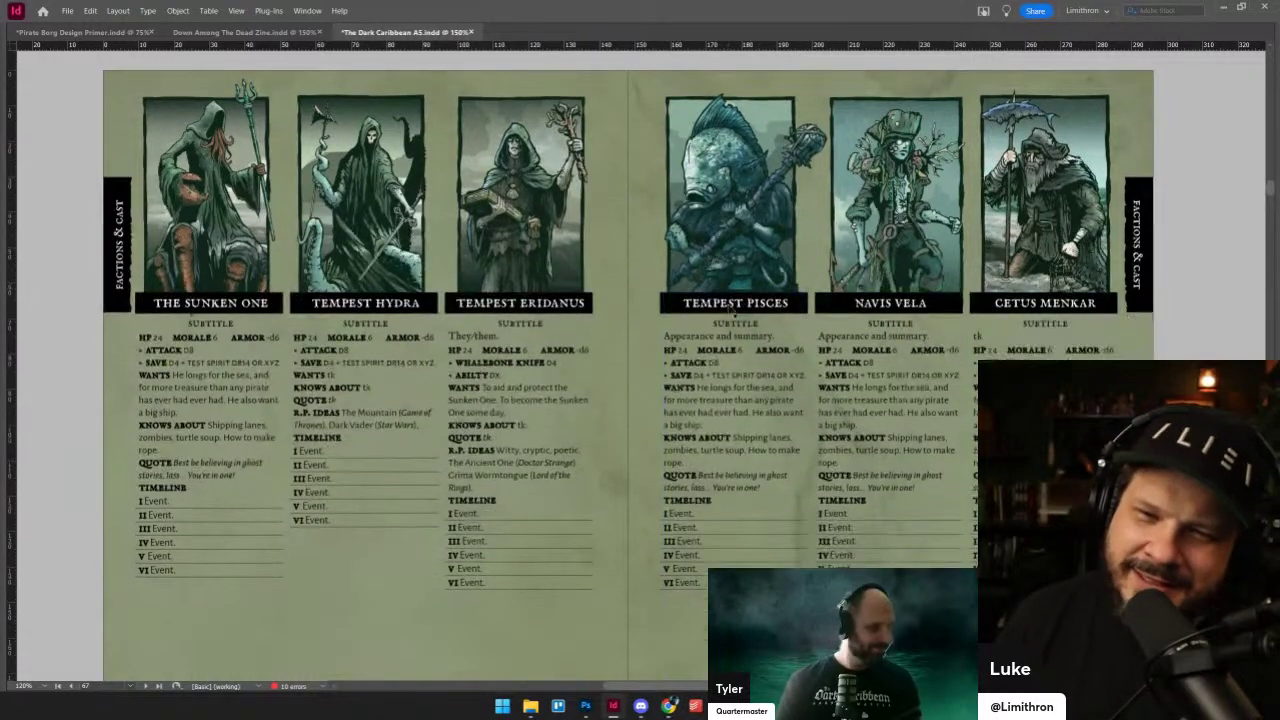
- View The Wretched cast spread down to its foot, and return to the six portraits with nothing selected
scroll(730, 308, "down", 8)
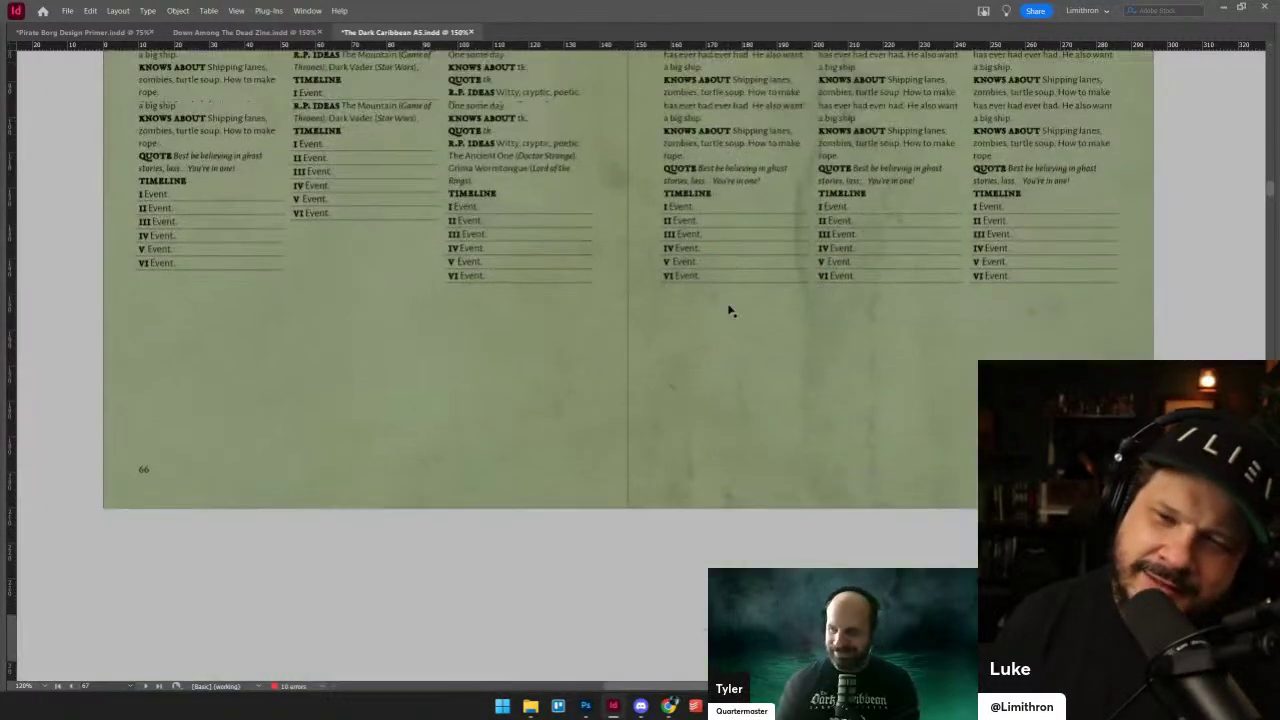
scroll(731, 311, "up", 9)
scroll(730, 311, "down", 6)
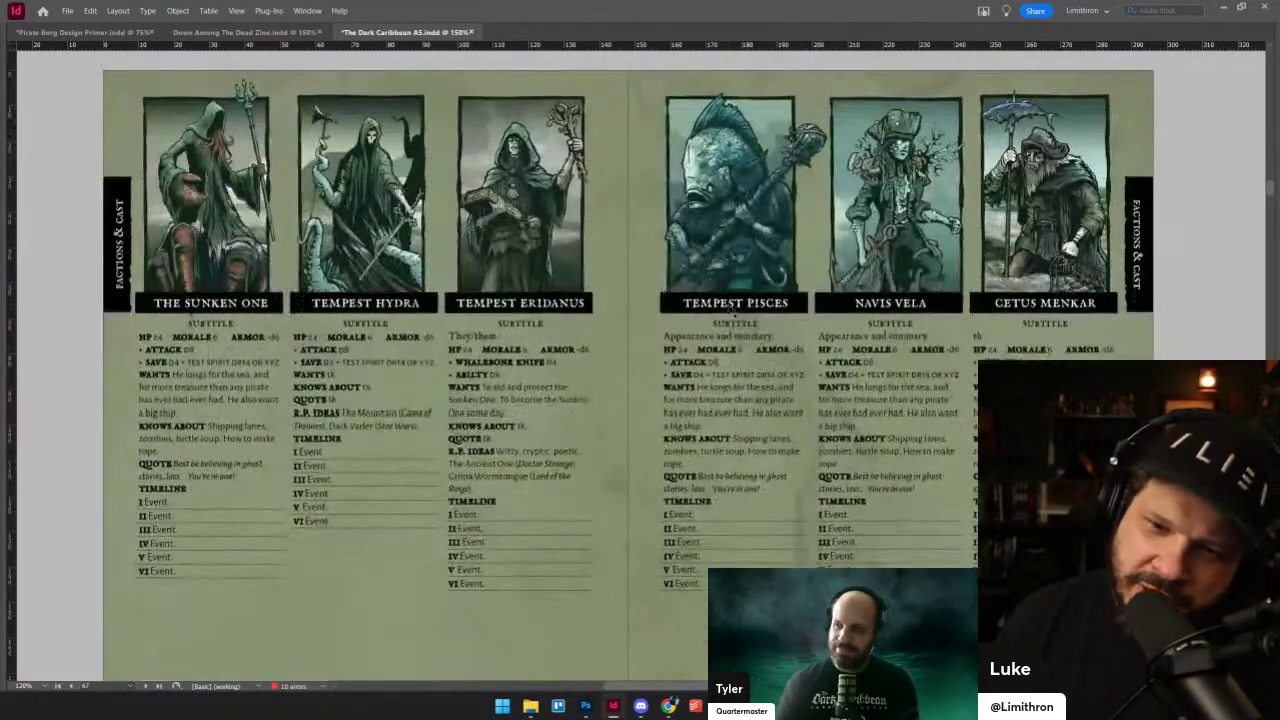
scroll(730, 311, "down", 4)
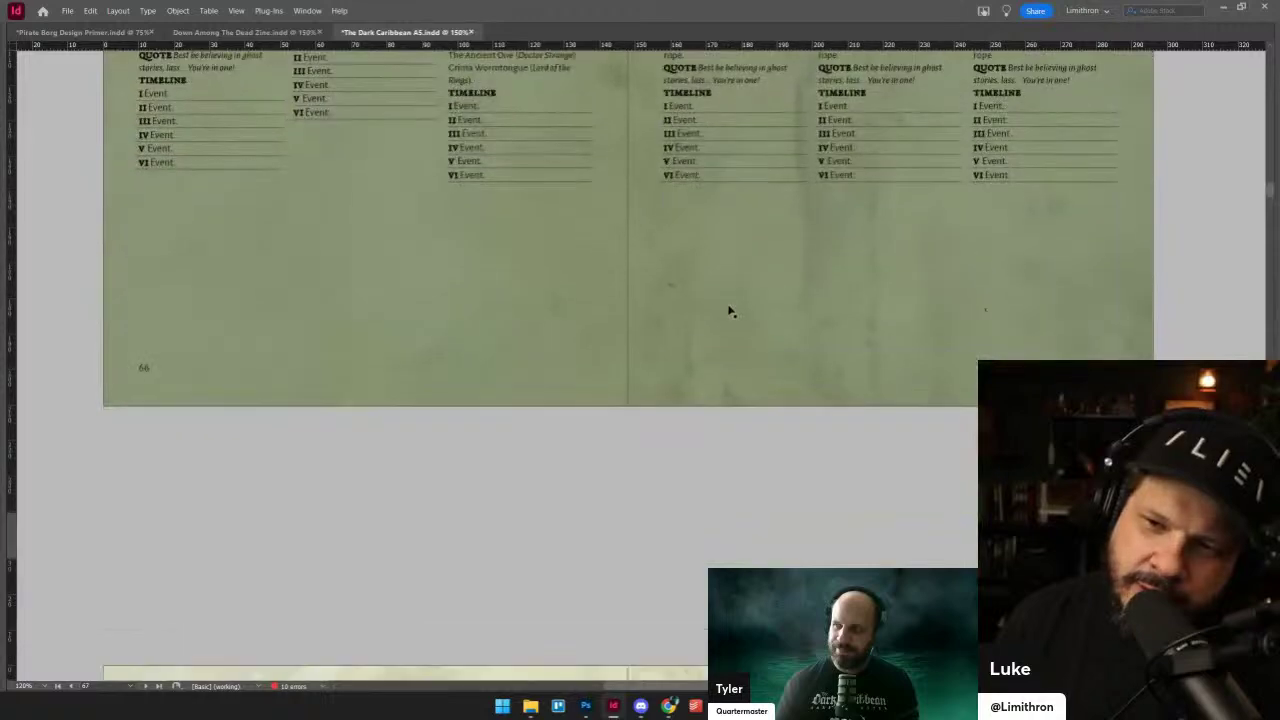
scroll(730, 311, "up", 11)
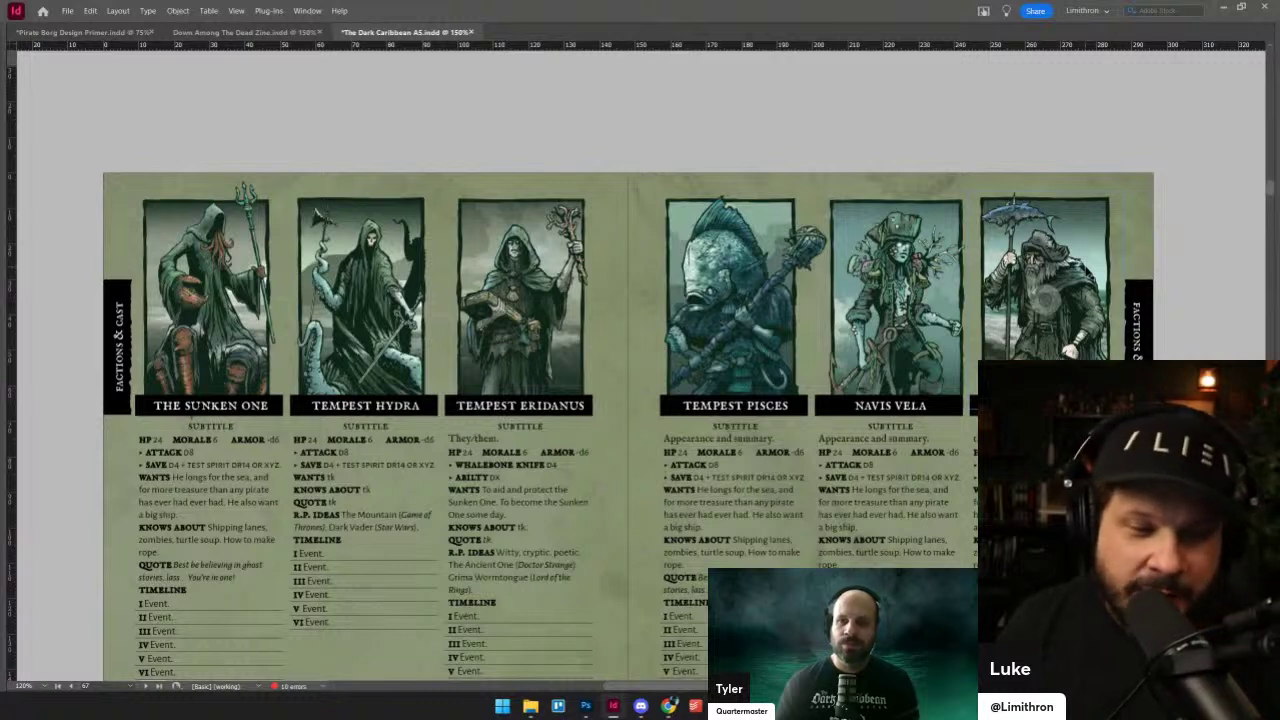
left_click(617, 280)
key("ctrl+shift+a")
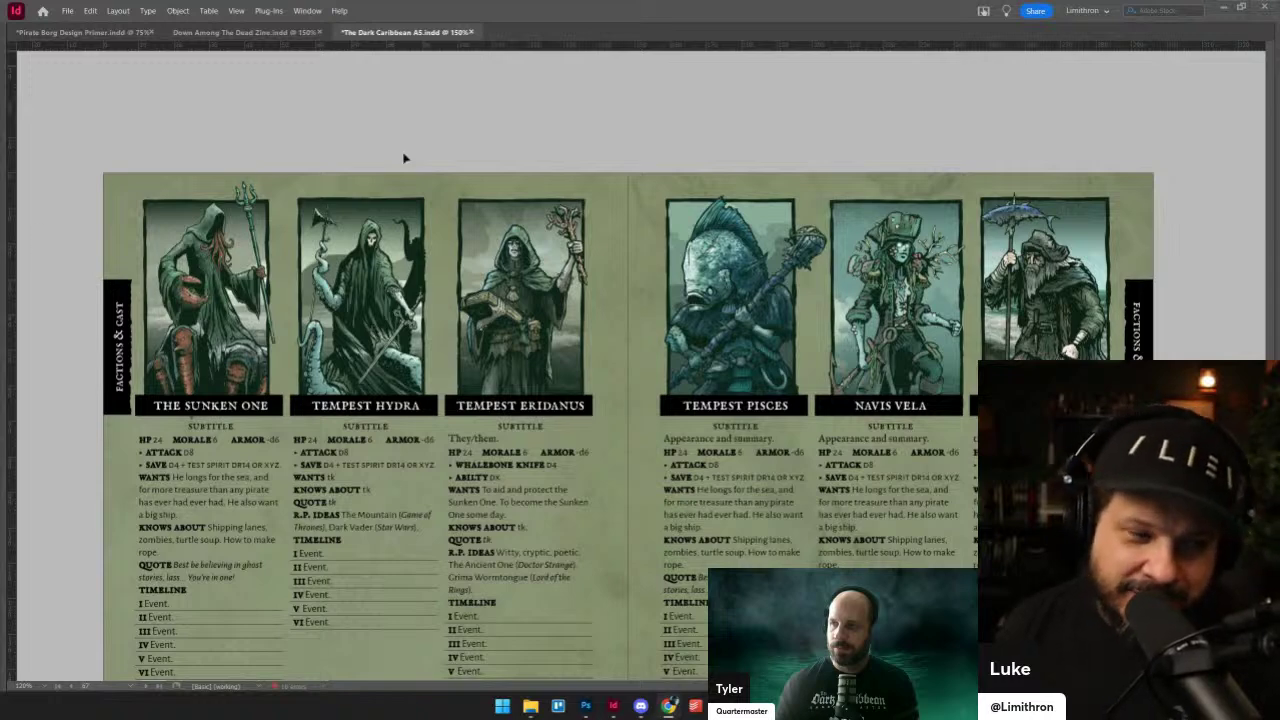
scroll(702, 215, "down", 3)
scroll(702, 216, "up", 2)
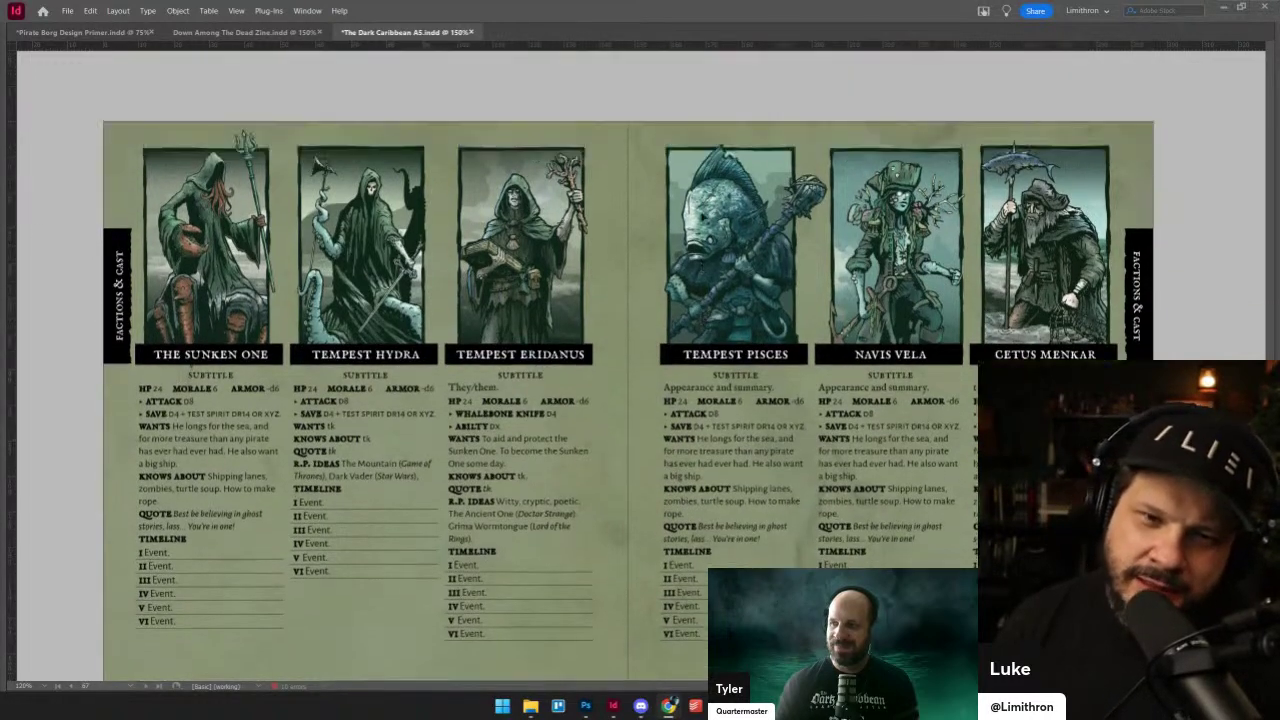
- Move on to the Others 1 spread and examine the Ponce de Leon, Charon and Davy Jones portraits at close range
scroll(712, 219, "down", 8)
scroll(713, 220, "down", 10)
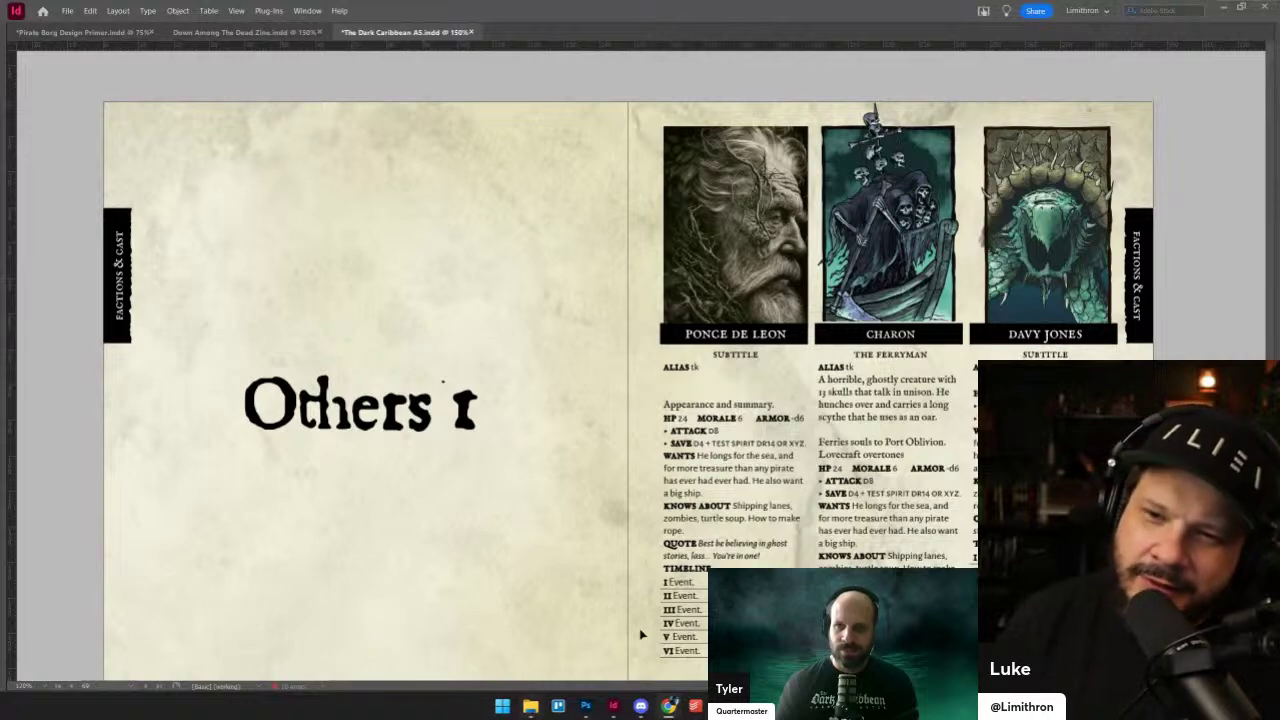
scroll(815, 509, "up", 1)
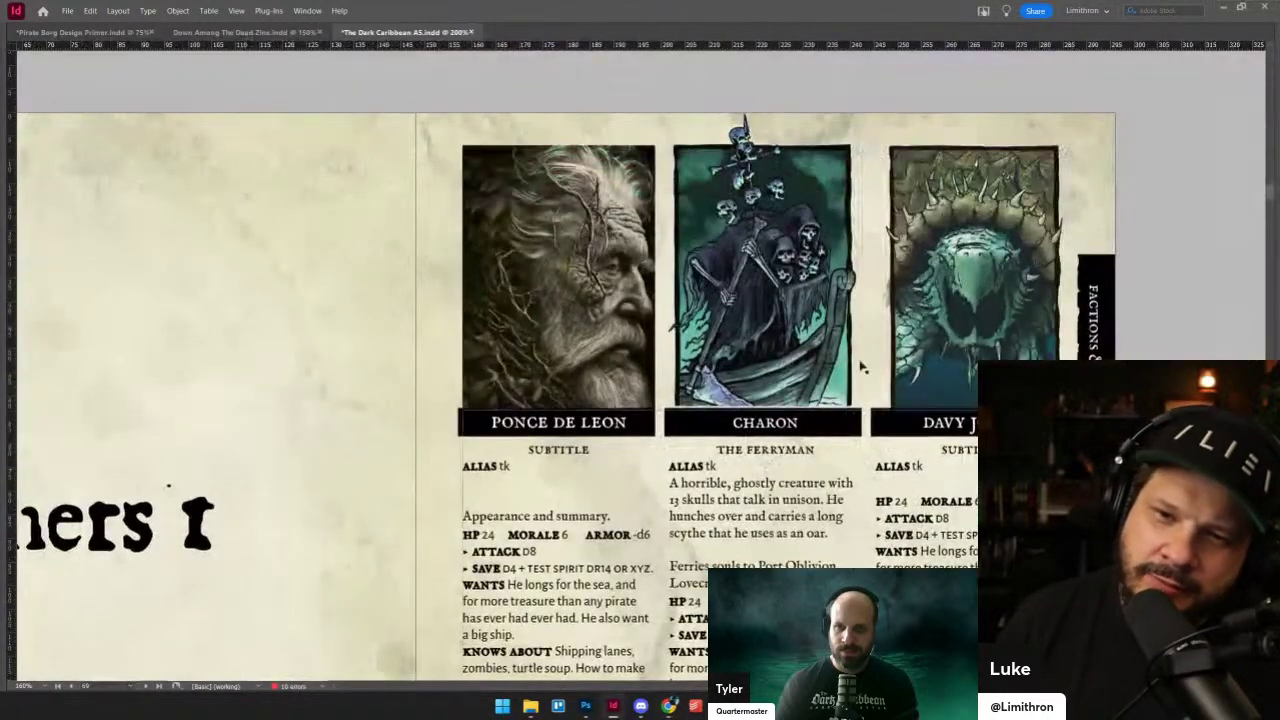
key("ctrl+equal")
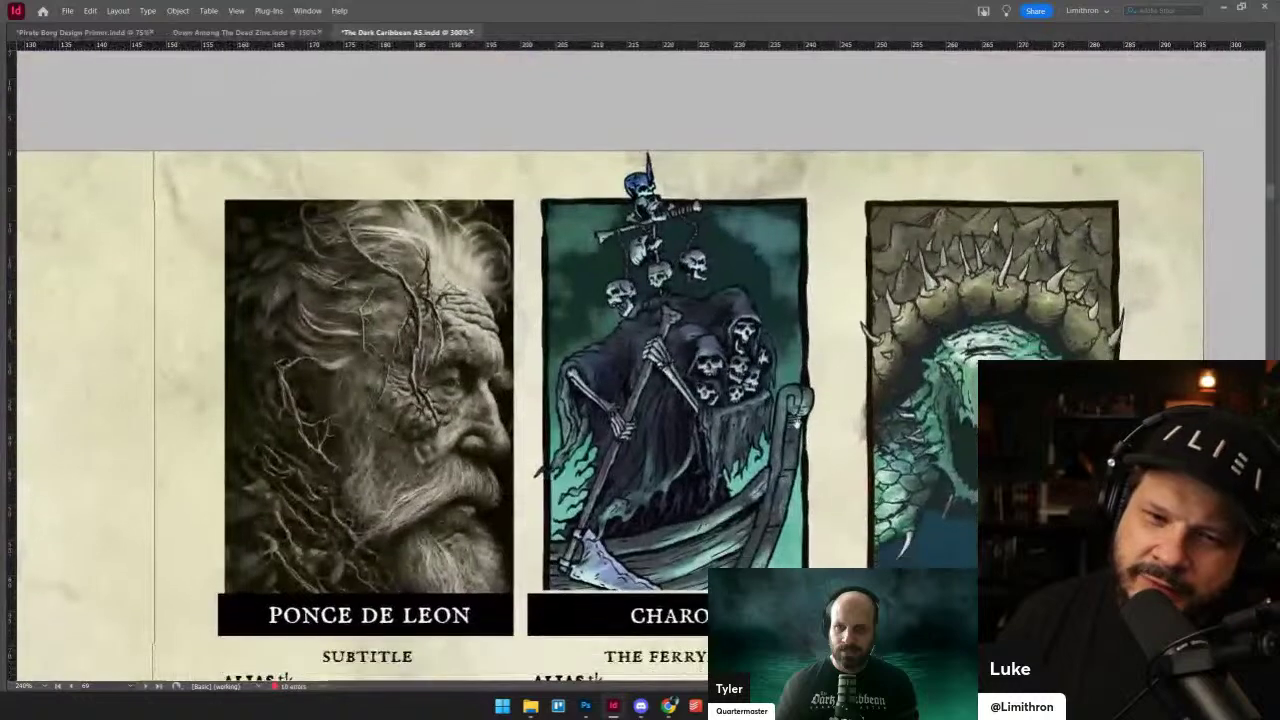
left_click(345, 345)
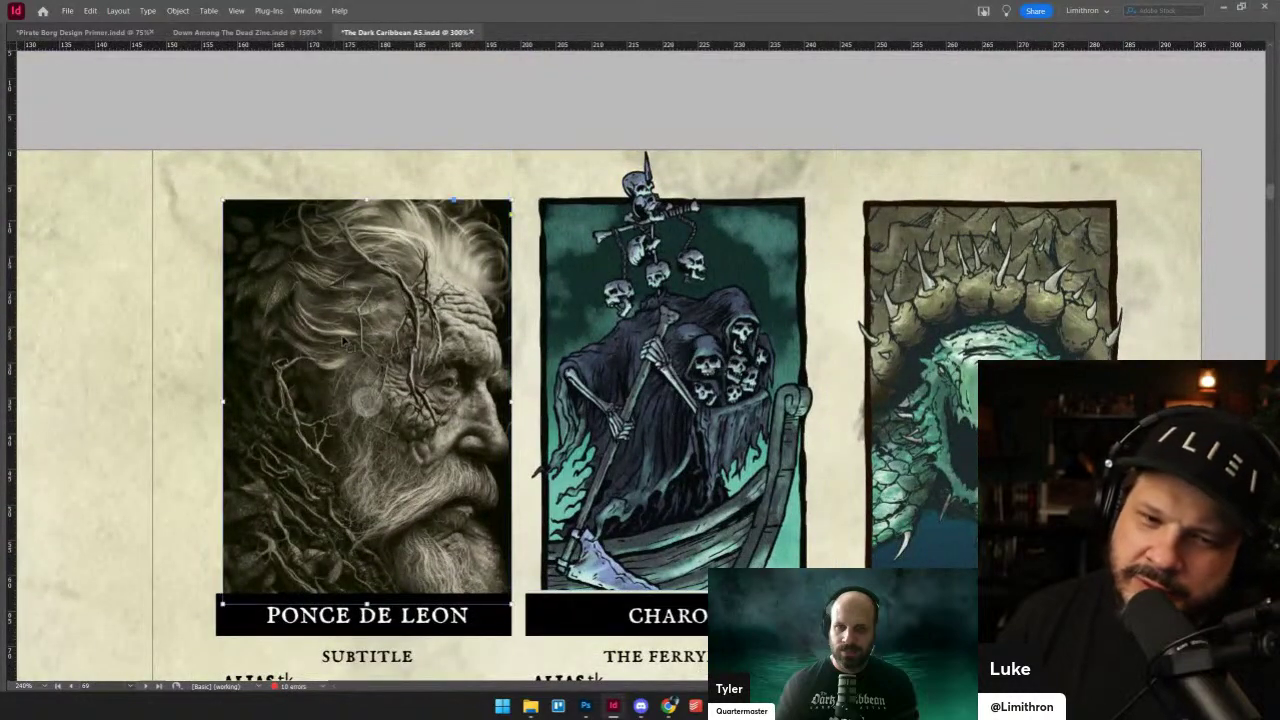
left_click(672, 360)
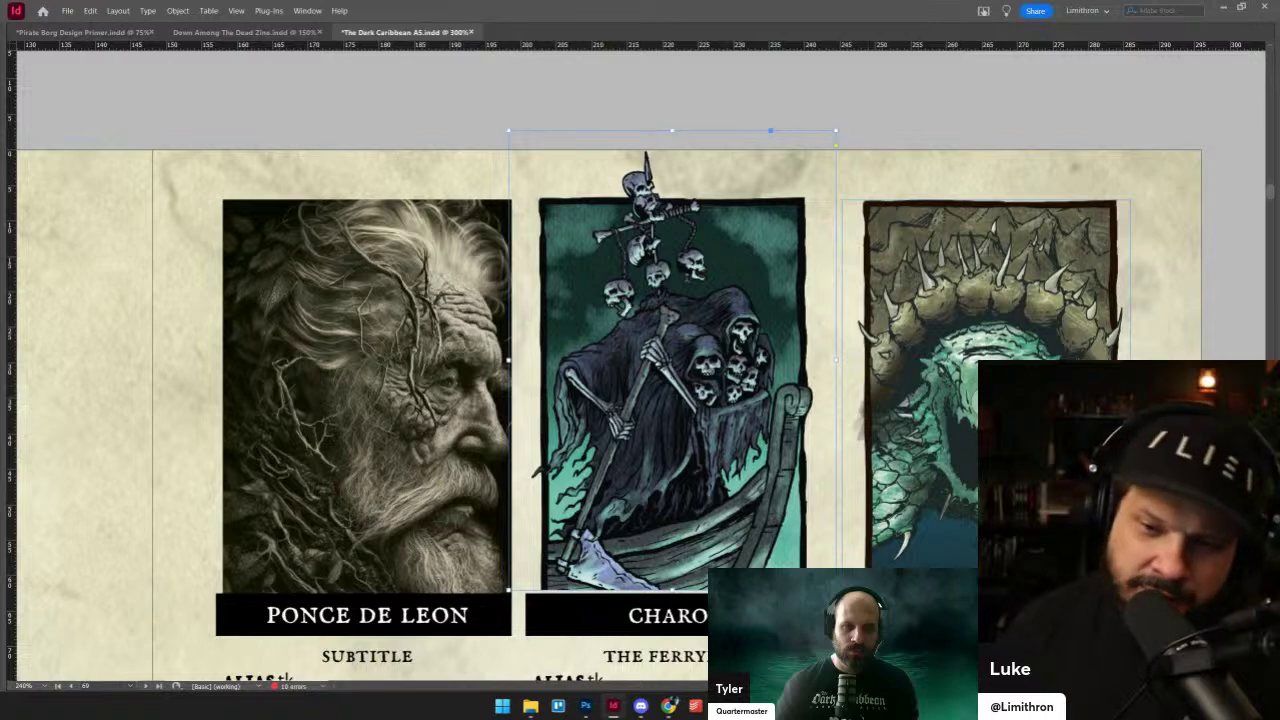
scroll(980, 426, "down", 1)
scroll(980, 426, "up", 1)
left_click_drag(980, 430, 900, 419)
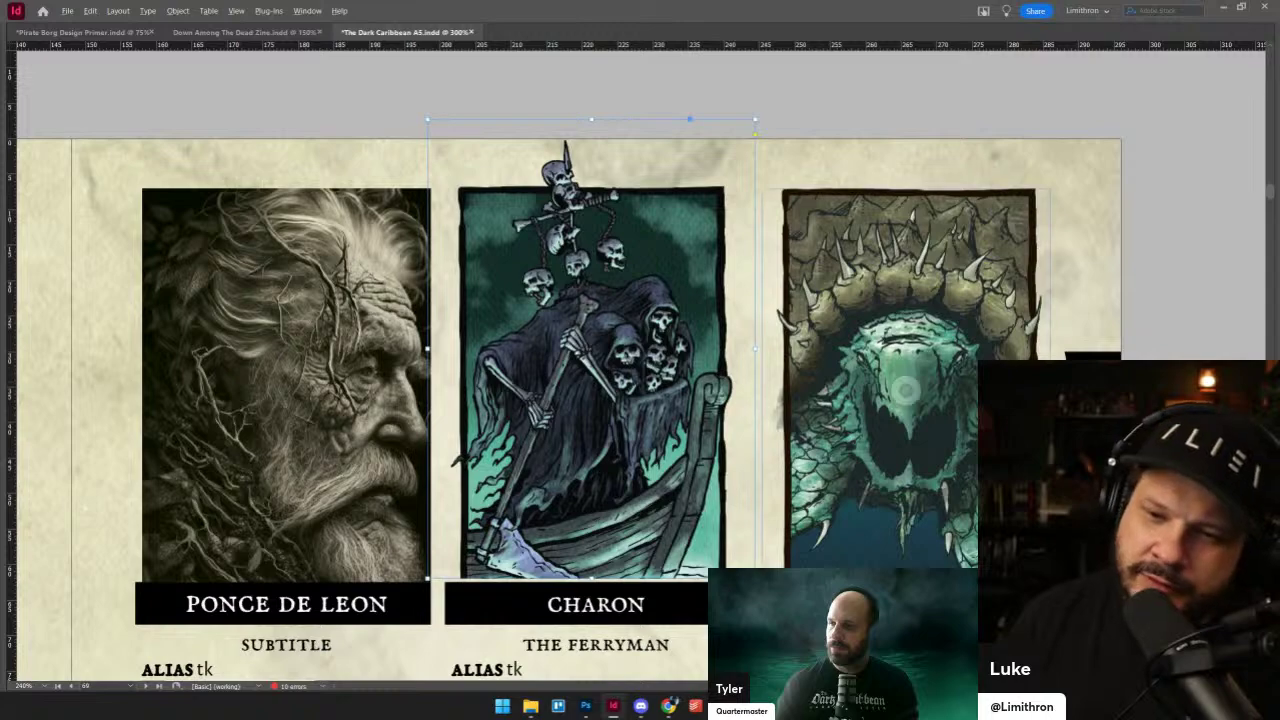
- Examine the Davy Jones portrait on the Others 1 spread, and view the cast stats and timelines down to the page foot
scroll(990, 378, "down", 1)
scroll(990, 378, "up", 1)
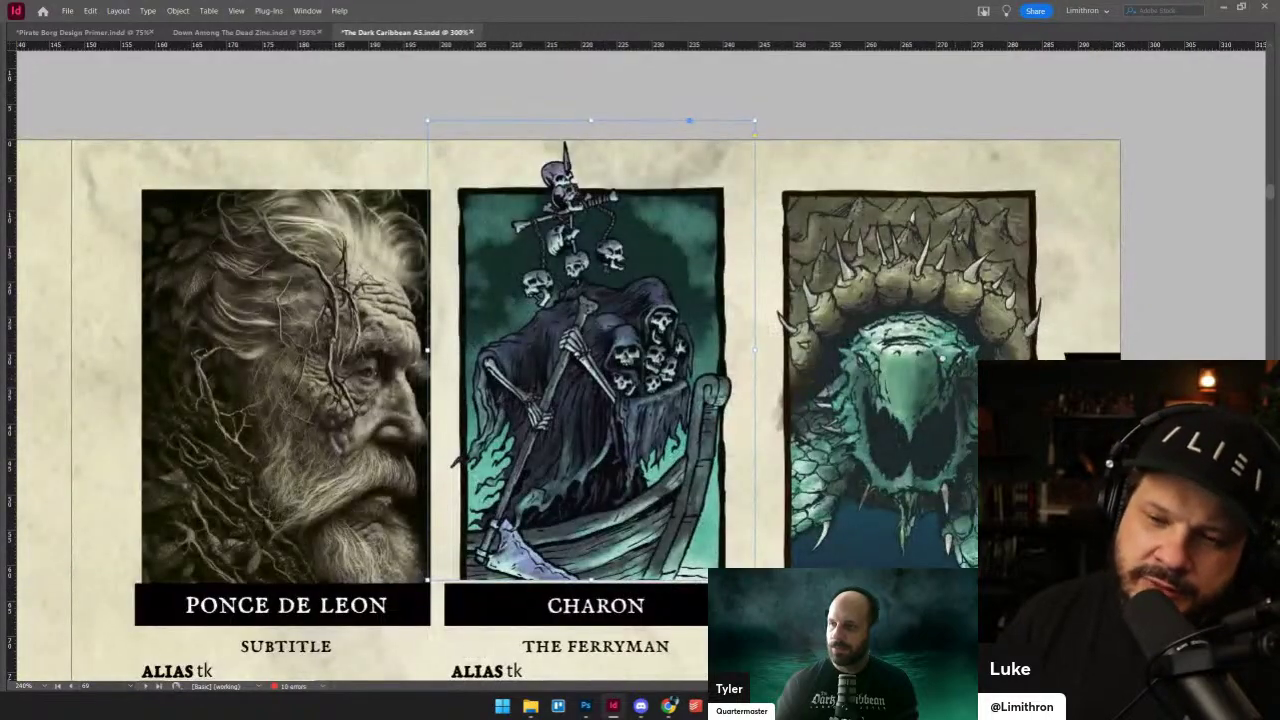
left_click_drag(951, 380, 875, 376)
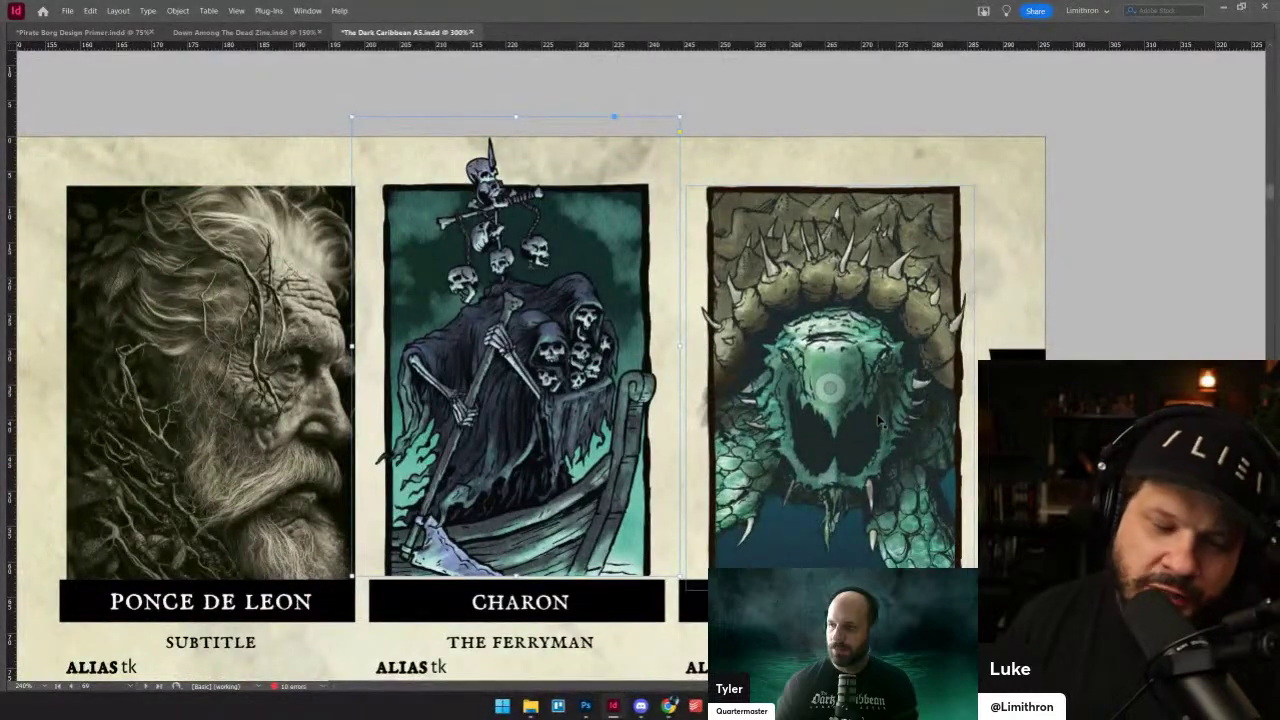
scroll(878, 412, "down", 2)
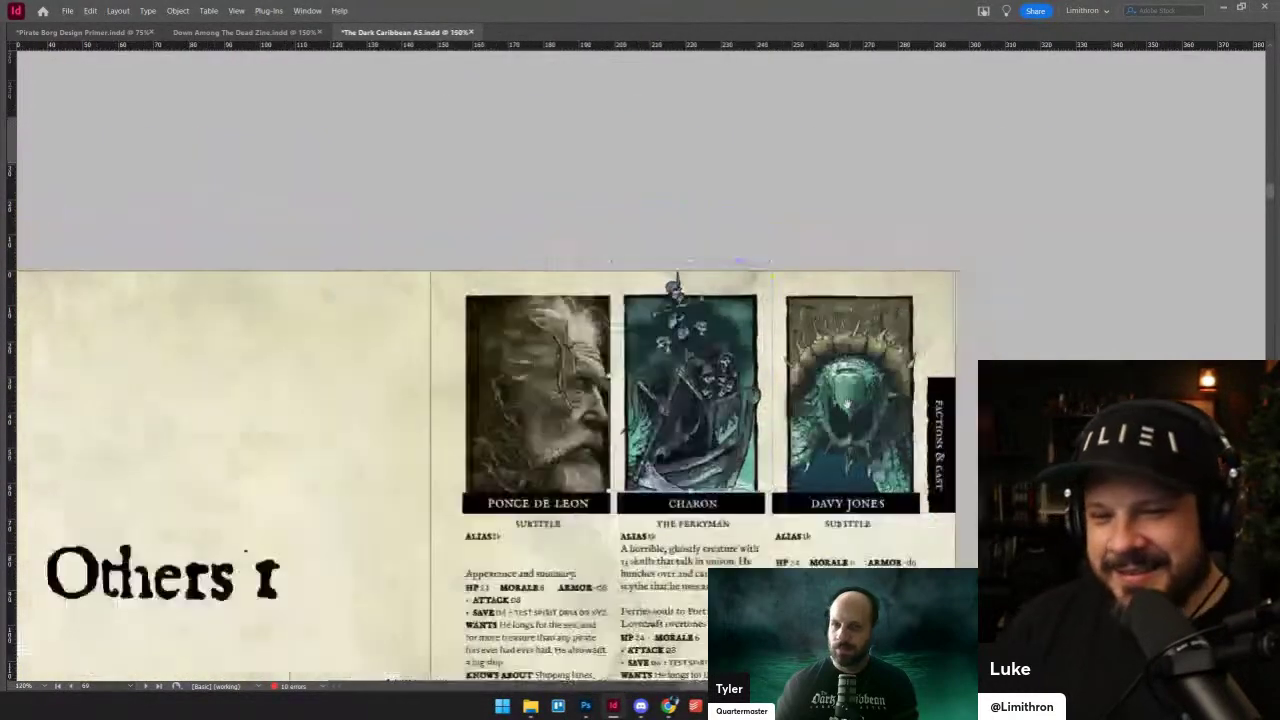
left_click_drag(797, 555, 790, 257)
scroll(790, 258, "down", 3)
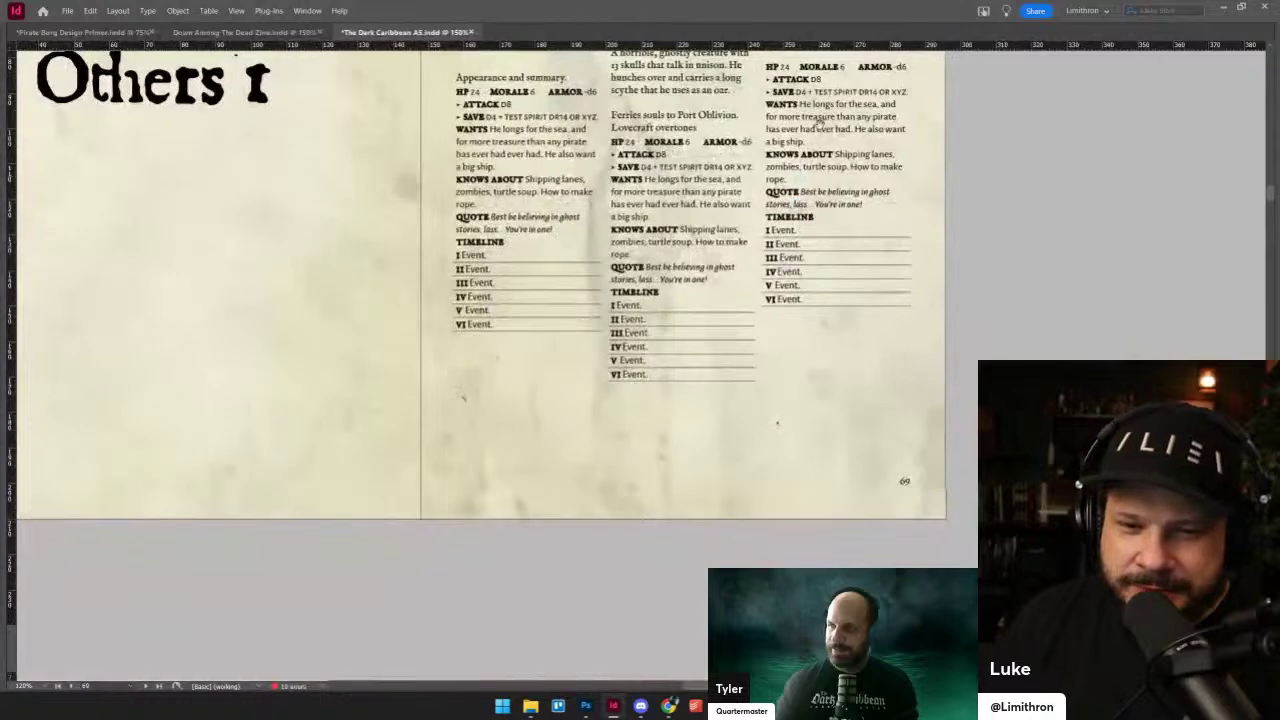
- Move on to the Others 2 spread and bring its three cast portraits to close range
scroll(810, 320, "down", 5)
scroll(820, 348, "down", 5)
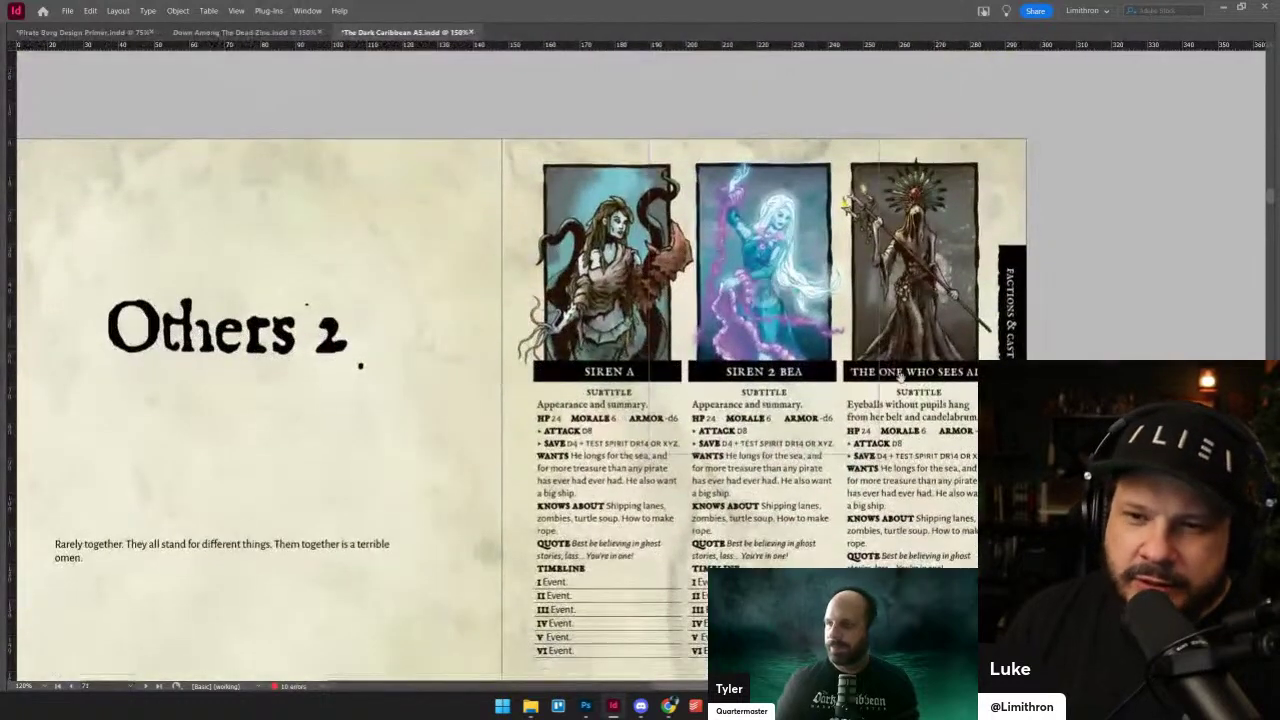
scroll(838, 400, "right", 2)
scroll(838, 400, "left", 3)
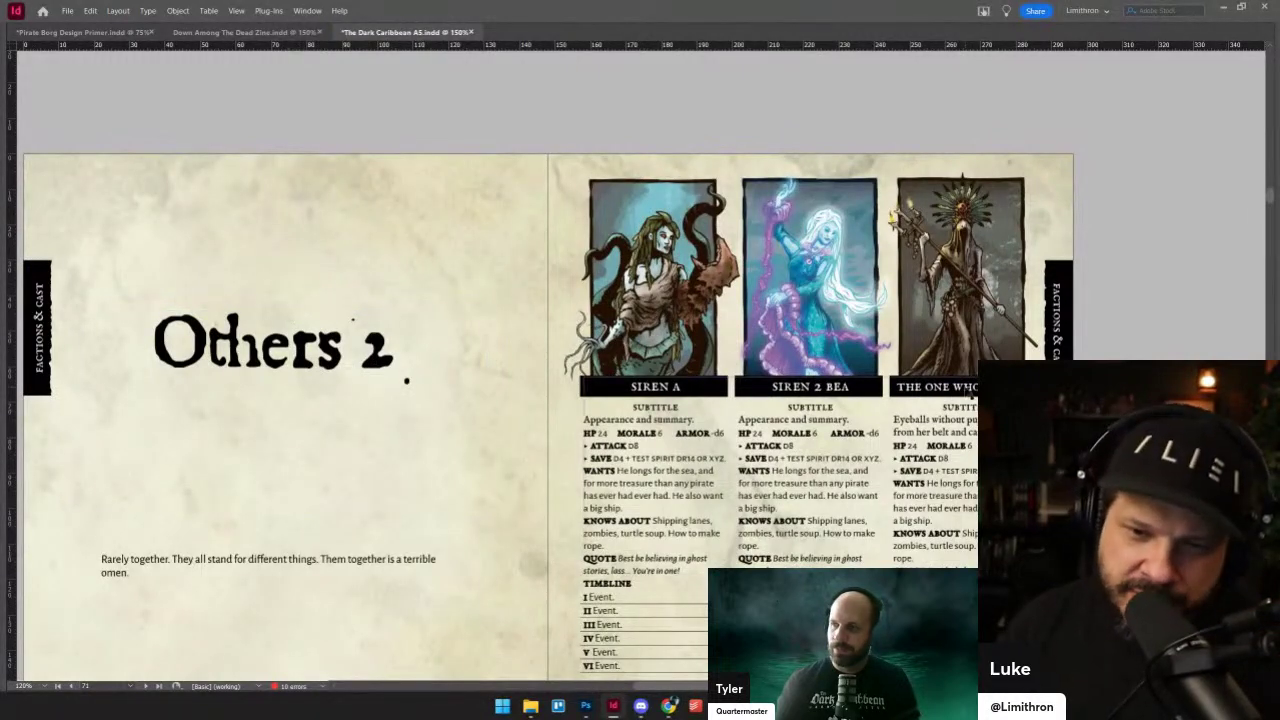
scroll(970, 405, "up", 1)
scroll(884, 392, "up", 2)
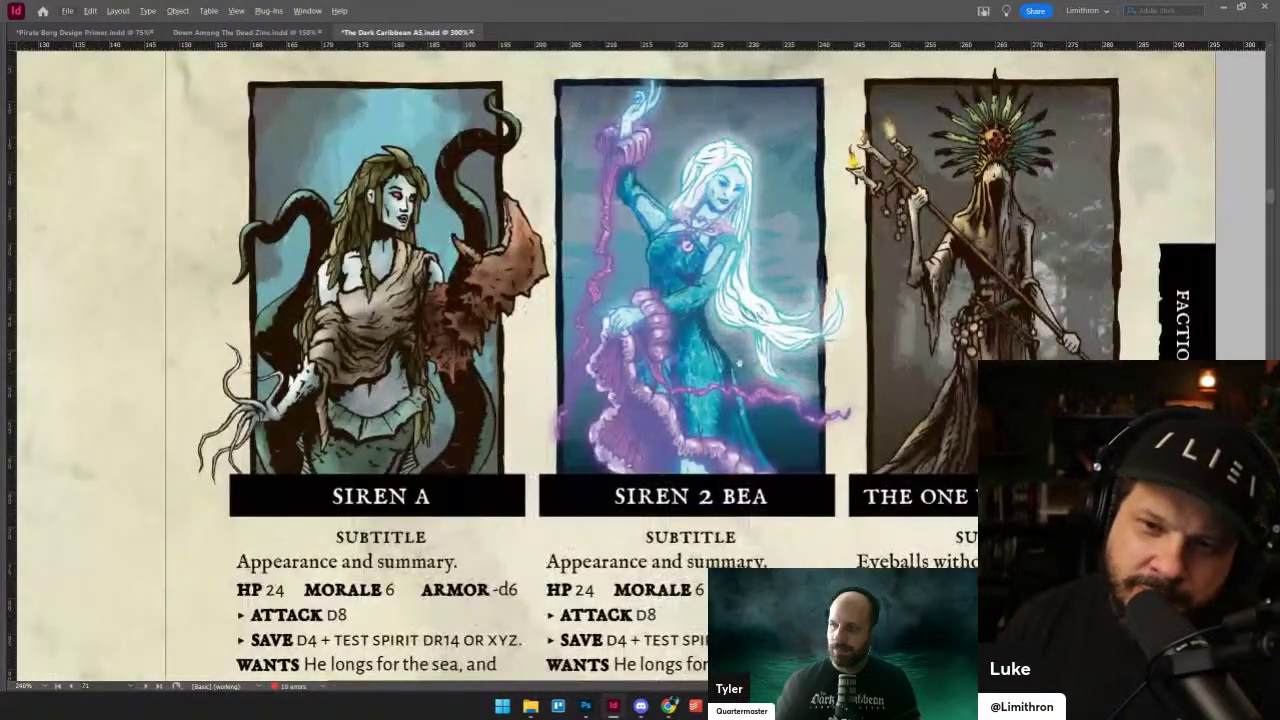
- Examine the Siren A, Siren 2 Bea and The One Who Sees All portraits together with their name plates and stats
left_click_drag(718, 323, 710, 381)
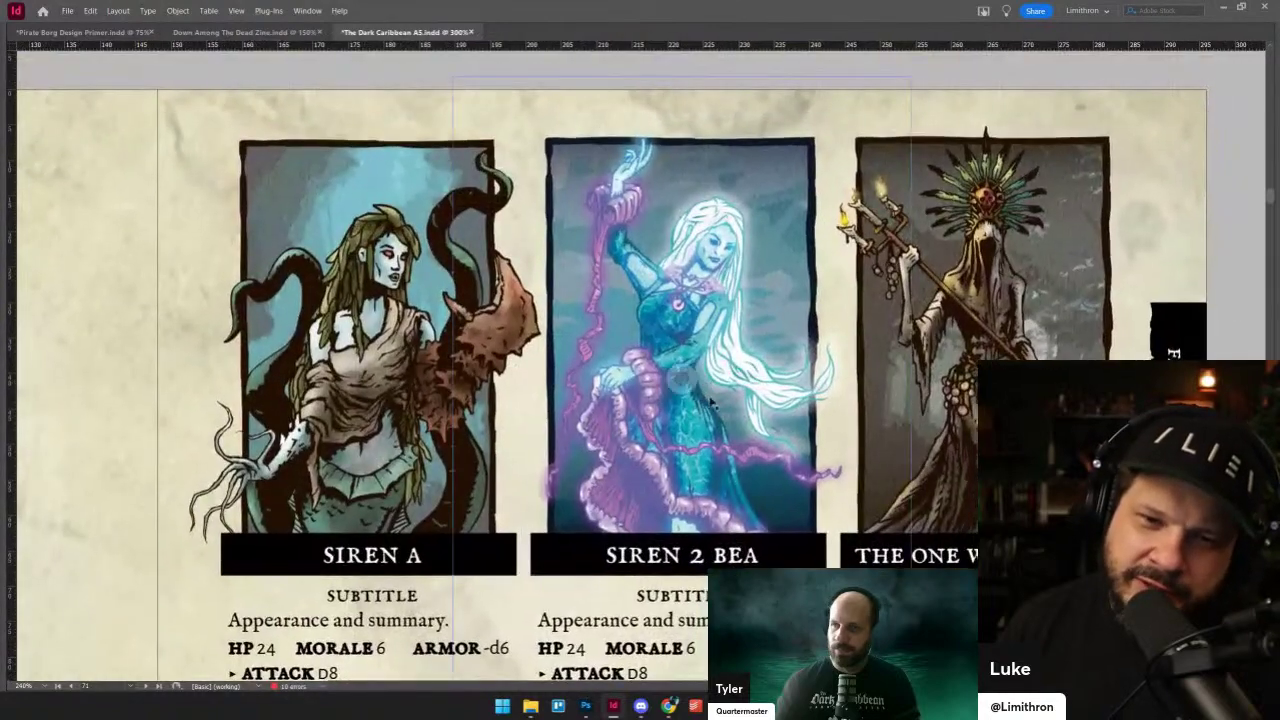
left_click_drag(723, 467, 679, 331)
scroll(712, 246, "up", 1)
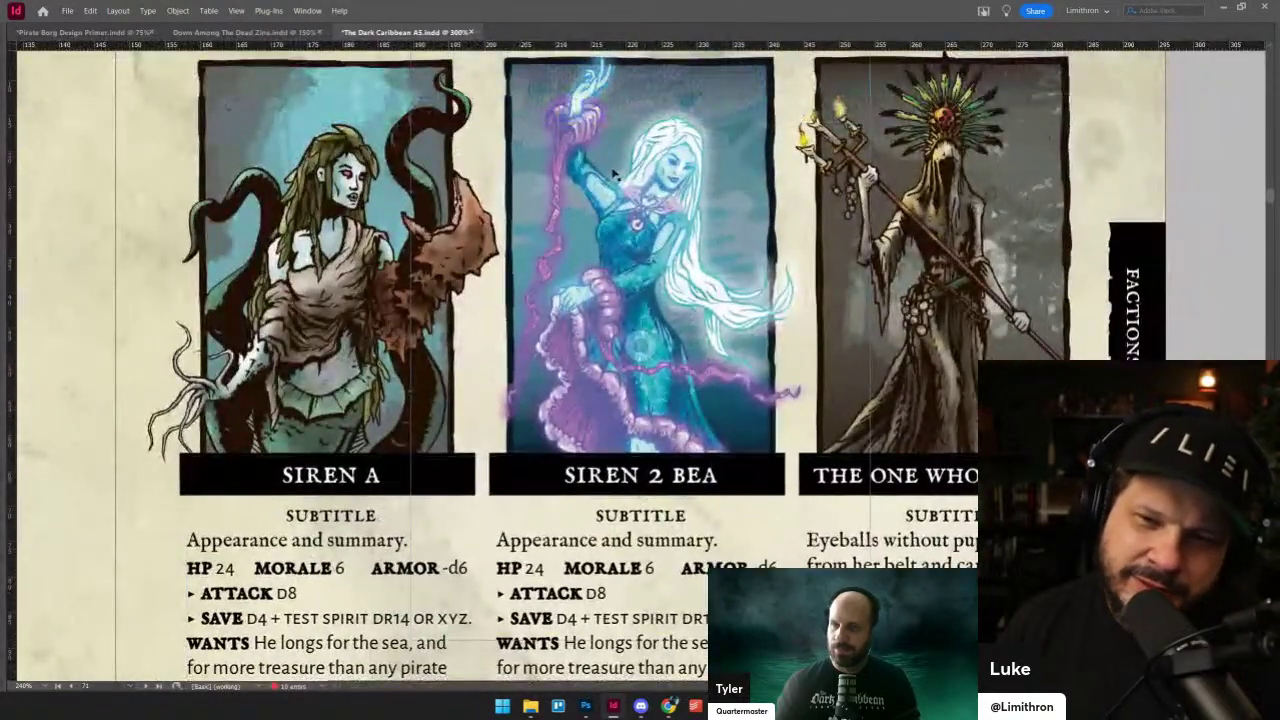
scroll(712, 246, "up", 2)
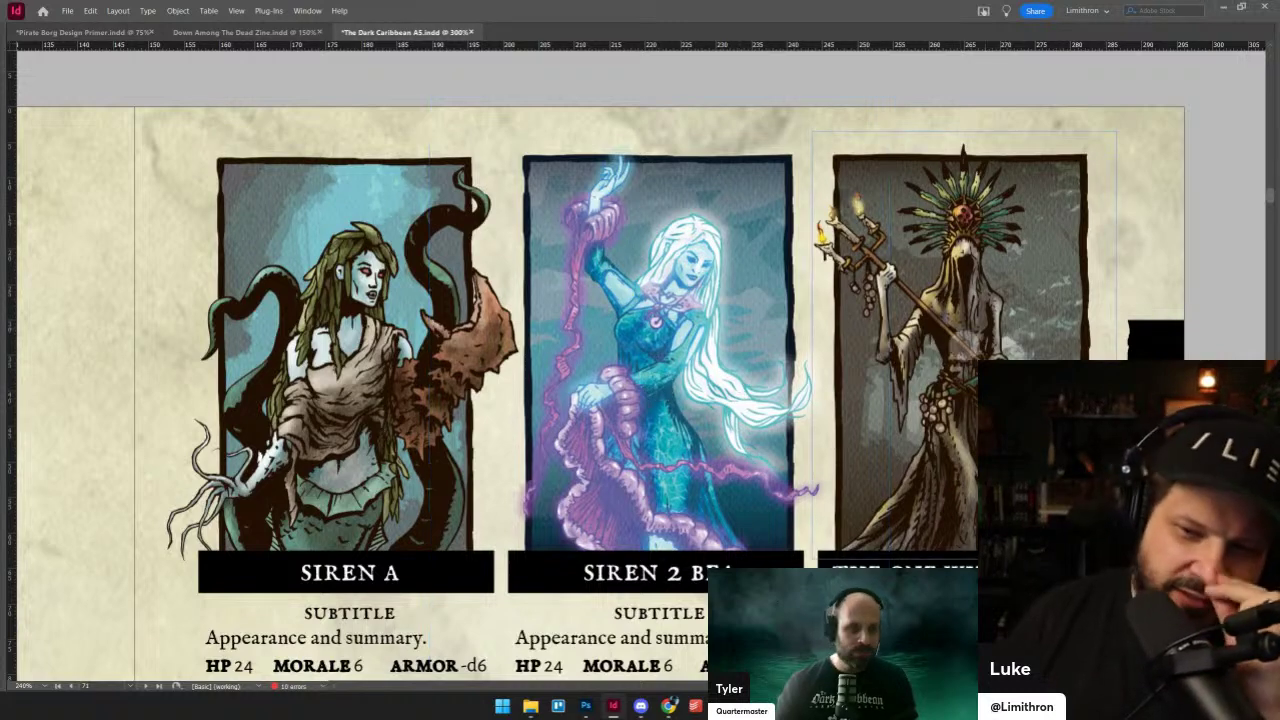
scroll(878, 494, "right", 2)
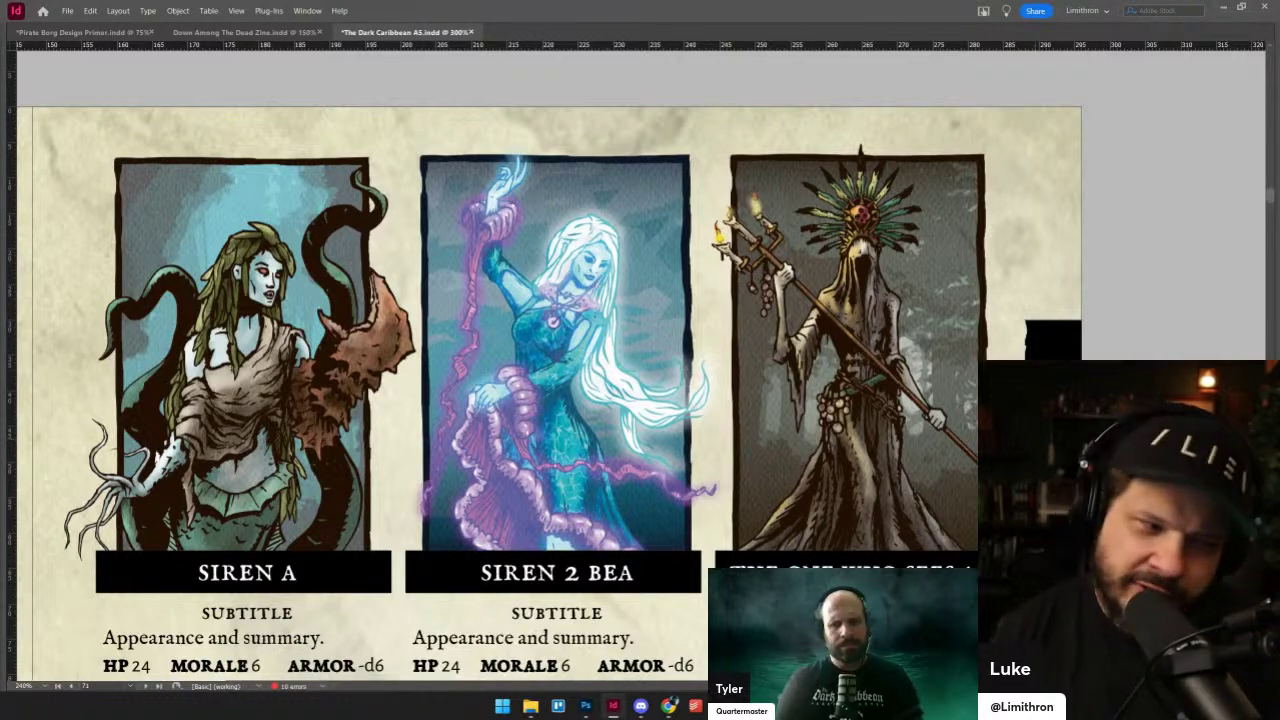
key("ctrl+minus")
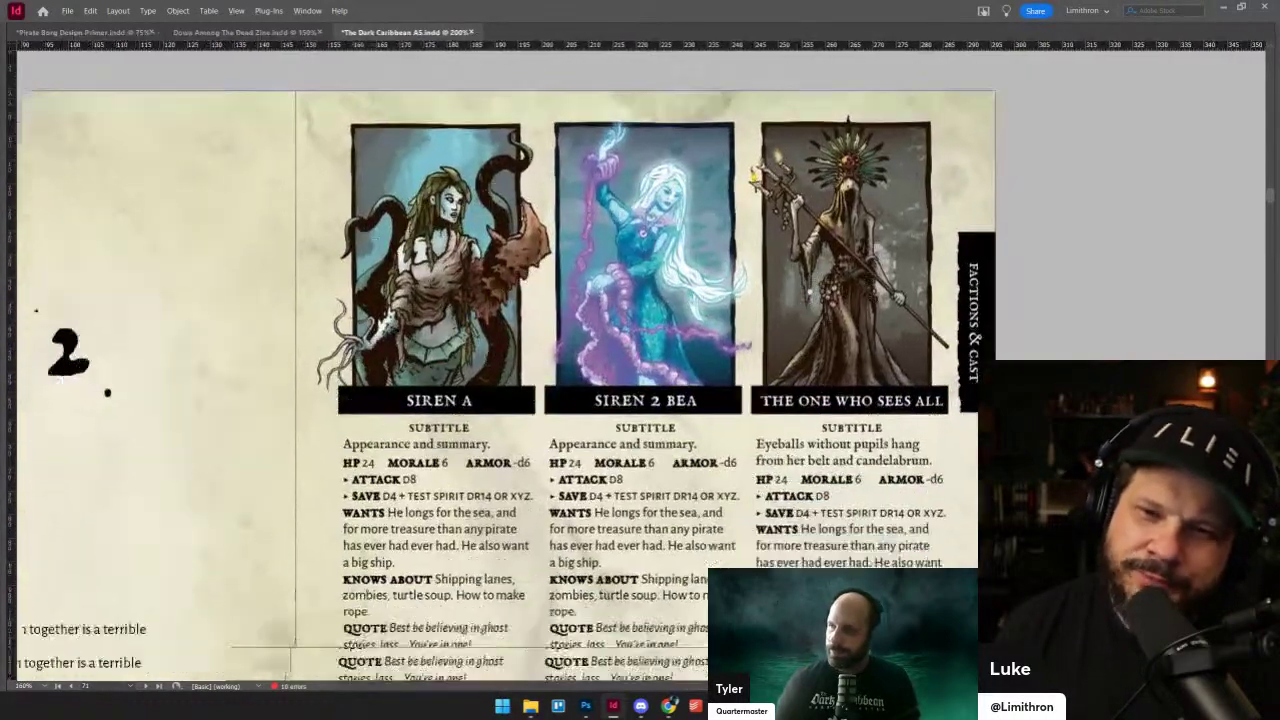
left_click_drag(756, 483, 762, 457)
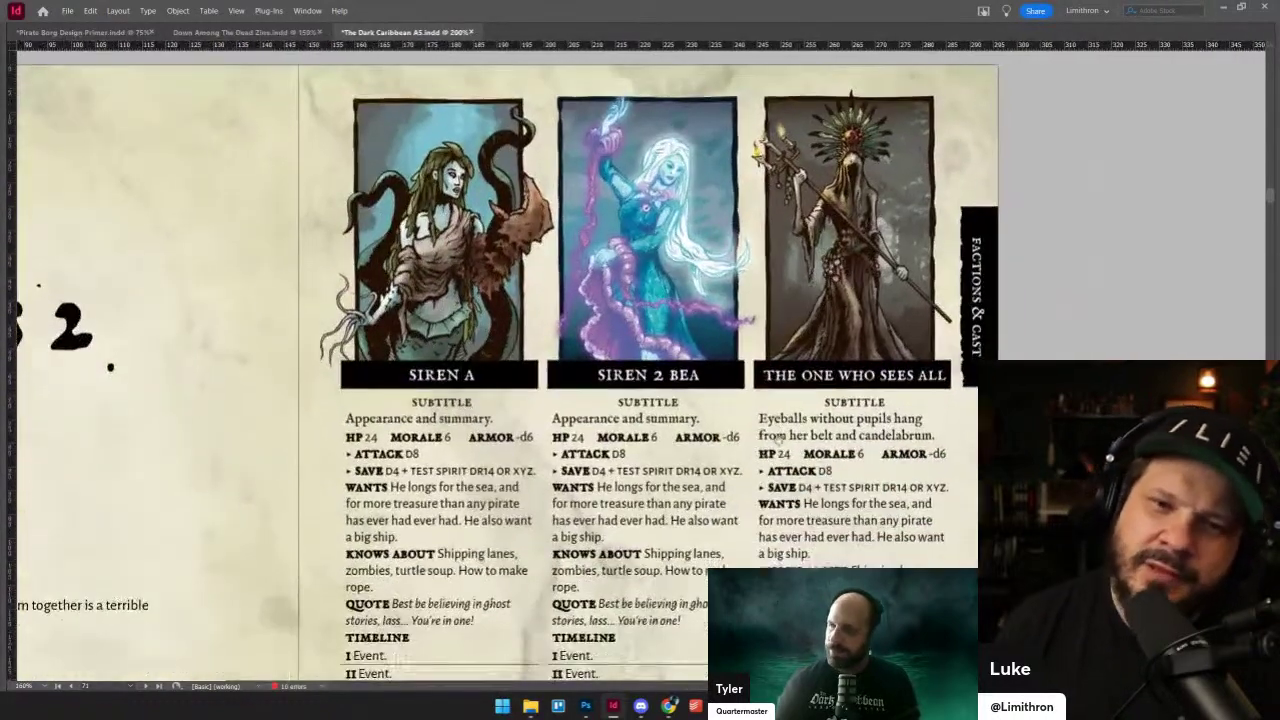
- Move on to the Mesoan Kingdom spread and view the Boy King + Coatl and Queen of Mesoa portraits at close range
left_click_drag(633, 573, 782, 3)
scroll(696, 379, "down", 10)
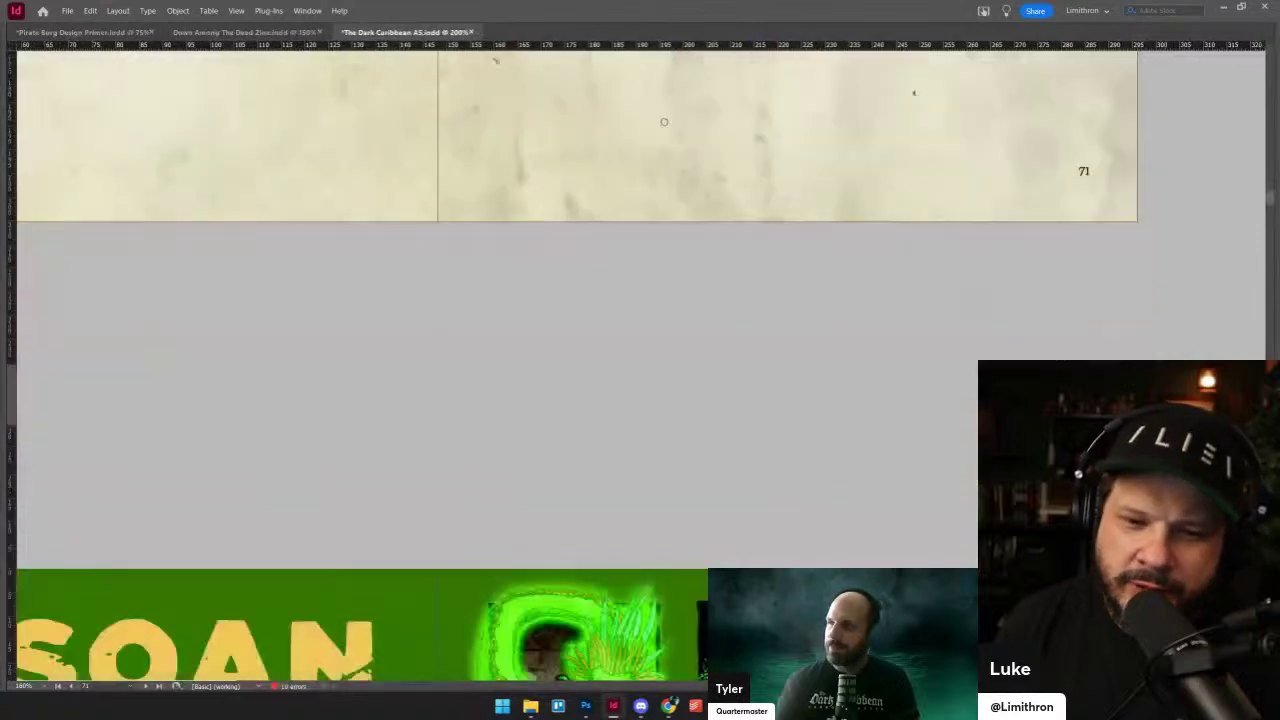
scroll(669, 260, "right", 2)
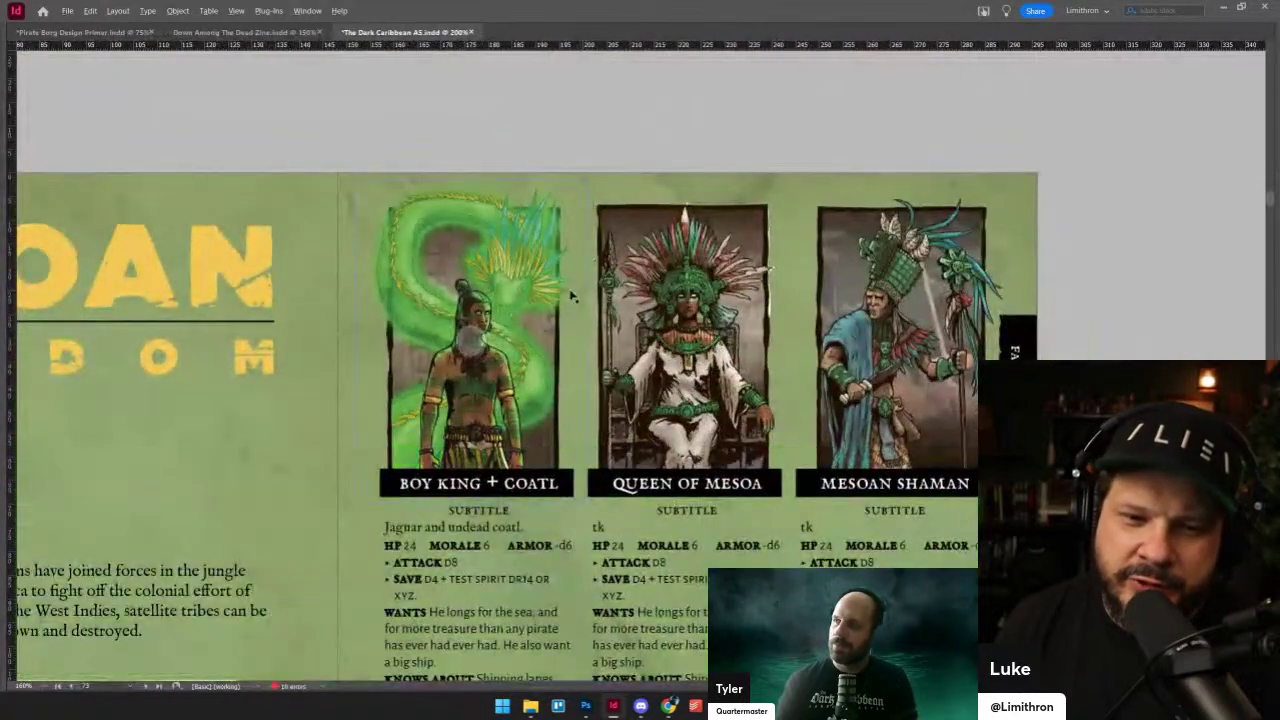
scroll(586, 273, "up", 1)
scroll(545, 315, "up", 1)
scroll(541, 327, "right", 2)
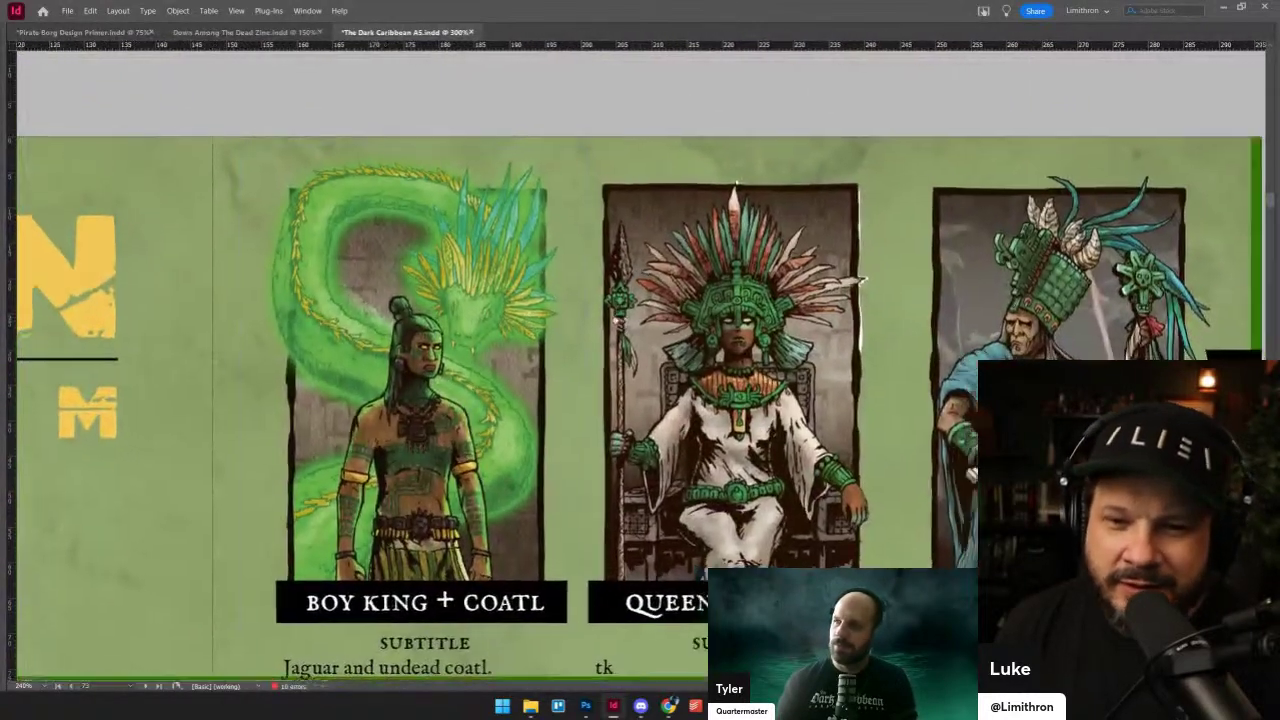
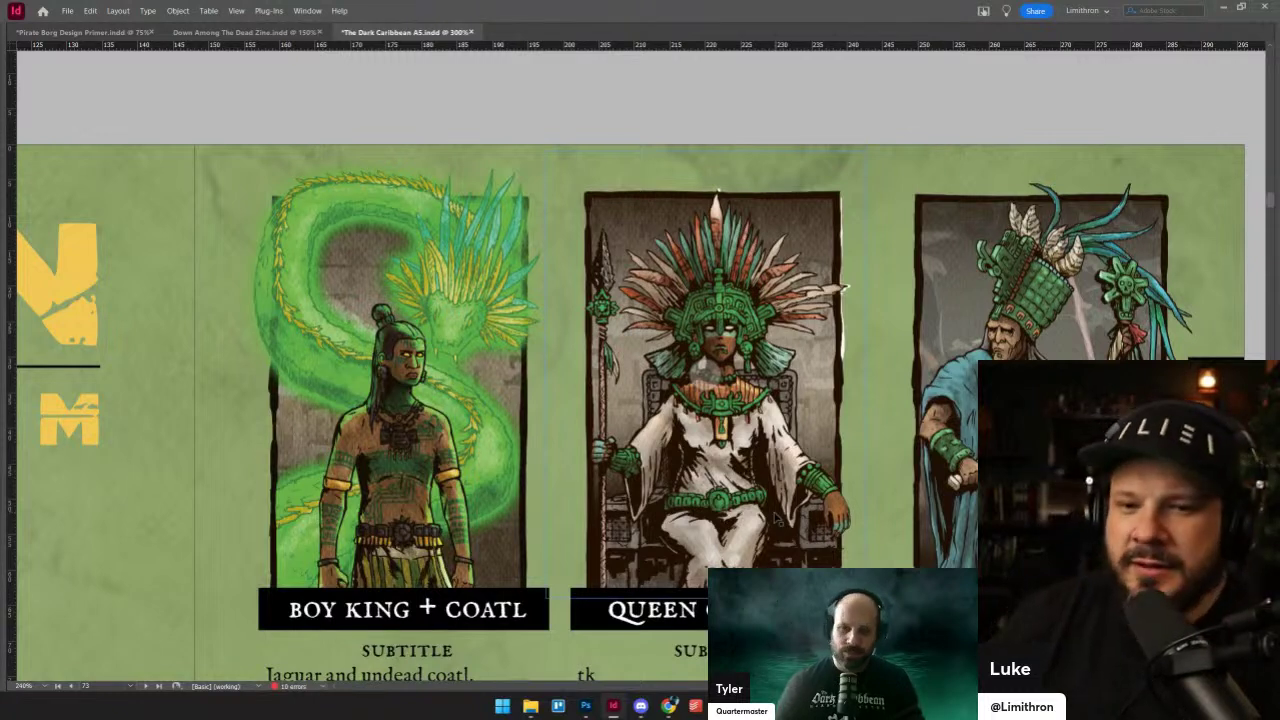
- Look over the three Mesoan cast portraits, including the Mesoan Shaman, alongside the kingdom's title and introduction
scroll(776, 518, "down", 1)
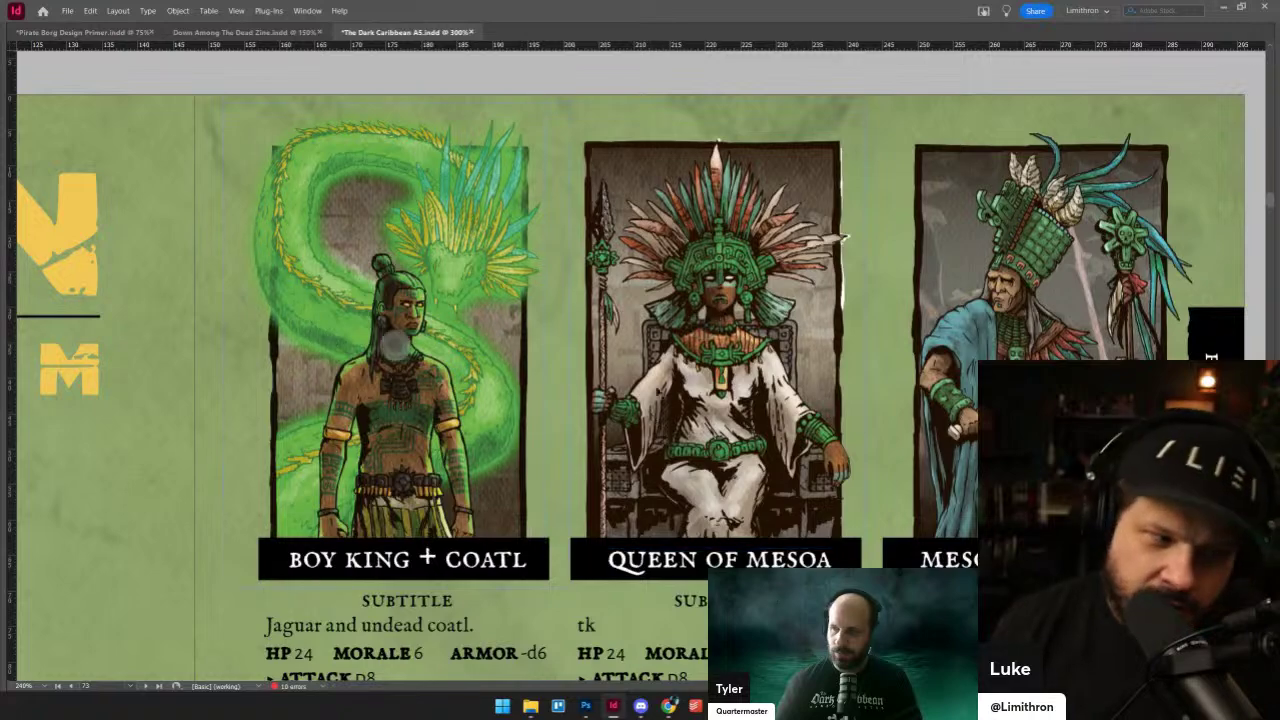
scroll(740, 428, "down", 1)
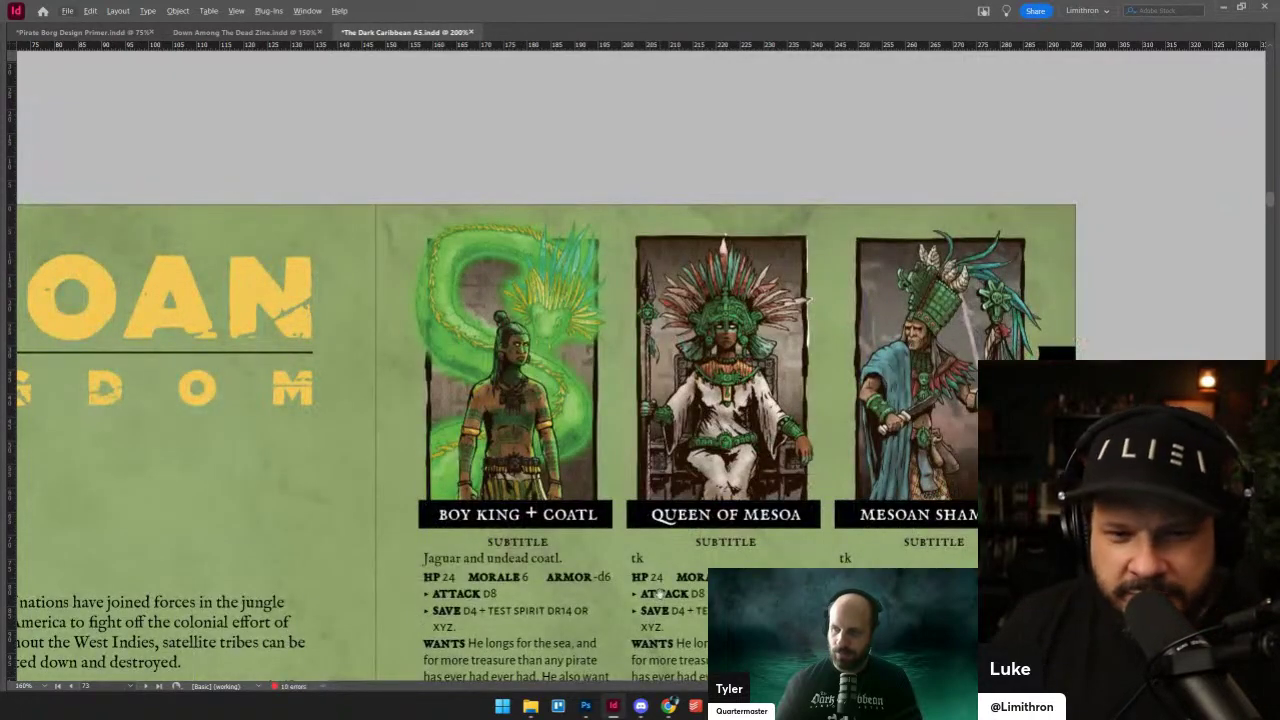
scroll(660, 594, "down", 4)
scroll(600, 590, "left", 1)
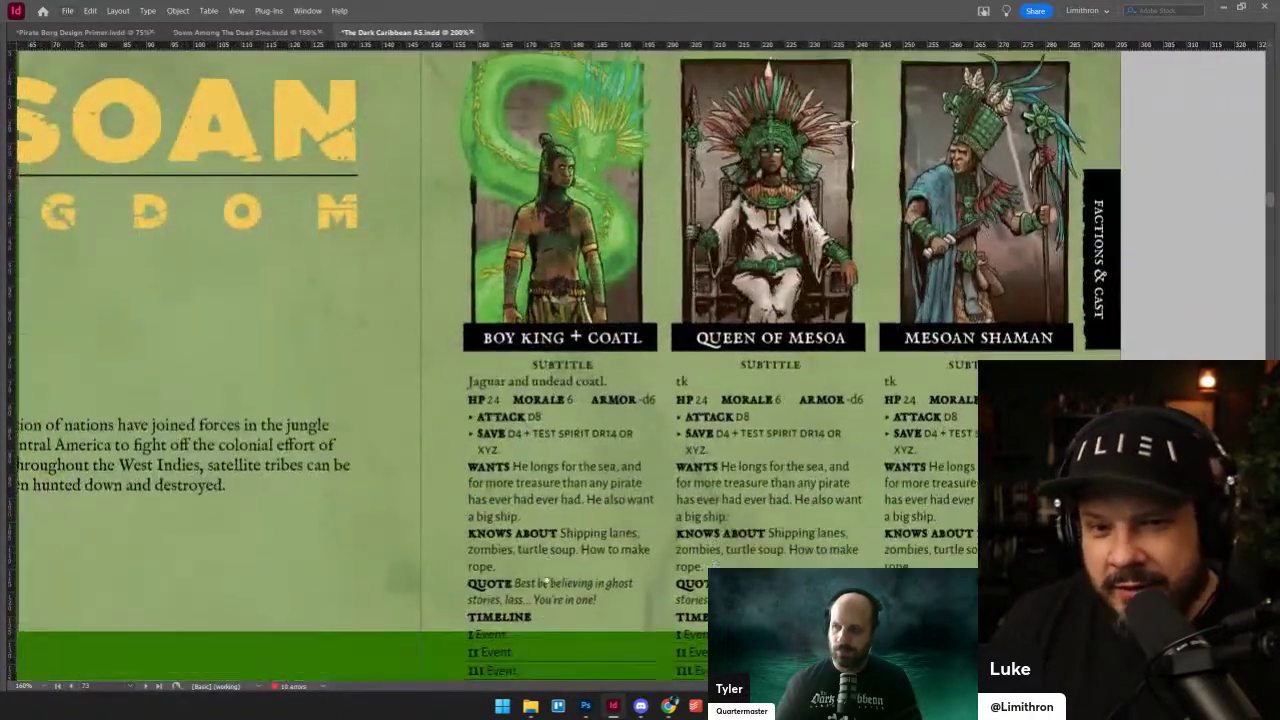
scroll(547, 570, "up", 2)
scroll(547, 570, "right", 2)
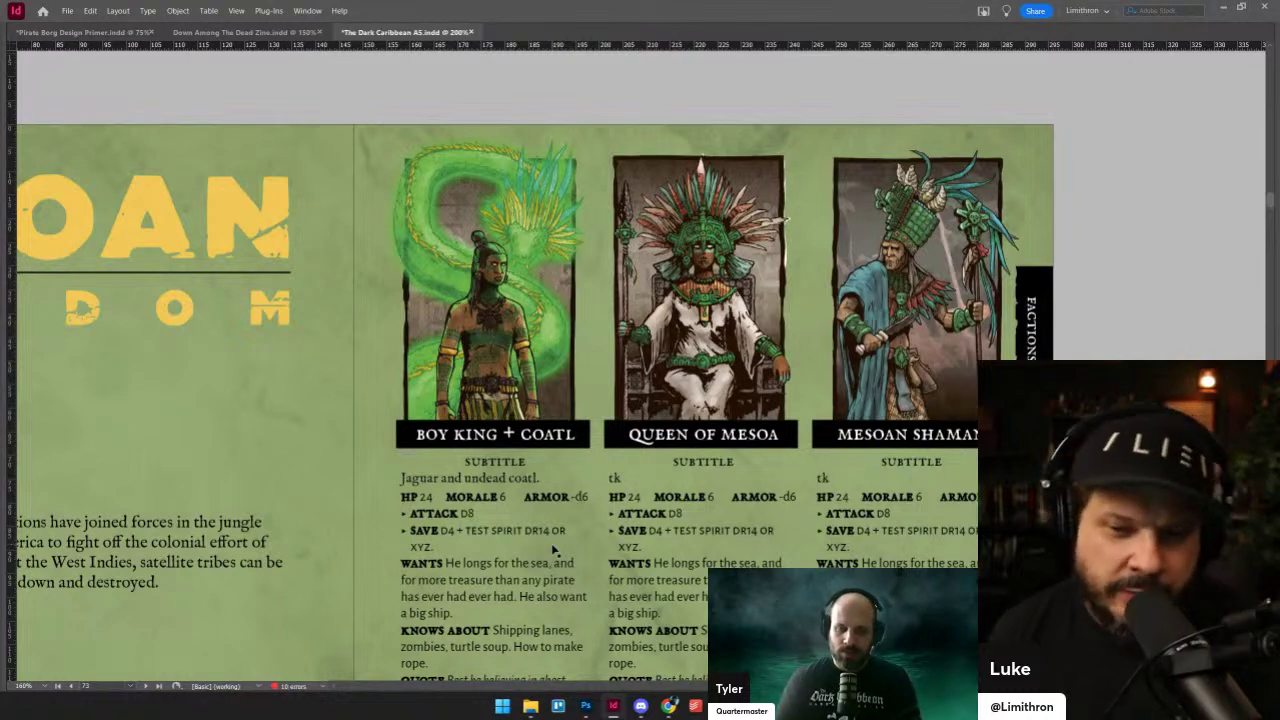
- View the Mesoan cast stat blocks down to their timelines
scroll(680, 498, "down", 3)
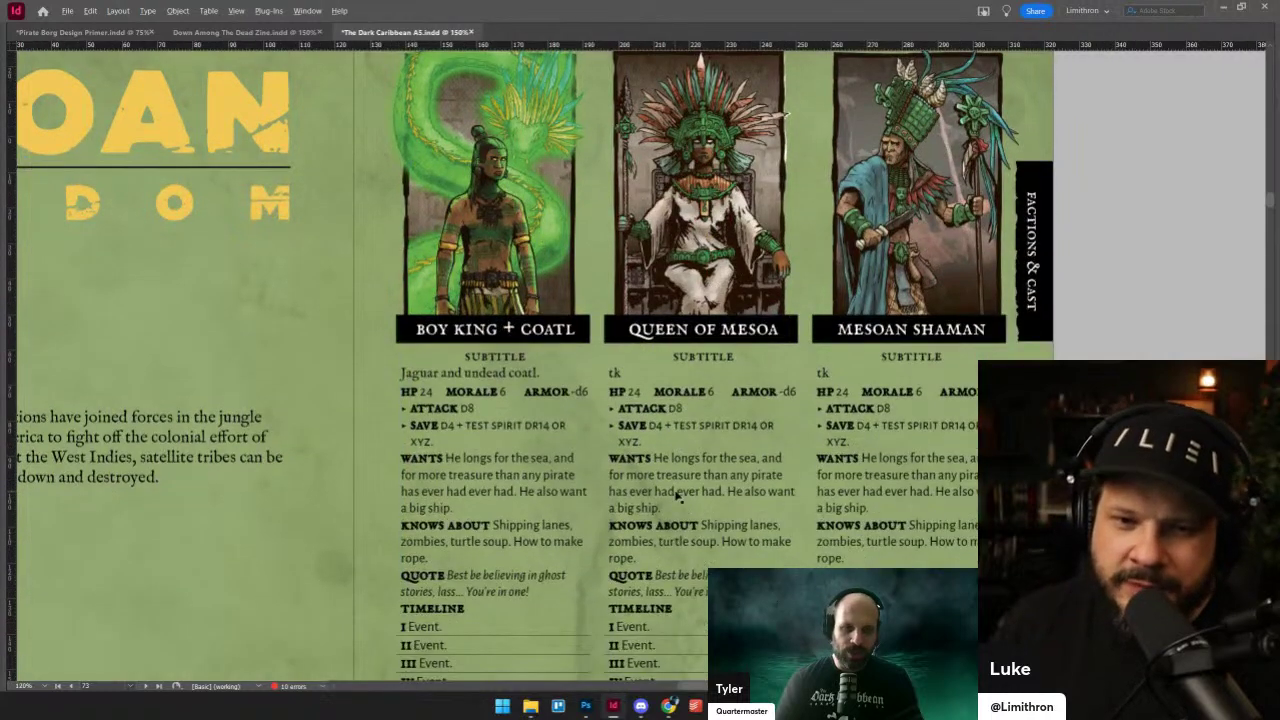
scroll(678, 497, "down", 2)
scroll(670, 440, "down", 1)
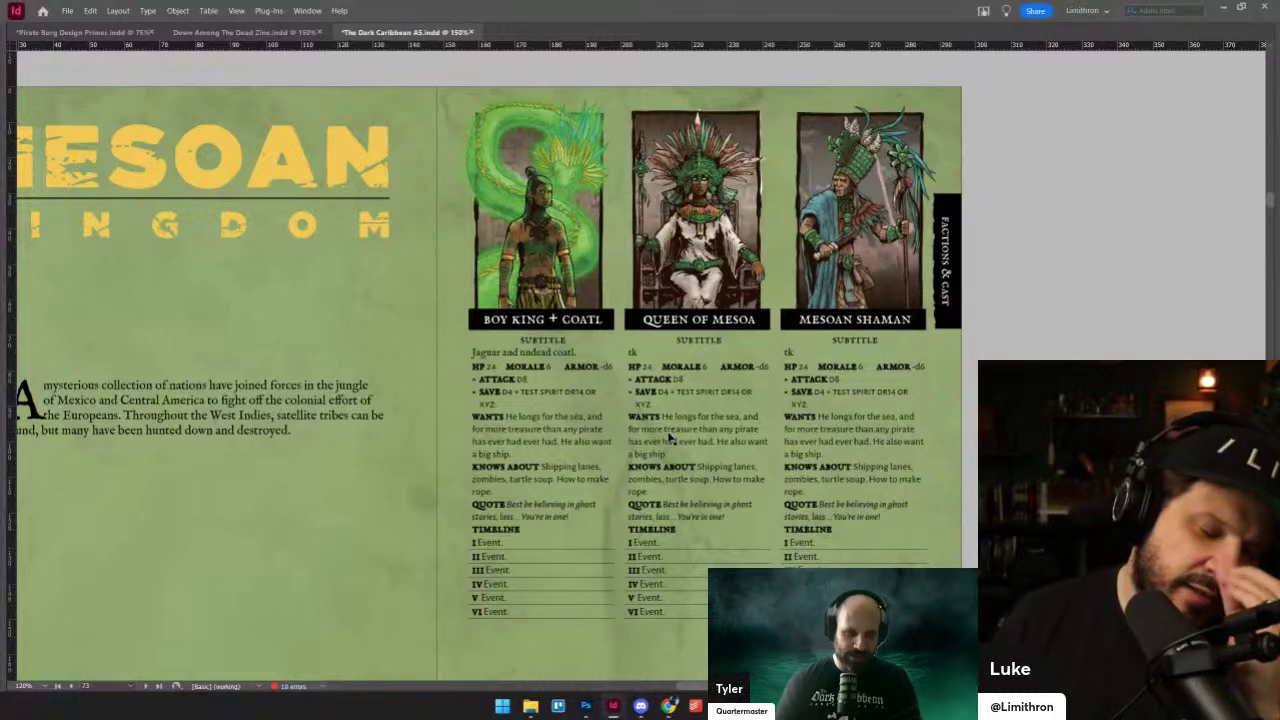
scroll(712, 330, "down", 1)
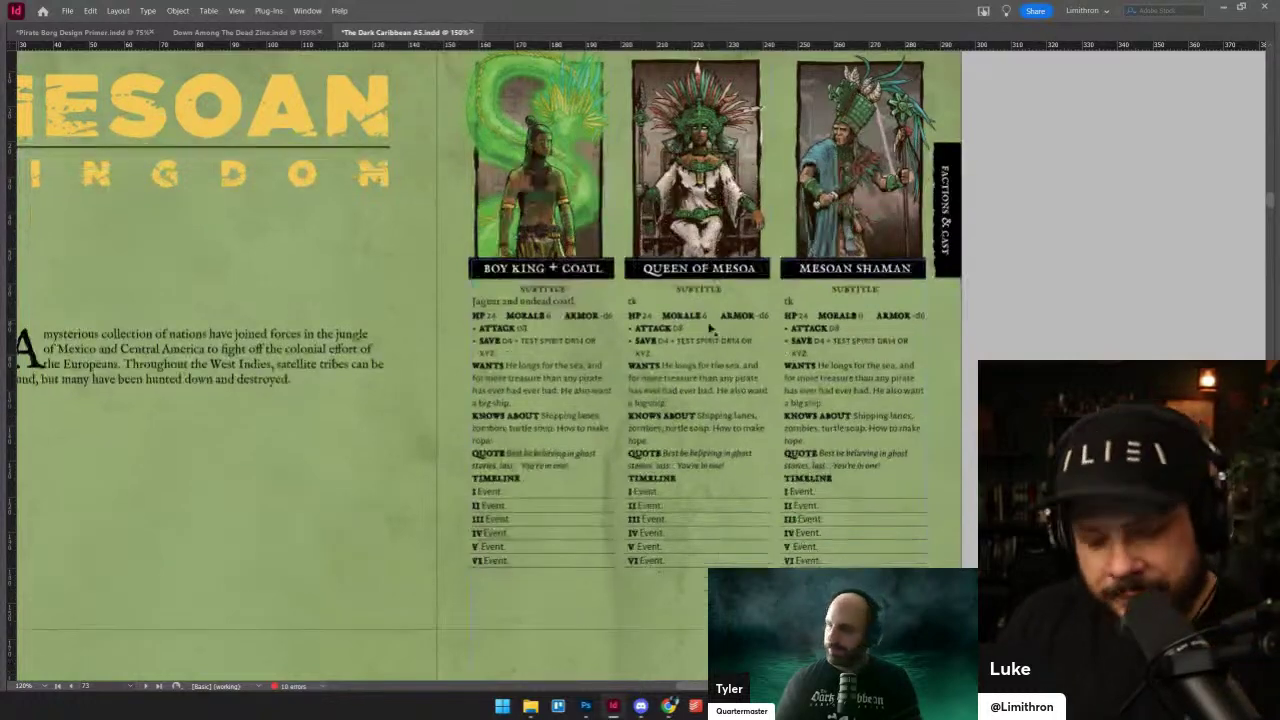
- Move on to the Atlanteans spread and examine the Merfolk Ruler, Sentinel of the Cerulean Vein and Crab Mystic entries
scroll(710, 332, "down", 12)
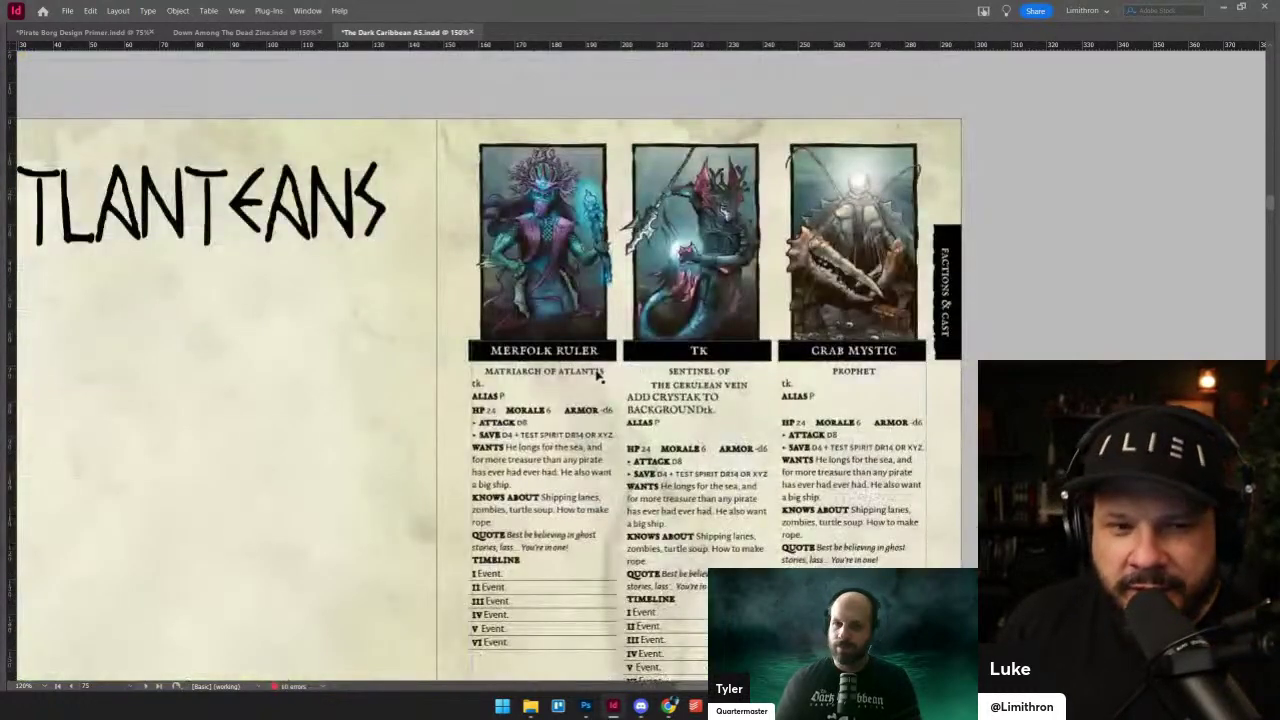
scroll(598, 376, "up", 1)
left_click_drag(599, 375, 591, 435)
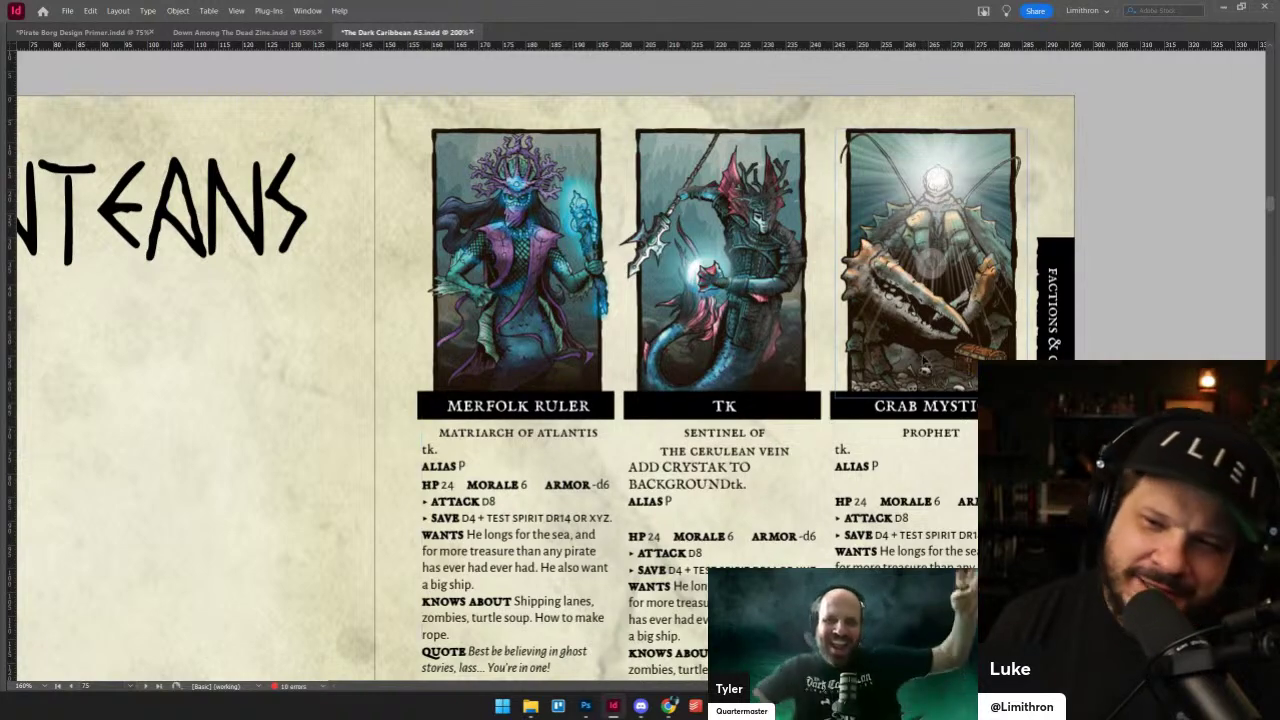
scroll(922, 343, "down", 3)
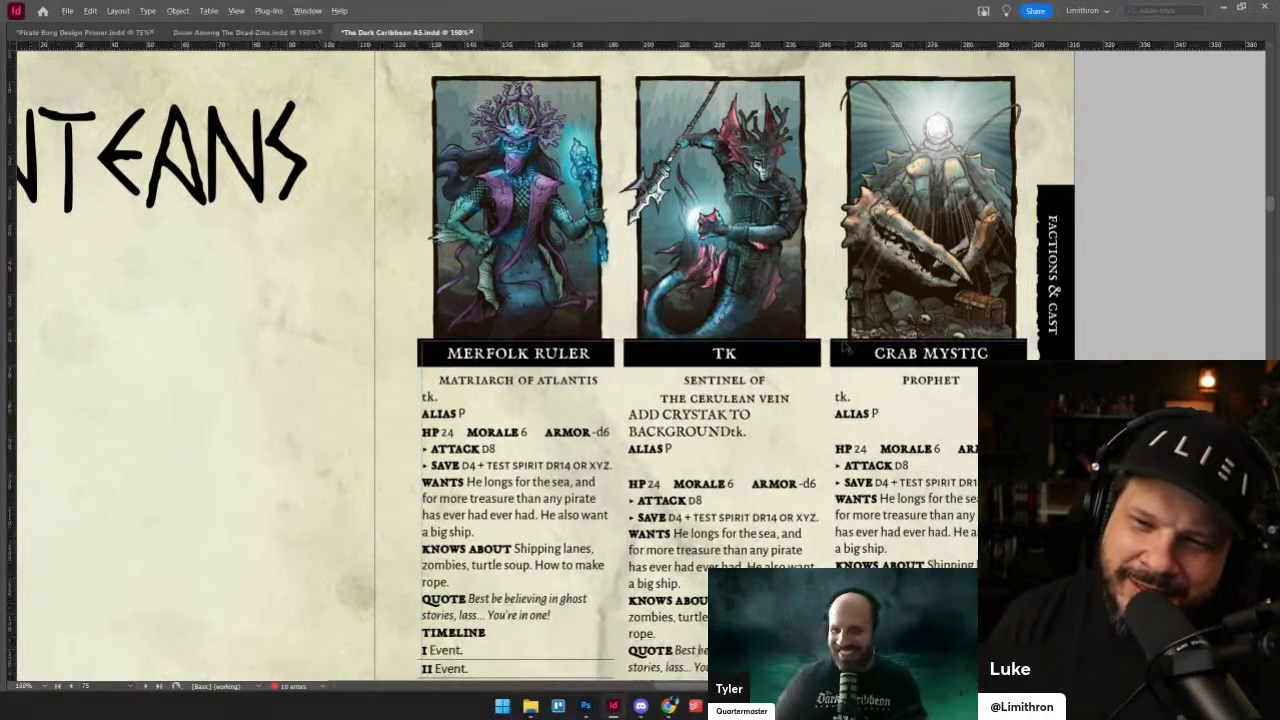
- Move on past the Atlanteans to The Scourge opening spread and view it across both pages
scroll(808, 333, "down", 10)
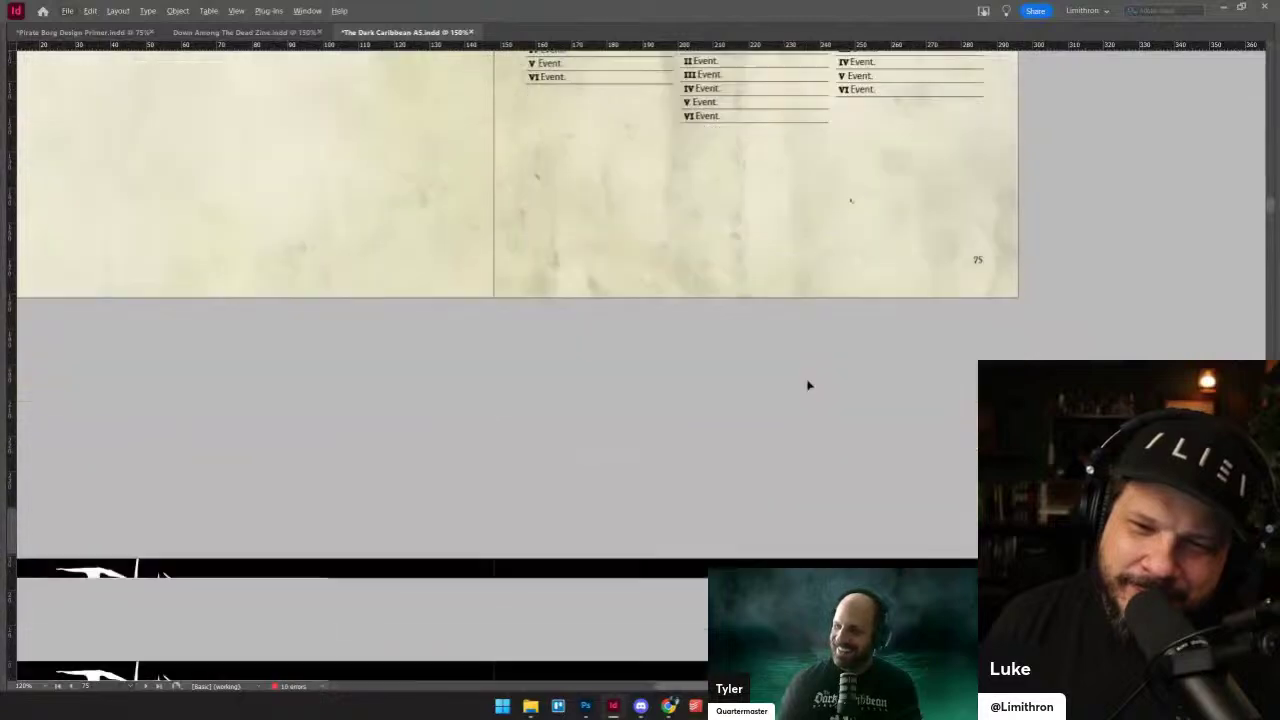
scroll(824, 397, "down", 2)
scroll(824, 397, "up", 1)
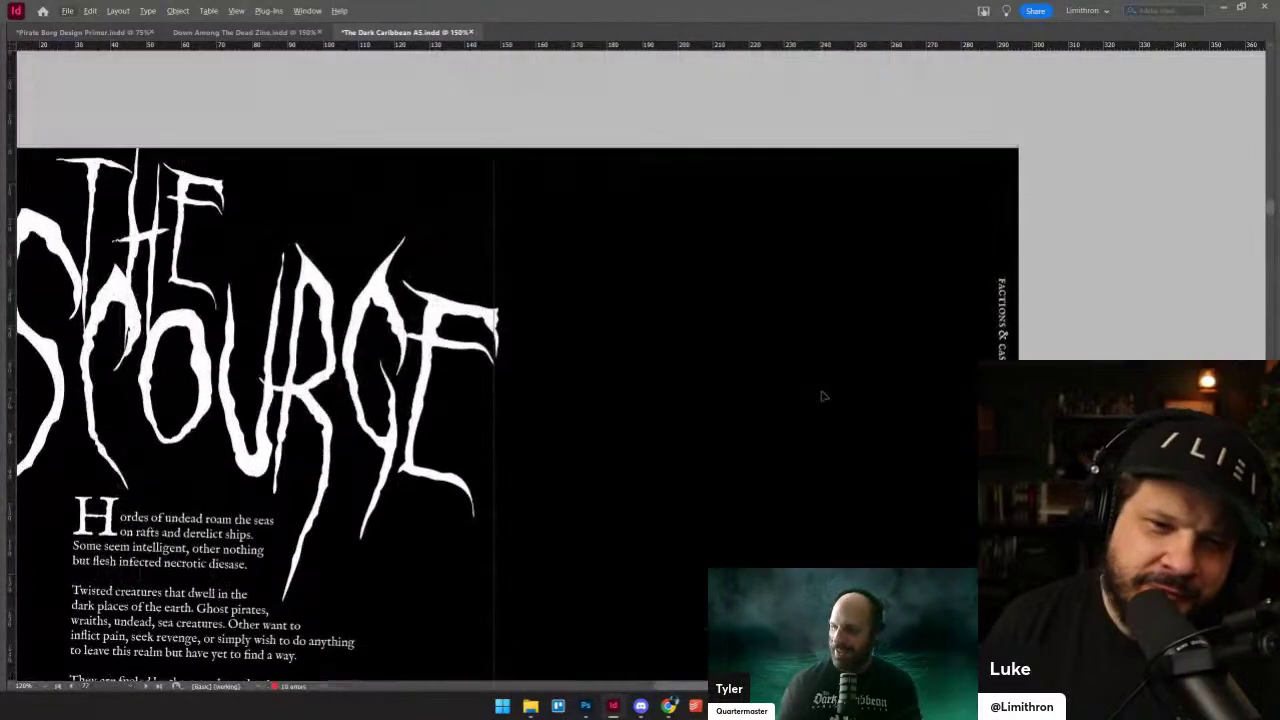
scroll(824, 397, "left", 3)
scroll(824, 397, "right", 1)
scroll(822, 396, "right", 3)
- Read The Scourge introduction down to the Skeleton city note
scroll(800, 382, "down", 1)
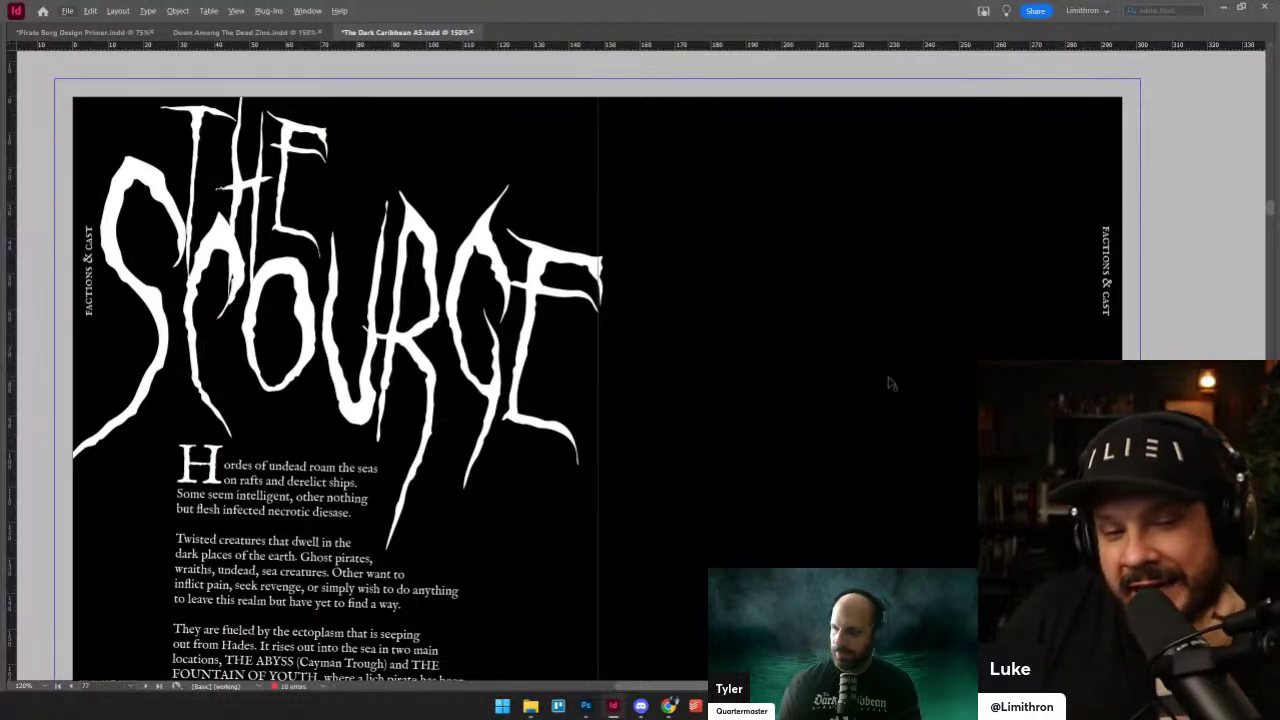
scroll(898, 375, "down", 2)
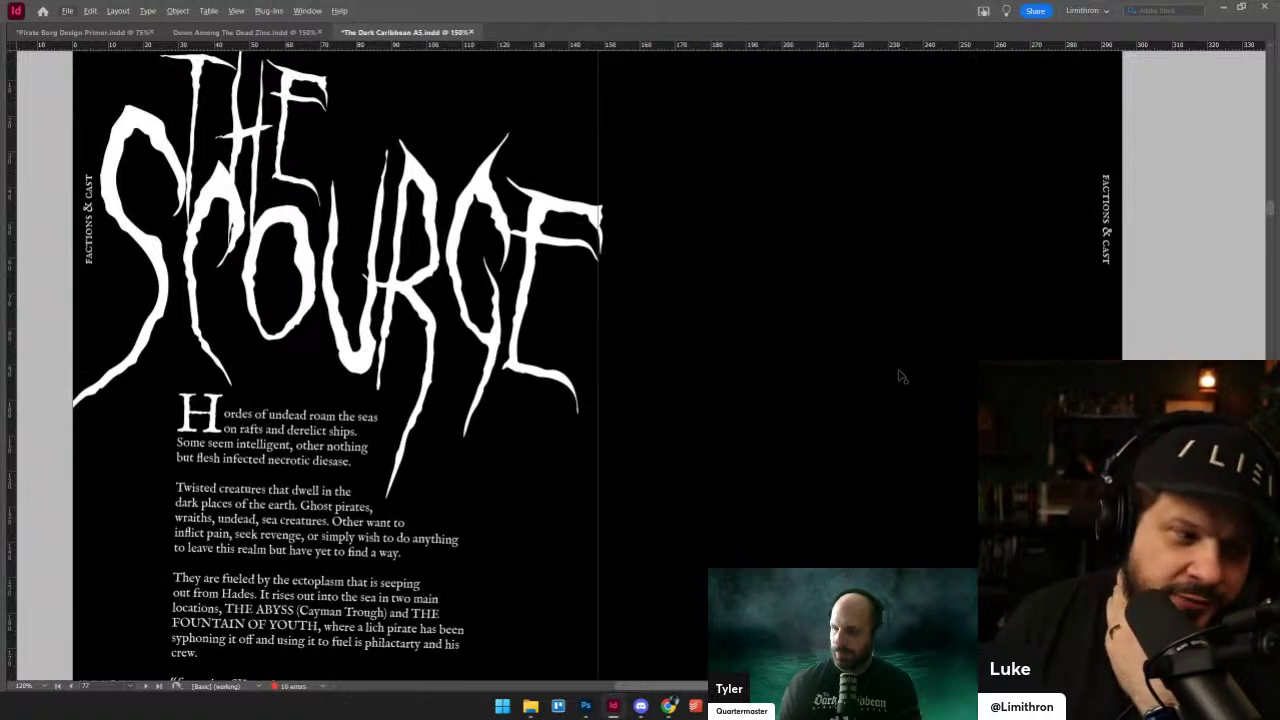
scroll(895, 358, "down", 2)
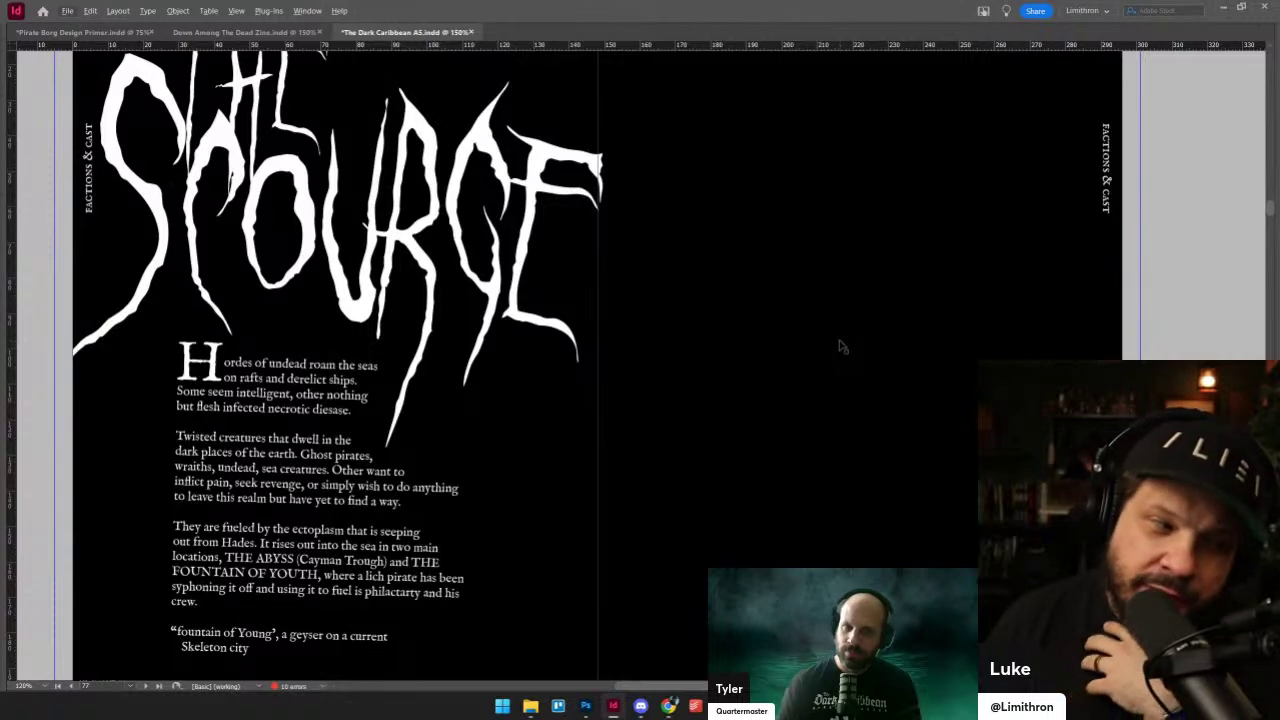
- View The Scourge cast spread from Banshee of Avalon to The Cambion, and go back up to the opening spread's foot
scroll(840, 346, "down", 6)
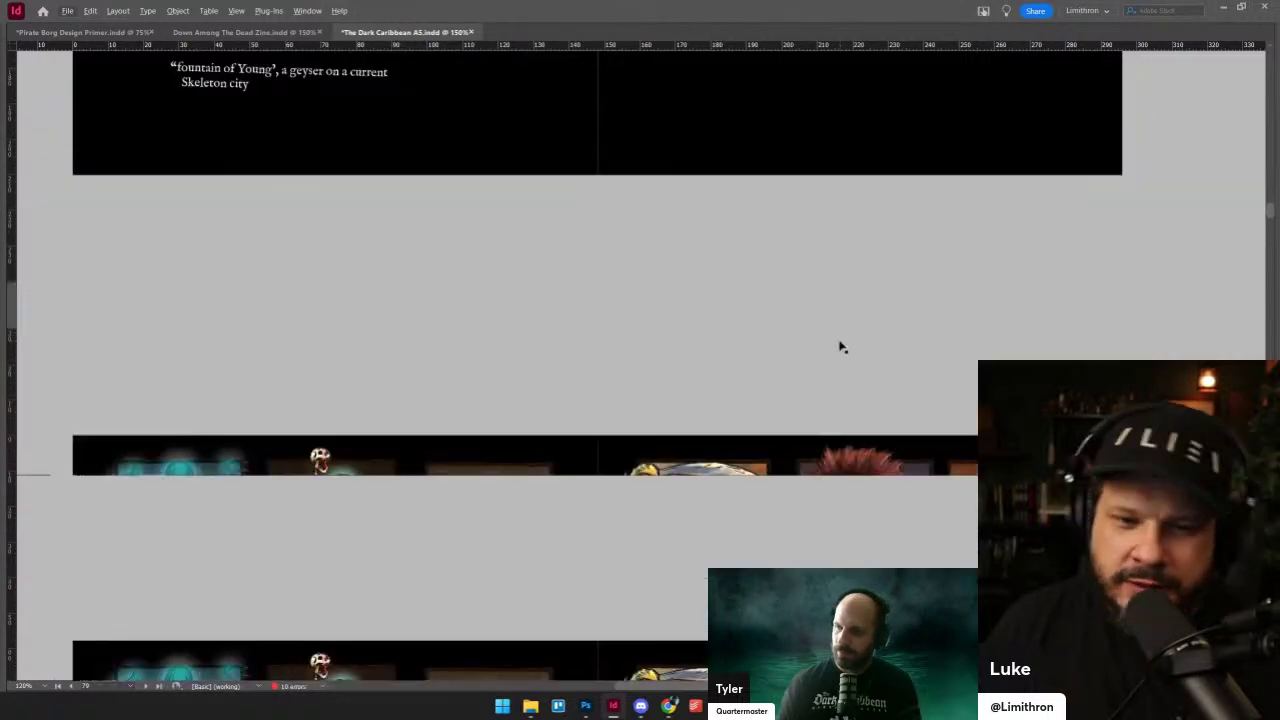
scroll(840, 346, "down", 10)
scroll(266, 408, "up", 8)
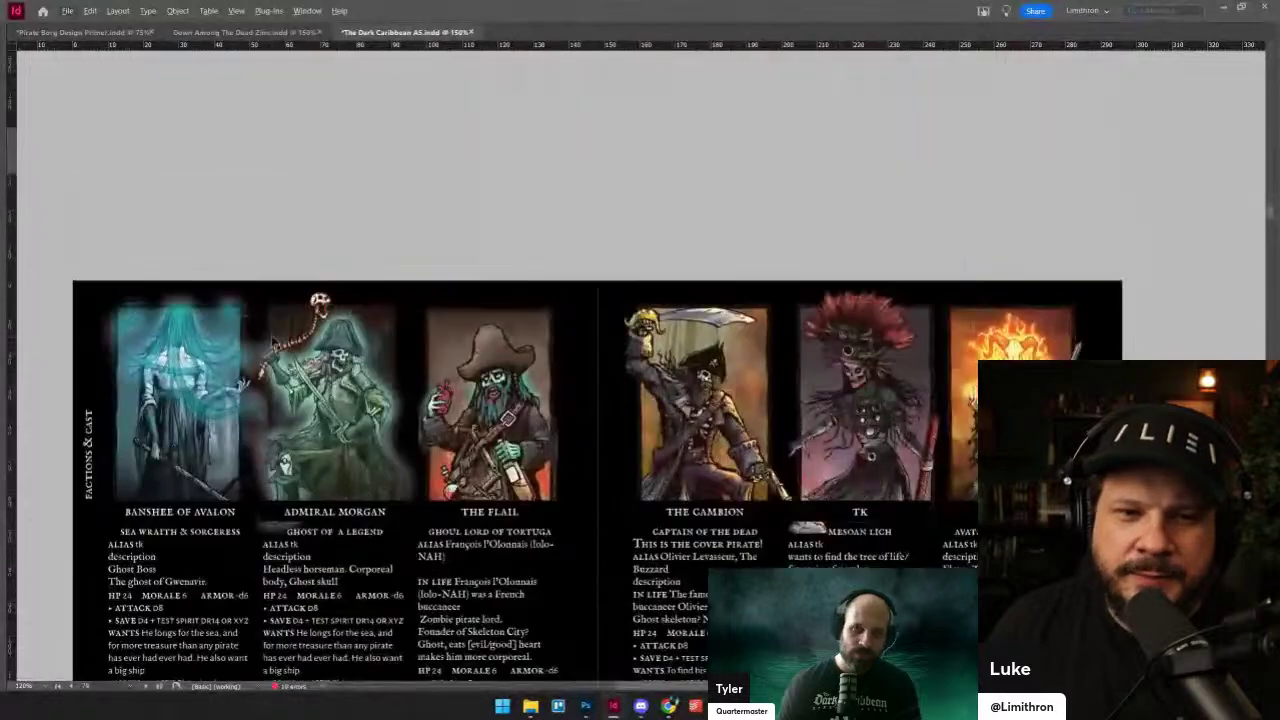
key("super")
scroll(212, 406, "up", 3)
left_click(212, 403)
scroll(208, 420, "up", 3)
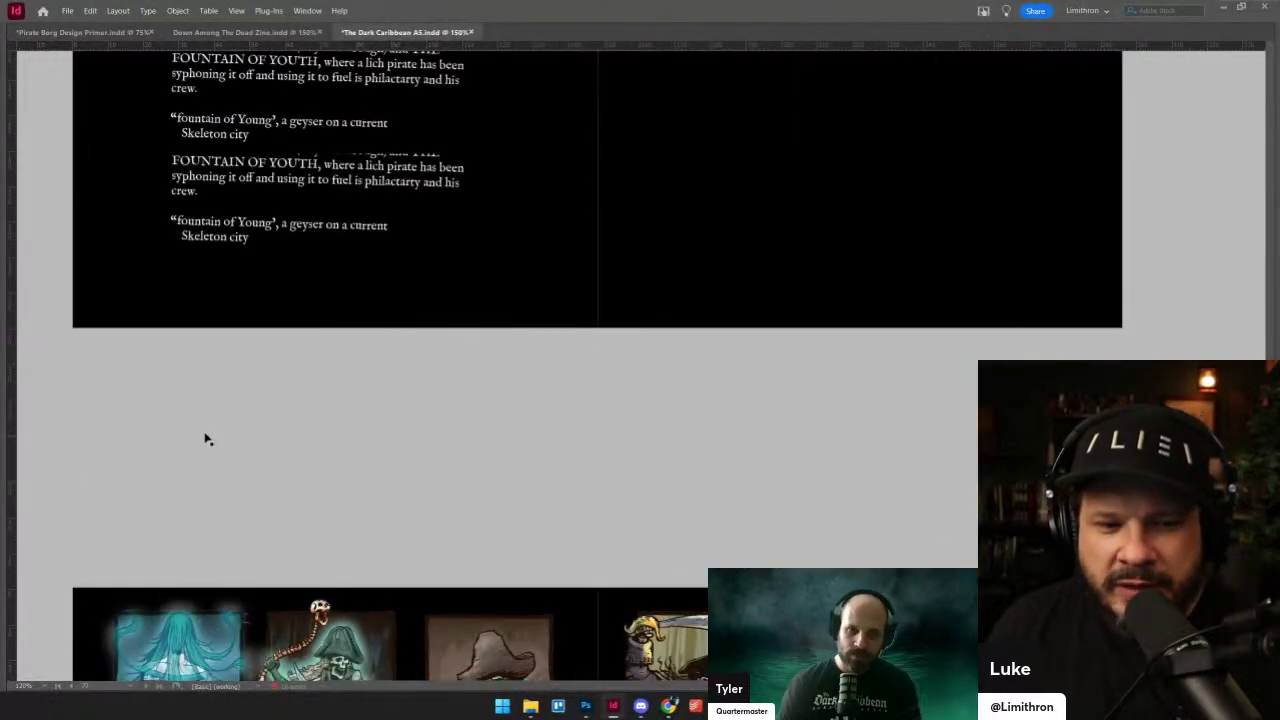
- Return to The Scourge cast spread and examine the Banshee of Avalon portrait up close
key("super")
scroll(169, 287, "down", 4)
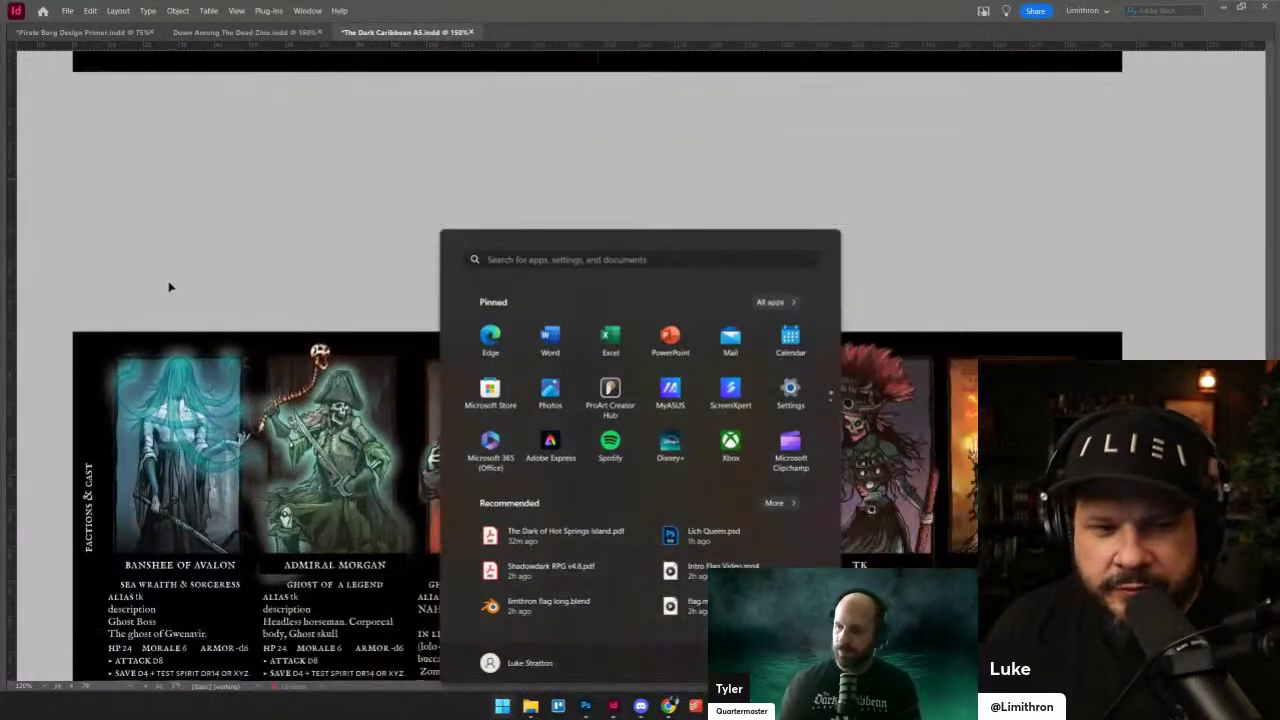
key("super")
scroll(169, 337, "up", 5)
left_click_drag(262, 334, 480, 20)
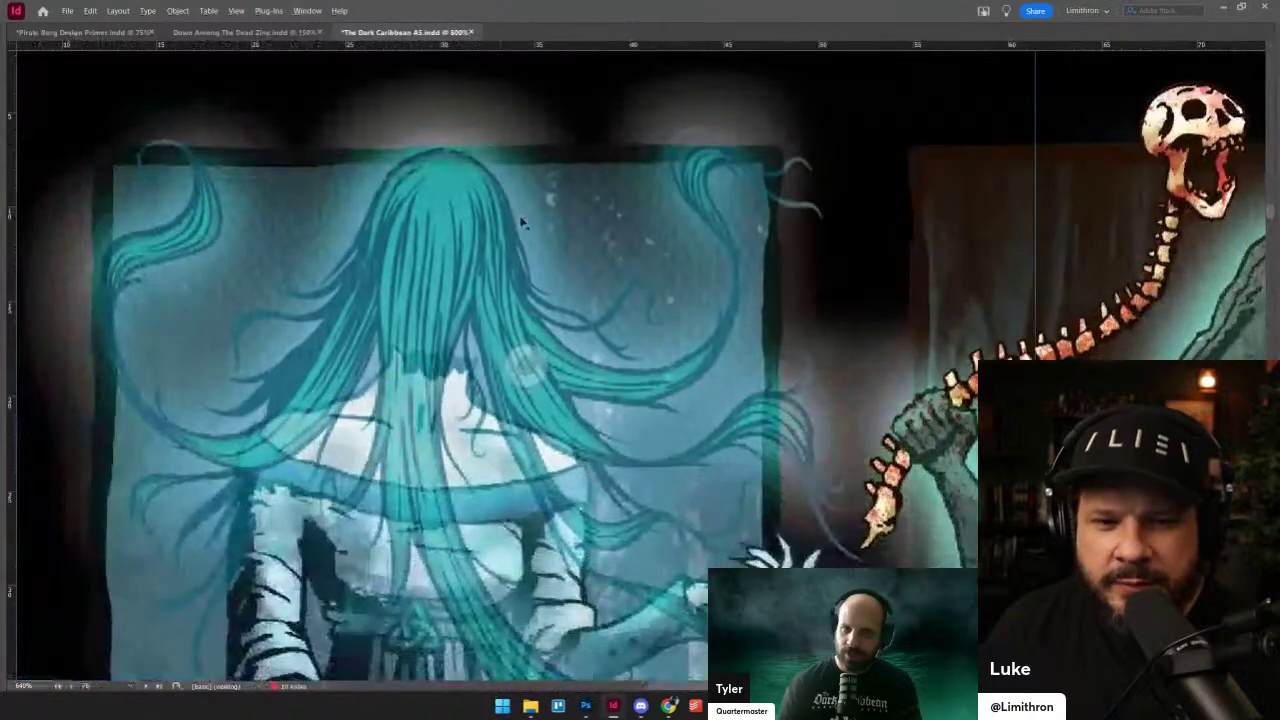
scroll(521, 222, "down", 3)
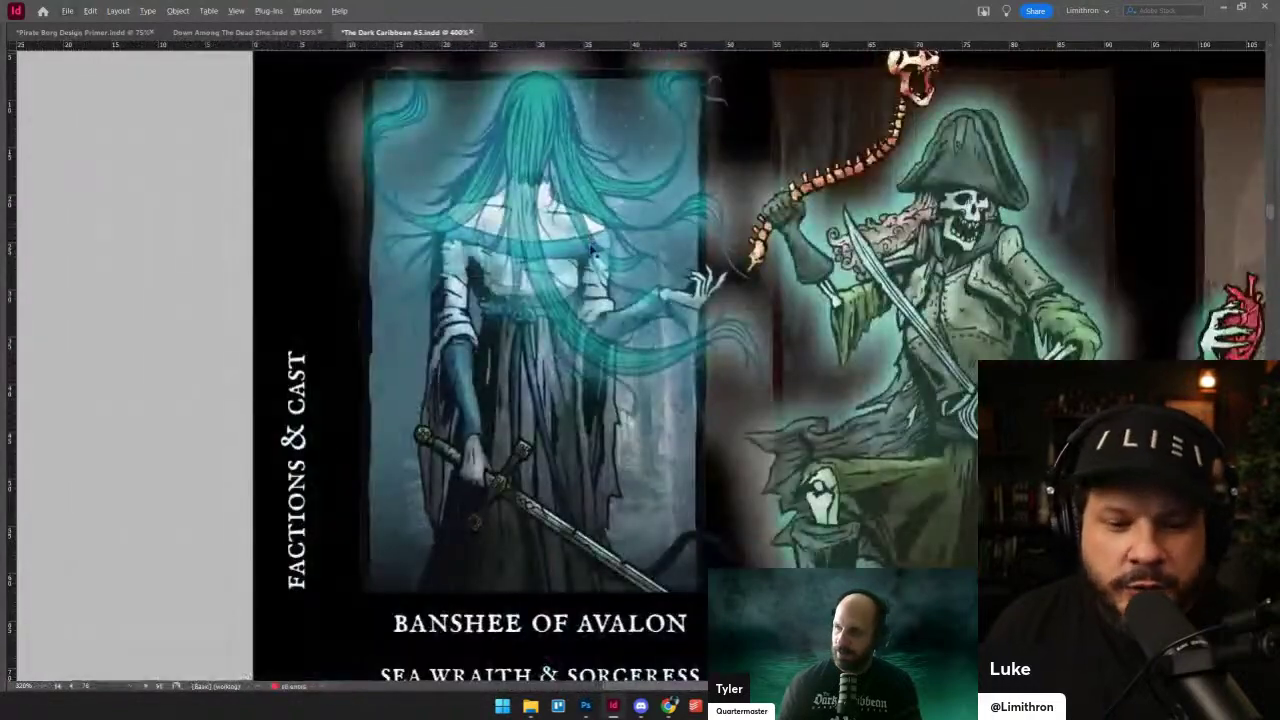
scroll(620, 286, "down", 1)
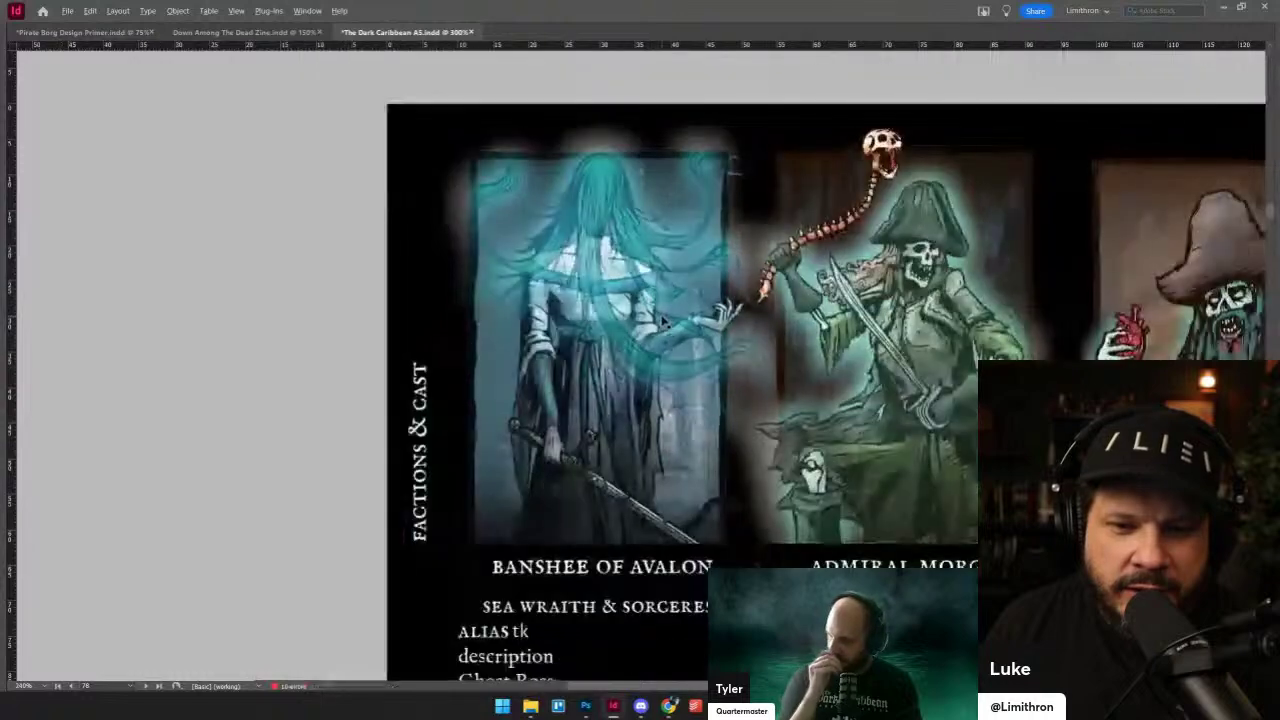
scroll(663, 319, "up", 1)
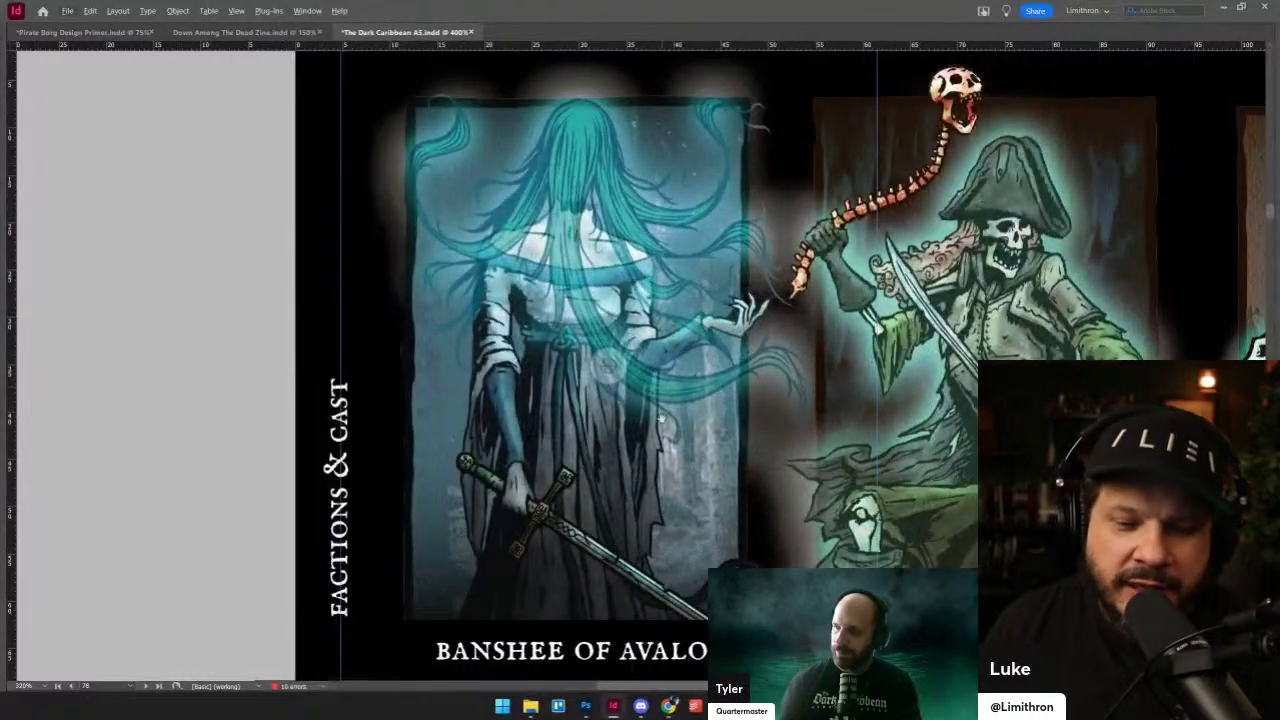
scroll(661, 420, "down", 3)
scroll(670, 410, "up", 2)
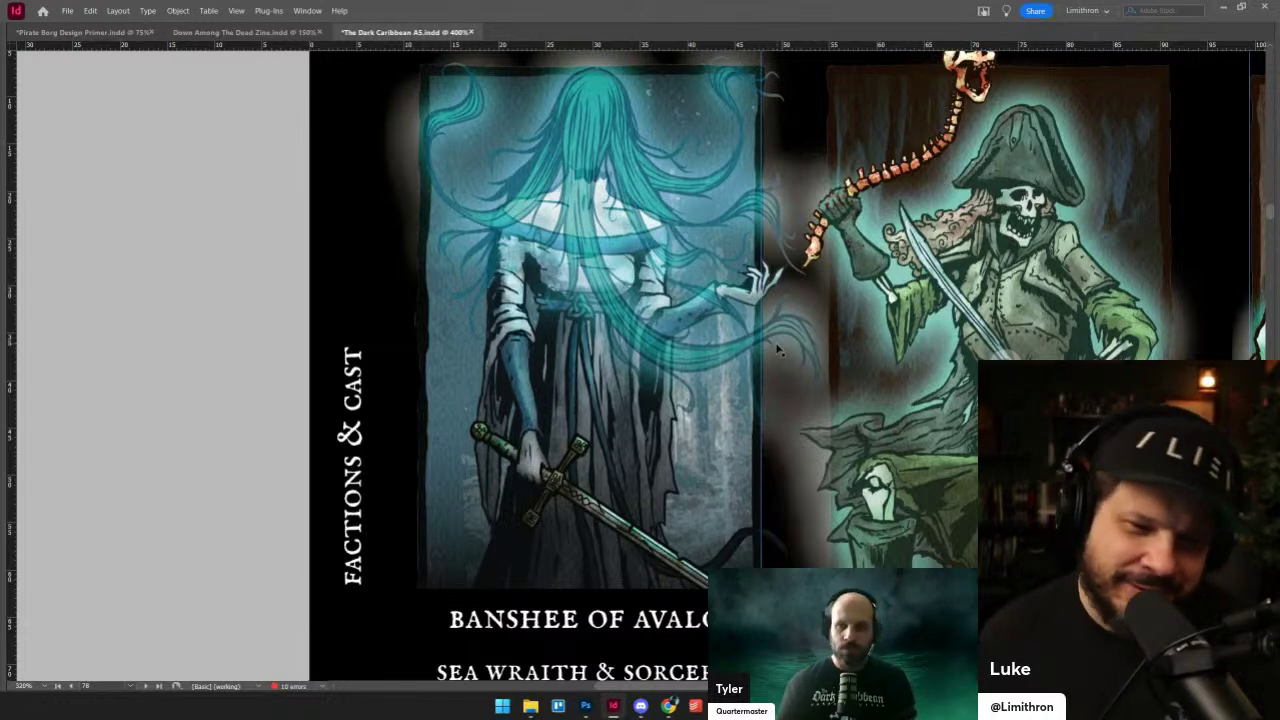
- Replace the description placeholder in the Banshee of Avalon entry with "Wights of the Round Tables"
scroll(835, 352, "down", 5)
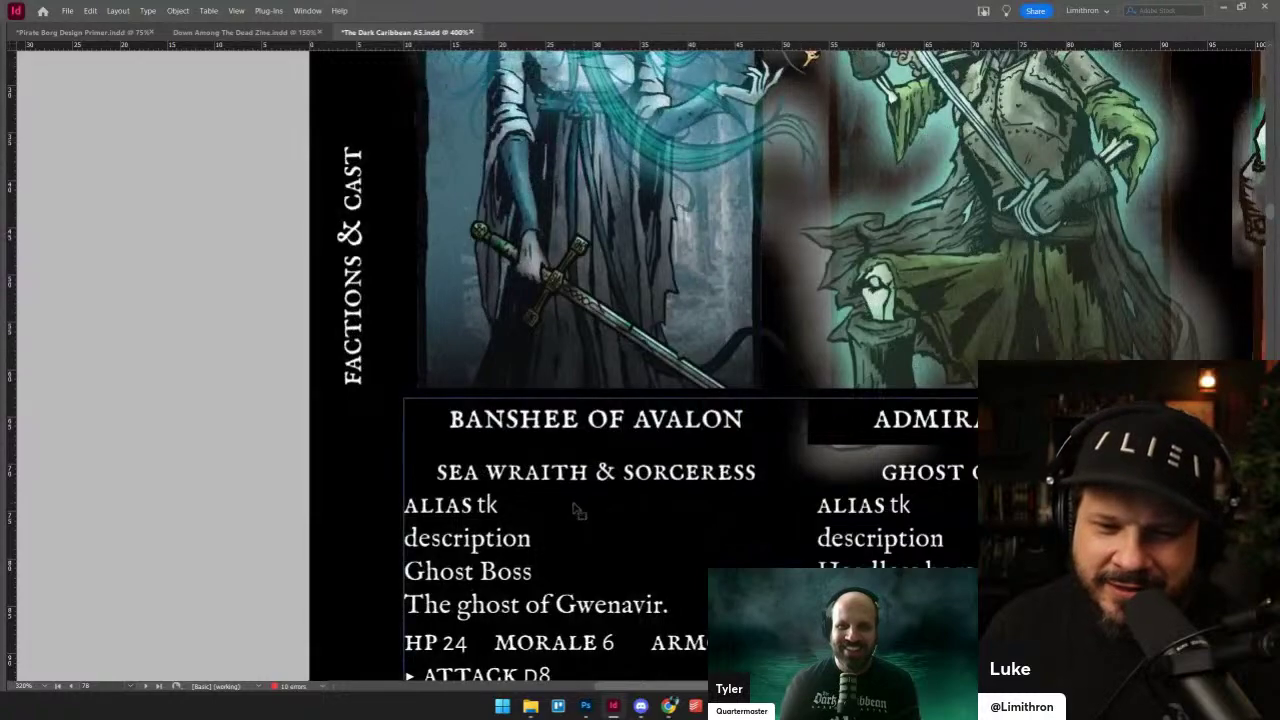
scroll(575, 550, "down", 12)
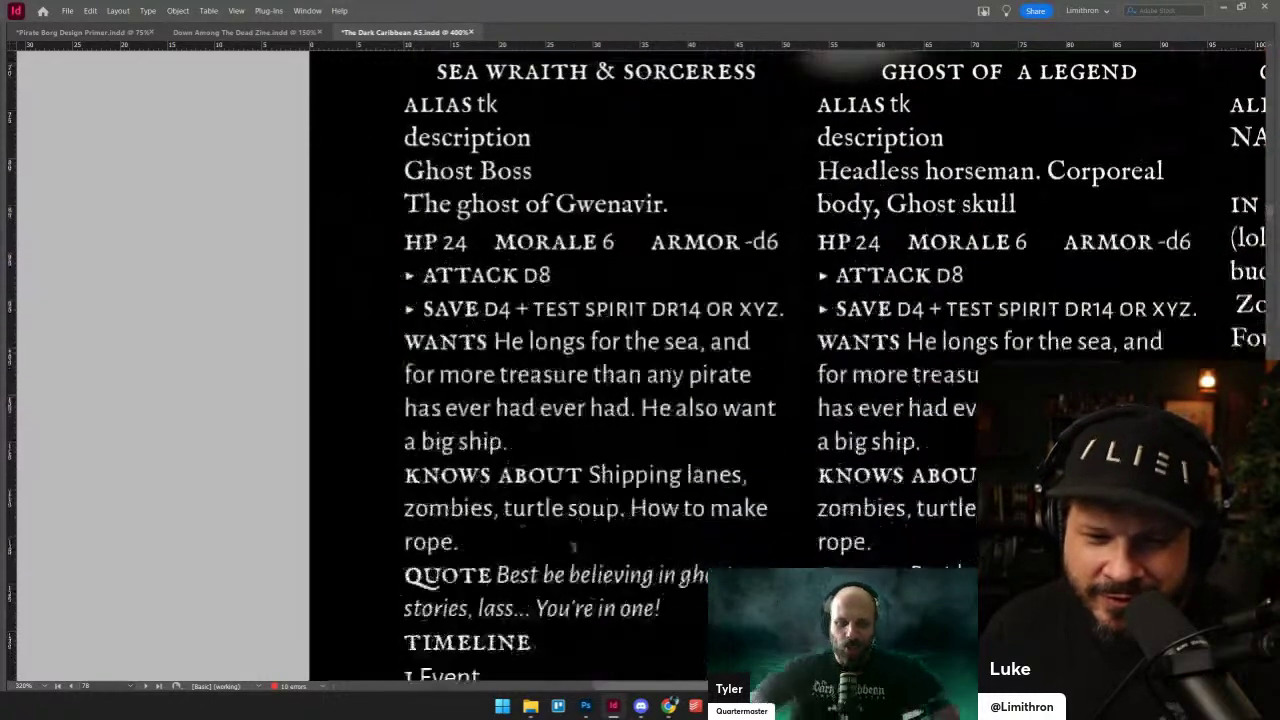
scroll(575, 547, "down", 4)
scroll(523, 415, "up", 13)
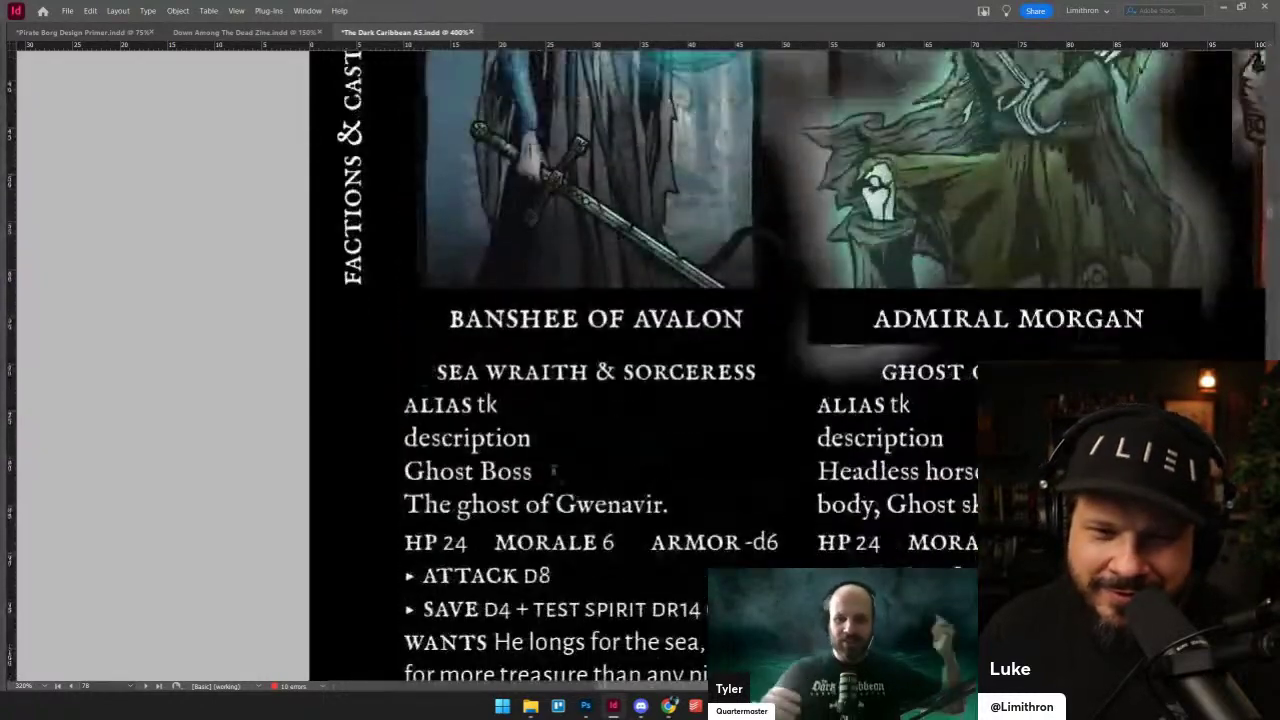
double_click(521, 437)
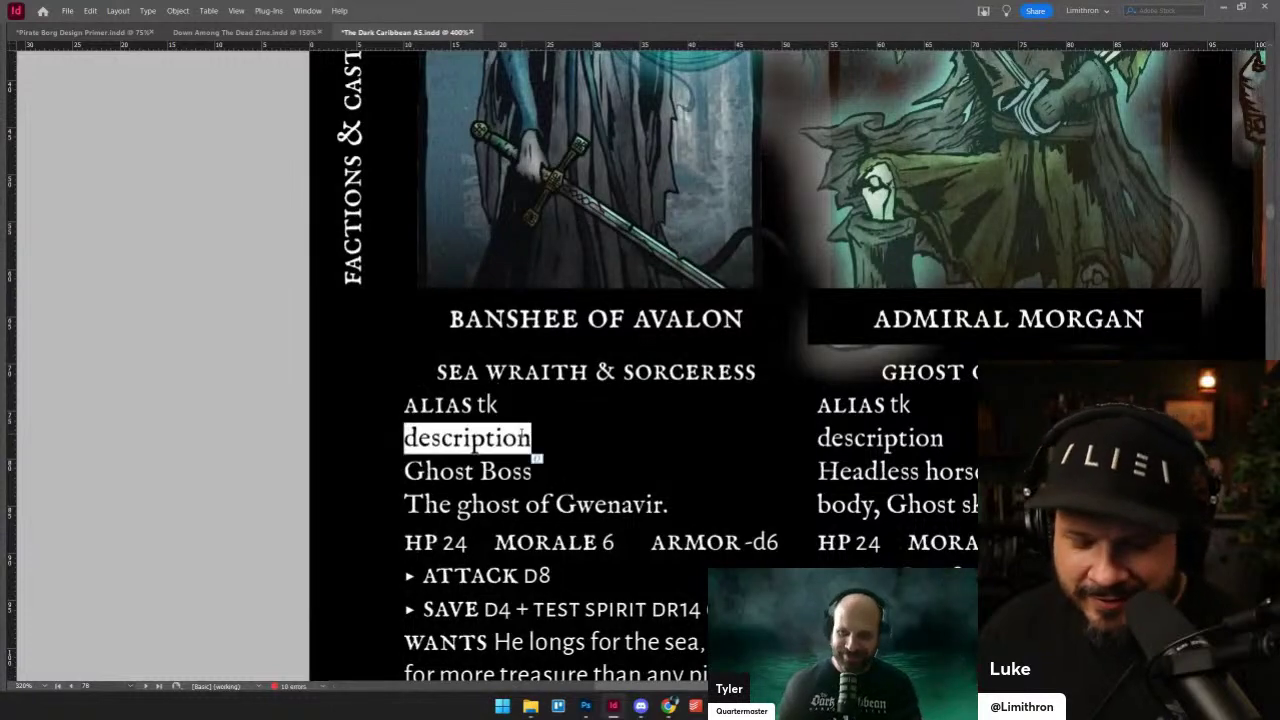
type("Wights of the")
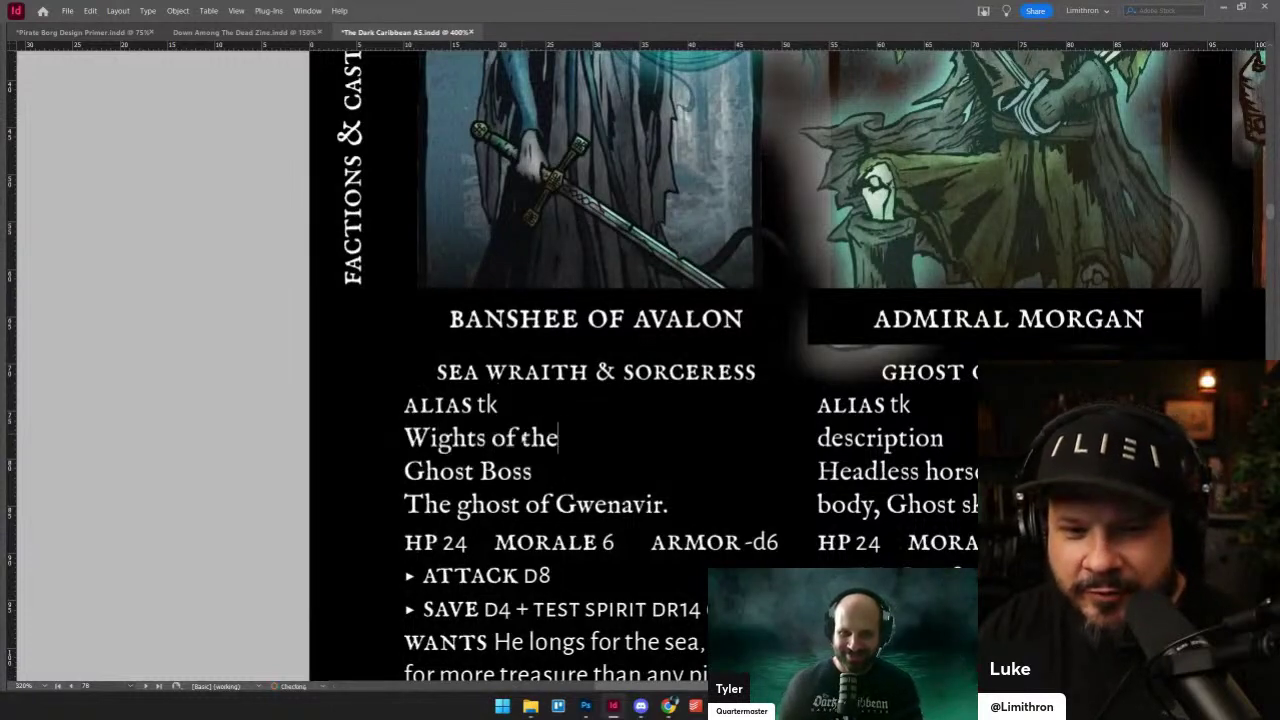
type(" Round Tab")
key("BackSpace")
type("abl")
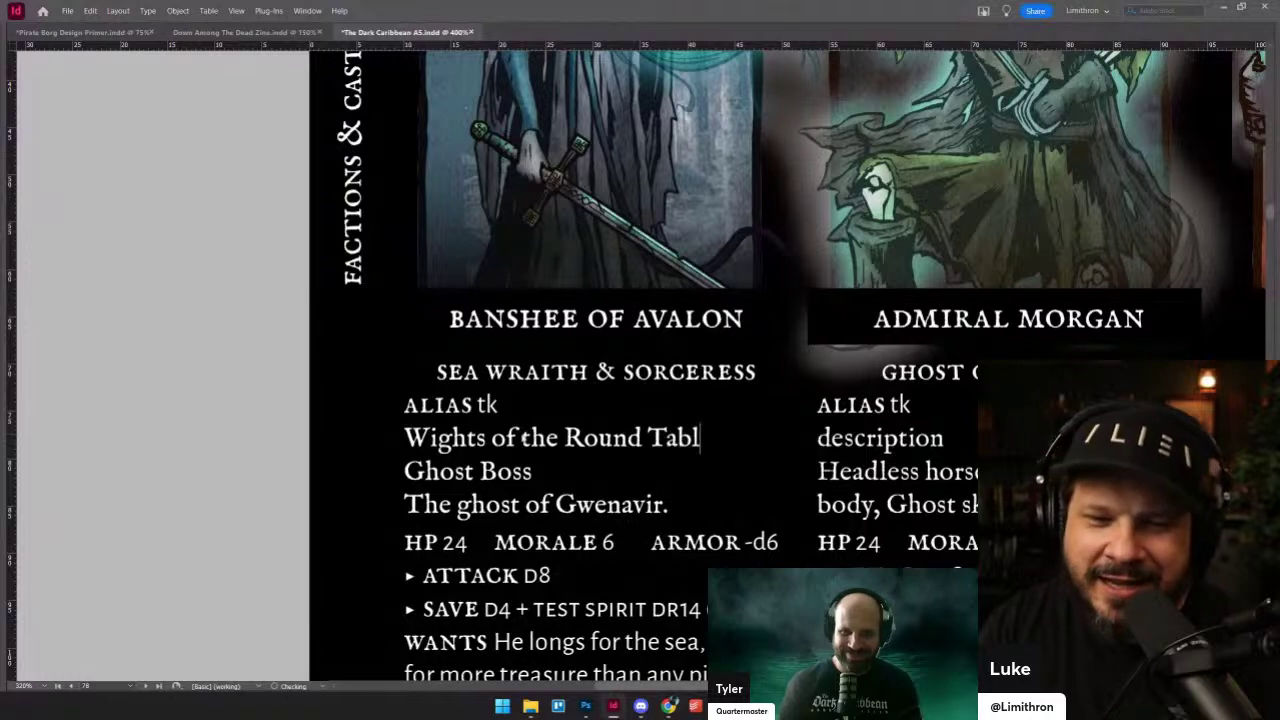
type("es")
scroll(790, 360, "left", 2)
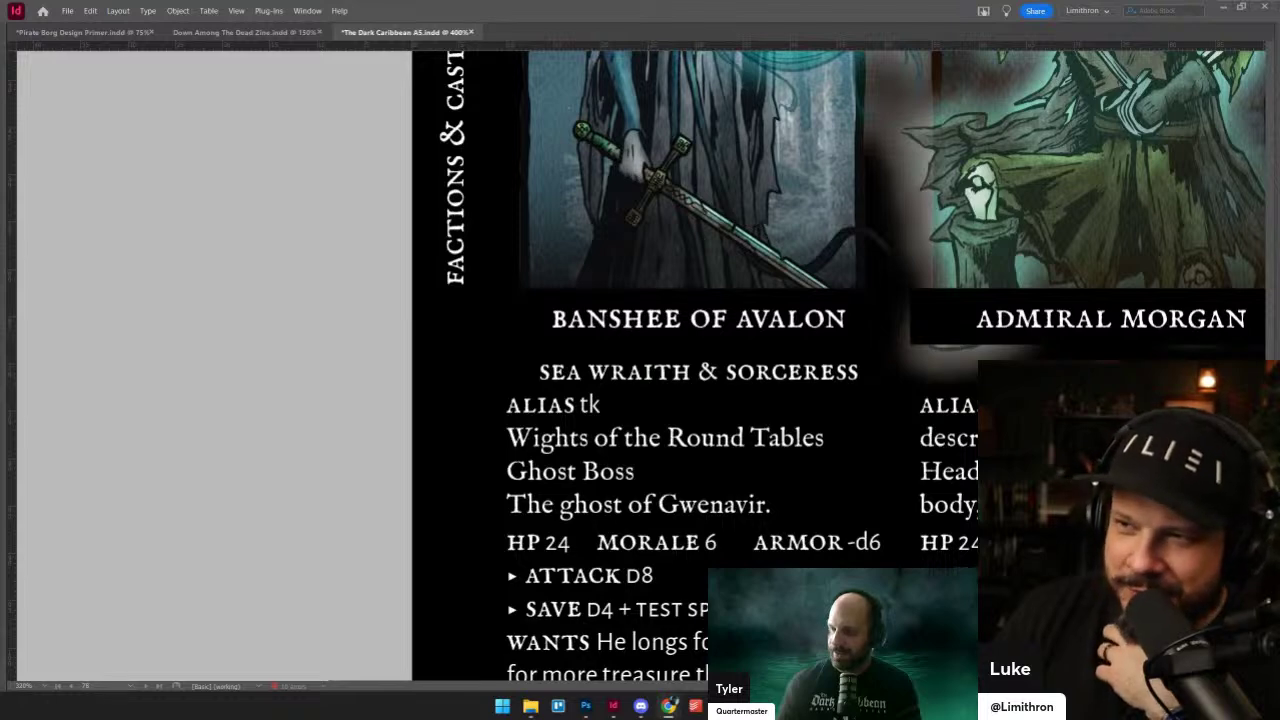
left_click(571, 450)
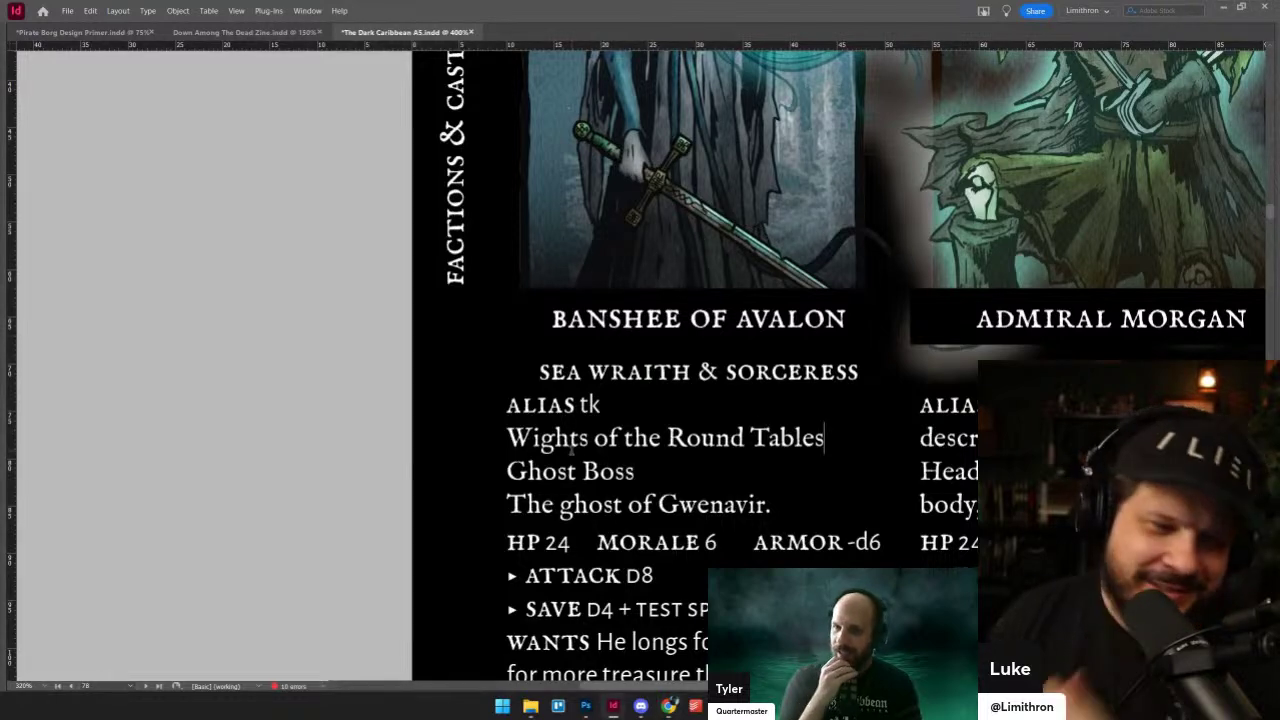
- Examine the Admiral Morgan and The Flail portraits on the Scourge cast spread up close
scroll(580, 455, "up", 4)
scroll(584, 456, "down", 2)
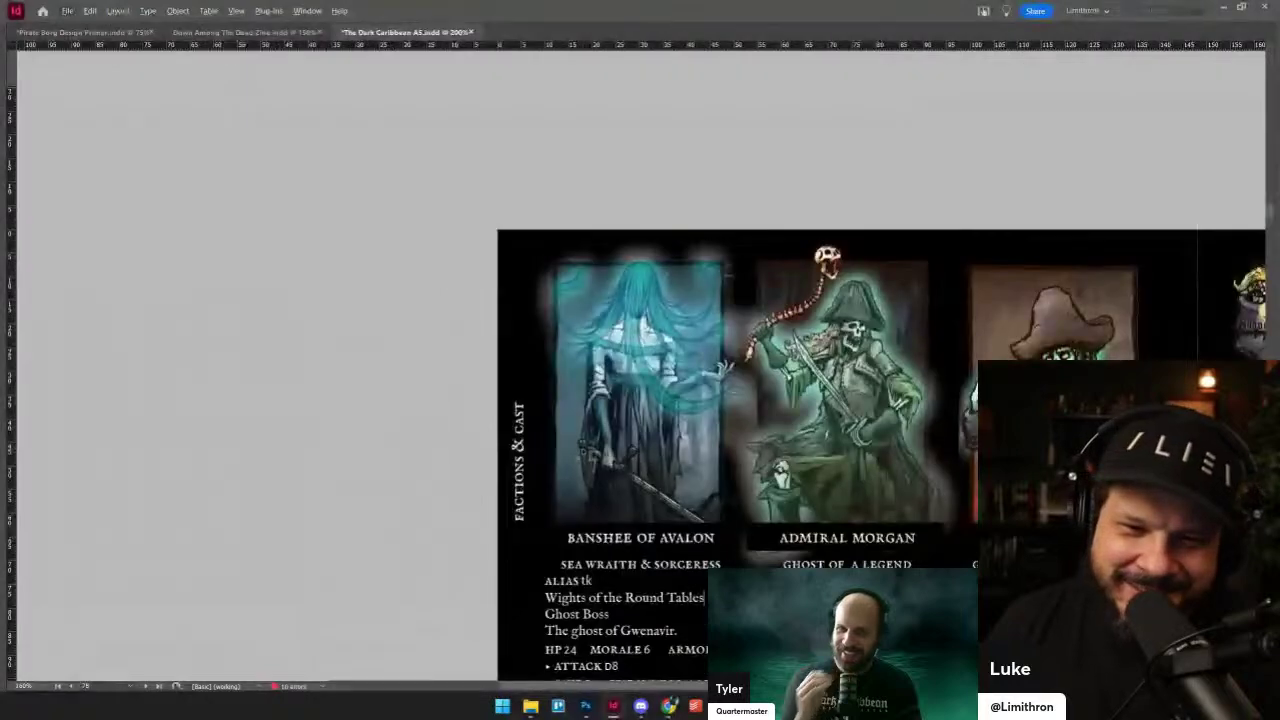
scroll(590, 455, "right", 6)
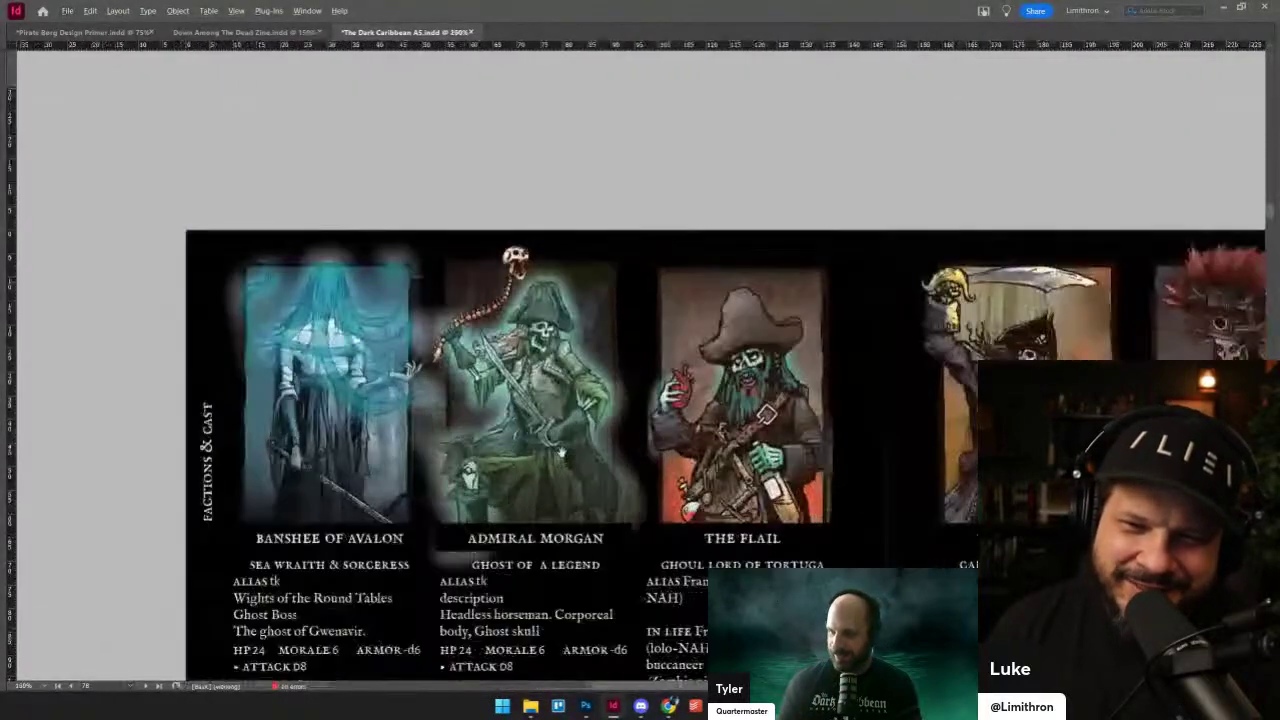
scroll(459, 452, "up", 3)
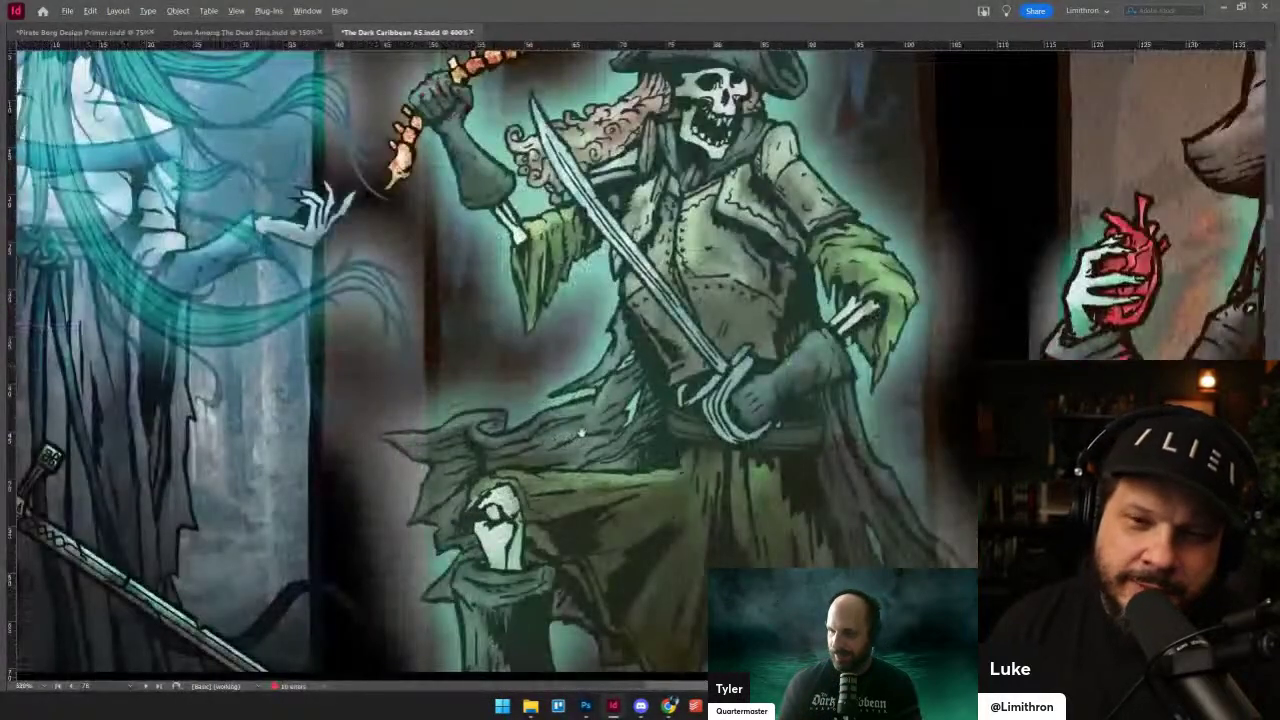
scroll(580, 432, "down", 1)
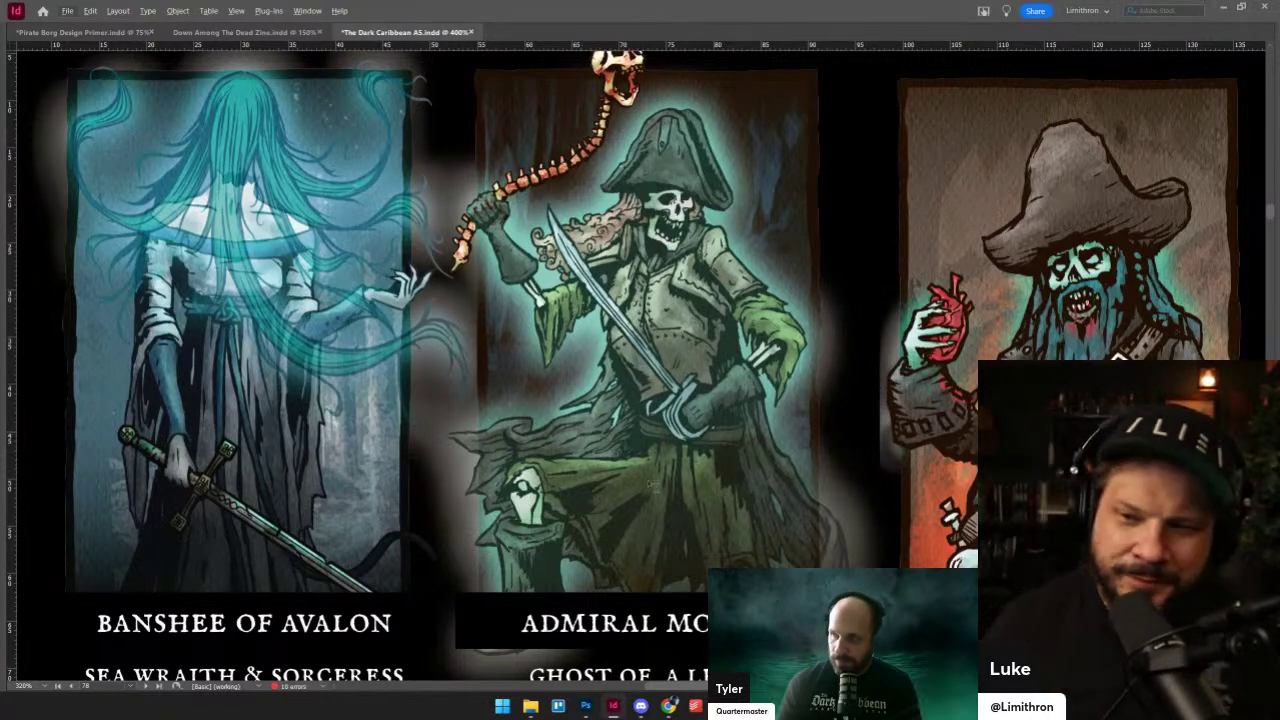
scroll(581, 430, "right", 5)
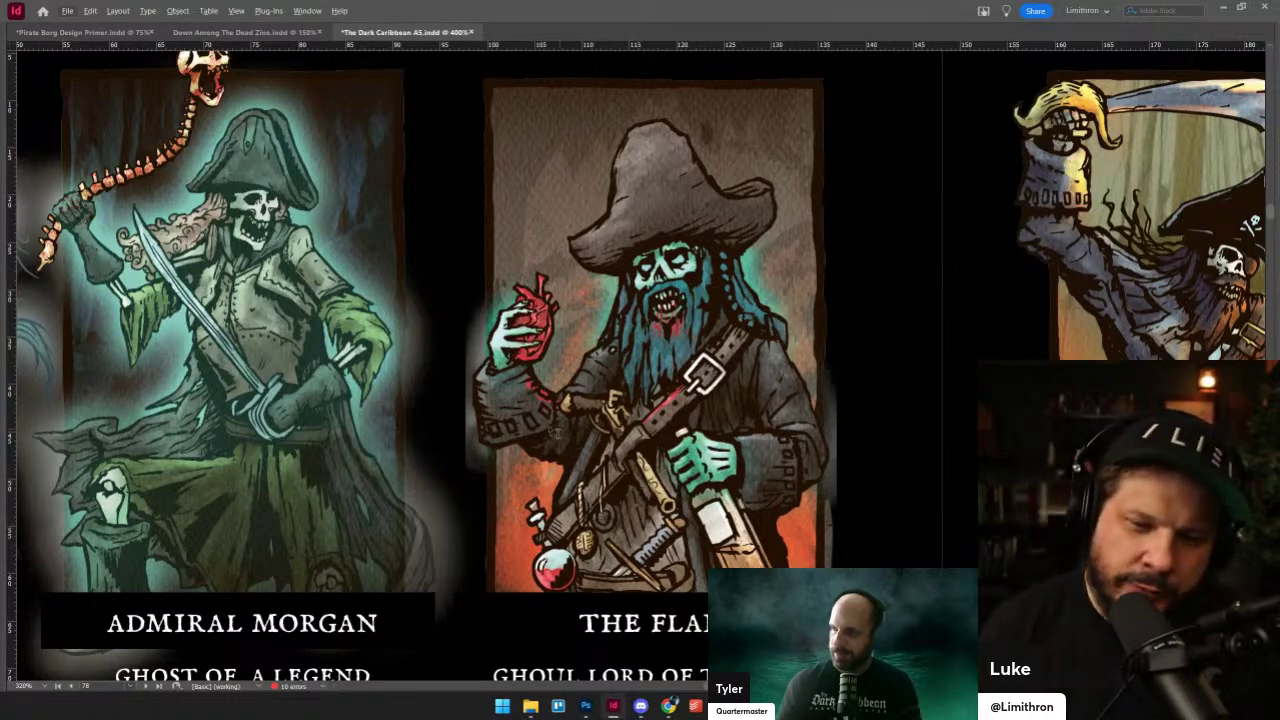
scroll(640, 365, "right", 2)
- Move on along the spread and examine the portraits of The Cambion, the Mesoan Lich and the Avatar of the Dark One
scroll(510, 425, "right", 10)
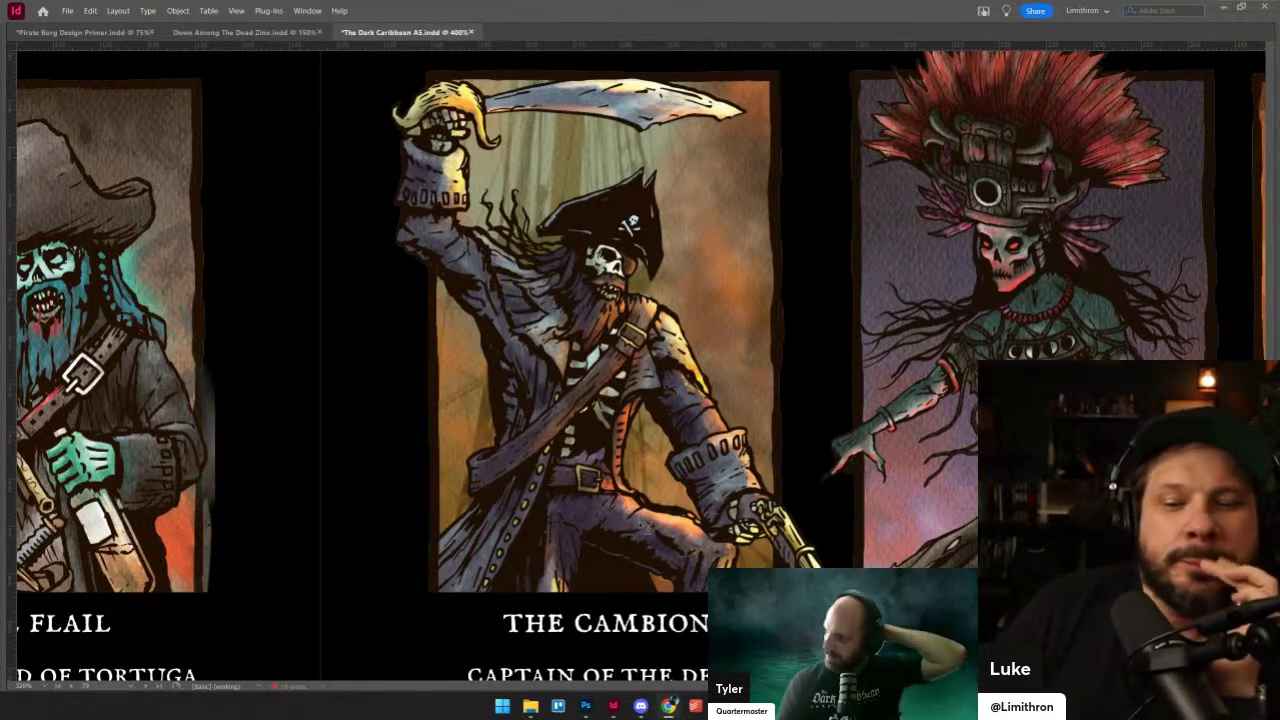
scroll(646, 604, "right", 2)
scroll(645, 528, "right", 2)
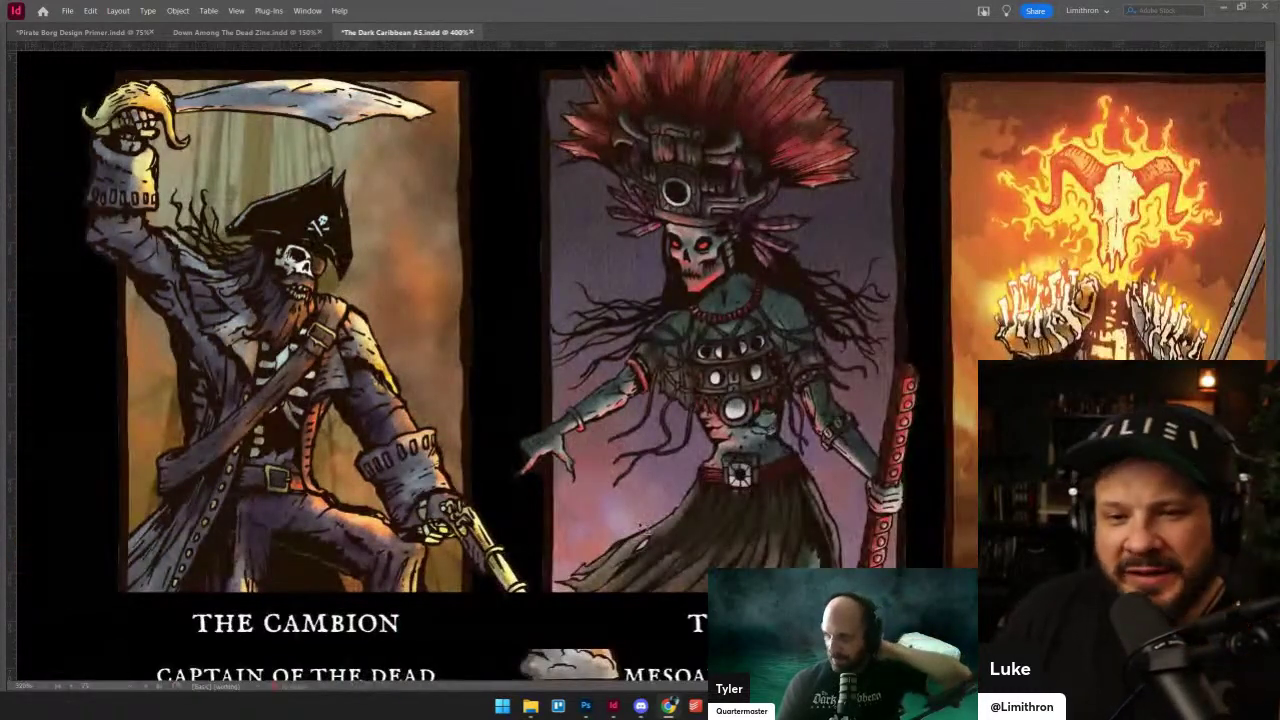
scroll(645, 528, "right", 3)
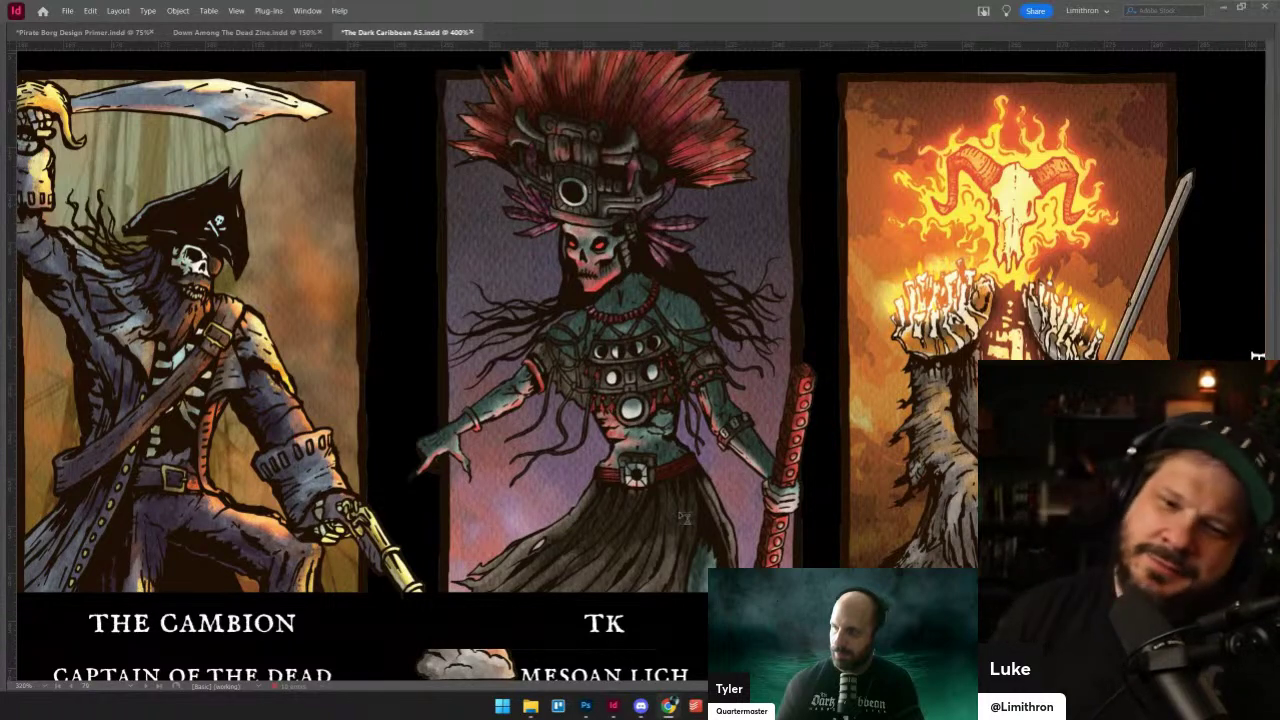
scroll(714, 221, "down", 1)
scroll(714, 221, "up", 2)
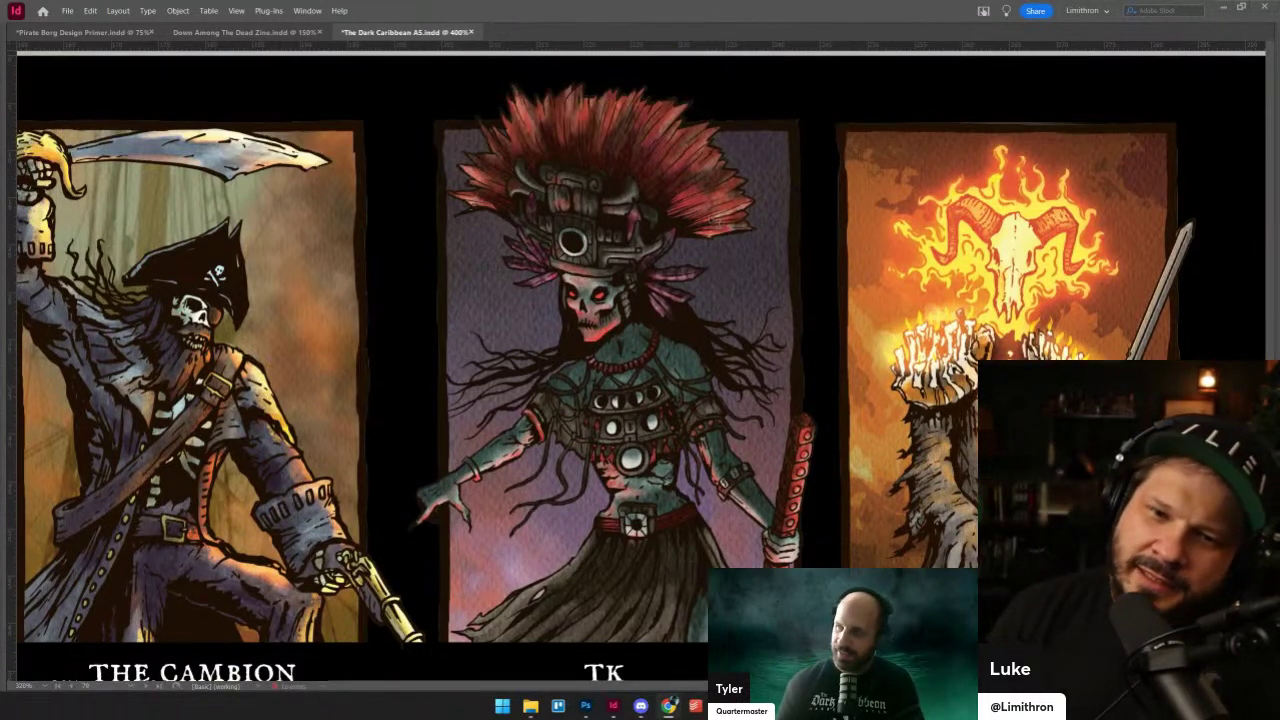
scroll(714, 221, "down", 1)
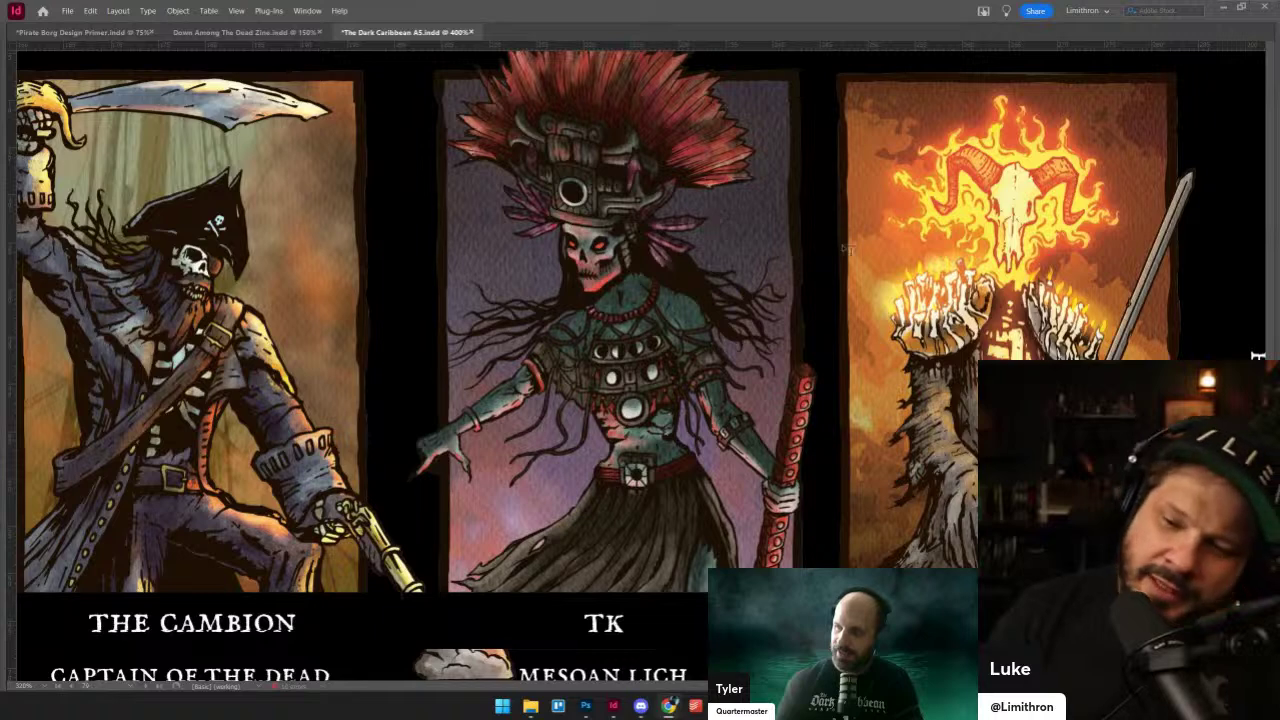
scroll(716, 223, "right", 3)
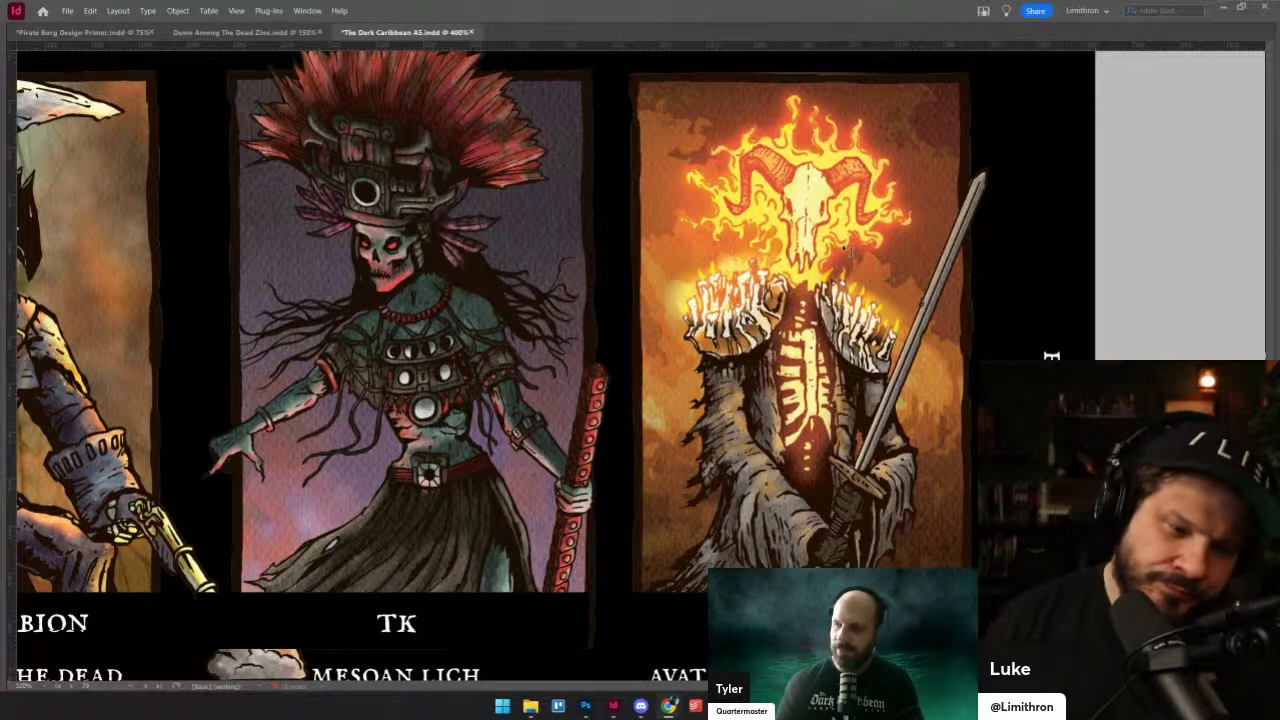
- Look through the text entries below The Cambion and Mesoan Lich portraits and view the whole Scourge cast spread
scroll(1051, 355, "down", 2)
scroll(846, 160, "down", 3)
scroll(830, 161, "left", 4)
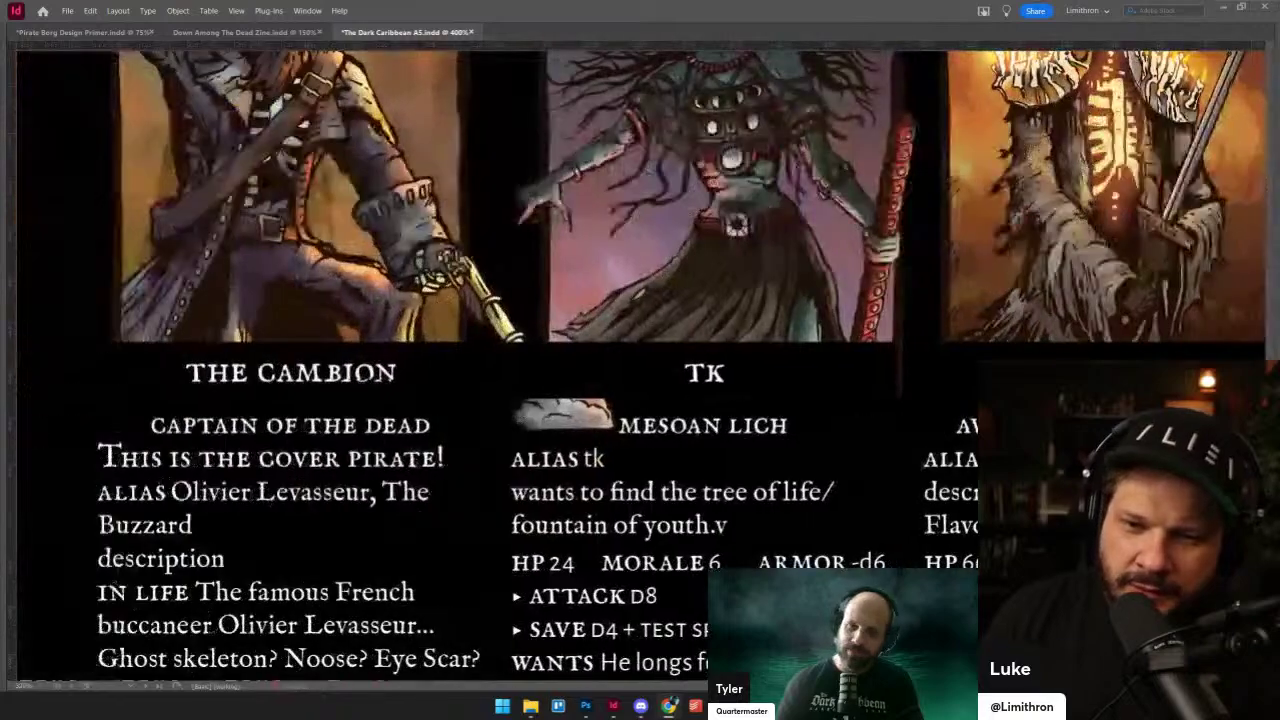
scroll(797, 163, "down", 4)
scroll(797, 165, "down", 2)
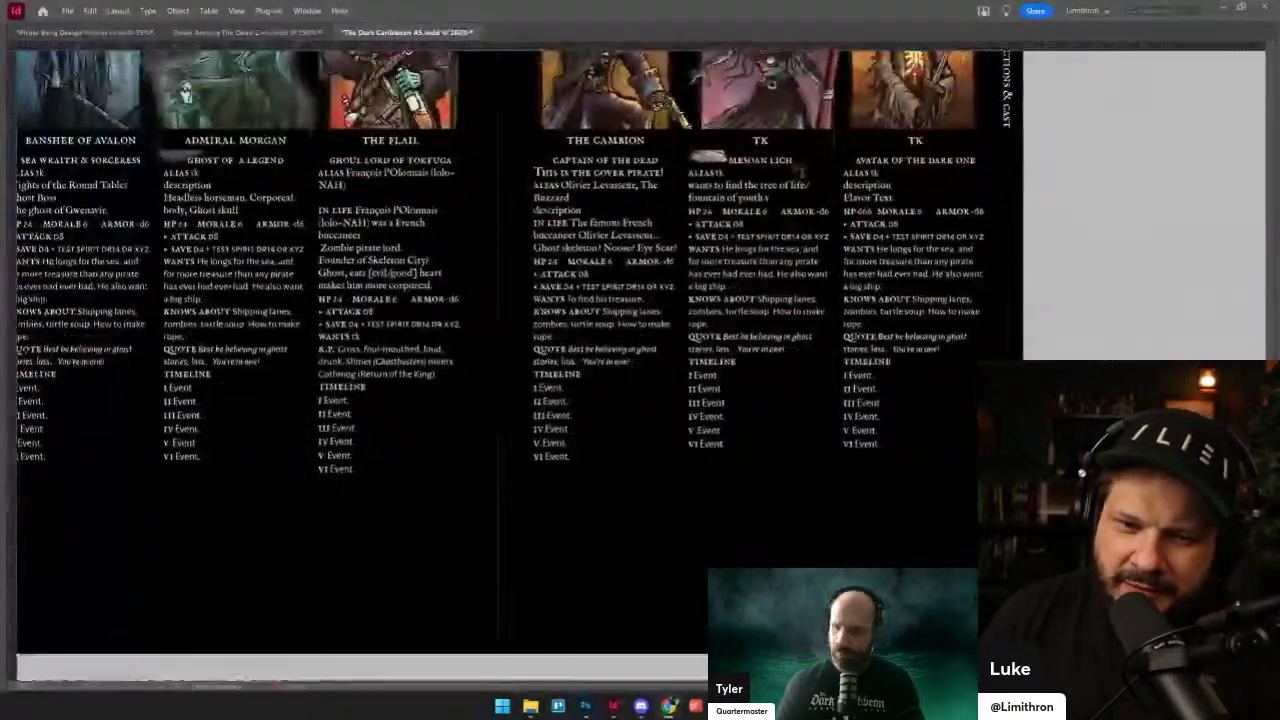
scroll(799, 168, "up", 1)
scroll(800, 170, "down", 2)
scroll(800, 170, "down", 2)
scroll(800, 170, "up", 5)
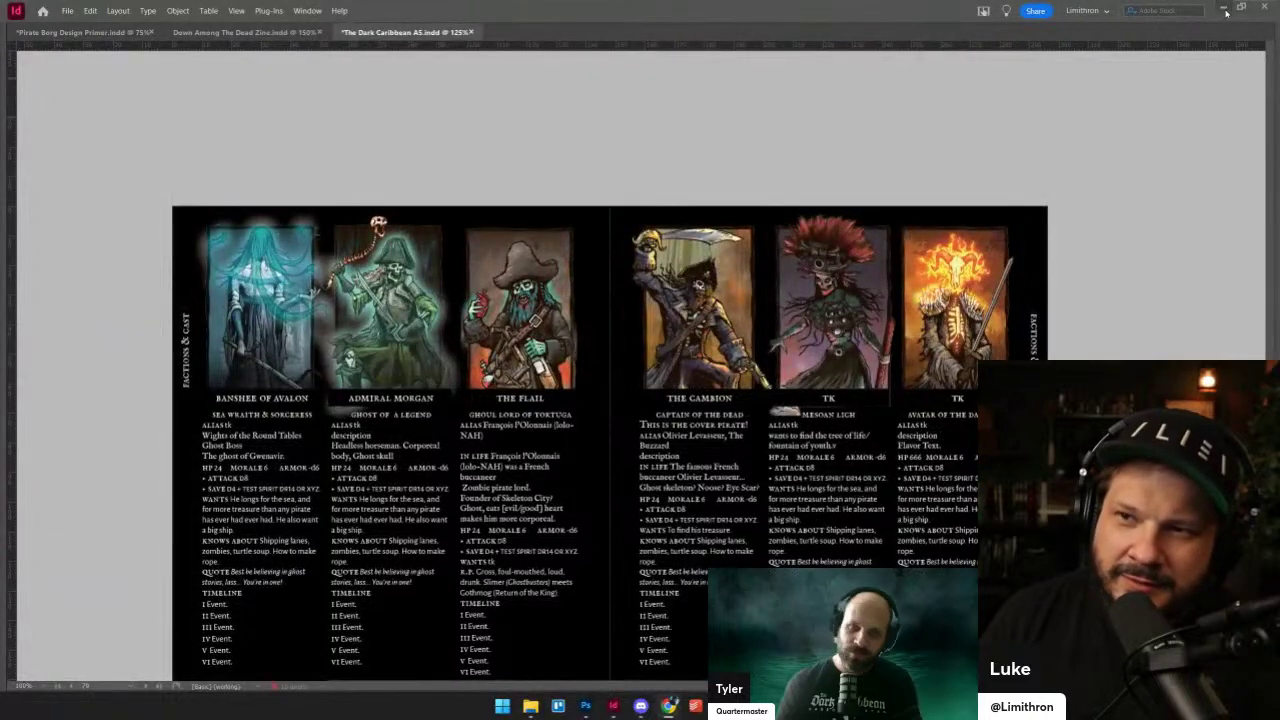
- Switch to the Ponce de Leon sketch in Photoshop and touch up the line work at the seated figure's outstretched hand on Layer 15
left_click(1224, 11)
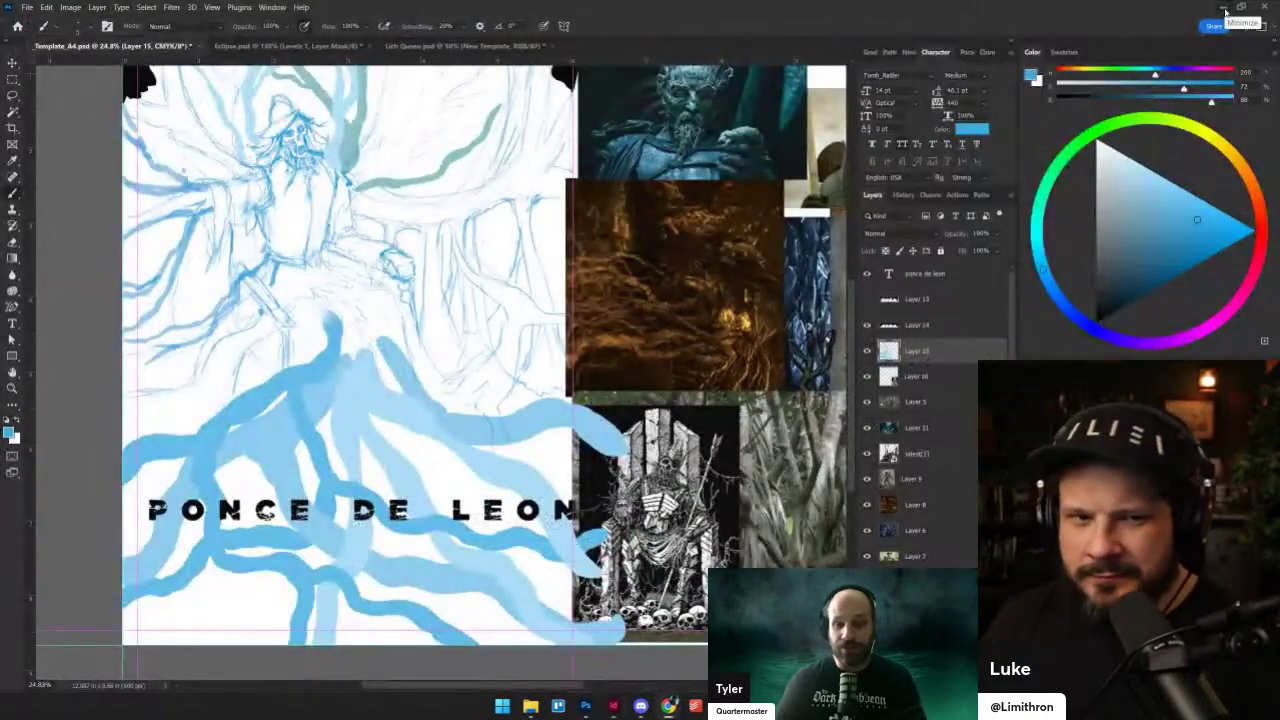
scroll(410, 312, "up", 1)
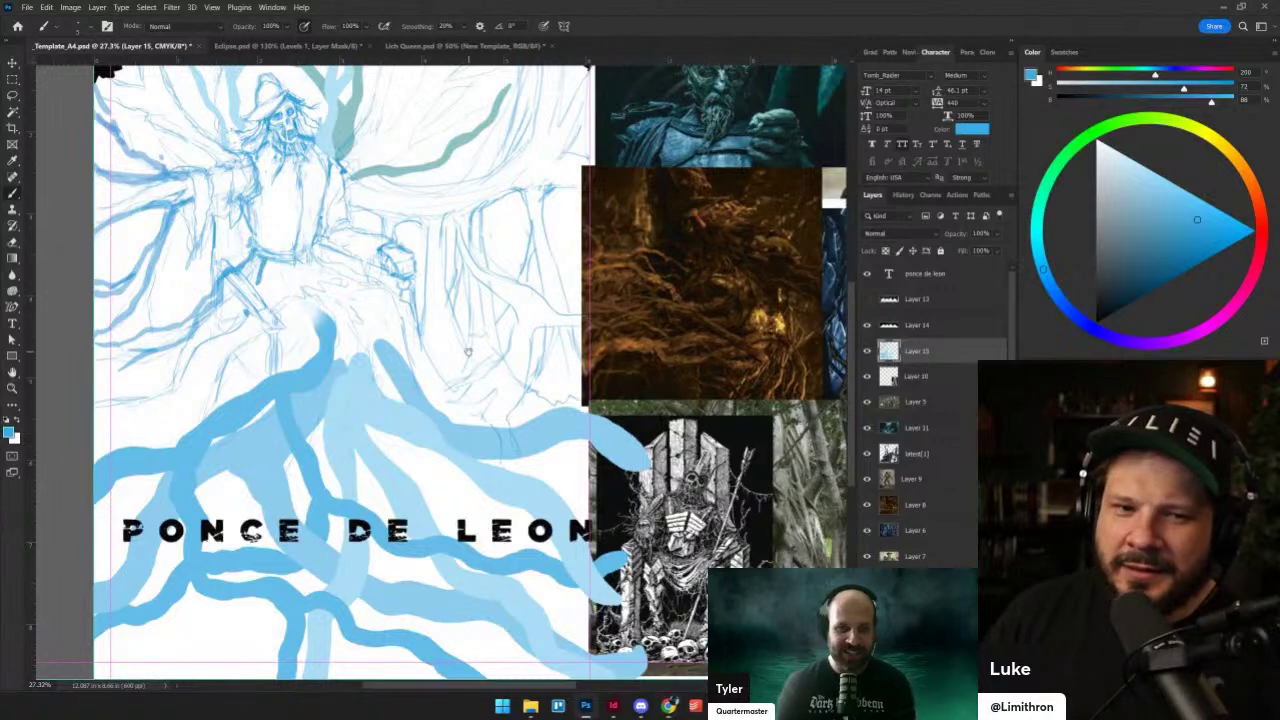
left_click_drag(468, 352, 569, 474)
scroll(352, 336, "up", 3)
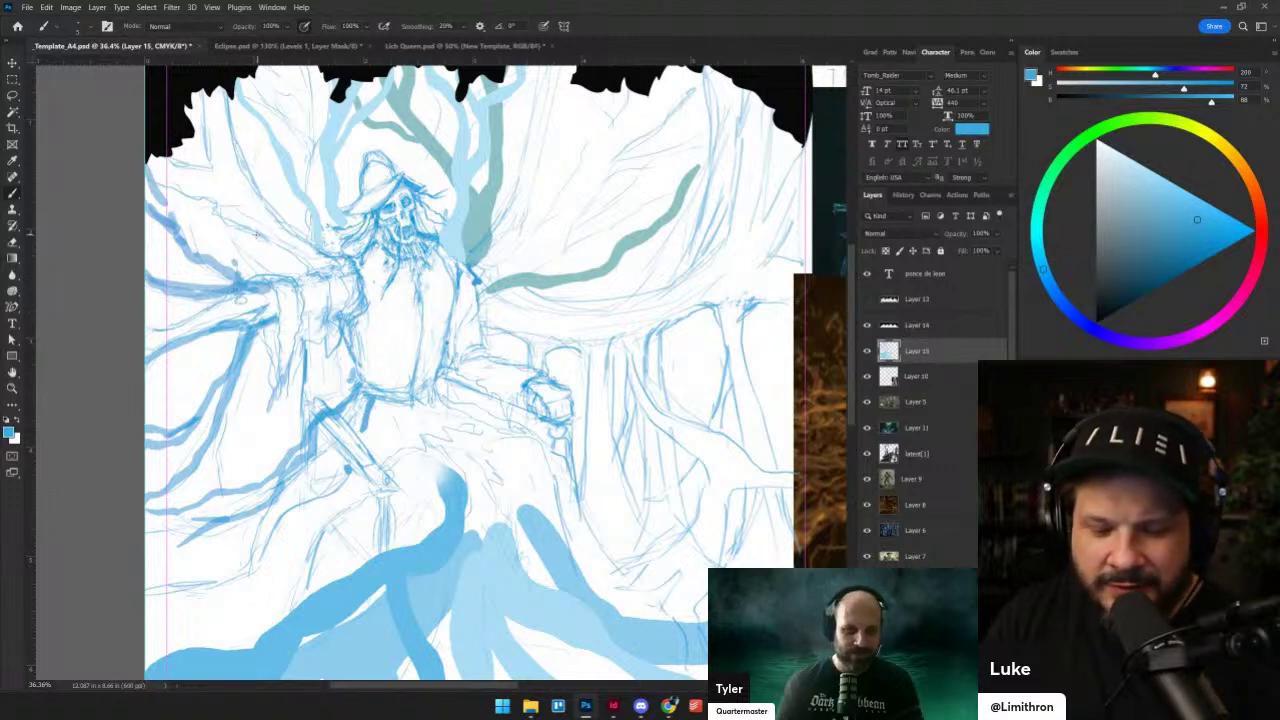
key("e")
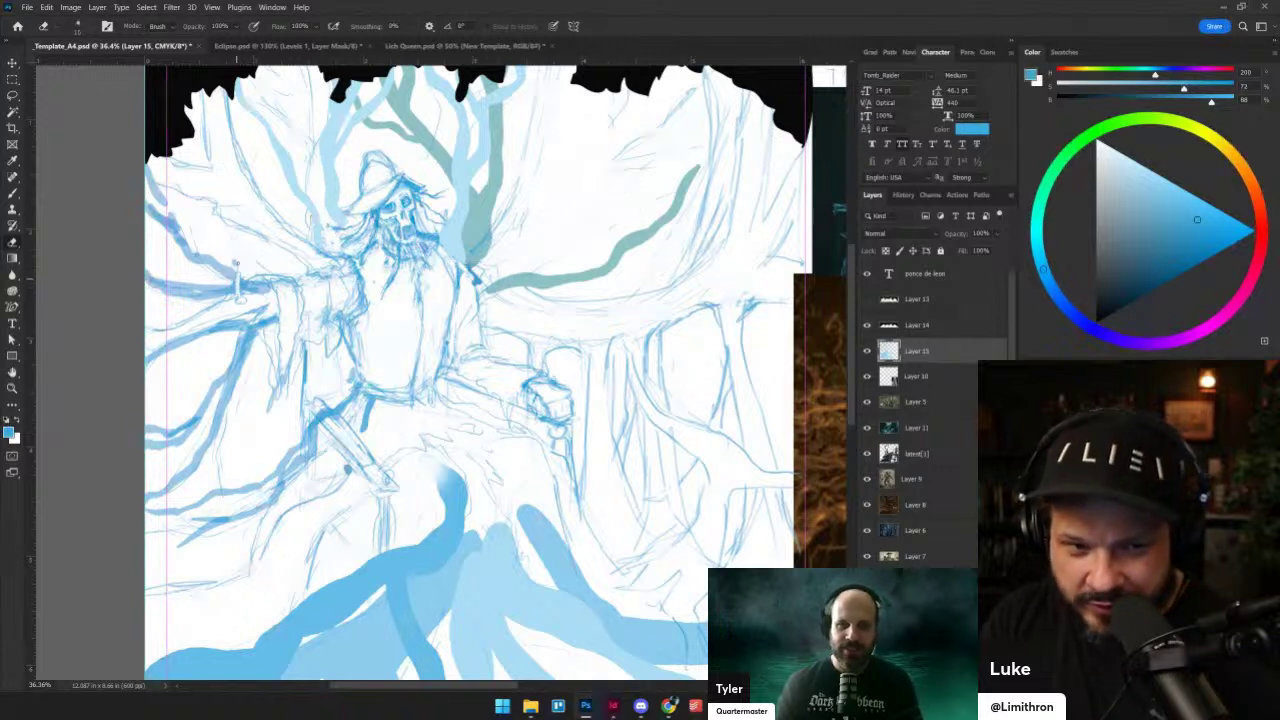
key("b")
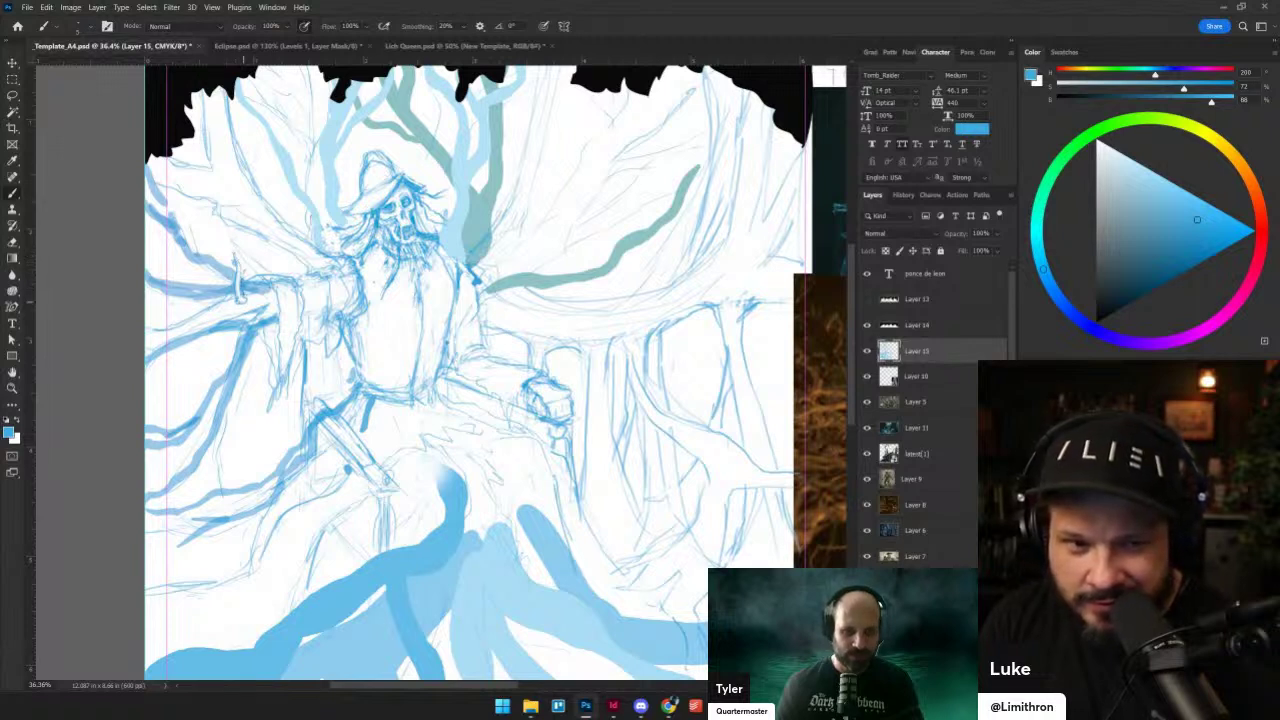
left_click_drag(246, 196, 231, 245)
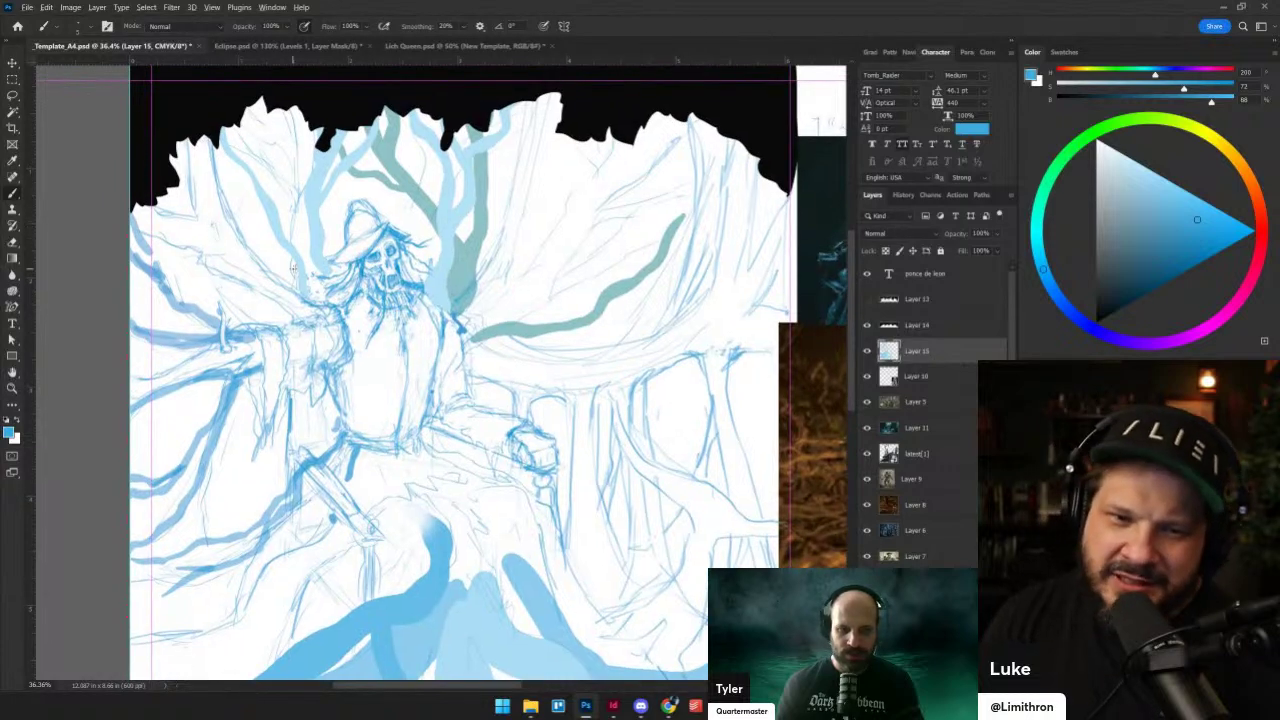
scroll(340, 267, "down", 4)
scroll(440, 379, "up", 5)
scroll(440, 381, "down", 2)
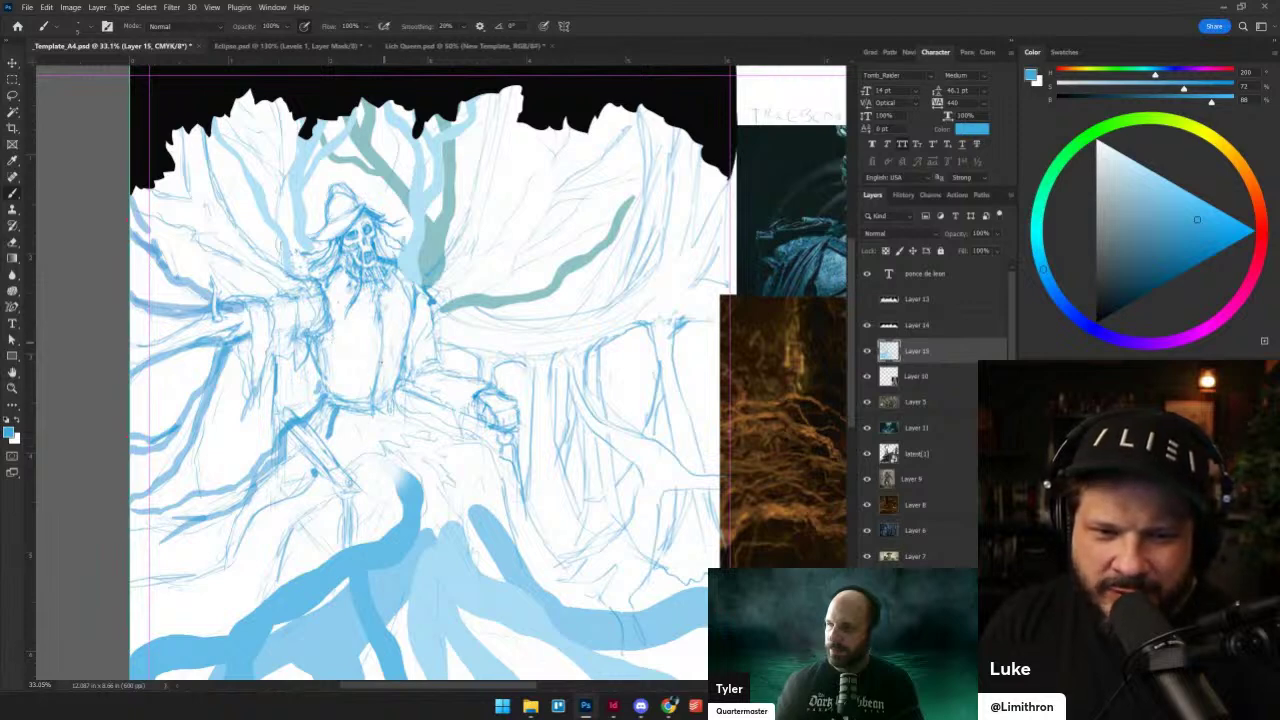
- Select the lower part of the sketch with the legs and roots on Layer 15, squash it slightly in height and nudge its position
scroll(461, 363, "down", 1)
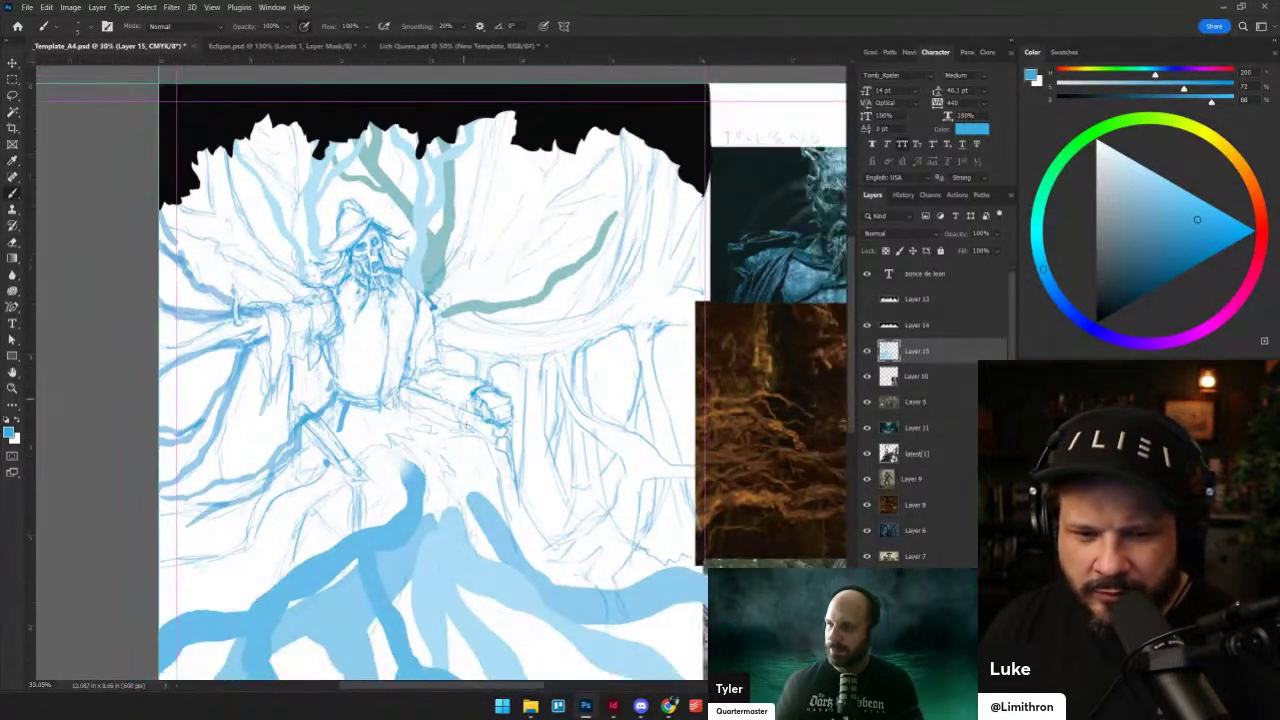
scroll(464, 425, "down", 1)
key("l")
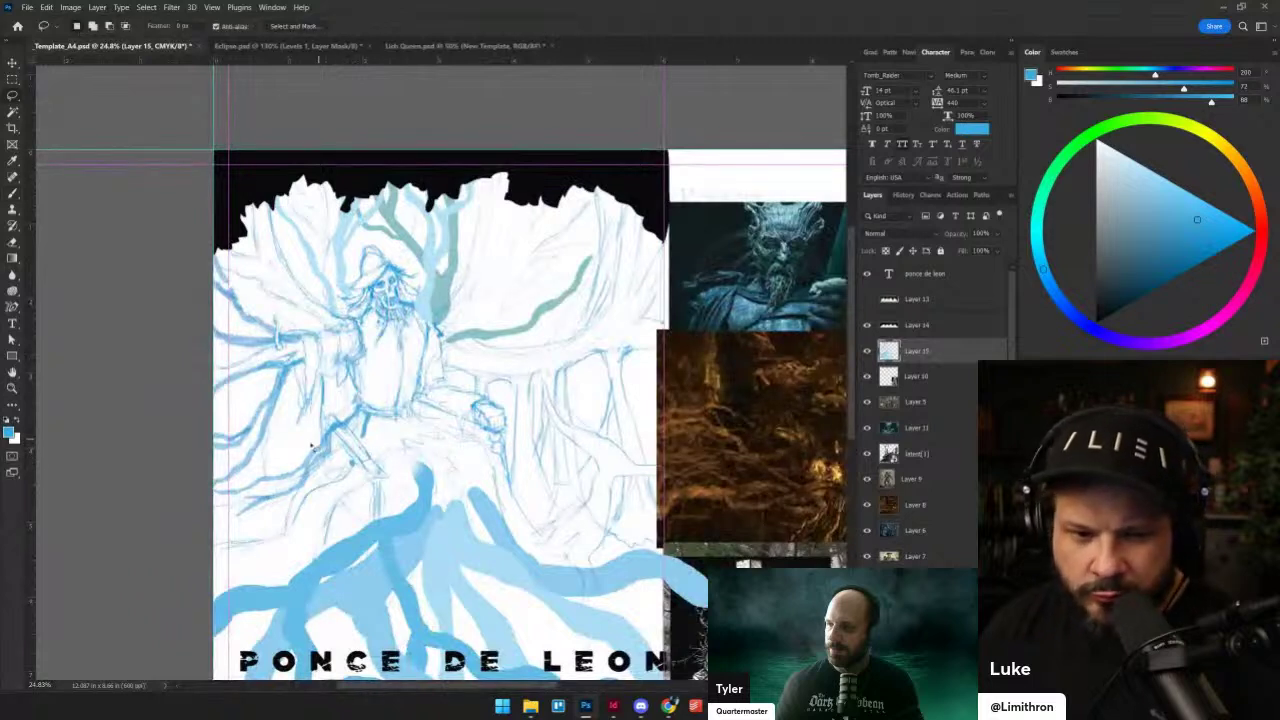
mouse_move(214, 494)
left_mouse_down()
mouse_move(350, 402)
mouse_move(412, 380)
mouse_move(472, 386)
mouse_move(632, 497)
mouse_move(703, 525)
mouse_move(669, 558)
mouse_move(686, 327)
left_mouse_up()
left_click_drag(686, 327, 700, 406)
mouse_move(190, 310)
left_mouse_down()
mouse_move(285, 253)
mouse_move(345, 194)
mouse_move(403, 181)
mouse_move(622, 237)
mouse_move(722, 355)
mouse_move(547, 640)
mouse_move(276, 598)
left_mouse_up()
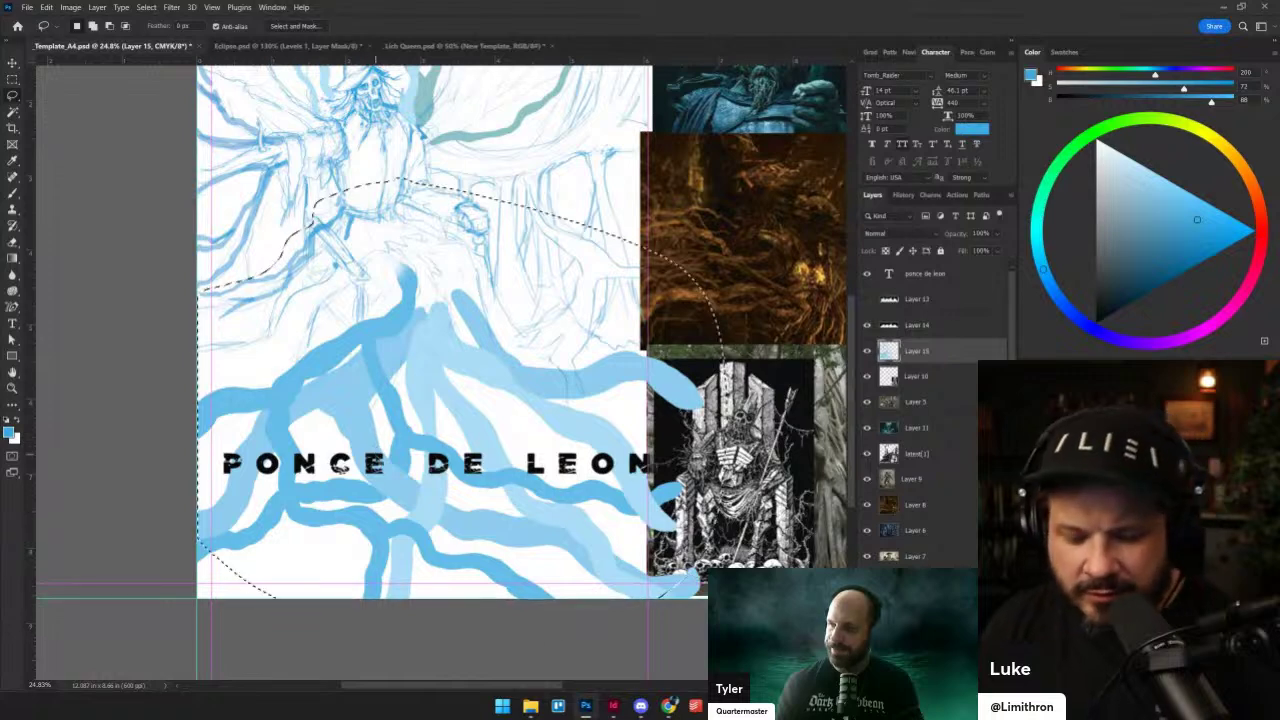
key("ctrl+t")
left_click_drag(459, 604, 460, 575)
left_click_drag(462, 180, 465, 168)
left_click_drag(464, 572, 467, 589)
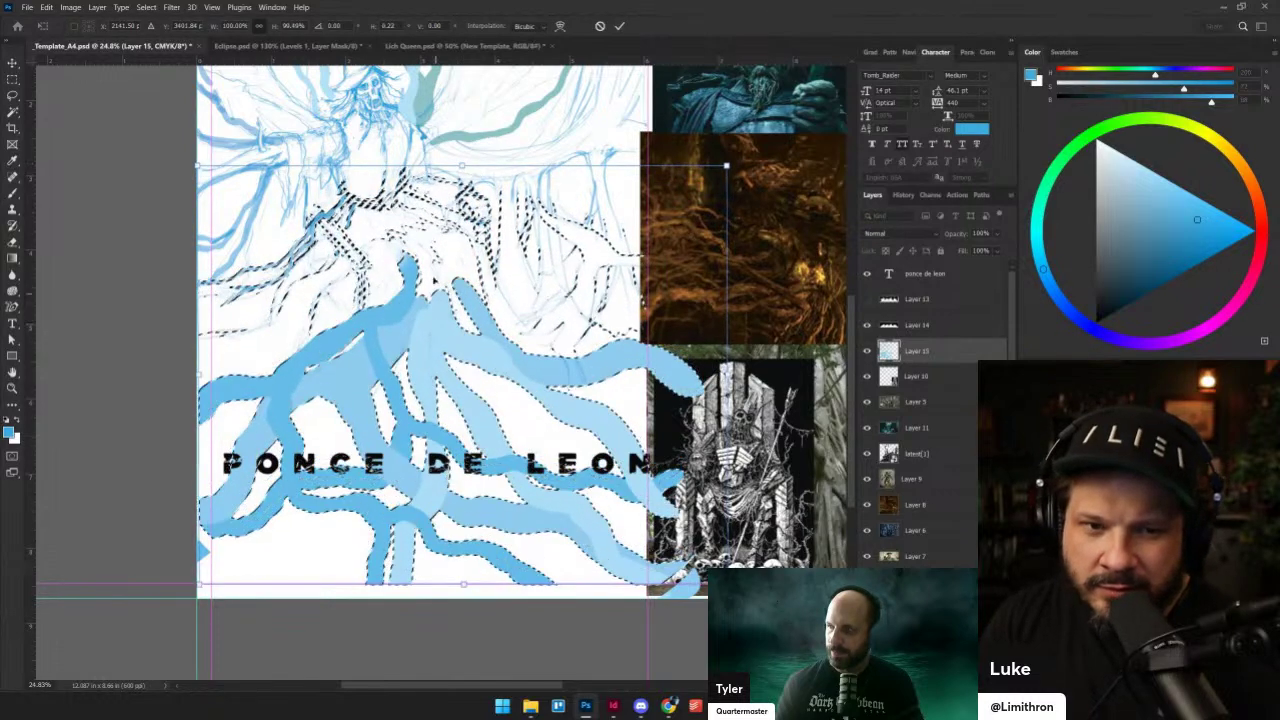
mouse_move(426, 230)
left_mouse_down()
mouse_move(428, 244)
mouse_move(420, 218)
mouse_move(417, 234)
left_mouse_up()
key("Return")
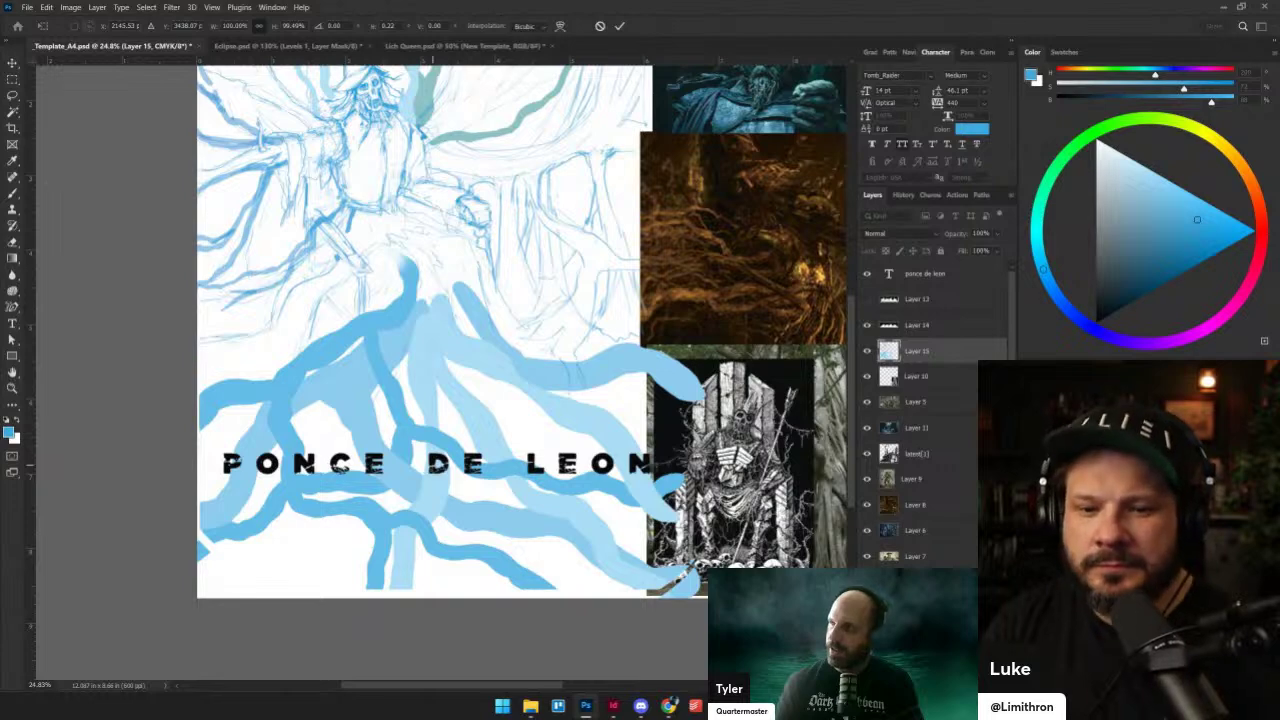
key("Return")
scroll(405, 313, "down", 3)
scroll(405, 313, "up", 3)
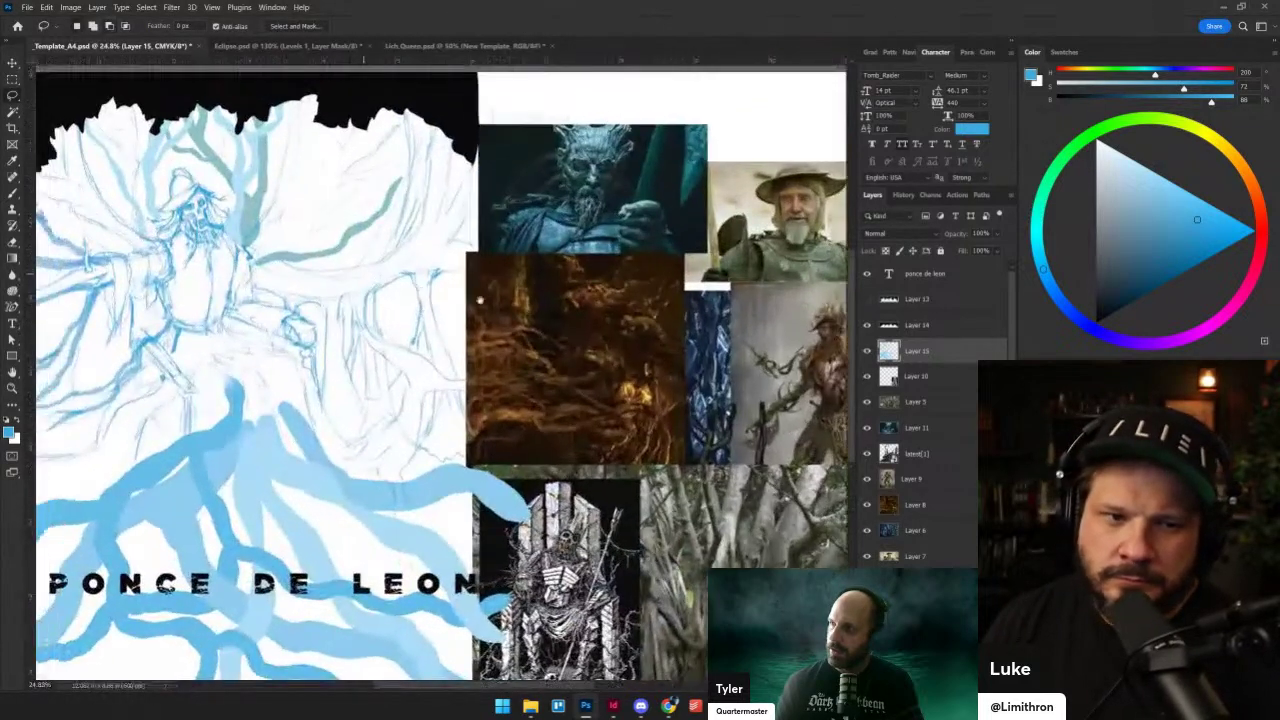
- Erase the stray line work along the front of the seated figure's waistline on Layer 15
key("b")
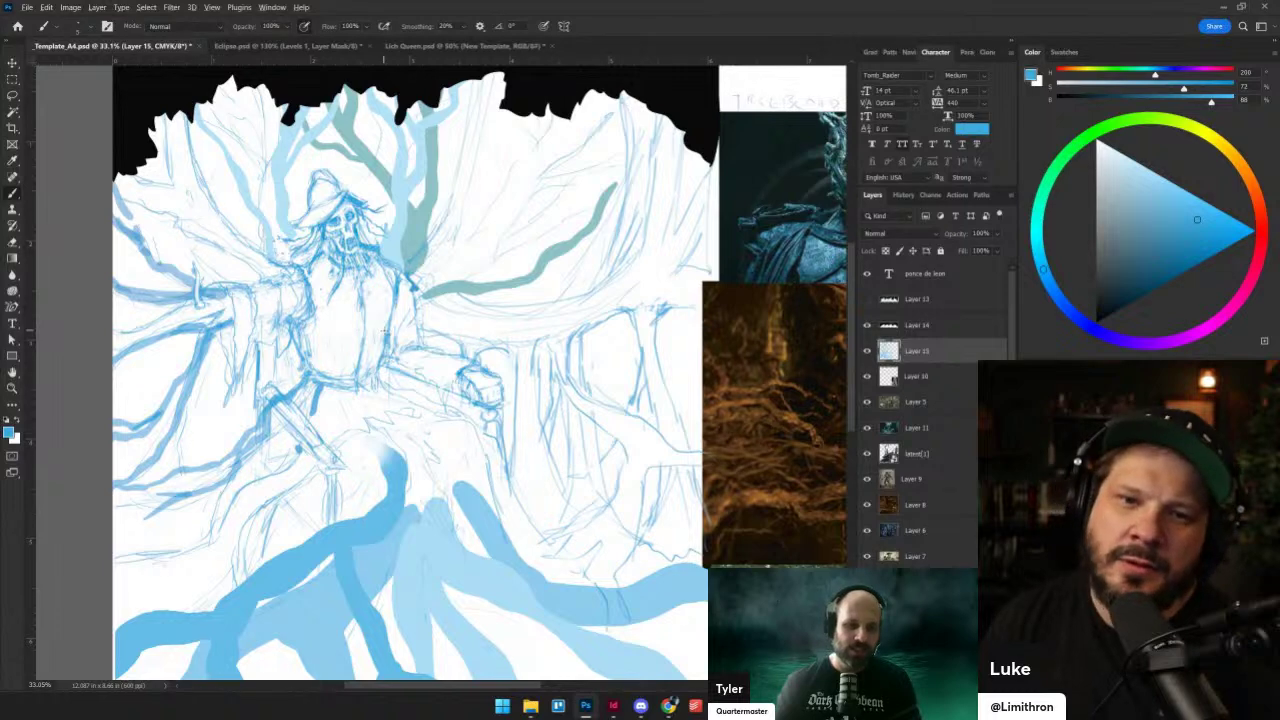
scroll(384, 330, "down", 3)
scroll(412, 402, "up", 2)
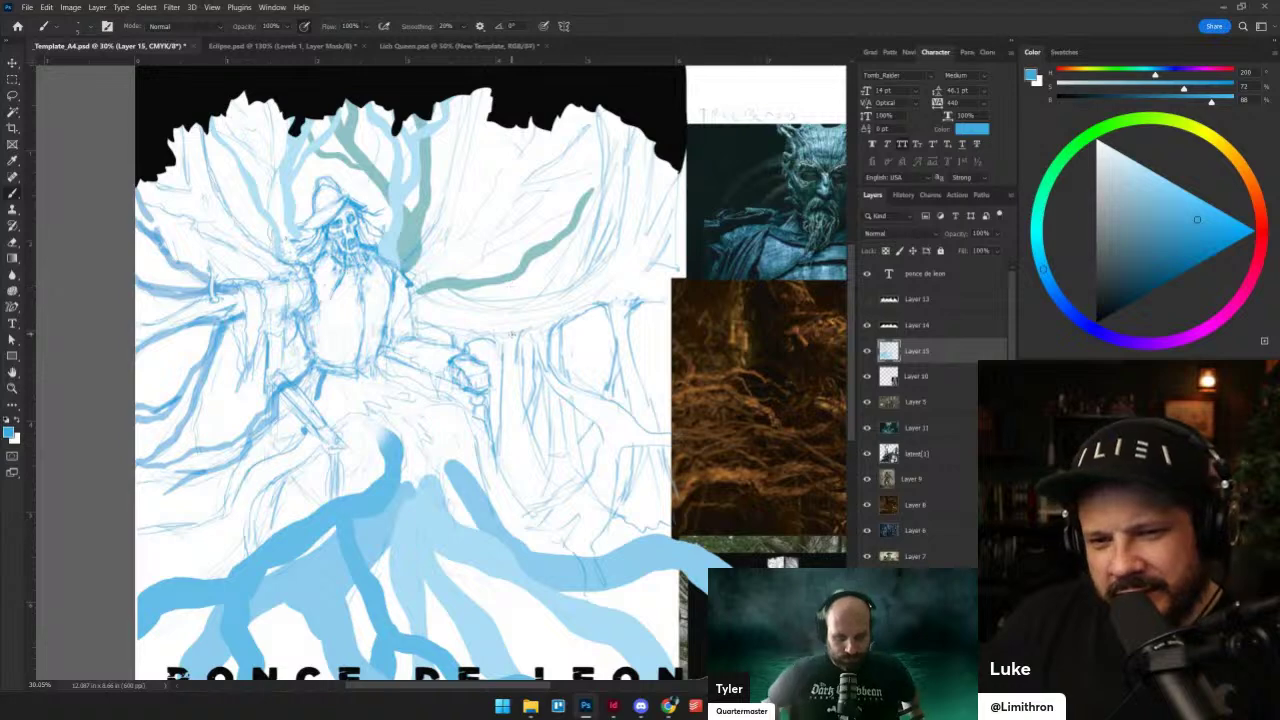
scroll(362, 321, "up", 1)
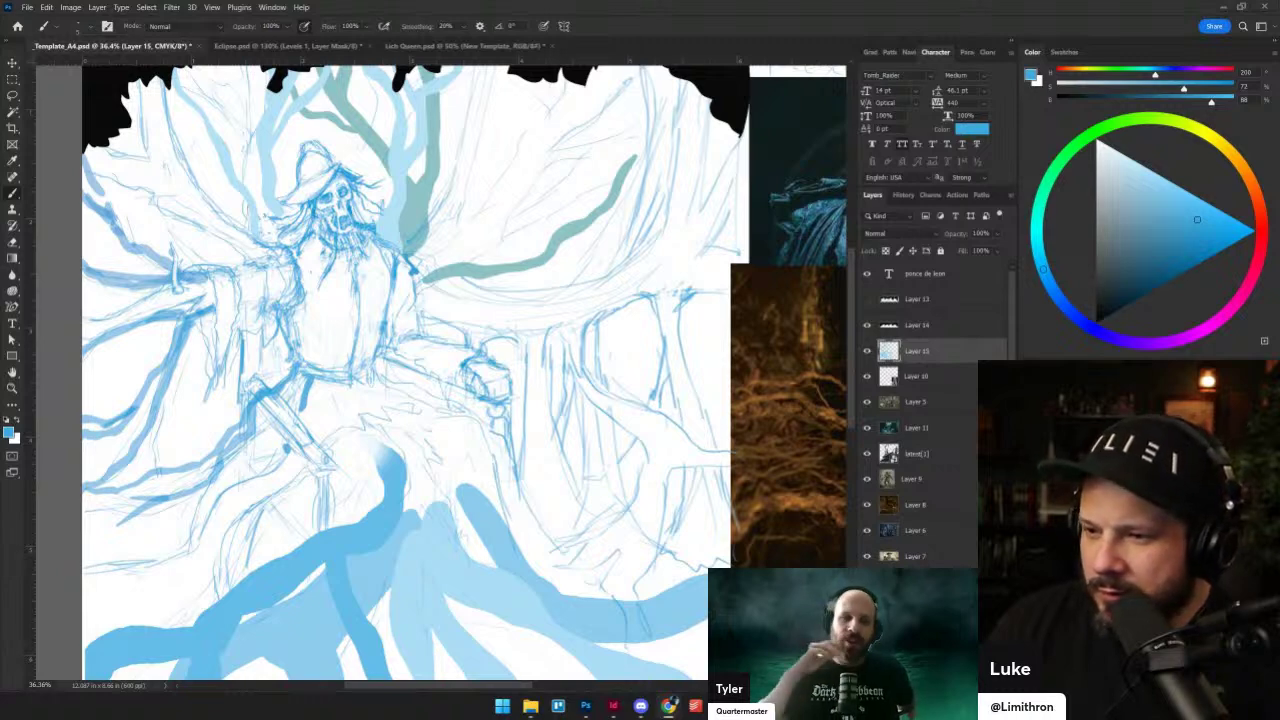
scroll(522, 405, "up", 2)
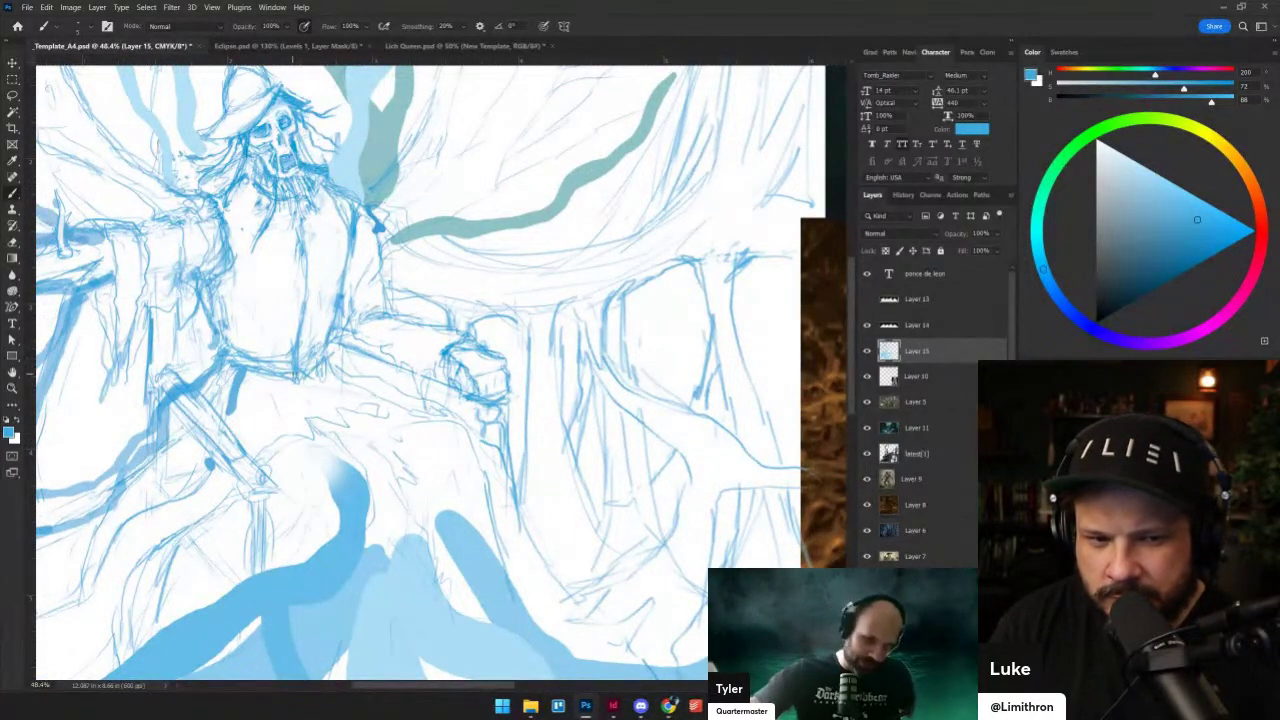
key("e")
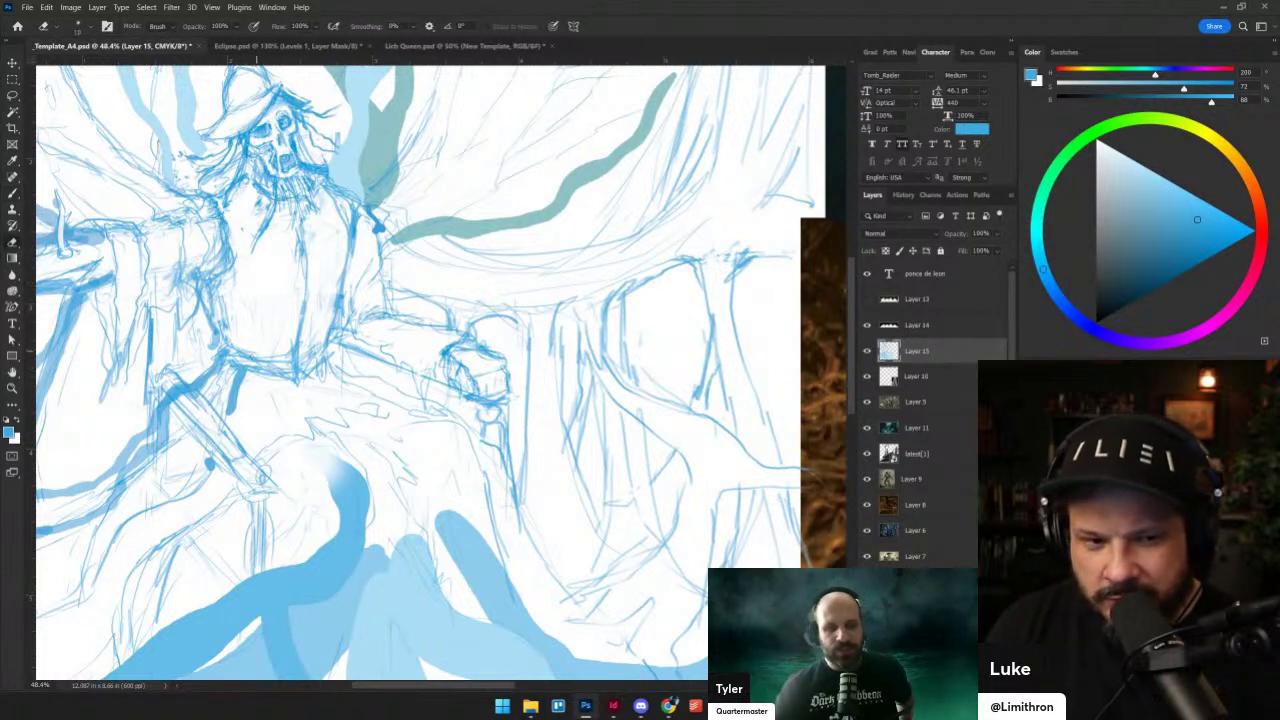
left_click_drag(219, 356, 276, 368)
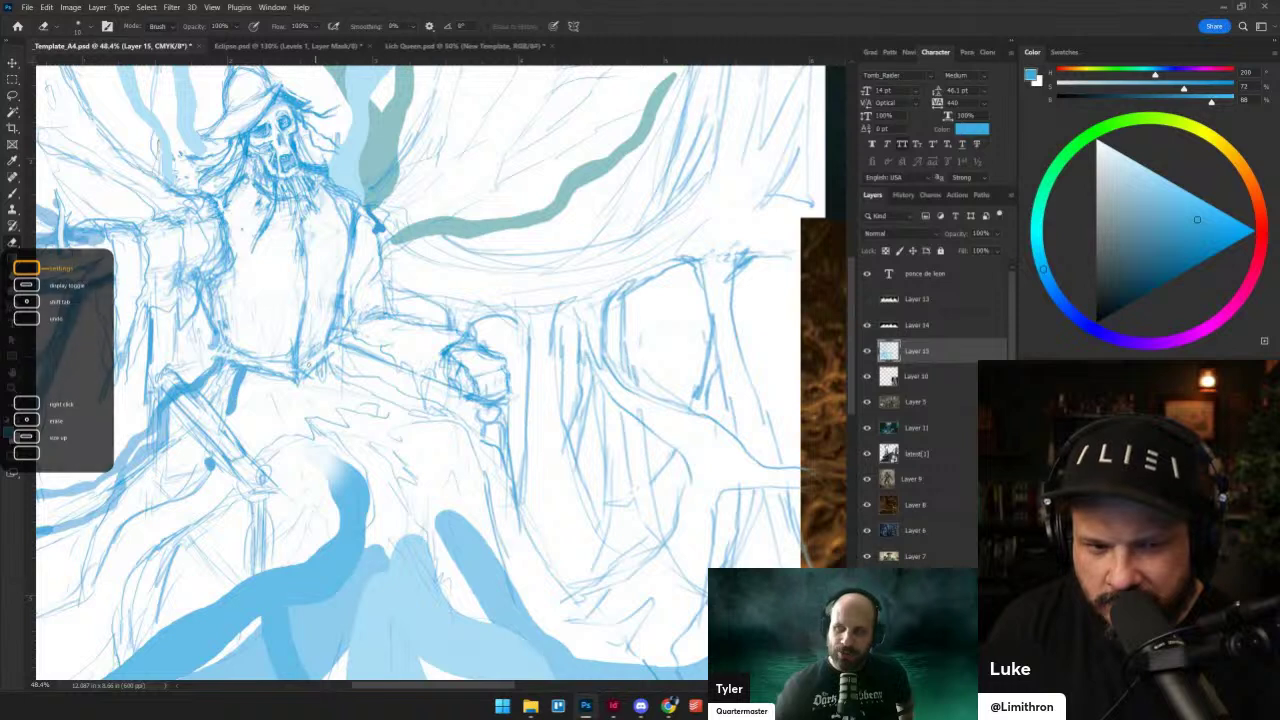
key("b")
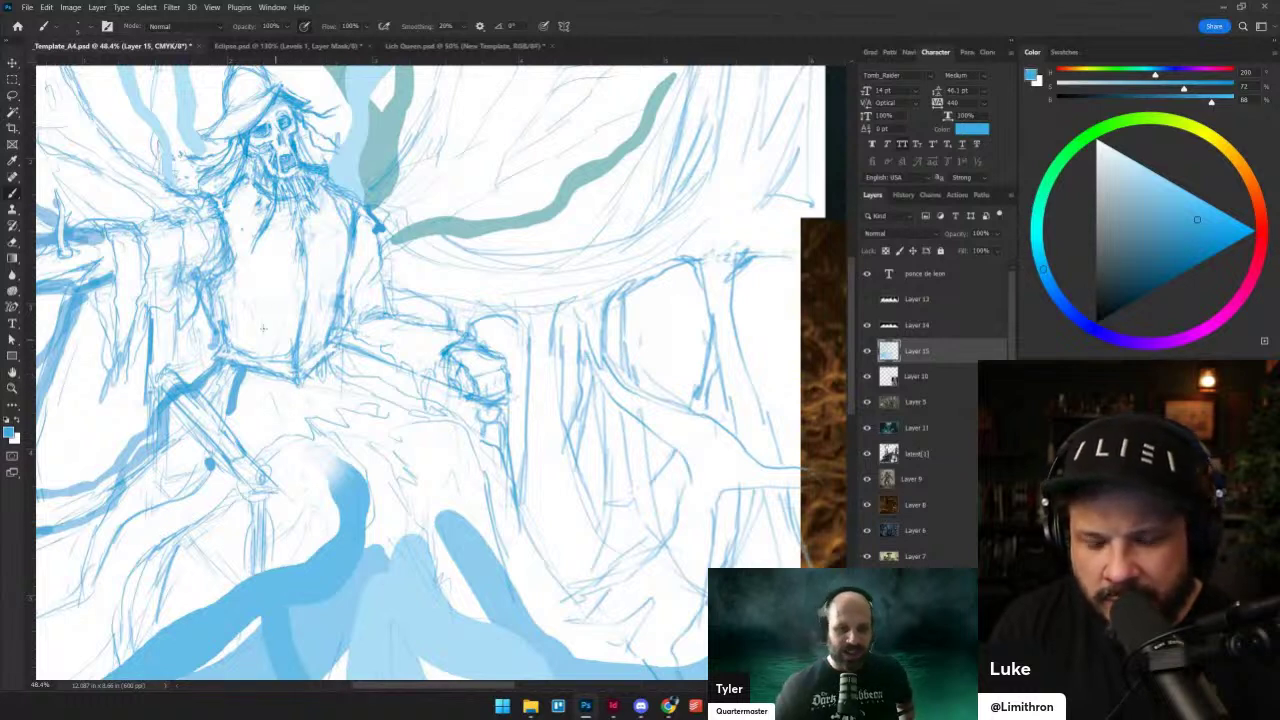
- Select the bottom edge of the seated figure's torso at the waist, then stretch it downward and reshape it with Warp
key("l")
mouse_move(210, 363)
left_mouse_down()
mouse_move(288, 335)
mouse_move(343, 353)
mouse_move(322, 386)
mouse_move(279, 398)
mouse_move(222, 370)
mouse_move(301, 340)
mouse_move(340, 348)
mouse_move(305, 390)
mouse_move(213, 360)
left_mouse_up()
key("ctrl+d")
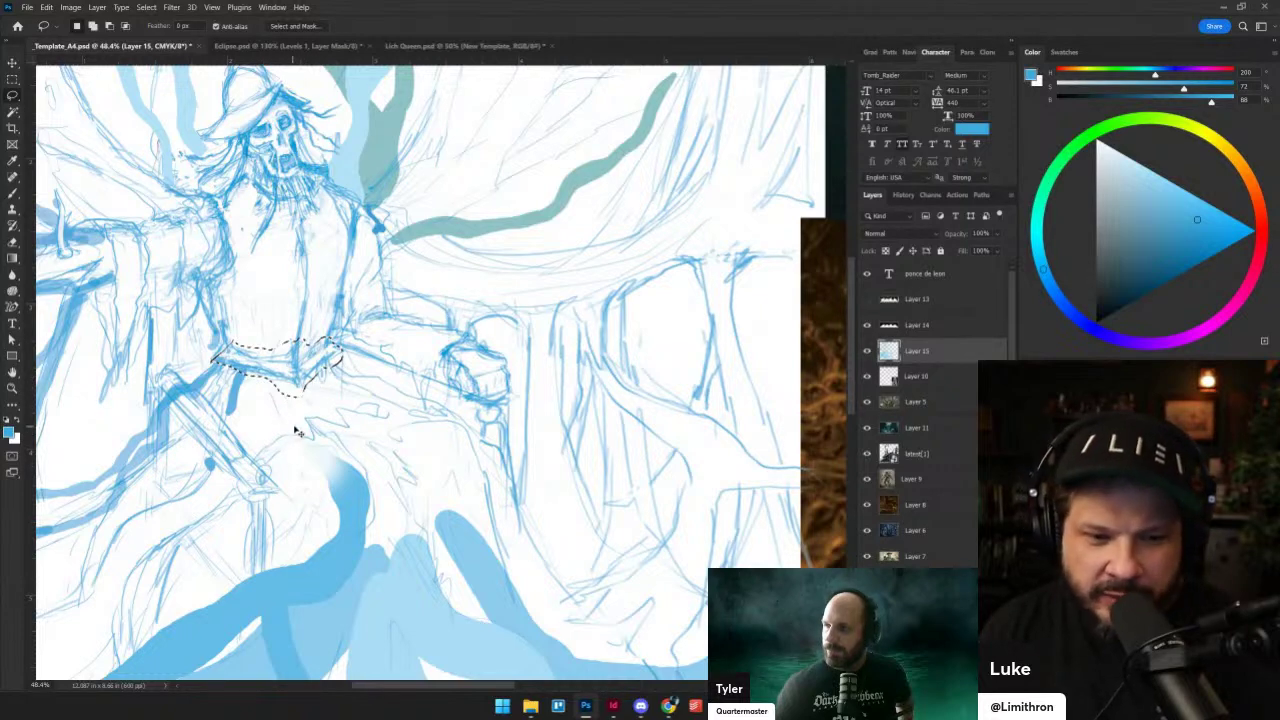
left_click_drag(300, 425, 307, 402)
key("ctrl+z")
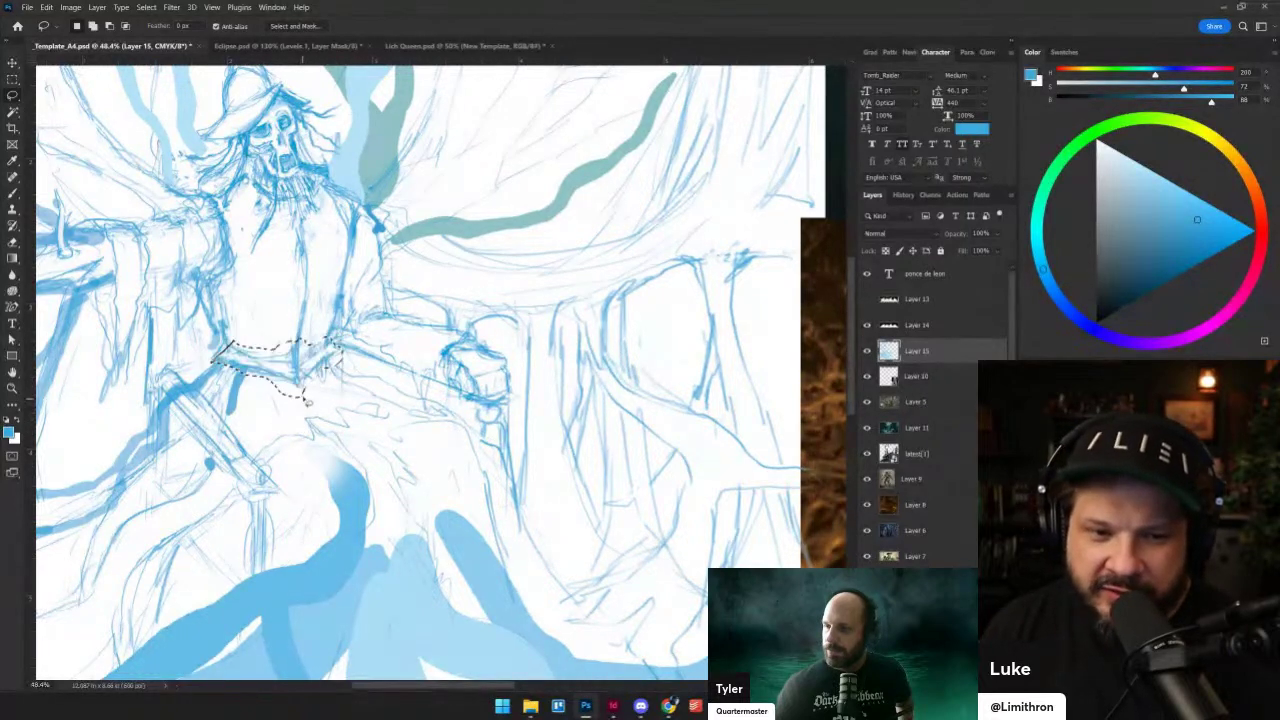
key("ctrl+t")
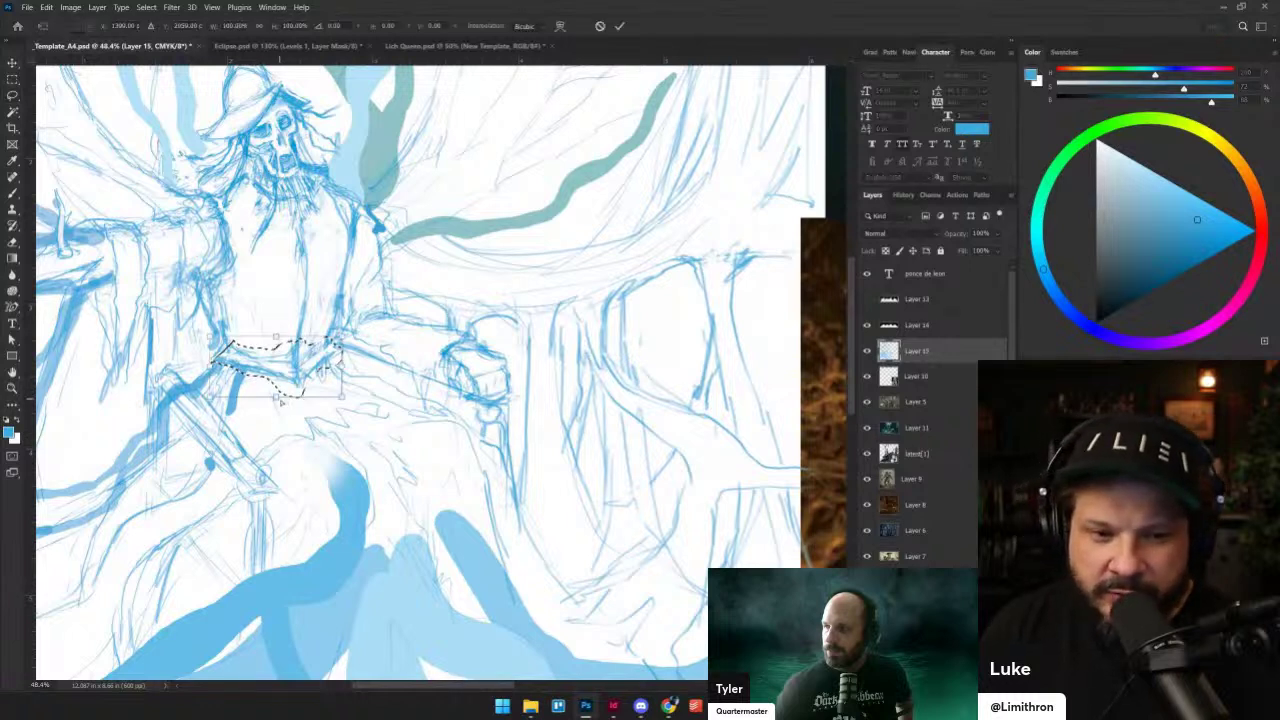
left_click_drag(281, 402, 287, 426)
left_click(560, 26)
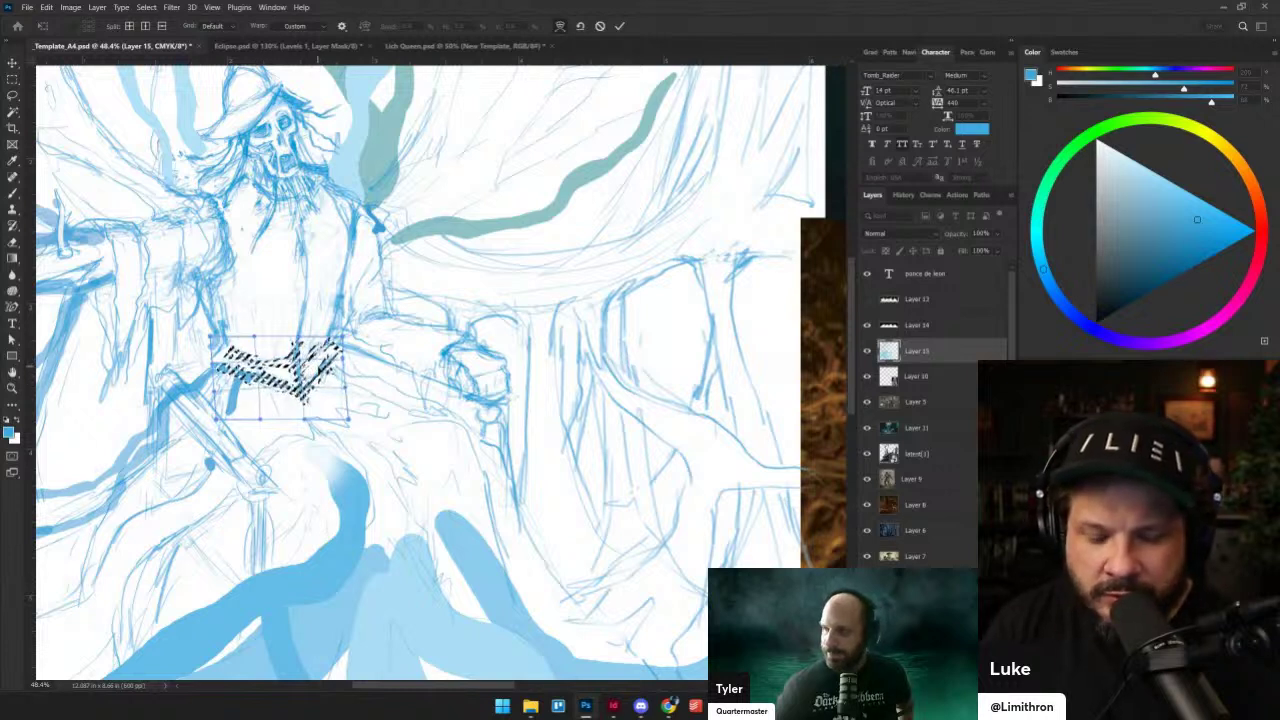
key("Return")
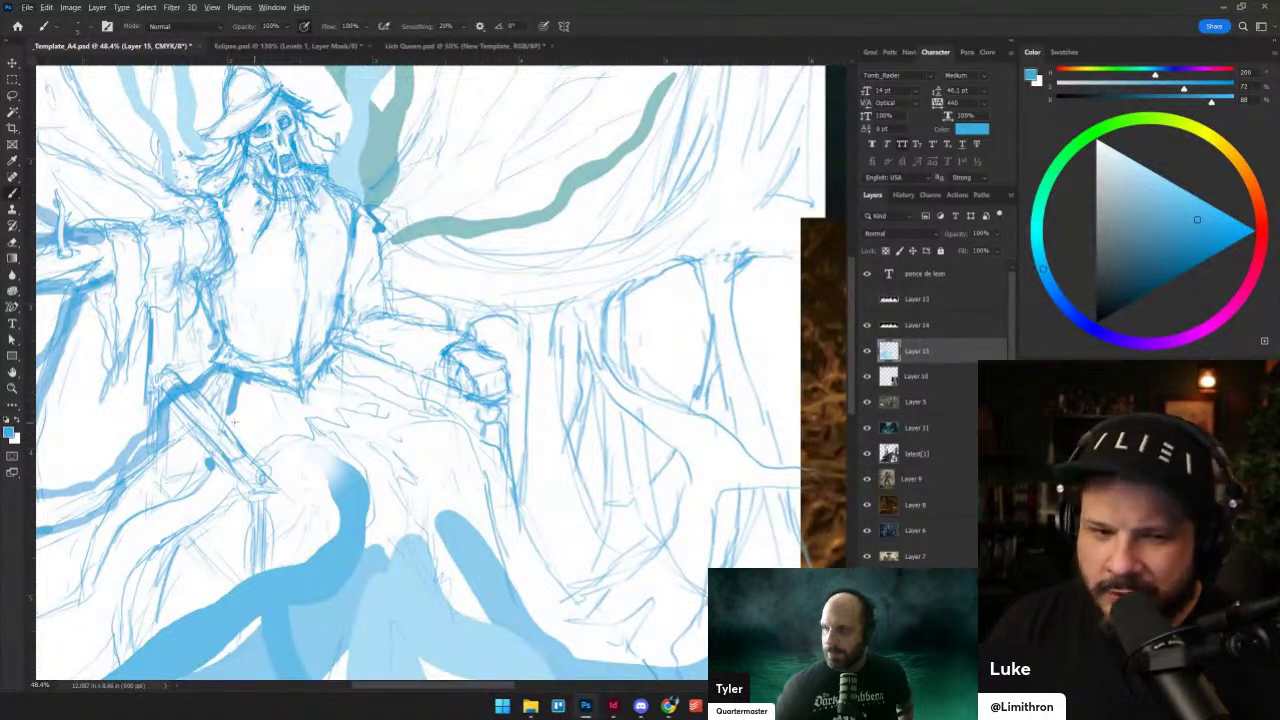
- Sketch the belt and boxy, hatched panels at both hips below the waistline, erasing overlapping lines
mouse_move(202, 387)
left_mouse_down()
mouse_move(228, 406)
mouse_move(289, 410)
mouse_move(291, 425)
left_mouse_up()
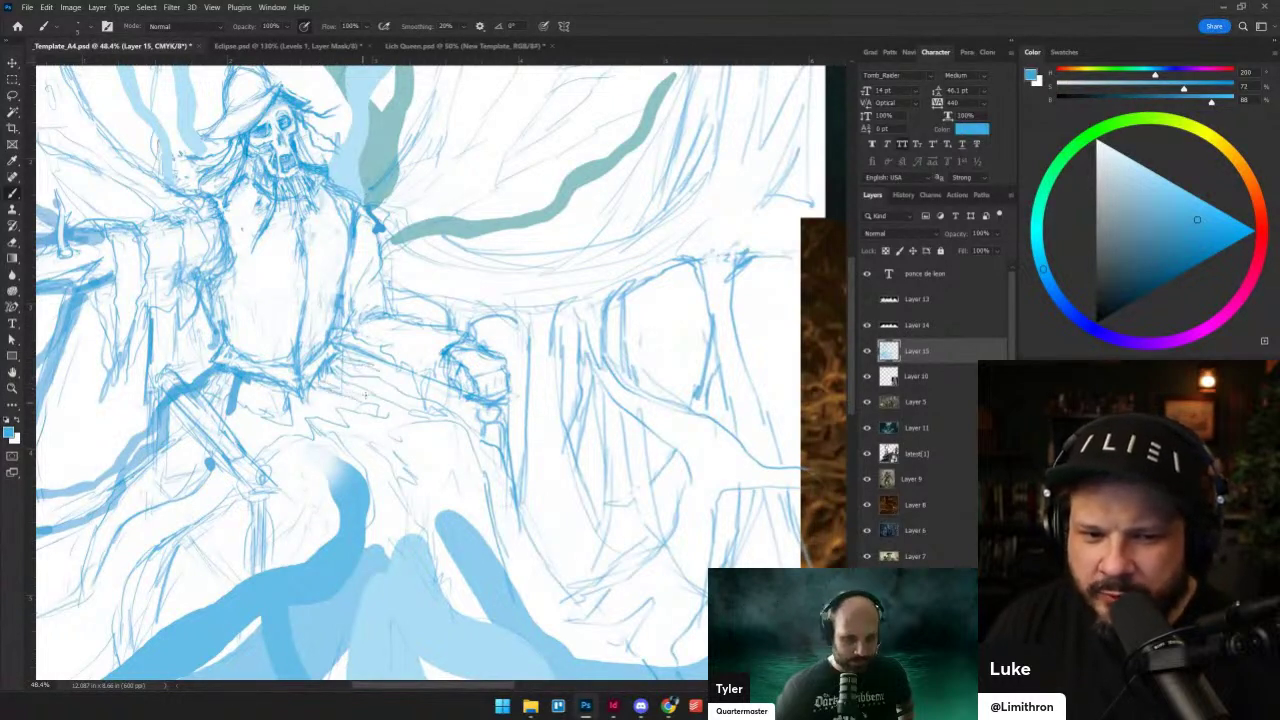
key("e")
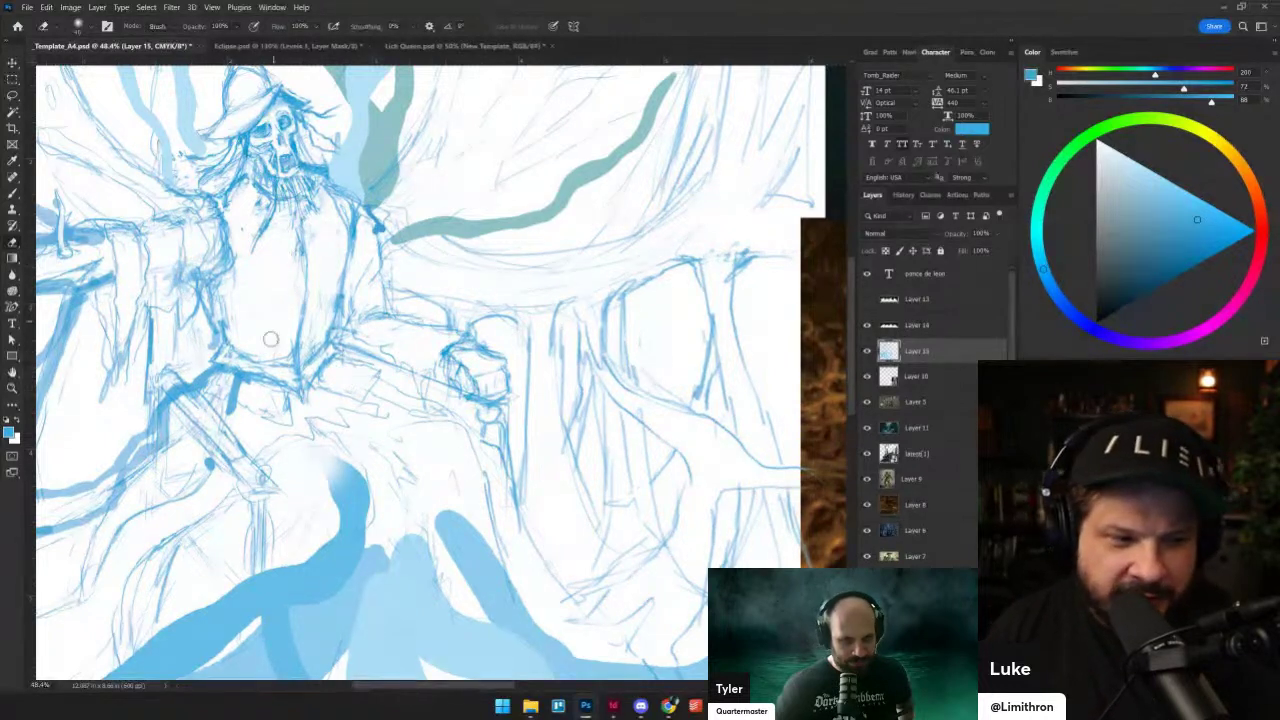
key("b")
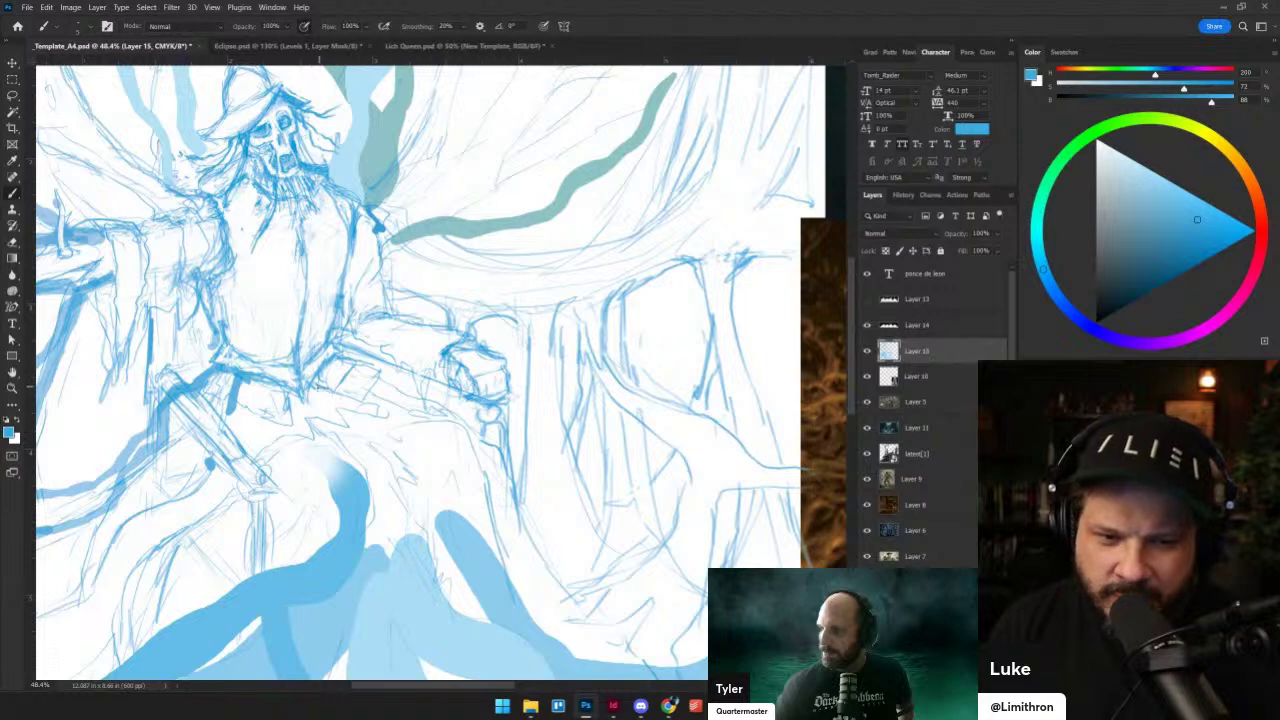
mouse_move(329, 390)
left_mouse_down()
mouse_move(343, 397)
mouse_move(370, 362)
mouse_move(349, 394)
mouse_move(367, 362)
left_mouse_up()
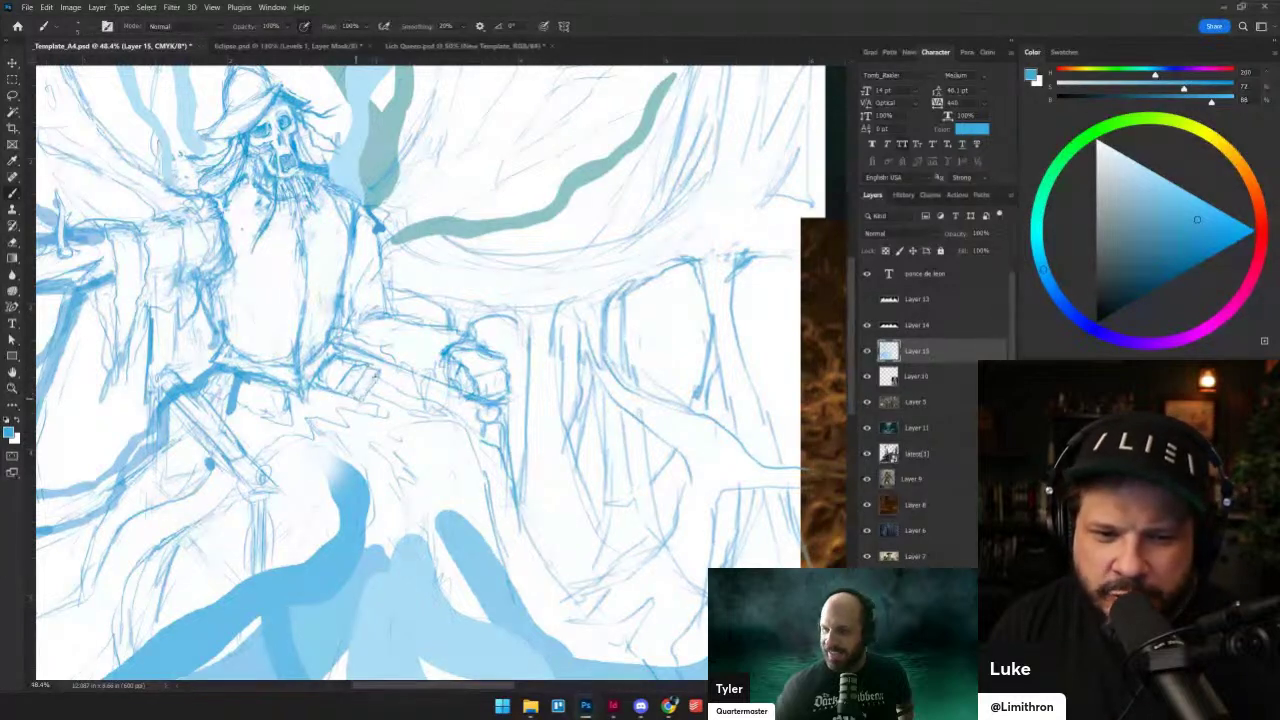
left_click_drag(219, 380, 284, 400)
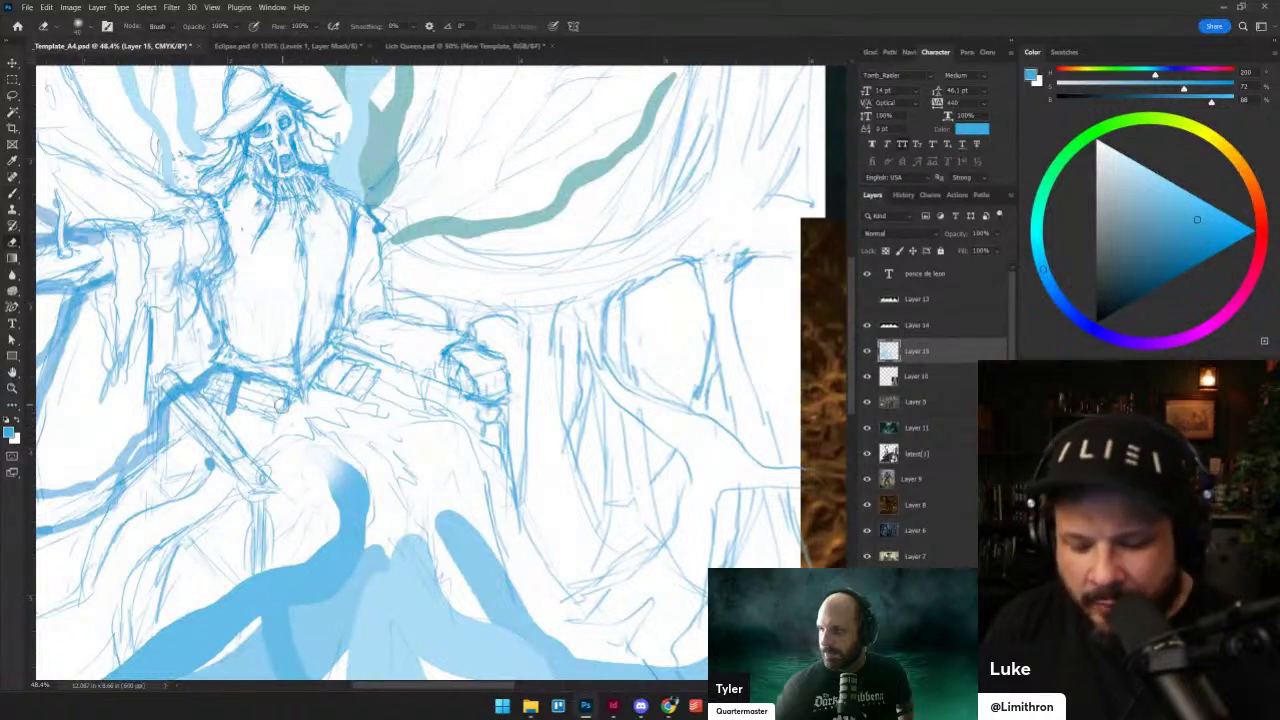
mouse_move(272, 432)
left_mouse_down()
mouse_move(297, 398)
mouse_move(270, 466)
mouse_move(262, 455)
left_mouse_up()
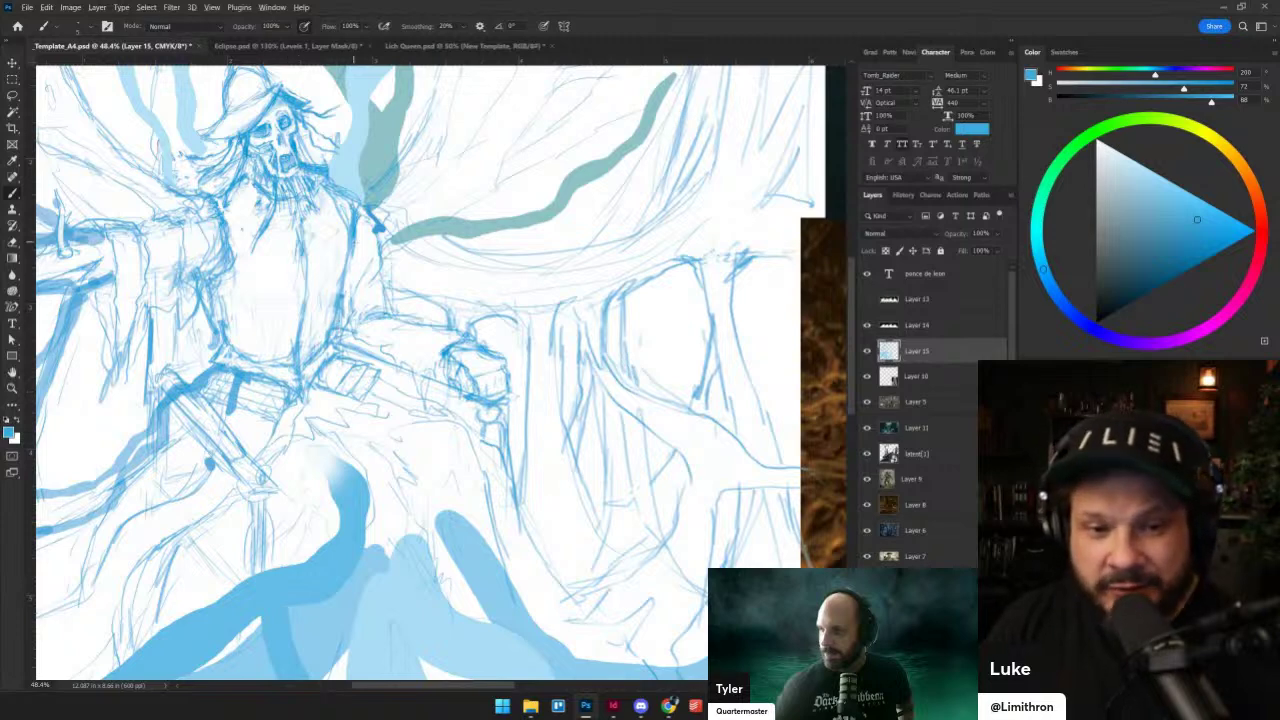
- Sketch a ragged cloth hem across the figure's thighs and knees, and reinforce the lines around the belt and sword
scroll(323, 302, "down", 5)
scroll(366, 378, "up", 1)
left_click_drag(371, 334, 418, 408)
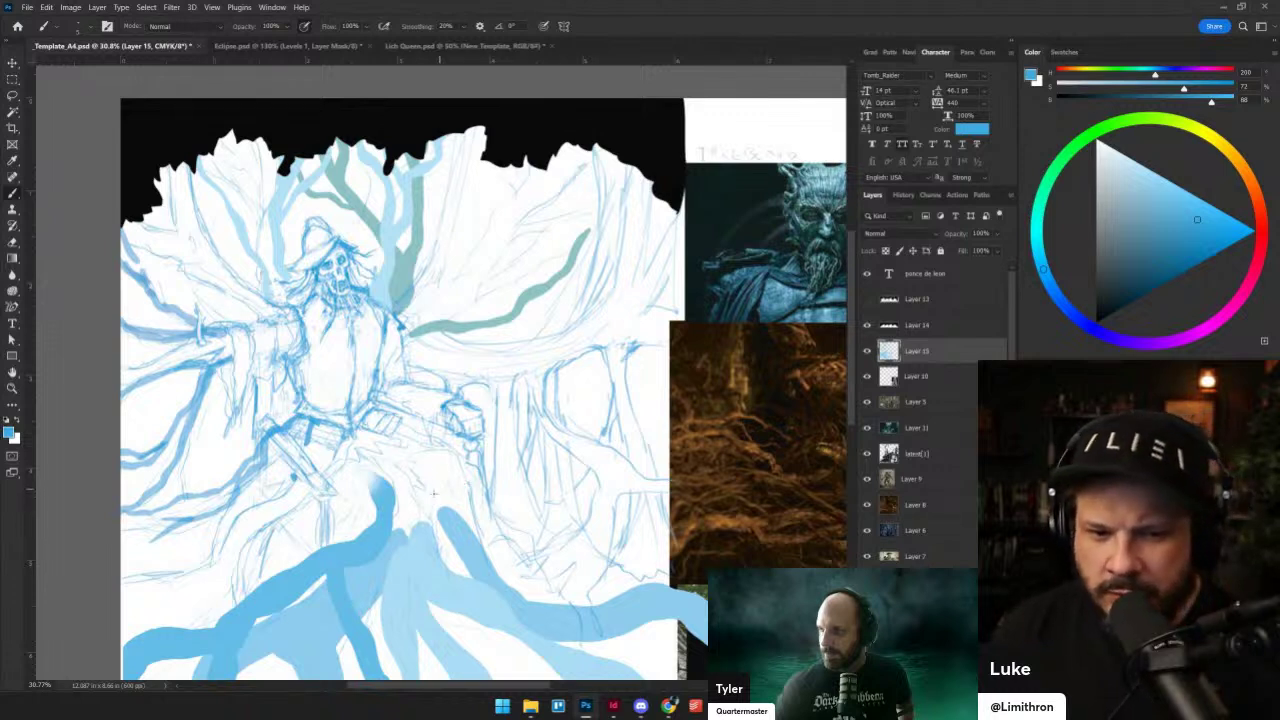
scroll(412, 410, "up", 2)
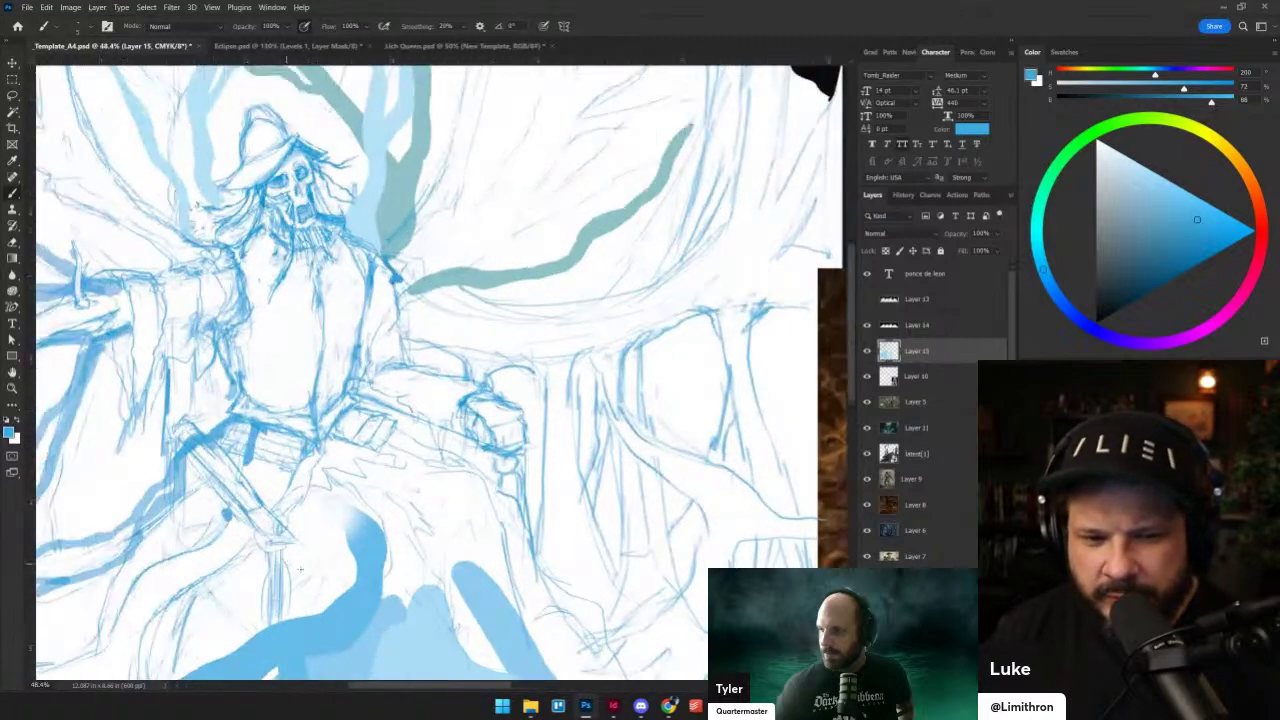
key("e")
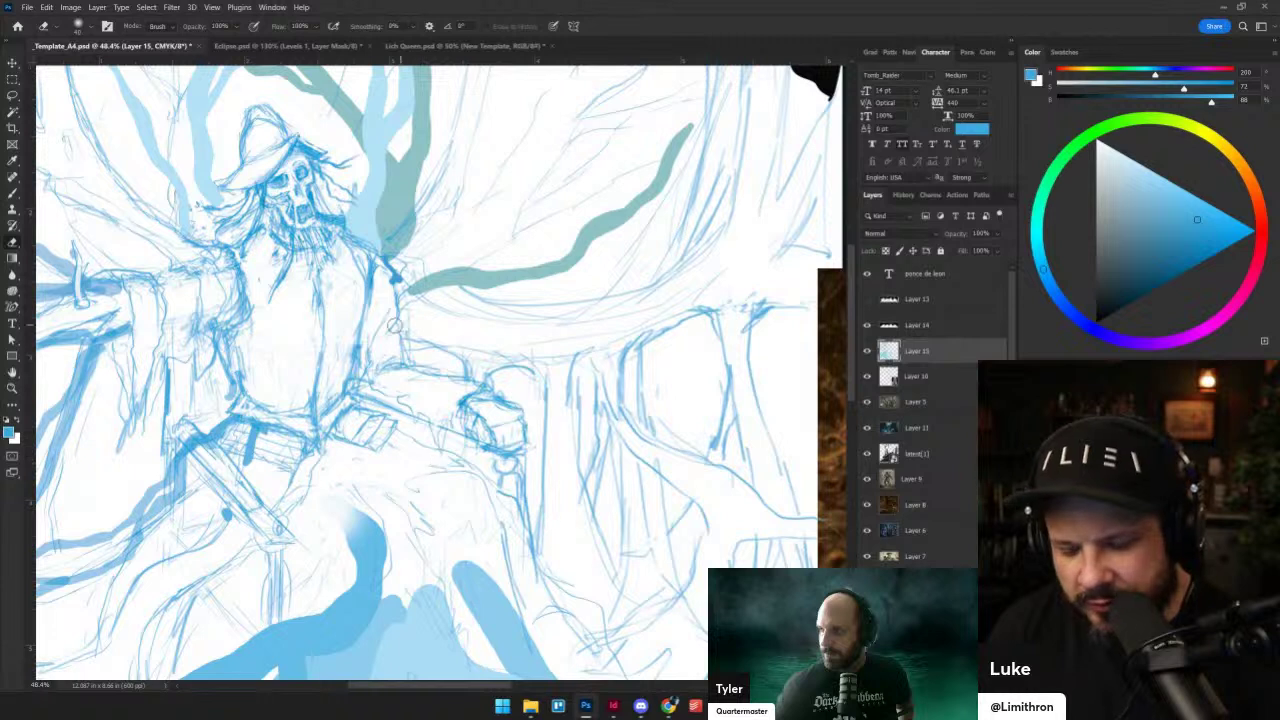
key("b")
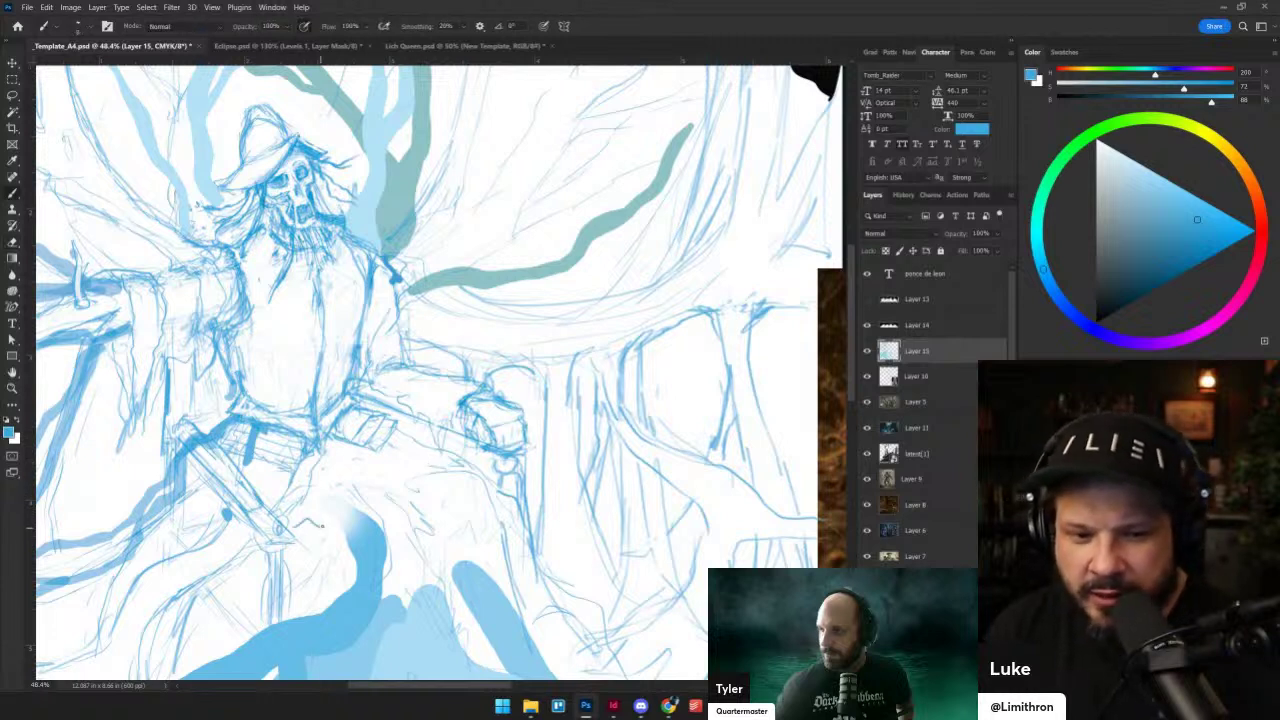
mouse_move(322, 524)
left_mouse_down()
mouse_move(344, 516)
mouse_move(360, 470)
mouse_move(407, 516)
left_mouse_up()
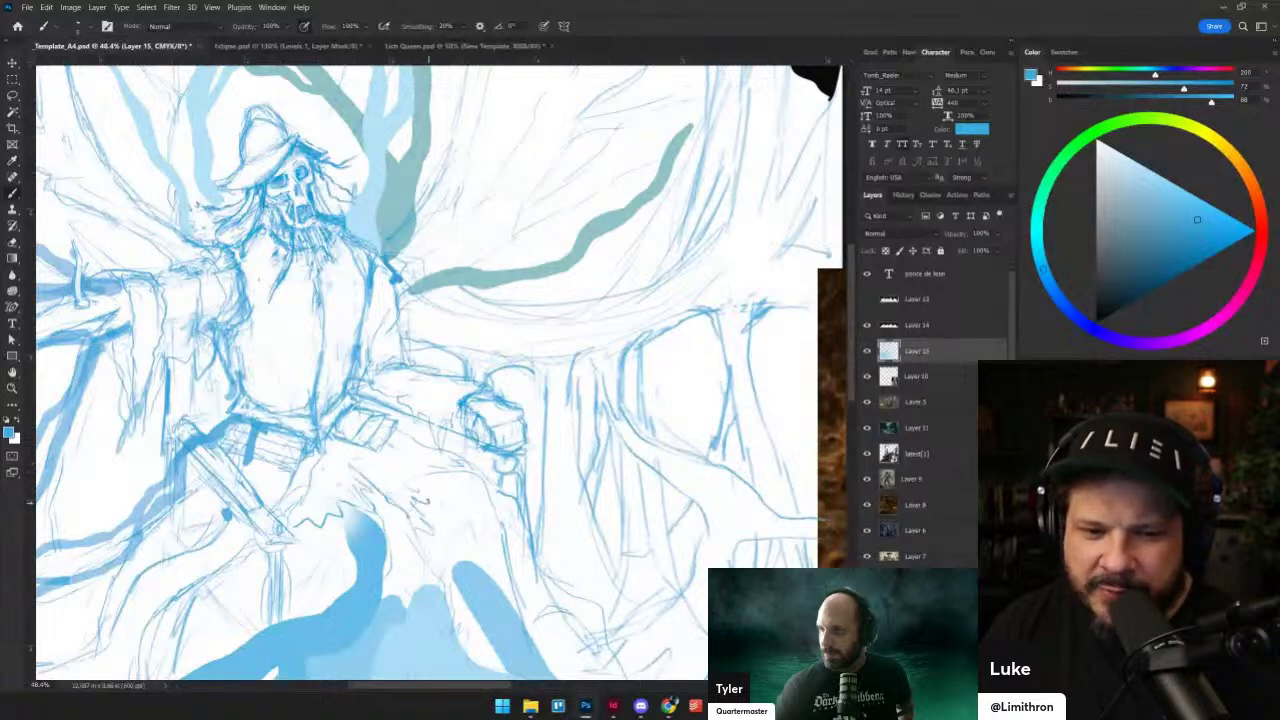
mouse_move(430, 470)
left_mouse_down()
mouse_move(390, 431)
mouse_move(458, 461)
left_mouse_up()
left_click_drag(390, 432, 399, 421)
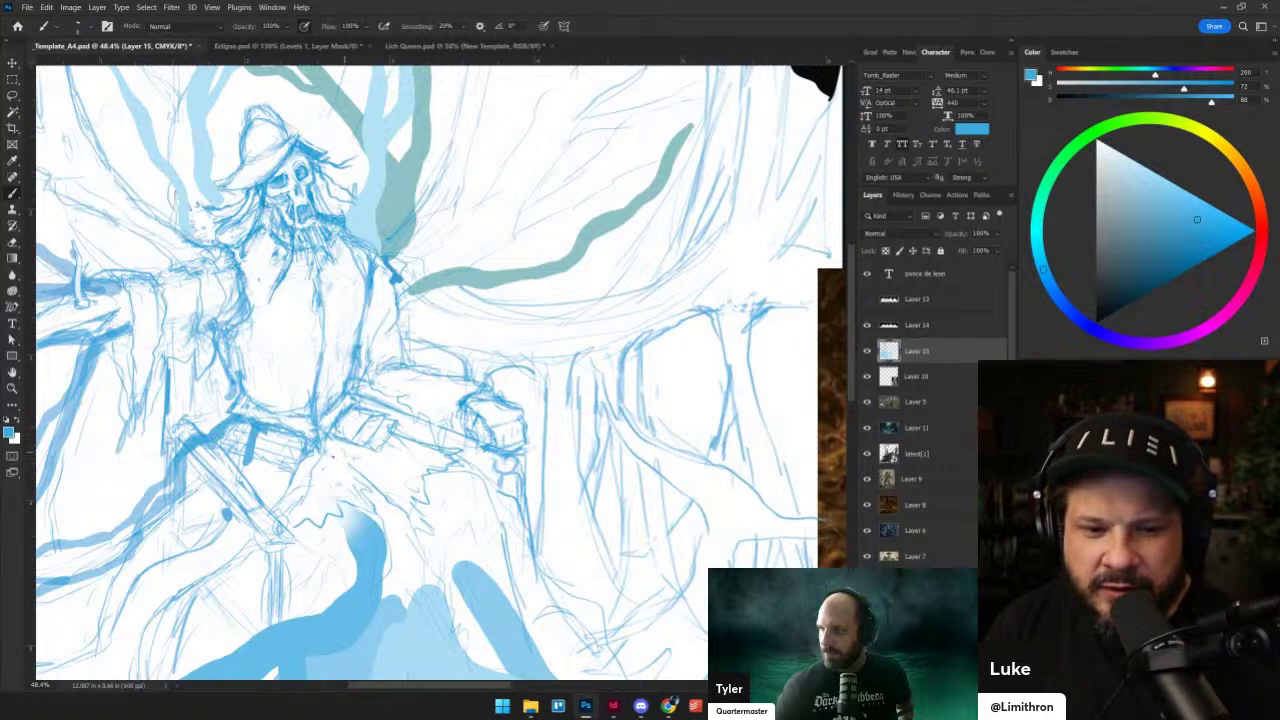
left_click_drag(281, 530, 300, 510)
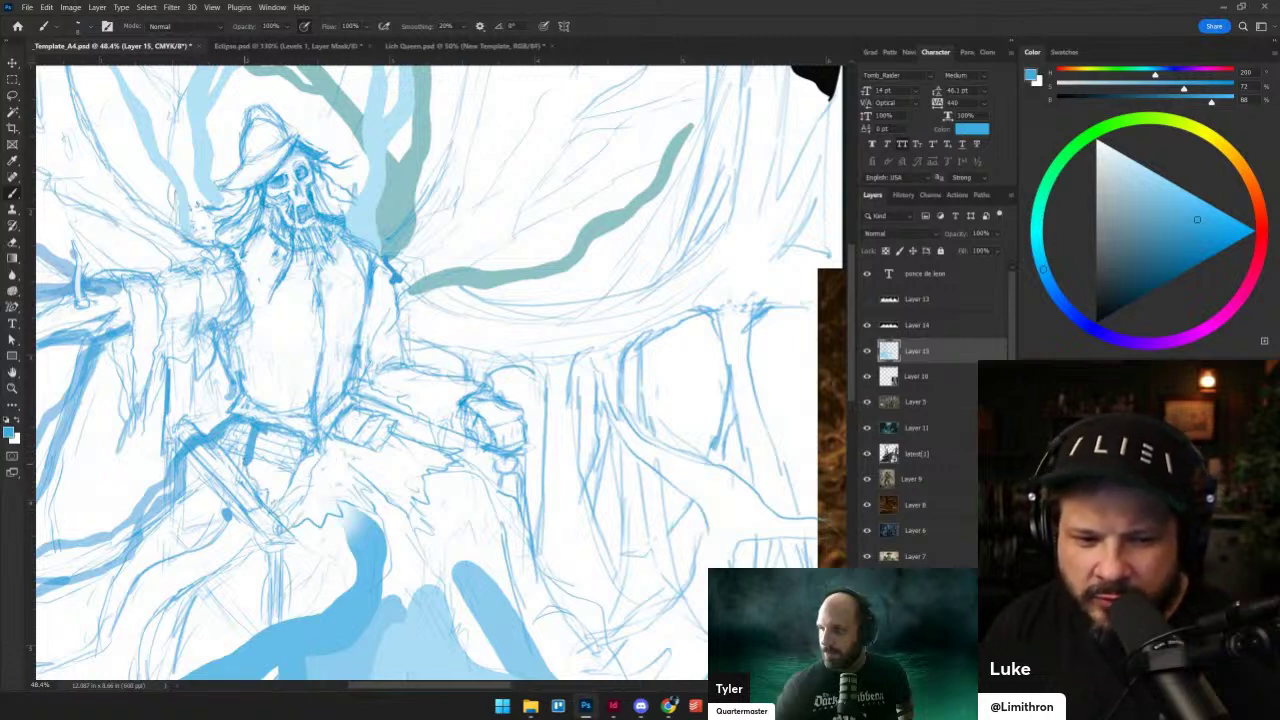
left_click_drag(232, 464, 250, 475)
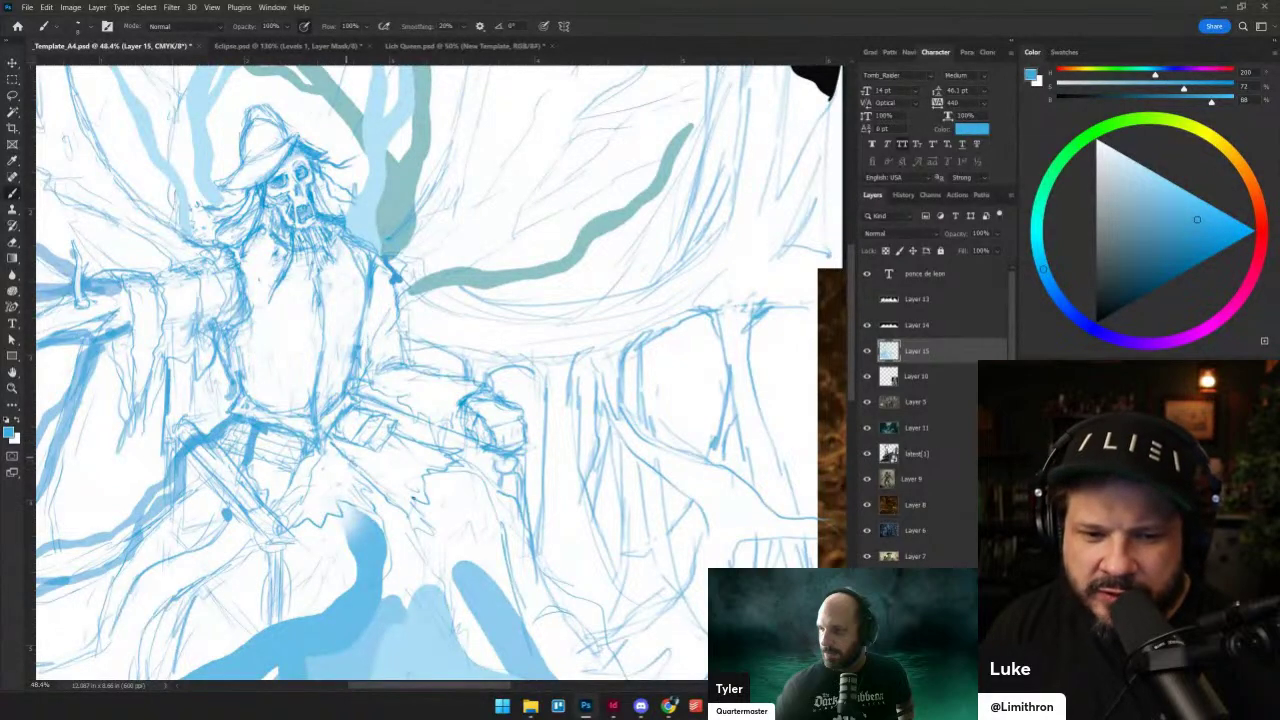
- Erase the stray line work at the seated figure's waist above the belt on Layer 15, and reduce the brush size
scroll(543, 397, "down", 3)
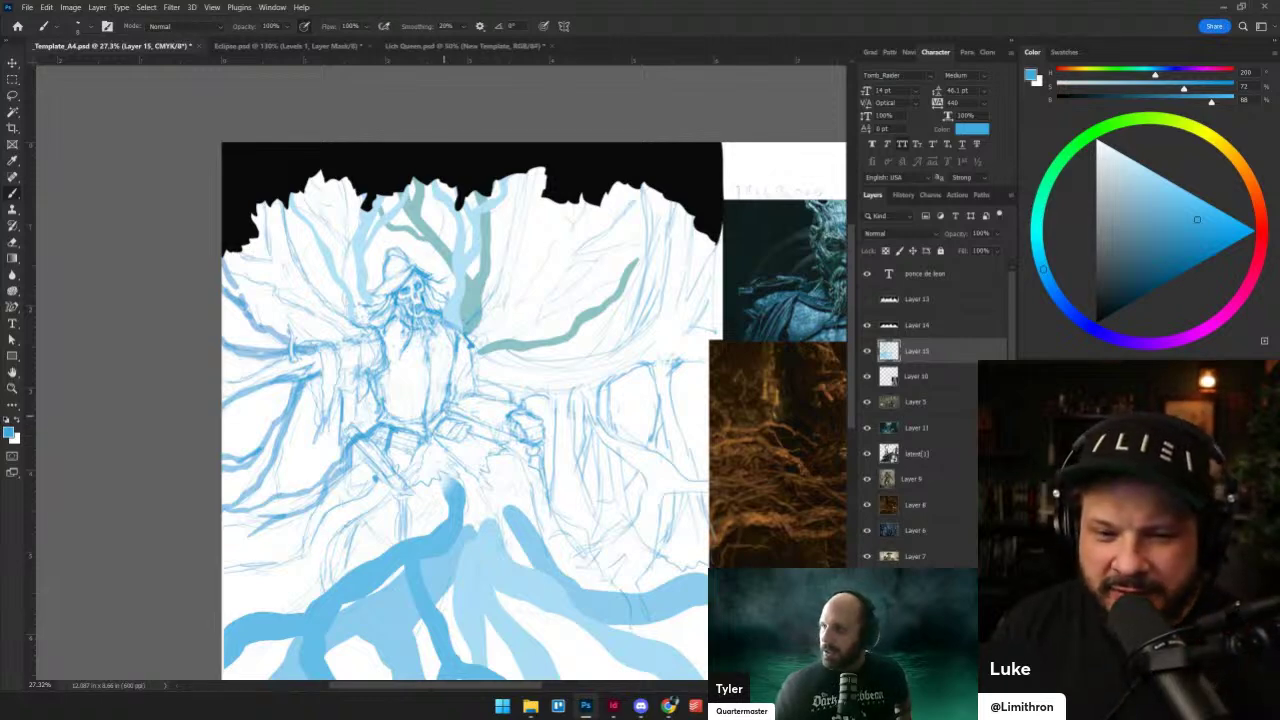
scroll(483, 430, "up", 4)
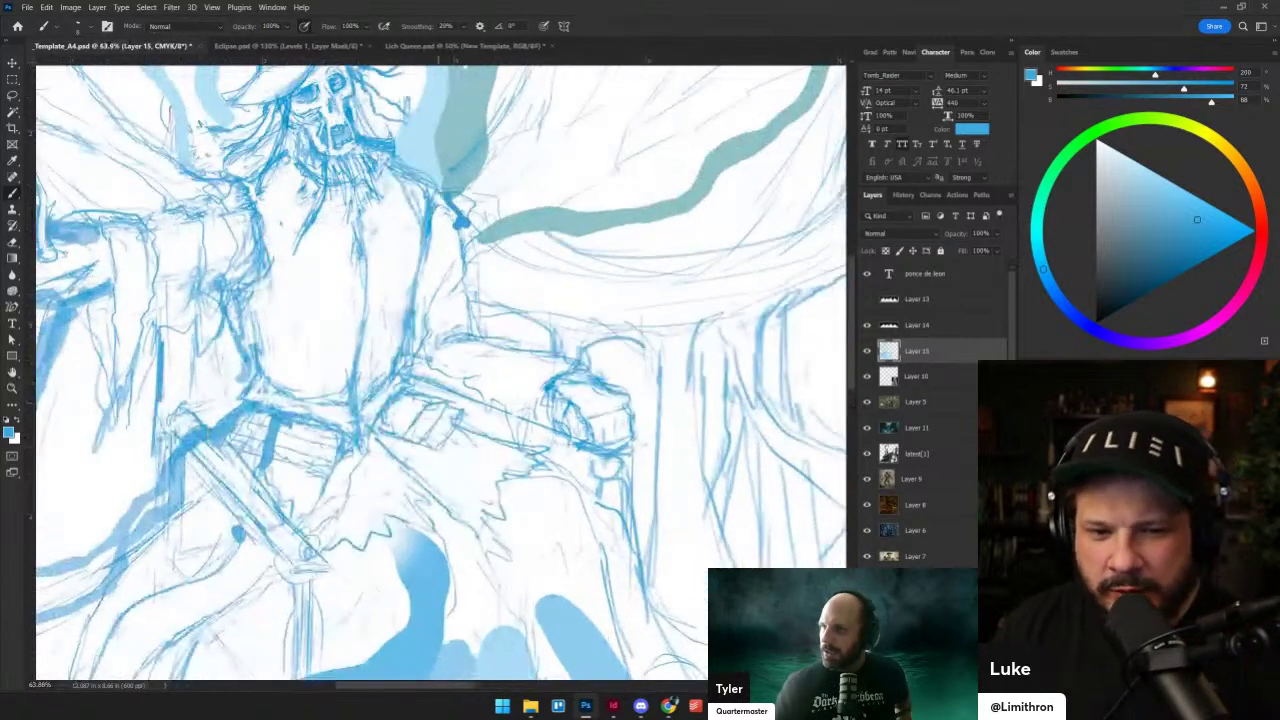
key("grave")
mouse_move(388, 389)
left_mouse_down()
mouse_move(373, 422)
mouse_move(392, 387)
left_mouse_up()
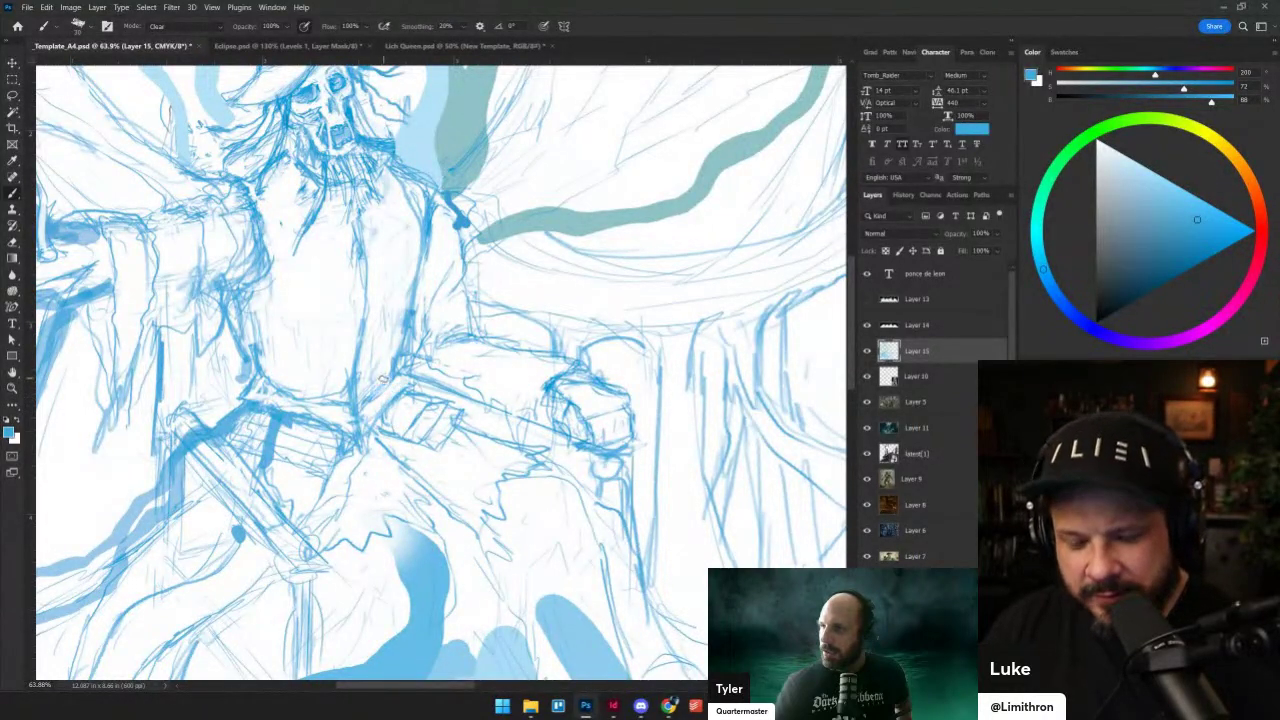
key("bracketleft")
key("bracketleft")
key("bracketleft")
key("bracketleft")
key("bracketleft")
key("bracketleft")
key("bracketleft")
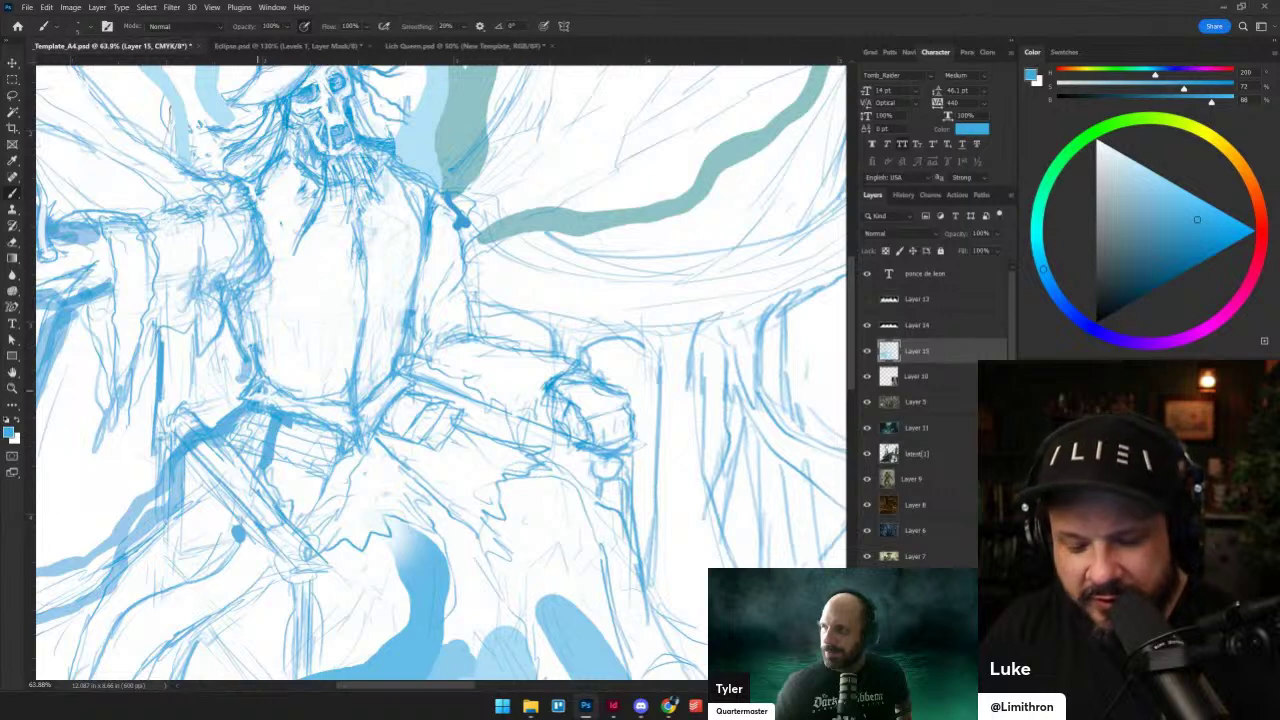
- Erase and redraw the overlapping lines along the torso's edge beneath the outstretched arm
key("e")
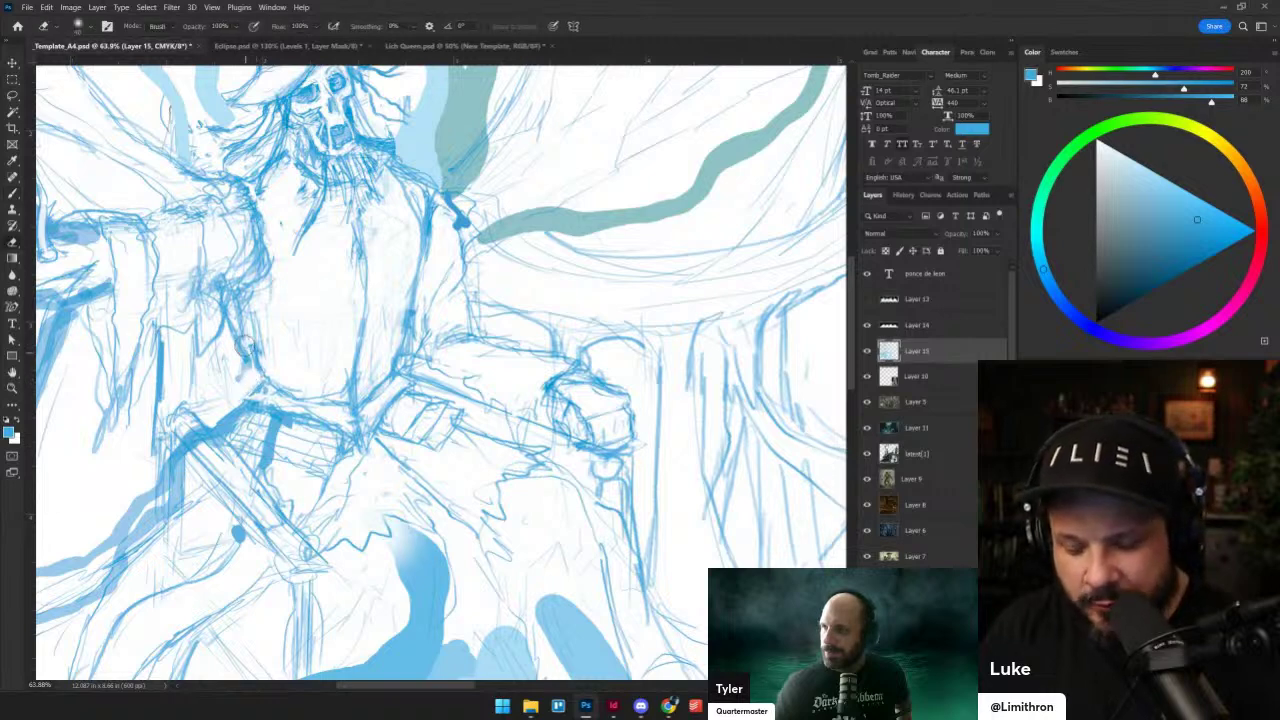
key("b")
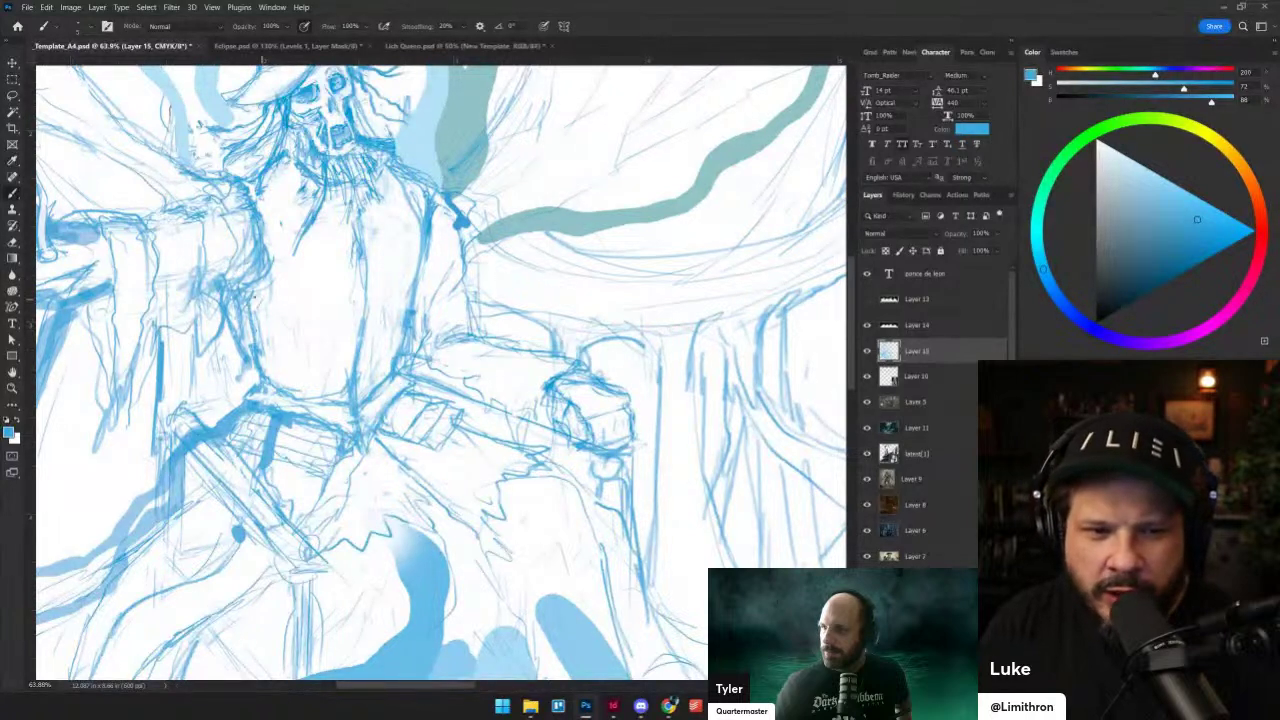
key("e")
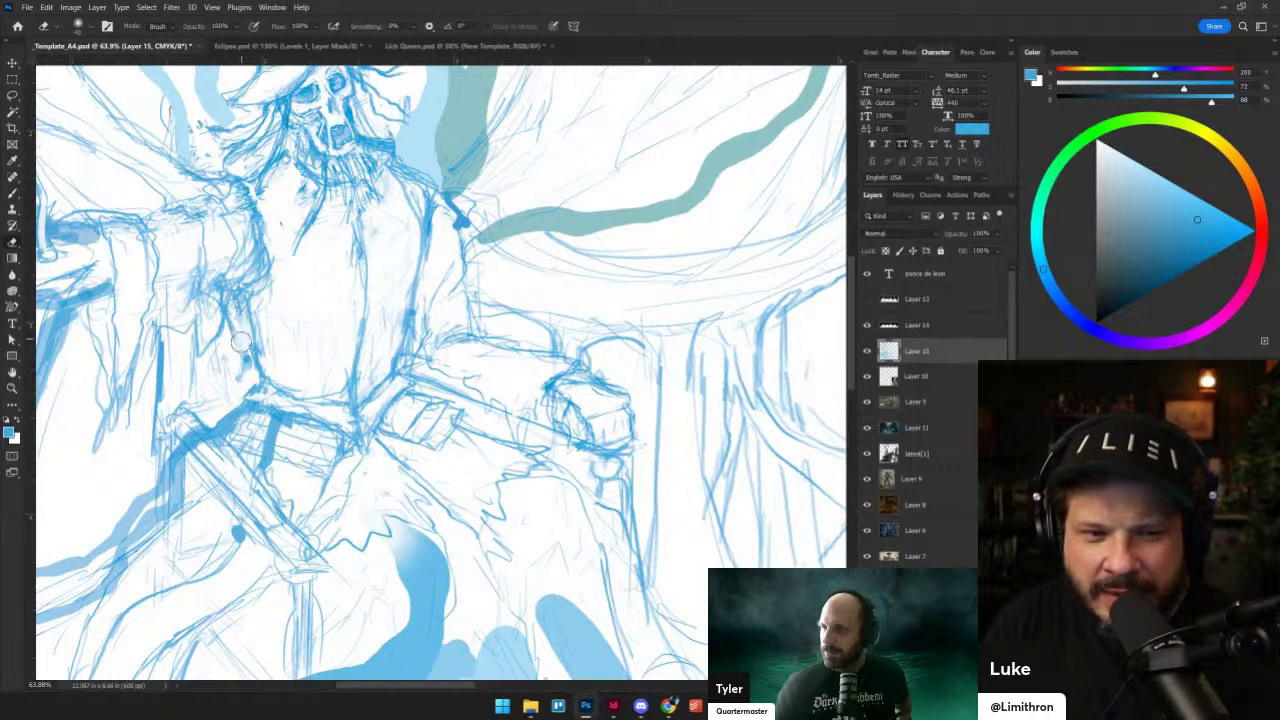
key("b")
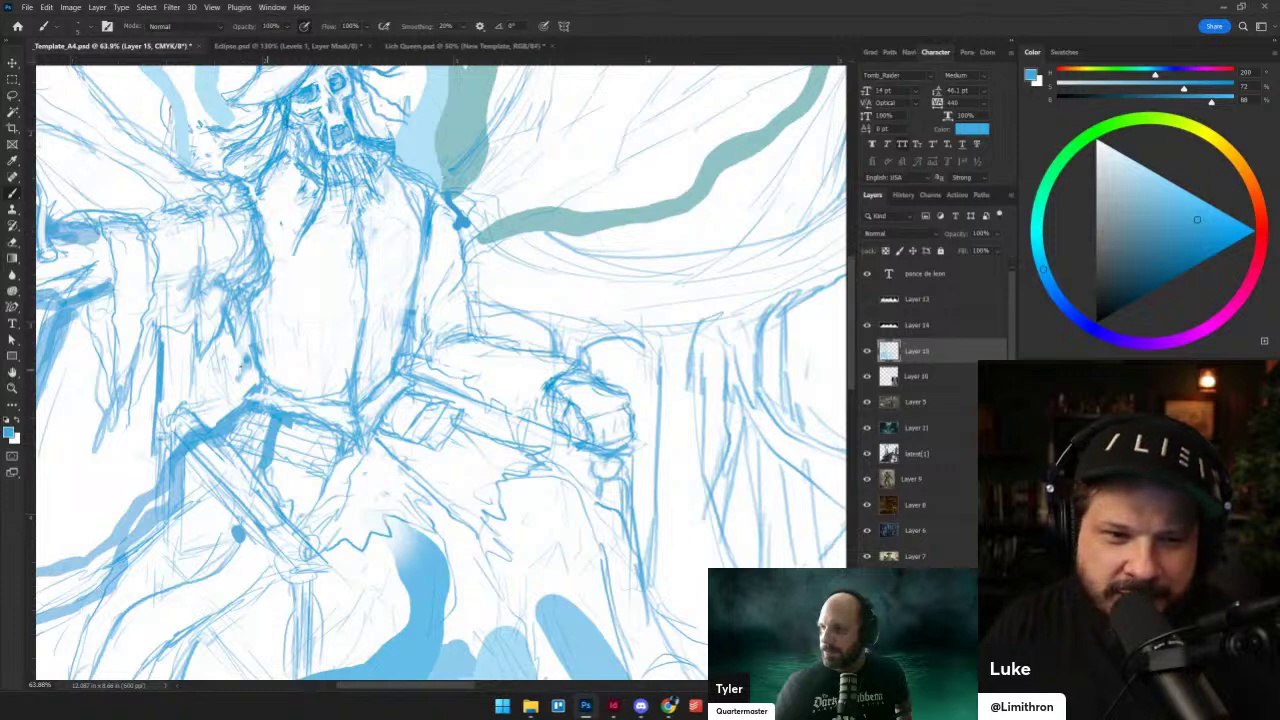
key("e")
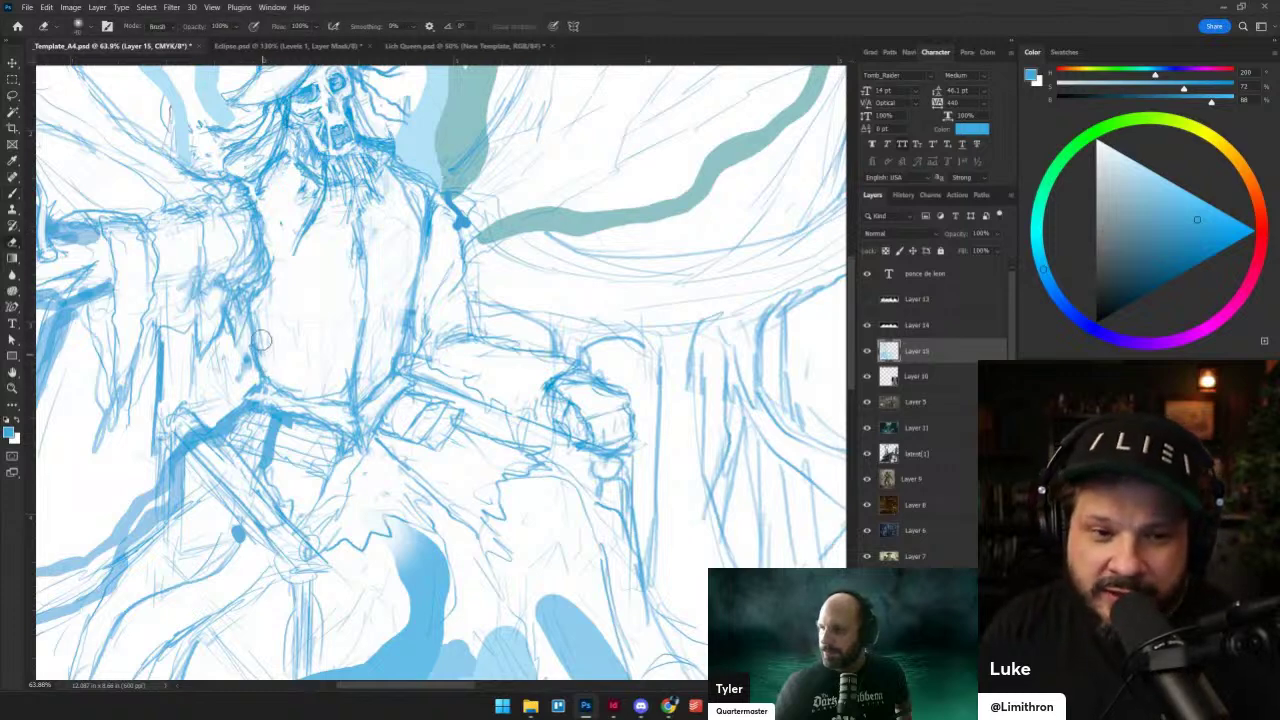
key("b")
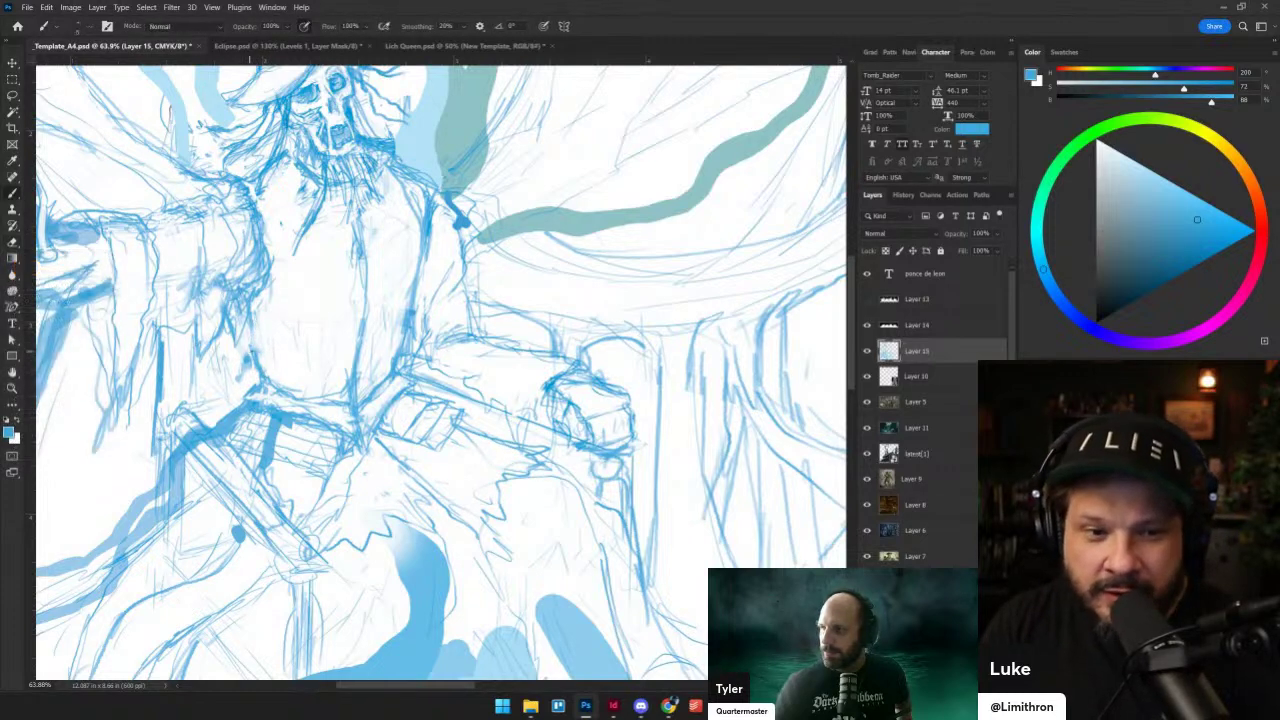
- Sketch light contour lines down the torso beside the outstretched arm, and erase stray marks near the opposite shoulder
left_click_drag(258, 364, 267, 240)
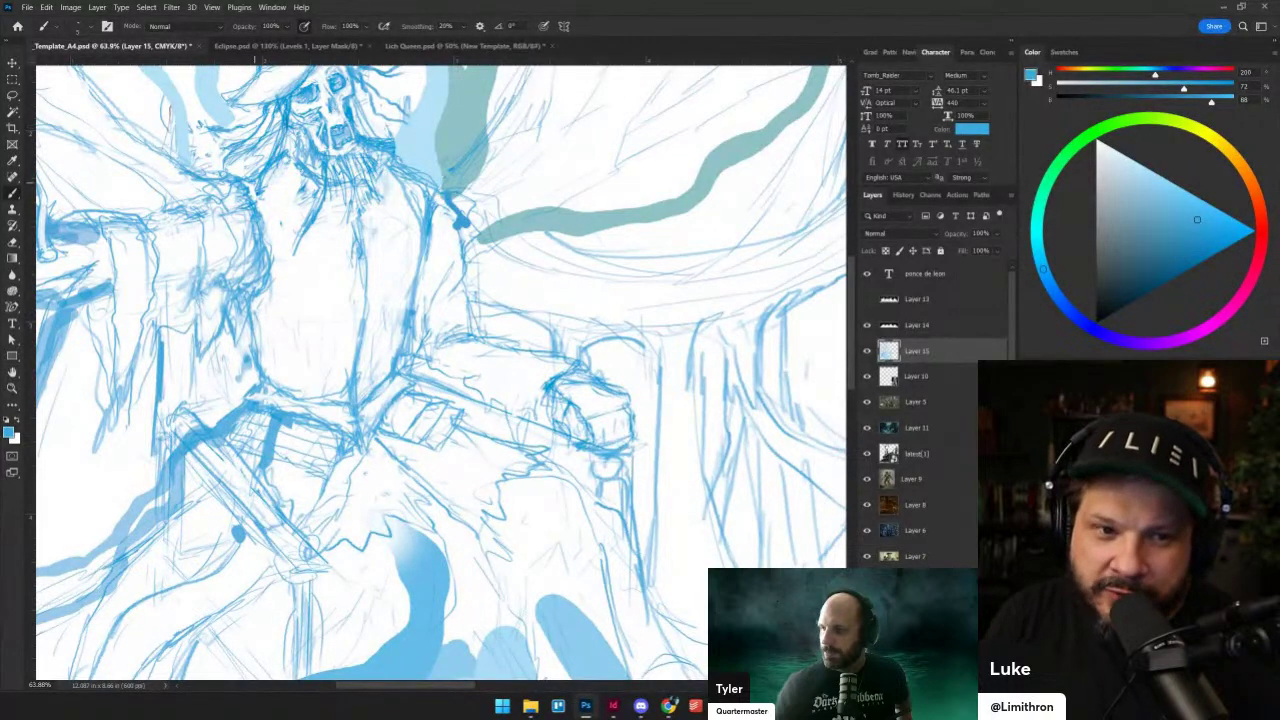
left_click_drag(269, 212, 276, 298)
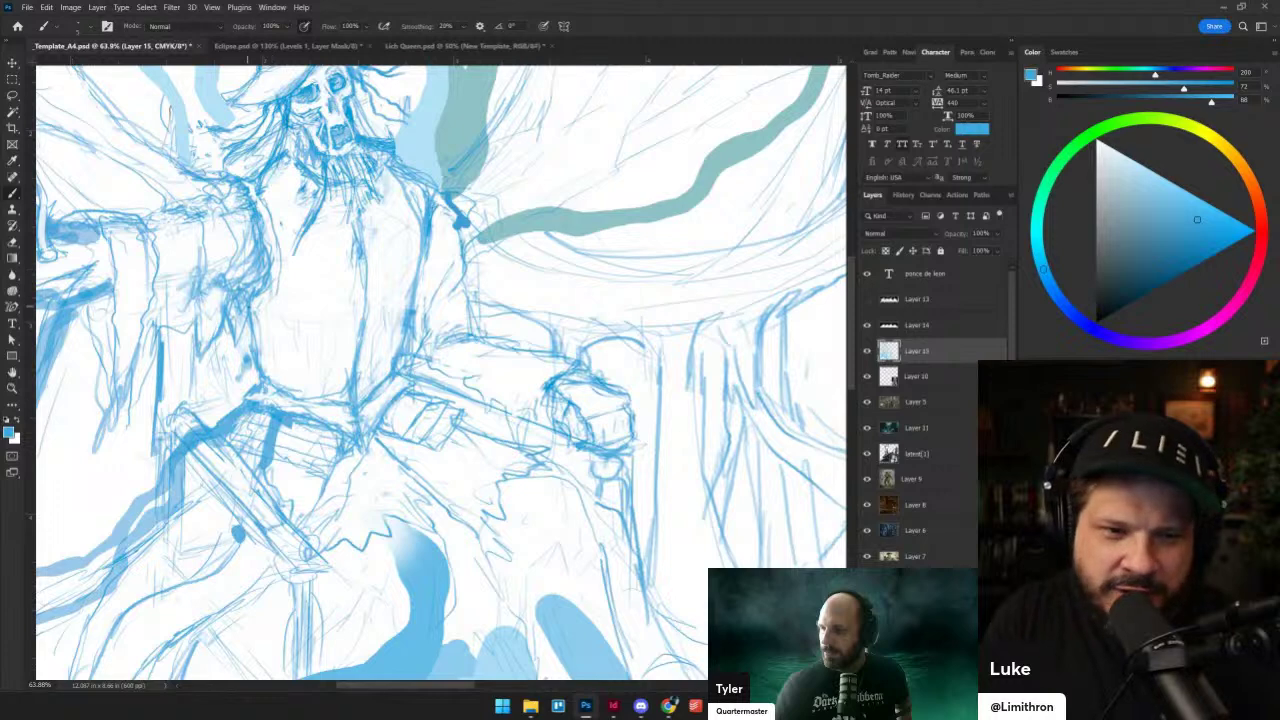
left_click_drag(273, 234, 279, 282)
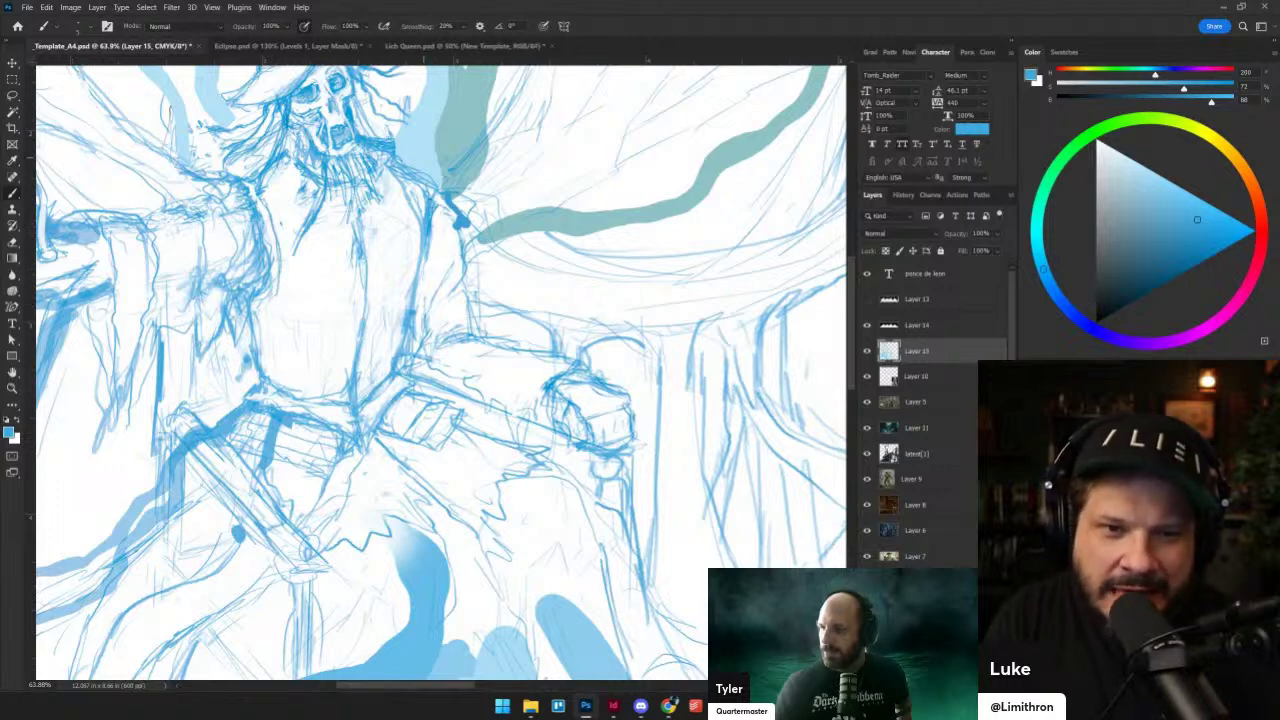
key("e")
left_click_drag(410, 202, 393, 194)
scroll(438, 282, "up", 2)
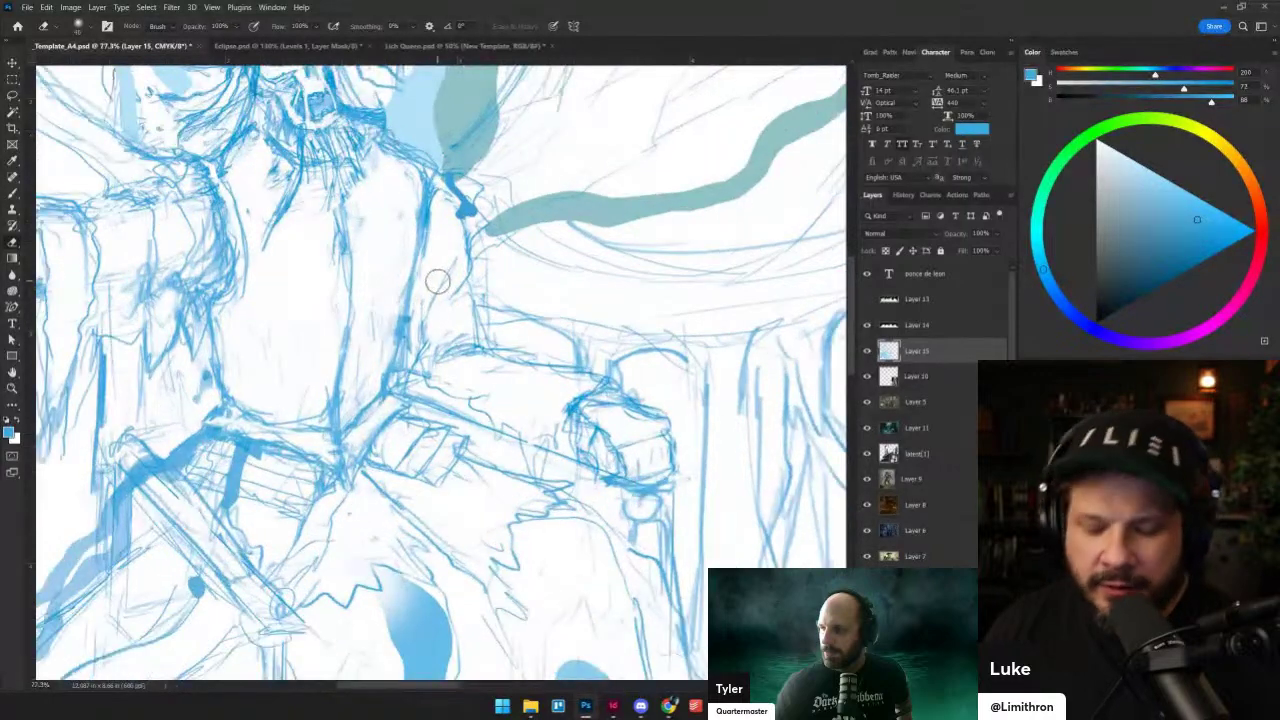
- Set the brush colour to a saturated blue with hue 230, and sketch branching beard strands fanning out below the skull's jaw
key("b")
key("b")
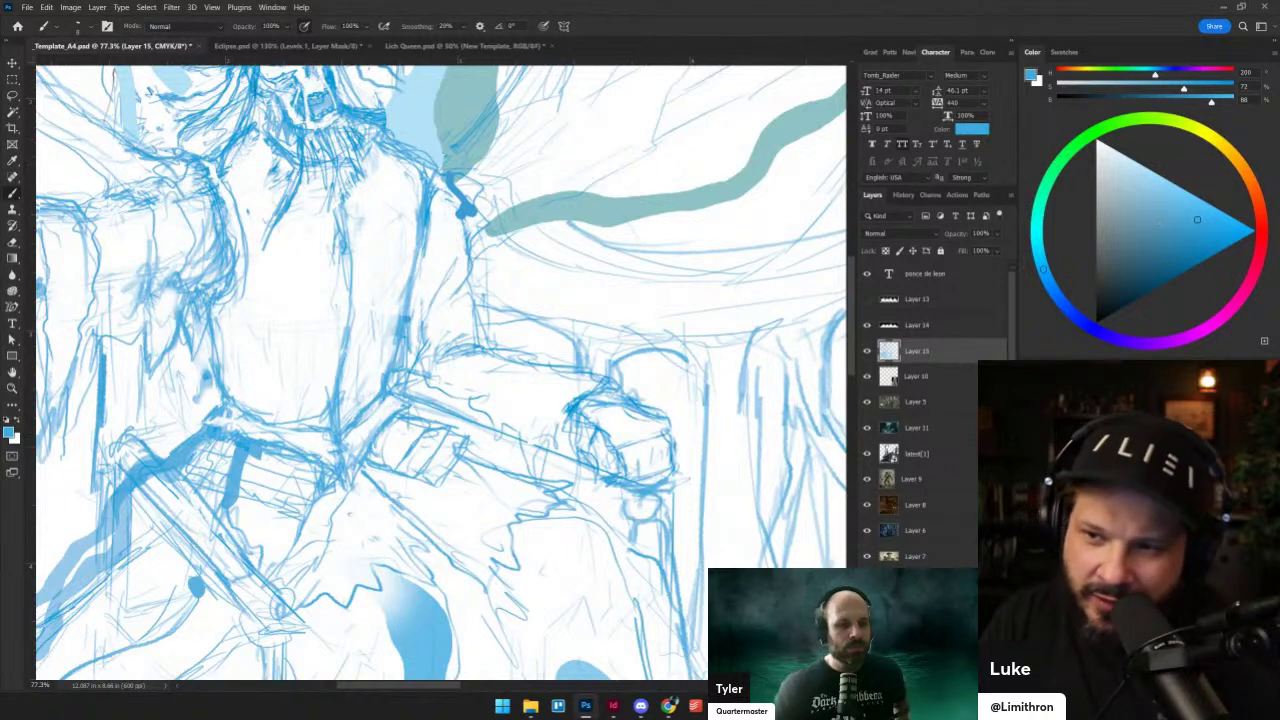
left_click(1253, 231)
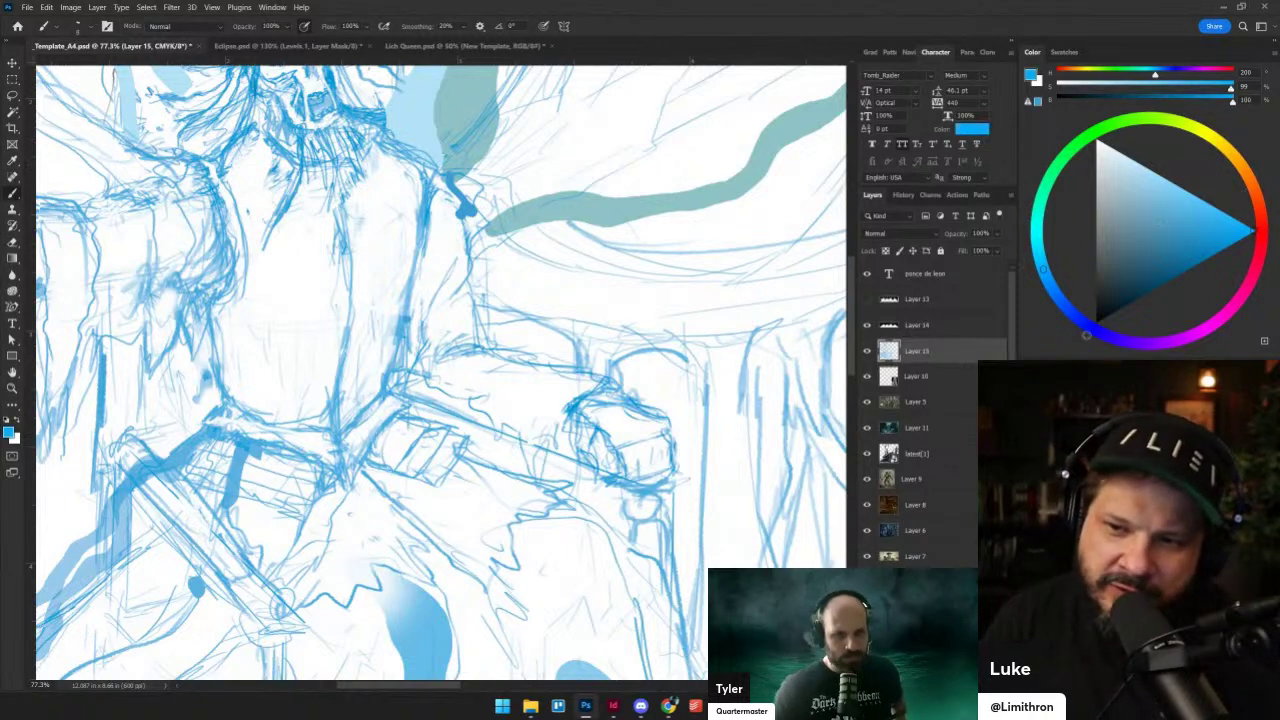
left_click(1077, 318)
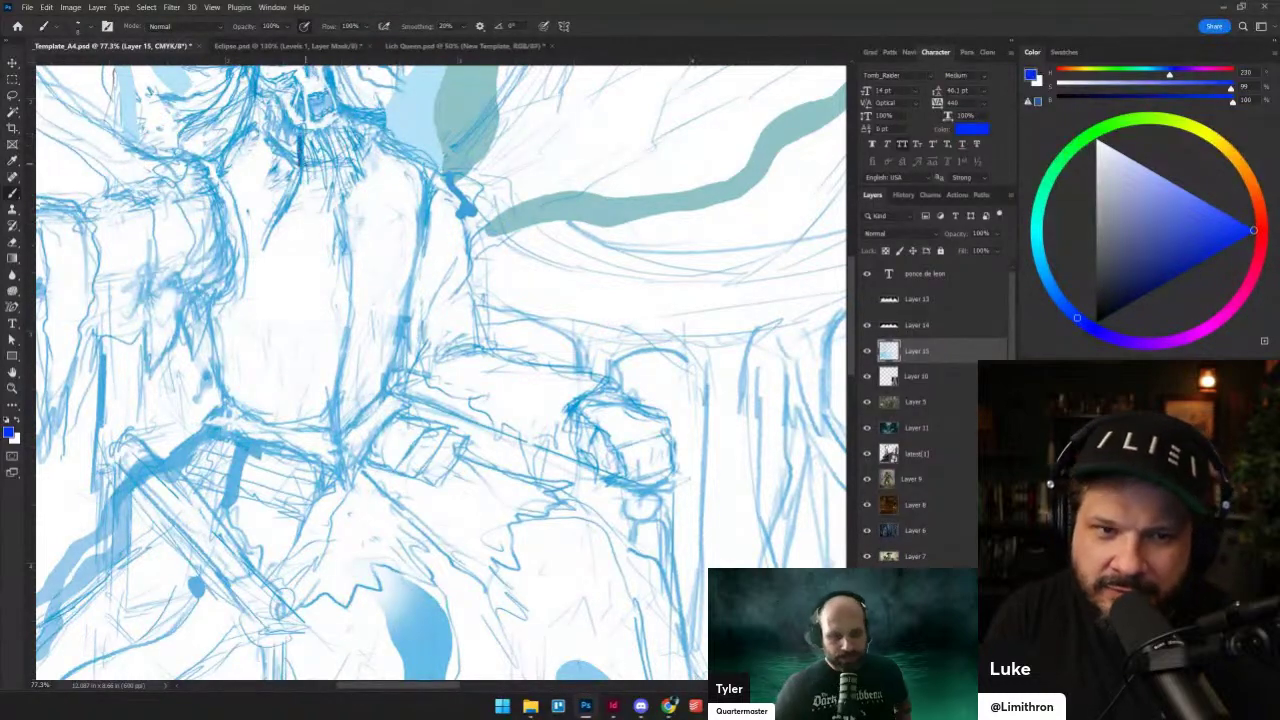
left_click_drag(302, 133, 287, 203)
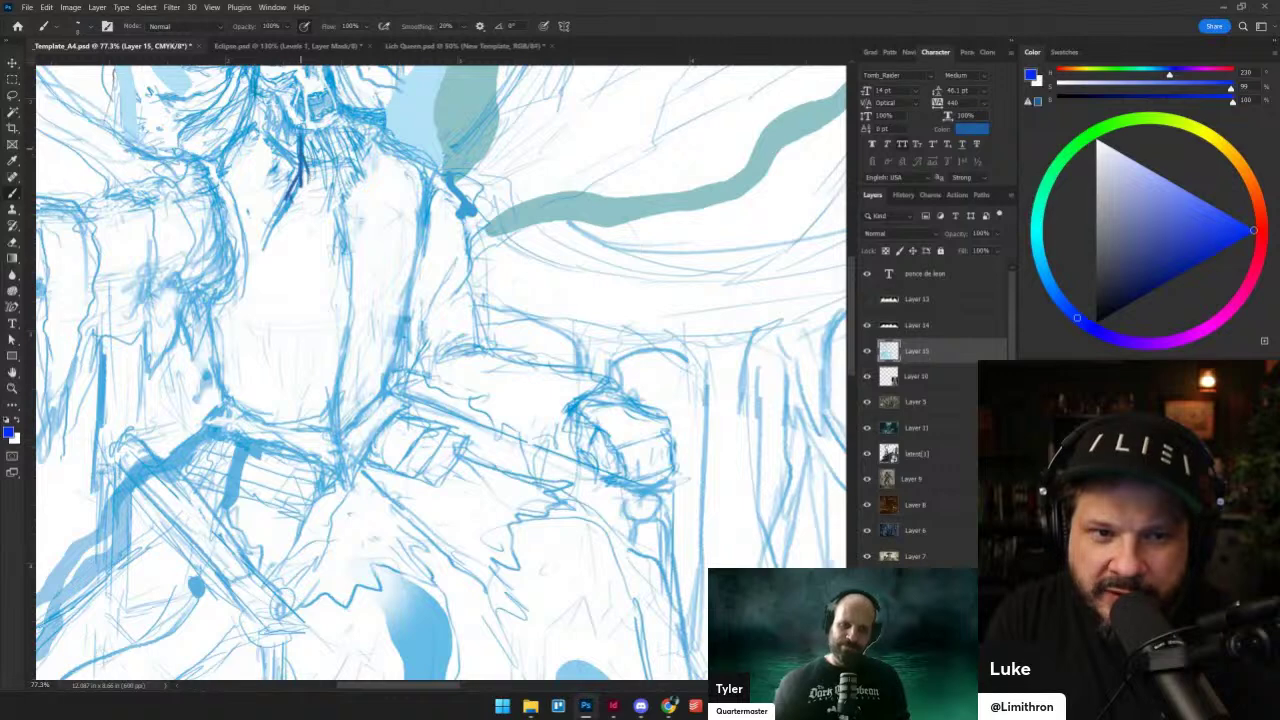
mouse_move(322, 132)
left_mouse_down()
mouse_move(334, 206)
mouse_move(318, 211)
left_mouse_up()
left_click_drag(327, 147, 336, 184)
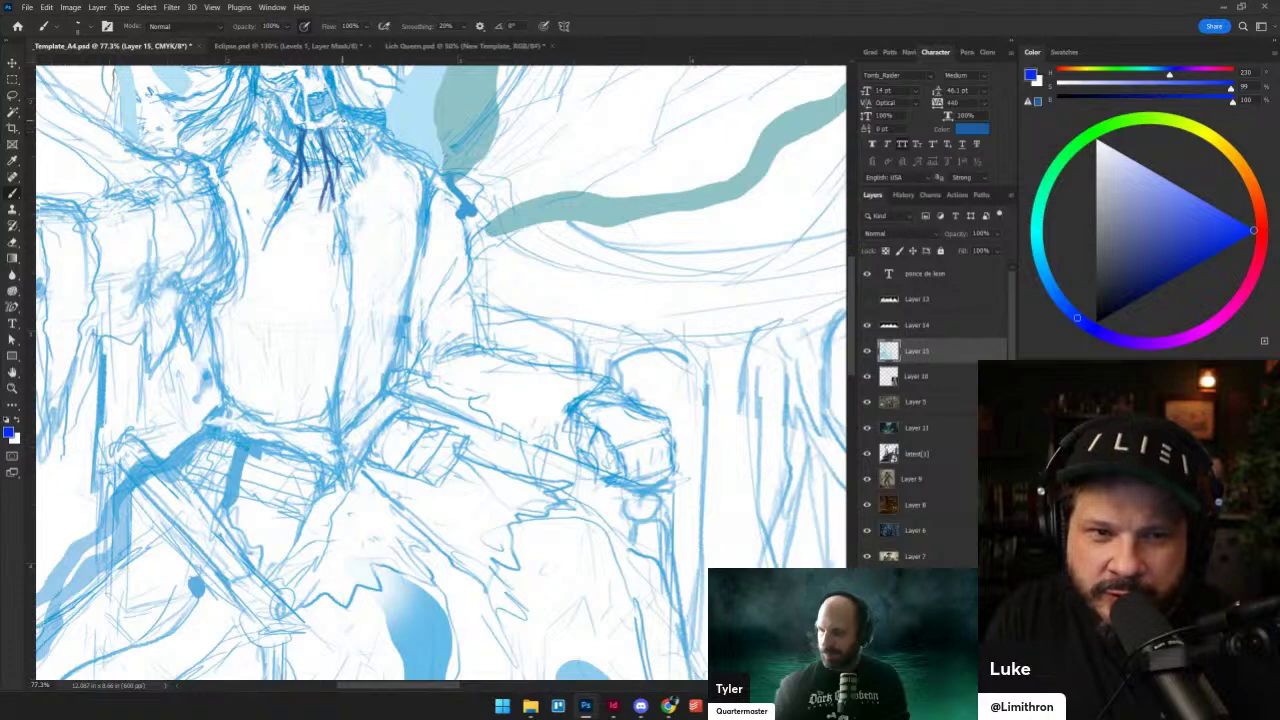
mouse_move(338, 119)
left_mouse_down()
mouse_move(380, 166)
mouse_move(370, 153)
mouse_move(376, 172)
mouse_move(348, 158)
mouse_move(350, 172)
left_mouse_up()
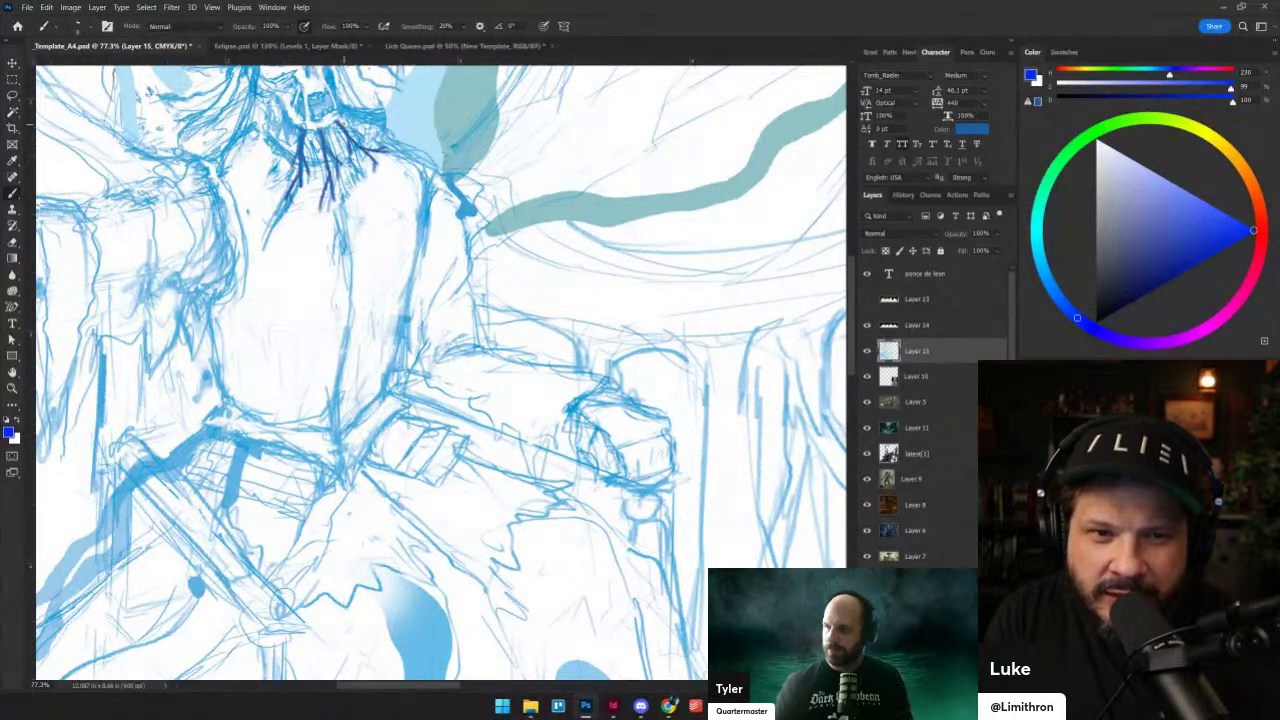
mouse_move(348, 114)
left_mouse_down()
mouse_move(384, 113)
mouse_move(399, 134)
left_mouse_up()
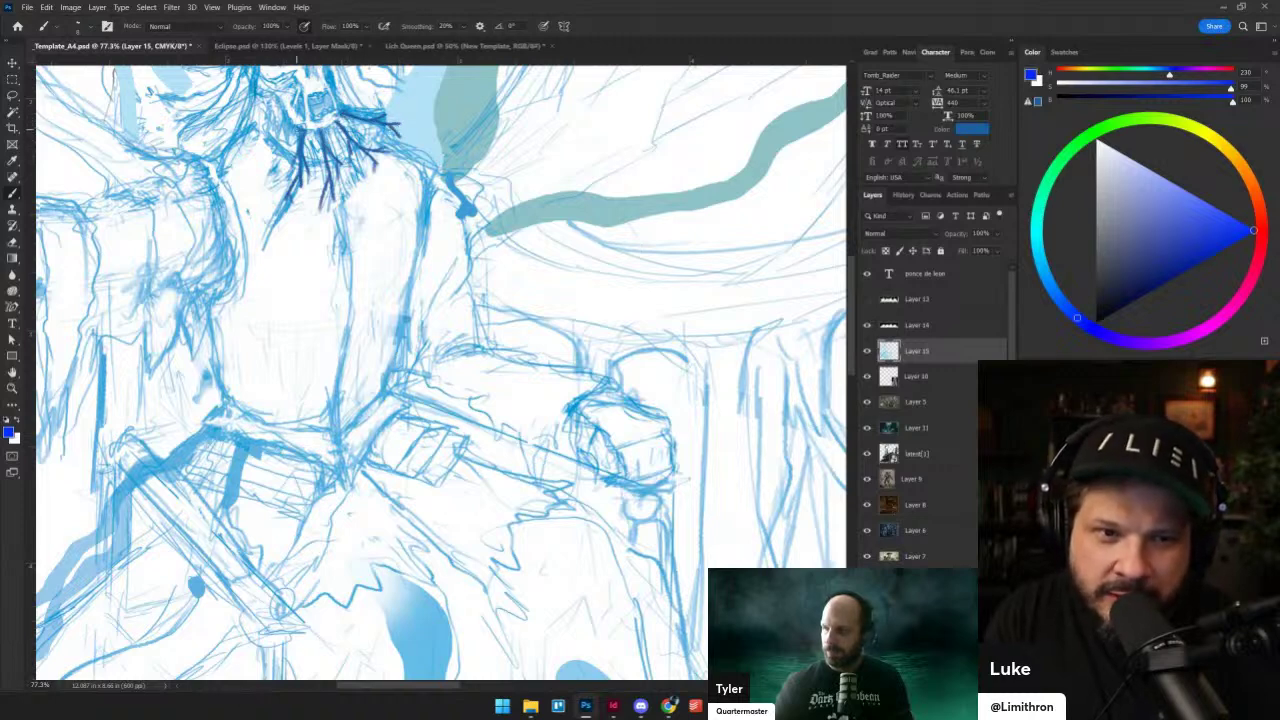
mouse_move(288, 126)
left_mouse_down()
mouse_move(258, 158)
mouse_move(267, 137)
left_mouse_up()
key("grave")
key("shift+alt+n")
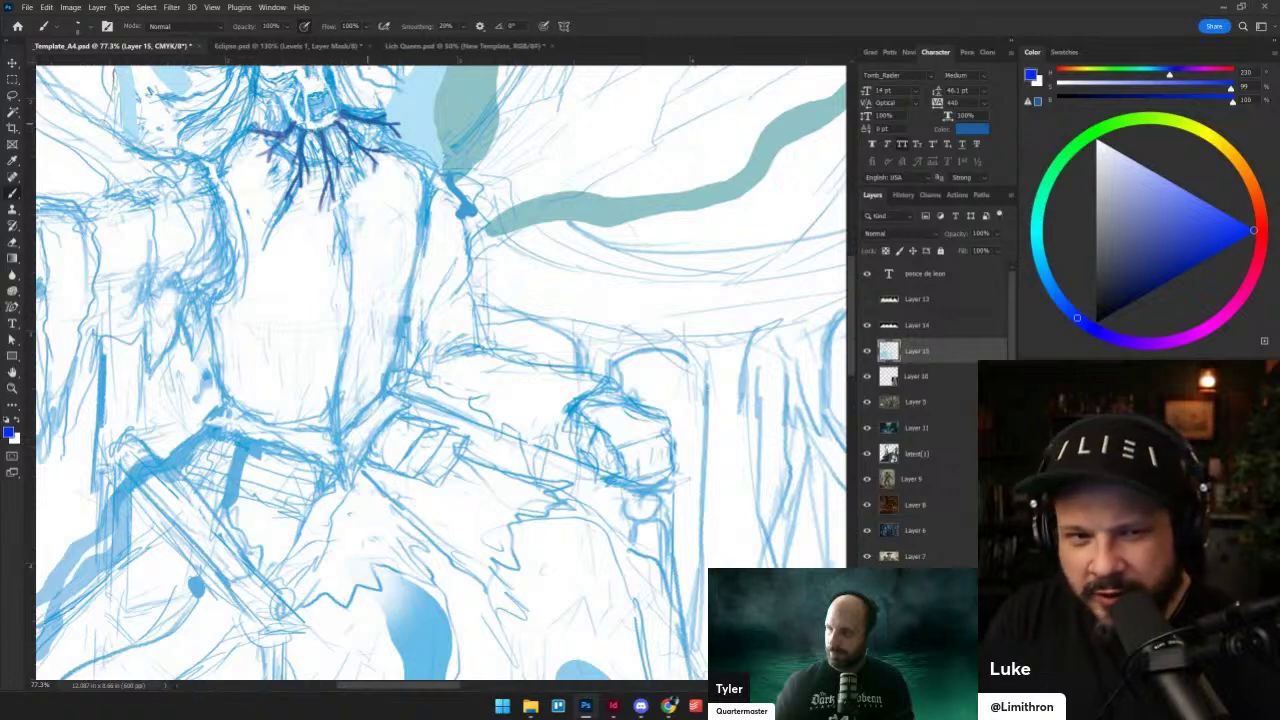
- Reinforce the lower edge of the figure's hat brim with a dark blue line
scroll(423, 307, "down", 3)
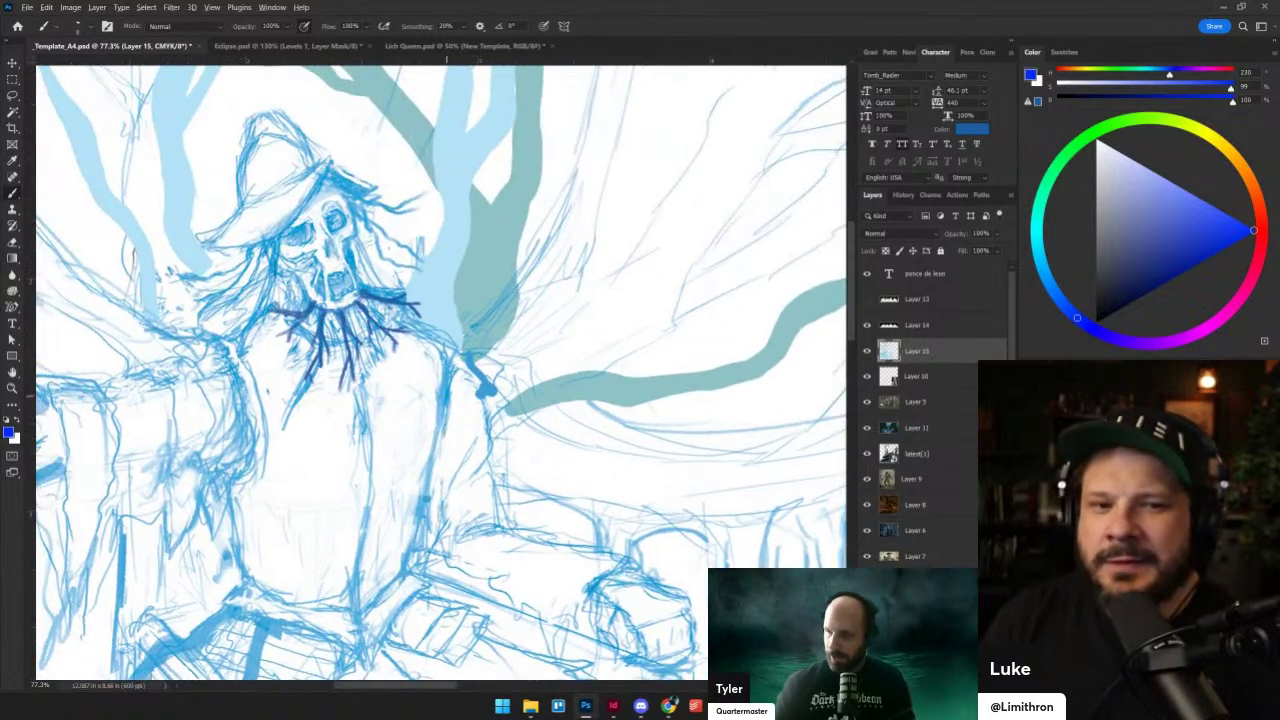
scroll(440, 340, "down", 3)
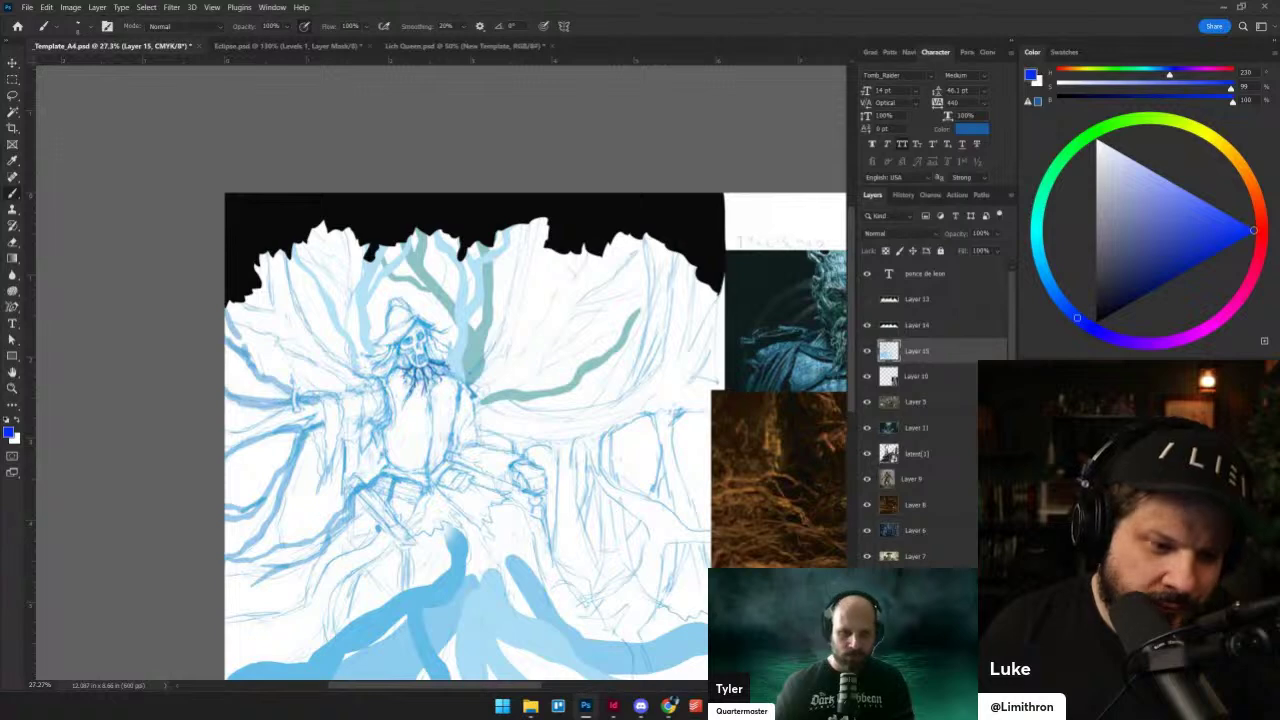
scroll(443, 400, "up", 4)
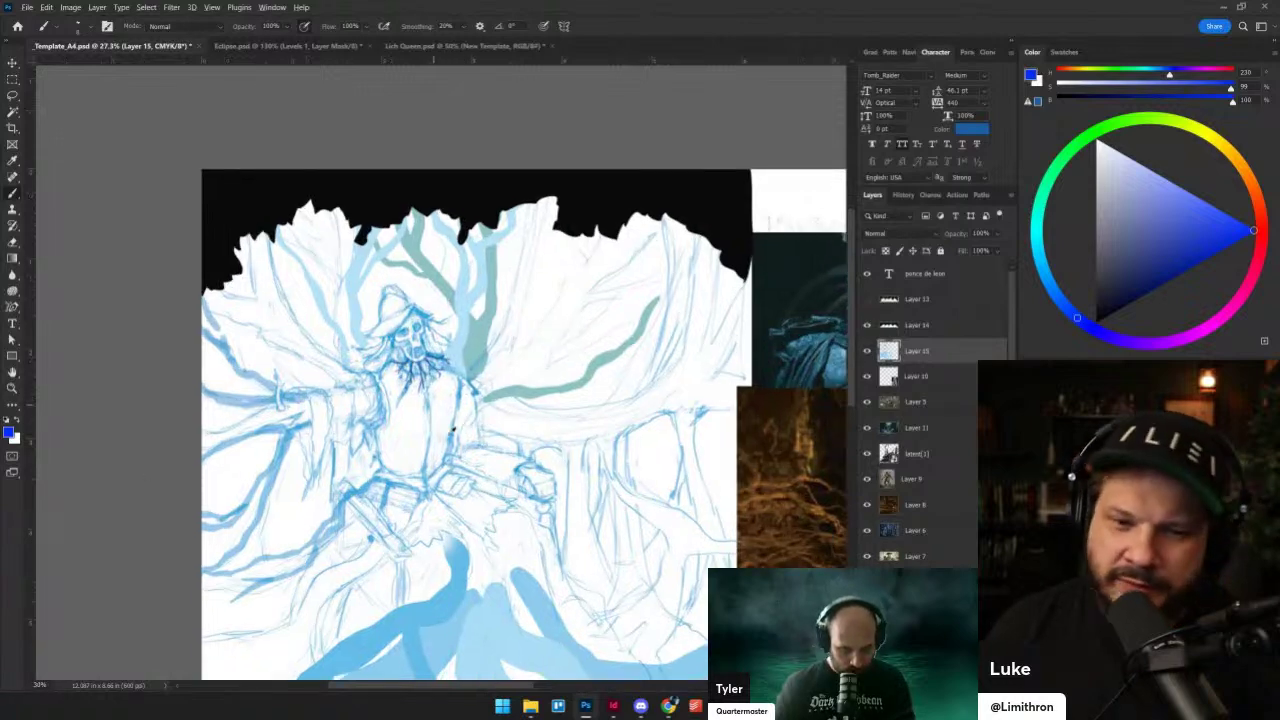
scroll(412, 410, "down", 1)
scroll(415, 413, "up", 2)
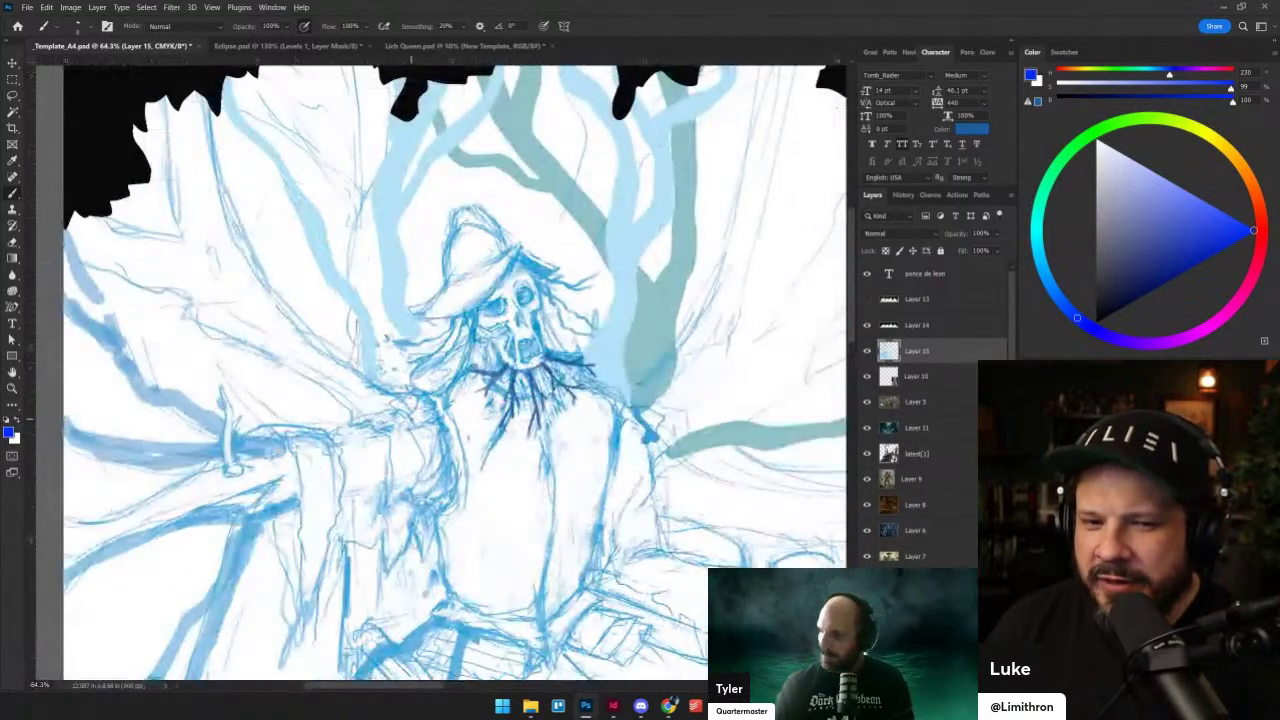
mouse_move(414, 319)
left_mouse_down()
mouse_move(486, 306)
mouse_move(495, 290)
left_mouse_up()
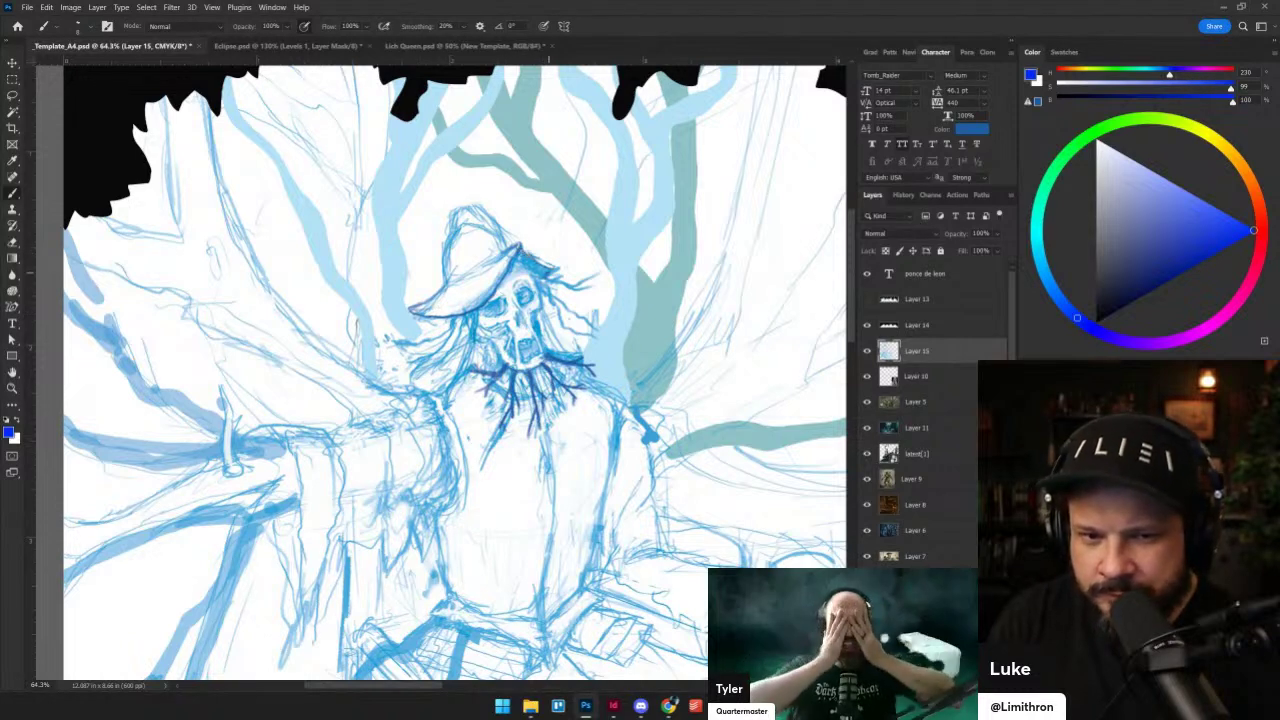
- Sketch a dark blue buckled strap down the chest beside the outstretched arm, and start its counterpart on the opposite side
scroll(511, 153, "down", 7)
scroll(590, 345, "up", 7)
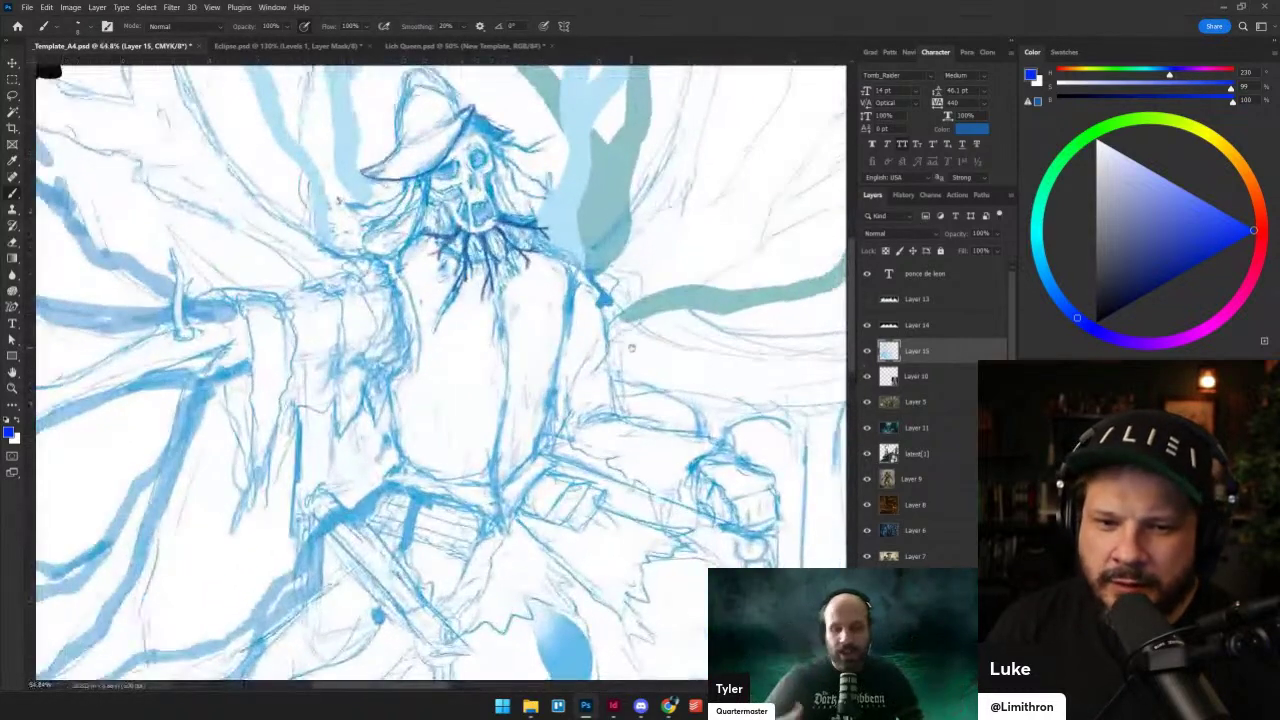
scroll(637, 350, "down", 1)
scroll(636, 349, "down", 3)
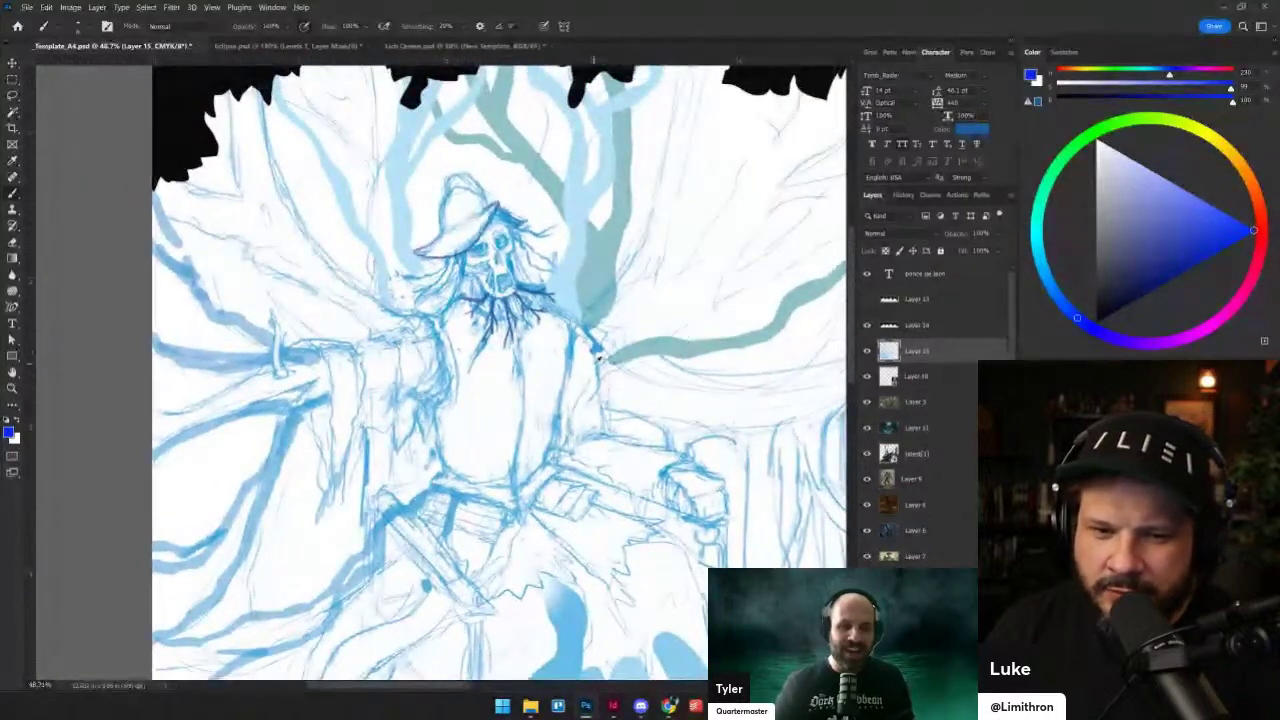
scroll(598, 357, "up", 2)
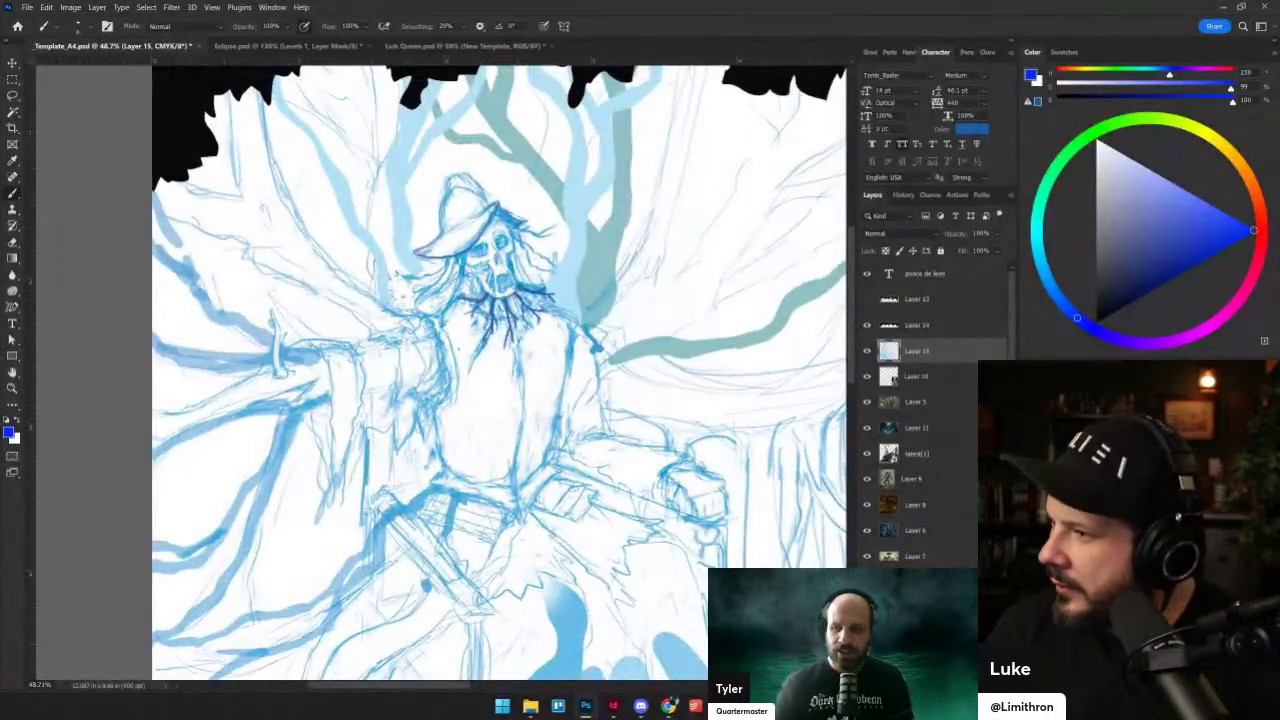
scroll(402, 412, "up", 3)
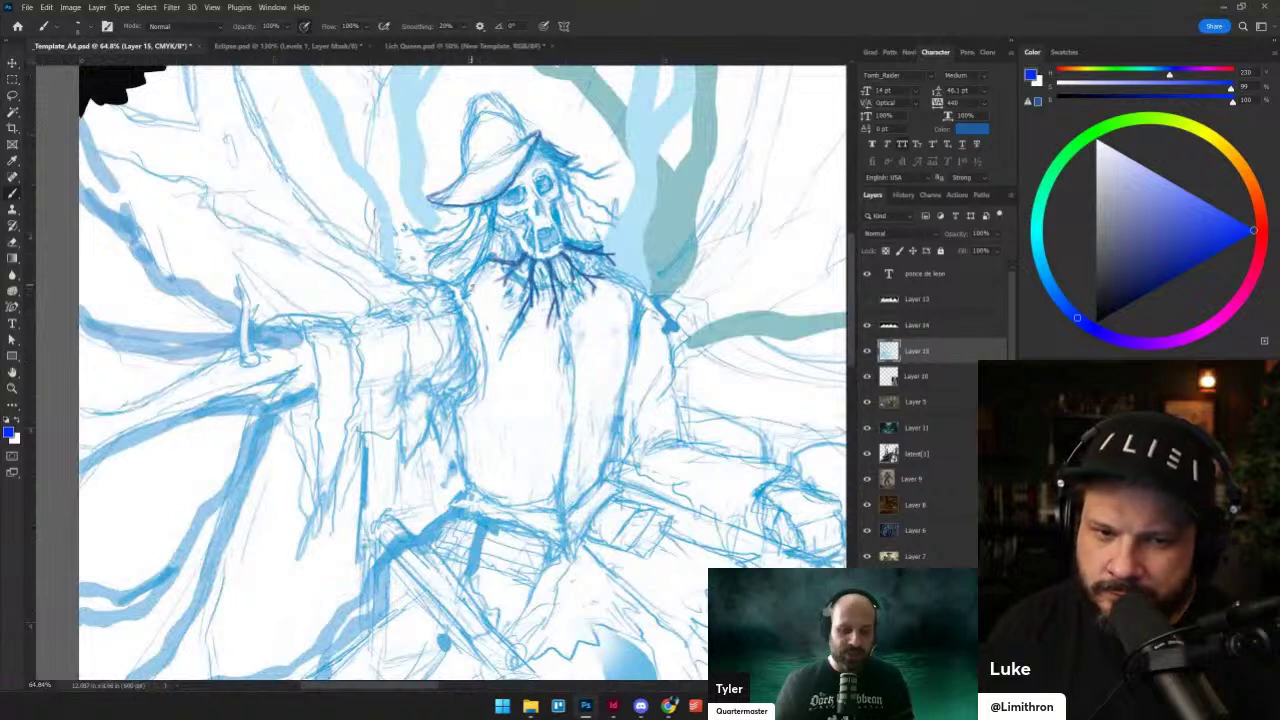
mouse_move(471, 286)
left_mouse_down()
mouse_move(507, 325)
mouse_move(490, 278)
left_mouse_up()
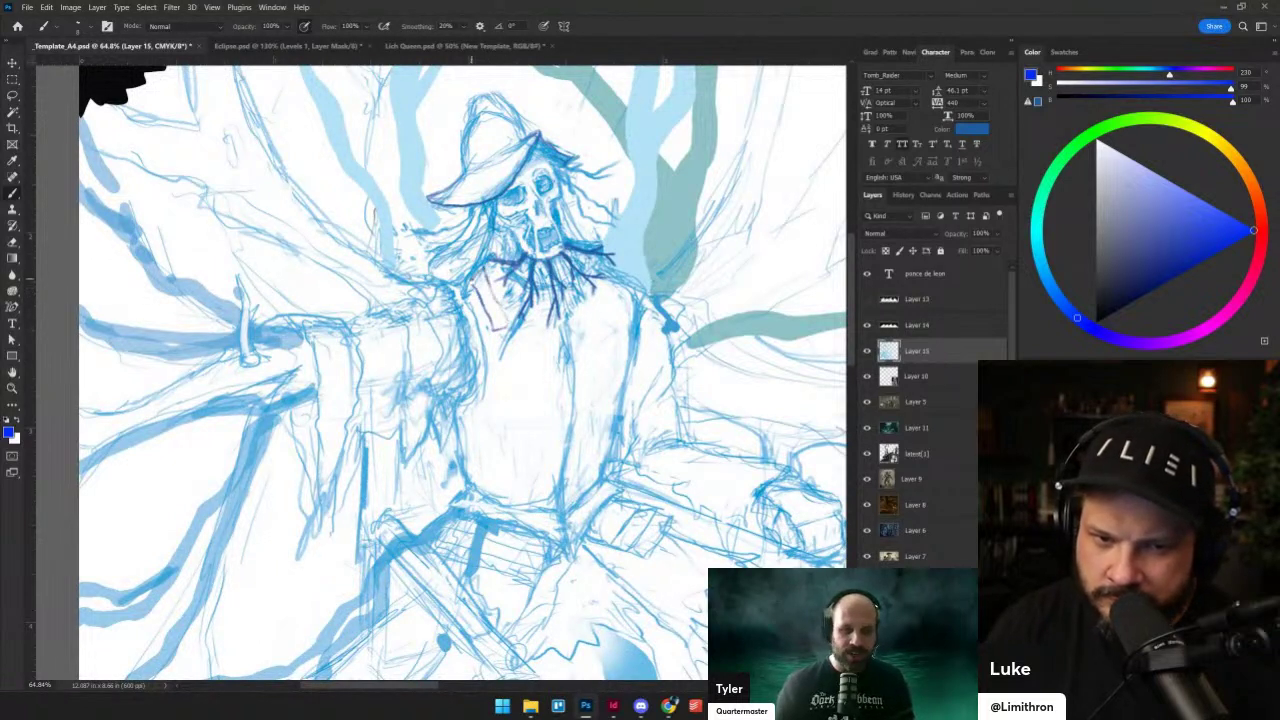
left_click_drag(604, 320, 622, 326)
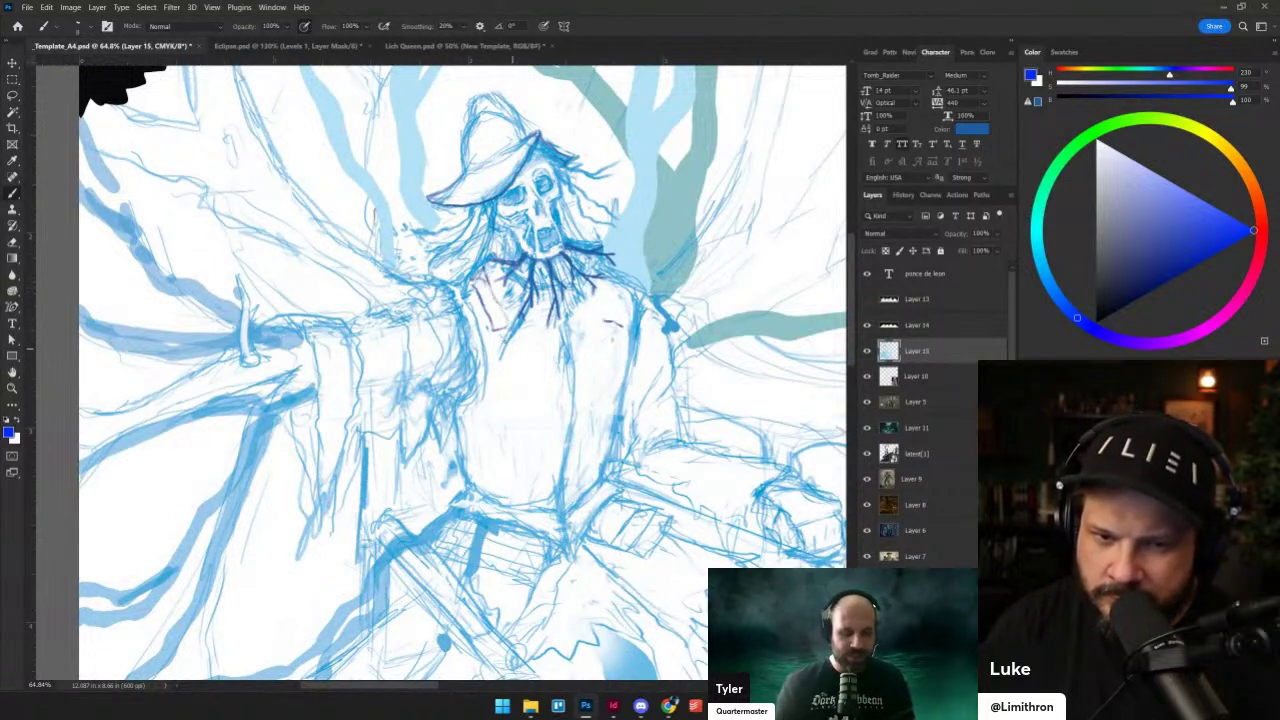
left_click_drag(508, 338, 492, 386)
mouse_move(493, 328)
left_mouse_down()
mouse_move(496, 347)
mouse_move(510, 344)
left_mouse_up()
mouse_move(492, 327)
left_mouse_down()
mouse_move(509, 325)
mouse_move(511, 343)
left_mouse_up()
- Complete the opposite chest strap with its upper band, small buckle and lower strap end along the torso's edge
left_click_drag(609, 323, 611, 335)
mouse_move(600, 282)
left_mouse_down()
mouse_move(598, 308)
mouse_move(616, 298)
mouse_move(620, 318)
left_mouse_up()
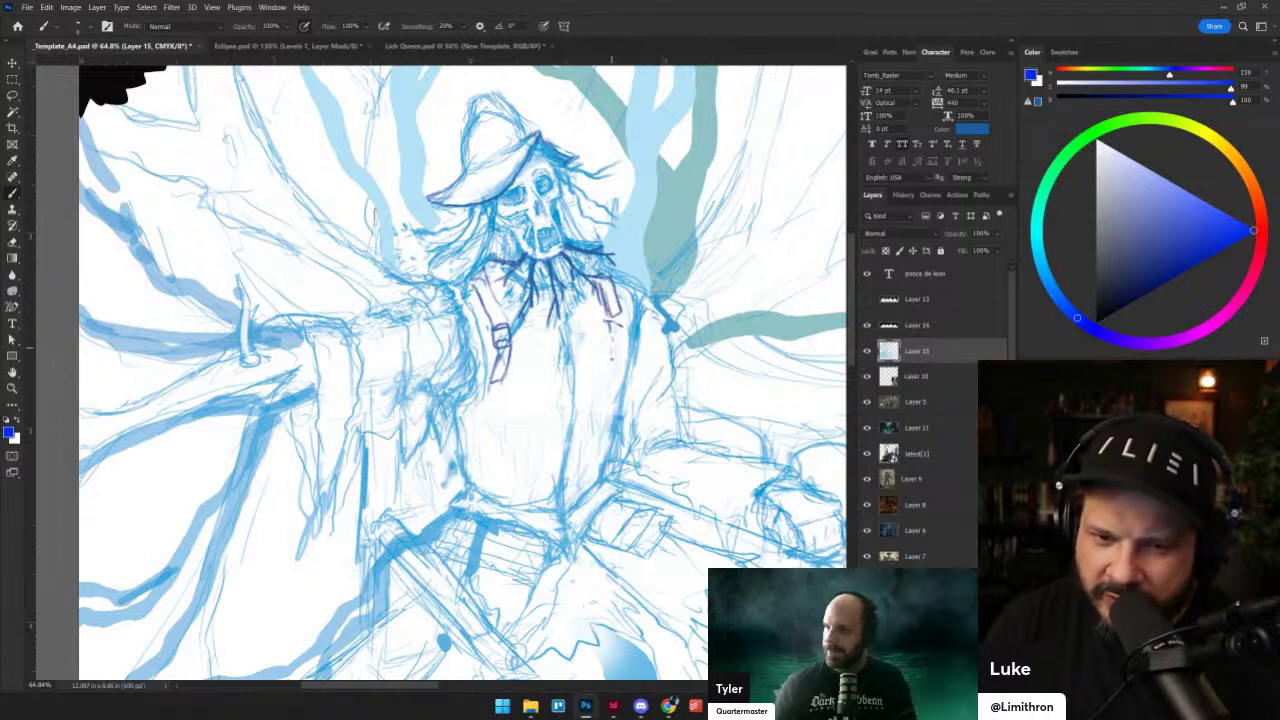
mouse_move(610, 364)
left_mouse_down()
mouse_move(616, 416)
mouse_move(608, 362)
mouse_move(628, 380)
mouse_move(620, 414)
left_mouse_up()
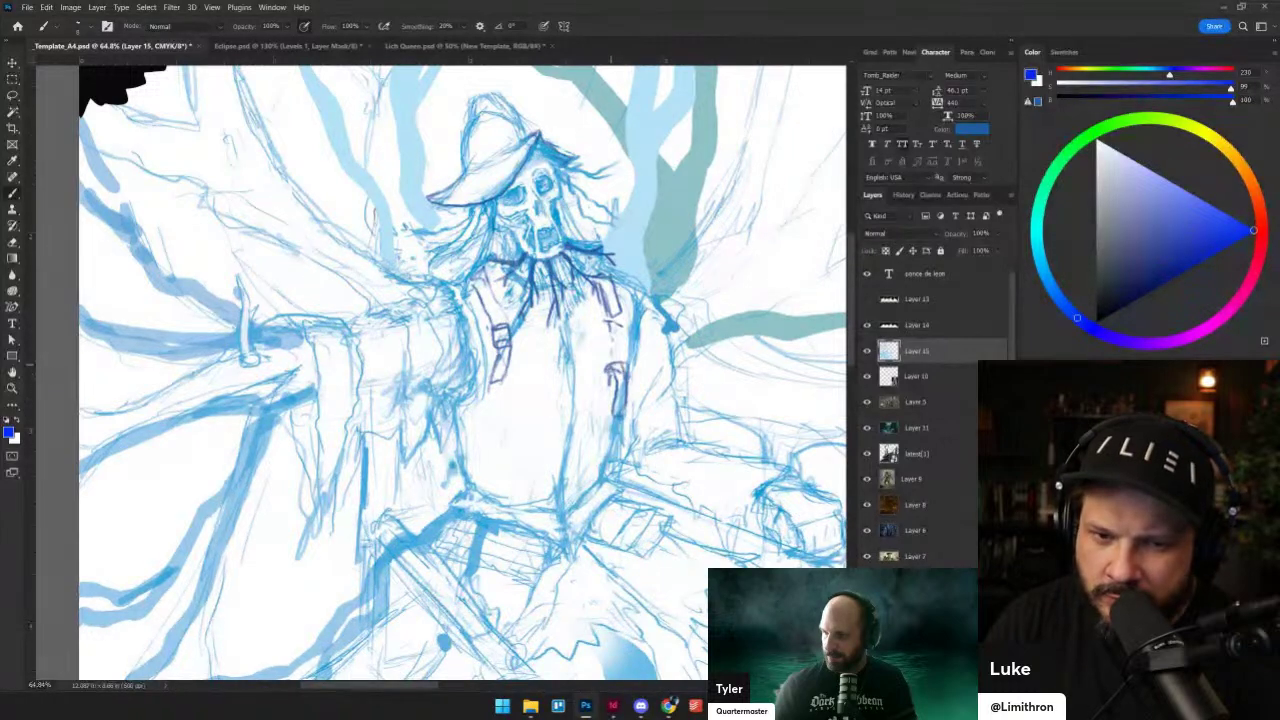
left_click_drag(612, 330, 650, 292)
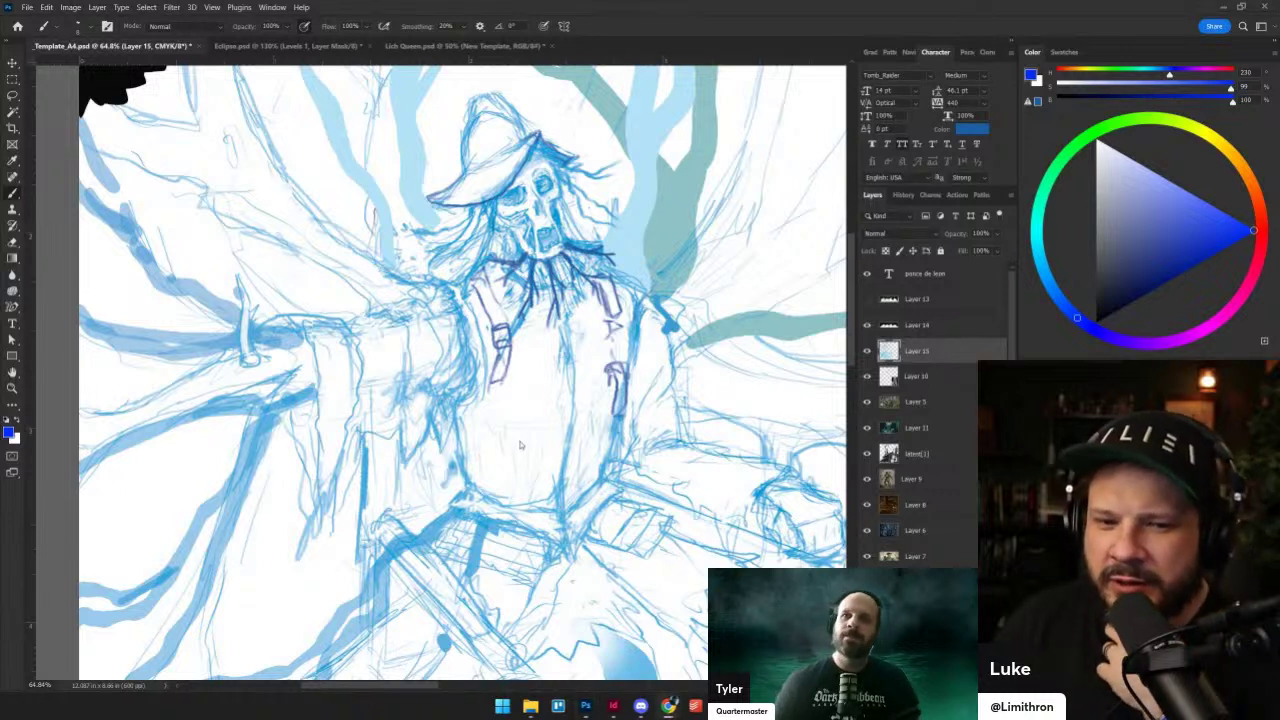
- Sketch curved horizontal plate bands across both halves of the lower torso
left_click_drag(517, 443, 534, 436)
left_click_drag(544, 431, 563, 417)
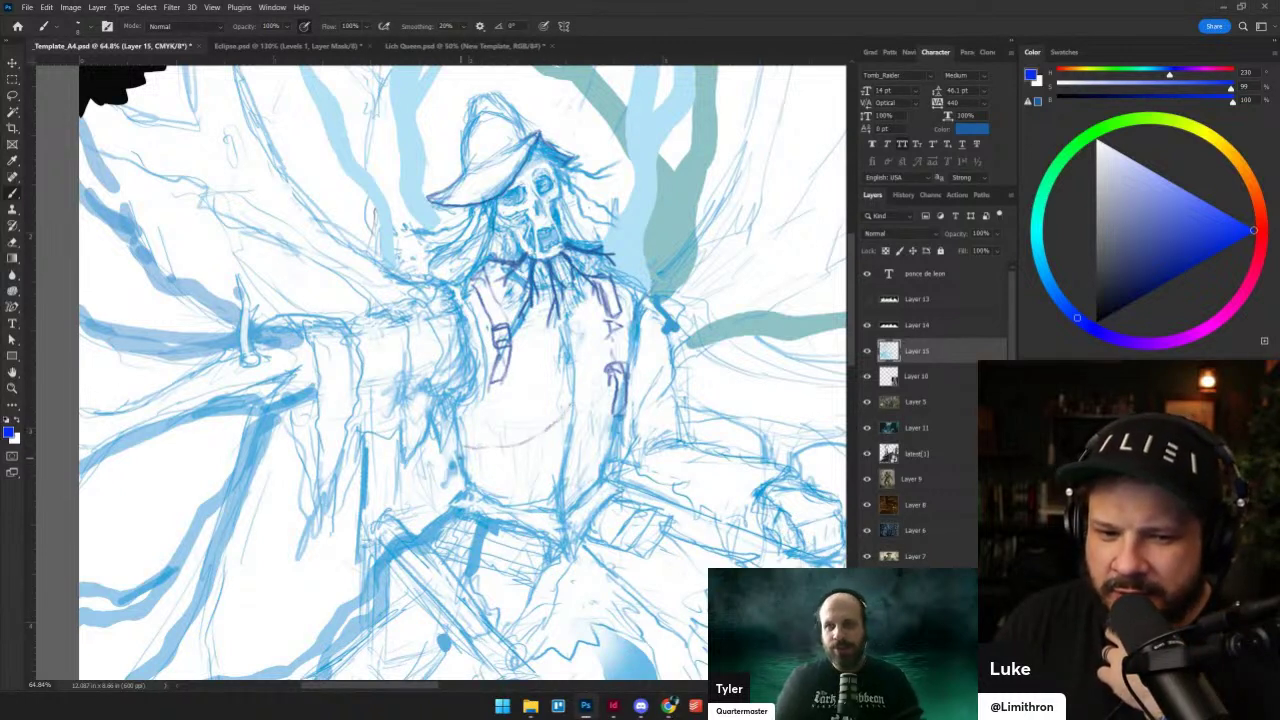
left_click_drag(466, 460, 509, 464)
left_click_drag(519, 461, 561, 437)
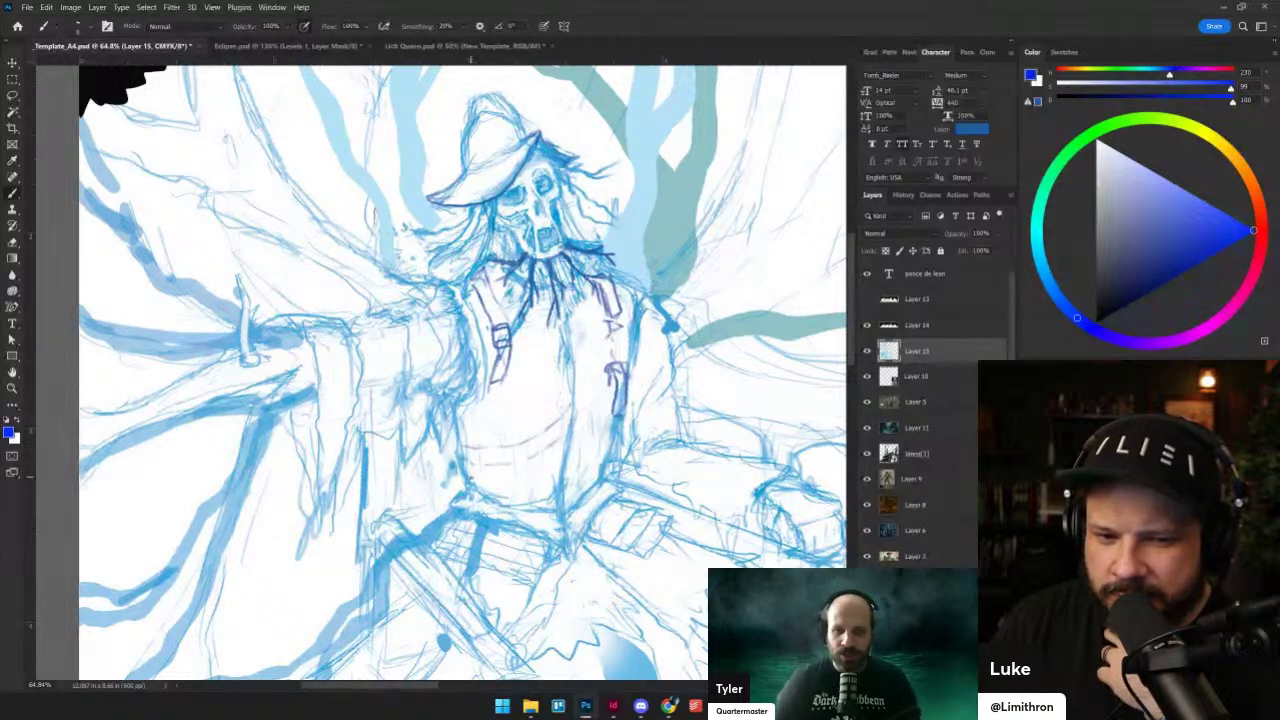
left_click_drag(470, 477, 496, 483)
left_click_drag(502, 483, 562, 454)
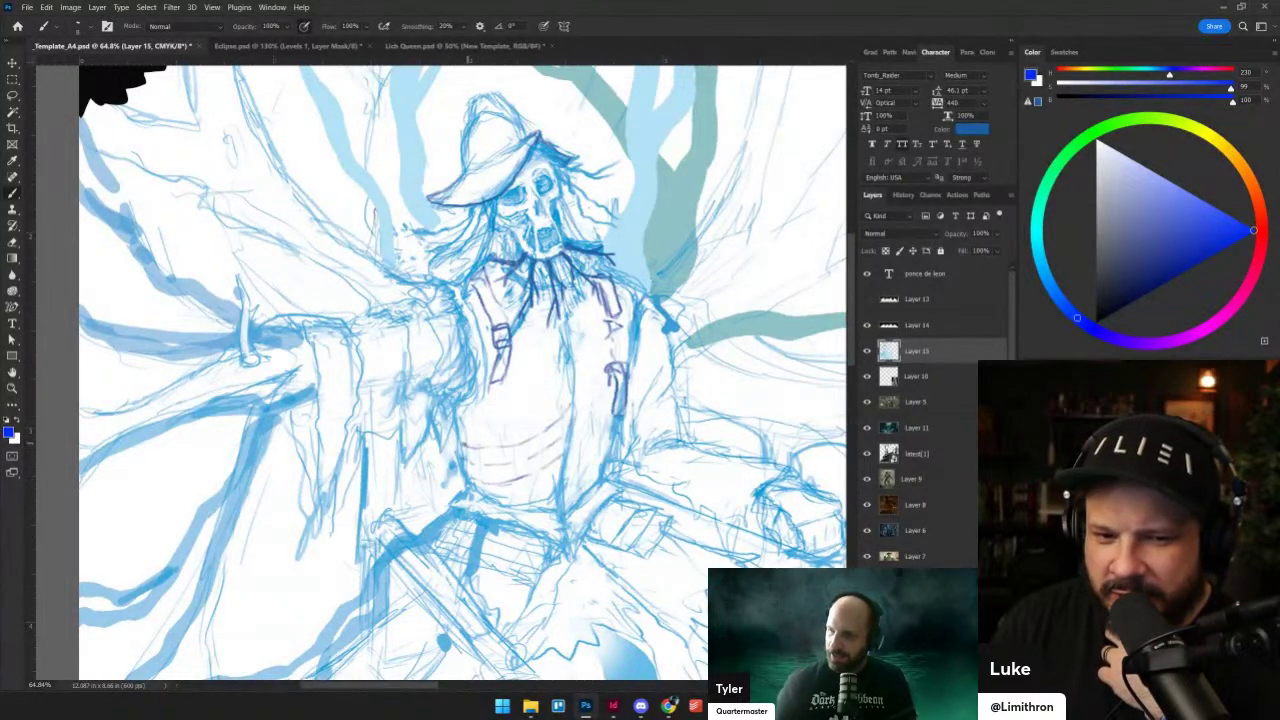
left_click_drag(470, 448, 504, 445)
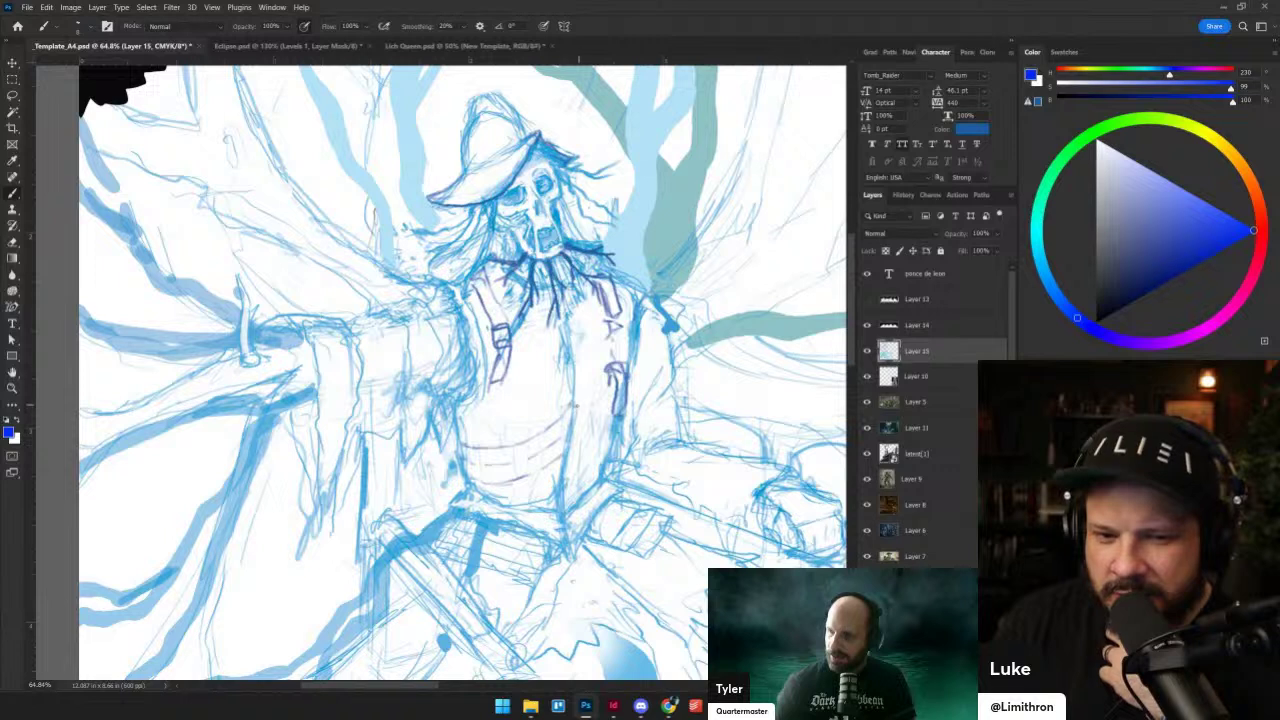
mouse_move(576, 405)
left_mouse_down()
mouse_move(592, 439)
mouse_move(581, 432)
mouse_move(603, 464)
left_mouse_up()
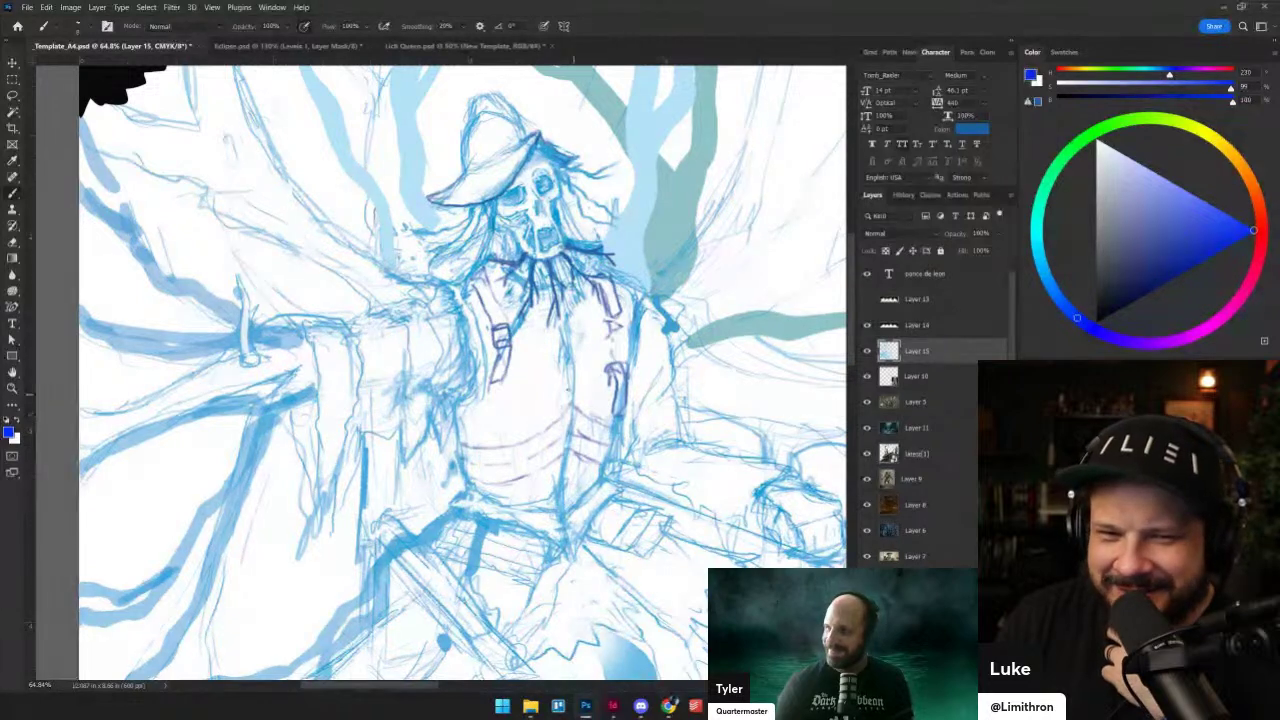
- Outline the breastplate's sides and lower rim, and strengthen its vertical centre ridge
mouse_move(455, 414)
left_mouse_down()
mouse_move(464, 479)
mouse_move(543, 489)
mouse_move(527, 503)
left_mouse_up()
left_click_drag(569, 486, 593, 498)
mouse_move(619, 435)
left_mouse_down()
mouse_move(614, 463)
mouse_move(566, 502)
mouse_move(583, 492)
left_mouse_up()
mouse_move(622, 433)
left_mouse_down()
mouse_move(601, 476)
mouse_move(566, 479)
left_mouse_up()
left_click_drag(573, 402, 560, 465)
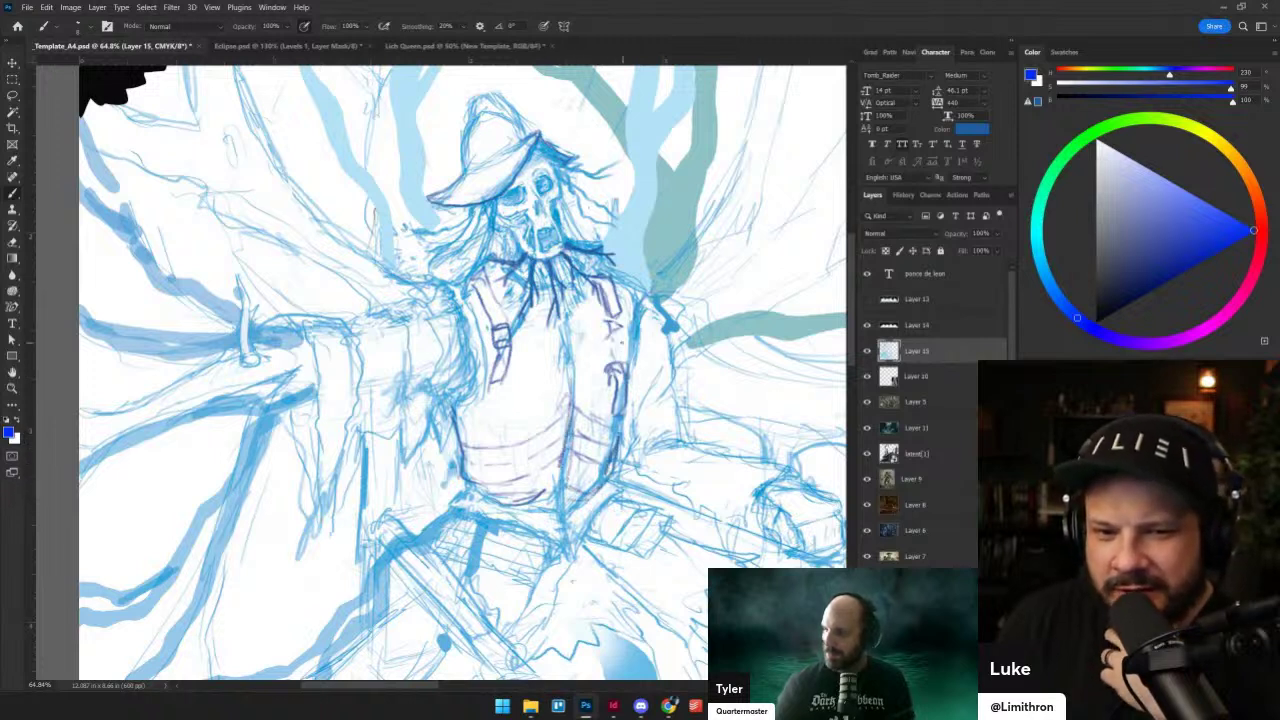
- Sketch a rounded shoulder plate above the lowered arm, using the eraser and brush to refine its outline
scroll(575, 275, "down", 5)
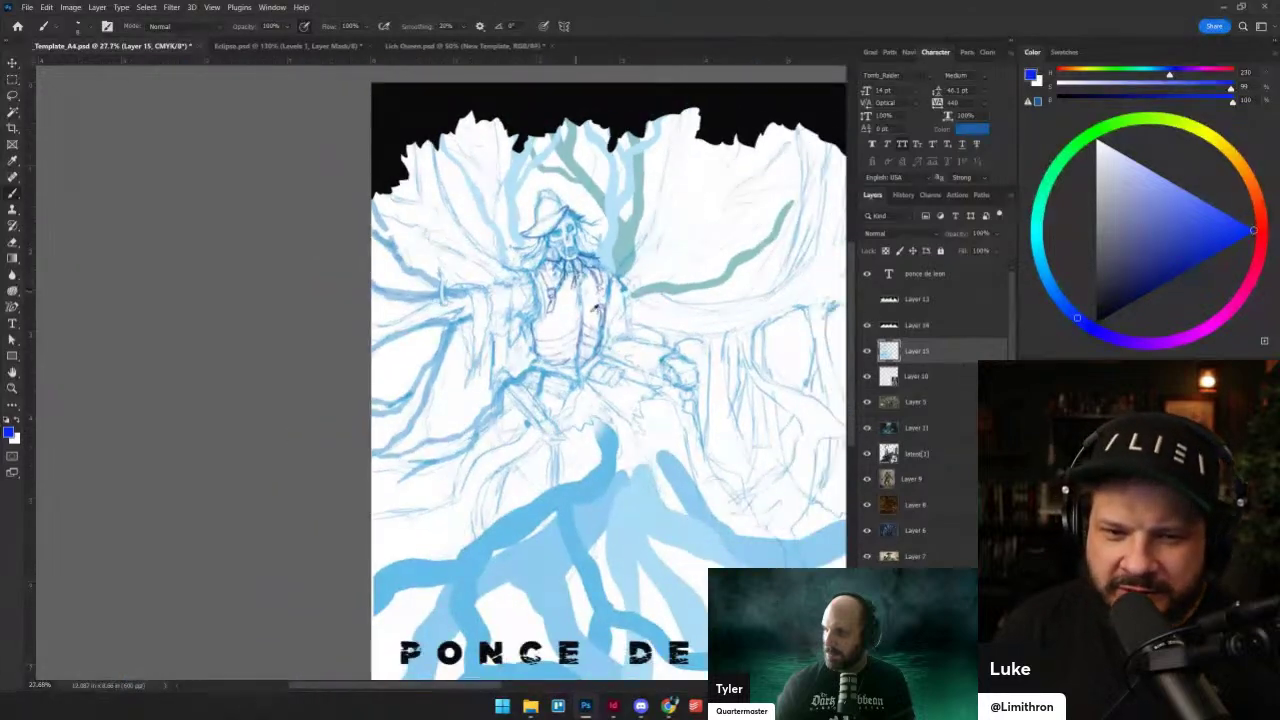
scroll(654, 359, "up", 2)
left_click_drag(655, 358, 515, 411)
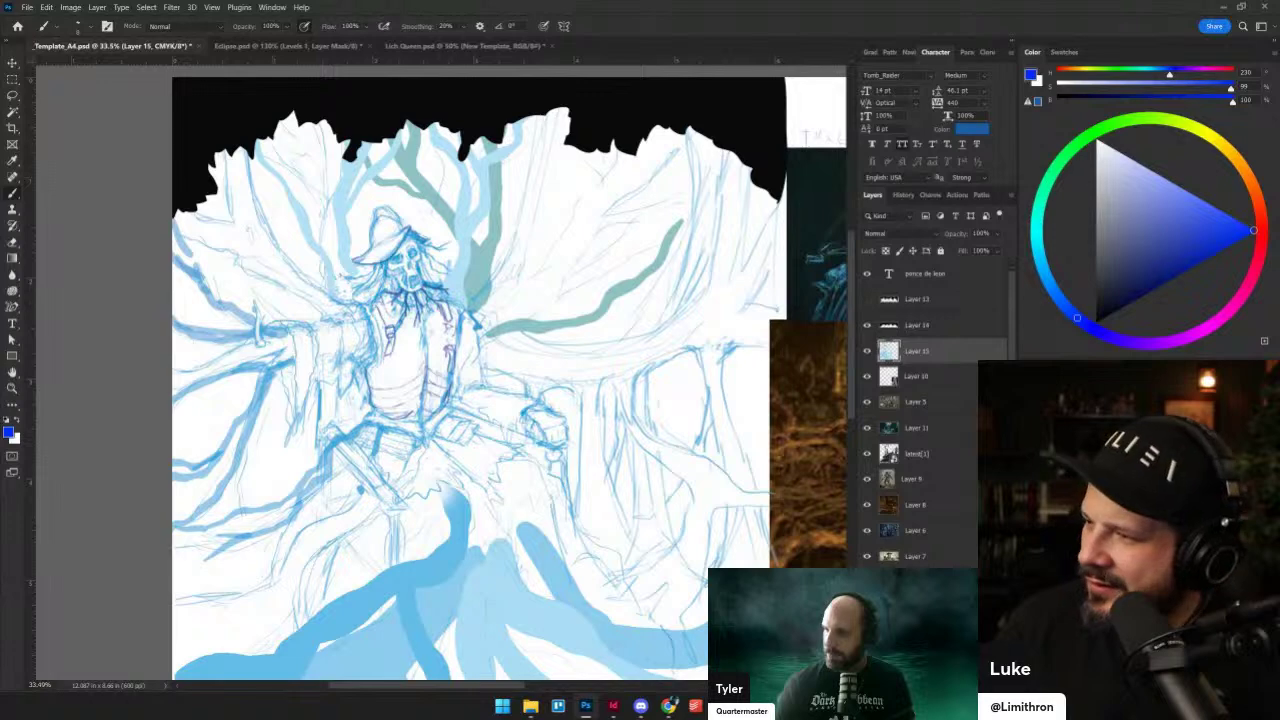
scroll(404, 344, "up", 3)
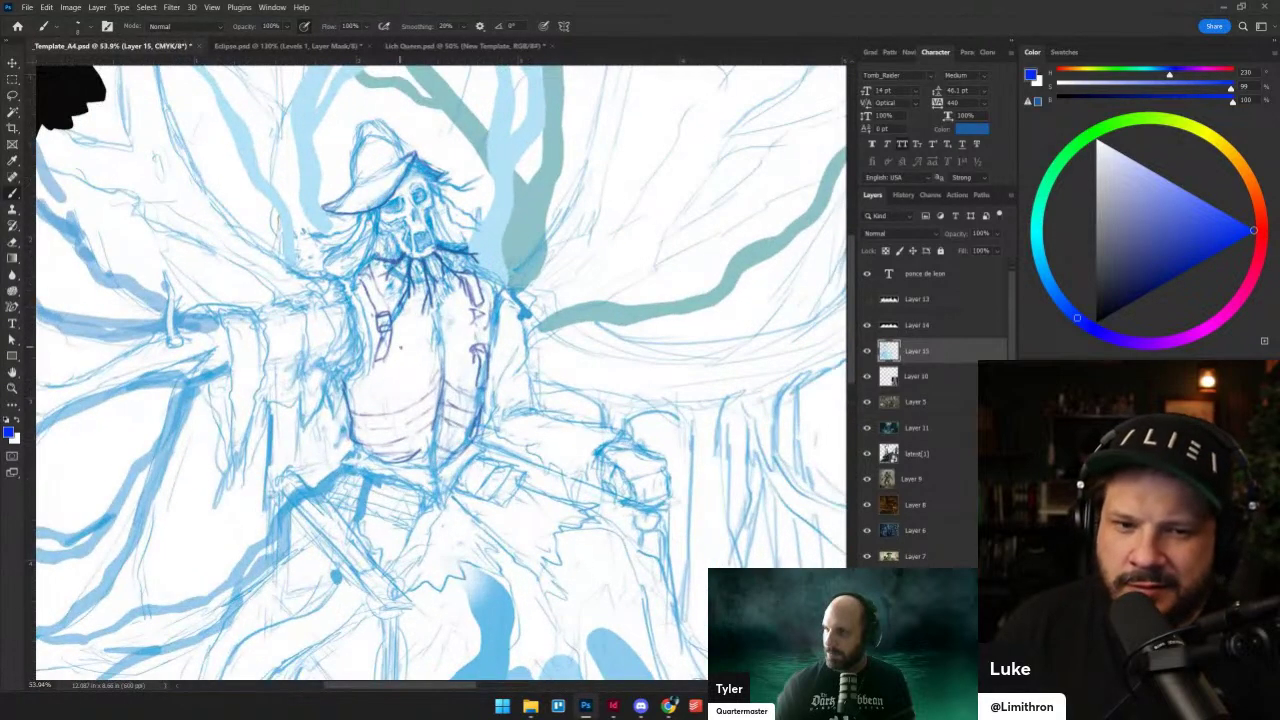
mouse_move(490, 285)
left_mouse_down()
mouse_move(490, 316)
mouse_move(508, 326)
mouse_move(474, 266)
mouse_move(503, 277)
left_mouse_up()
mouse_move(509, 280)
left_mouse_down()
mouse_move(530, 329)
mouse_move(468, 324)
mouse_move(486, 318)
left_mouse_up()
mouse_move(486, 318)
left_mouse_down()
mouse_move(496, 322)
mouse_move(474, 312)
left_mouse_up()
left_click_drag(500, 318, 520, 320)
key("e")
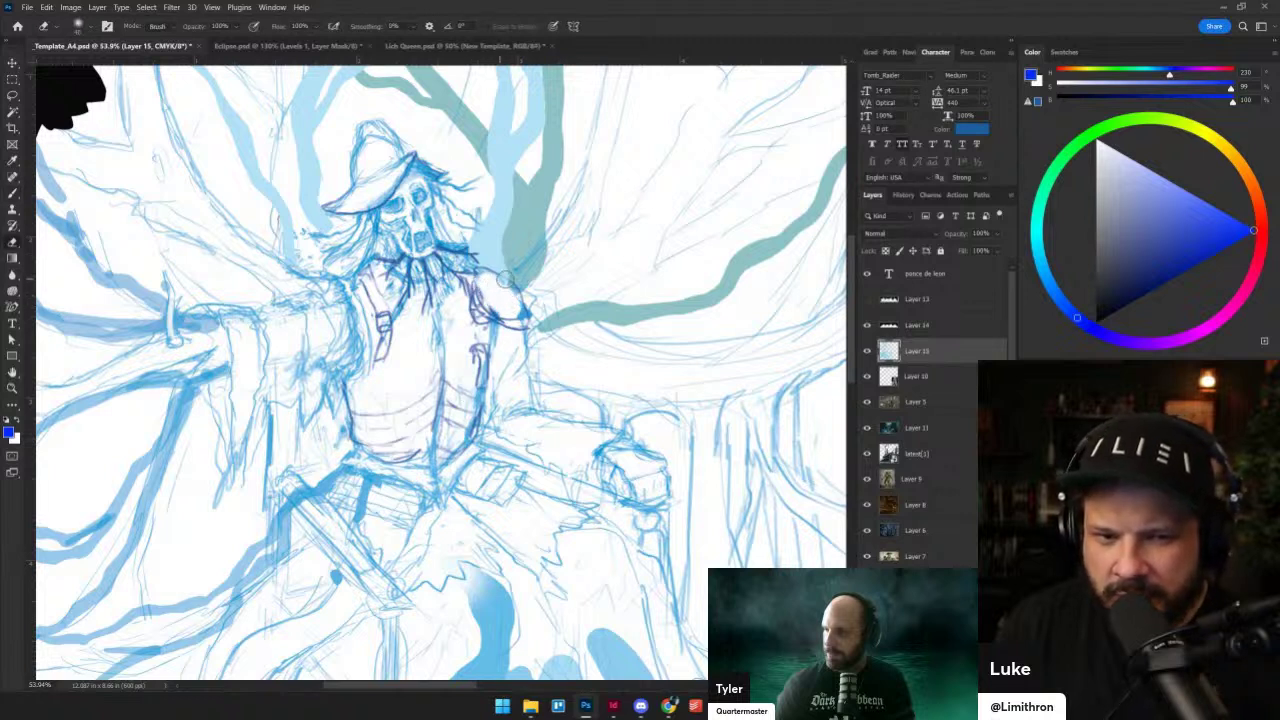
key("b")
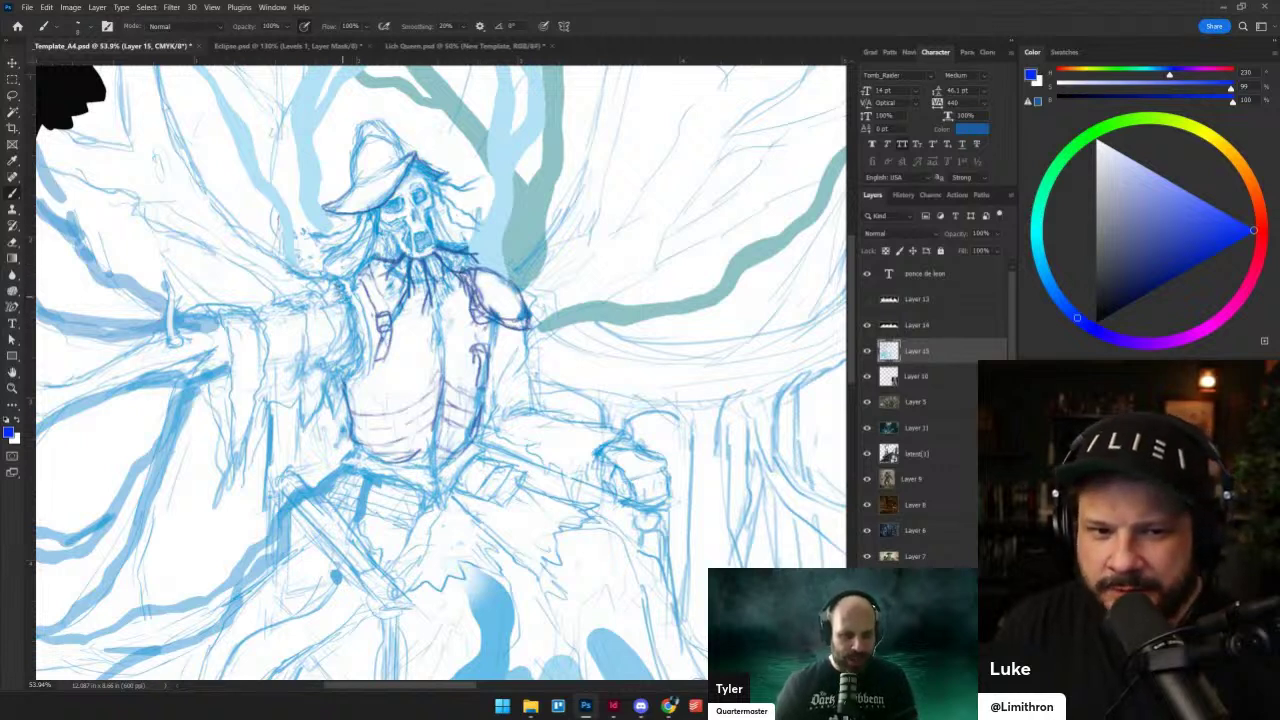
- Darken the torso's contour beside the outstretched arm, and sketch a half-round emblem with radiating spikes on the breastplate
left_click_drag(352, 316, 364, 364)
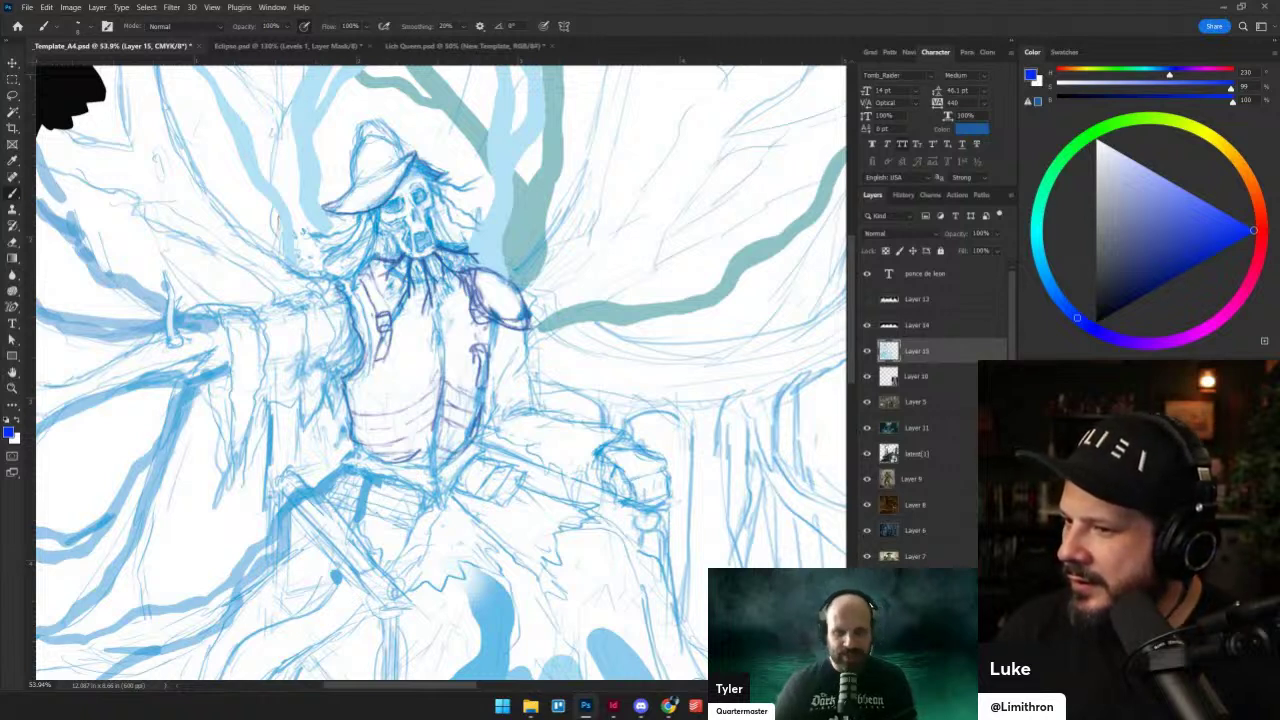
scroll(441, 372, "up", 1)
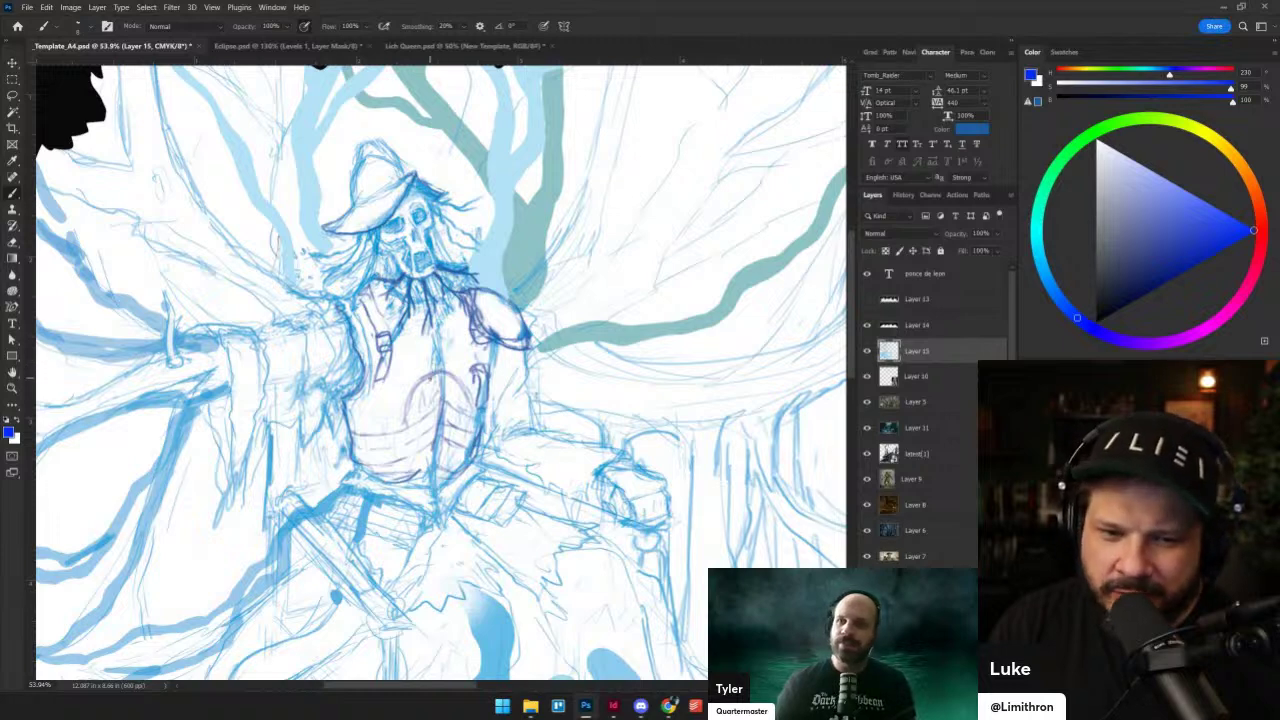
mouse_move(431, 376)
left_mouse_down()
mouse_move(436, 338)
mouse_move(447, 372)
left_mouse_up()
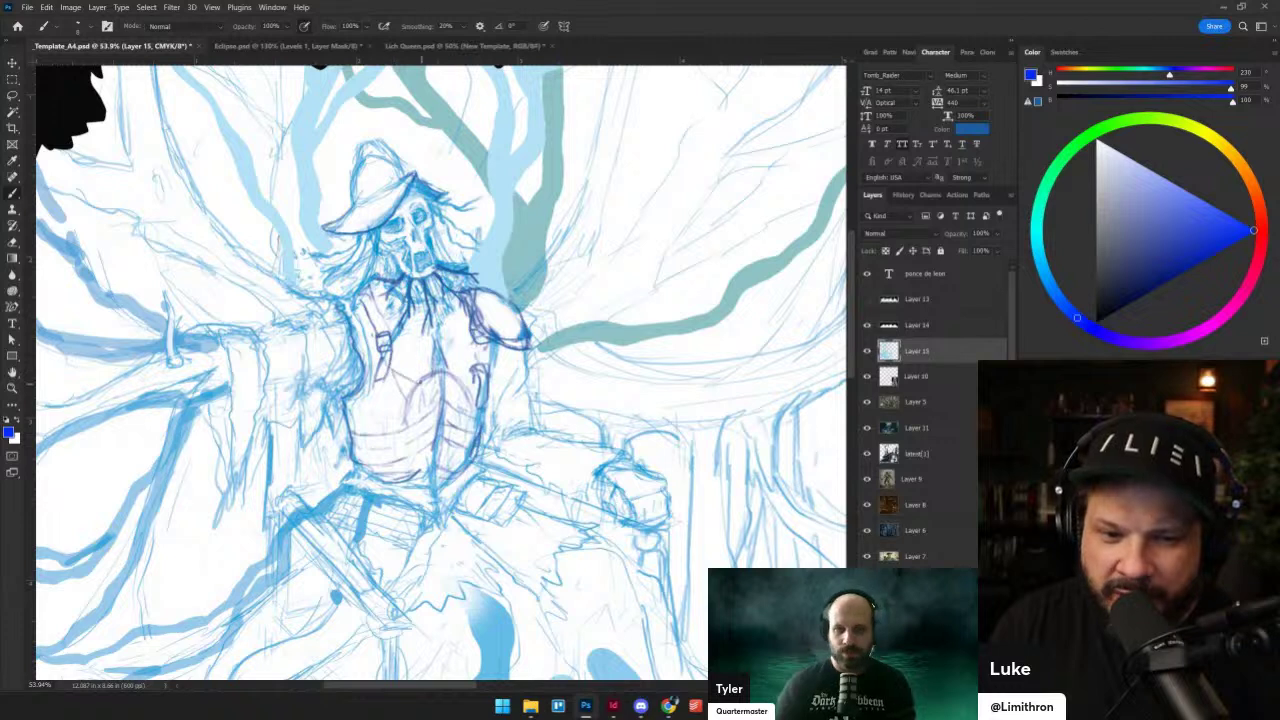
left_click_drag(411, 354, 468, 386)
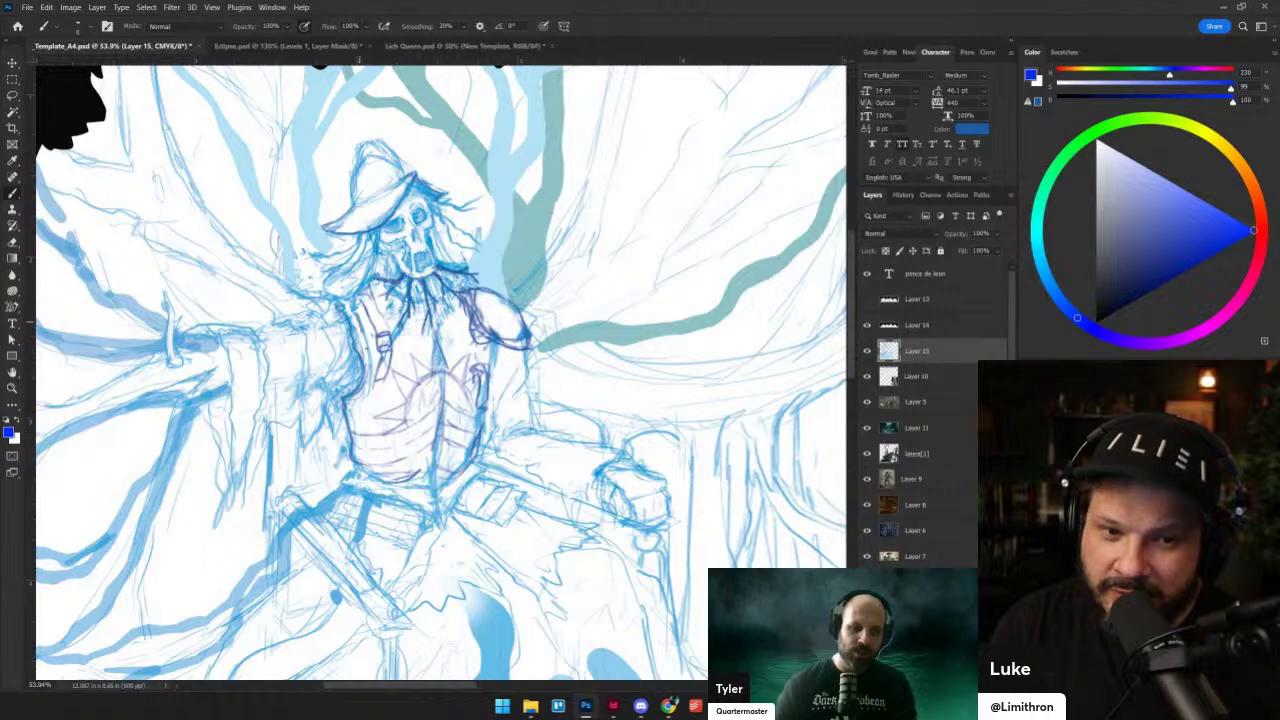
left_click_drag(360, 328, 369, 382)
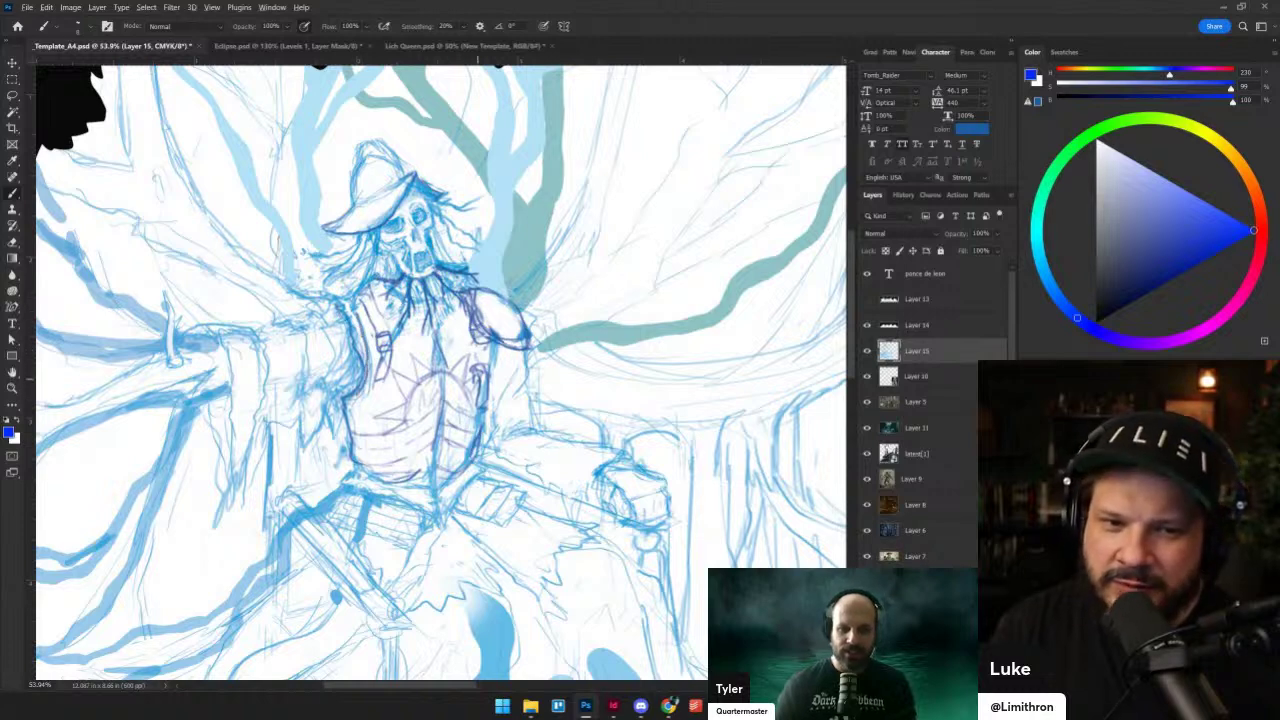
- Draw two dark contour lines sweeping from the lower canvas edge up towards the sword beside the figure's hip
scroll(476, 385, "down", 7)
scroll(484, 450, "up", 5)
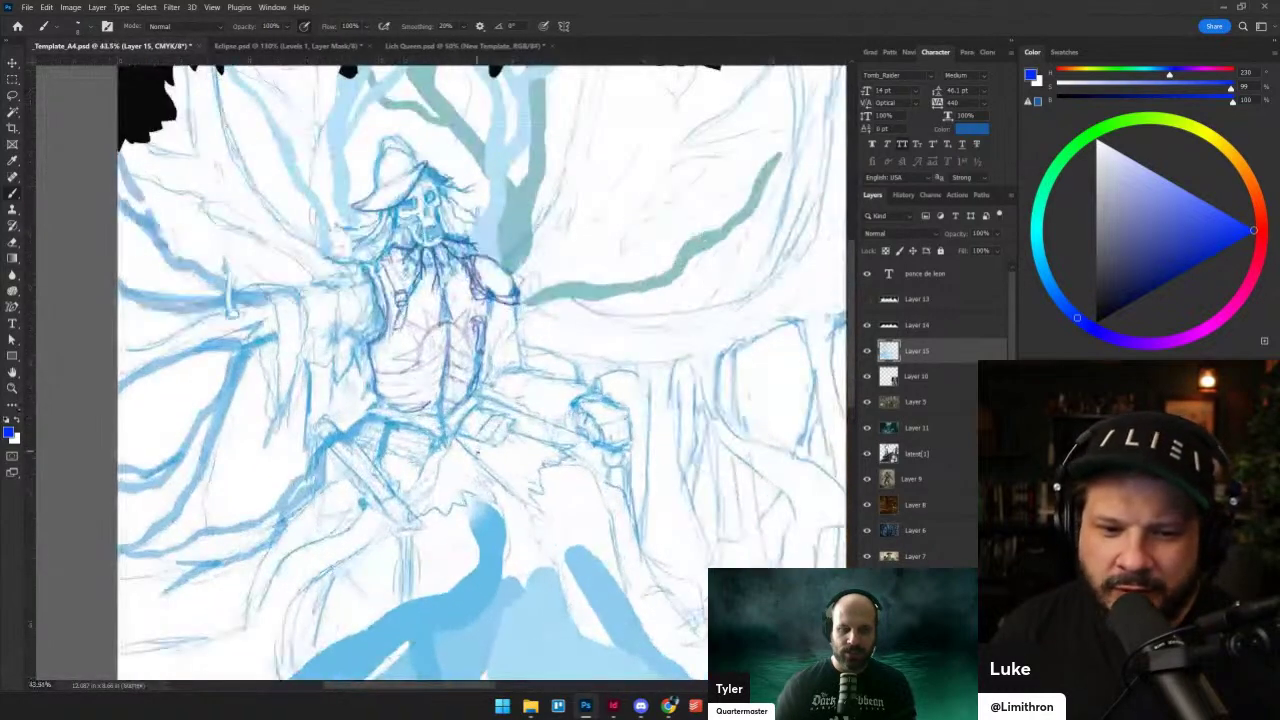
left_click_drag(238, 600, 326, 554)
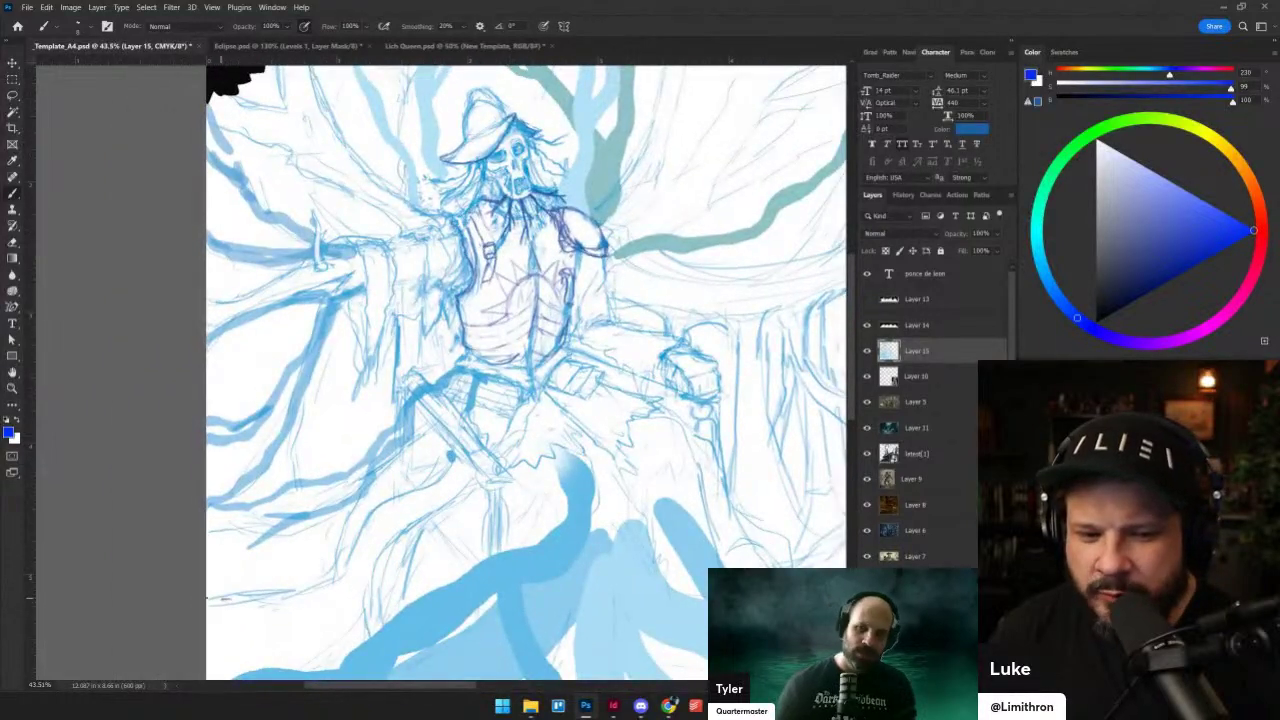
mouse_move(211, 599)
left_mouse_down()
mouse_move(303, 596)
mouse_move(346, 574)
mouse_move(368, 520)
mouse_move(397, 498)
mouse_move(468, 475)
left_mouse_up()
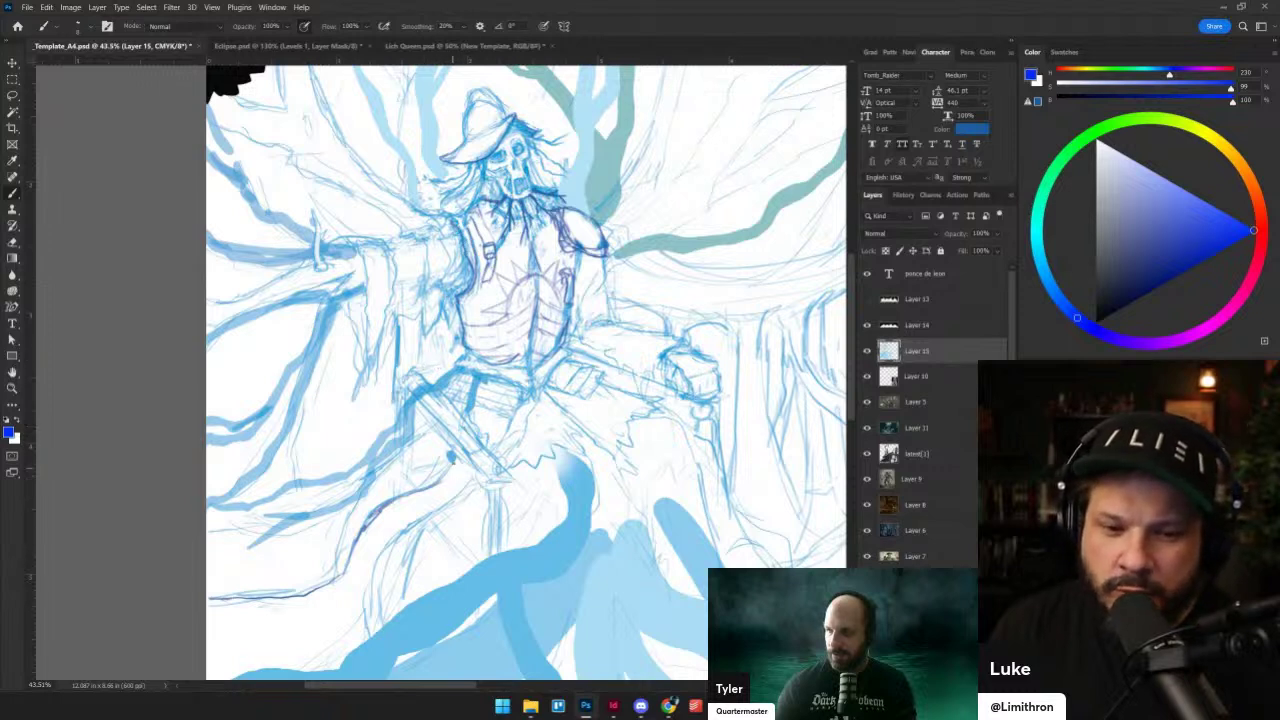
mouse_move(377, 598)
left_mouse_down()
mouse_move(375, 637)
mouse_move(397, 542)
mouse_move(474, 480)
left_mouse_up()
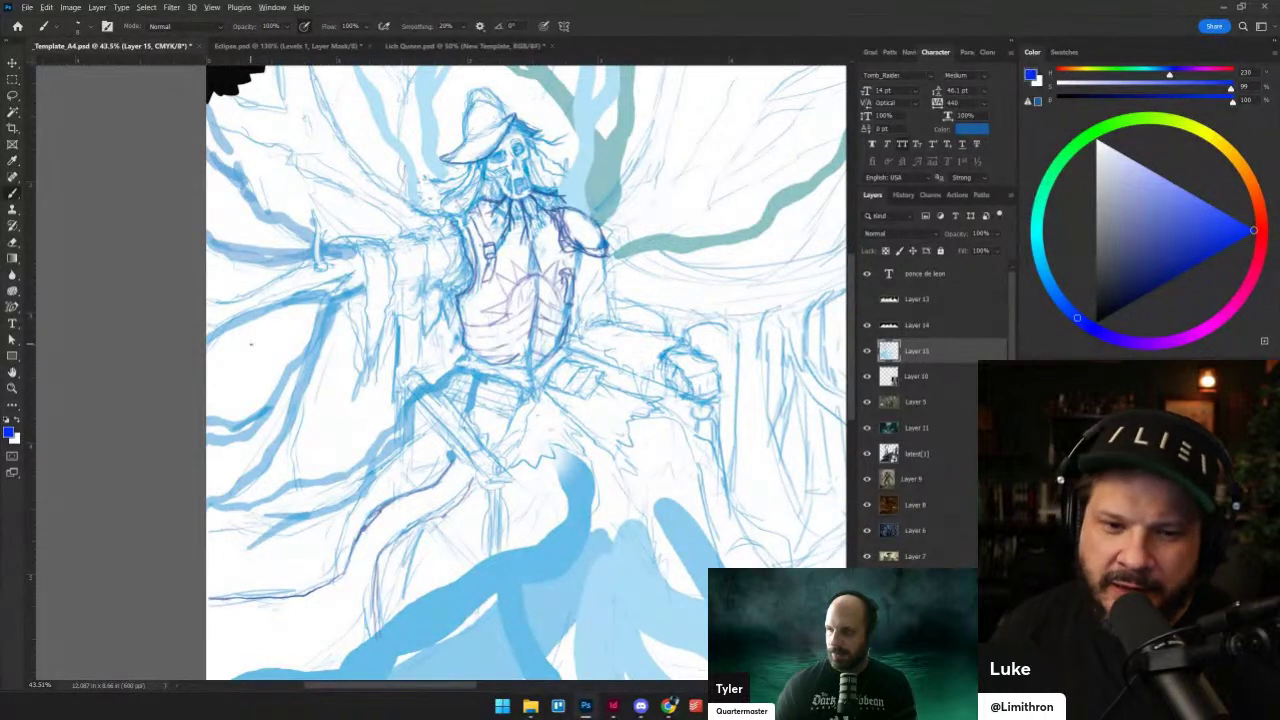
- Sketch a ragged, hanging sleeve edge in dark blue around the lowered forearm near the hand
scroll(484, 429, "down", 2)
left_click_drag(399, 289, 112, 267)
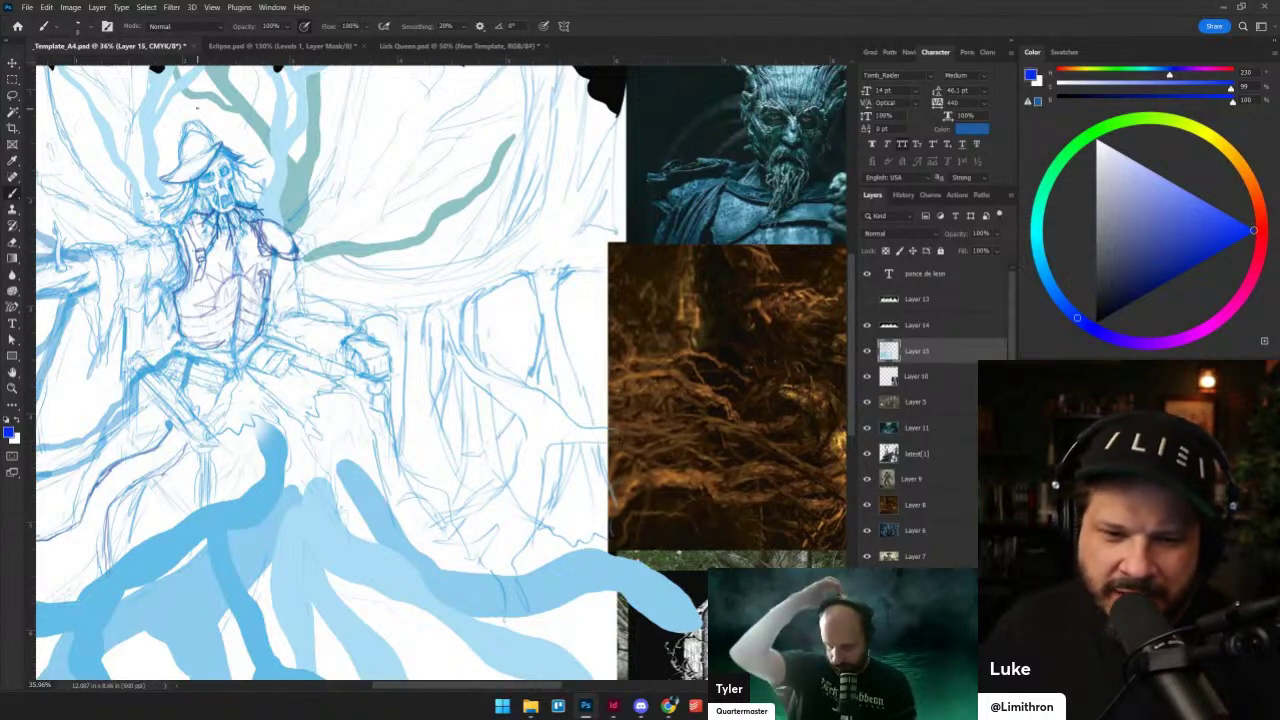
scroll(343, 101, "down", 1)
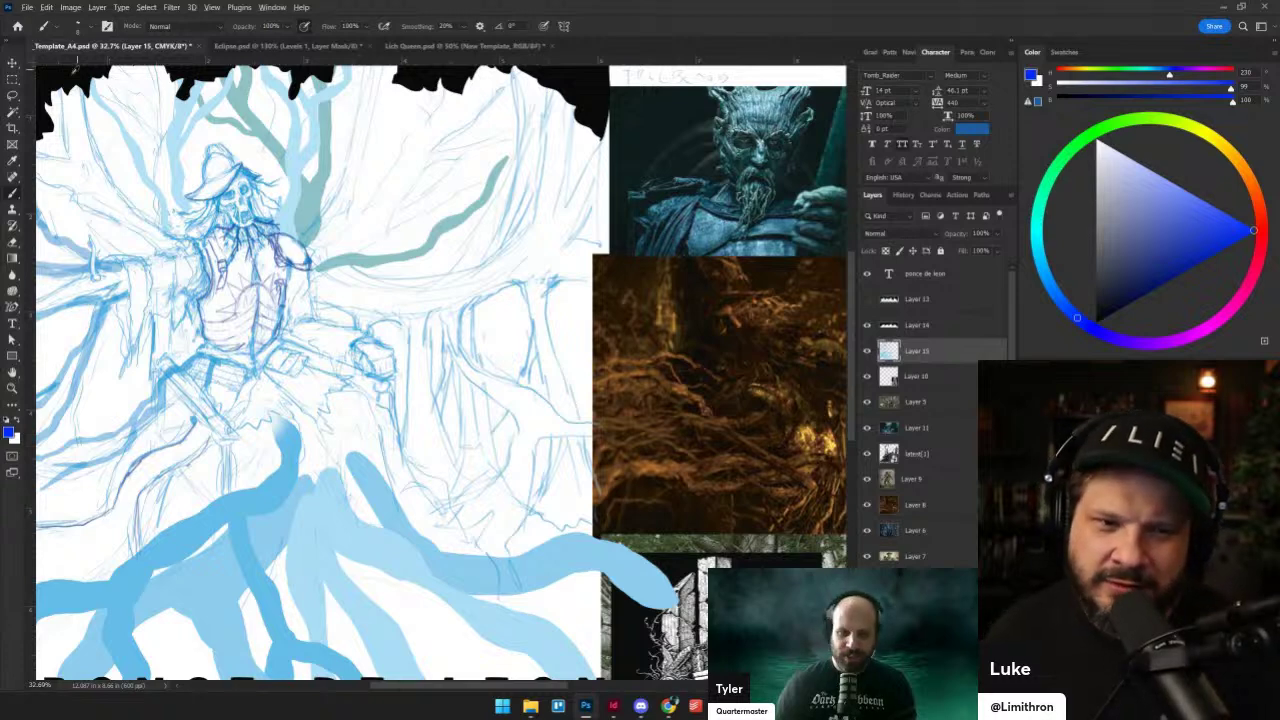
scroll(313, 335, "up", 1)
scroll(313, 337, "up", 1)
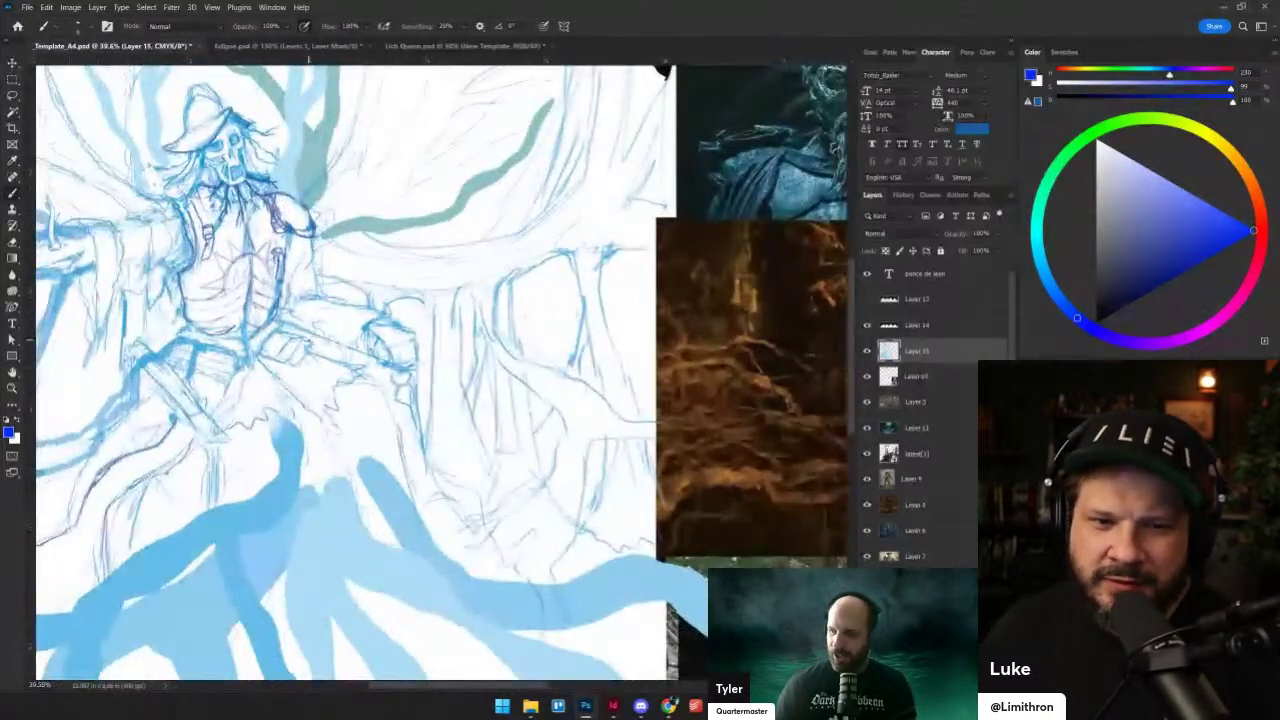
mouse_move(364, 326)
left_mouse_down()
mouse_move(340, 370)
mouse_move(330, 346)
left_mouse_up()
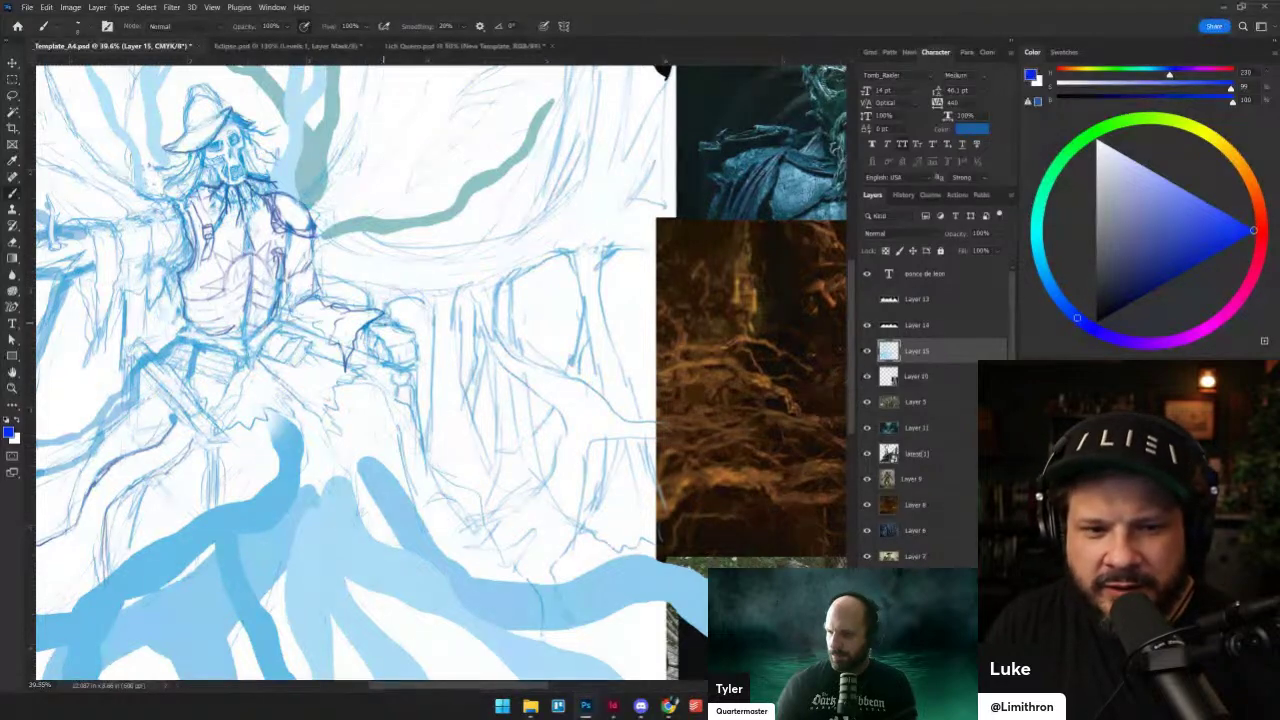
scroll(451, 326, "down", 3)
scroll(449, 328, "up", 1)
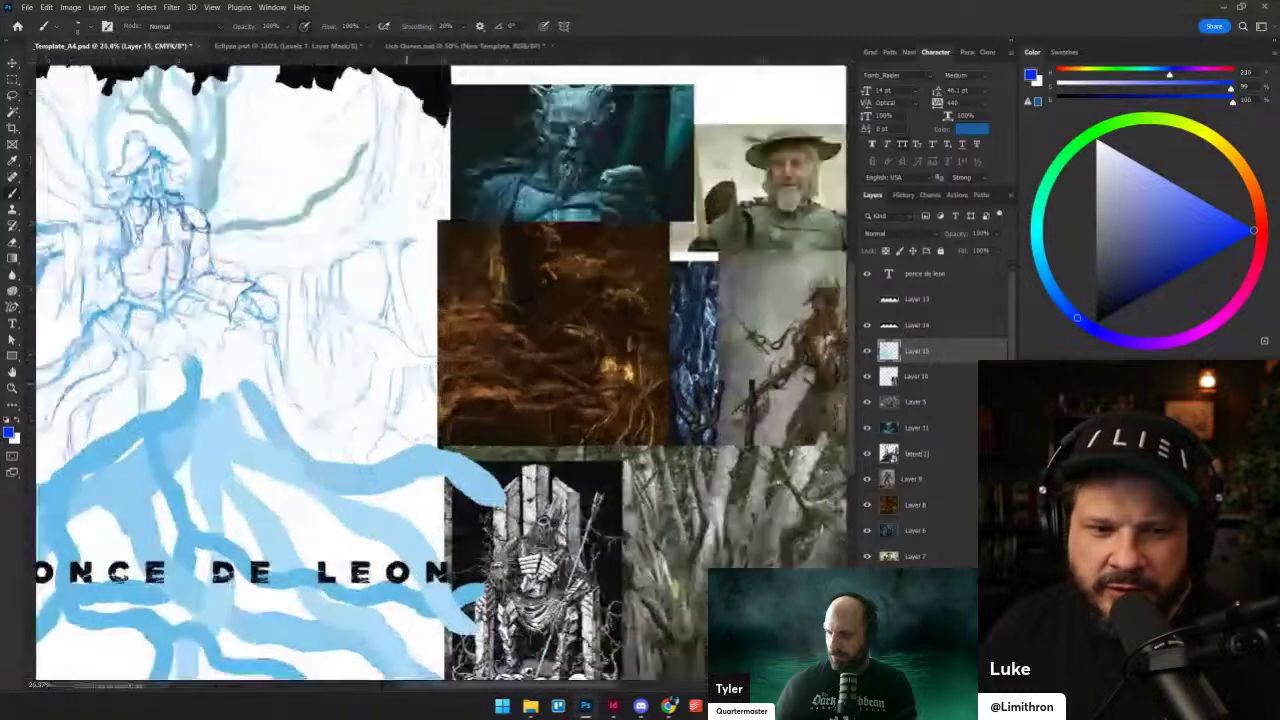
left_click_drag(320, 337, 613, 329)
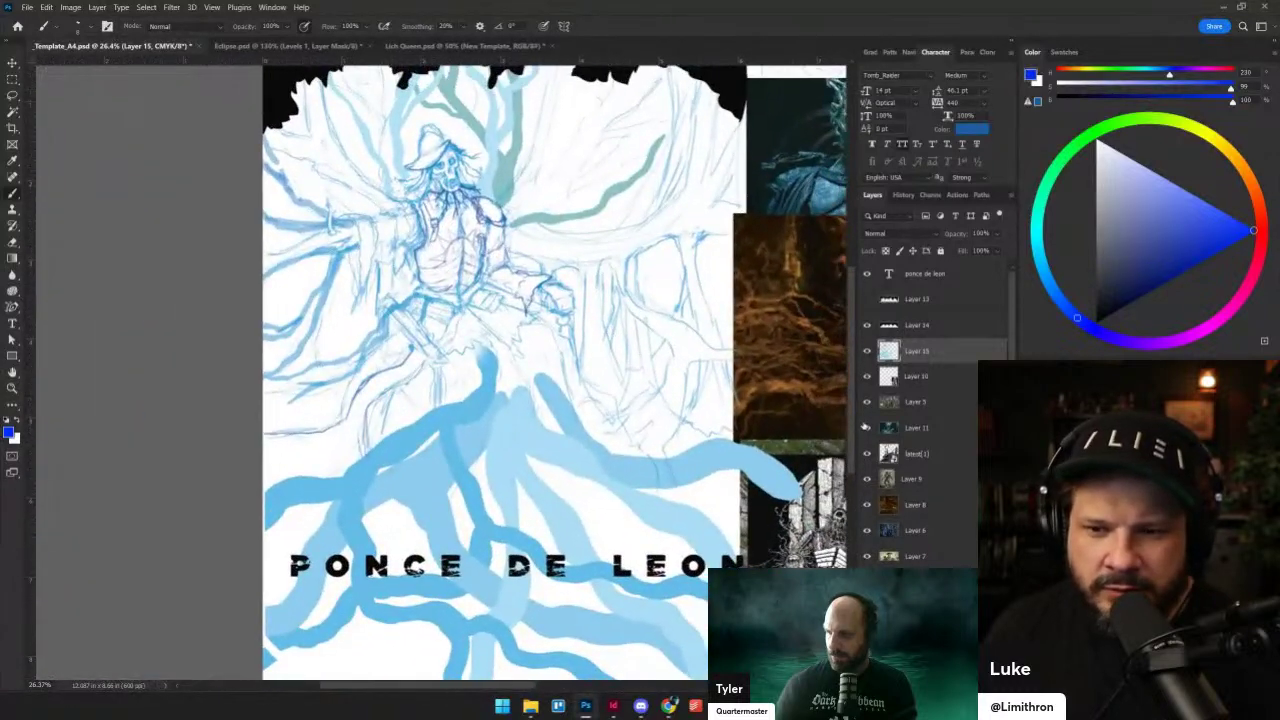
- Select the layer with the ragged black border and set the brush colour to black
left_click_drag(554, 358, 600, 307)
scroll(566, 335, "down", 1)
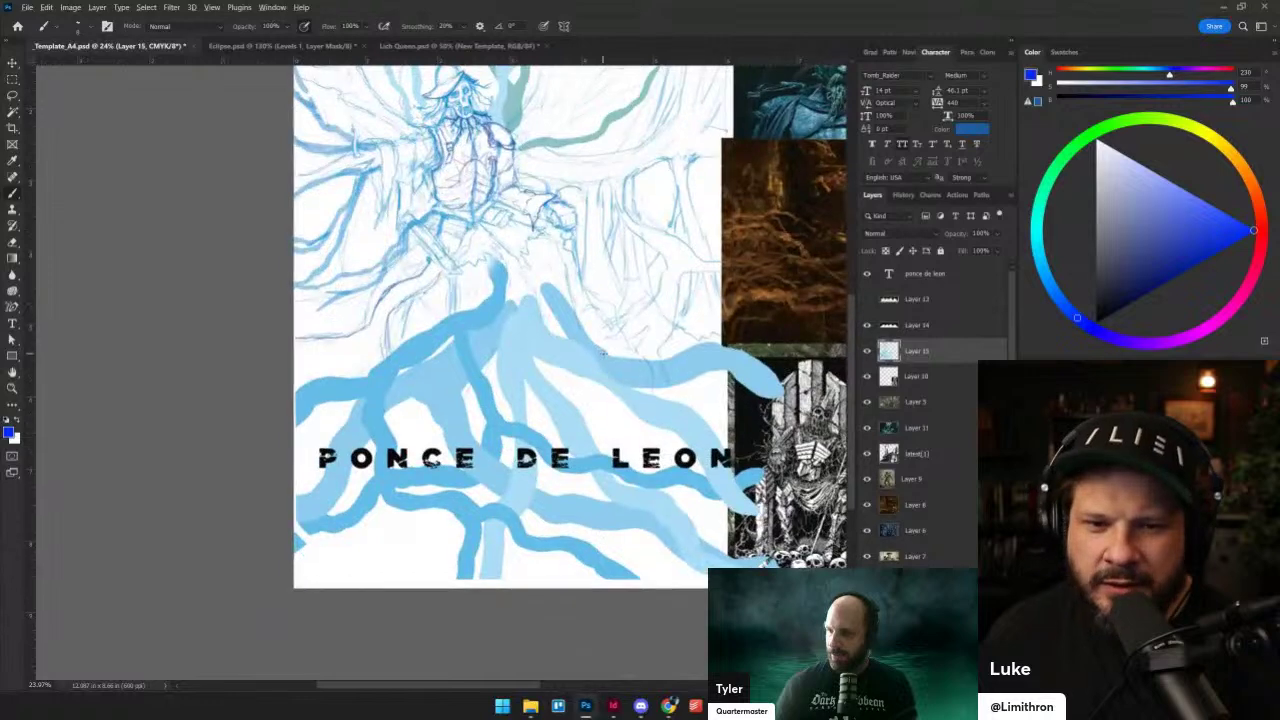
key("ctrl+0")
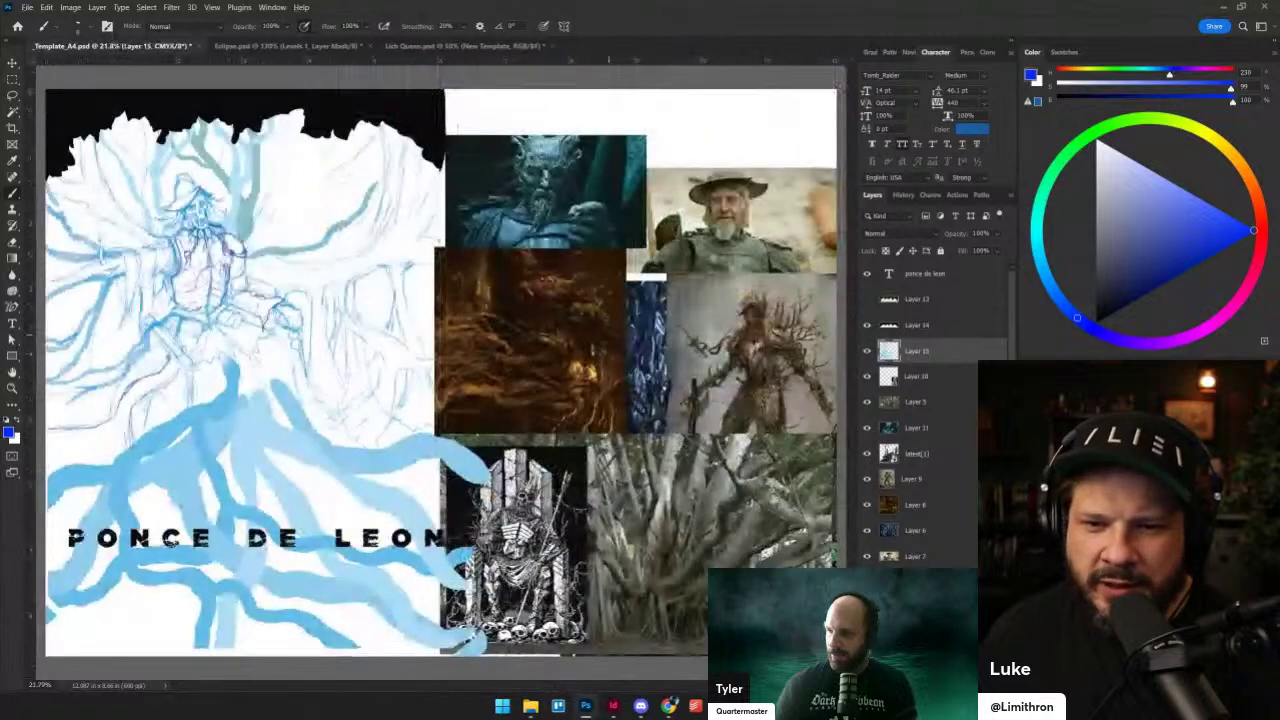
key("v")
left_click(390, 104, "ctrl")
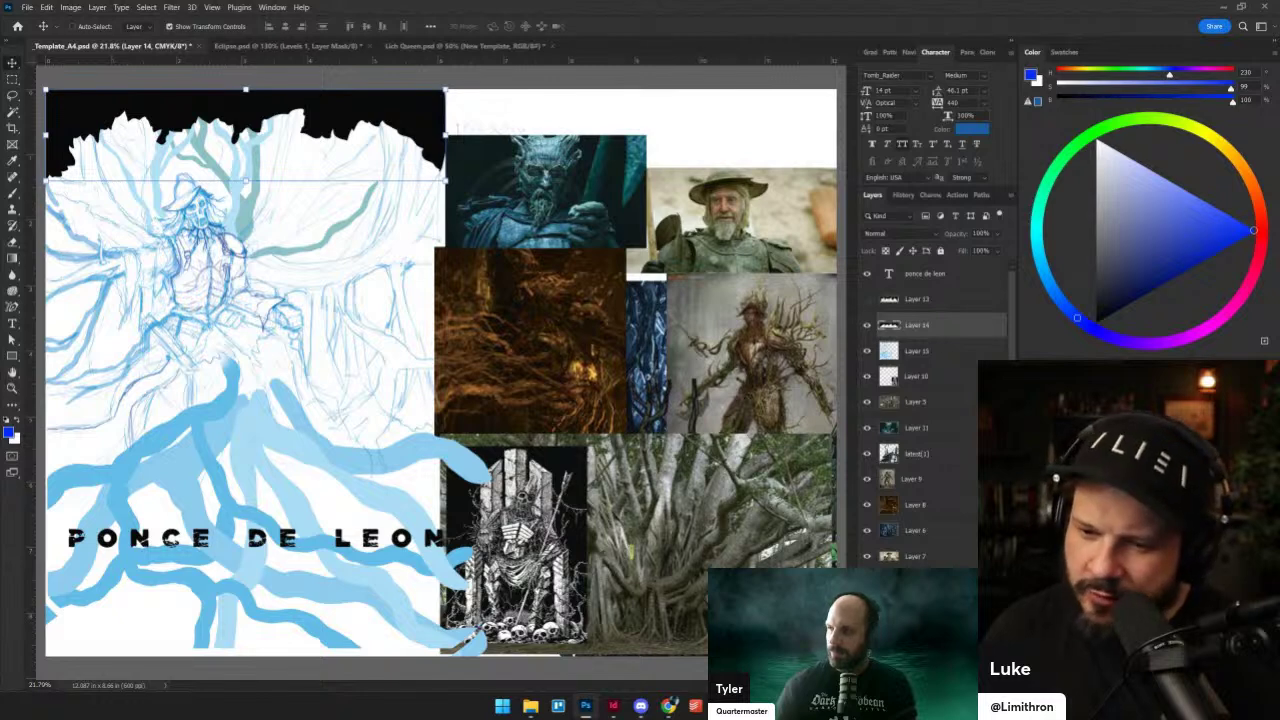
key("b")
left_click_drag(1102, 318, 1096, 324)
scroll(441, 372, "down", 1)
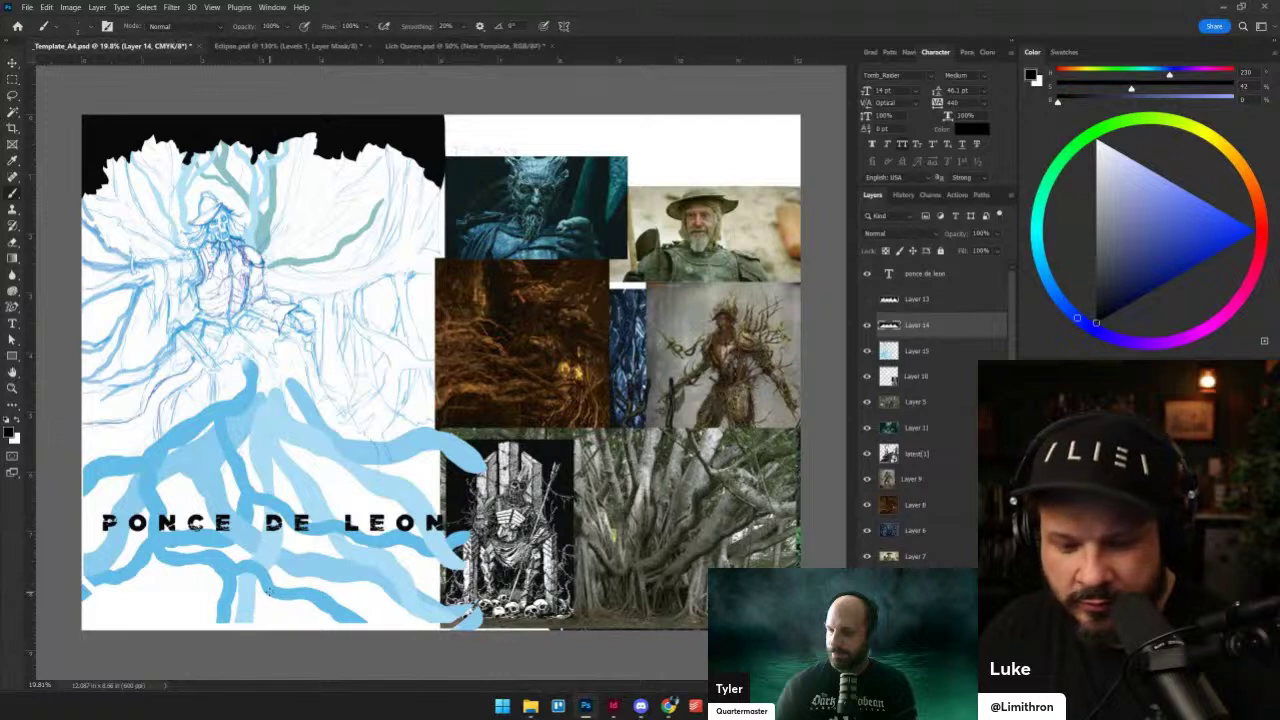
- Enlarge the brush and paint a solid, wavy black ground band along the artwork's lower edge
mouse_move(212, 601)
left_mouse_down()
mouse_move(240, 583)
mouse_move(385, 563)
left_mouse_up()
key("ctrl+z")
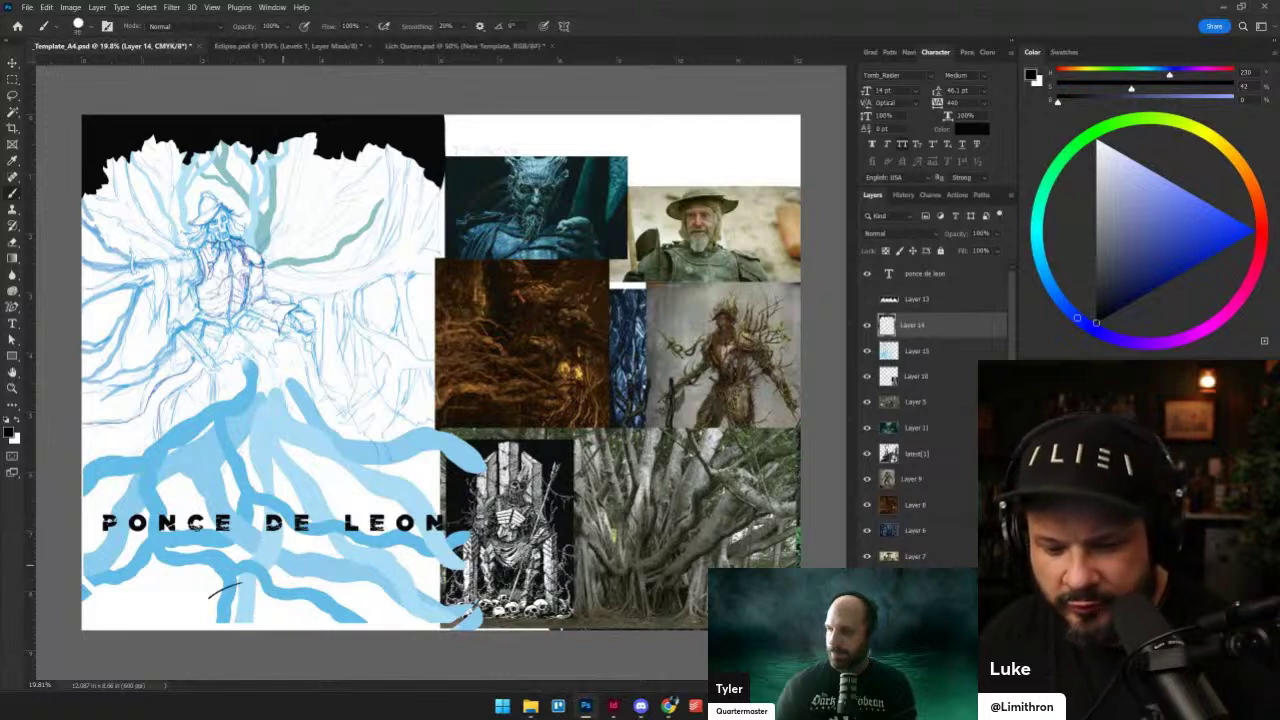
left_click_drag(212, 598, 269, 586)
key("ctrl+z")
left_click_drag(314, 436, 459, 286)
key("bracketright")
key("bracketright")
key("bracketright")
key("bracketright")
key("bracketright")
mouse_move(134, 493)
left_mouse_down()
mouse_move(197, 526)
mouse_move(352, 542)
left_mouse_up()
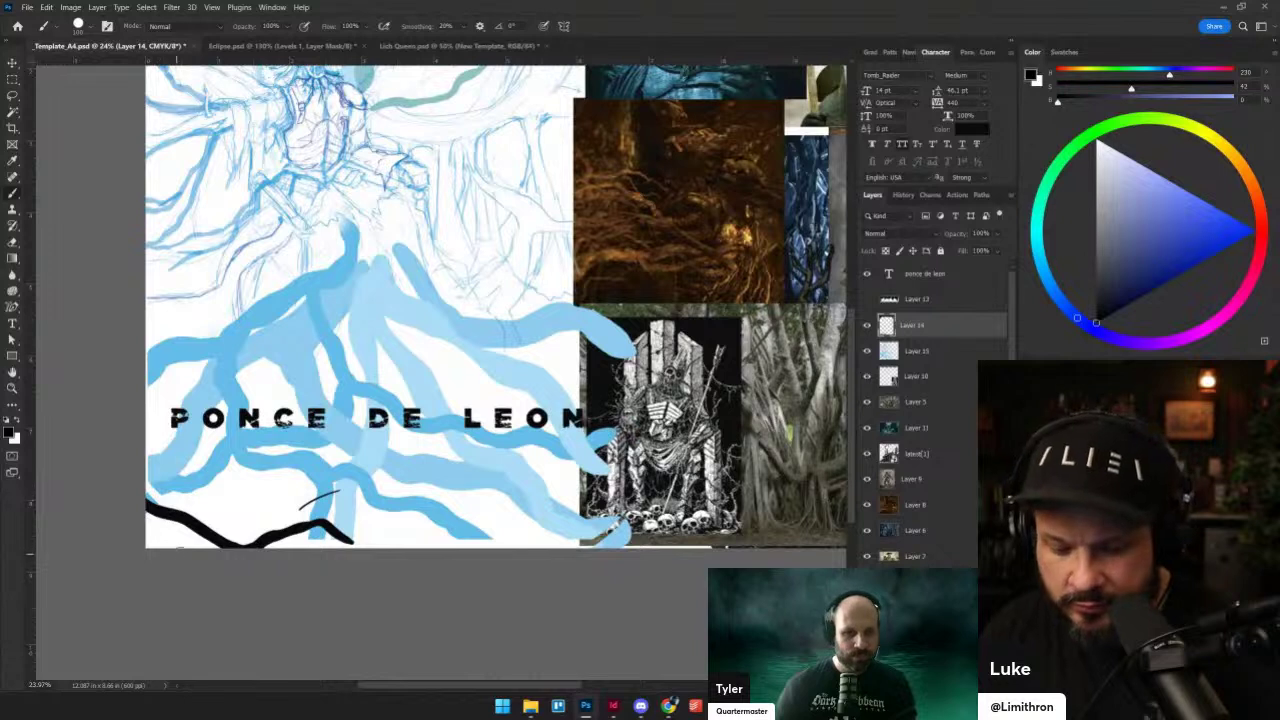
mouse_move(160, 524)
left_mouse_down()
mouse_move(452, 530)
mouse_move(578, 544)
mouse_move(566, 526)
mouse_move(420, 547)
mouse_move(546, 515)
left_mouse_up()
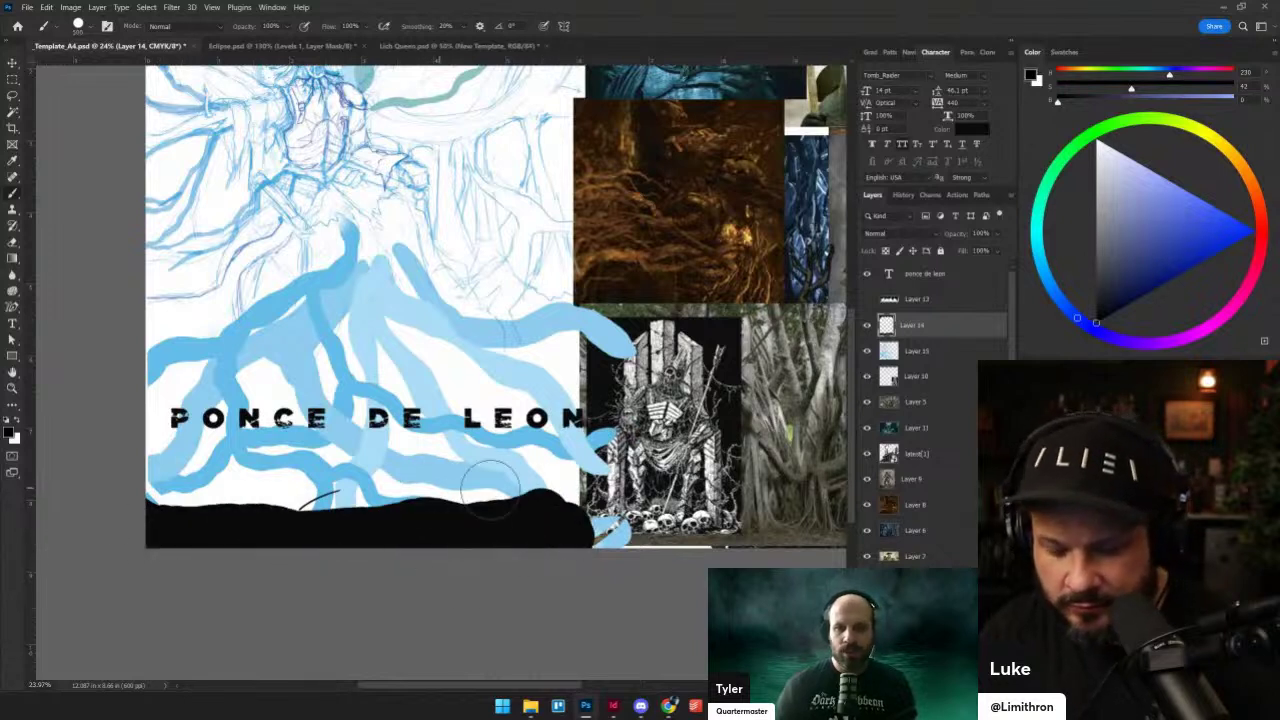
- Paint black roots climbing from the ground band at both lower corners of the artwork, using a smaller brush
mouse_move(148, 438)
left_mouse_down()
mouse_move(226, 508)
mouse_move(210, 500)
left_mouse_up()
mouse_move(490, 500)
left_mouse_down()
mouse_move(584, 414)
mouse_move(576, 446)
left_mouse_up()
key("[")
mouse_move(512, 475)
left_mouse_down()
mouse_move(466, 517)
mouse_move(548, 462)
mouse_move(547, 482)
mouse_move(580, 400)
left_mouse_up()
mouse_move(205, 491)
left_mouse_down()
mouse_move(250, 489)
mouse_move(115, 467)
left_mouse_up()
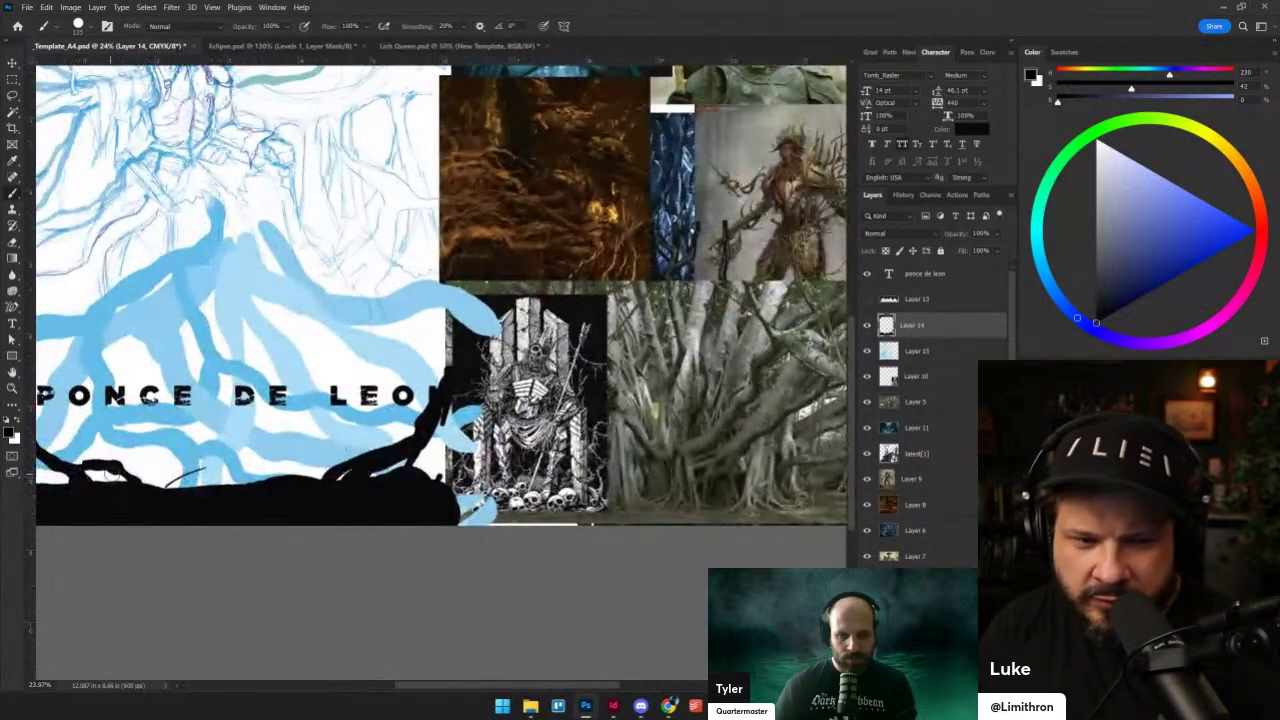
- Add thinner black roots inside the lower-left corner and a long root sweeping up to the artwork's right edge
left_click_drag(185, 508, 252, 509)
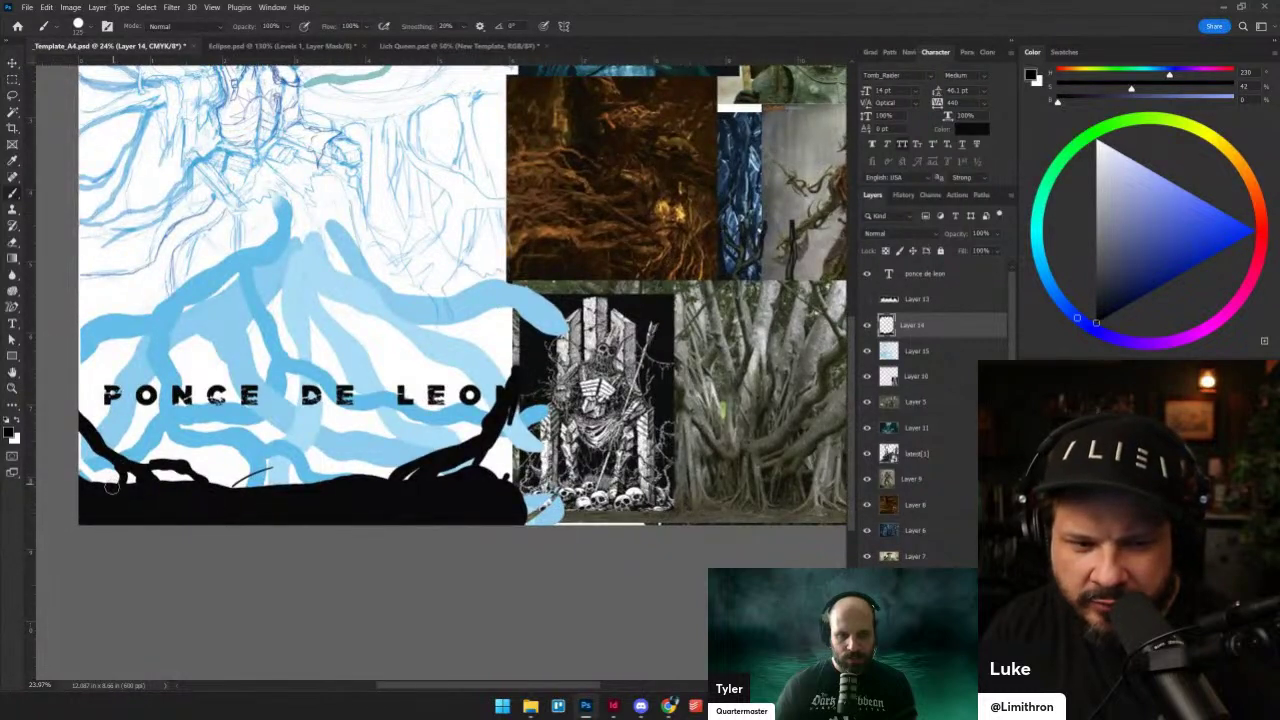
mouse_move(121, 483)
left_mouse_down()
mouse_move(78, 410)
mouse_move(106, 442)
mouse_move(180, 482)
left_mouse_up()
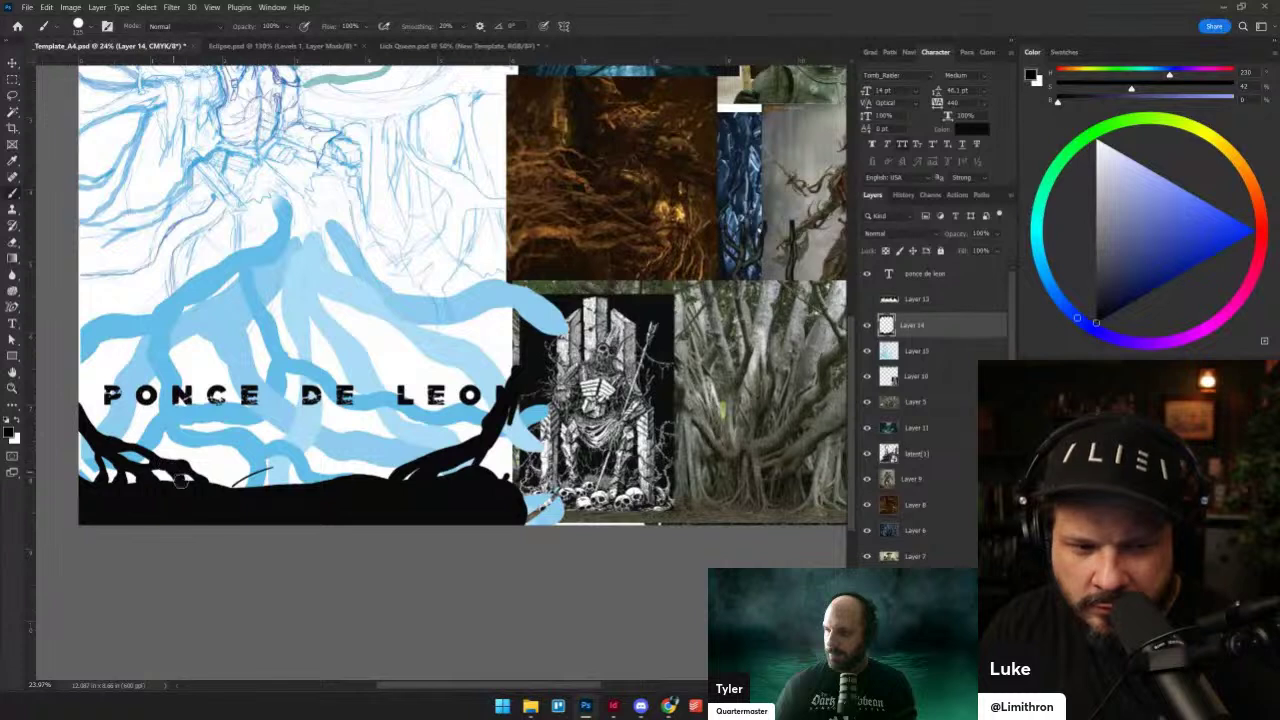
left_click_drag(259, 477, 446, 470)
key("ctrl+z")
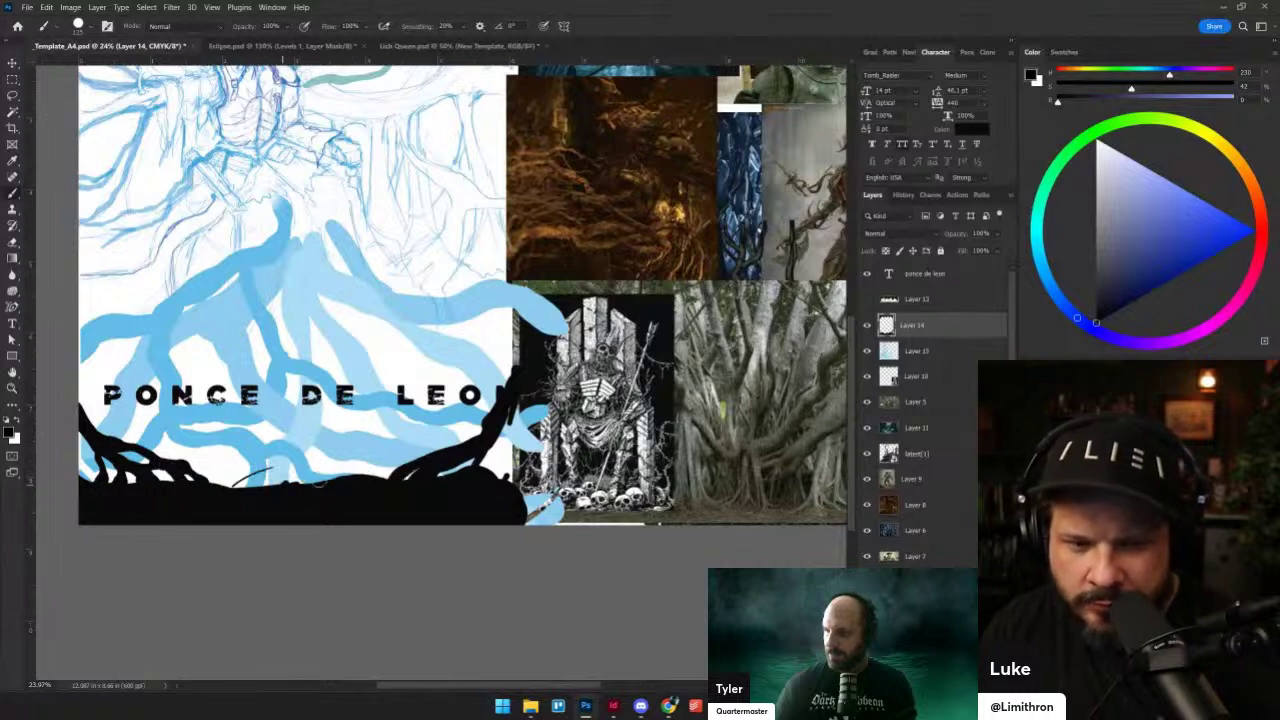
left_click_drag(369, 463, 500, 405)
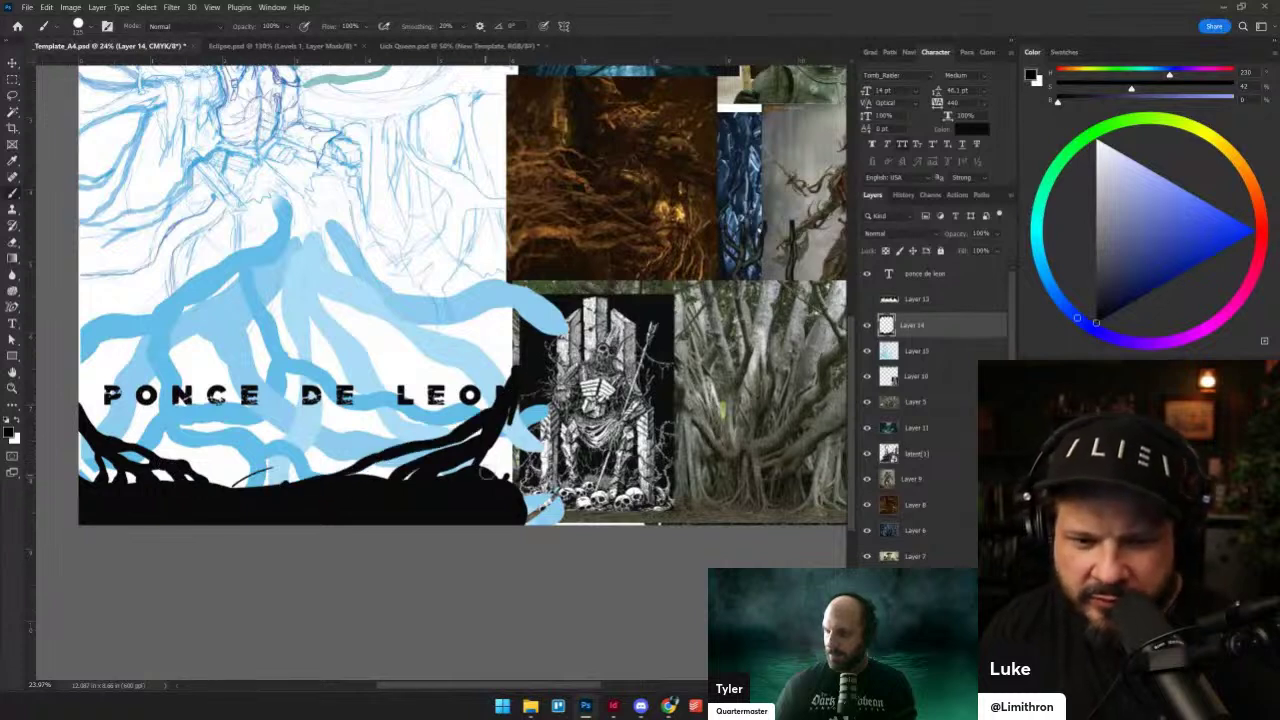
- Lower the opacity of the blue figure and roots sketch layer to 42%
scroll(455, 268, "down", 2)
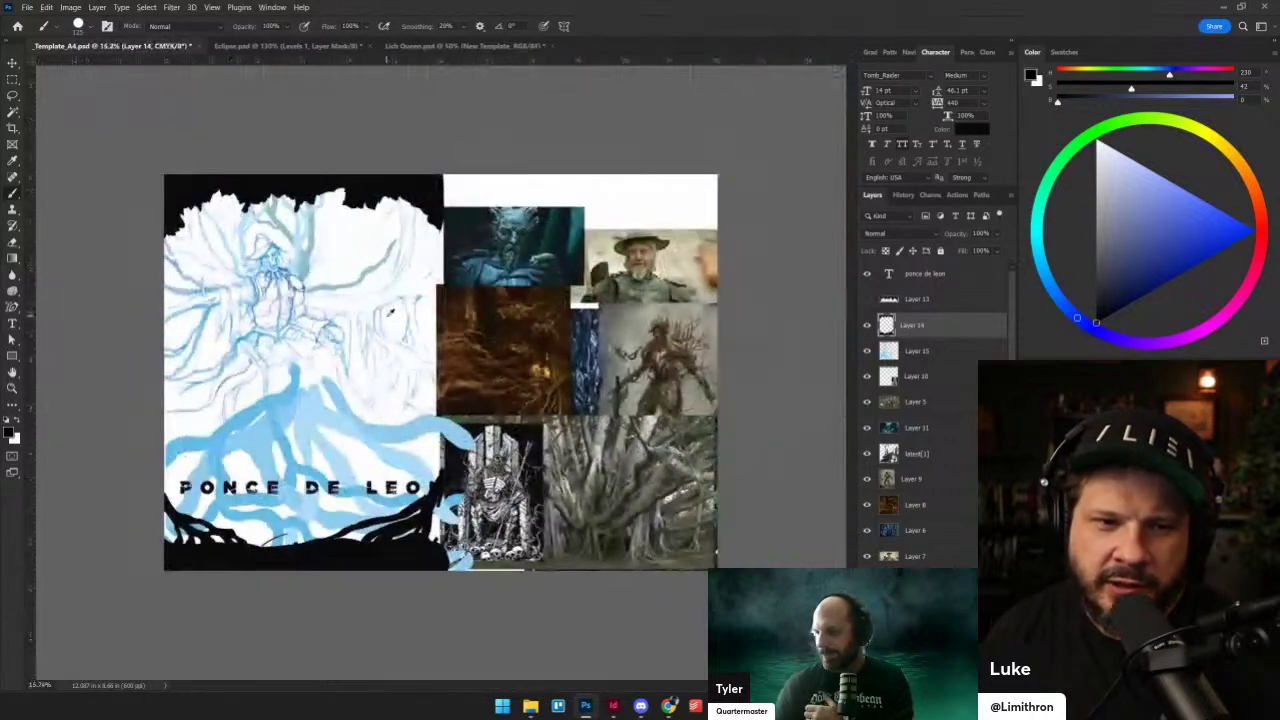
scroll(440, 372, "up", 1)
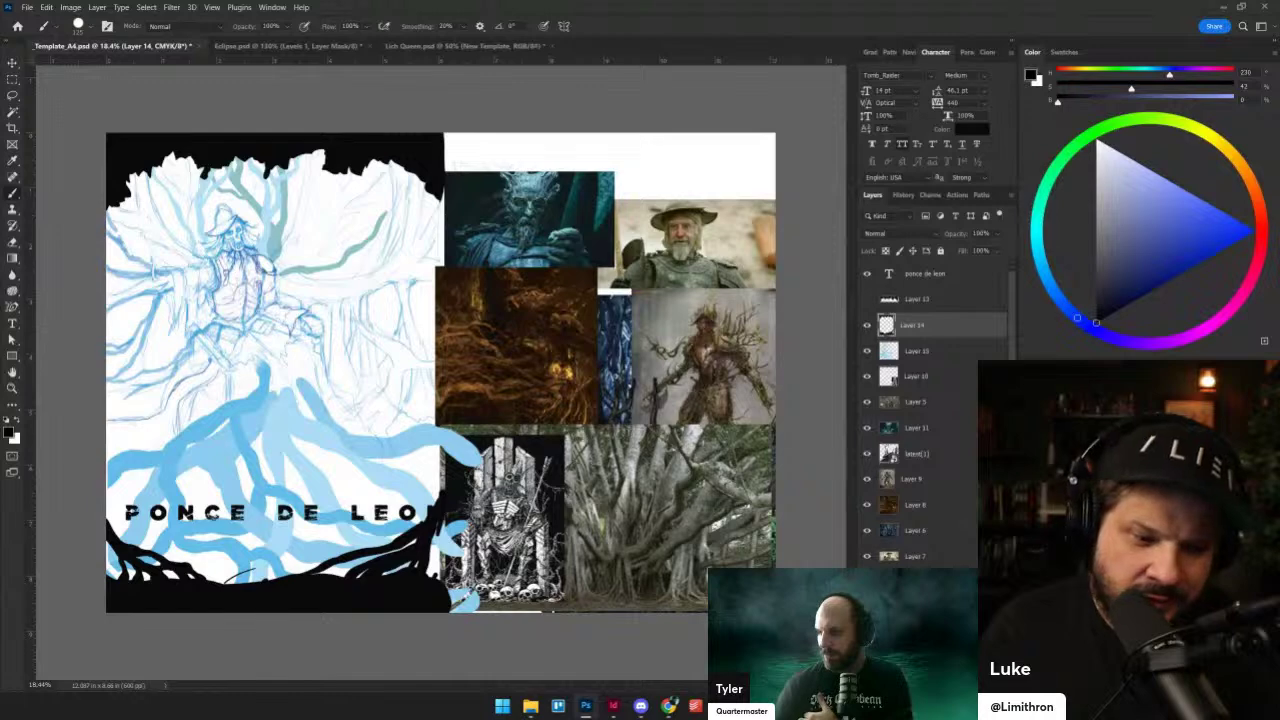
scroll(233, 327, "up", 2)
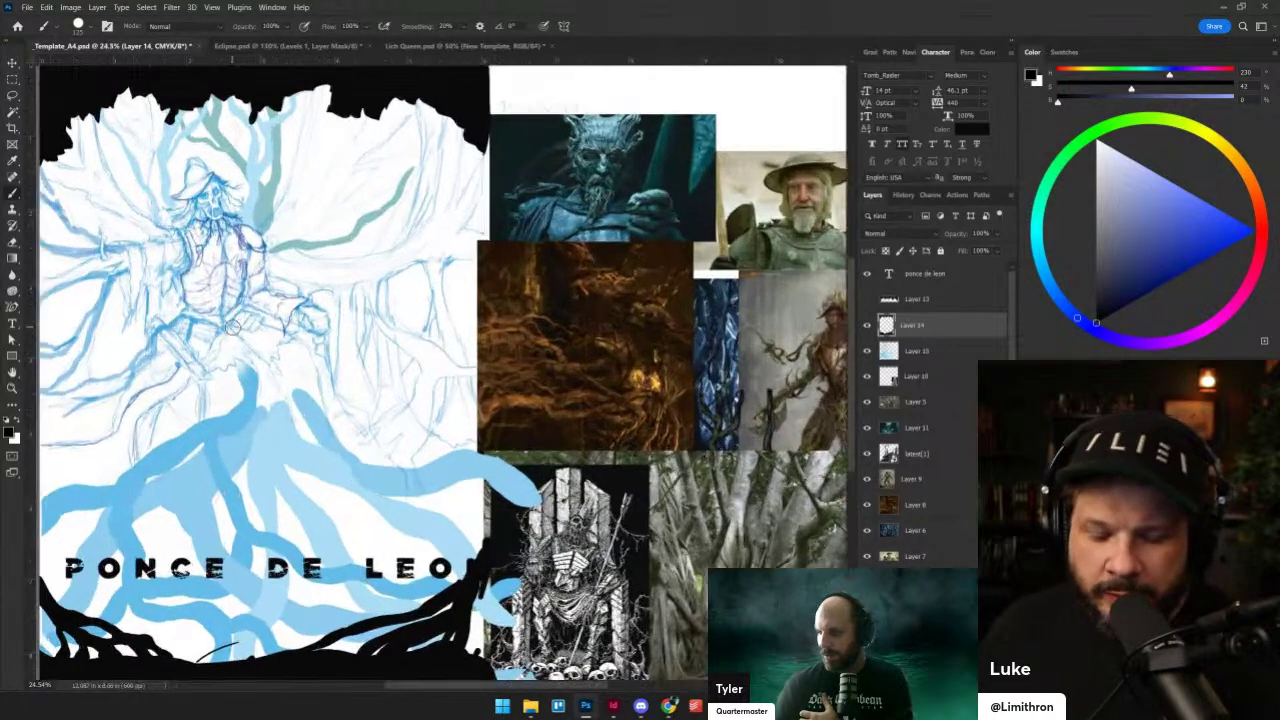
key("v")
left_click(253, 397)
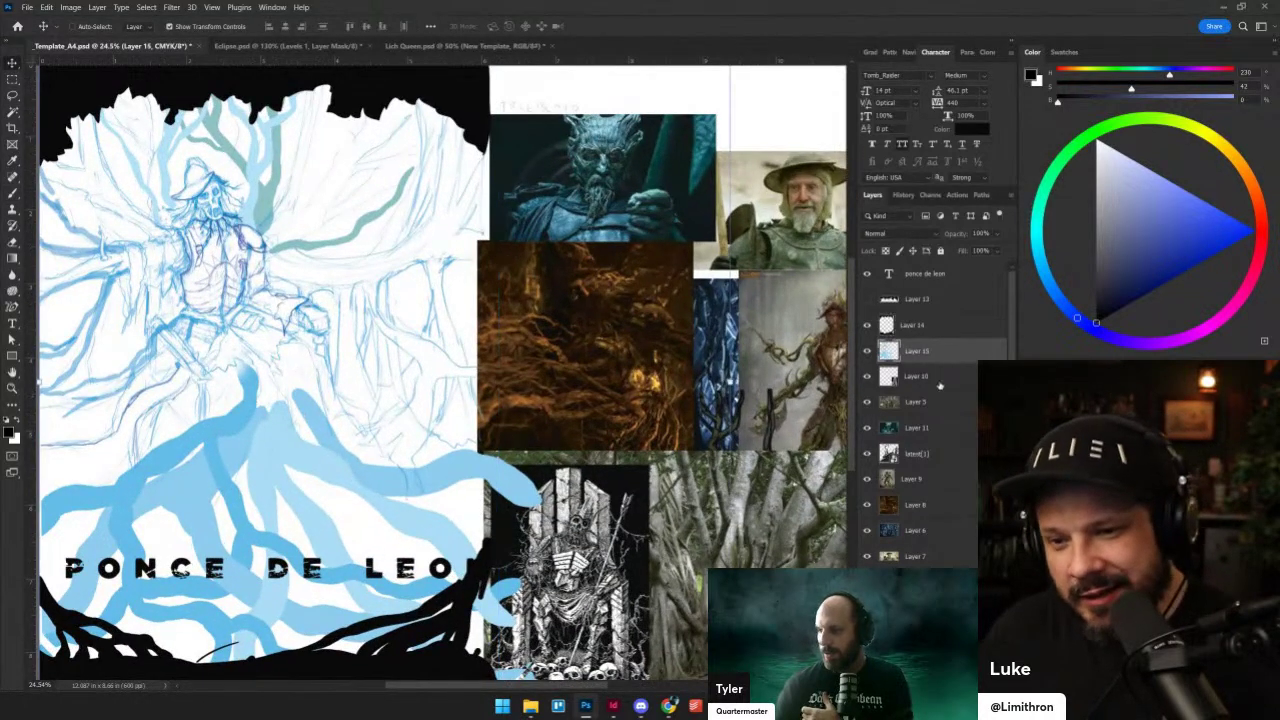
left_click_drag(985, 250, 977, 250)
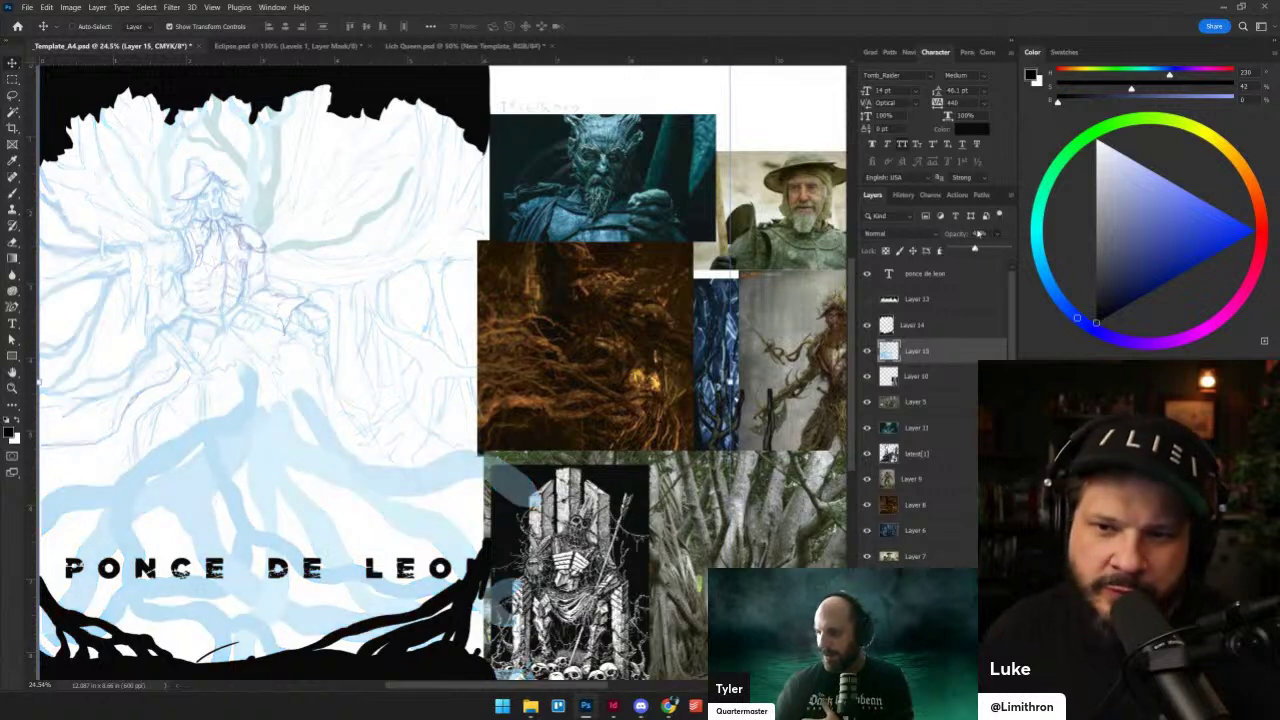
- Raise the faded sketch layer's saturation to +71 with a Hue/Saturation adjustment
key("ctrl+u")
left_click_drag(857, 566, 872, 566)
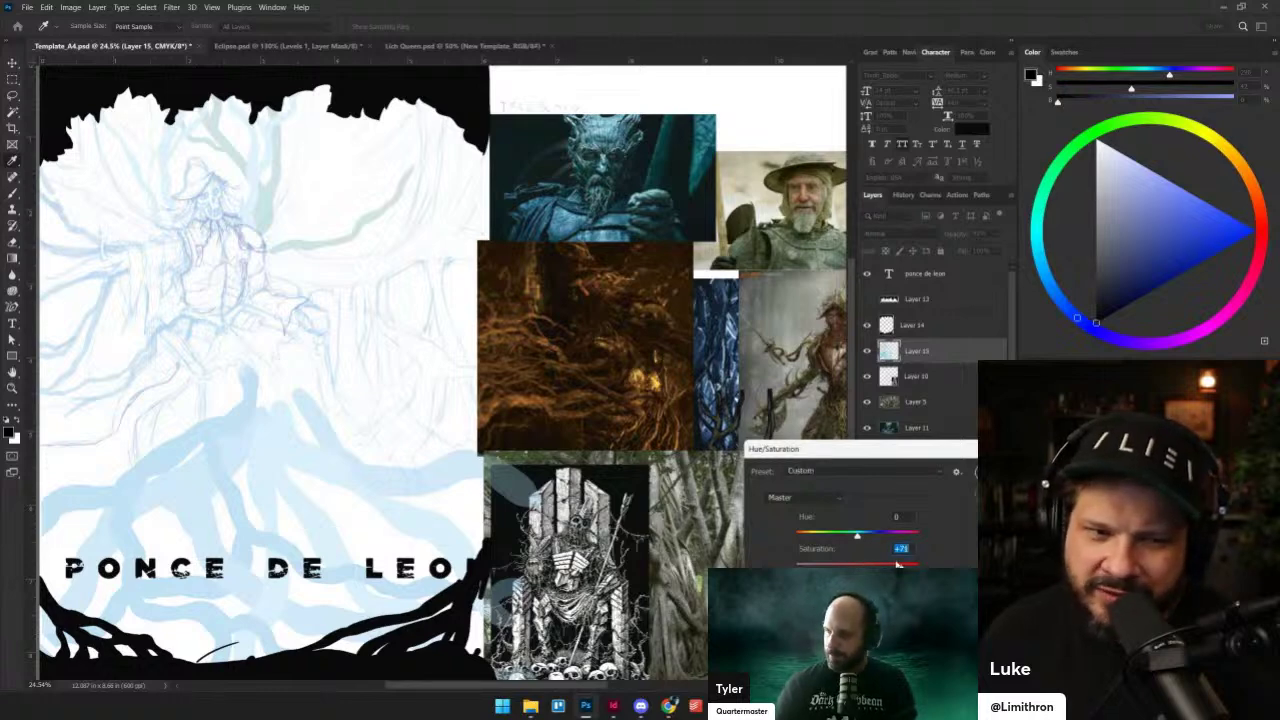
key("Return")
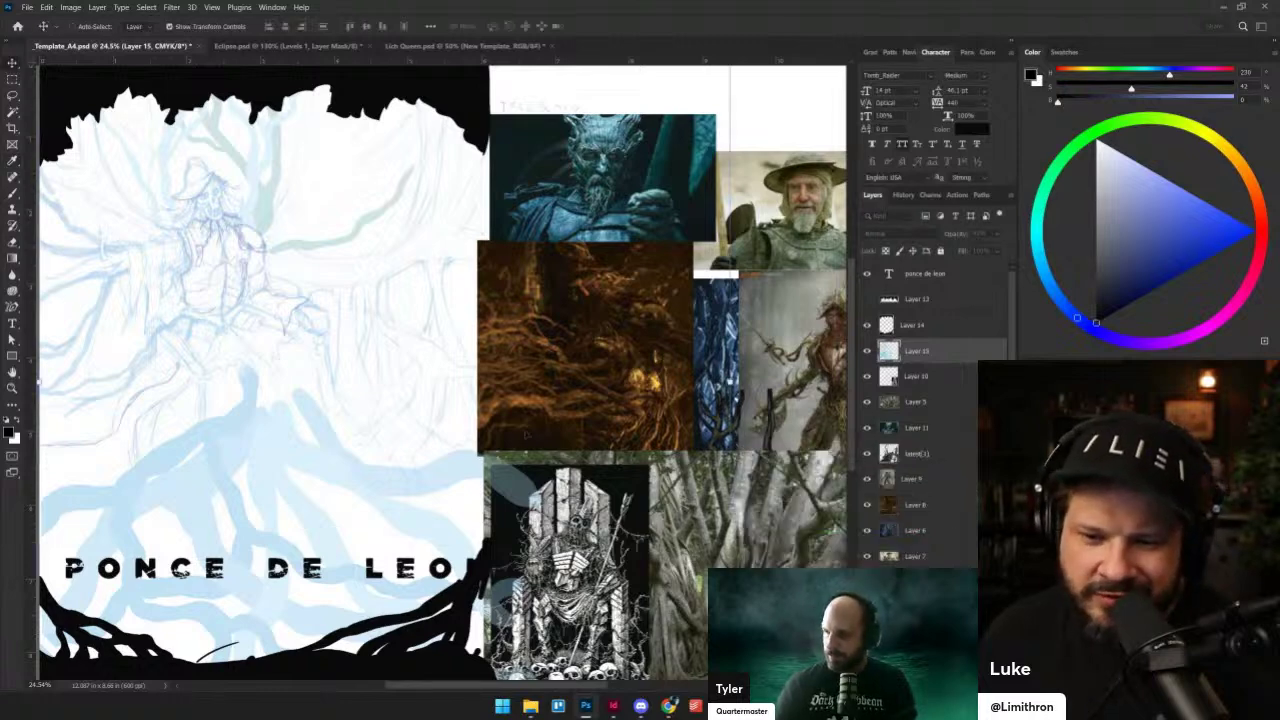
scroll(464, 300, "up", 3)
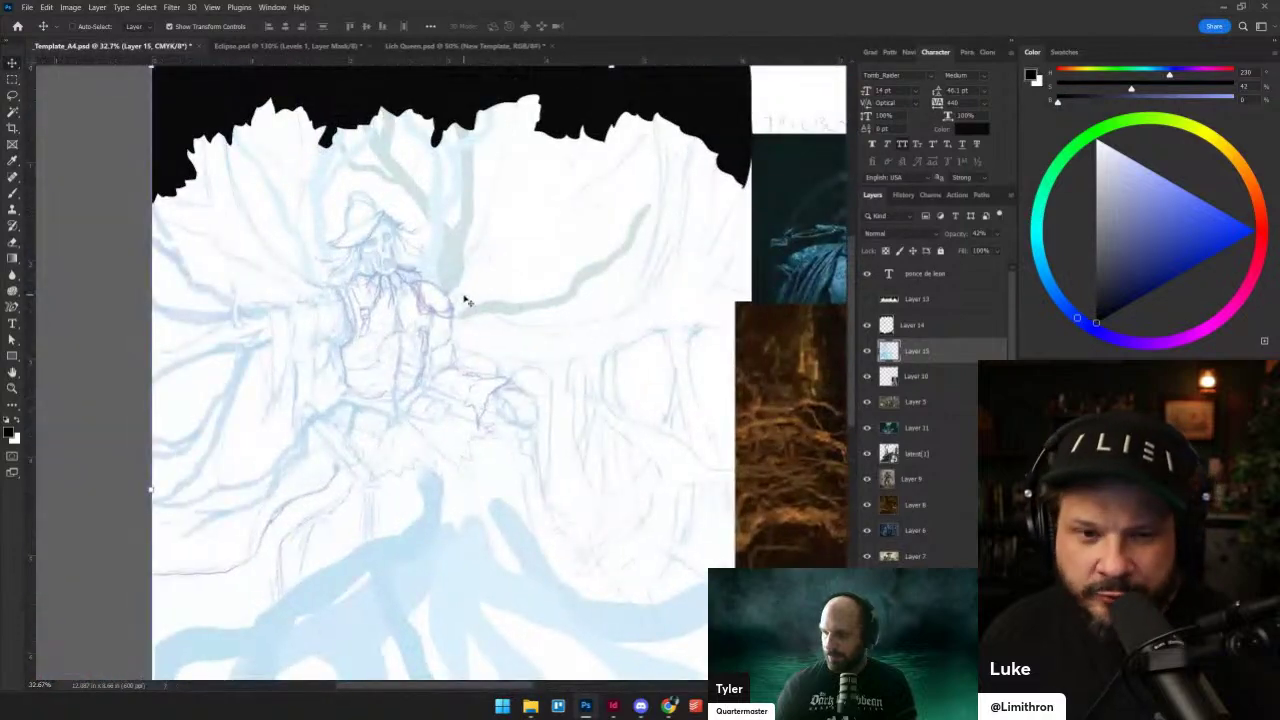
scroll(505, 410, "up", 2)
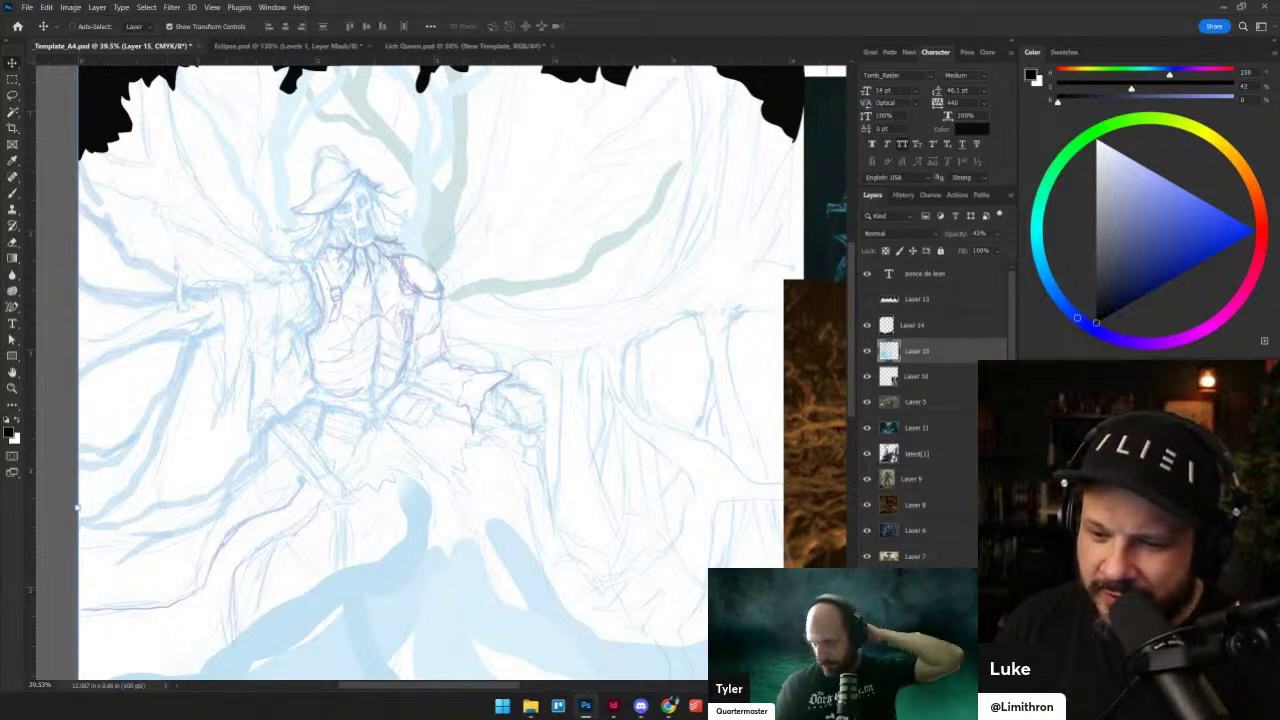
key("b")
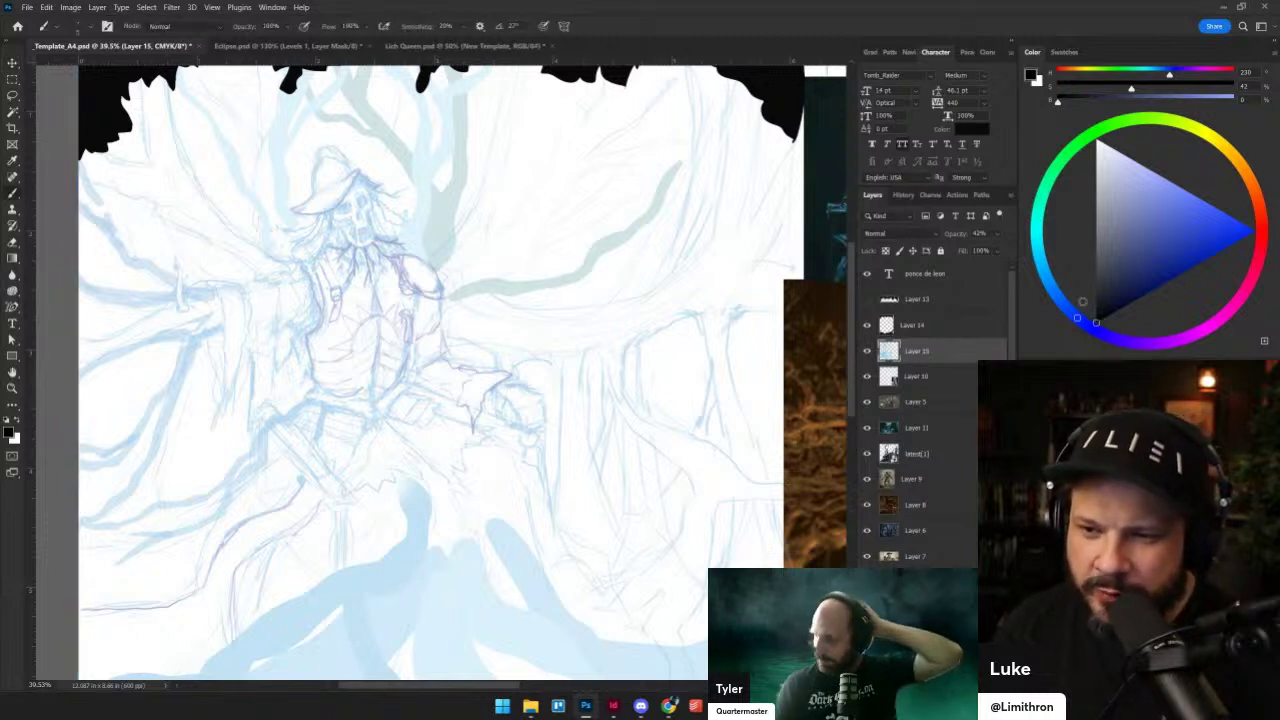
left_click(1053, 288)
left_click(1240, 222)
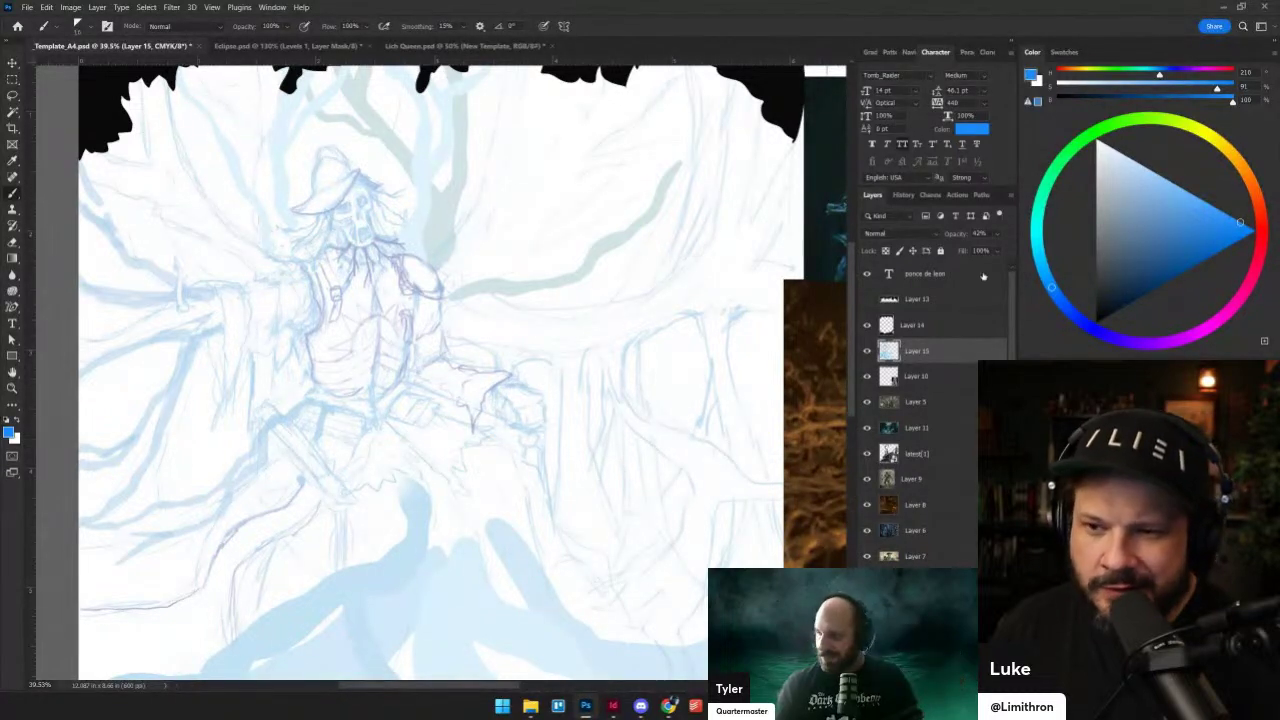
key("d")
- Move the inked pirate reference image on Layer 1 out of the reference collage to sit beside the seated skeleton sketch
scroll(481, 311, "down", 3)
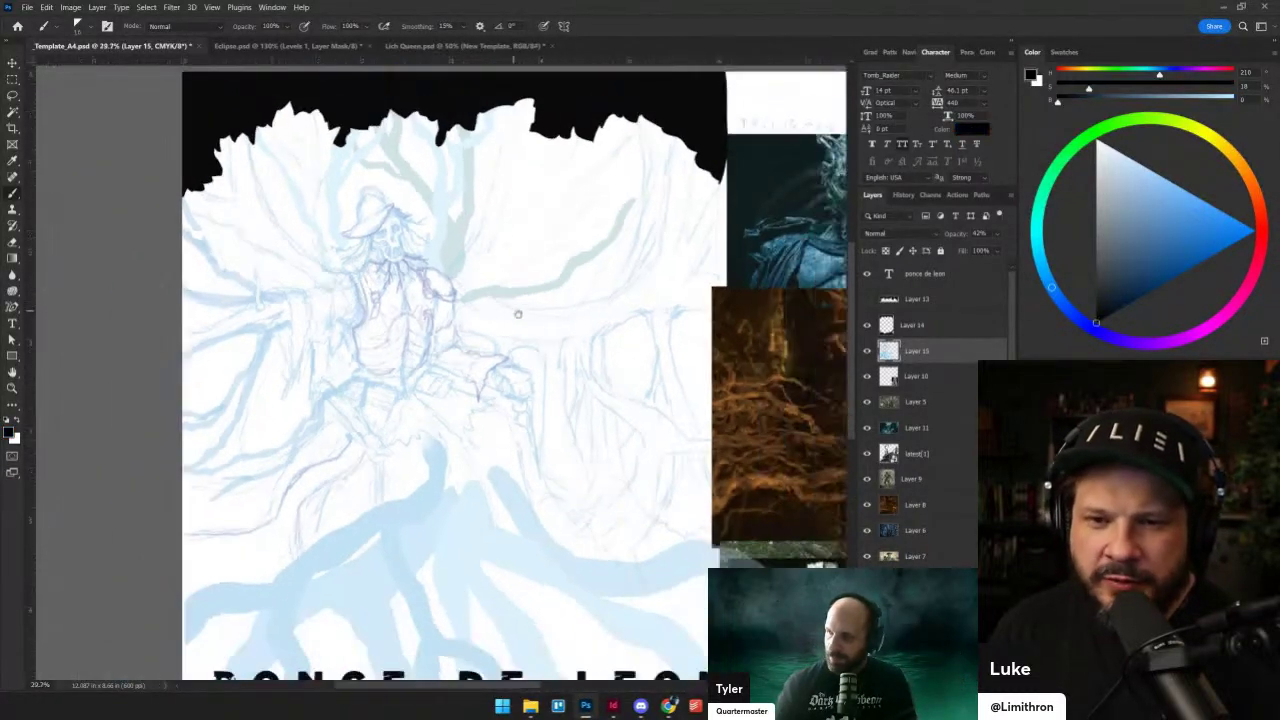
scroll(409, 398, "down", 2)
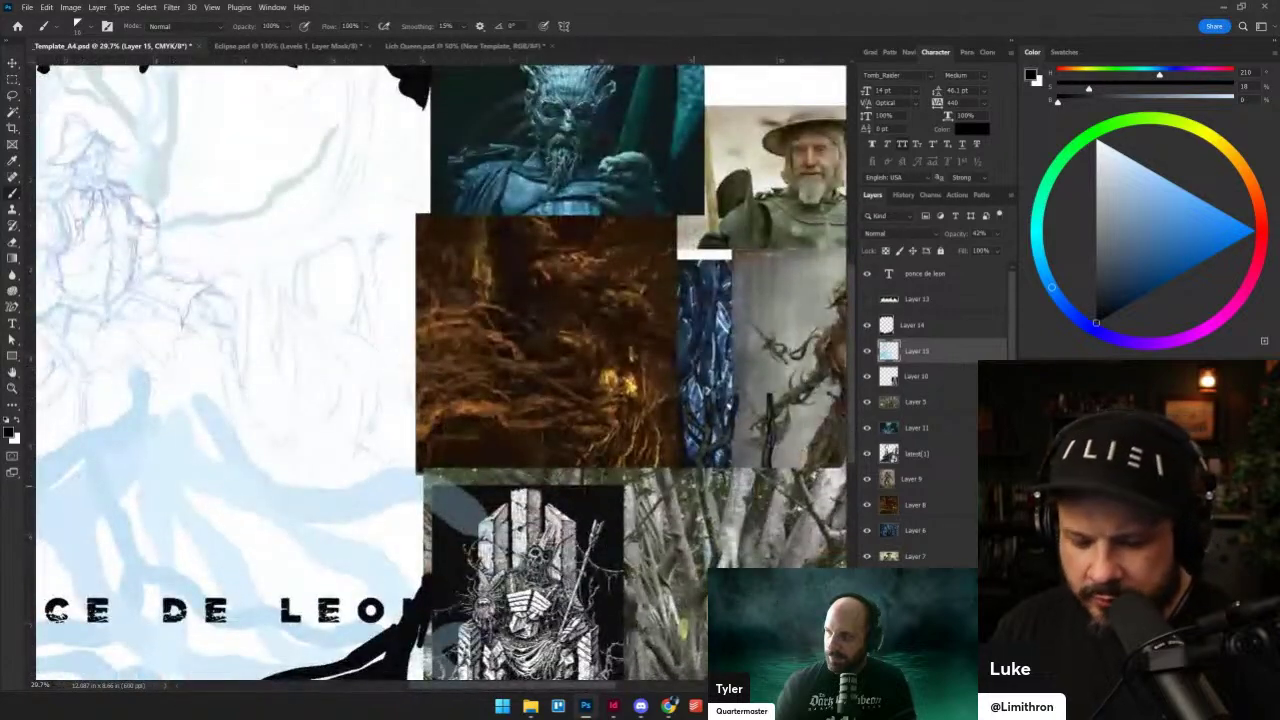
key("v")
left_click(931, 376)
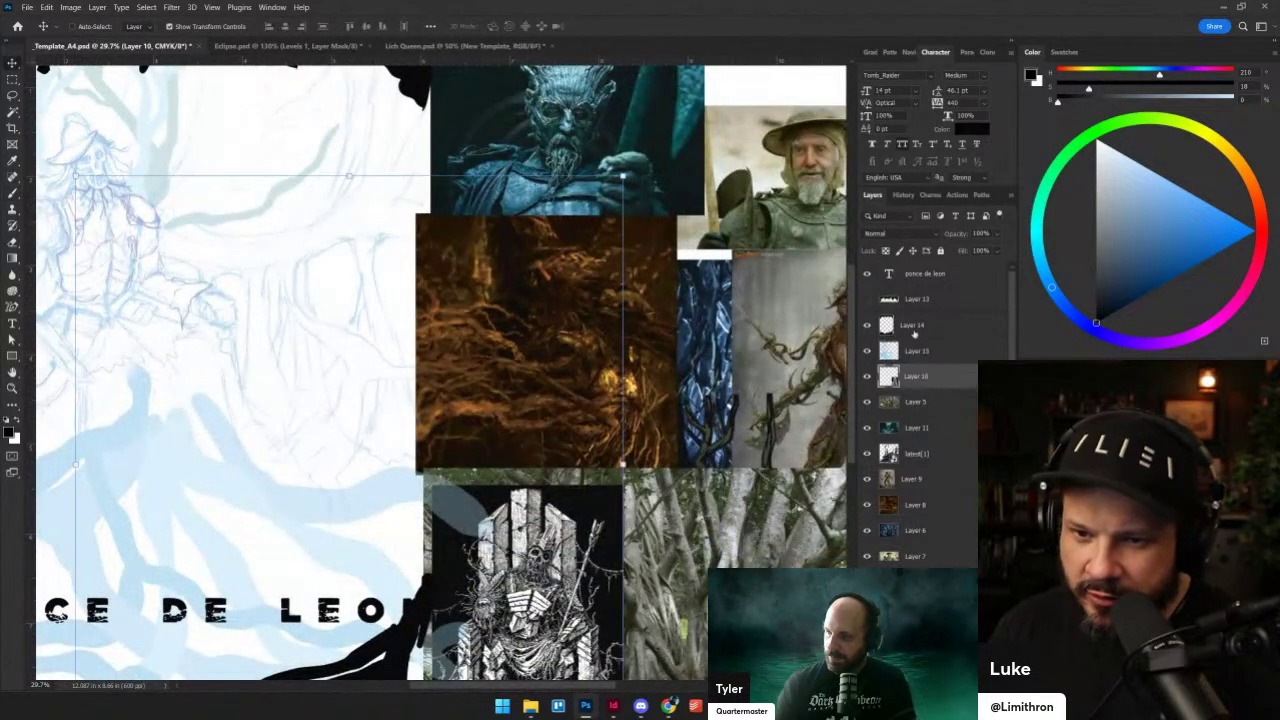
scroll(940, 400, "down", 1)
key("ctrl+v")
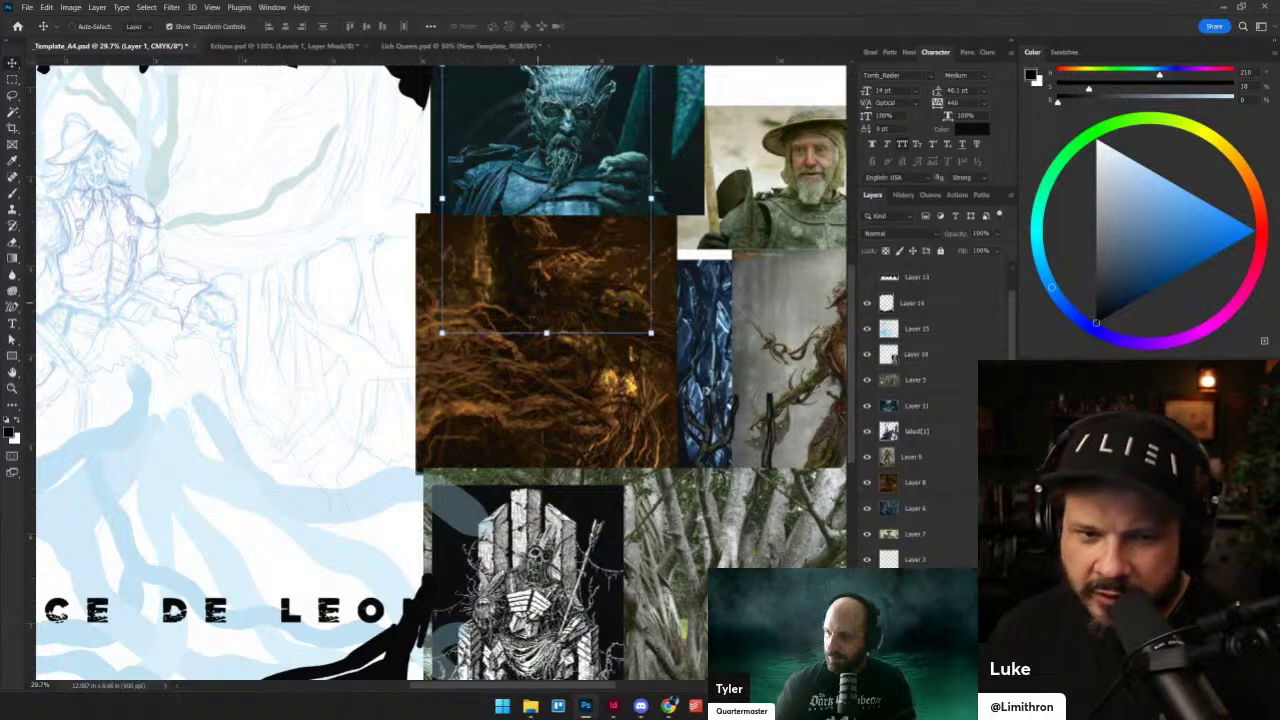
scroll(93, 290, "up", 5)
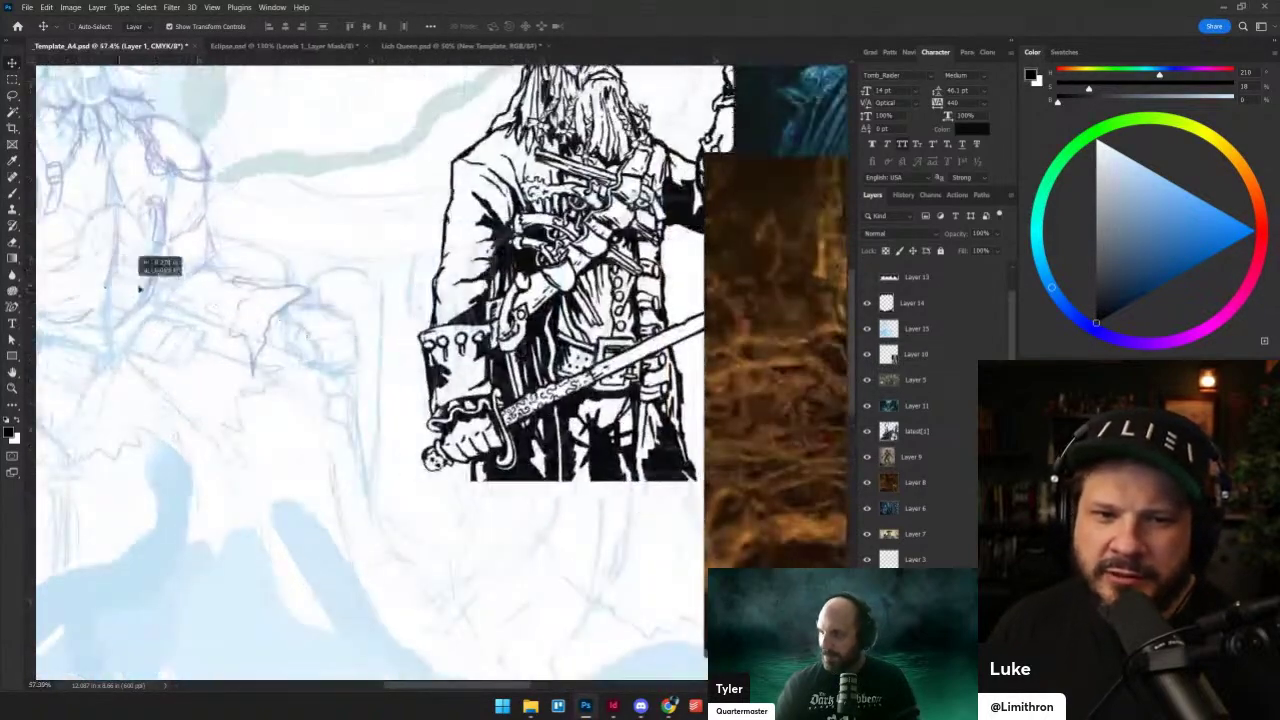
mouse_move(139, 289)
left_mouse_down()
mouse_move(191, 287)
mouse_move(412, 408)
mouse_move(394, 401)
mouse_move(487, 494)
mouse_move(287, 480)
mouse_move(316, 516)
left_mouse_up()
- Set up the Brush for inking the skull and add a new empty layer directly above the sketch on Layer 15
key("b")
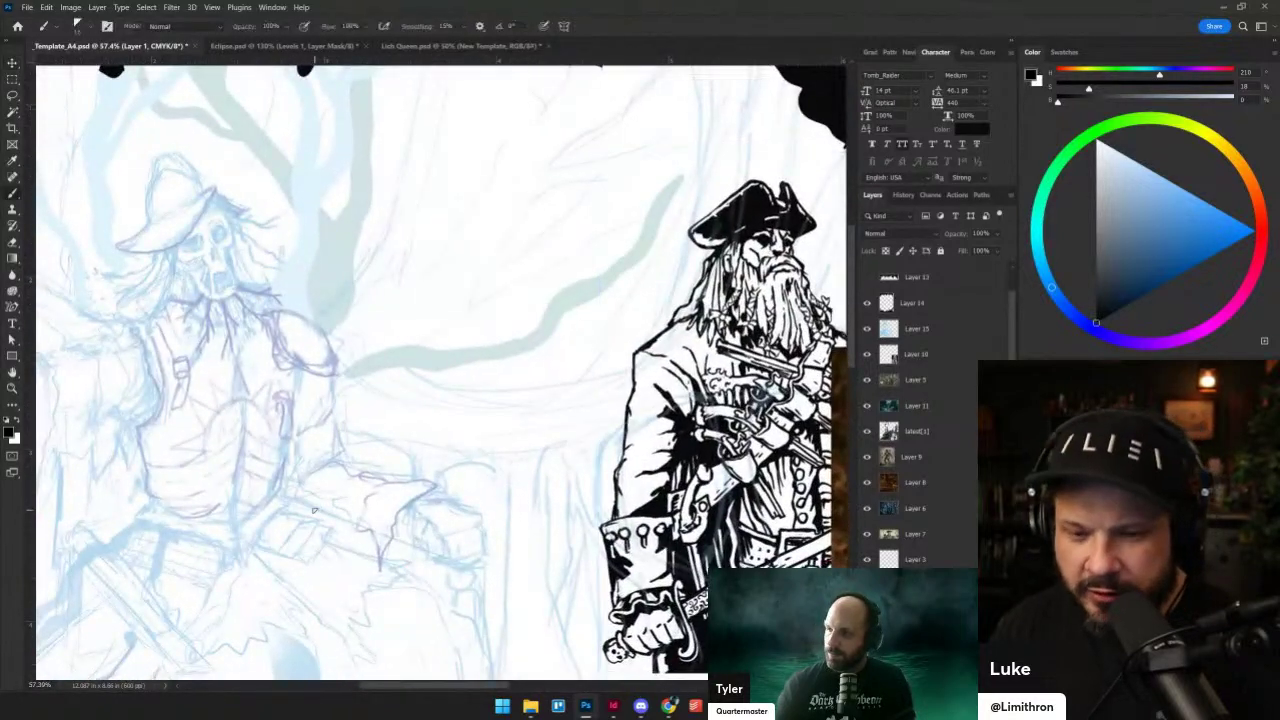
left_click_drag(748, 537, 646, 419)
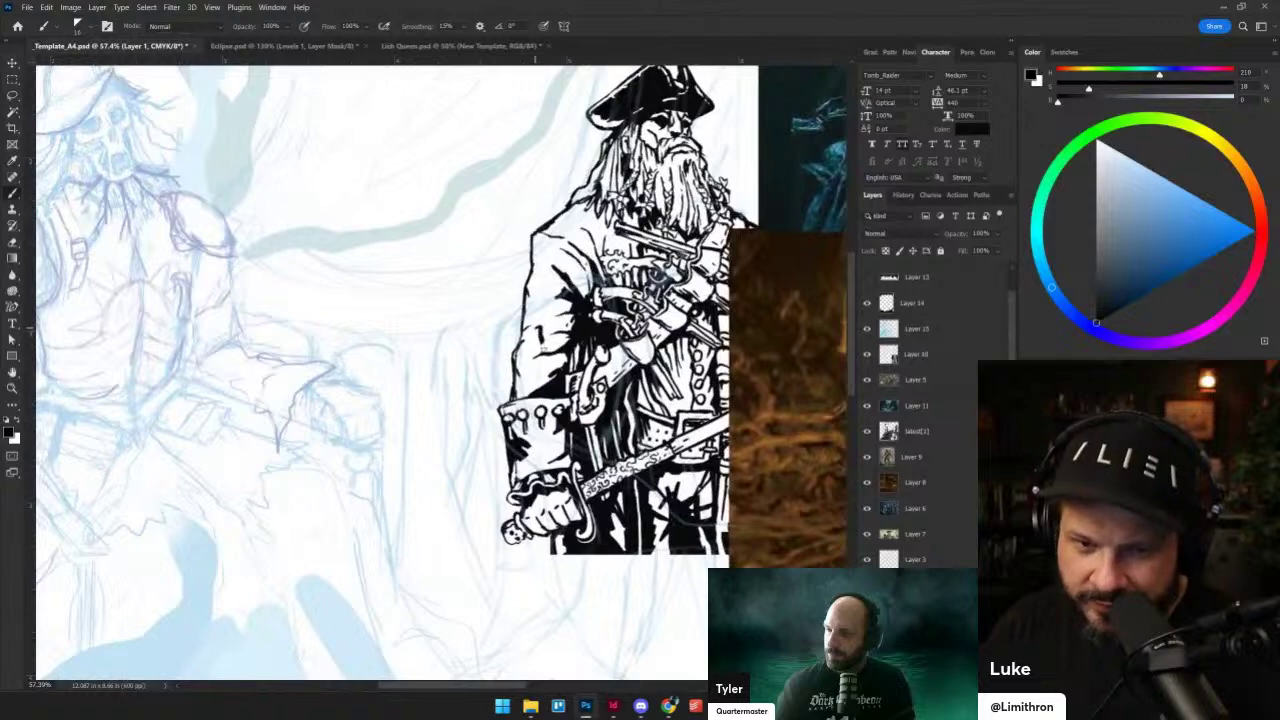
left_click_drag(240, 334, 618, 563)
scroll(618, 563, "up", 3)
left_click_drag(350, 284, 480, 434)
scroll(480, 434, "up", 2)
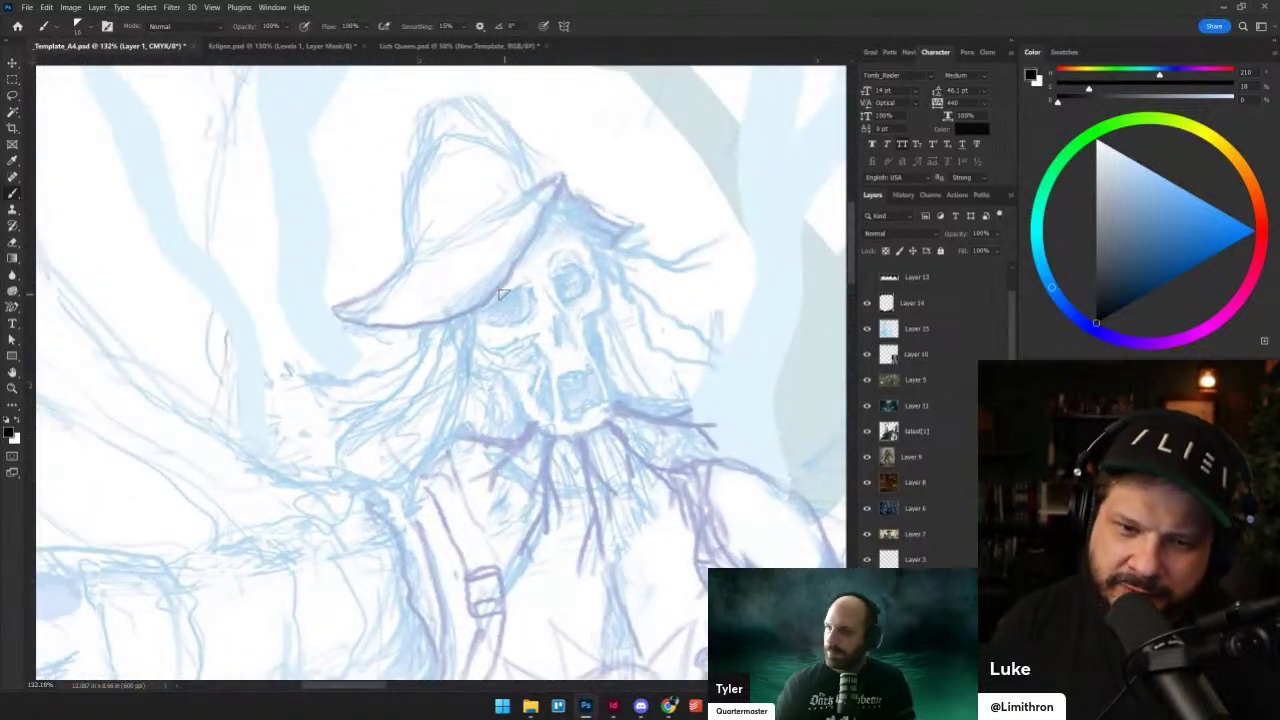
left_click_drag(503, 292, 527, 287)
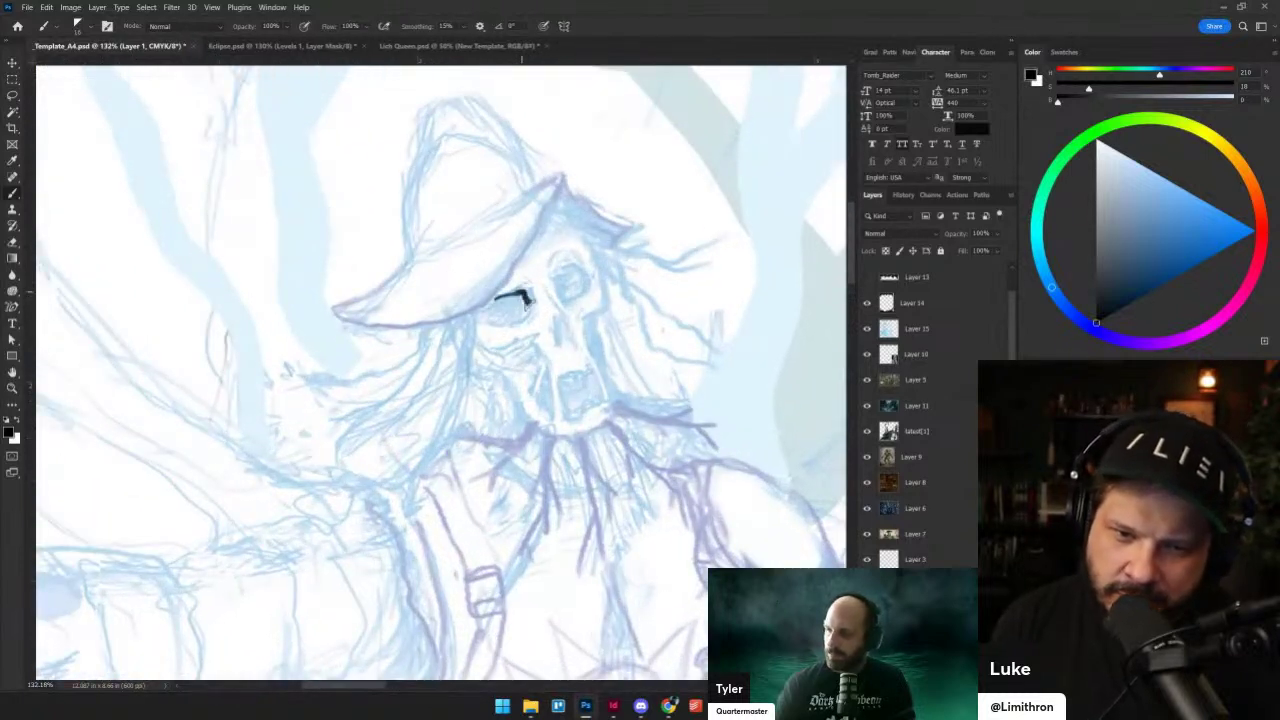
key("ctrl+z")
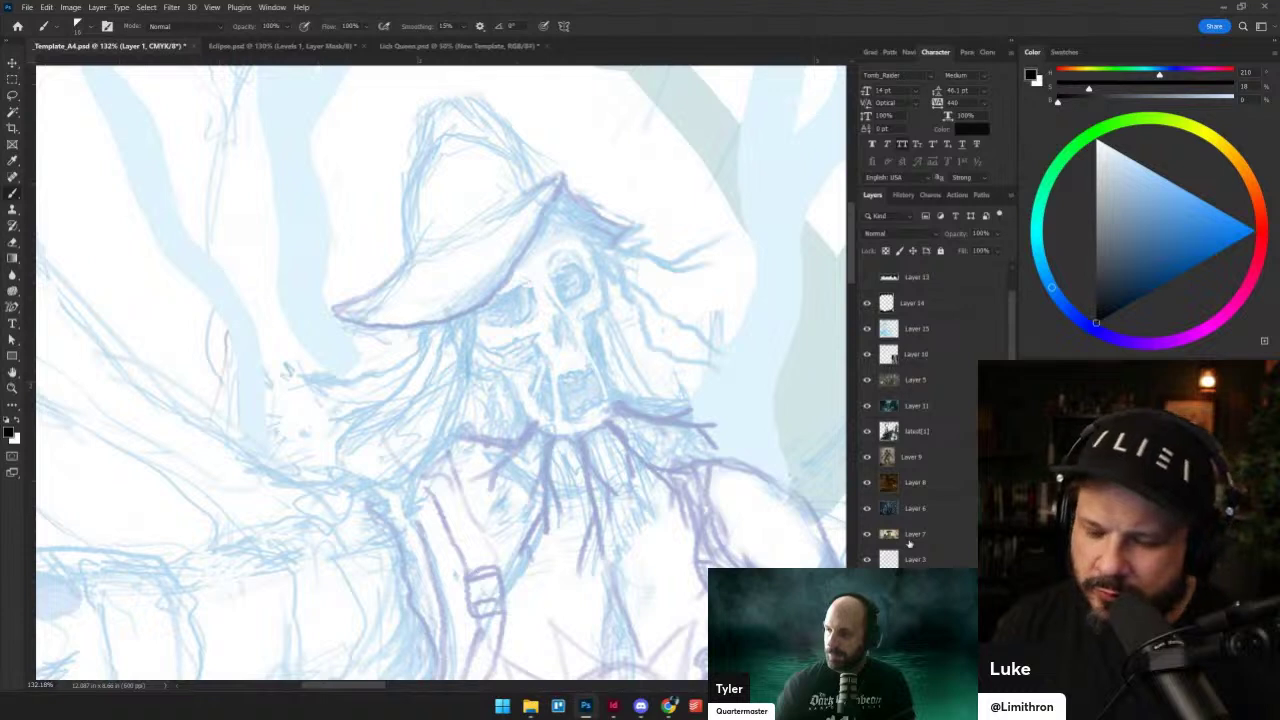
scroll(972, 352, "up", 1)
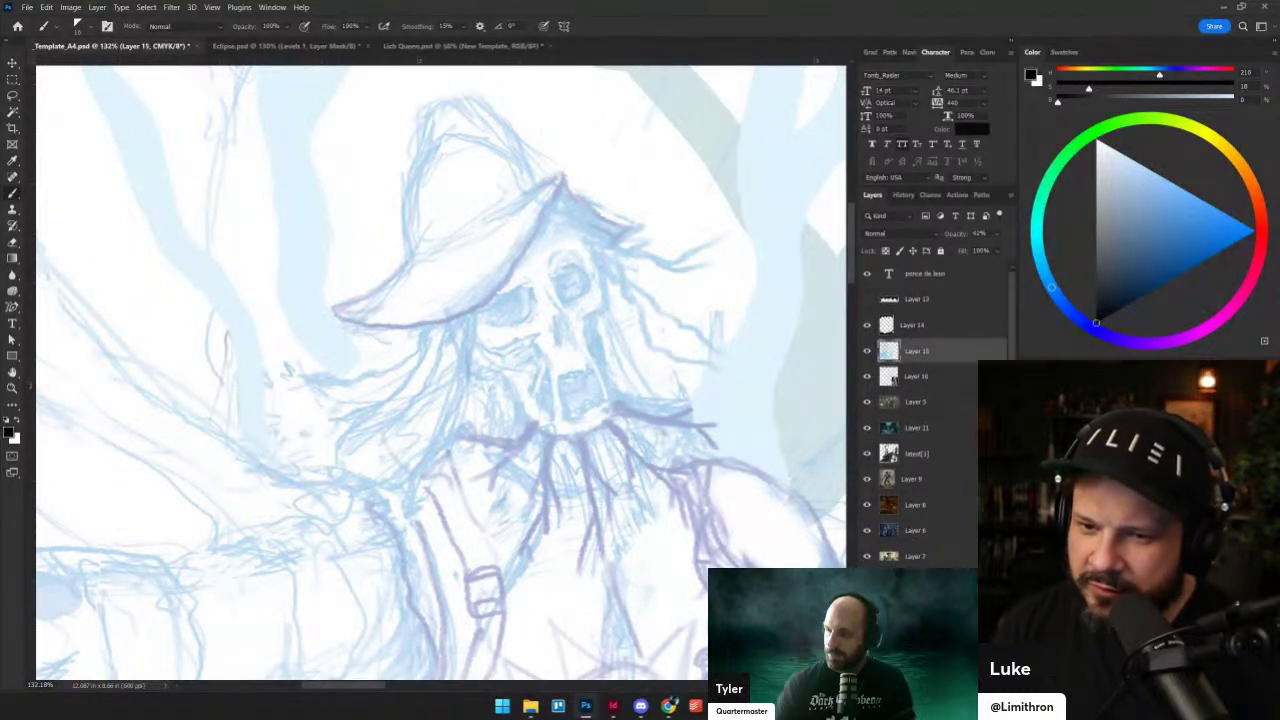
left_click(972, 356)
left_click_drag(543, 378, 573, 356)
key("ctrl+z")
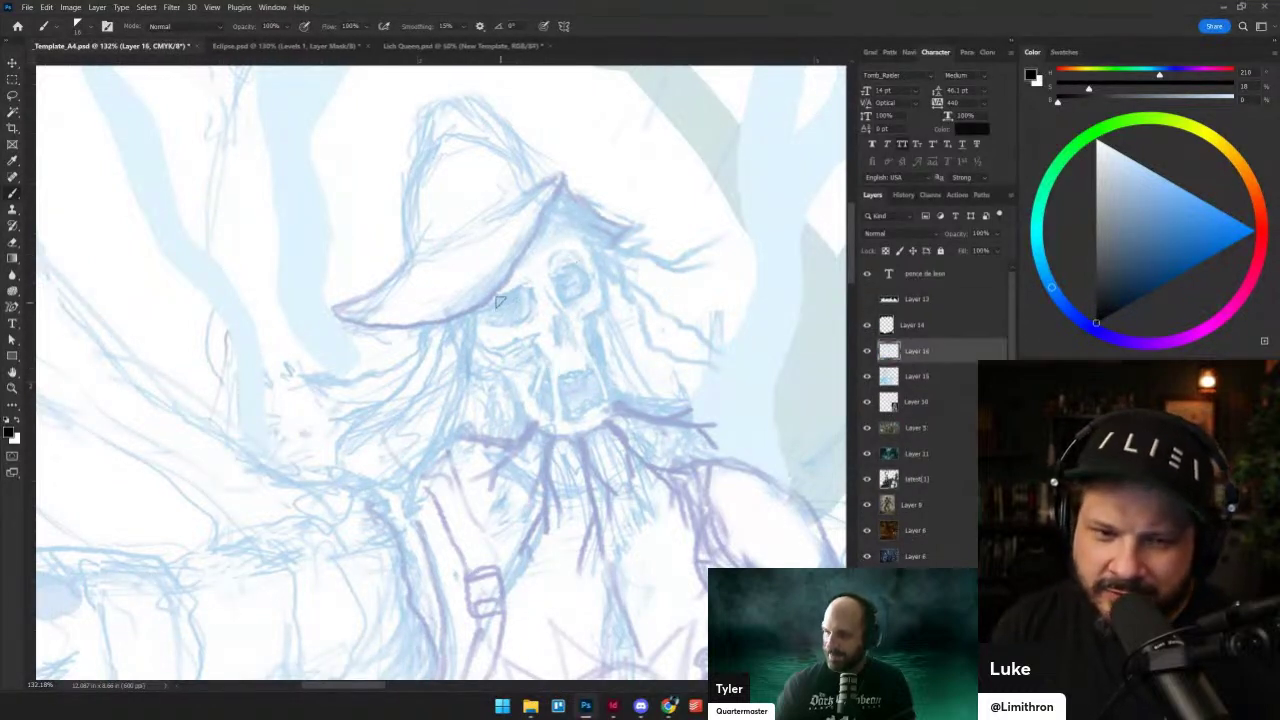
- Ink the skull's two eye sockets and its nose cavity in solid black, following the sketch
mouse_move(504, 297)
left_mouse_down()
mouse_move(533, 292)
mouse_move(490, 320)
mouse_move(524, 318)
mouse_move(520, 300)
mouse_move(498, 320)
mouse_move(515, 292)
mouse_move(494, 322)
mouse_move(532, 288)
mouse_move(570, 300)
mouse_move(584, 278)
mouse_move(582, 294)
mouse_move(556, 270)
mouse_move(586, 268)
left_mouse_up()
mouse_move(576, 276)
left_mouse_down()
mouse_move(593, 268)
mouse_move(565, 309)
left_mouse_up()
left_click_drag(577, 375, 528, 433)
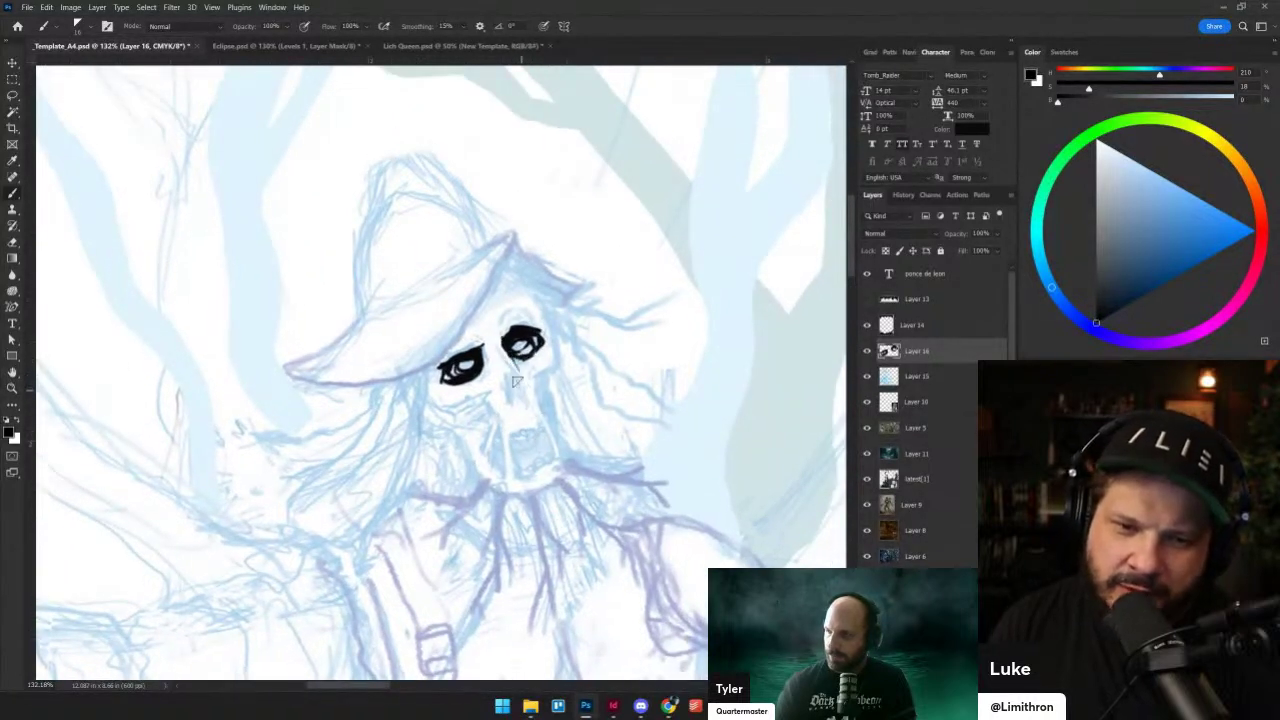
left_click_drag(514, 384, 520, 420)
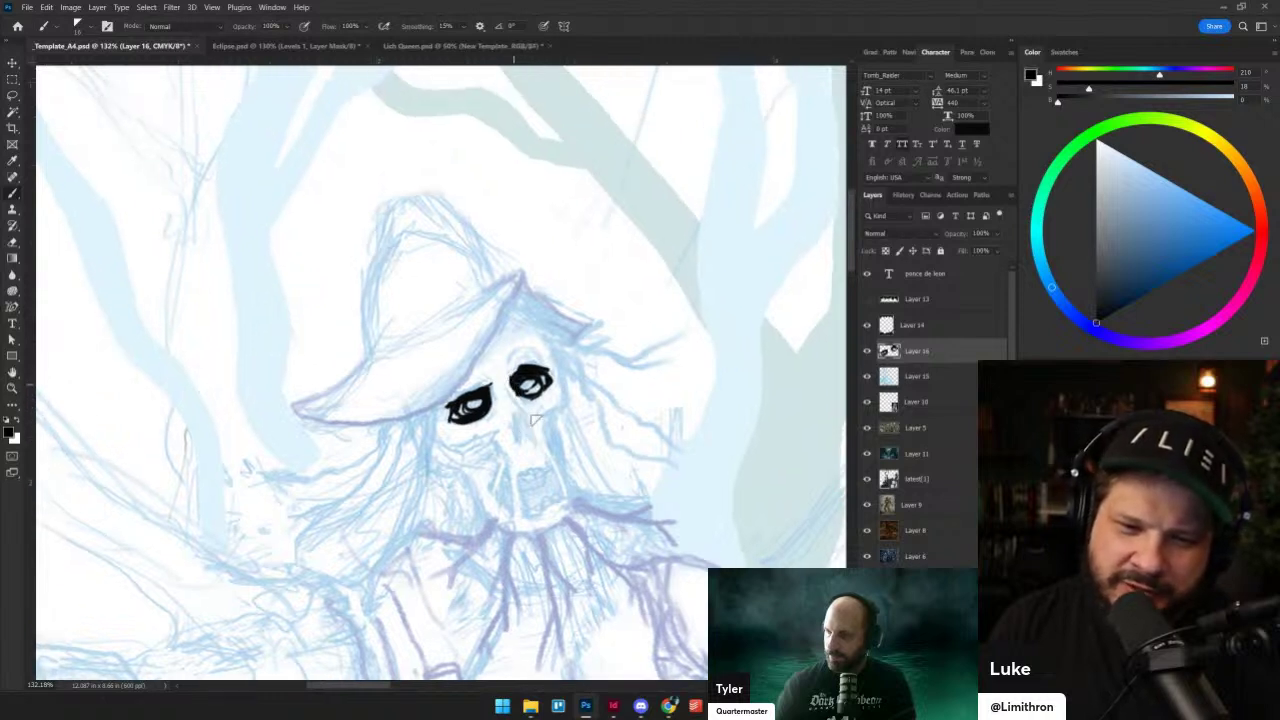
mouse_move(518, 418)
left_mouse_down()
mouse_move(527, 445)
mouse_move(512, 418)
left_mouse_up()
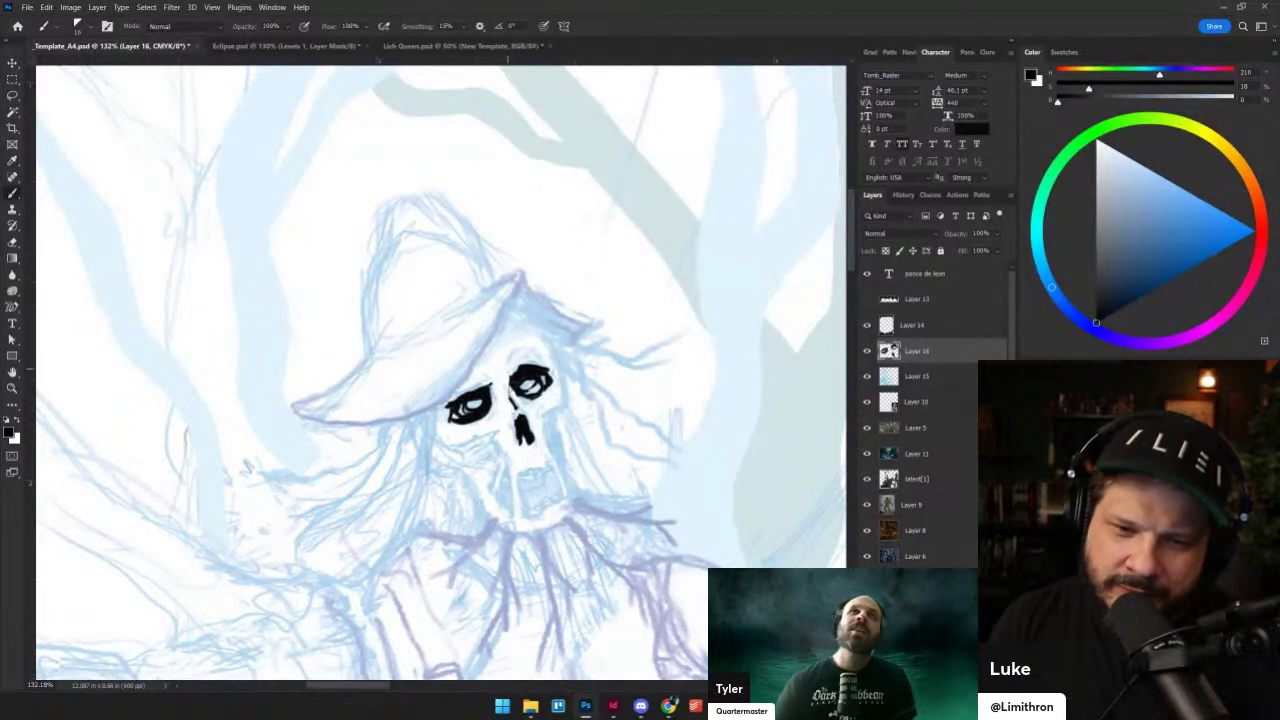
left_click_drag(512, 371, 517, 365)
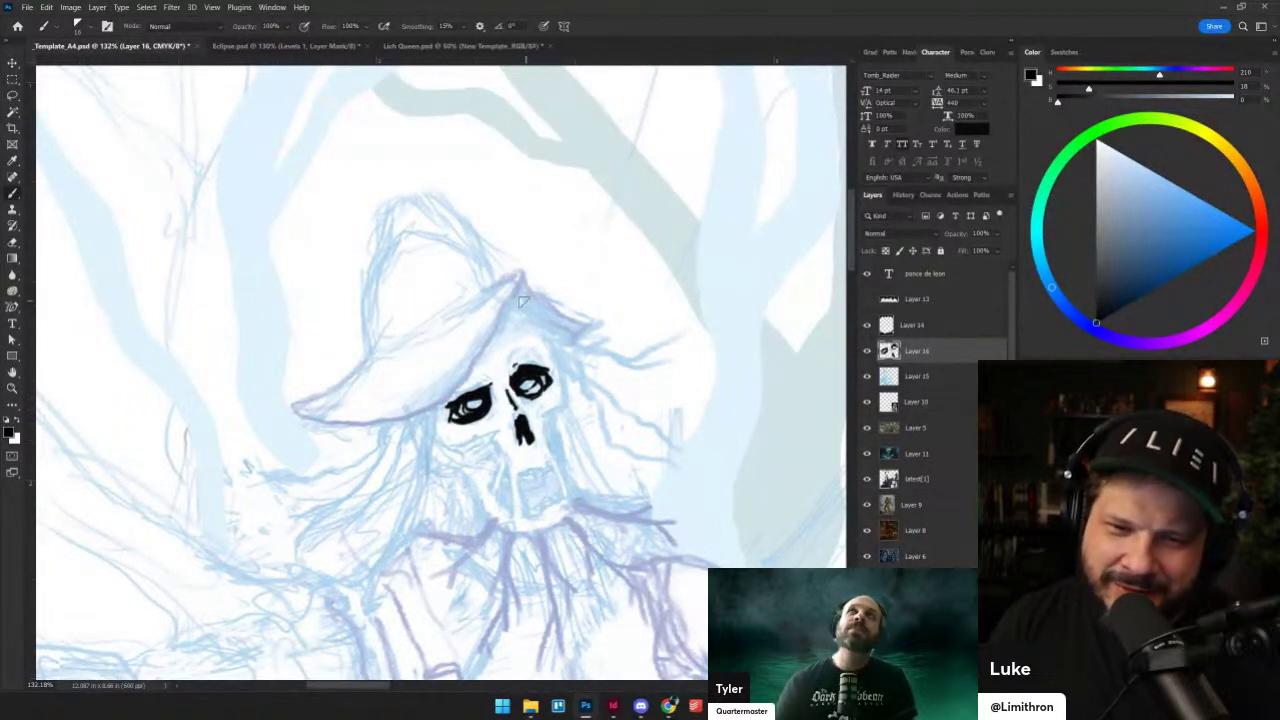
left_click_drag(524, 302, 531, 311)
key("ctrl+z")
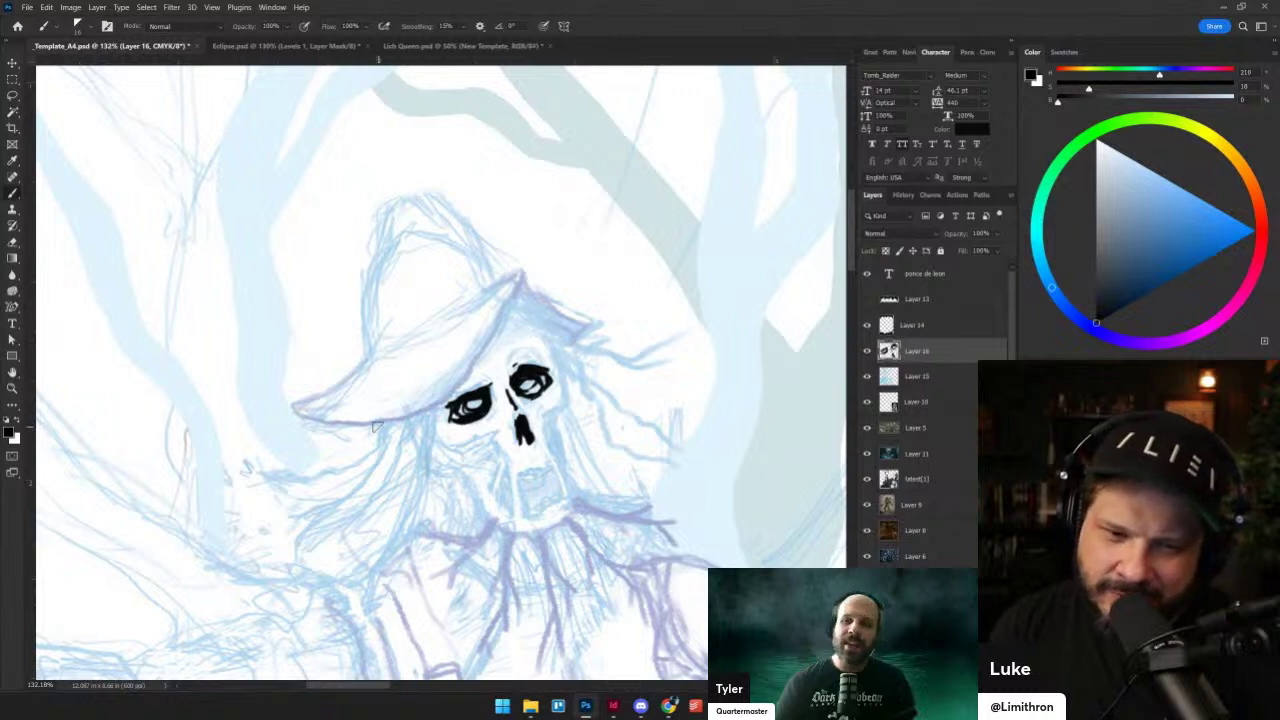
left_click_drag(410, 415, 438, 404)
key("ctrl+z")
key("ctrl+z")
- Ink the lower edge of the hat brim and fill the underside of its upturned peak with solid black, cleaning the edges
mouse_move(360, 428)
left_mouse_down()
mouse_move(429, 406)
mouse_move(492, 332)
left_mouse_up()
mouse_move(521, 279)
left_mouse_down()
mouse_move(478, 358)
mouse_move(523, 271)
mouse_move(580, 328)
mouse_move(552, 336)
mouse_move(541, 321)
left_mouse_up()
mouse_move(525, 296)
left_mouse_down()
mouse_move(514, 311)
mouse_move(540, 318)
mouse_move(500, 320)
mouse_move(564, 324)
left_mouse_up()
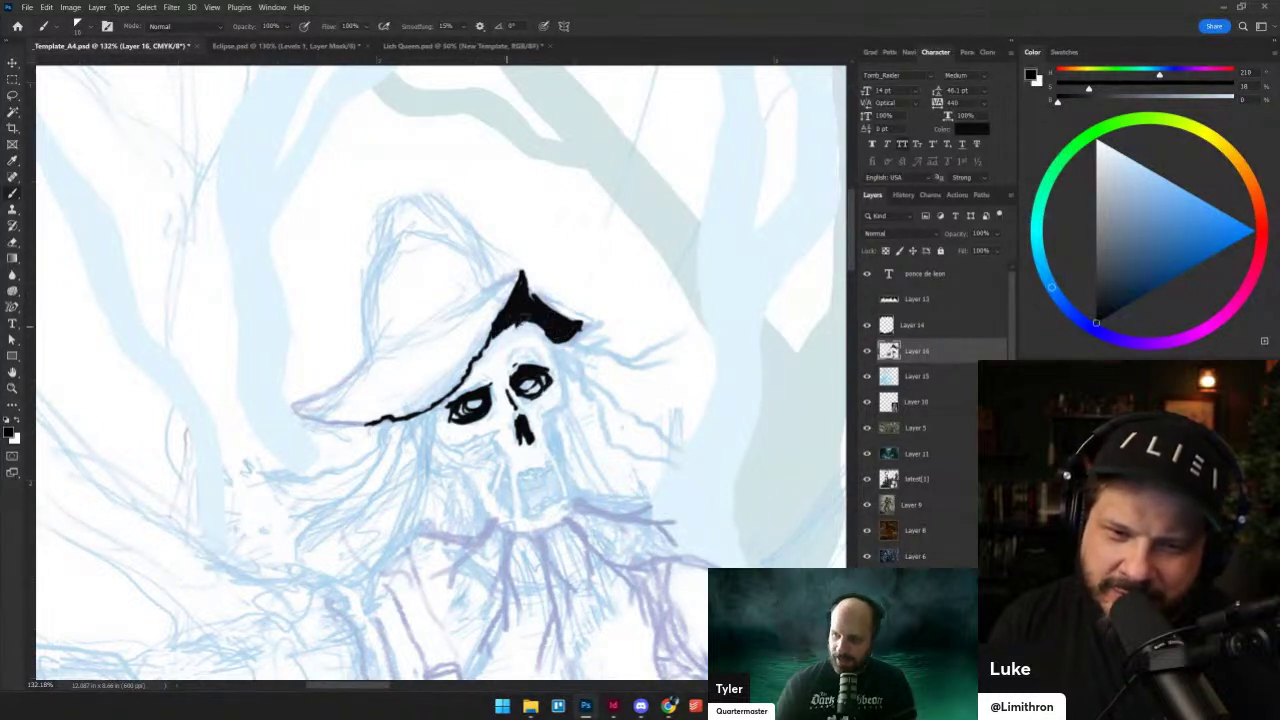
mouse_move(514, 314)
left_mouse_down()
mouse_move(560, 332)
mouse_move(556, 346)
left_mouse_up()
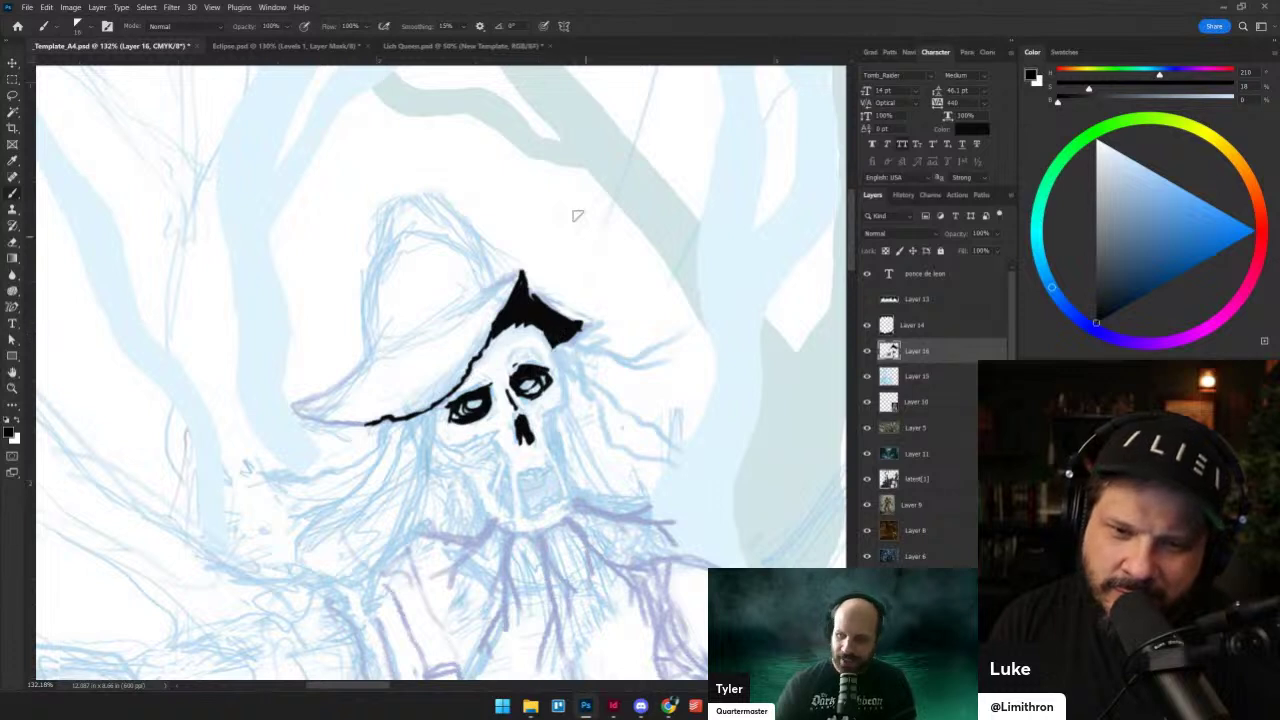
left_click_drag(529, 288, 540, 393)
key("grave")
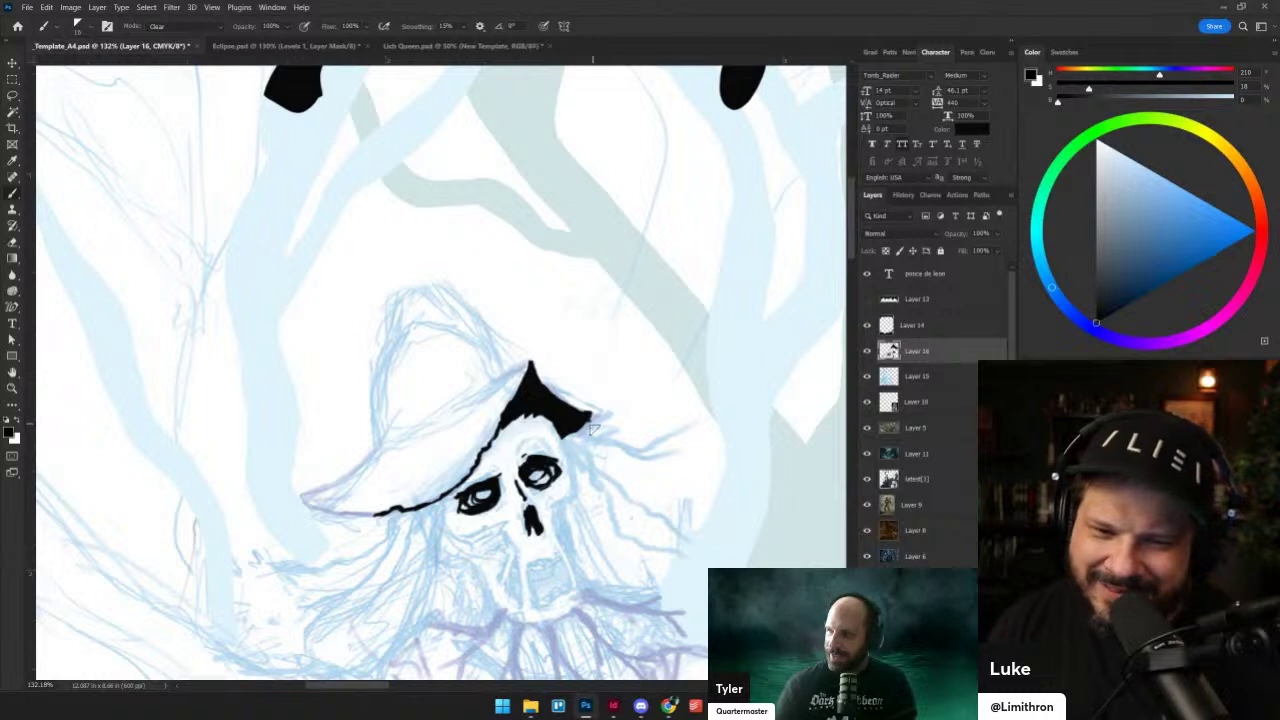
left_click_drag(421, 465, 479, 421)
key("grave")
- Ink the pointed tip of the hat brim and outline the hat's tall crown in black
mouse_move(359, 452)
left_mouse_down()
mouse_move(390, 445)
mouse_move(434, 399)
left_mouse_up()
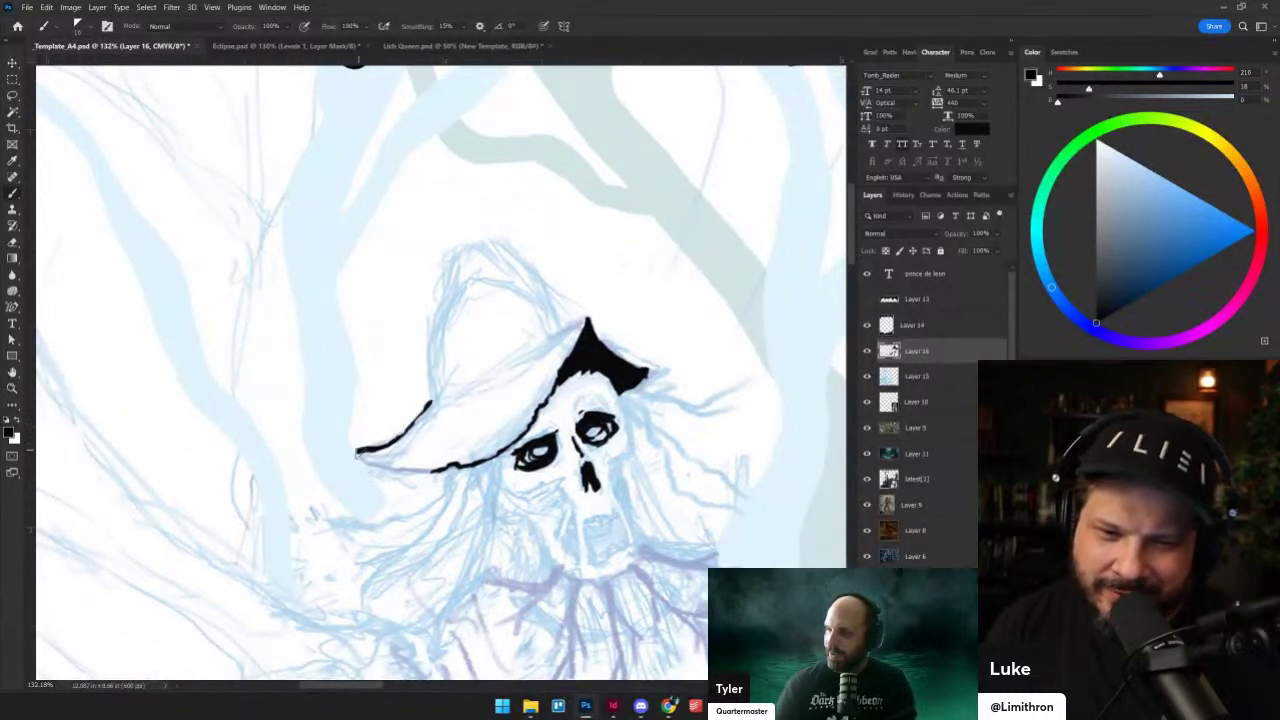
left_click_drag(357, 454, 398, 465)
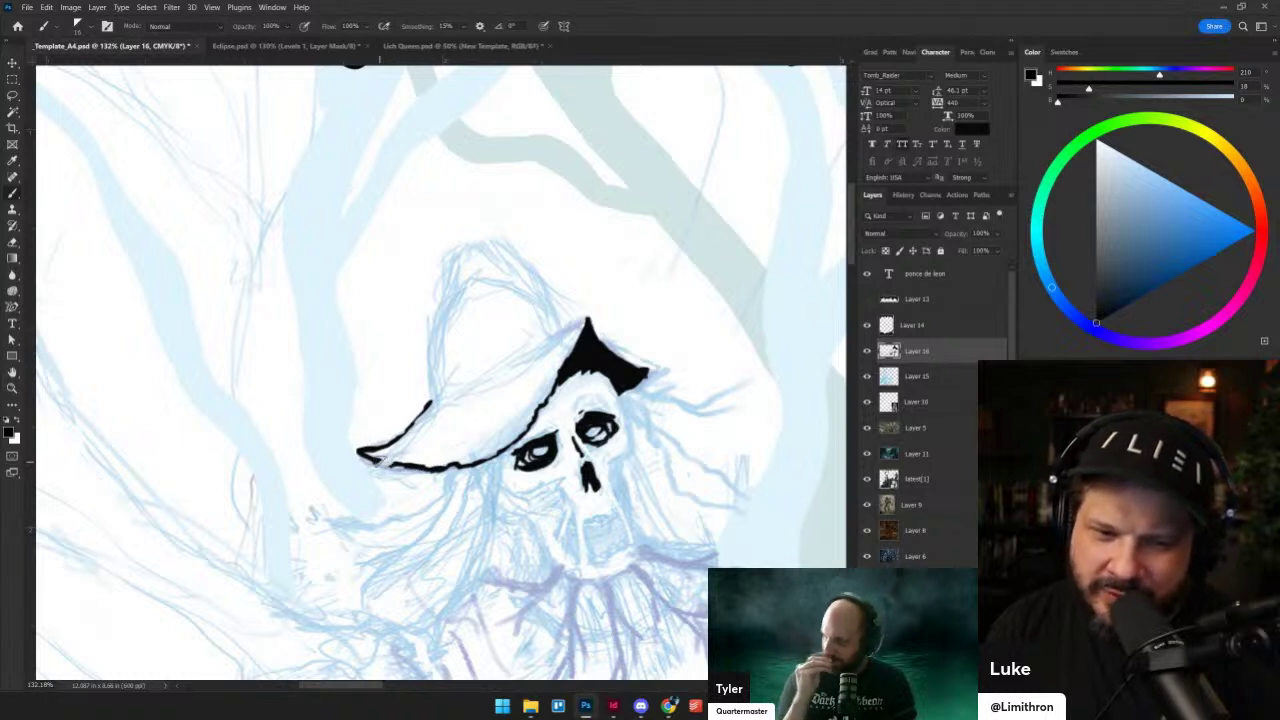
left_click_drag(390, 460, 402, 465)
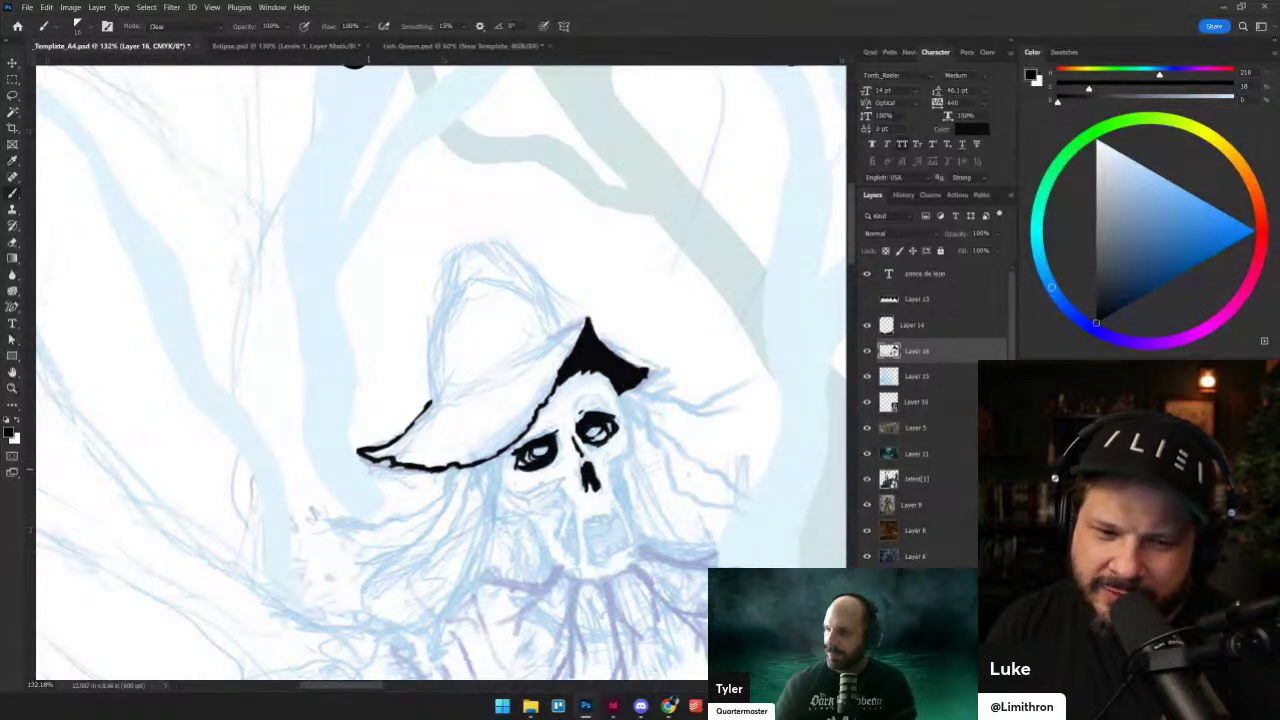
left_click_drag(395, 428, 360, 451)
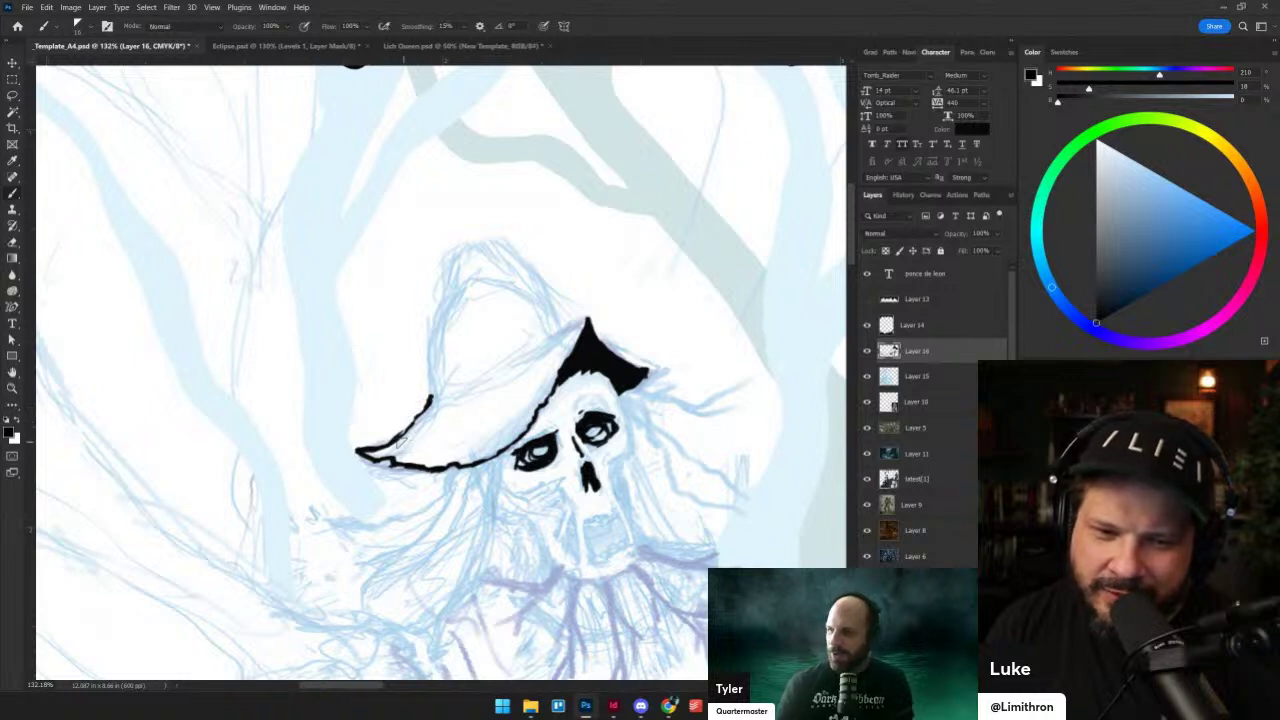
left_click_drag(431, 406, 408, 492)
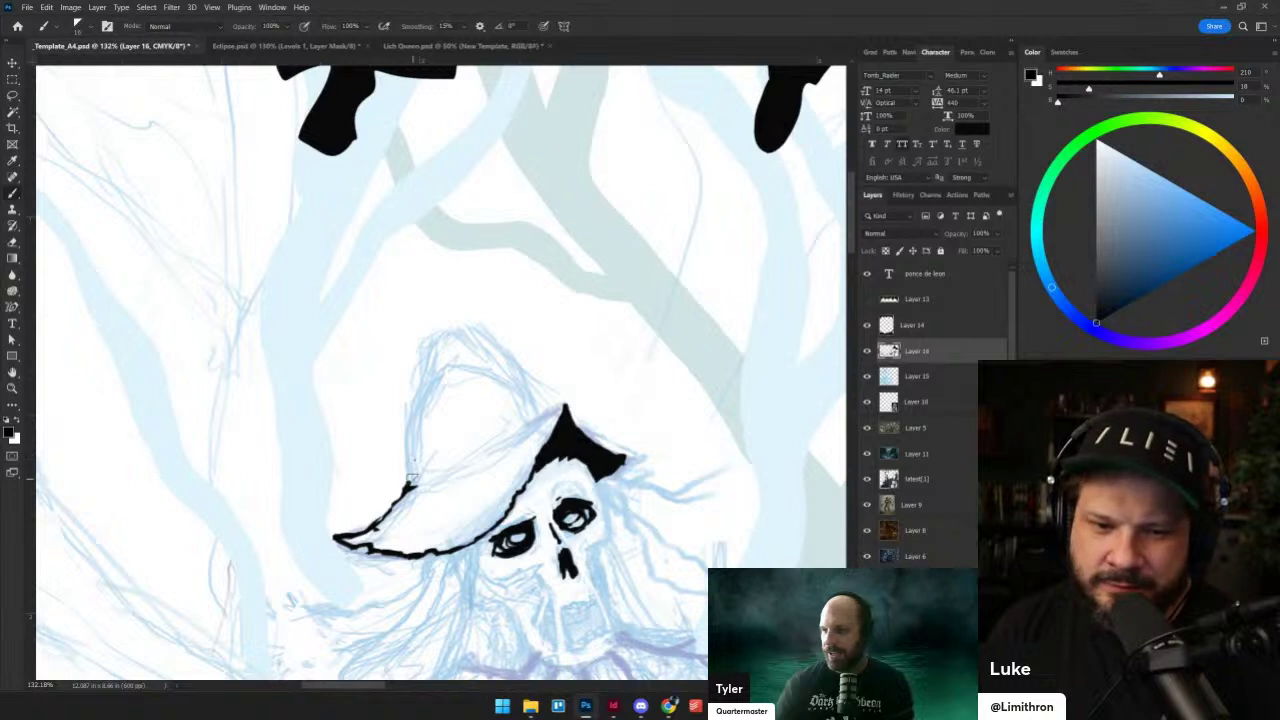
mouse_move(410, 484)
left_mouse_down()
mouse_move(417, 393)
mouse_move(449, 369)
mouse_move(425, 380)
mouse_move(428, 353)
mouse_move(504, 317)
mouse_move(472, 330)
mouse_move(513, 370)
left_mouse_up()
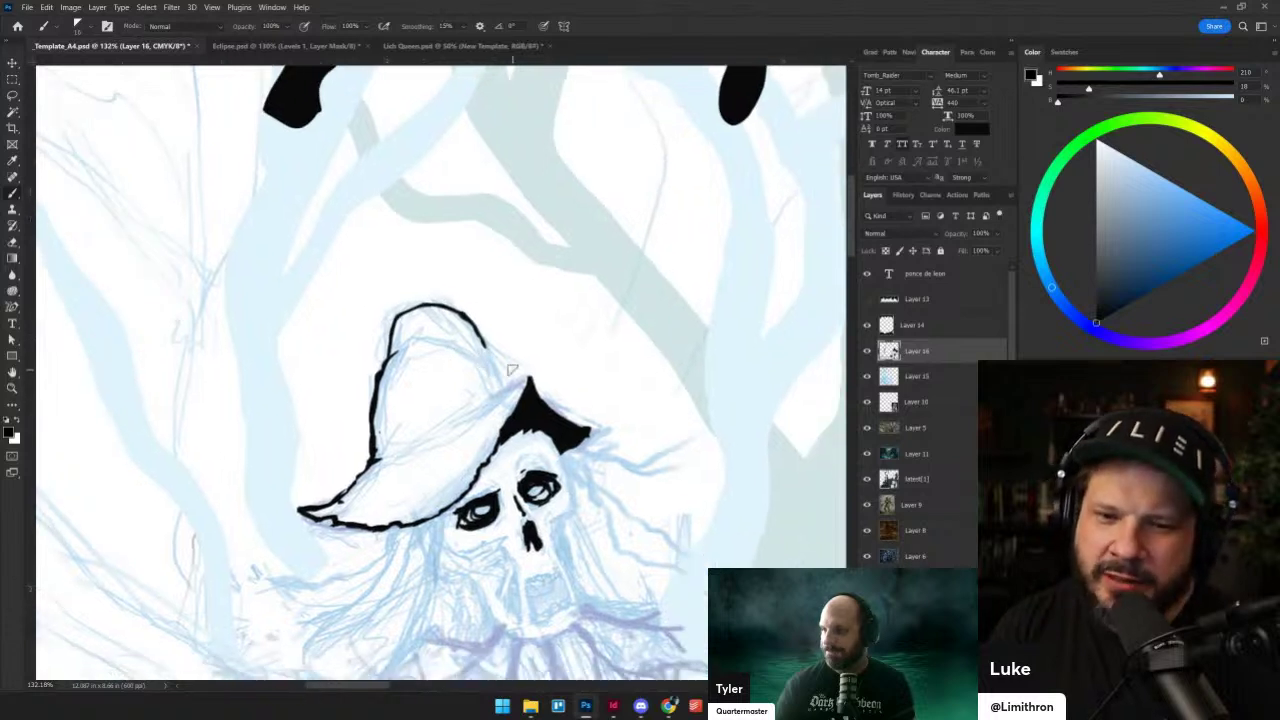
- Lower the opacity of the sketch on Layer 15 to 14% and make Layer 16 the active layer again
left_click(945, 375)
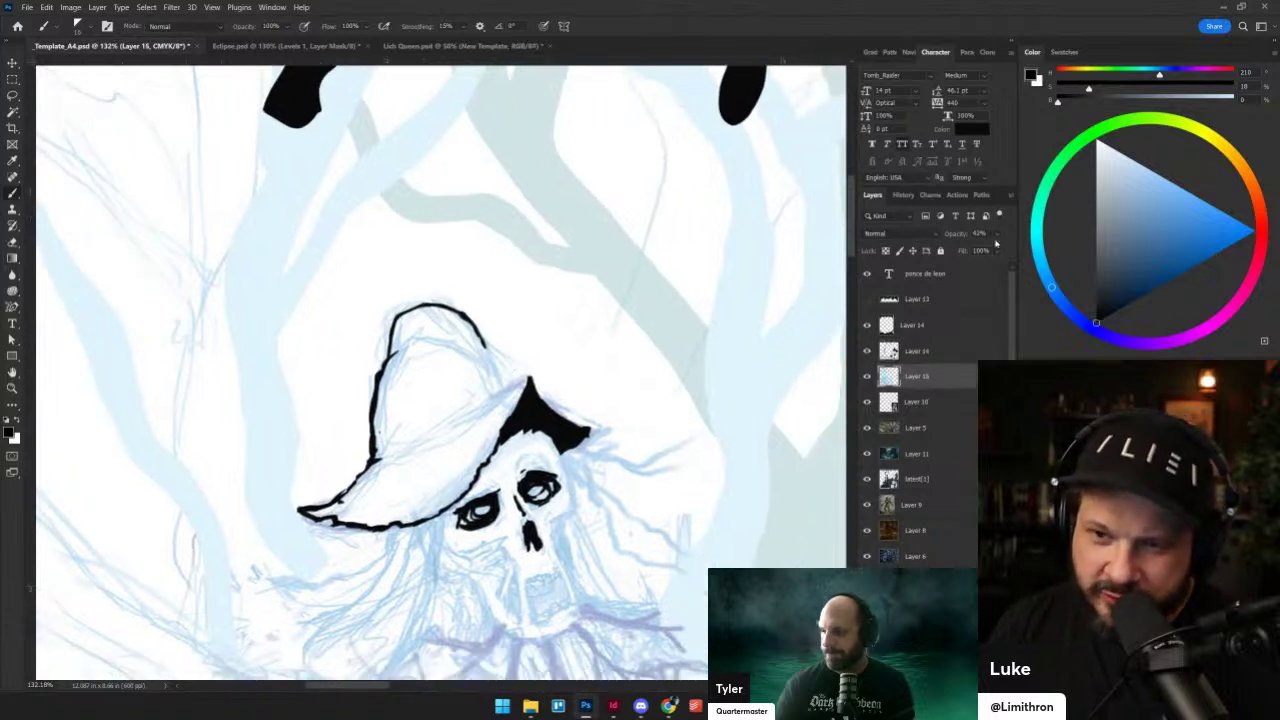
left_click(996, 236)
left_click_drag(959, 252, 954, 252)
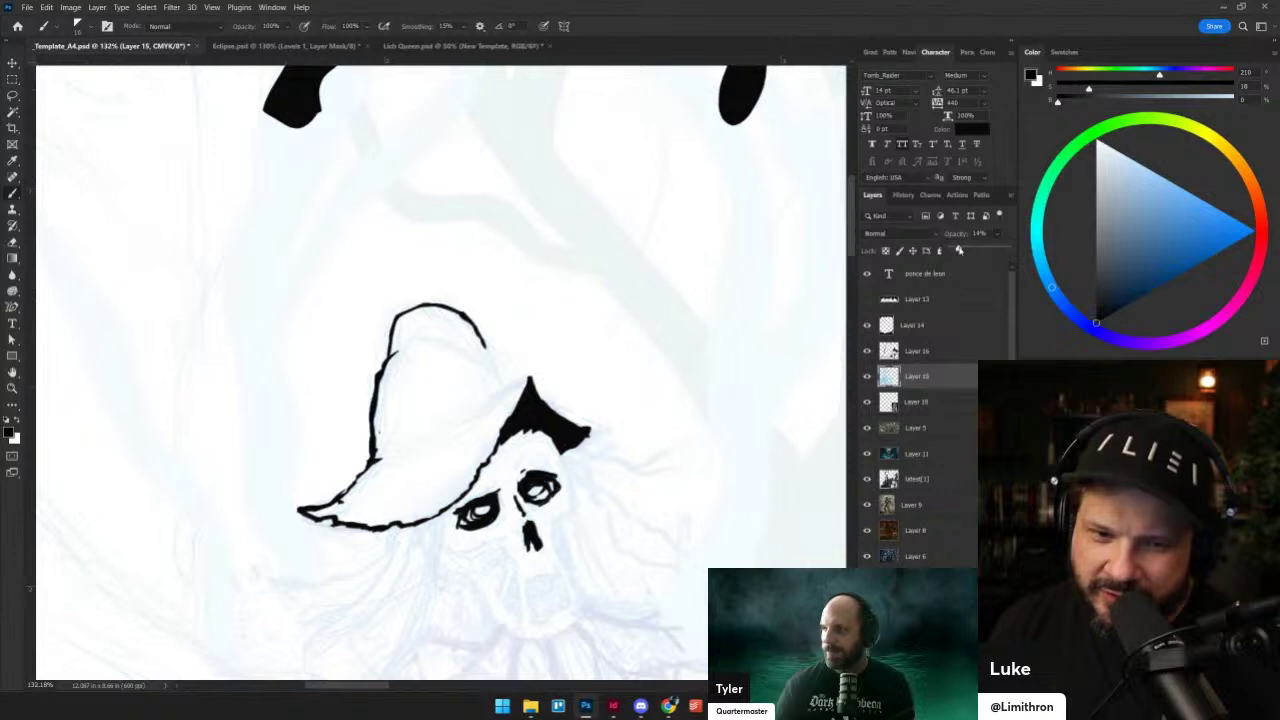
left_click(950, 328)
left_click(945, 350)
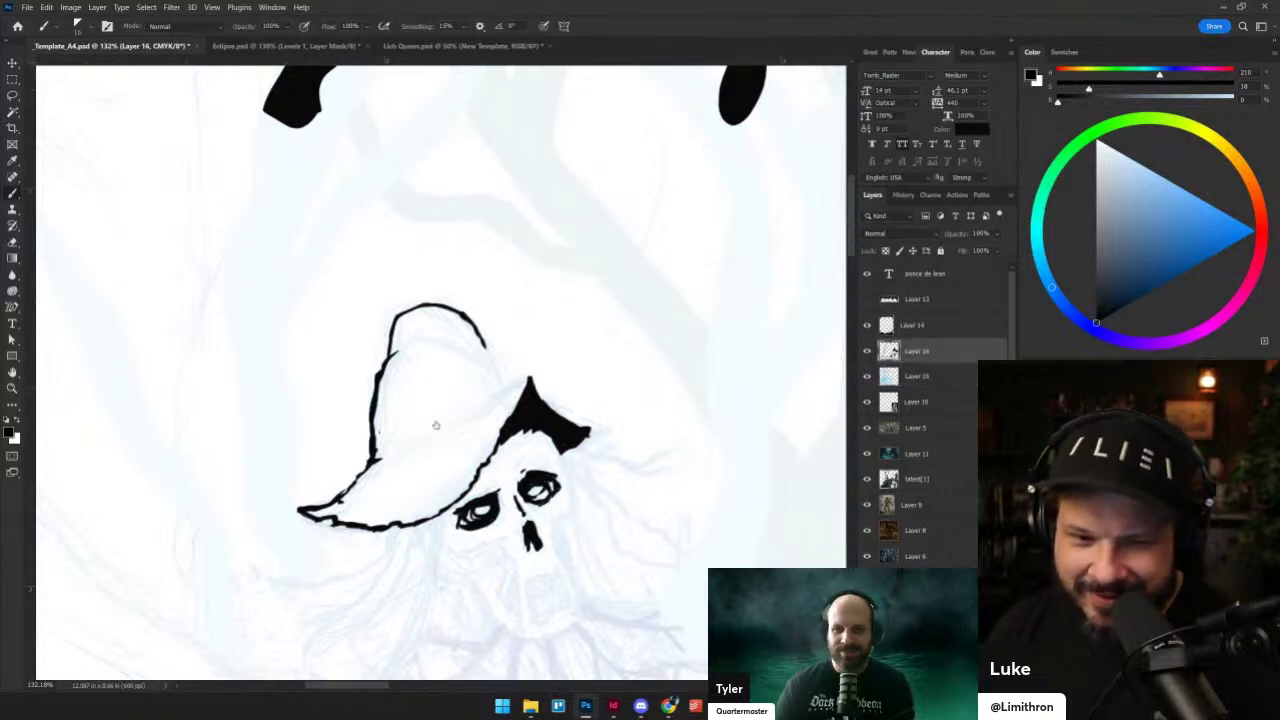
- Ink the crease across the hat's crown and the curved line where the crown meets the brim
mouse_move(411, 344)
left_mouse_down()
mouse_move(485, 351)
mouse_move(504, 392)
mouse_move(522, 378)
mouse_move(480, 420)
left_mouse_up()
mouse_move(396, 459)
left_mouse_down()
mouse_move(460, 434)
mouse_move(491, 398)
left_mouse_up()
scroll(508, 378, "down", 3)
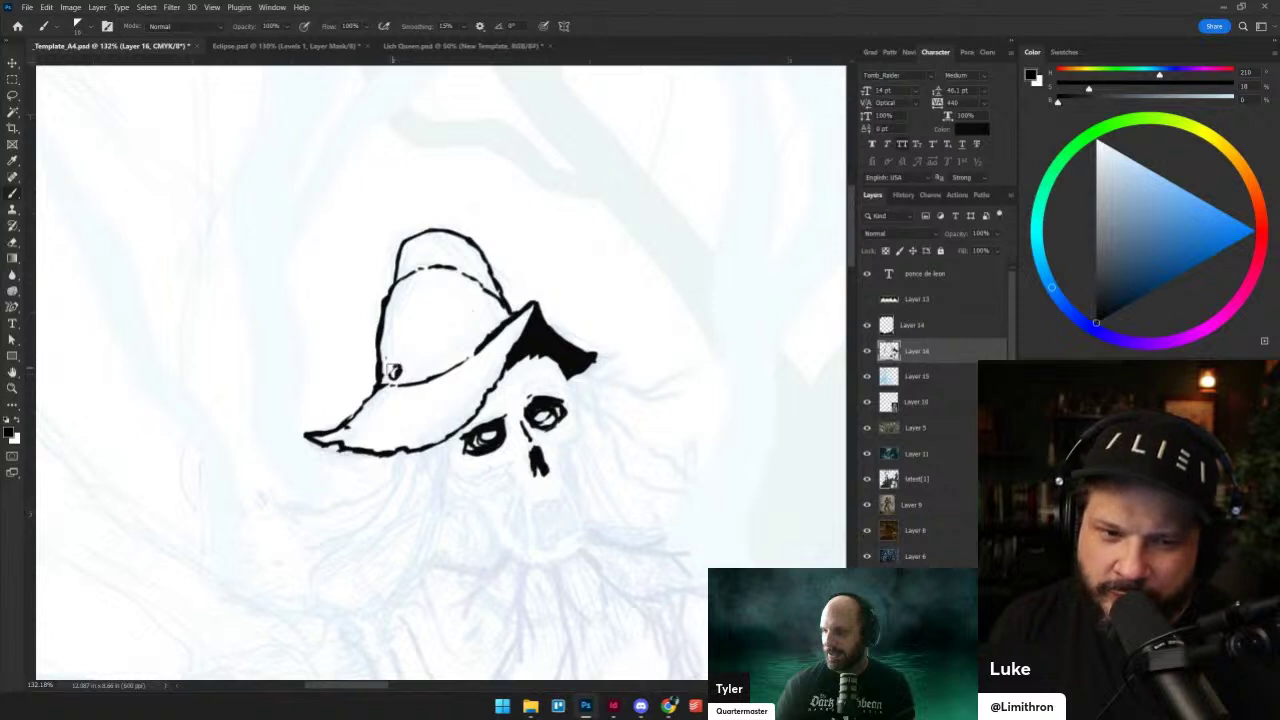
- Ink a row of small round studs along the hat band and a broken inner line along the brim's lower edge
key("ctrl+z")
mouse_move(393, 367)
left_mouse_down()
mouse_move(422, 371)
mouse_move(442, 352)
left_mouse_up()
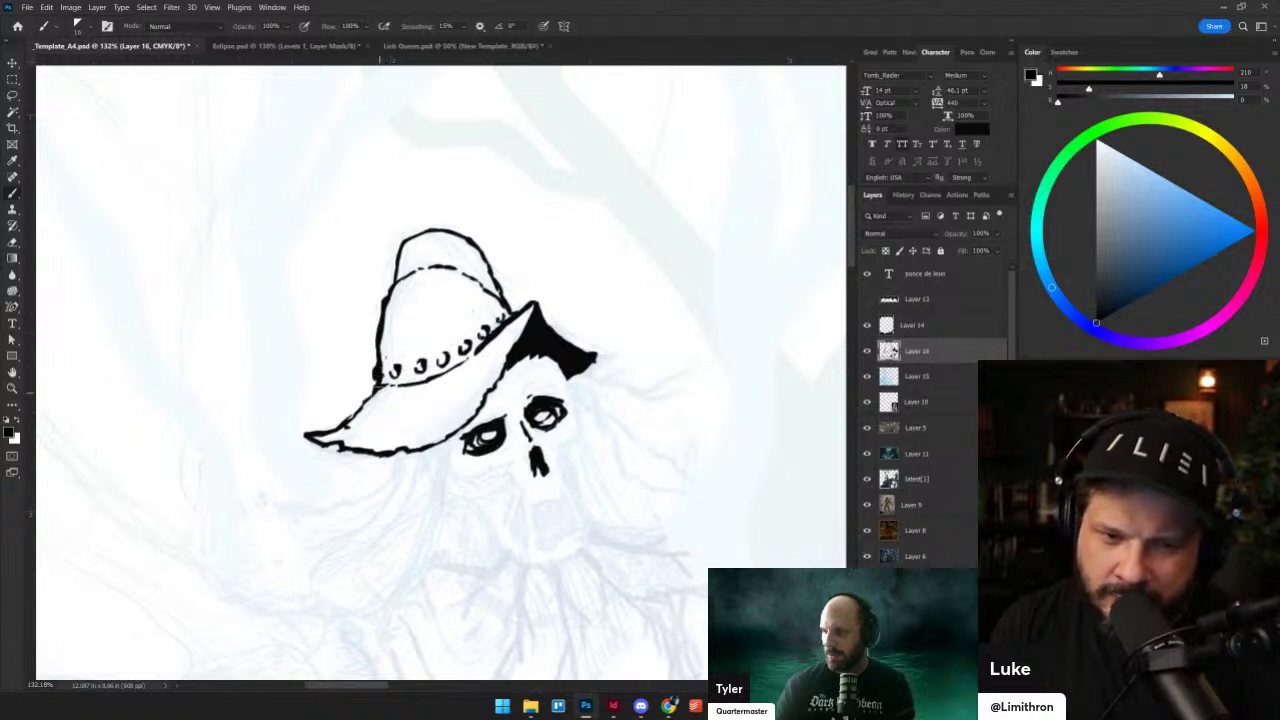
left_click_drag(332, 440, 432, 435)
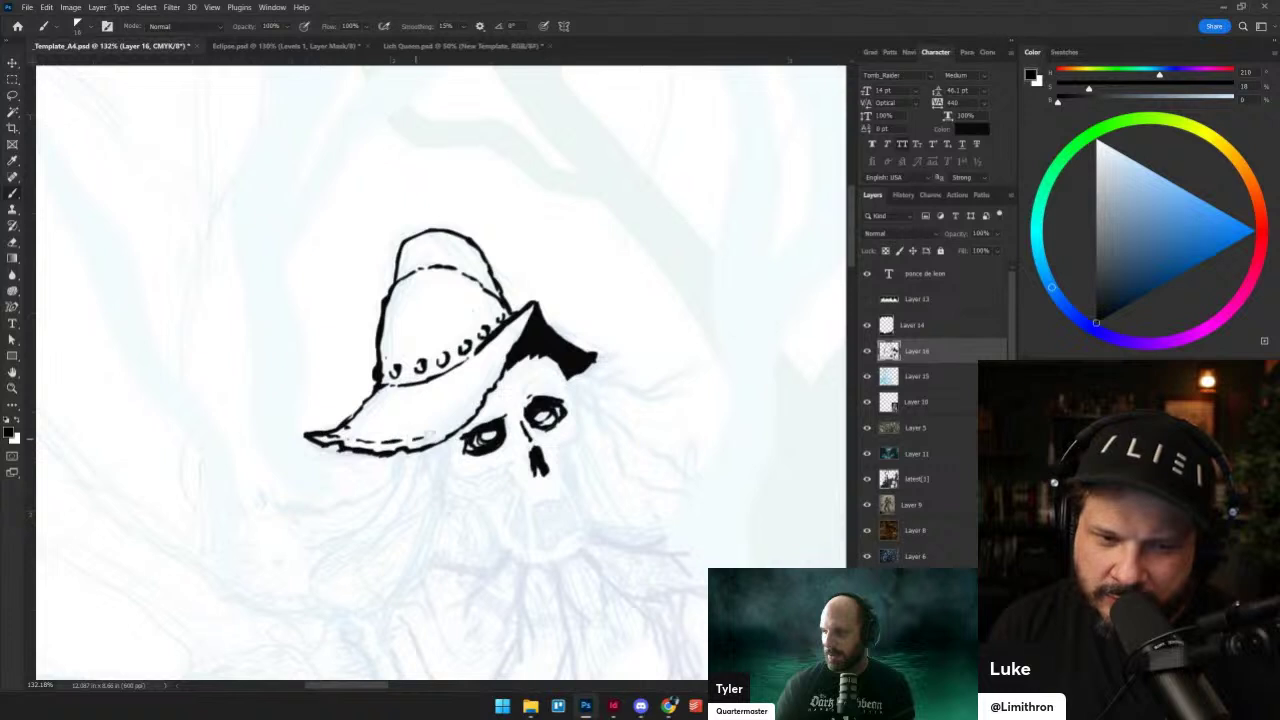
- Ink dashes along the brim's raised edge and a wavy decorative line inside the top of the hat's crown
left_click_drag(500, 360, 516, 326)
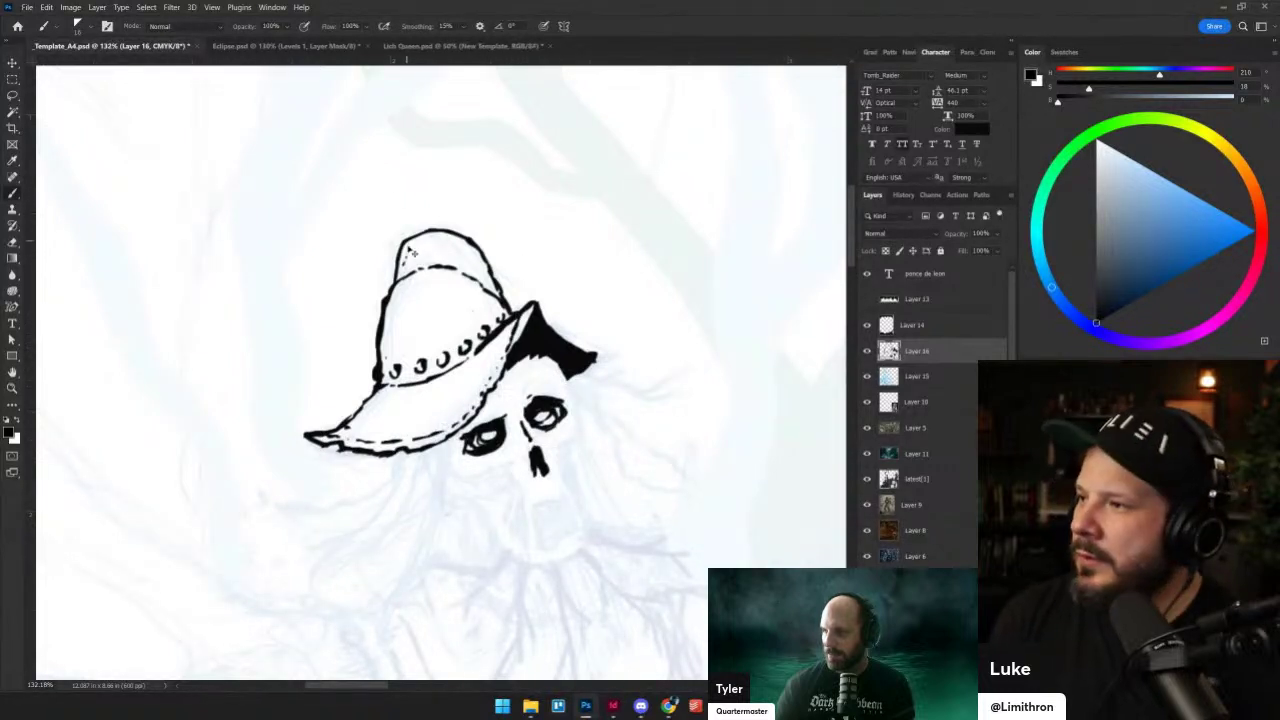
mouse_move(414, 248)
left_mouse_down()
mouse_move(459, 243)
mouse_move(490, 298)
left_mouse_up()
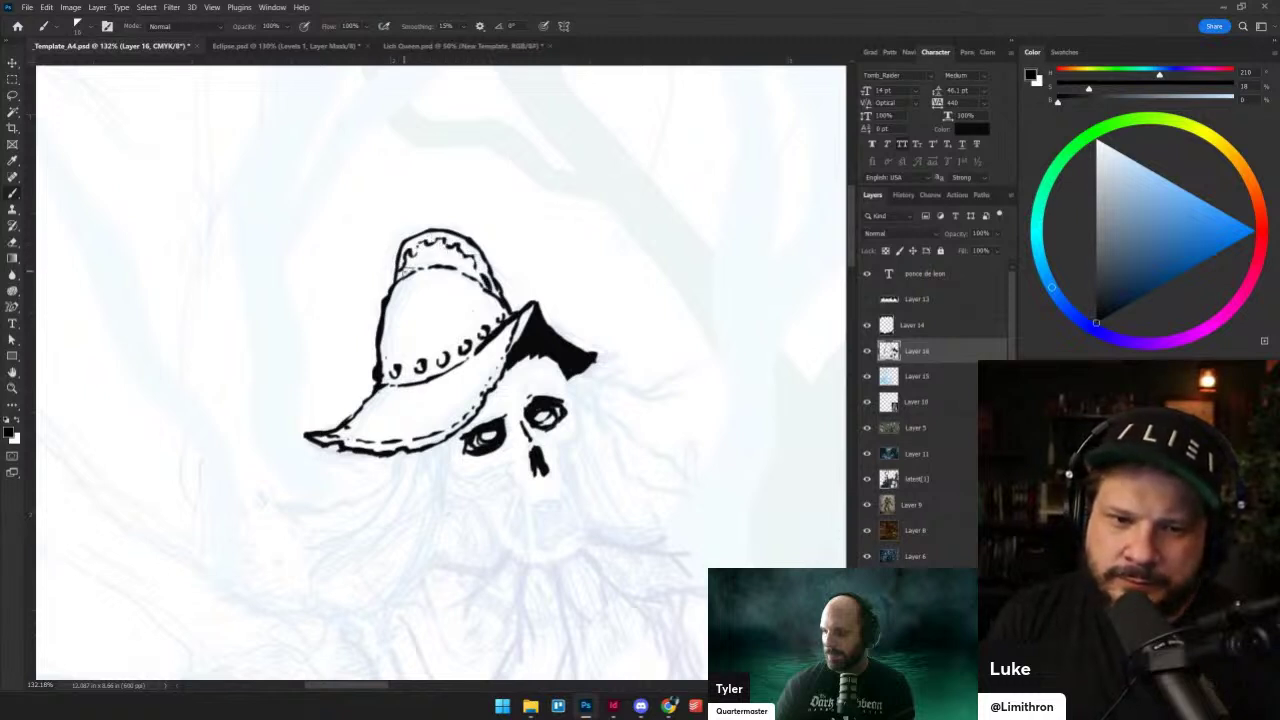
left_click_drag(398, 270, 382, 308)
- Select the skull's inked nose cavity with the Lasso, shift it slightly toward the eye sockets, and deselect it
left_click_drag(389, 469, 354, 389)
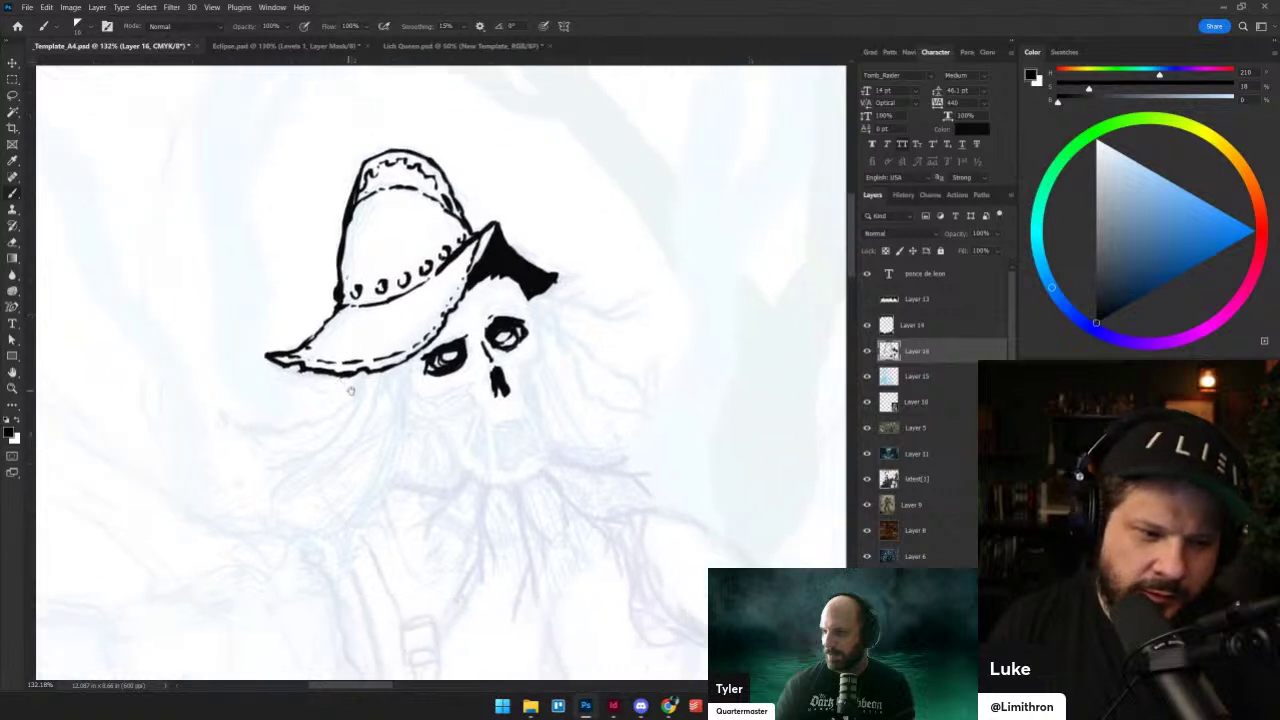
left_click_drag(436, 431, 347, 411)
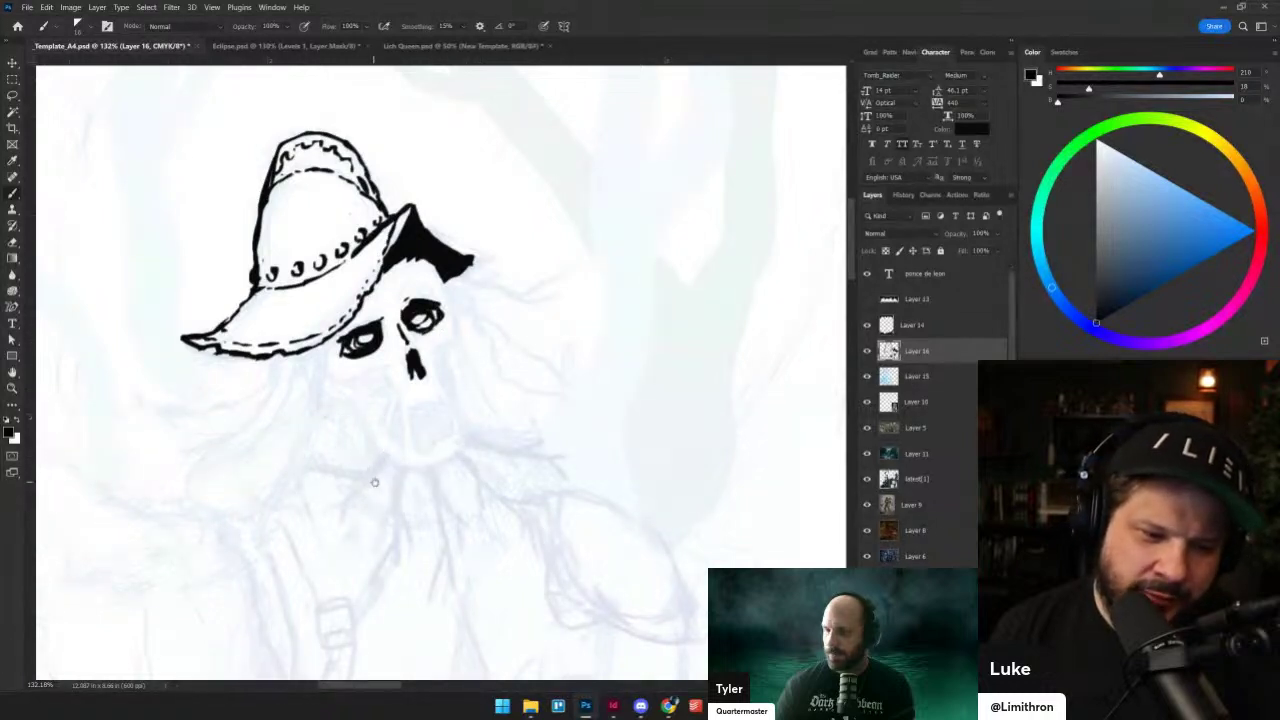
left_click_drag(378, 488, 492, 456)
scroll(505, 320, "up", 2)
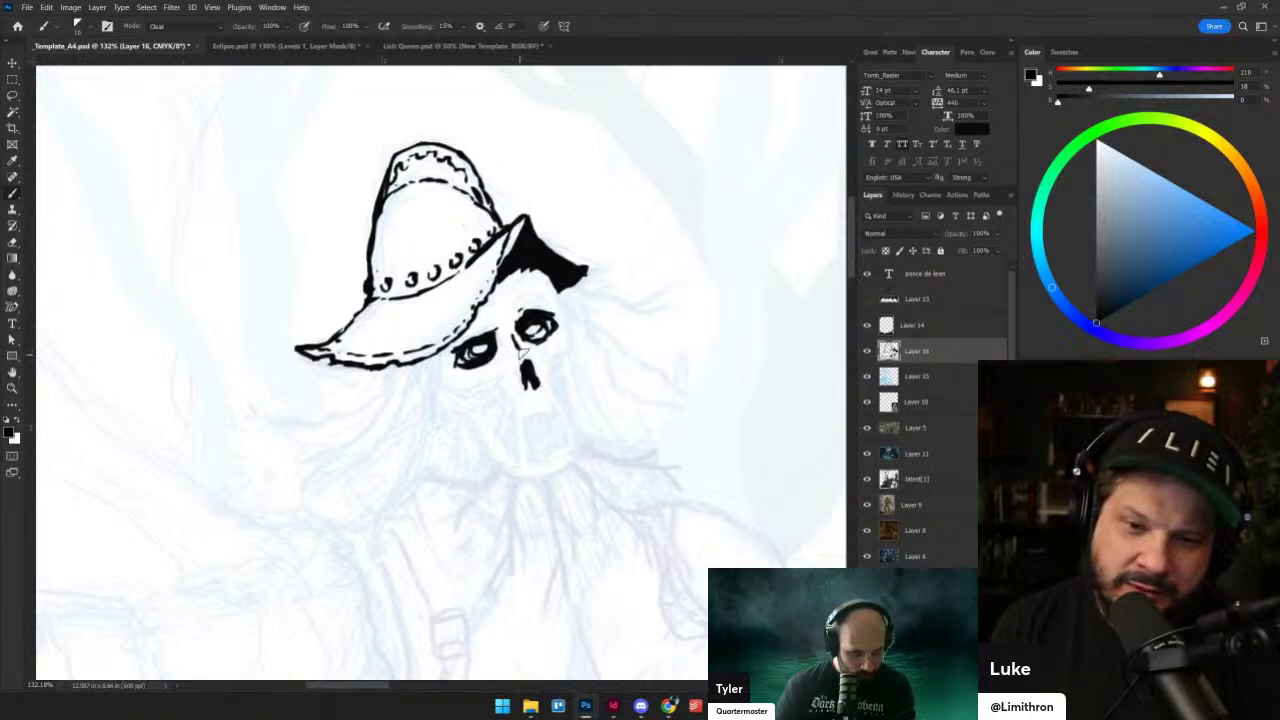
key("l")
mouse_move(522, 358)
left_mouse_down()
mouse_move(513, 392)
mouse_move(549, 371)
mouse_move(528, 358)
mouse_move(541, 352)
left_mouse_up()
key("v")
key("ctrl+d")
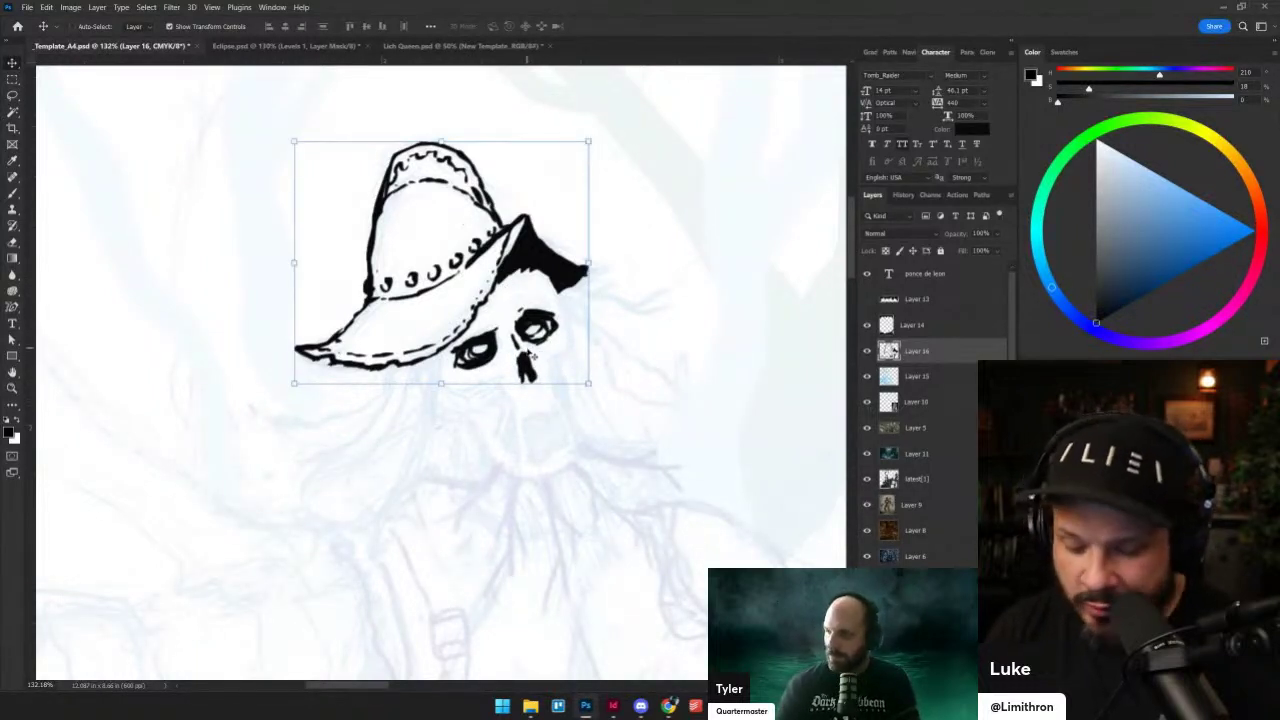
- Ink the jagged shadow edge beneath the hat brim and the skull's outer contour from the forehead down to the cheekbone
key("b")
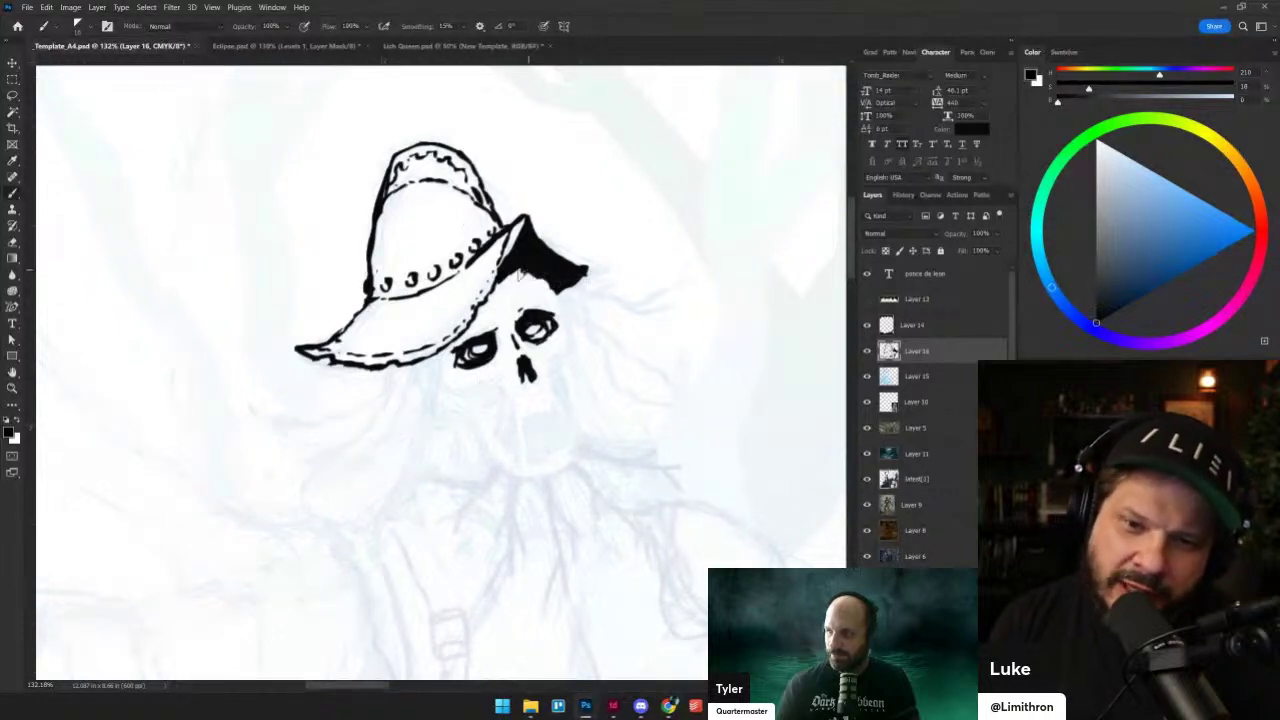
left_click_drag(510, 272, 525, 280)
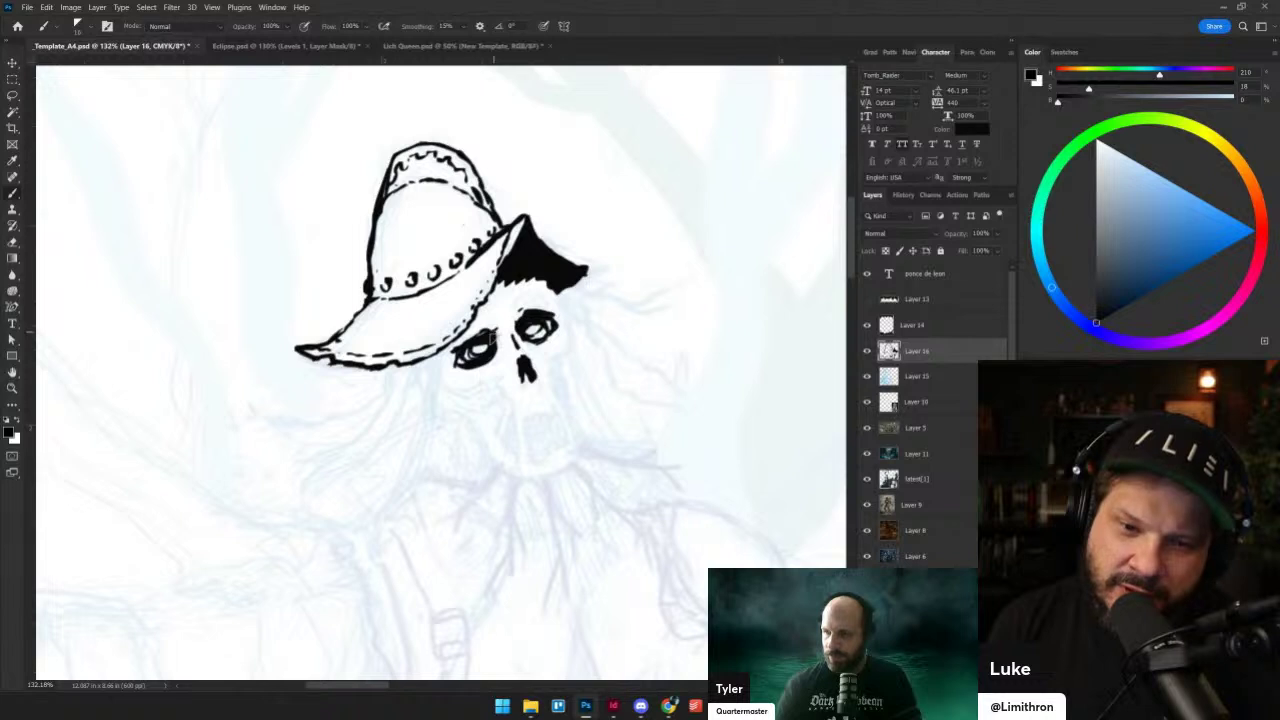
left_click_drag(493, 340, 497, 350)
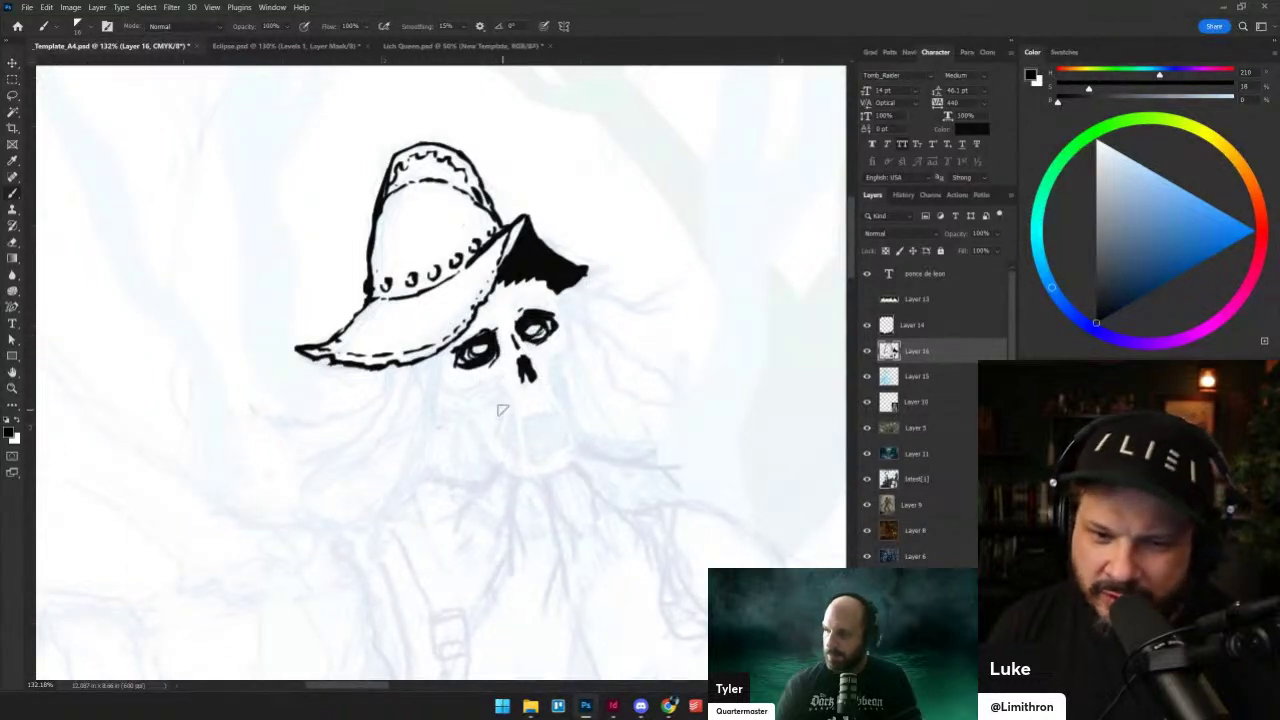
left_click_drag(548, 284, 566, 326)
key("ctrl+z")
left_click_drag(544, 284, 569, 338)
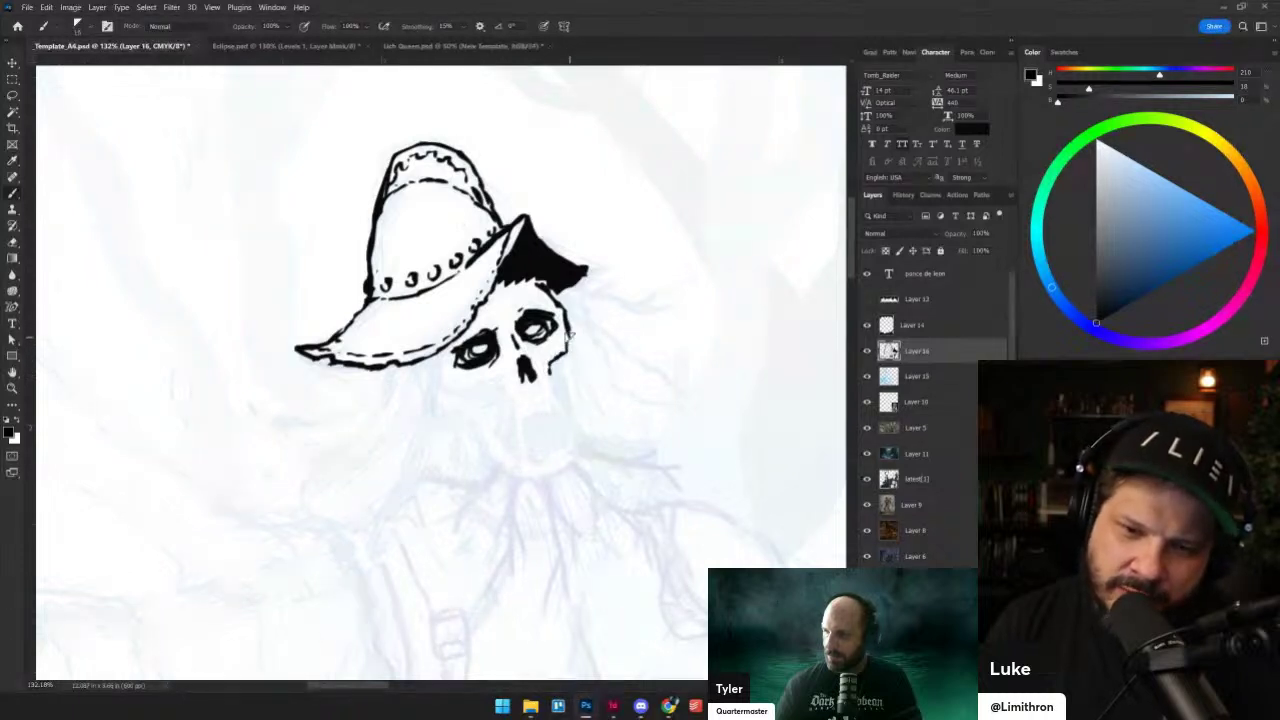
- Ink long root-like hair strands that run down from the outer cheekbone and branch outward beside the jaw
left_click_drag(568, 332, 598, 392)
key("ctrl+z")
left_click_drag(567, 328, 601, 387)
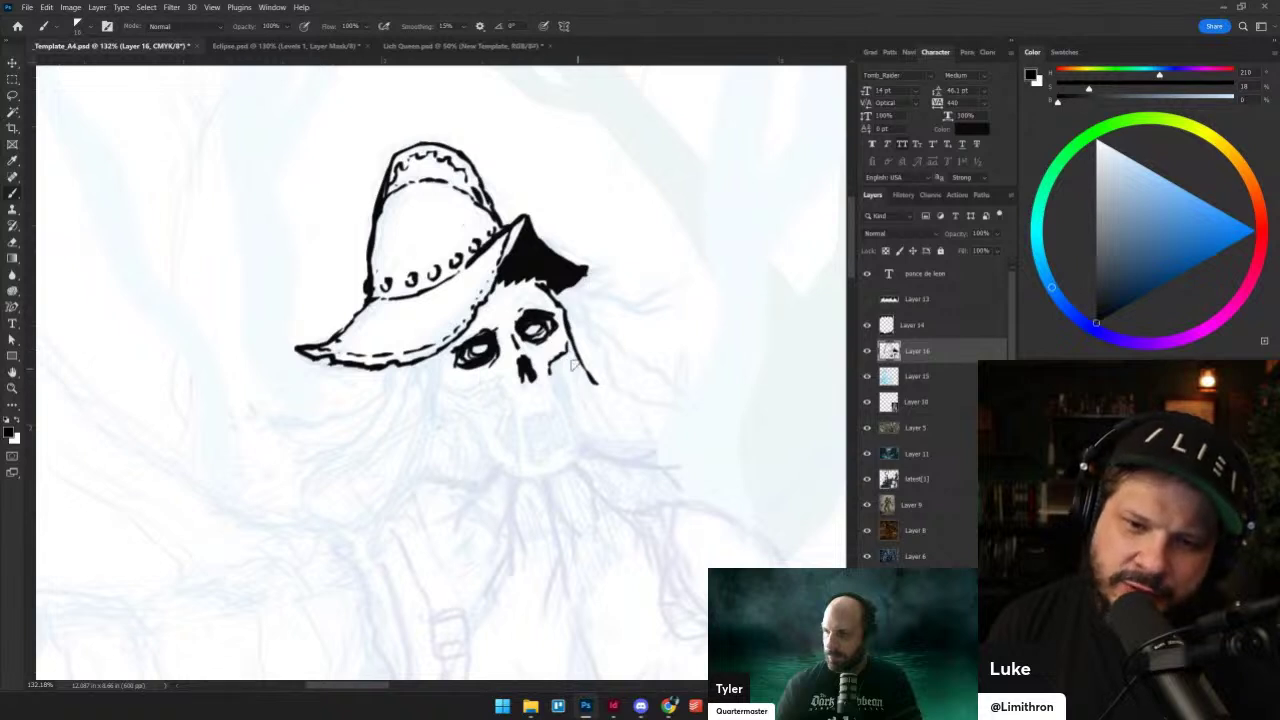
left_click_drag(592, 393, 600, 447)
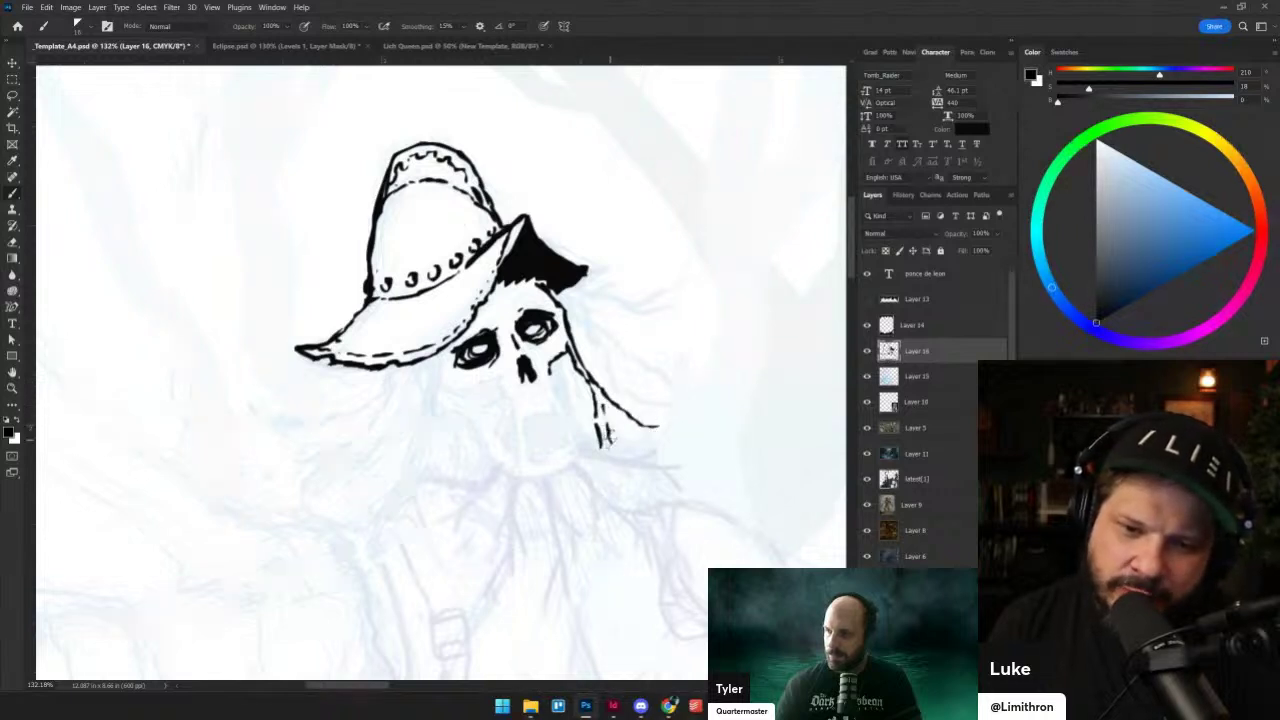
left_click_drag(602, 408, 617, 452)
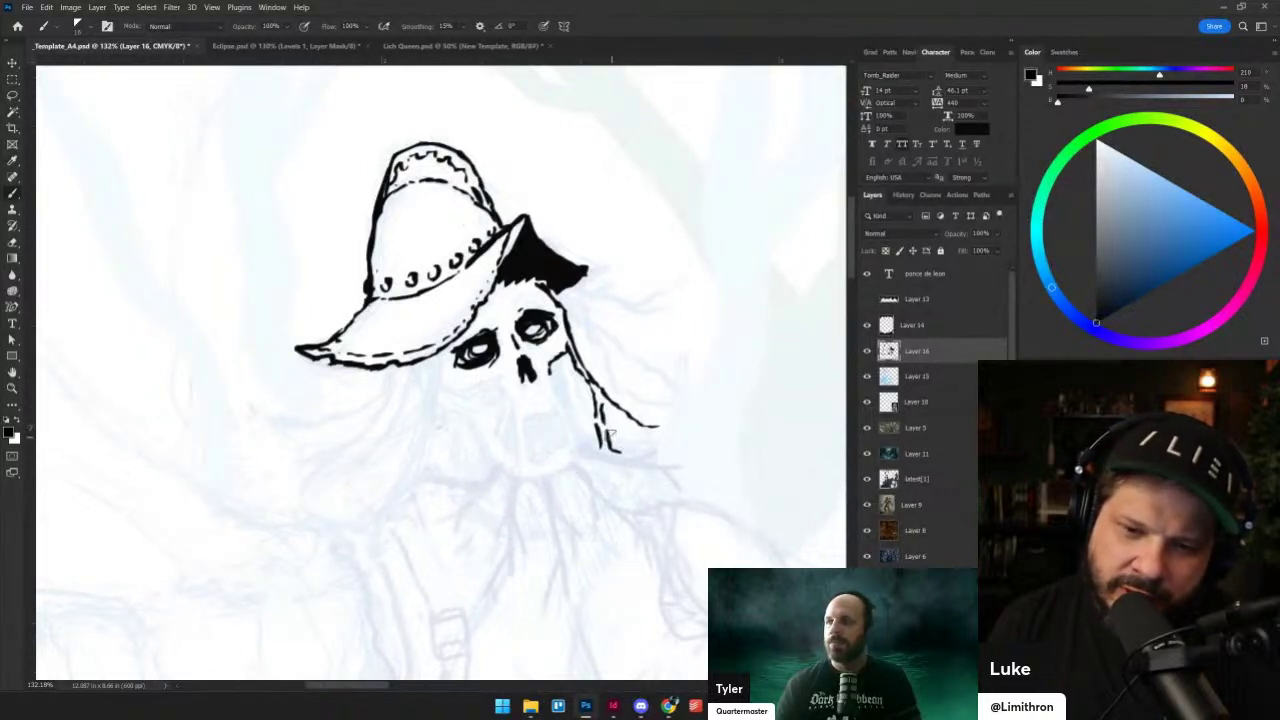
key("ctrl+z")
mouse_move(601, 406)
left_mouse_down()
mouse_move(611, 446)
mouse_move(583, 449)
mouse_move(669, 441)
left_mouse_up()
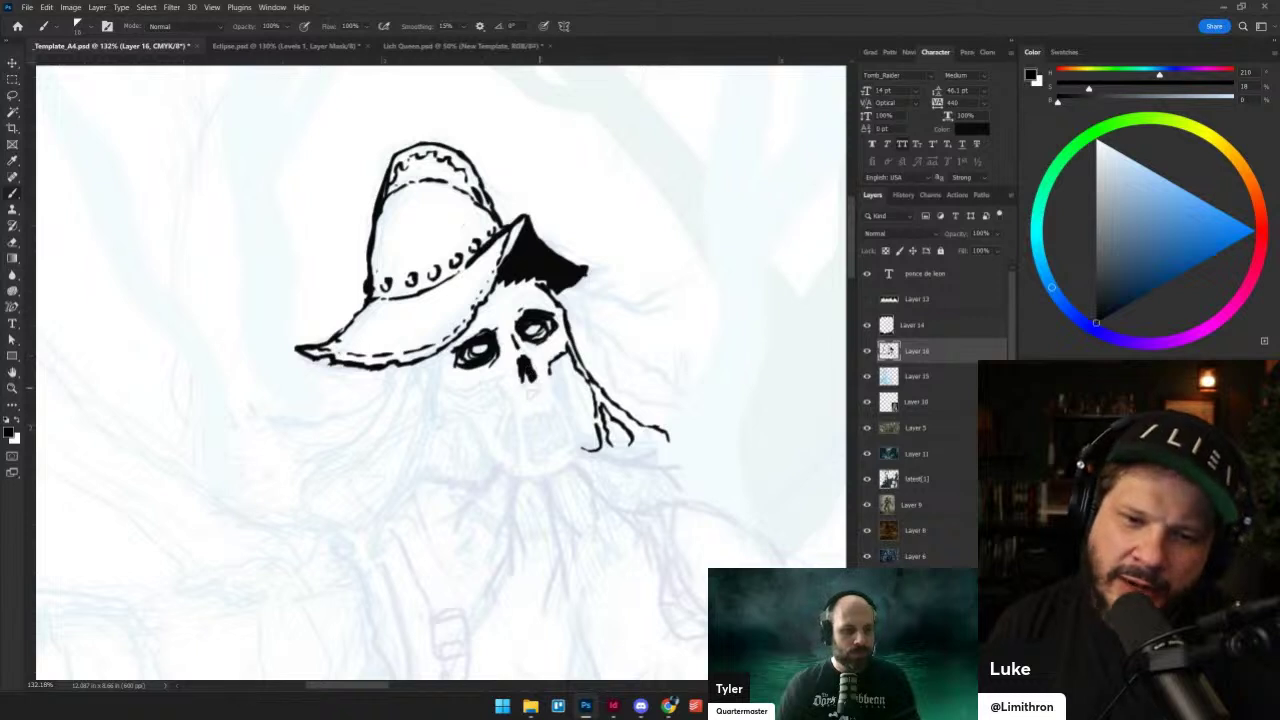
- Ink the cheekbone and hanging strands under the eye socket nearest the brim, and hatch the hollow beside the mouth dark
left_click_drag(482, 394, 465, 474)
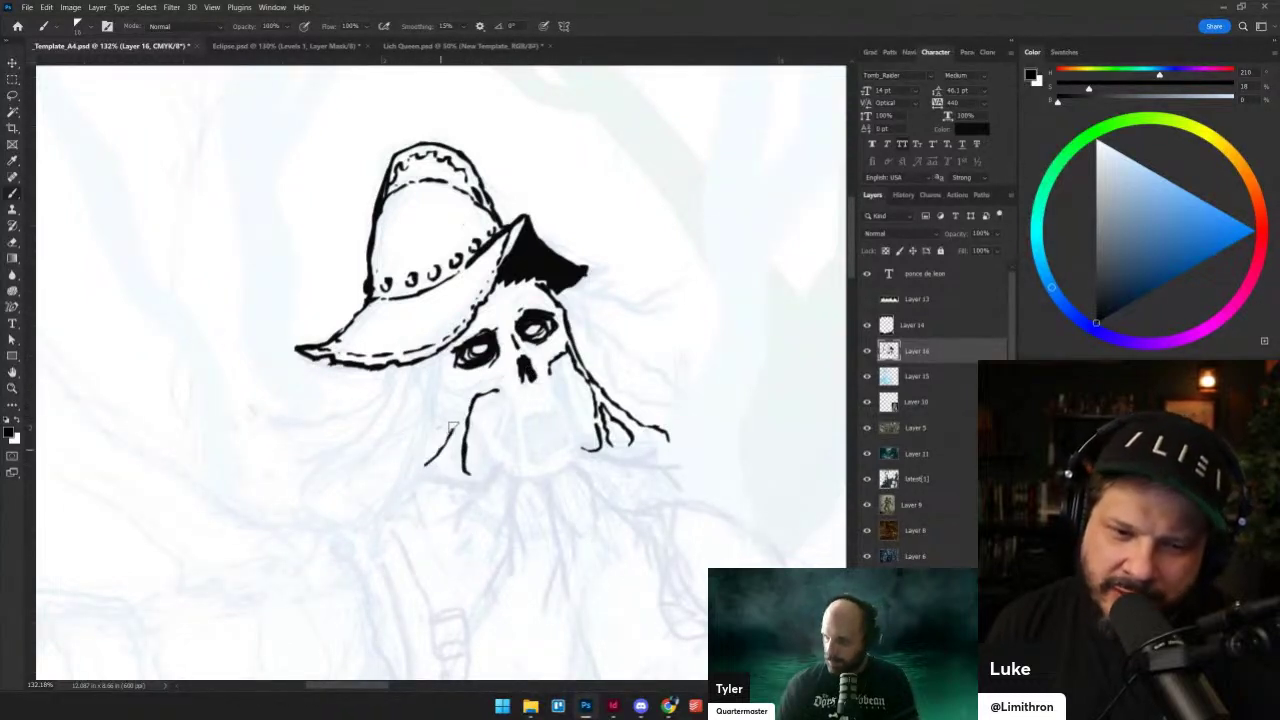
key("ctrl+z")
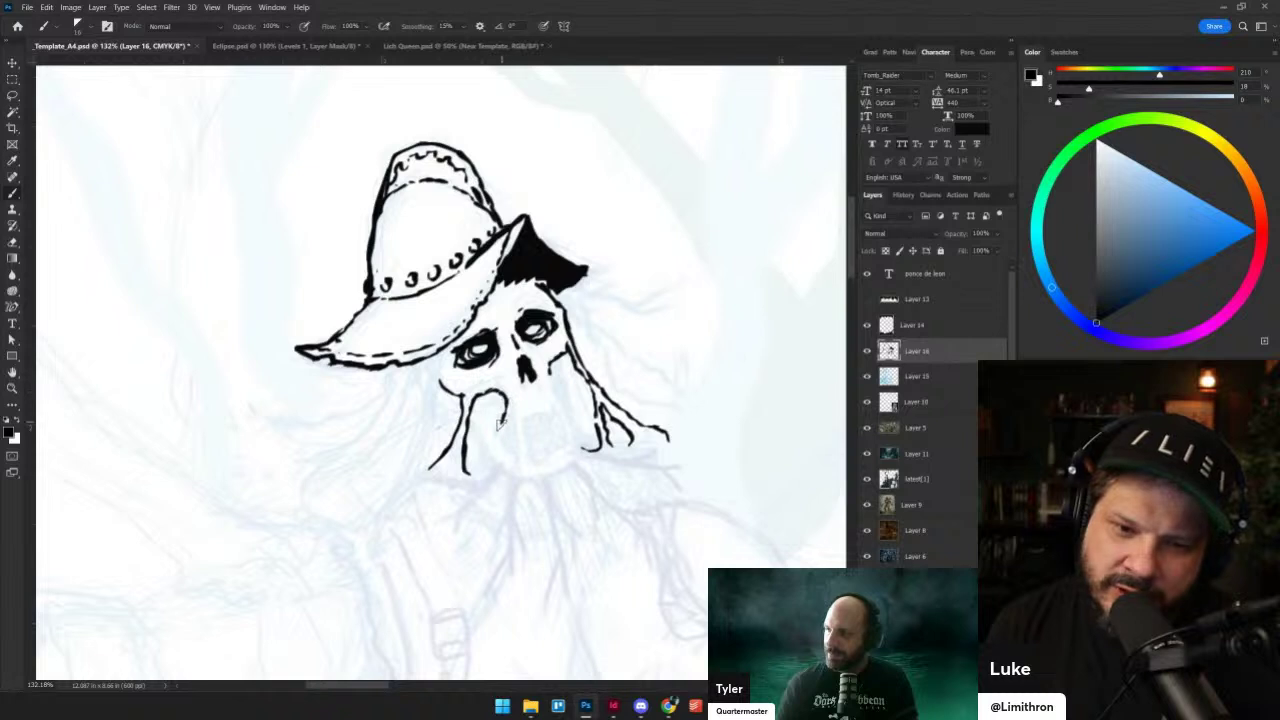
scroll(490, 463, "up", 1)
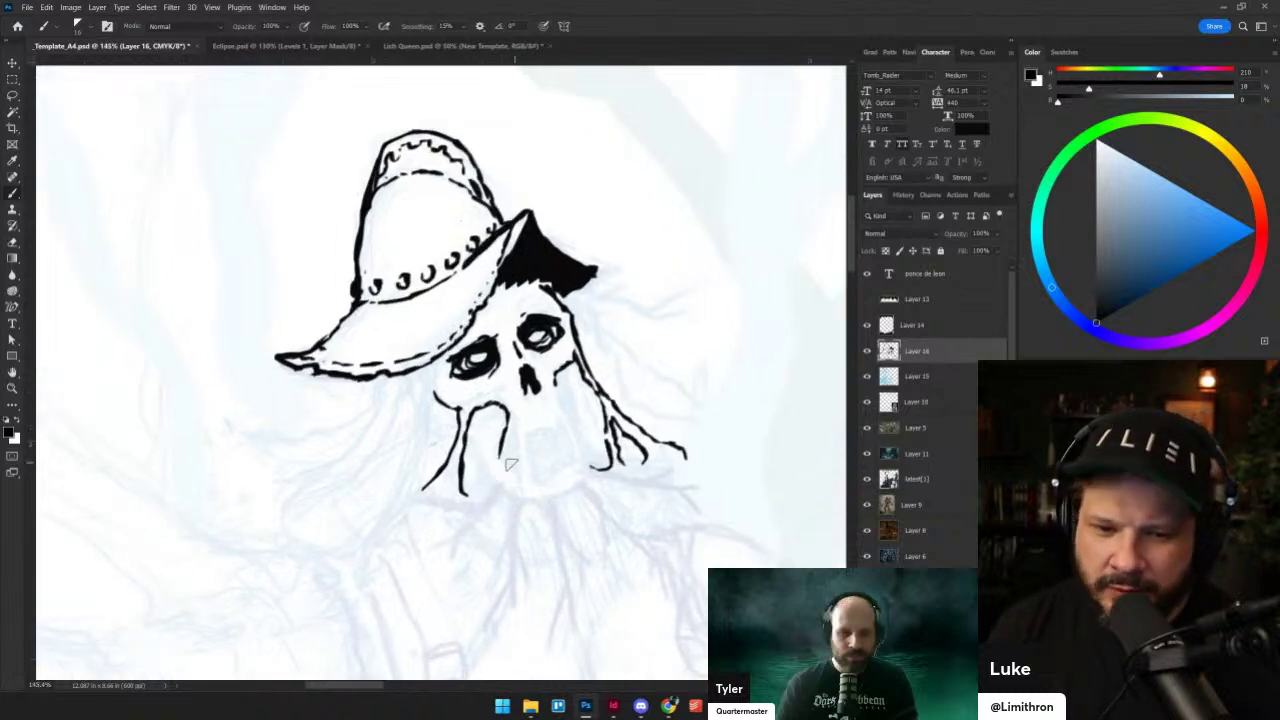
left_click_drag(515, 428, 519, 468)
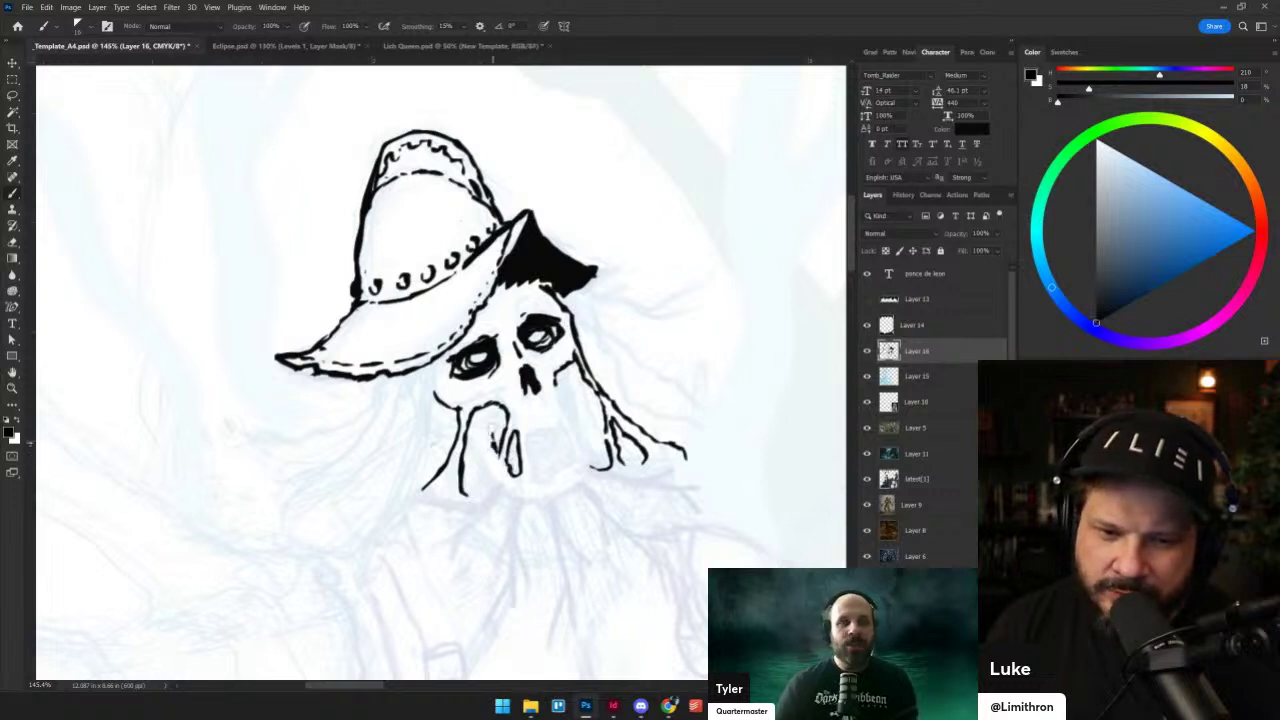
key("ctrl+z")
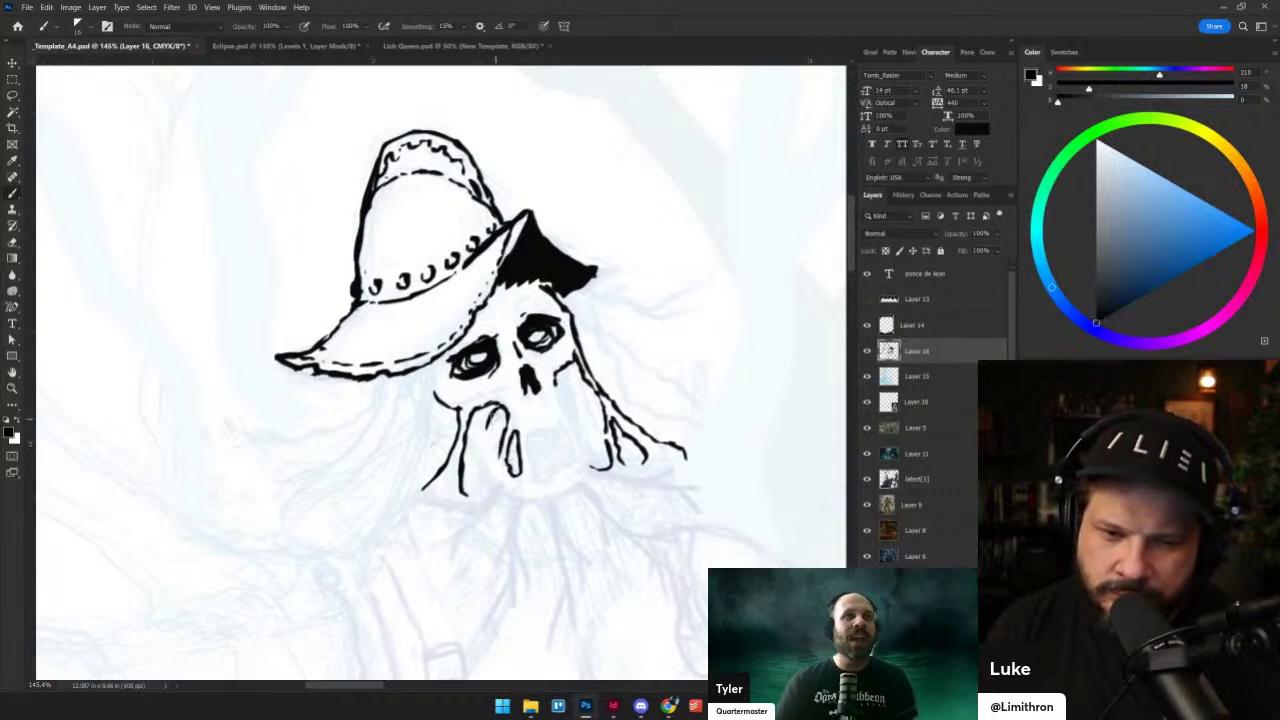
key("ctrl+z")
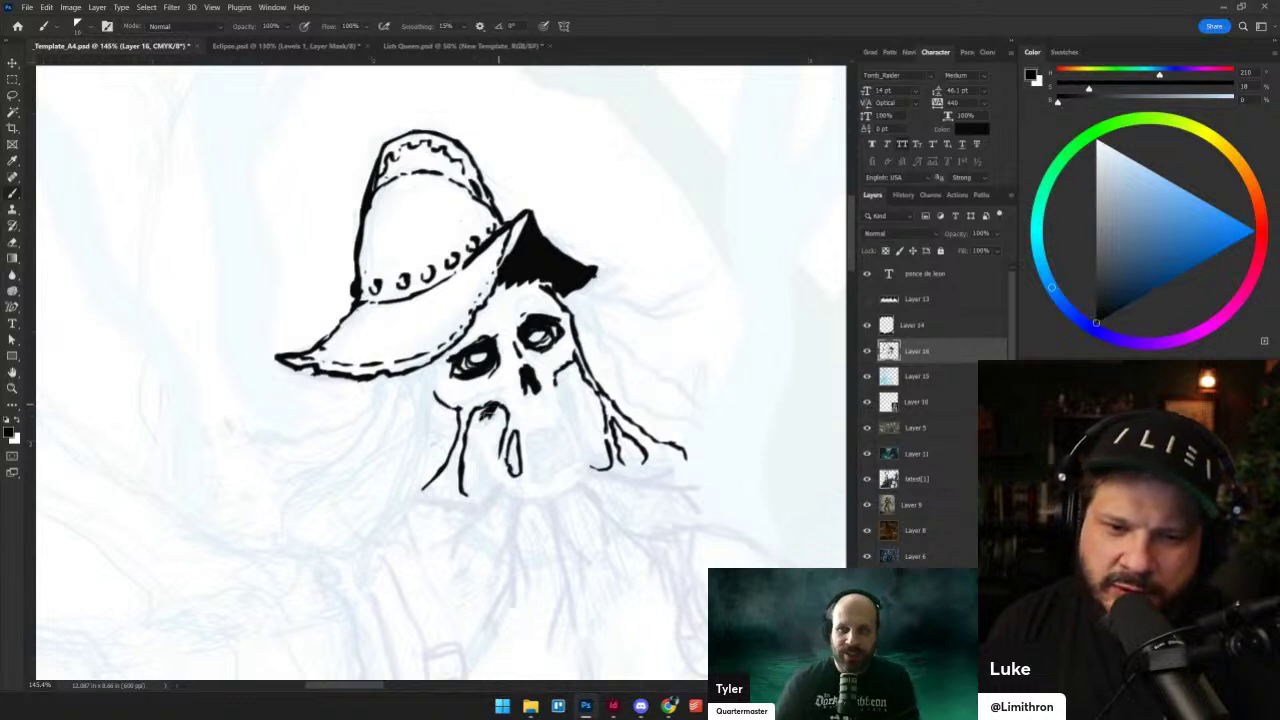
left_click_drag(484, 417, 495, 434)
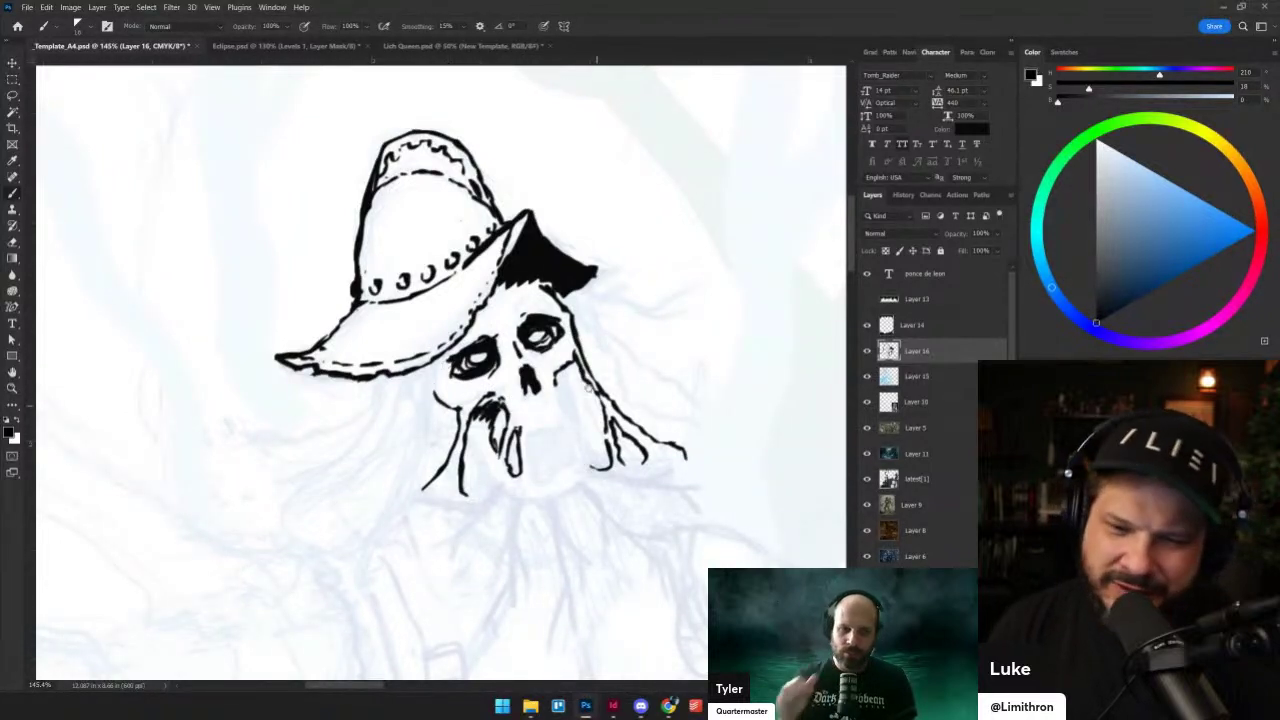
- Ink the lower edge of the upper jaw and the contour joining it to the outer cheekbone
scroll(540, 445, "up", 3)
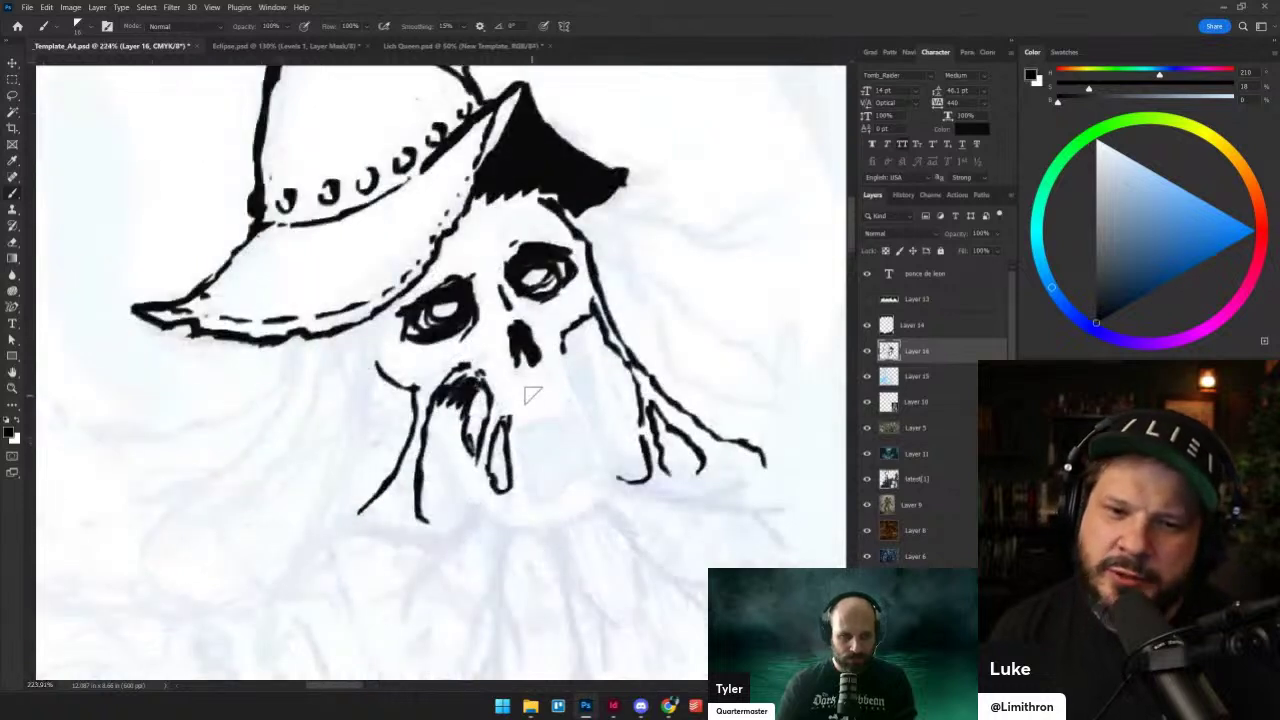
mouse_move(524, 418)
left_mouse_down()
mouse_move(560, 392)
mouse_move(554, 378)
mouse_move(578, 410)
left_mouse_up()
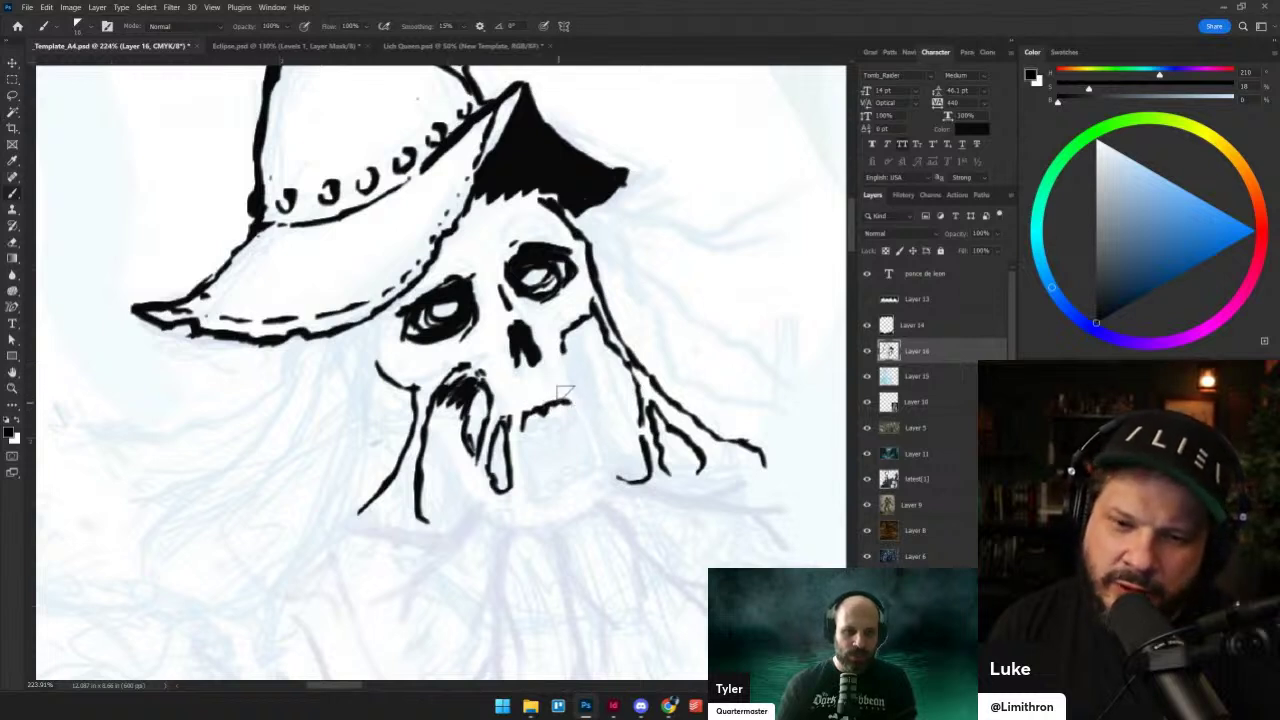
mouse_move(558, 342)
left_mouse_down()
mouse_move(571, 391)
mouse_move(601, 367)
mouse_move(553, 328)
mouse_move(516, 367)
mouse_move(493, 353)
mouse_move(525, 425)
mouse_move(513, 428)
mouse_move(534, 488)
left_mouse_up()
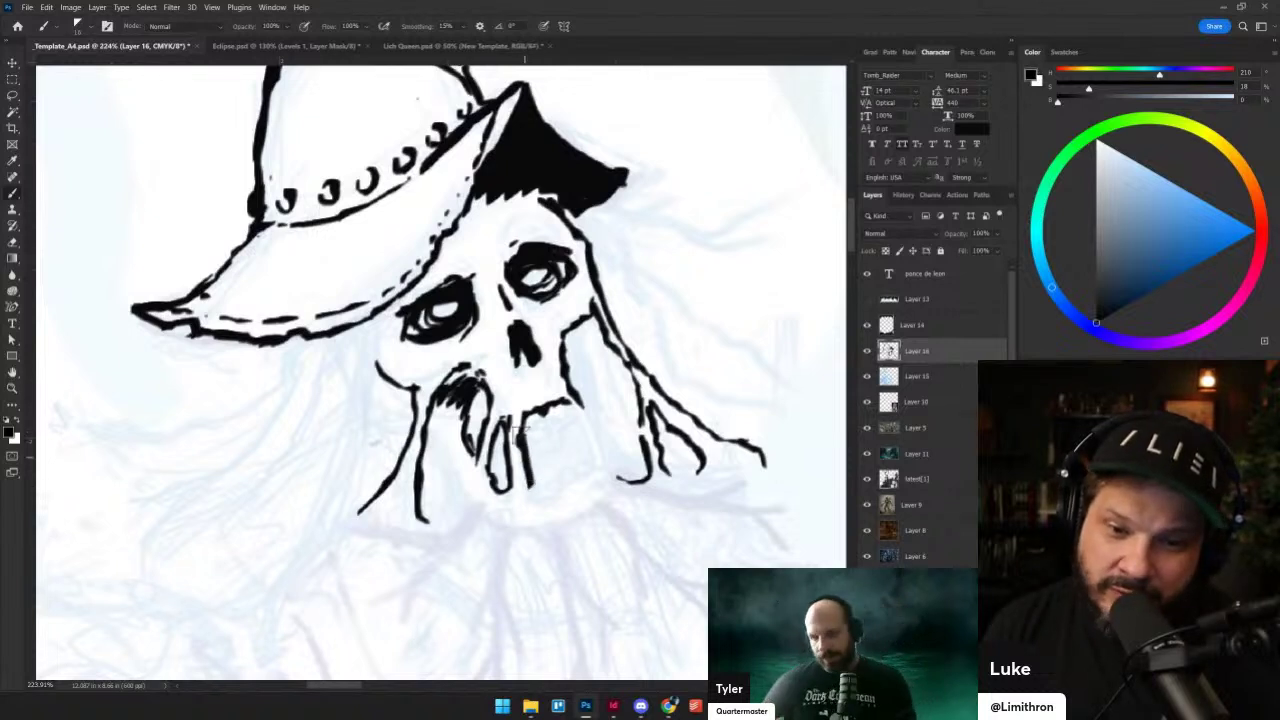
- Ink the squared outline of the skull's open mouth and the angular chin beneath it
key("ctrl+z")
mouse_move(523, 424)
left_mouse_down()
mouse_move(527, 464)
mouse_move(552, 492)
left_mouse_up()
key("ctrl+z")
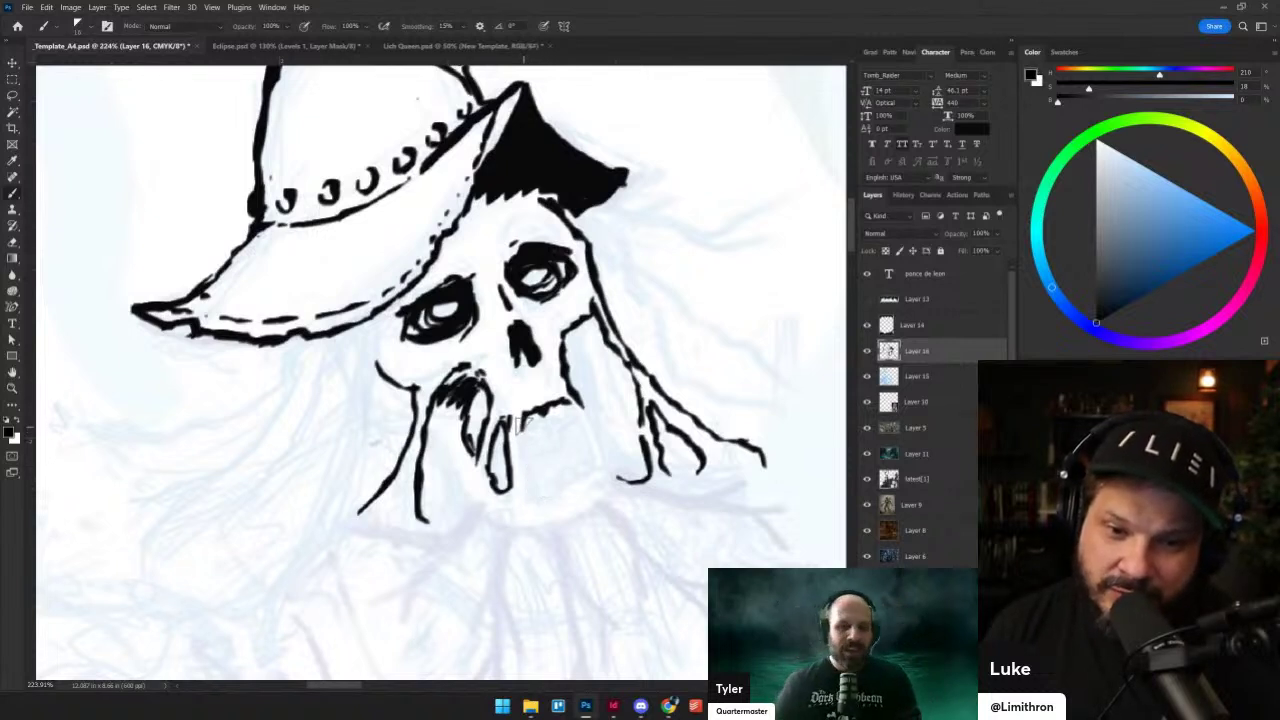
mouse_move(523, 420)
left_mouse_down()
mouse_move(519, 483)
mouse_move(550, 485)
mouse_move(591, 458)
mouse_move(601, 485)
mouse_move(547, 482)
mouse_move(576, 482)
mouse_move(598, 455)
mouse_move(620, 484)
left_mouse_up()
key("ctrl+z")
key("ctrl+z")
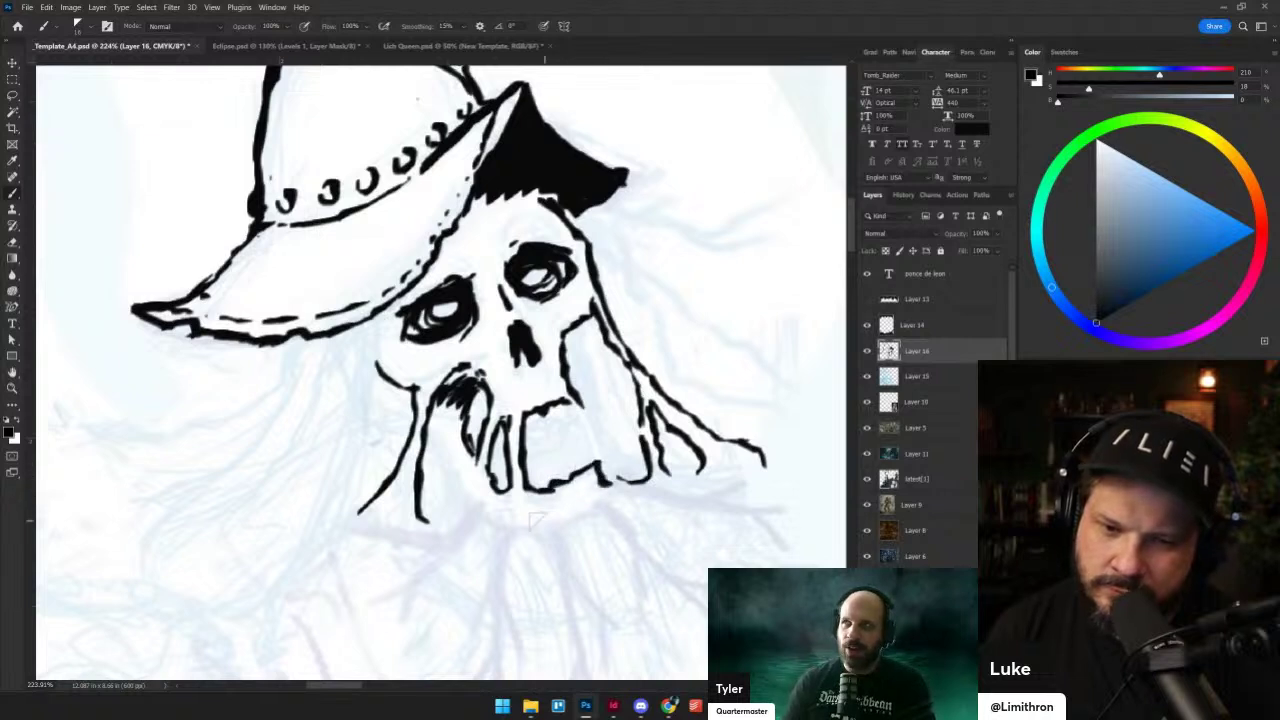
mouse_move(493, 516)
left_mouse_down()
mouse_move(564, 524)
mouse_move(612, 482)
left_mouse_up()
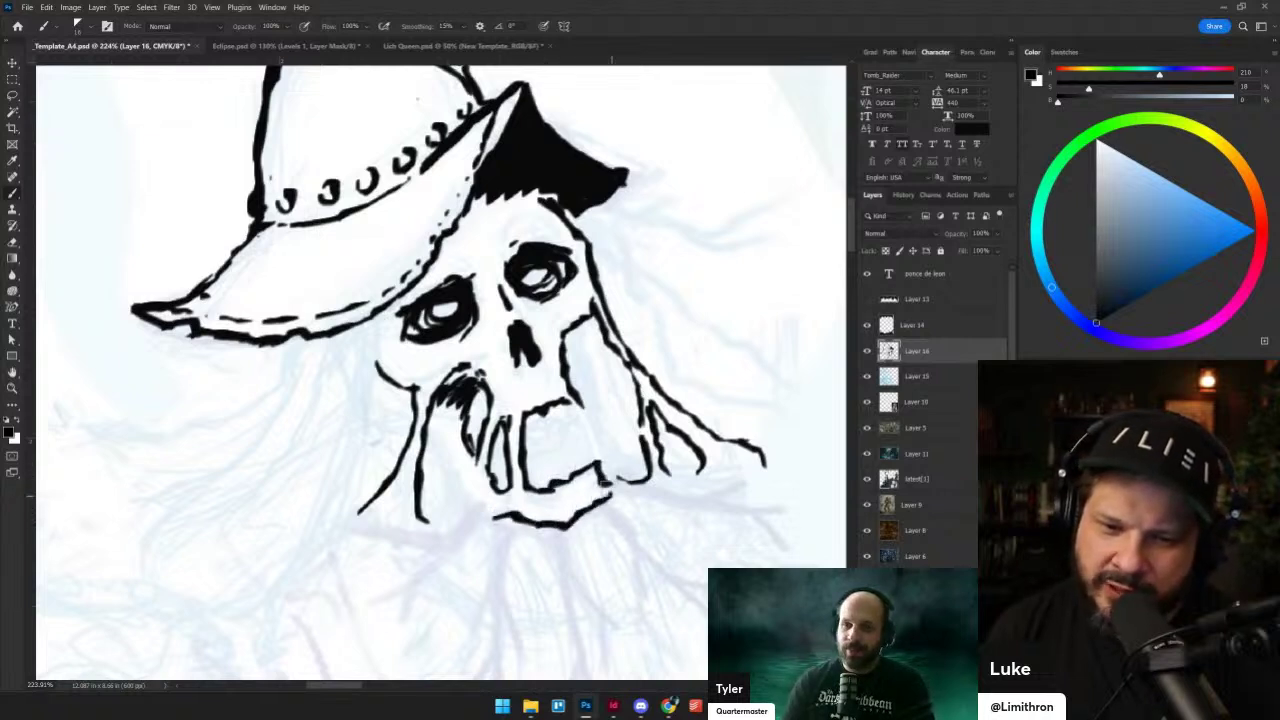
left_click_drag(567, 394, 575, 408)
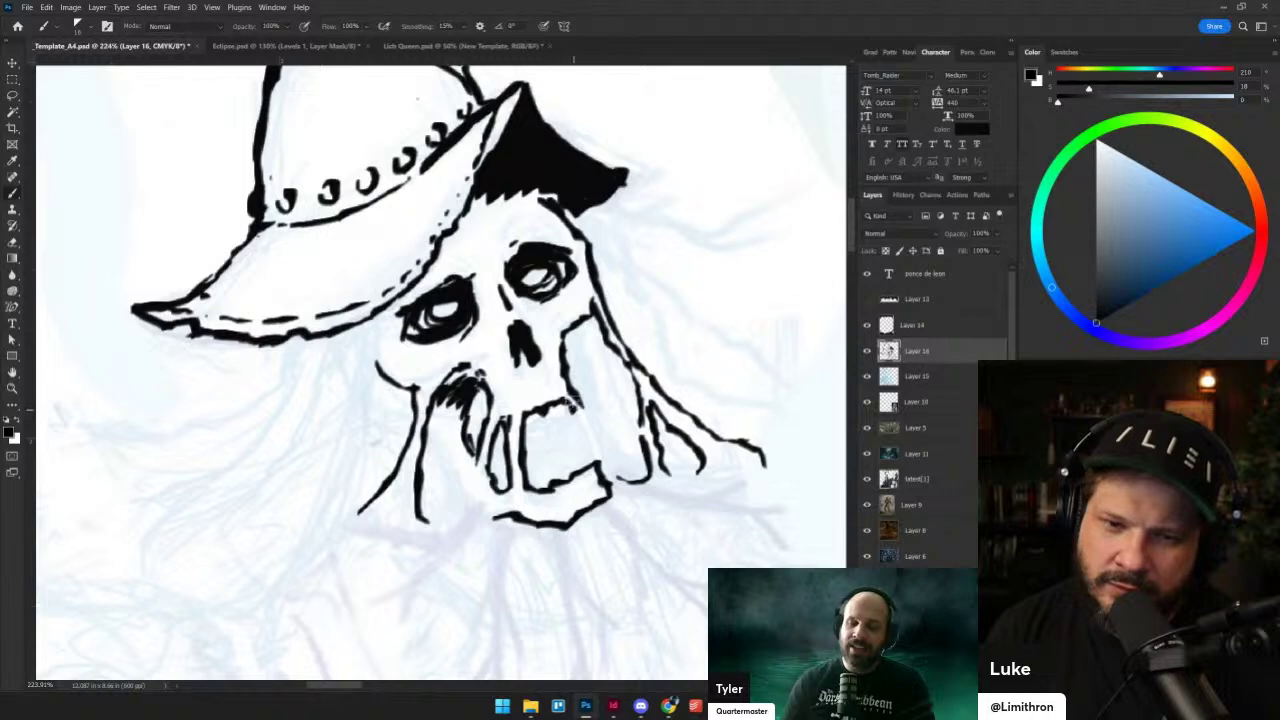
- Ink a row of small upper teeth along the top edge of the open mouth
scroll(580, 350, "up", 2)
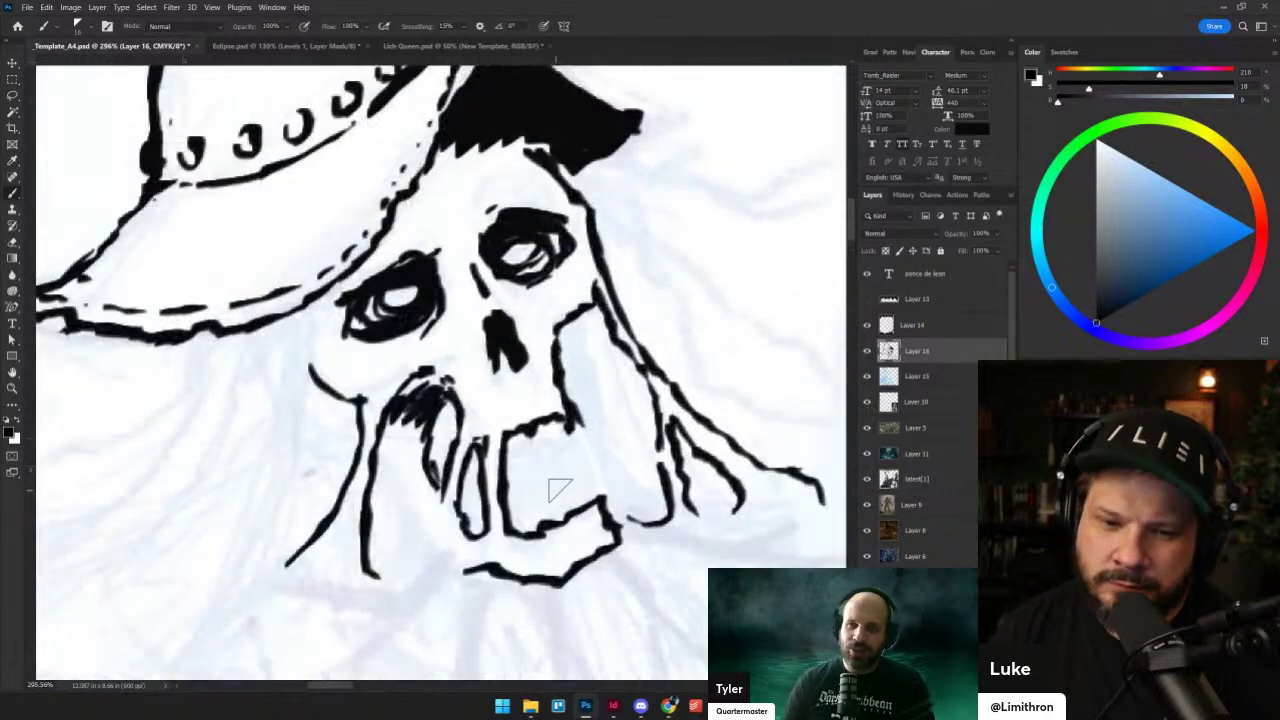
mouse_move(518, 440)
left_mouse_down()
mouse_move(540, 432)
mouse_move(510, 428)
mouse_move(544, 444)
mouse_move(550, 424)
mouse_move(546, 437)
mouse_move(562, 442)
mouse_move(566, 422)
mouse_move(578, 430)
left_mouse_up()
key("ctrl+z")
key("ctrl+z")
key("ctrl+z")
left_click_drag(498, 438, 522, 458)
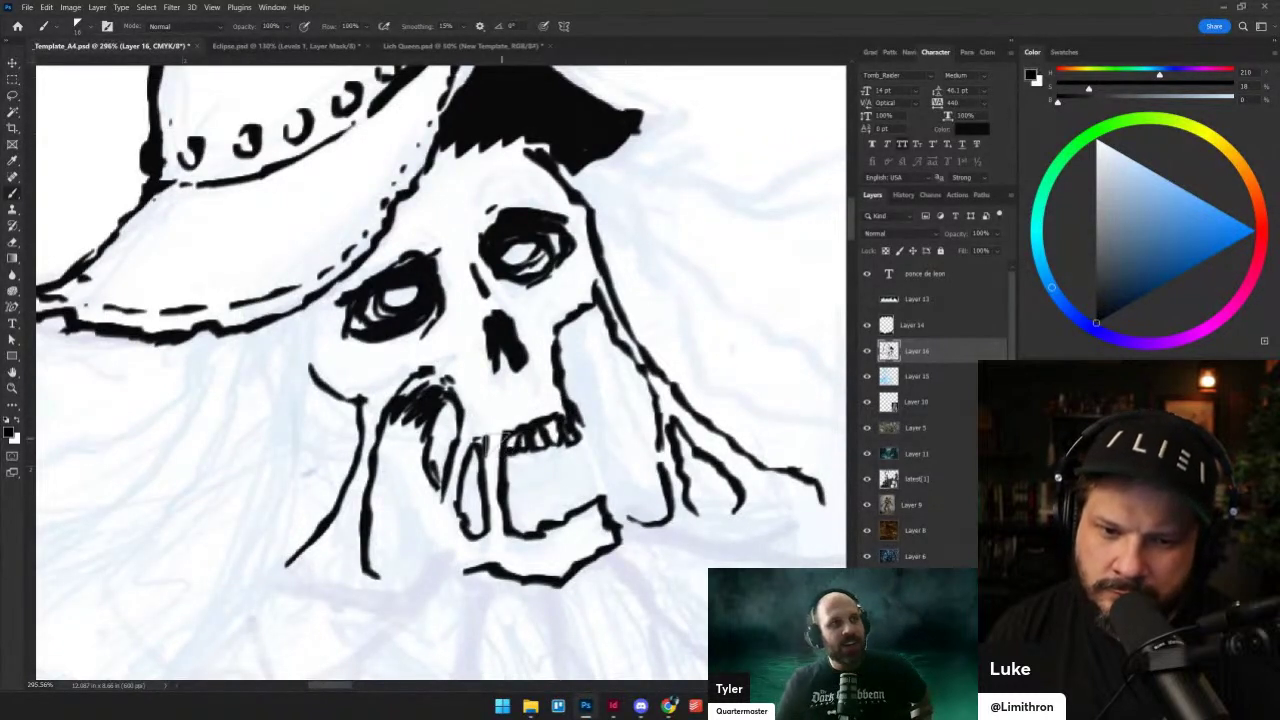
- Darken the strands in the hollow cheek and ink short creases between the nose cavity and the upper teeth
left_click_drag(446, 418, 460, 440)
left_click_drag(442, 394, 466, 430)
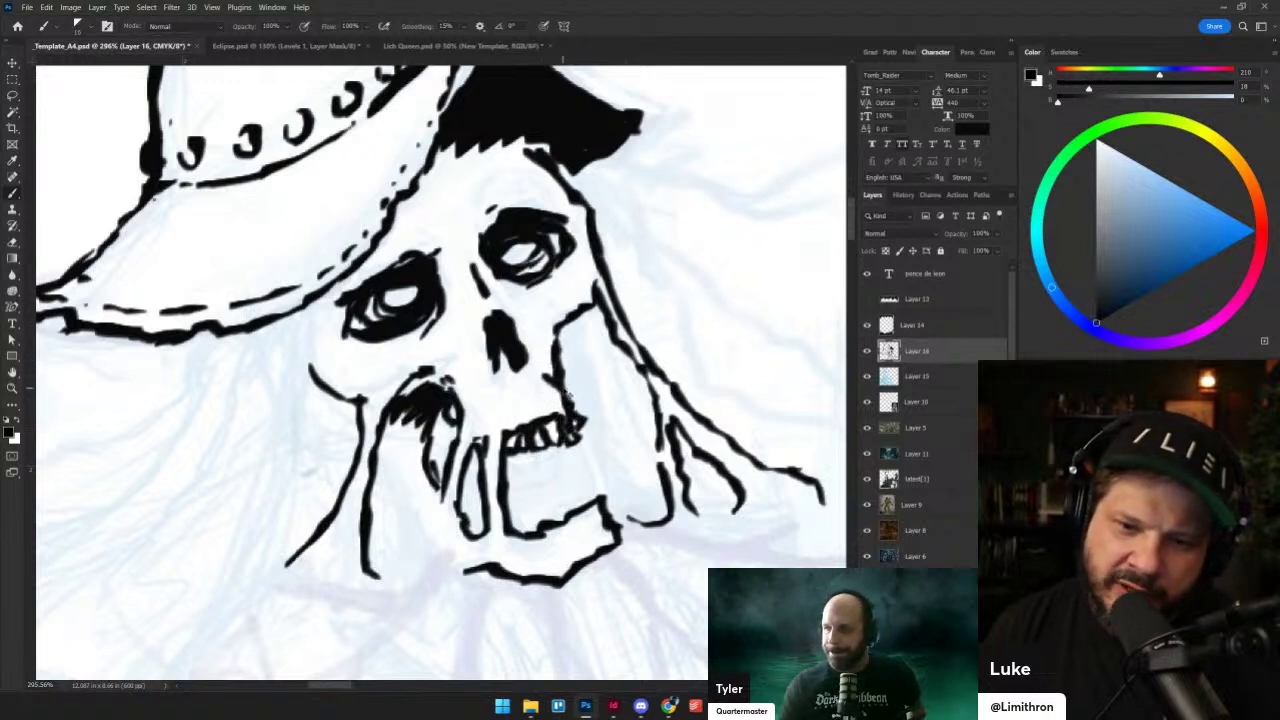
mouse_move(508, 387)
left_mouse_down()
mouse_move(507, 405)
mouse_move(521, 406)
left_mouse_up()
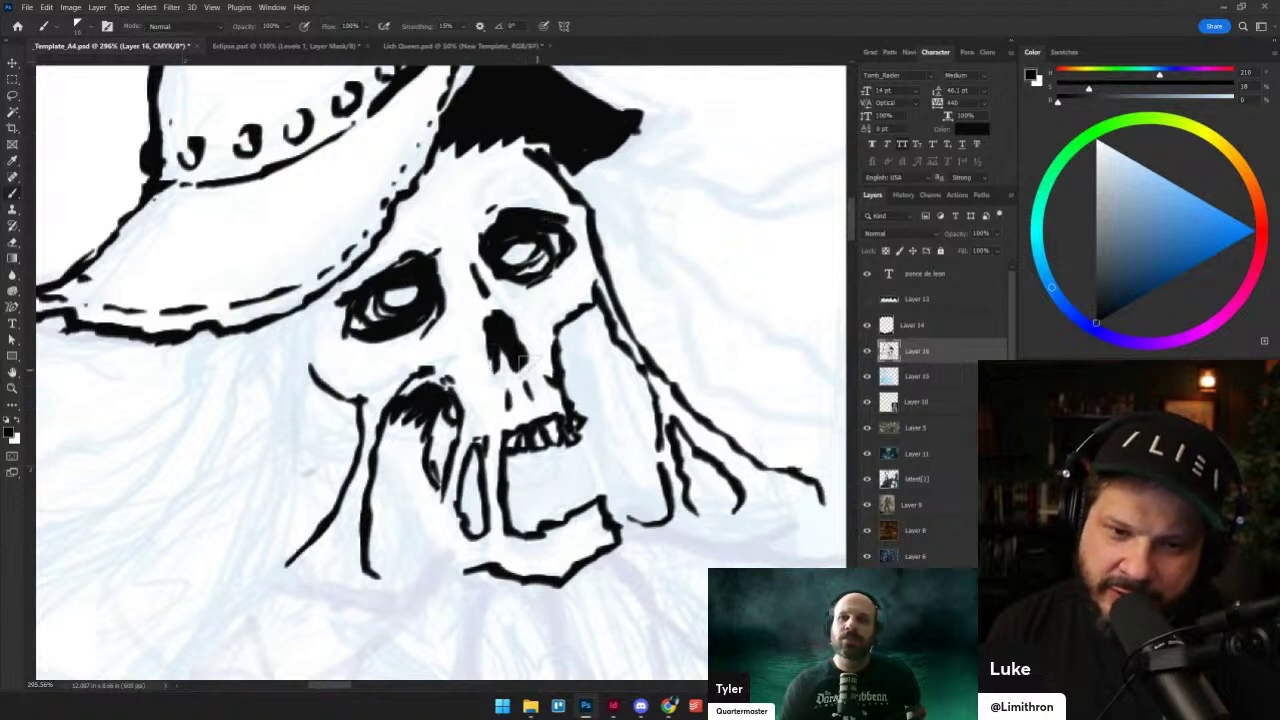
- Ink a row of lower teeth along the bottom of the mouth and the line joining both jaws at its outer side
left_click_drag(530, 345, 462, 404)
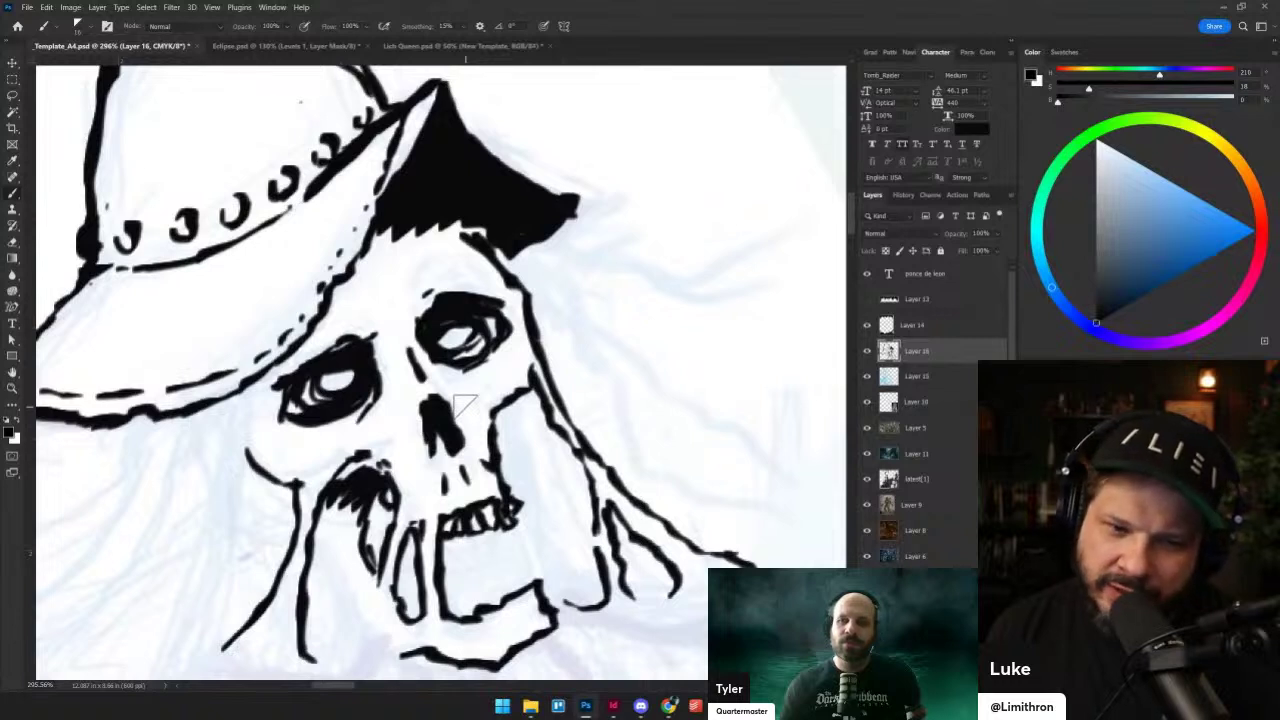
left_click_drag(508, 499, 461, 389)
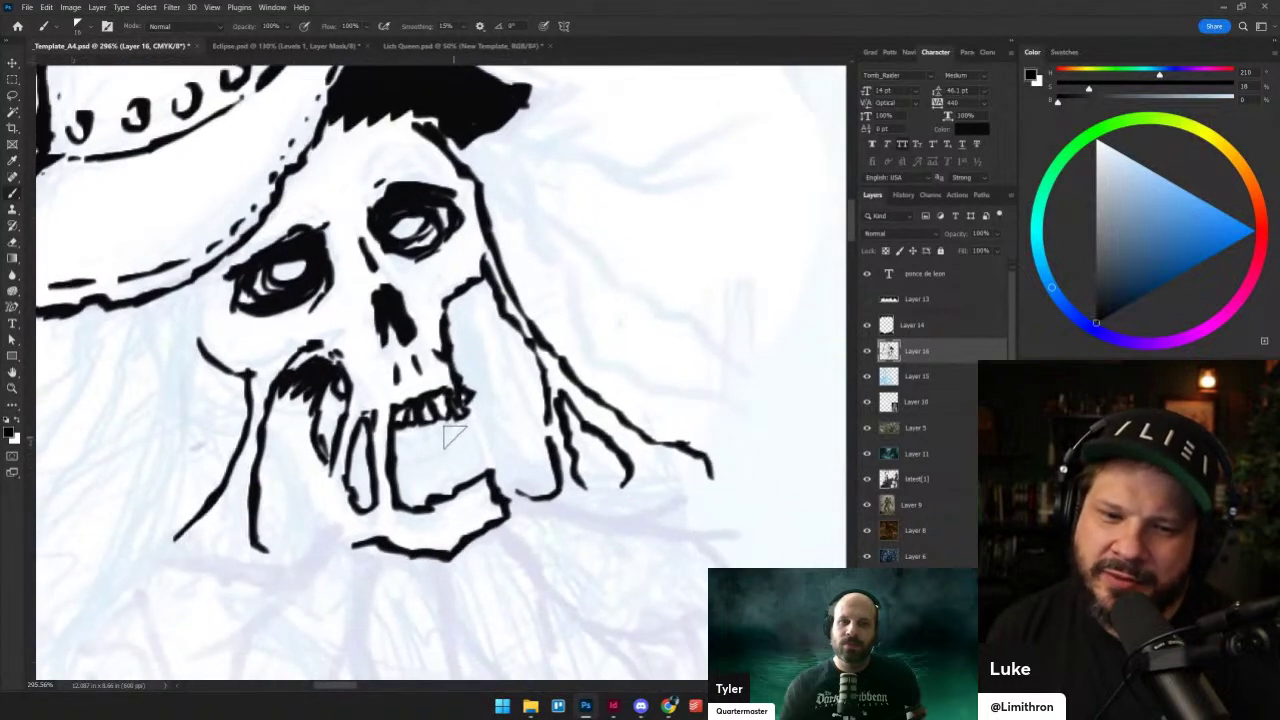
mouse_move(409, 491)
left_mouse_down()
mouse_move(415, 505)
mouse_move(452, 500)
left_mouse_up()
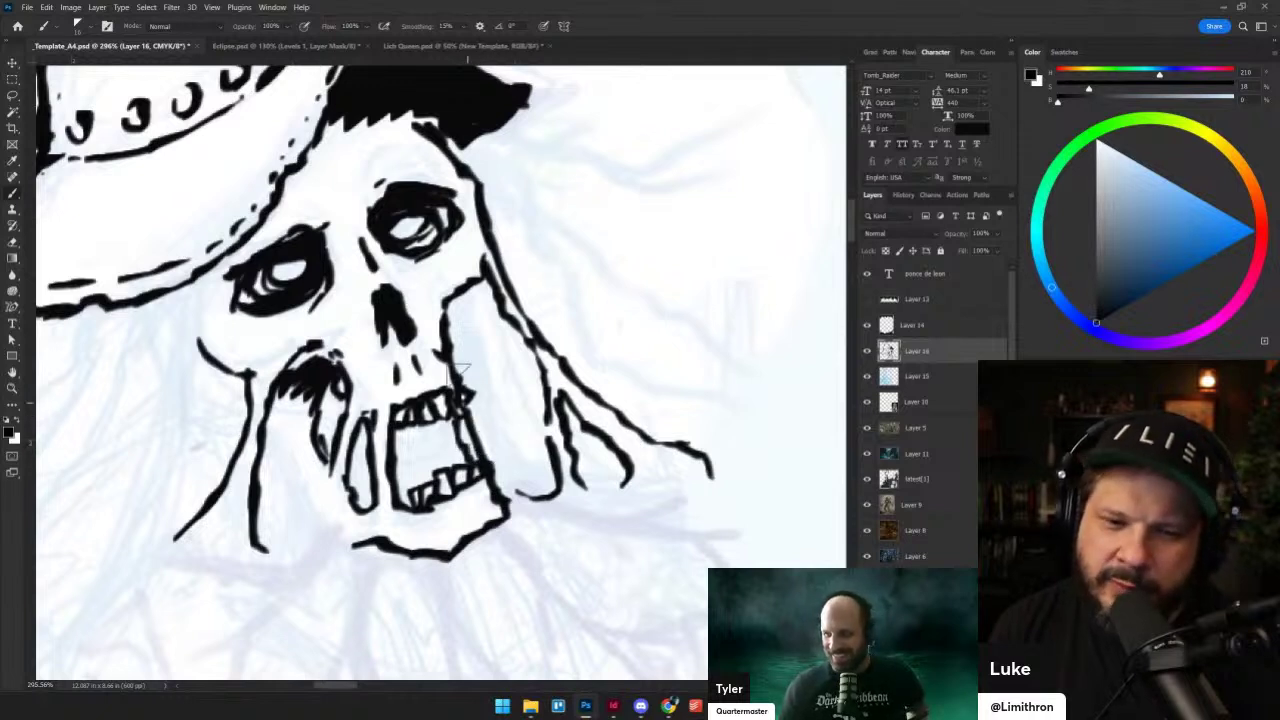
- Select the empty area inside the skull's open mouth, expand the selection and fill it with black
key("w")
left_click(432, 457)
key("alt+s")
key("m")
key("e")
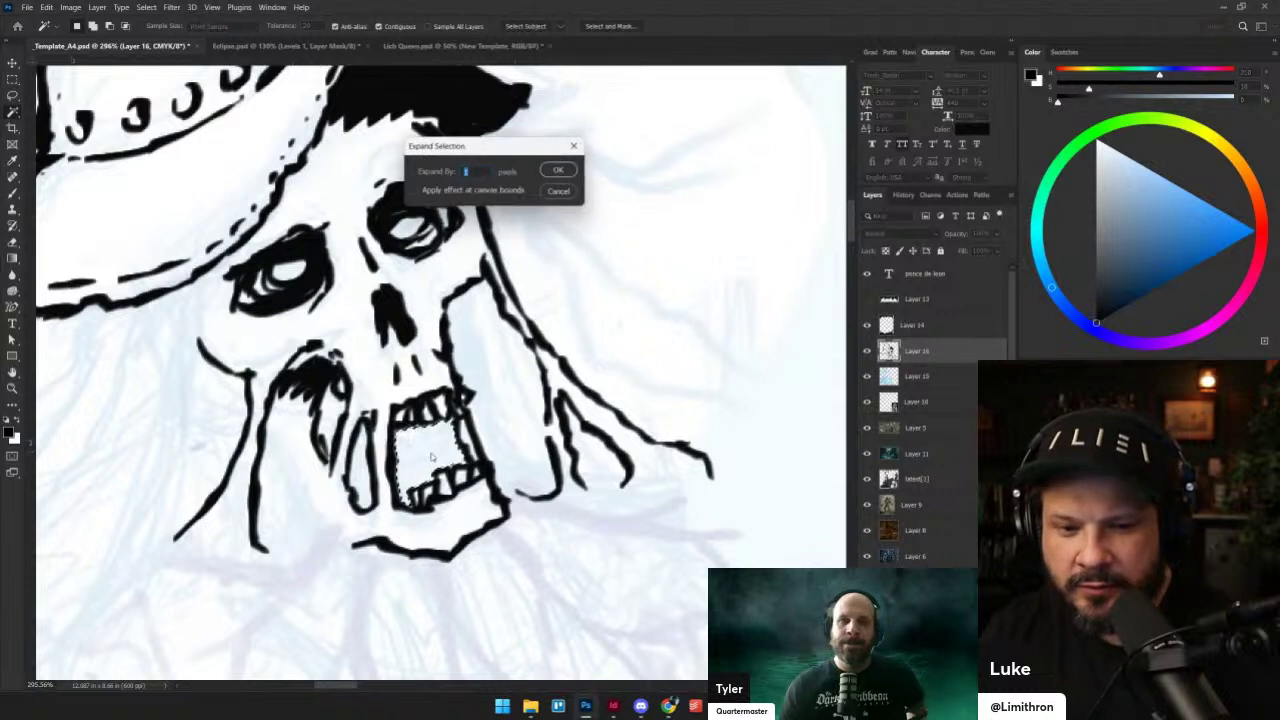
key("Return")
key("alt+BackSpace")
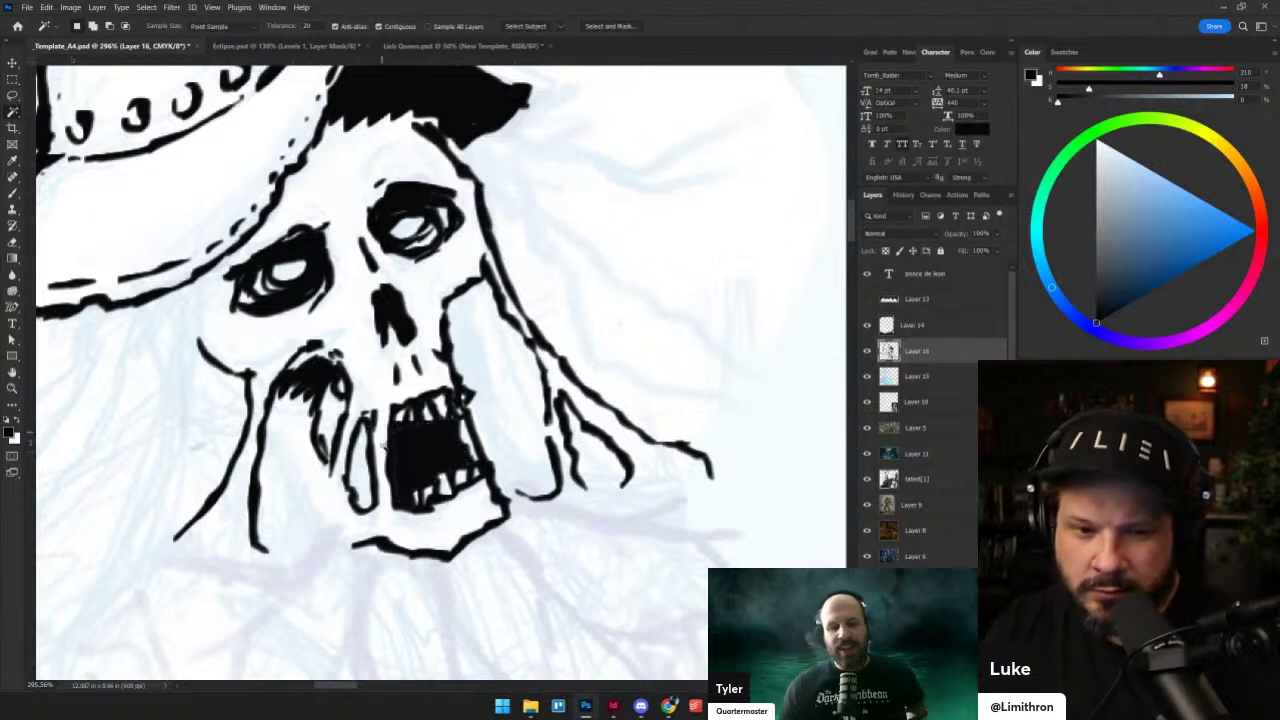
- Select the two narrow hollows in the cheek beside the mouth, expand the selection and fill them with black
left_click(363, 472)
left_click(330, 415, "shift")
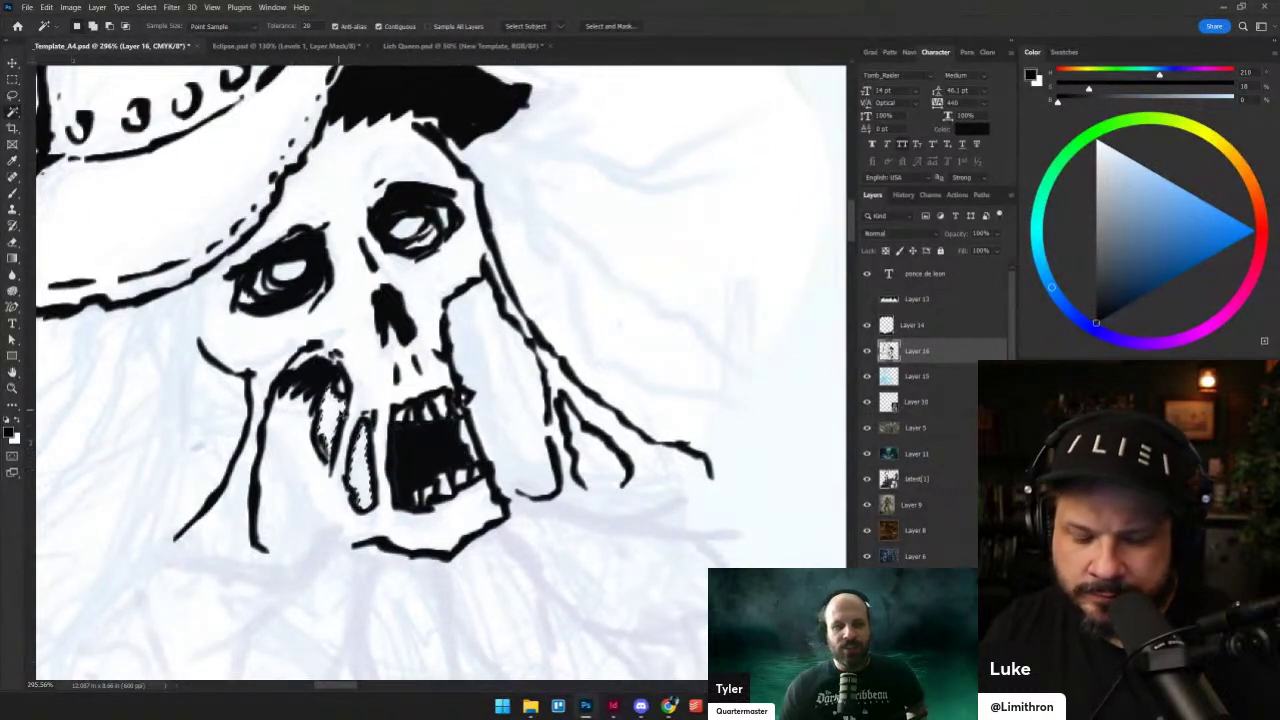
key("alt+s")
key("m")
key("e")
key("Return")
key("alt+BackSpace")
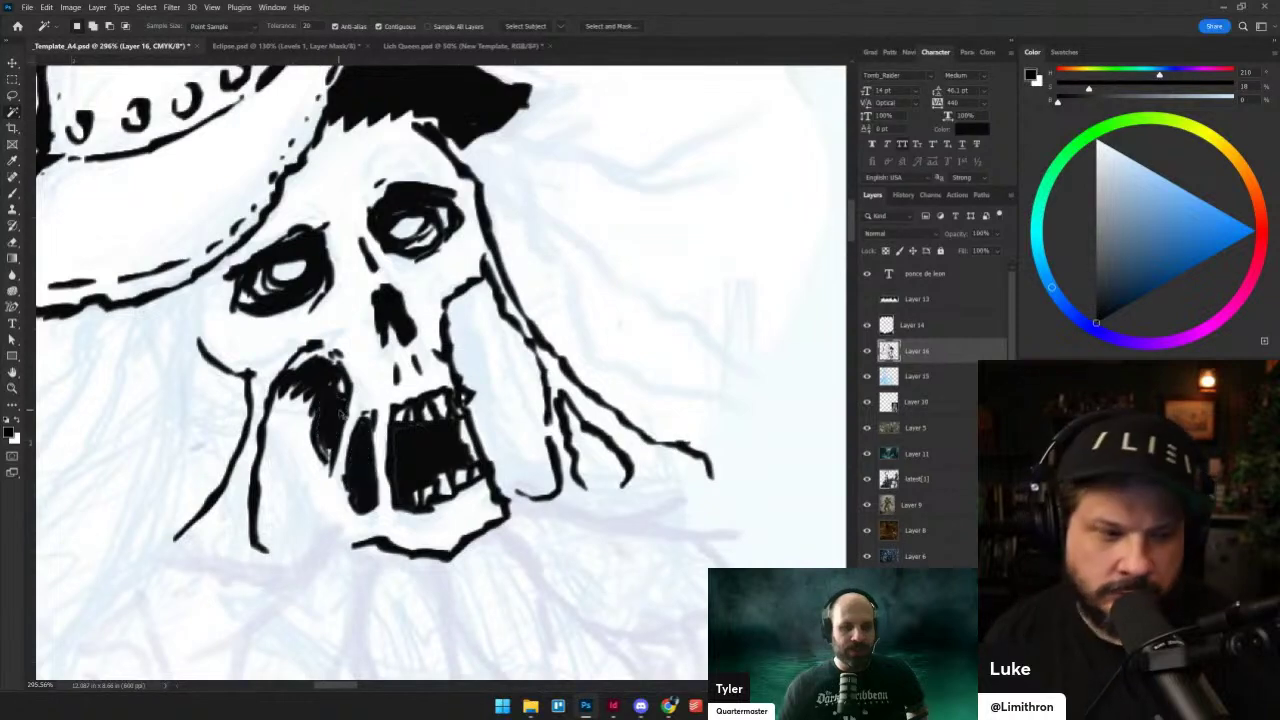
- Touch up the black mouth interior with the brush and clear a small spot in the dark cheek hollow beside it
scroll(440, 370, "down", 1)
scroll(338, 479, "down", 8)
scroll(372, 481, "up", 9)
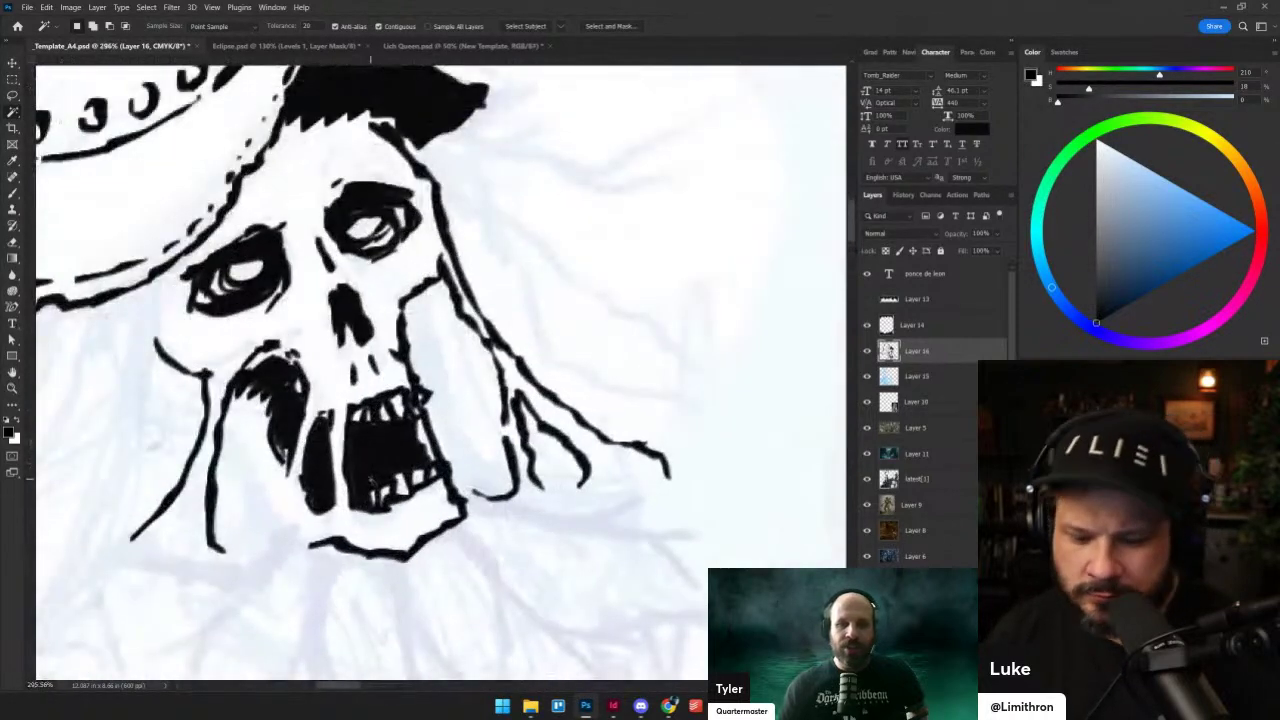
key("b")
key("b")
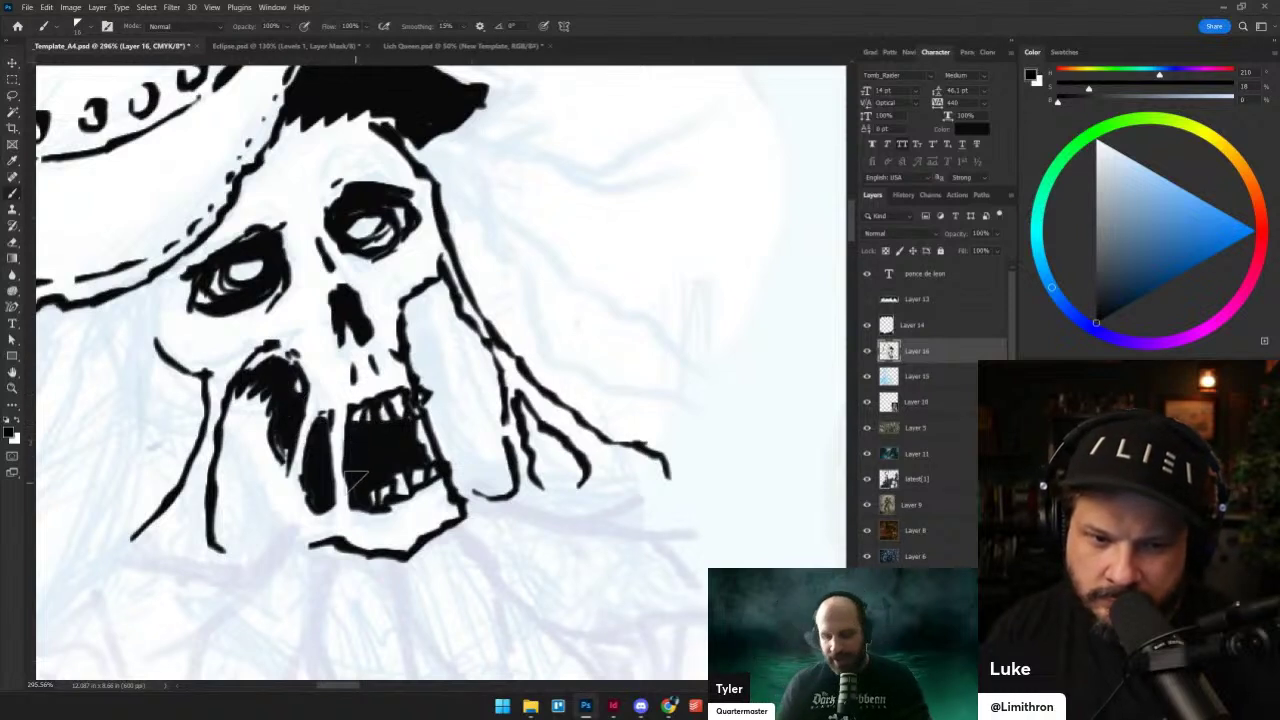
mouse_move(360, 487)
left_mouse_down()
mouse_move(410, 420)
mouse_move(312, 493)
left_mouse_up()
key("shift+alt+r")
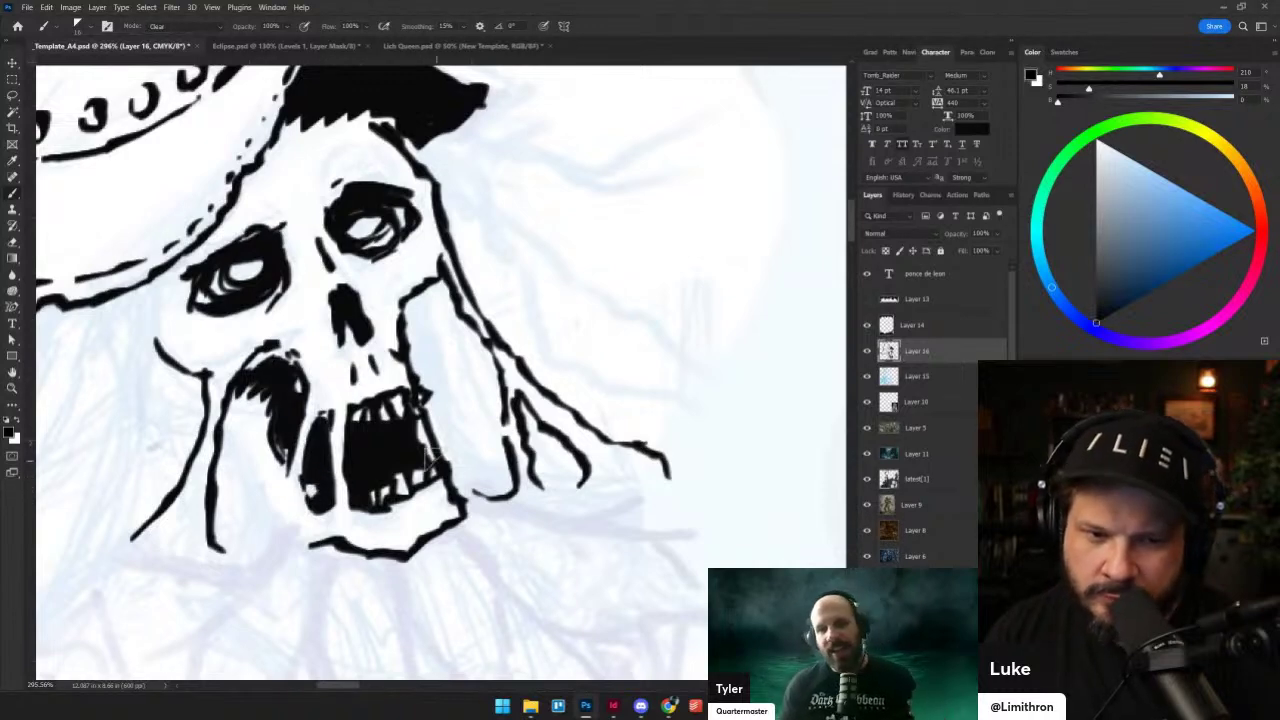
scroll(597, 416, "down", 7)
scroll(548, 440, "up", 5)
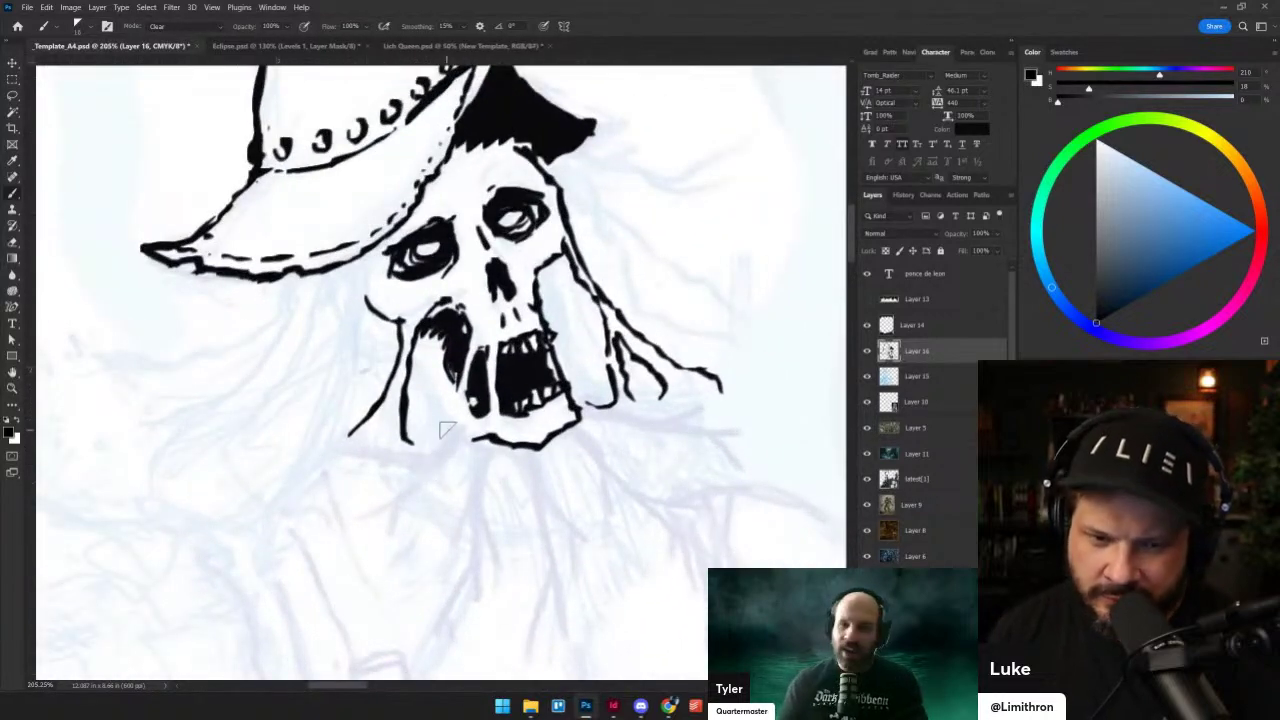
- Ink a root-like beard strand with forked tips reaching outward and down from the jaw corner on the hollow-cheek side
key("shift+alt+n")
mouse_move(455, 422)
left_mouse_down()
mouse_move(426, 448)
mouse_move(347, 438)
mouse_move(340, 452)
mouse_move(375, 472)
mouse_move(420, 464)
mouse_move(350, 516)
mouse_move(388, 511)
mouse_move(386, 541)
left_mouse_up()
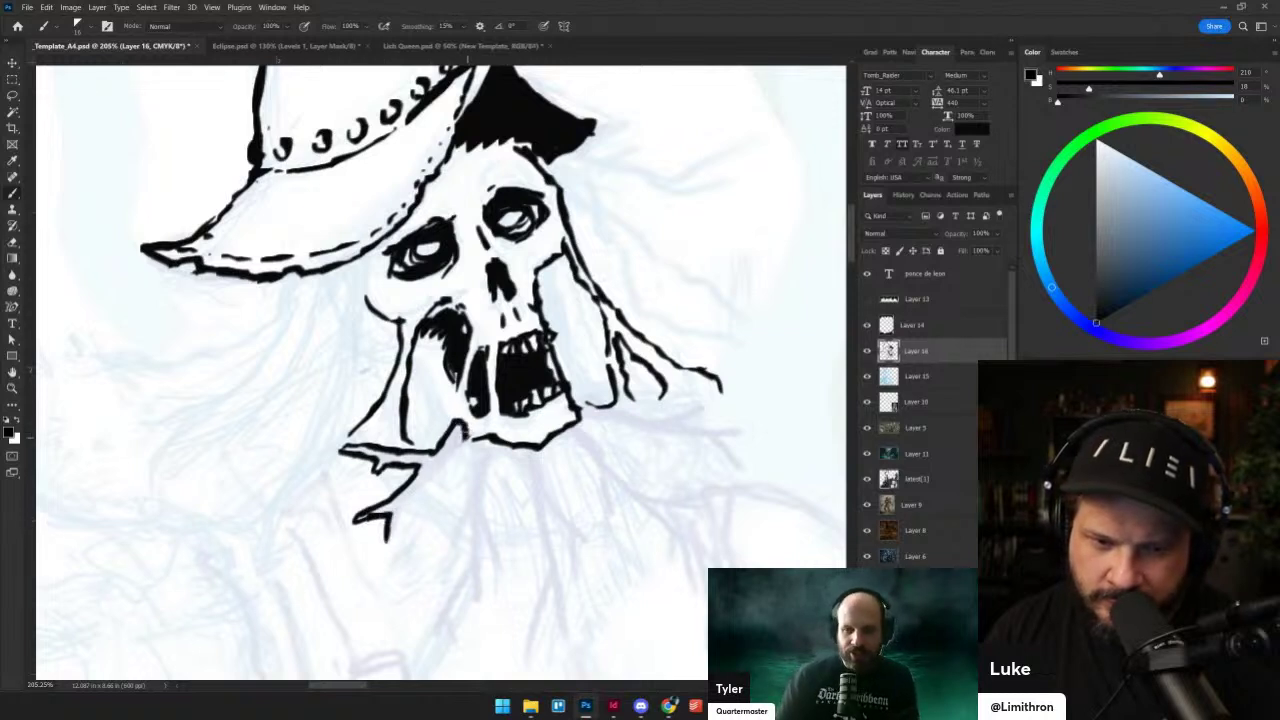
mouse_move(448, 464)
left_mouse_down()
mouse_move(390, 530)
mouse_move(404, 506)
left_mouse_up()
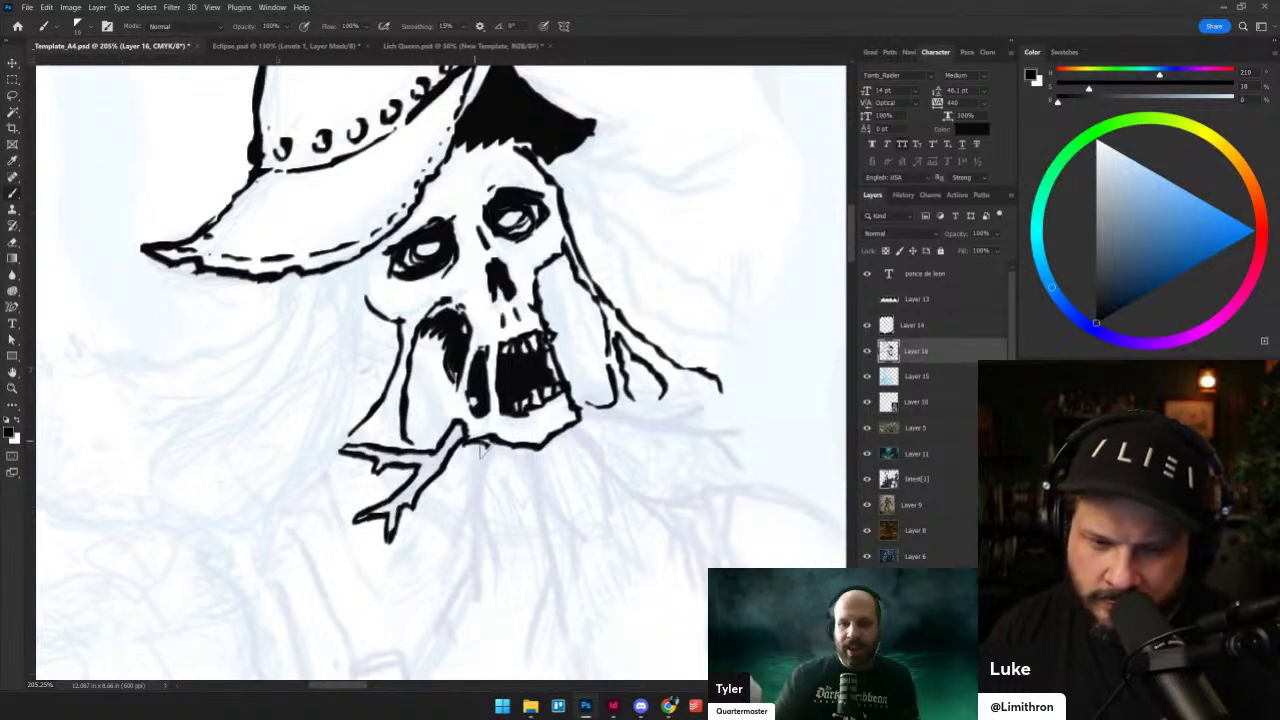
- Ink a second beard root hanging down from the chin, splitting into several pointed twigs at its end
left_click_drag(484, 444, 491, 537)
mouse_move(460, 451)
left_mouse_down()
mouse_move(466, 528)
mouse_move(436, 576)
left_mouse_up()
scroll(476, 418, "down", 3)
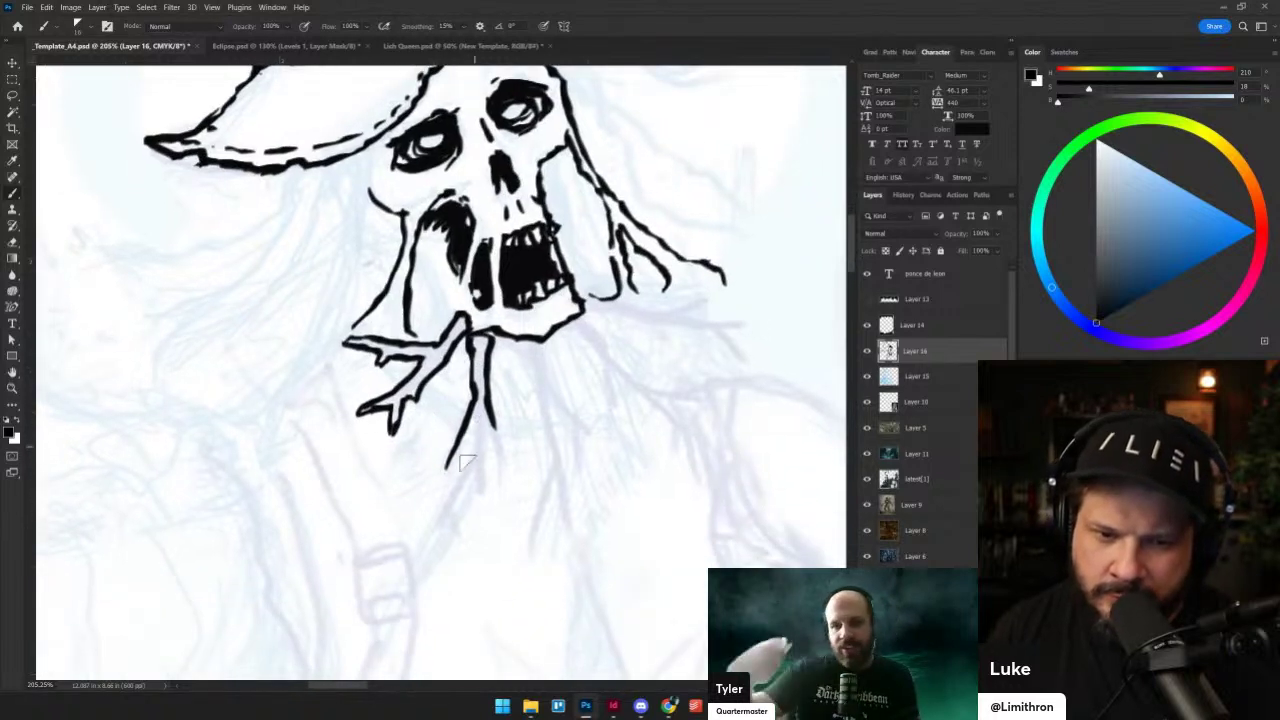
mouse_move(447, 468)
left_mouse_down()
mouse_move(472, 422)
mouse_move(472, 452)
mouse_move(472, 421)
mouse_move(462, 442)
mouse_move(476, 424)
mouse_move(435, 524)
mouse_move(450, 528)
mouse_move(479, 448)
mouse_move(468, 502)
left_mouse_up()
key("ctrl+z")
left_click_drag(487, 426, 497, 468)
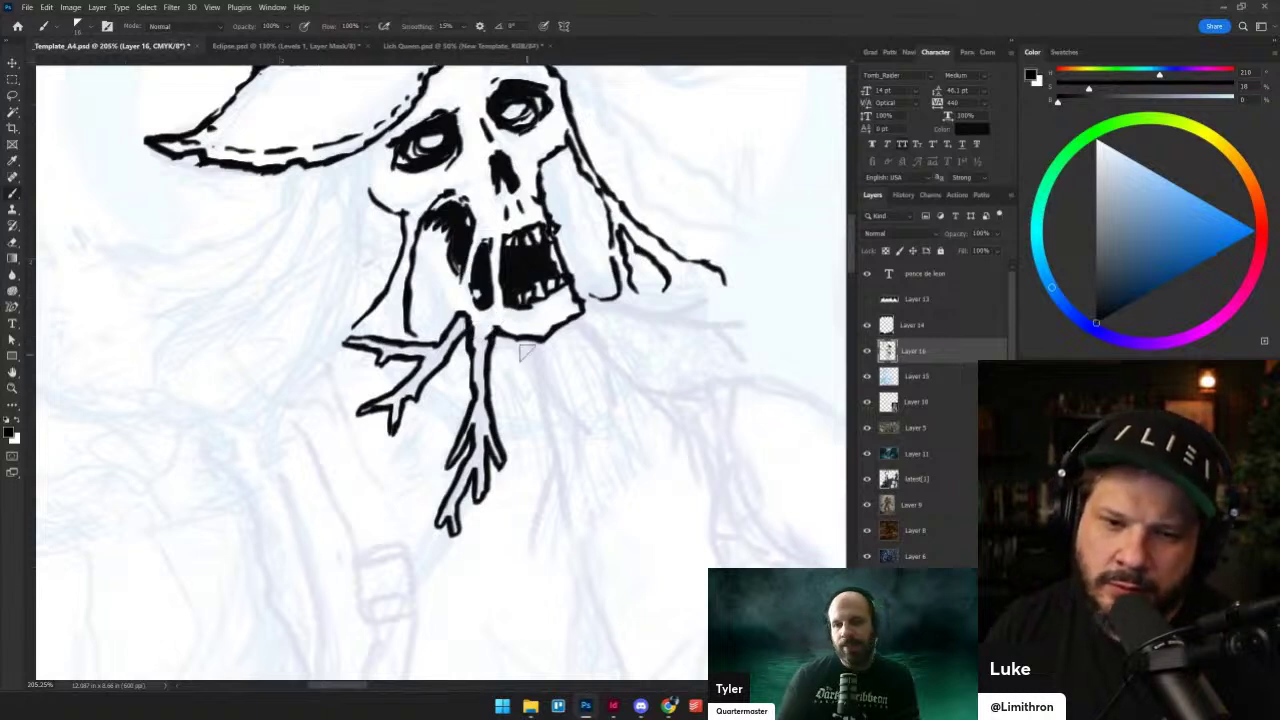
- Ink a third beard root hanging from the underside of the chin and branching into finger-like tips
left_click_drag(522, 348, 536, 390)
mouse_move(537, 366)
left_mouse_down()
mouse_move(541, 400)
mouse_move(522, 433)
mouse_move(545, 440)
mouse_move(552, 465)
mouse_move(535, 530)
left_mouse_up()
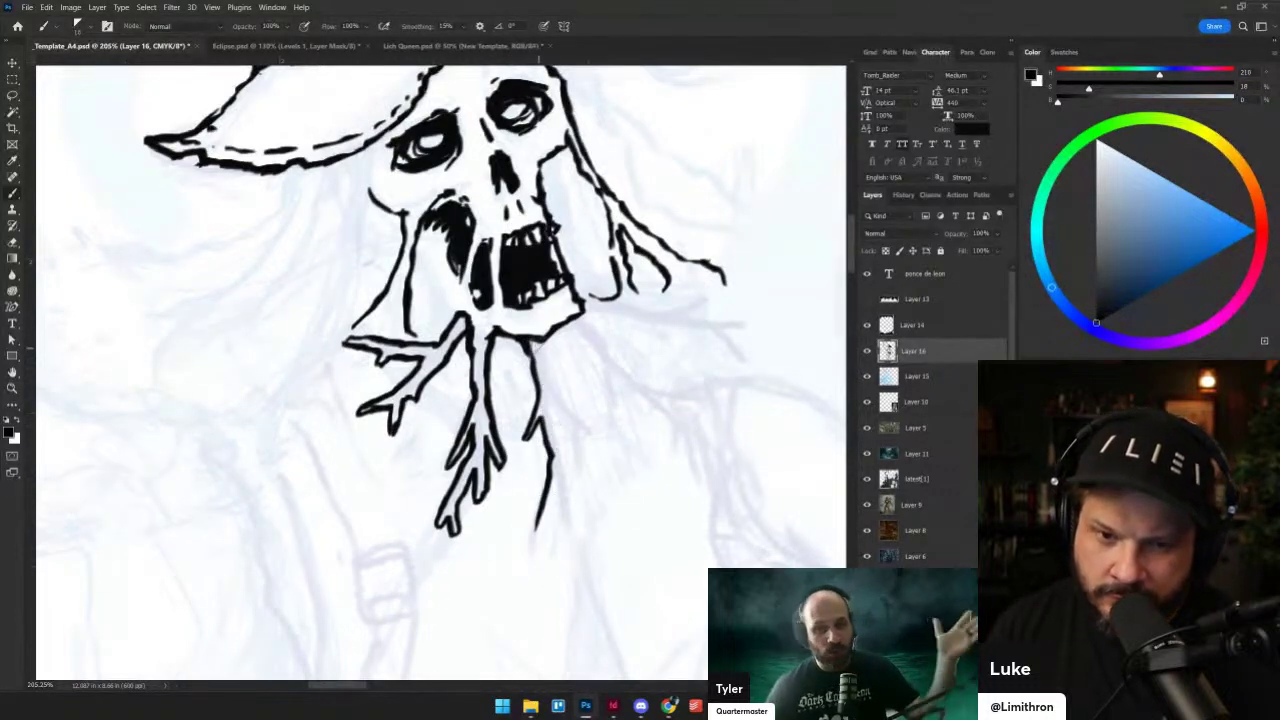
mouse_move(537, 345)
left_mouse_down()
mouse_move(584, 470)
mouse_move(591, 428)
mouse_move(578, 505)
mouse_move(531, 534)
mouse_move(556, 478)
mouse_move(548, 528)
mouse_move(531, 536)
mouse_move(560, 470)
mouse_move(563, 510)
left_mouse_up()
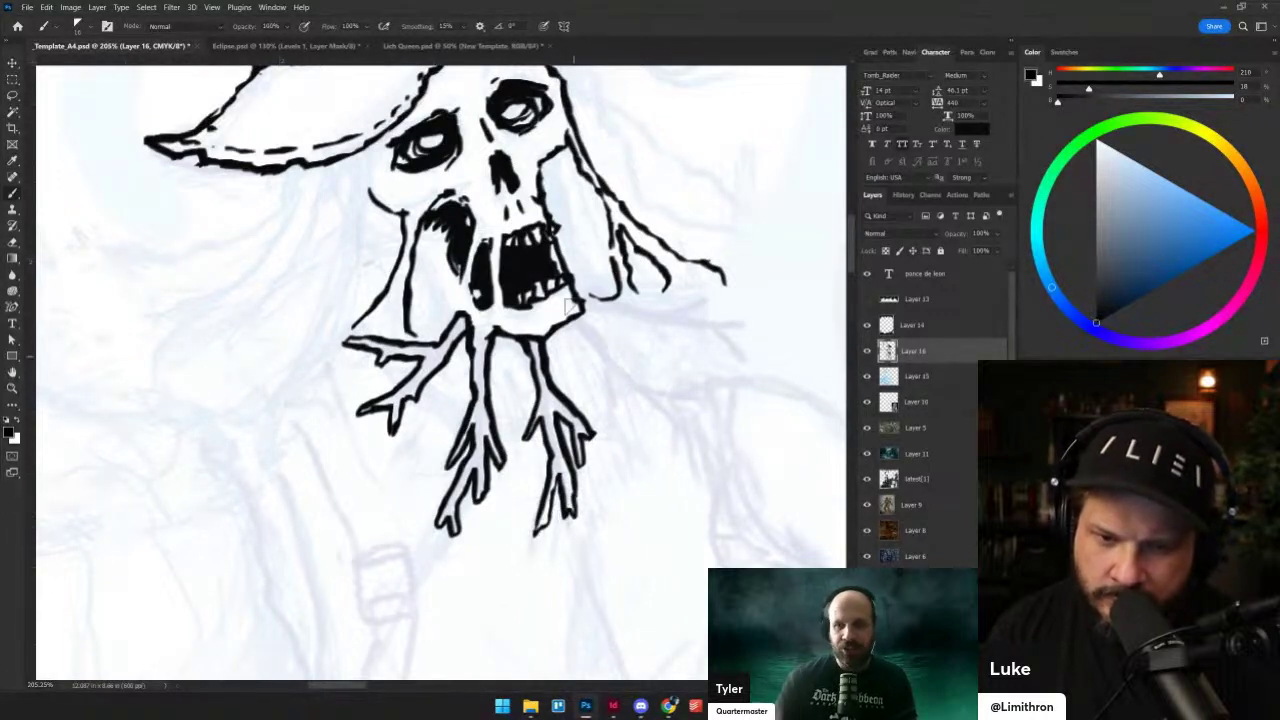
- Clear the chin line where it crosses the top of the third root, opening the root into the jaw
left_click_drag(568, 303, 455, 368)
key("grave")
left_click_drag(445, 438, 434, 408)
key("grave")
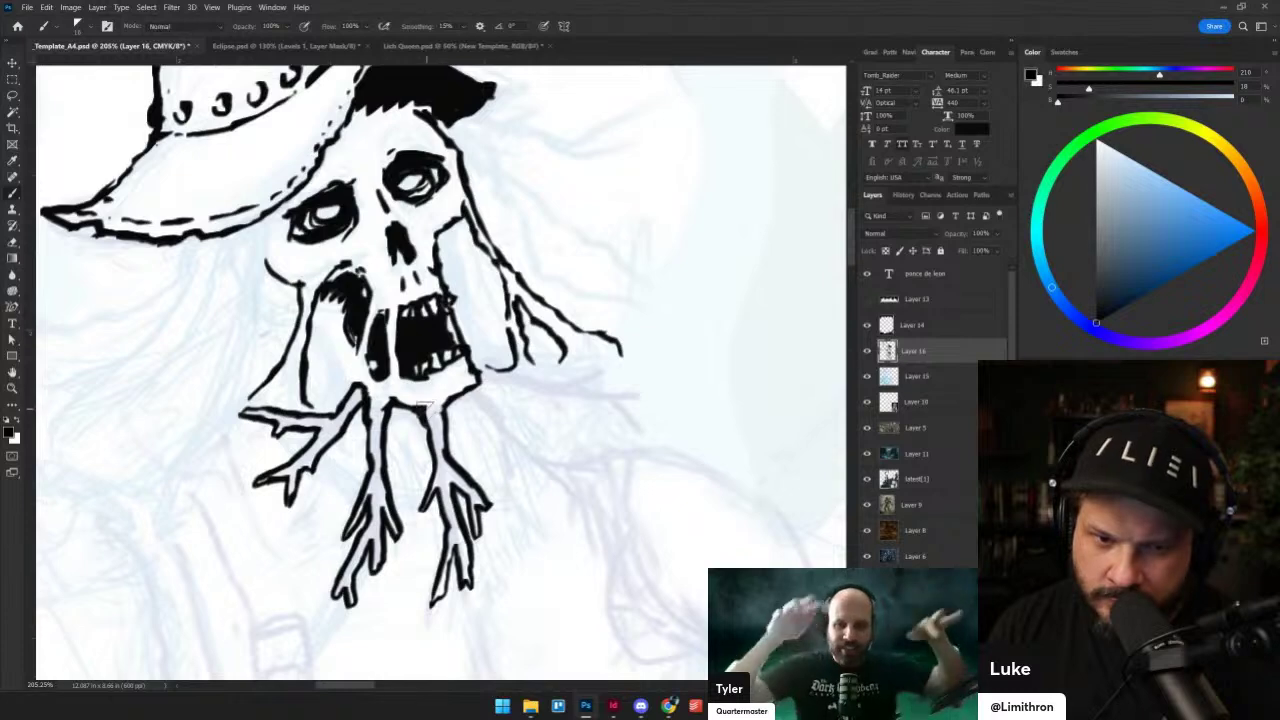
key("shift+alt+n")
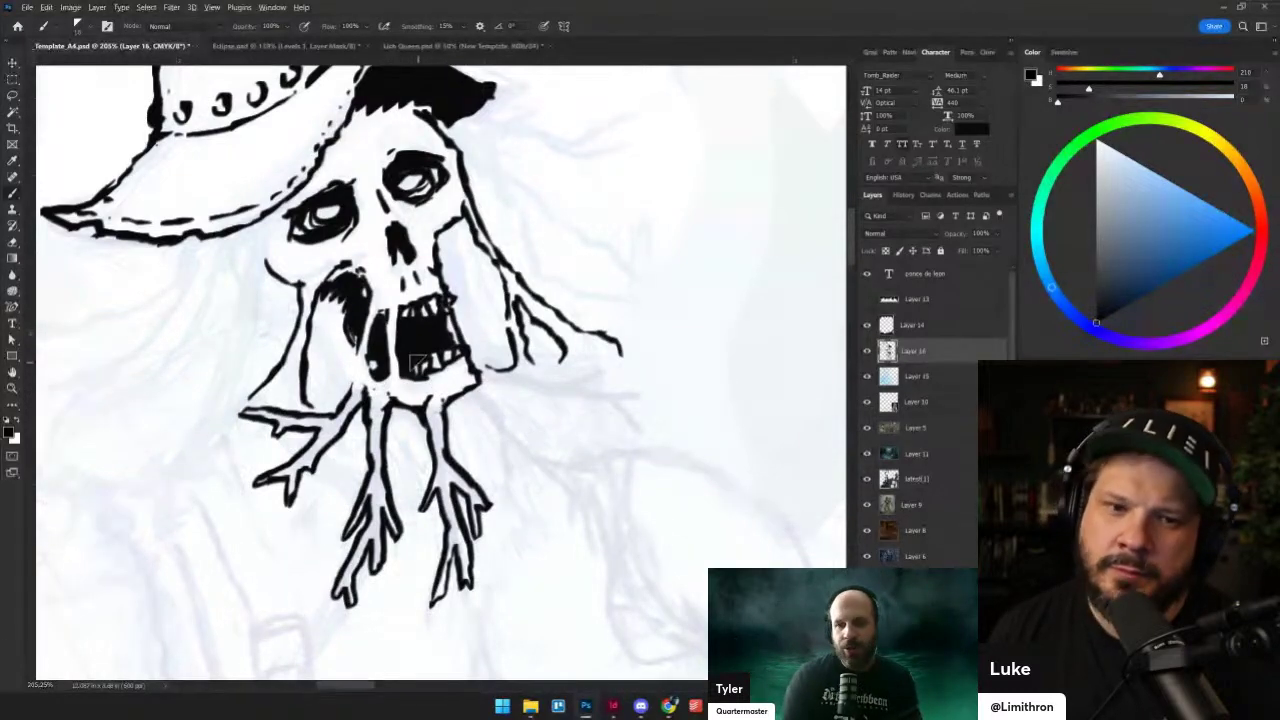
- Ink a long forked root extending sideways from the chin's far corner and clean up where it joins the jaw
scroll(418, 363, "down", 6)
scroll(398, 400, "up", 6)
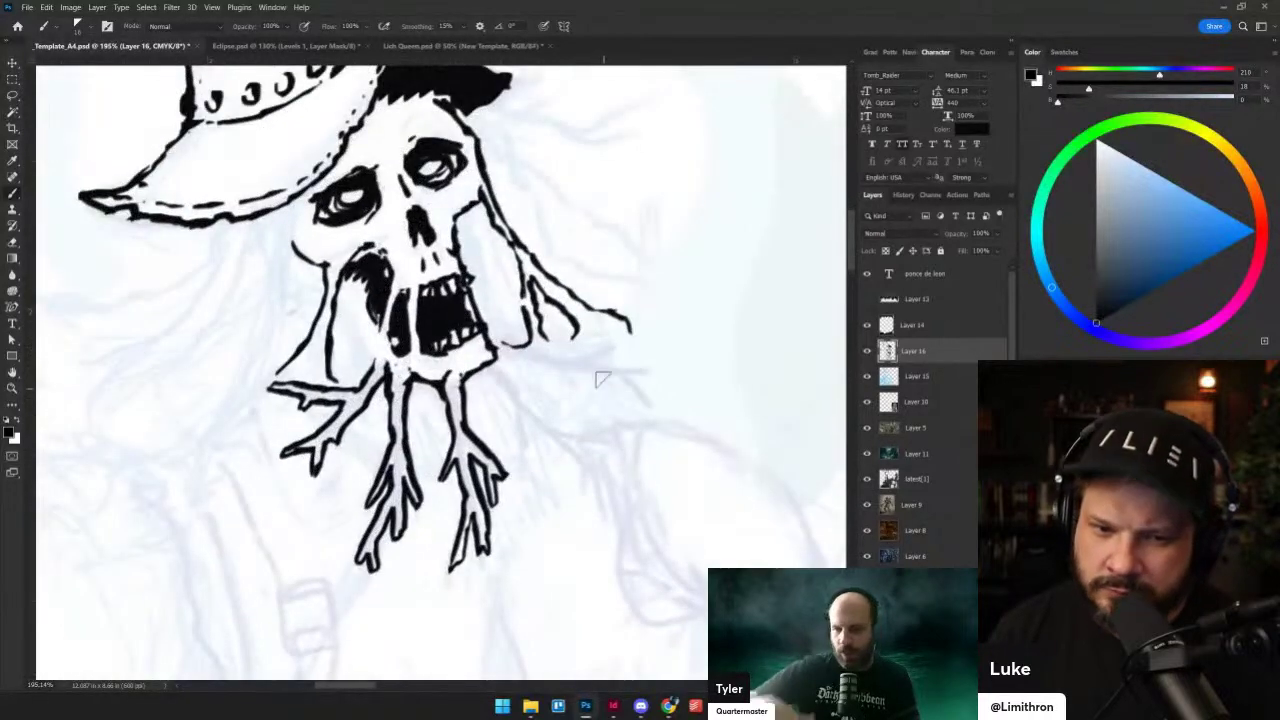
mouse_move(490, 340)
left_mouse_down()
mouse_move(598, 347)
mouse_move(486, 363)
mouse_move(550, 364)
mouse_move(573, 388)
mouse_move(577, 368)
mouse_move(606, 371)
mouse_move(592, 351)
mouse_move(612, 342)
mouse_move(600, 358)
mouse_move(656, 360)
mouse_move(626, 387)
mouse_move(641, 413)
left_mouse_up()
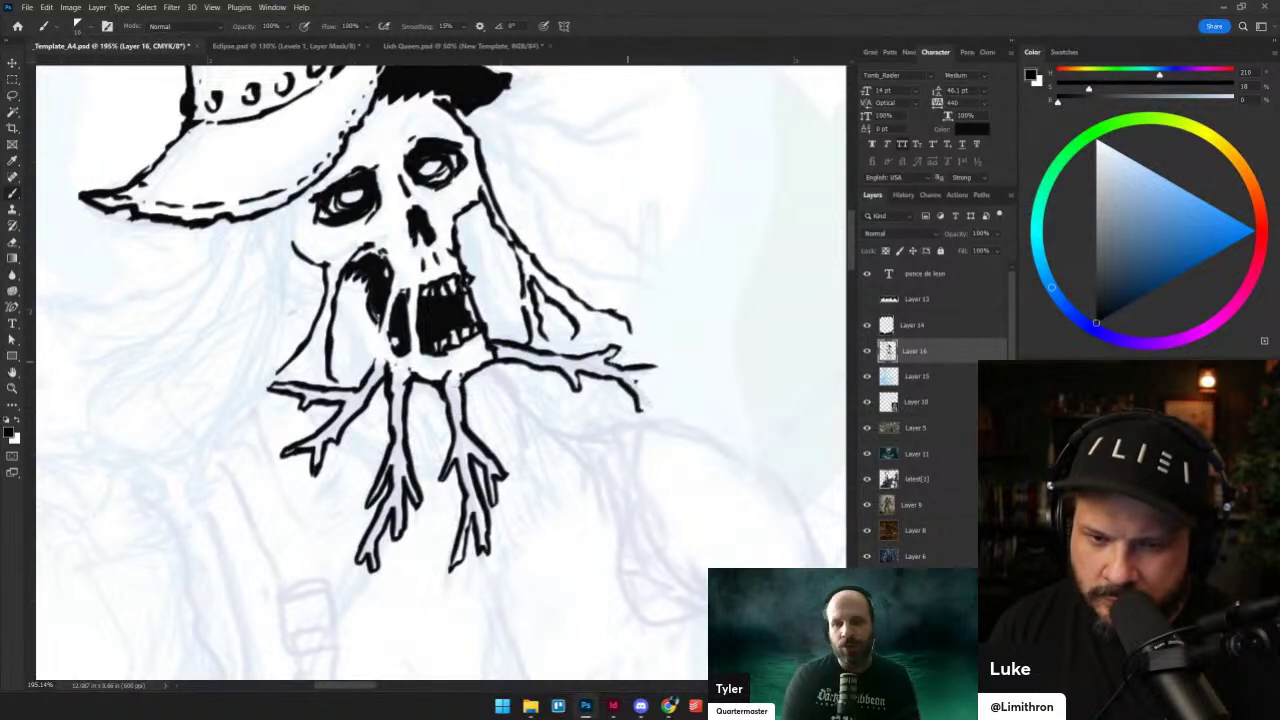
key("grave")
mouse_move(575, 373)
left_mouse_down()
mouse_move(579, 406)
mouse_move(579, 372)
mouse_move(584, 414)
mouse_move(646, 402)
mouse_move(581, 416)
mouse_move(656, 364)
mouse_move(657, 404)
left_mouse_up()
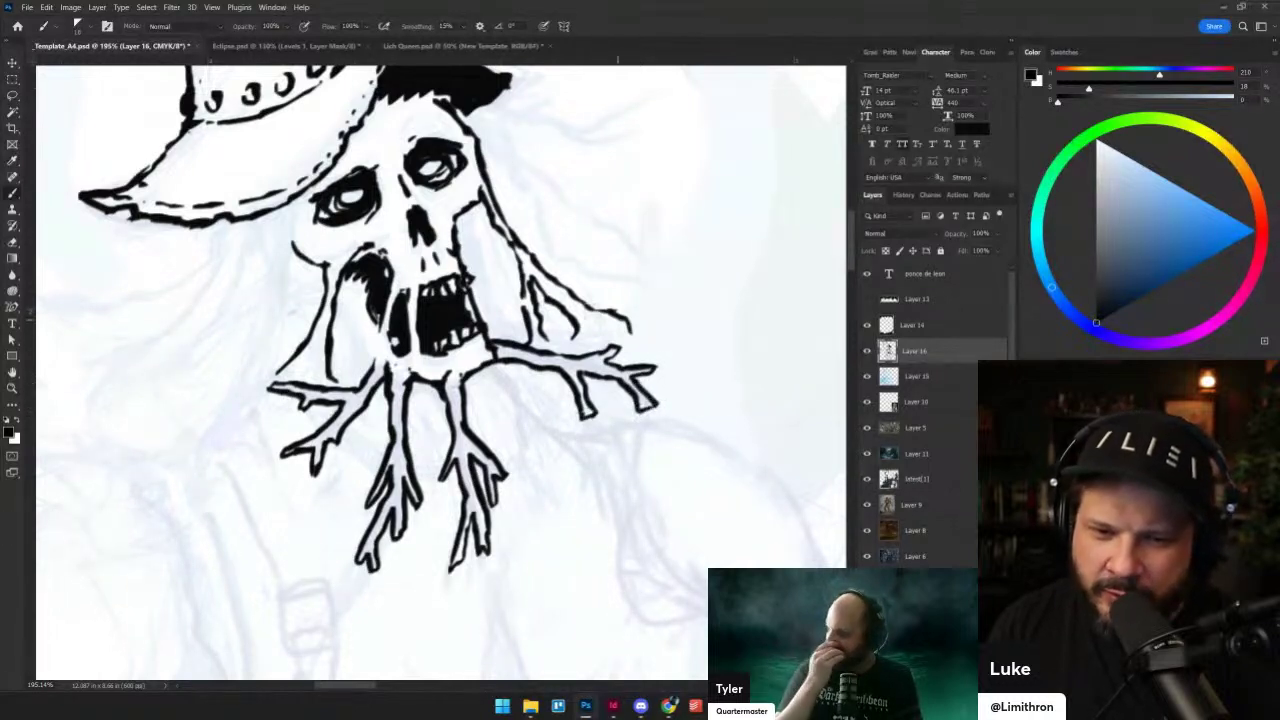
key("grave")
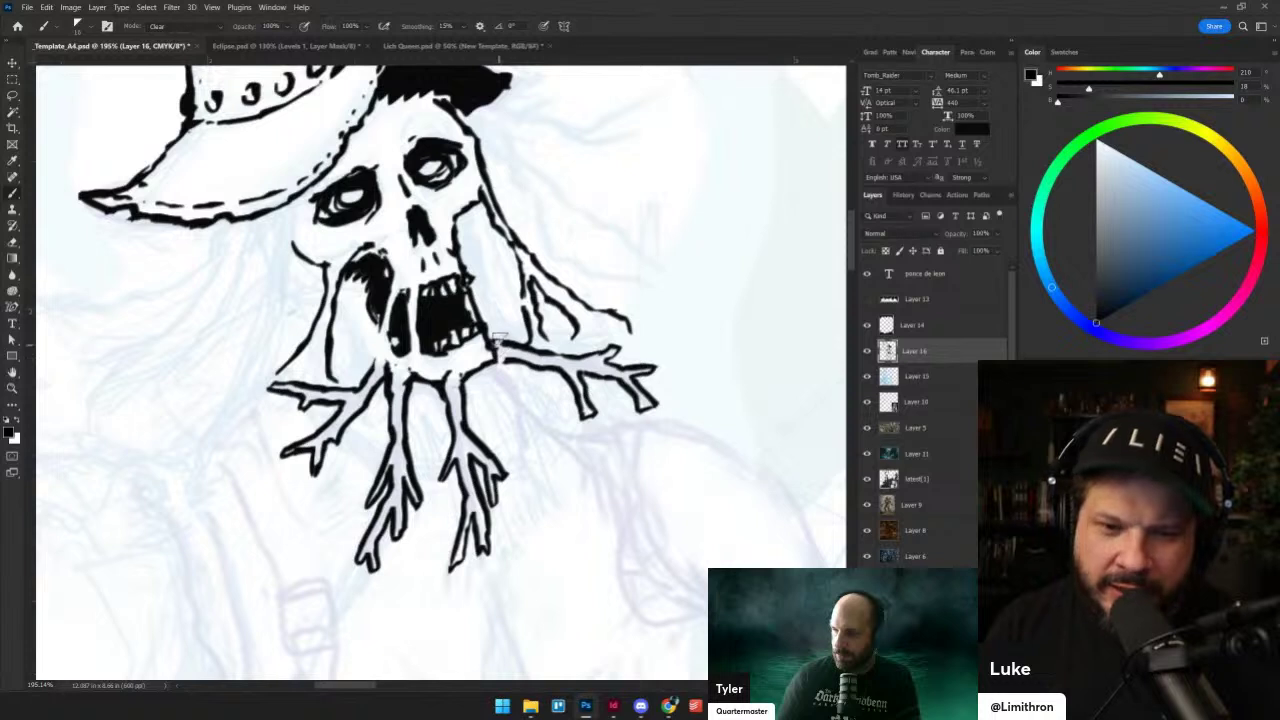
key("shift+alt+n")
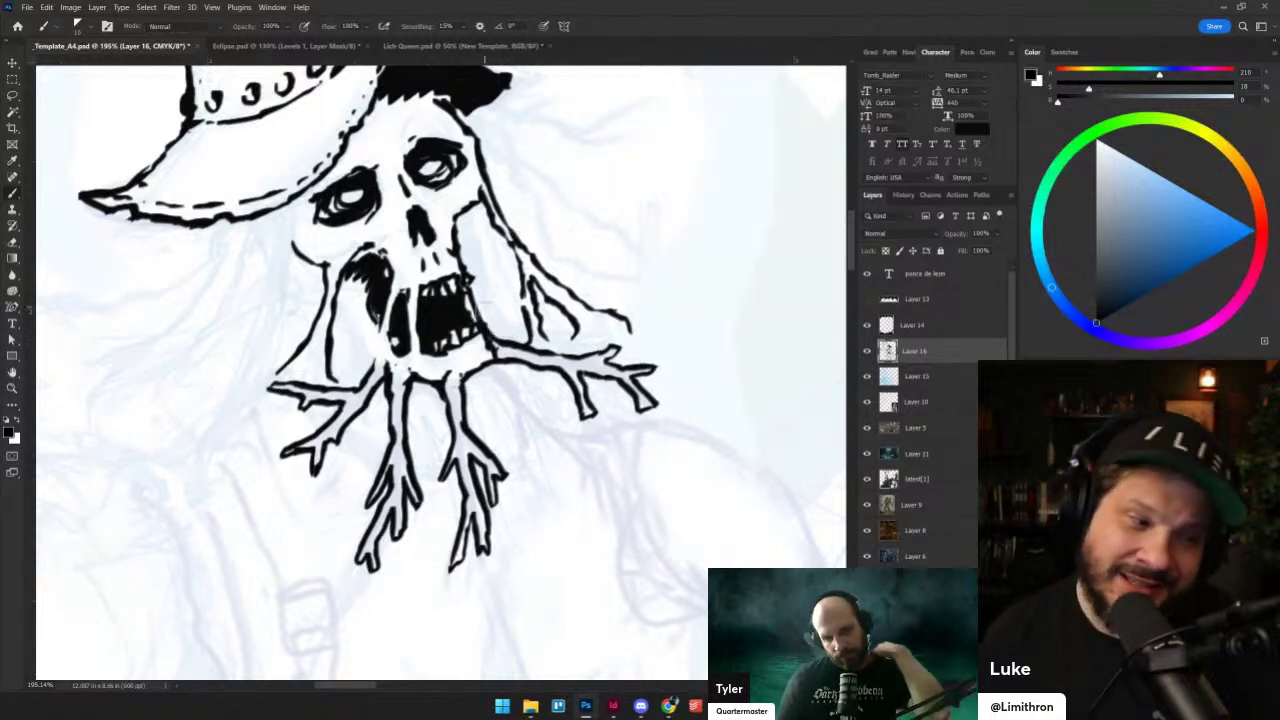
- Clean up the chin around the root bases and ink a slanting root with a short side twig below the sideways one
scroll(548, 357, "up", 3)
left_click_drag(610, 478, 497, 369)
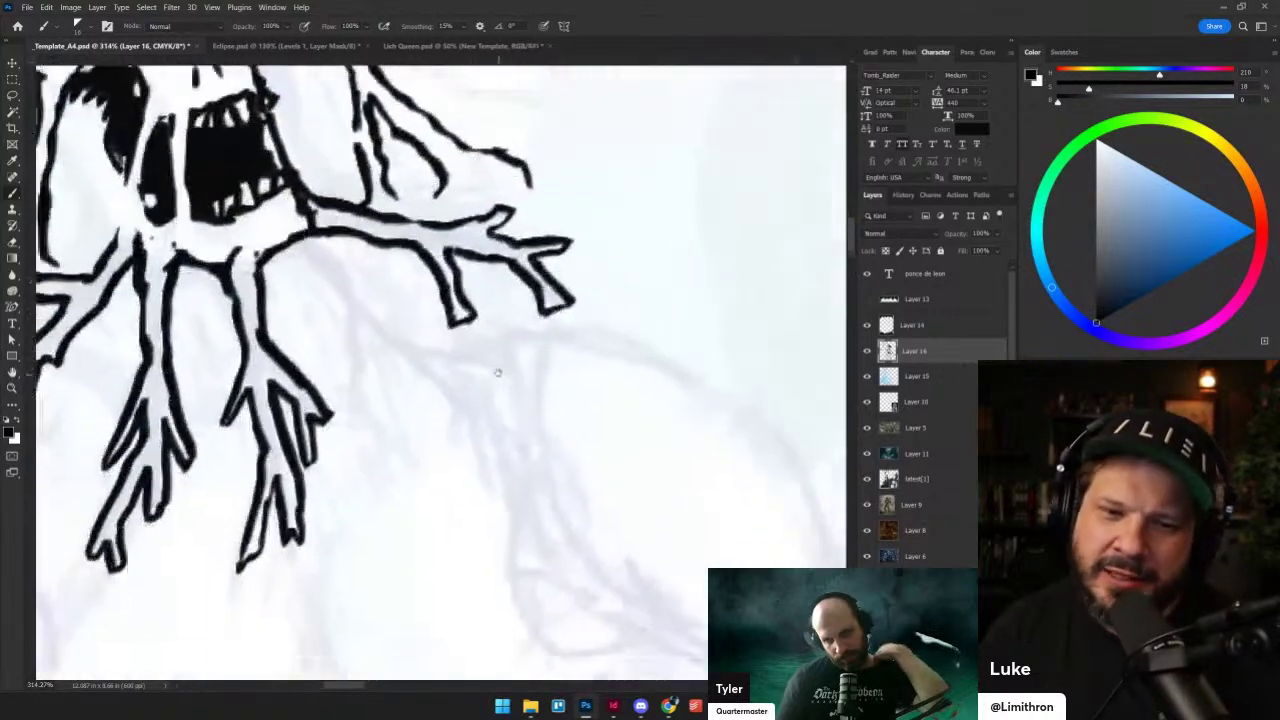
key("shift+alt+r")
mouse_move(181, 209)
left_mouse_down()
mouse_move(192, 188)
mouse_move(221, 193)
mouse_move(286, 262)
left_mouse_up()
key("shift+alt+n")
mouse_move(262, 178)
left_mouse_down()
mouse_move(297, 225)
mouse_move(402, 260)
mouse_move(283, 263)
mouse_move(350, 297)
mouse_move(325, 262)
mouse_move(388, 287)
left_mouse_up()
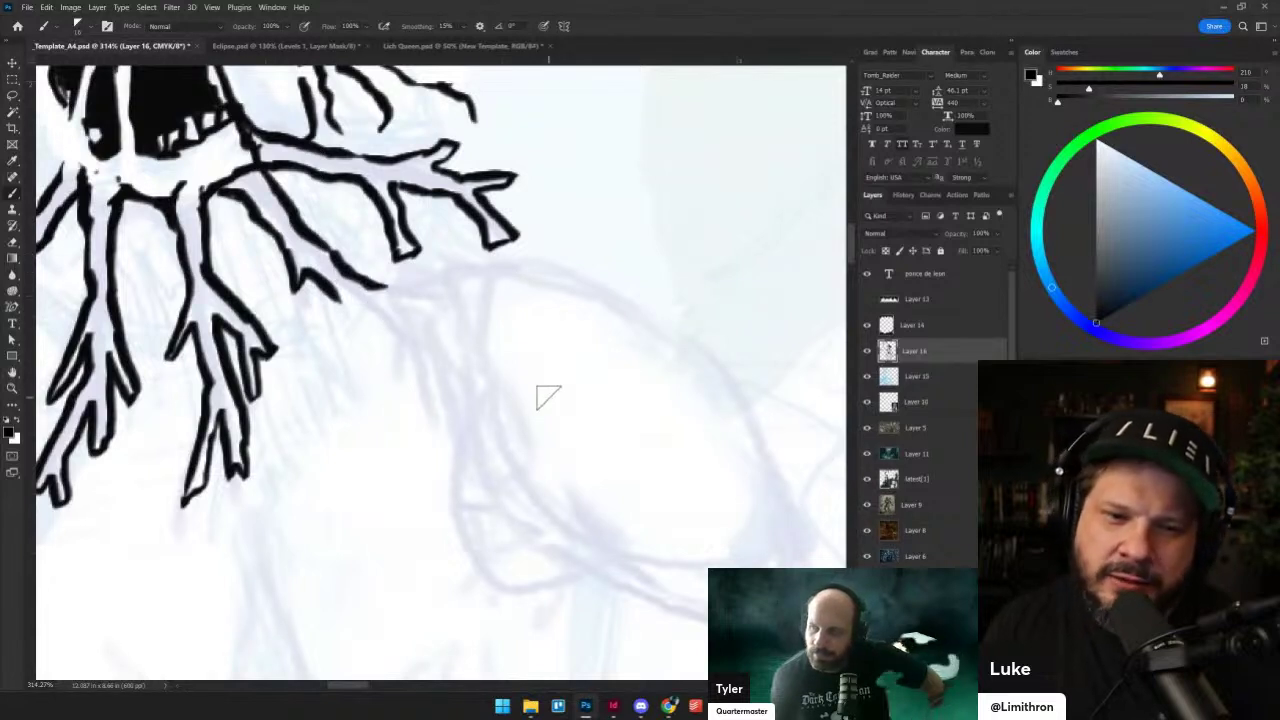
key("grave")
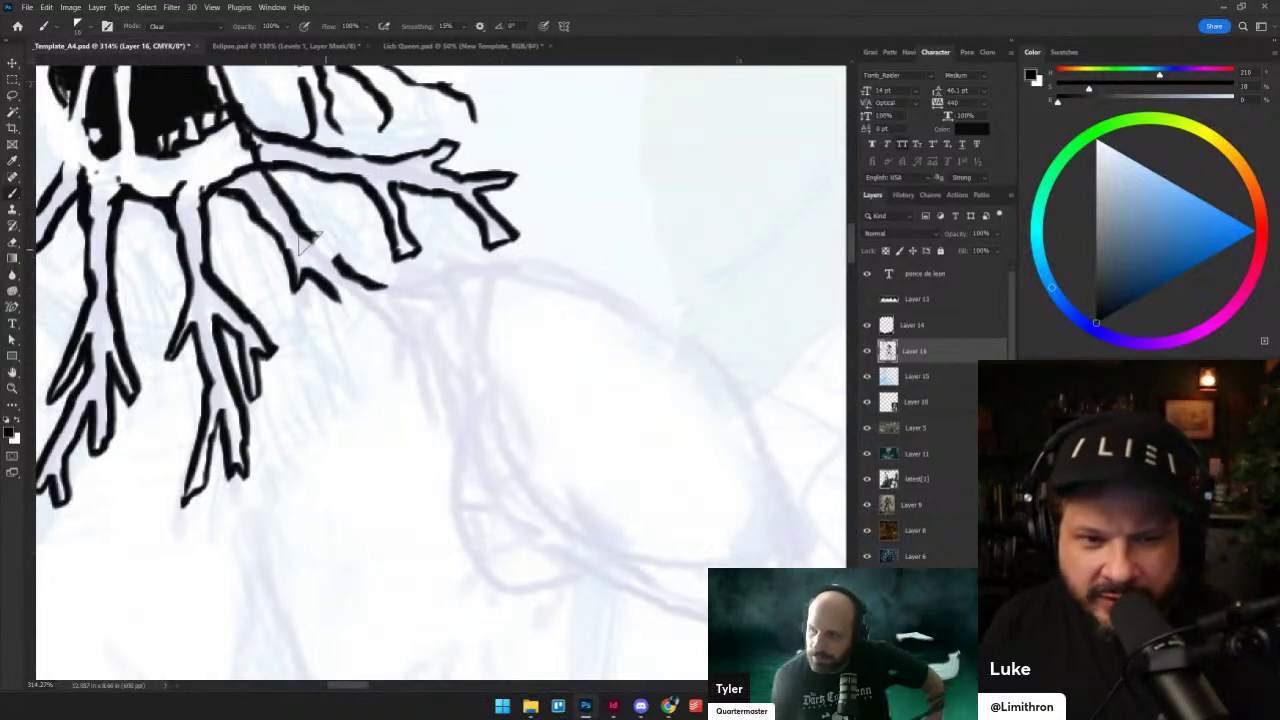
key("grave")
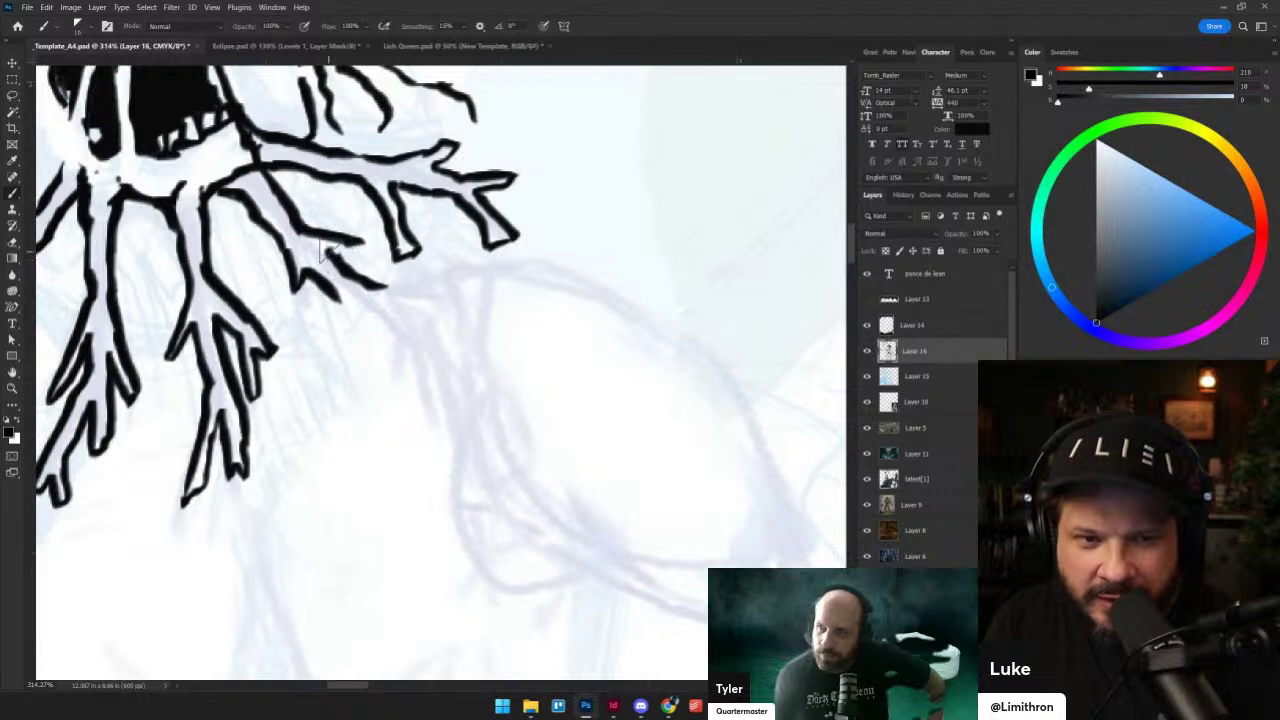
left_click_drag(333, 254, 361, 248)
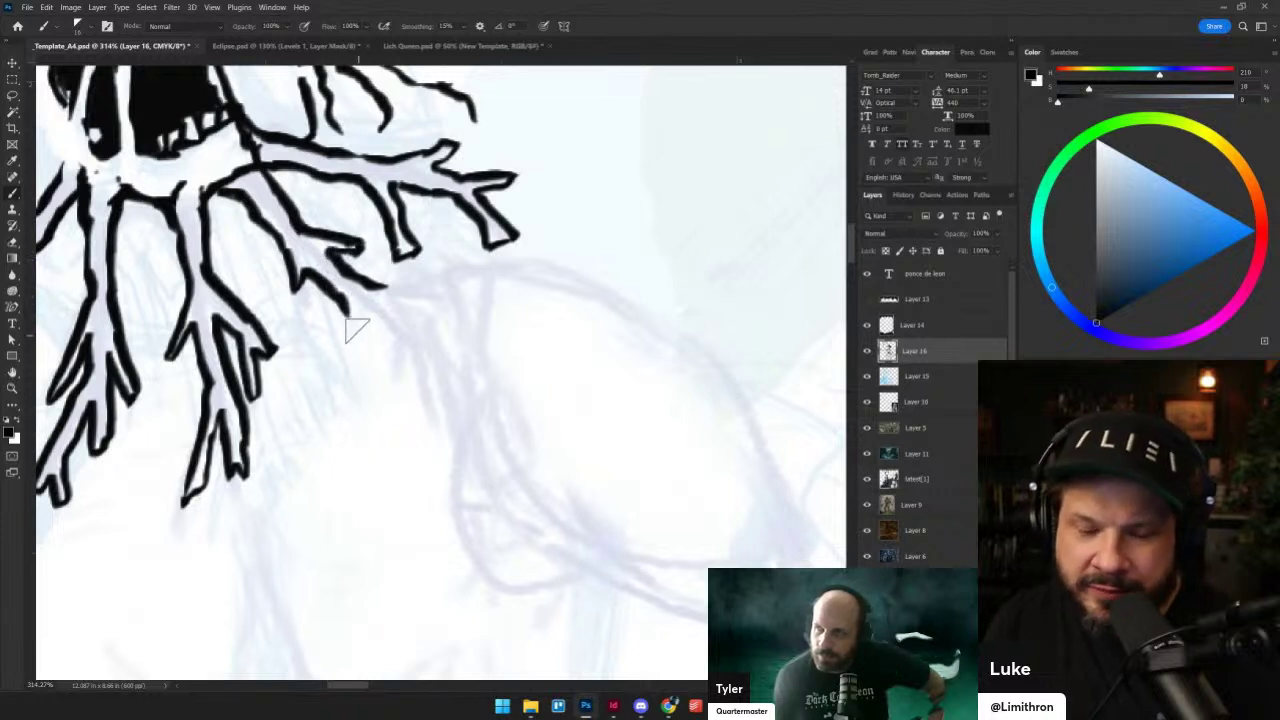
- Extend the slanting root into two branches, one reaching sideways with a forked tip and one pointing down
mouse_move(345, 310)
left_mouse_down()
mouse_move(324, 364)
mouse_move(355, 305)
mouse_move(392, 340)
left_mouse_up()
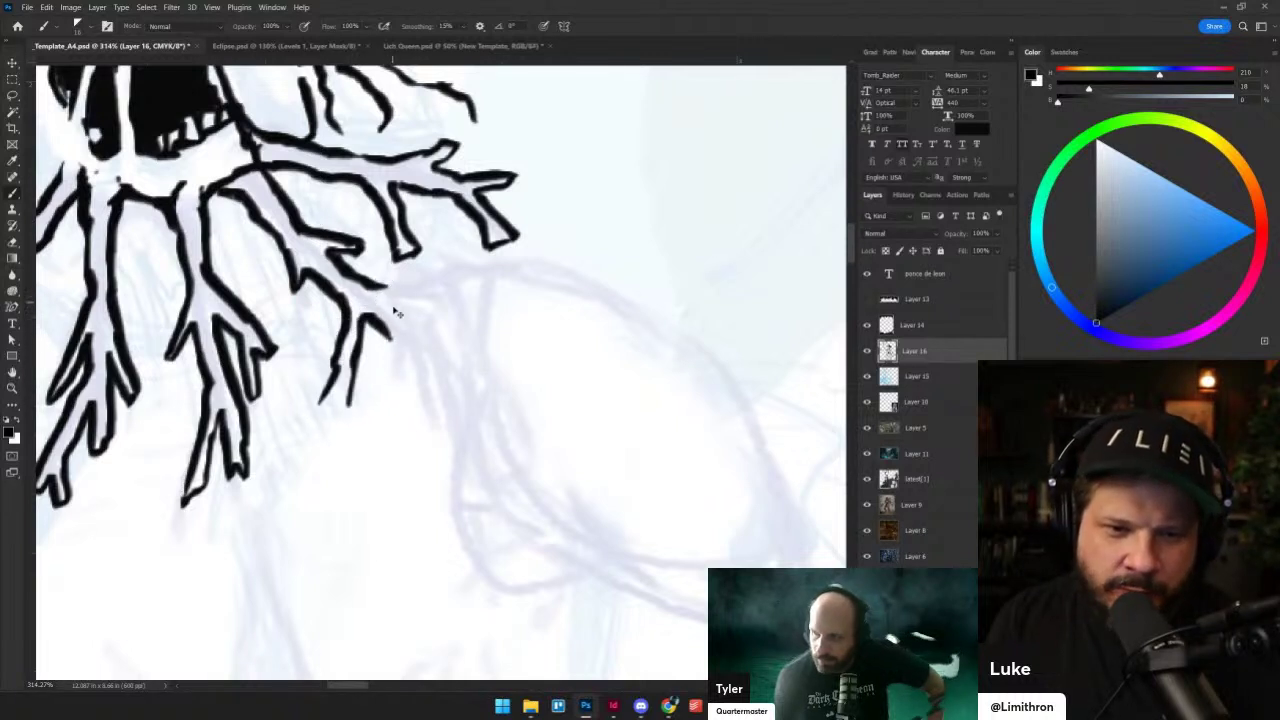
key("ctrl+z")
mouse_move(346, 408)
left_mouse_down()
mouse_move(354, 301)
mouse_move(423, 343)
left_mouse_up()
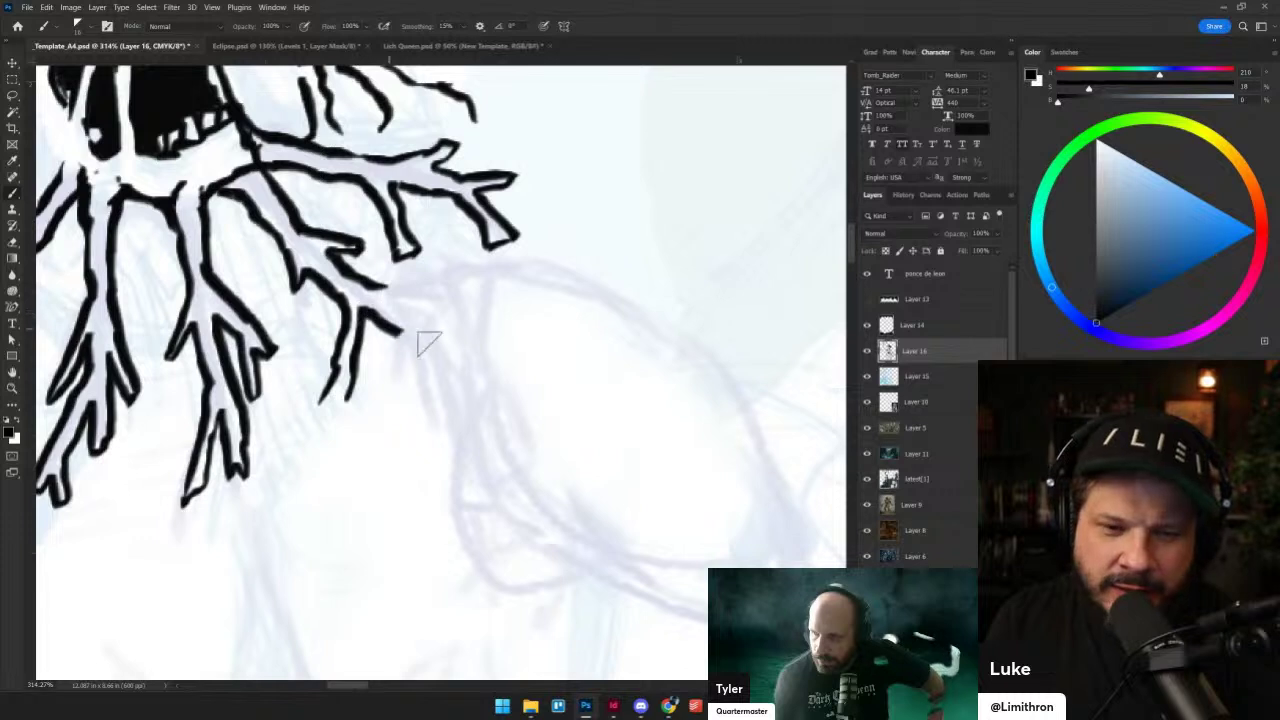
key("ctrl+z")
mouse_move(349, 399)
left_mouse_down()
mouse_move(362, 332)
mouse_move(384, 308)
mouse_move(447, 303)
mouse_move(414, 284)
mouse_move(471, 264)
mouse_move(457, 290)
mouse_move(470, 314)
mouse_move(481, 298)
mouse_move(456, 291)
left_mouse_up()
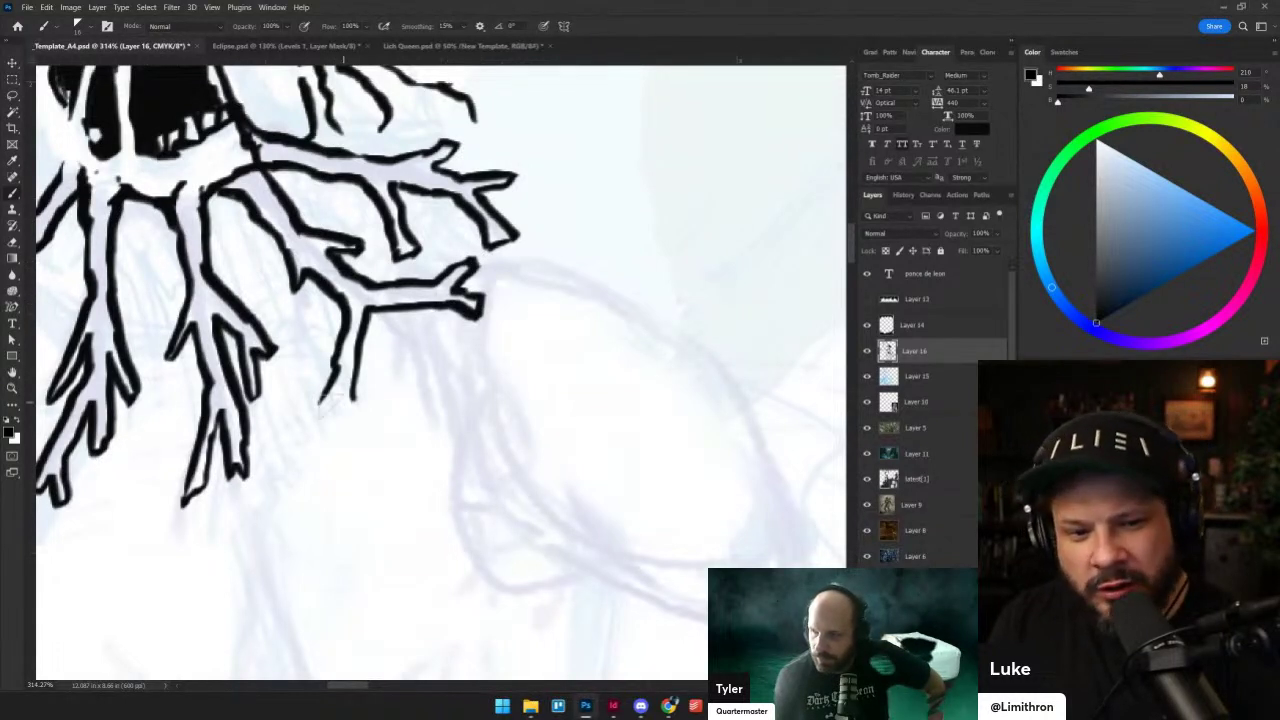
mouse_move(326, 397)
left_mouse_down()
mouse_move(303, 424)
mouse_move(358, 398)
left_mouse_up()
- Ink a small forked notch at the lower end of the hair strand beside the hollow cheek
scroll(411, 371, "down", 8)
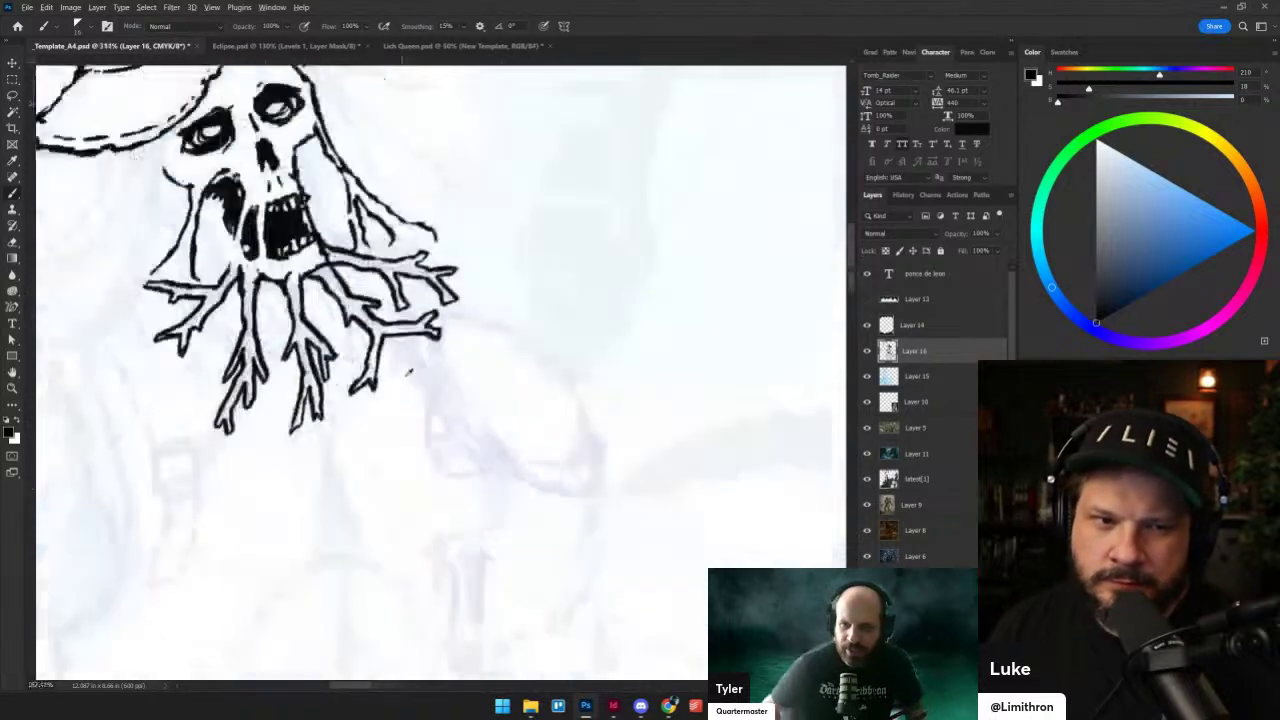
scroll(360, 335, "up", 1)
scroll(230, 285, "up", 10)
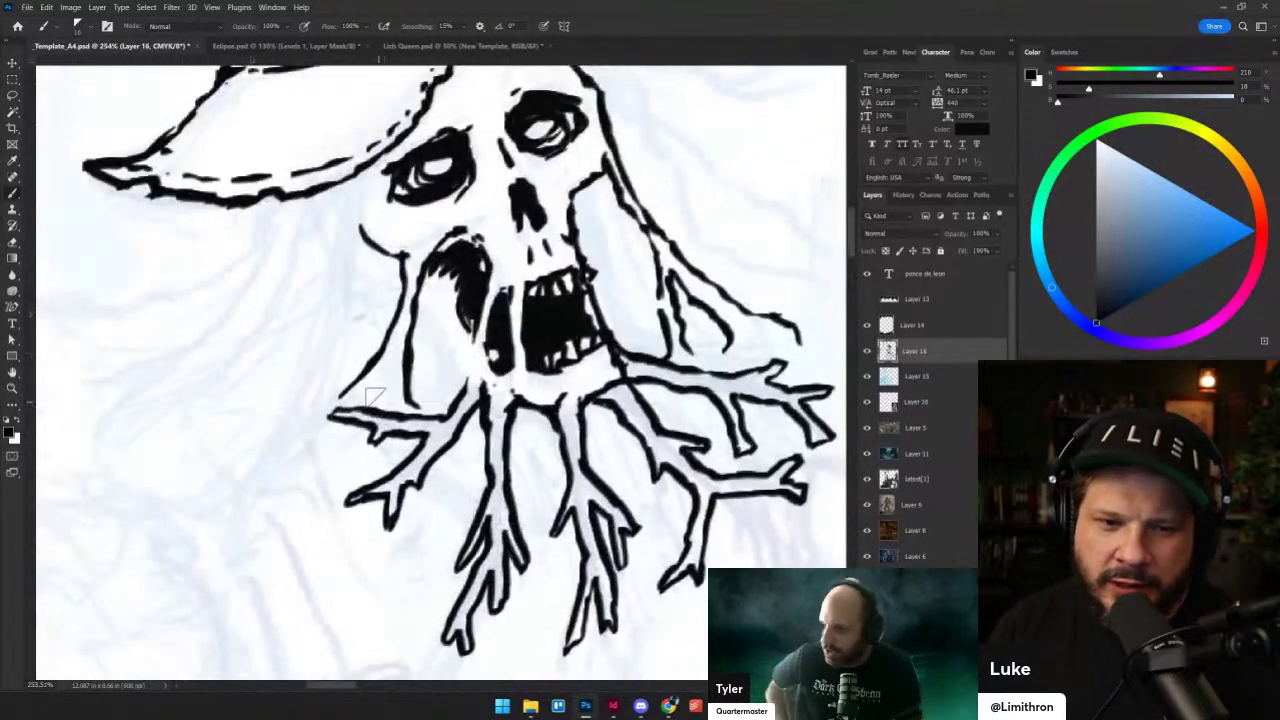
left_click_drag(367, 300, 361, 400)
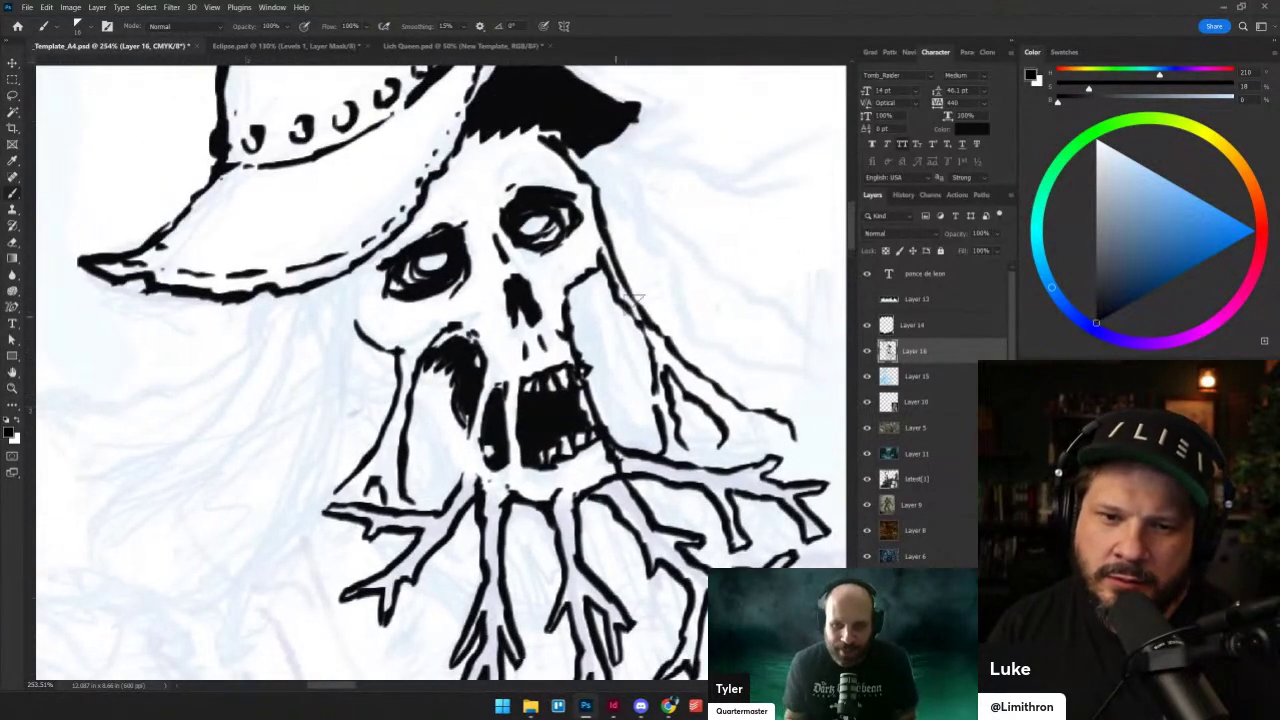
- Examine the inked head and root beard within the whole page and again up close
scroll(593, 287, "down", 10)
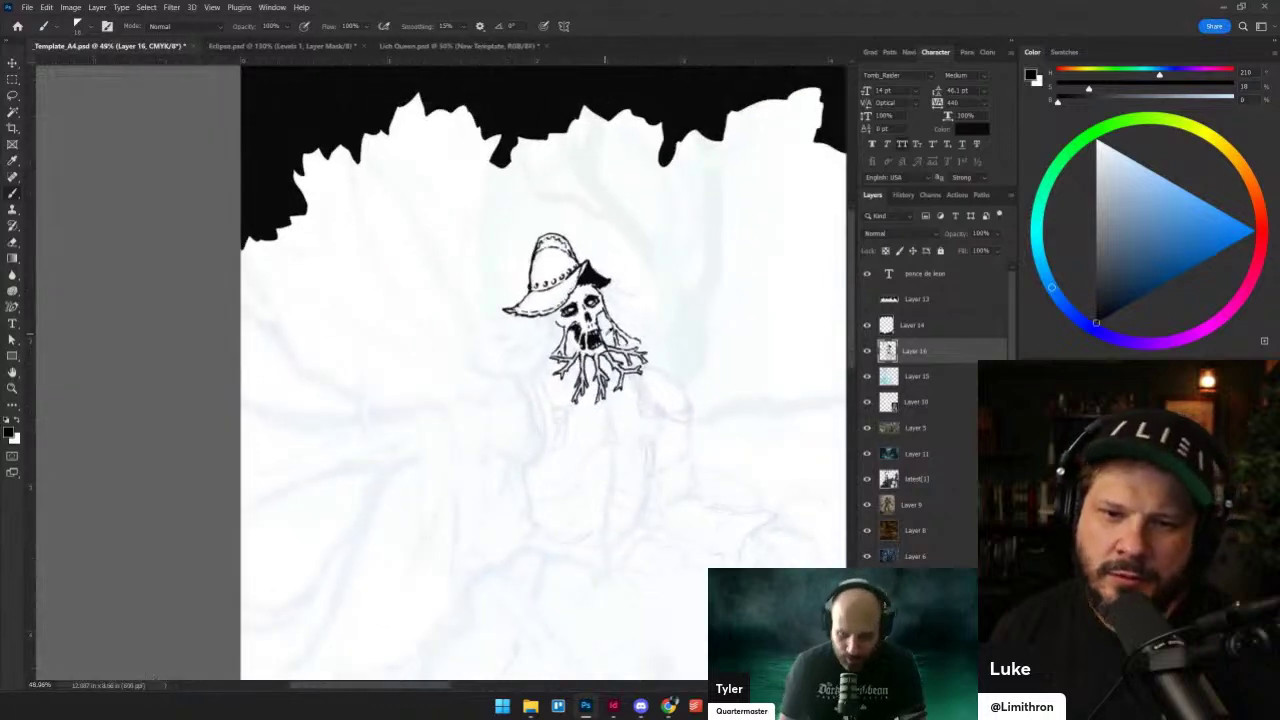
scroll(609, 341, "up", 3)
key("ctrl+shift+h")
scroll(581, 335, "down", 4)
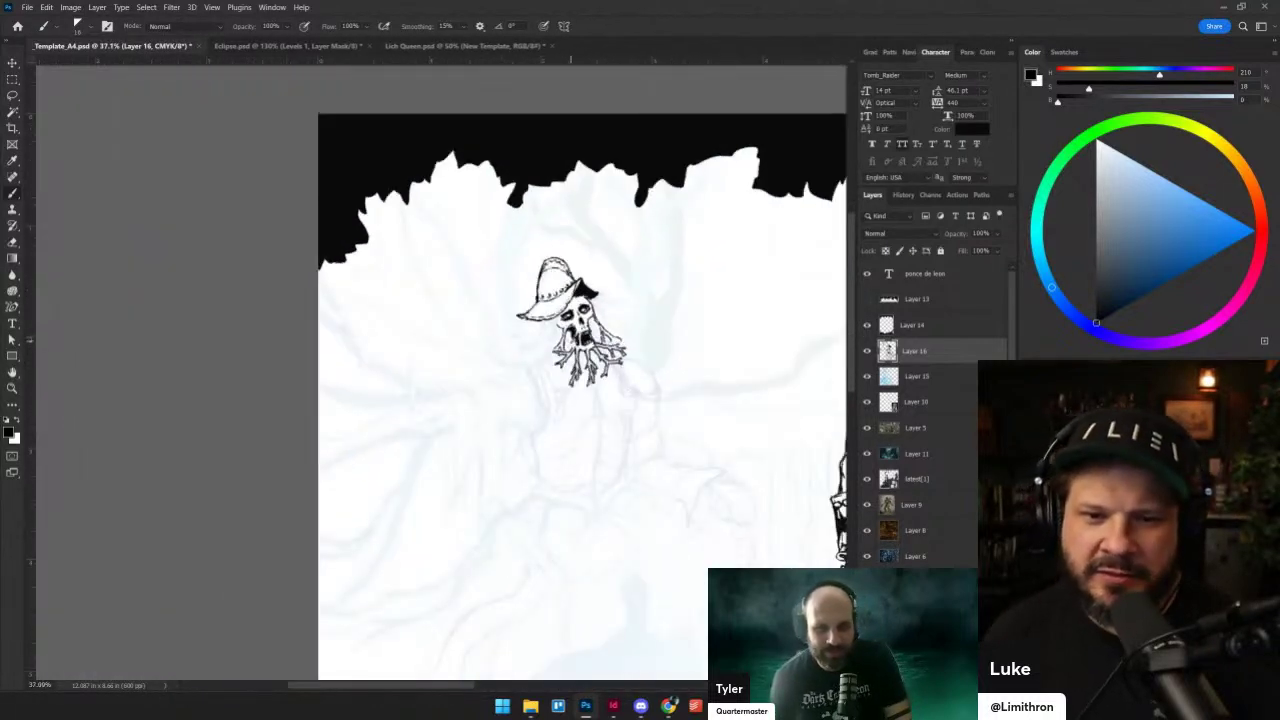
scroll(578, 333, "up", 4)
scroll(226, 314, "down", 3)
scroll(403, 352, "up", 2)
scroll(200, 300, "up", 5)
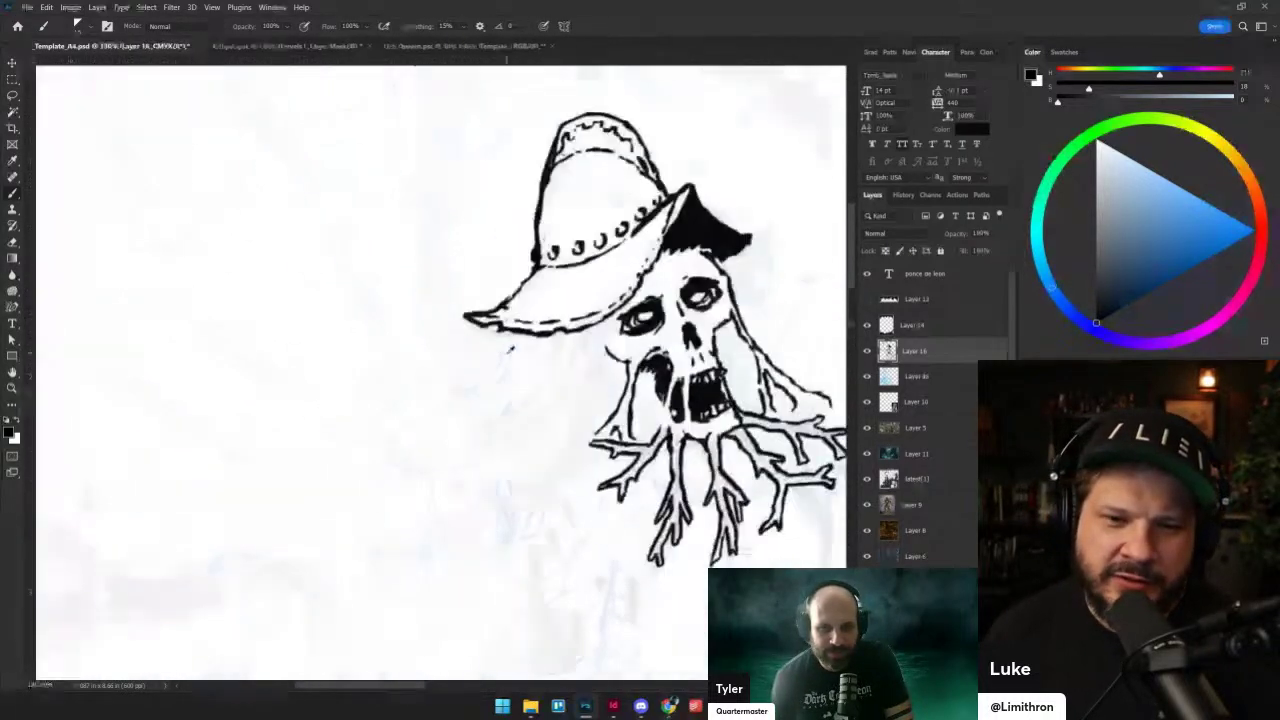
- Ink a hair strand from the cheekbone down beside the open mouth and darken the hollow of that cheek
left_click_drag(742, 375, 392, 527)
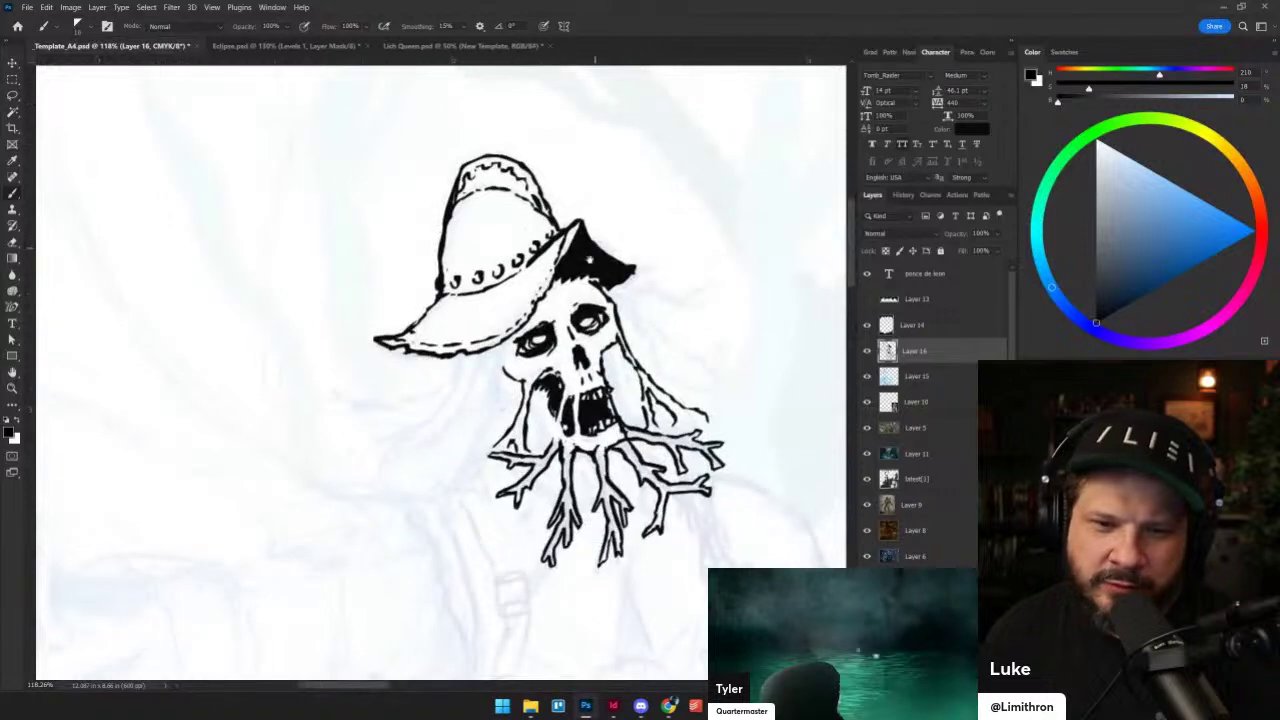
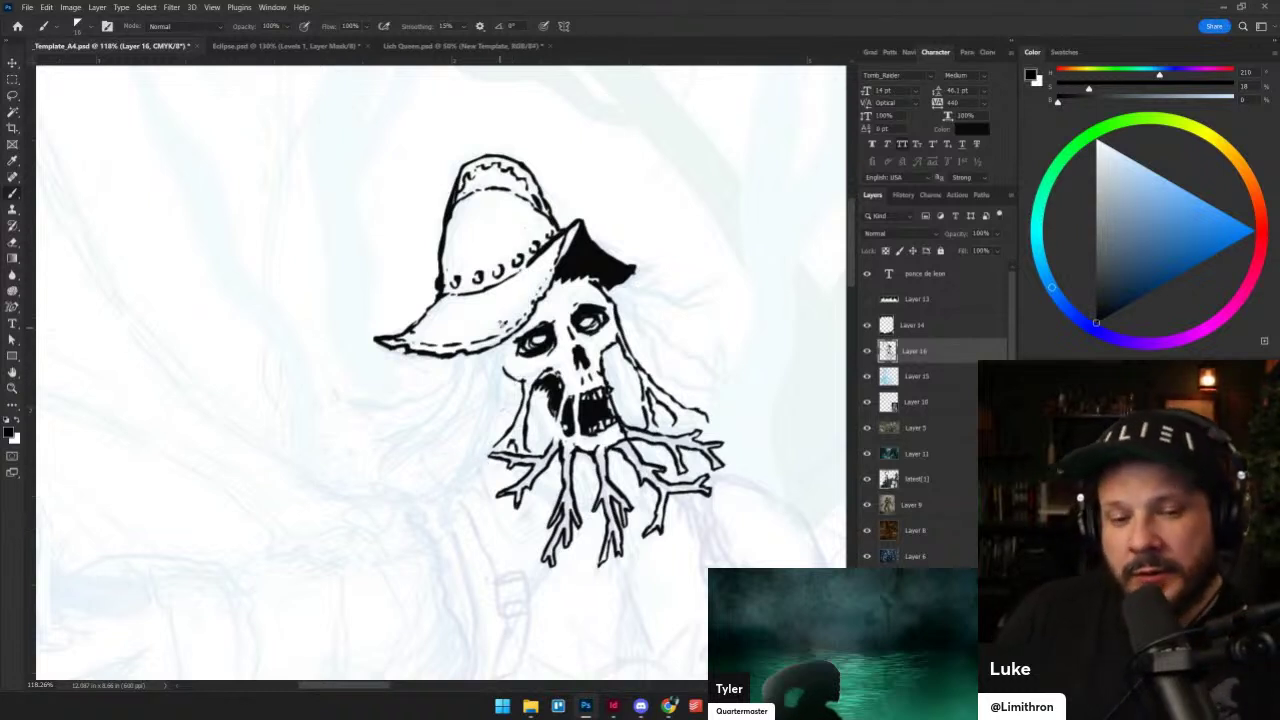
key("alt+shift+r")
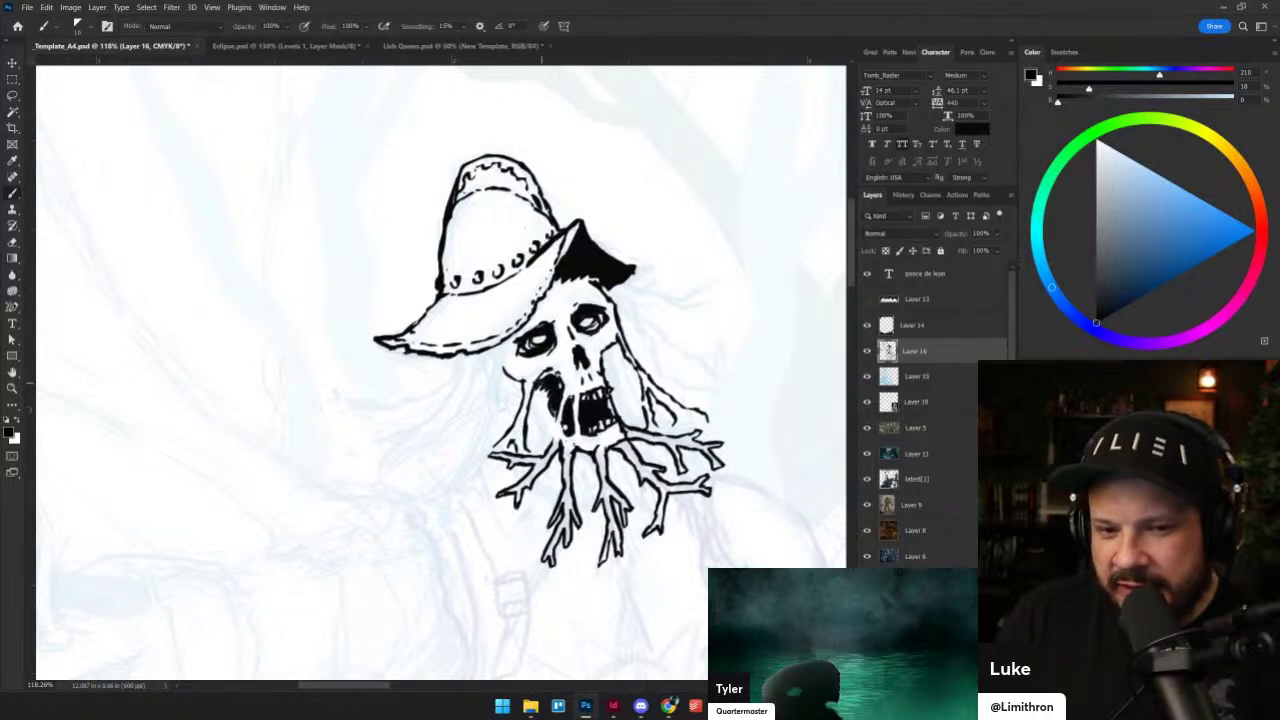
scroll(548, 376, "up", 2)
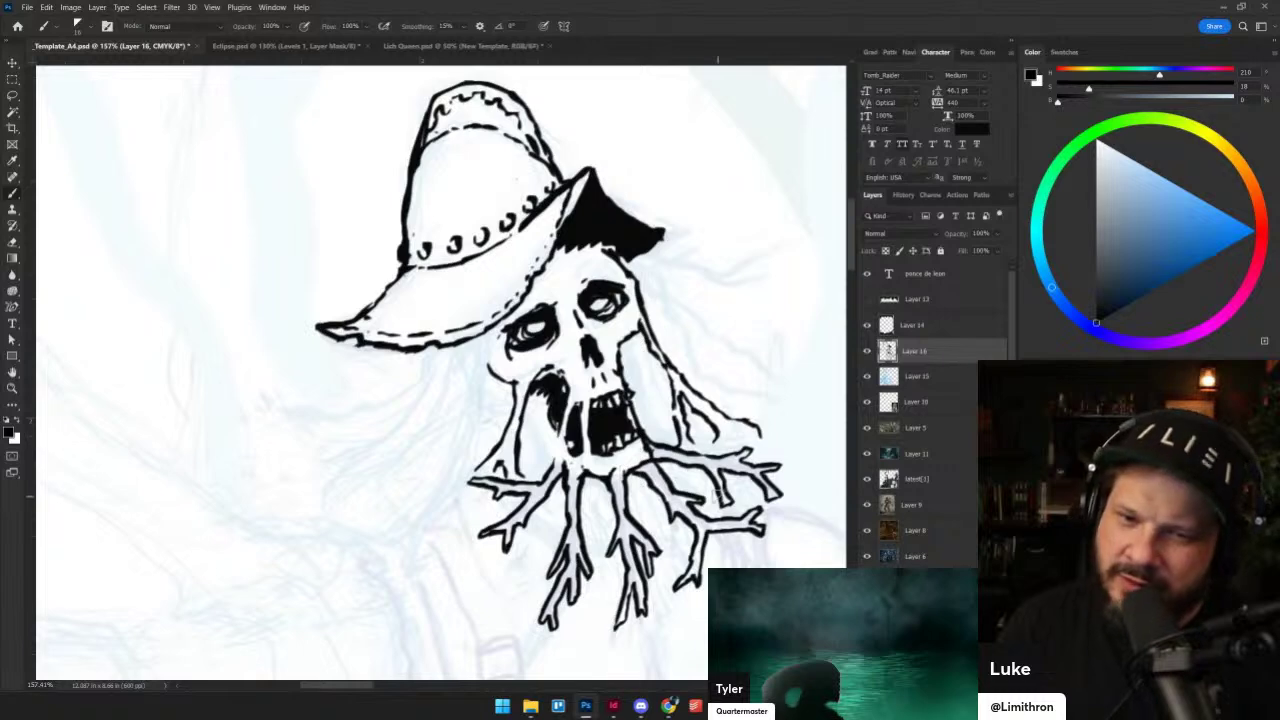
scroll(718, 496, "up", 1)
left_click_drag(703, 389, 619, 432)
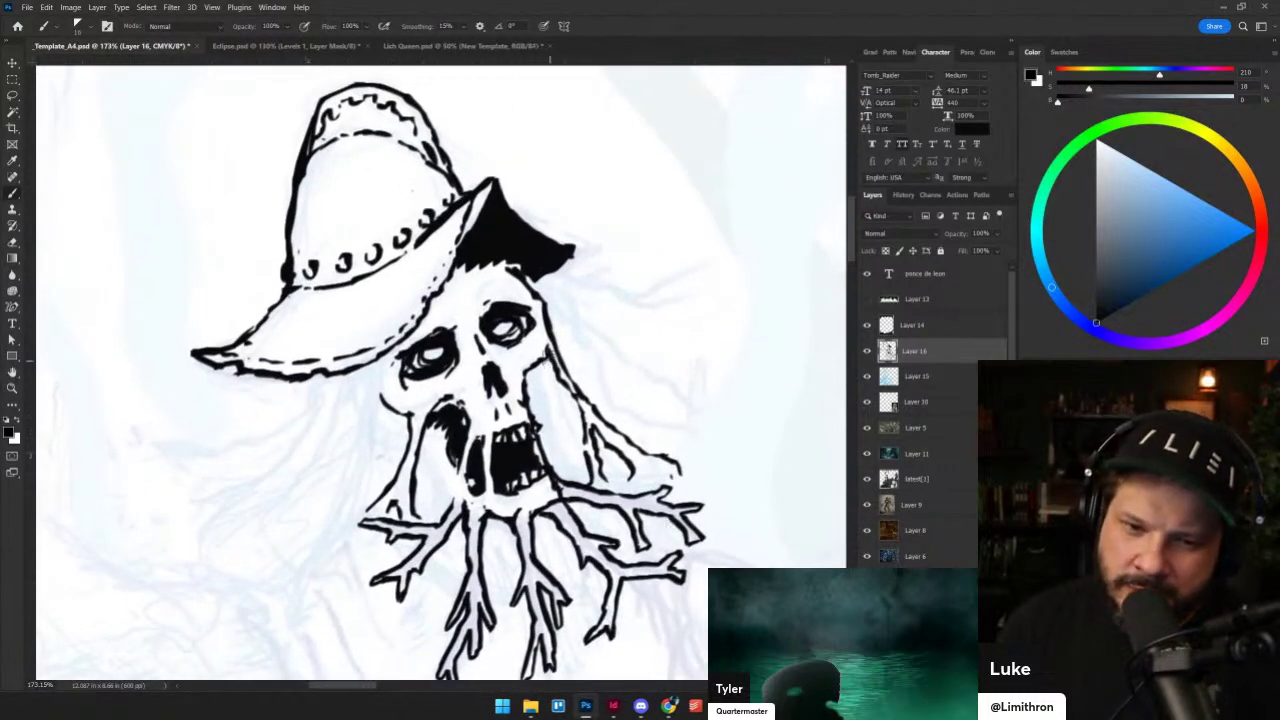
mouse_move(548, 352)
left_mouse_down()
mouse_move(560, 448)
mouse_move(578, 476)
left_mouse_up()
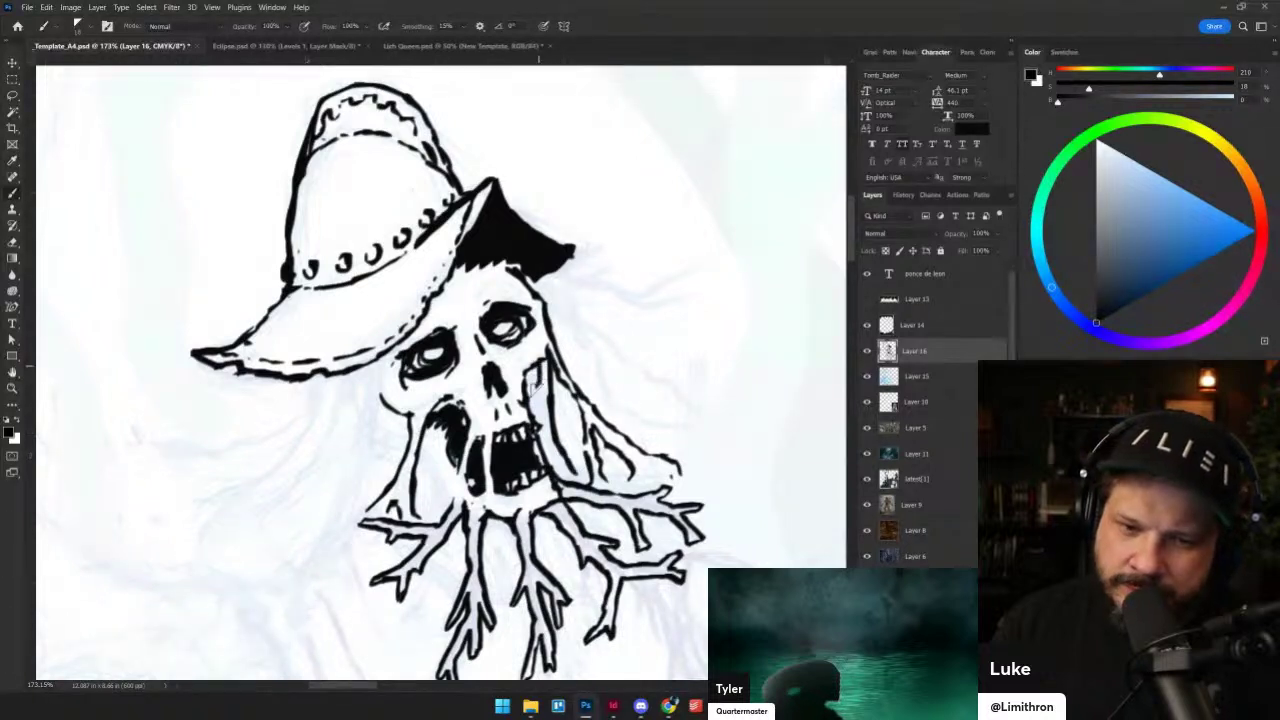
left_click_drag(537, 386, 541, 422)
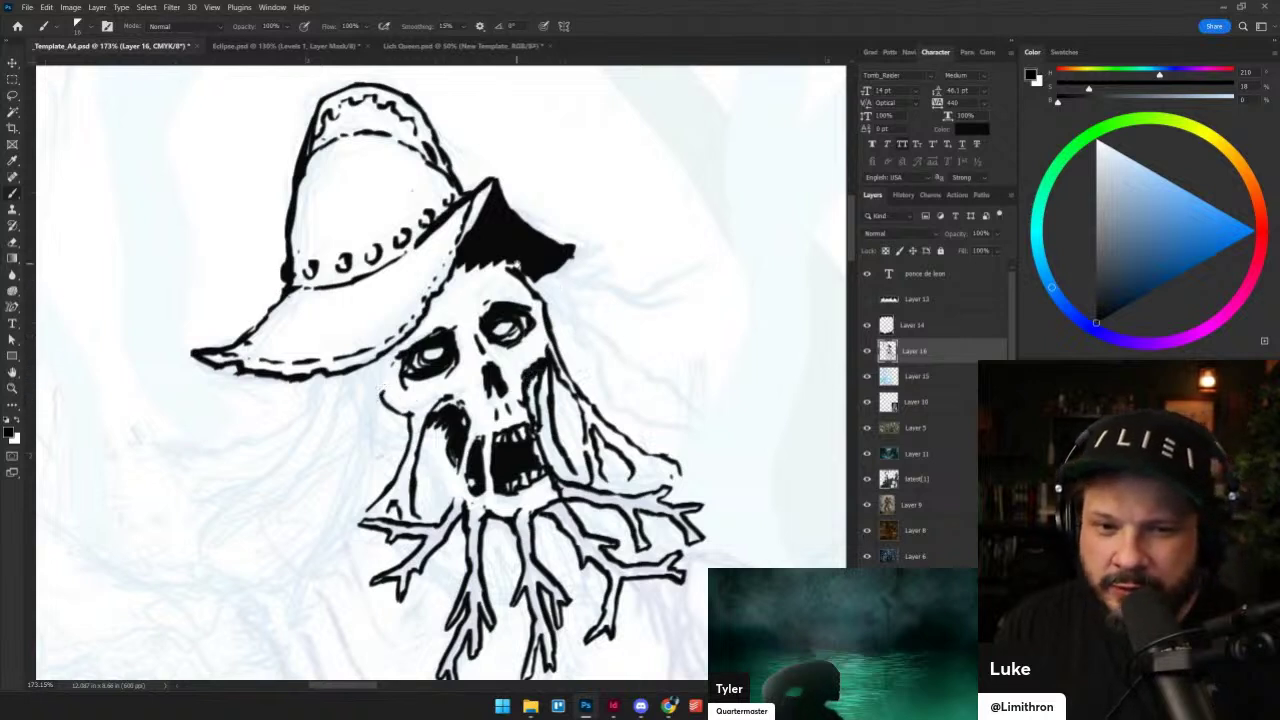
- Ink a hair strand beside the near cheek down to the root beard and a long wavy strand below the brim
left_click_drag(510, 399, 535, 322)
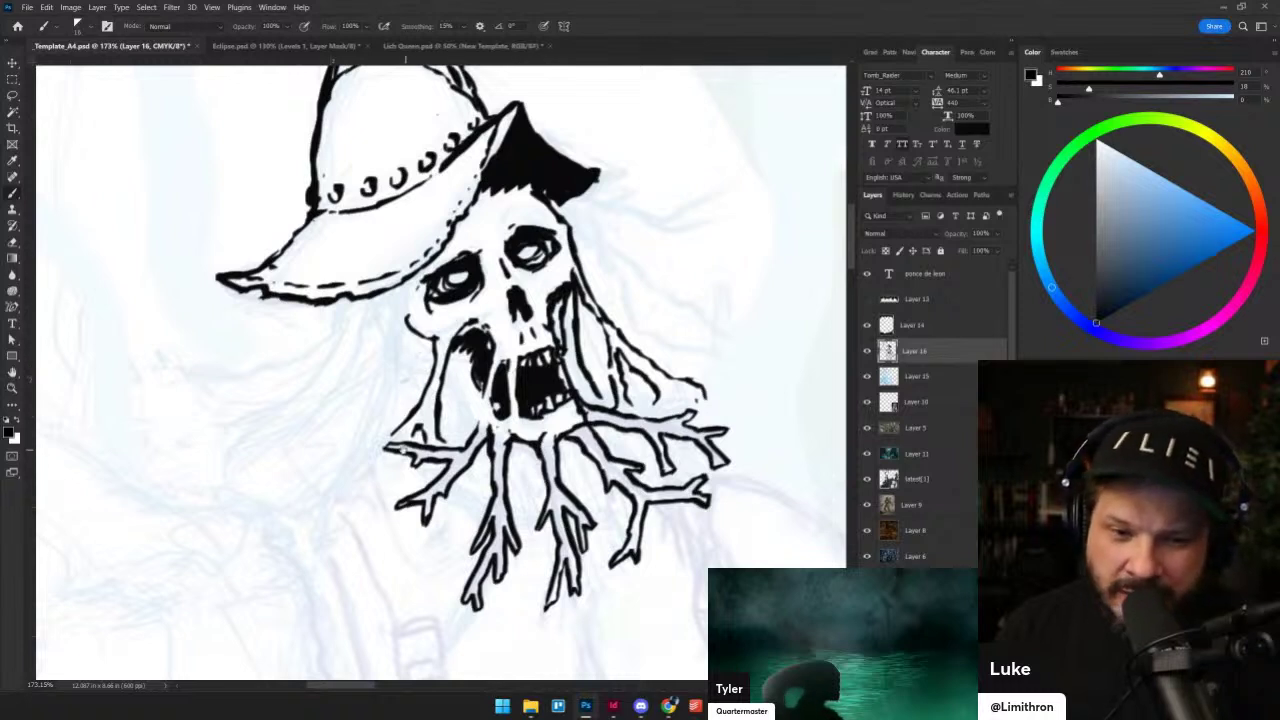
left_click_drag(405, 450, 437, 470)
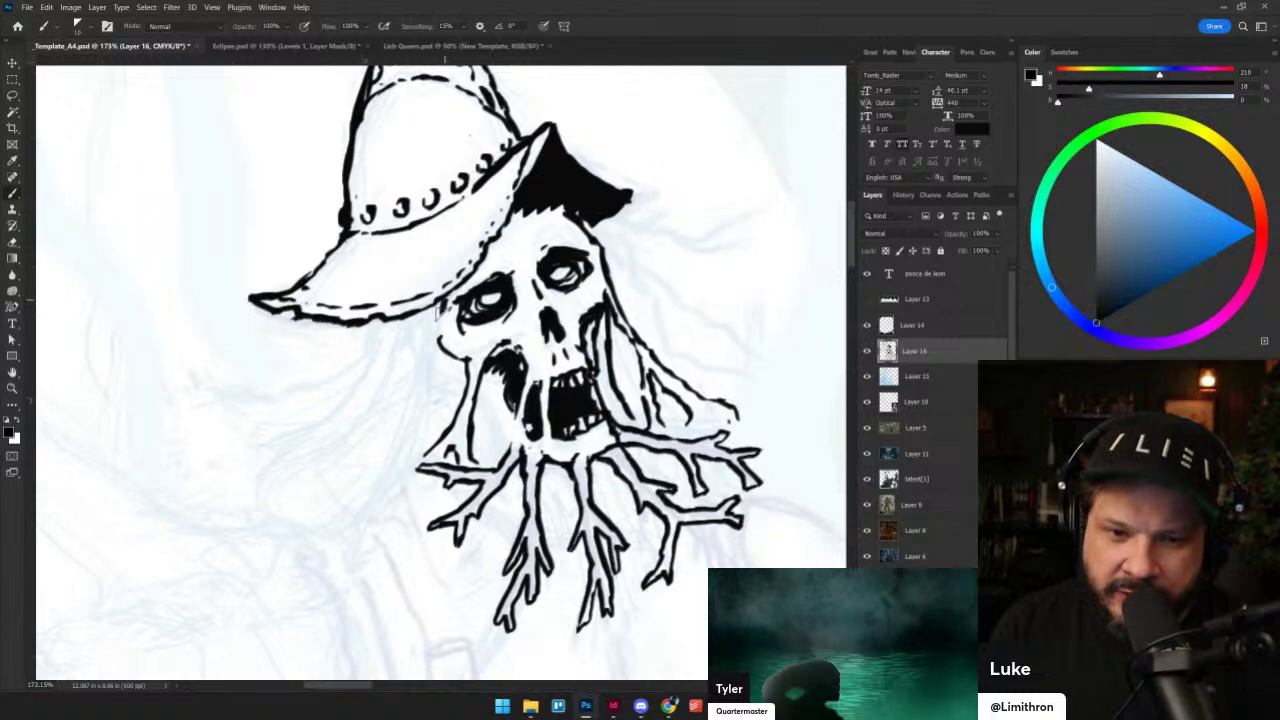
left_click_drag(447, 290, 403, 490)
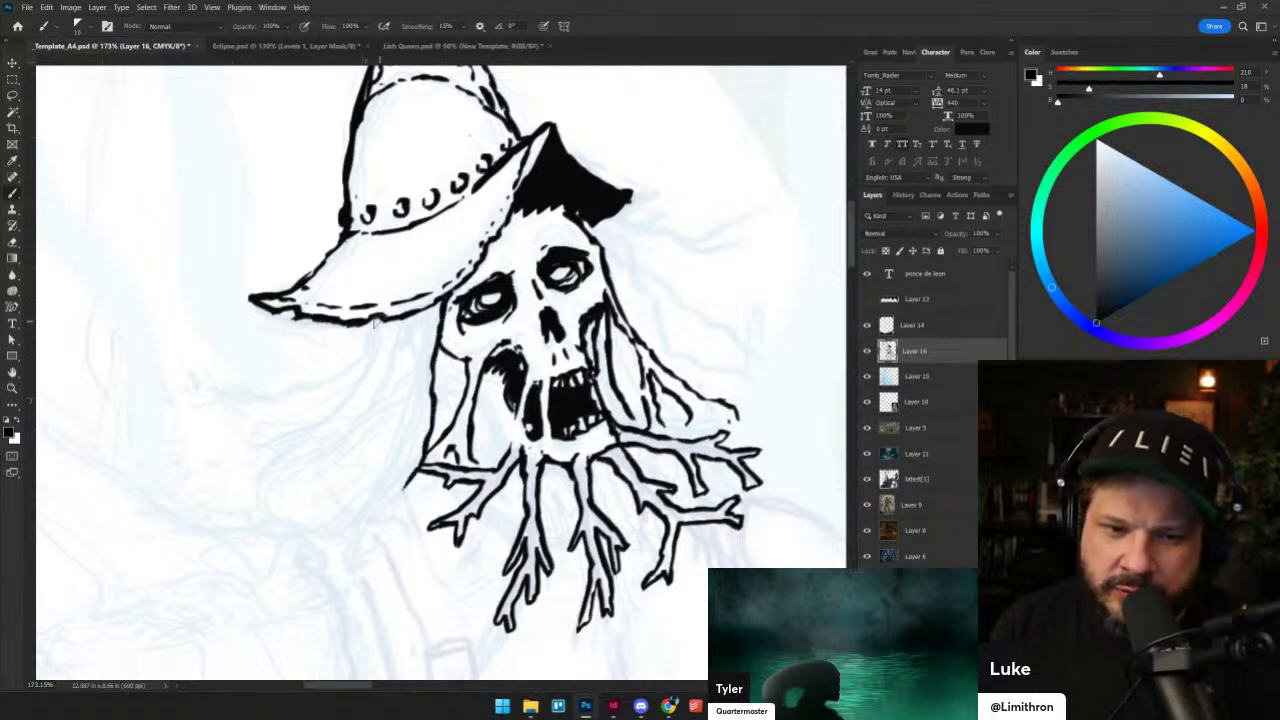
mouse_move(377, 320)
left_mouse_down()
mouse_move(345, 407)
mouse_move(242, 512)
left_mouse_up()
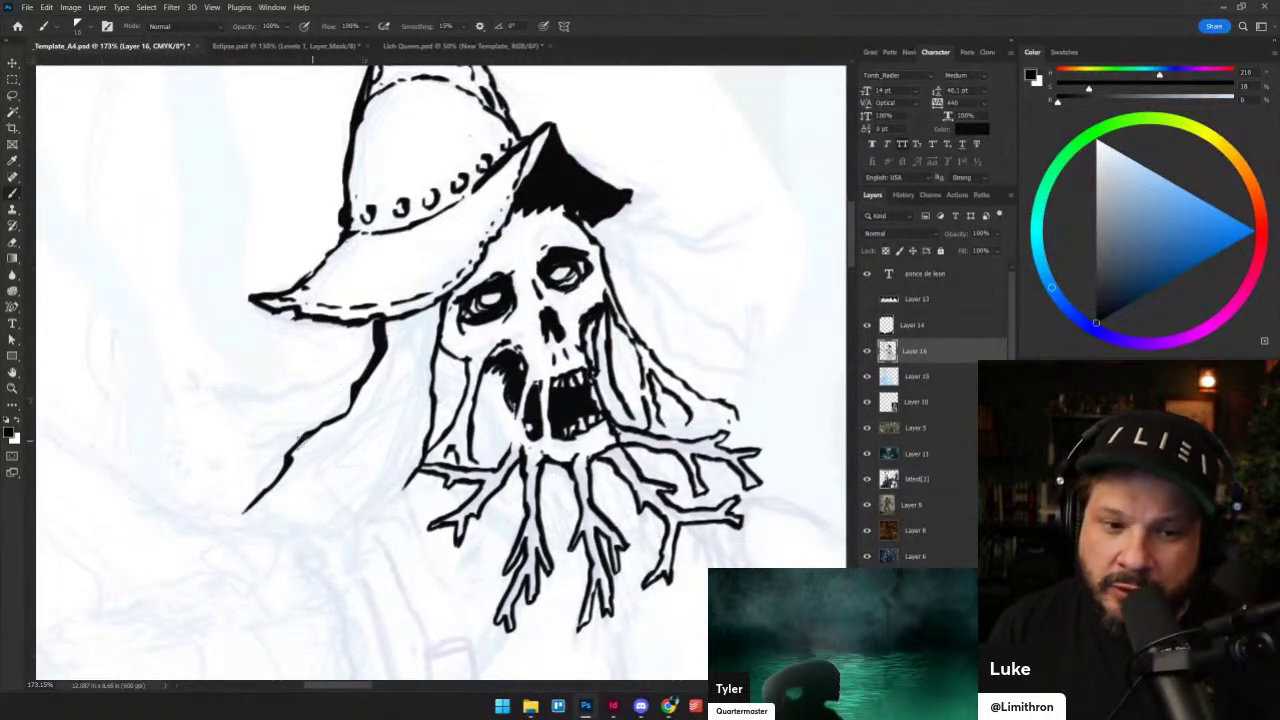
left_click_drag(291, 457, 276, 532)
key("ctrl+z")
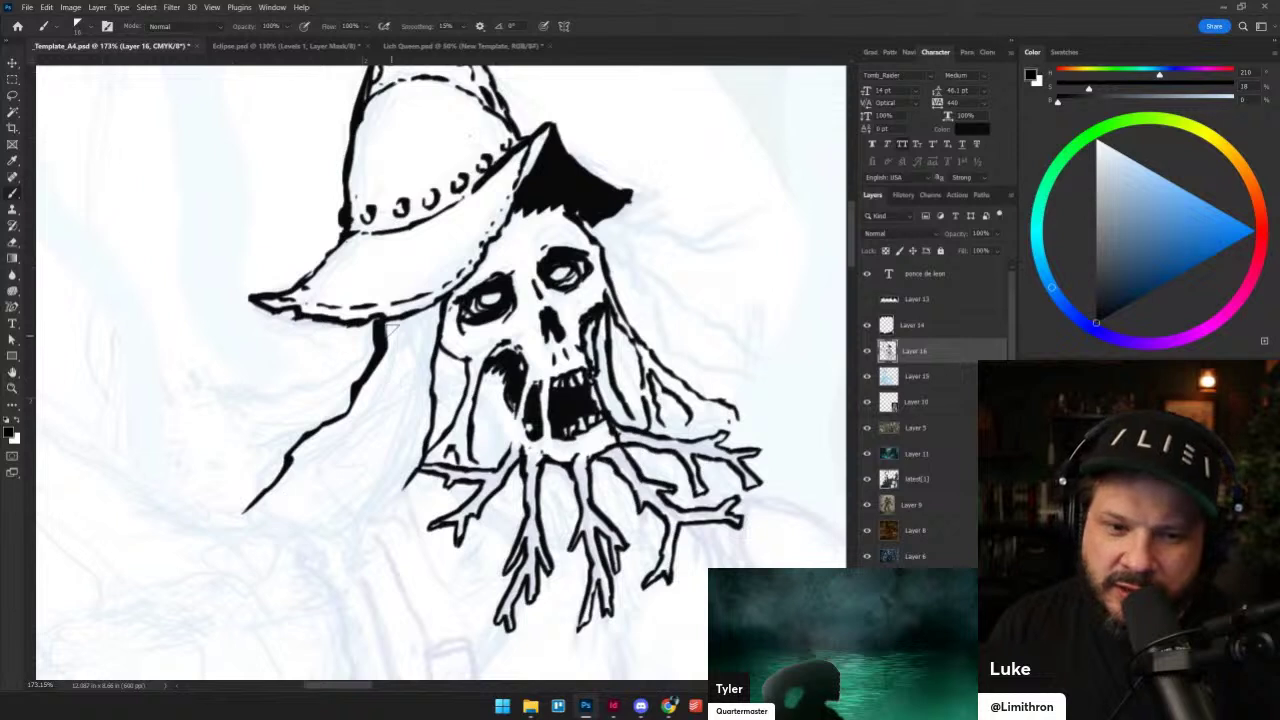
- Ink three wavy hair strands between the outer strand and the cheek, and thicken their black bases beneath the hat brim
mouse_move(390, 322)
left_mouse_down()
mouse_move(380, 394)
mouse_move(328, 528)
left_mouse_up()
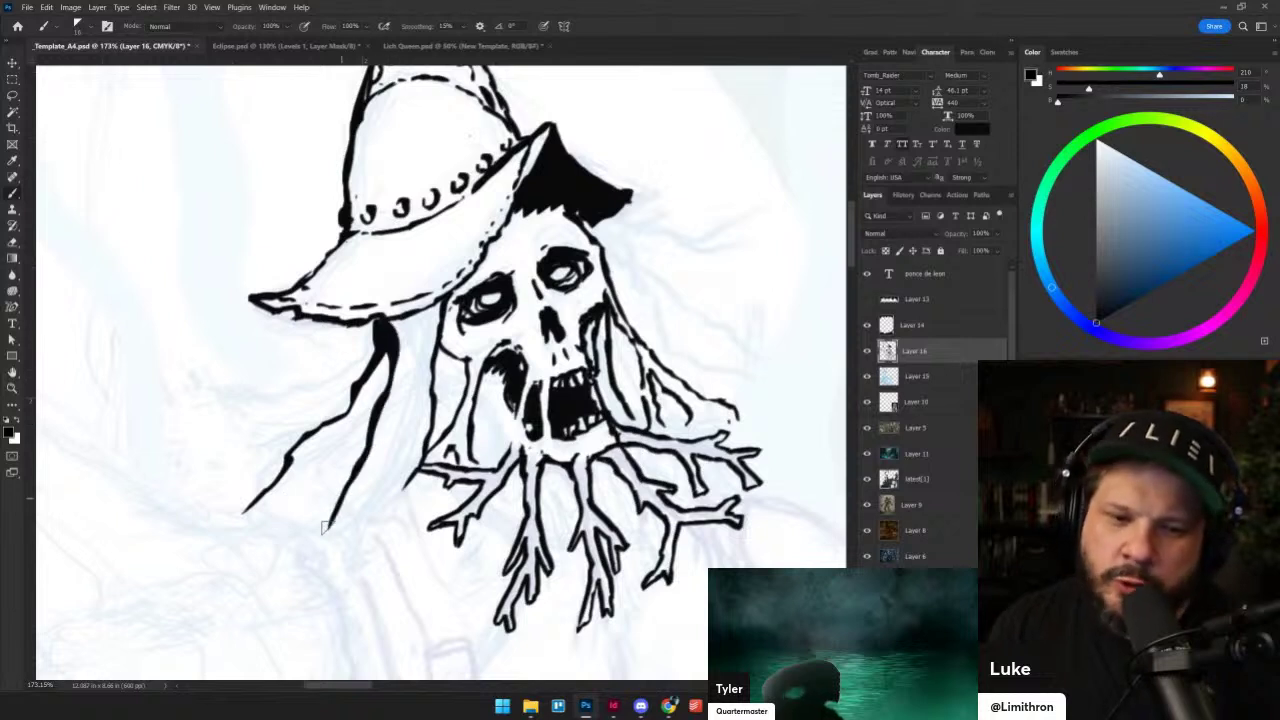
mouse_move(440, 304)
left_mouse_down()
mouse_move(375, 496)
mouse_move(322, 552)
left_mouse_up()
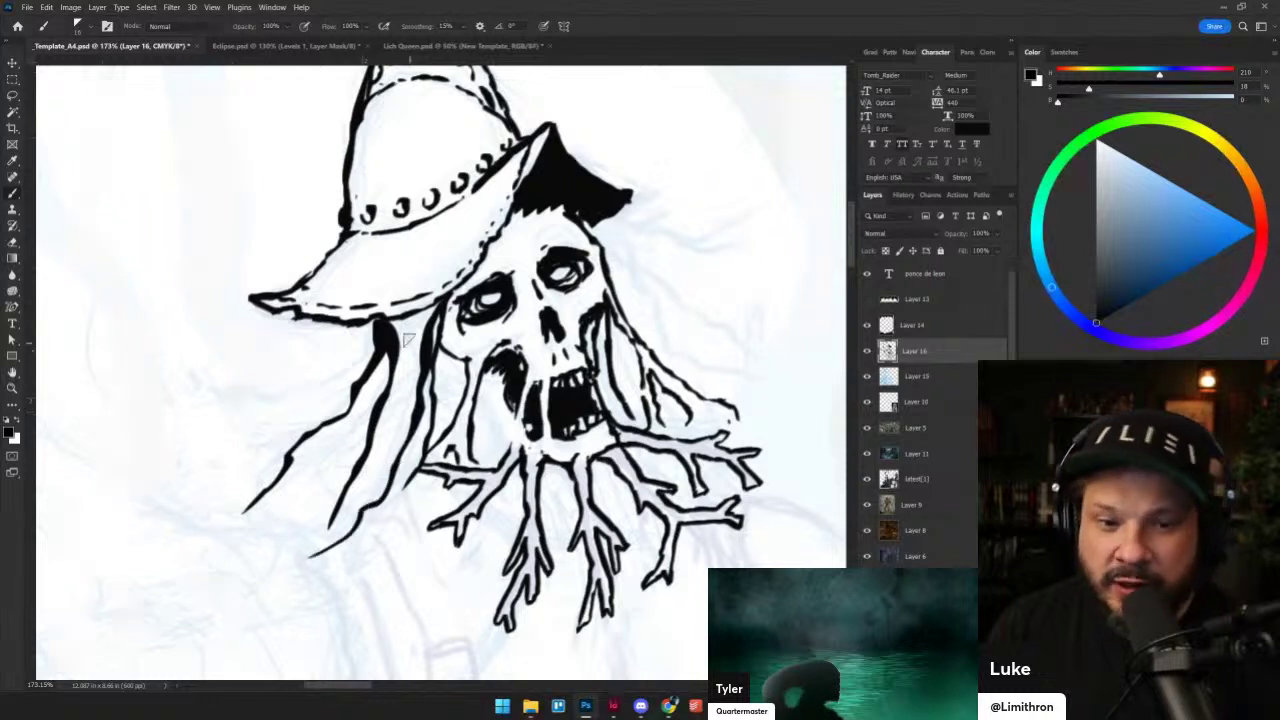
left_click_drag(433, 306, 420, 410)
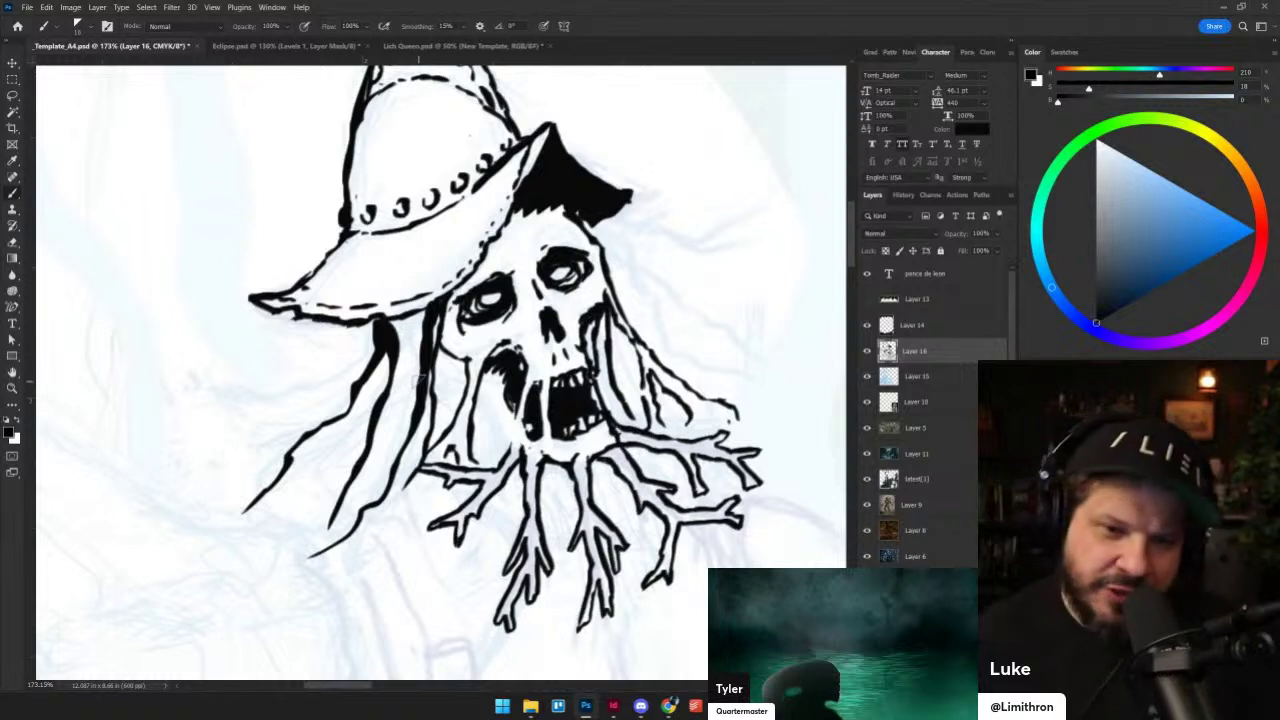
left_click_drag(350, 476, 289, 549)
mouse_move(384, 332)
left_mouse_down()
mouse_move(374, 320)
mouse_move(428, 312)
left_mouse_up()
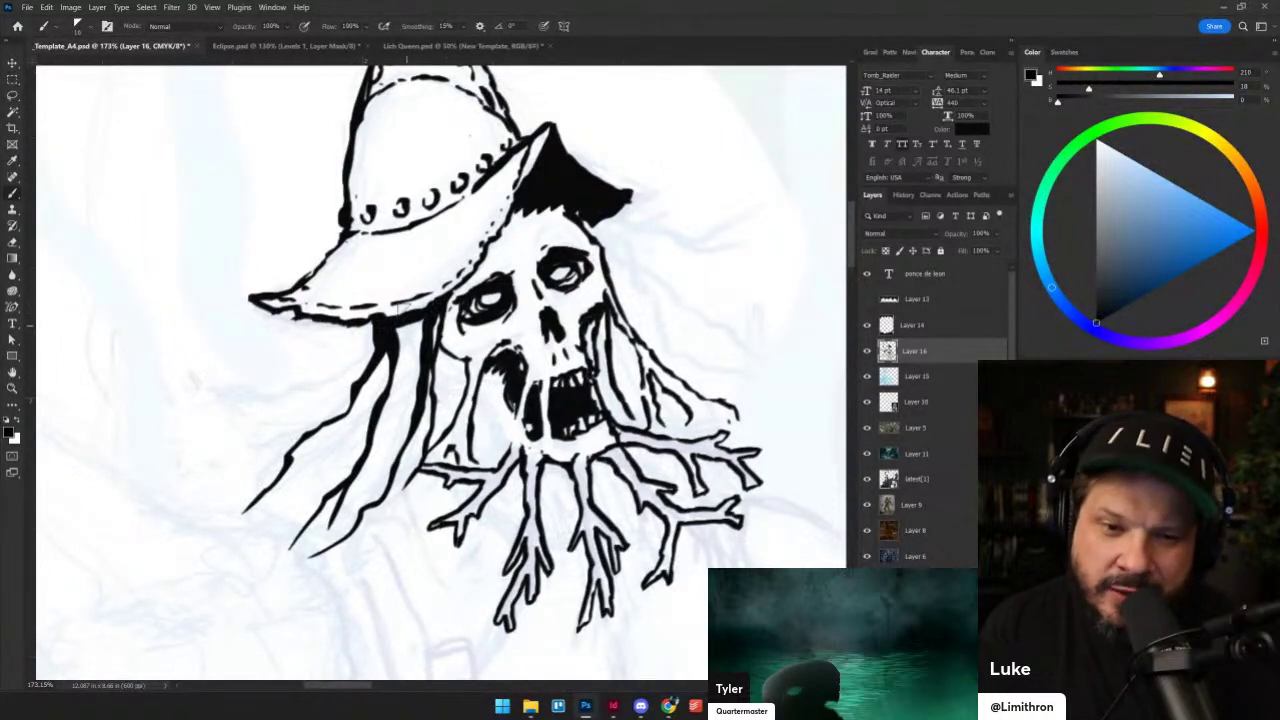
- Fill out the hair below the brim's near side with thin wavy strands, forked tips and solid black near the hat
left_click_drag(422, 350, 407, 396)
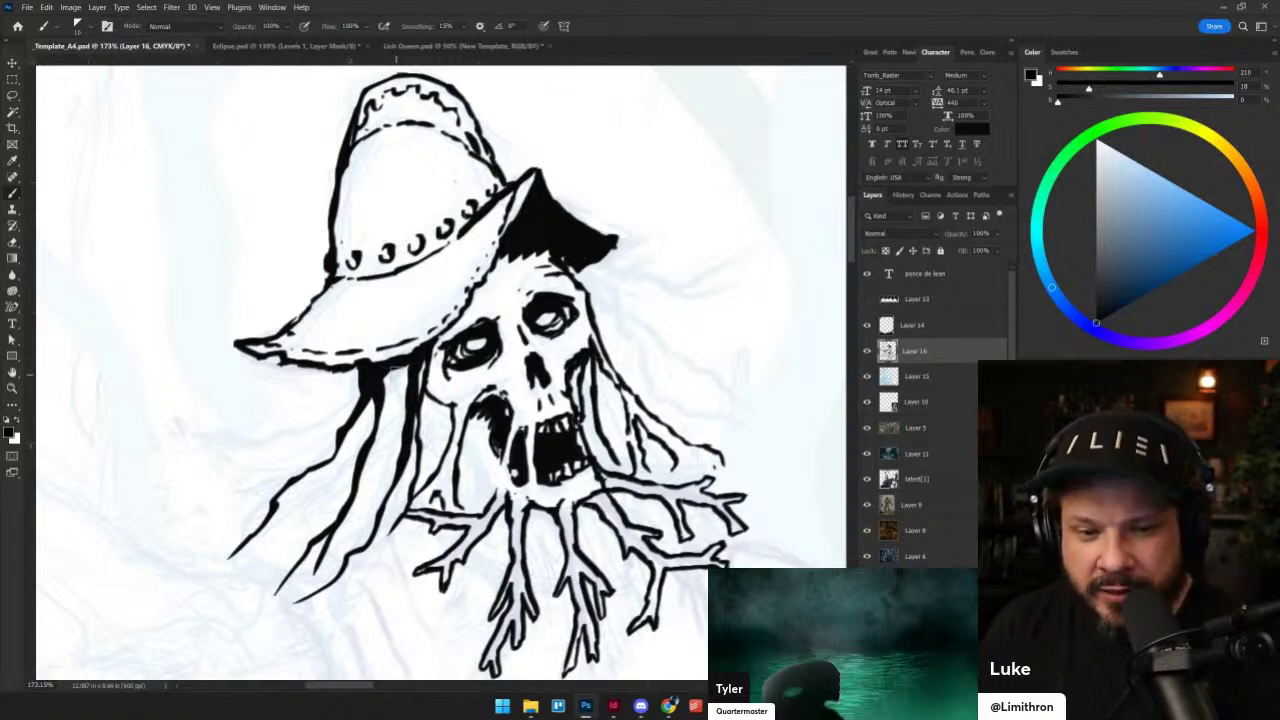
mouse_move(396, 368)
left_mouse_down()
mouse_move(385, 455)
mouse_move(262, 576)
left_mouse_up()
left_click_drag(376, 470, 356, 556)
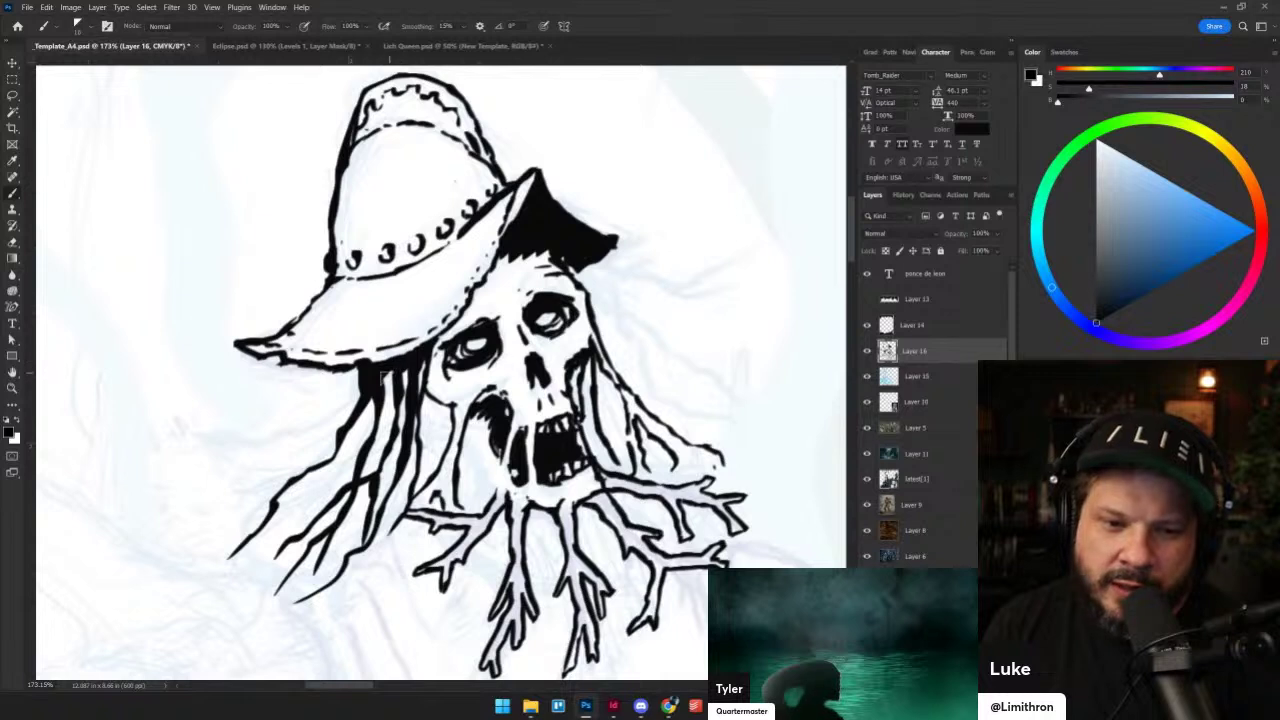
mouse_move(388, 378)
left_mouse_down()
mouse_move(364, 452)
mouse_move(314, 505)
mouse_move(262, 598)
left_mouse_up()
left_click_drag(290, 528, 262, 566)
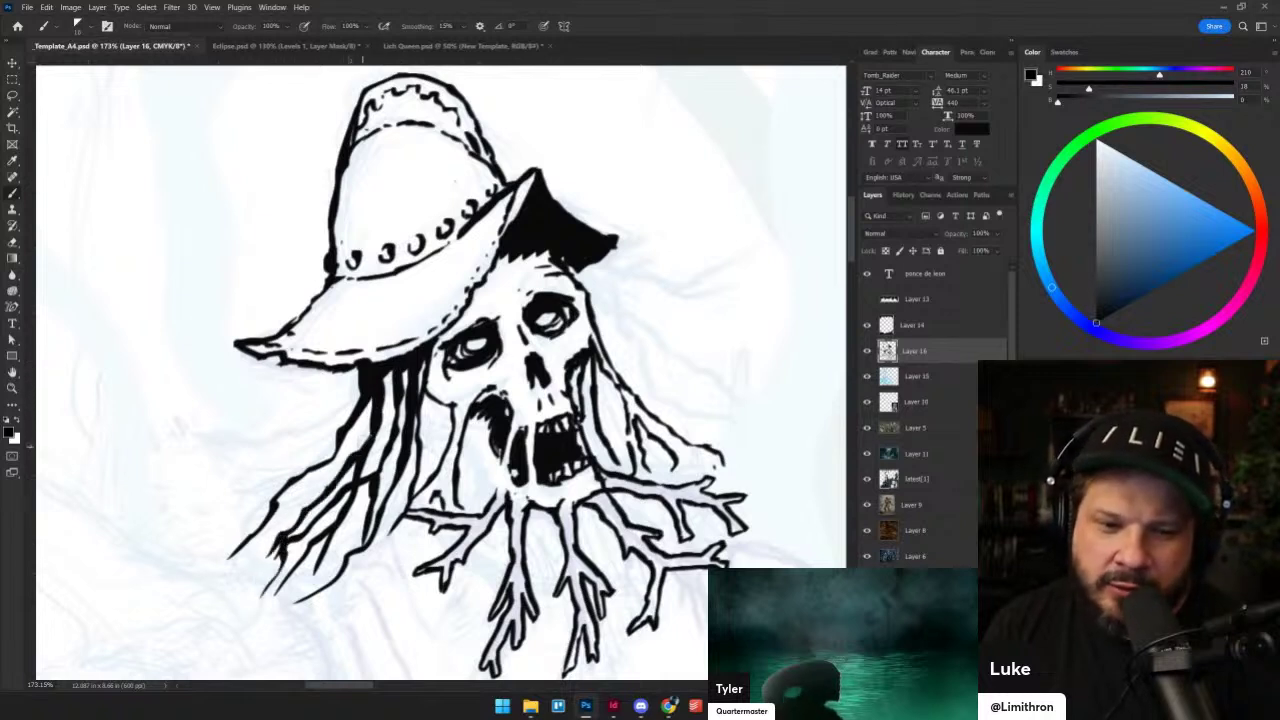
mouse_move(370, 425)
left_mouse_down()
mouse_move(366, 385)
mouse_move(427, 357)
mouse_move(358, 395)
mouse_move(222, 522)
mouse_move(298, 468)
mouse_move(352, 375)
left_mouse_up()
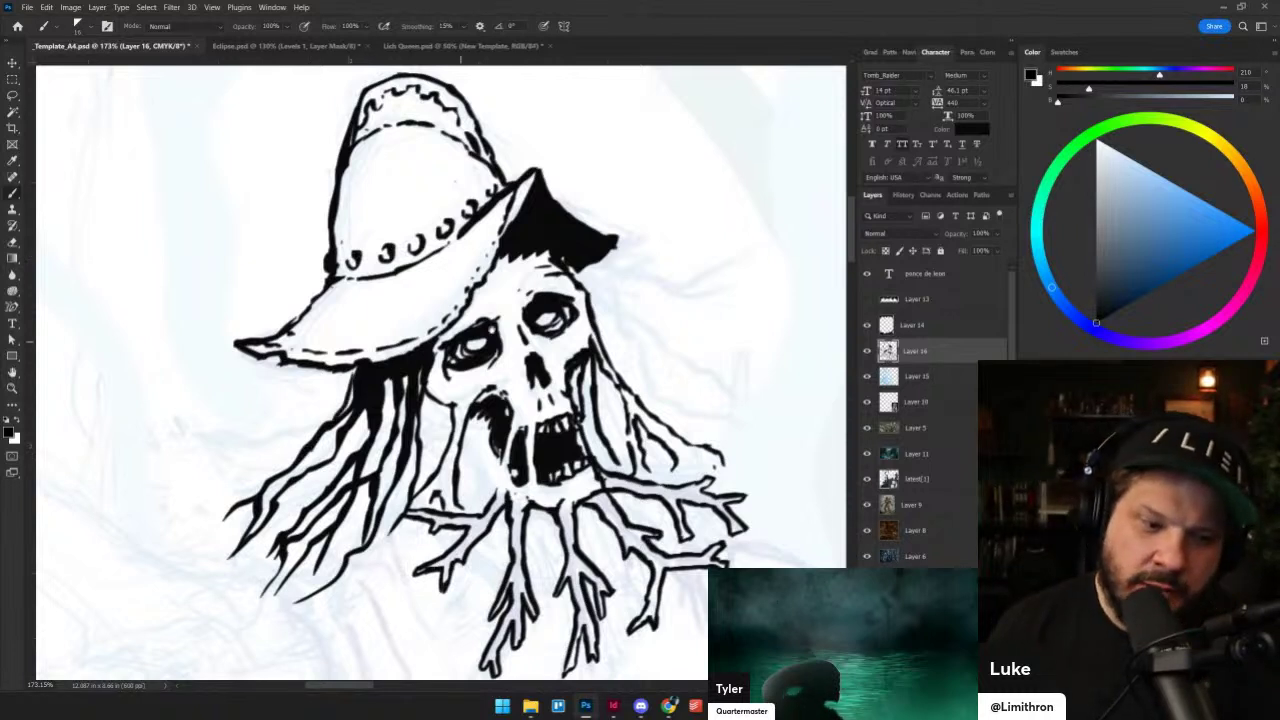
- Ink long wavy hair strands flowing outward from the skull's far temple, above the existing hair on that side
left_click_drag(549, 335, 515, 361)
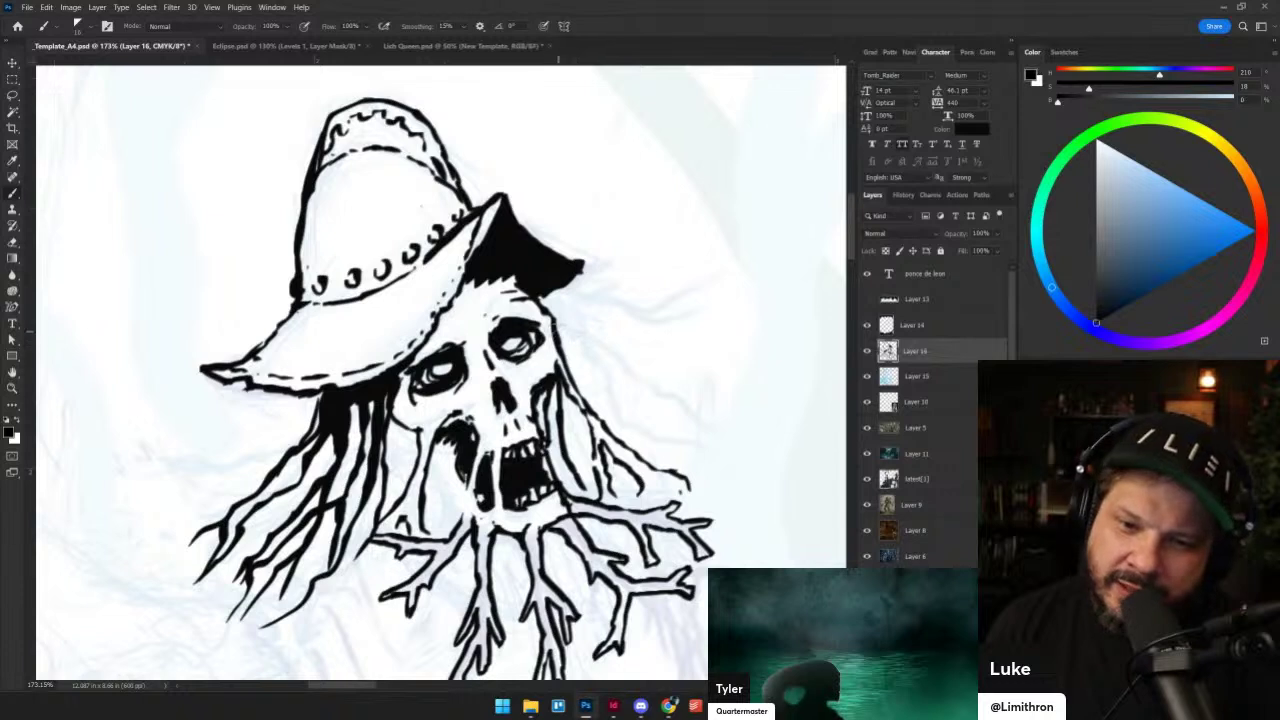
mouse_move(556, 328)
left_mouse_down()
mouse_move(606, 386)
mouse_move(706, 448)
left_mouse_up()
key("ctrl+z")
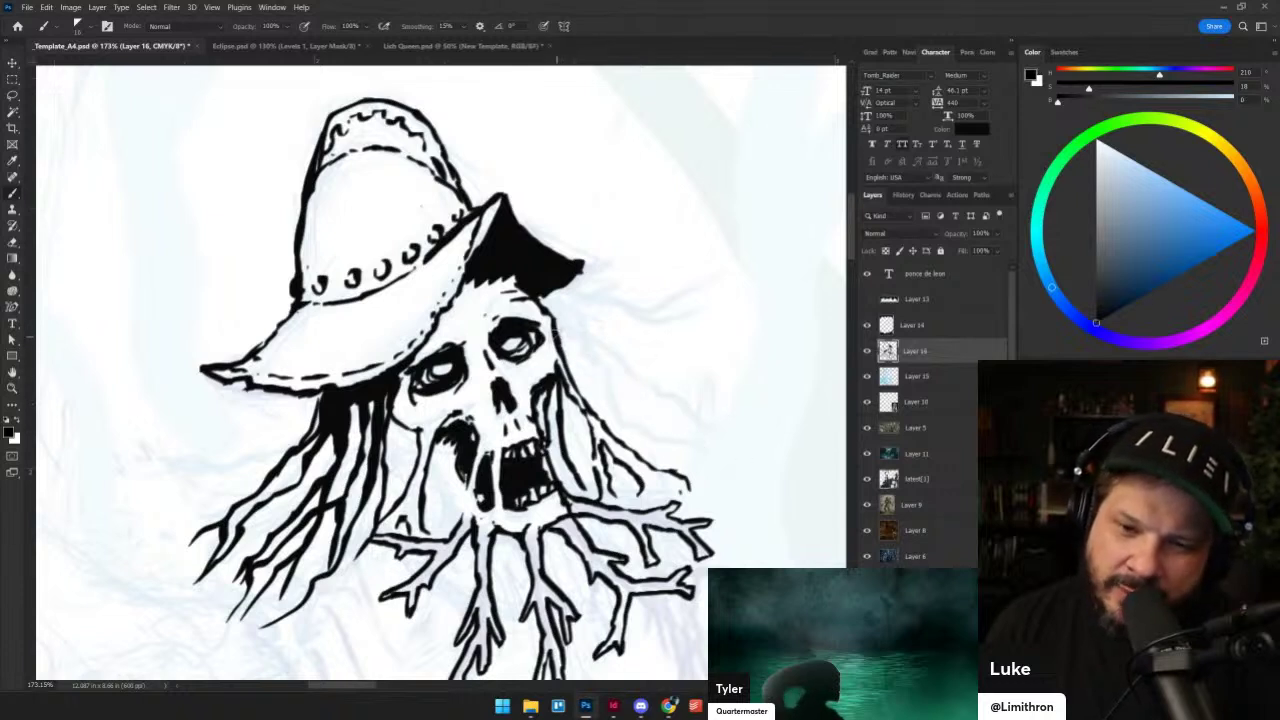
mouse_move(555, 328)
left_mouse_down()
mouse_move(658, 426)
mouse_move(690, 445)
left_mouse_up()
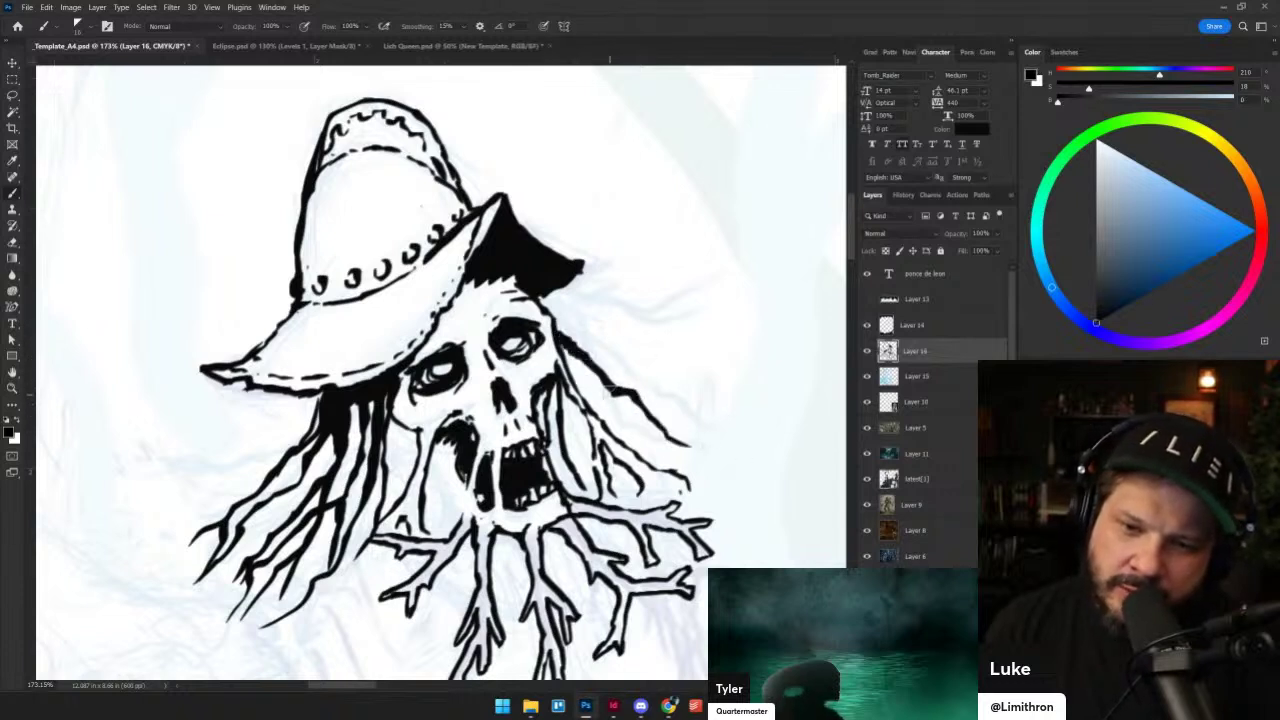
mouse_move(555, 322)
left_mouse_down()
mouse_move(612, 418)
mouse_move(648, 445)
mouse_move(712, 436)
left_mouse_up()
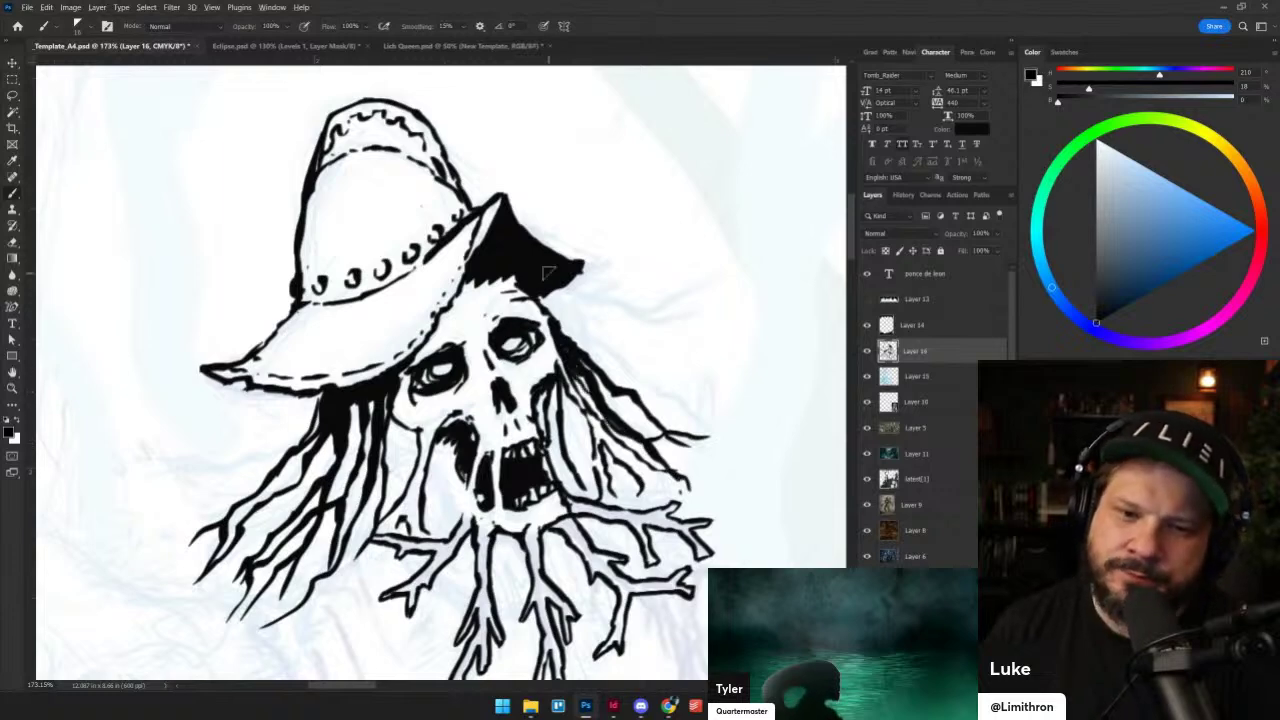
- Ink an outermost wavy hair strand from under the brim's near side and give it a short forked branch near the tip
scroll(552, 273, "down", 5)
scroll(520, 336, "up", 5)
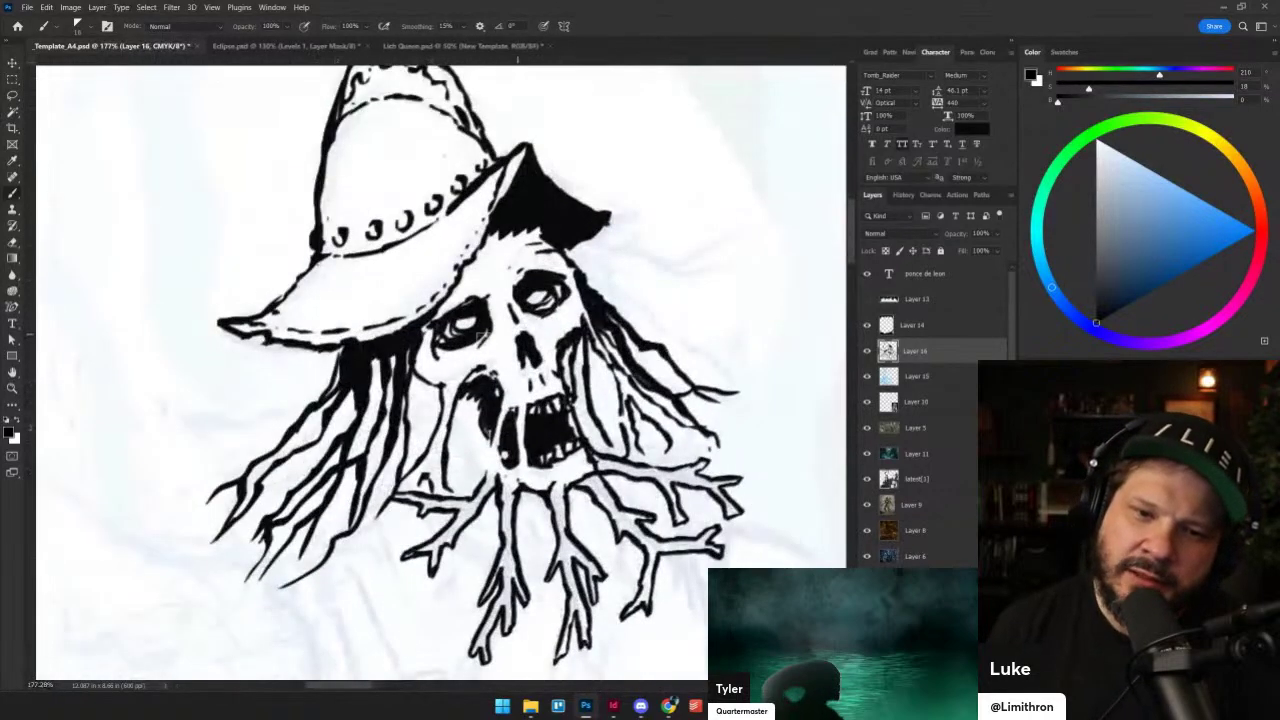
key("shift+alt+r")
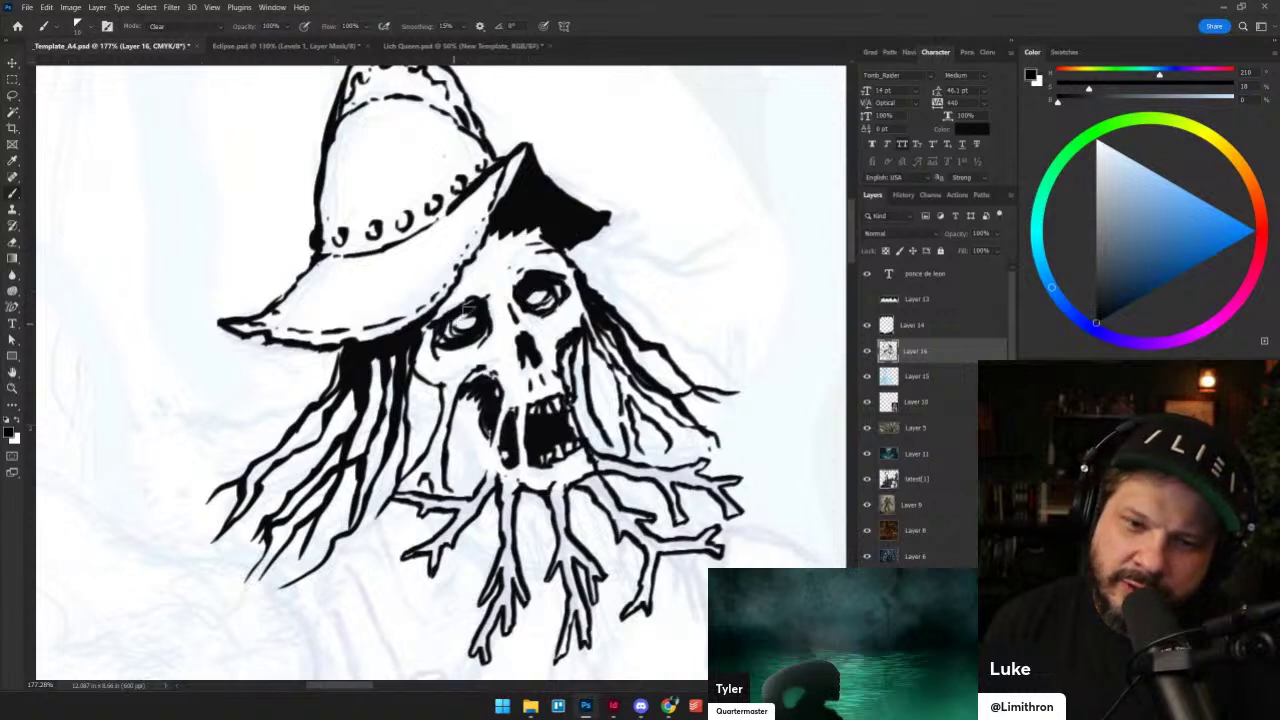
key("shift+alt+n")
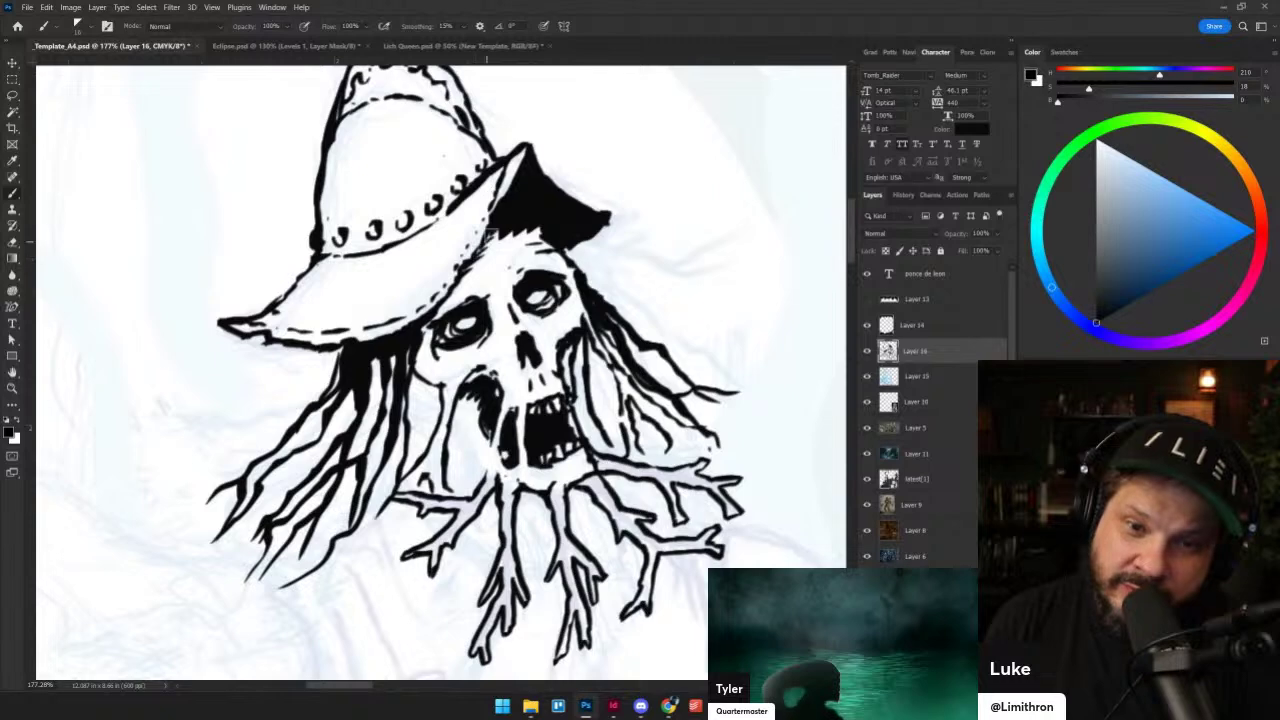
left_click_drag(423, 332, 551, 306)
mouse_move(456, 367)
left_mouse_down()
mouse_move(408, 401)
mouse_move(309, 433)
mouse_move(347, 434)
mouse_move(332, 453)
left_mouse_up()
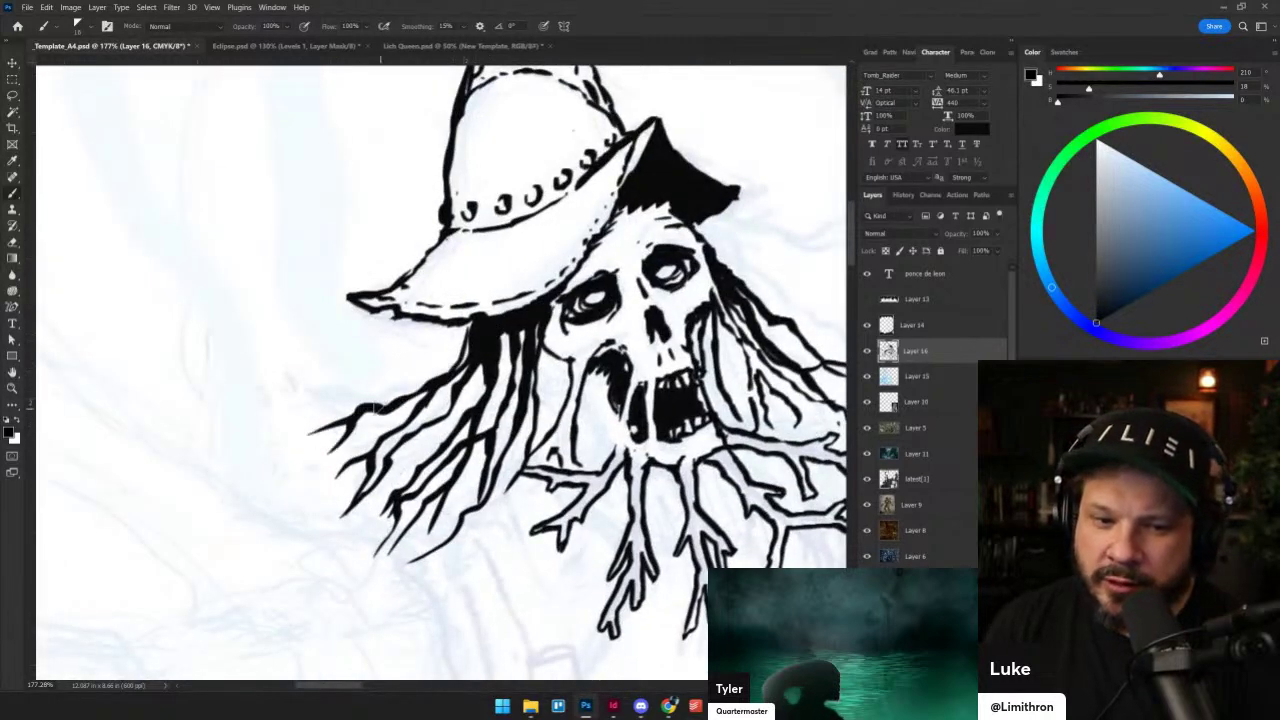
mouse_move(383, 408)
left_mouse_down()
mouse_move(422, 392)
mouse_move(363, 428)
left_mouse_up()
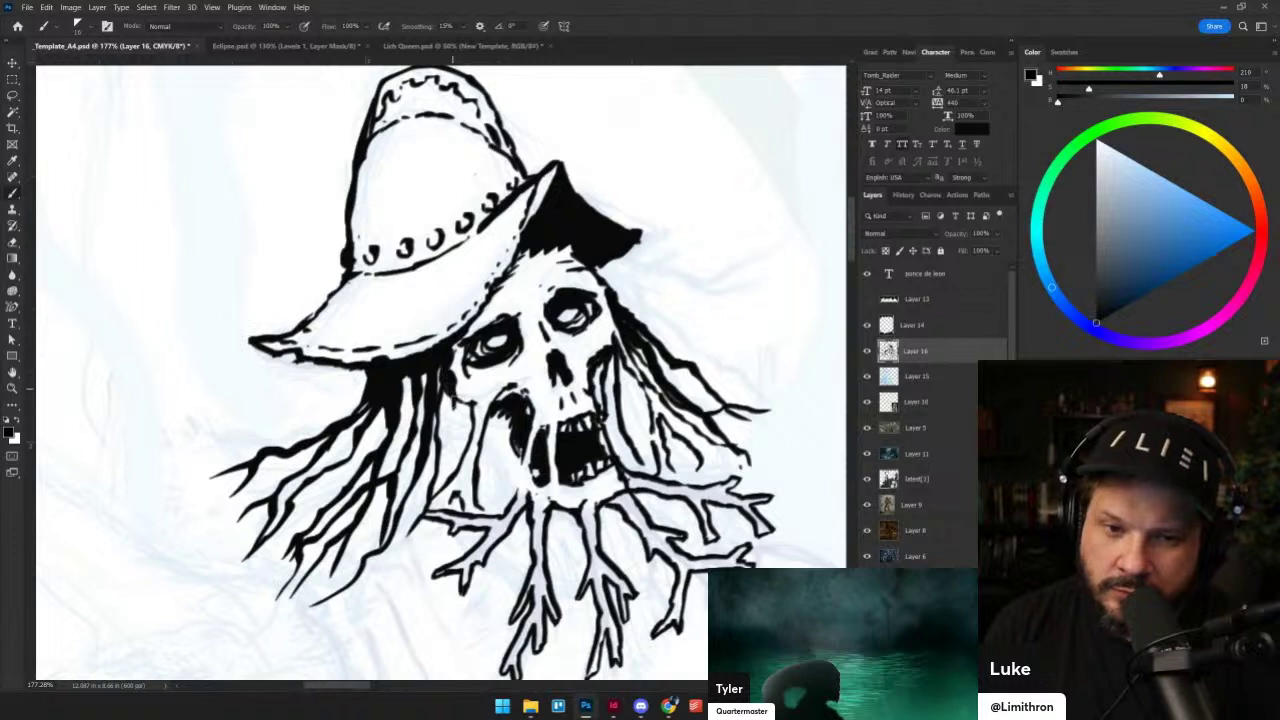
- Examine the inked hat, skull, hair and root beard from several views
scroll(708, 388, "down", 1)
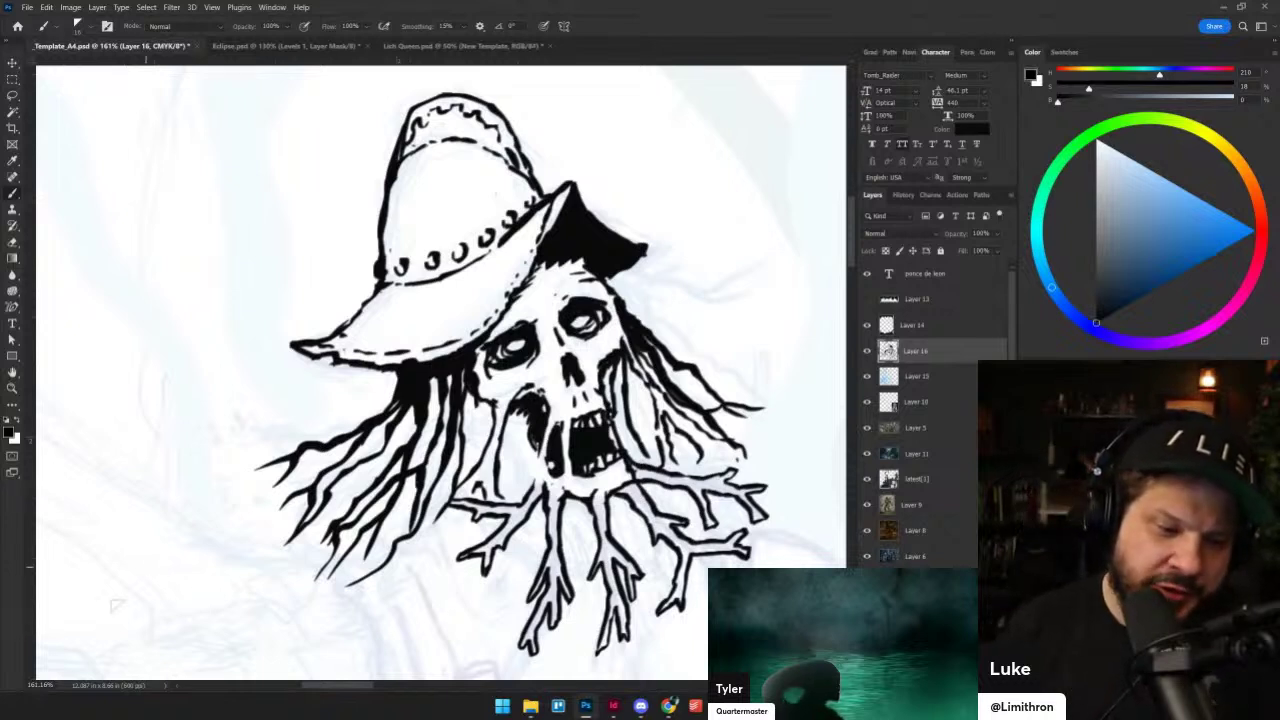
scroll(621, 528, "up", 1)
left_click_drag(624, 532, 580, 475)
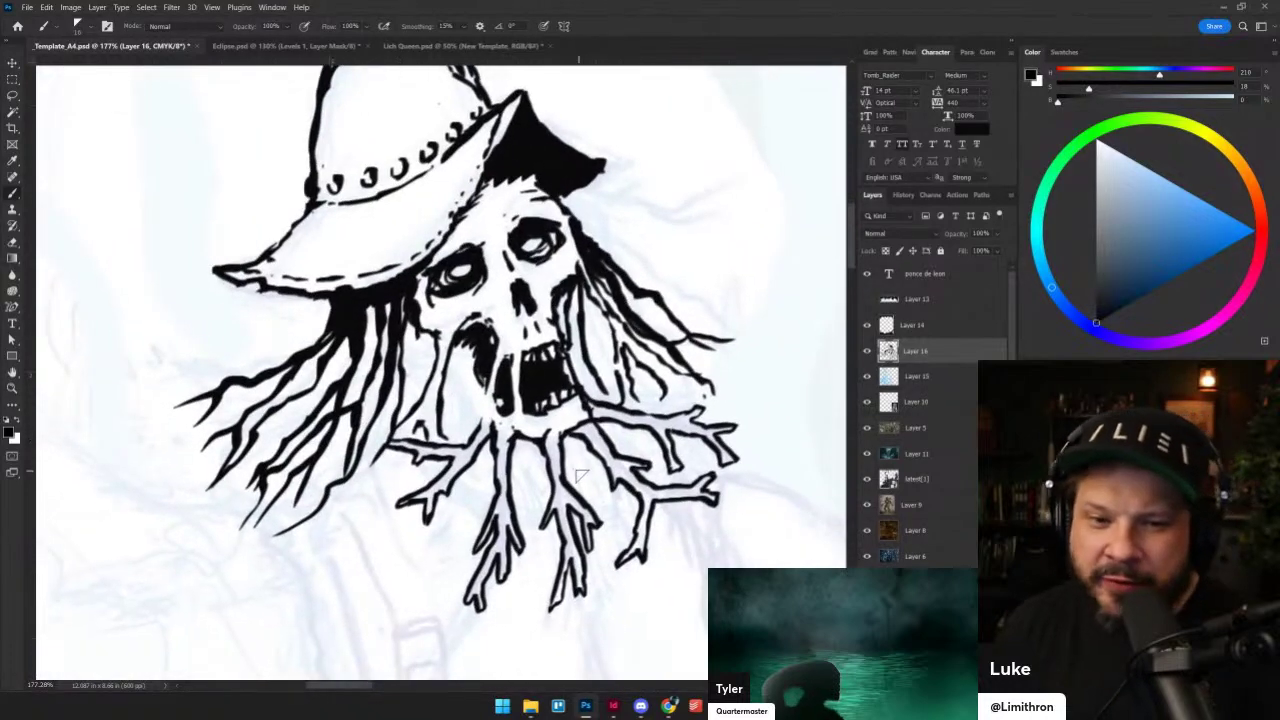
key("alt+shift+n")
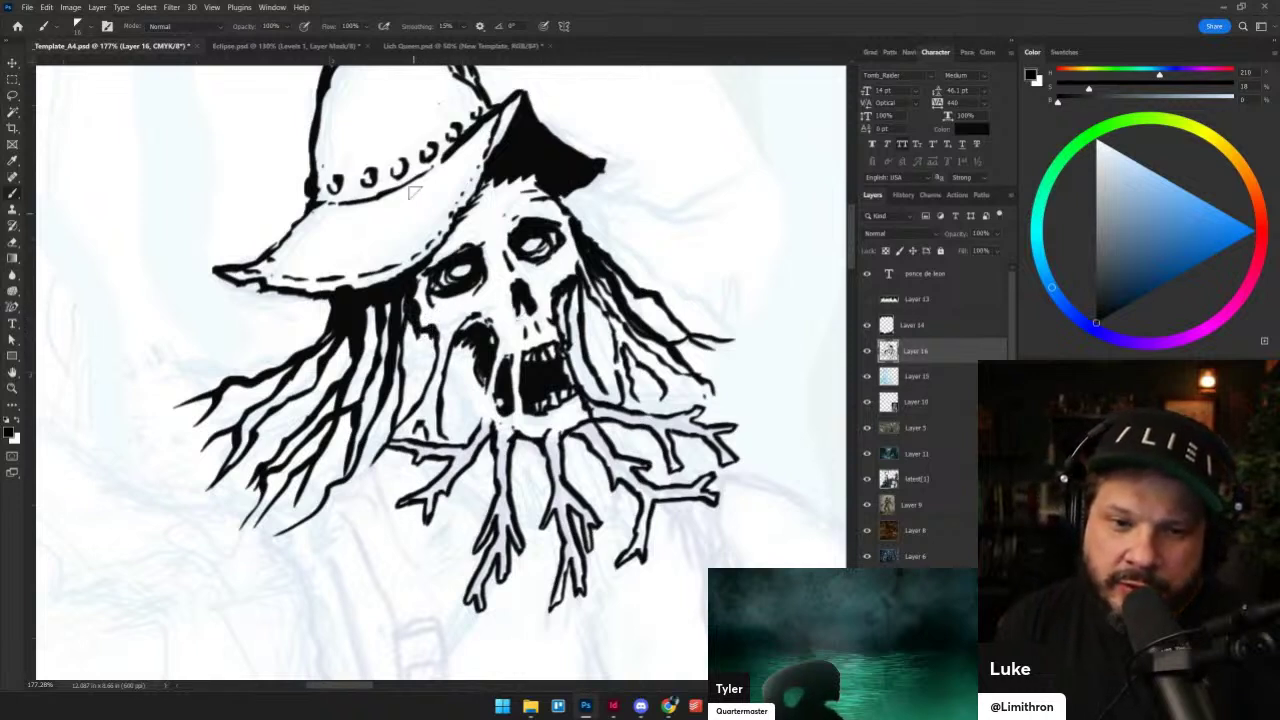
left_click_drag(538, 200, 538, 335)
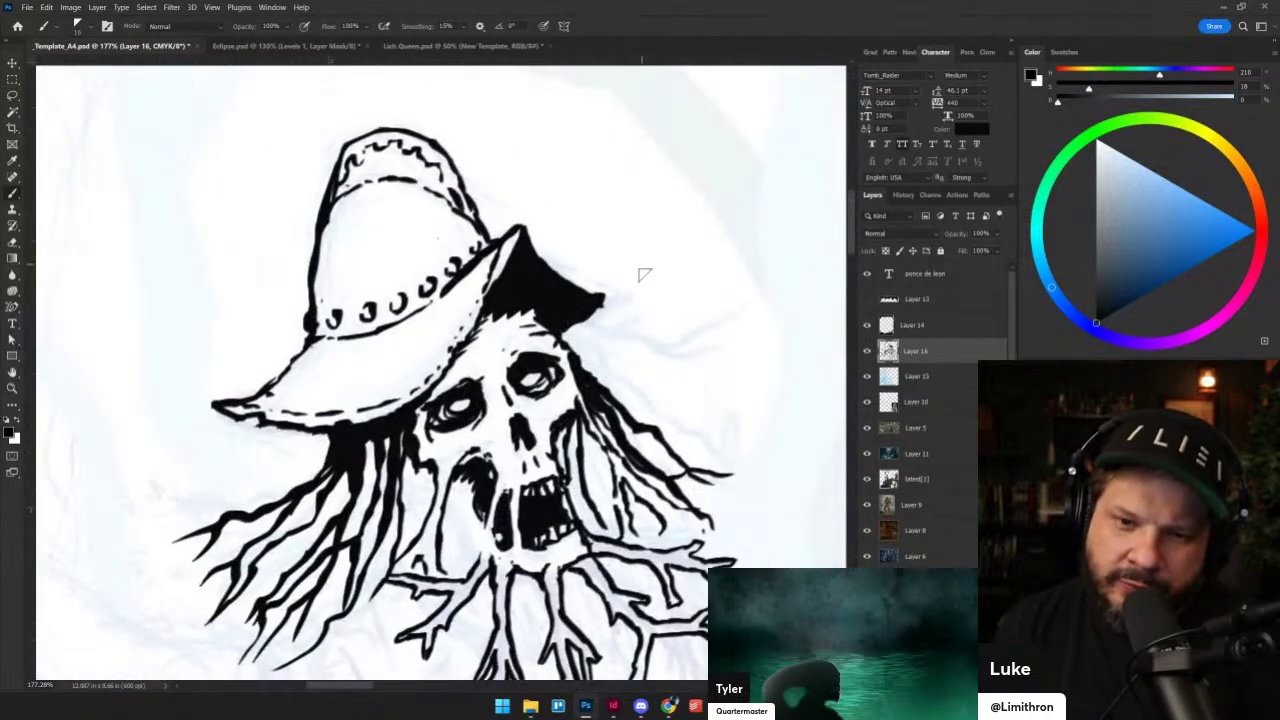
left_click_drag(597, 305, 553, 250)
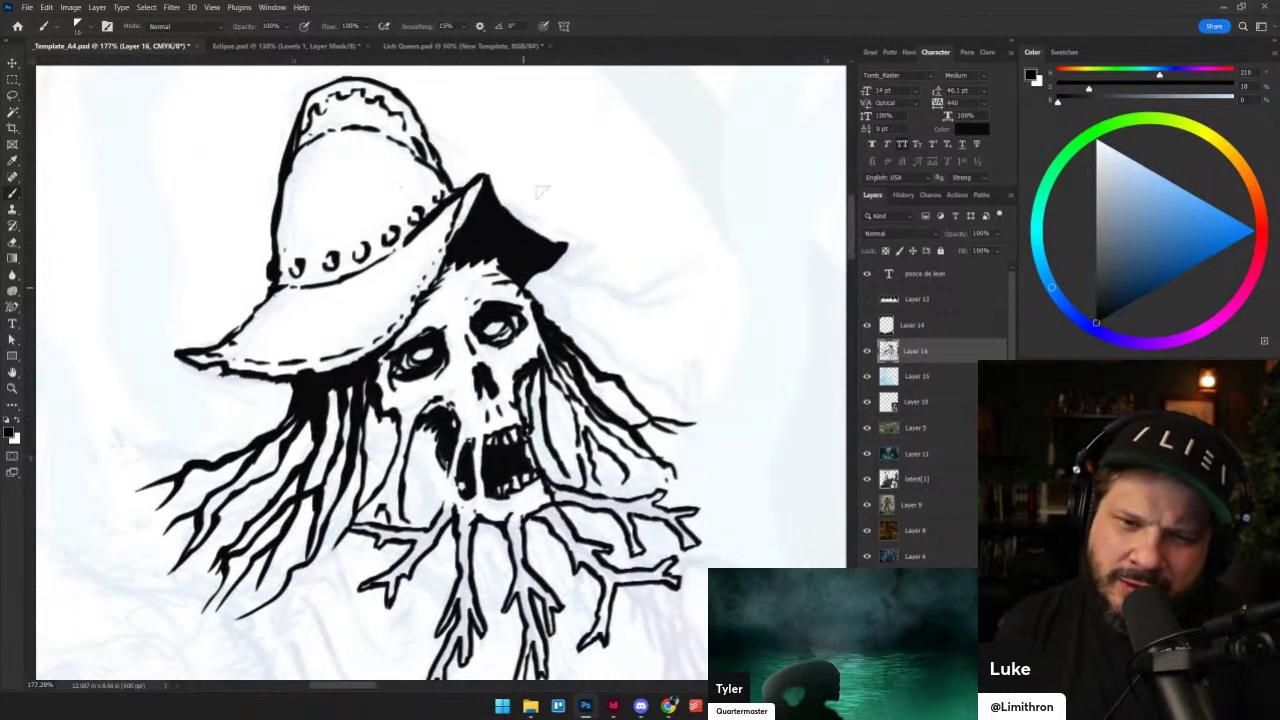
left_click_drag(408, 396, 510, 358)
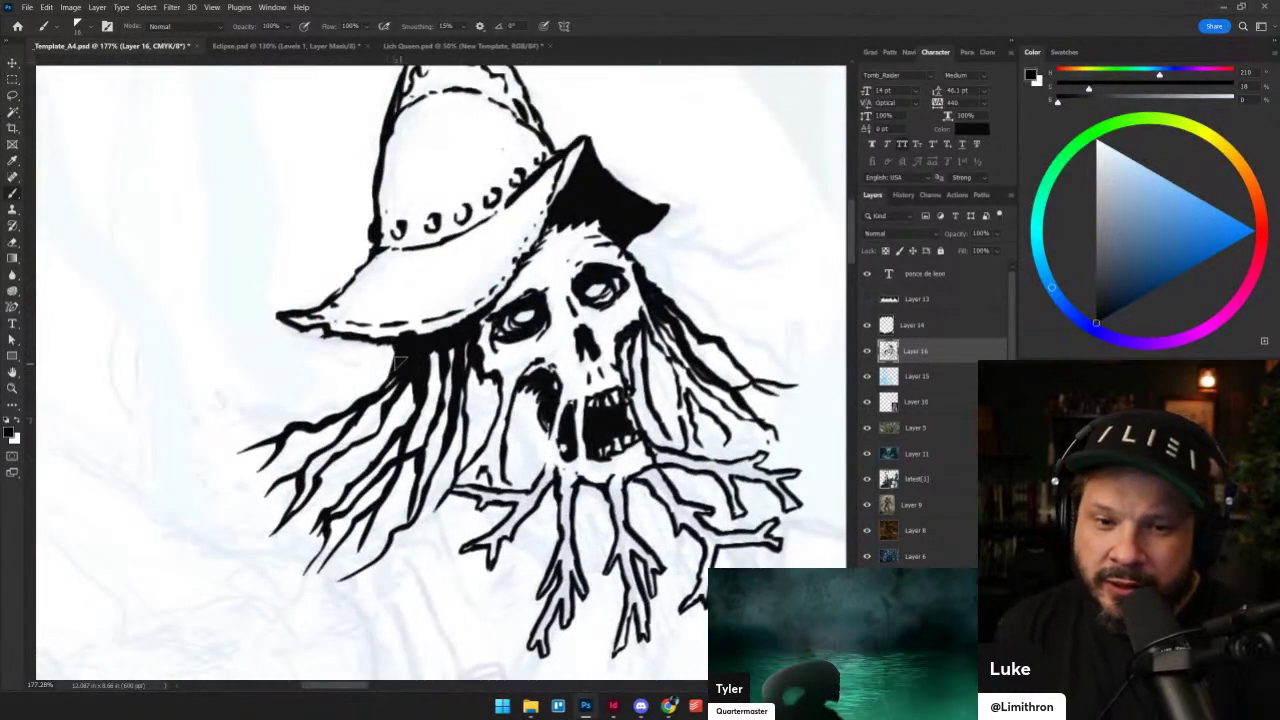
- Rework the thin strand beside the skull's near cheek and jaw, erasing stray ink and adding small lines beside it
scroll(398, 363, "down", 2)
scroll(400, 372, "up", 1)
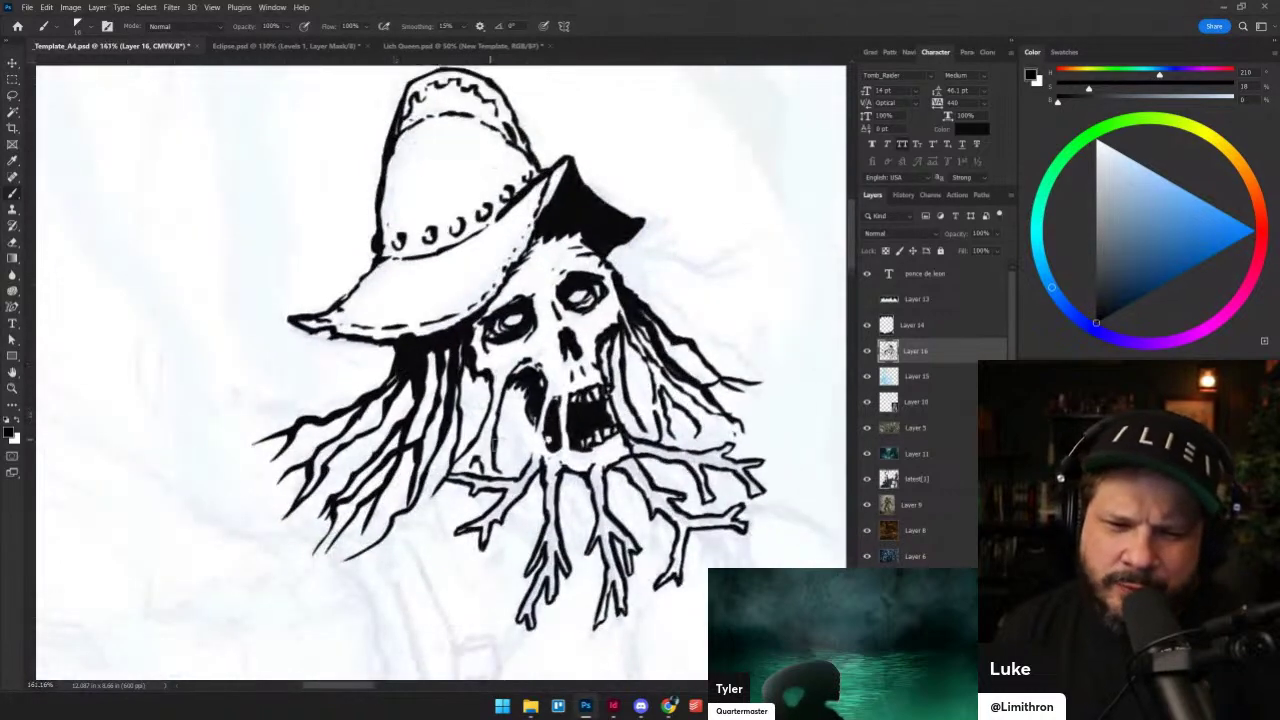
left_click_drag(531, 455, 518, 459)
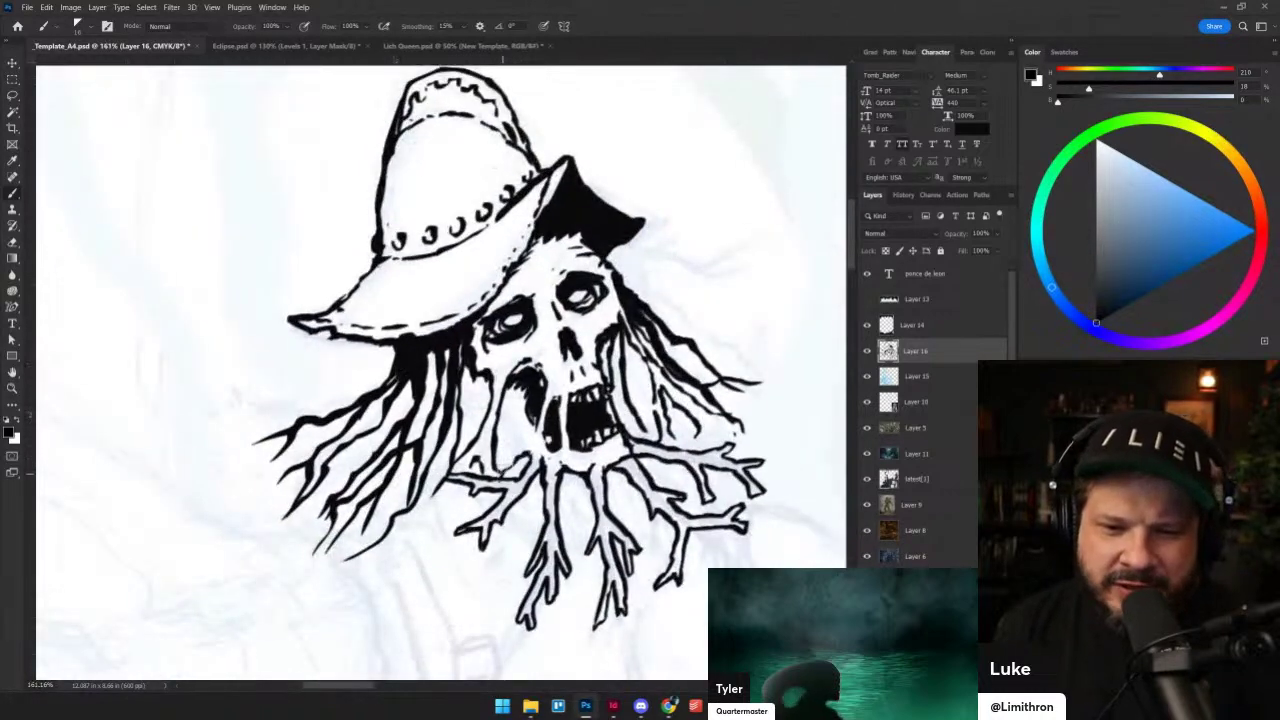
key("alt+shift+r")
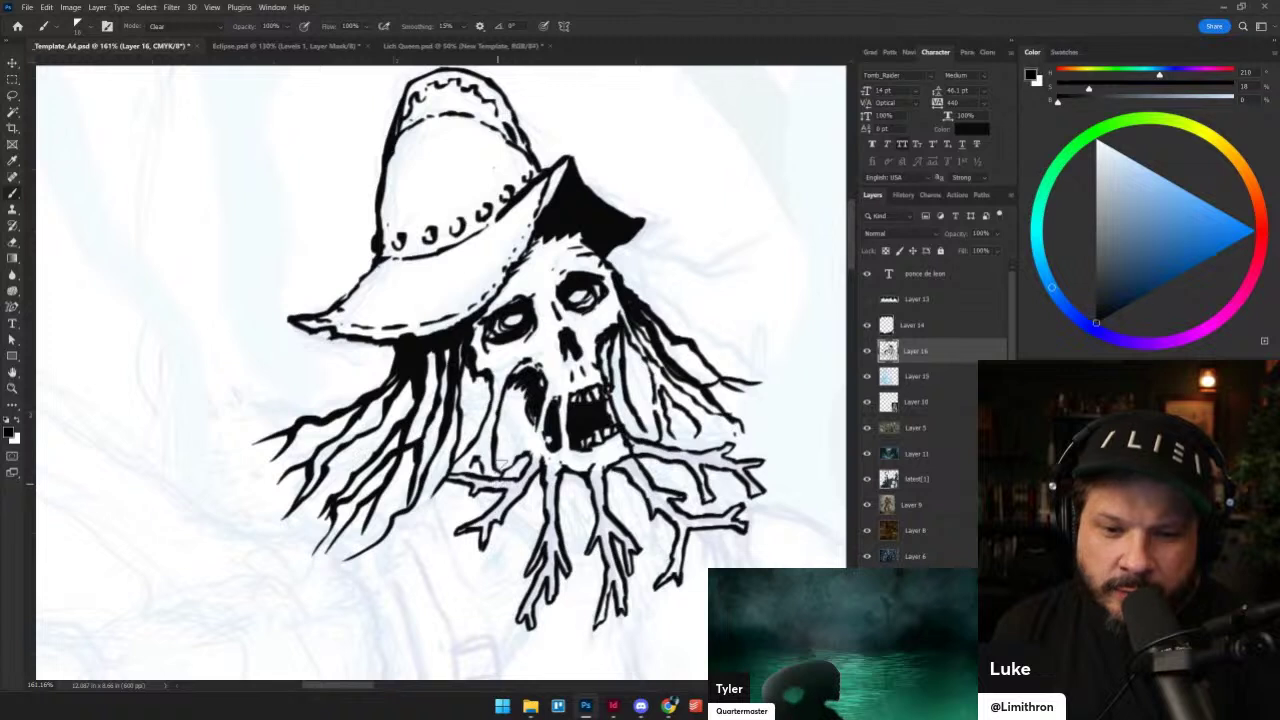
key("alt+shift+n")
left_click_drag(498, 472, 506, 410)
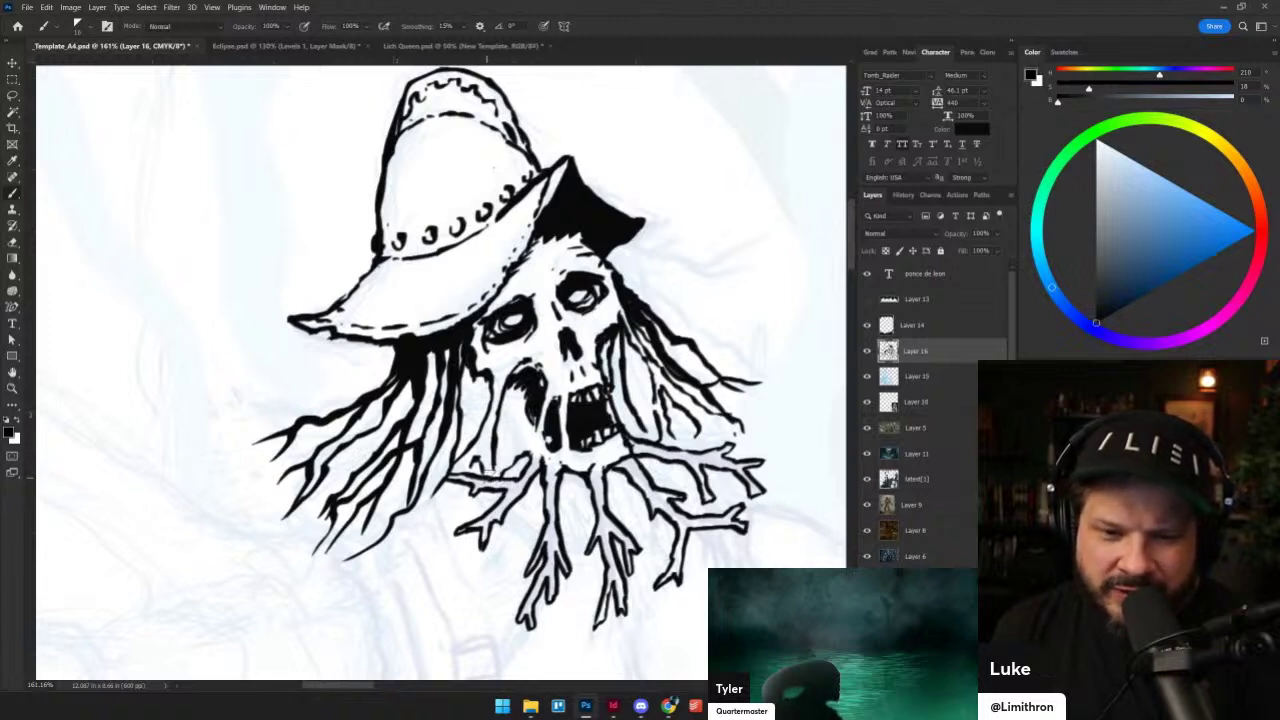
mouse_move(508, 456)
left_mouse_down()
mouse_move(502, 414)
mouse_move(526, 417)
mouse_move(522, 447)
left_mouse_up()
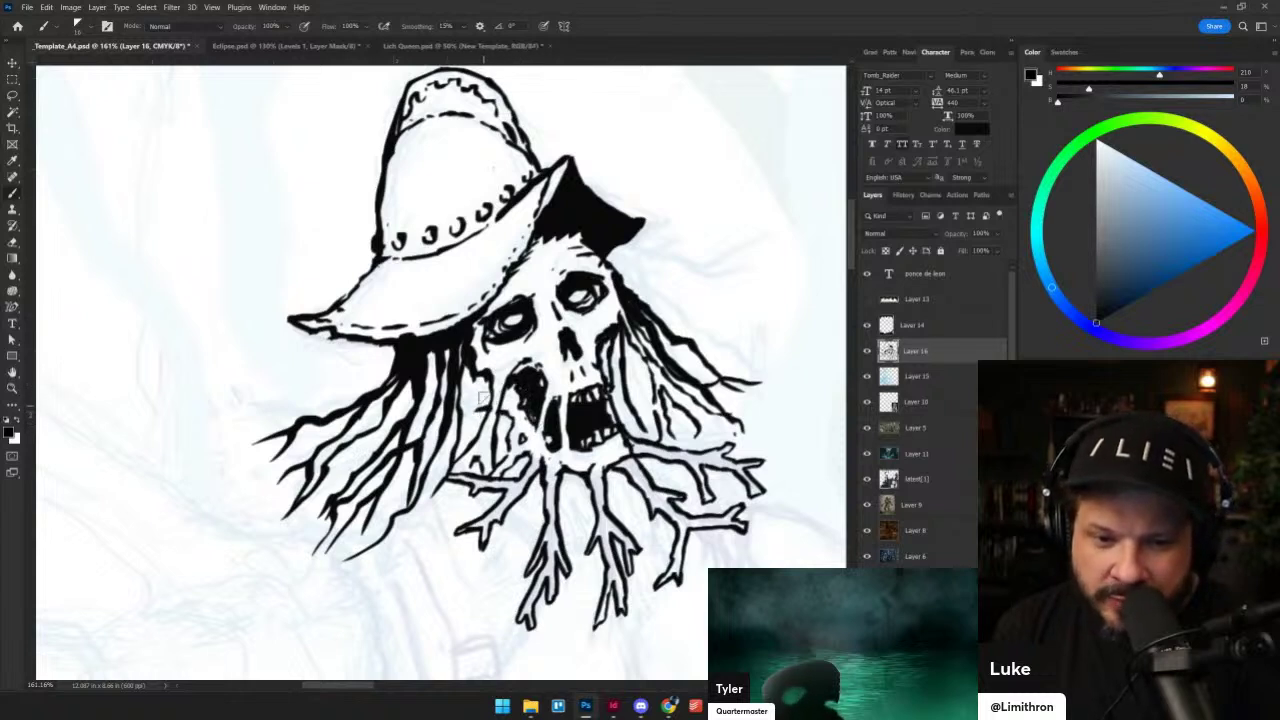
- Fill the gap between the near cheek and the hair with fine wavy strands, trimming excess ink by erasing
left_click_drag(494, 413, 492, 405)
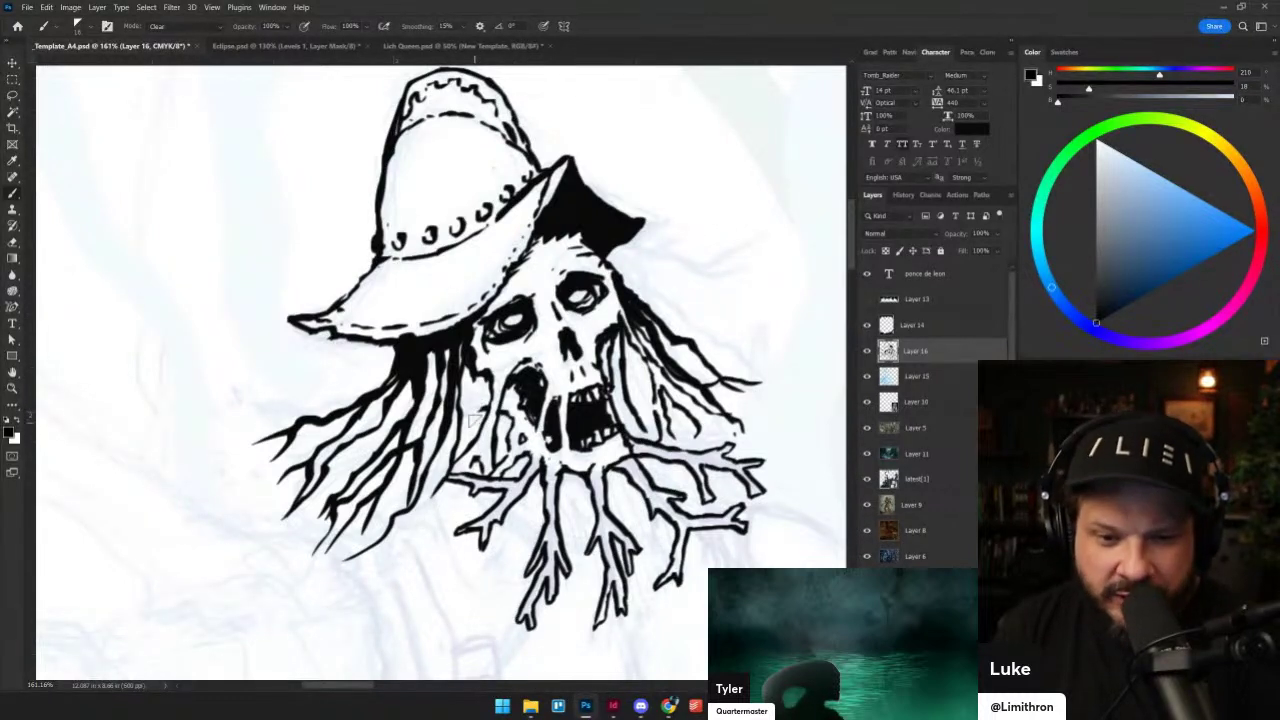
key("shift+alt+n")
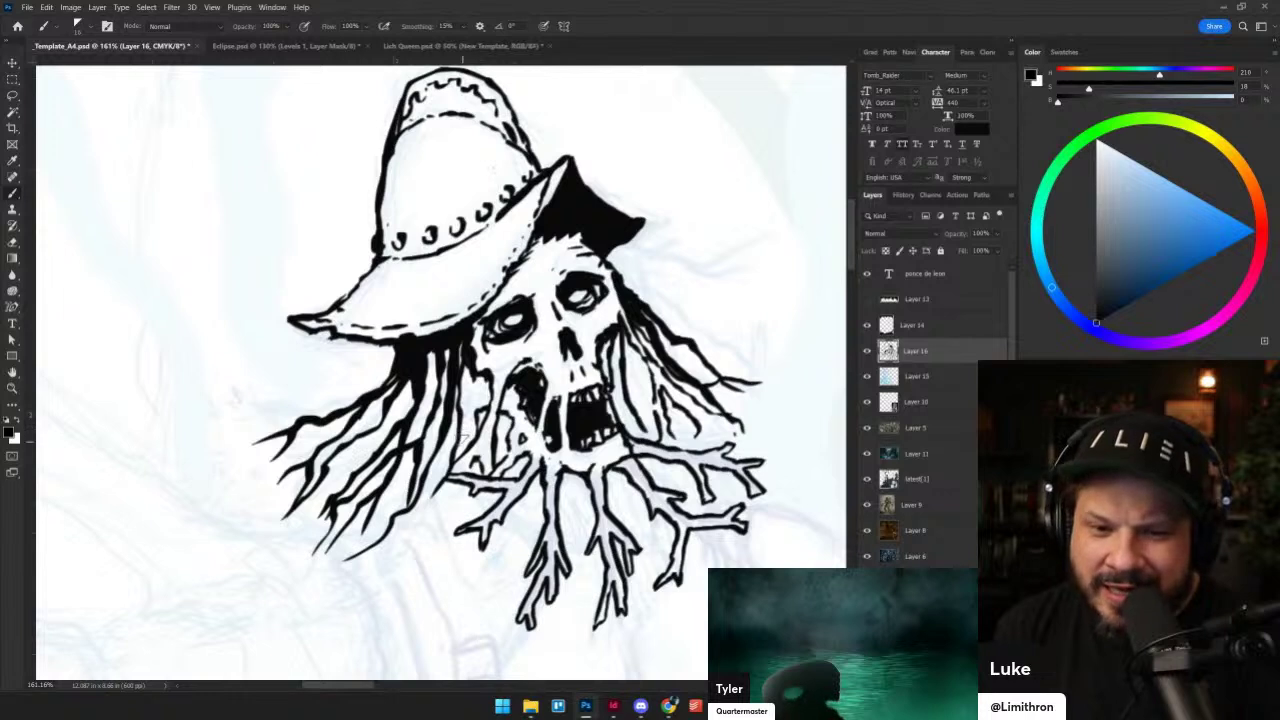
mouse_move(468, 380)
left_mouse_down()
mouse_move(478, 370)
mouse_move(482, 392)
mouse_move(516, 383)
left_mouse_up()
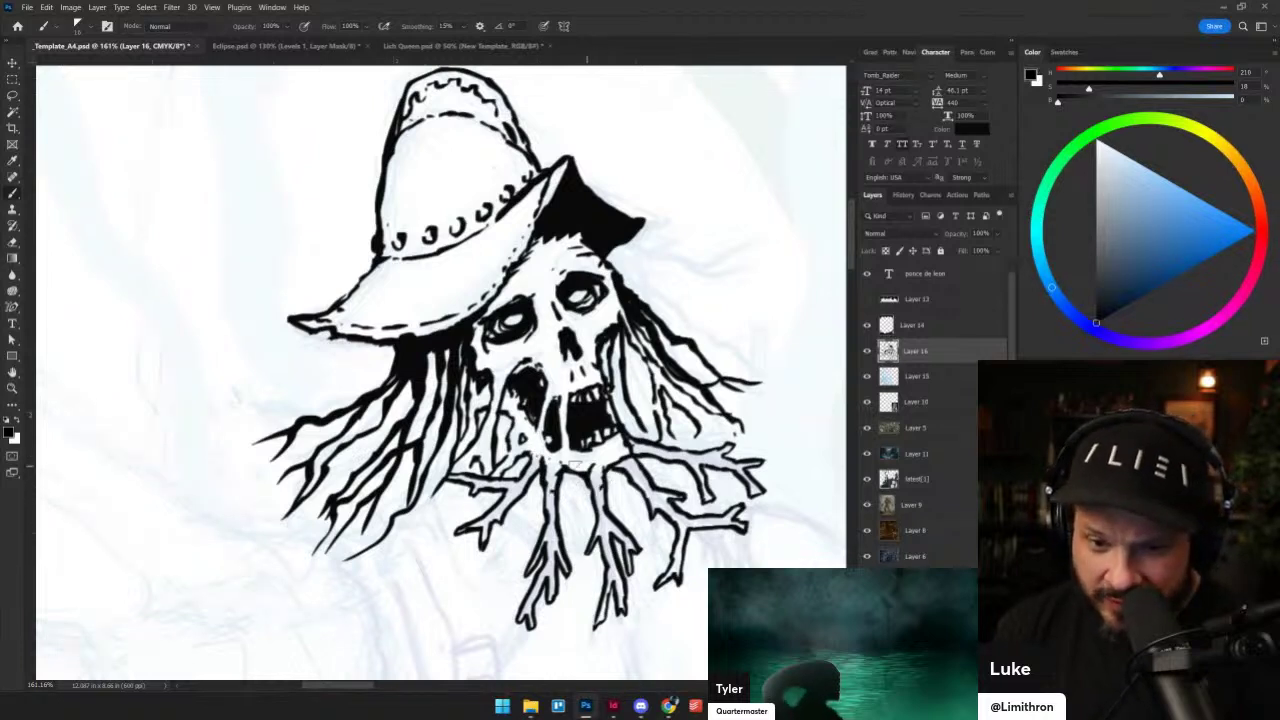
key("shift+alt+r")
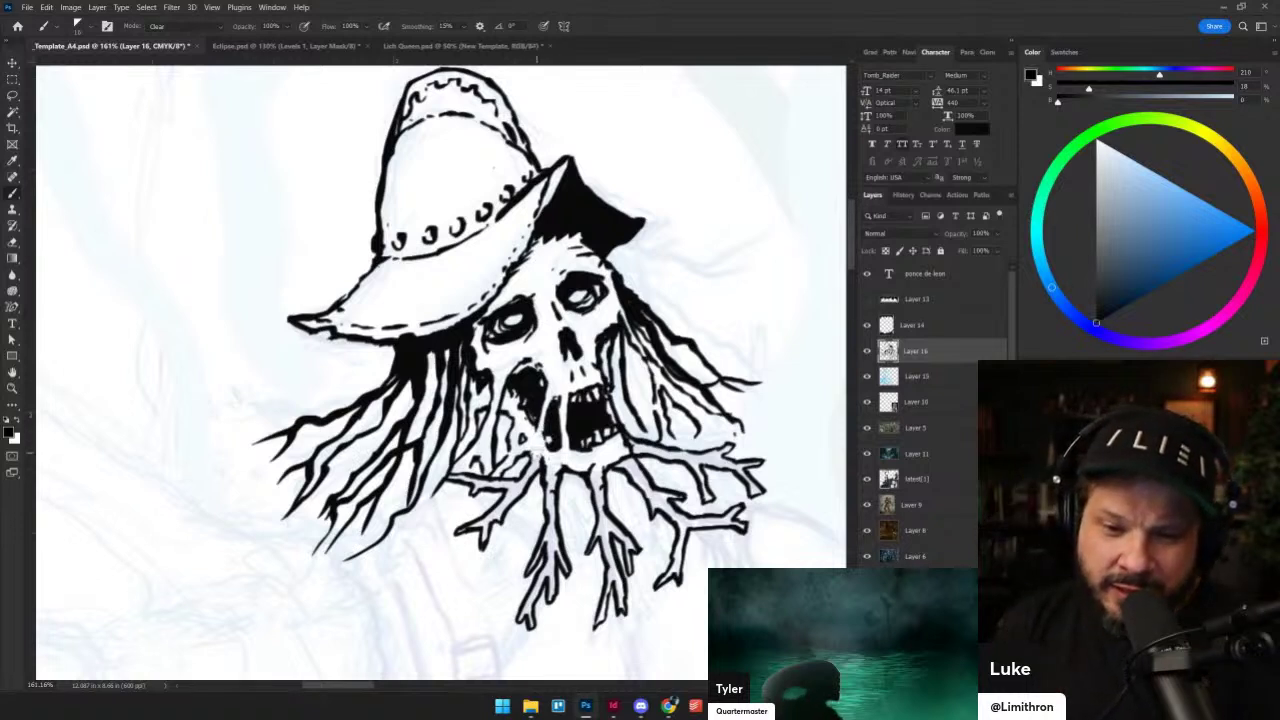
key("shift+alt+n")
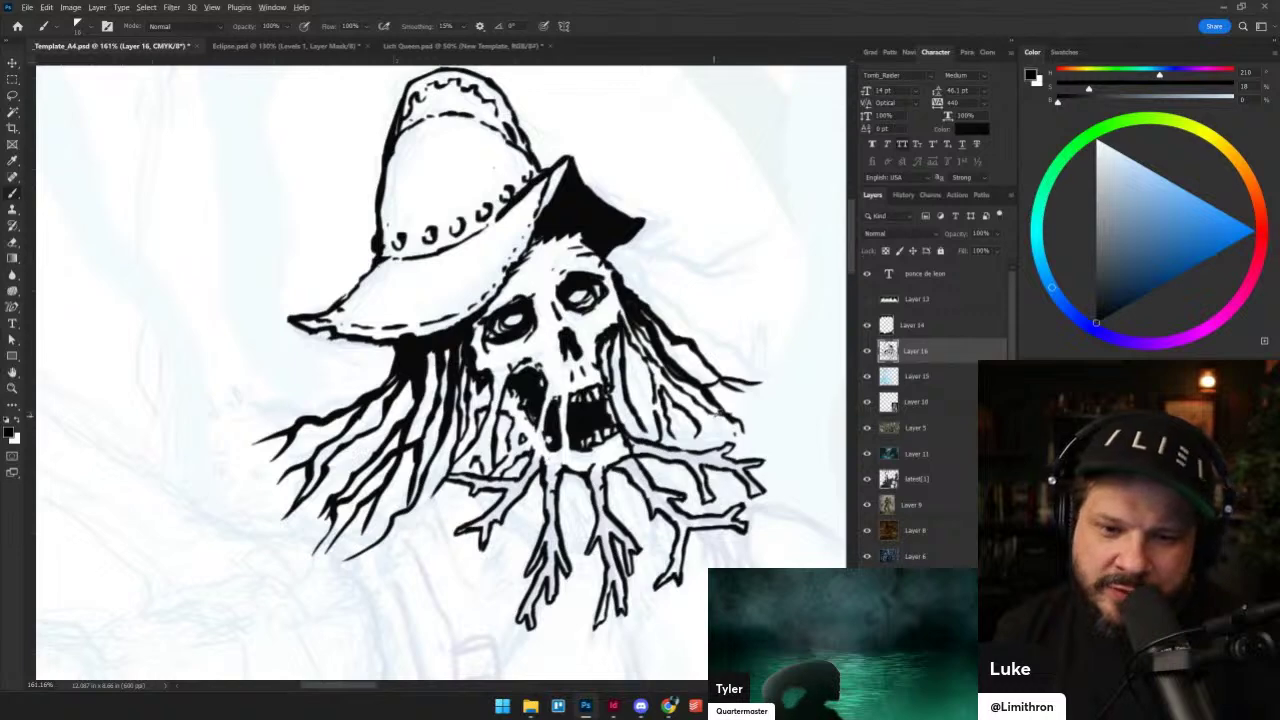
- Ink both edges of the armor's shoulder strap, curving down from under the near-side hair to the sketched buckle
scroll(714, 416, "down", 4)
scroll(709, 430, "up", 2)
scroll(690, 480, "down", 4)
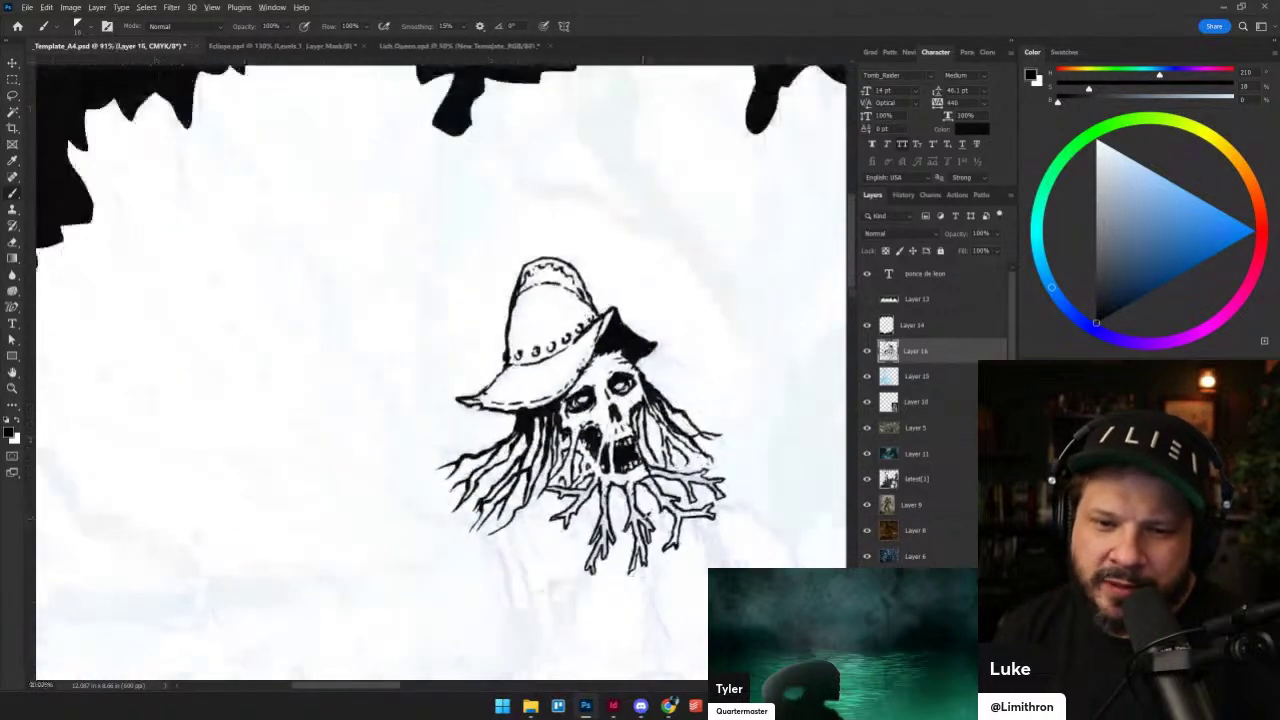
scroll(588, 437, "up", 5)
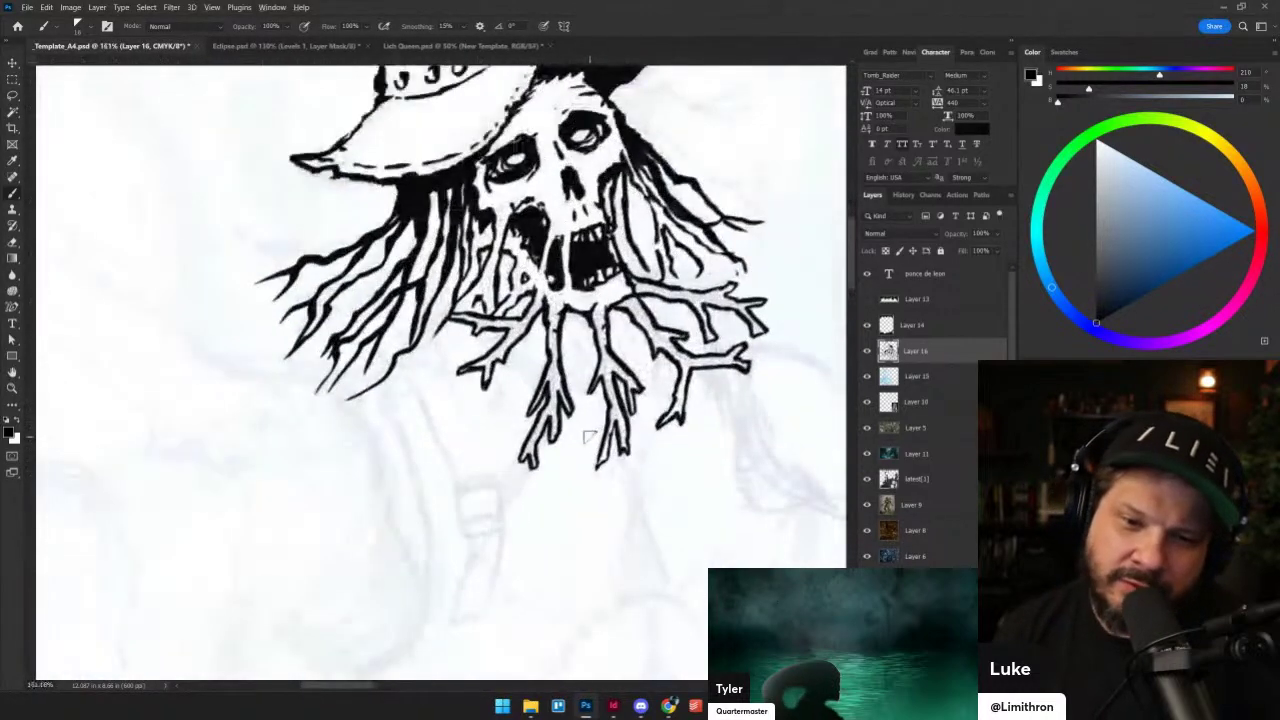
mouse_move(394, 362)
left_mouse_down()
mouse_move(436, 352)
mouse_move(458, 395)
left_mouse_up()
key("ctrl+z")
mouse_move(402, 352)
left_mouse_down()
mouse_move(430, 349)
mouse_move(475, 429)
left_mouse_up()
left_click_drag(453, 382, 485, 455)
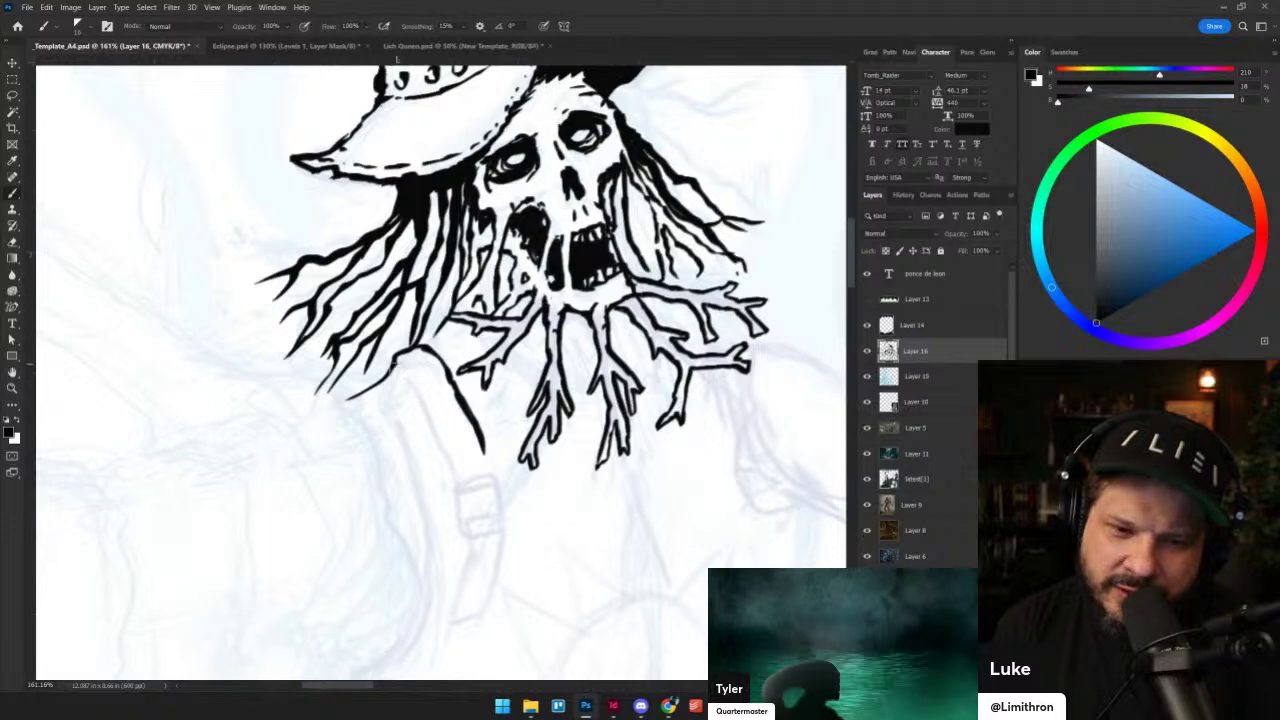
left_click_drag(392, 364, 460, 482)
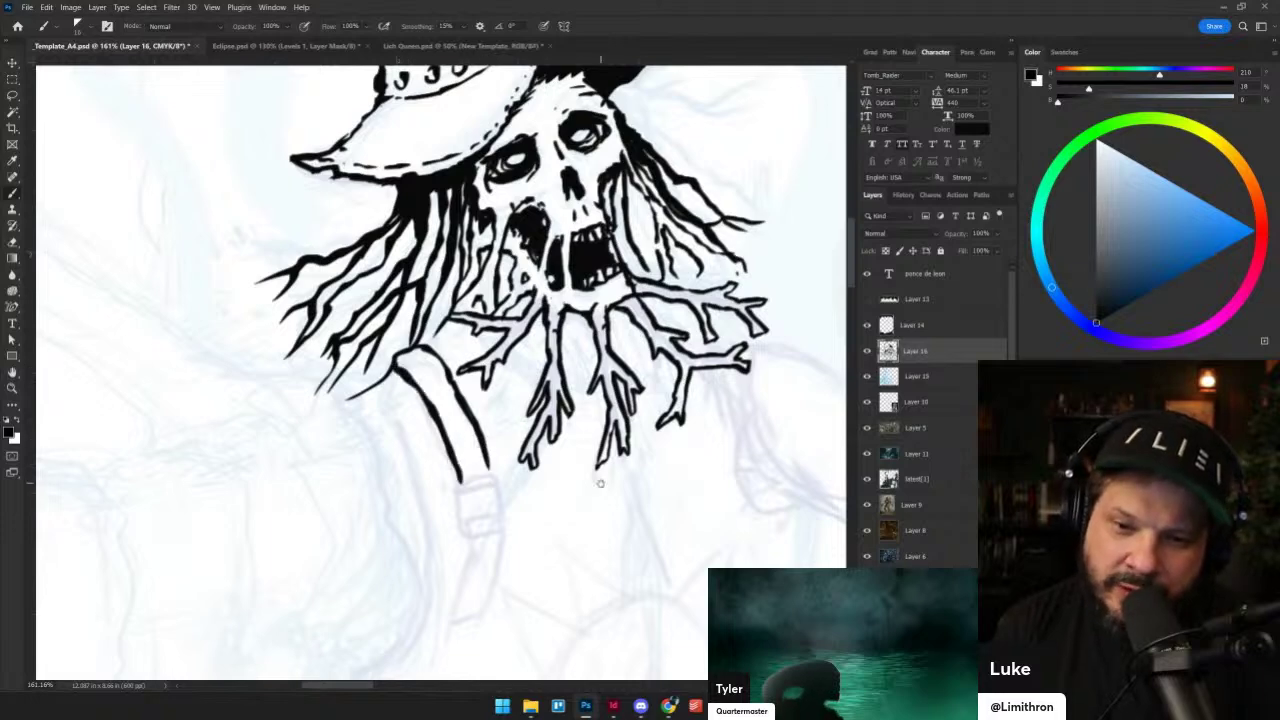
- Ink a rectangular buckle with an inner frame and prong at the lower end of the shoulder strap
left_click_drag(600, 483, 438, 466)
mouse_move(335, 491)
left_mouse_down()
mouse_move(353, 464)
mouse_move(376, 491)
mouse_move(370, 461)
mouse_move(349, 467)
mouse_move(371, 461)
mouse_move(382, 520)
mouse_move(334, 500)
mouse_move(340, 542)
mouse_move(380, 532)
mouse_move(382, 507)
left_mouse_up()
key("ctrl+z")
key("ctrl+z")
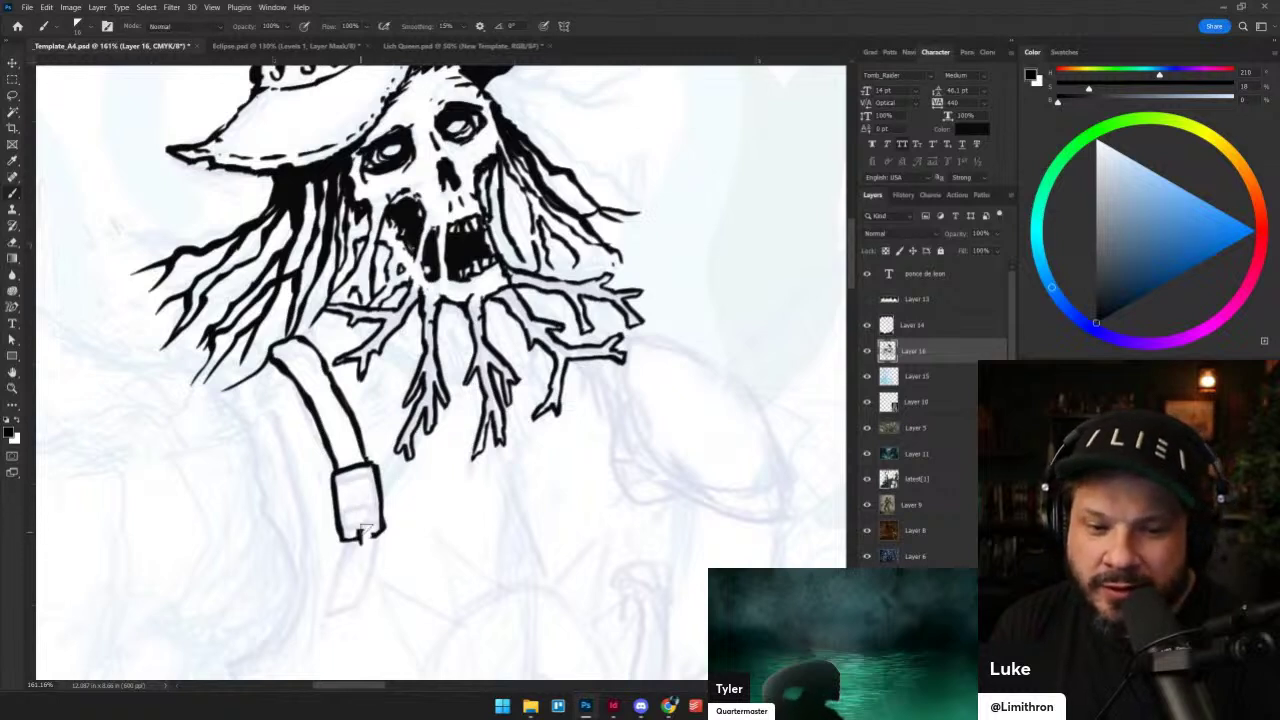
mouse_move(366, 530)
left_mouse_down()
mouse_move(356, 544)
mouse_move(343, 481)
mouse_move(364, 472)
mouse_move(364, 533)
left_mouse_up()
key("grave")
key("shift+alt+n")
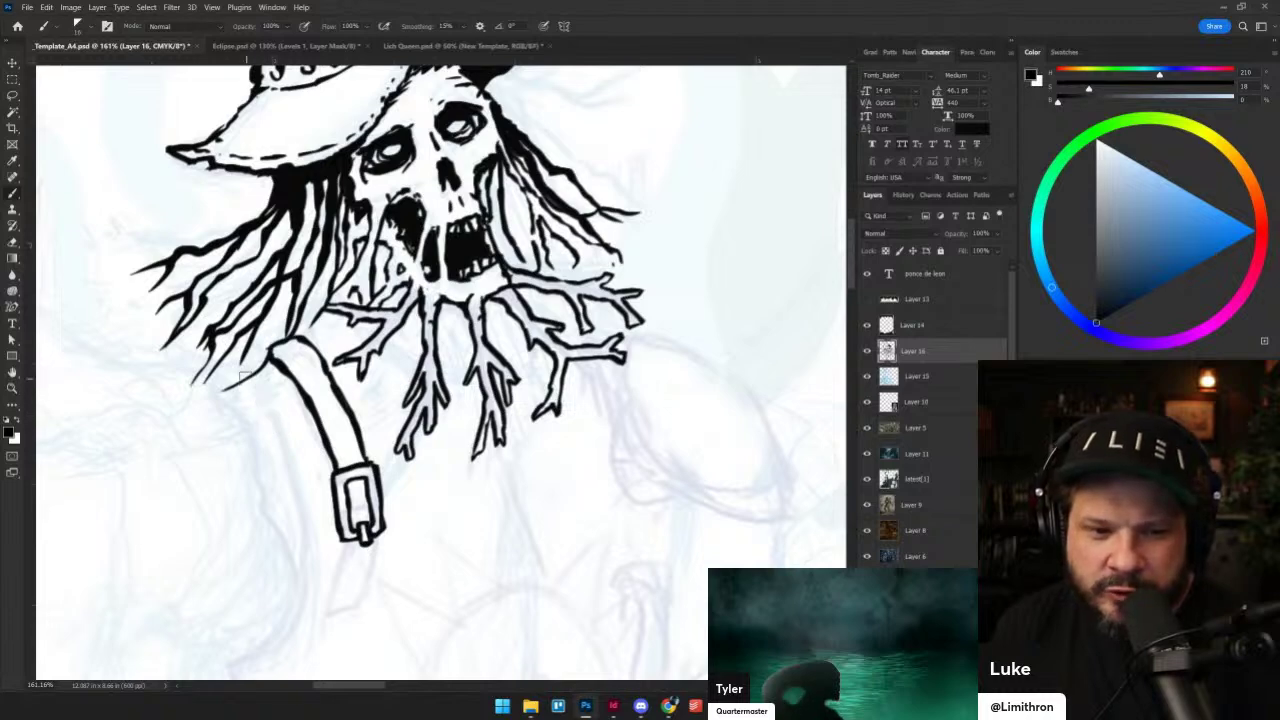
- Ink the breastplate's jagged armhole edge from the near shoulder down to a small hooked corner under the arm
mouse_move(238, 370)
left_mouse_down()
mouse_move(282, 414)
mouse_move(298, 462)
mouse_move(369, 396)
left_mouse_up()
mouse_move(287, 555)
left_mouse_down()
mouse_move(336, 509)
mouse_move(342, 484)
left_mouse_up()
mouse_move(347, 349)
left_mouse_down()
mouse_move(371, 438)
mouse_move(336, 500)
left_mouse_up()
key("ctrl+z")
mouse_move(303, 546)
left_mouse_down()
mouse_move(277, 541)
mouse_move(283, 568)
left_mouse_up()
key("ctrl+z")
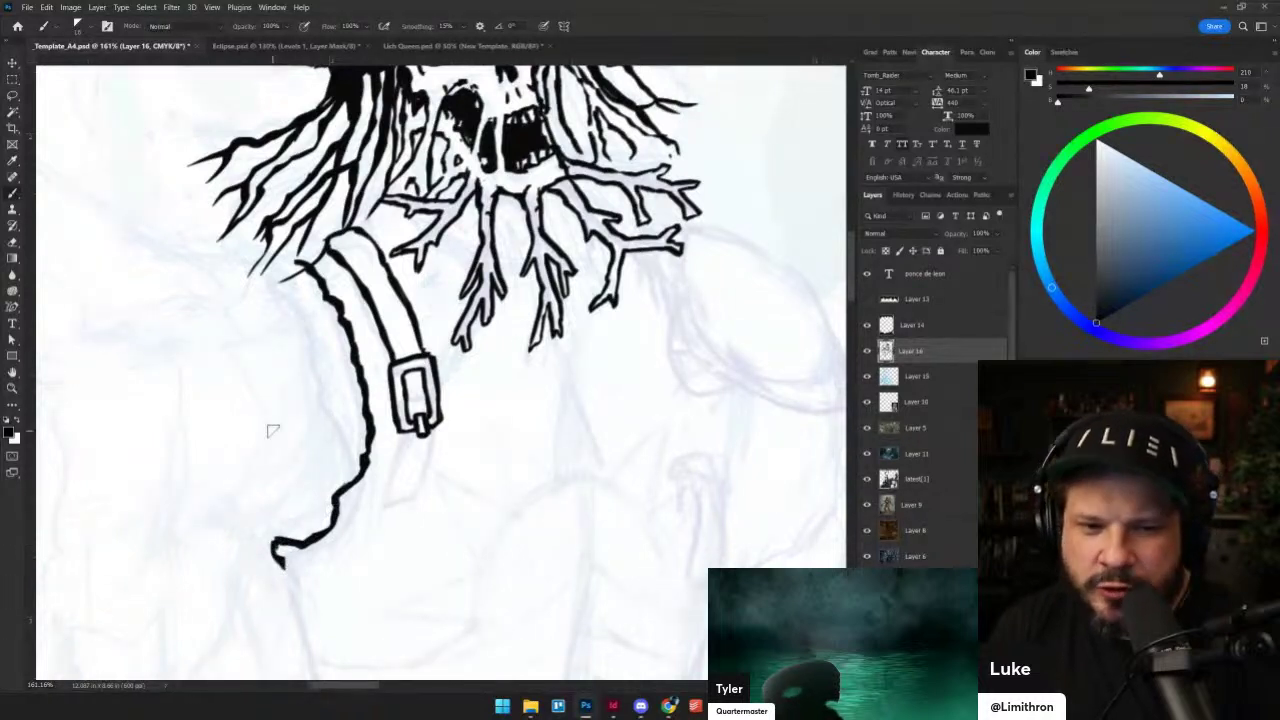
- Ink the breastplate's shoulder edge around the strap's upper end and clean up the overlaps with the hair by erasing
mouse_move(283, 256)
left_mouse_down()
mouse_move(339, 212)
mouse_move(322, 241)
mouse_move(302, 238)
mouse_move(320, 230)
mouse_move(329, 244)
mouse_move(294, 240)
mouse_move(362, 226)
left_mouse_up()
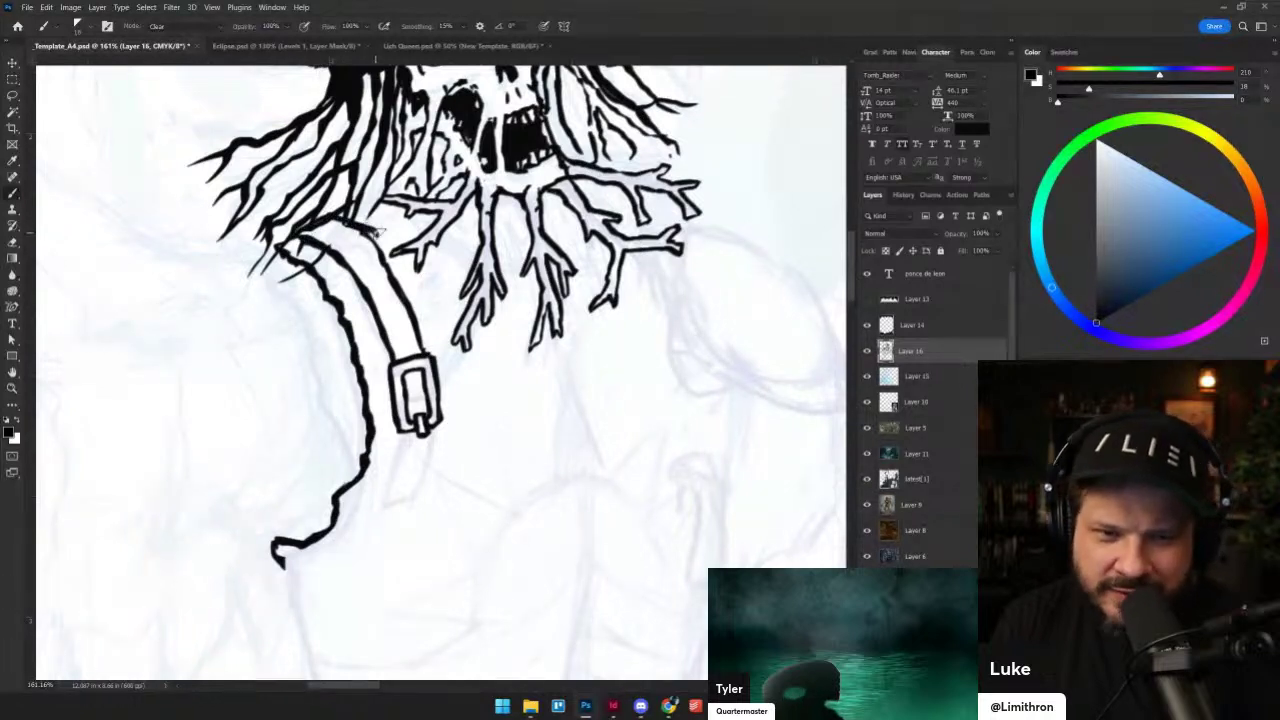
left_click_drag(353, 206, 385, 156)
mouse_move(451, 273)
left_mouse_down()
mouse_move(391, 342)
mouse_move(428, 253)
left_mouse_up()
key("grave")
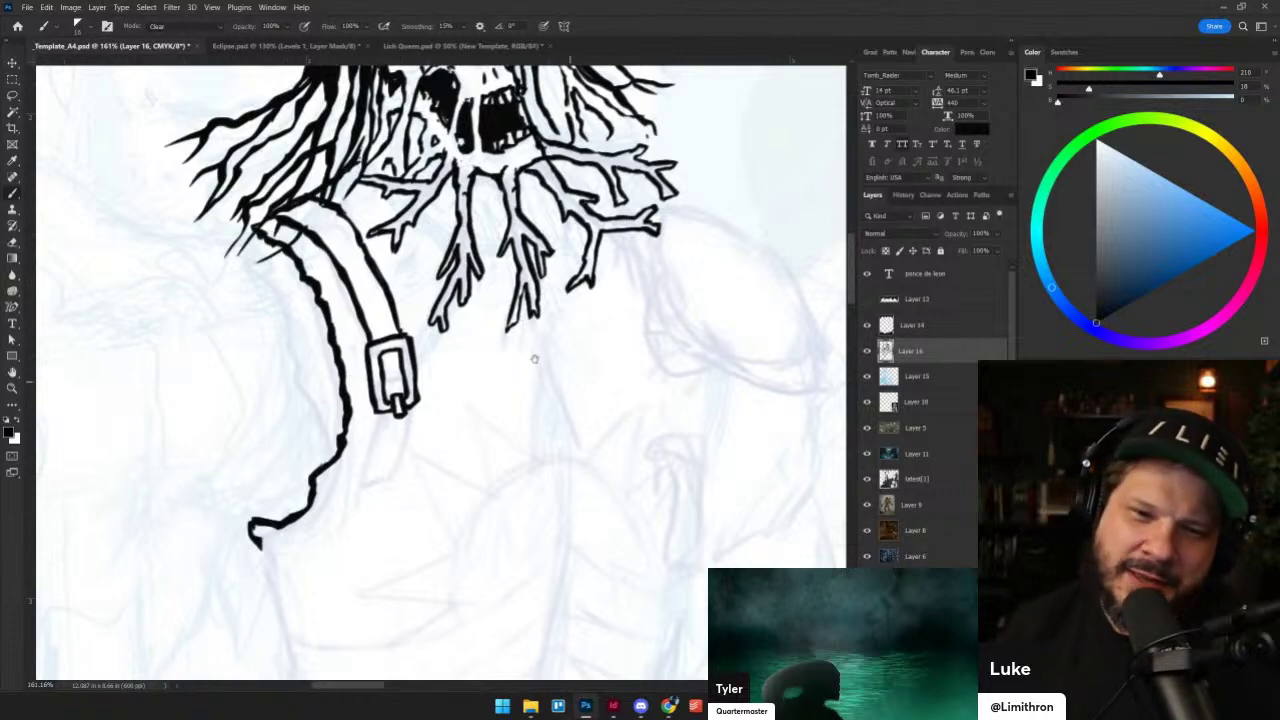
- Ink the strap's loose end hanging below the buckle and extend a hair strand over the strap at the shoulder
left_click_drag(534, 358, 516, 308)
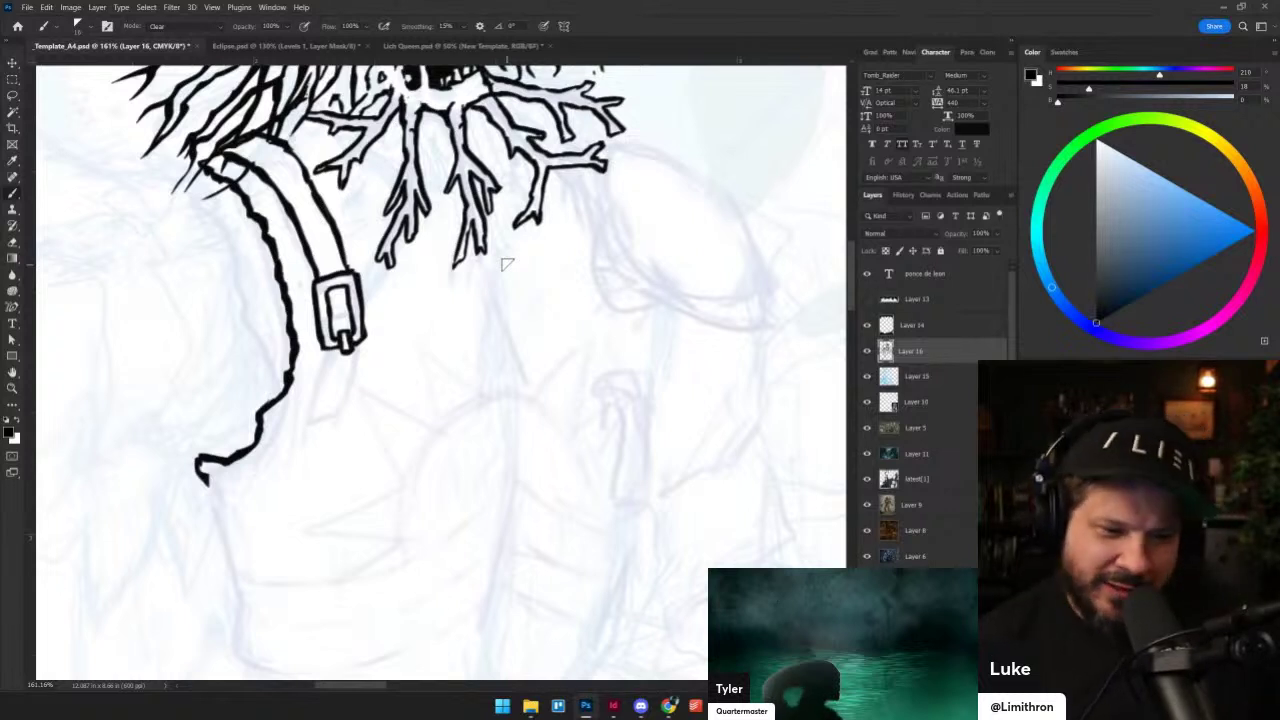
mouse_move(515, 376)
left_mouse_down()
mouse_move(534, 354)
mouse_move(590, 374)
left_mouse_up()
mouse_move(415, 424)
left_mouse_down()
mouse_move(432, 345)
mouse_move(416, 424)
mouse_move(439, 423)
left_mouse_up()
key("ctrl+z")
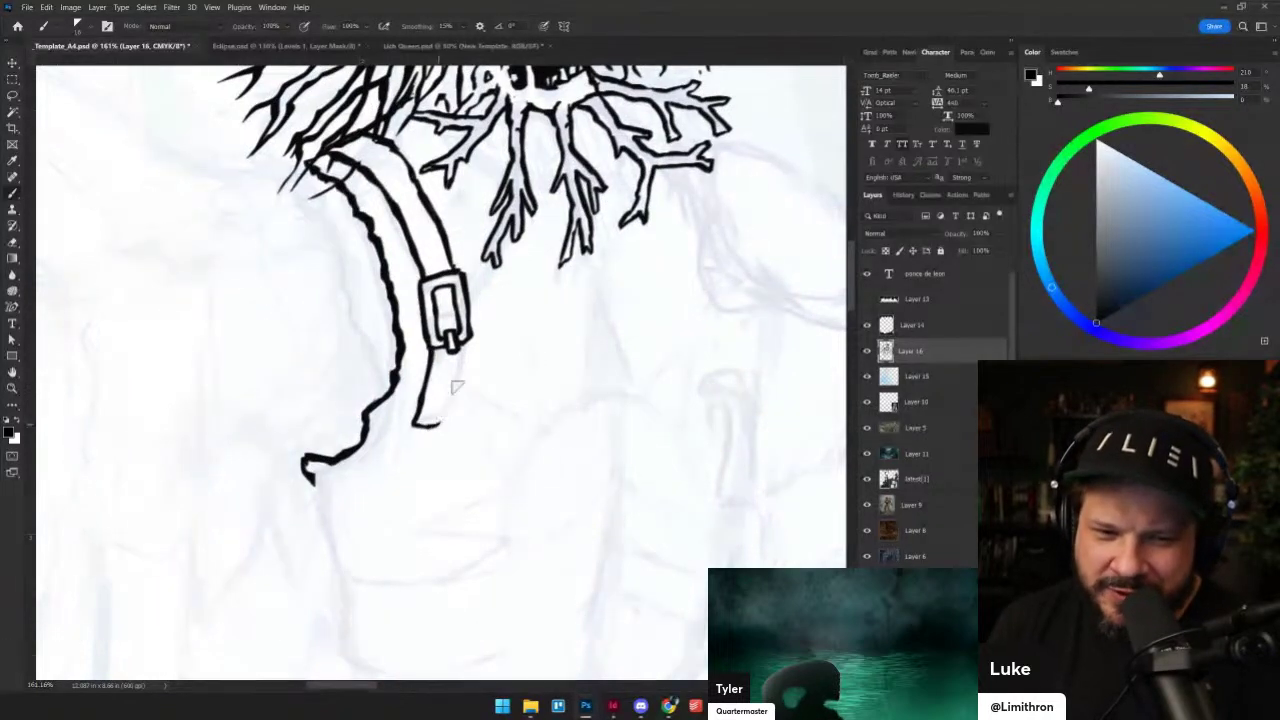
mouse_move(466, 338)
left_mouse_down()
mouse_move(443, 418)
mouse_move(304, 512)
left_mouse_up()
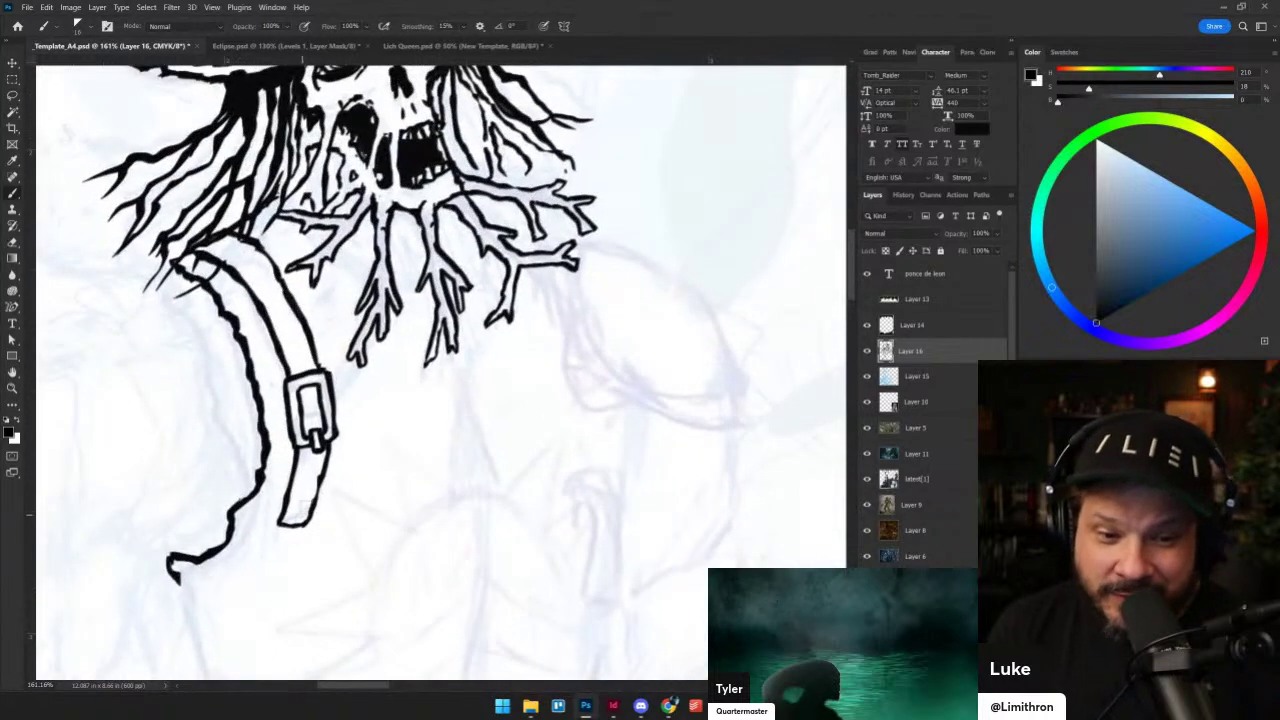
left_click_drag(304, 387, 304, 401)
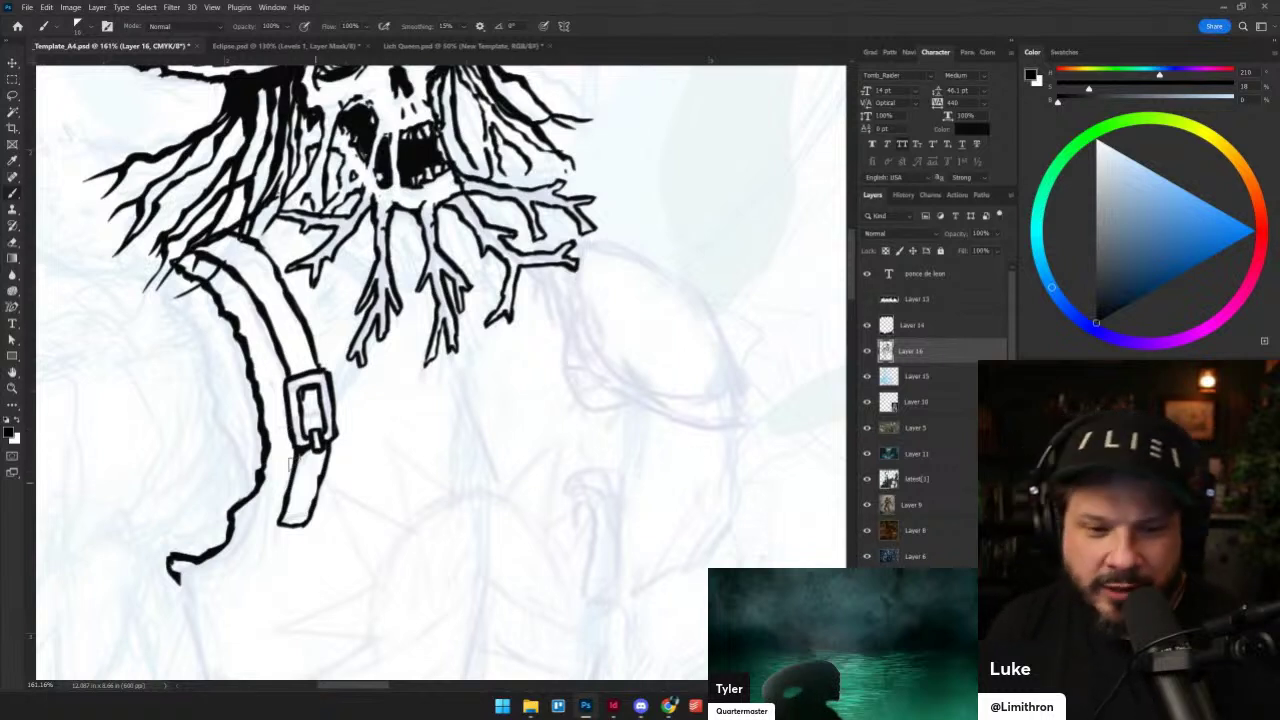
key("grave")
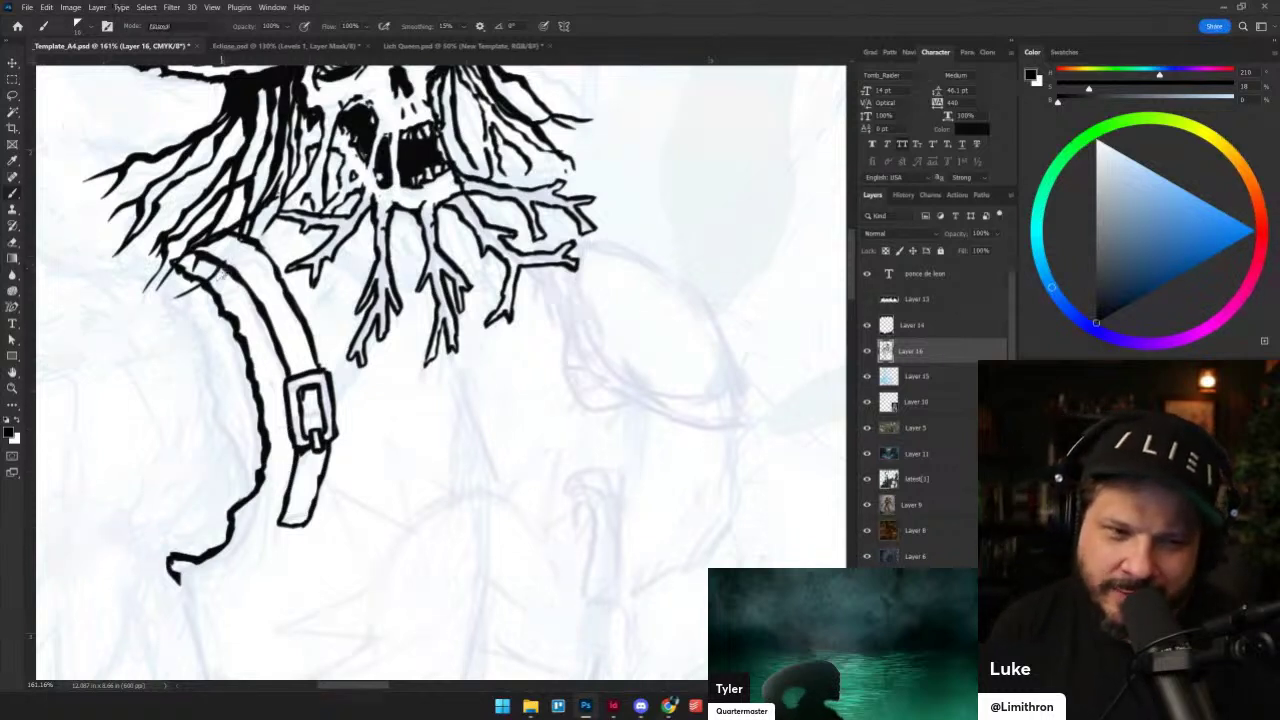
left_click_drag(218, 274, 235, 240)
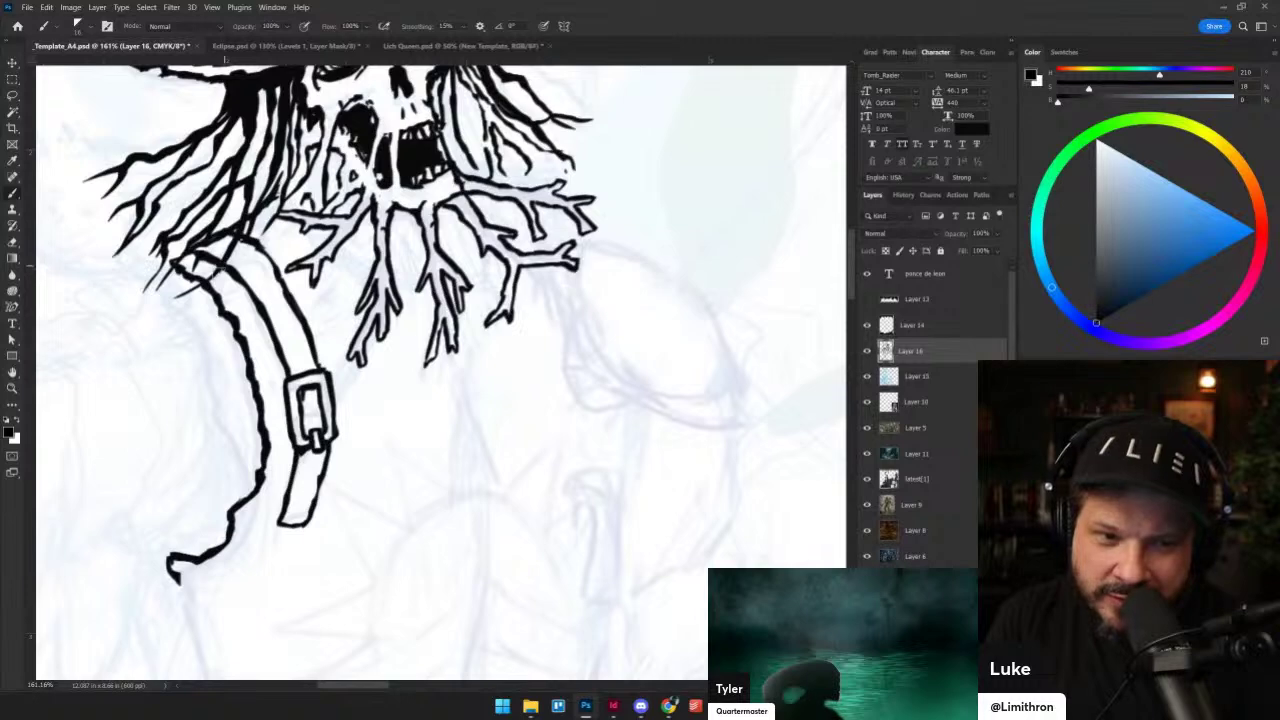
- Ink the breastplate's central ridge as a broken, gently curved line from the root beard down to the waist
mouse_move(349, 391)
left_mouse_down()
mouse_move(446, 424)
mouse_move(490, 331)
left_mouse_up()
scroll(395, 571, "down", 2)
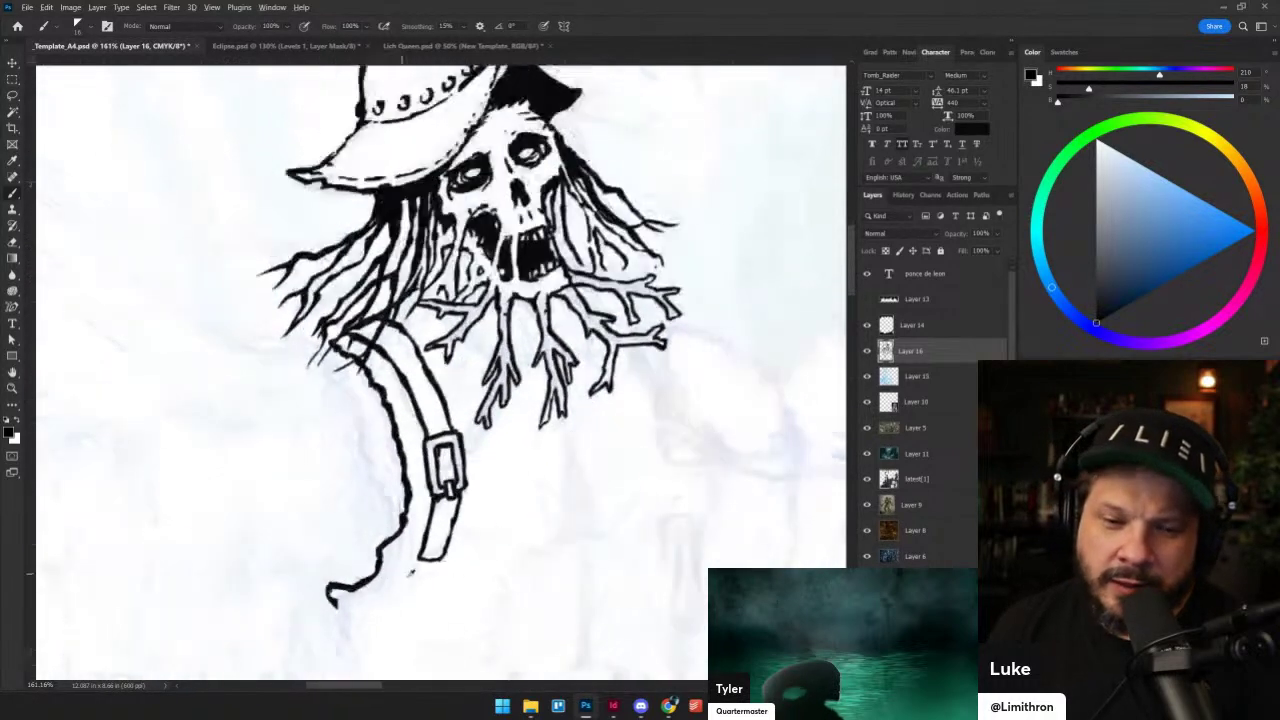
left_click_drag(520, 563, 466, 403)
scroll(526, 457, "up", 2)
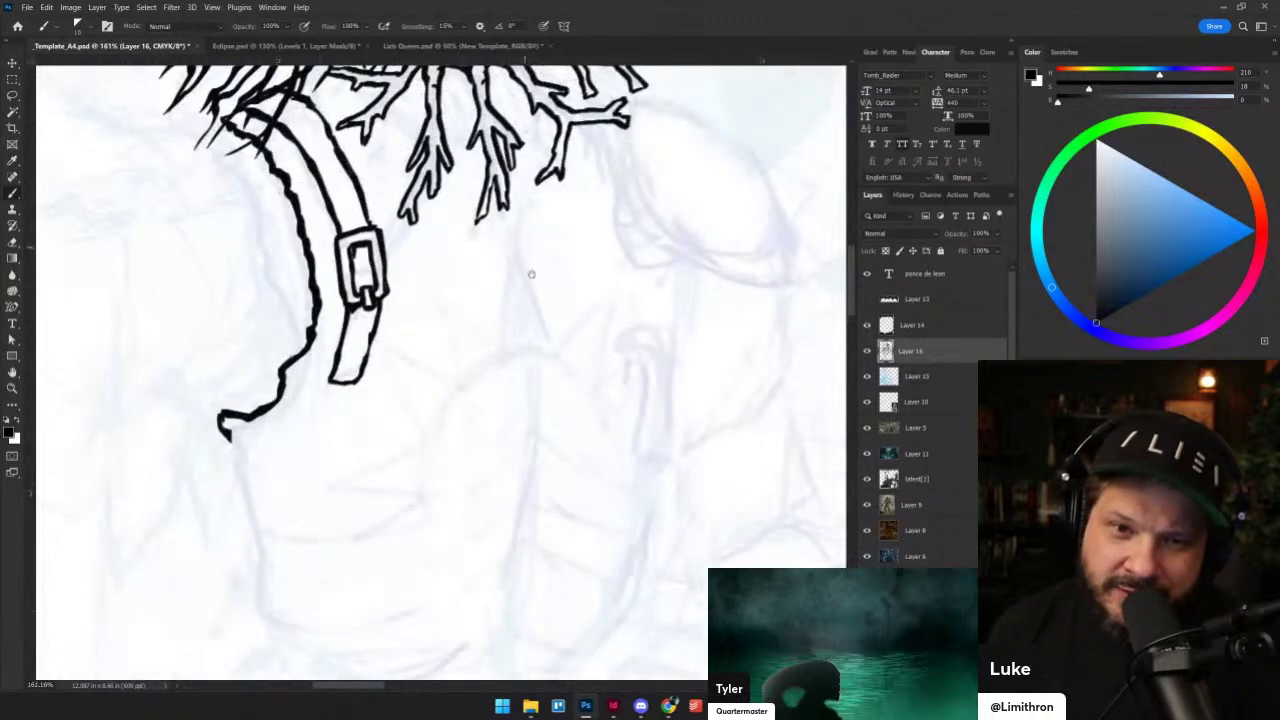
scroll(530, 274, "up", 2)
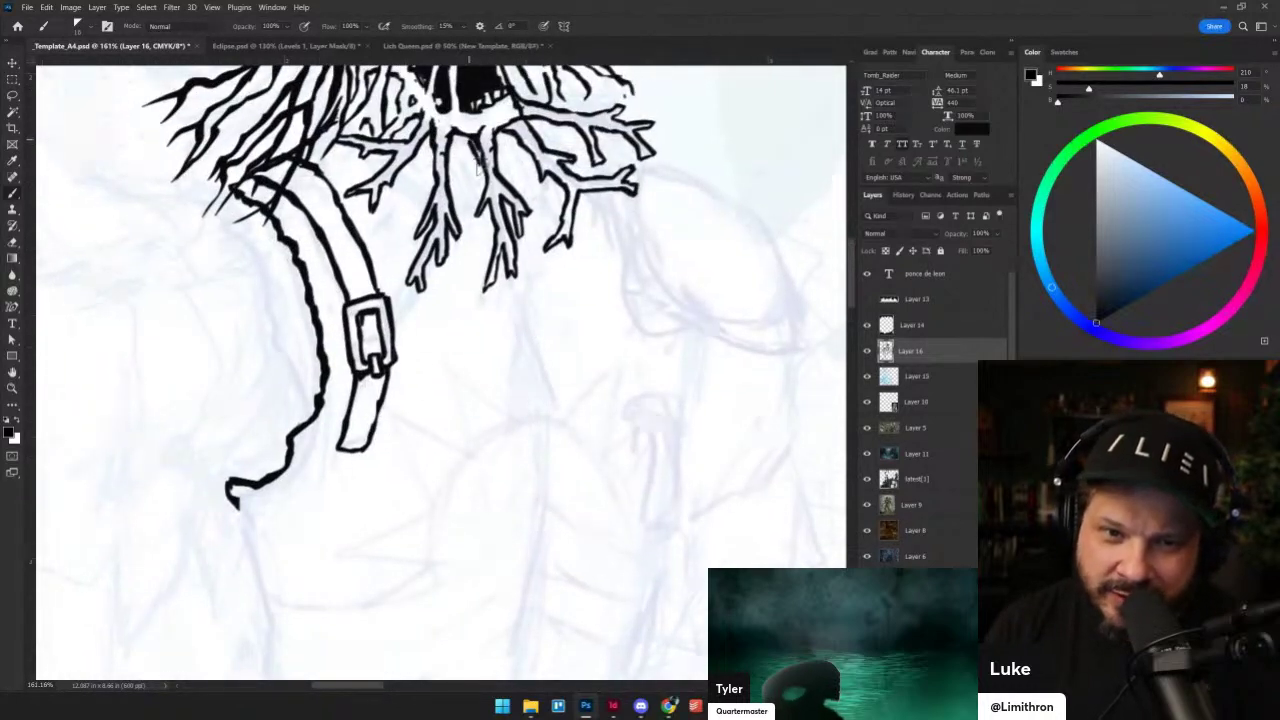
mouse_move(519, 257)
left_mouse_down()
mouse_move(541, 350)
mouse_move(547, 493)
left_mouse_up()
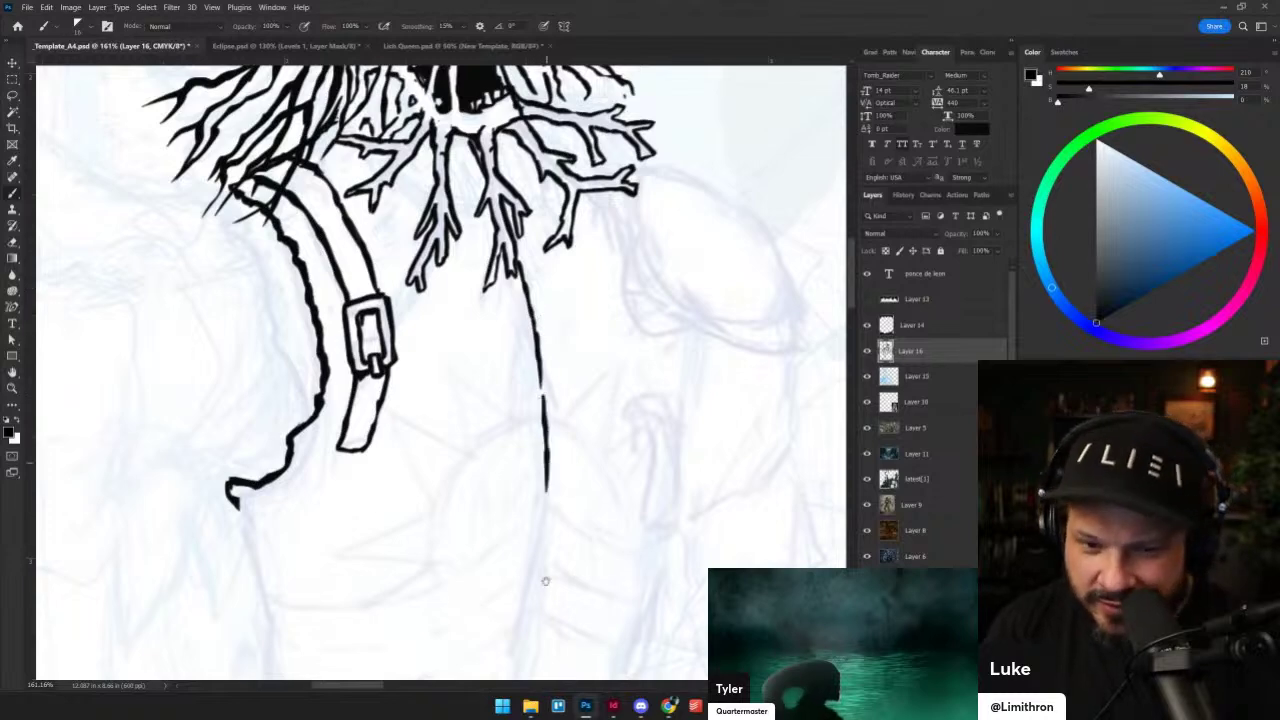
scroll(580, 440, "down", 3)
mouse_move(561, 354)
left_mouse_down()
mouse_move(534, 542)
mouse_move(540, 601)
left_mouse_up()
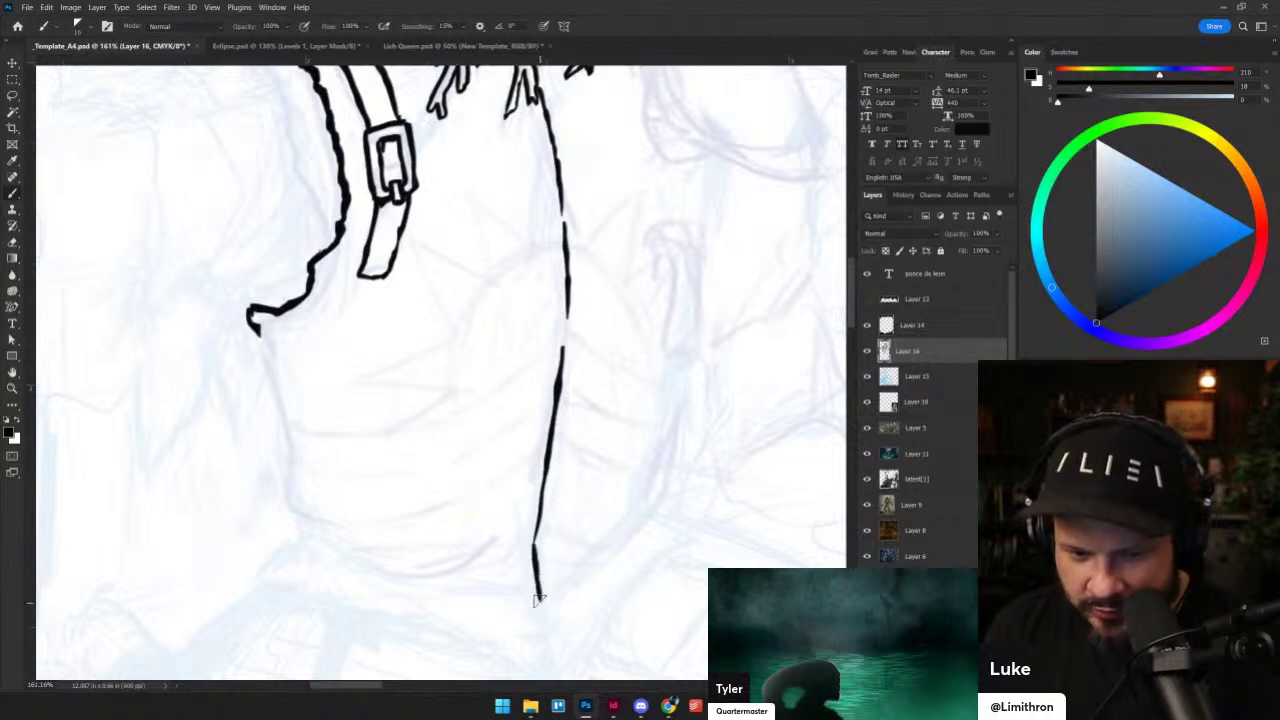
- Ink the breastplate's near side from the armhole corner down to the waist, with a short outward flare below it
left_click_drag(259, 574, 300, 518)
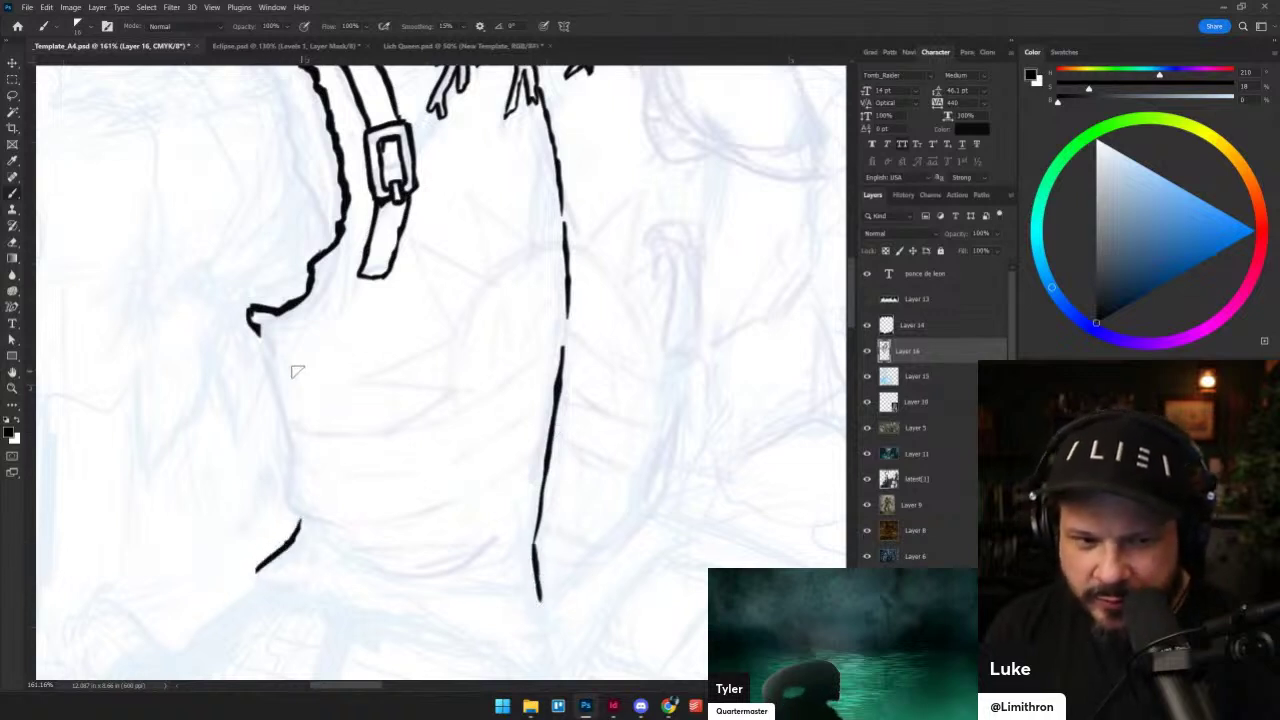
left_click_drag(260, 335, 295, 532)
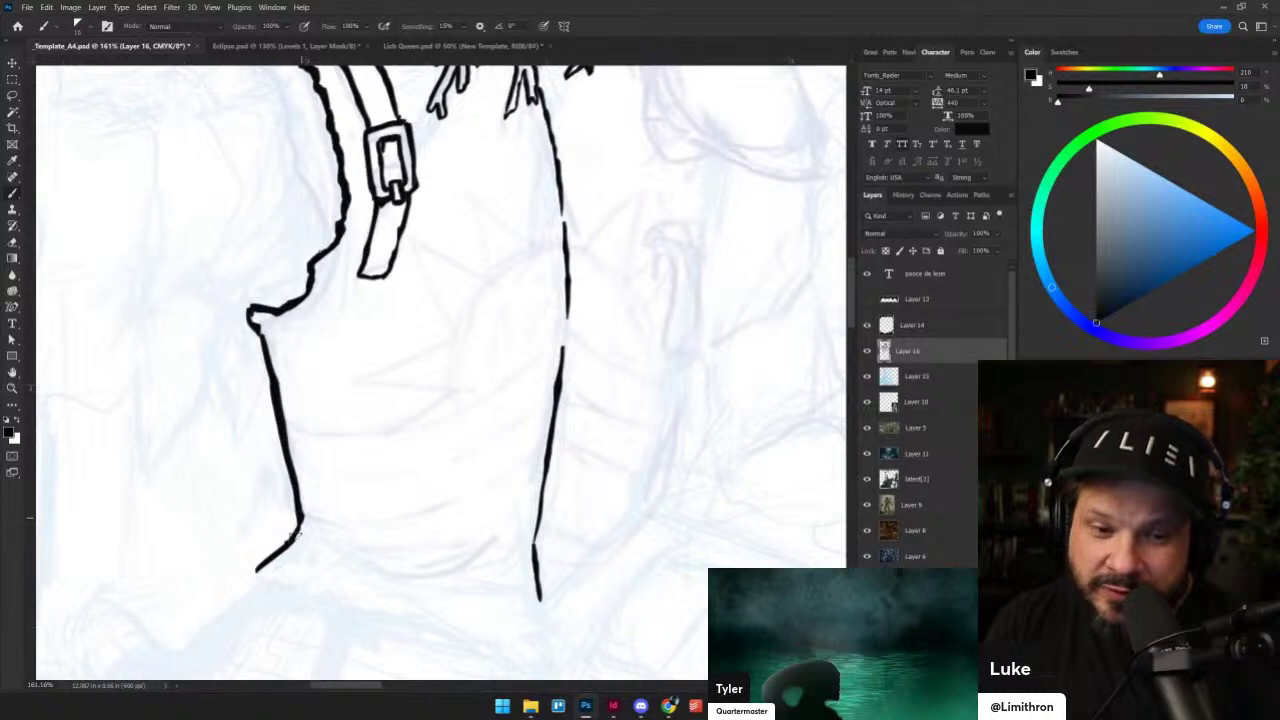
left_click_drag(590, 392, 556, 404)
- Ink the breastplate's slanted lower edge from the flared waist corner to a point and extend the central ridge to meet it
left_click_drag(524, 505, 545, 342)
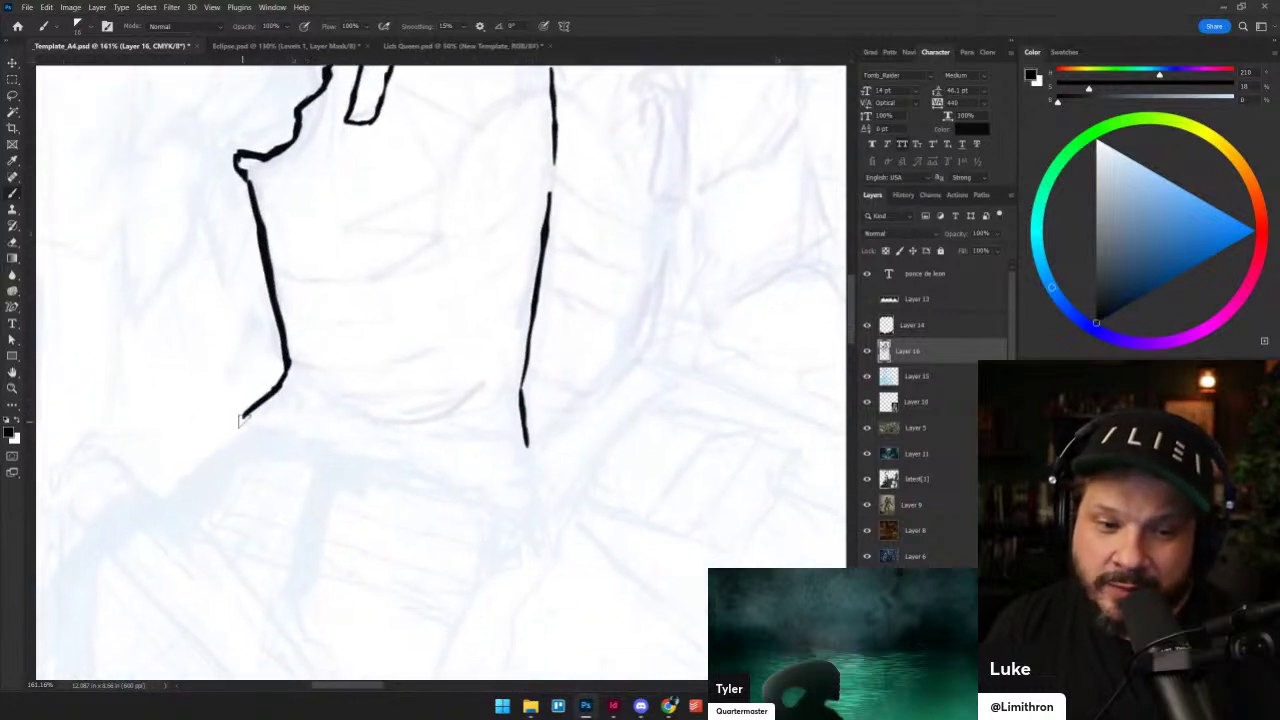
left_click_drag(241, 426, 345, 450)
key("ctrl+z")
key("ctrl+z")
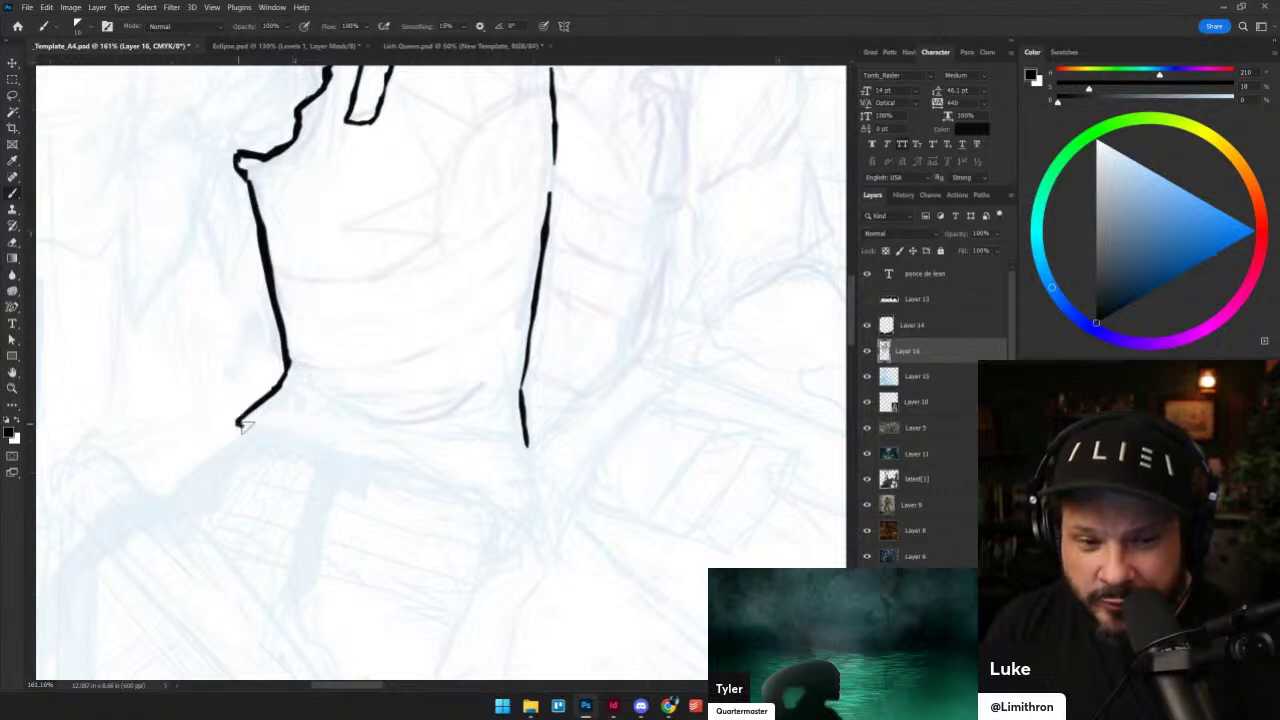
left_click_drag(238, 425, 535, 510)
left_click_drag(521, 443, 533, 507)
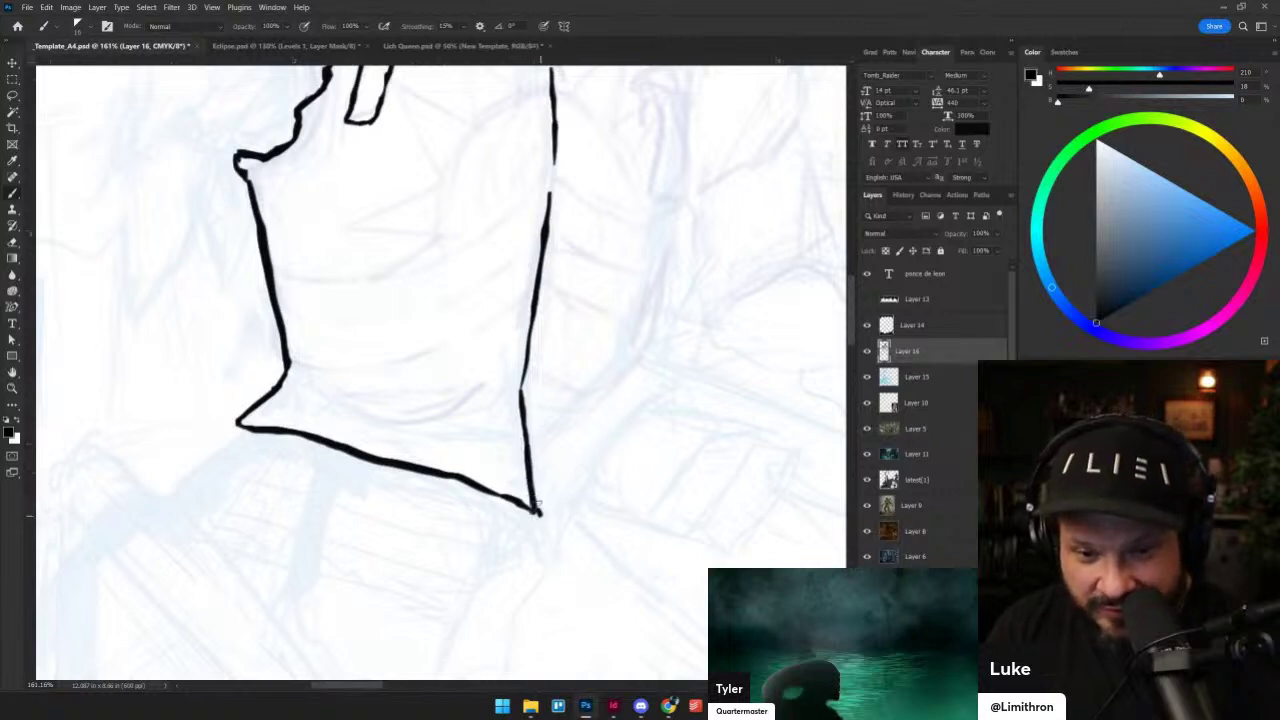
- Ink the breastplate's far lower edge up from the bottom point, its flared far corner and the far side above the waist
key("grave")
mouse_move(535, 494)
left_mouse_down()
mouse_move(537, 511)
mouse_move(528, 482)
mouse_move(534, 512)
mouse_move(566, 492)
mouse_move(693, 364)
left_mouse_up()
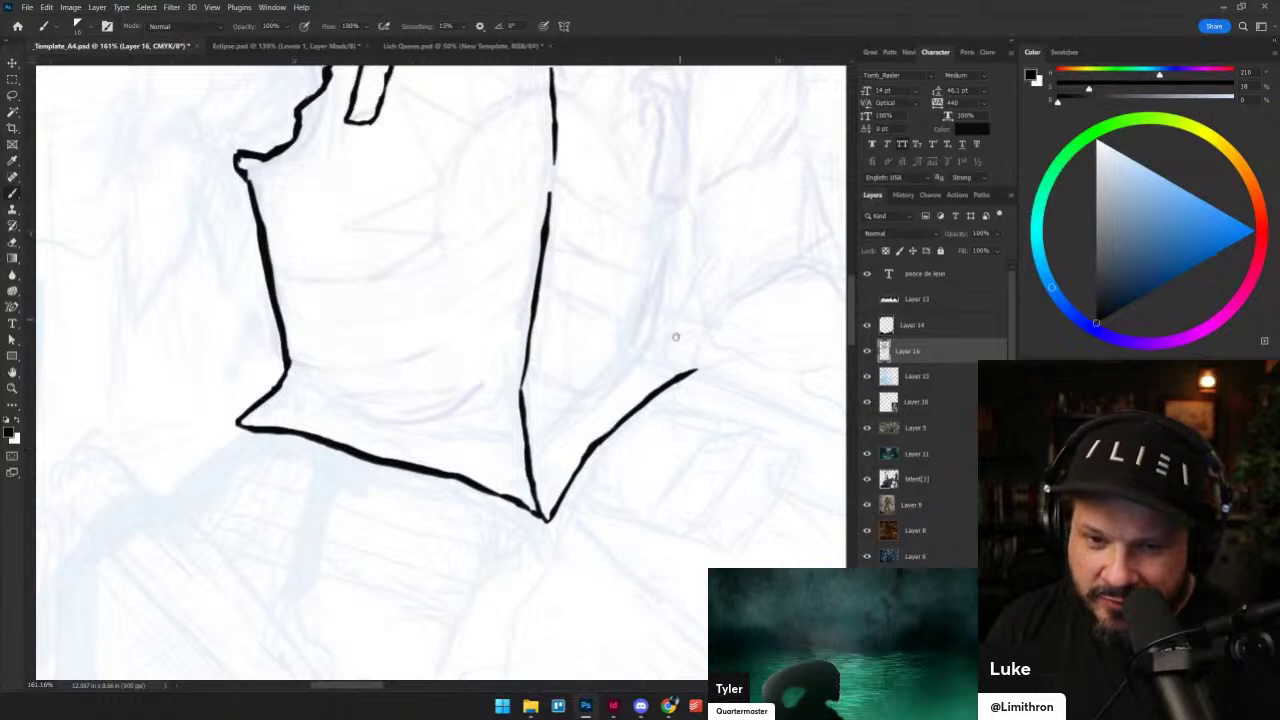
scroll(659, 356, "up", 3)
mouse_move(658, 294)
left_mouse_down()
mouse_move(634, 400)
mouse_move(688, 420)
left_mouse_up()
key("ctrl+z")
mouse_move(664, 288)
left_mouse_down()
mouse_move(641, 408)
mouse_move(693, 428)
mouse_move(612, 437)
mouse_move(600, 452)
left_mouse_up()
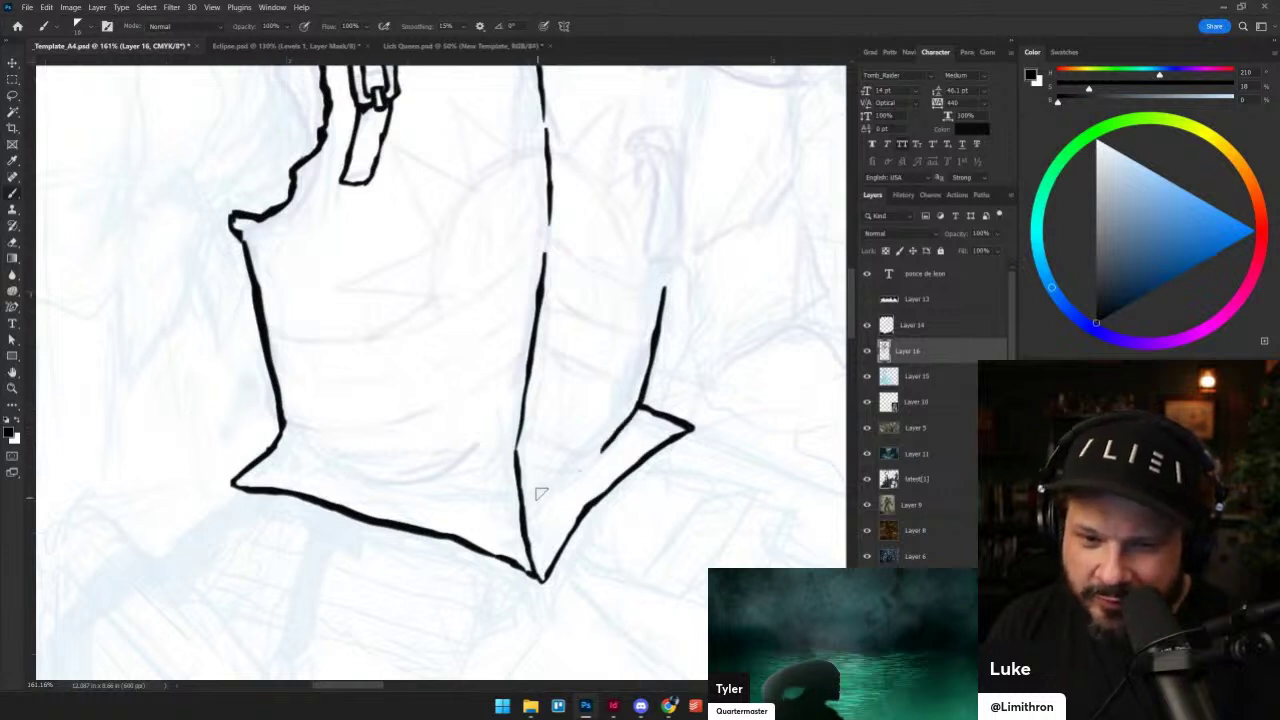
- Ink the broken, curved waist line across the breastplate above the flared hem and add a short dash extending the far side upward
left_click_drag(533, 496, 626, 408)
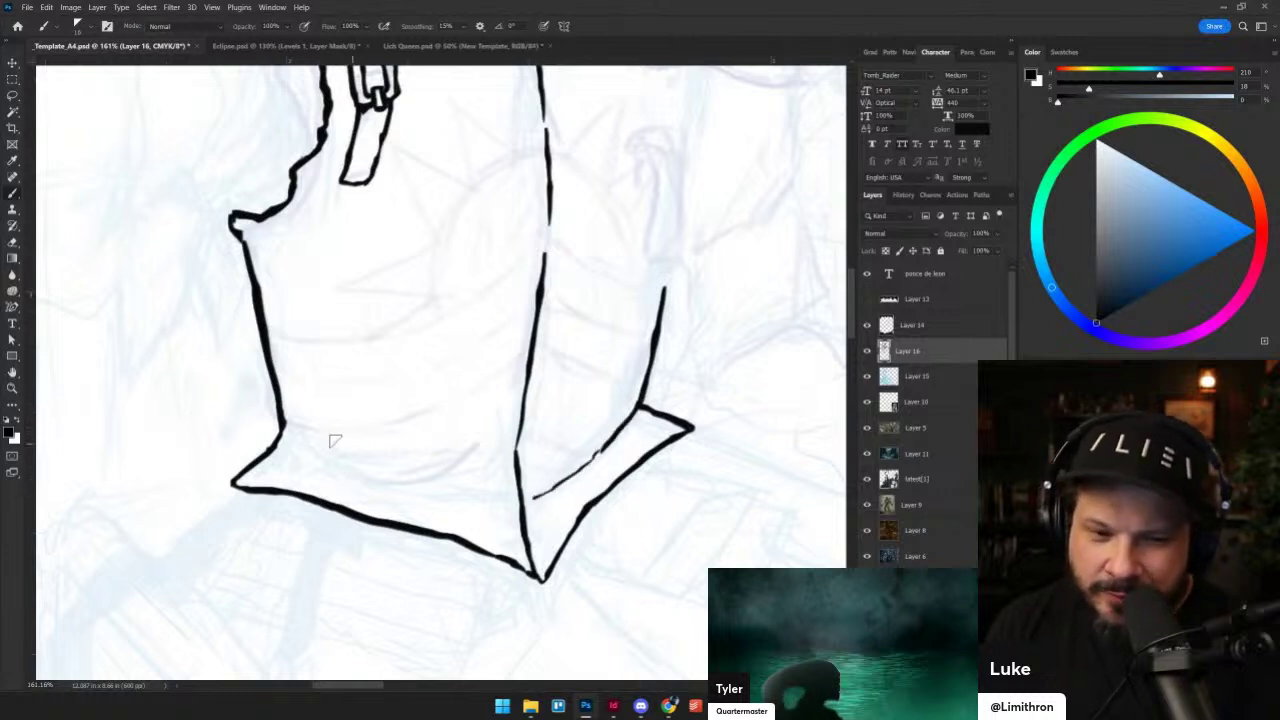
mouse_move(287, 433)
left_mouse_down()
mouse_move(414, 485)
mouse_move(517, 498)
left_mouse_up()
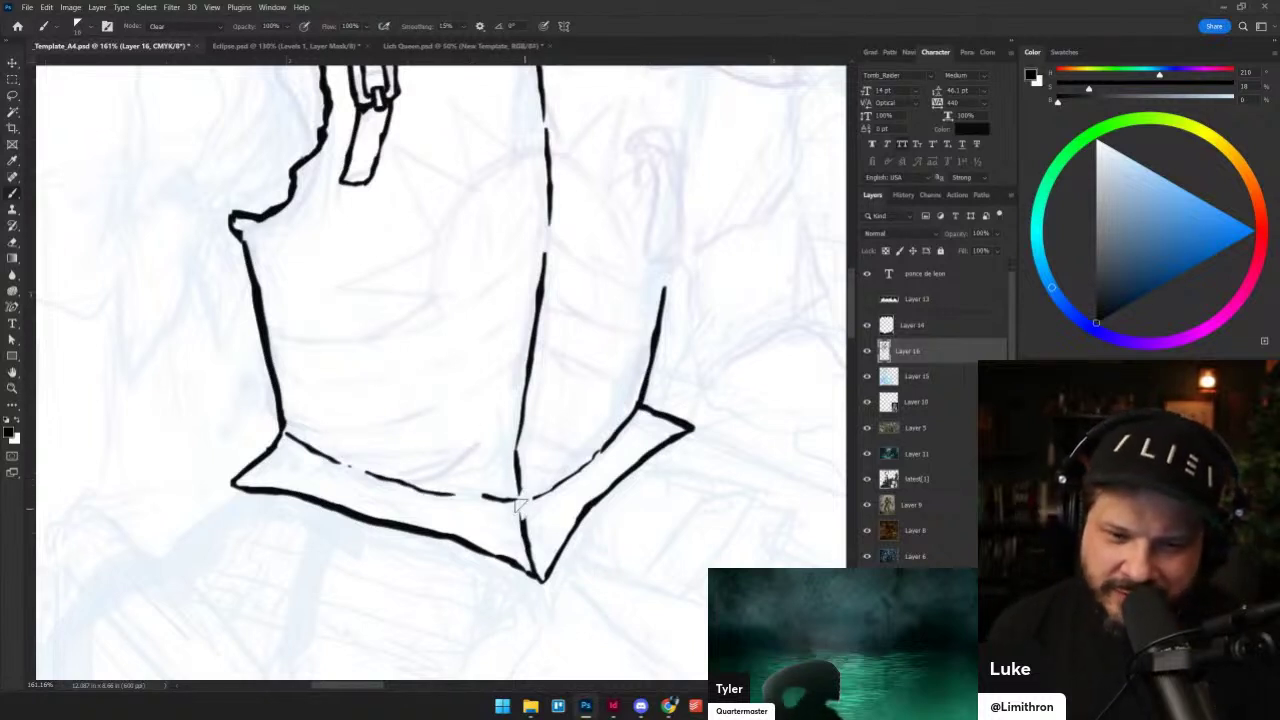
key("shift+alt+n")
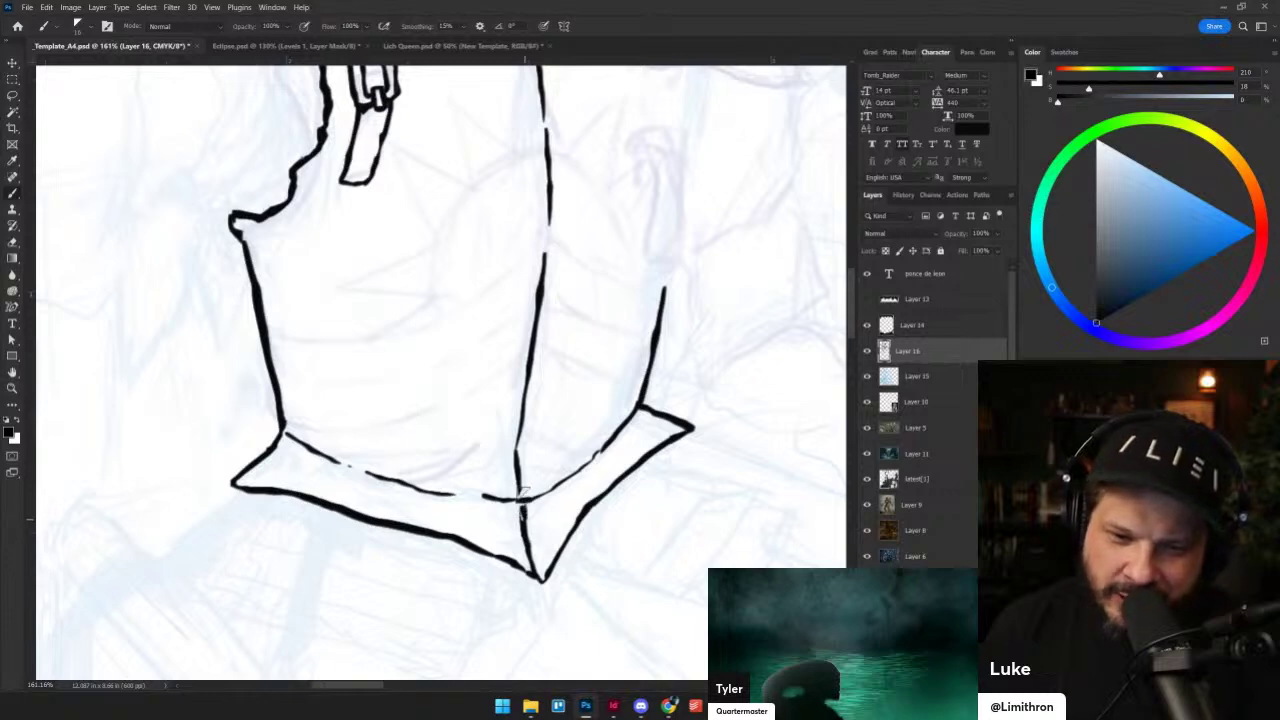
left_click_drag(566, 354, 537, 431)
left_click_drag(640, 344, 641, 337)
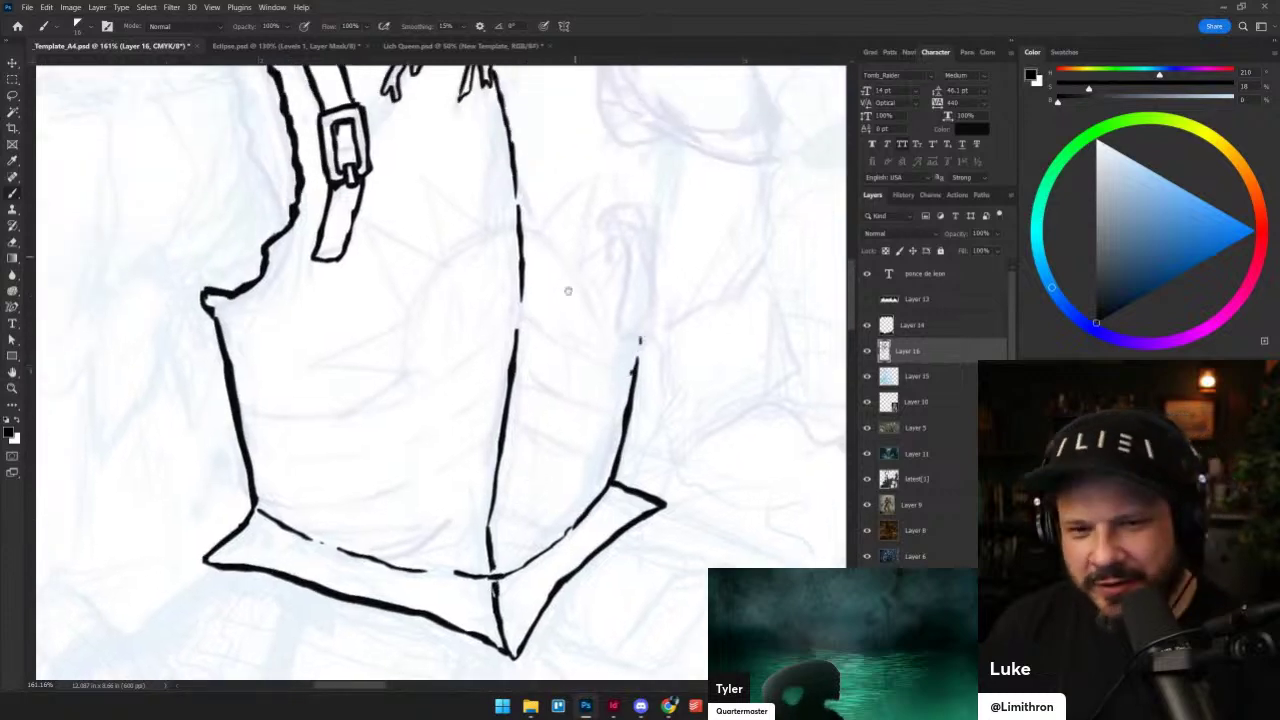
- Ink a short edge line below the far beard roots and the curved lower edge of the far shoulder plate out to its tip
left_click_drag(568, 288, 553, 414)
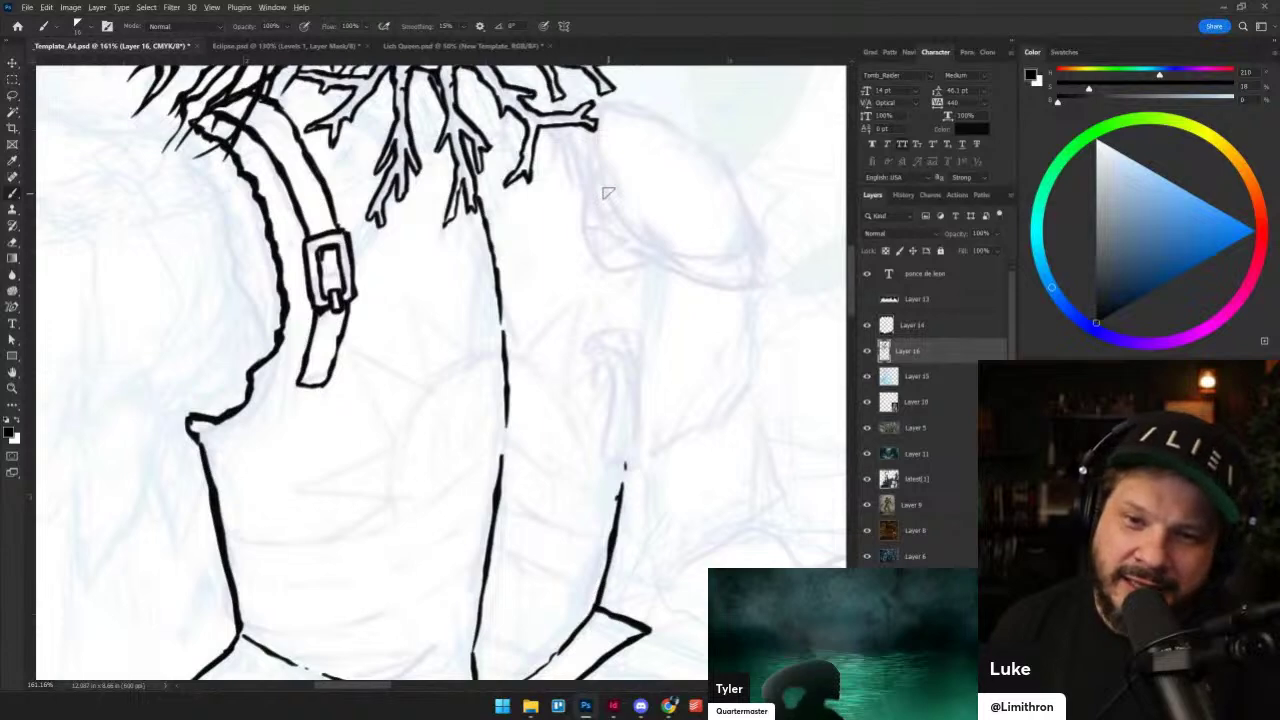
scroll(608, 193, "down", 3)
left_click_drag(608, 193, 598, 361)
scroll(602, 386, "up", 3)
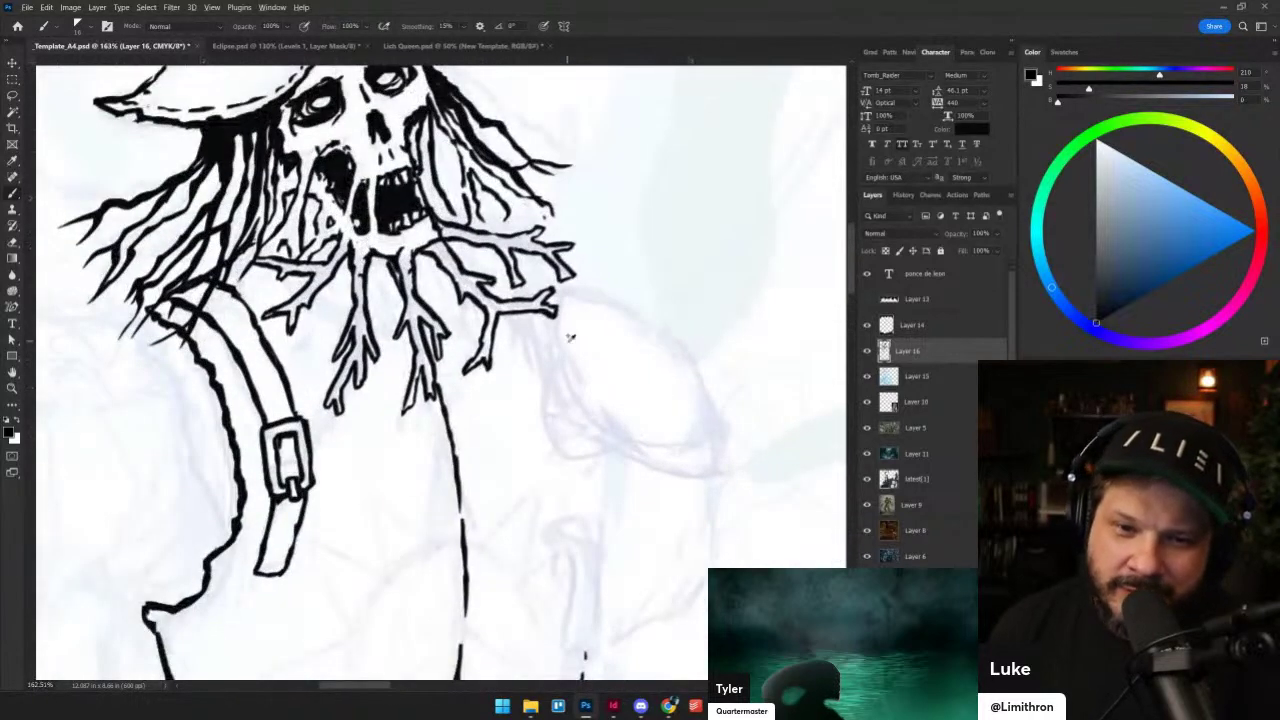
left_click_drag(515, 320, 526, 362)
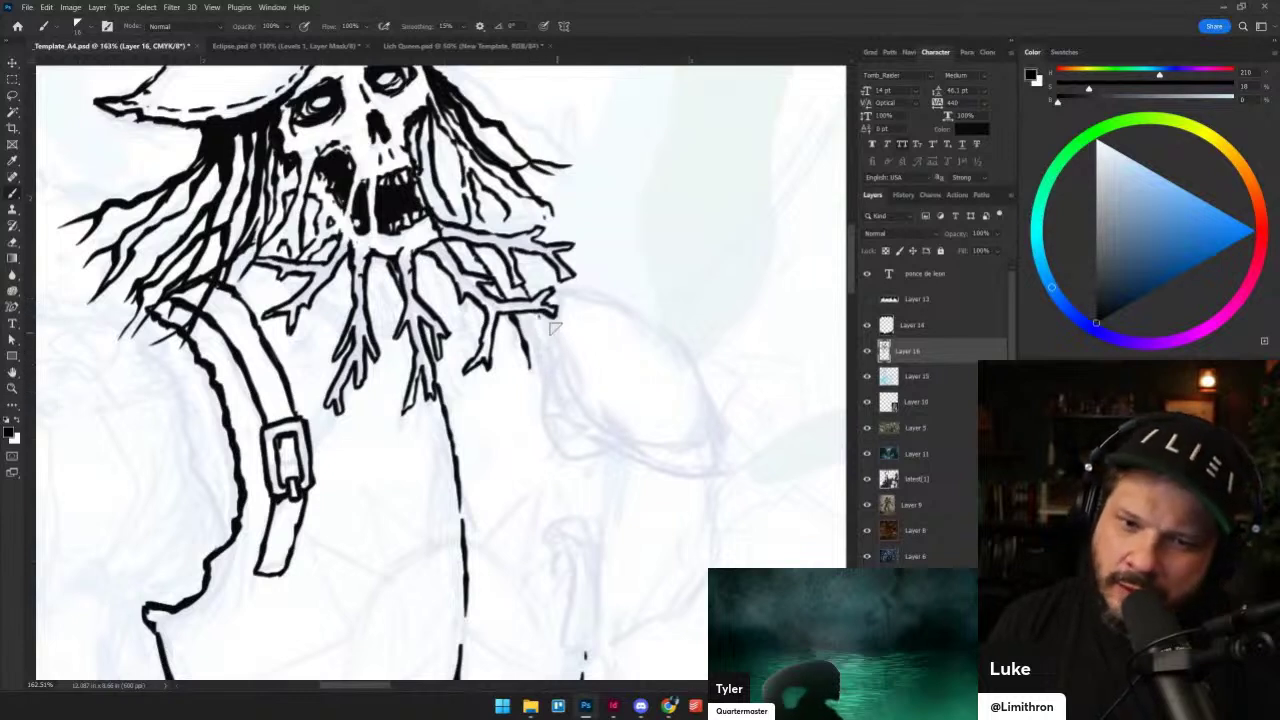
mouse_move(545, 318)
left_mouse_down()
mouse_move(577, 419)
mouse_move(558, 383)
mouse_move(605, 448)
mouse_move(690, 468)
left_mouse_up()
key("ctrl+z")
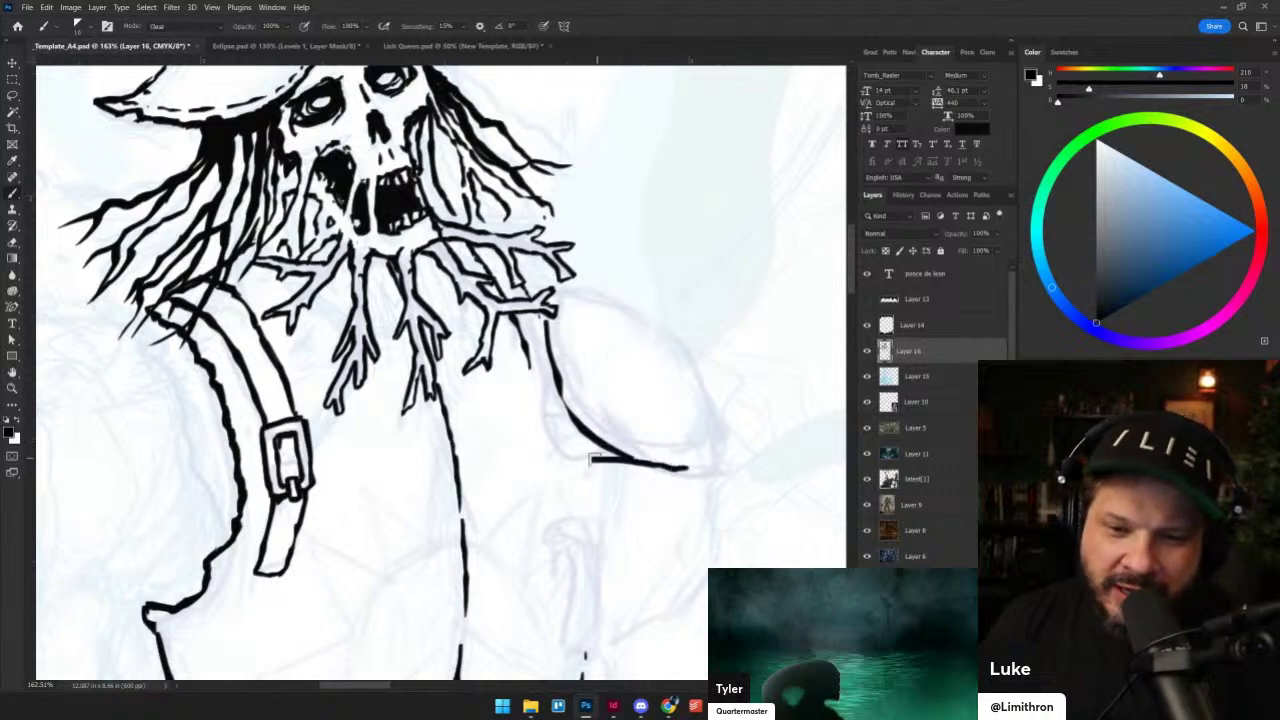
left_click_drag(594, 459, 740, 465)
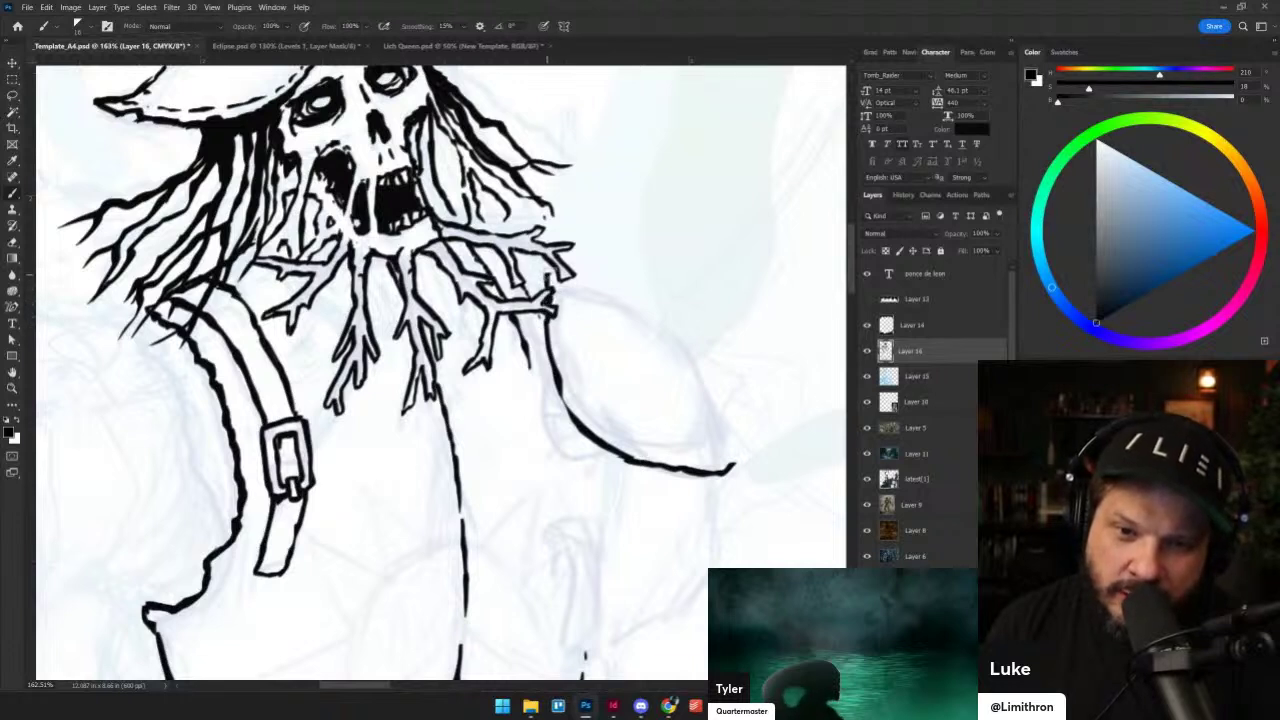
- Close the far shoulder plate with an arched upper edge down to its tip and add a broken inner rim line along its lower edge
mouse_move(550, 280)
left_mouse_down()
mouse_move(645, 319)
mouse_move(682, 346)
mouse_move(705, 390)
left_mouse_up()
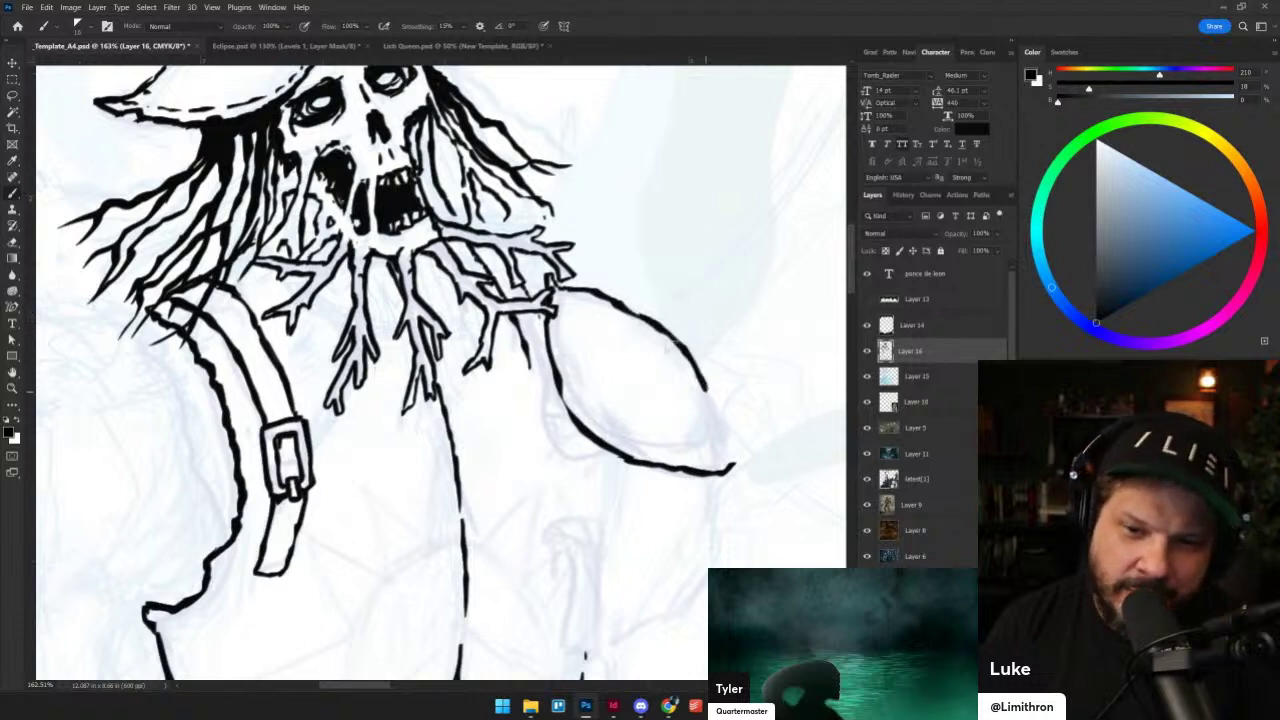
key("ctrl+z")
mouse_move(624, 306)
left_mouse_down()
mouse_move(710, 402)
mouse_move(728, 452)
left_mouse_up()
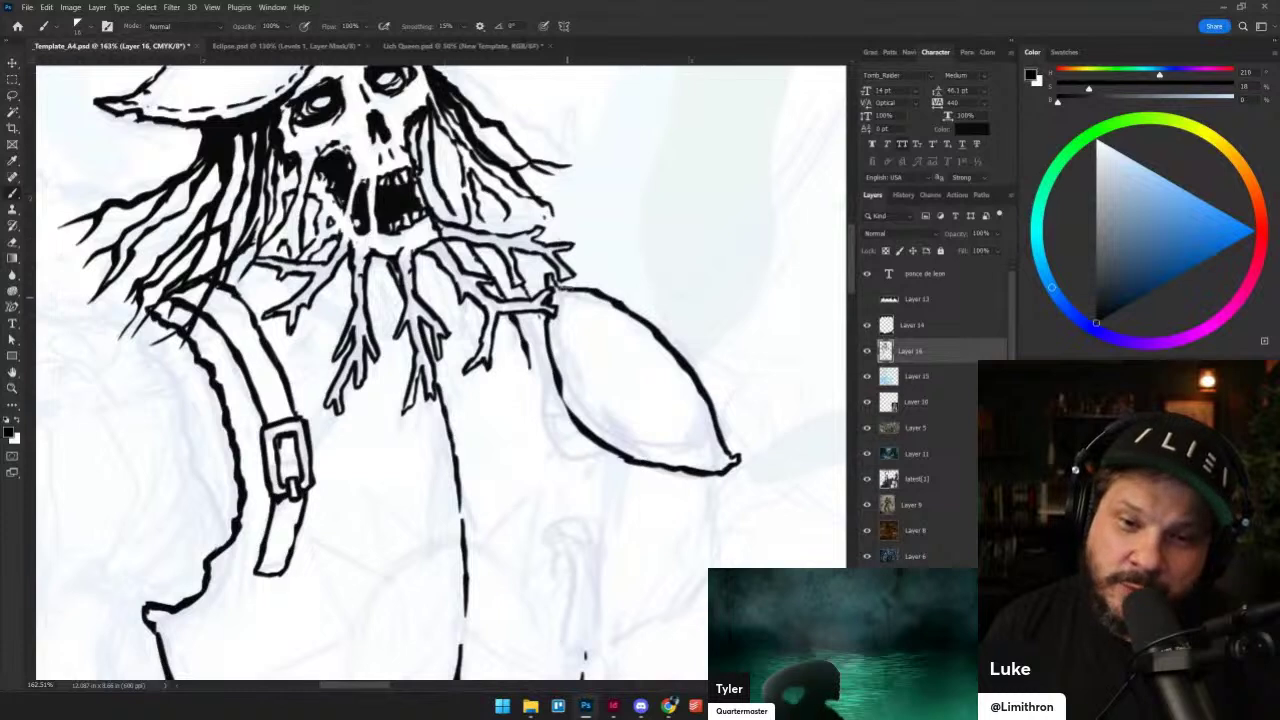
mouse_move(558, 296)
left_mouse_down()
mouse_move(566, 360)
mouse_move(598, 410)
mouse_move(645, 440)
mouse_move(728, 458)
left_mouse_up()
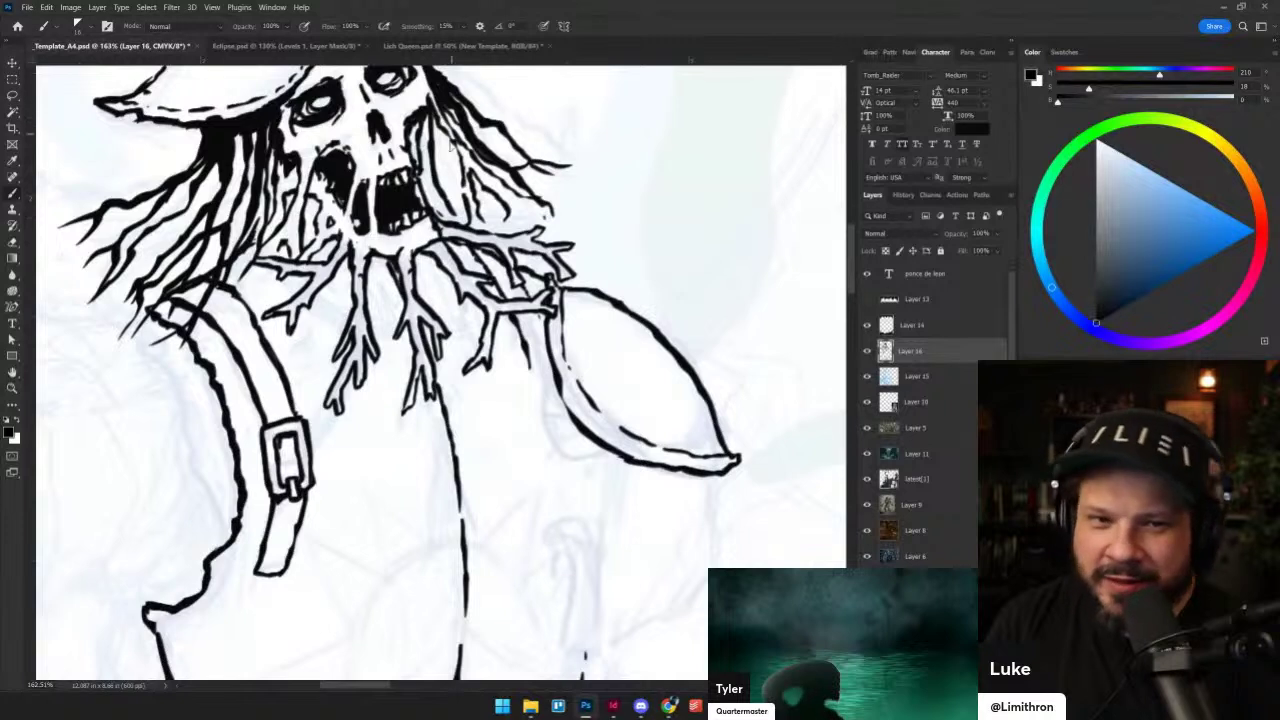
- Add and thicken ink strands in the hair hanging beside the skull's jaw on the far side
left_click_drag(420, 176, 432, 206)
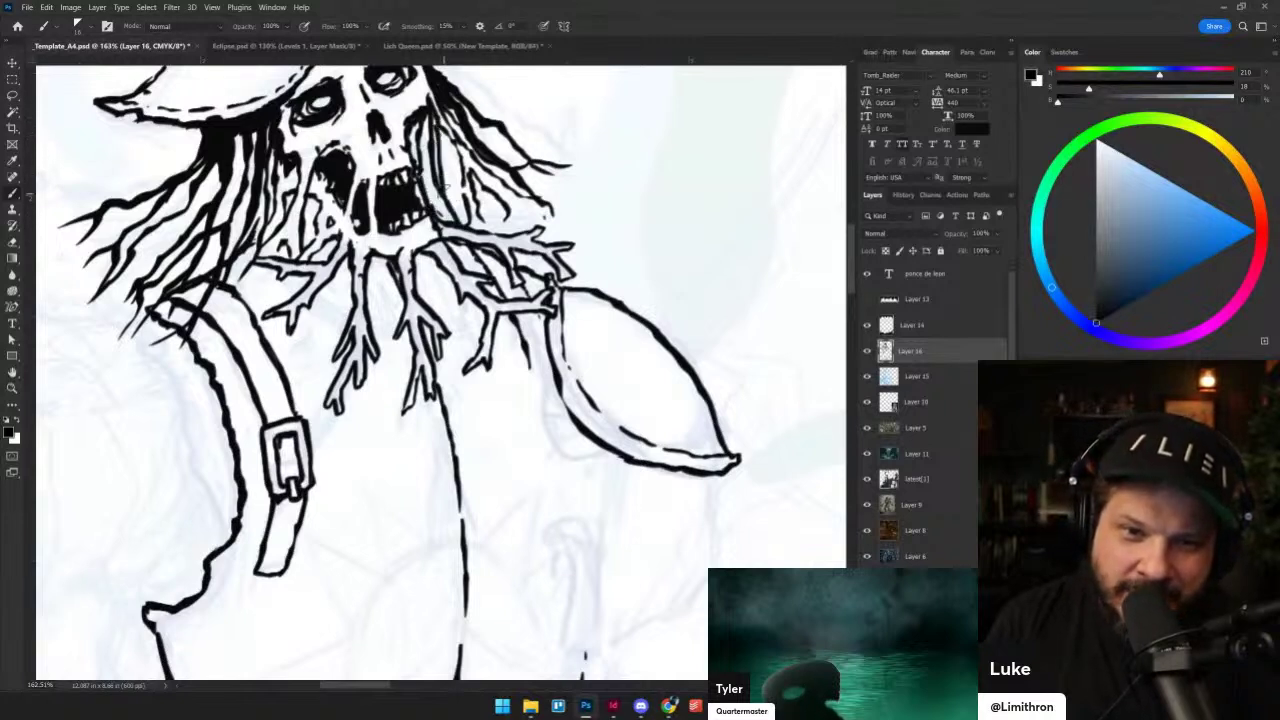
mouse_move(450, 138)
left_mouse_down()
mouse_move(467, 208)
mouse_move(506, 229)
mouse_move(550, 219)
left_mouse_up()
left_click_drag(537, 175, 601, 399)
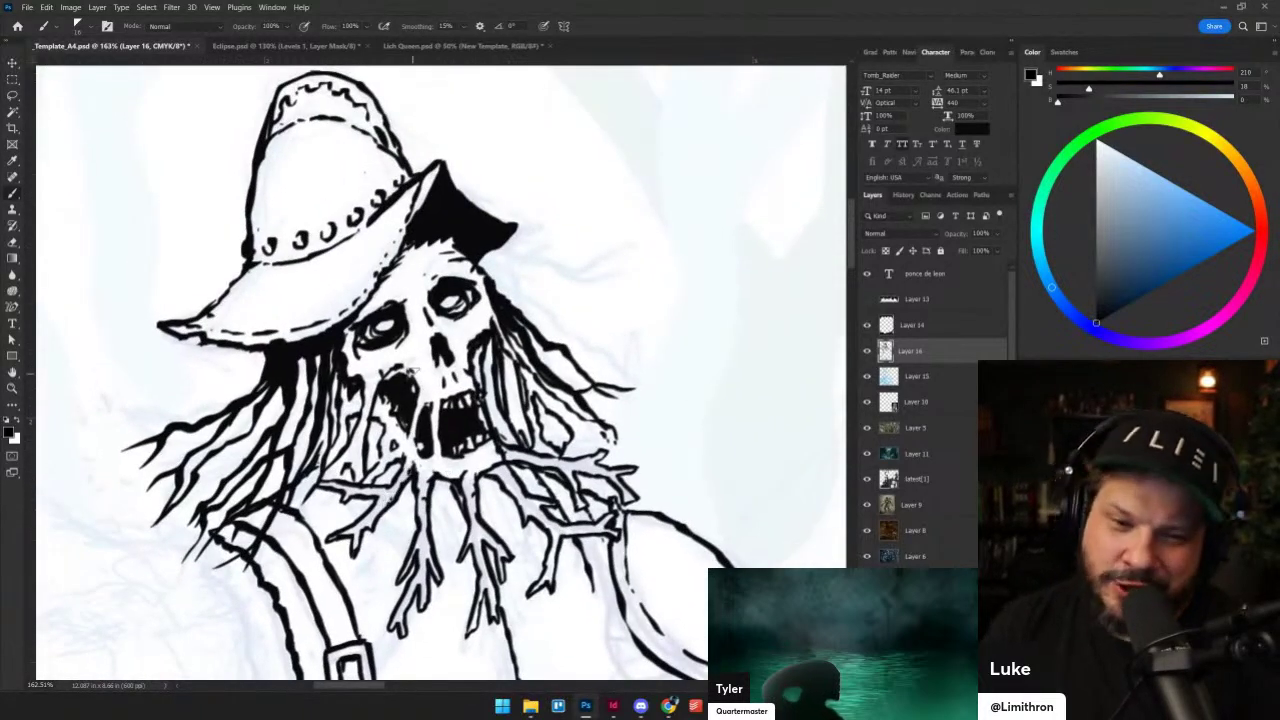
left_click_drag(433, 381, 343, 286)
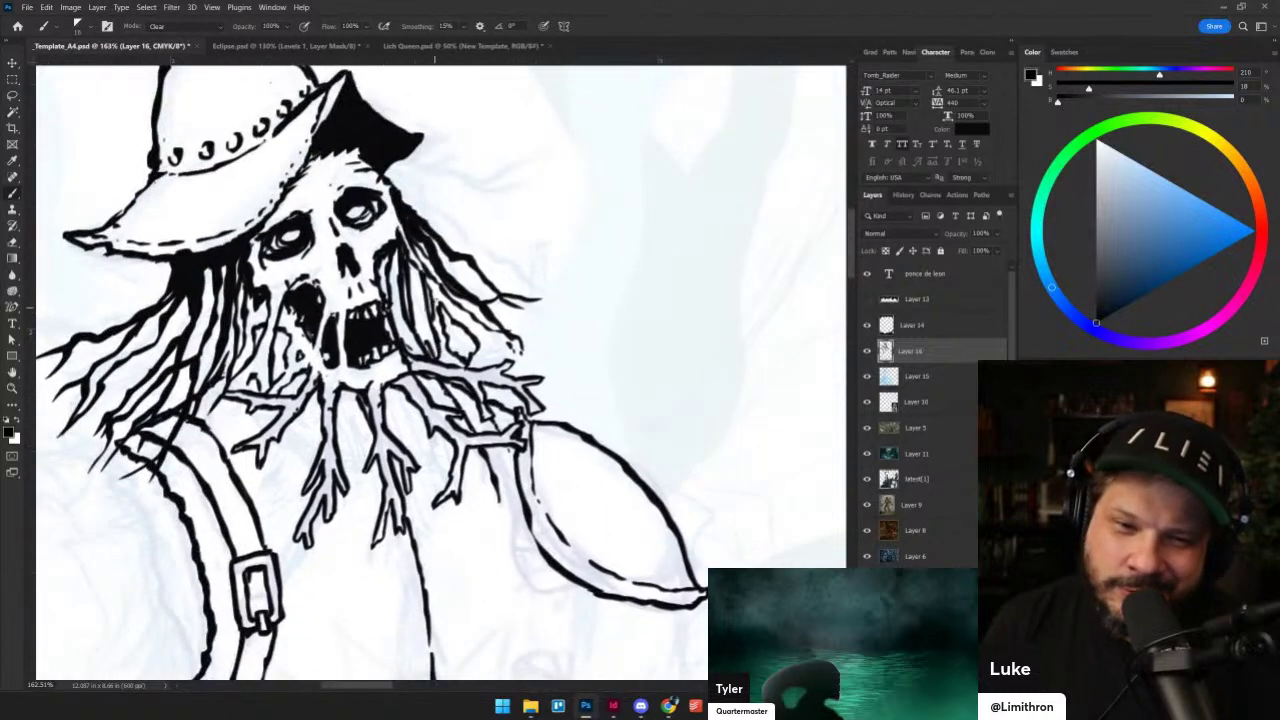
- Refine the ends of the far hair strands and beard root, alternating ink and clear strokes, and touch up the near-side hair
key("shift+alt+n")
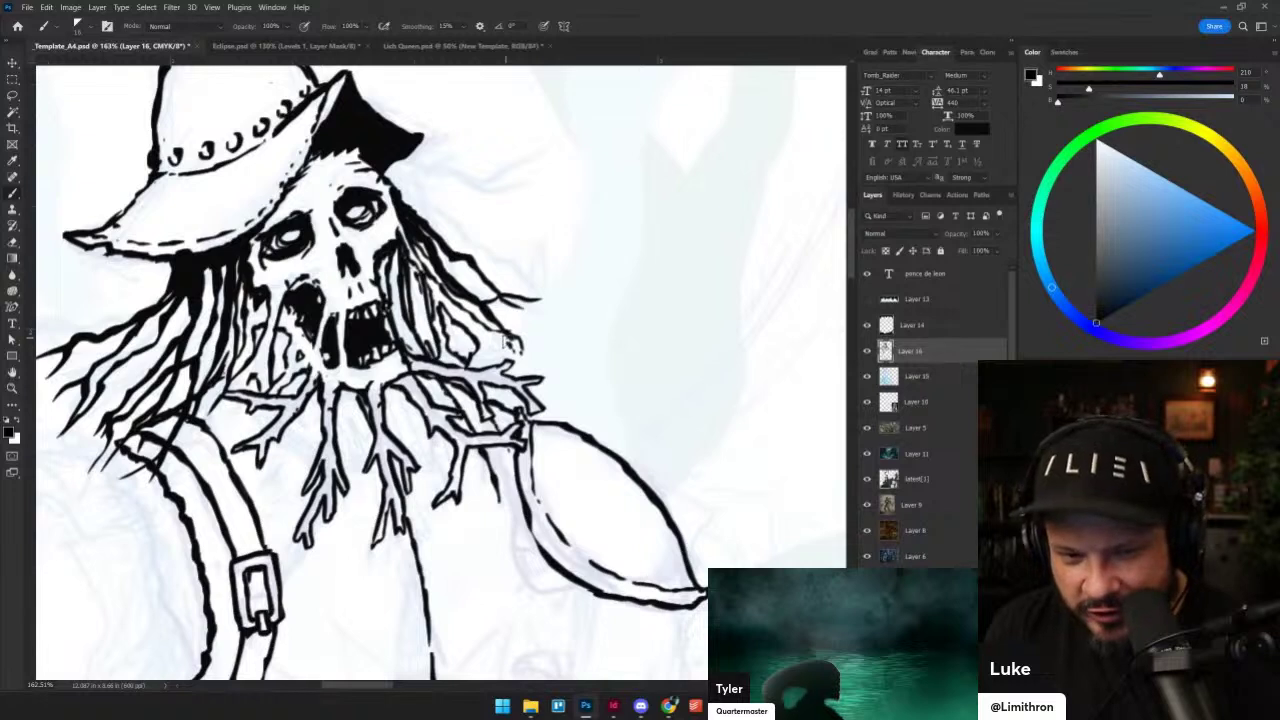
key("shift+alt+r")
key("shift+alt+n")
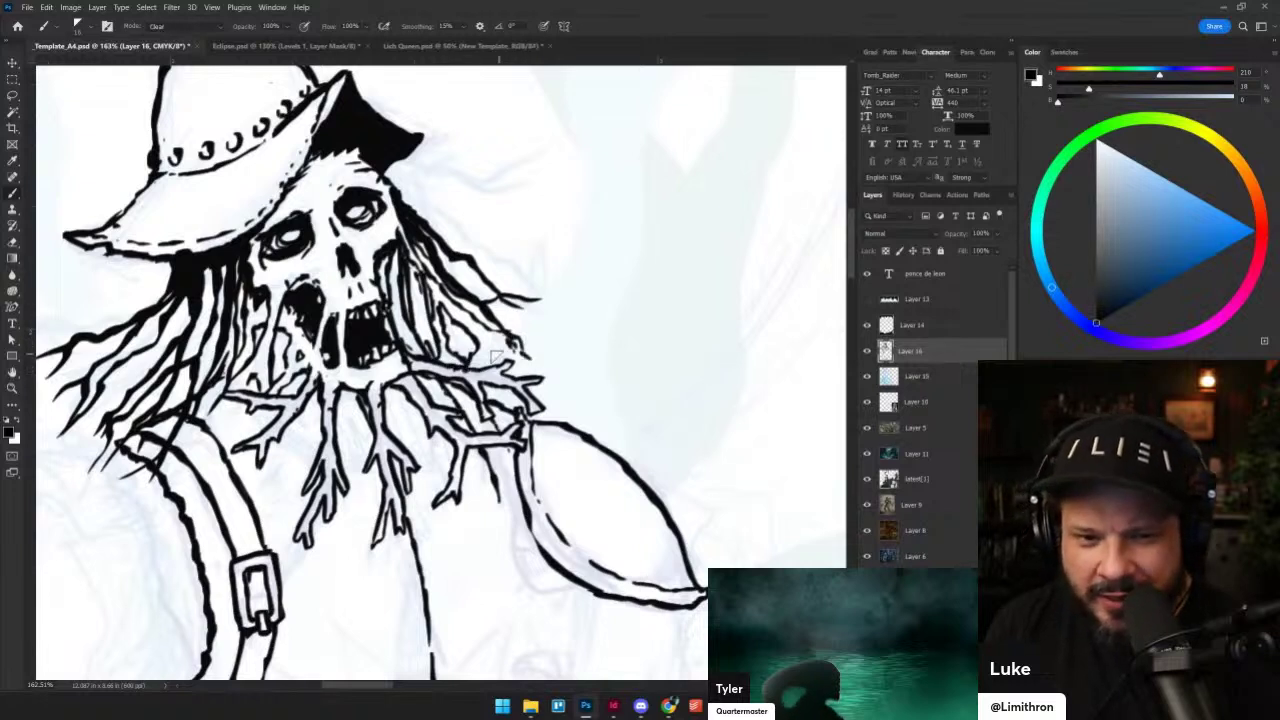
key("shift+alt+n")
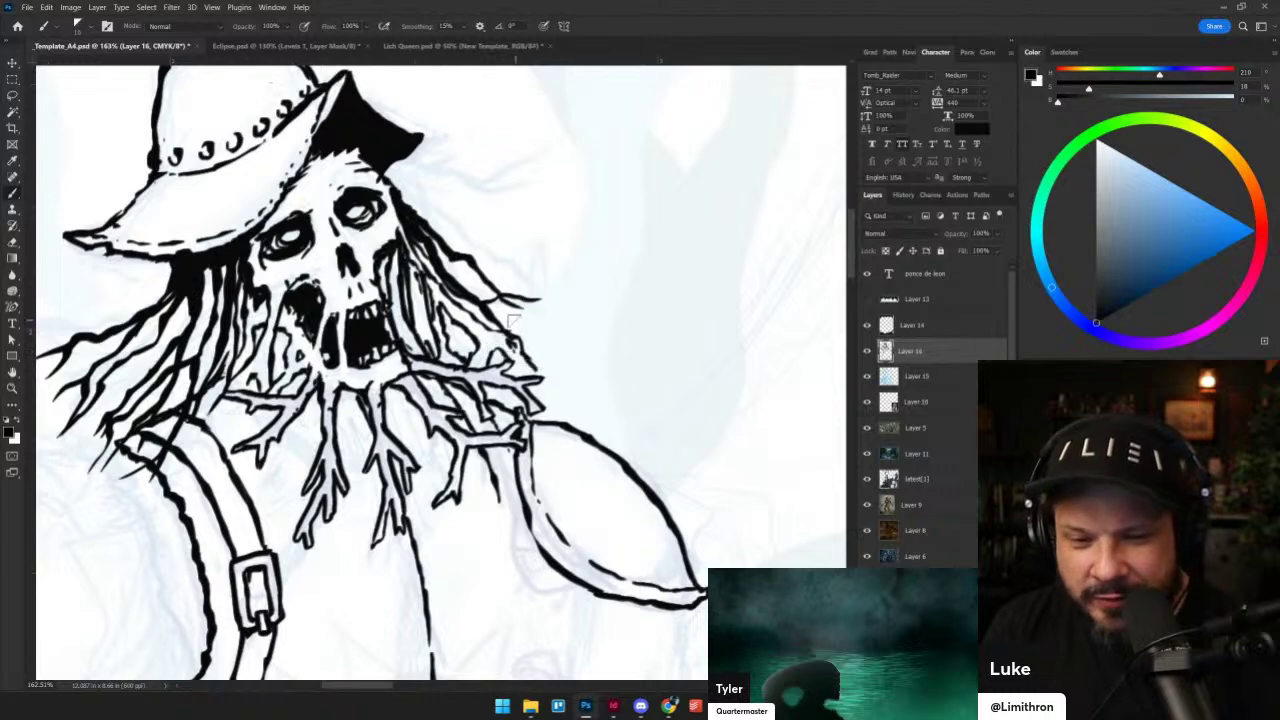
key("shift+alt+r")
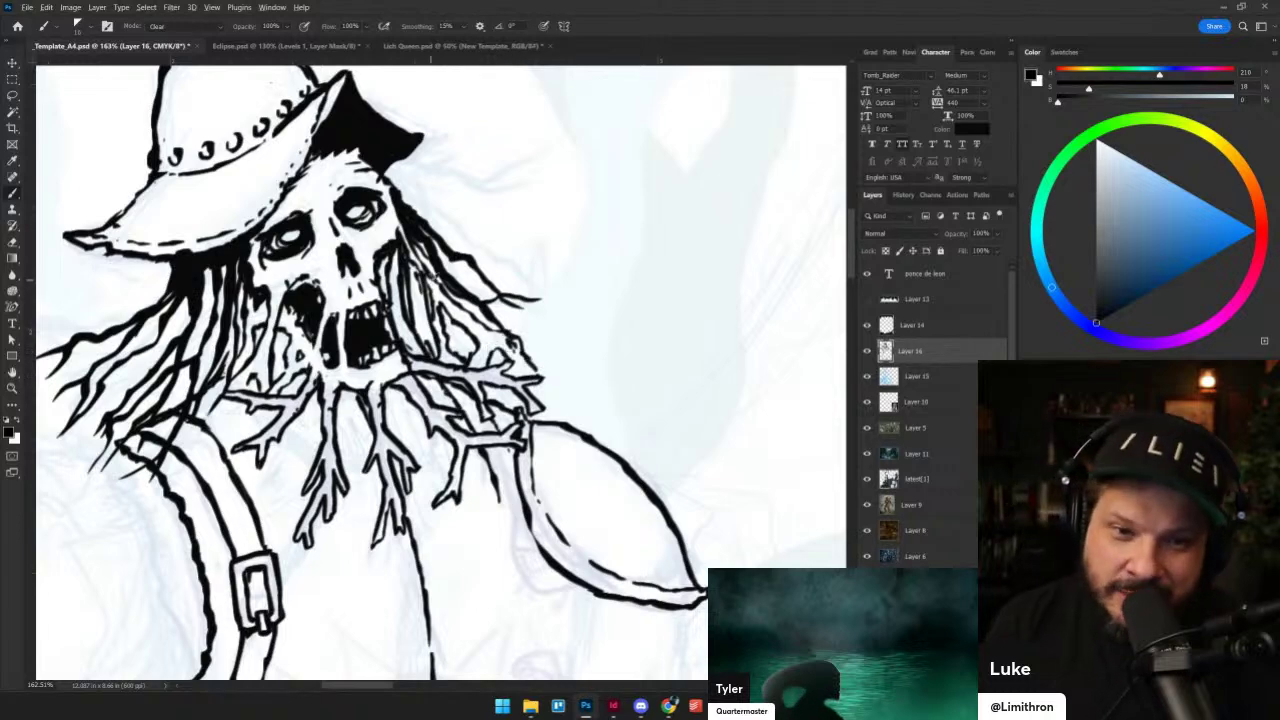
key("shift+alt+n")
left_click_drag(391, 302, 543, 288)
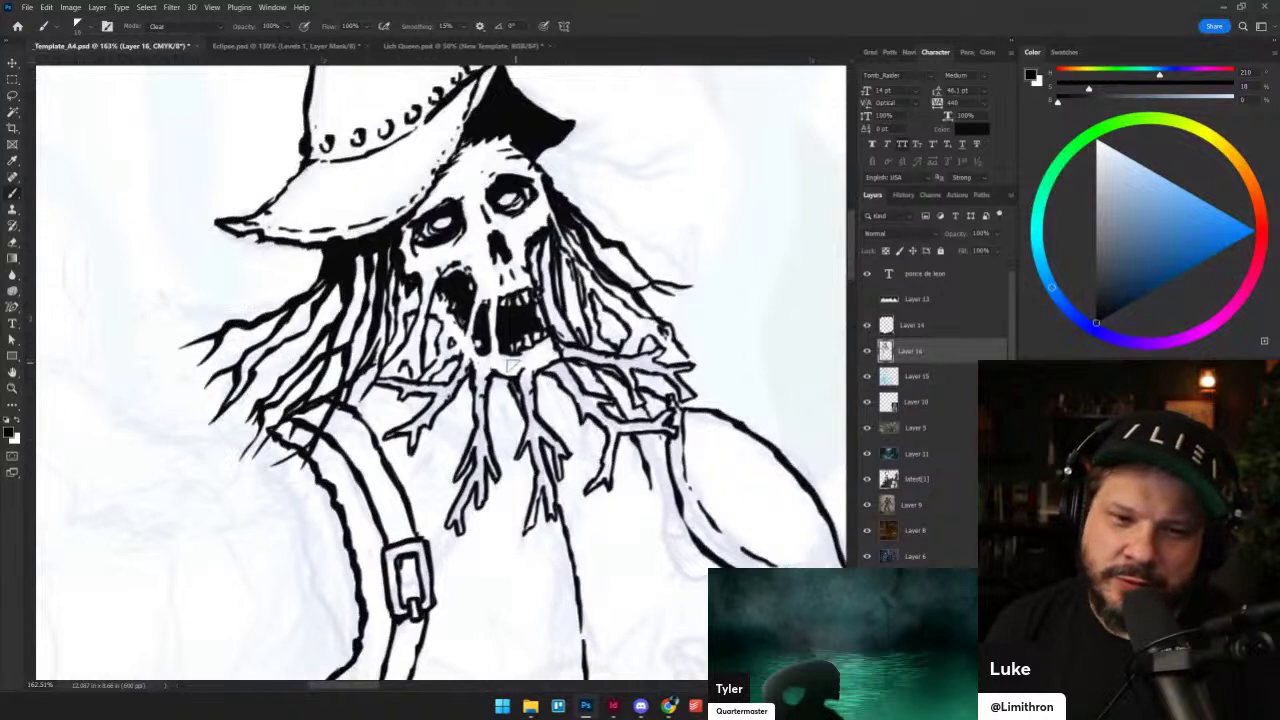
left_click_drag(379, 352, 386, 320)
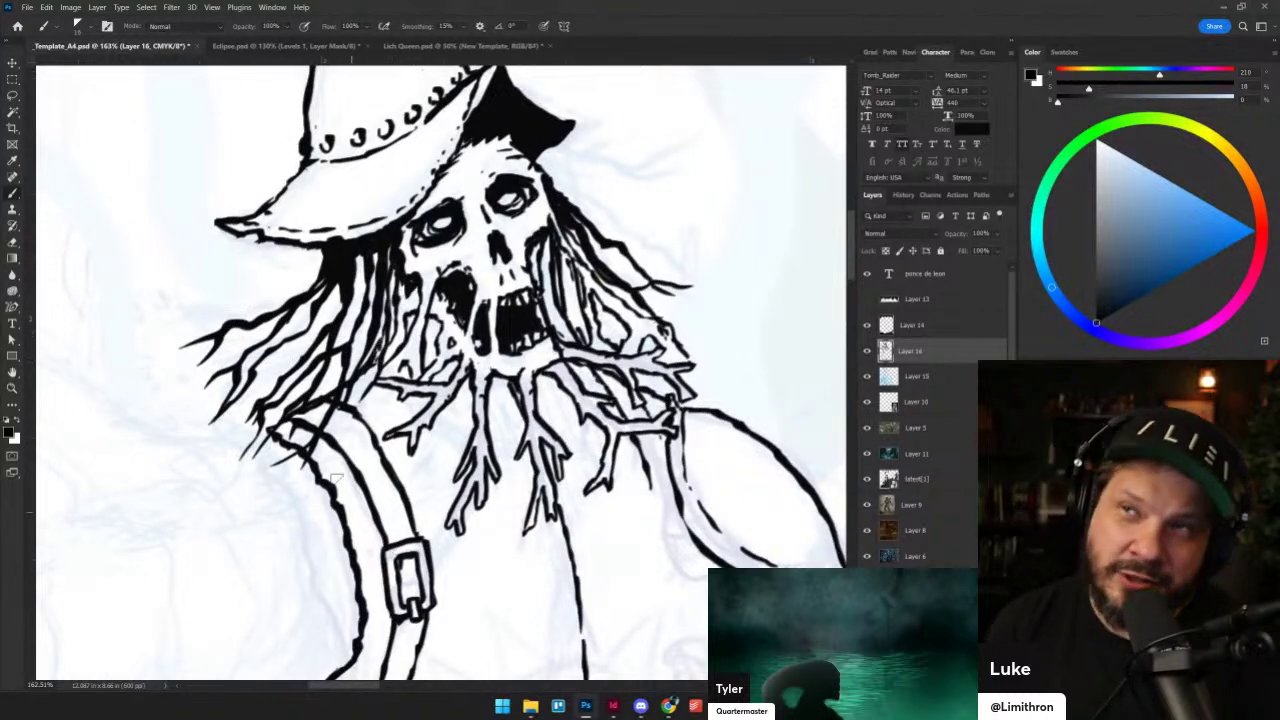
left_click_drag(313, 460, 272, 374)
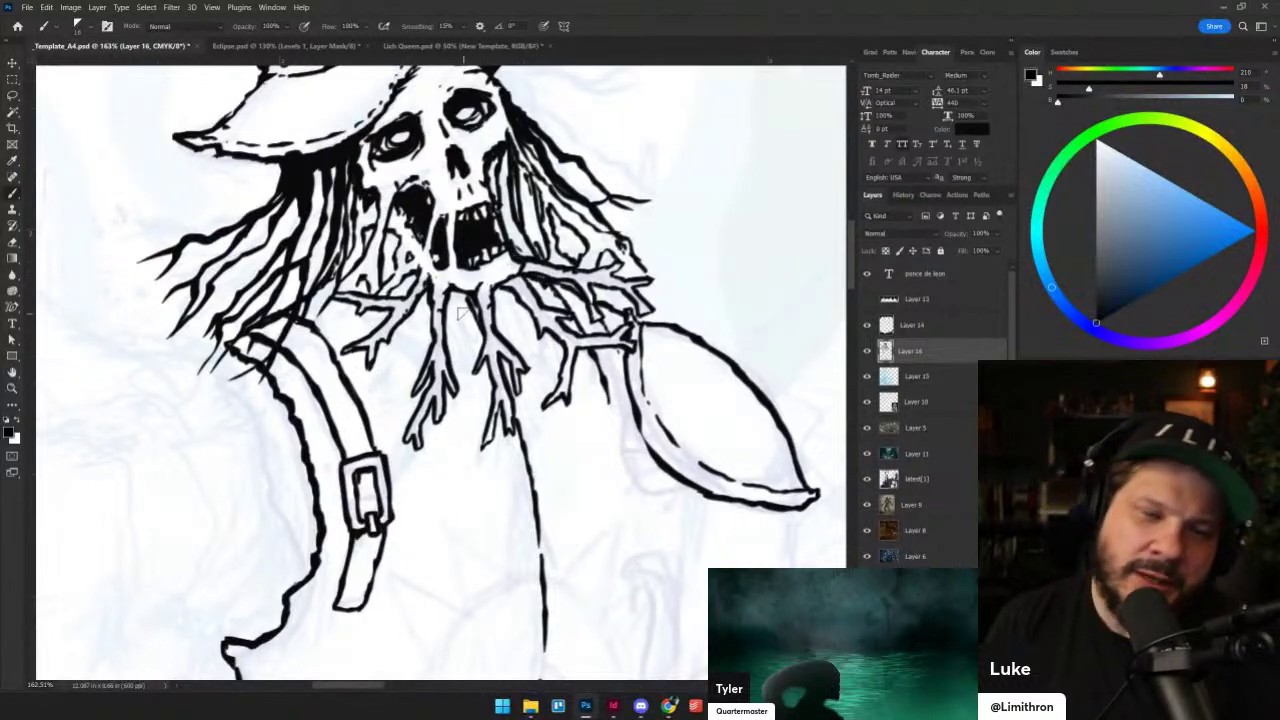
left_click_drag(493, 428, 453, 474)
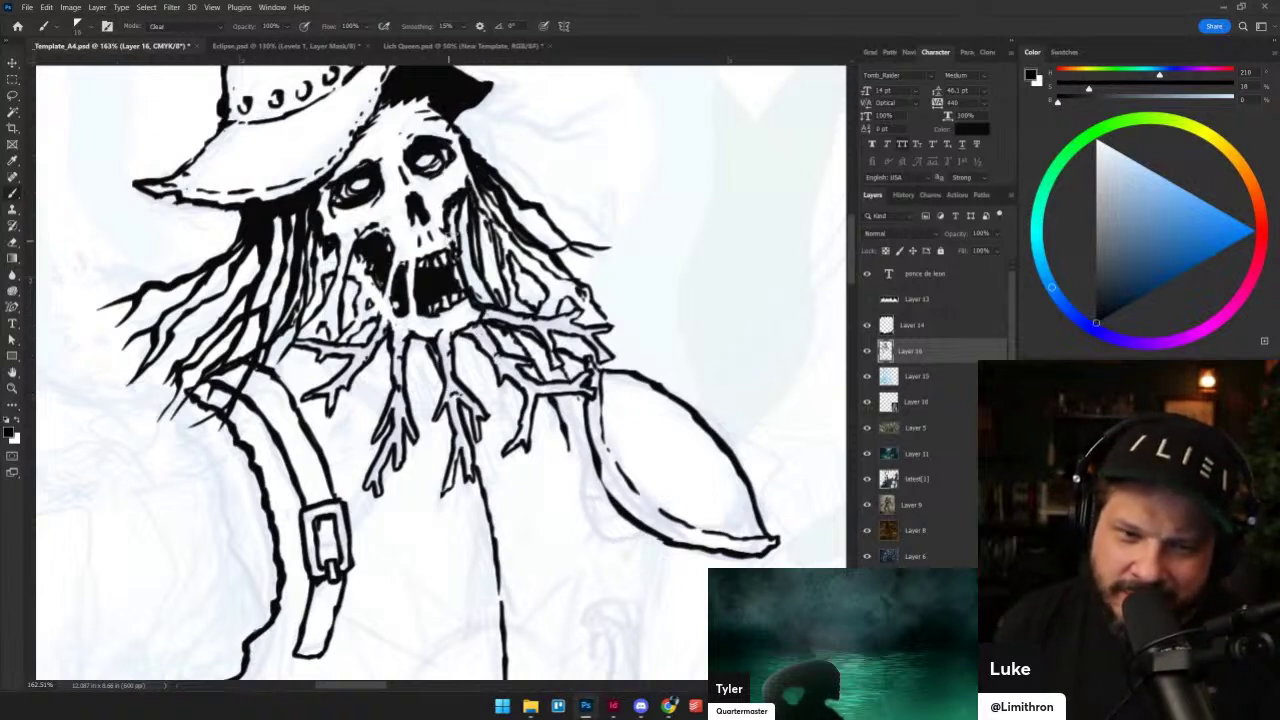
- Touch up the ink on the skull's near cheek and add a wispy strand flicking outward from the far-side hair
key("grave")
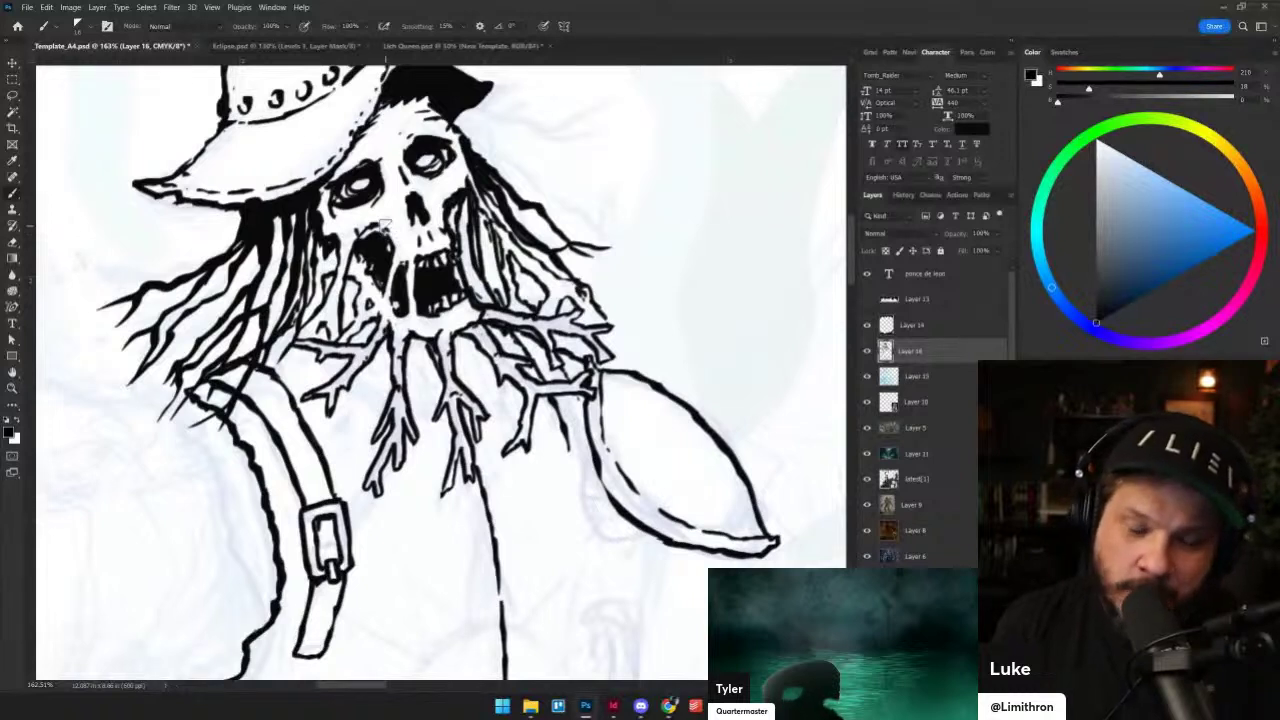
left_click_drag(390, 231, 395, 250)
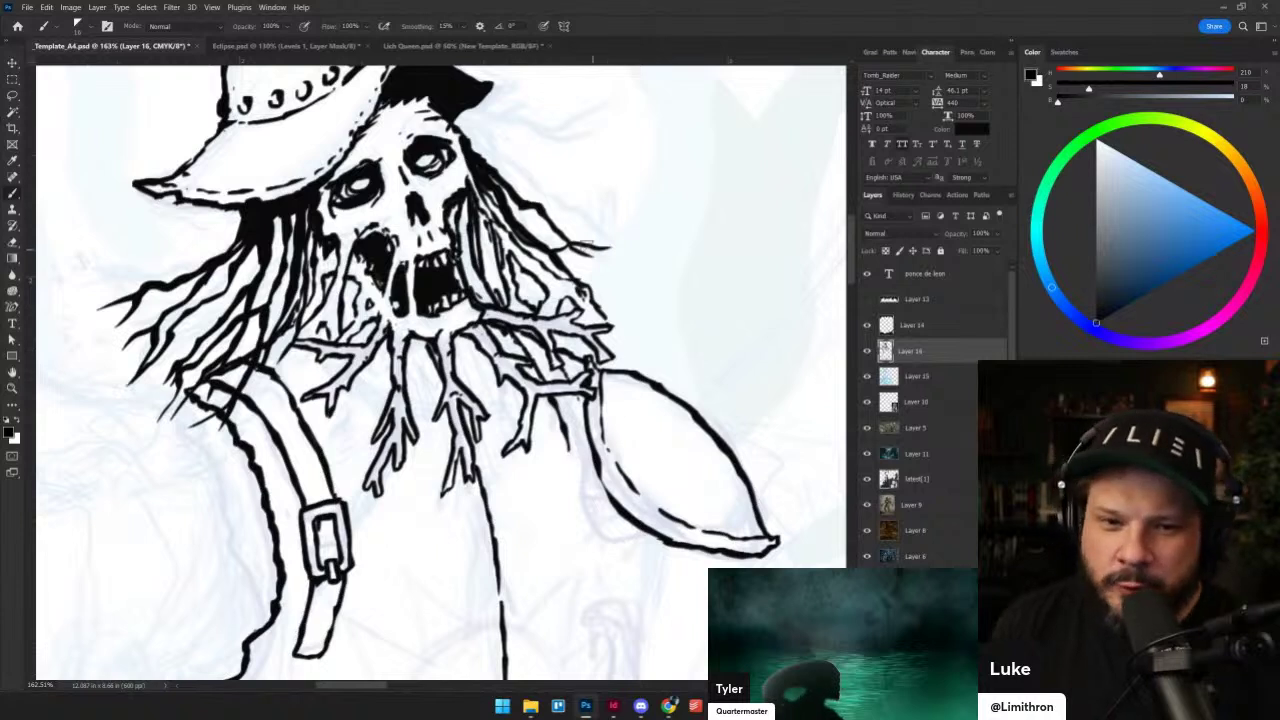
left_click_drag(512, 236, 594, 206)
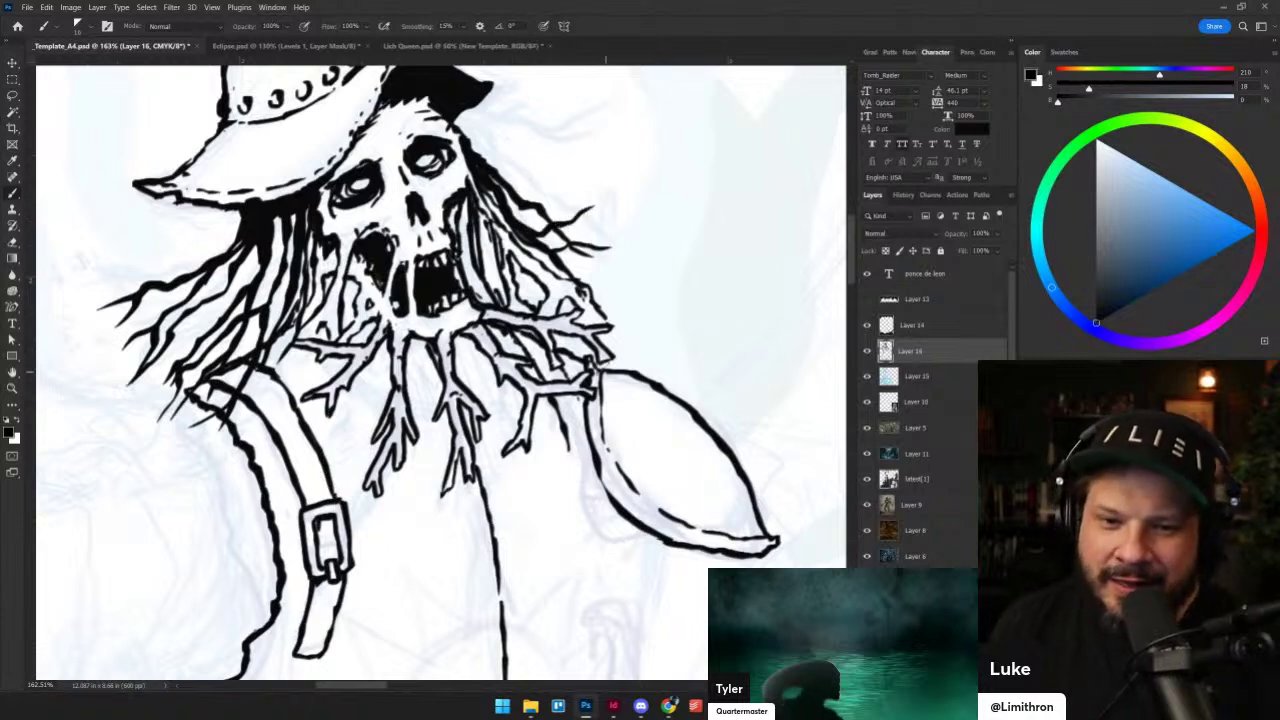
key("grave")
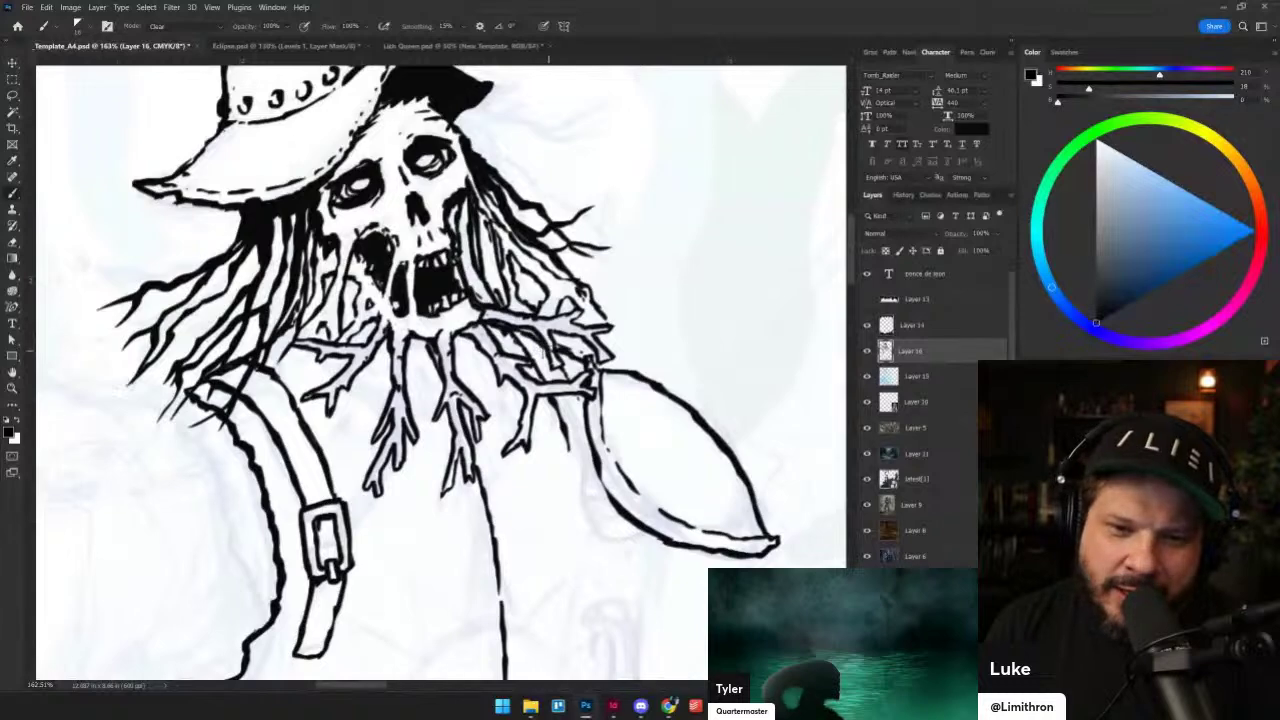
- Erase the breastplate's wavy armhole edge from the strapped shoulder down to the armhole corner and return to the inking brush in Normal mode
left_click_drag(365, 462, 493, 423)
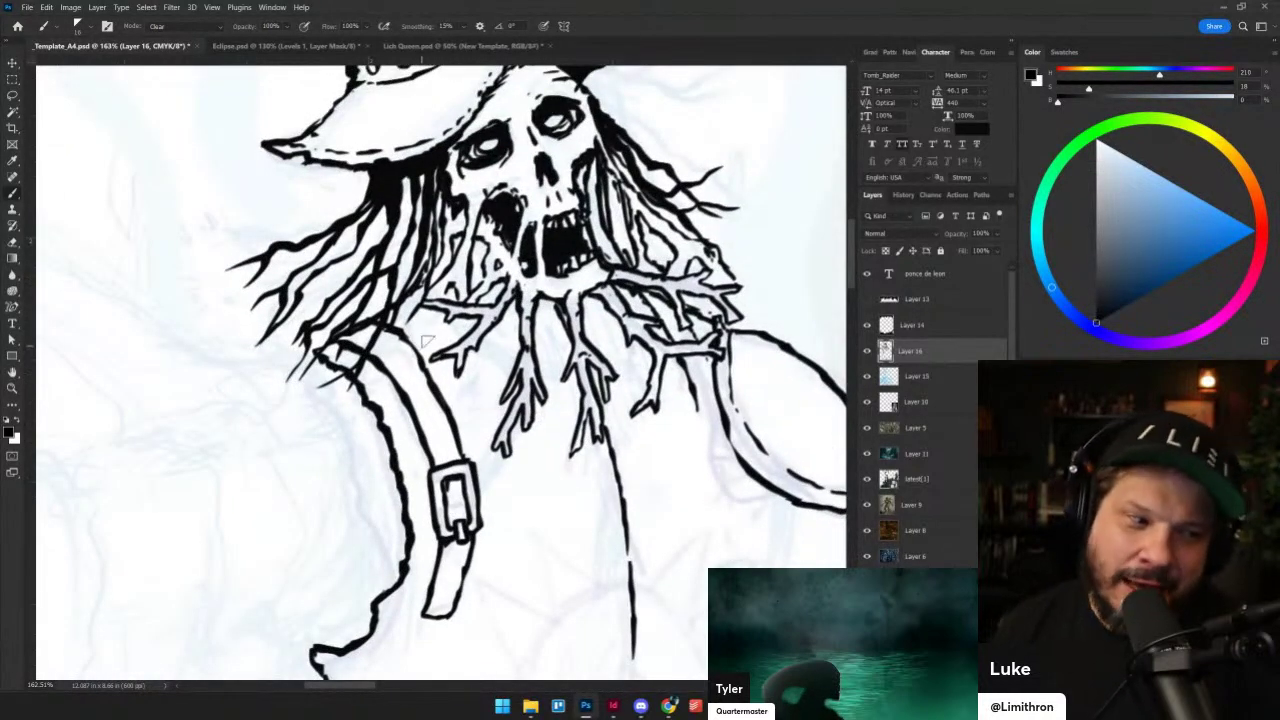
scroll(613, 352, "down", 6)
left_click_drag(594, 476, 483, 364)
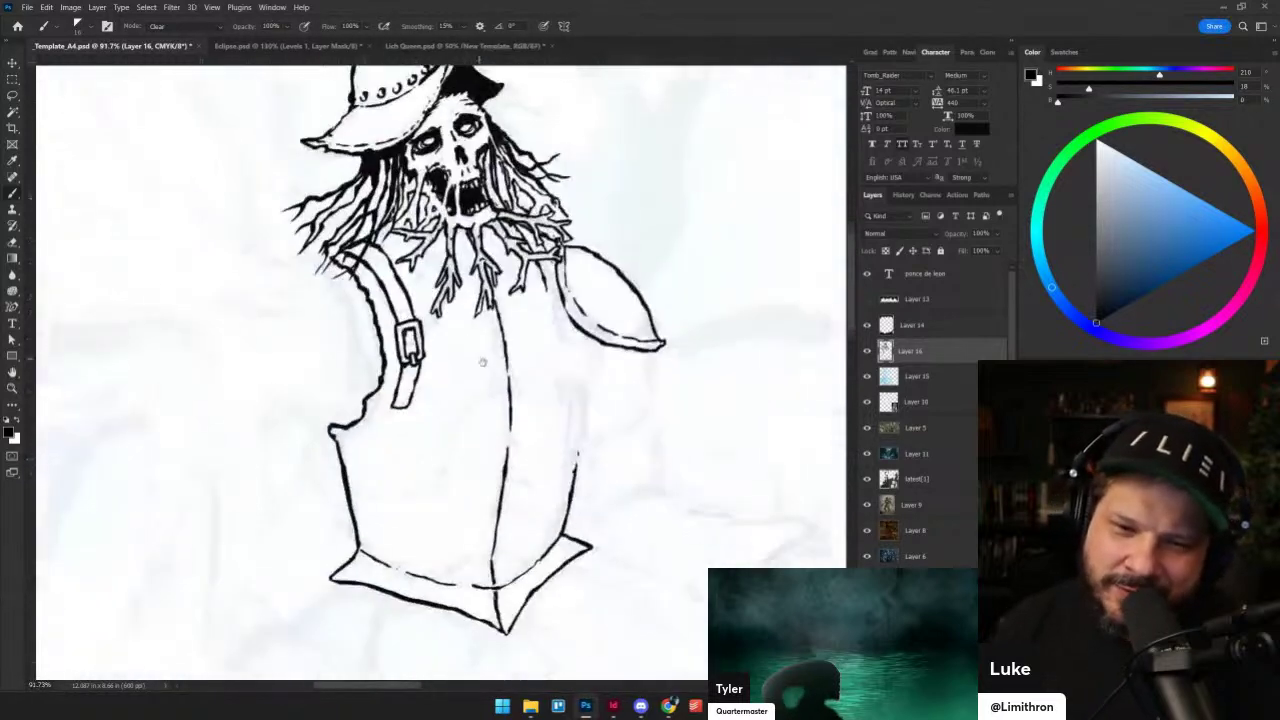
scroll(450, 375, "up", 2)
key("e")
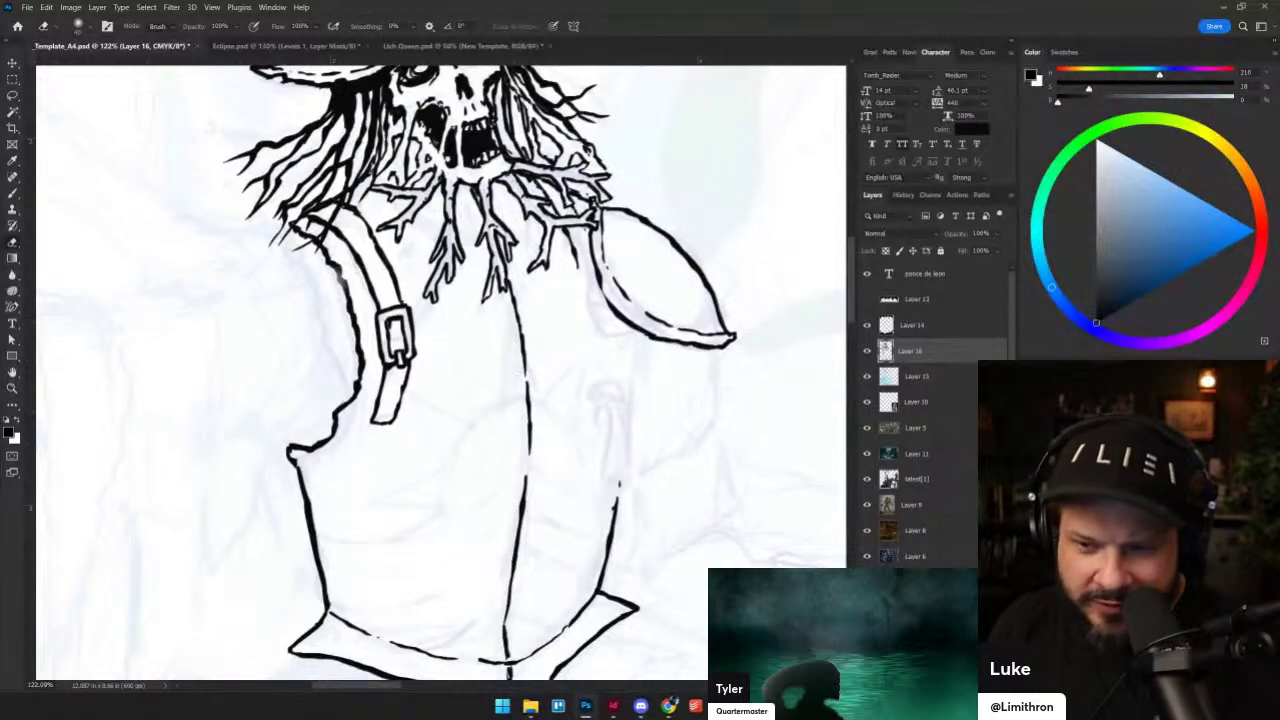
mouse_move(326, 264)
left_mouse_down()
mouse_move(350, 322)
mouse_move(352, 396)
mouse_move(329, 437)
left_mouse_up()
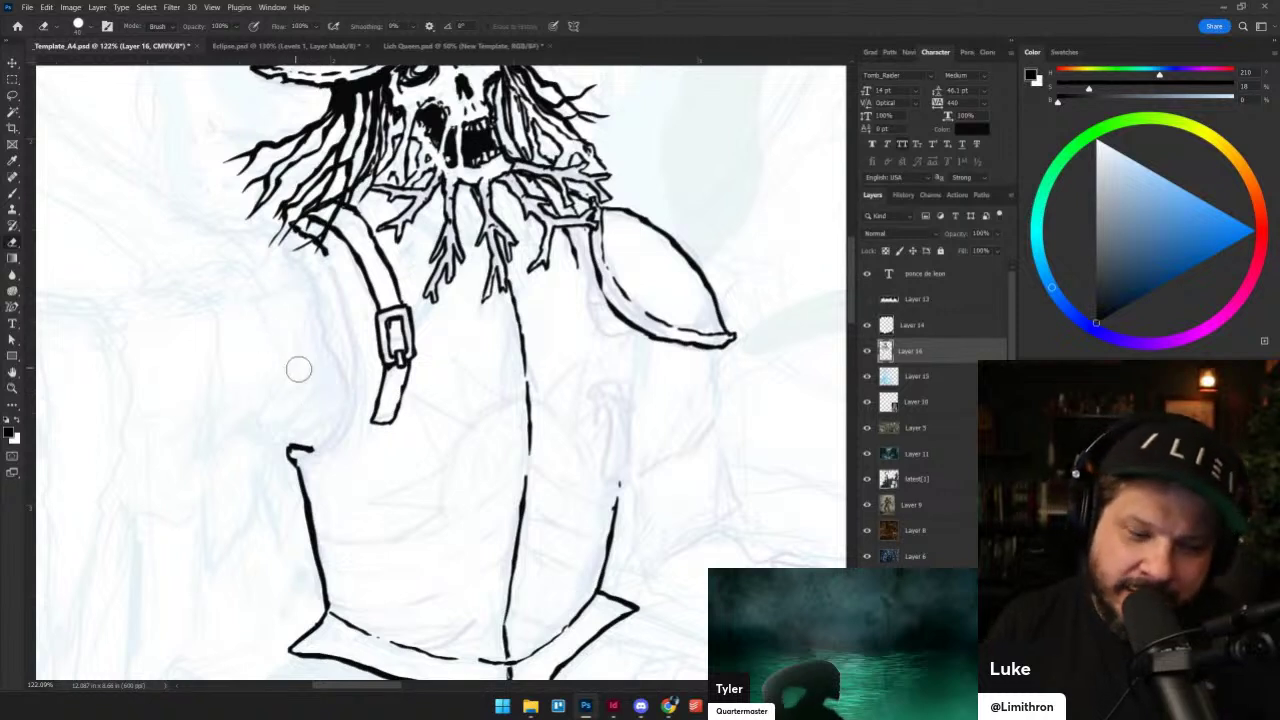
key("b")
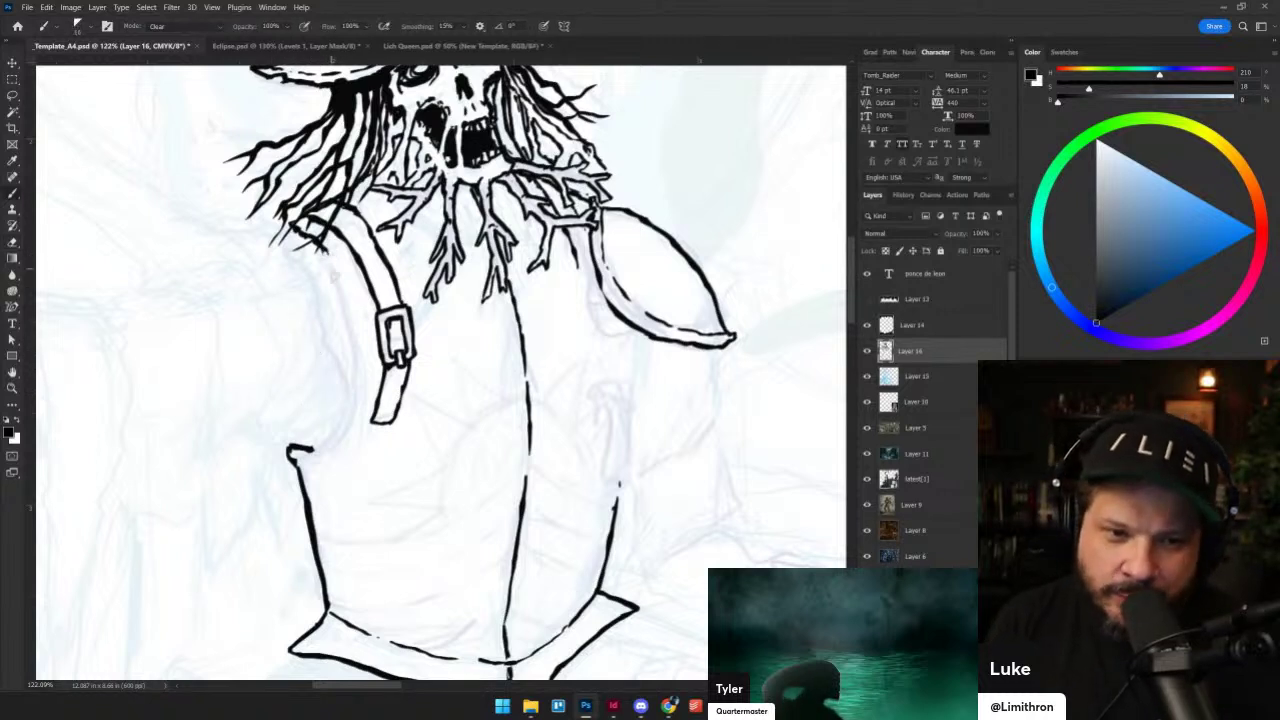
key("shift+alt+n")
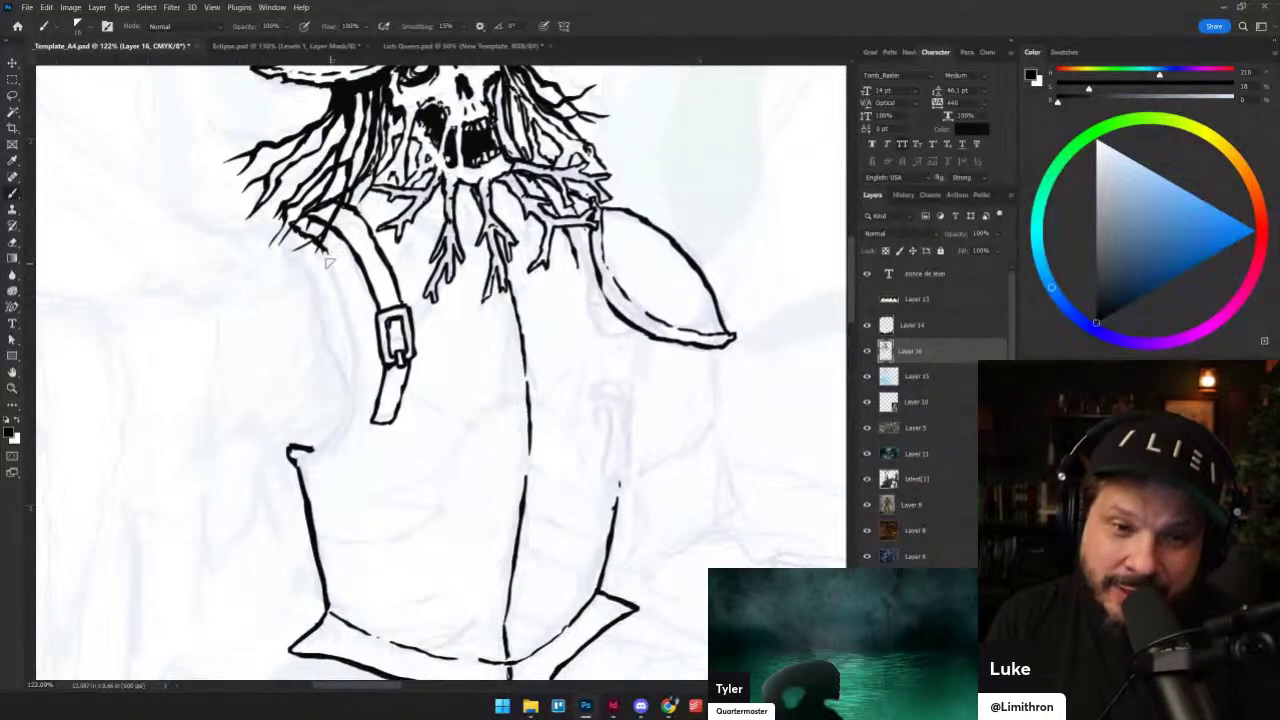
- Ink the breastplate's smooth curved armhole edge below the strapped shoulder and its opposite side edge from the shoulder guard down to the waist
mouse_move(328, 258)
left_mouse_down()
mouse_move(356, 368)
mouse_move(350, 412)
mouse_move(320, 448)
left_mouse_up()
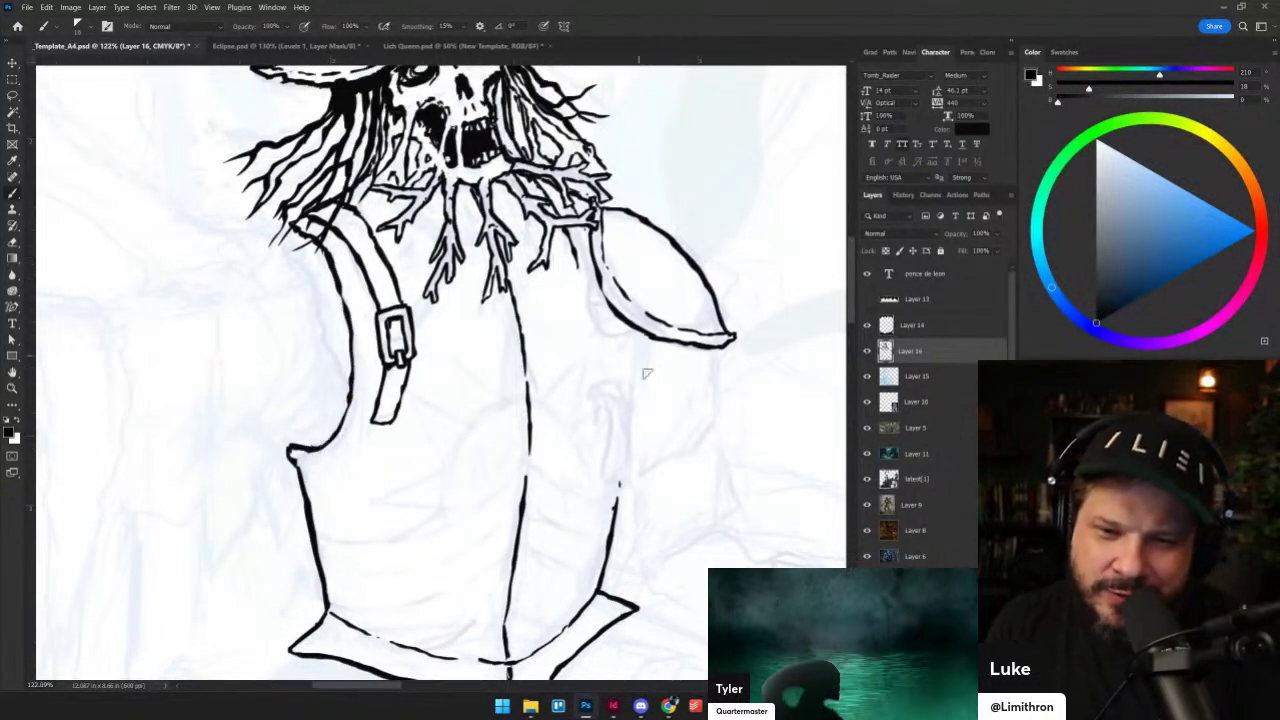
mouse_move(598, 262)
left_mouse_down()
mouse_move(608, 325)
mouse_move(638, 386)
mouse_move(604, 300)
mouse_move(640, 384)
mouse_move(612, 514)
left_mouse_up()
key("ctrl+z")
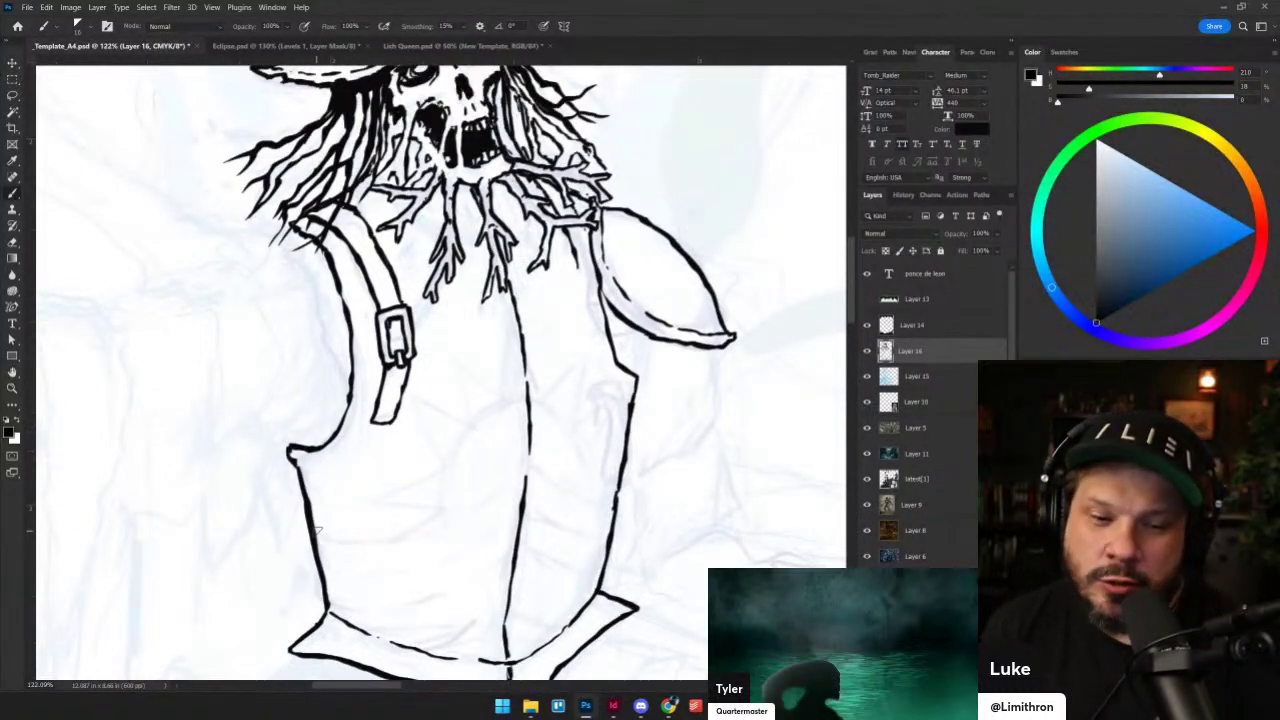
- Ink three curved bands across the lower breastplate on both sides of the centre ridge
mouse_move(316, 540)
left_mouse_down()
mouse_move(413, 537)
mouse_move(477, 508)
left_mouse_up()
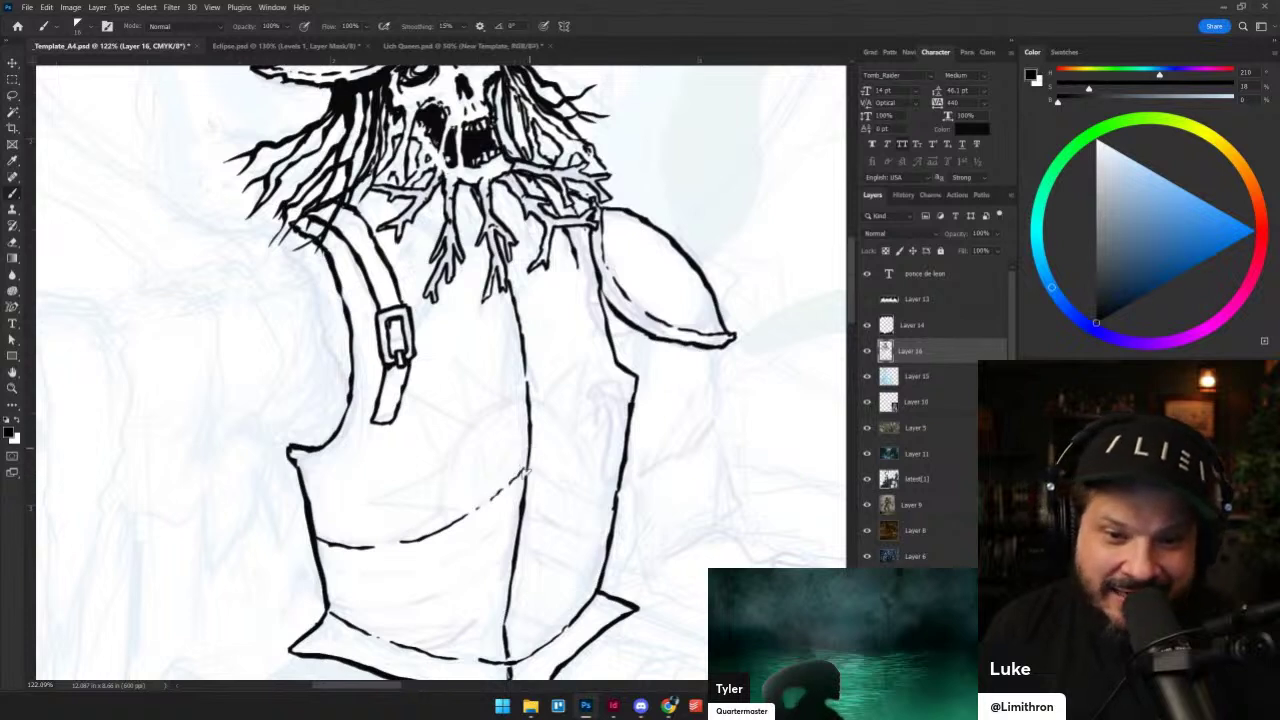
mouse_move(321, 562)
left_mouse_down()
mouse_move(363, 578)
mouse_move(418, 568)
mouse_move(522, 499)
left_mouse_up()
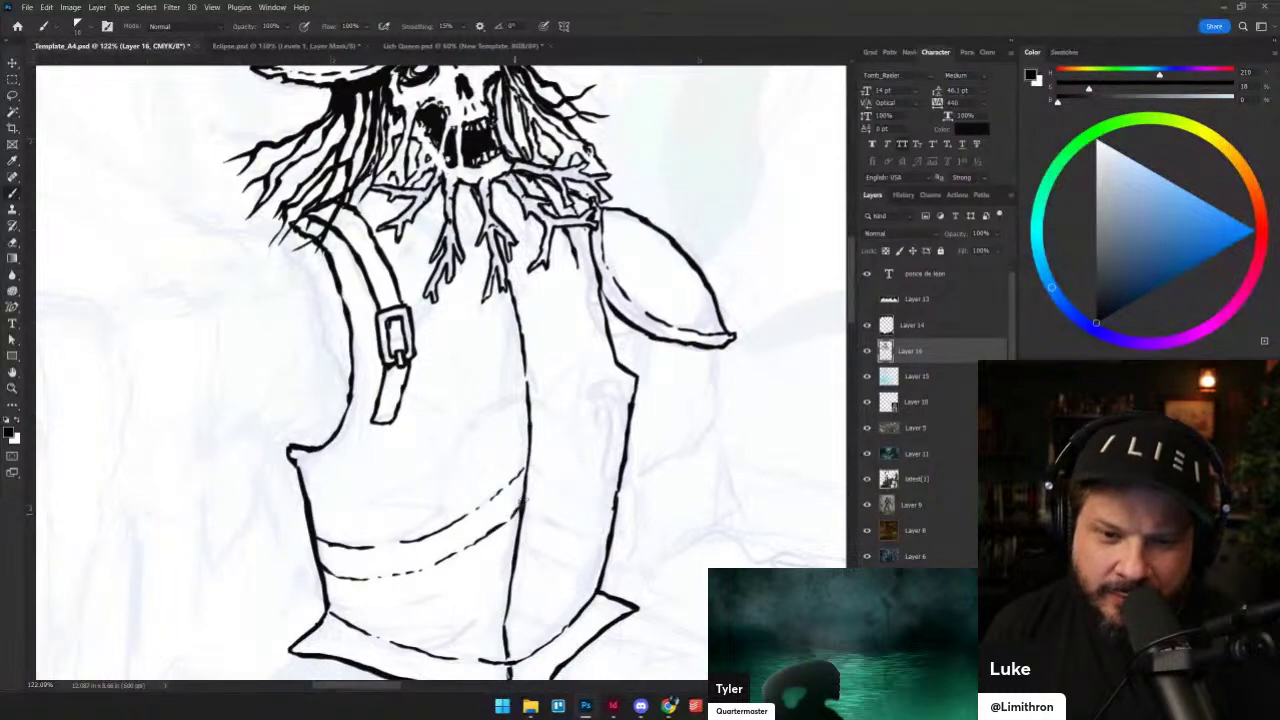
mouse_move(338, 607)
left_mouse_down()
mouse_move(382, 612)
mouse_move(482, 580)
mouse_move(507, 558)
mouse_move(575, 567)
left_mouse_up()
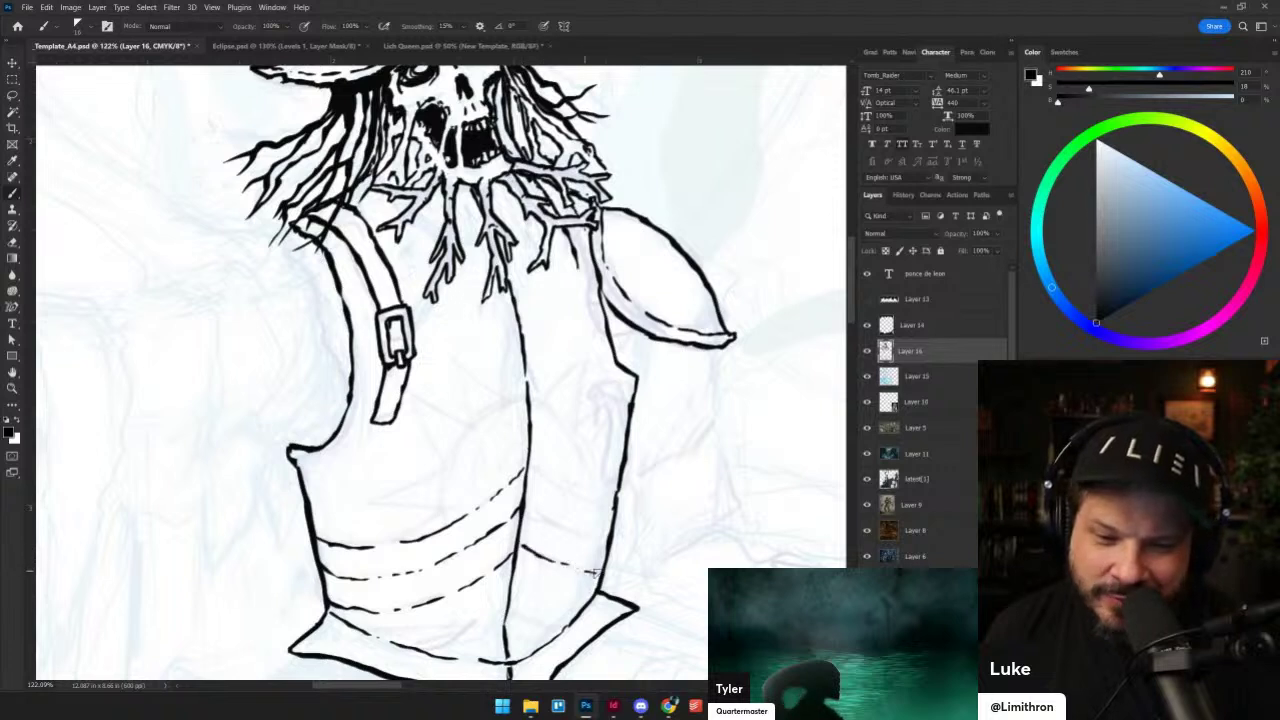
left_click_drag(530, 510, 606, 540)
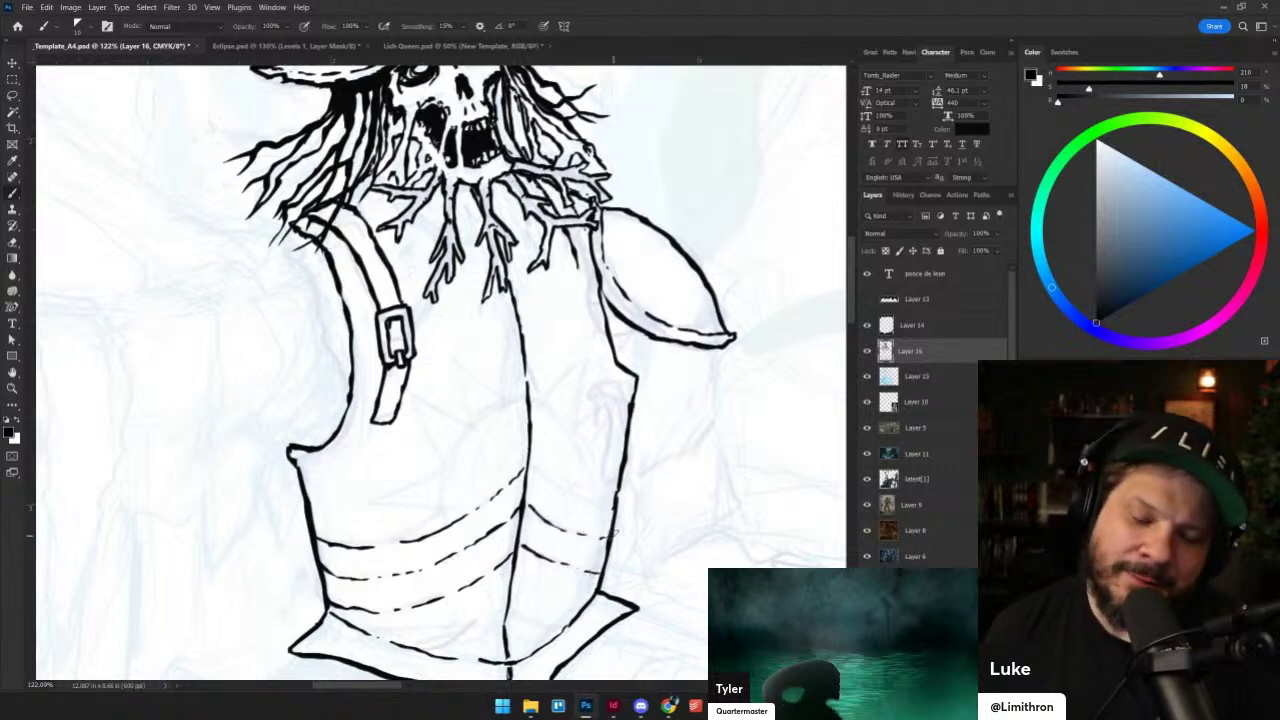
left_click_drag(537, 474, 607, 495)
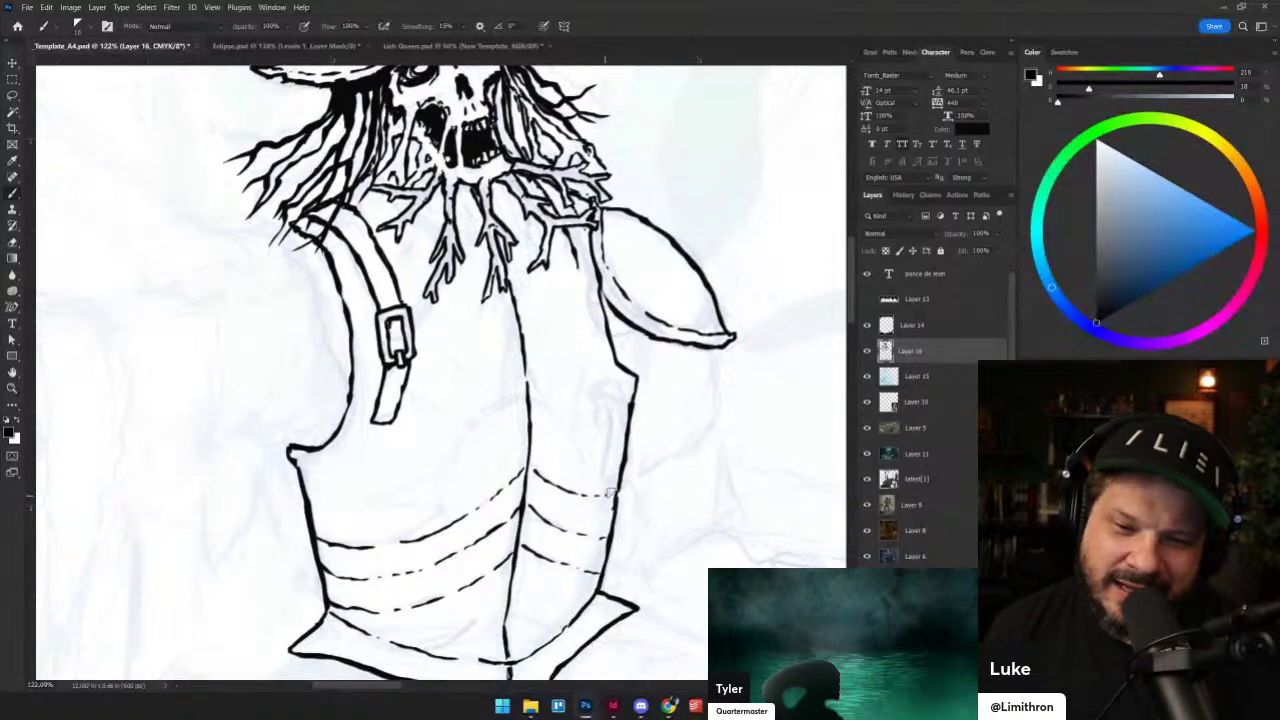
- Erase the three bands between the centre ridge and the shoulder-guard side, and re-ink them slightly higher along that half
key("e")
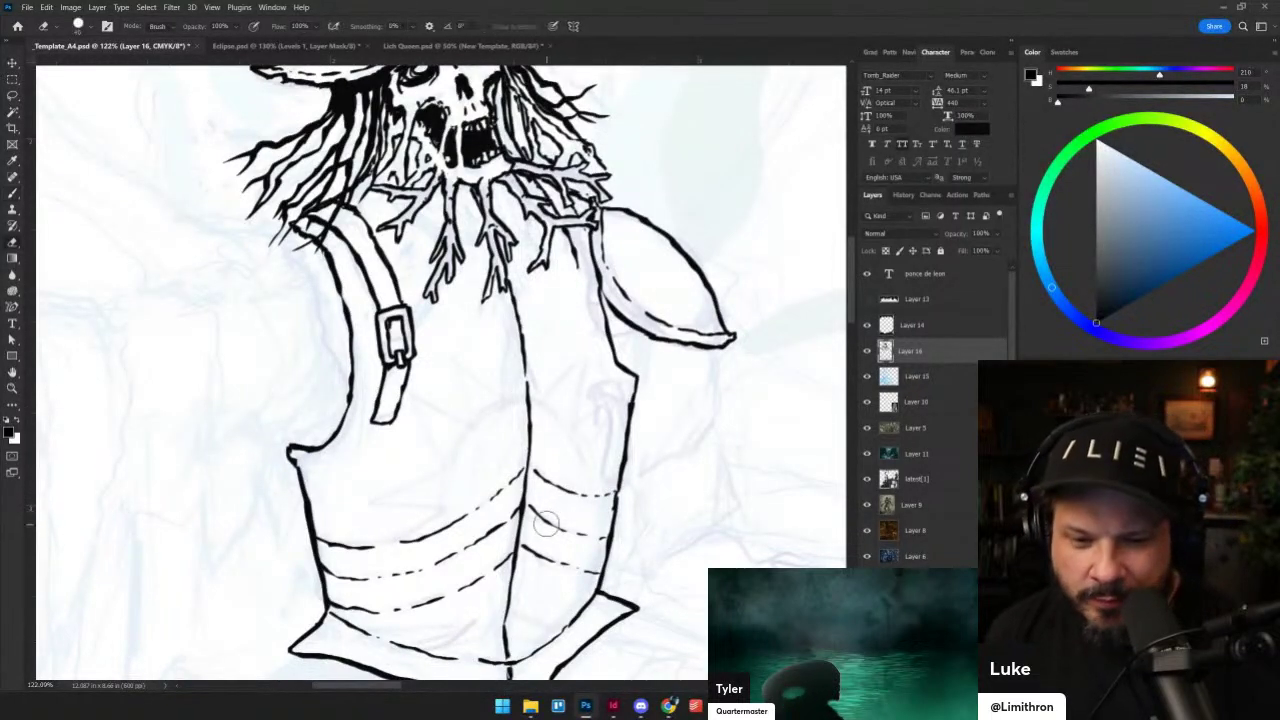
mouse_move(541, 494)
left_mouse_down()
mouse_move(539, 543)
mouse_move(535, 508)
mouse_move(542, 539)
mouse_move(562, 480)
mouse_move(575, 568)
left_mouse_up()
left_click_drag(594, 494, 548, 476)
key("b")
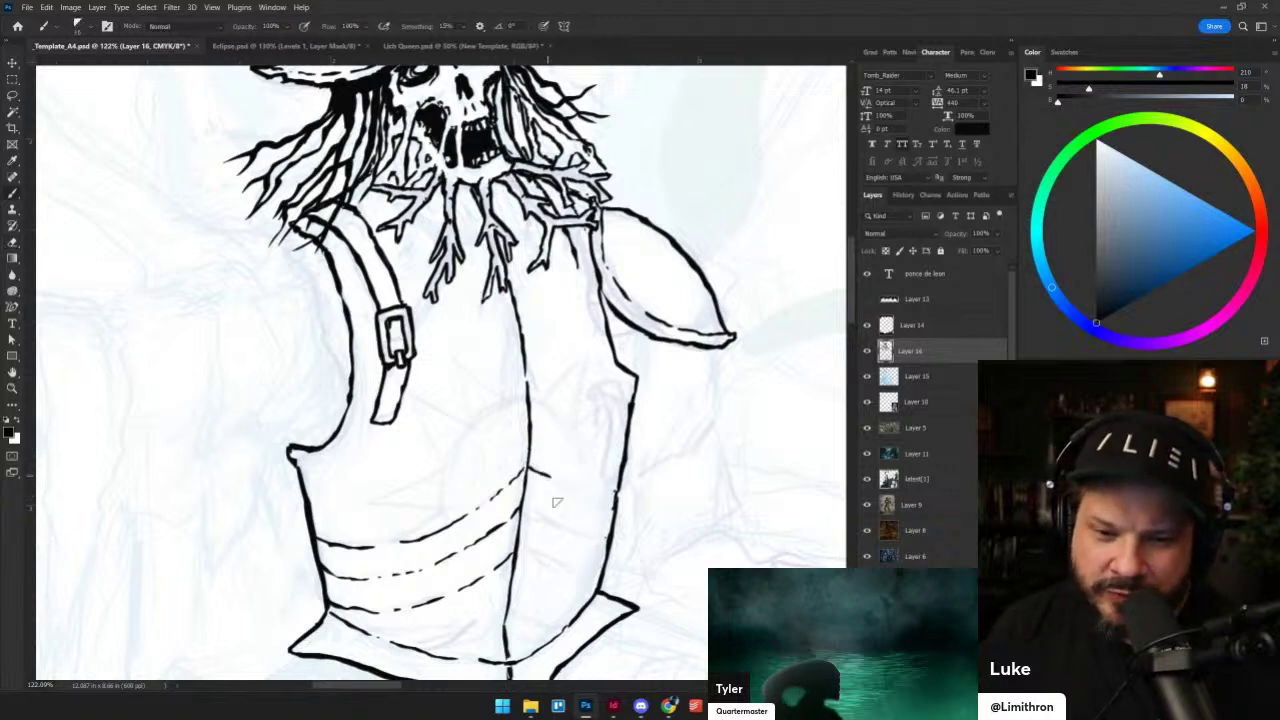
left_click_drag(519, 549, 608, 560)
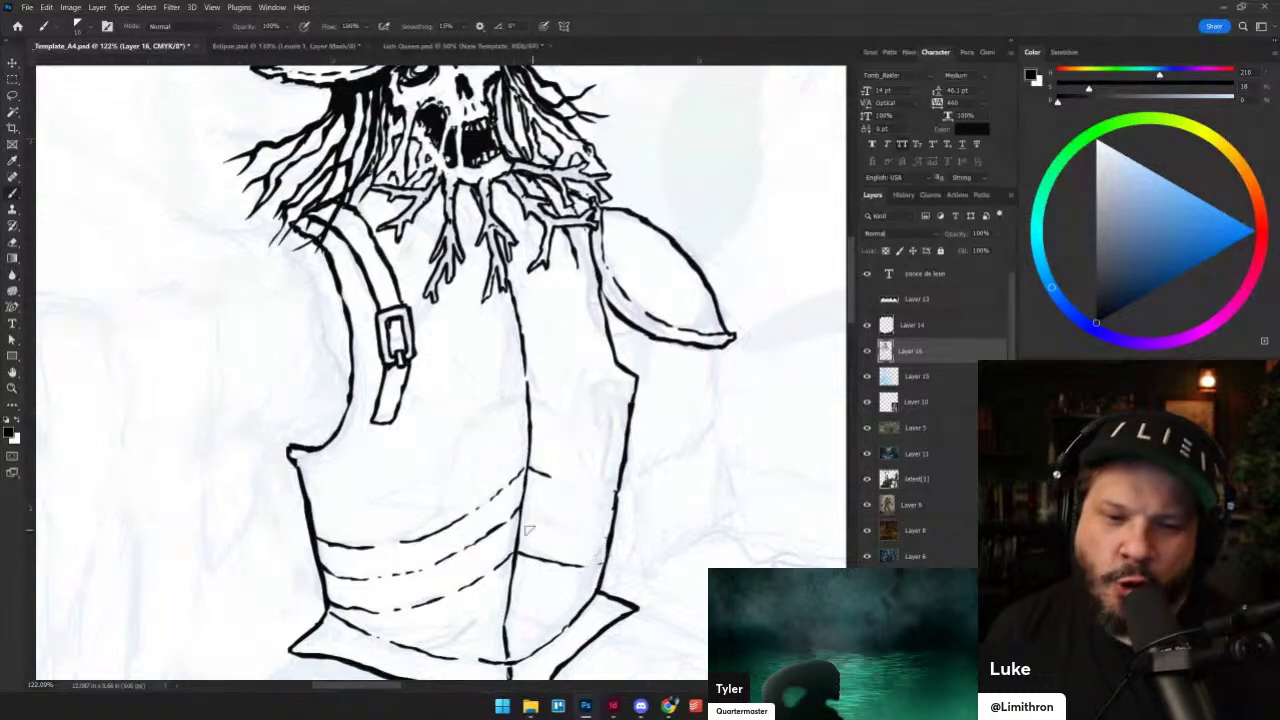
left_click_drag(521, 510, 571, 527)
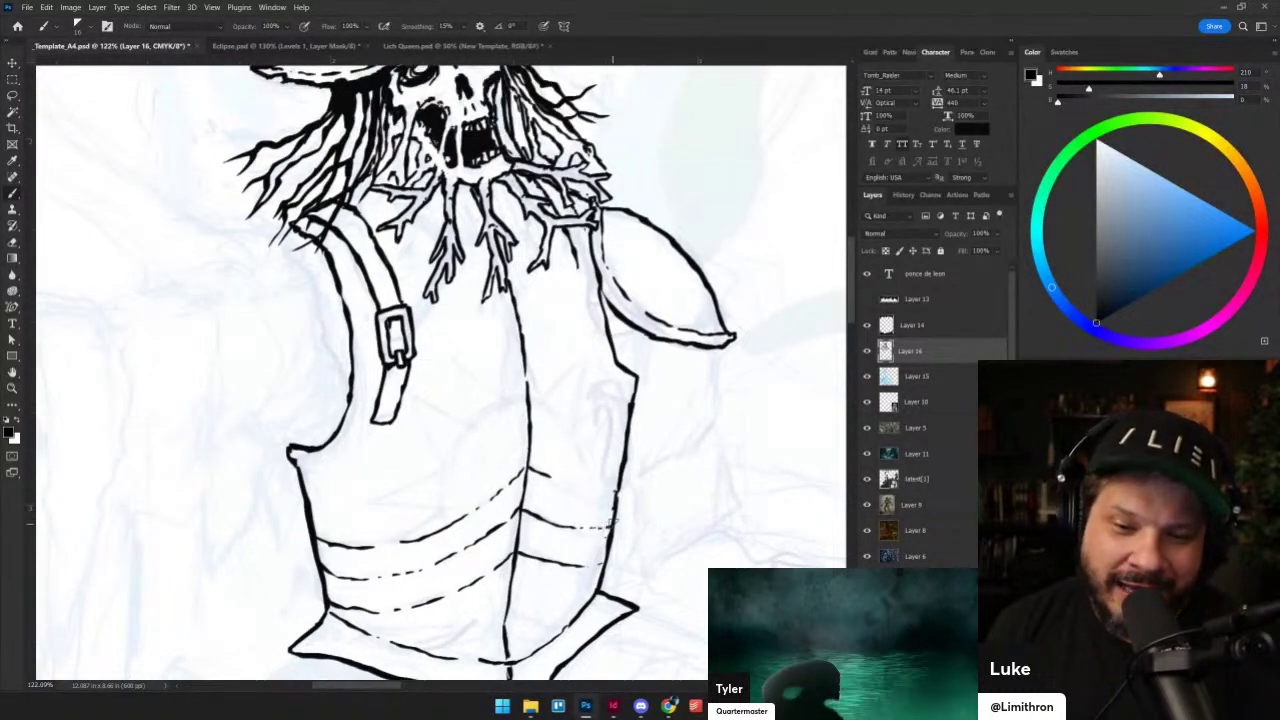
left_click_drag(548, 478, 610, 481)
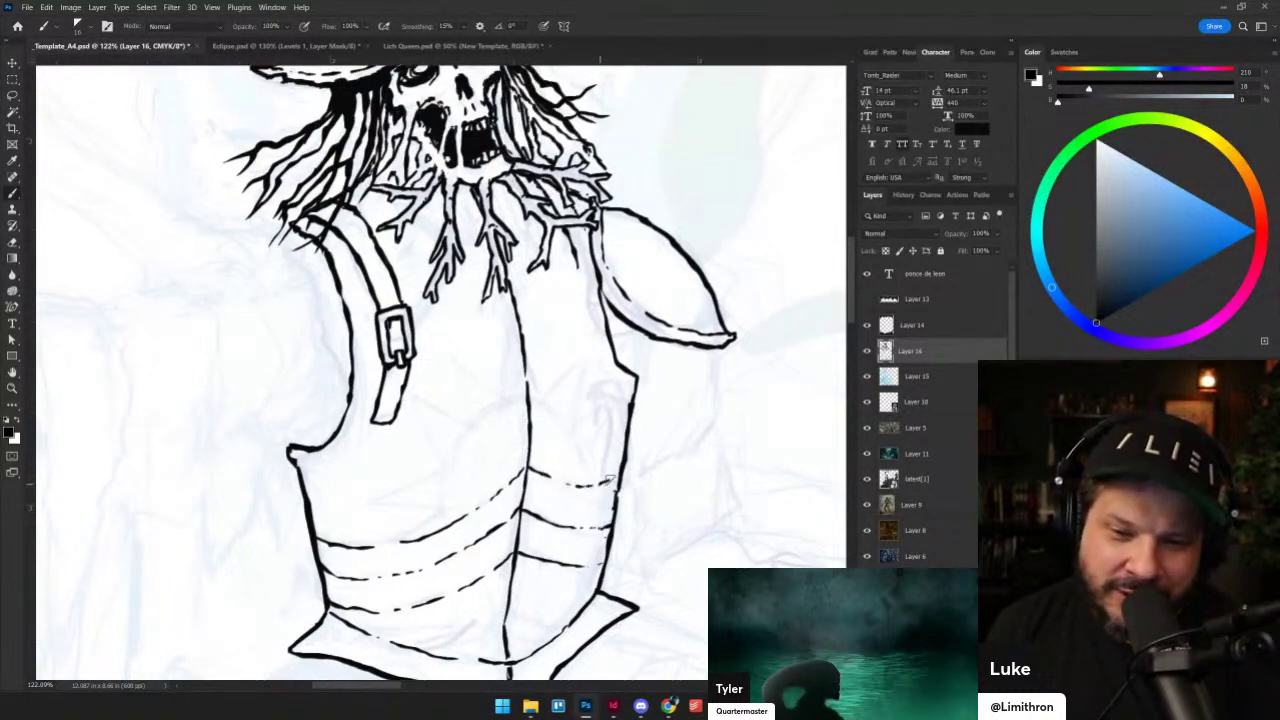
- Ink a half-circle sun above the bands across the centre ridge, with pointed rays at its top and on the shoulder-guard side
key("grave")
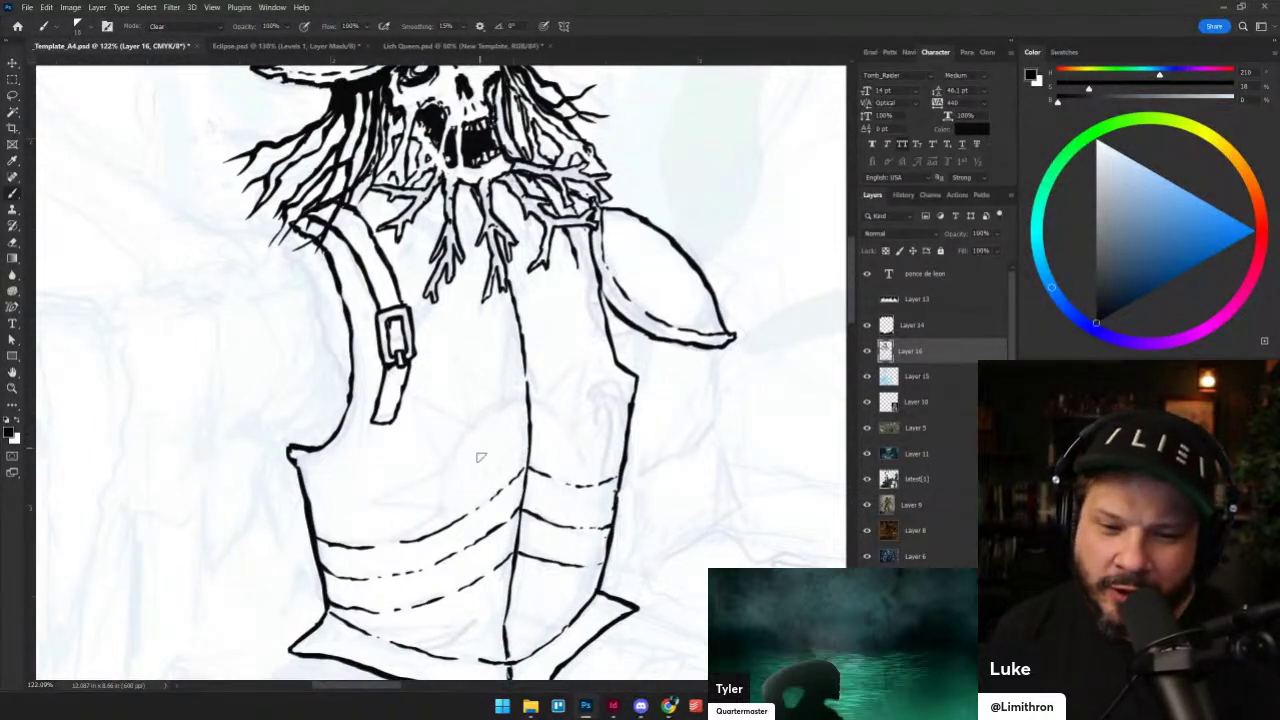
key("shift+alt+n")
mouse_move(444, 523)
left_mouse_down()
mouse_move(462, 438)
mouse_move(522, 398)
mouse_move(561, 419)
mouse_move(597, 488)
left_mouse_up()
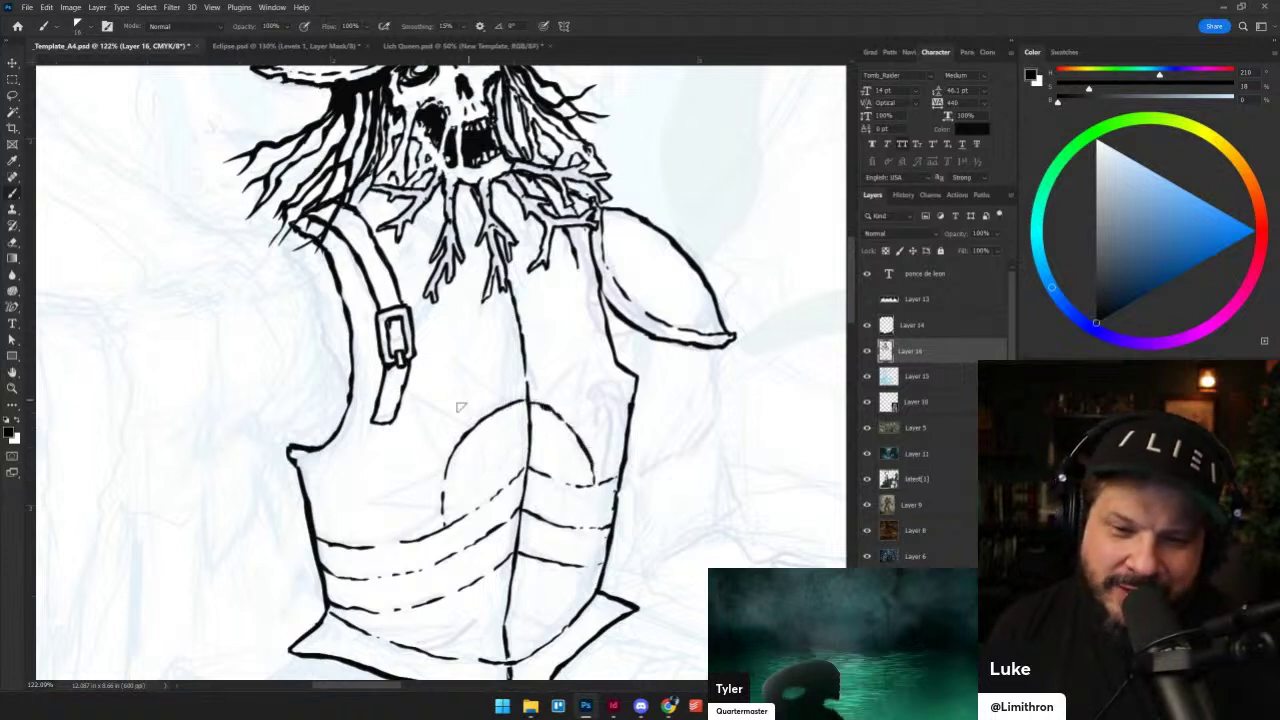
mouse_move(507, 408)
left_mouse_down()
mouse_move(519, 328)
mouse_move(542, 404)
mouse_move(573, 369)
mouse_move(574, 428)
mouse_move(612, 416)
mouse_move(598, 456)
mouse_move(621, 461)
left_mouse_up()
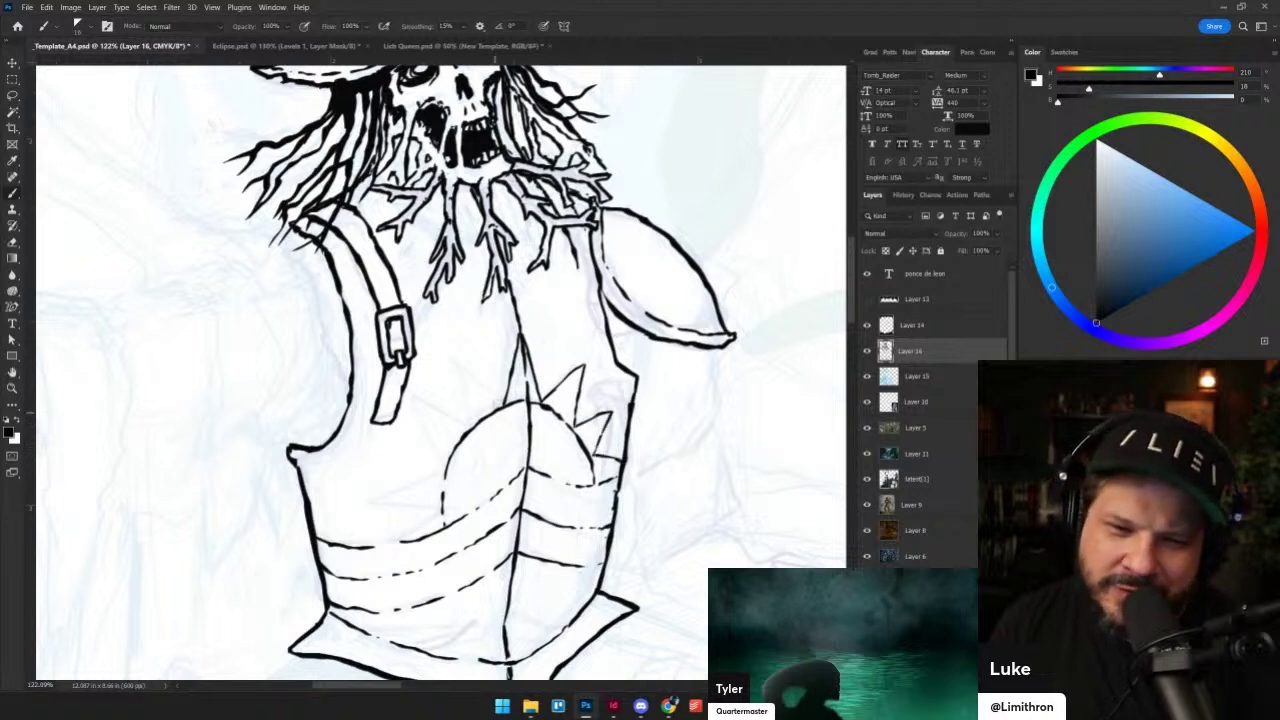
- Ink the remaining pointed sun rays on the strapped side down to the uppermost band, undoing misplaced strokes
mouse_move(472, 424)
left_mouse_down()
mouse_move(456, 353)
mouse_move(475, 370)
mouse_move(455, 363)
mouse_move(474, 421)
left_mouse_up()
key("ctrl+z")
left_click_drag(459, 367, 499, 401)
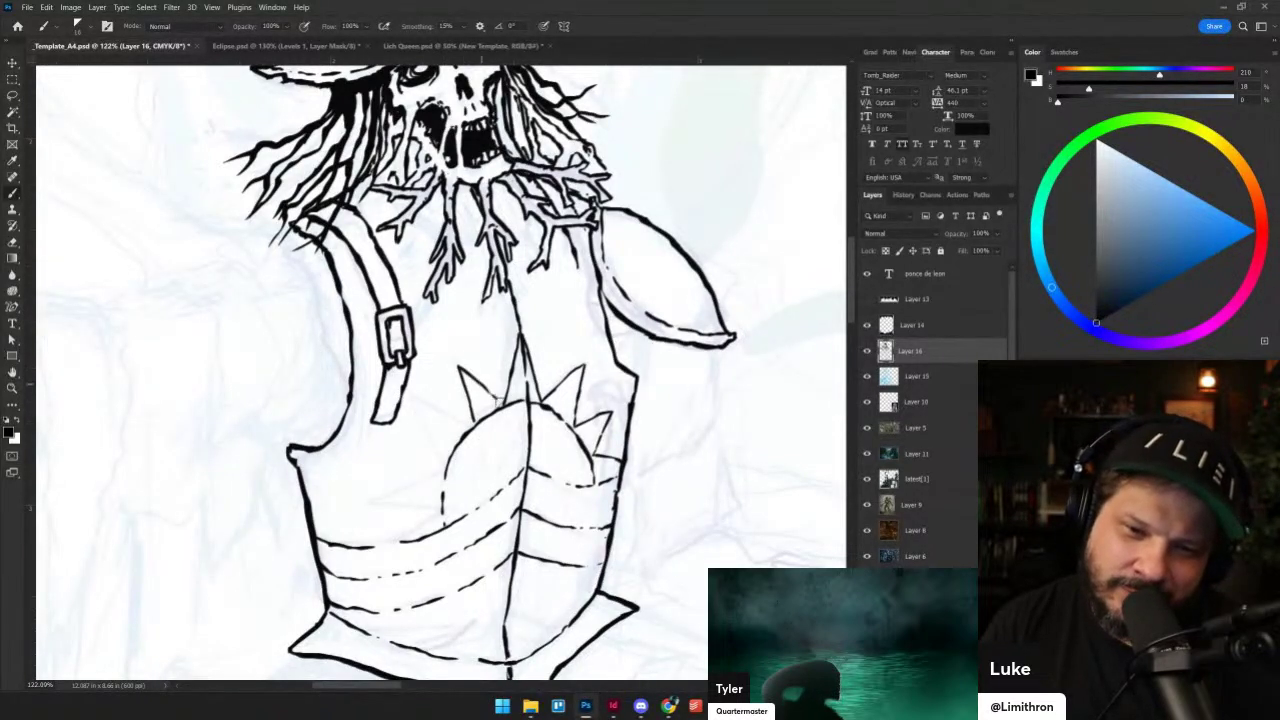
mouse_move(415, 405)
left_mouse_down()
mouse_move(444, 467)
mouse_move(452, 421)
mouse_move(473, 428)
left_mouse_up()
key("ctrl+z")
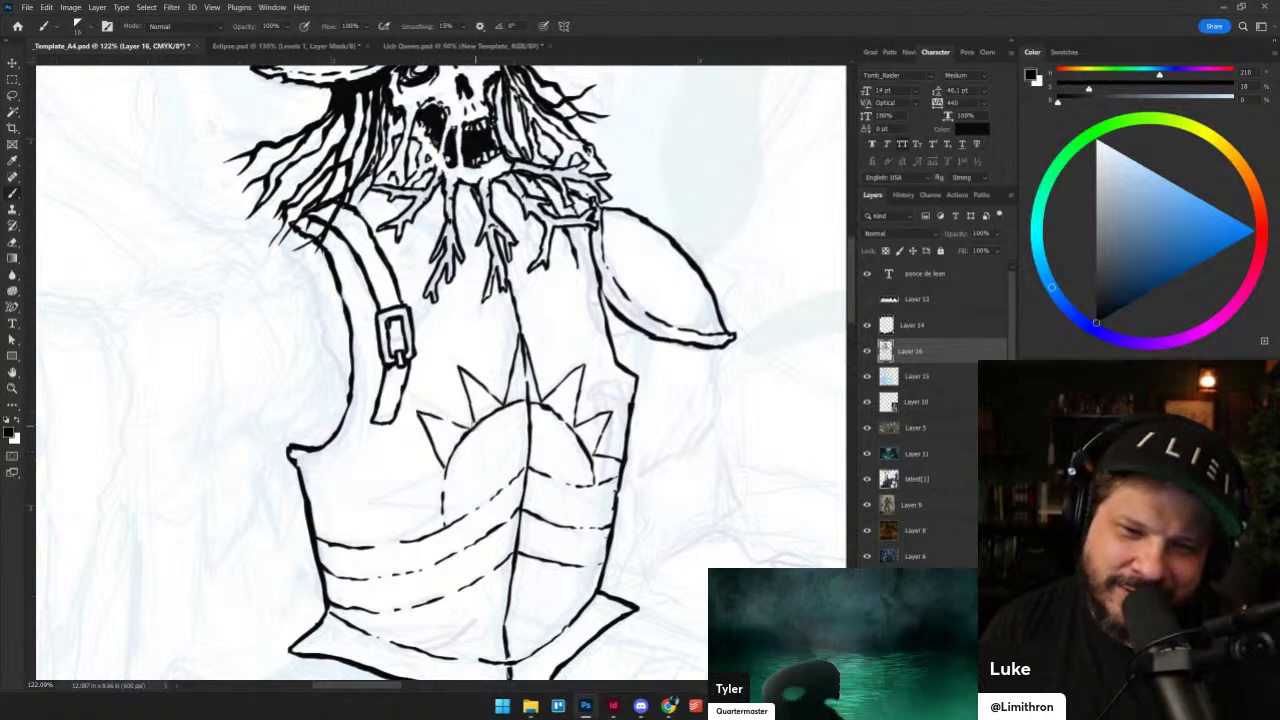
mouse_move(440, 476)
left_mouse_down()
mouse_move(385, 504)
mouse_move(438, 510)
mouse_move(400, 540)
left_mouse_up()
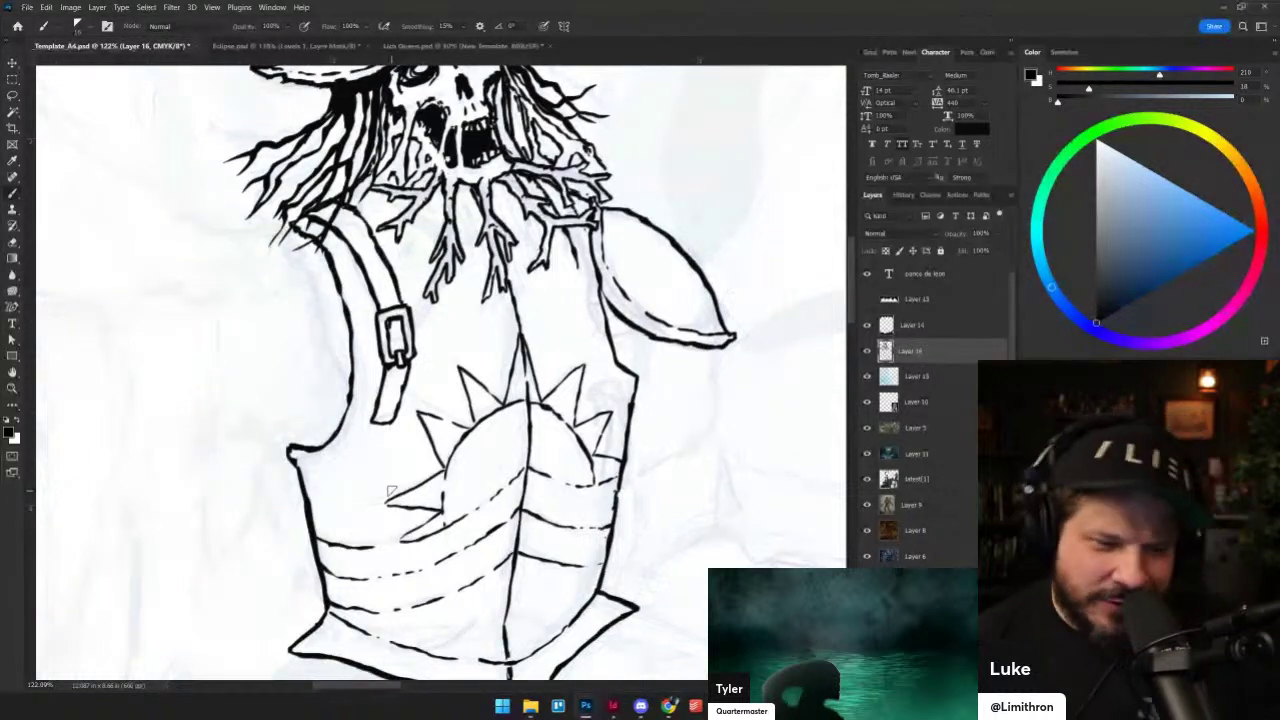
left_click_drag(386, 546, 430, 538)
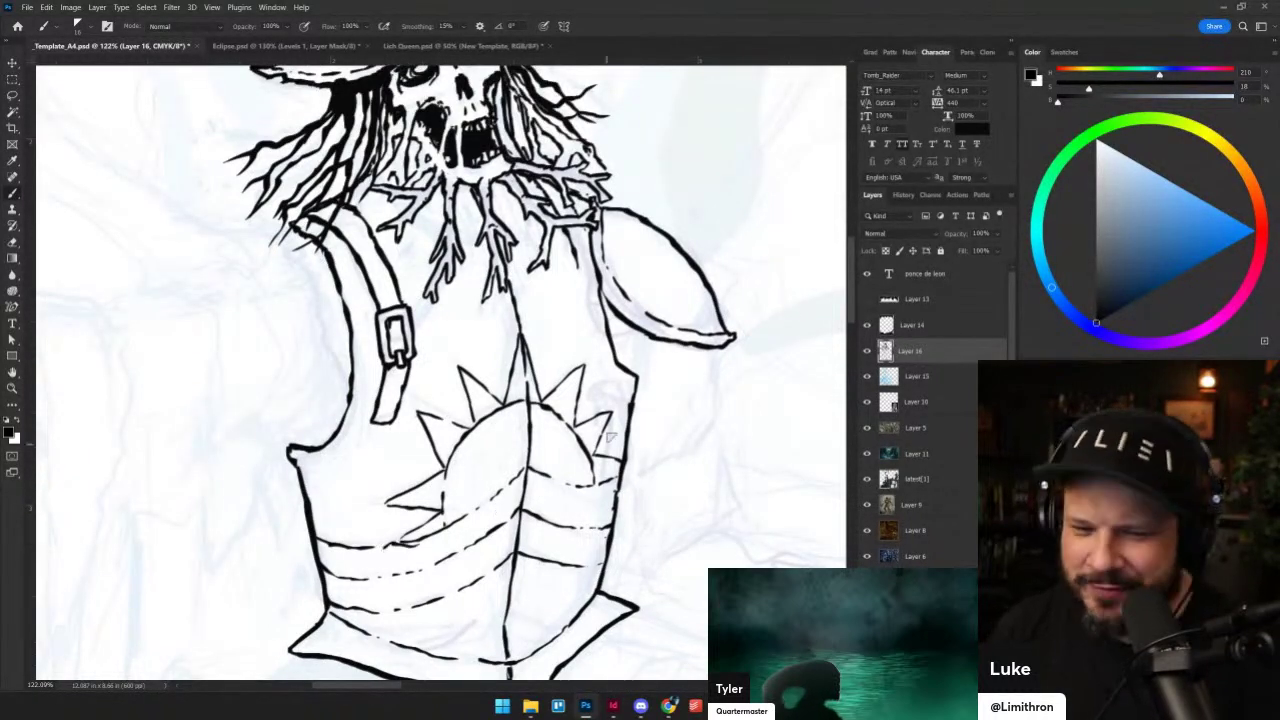
key("ctrl+z")
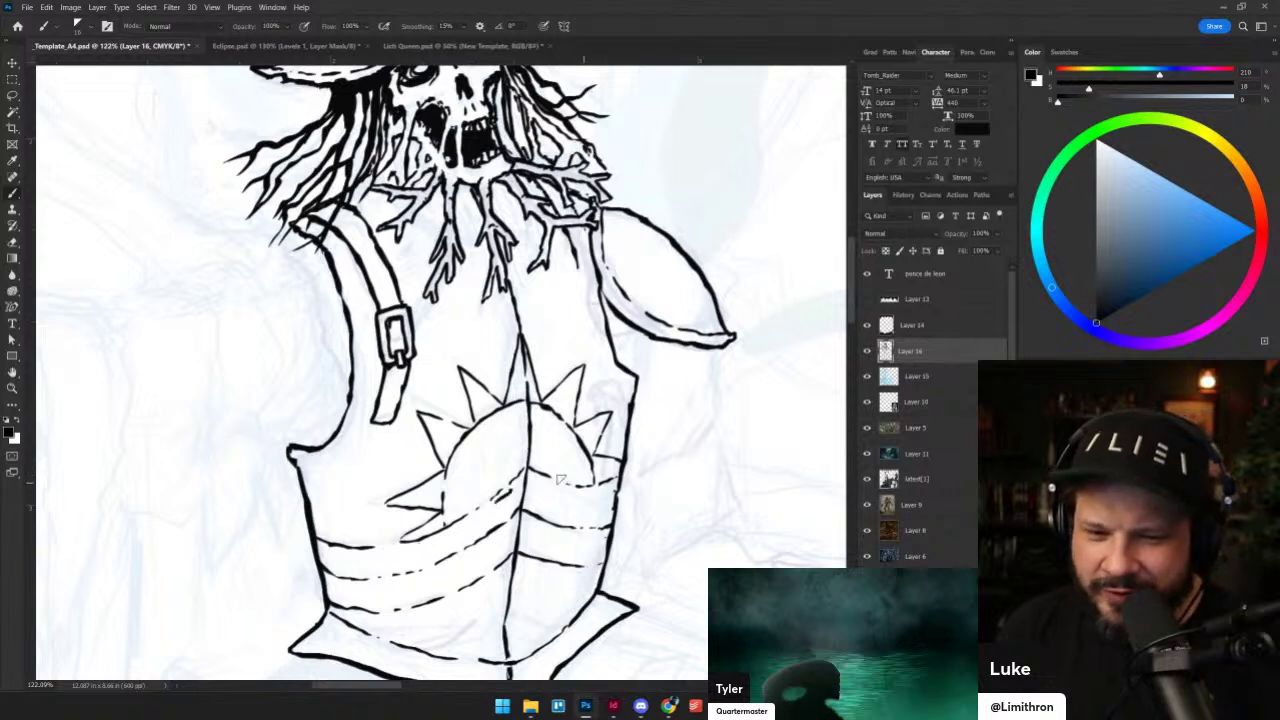
- Clear the uppermost band on the strapped side with the brush in Clear mode and re-ink it slightly higher in Normal mode
key("shift+alt+r")
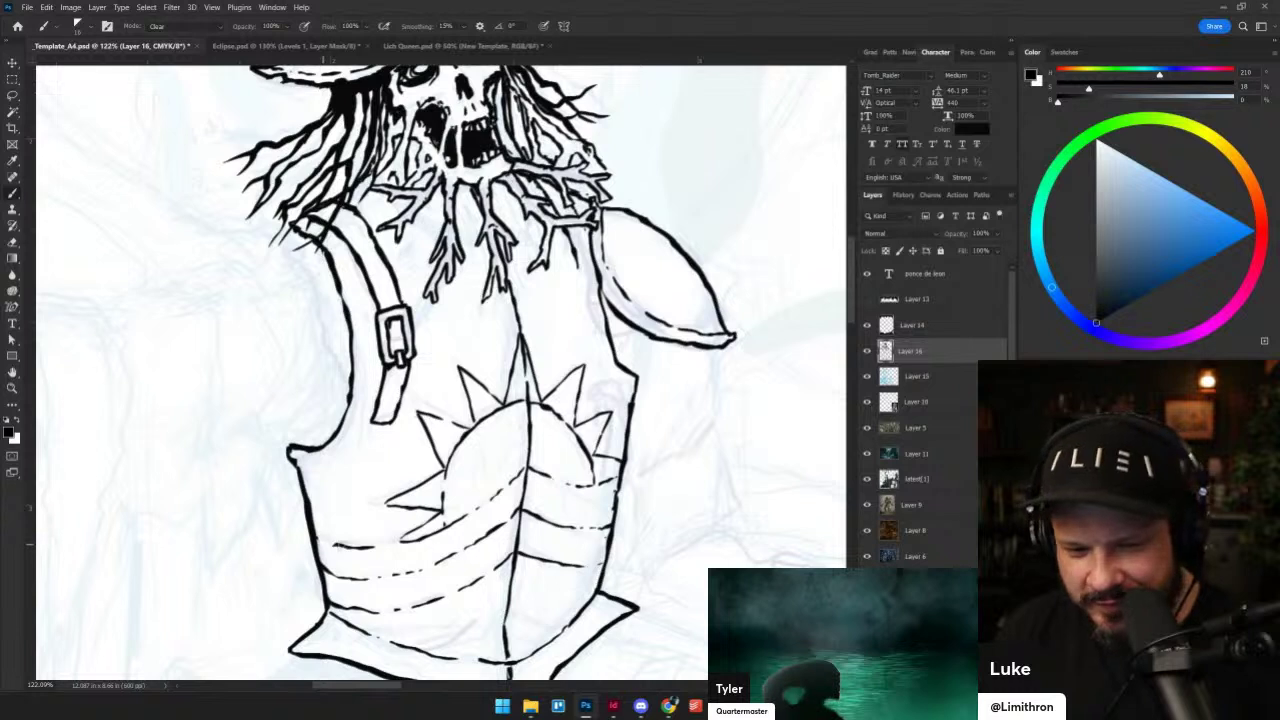
mouse_move(334, 547)
left_mouse_down()
mouse_move(430, 538)
mouse_move(482, 506)
left_mouse_up()
key("shift+alt+n")
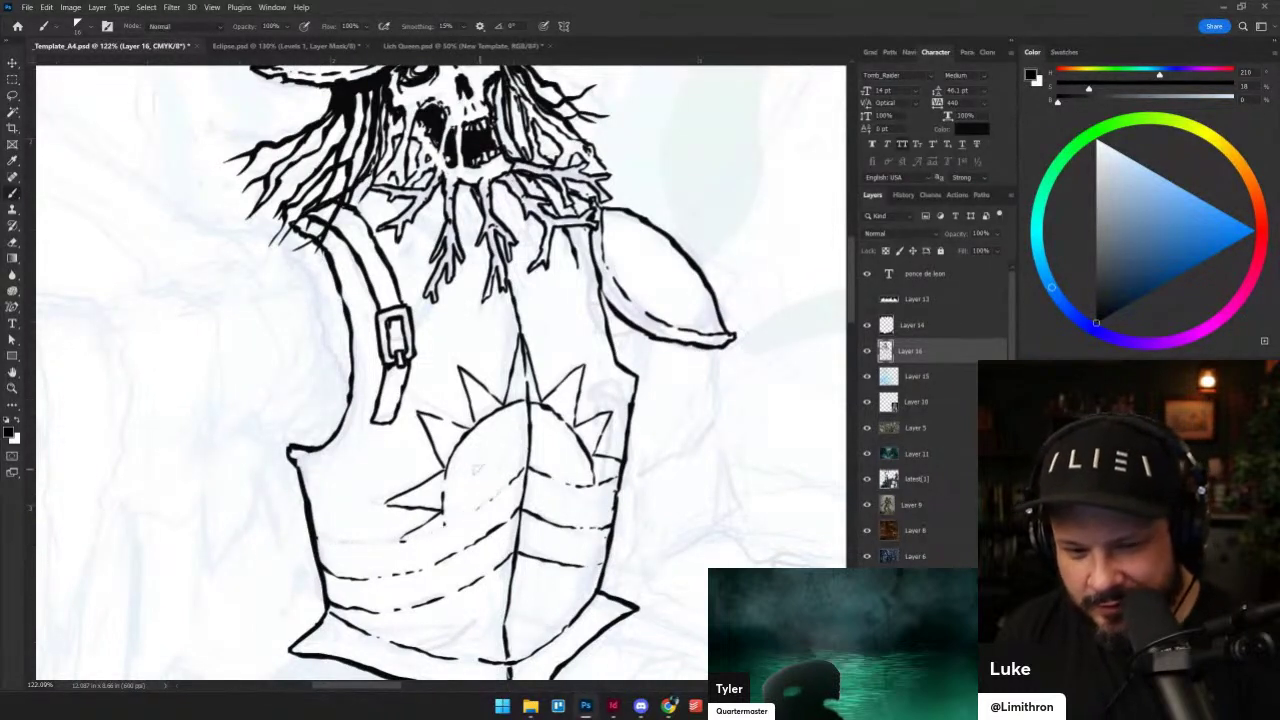
mouse_move(314, 534)
left_mouse_down()
mouse_move(407, 535)
mouse_move(518, 477)
left_mouse_up()
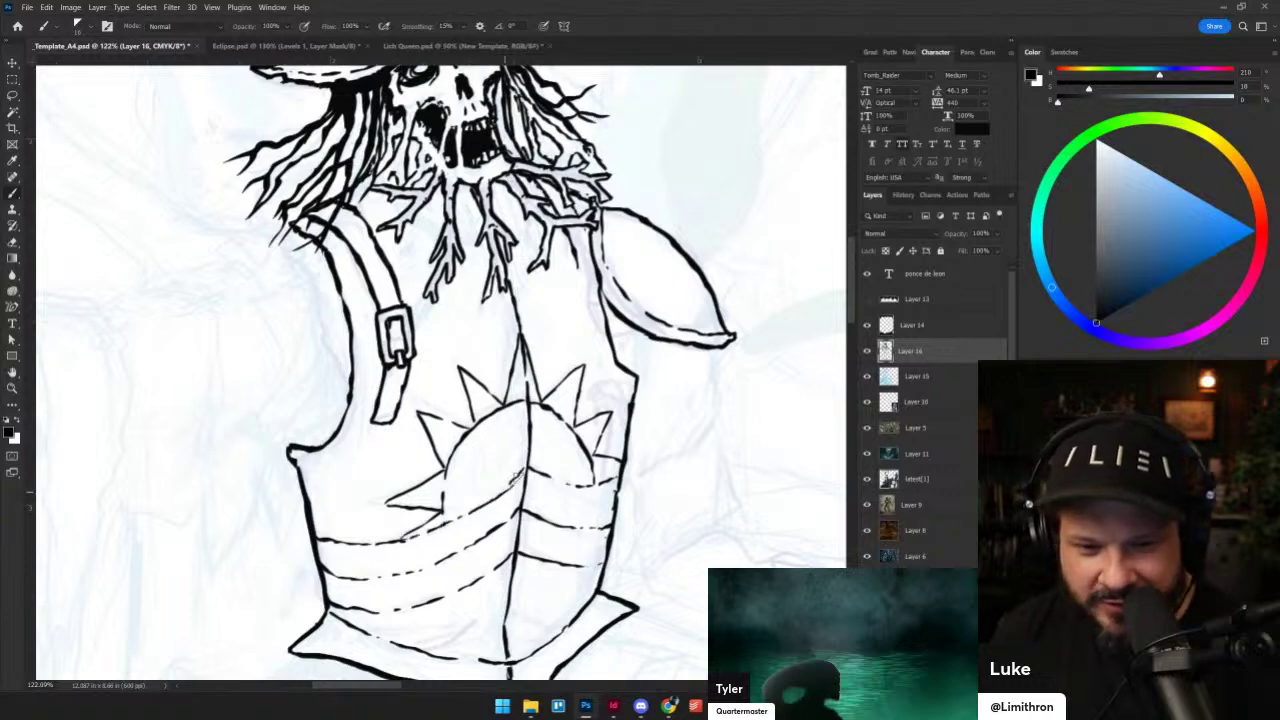
- Erase the centre ridge line from the sun's top down to the waist and re-ink it as an outward-bulging curve
scroll(630, 417, "down", 5)
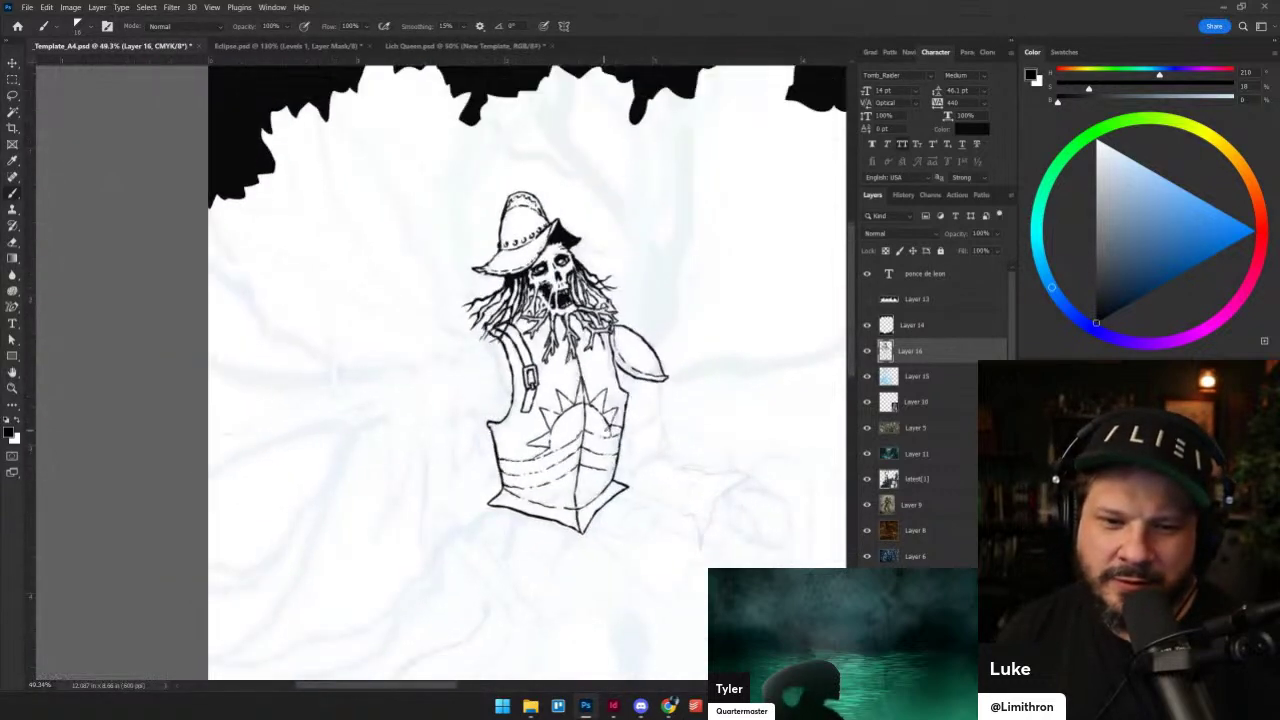
scroll(607, 443, "up", 3)
scroll(606, 445, "up", 2)
key("l")
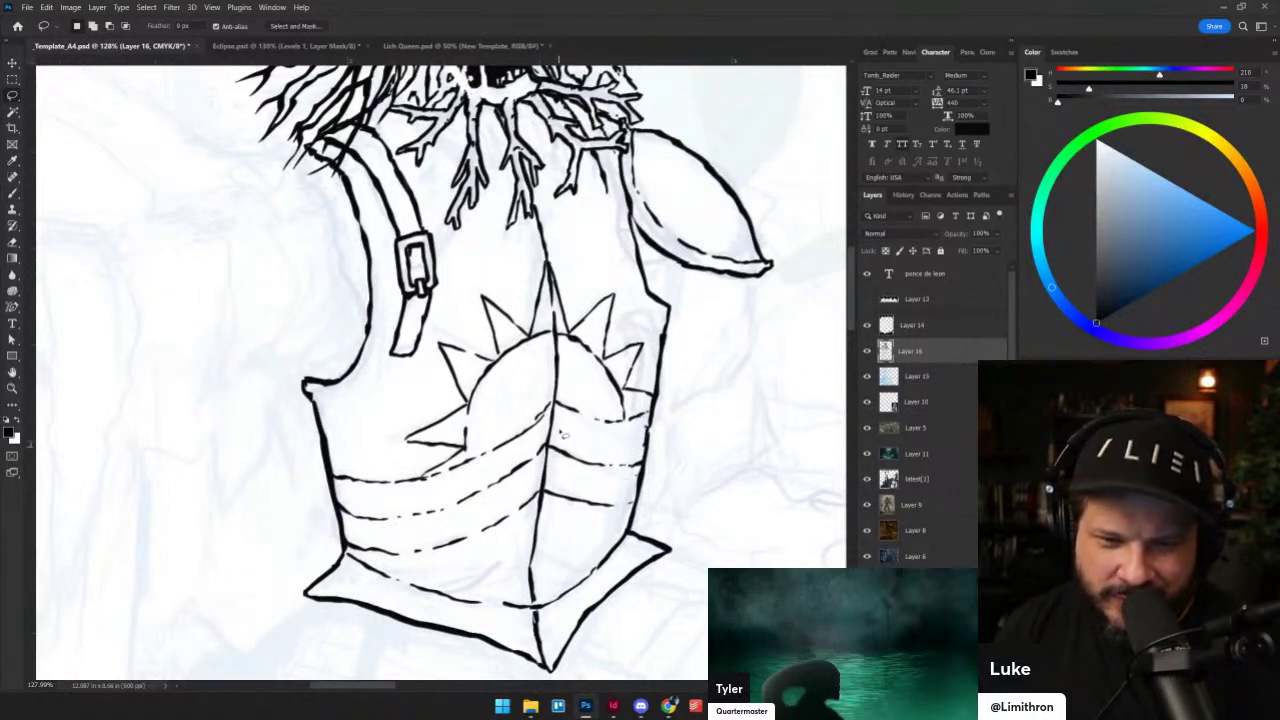
key("b")
left_click_drag(541, 411, 531, 590)
key("b")
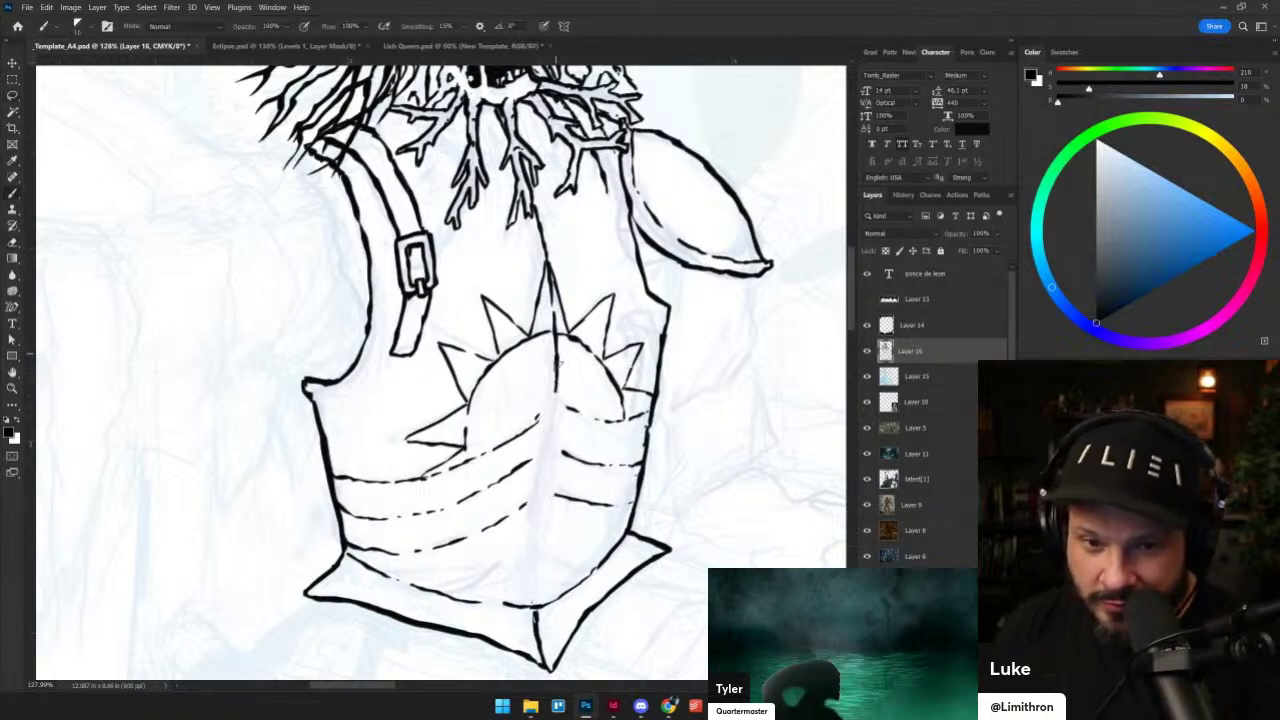
key("e")
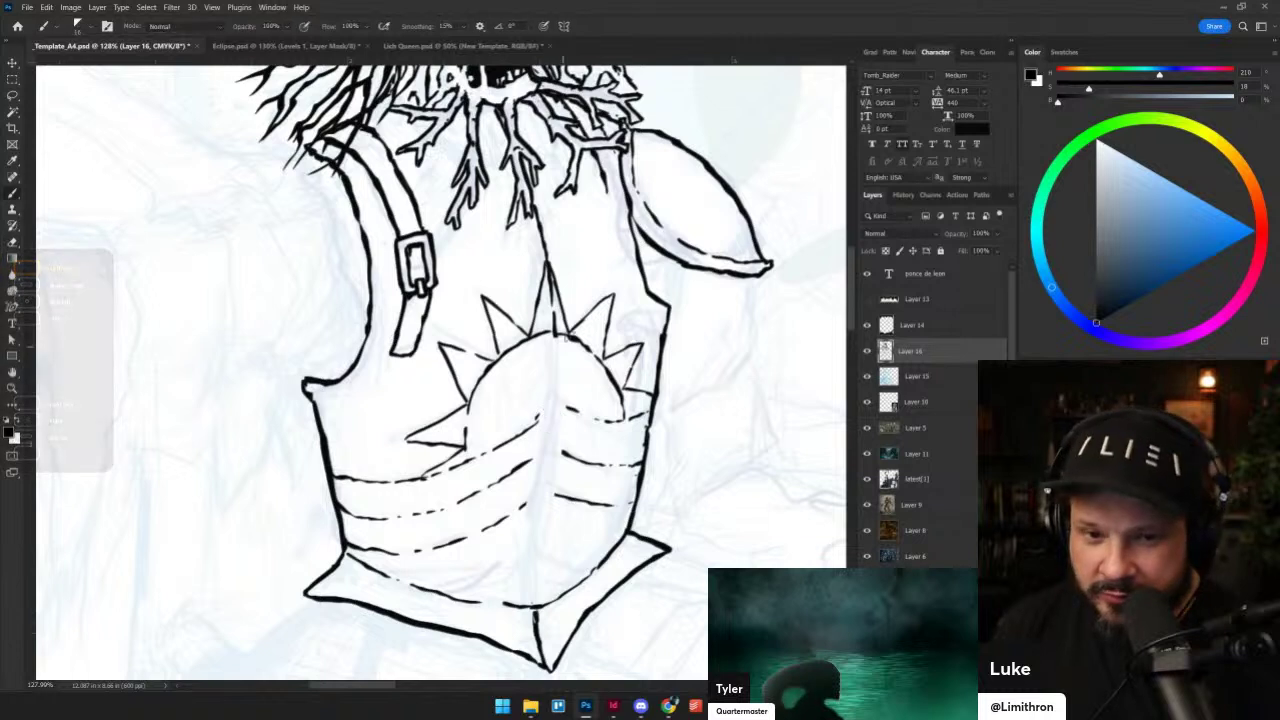
left_click_drag(554, 324, 567, 410)
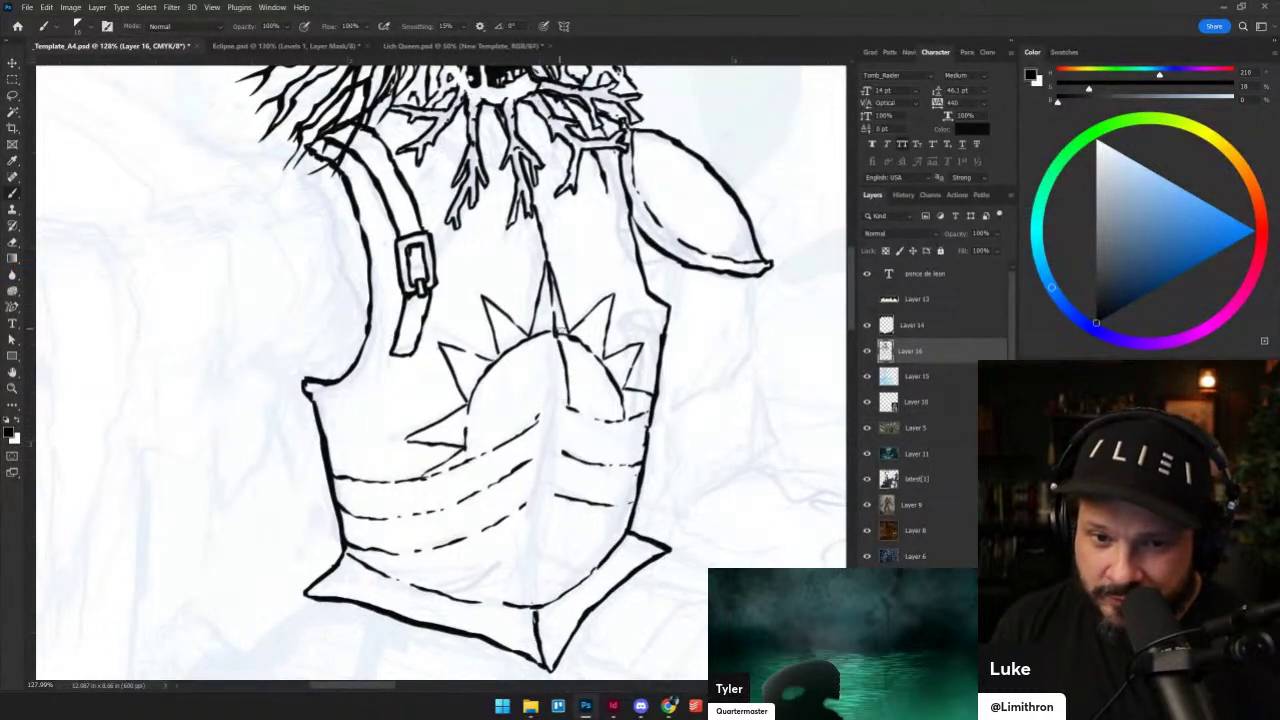
mouse_move(556, 326)
left_mouse_down()
mouse_move(569, 376)
mouse_move(536, 590)
left_mouse_up()
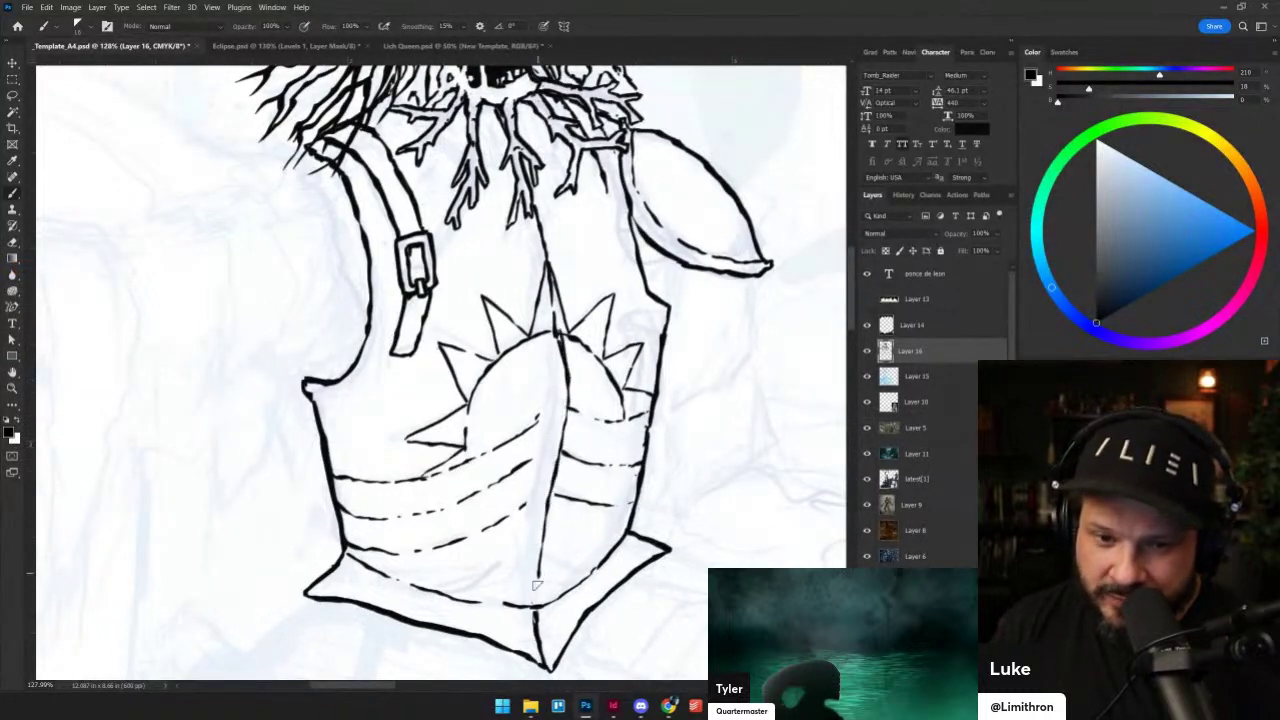
- Adjust the bands to meet the curved centre ridge, and redraw the lowest band on the shoulder-guard side slightly lower
key("e")
mouse_move(540, 432)
left_mouse_down()
mouse_move(472, 496)
mouse_move(486, 490)
mouse_move(438, 520)
mouse_move(518, 505)
mouse_move(494, 531)
mouse_move(495, 428)
mouse_move(477, 440)
mouse_move(500, 450)
mouse_move(447, 473)
mouse_move(567, 406)
left_mouse_up()
key("b")
mouse_move(548, 465)
left_mouse_down()
mouse_move(412, 526)
mouse_move(428, 522)
mouse_move(444, 552)
mouse_move(541, 518)
mouse_move(628, 506)
mouse_move(591, 522)
mouse_move(632, 517)
left_mouse_up()
key("e")
key("b")
key("e")
key("b")
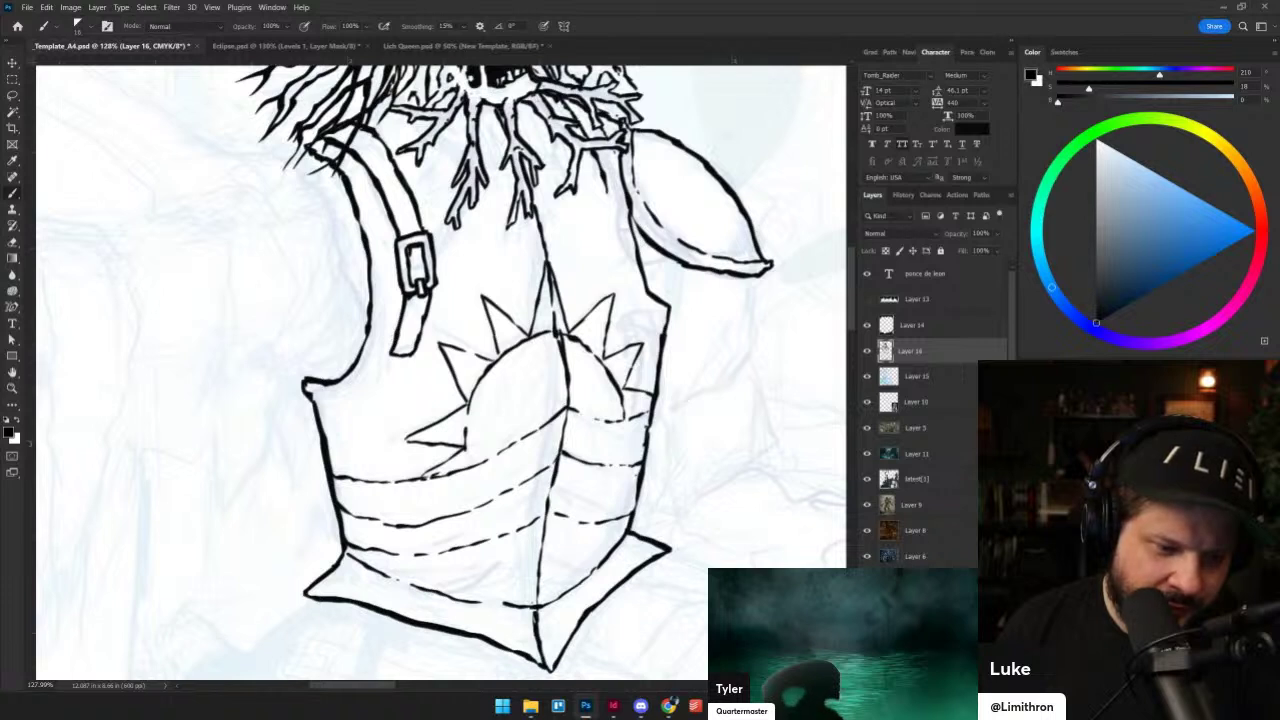
- Erase the lowest band on the strapped side and re-ink it slightly lower, up to the centre ridge
key("e")
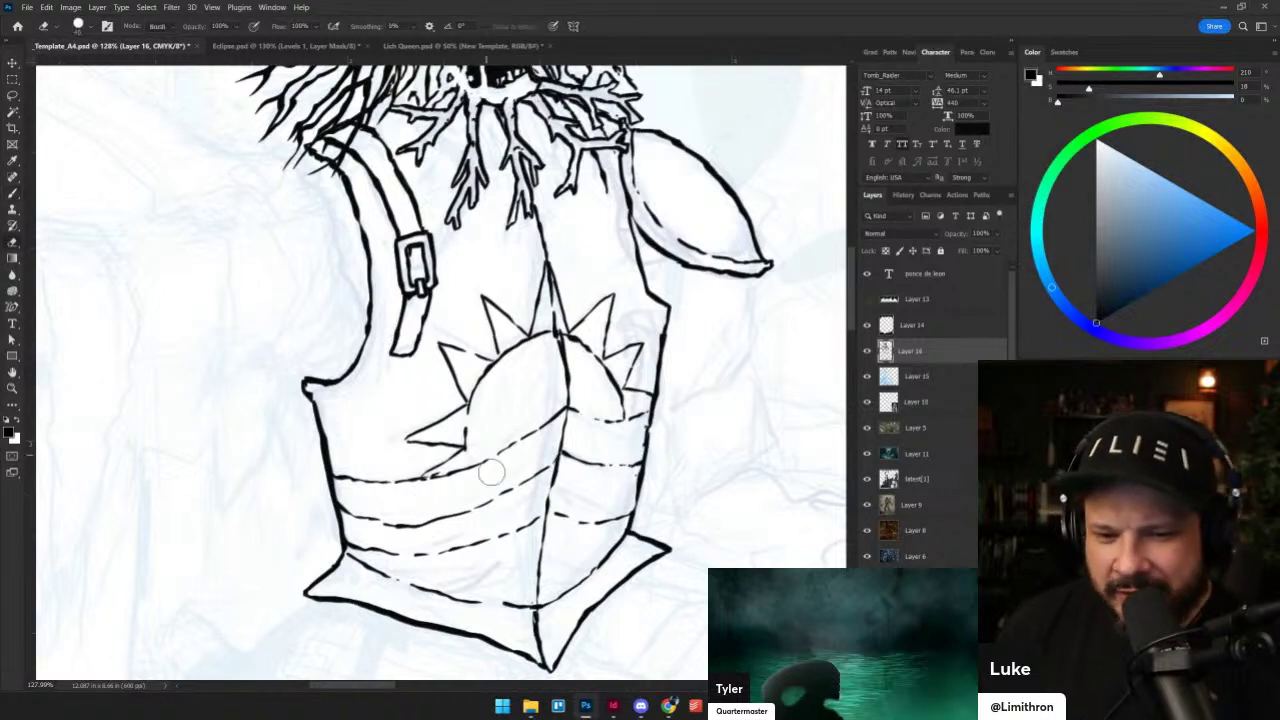
mouse_move(530, 515)
left_mouse_down()
mouse_move(421, 560)
mouse_move(434, 524)
mouse_move(409, 509)
mouse_move(401, 544)
mouse_move(358, 541)
mouse_move(414, 550)
mouse_move(364, 559)
mouse_move(432, 560)
mouse_move(540, 522)
left_mouse_up()
key("b")
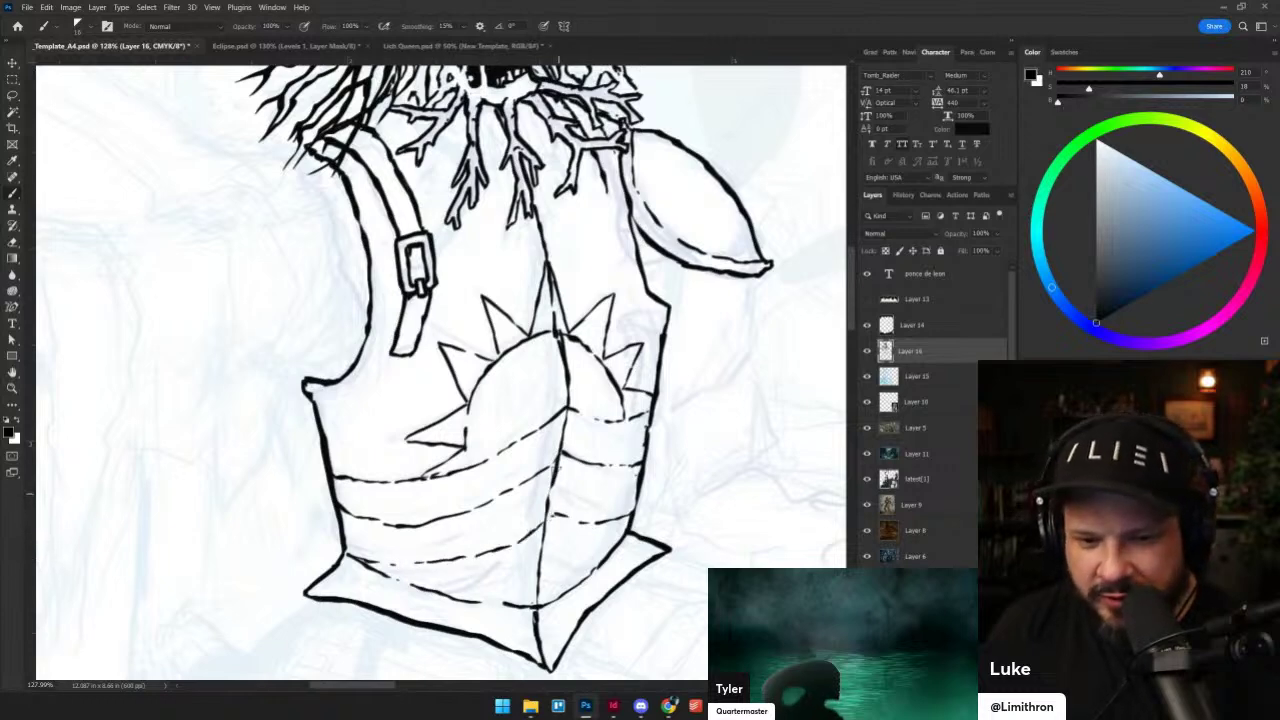
scroll(627, 477, "up", 3)
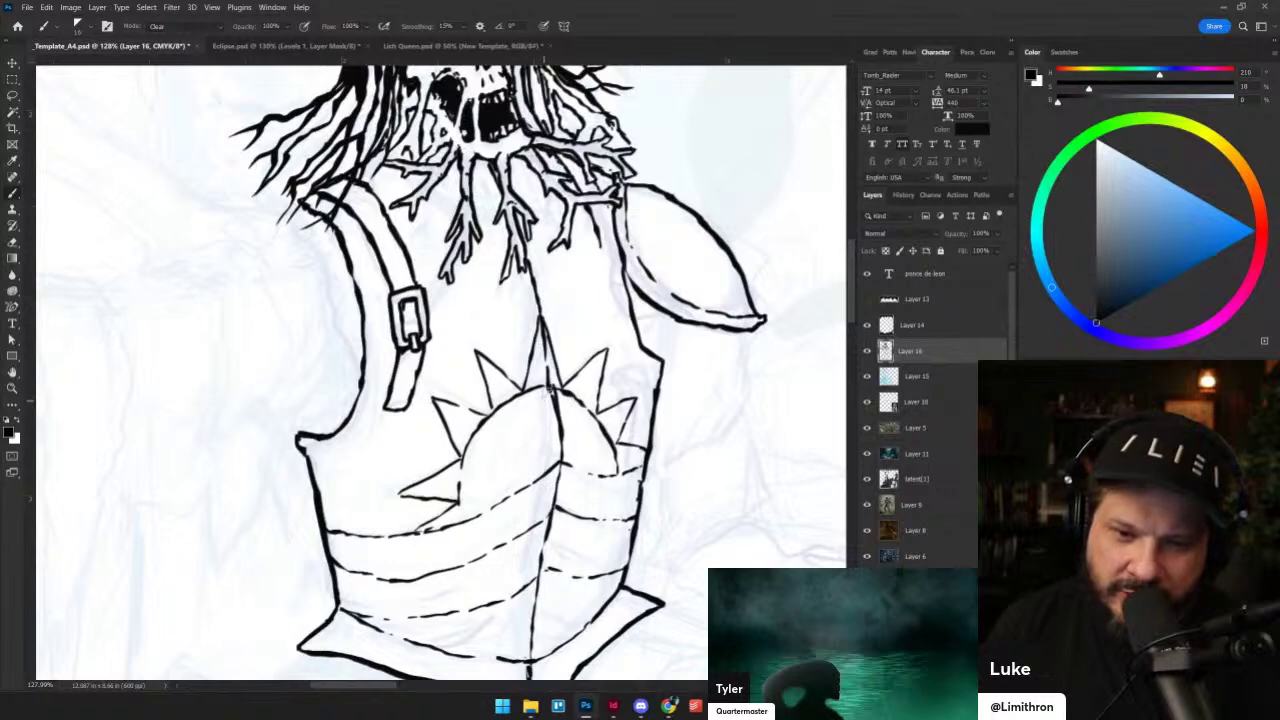
key("shift+alt+n")
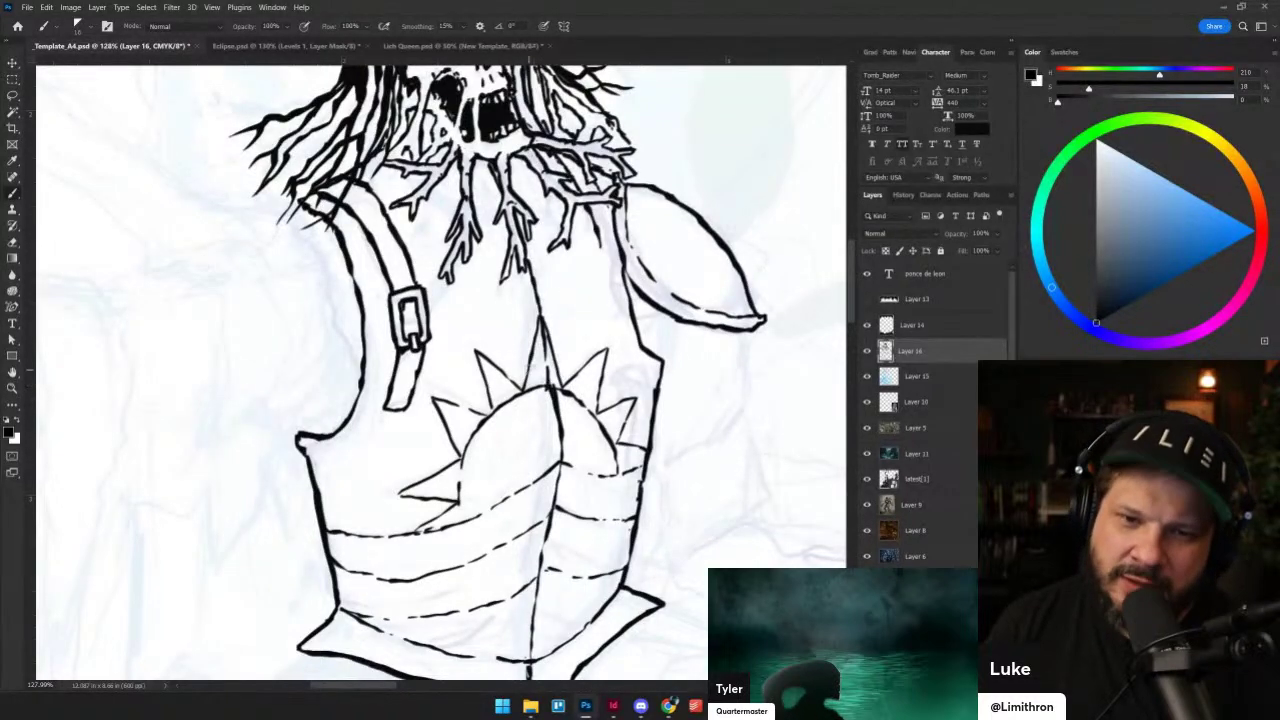
scroll(605, 425, "down", 5)
scroll(612, 440, "up", 5)
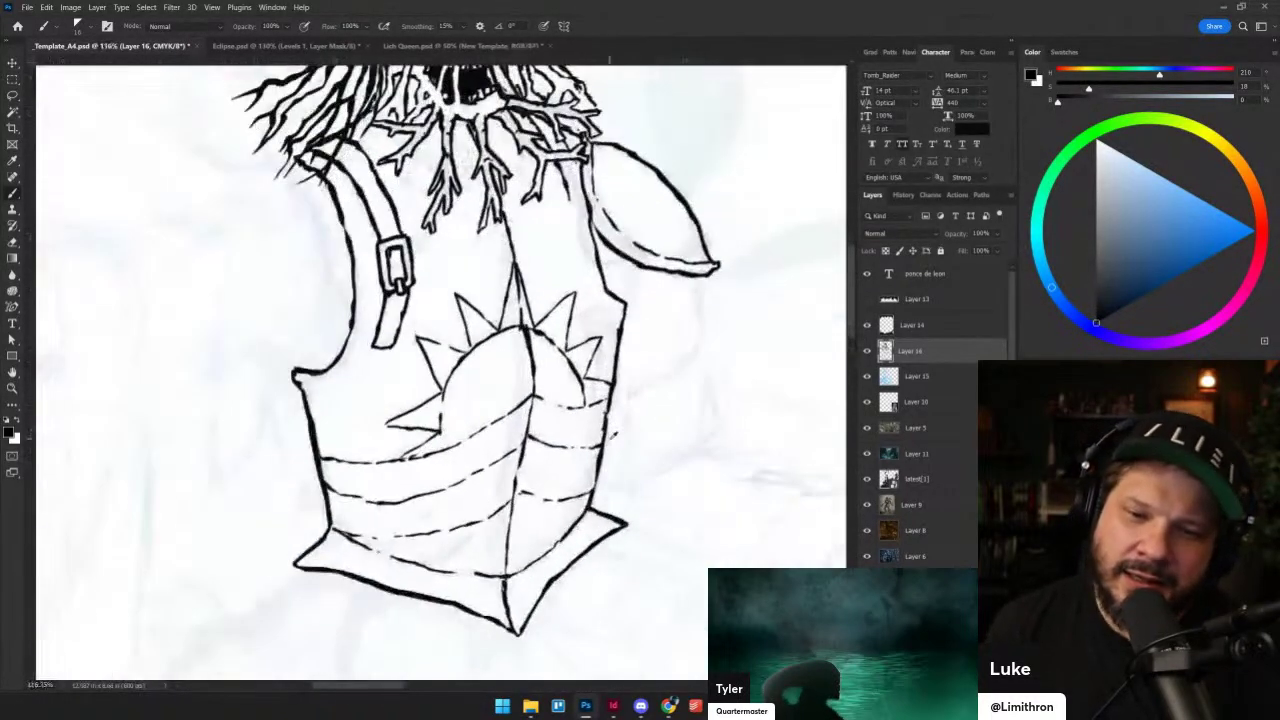
- Lasso the shoulder-guard half of the breastplate up to the centre ridge and transform it, moving its lower outer corner slightly up and inward
scroll(625, 395, "up", 2)
key("l")
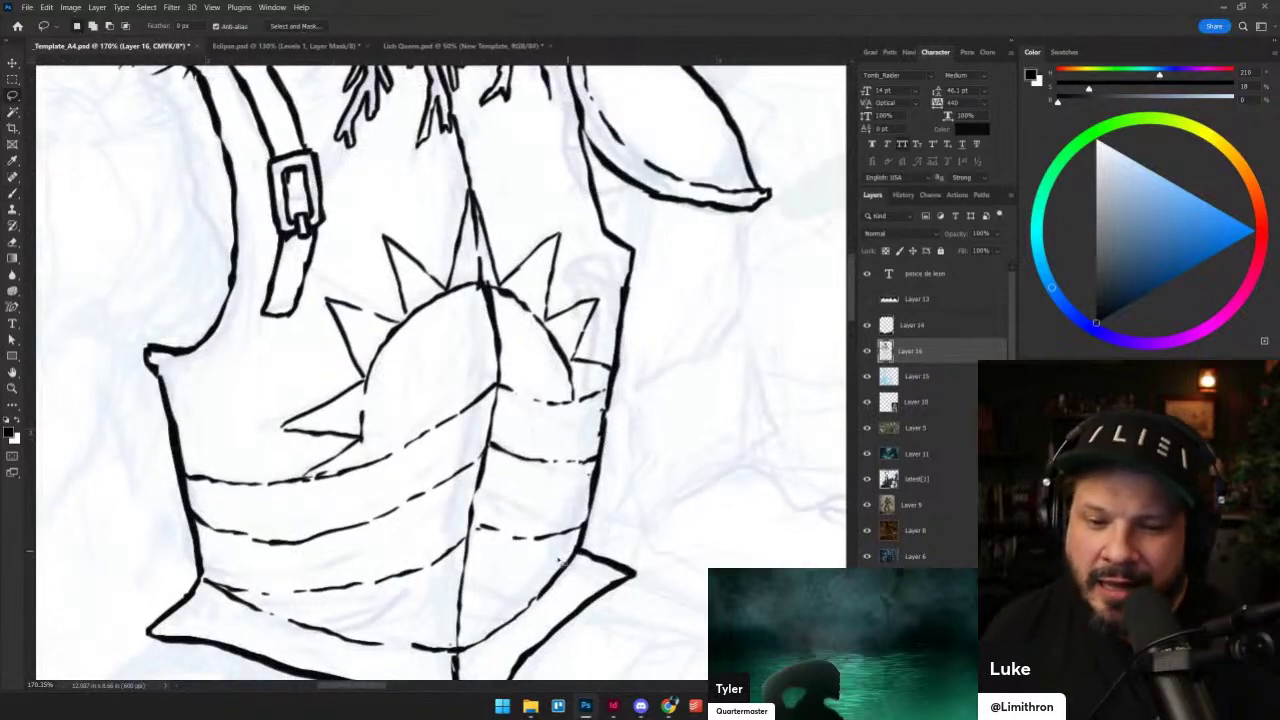
left_click_drag(565, 568, 577, 467)
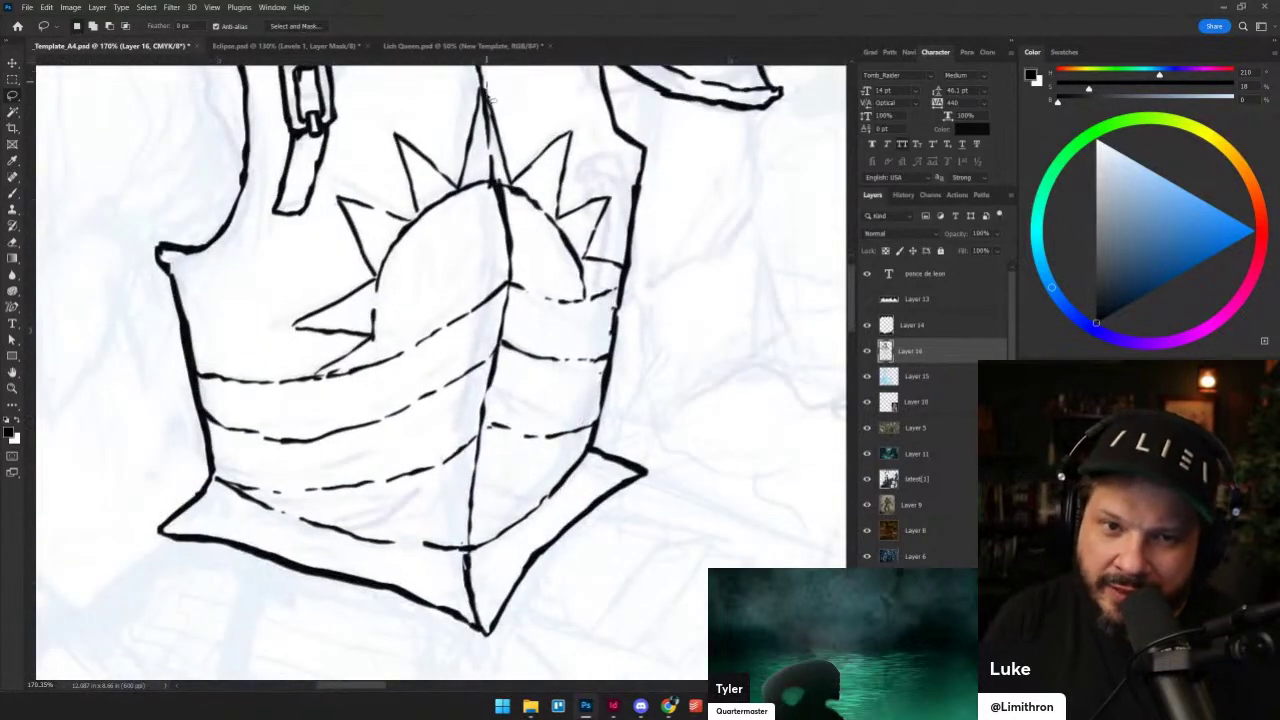
mouse_move(498, 152)
left_mouse_down()
mouse_move(532, 252)
mouse_move(495, 408)
mouse_move(479, 567)
mouse_move(489, 627)
mouse_move(586, 601)
mouse_move(688, 428)
mouse_move(653, 352)
mouse_move(616, 191)
mouse_move(568, 101)
mouse_move(490, 84)
left_mouse_up()
key("ctrl+t")
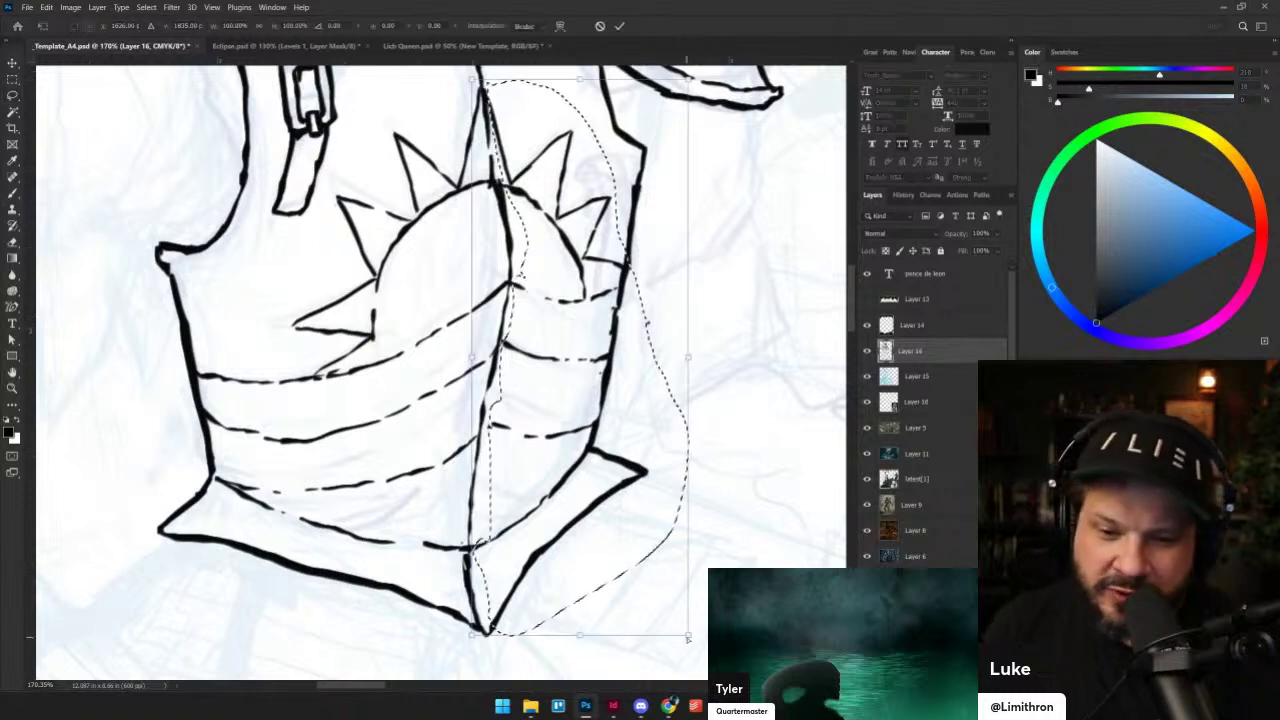
left_click_drag(688, 637, 675, 587)
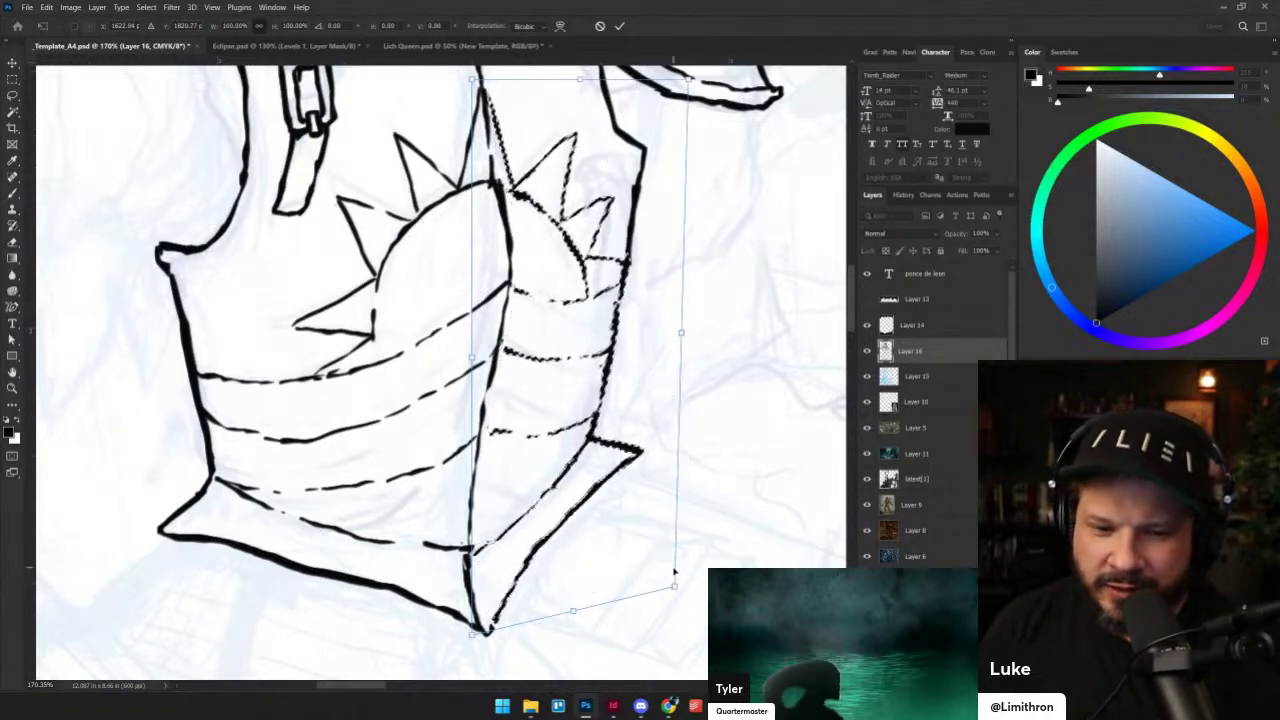
key("Return")
scroll(677, 571, "down", 7)
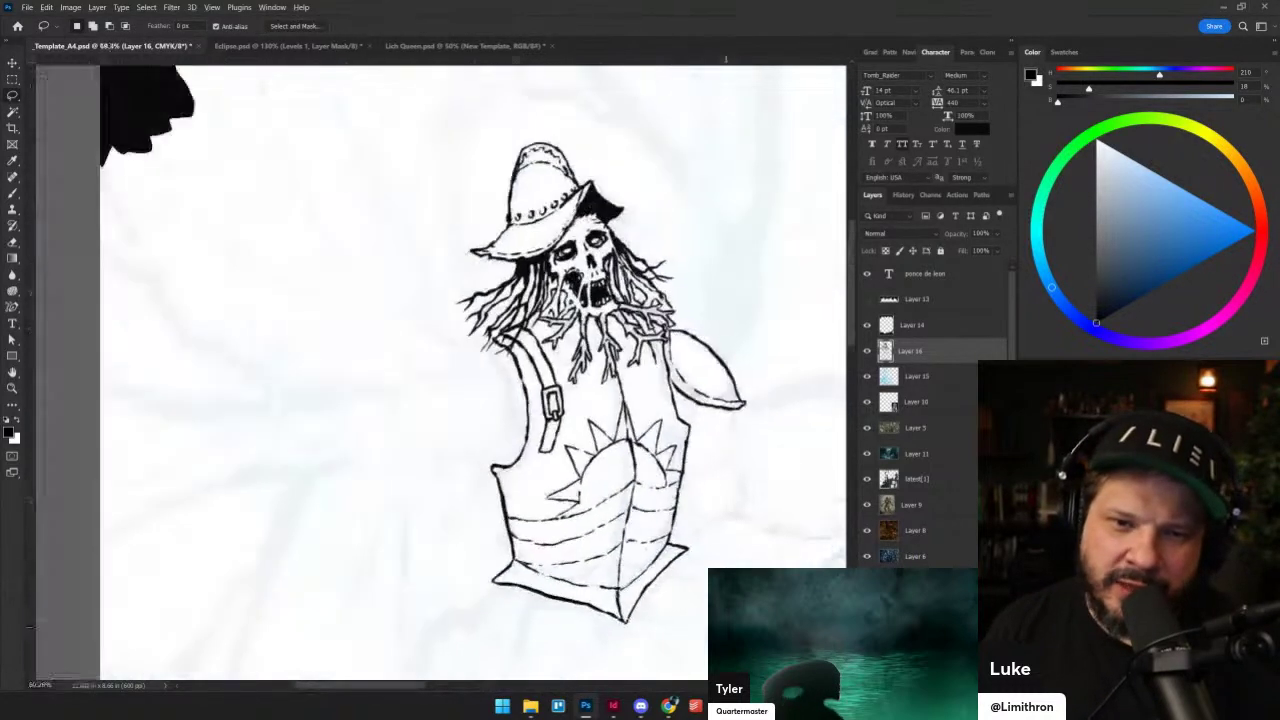
scroll(688, 560, "up", 2)
scroll(692, 553, "down", 4)
scroll(691, 555, "down", 3)
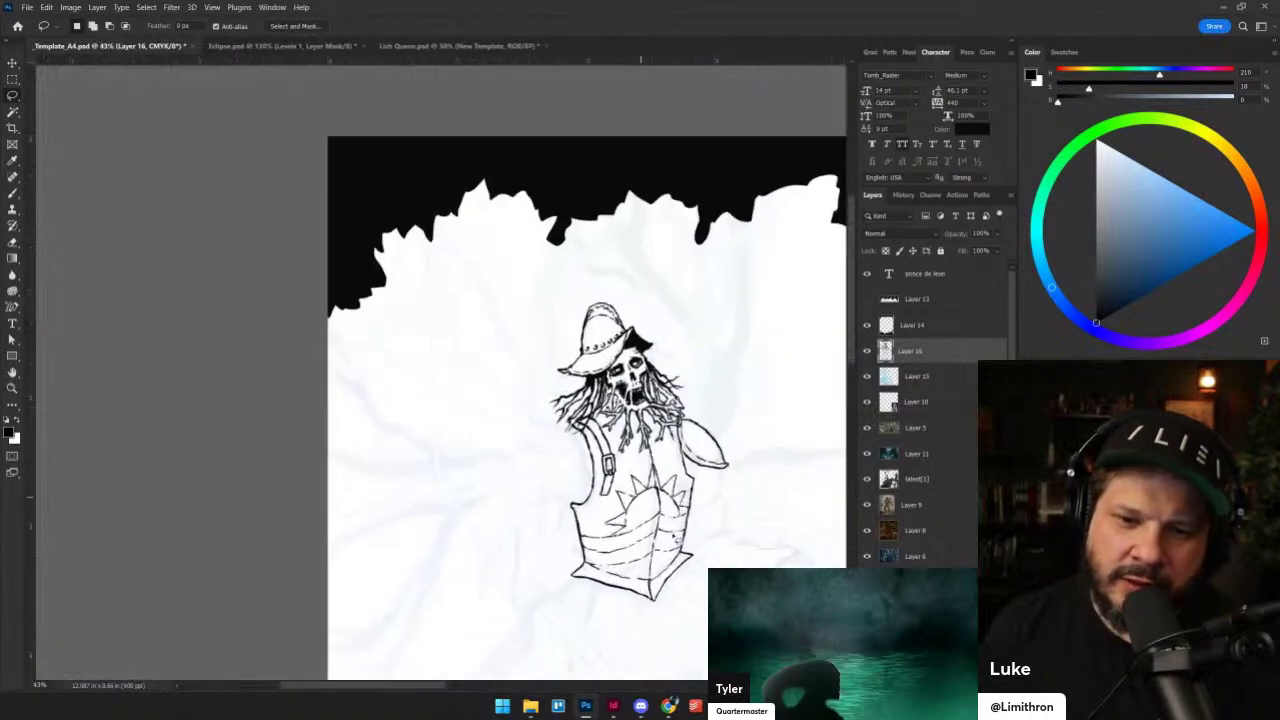
- Erase the pointed corner beneath the armhole on the breastplate's strapped side with the brush in Clear mode
scroll(672, 536, "up", 9)
key("b")
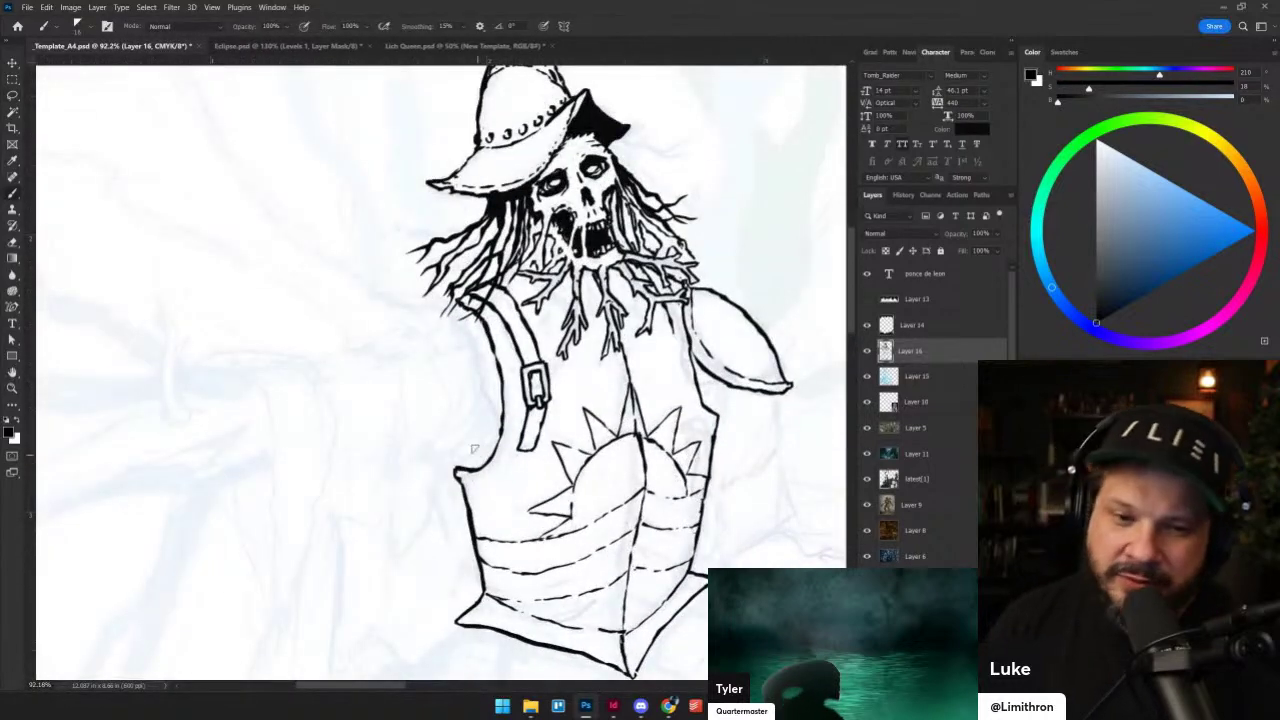
mouse_move(463, 486)
left_mouse_down()
mouse_move(456, 471)
mouse_move(468, 474)
left_mouse_up()
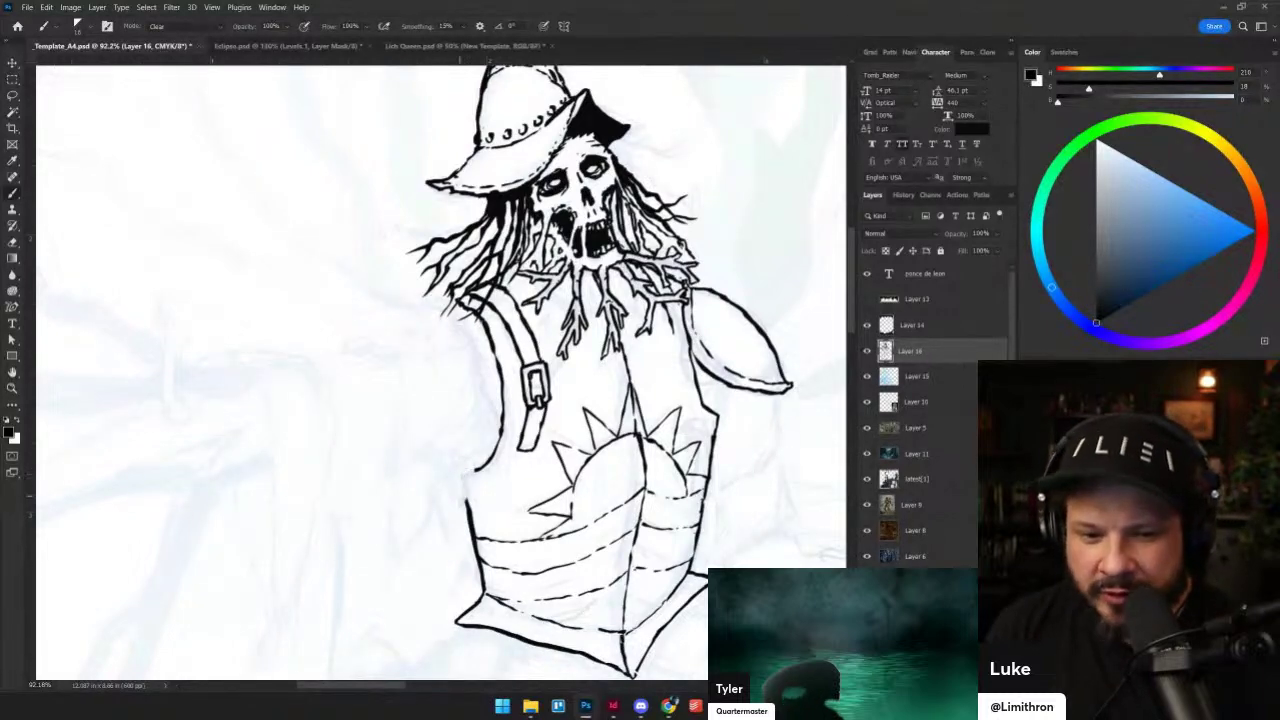
scroll(363, 386, "up", 2)
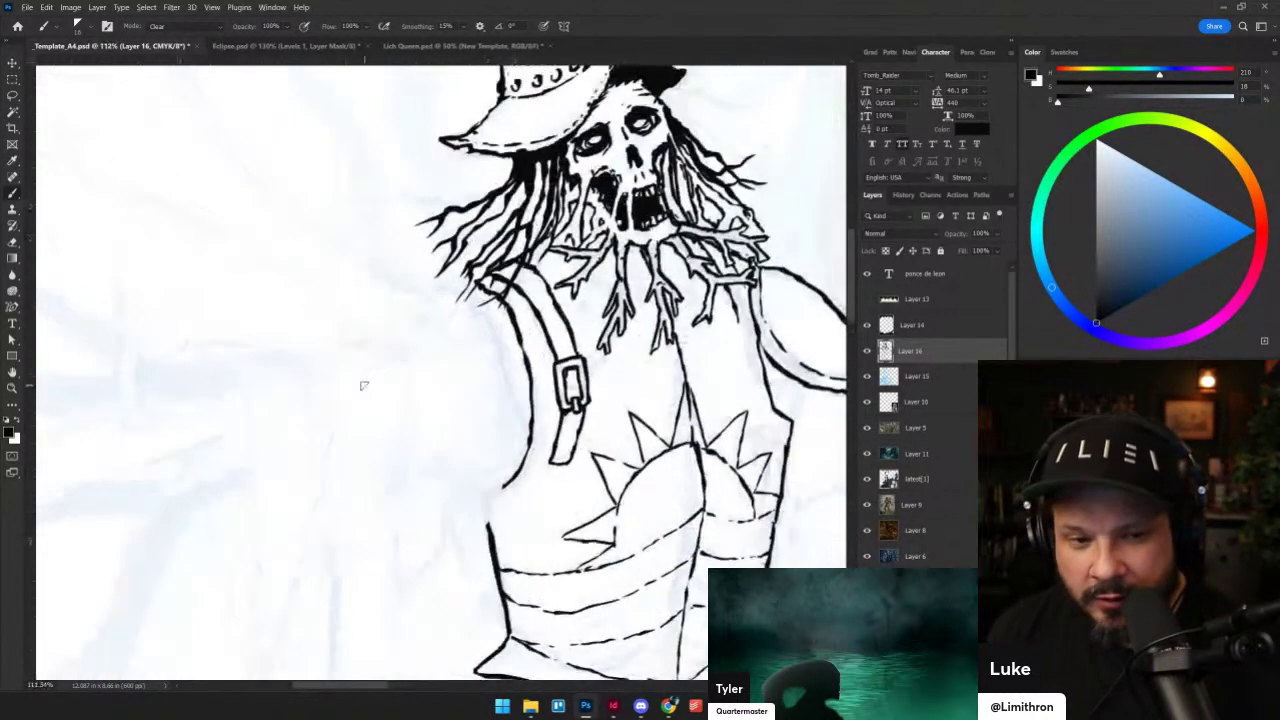
- Ink the outstretched arm's sleeve in Normal mode: the cuff edges and the wavy, folded top edge up to the shoulder
key("shift+alt+n")
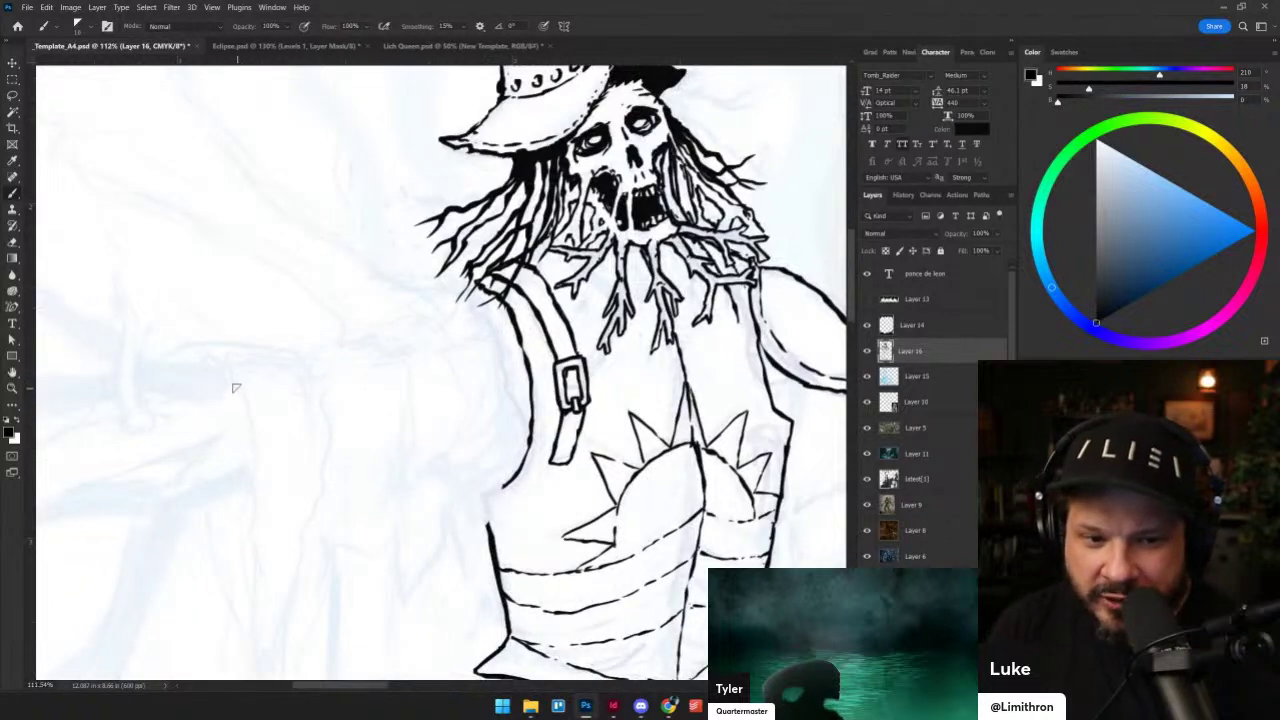
mouse_move(238, 392)
left_mouse_down()
mouse_move(255, 438)
mouse_move(257, 553)
left_mouse_up()
mouse_move(208, 357)
left_mouse_down()
mouse_move(290, 362)
mouse_move(311, 377)
mouse_move(327, 455)
left_mouse_up()
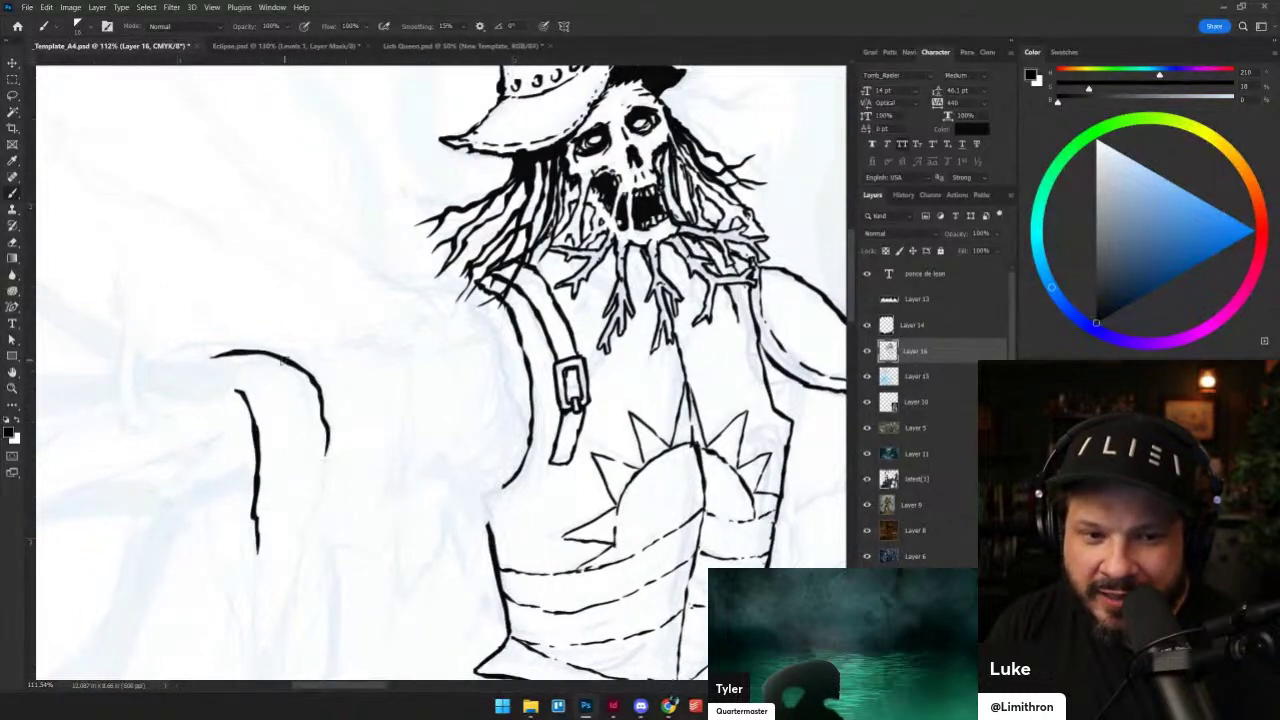
mouse_move(285, 358)
left_mouse_down()
mouse_move(364, 345)
mouse_move(392, 360)
left_mouse_up()
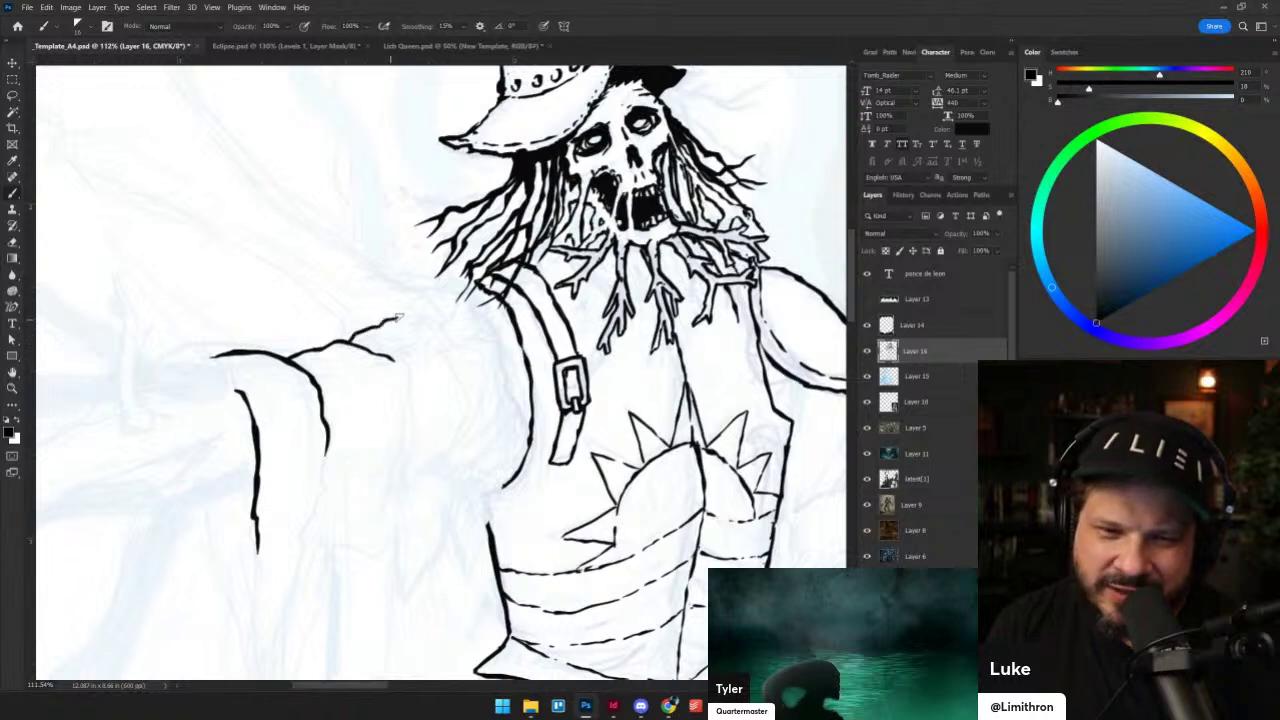
mouse_move(398, 317)
left_mouse_down()
mouse_move(436, 326)
mouse_move(443, 346)
left_mouse_up()
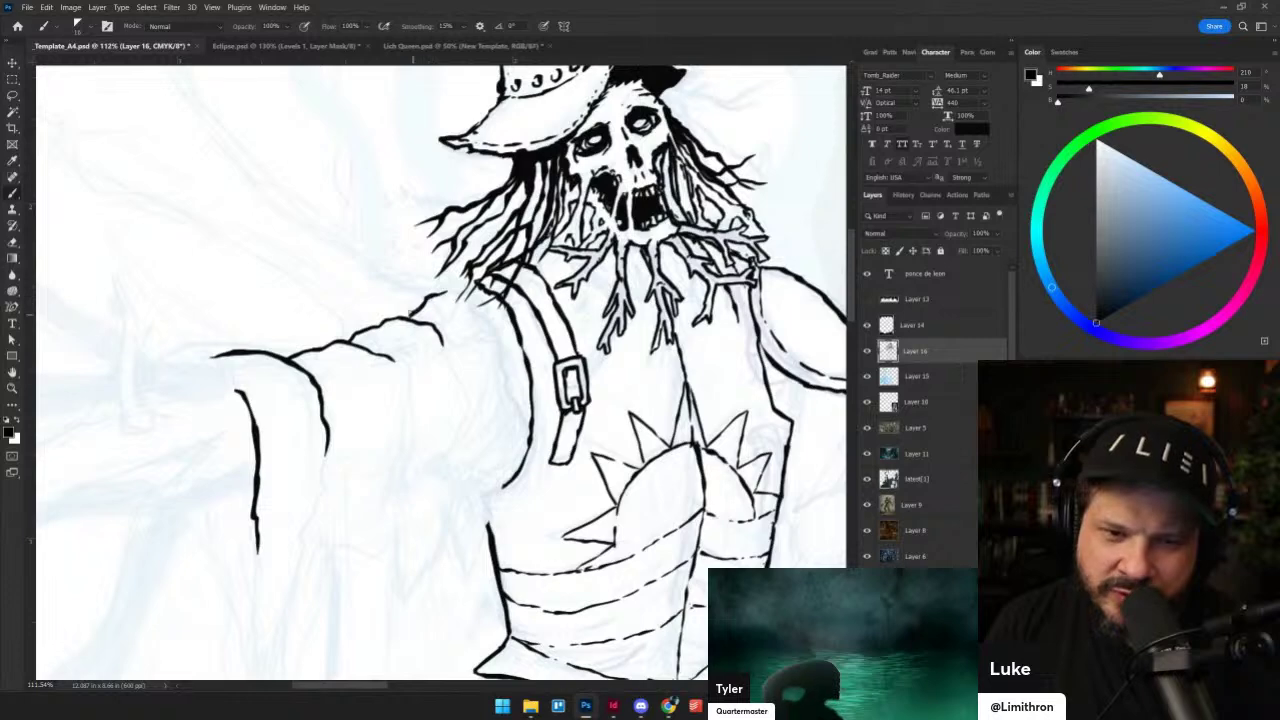
left_click_drag(440, 296, 477, 285)
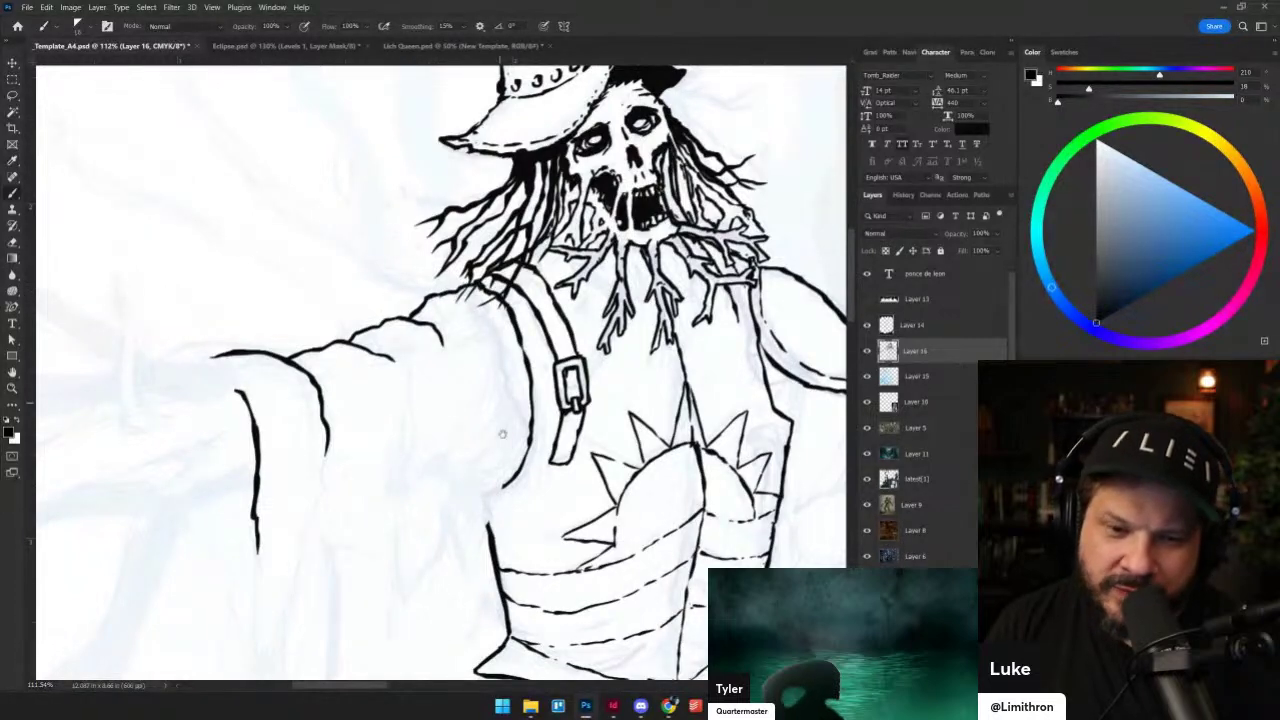
- Ink the long torn end hanging from the sleeve cuff, with ragged sides tapering to a jagged point
left_click_drag(498, 437, 554, 346)
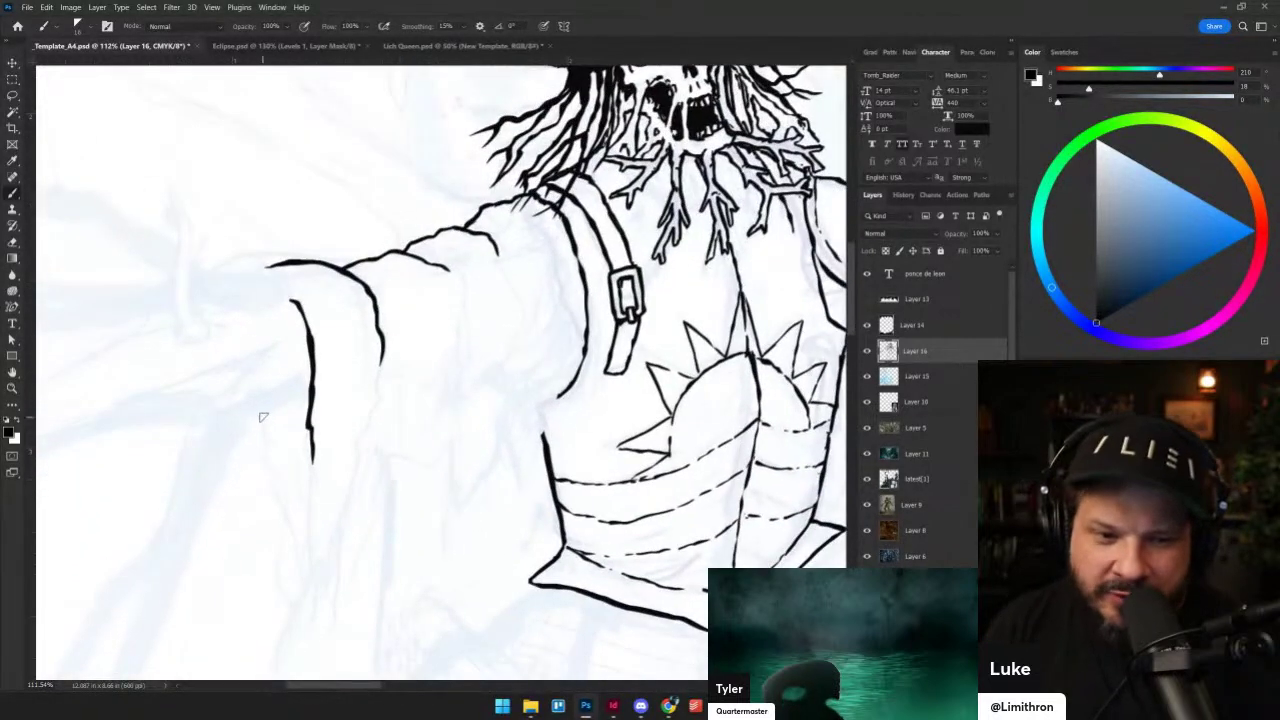
mouse_move(267, 409)
left_mouse_down()
mouse_move(279, 509)
mouse_move(292, 500)
mouse_move(298, 540)
left_mouse_up()
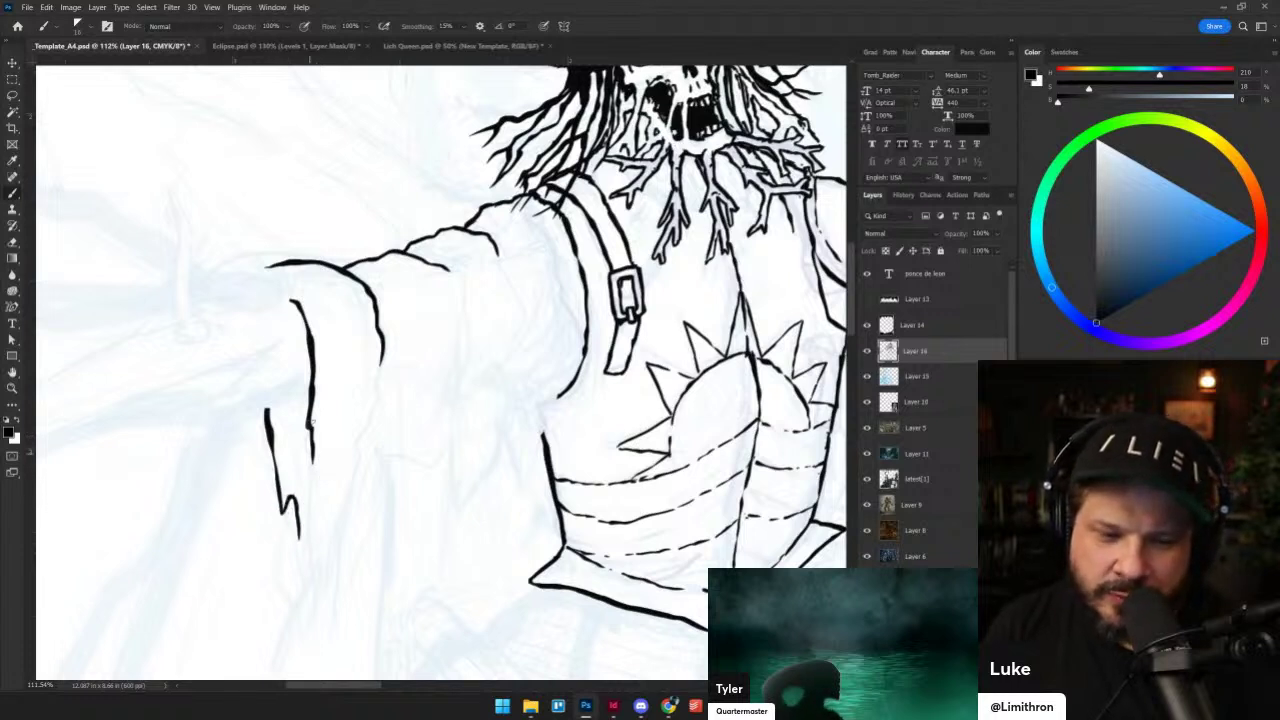
left_click_drag(313, 458, 307, 494)
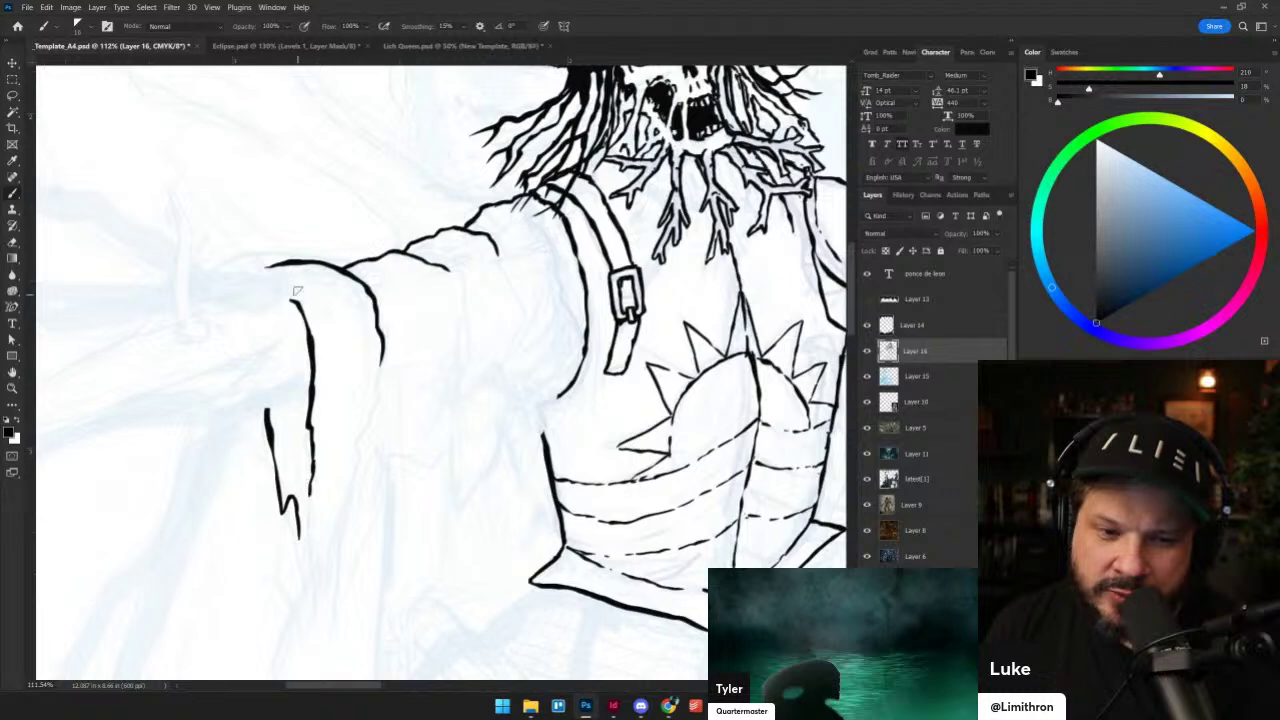
left_click_drag(466, 509, 500, 413)
mouse_move(337, 423)
left_mouse_down()
mouse_move(338, 467)
mouse_move(352, 478)
mouse_move(416, 312)
left_mouse_up()
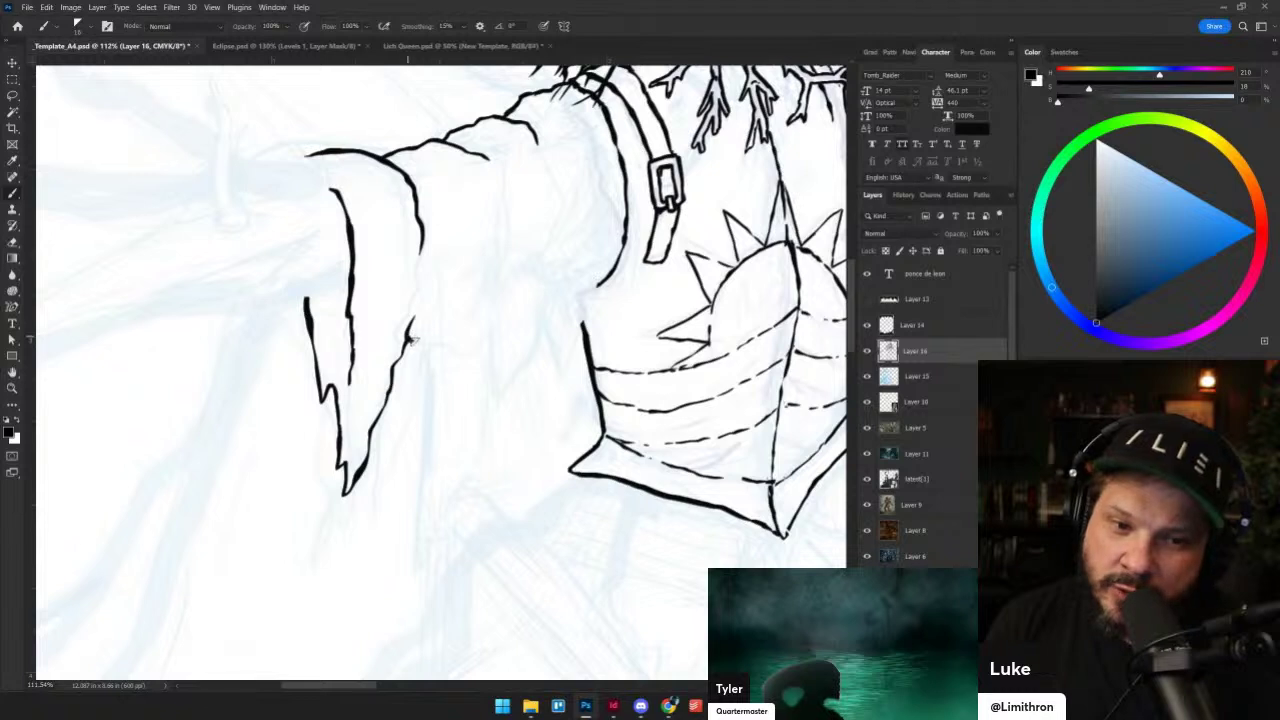
- Ink the shorter torn points and a fold line along the sleeve's underside, continuing towards the breastplate's armhole
left_click_drag(406, 343, 448, 334)
mouse_move(507, 253)
left_mouse_down()
mouse_move(455, 381)
mouse_move(438, 342)
left_mouse_up()
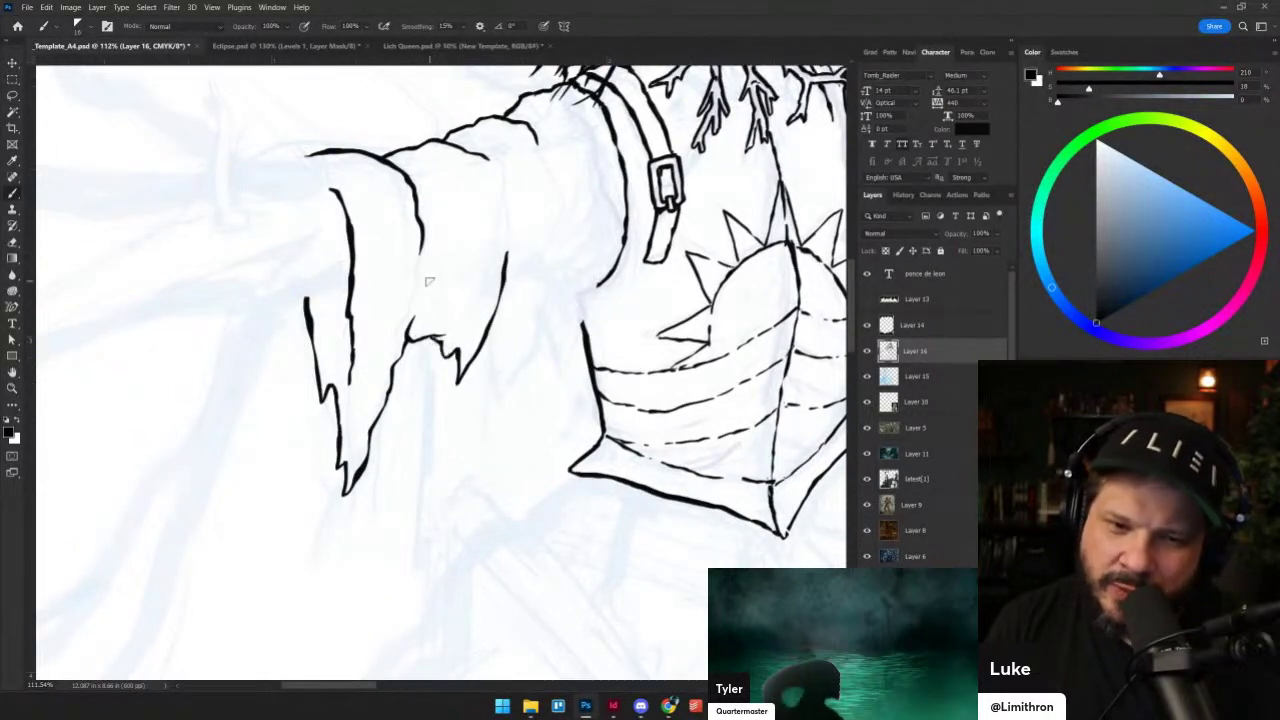
mouse_move(486, 261)
left_mouse_down()
mouse_move(461, 342)
mouse_move(476, 286)
mouse_move(497, 384)
left_mouse_up()
key("ctrl+z")
key("ctrl+z")
left_click_drag(493, 320, 494, 399)
key("ctrl+z")
mouse_move(482, 320)
left_mouse_down()
mouse_move(499, 386)
mouse_move(515, 394)
mouse_move(528, 354)
left_mouse_up()
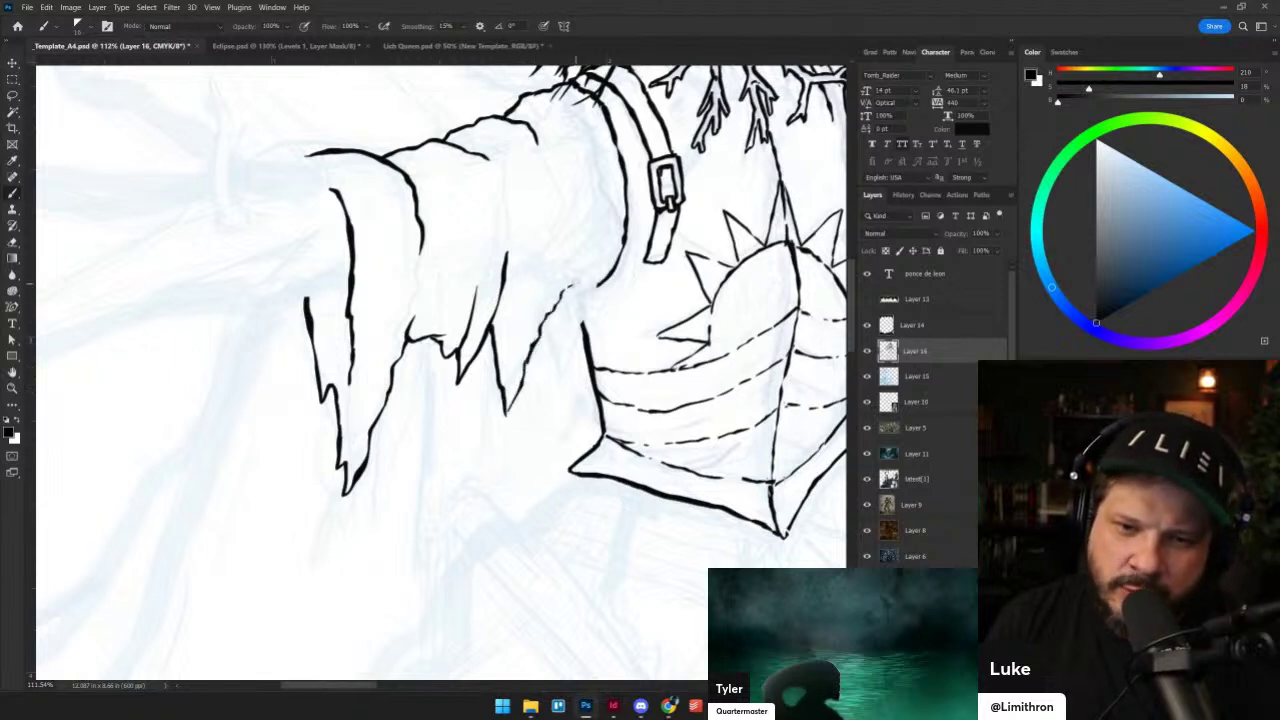
- Finish the sleeve's underside with a small torn point at the breastplate edge, and ink curved fold lines alongside the armhole
key("alt+shift+r")
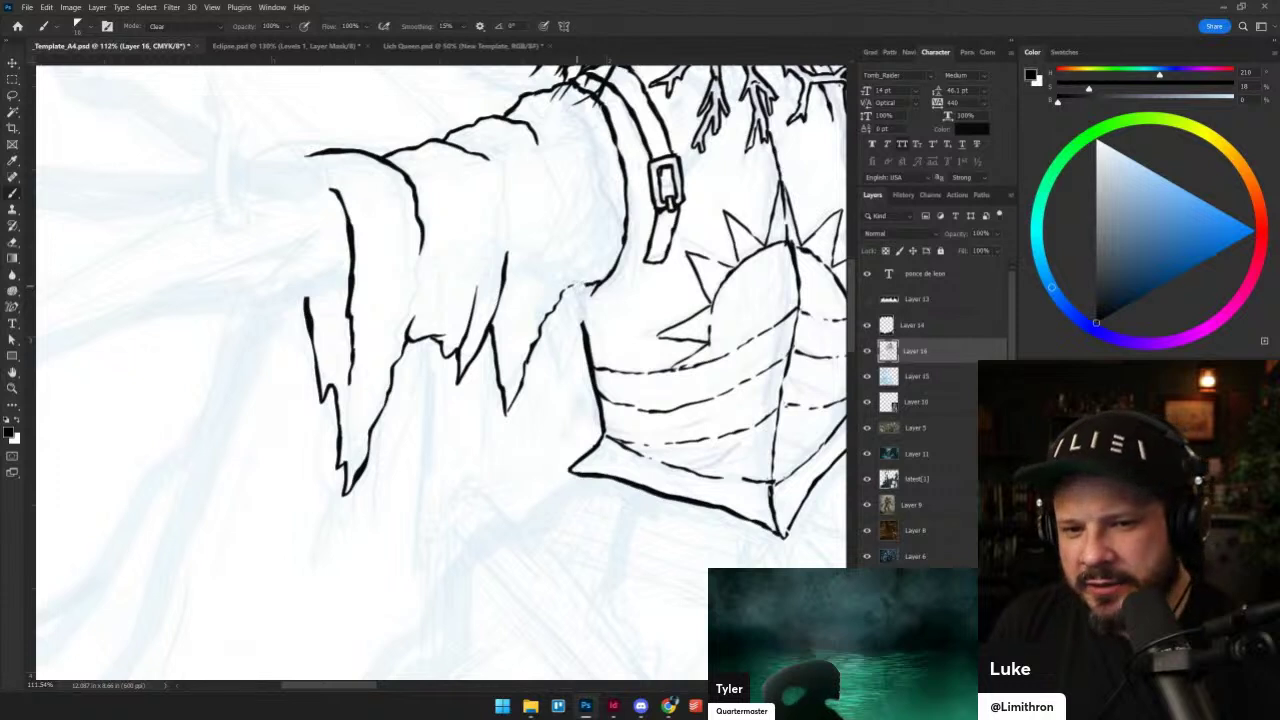
mouse_move(592, 292)
left_mouse_down()
mouse_move(564, 344)
mouse_move(558, 304)
left_mouse_up()
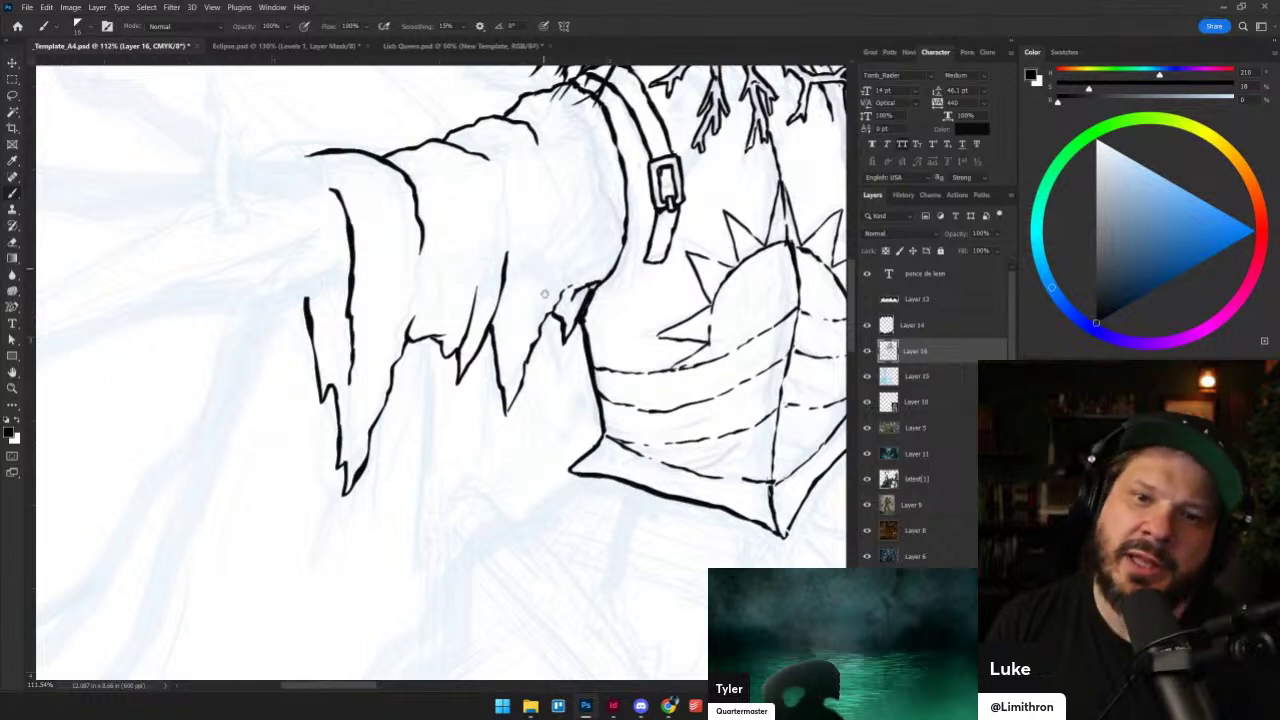
left_click_drag(545, 294, 527, 384)
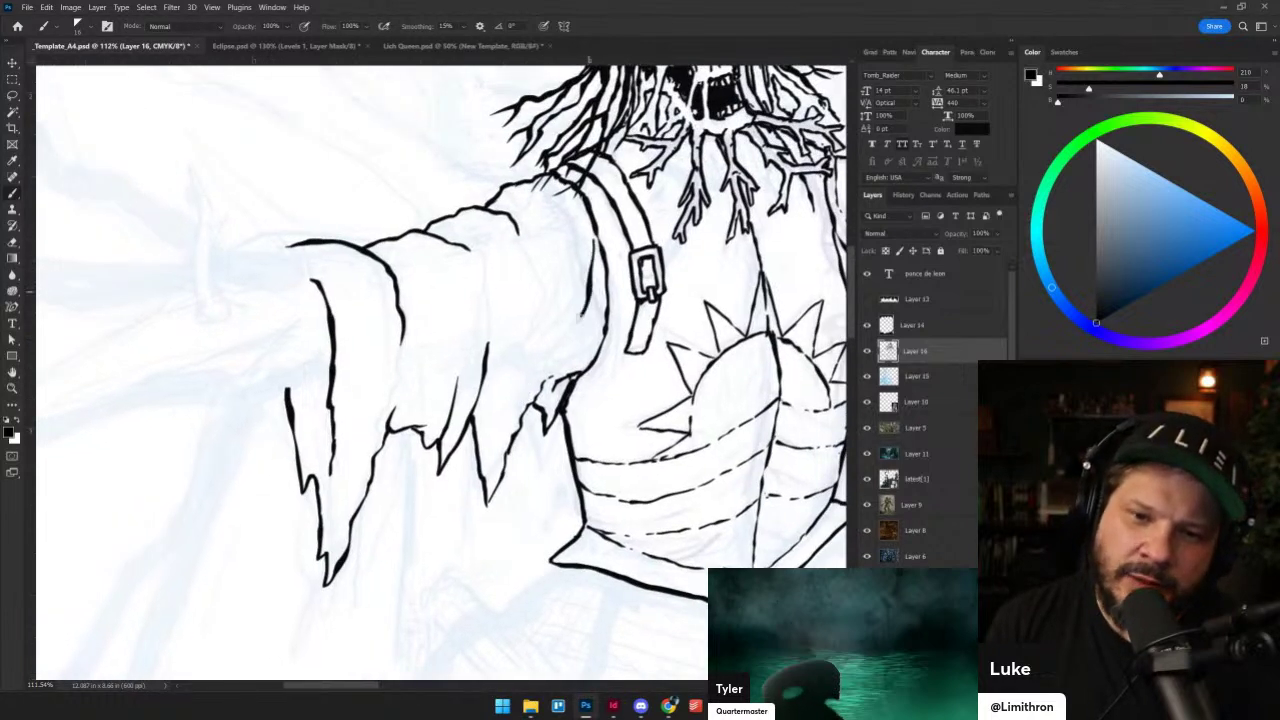
mouse_move(591, 230)
left_mouse_down()
mouse_move(578, 325)
mouse_move(547, 348)
left_mouse_up()
mouse_move(596, 258)
left_mouse_down()
mouse_move(587, 207)
mouse_move(574, 314)
left_mouse_up()
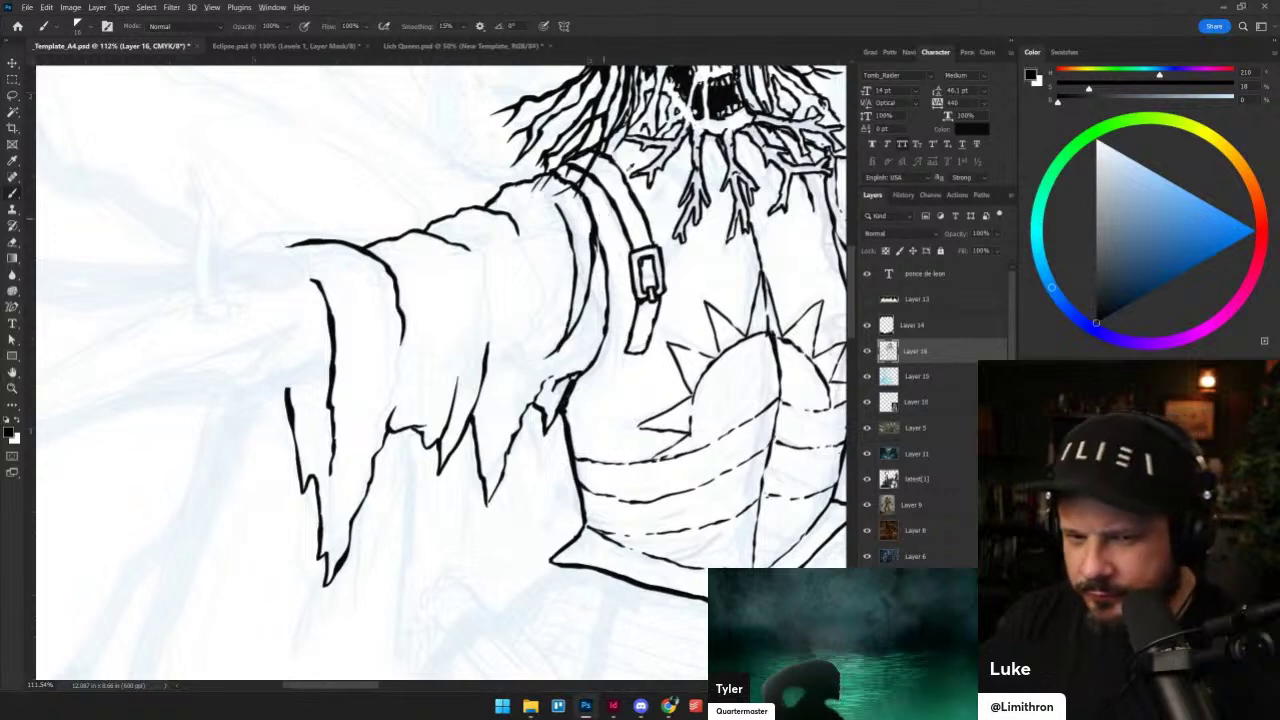
- Ink the upper branch's top contour from the black canopy at the page edge down to the tip of the sleeve cuff
left_click_drag(625, 238, 590, 265)
left_click_drag(644, 318, 688, 618)
scroll(503, 503, "up", 2)
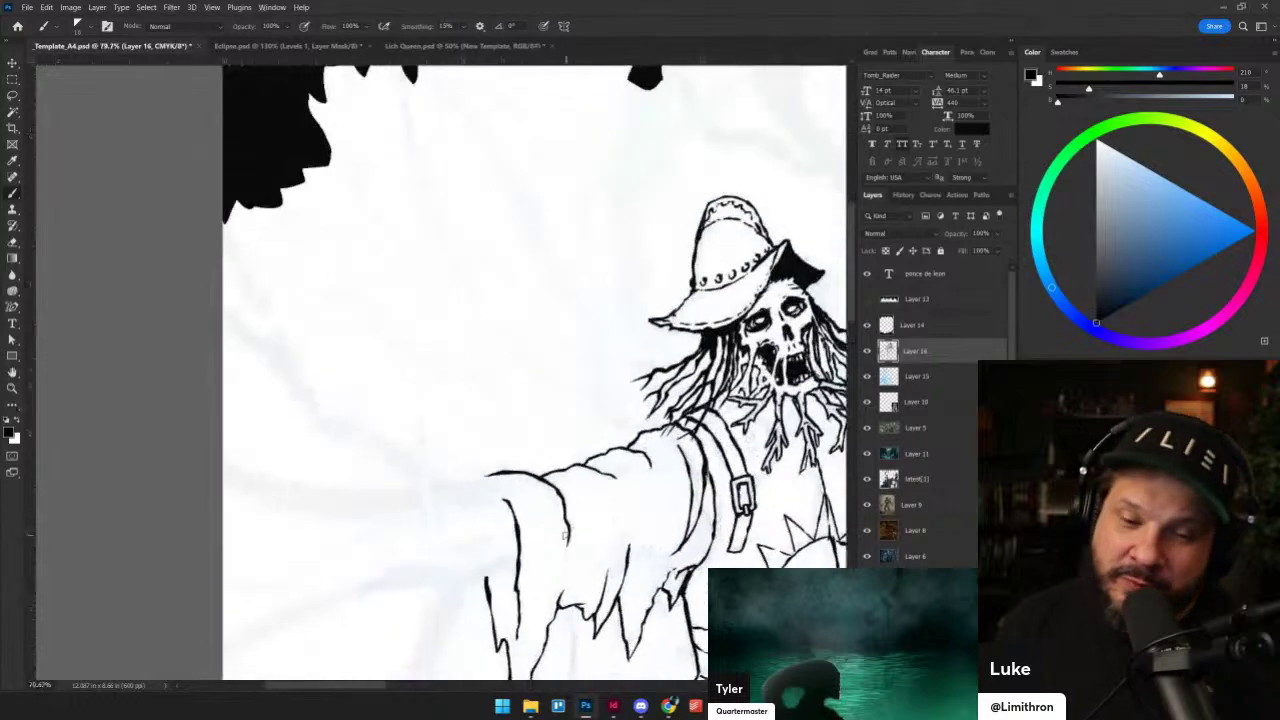
scroll(560, 520, "up", 1)
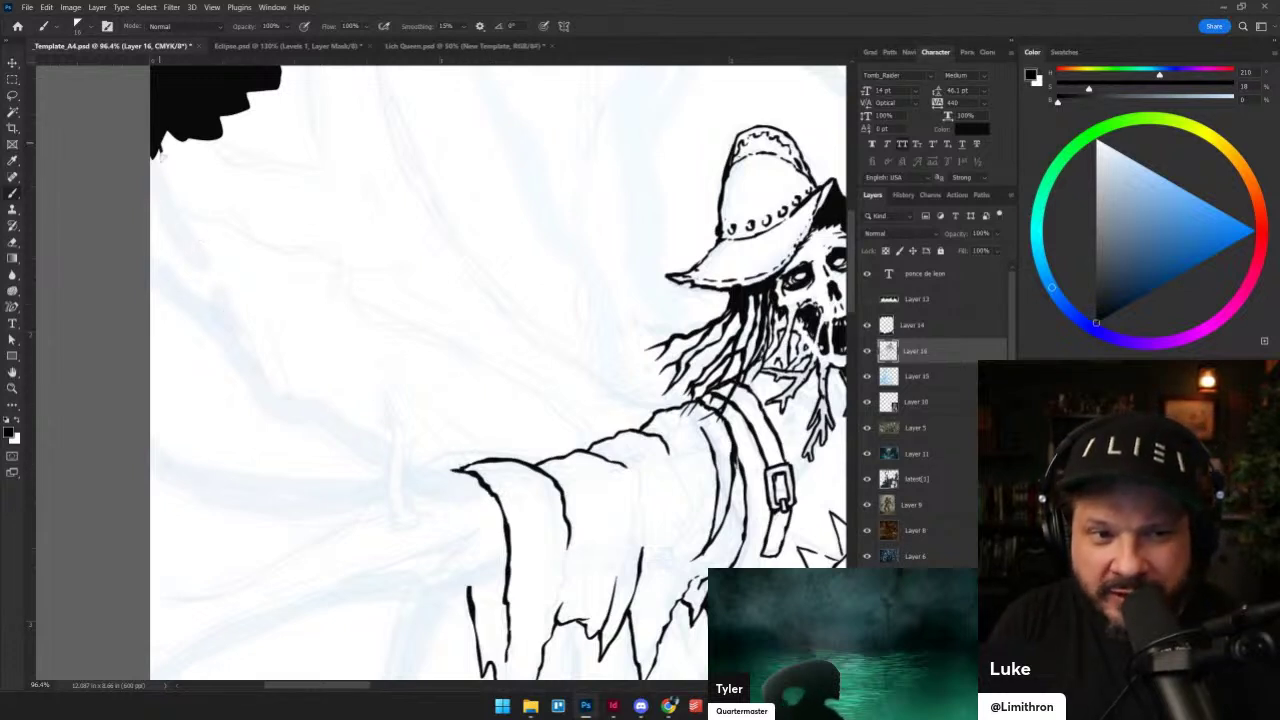
left_click_drag(157, 148, 222, 285)
key("ctrl+z")
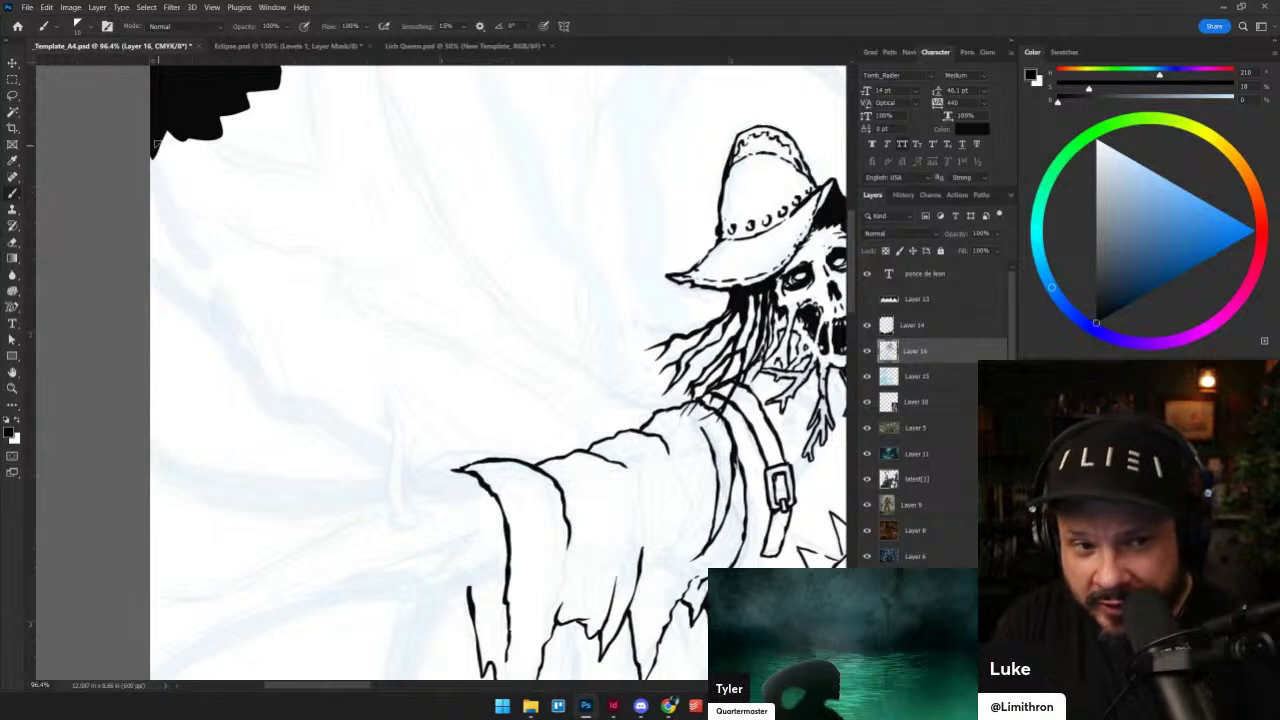
mouse_move(155, 144)
left_mouse_down()
mouse_move(265, 367)
mouse_move(437, 466)
left_mouse_up()
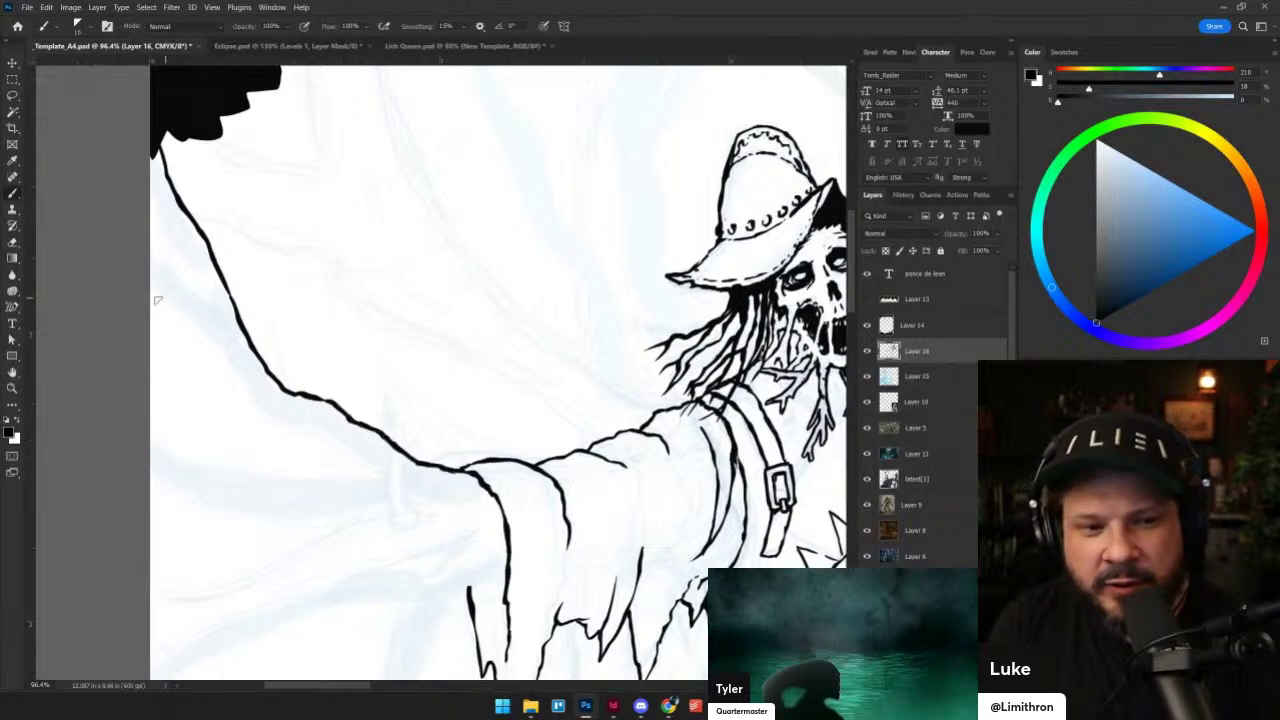
- Ink the upper branch's lower edge and the middle branch's top edge from the page edge so they meet in a point
mouse_move(150, 296)
left_mouse_down()
mouse_move(205, 333)
mouse_move(278, 420)
mouse_move(341, 440)
mouse_move(318, 426)
mouse_move(357, 455)
left_mouse_up()
key("ctrl+z")
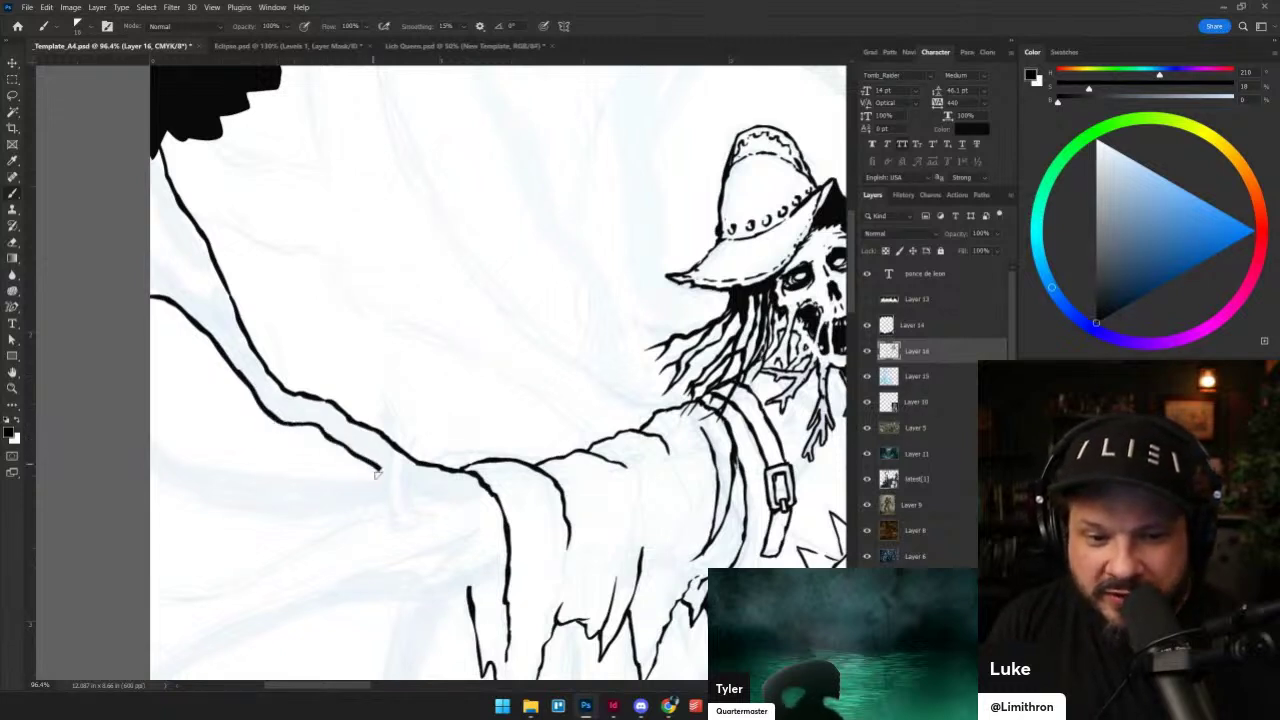
mouse_move(153, 433)
left_mouse_down()
mouse_move(170, 455)
mouse_move(253, 471)
mouse_move(381, 473)
left_mouse_up()
key("ctrl+z")
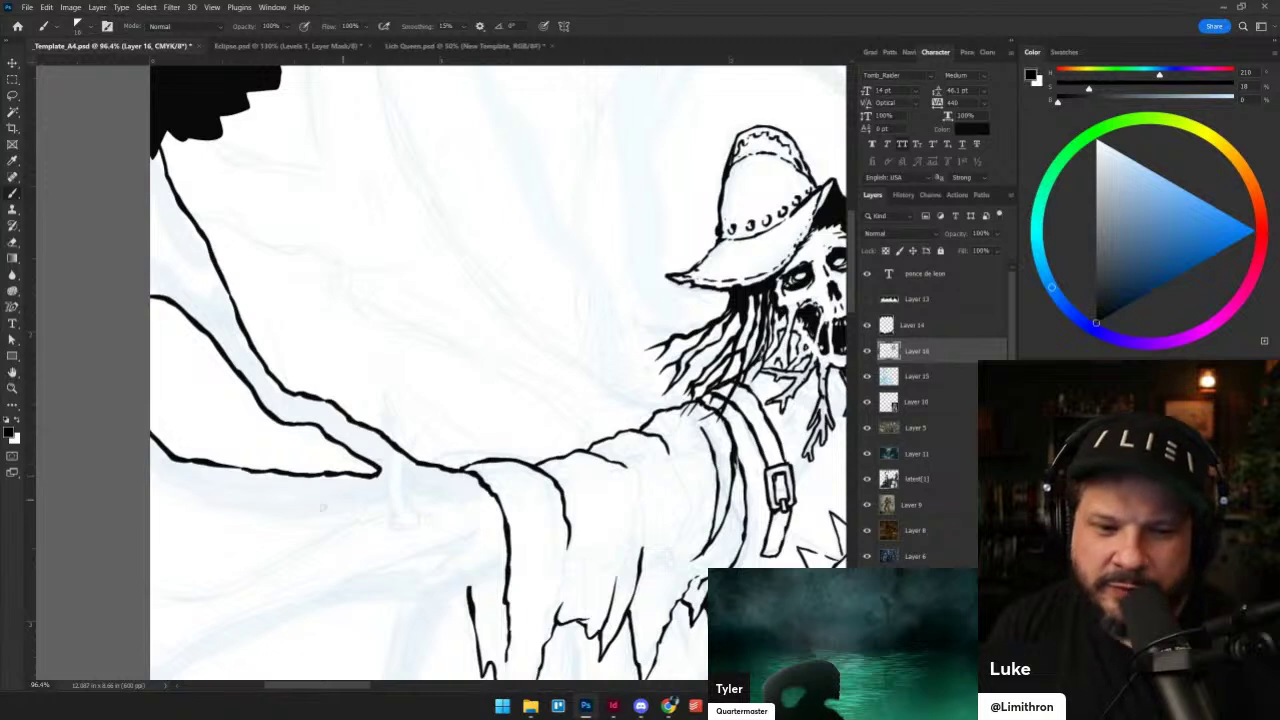
- Ink the middle branch's lower edge and the lowest branch's top edge from the page edge, joining them in a point
mouse_move(152, 530)
left_mouse_down()
mouse_move(212, 508)
mouse_move(360, 512)
left_mouse_up()
key("ctrl+z")
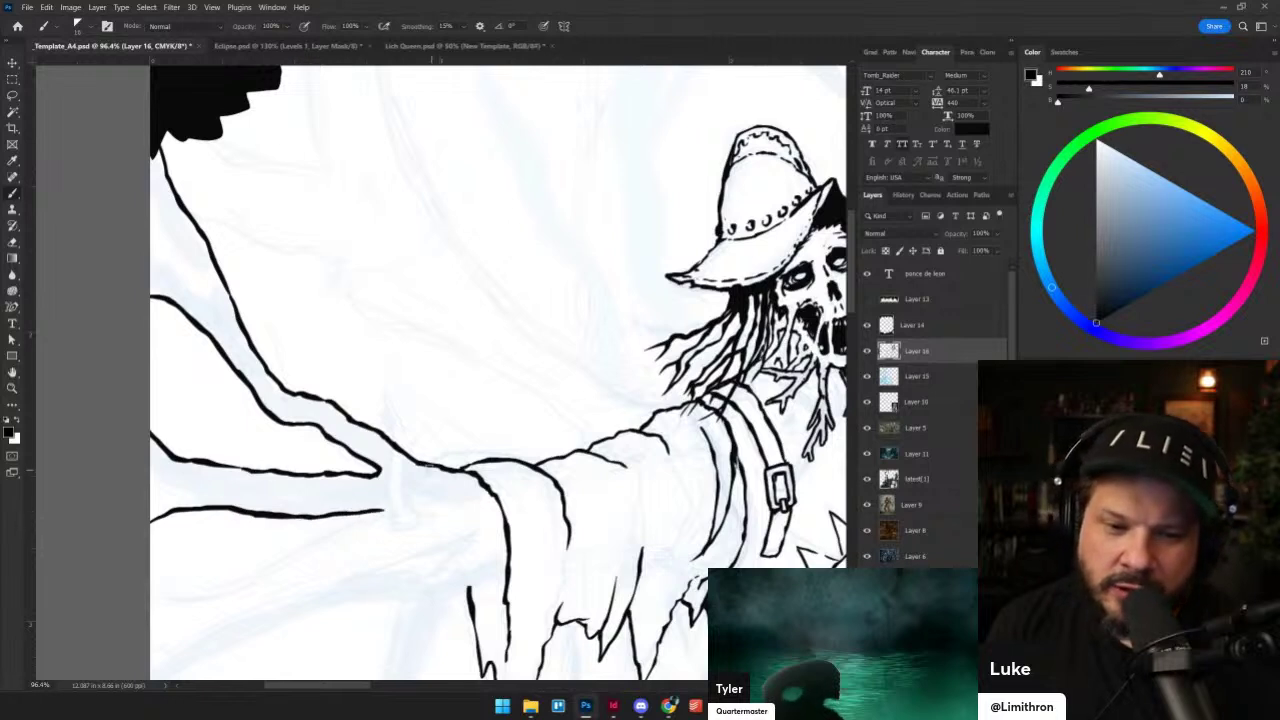
left_click_drag(148, 596, 295, 556)
left_click_drag(298, 553, 387, 511)
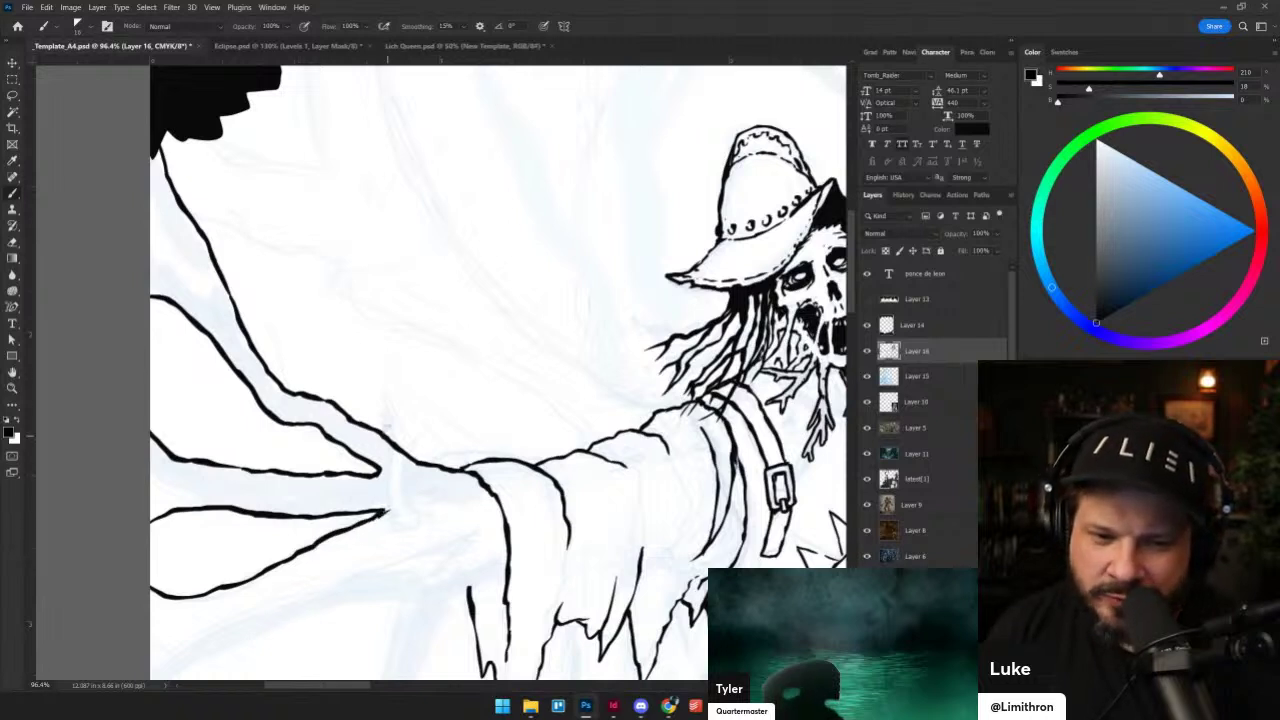
- Ink the left edge of an upright twig at the branch fork near the cuff, clearing the branch contour that crosses it
scroll(366, 340, "down", 2)
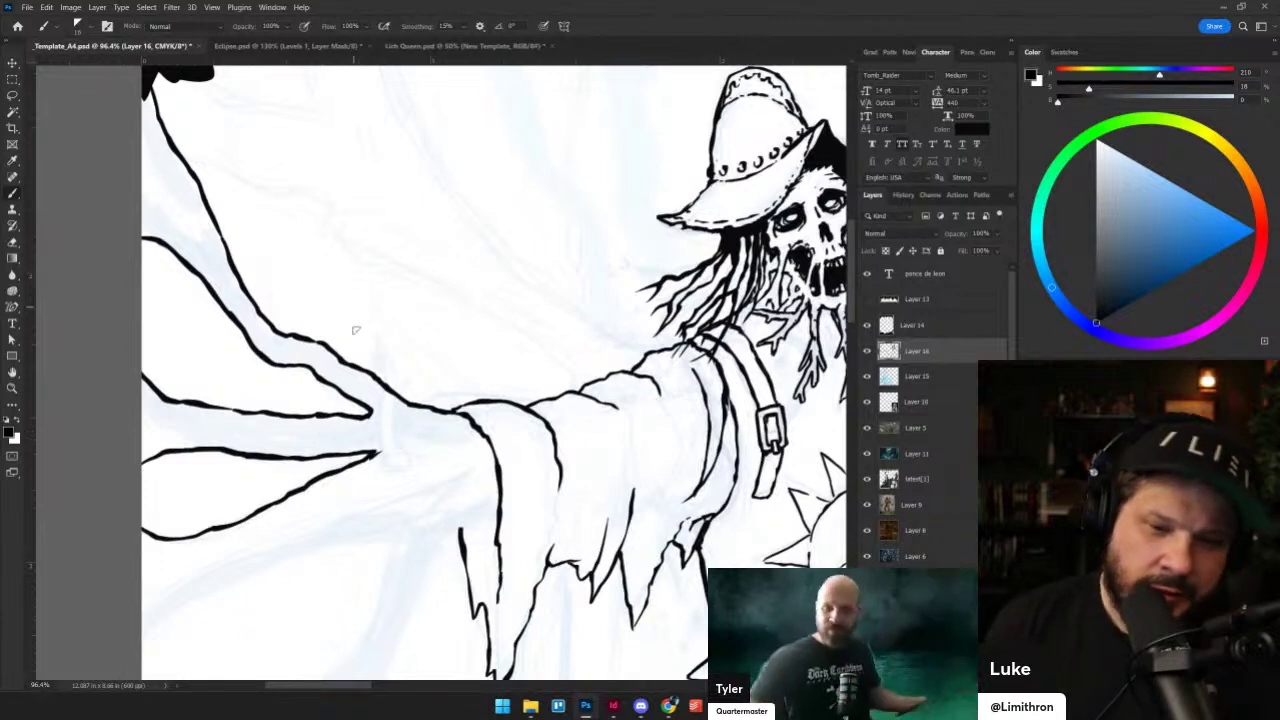
key("grave")
mouse_move(390, 382)
left_mouse_down()
mouse_move(383, 332)
mouse_move(363, 386)
mouse_move(385, 424)
mouse_move(377, 334)
left_mouse_up()
key("ctrl+z")
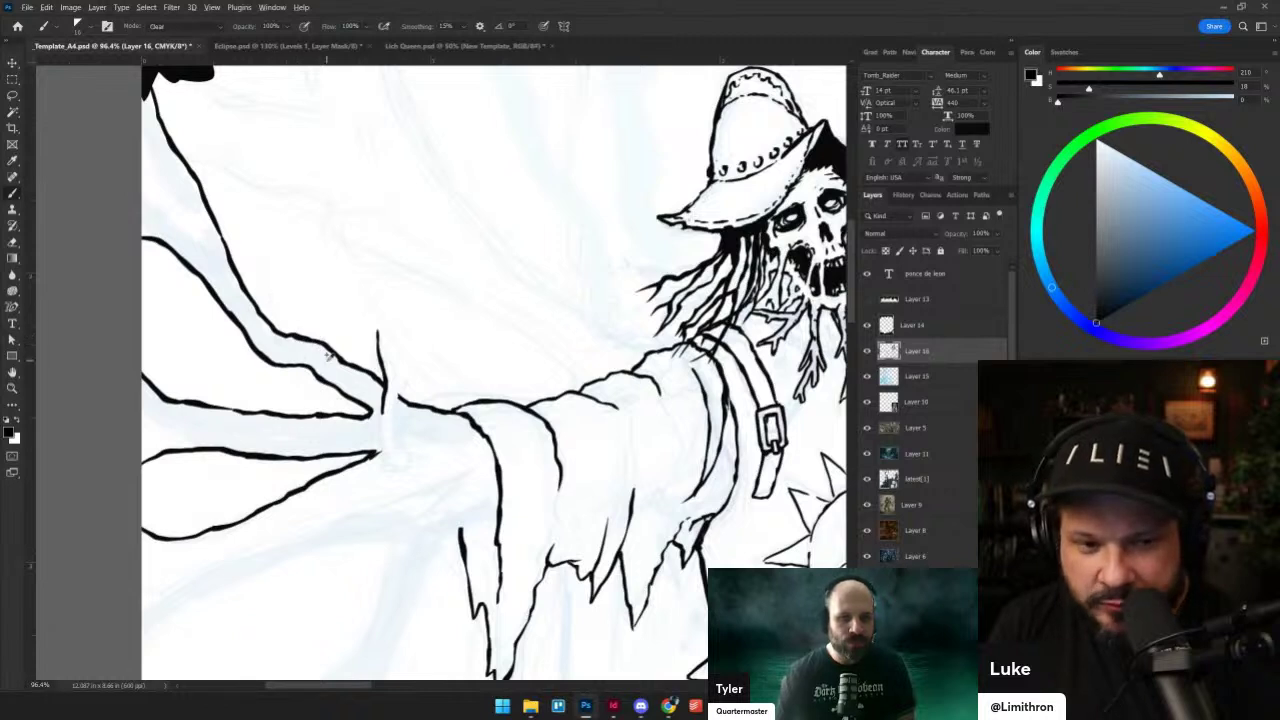
key("shift+alt+n")
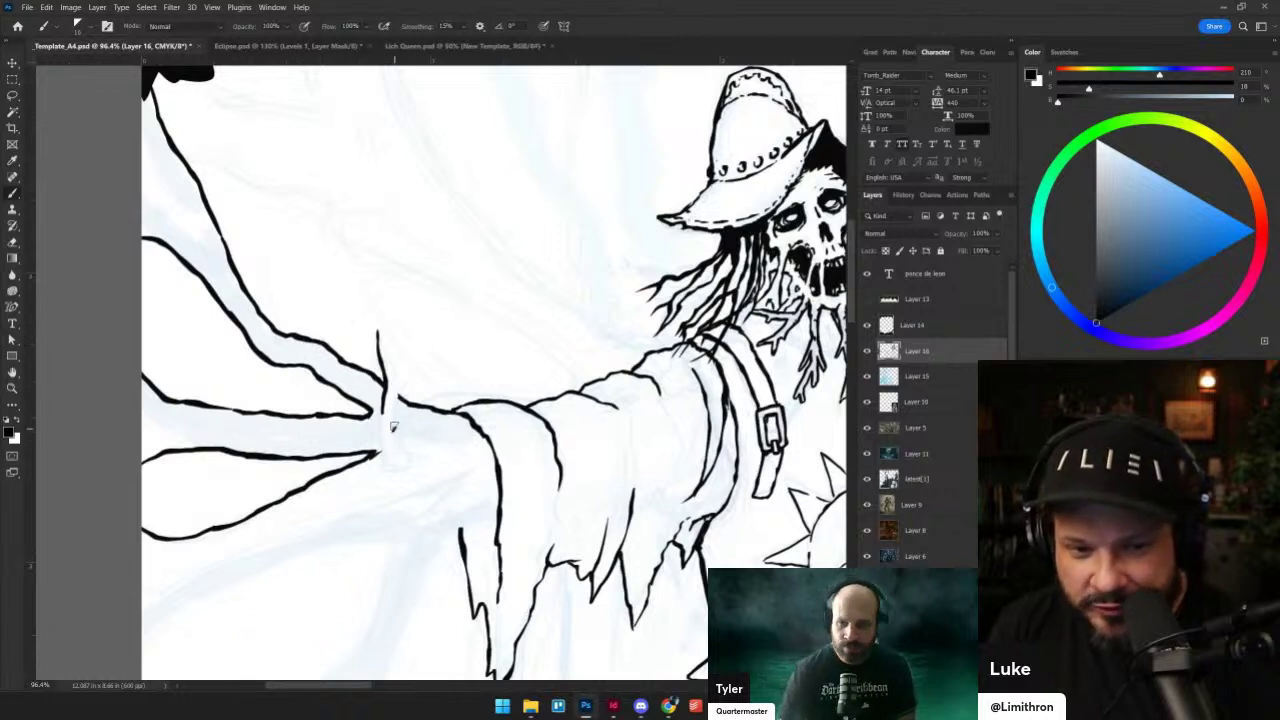
- Ink the twig's right edge with a small side shoot, and extend its base down over the branch fork
mouse_move(393, 432)
left_mouse_down()
mouse_move(394, 318)
mouse_move(382, 309)
left_mouse_up()
key("ctrl+z")
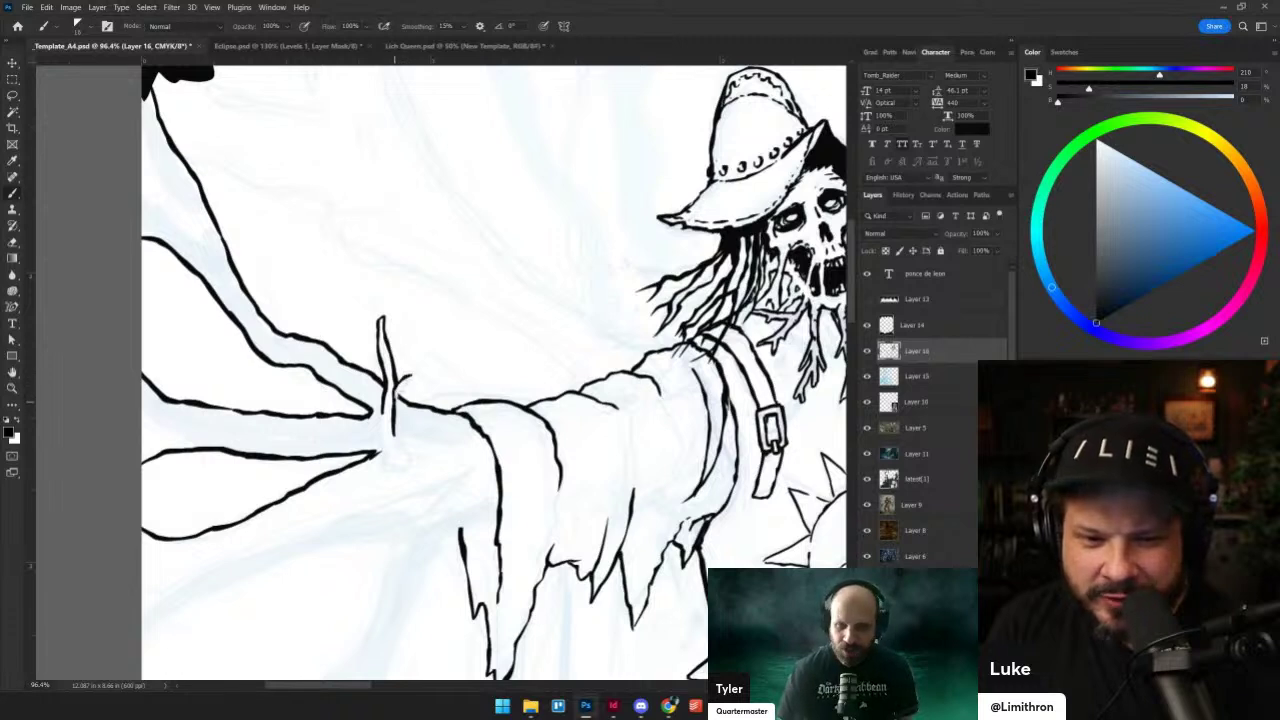
key("grave")
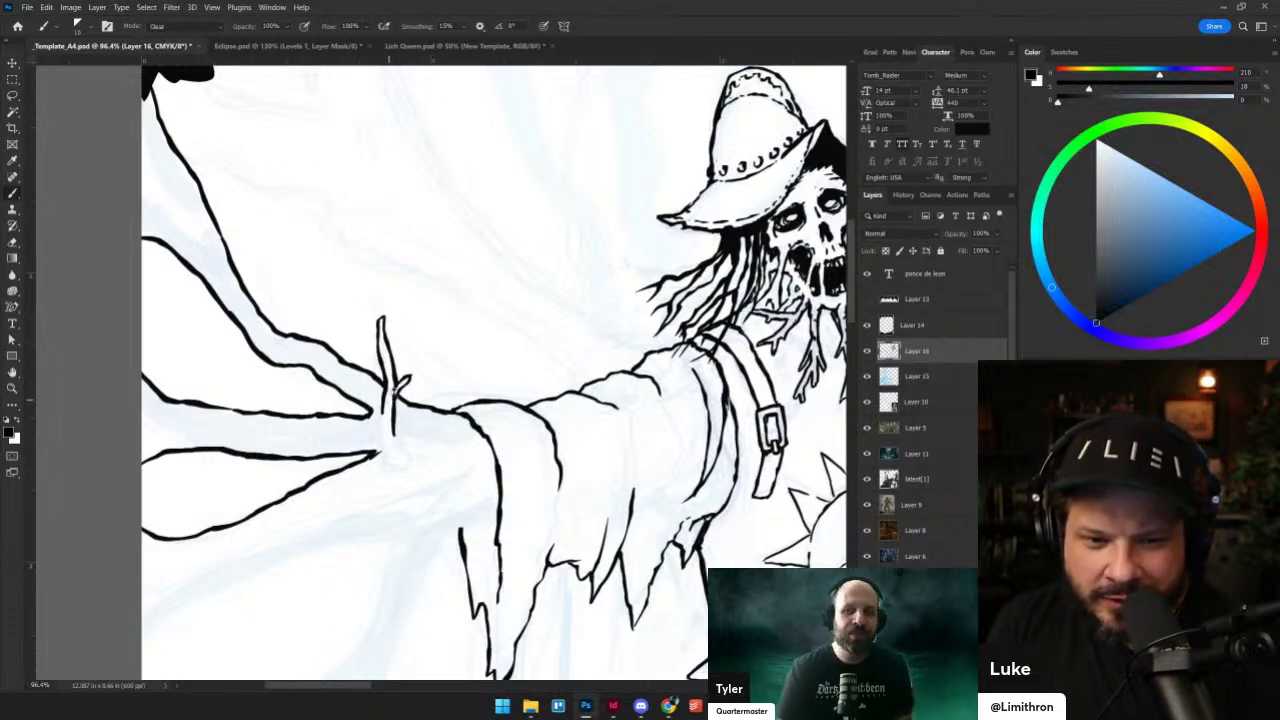
key("grave")
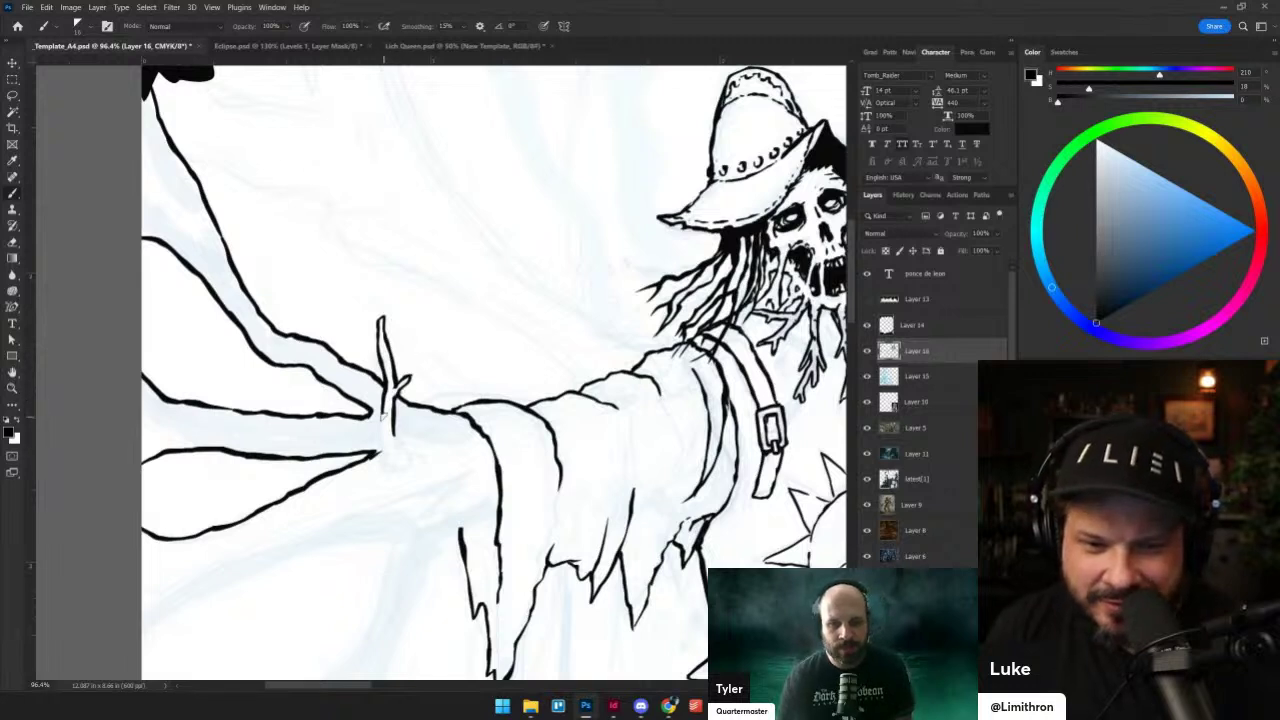
left_click_drag(380, 414, 379, 457)
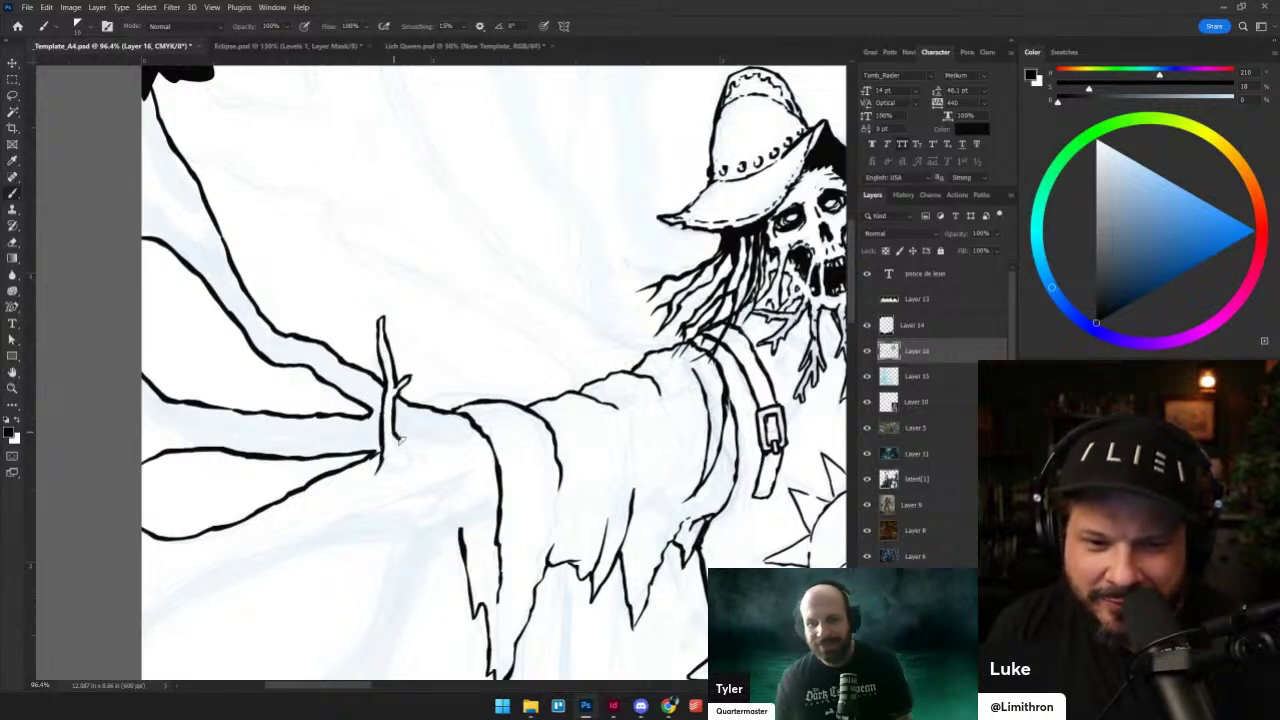
- Ink the lowest branch's underside from the page edge to a fork below the cuff, and start both edges of a descending limb
mouse_move(451, 402)
left_mouse_down()
mouse_move(474, 330)
mouse_move(470, 347)
left_mouse_up()
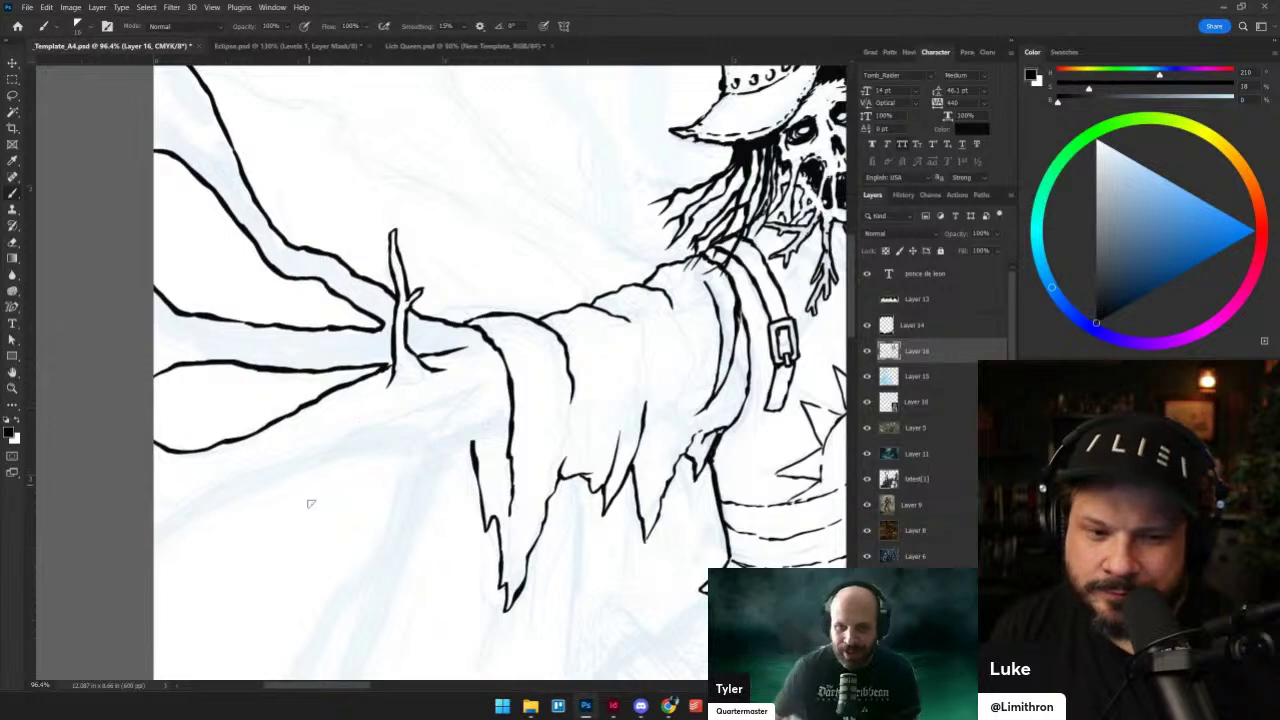
left_click_drag(380, 440, 428, 330)
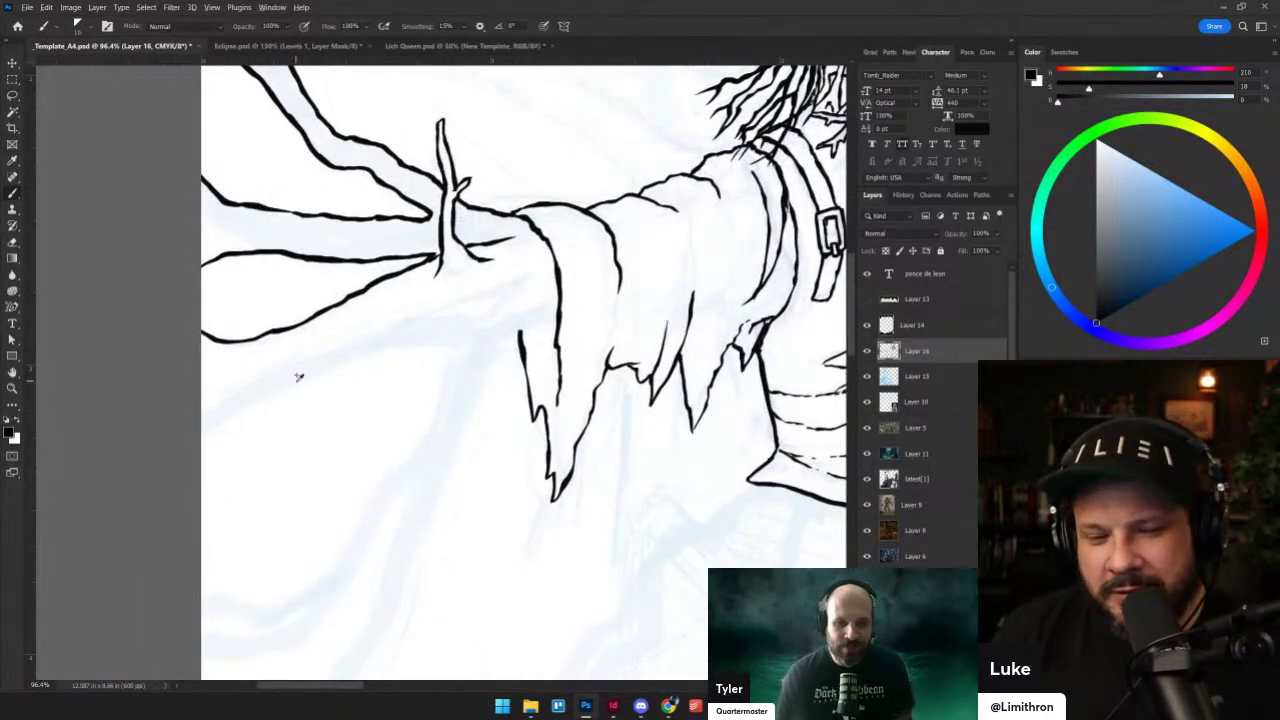
mouse_move(203, 458)
left_mouse_down()
mouse_move(258, 400)
mouse_move(432, 347)
mouse_move(350, 361)
mouse_move(377, 344)
mouse_move(455, 331)
mouse_move(429, 431)
left_mouse_up()
key("ctrl+z")
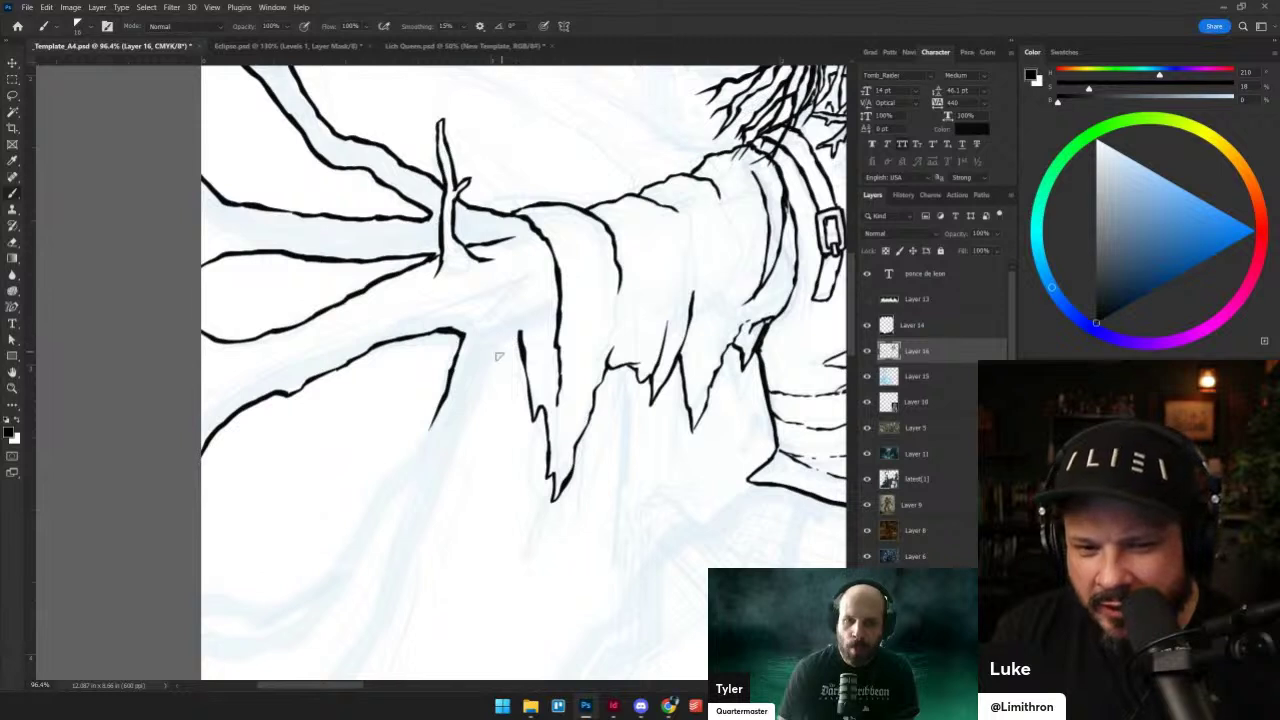
left_click_drag(491, 372, 552, 312)
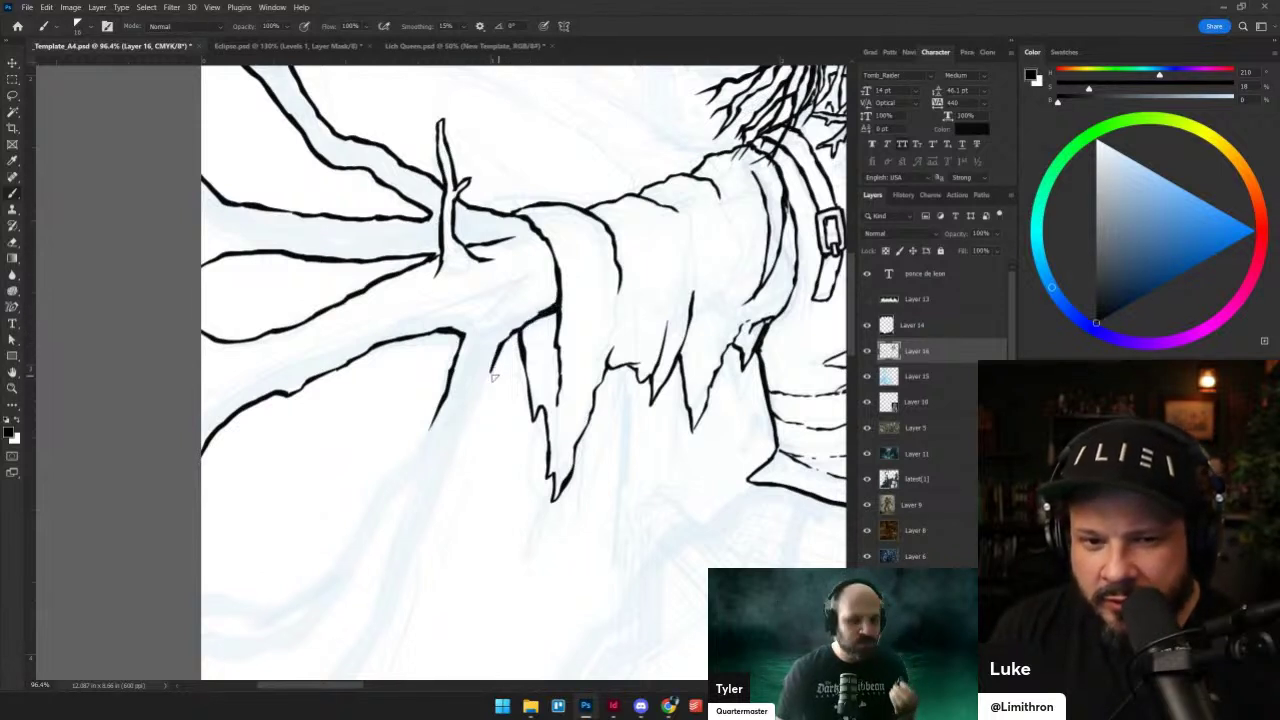
- Ink a curved side branch from the descending limb to the page edge, with a narrow pointed split inside its outer end
left_click_drag(463, 480, 526, 300)
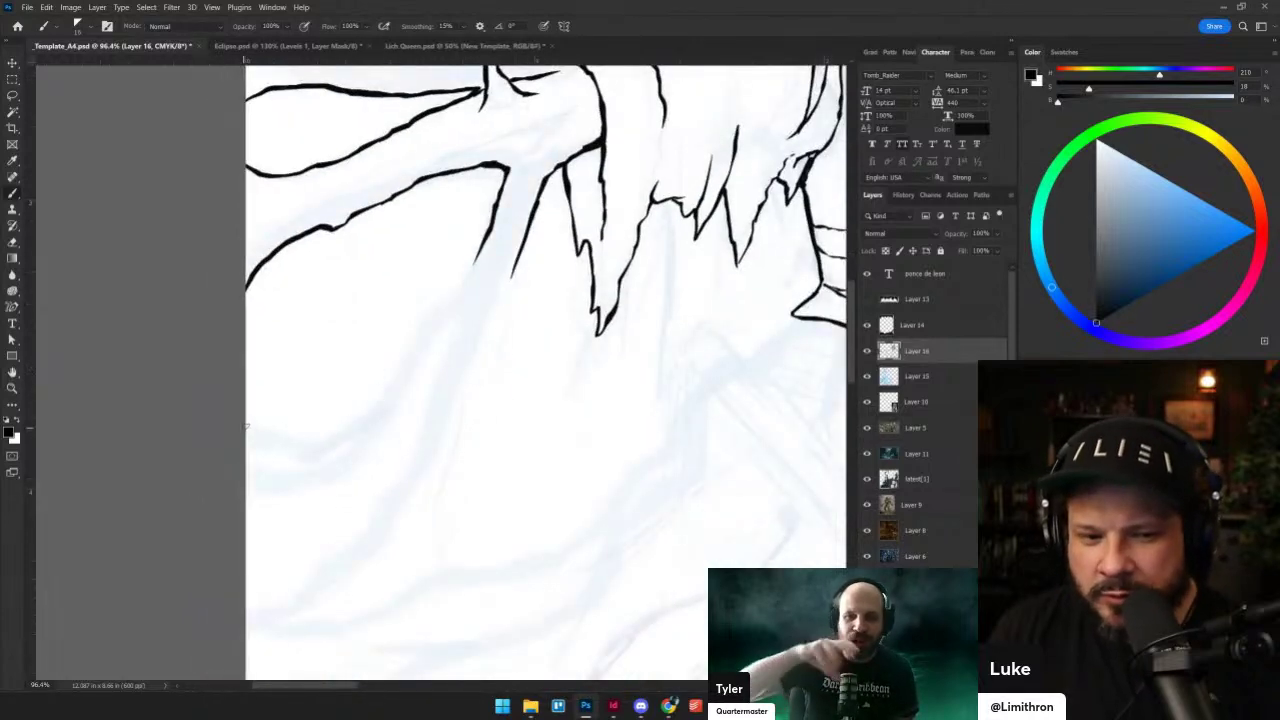
left_click_drag(245, 425, 333, 433)
key("ctrl+z")
mouse_move(246, 421)
left_mouse_down()
mouse_move(315, 437)
mouse_move(371, 407)
mouse_move(476, 268)
left_mouse_up()
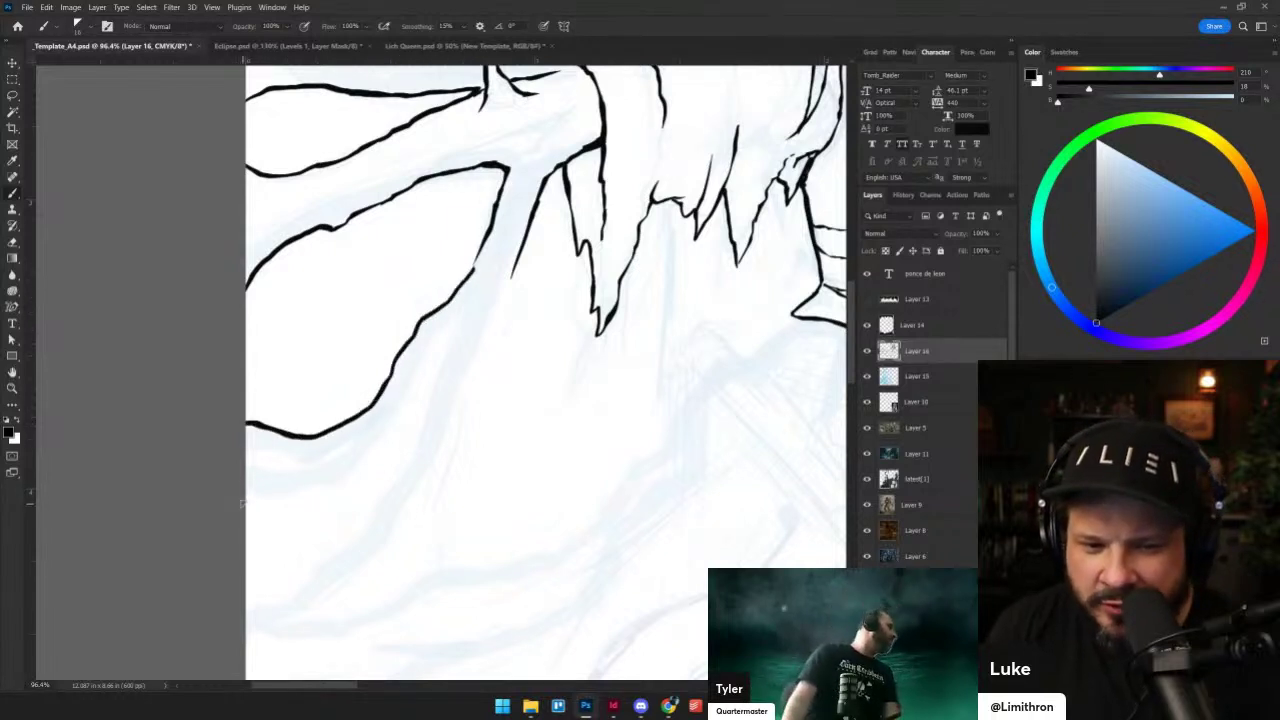
mouse_move(243, 503)
left_mouse_down()
mouse_move(347, 474)
mouse_move(462, 310)
left_mouse_up()
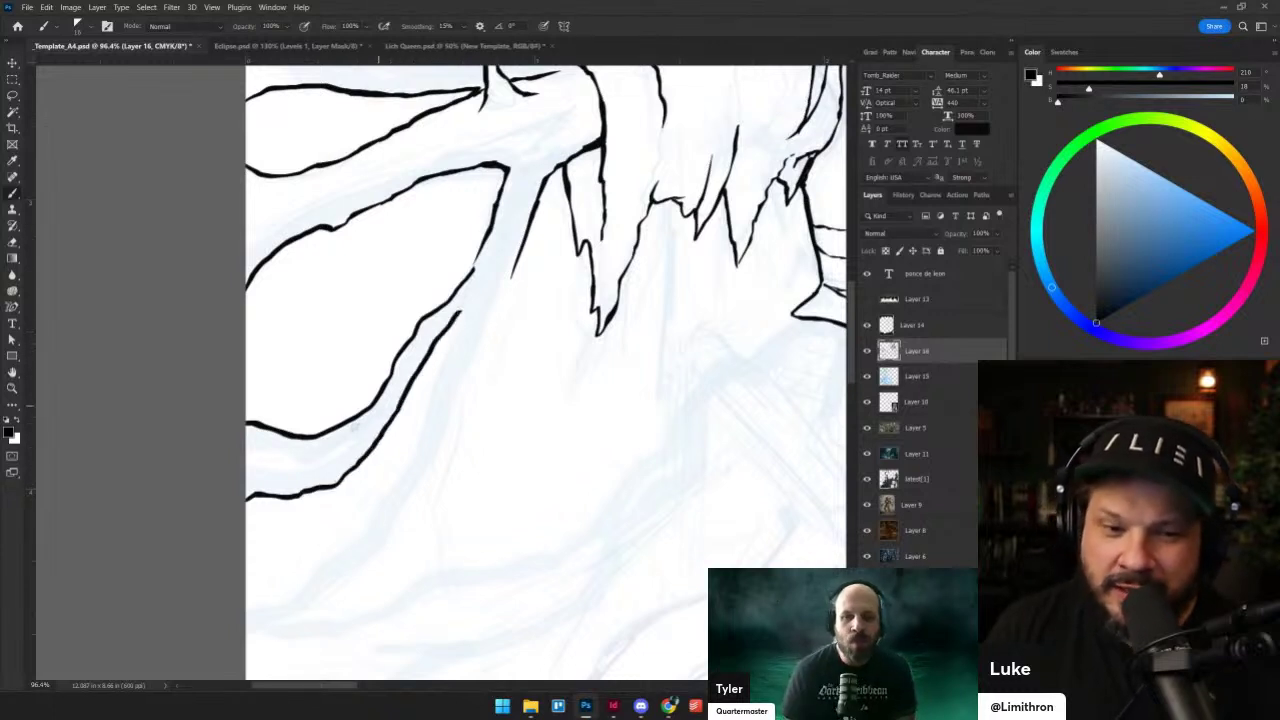
mouse_move(246, 450)
left_mouse_down()
mouse_move(313, 459)
mouse_move(342, 444)
left_mouse_up()
mouse_move(248, 470)
left_mouse_down()
mouse_move(318, 466)
mouse_move(356, 437)
left_mouse_up()
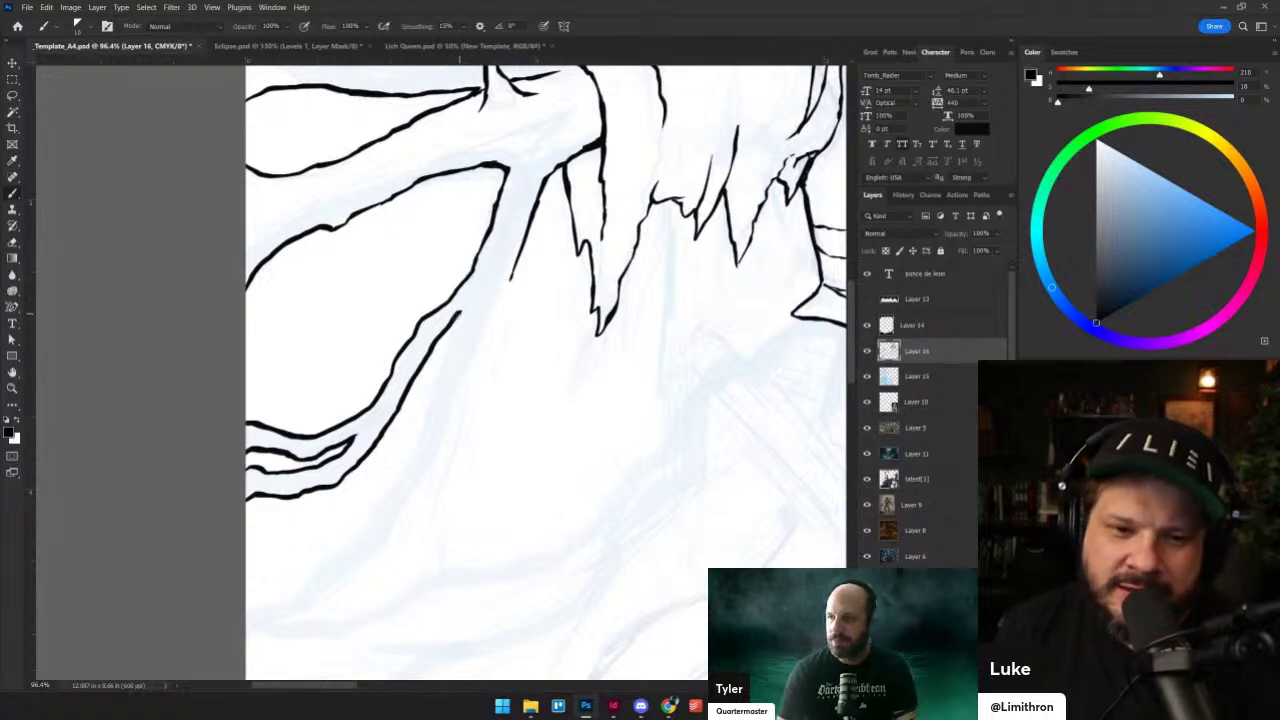
- Ink the descending limb's left edge from the side branch's fork to the page edge, and lengthen its right edge downward
mouse_move(458, 314)
left_mouse_down()
mouse_move(421, 436)
mouse_move(358, 527)
left_mouse_up()
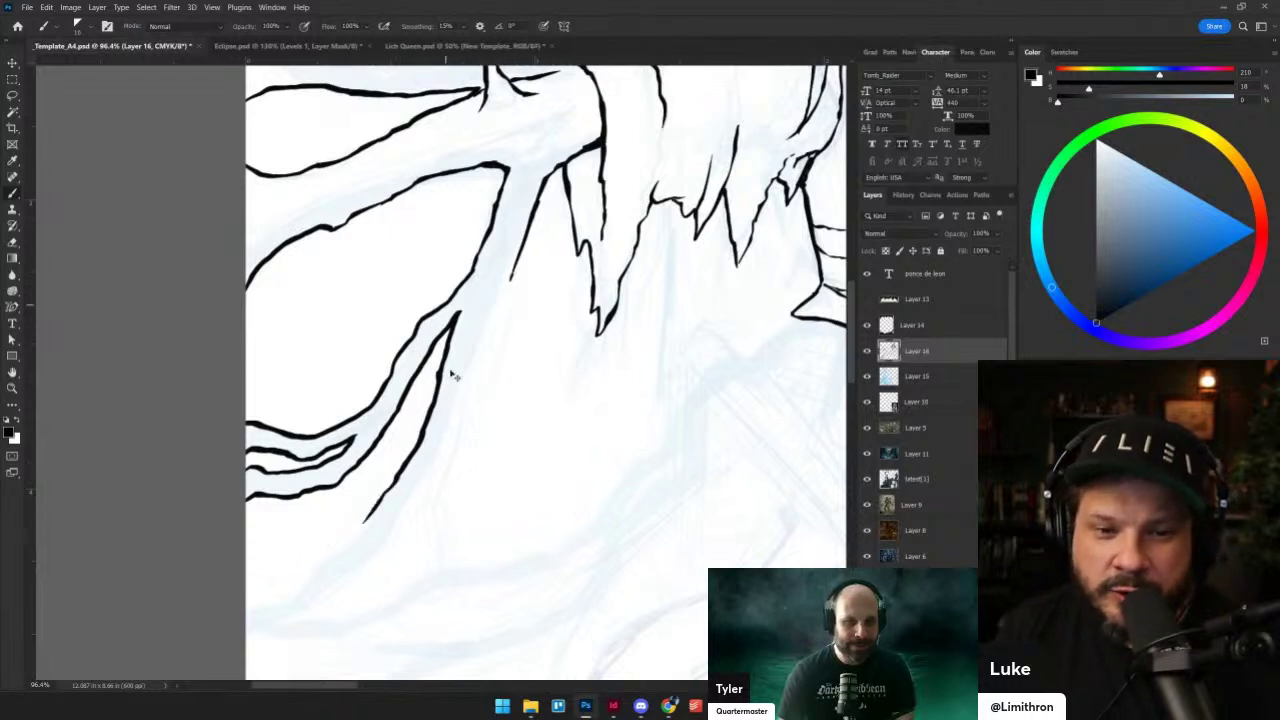
key("ctrl+z")
left_click_drag(458, 312, 446, 358)
key("ctrl+z")
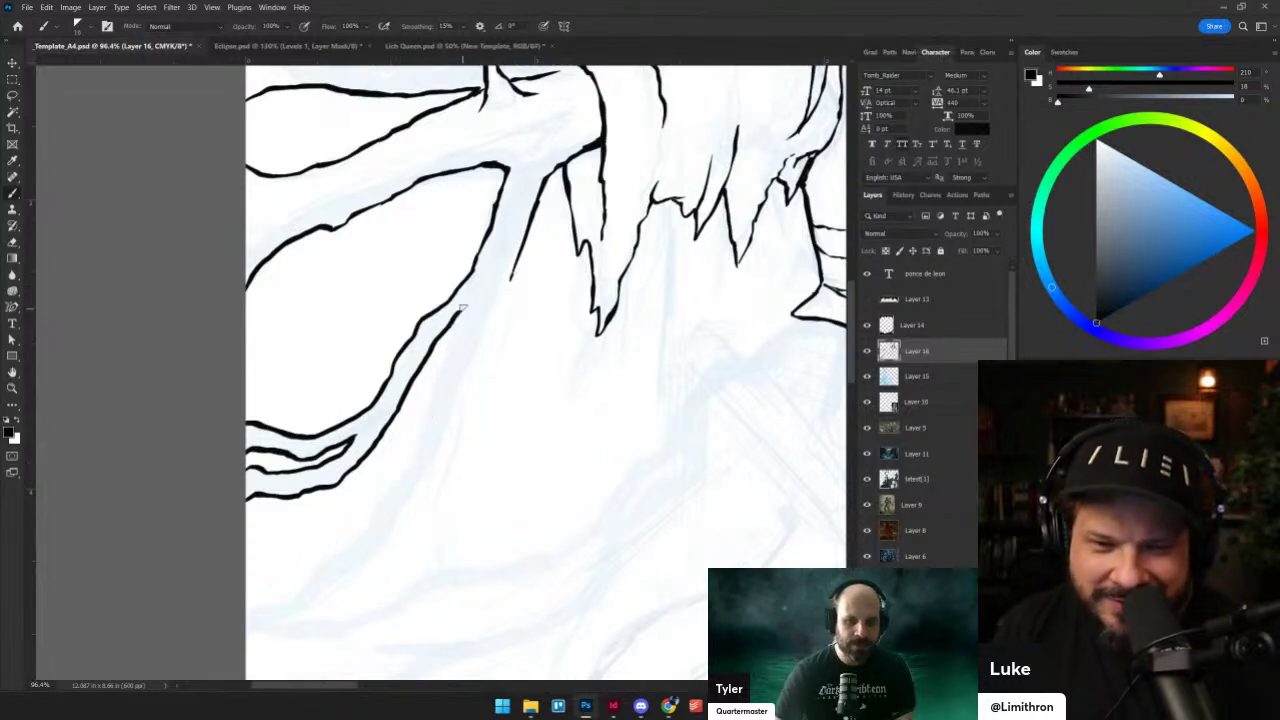
mouse_move(462, 308)
left_mouse_down()
mouse_move(409, 458)
mouse_move(372, 519)
mouse_move(304, 586)
mouse_move(246, 604)
left_mouse_up()
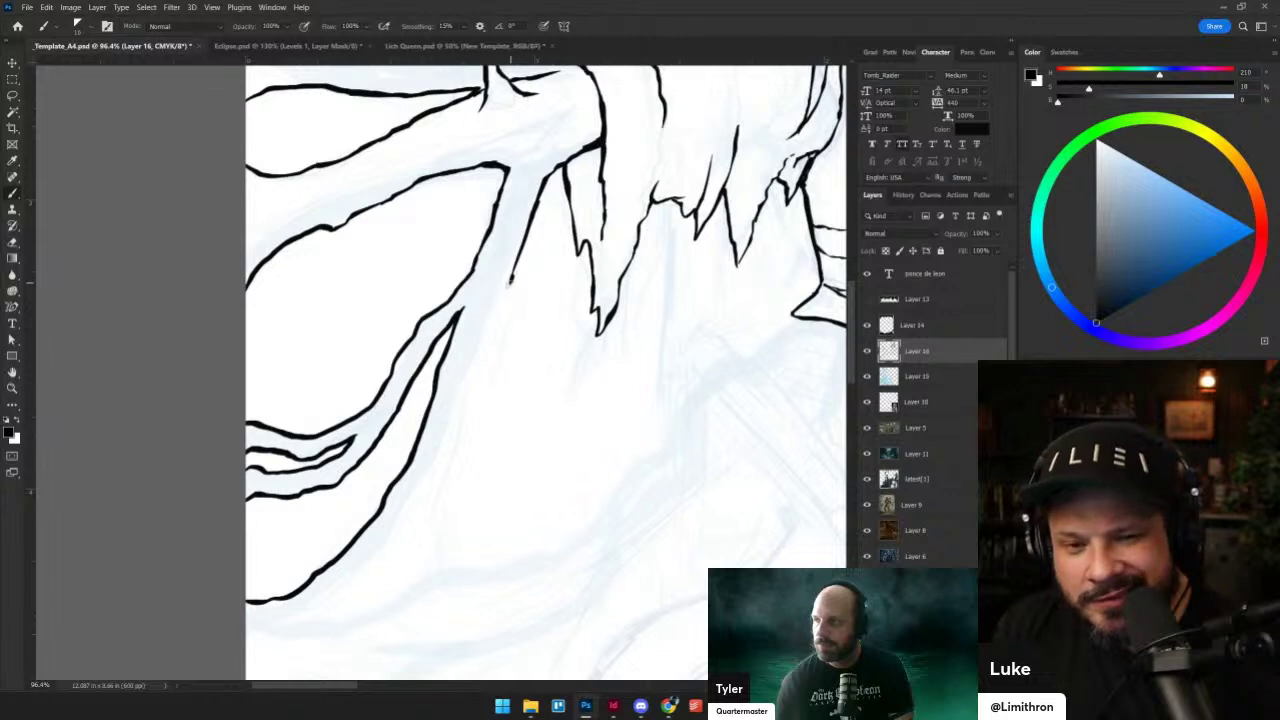
key("ctrl+z")
left_click_drag(514, 268, 474, 398)
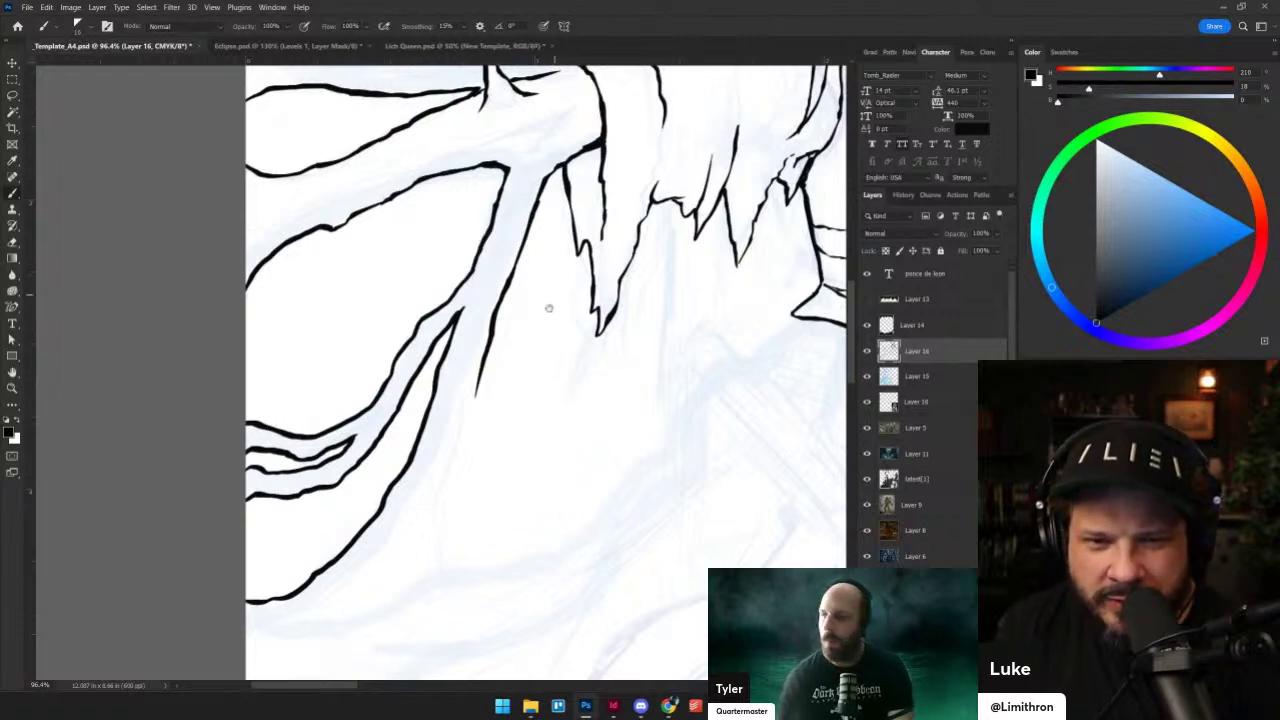
- Ink the limb's bottom contour rising inward from the page edge, with a short parallel line beneath it
mouse_move(549, 308)
left_mouse_down()
mouse_move(466, 426)
mouse_move(500, 303)
left_mouse_up()
left_click_drag(438, 429, 463, 323)
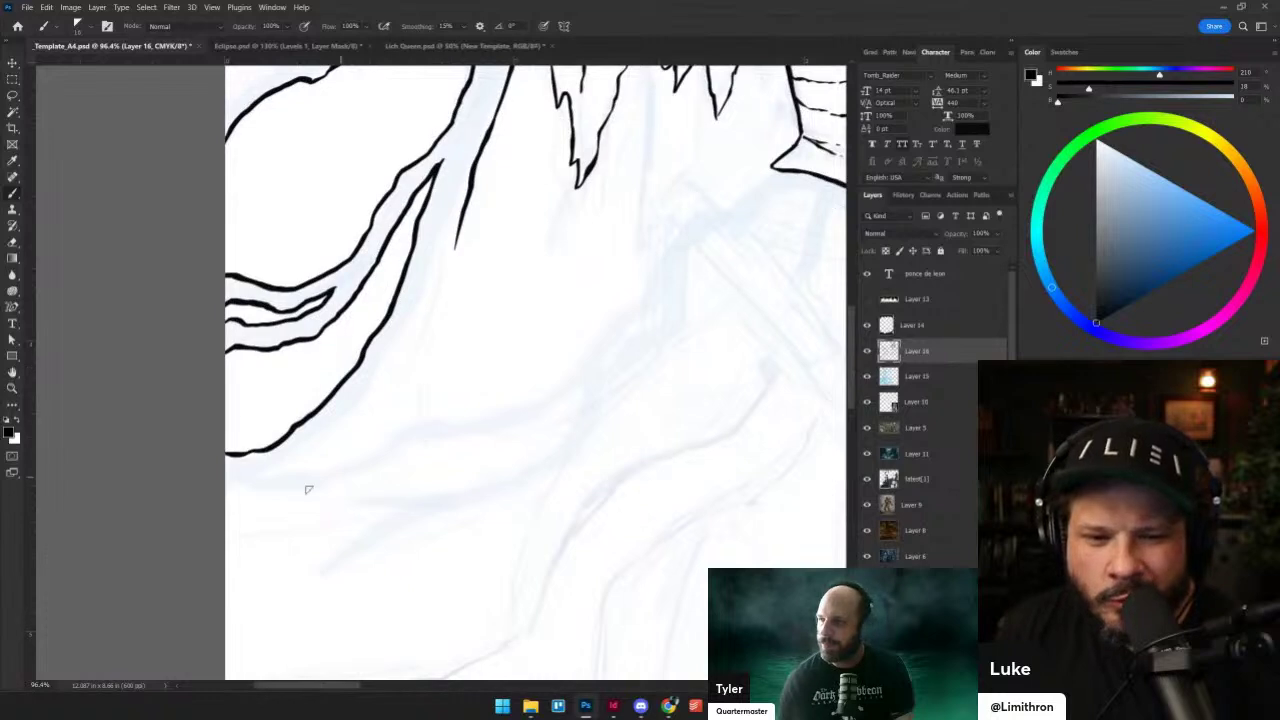
mouse_move(222, 480)
left_mouse_down()
mouse_move(328, 476)
mouse_move(375, 453)
left_mouse_up()
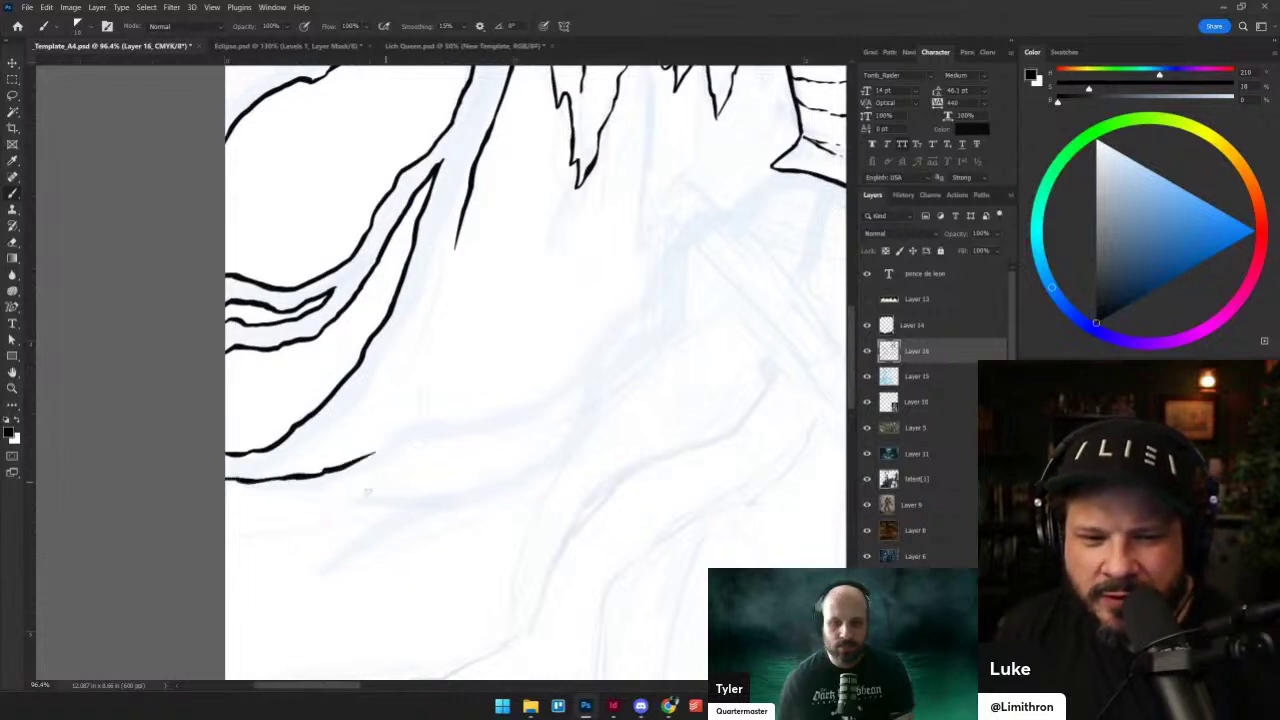
left_click_drag(226, 500, 326, 493)
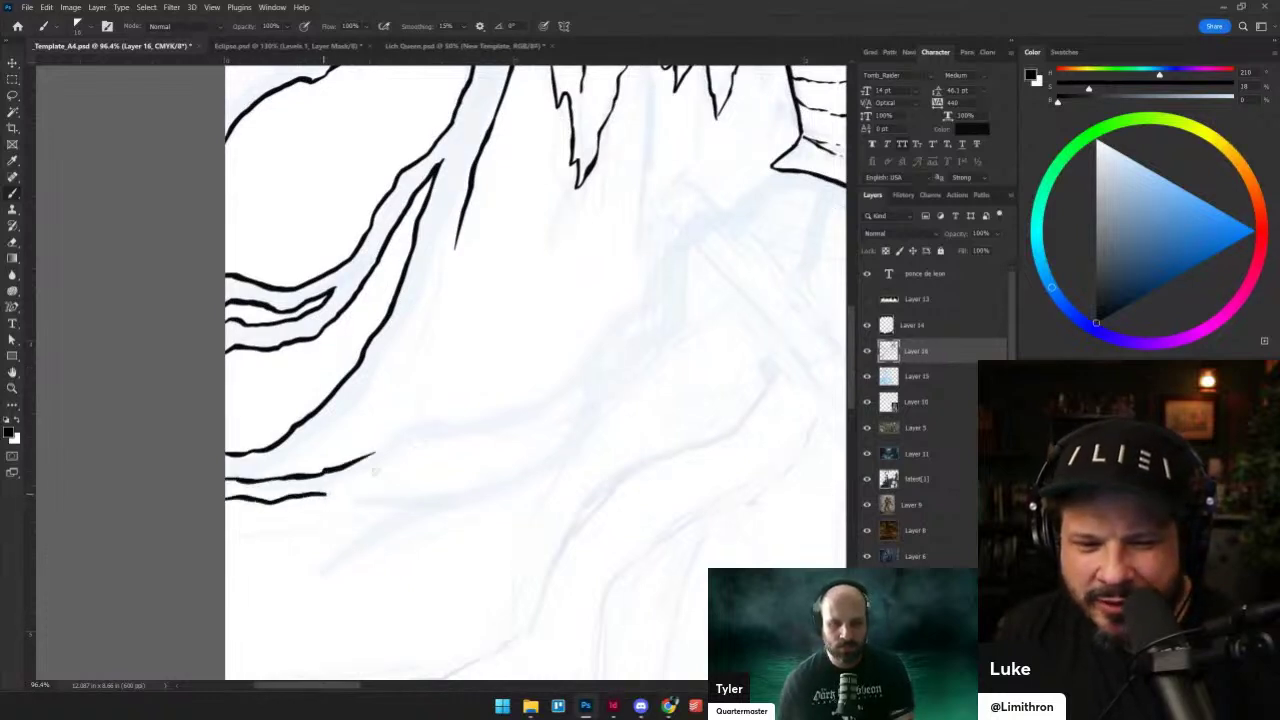
left_click_drag(373, 453, 435, 421)
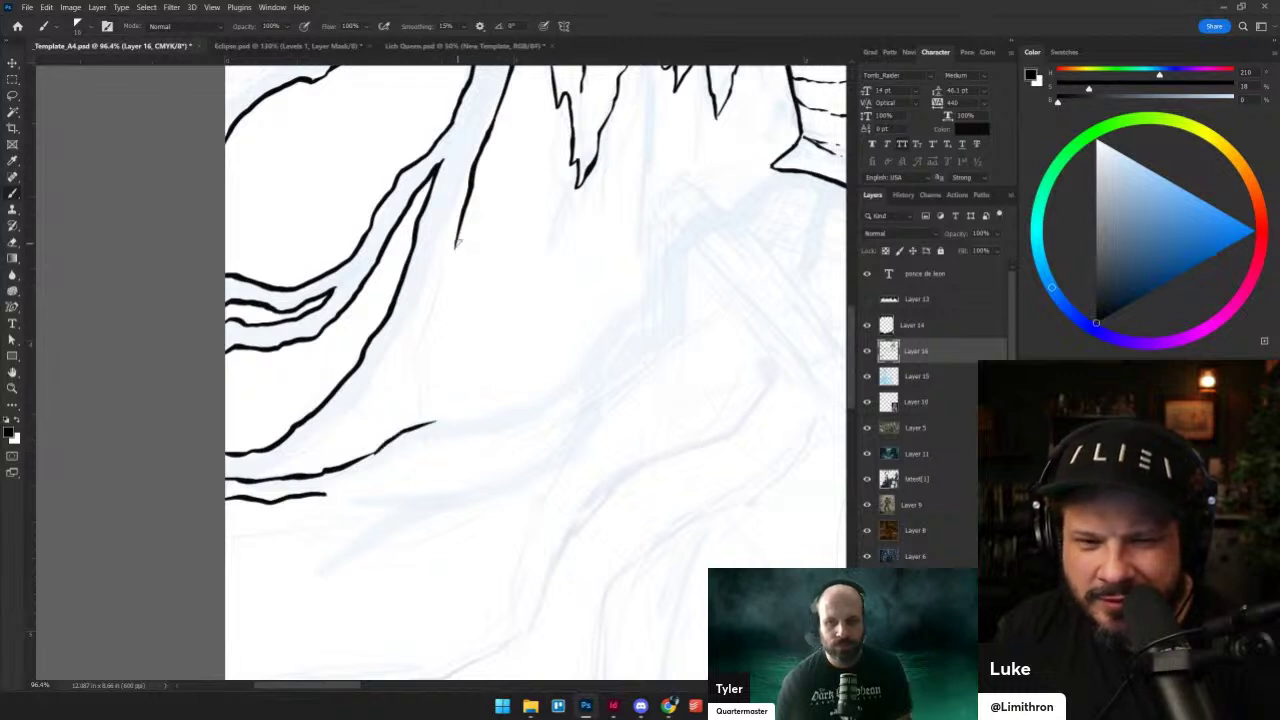
- Bring the limb's right edge down to a slightly extended bottom contour, and ink a small triangular opening at the limb's base
left_click_drag(456, 247, 446, 298)
key("ctrl+z")
mouse_move(461, 234)
left_mouse_down()
mouse_move(431, 343)
mouse_move(432, 402)
left_mouse_up()
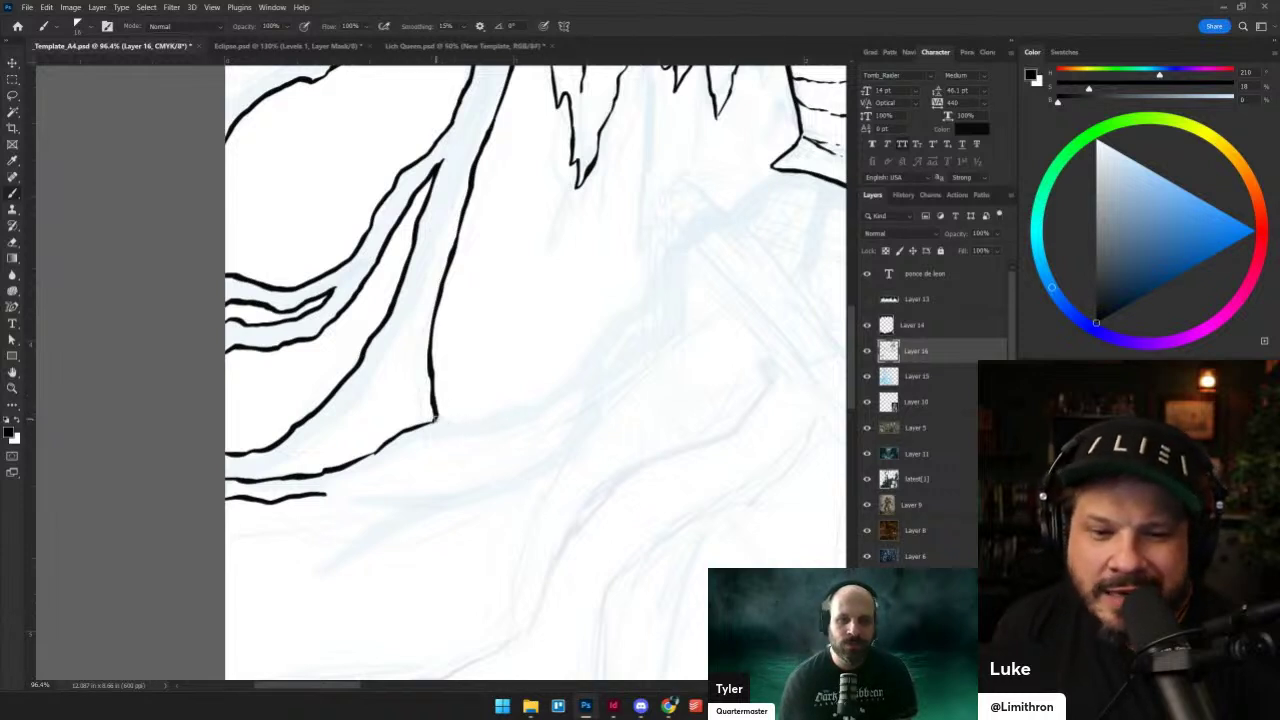
left_click_drag(460, 419, 500, 413)
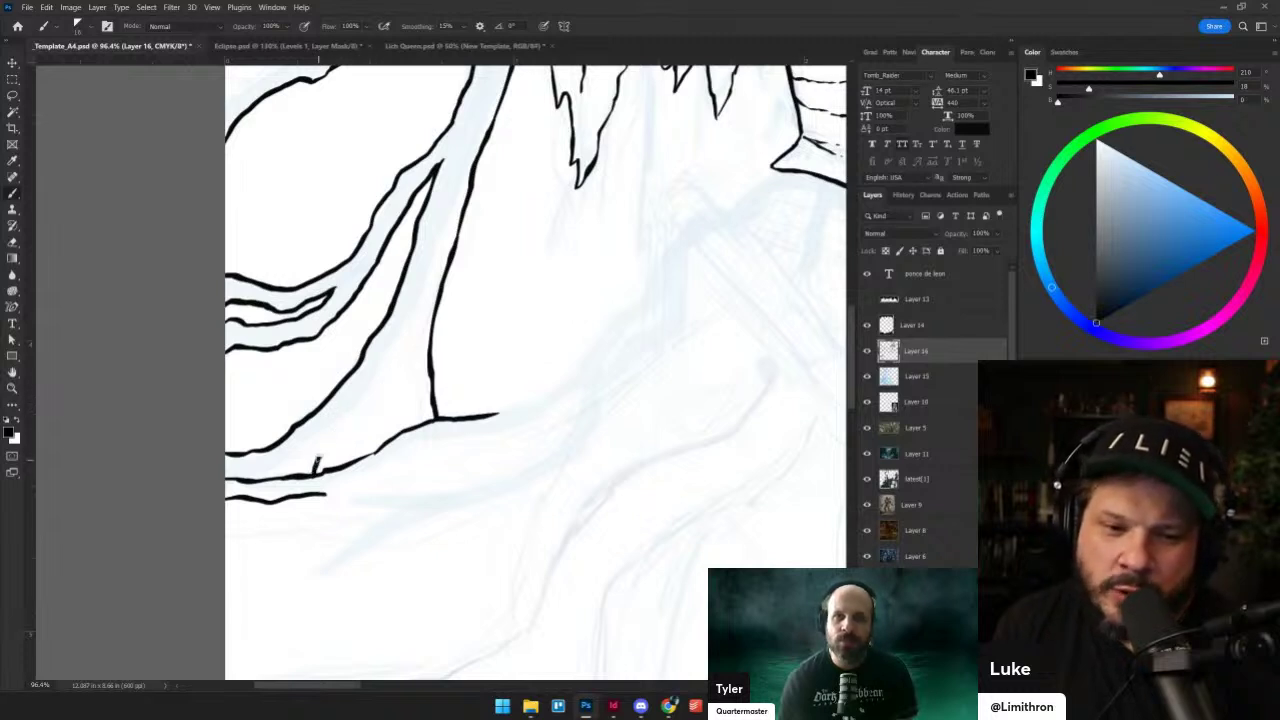
mouse_move(316, 465)
left_mouse_down()
mouse_move(393, 371)
mouse_move(390, 432)
left_mouse_up()
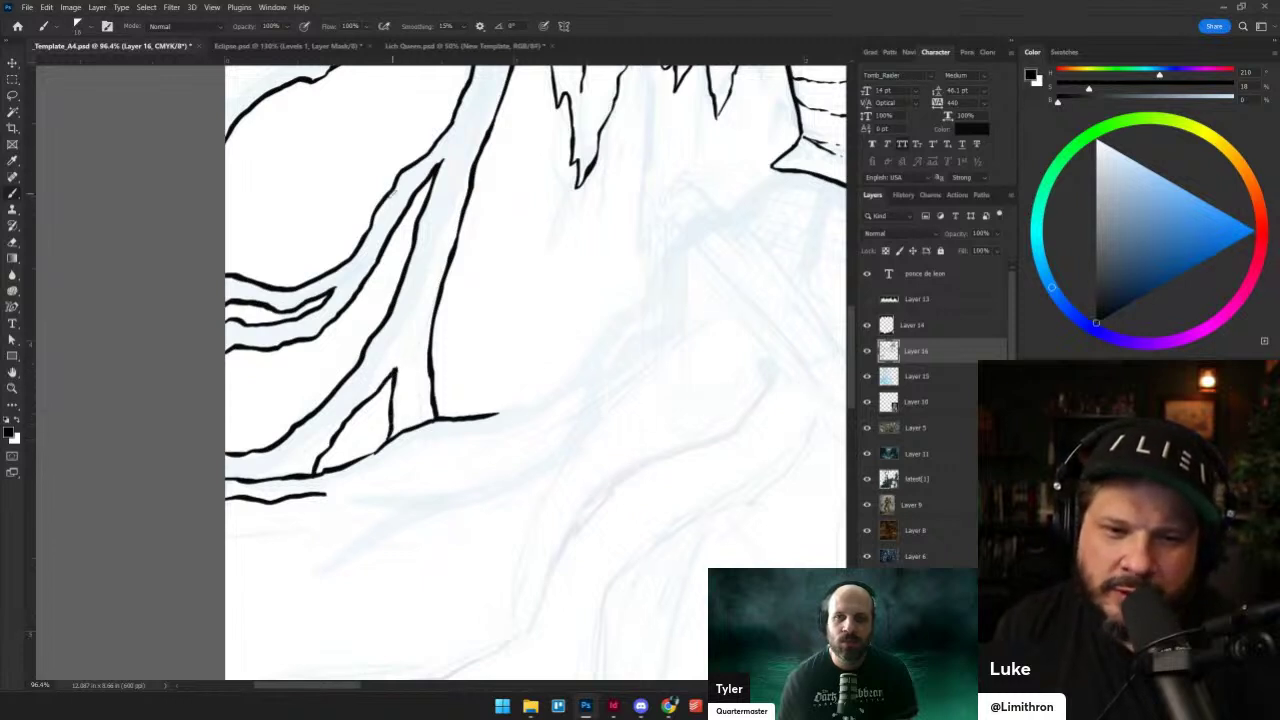
- Review the inked branches and the seated figure as a whole, including the skull, hat and breastplate up close
left_click_drag(452, 171, 433, 351)
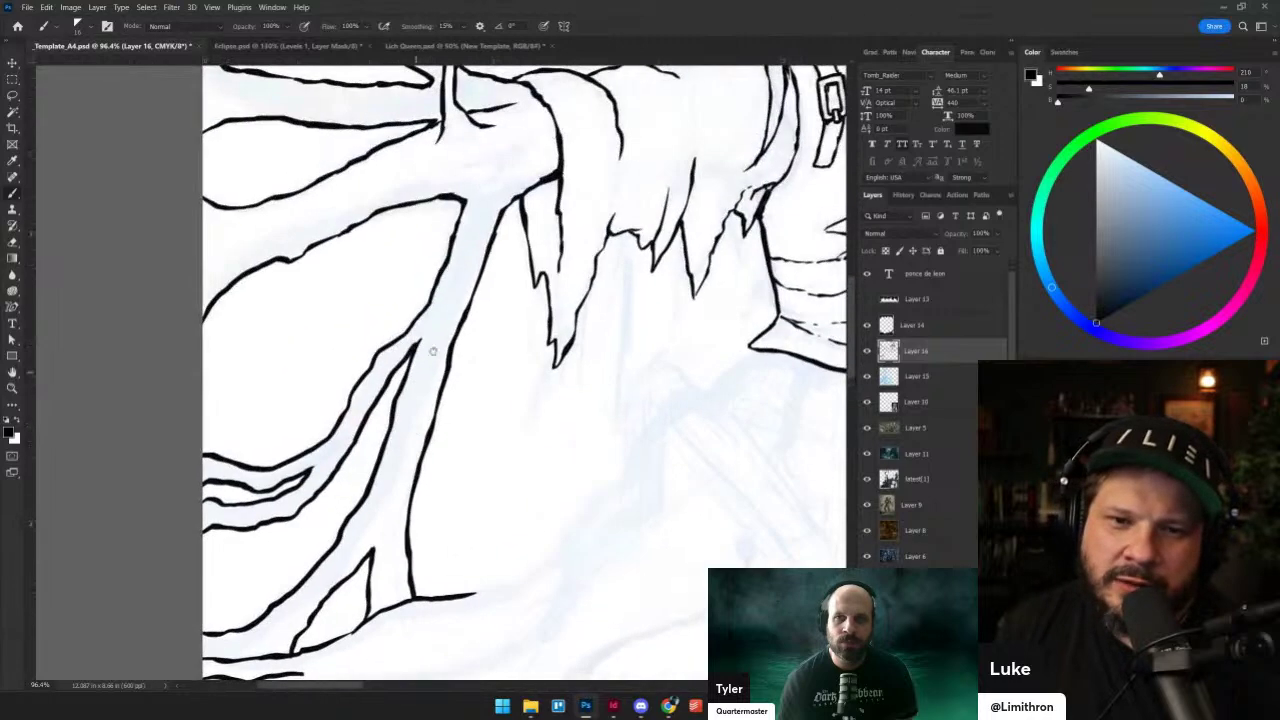
scroll(468, 346, "down", 4)
scroll(523, 494, "up", 4)
left_click_drag(523, 494, 531, 334)
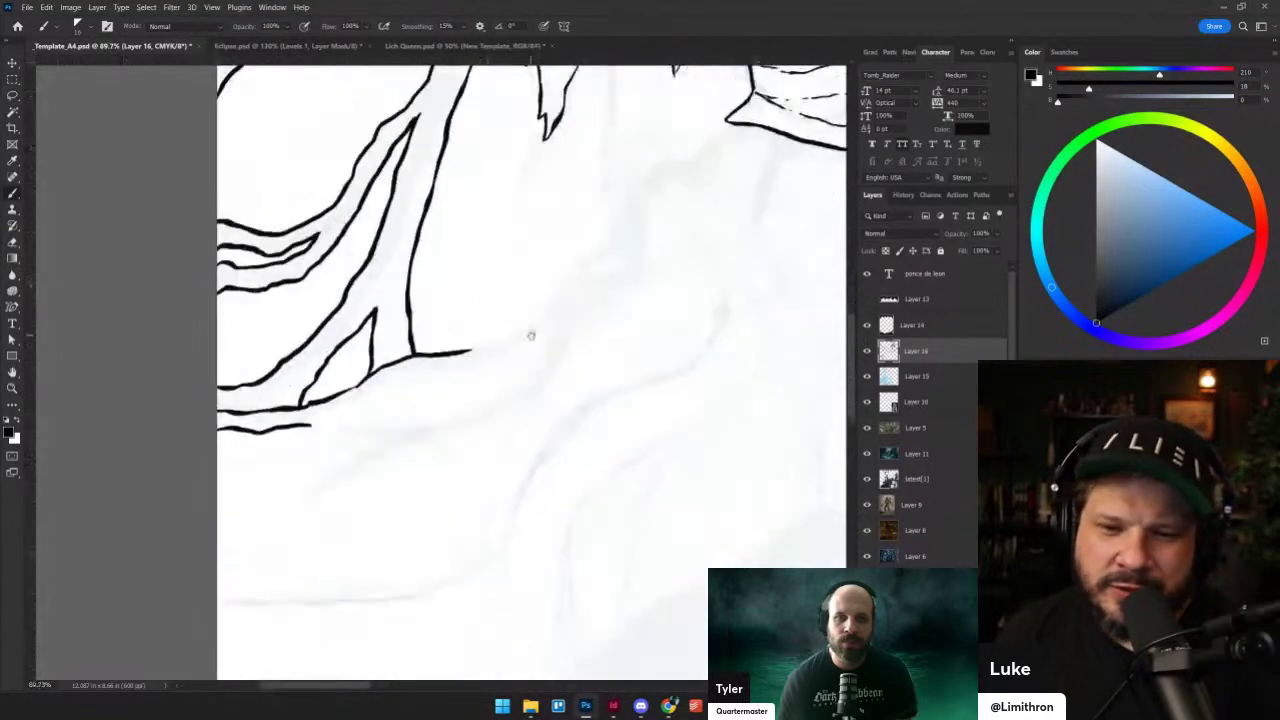
scroll(533, 358, "down", 8)
left_click_drag(669, 209, 577, 499)
scroll(700, 390, "up", 3)
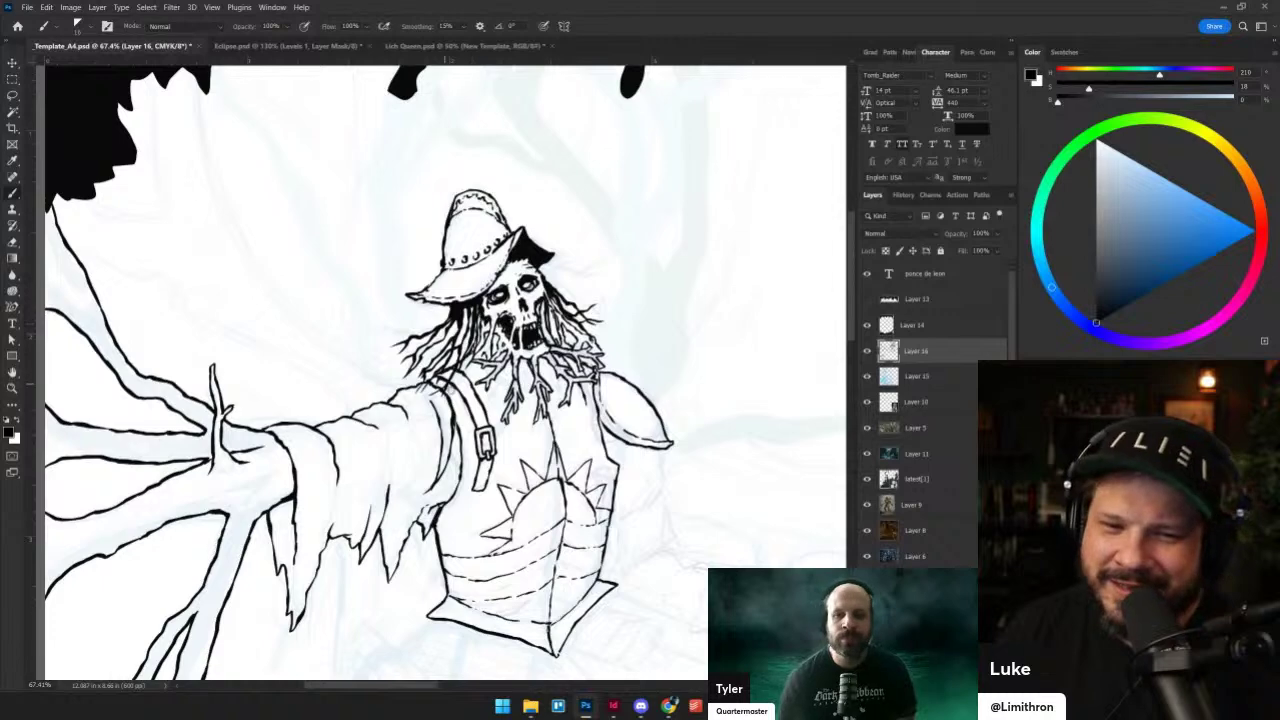
left_click_drag(445, 384, 521, 436)
scroll(483, 369, "up", 3)
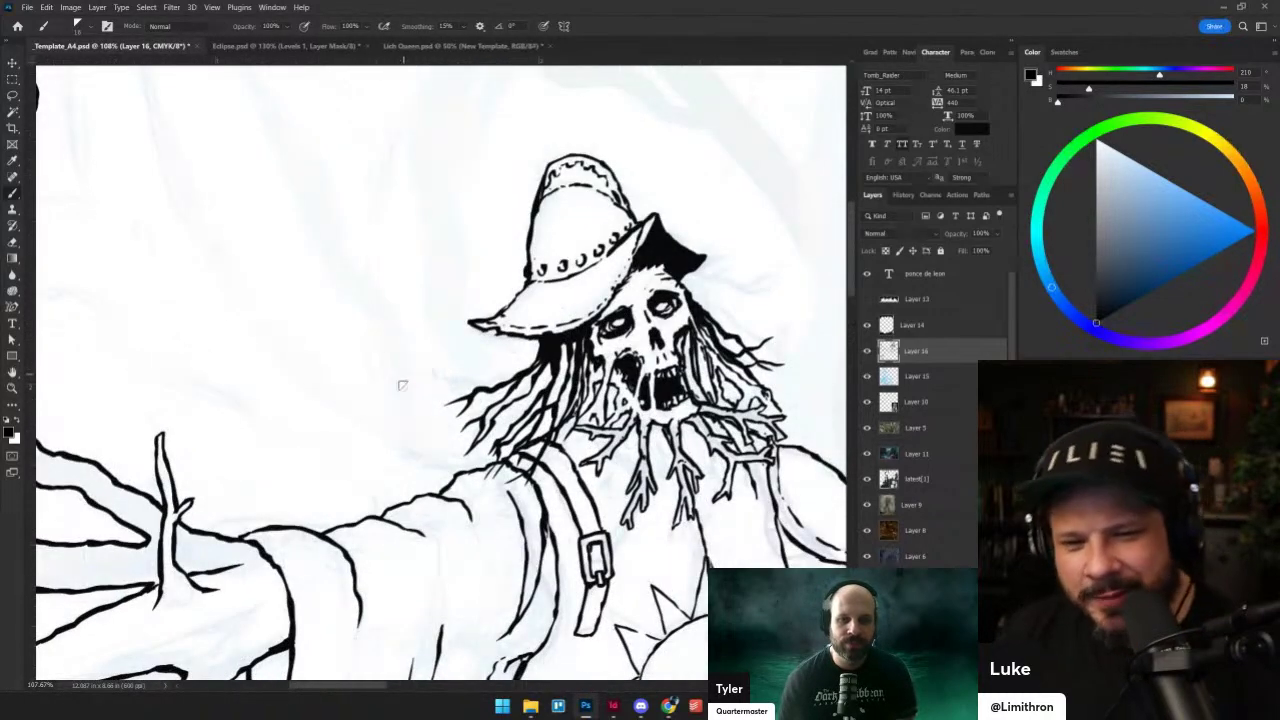
mouse_move(592, 402)
left_mouse_down()
mouse_move(345, 419)
mouse_move(586, 397)
left_mouse_up()
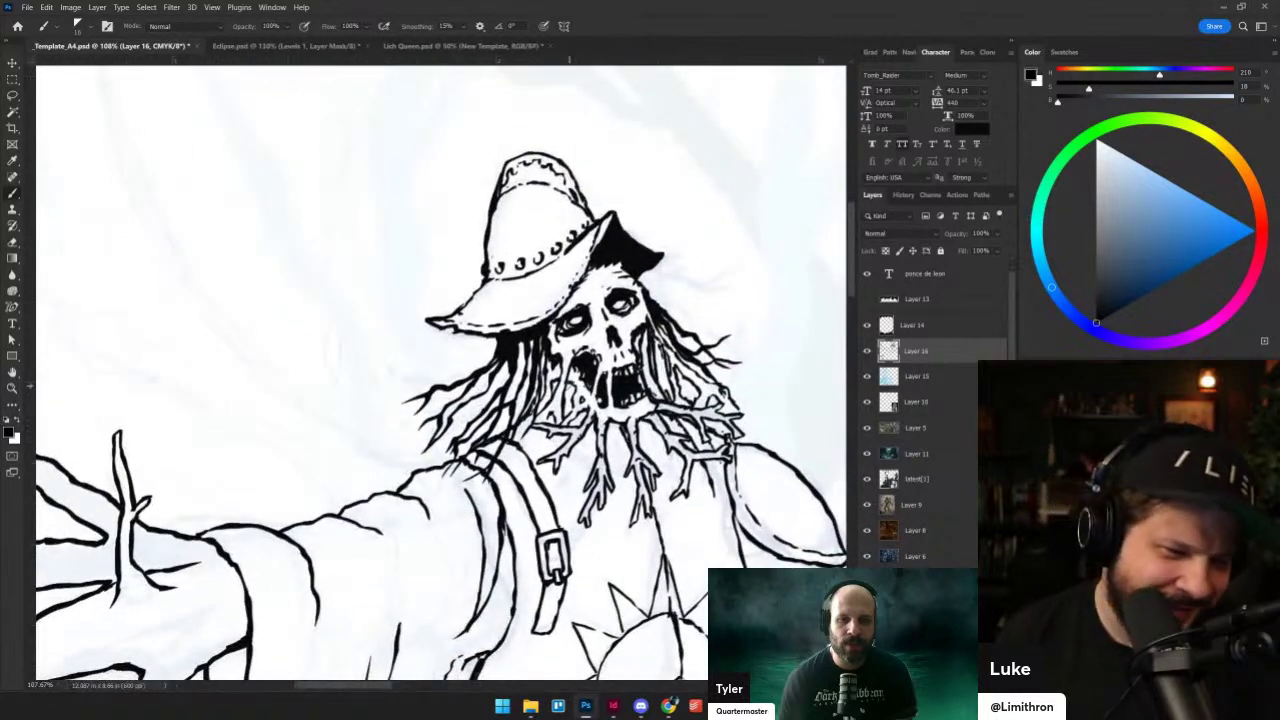
left_click_drag(625, 350, 513, 390)
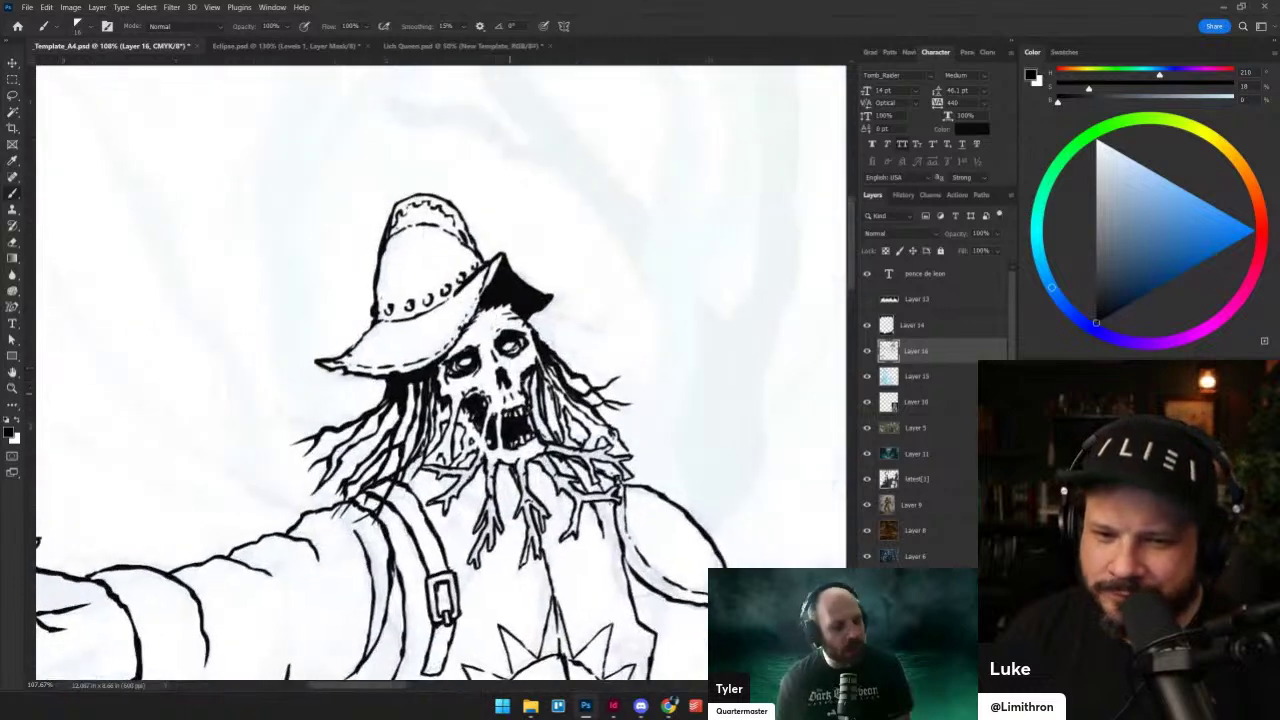
- Ink the second arm's outer edge down from the shoulder plate, and its inner edge beside the breastplate's side
left_click_drag(705, 456, 655, 235)
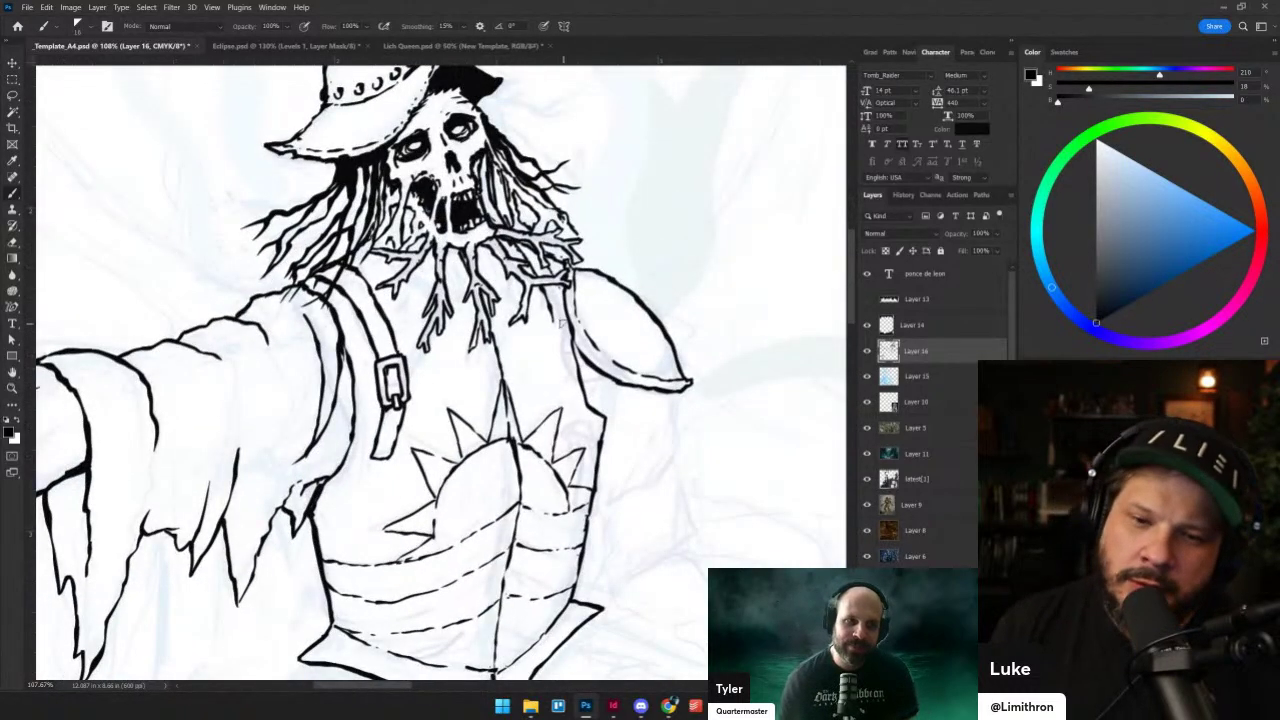
key("shift+alt+r")
key("shift+alt+n")
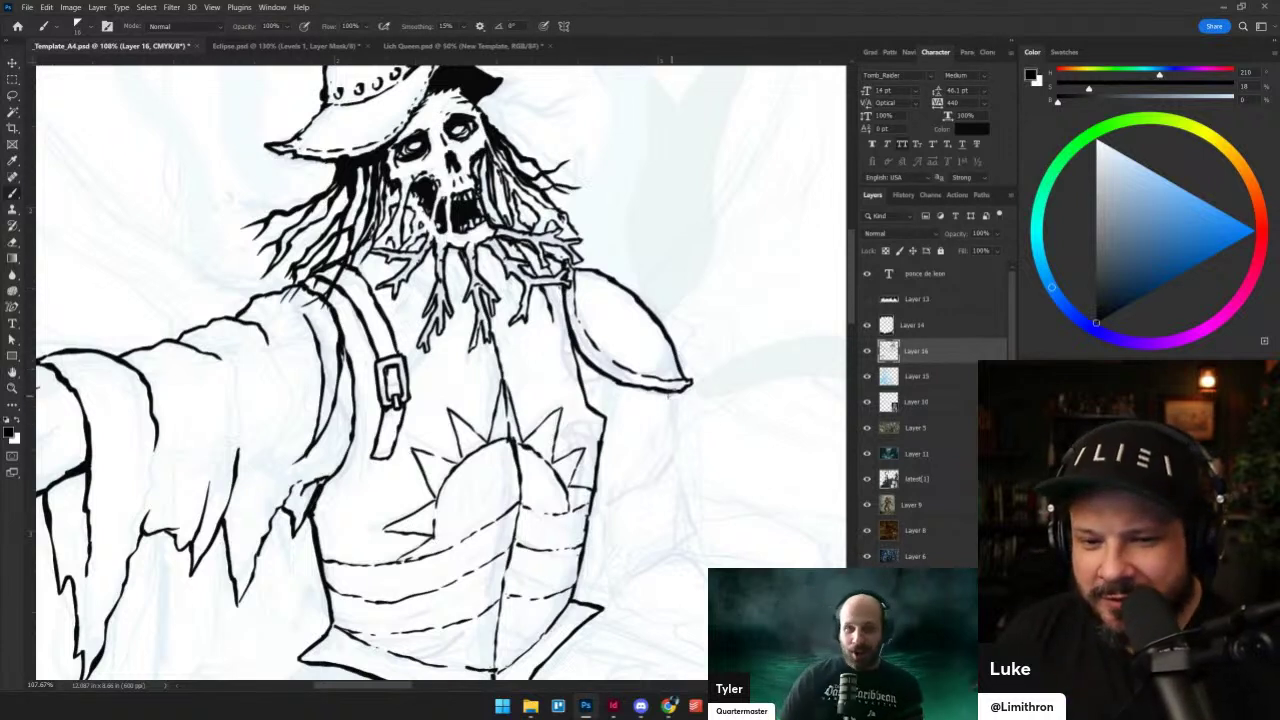
left_click_drag(678, 386, 670, 460)
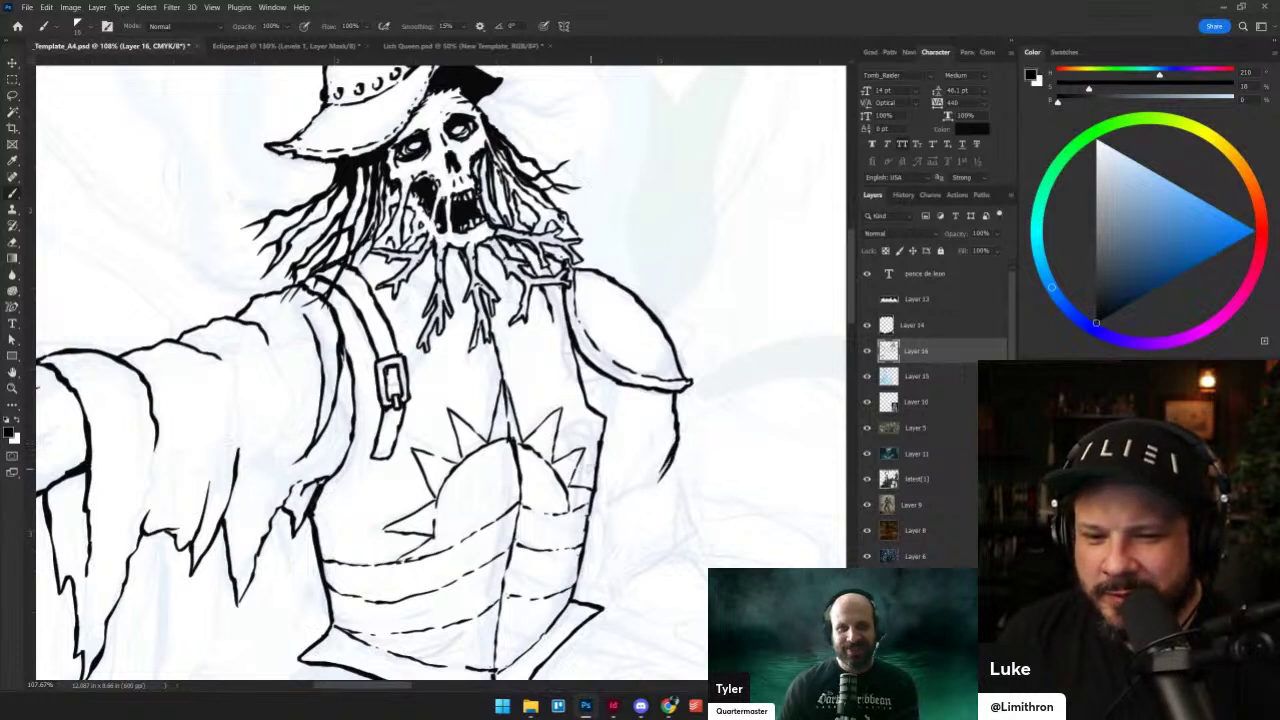
left_click_drag(595, 462, 606, 516)
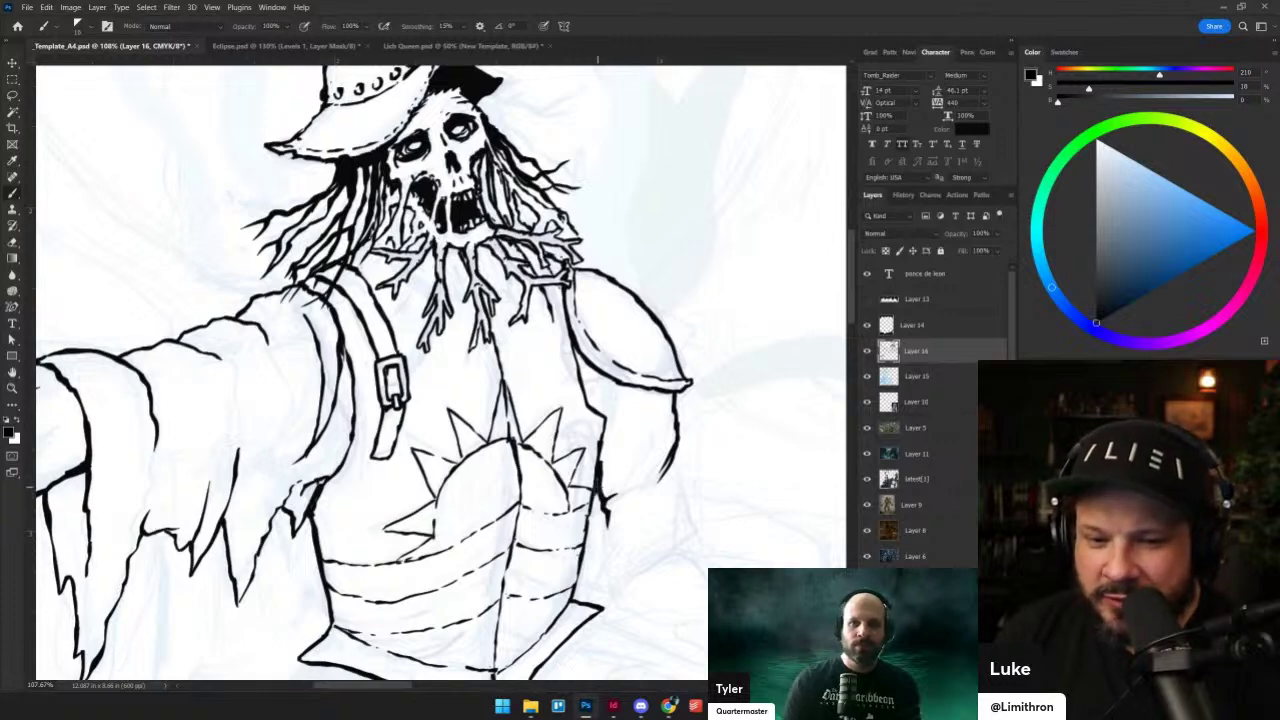
left_click_drag(625, 580, 571, 417)
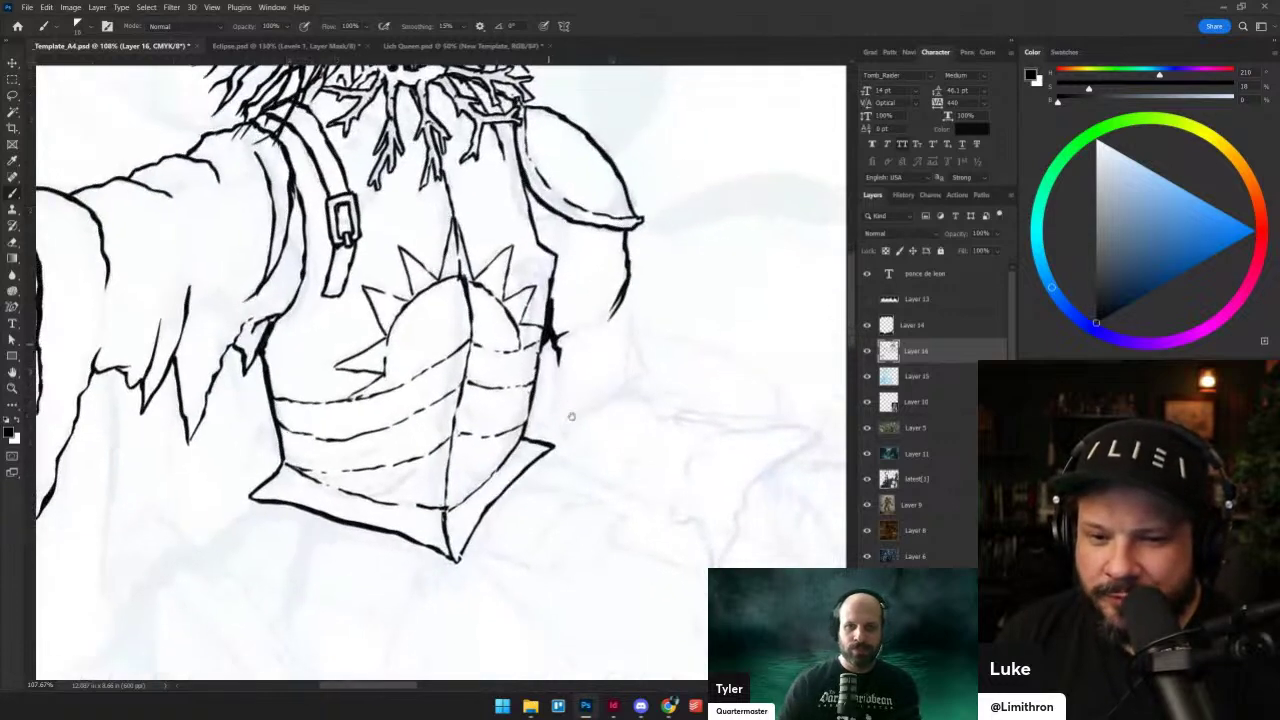
mouse_move(736, 417)
left_mouse_down()
mouse_move(512, 405)
mouse_move(603, 420)
left_mouse_up()
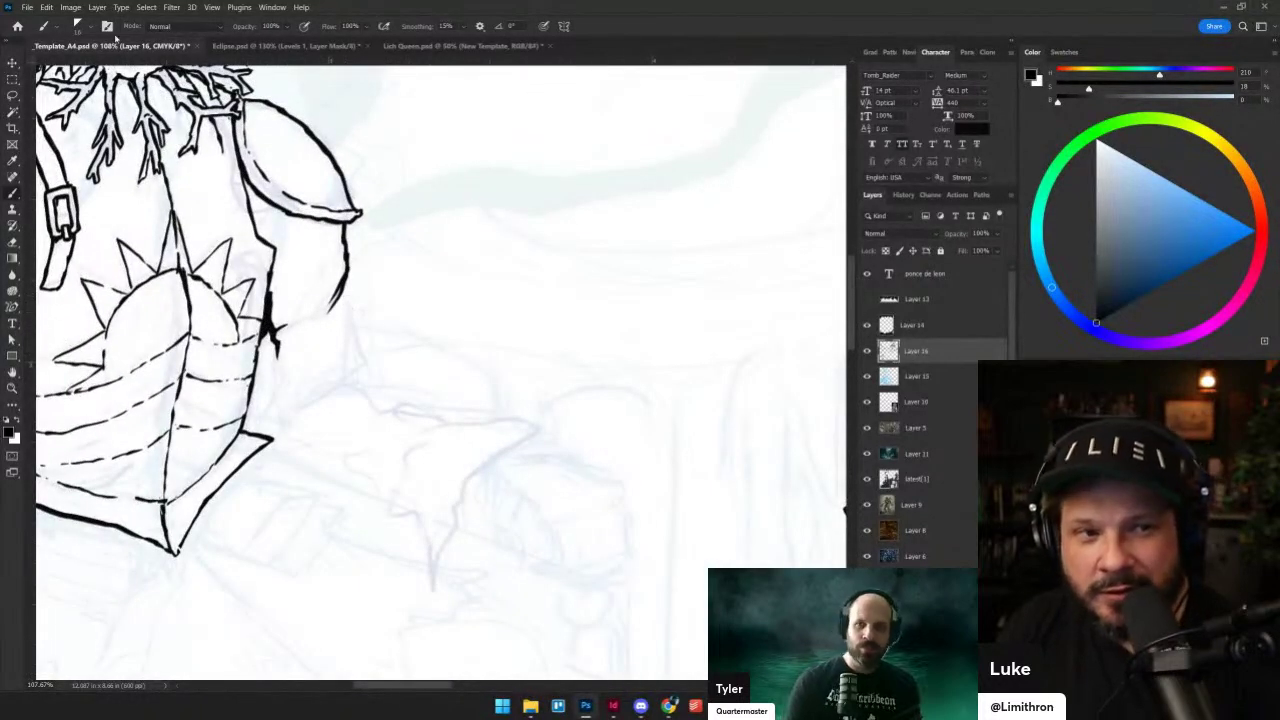
- Save the document as Ponce de Leon.psd in the Links folder of The Dark Caribbean
left_click(28, 8)
left_click(63, 152)
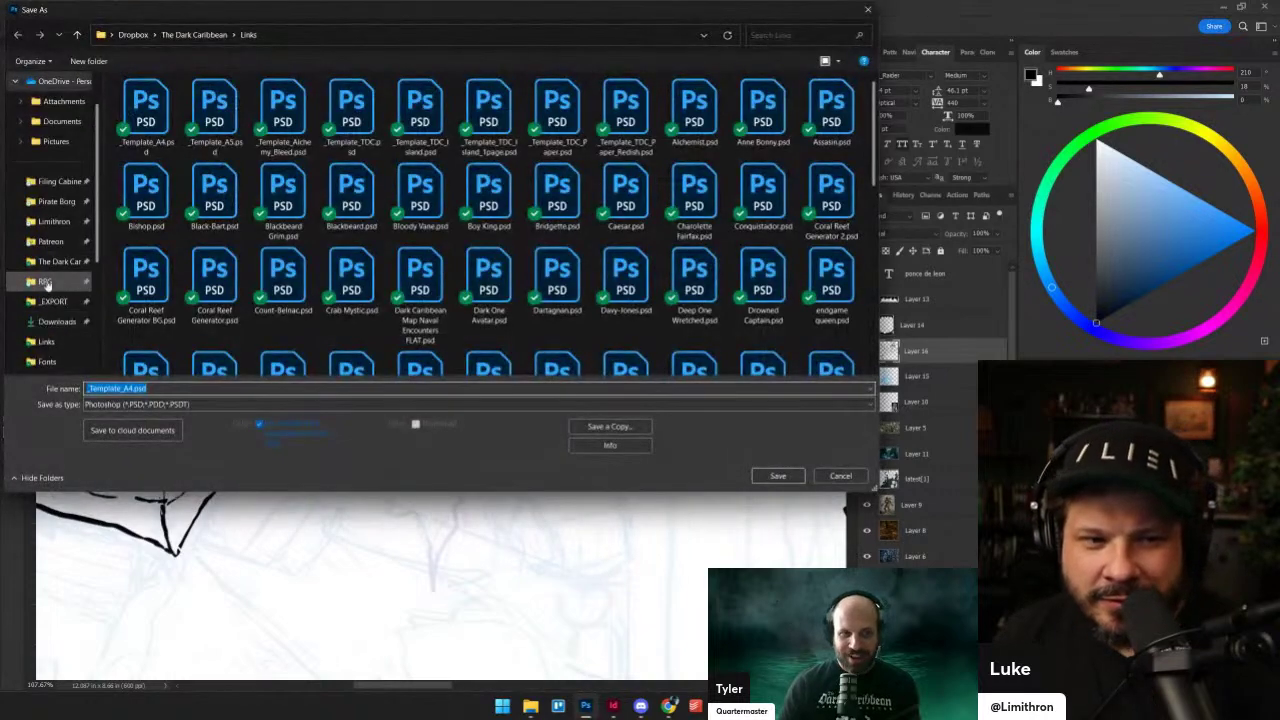
left_click(42, 262)
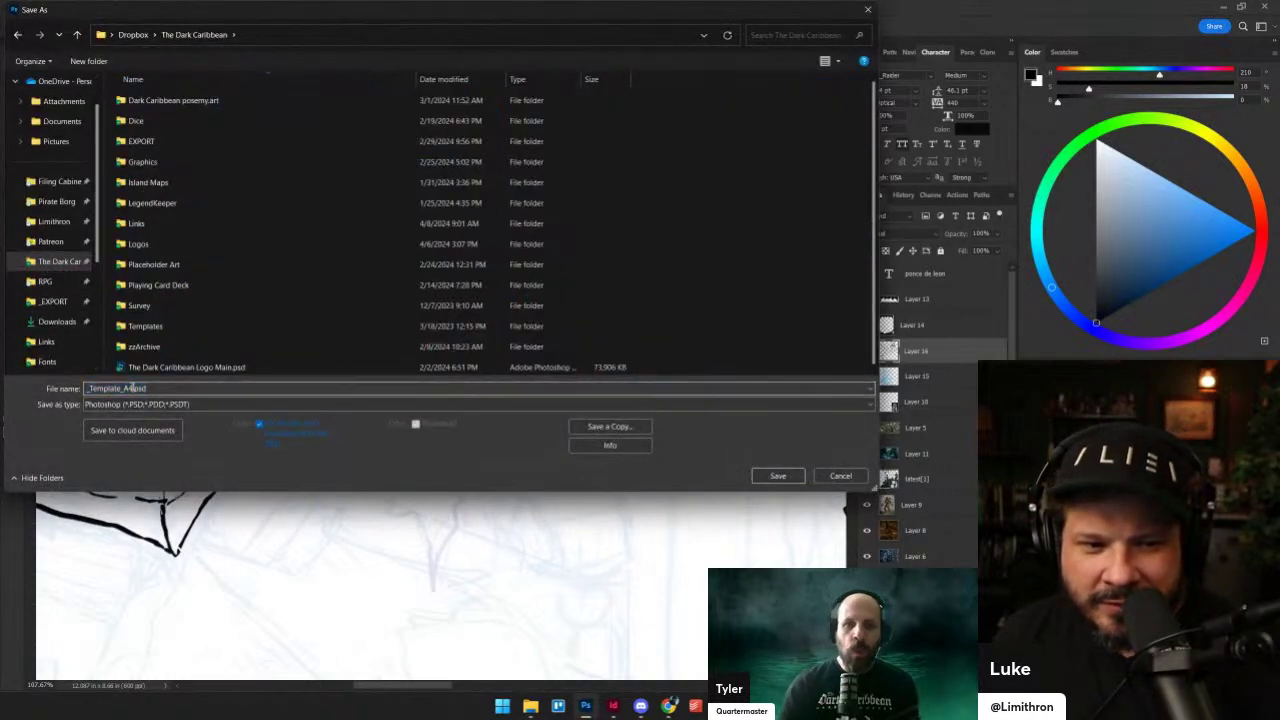
type("PL")
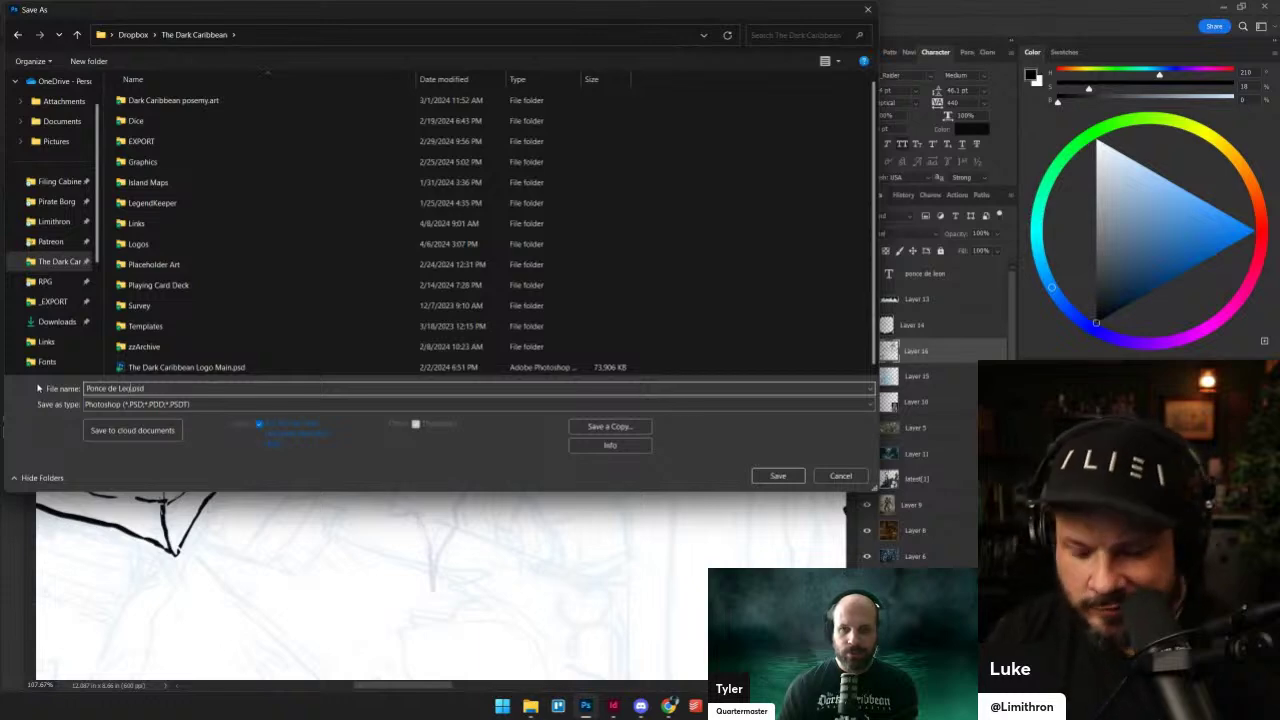
double_click(140, 223)
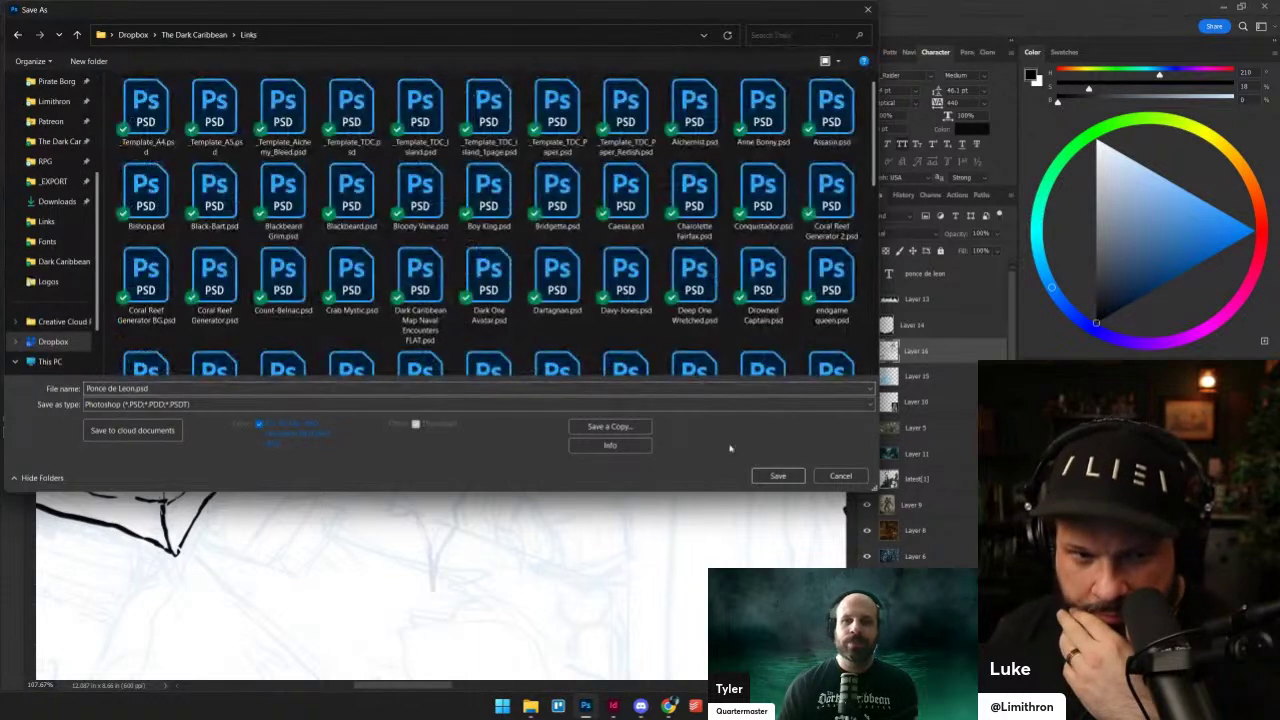
left_click(778, 476)
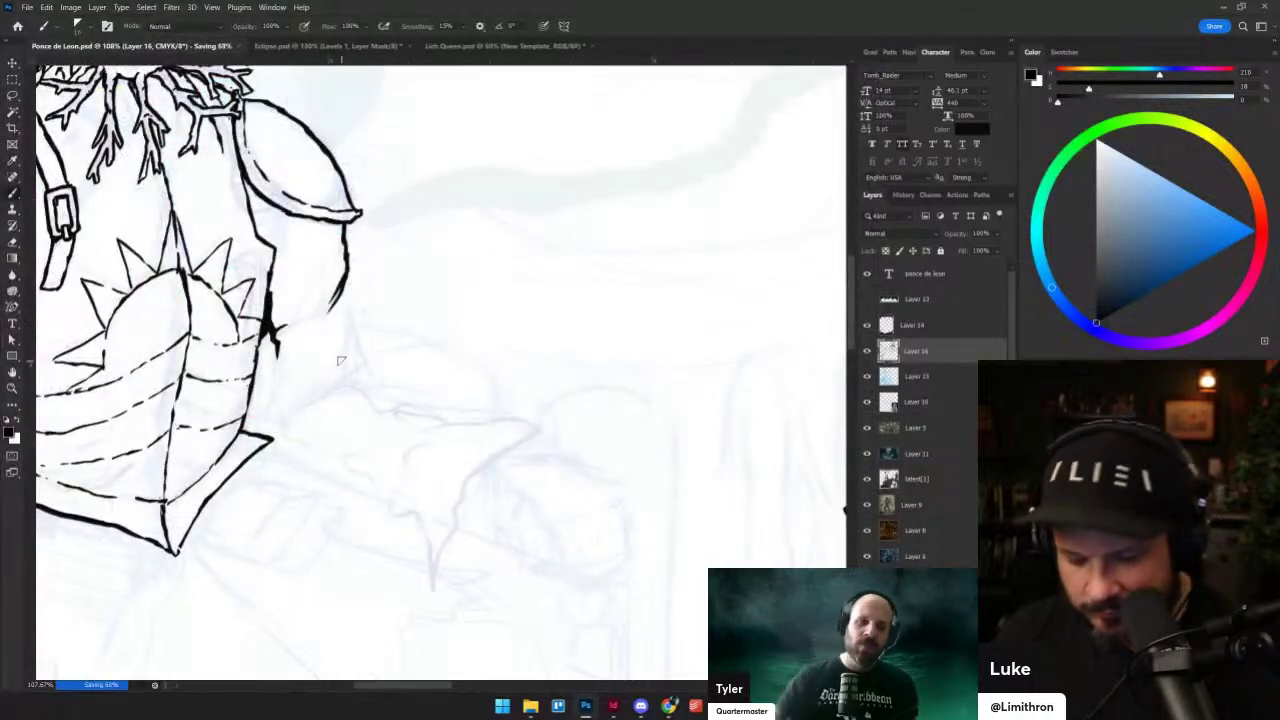
- Extend the second arm's outer edge down to the elbow bend, and lengthen its inner edge alongside the breastplate
scroll(340, 360, "up", 2)
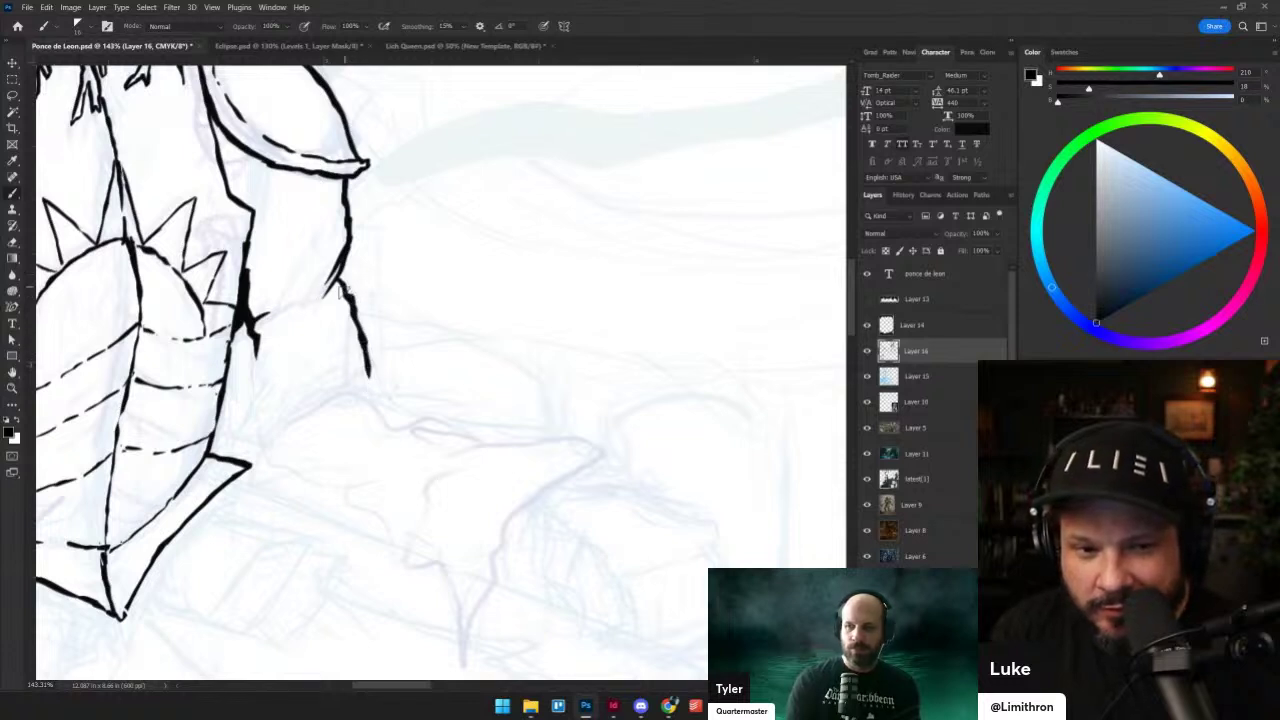
key("ctrl+z")
left_click_drag(330, 285, 355, 350)
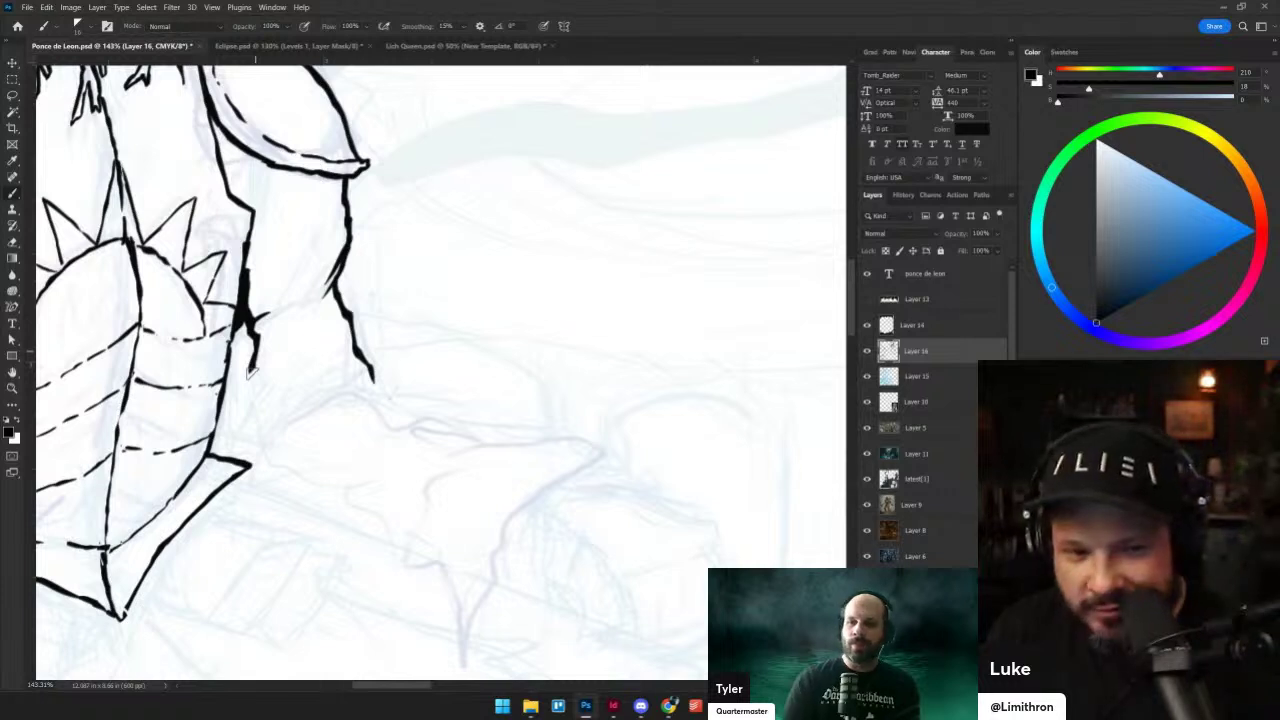
left_click_drag(250, 370, 256, 444)
scroll(551, 508, "down", 1)
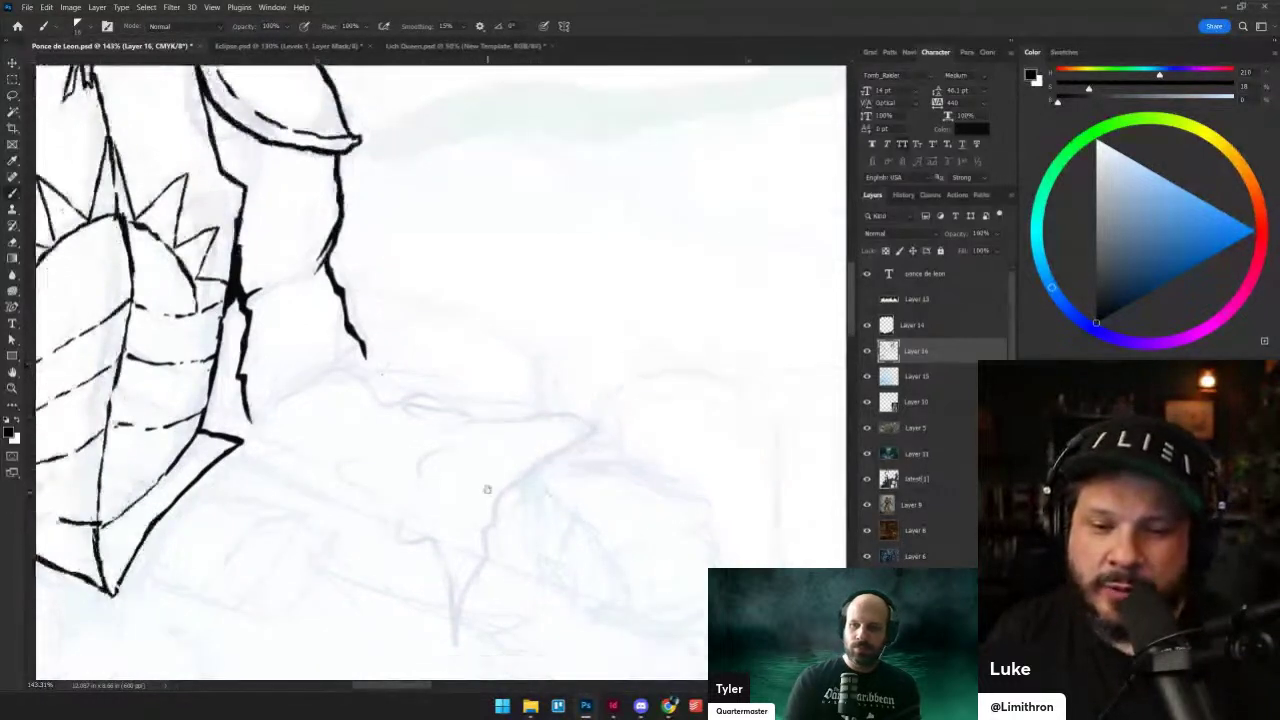
- Ink the sleeve's upper contour from the elbow to the pointed cuff tip, with short fold lines branching inward
scroll(487, 489, "down", 1)
left_click_drag(483, 363, 615, 405)
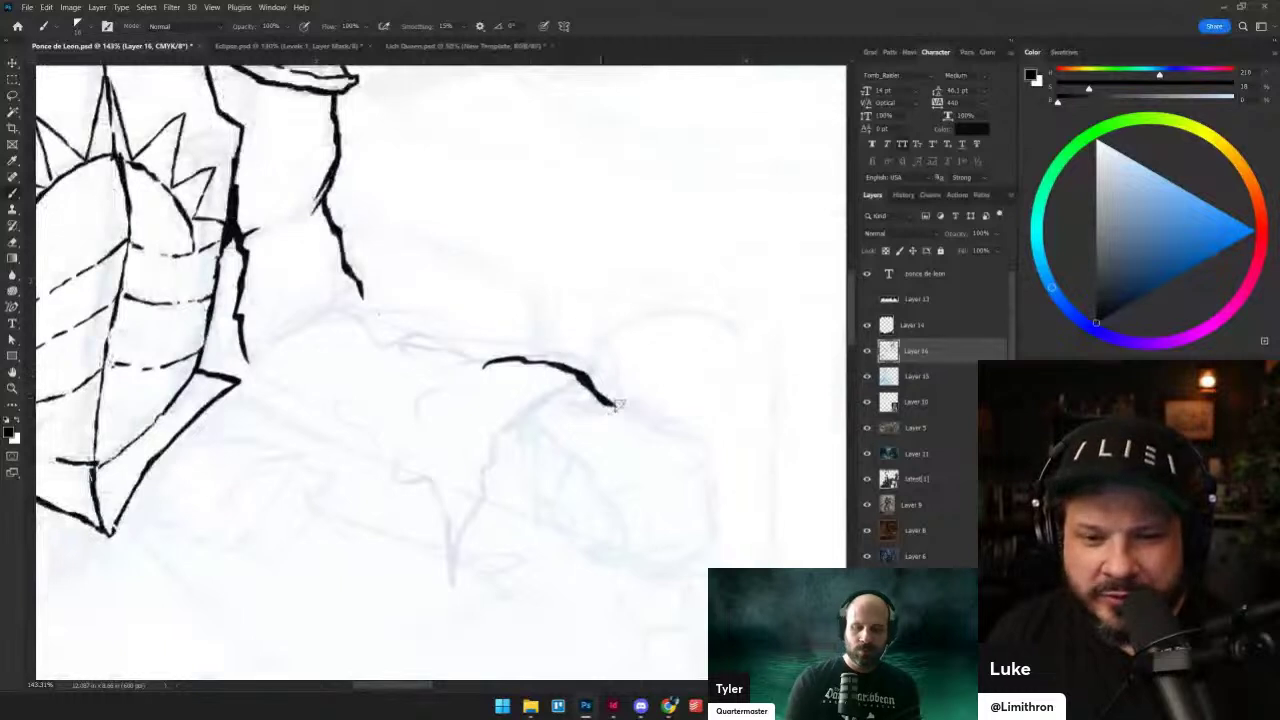
mouse_move(485, 362)
left_mouse_down()
mouse_move(441, 374)
mouse_move(410, 345)
mouse_move(493, 356)
left_mouse_up()
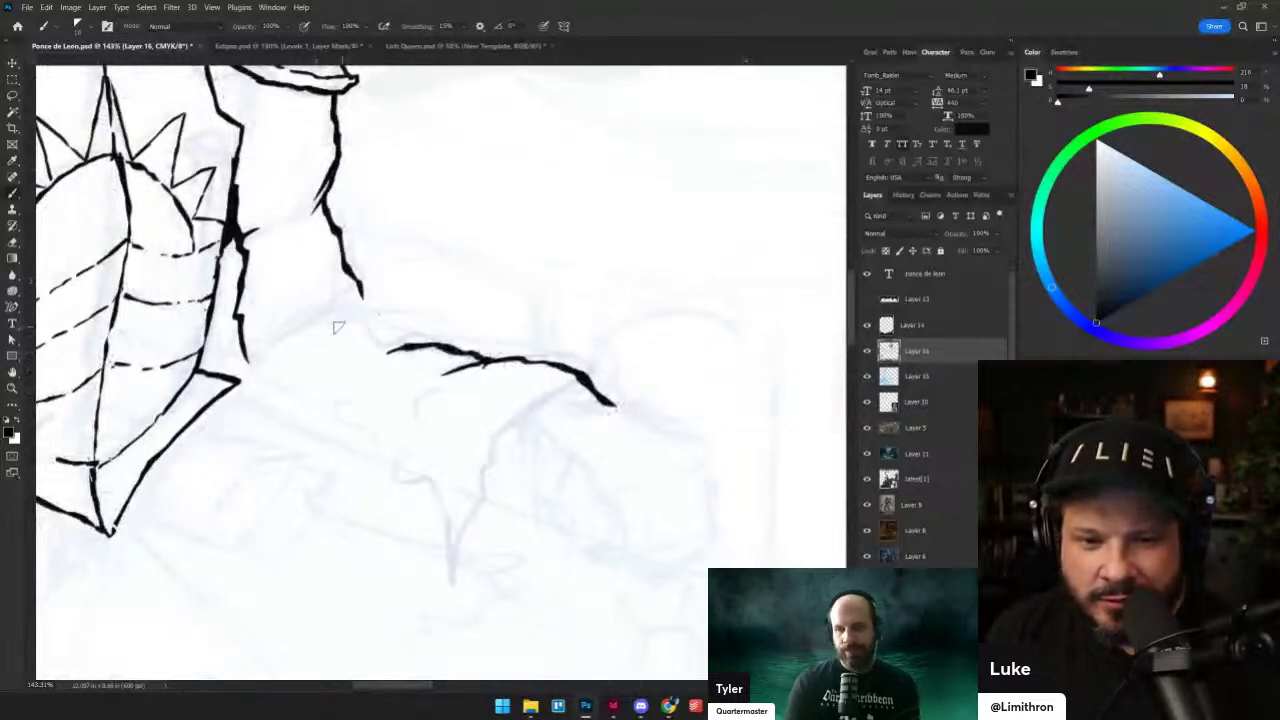
mouse_move(342, 320)
left_mouse_down()
mouse_move(442, 346)
mouse_move(330, 322)
mouse_move(373, 318)
left_mouse_up()
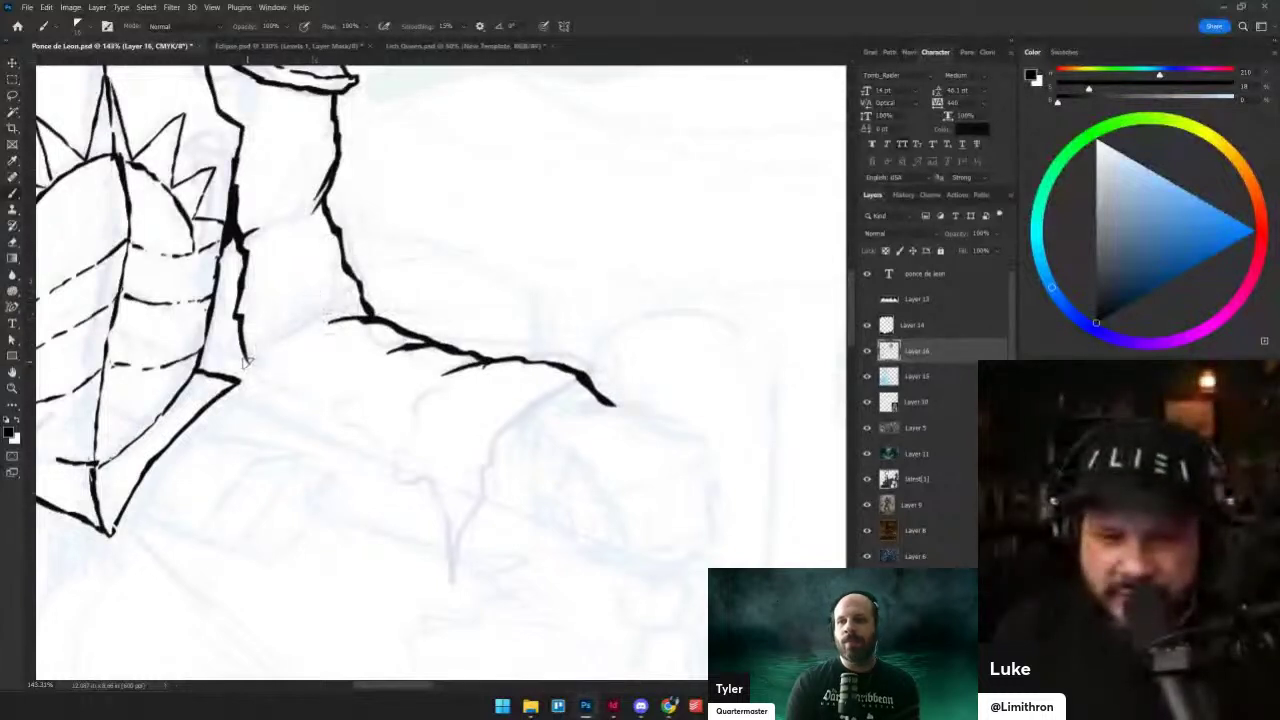
- Ink the forearm sleeve's ragged lower contour from the inner elbow, and curve the cuff opening back from its pointed tip
left_click_drag(247, 360, 265, 368)
key("ctrl+z")
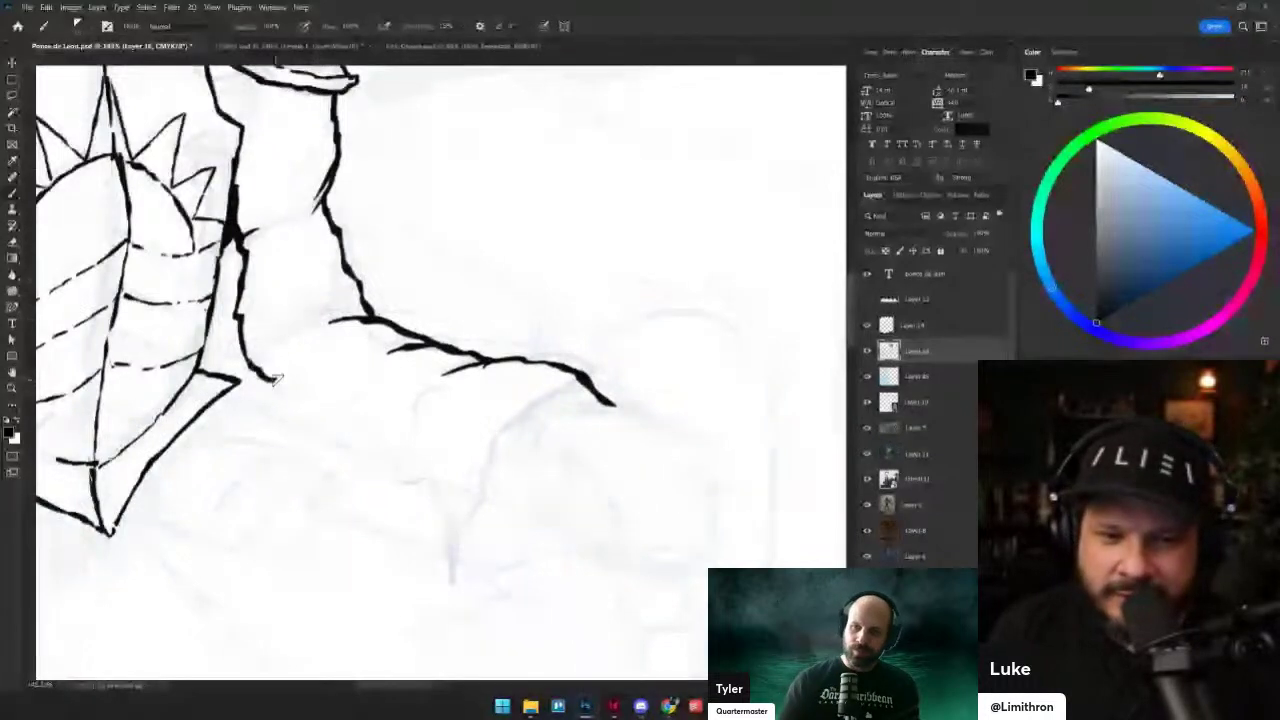
mouse_move(264, 376)
left_mouse_down()
mouse_move(362, 422)
mouse_move(398, 466)
mouse_move(398, 438)
mouse_move(418, 478)
left_mouse_up()
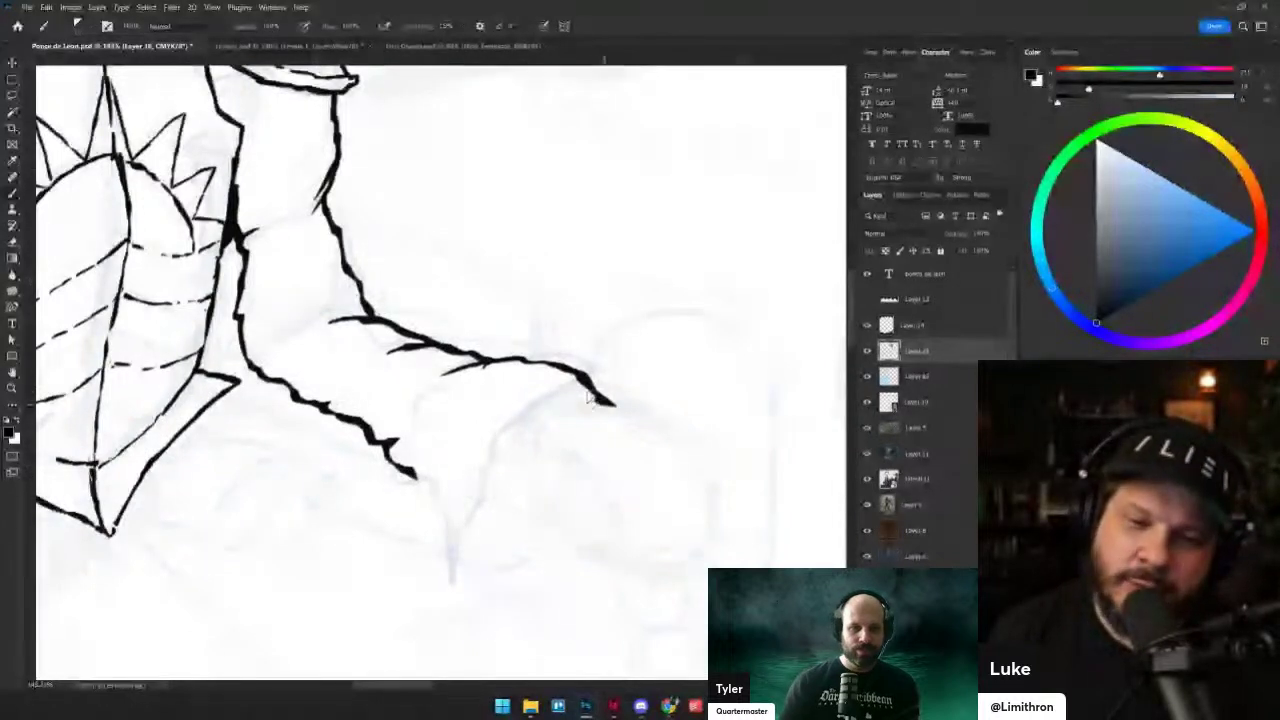
mouse_move(598, 382)
left_mouse_down()
mouse_move(514, 427)
mouse_move(524, 411)
mouse_move(588, 401)
mouse_move(497, 433)
mouse_move(498, 452)
left_mouse_up()
key("ctrl+z")
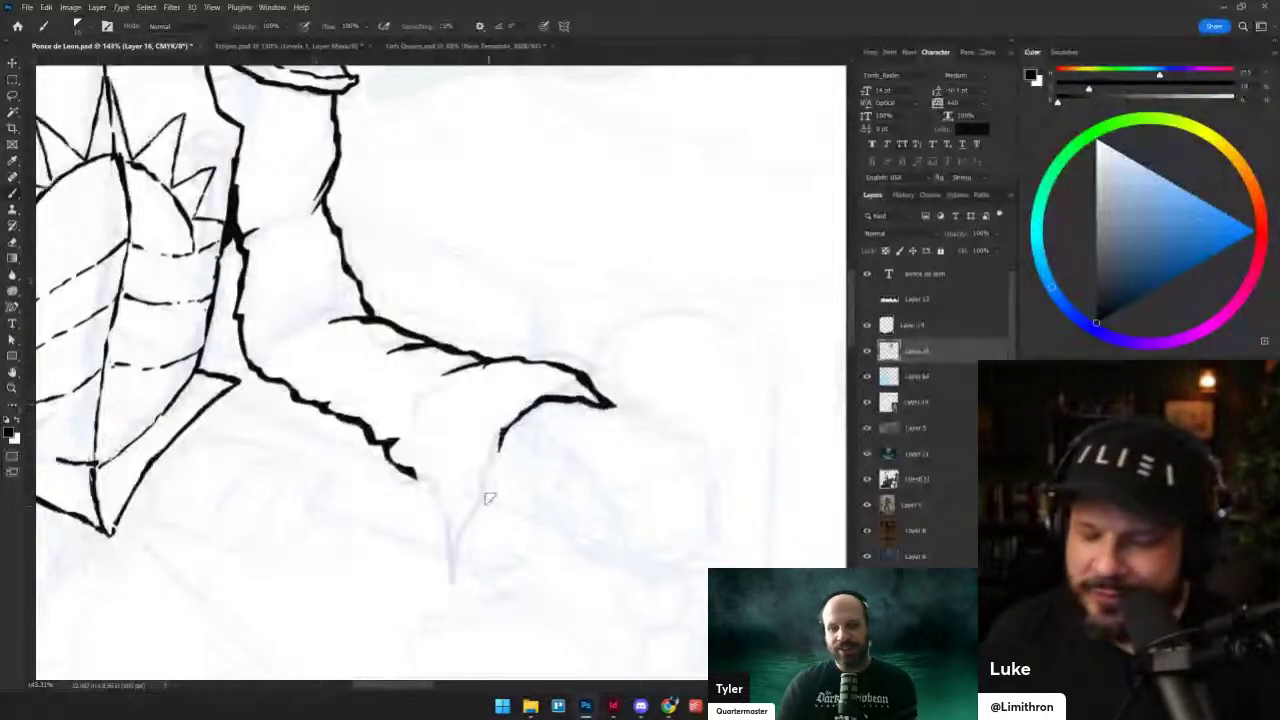
- Ink the sleeve's torn hanging point, with a small notch at its start and jagged edges meeting at the tip
left_click_drag(410, 468, 430, 482)
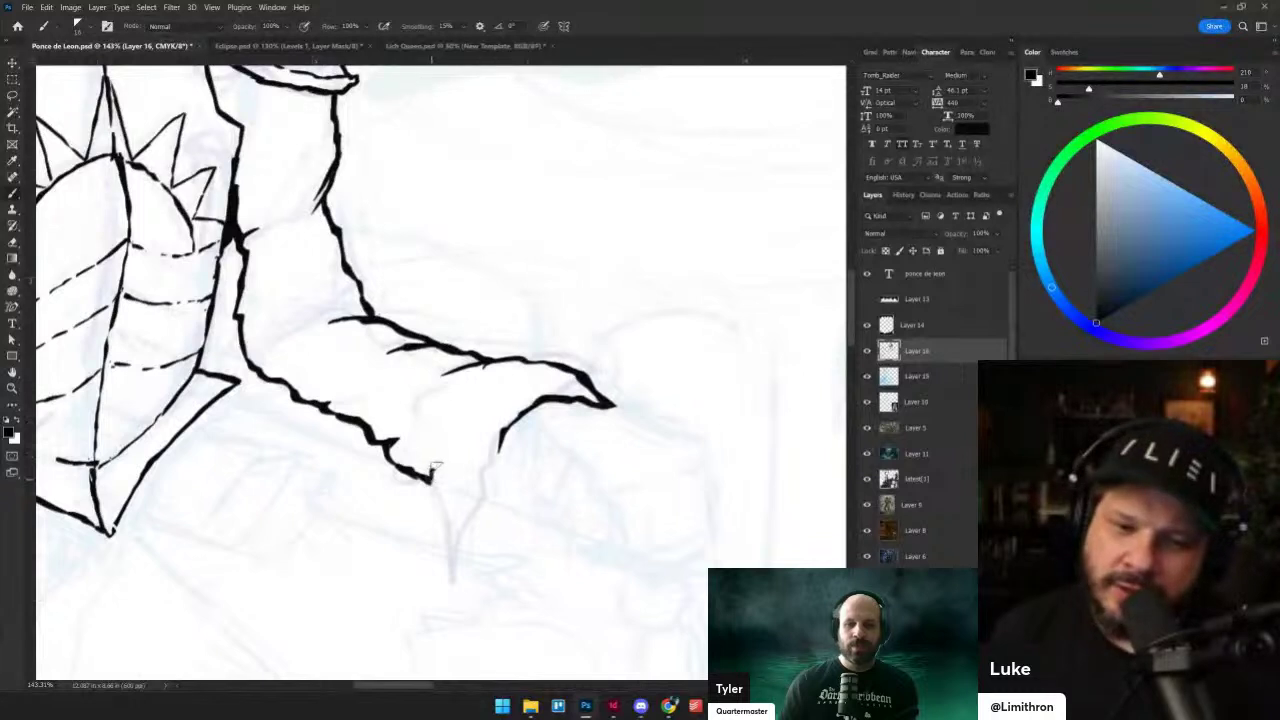
left_click_drag(433, 467, 447, 484)
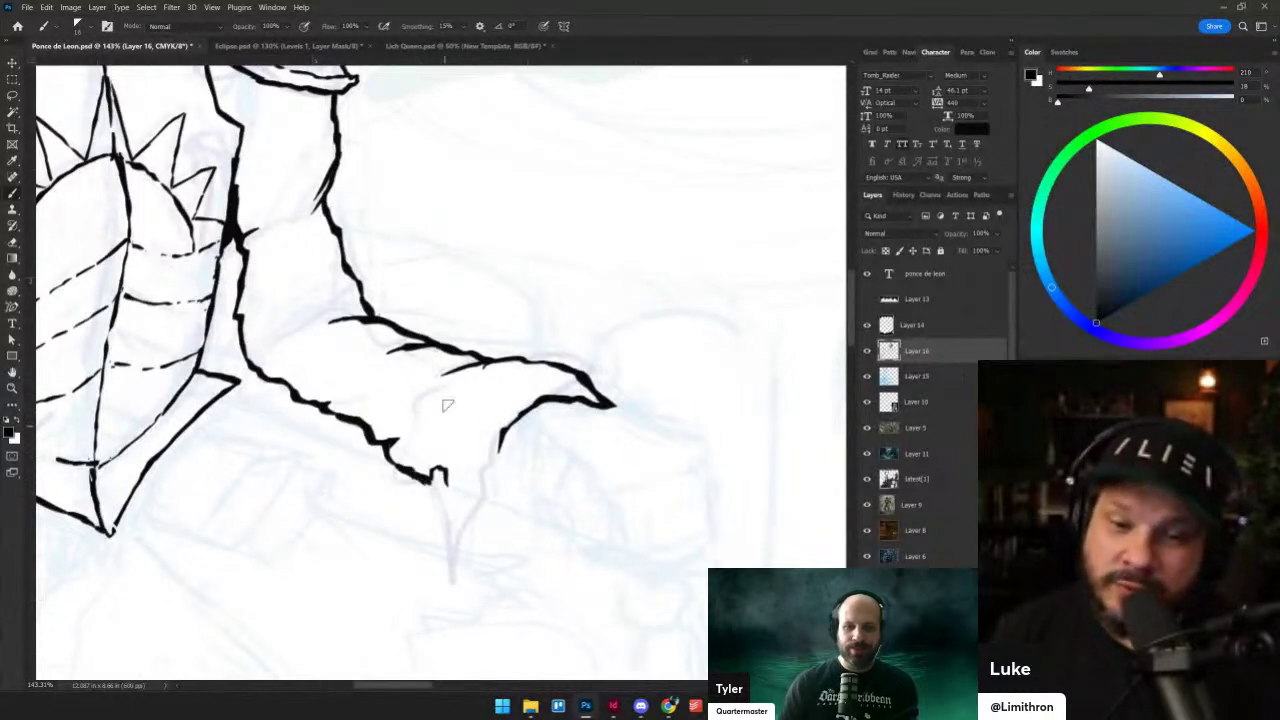
mouse_move(495, 448)
left_mouse_down()
mouse_move(505, 487)
mouse_move(448, 481)
mouse_move(503, 543)
left_mouse_up()
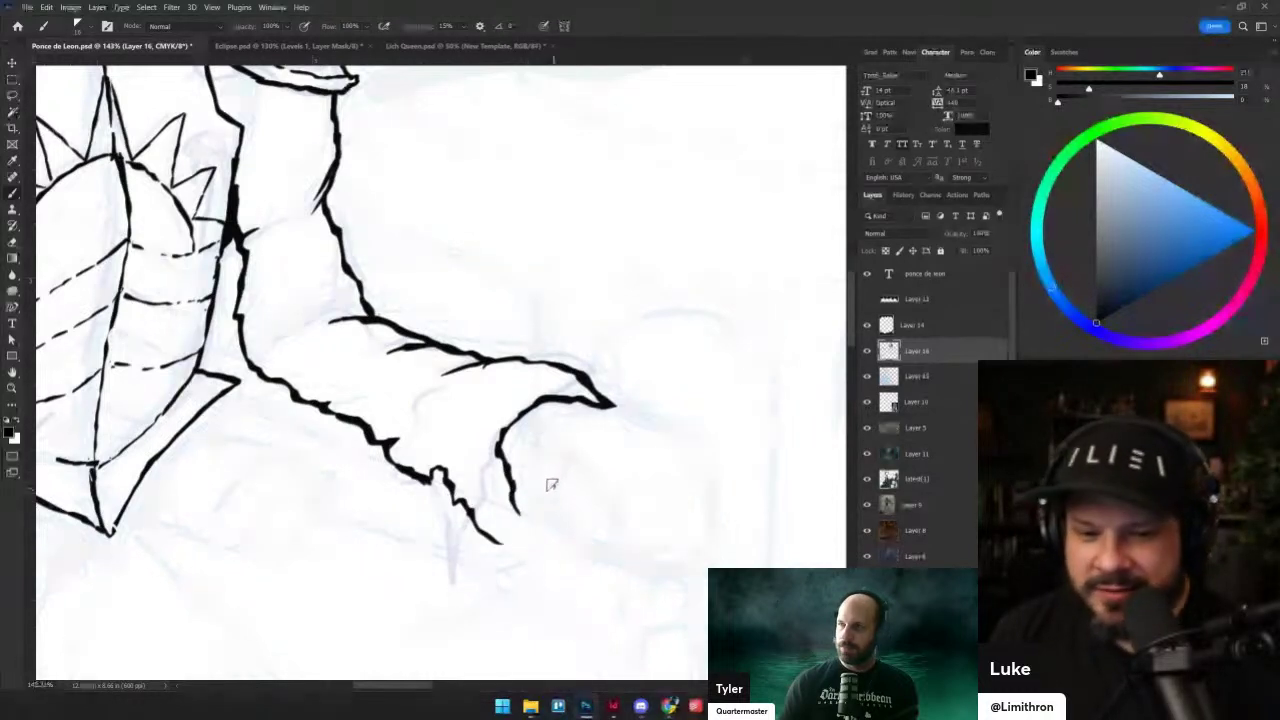
mouse_move(549, 482)
left_mouse_down()
mouse_move(535, 515)
mouse_move(546, 552)
mouse_move(517, 566)
mouse_move(534, 577)
left_mouse_up()
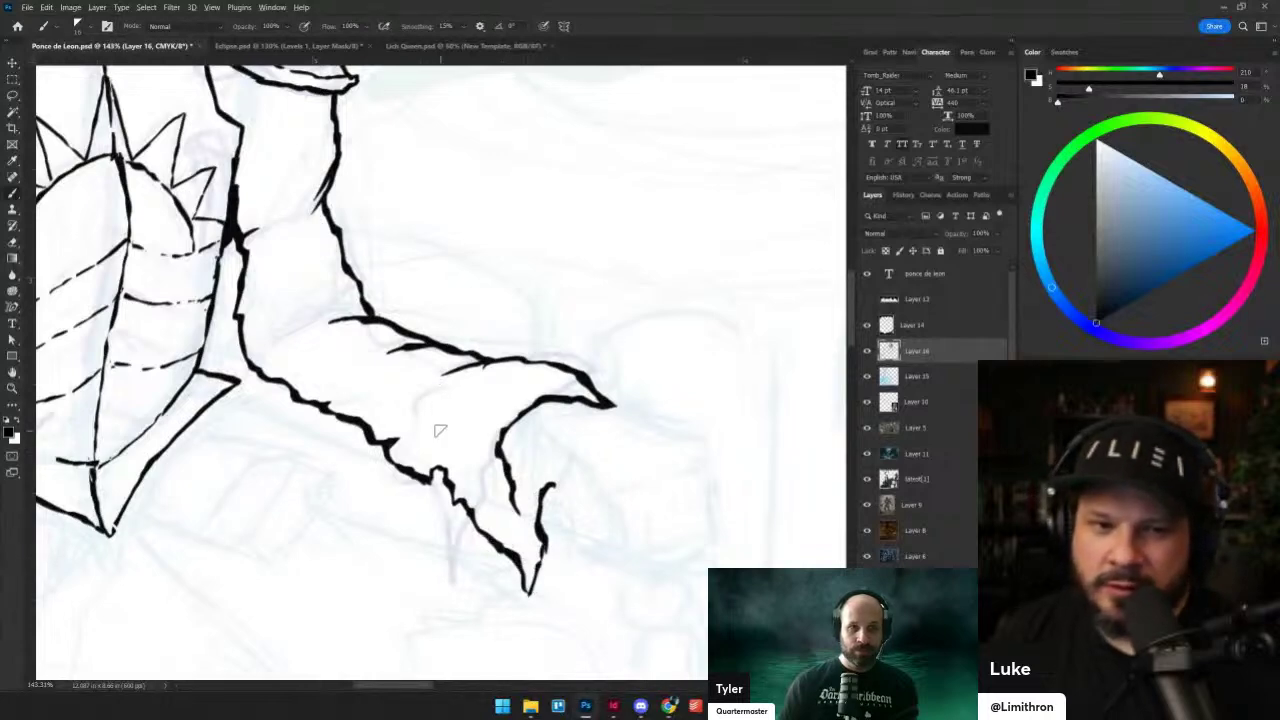
- Add short crease lines along both edges of the elbow, and a broken seam line across the upper arm
mouse_move(440, 430)
left_mouse_down()
mouse_move(374, 414)
mouse_move(401, 403)
left_mouse_up()
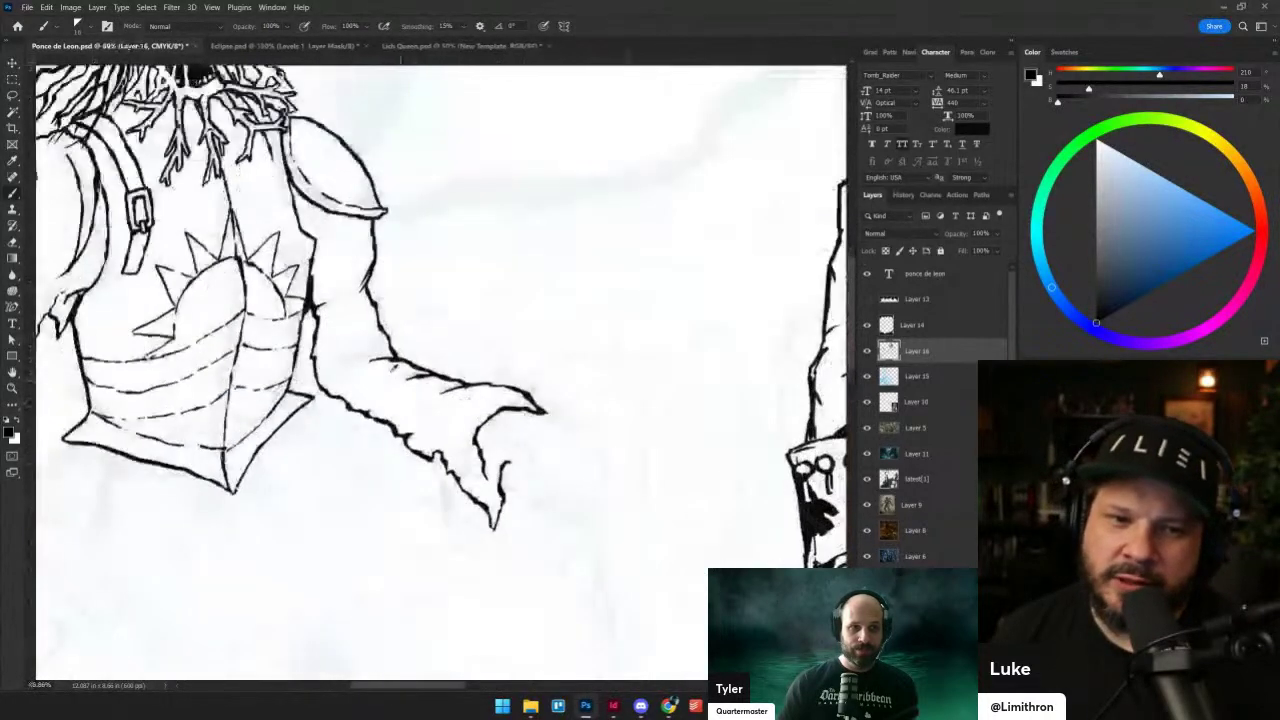
scroll(387, 368, "up", 3)
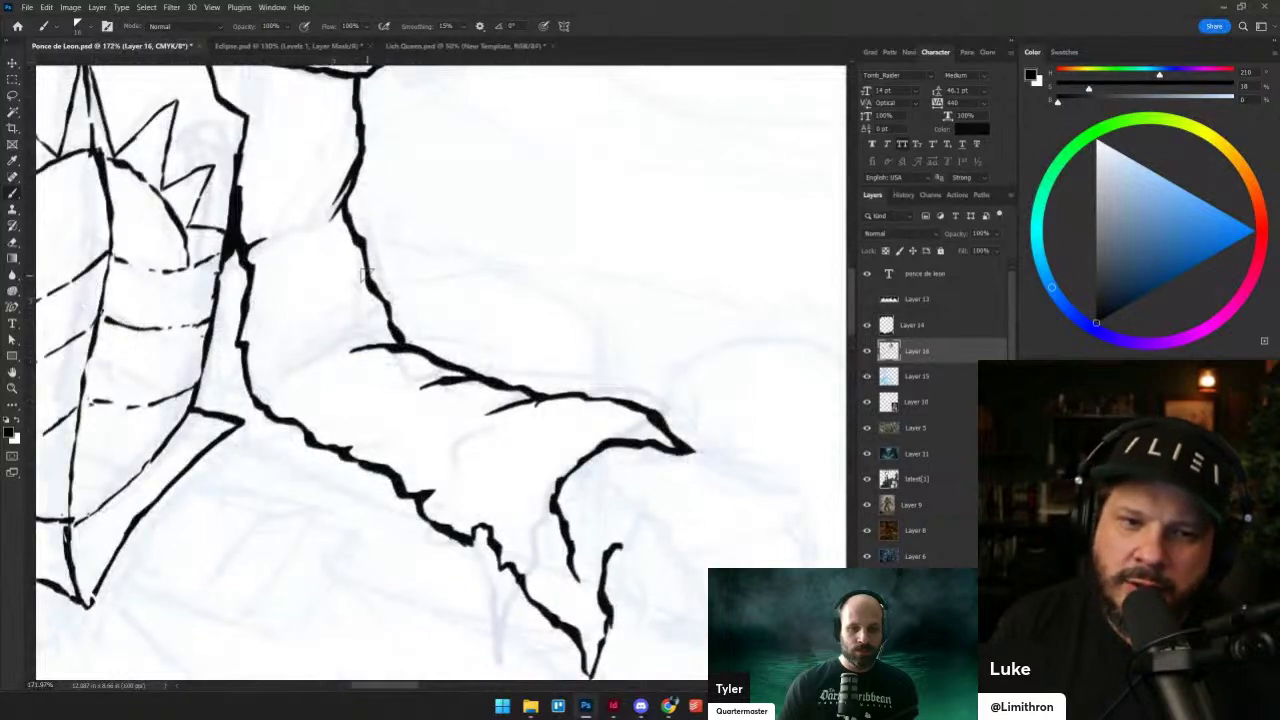
left_click_drag(366, 276, 344, 321)
key("ctrl+z")
mouse_move(367, 278)
left_mouse_down()
mouse_move(343, 316)
mouse_move(349, 305)
left_mouse_up()
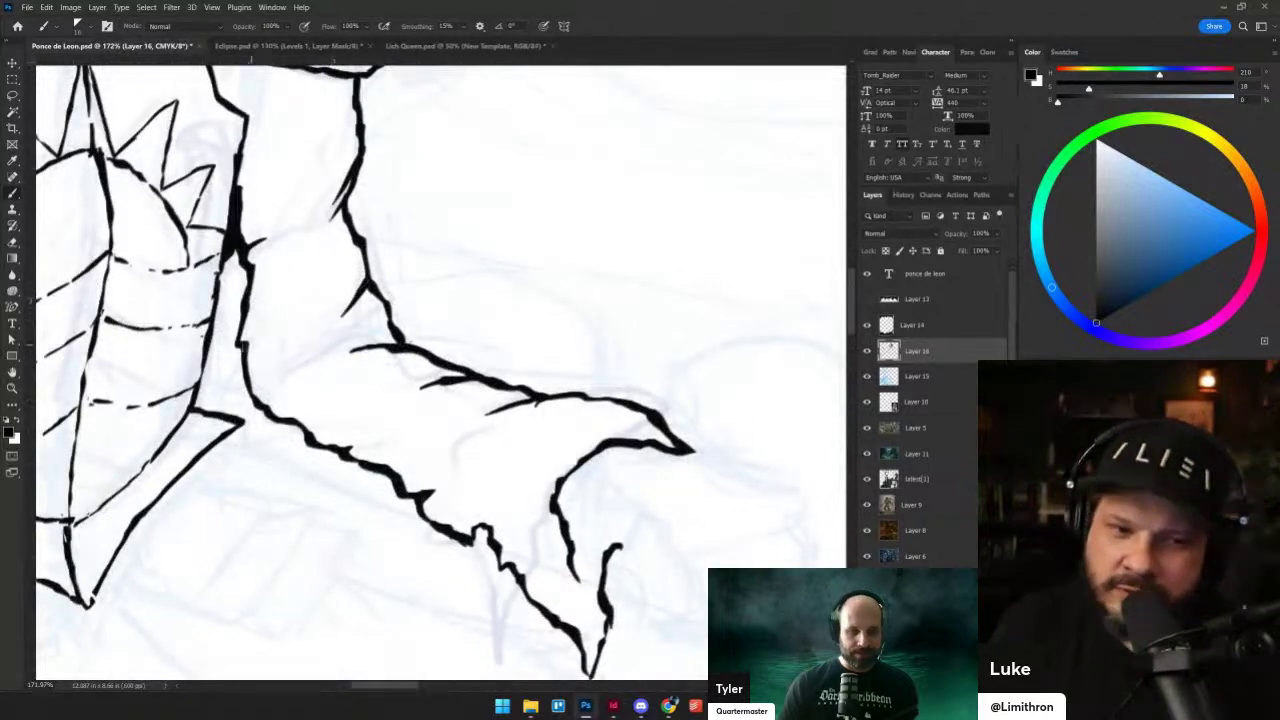
mouse_move(240, 344)
left_mouse_down()
mouse_move(298, 342)
mouse_move(278, 342)
mouse_move(281, 369)
mouse_move(267, 304)
left_mouse_up()
key("ctrl+z")
key("ctrl+z")
key("ctrl+z")
key("ctrl+z")
key("ctrl+z")
key("ctrl+z")
left_click_drag(295, 231, 328, 212)
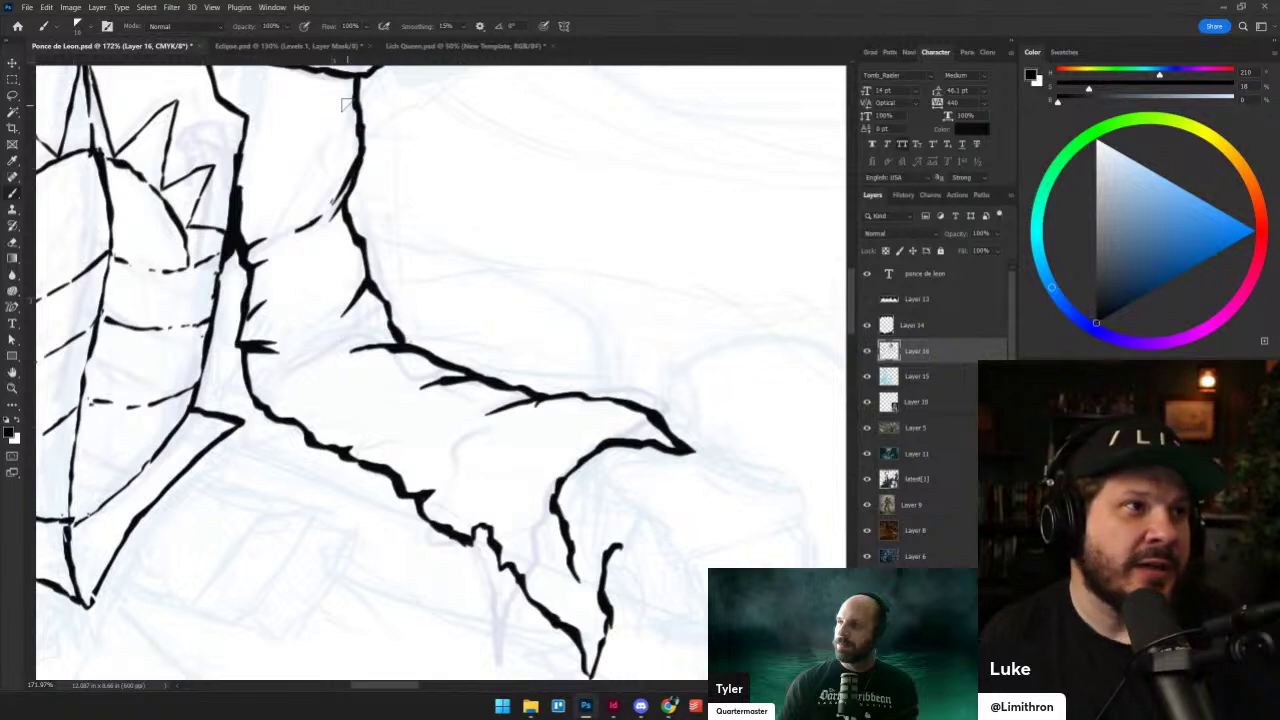
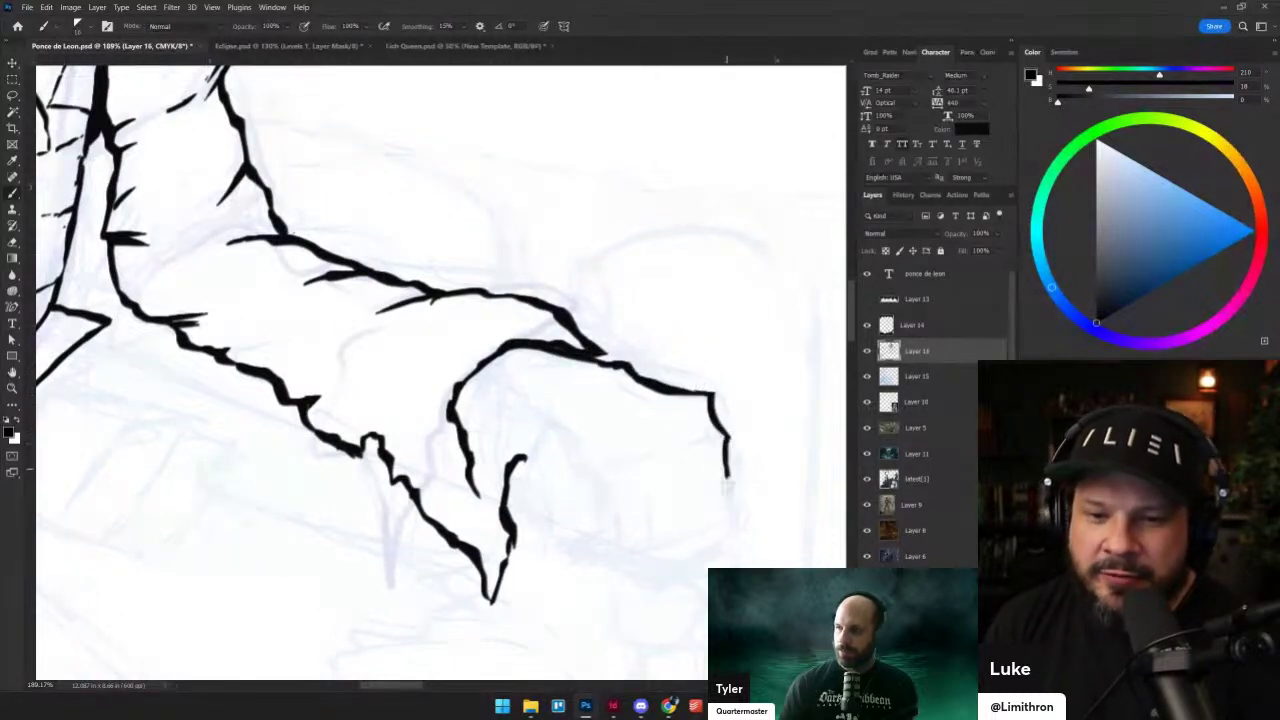
- Lengthen the hand's outer edge downward, and ink the pointed digit beside the torn sleeve and the neighbouring finger's near edge
key("ctrl+z")
left_click_drag(728, 437, 728, 518)
left_click_drag(551, 412, 597, 462)
mouse_move(517, 408)
left_mouse_down()
mouse_move(516, 468)
mouse_move(544, 515)
left_mouse_up()
mouse_move(551, 463)
left_mouse_down()
mouse_move(563, 486)
mouse_move(544, 531)
mouse_move(542, 516)
left_mouse_up()
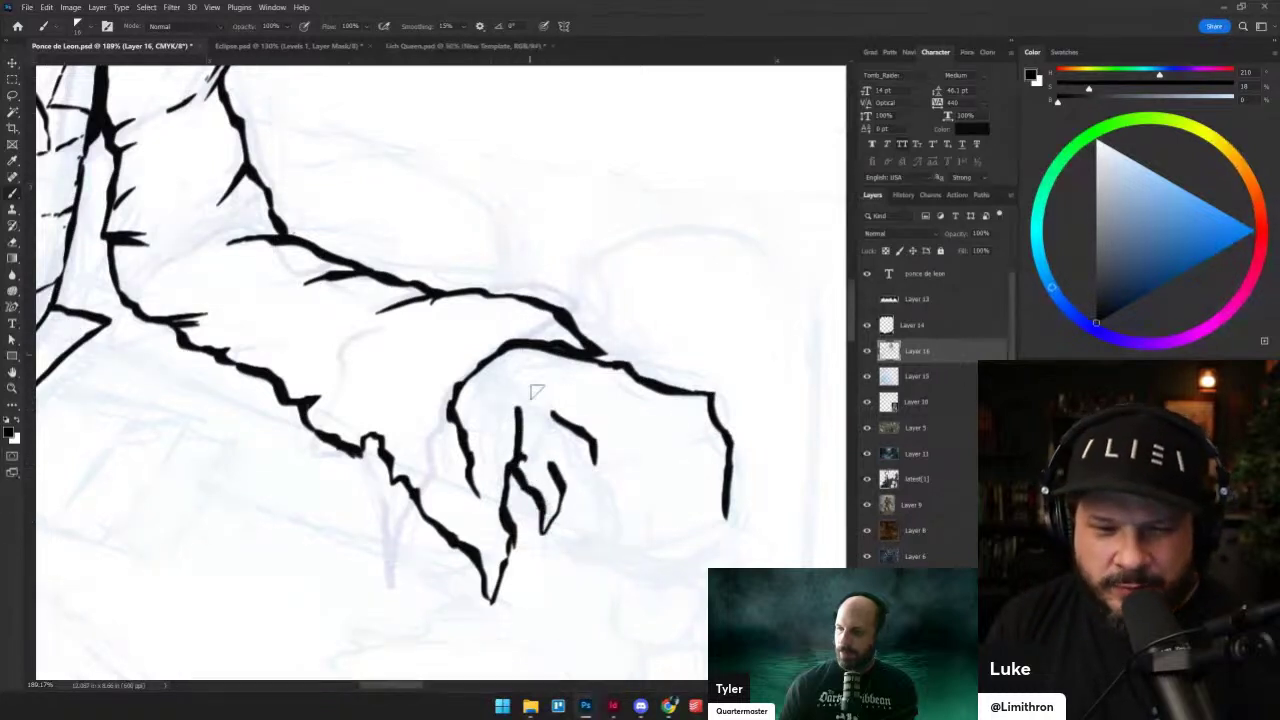
left_click_drag(553, 466, 552, 413)
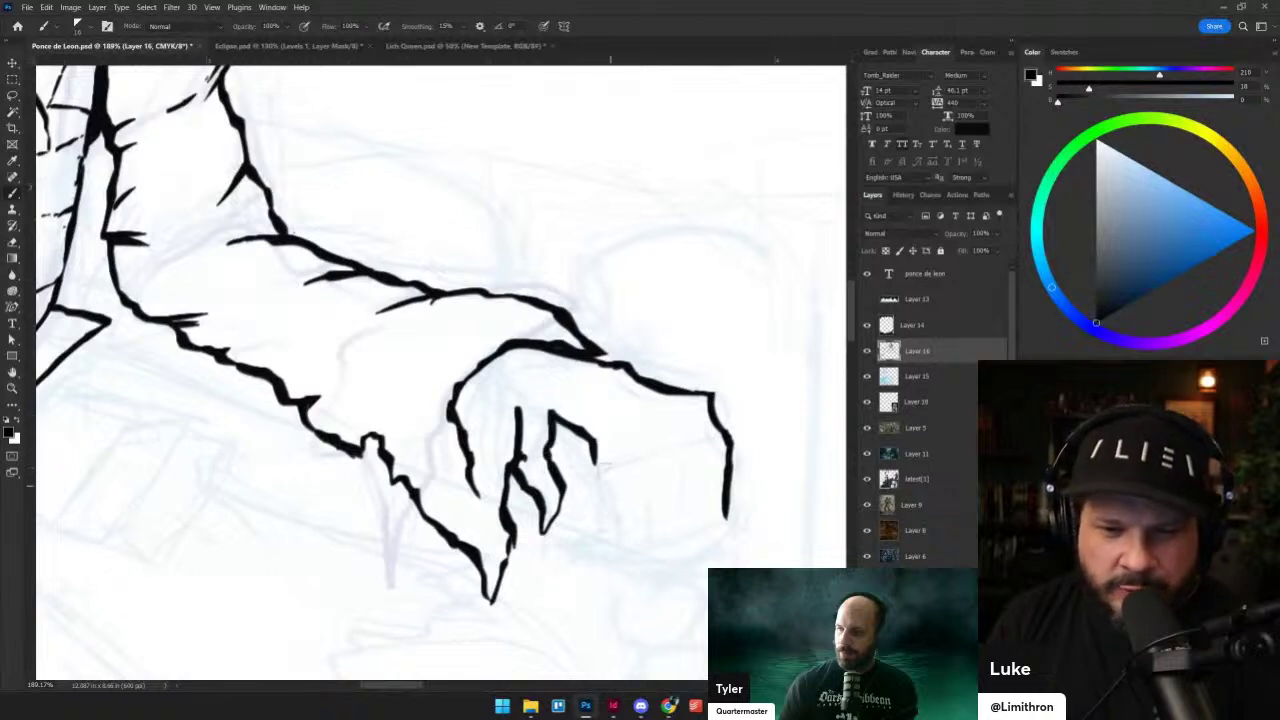
mouse_move(594, 452)
left_mouse_down()
mouse_move(615, 560)
mouse_move(644, 557)
mouse_move(619, 559)
mouse_move(626, 421)
mouse_move(629, 520)
mouse_move(603, 566)
mouse_move(608, 524)
mouse_move(610, 568)
left_mouse_up()
- Ink short lines separating the fingers below the knuckles, and bring the outermost finger to a pointed tip
mouse_move(634, 490)
left_mouse_down()
mouse_move(612, 566)
mouse_move(628, 516)
left_mouse_up()
mouse_move(619, 434)
left_mouse_down()
mouse_move(633, 486)
mouse_move(616, 566)
left_mouse_up()
key("ctrl+z")
key("grave")
key("alt+shift+n")
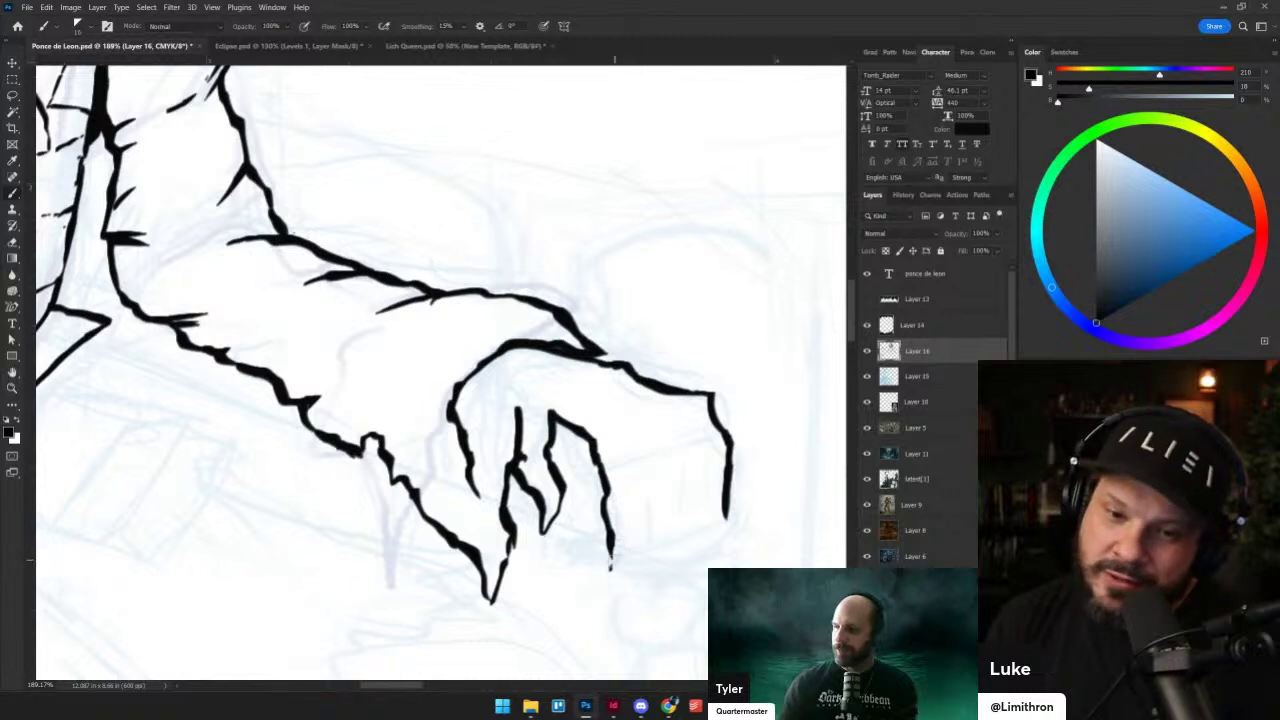
left_click_drag(626, 434, 628, 486)
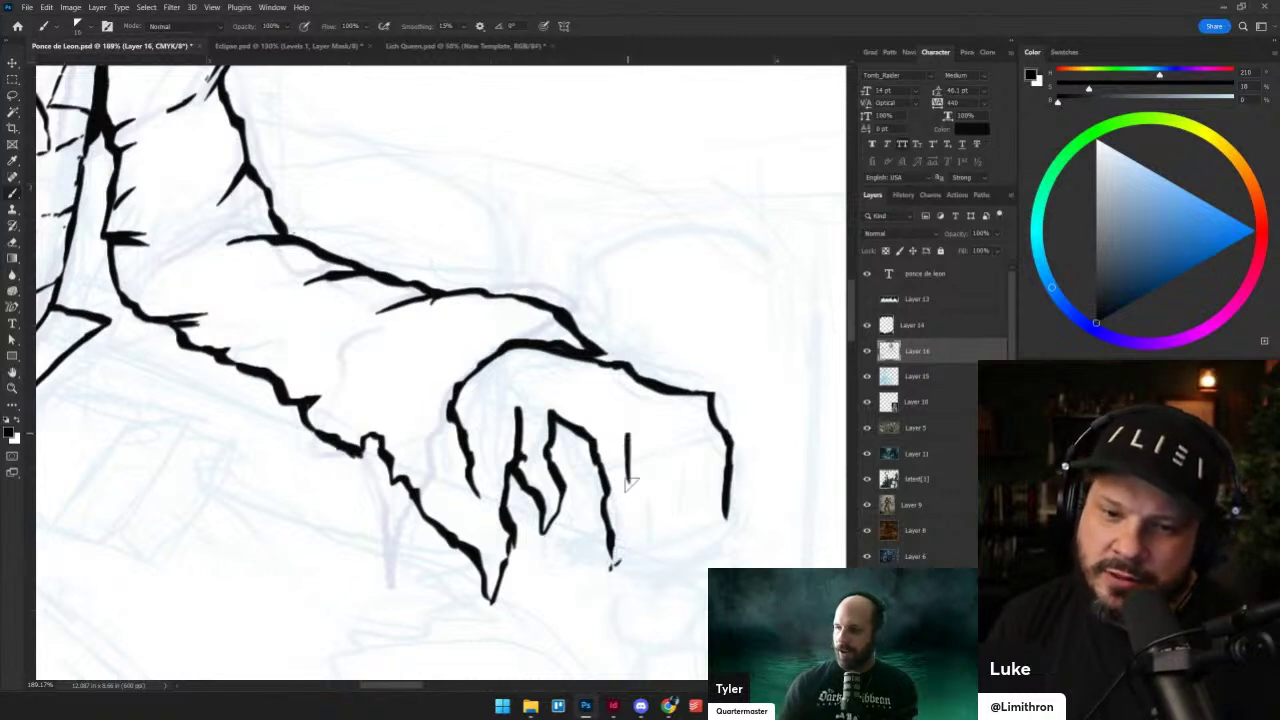
key("ctrl+z")
mouse_move(629, 425)
left_mouse_down()
mouse_move(667, 431)
mouse_move(633, 456)
mouse_move(641, 497)
mouse_move(632, 486)
left_mouse_up()
key("ctrl+z")
left_click_drag(666, 424, 668, 482)
left_click_drag(694, 420, 724, 548)
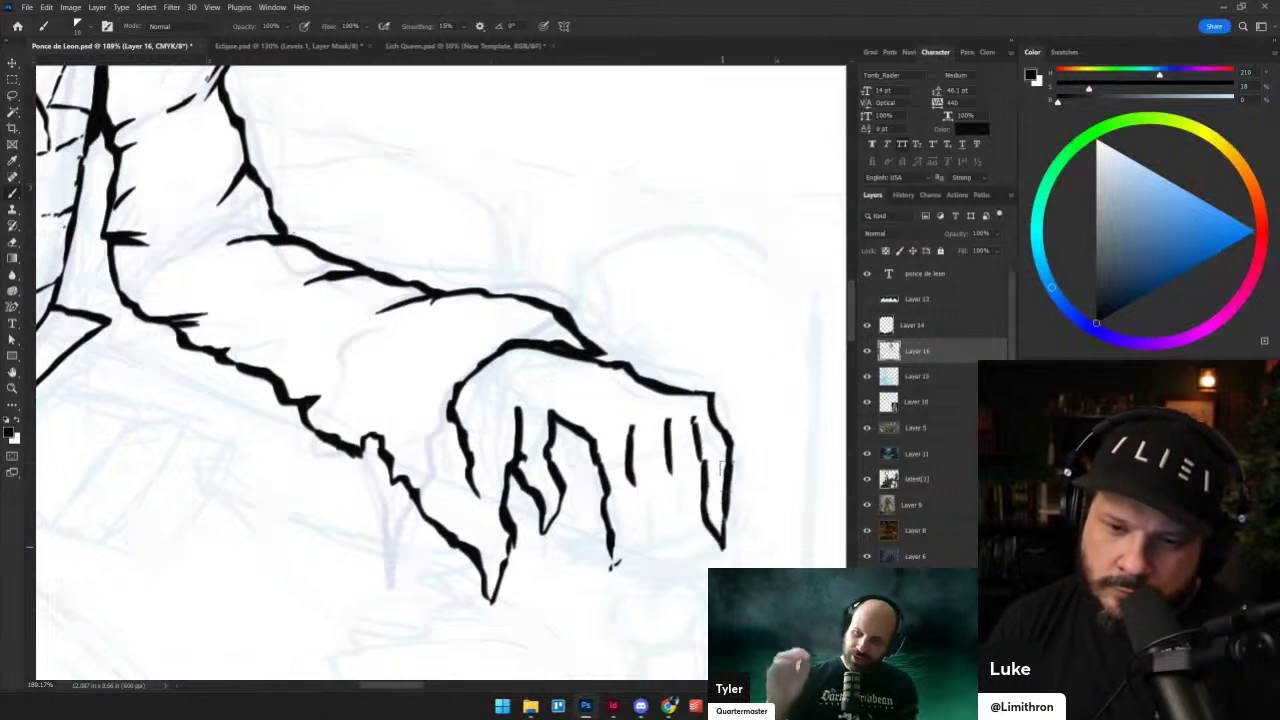
- Lengthen the dividing lines between the middle fingers, and close the long finger nearest the torn sleeve to a point
mouse_move(676, 492)
left_mouse_down()
mouse_move(680, 428)
mouse_move(695, 528)
left_mouse_up()
key("ctrl+z")
left_click_drag(706, 472, 700, 521)
mouse_move(636, 438)
left_mouse_down()
mouse_move(657, 459)
mouse_move(635, 492)
mouse_move(636, 560)
left_mouse_up()
key("ctrl+z")
left_click_drag(639, 489, 620, 588)
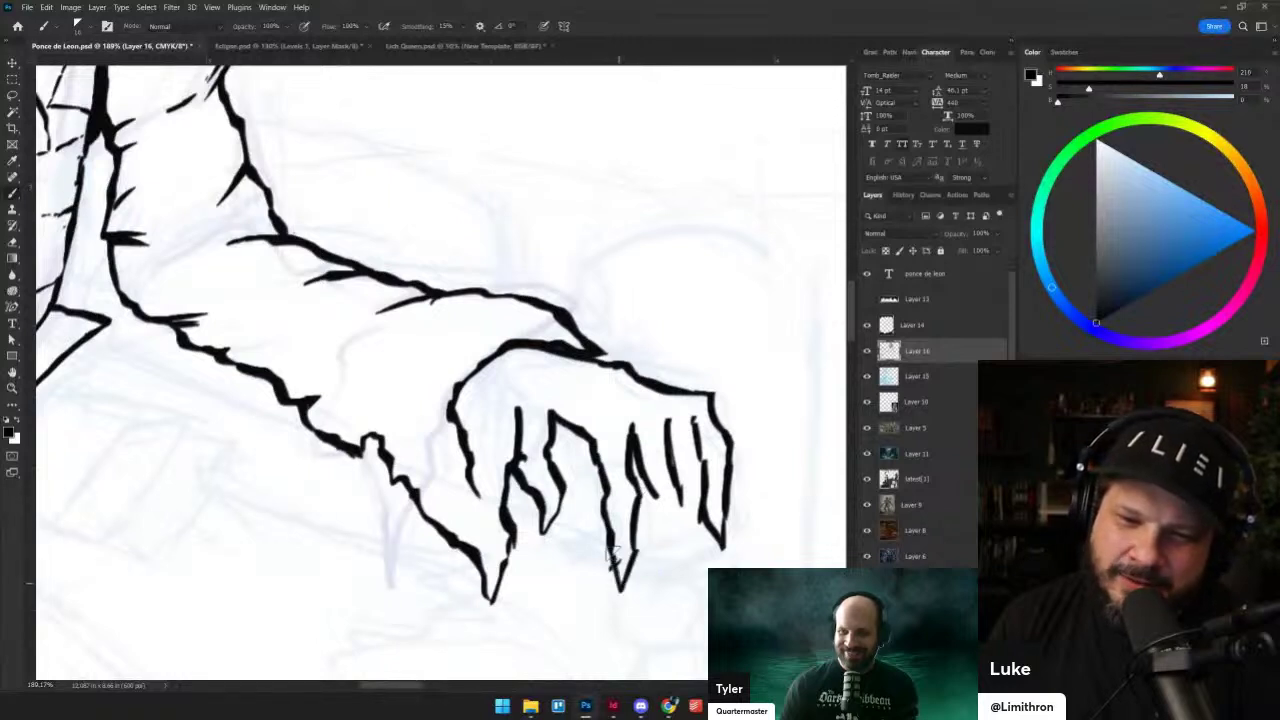
- Refine the inner edge of the long finger nearest the torn sleeve, trimming the stray ink near its tip
left_click_drag(607, 488, 617, 548)
key("grave")
left_click_drag(602, 498, 614, 552)
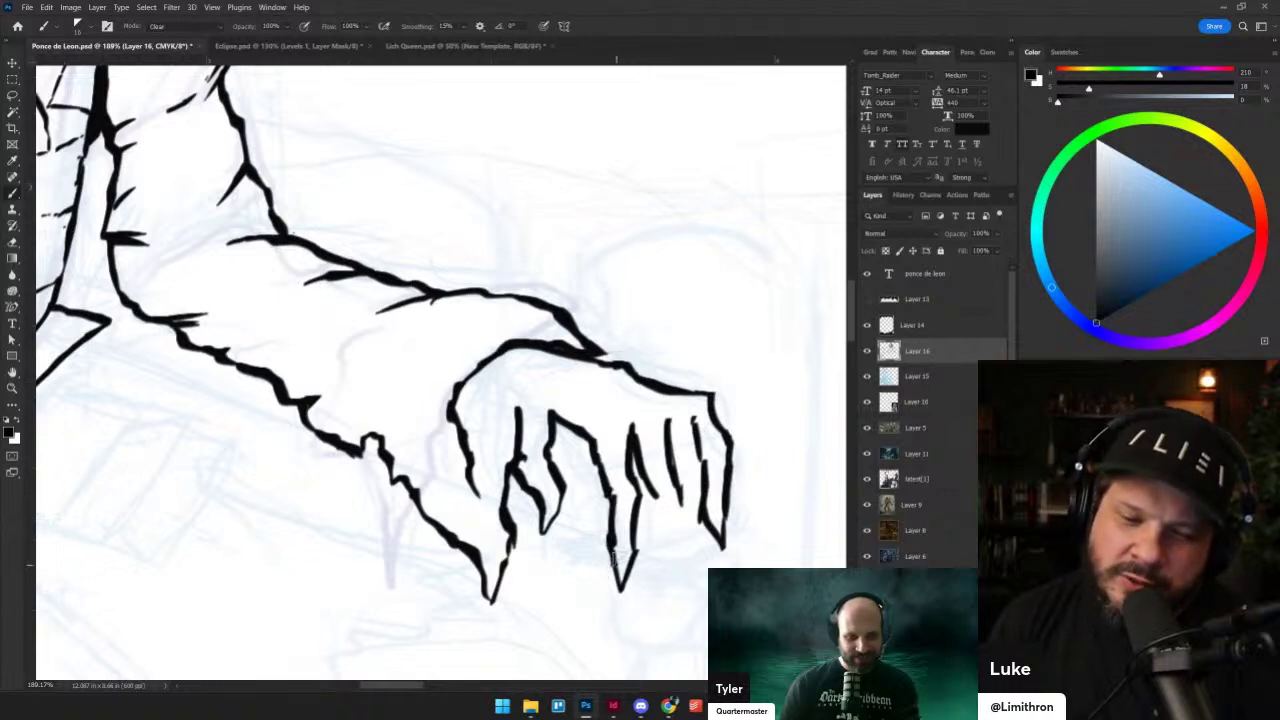
key("shift+alt+r")
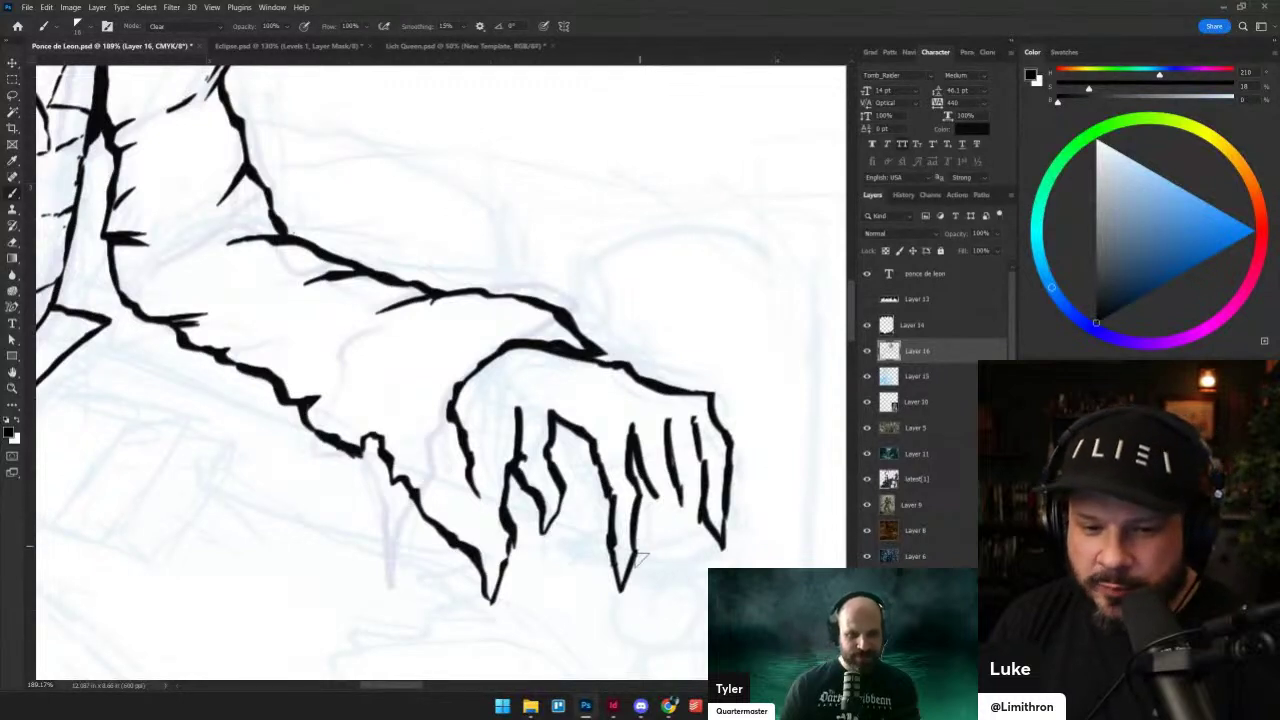
- Ink the neighbouring middle finger down to a pointed tip, and redraw the upper part of its dividing line
mouse_move(680, 496)
left_mouse_down()
mouse_move(670, 467)
mouse_move(678, 490)
mouse_move(654, 540)
left_mouse_up()
key("shift+alt+r")
key("shift+alt+n")
mouse_move(677, 486)
left_mouse_down()
mouse_move(673, 524)
mouse_move(651, 571)
mouse_move(655, 541)
left_mouse_up()
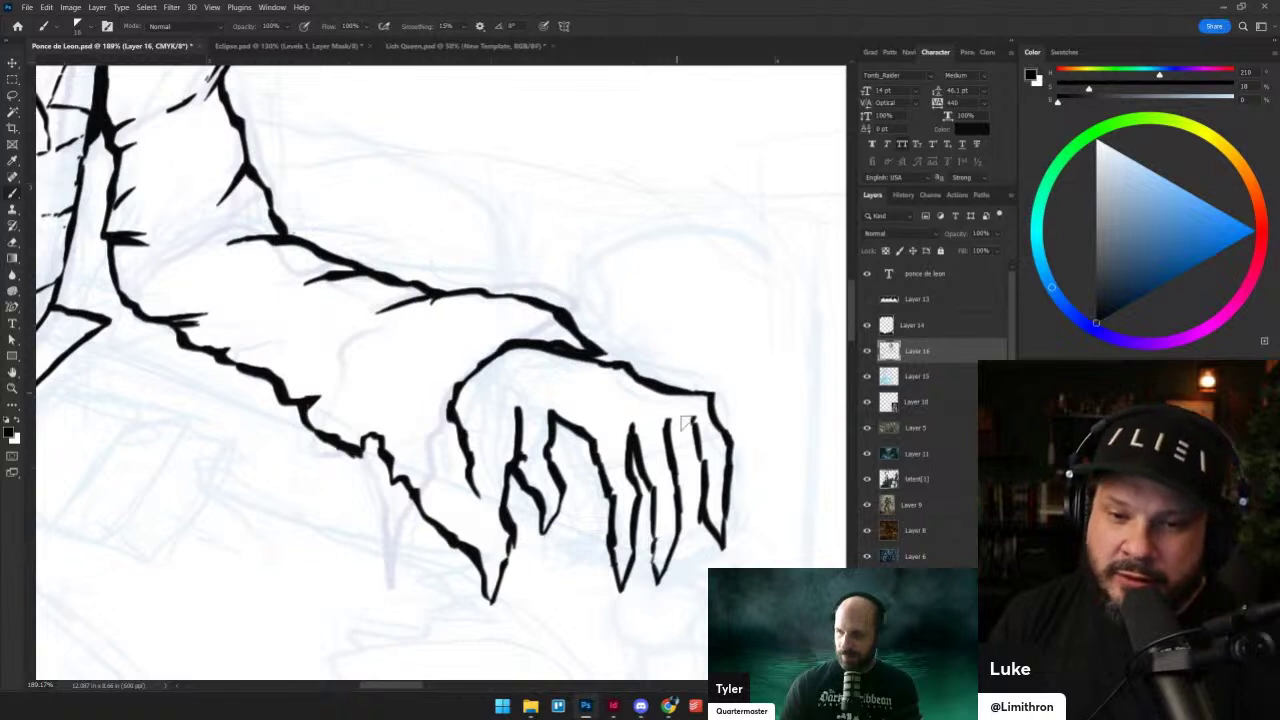
left_click_drag(666, 421, 674, 461)
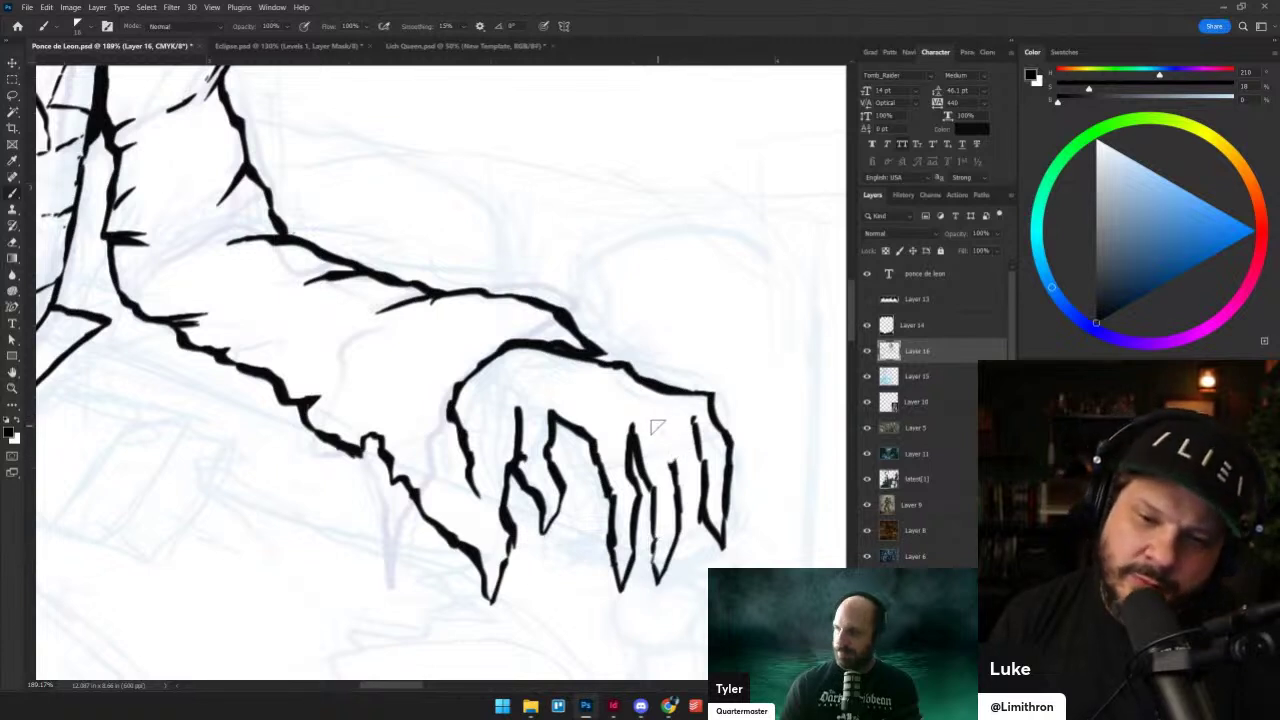
left_click_drag(652, 414, 670, 472)
- Ink the finger beside the outermost one down to a pointed tip, and trim its overlap with the outermost finger
left_click_drag(685, 412, 704, 455)
key("ctrl+z")
mouse_move(685, 413)
left_mouse_down()
mouse_move(705, 458)
mouse_move(679, 468)
left_mouse_up()
key("ctrl+z")
mouse_move(670, 424)
left_mouse_down()
mouse_move(680, 463)
mouse_move(705, 463)
mouse_move(700, 532)
left_mouse_up()
left_click_drag(672, 478, 690, 574)
left_click_drag(706, 514, 690, 566)
key("grave")
mouse_move(706, 506)
left_mouse_down()
mouse_move(702, 526)
mouse_move(703, 490)
left_mouse_up()
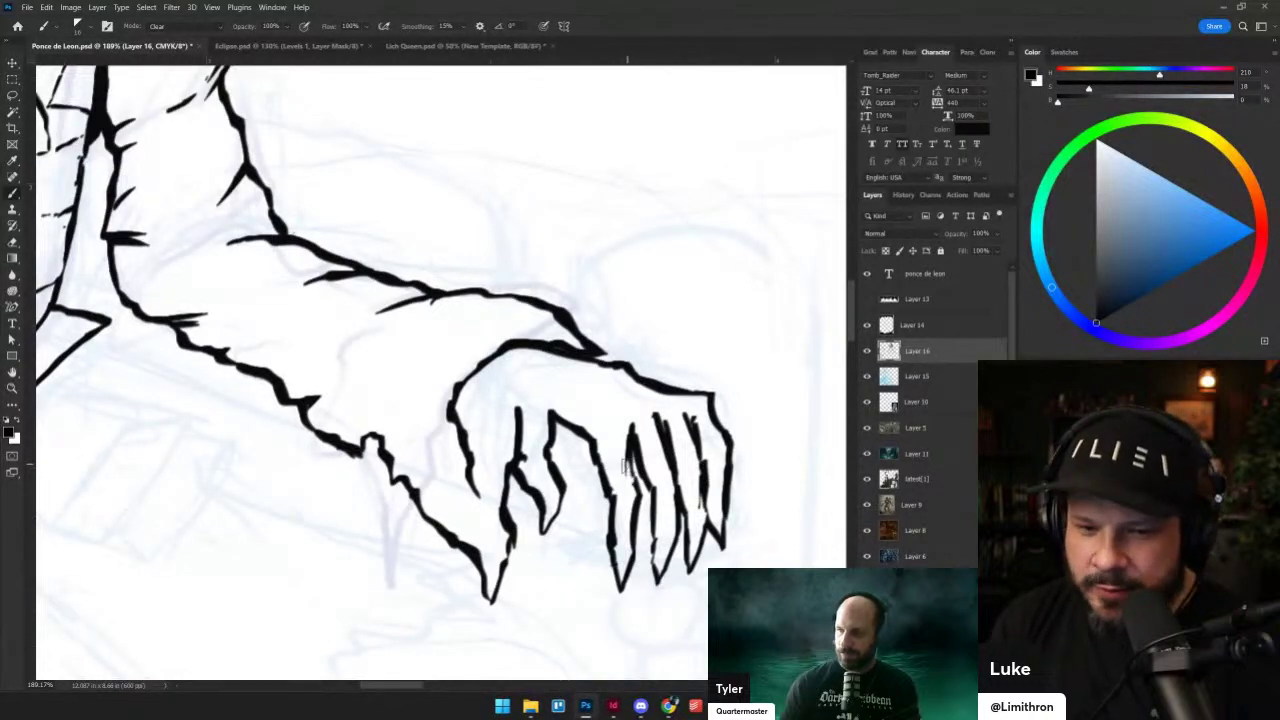
key("alt+shift+n")
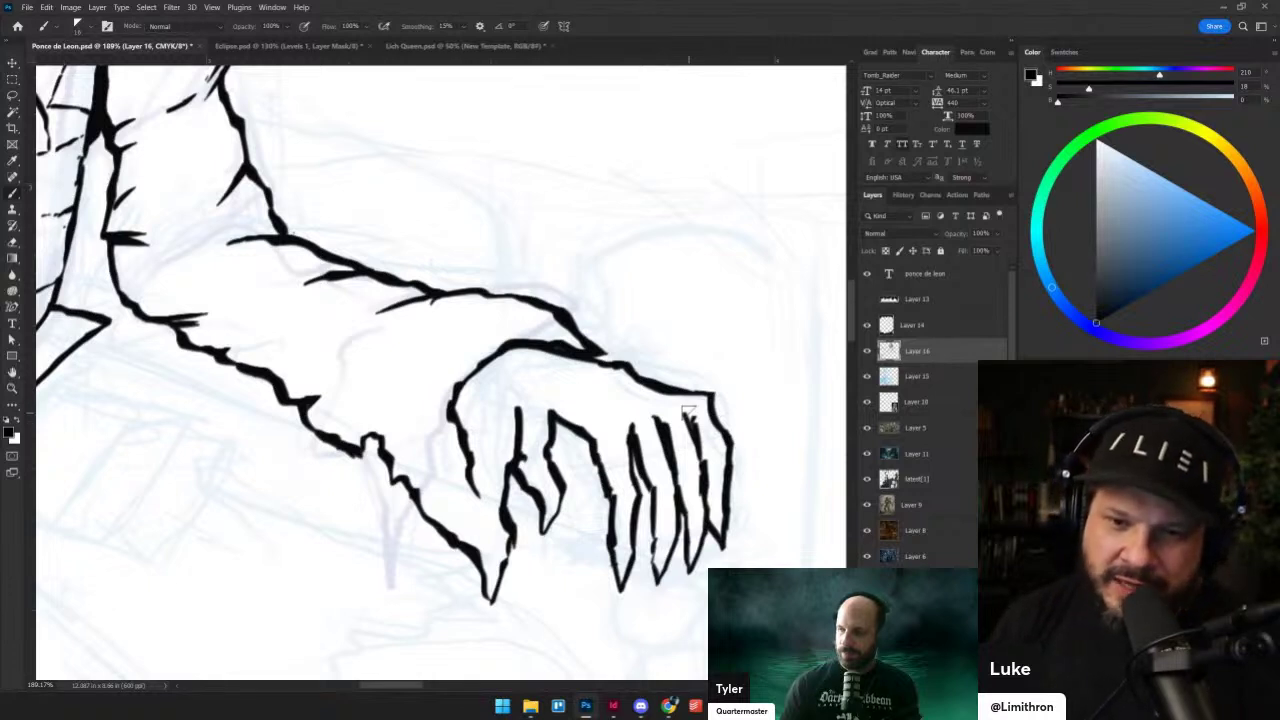
- Tidy the outermost knuckle, and add short slanted tendon strokes across the back of the hand
key("grave")
left_click_drag(717, 390, 715, 411)
key("alt+shift+n")
mouse_move(617, 383)
left_mouse_down()
mouse_move(651, 397)
mouse_move(604, 409)
left_mouse_up()
key("ctrl+z")
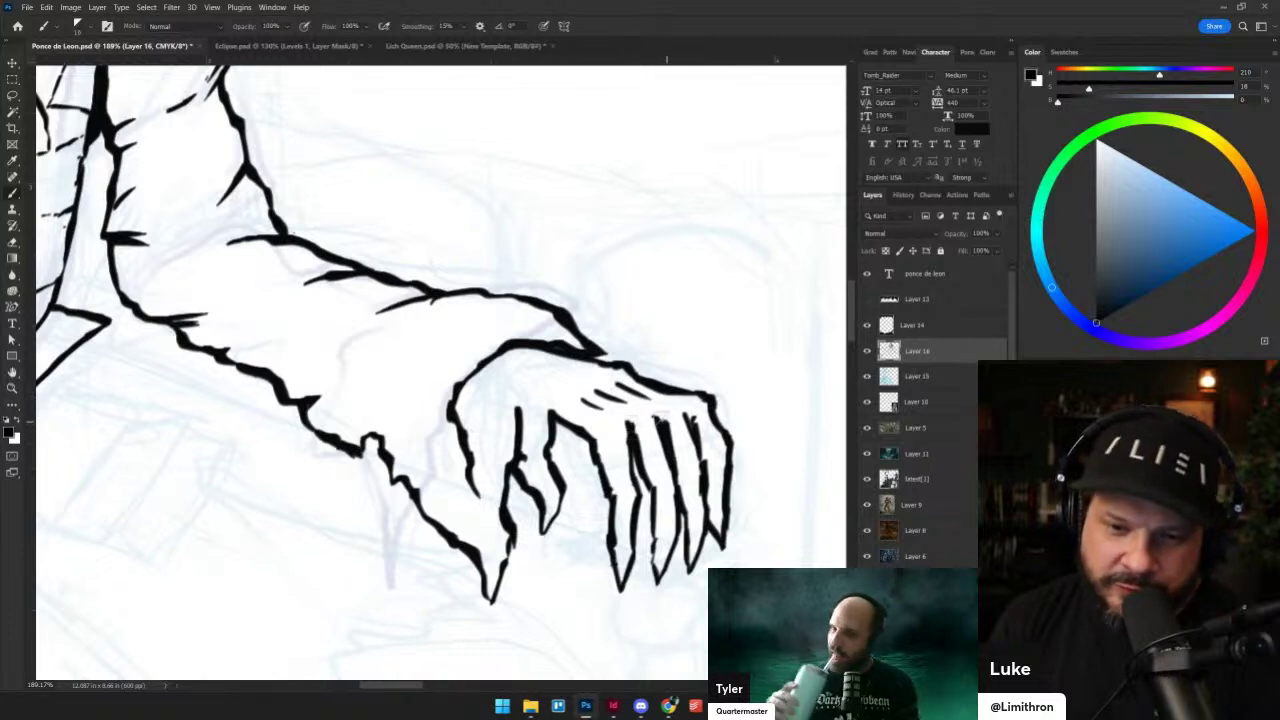
- Clean up the dividing lines below the knuckles, and touch up the outermost finger's outer edge
key("grave")
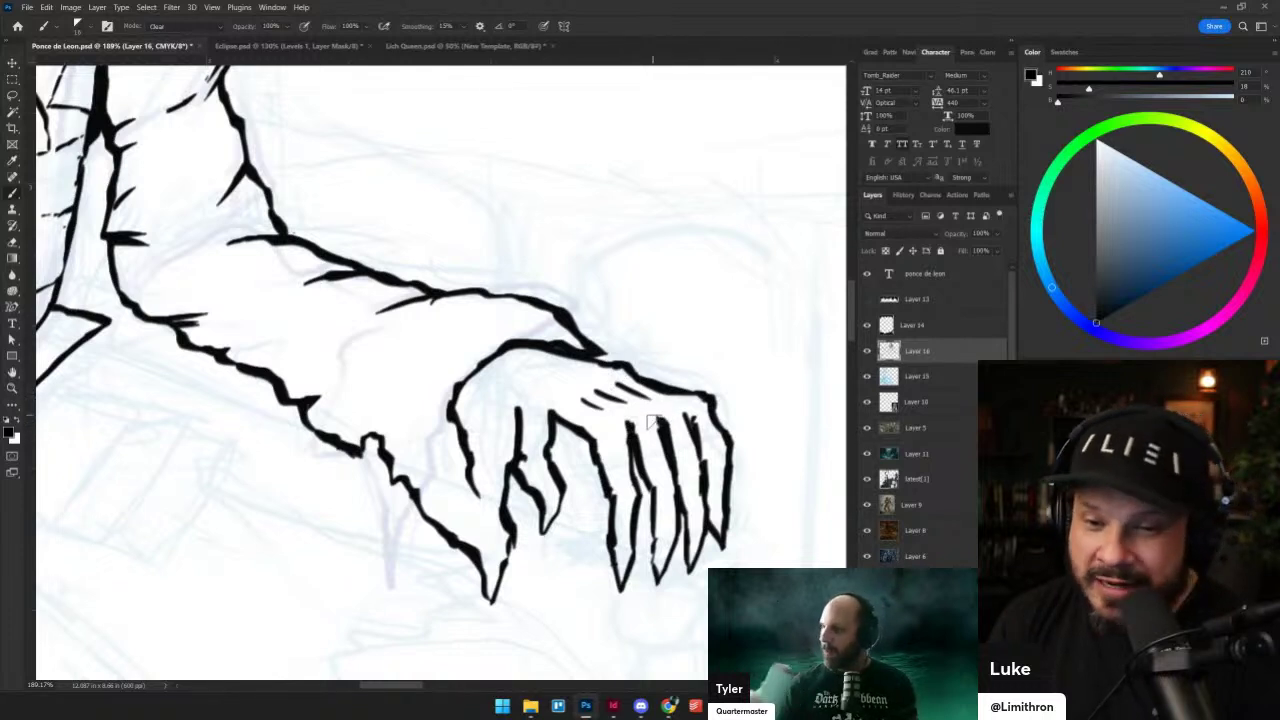
key("alt+shift+n")
key("alt+shift+r")
key("alt+shift+n")
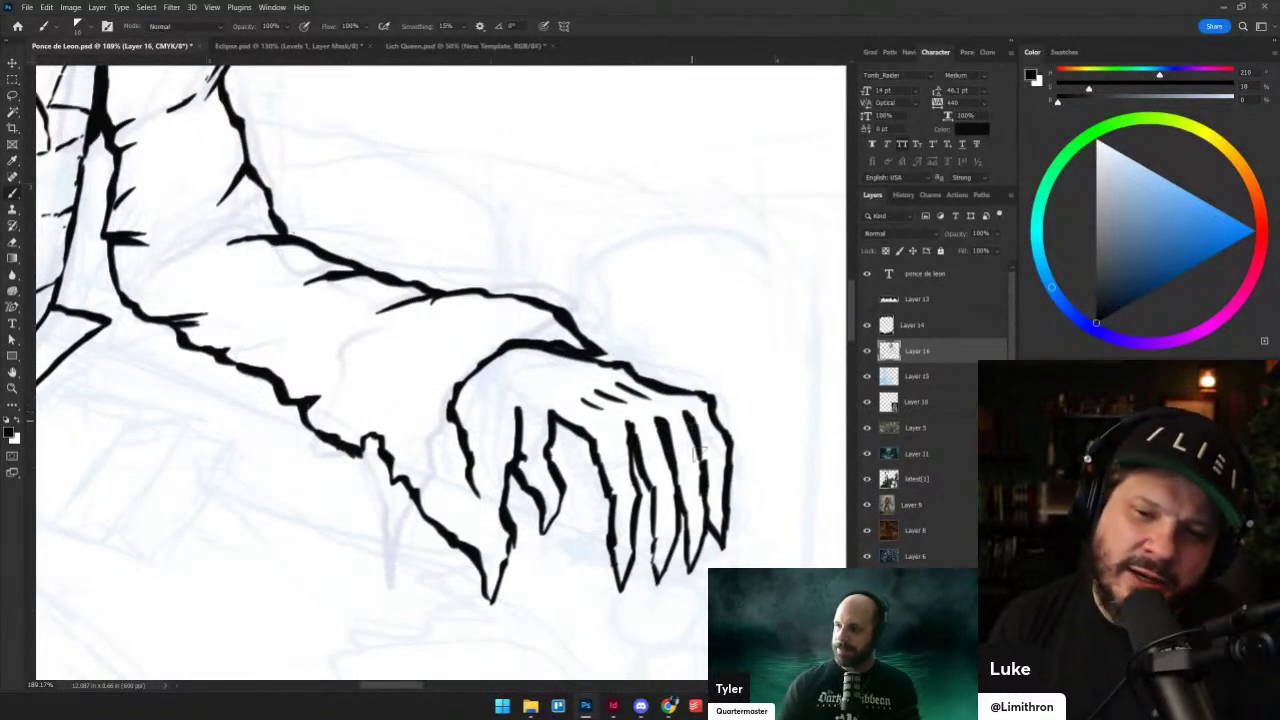
left_click_drag(733, 468, 733, 517)
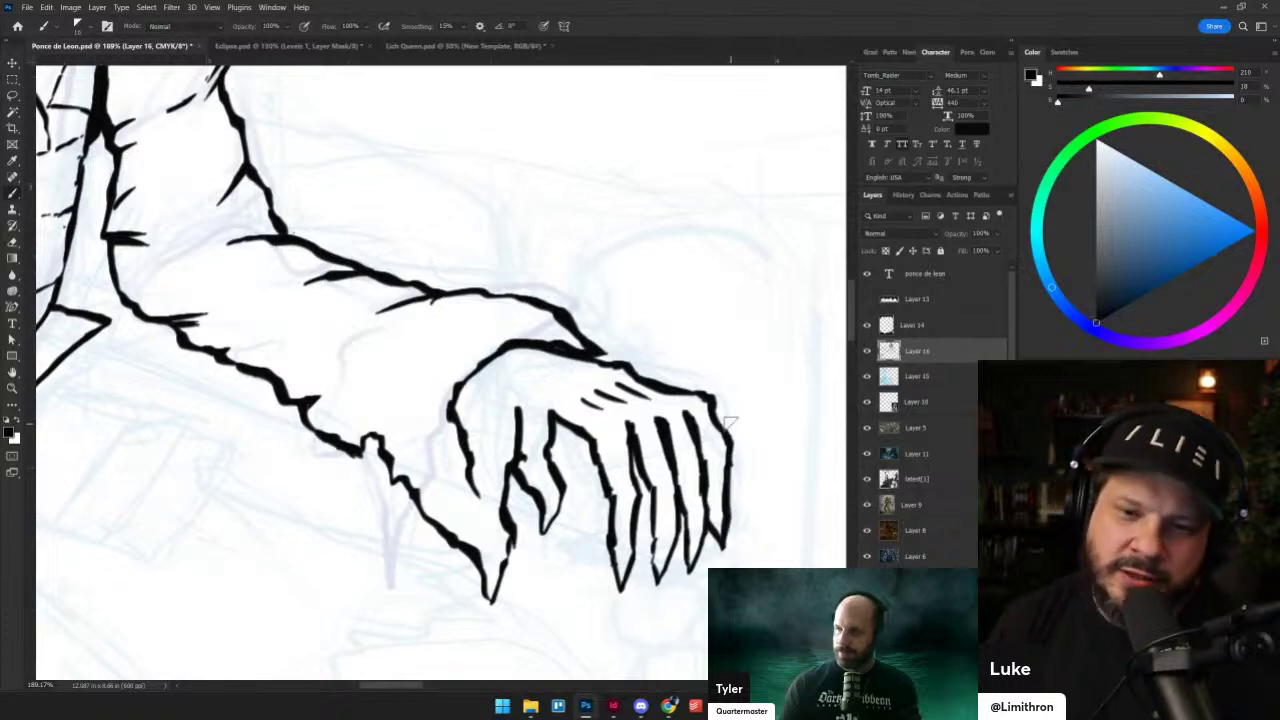
- Lasso the hand's fingers and scale them down proportionally to about 91%
scroll(730, 420, "down", 8)
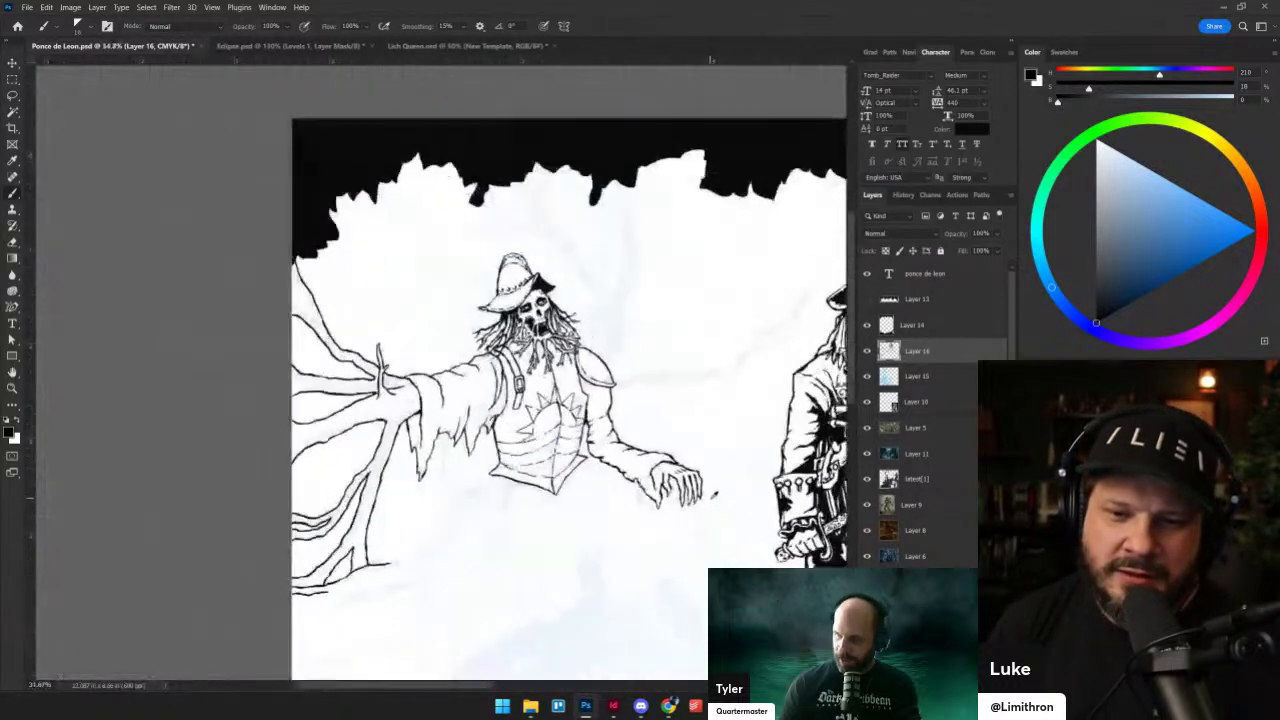
scroll(713, 492, "up", 2)
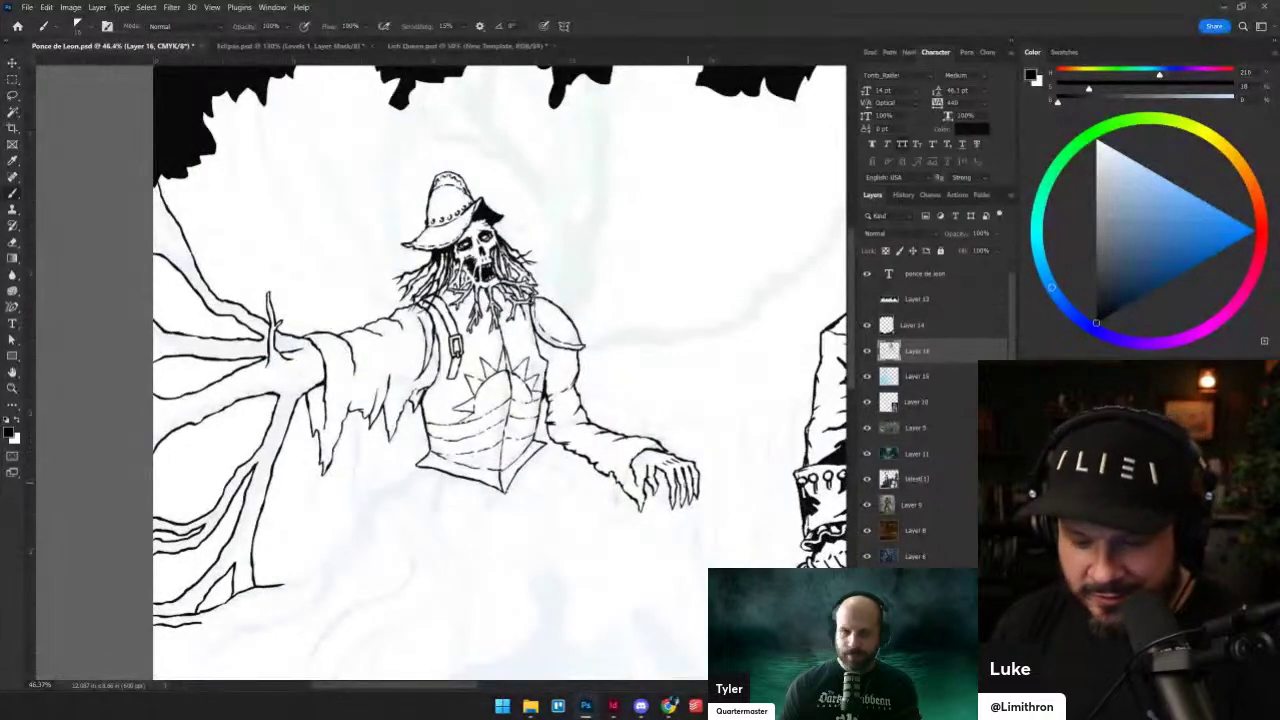
key("l")
mouse_move(664, 462)
left_mouse_down()
mouse_move(724, 482)
mouse_move(664, 464)
left_mouse_up()
key("ctrl+t")
left_click_drag(689, 526, 688, 506)
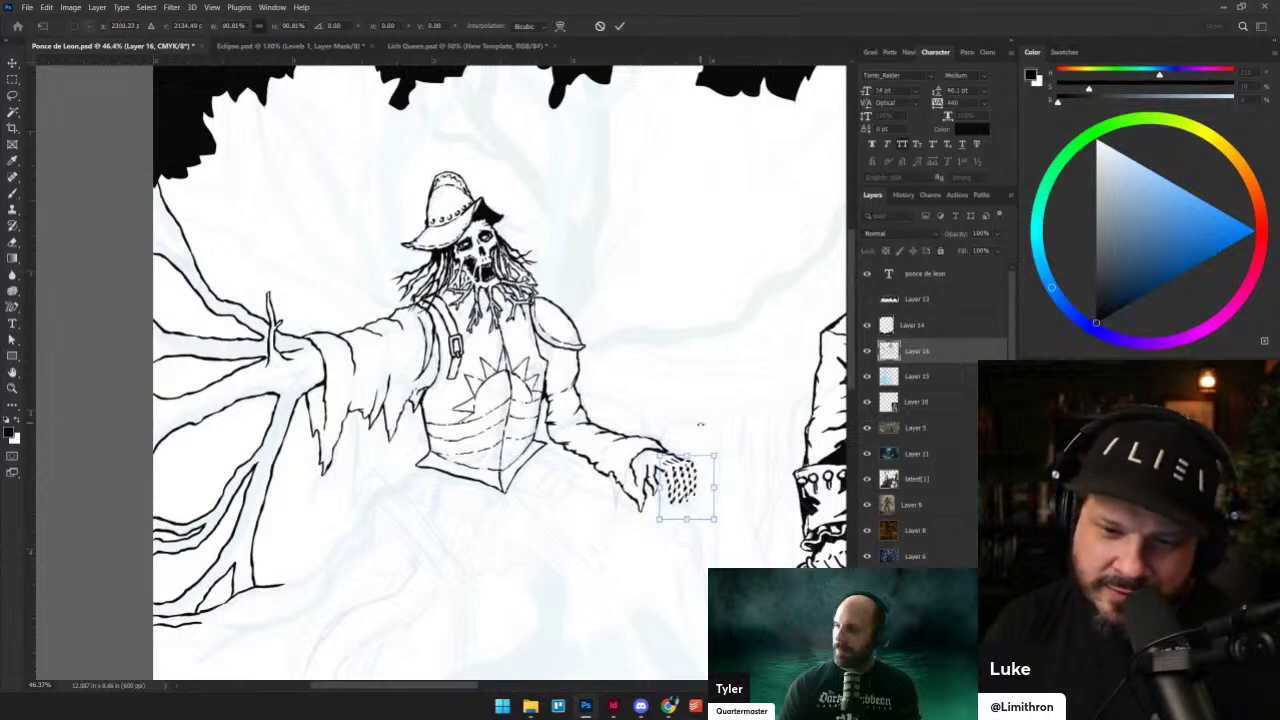
key("Return")
- Re-ink the outer edge of the outermost finger on the resized hand
scroll(640, 566, "up", 3)
scroll(638, 568, "up", 5)
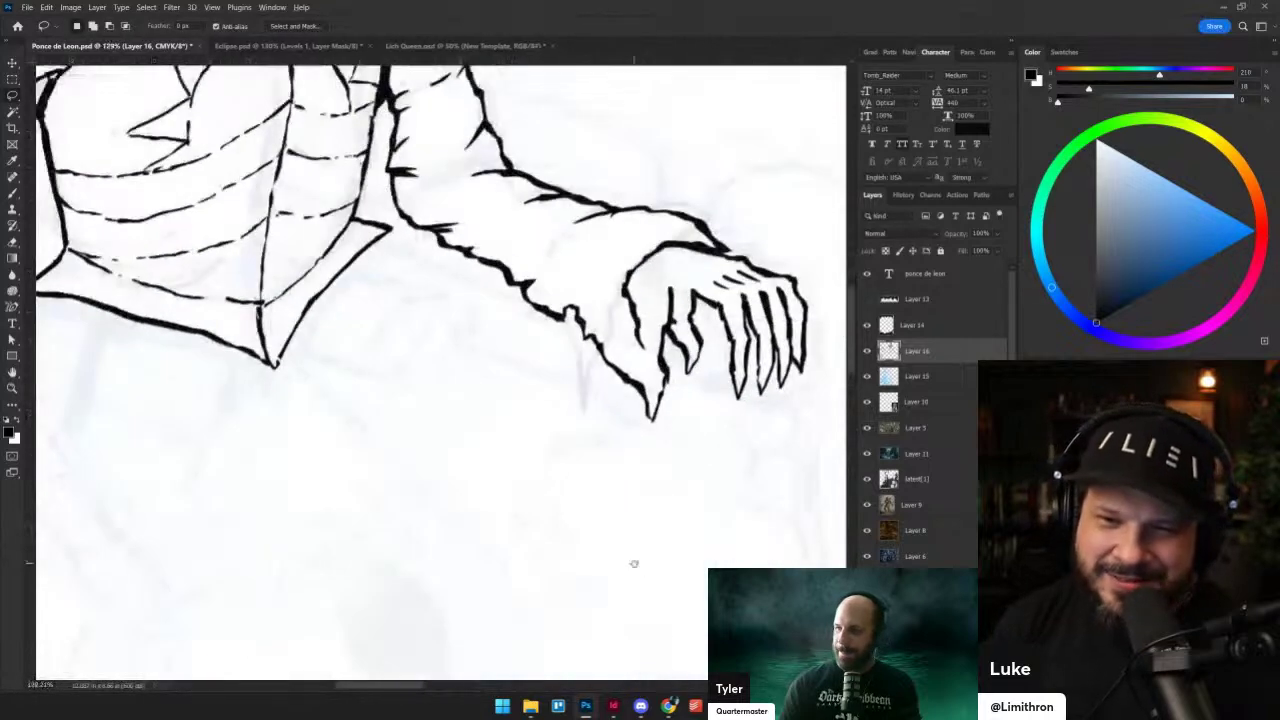
key("b")
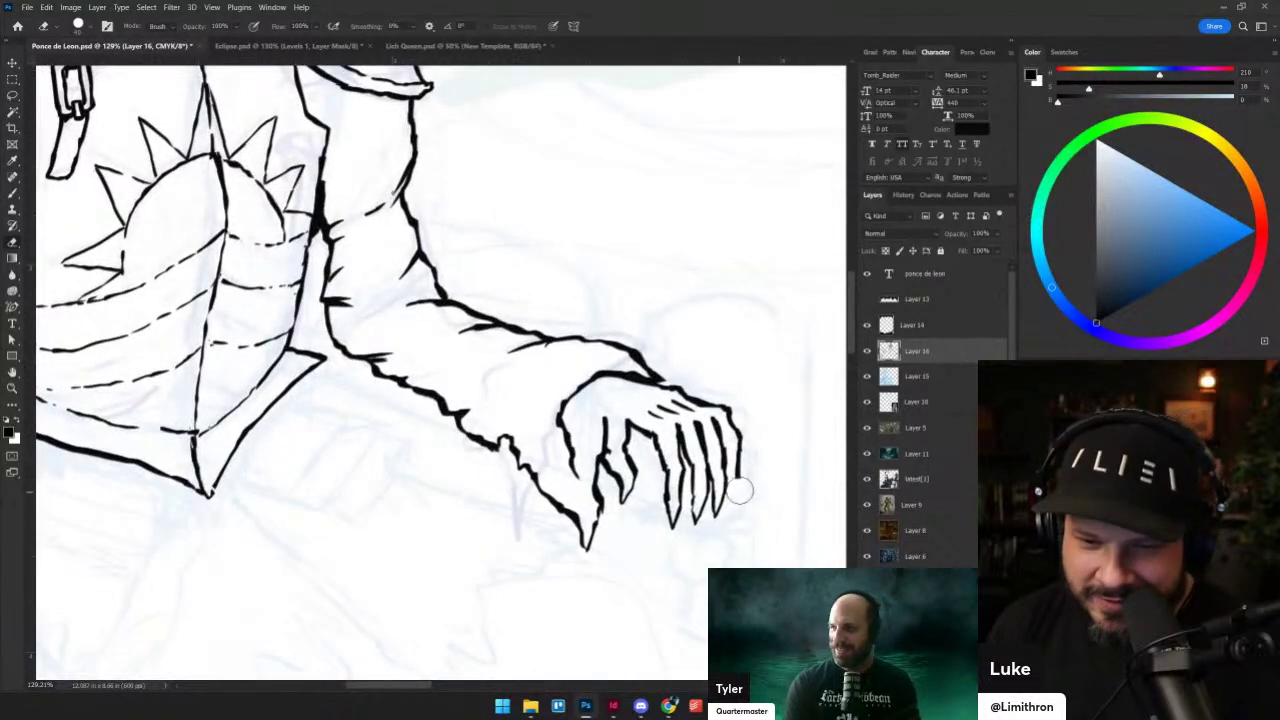
key("b")
key("b")
left_click_drag(740, 444, 734, 480)
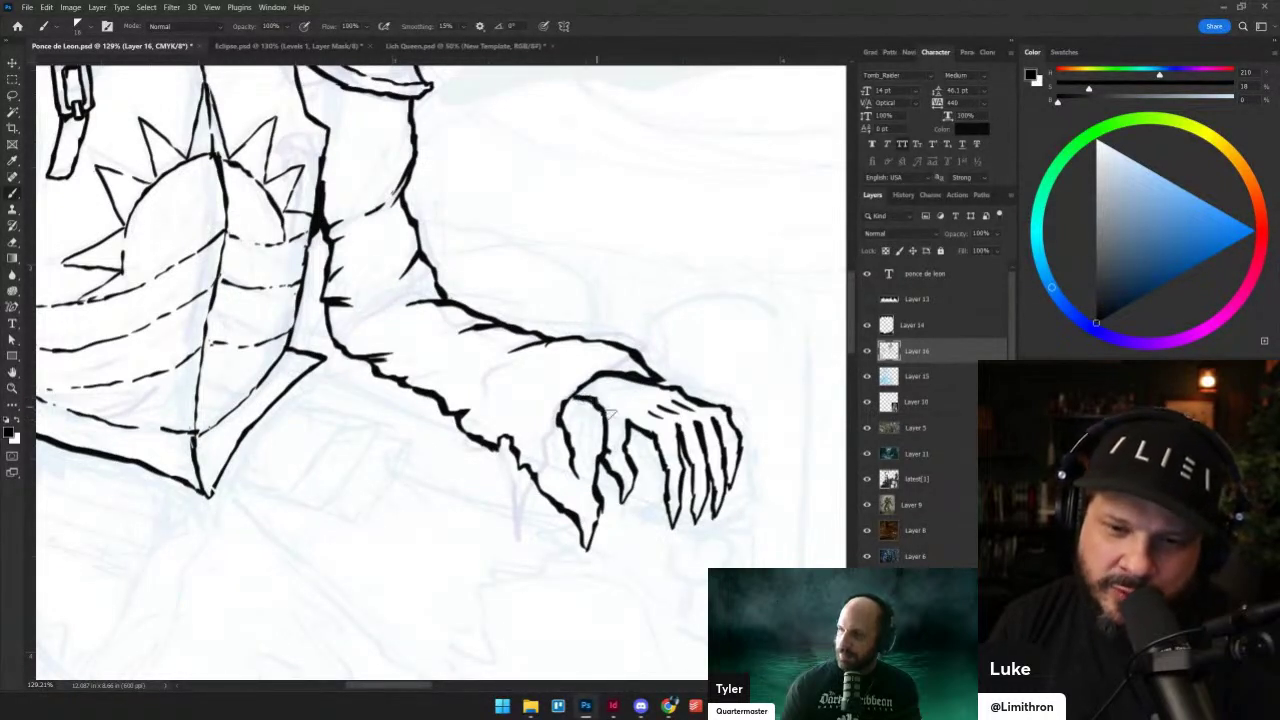
- Add broken tendon strokes on the back of the hand, and darken the cuff opening around the wrist with black shadow
mouse_move(575, 388)
left_mouse_down()
mouse_move(627, 371)
mouse_move(640, 386)
left_mouse_up()
key("ctrl+z")
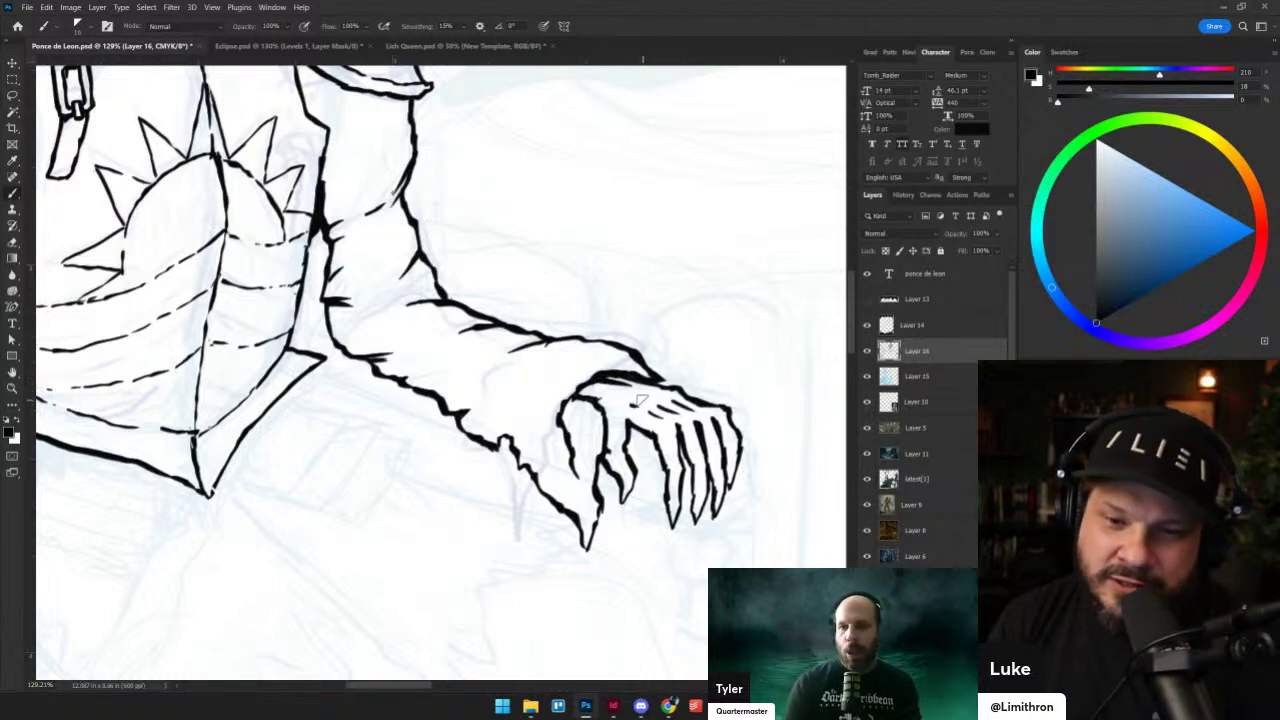
mouse_move(655, 434)
left_mouse_down()
mouse_move(668, 496)
mouse_move(689, 466)
left_mouse_up()
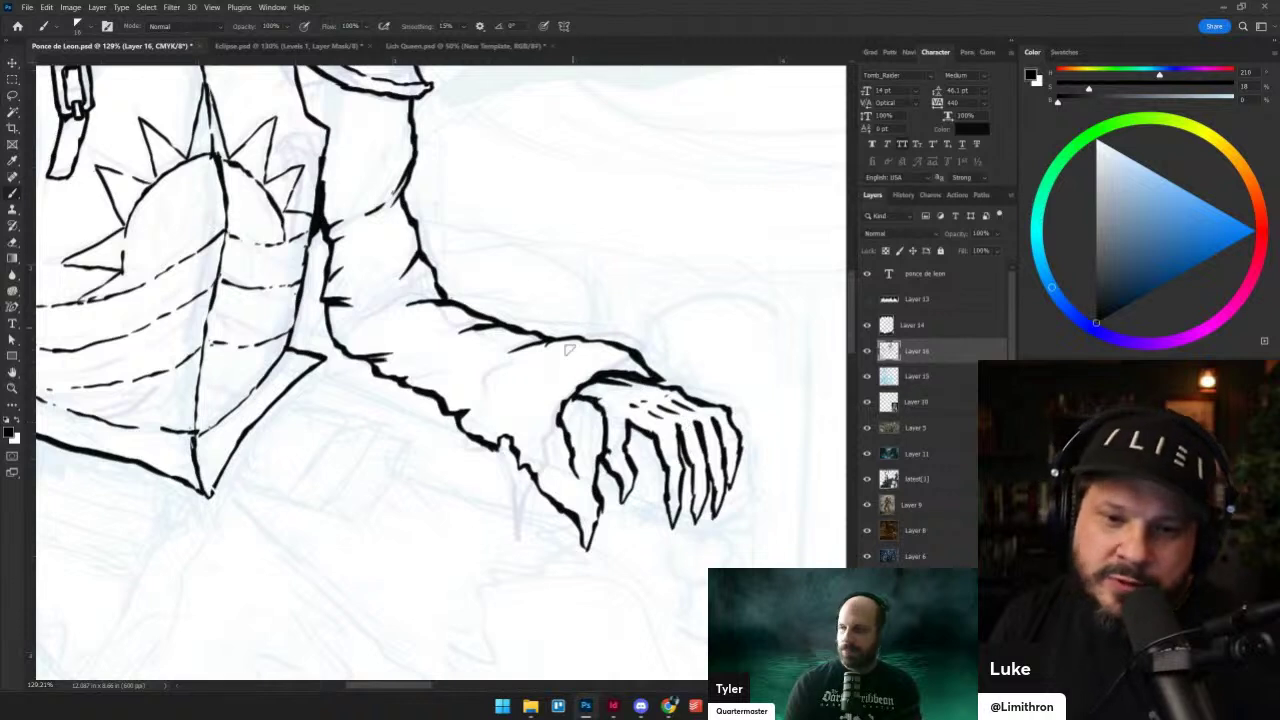
key("grave")
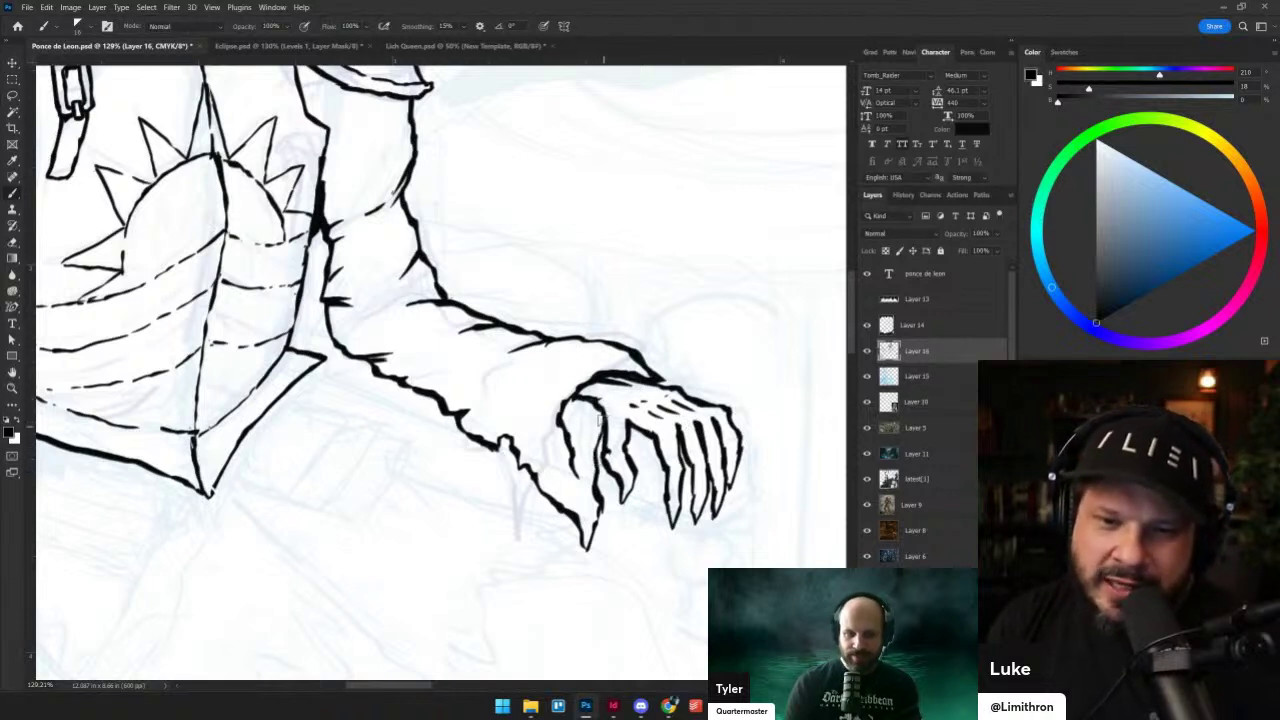
mouse_move(578, 402)
left_mouse_down()
mouse_move(566, 420)
mouse_move(592, 408)
left_mouse_up()
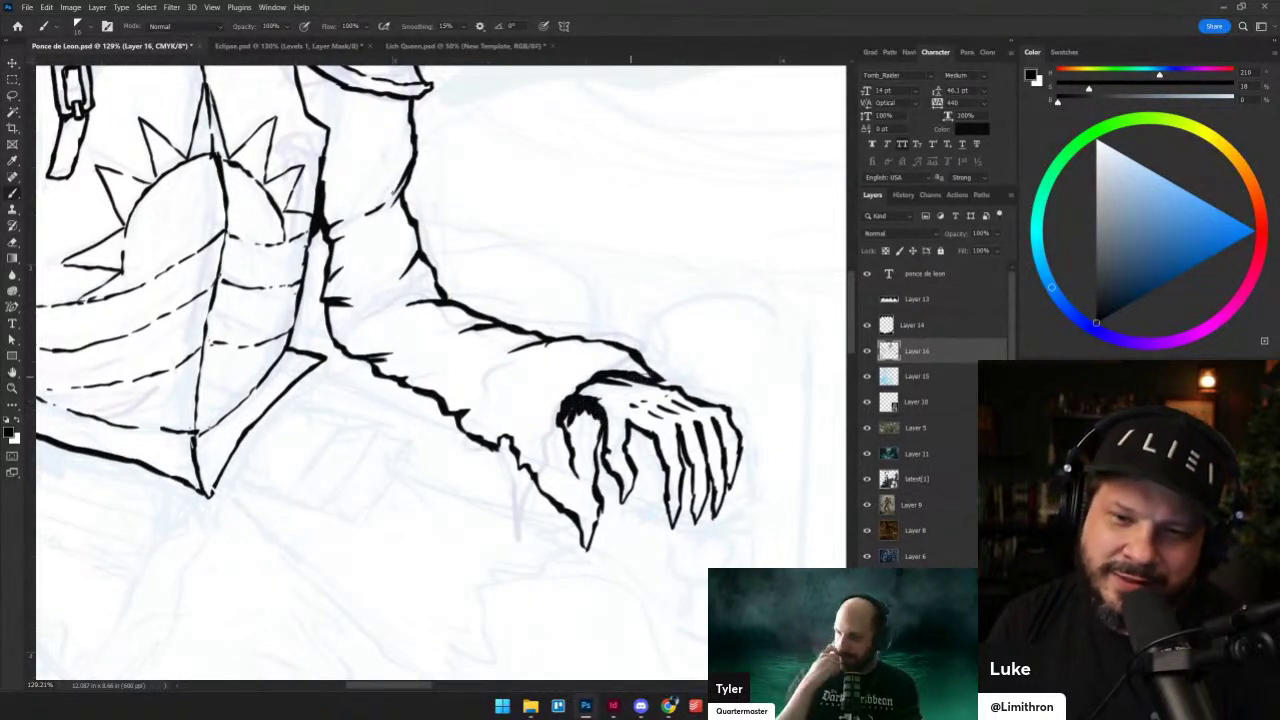
- Ink long curved fold lines across the ragged cuff, from the sleeve's torn lower edge up towards the wrist
left_click_drag(622, 352, 576, 364)
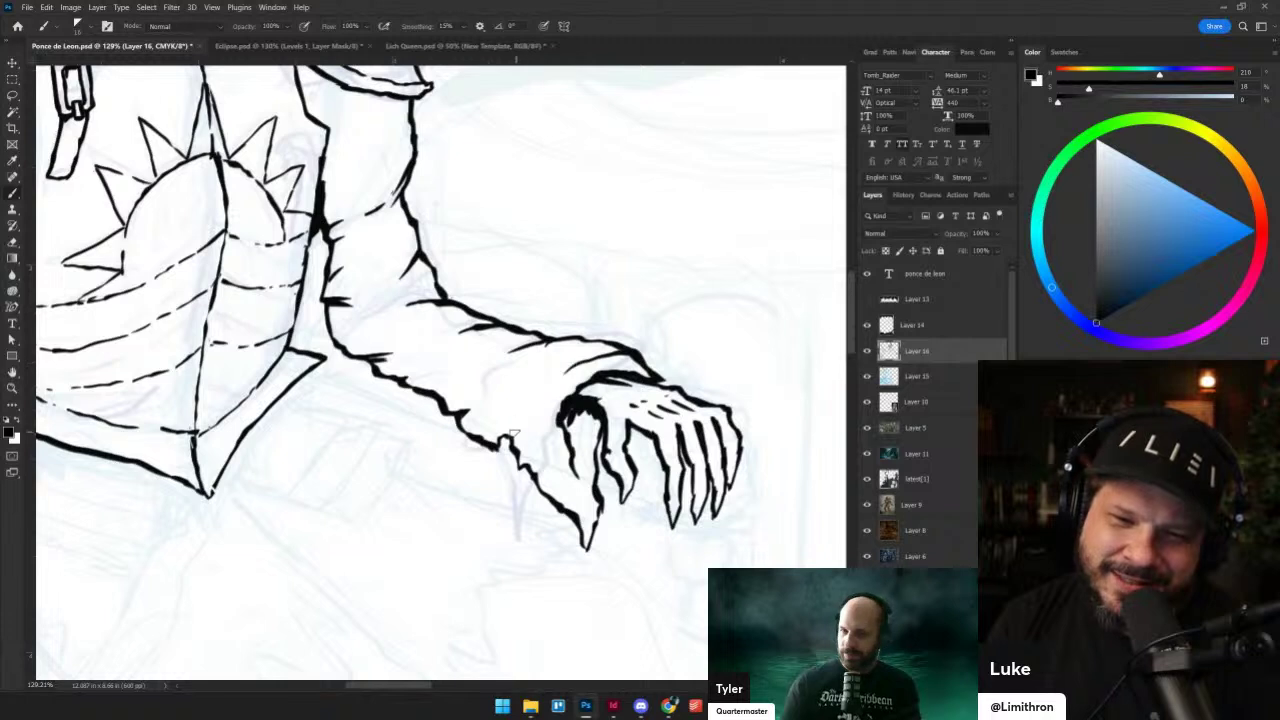
left_click_drag(525, 445, 521, 406)
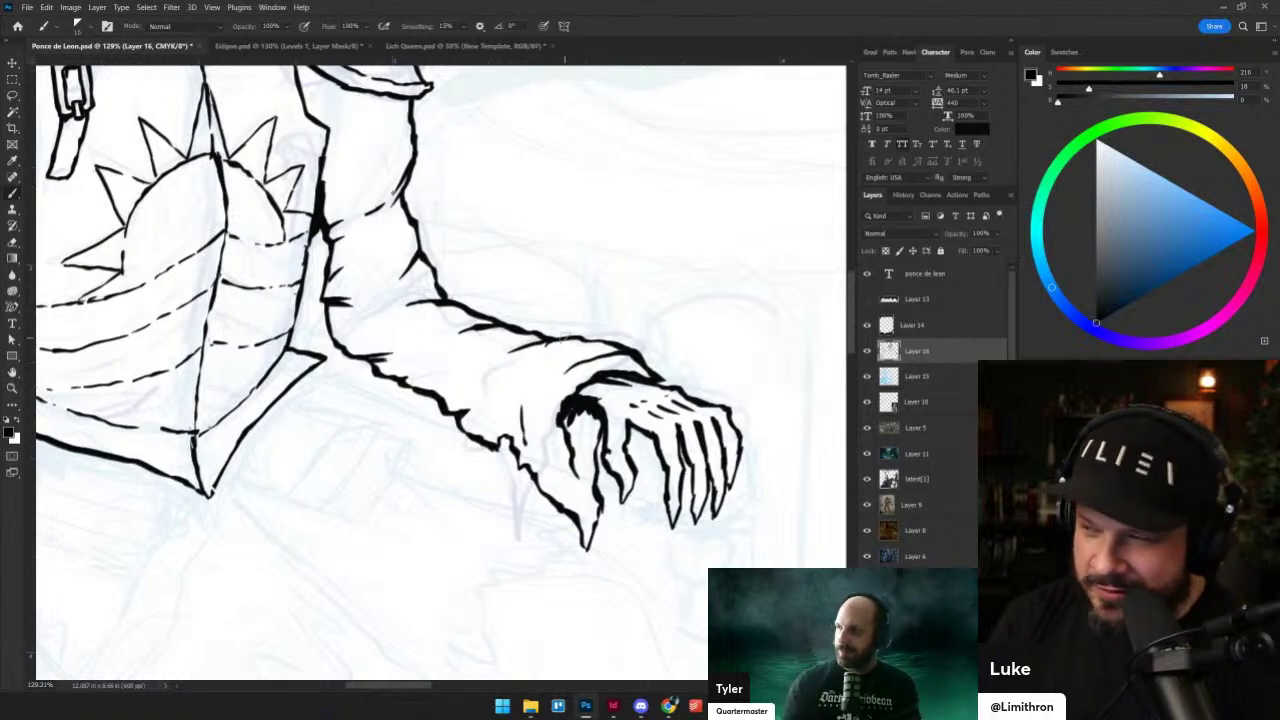
key("ctrl+z")
left_click_drag(537, 456, 530, 392)
key("ctrl+z")
left_click_drag(563, 508, 545, 376)
key("ctrl+z")
mouse_move(568, 512)
left_mouse_down()
mouse_move(528, 412)
mouse_move(536, 386)
left_mouse_up()
mouse_move(519, 447)
left_mouse_down()
mouse_move(519, 377)
mouse_move(601, 343)
left_mouse_up()
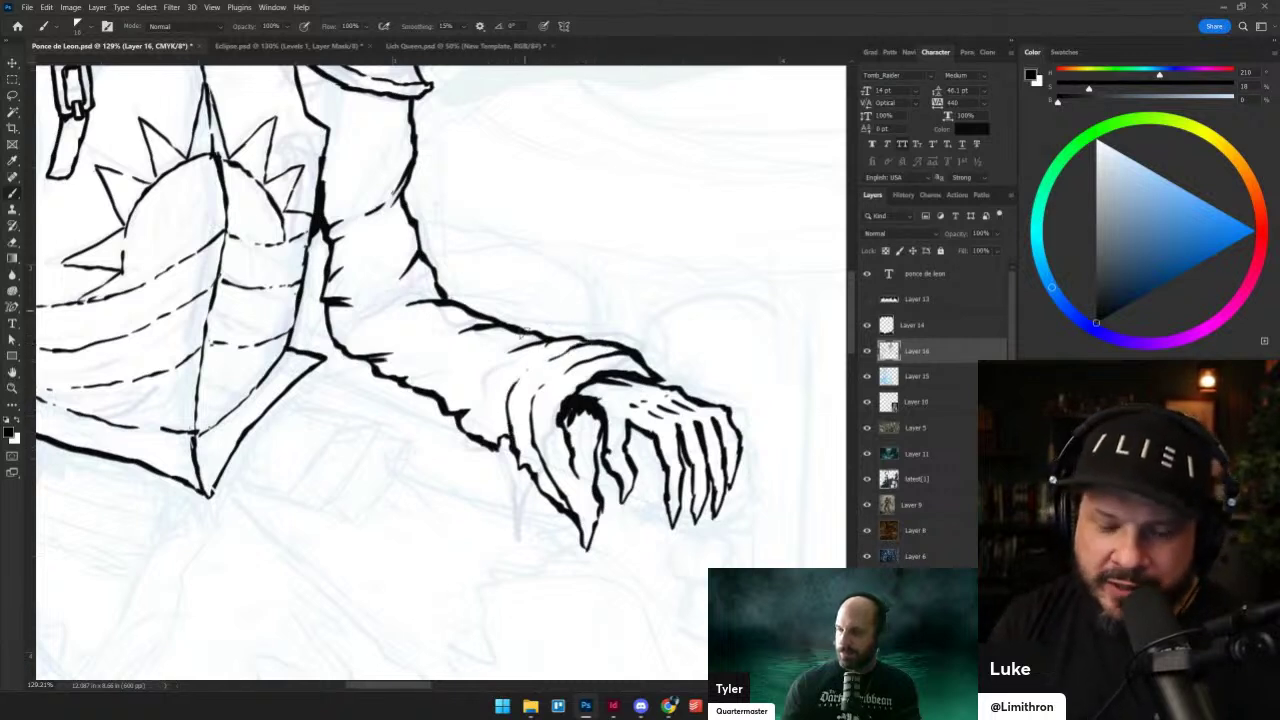
- Add fine shadow strokes inside the cuff opening, and a short curved crease on the forearm sleeve
key("grave")
key("shift+alt+n")
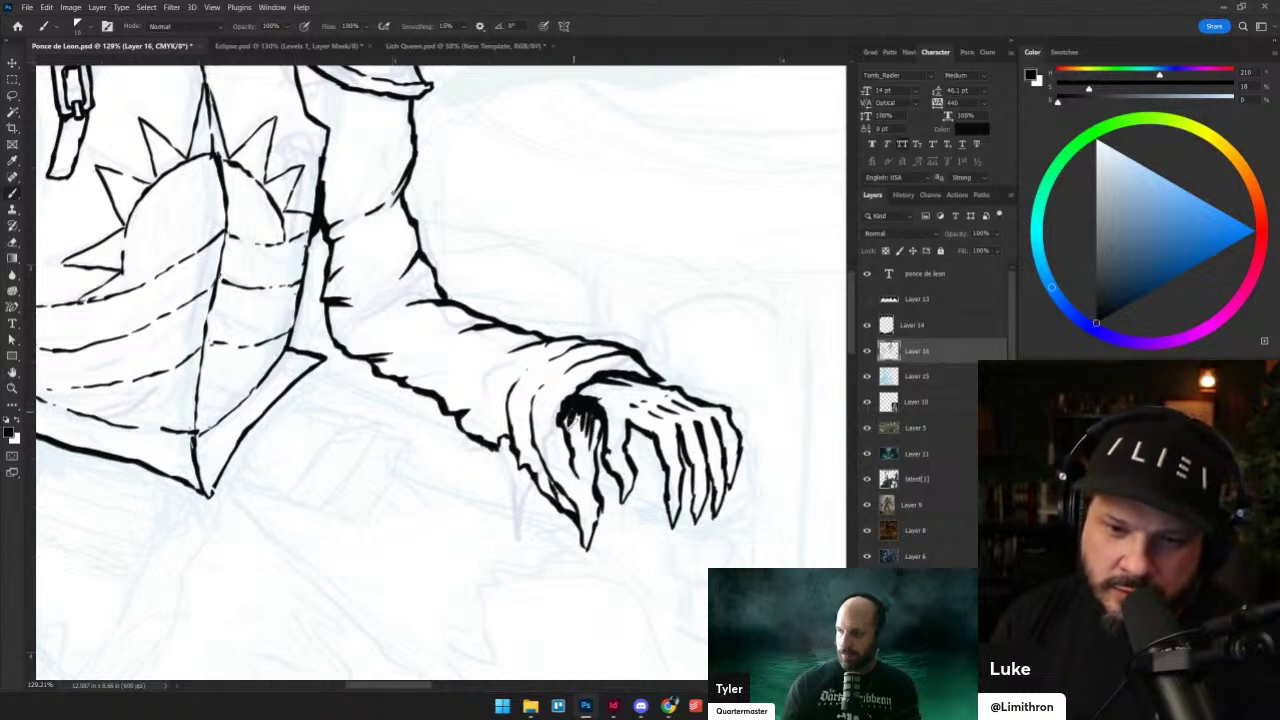
left_click_drag(476, 386, 484, 364)
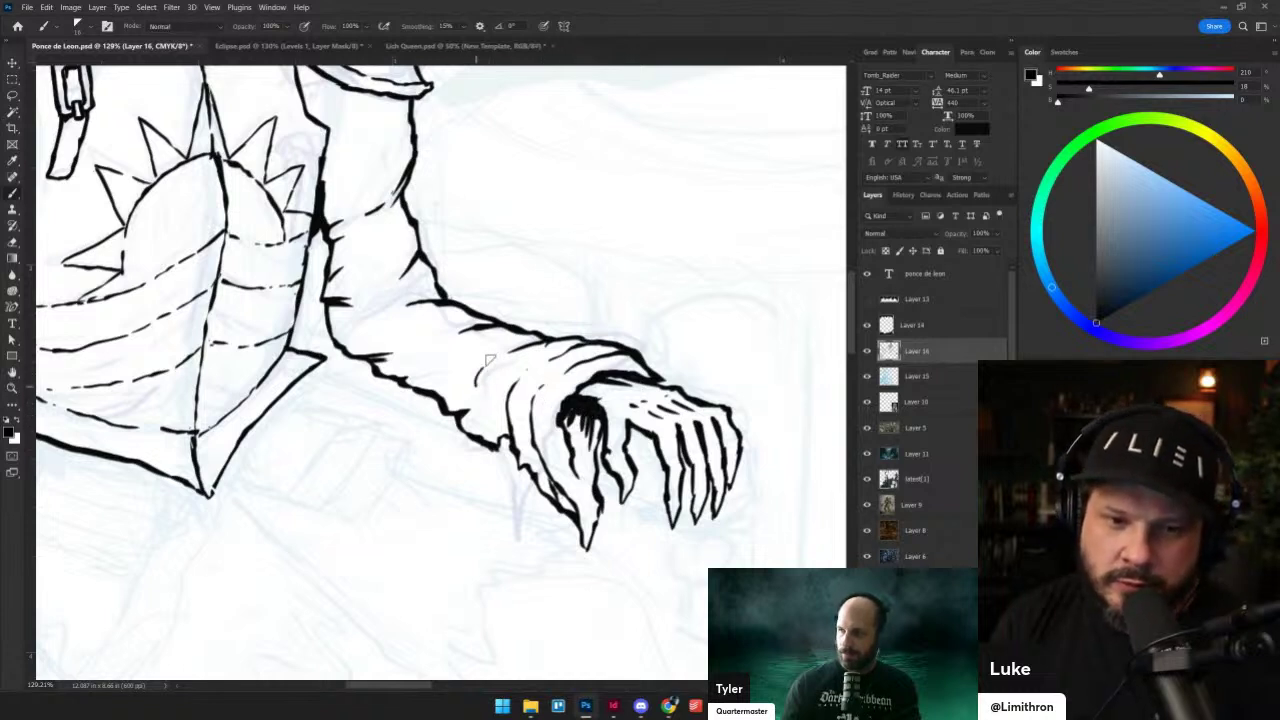
- Ink the inner edge of the second shoulder strap, running down from the beard branches beside the shoulder plate
scroll(244, 356, "down", 6)
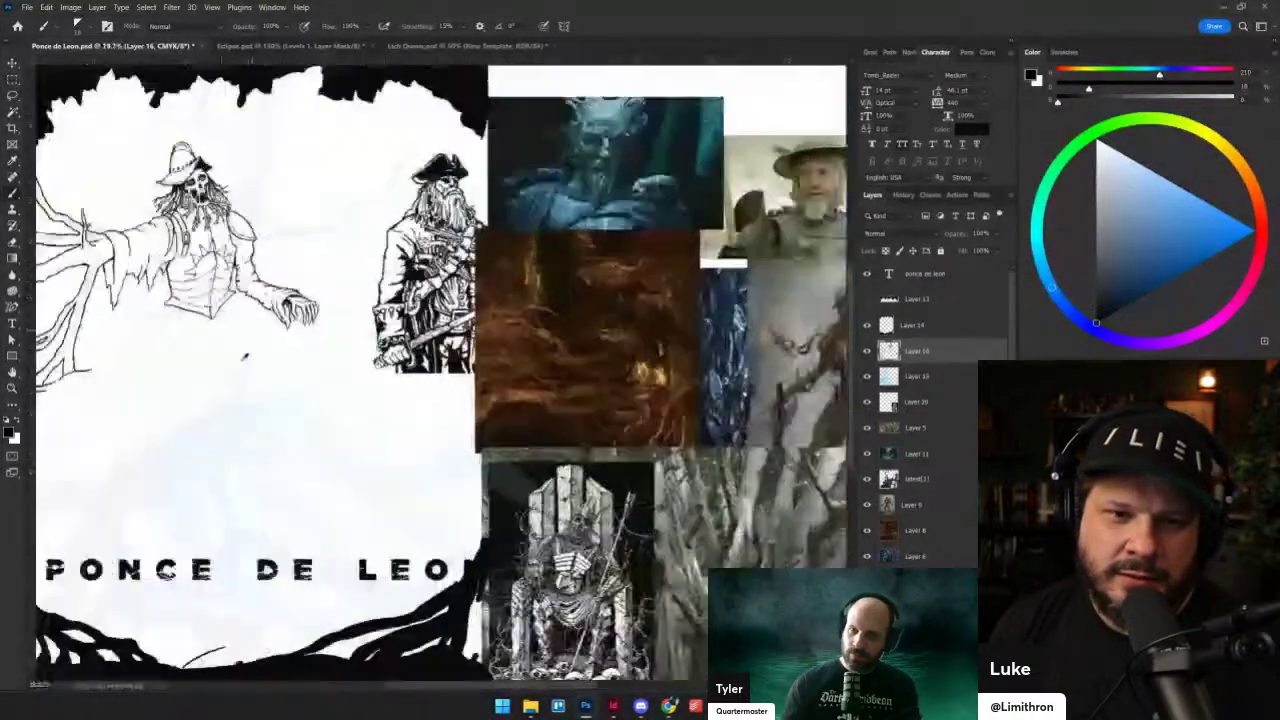
scroll(244, 356, "up", 3)
left_click_drag(244, 356, 507, 434)
scroll(510, 420, "up", 3)
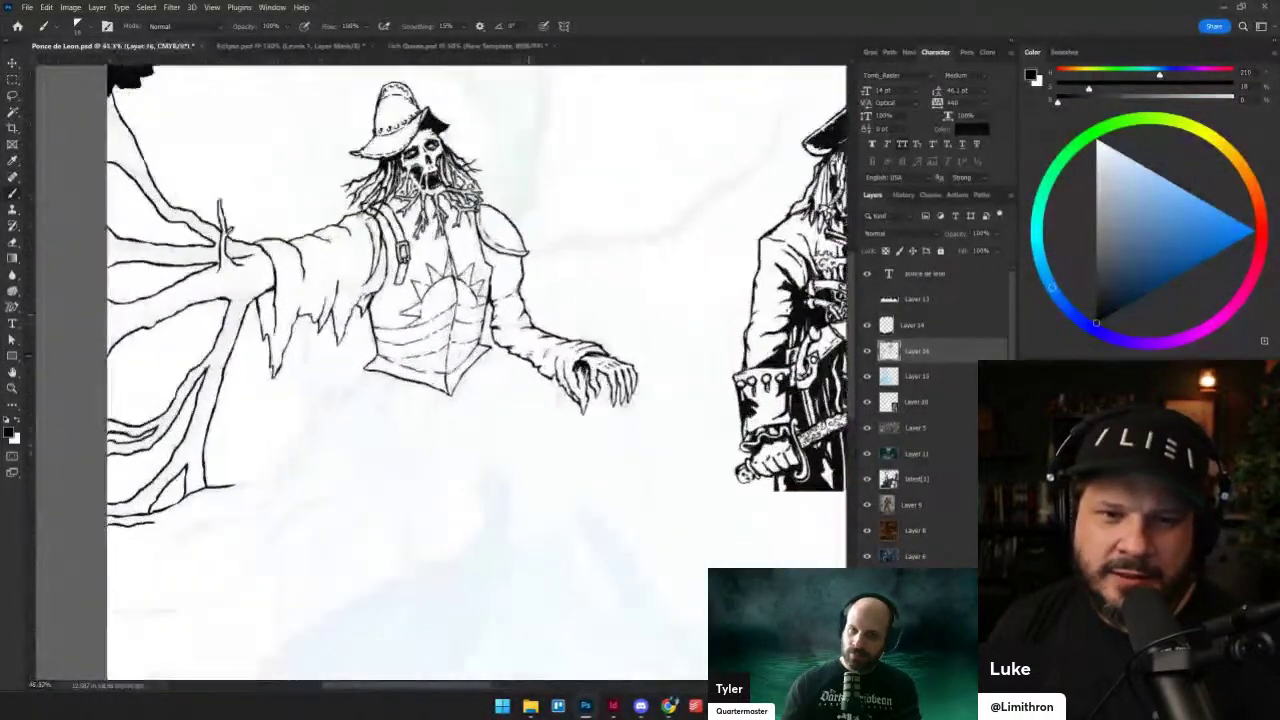
left_click_drag(504, 241, 667, 295)
scroll(590, 300, "up", 2)
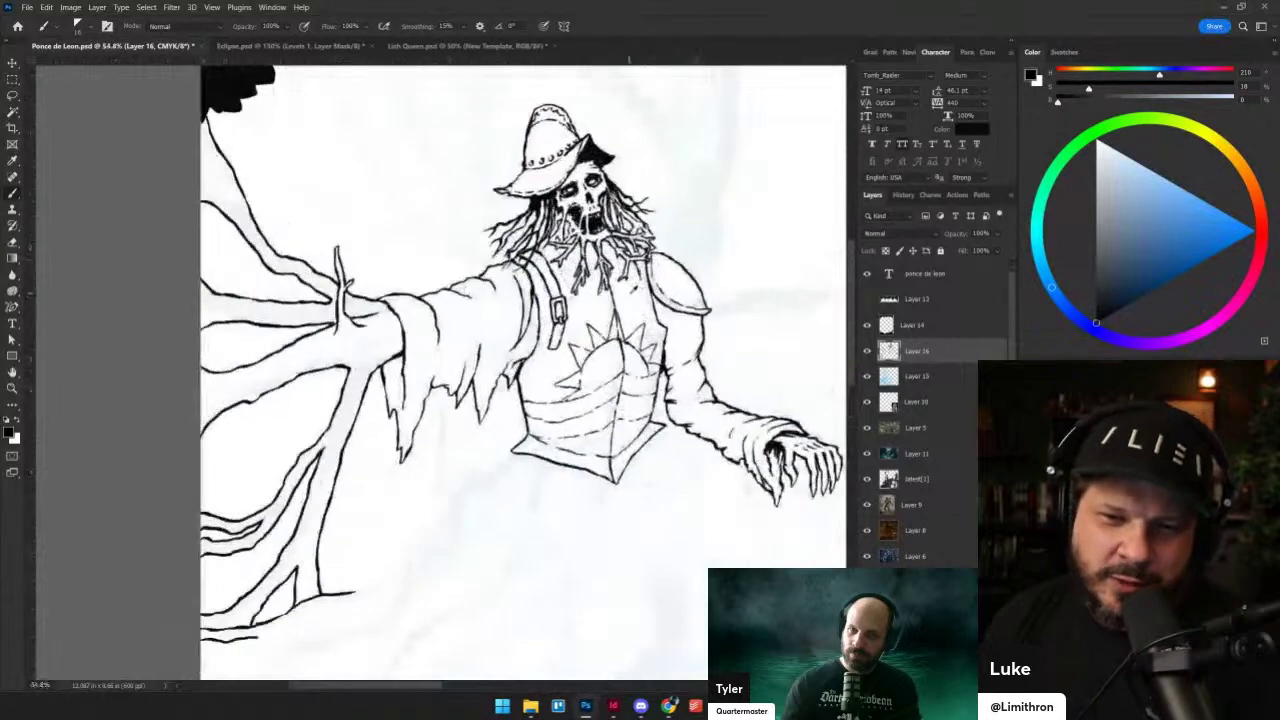
scroll(638, 315, "up", 7)
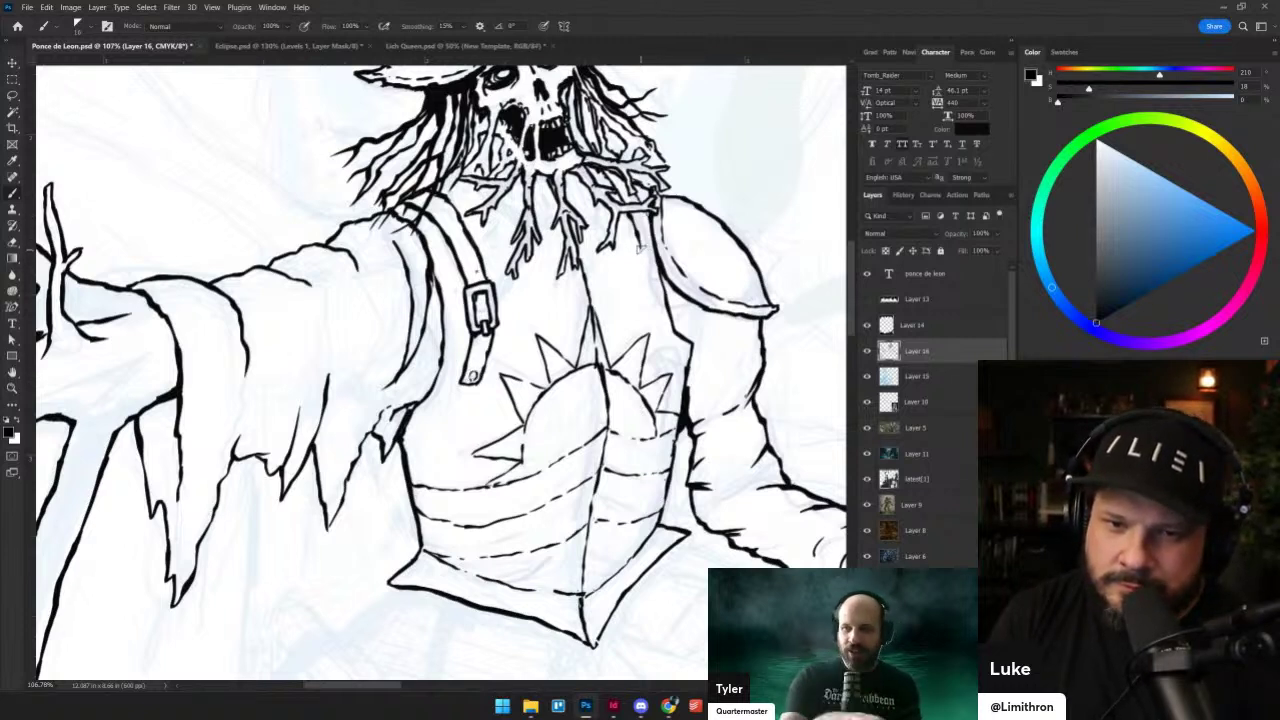
left_click_drag(644, 216, 648, 248)
key("grave")
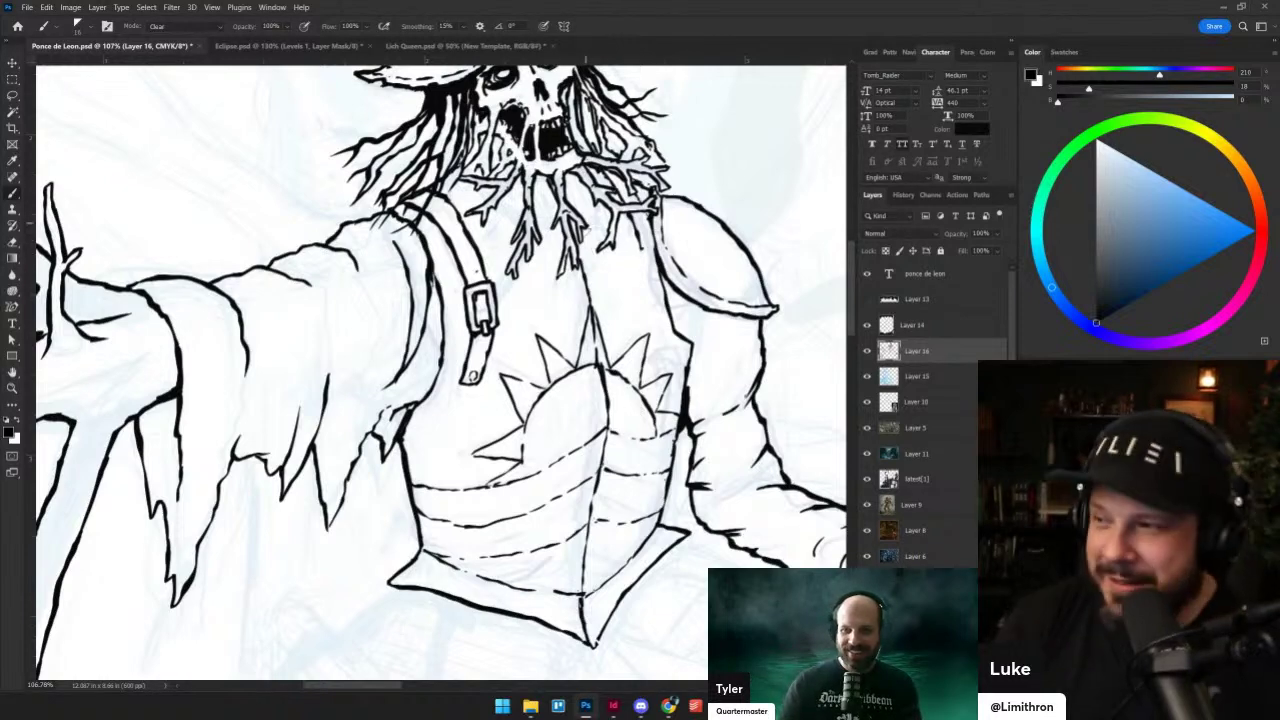
scroll(567, 185, "up", 2)
left_click_drag(630, 225, 498, 308)
scroll(507, 315, "up", 4)
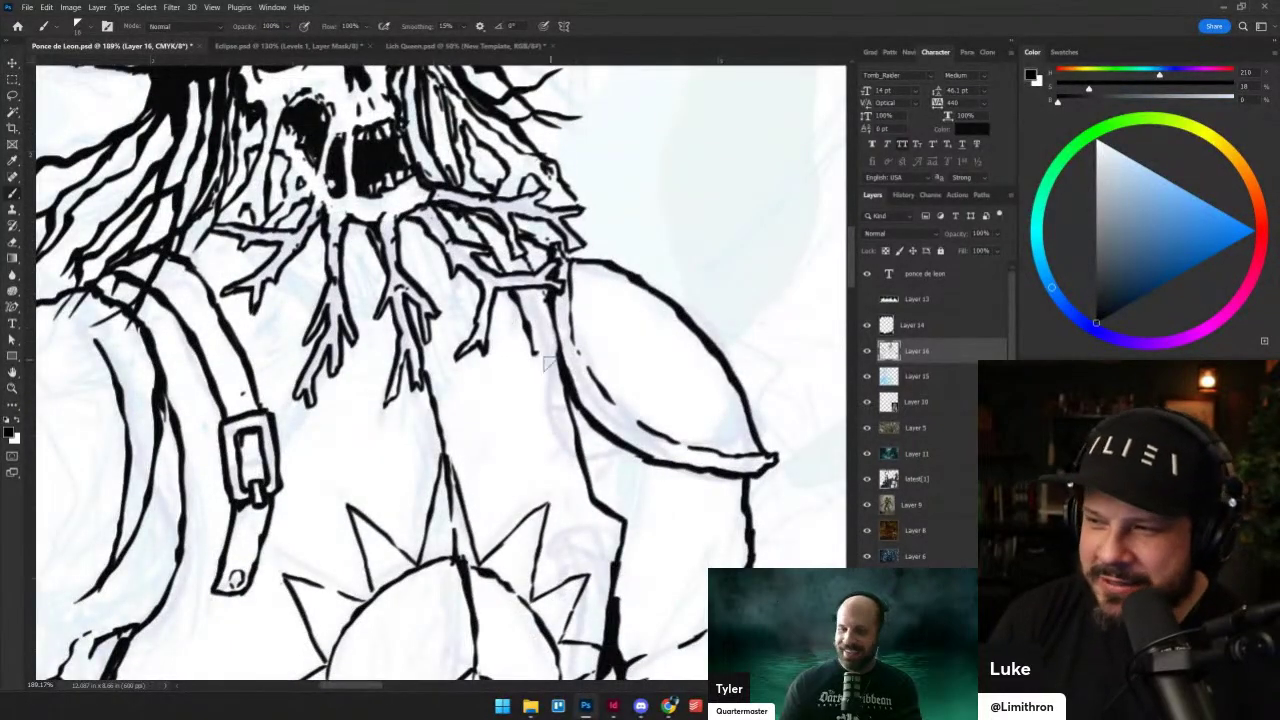
left_click_drag(534, 351, 555, 386)
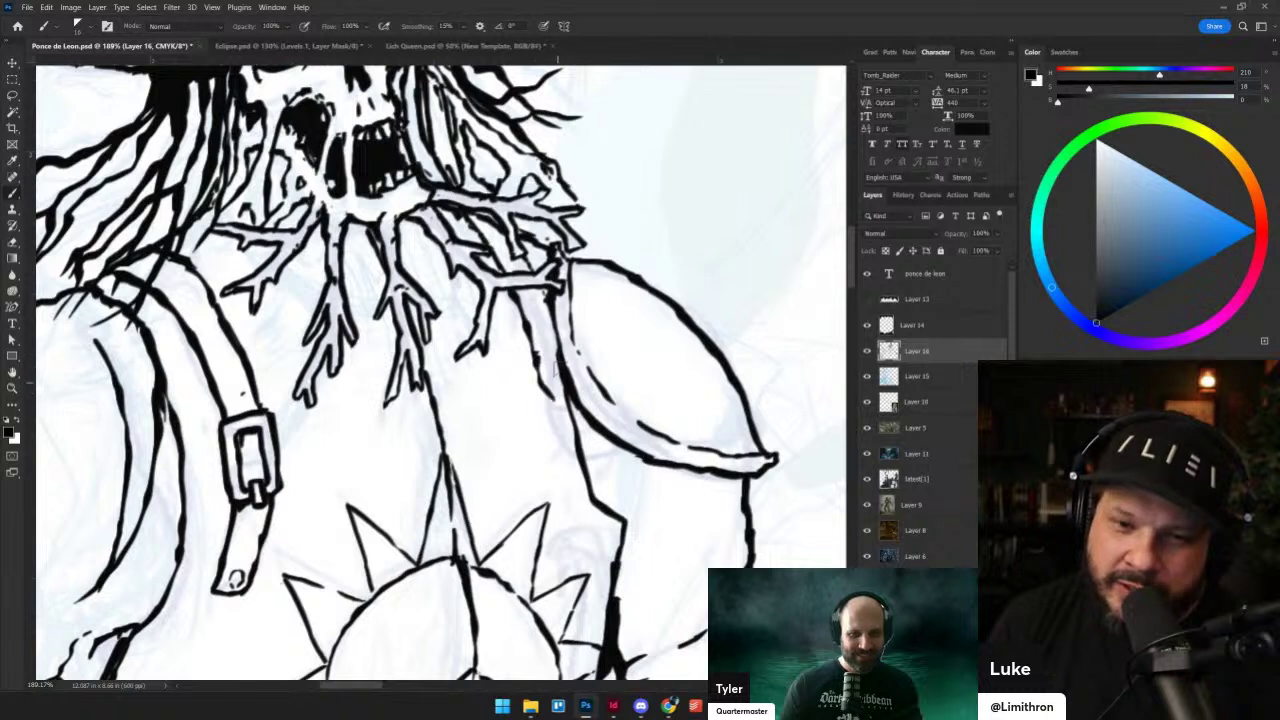
- Ink the second strap's outer edge alongside the shoulder plate, and close the strap with a squared end
mouse_move(552, 304)
left_mouse_down()
mouse_move(580, 397)
mouse_move(563, 386)
mouse_move(556, 418)
mouse_move(579, 463)
mouse_move(564, 360)
left_mouse_up()
key("ctrl+z")
key("grave")
left_click_drag(566, 438, 566, 376)
key("grave")
left_click_drag(549, 300, 566, 380)
key("shift+alt+r")
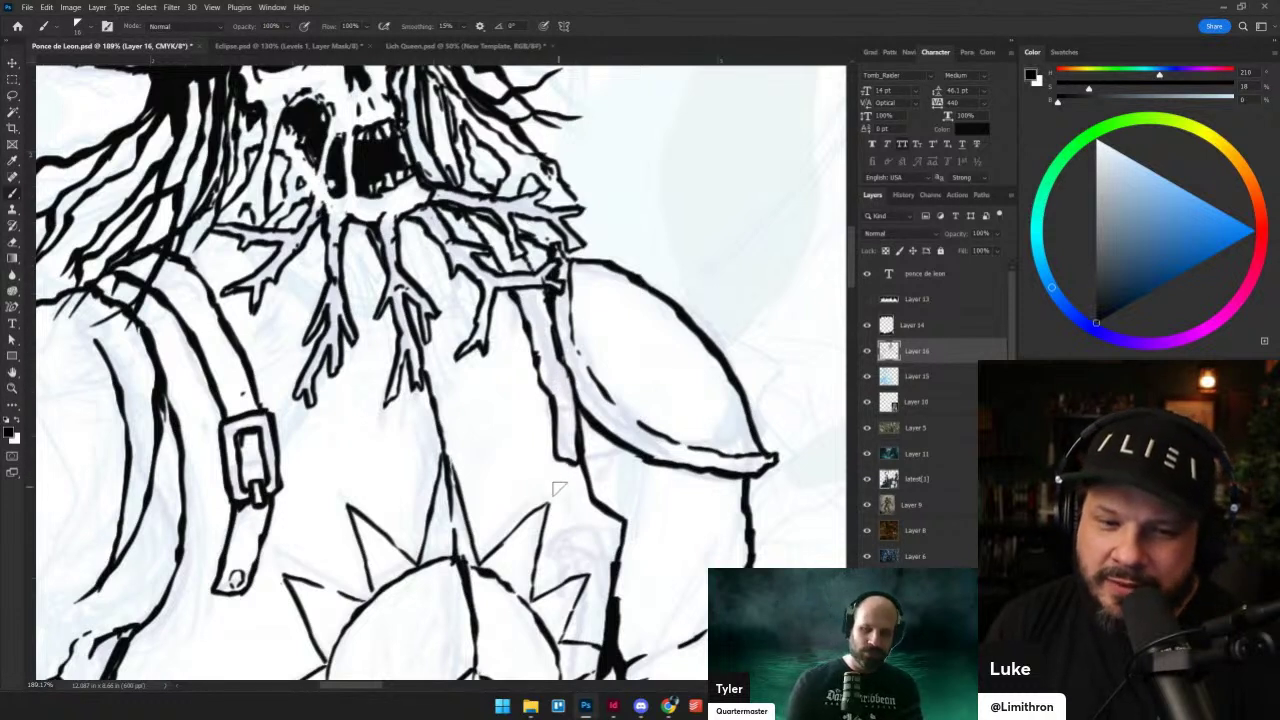
- Ink a curled, hook-shaped strap piece beneath the shoulder plate, over the breastplate's side edge
left_click_drag(575, 516, 573, 497)
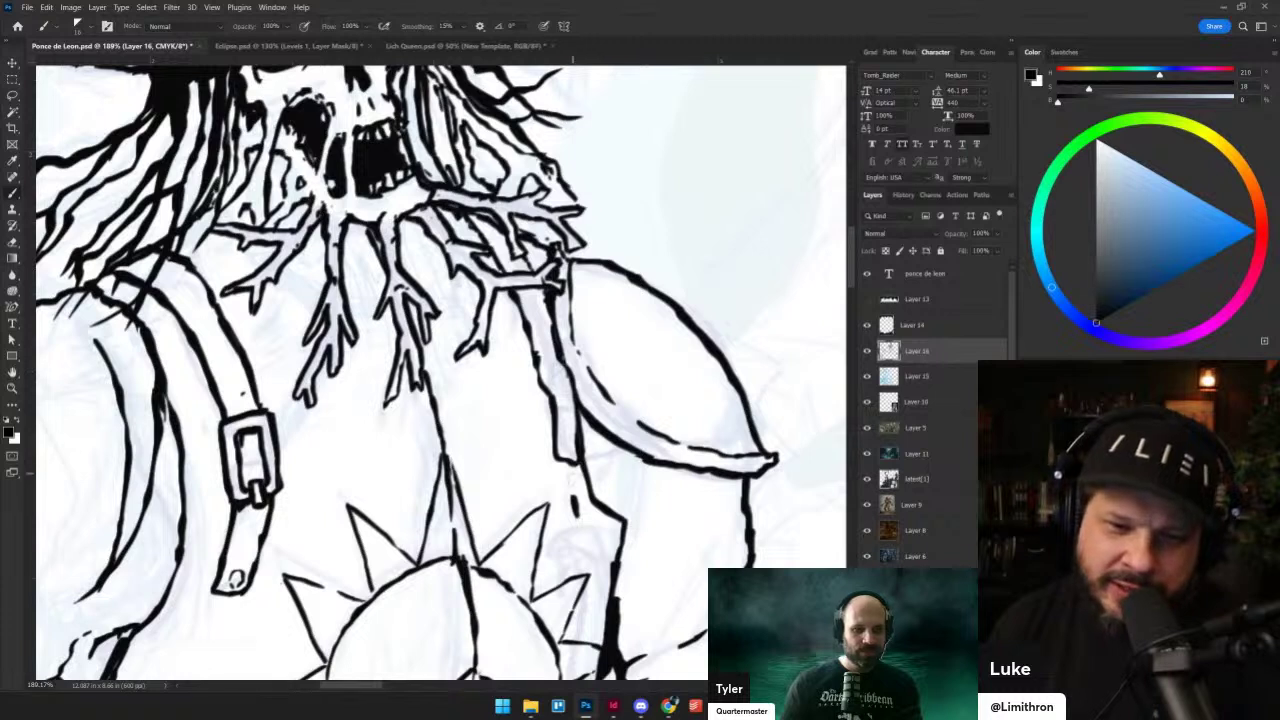
mouse_move(576, 506)
left_mouse_down()
mouse_move(598, 524)
mouse_move(620, 473)
mouse_move(641, 491)
mouse_move(589, 480)
mouse_move(610, 490)
mouse_move(589, 499)
mouse_move(616, 496)
mouse_move(622, 516)
mouse_move(644, 496)
mouse_move(618, 528)
mouse_move(640, 560)
left_mouse_up()
key("grave")
key("grave")
key("grave")
key("grave")
left_click_drag(644, 496, 646, 548)
key("ctrl+z")
mouse_move(640, 494)
left_mouse_down()
mouse_move(647, 548)
mouse_move(632, 553)
mouse_move(638, 488)
mouse_move(641, 502)
left_mouse_up()
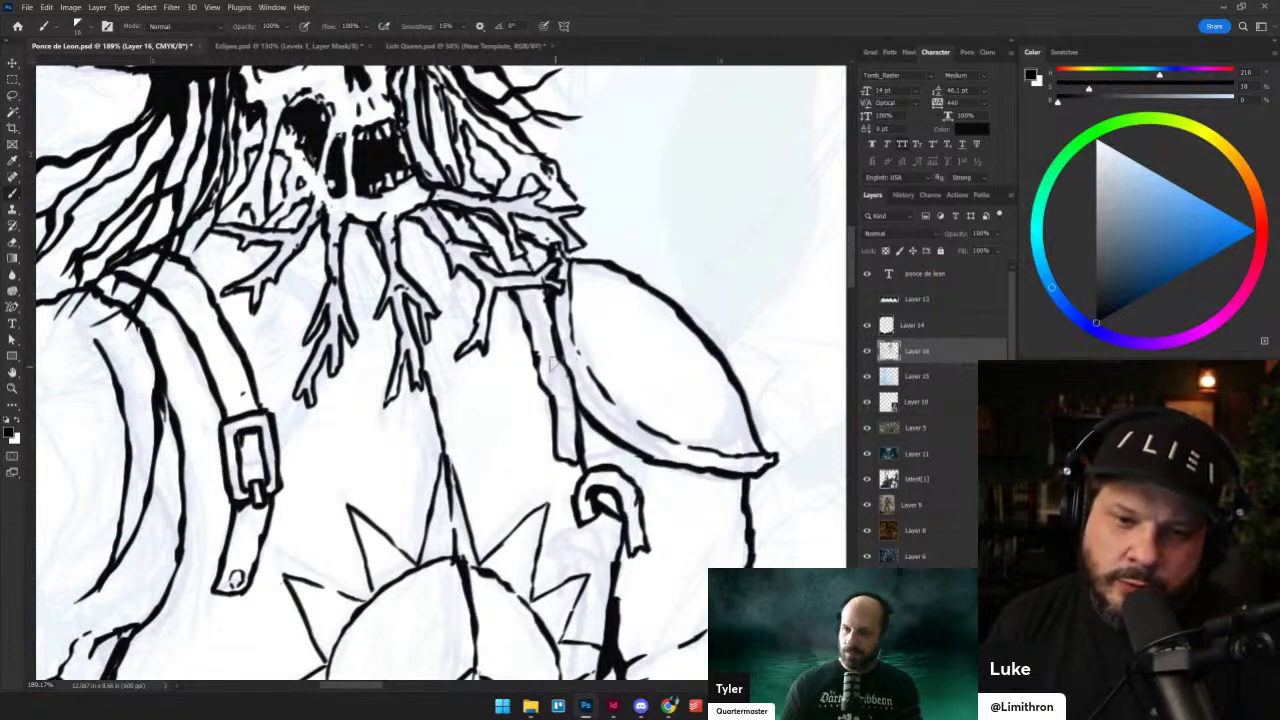
- Thicken the shadow line along the second strap's outer edge, in the narrow gap beside the shoulder plate
left_click_drag(565, 434, 567, 448)
left_click_drag(556, 390, 553, 376)
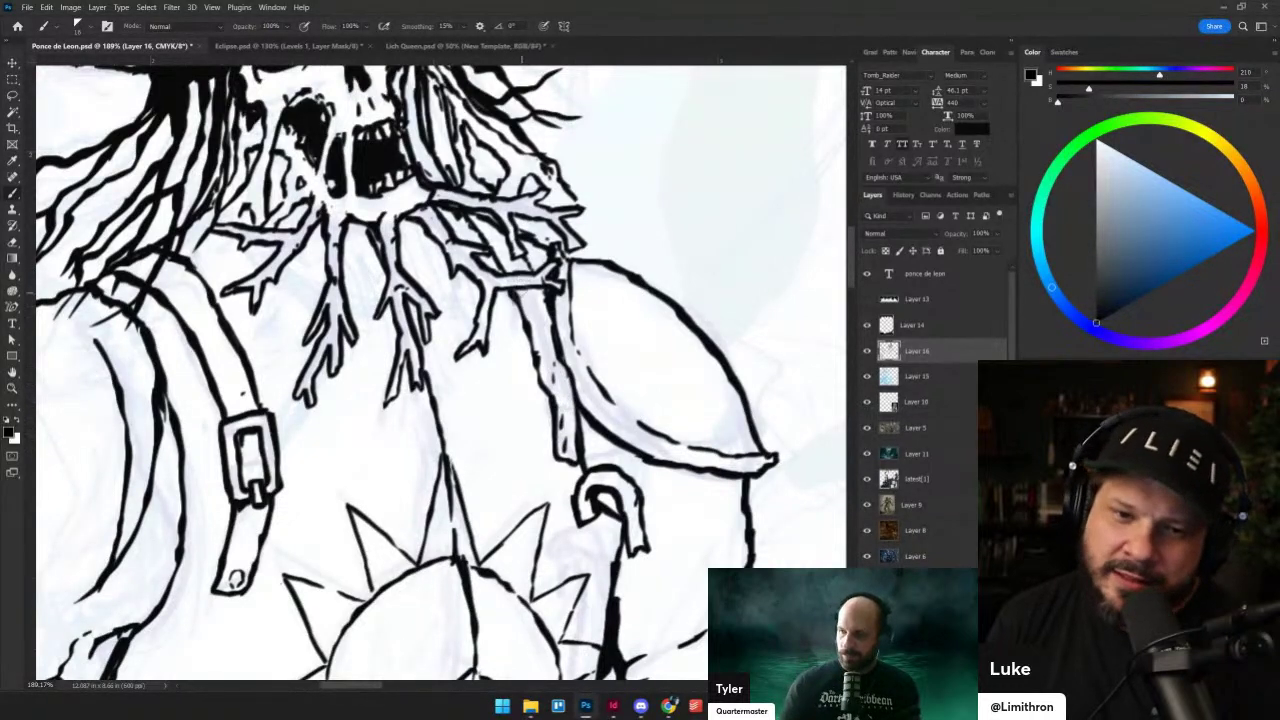
key("grave")
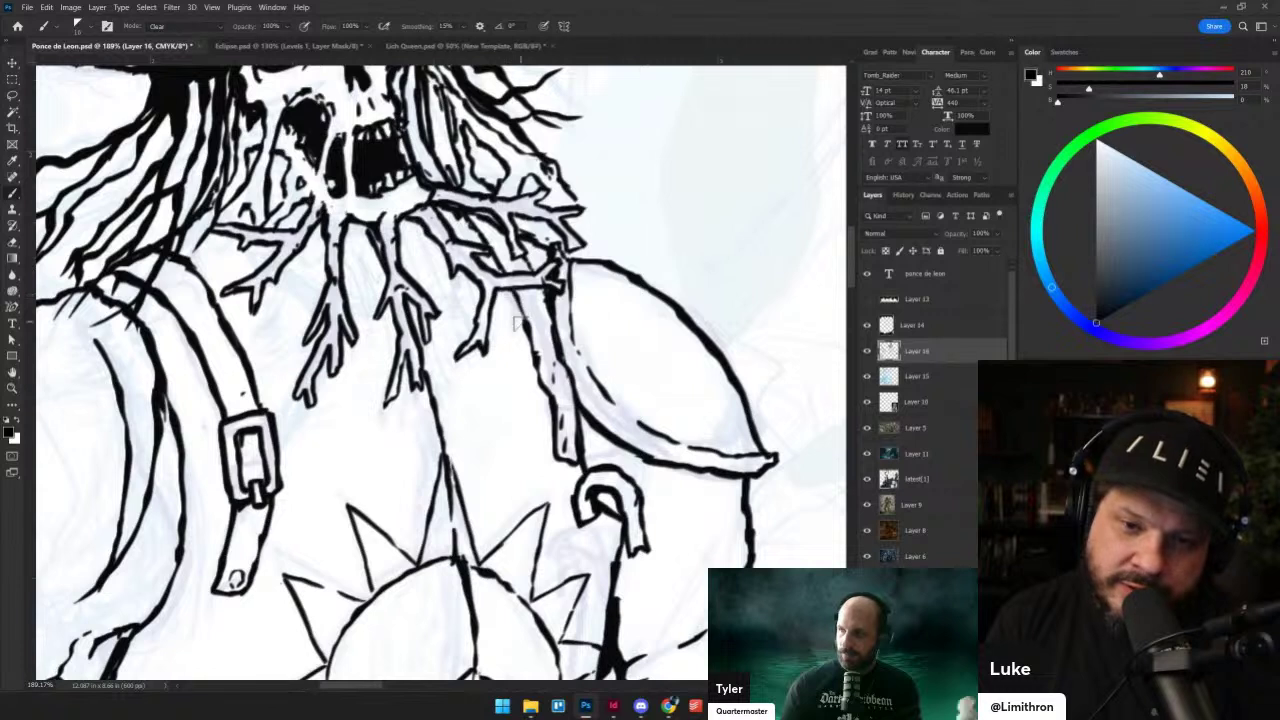
key("shift+alt+n")
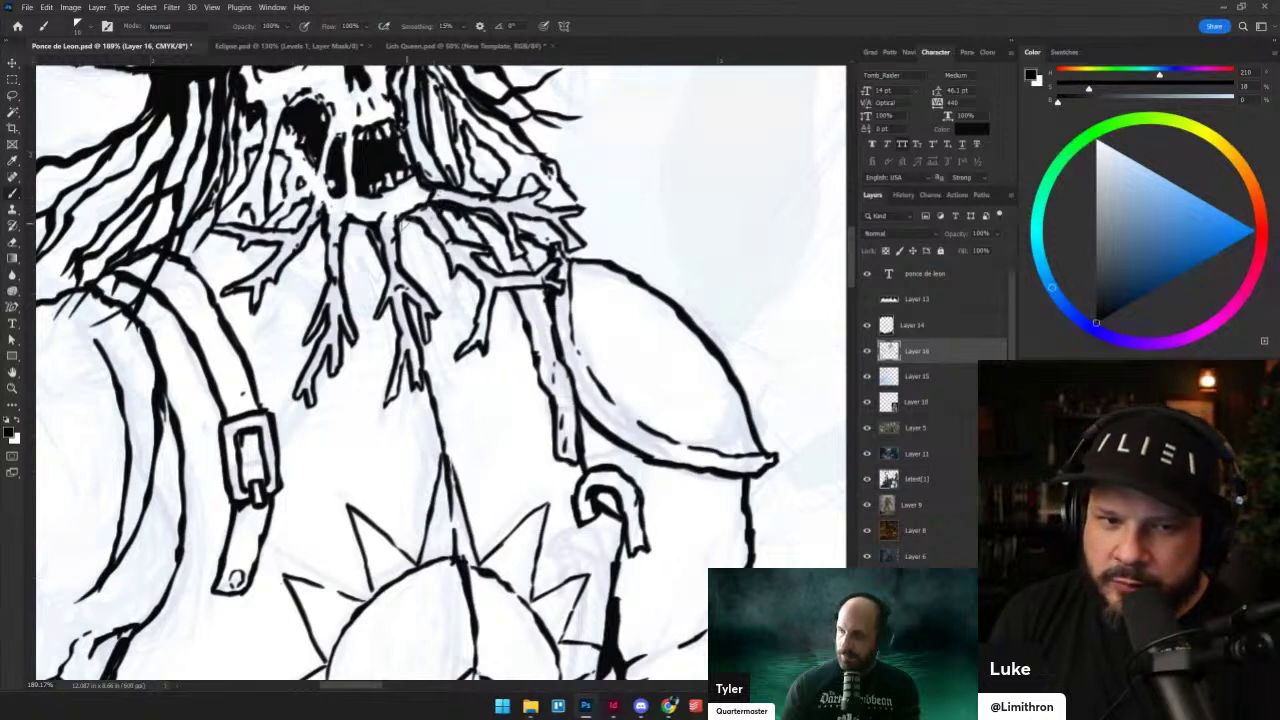
- Darken the underside of the skull's chin with short ink strokes between the two central beard branches
left_click_drag(356, 226, 336, 222)
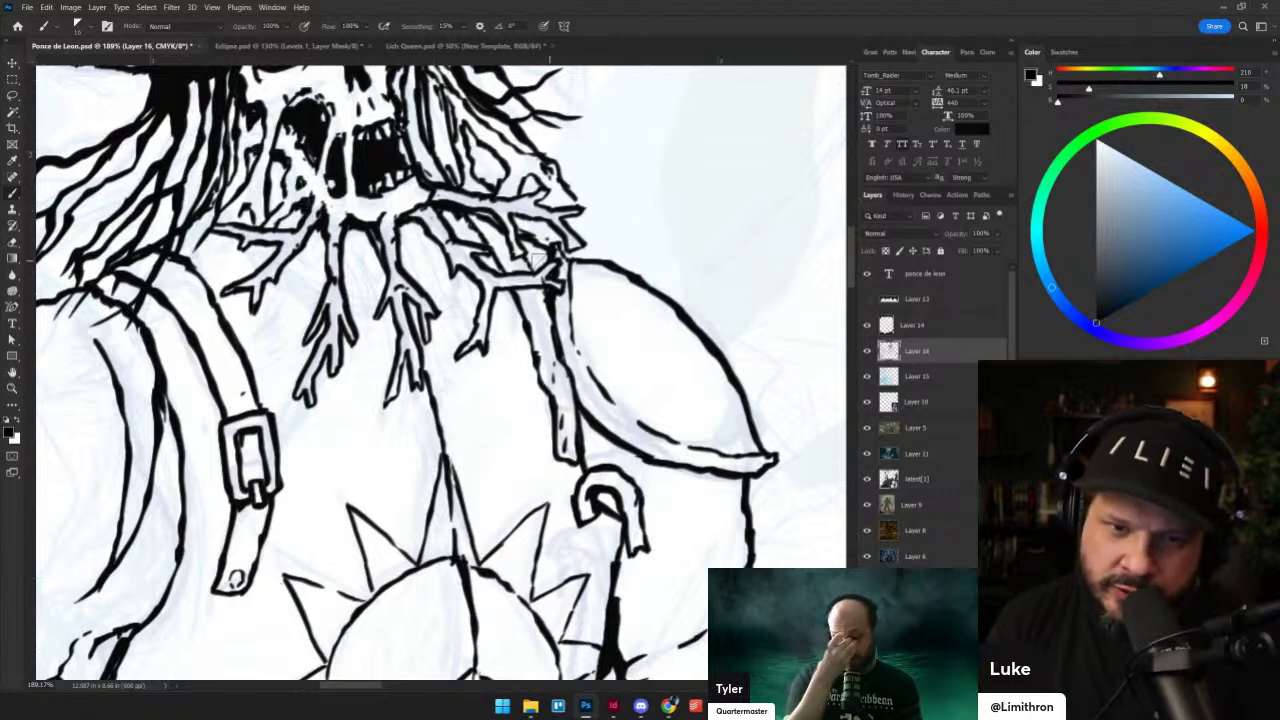
left_click_drag(420, 220, 340, 236)
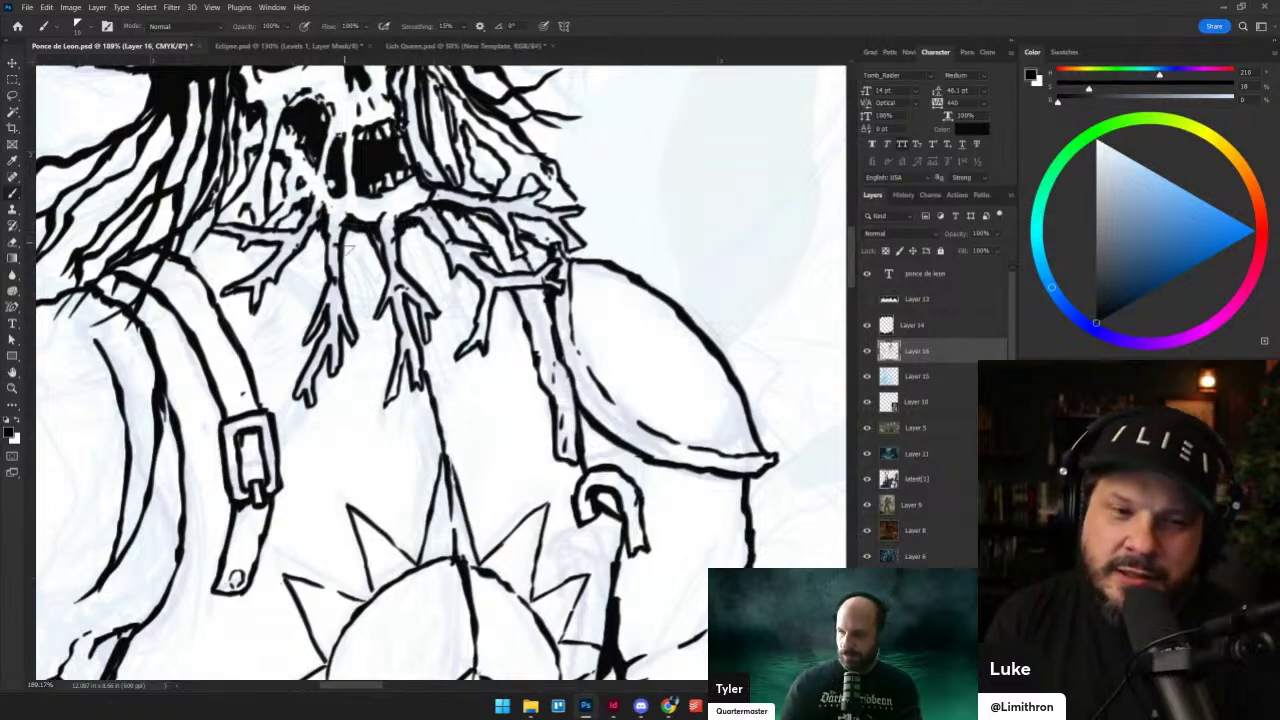
- Ink dark shadows in the hollow beside the jaw, and short hanging strokes beneath the chin between the beard branches
left_click_drag(185, 258, 315, 405)
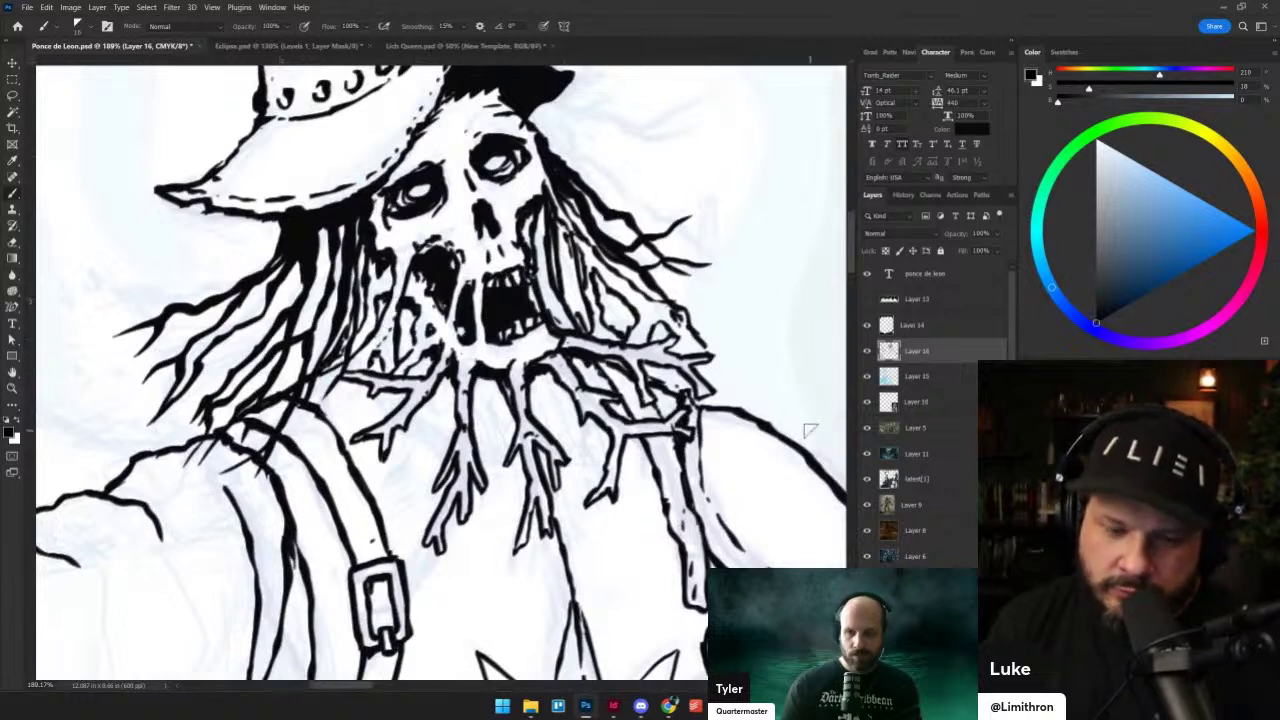
scroll(810, 431, "down", 3)
scroll(725, 459, "down", 3)
scroll(725, 459, "up", 5)
scroll(720, 459, "down", 4)
scroll(710, 490, "up", 4)
mouse_move(702, 456)
left_mouse_down()
mouse_move(633, 332)
mouse_move(612, 252)
left_mouse_up()
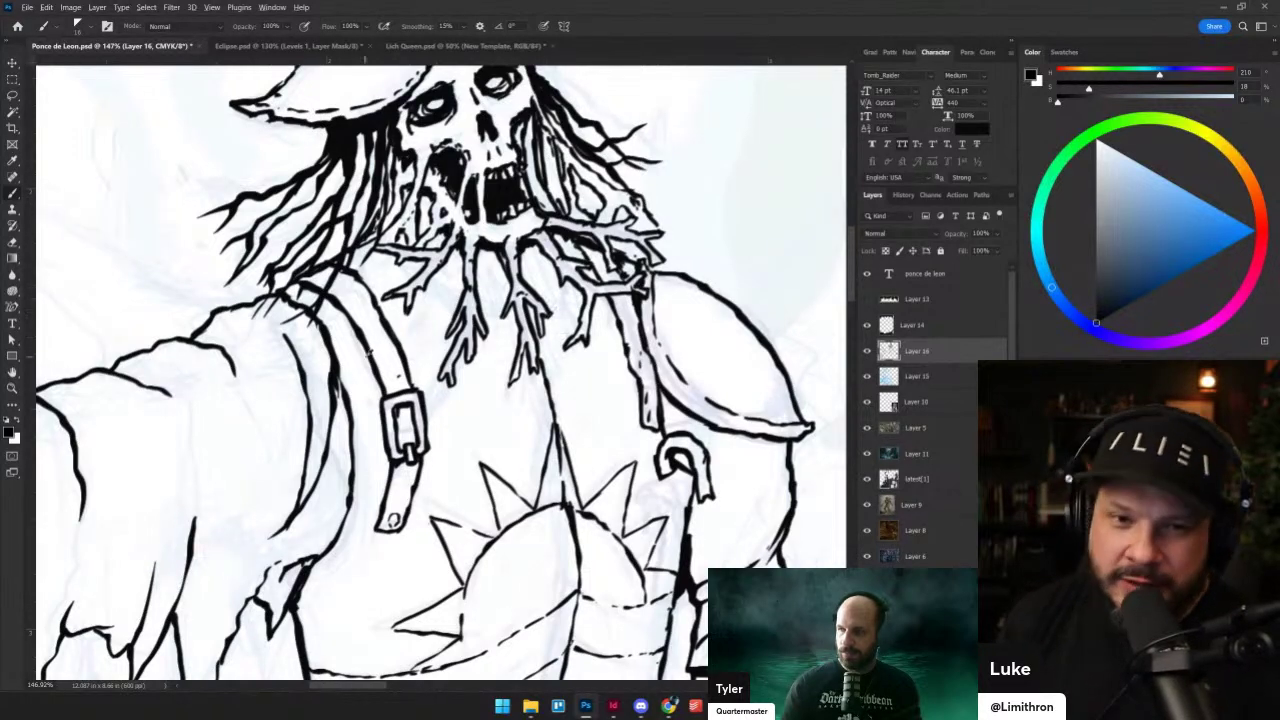
scroll(370, 300, "up", 2)
left_click_drag(444, 180, 462, 132)
left_click_drag(518, 224, 529, 244)
left_click_drag(537, 246, 536, 230)
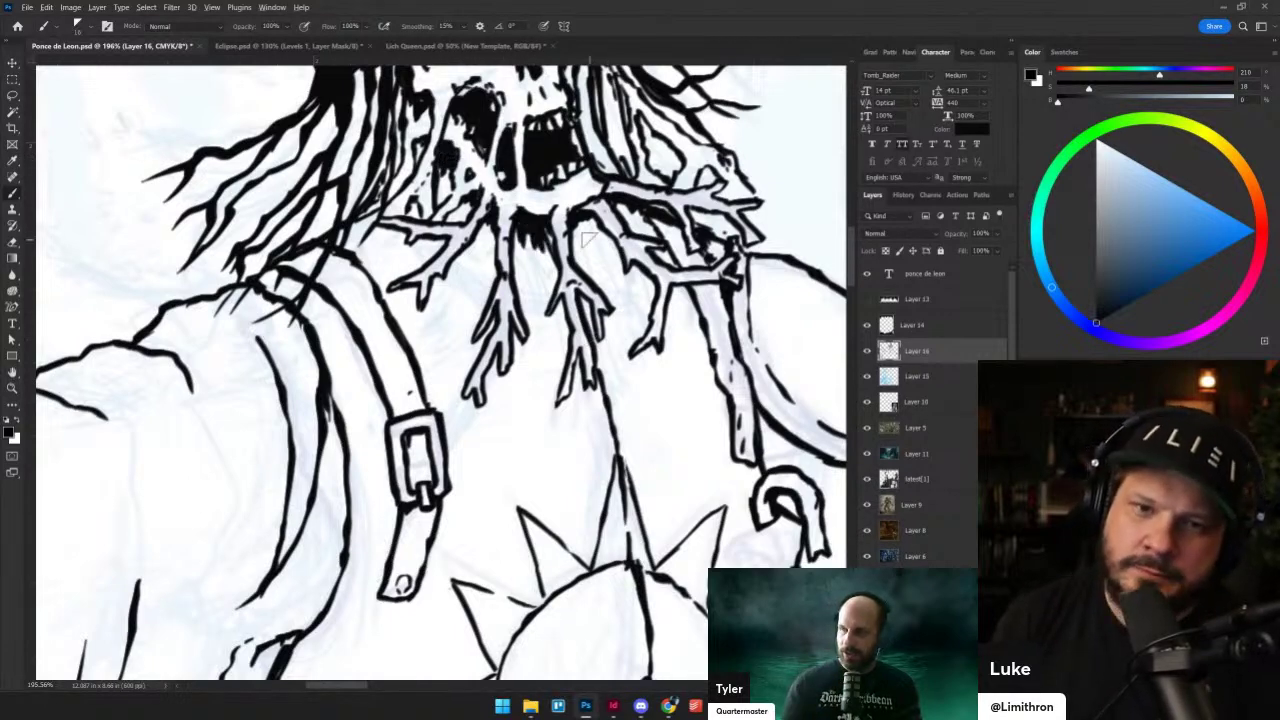
- Examine the inked figure within the whole page, from the branches and hat down to the breastplate and hand
scroll(540, 240, "down", 7)
scroll(230, 290, "up", 2)
left_click_drag(226, 285, 475, 380)
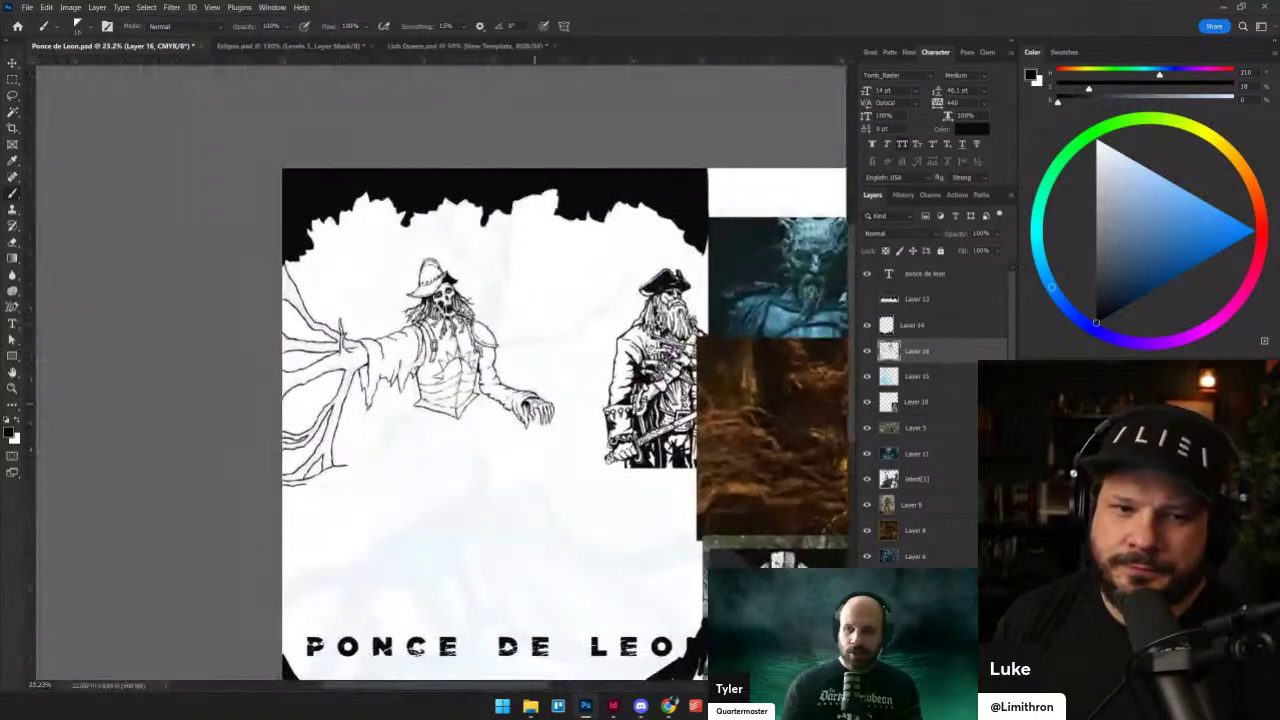
scroll(475, 378, "up", 3)
scroll(480, 330, "up", 2)
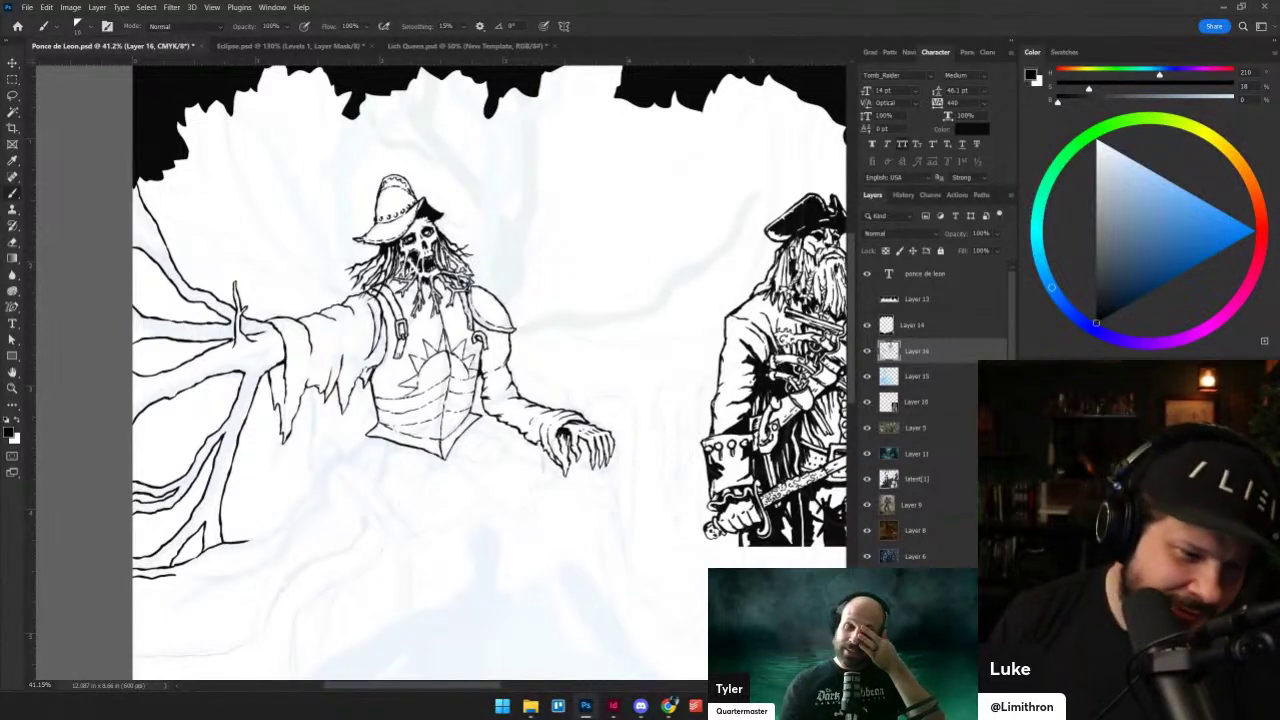
scroll(305, 353, "up", 2)
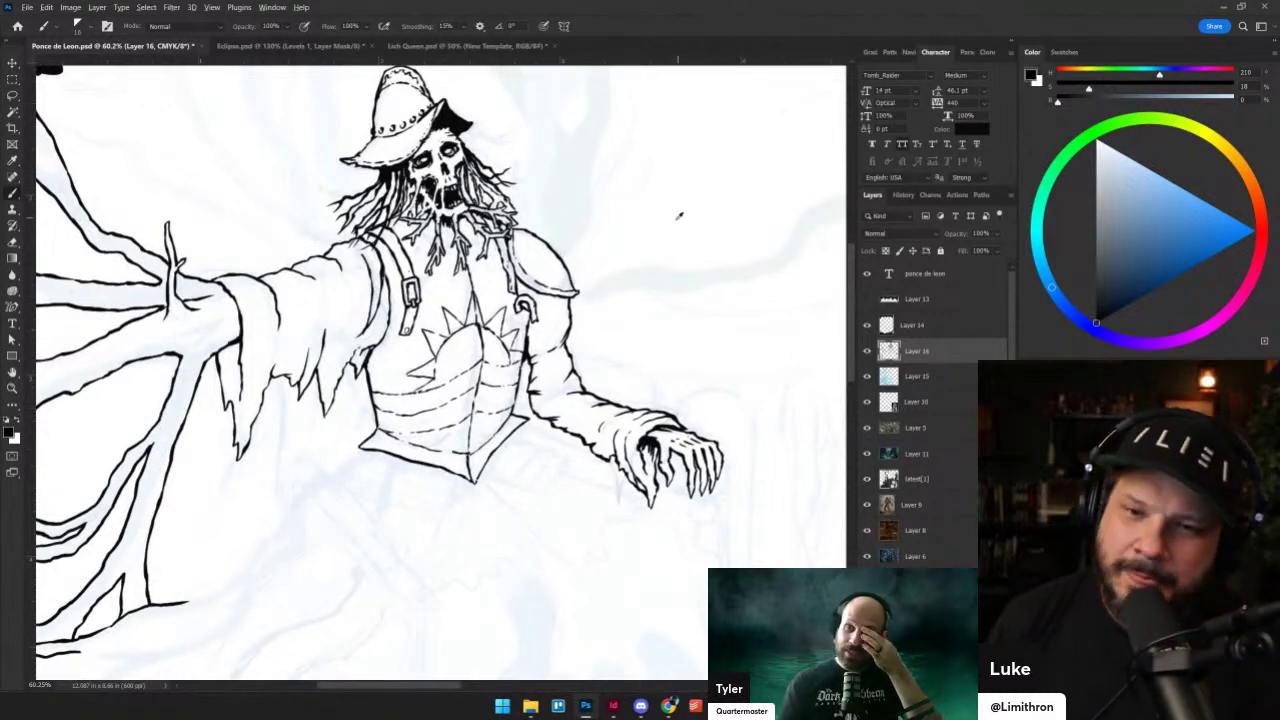
scroll(683, 211, "up", 3)
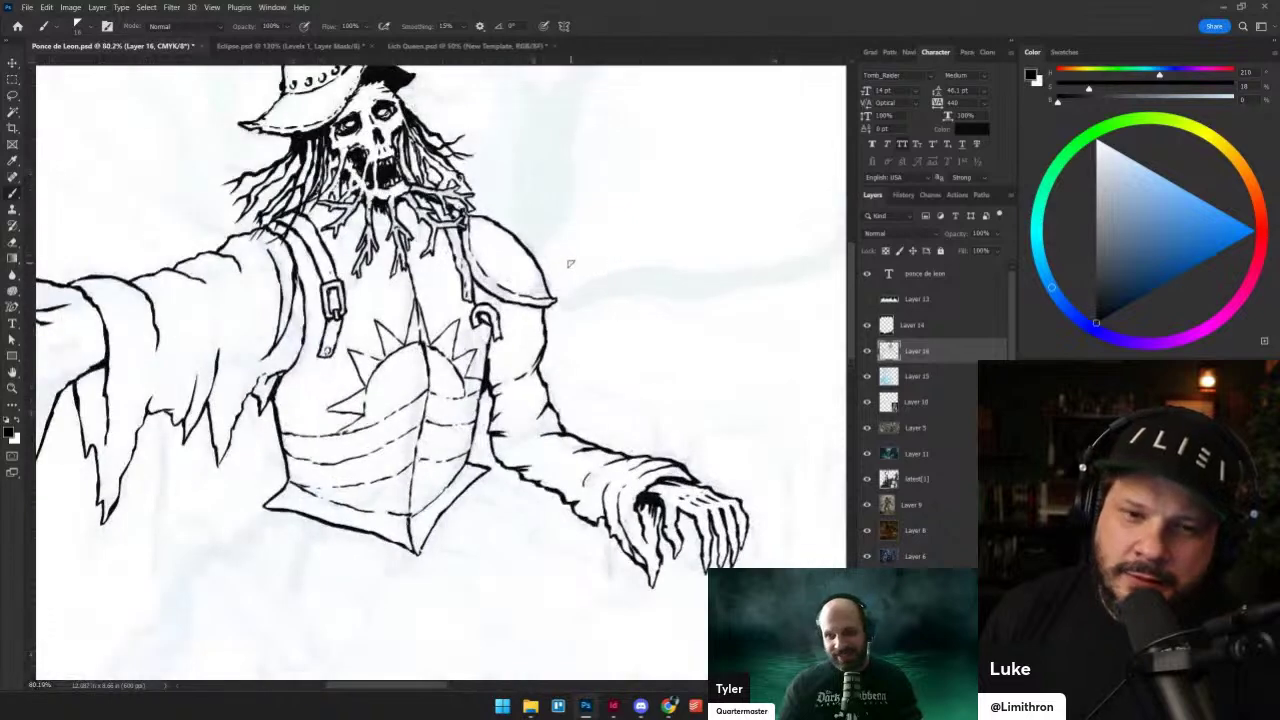
- Clean up the ink around the second strap's squared end and the curled strap piece beneath it by erasing stray marks
key("alt+shift+r")
mouse_move(480, 309)
left_mouse_down()
mouse_move(489, 323)
mouse_move(467, 303)
left_mouse_up()
scroll(264, 345, "up", 4)
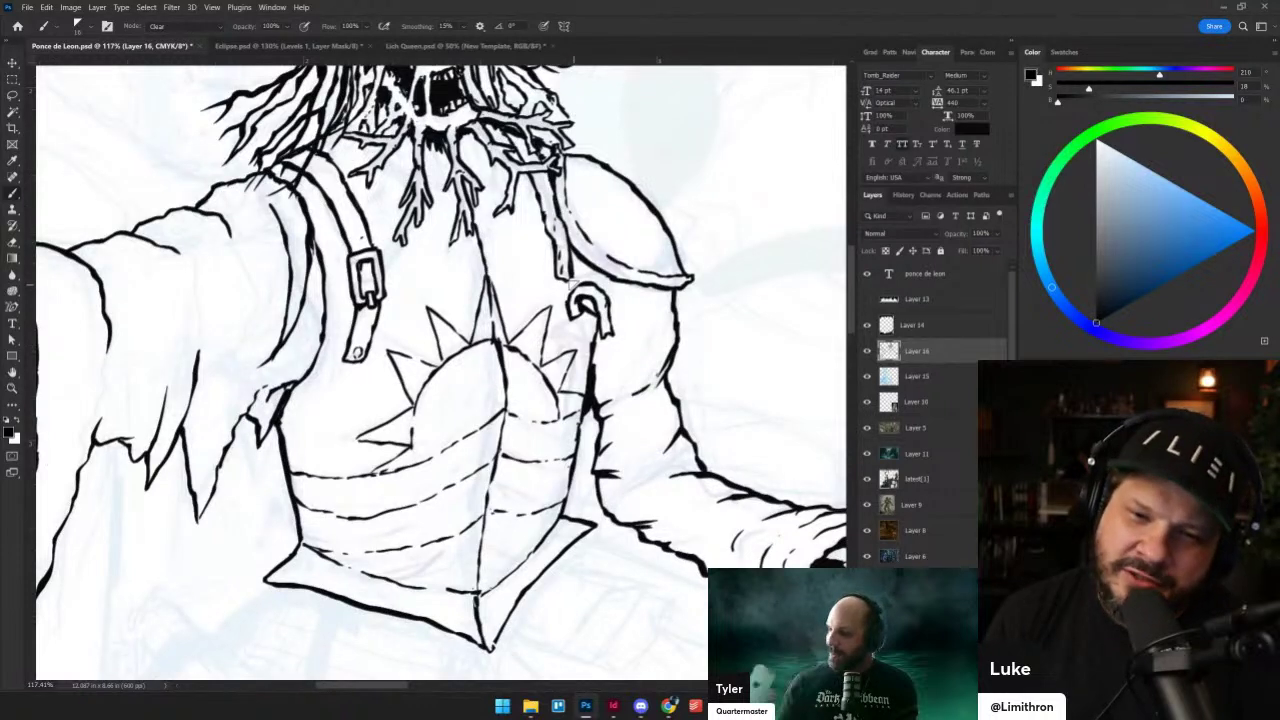
key("alt+shift+n")
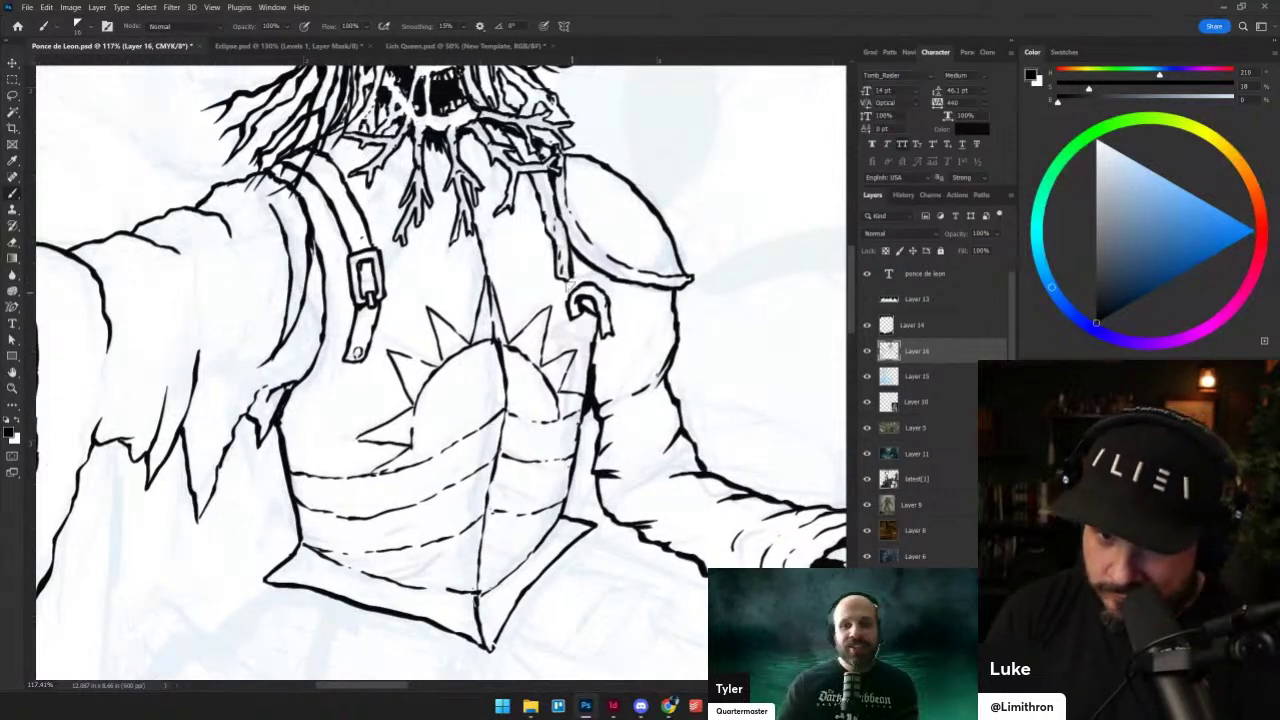
key("alt+shift+r")
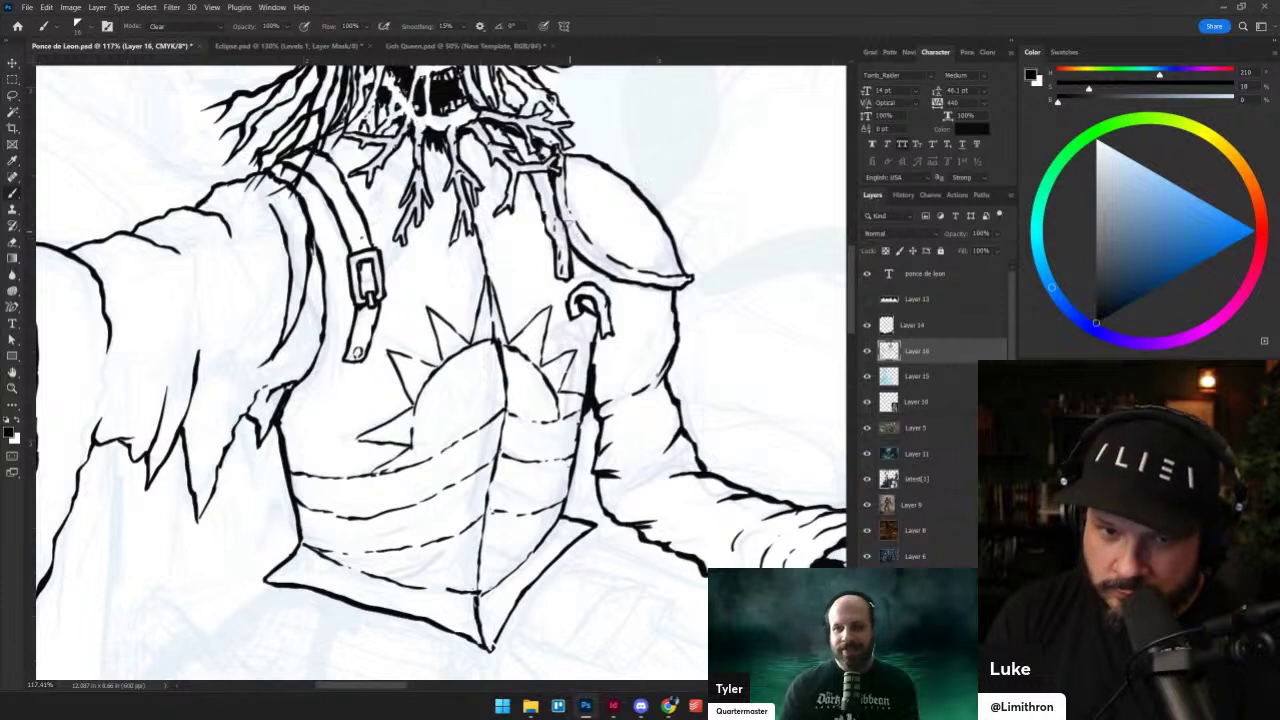
key("alt+shift+n")
key("alt+shift+r")
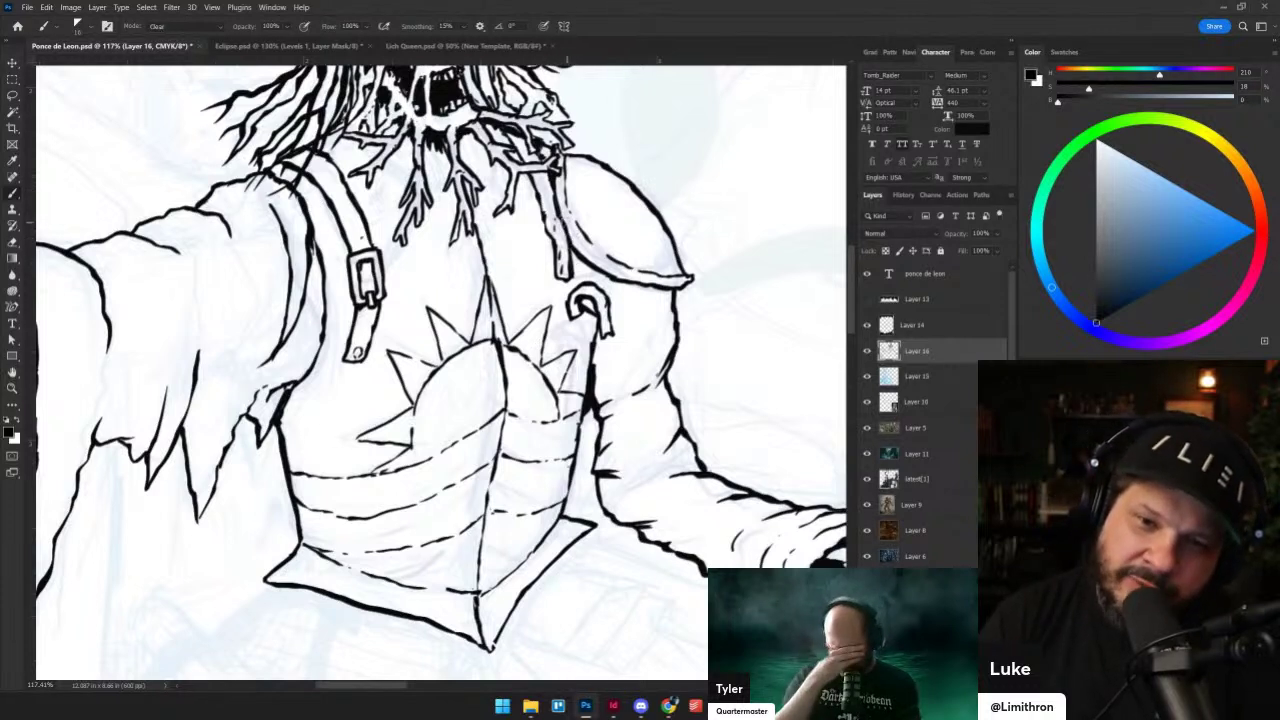
- Ink a dashed stitch line down the curved armhole edge of the breastplate, beside the torn sleeve of the outstretched arm
key("alt+shift+n")
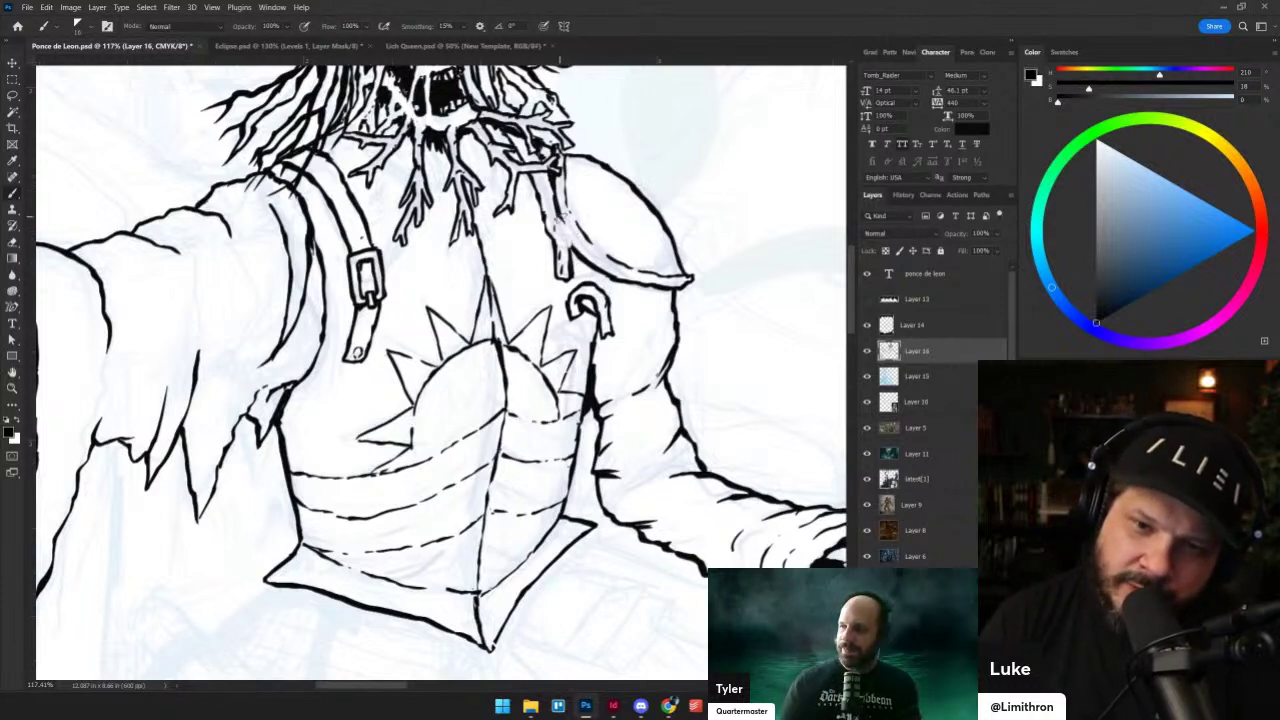
left_click_drag(449, 312, 469, 390)
key("alt+shift+r")
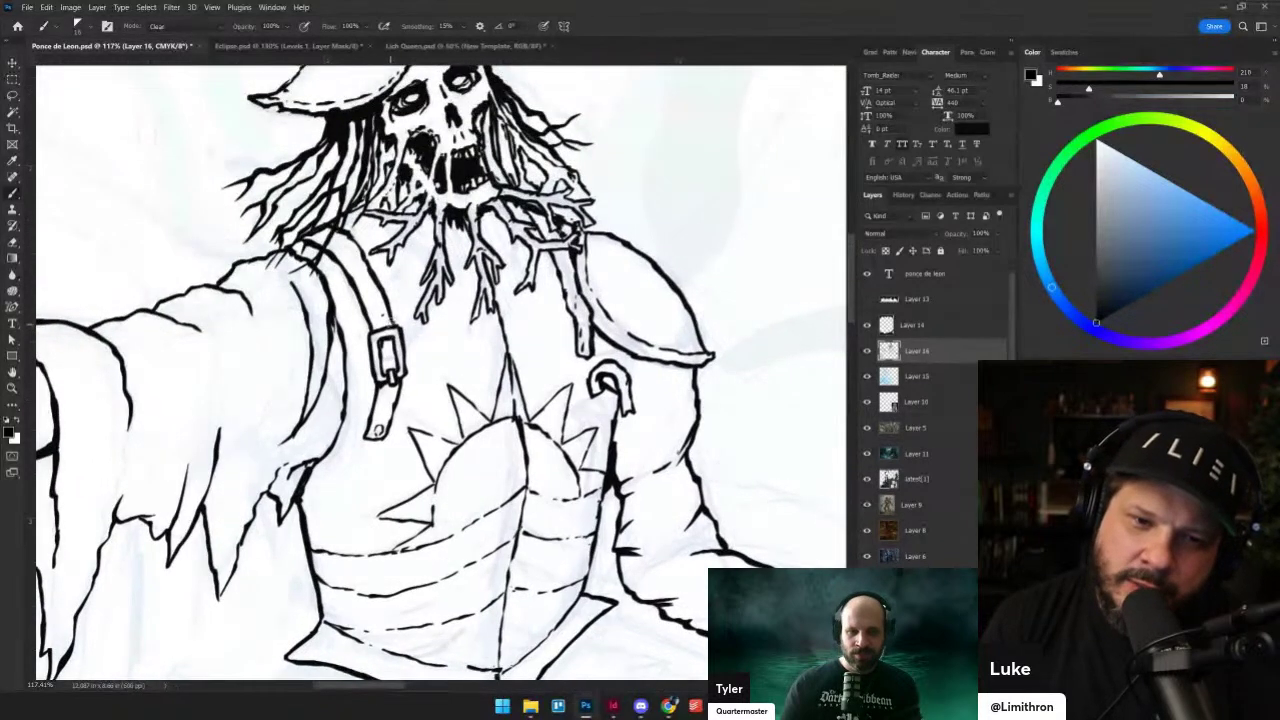
key("alt+shift+n")
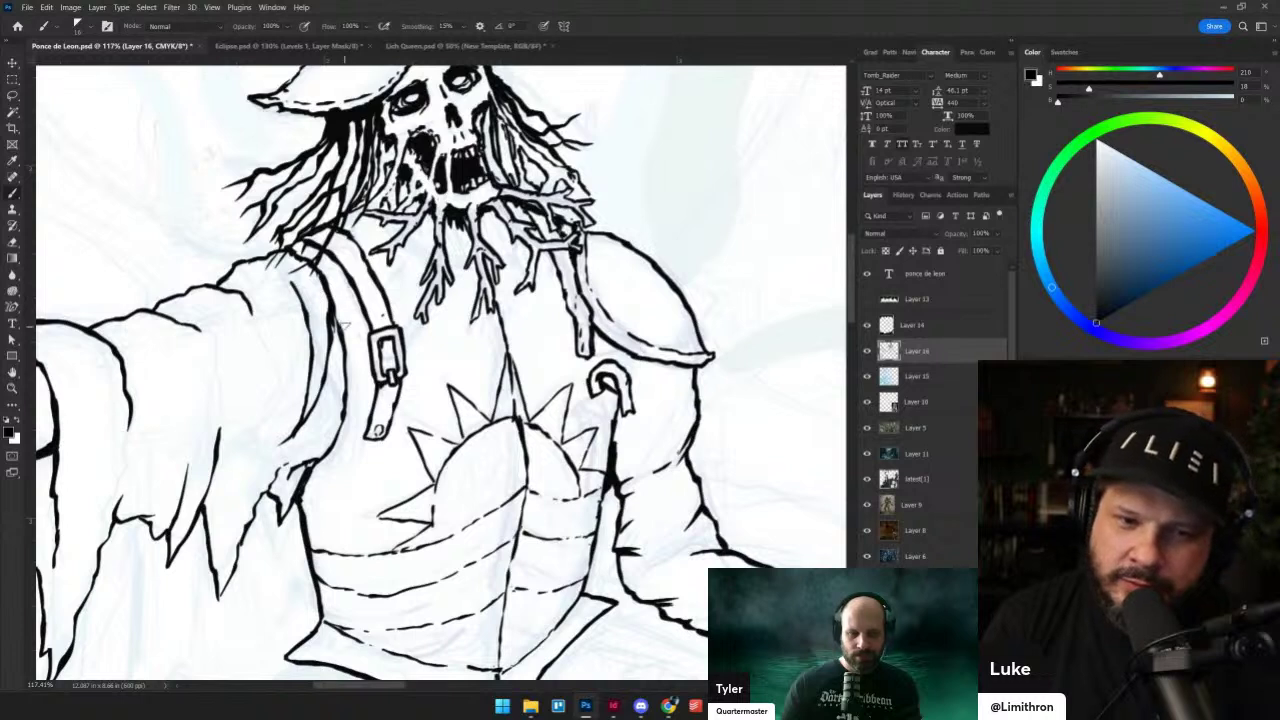
mouse_move(285, 242)
left_mouse_down()
mouse_move(335, 276)
mouse_move(366, 340)
mouse_move(340, 295)
mouse_move(360, 368)
left_mouse_up()
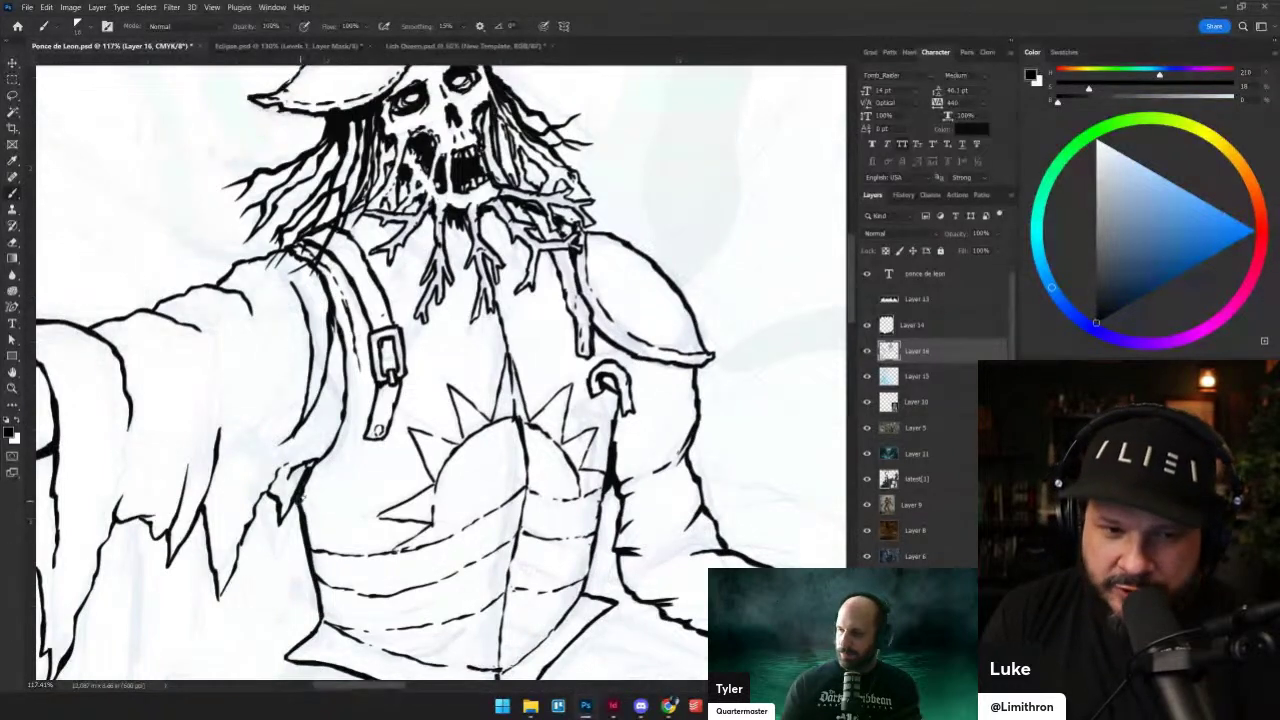
left_click_drag(338, 458, 348, 437)
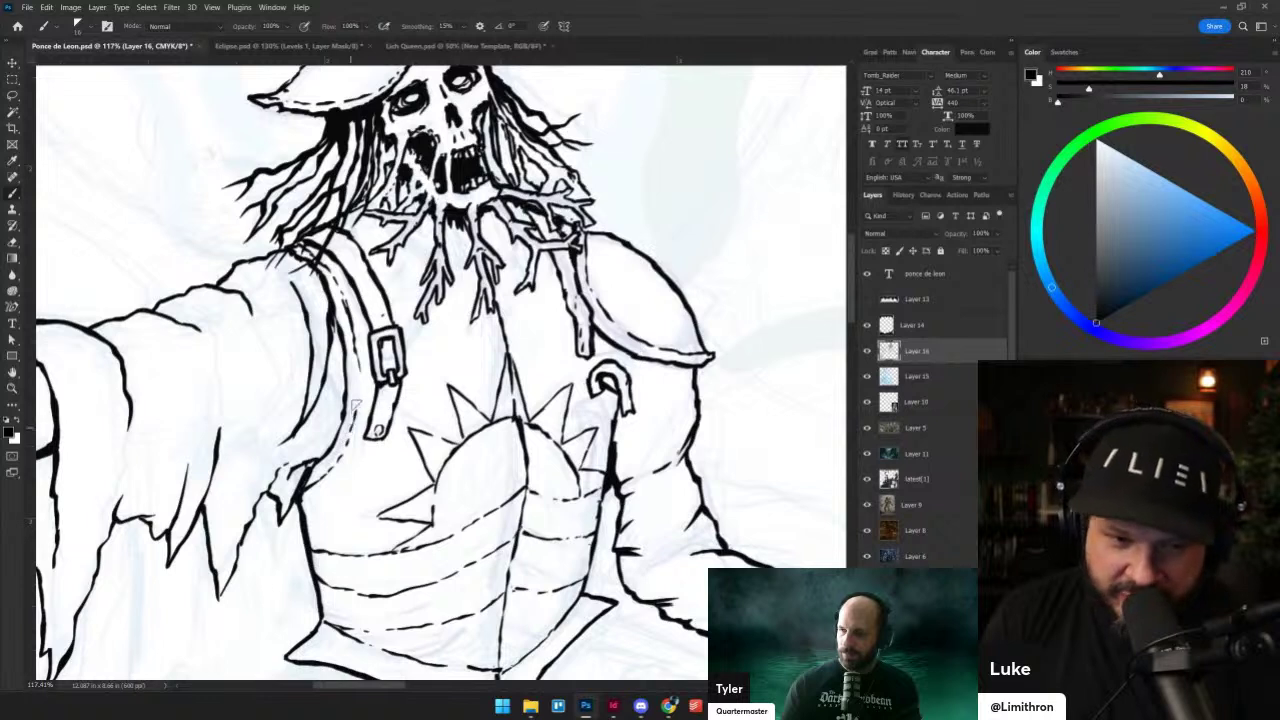
left_click_drag(360, 367, 360, 387)
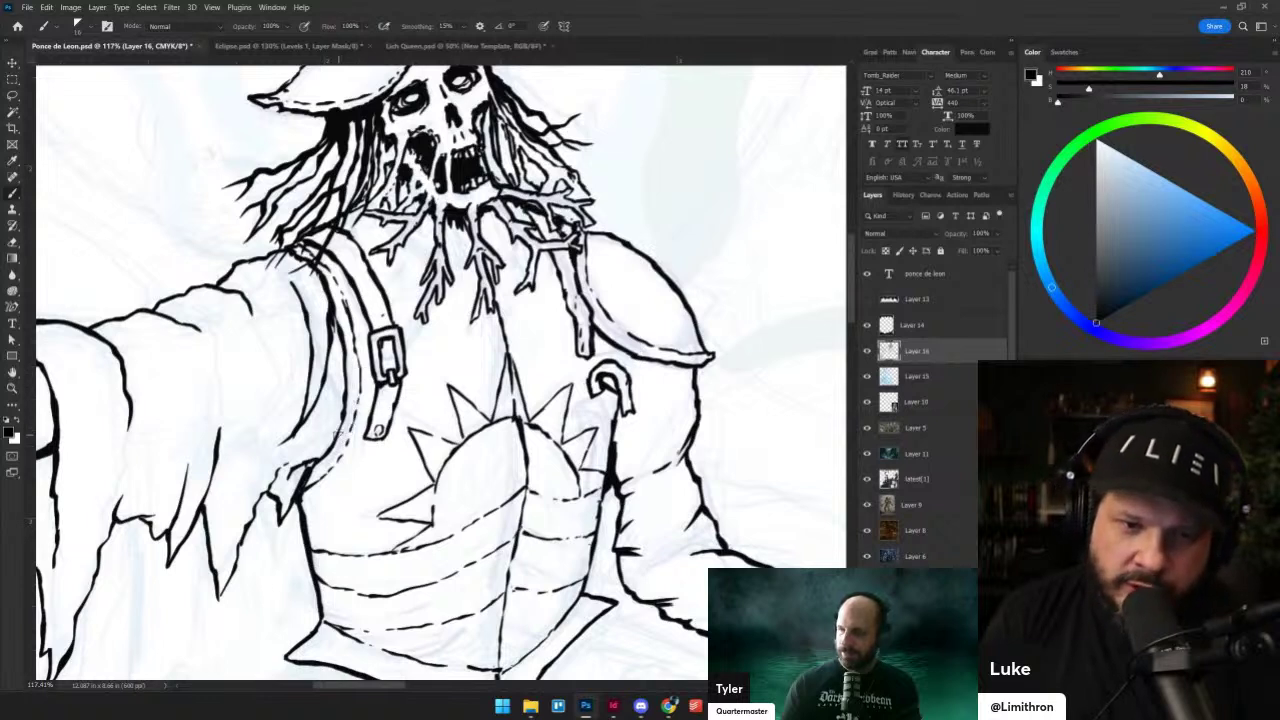
mouse_move(342, 385)
left_mouse_down()
mouse_move(326, 432)
mouse_move(344, 346)
mouse_move(331, 310)
left_mouse_up()
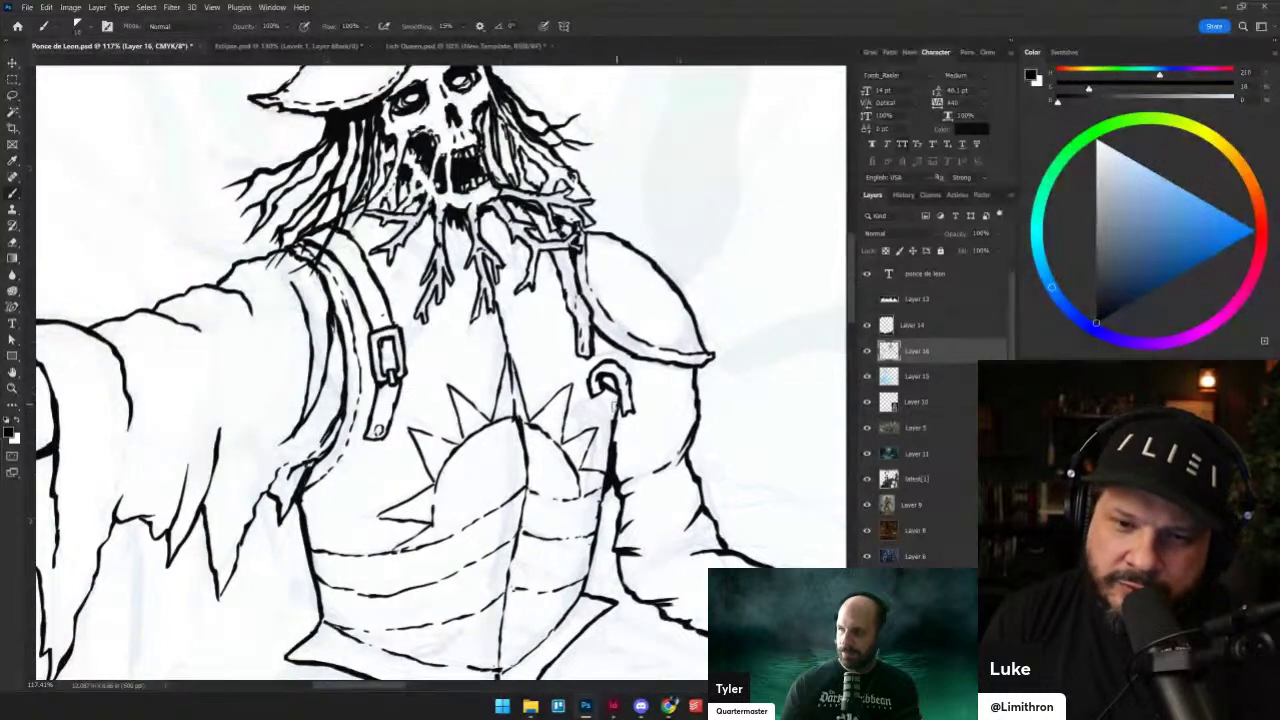
- Darken the gap between the shoulder guard and the curled hook, and extend the armhole edging beside the buckled strap
left_click_drag(609, 379, 617, 408)
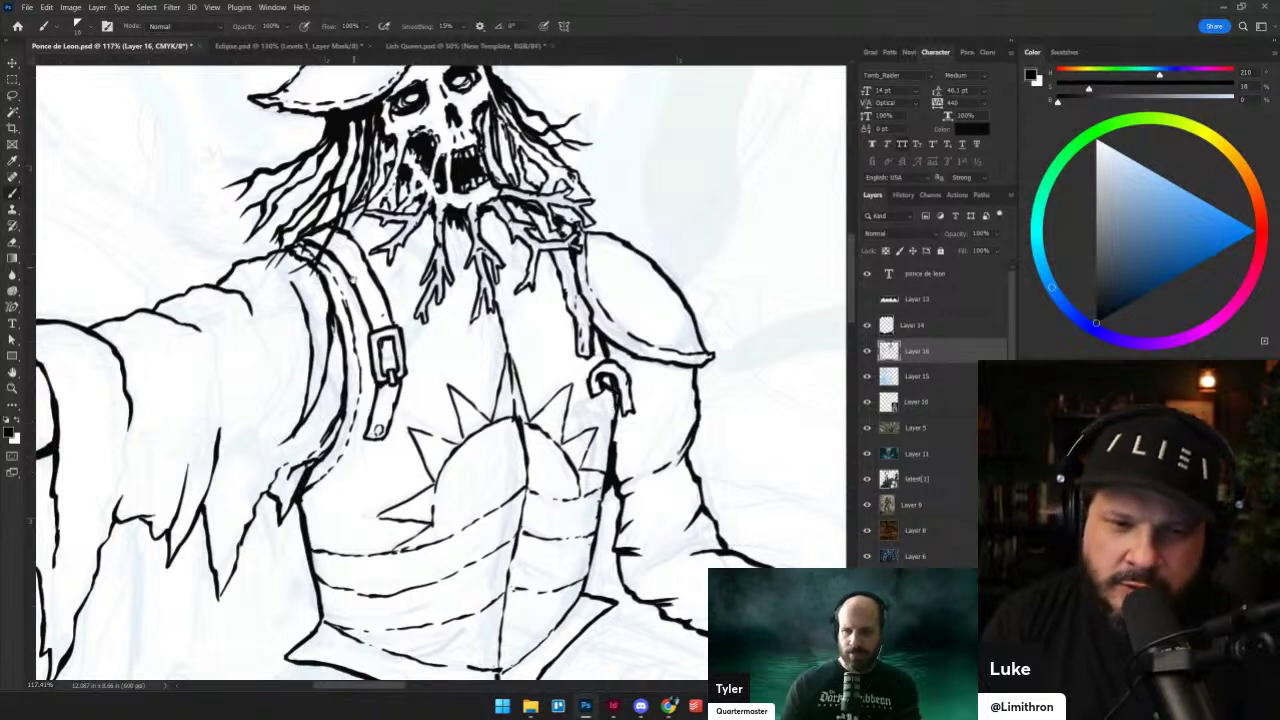
left_click_drag(352, 279, 363, 361)
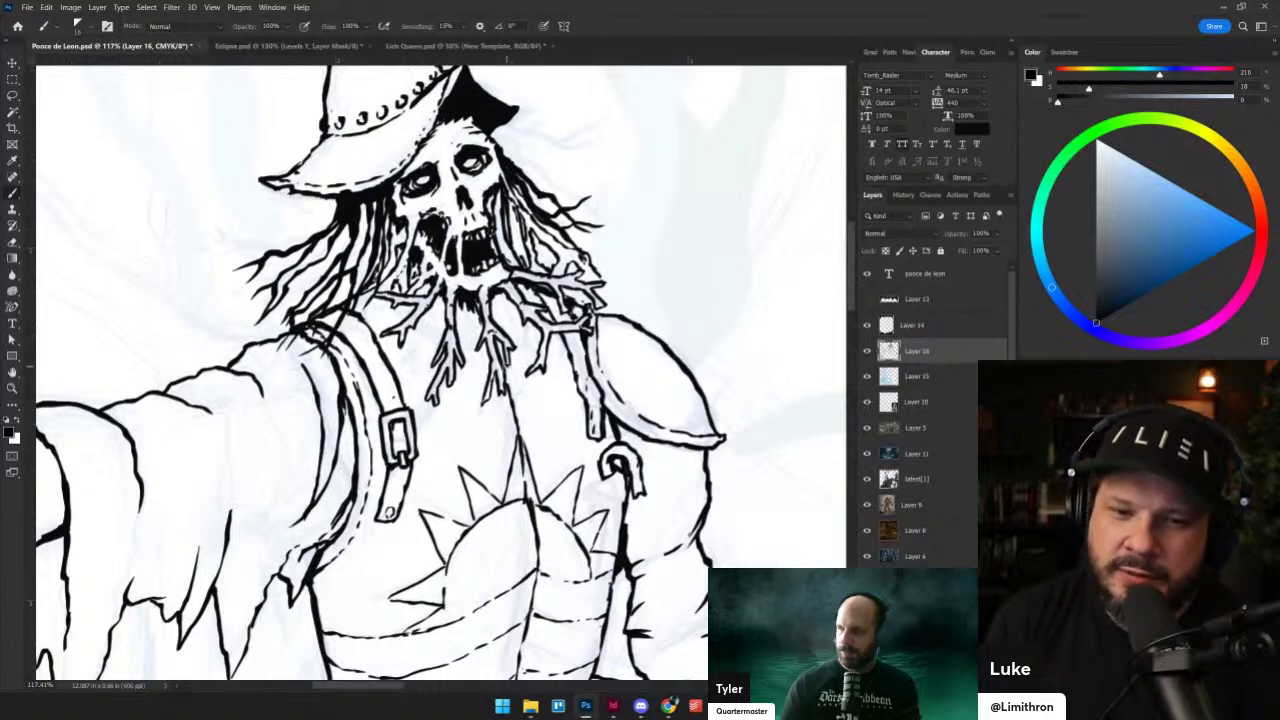
mouse_move(507, 382)
left_mouse_down()
mouse_move(528, 494)
mouse_move(531, 435)
left_mouse_up()
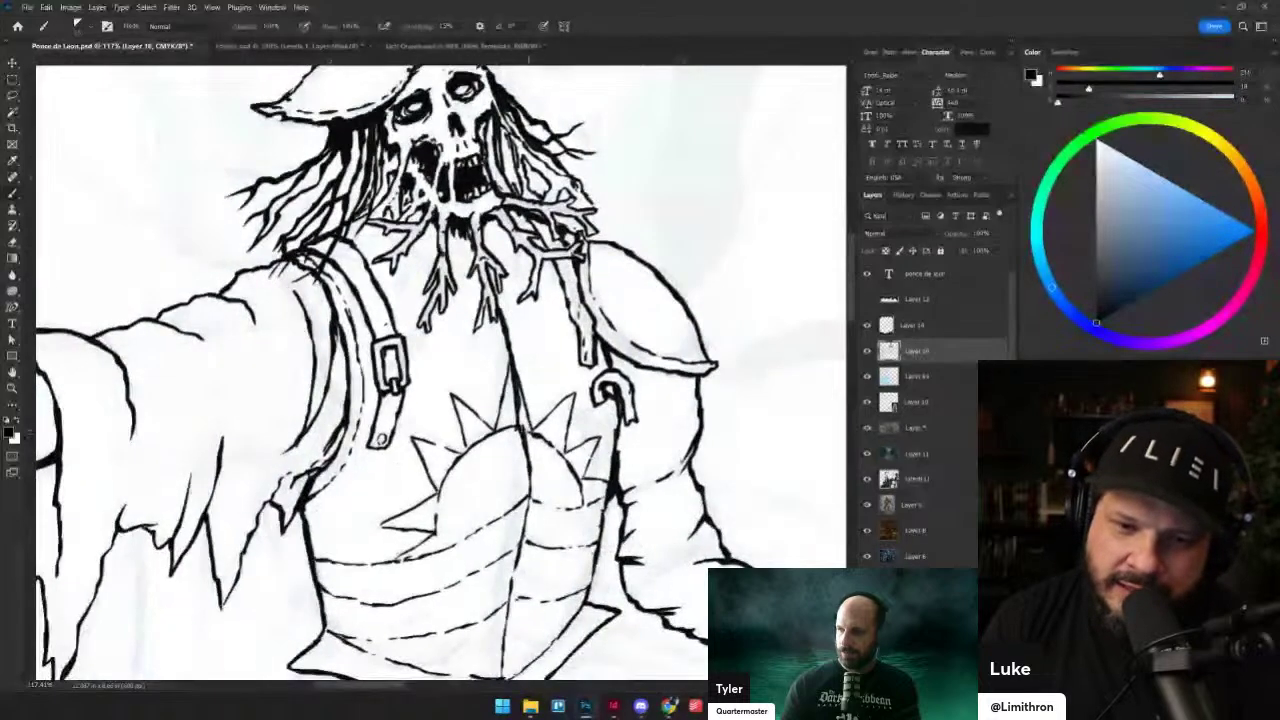
- Ink border lines on both sides of the breastplate's centre ridge, dashed over the sun emblem, from the beard to the lower rim
key("shift+alt+n")
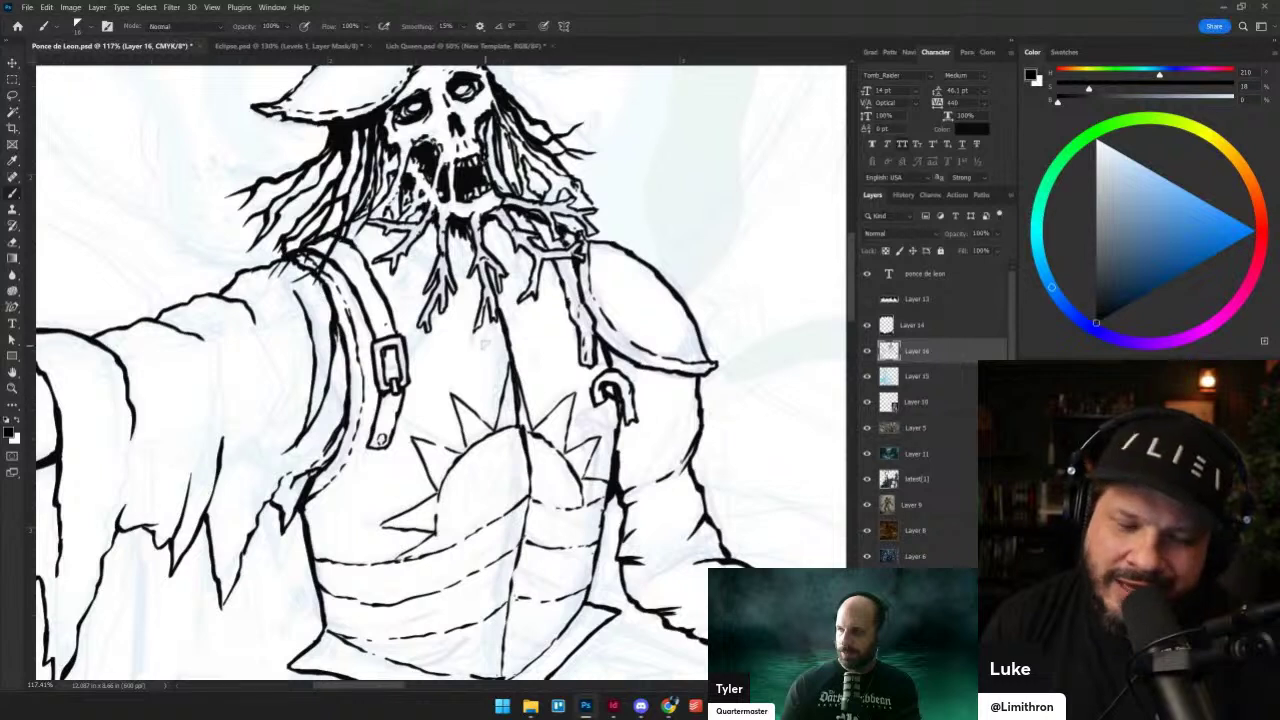
left_click_drag(488, 334, 518, 546)
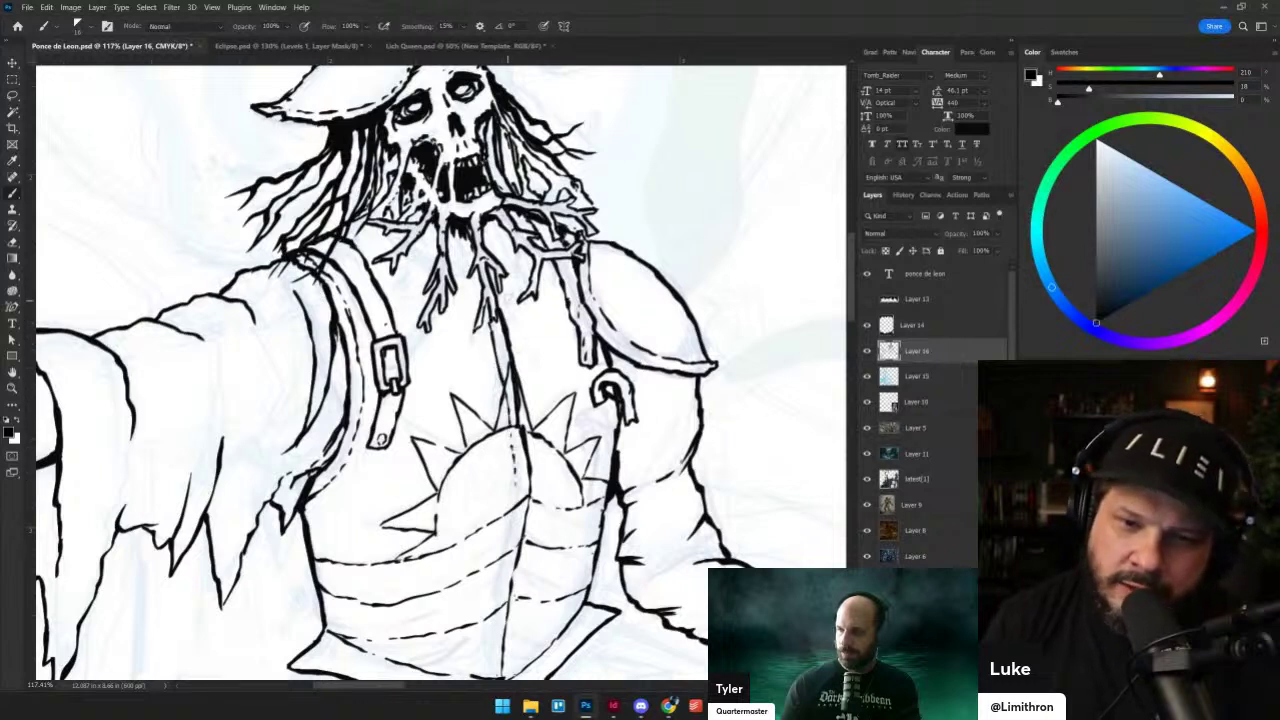
left_click_drag(504, 283, 531, 428)
mouse_move(536, 490)
left_mouse_down()
mouse_move(533, 386)
mouse_move(506, 438)
mouse_move(486, 570)
left_mouse_up()
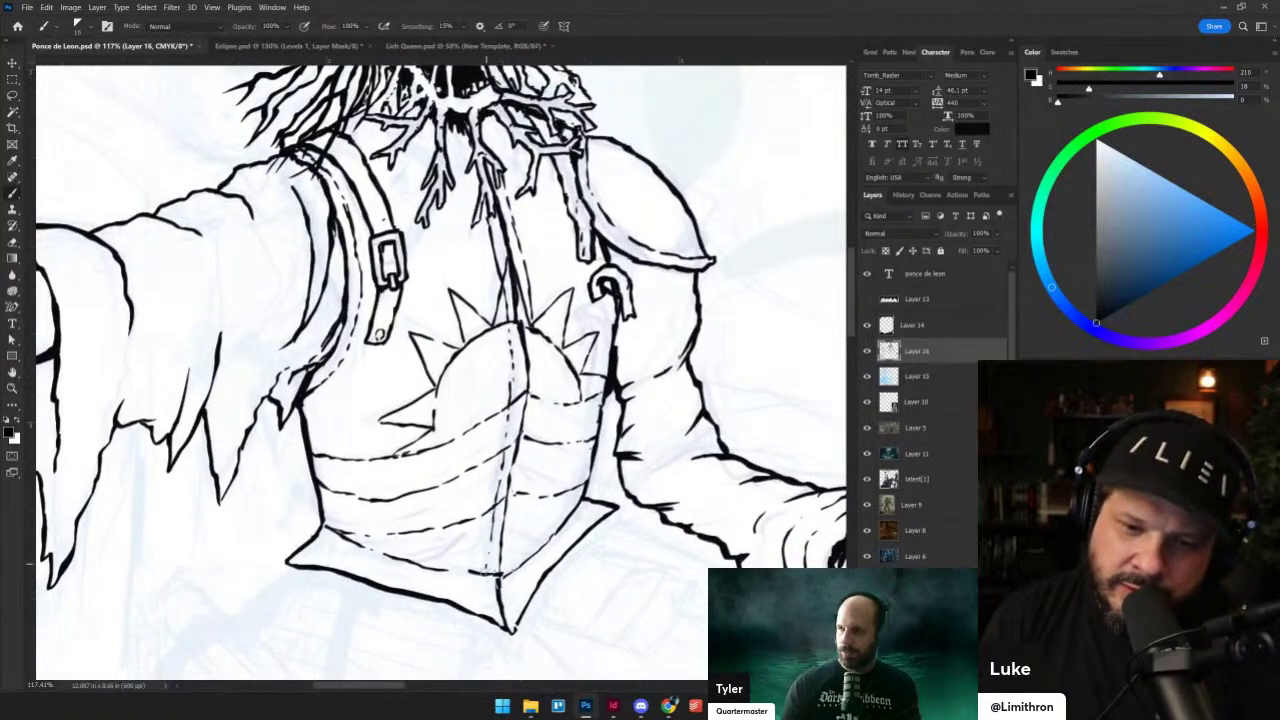
mouse_move(518, 310)
left_mouse_down()
mouse_move(536, 395)
mouse_move(508, 576)
left_mouse_up()
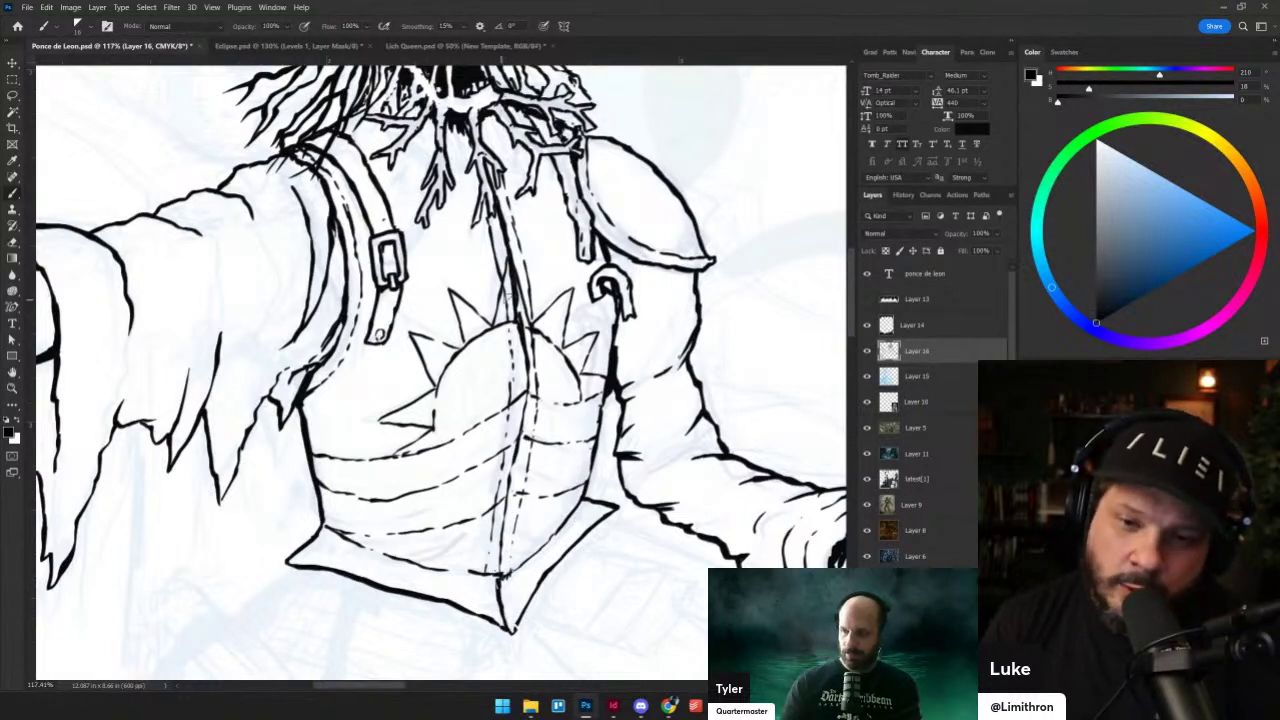
- Thicken the black shadow between the torso and the lowered arm, from the curled hook down to the sleeve fold
left_click_drag(373, 364, 398, 417)
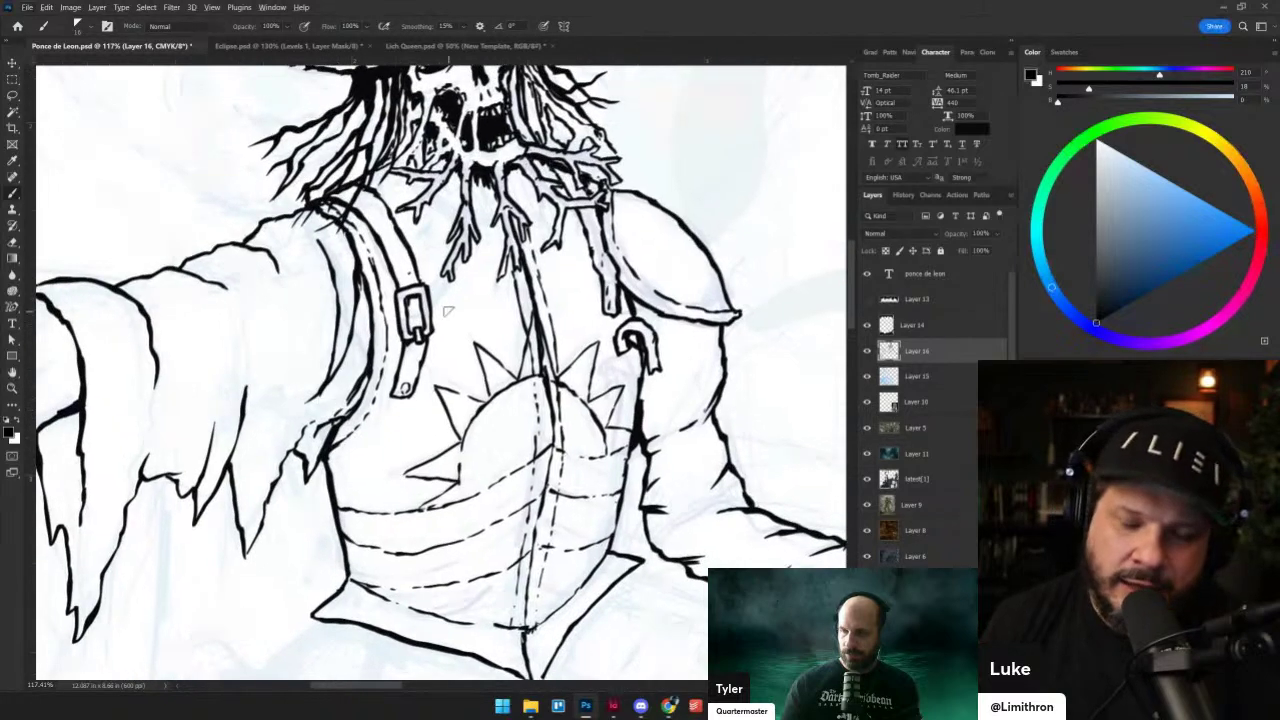
scroll(449, 312, "down", 4)
scroll(452, 316, "up", 2)
left_click_drag(508, 348, 444, 328)
scroll(443, 329, "up", 3)
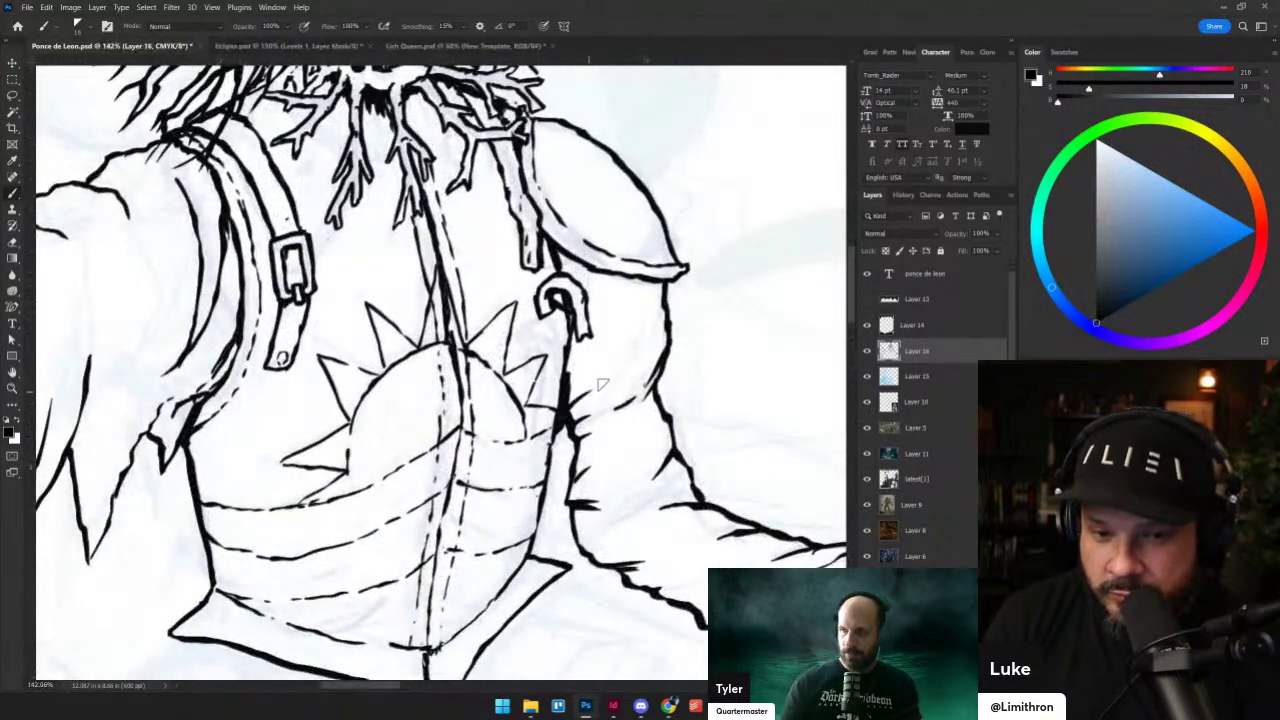
mouse_move(571, 406)
left_mouse_down()
mouse_move(609, 374)
mouse_move(573, 352)
mouse_move(566, 378)
left_mouse_up()
left_click_drag(572, 286, 550, 244)
left_click_drag(515, 301, 573, 350)
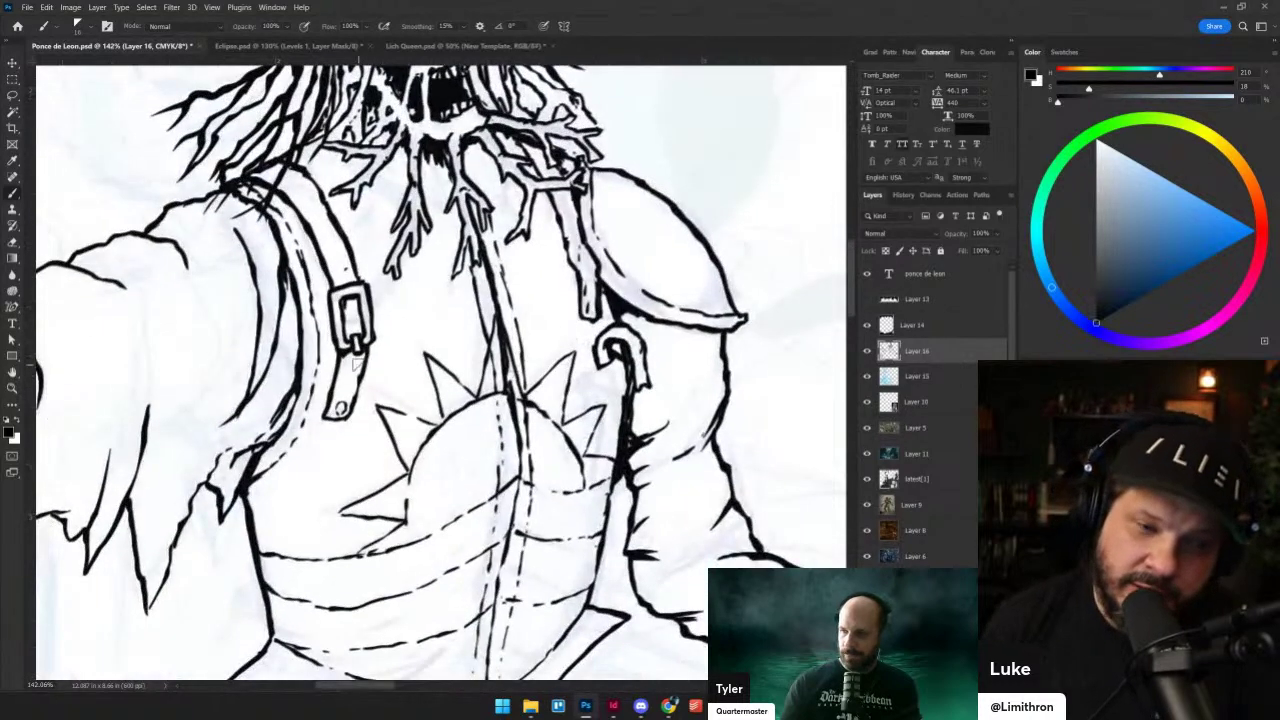
- Ink a forked bare branch crossing the strap and the shoulder guard, cleaning up where its twigs meet
scroll(358, 362, "down", 2)
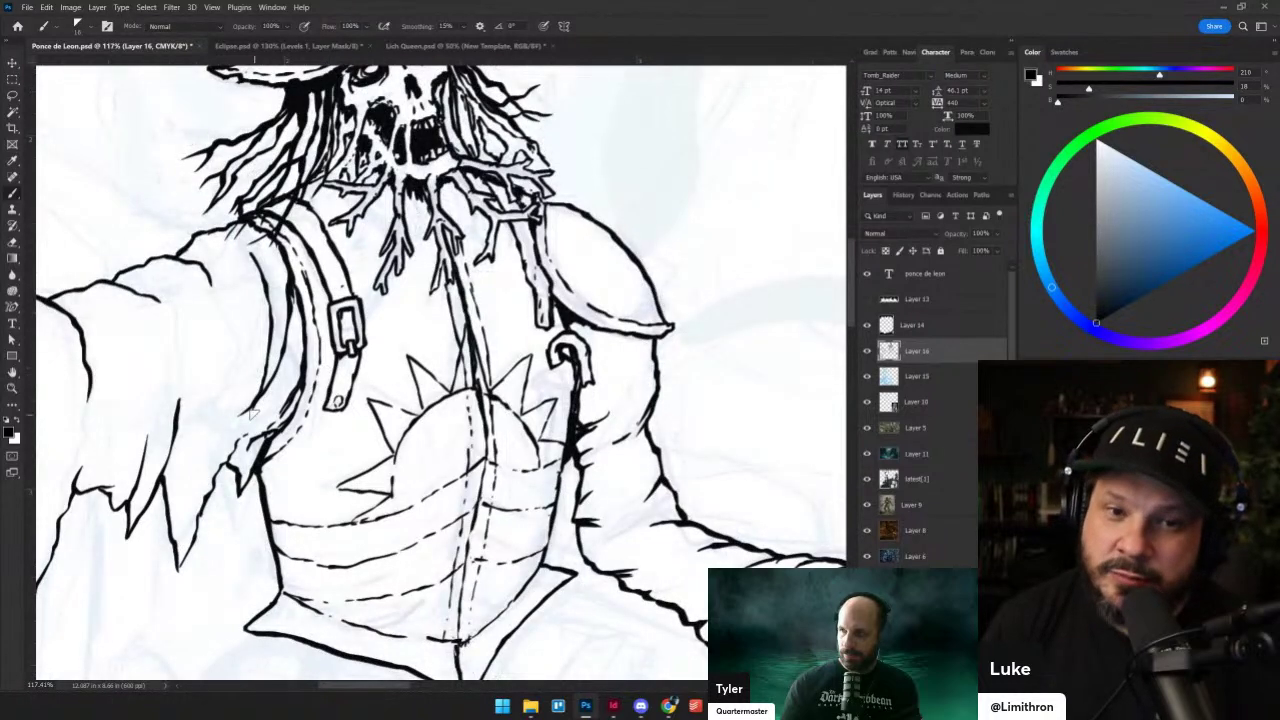
left_click_drag(390, 288, 555, 340)
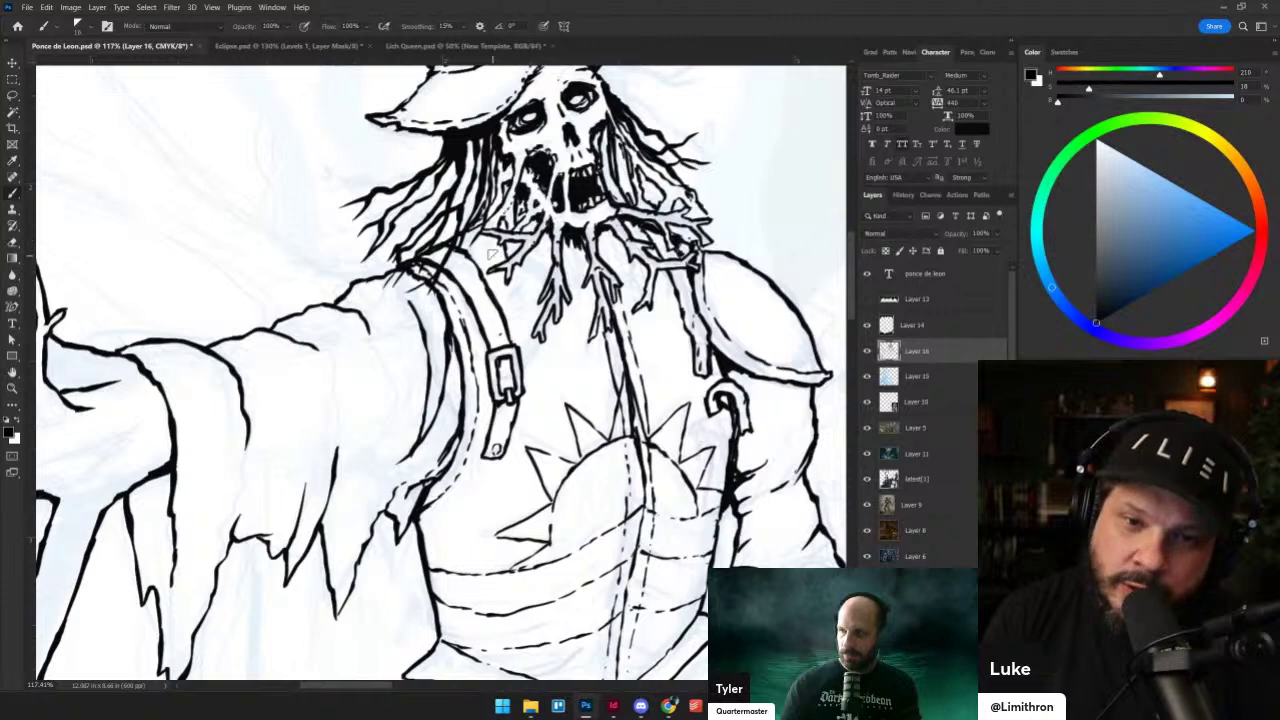
scroll(737, 330, "up", 2)
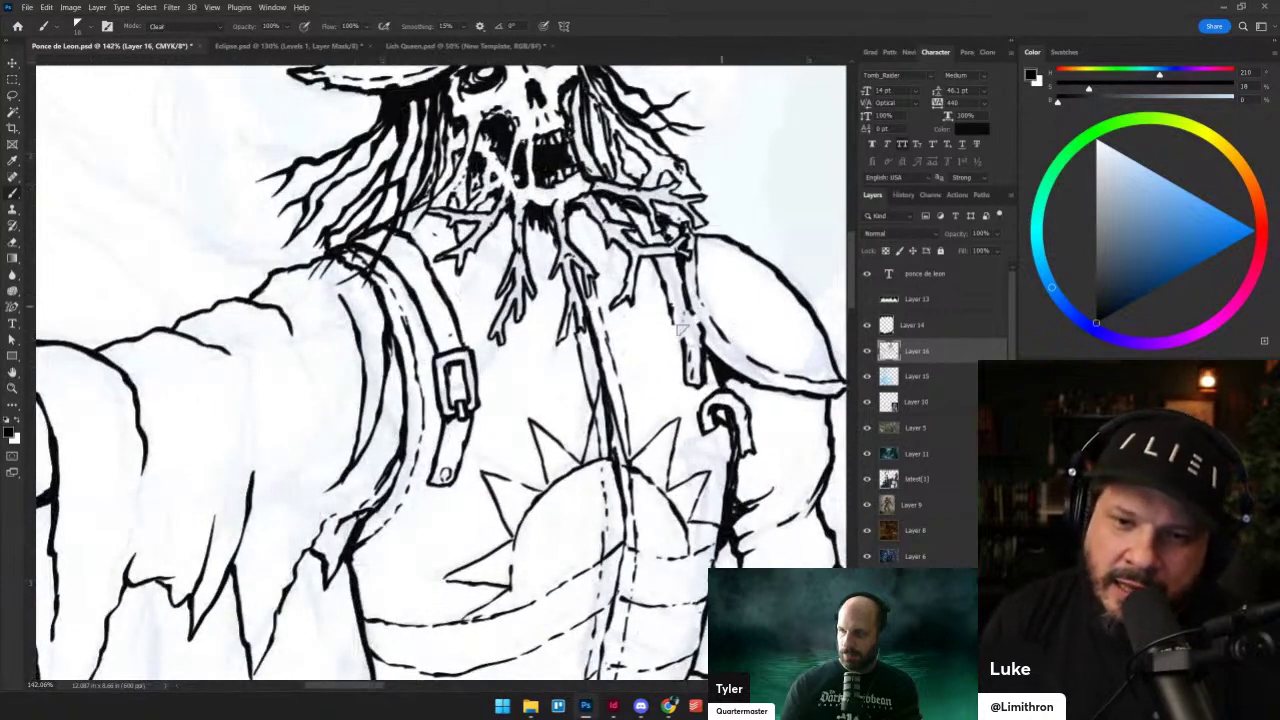
key("shift+alt+n")
mouse_move(672, 333)
left_mouse_down()
mouse_move(722, 305)
mouse_move(702, 310)
mouse_move(716, 252)
mouse_move(722, 275)
left_mouse_up()
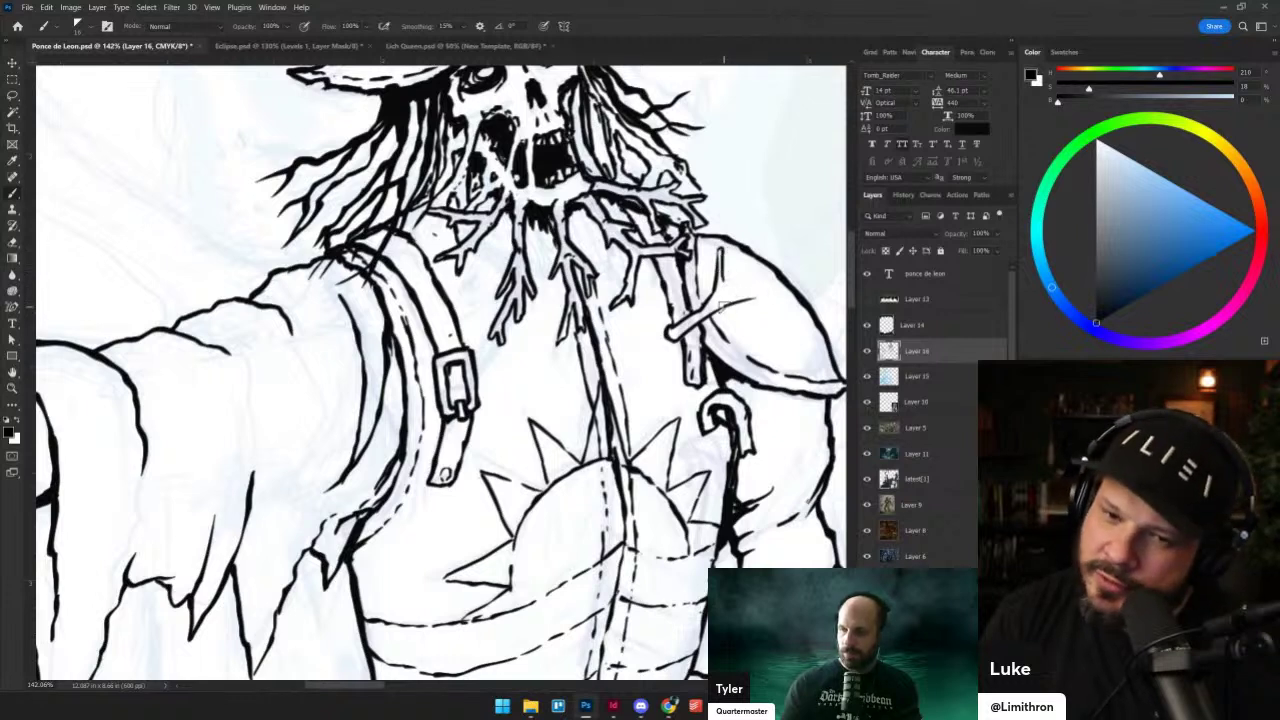
mouse_move(722, 275)
left_mouse_down()
mouse_move(761, 279)
mouse_move(772, 257)
mouse_move(738, 296)
mouse_move(787, 244)
left_mouse_up()
key("grave")
key("shift+alt+n")
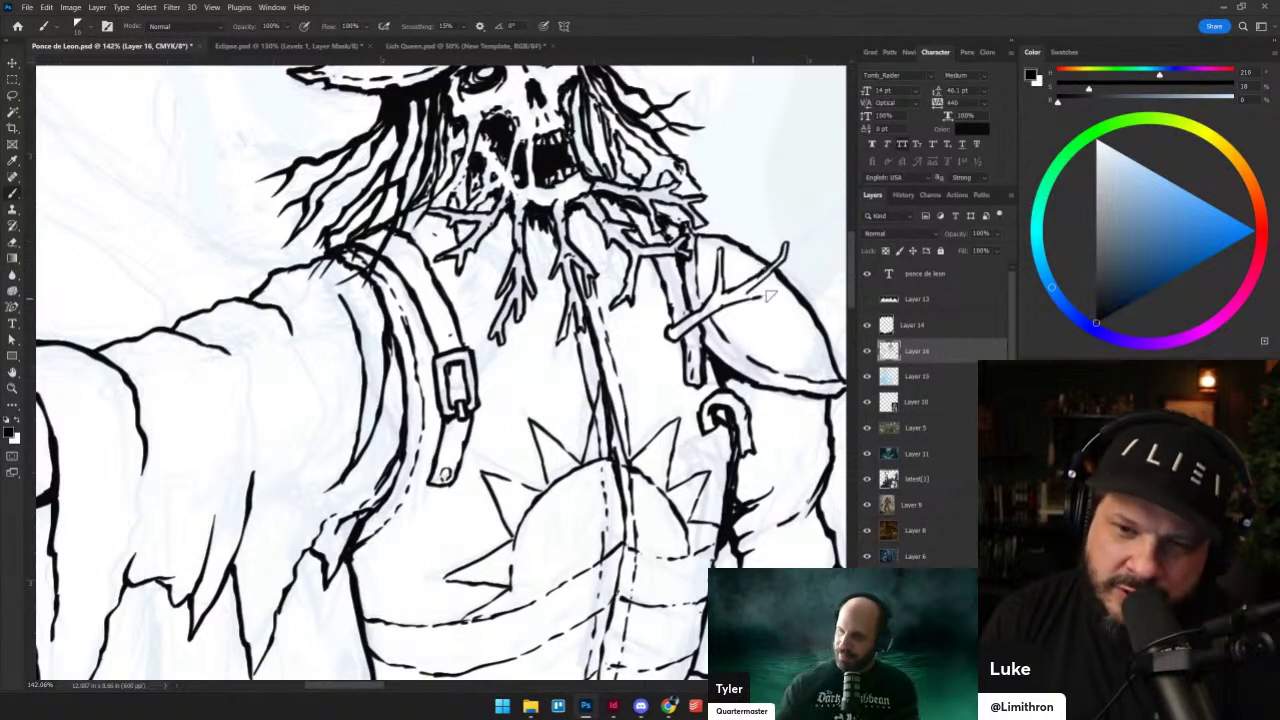
mouse_move(747, 293)
left_mouse_down()
mouse_move(783, 288)
mouse_move(771, 297)
left_mouse_up()
key("grave")
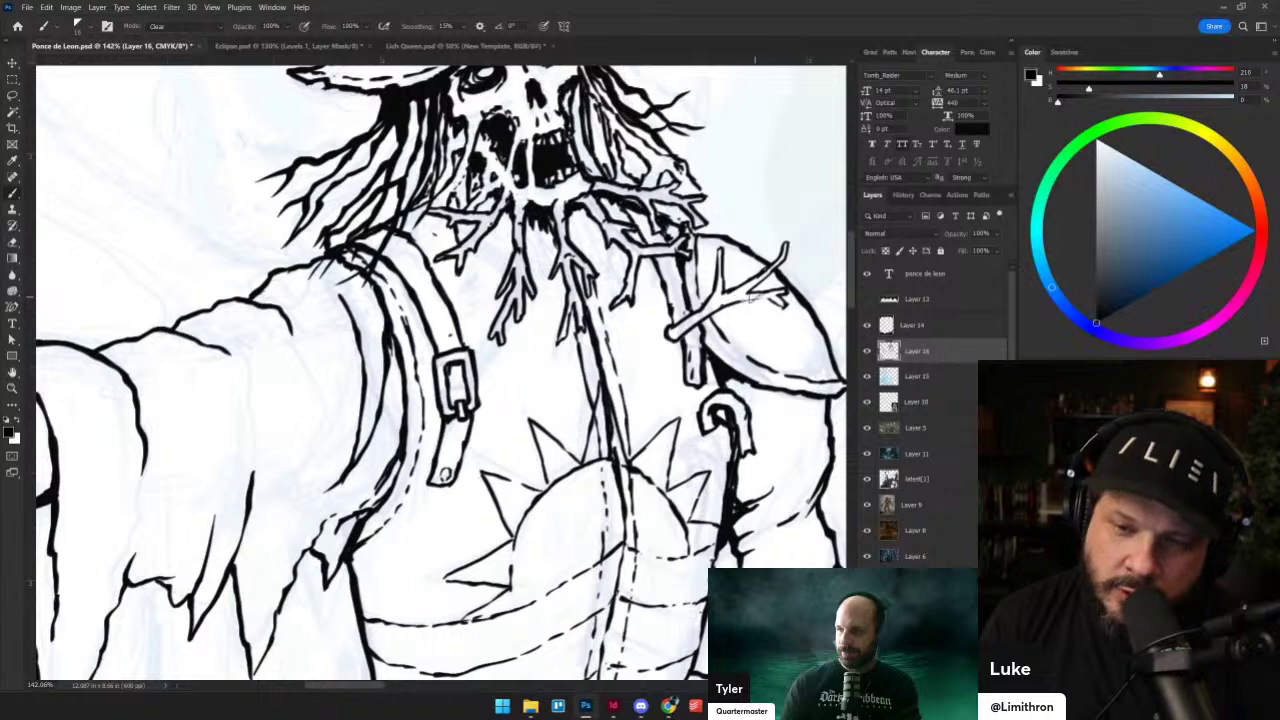
key("grave")
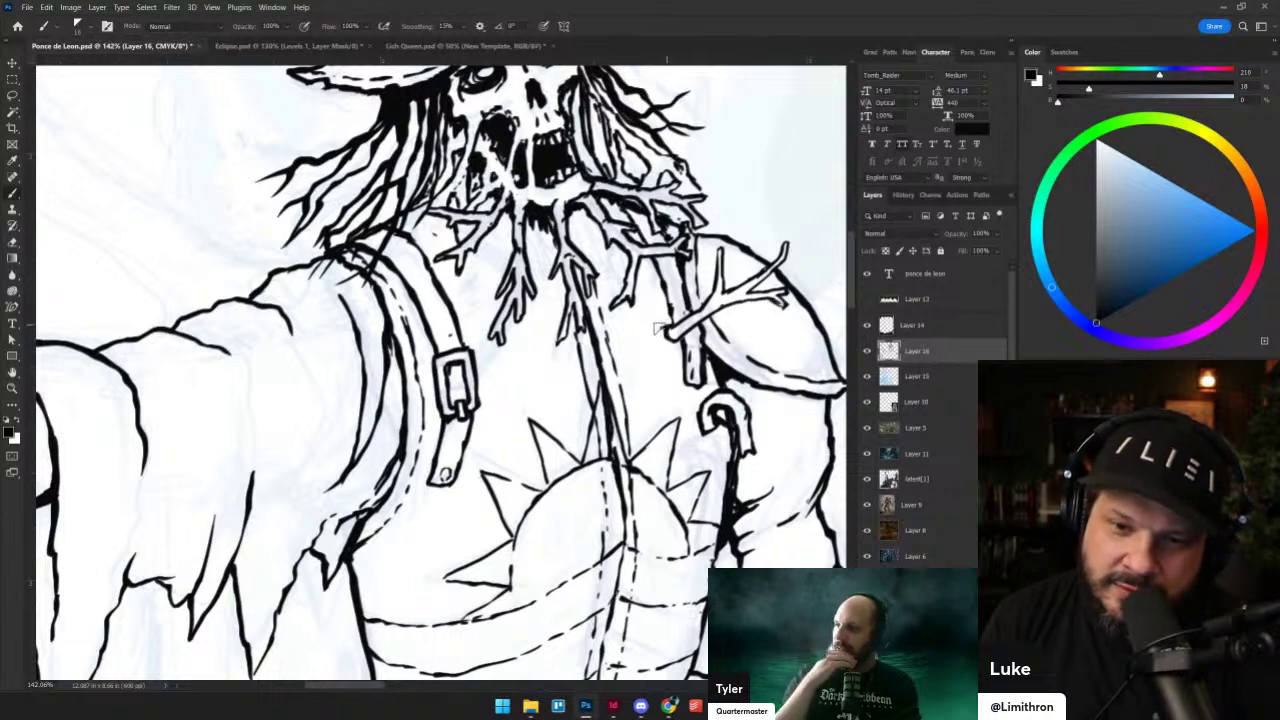
- Erase the rounded base of the shoulder branch and redraw it splintered, with small crack marks along the strap
key("grave")
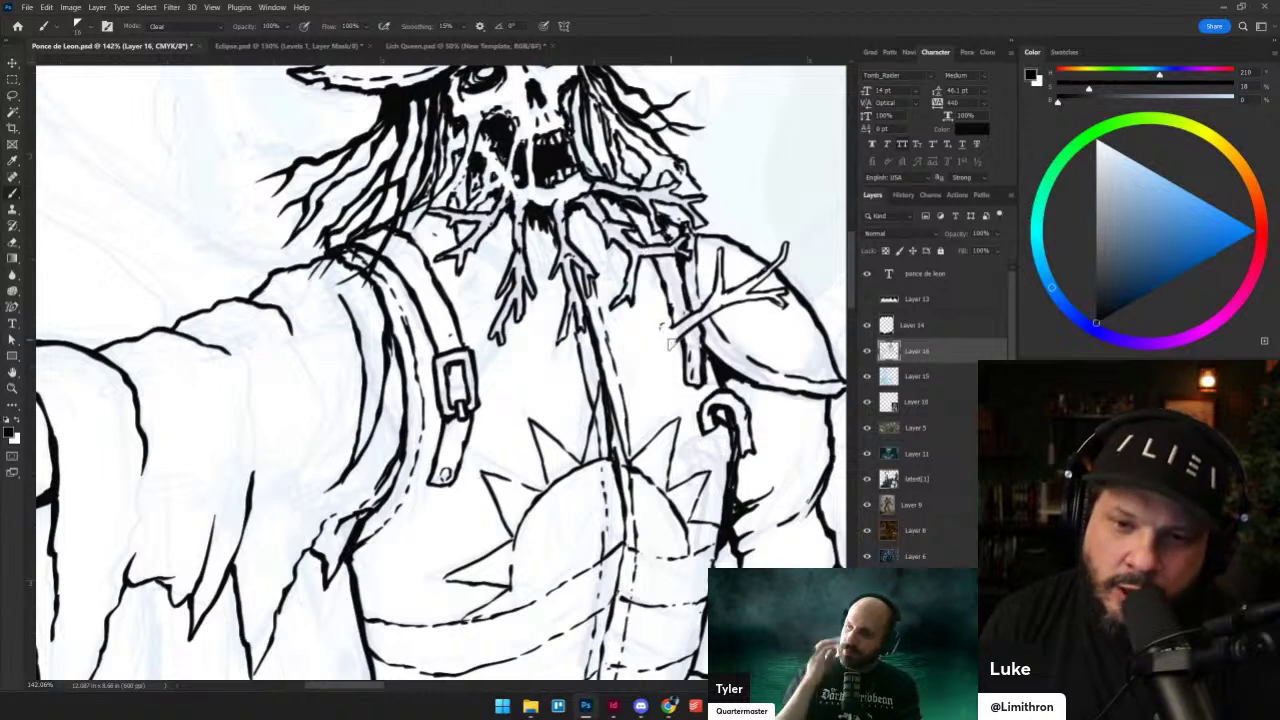
key("grave")
left_click_drag(663, 328, 677, 336)
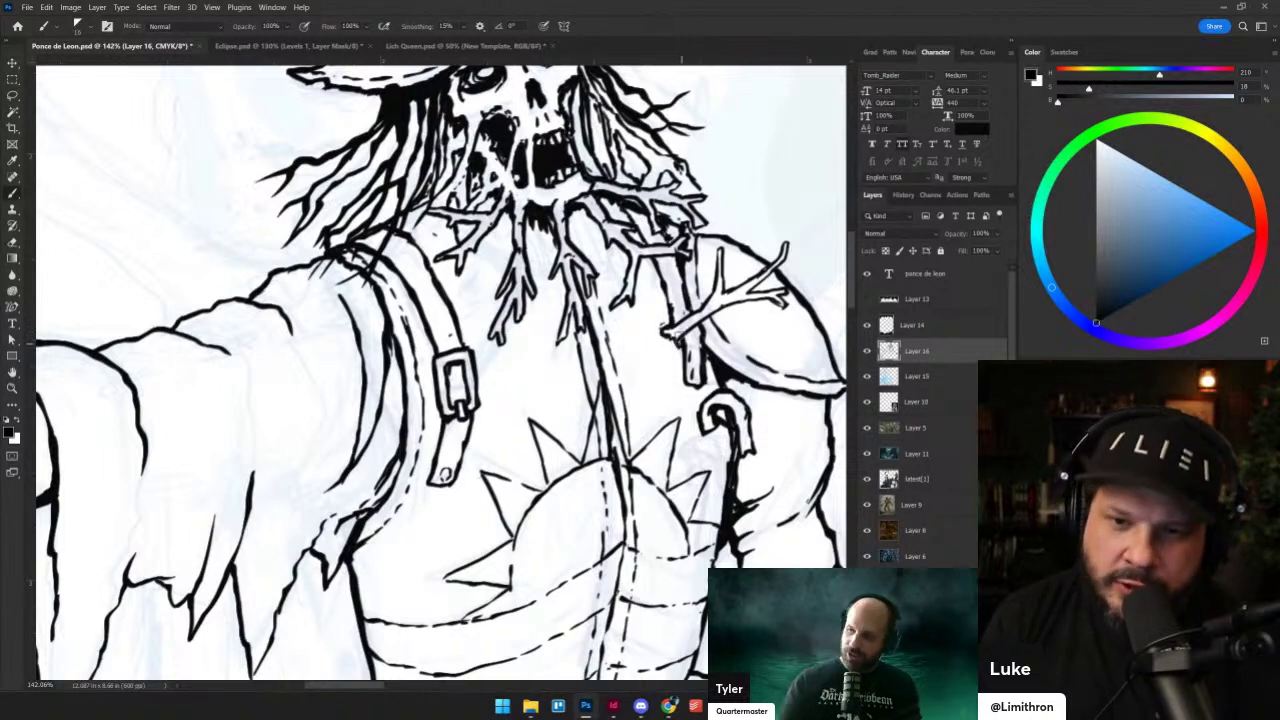
mouse_move(669, 305)
left_mouse_down()
mouse_move(669, 356)
mouse_move(682, 366)
left_mouse_up()
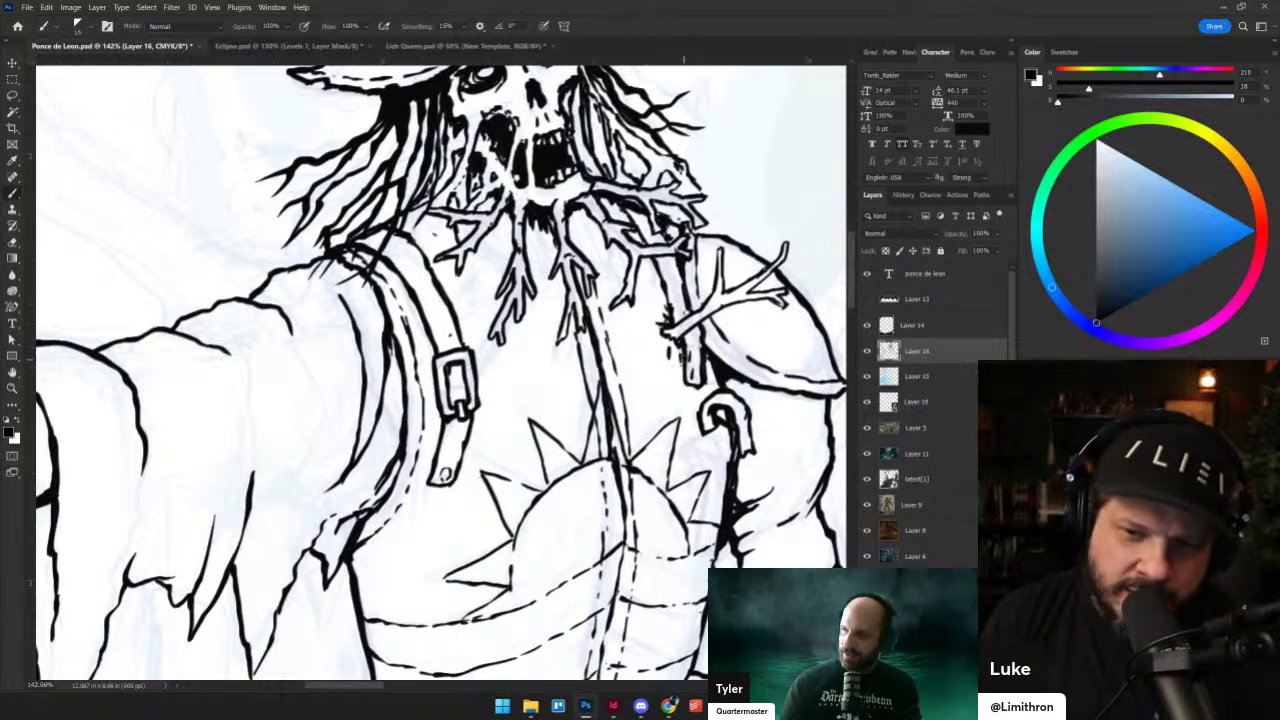
- Add small ink touch-ups to the hair ends over the shoulder strap and to the root-like beard beside the shoulder guard
key("alt+shift+r")
key("alt+shift+n")
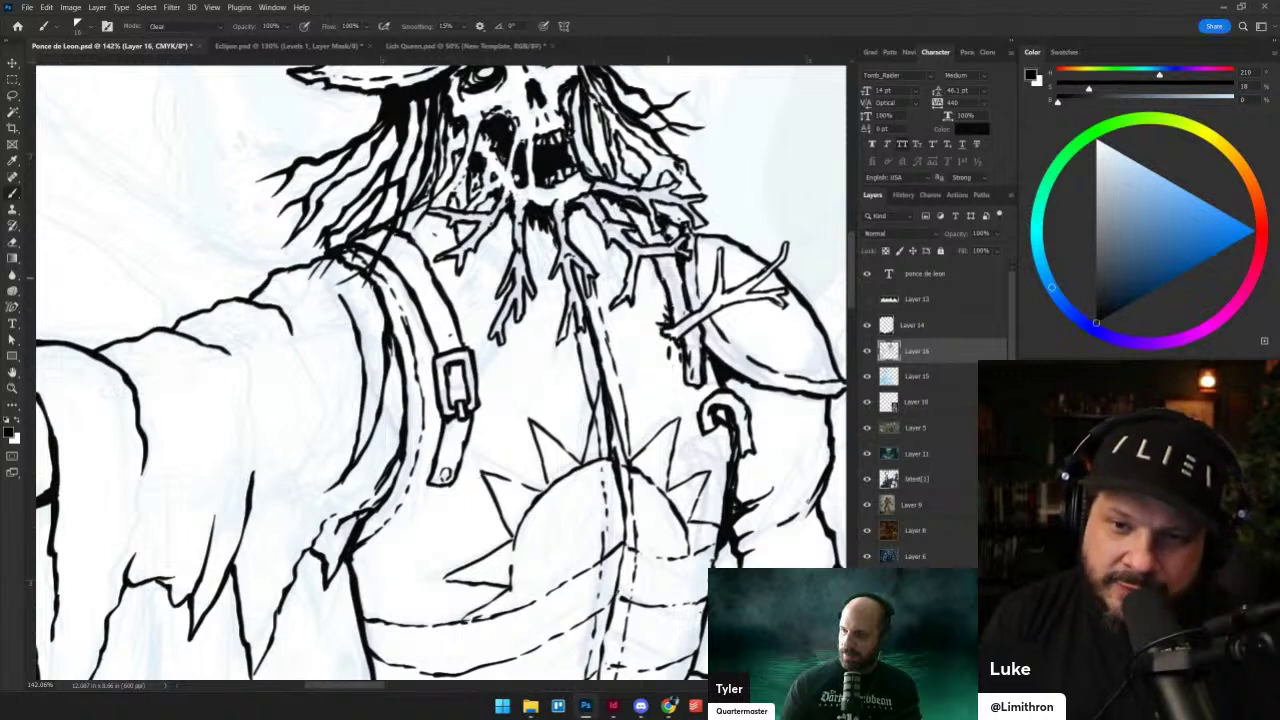
key("alt+shift+n")
mouse_move(366, 245)
left_mouse_down()
mouse_move(385, 231)
mouse_move(366, 250)
left_mouse_up()
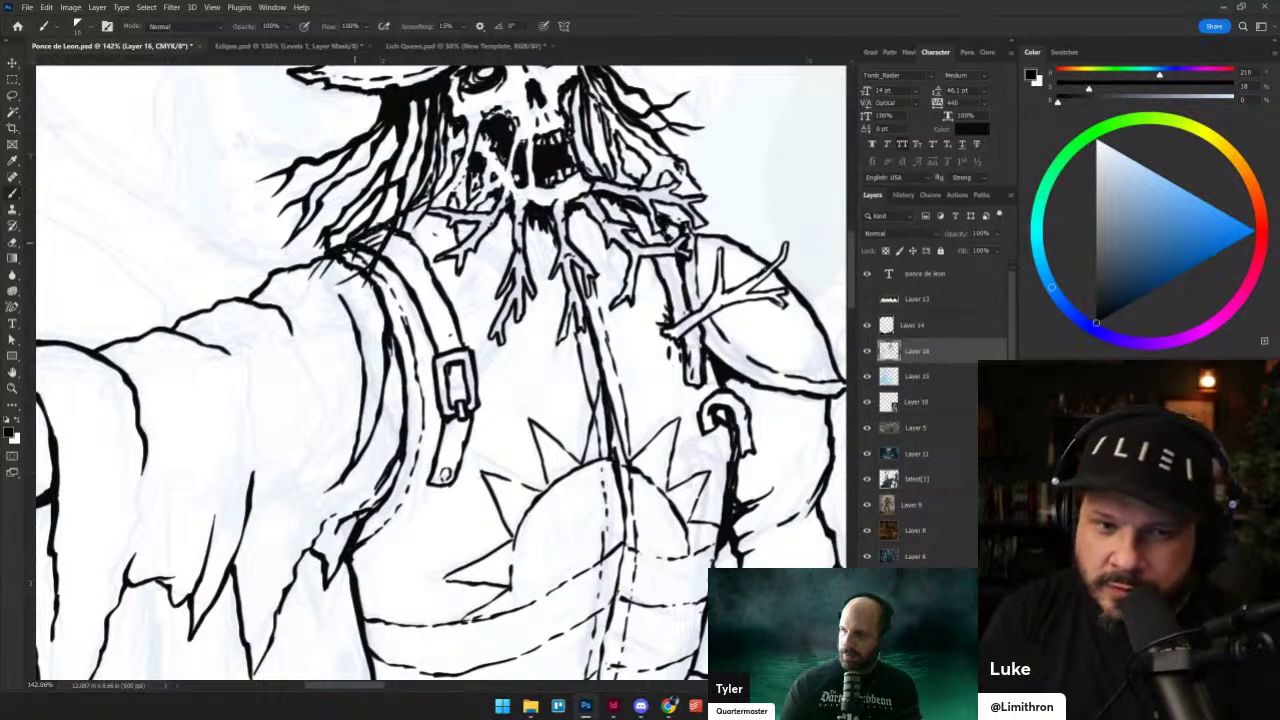
mouse_move(619, 205)
left_mouse_down()
mouse_move(653, 221)
mouse_move(636, 222)
left_mouse_up()
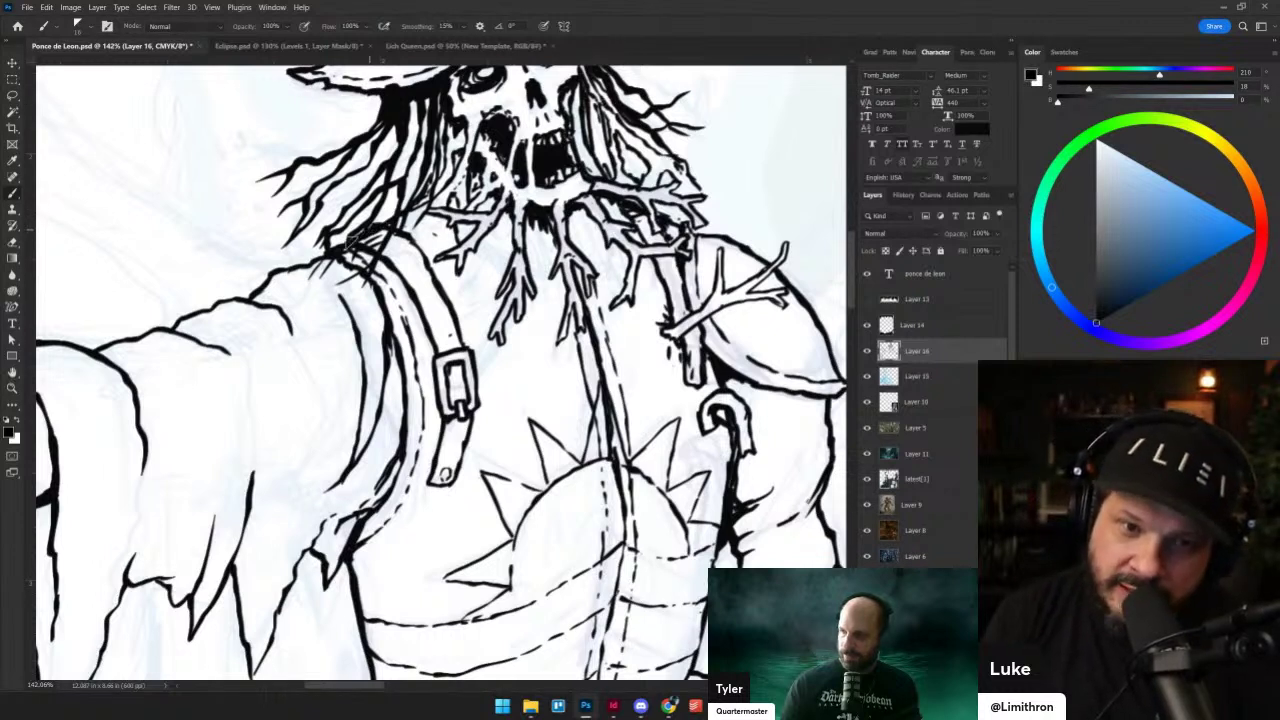
key("shift+alt+r")
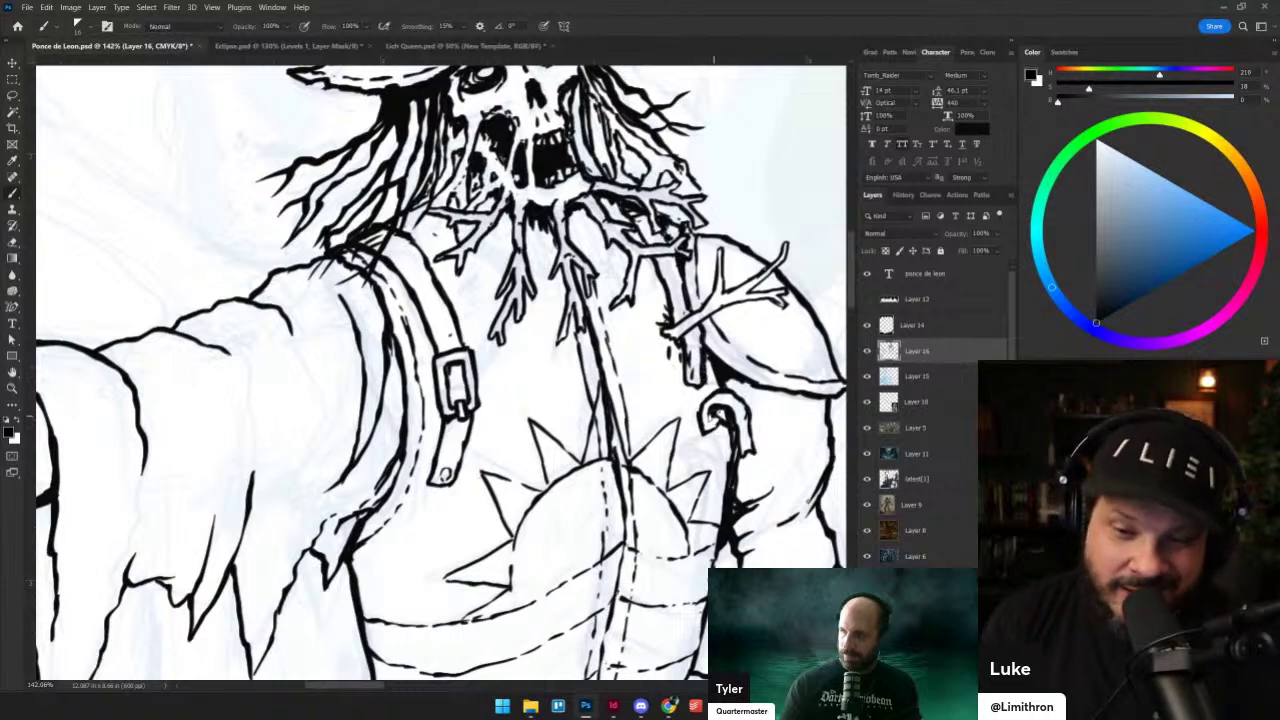
key("shift+alt+n")
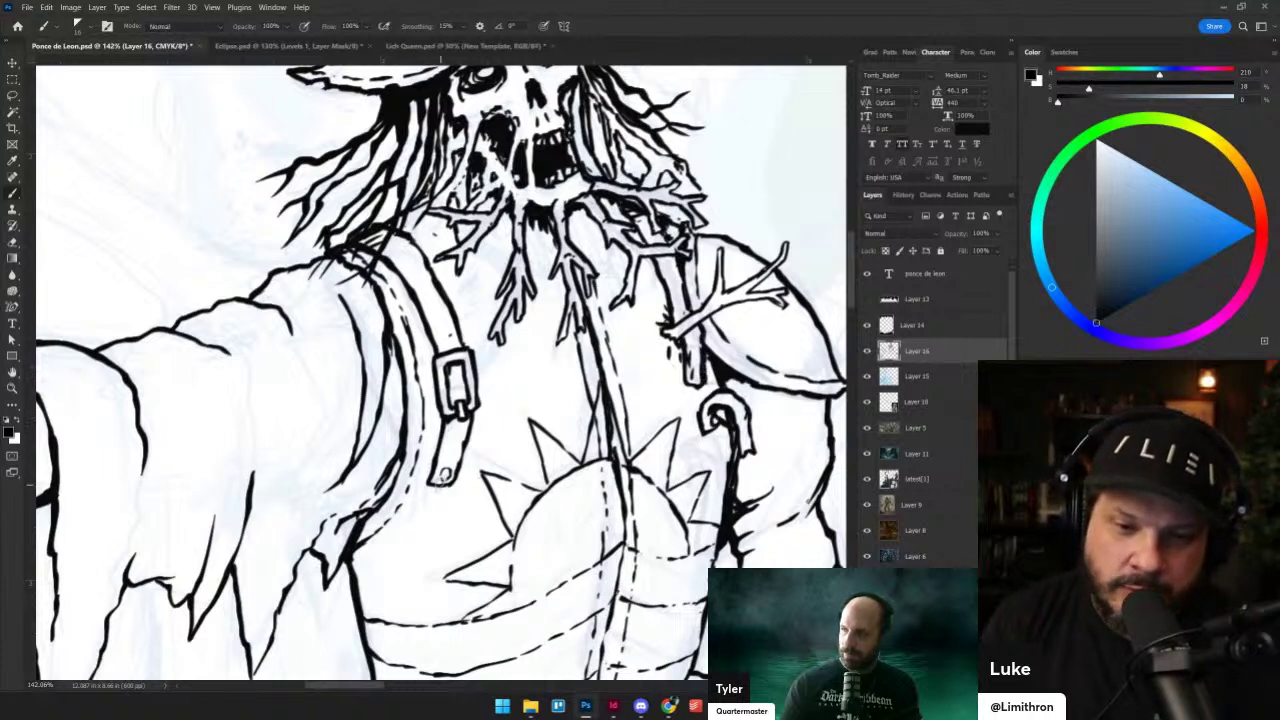
mouse_move(445, 475)
left_mouse_down()
mouse_move(448, 488)
mouse_move(420, 490)
left_mouse_up()
scroll(434, 376, "down", 10)
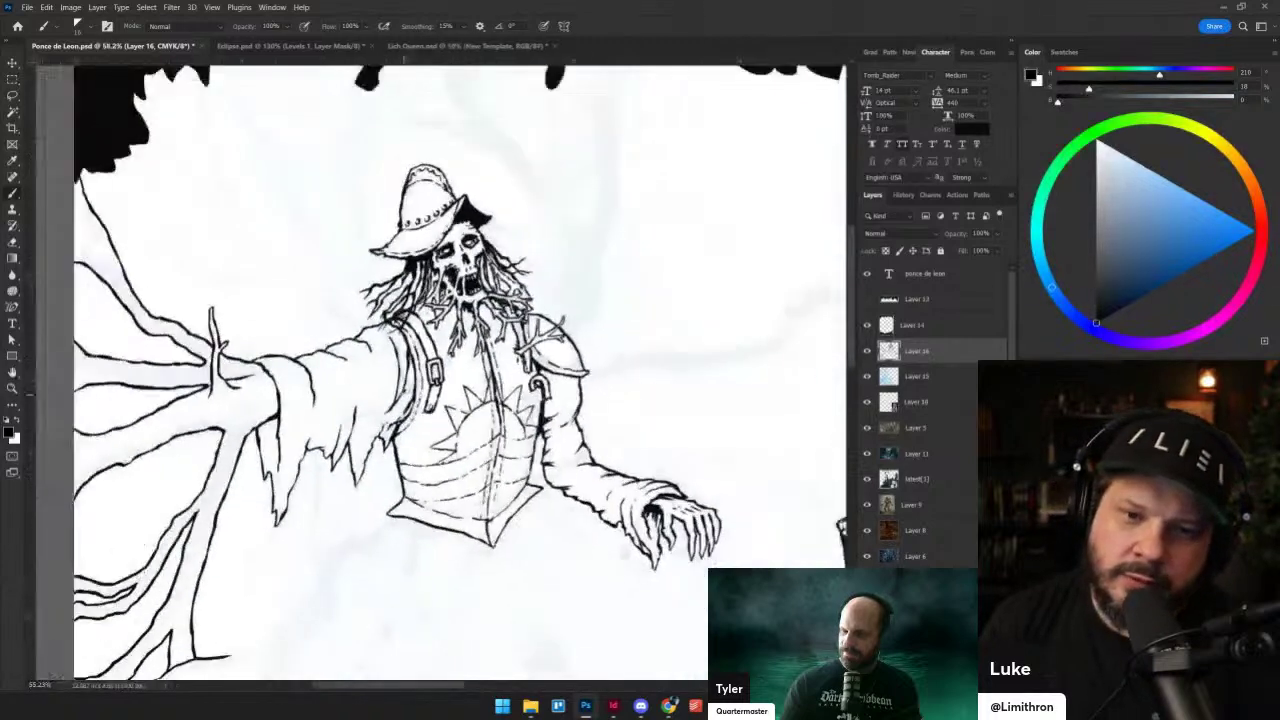
scroll(465, 384, "up", 3)
left_click_drag(475, 388, 669, 260)
scroll(610, 325, "up", 5)
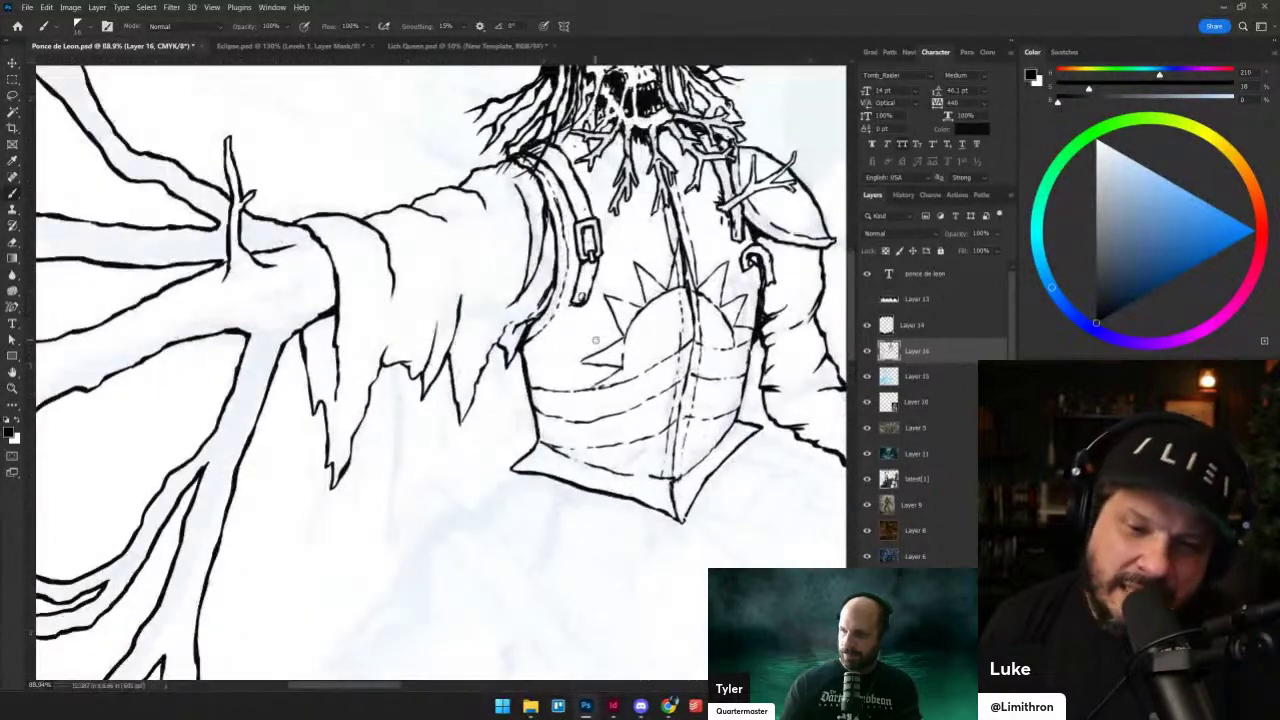
left_click_drag(508, 534, 484, 381)
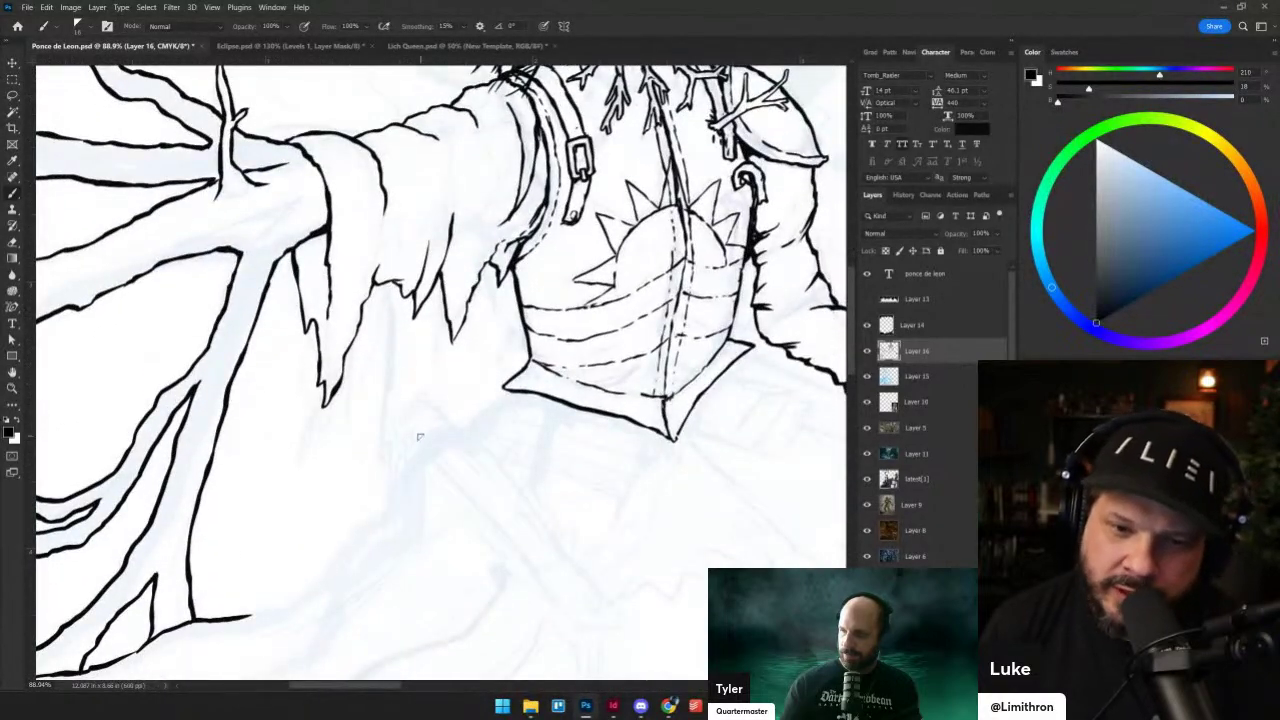
- Ink both edges of a gnarled, bent branch hanging from the breastplate's lower corner, and clean up the lines at its bend
mouse_move(390, 492)
left_mouse_down()
mouse_move(433, 422)
mouse_move(467, 431)
mouse_move(508, 392)
left_mouse_up()
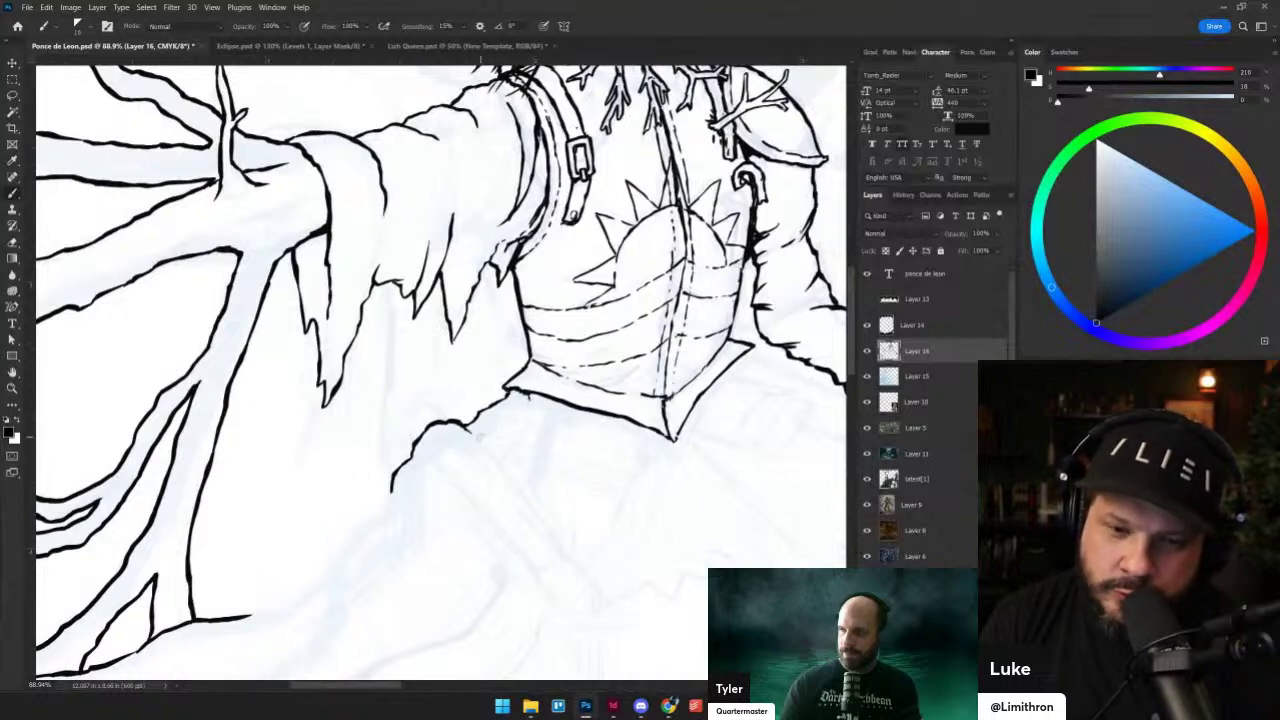
left_click_drag(430, 474, 476, 440)
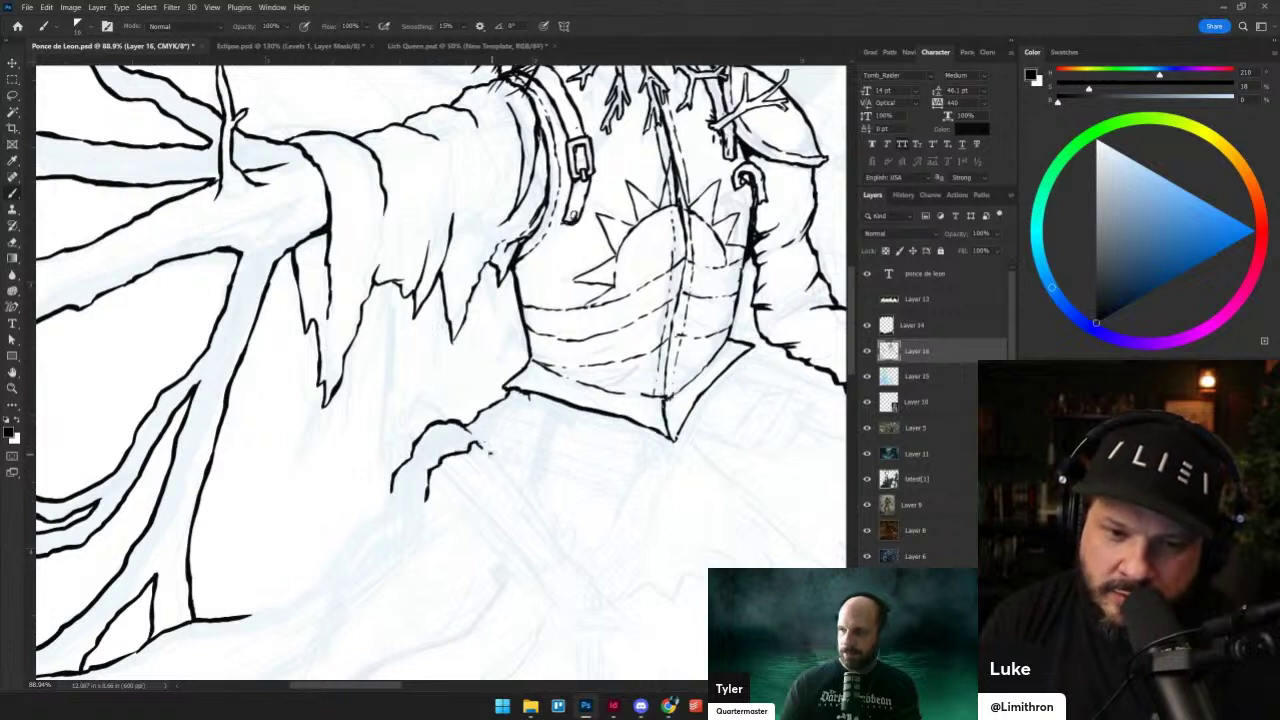
key("shift+alt+r")
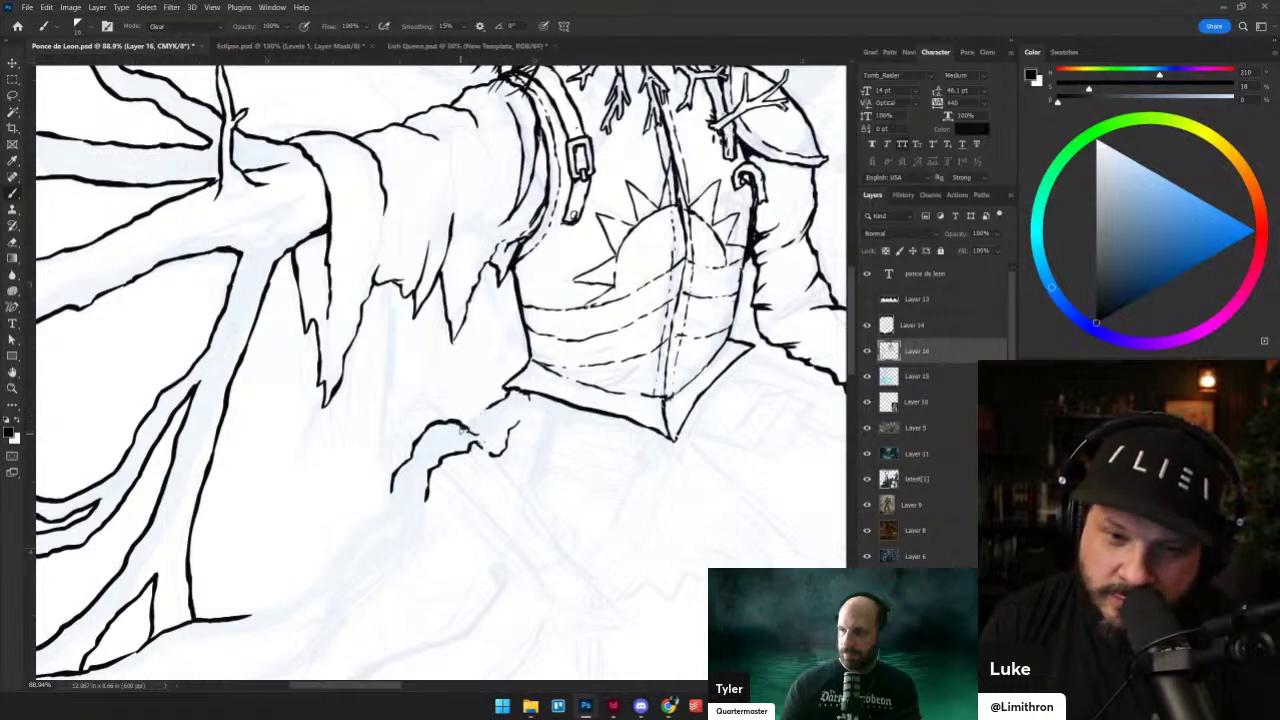
key("shift+alt+n")
mouse_move(478, 434)
left_mouse_down()
mouse_move(462, 428)
mouse_move(490, 433)
mouse_move(510, 396)
mouse_move(493, 404)
left_mouse_up()
key("grave")
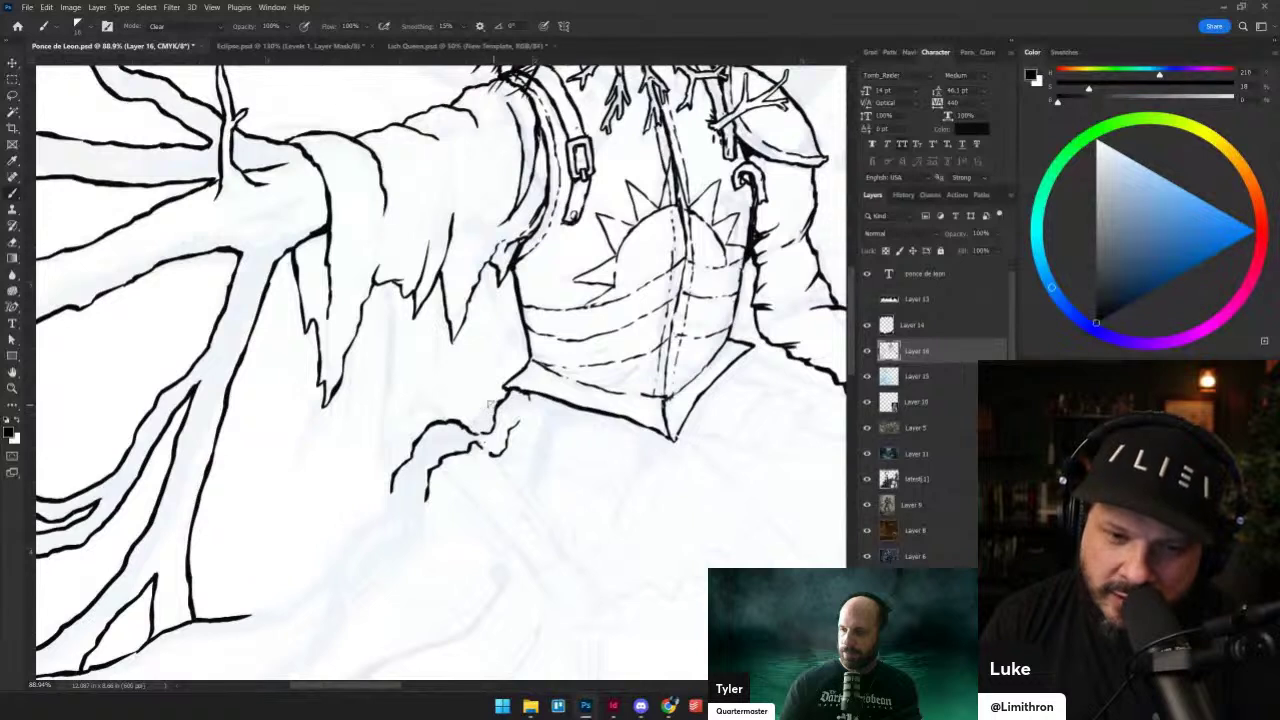
key("shift+alt+r")
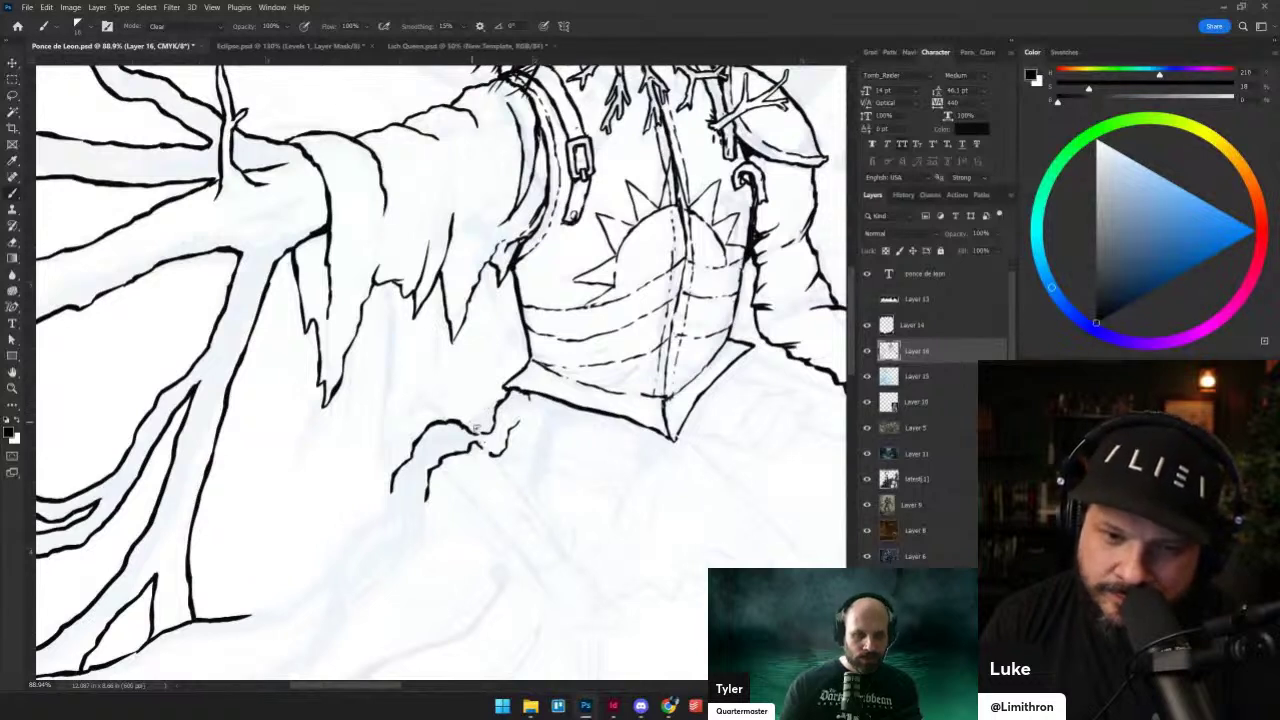
left_click_drag(514, 425, 541, 405)
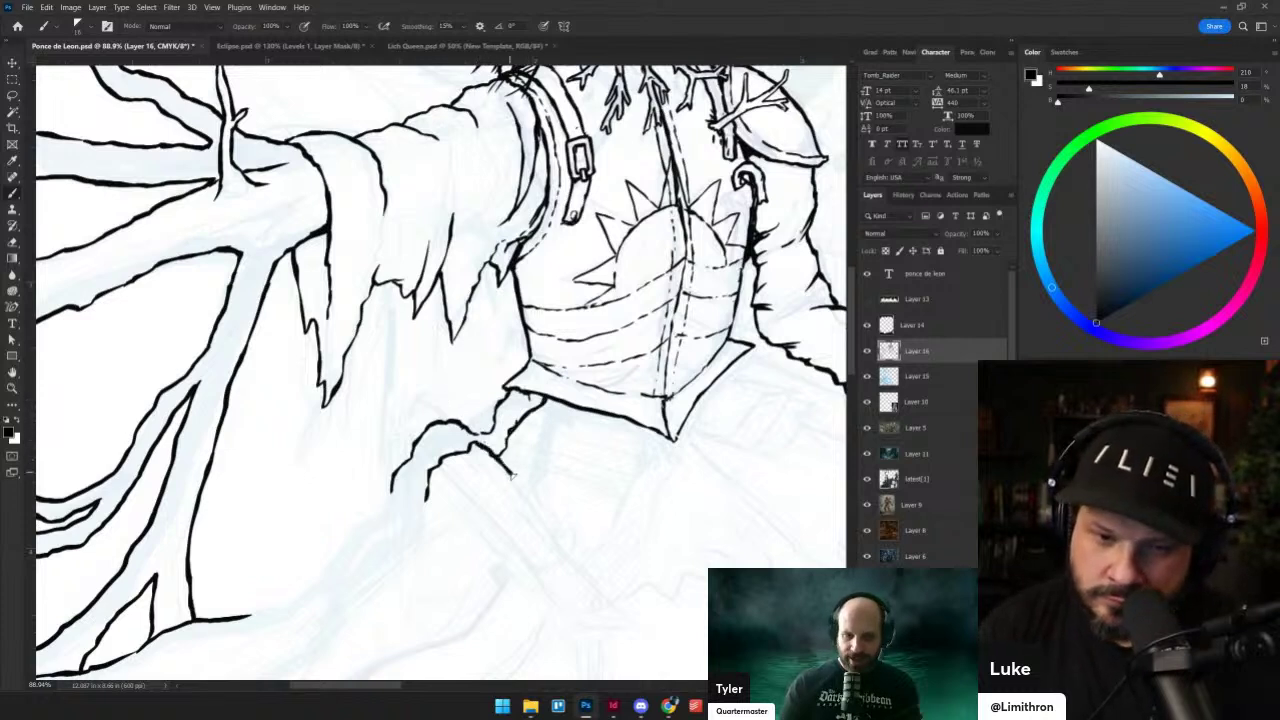
- Ink a round-ended cylindrical shaft running diagonally behind the bent branch, and tidy the outline of its short upper end
mouse_move(425, 397)
left_mouse_down()
mouse_move(452, 420)
mouse_move(420, 436)
left_mouse_up()
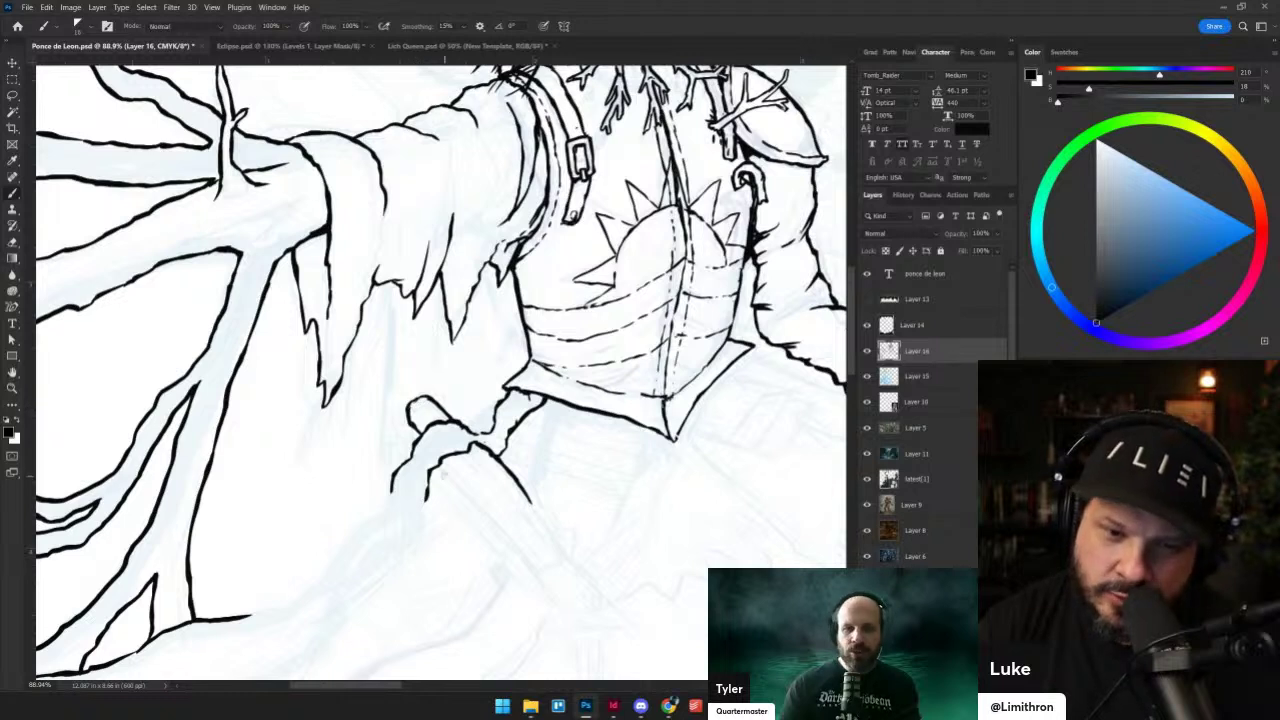
mouse_move(440, 468)
left_mouse_down()
mouse_move(469, 498)
mouse_move(508, 489)
mouse_move(536, 503)
mouse_move(562, 538)
mouse_move(468, 496)
mouse_move(559, 562)
left_mouse_up()
key("ctrl+z")
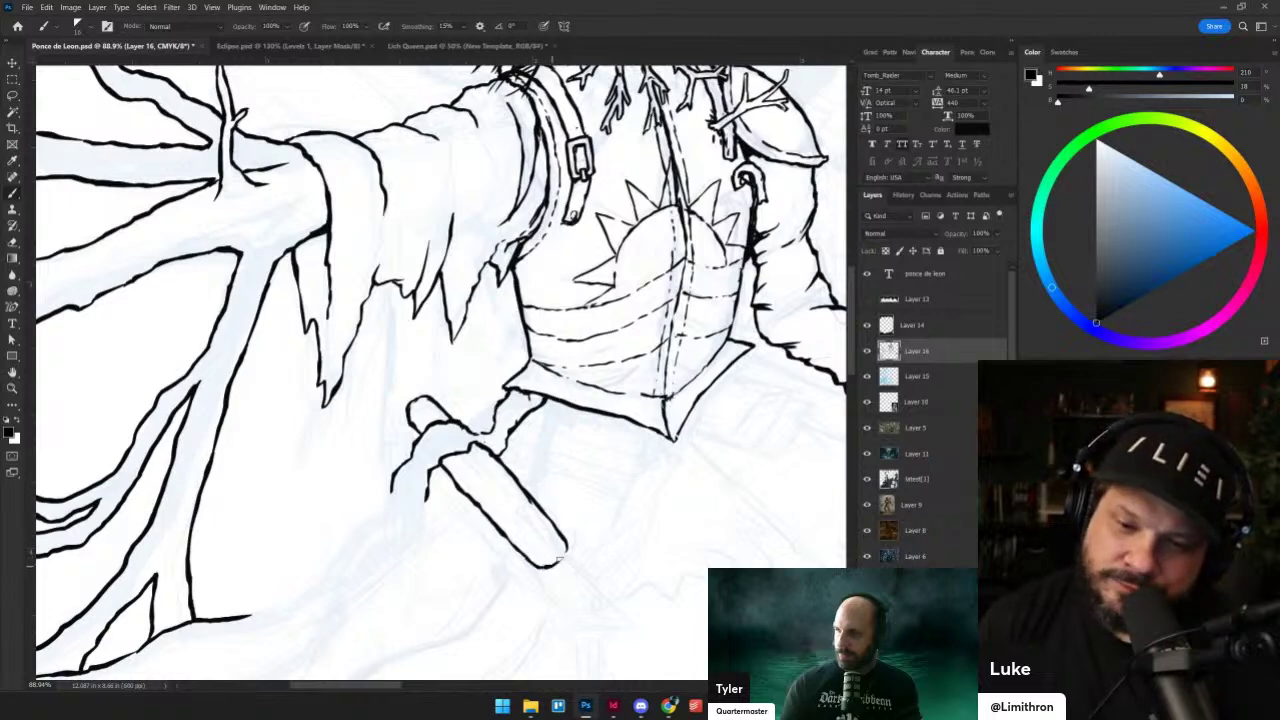
left_click_drag(513, 499, 378, 440)
key("grave")
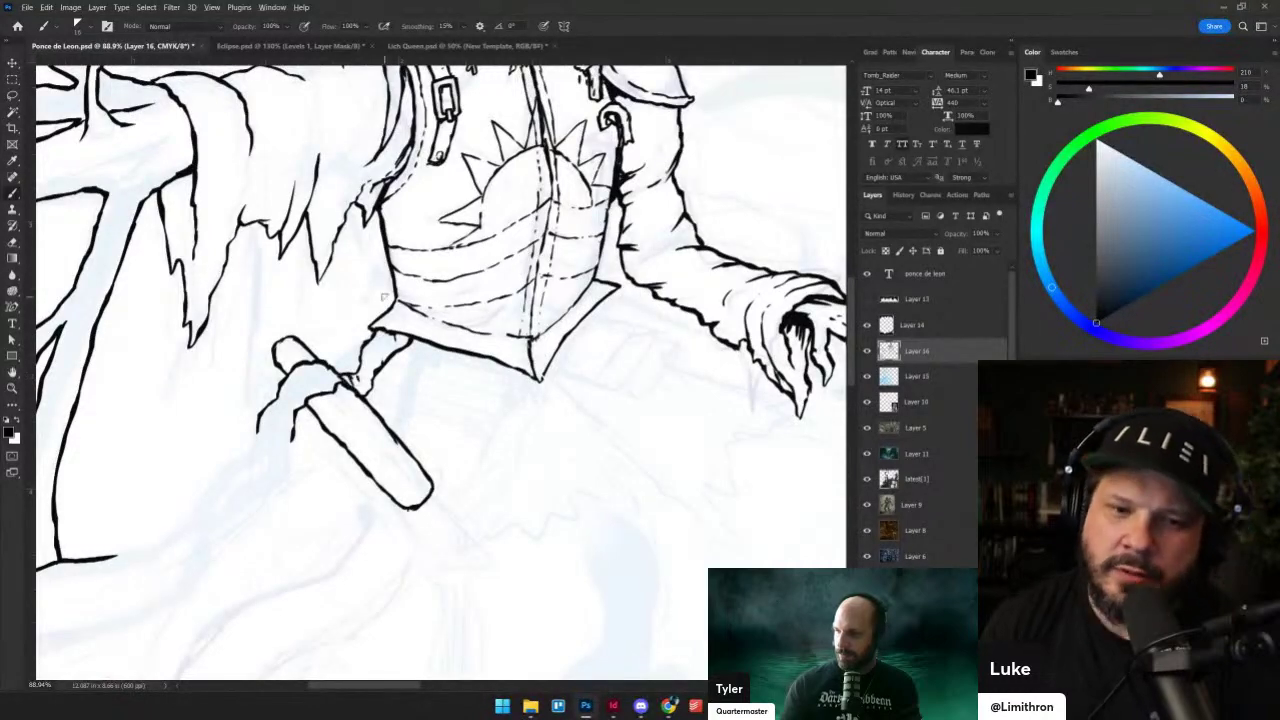
scroll(384, 297, "down", 5)
scroll(458, 340, "up", 2)
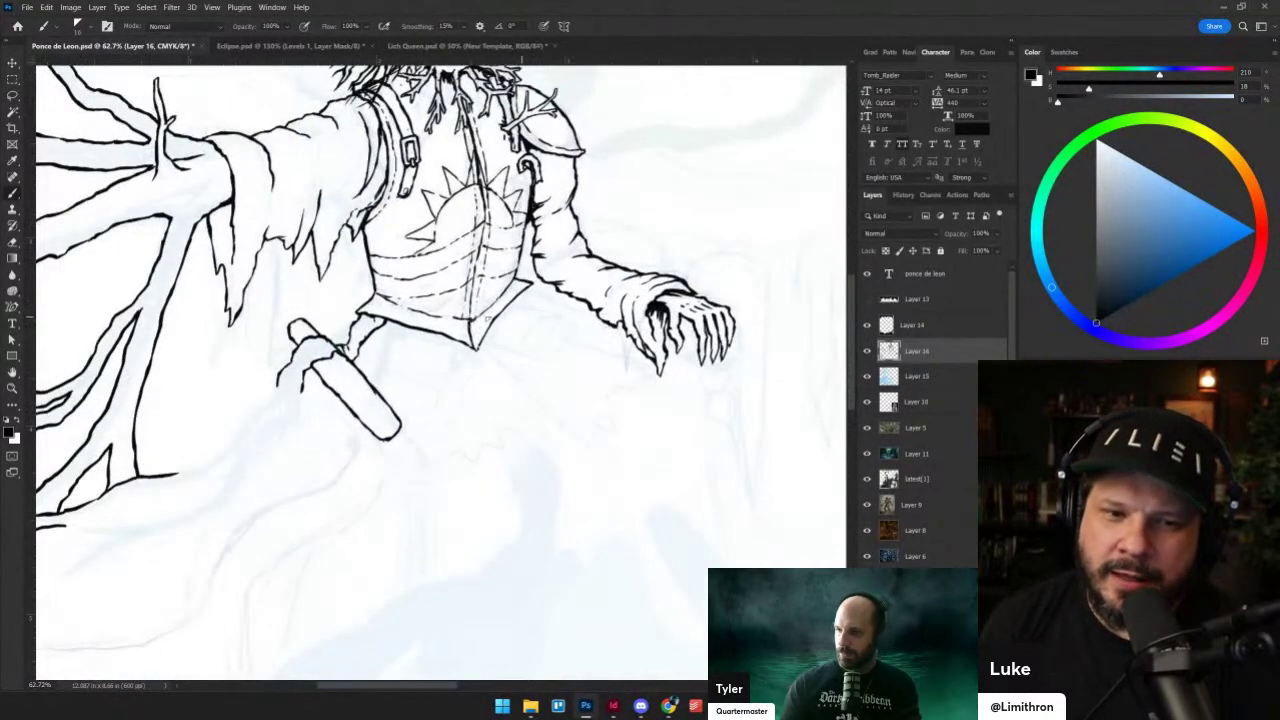
scroll(435, 335, "up", 3)
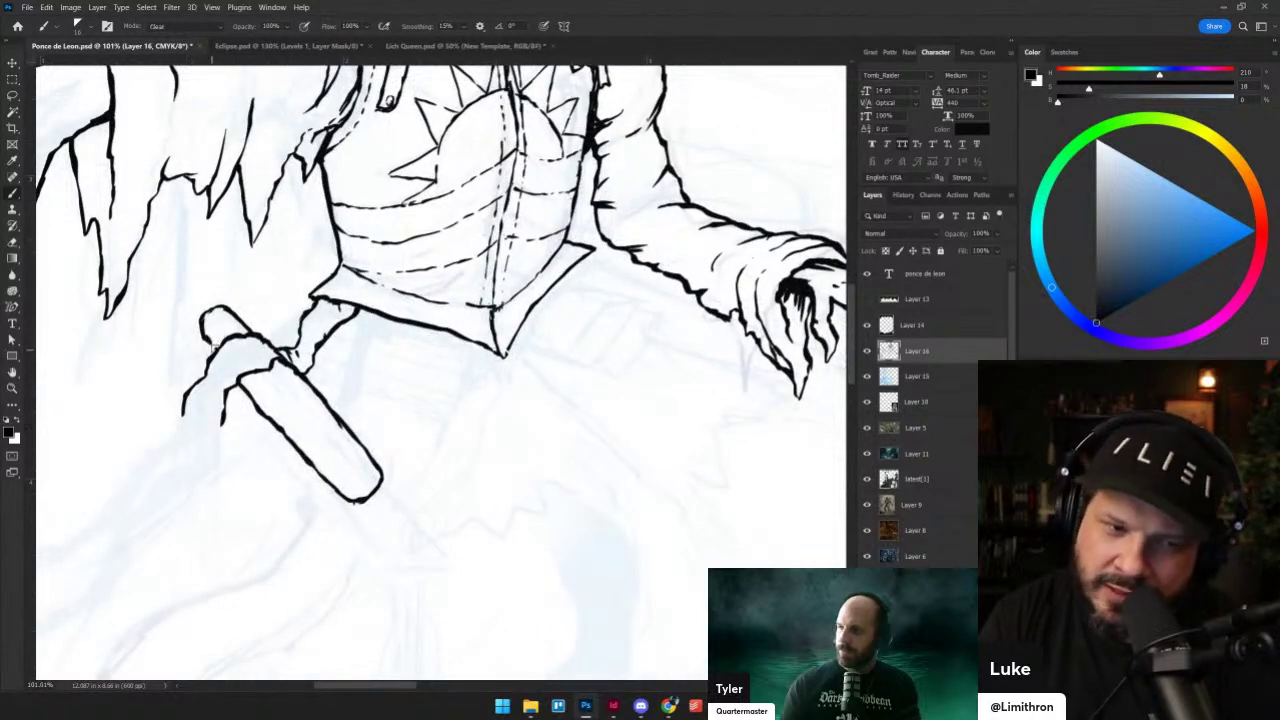
left_click_drag(199, 323, 212, 356)
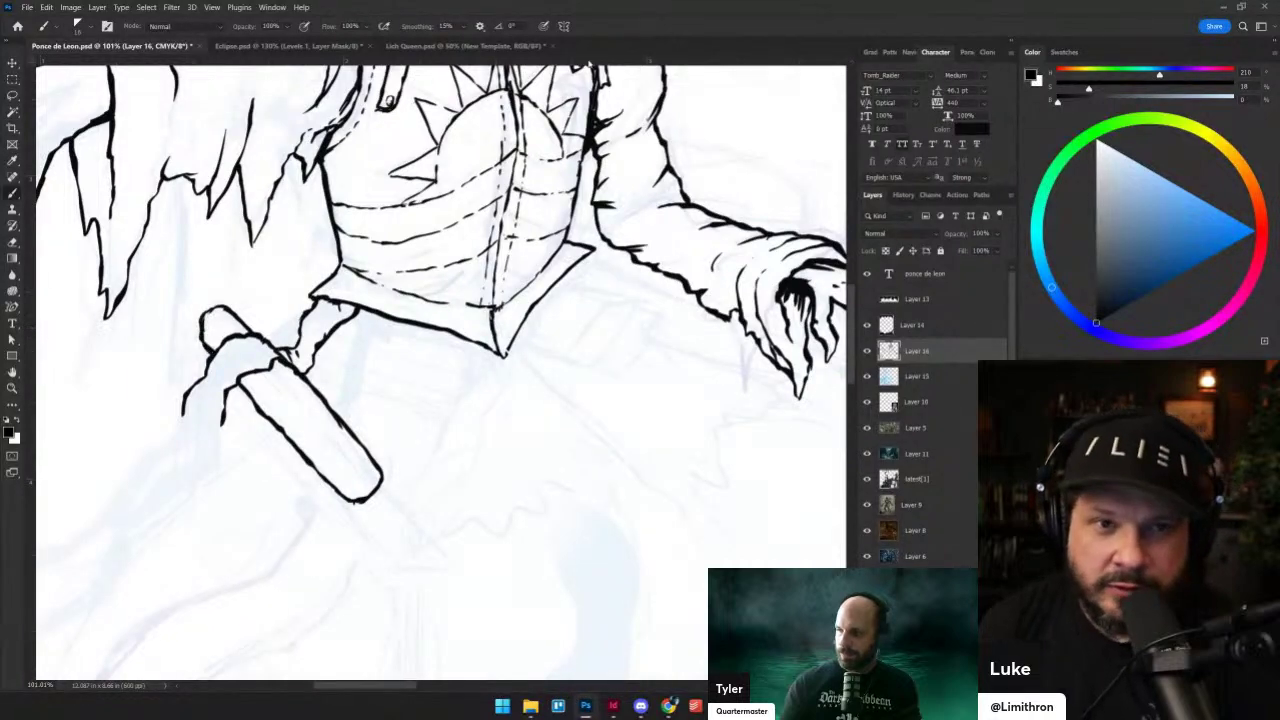
- Switch to Down Among The Dead Zine.indd in InDesign and set its display performance to High Quality Display
left_click(613, 706)
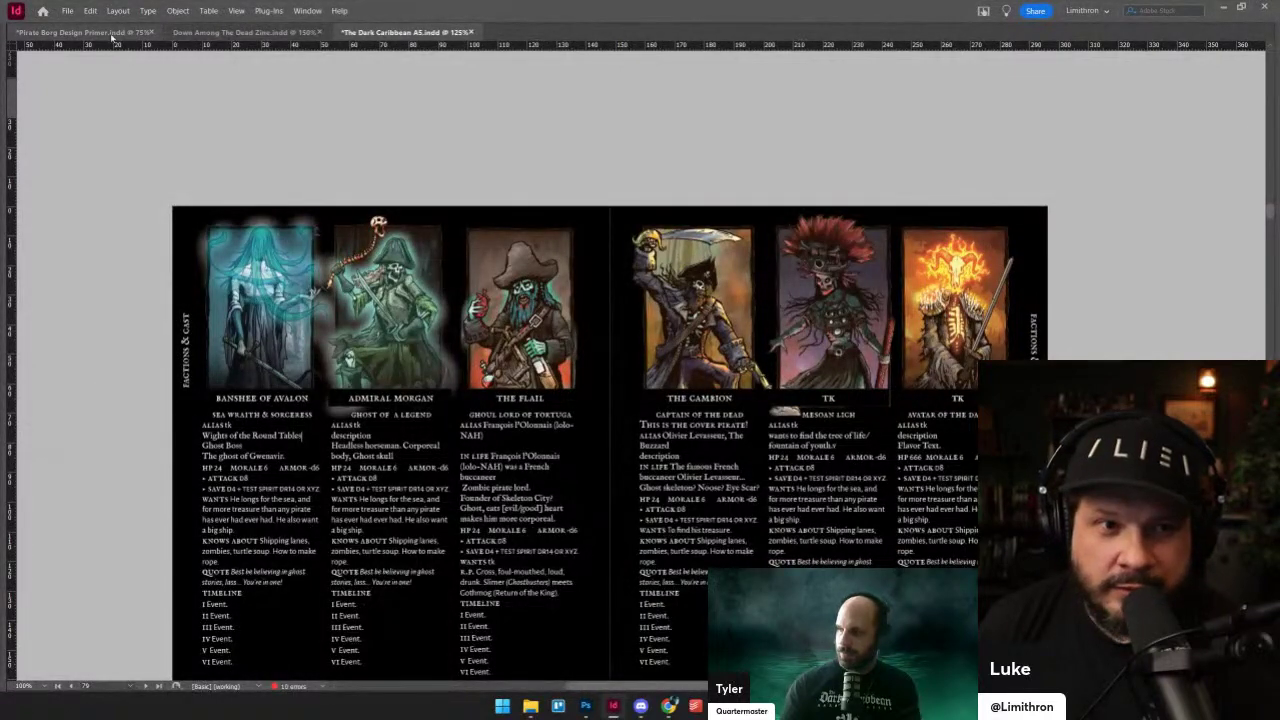
left_click(240, 32)
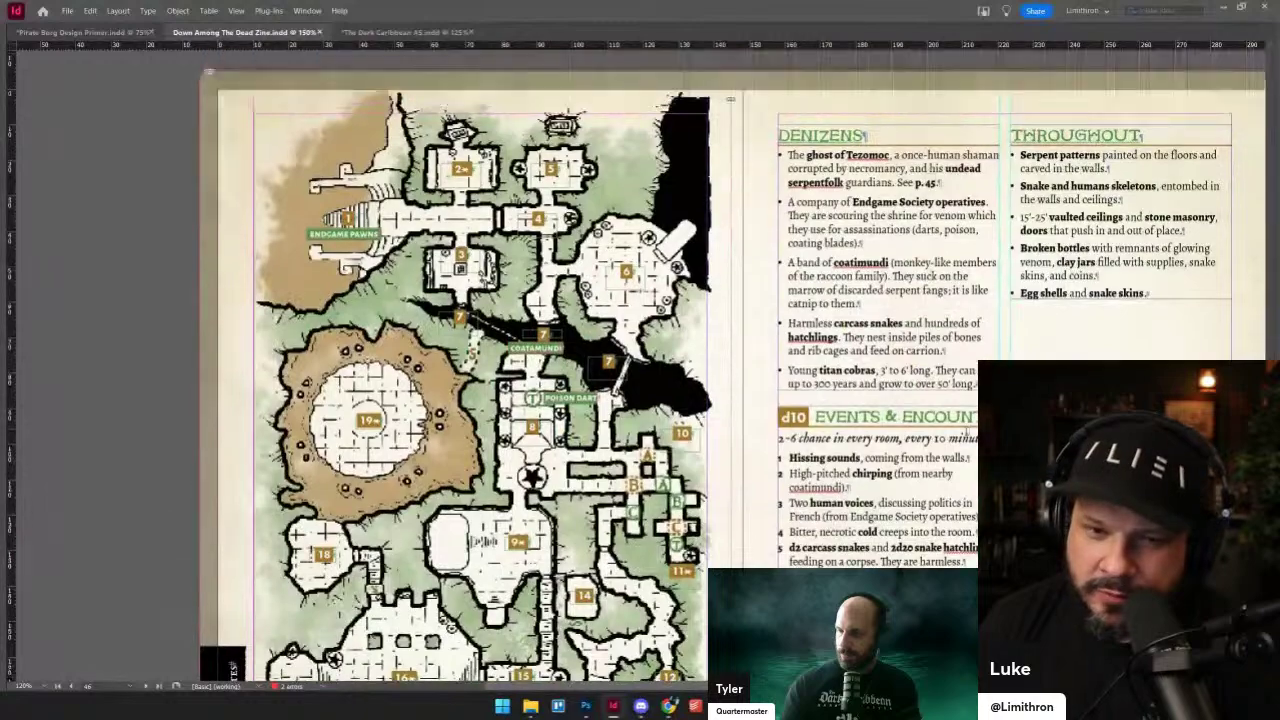
scroll(278, 121, "down", 1)
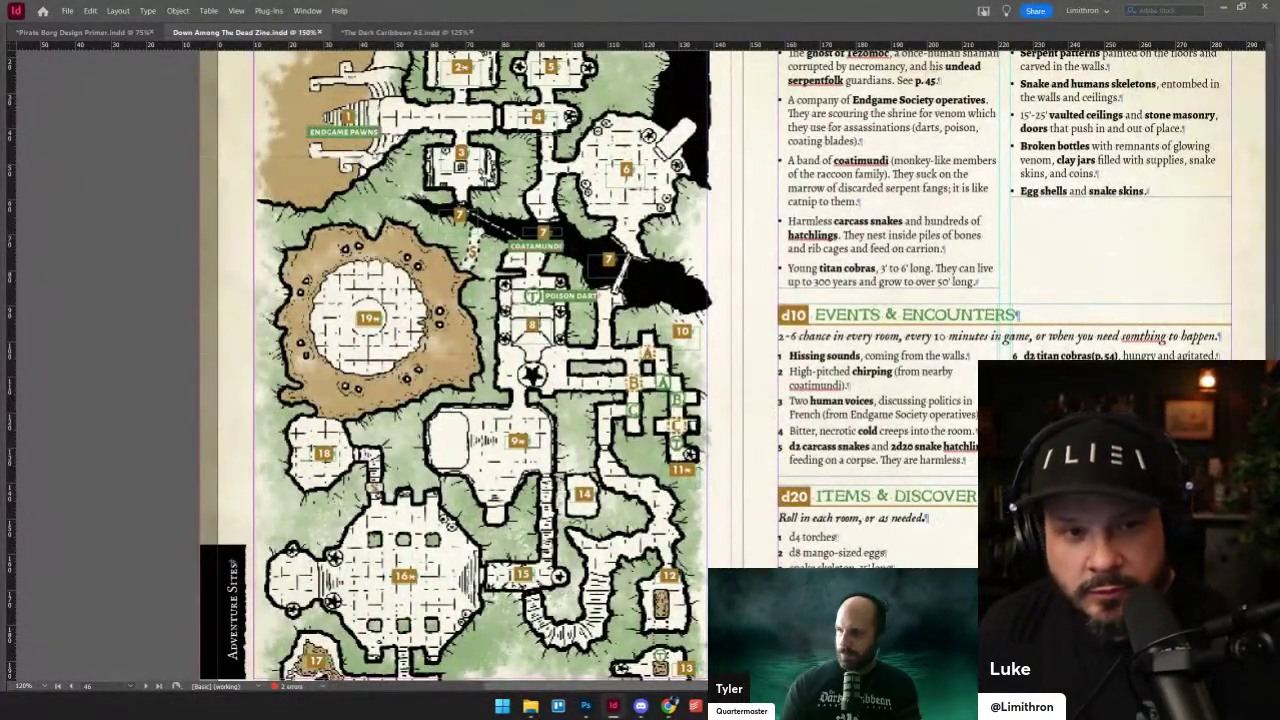
key("Tab")
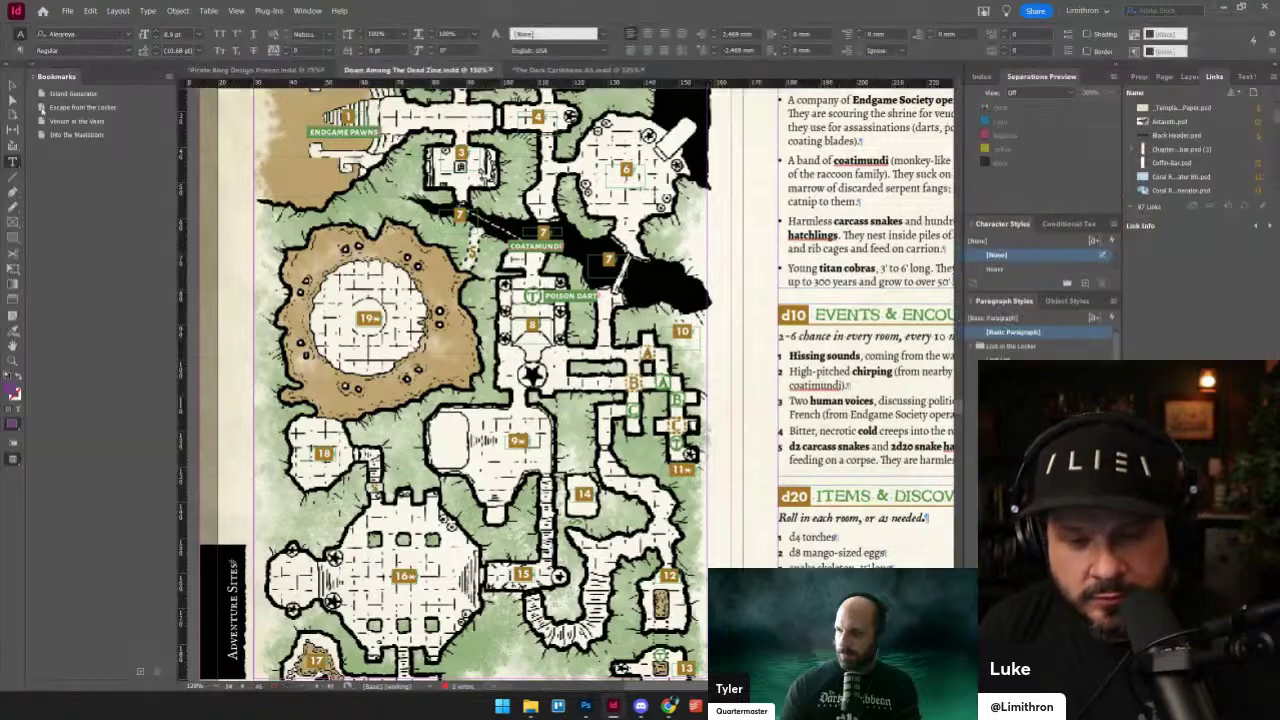
scroll(670, 337, "up", 3)
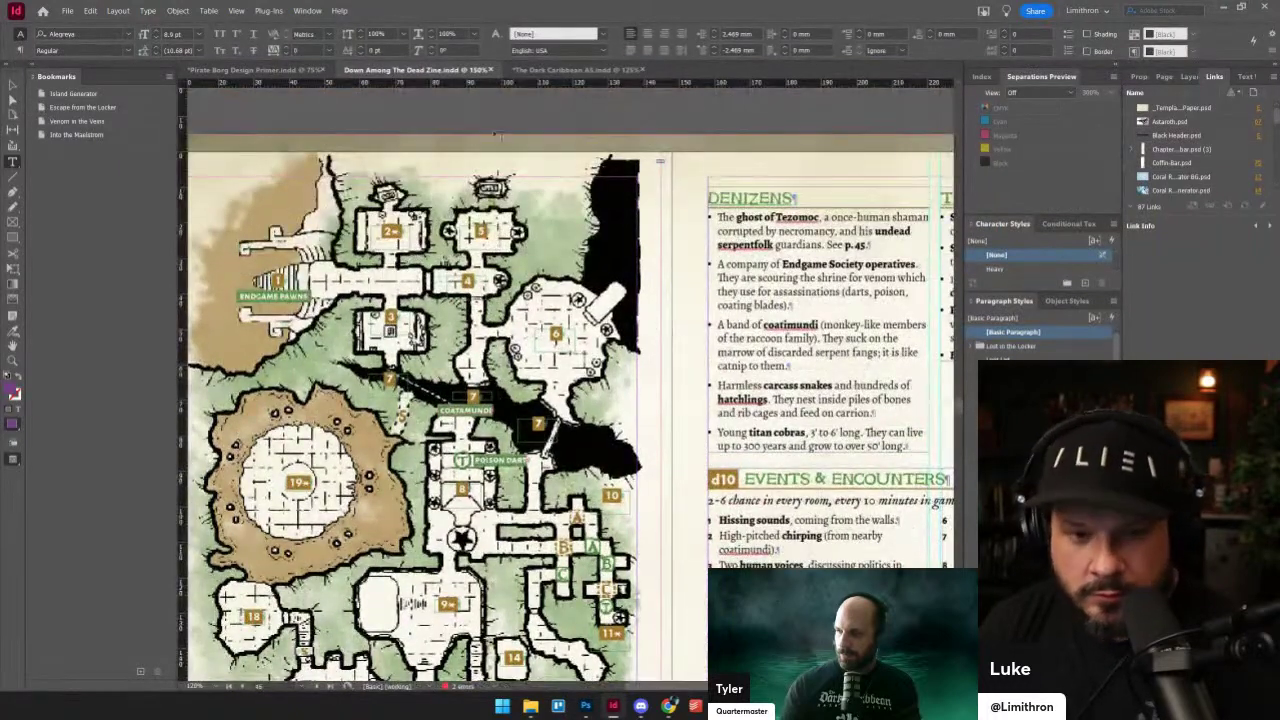
left_click(236, 10)
mouse_move(343, 209)
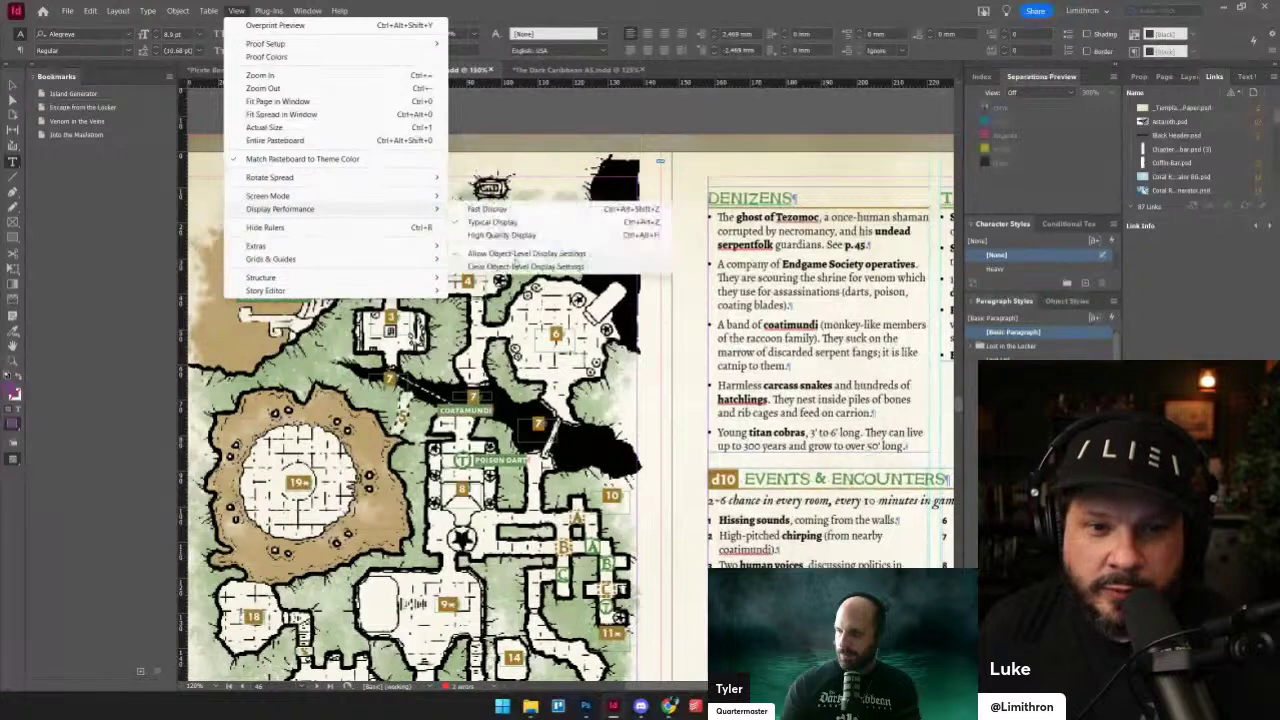
left_click(500, 235)
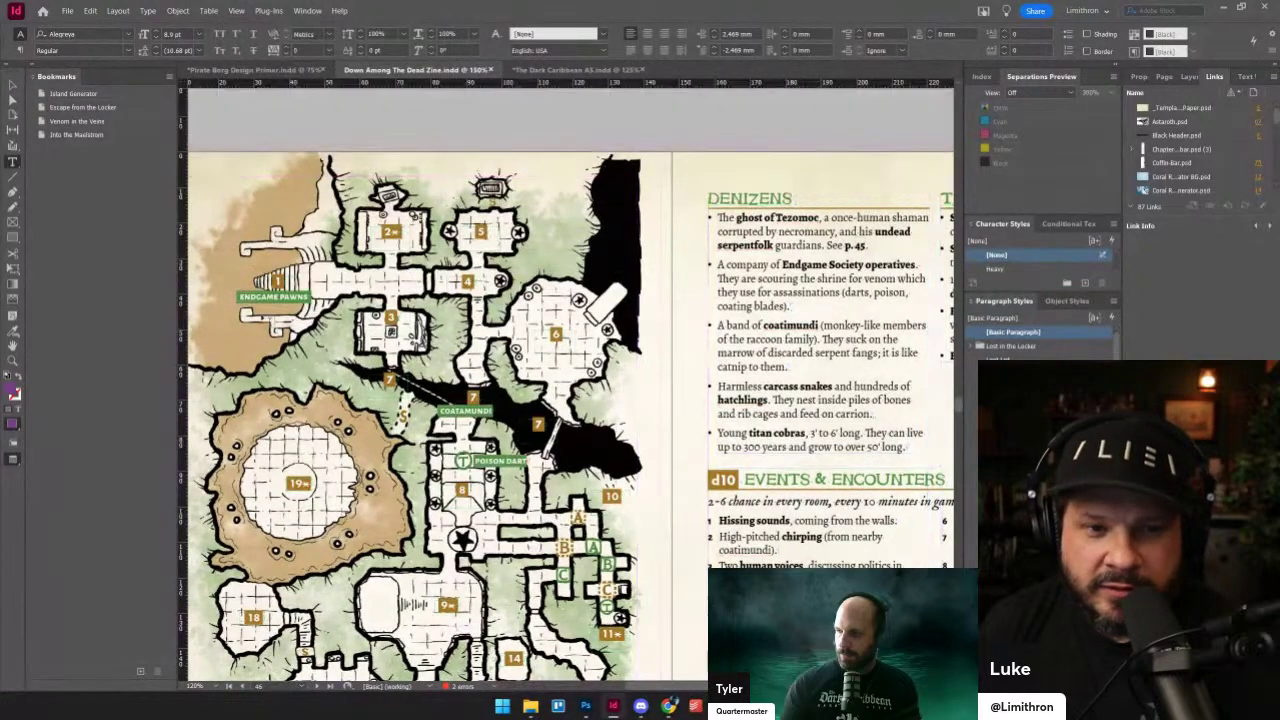
- Look through the Venom in the Veins section, from its serpent title page back to the dungeon map spread
scroll(569, 372, "up", 10)
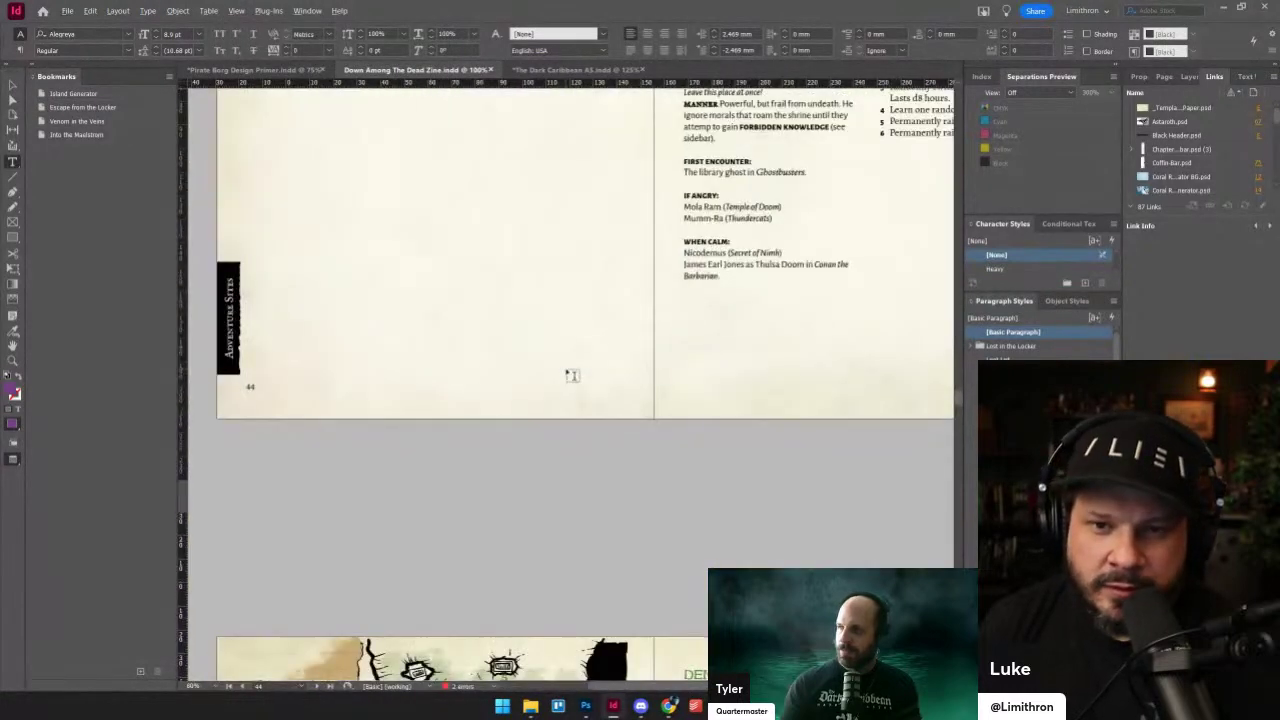
scroll(647, 380, "up", 10)
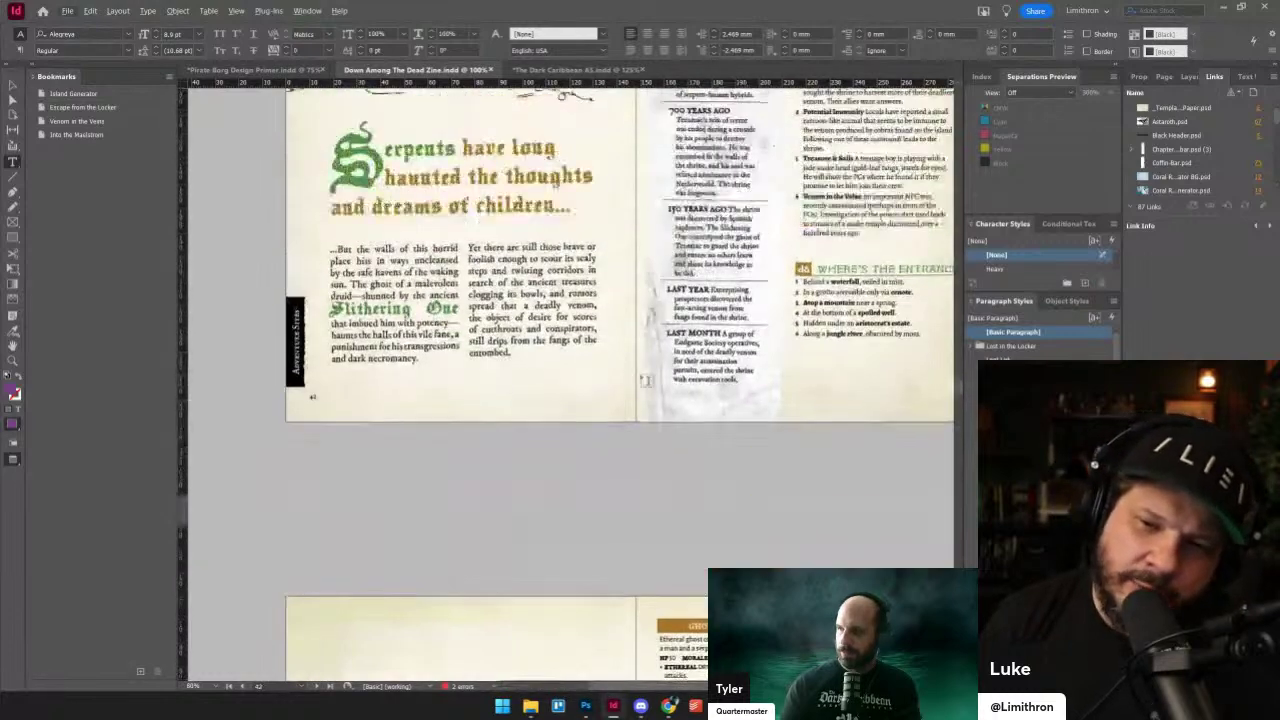
scroll(647, 380, "up", 10)
scroll(647, 380, "up", 2)
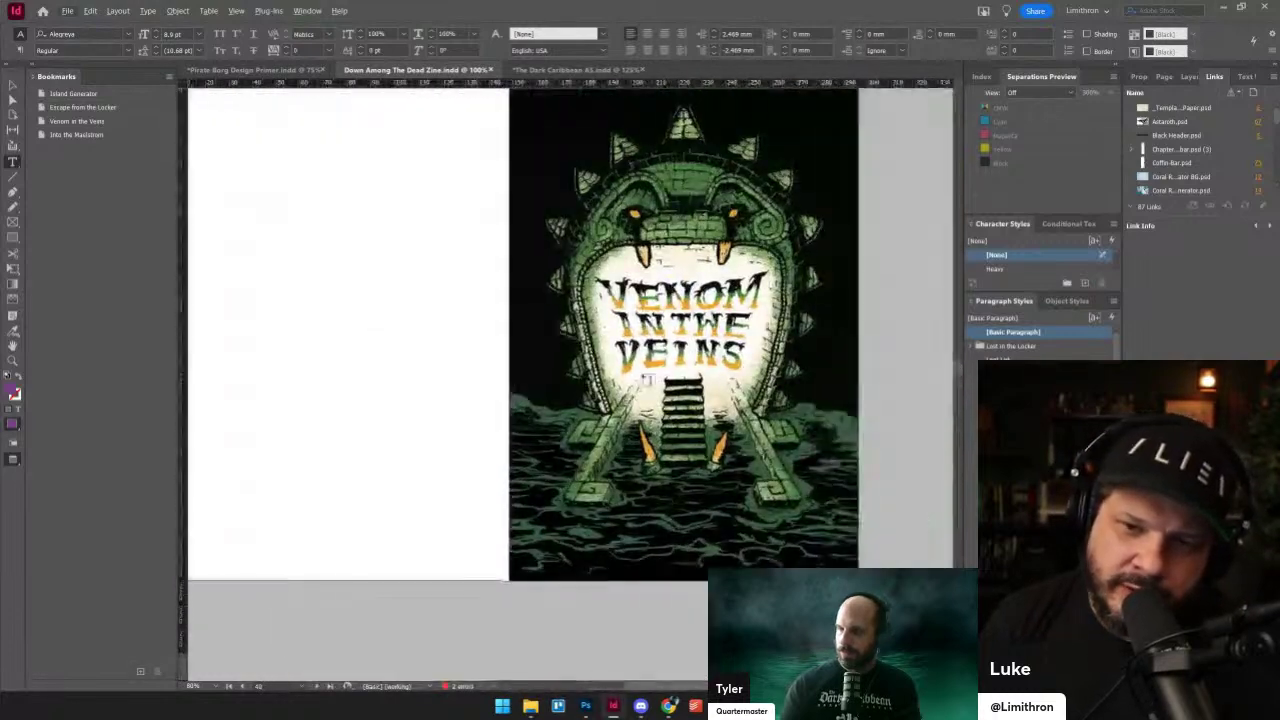
scroll(647, 379, "up", 2)
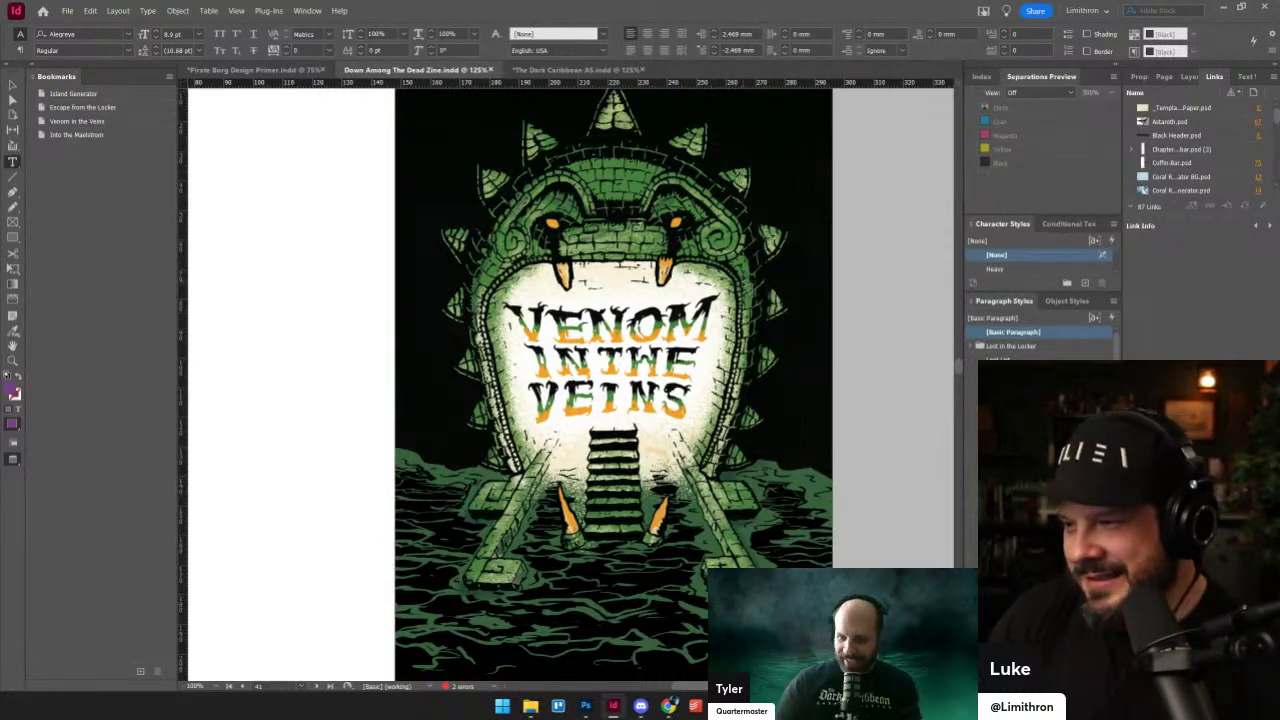
scroll(688, 300, "down", 10)
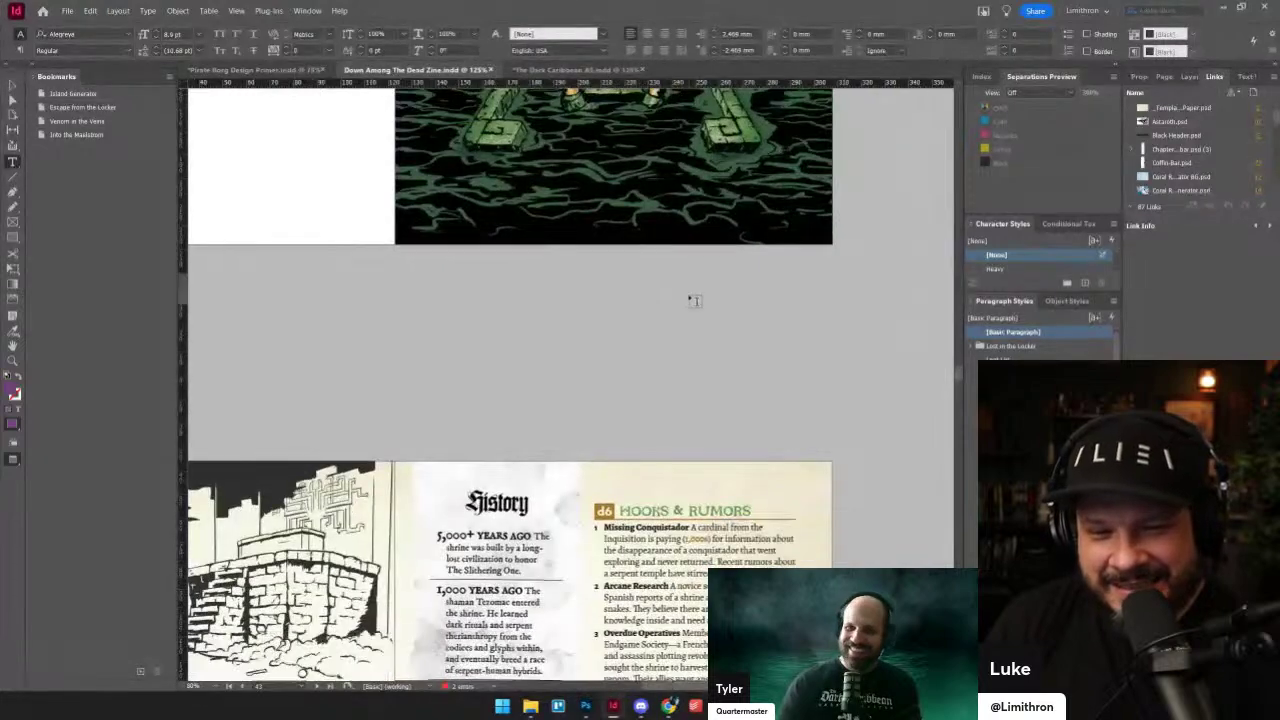
scroll(688, 300, "down", 8)
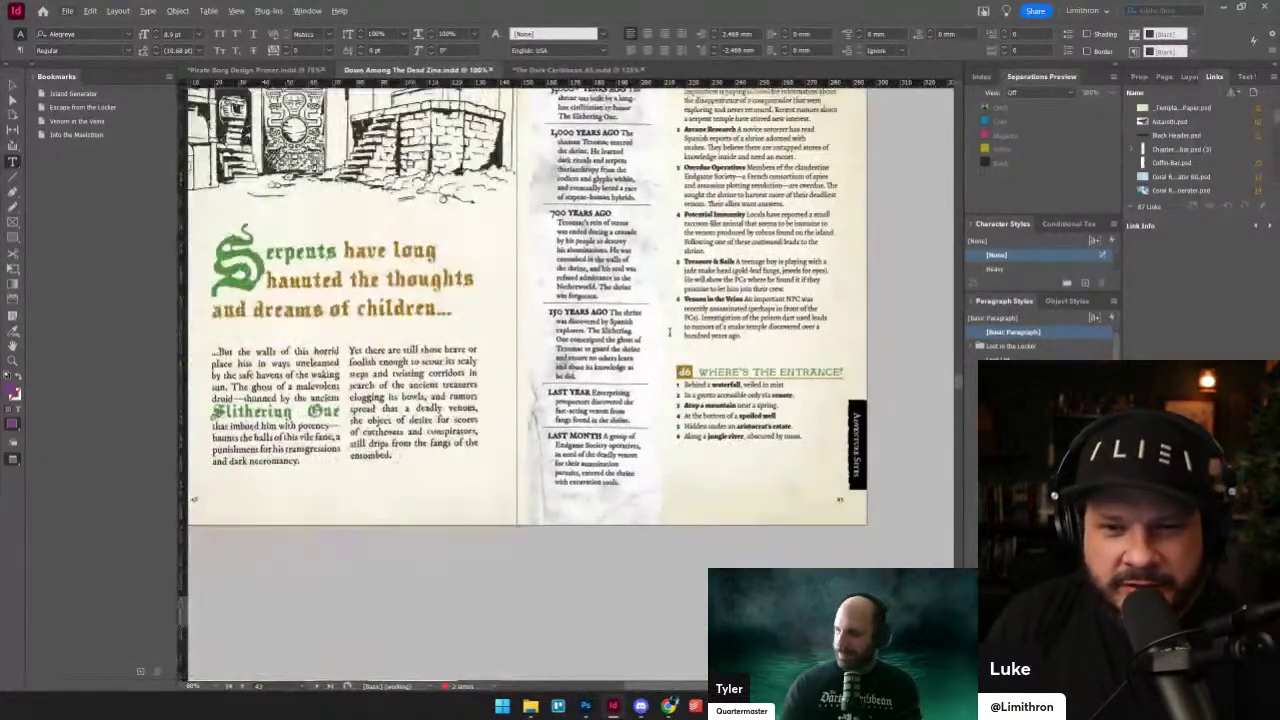
scroll(670, 349, "down", 10)
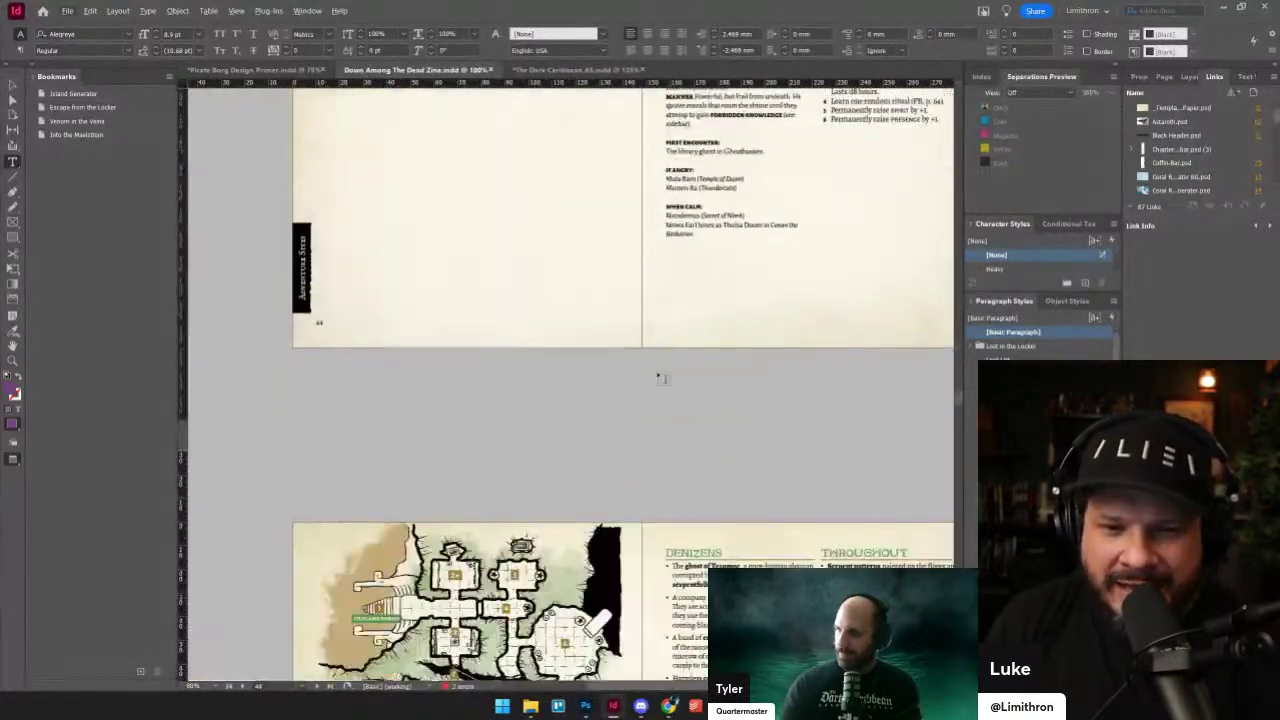
scroll(541, 378, "down", 2)
scroll(541, 378, "up", 1)
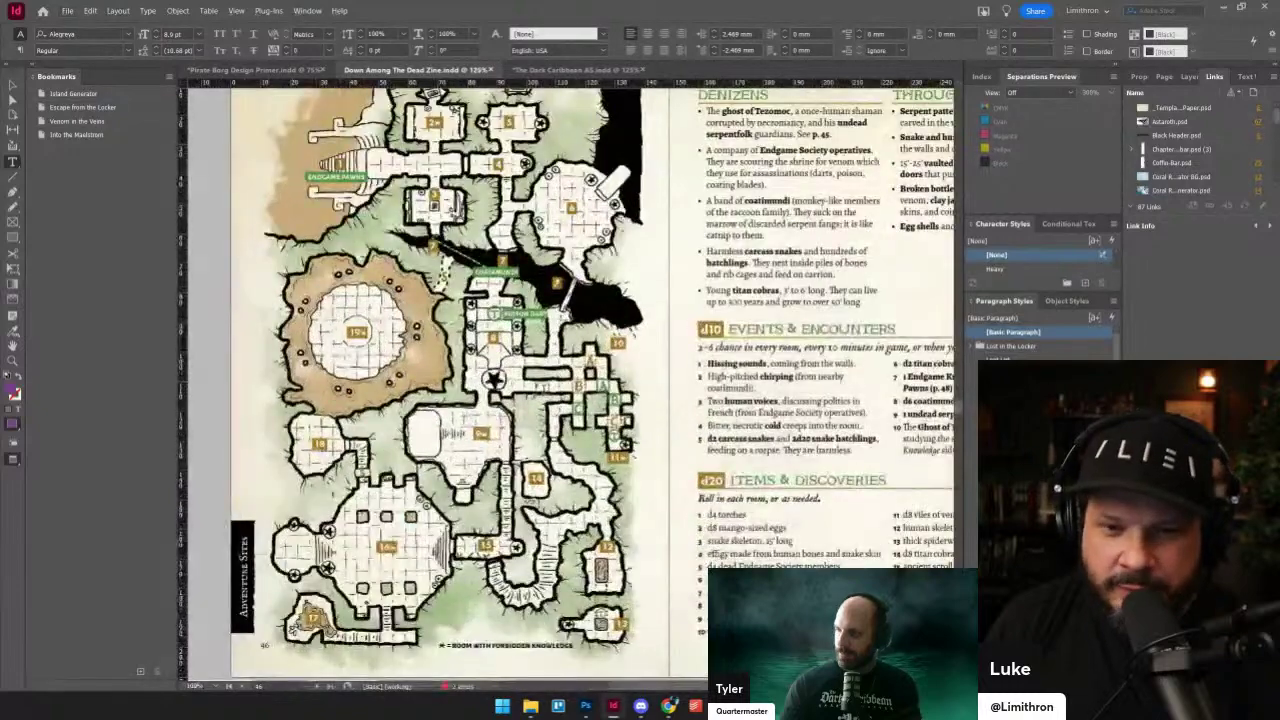
scroll(541, 378, "left", 1)
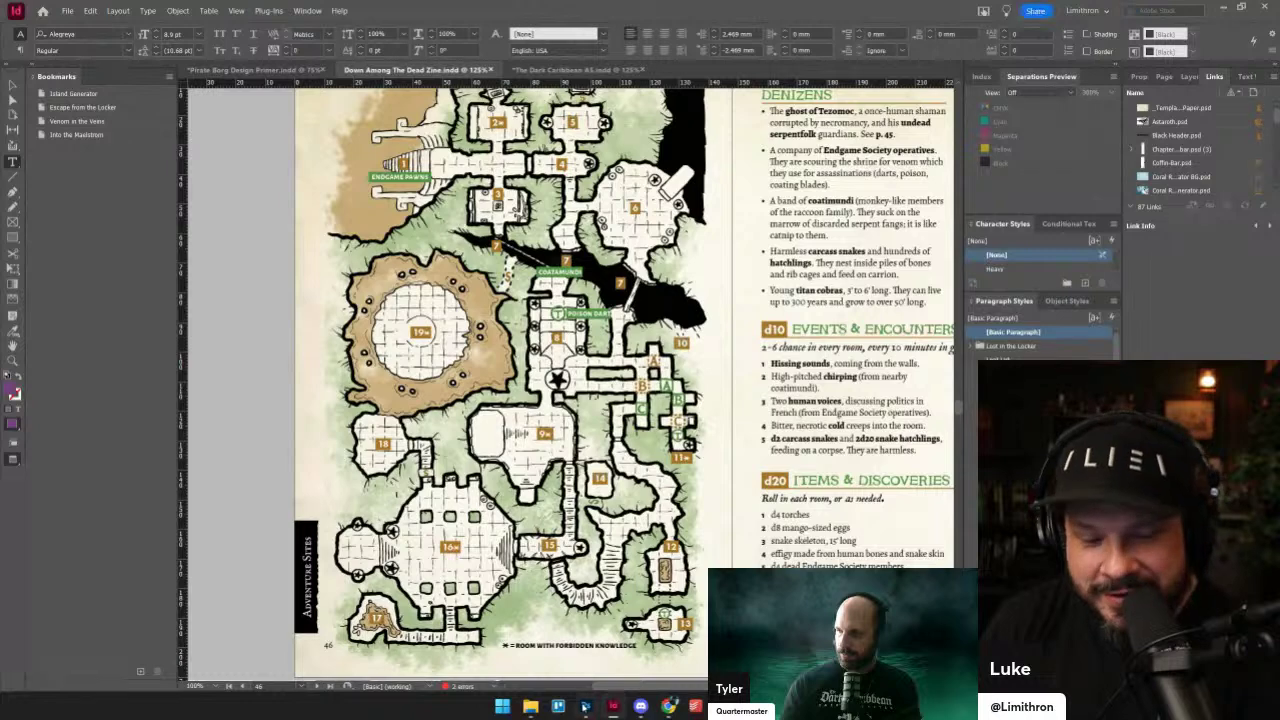
- Switch back to Ponce de Leon.psd in Photoshop and touch up the ink where the bent branch crosses the cylindrical shaft
left_click(586, 705)
scroll(503, 386, "up", 1)
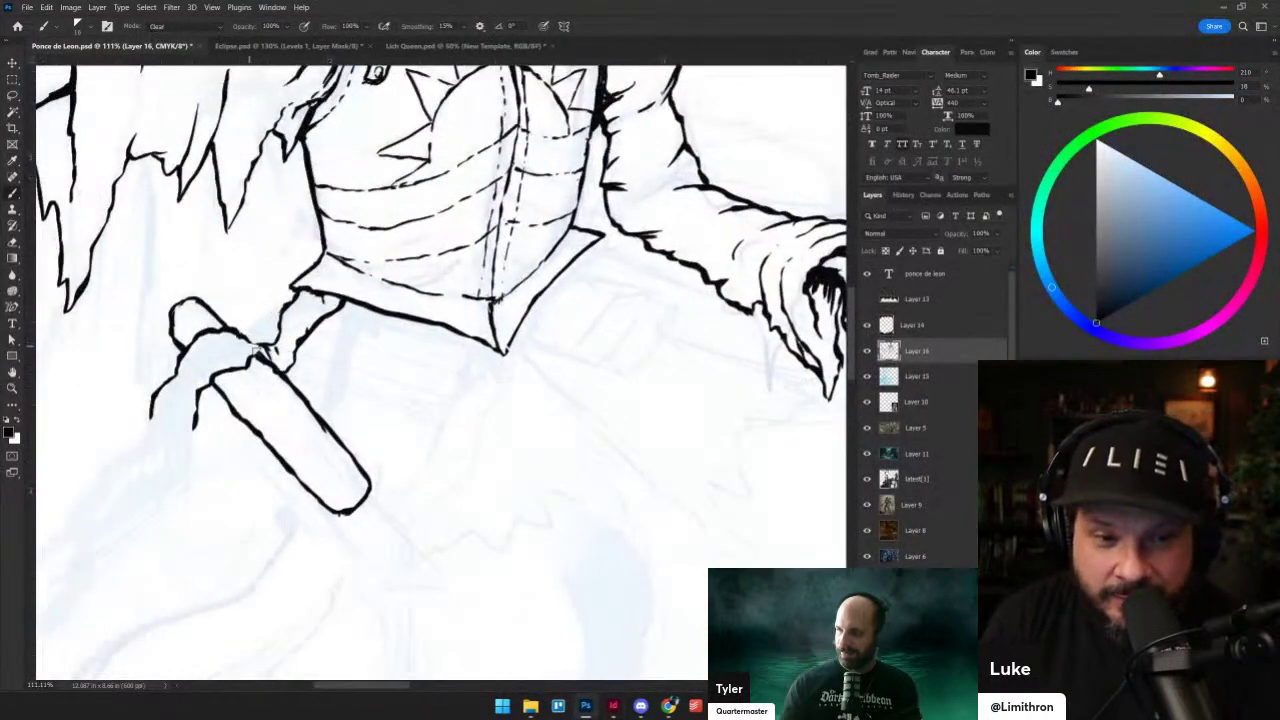
key("grave")
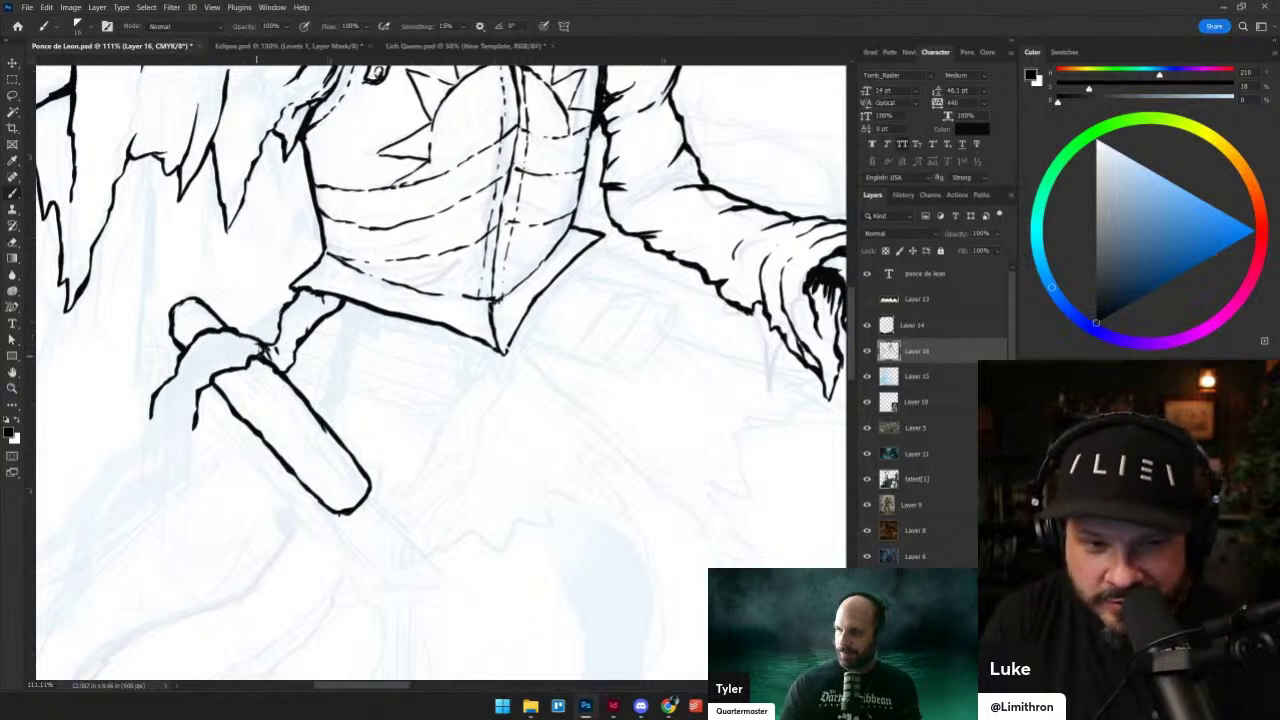
key("shift+alt+r")
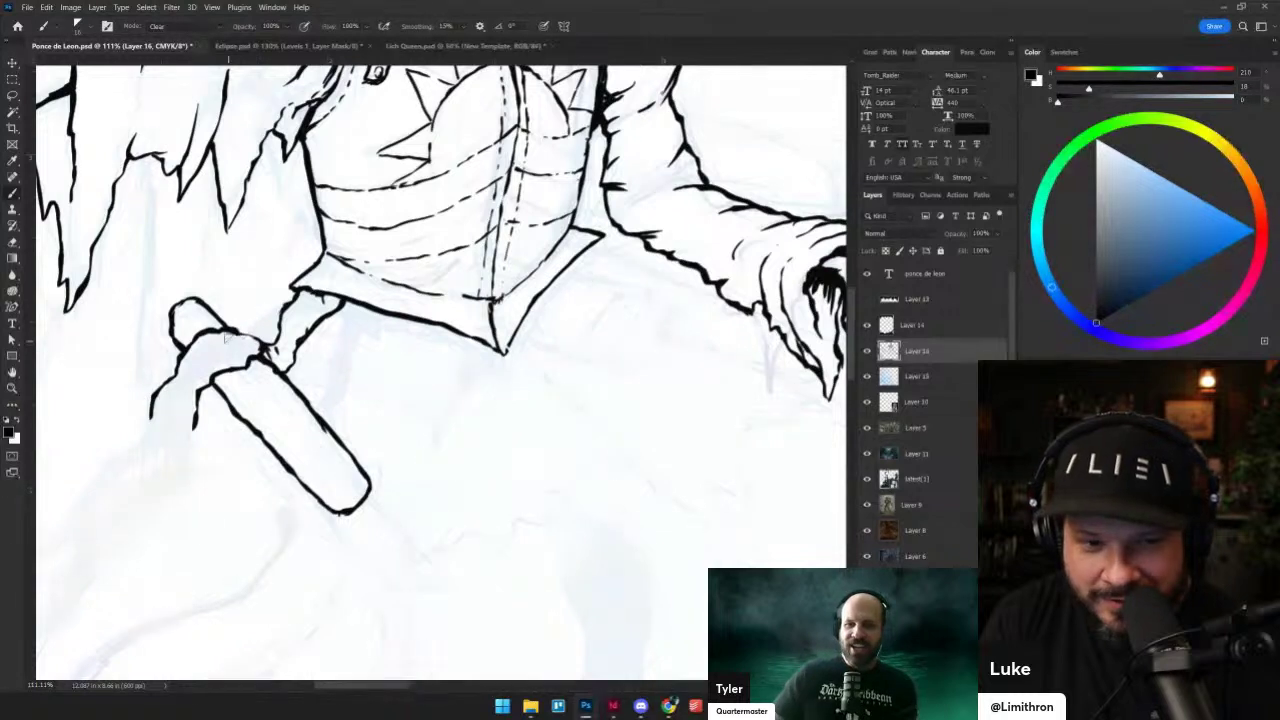
key("shift+alt+n")
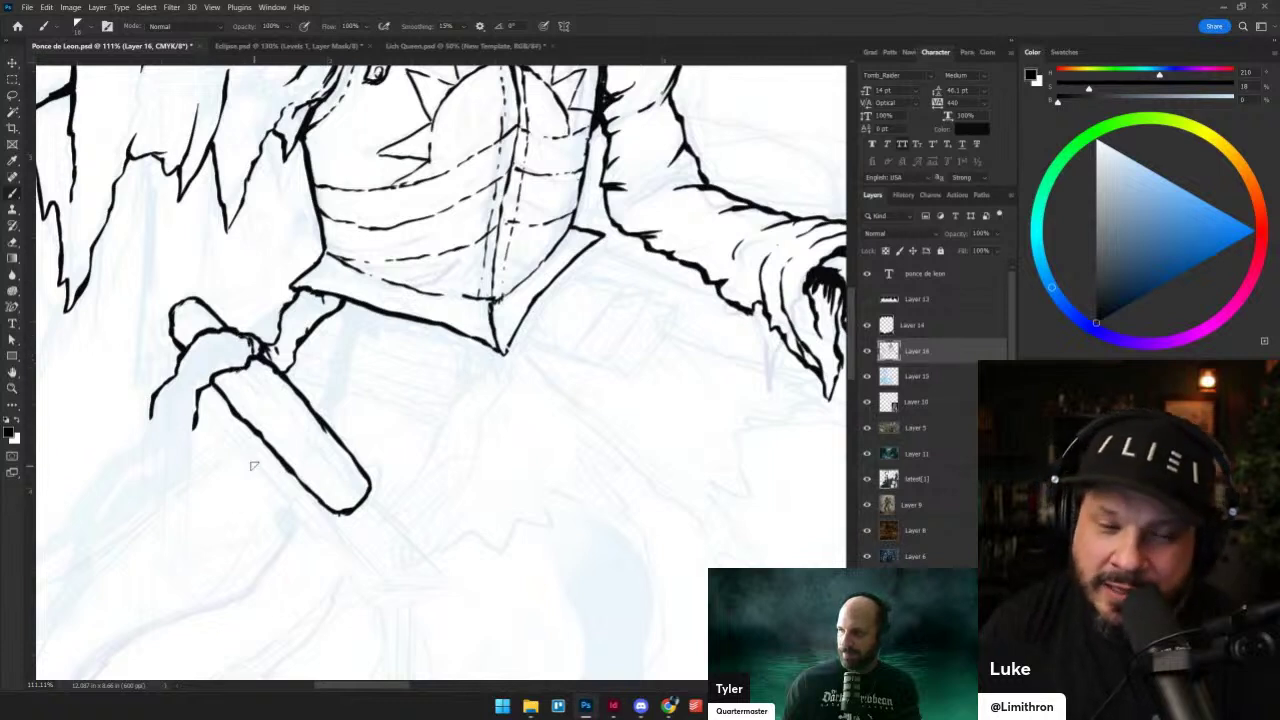
- Thicken the cylindrical shaft's lower edge with a heavier black line just below the branch
key("shift+alt+r")
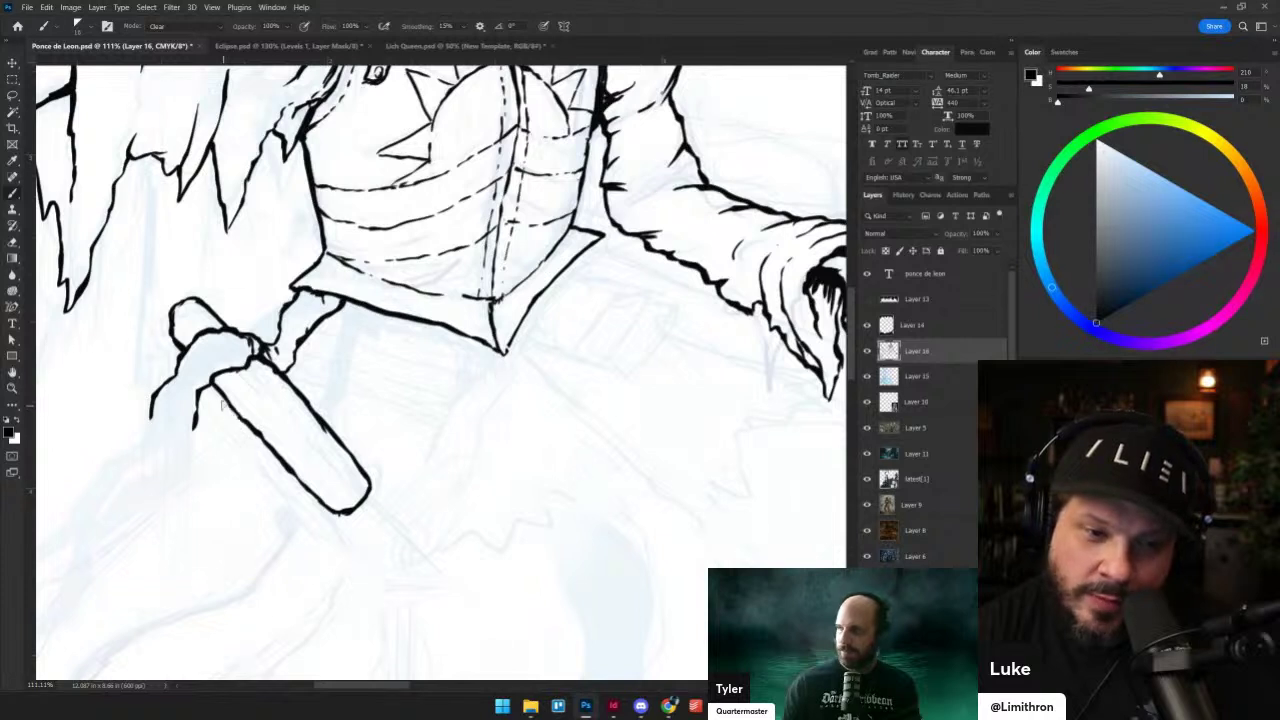
key("shift+alt+n")
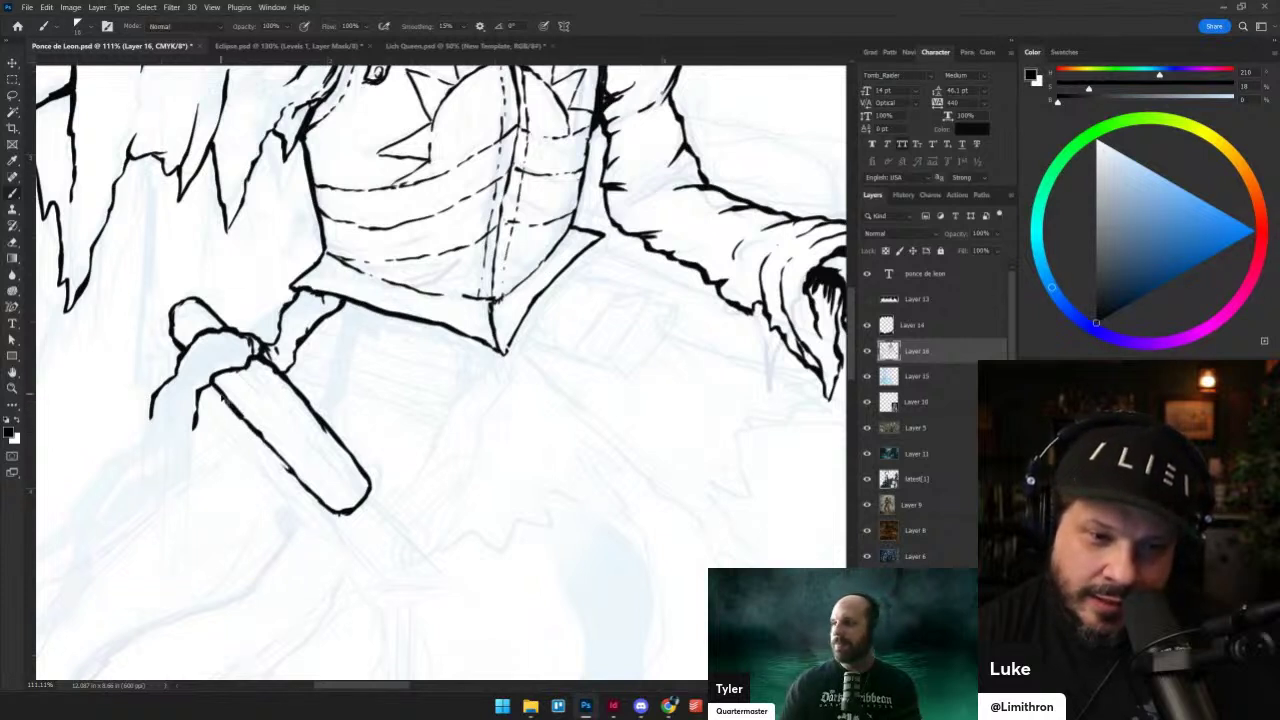
left_click_drag(220, 390, 276, 451)
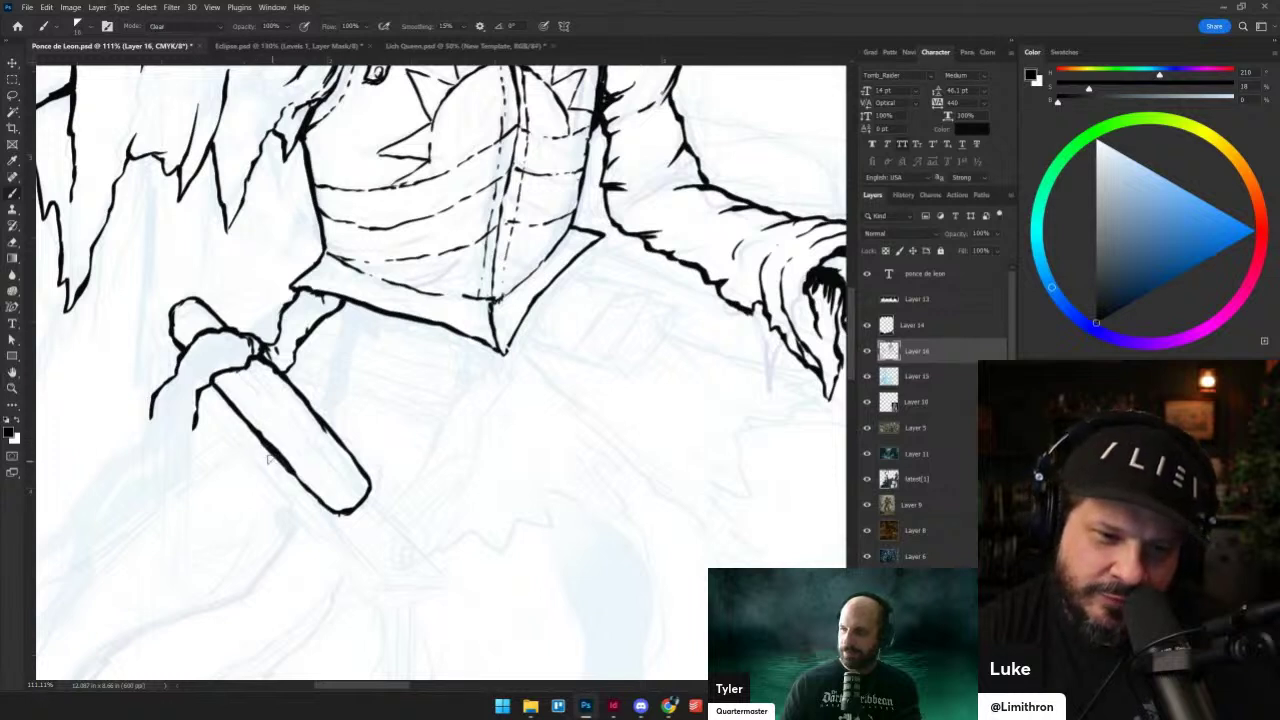
- Ink a long straight line below the cylindrical shaft, parallel to its lower edge and running past its rounded end
key("shift+alt+n")
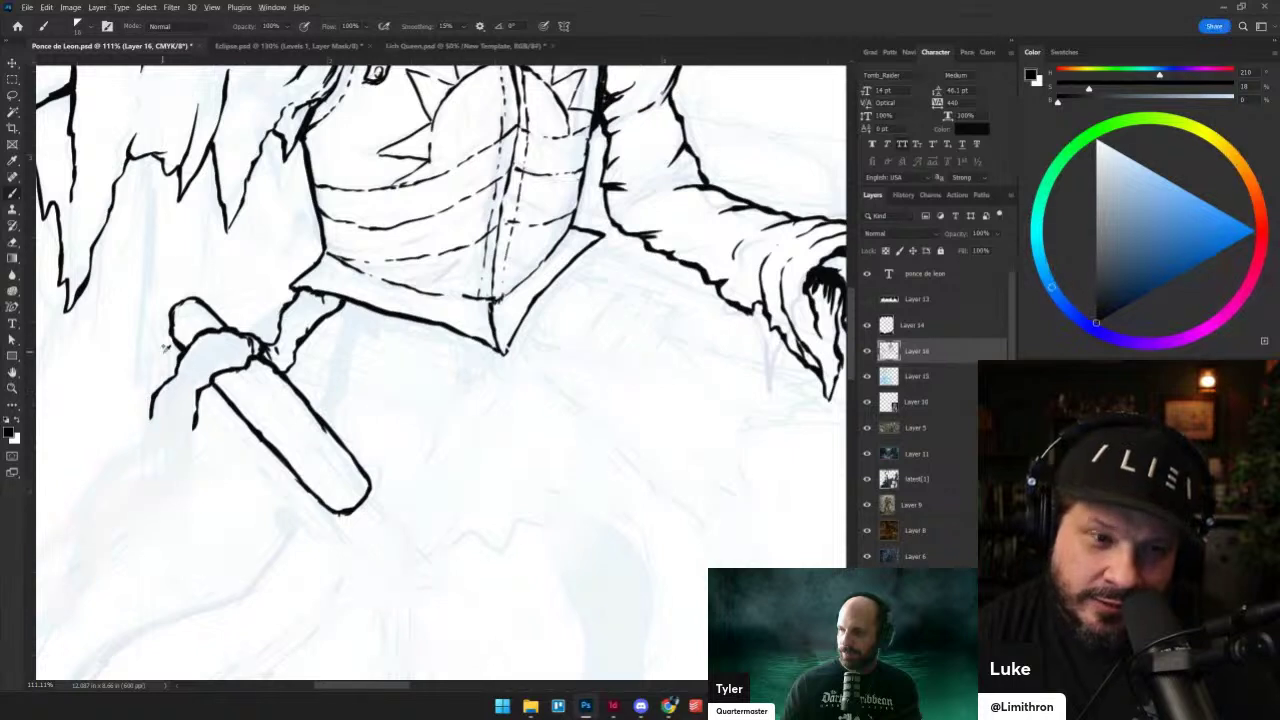
left_click_drag(199, 411, 349, 566)
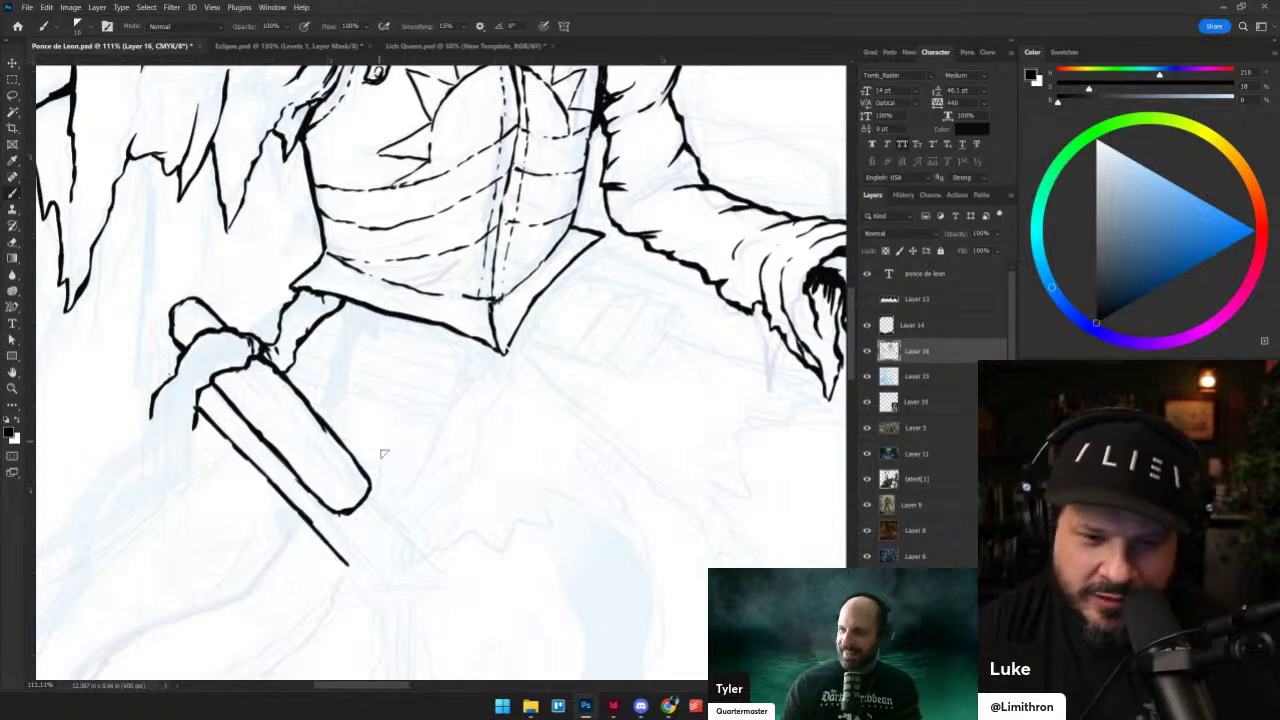
mouse_move(434, 531)
left_mouse_down()
mouse_move(443, 457)
mouse_move(394, 479)
mouse_move(408, 490)
left_mouse_up()
key("ctrl+z")
key("ctrl+z")
key("ctrl+z")
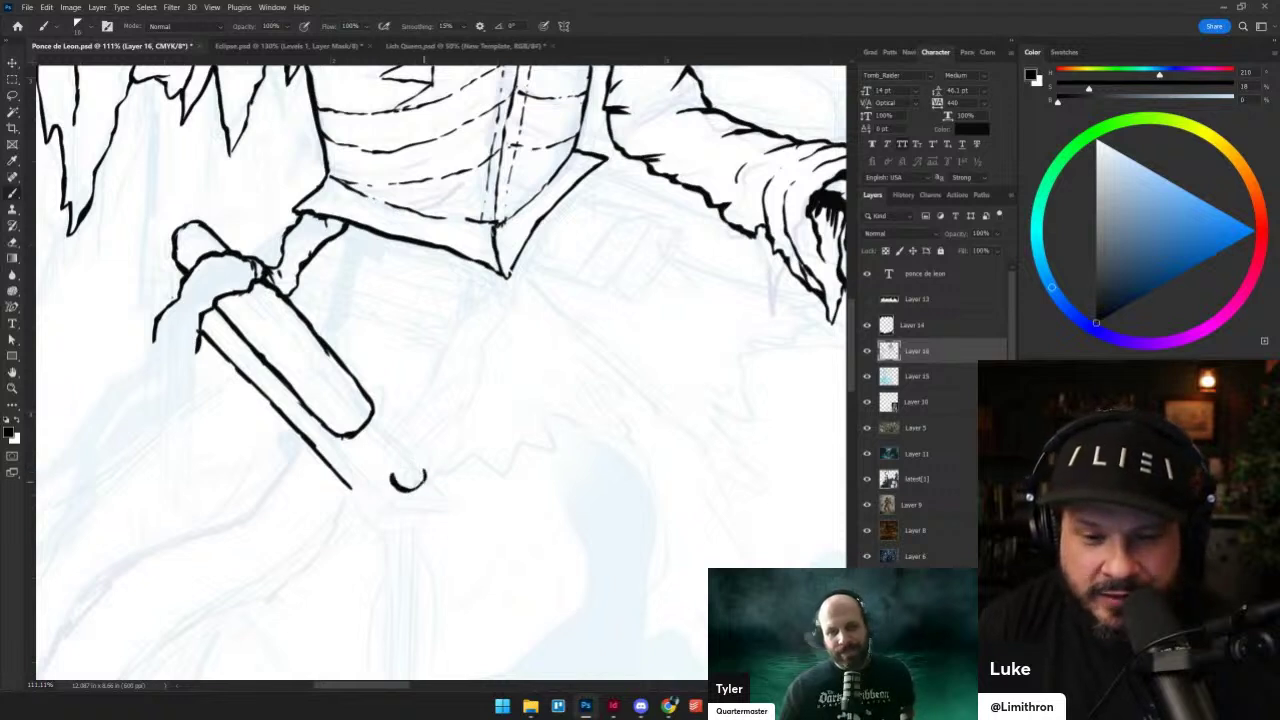
- Ink a small ball knob framed by straight edges beyond the shaft's rounded end, and add a broken contour line inside the shaft
mouse_move(396, 470)
left_mouse_down()
mouse_move(425, 464)
mouse_move(412, 473)
mouse_move(416, 458)
mouse_move(412, 473)
mouse_move(400, 457)
left_mouse_up()
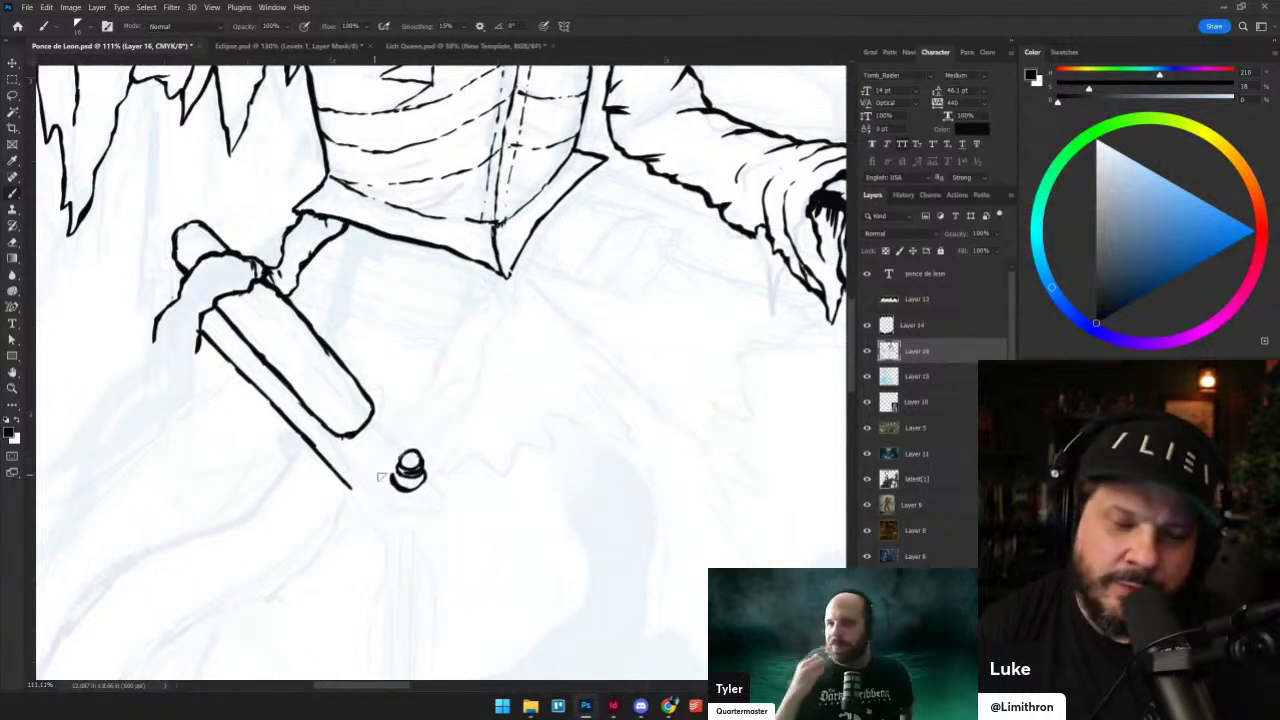
mouse_move(337, 436)
left_mouse_down()
mouse_move(394, 497)
mouse_move(434, 483)
left_mouse_up()
left_click_drag(370, 424, 404, 446)
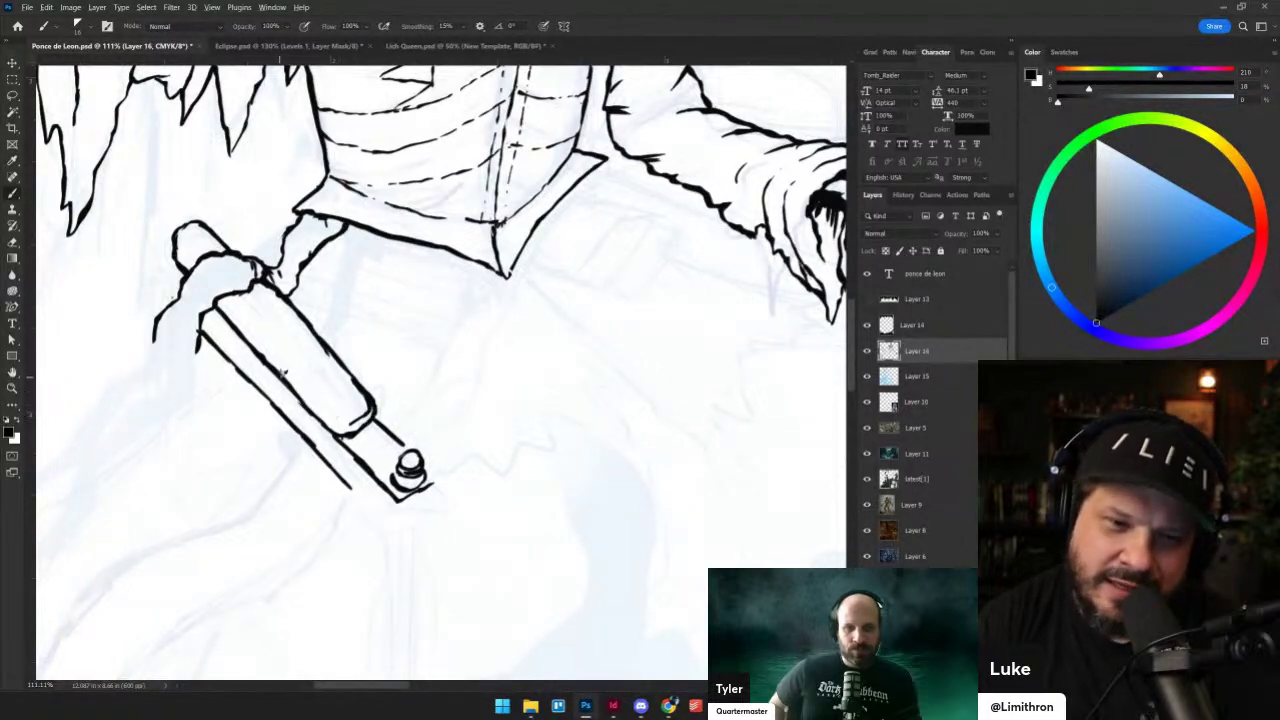
left_click_drag(289, 369, 330, 410)
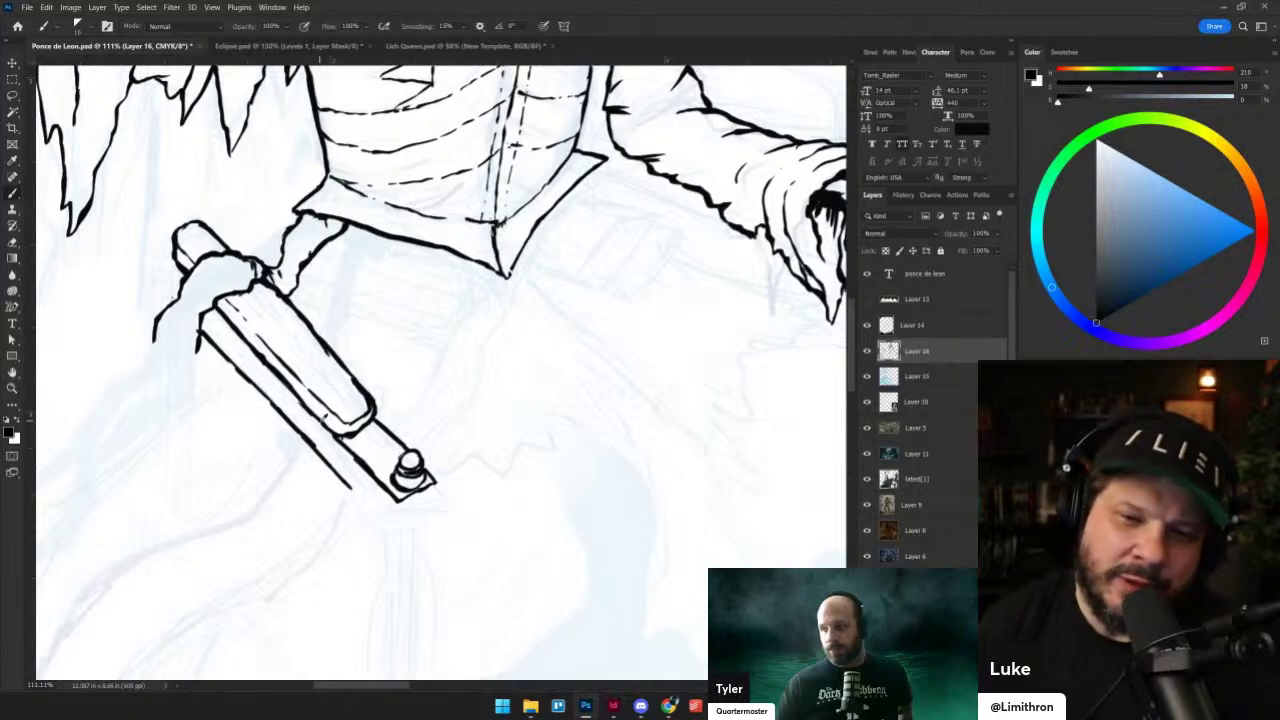
- Extend the long lower edge and close the boxed end below the knob with short verticals and a bottom edge, cleaning up its top line
scroll(321, 419, "down", 5)
scroll(326, 466, "up", 9)
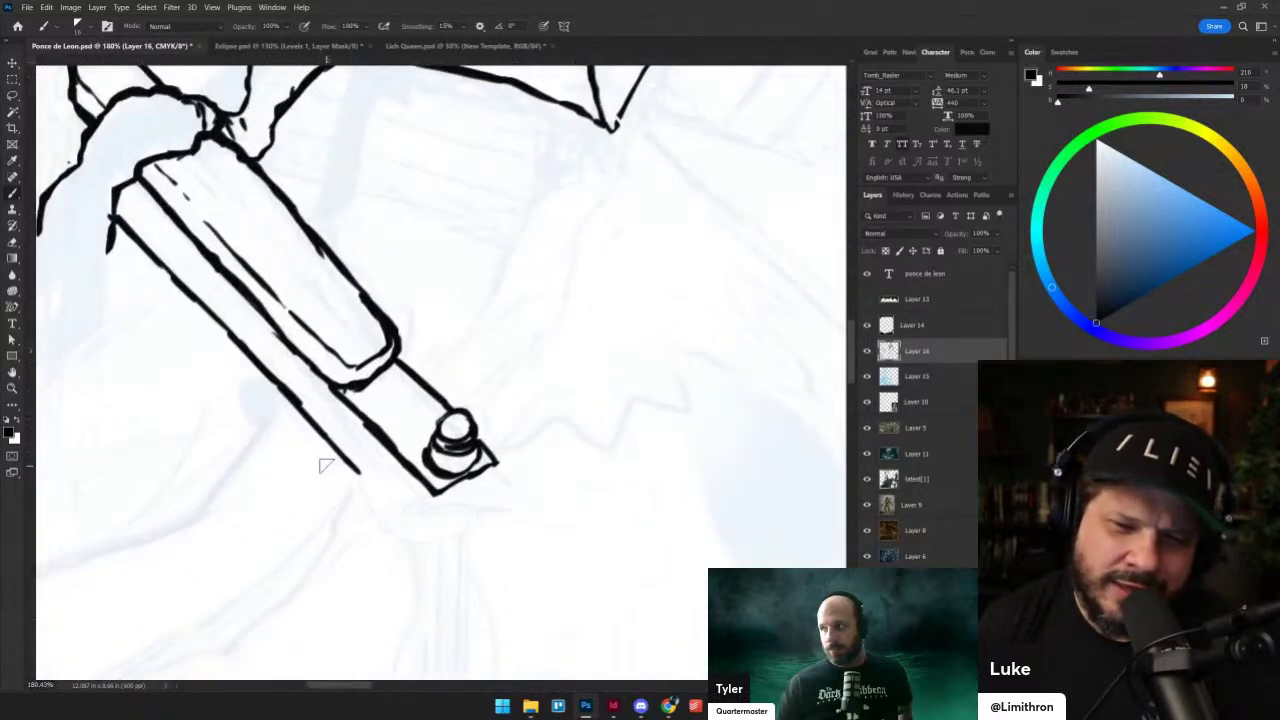
left_click_drag(352, 470, 416, 523)
key("ctrl+z")
left_click_drag(342, 454, 424, 530)
key("ctrl+z")
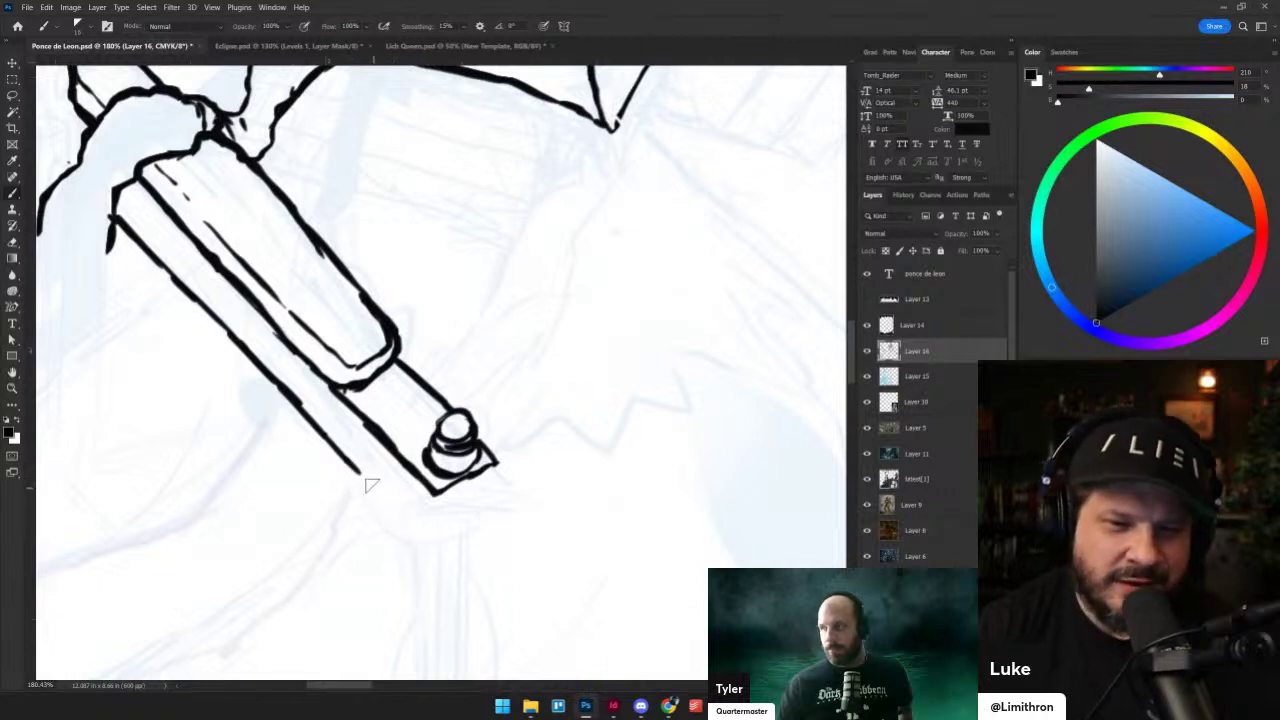
mouse_move(348, 460)
left_mouse_down()
mouse_move(430, 535)
mouse_move(435, 520)
left_mouse_up()
key("ctrl+z")
left_click_drag(495, 464, 495, 488)
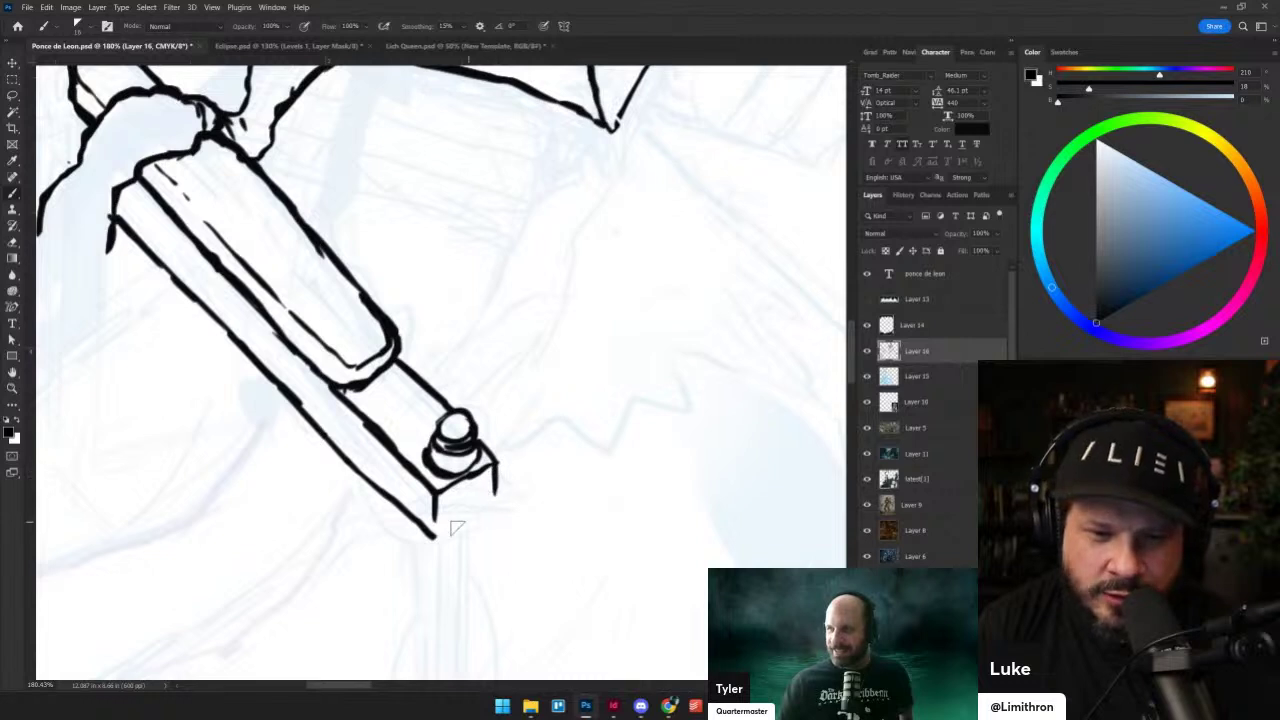
left_click_drag(436, 536, 496, 492)
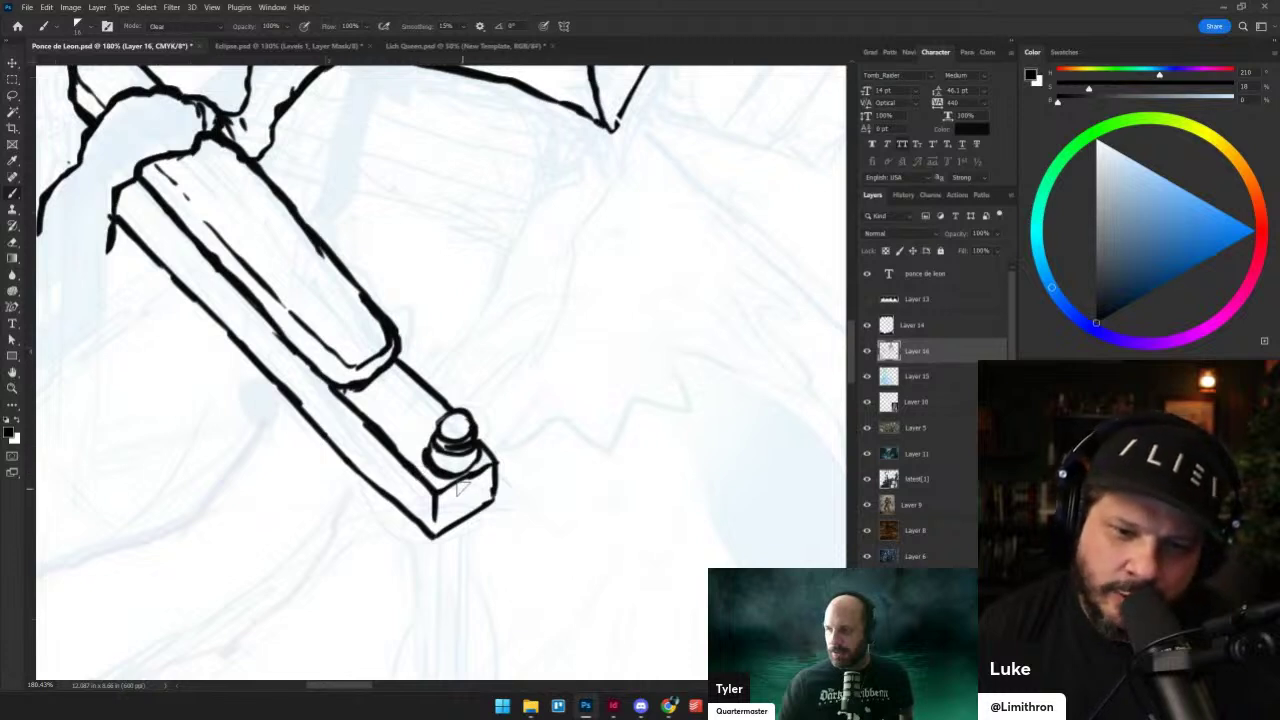
key("shift+alt+n")
left_click_drag(434, 491, 468, 477)
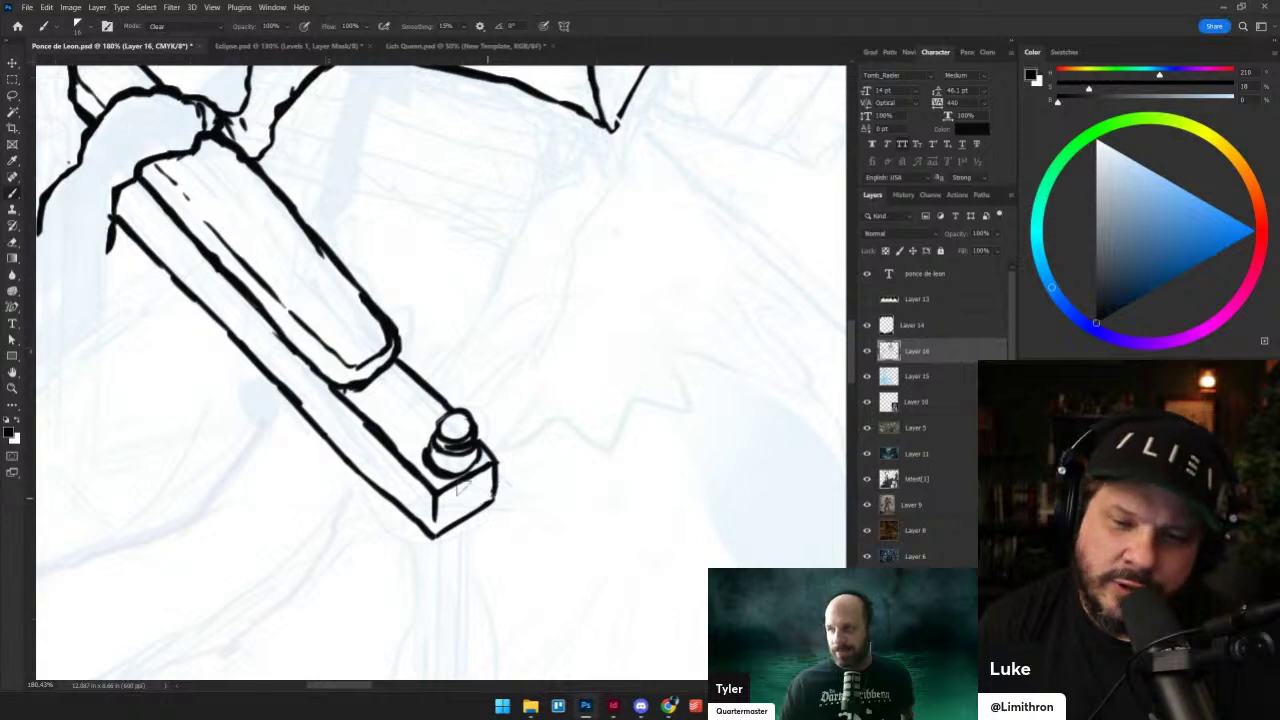
- Switch to Down Among The Dead Zine.indd in InDesign and look over the dungeon map spread and the room description pages
left_click(613, 706)
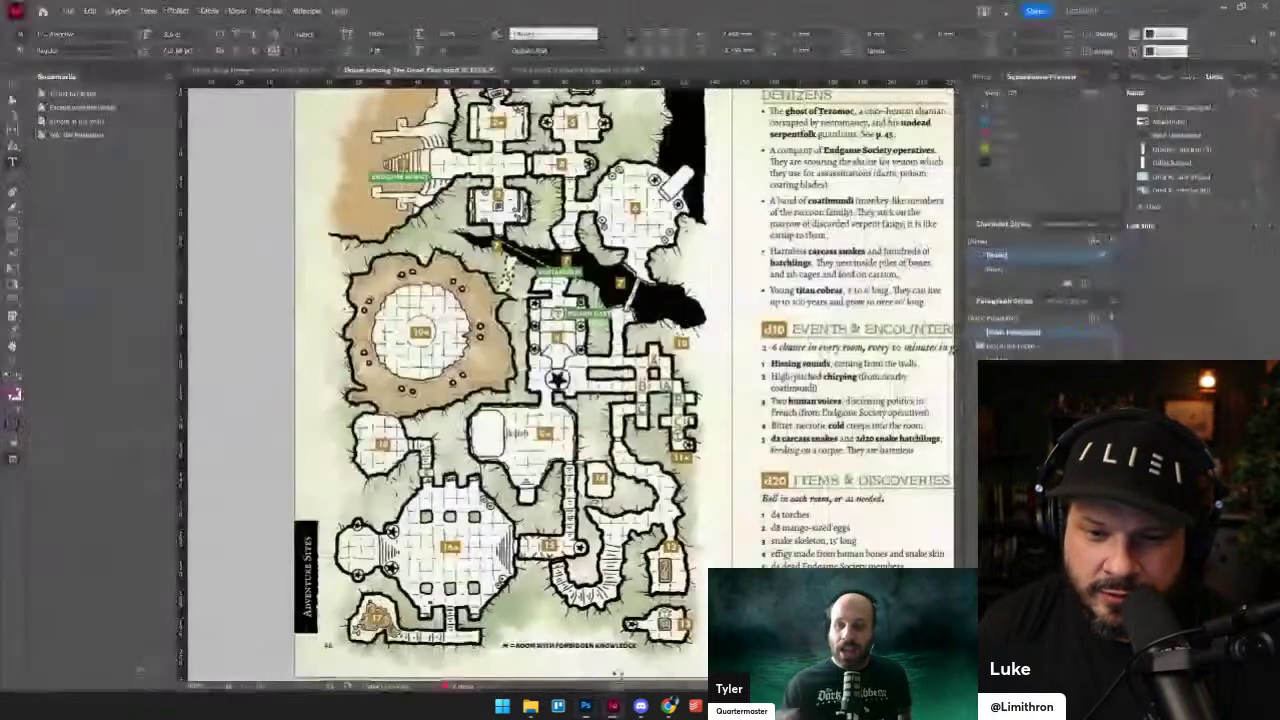
scroll(421, 292, "down", 10)
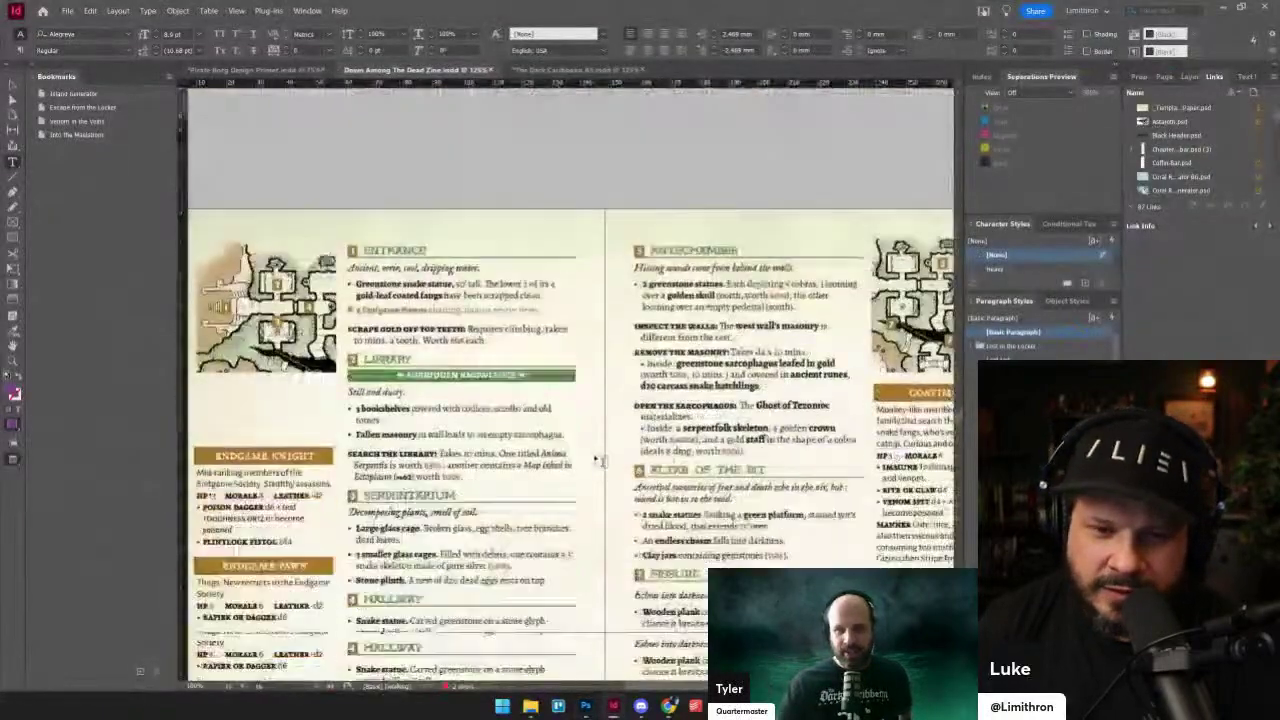
scroll(421, 292, "up", 2)
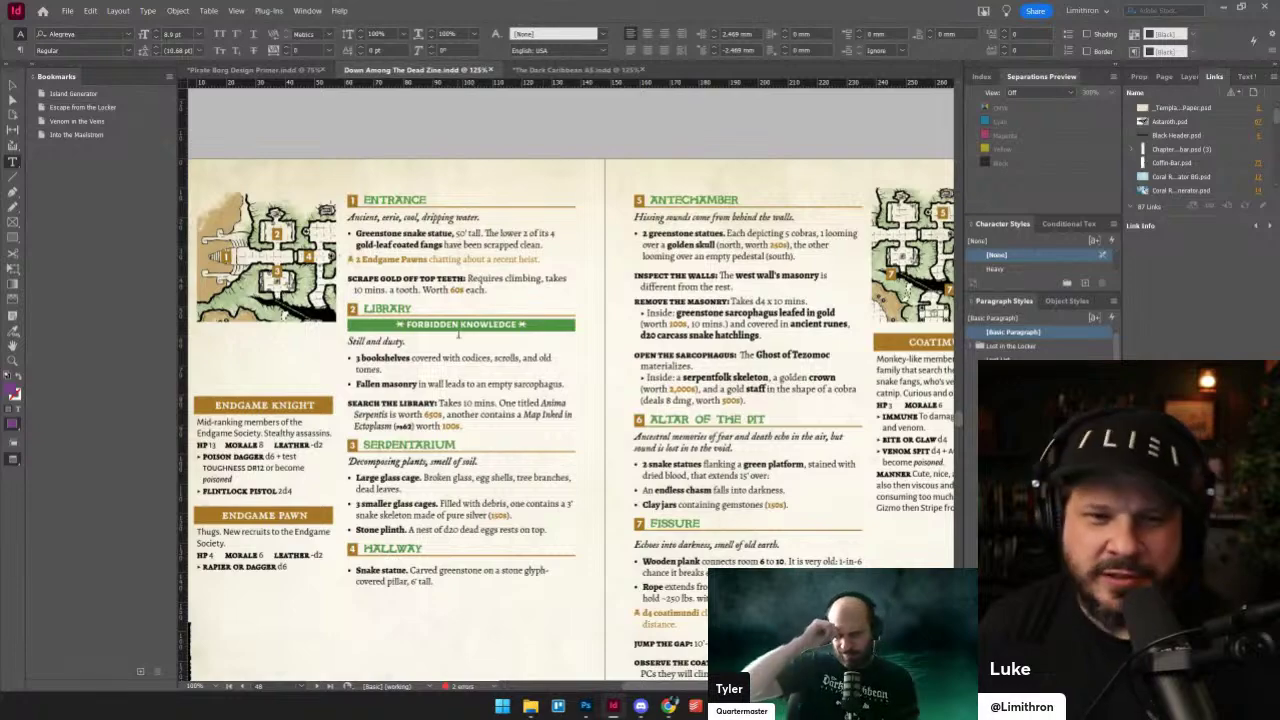
scroll(890, 494, "down", 15)
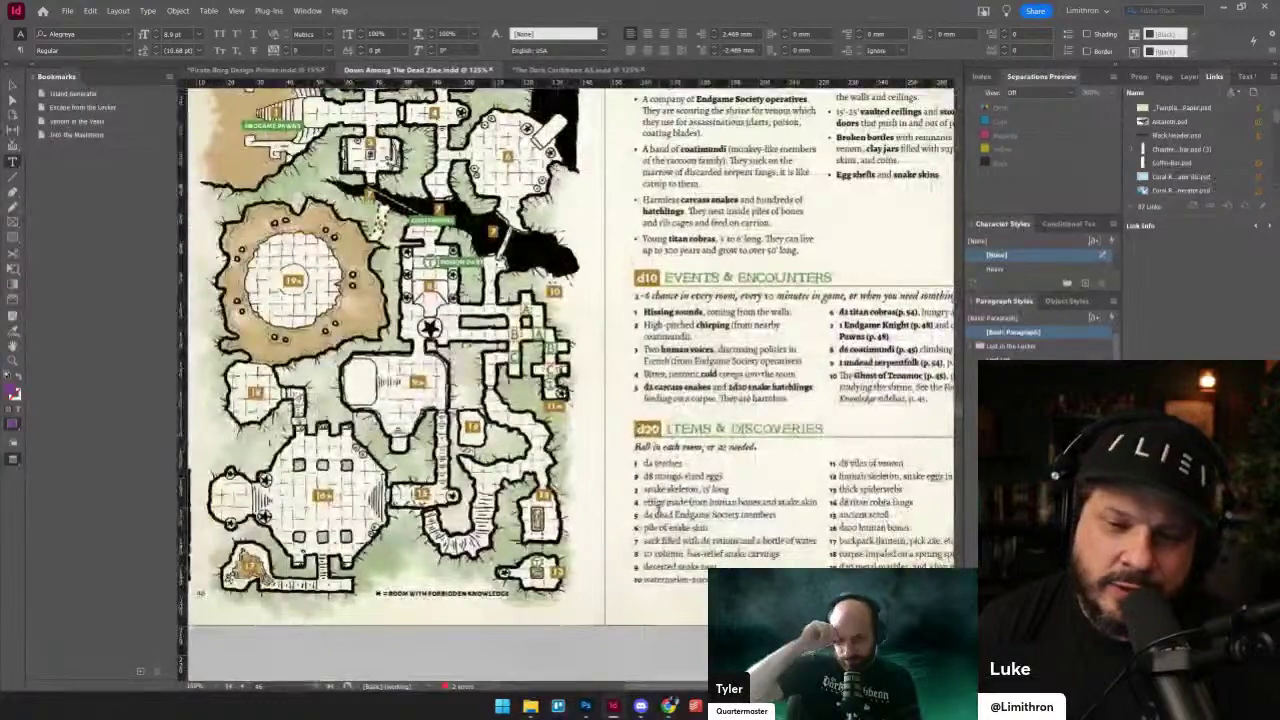
scroll(568, 380, "down", 1)
scroll(568, 380, "up", 4)
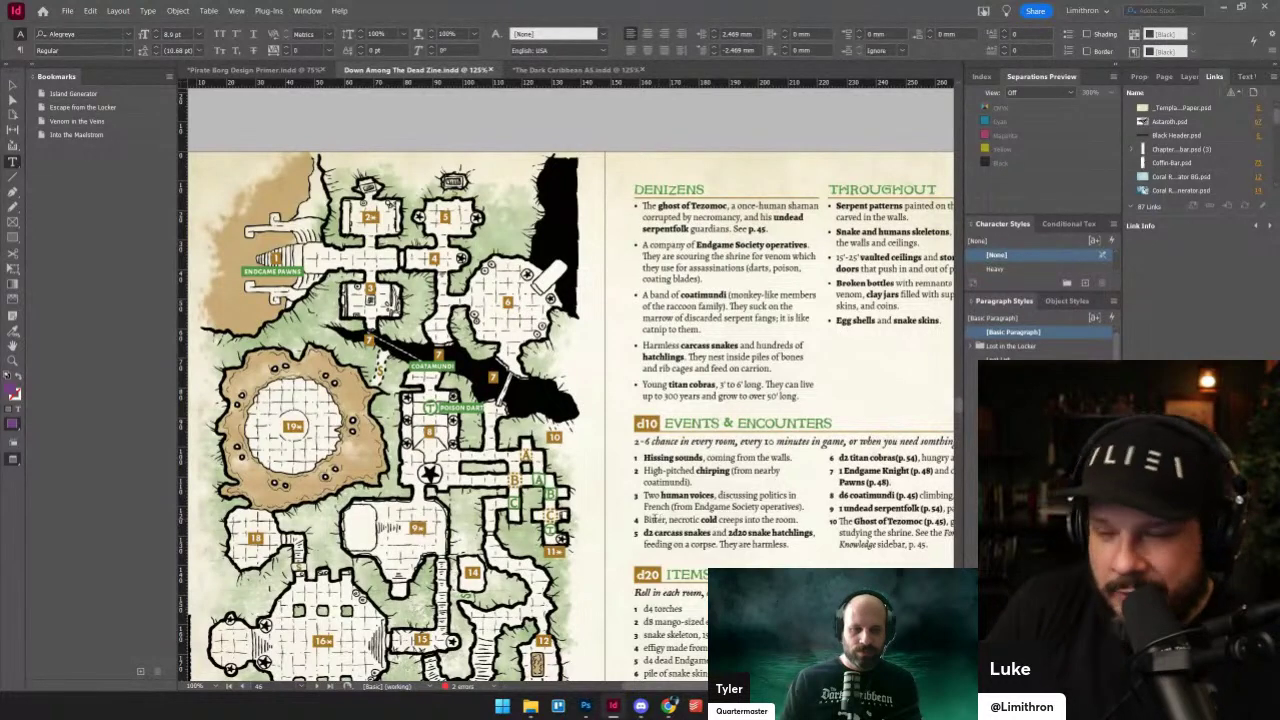
scroll(548, 625, "right", 2)
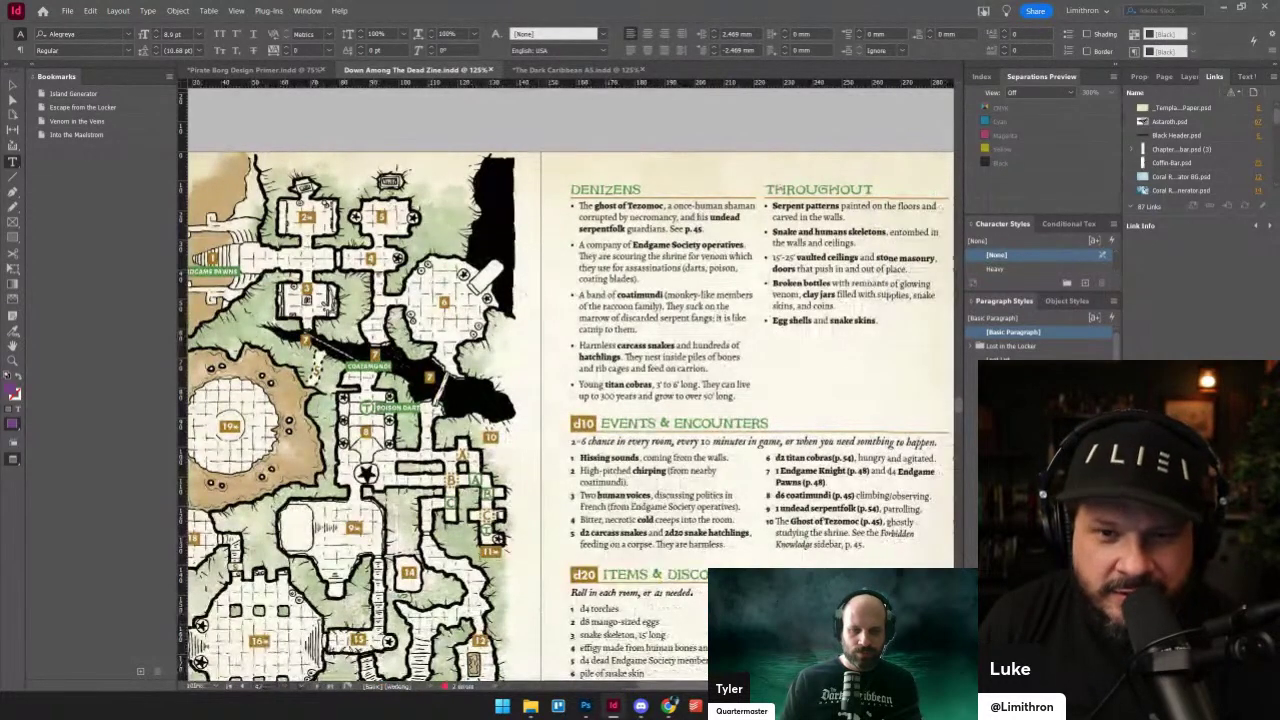
scroll(505, 580, "down", 2)
scroll(505, 580, "left", 2)
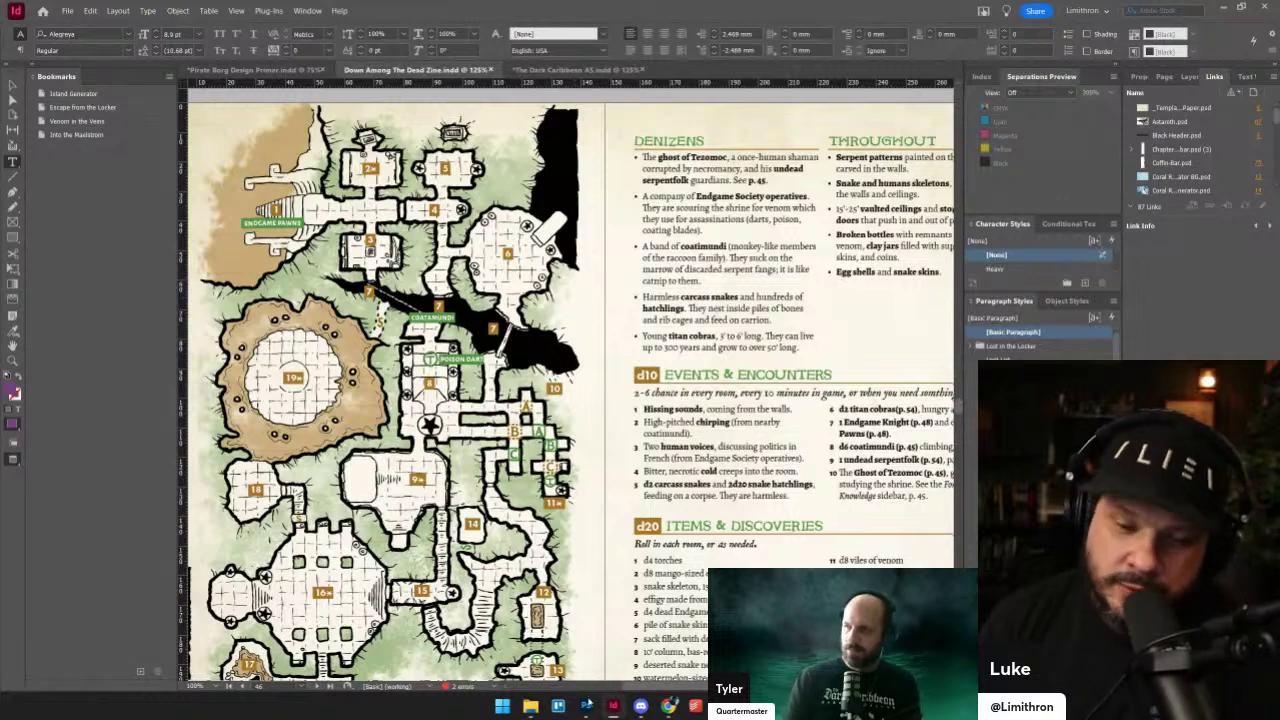
scroll(668, 316, "right", 2)
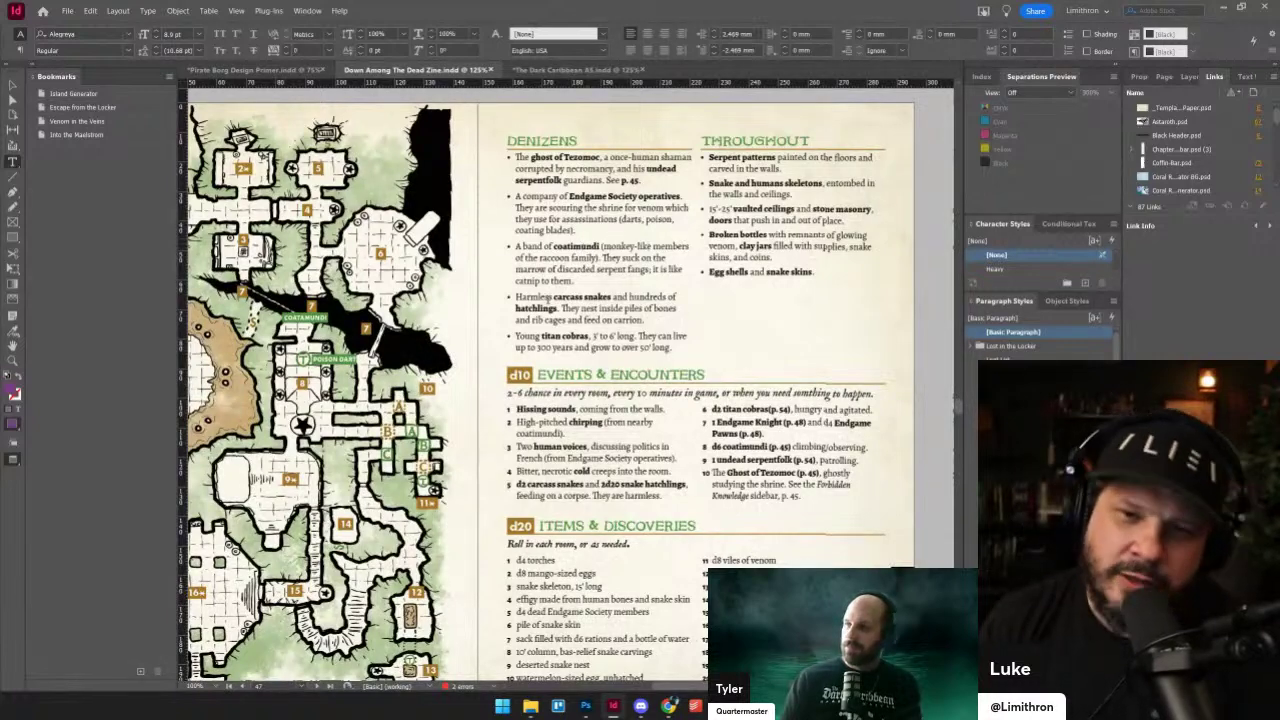
scroll(546, 370, "left", 2)
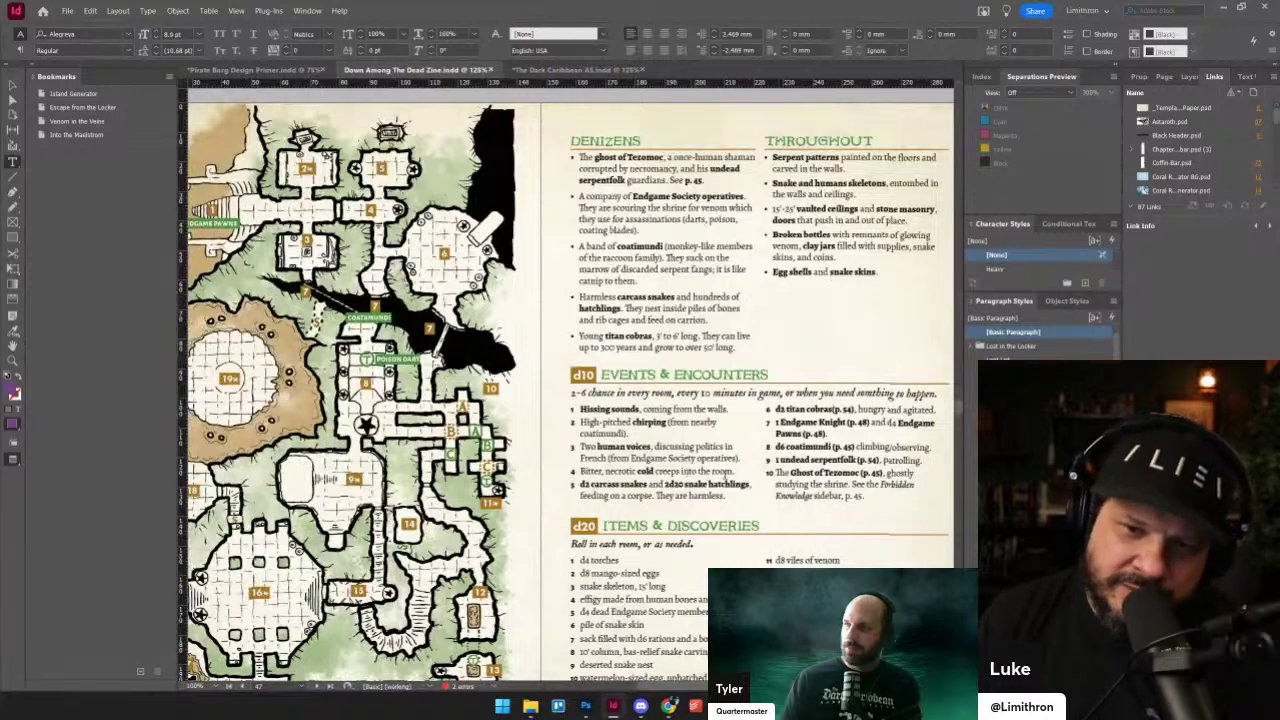
scroll(757, 554, "down", 3)
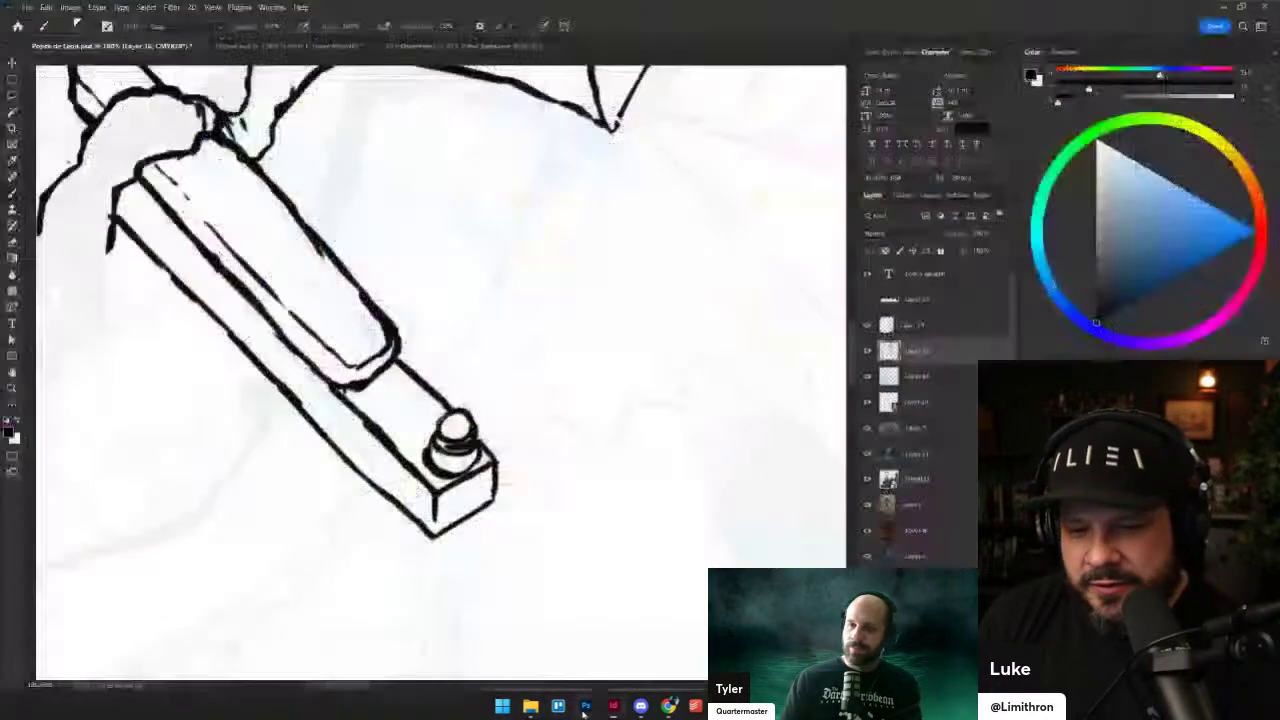
- Switch back to Ponce de Leon.psd in Photoshop, refine the boxed end's outer vertical edge and thicken the long lower edge
left_click(586, 706)
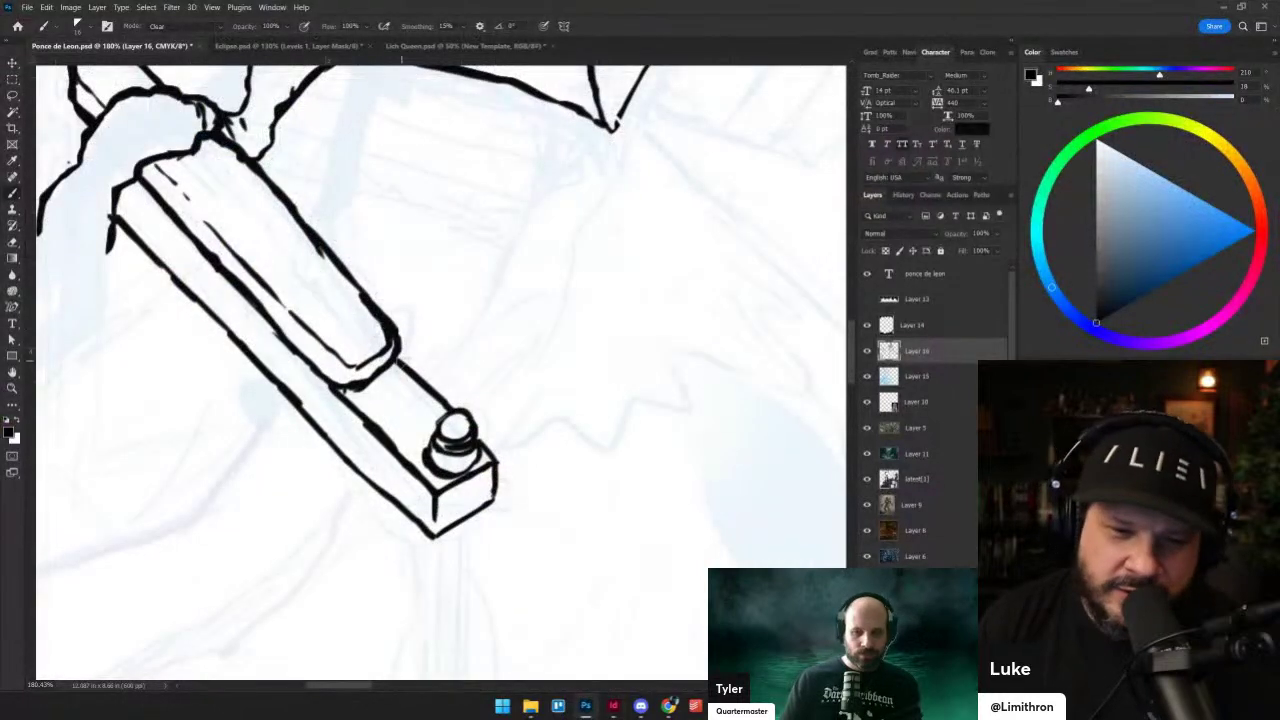
left_click_drag(497, 460, 497, 496)
key("shift+alt+n")
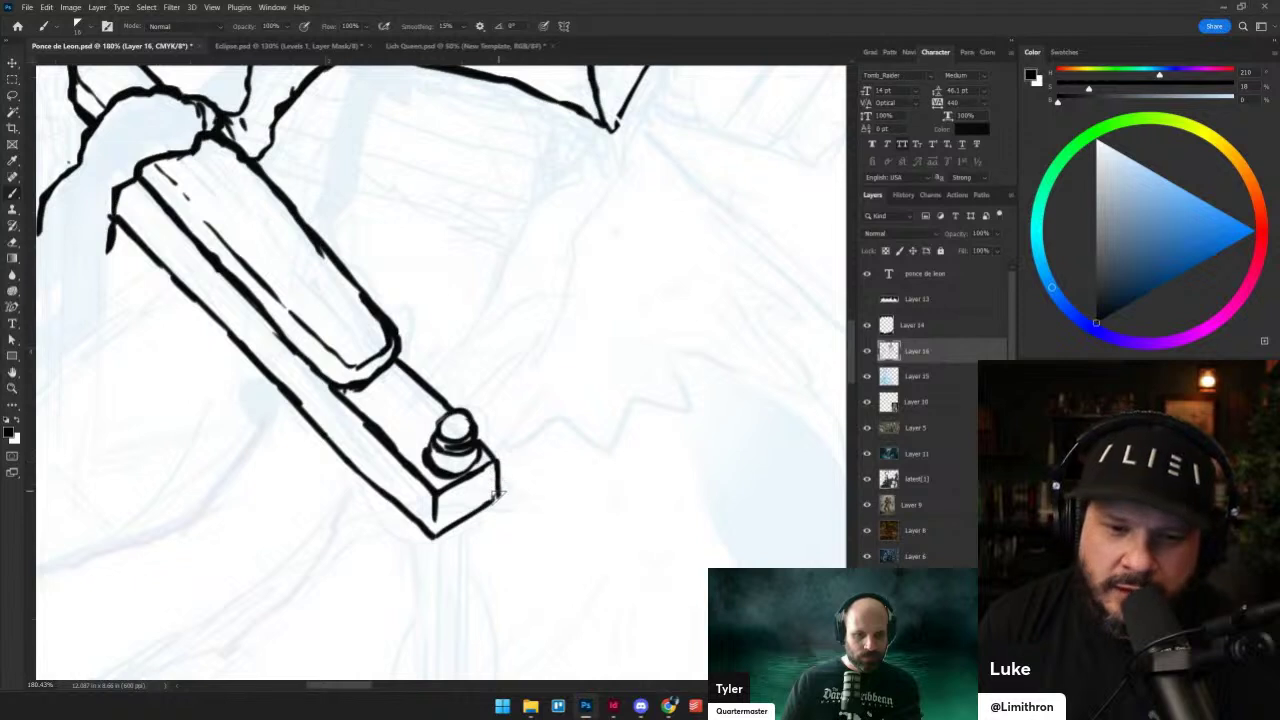
left_click_drag(484, 405, 628, 508)
key("shift+alt+r")
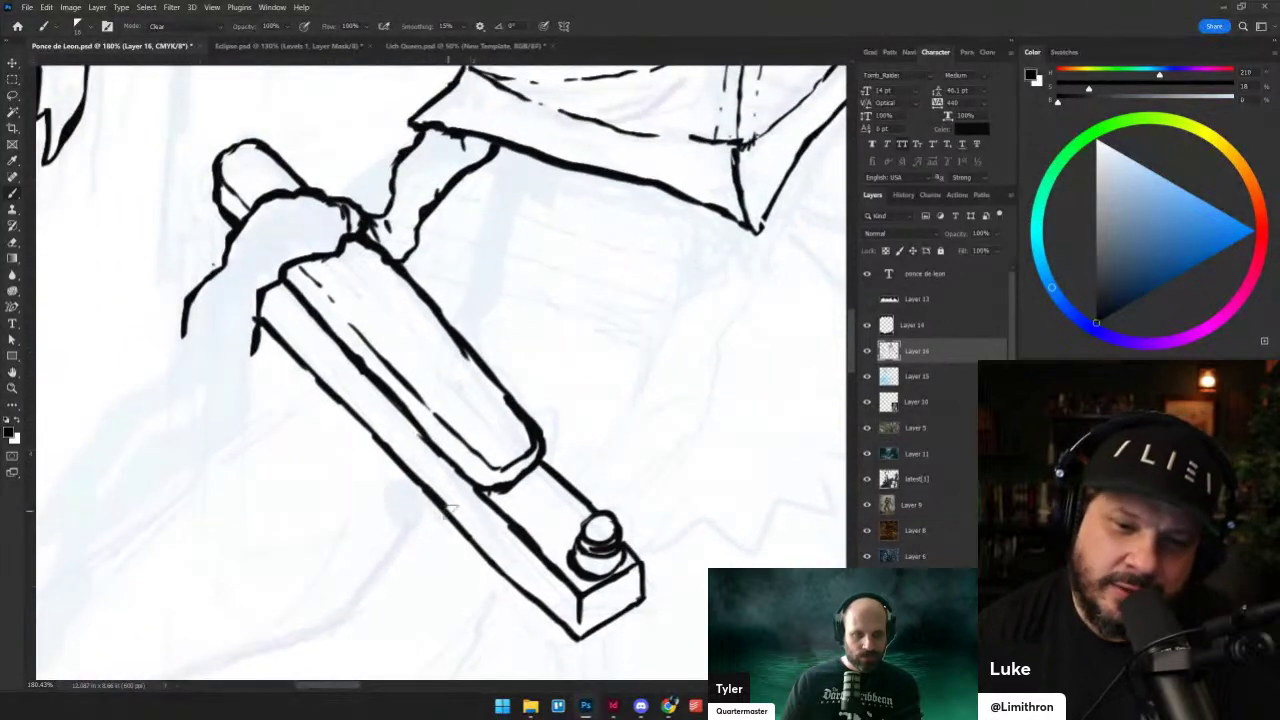
key("shift+alt+n")
left_click_drag(268, 334, 398, 472)
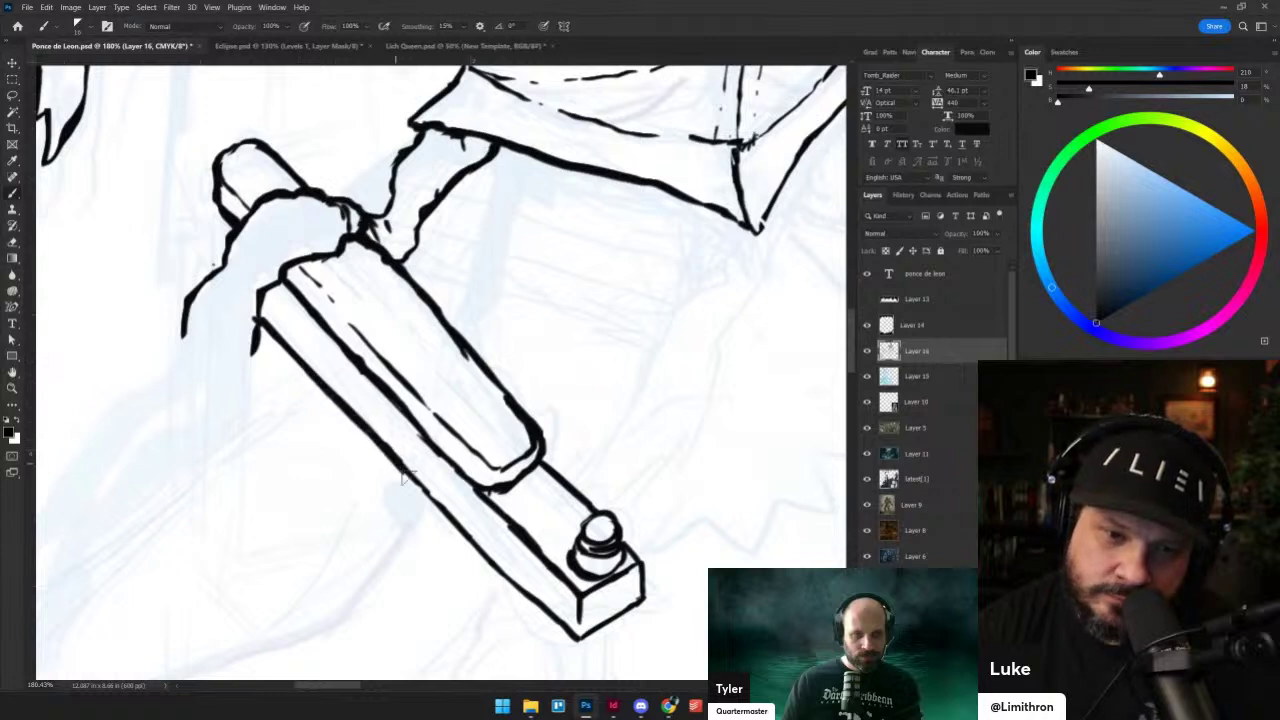
key("shift+alt+r")
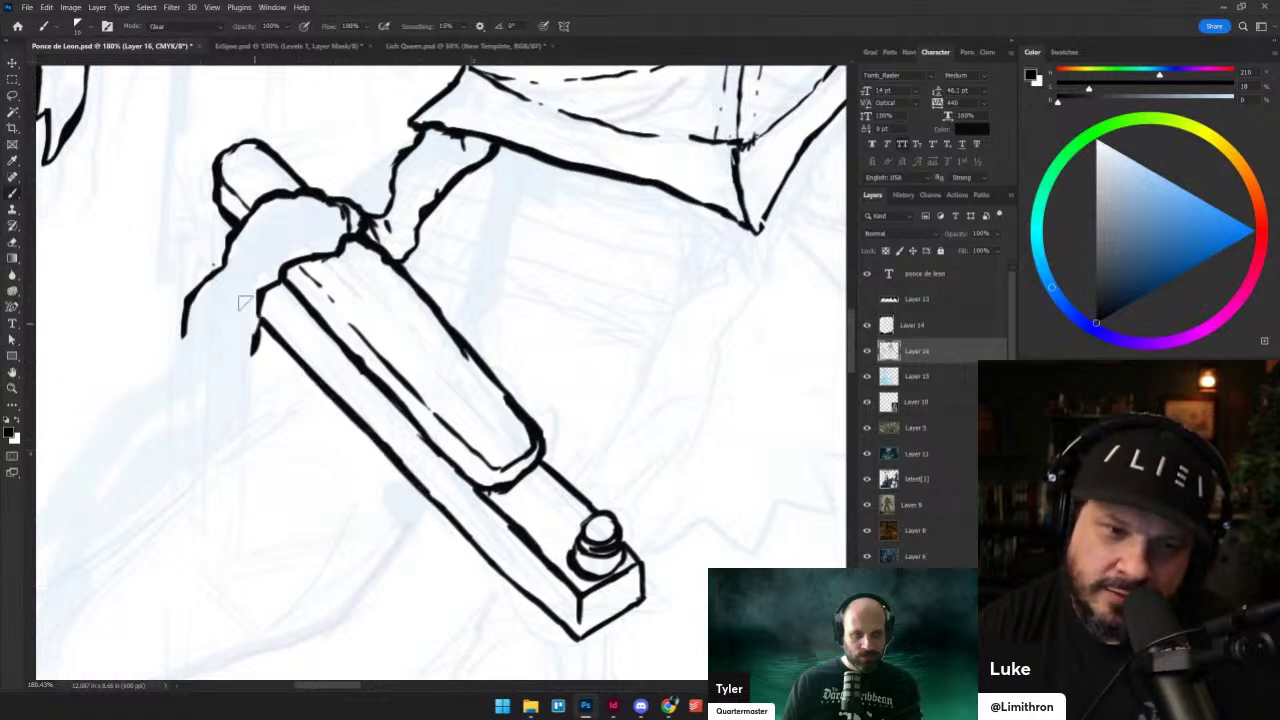
- Clean up the ink around the bent branch beside the shaft and add short contour strokes at its fork and bend
left_click_drag(352, 448, 375, 483)
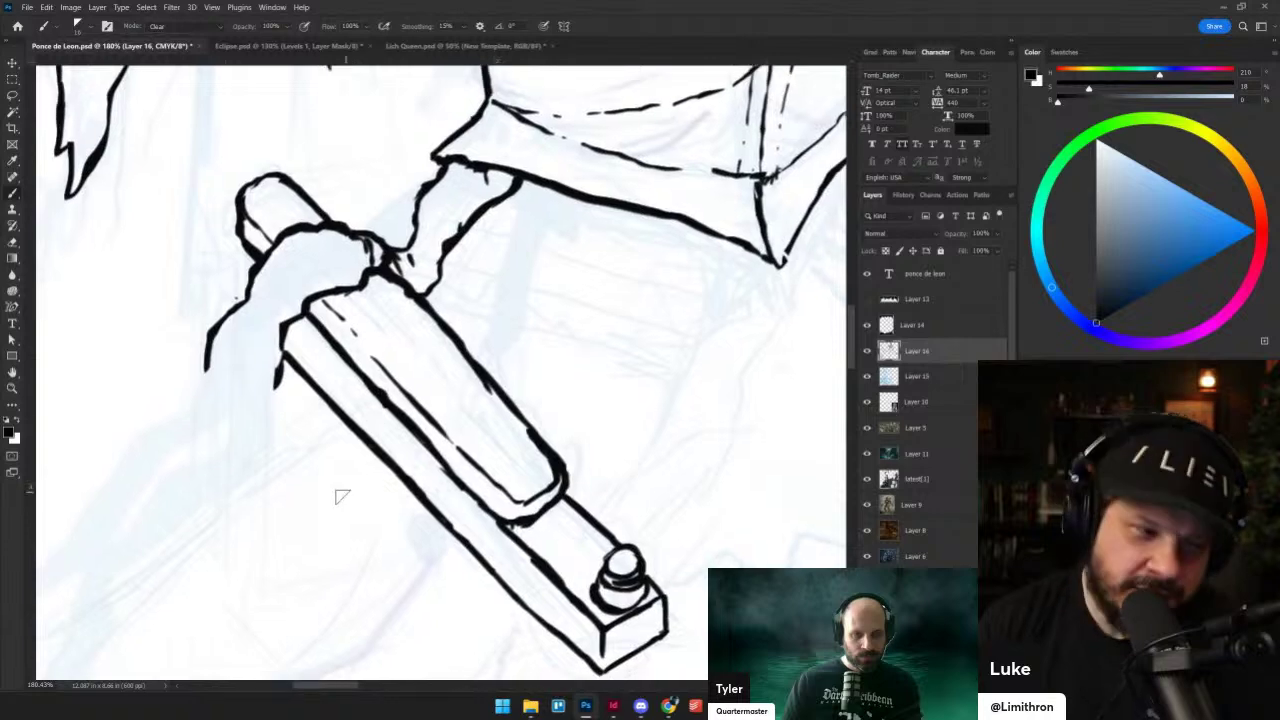
left_click_drag(269, 325, 299, 353)
left_click_drag(311, 377, 321, 439)
left_click_drag(416, 488, 400, 405)
key("shift+alt+n")
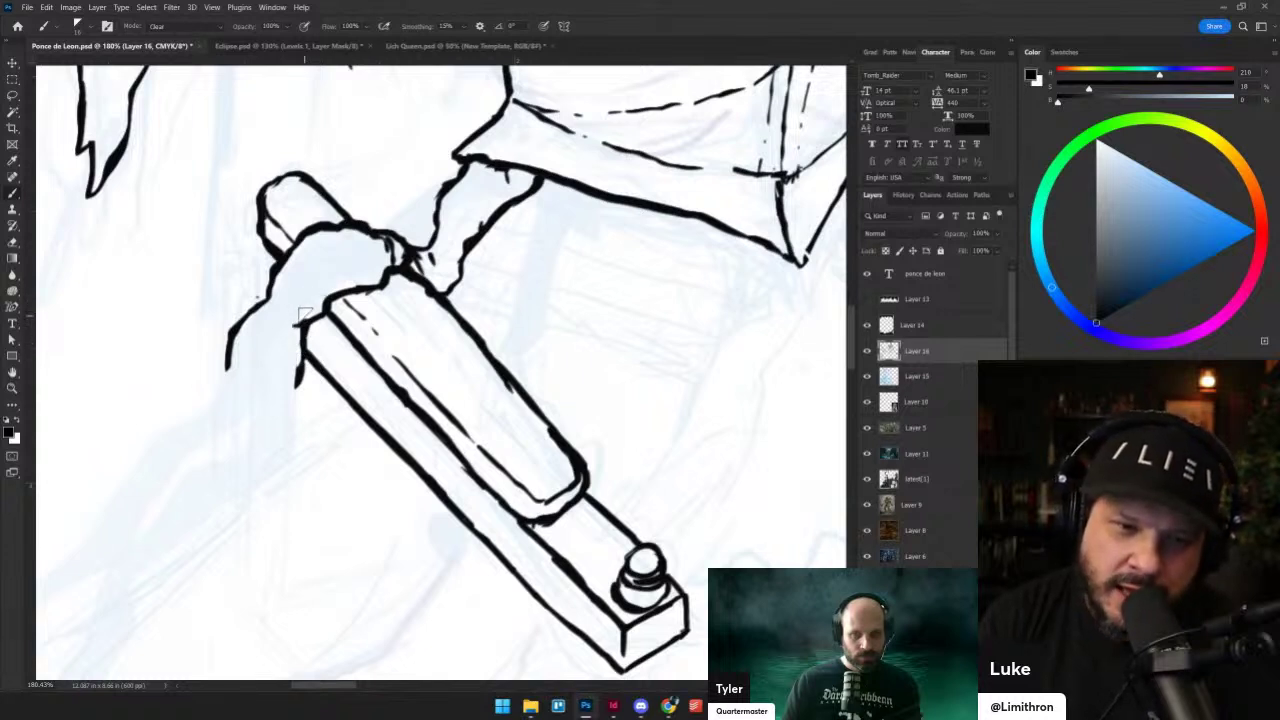
left_click_drag(290, 326, 313, 319)
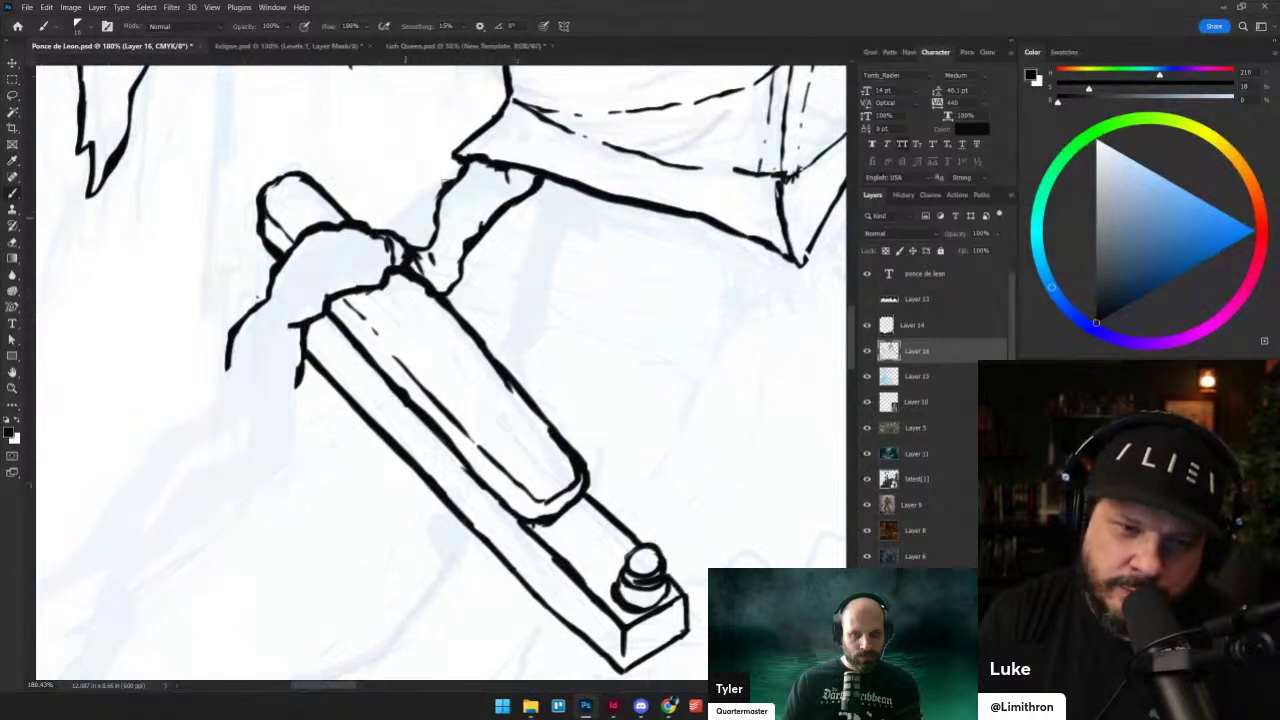
left_click_drag(328, 273, 350, 270)
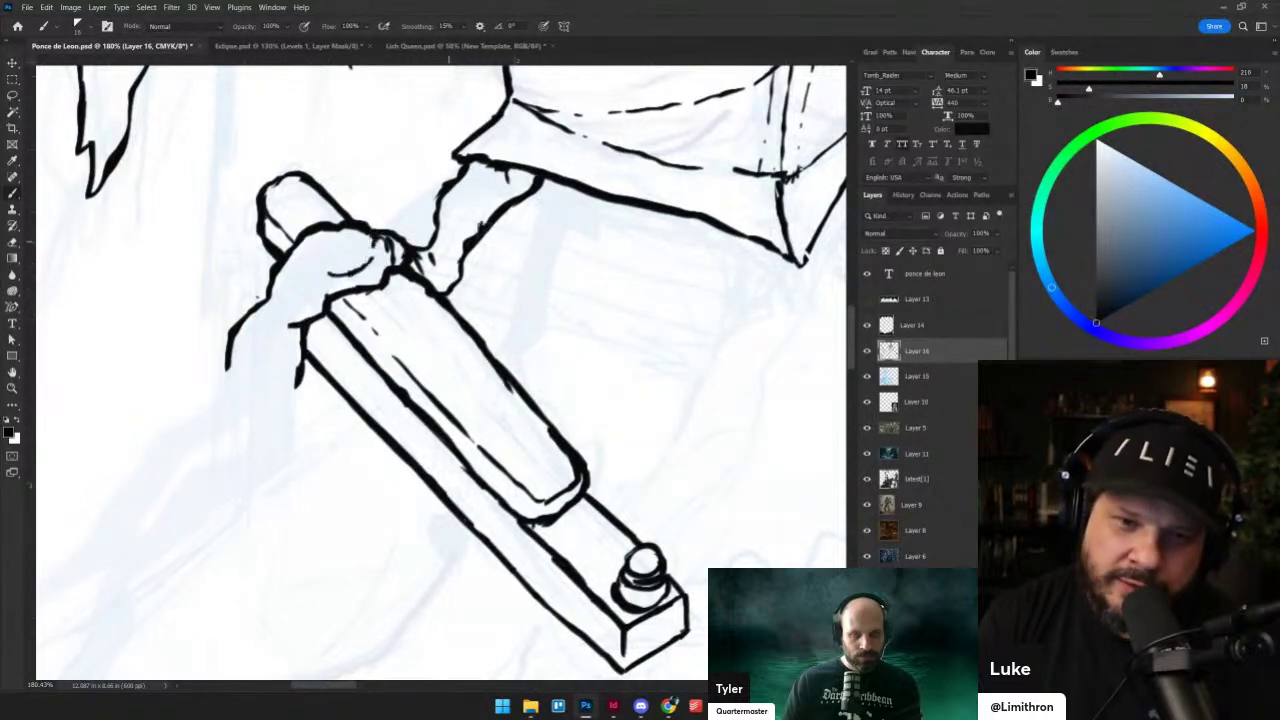
- Ink both edges of a second branch rising from behind the shaft to the hem of the armour
left_click_drag(500, 359, 417, 481)
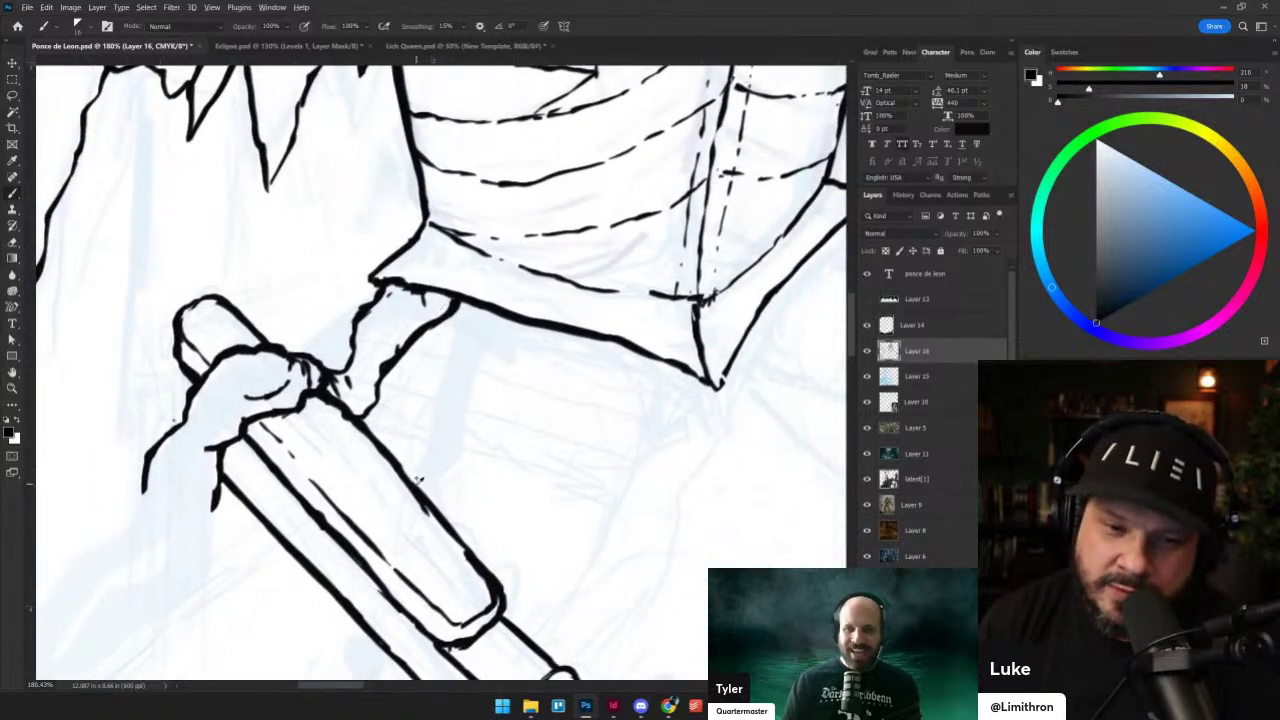
left_click_drag(410, 480, 434, 410)
mouse_move(455, 308)
left_mouse_down()
mouse_move(436, 410)
mouse_move(456, 441)
mouse_move(426, 405)
mouse_move(448, 329)
left_mouse_up()
key("ctrl+z")
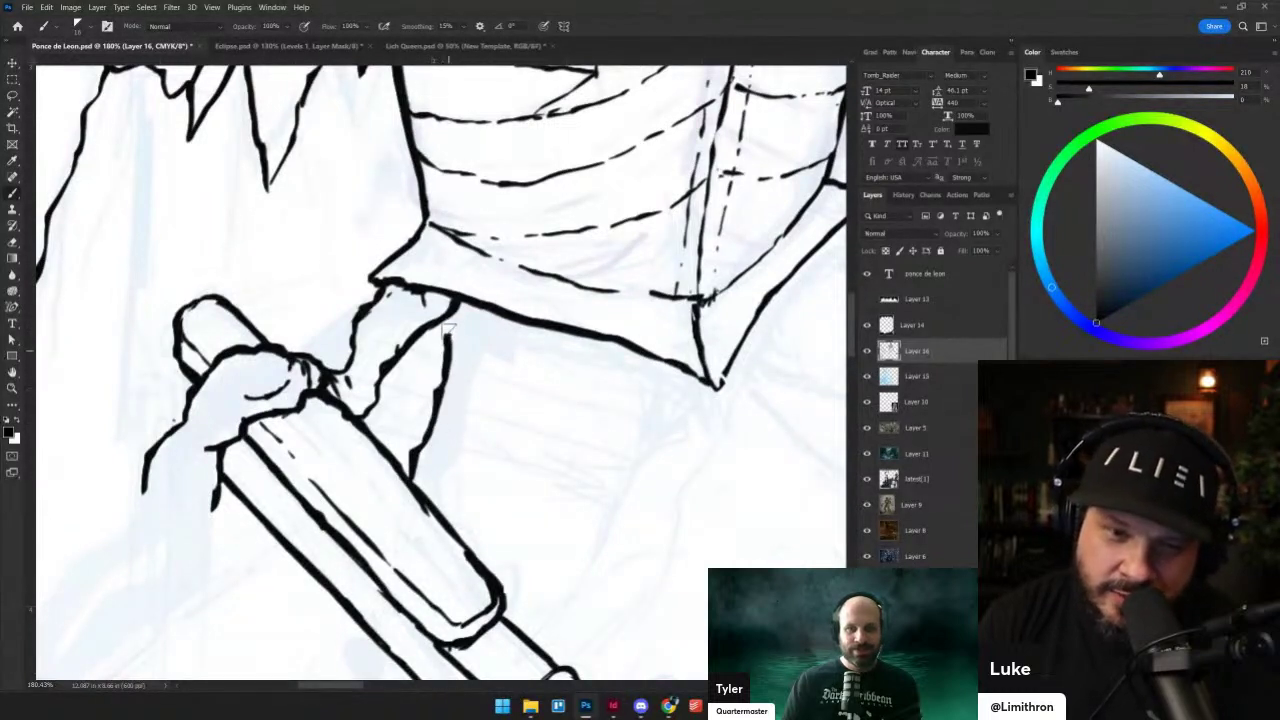
mouse_move(443, 514)
left_mouse_down()
mouse_move(492, 358)
mouse_move(554, 323)
mouse_move(501, 337)
mouse_move(481, 308)
mouse_move(512, 305)
left_mouse_up()
- Ink the wavy edges of the bent branch where it descends from the shaft toward the roots
left_click_drag(515, 530, 477, 450)
scroll(477, 450, "down", 6)
left_click_drag(575, 386, 500, 437)
scroll(507, 430, "up", 4)
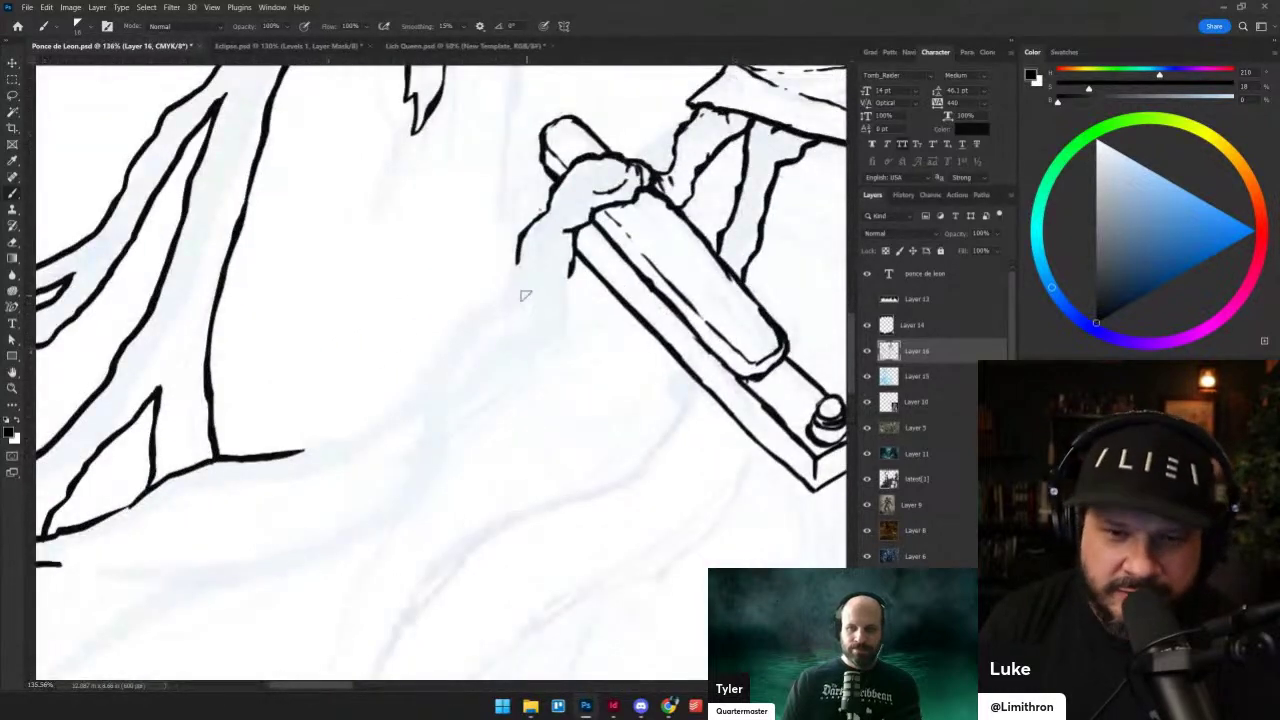
mouse_move(420, 440)
left_mouse_down()
mouse_move(472, 355)
mouse_move(525, 322)
mouse_move(538, 293)
left_mouse_up()
key("ctrl+z")
mouse_move(422, 450)
left_mouse_down()
mouse_move(474, 362)
mouse_move(563, 278)
mouse_move(566, 318)
mouse_move(486, 405)
left_mouse_up()
mouse_move(451, 459)
left_mouse_down()
mouse_move(450, 432)
mouse_move(506, 376)
left_mouse_up()
- Continue the descending branch's outline down to the roots and join it to the lower root line
mouse_move(485, 469)
left_mouse_down()
mouse_move(578, 371)
mouse_move(487, 394)
mouse_move(452, 420)
left_mouse_up()
left_click_drag(330, 465, 472, 408)
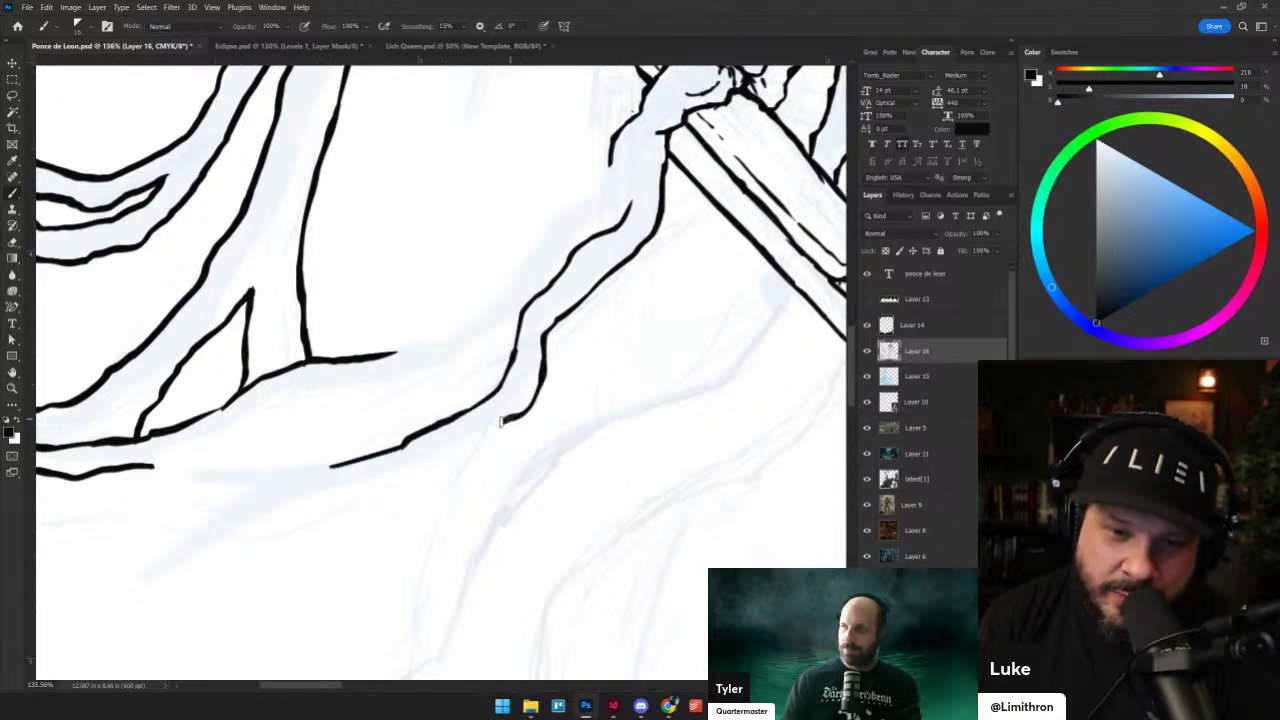
left_click_drag(378, 531, 580, 423)
left_click_drag(527, 356, 336, 357)
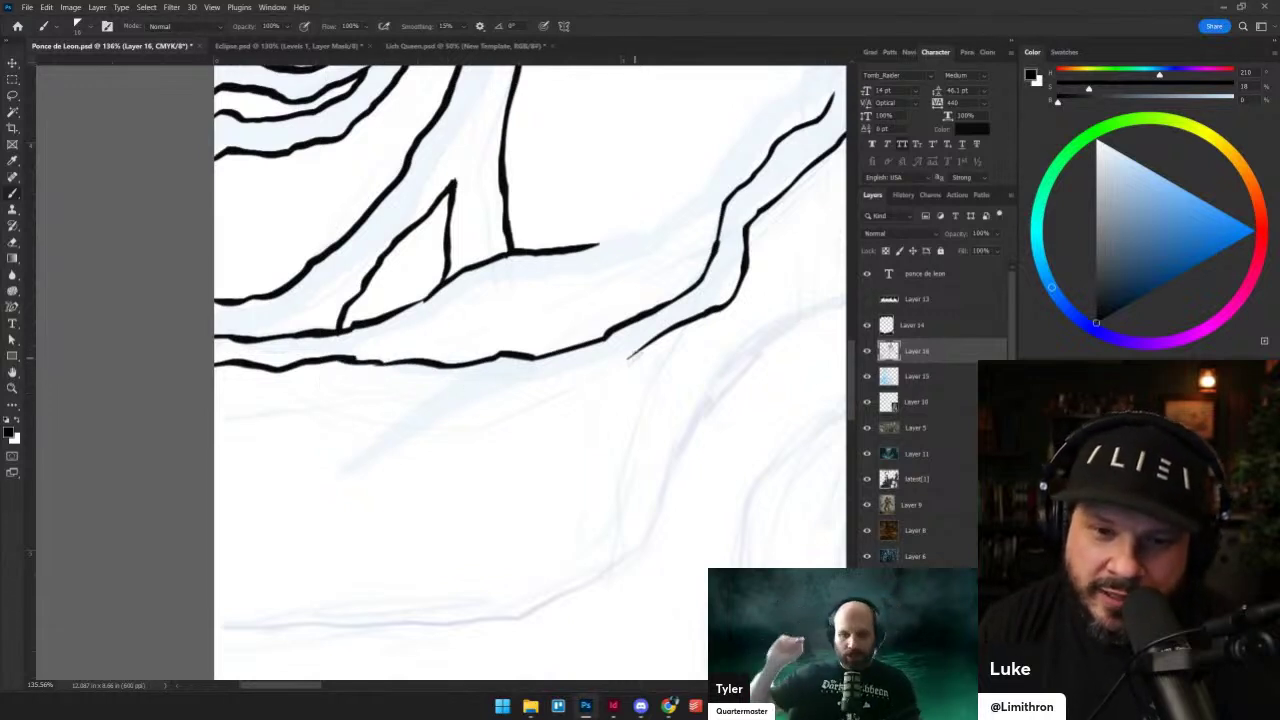
- Ink the lower edges of the root where it splits in two and add a short contour stroke inside the fork
mouse_move(627, 357)
left_mouse_down()
mouse_move(462, 423)
mouse_move(435, 455)
mouse_move(291, 518)
mouse_move(183, 594)
mouse_move(191, 554)
mouse_move(207, 557)
mouse_move(410, 402)
mouse_move(462, 395)
left_mouse_up()
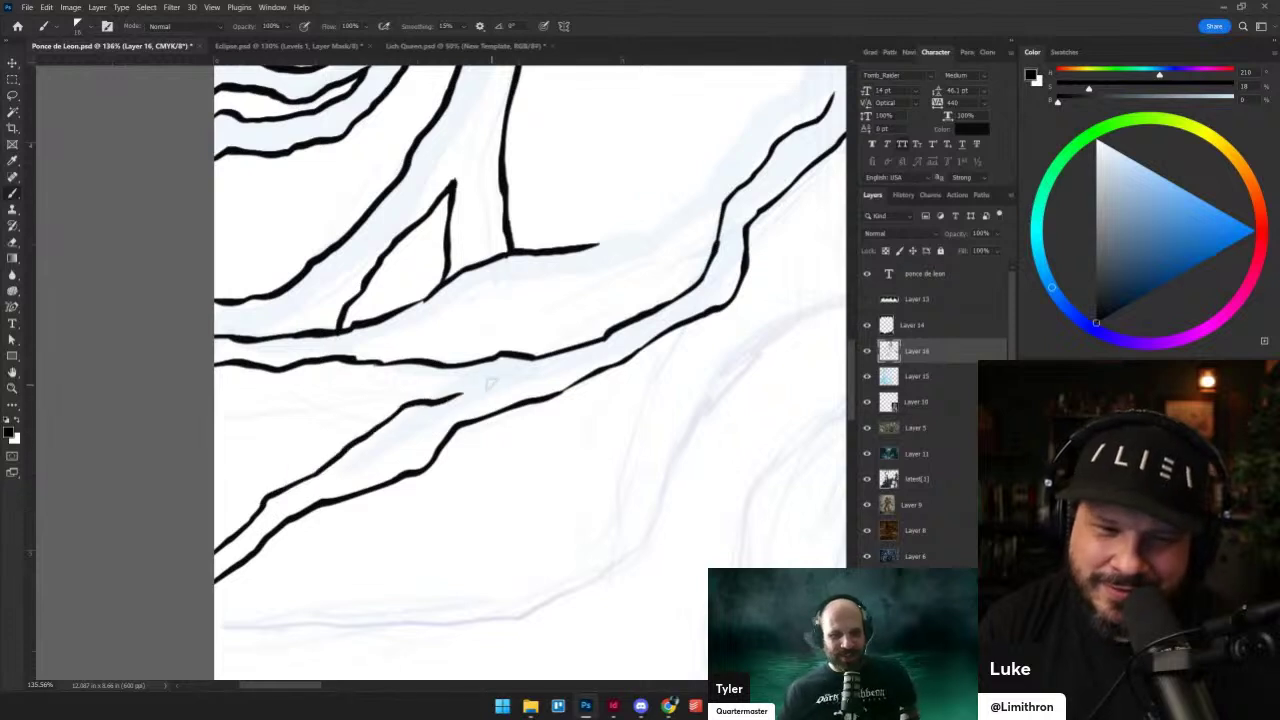
left_click_drag(384, 451, 433, 421)
mouse_move(368, 456)
left_mouse_down()
mouse_move(465, 393)
mouse_move(287, 426)
mouse_move(211, 388)
mouse_move(248, 402)
mouse_move(418, 402)
left_mouse_up()
key("ctrl+z")
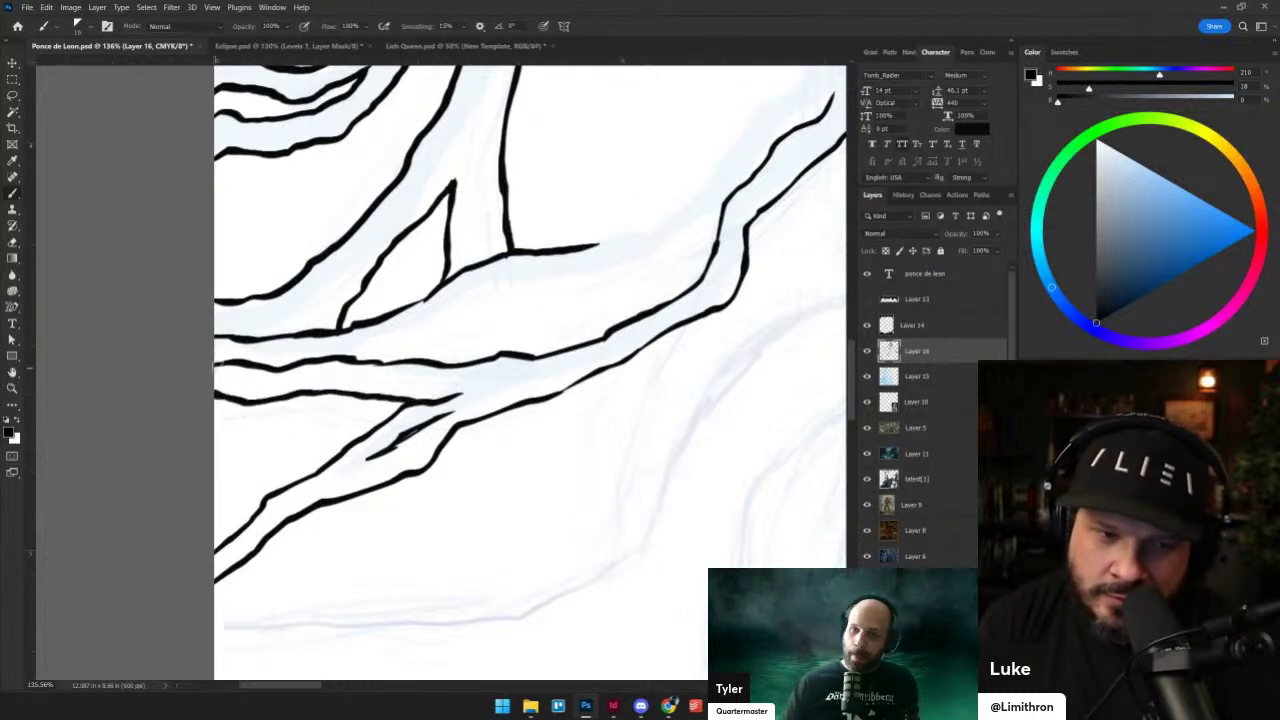
- Ink the upper edge of the bent branch from below the shaft down to the horizontal root line
mouse_move(500, 391)
left_mouse_down()
mouse_move(415, 509)
mouse_move(472, 501)
left_mouse_up()
key("grave")
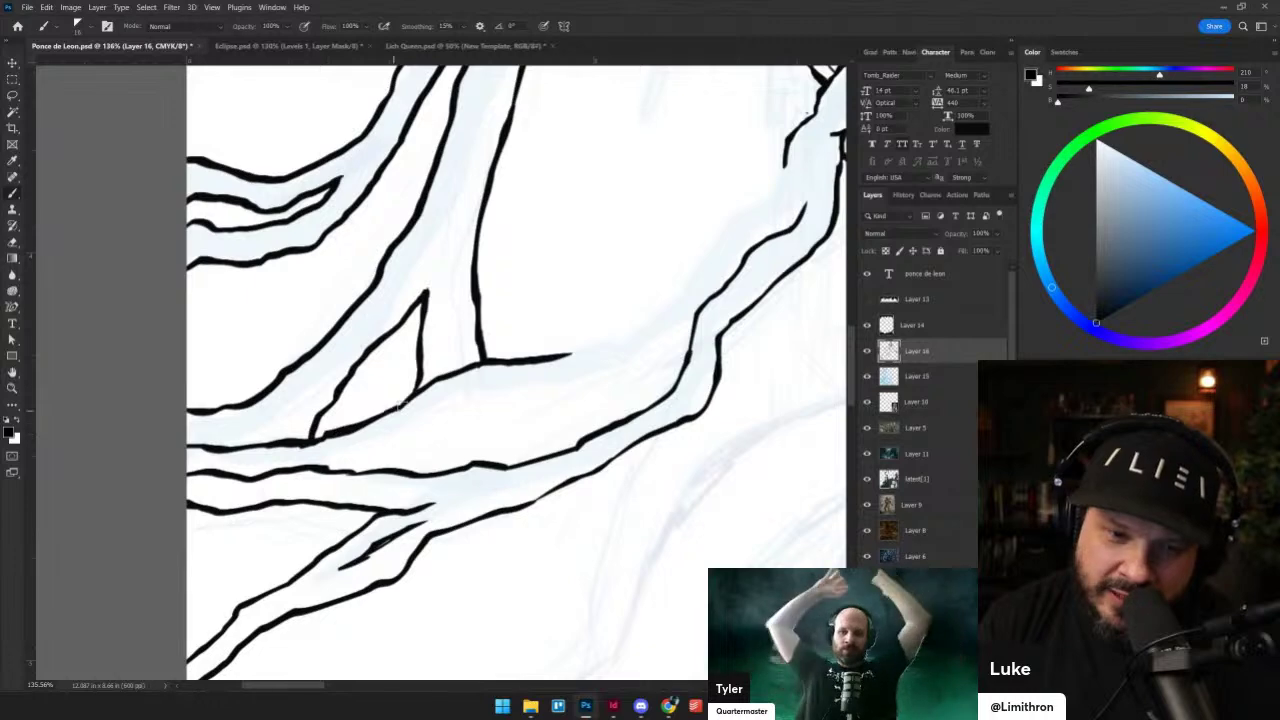
left_click_drag(579, 405, 508, 475)
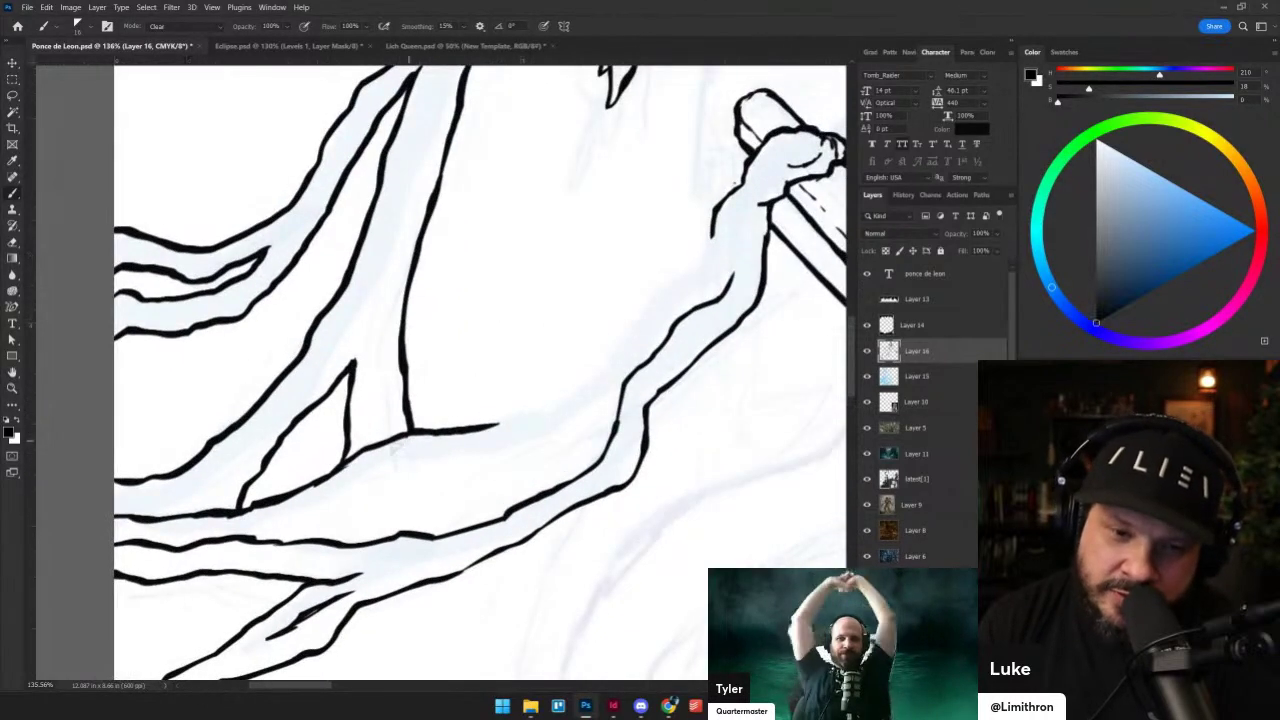
left_click_drag(557, 369, 460, 403)
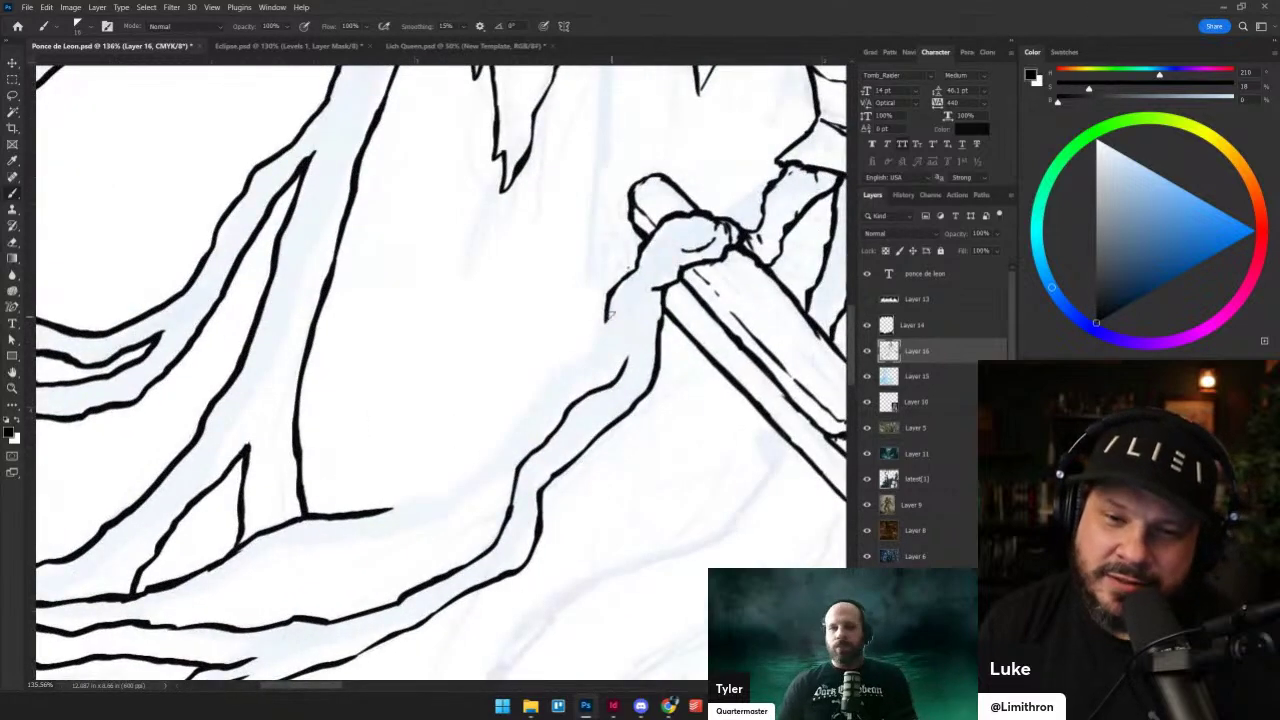
mouse_move(608, 320)
left_mouse_down()
mouse_move(598, 348)
mouse_move(545, 377)
mouse_move(506, 446)
left_mouse_up()
left_click_drag(391, 511, 467, 494)
key("ctrl+z")
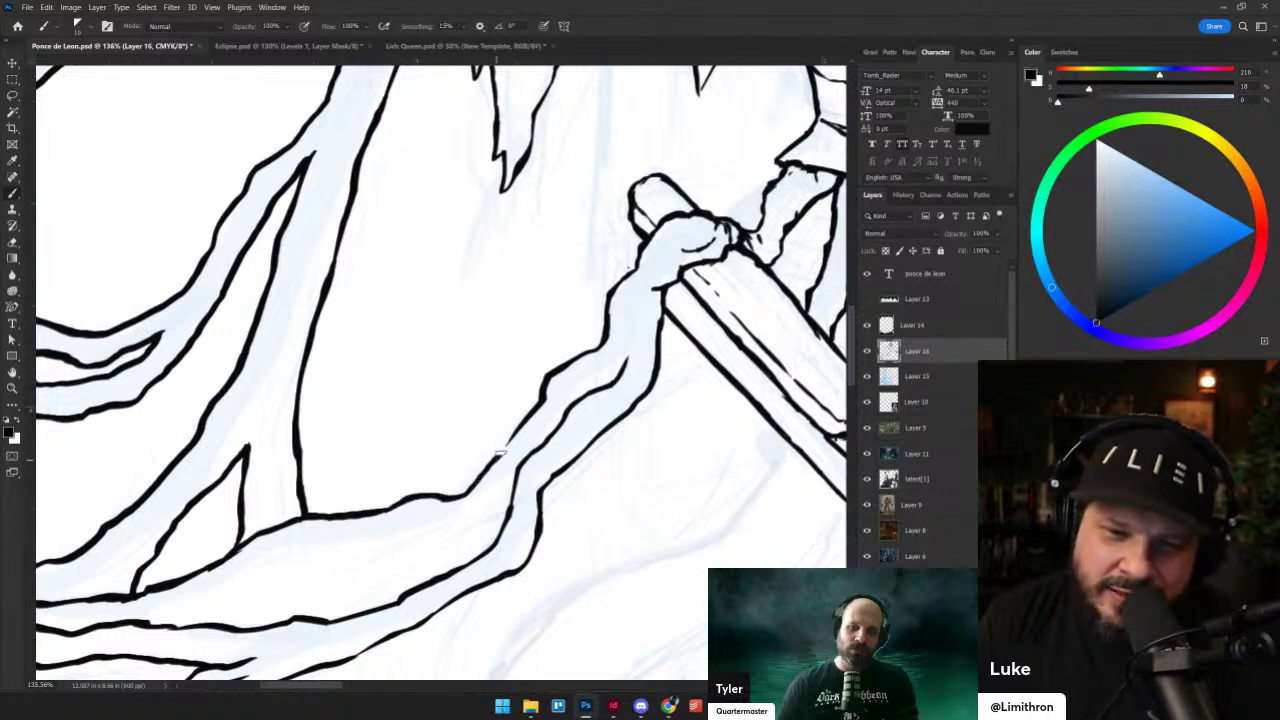
- Ink the small slit in the branch, the long opening between the joined roots, and the short root pieces crossing it
left_click_drag(596, 383, 621, 360)
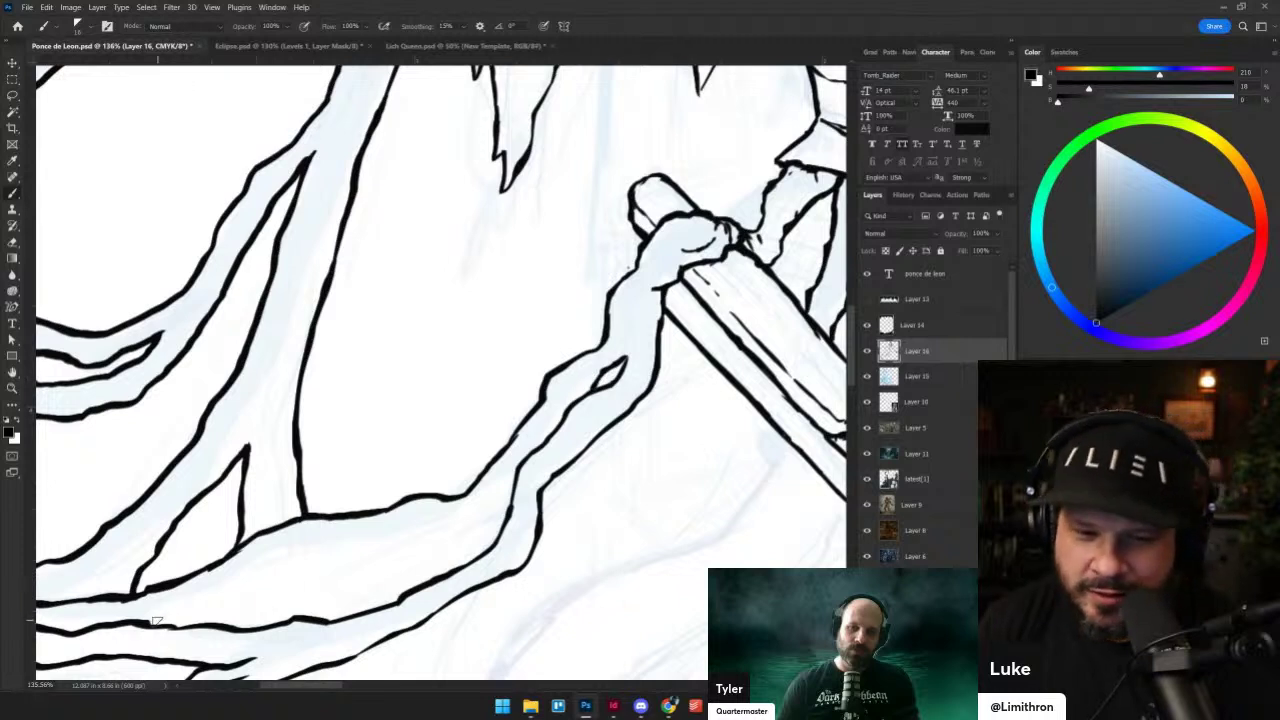
key("ctrl+z")
mouse_move(274, 584)
left_mouse_down()
mouse_move(298, 558)
mouse_move(470, 519)
mouse_move(483, 526)
mouse_move(468, 561)
left_mouse_up()
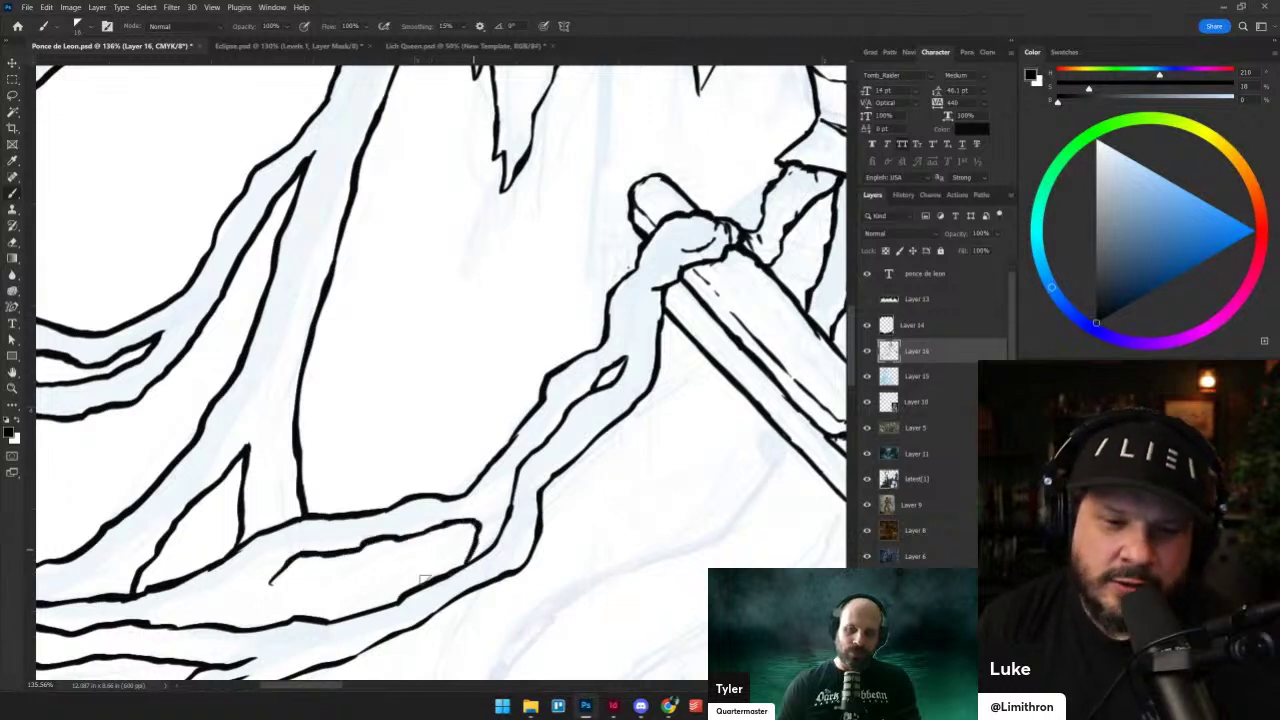
left_click_drag(268, 586, 230, 627)
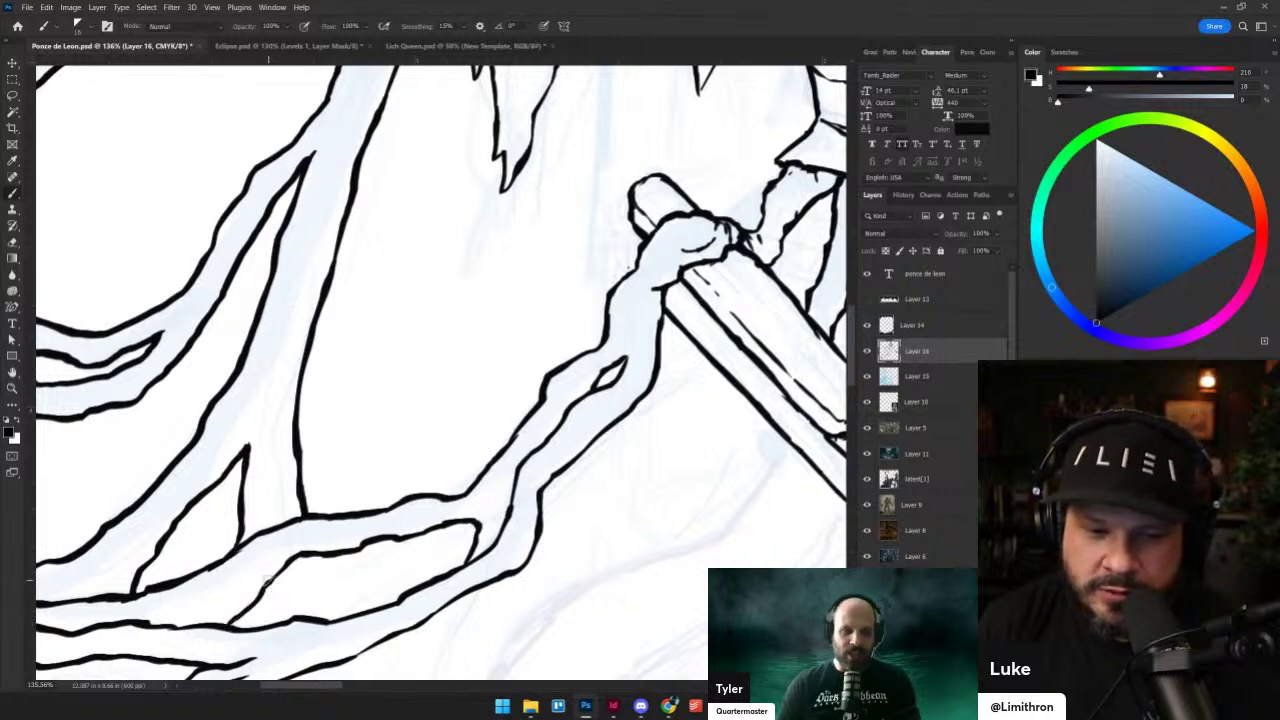
left_click_drag(305, 553, 322, 614)
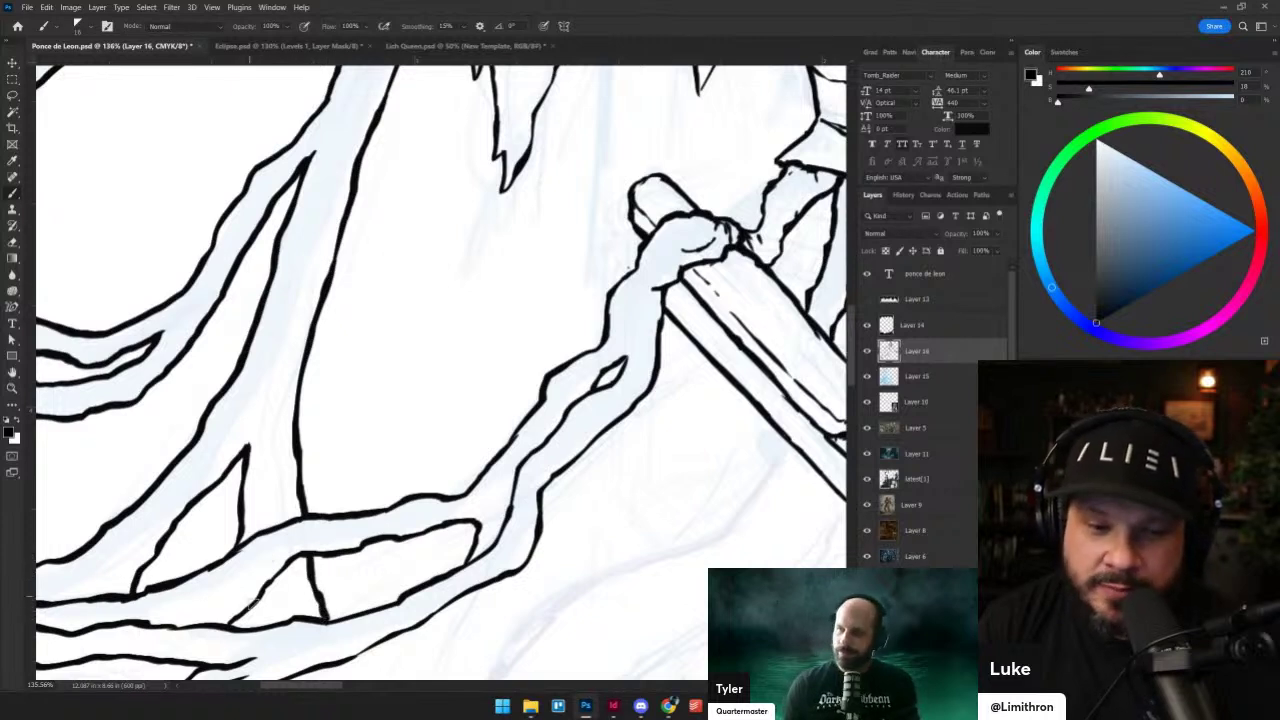
left_click_drag(280, 606, 270, 626)
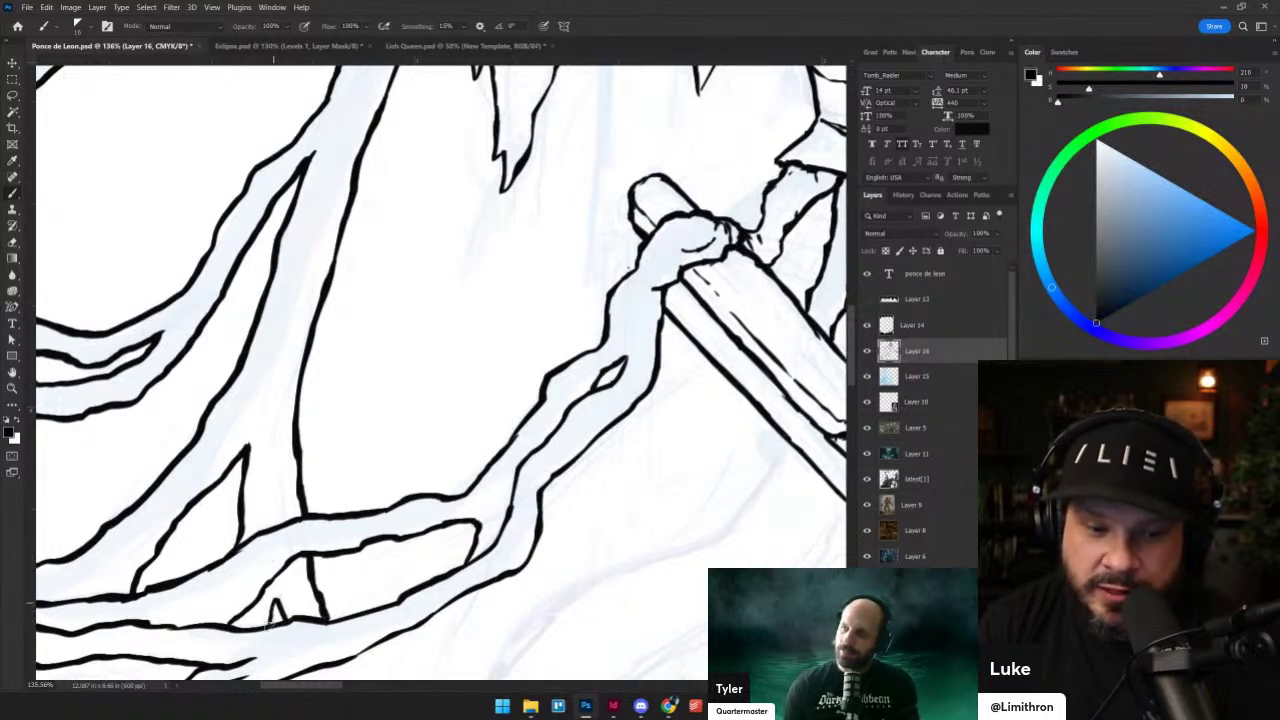
key("grave")
- Ink a small pointed gap where the roots meet near the canvas edge
left_click_drag(368, 557, 575, 477)
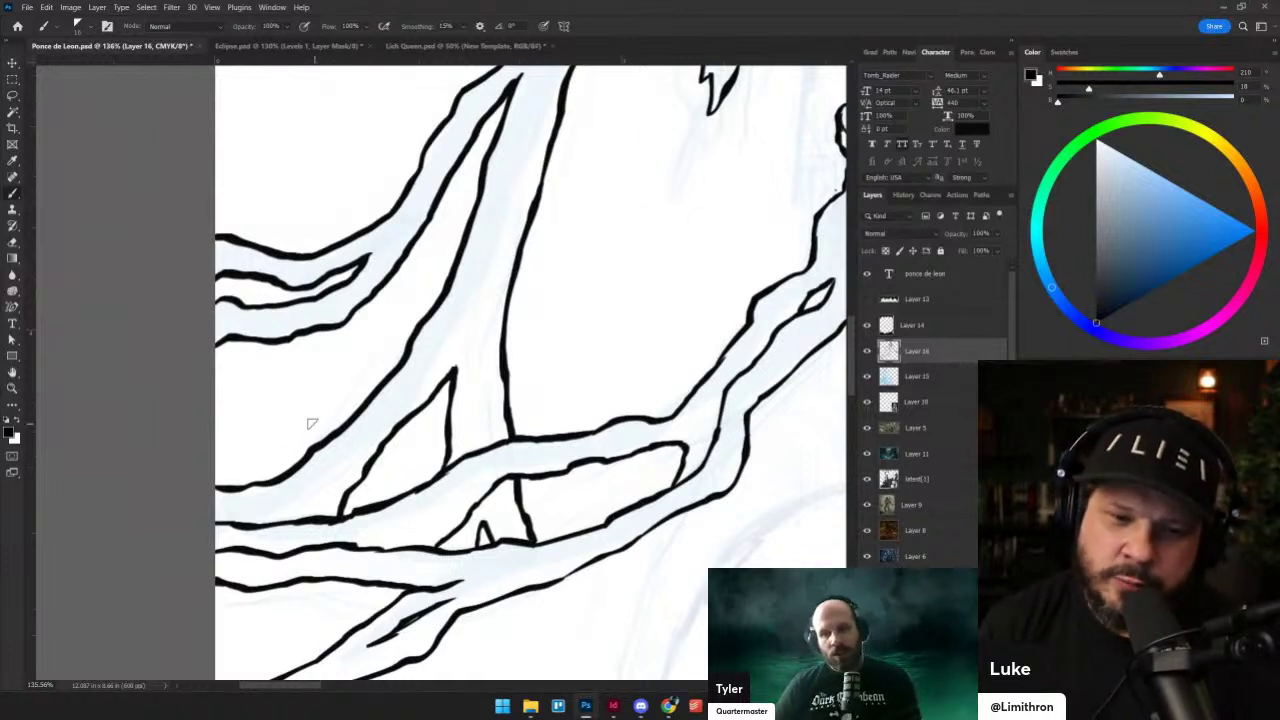
mouse_move(286, 518)
left_mouse_down()
mouse_move(276, 525)
mouse_move(298, 509)
mouse_move(292, 521)
left_mouse_up()
key("ctrl+z")
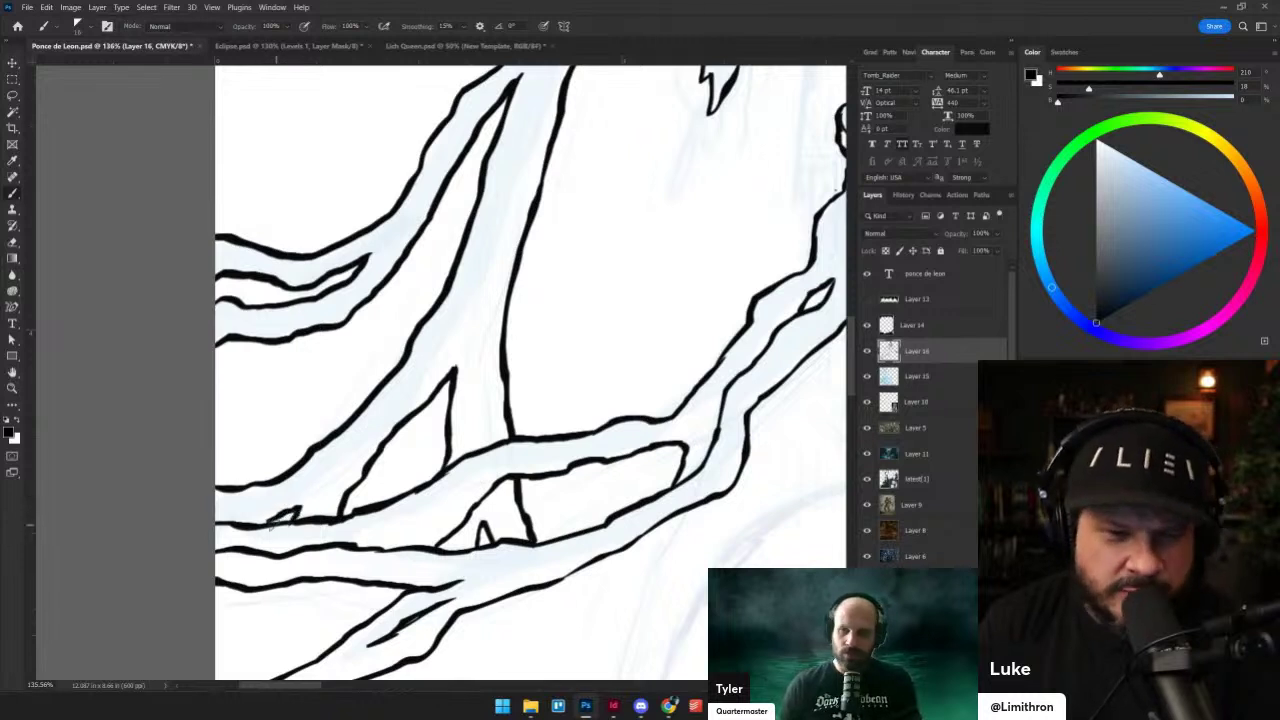
key("shift+alt+n")
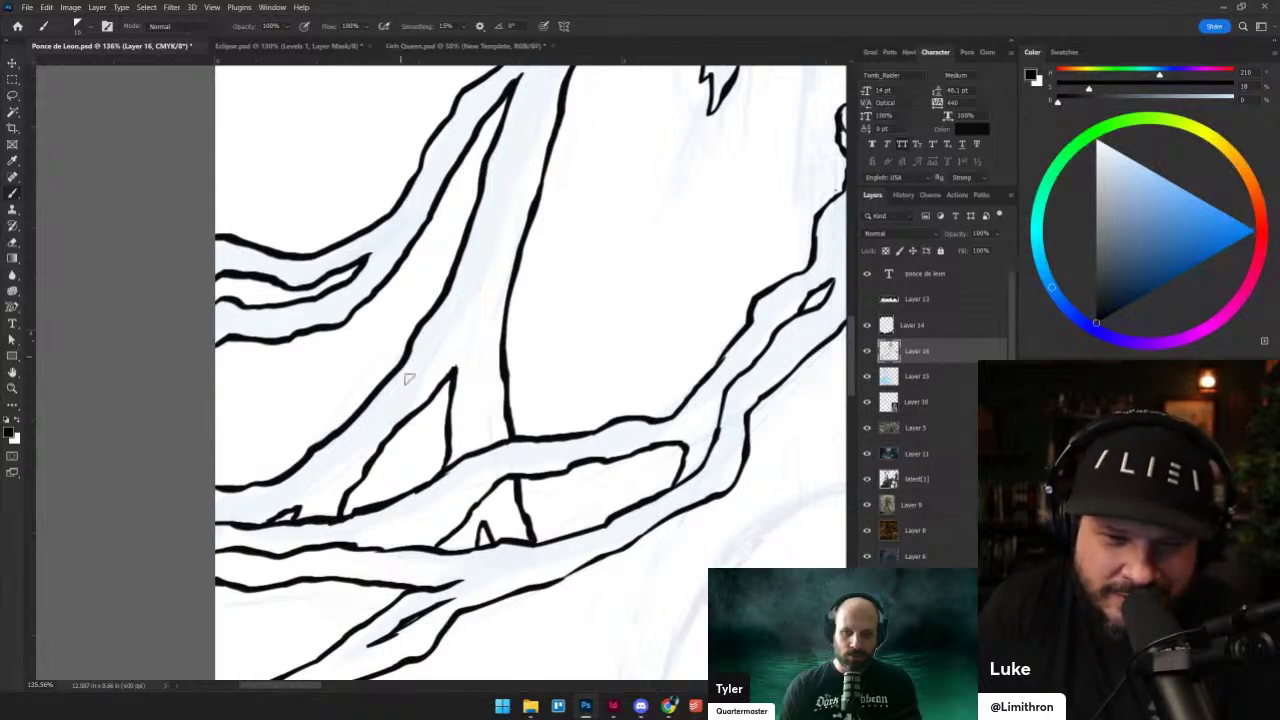
key("shift+alt+r")
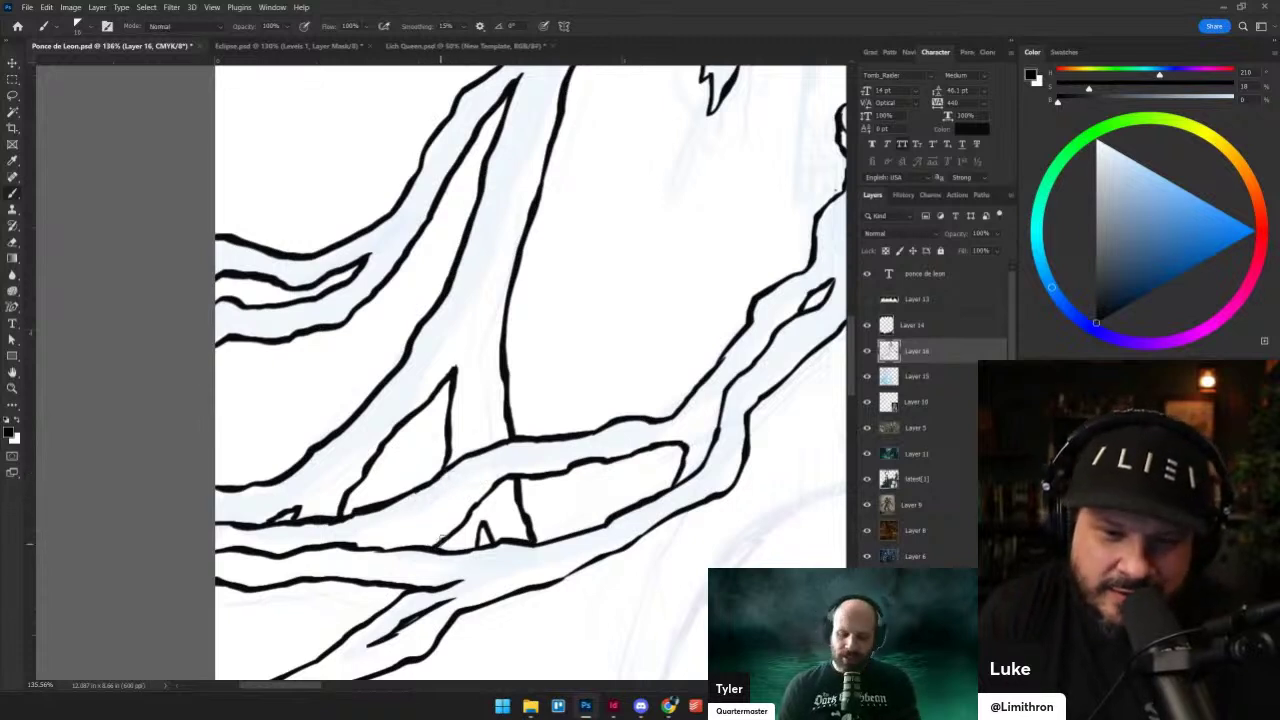
key("shift+alt+r")
- Ink an extra ragged strip beside the longest tatter of the outstretched sleeve and blend it into the hem
left_click_drag(455, 289, 389, 466)
scroll(484, 262, "down", 3)
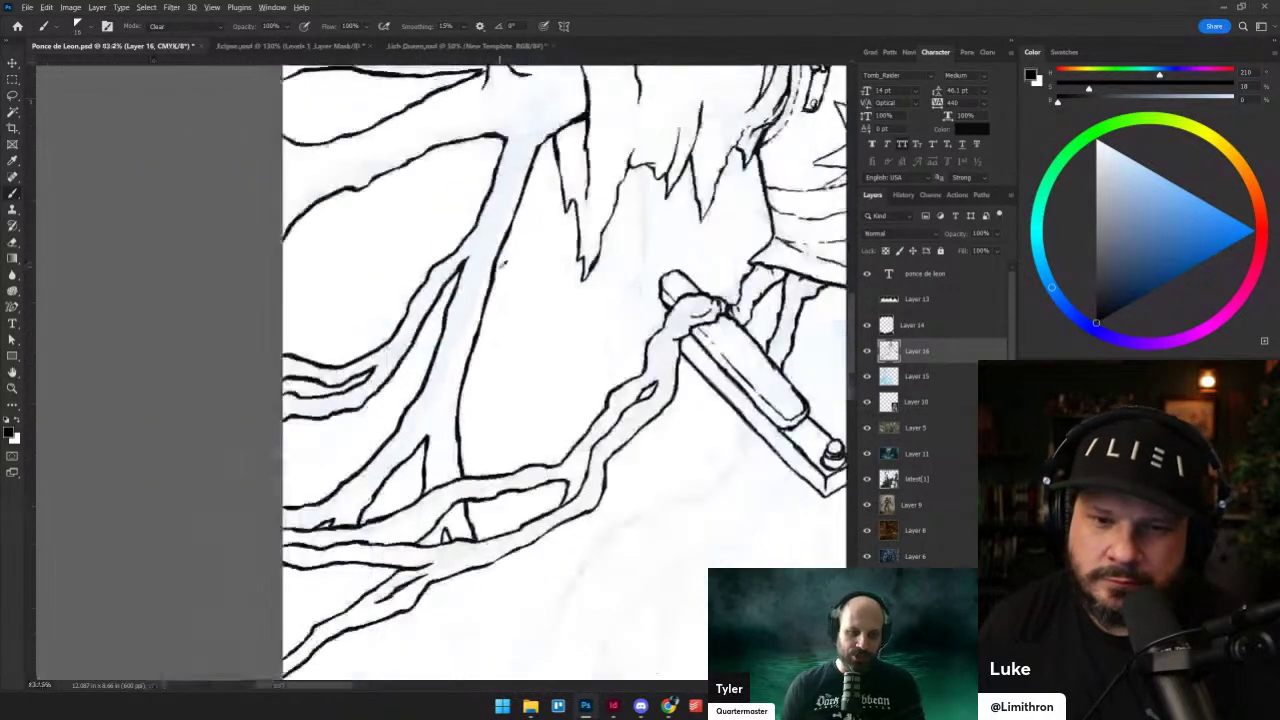
scroll(305, 552, "down", 5)
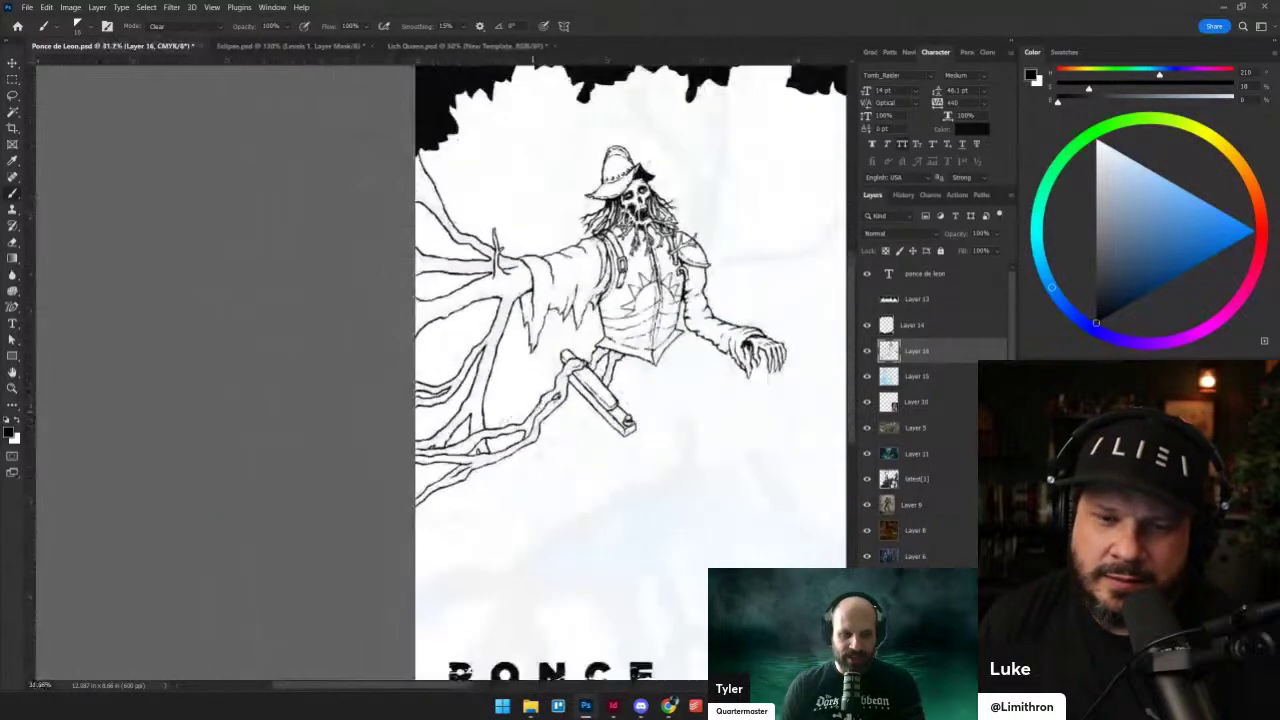
scroll(525, 372, "up", 3)
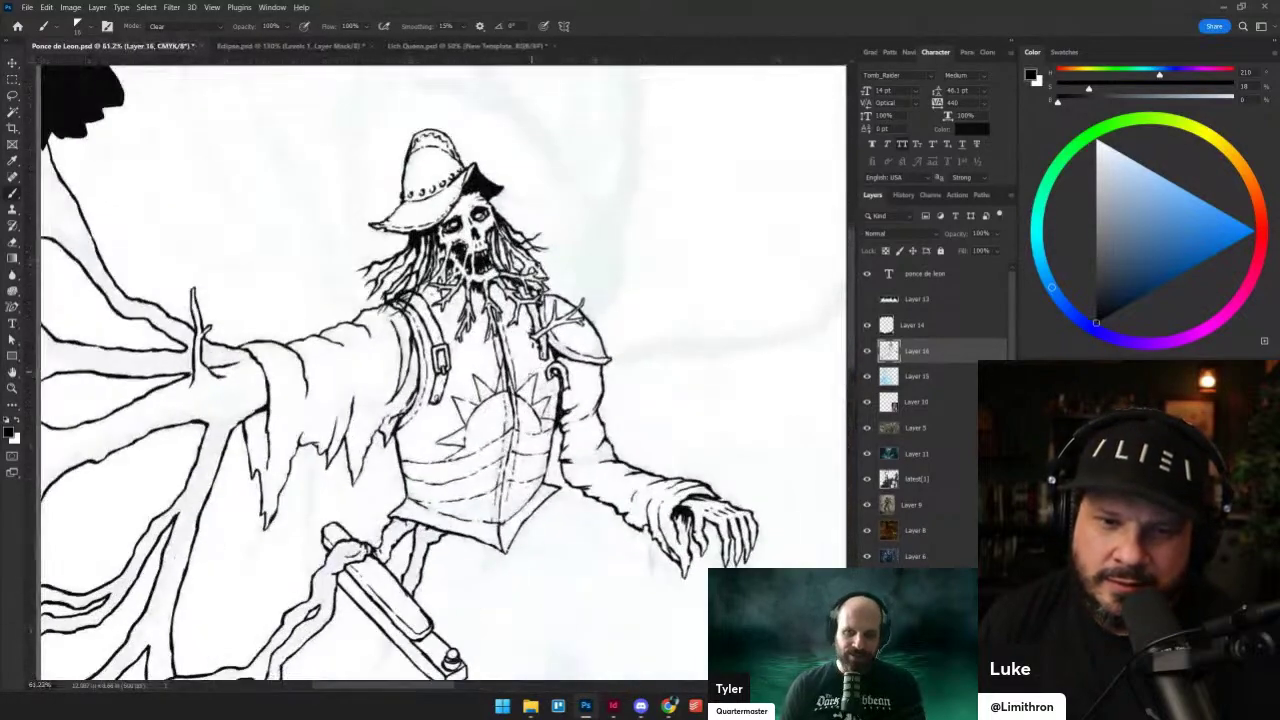
scroll(419, 443, "up", 1)
scroll(585, 340, "up", 3)
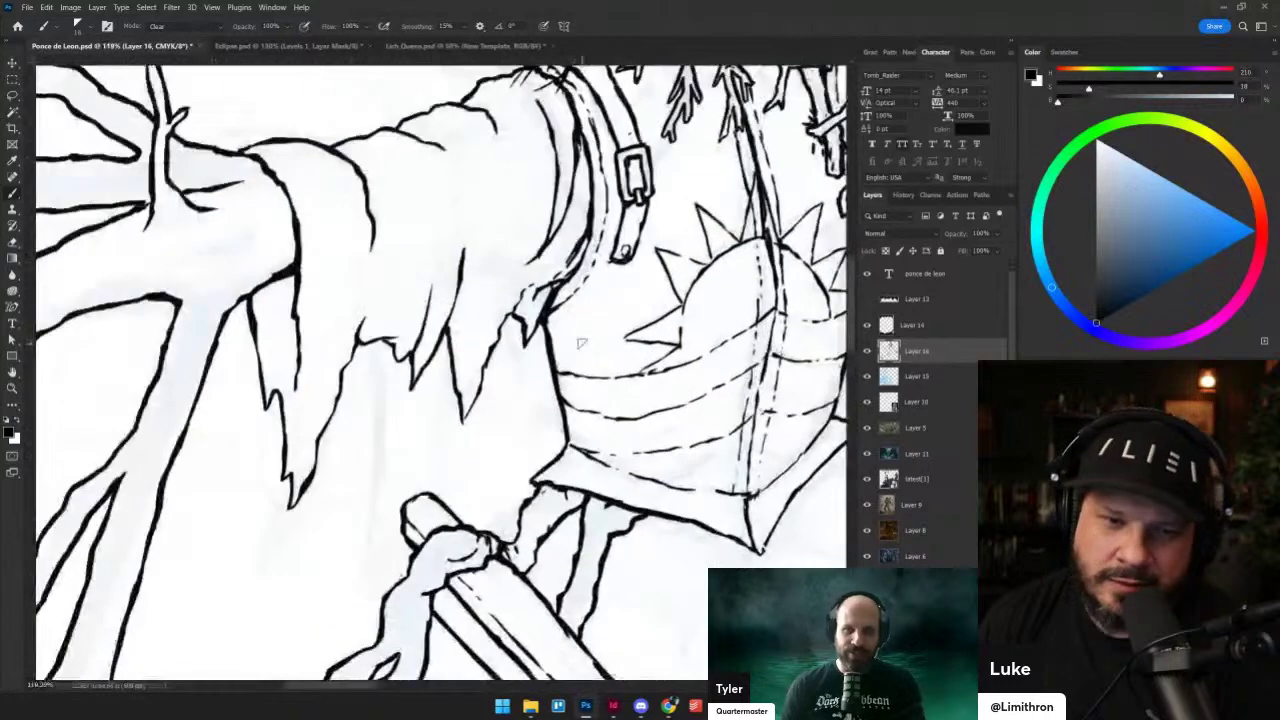
left_click_drag(330, 417, 338, 472)
key("ctrl+z")
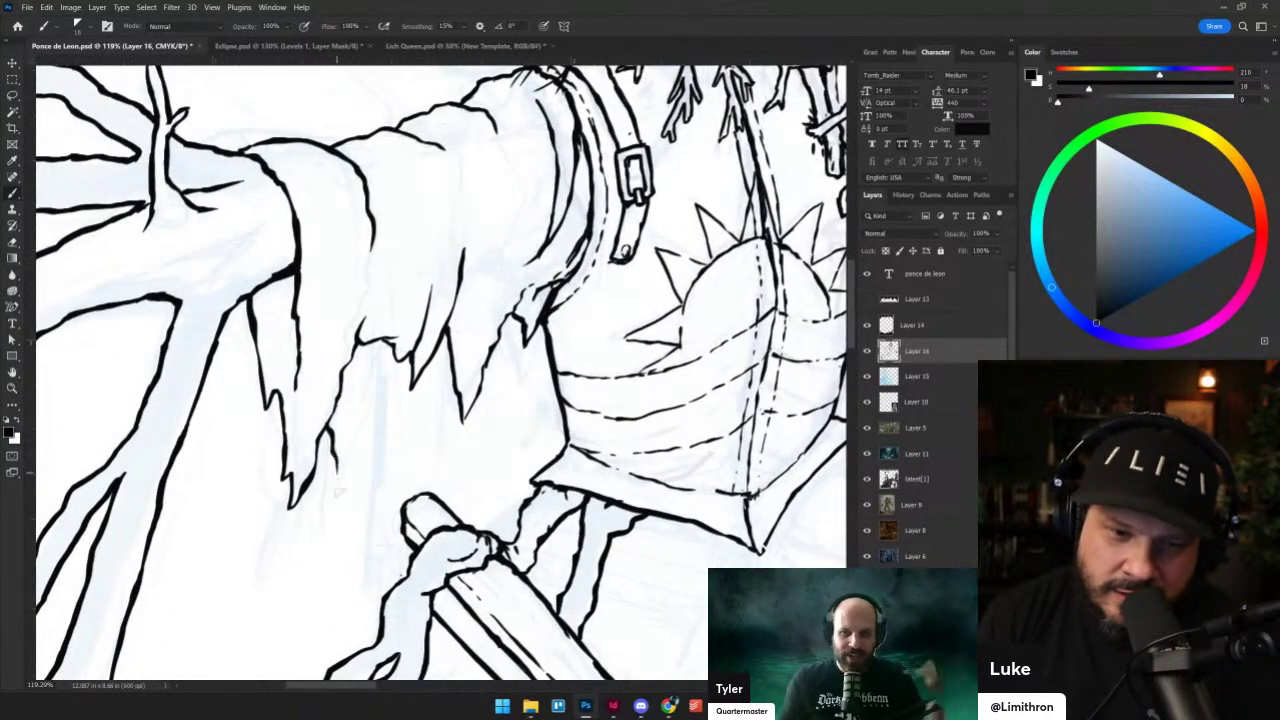
left_click_drag(349, 363, 343, 436)
key("ctrl+z")
left_click_drag(352, 362, 337, 474)
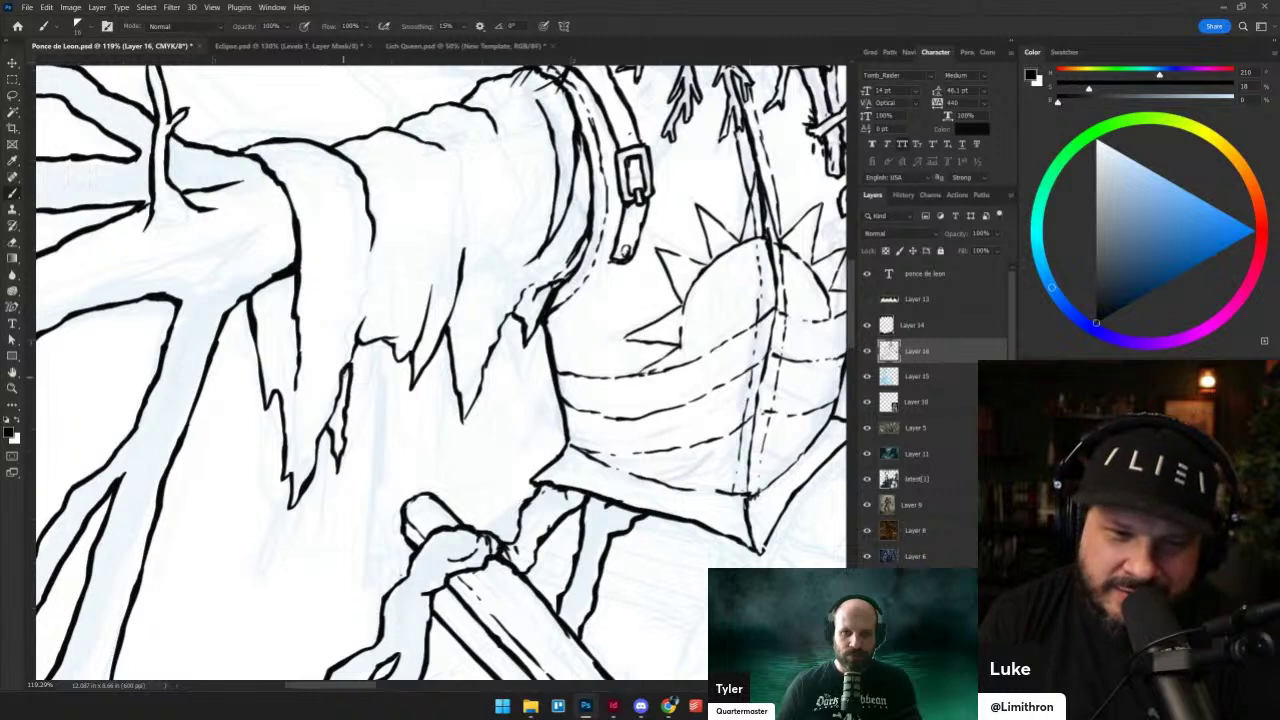
left_click_drag(349, 366, 357, 338)
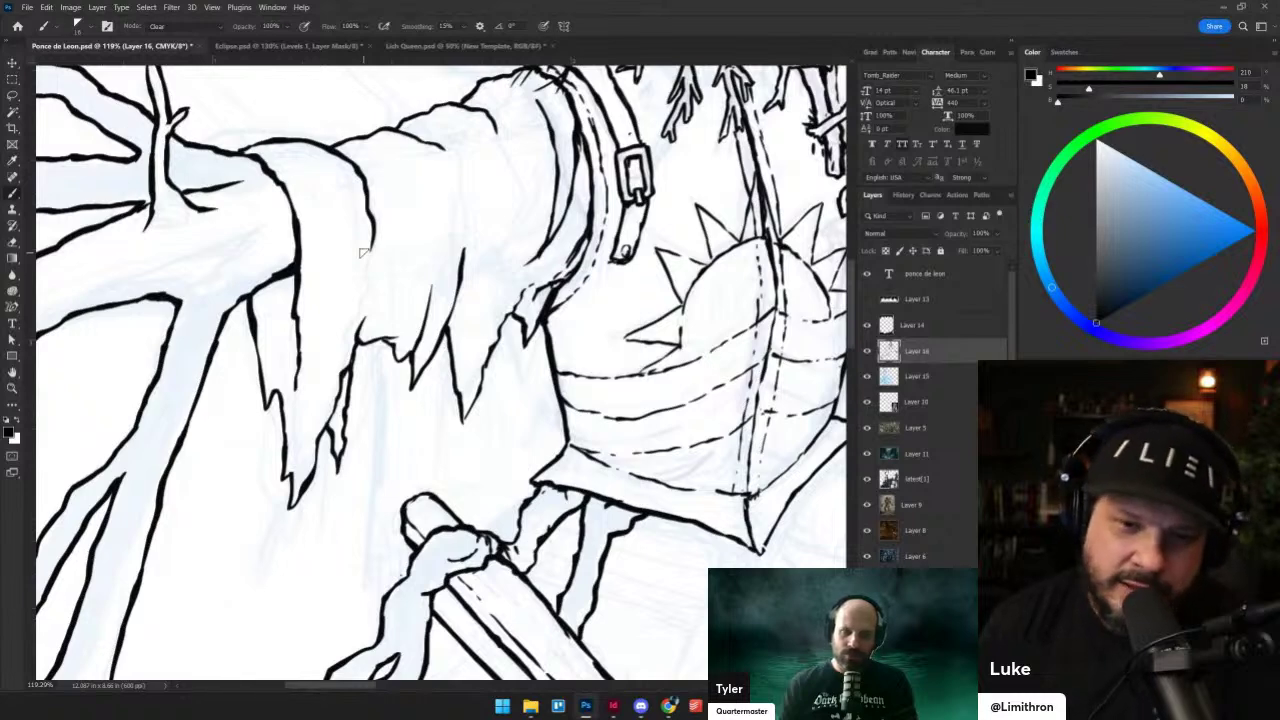
- Fill the shadow inside the sleeve opening with black and add long fold lines to the hanging cloth
scroll(482, 334, "up", 1)
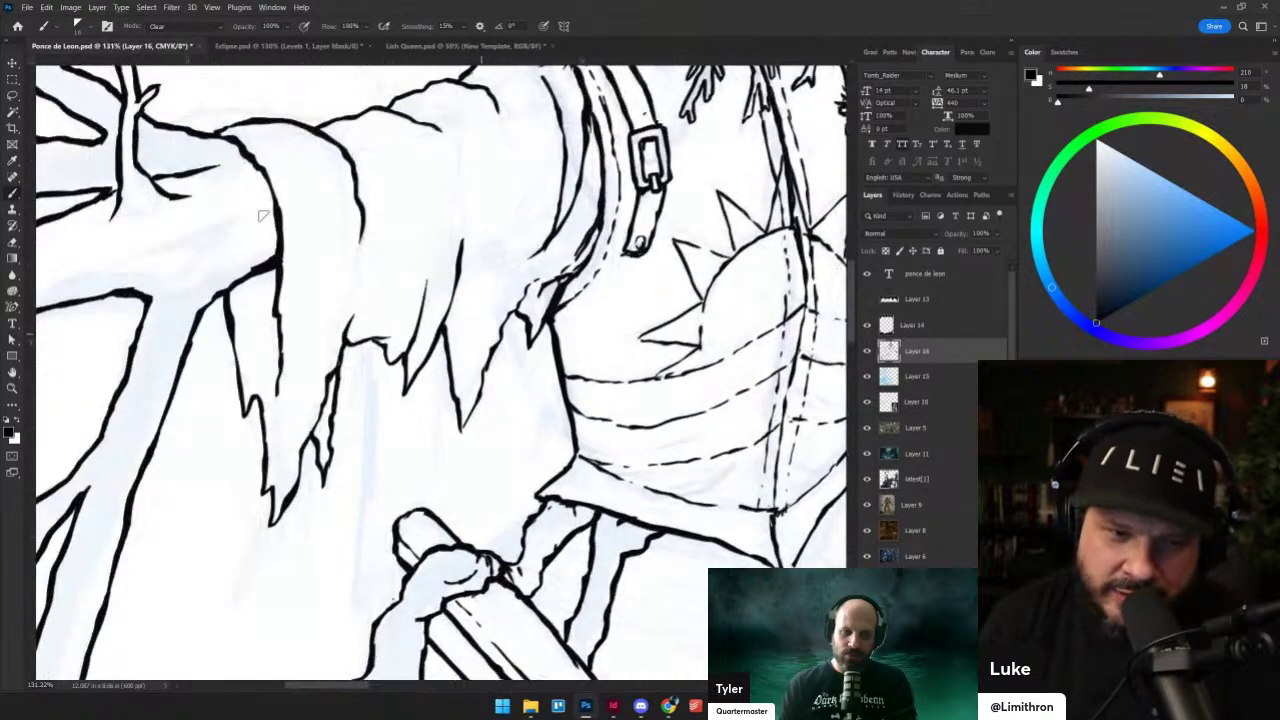
mouse_move(240, 290)
left_mouse_down()
mouse_move(270, 268)
mouse_move(273, 318)
mouse_move(265, 290)
mouse_move(260, 320)
mouse_move(270, 310)
mouse_move(280, 367)
left_mouse_up()
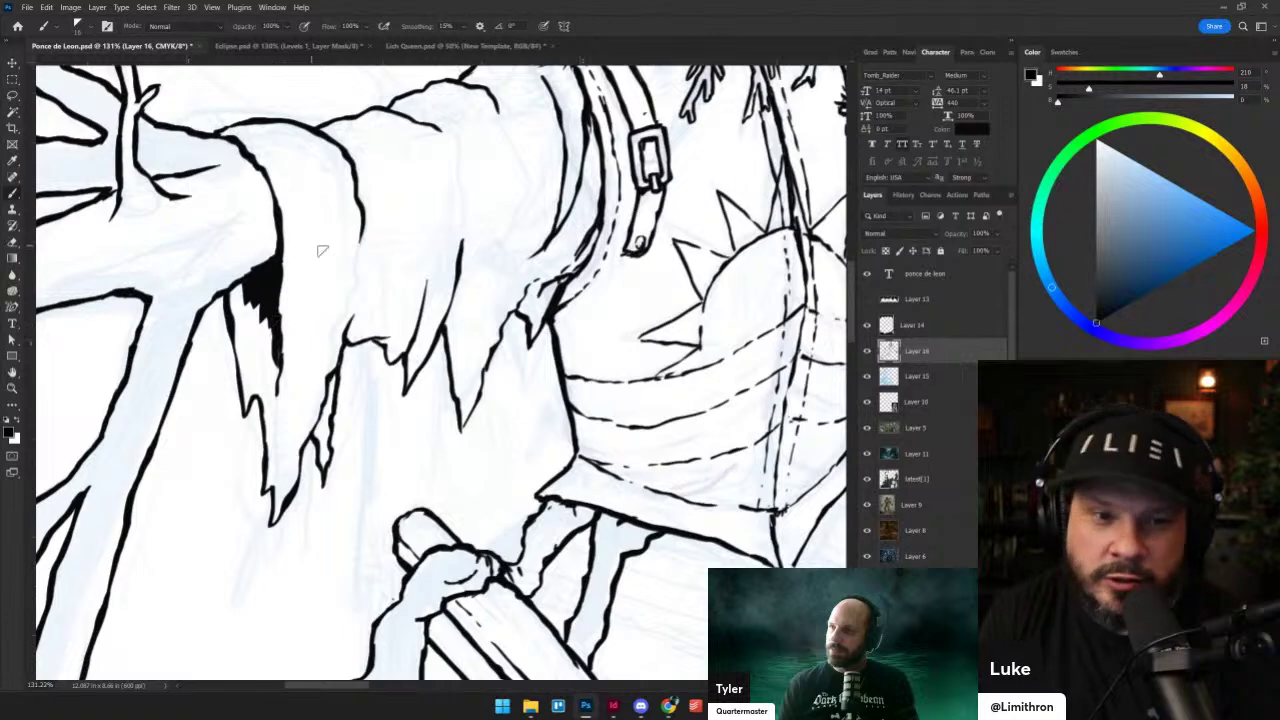
left_click_drag(308, 269, 302, 390)
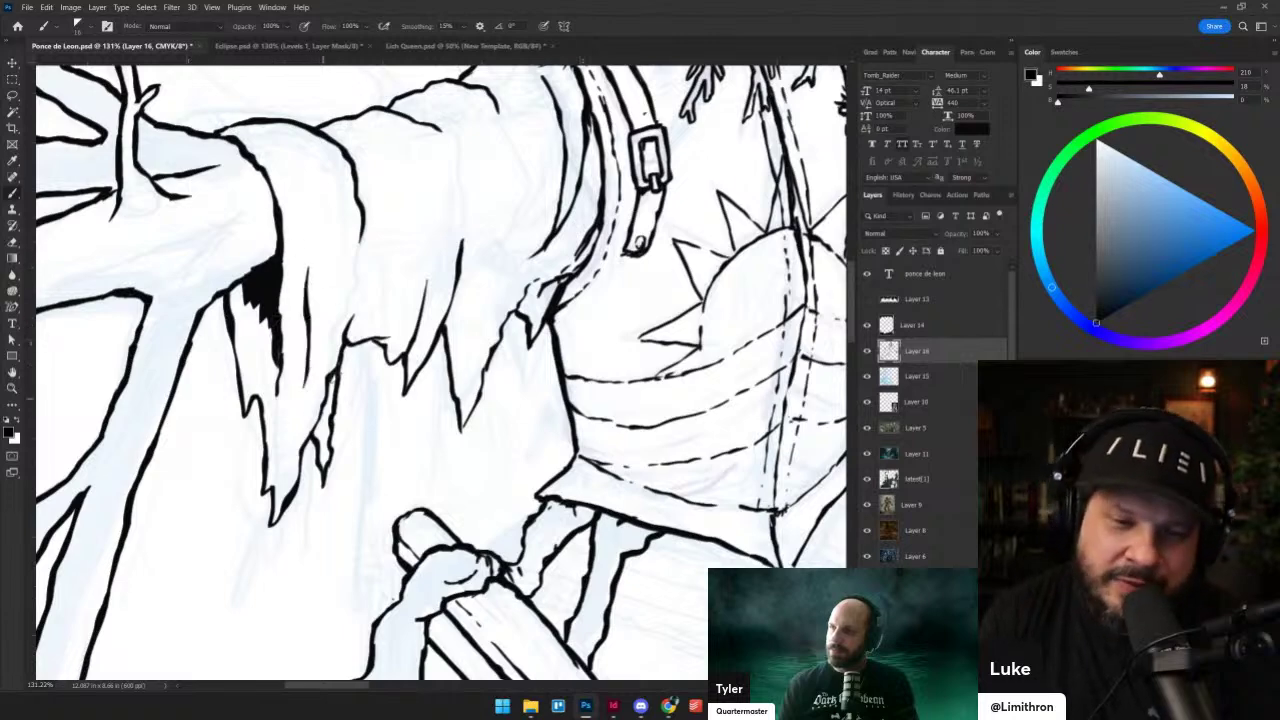
- Add short fold and shading strokes along the torn hem of the outstretched sleeve
scroll(387, 268, "up", 4)
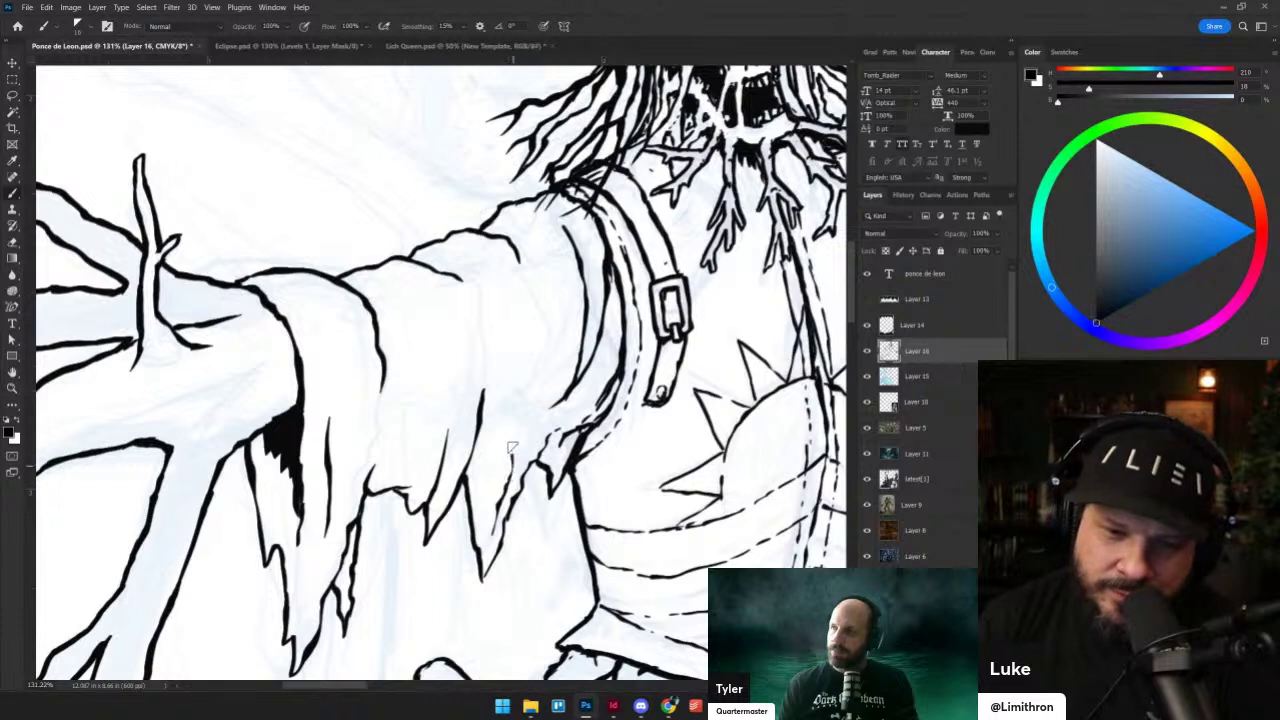
left_click_drag(497, 525, 520, 424)
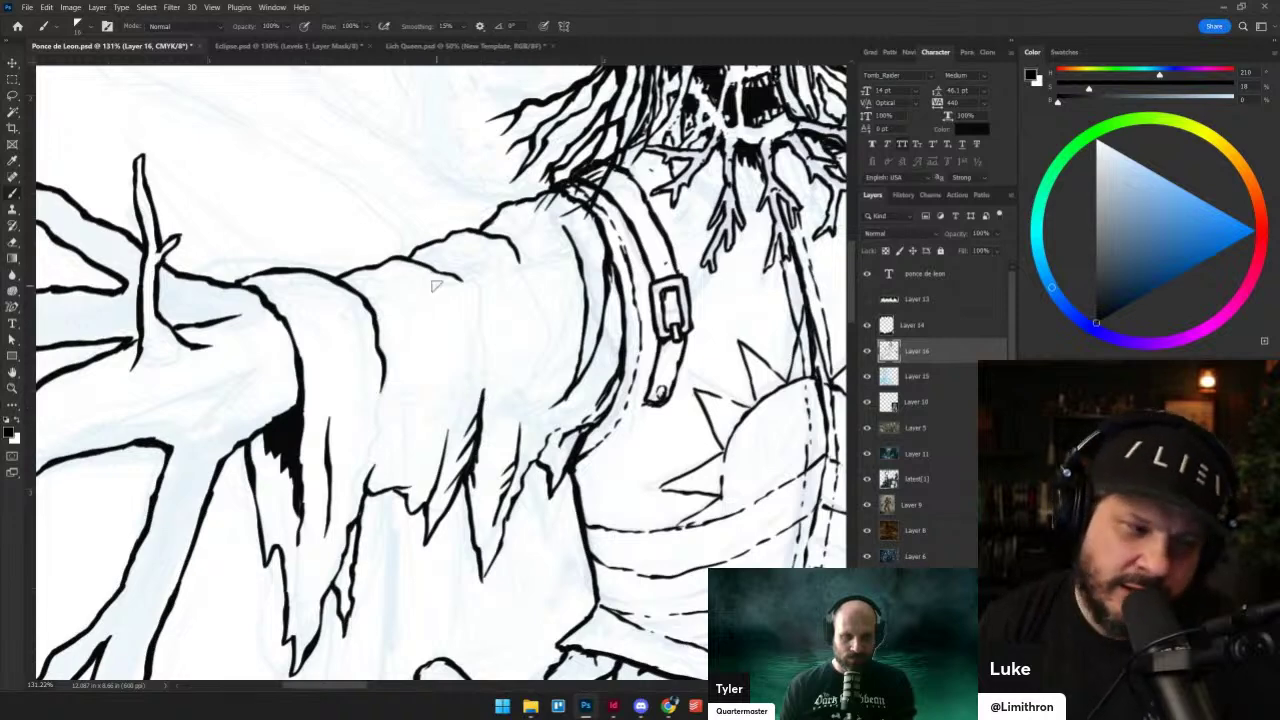
mouse_move(447, 472)
left_mouse_down()
mouse_move(497, 452)
mouse_move(459, 457)
mouse_move(462, 437)
left_mouse_up()
left_click_drag(451, 427, 462, 422)
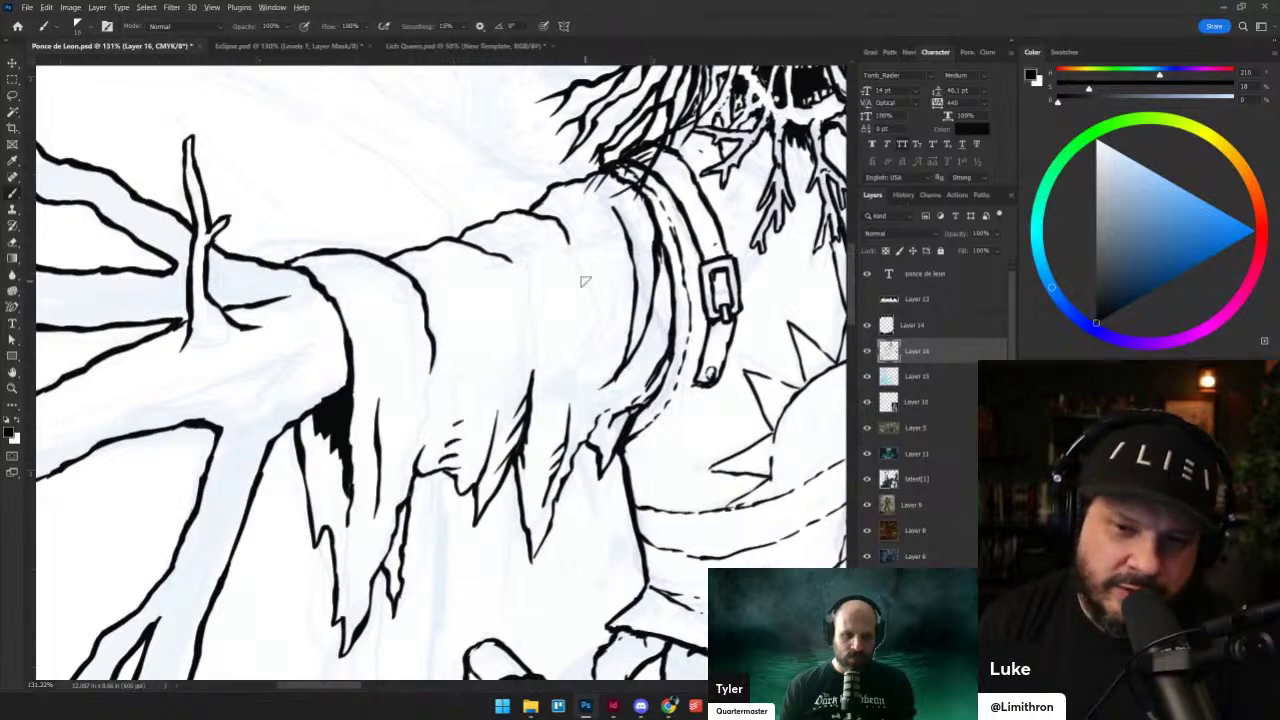
- Ink the upper part of both edges of the wide sketched form curving down from beneath the shaft
scroll(606, 308, "down", 11)
left_click_drag(656, 336, 603, 352)
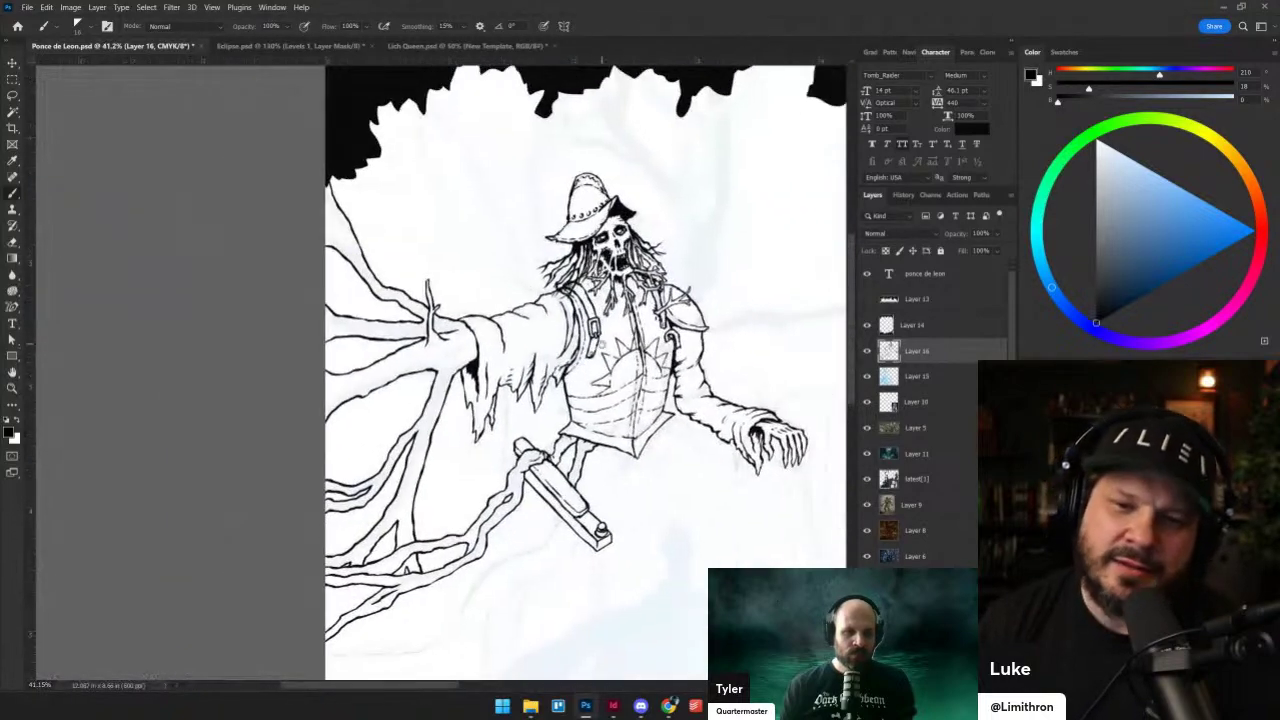
scroll(636, 405, "up", 4)
scroll(700, 480, "down", 4)
scroll(617, 486, "up", 2)
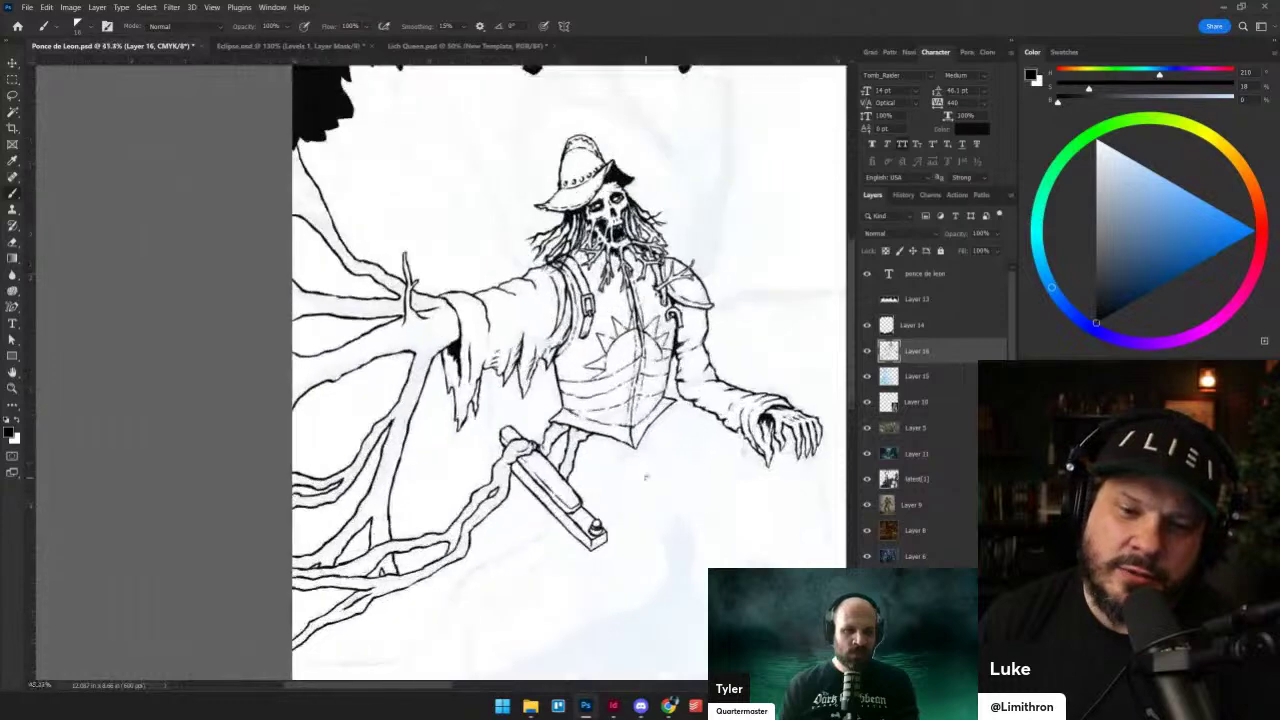
scroll(617, 486, "up", 2)
scroll(650, 300, "up", 1)
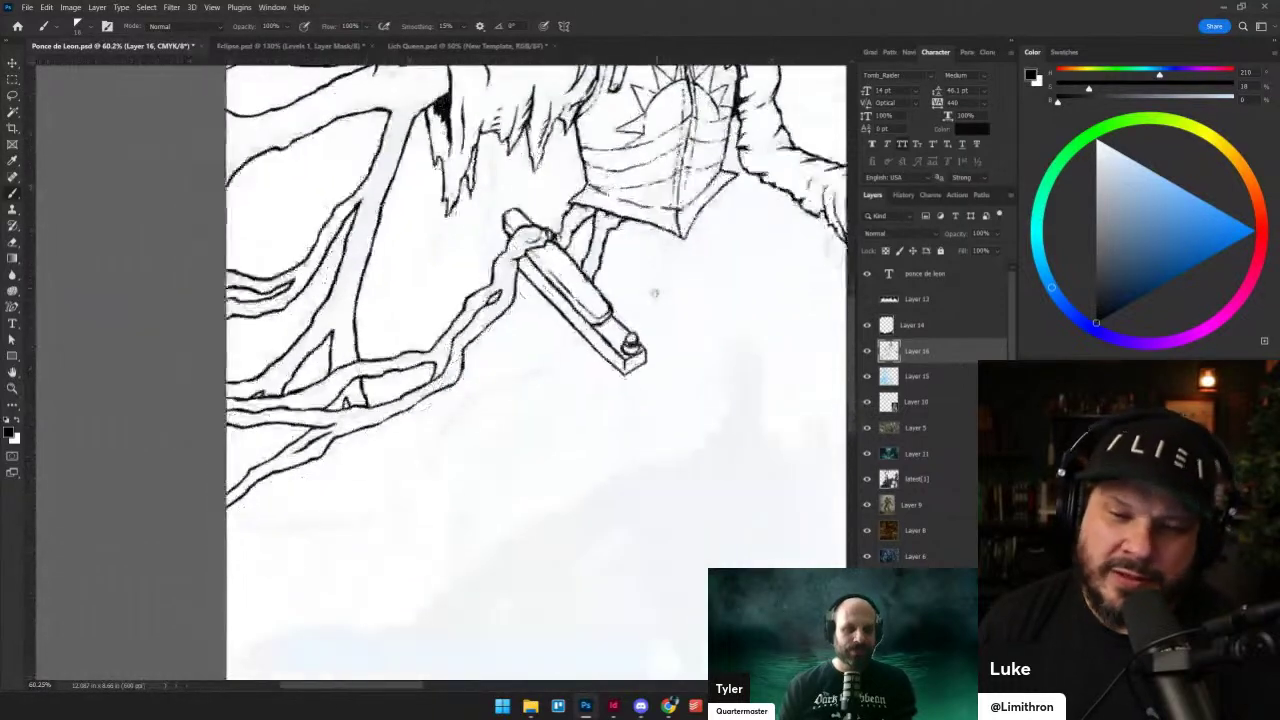
scroll(650, 300, "up", 1)
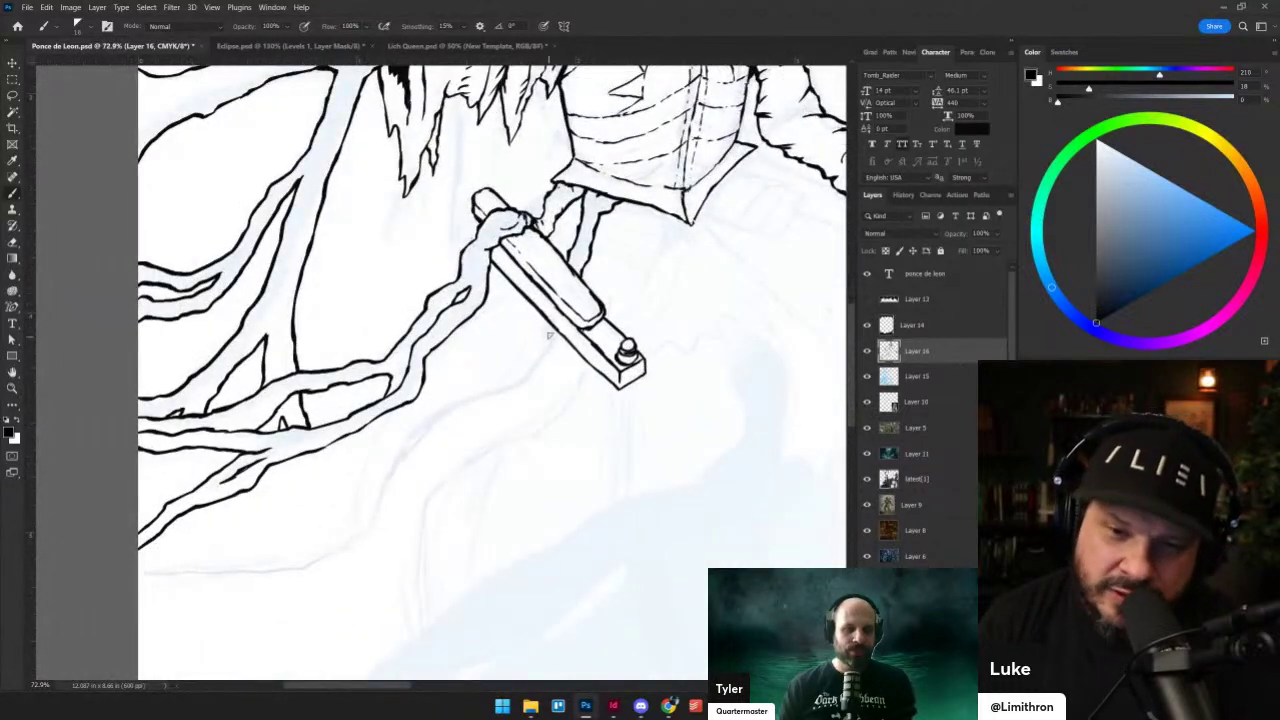
left_click_drag(549, 333, 531, 381)
mouse_move(394, 468)
left_mouse_down()
mouse_move(428, 420)
mouse_move(493, 396)
left_mouse_up()
key("ctrl+z")
mouse_move(390, 481)
left_mouse_down()
mouse_move(437, 414)
mouse_move(504, 391)
left_mouse_up()
key("ctrl+z")
mouse_move(381, 485)
left_mouse_down()
mouse_move(434, 417)
mouse_move(502, 391)
left_mouse_up()
key("ctrl+z")
mouse_move(382, 490)
left_mouse_down()
mouse_move(394, 454)
mouse_move(434, 416)
mouse_move(491, 393)
left_mouse_up()
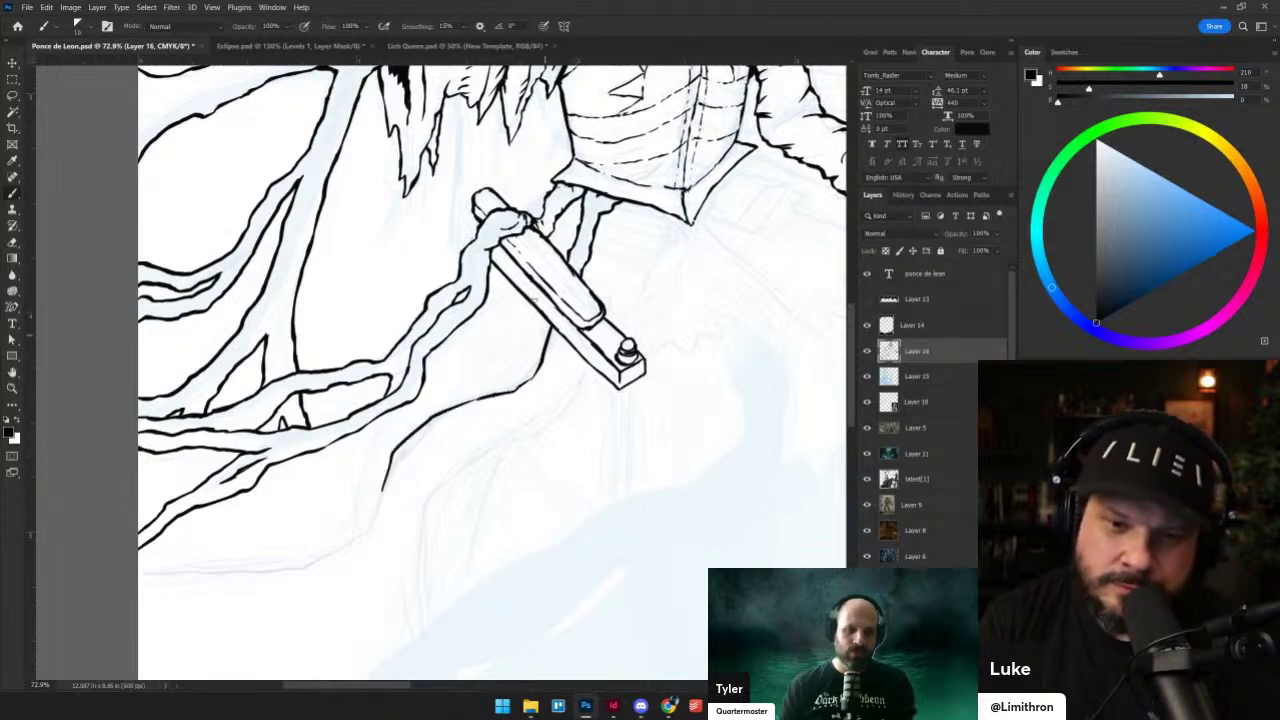
mouse_move(448, 497)
left_mouse_down()
mouse_move(470, 464)
mouse_move(562, 417)
mouse_move(585, 381)
left_mouse_up()
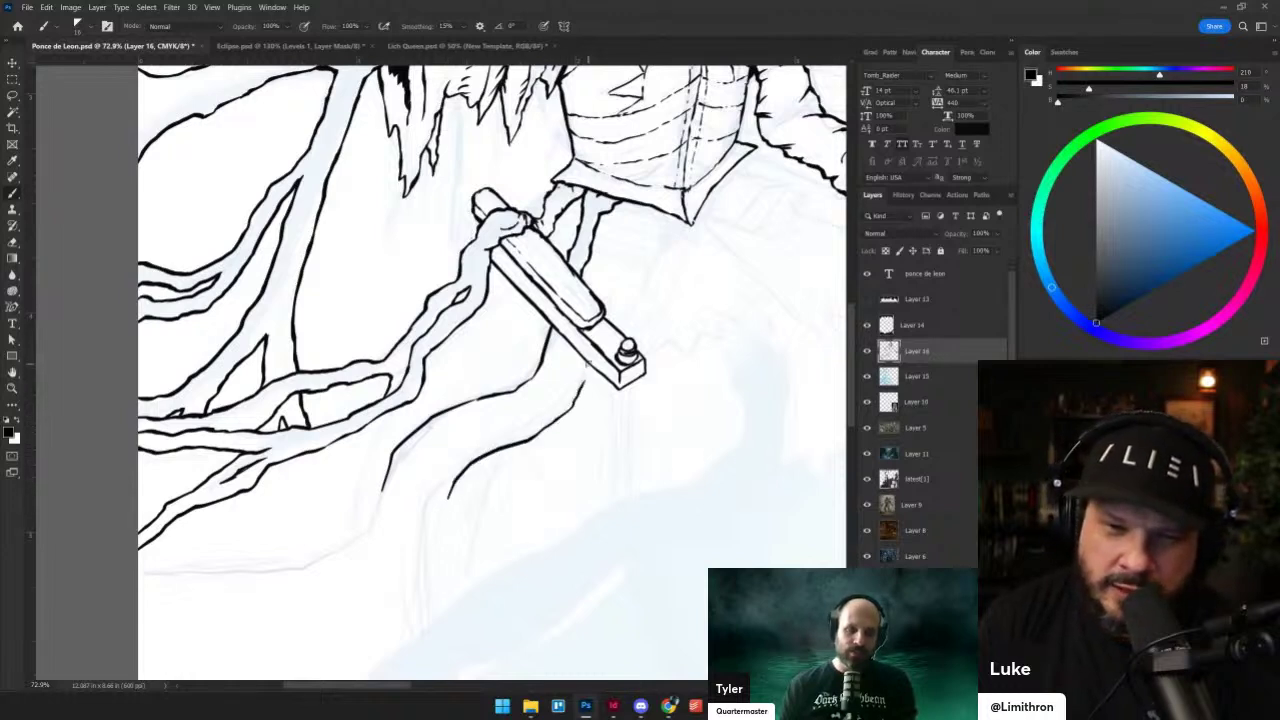
key("grave")
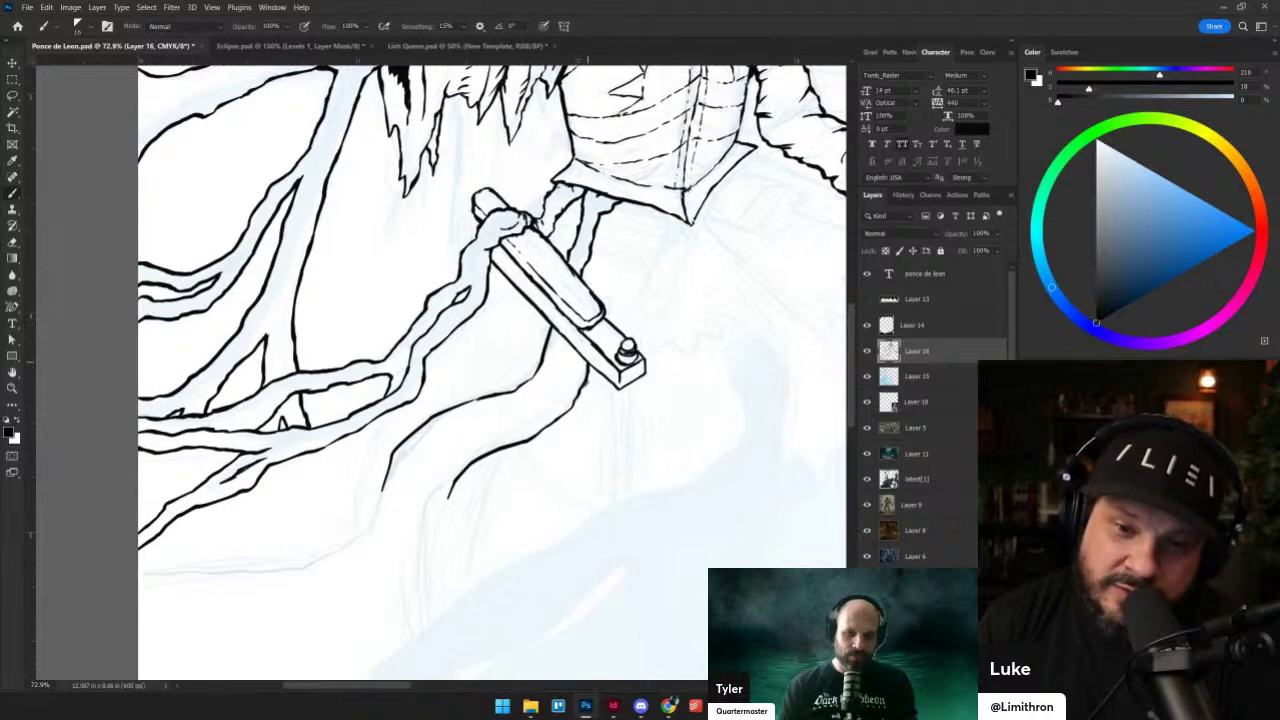
- Erase the stray root edge line between the breastplate's lower hem and the shaft
left_click_drag(594, 248, 538, 349)
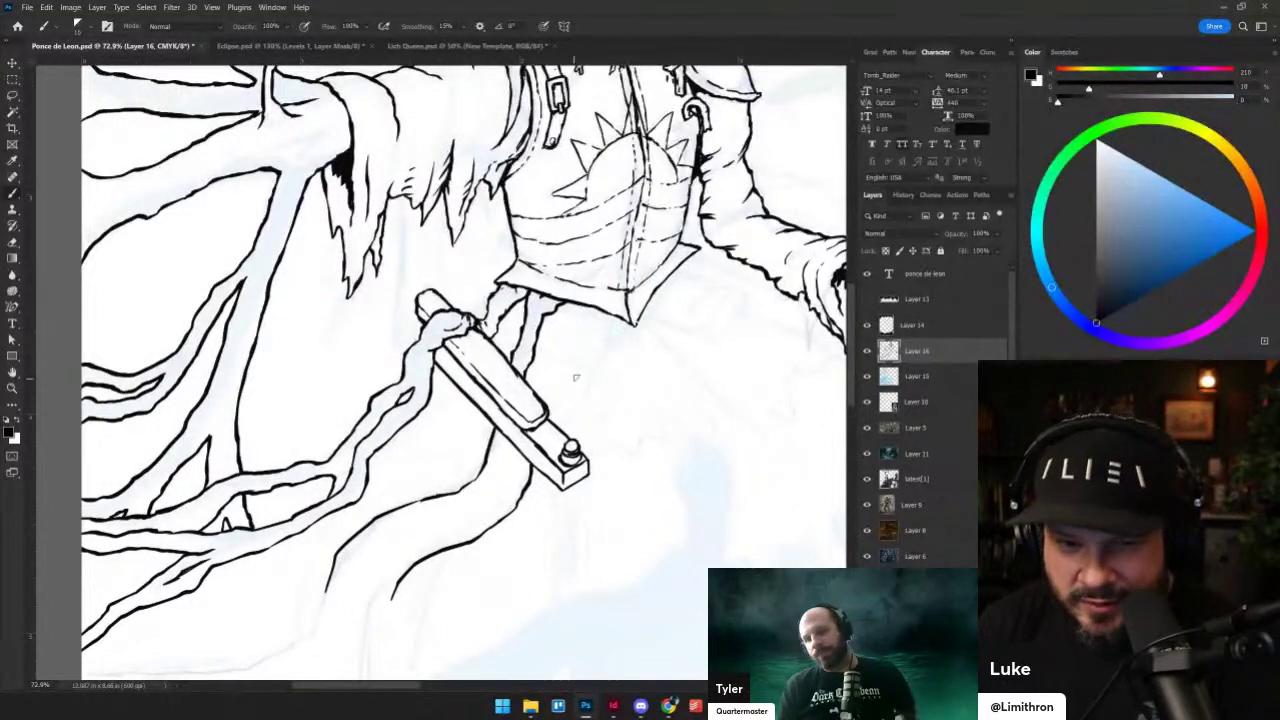
key("e")
left_click_drag(531, 372, 560, 310)
key("b")
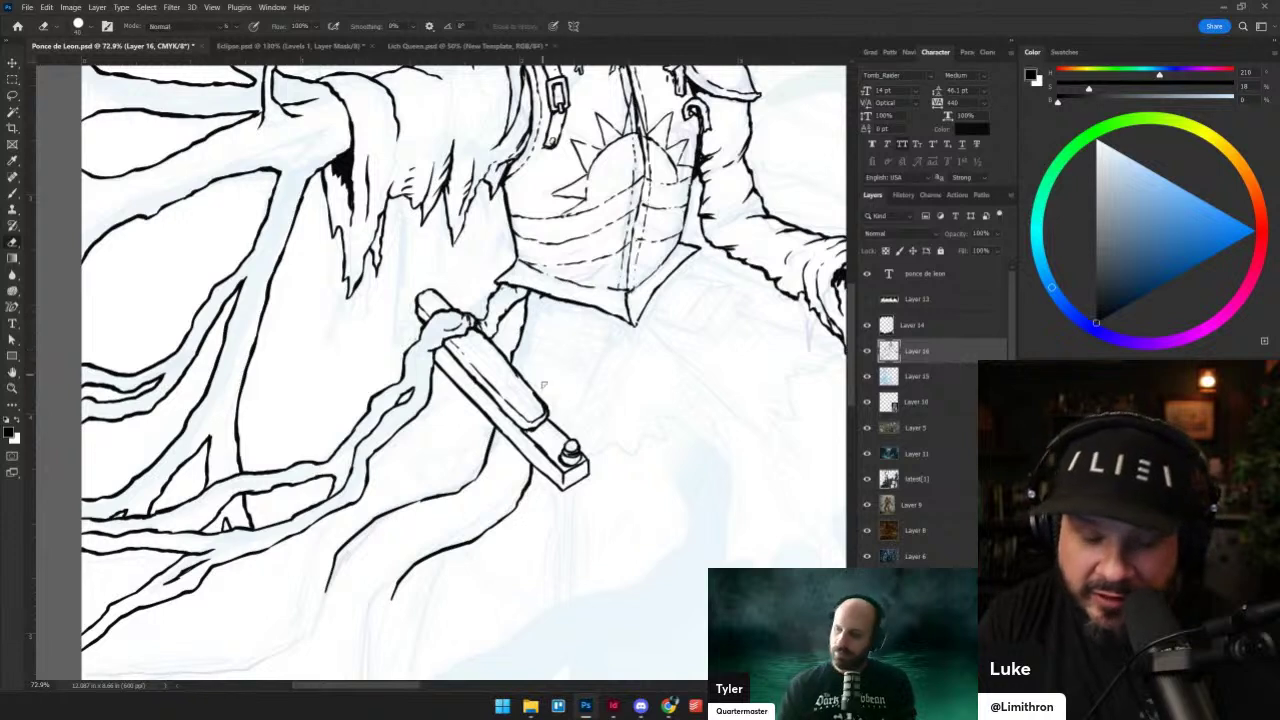
- Ink both edges and the rounded tip of the narrow form rising behind the shaft, with short shading strokes inside
left_click_drag(549, 414, 570, 346)
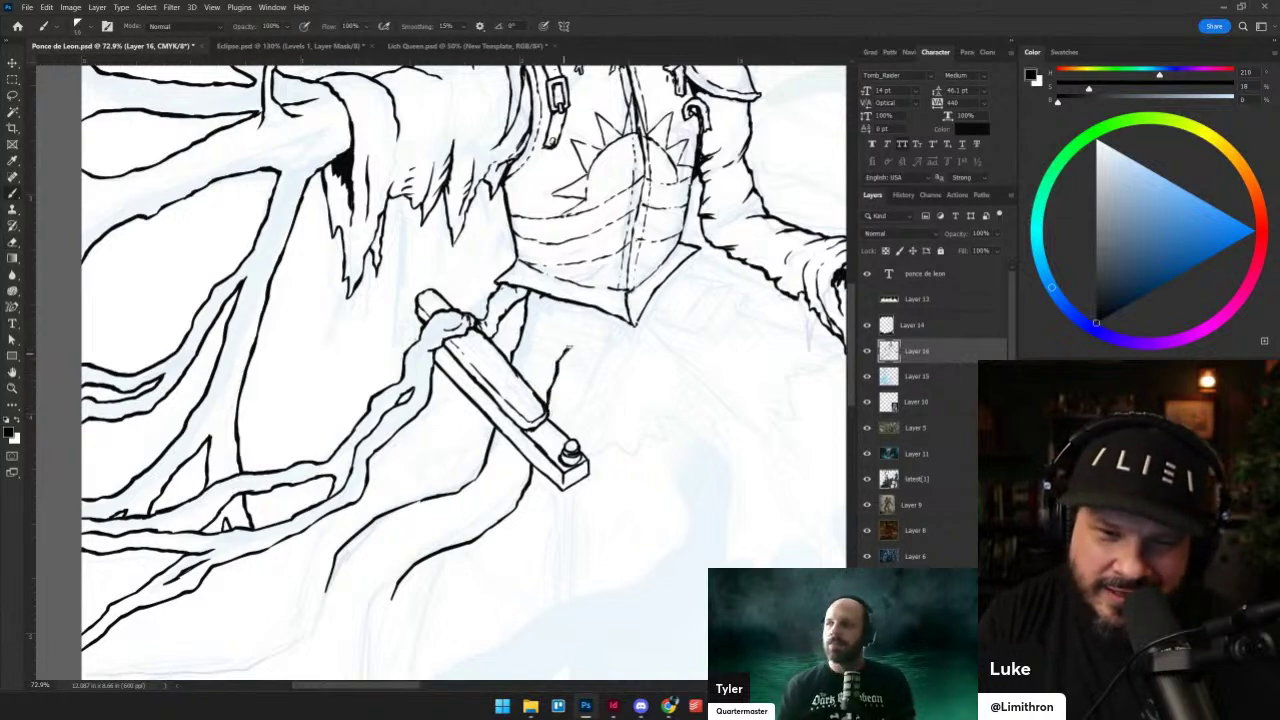
key("ctrl+z")
left_click_drag(550, 414, 576, 336)
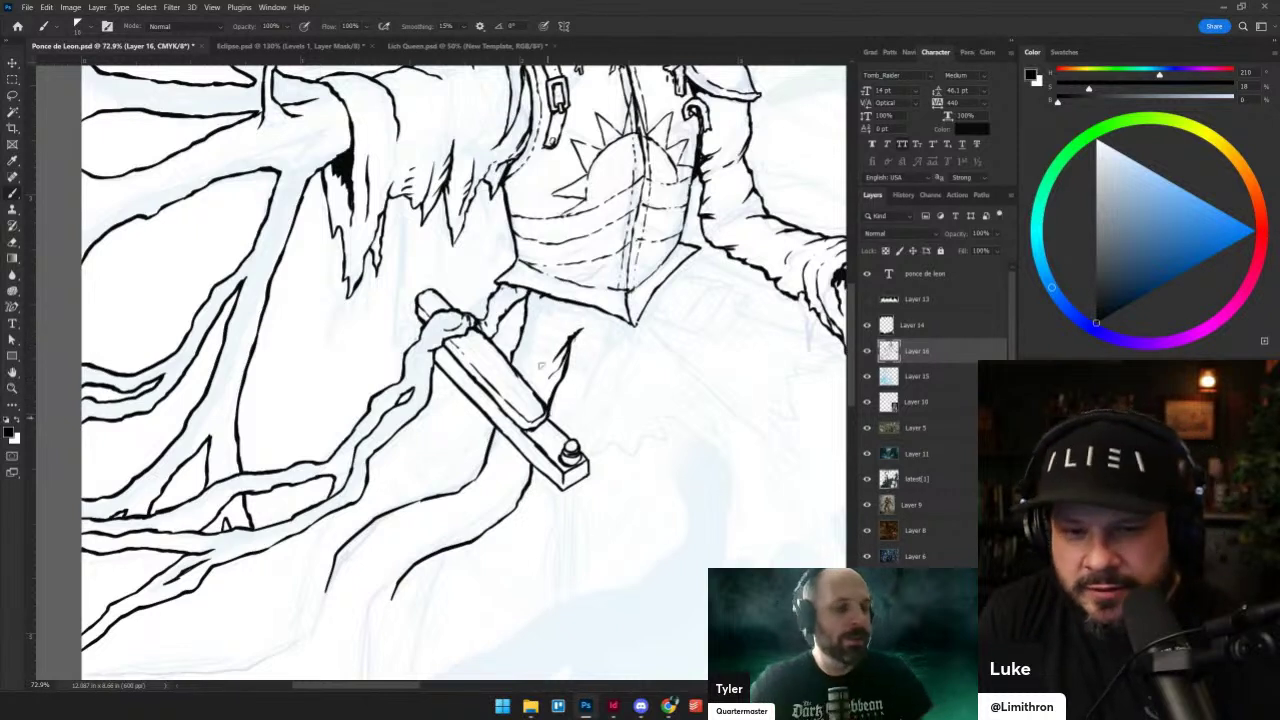
left_click_drag(529, 463, 522, 489)
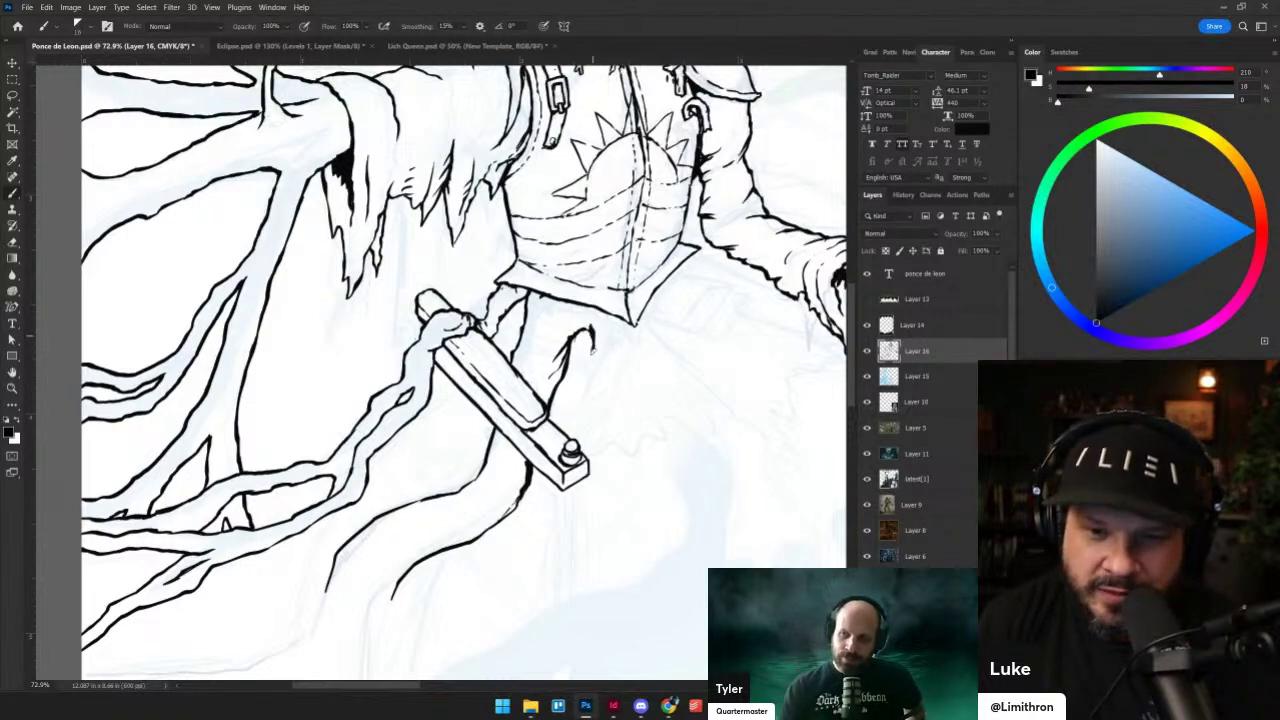
left_click_drag(592, 352, 575, 403)
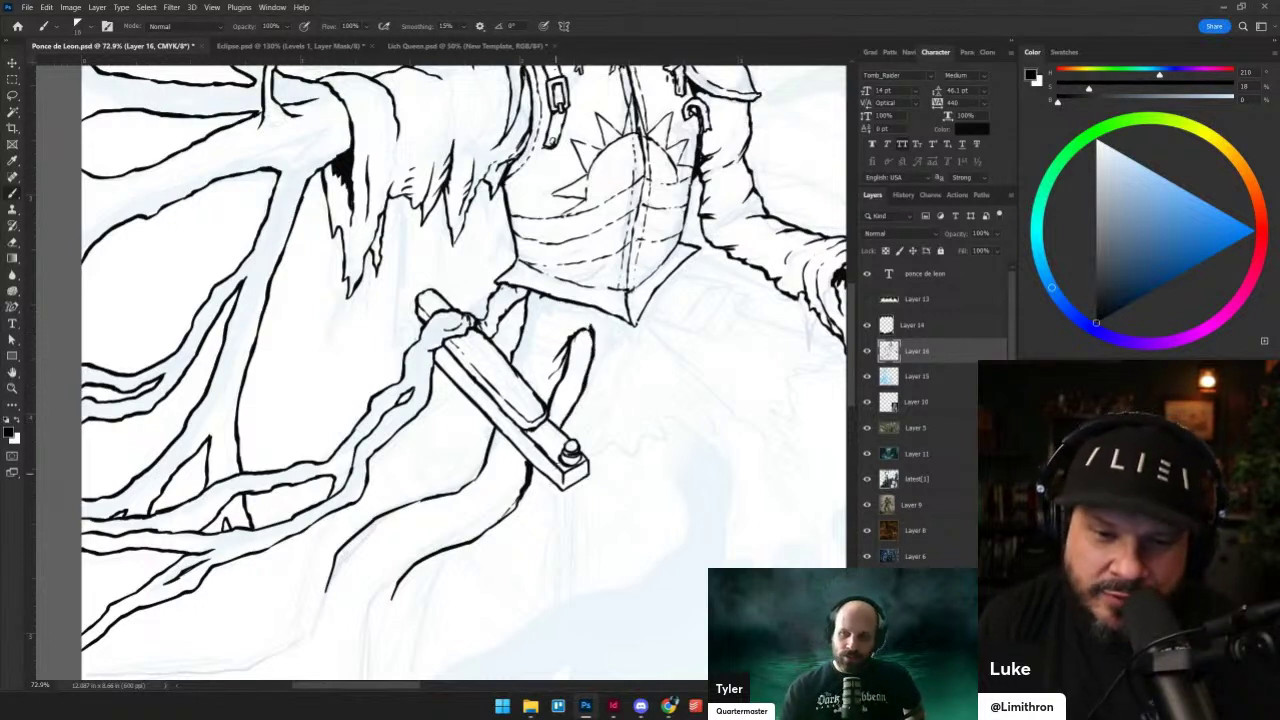
- Add shading strokes to the wide form beneath the shaft and ink a short fold line hanging from the breastplate's hem
mouse_move(503, 491)
left_mouse_down()
mouse_move(598, 522)
mouse_move(537, 432)
mouse_move(516, 427)
mouse_move(547, 390)
mouse_move(558, 424)
left_mouse_up()
key("ctrl+z")
key("grave")
key("shift+alt+n")
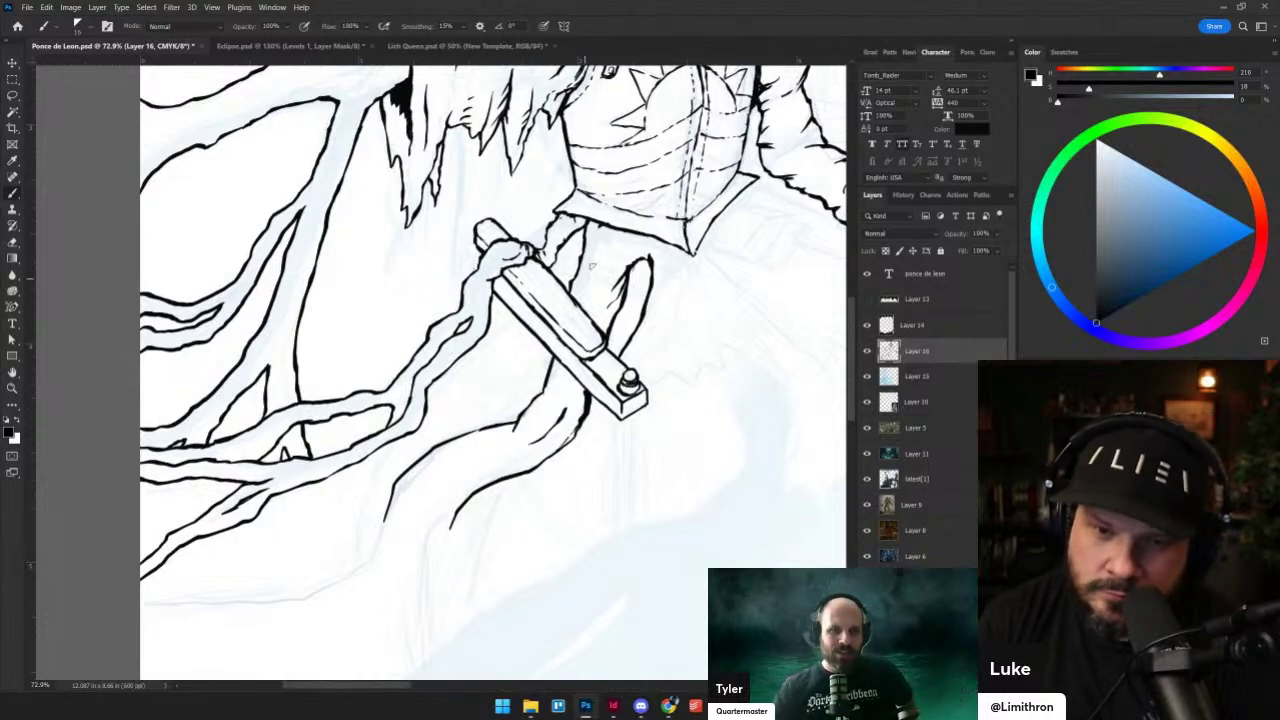
left_click_drag(601, 268, 604, 230)
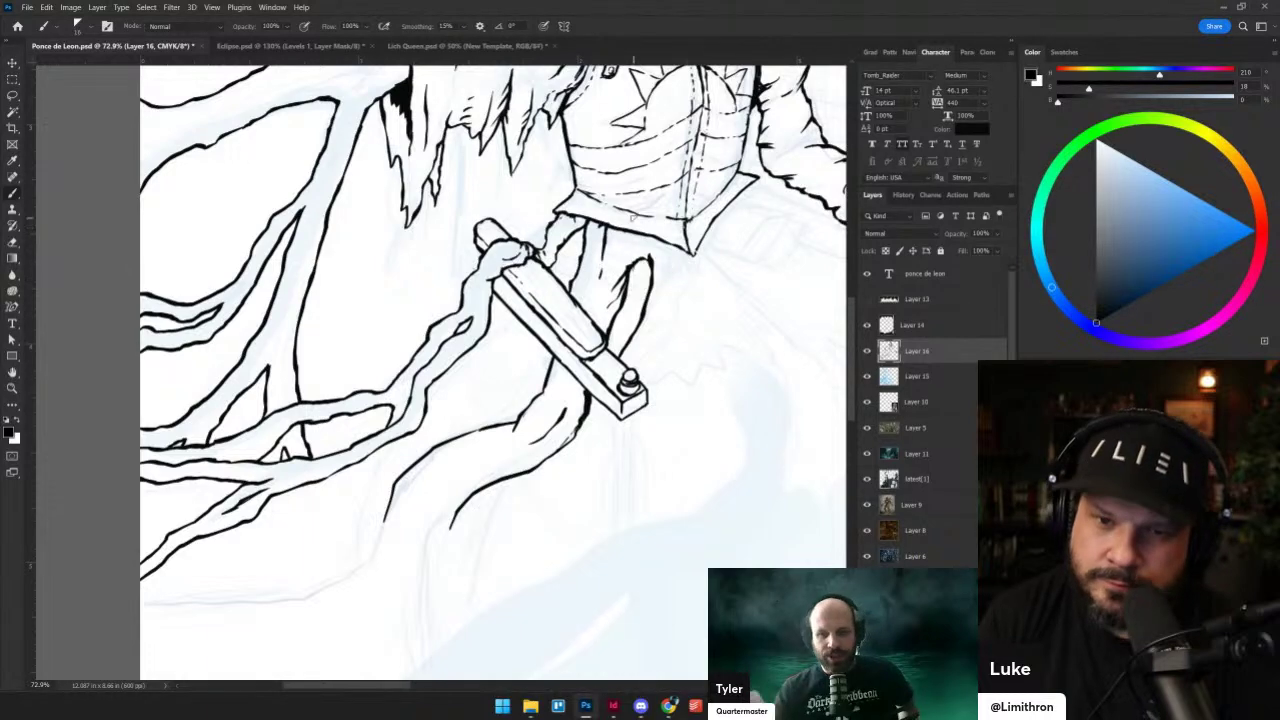
- Extend both edges of the wide lower form to the page edge and ground, and ink the long rising ground contour
scroll(533, 384, "down", 9)
scroll(532, 409, "up", 7)
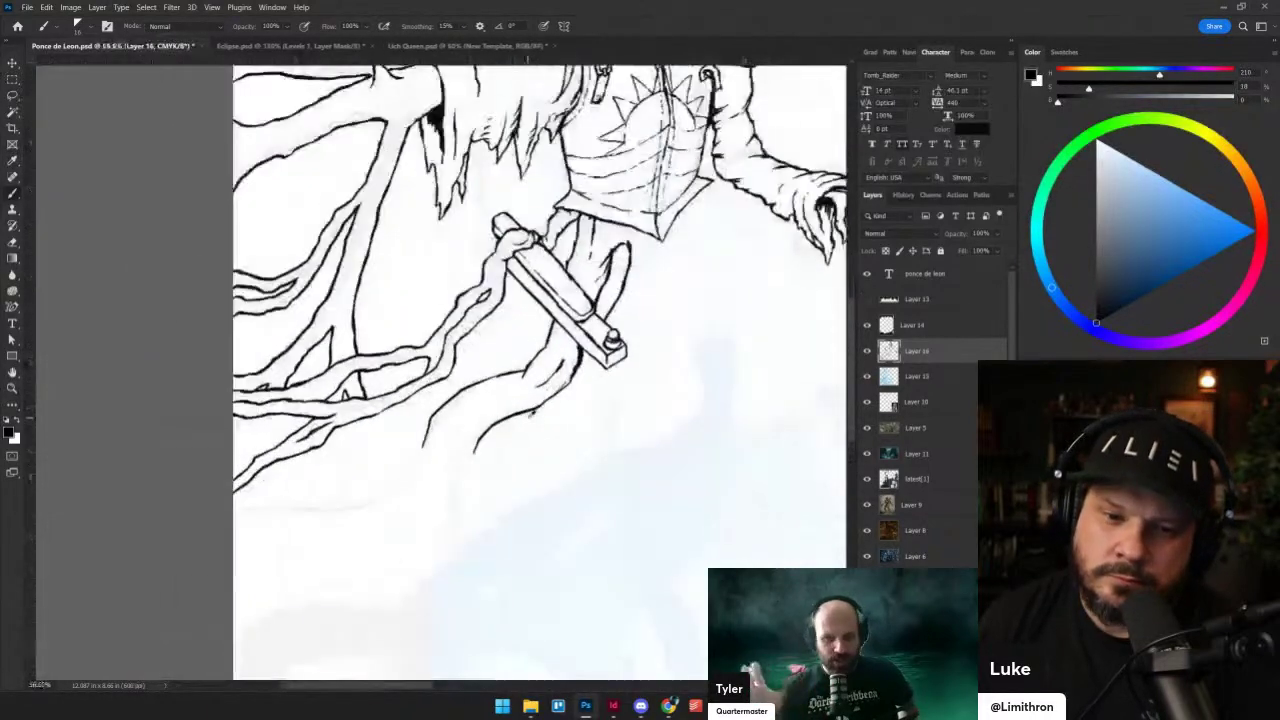
left_click_drag(234, 511, 266, 514)
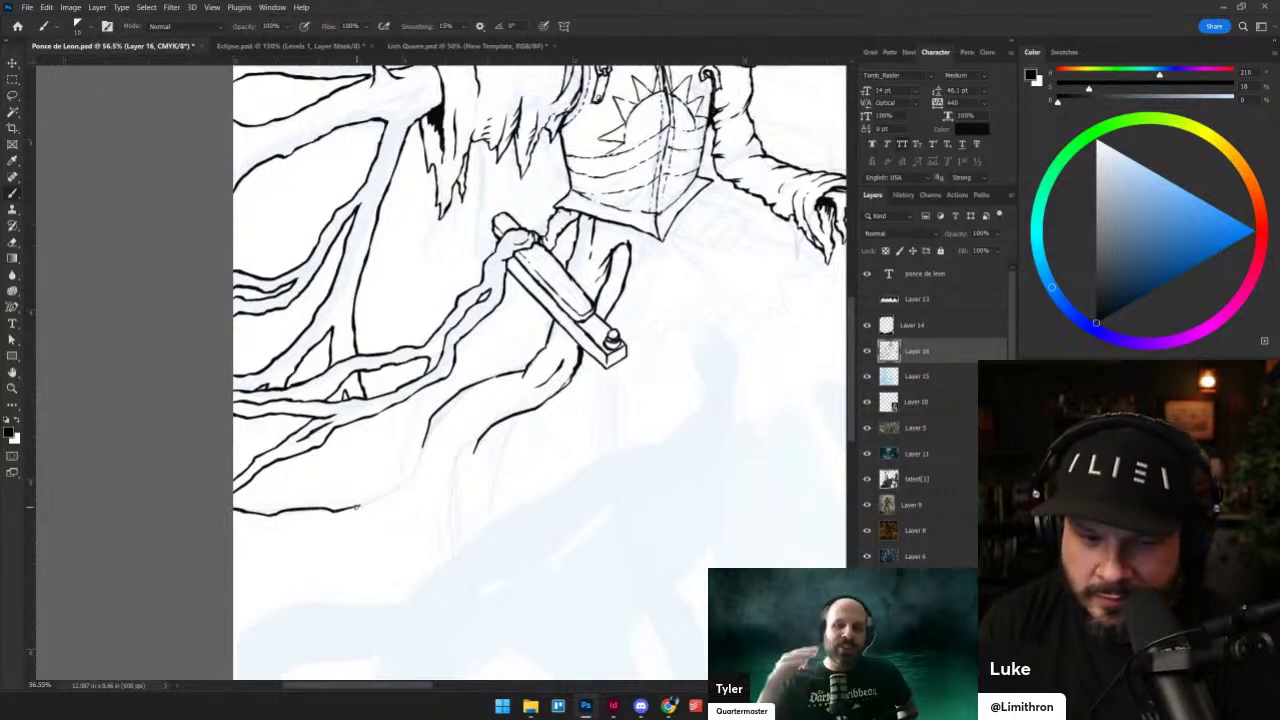
left_click_drag(357, 507, 402, 483)
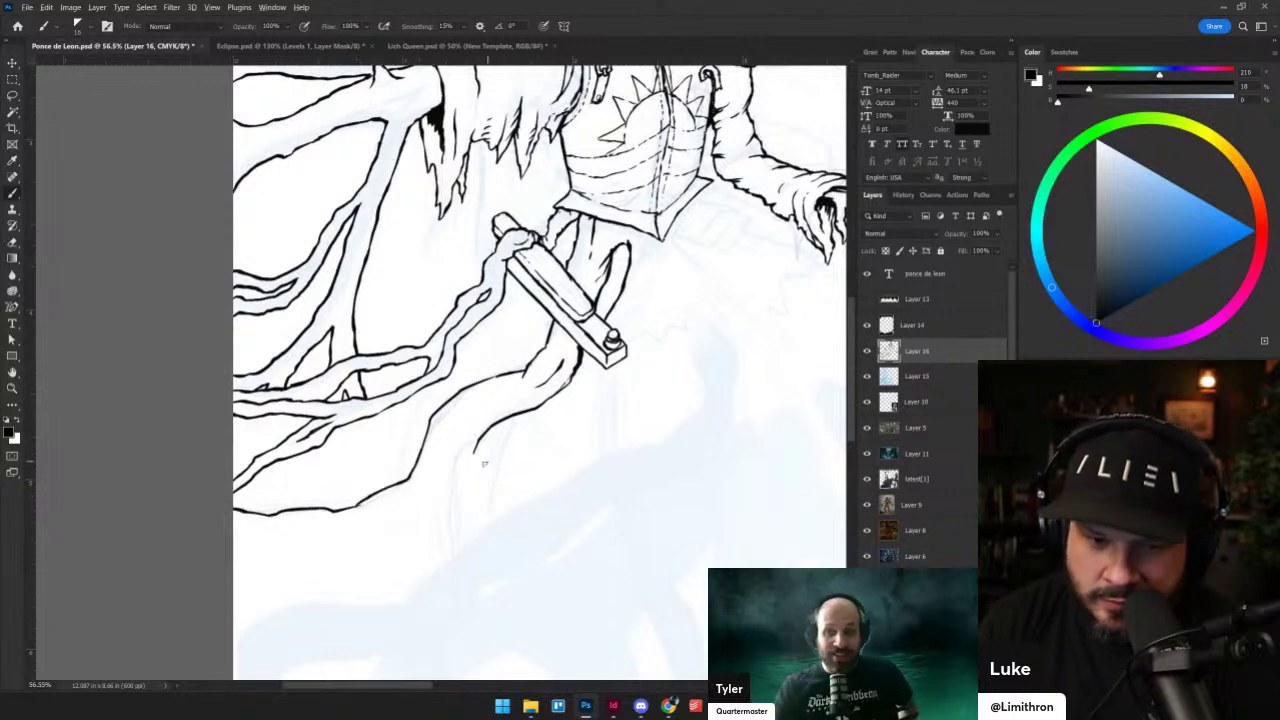
left_click_drag(474, 449, 460, 512)
mouse_move(403, 603)
left_mouse_down()
mouse_move(574, 469)
mouse_move(654, 438)
left_mouse_up()
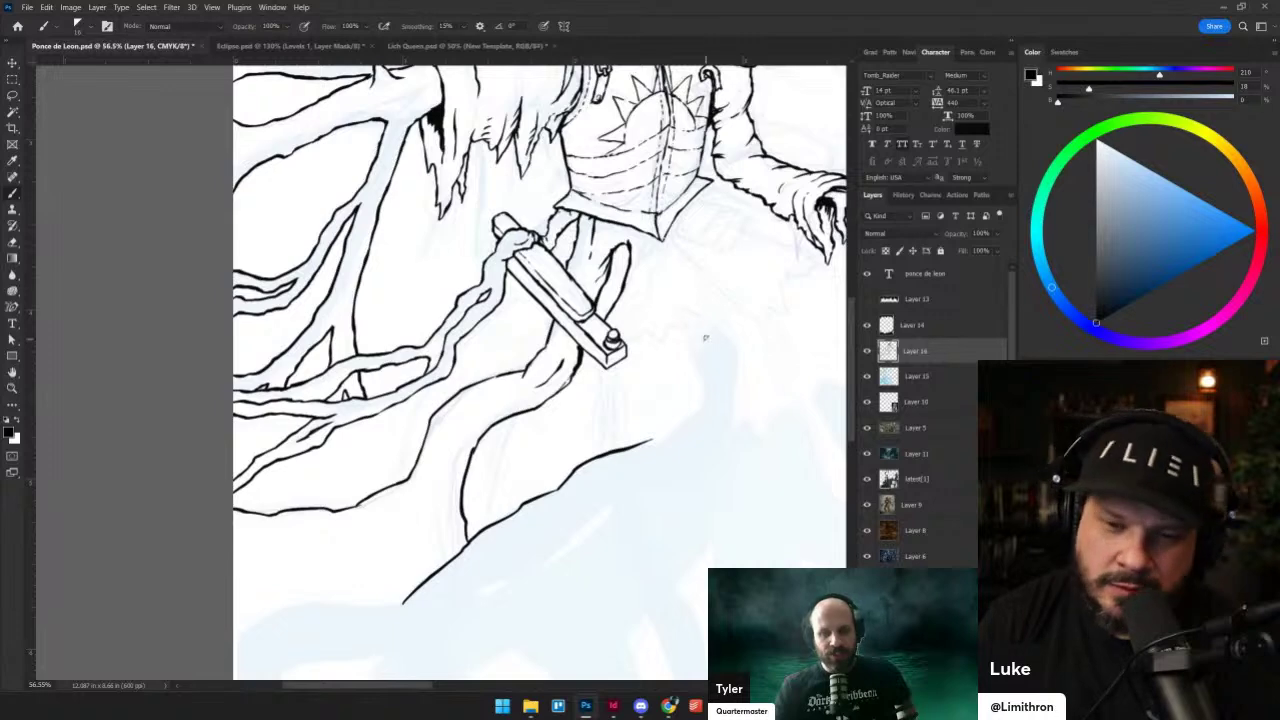
- Ink the outer edge of the curved form hanging beneath the shaft's end, ending just above the ground contour
scroll(700, 335, "down", 3)
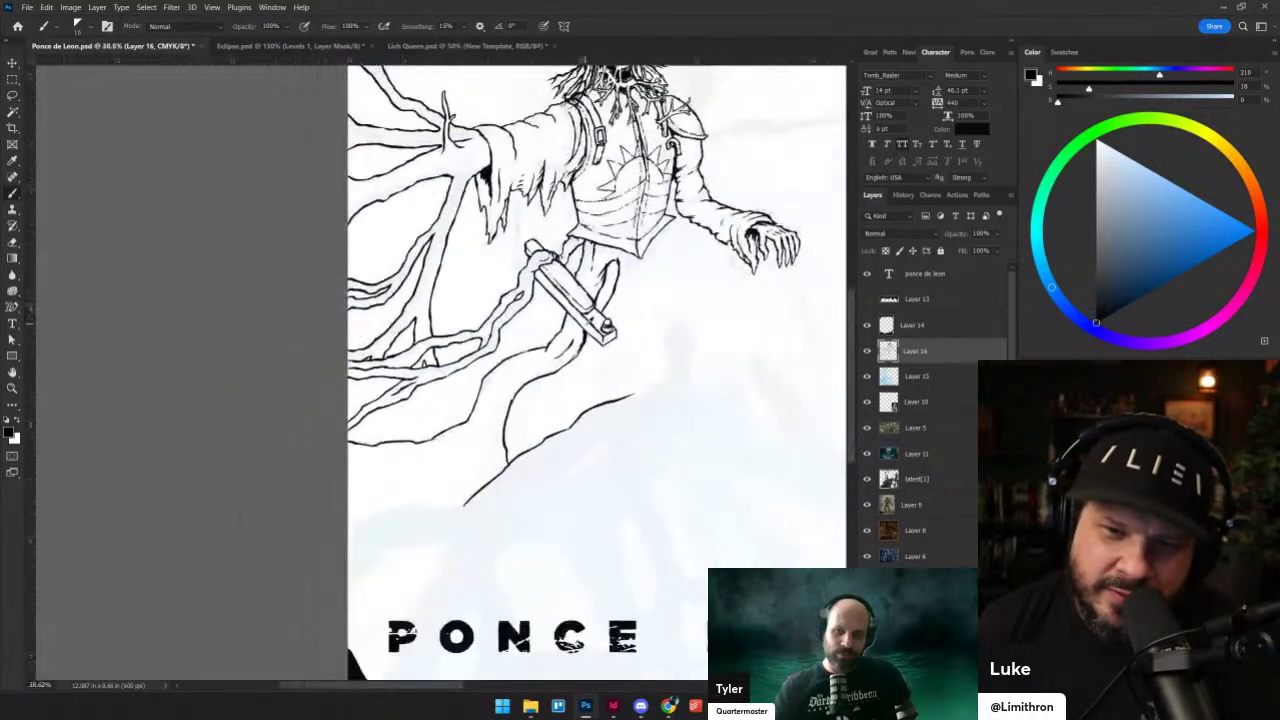
scroll(600, 320, "up", 4)
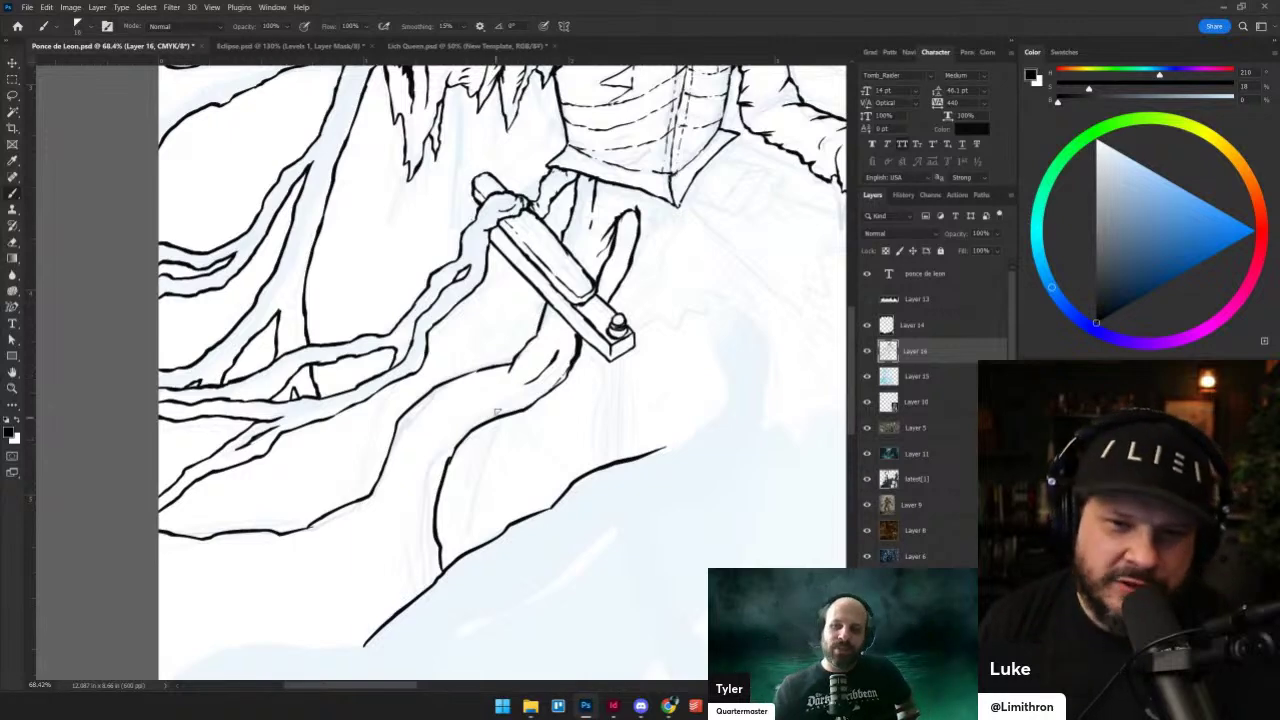
scroll(525, 395, "up", 2)
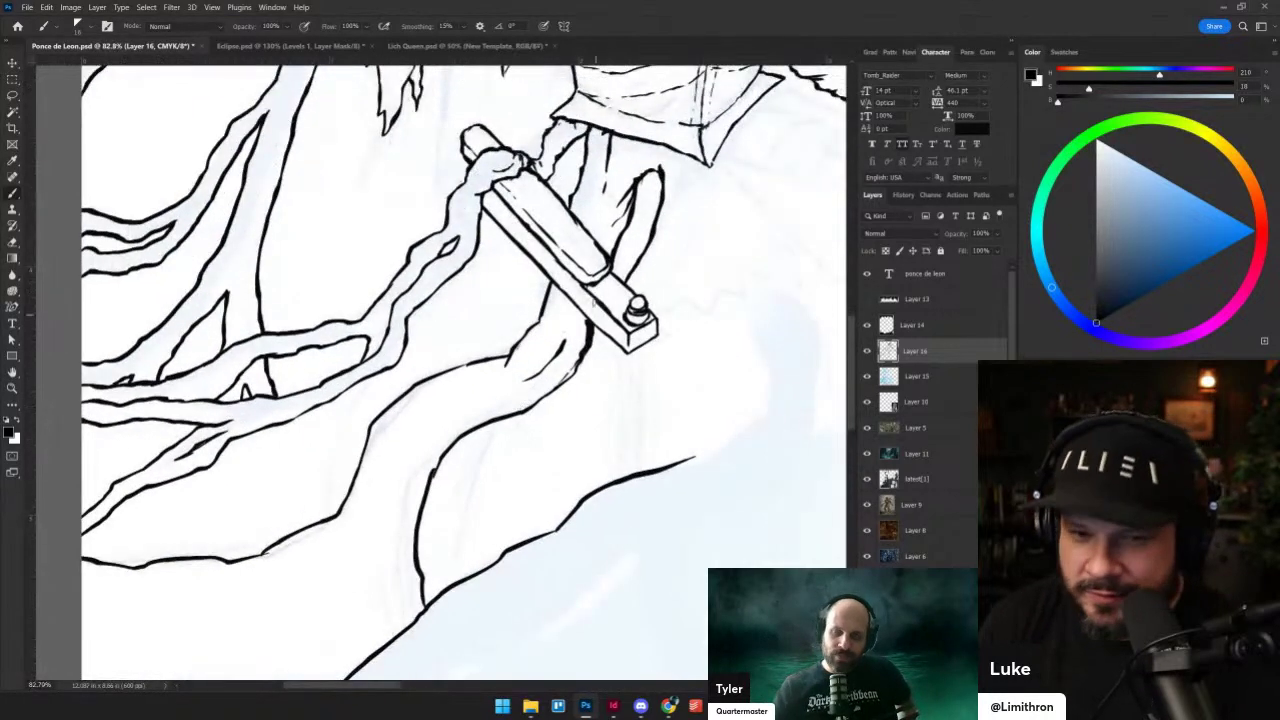
left_click_drag(594, 360, 586, 417)
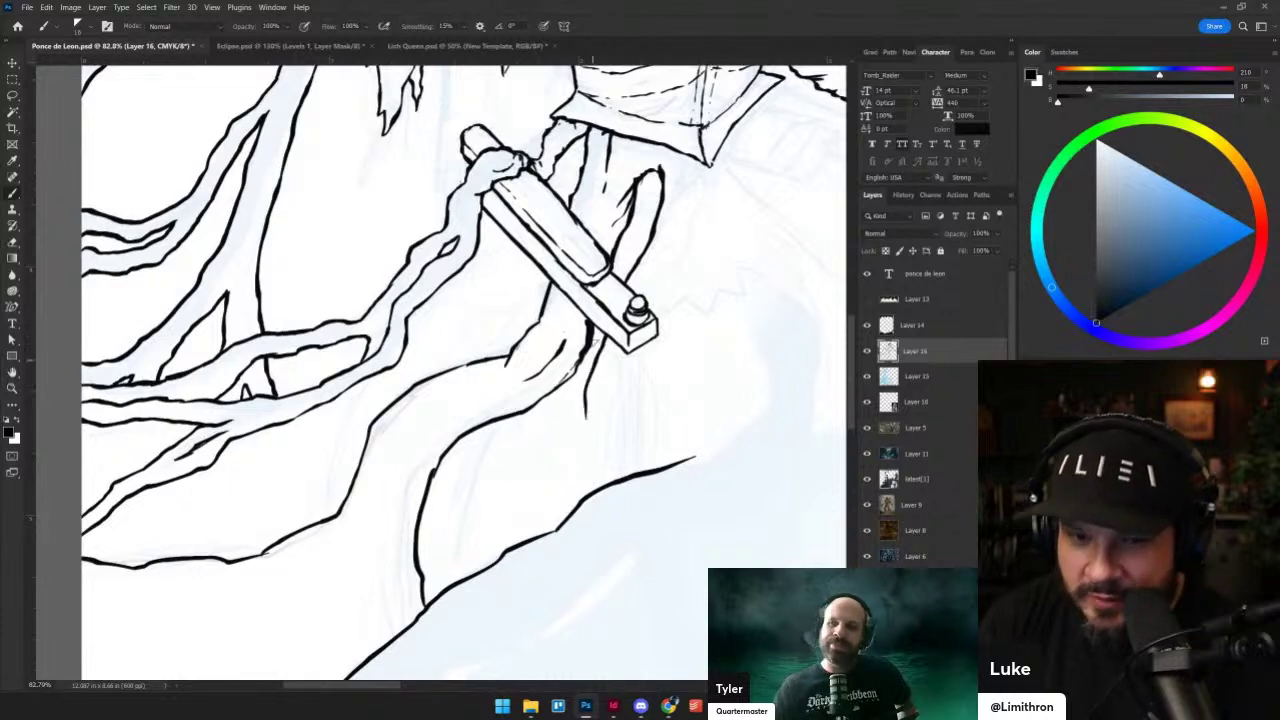
key("ctrl+z")
mouse_move(606, 336)
left_mouse_down()
mouse_move(590, 414)
mouse_move(606, 450)
mouse_move(662, 456)
mouse_move(609, 357)
left_mouse_up()
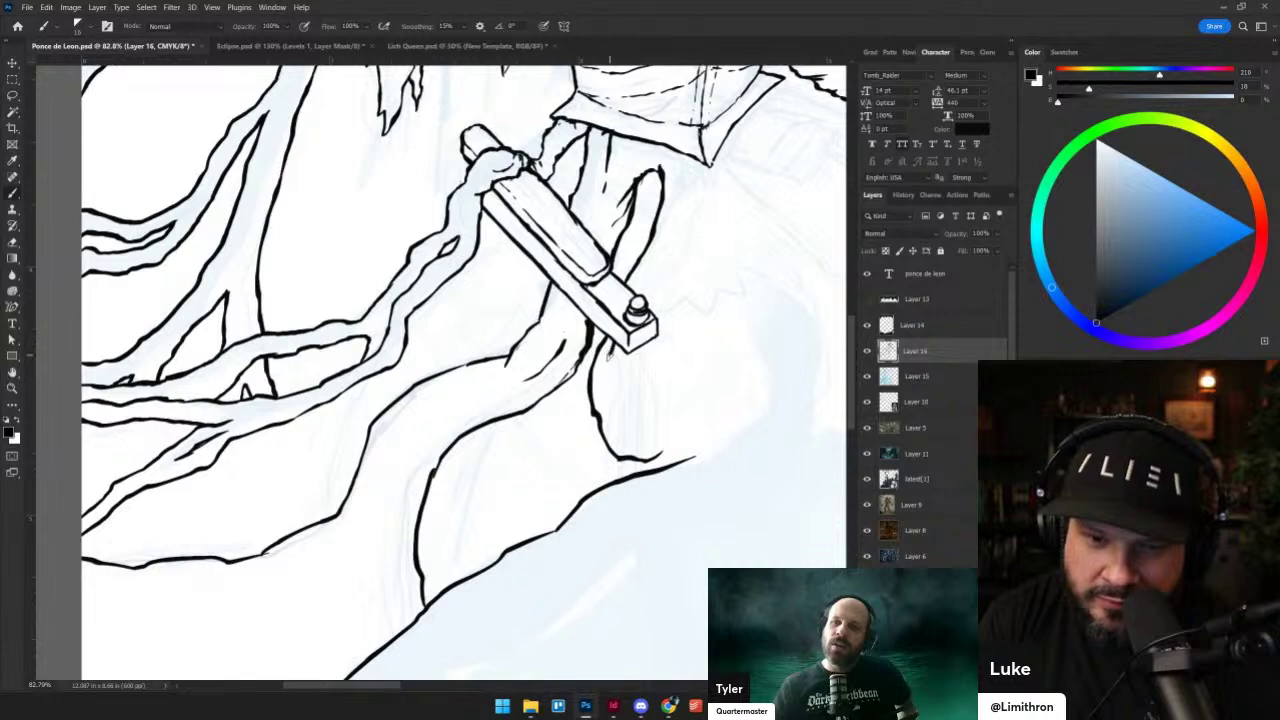
key("ctrl+z")
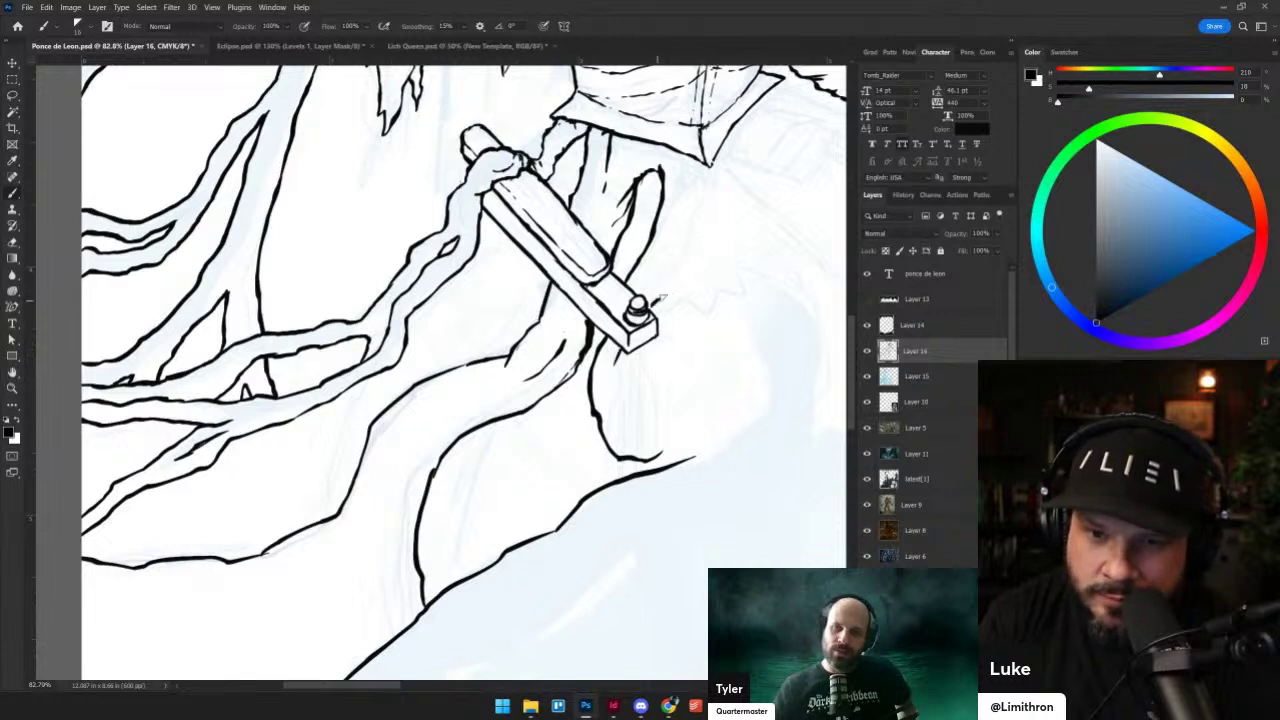
- Ink a contour from the breastplate's hem around the rounded tip, and the inner edge of the curved form beneath the shaft
mouse_move(637, 144)
left_mouse_down()
mouse_move(639, 171)
mouse_move(645, 153)
mouse_move(664, 173)
mouse_move(695, 251)
left_mouse_up()
key("ctrl+z")
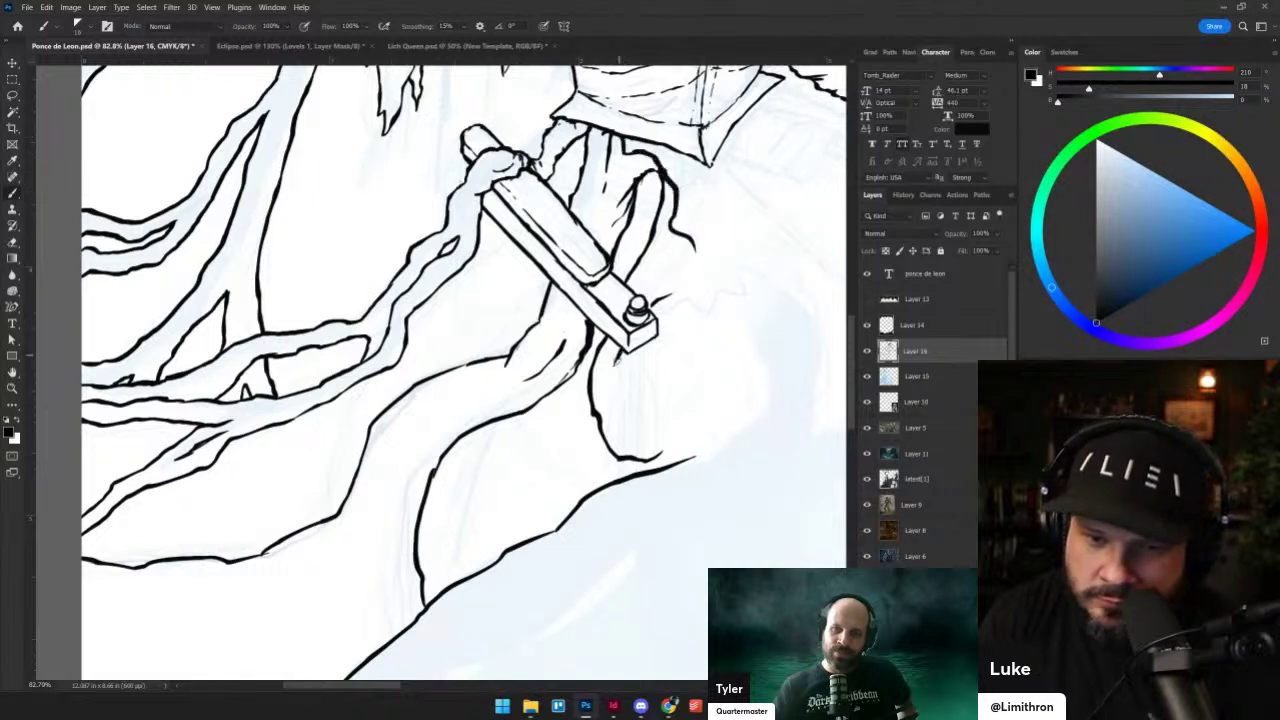
mouse_move(618, 392)
left_mouse_down()
mouse_move(640, 436)
mouse_move(660, 437)
left_mouse_up()
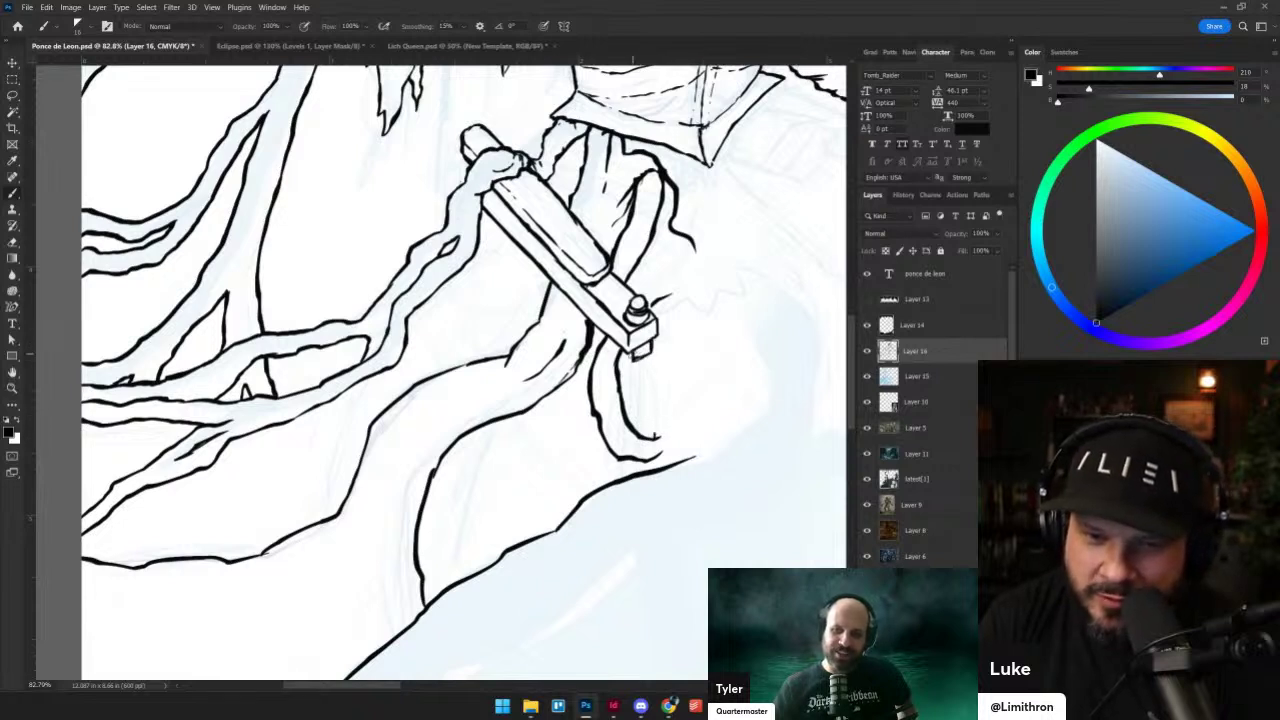
- Ink a small rectangular block under the shaft's end and clean up its corners
scroll(653, 345, "up", 3)
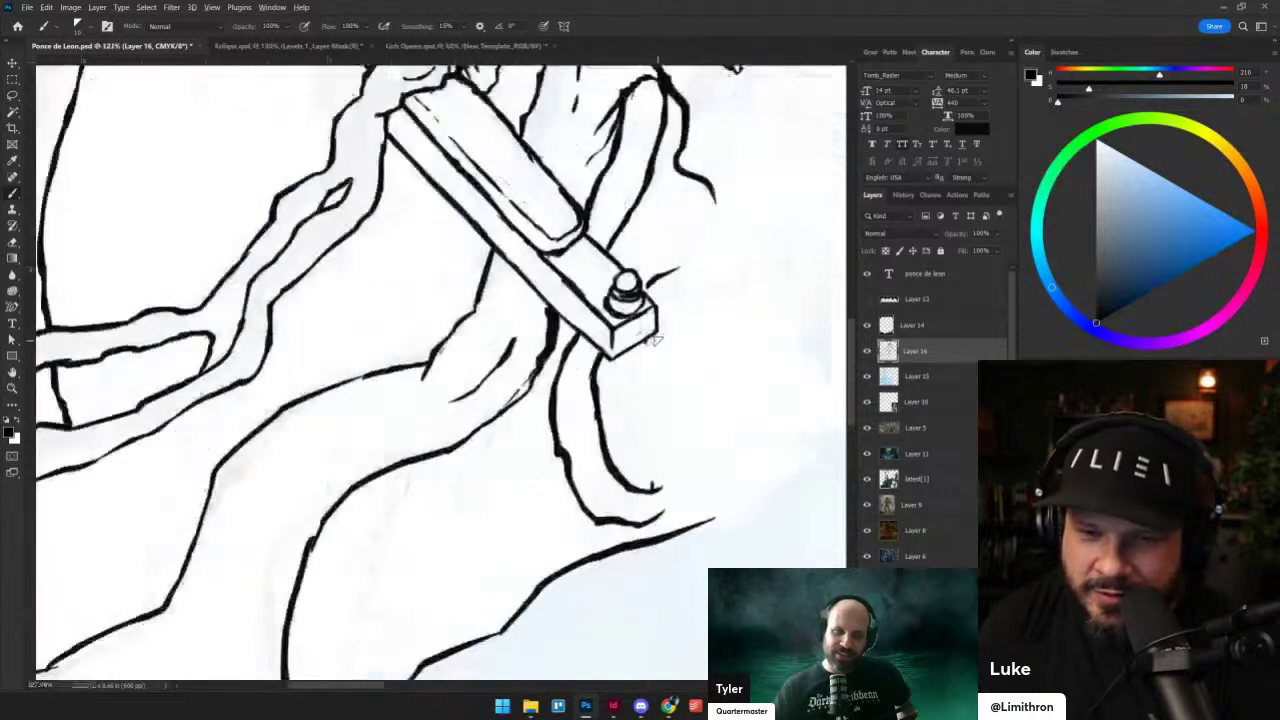
left_click_drag(646, 352, 618, 369)
key("grave")
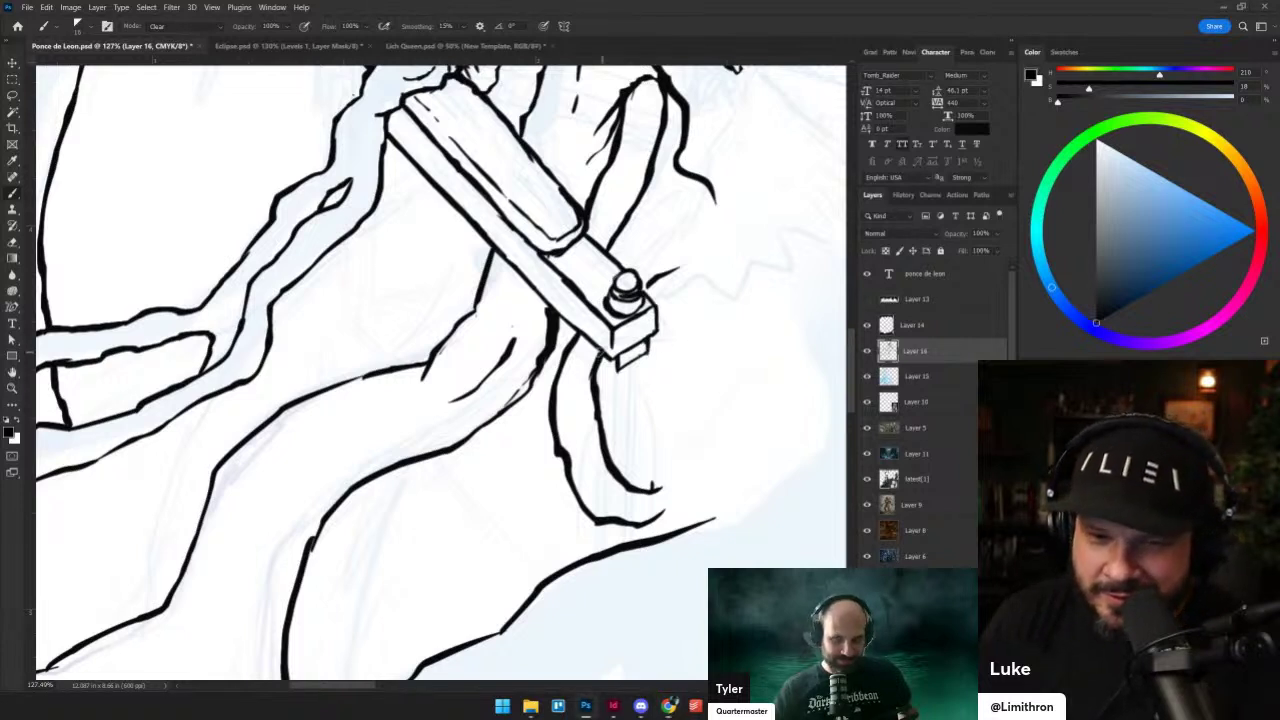
key("shift+alt+n")
mouse_move(617, 370)
left_mouse_down()
mouse_move(603, 362)
mouse_move(617, 370)
left_mouse_up()
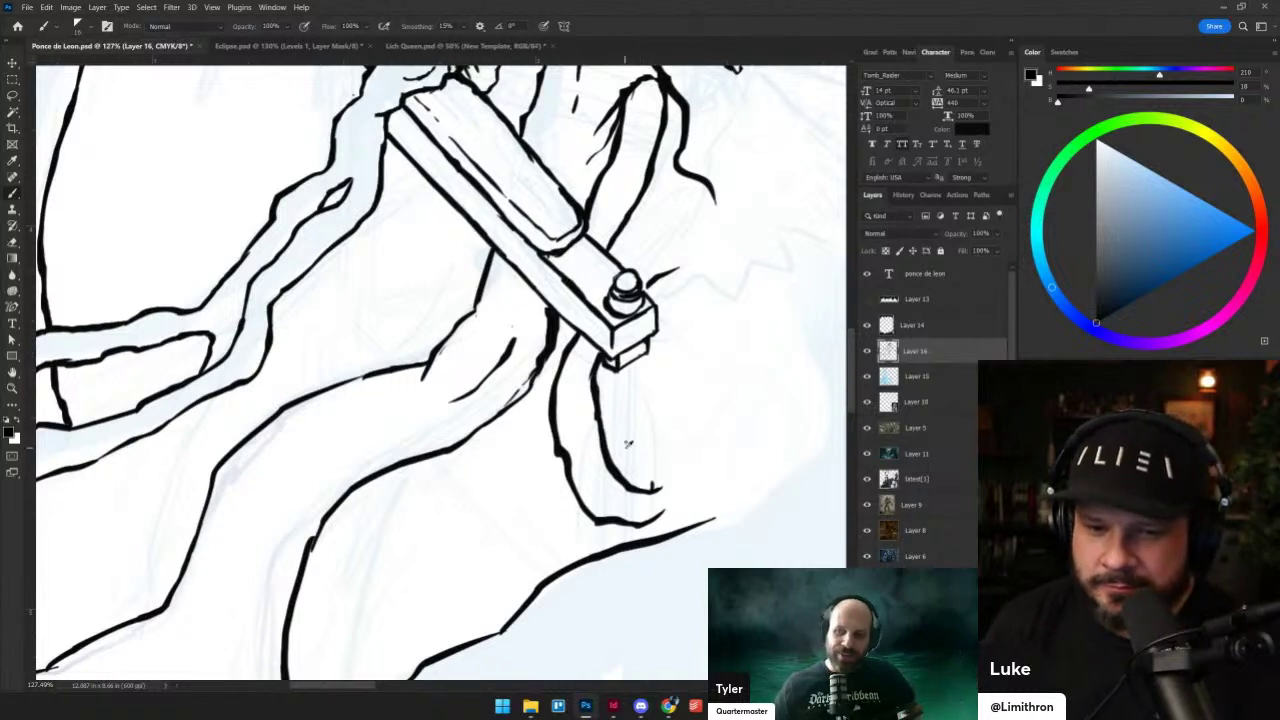
- Reshape the inner edge of the curved form beneath the shaft by trimming and redrawing its lower bend
key("grave")
left_click_drag(613, 478, 648, 494)
key("alt+shift+r")
key("alt+shift+n")
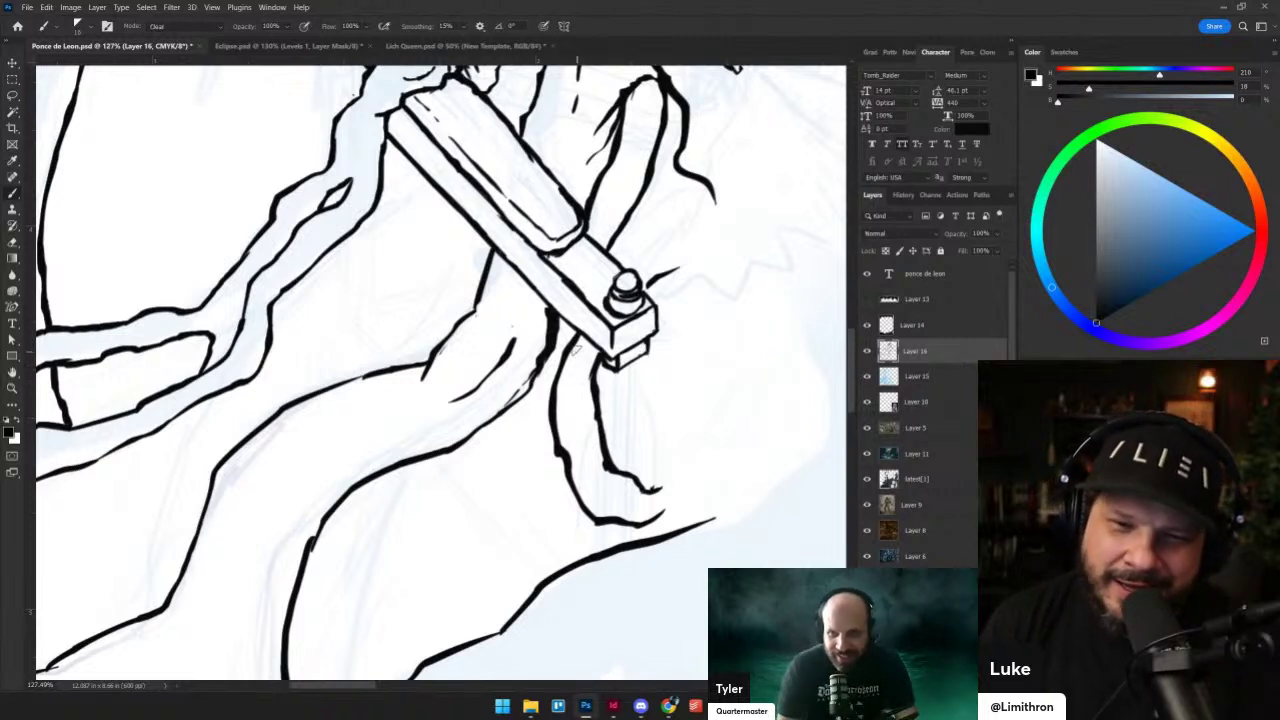
key("shift+alt+n")
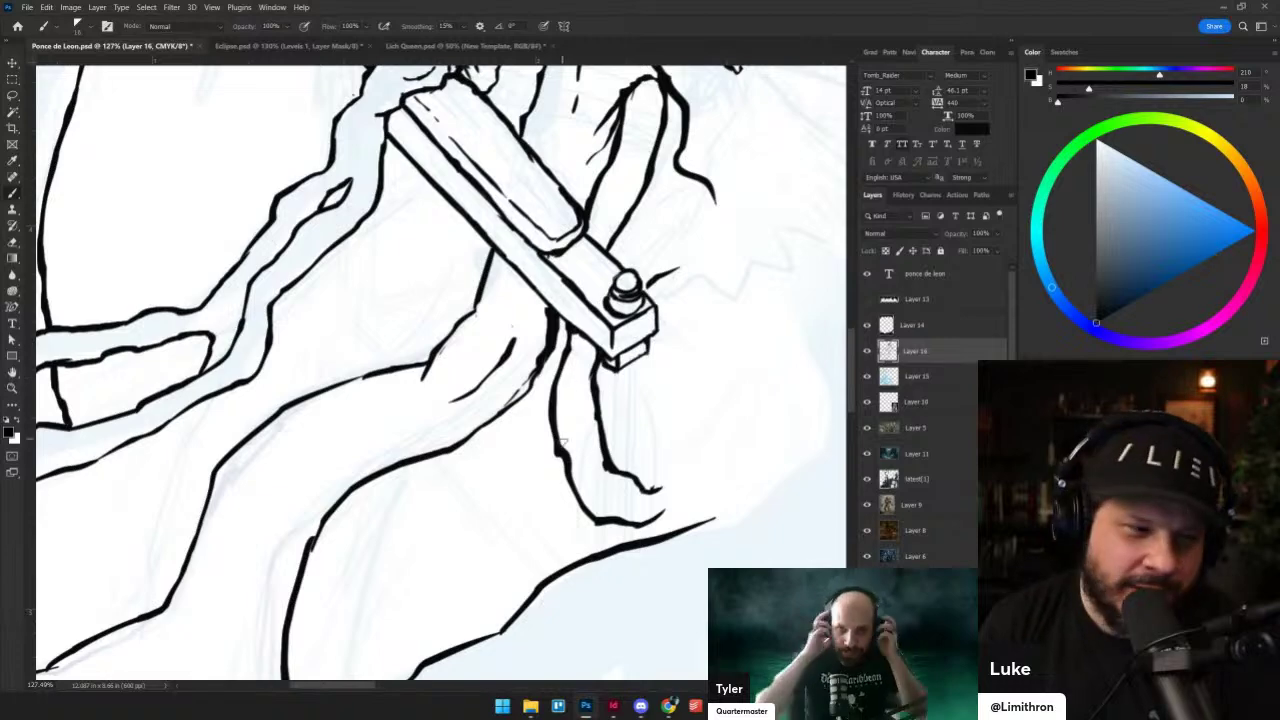
- Ink a grip below the small block, with side edges and diagonal wrapping bands down its length
scroll(542, 463, "down", 2)
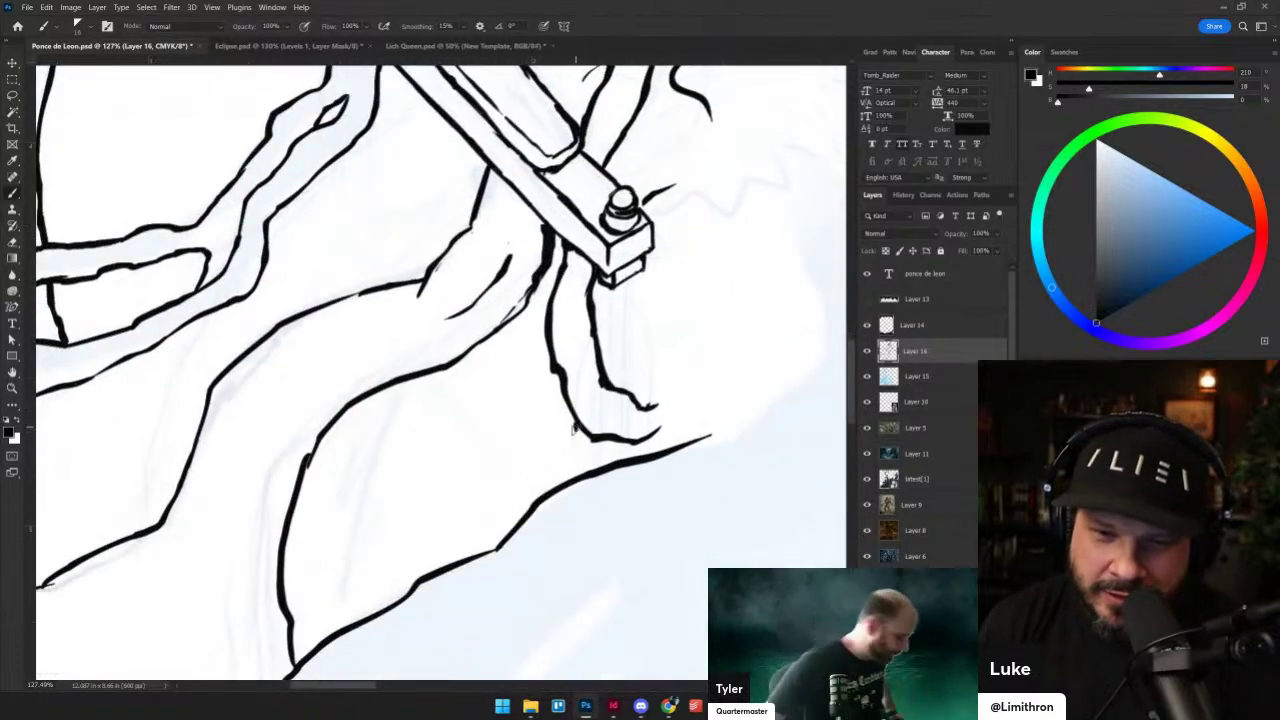
left_click_drag(592, 264, 595, 274)
key("grave")
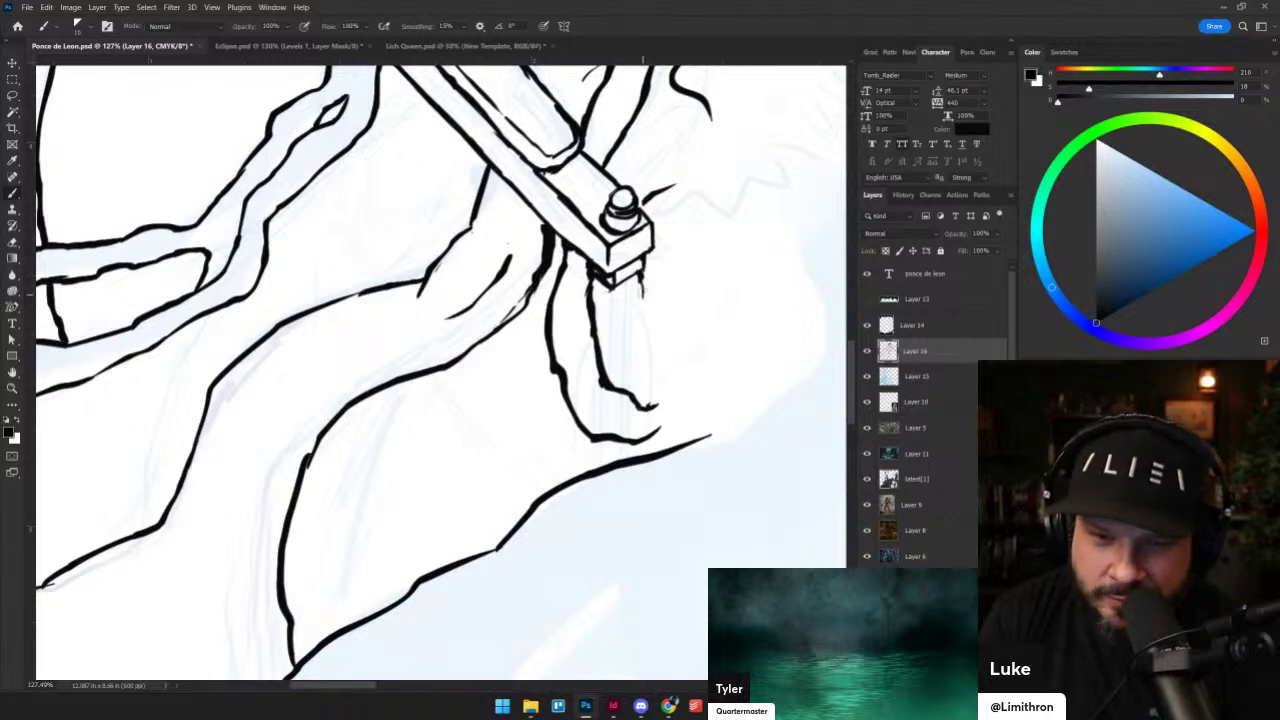
mouse_move(600, 282)
left_mouse_down()
mouse_move(597, 346)
mouse_move(644, 296)
mouse_move(634, 342)
mouse_move(642, 277)
mouse_move(606, 307)
mouse_move(642, 284)
mouse_move(640, 370)
mouse_move(644, 358)
left_mouse_up()
key("grave")
key("grave")
left_click_drag(612, 382, 652, 357)
left_click_drag(642, 378, 652, 368)
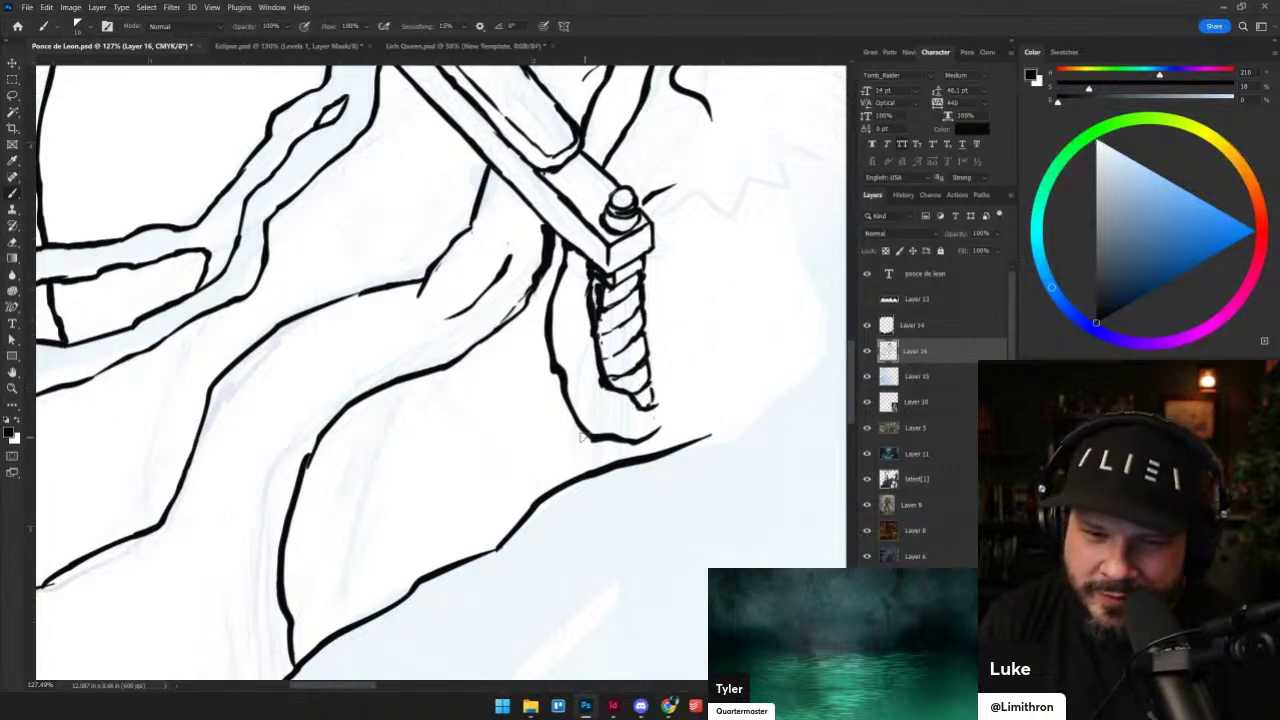
- Ink two short vertical lines from the curved form to the ground contour and close the form with a rounded end
left_click_drag(591, 436, 593, 468)
left_click_drag(656, 430, 654, 452)
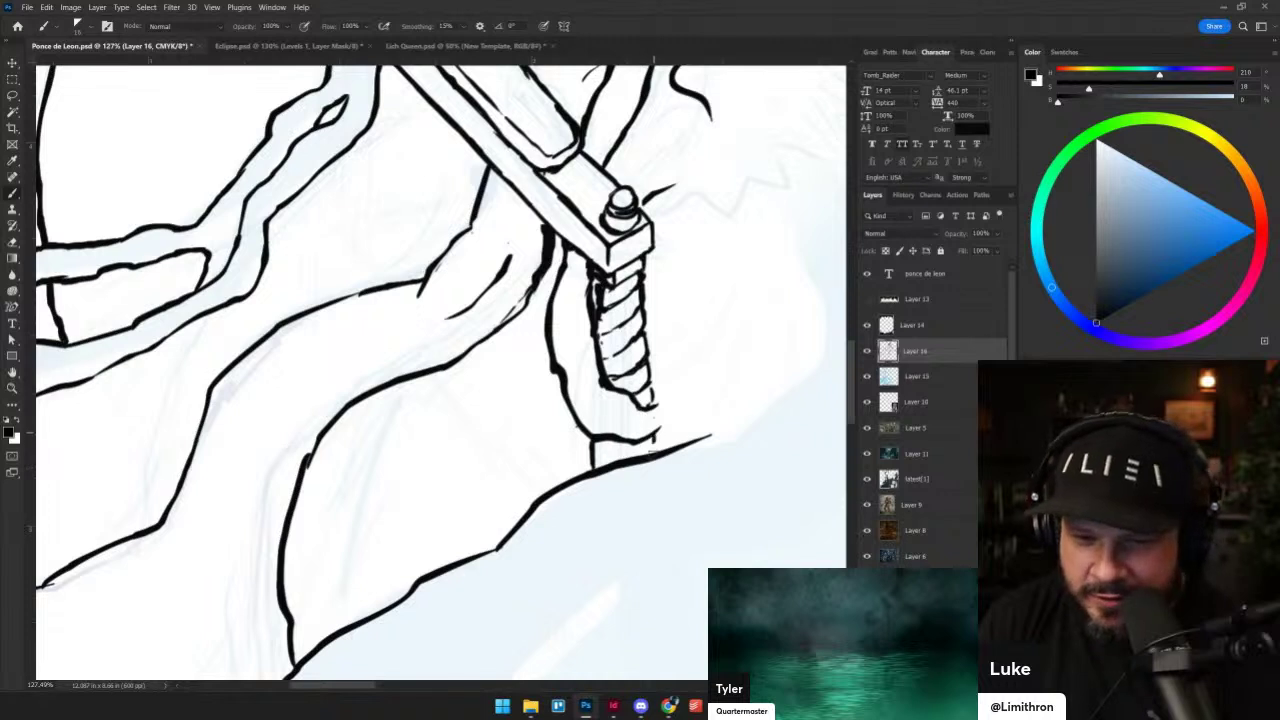
mouse_move(650, 378)
left_mouse_down()
mouse_move(682, 400)
mouse_move(660, 438)
mouse_move(675, 428)
mouse_move(678, 390)
left_mouse_up()
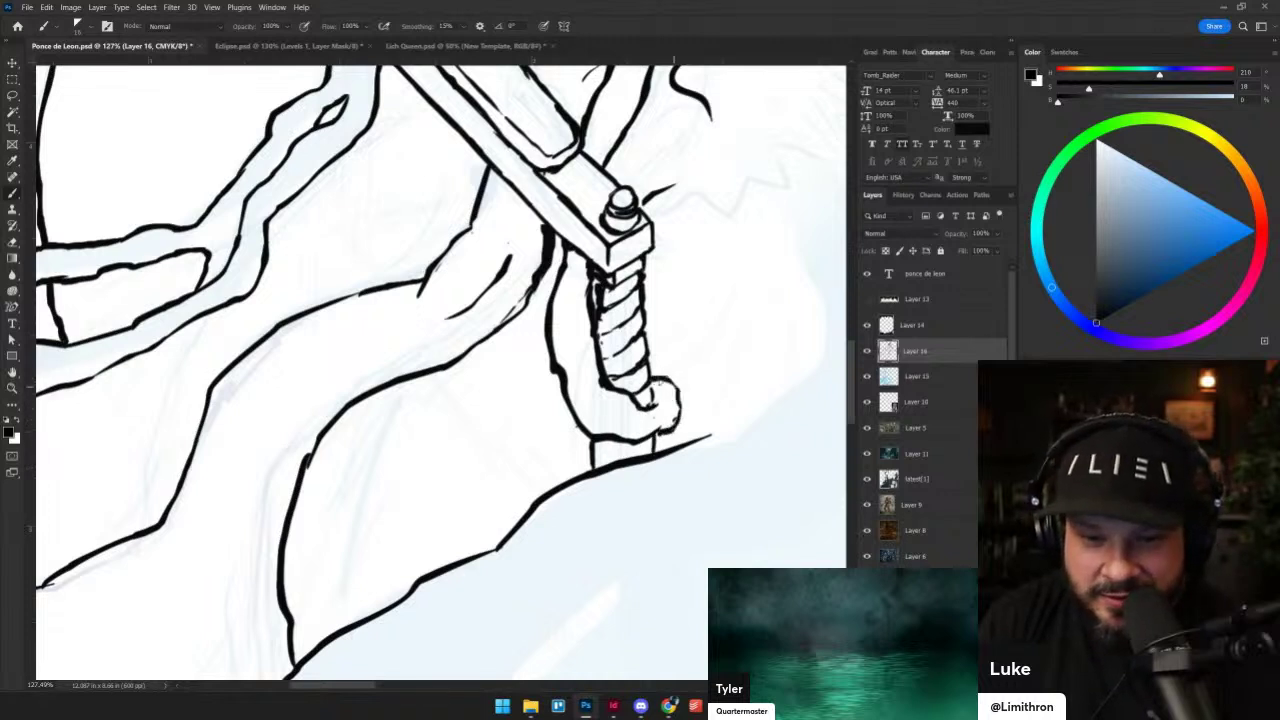
- Ink a second curved edge beside the short post under the curved form and darken the corner where they meet
left_click_drag(574, 425, 560, 490)
left_click_drag(585, 434, 589, 470)
mouse_move(576, 424)
left_mouse_down()
mouse_move(589, 442)
mouse_move(564, 438)
mouse_move(570, 425)
mouse_move(574, 438)
left_mouse_up()
left_click_drag(566, 426, 589, 441)
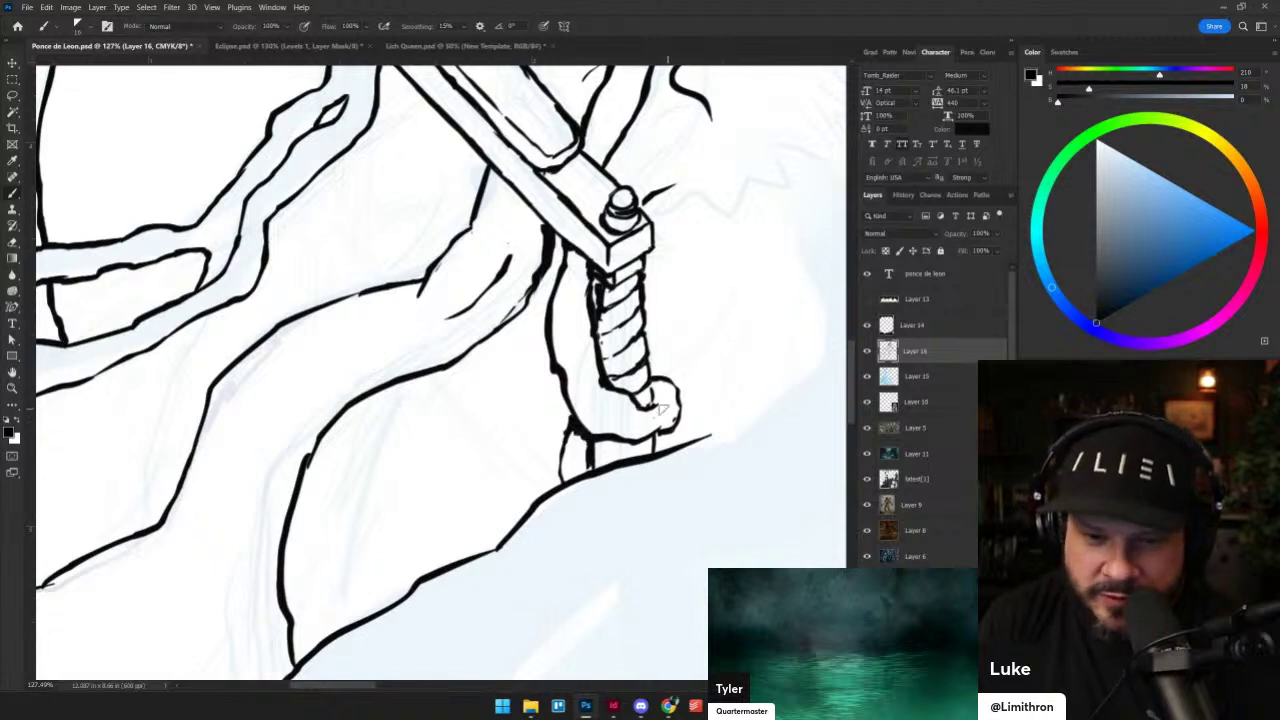
- Clean up the lines inside the rounded end and fill the shadow where the curved form meets the shaft
key("grave")
left_click_drag(658, 407, 652, 408)
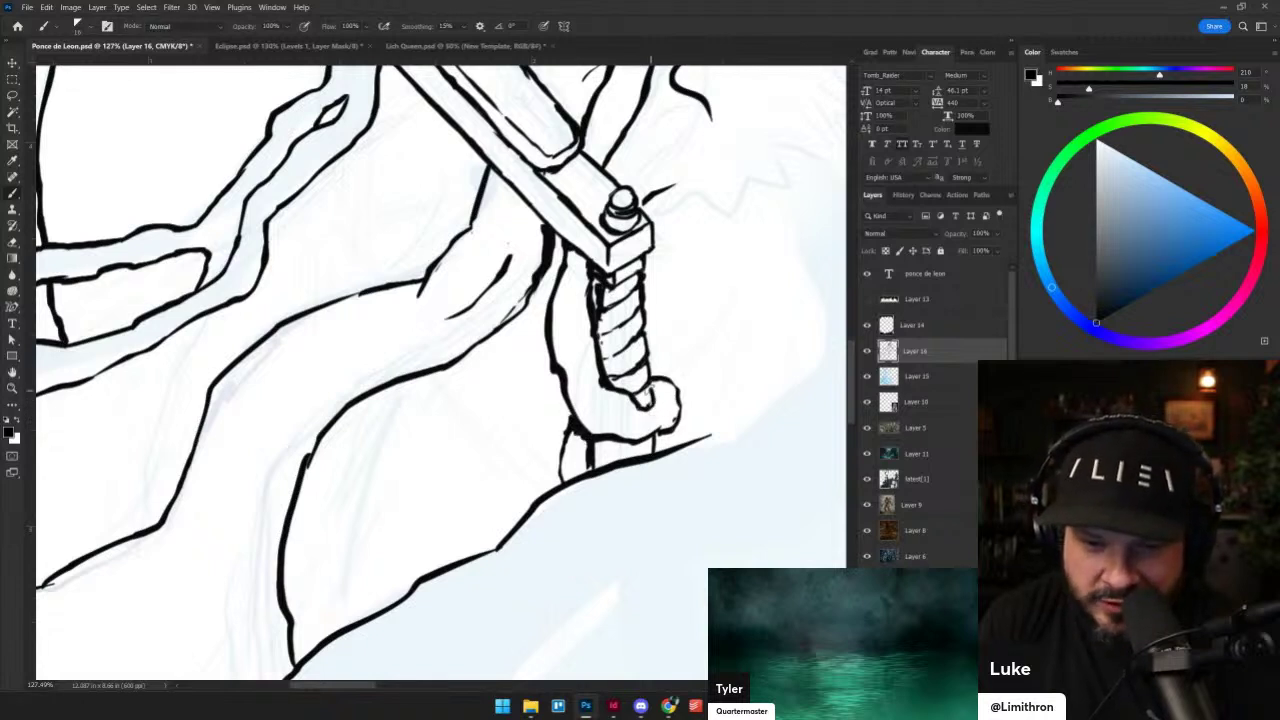
key("shift+alt+n")
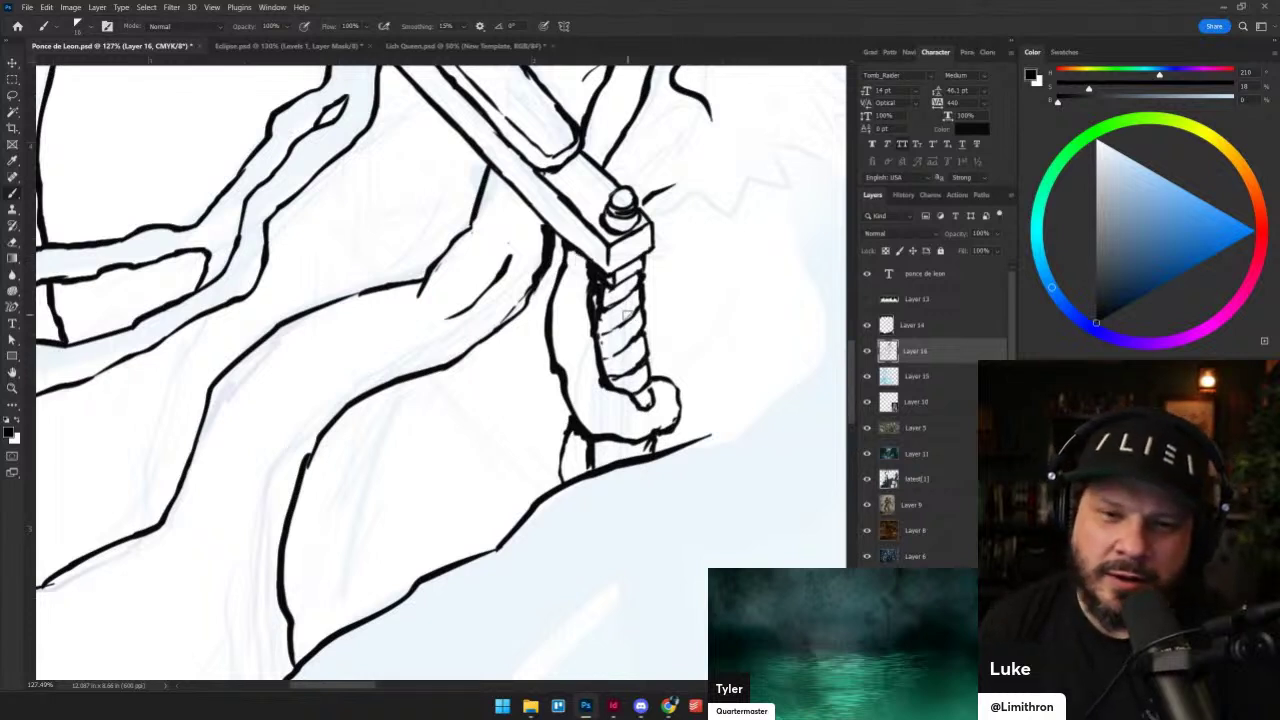
left_click_drag(570, 258, 588, 260)
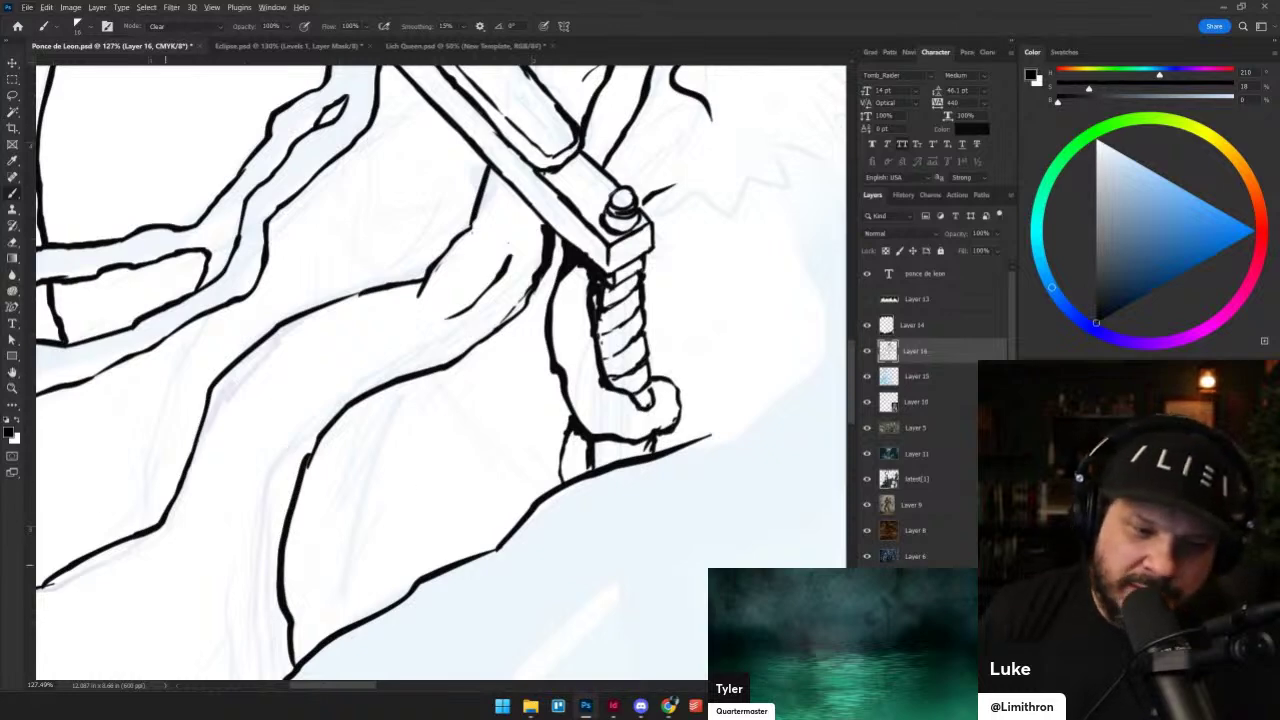
scroll(547, 416, "down", 3)
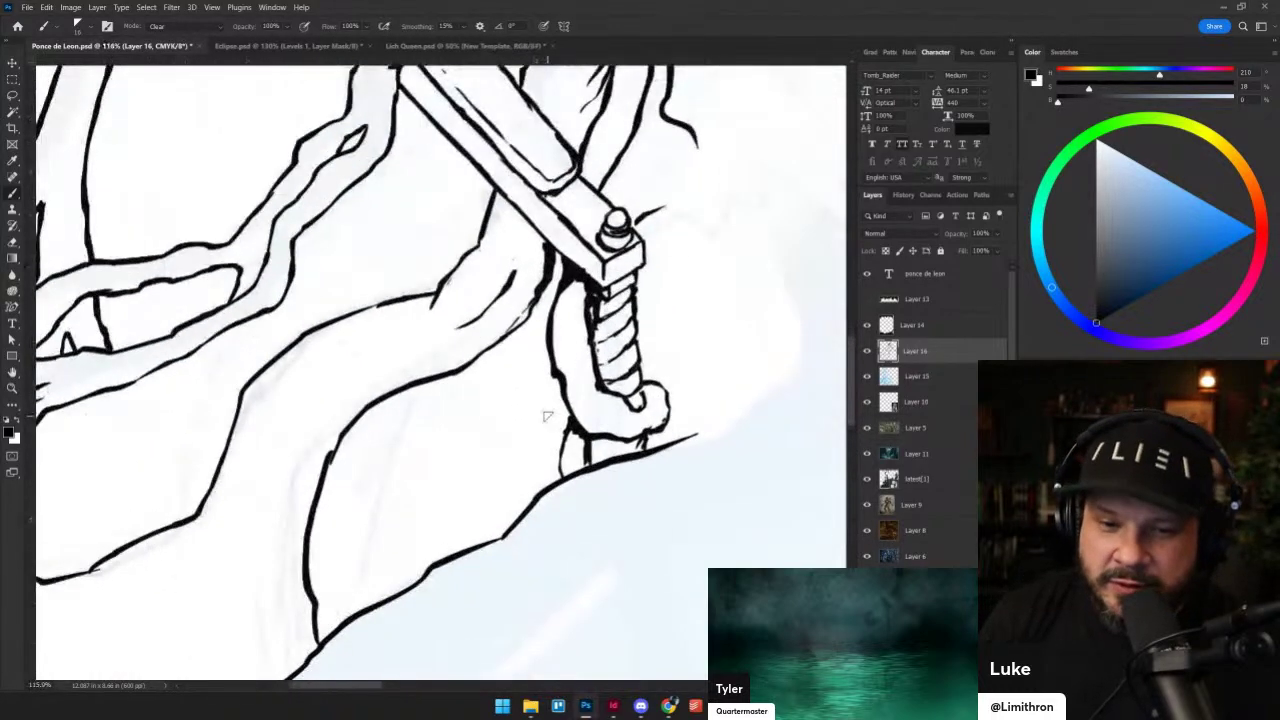
- Reinforce the outer edge line of the short post beneath the curved form
key("shift+alt+n")
left_click_drag(569, 422, 559, 474)
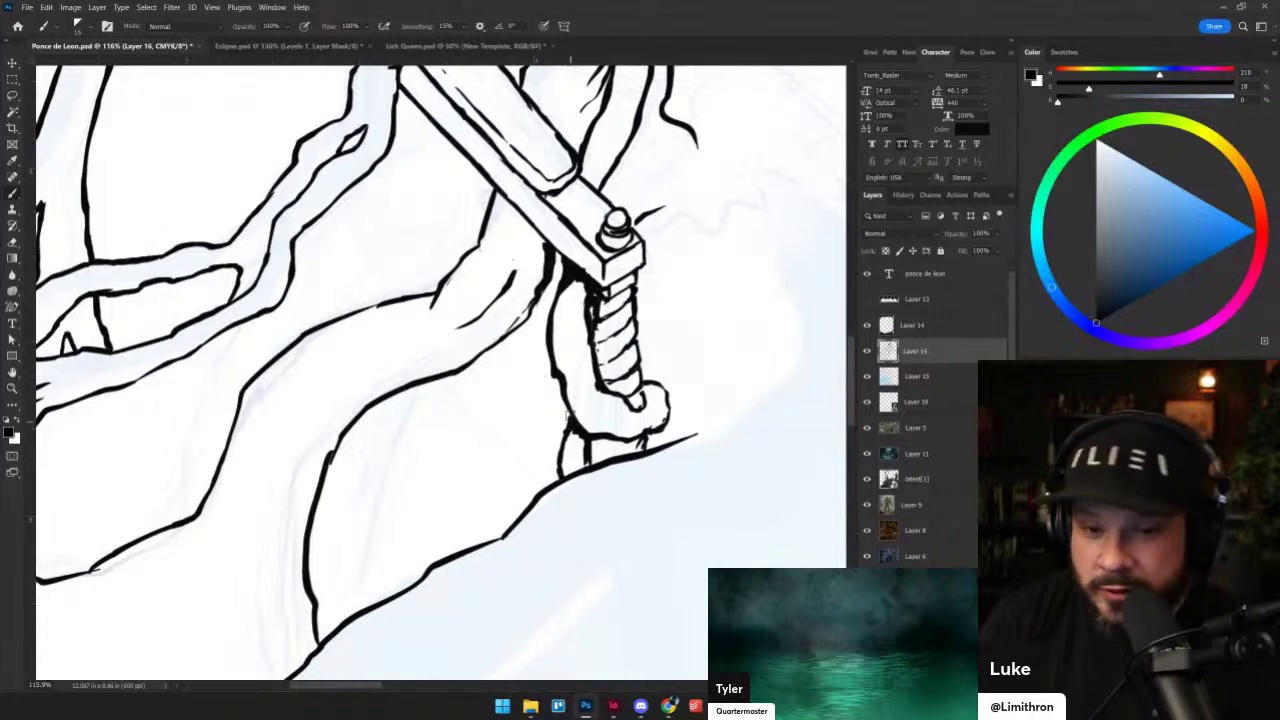
scroll(360, 127, "down", 5)
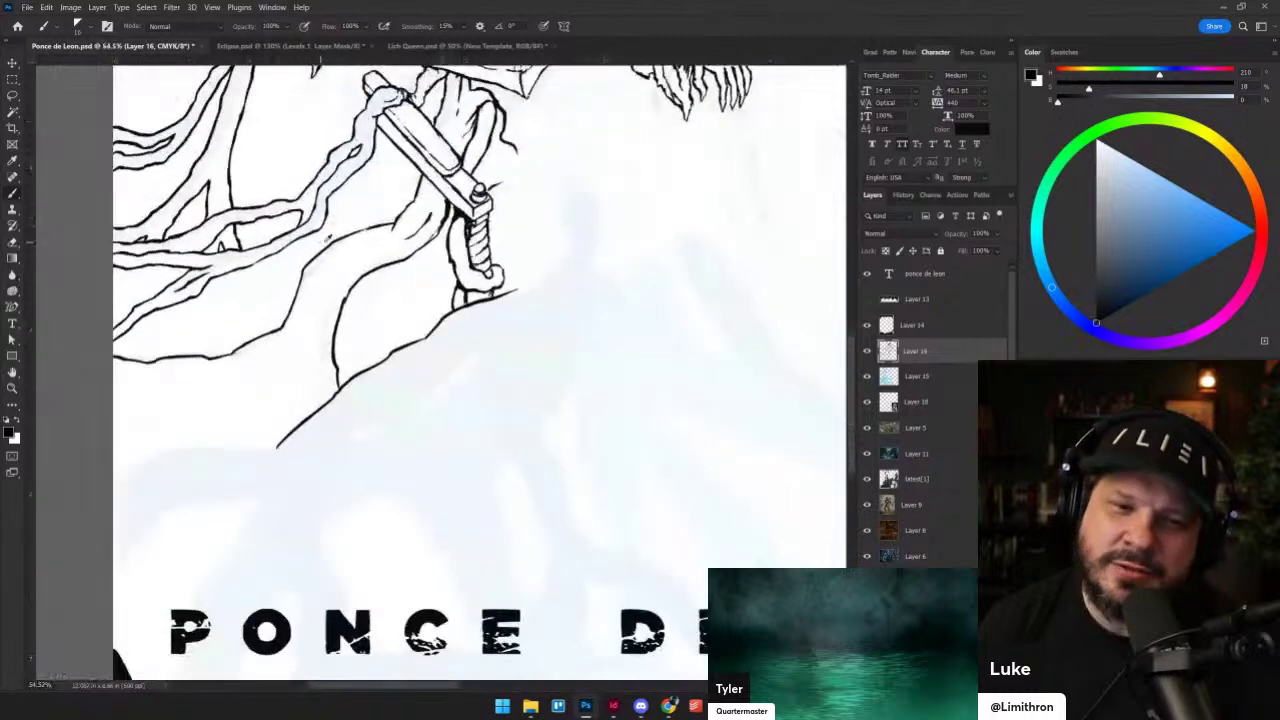
scroll(563, 189, "down", 2)
scroll(603, 363, "up", 3)
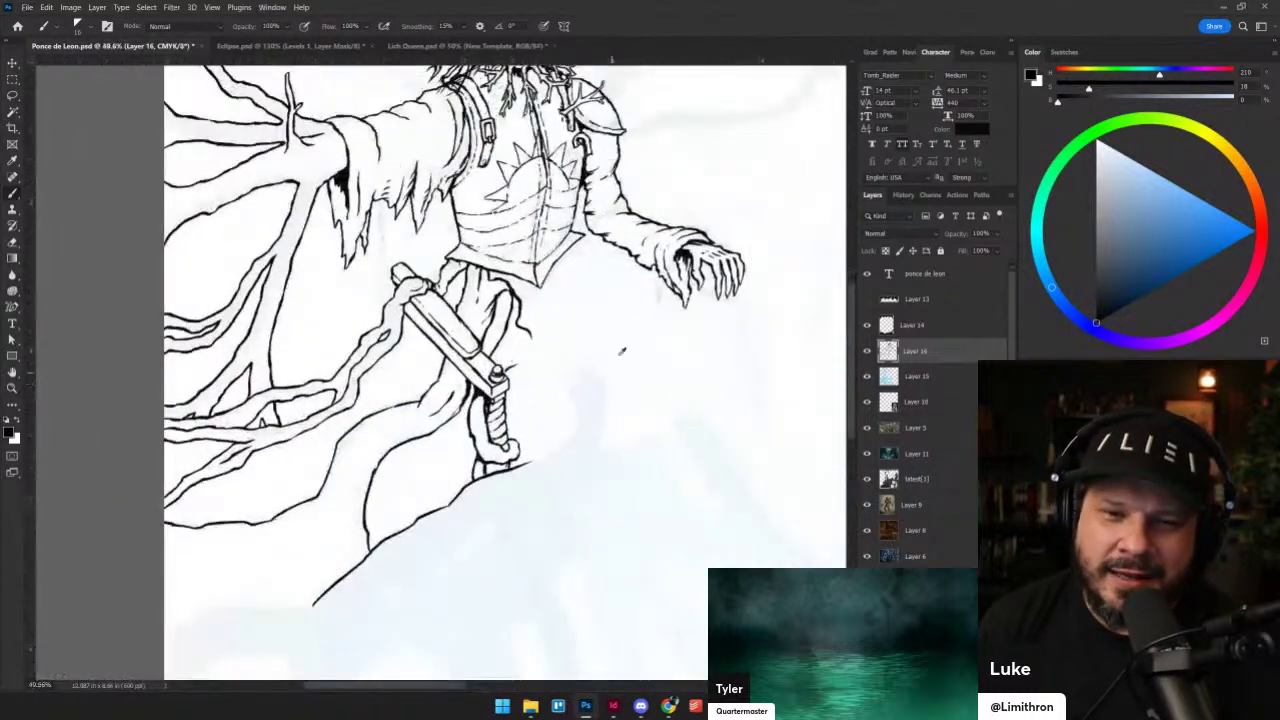
scroll(615, 373, "down", 1)
scroll(595, 440, "up", 2)
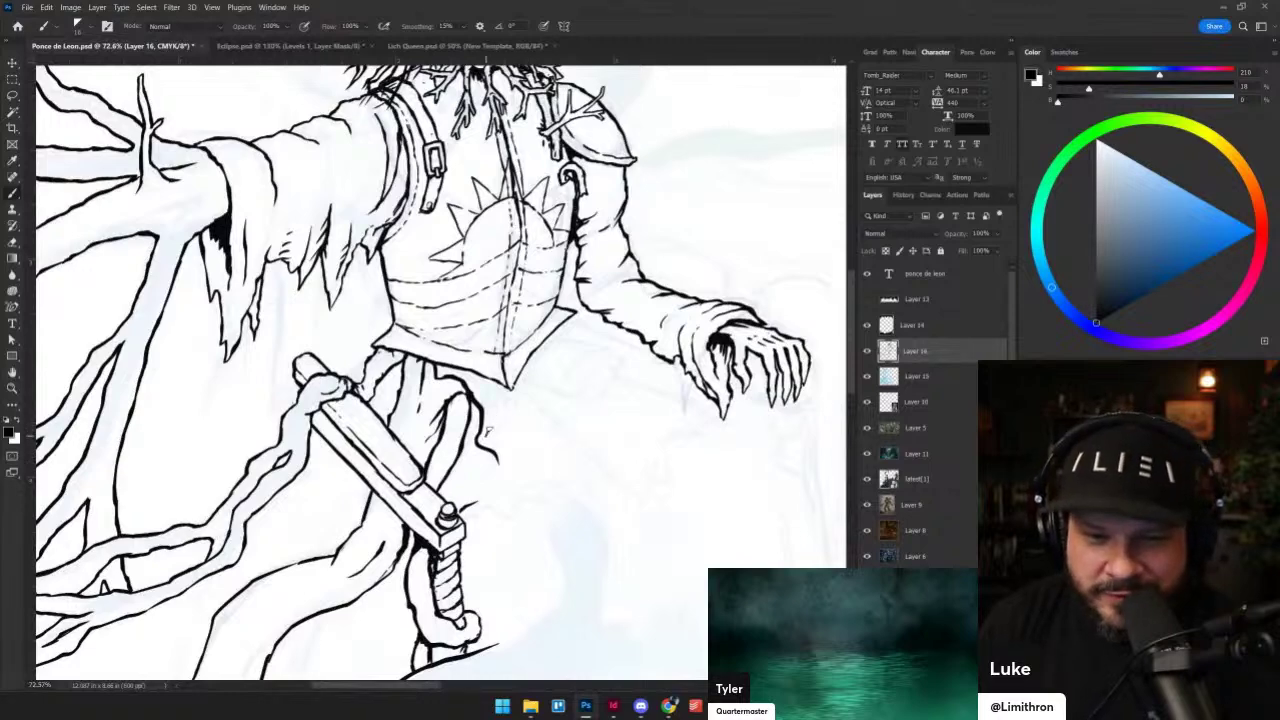
scroll(491, 420, "up", 2)
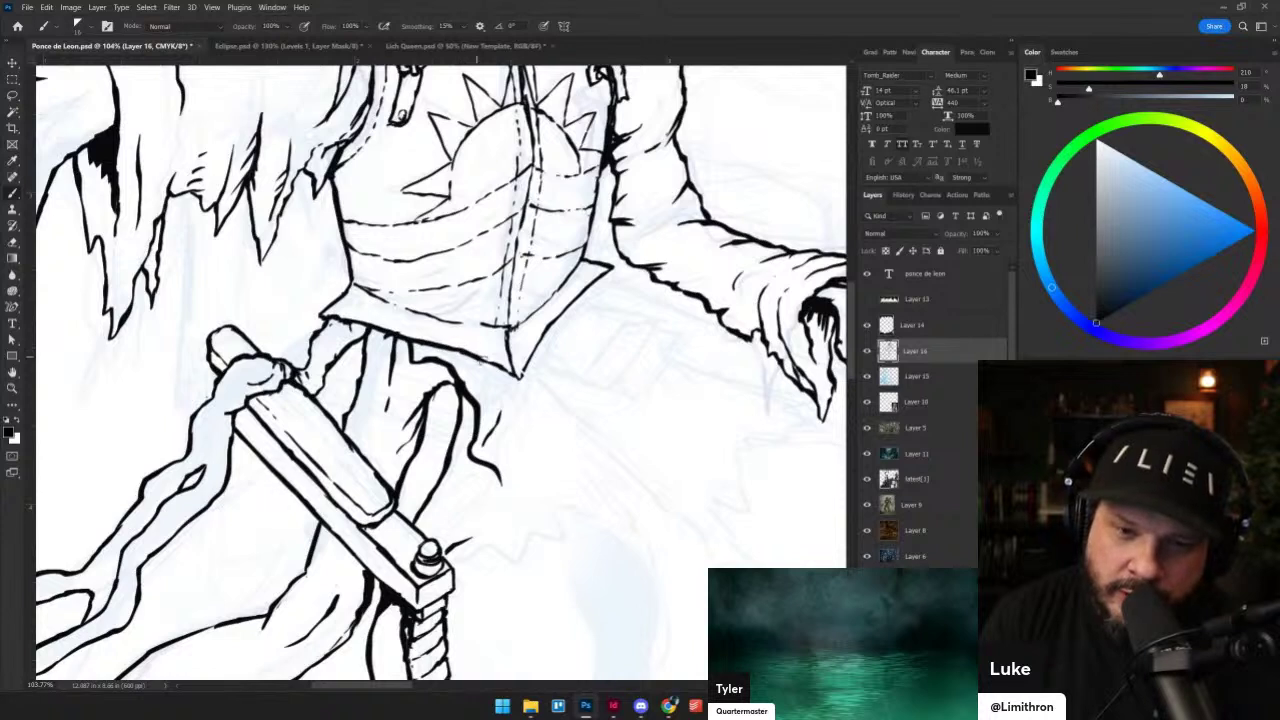
left_click_drag(477, 357, 509, 375)
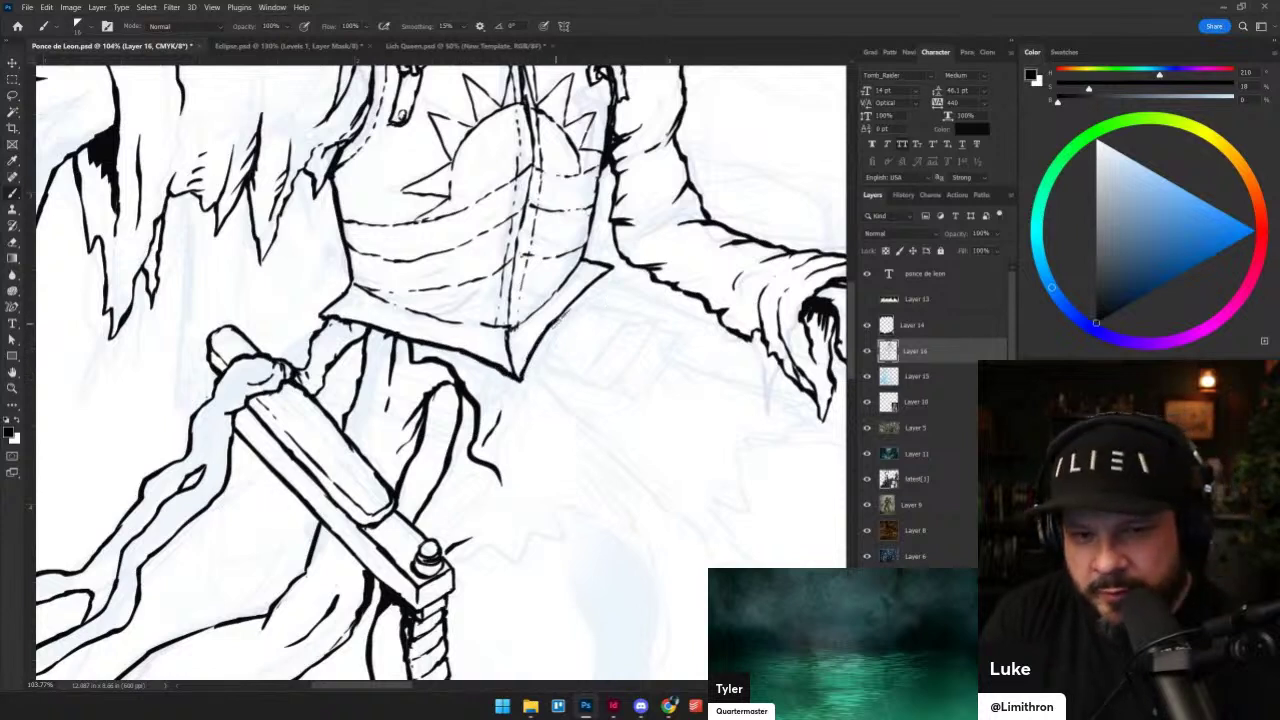
mouse_move(562, 316)
left_mouse_down()
mouse_move(586, 282)
mouse_move(555, 329)
left_mouse_up()
key("grave")
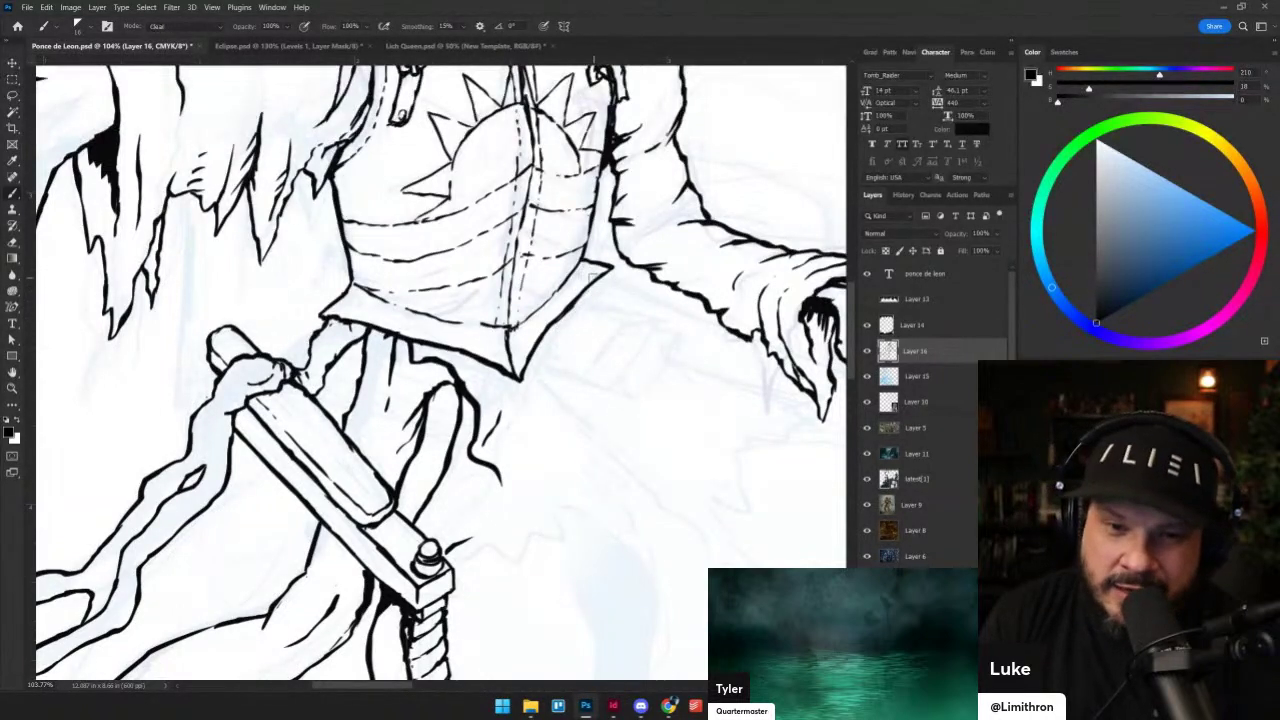
key("grave")
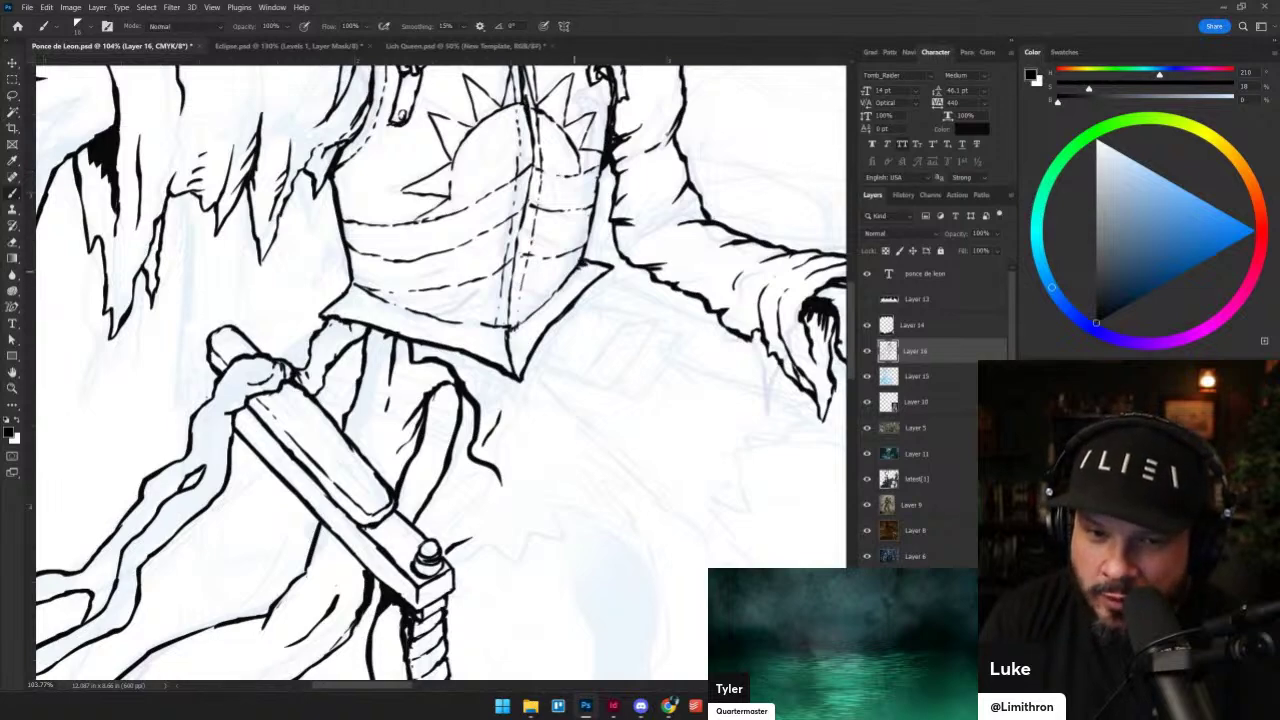
- Ink the first two slanted armour plates hanging from the breastplate's pointed lower rim, with parallel side edges and closed lower ends
scroll(603, 338, "up", 3)
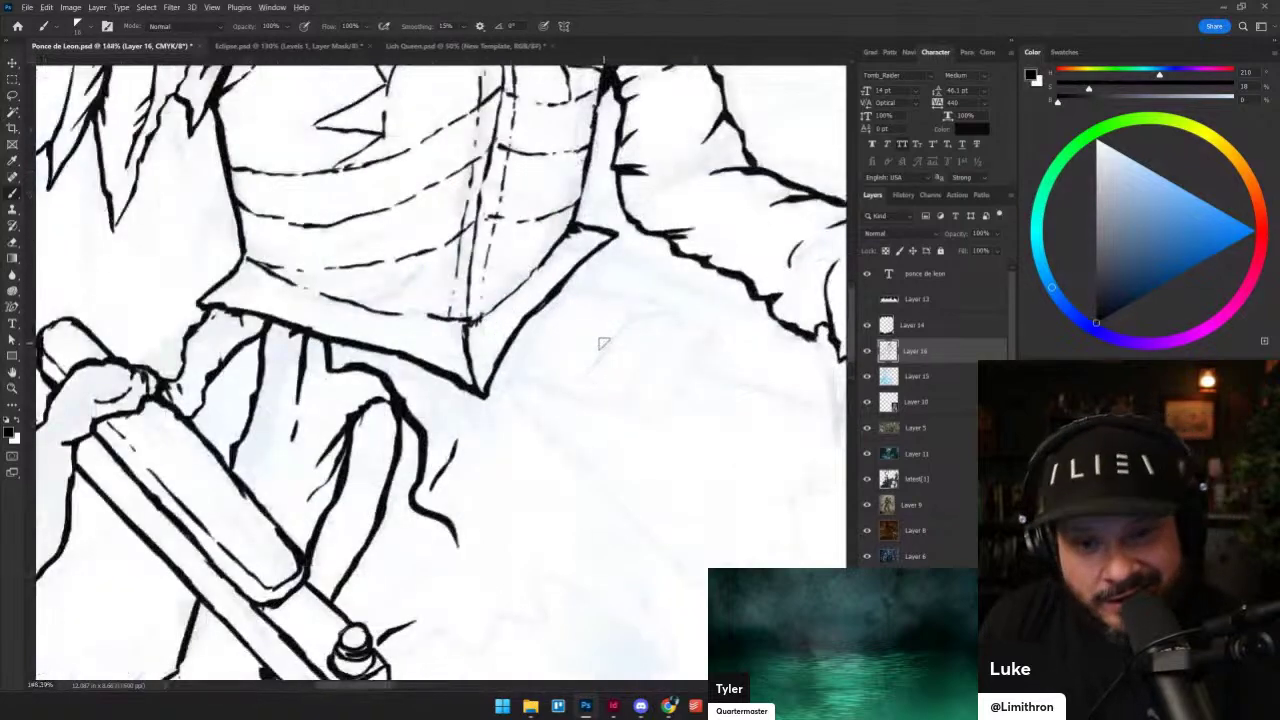
left_click_drag(488, 391, 532, 394)
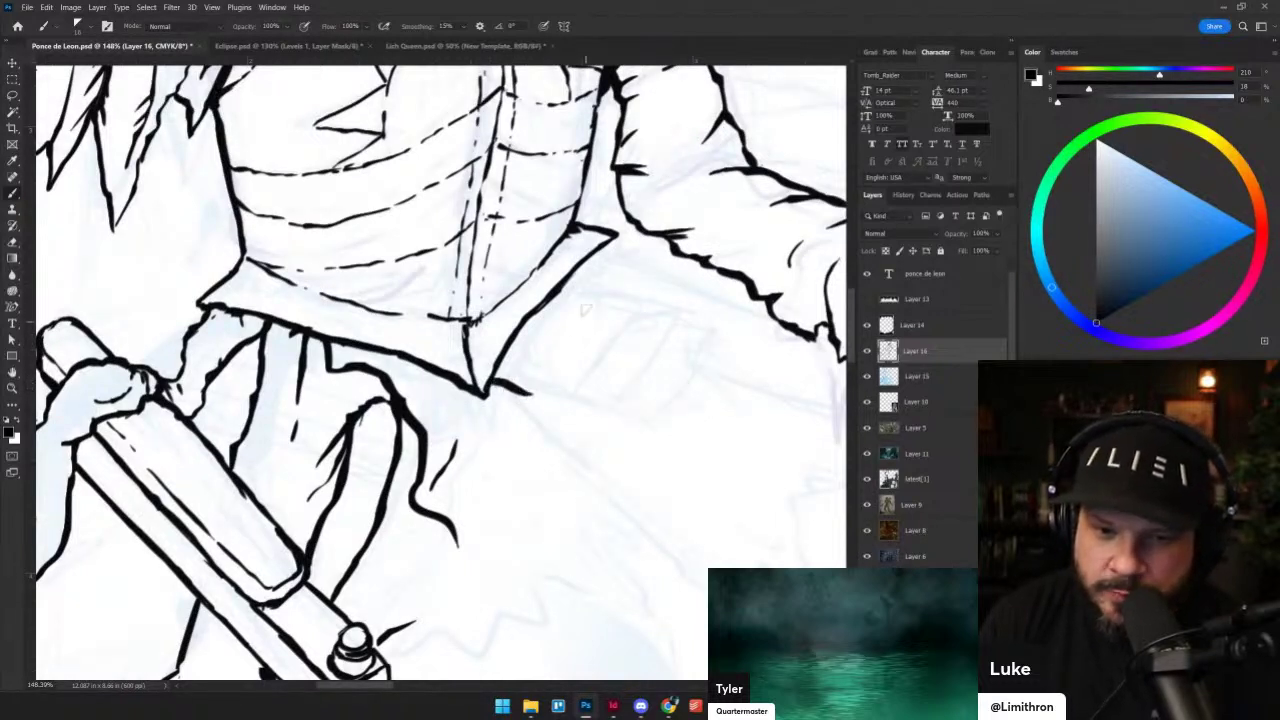
left_click_drag(594, 257, 627, 265)
key("ctrl+z")
mouse_move(543, 369)
left_mouse_down()
mouse_move(641, 254)
mouse_move(638, 229)
mouse_move(638, 256)
left_mouse_up()
mouse_move(530, 390)
left_mouse_down()
mouse_move(572, 406)
mouse_move(664, 278)
left_mouse_up()
key("ctrl+z")
left_click_drag(600, 372, 682, 250)
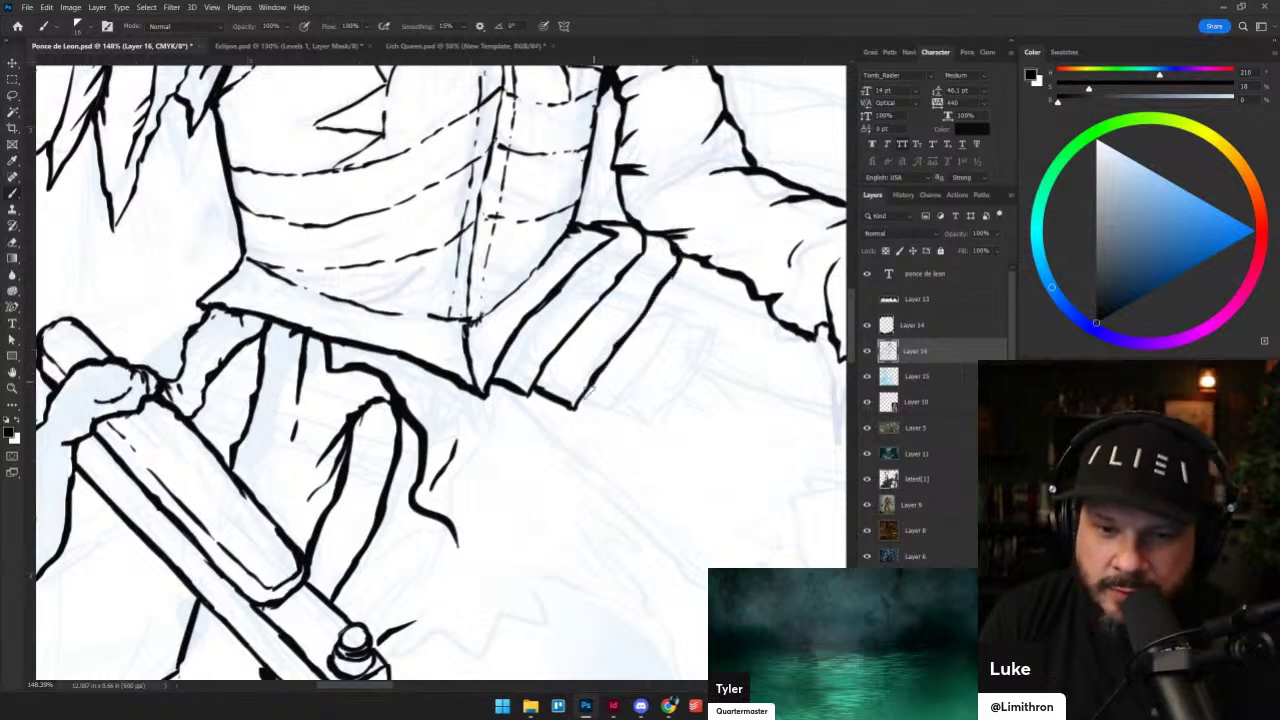
- Ink two more slanted plates beside the first pair, ending with a long outer edge below the sleeve
mouse_move(590, 406)
left_mouse_down()
mouse_move(630, 425)
mouse_move(618, 406)
mouse_move(641, 399)
mouse_move(702, 278)
left_mouse_up()
mouse_move(632, 418)
left_mouse_down()
mouse_move(665, 437)
mouse_move(702, 390)
left_mouse_up()
mouse_move(670, 438)
left_mouse_down()
mouse_move(708, 382)
mouse_move(742, 274)
mouse_move(699, 389)
left_mouse_up()
left_click_drag(726, 324, 711, 364)
mouse_move(677, 434)
left_mouse_down()
mouse_move(685, 411)
mouse_move(625, 394)
mouse_move(627, 406)
mouse_move(573, 388)
mouse_move(576, 376)
mouse_move(534, 376)
mouse_move(531, 362)
left_mouse_up()
key("ctrl+z")
key("ctrl+z")
key("ctrl+z")
key("ctrl+z")
- Add a round rivet near the lower end of each hanging plate and fill the gap above the plates black
left_click_drag(668, 406, 661, 420)
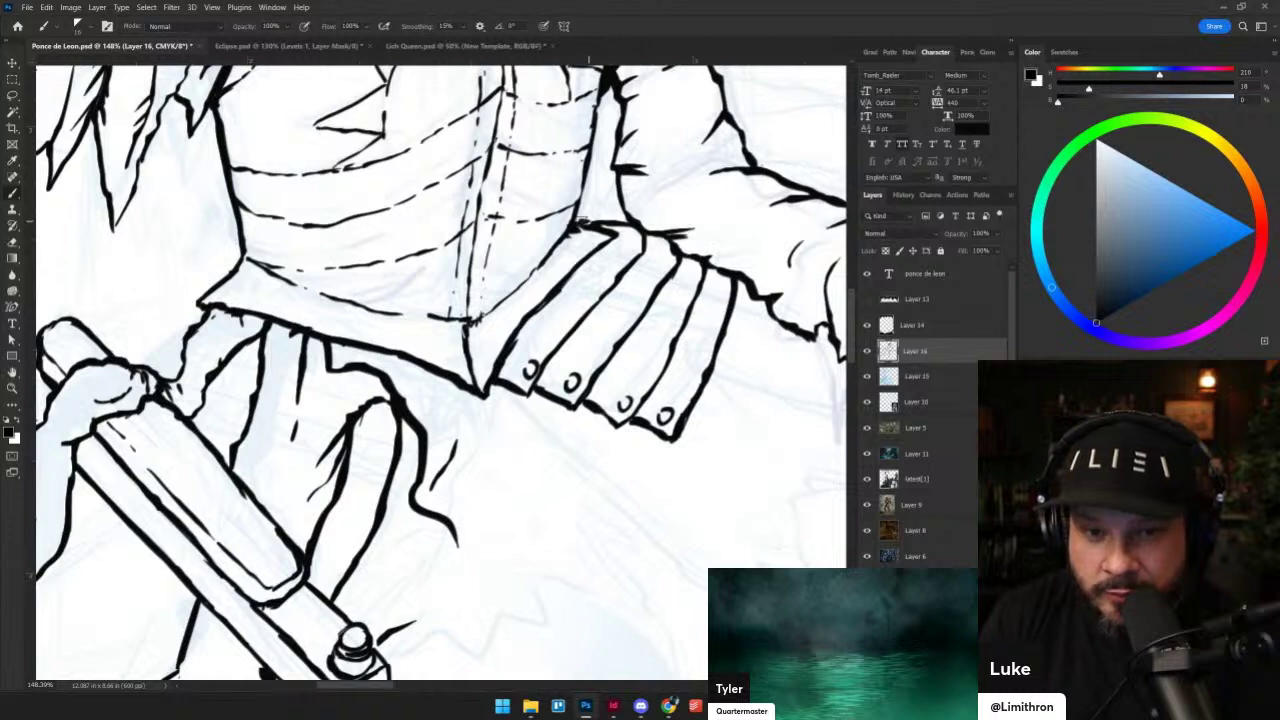
mouse_move(597, 212)
left_mouse_down()
mouse_move(618, 216)
mouse_move(583, 201)
left_mouse_up()
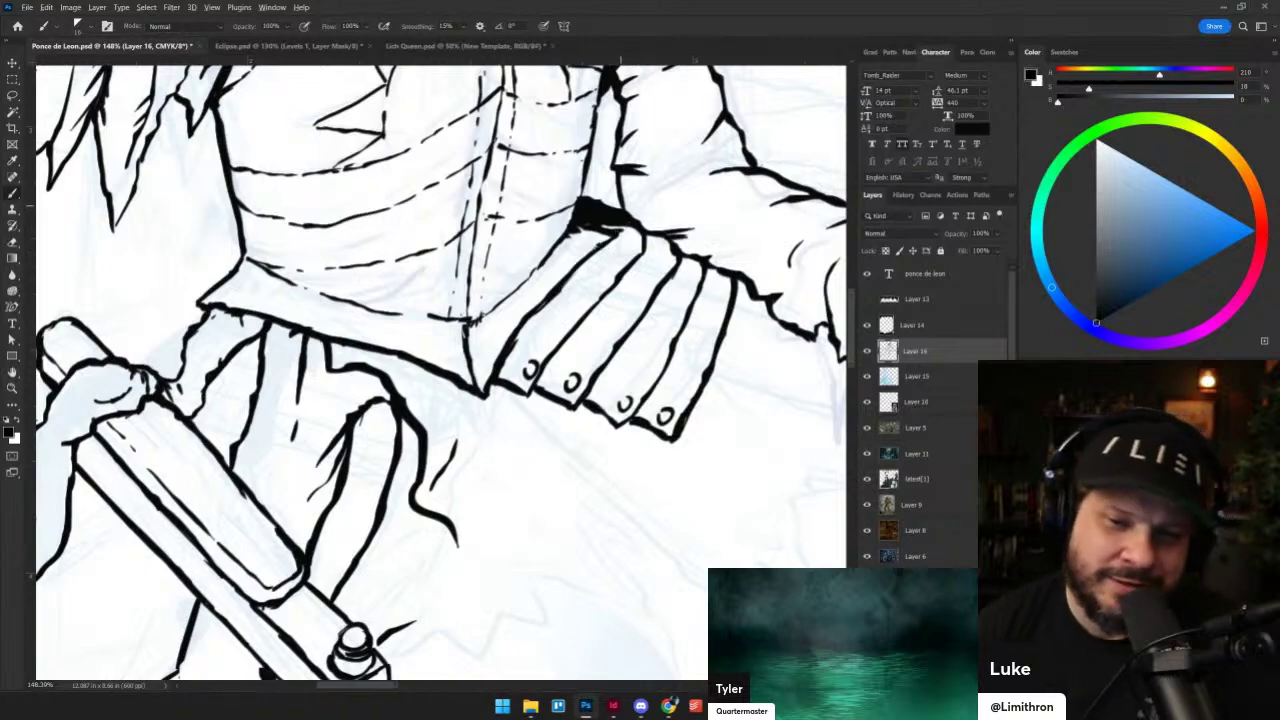
- Remove the ends of the cloth fold lines directly beneath the breastplate's lower rim
scroll(580, 325, "down", 5)
scroll(590, 370, "up", 2)
scroll(592, 384, "up", 3)
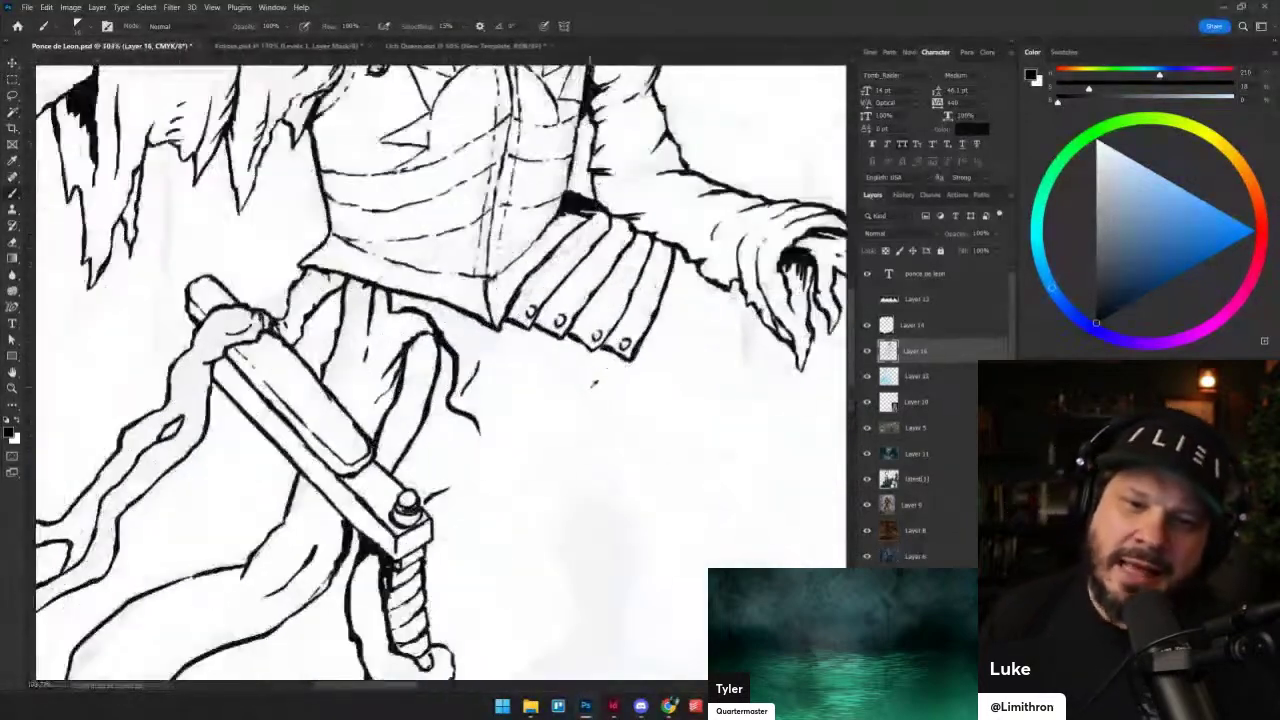
left_click(598, 390, "alt")
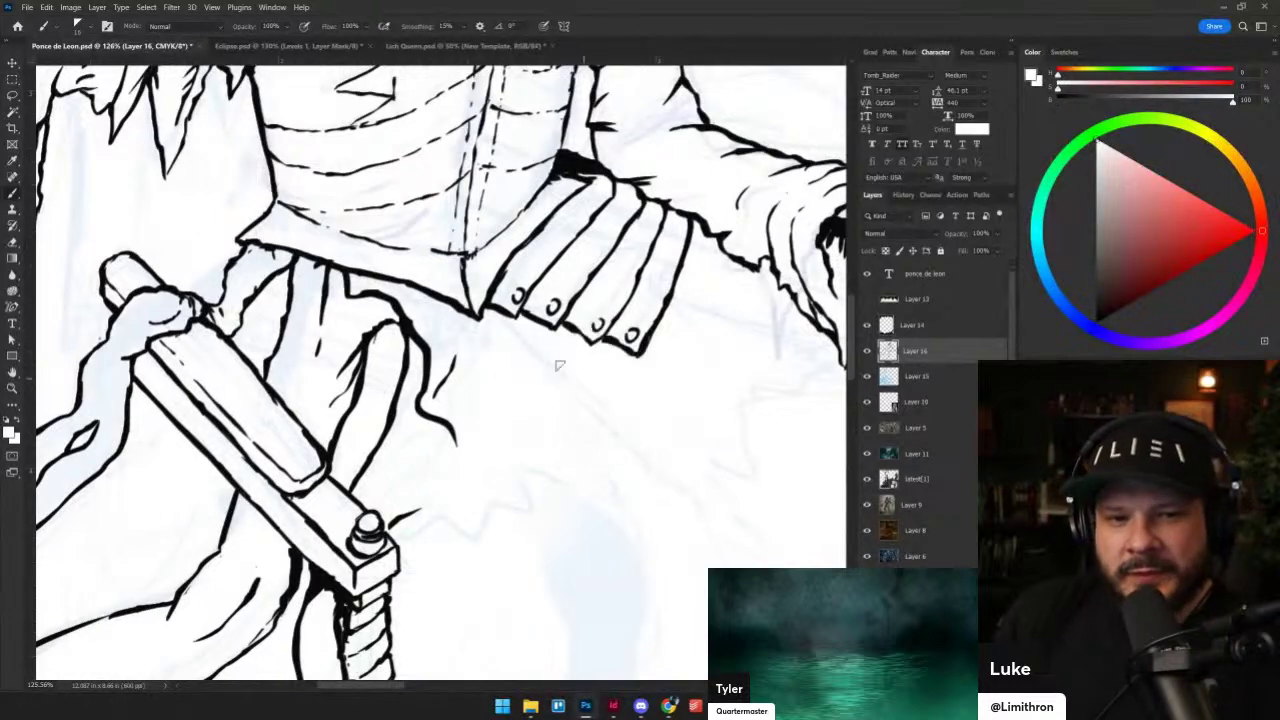
scroll(474, 337, "up", 1)
left_click_drag(474, 337, 605, 407)
key("e")
mouse_move(340, 306)
left_mouse_down()
mouse_move(376, 334)
mouse_move(590, 398)
left_mouse_up()
key("b")
key("ctrl+shift+alt+n")
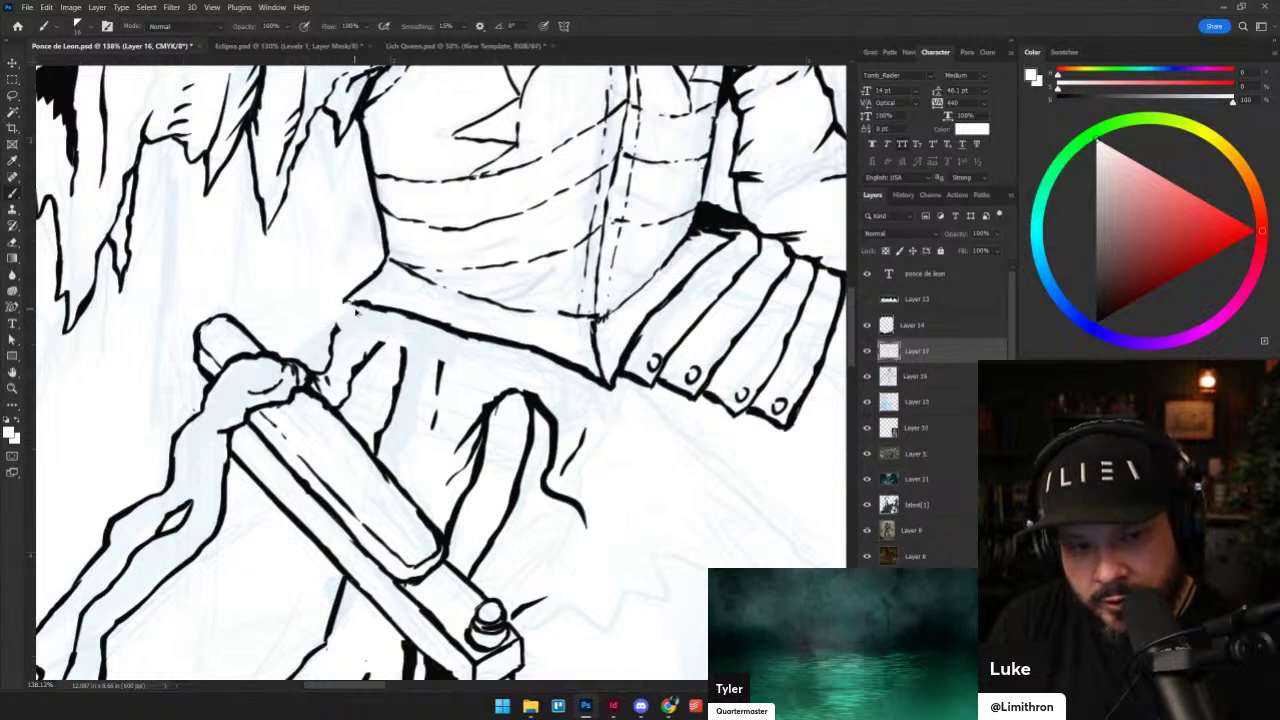
key("ctrl+z")
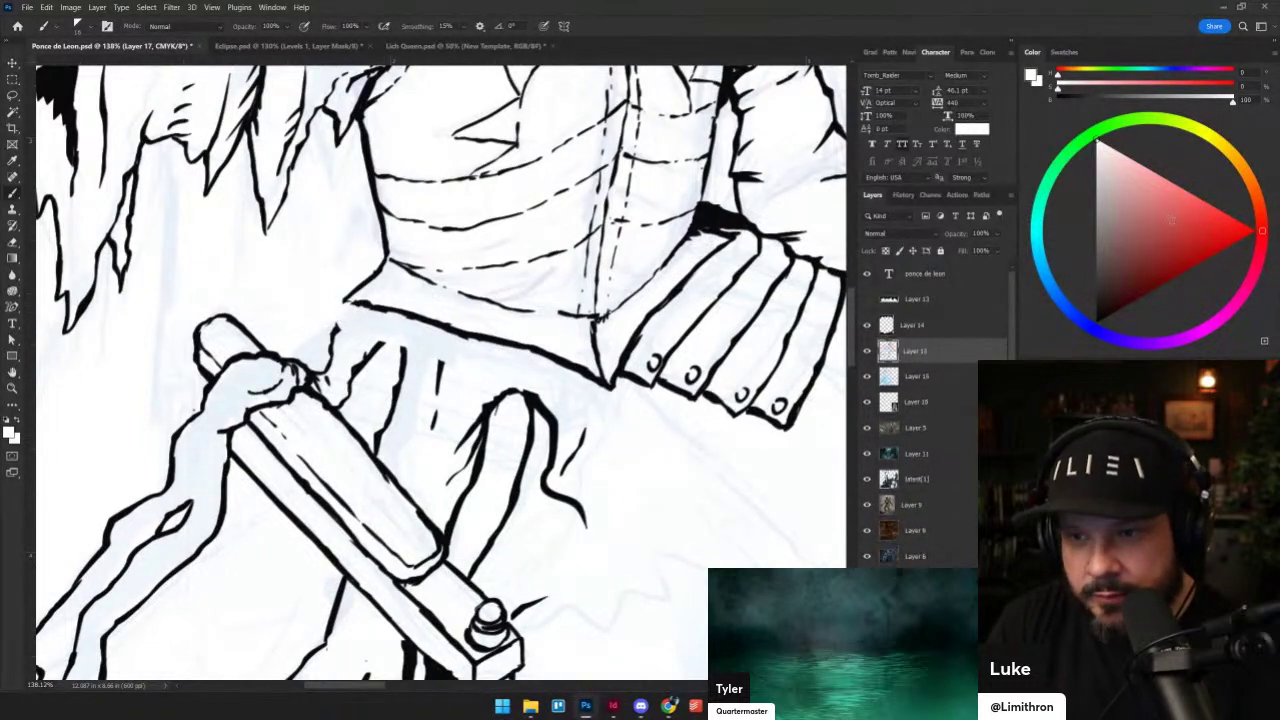
- Ink a scalloped band edge below the breastplate's lower rim and add a round rivet at its outer corner
key("x")
mouse_move(343, 303)
left_mouse_down()
mouse_move(358, 308)
mouse_move(336, 328)
left_mouse_up()
left_click_drag(336, 328, 410, 344)
mouse_move(349, 305)
left_mouse_down()
mouse_move(458, 363)
mouse_move(526, 362)
mouse_move(578, 386)
left_mouse_up()
left_click_drag(346, 324, 366, 312)
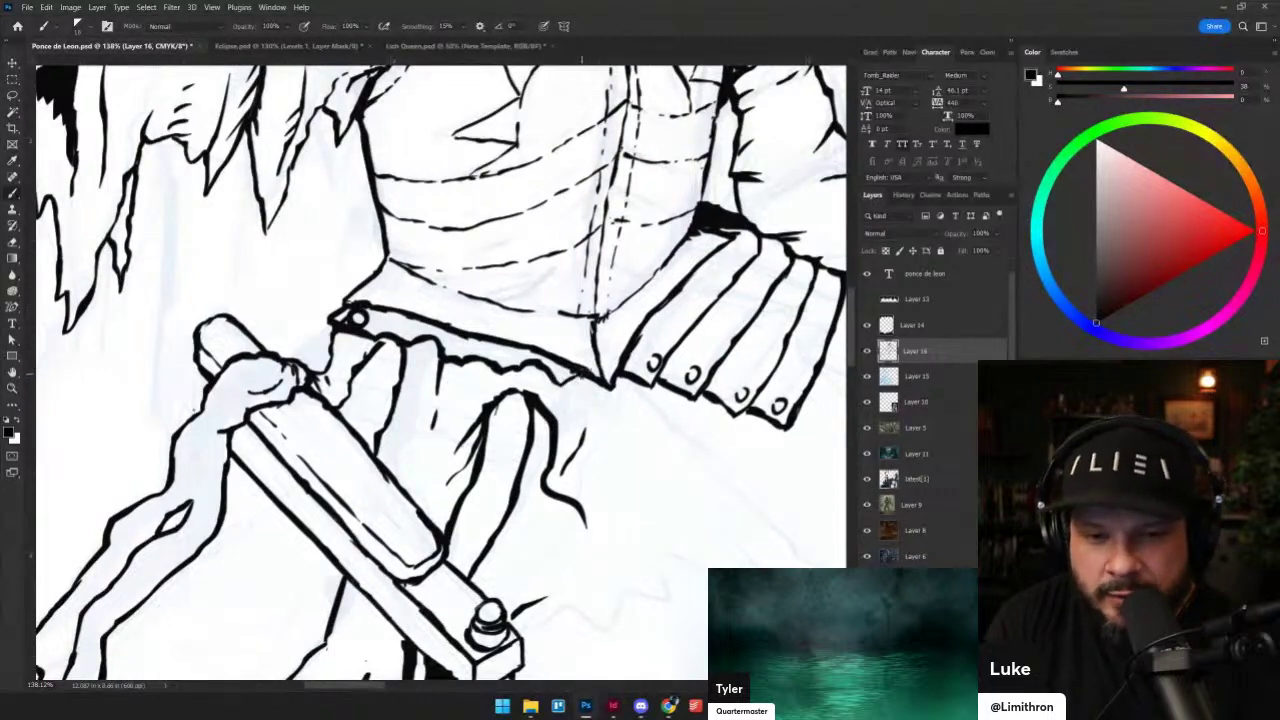
left_click_drag(584, 377, 602, 385)
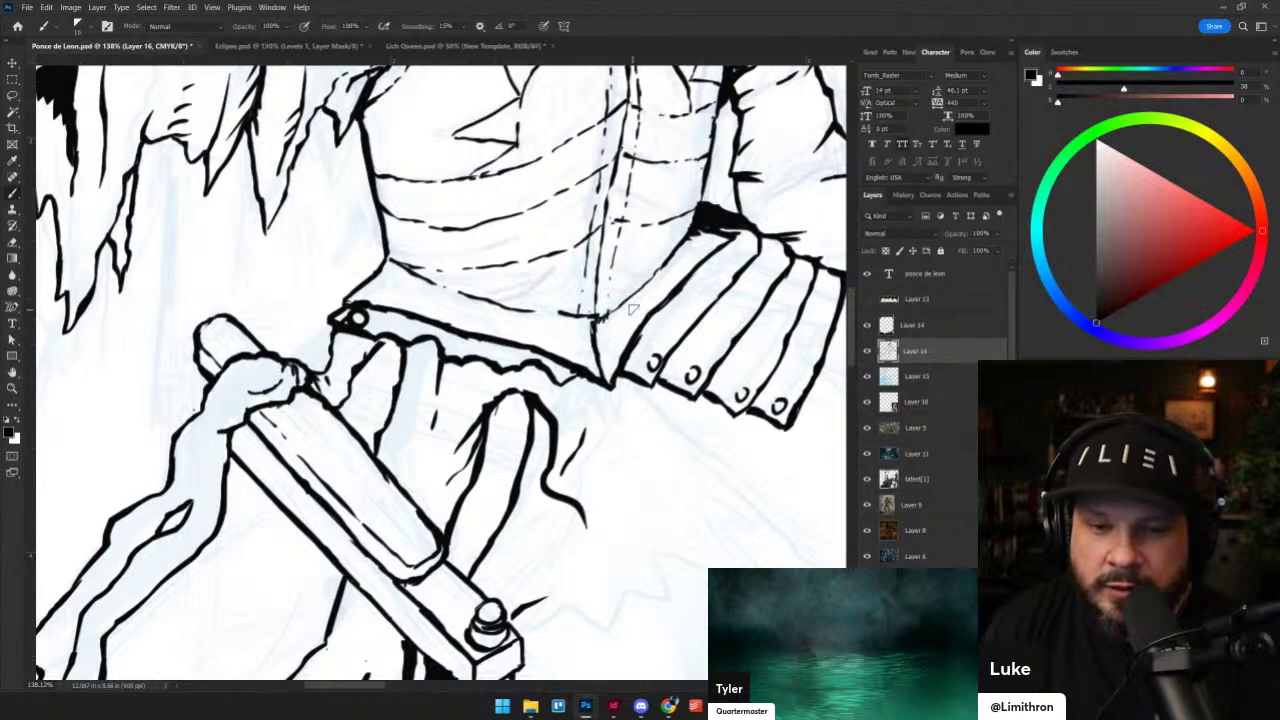
- Ink a solid centre ridge line down the lower breastplate to its rim, cleaning up the marks around it
left_click_drag(627, 367, 478, 455)
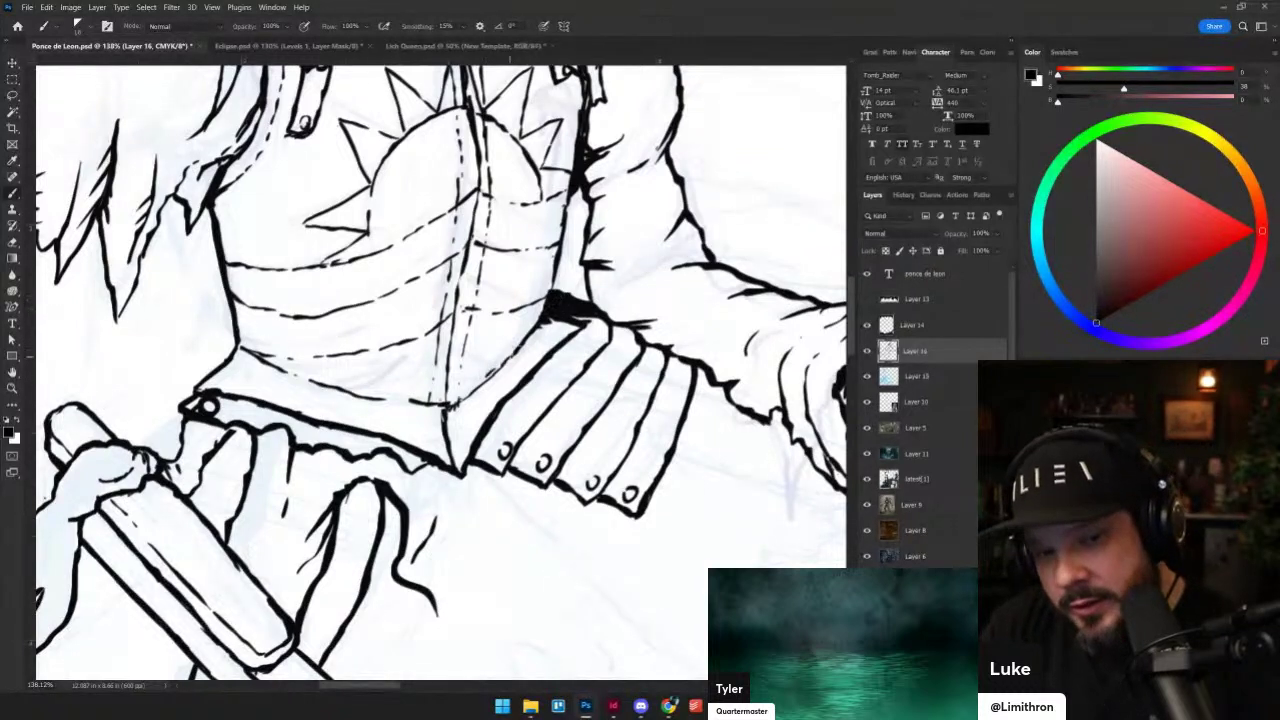
key("grave")
key("shift+alt+n")
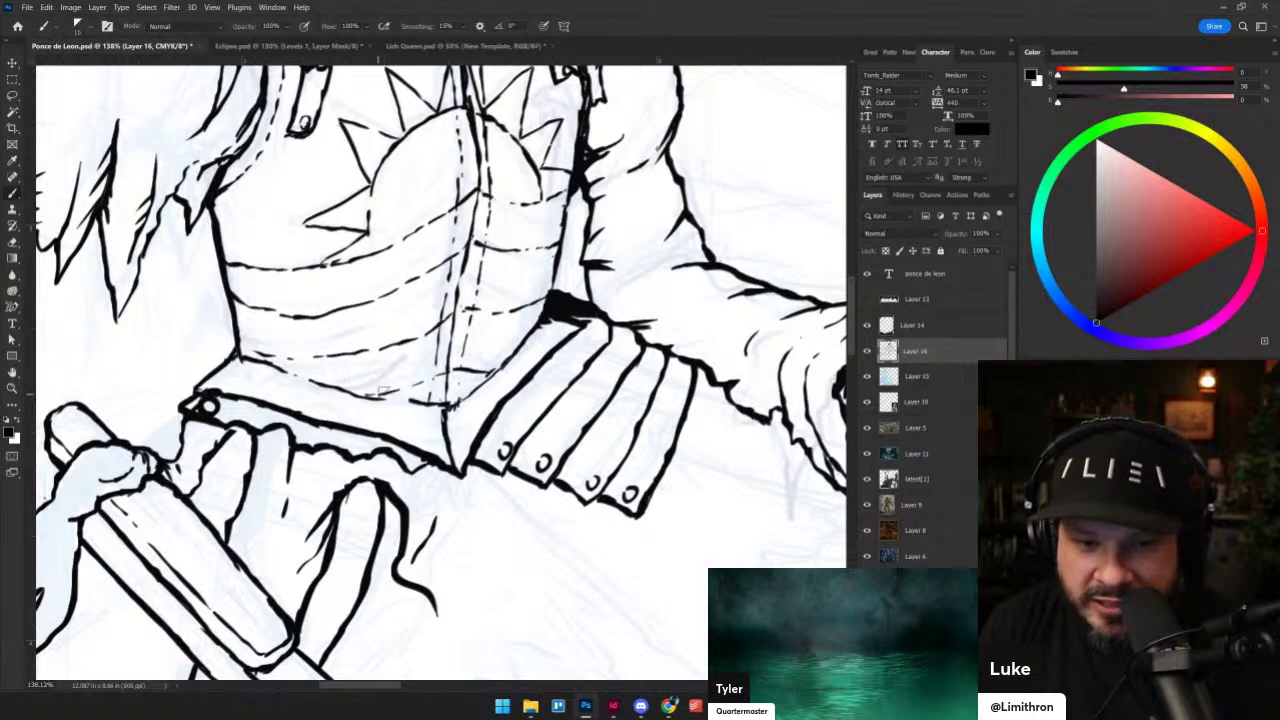
key("grave")
left_click_drag(451, 339, 447, 380)
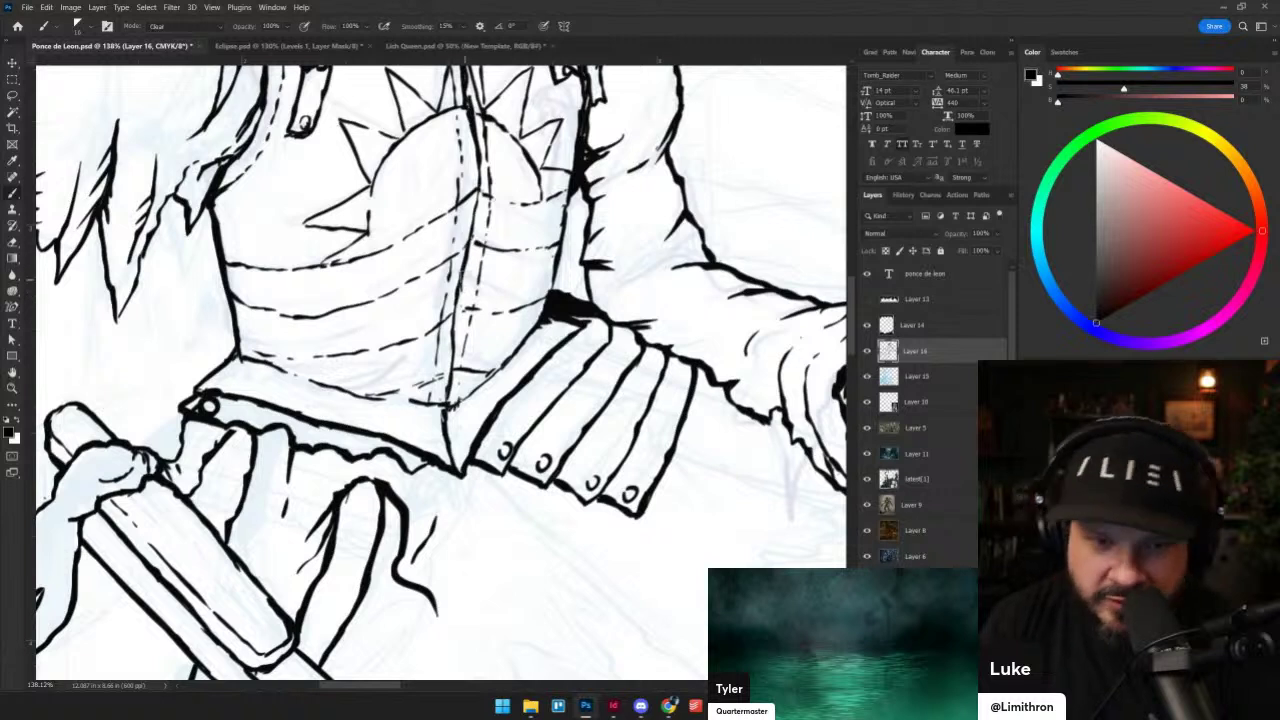
key("grave")
left_click_drag(472, 242, 455, 353)
key("alt+shift+n")
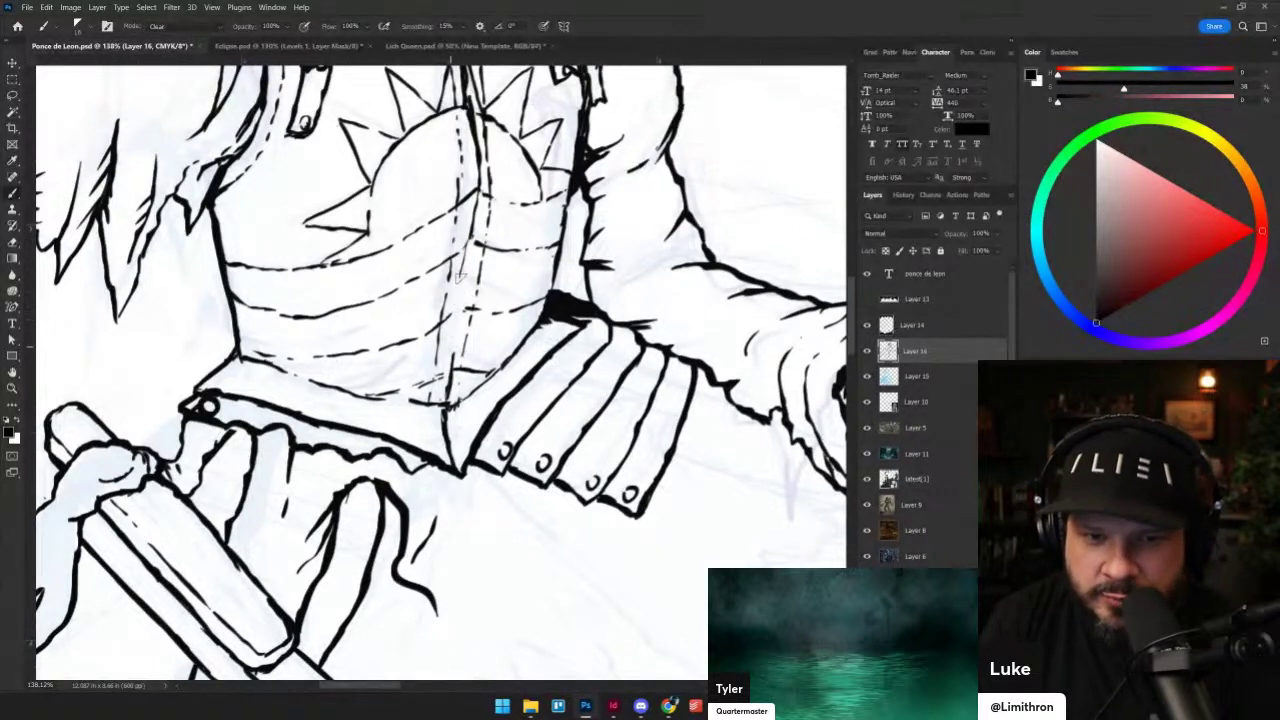
key("alt+shift+r")
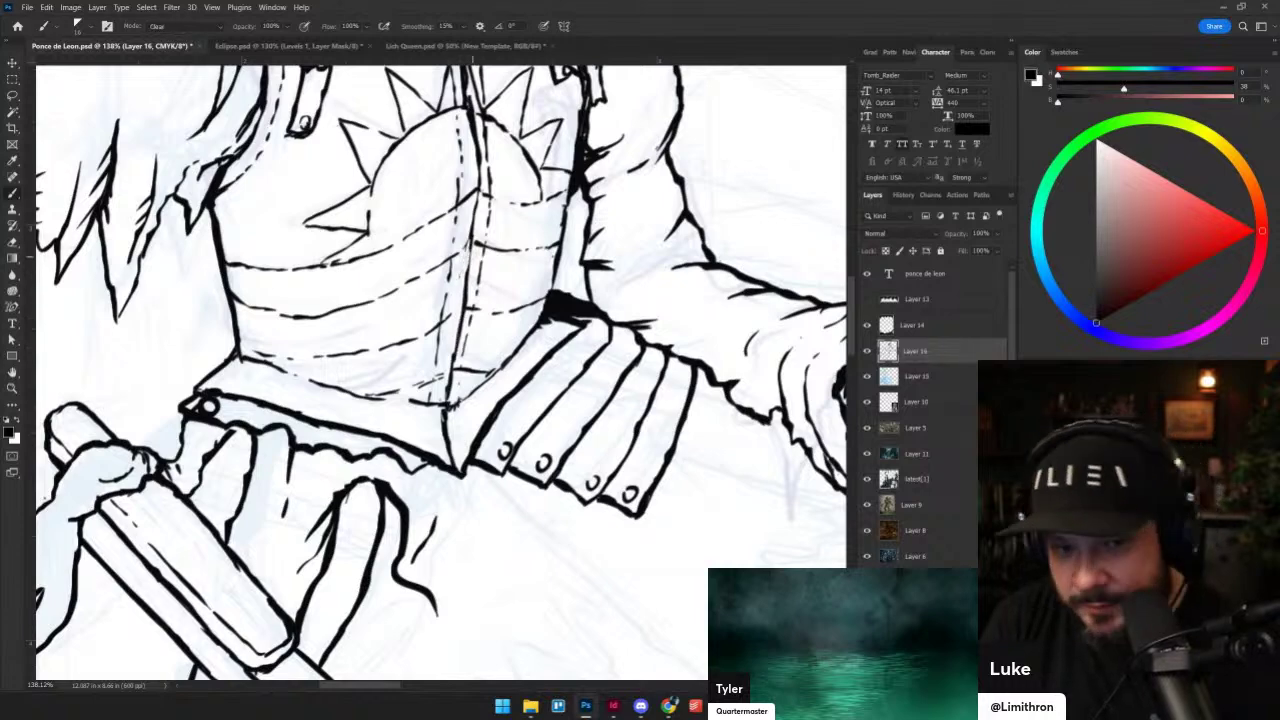
left_click_drag(473, 236, 466, 273)
left_click_drag(448, 361, 416, 417)
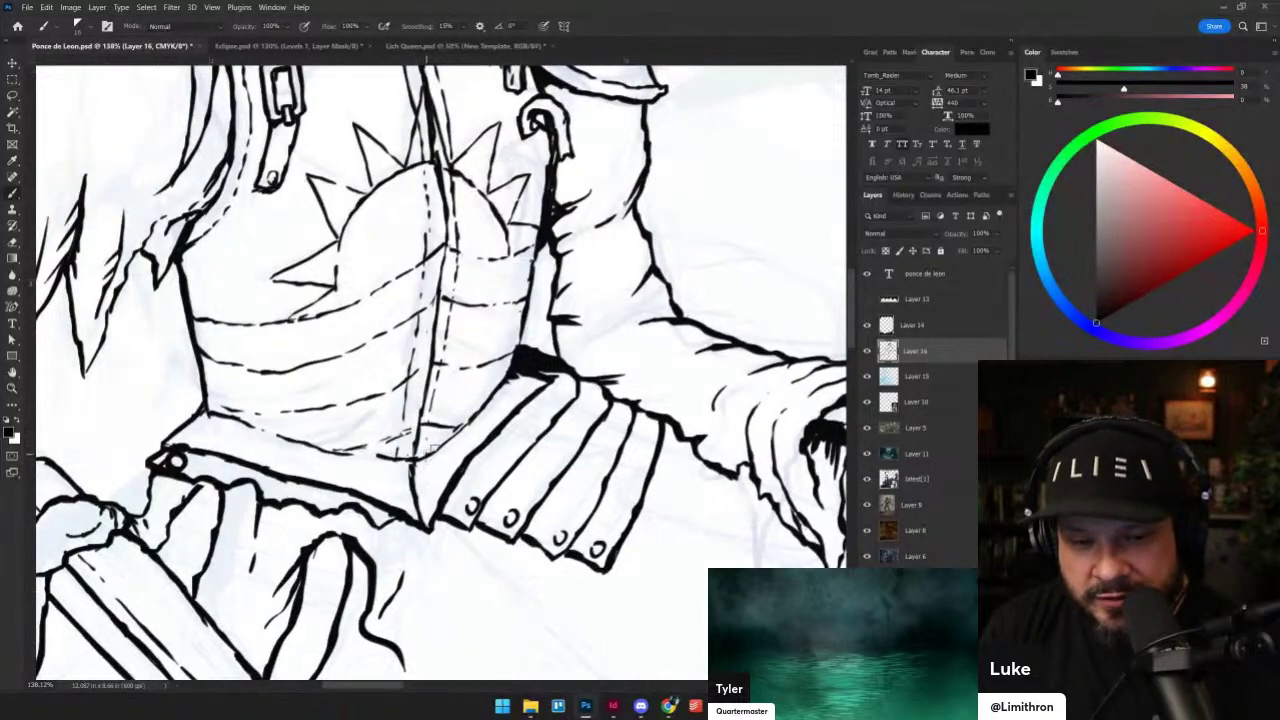
- Add a row of small rivets along the last plate's outer edge and dashed stitching lines inside the neighbouring plates
key("grave")
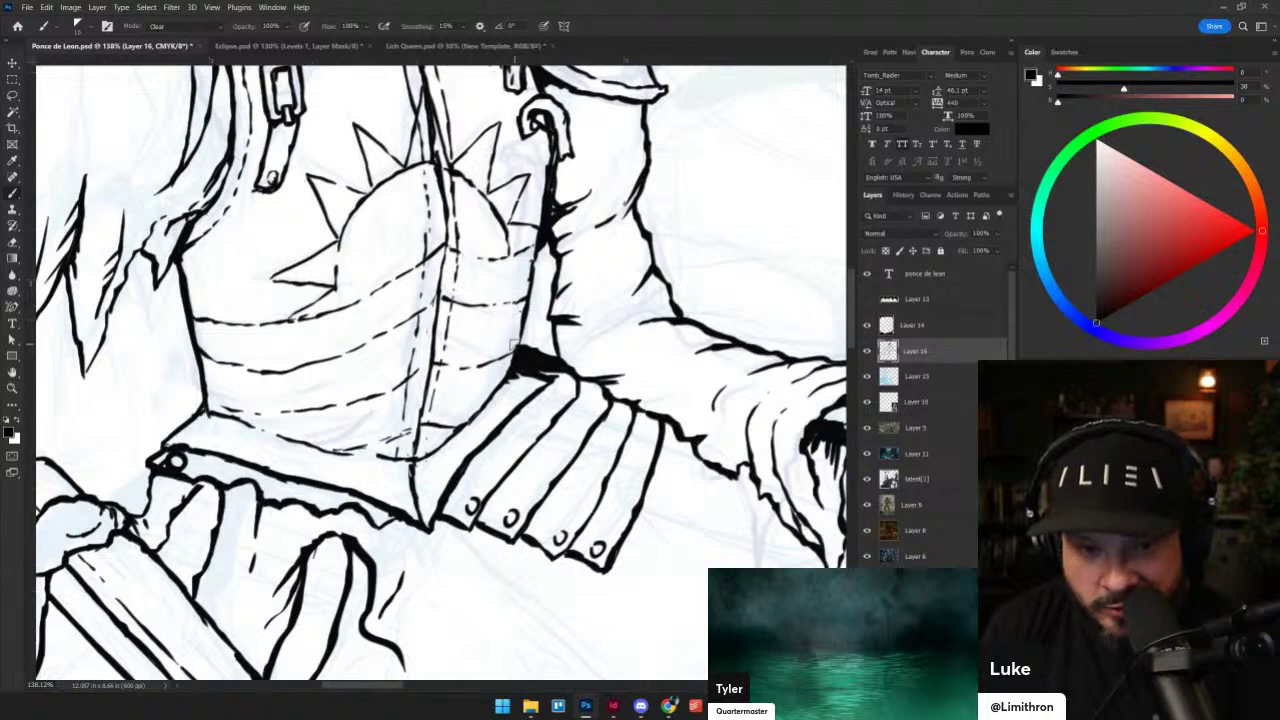
key("shift+alt+n")
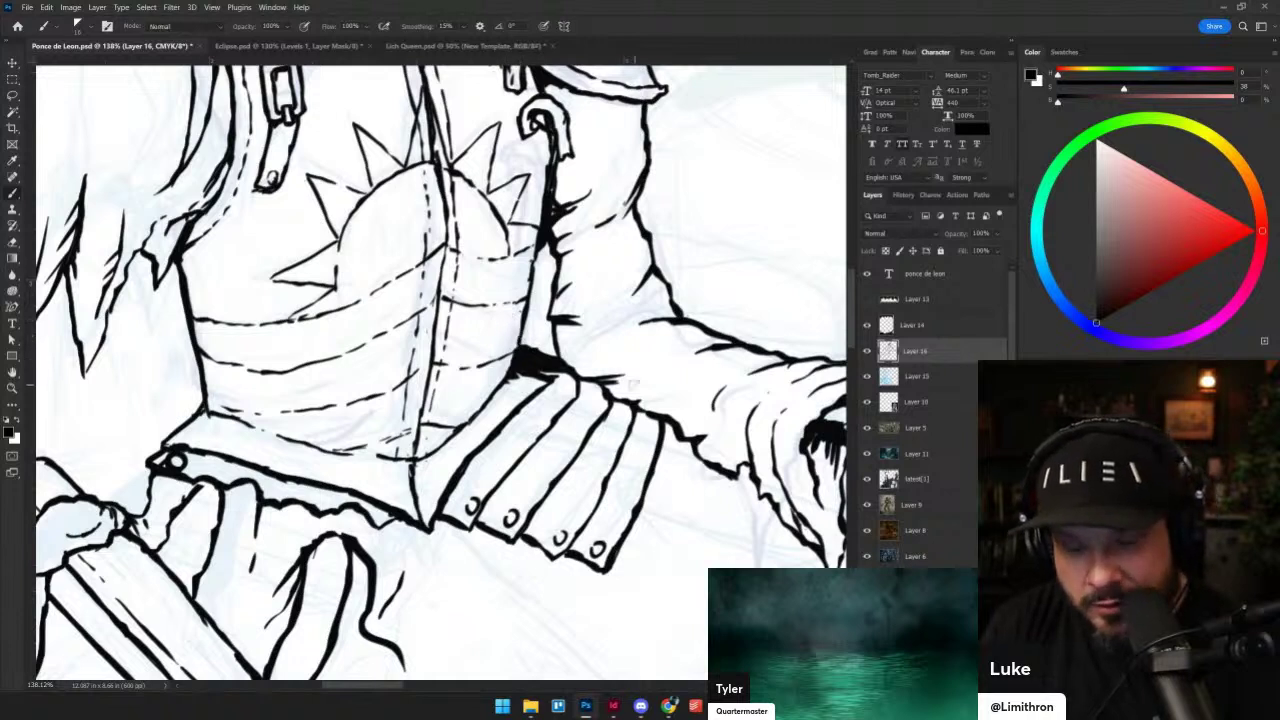
key("shift+alt+r")
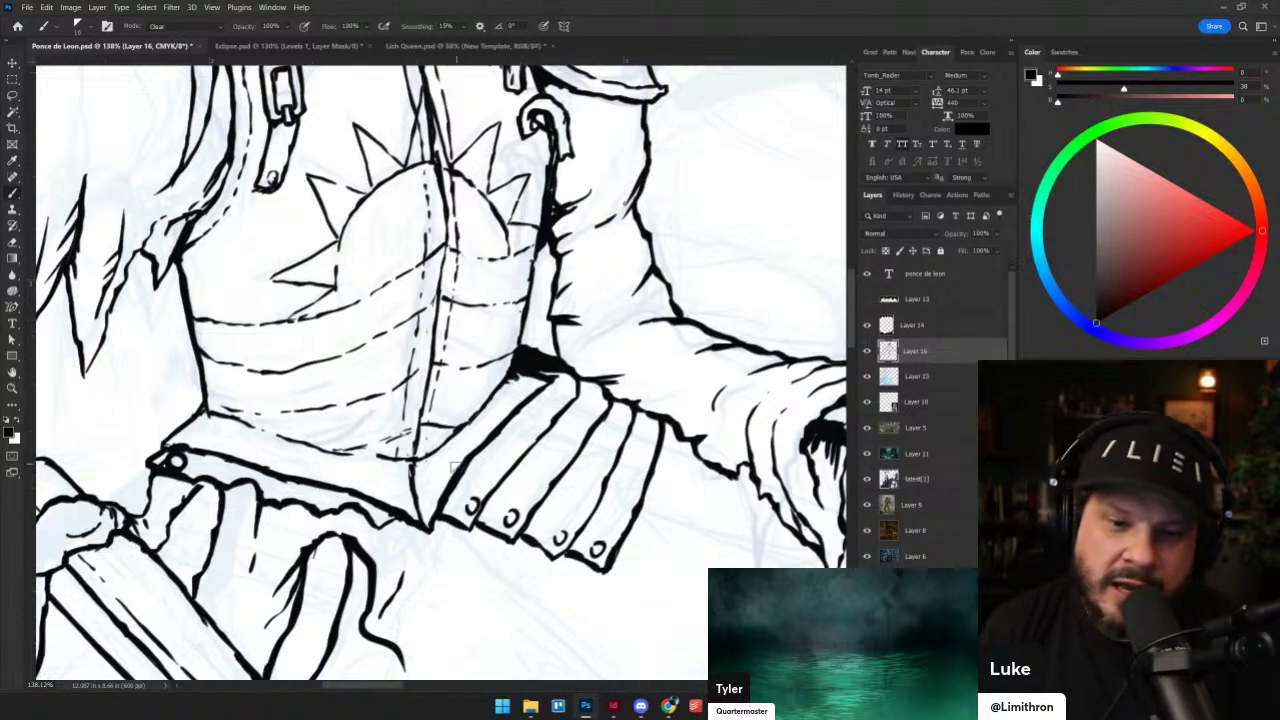
key("shift+alt+n")
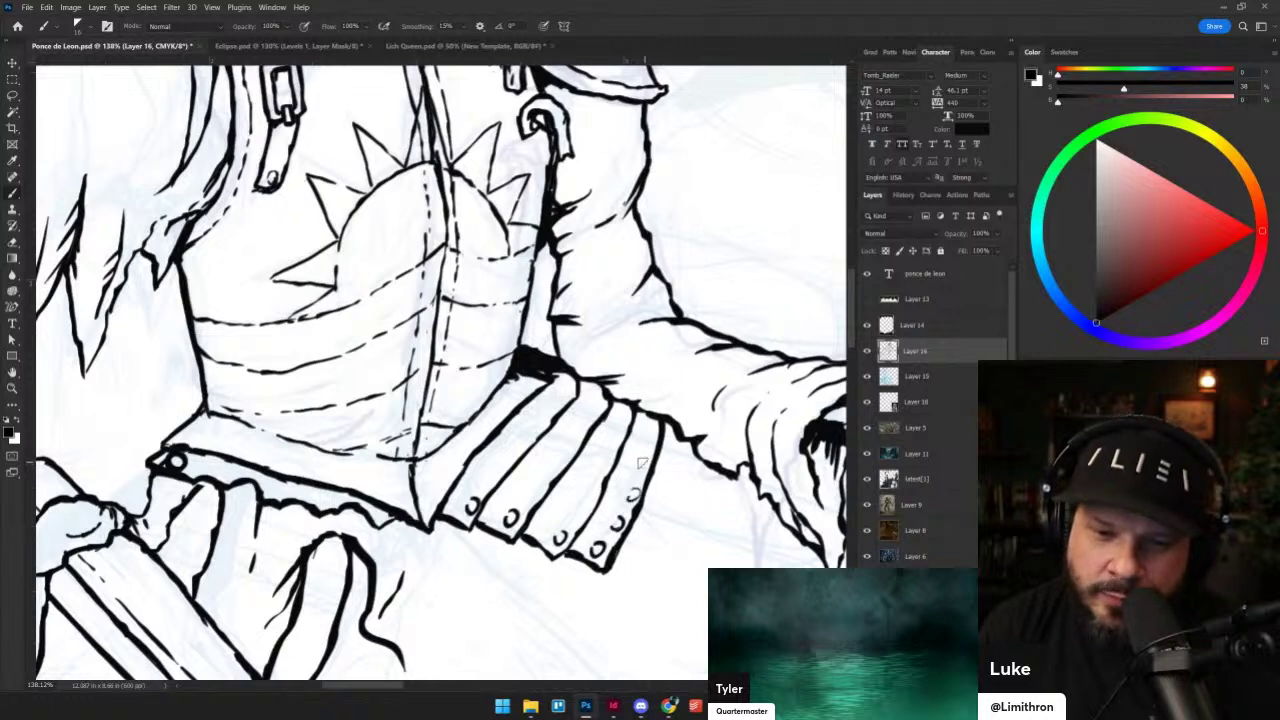
left_click_drag(648, 446, 652, 453)
left_click_drag(652, 434, 656, 441)
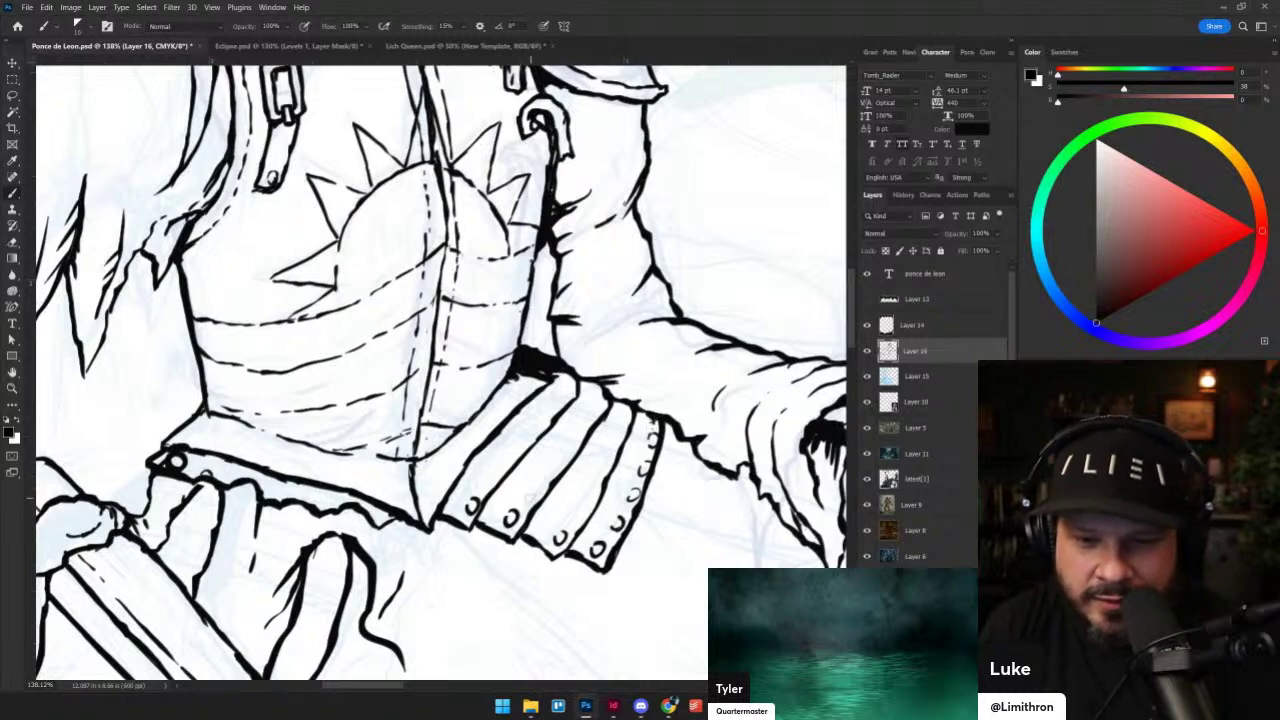
left_click_drag(535, 487, 600, 376)
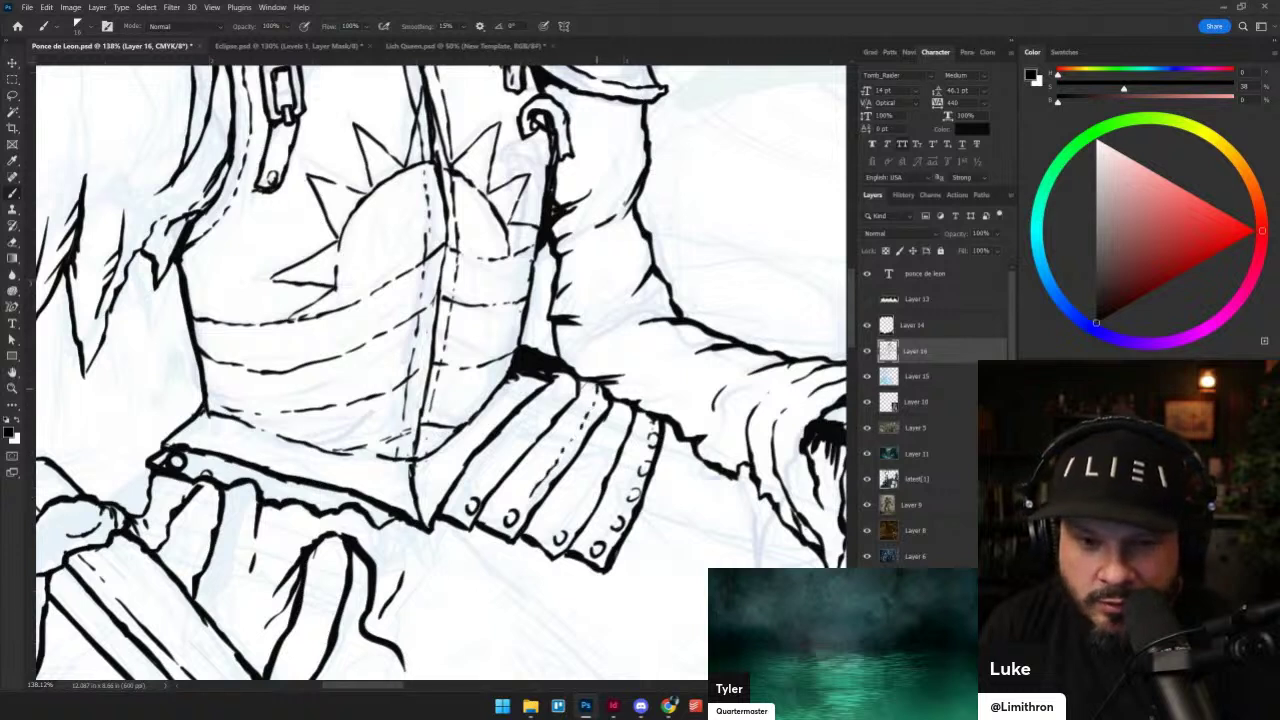
left_click_drag(523, 456, 572, 381)
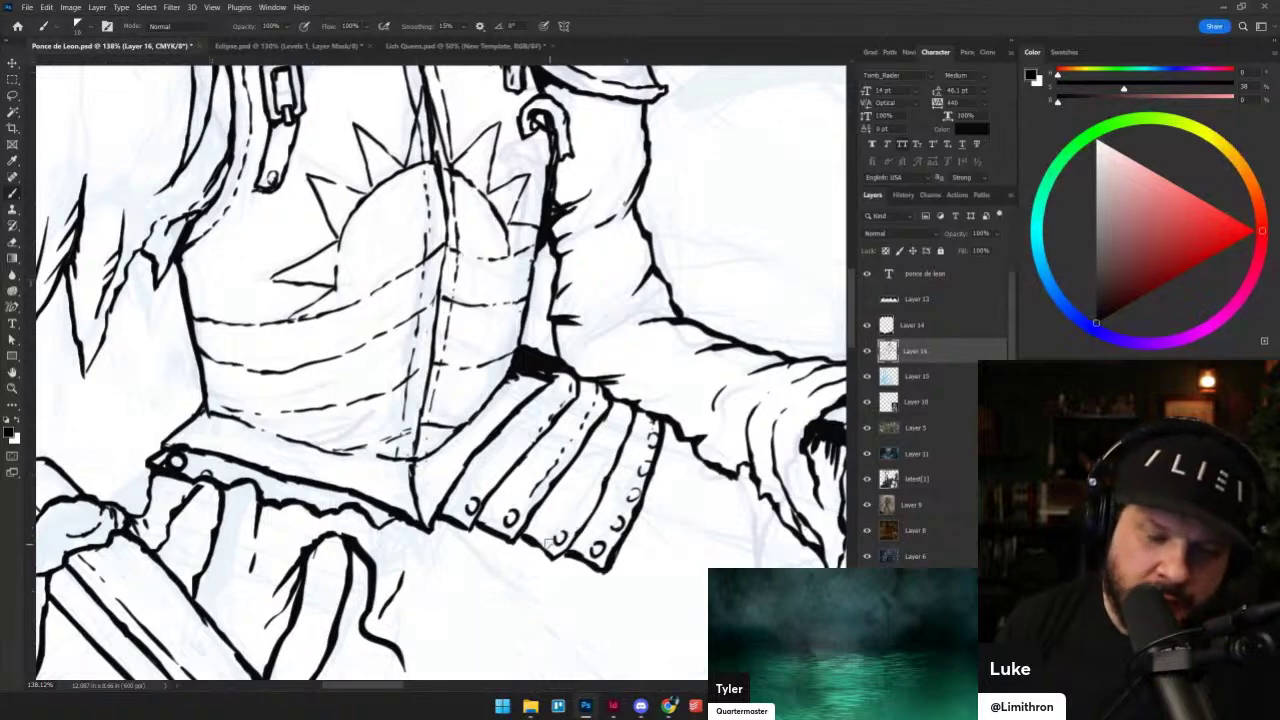
- Refine the black shadow above the hanging plates and ink a short horizontal fold line into the sleeve beside it
scroll(575, 449, "up", 2)
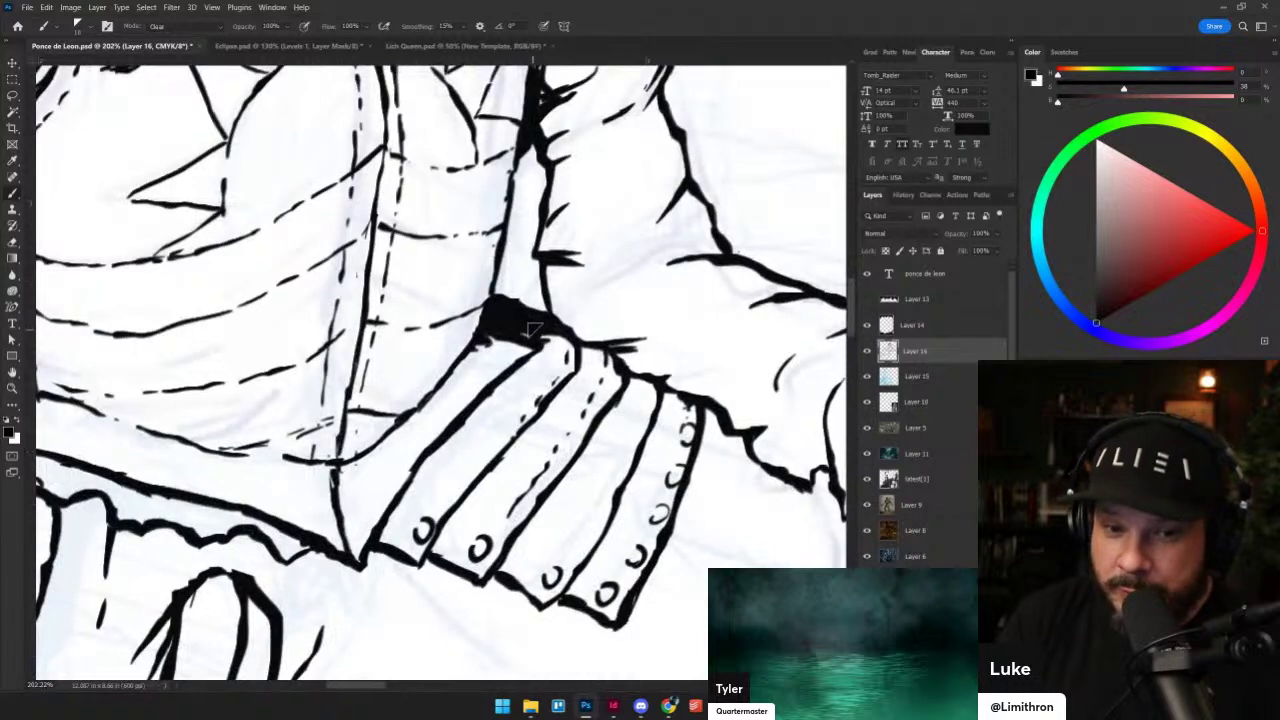
mouse_move(520, 333)
left_mouse_down()
mouse_move(476, 343)
mouse_move(491, 306)
mouse_move(469, 359)
mouse_move(484, 336)
mouse_move(512, 336)
mouse_move(474, 341)
mouse_move(506, 337)
mouse_move(469, 356)
mouse_move(476, 339)
mouse_move(466, 361)
mouse_move(497, 333)
mouse_move(477, 351)
mouse_move(474, 341)
mouse_move(467, 357)
mouse_move(487, 336)
mouse_move(527, 333)
mouse_move(502, 308)
mouse_move(541, 326)
left_mouse_up()
key("ctrl+z")
key("ctrl+z")
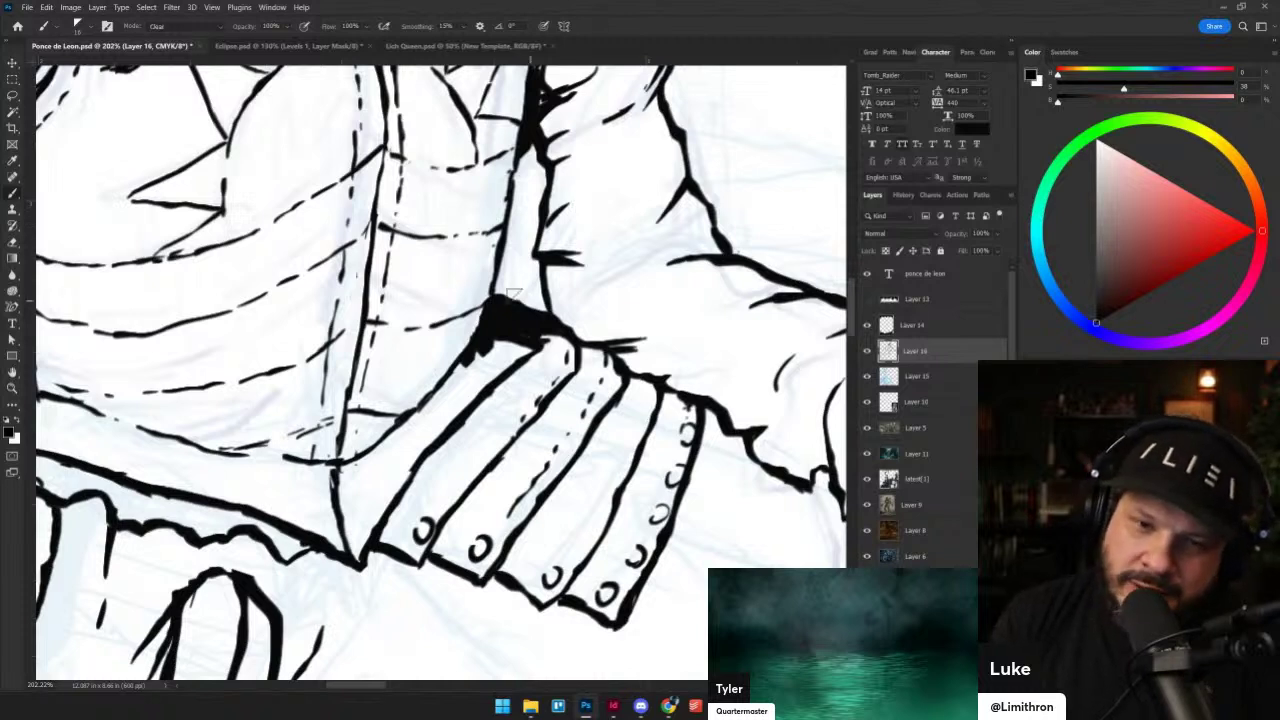
mouse_move(500, 288)
left_mouse_down()
mouse_move(512, 312)
mouse_move(495, 288)
left_mouse_up()
mouse_move(577, 401)
left_mouse_down()
mouse_move(439, 375)
mouse_move(504, 376)
left_mouse_up()
left_click_drag(434, 287, 511, 292)
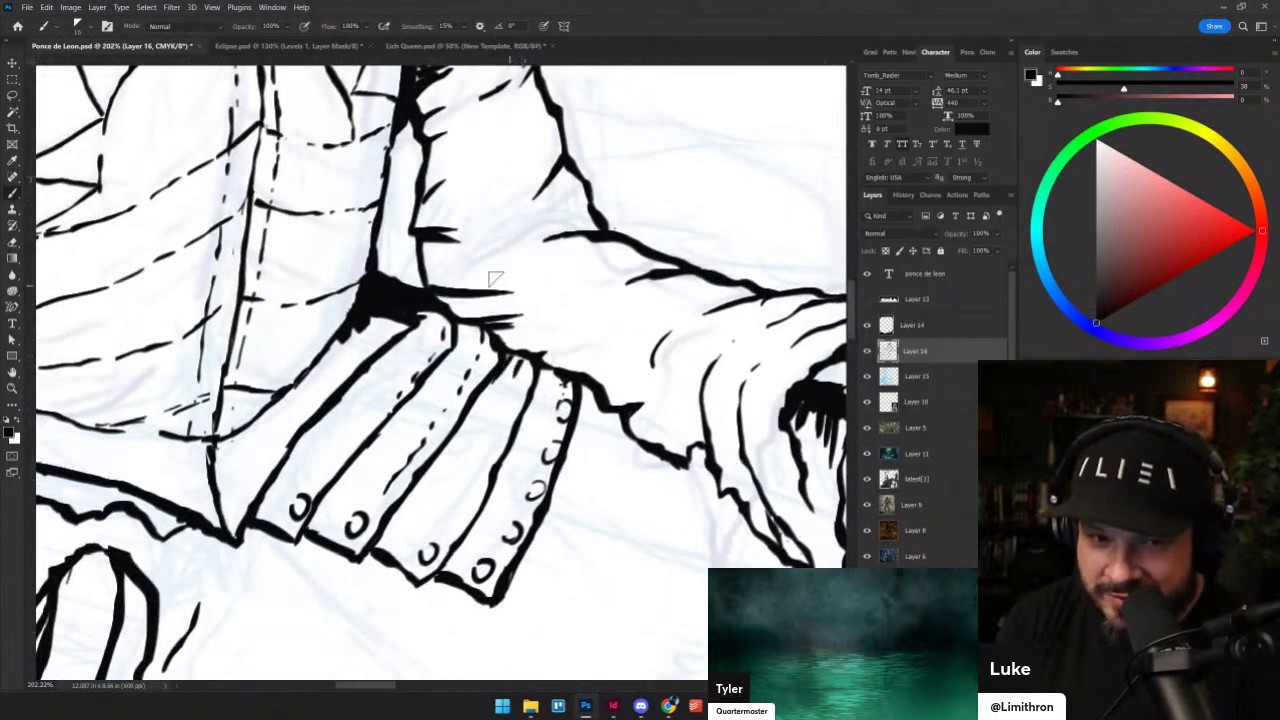
- Ink short fold lines along the inner edge and elbow of the upper sleeve beside the breastplate
mouse_move(426, 277)
left_mouse_down()
mouse_move(490, 347)
mouse_move(485, 476)
mouse_move(500, 468)
left_mouse_up()
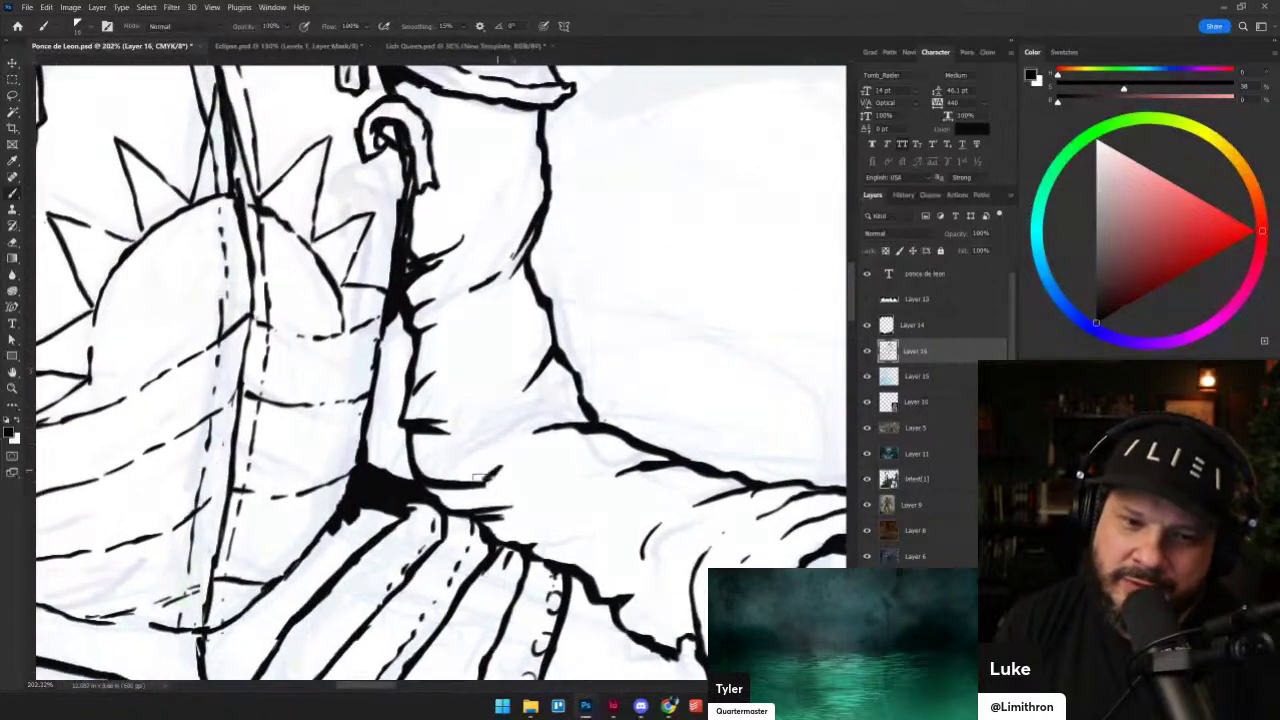
left_click_drag(493, 405, 540, 372)
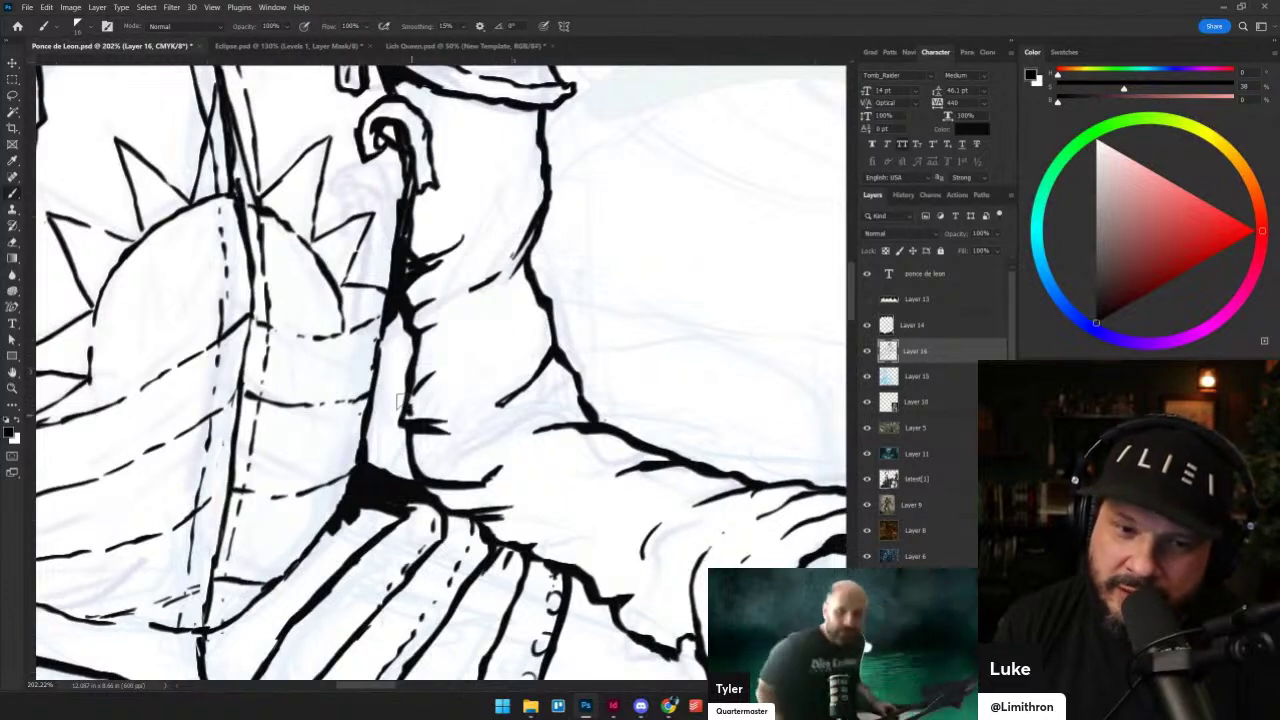
mouse_move(414, 397)
left_mouse_down()
mouse_move(405, 422)
mouse_move(431, 391)
mouse_move(419, 364)
left_mouse_up()
left_click_drag(469, 321, 566, 381)
mouse_move(511, 263)
left_mouse_down()
mouse_move(545, 270)
mouse_move(504, 323)
left_mouse_up()
left_click_drag(545, 275, 501, 275)
- Ink the torn, pointed hem and outer edge of the cloth hanging below the breastplate beside the sword hilt
scroll(585, 410, "down", 5)
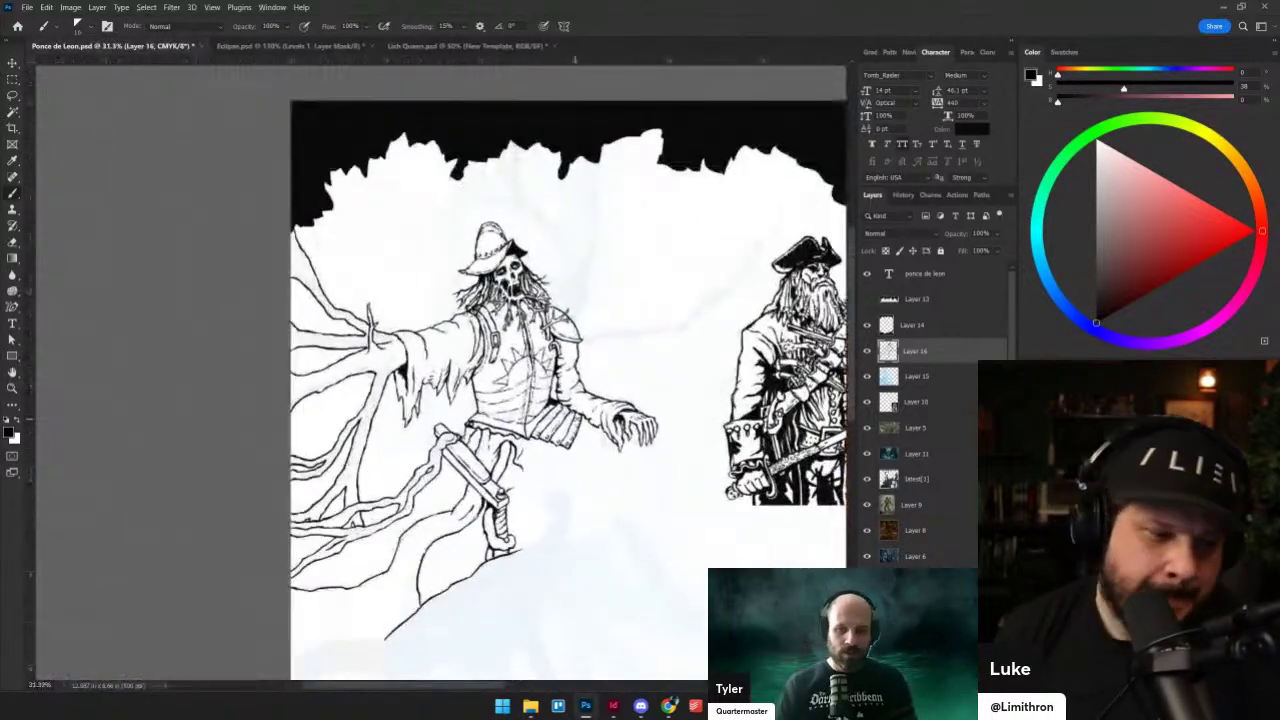
scroll(684, 399, "up", 2)
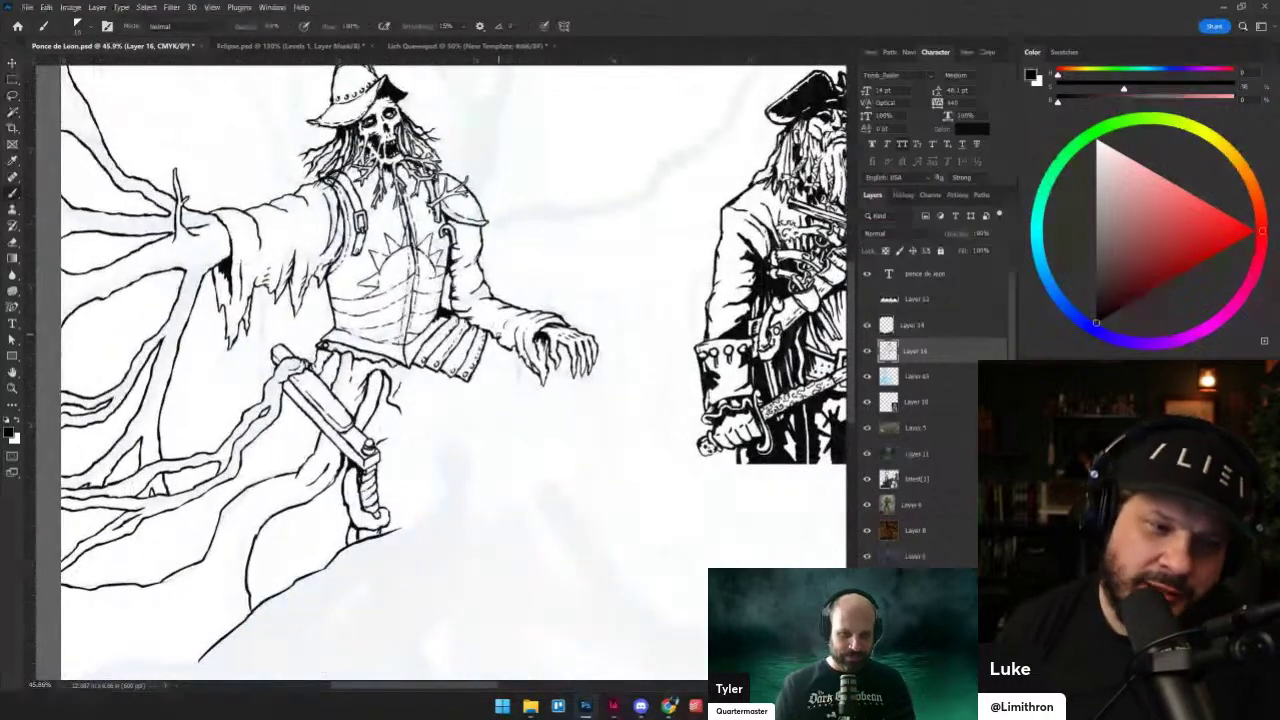
scroll(697, 372, "up", 1)
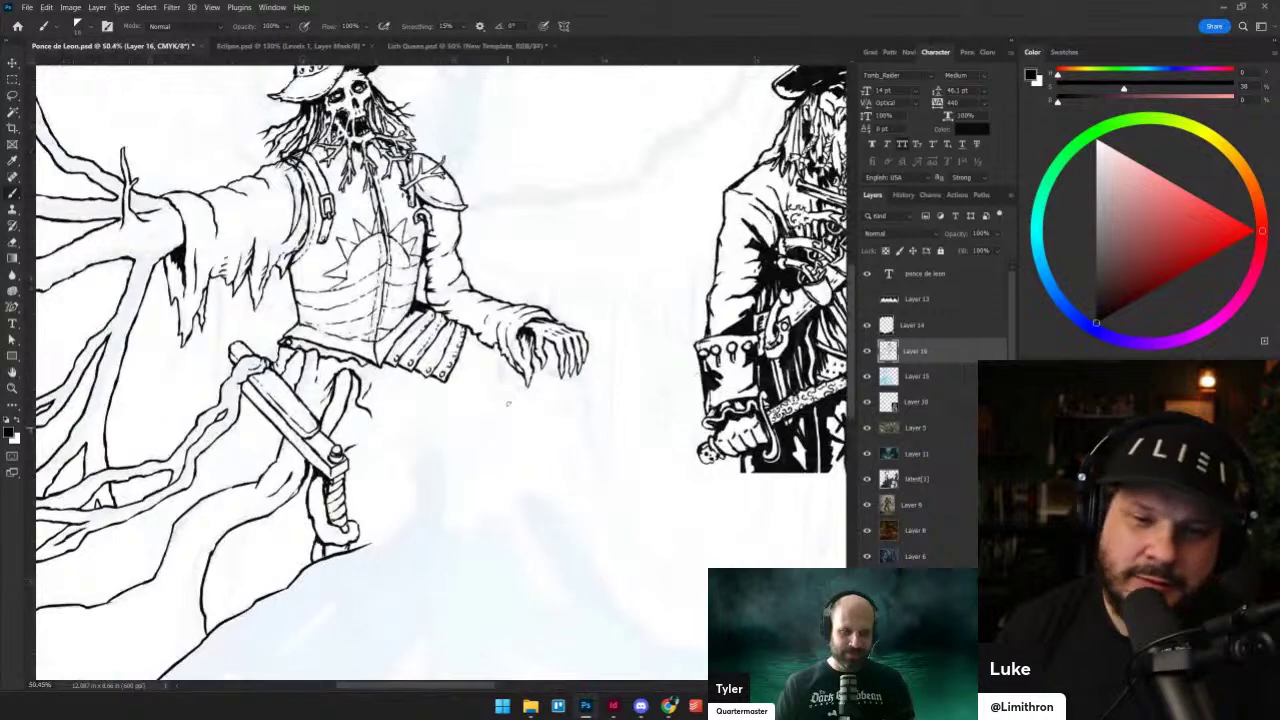
scroll(452, 420, "up", 3)
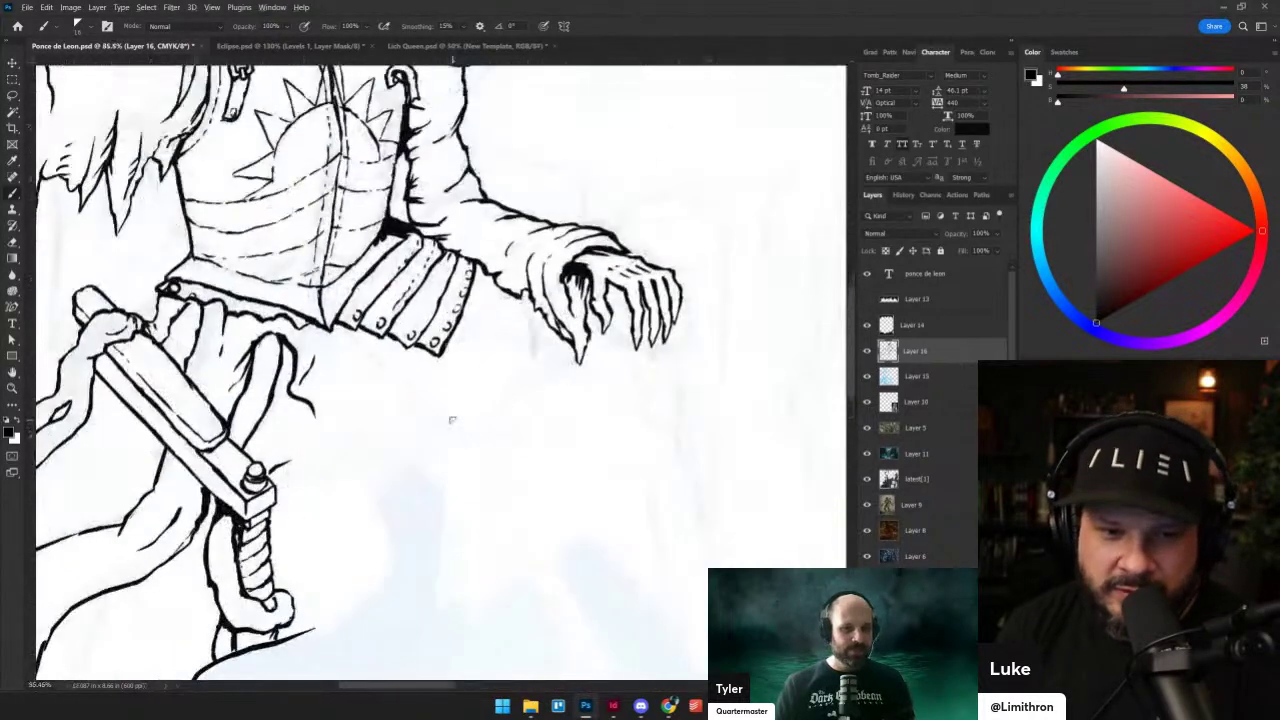
left_click_drag(284, 477, 339, 491)
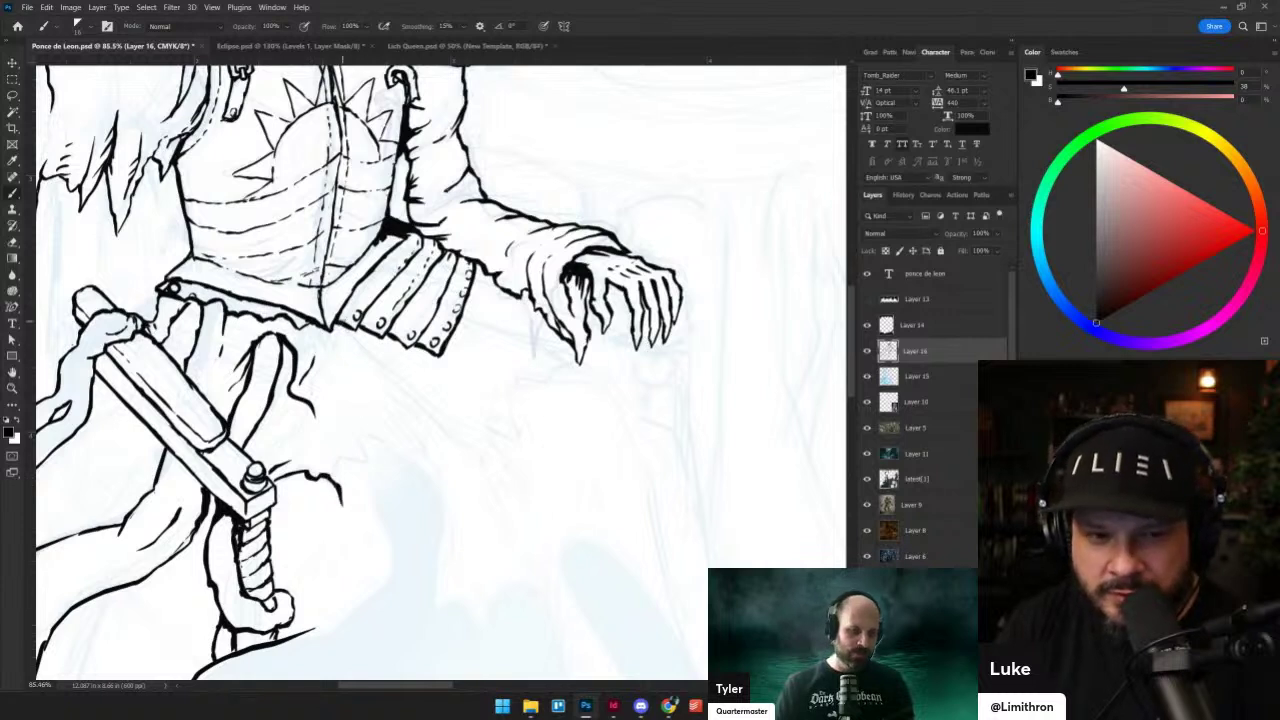
mouse_move(333, 322)
left_mouse_down()
mouse_move(417, 477)
mouse_move(341, 475)
mouse_move(337, 448)
mouse_move(363, 471)
mouse_move(367, 443)
mouse_move(412, 474)
left_mouse_up()
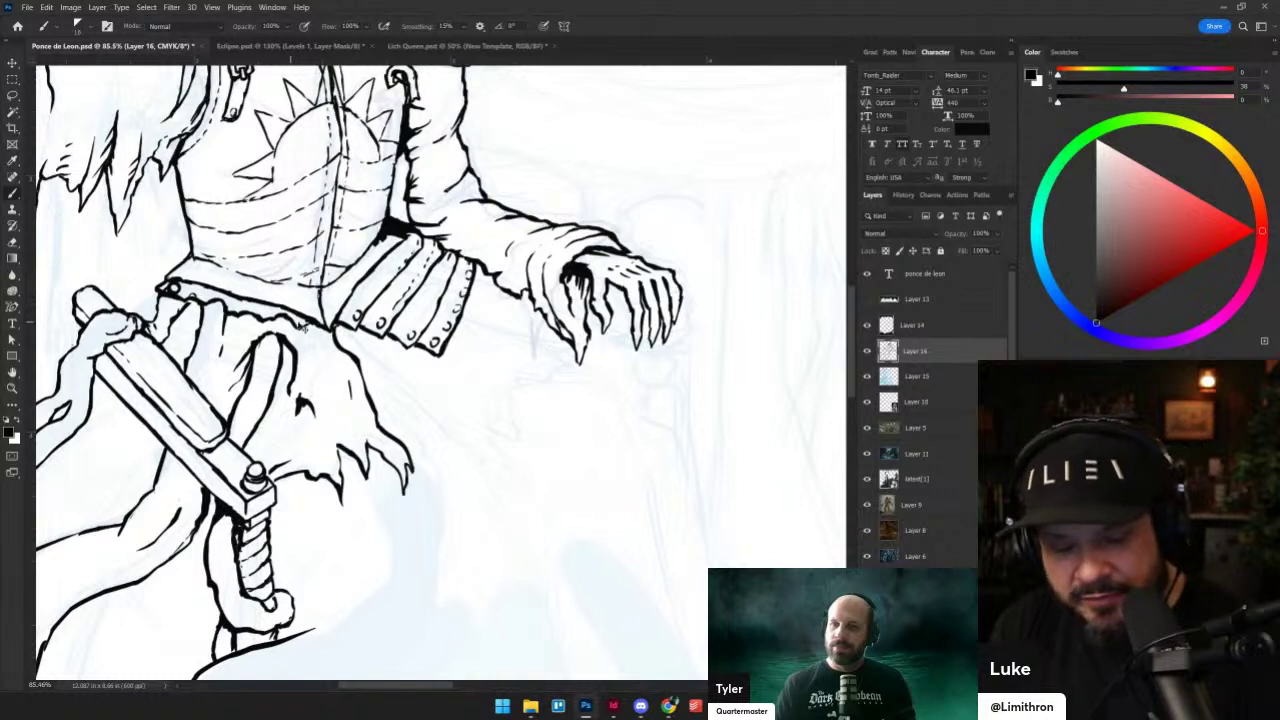
- Erase the stray mark beside the looped strap and ink fold and shadow strokes down the ragged cloth
key("e")
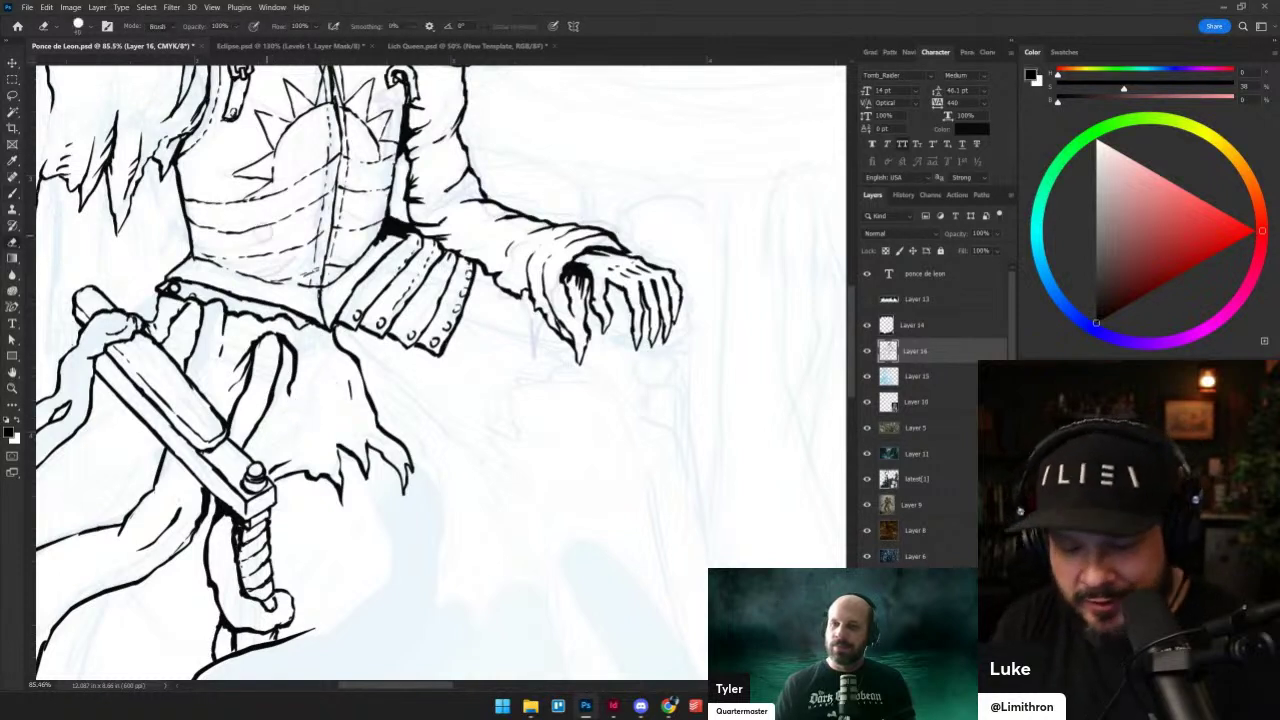
key("b")
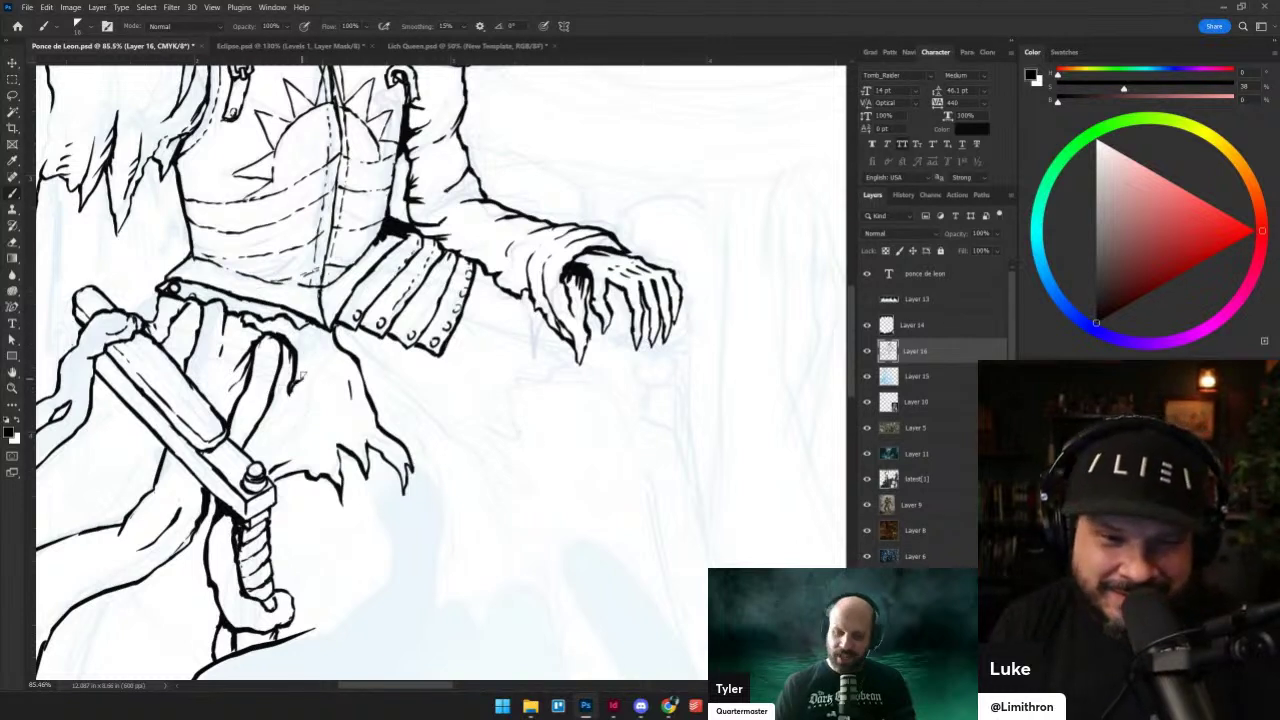
key("shift+alt+n")
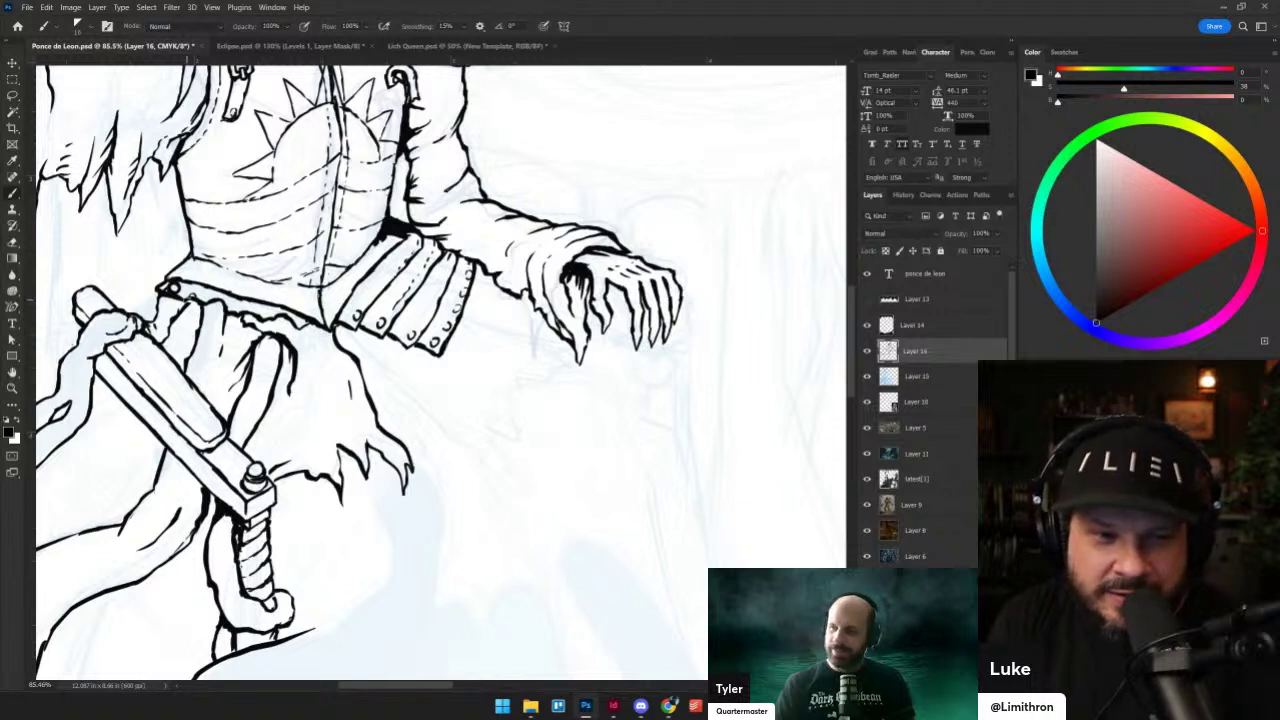
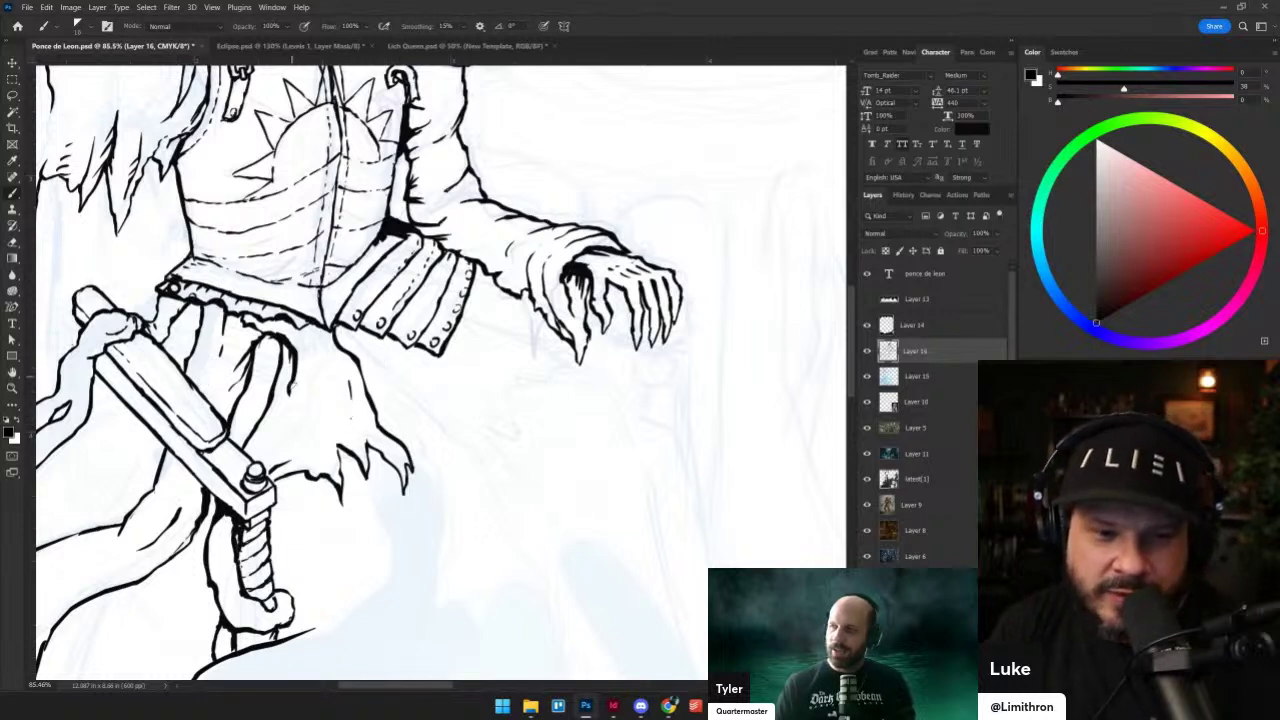
left_click_drag(290, 390, 254, 460)
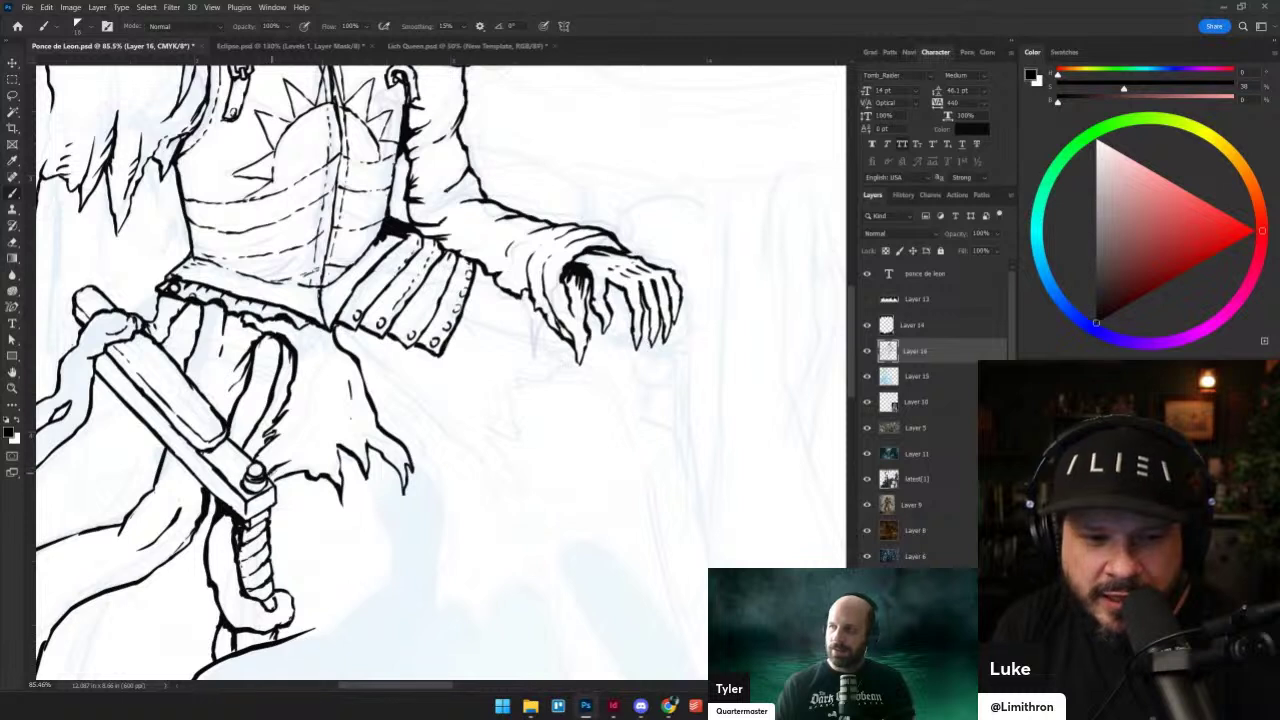
mouse_move(285, 433)
left_mouse_down()
mouse_move(305, 334)
mouse_move(349, 403)
mouse_move(337, 386)
mouse_move(351, 443)
left_mouse_up()
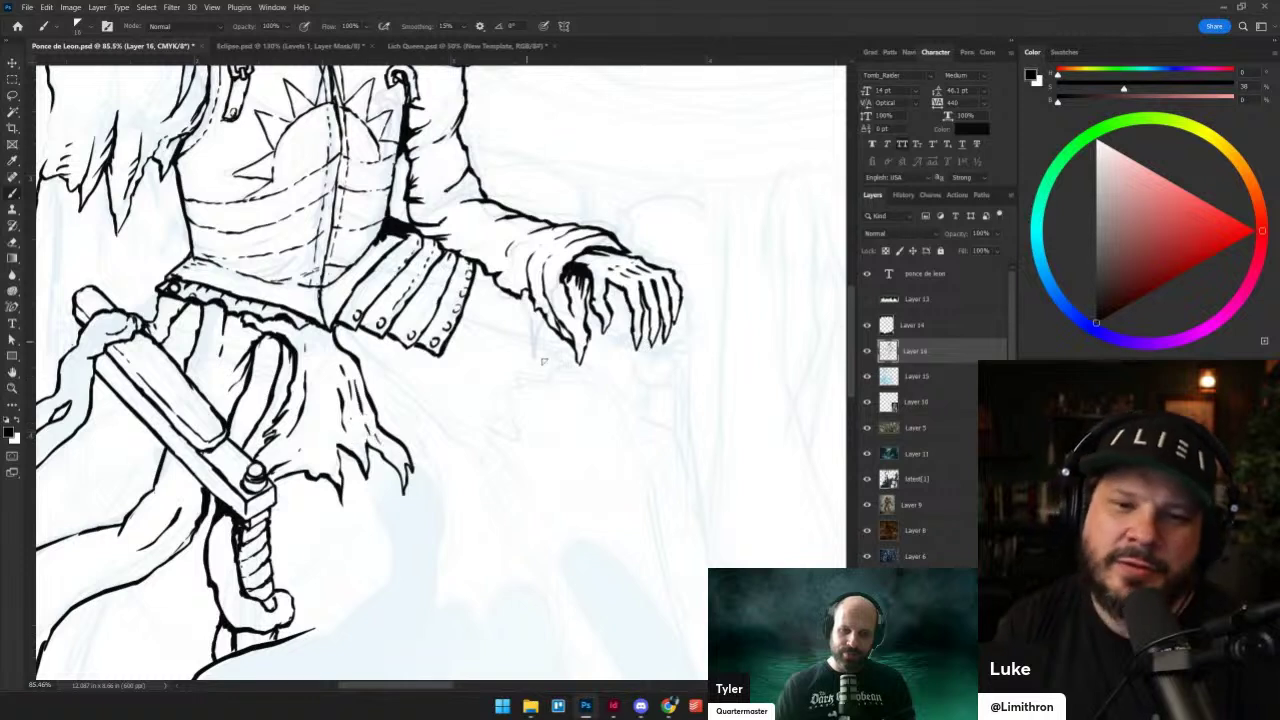
- Ink a second jagged cloth panel from beneath the hanging plates to the sleeve cuff, with long fold lines inside
mouse_move(339, 329)
left_mouse_down()
mouse_move(390, 414)
mouse_move(486, 450)
mouse_move(482, 422)
mouse_move(541, 381)
mouse_move(546, 349)
mouse_move(576, 349)
left_mouse_up()
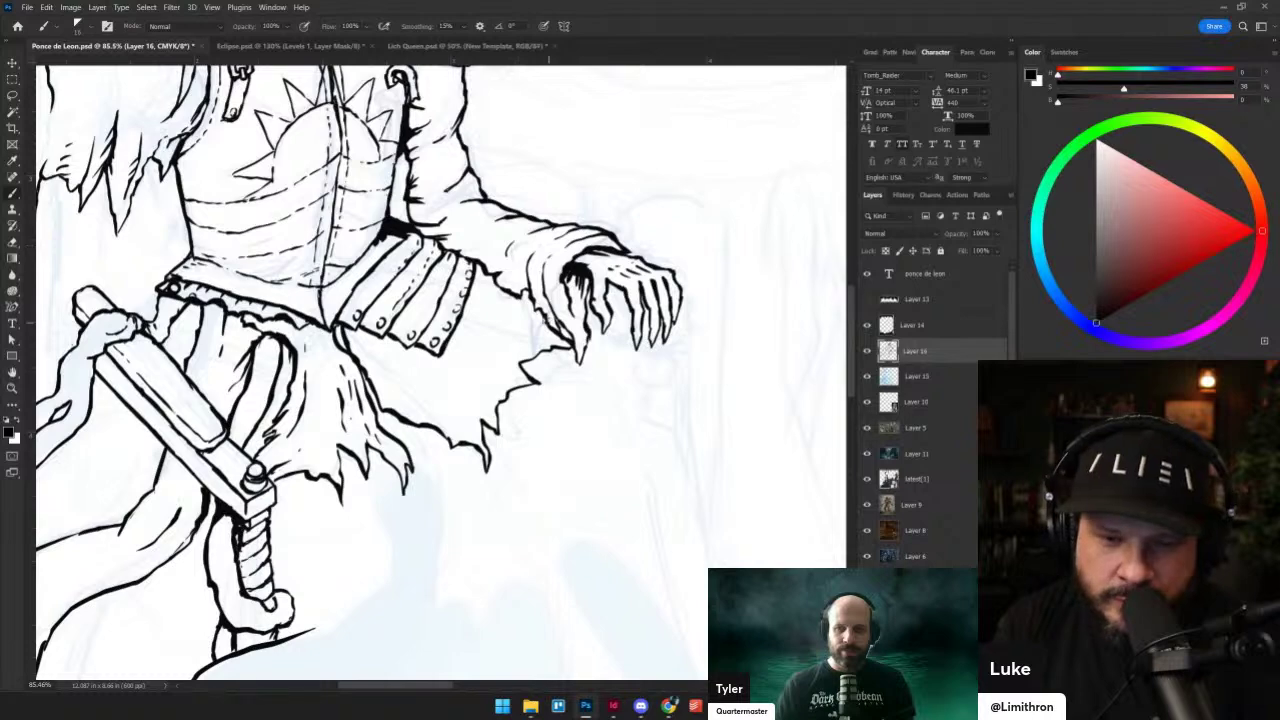
left_click_drag(490, 434, 393, 465)
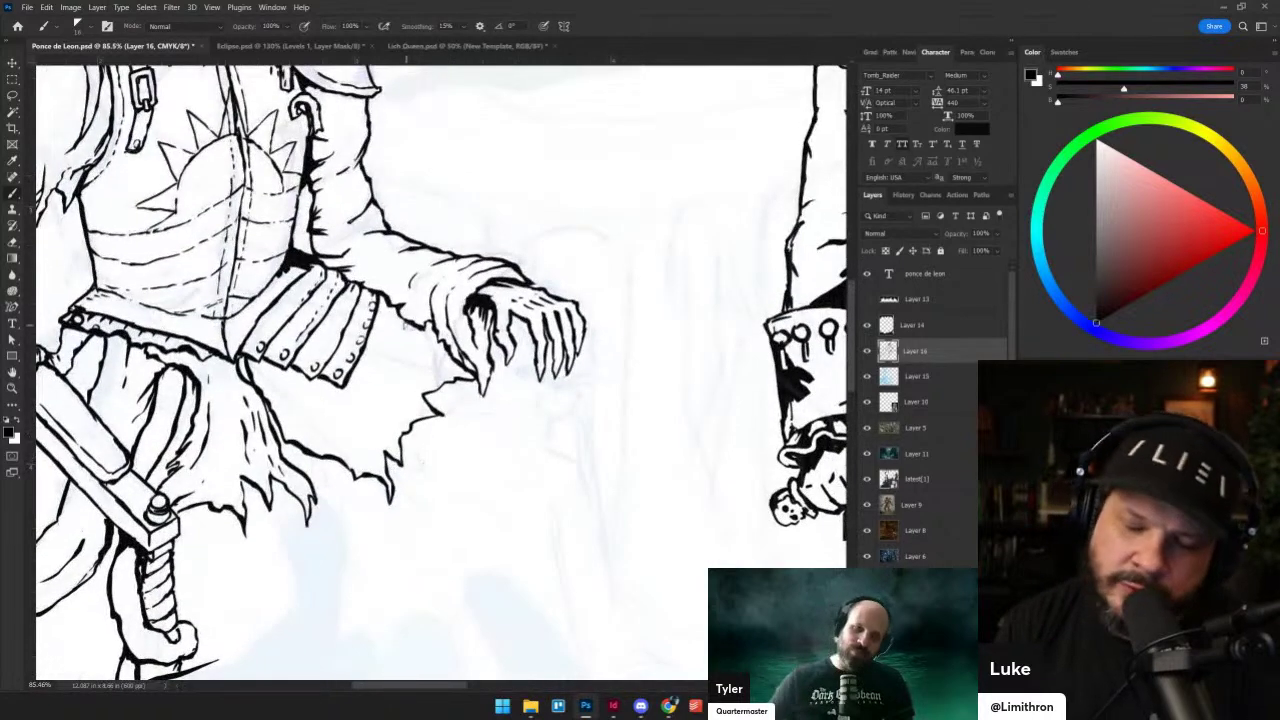
scroll(298, 380, "up", 2)
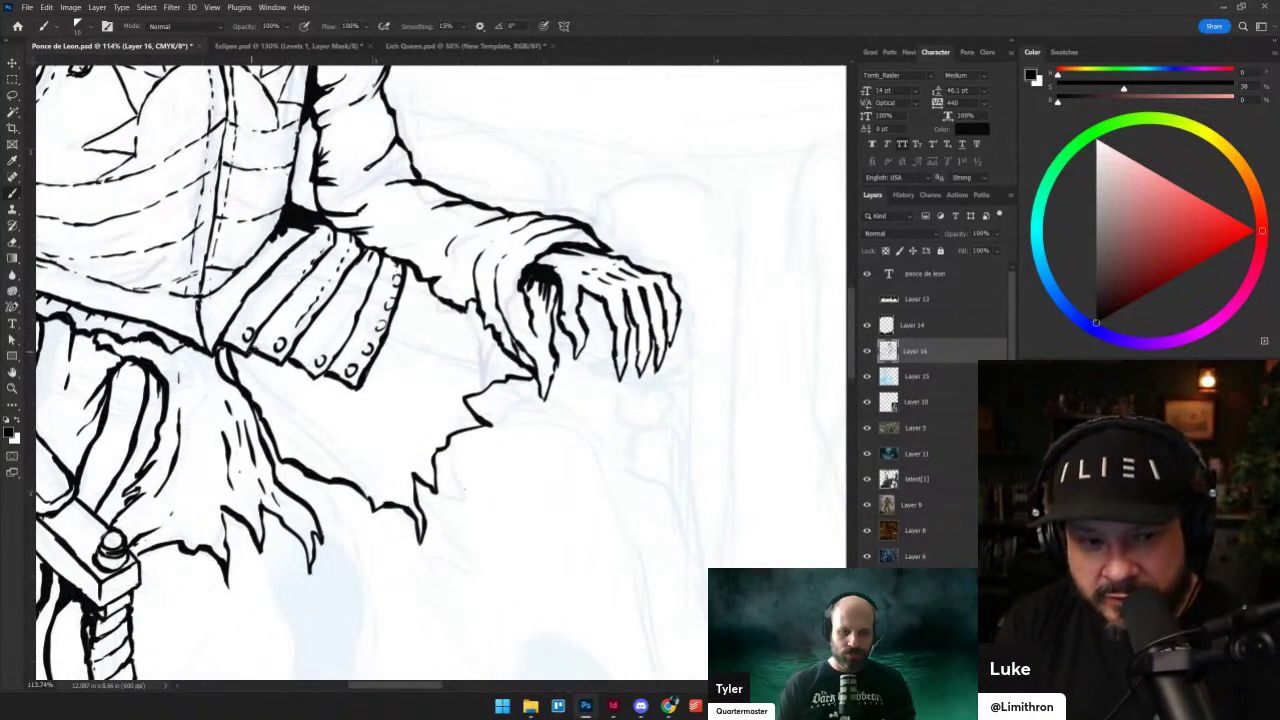
left_click_drag(270, 360, 318, 377)
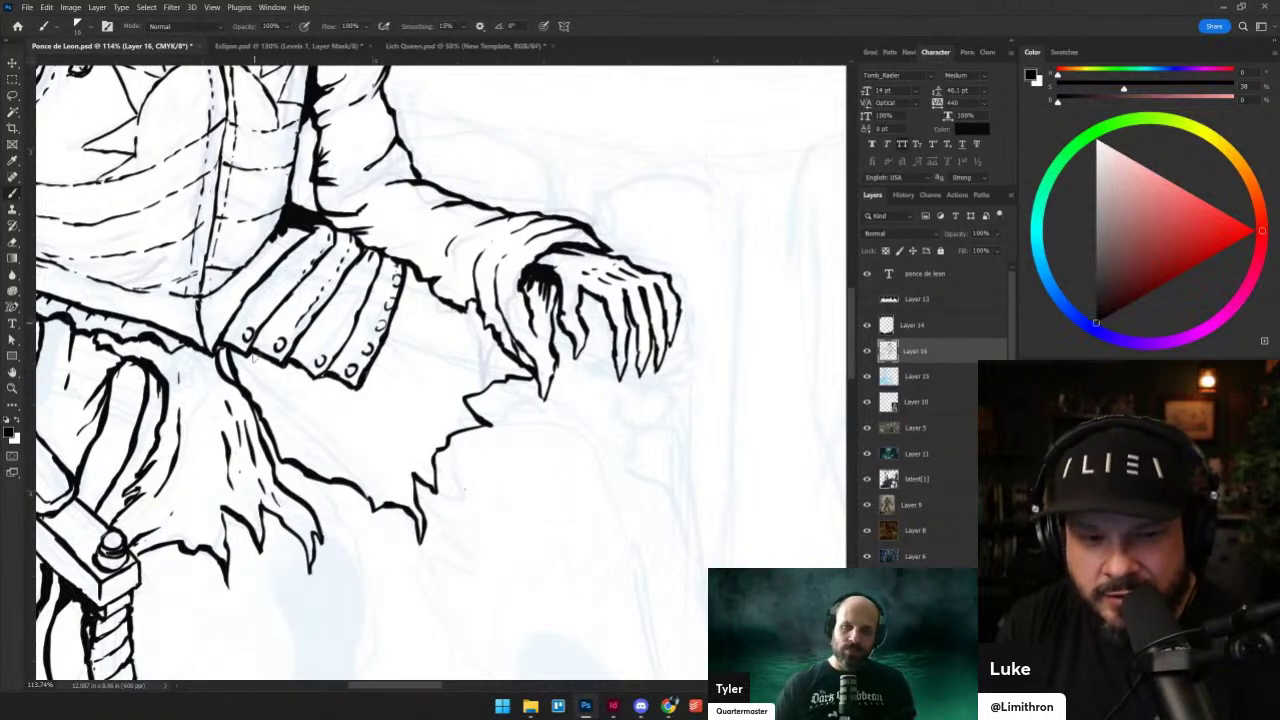
left_click_drag(257, 386, 318, 452)
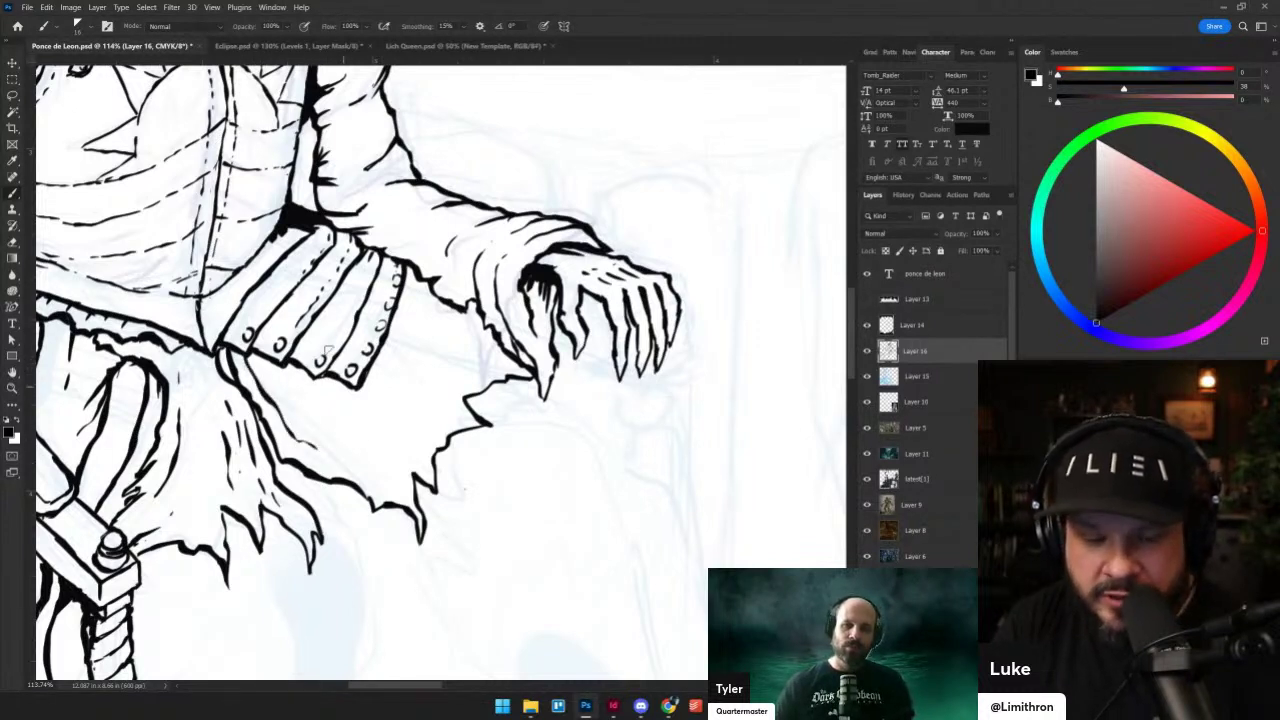
mouse_move(266, 374)
left_mouse_down()
mouse_move(330, 445)
mouse_move(406, 477)
left_mouse_up()
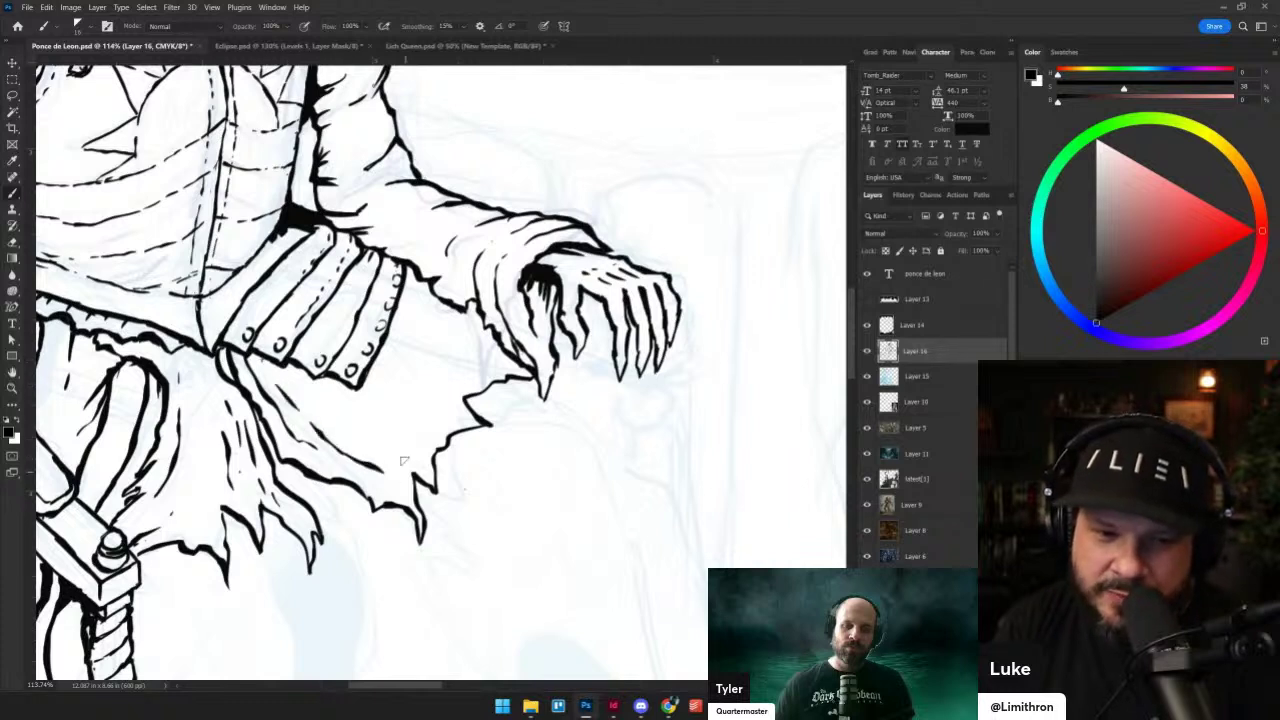
left_click_drag(284, 368, 376, 444)
mouse_move(393, 375)
left_mouse_down()
mouse_move(404, 398)
mouse_move(480, 414)
left_mouse_up()
left_click_drag(378, 349, 449, 376)
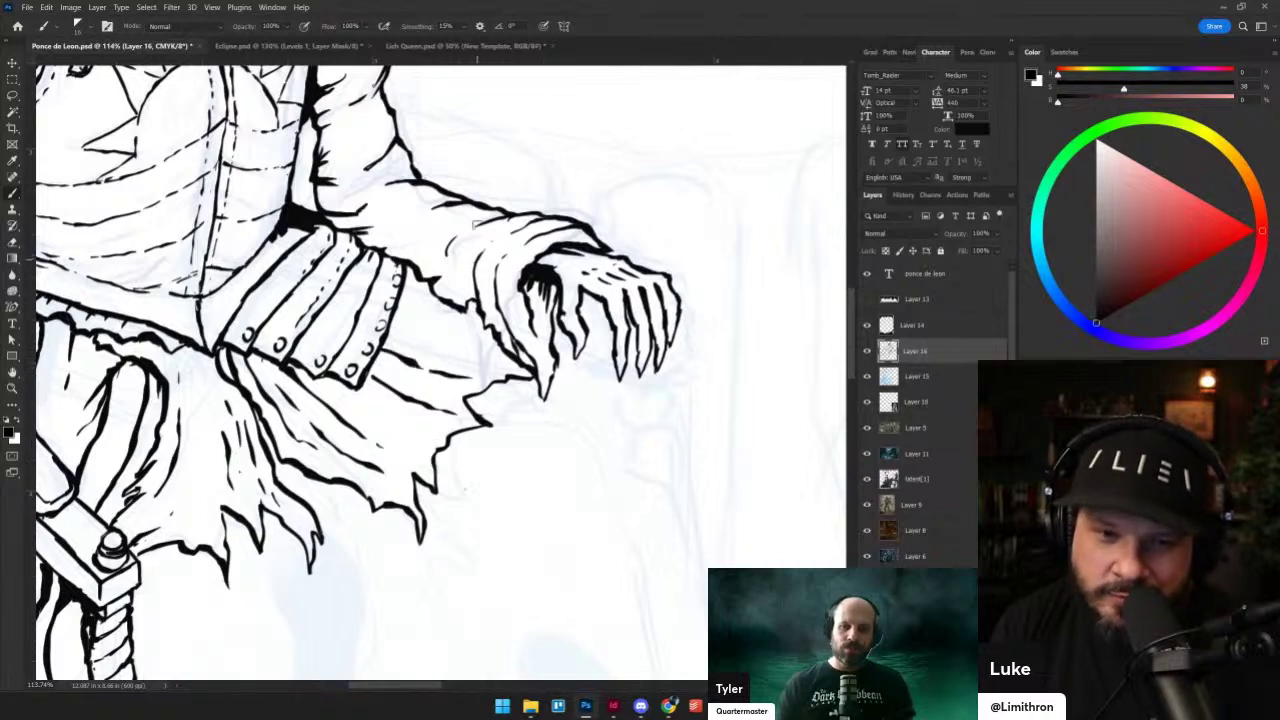
left_click_drag(507, 487, 578, 464)
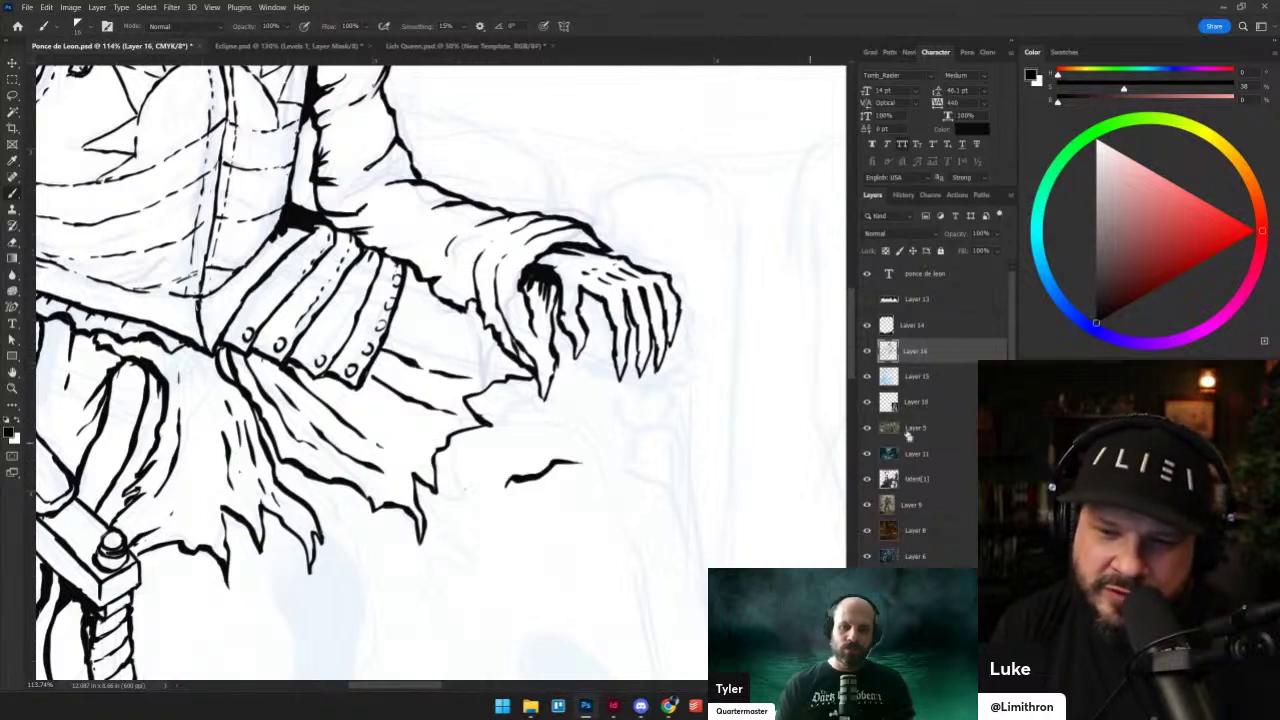
key("ctrl+z")
key(".")
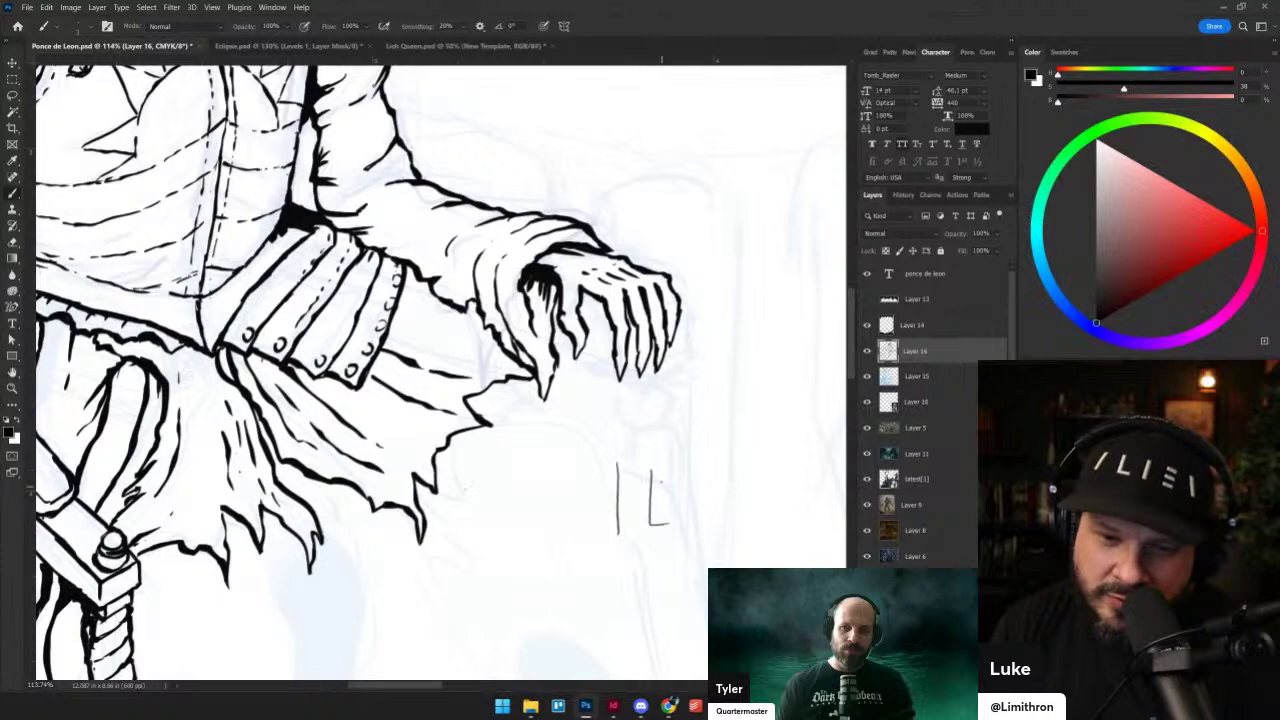
left_click_drag(680, 468, 679, 528)
left_click_drag(688, 484, 689, 500)
left_click_drag(662, 452, 728, 462)
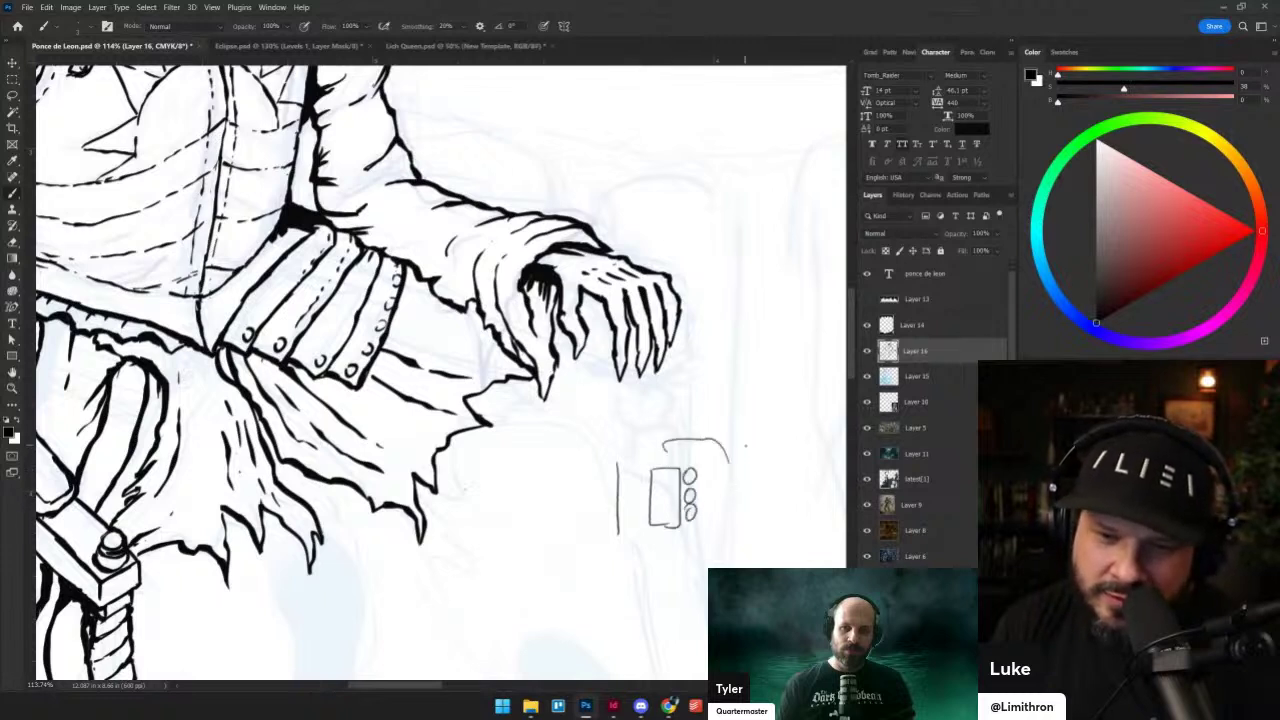
key("ctrl+z")
key("ctrl+z")
key("ctrl+z")
key("ctrl+z")
key("ctrl+z")
key("ctrl+z")
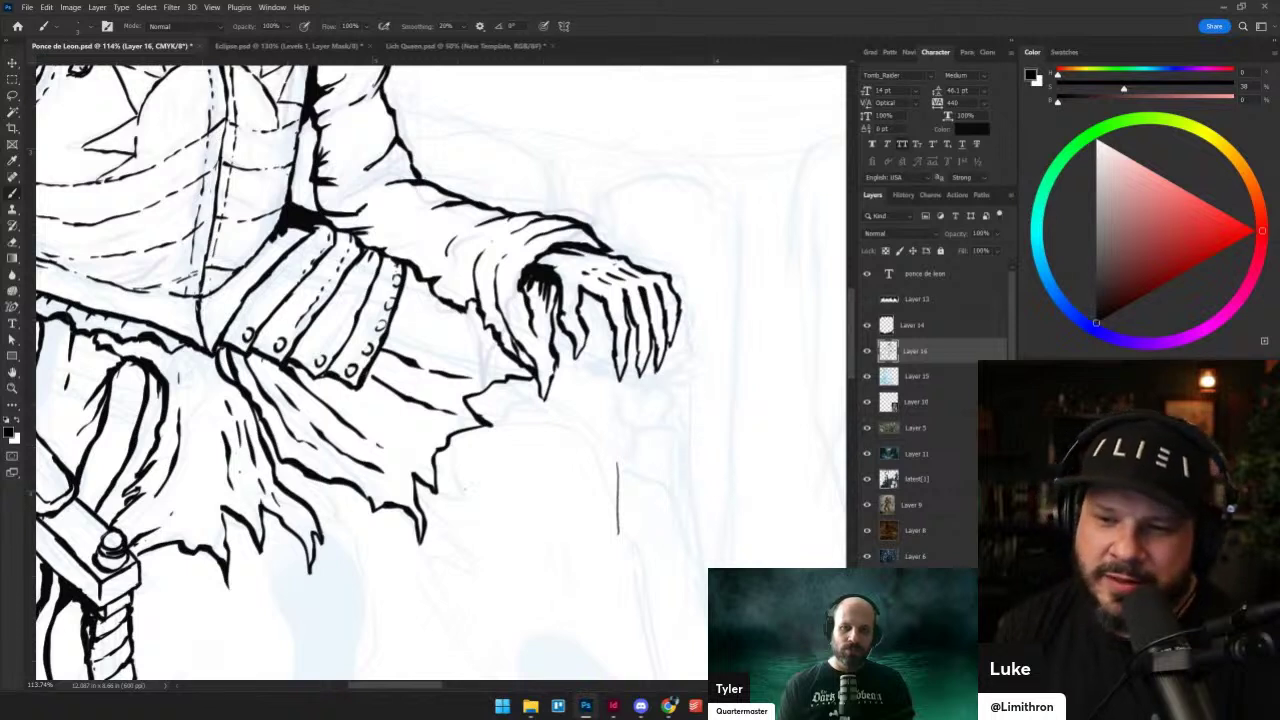
key("ctrl+z")
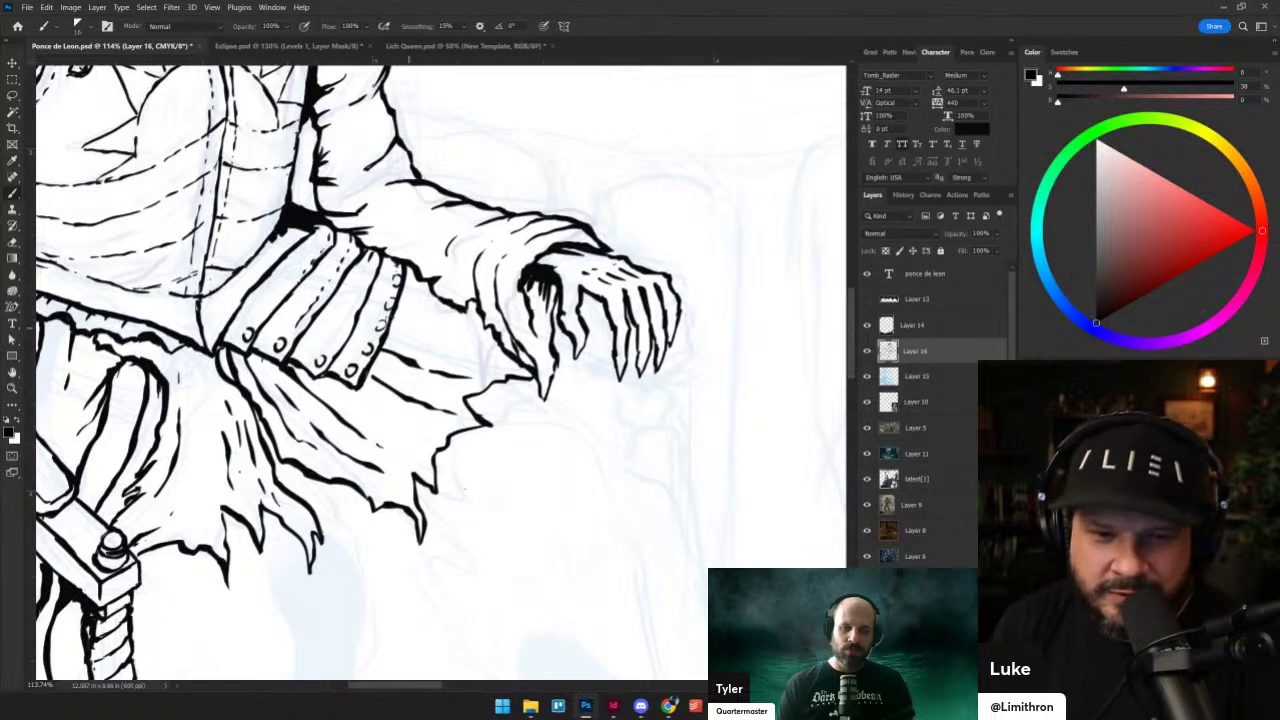
- Ink additional fold lines fanning from the outer plate toward the sleeve cuff and across the torn cloth panel
left_click_drag(403, 308, 499, 351)
key("ctrl+z")
key("ctrl+z")
left_click_drag(458, 355, 522, 370)
left_click_drag(400, 293, 472, 326)
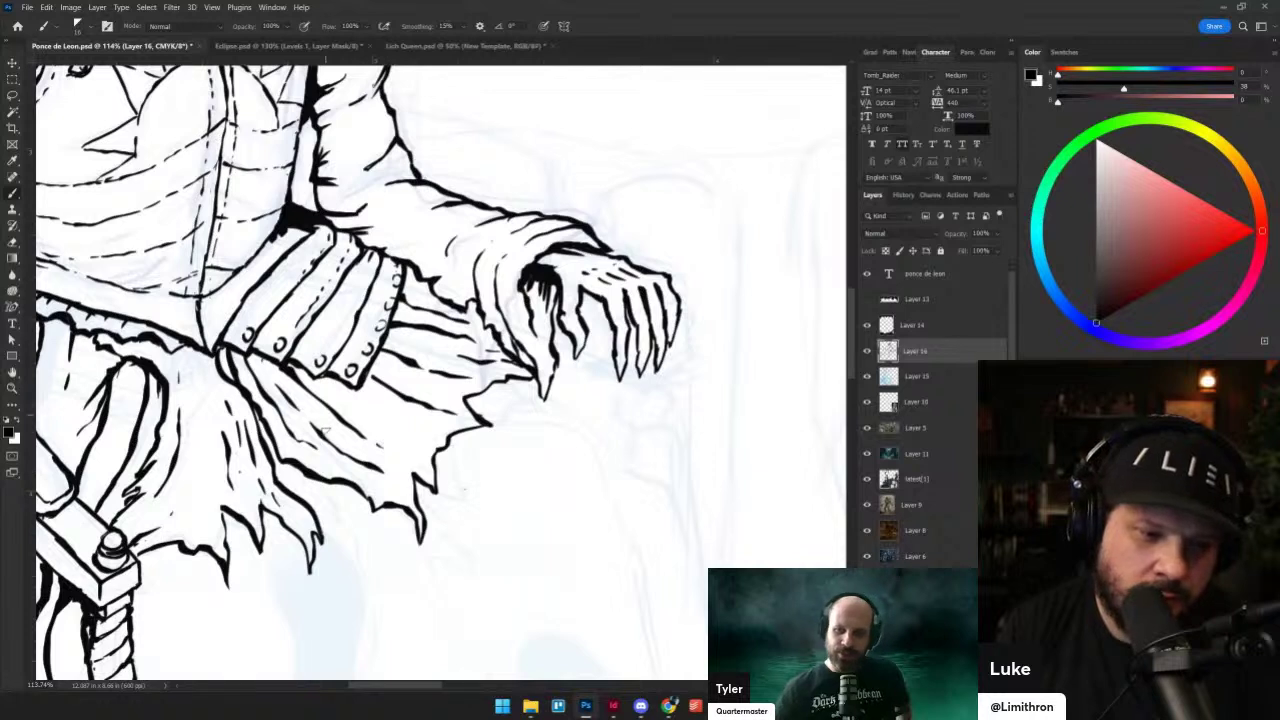
left_click_drag(388, 338, 454, 356)
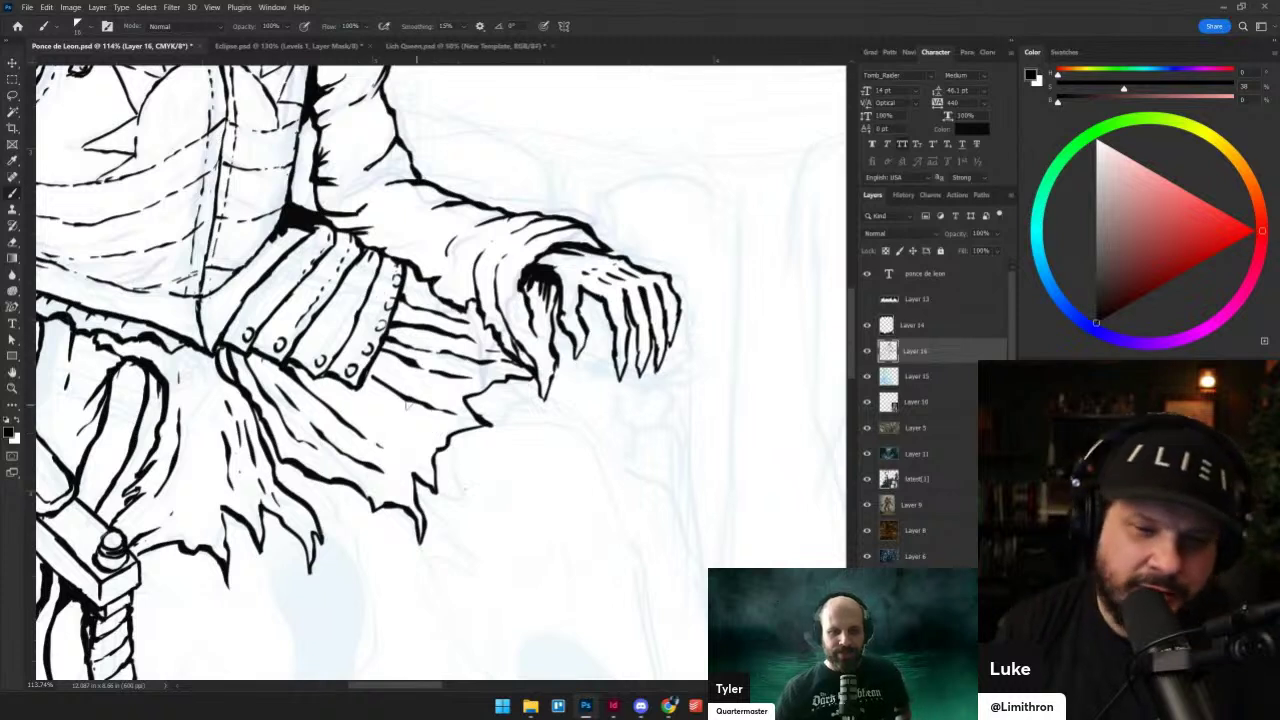
left_click_drag(358, 390, 434, 440)
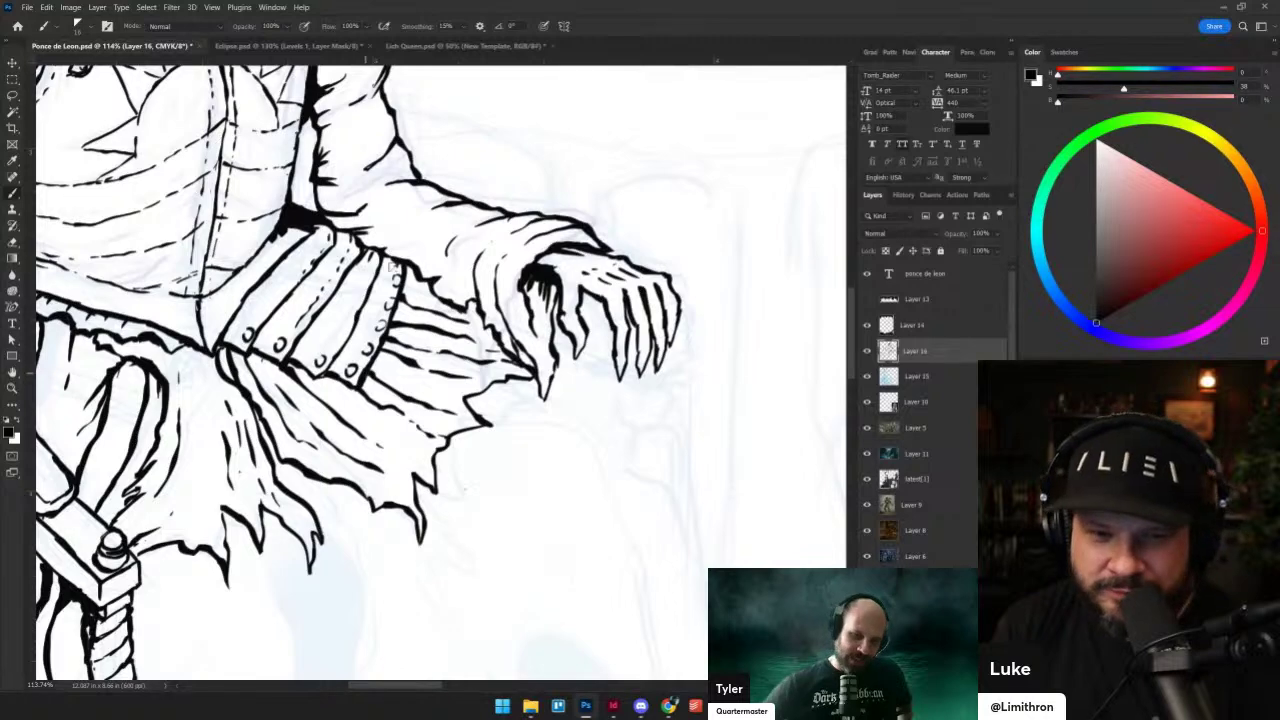
scroll(398, 287, "down", 1)
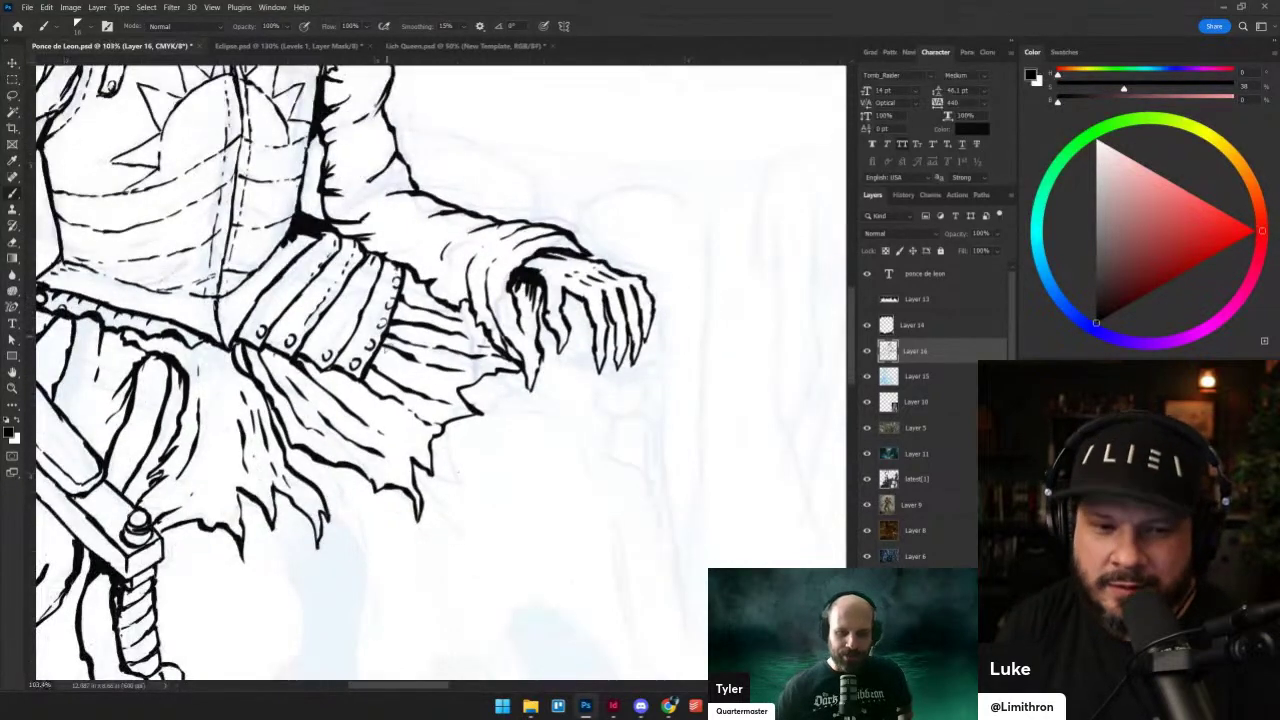
mouse_move(336, 369)
left_mouse_down()
mouse_move(362, 388)
mouse_move(373, 367)
left_mouse_up()
key("ctrl+z")
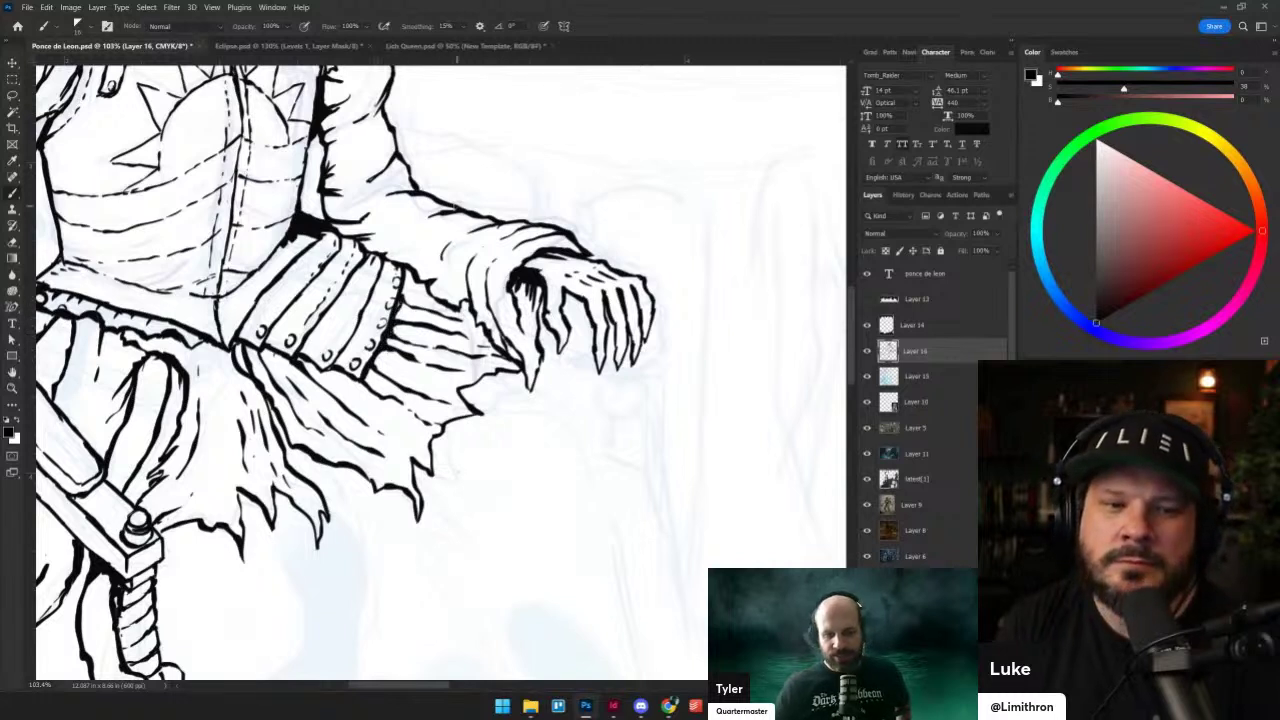
- Erase the upper contour of the outstretched sleeve near the shoulder and re-ink it with a ragged, torn edge
scroll(459, 206, "down", 6)
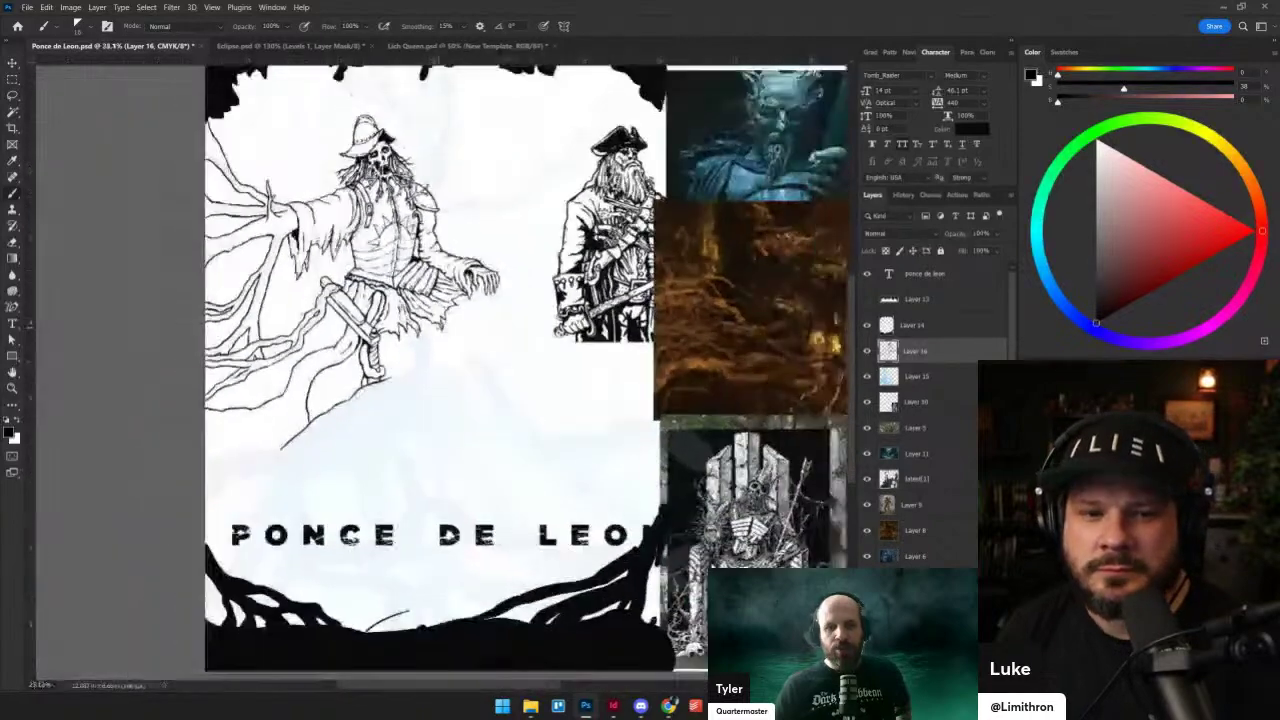
scroll(250, 70, "up", 5)
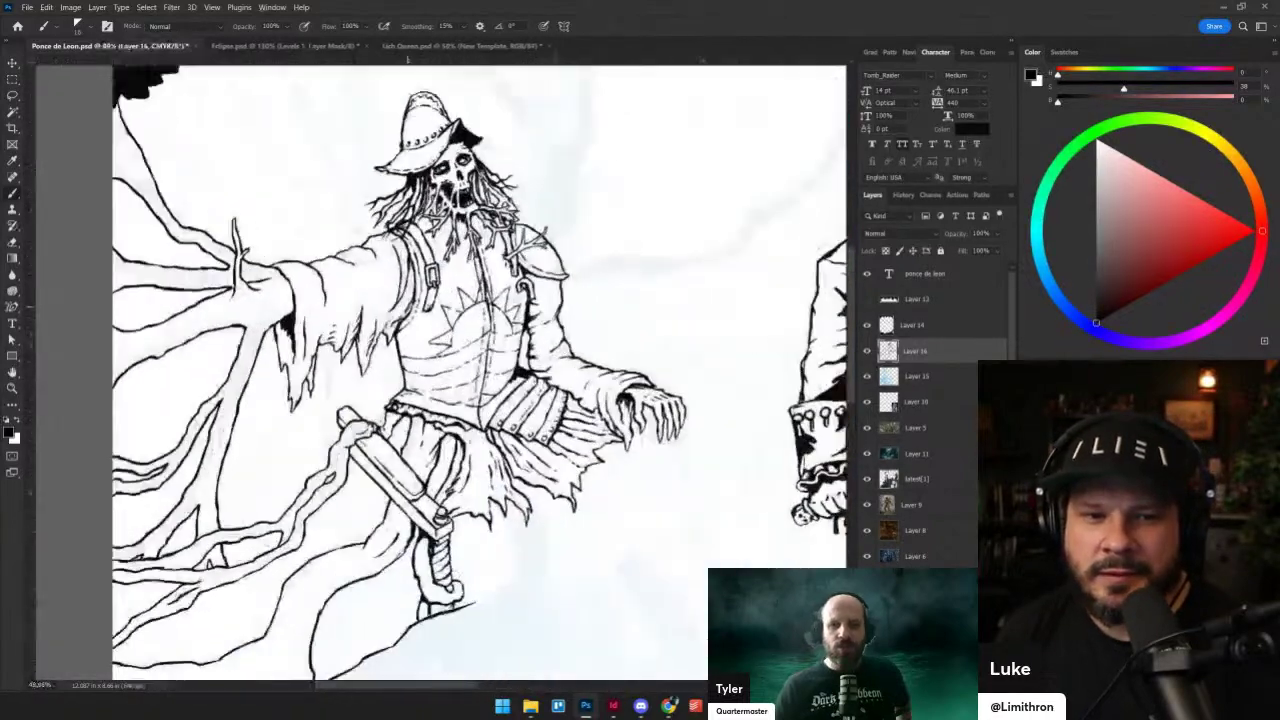
scroll(432, 308, "down", 4)
scroll(470, 298, "up", 4)
scroll(355, 222, "up", 3)
left_click_drag(351, 223, 407, 338)
scroll(406, 62, "up", 3)
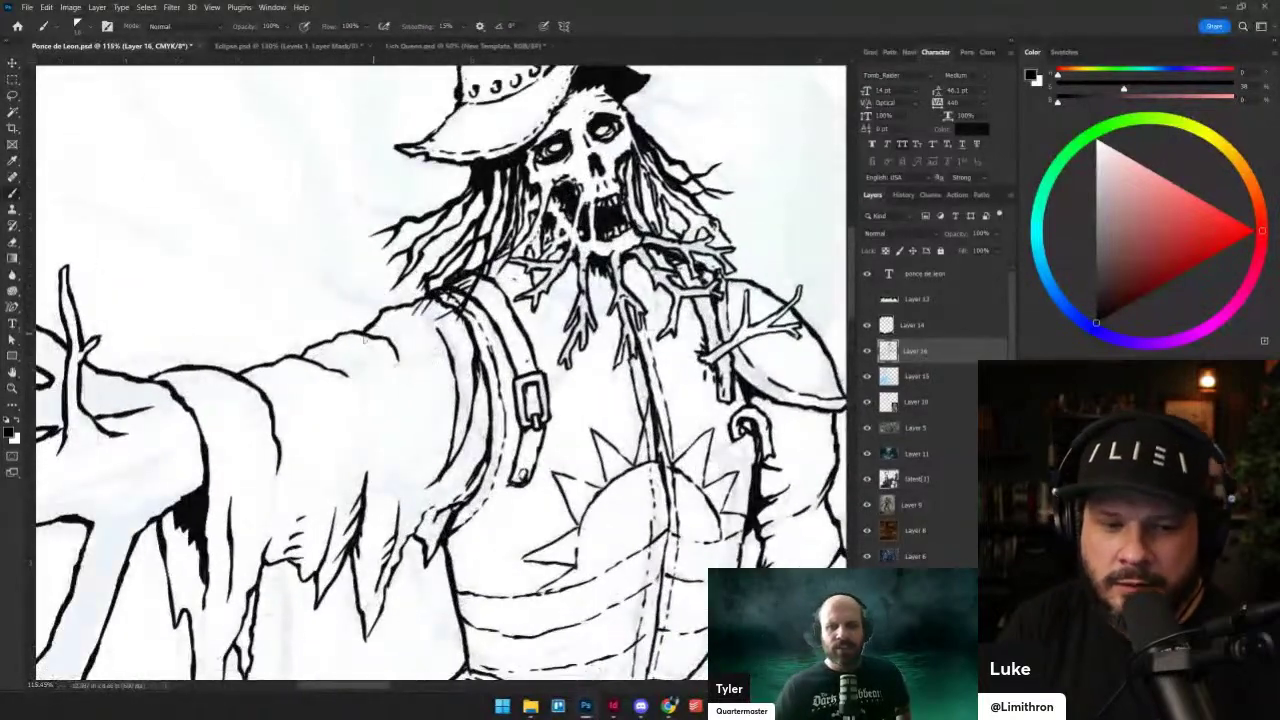
key("e")
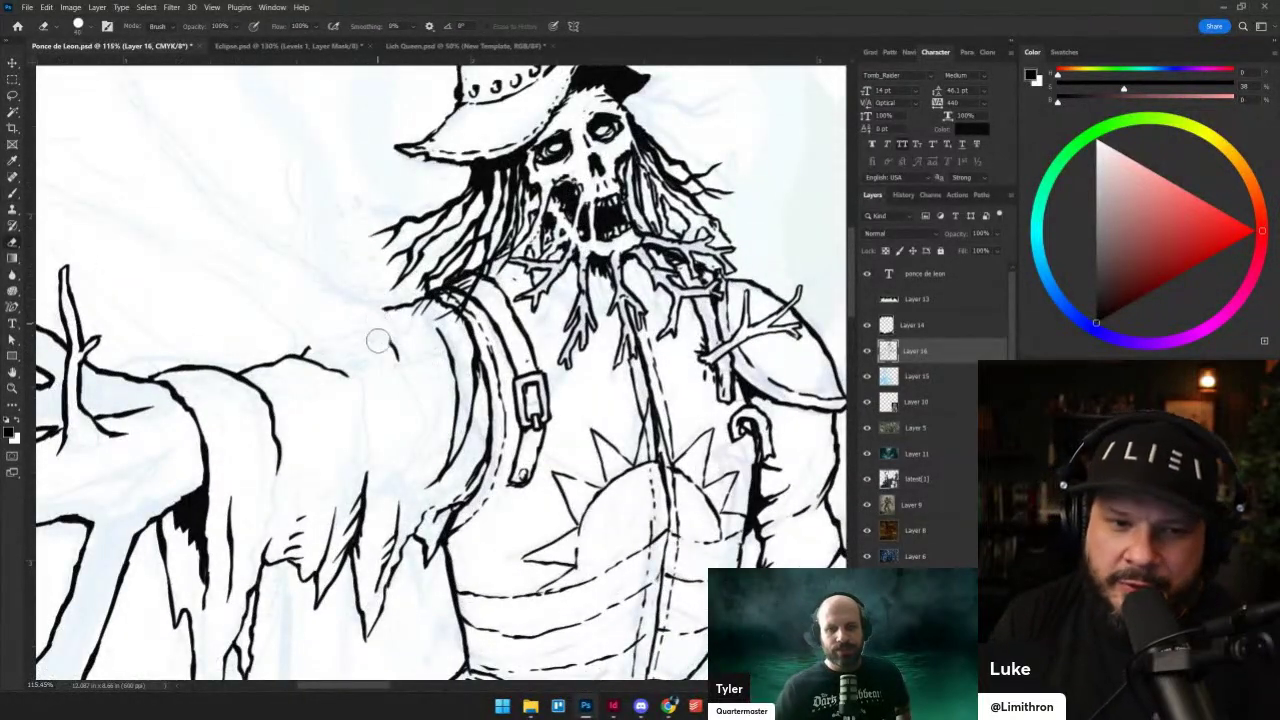
key("b")
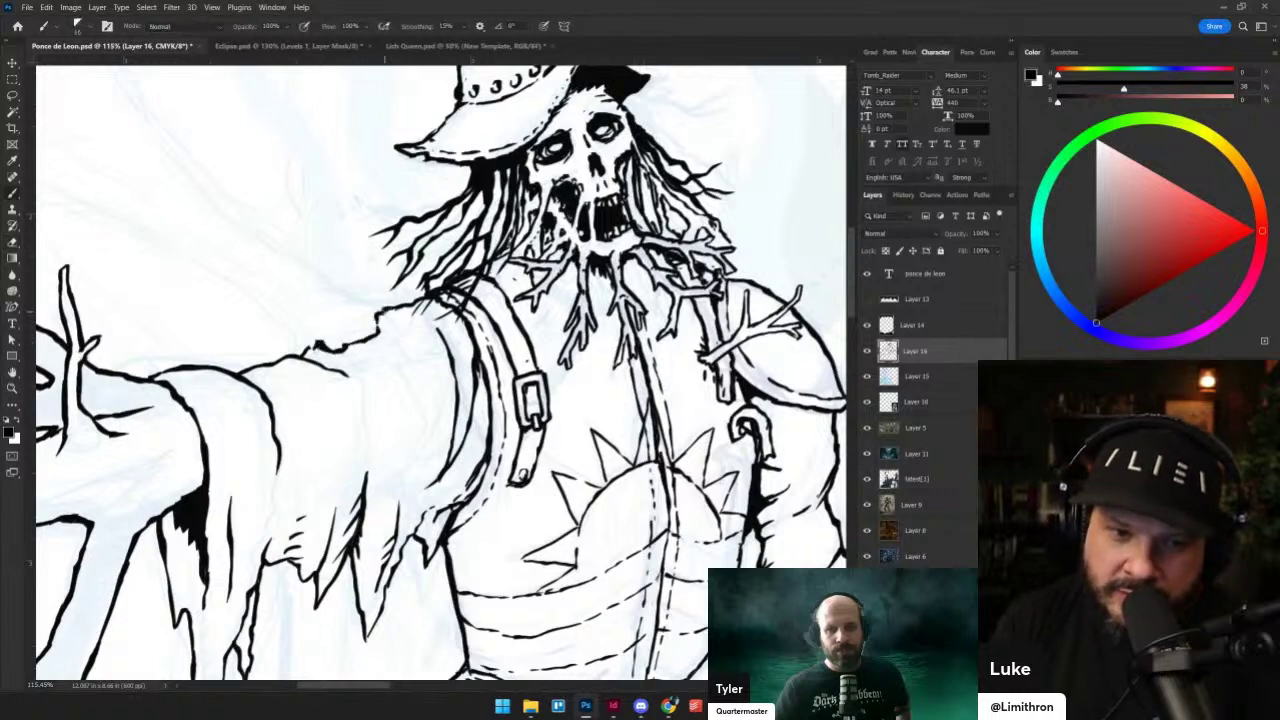
- Examine the inked figure from the outstretched arm across the breastplate to the lowered hand
scroll(578, 238, "down", 8)
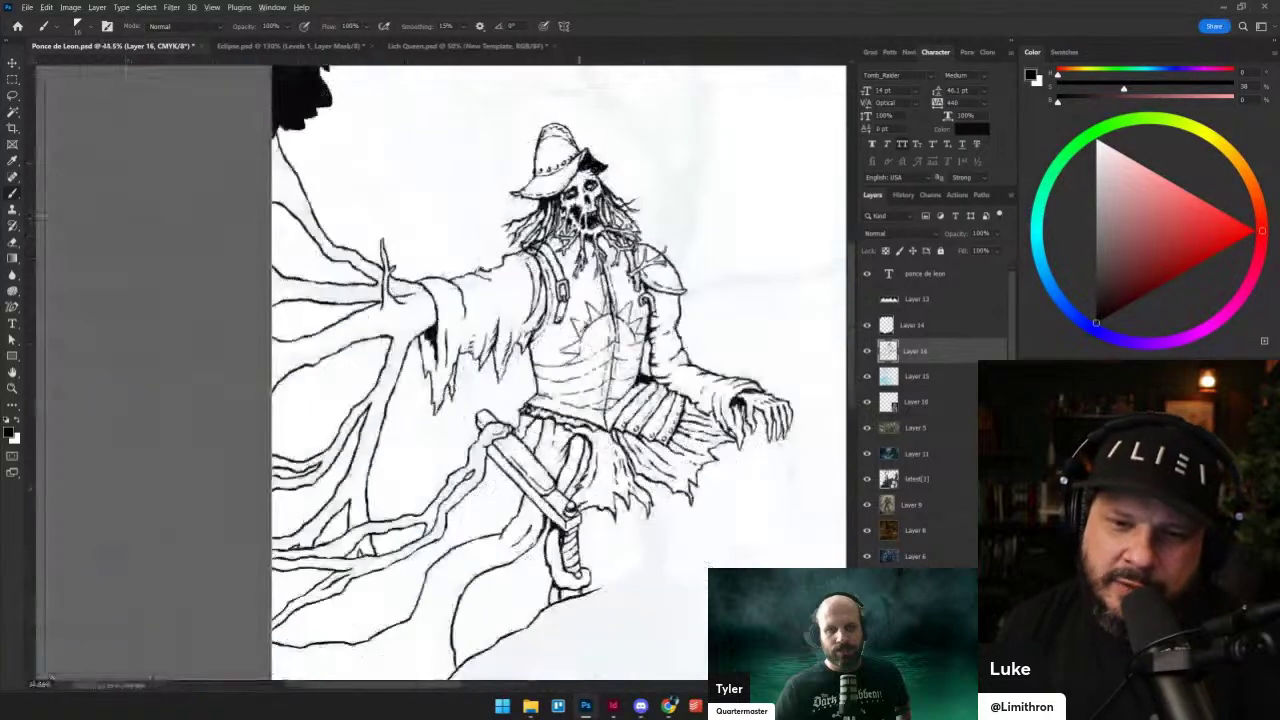
scroll(612, 325, "up", 5)
scroll(640, 340, "up", 2)
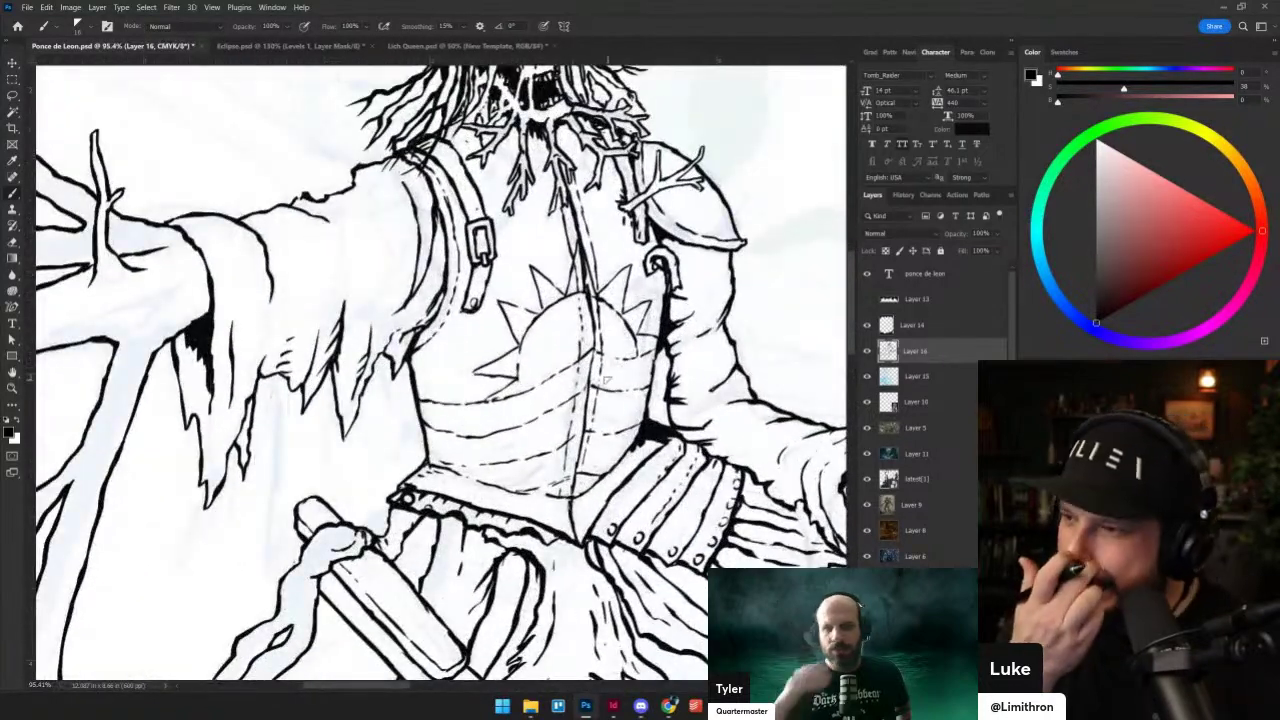
scroll(606, 372, "down", 2)
left_click_drag(820, 265, 248, 260)
left_click_drag(340, 314, 230, 280)
left_click_drag(130, 252, 805, 380)
scroll(700, 370, "up", 3)
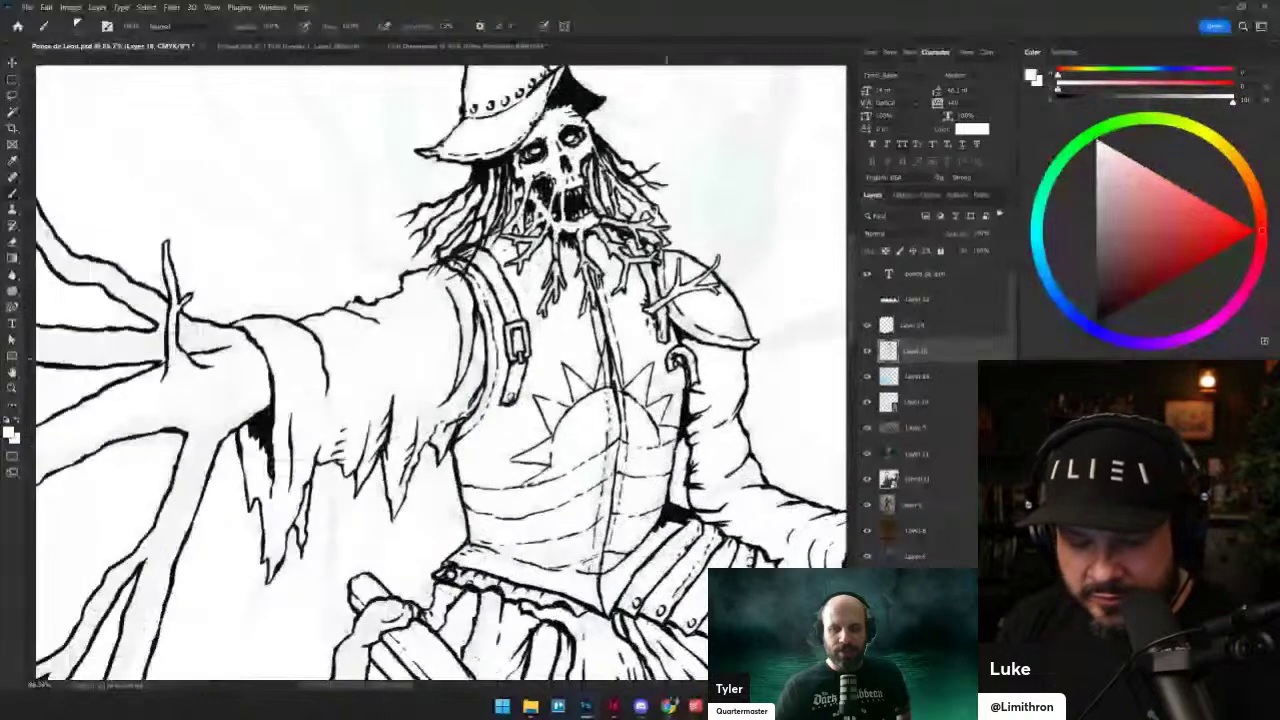
- Ink the lower ends of two branch lines rising from the torn opening on top of the outstretched sleeve
key("x")
left_click_drag(312, 371, 397, 435)
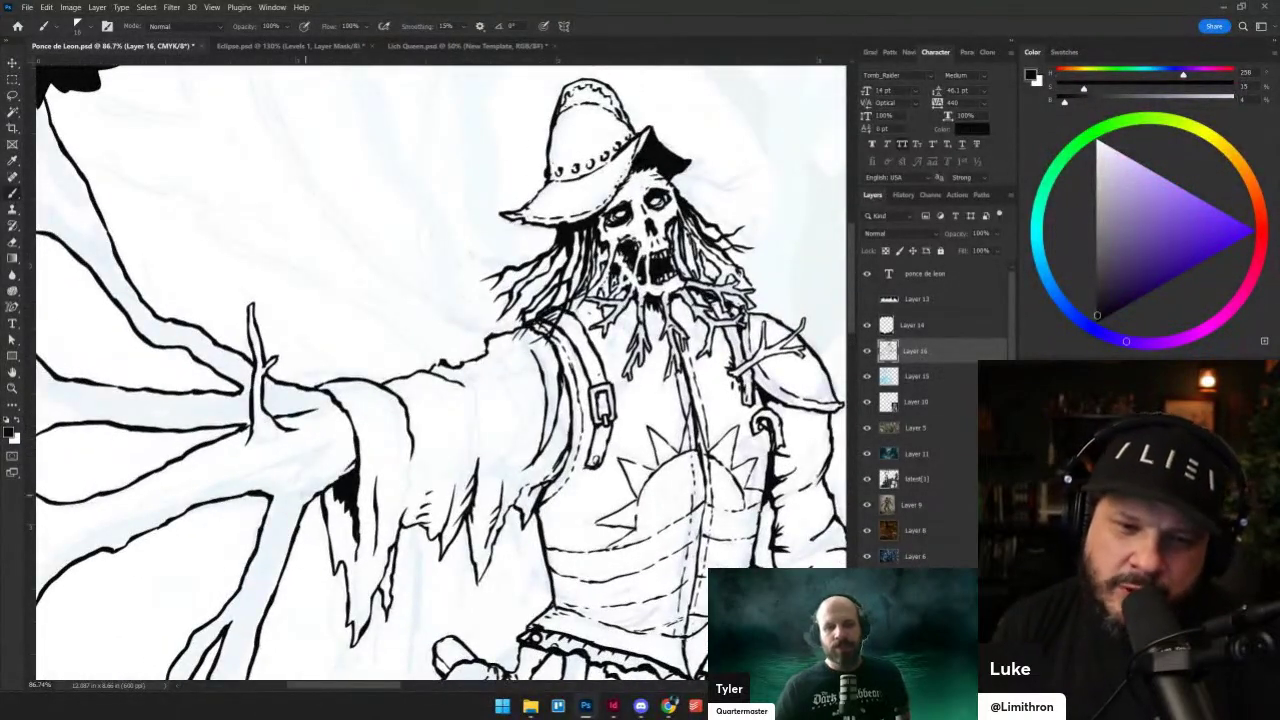
left_click_drag(423, 345, 440, 403)
scroll(420, 391, "up", 2)
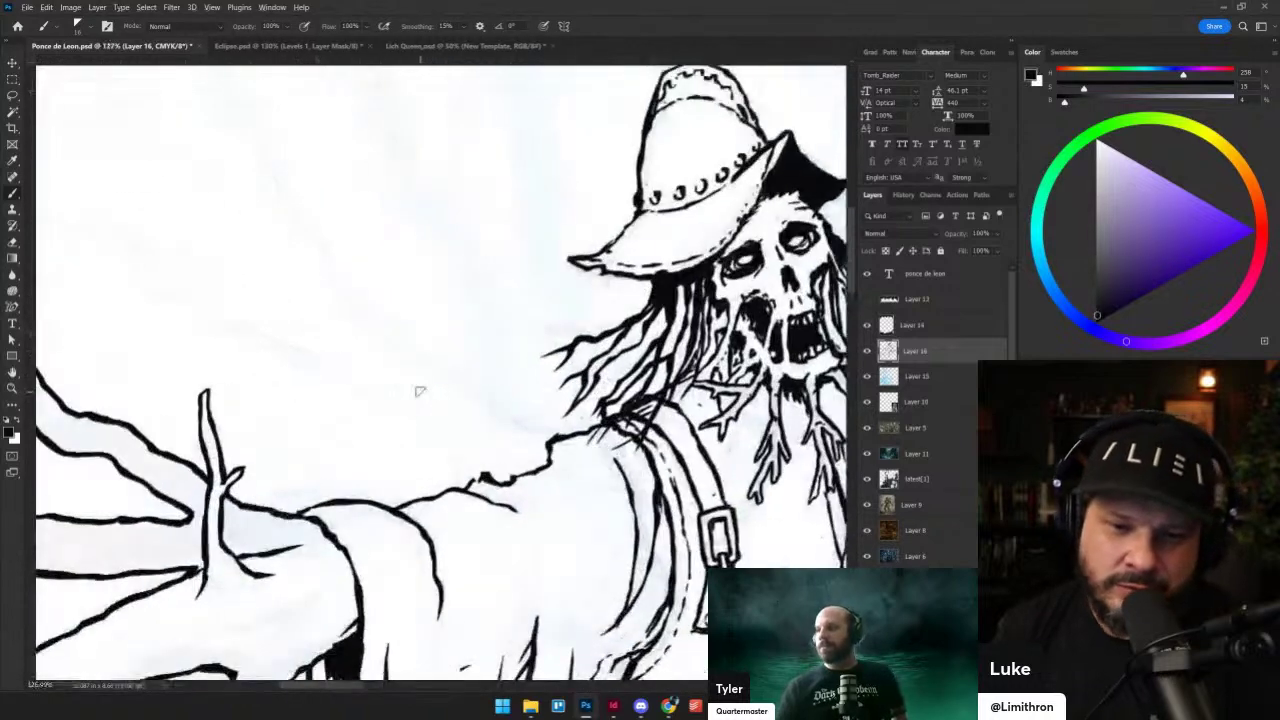
left_click_drag(469, 476, 447, 456)
left_click_drag(490, 405, 572, 437)
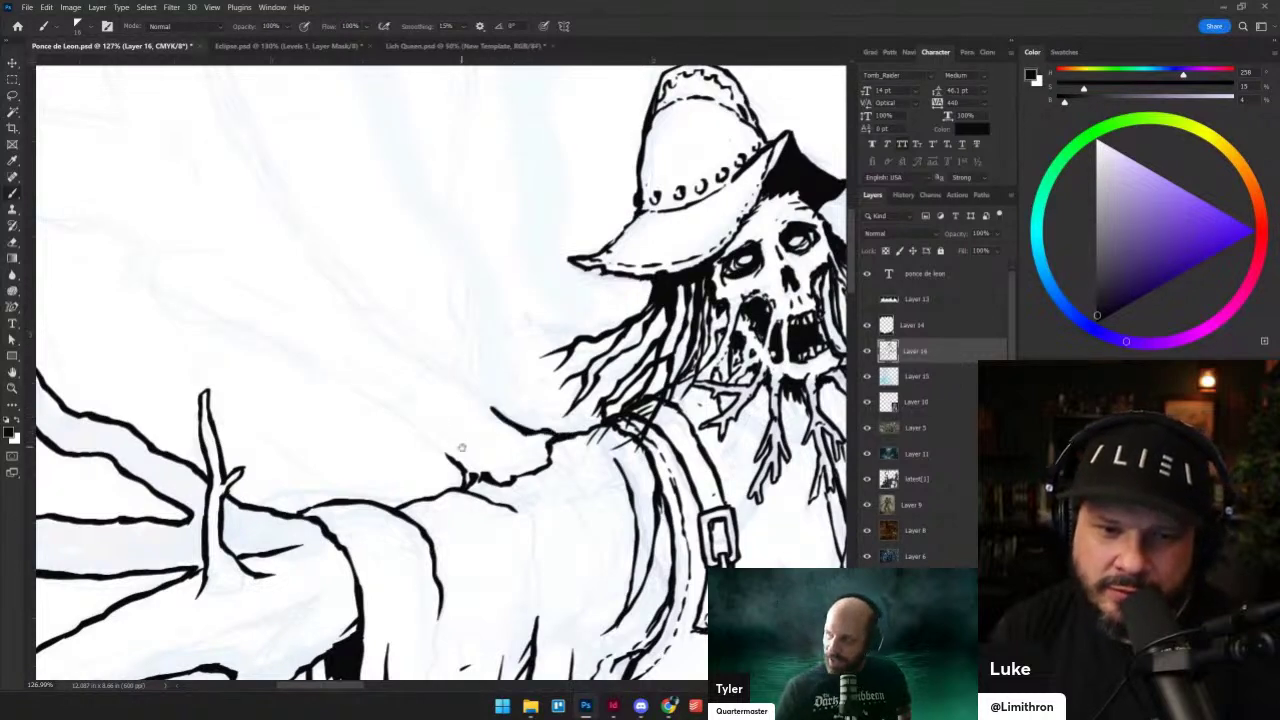
left_click_drag(462, 447, 507, 487)
left_click_drag(535, 442, 496, 404)
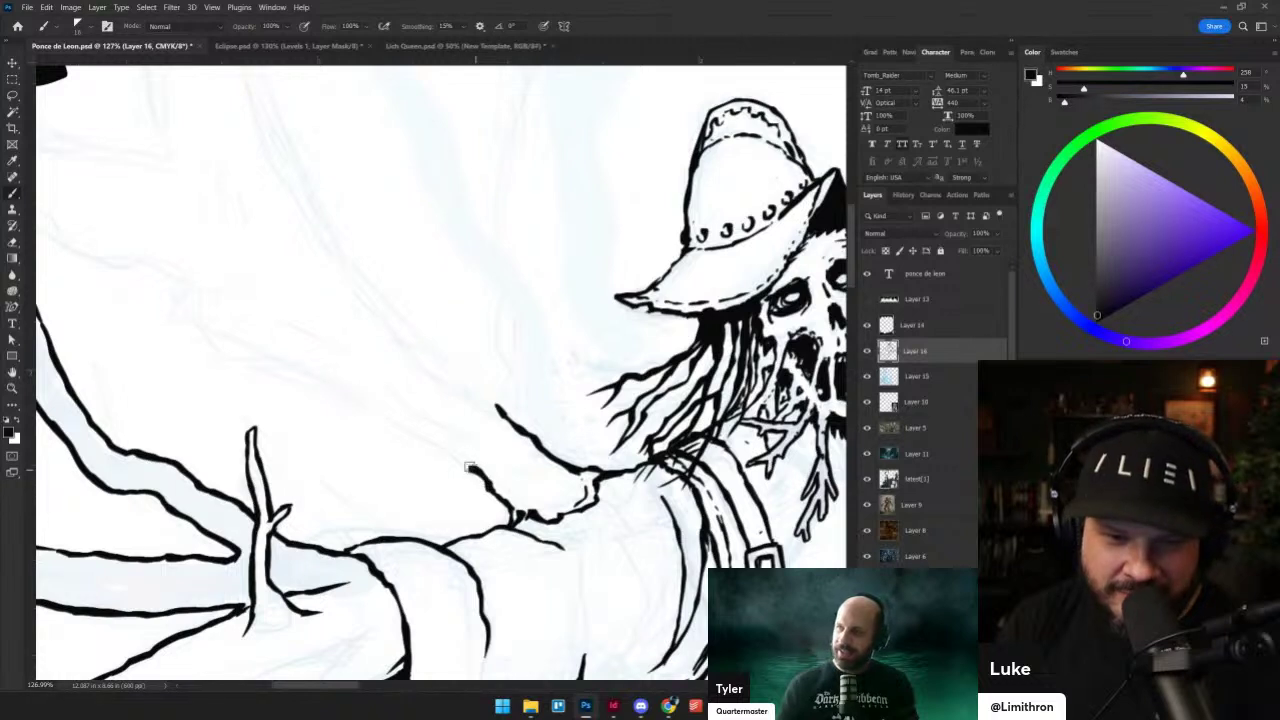
mouse_move(370, 408)
left_mouse_down()
mouse_move(513, 504)
mouse_move(341, 384)
mouse_move(298, 370)
left_mouse_up()
key("ctrl+z")
left_click_drag(384, 416, 299, 369)
key("ctrl+z")
- Ink two long branch contours to the sleeve tear, one from the root at the page edge and one from the black canopy
left_click_drag(183, 352, 334, 366)
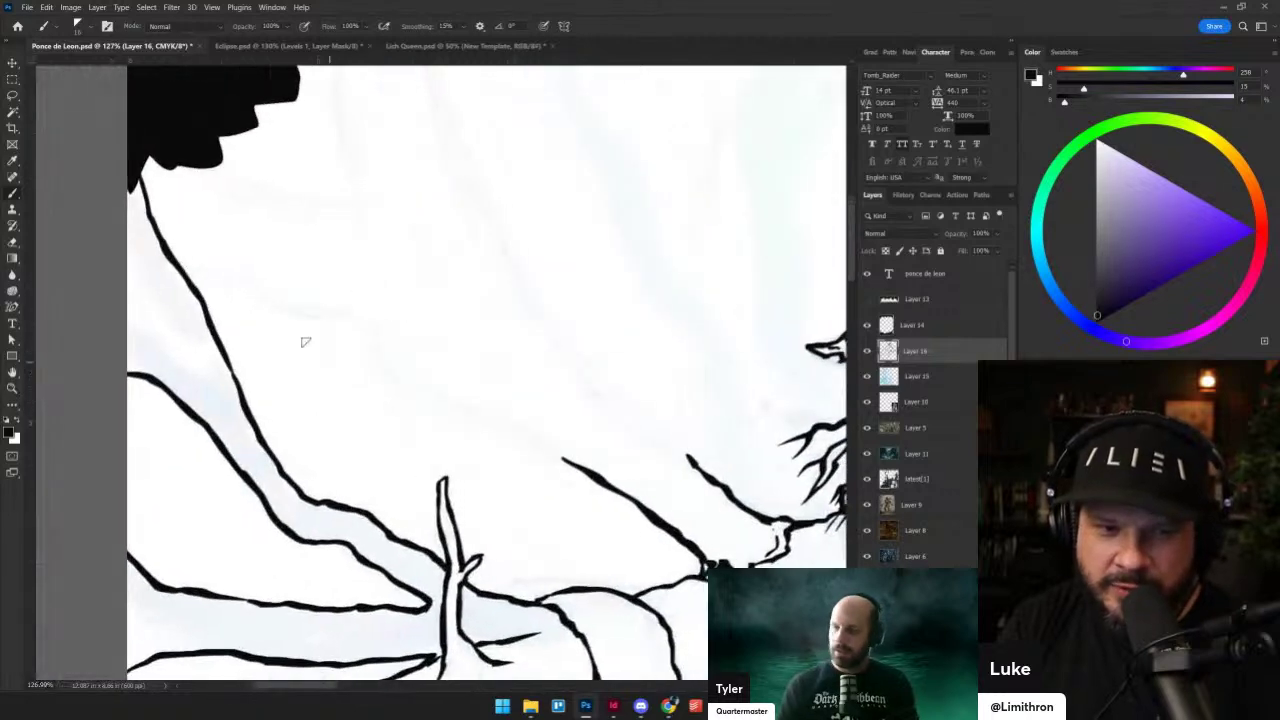
mouse_move(180, 268)
left_mouse_down()
mouse_move(353, 334)
mouse_move(393, 373)
mouse_move(578, 470)
left_mouse_up()
left_click_drag(576, 353, 568, 471)
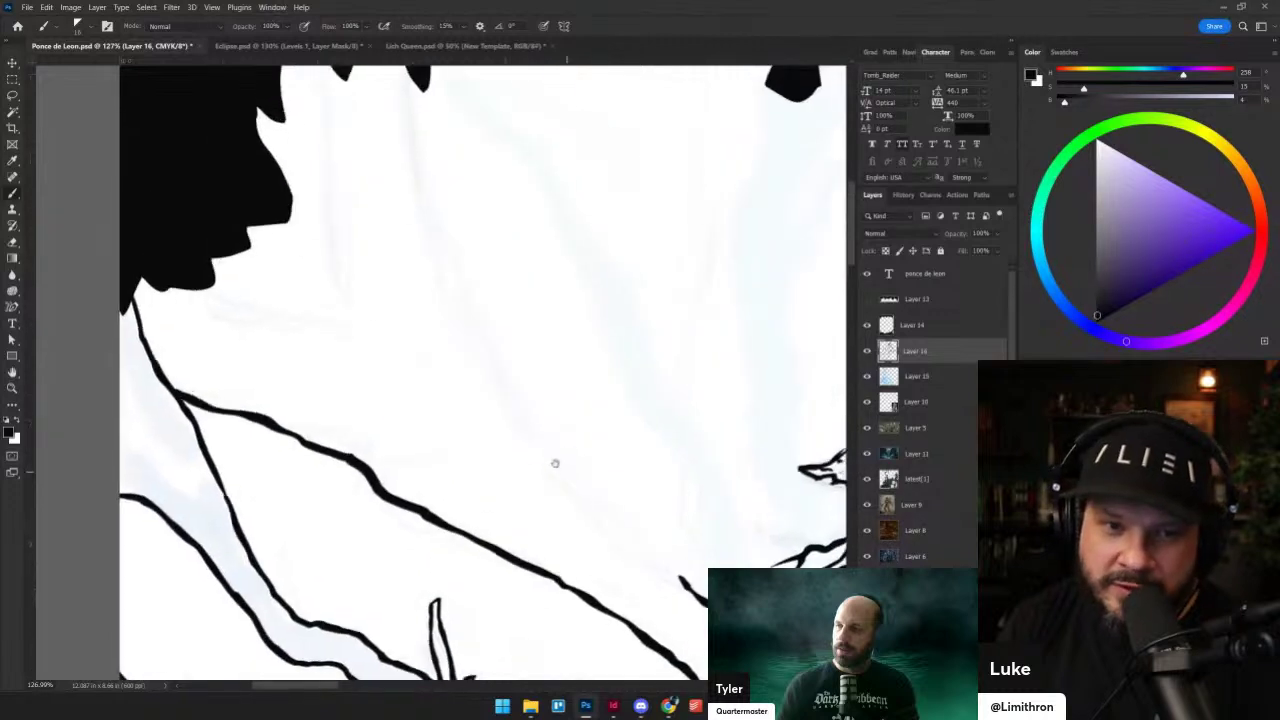
left_click_drag(443, 237, 435, 280)
mouse_move(398, 110)
left_mouse_down()
mouse_move(411, 226)
mouse_move(471, 403)
mouse_move(562, 515)
mouse_move(683, 625)
left_mouse_up()
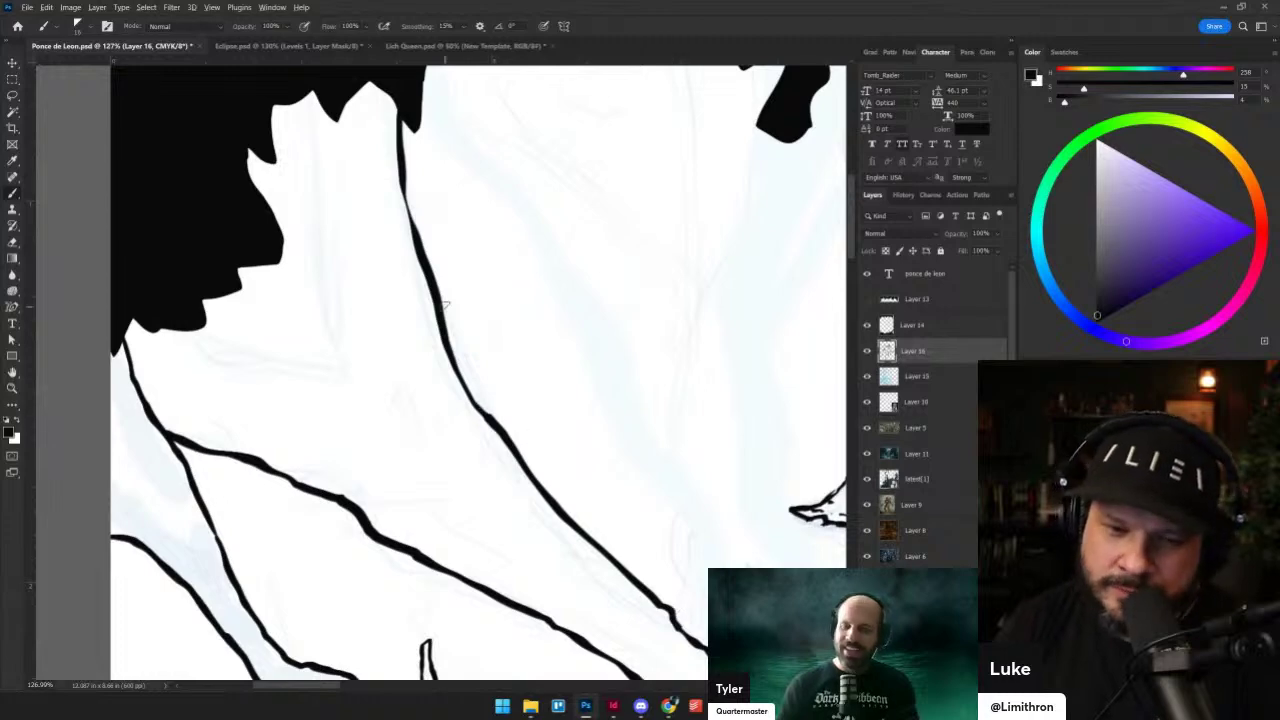
- Ink a curved contour from the black canopy down to the short spur beside the hair, closing the gap between two branches
key("ctrl+0")
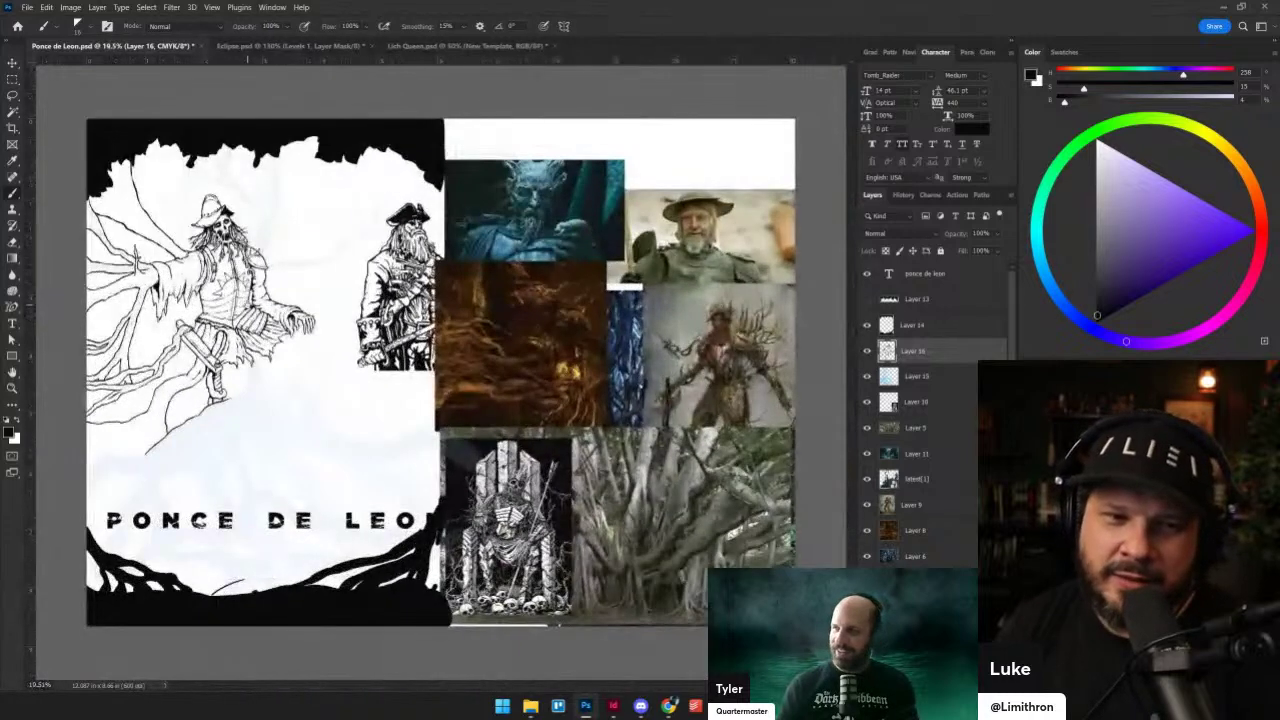
scroll(290, 292, "up", 3)
left_click_drag(278, 286, 493, 350)
scroll(290, 295, "up", 6)
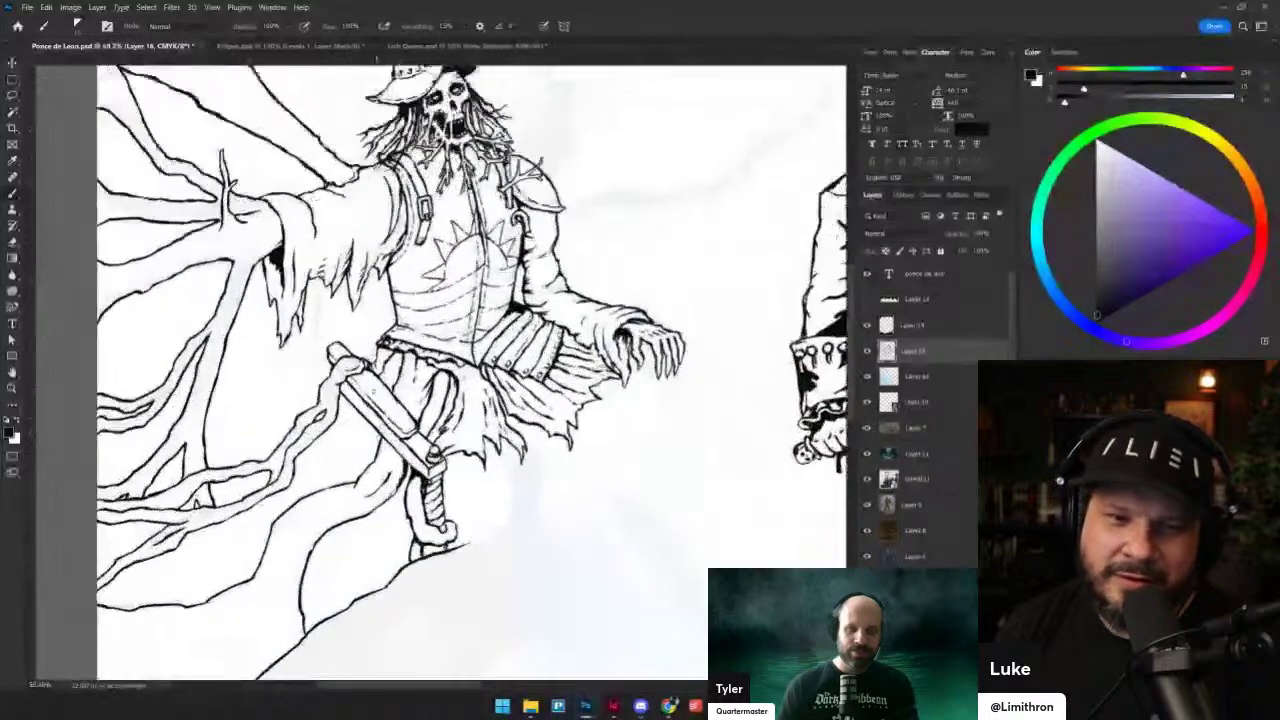
scroll(549, 368, "up", 1)
left_click_drag(548, 283, 513, 486)
scroll(512, 486, "up", 4)
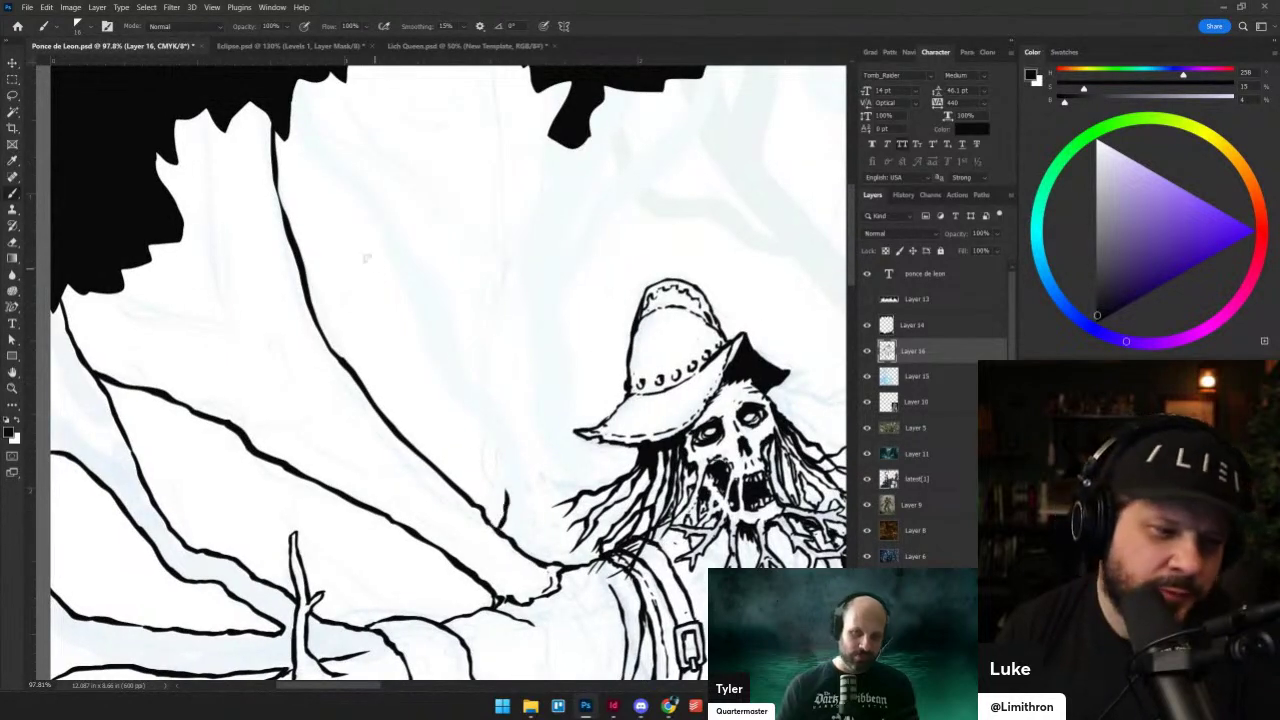
left_click_drag(291, 122, 307, 159)
key("ctrl+z")
mouse_move(292, 116)
left_mouse_down()
mouse_move(308, 166)
mouse_move(357, 214)
mouse_move(476, 422)
mouse_move(508, 505)
left_mouse_up()
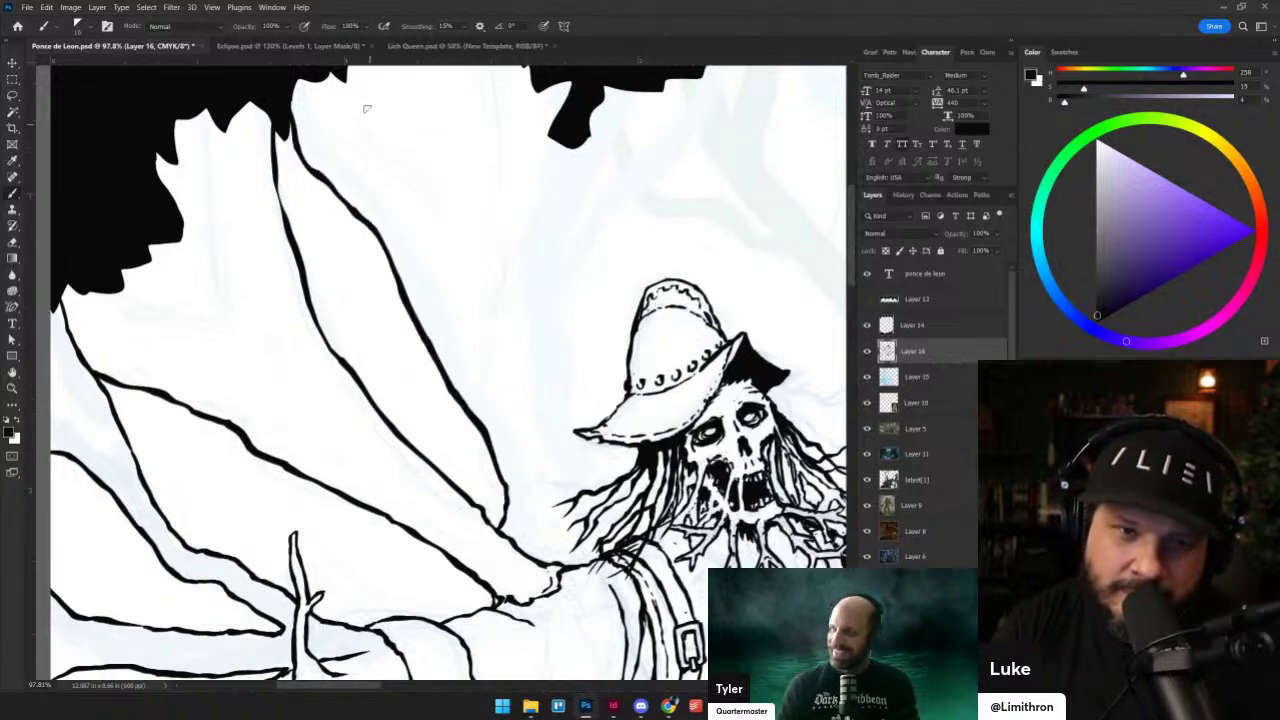
- Ink the outer contour of the branch above the shoulder and fork it into two limbs reaching the black canopy
mouse_move(311, 97)
left_mouse_down()
mouse_move(350, 167)
mouse_move(398, 214)
mouse_move(452, 338)
left_mouse_up()
left_click_drag(474, 379, 518, 450)
key("ctrl+z")
mouse_move(443, 306)
left_mouse_down()
mouse_move(532, 485)
mouse_move(594, 560)
left_mouse_up()
left_click_drag(426, 172, 441, 285)
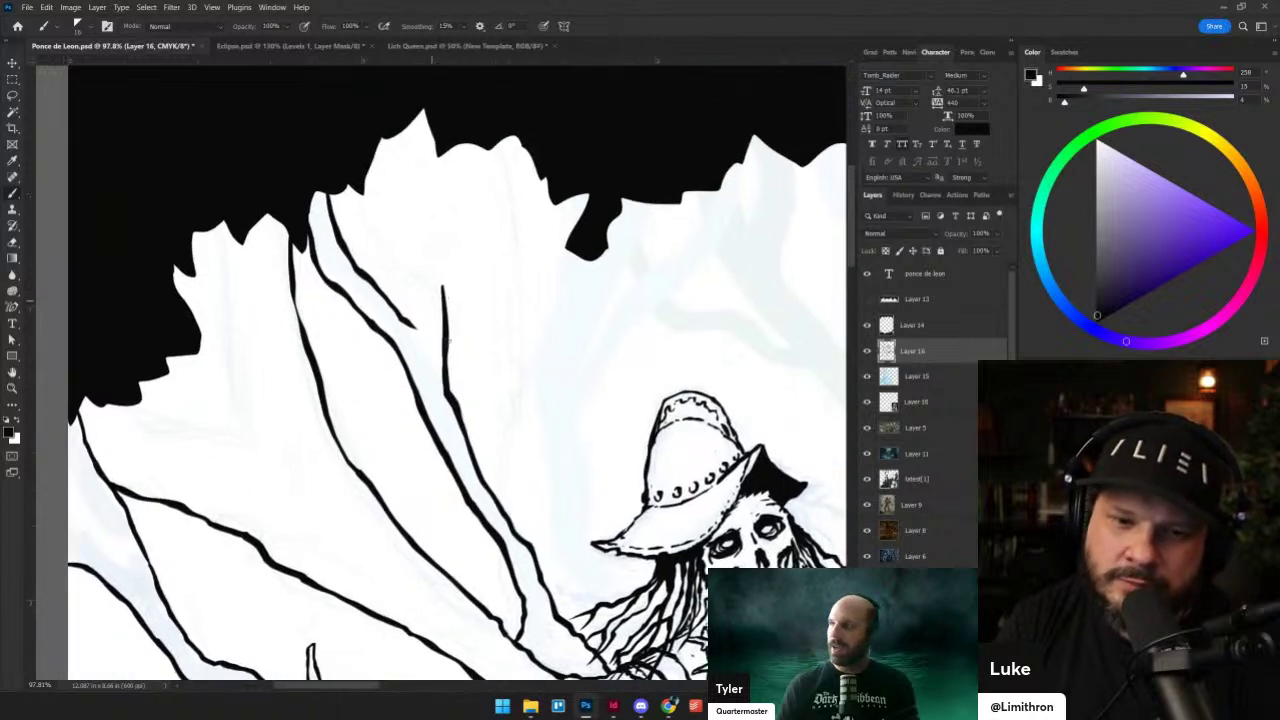
left_click_drag(549, 627, 561, 645)
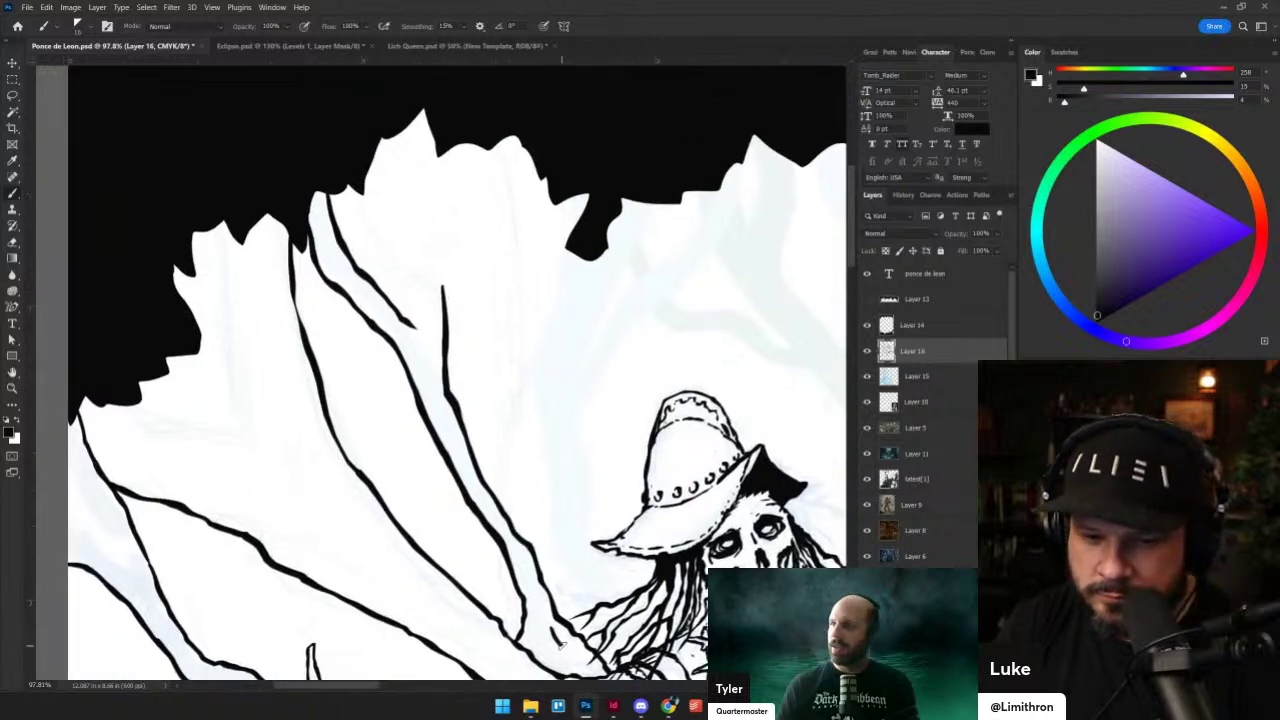
left_click_drag(443, 284, 457, 145)
left_click_drag(411, 322, 428, 112)
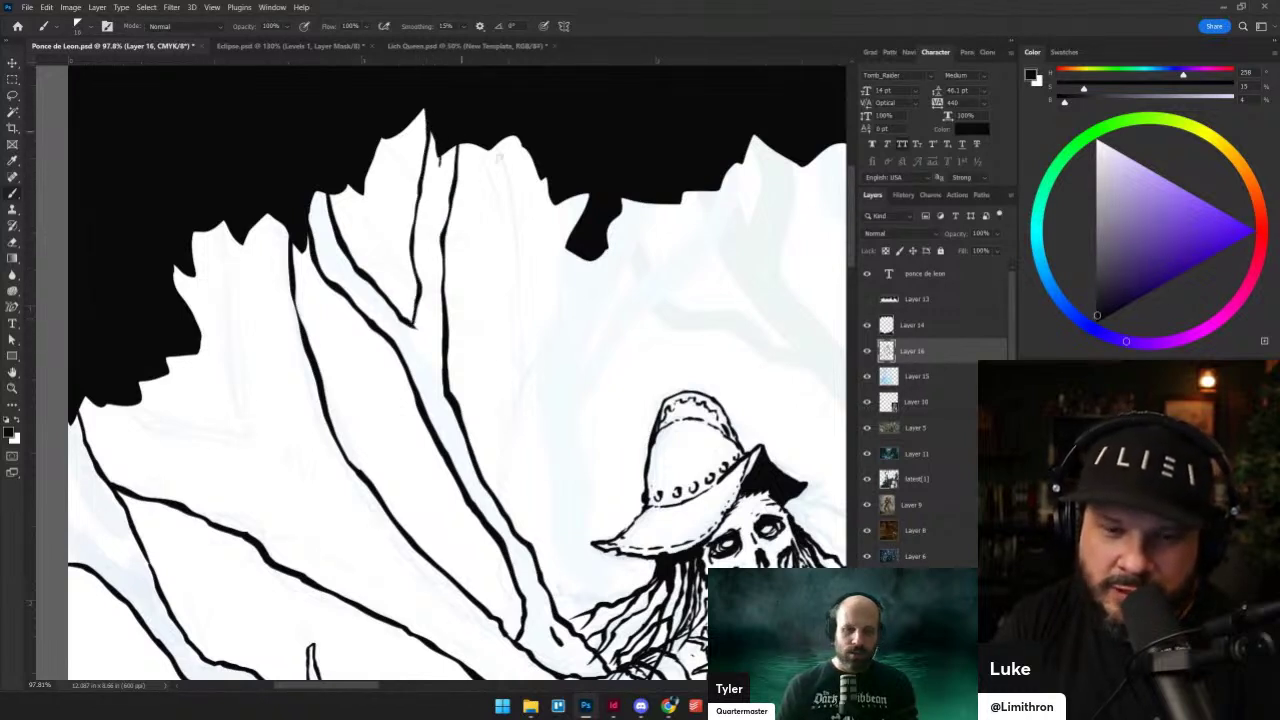
- Lasso the conquistador's hat, move it slightly lower onto the skull, and deselect it
scroll(535, 176, "down", 4)
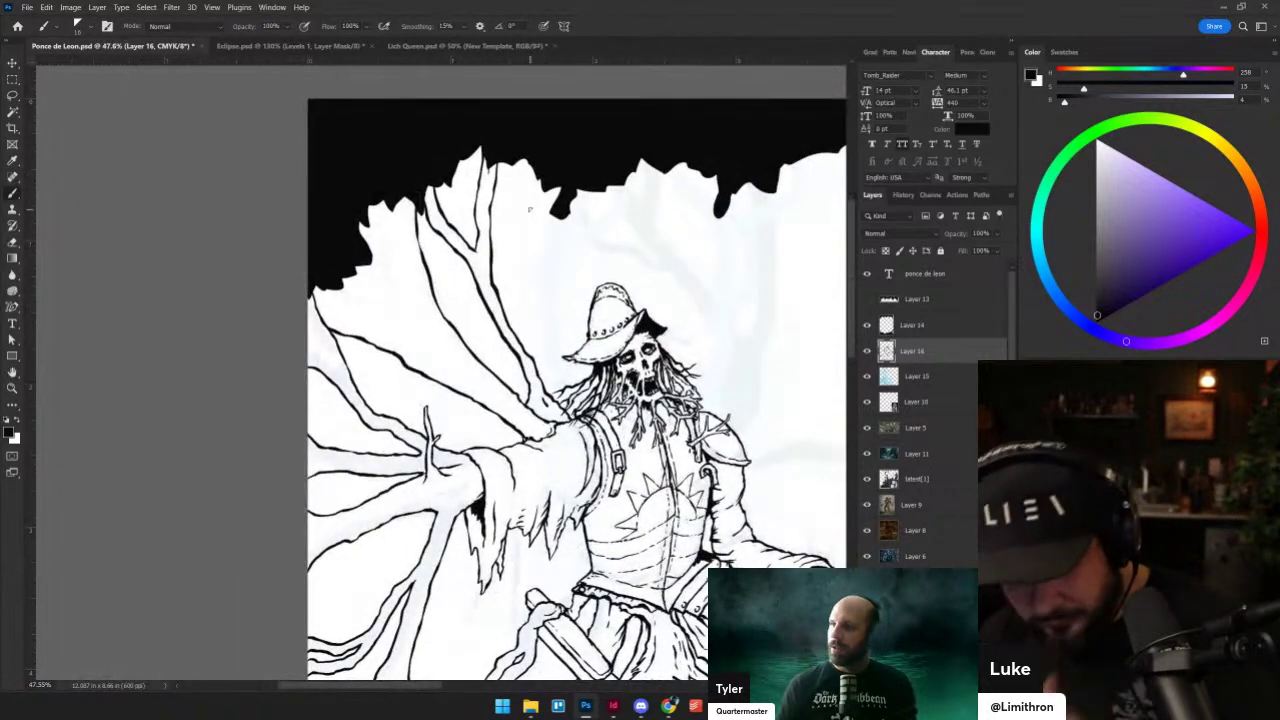
scroll(697, 300, "down", 1)
left_click_drag(674, 448, 510, 260)
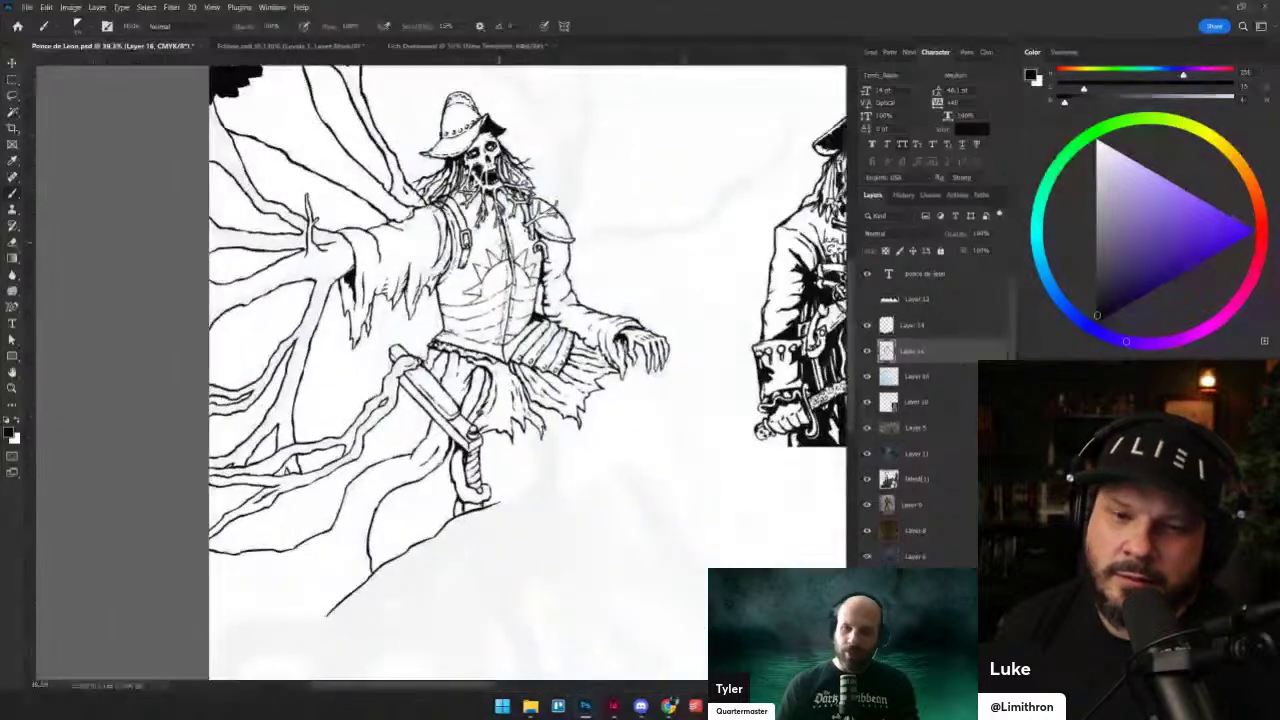
scroll(547, 262, "up", 1)
scroll(542, 220, "up", 1)
left_click_drag(539, 200, 578, 344)
scroll(578, 344, "up", 2)
key("l")
mouse_move(398, 232)
left_mouse_down()
mouse_move(385, 250)
mouse_move(412, 272)
left_mouse_up()
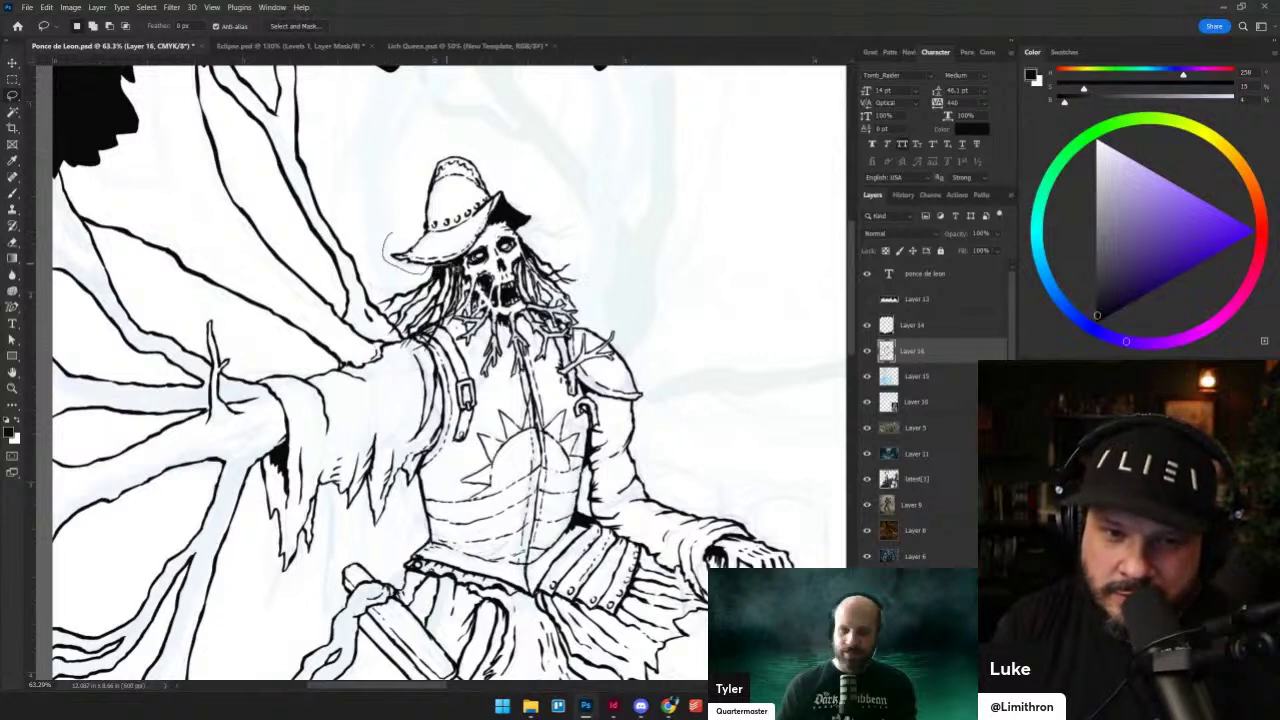
left_click_drag(548, 224, 358, 184)
key("v")
left_click_drag(501, 211, 505, 191)
key("ctrl+t")
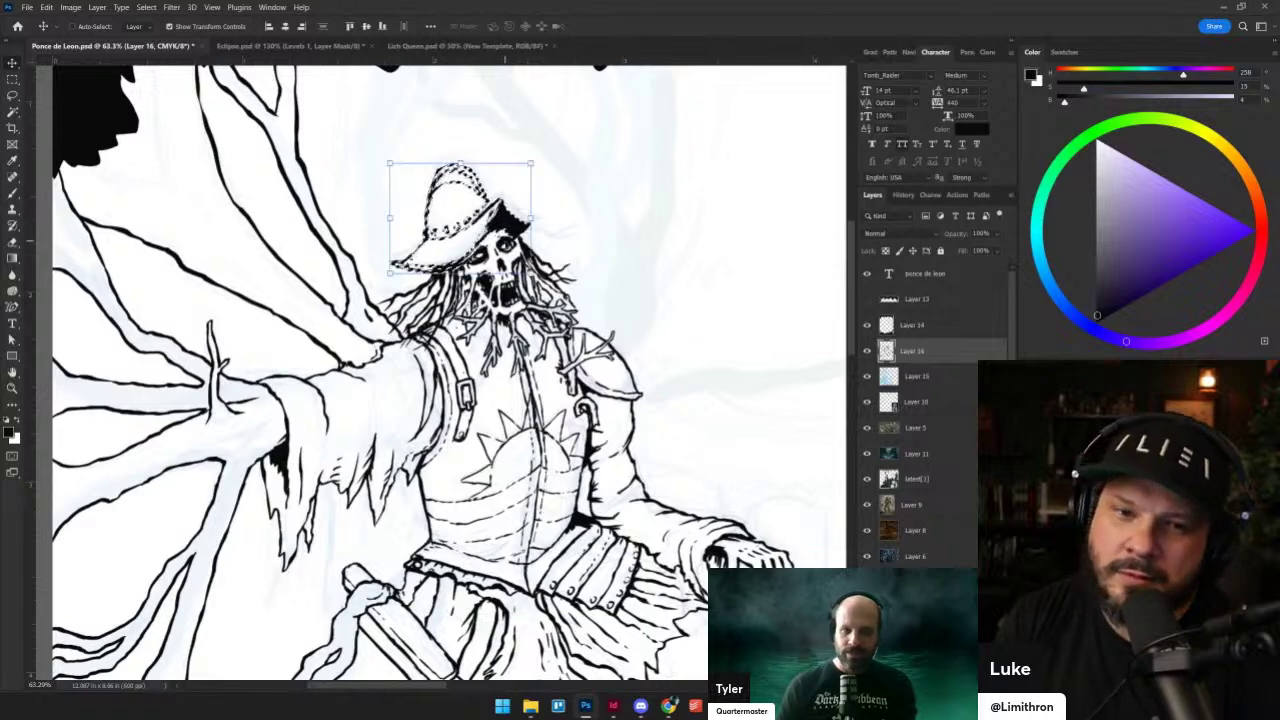
key("ctrl+d")
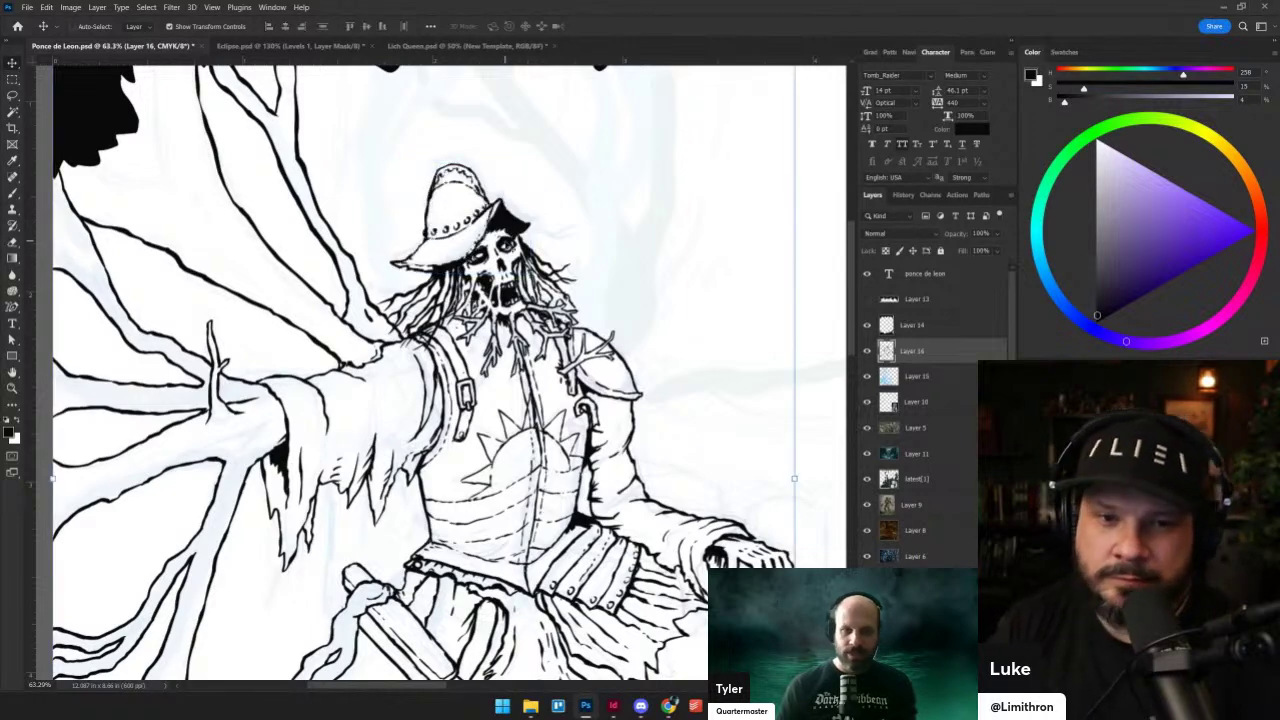
scroll(527, 228, "down", 4)
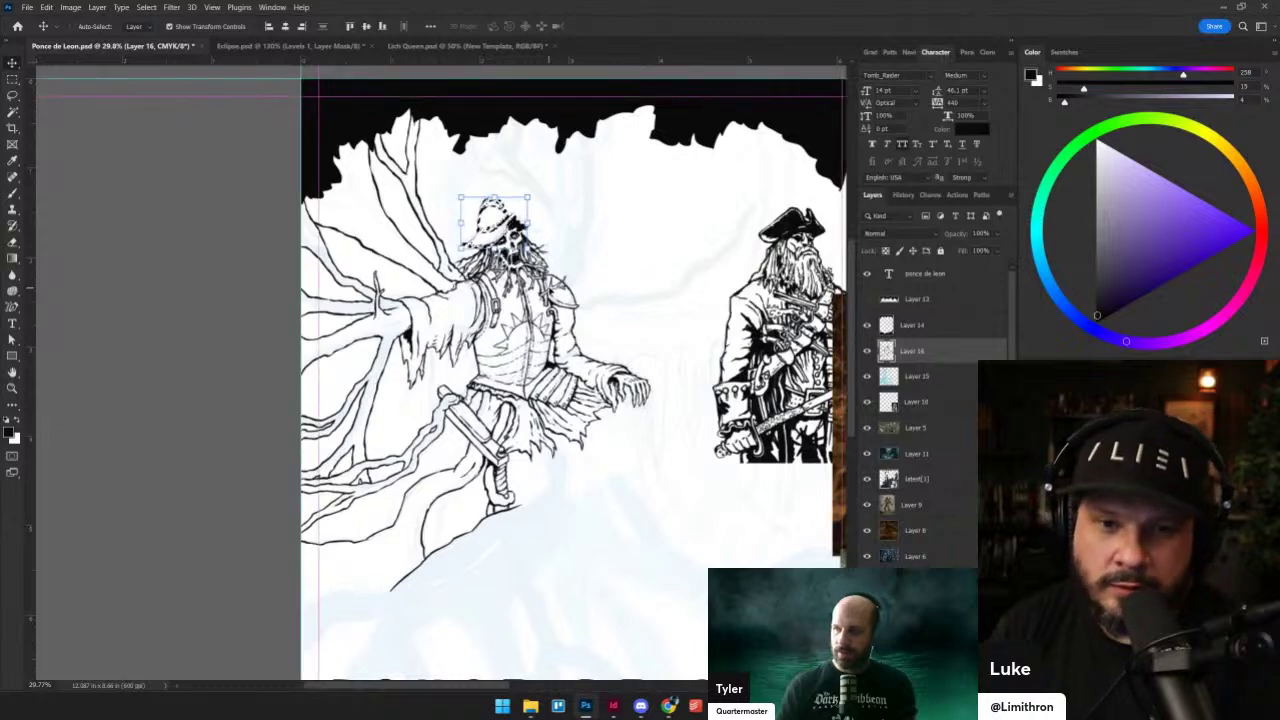
key("ctrl+d")
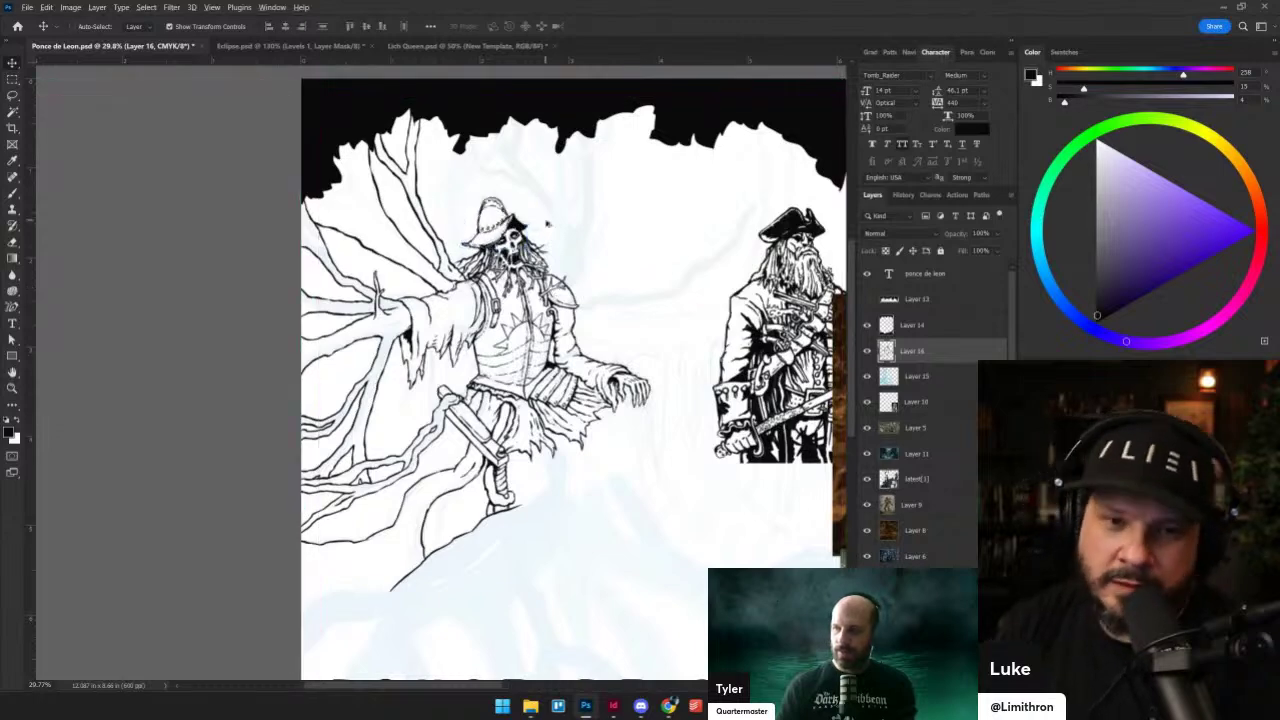
- Ink a long curving branch contour from the black canopy down past the hat to the hair beside the skull
scroll(544, 220, "up", 5)
key("b")
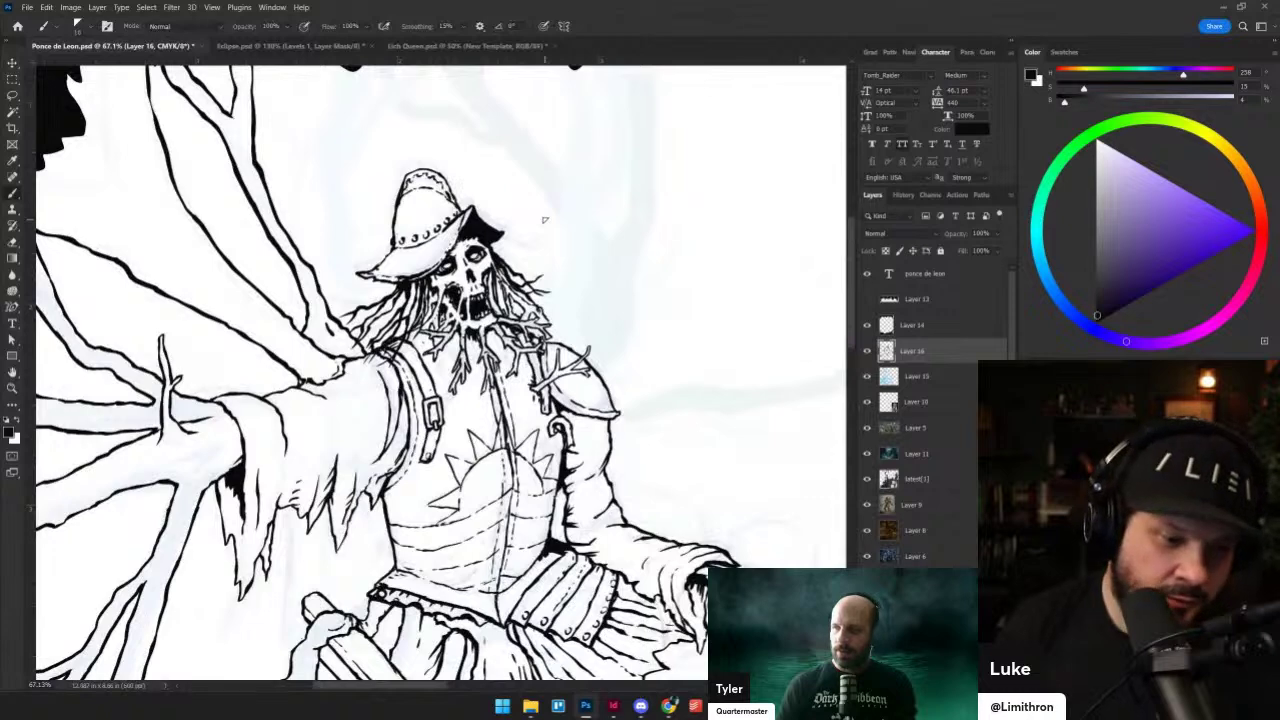
scroll(516, 211, "up", 2)
left_click_drag(581, 335, 566, 437)
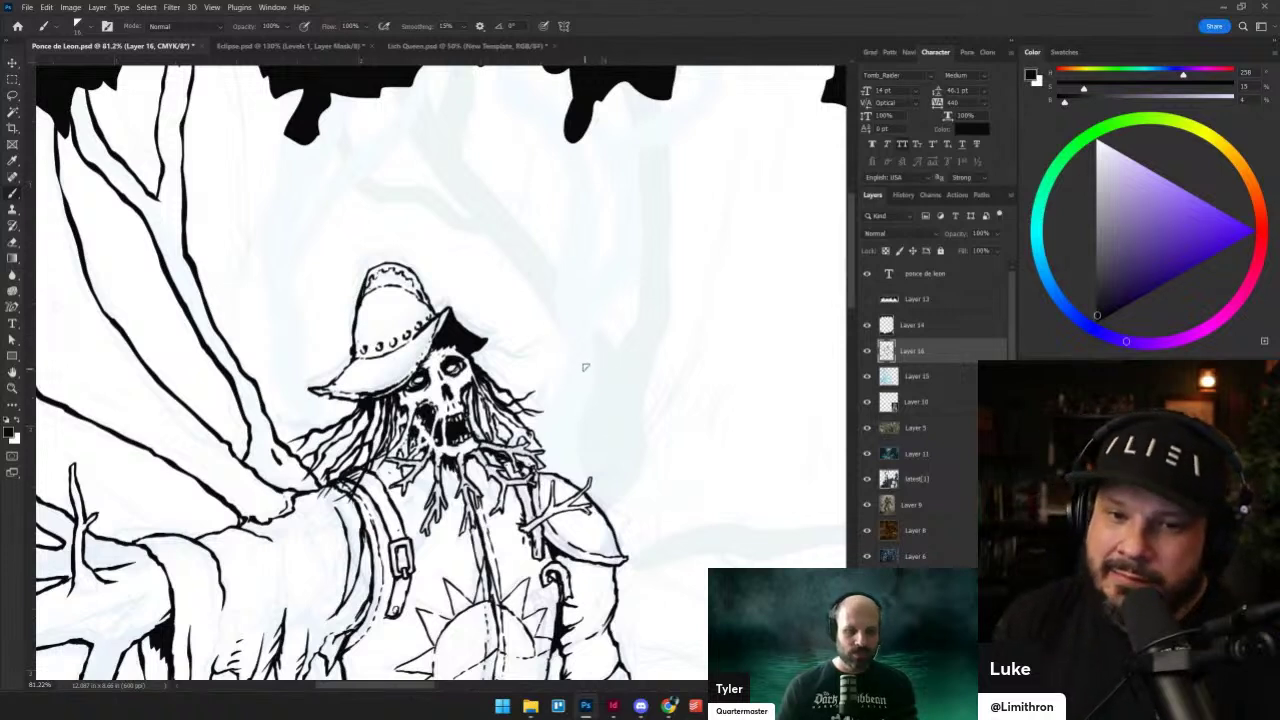
mouse_move(551, 397)
left_mouse_down()
mouse_move(570, 208)
mouse_move(546, 162)
mouse_move(525, 328)
mouse_move(477, 181)
mouse_move(476, 208)
mouse_move(538, 276)
left_mouse_up()
scroll(547, 164, "up", 3)
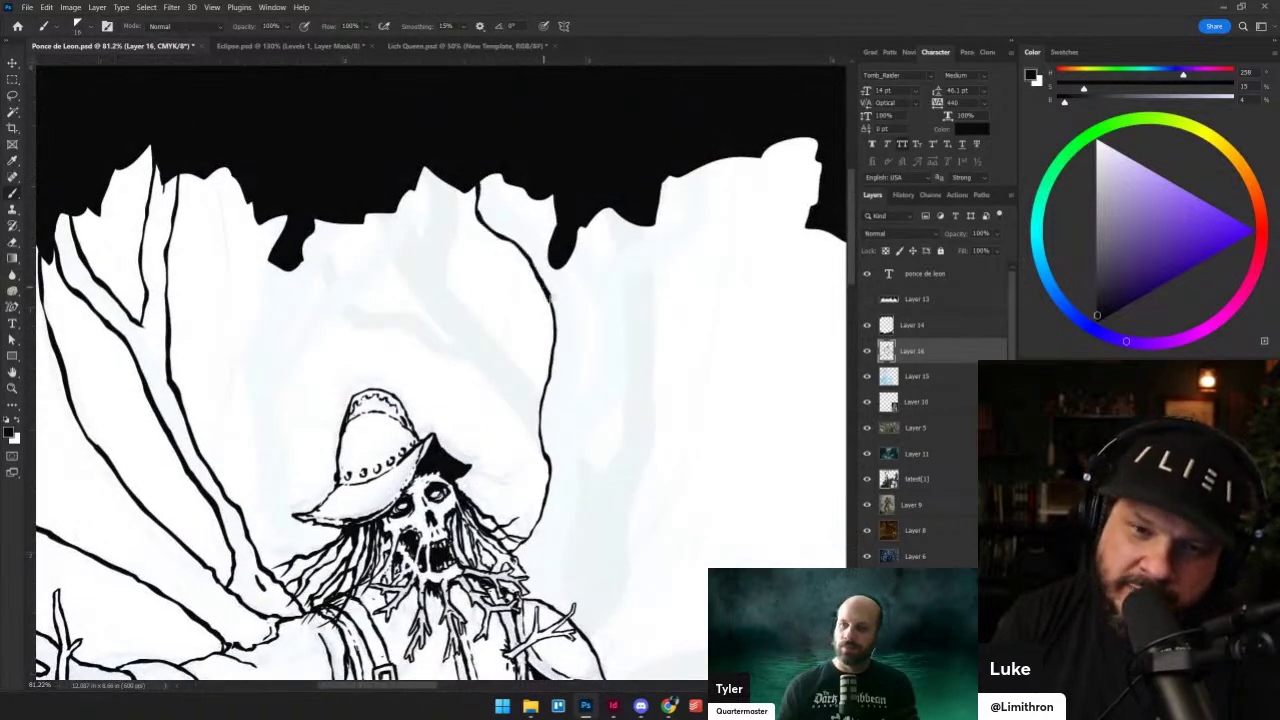
- Ink the limb's second contour up to the black canopy and outline the narrow pointed gap between the limbs below the black drip
left_click_drag(500, 170, 553, 255)
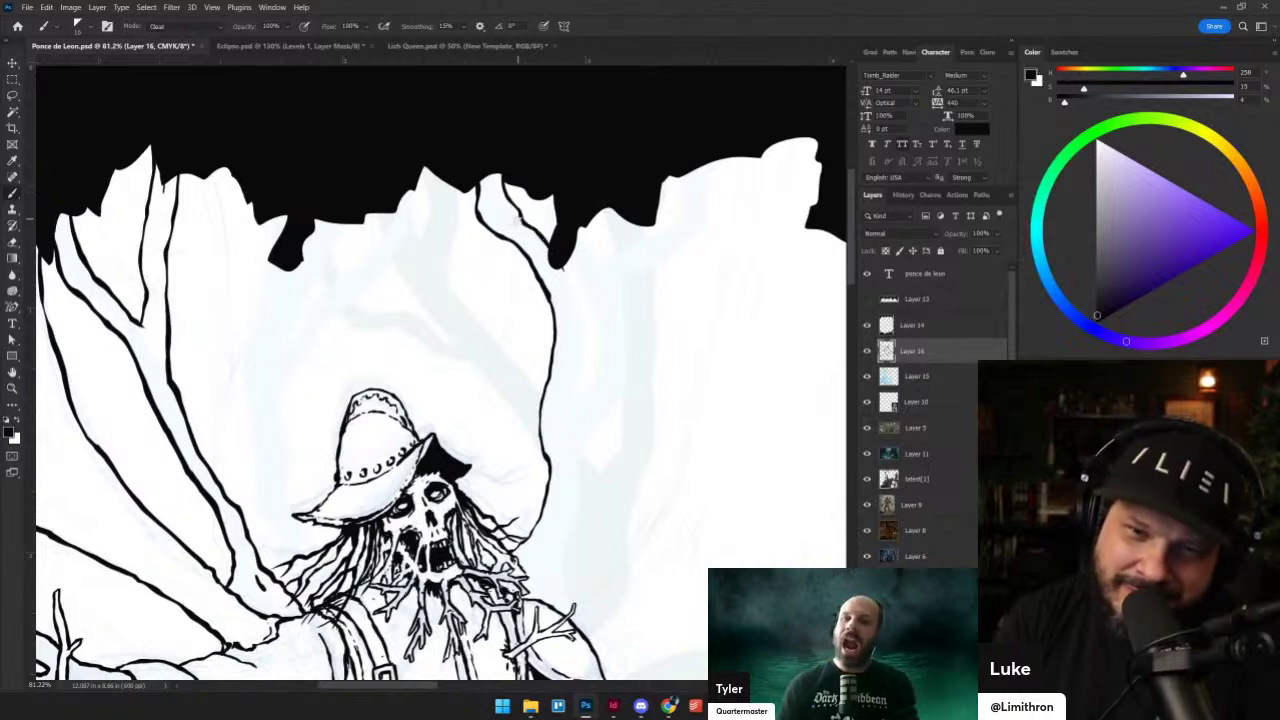
left_click_drag(562, 268, 576, 314)
key("ctrl+z")
mouse_move(560, 266)
left_mouse_down()
mouse_move(578, 398)
mouse_move(598, 372)
mouse_move(604, 322)
mouse_move(590, 300)
left_mouse_up()
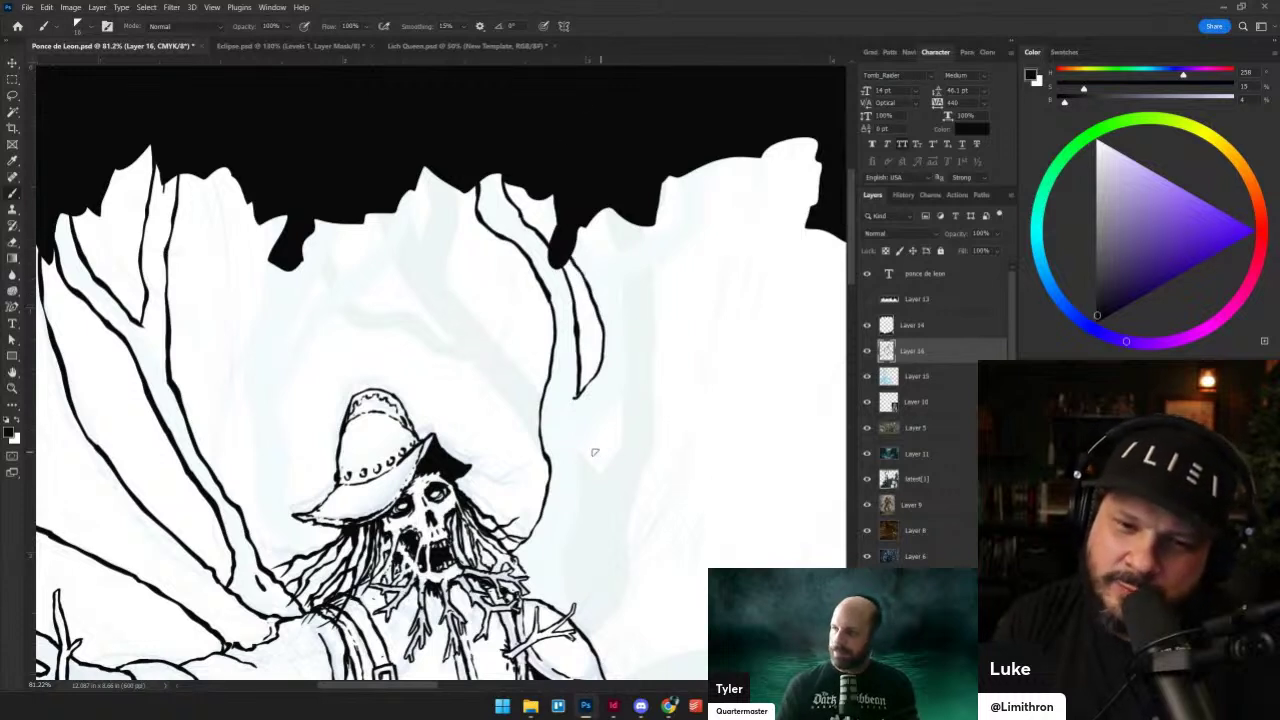
- Ink the outer contour of the neighbouring limb and fork it into two offshoots meeting the black canopy
mouse_move(581, 450)
left_mouse_down()
mouse_move(624, 390)
mouse_move(613, 246)
mouse_move(624, 333)
mouse_move(622, 275)
mouse_move(667, 245)
left_mouse_up()
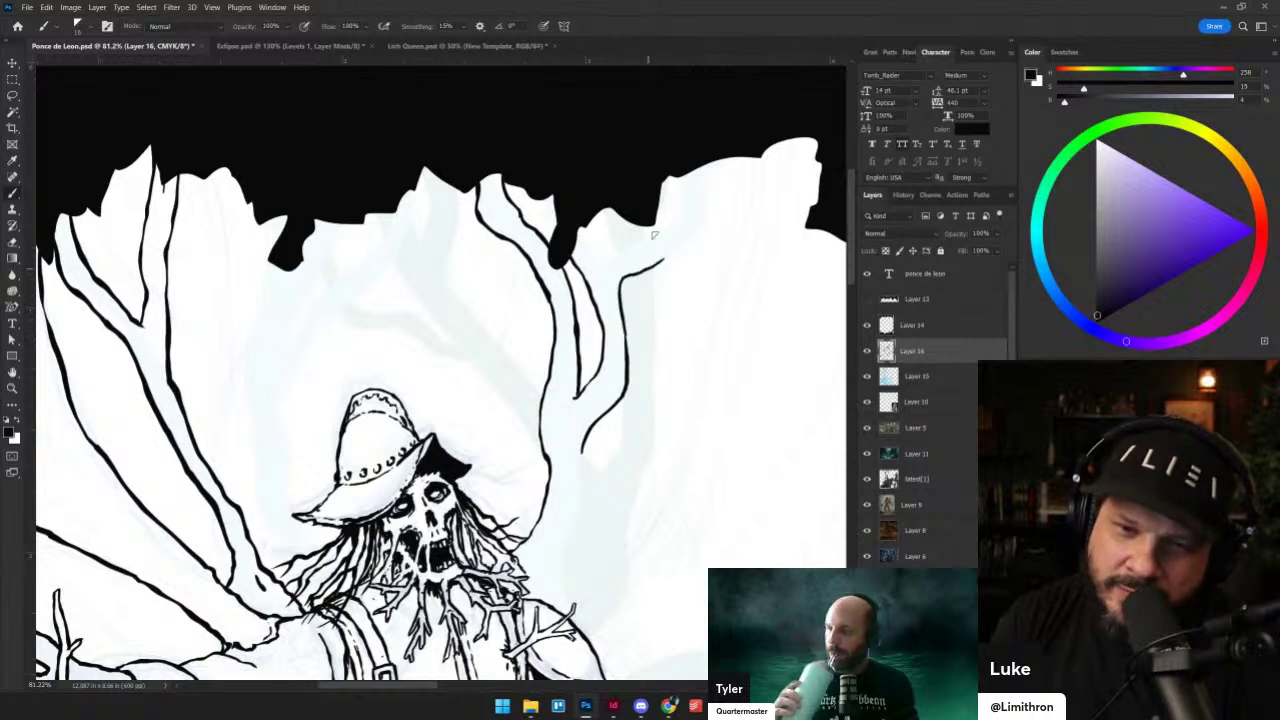
mouse_move(597, 267)
left_mouse_down()
mouse_move(665, 229)
mouse_move(679, 170)
left_mouse_up()
left_click_drag(601, 270, 577, 226)
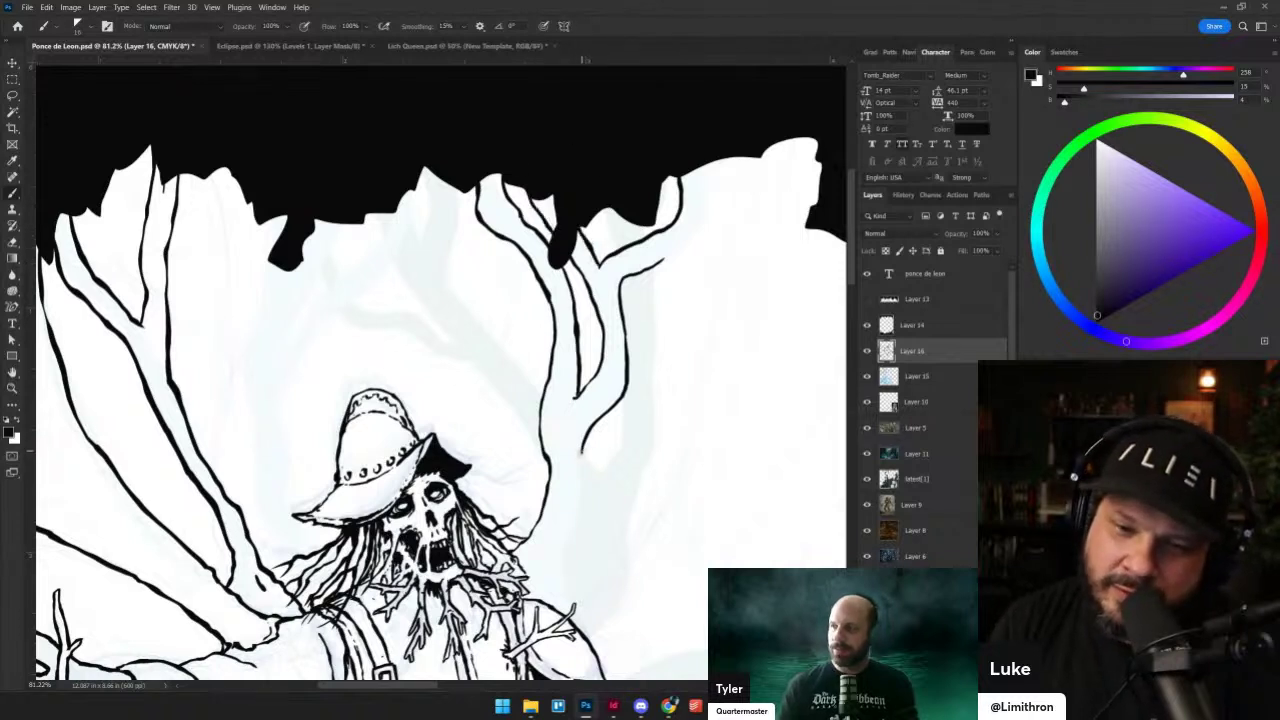
- Continue the trunk contour down to the conquistador's shoulder and ink the outer edge of its forked limb up to the canopy
mouse_move(575, 622)
left_mouse_down()
mouse_move(579, 453)
mouse_move(601, 480)
mouse_move(614, 339)
left_mouse_up()
key("grave")
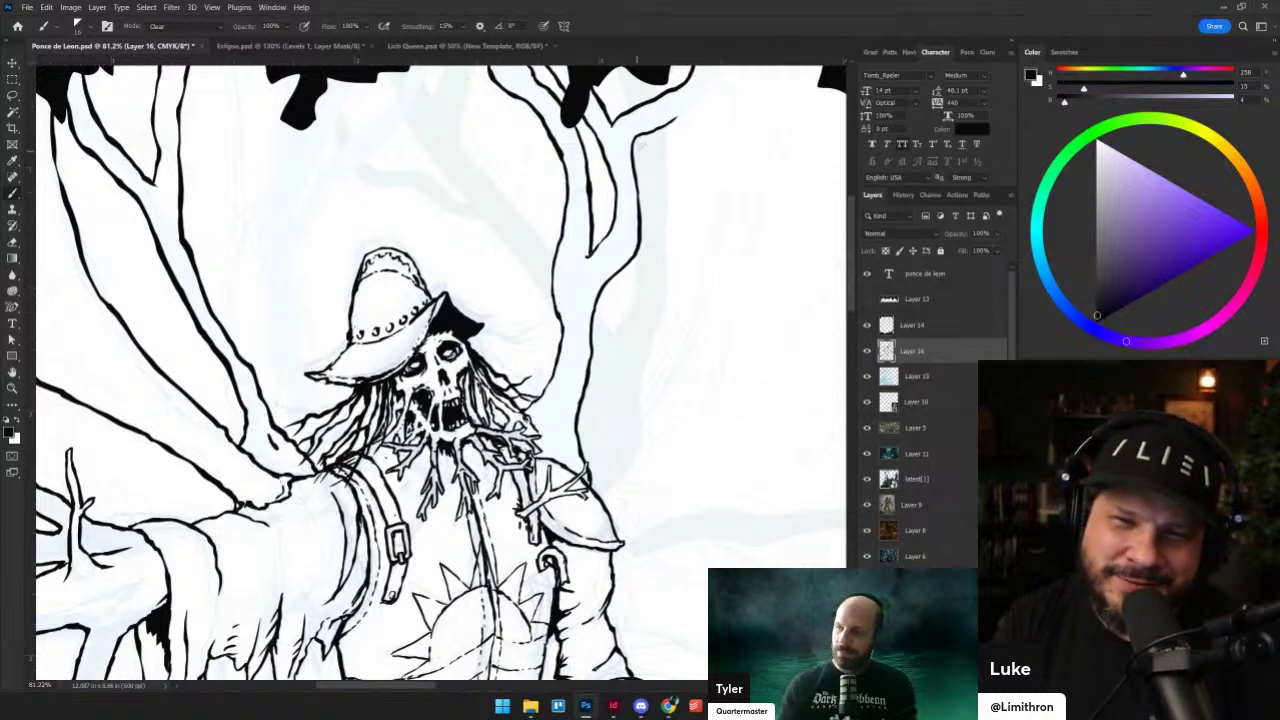
left_click_drag(677, 120, 610, 257)
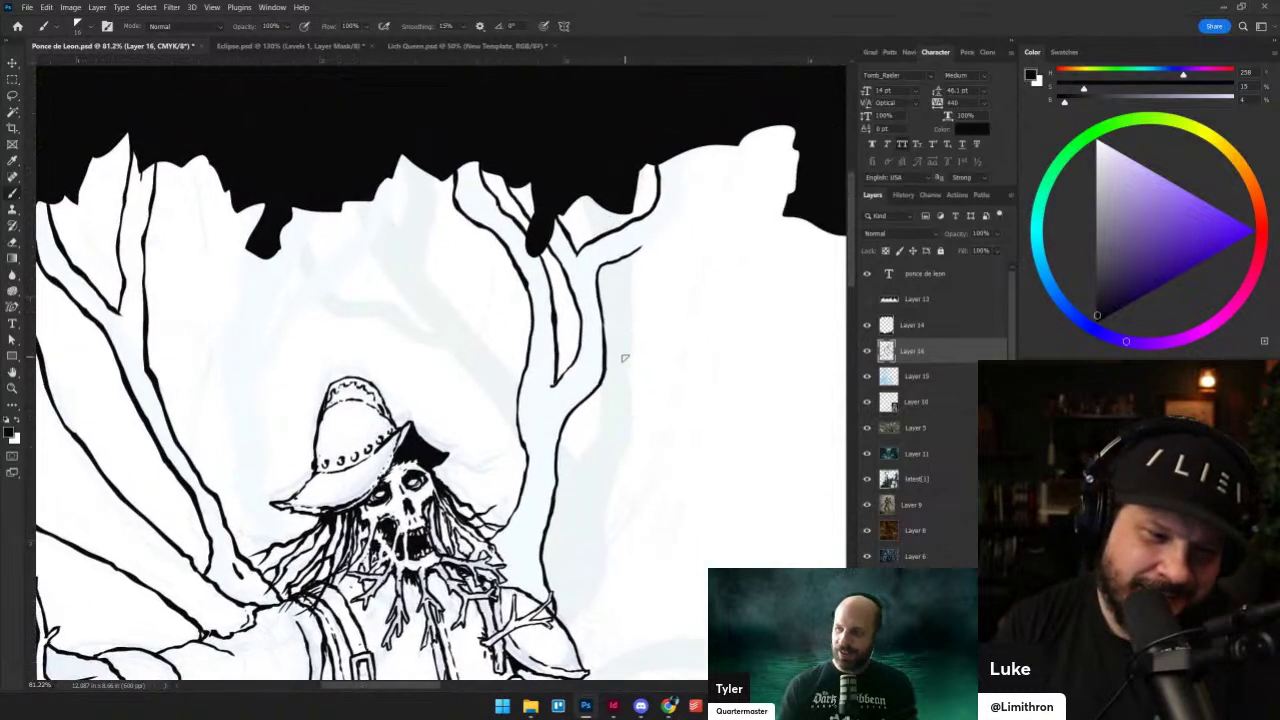
mouse_move(673, 214)
left_mouse_down()
mouse_move(690, 151)
mouse_move(705, 142)
mouse_move(680, 190)
left_mouse_up()
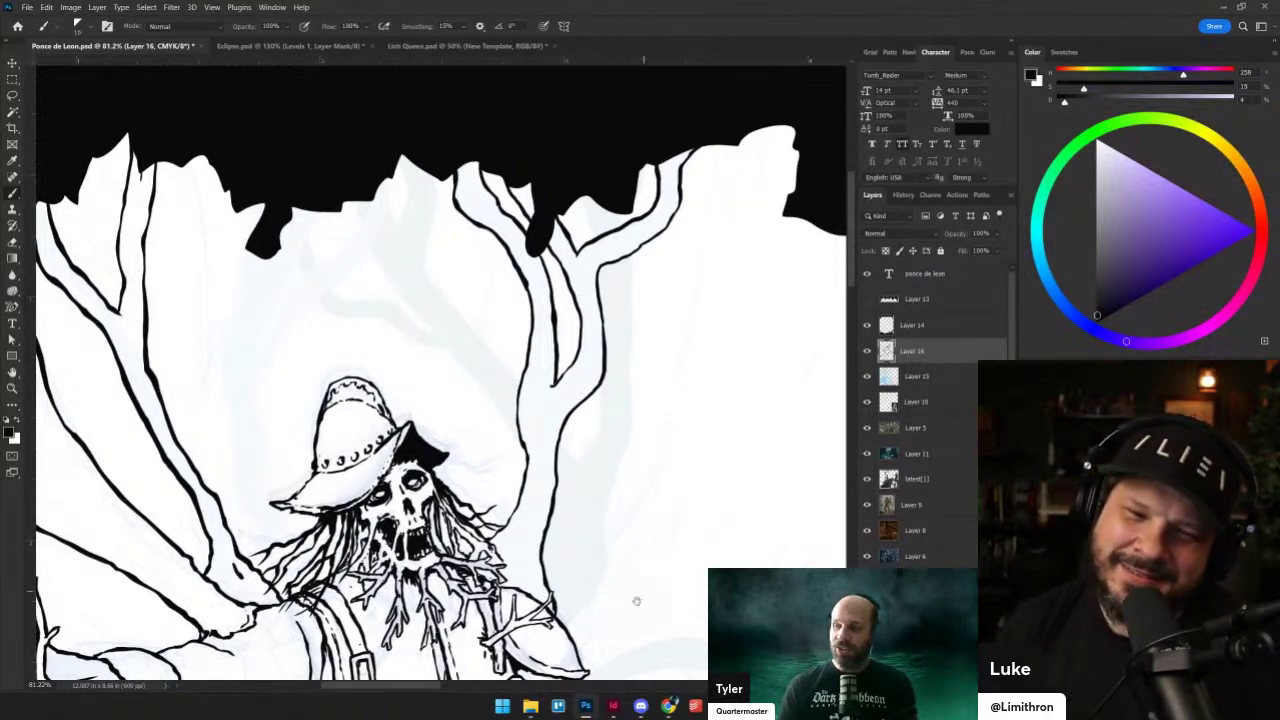
- Ink the outer contour of a second trunk behind the first, from the shoulder armour up to the forked limb
scroll(594, 454, "down", 5)
mouse_move(555, 486)
left_mouse_down()
mouse_move(581, 424)
mouse_move(601, 300)
left_mouse_up()
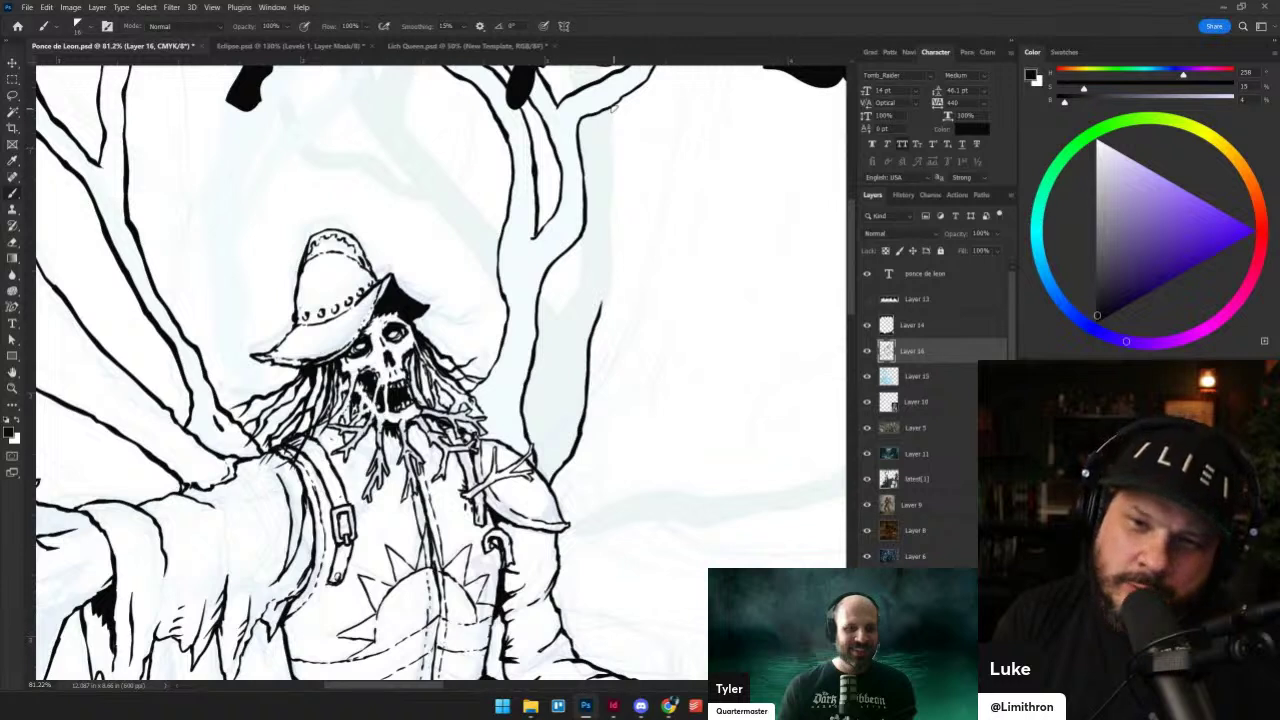
left_click_drag(617, 101, 603, 298)
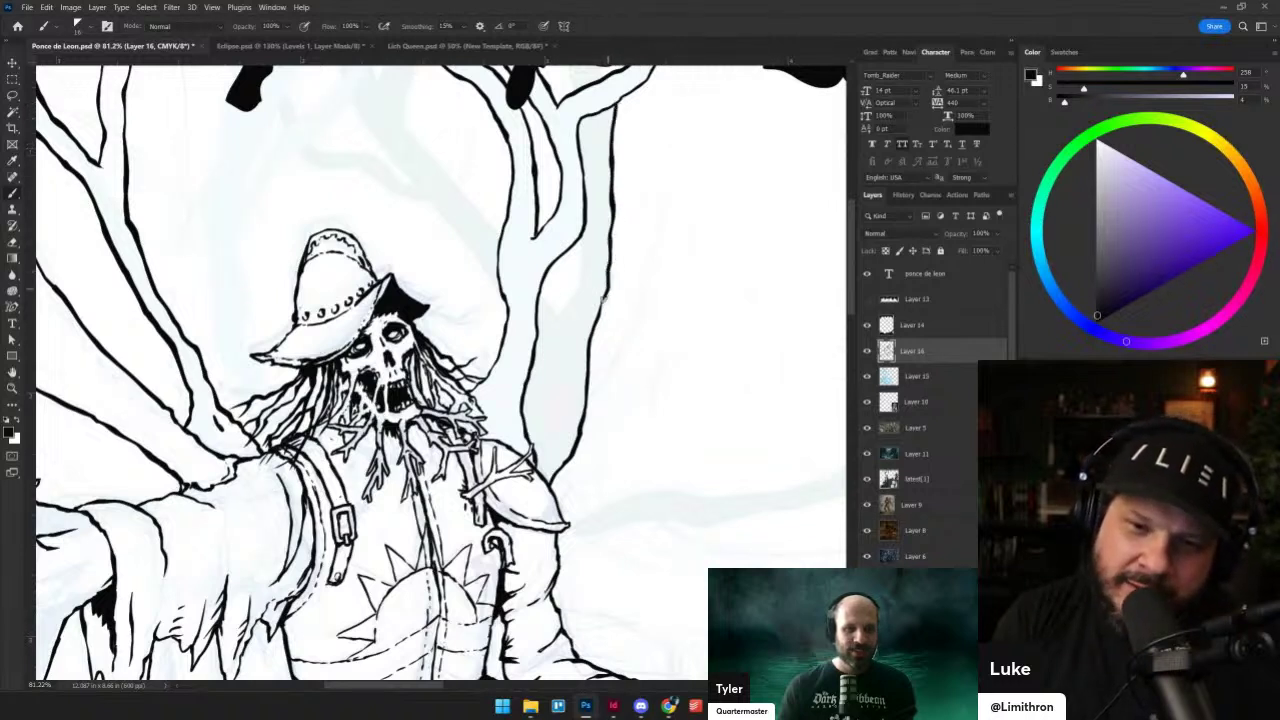
- Ink the upper contour of a side branch curving from the canopy into the trunk, and close the small gap between the two trunks
scroll(423, 178, "up", 3)
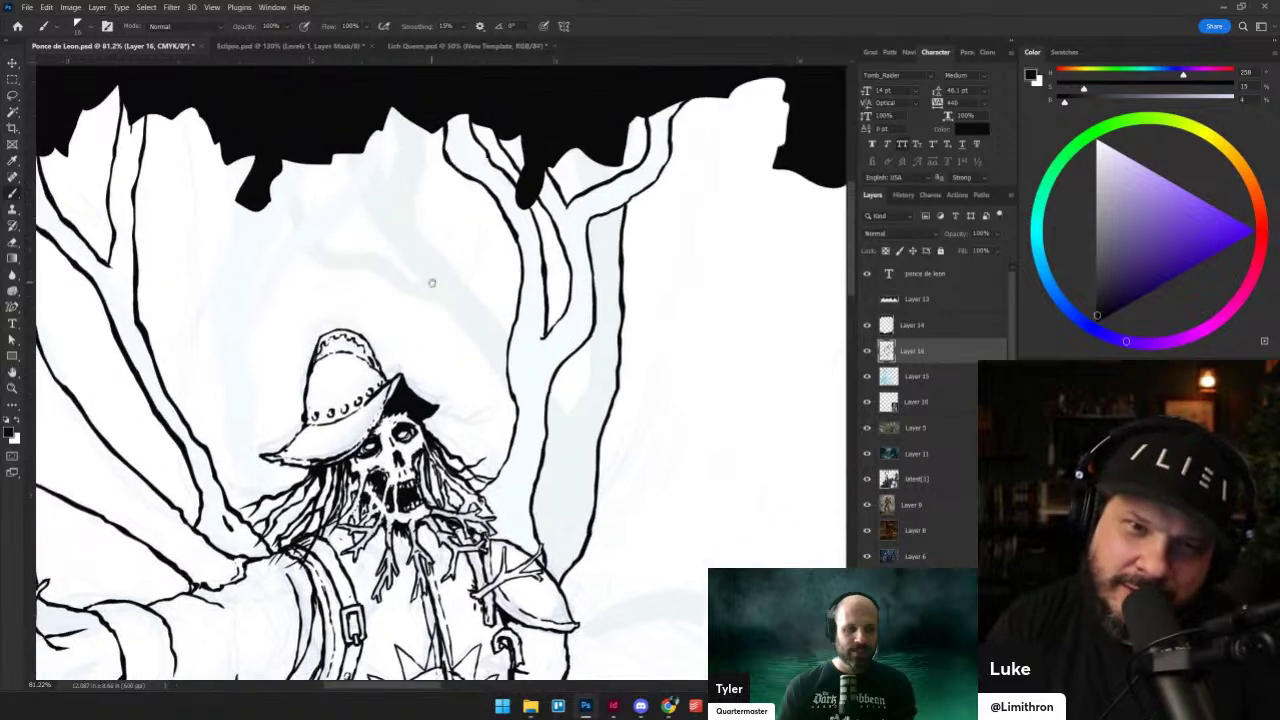
mouse_move(426, 129)
left_mouse_down()
mouse_move(416, 230)
mouse_move(502, 318)
left_mouse_up()
key("ctrl+z")
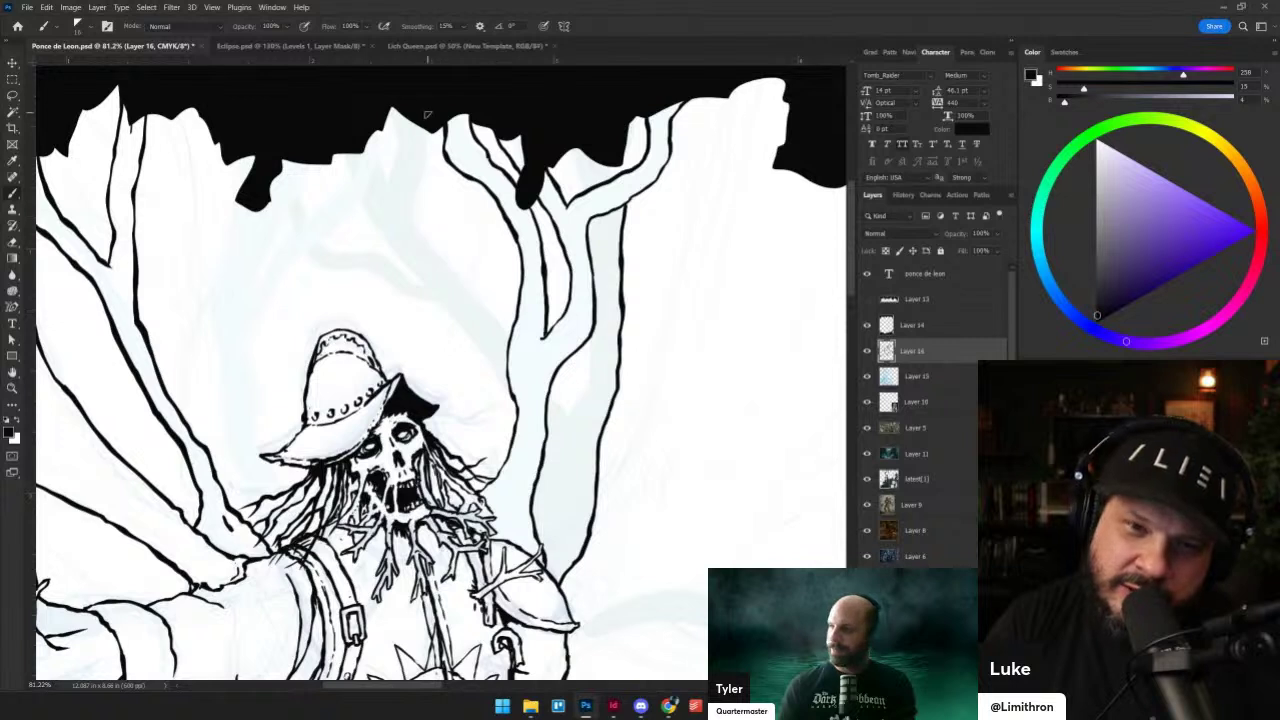
mouse_move(427, 131)
left_mouse_down()
mouse_move(416, 222)
mouse_move(454, 237)
mouse_move(425, 240)
mouse_move(505, 321)
left_mouse_up()
key("ctrl+z")
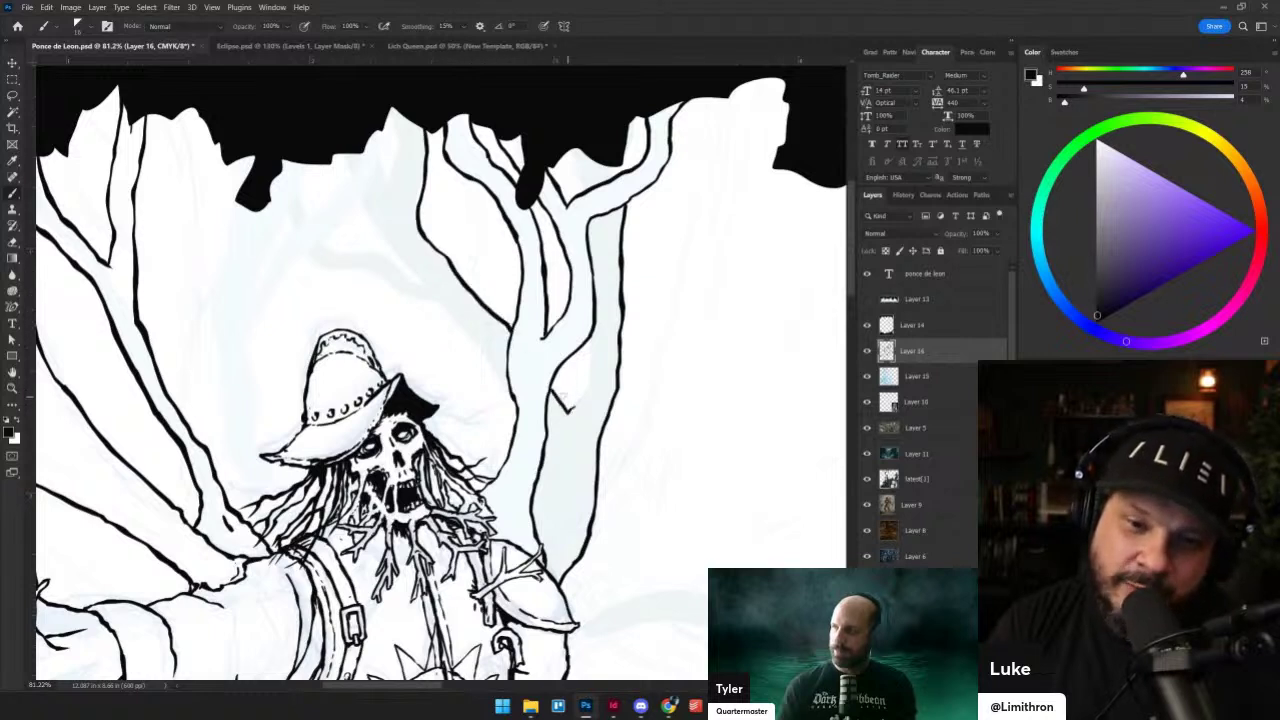
left_click_drag(590, 334, 578, 400)
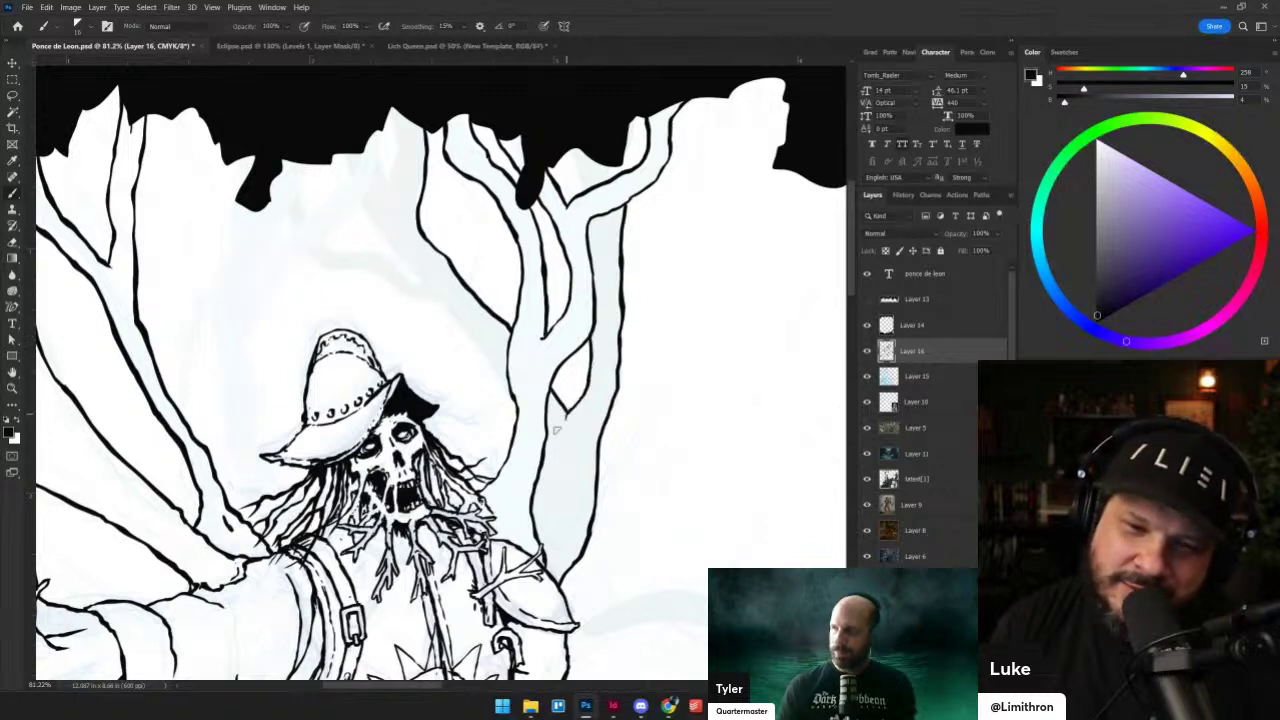
- Ink the side branch's lower contour into the trunk and a short contour at its upper end below the canopy
left_click_drag(437, 304, 514, 408)
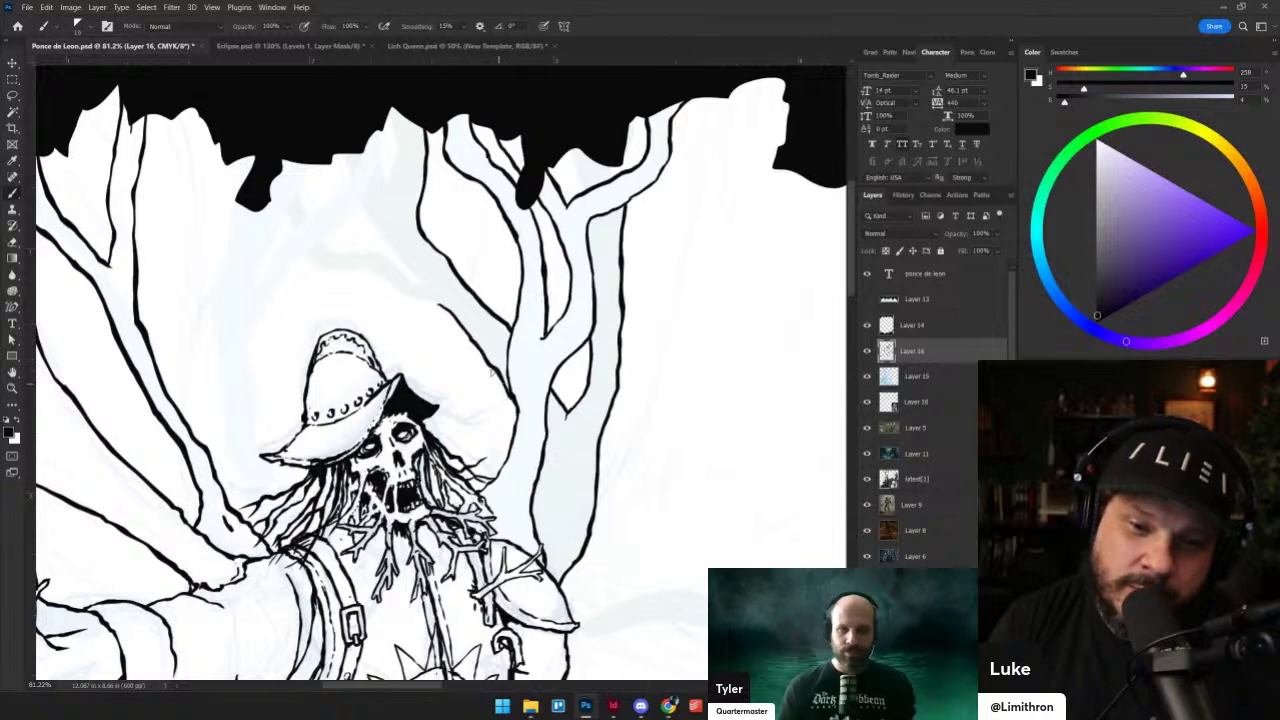
left_click_drag(395, 163, 388, 108)
left_click_drag(387, 233, 428, 305)
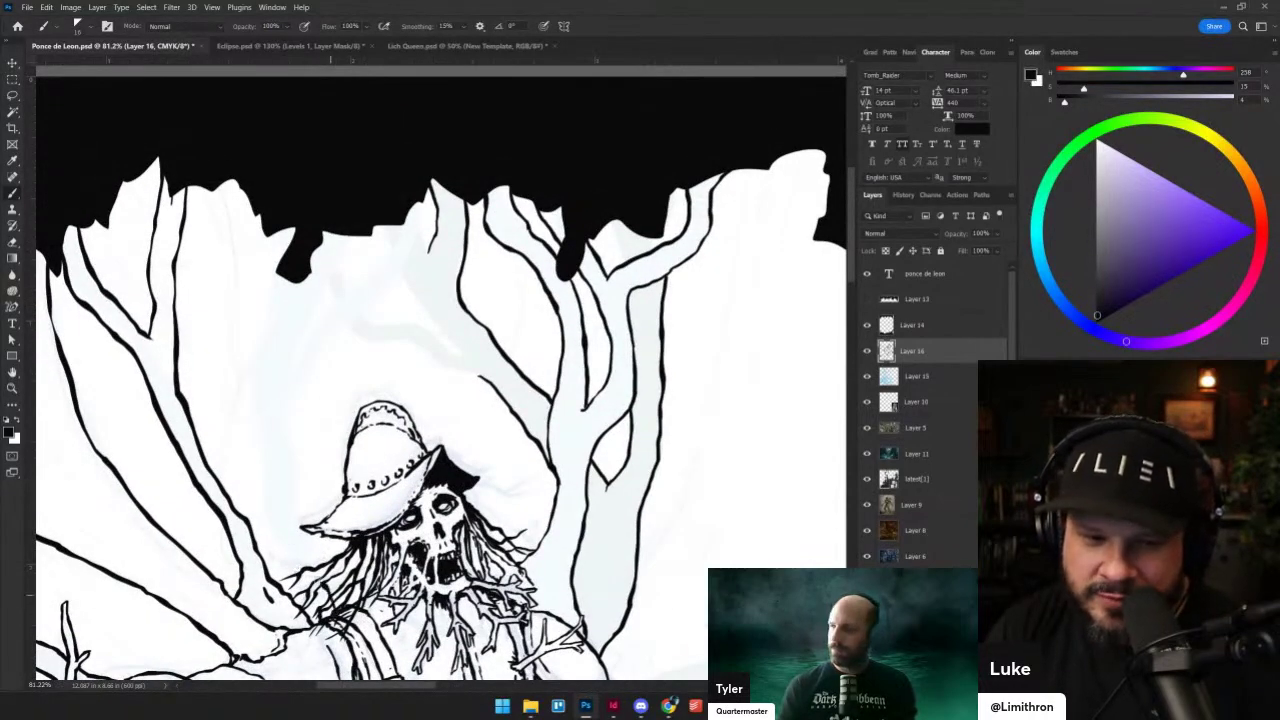
- Ink a forked tree trunk behind the hat's brim, with two limbs reaching the black canopy
mouse_move(330, 620)
left_mouse_down()
mouse_move(260, 460)
mouse_move(253, 342)
mouse_move(255, 363)
mouse_move(272, 226)
left_mouse_up()
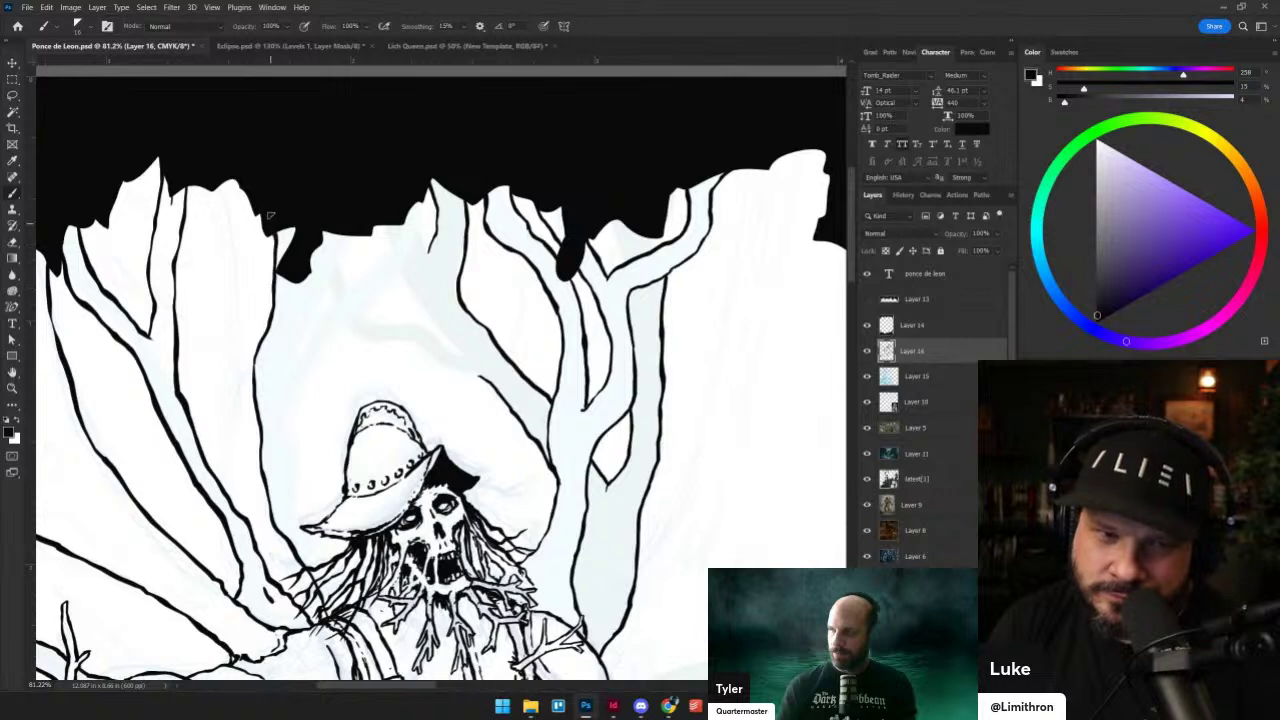
left_click_drag(287, 372, 350, 236)
mouse_move(297, 370)
left_mouse_down()
mouse_move(310, 330)
mouse_move(388, 258)
mouse_move(414, 203)
left_mouse_up()
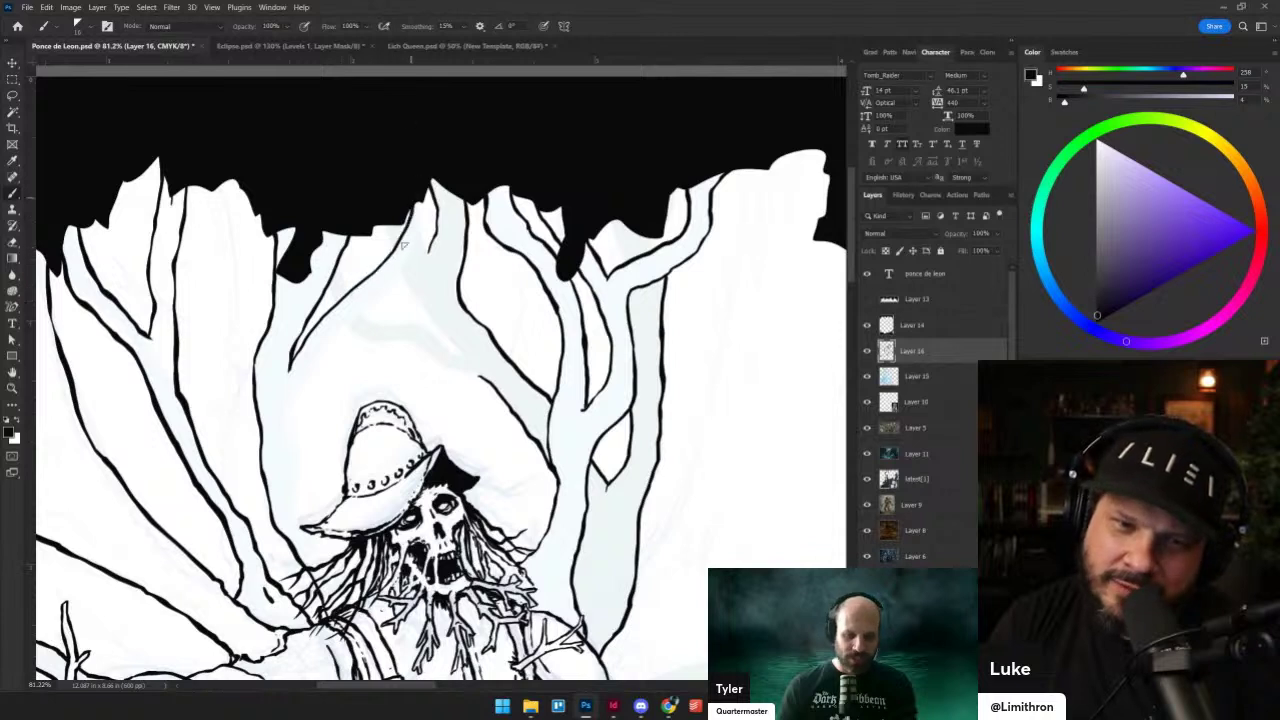
mouse_move(288, 412)
left_mouse_down()
mouse_move(315, 355)
mouse_move(403, 267)
mouse_move(428, 185)
left_mouse_up()
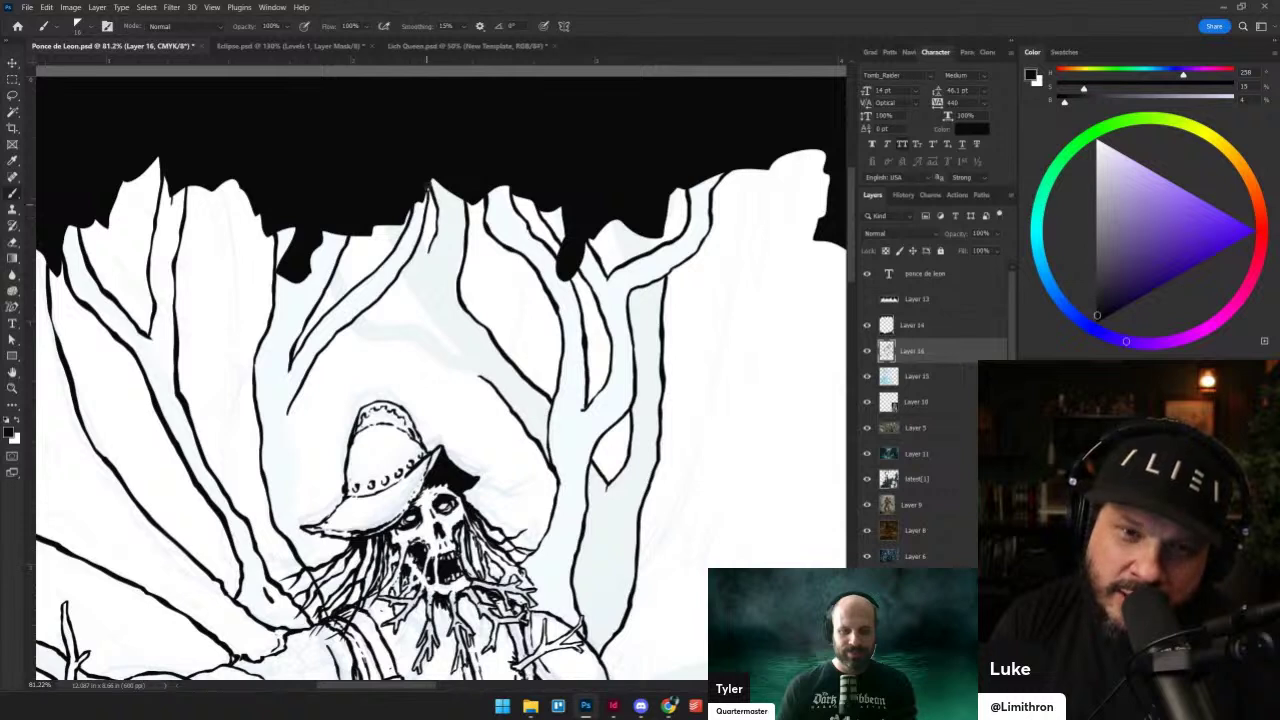
left_click_drag(287, 414, 303, 524)
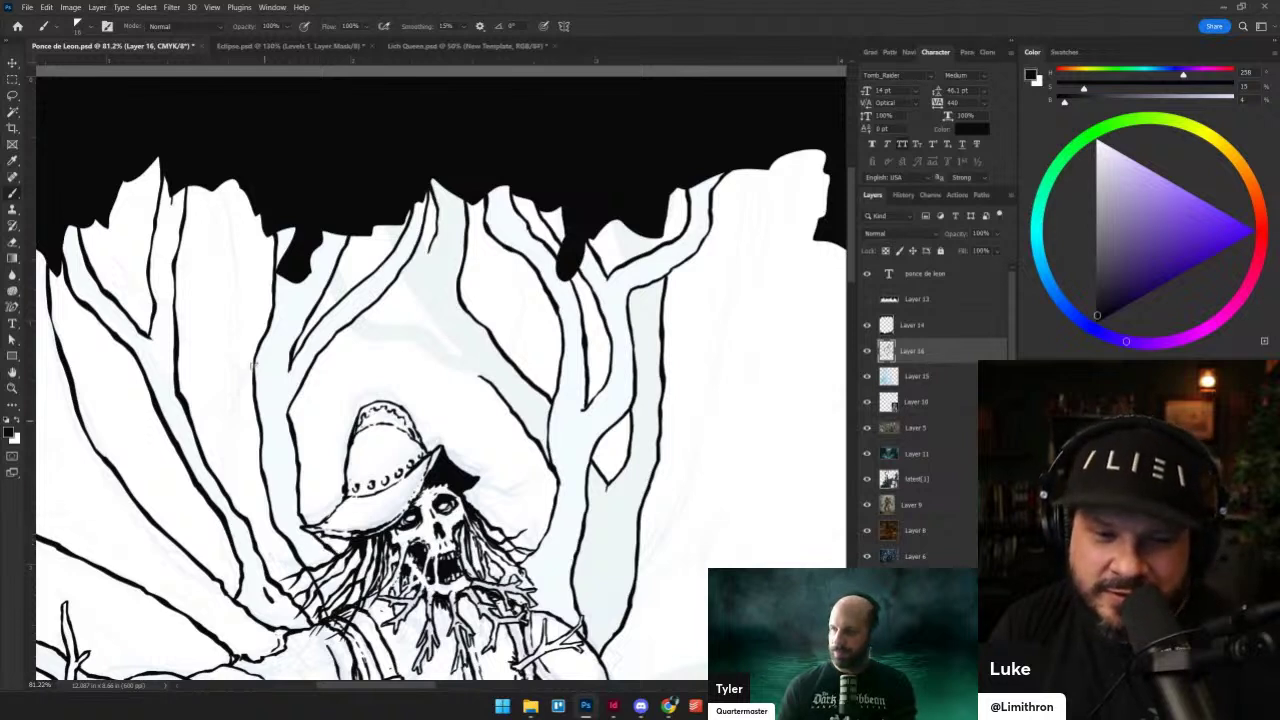
- Ink a thin branch above the hat that crosses behind the forked limb and joins the side branch, completing the side branch's inner contour
left_click_drag(312, 388, 349, 453)
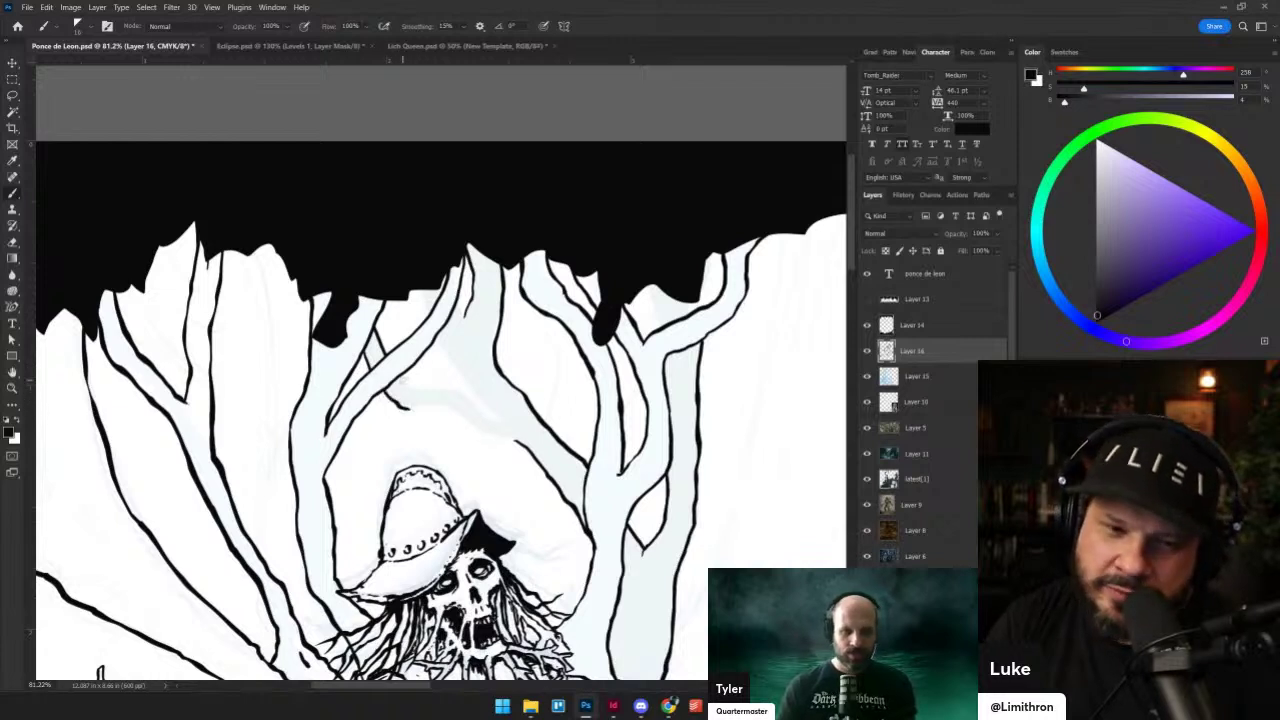
mouse_move(447, 387)
left_mouse_down()
mouse_move(463, 392)
mouse_move(444, 414)
mouse_move(488, 442)
left_mouse_up()
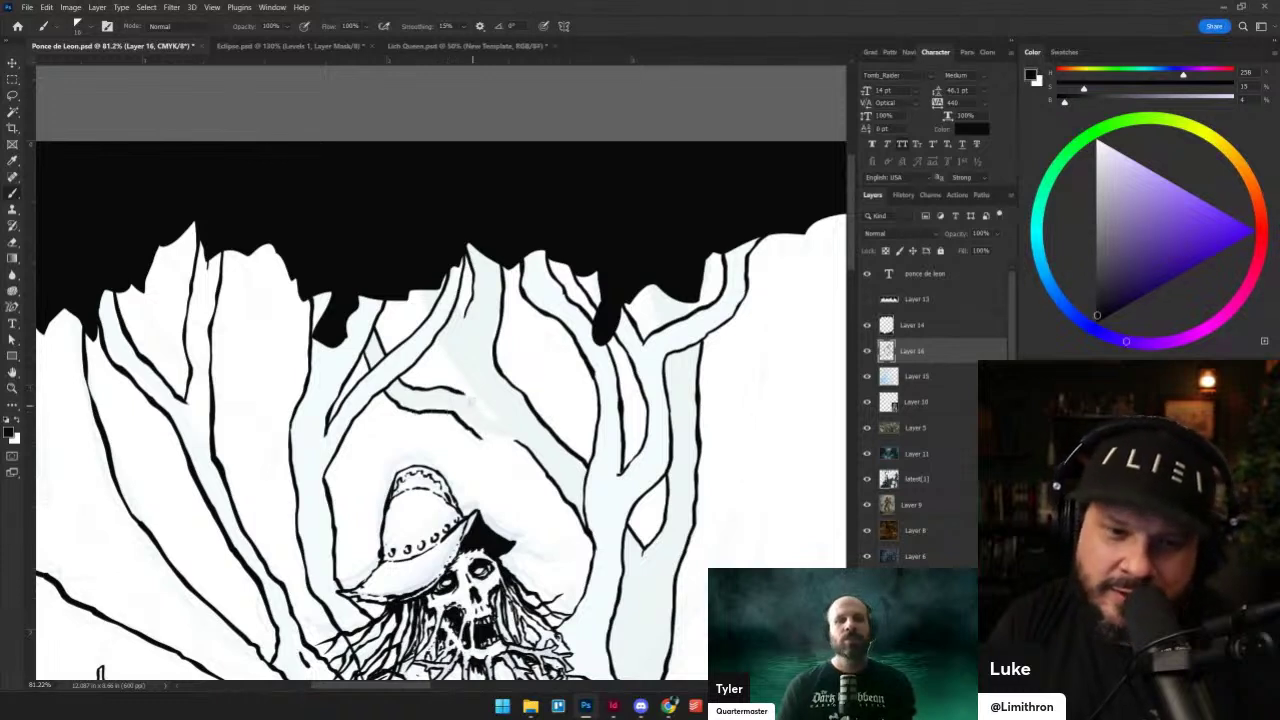
mouse_move(462, 394)
left_mouse_down()
mouse_move(508, 425)
mouse_move(490, 446)
mouse_move(514, 442)
left_mouse_up()
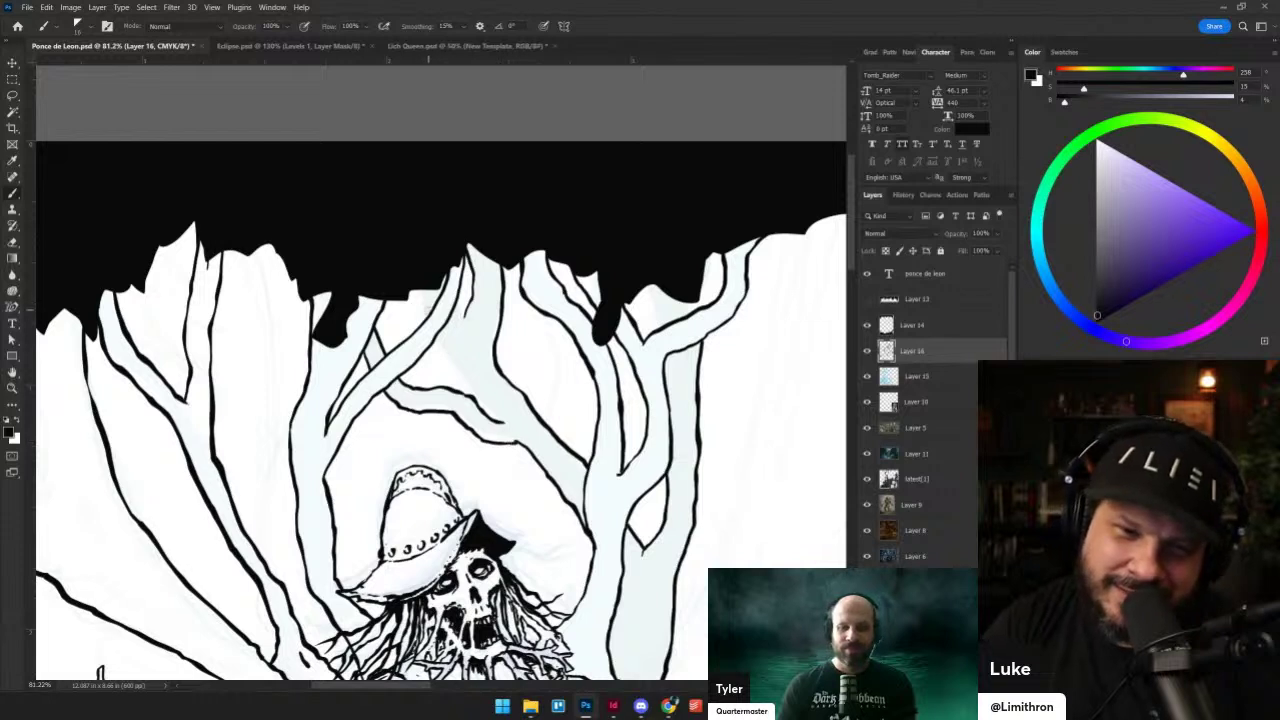
left_click_drag(438, 335, 502, 420)
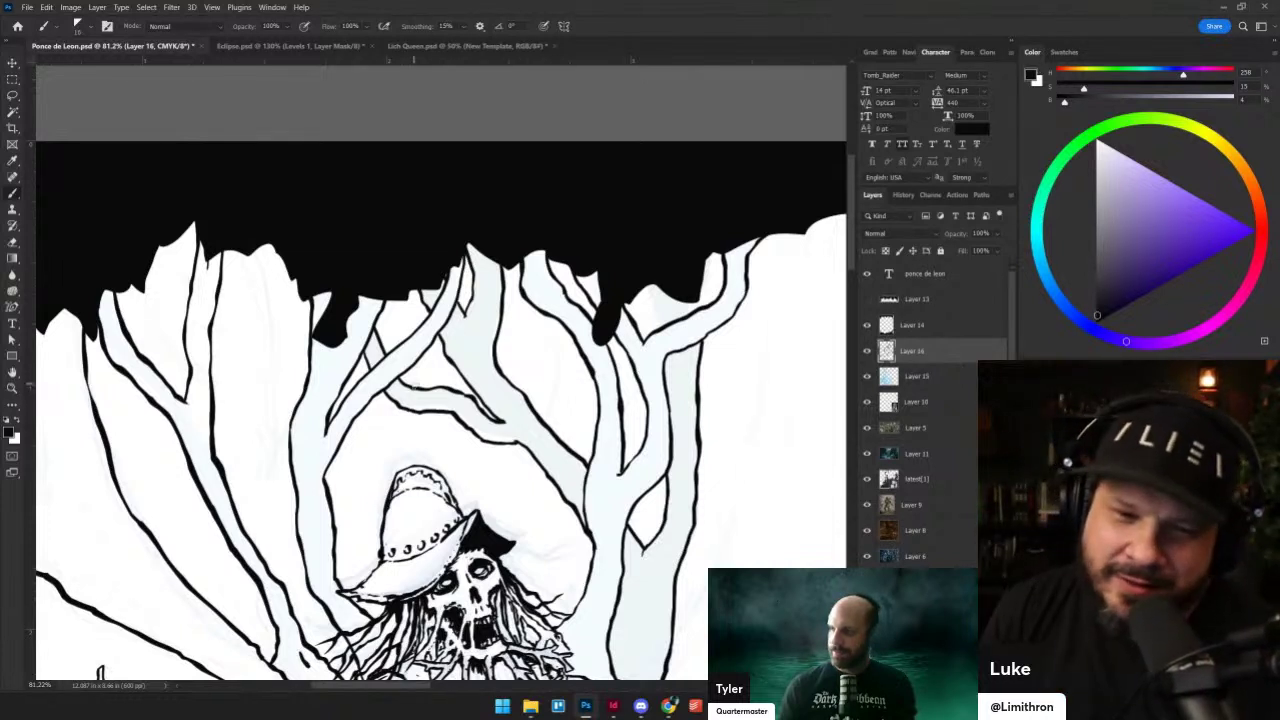
- Ink a ragged contour beneath the outstretched arm, running from the armpit down to the belt
scroll(388, 419, "down", 1)
left_click_drag(388, 419, 388, 296)
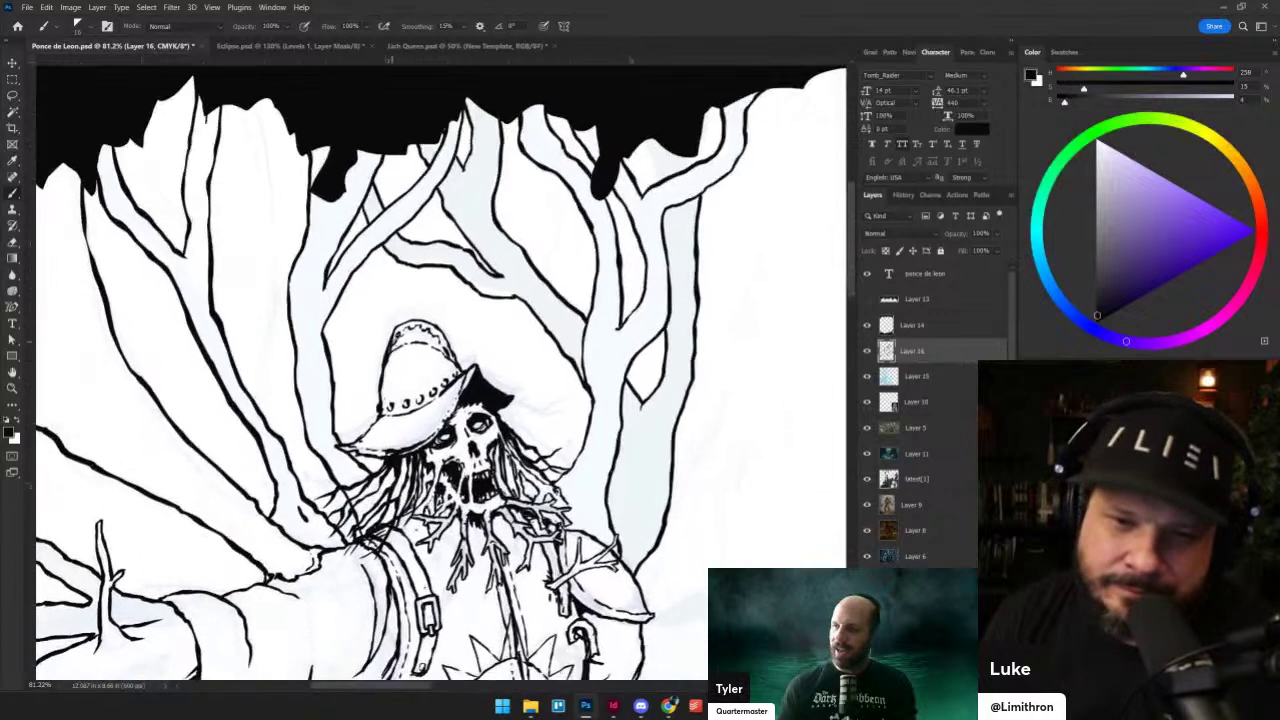
scroll(395, 340, "down", 6)
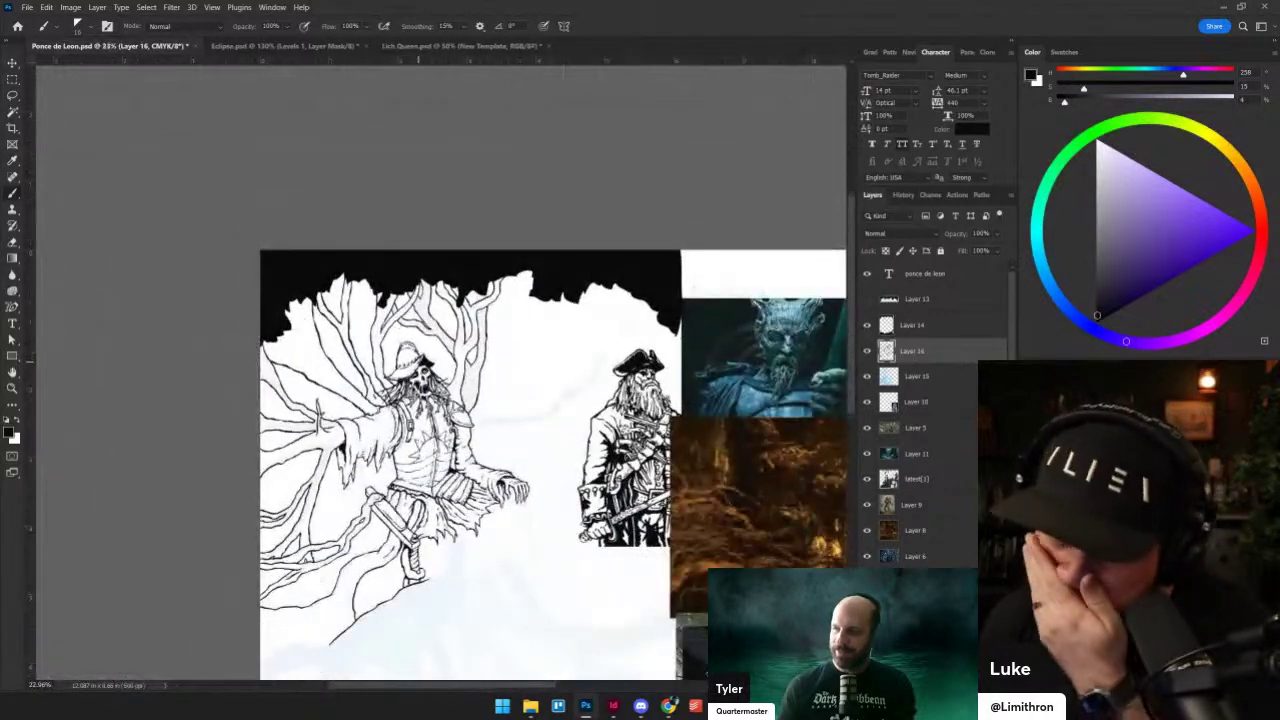
scroll(423, 360, "up", 3)
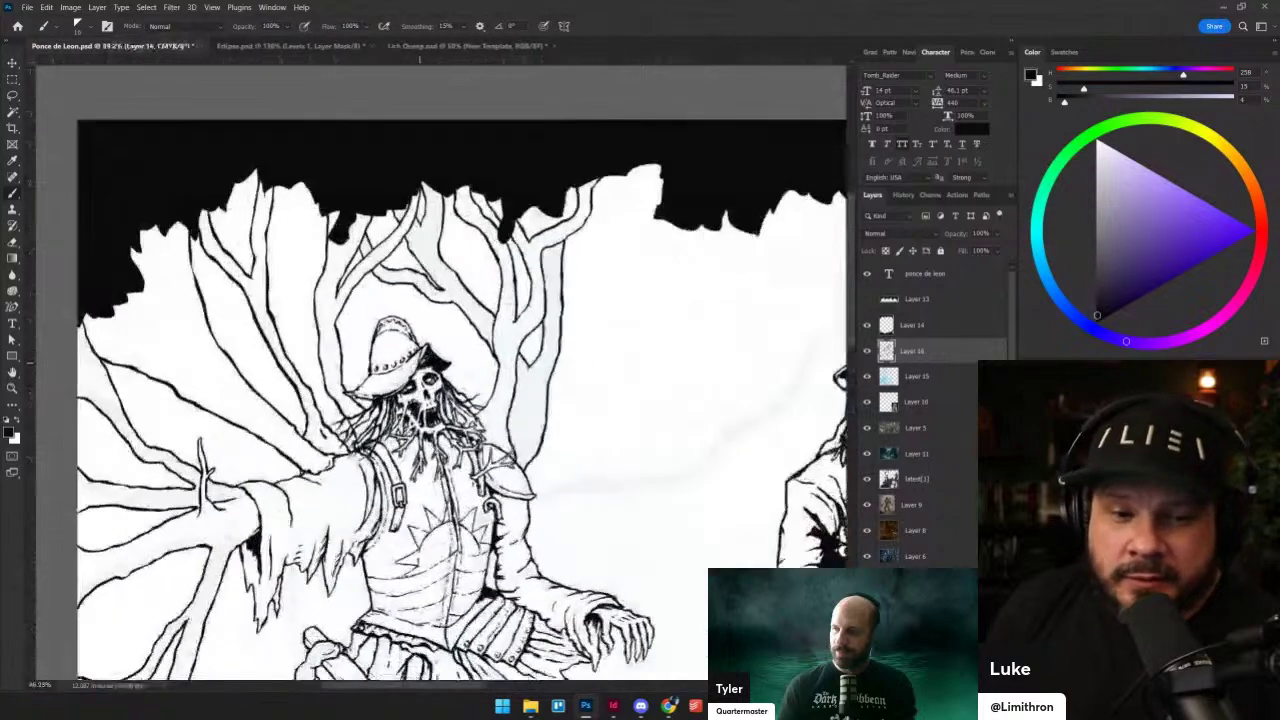
left_click_drag(421, 557, 645, 387)
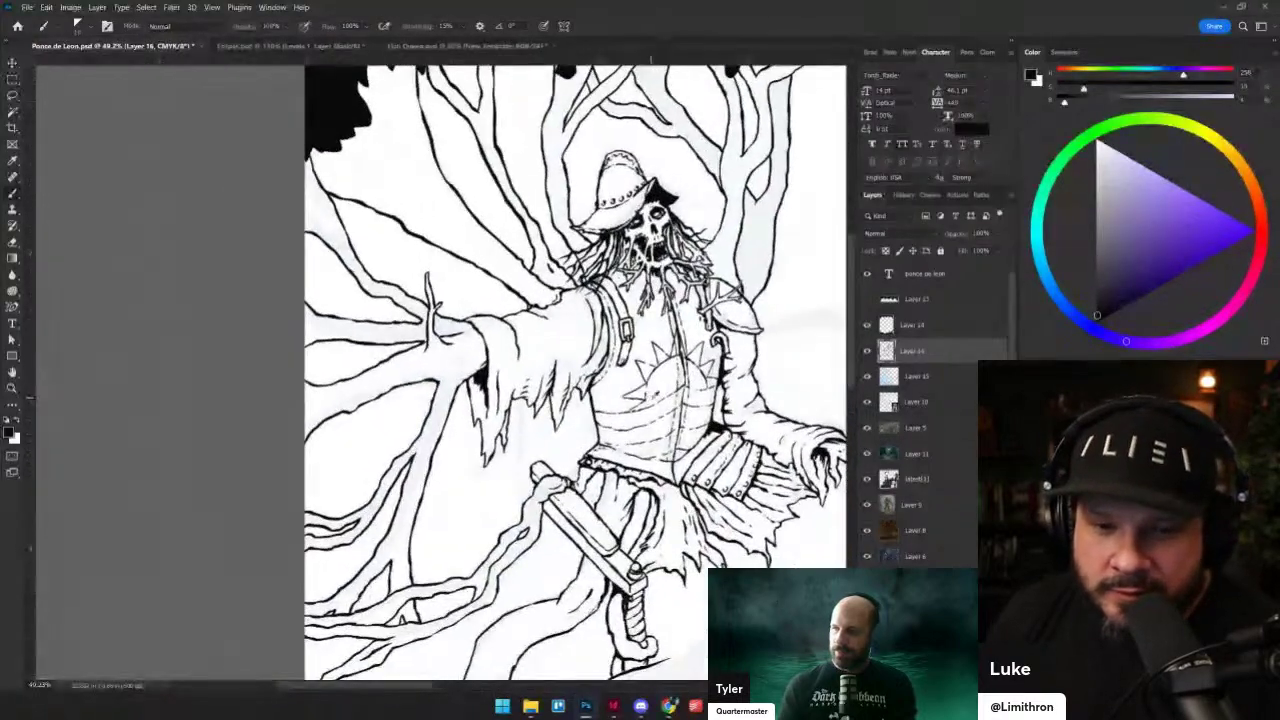
scroll(645, 387, "up", 4)
key("e")
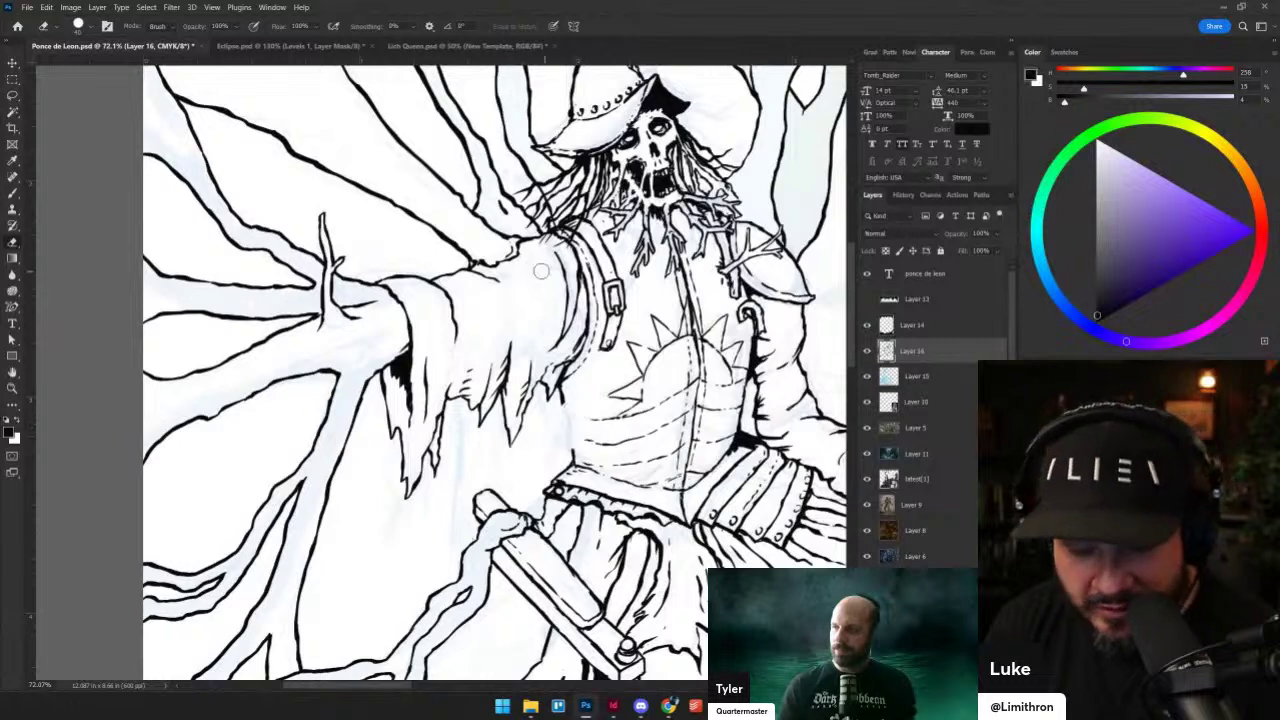
key("b")
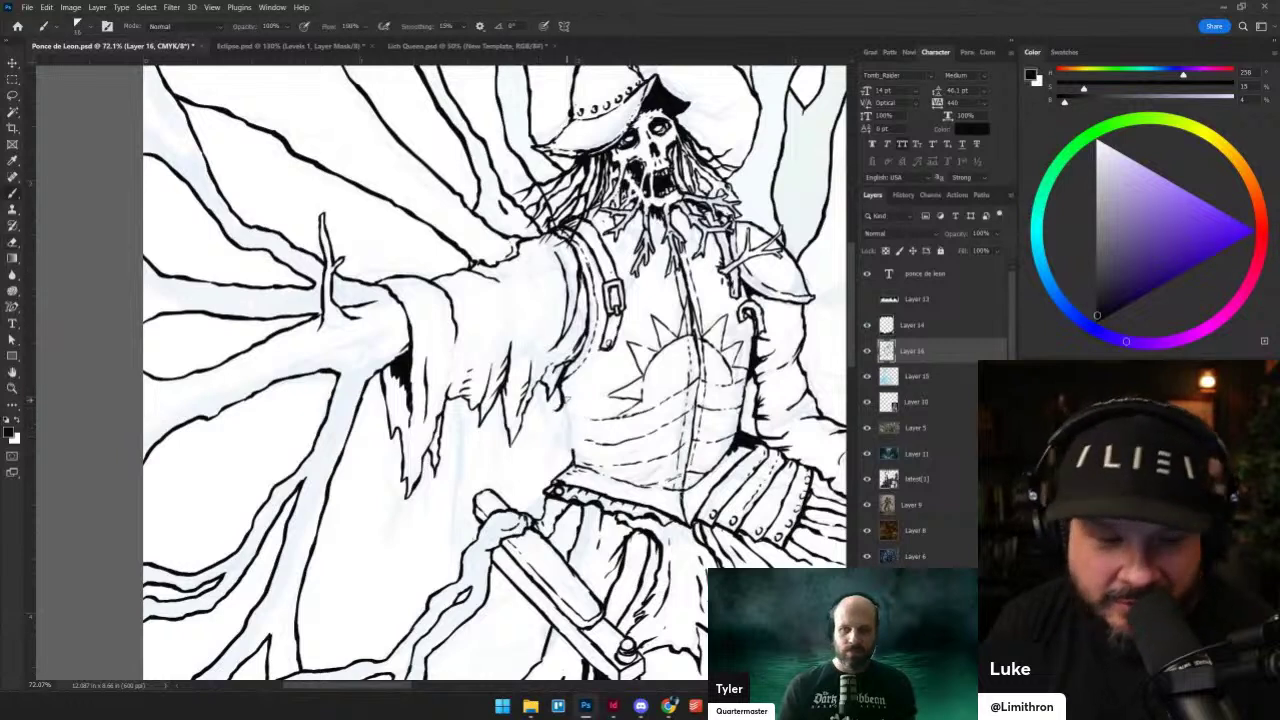
key("ctrl+z")
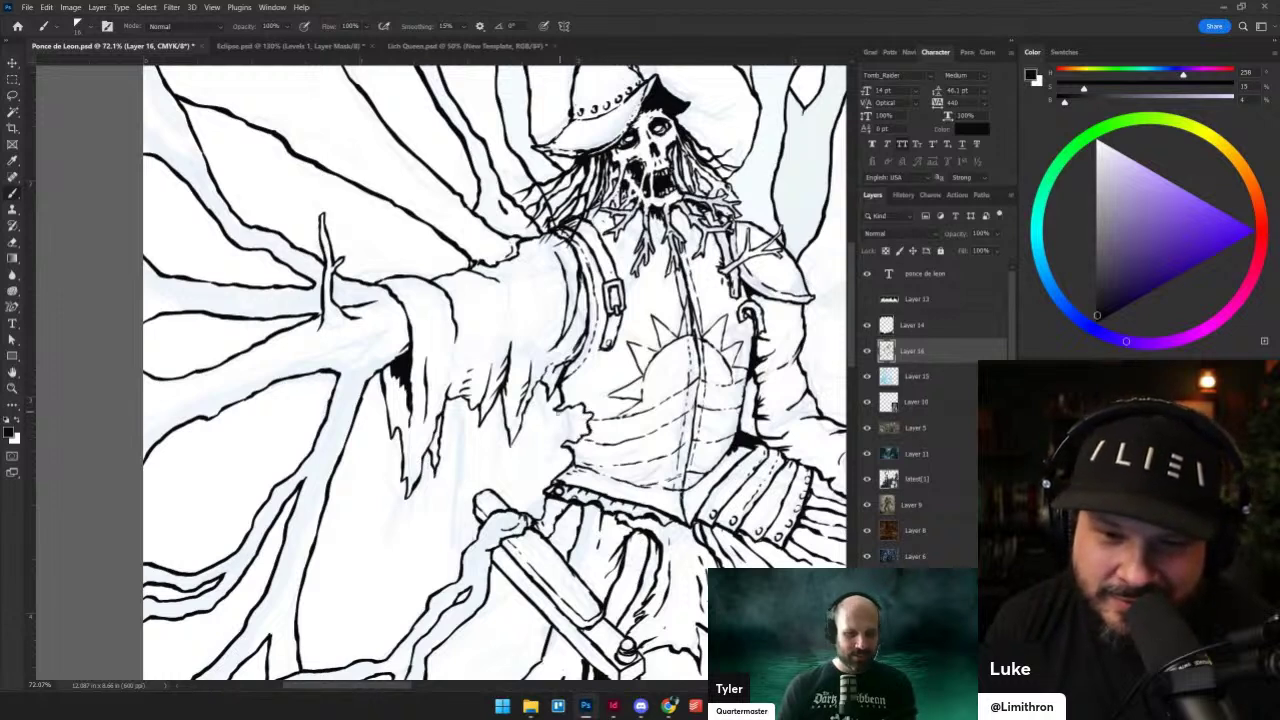
- Select the enclosed area beneath the torn sleeve with the Magic Wand and expand the selection
key("w")
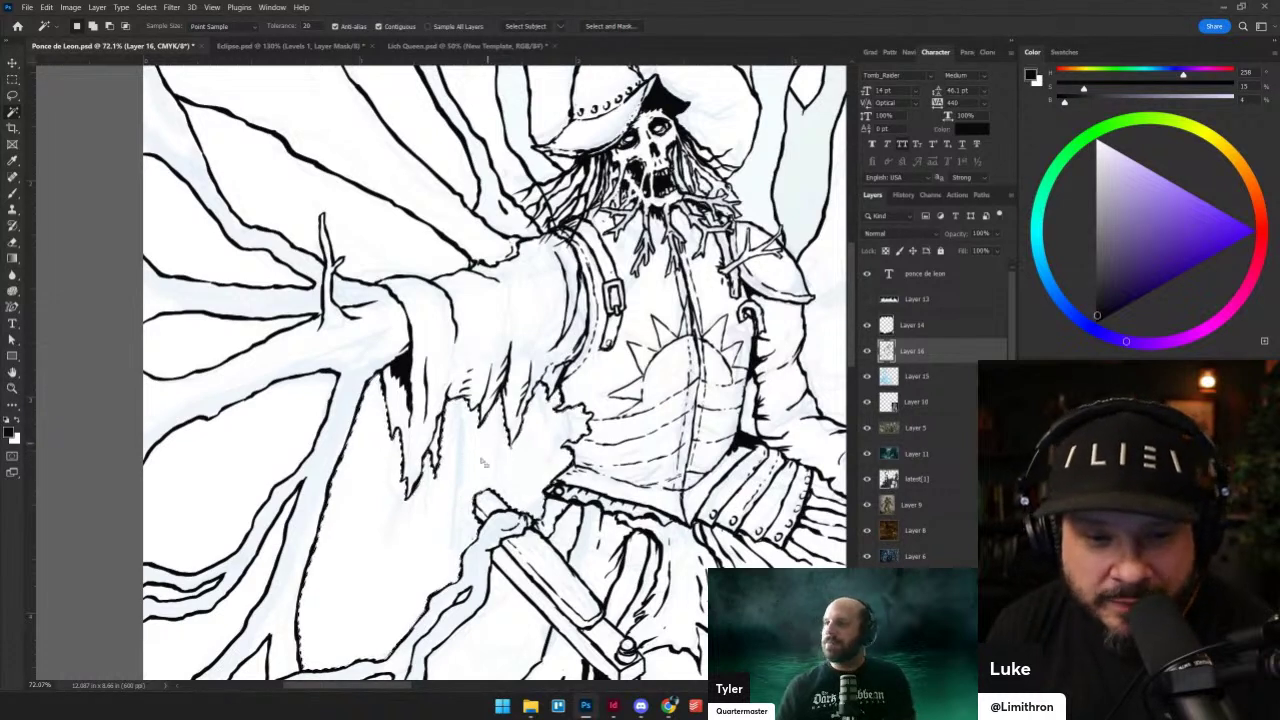
key("alt+s")
key("m")
key("e")
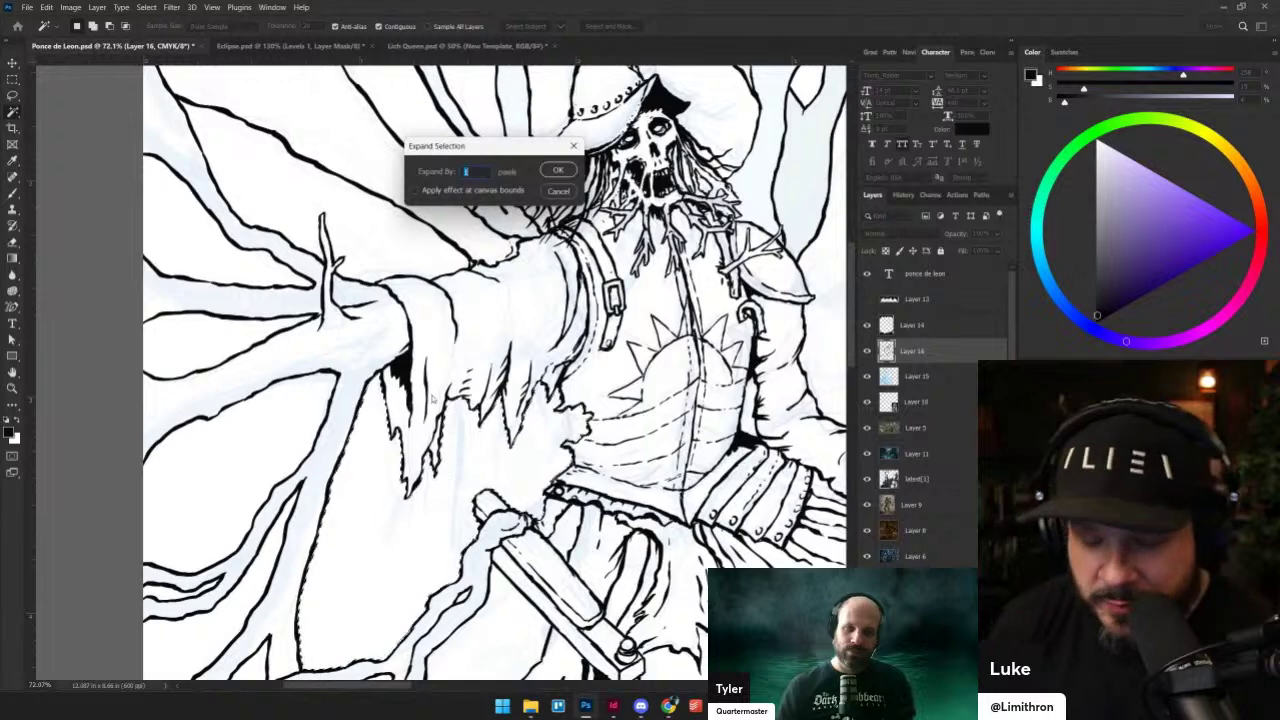
key("Return")
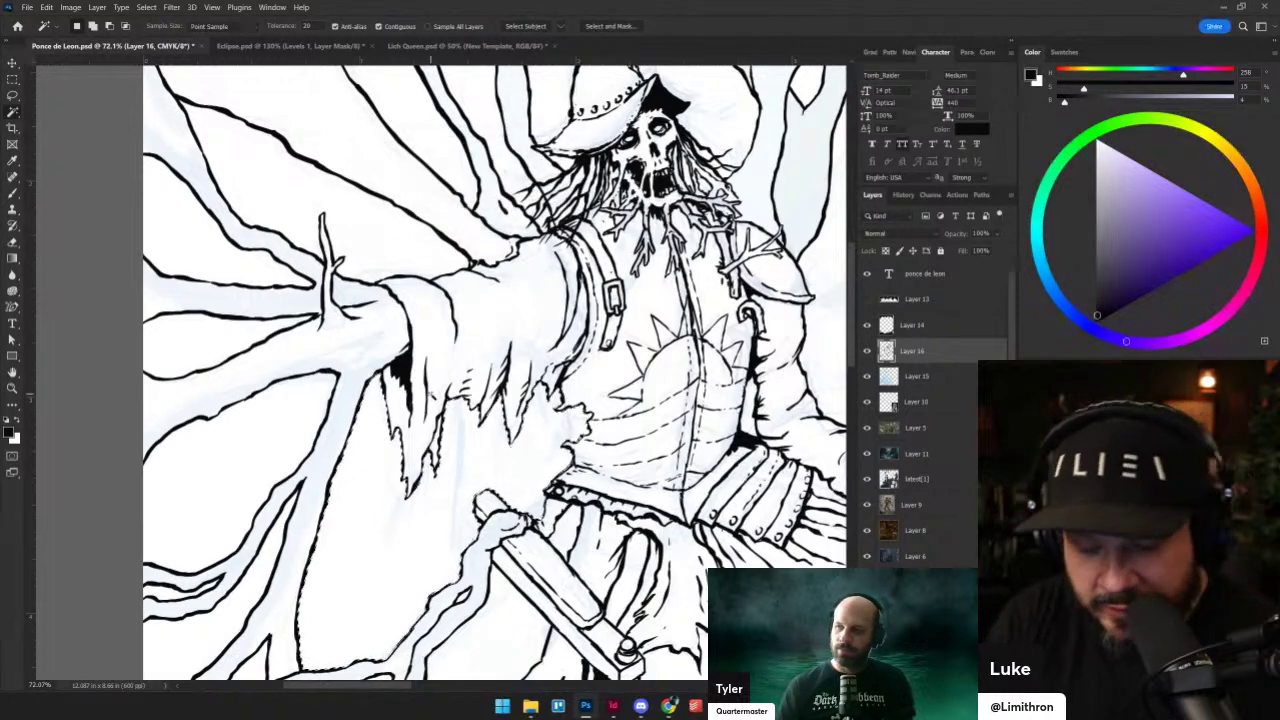
key("ctrl+;")
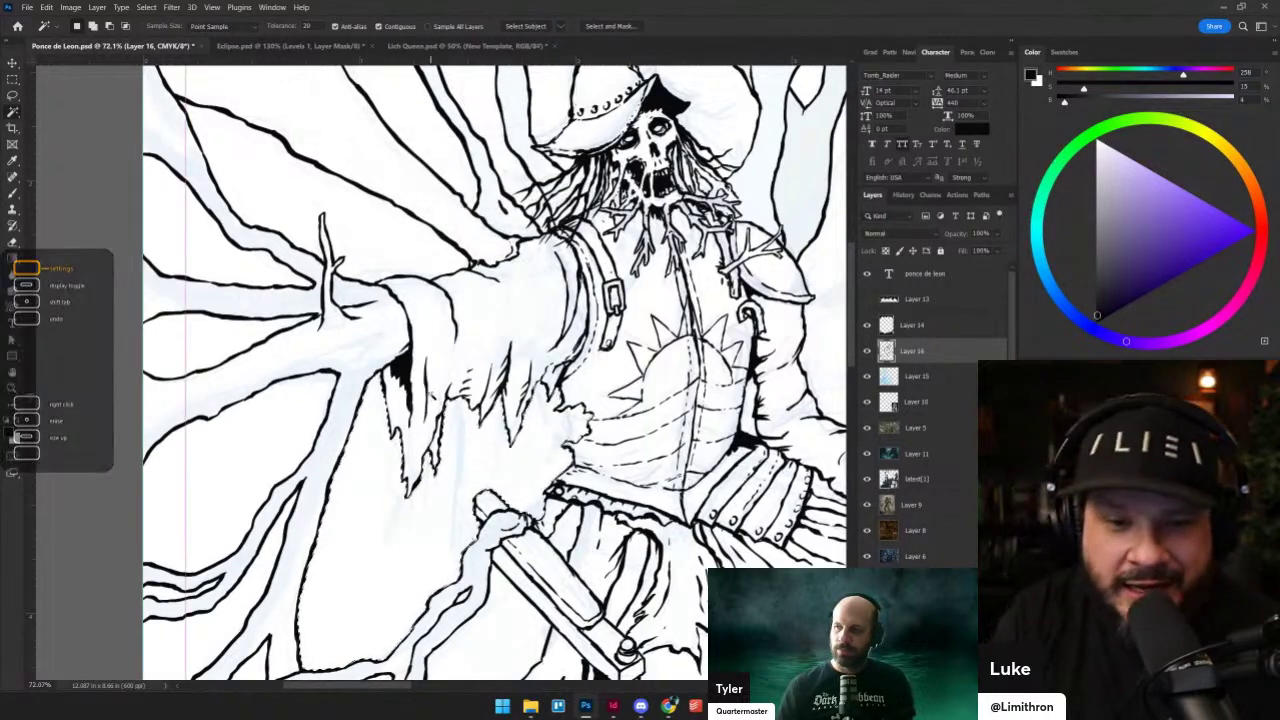
key("ctrl+semicolon")
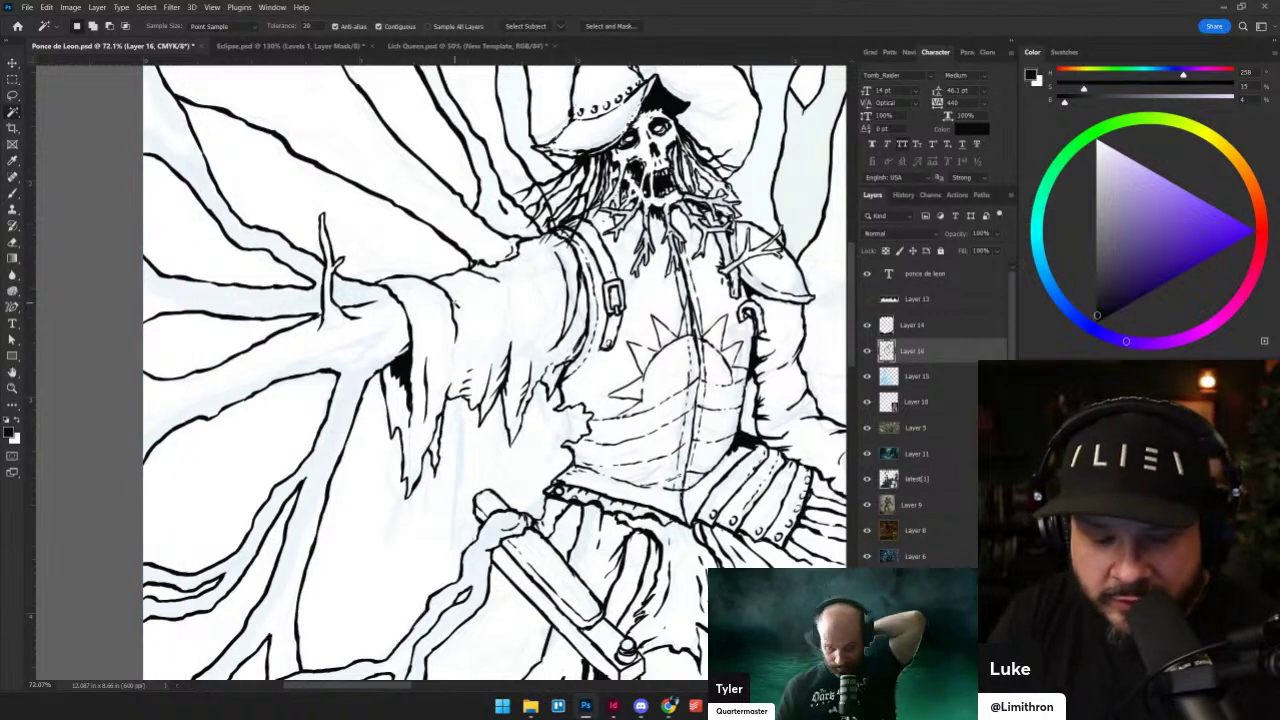
- Ink a thick broken branch beneath the outstretched arm, its two edges running from the torn waist towards the trunk and the scabbard
key("b")
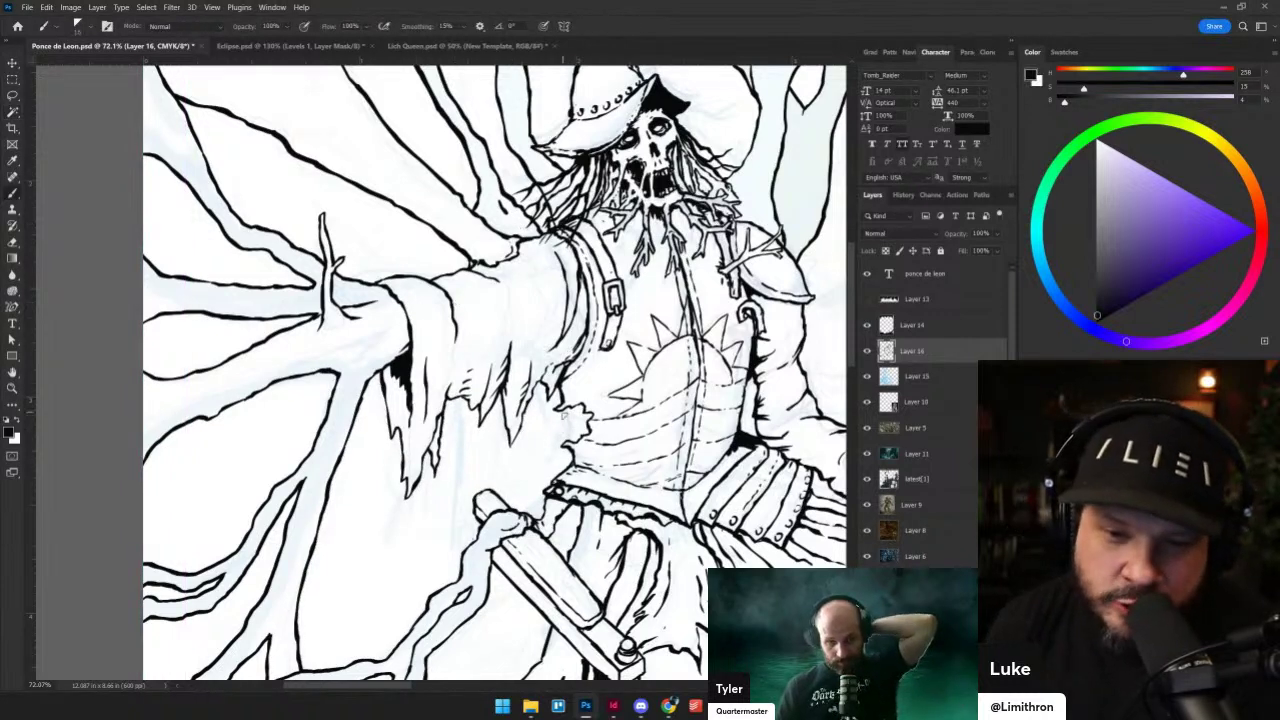
mouse_move(574, 444)
left_mouse_down()
mouse_move(428, 597)
mouse_move(481, 654)
mouse_move(308, 469)
left_mouse_up()
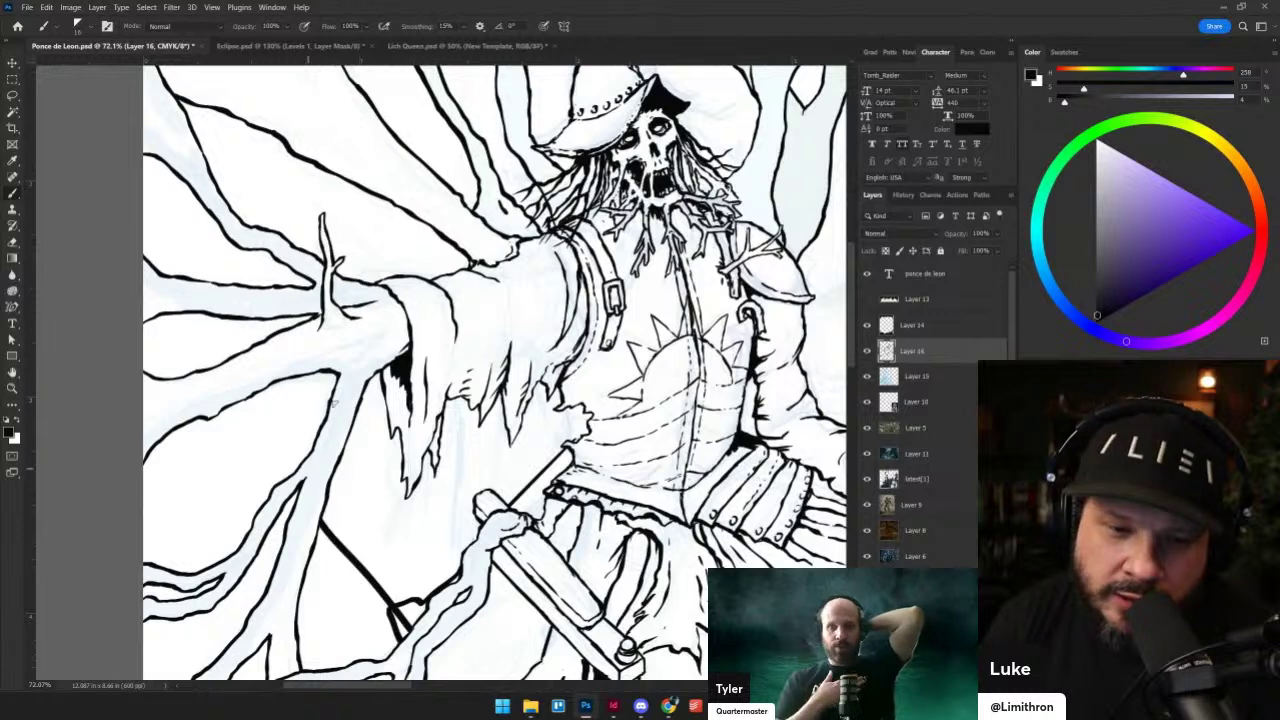
key("ctrl+z")
key("ctrl+z")
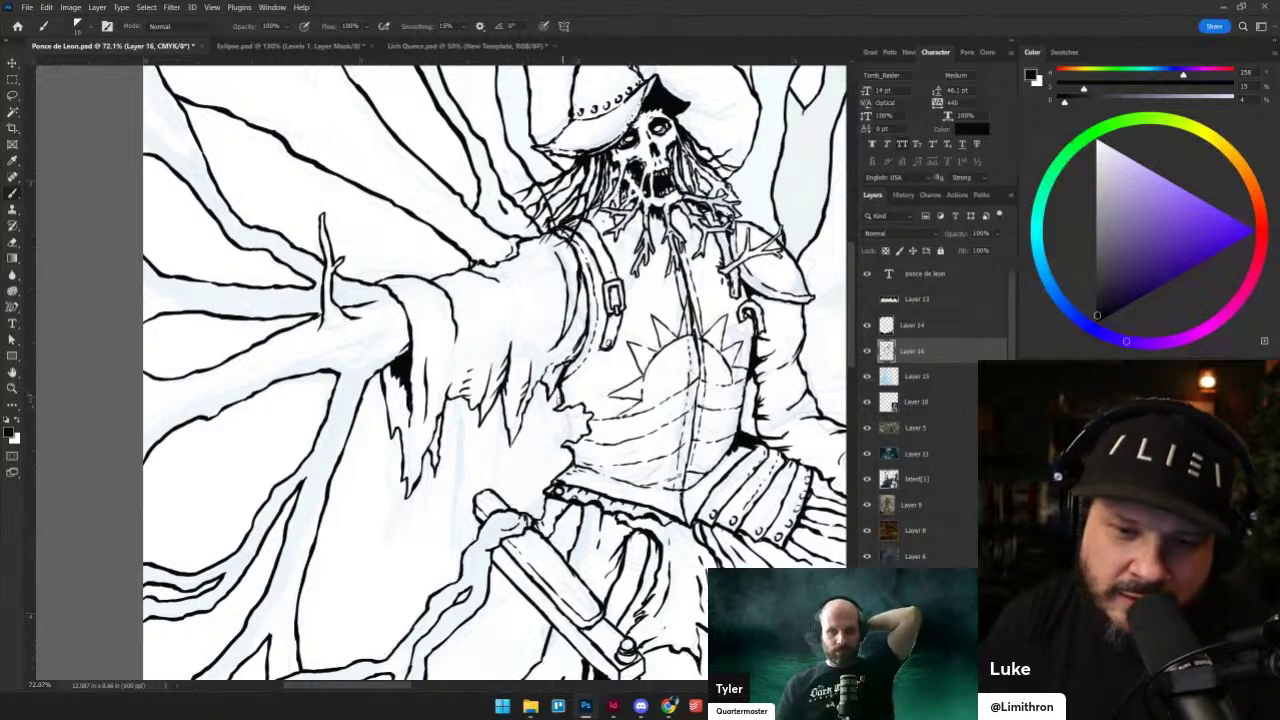
mouse_move(570, 445)
left_mouse_down()
mouse_move(471, 495)
mouse_move(449, 595)
left_mouse_up()
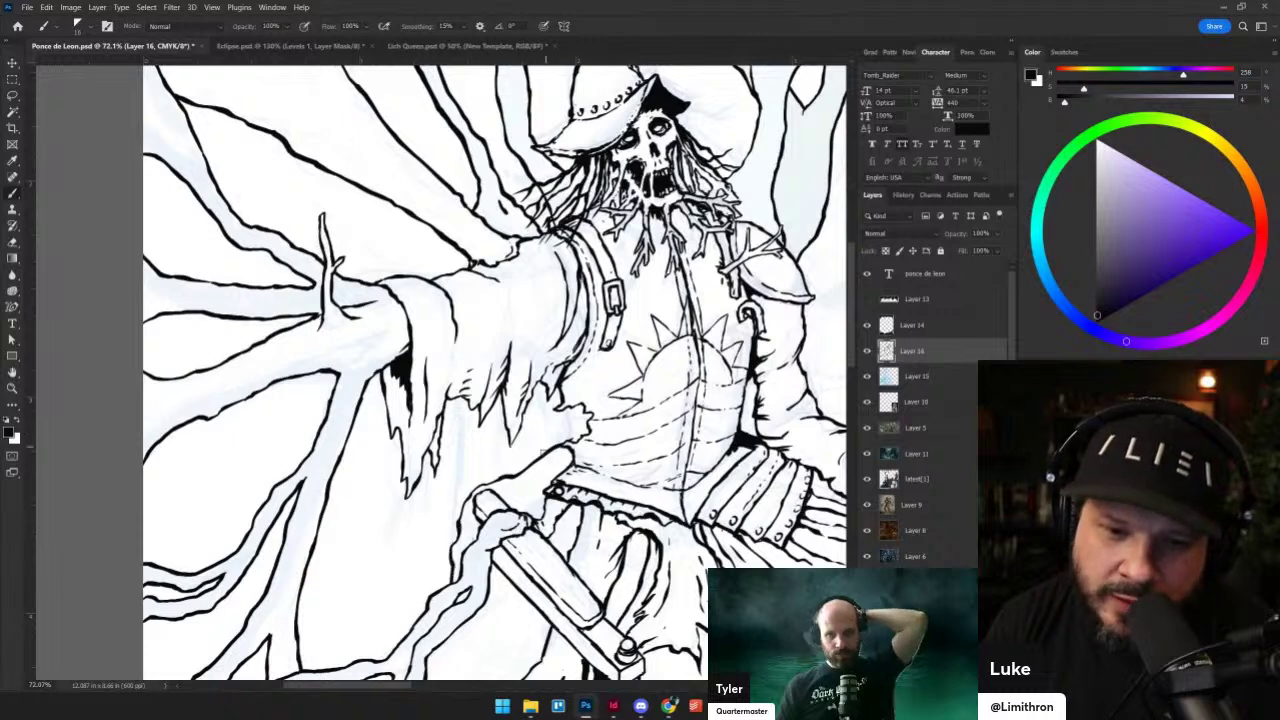
left_click_drag(562, 408, 385, 481)
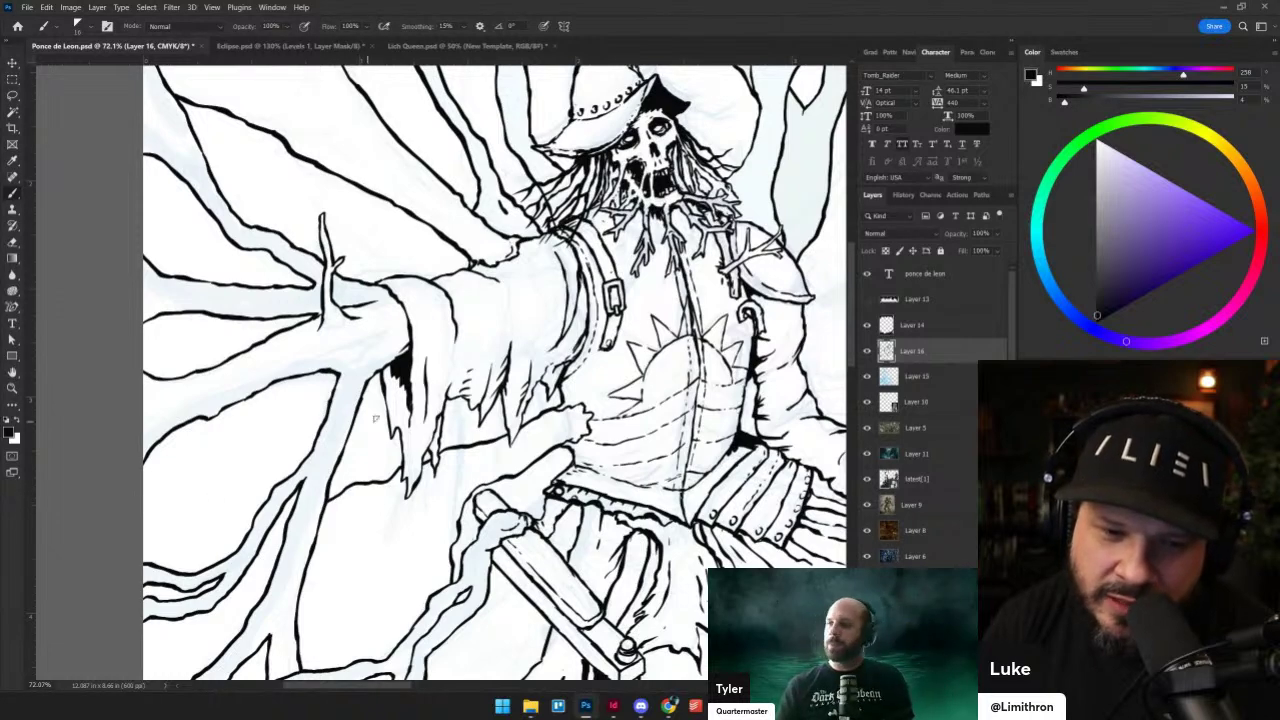
left_click_drag(444, 532, 469, 455)
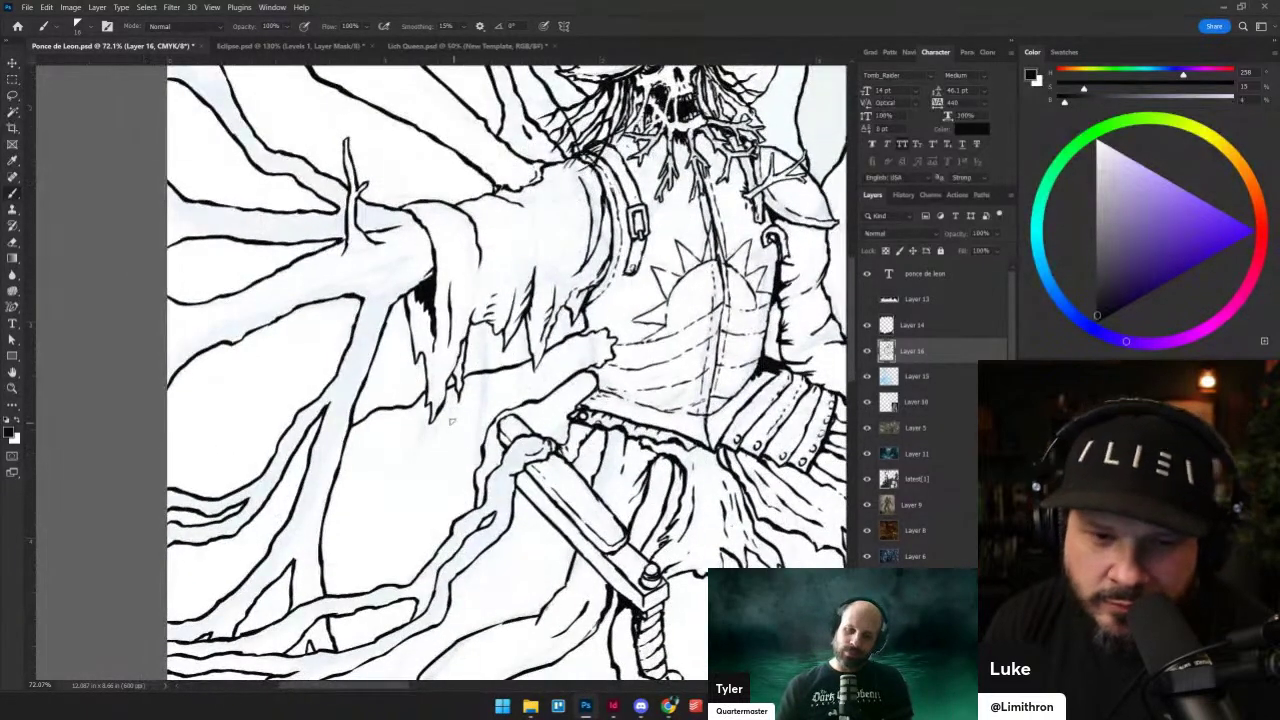
key("w")
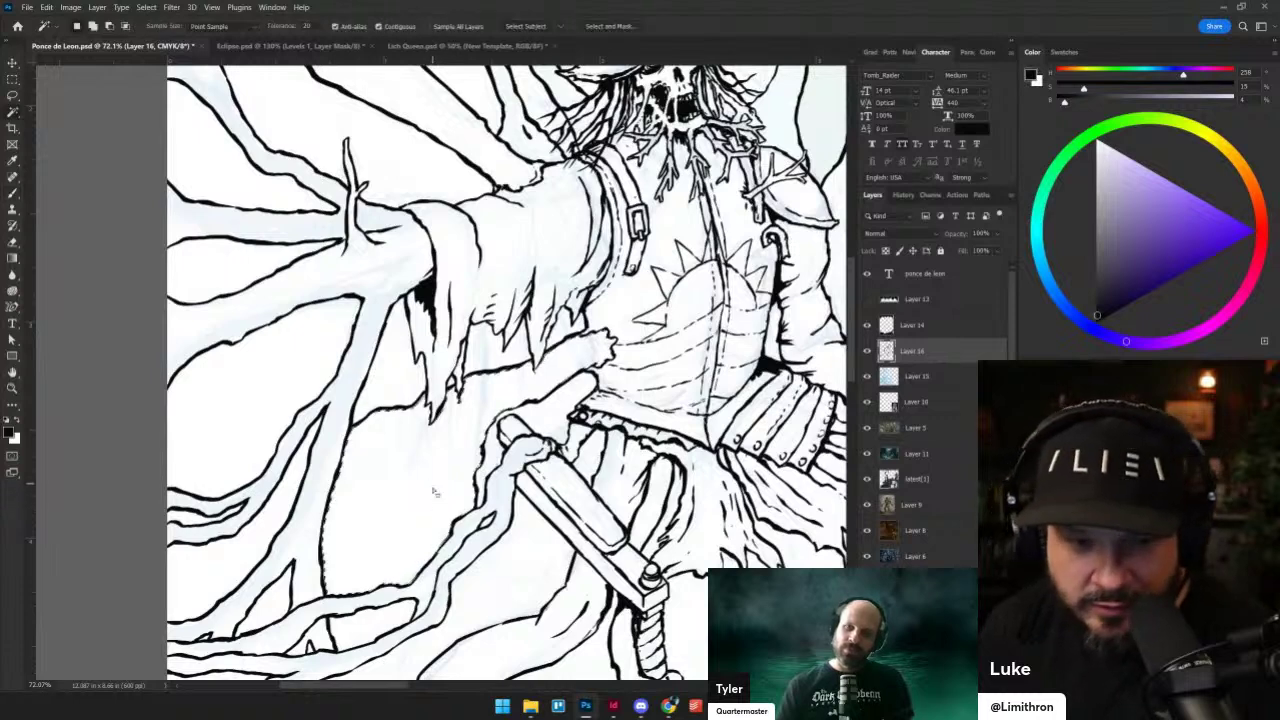
left_click(266, 510)
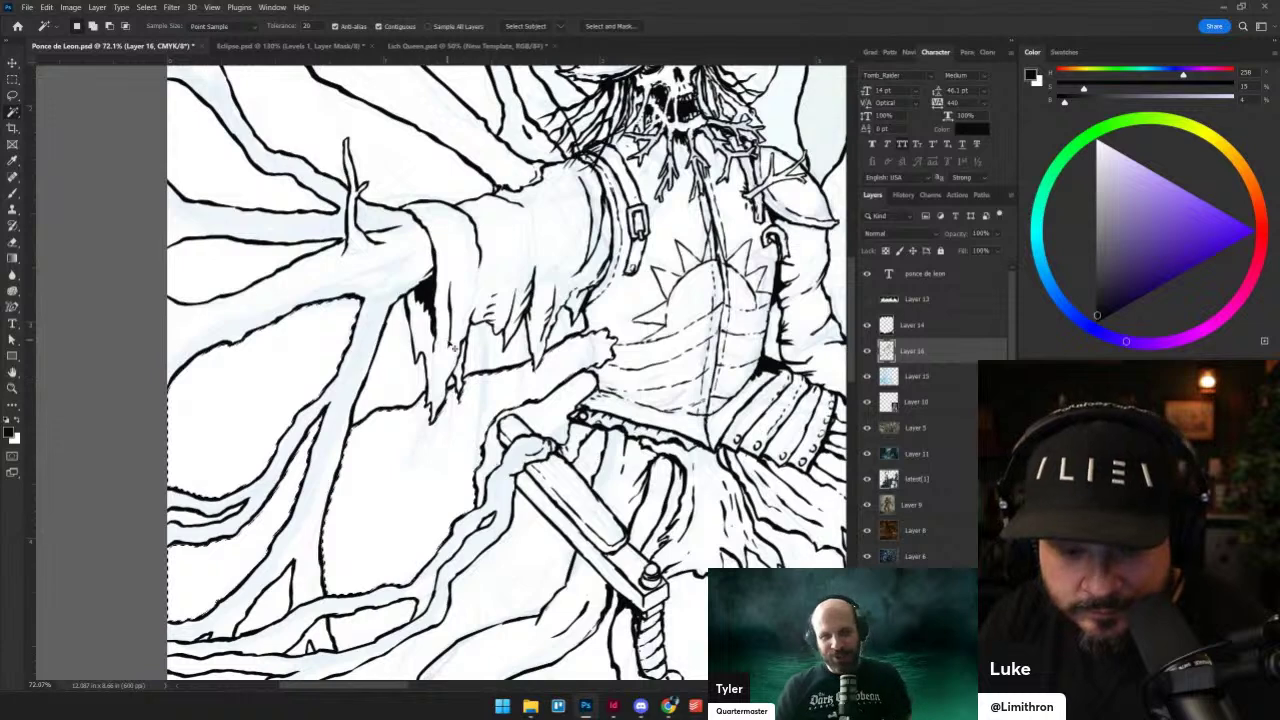
key("alt+s")
key("m")
key("e")
key("Return")
key("b")
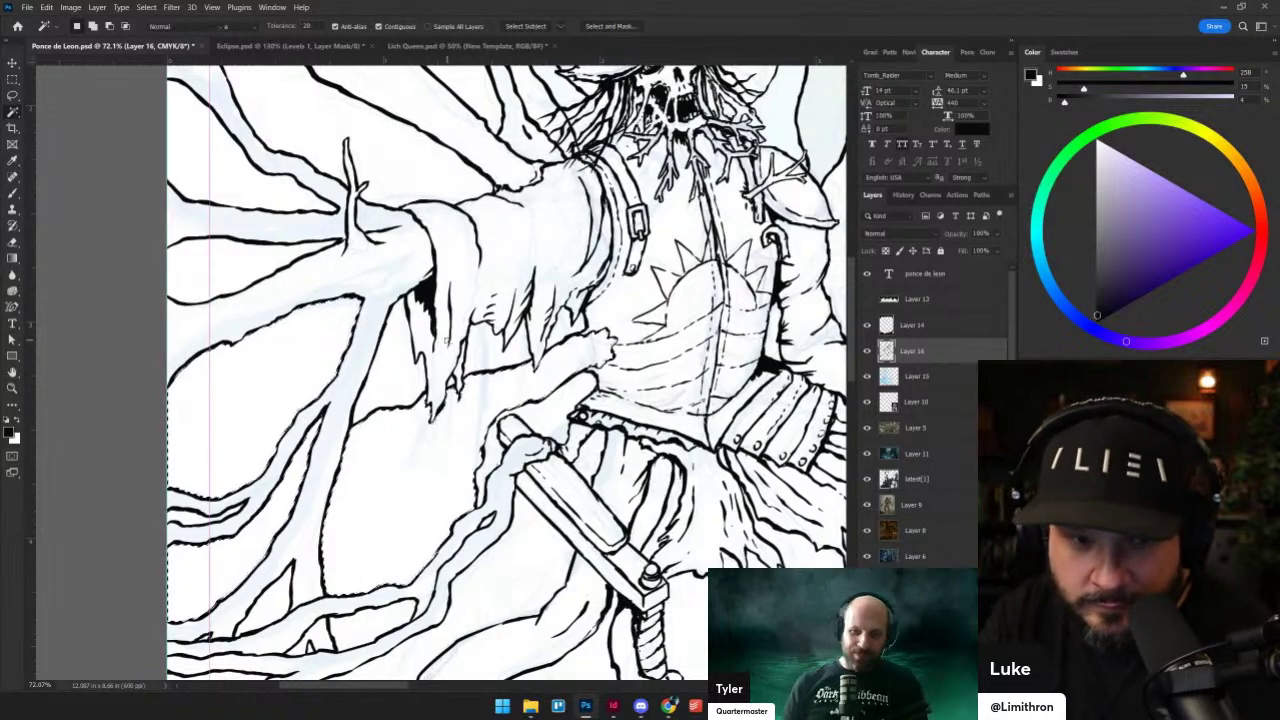
key("ctrl+d")
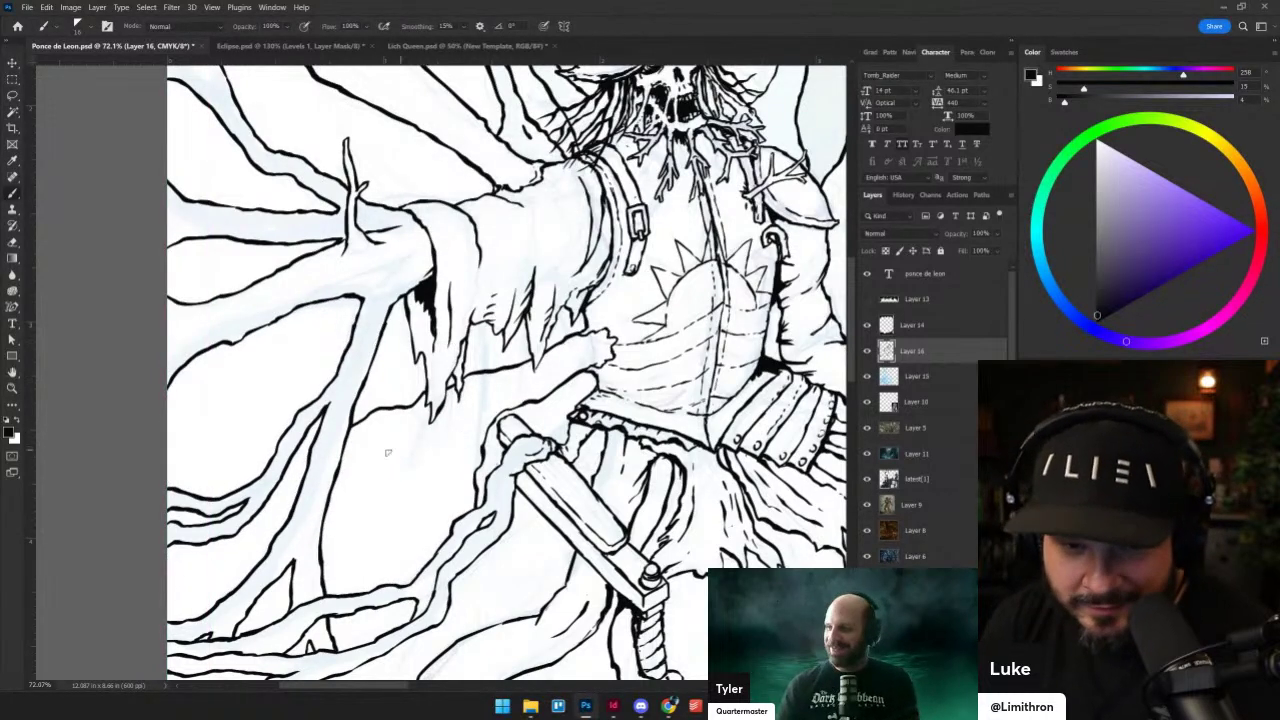
- Ink a branch contour from the trunk below the torn sleeve, bending down to meet the lower roots
mouse_move(342, 477)
left_mouse_down()
mouse_move(412, 434)
mouse_move(447, 432)
mouse_move(434, 490)
mouse_move(378, 592)
left_mouse_up()
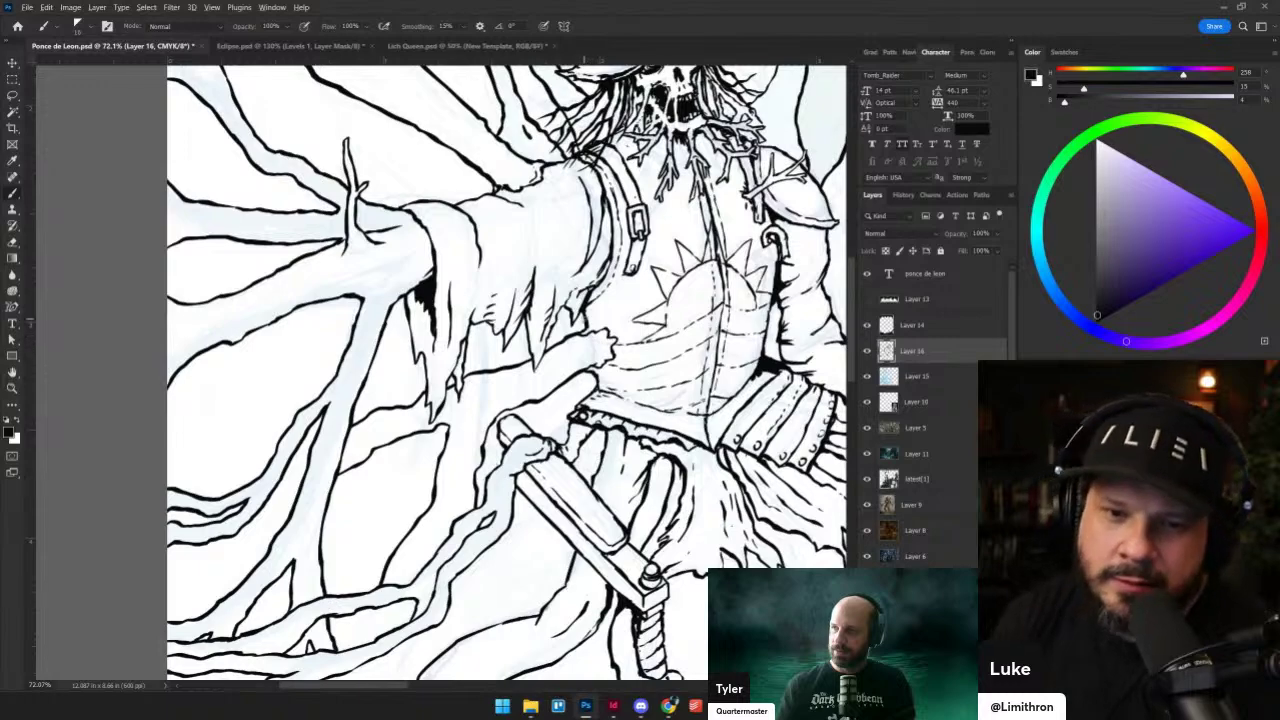
scroll(585, 320, "down", 7)
mouse_move(585, 320)
left_mouse_down()
mouse_move(619, 314)
mouse_move(560, 315)
left_mouse_up()
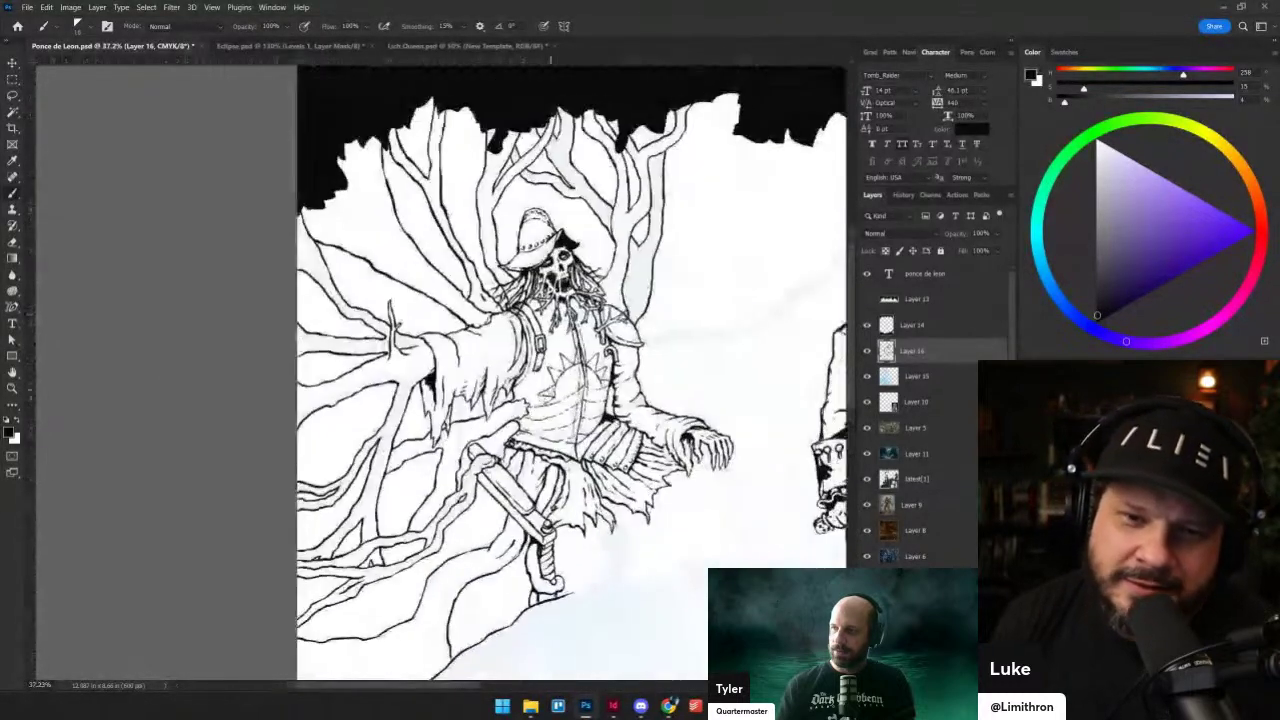
scroll(520, 380, "up", 3)
scroll(520, 380, "down", 5)
scroll(520, 380, "down", 2)
scroll(300, 295, "up", 6)
left_click_drag(290, 283, 503, 365)
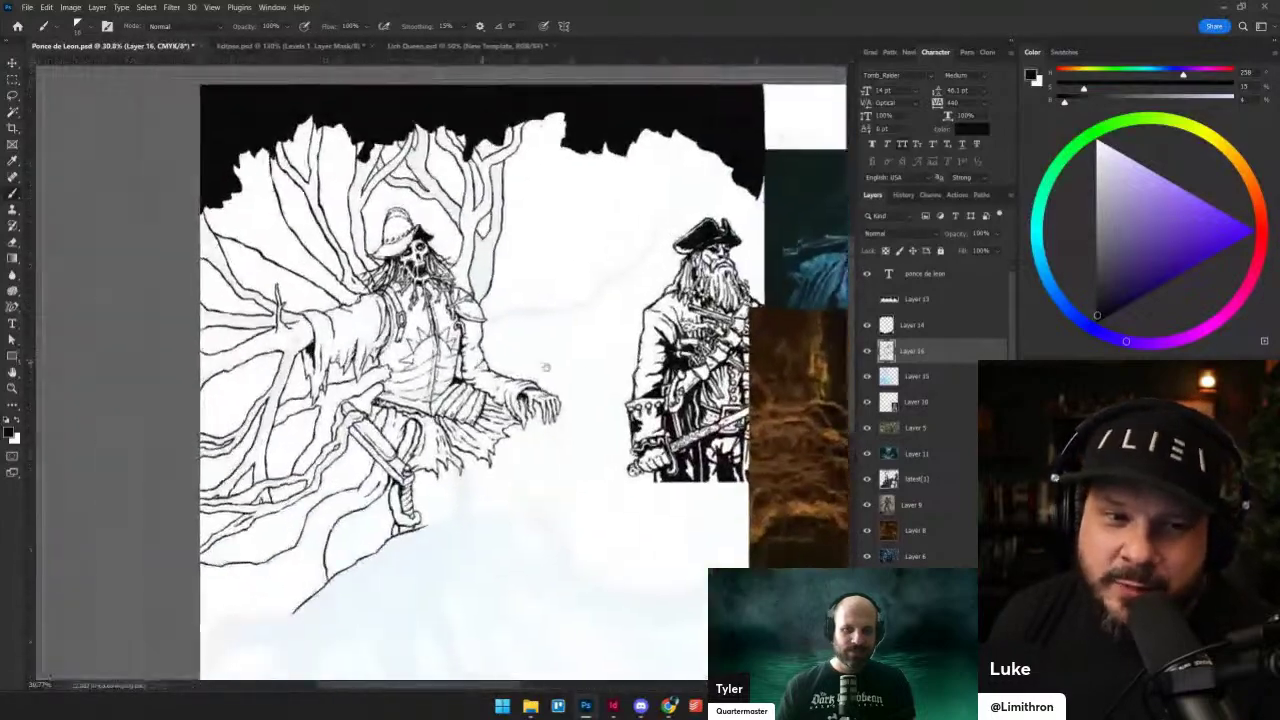
- Ink a narrow upright post behind the outstretched arm, with its lower segment showing beneath the torn sleeve
scroll(503, 365, "up", 3)
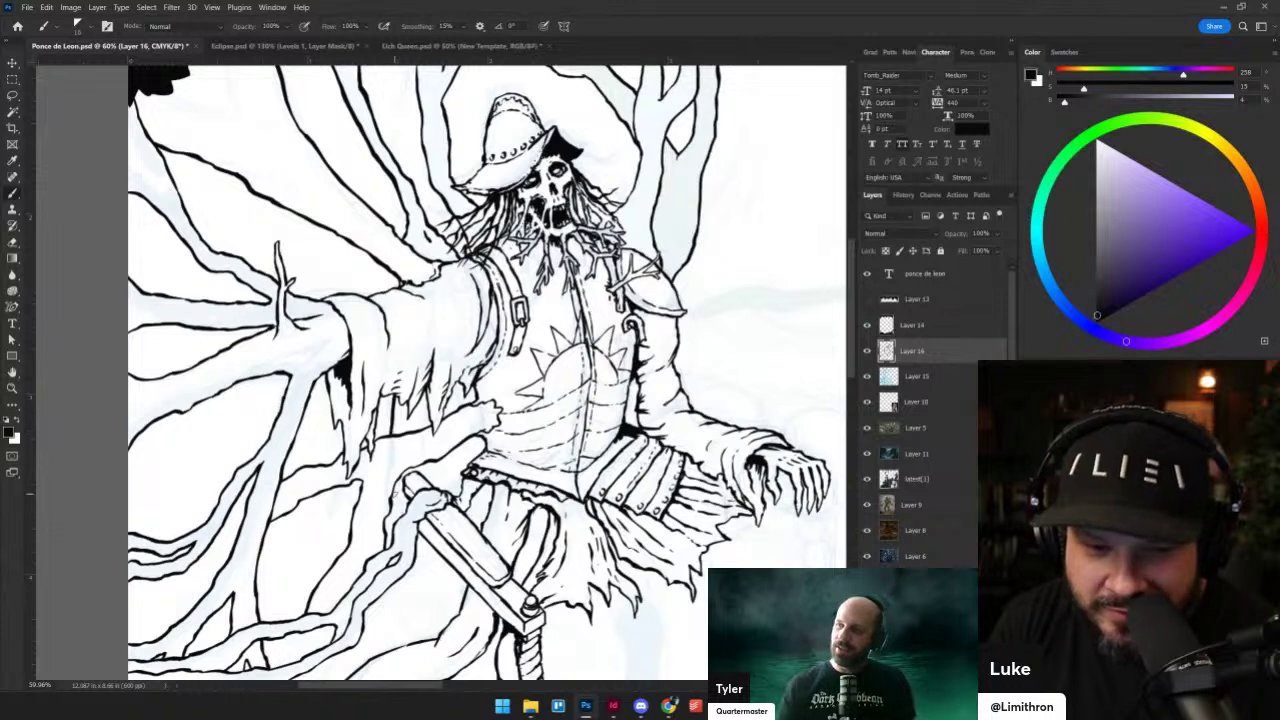
left_click_drag(403, 430, 406, 401)
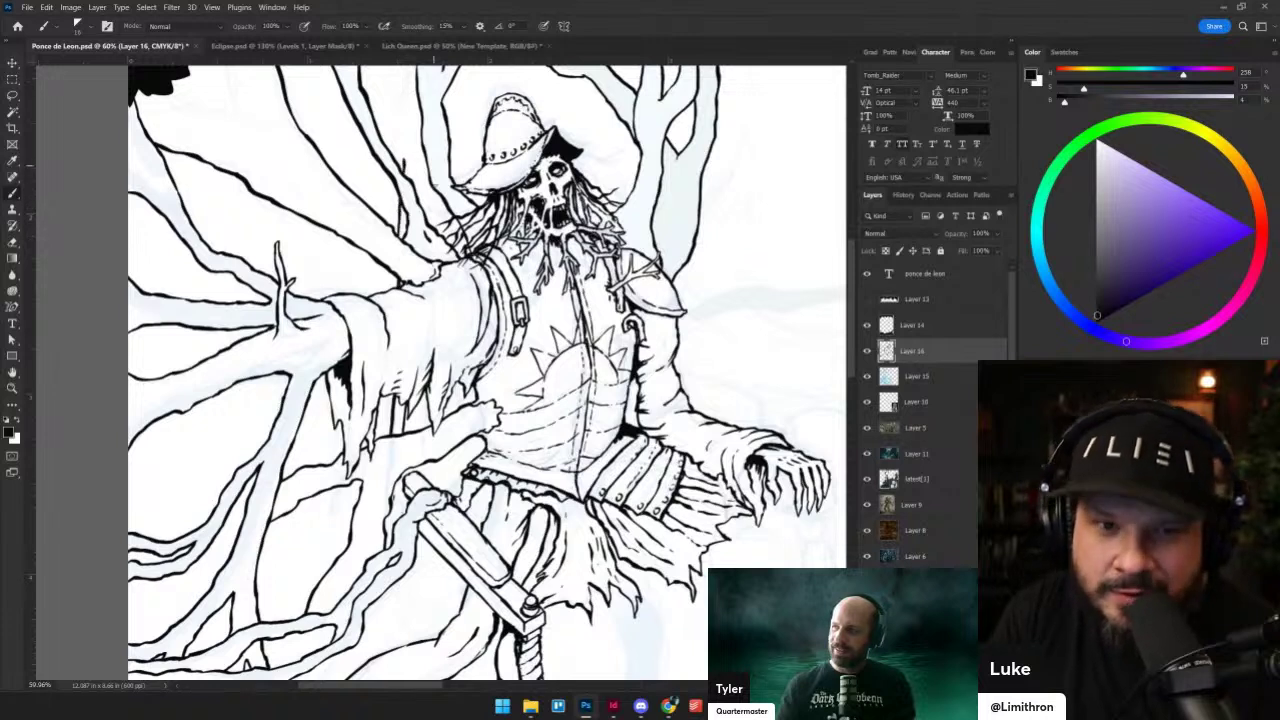
key("ctrl+z")
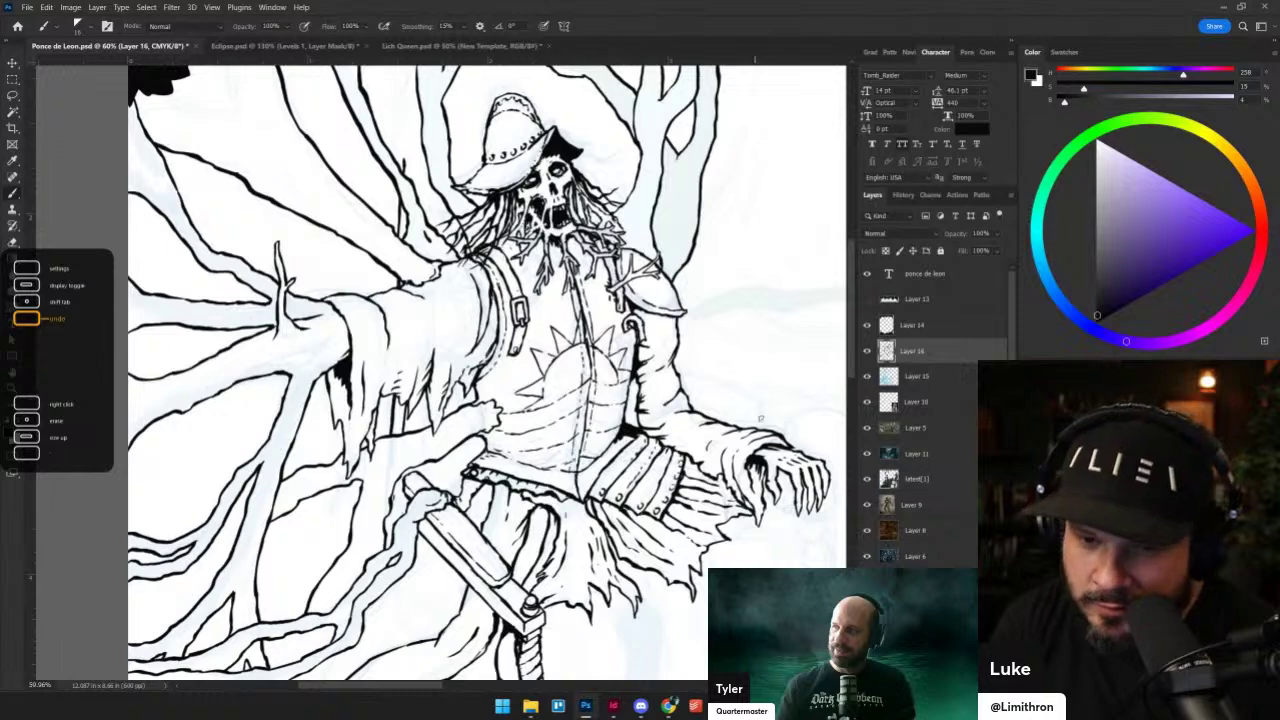
left_click_drag(649, 331, 583, 316)
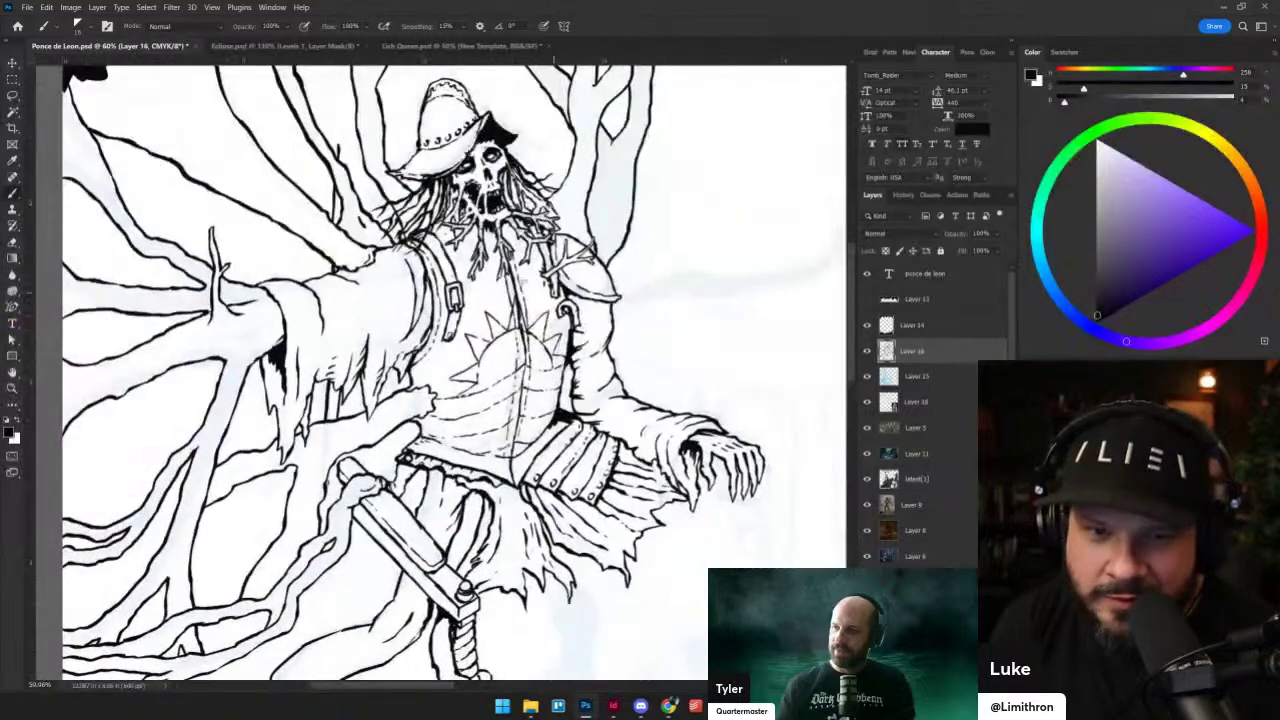
left_click_drag(340, 160, 374, 323)
- Erase the branch lines crossing the post above the outstretched arm and ink a pointed tip on it
key("e")
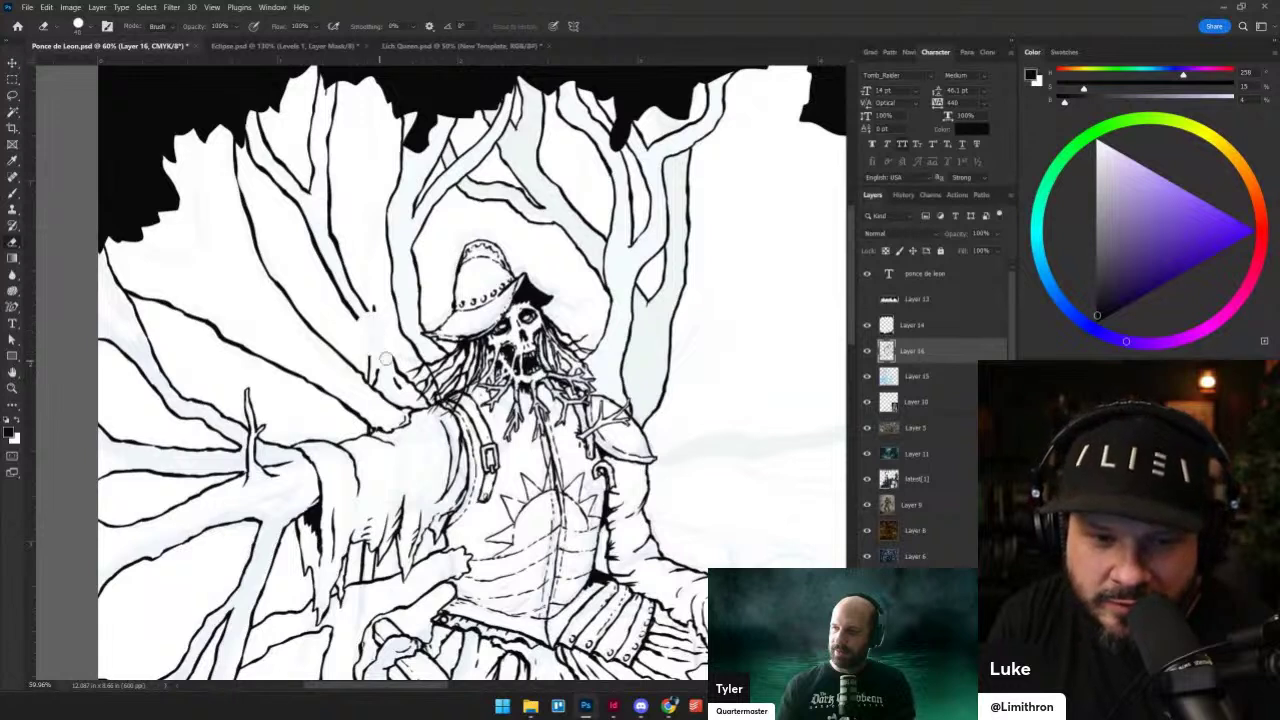
key("b")
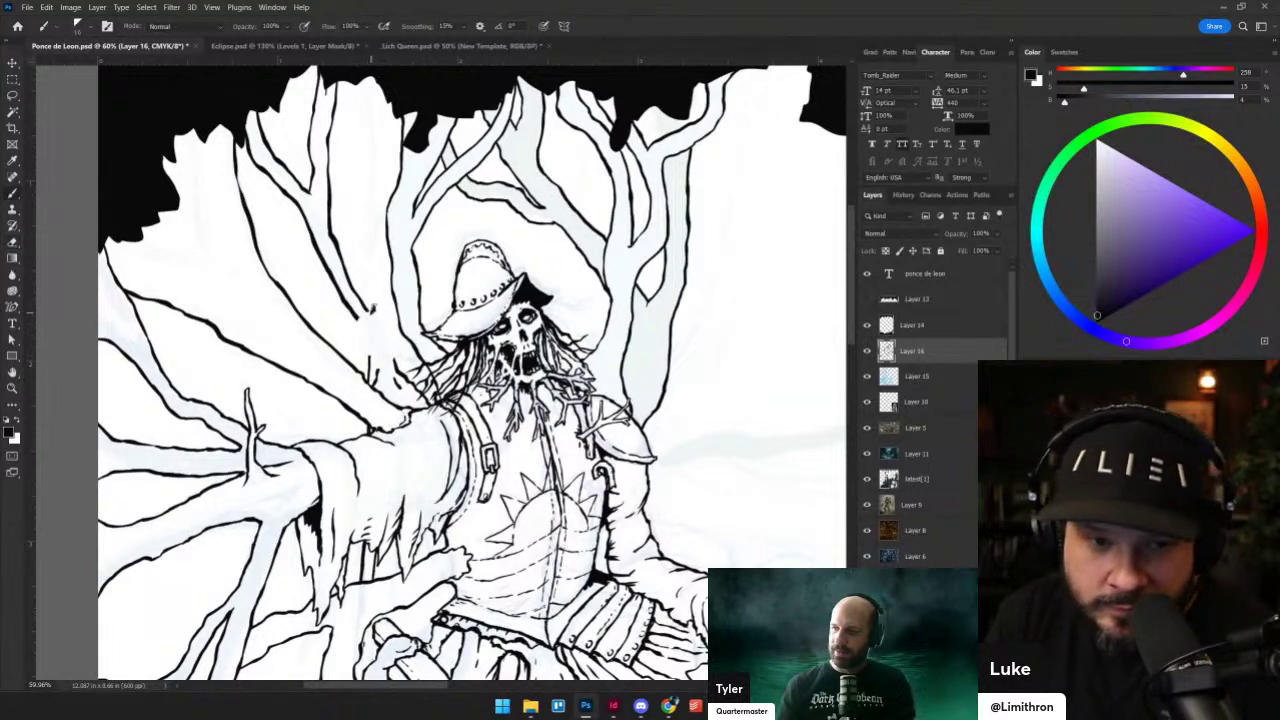
left_click_drag(378, 296, 387, 316)
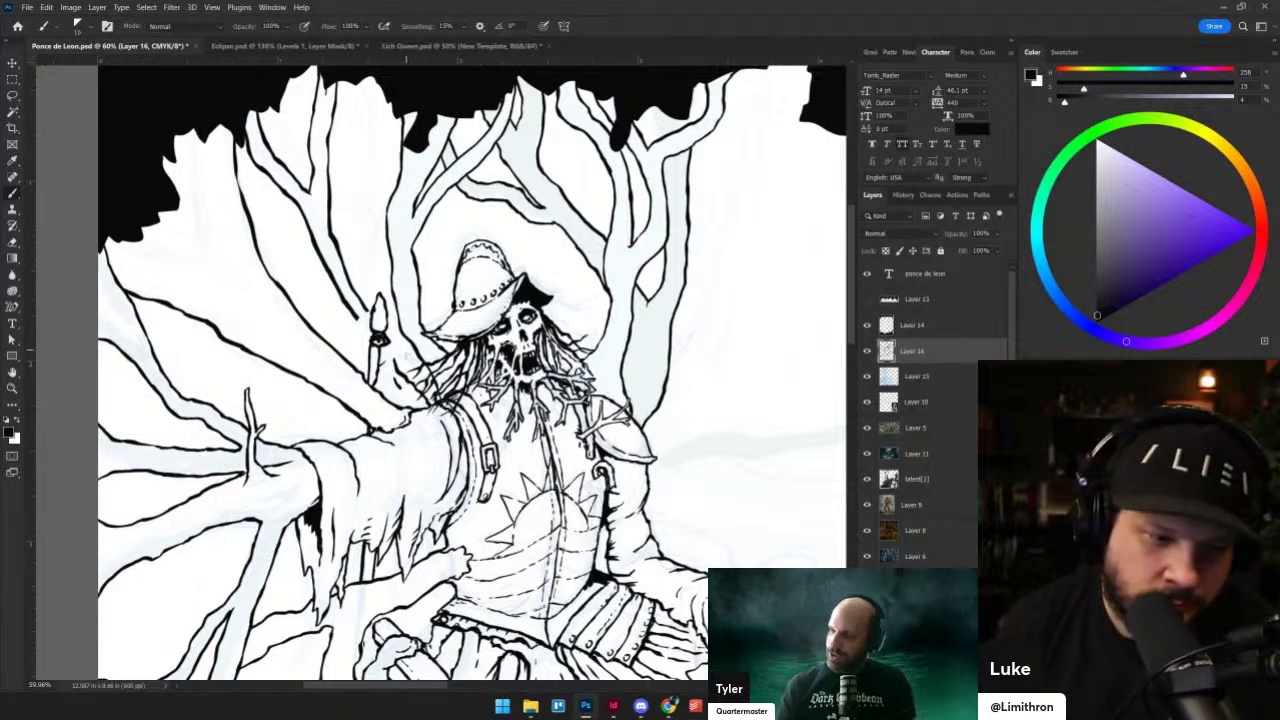
- Refine the collar below the pointed tip, alternating Normal and Clear brush modes, and ink the post's shaft down to the shoulder
key("shift+alt+n")
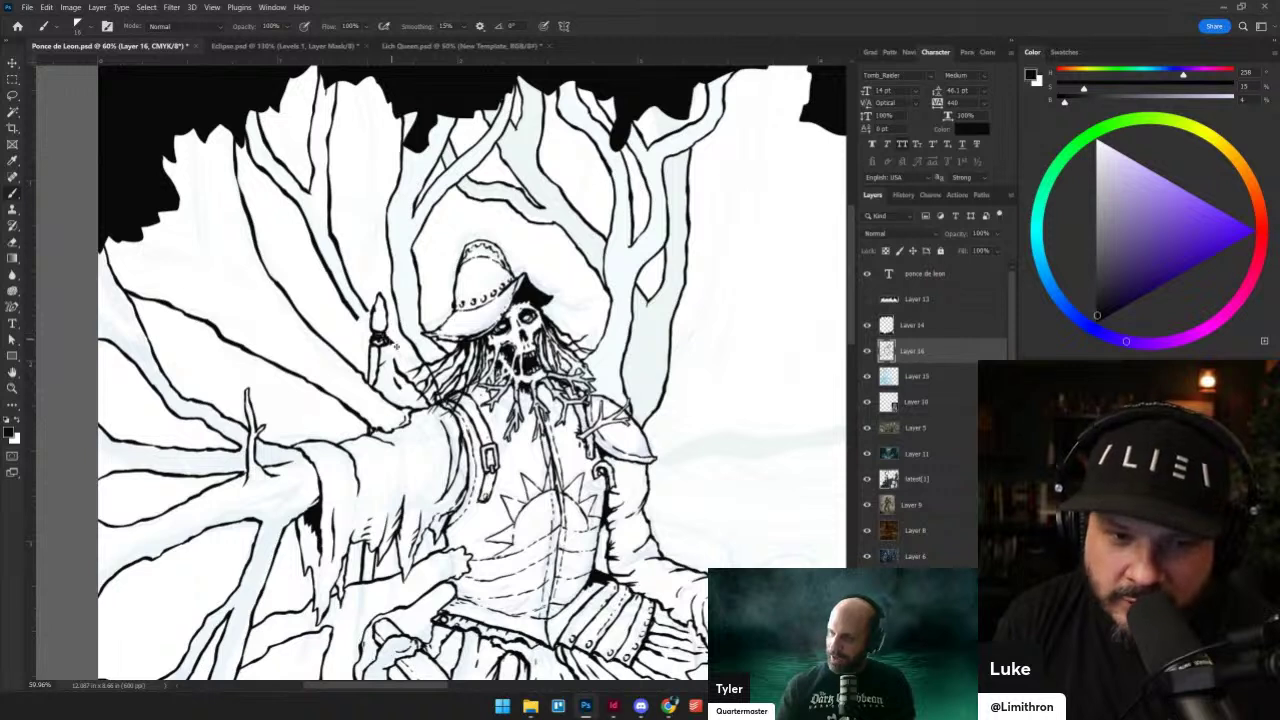
key("shift+alt+n")
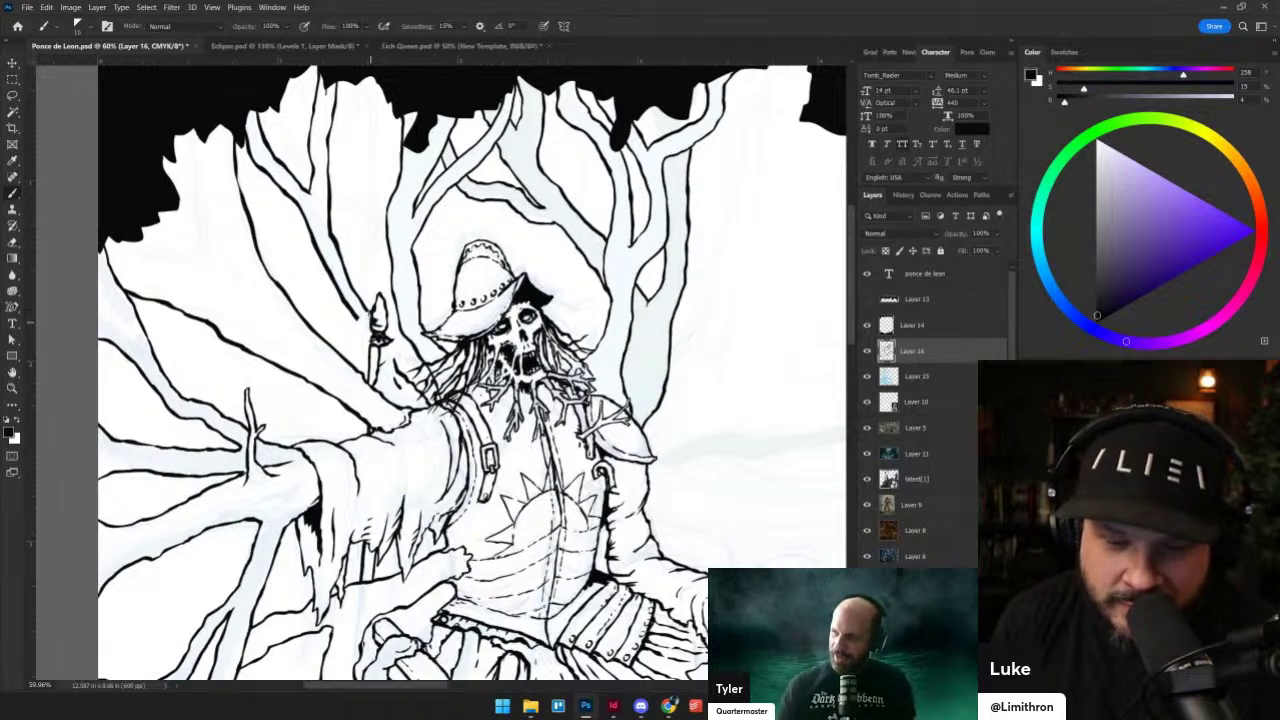
key("shift+alt+r")
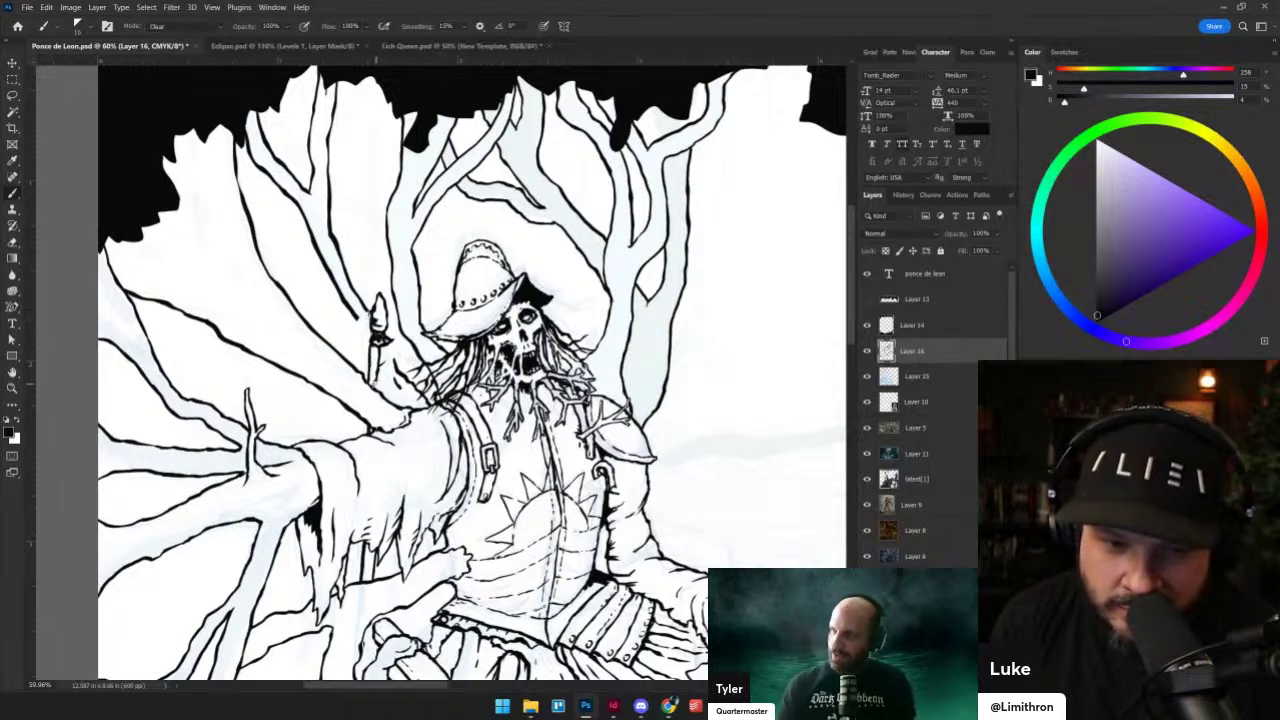
key("shift+alt+n")
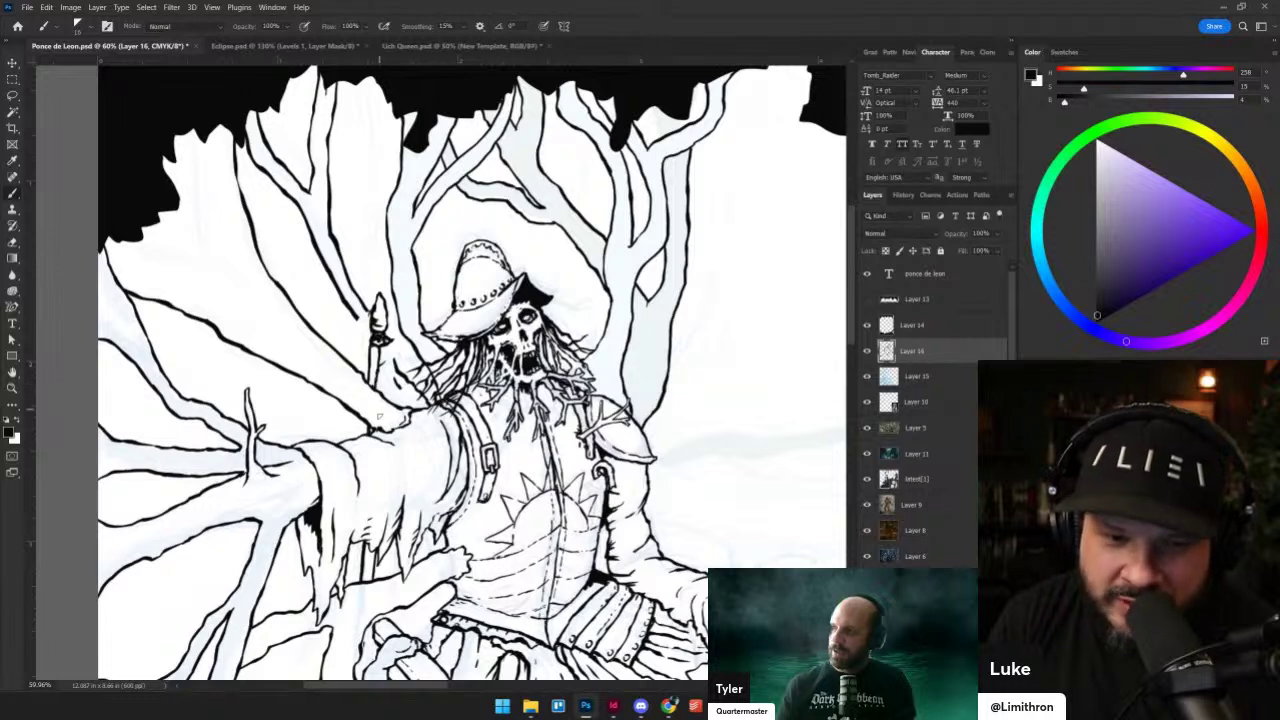
left_click_drag(392, 342, 396, 390)
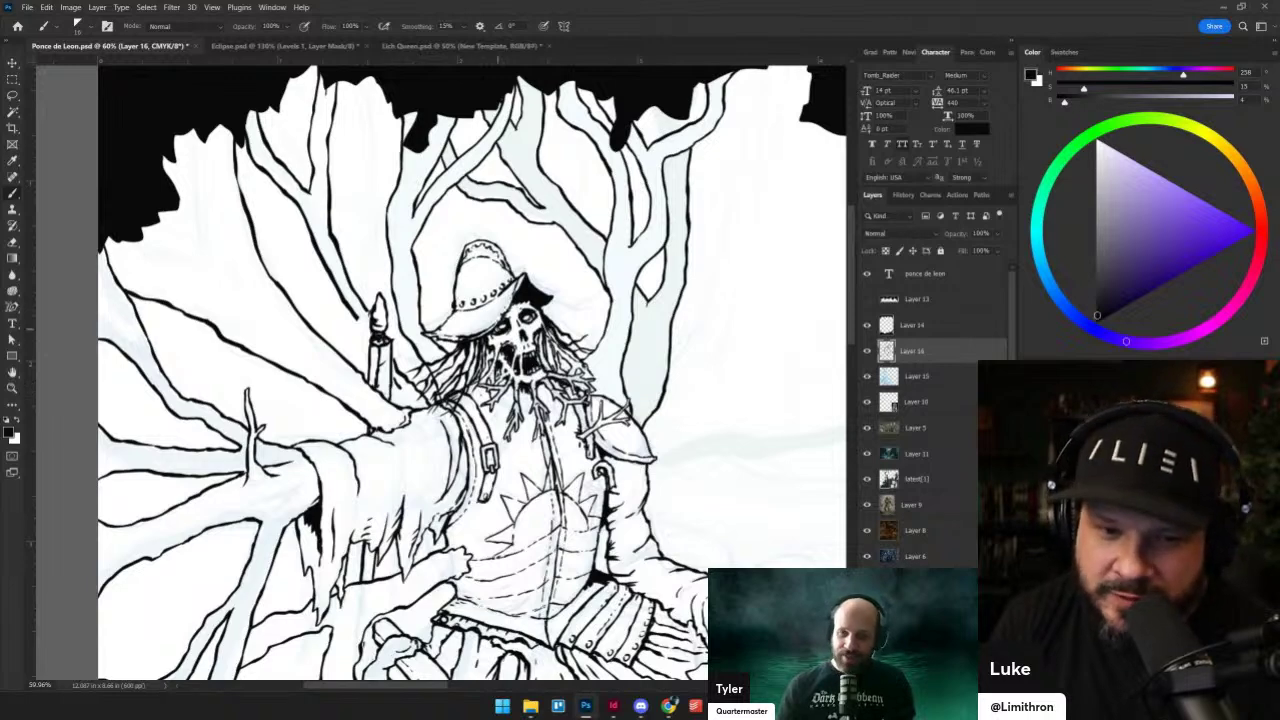
left_click_drag(695, 509, 710, 353)
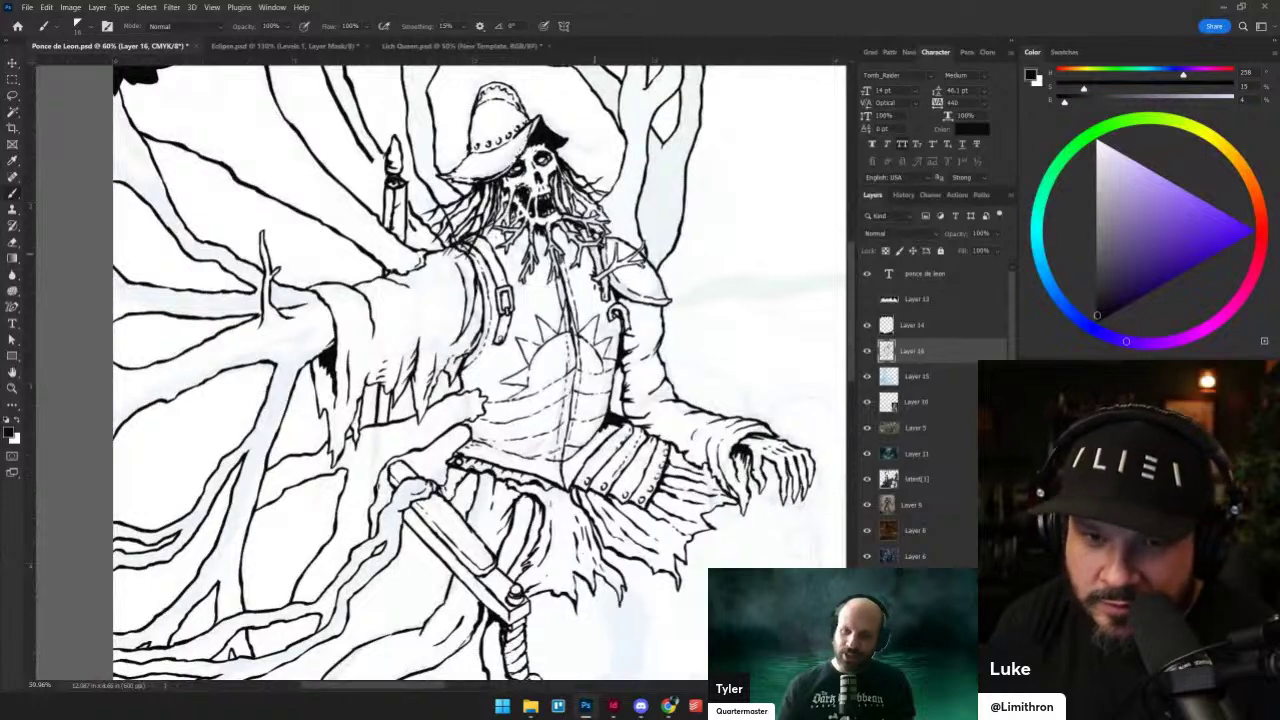
left_click_drag(612, 200, 600, 285)
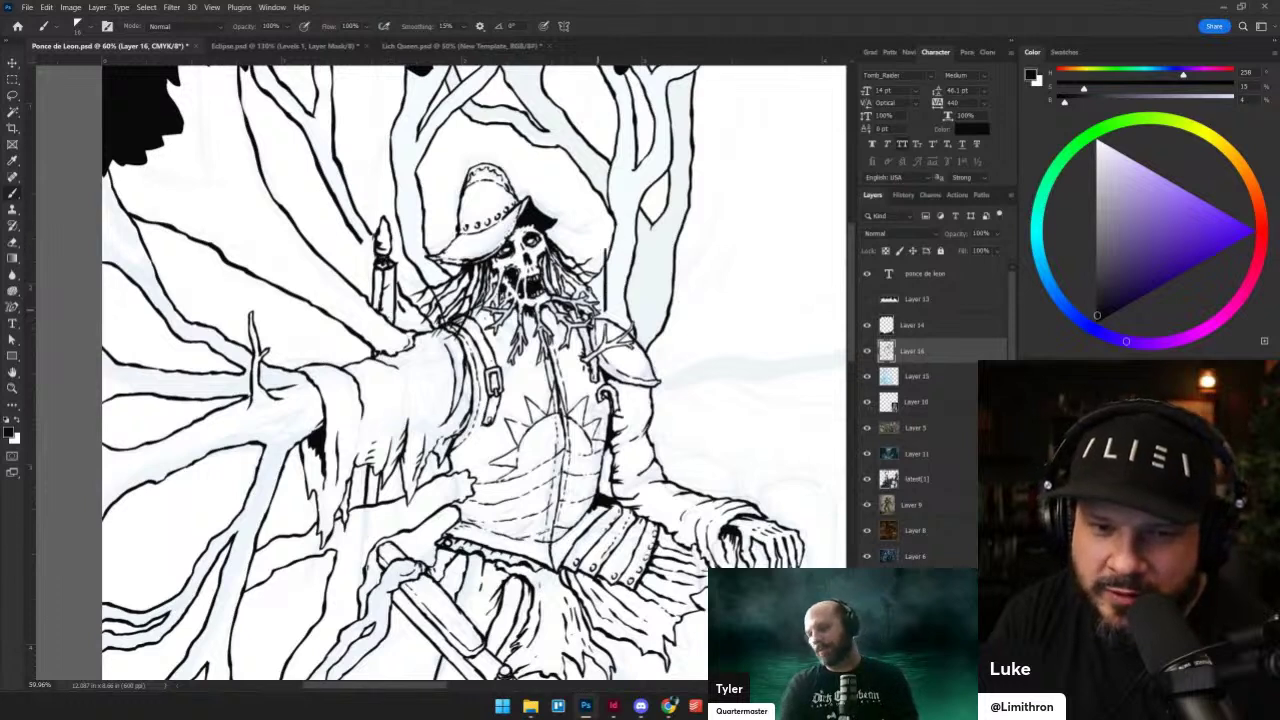
left_click_drag(593, 296, 595, 248)
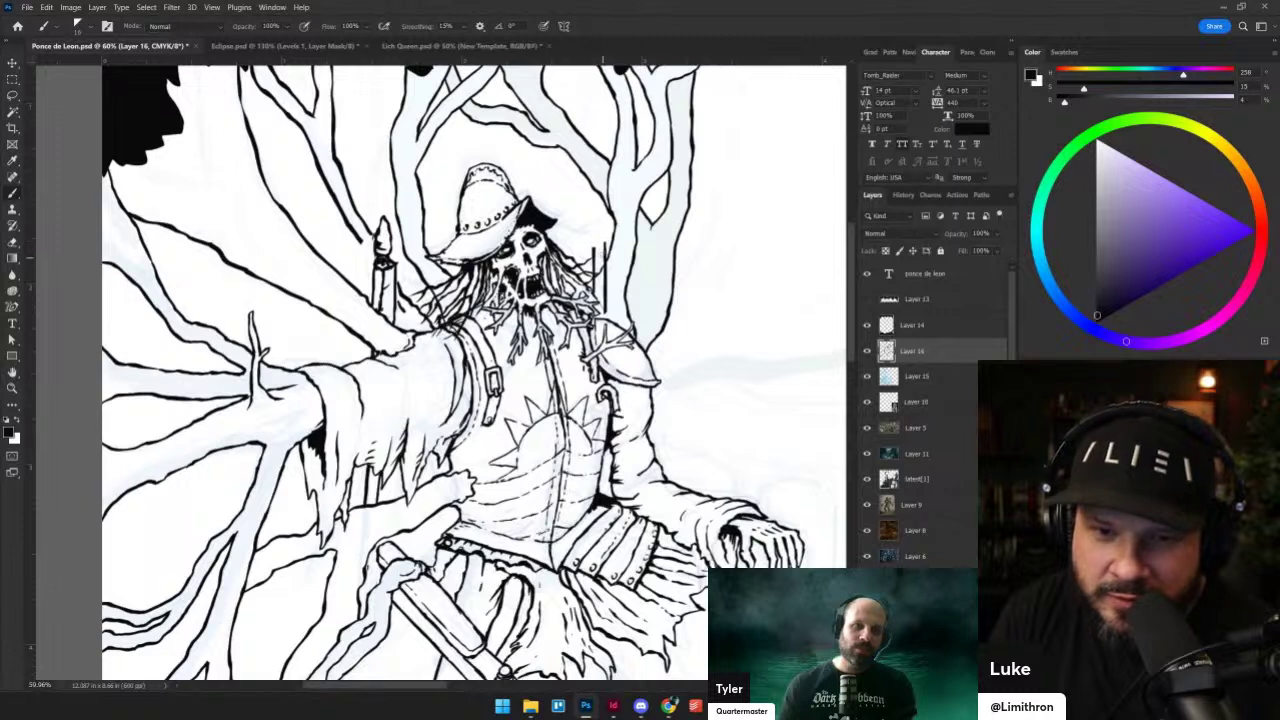
left_click_drag(590, 254, 586, 286)
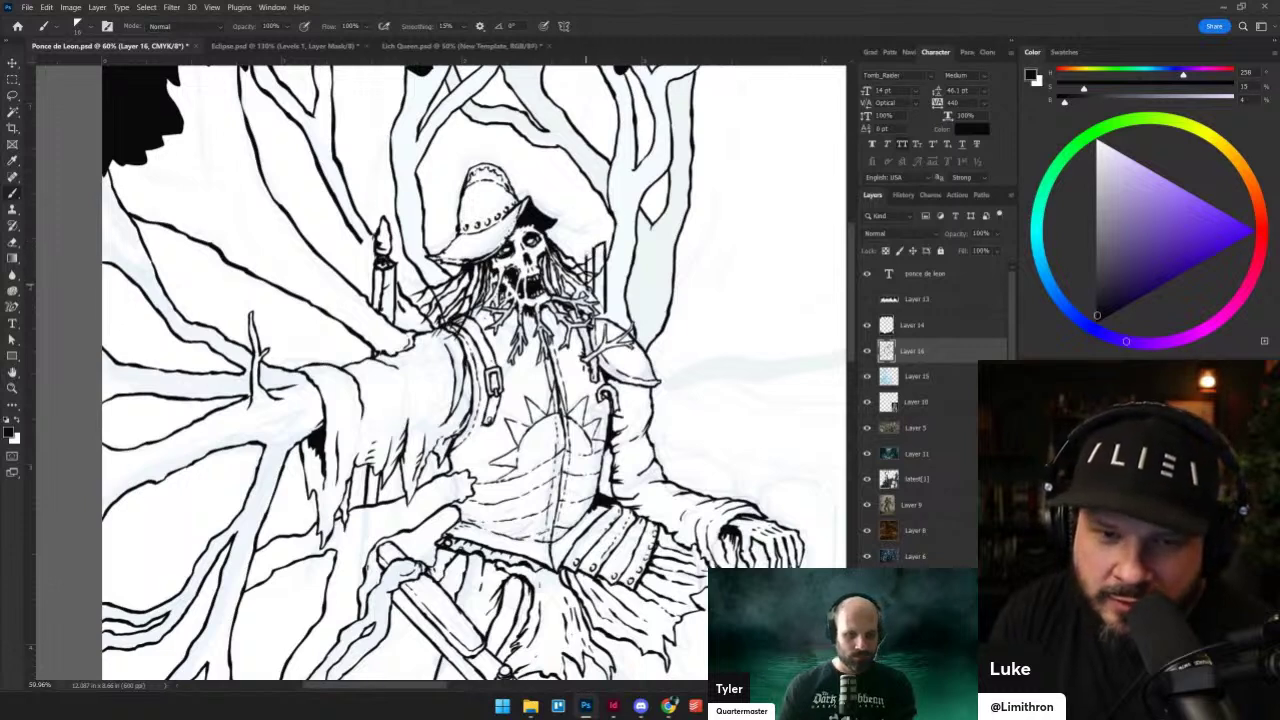
key("ctrl+z")
key("ctrl+z")
key("ctrl+z")
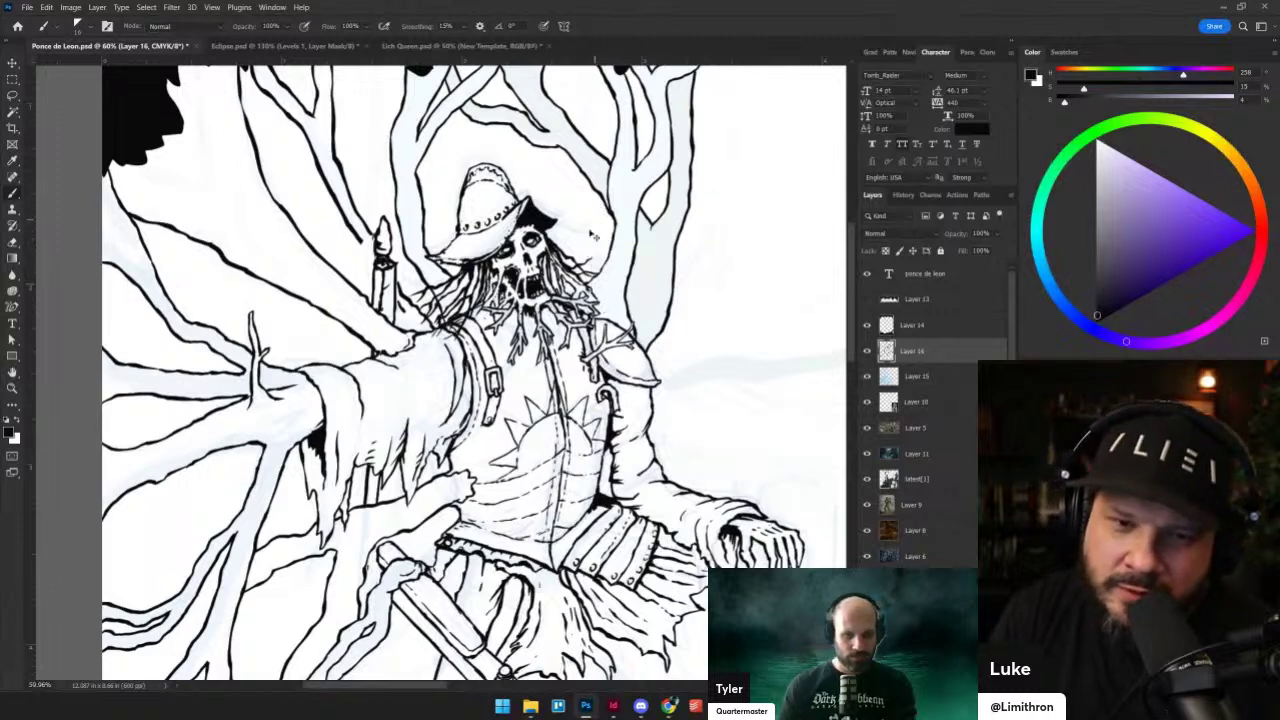
left_click_drag(448, 250, 590, 200)
key("ctrl+z")
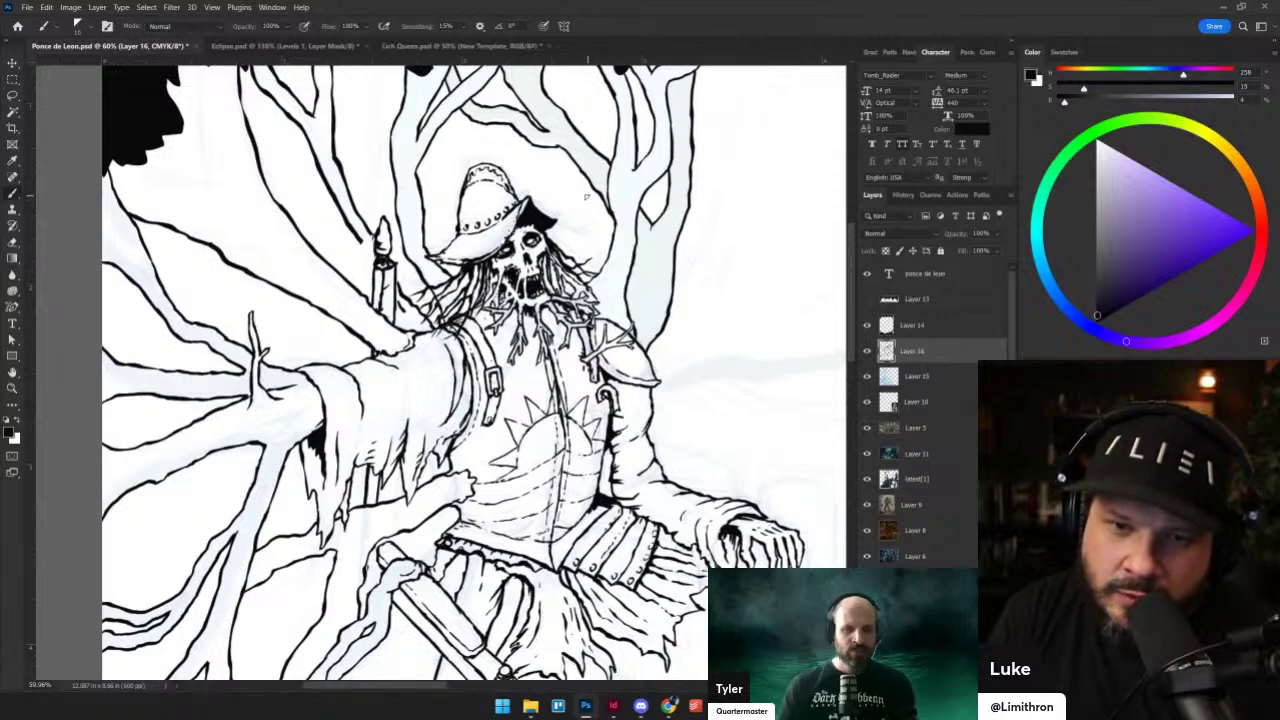
left_click(398, 267, "shift")
key("ctrl+z")
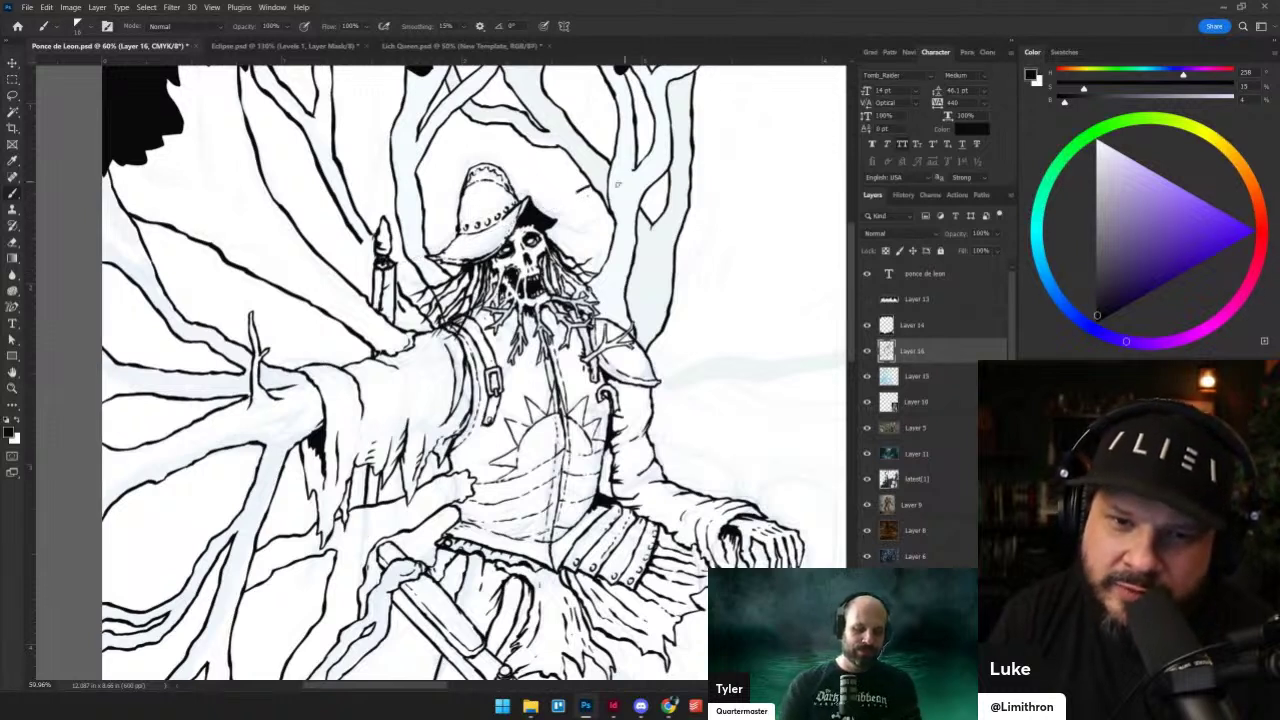
- Ink a matching upright post on the other side of the skull, with two straight edges and a pointed tip
left_click_drag(590, 190, 588, 270)
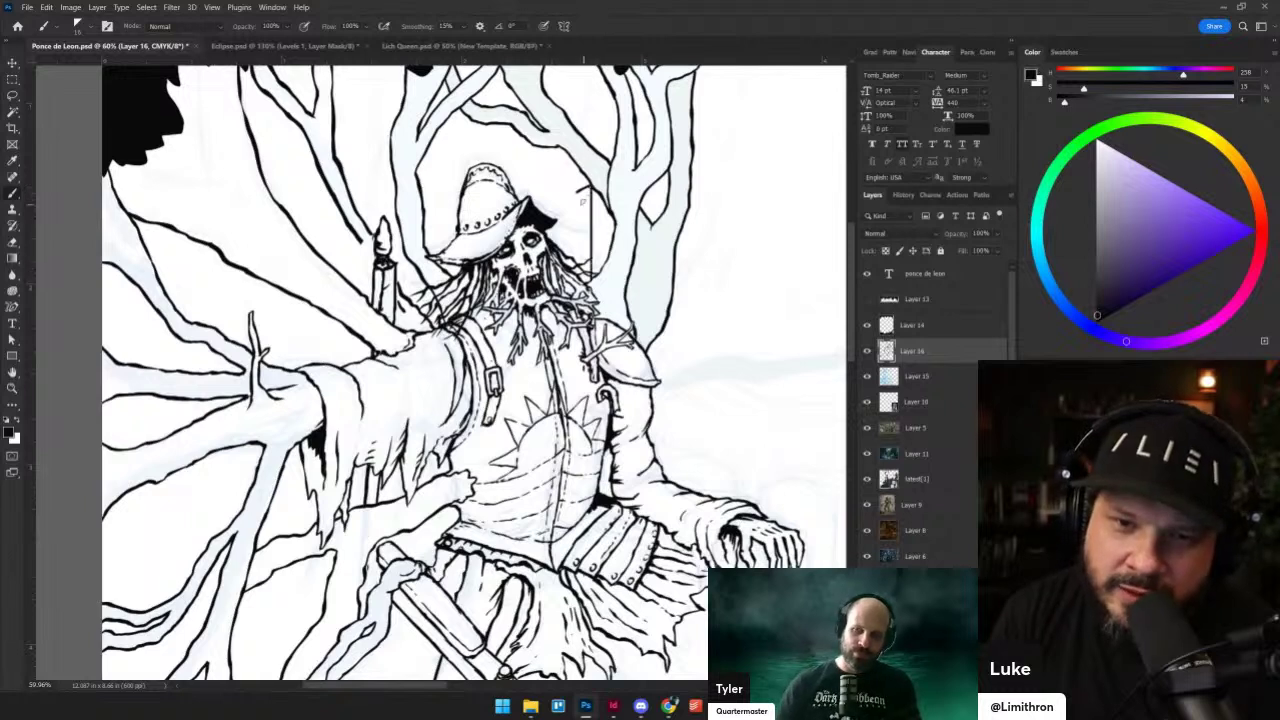
left_click_drag(576, 192, 577, 272)
key("ctrl+z")
left_click_drag(589, 187, 580, 282)
key("ctrl+z")
key("ctrl+z")
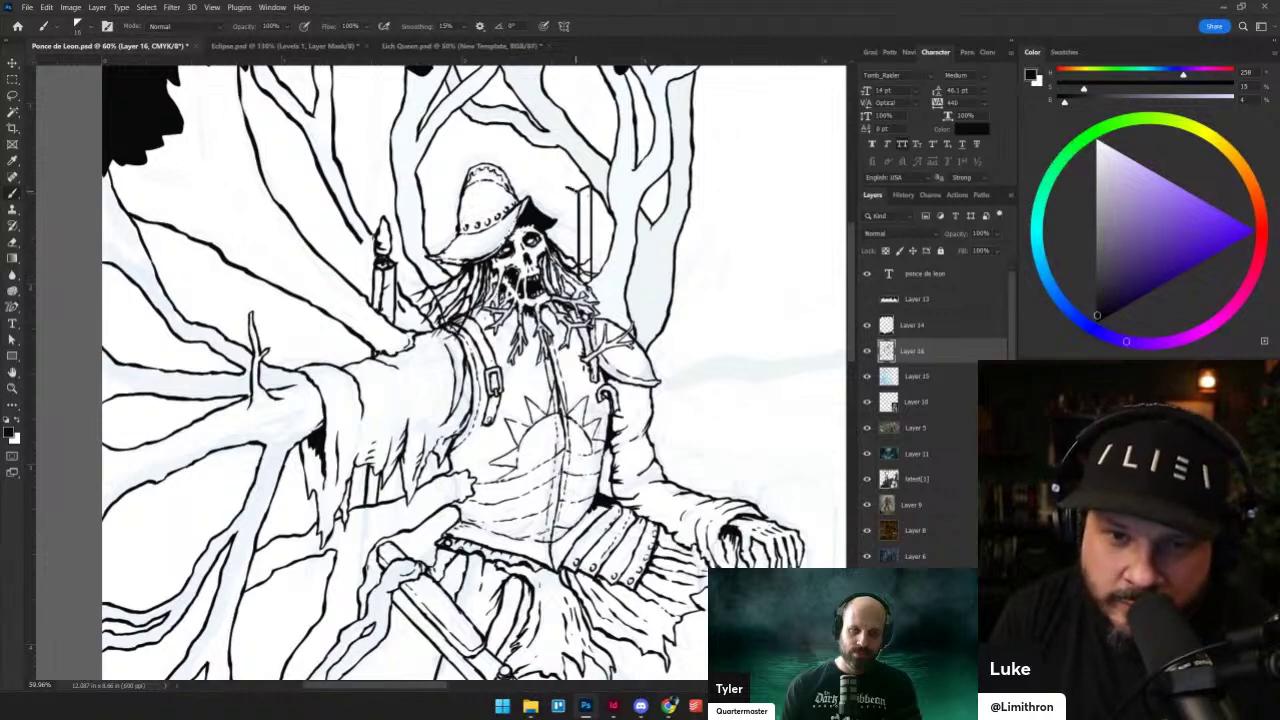
left_click_drag(577, 166, 578, 150)
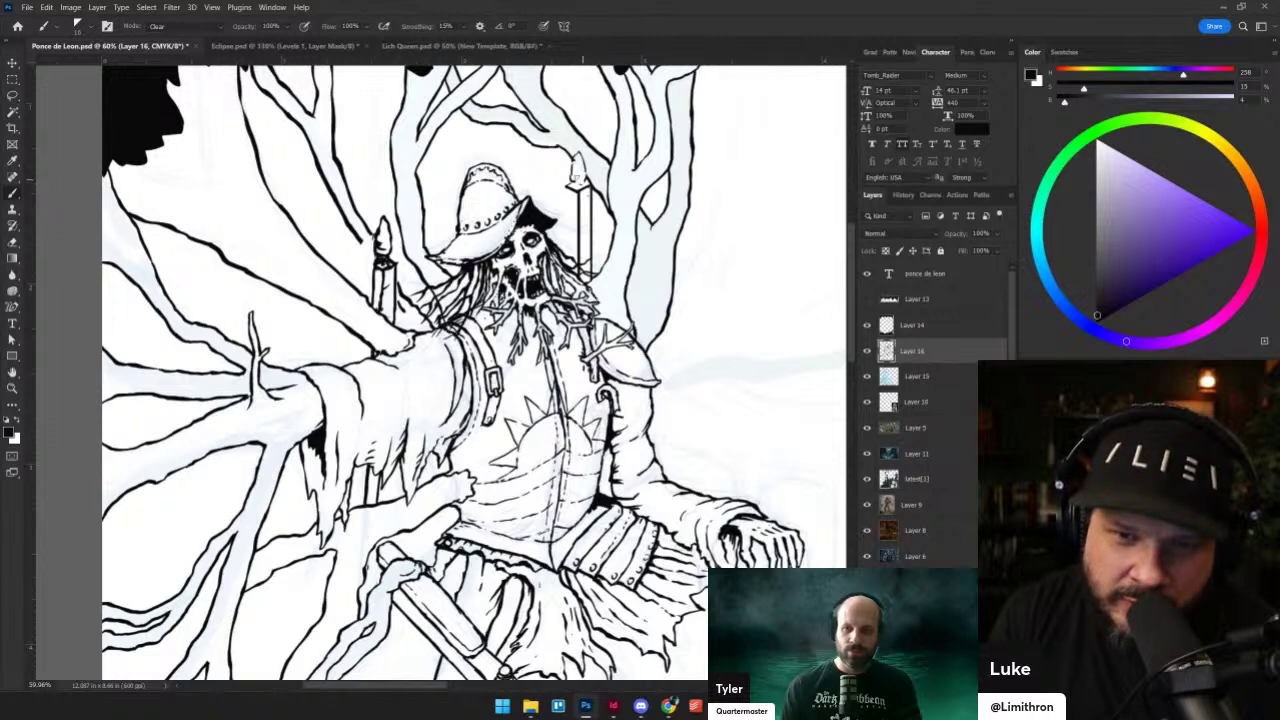
- Ink the outer shaft edge of the post beside the skull and tidy the collar beneath its pointed tip
mouse_move(570, 180)
left_mouse_down()
mouse_move(577, 153)
mouse_move(570, 233)
left_mouse_up()
key("ctrl+z")
left_click_drag(568, 188, 571, 262)
key("ctrl+z")
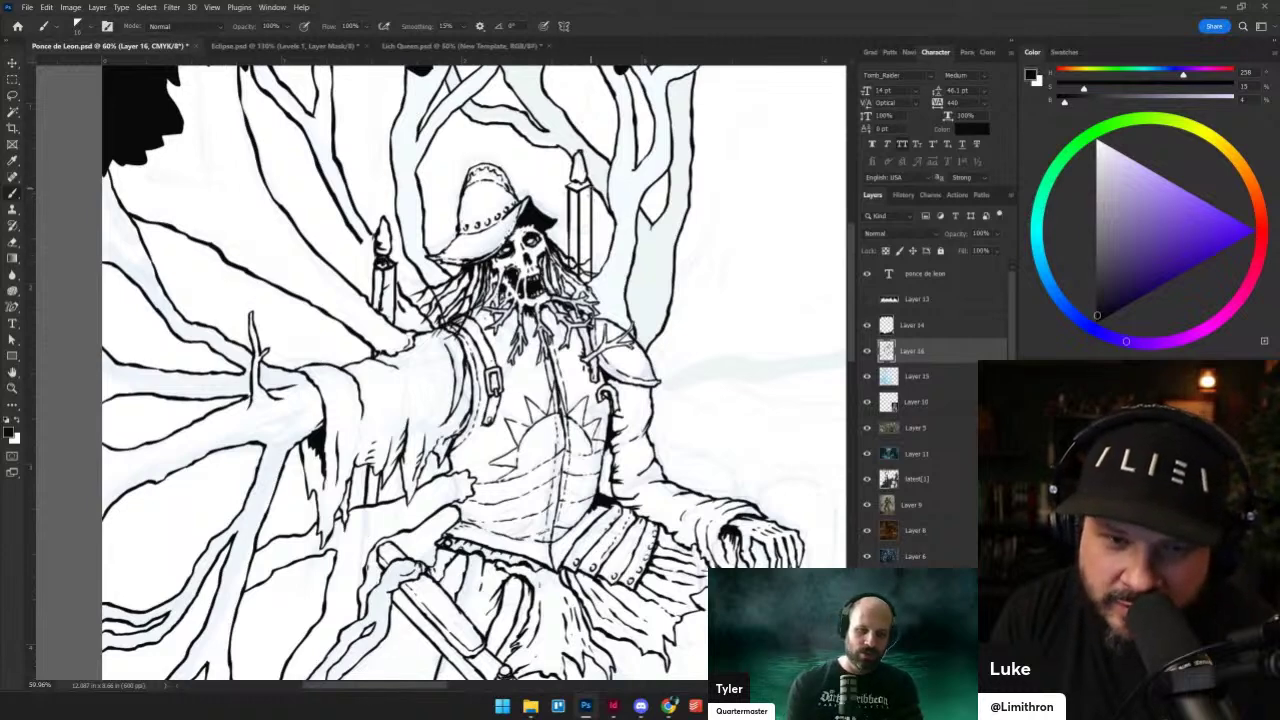
left_click_drag(576, 181, 584, 191)
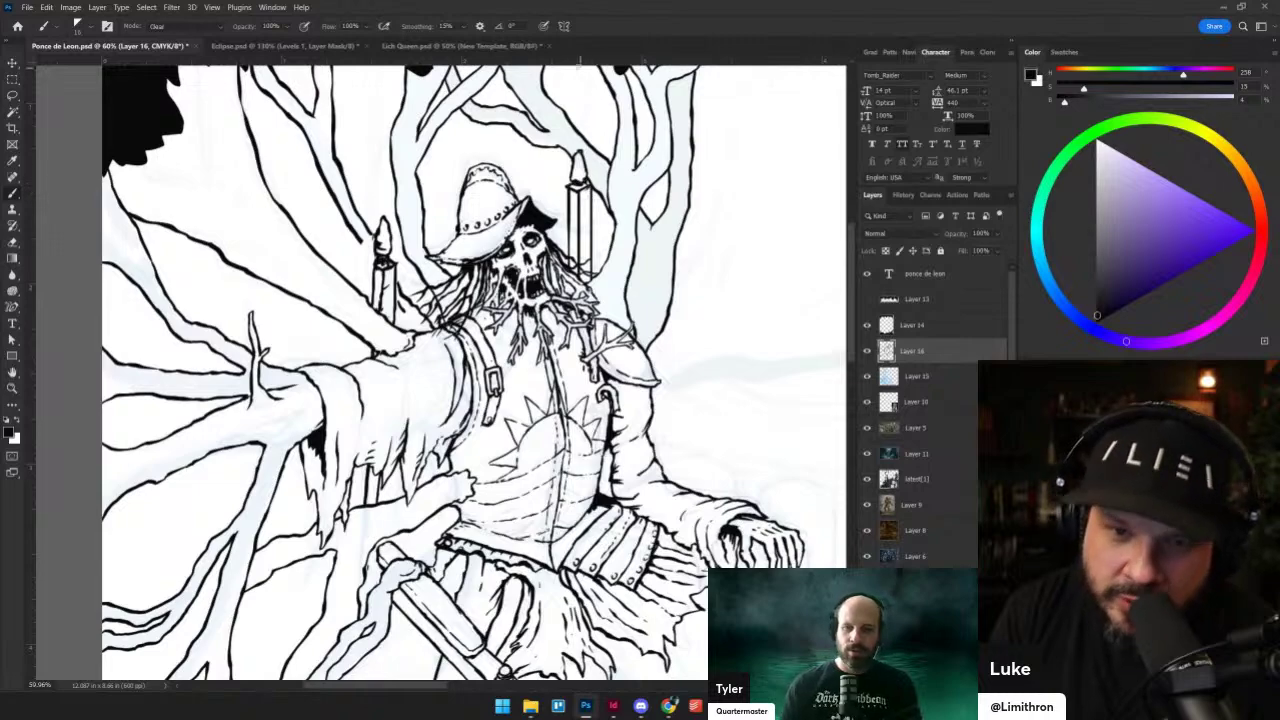
- Ink a slanted crossbar edge behind the skull, running from one pointed post to the other
scroll(556, 142, "down", 5)
scroll(515, 250, "up", 4)
left_click_drag(530, 200, 558, 330)
scroll(560, 250, "up", 3)
scroll(460, 330, "down", 2)
scroll(460, 330, "up", 2)
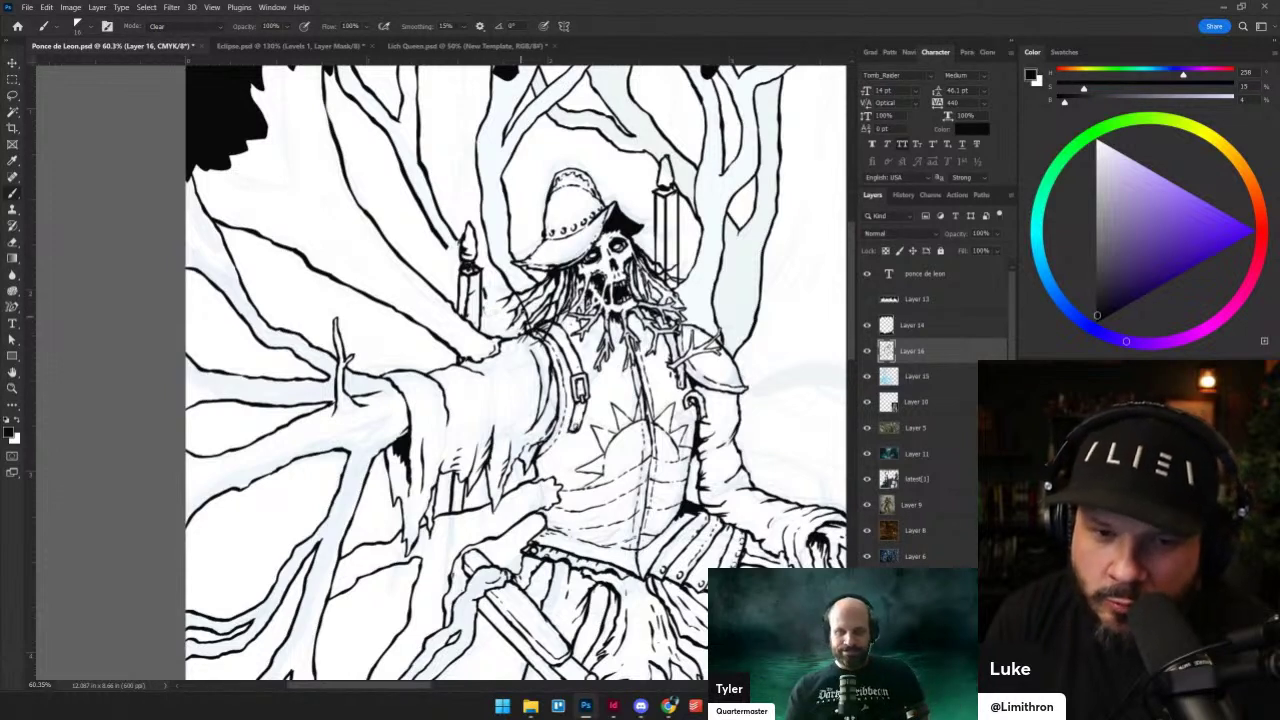
left_click_drag(530, 320, 513, 292)
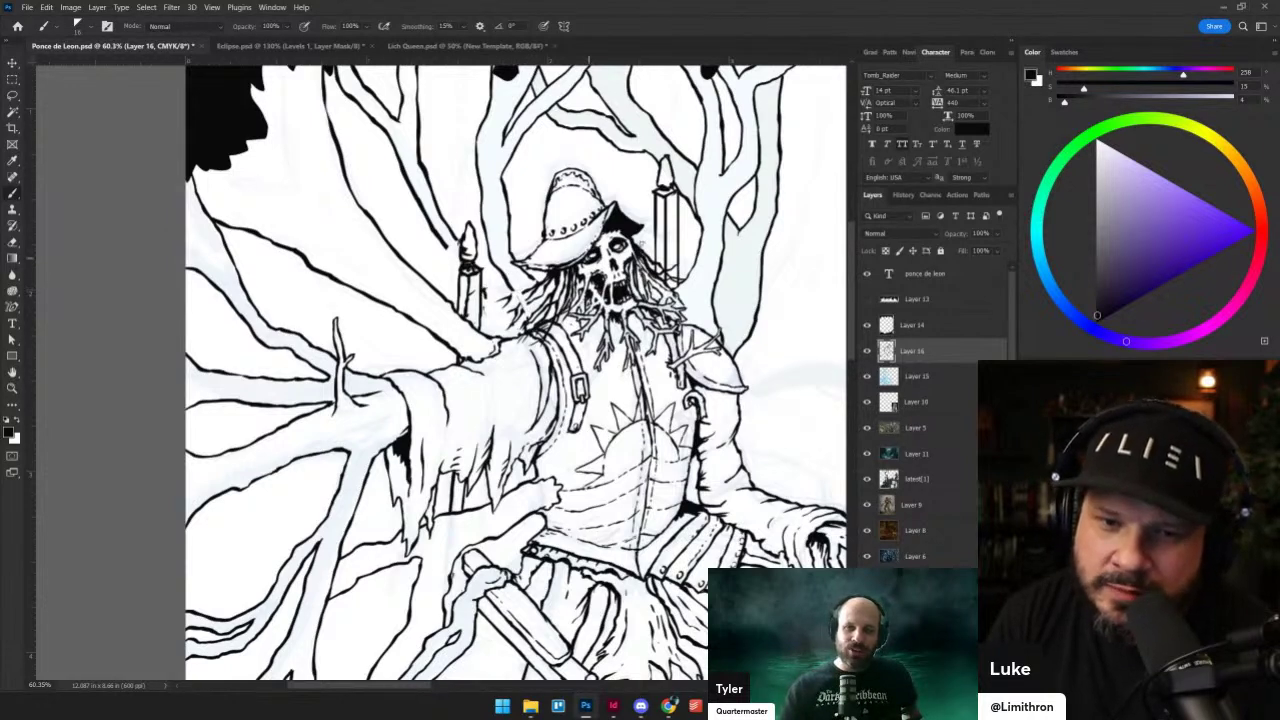
left_click(666, 219, "shift")
key("ctrl+z")
left_click_drag(481, 294, 523, 278)
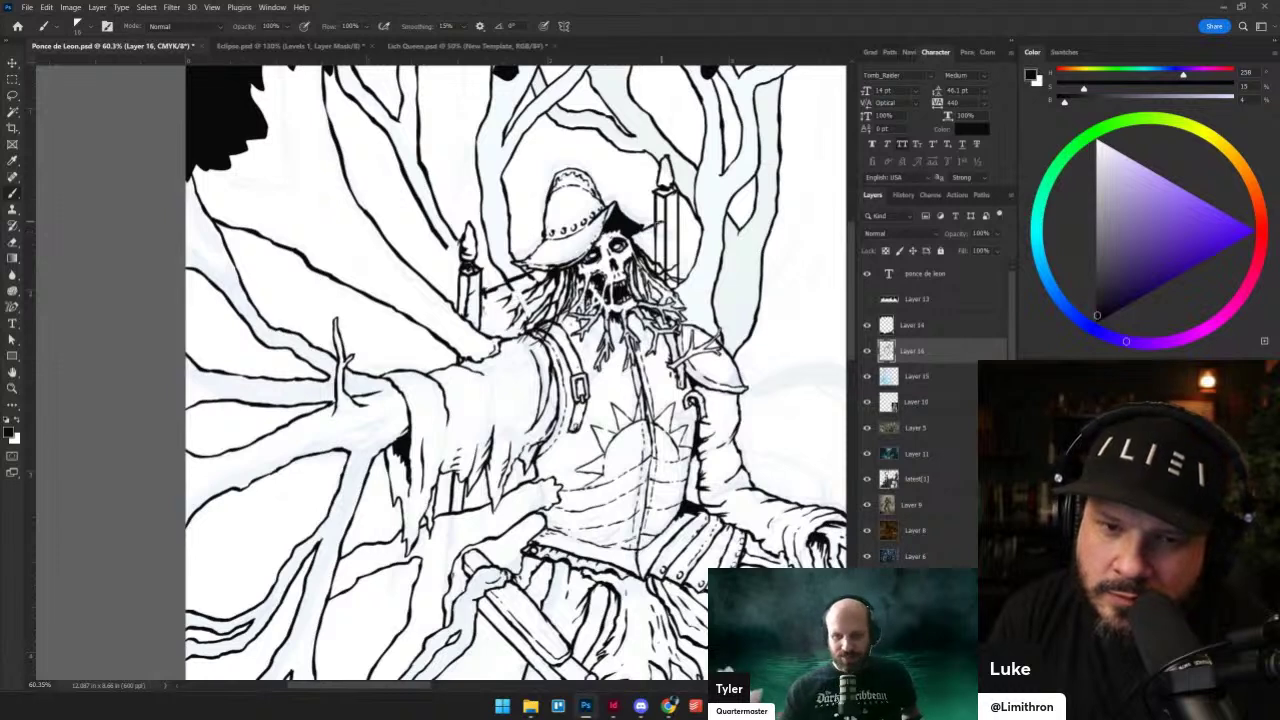
- Clean up the crossbar's ends beside the hair and the hat brim, alternating Clear and Normal brush modes
key("shift+alt+r")
left_click_drag(502, 294, 531, 286)
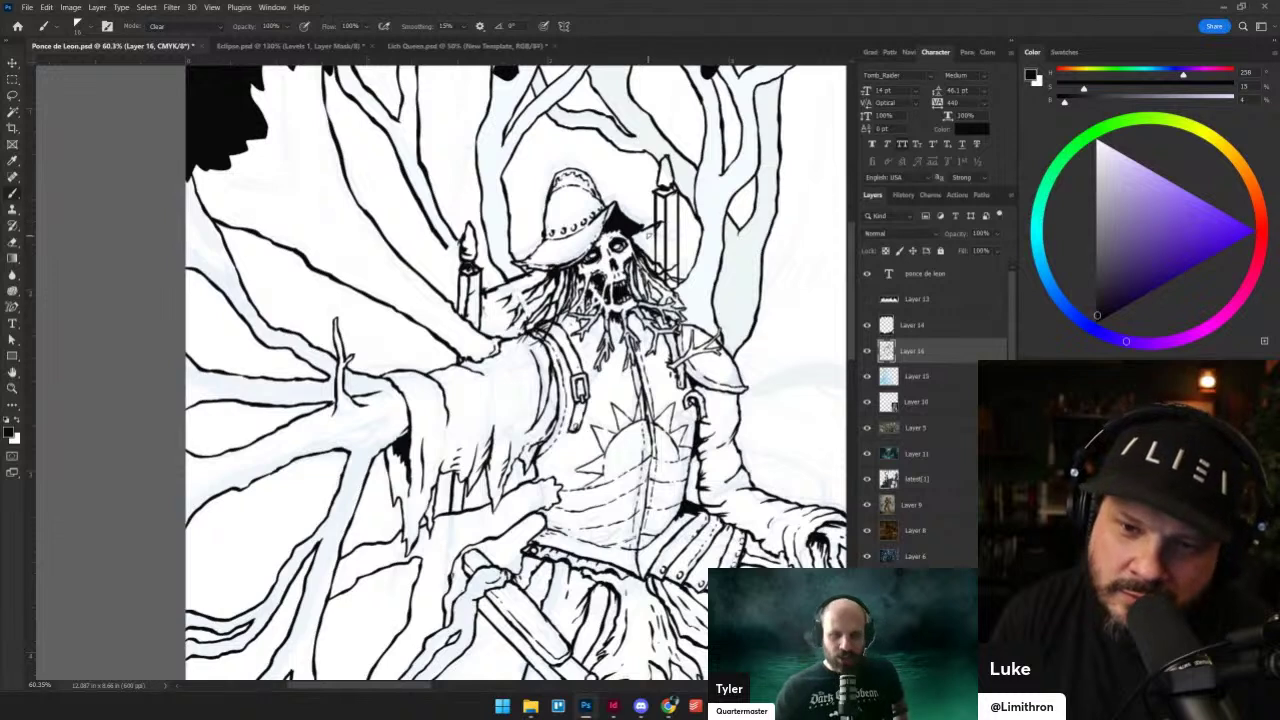
key("shift+alt+n")
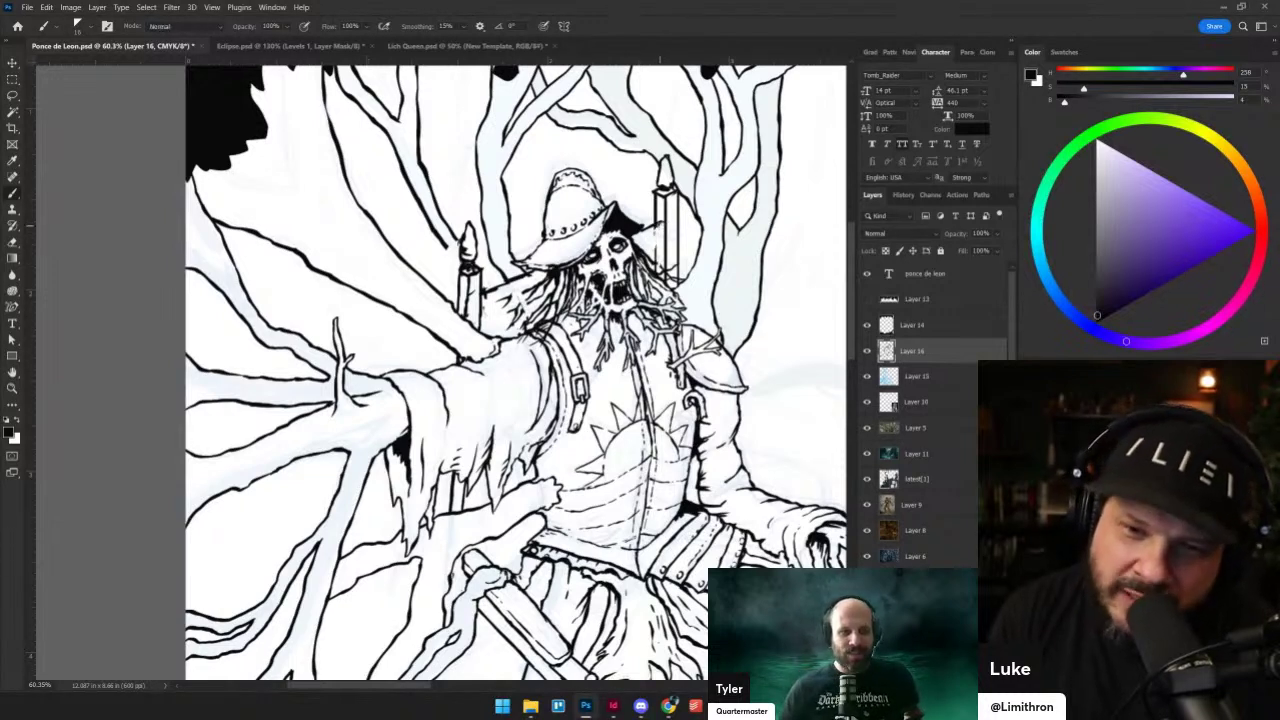
mouse_move(661, 253)
left_mouse_down()
mouse_move(659, 274)
mouse_move(656, 237)
left_mouse_up()
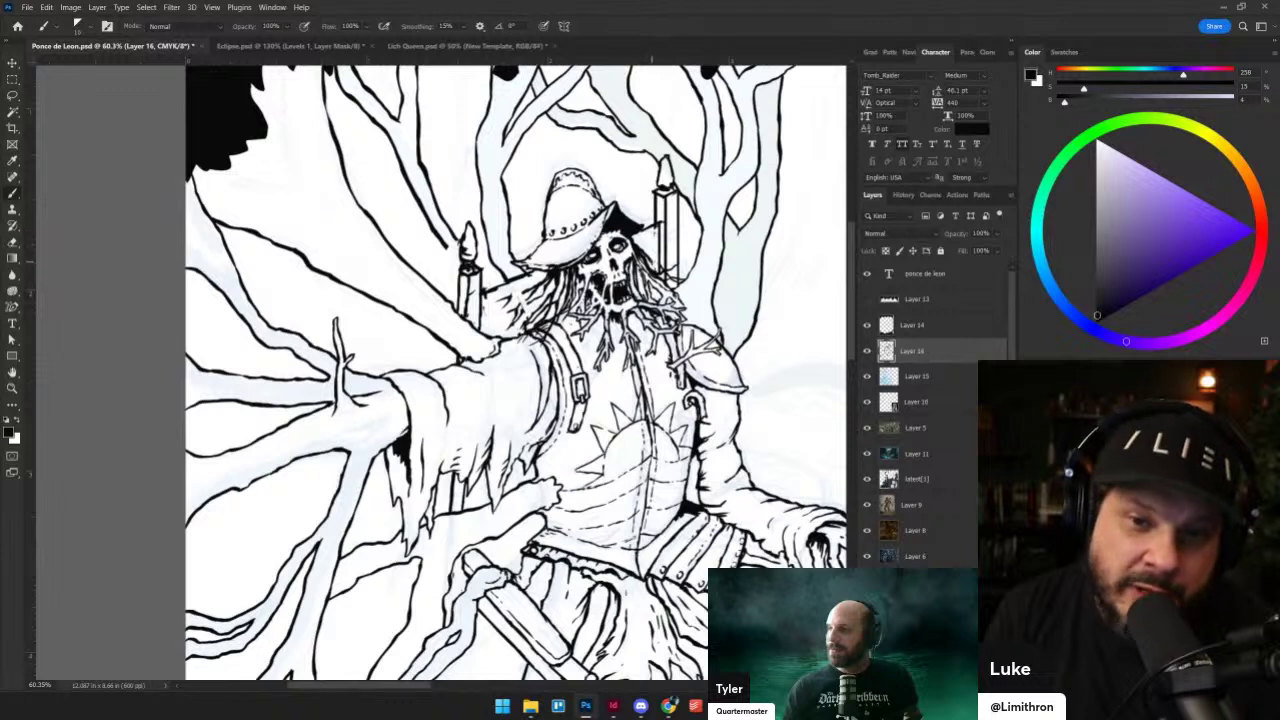
left_click_drag(652, 262, 657, 264)
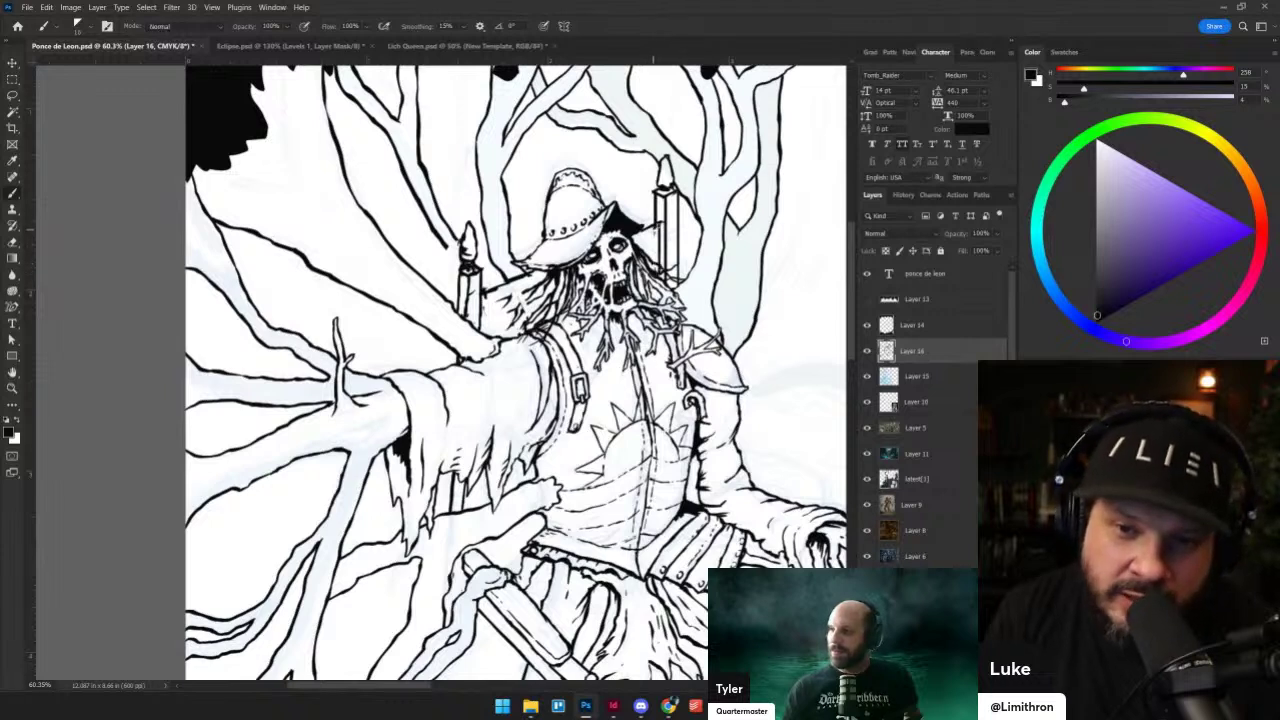
key("alt+shift+r")
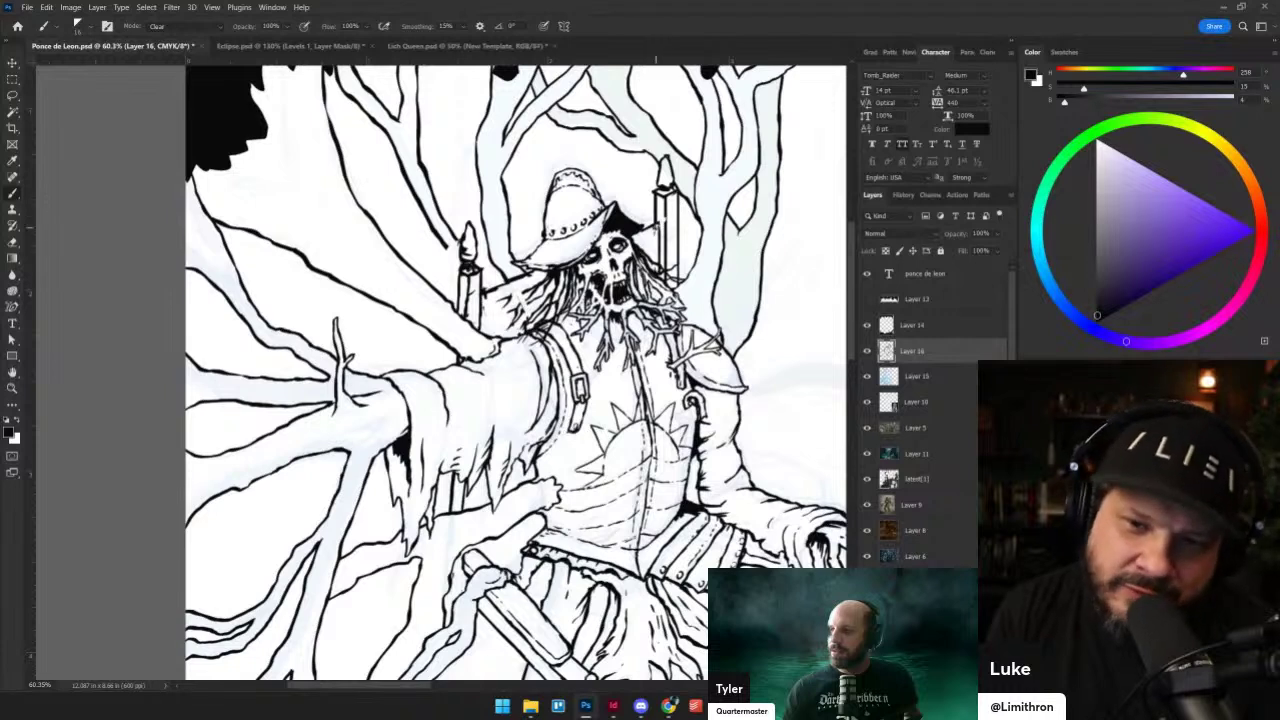
key("alt+shift+n")
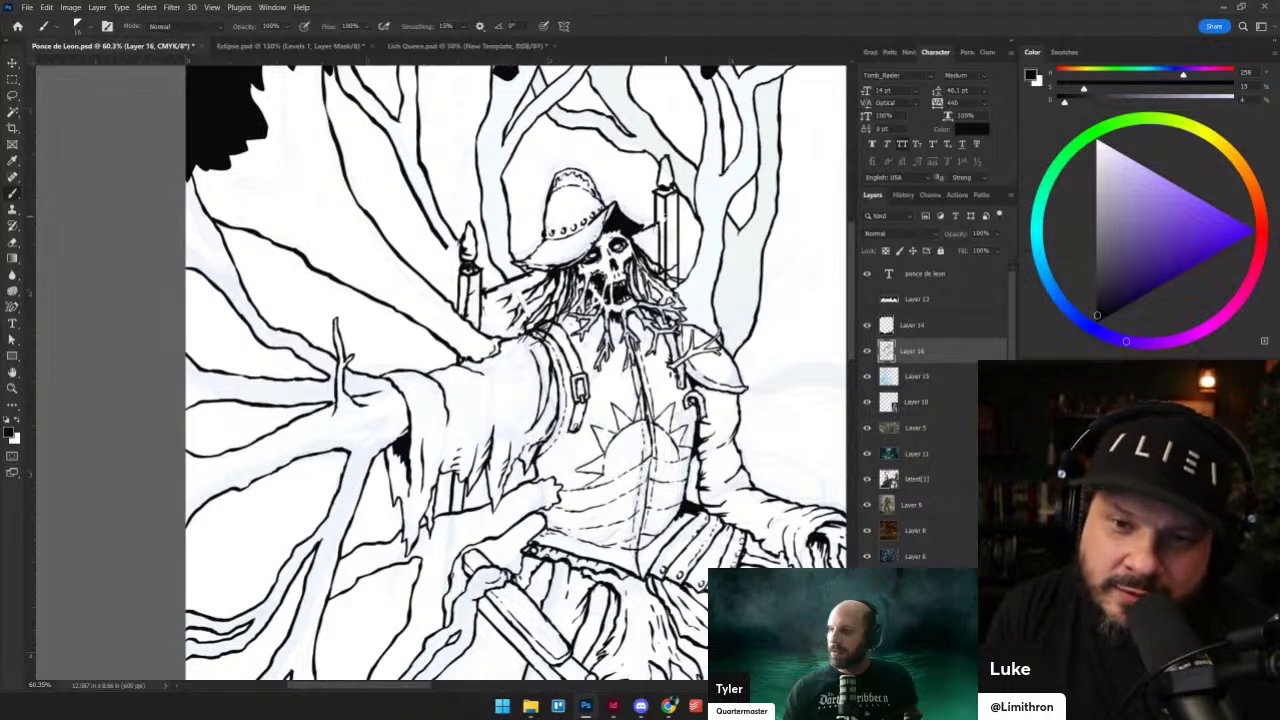
key("alt+shift+r")
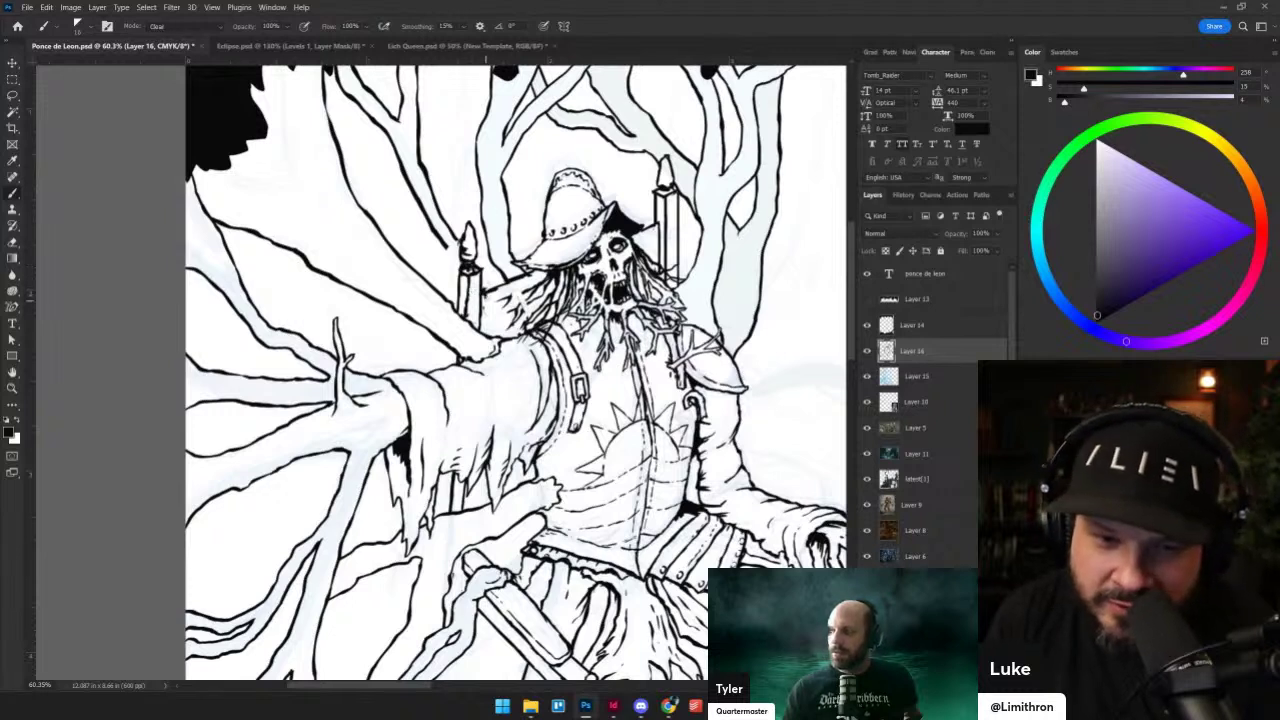
key("alt+shift+n")
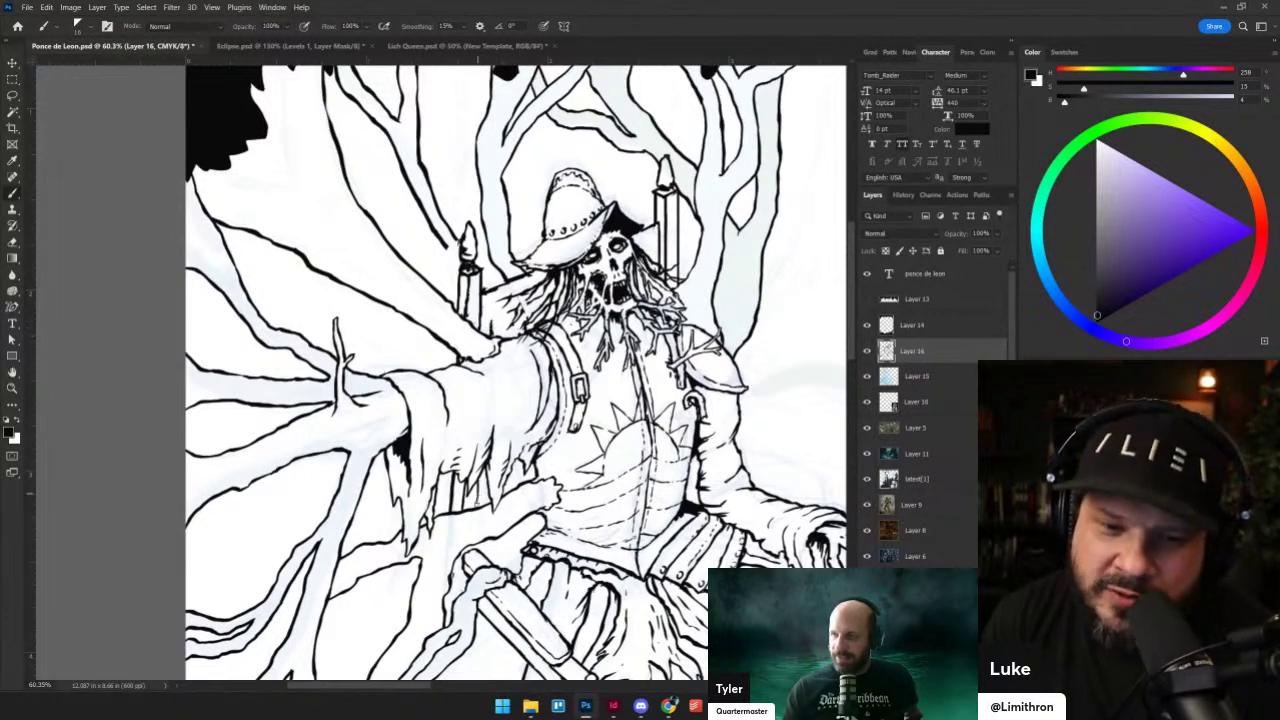
- Redraw the crossbar's parallel edges between the posts and the head, and clear the stray marks around them
left_click_drag(494, 314, 568, 282)
mouse_move(641, 251)
left_mouse_down()
mouse_move(656, 244)
mouse_move(654, 257)
left_mouse_up()
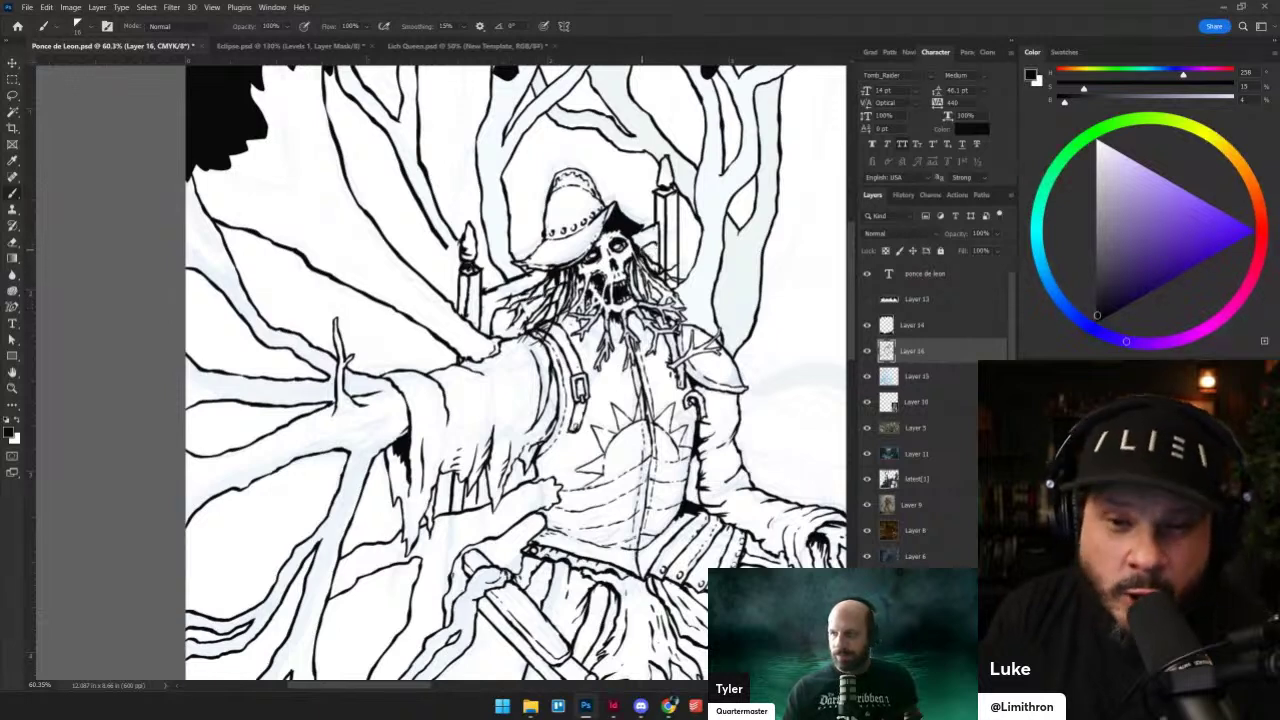
key("ctrl+z")
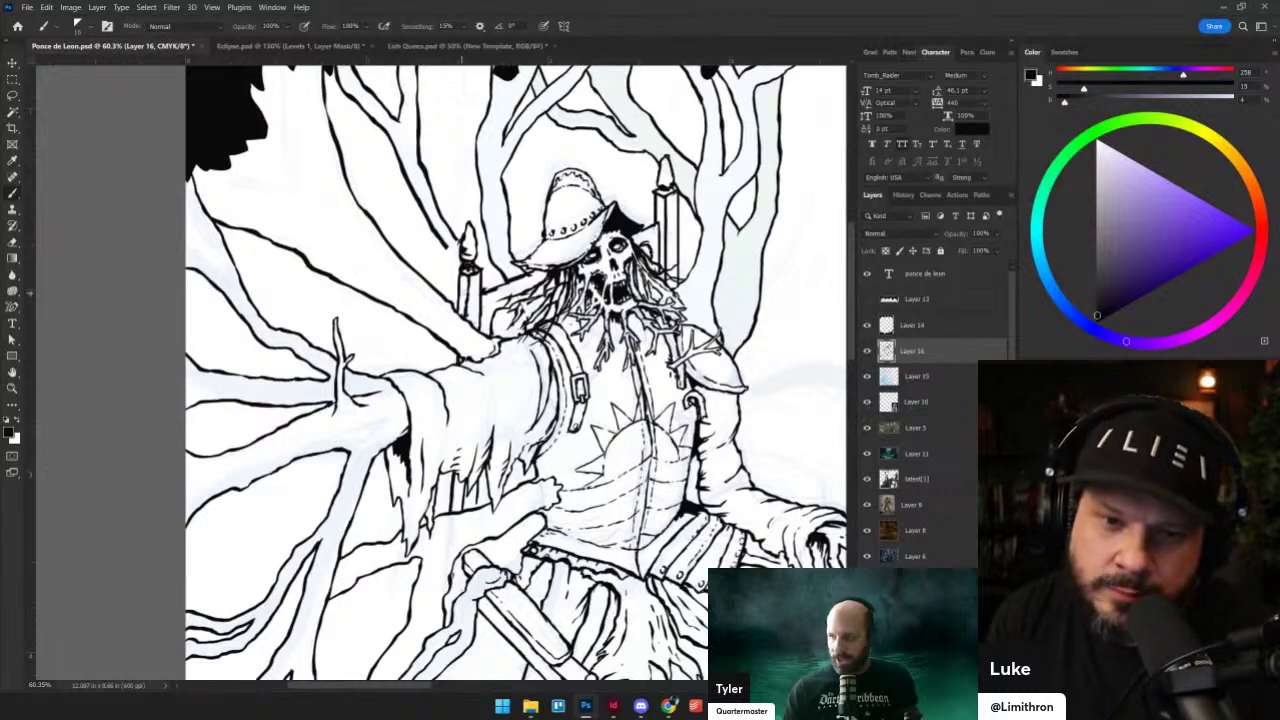
left_click_drag(482, 290, 529, 266)
left_click_drag(640, 226, 654, 218)
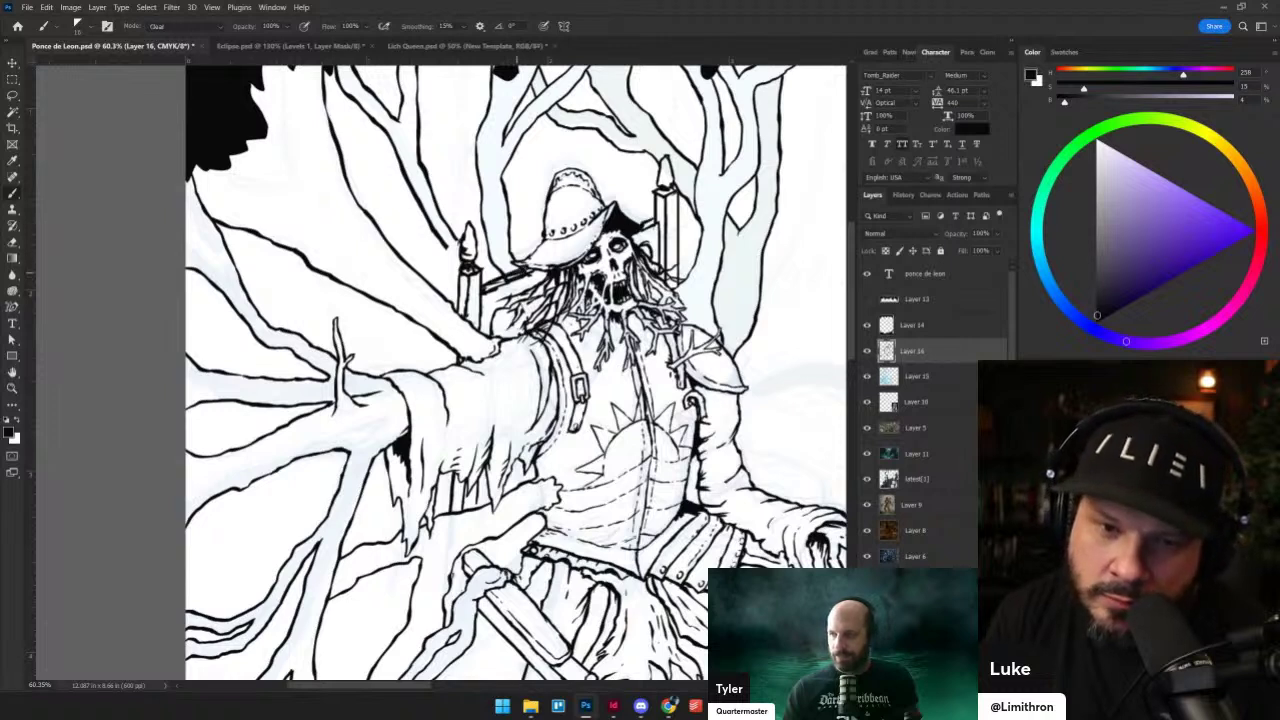
left_click_drag(486, 289, 504, 278)
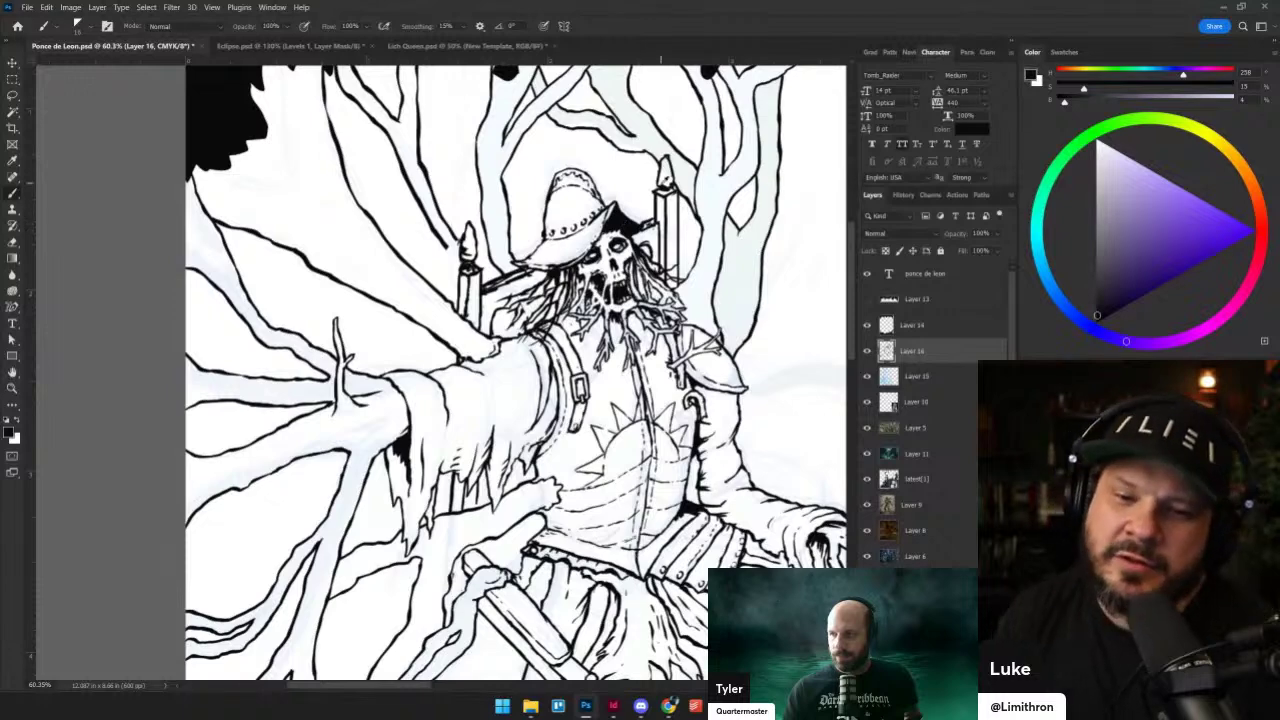
- Ink the outer contours of the fingers and knuckles on the conquistador's lowered hand
key("ctrl+minus")
key("ctrl+minus")
scroll(701, 296, "down", 1)
left_click_drag(703, 296, 455, 244)
scroll(659, 246, "up", 2)
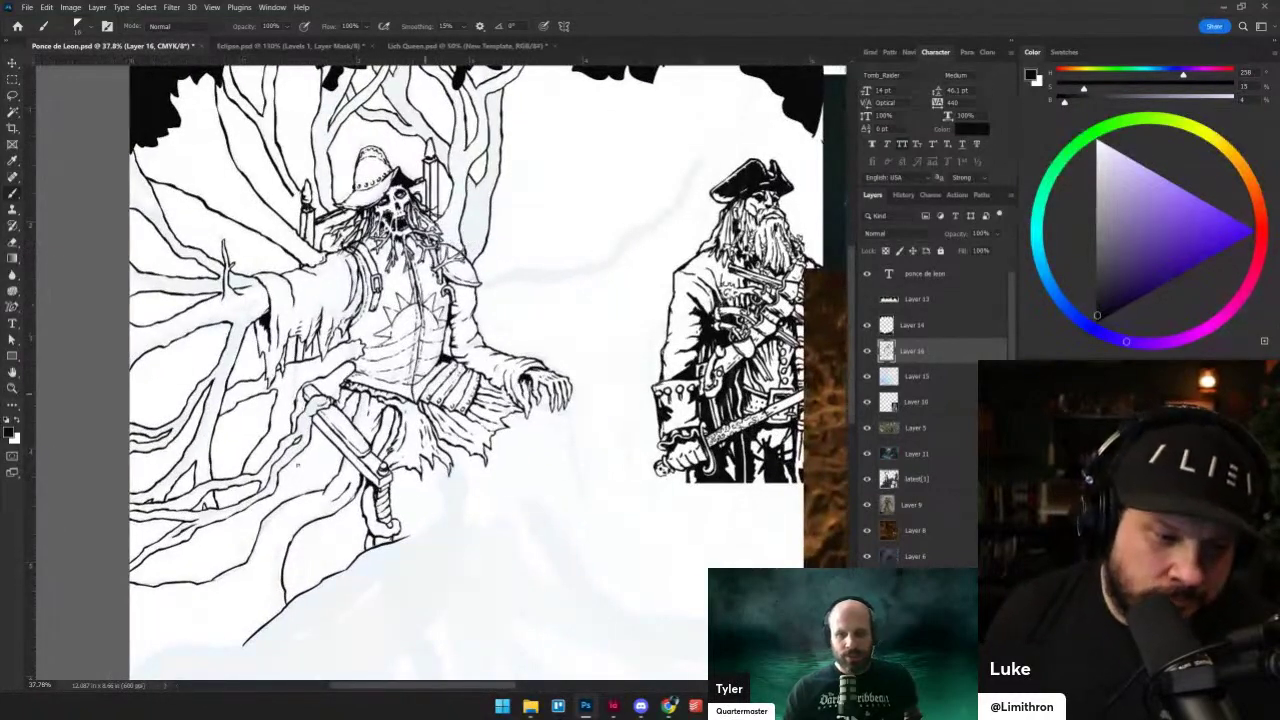
scroll(562, 441, "up", 3)
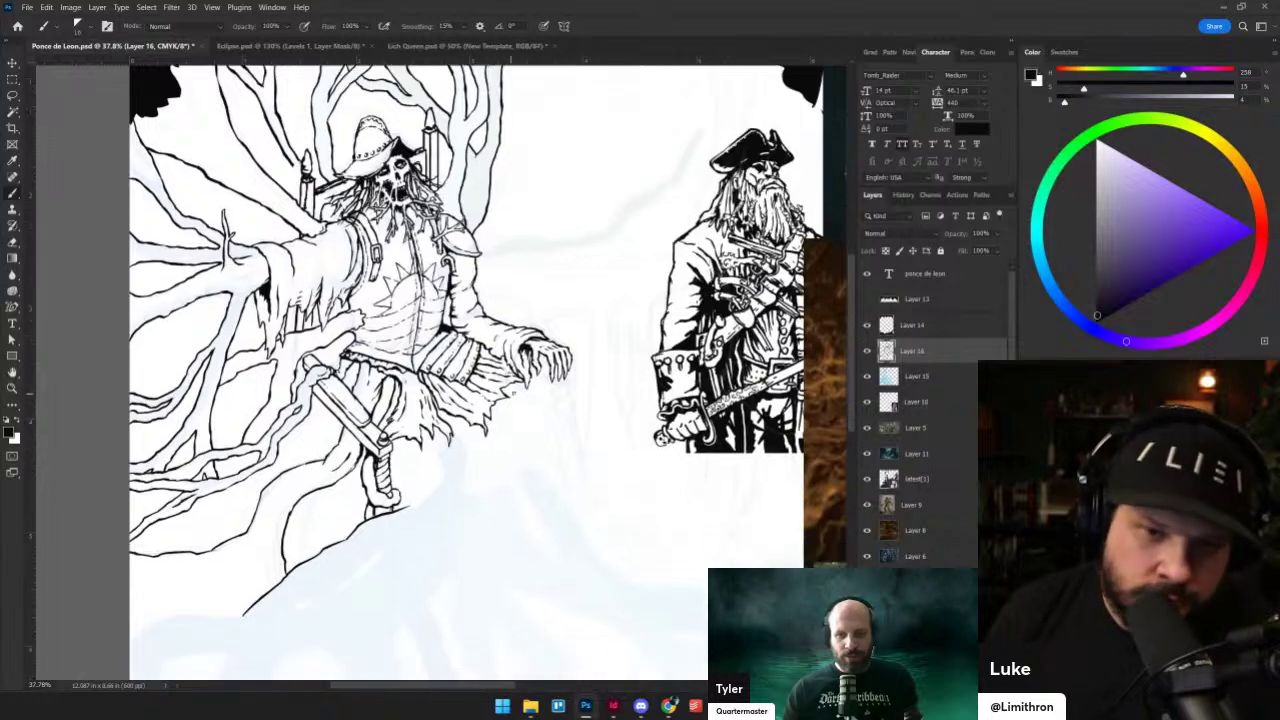
left_click_drag(562, 441, 564, 313)
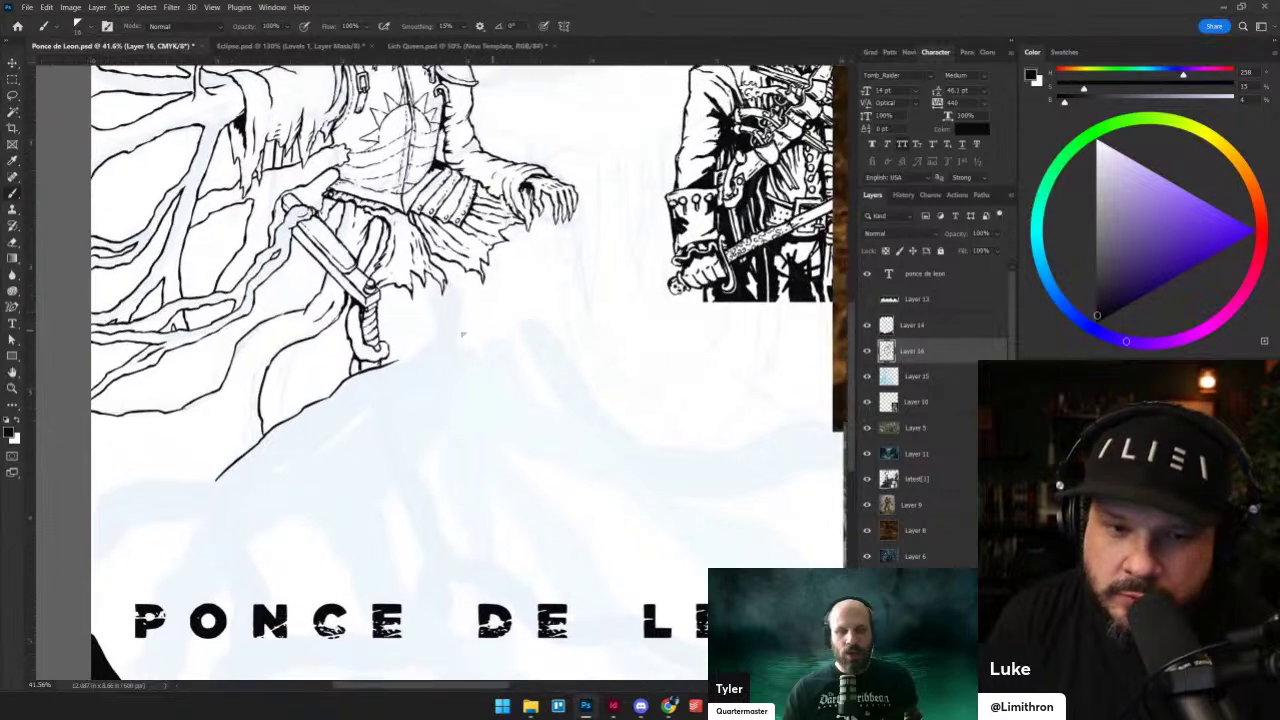
left_click_drag(537, 228, 541, 298)
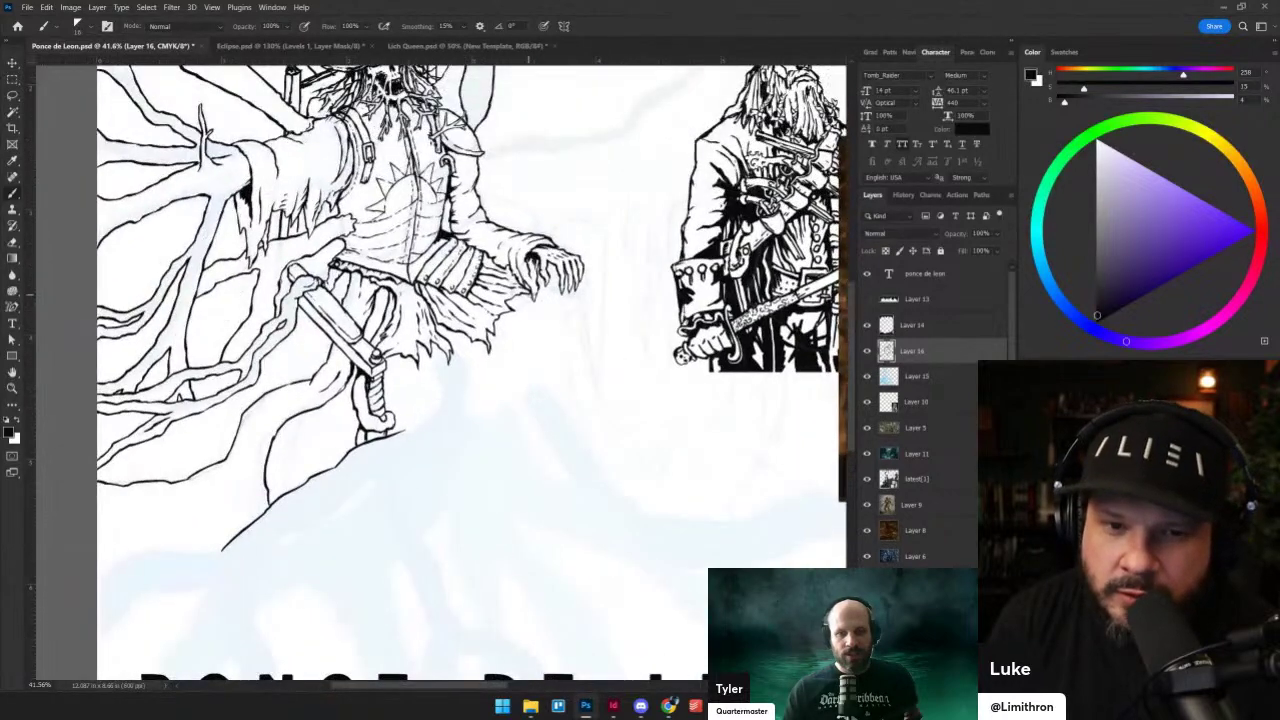
scroll(656, 292, "up", 3)
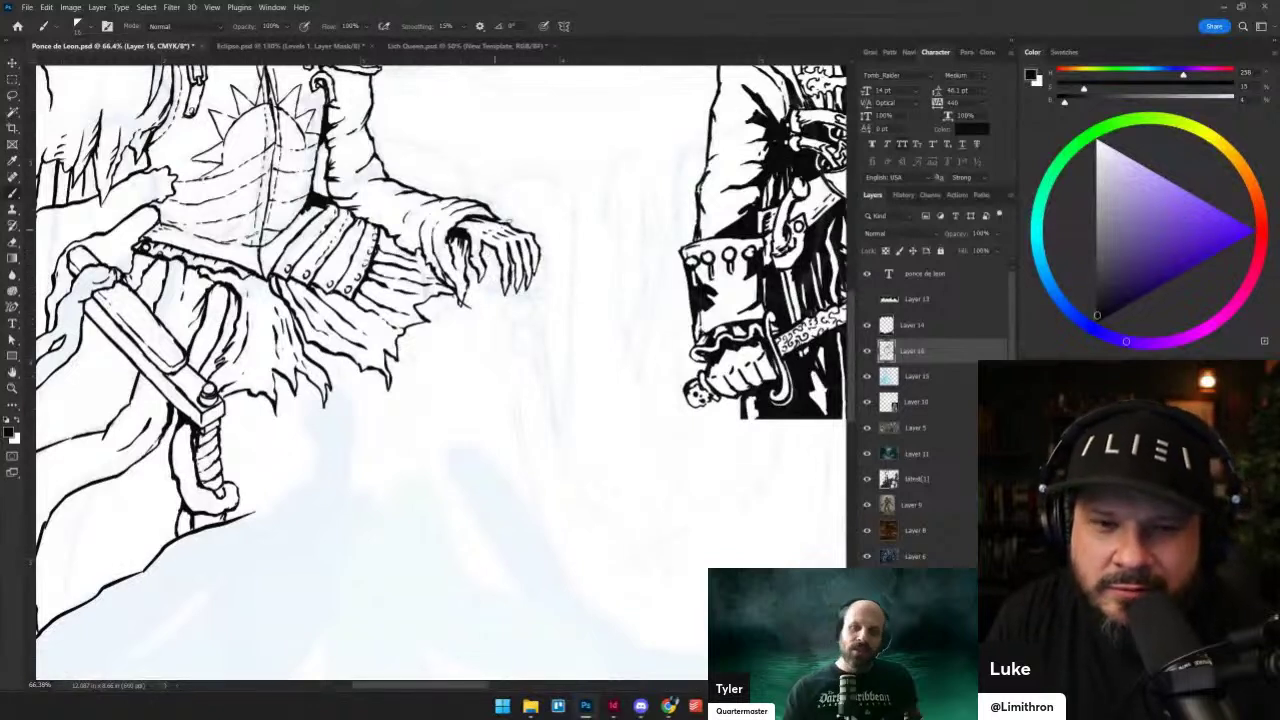
mouse_move(461, 264)
left_mouse_down()
mouse_move(530, 296)
mouse_move(516, 288)
mouse_move(543, 278)
mouse_move(537, 232)
left_mouse_up()
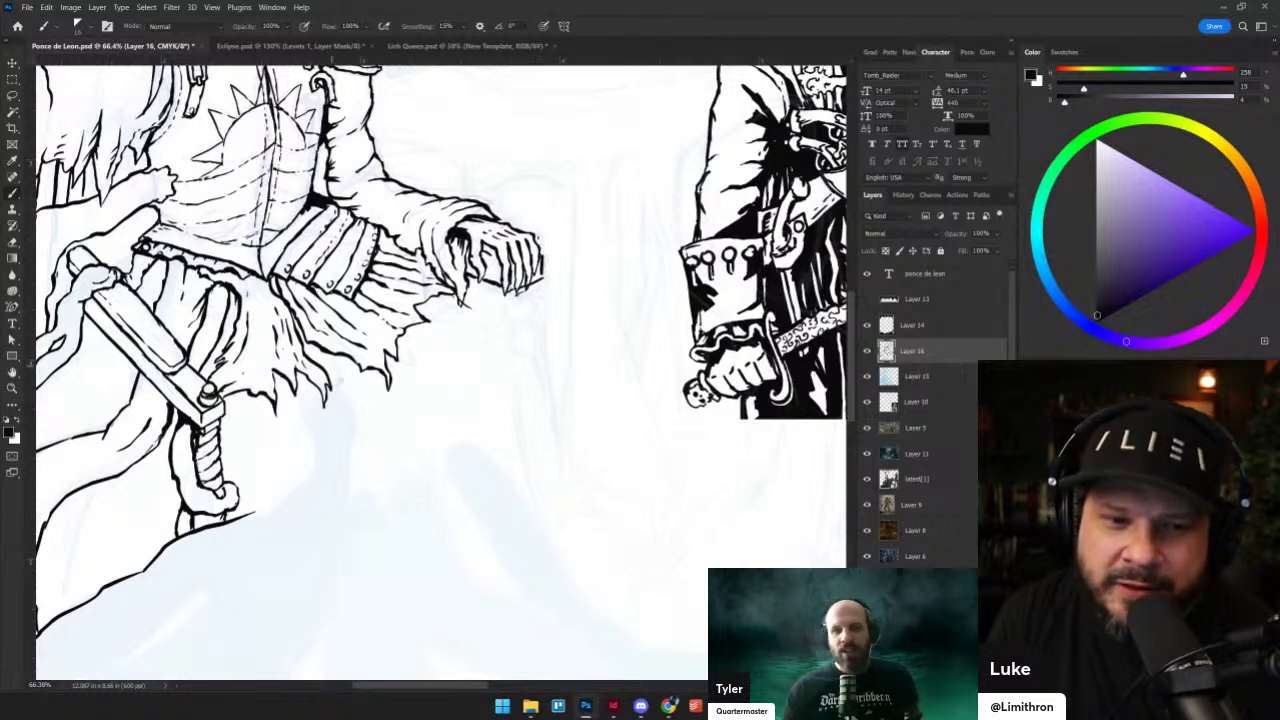
- Ink the two uneven edges of the leg hanging beneath the tattered skirt, beside the sword hilt
mouse_move(322, 350)
left_mouse_down()
mouse_move(360, 410)
mouse_move(369, 462)
left_mouse_up()
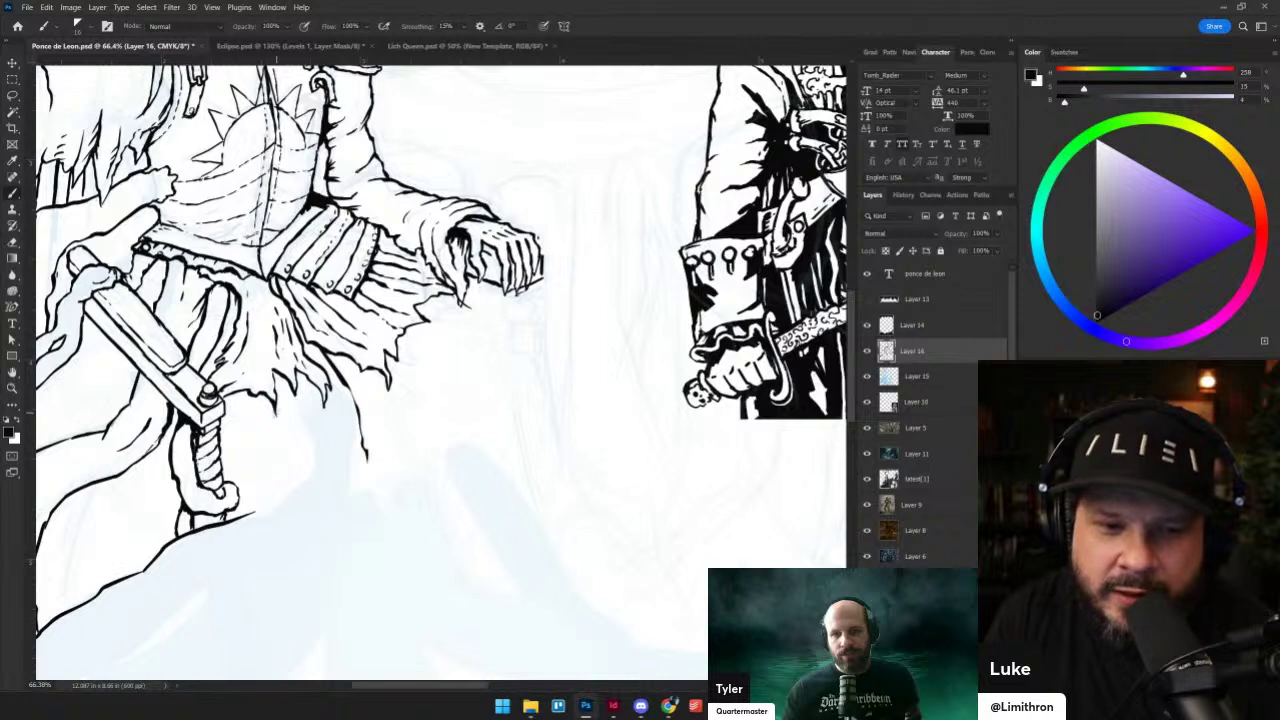
mouse_move(259, 401)
left_mouse_down()
mouse_move(306, 482)
mouse_move(318, 538)
left_mouse_up()
mouse_move(346, 420)
left_mouse_down()
mouse_move(374, 470)
mouse_move(369, 509)
left_mouse_up()
left_click_drag(494, 426, 671, 274)
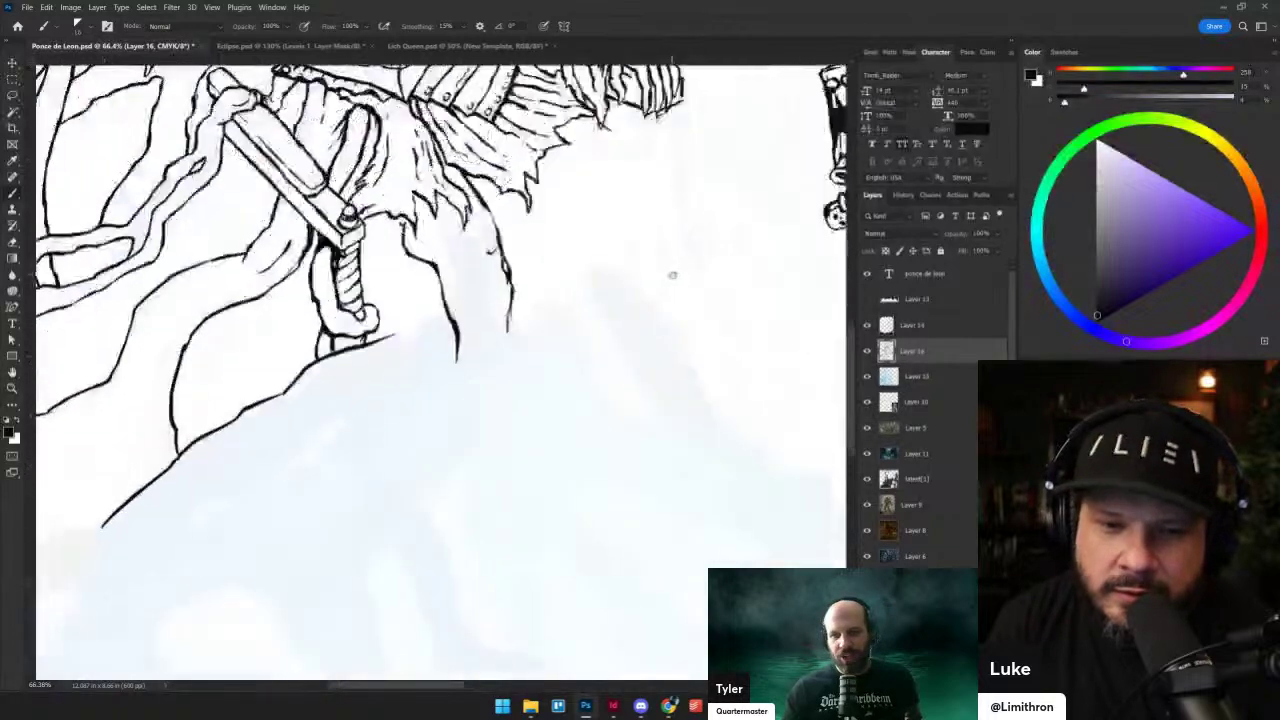
left_click_drag(578, 143, 558, 302)
left_click_drag(455, 357, 449, 322)
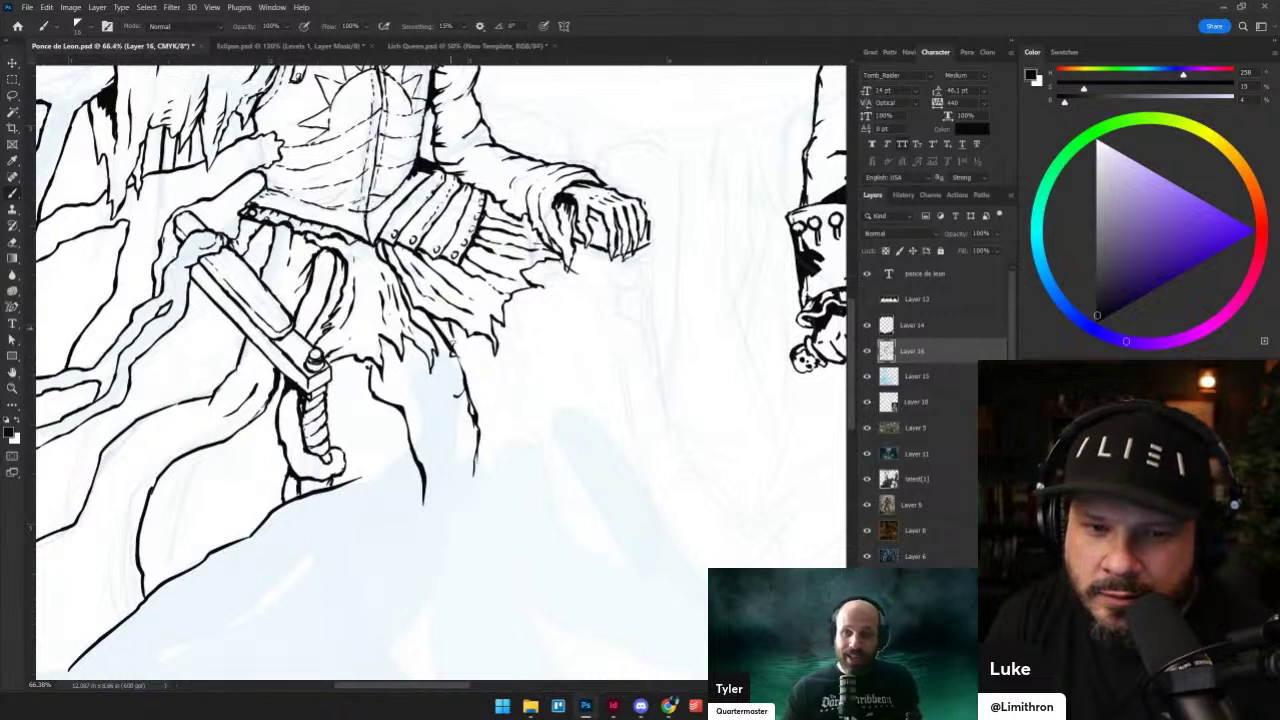
- Ink the thigh and knee contours of the bent leg below the lowered hand, with a line across the shin
left_click_drag(545, 260, 625, 326)
left_click_drag(498, 337, 546, 382)
left_click_drag(551, 392, 553, 405)
left_click_drag(626, 314, 636, 402)
left_click_drag(575, 432, 600, 422)
mouse_move(600, 422)
left_mouse_down()
mouse_move(622, 405)
mouse_move(634, 420)
left_mouse_up()
key("ctrl+z")
key("ctrl+z")
- Ink the bent leg's lower section and close it with a ragged, torn cuff
mouse_move(550, 381)
left_mouse_down()
mouse_move(569, 424)
mouse_move(560, 466)
mouse_move(590, 426)
mouse_move(641, 396)
mouse_move(631, 463)
mouse_move(562, 468)
mouse_move(556, 495)
mouse_move(610, 505)
left_mouse_up()
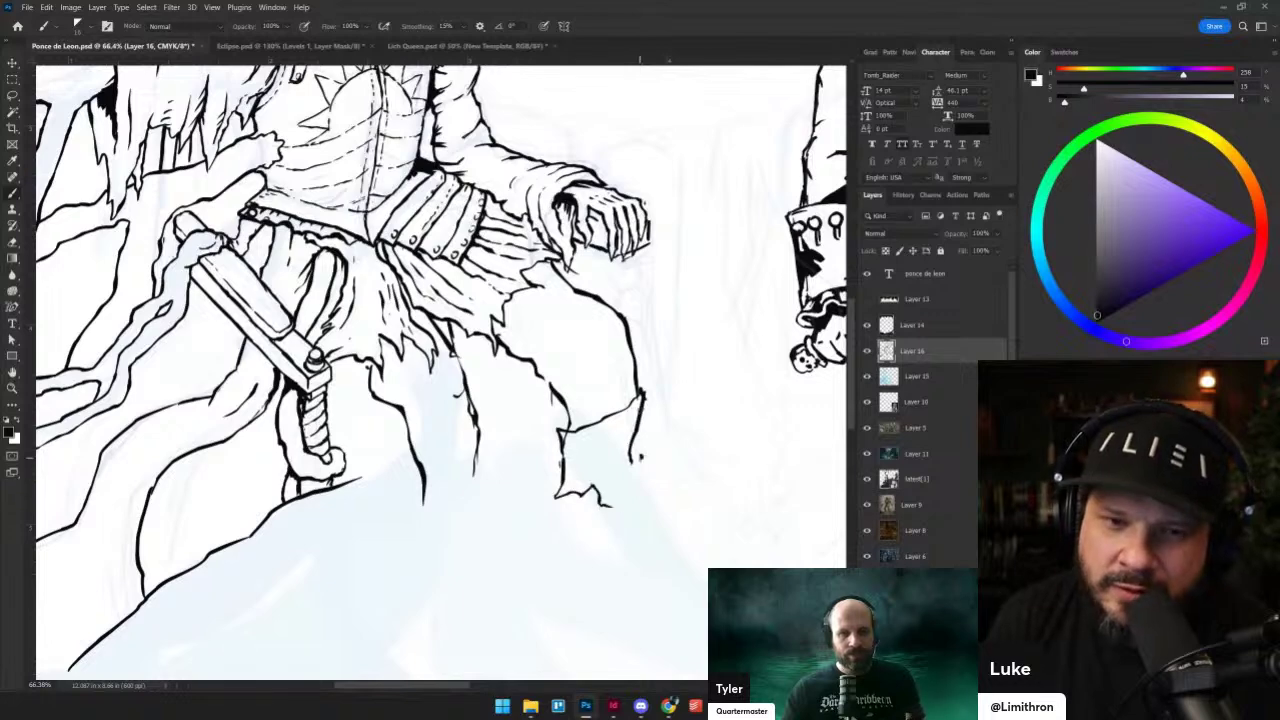
scroll(490, 400, "down", 5)
scroll(560, 390, "up", 2)
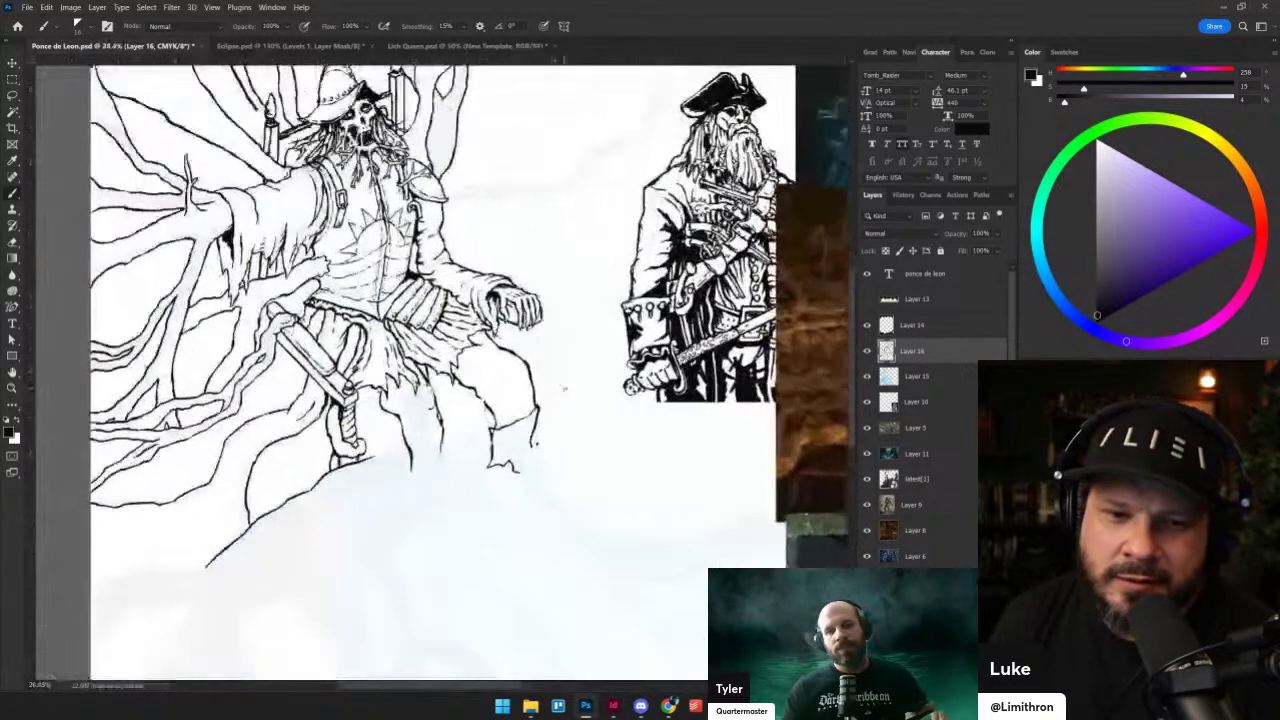
mouse_move(533, 446)
left_mouse_down()
mouse_move(545, 458)
mouse_move(535, 463)
left_mouse_up()
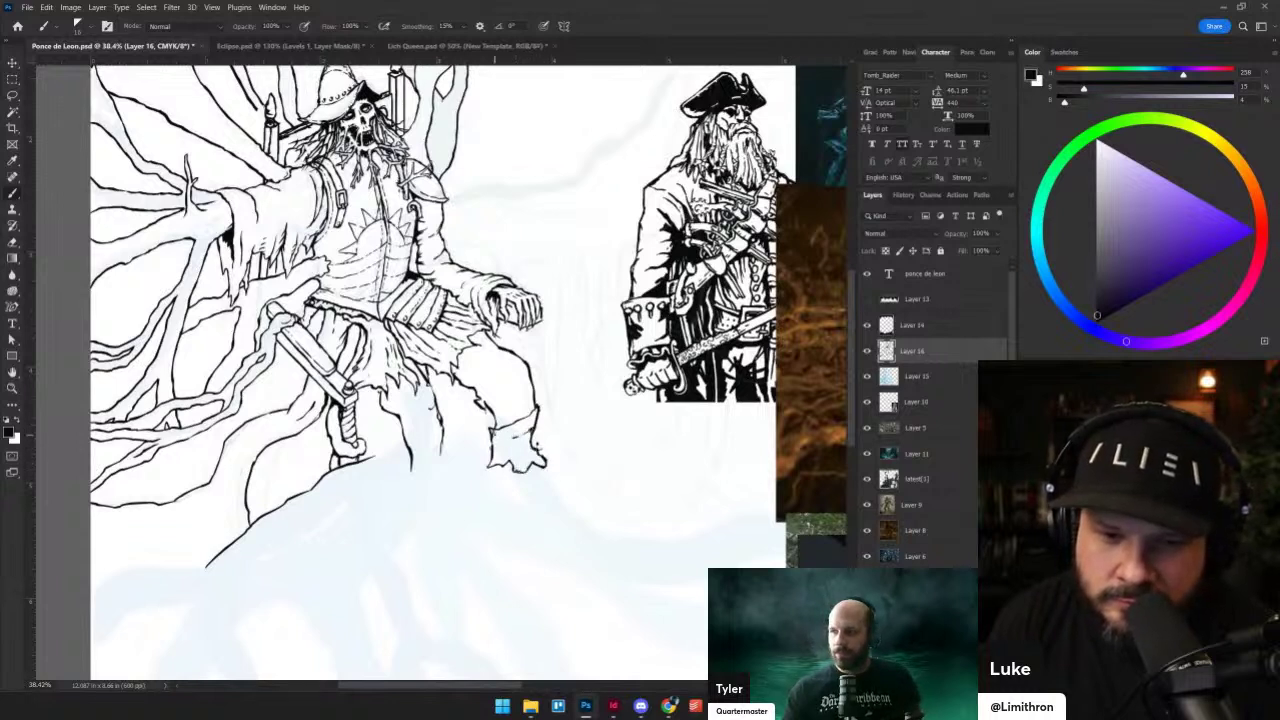
- Extend and thicken the edges of the leg beside the sword hilt, and erase stray marks below the skirt
left_click_drag(441, 422, 452, 462)
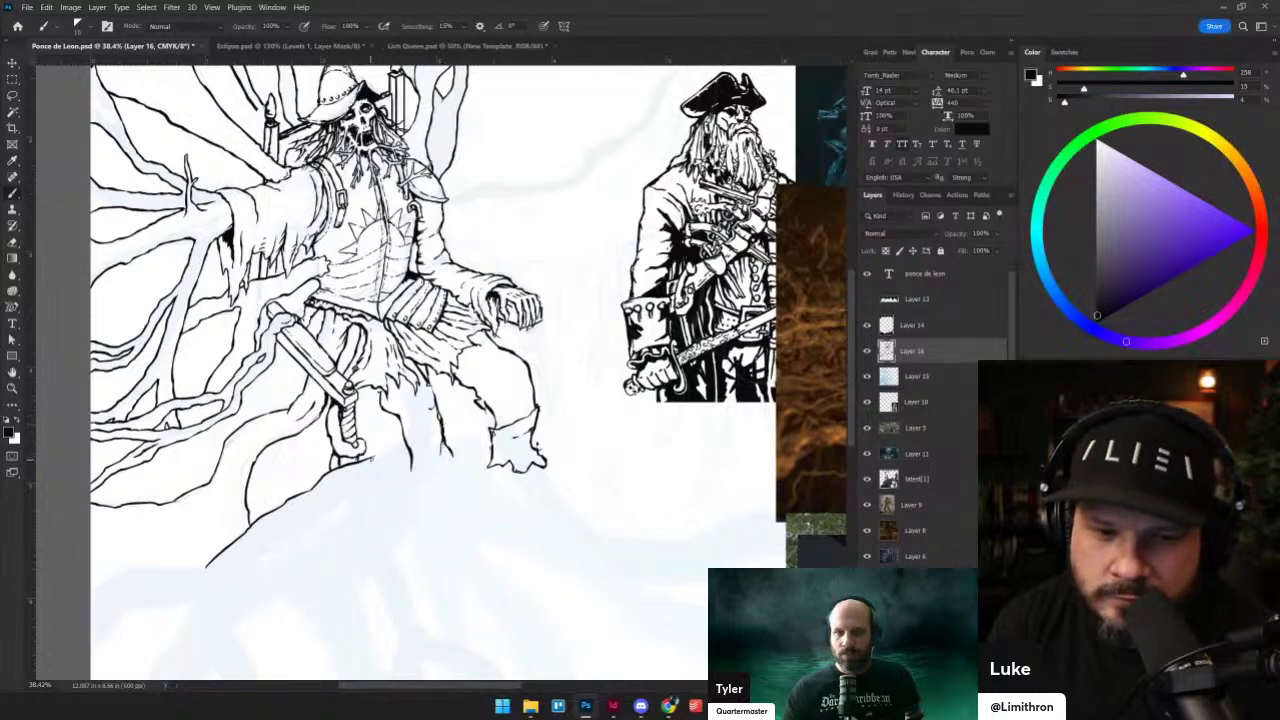
left_click_drag(396, 418, 404, 442)
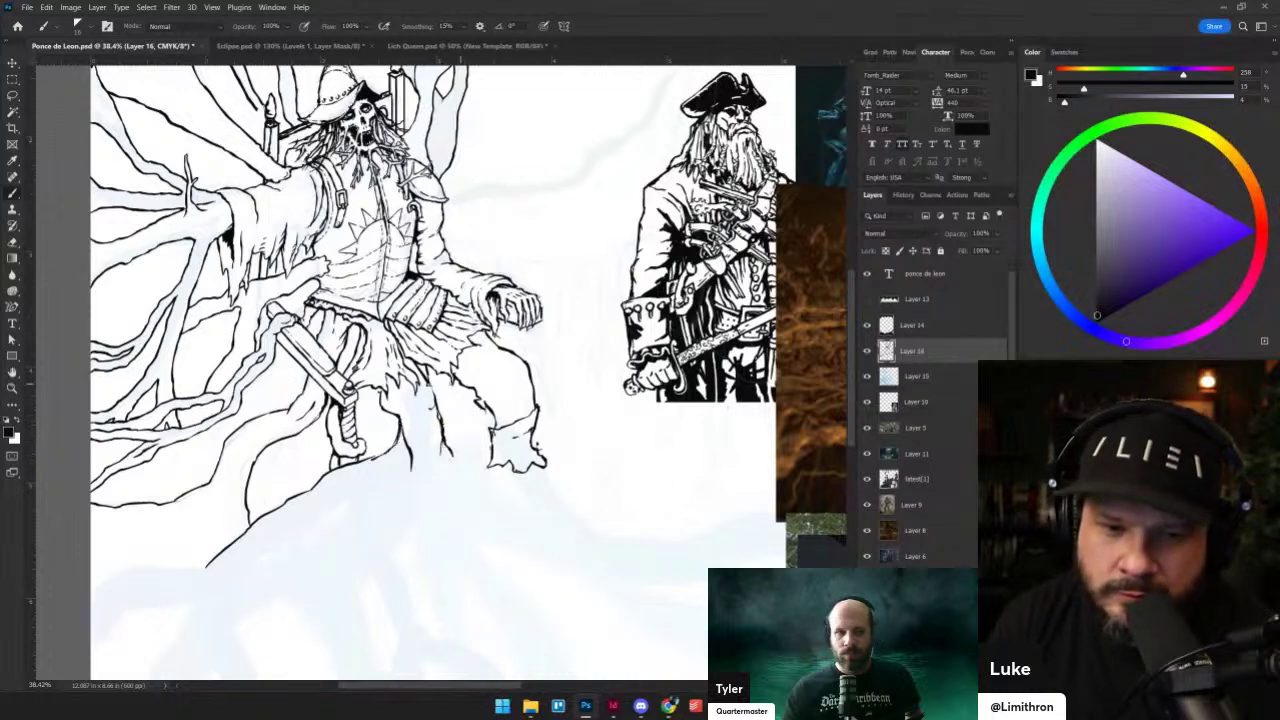
left_click_drag(440, 400, 441, 430)
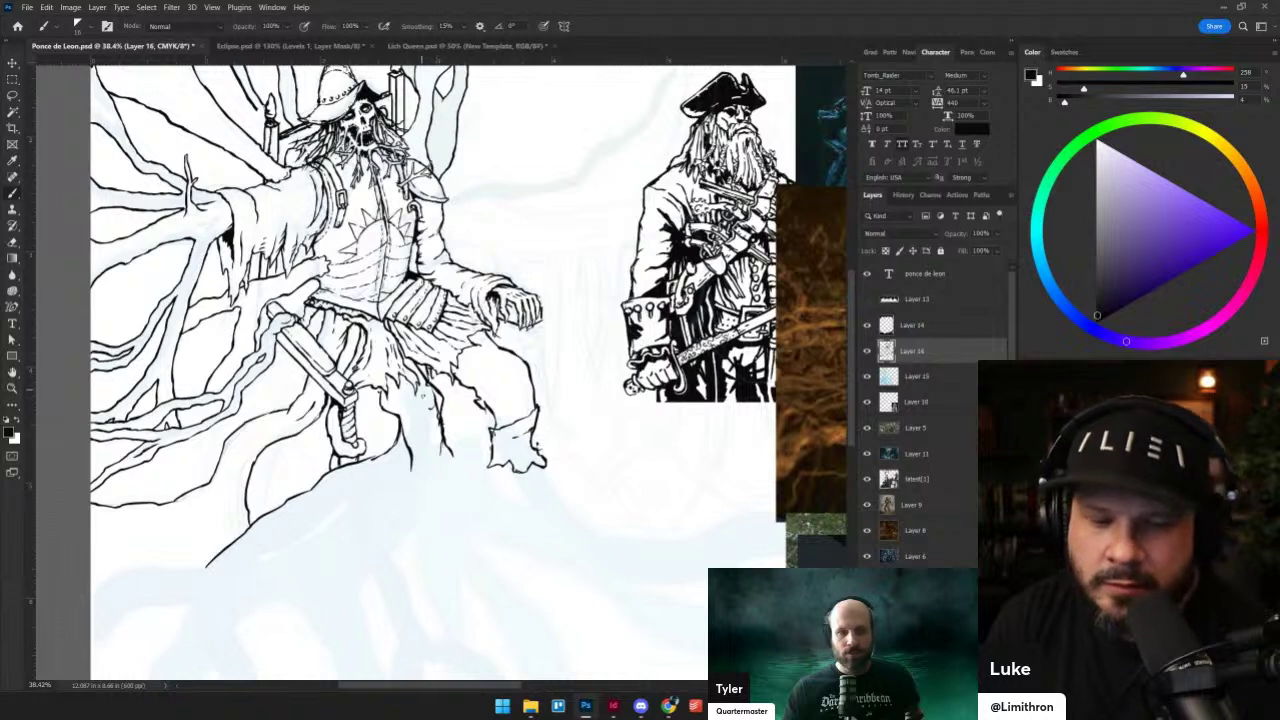
key("e")
left_click_drag(424, 386, 427, 385)
key("b")
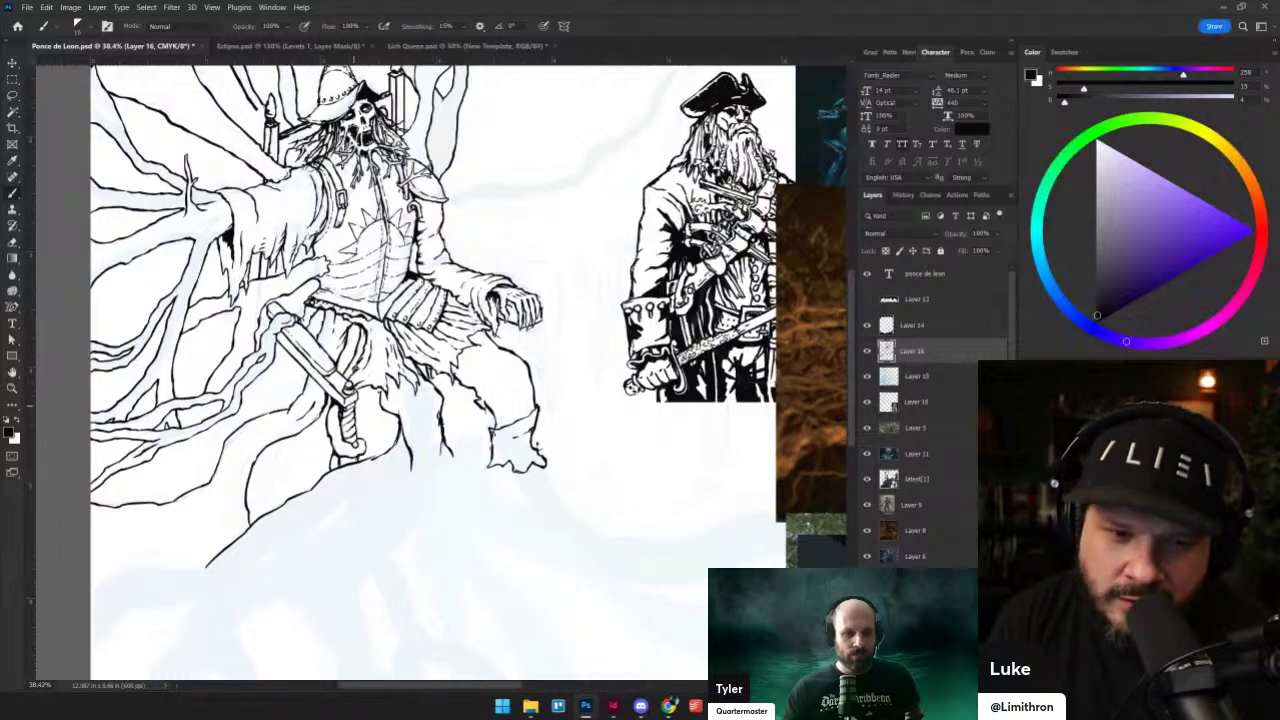
- Review the whole page composition alongside the reference images
key("ctrl+0")
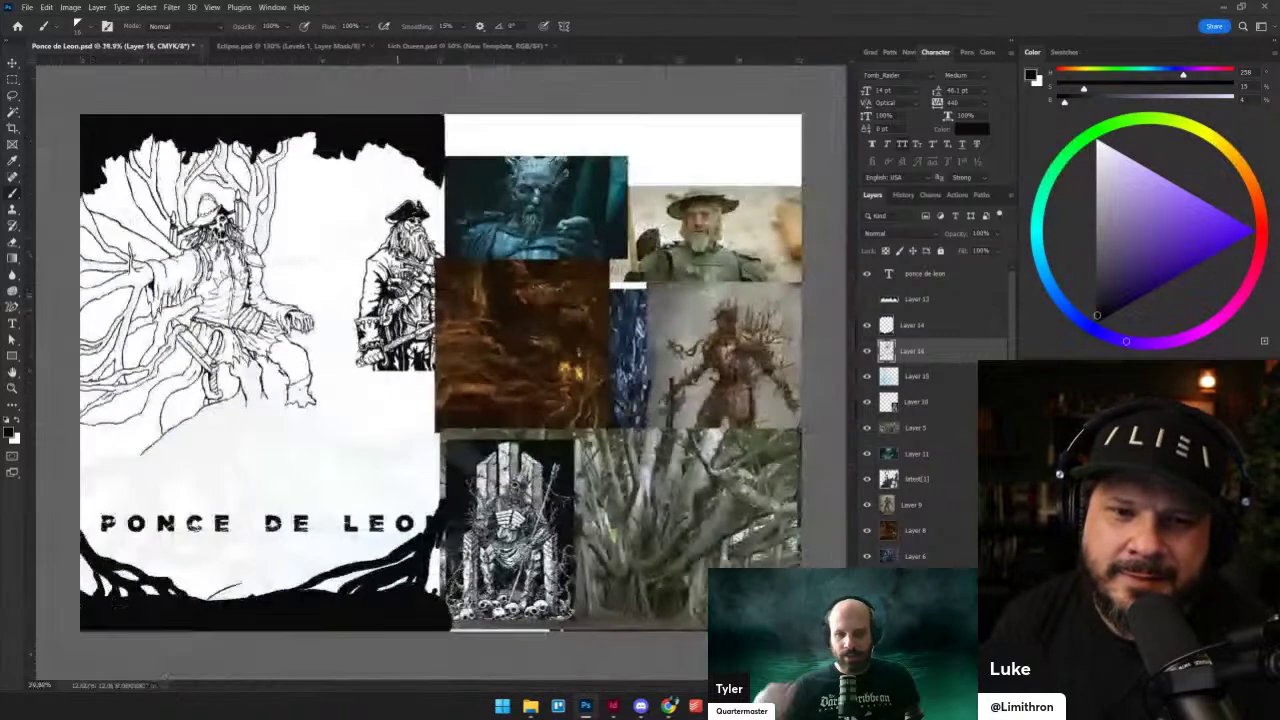
scroll(387, 300, "up", 2)
left_click_drag(298, 357, 529, 378)
scroll(440, 370, "down", 3)
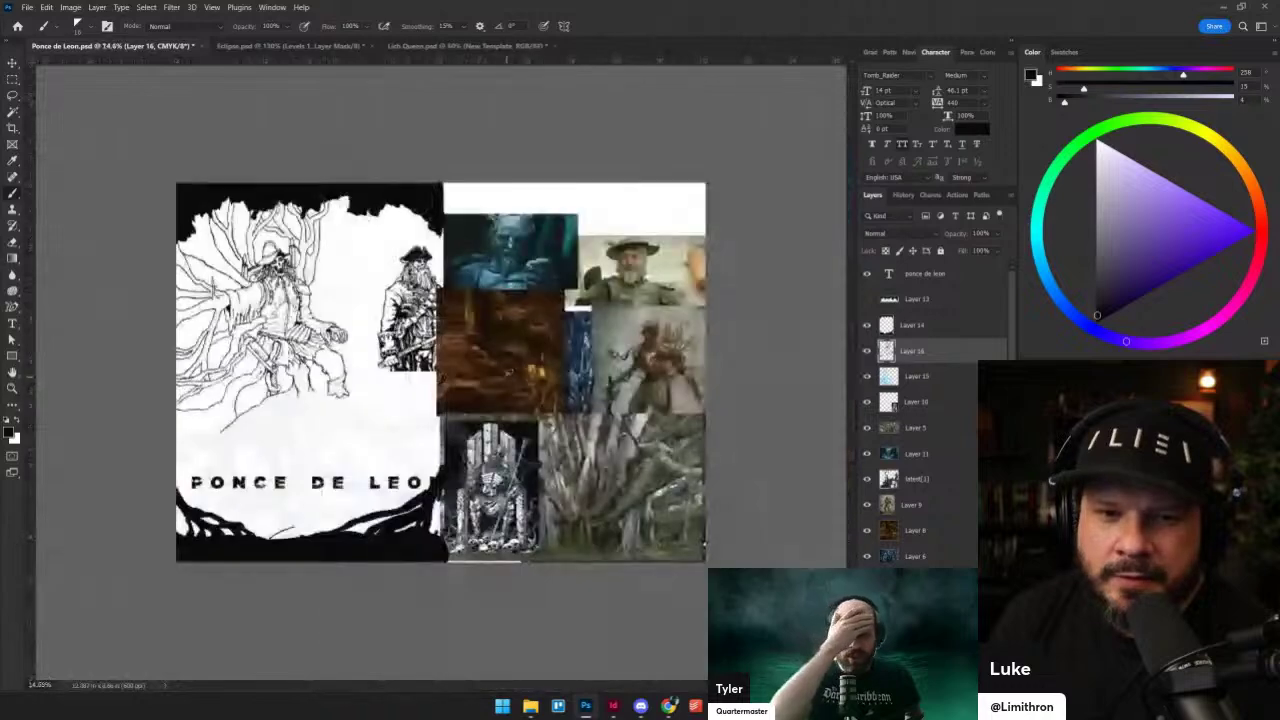
- Delete the inked pirate reference figure placed over the page beside the seated conquistador
scroll(440, 370, "up", 3)
scroll(455, 345, "down", 1)
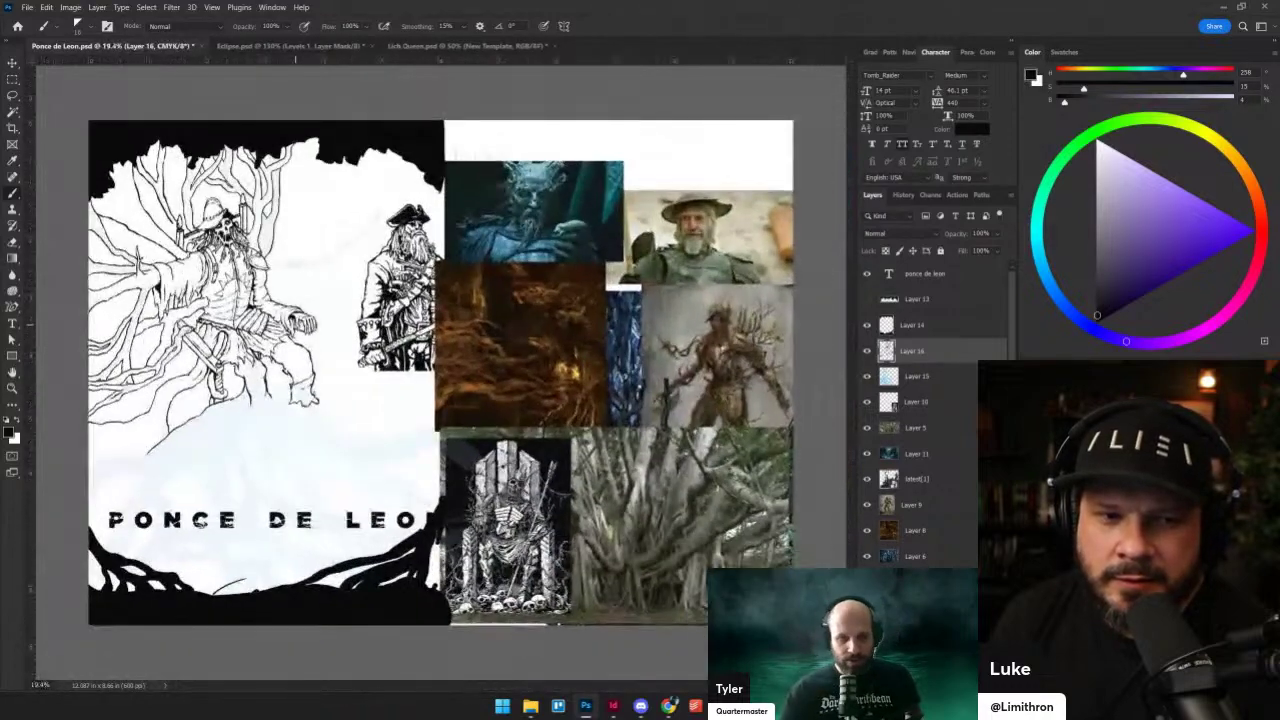
scroll(362, 310, "up", 1)
left_click_drag(362, 310, 622, 326)
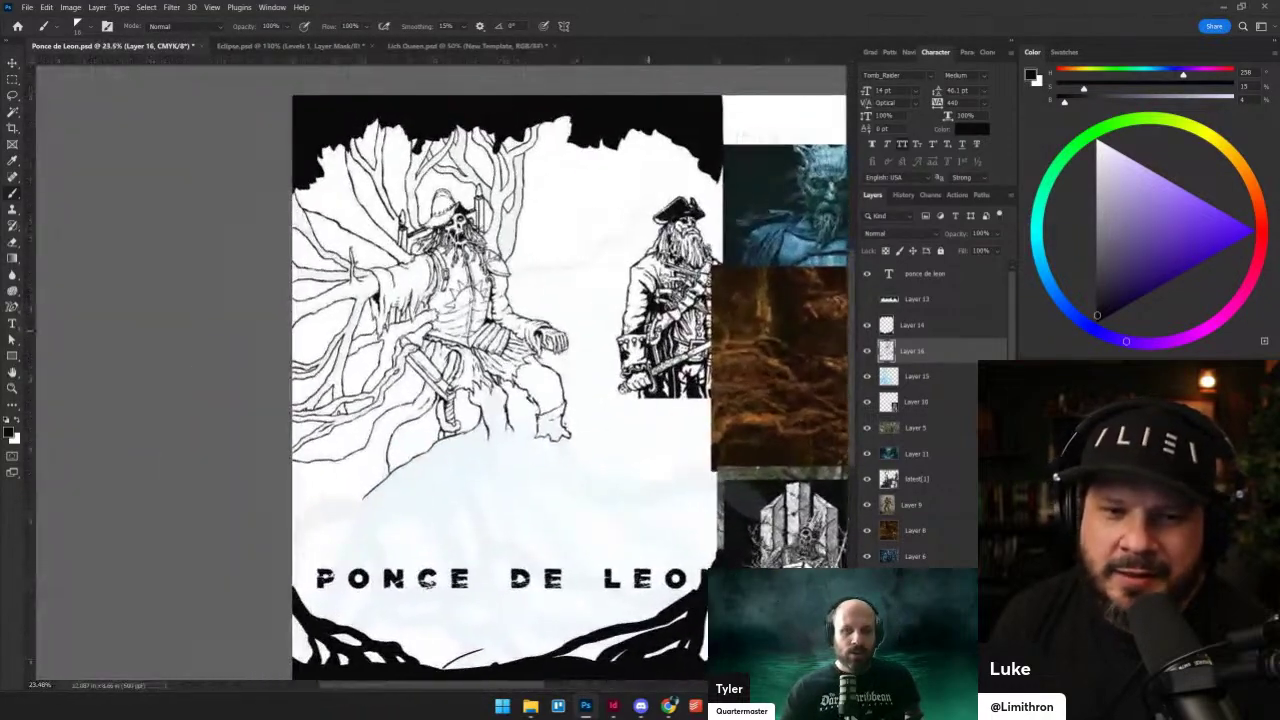
key("v")
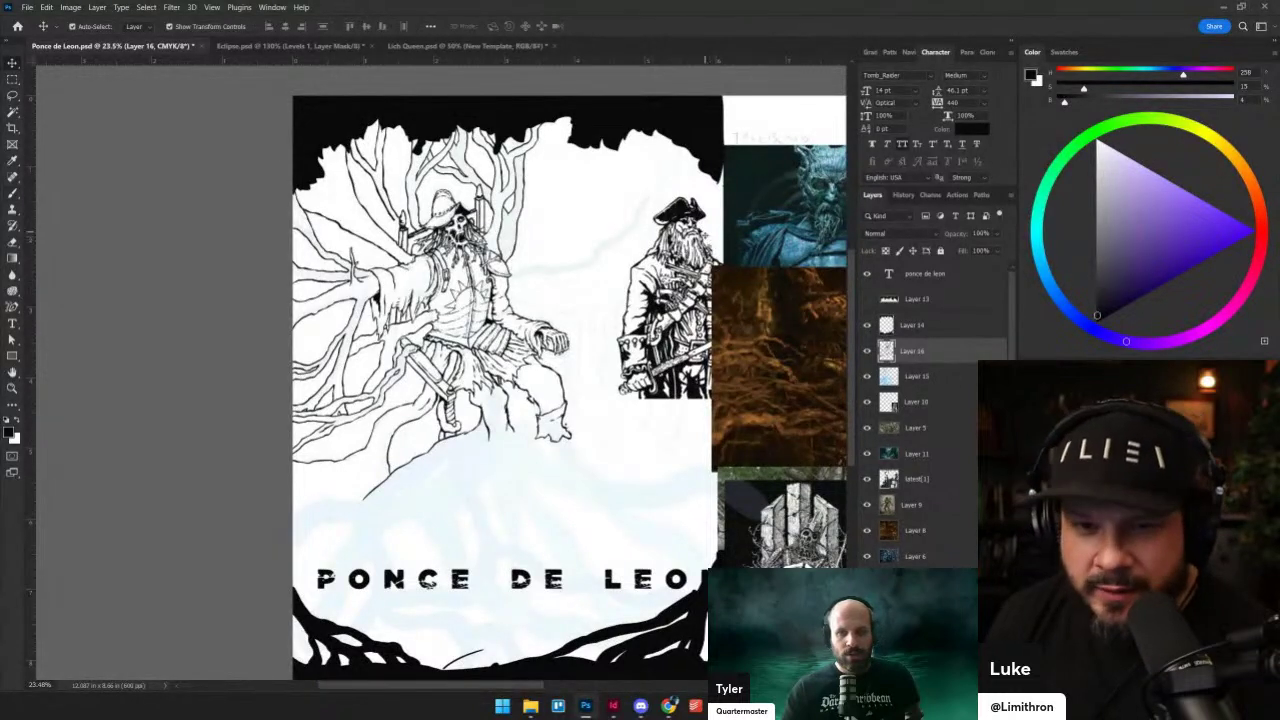
left_click(684, 219, "ctrl")
key("Delete")
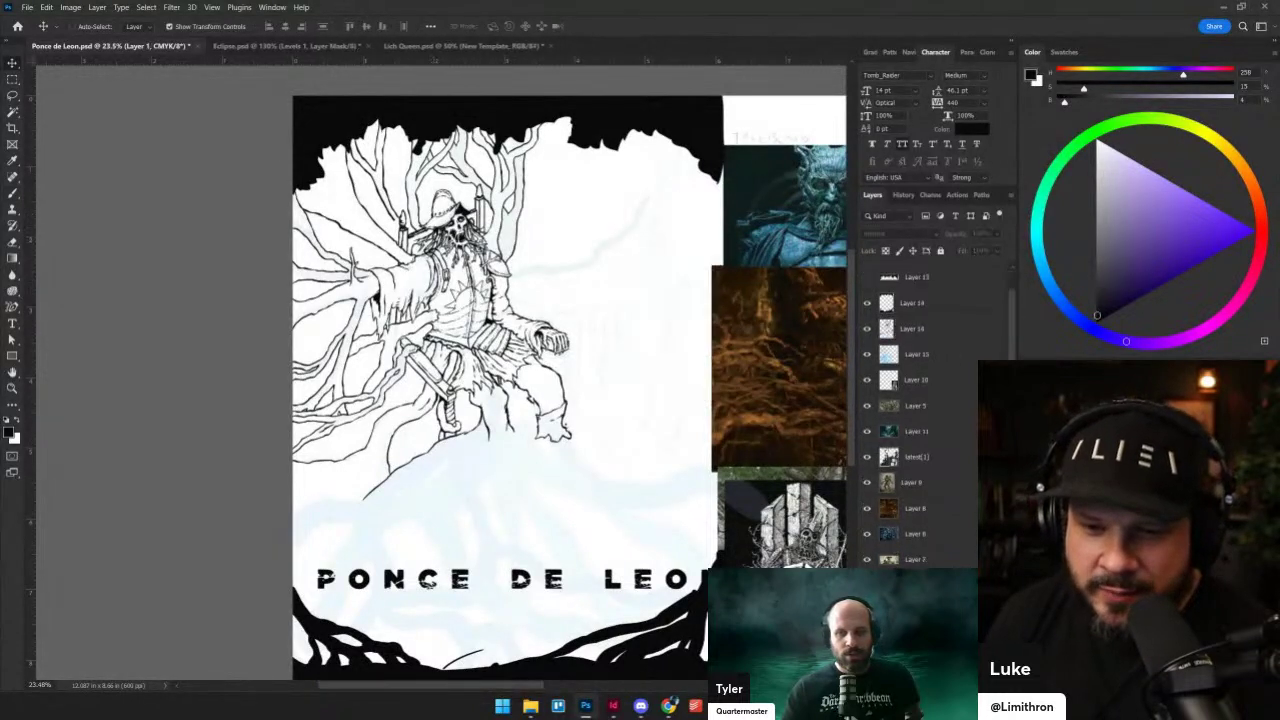
- Duplicate the conquistador line art on Layer 16 and hide the original layer
key("ctrl+j")
left_click(867, 354)
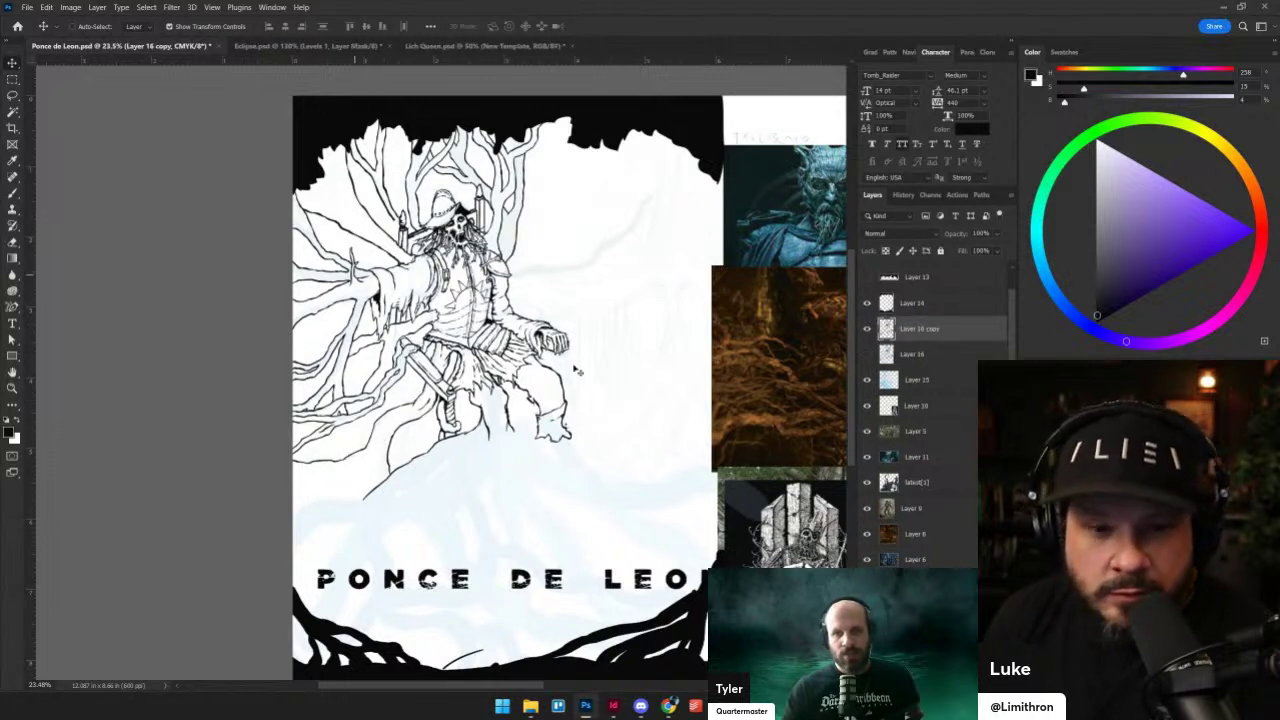
key("ctrl+t")
left_click_drag(573, 498, 733, 718)
left_click_drag(694, 569, 650, 531)
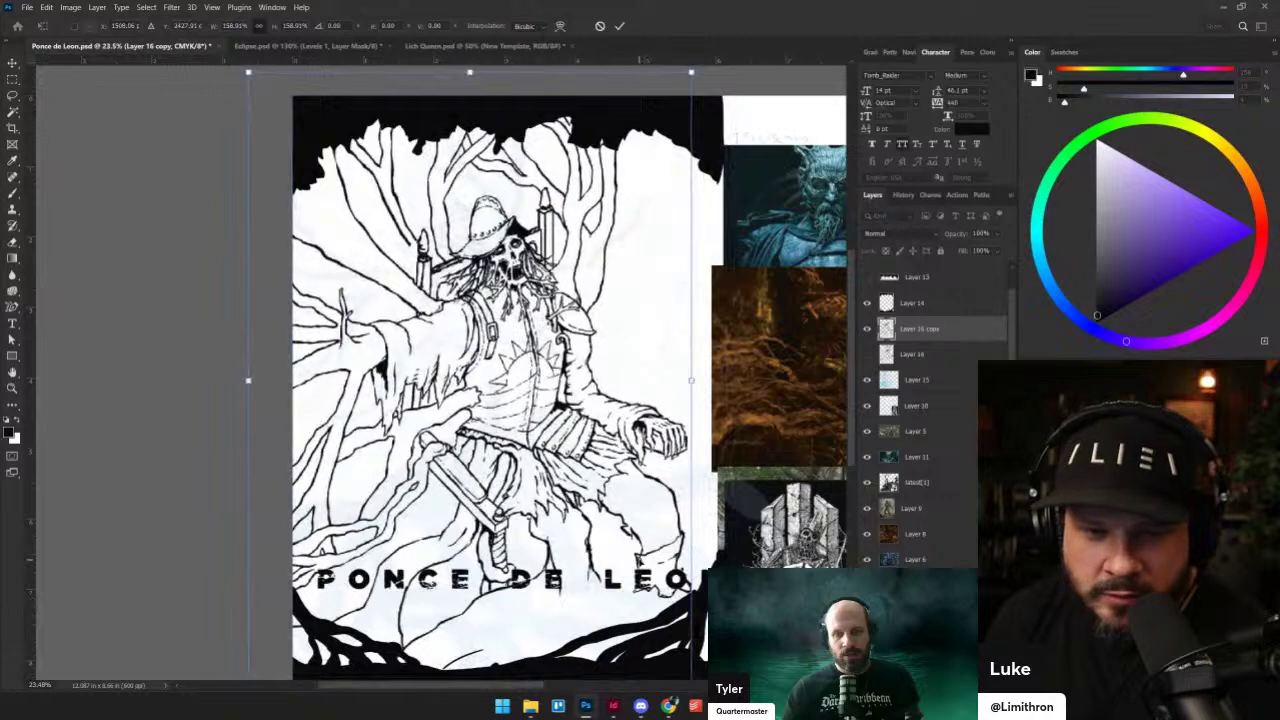
key("Escape")
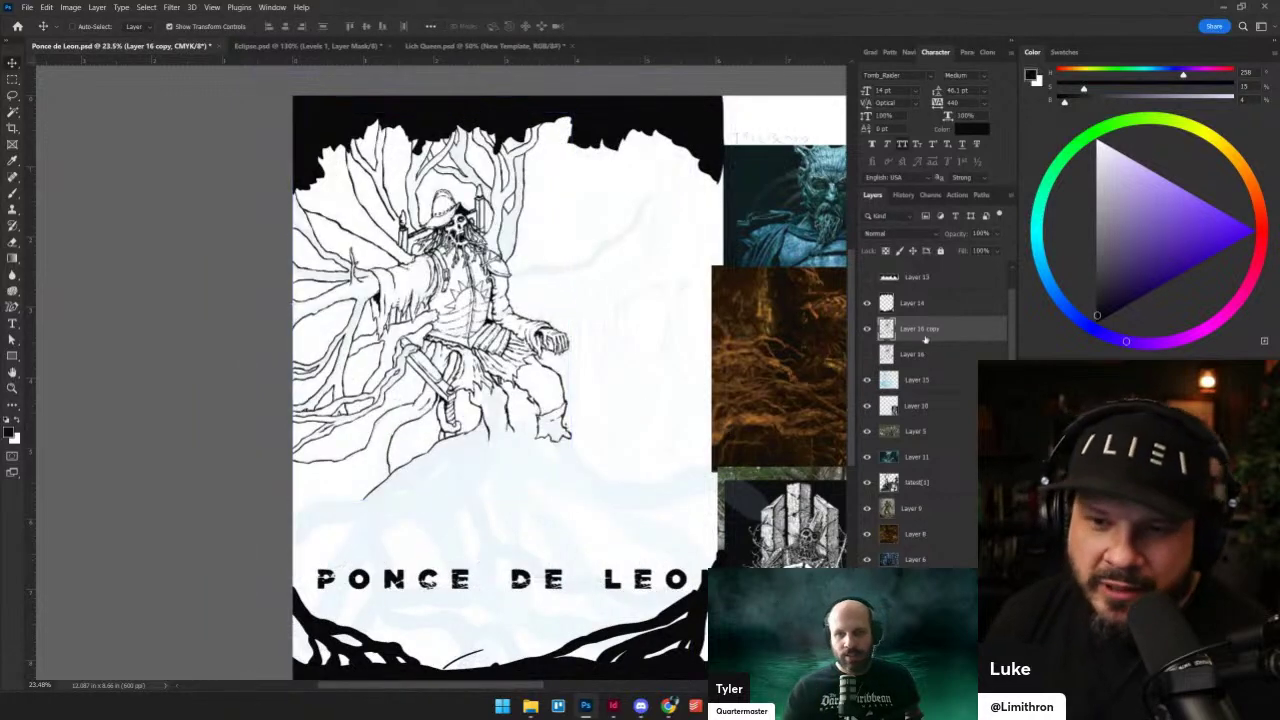
- On the duplicated line art layer, ink a long sagging curve from beside the conquistador's shoulder armour across the open area toward the page's right edge
left_click(868, 330)
left_click(868, 330)
scroll(499, 321, "up", 8)
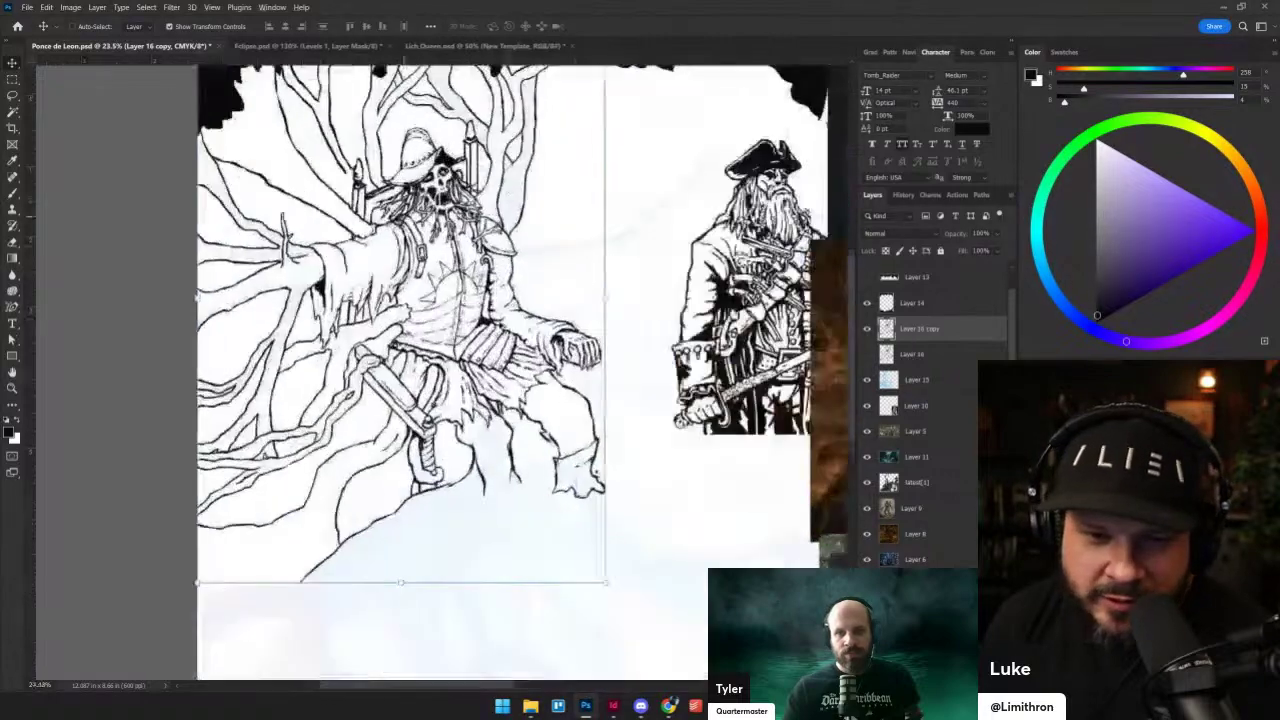
key("b")
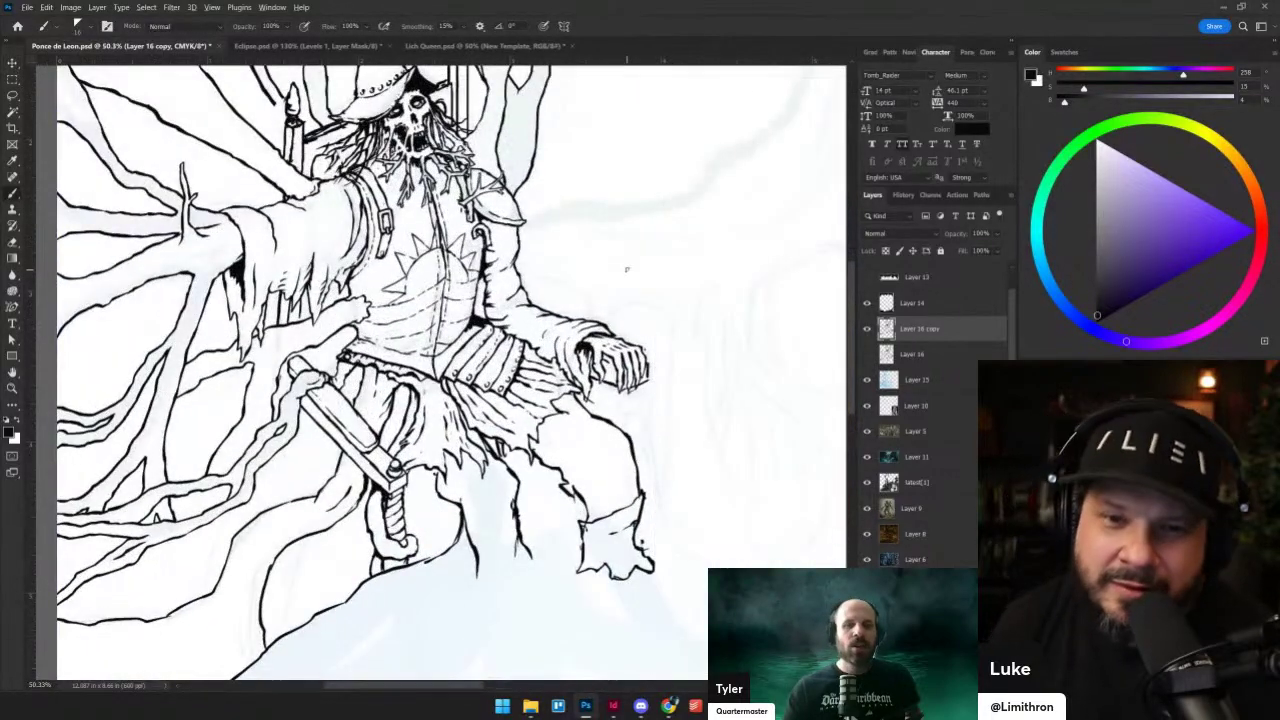
scroll(629, 269, "up", 2)
left_click_drag(629, 269, 523, 508)
scroll(522, 508, "up", 2)
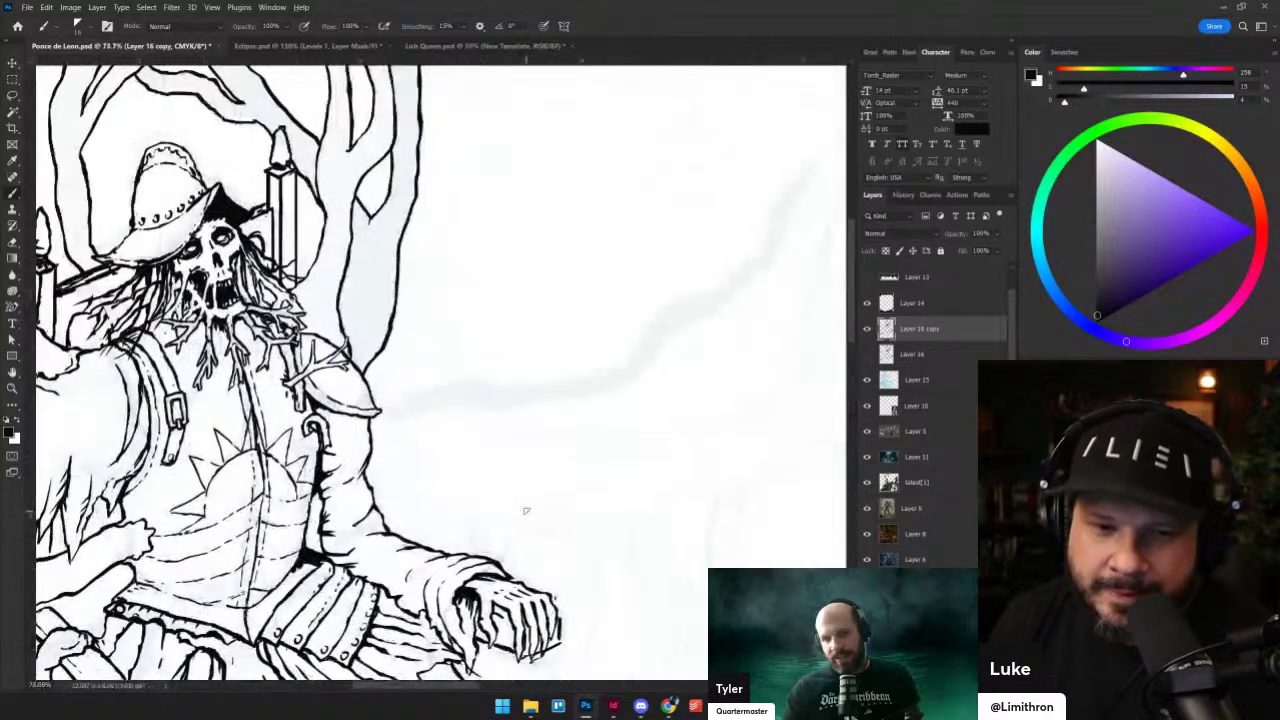
scroll(496, 461, "up", 2)
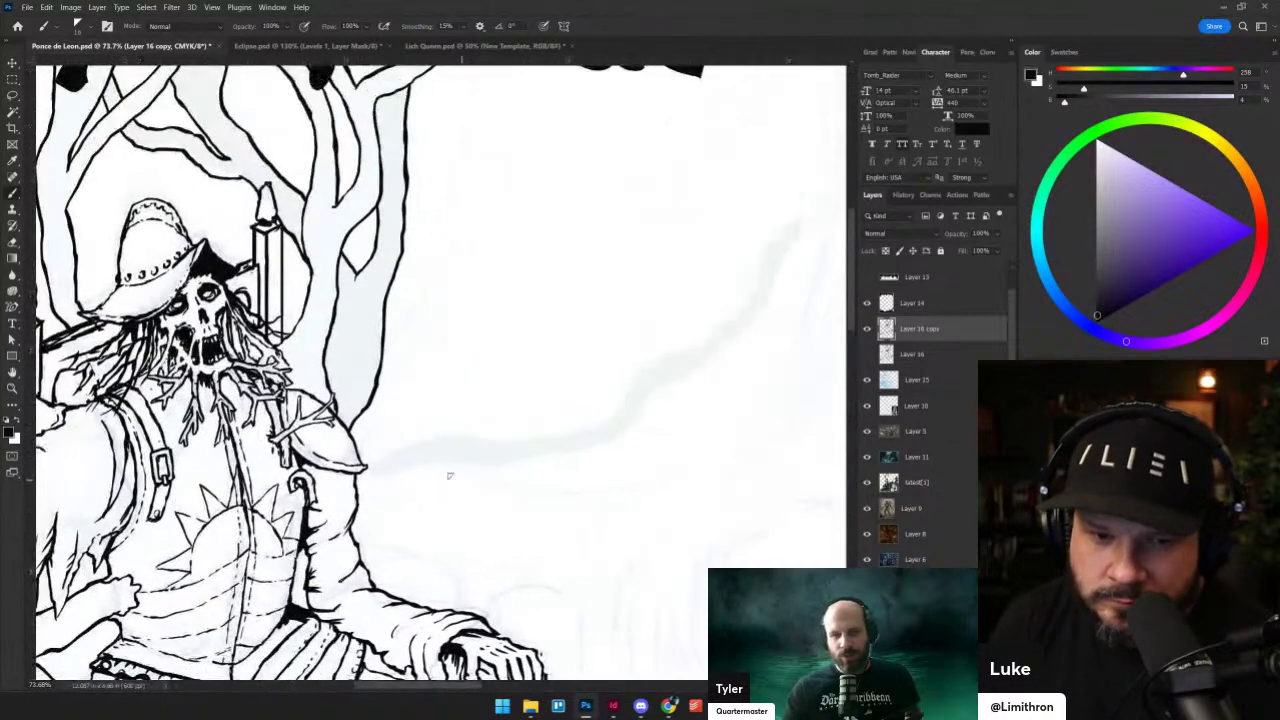
scroll(573, 403, "down", 3)
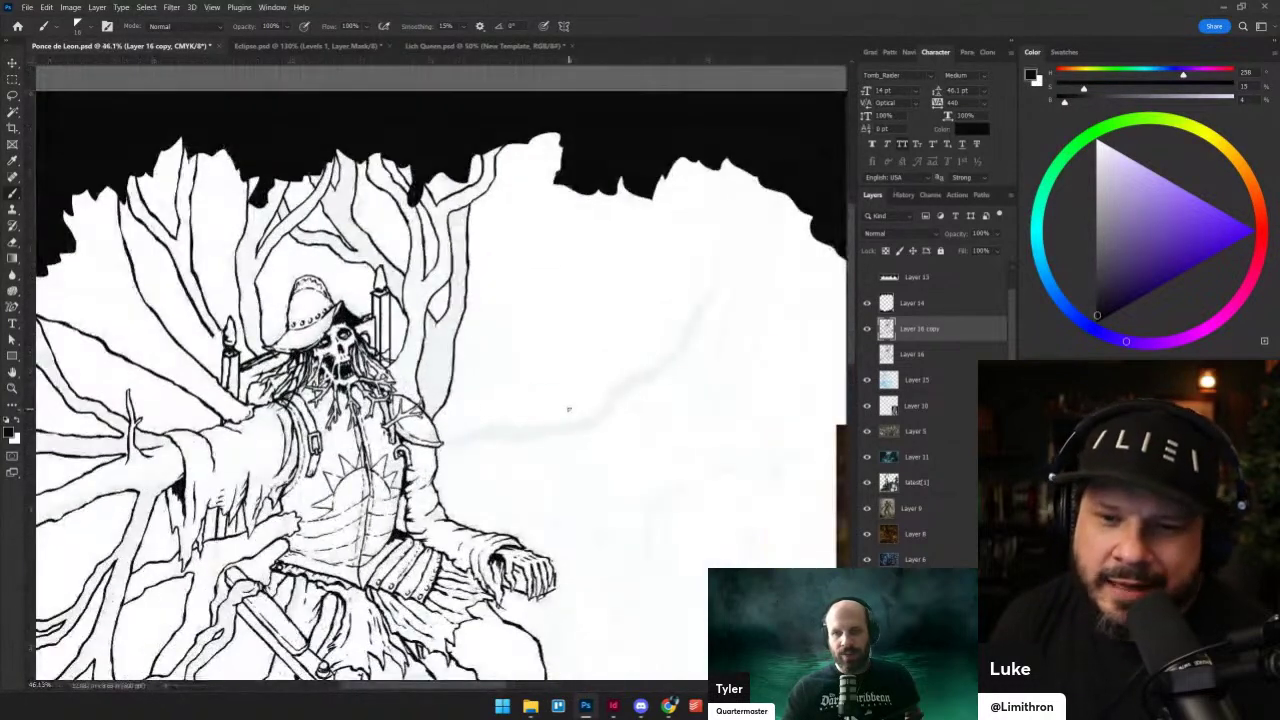
left_click_drag(485, 437, 566, 460)
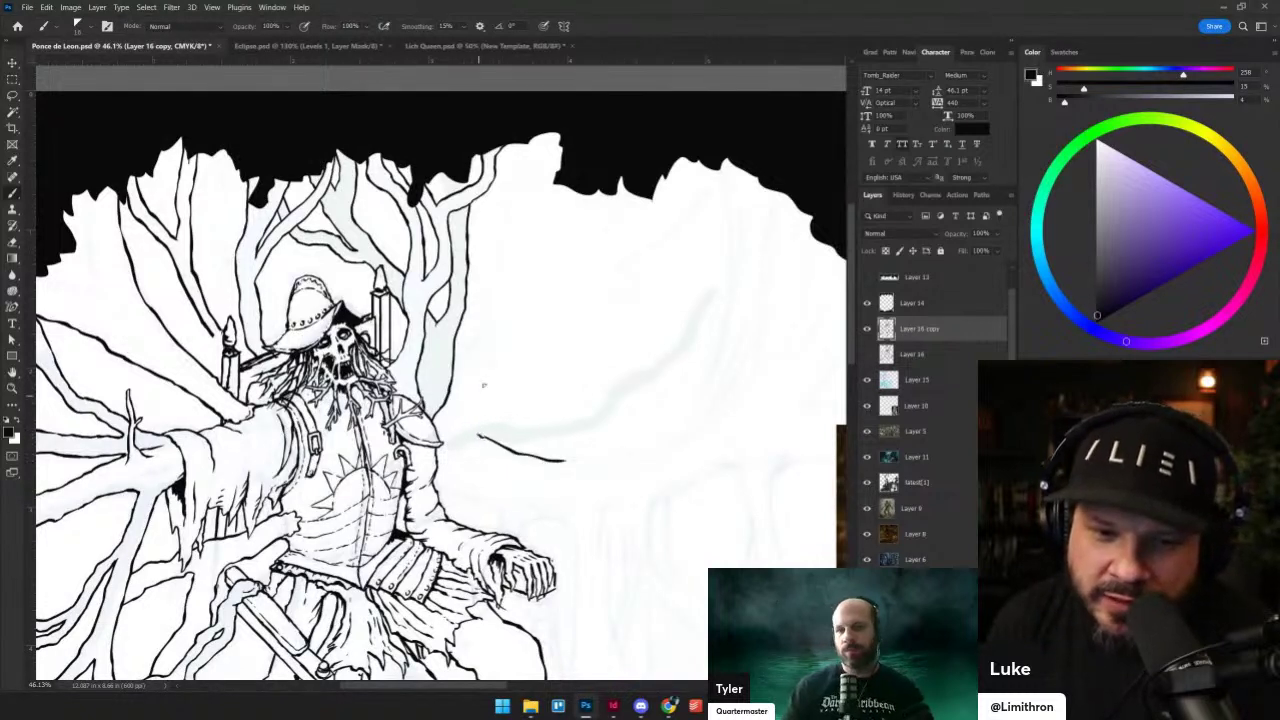
mouse_move(616, 455)
left_mouse_down()
mouse_move(694, 438)
mouse_move(737, 398)
mouse_move(748, 365)
left_mouse_up()
- Ink both edges of the tree trunk rising from the curve into the black canopy, and split its upper part with a narrow V-shaped fork
left_click_drag(767, 185, 750, 357)
left_click_drag(688, 418, 727, 270)
left_click_drag(713, 166, 727, 256)
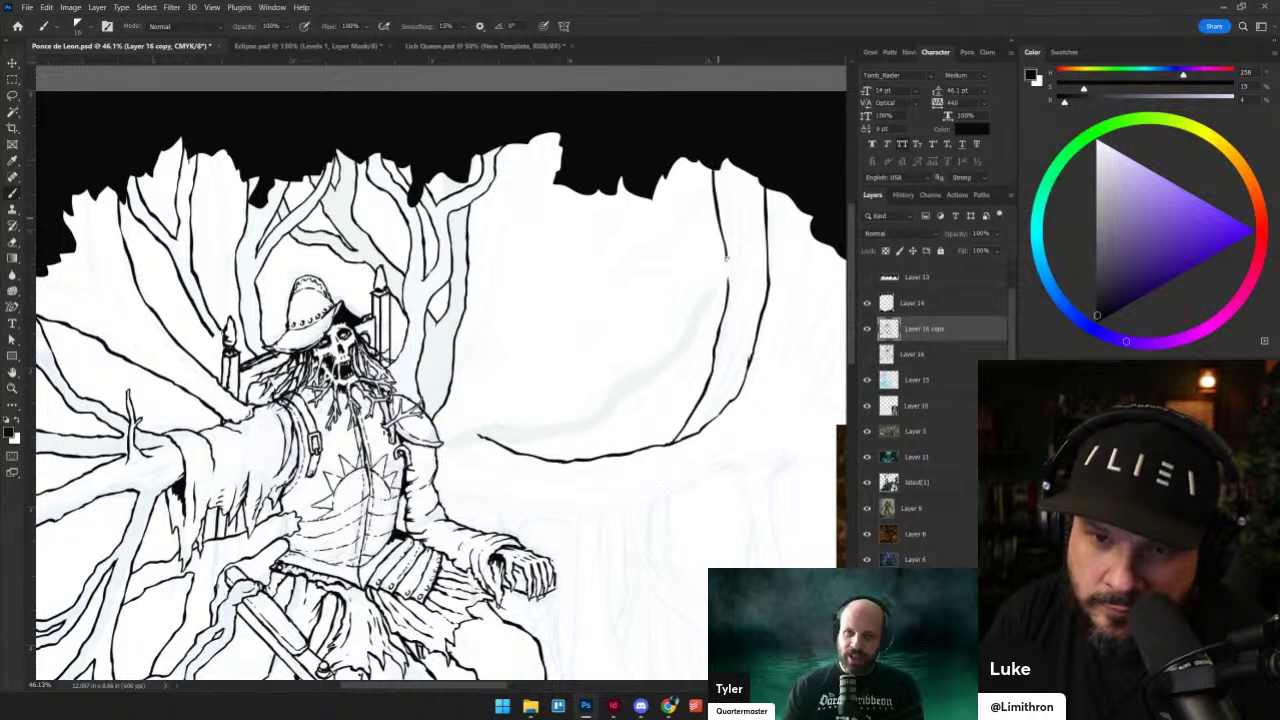
left_click_drag(721, 165, 740, 256)
left_click_drag(748, 172, 740, 244)
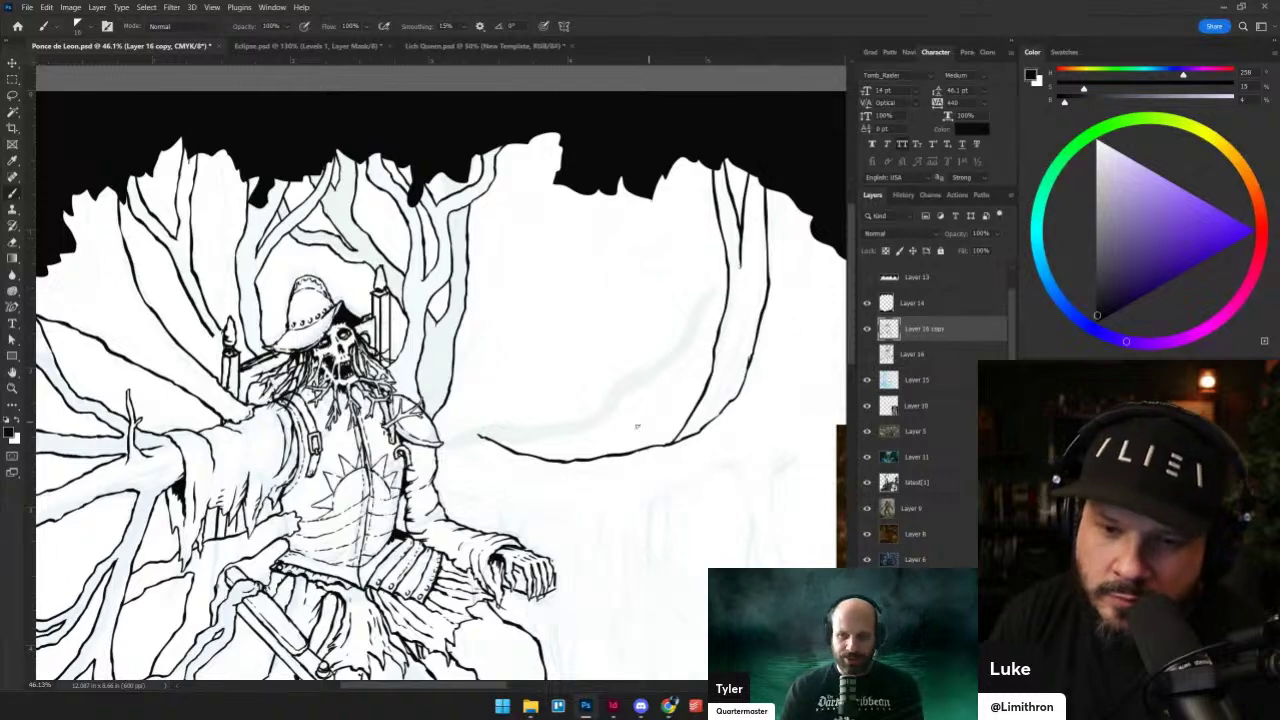
left_click_drag(550, 431, 452, 426)
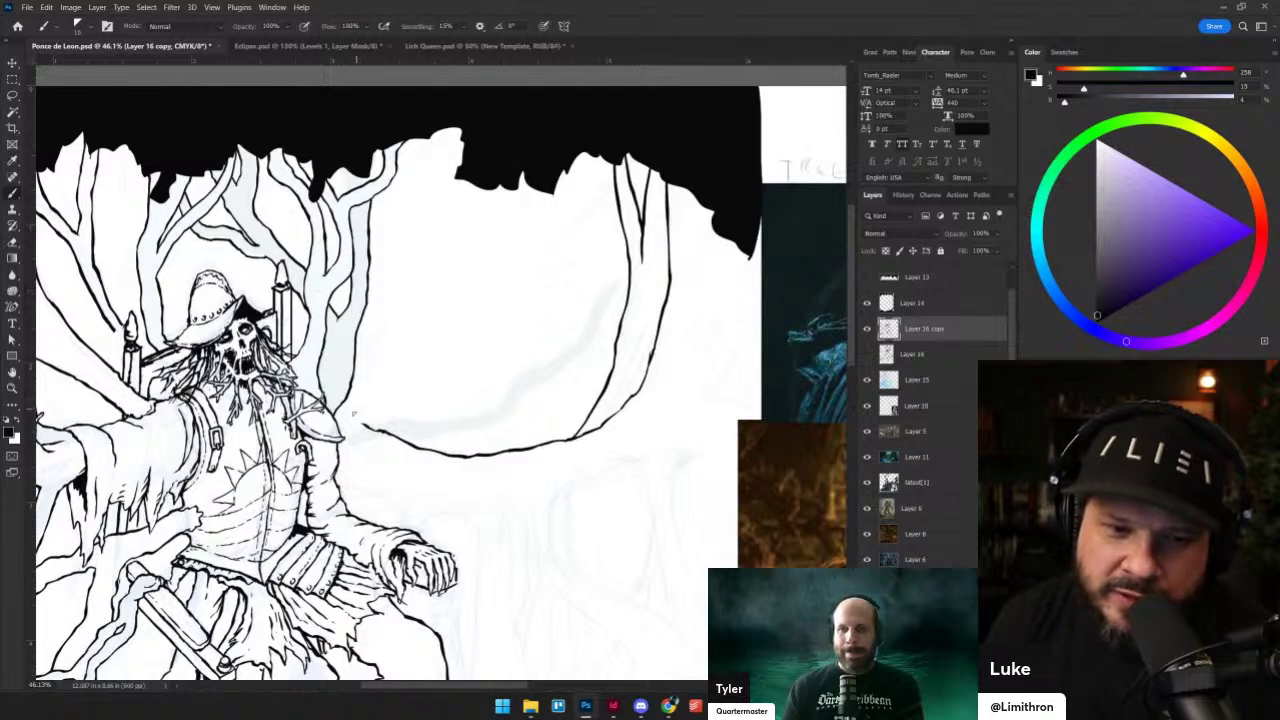
- Clean up the end of the curved root line beside the seated figure and join it to the shoulder
key("e")
mouse_move(392, 434)
left_mouse_down()
mouse_move(357, 433)
mouse_move(405, 444)
left_mouse_up()
key("b")
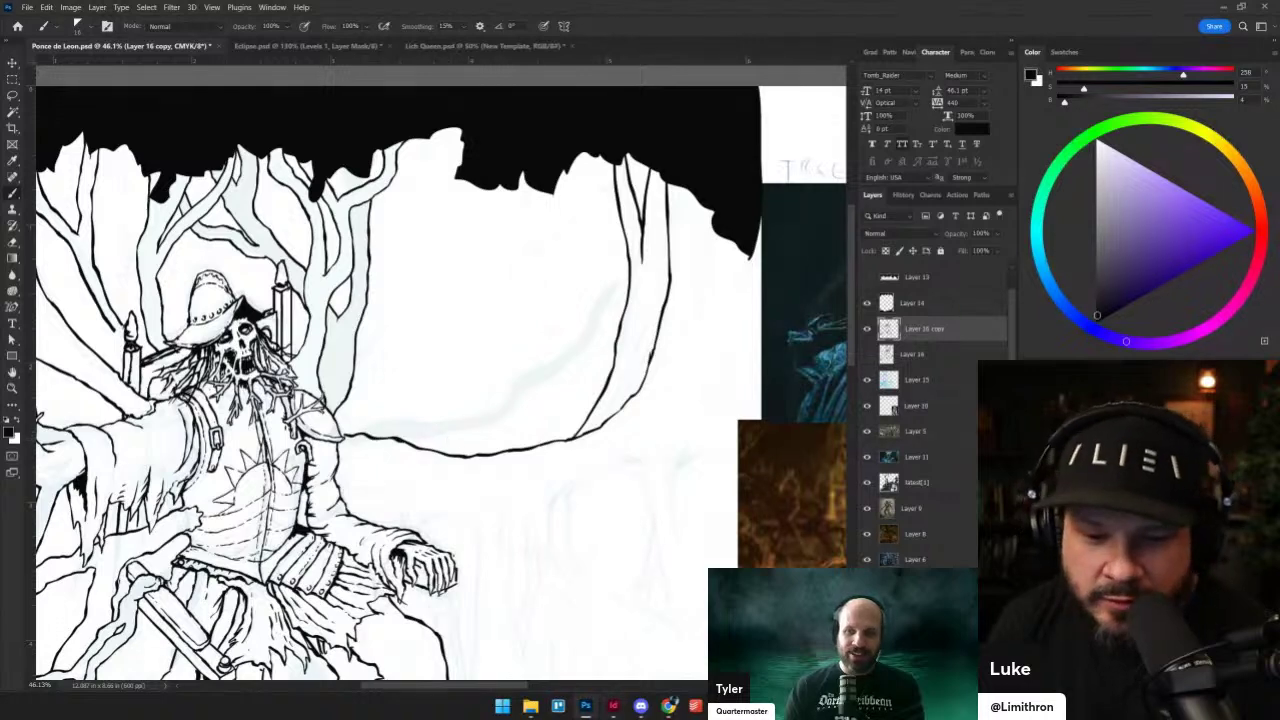
- Switch to InDesign and view the lower outer corner of page 47 in Down Among The Dead Zine
left_click(614, 706)
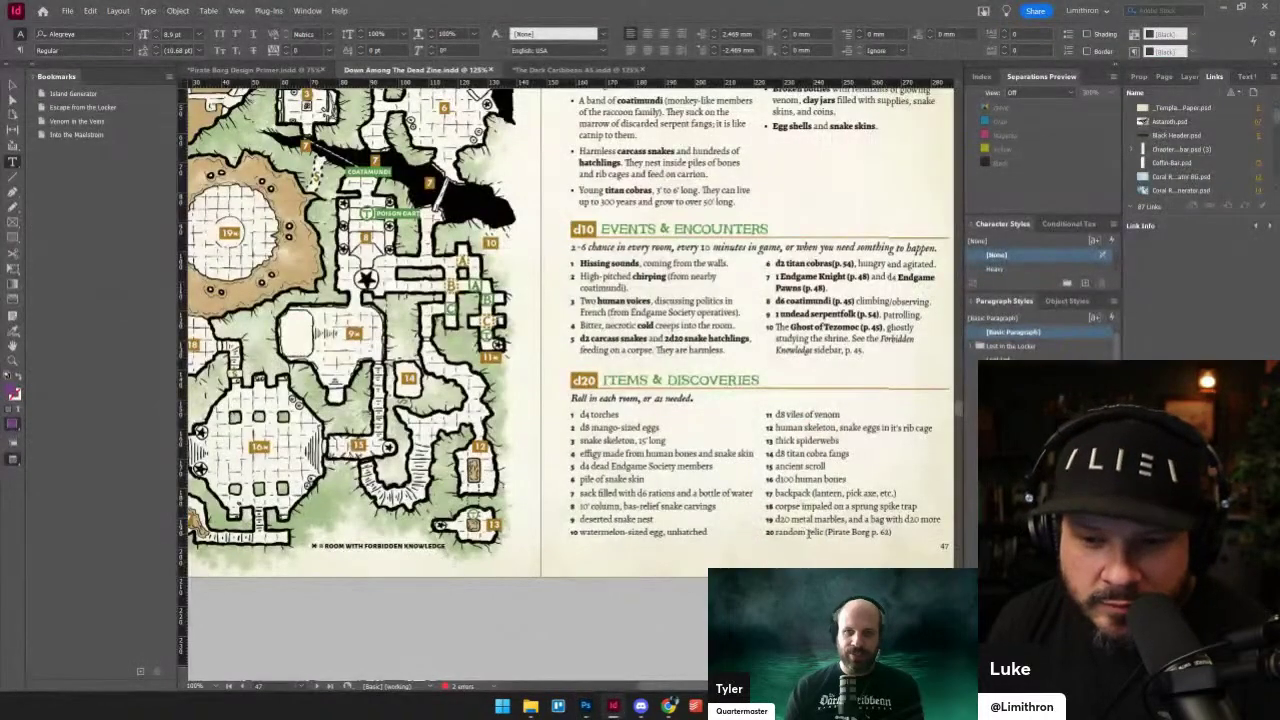
scroll(810, 535, "up", 1)
scroll(809, 534, "right", 1)
left_click(765, 549)
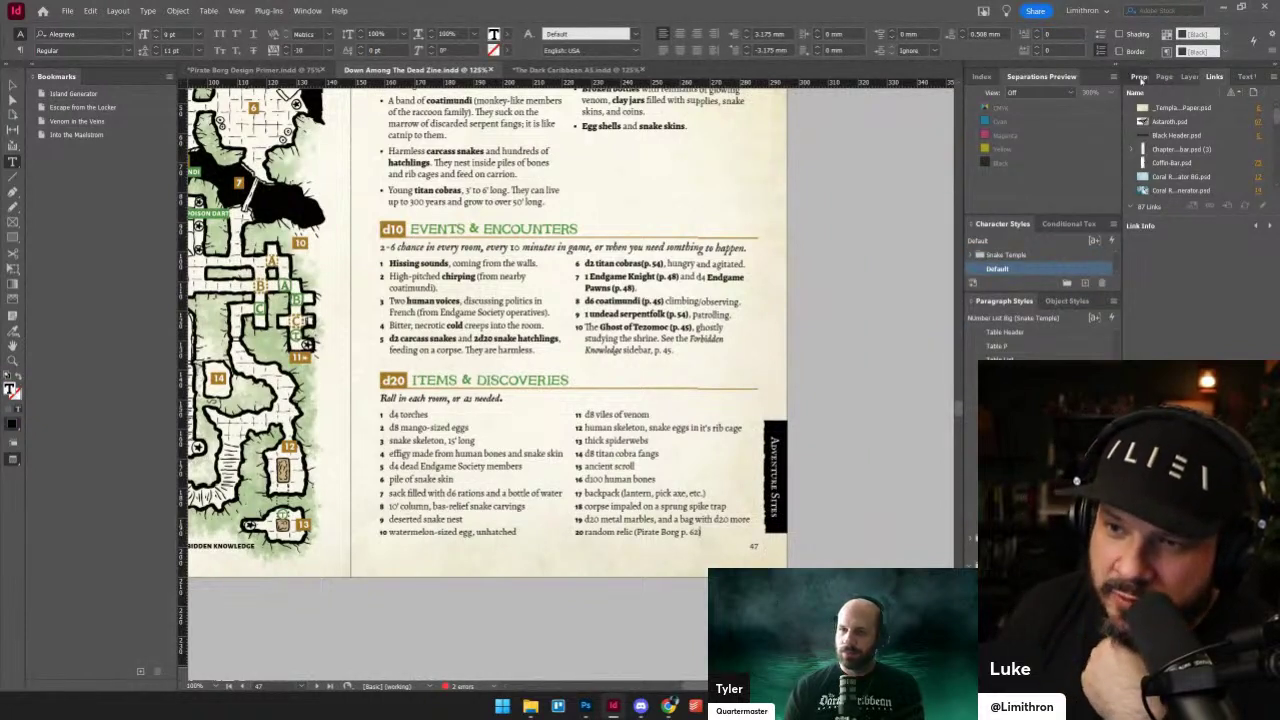
- Open the E-Template parent spread from the page list and examine both of its pages
left_click(1163, 78)
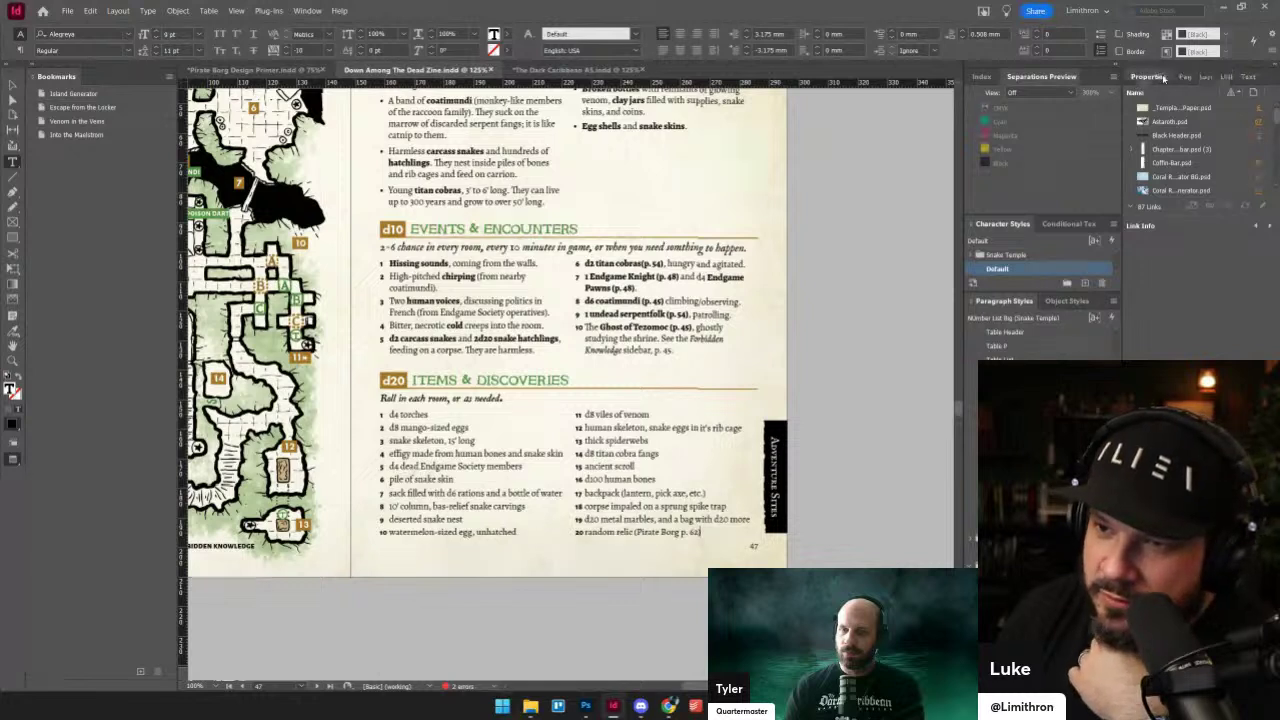
left_click(1184, 77)
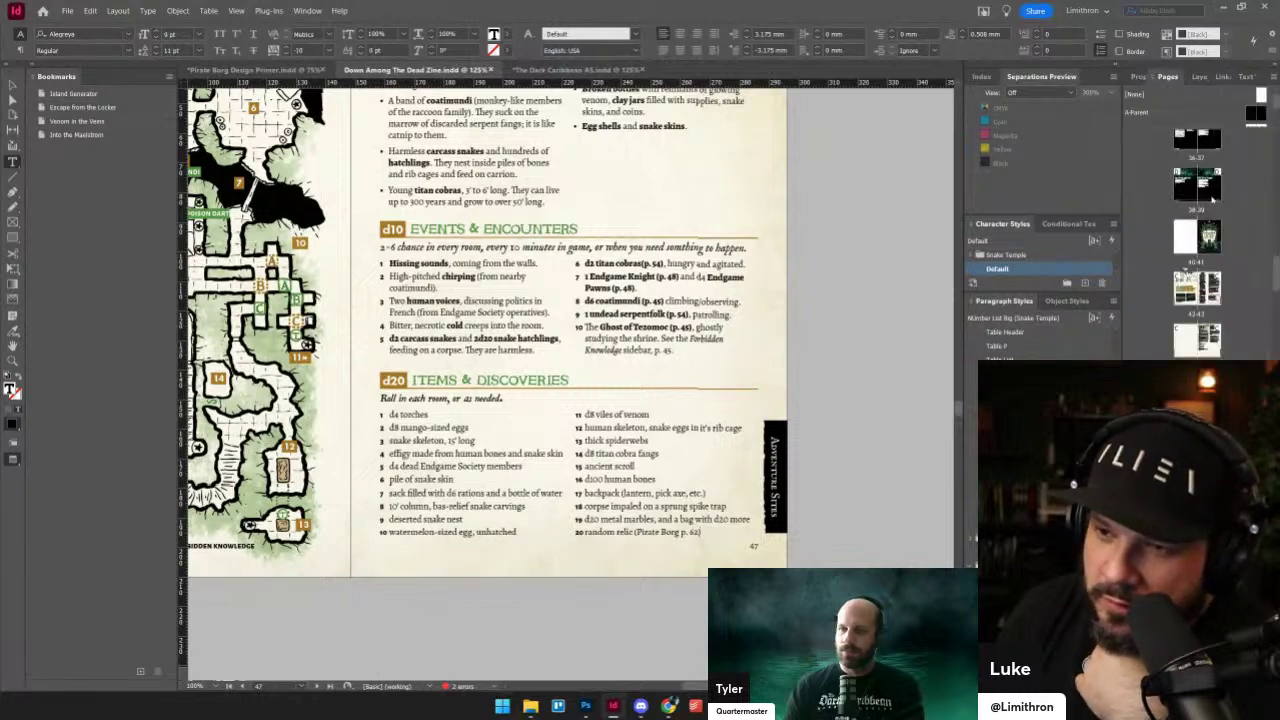
left_click_drag(1246, 127, 1246, 241)
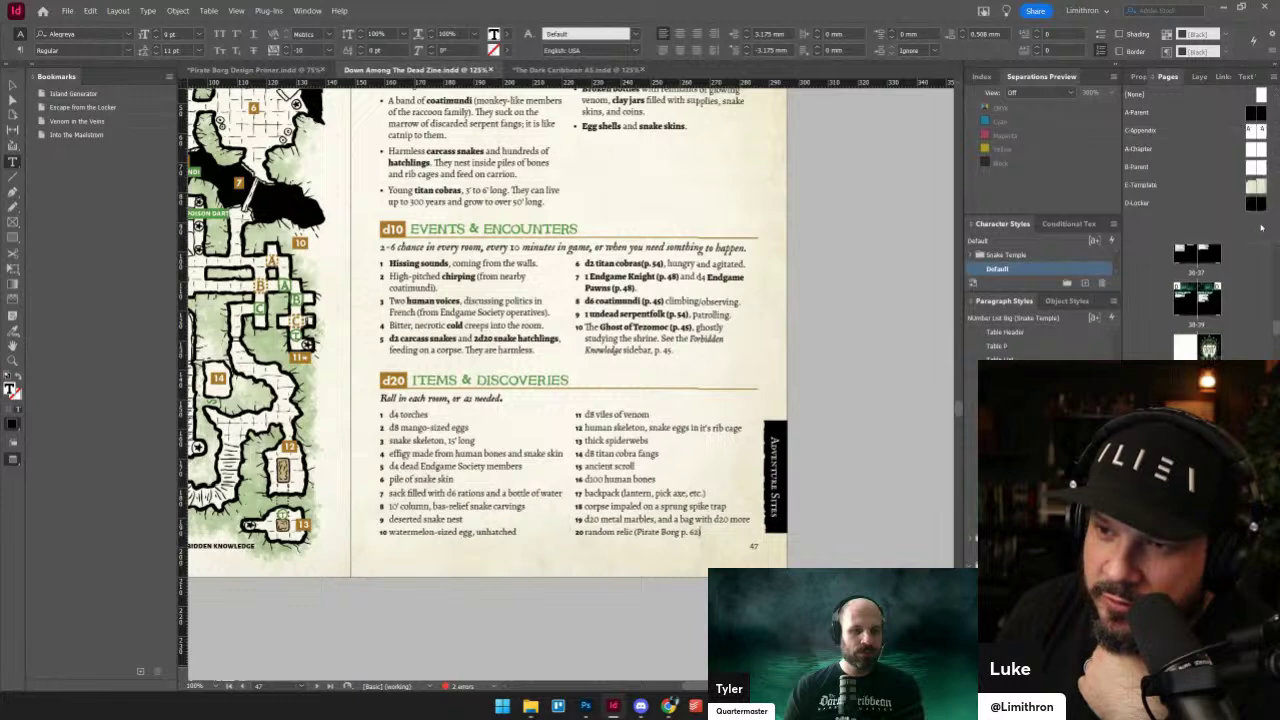
double_click(1255, 187)
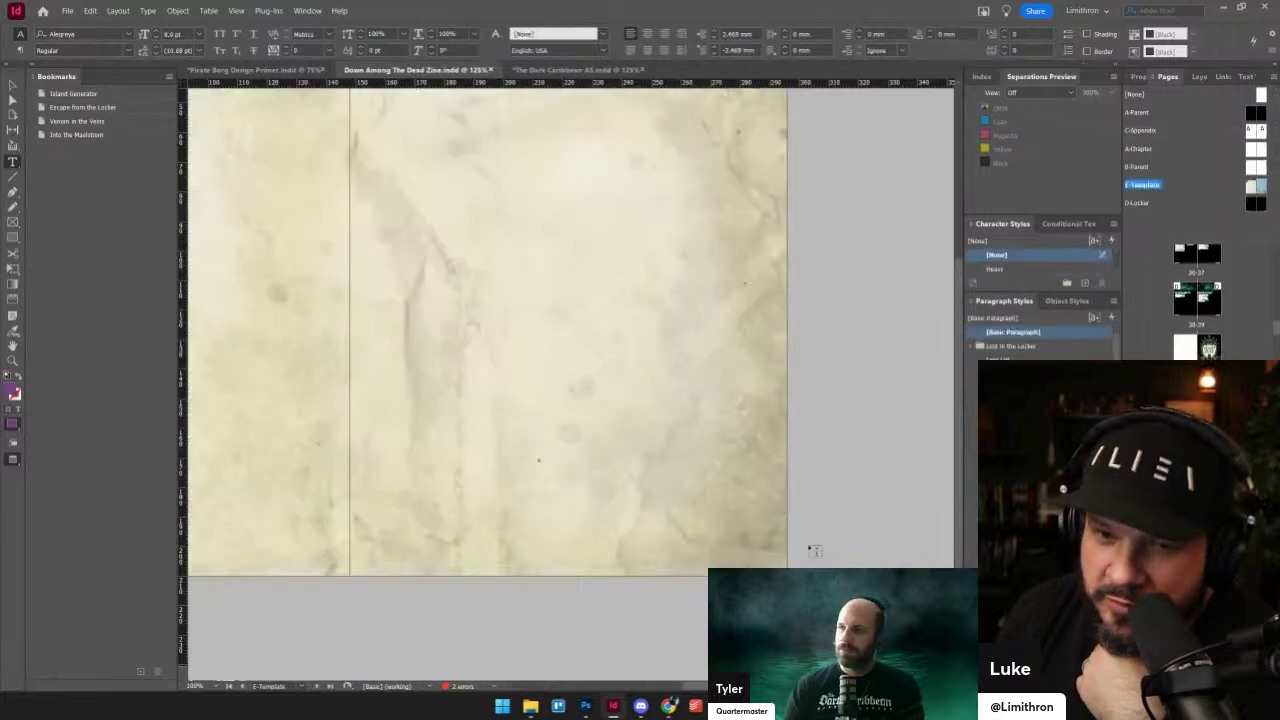
scroll(611, 366, "up", 5)
scroll(611, 366, "down", 2)
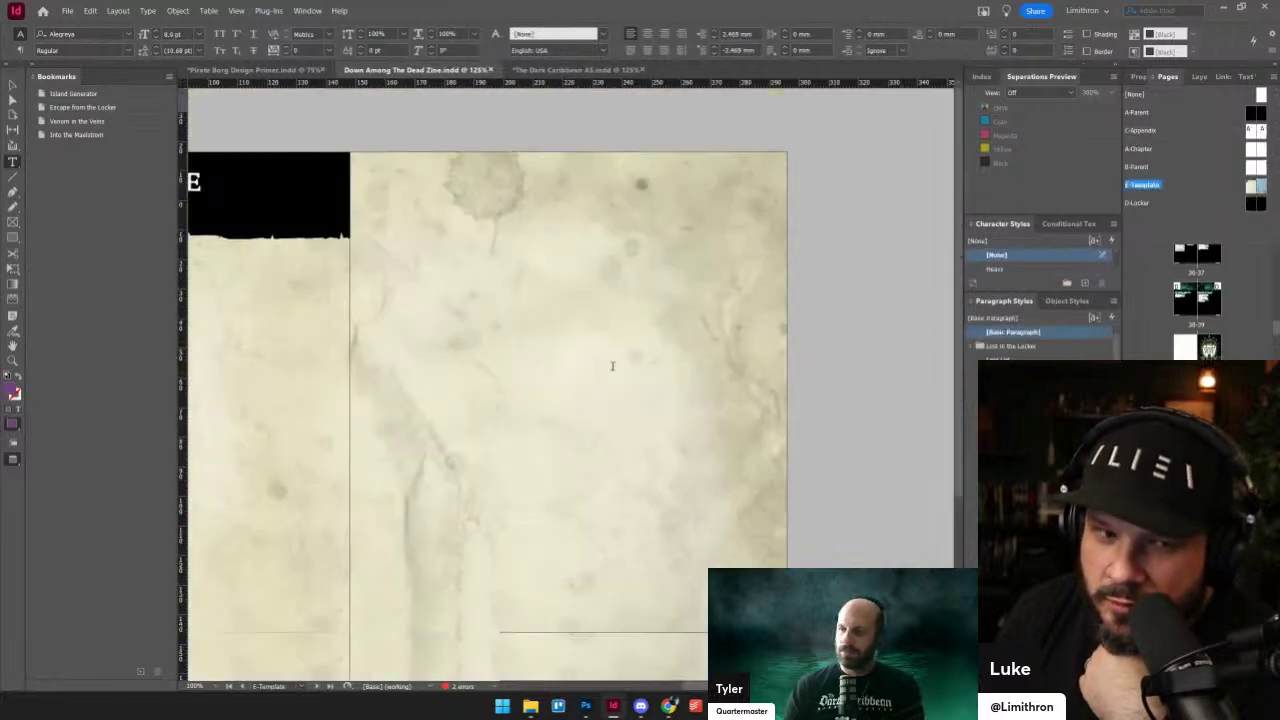
scroll(717, 411, "left", 5)
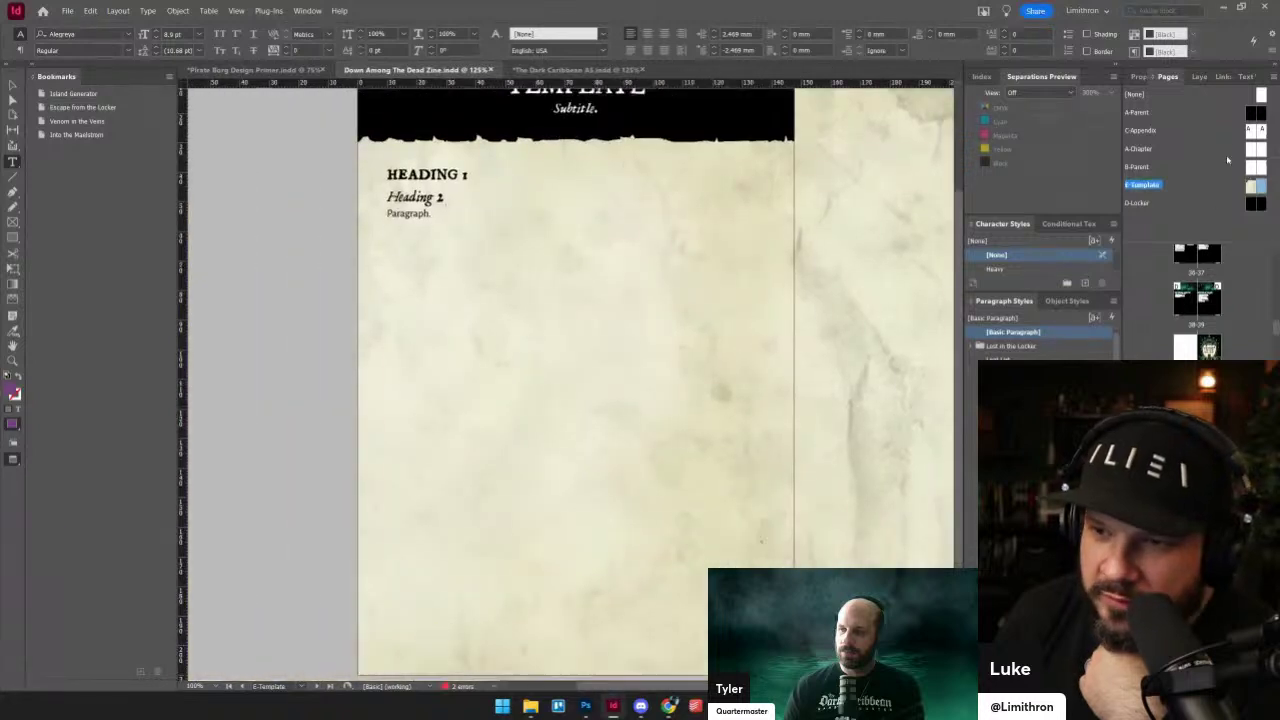
- Open the A-Chapter and B-Parent parent spreads and examine where the page number sits
double_click(1257, 148)
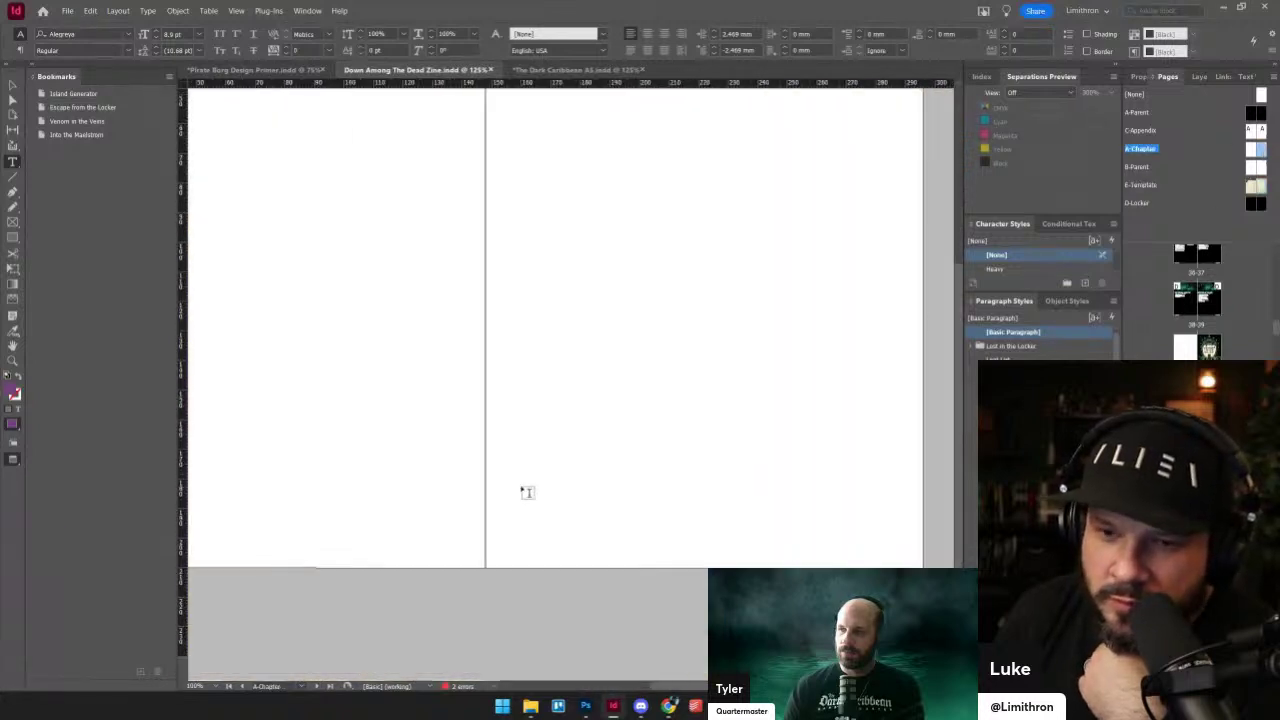
scroll(528, 493, "up", 3)
double_click(1257, 166)
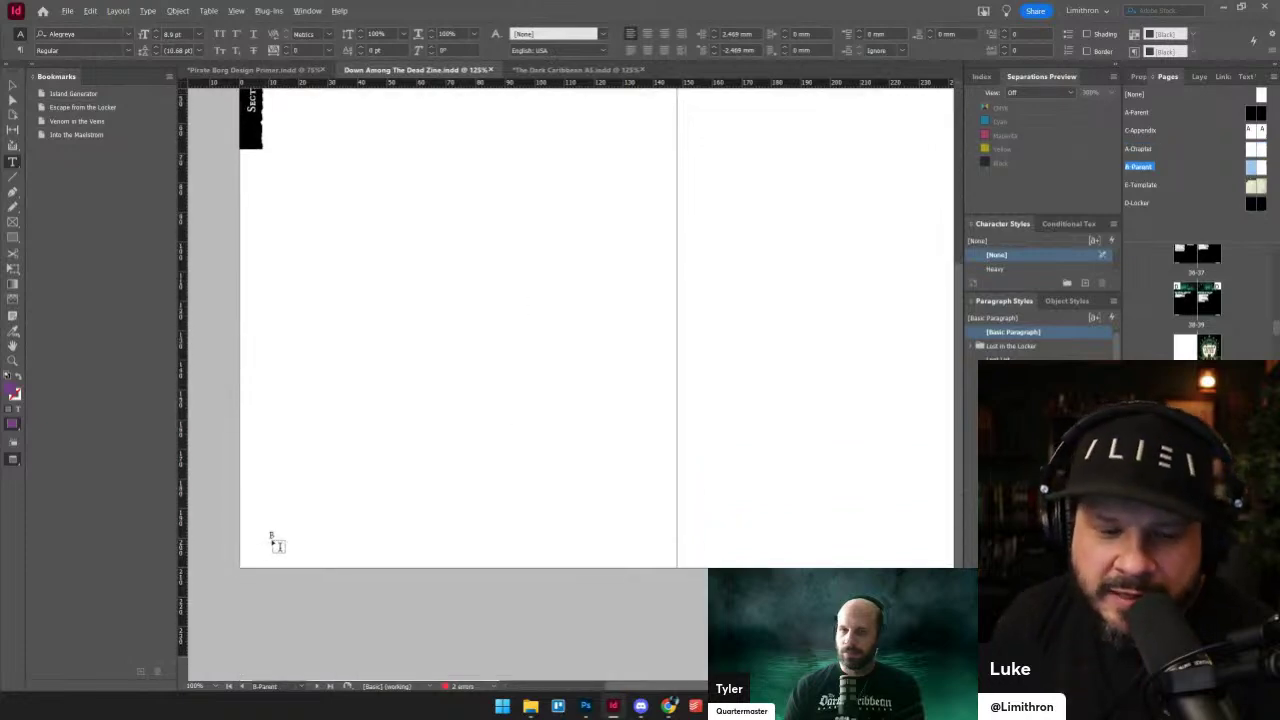
scroll(268, 545, "up", 3)
- Select the page number marker on the B-Parent page and look up the special character options for it
left_click_drag(282, 533, 264, 533)
left_click(178, 11)
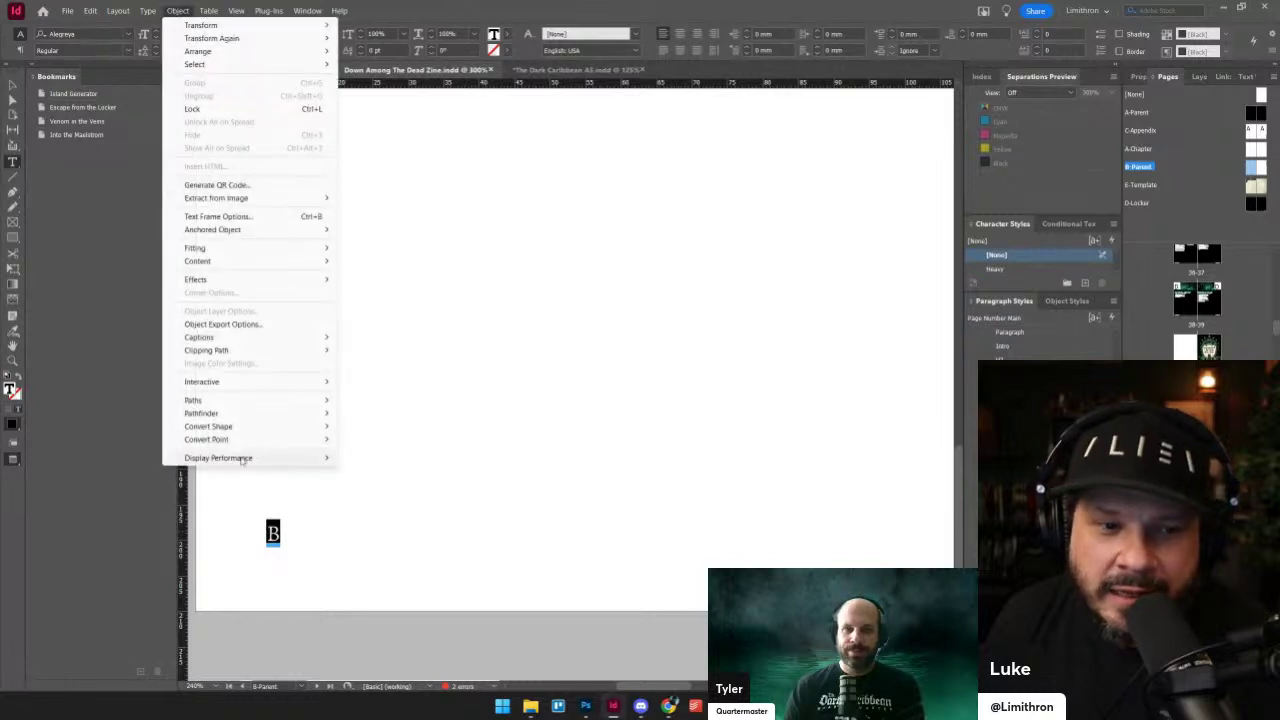
left_click(148, 10)
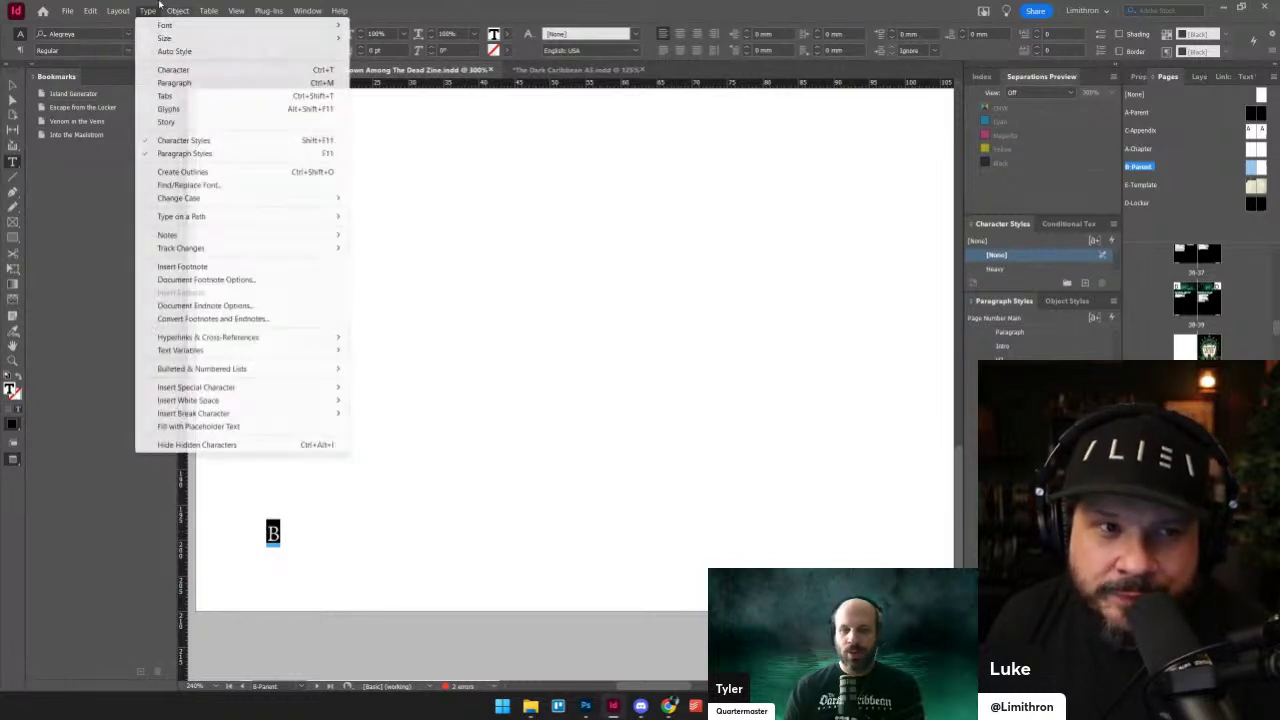
mouse_move(300, 387)
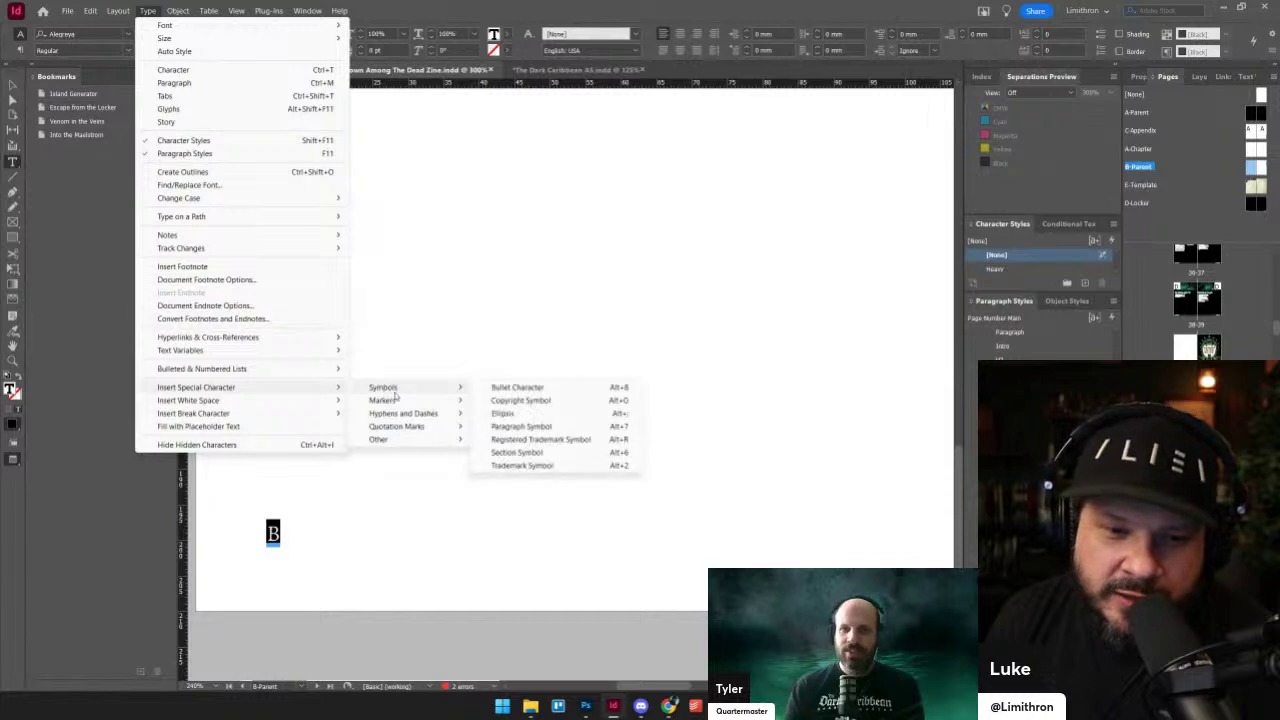
left_click(465, 555)
scroll(465, 555, "down", 4)
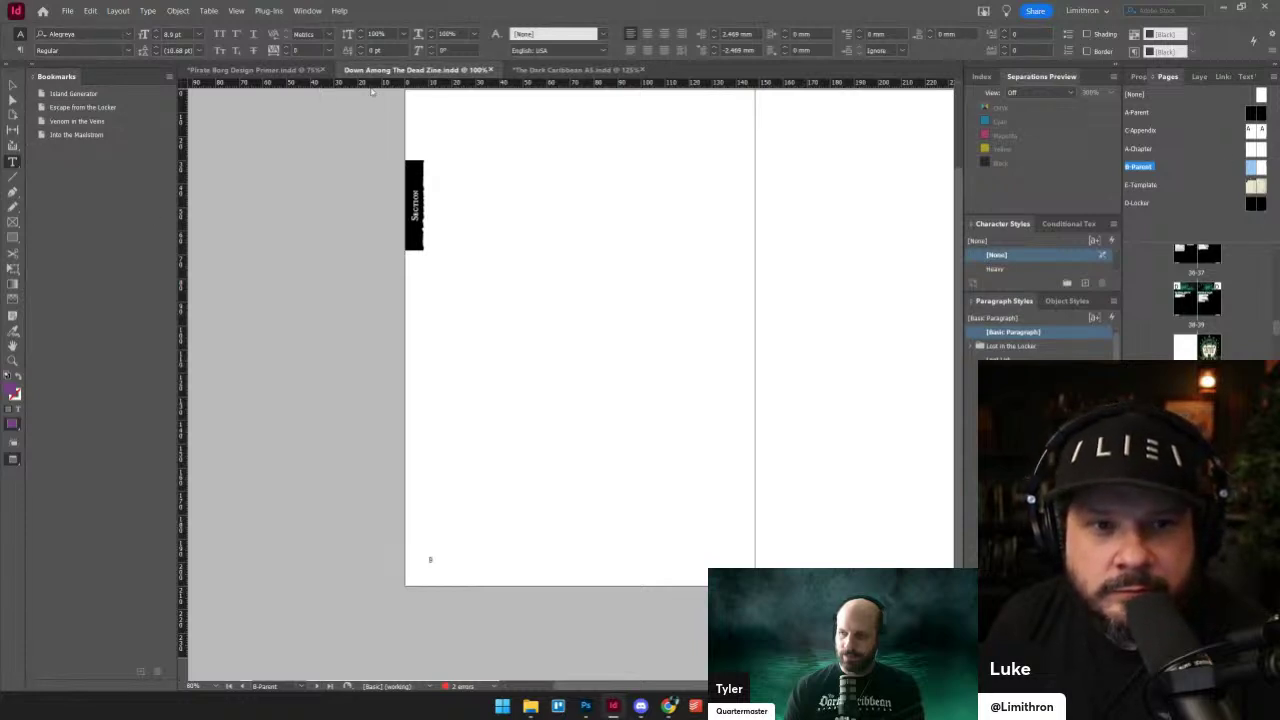
- In The Dark Caribbean A5, add a line after the Mesoan Lich's quote and search for "black" in a new cross-reference
left_click(556, 69)
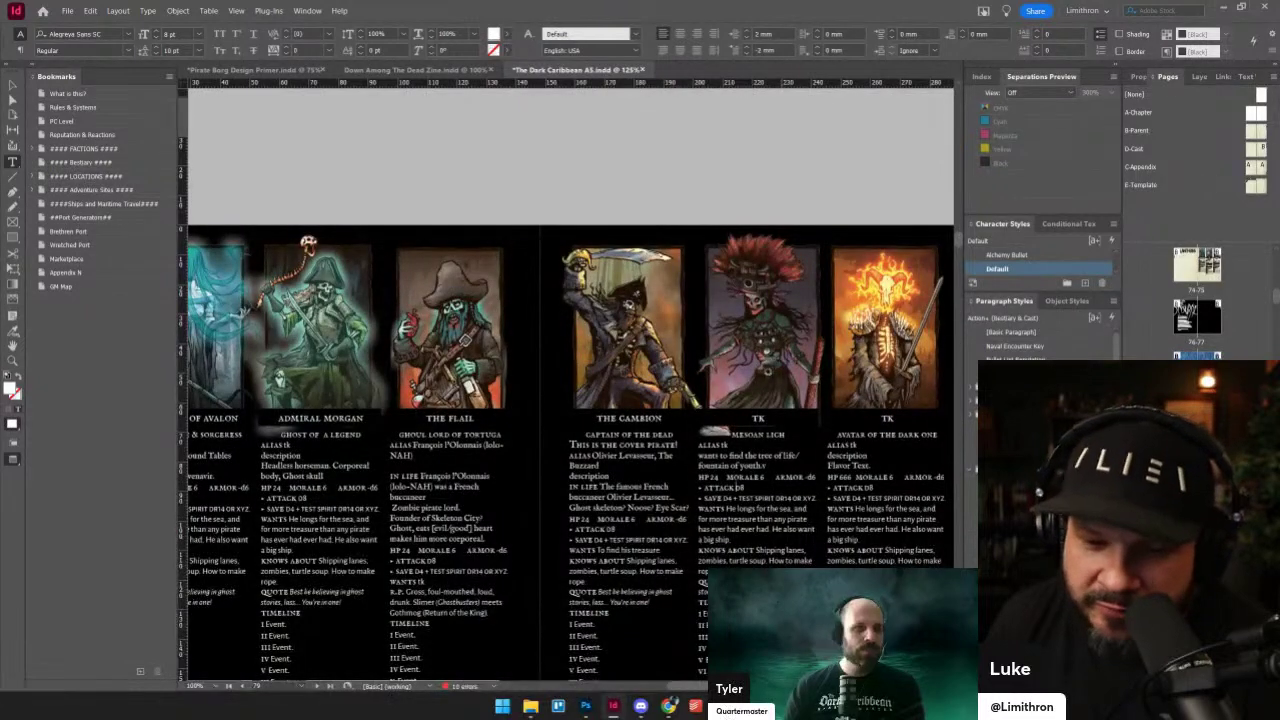
left_click(779, 592)
key("Return")
key("ctrl+alt+x")
type("black")
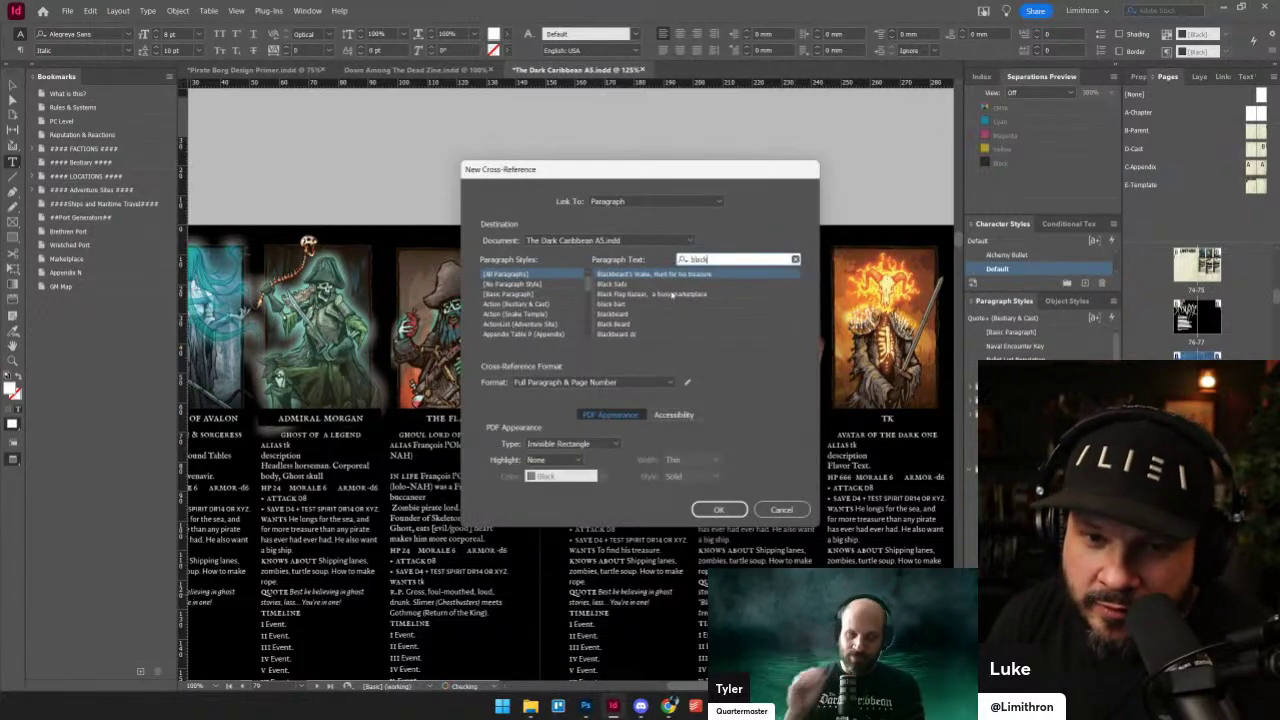
- Insert a cross-reference to the Blackbeard paragraph using the DCXX Inline format
left_click(656, 315)
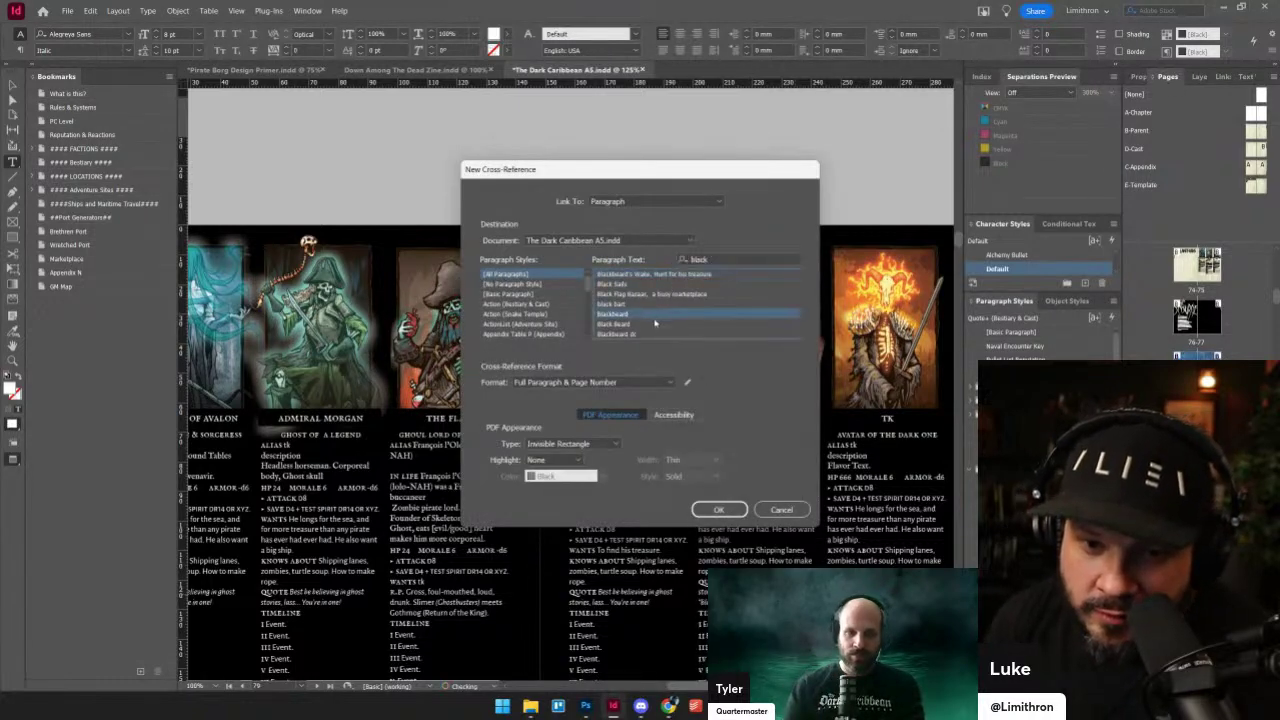
left_click(623, 382)
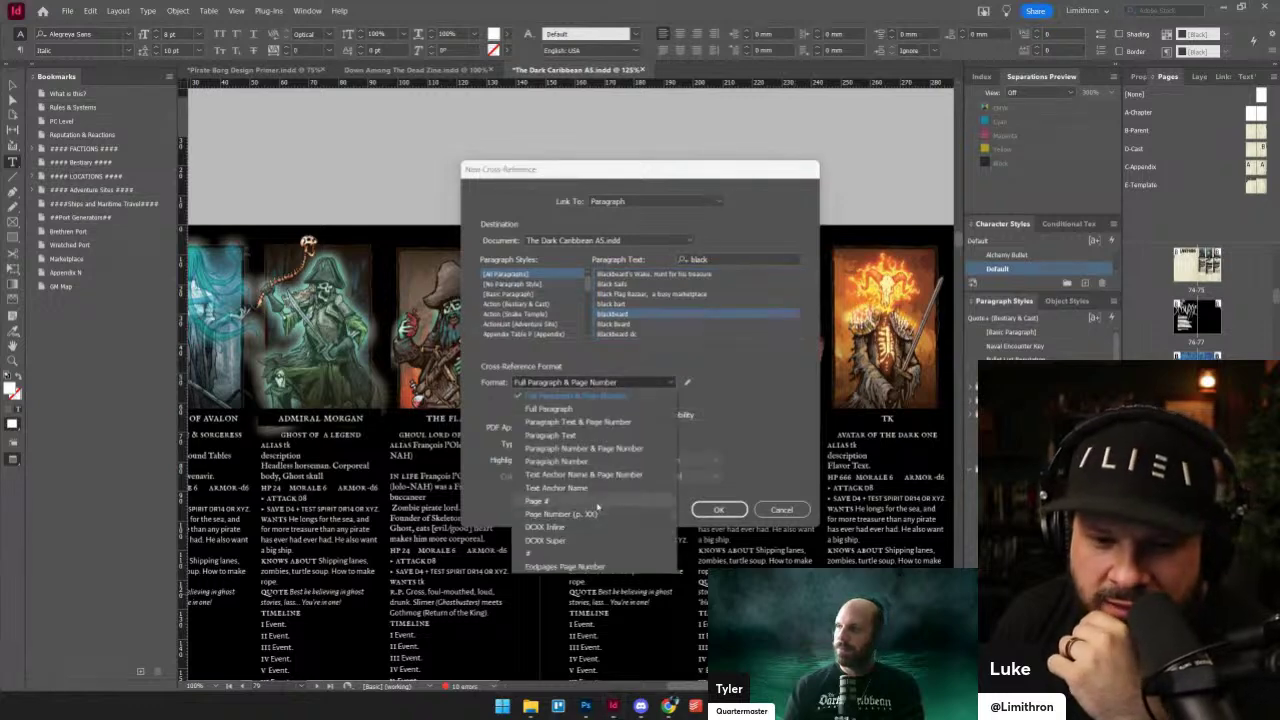
left_click(560, 527)
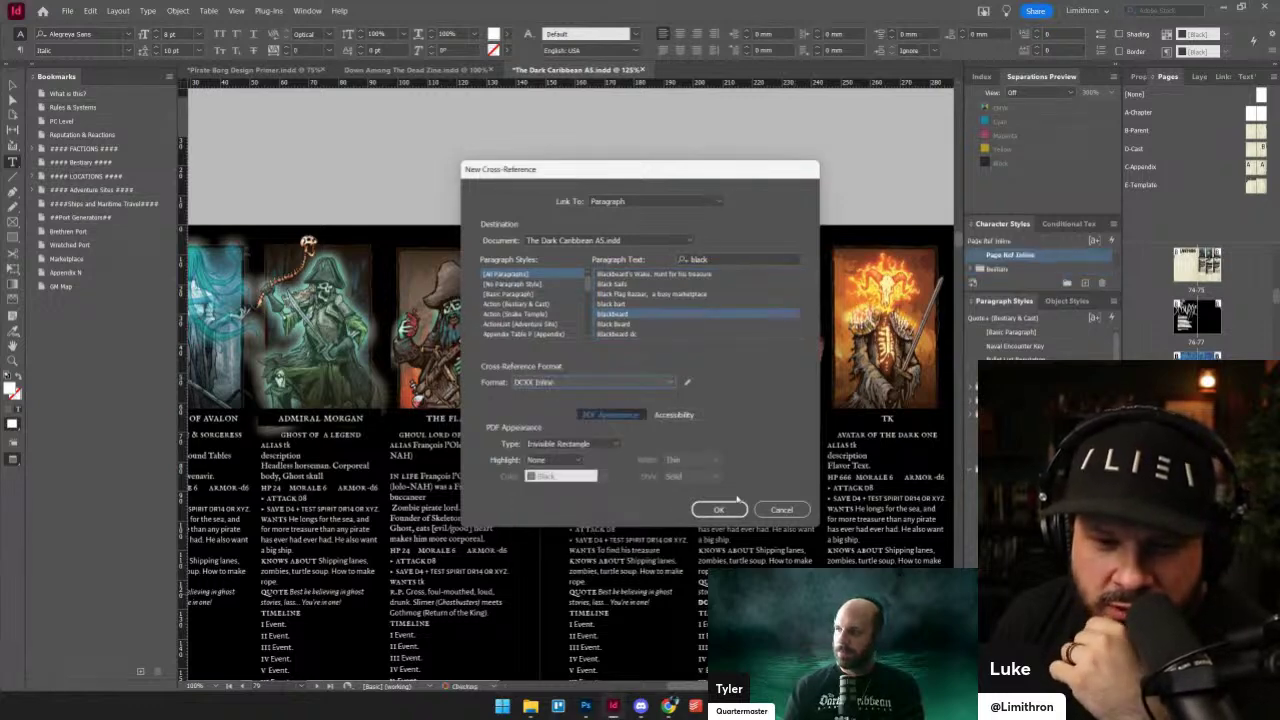
left_click(718, 509)
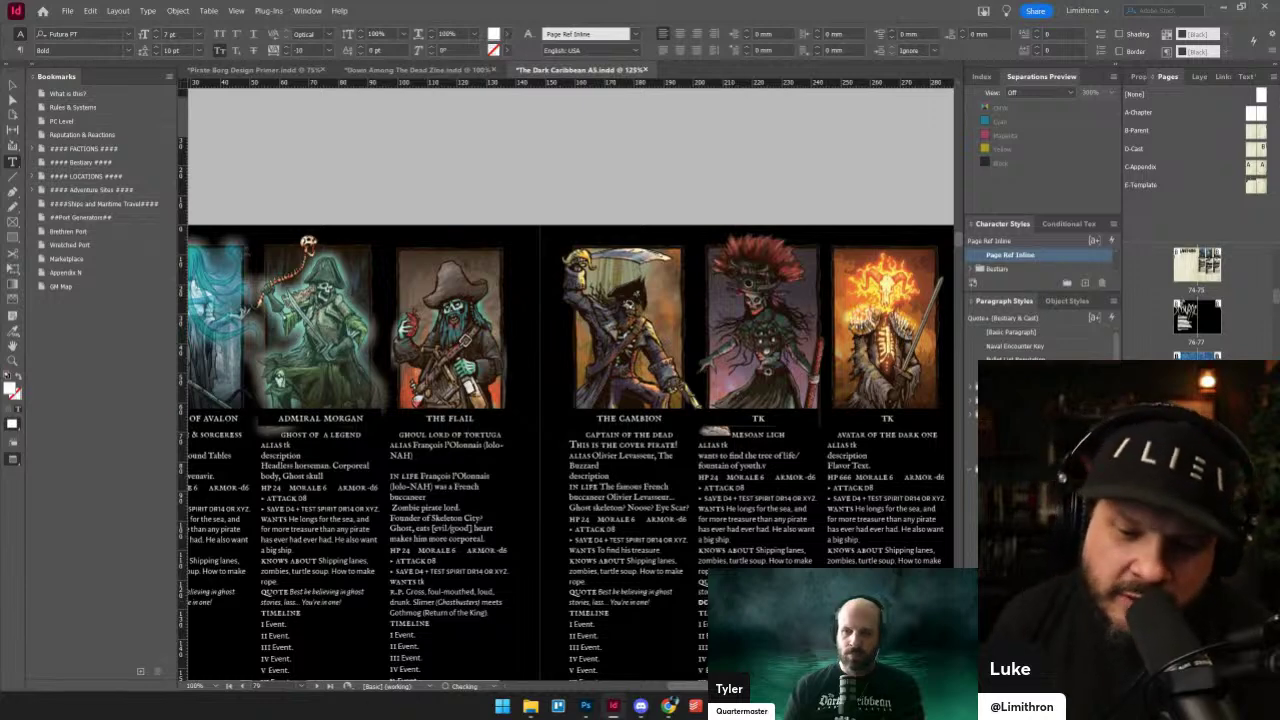
- Delete the inserted page reference and its extra line below the Mesoan Lich's quote
scroll(565, 385, "down", 1)
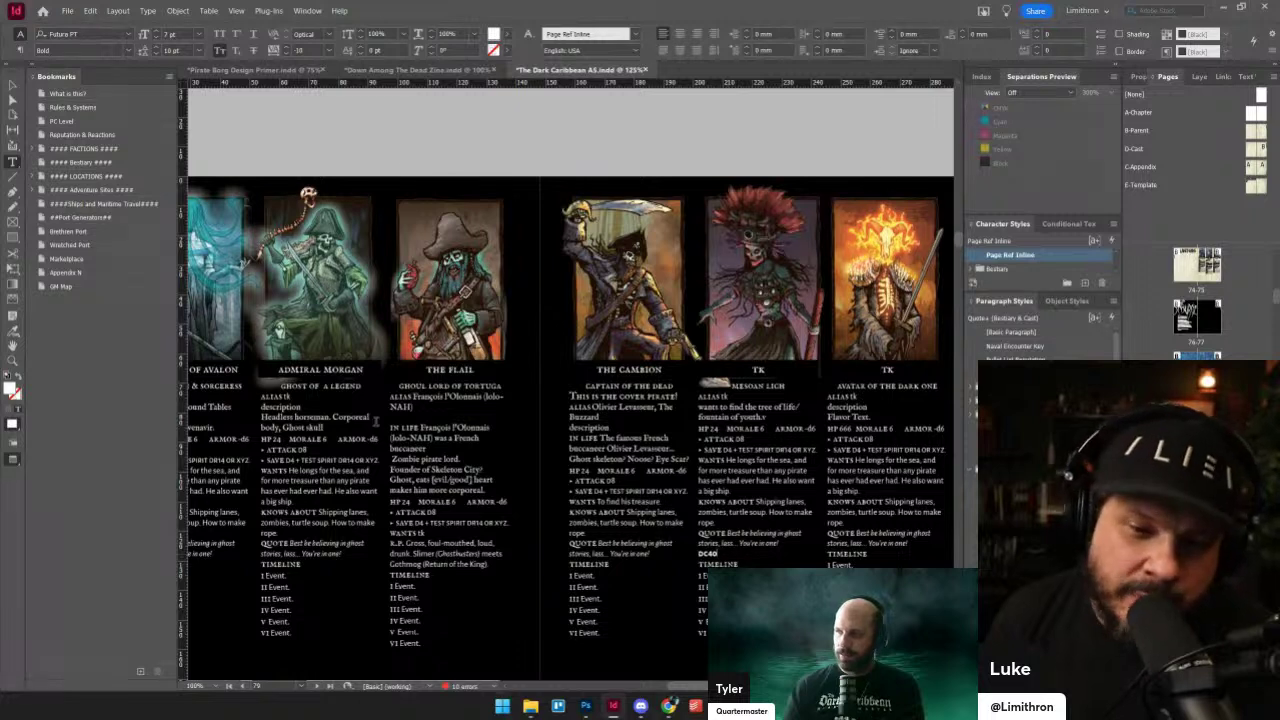
double_click(716, 553)
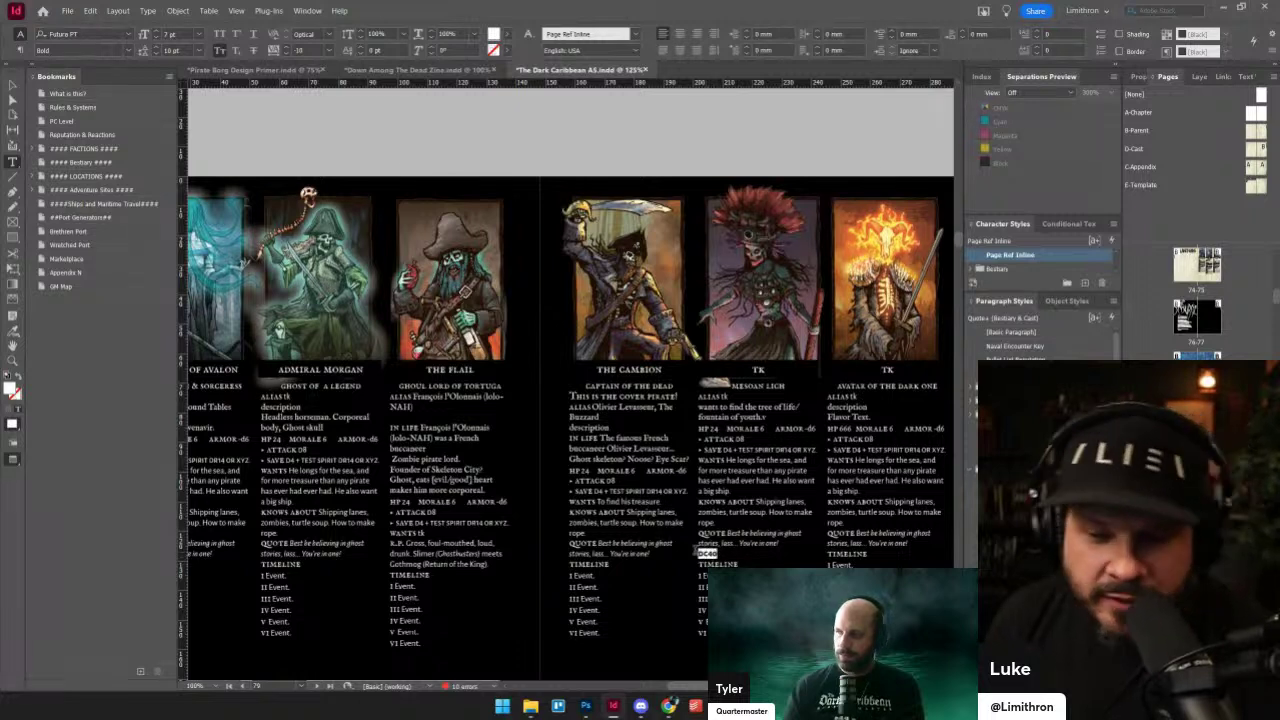
key("BackSpace")
key("BackSpace")
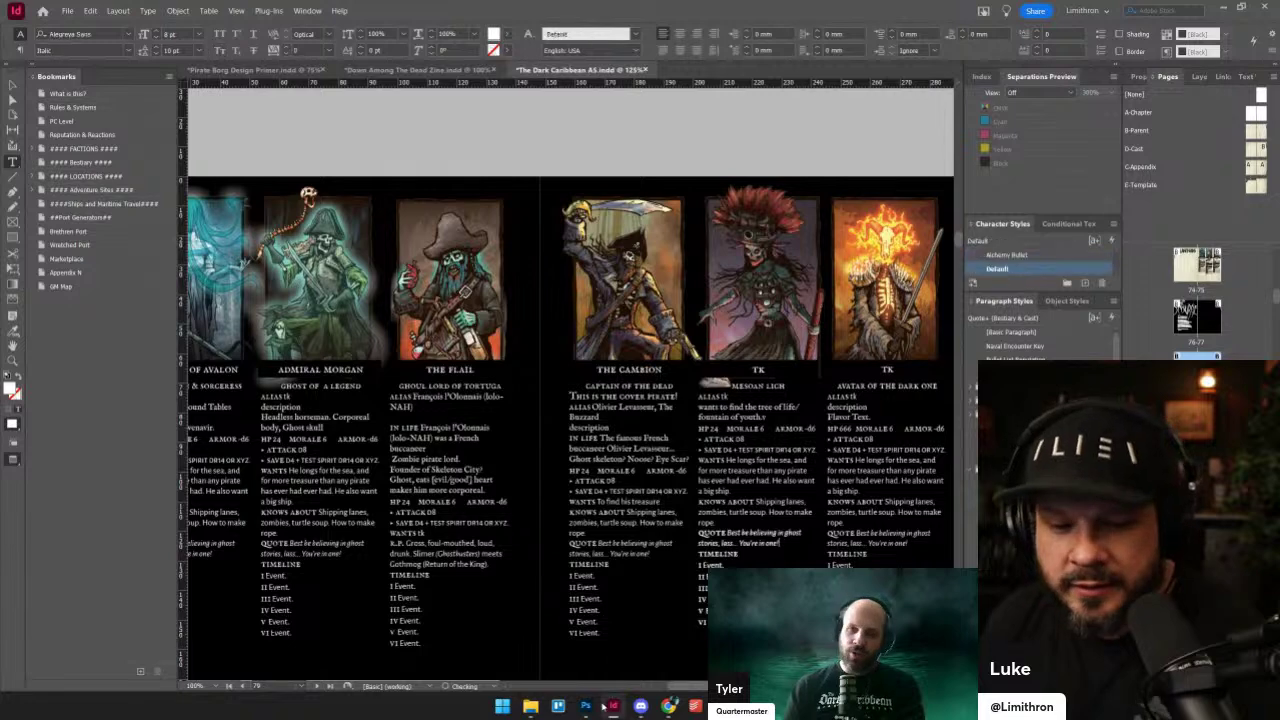
- Switch back to Photoshop and ink an arch and a short horizontal line beneath the large curved root
left_click(587, 706)
scroll(494, 460, "down", 1)
scroll(493, 460, "up", 1)
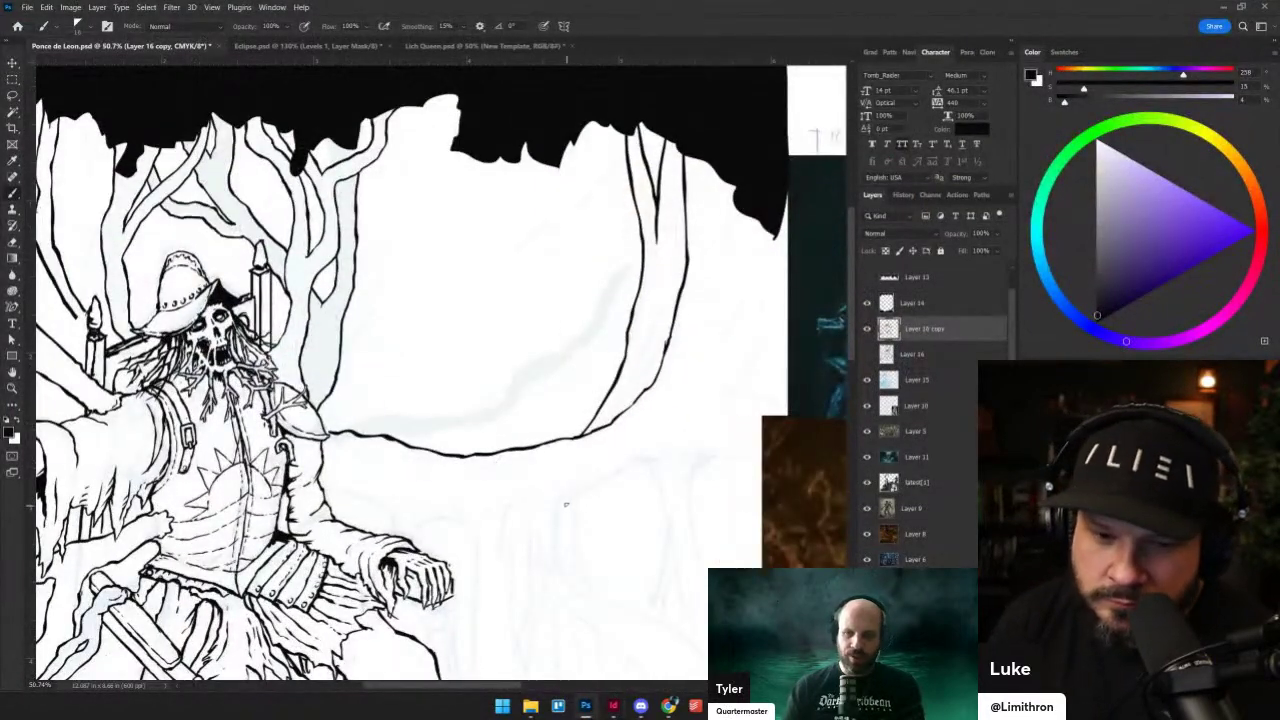
mouse_move(607, 481)
left_mouse_down()
mouse_move(643, 464)
mouse_move(661, 502)
left_mouse_up()
mouse_move(672, 453)
left_mouse_down()
mouse_move(586, 406)
mouse_move(682, 411)
left_mouse_up()
key("ctrl+z")
left_click_drag(636, 467, 483, 464)
- Move the brown root reference image away from the drawing's edge and show the guides
key("v")
left_click(623, 481, "ctrl")
left_click_drag(623, 481, 683, 491)
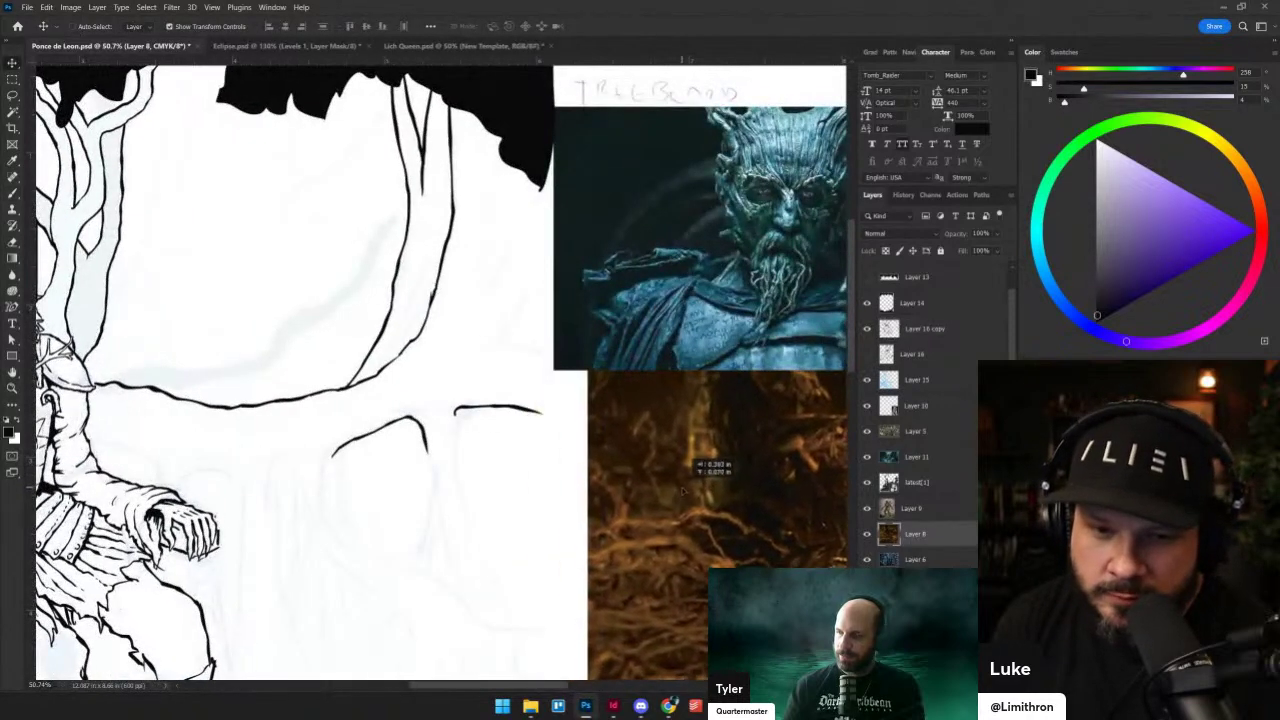
key("ctrl+apostrophe")
key("ctrl+apostrophe")
key("ctrl+semicolon")
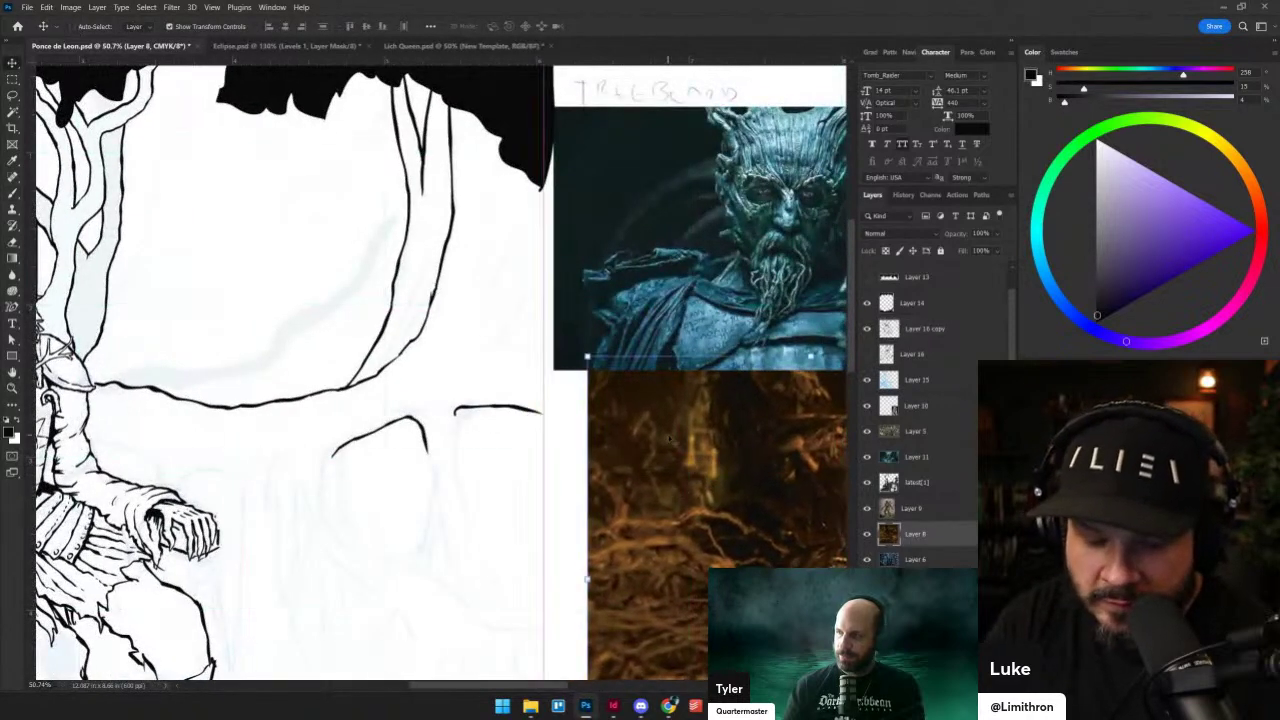
- Ink the branch outlines rising to the black canopy between the curved trunk and the page-edge guide
key("b")
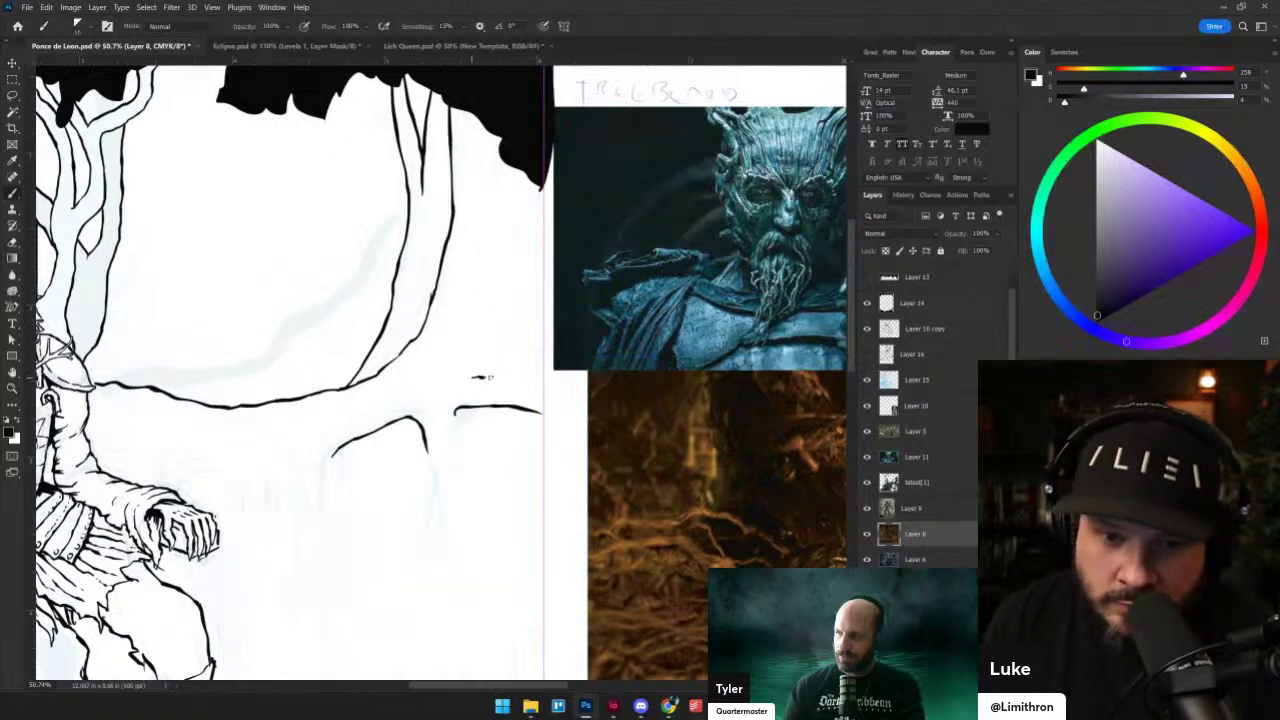
left_click_drag(540, 300, 545, 384)
left_click_drag(490, 130, 474, 300)
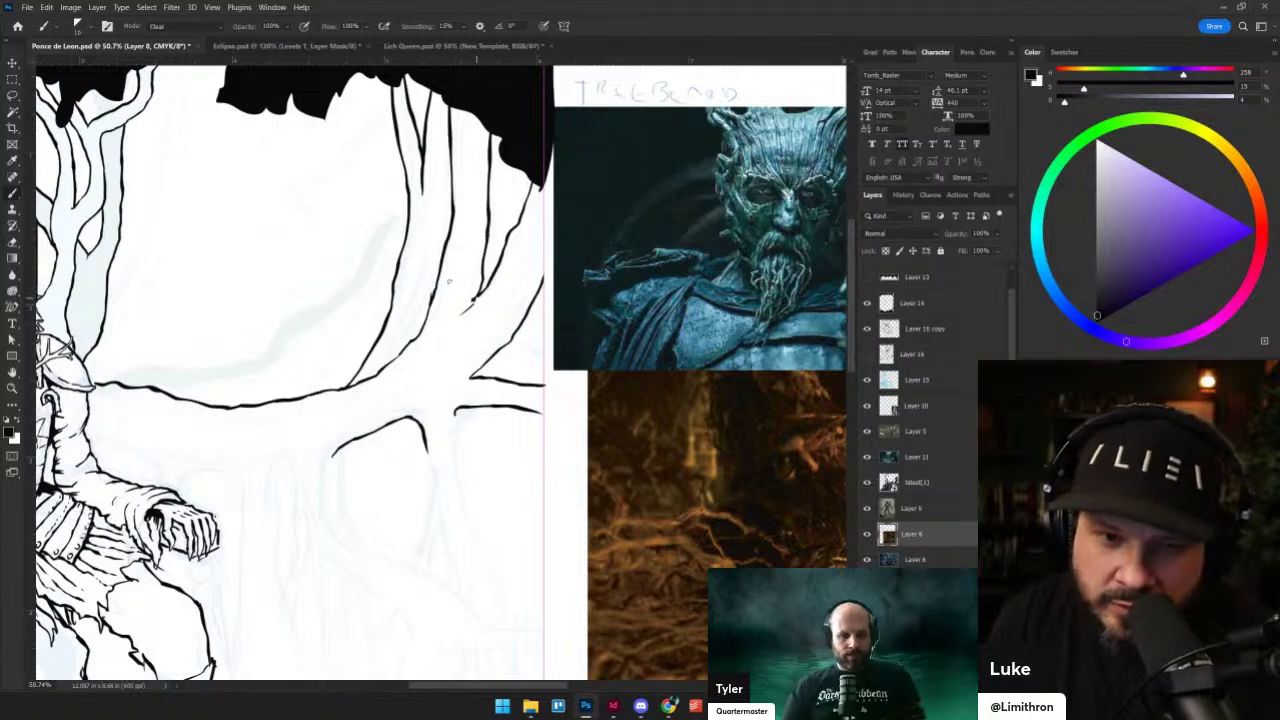
left_click_drag(449, 257, 432, 298)
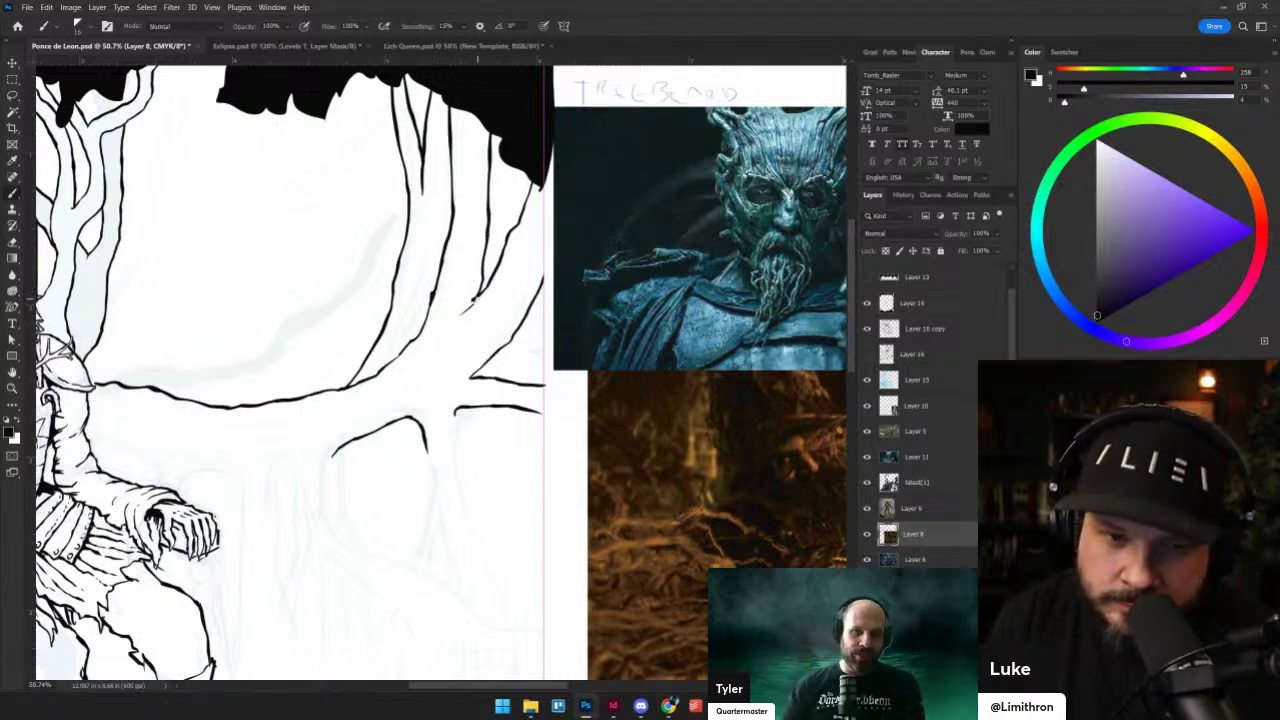
- Ink both sides of the slanting root below the trunk and outline the rounded hollow beside it
mouse_move(456, 408)
left_mouse_down()
mouse_move(458, 468)
mouse_move(496, 588)
left_mouse_up()
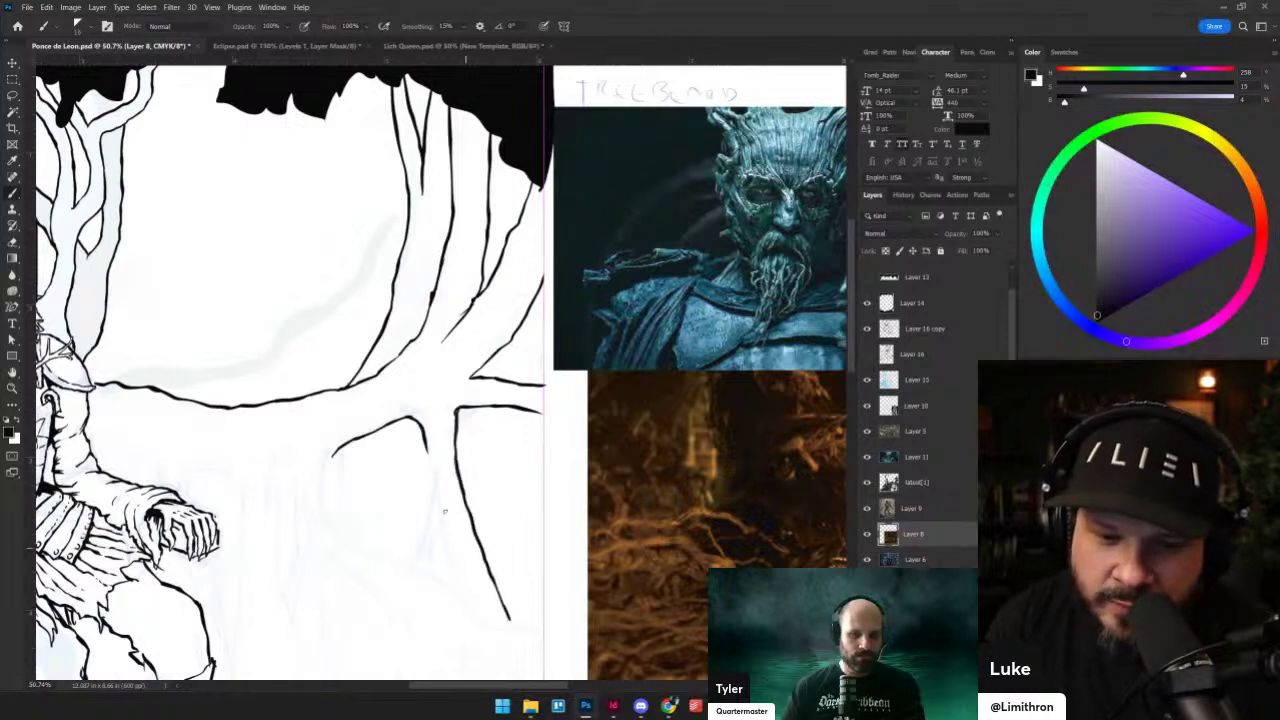
left_click_drag(426, 455, 460, 594)
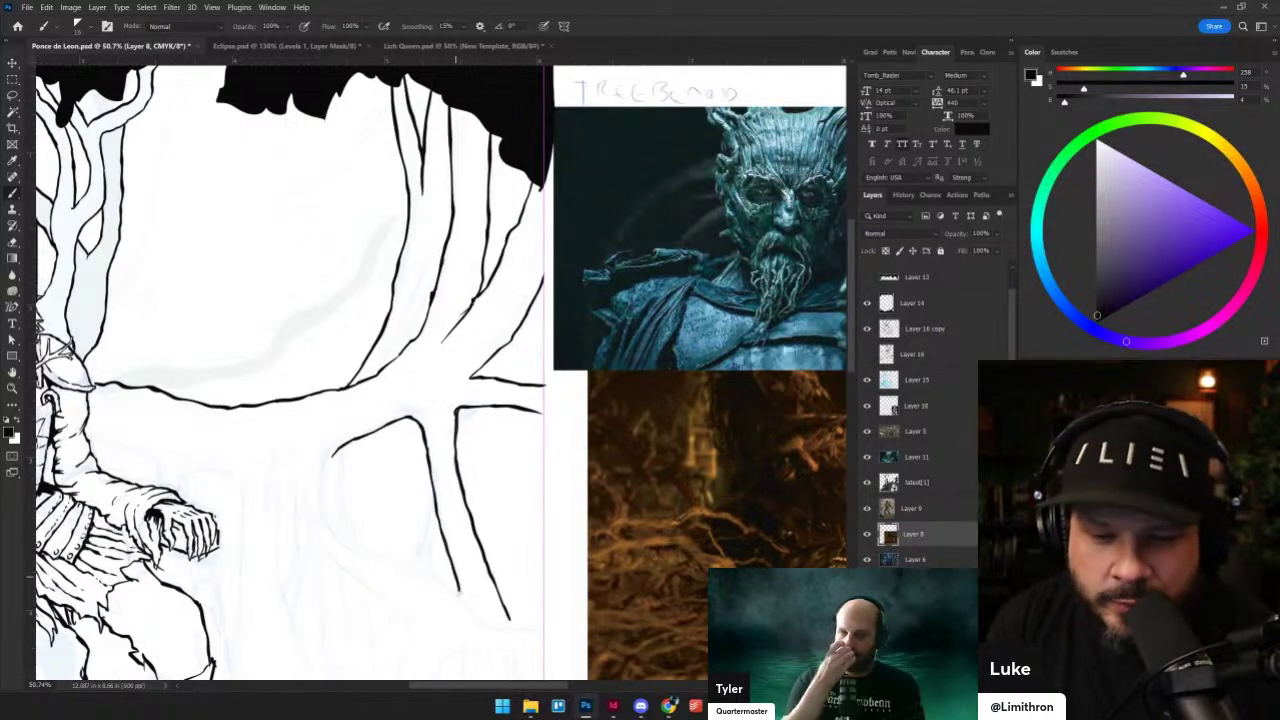
left_click_drag(421, 547, 420, 417)
scroll(432, 378, "up", 3)
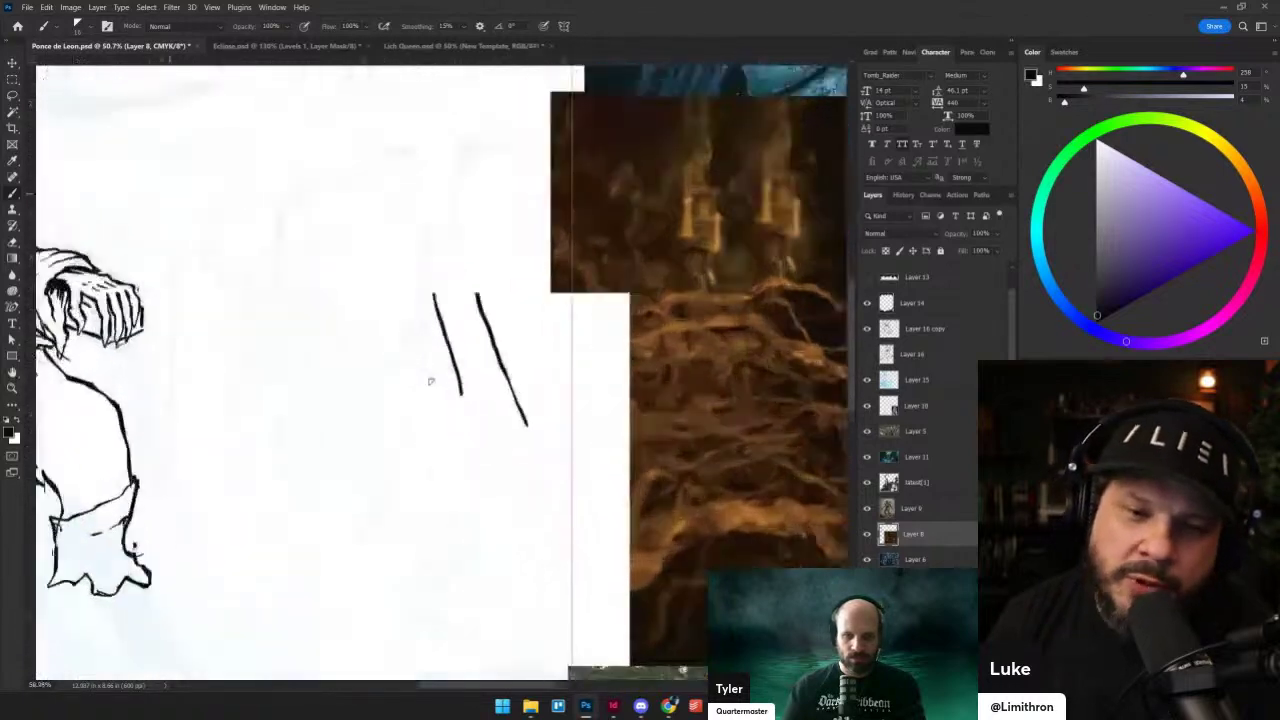
mouse_move(292, 206)
left_mouse_down()
mouse_move(290, 288)
mouse_move(307, 322)
mouse_move(398, 362)
left_mouse_up()
key("ctrl+z")
mouse_move(294, 200)
left_mouse_down()
mouse_move(299, 293)
mouse_move(336, 339)
mouse_move(436, 373)
mouse_move(367, 347)
mouse_move(451, 385)
mouse_move(479, 416)
left_mouse_up()
key("ctrl+z")
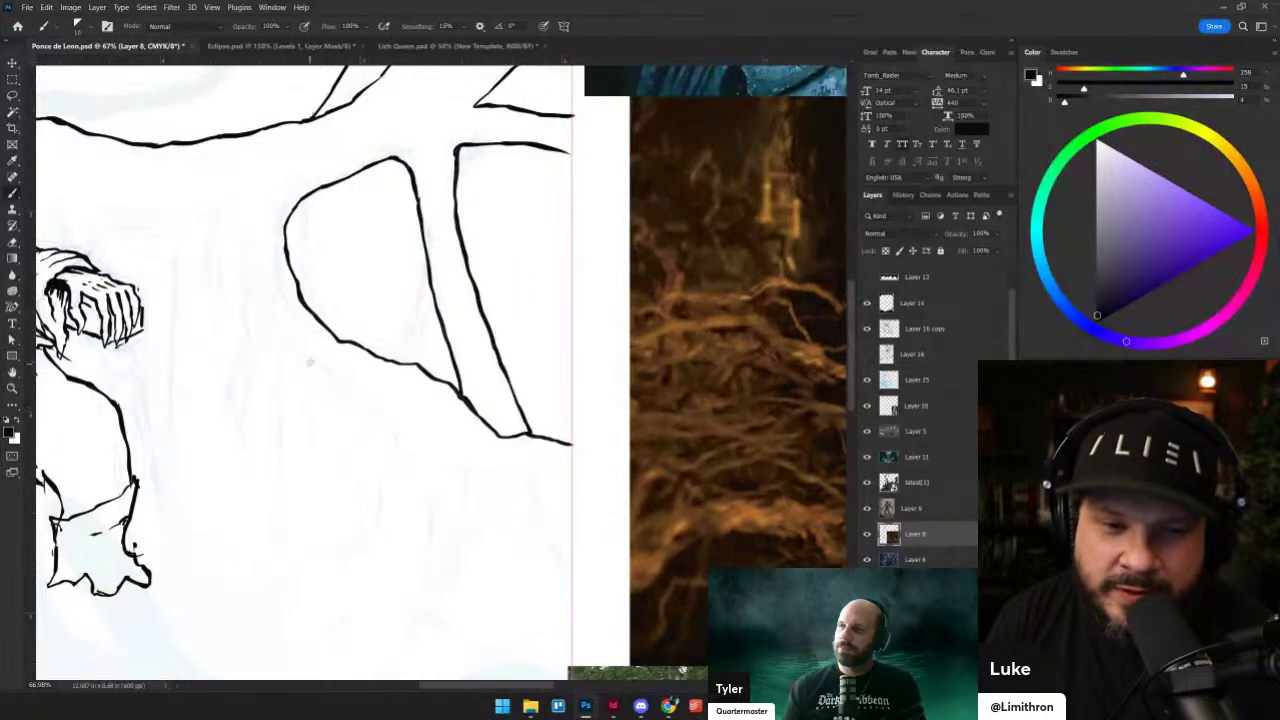
- Ink a long vertical root line beside the seated figure's resting hand and a narrow arched hollow next to it
mouse_move(219, 274)
left_mouse_down()
mouse_move(241, 227)
mouse_move(256, 281)
left_mouse_up()
mouse_move(160, 240)
left_mouse_down()
mouse_move(174, 262)
mouse_move(172, 456)
left_mouse_up()
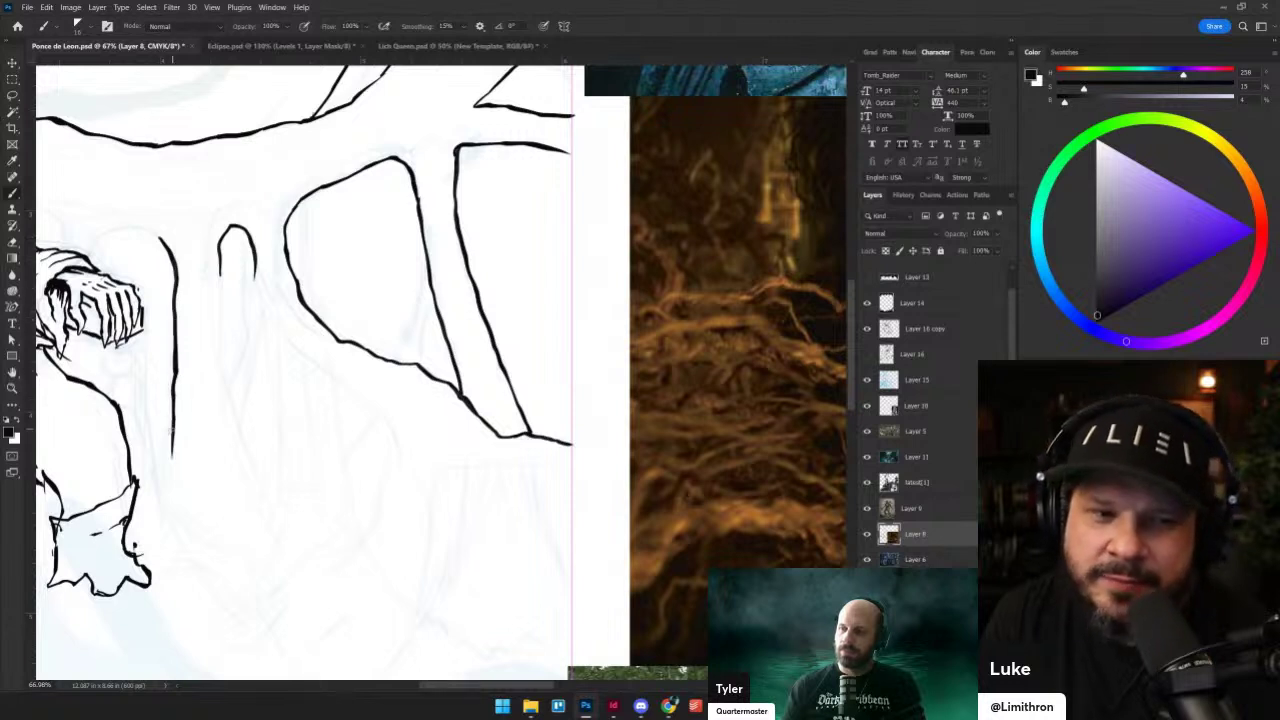
mouse_move(219, 268)
left_mouse_down()
mouse_move(227, 402)
mouse_move(256, 470)
left_mouse_up()
left_click_drag(253, 302, 240, 368)
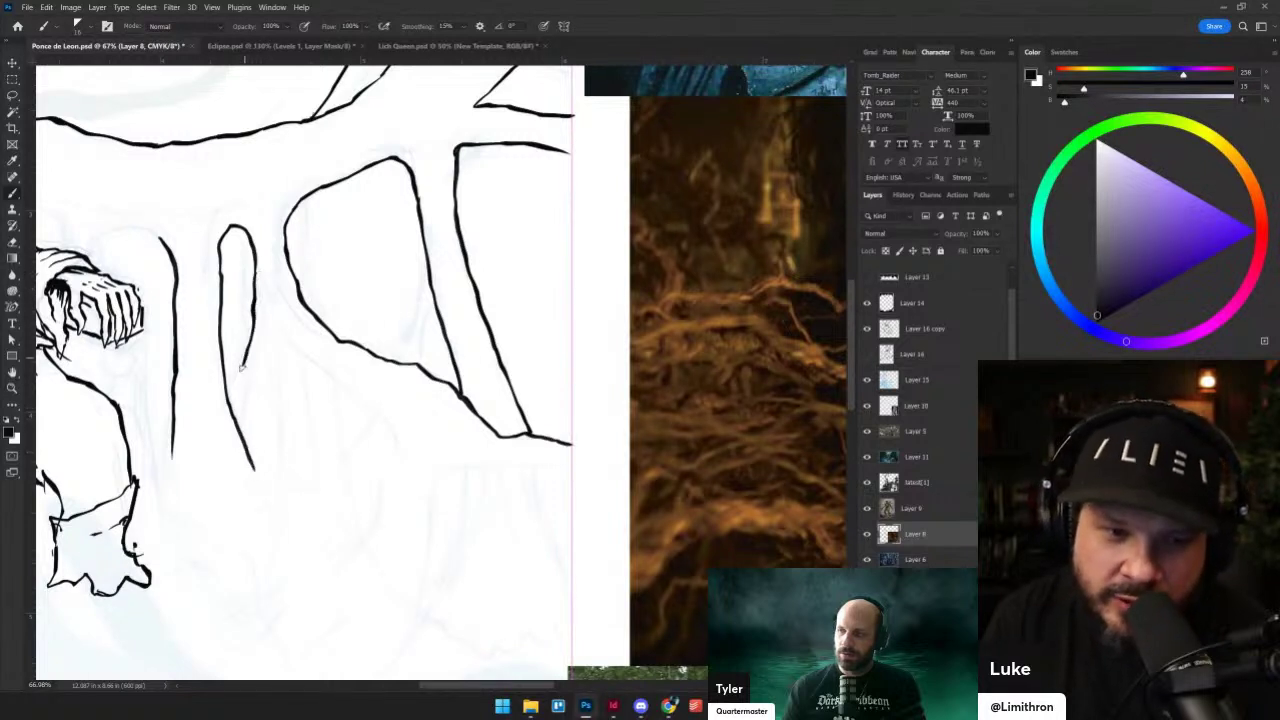
- Ink the branching root below the large rounded hollow, enclosing a second hollow with a slim inner root and arching toward the page-edge guide
mouse_move(262, 300)
left_mouse_down()
mouse_move(322, 379)
mouse_move(387, 430)
mouse_move(381, 516)
left_mouse_up()
mouse_move(446, 476)
left_mouse_down()
mouse_move(552, 470)
mouse_move(573, 489)
left_mouse_up()
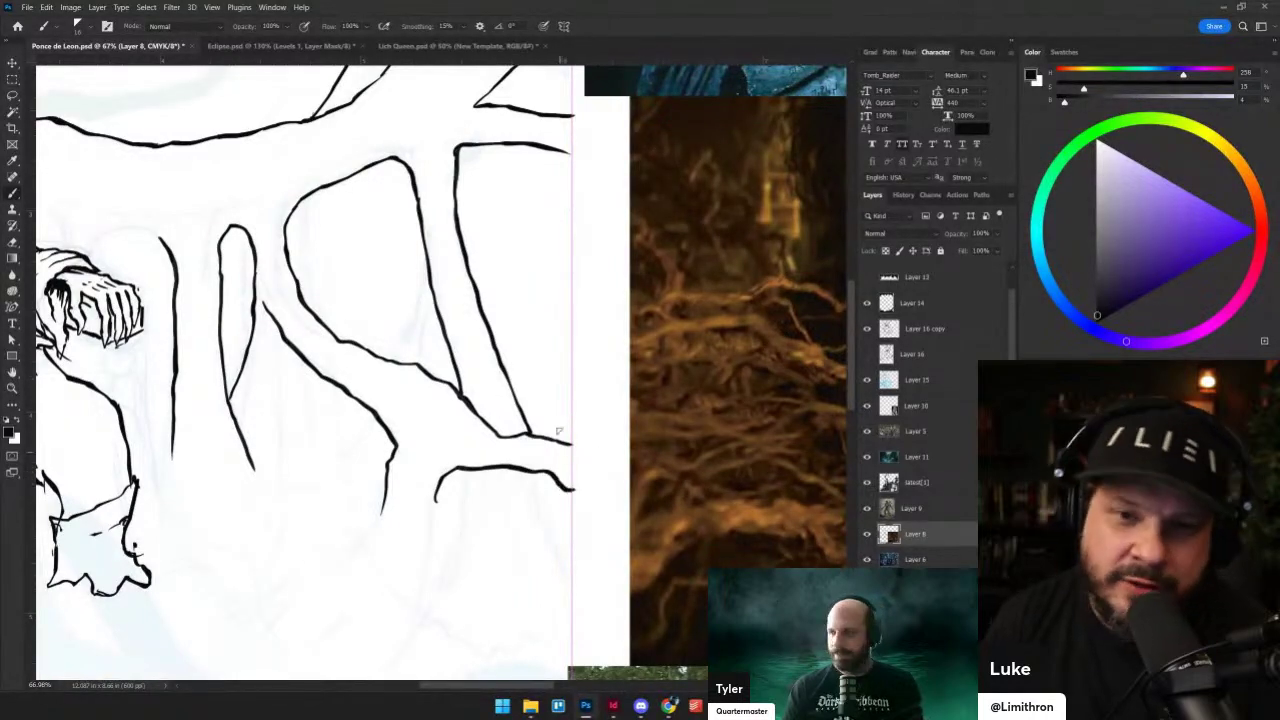
left_click_drag(420, 434, 491, 369)
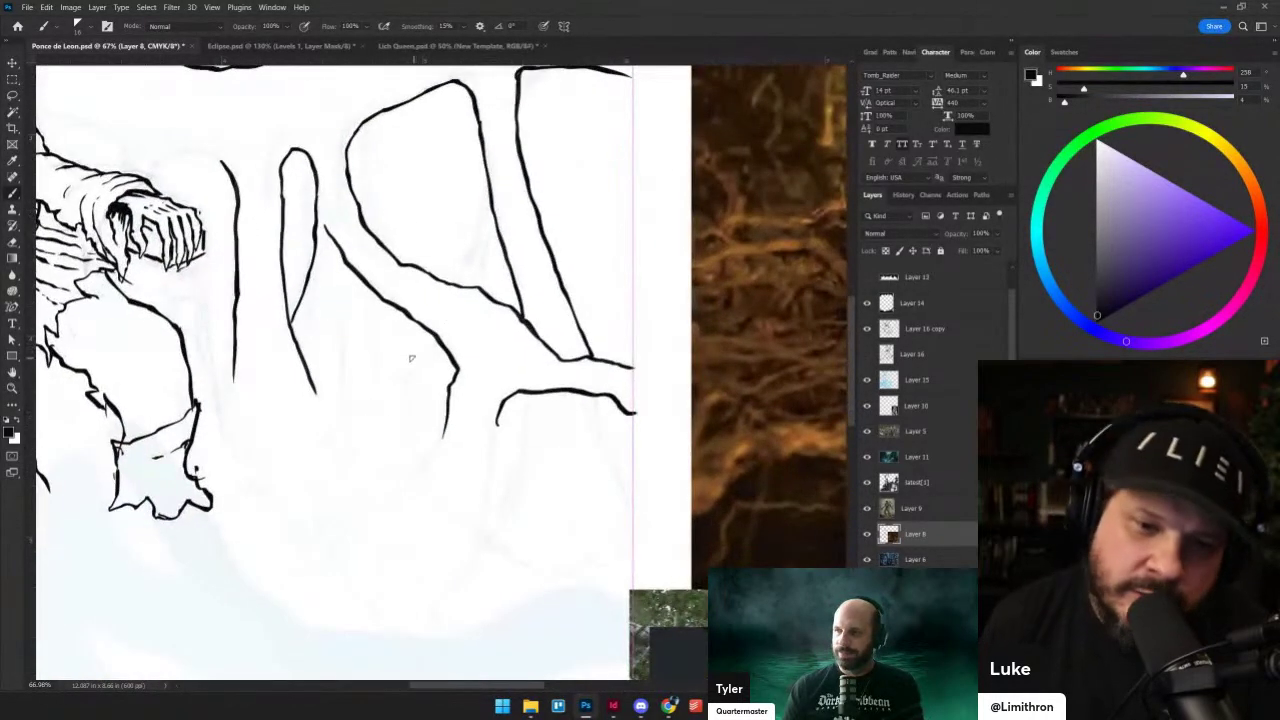
mouse_move(325, 231)
left_mouse_down()
mouse_move(343, 318)
mouse_move(345, 440)
left_mouse_up()
left_click_drag(315, 392, 395, 490)
left_click_drag(337, 529, 444, 432)
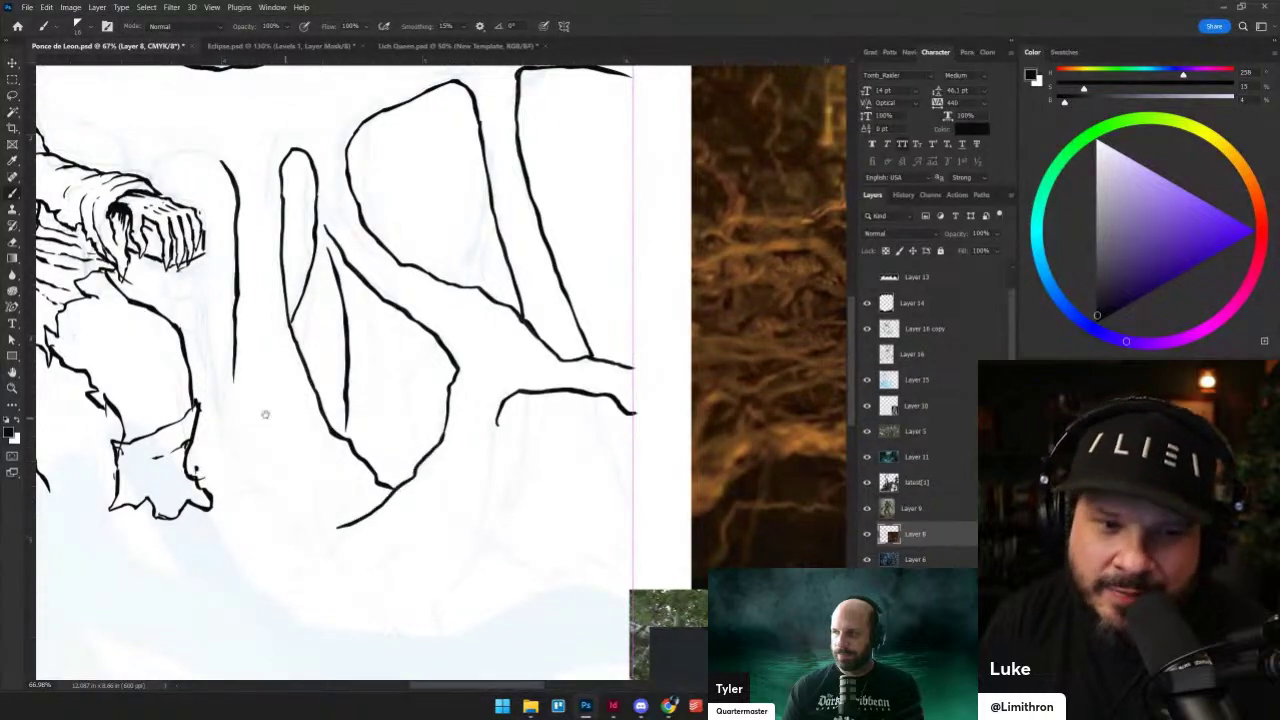
- Ink the root's outer side descending from the arch and a small fork at its base
mouse_move(234, 372)
left_mouse_down()
mouse_move(230, 436)
mouse_move(423, 409)
mouse_move(421, 385)
left_mouse_up()
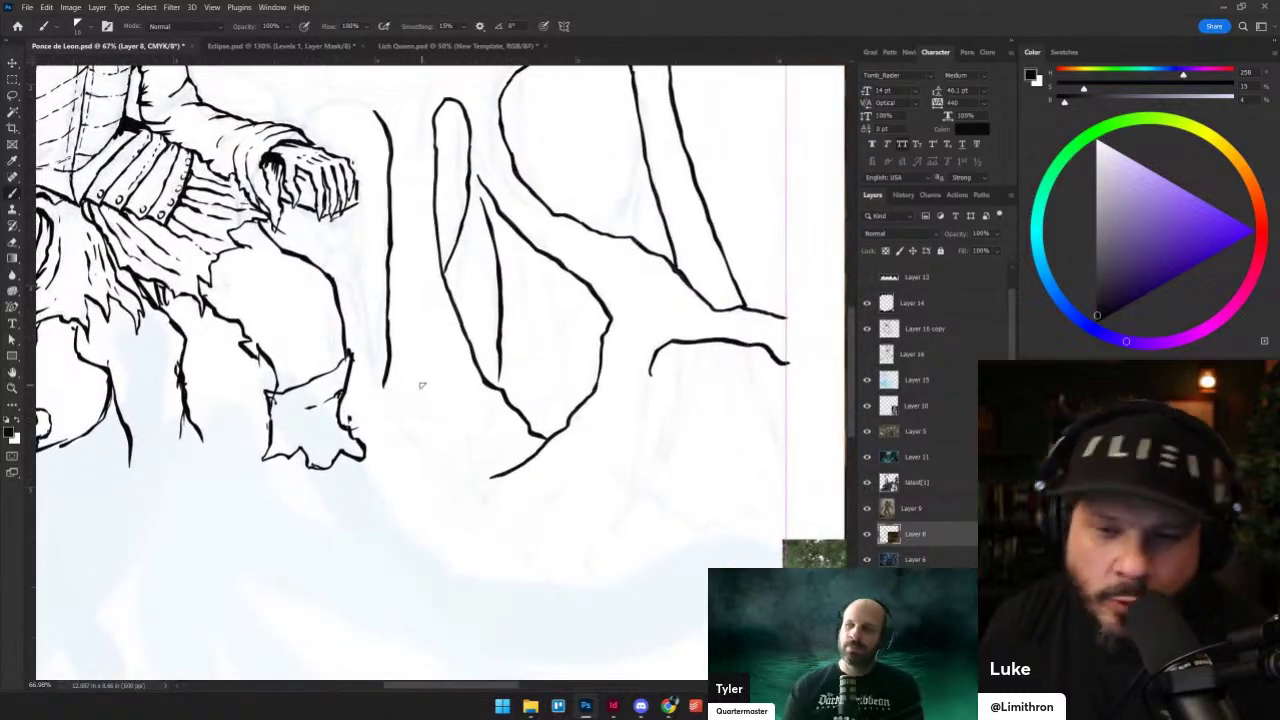
mouse_move(506, 525)
left_mouse_down()
mouse_move(561, 485)
mouse_move(535, 570)
mouse_move(602, 541)
mouse_move(628, 488)
left_mouse_up()
left_click_drag(646, 388, 627, 492)
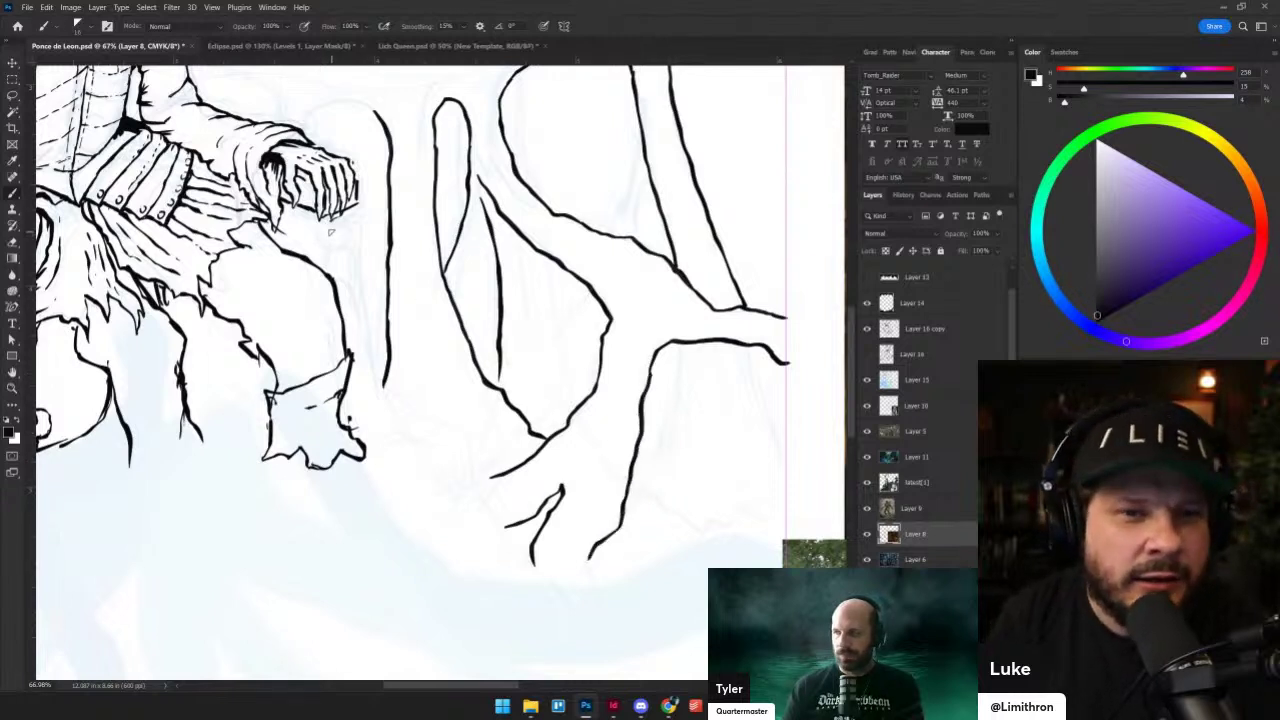
left_click_drag(579, 391, 545, 434)
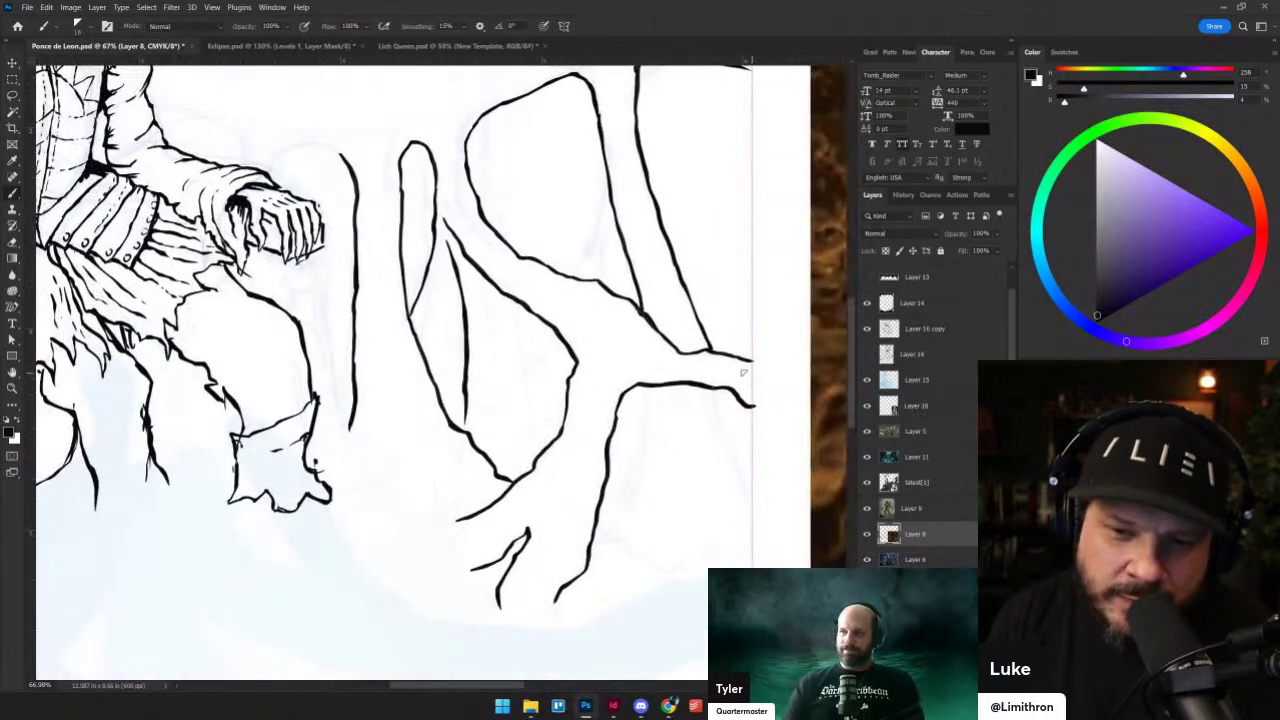
- Switch to InDesign and look over the font style list and the lower part of the pirate cast spread
left_click(613, 705)
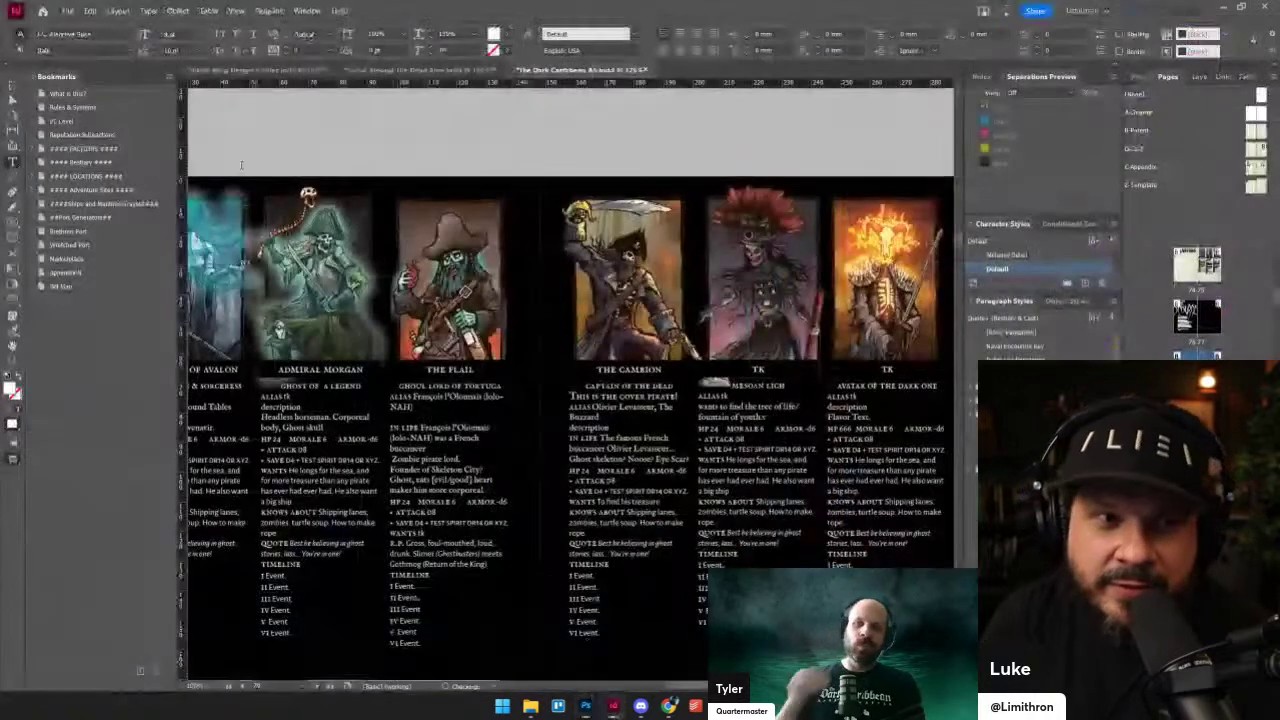
left_click(128, 50)
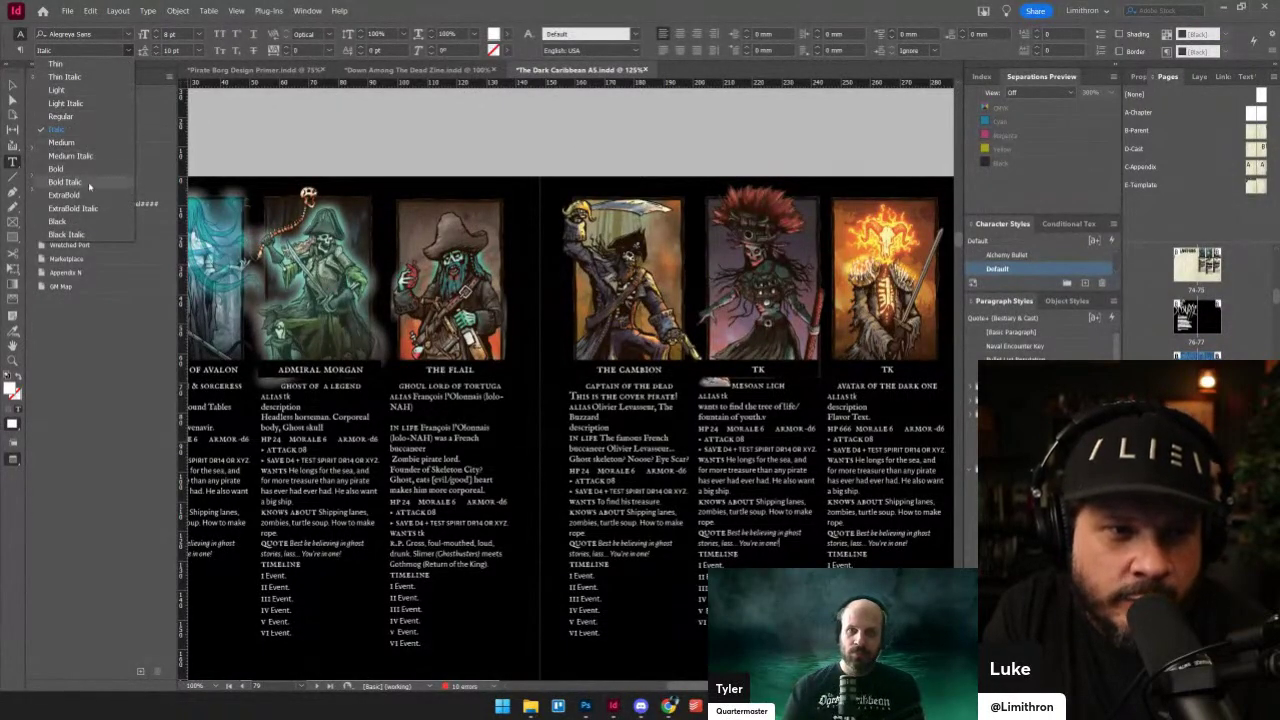
left_click(130, 453)
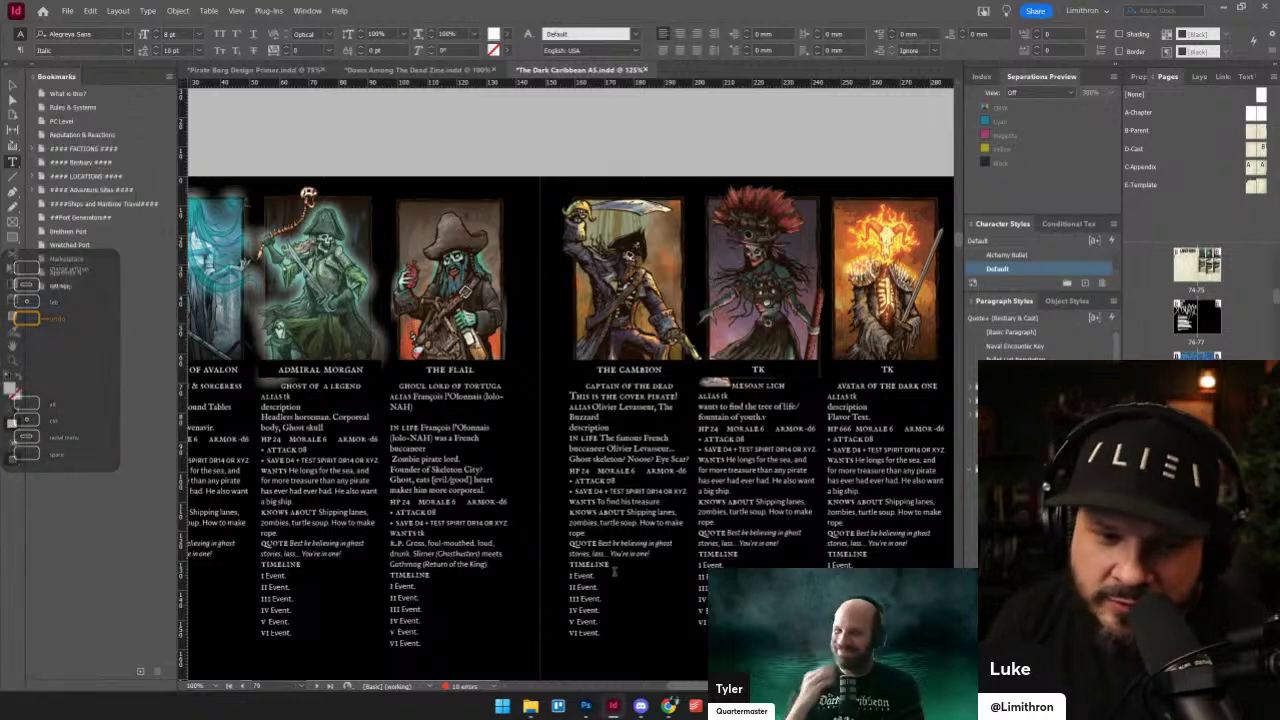
scroll(450, 505, "down", 2)
scroll(501, 454, "down", 2)
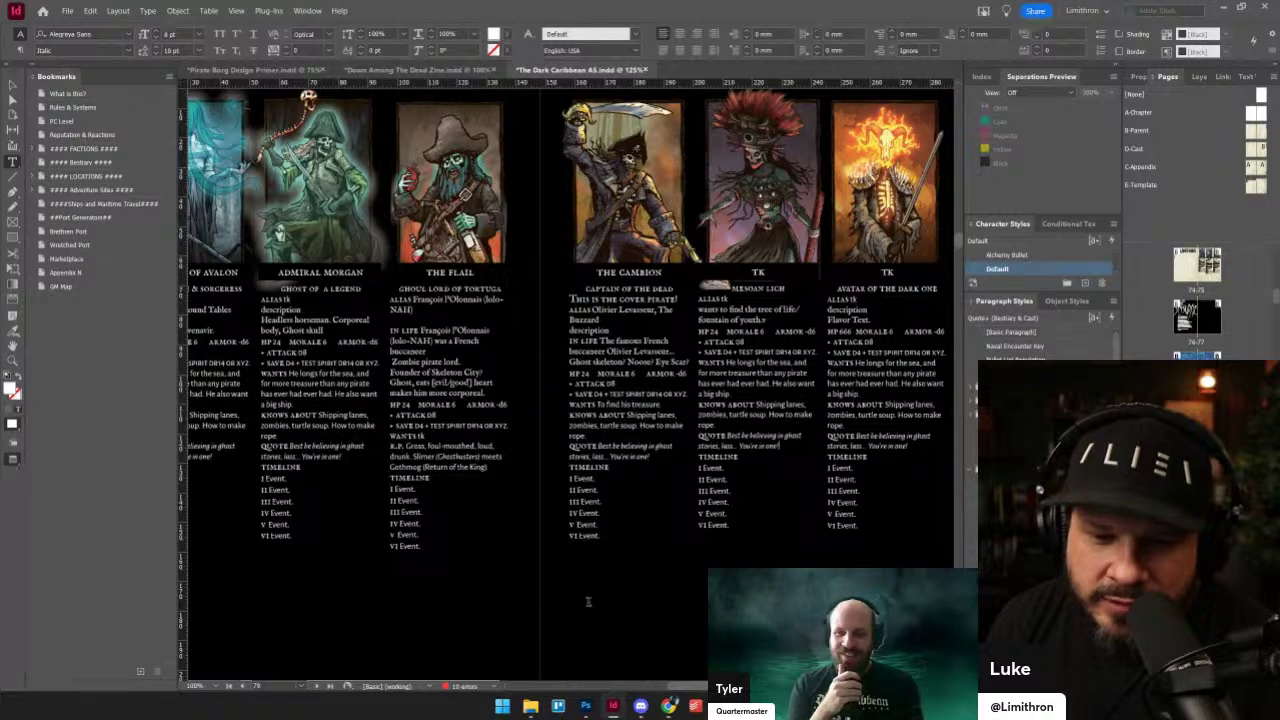
- Switch back to Photoshop and ink two thin roots hanging inside the second hollow
left_click(586, 706)
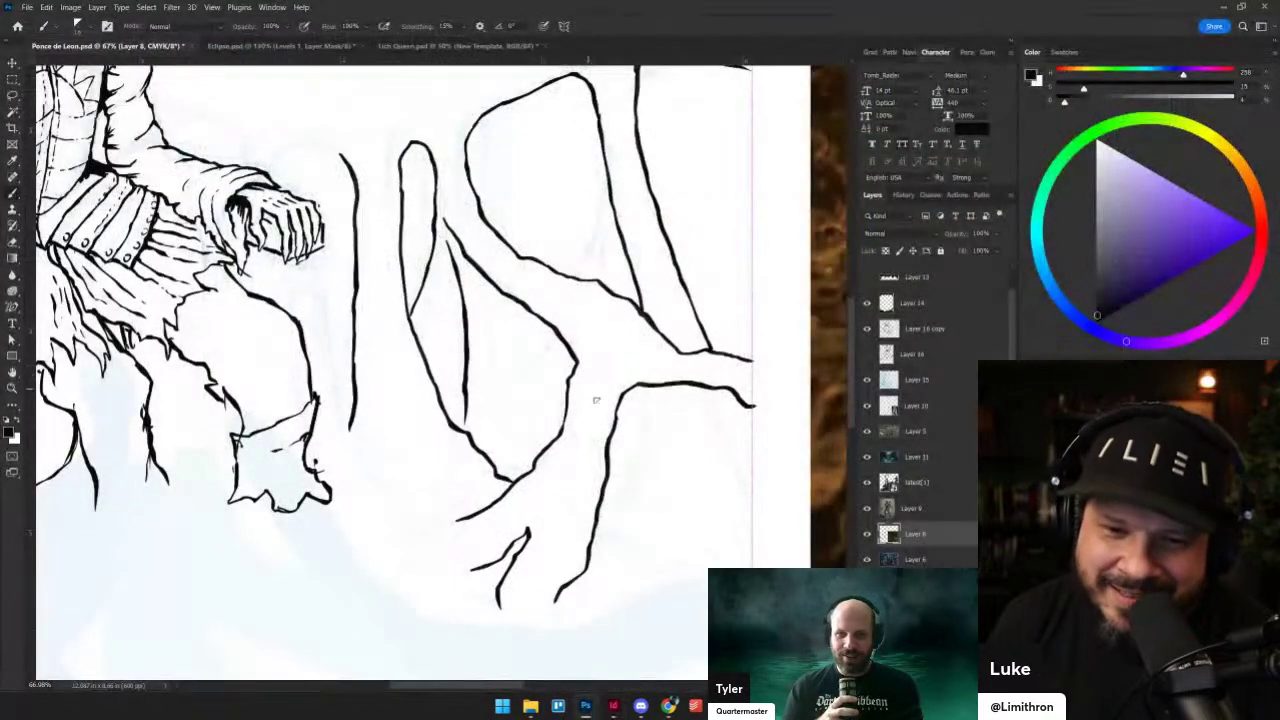
mouse_move(615, 411)
left_mouse_down()
mouse_move(623, 395)
mouse_move(611, 415)
left_mouse_up()
key("grave")
key("grave")
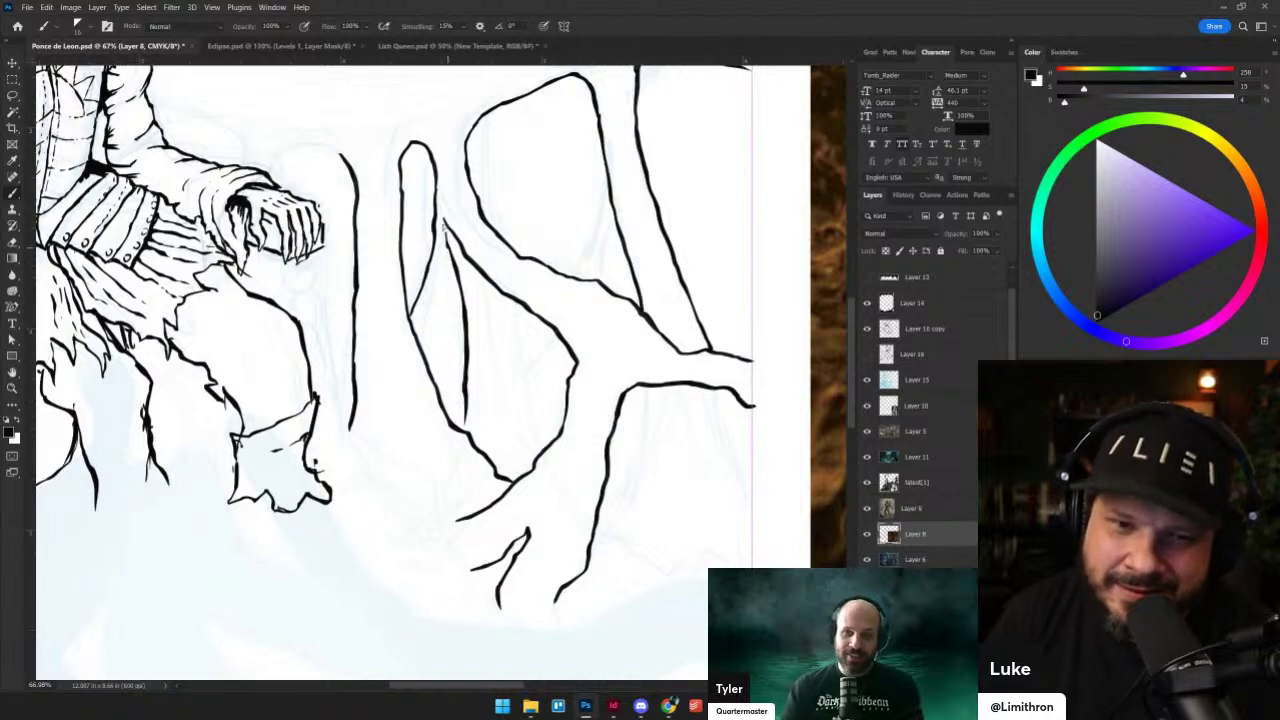
left_click_drag(445, 225, 425, 360)
left_click_drag(472, 264, 498, 472)
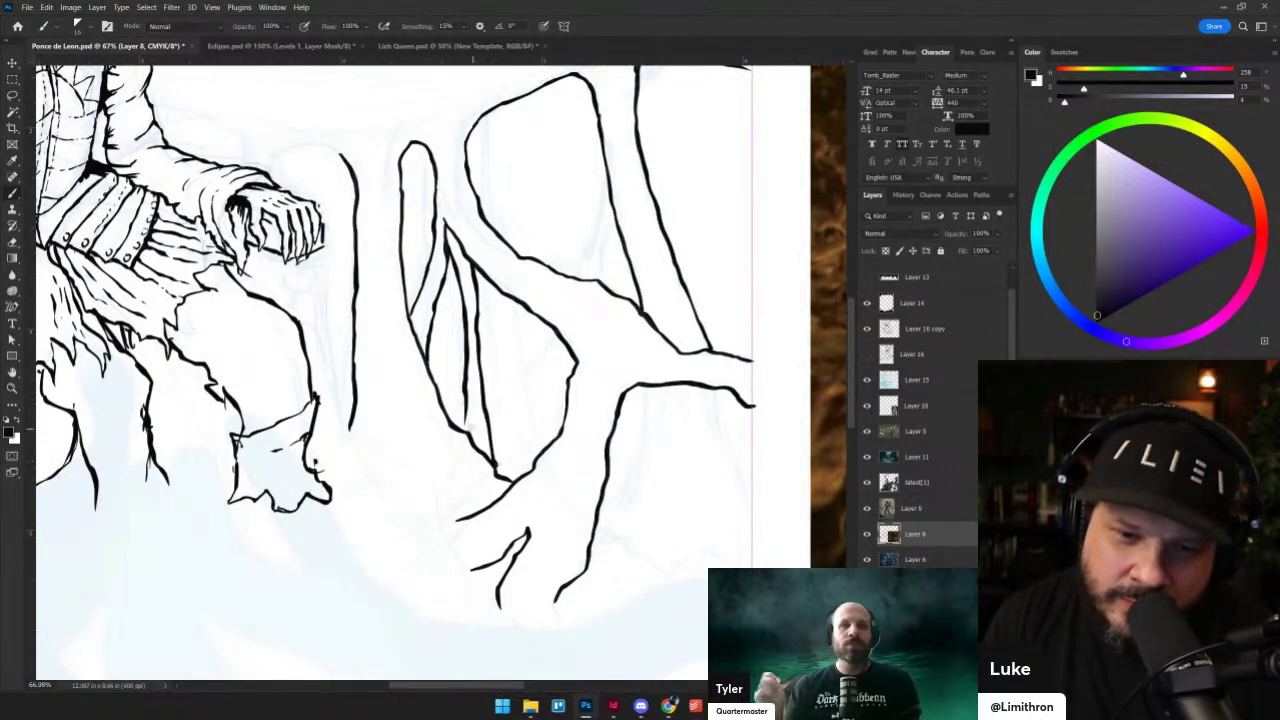
- Clean up the thin roots' overlapping line ends and ink both sides of another thin root in the second hollow
key("grave")
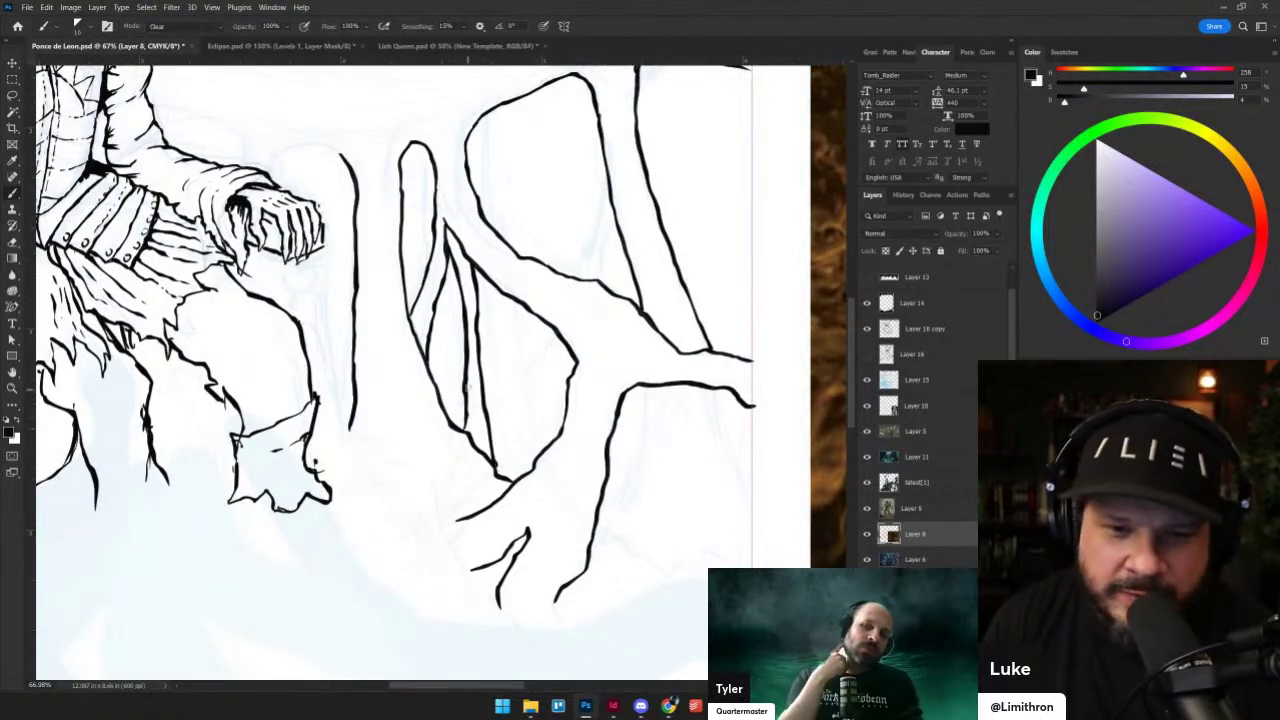
key("grave")
key("grave")
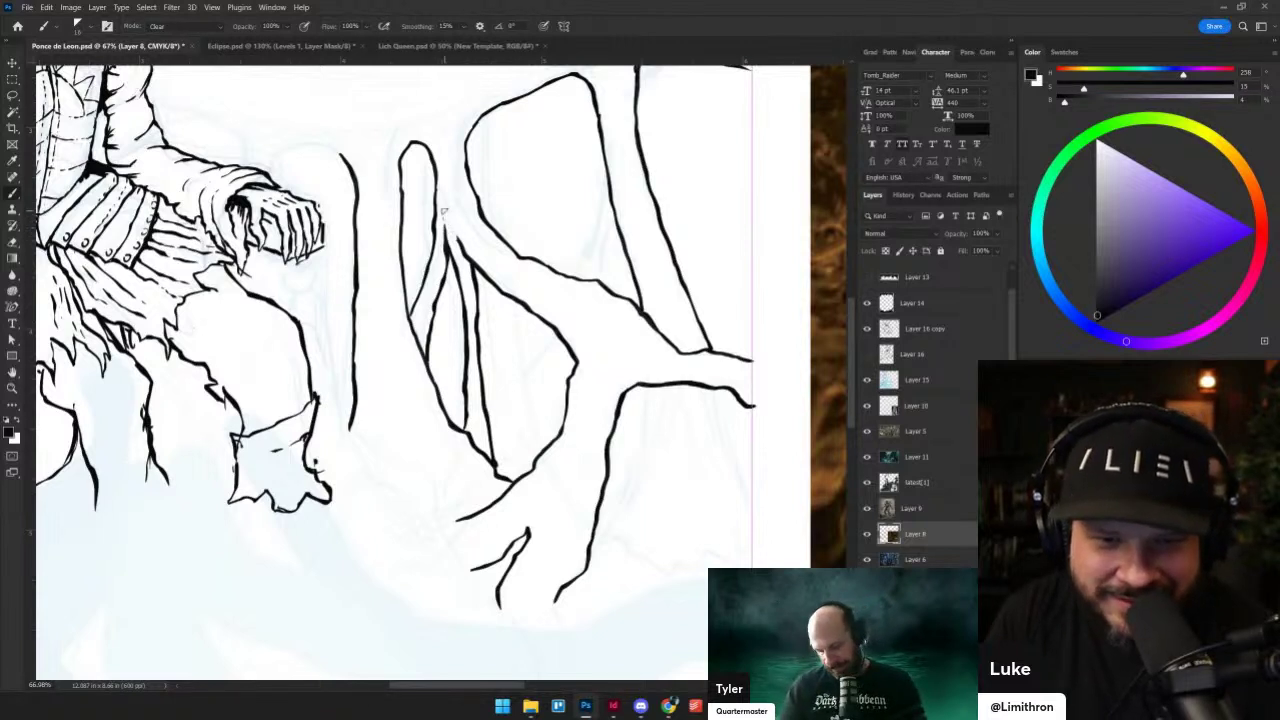
key("grave")
left_click_drag(502, 292, 486, 376)
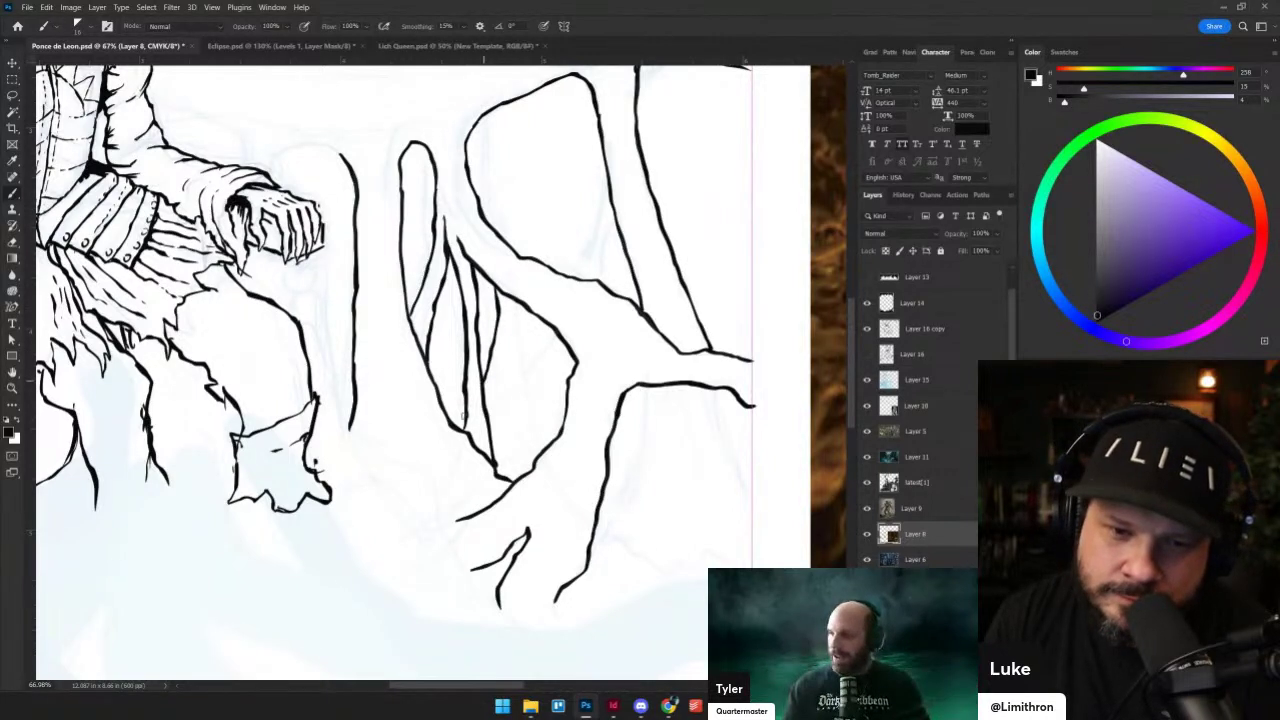
left_click_drag(486, 405, 505, 292)
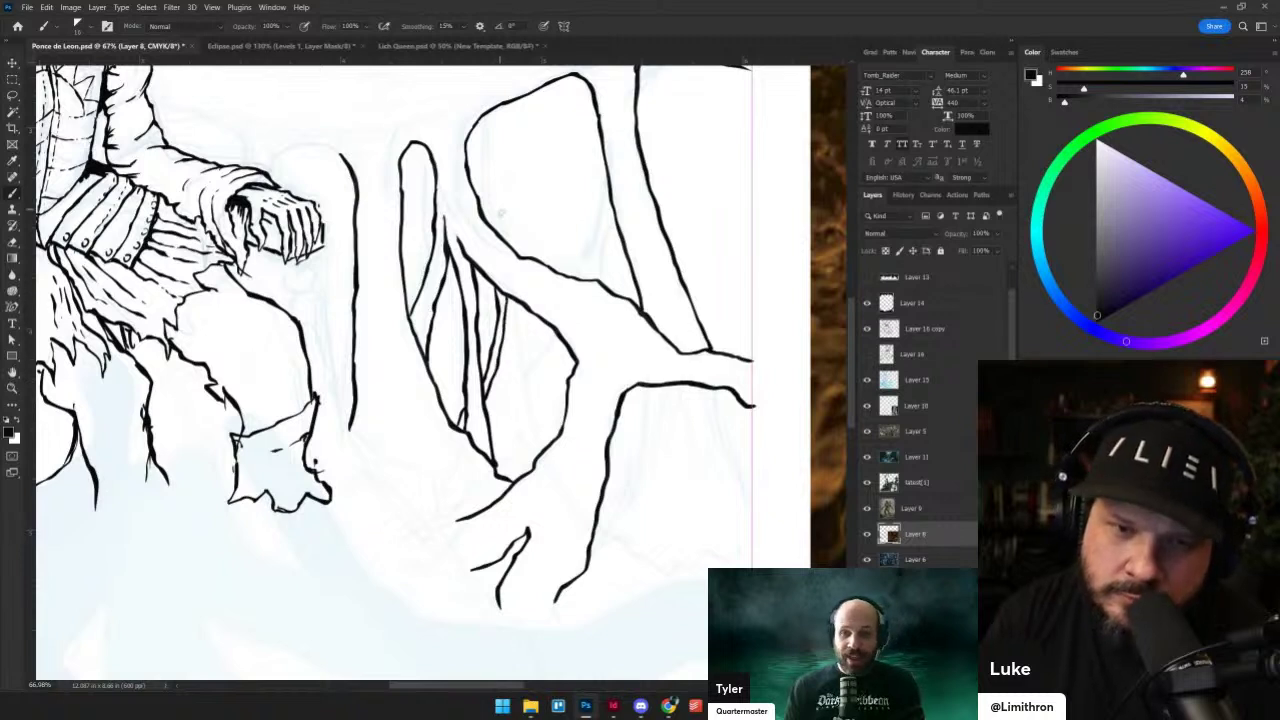
- Thicken the large hollow's lower edge and ink thin slanting roots across the corners of both hollows
mouse_move(498, 228)
left_mouse_down()
mouse_move(480, 200)
mouse_move(502, 235)
mouse_move(479, 200)
mouse_move(501, 234)
left_mouse_up()
key("ctrl+z")
key("ctrl+z")
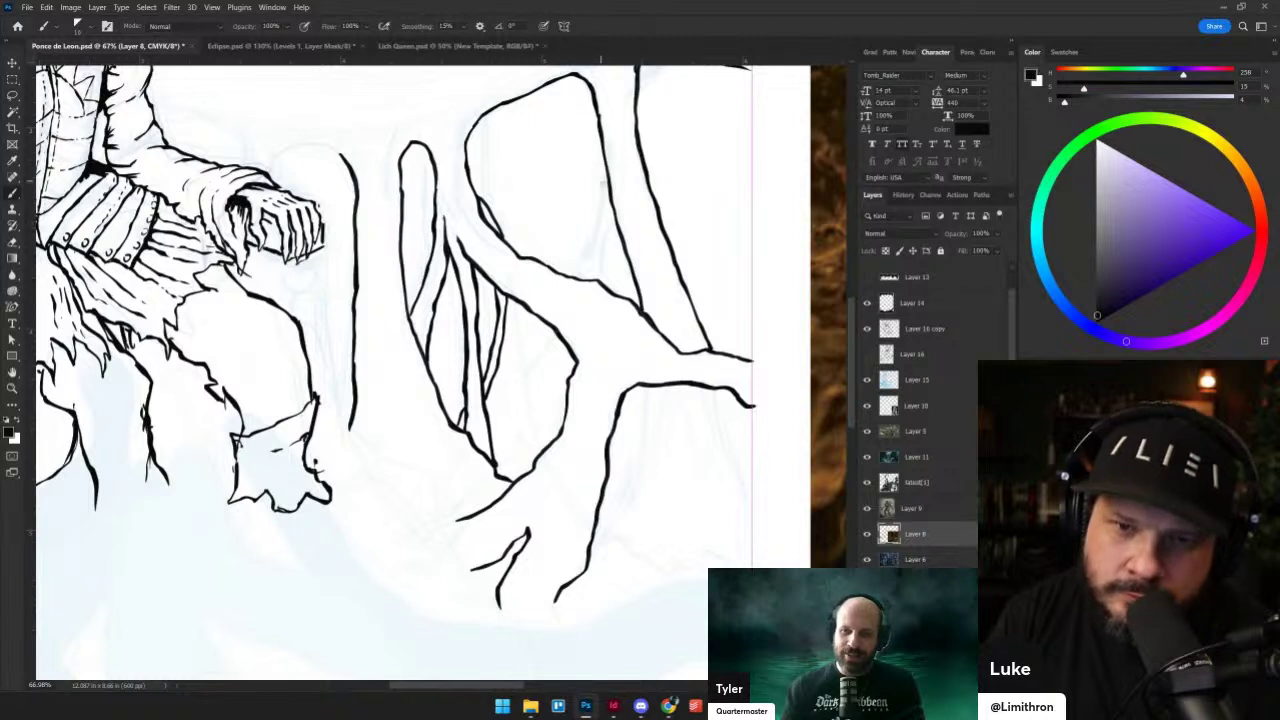
left_click_drag(606, 170, 587, 276)
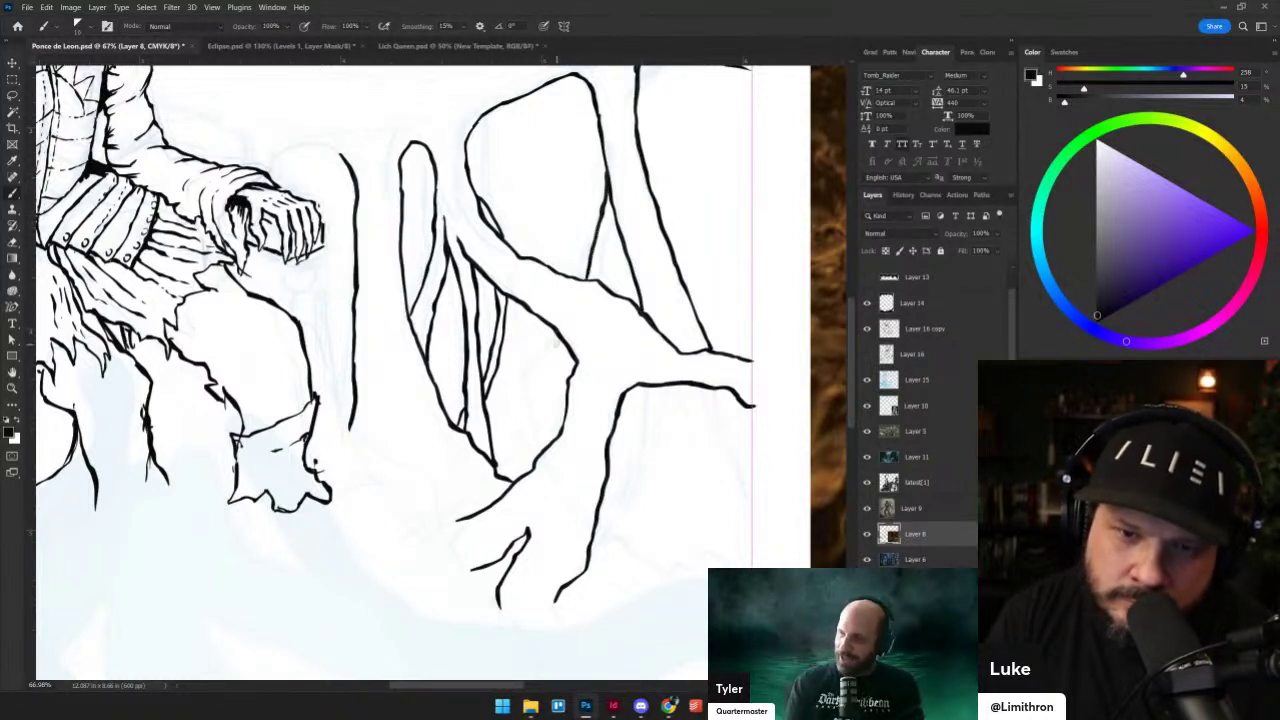
left_click_drag(557, 342, 495, 456)
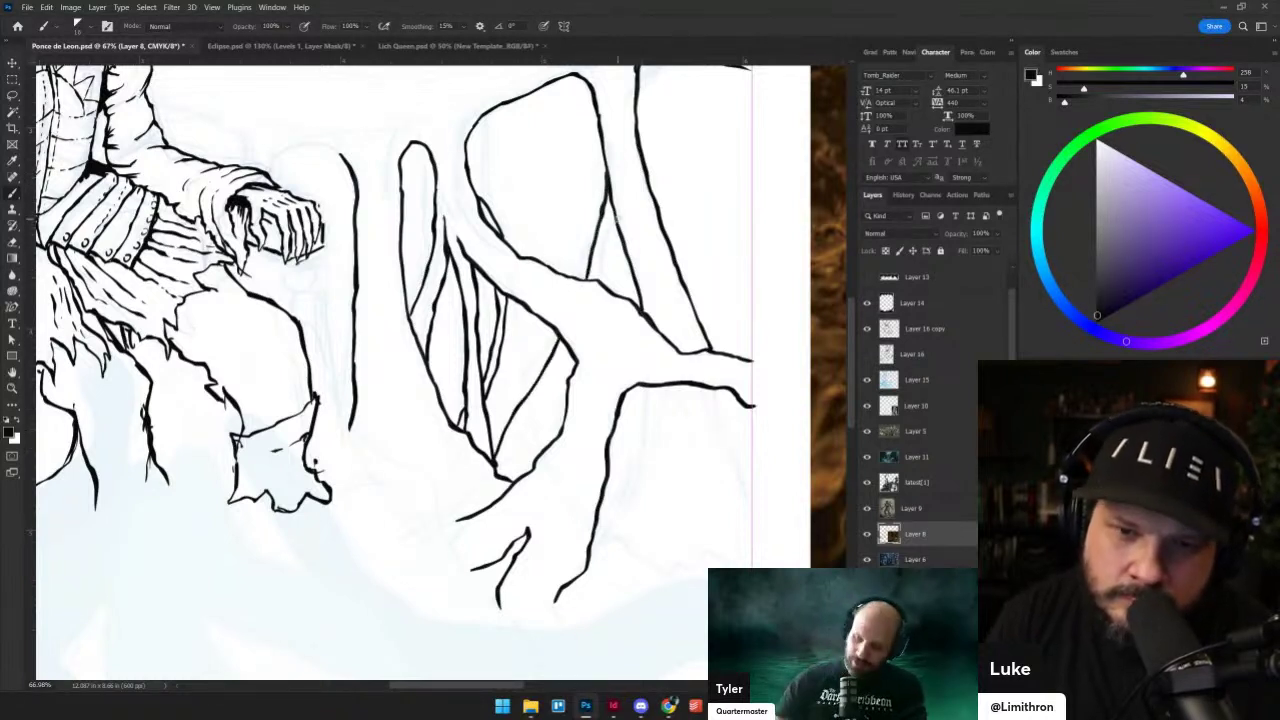
left_click_drag(614, 210, 593, 274)
left_click_drag(566, 346, 521, 476)
key("shift+alt+r")
key("shift+alt+n")
- Ink the lower edge of the large root sloping from the figure's leg toward the title, with a small knot along it
left_click_drag(576, 202, 515, 335)
scroll(514, 335, "up", 3)
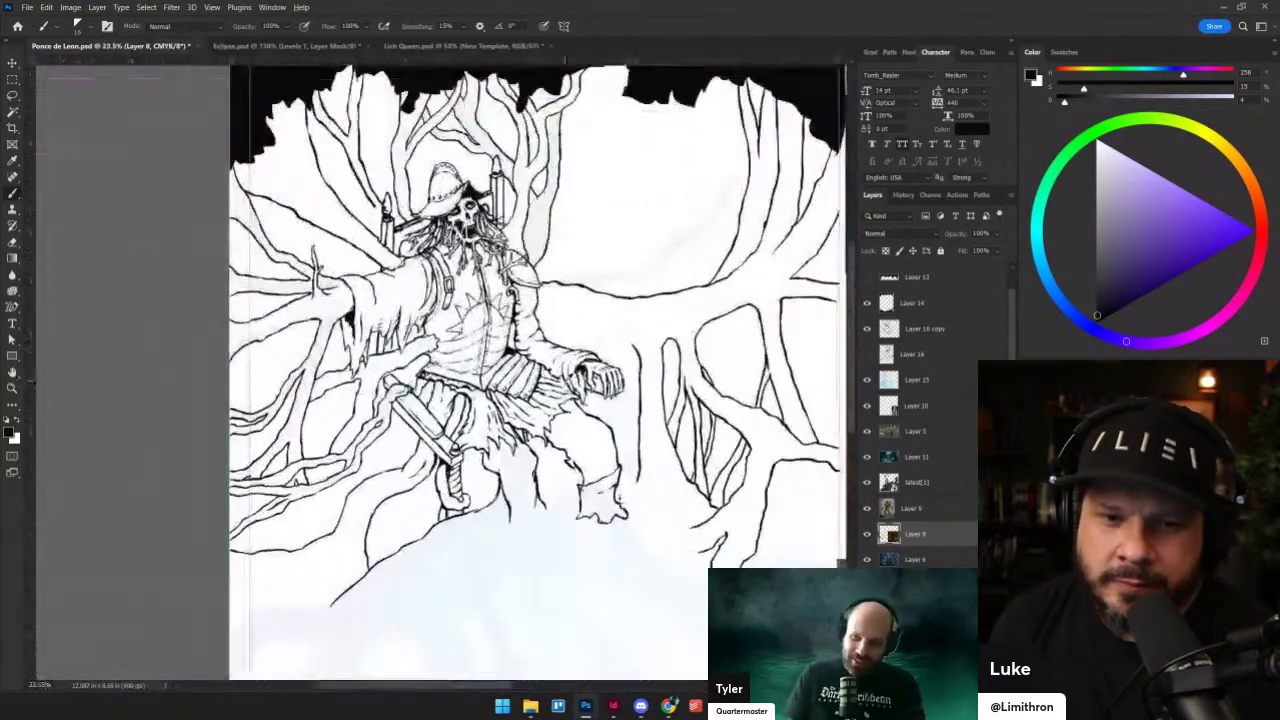
left_click_drag(557, 451, 629, 204)
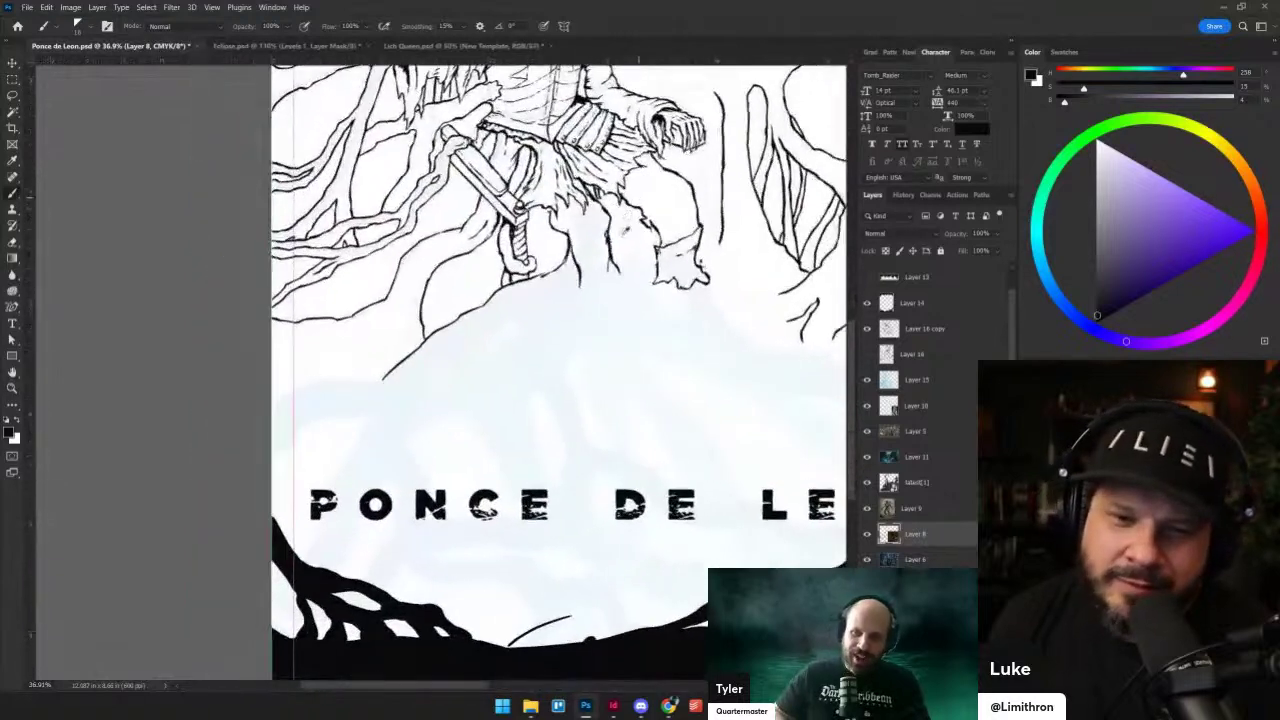
scroll(622, 234, "up", 3)
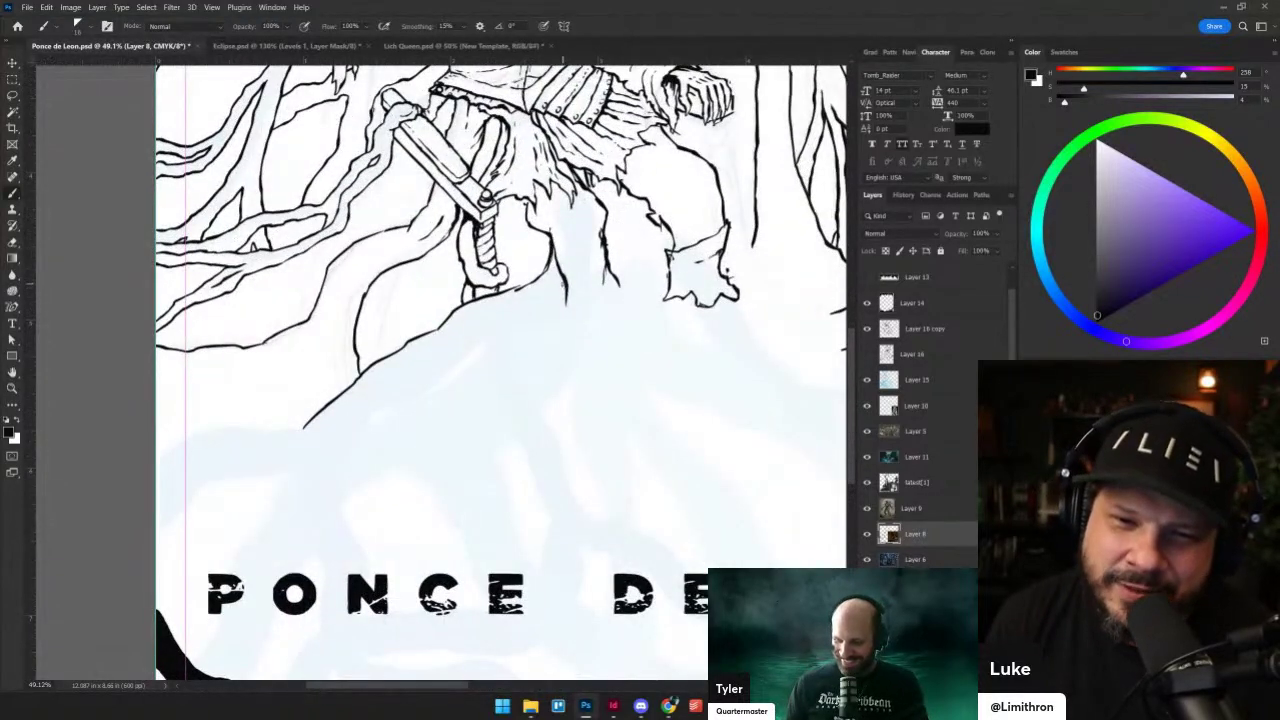
mouse_move(566, 306)
left_mouse_down()
mouse_move(541, 326)
mouse_move(569, 305)
left_mouse_up()
key("shift+alt+r")
key("shift+alt+n")
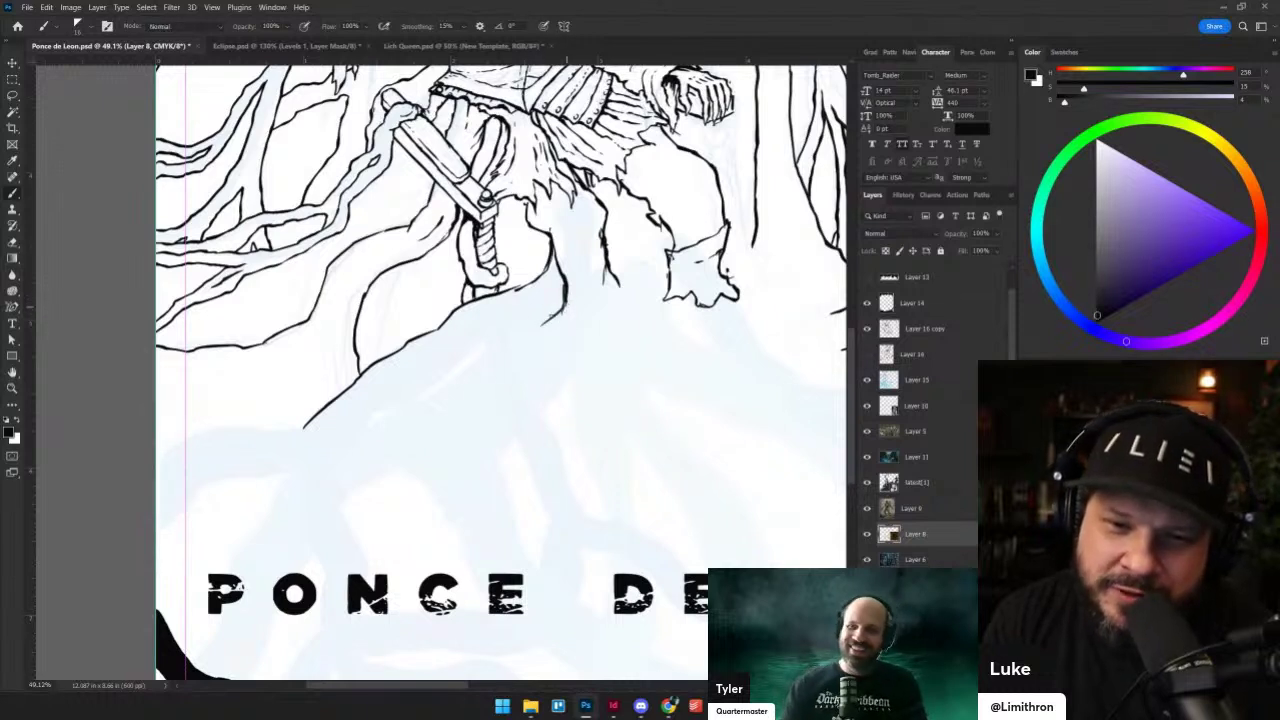
left_click_drag(435, 393, 556, 316)
mouse_move(260, 527)
left_mouse_down()
mouse_move(287, 472)
mouse_move(464, 357)
left_mouse_up()
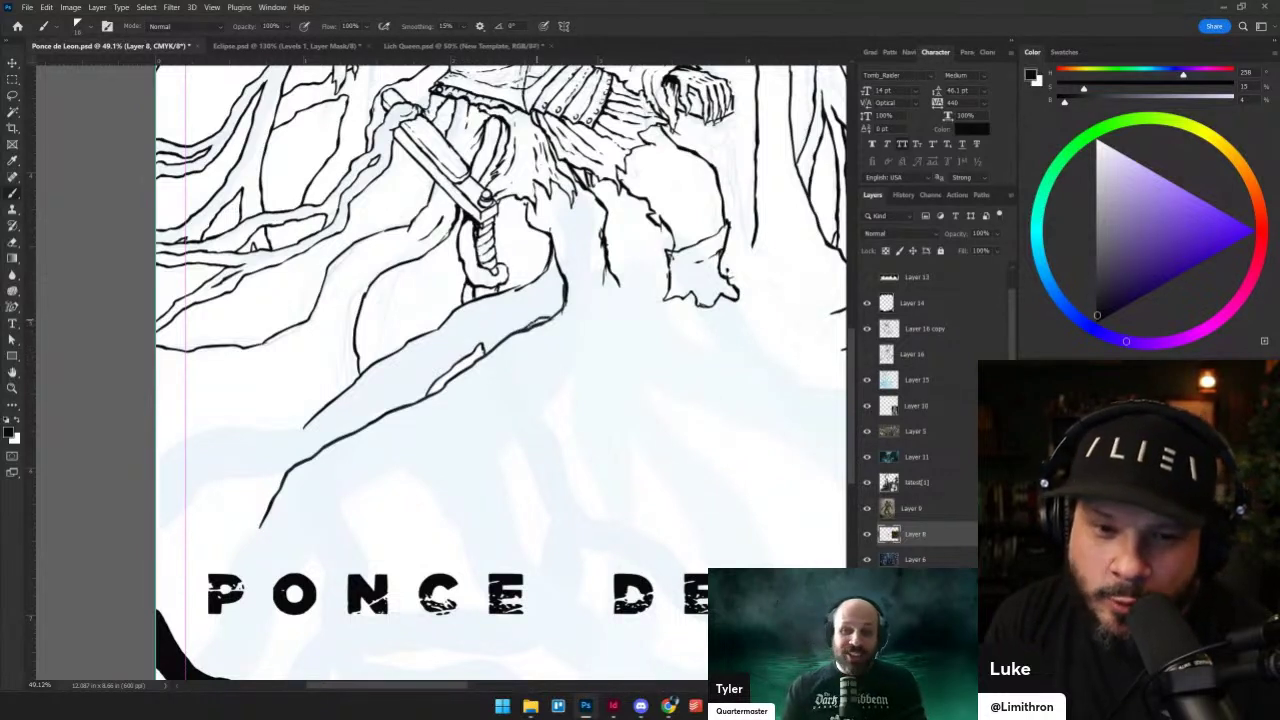
key("shift+alt+r")
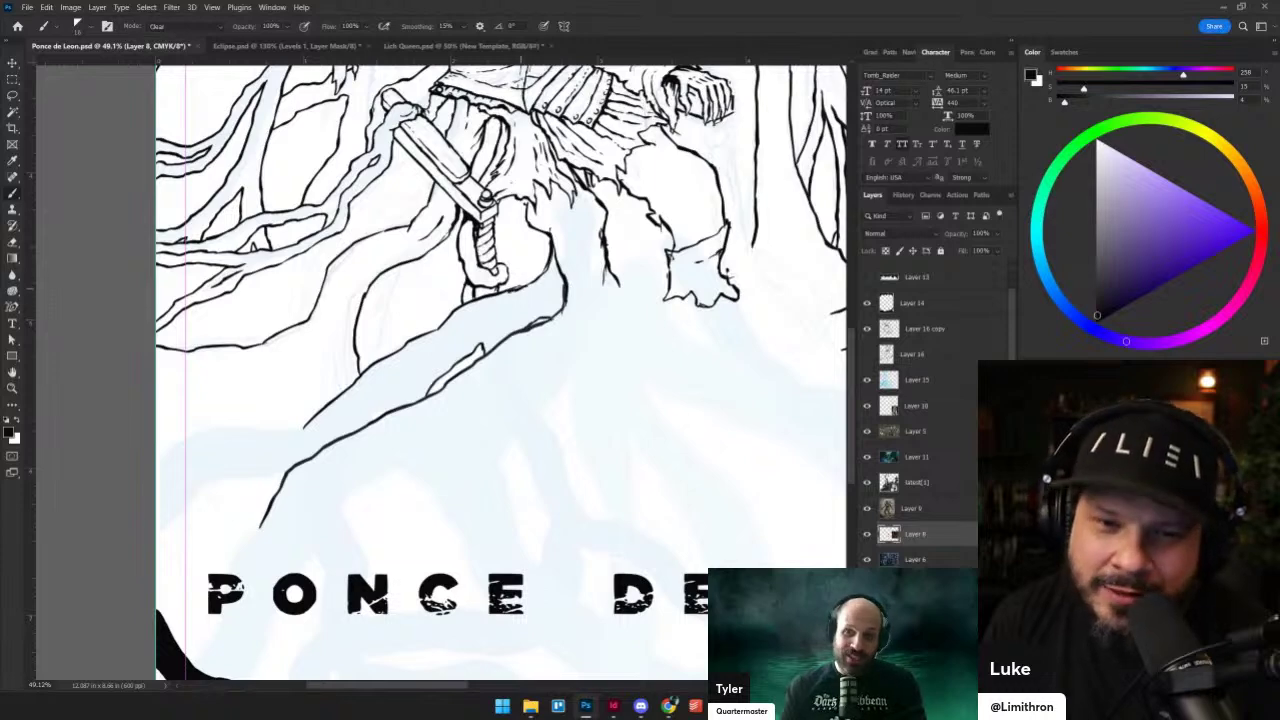
- Ink a narrow vertical post with short curved shading lines beneath the figure's resting skeletal hand
left_click_drag(420, 303, 424, 458)
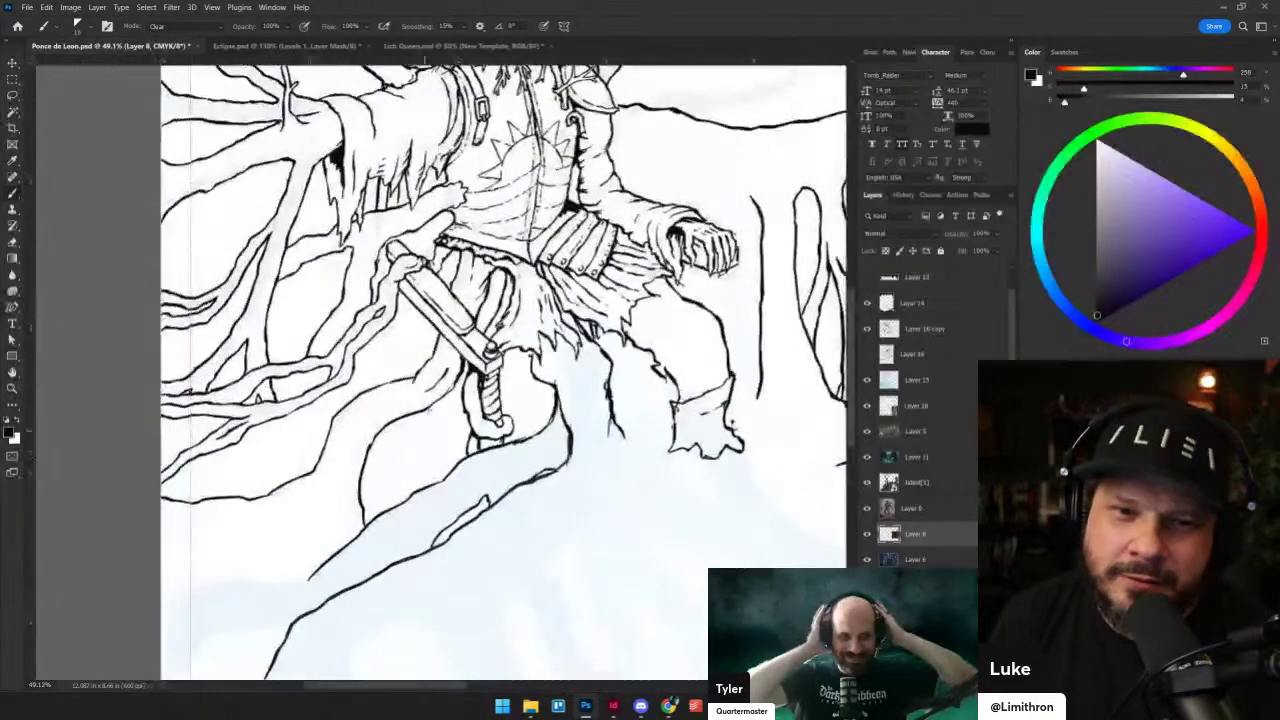
left_click_drag(418, 340, 436, 445)
scroll(510, 370, "up", 2)
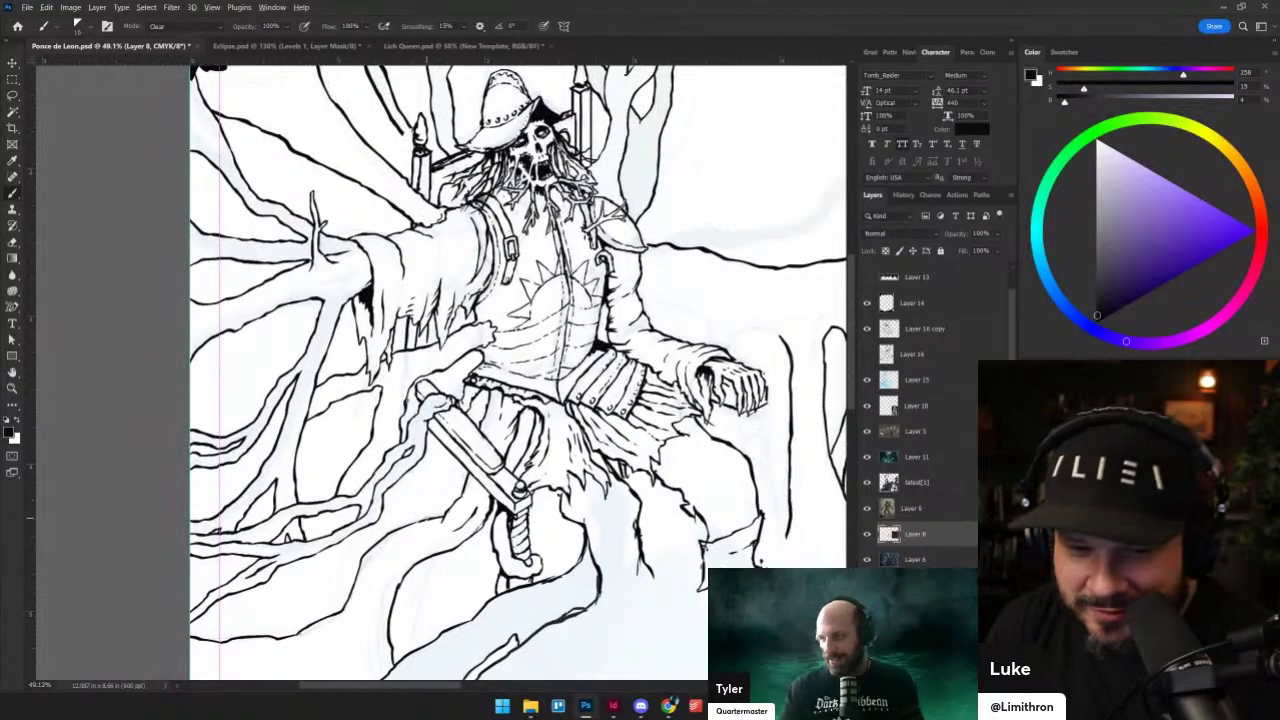
scroll(412, 425, "down", 5)
left_click_drag(489, 493, 527, 418)
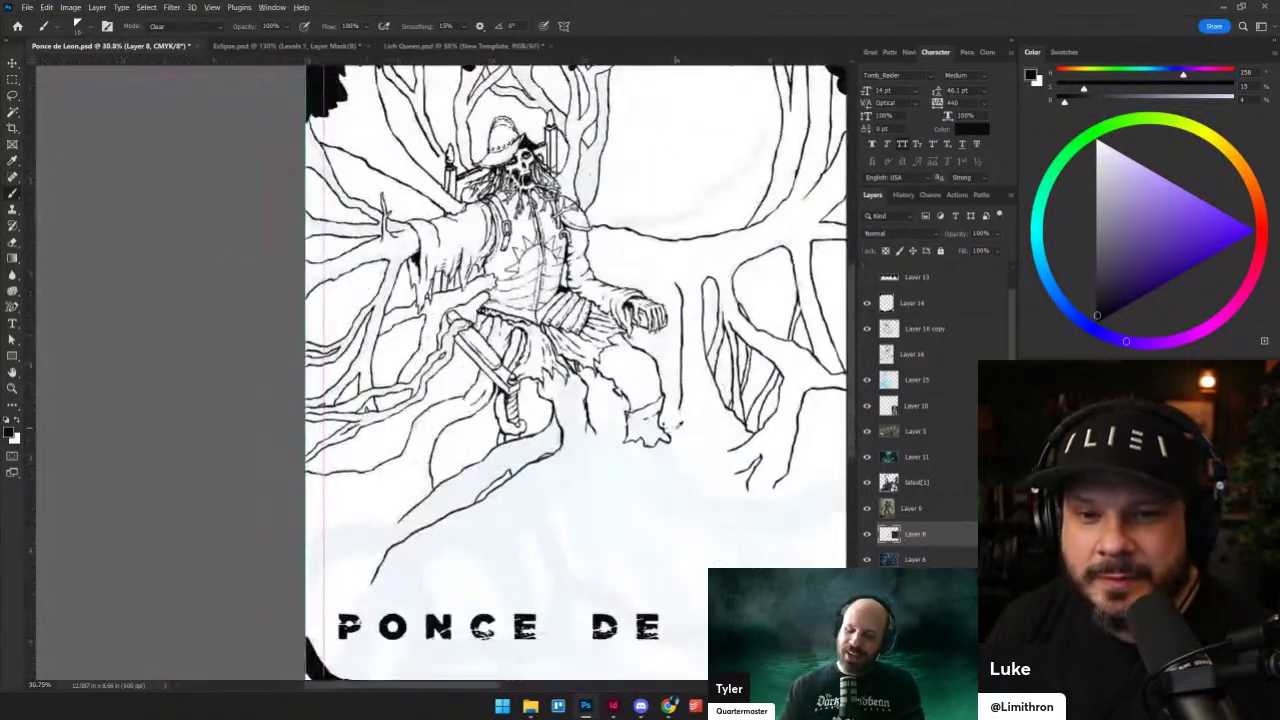
scroll(674, 424, "up", 3)
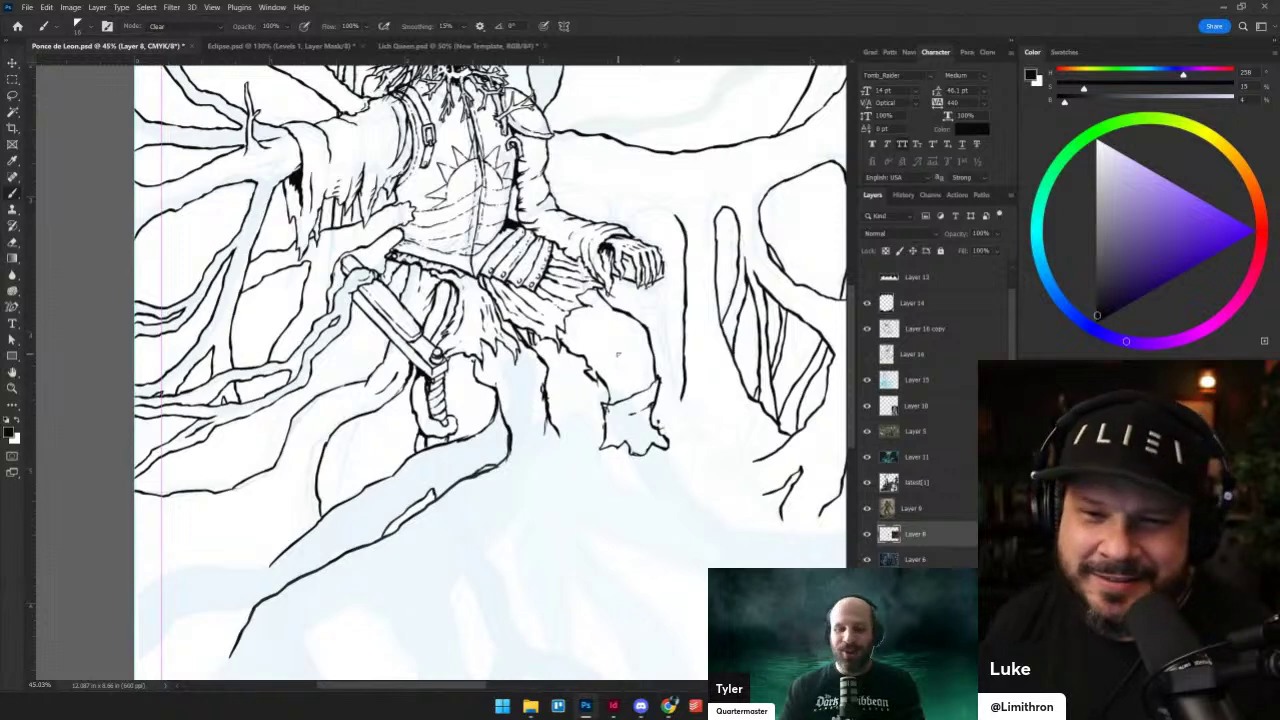
scroll(617, 354, "up", 2)
key("shift+alt+n")
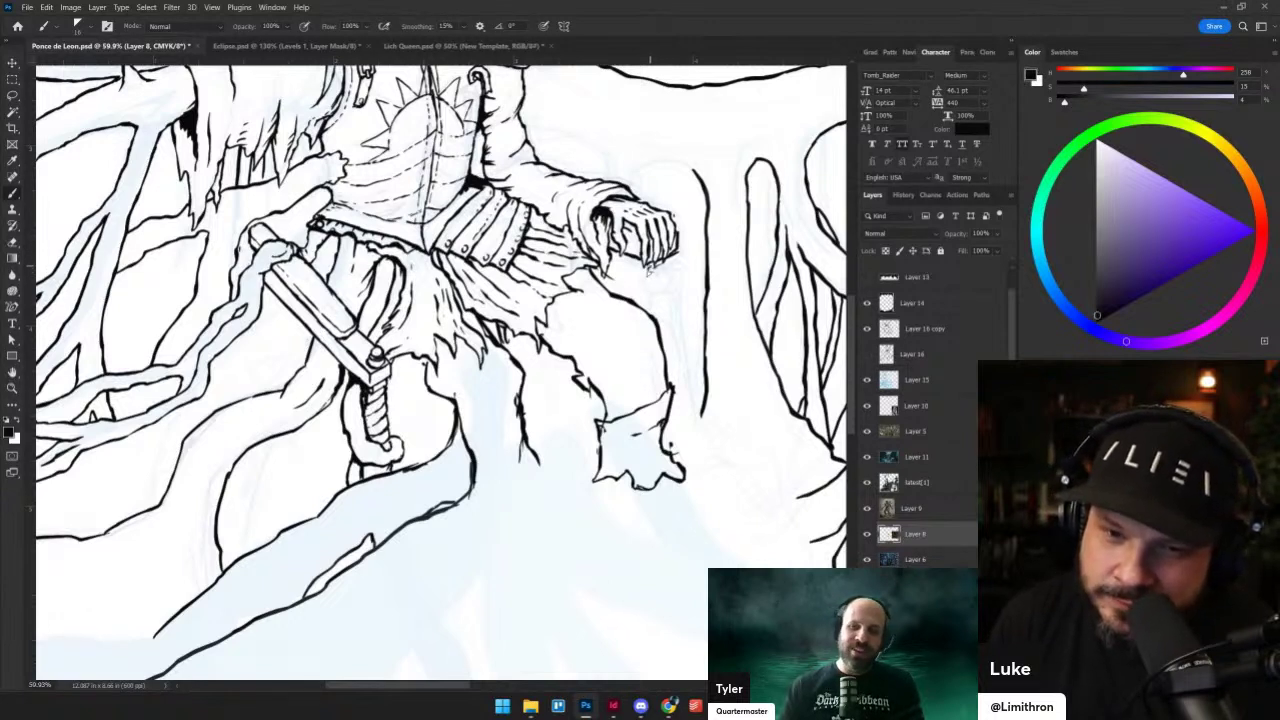
left_click_drag(649, 300, 650, 314)
left_click_drag(672, 257, 676, 360)
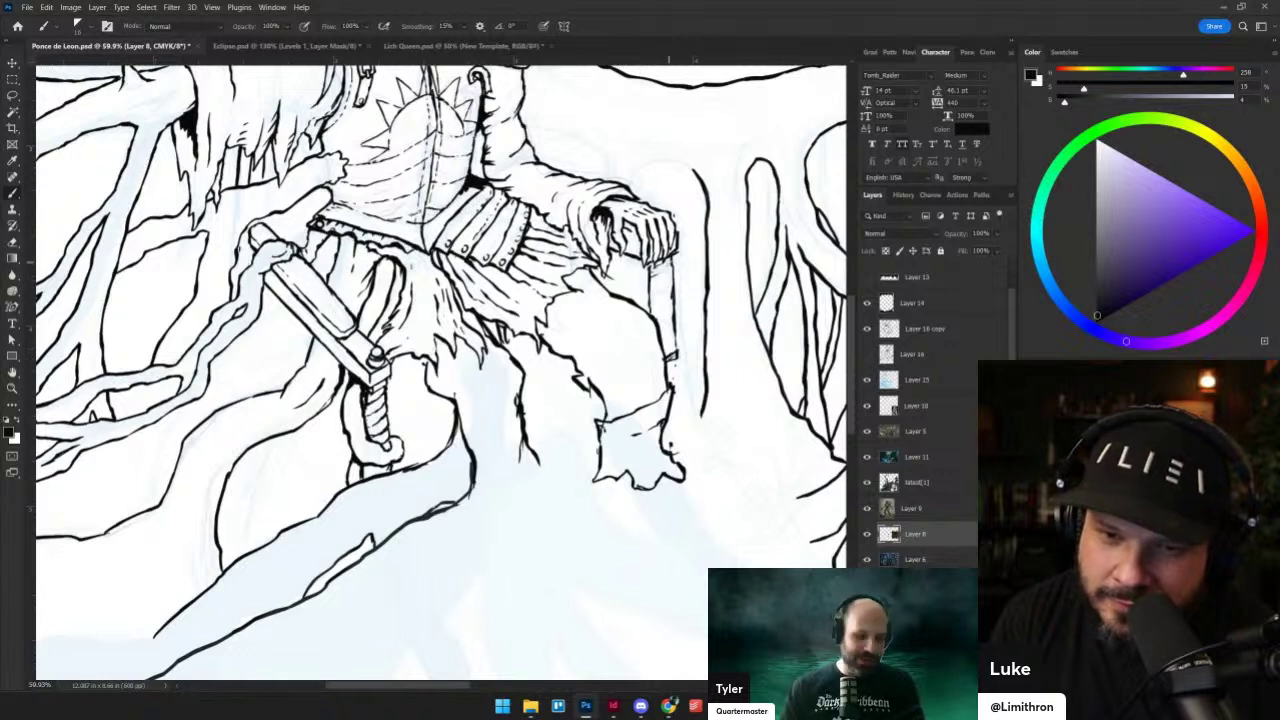
mouse_move(672, 276)
left_mouse_down()
mouse_move(649, 282)
mouse_move(655, 322)
left_mouse_up()
left_click_drag(675, 310, 673, 302)
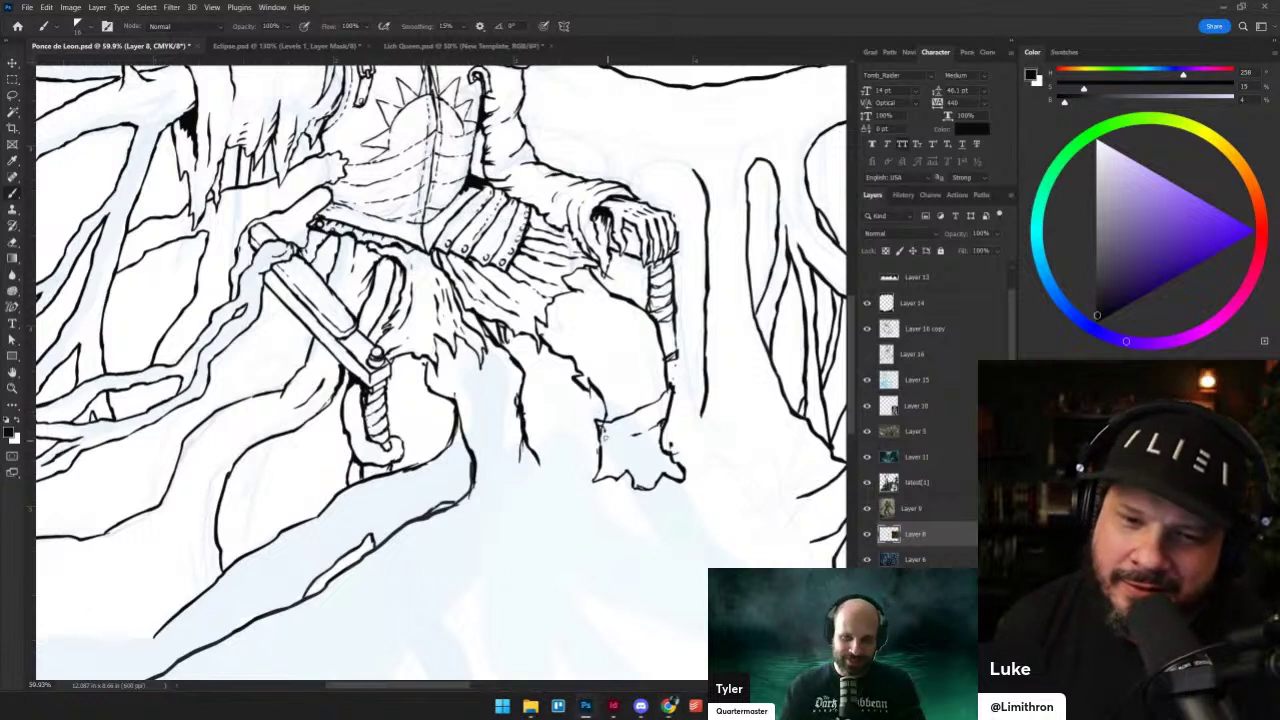
- Thicken the side edge of the figure's tattered boot and ink curved fold lines across the bent knee and shin
left_click_drag(601, 418, 596, 449)
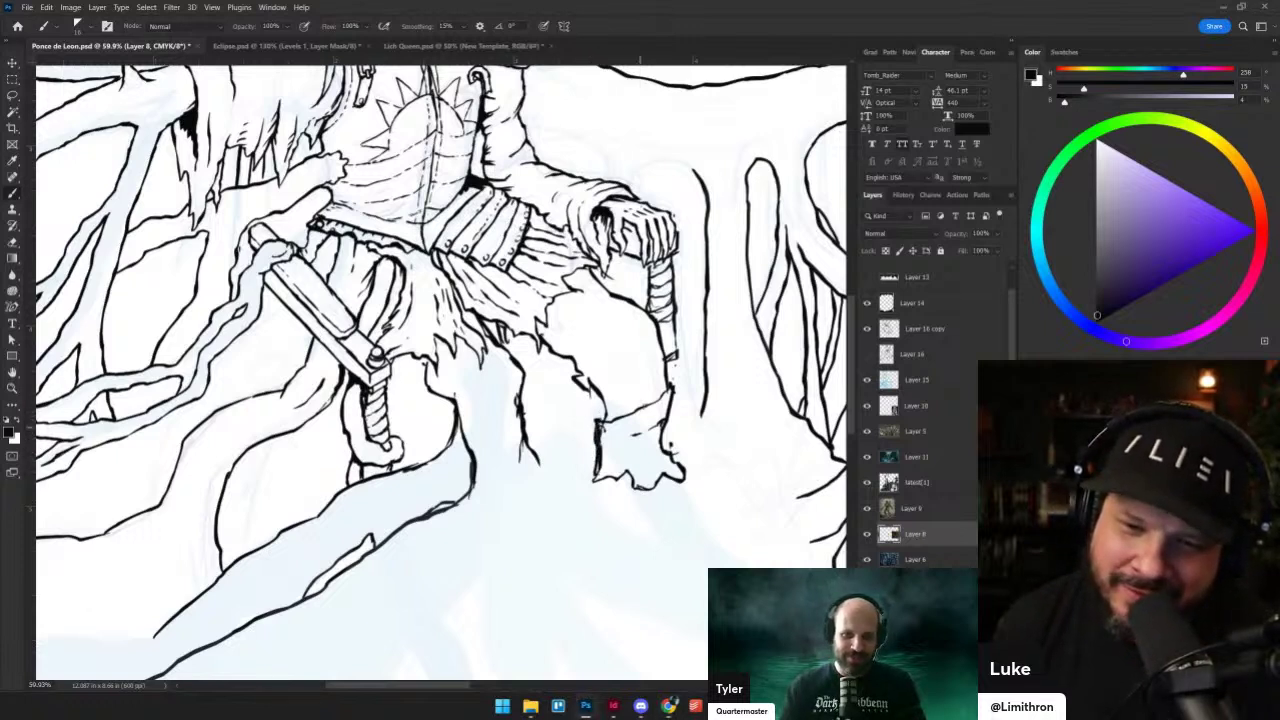
key("alt+shift+n")
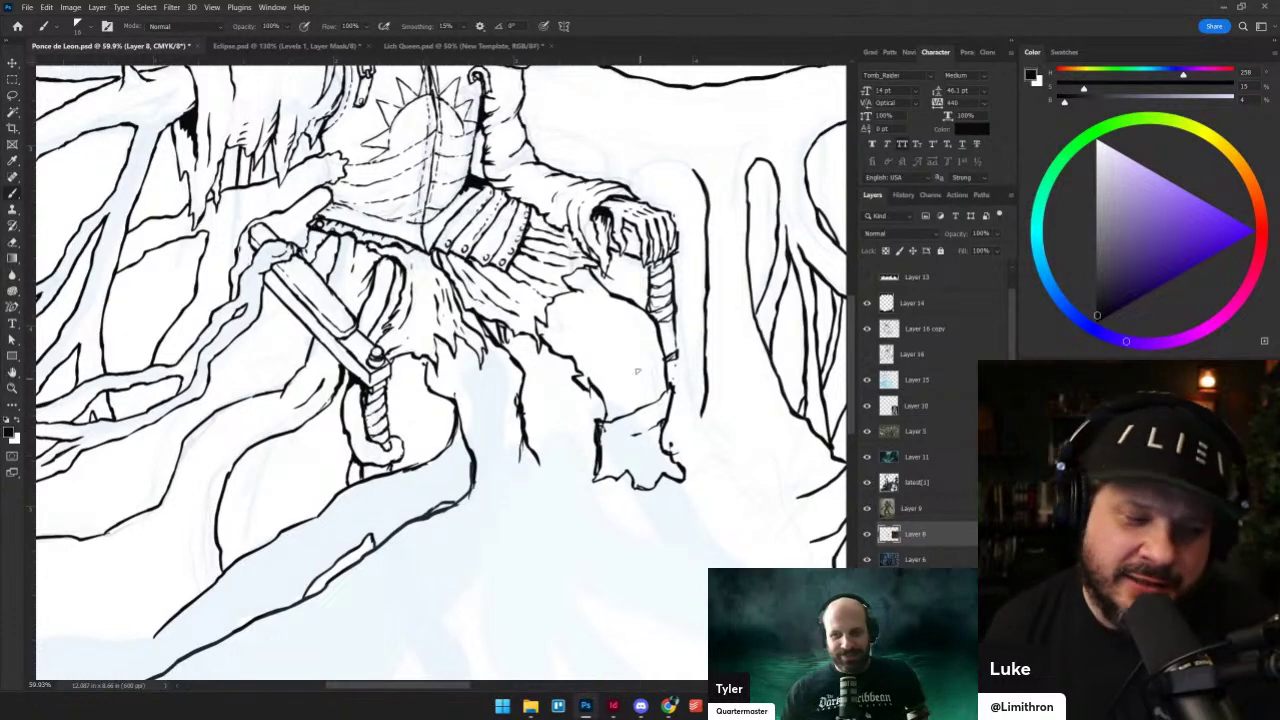
left_click_drag(560, 414, 522, 402)
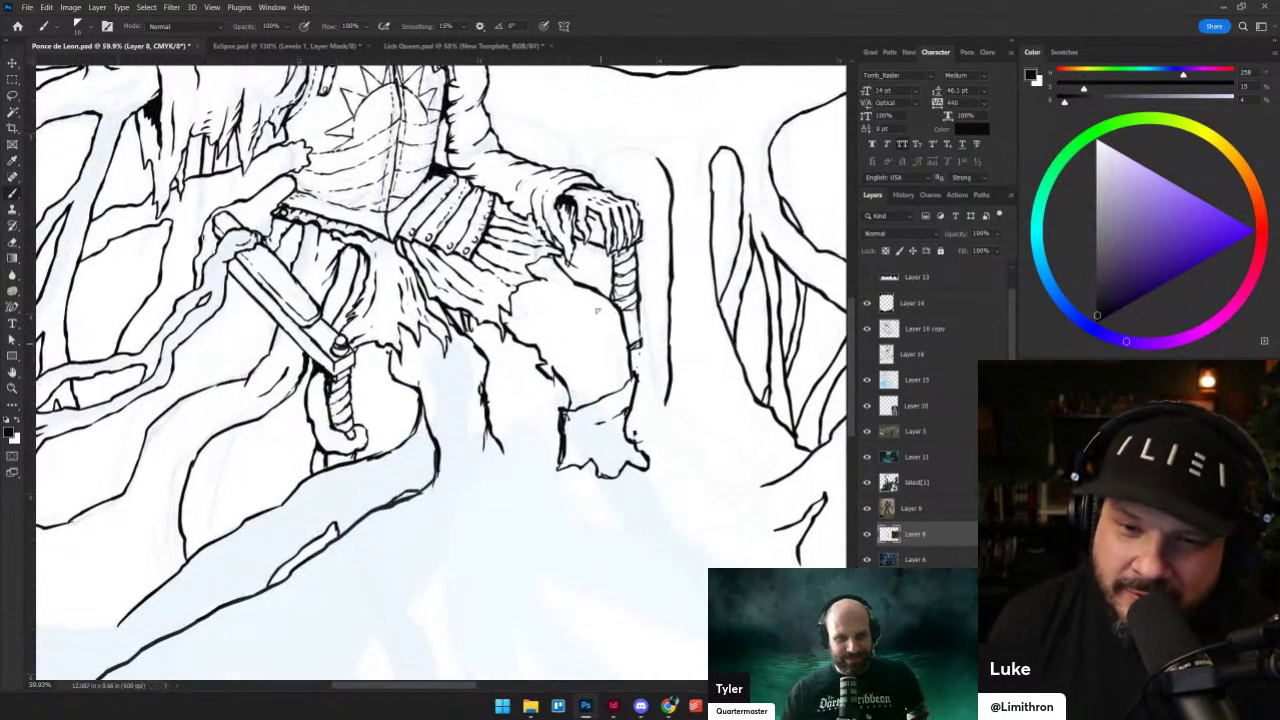
key("grave")
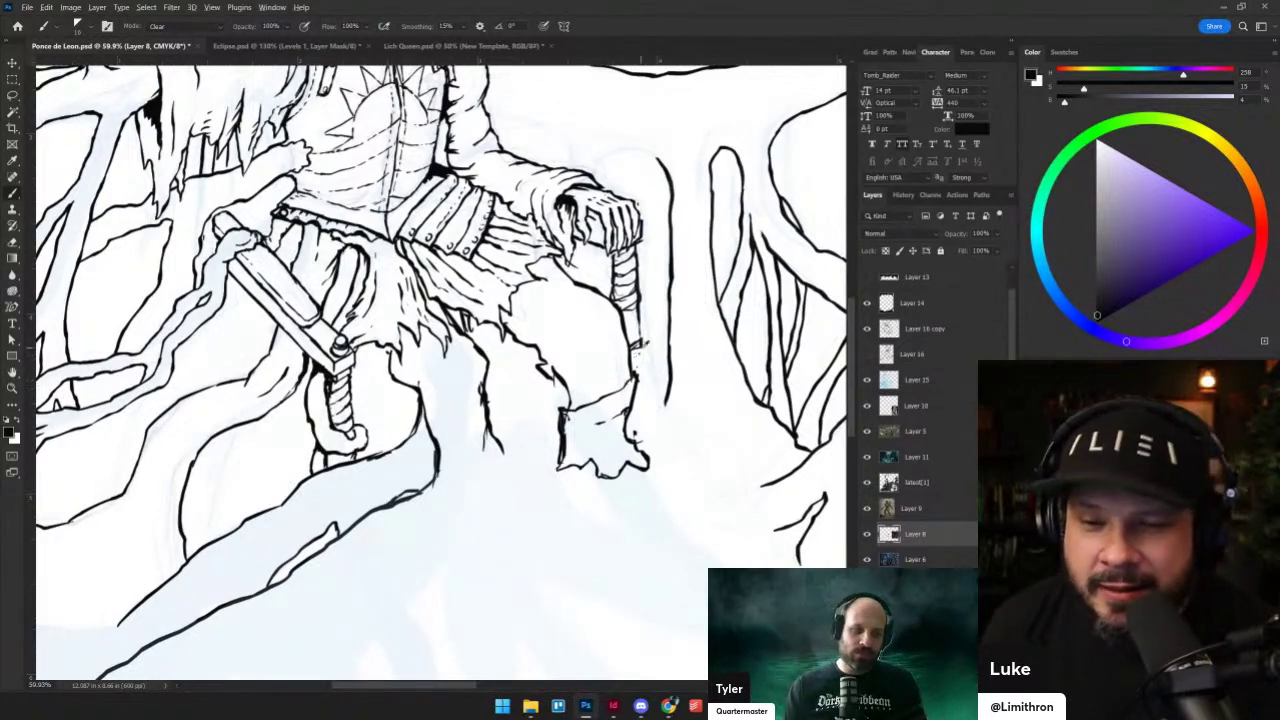
scroll(657, 414, "up", 1)
key("shift+alt+n")
key("shift+alt+n")
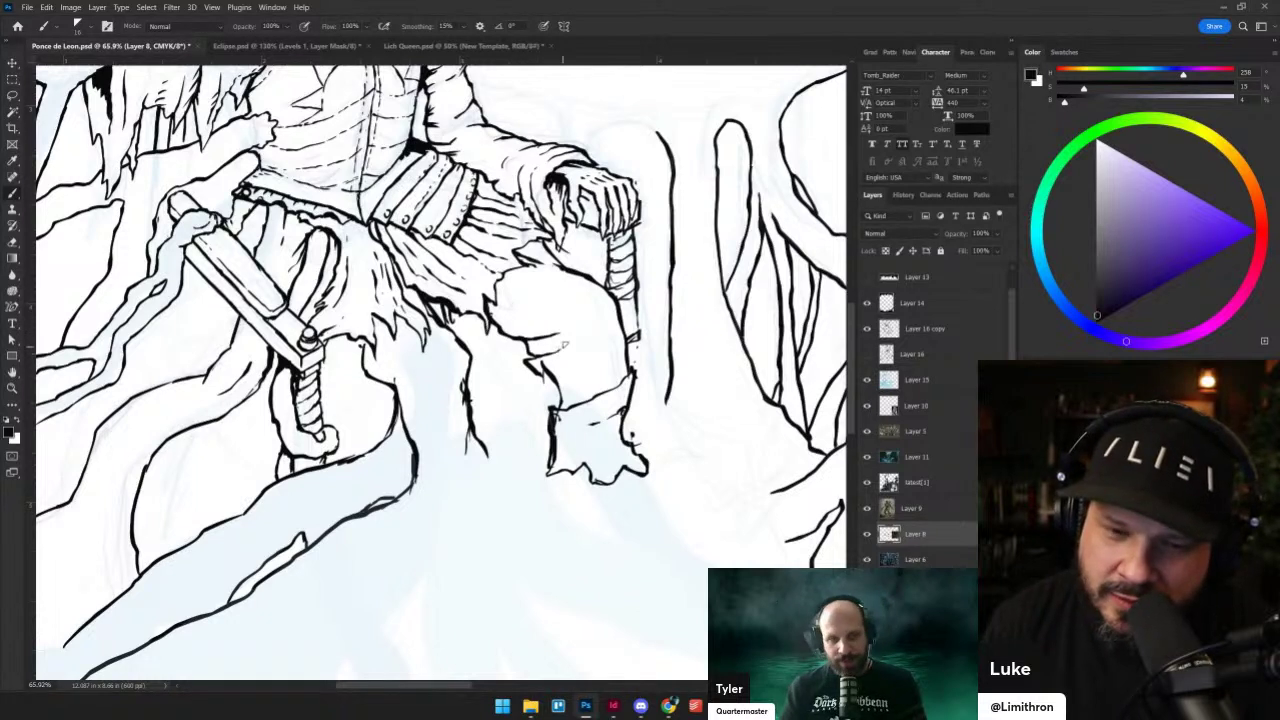
left_click_drag(548, 368, 560, 410)
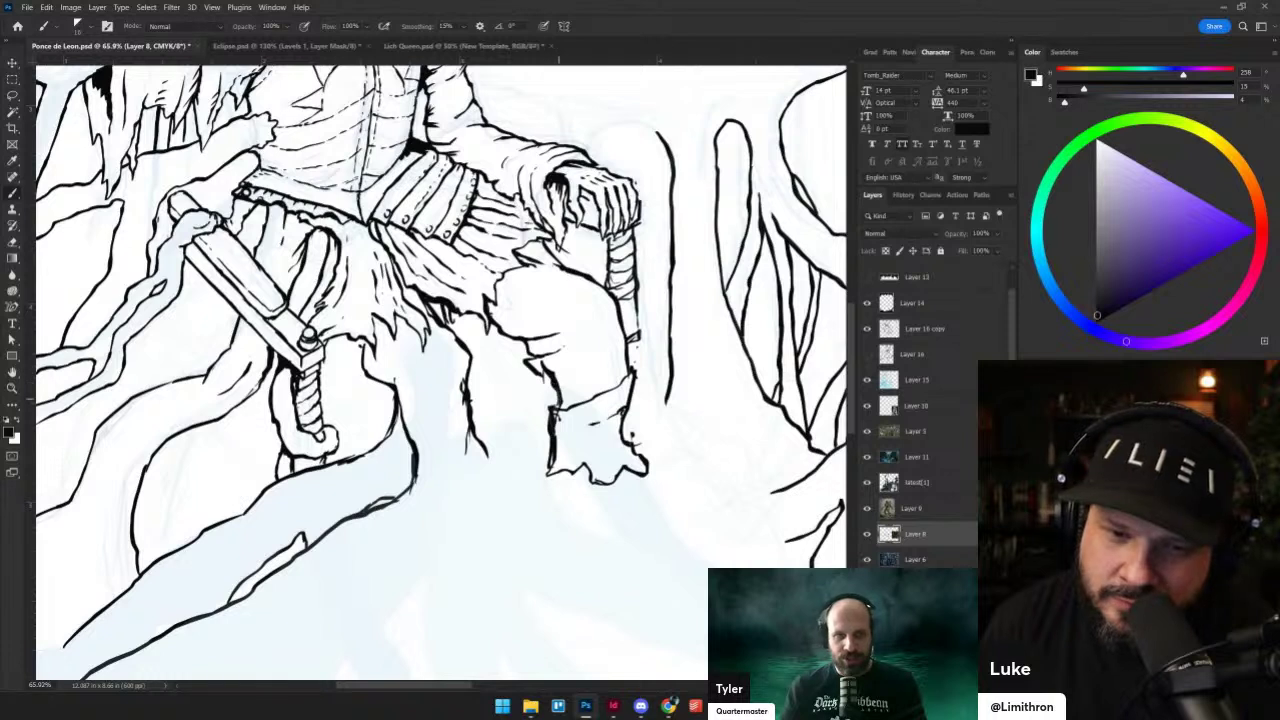
left_click_drag(620, 316, 597, 361)
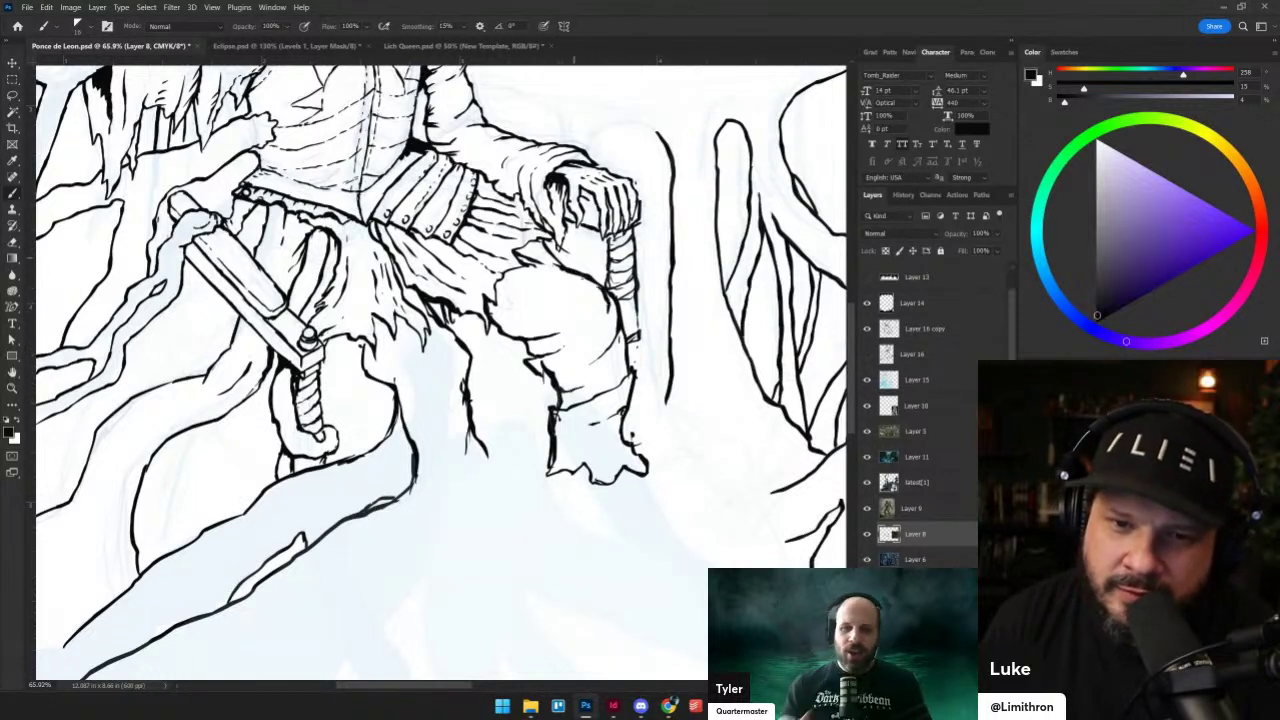
left_click_drag(527, 338, 490, 326)
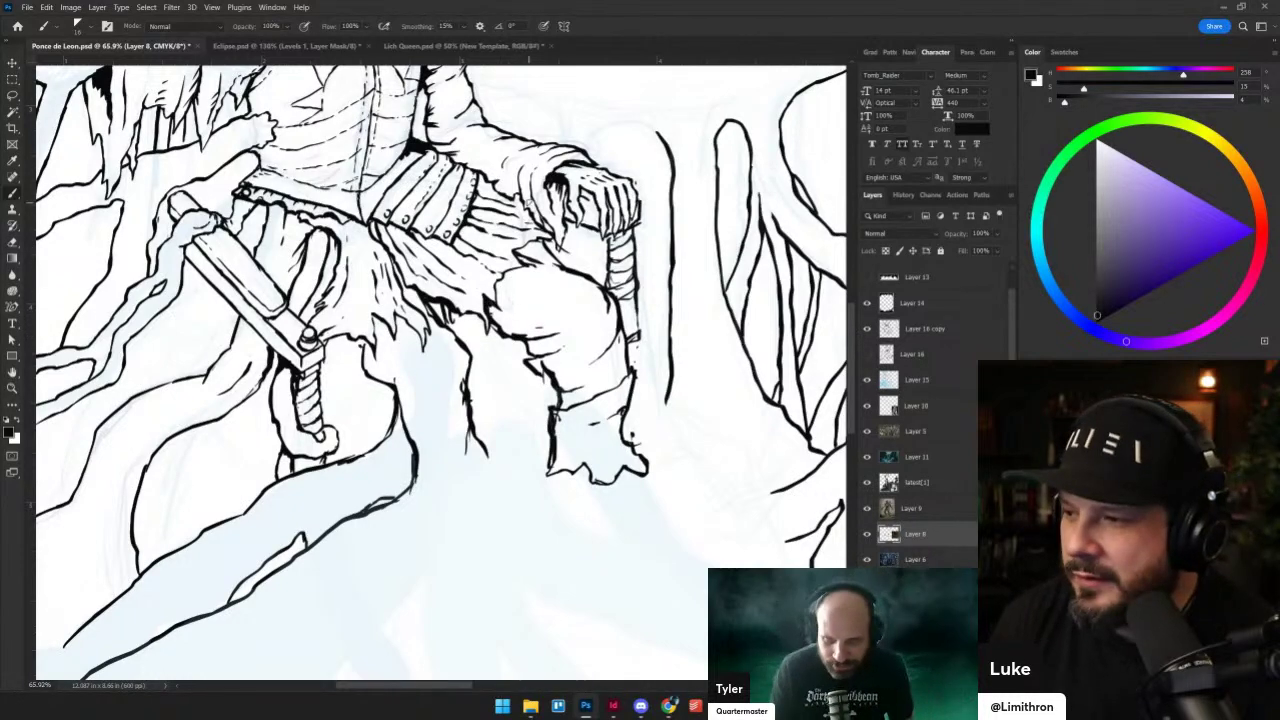
- Ink the root edge sloping outward beneath the figure's boot and short edge lines for the central roots below the torn cloth
scroll(553, 227, "down", 5)
mouse_move(550, 230)
left_mouse_down()
mouse_move(288, 328)
mouse_move(402, 348)
left_mouse_up()
scroll(288, 340, "up", 3)
scroll(398, 352, "up", 3)
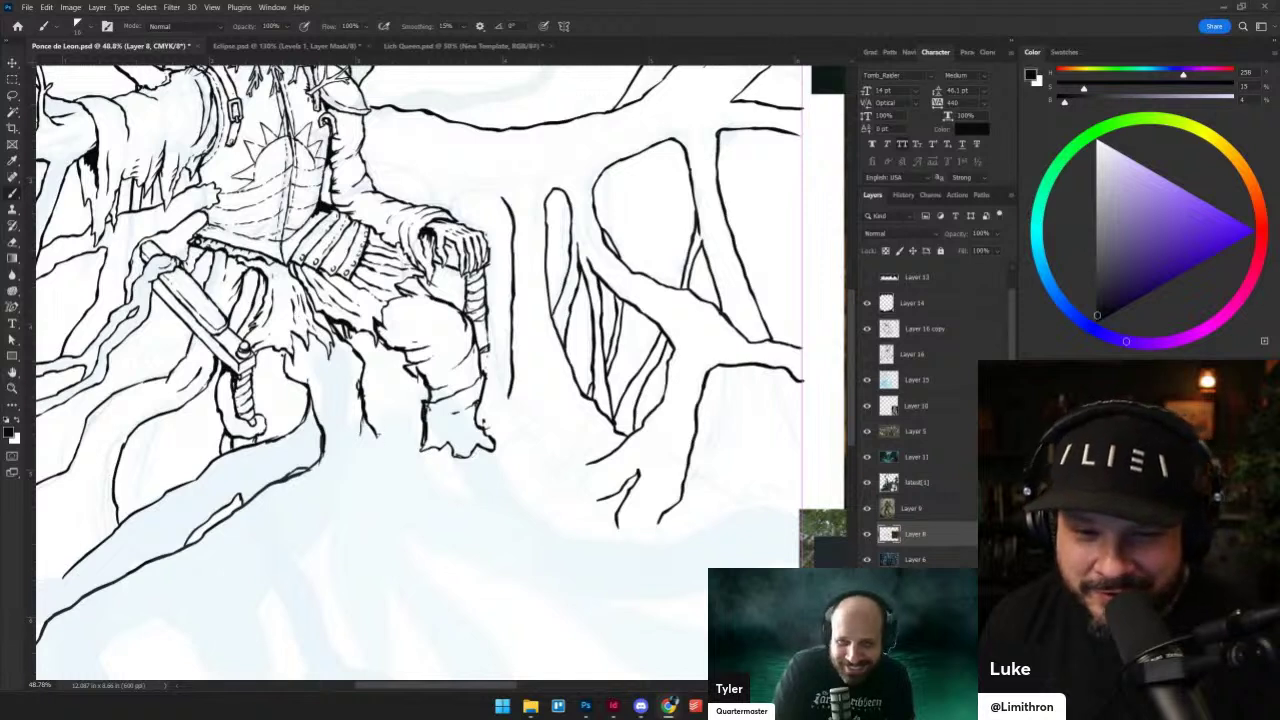
mouse_move(373, 427)
left_mouse_down()
mouse_move(451, 487)
mouse_move(526, 517)
left_mouse_up()
left_click_drag(376, 468, 412, 552)
left_click_drag(341, 497, 331, 548)
- Ink the jagged lower edge of the large sloping root, its downward fork and an arched gap above the title
mouse_move(310, 477)
left_mouse_down()
mouse_move(381, 391)
mouse_move(457, 340)
left_mouse_up()
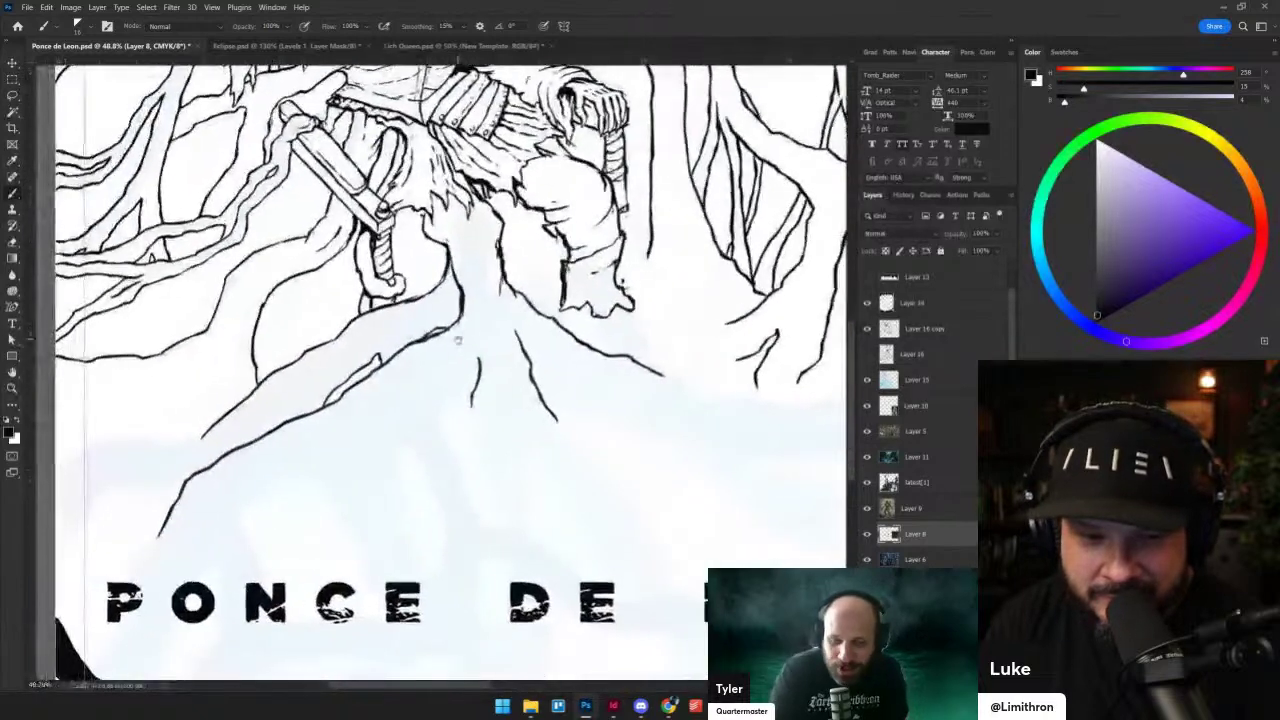
left_click_drag(397, 464, 437, 424)
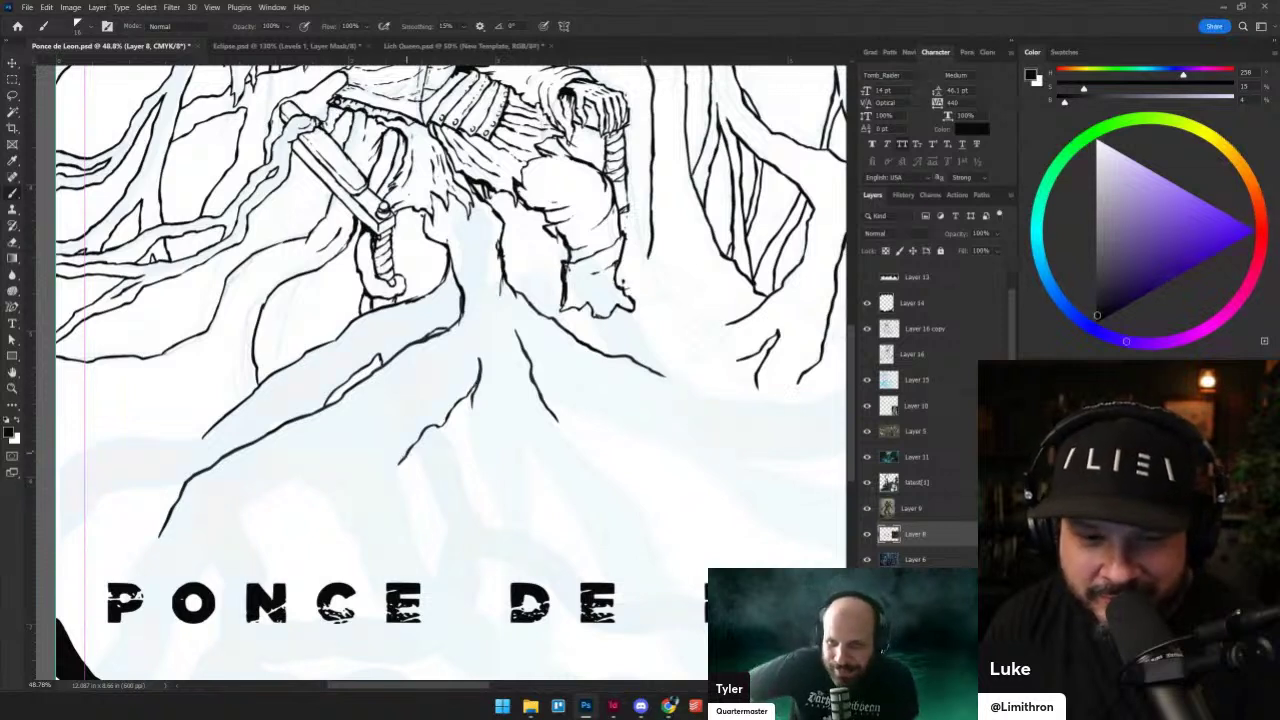
left_click_drag(397, 438, 408, 512)
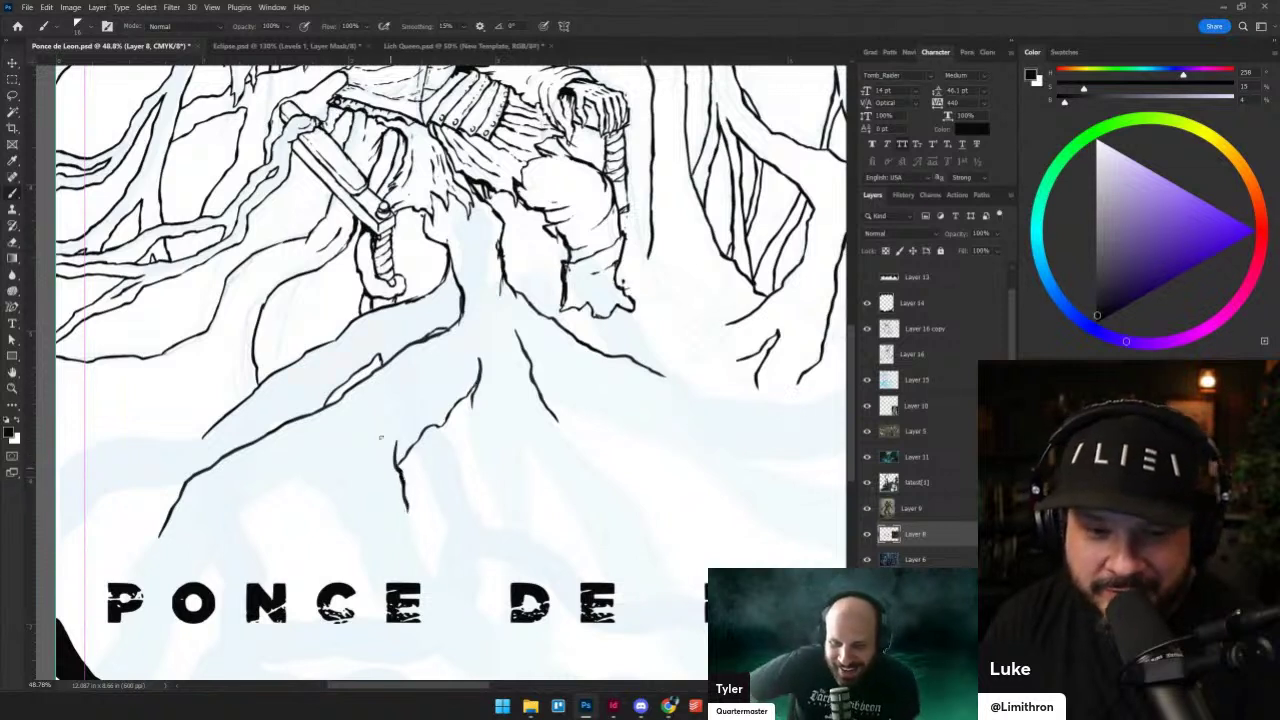
mouse_move(240, 518)
left_mouse_down()
mouse_move(302, 480)
mouse_move(340, 532)
left_mouse_up()
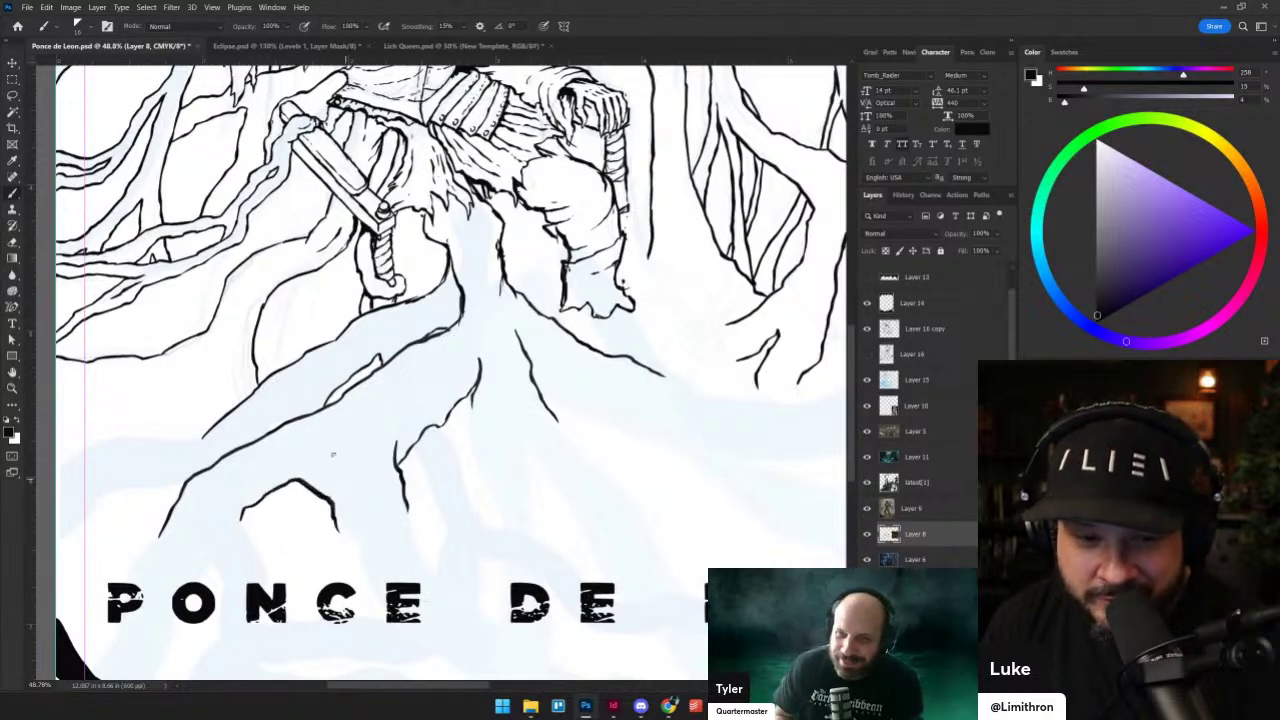
- Ink both edges of the root running down through the first letters of the title to the black border
scroll(355, 430, "down", 3)
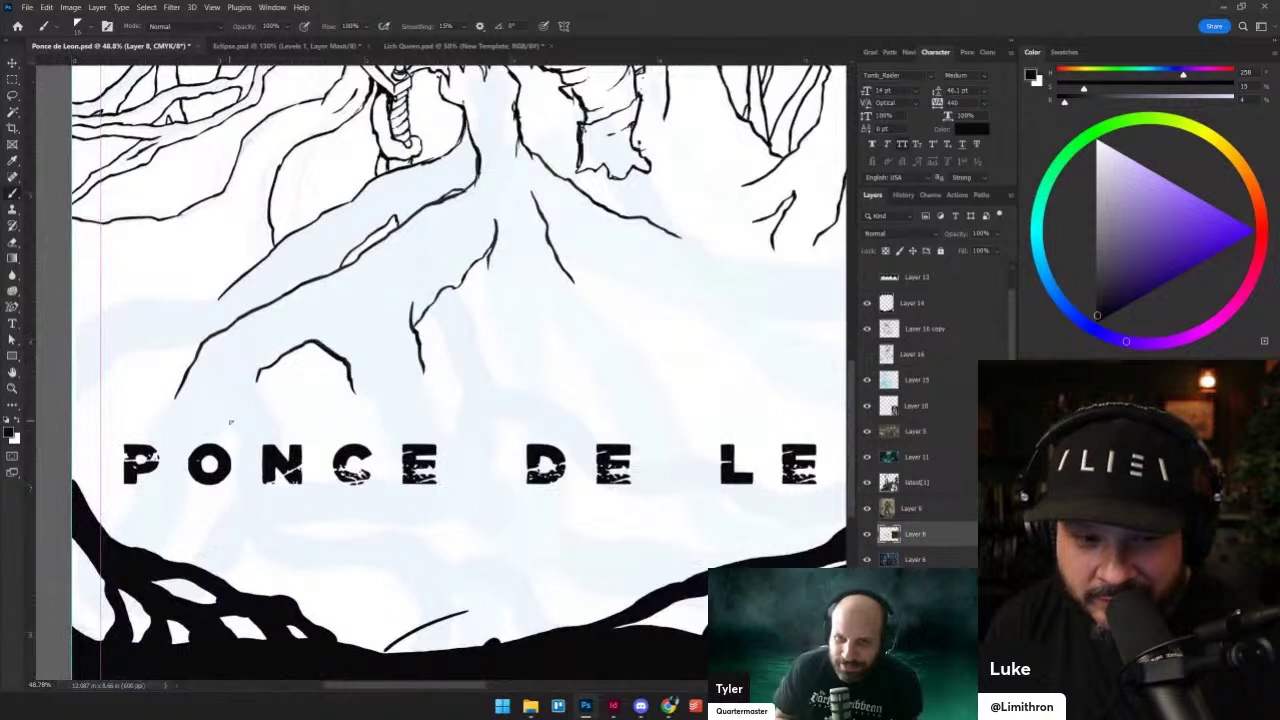
mouse_move(231, 427)
left_mouse_down()
mouse_move(237, 502)
mouse_move(196, 561)
left_mouse_up()
left_click_drag(176, 396, 121, 514)
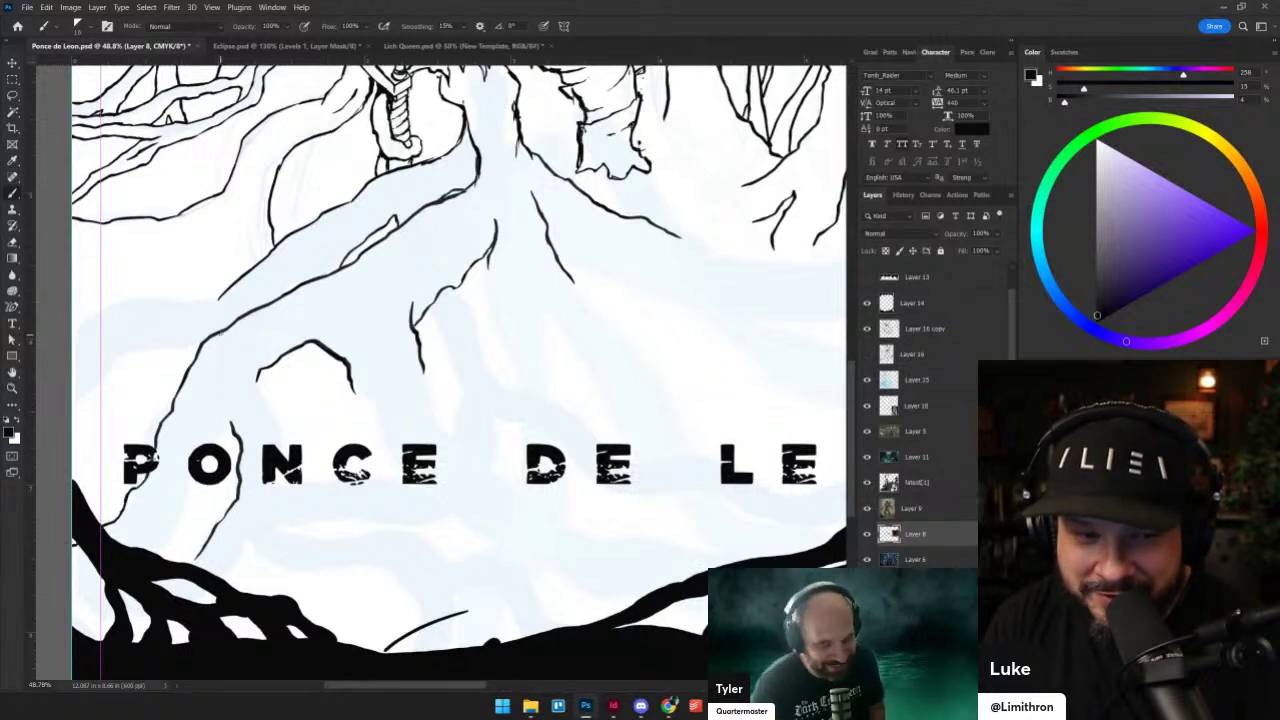
- Select the whole page area and cut its Layer 8 linework to a new layer
left_click_drag(322, 347, 245, 457)
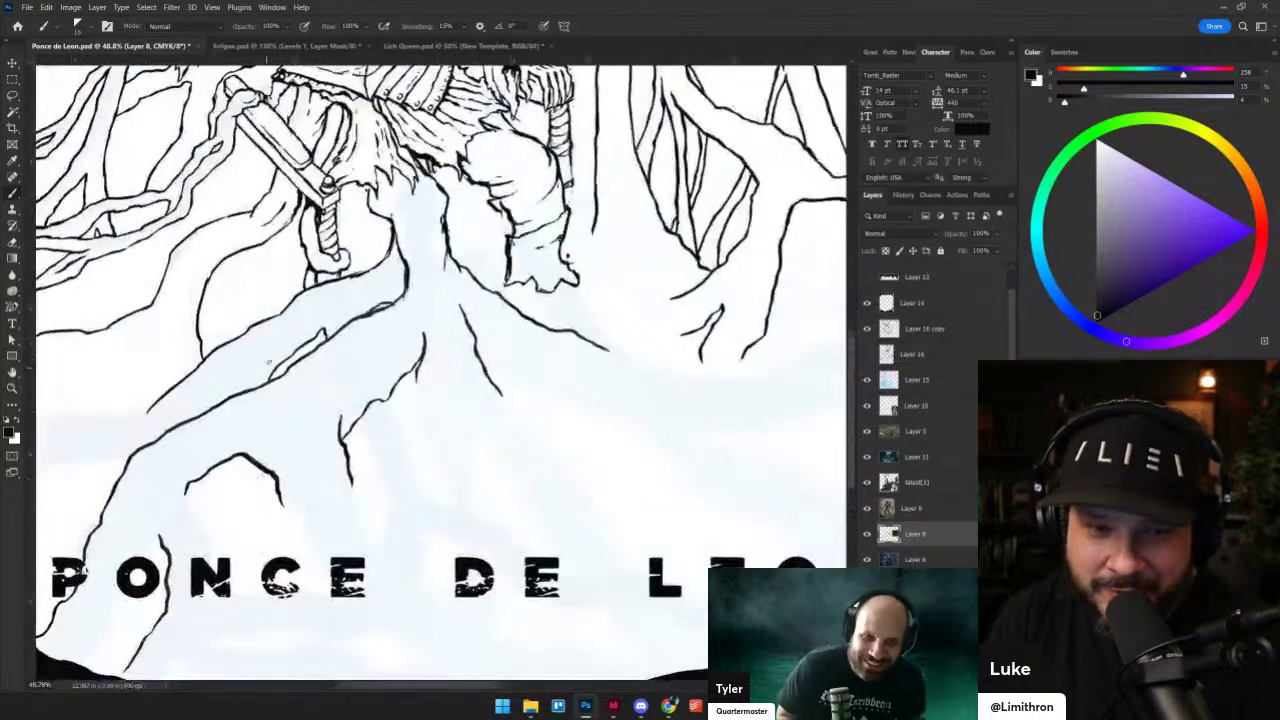
left_click_drag(348, 284, 360, 344)
key("grave")
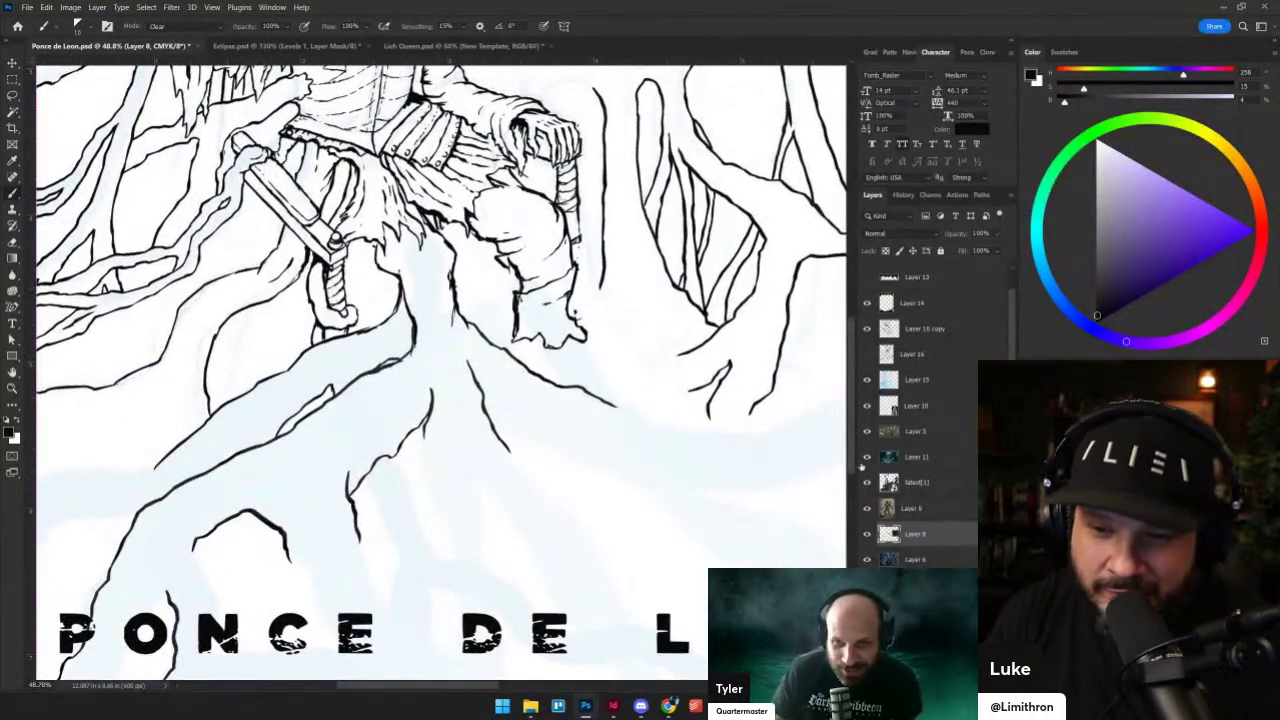
left_click_drag(773, 393, 573, 411)
key("m")
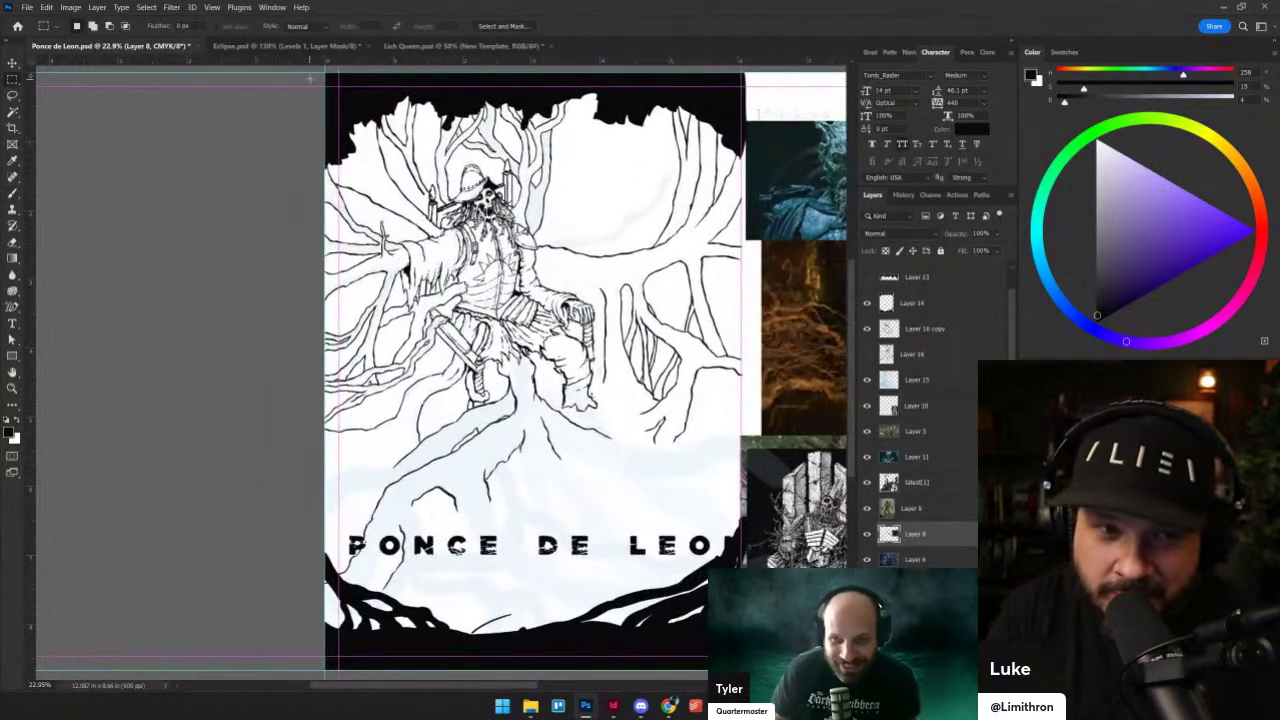
left_click_drag(325, 78, 746, 667)
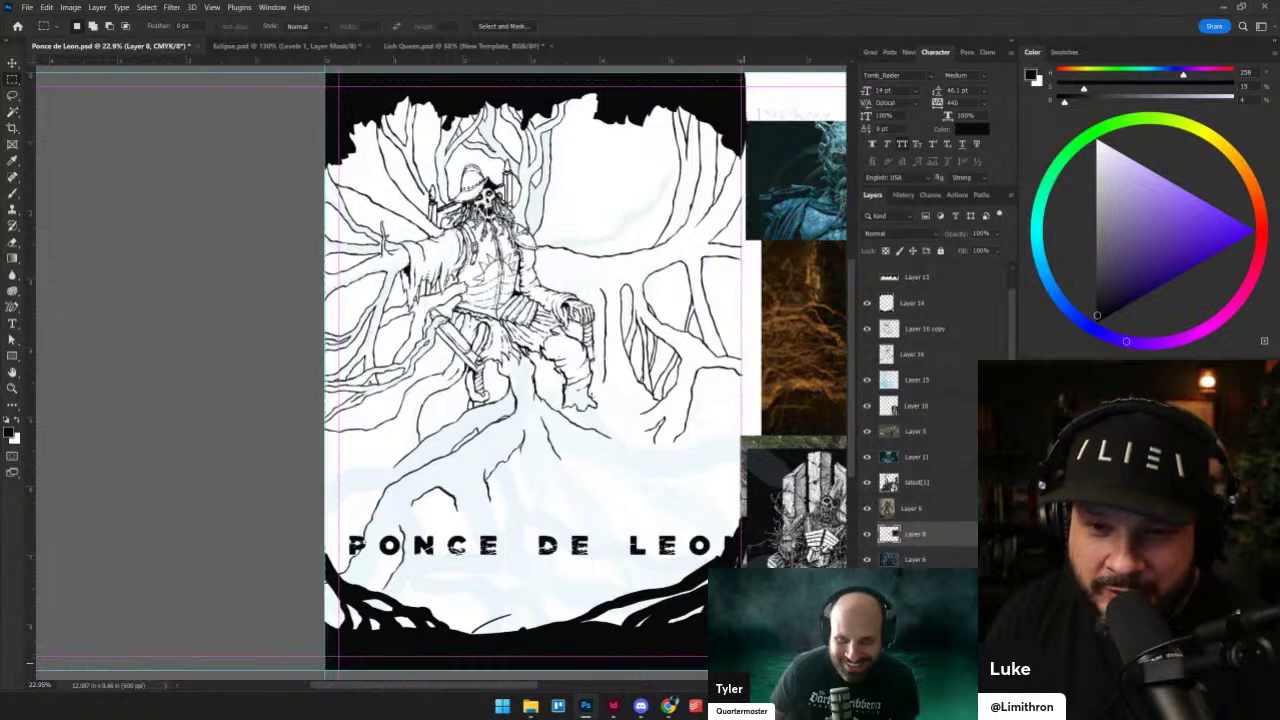
key("ctrl+shift+j")
- Move the cut linework layer directly above Layer 16 copy and toggle layer visibility to check its contents
left_click(867, 534)
left_click(912, 550)
left_click_drag(912, 545, 925, 362)
left_click(867, 377)
left_click(867, 377)
left_click(867, 351)
- Merge the cut linework layer with Layer 16 copy
left_click(915, 377, "shift")
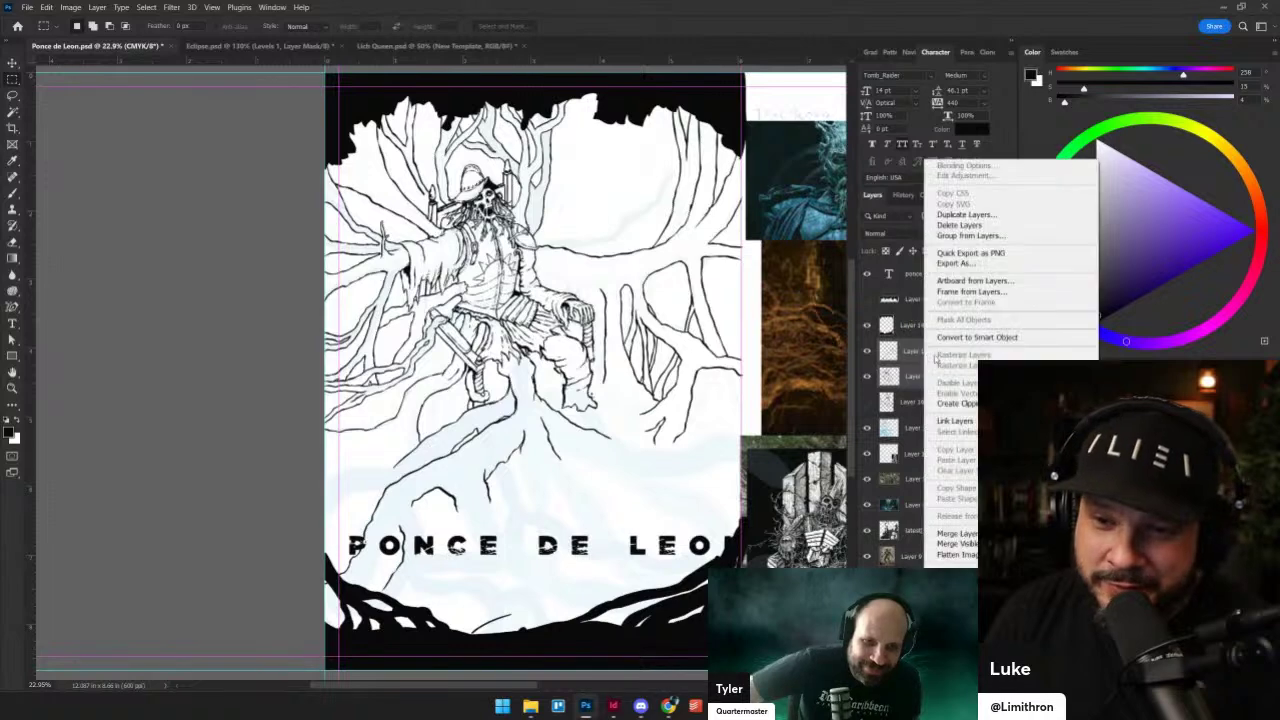
right_click(924, 350)
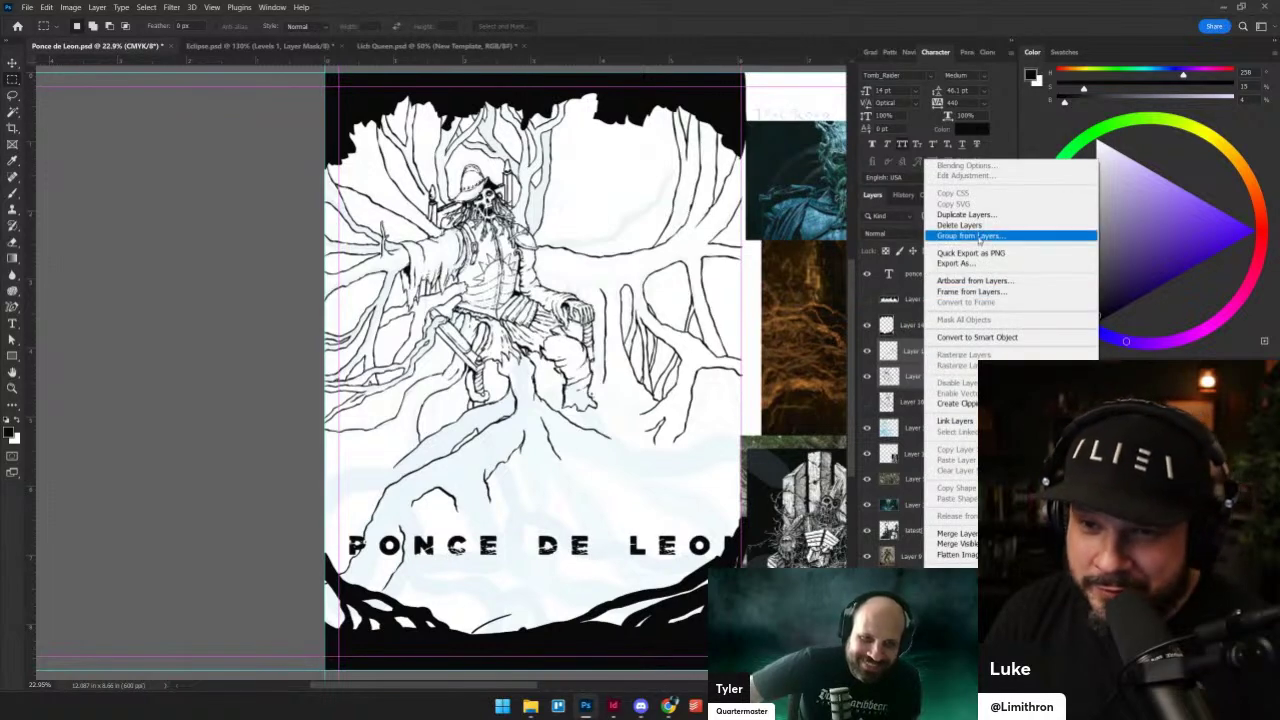
right_click(912, 355)
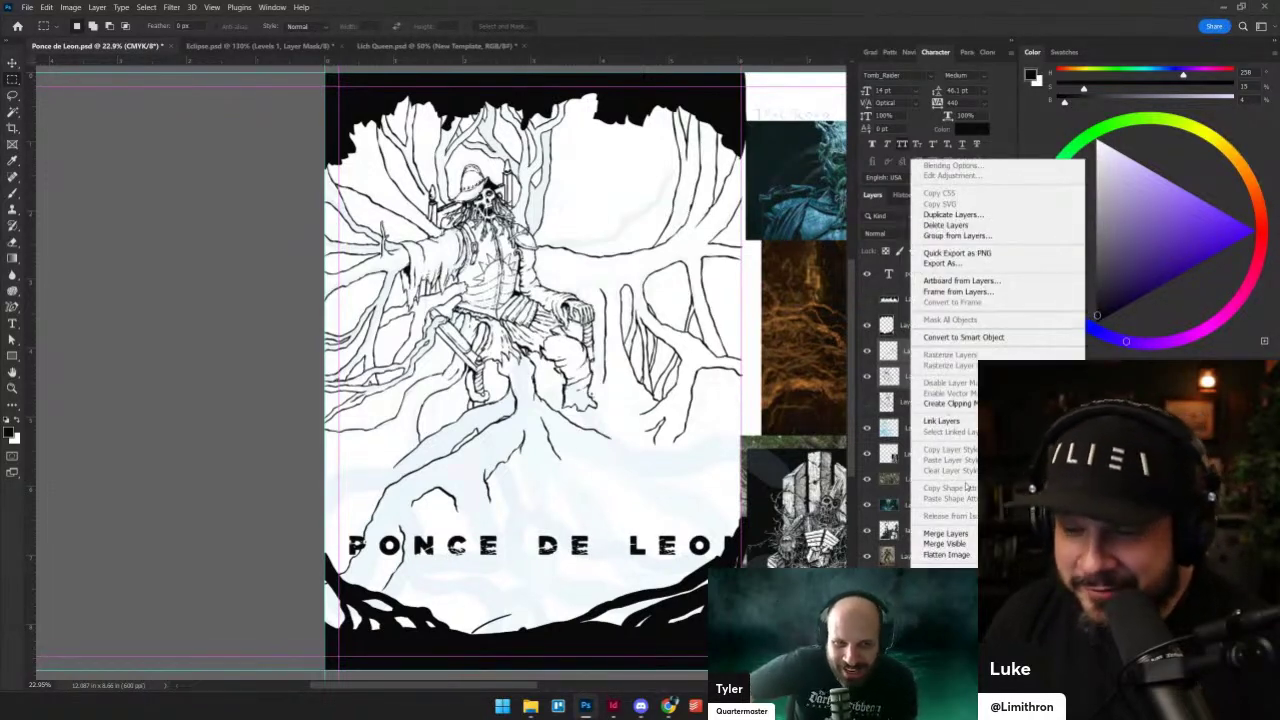
left_click(946, 534)
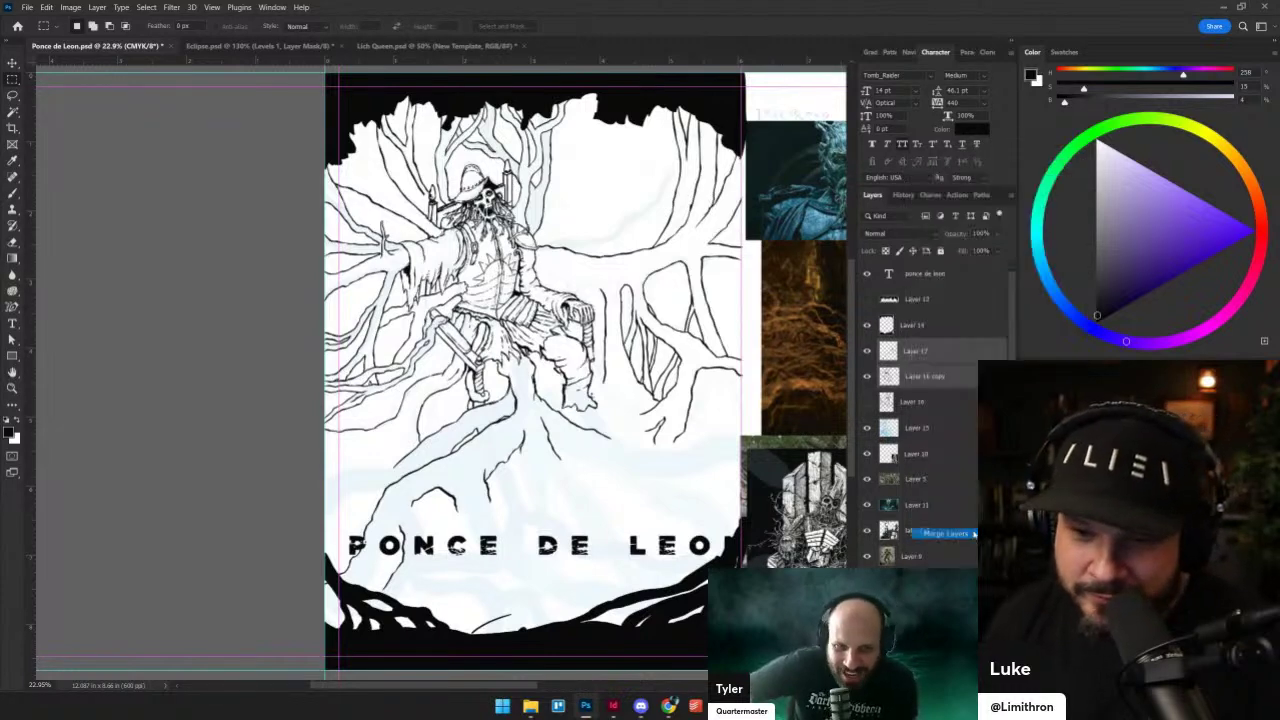
- Ink the upper and lower edges of the root branching off the large sloping root out to the page edge
scroll(580, 427, "up", 2)
key("b")
left_click_drag(504, 458, 624, 422)
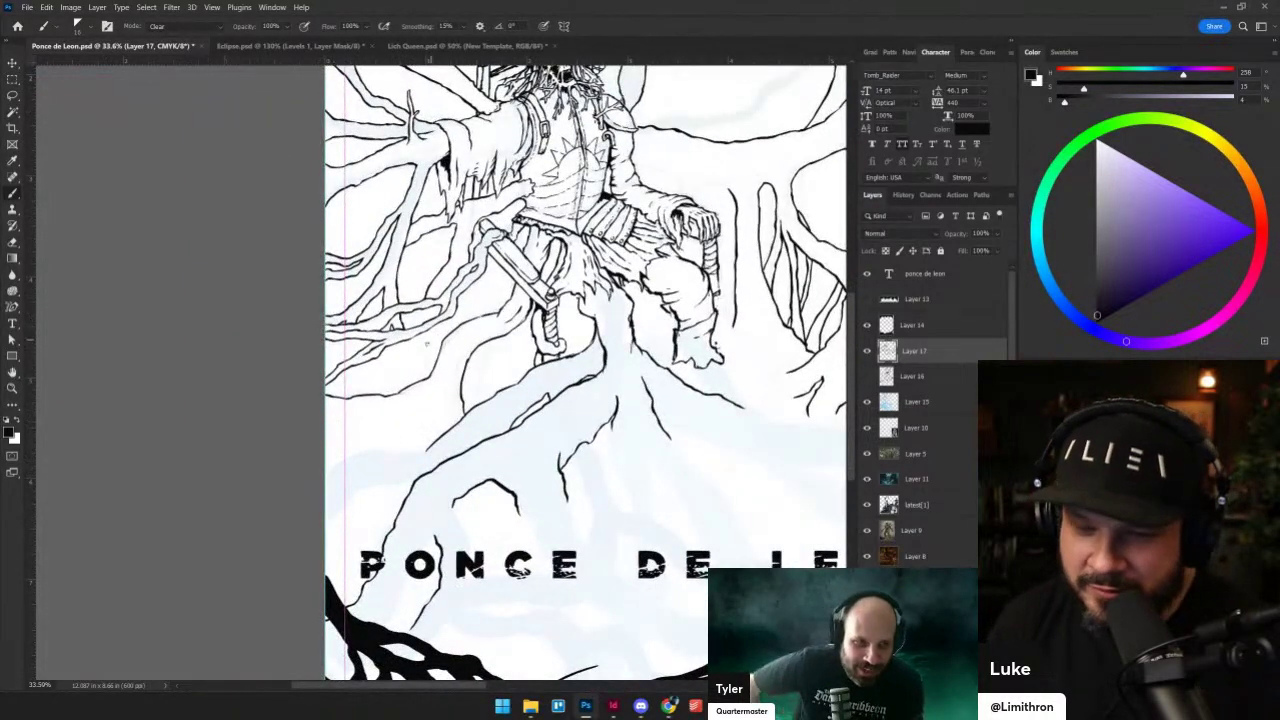
key("shift+alt+n")
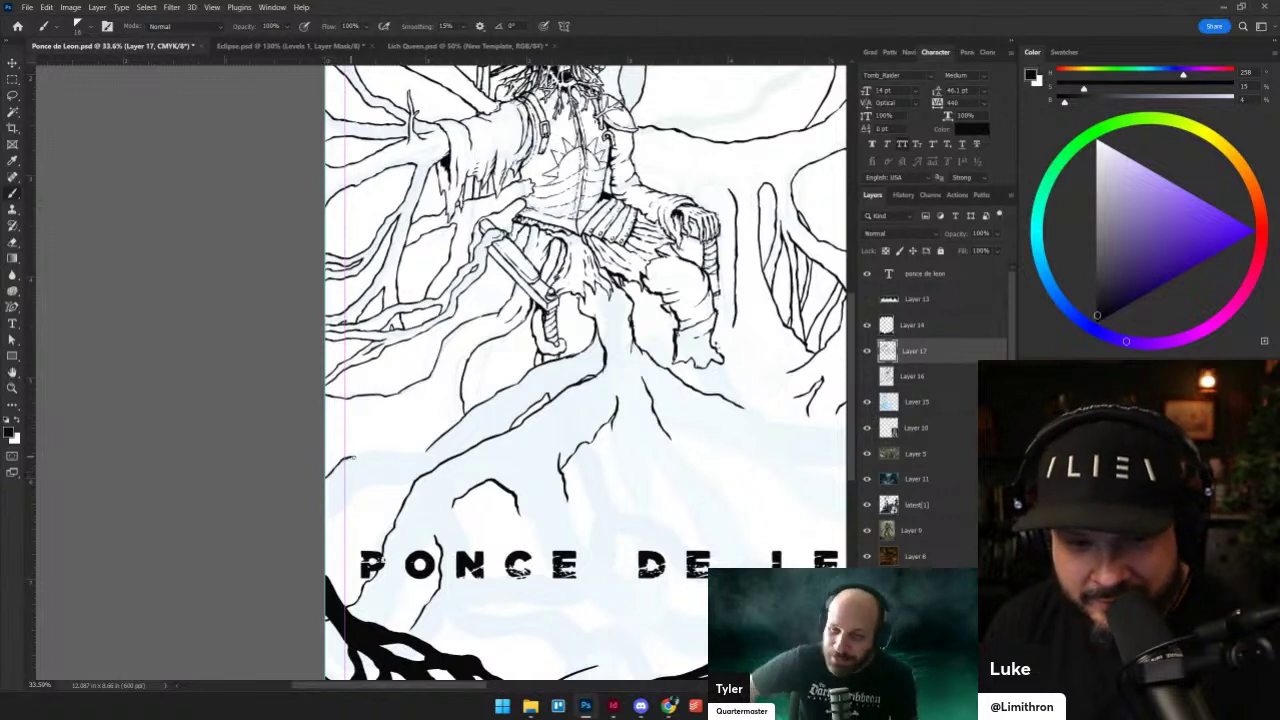
mouse_move(381, 455)
left_mouse_down()
mouse_move(427, 457)
mouse_move(327, 467)
left_mouse_up()
key("ctrl+z")
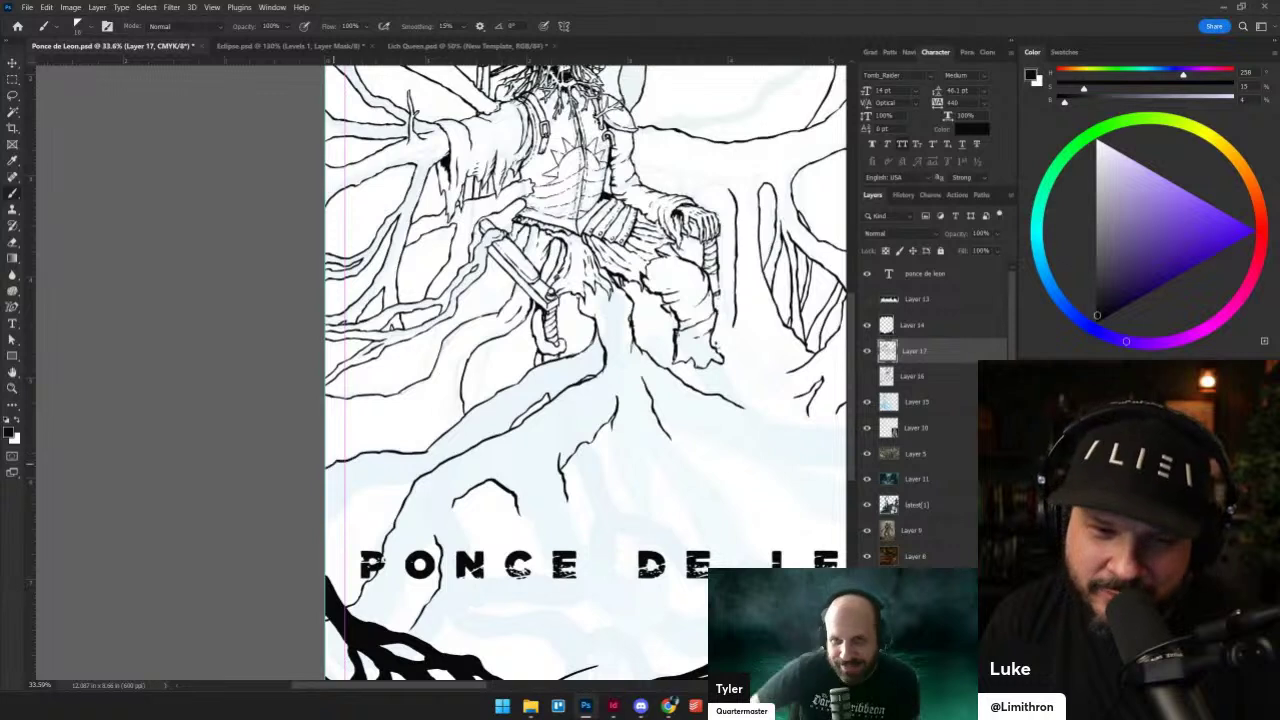
mouse_move(335, 519)
left_mouse_down()
mouse_move(364, 491)
mouse_move(411, 484)
left_mouse_up()
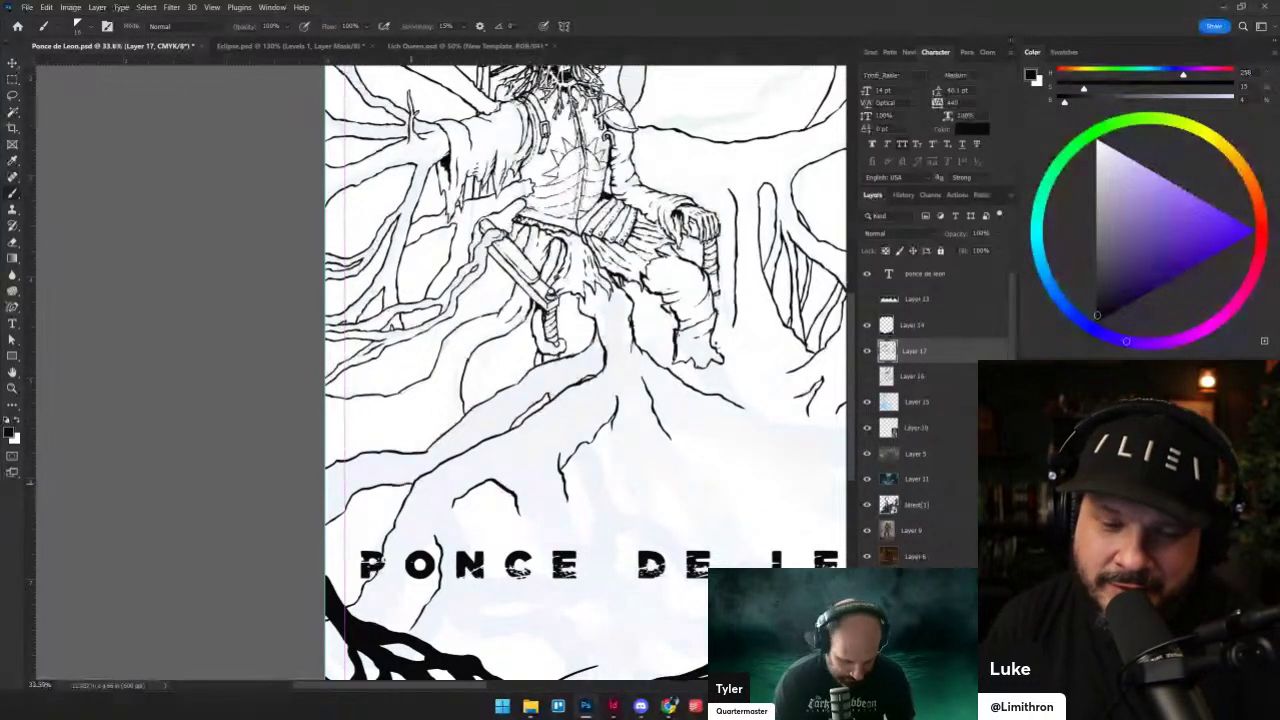
- Clean up and re-ink the edge of the hollow between the sword hilt and the trunk beneath the torn cloth
scroll(500, 395, "up", 2)
left_click_drag(500, 395, 468, 489)
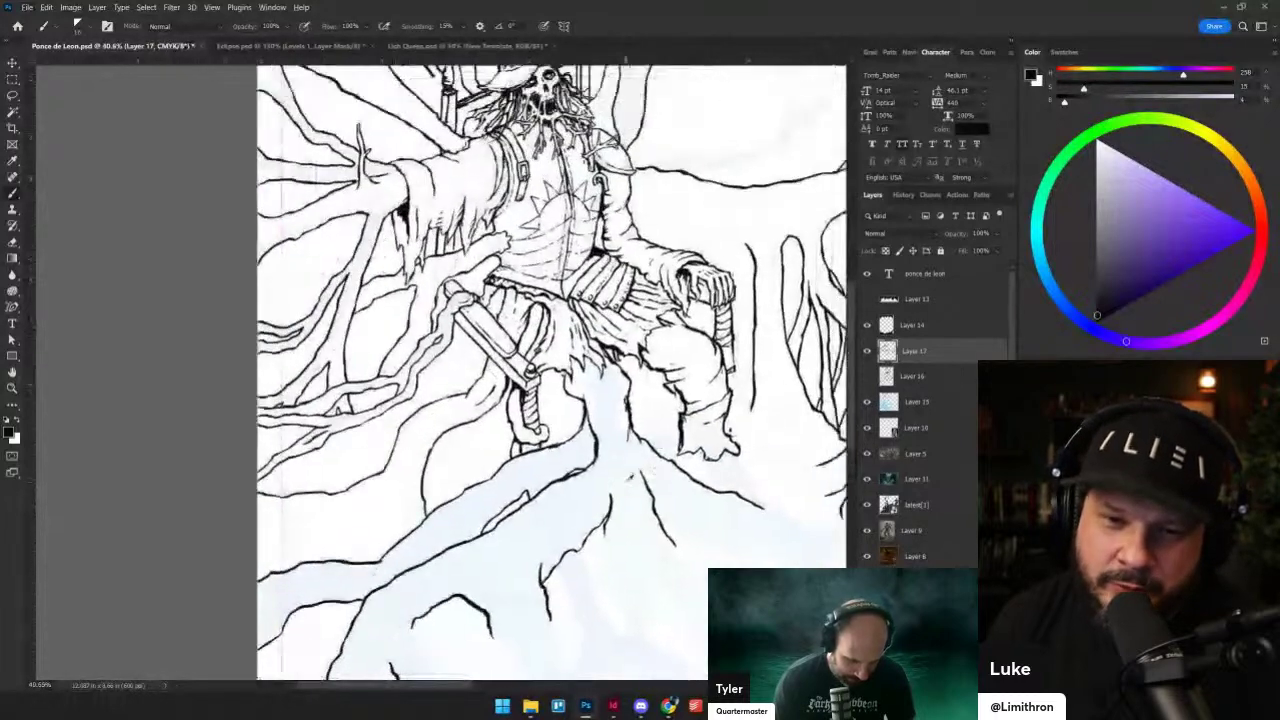
scroll(624, 480, "up", 4)
key("e")
mouse_move(556, 362)
left_mouse_down()
mouse_move(560, 416)
mouse_move(555, 287)
mouse_move(561, 401)
mouse_move(547, 377)
mouse_move(546, 420)
left_mouse_up()
key("b")
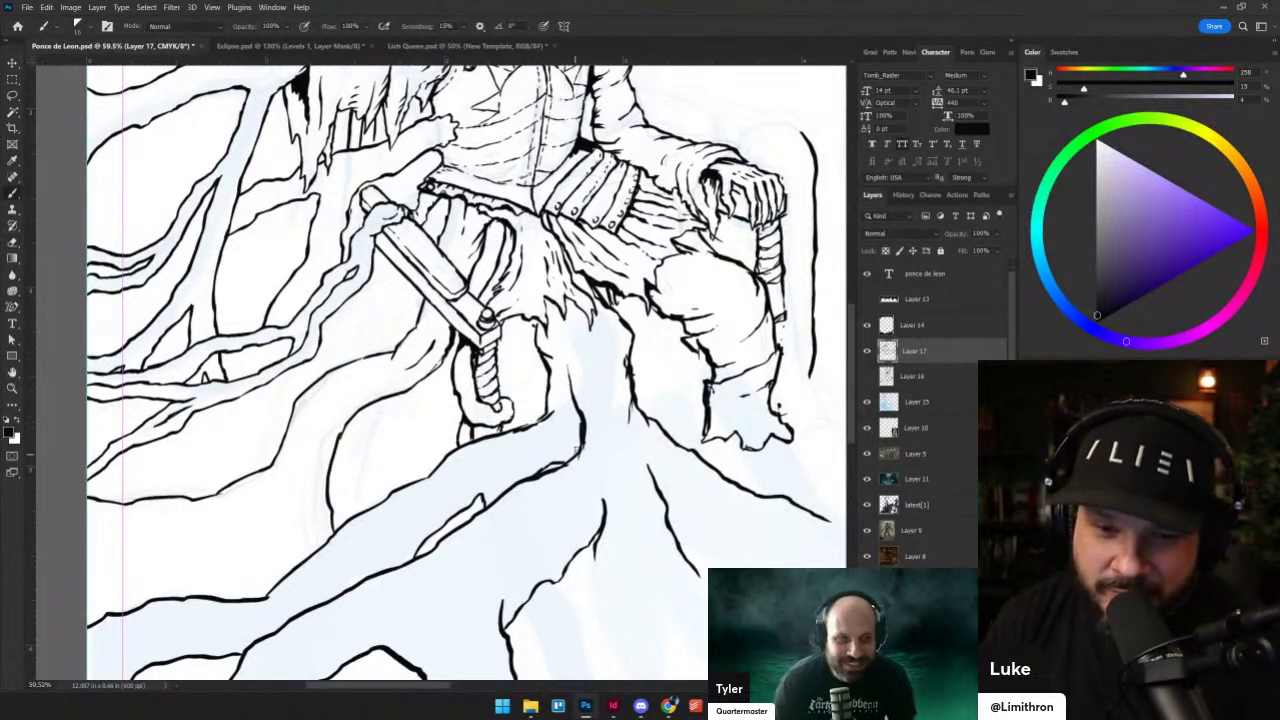
key("alt+shift+n")
left_click_drag(525, 427, 517, 431)
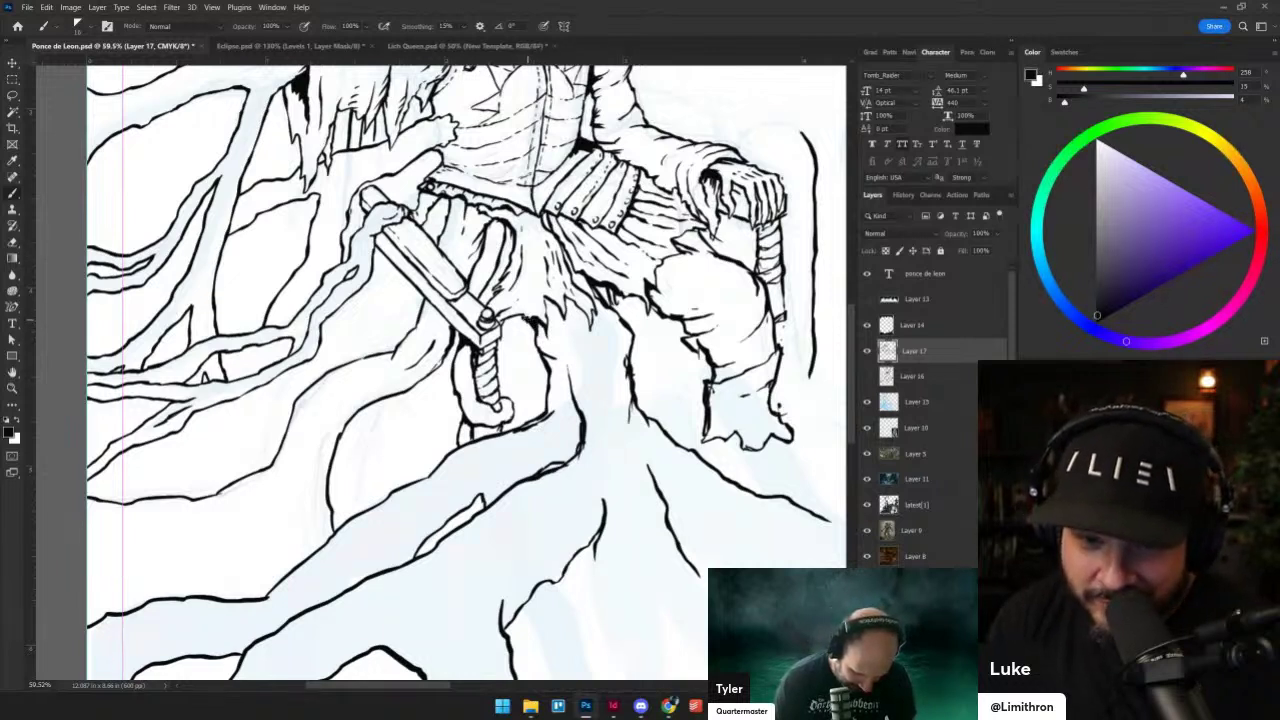
- Ink thin roots hanging inside the hollow between the curved root beside the sword and the large sloping root
left_click_drag(479, 306, 445, 380)
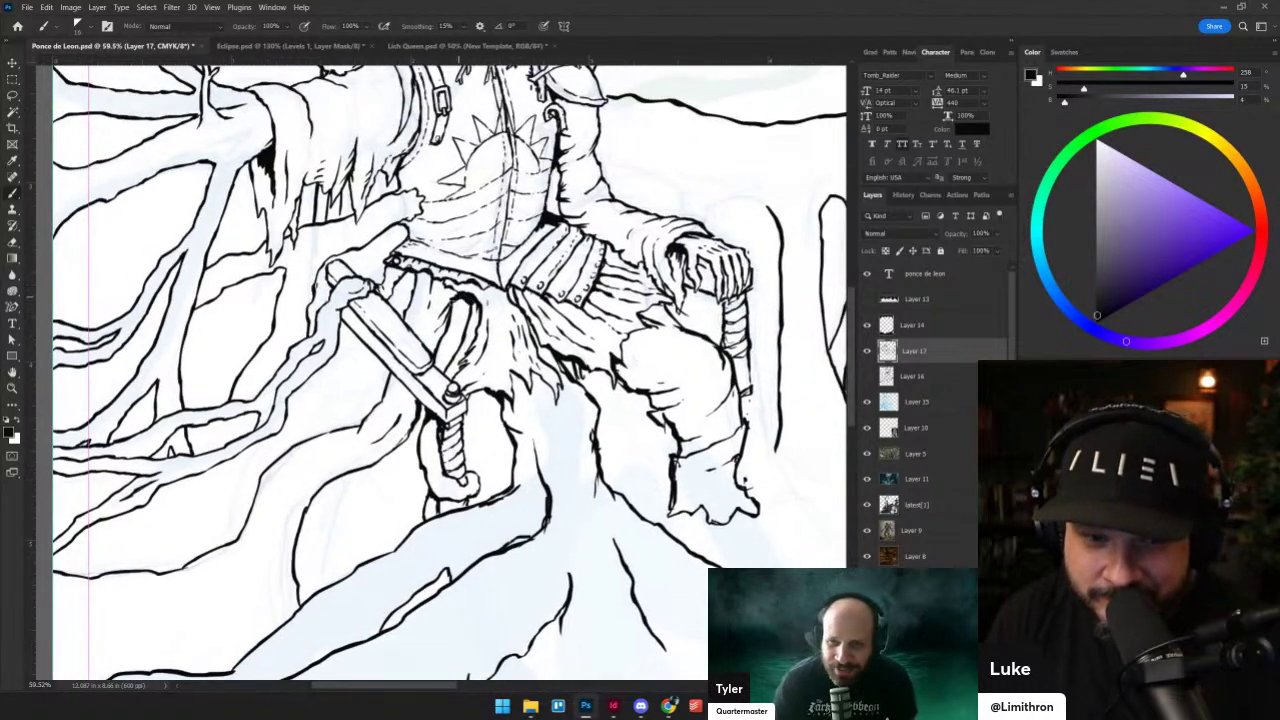
left_click_drag(362, 387, 416, 290)
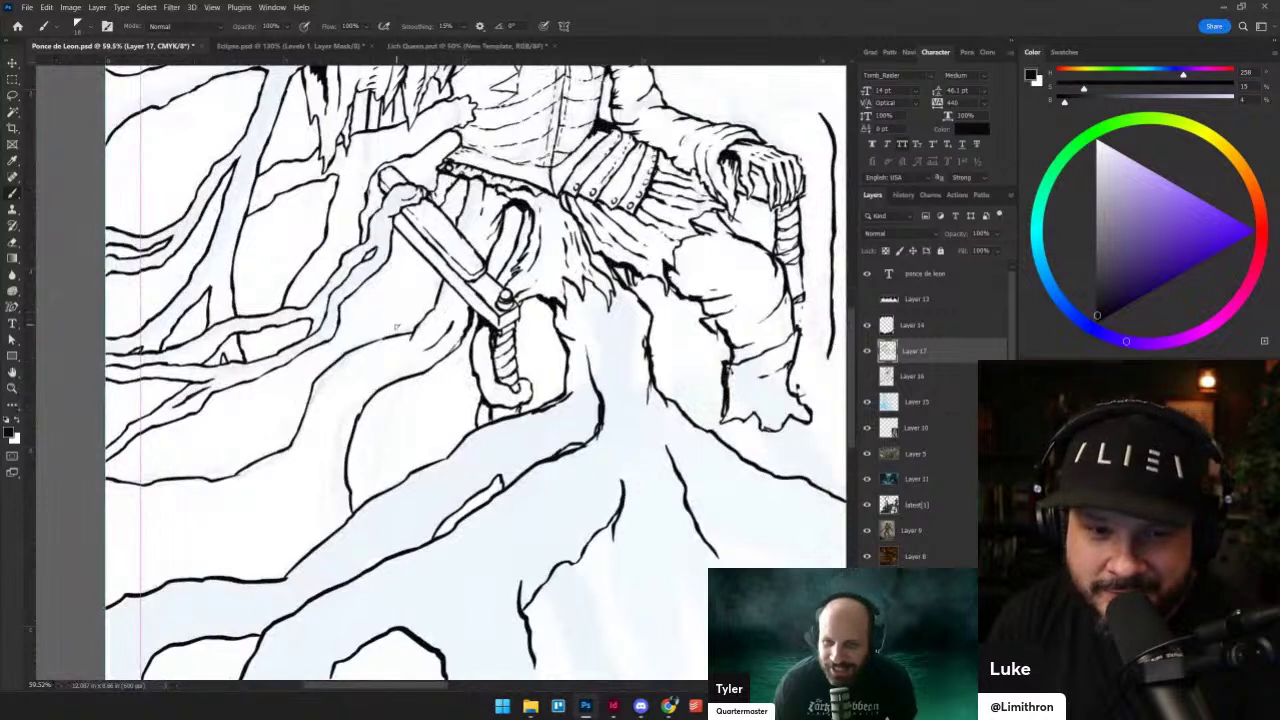
mouse_move(398, 380)
left_mouse_down()
mouse_move(391, 436)
mouse_move(354, 503)
mouse_move(391, 481)
mouse_move(418, 376)
left_mouse_up()
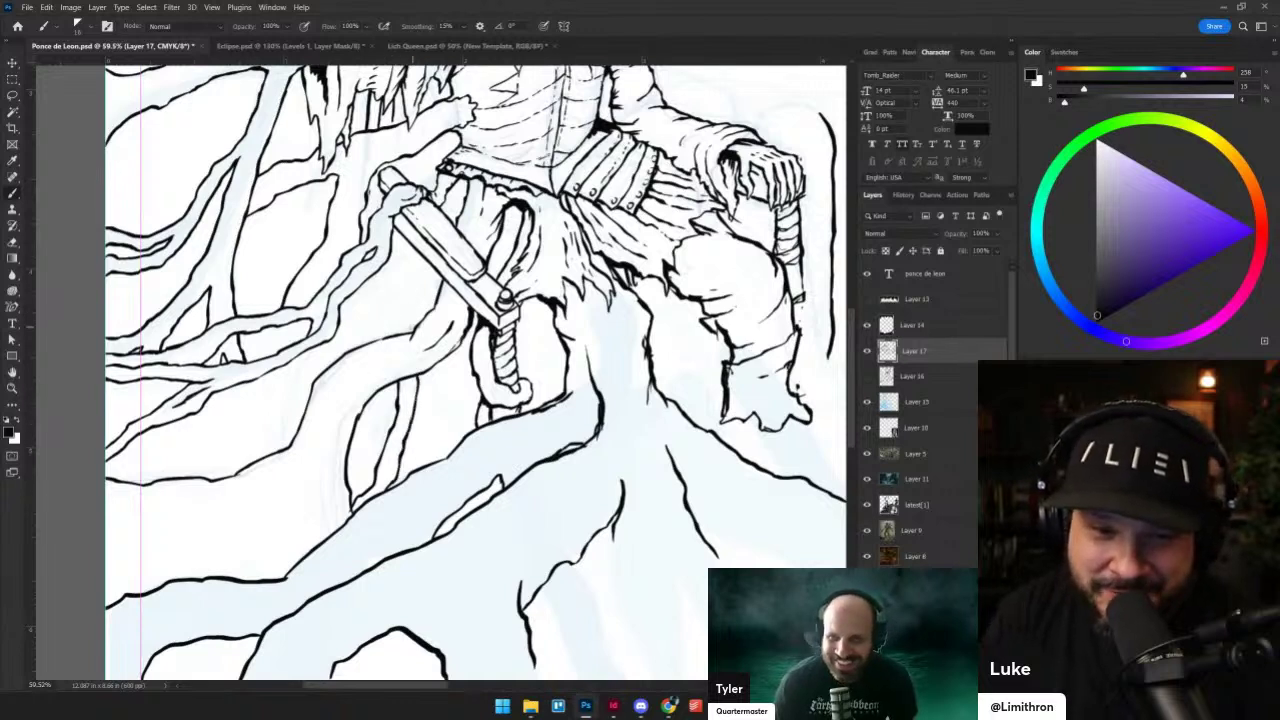
left_click_drag(425, 322, 500, 382)
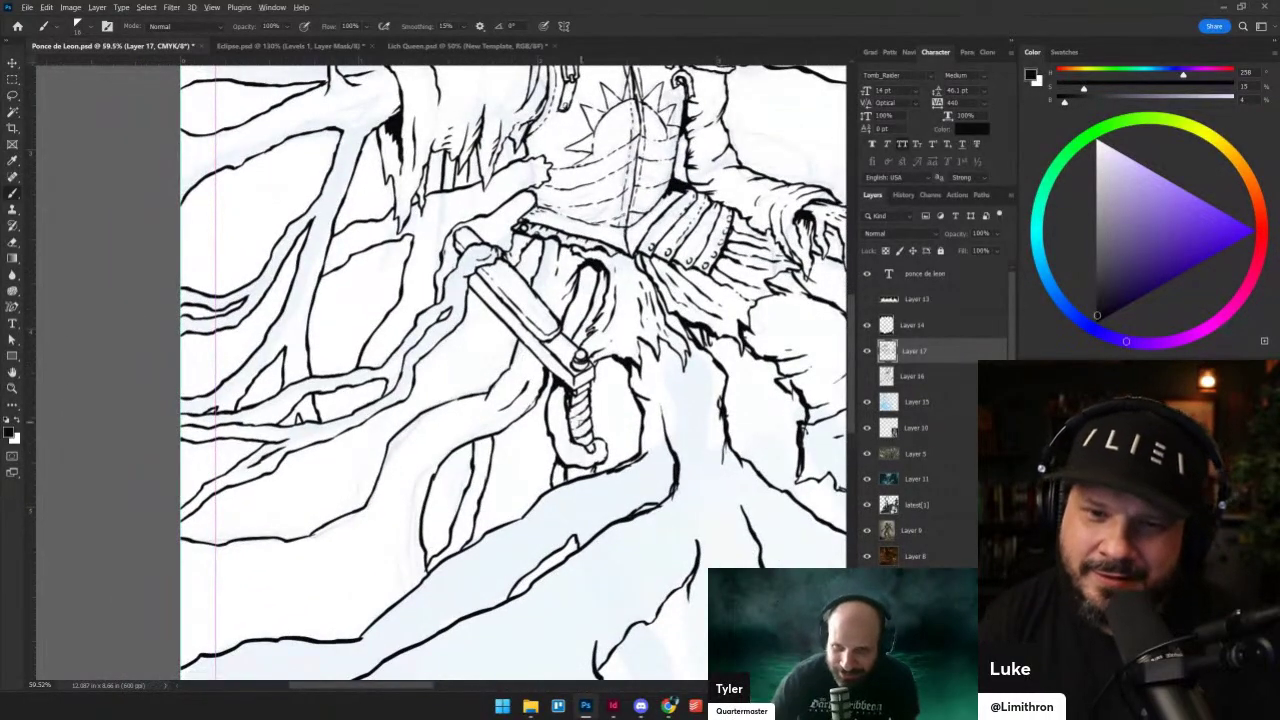
scroll(581, 421, "down", 8)
scroll(584, 421, "up", 4)
left_click_drag(716, 415, 690, 424)
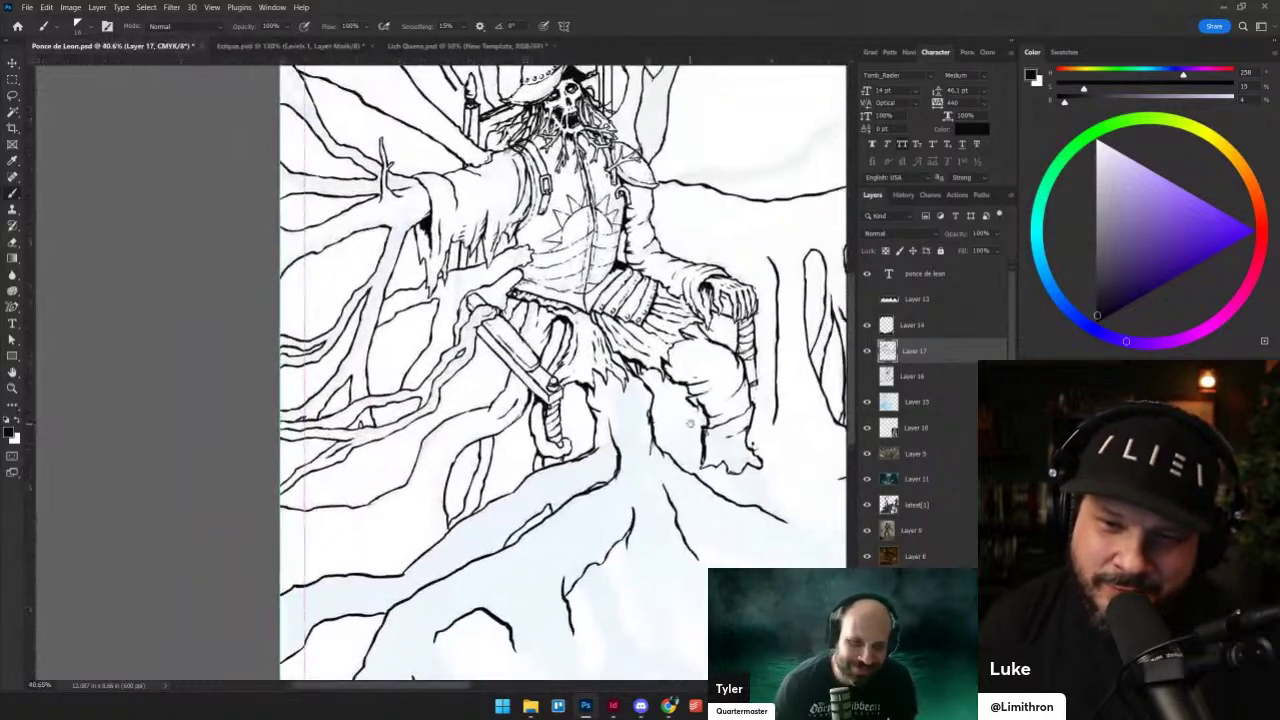
- Ink short parallel crossbar lines of the seat behind the sword hilt and between the trunk and the bent leg
scroll(689, 424, "up", 1)
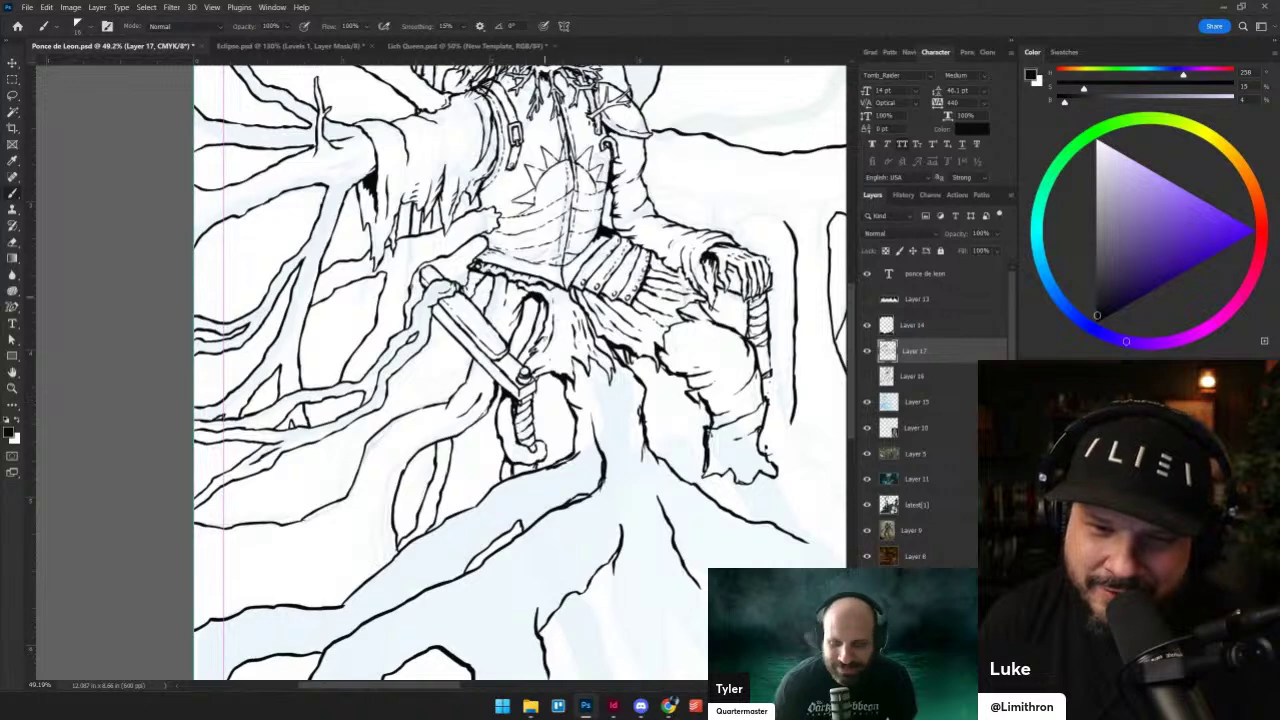
scroll(562, 372, "up", 1)
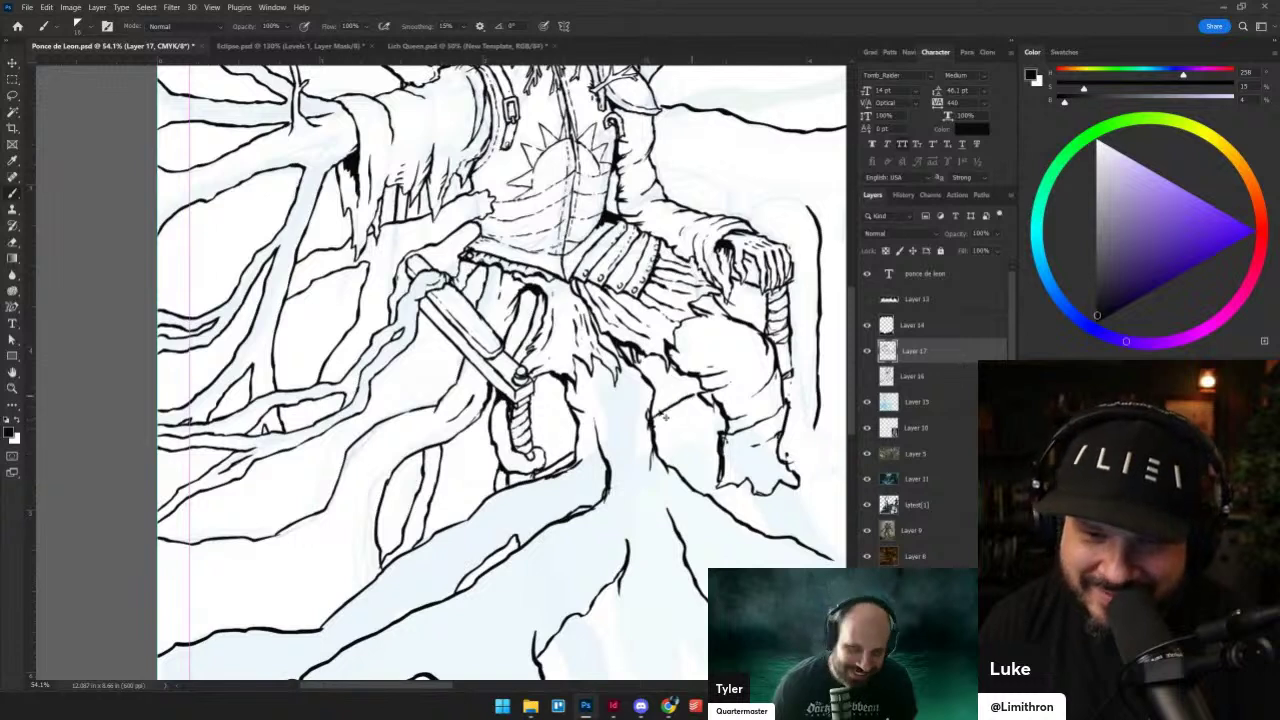
left_click_drag(550, 466, 578, 454)
left_click_drag(650, 428, 700, 402)
left_click_drag(782, 363, 791, 346)
left_click_drag(546, 457, 579, 438)
key("shift+alt+r")
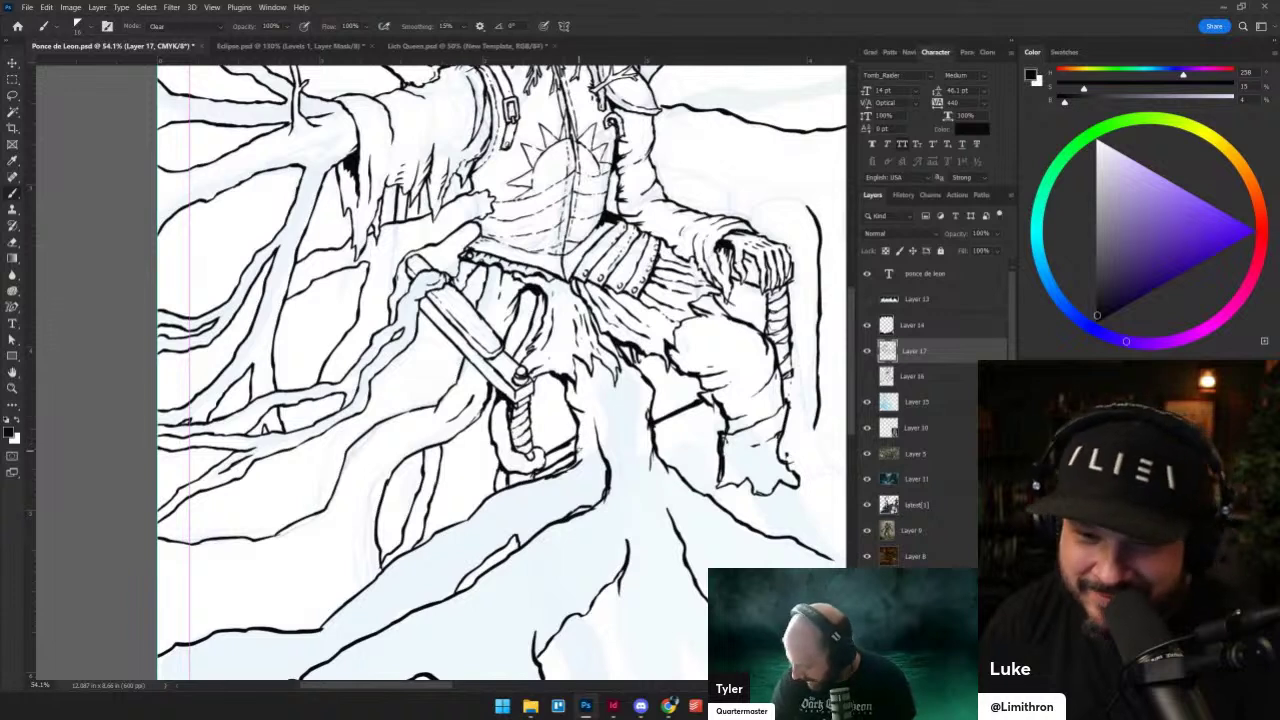
left_click_drag(662, 406, 698, 384)
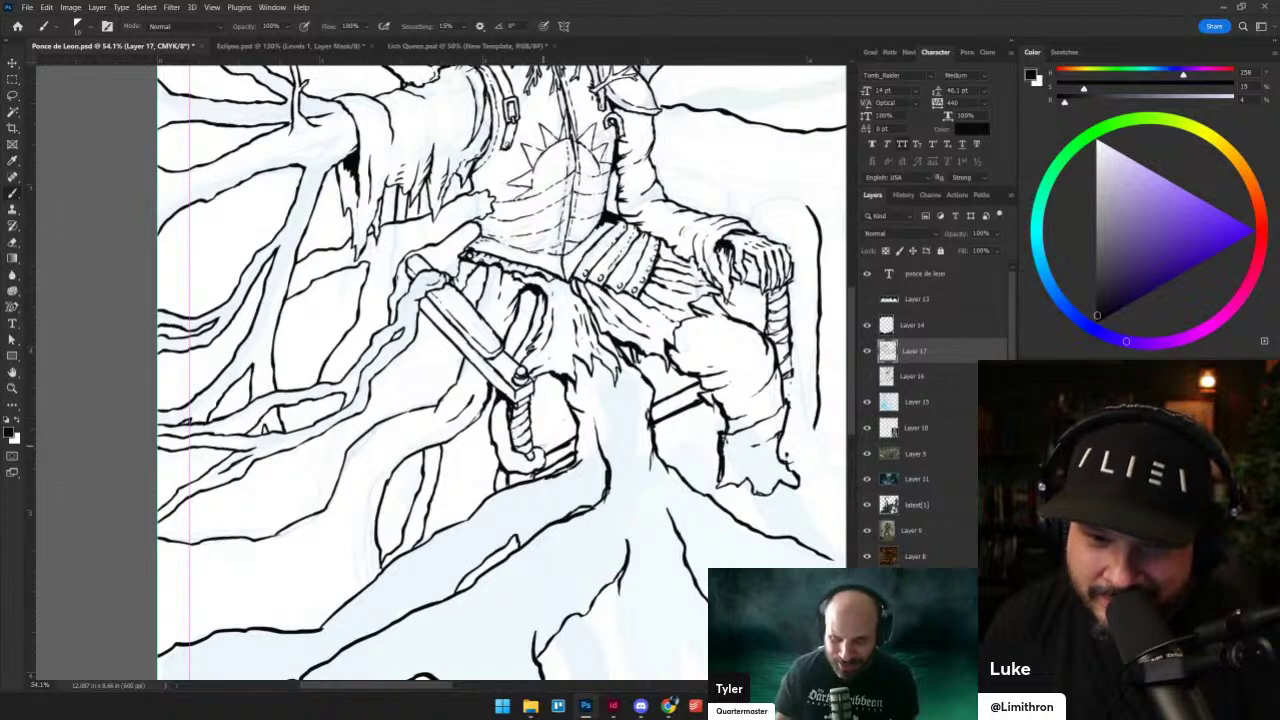
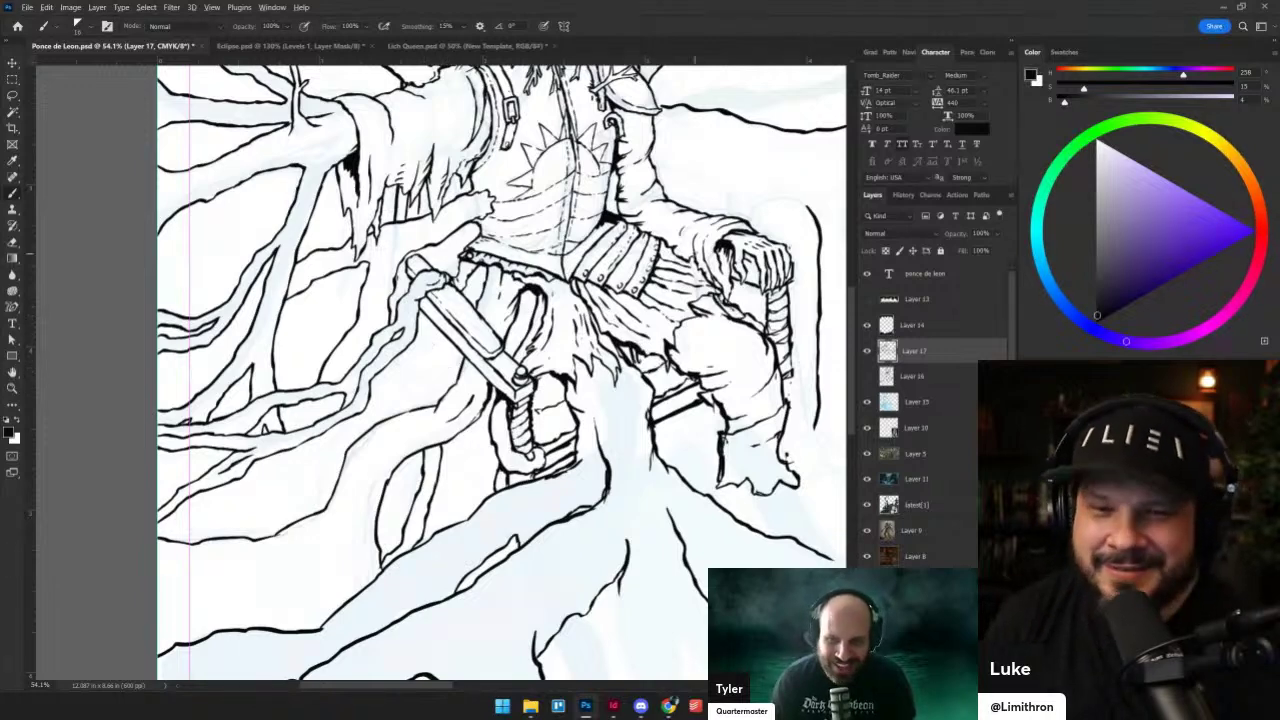
- Ink the upper and lower edges of the root running from the figure's foot to the hanging roots, and tidy its start below the foot
scroll(695, 254, "down", 10)
scroll(421, 375, "up", 6)
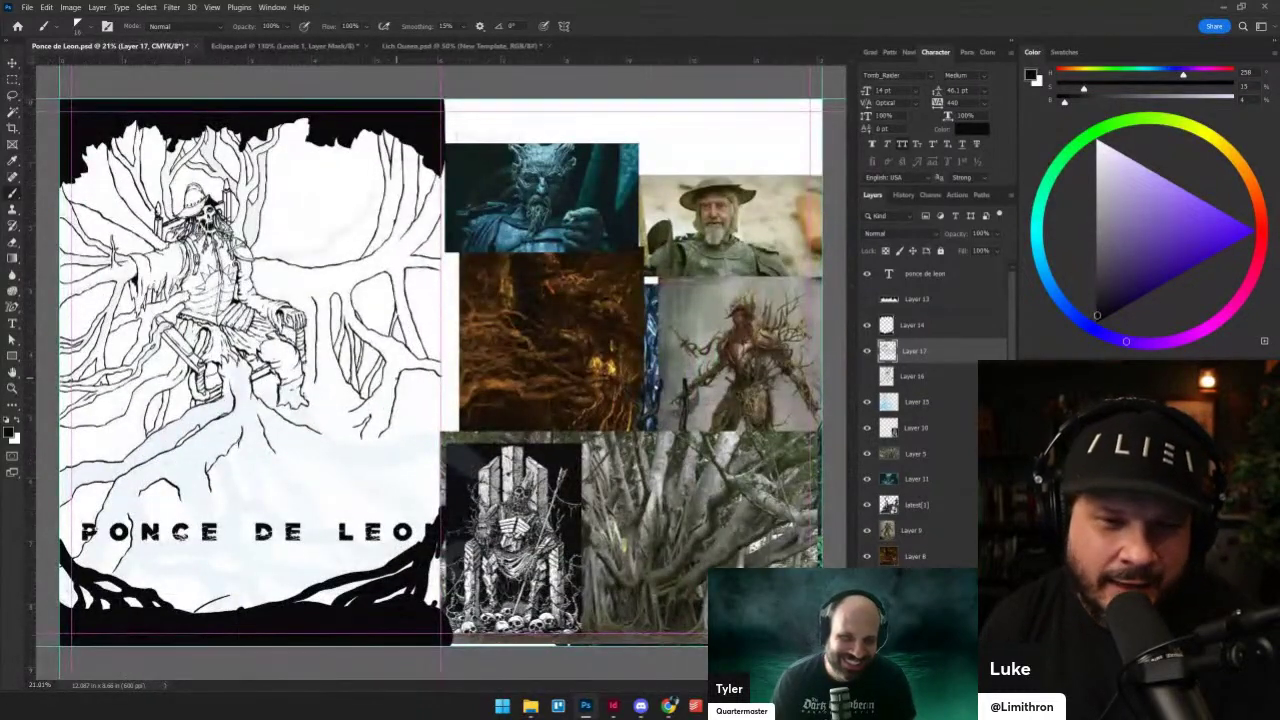
left_click_drag(297, 416, 443, 414)
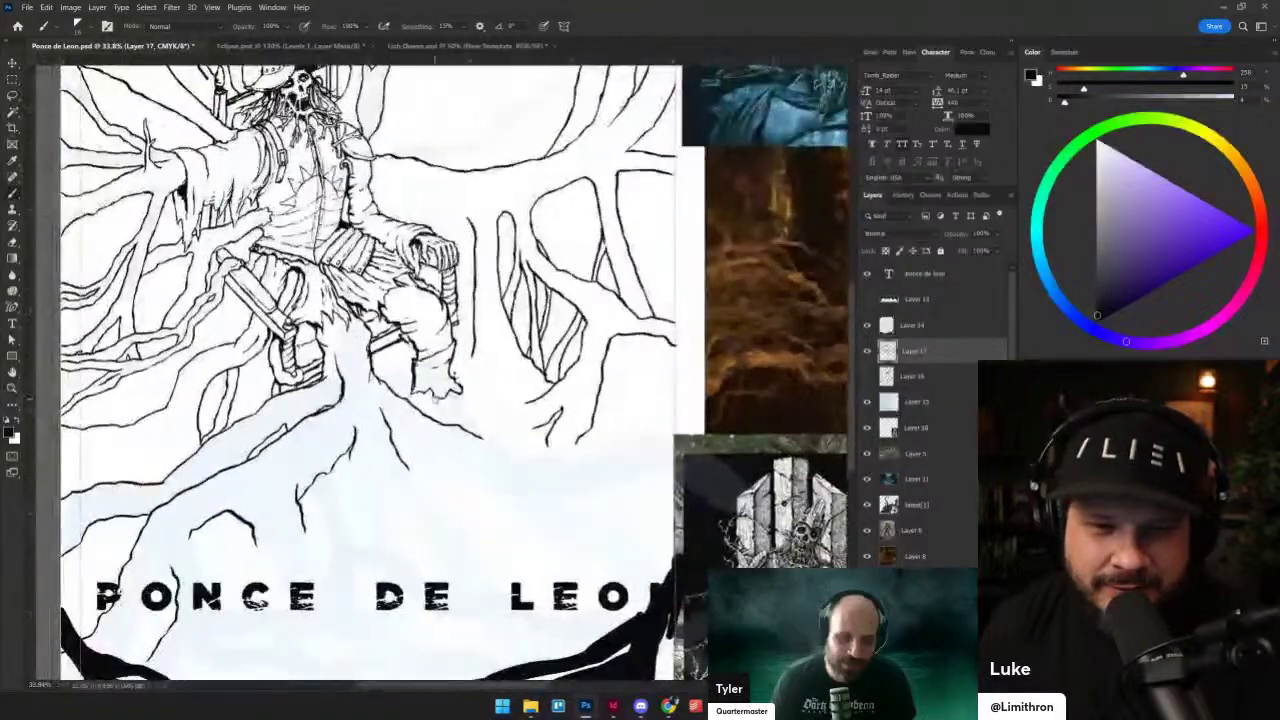
scroll(444, 414, "up", 4)
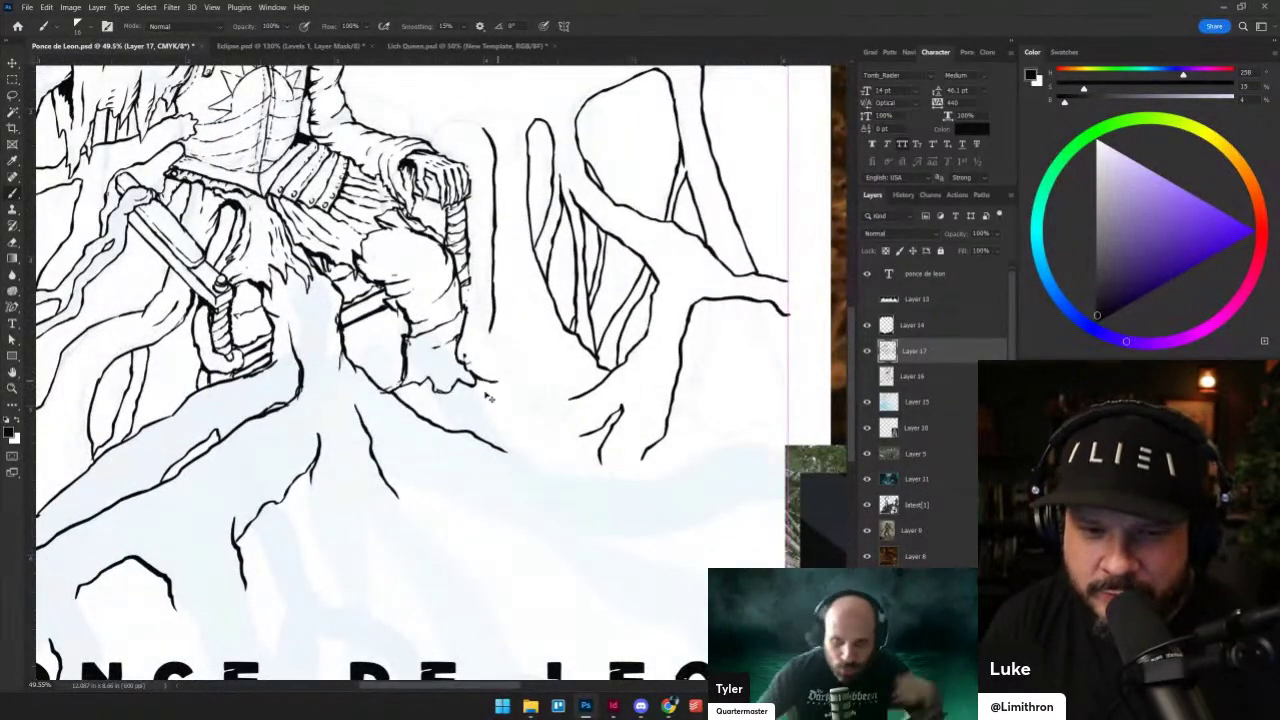
left_click_drag(475, 383, 515, 406)
mouse_move(484, 366)
left_mouse_down()
mouse_move(528, 372)
mouse_move(570, 402)
mouse_move(526, 420)
mouse_move(578, 440)
left_mouse_up()
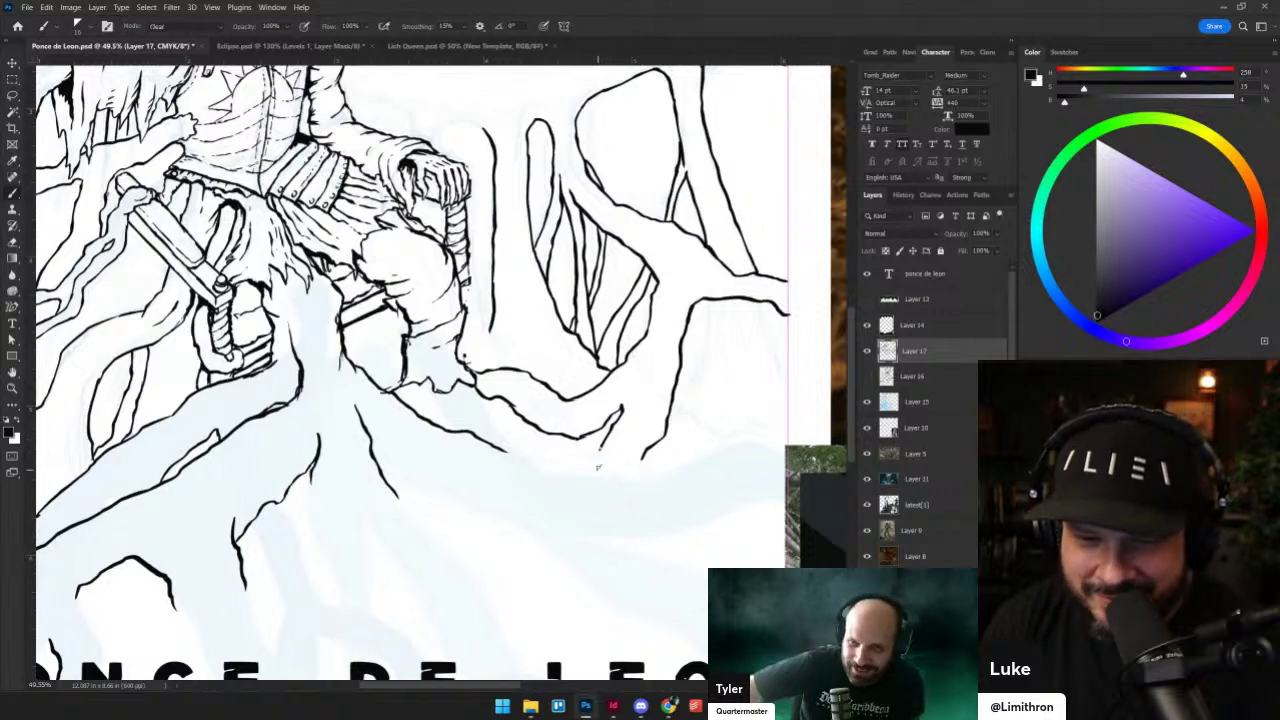
left_click_drag(580, 438, 706, 486)
left_click_drag(468, 381, 479, 389)
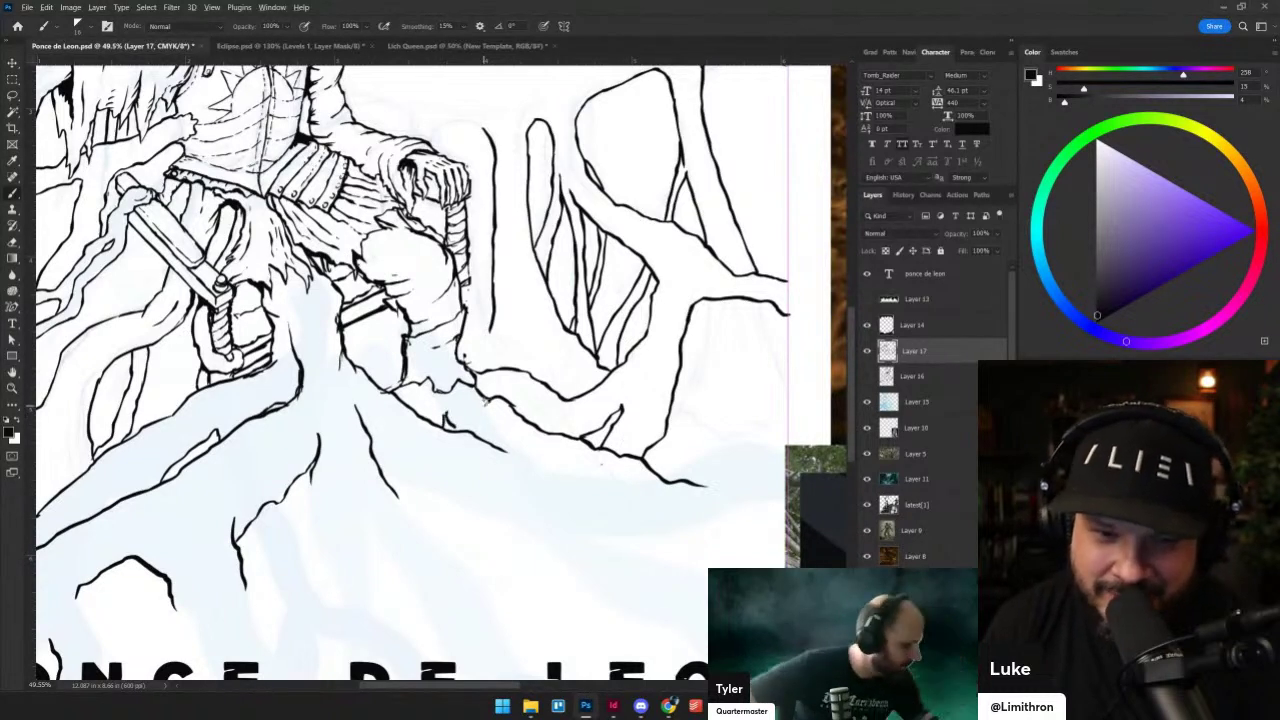
- Ink a side branch off the central root and the descending edges of the narrow roots below the trunk
left_click_drag(576, 440, 547, 350)
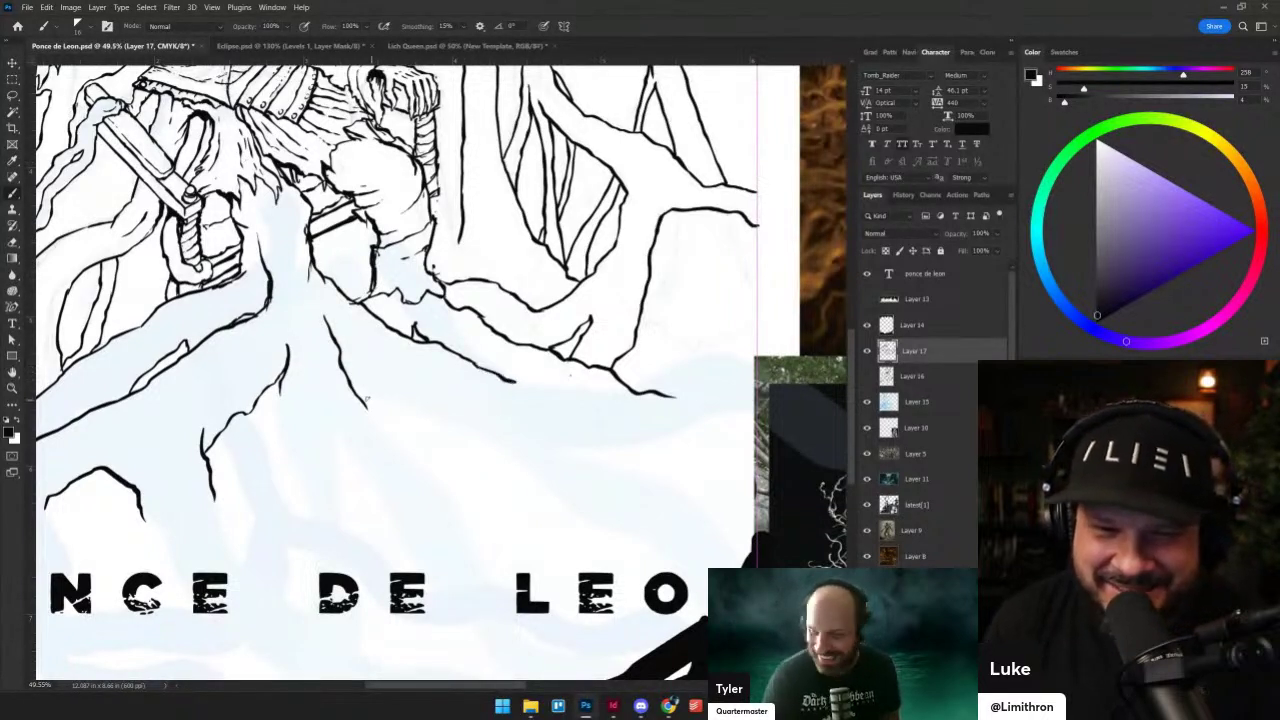
left_click_drag(348, 381, 400, 405)
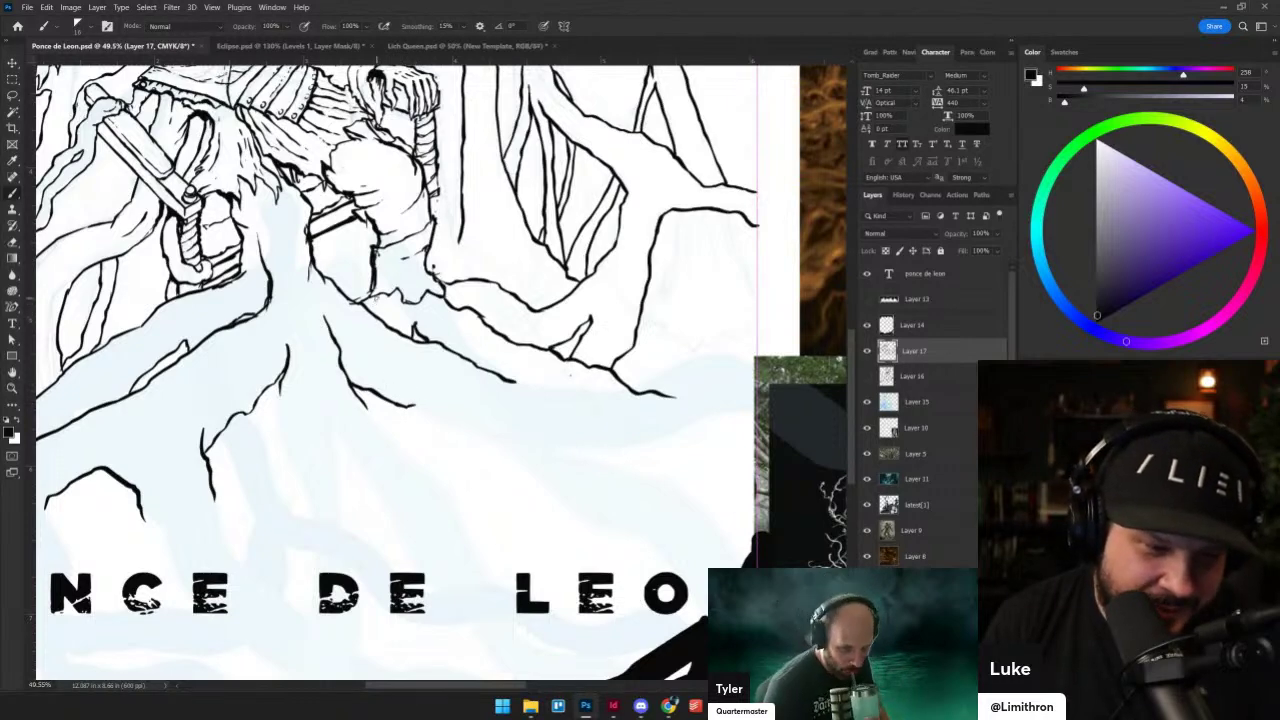
scroll(362, 435, "up", 1)
left_click_drag(470, 405, 413, 320)
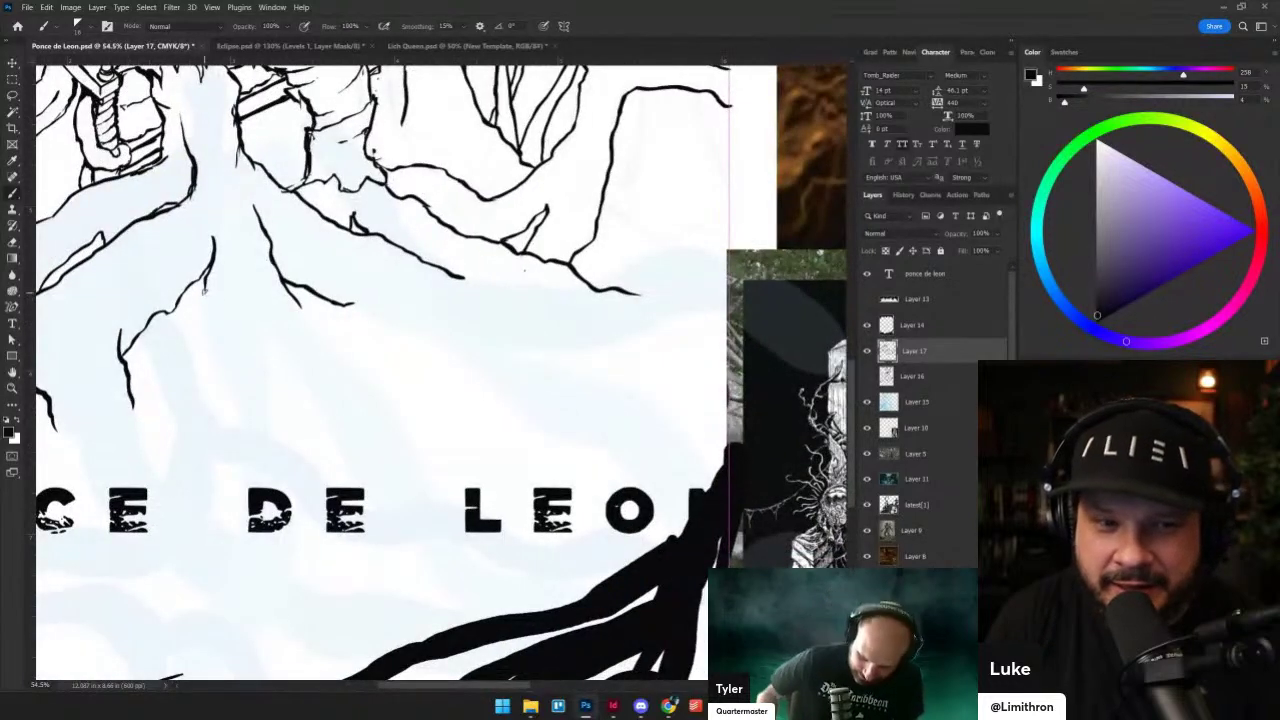
left_click_drag(202, 298, 237, 424)
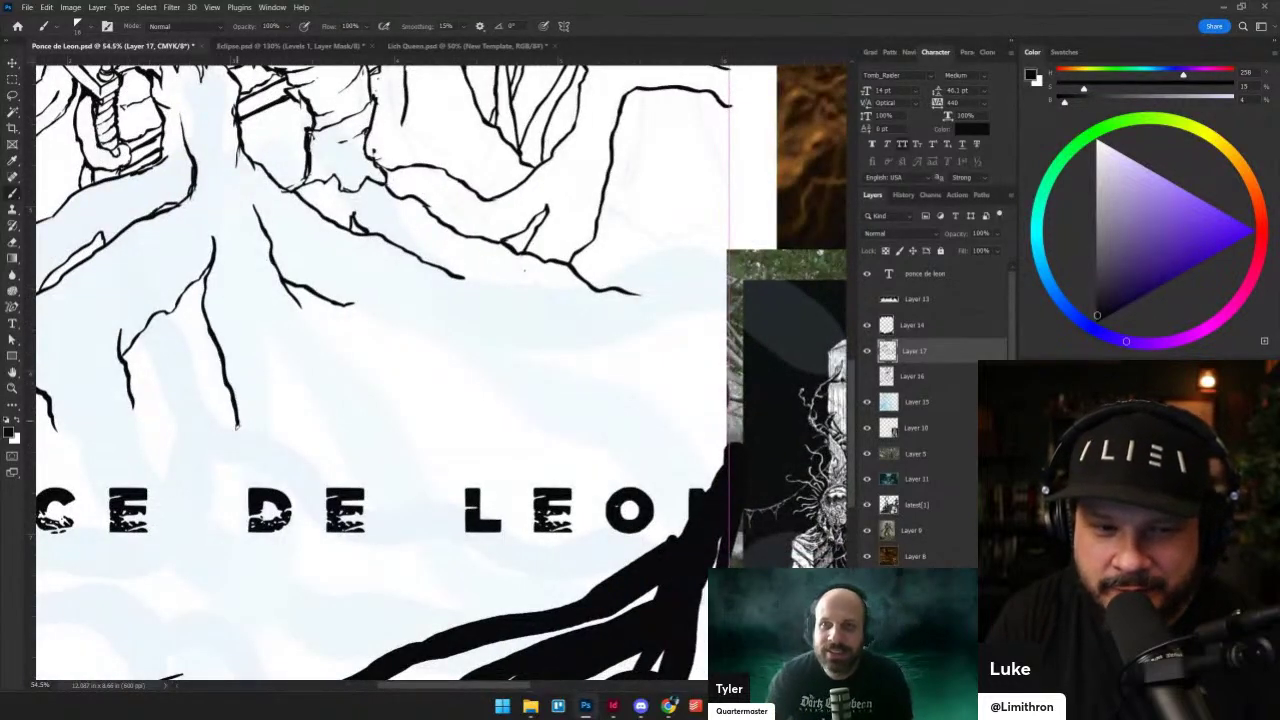
left_click_drag(265, 333, 276, 442)
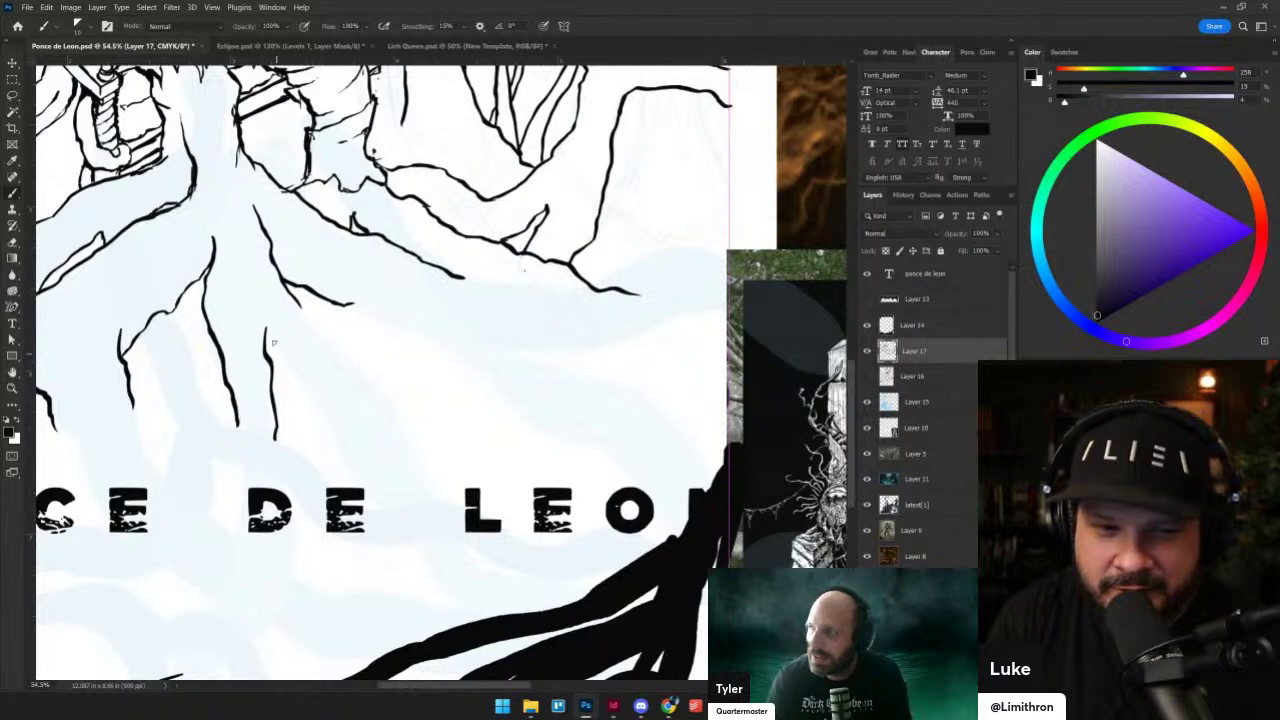
- Ink both edges of the root sloping from the central trunk down to the gap between DE and LEON in the title
left_click_drag(268, 339, 309, 393)
mouse_move(301, 316)
left_mouse_down()
mouse_move(379, 384)
mouse_move(406, 428)
left_mouse_up()
mouse_move(309, 394)
left_mouse_down()
mouse_move(338, 416)
mouse_move(356, 462)
mouse_move(419, 470)
mouse_move(437, 502)
left_mouse_up()
left_click_drag(352, 457, 378, 495)
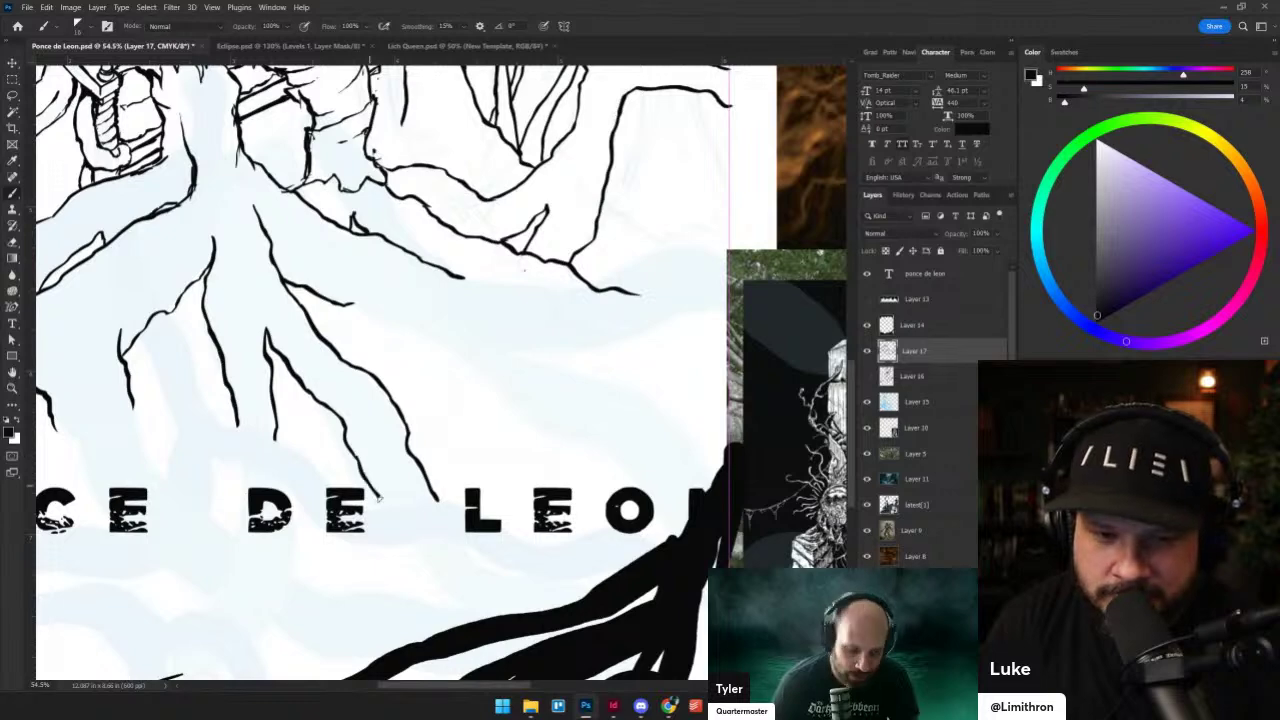
- Ink the lower and upper edges of the large root sweeping toward the page edge, re-drawing its junction with the root above
left_click_drag(353, 304, 441, 345)
left_click_drag(546, 429, 451, 490)
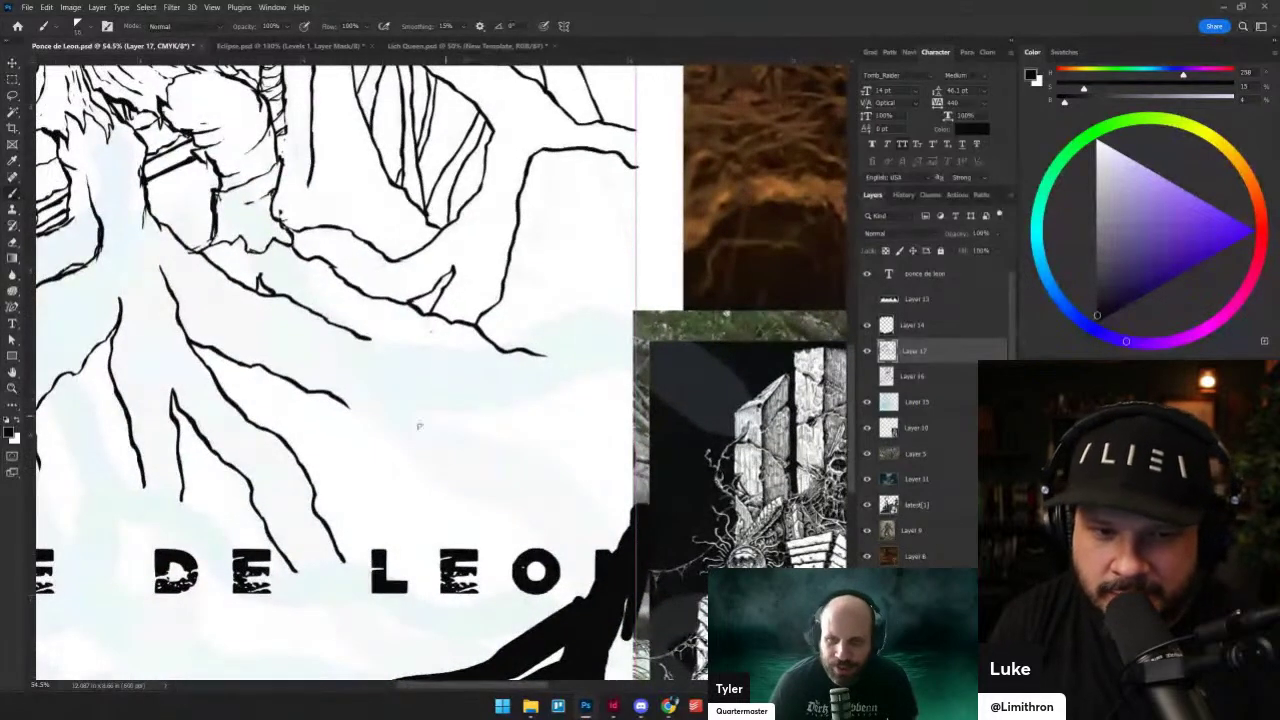
mouse_move(357, 408)
left_mouse_down()
mouse_move(505, 422)
mouse_move(535, 440)
left_mouse_up()
mouse_move(369, 340)
left_mouse_down()
mouse_move(478, 351)
mouse_move(528, 334)
left_mouse_up()
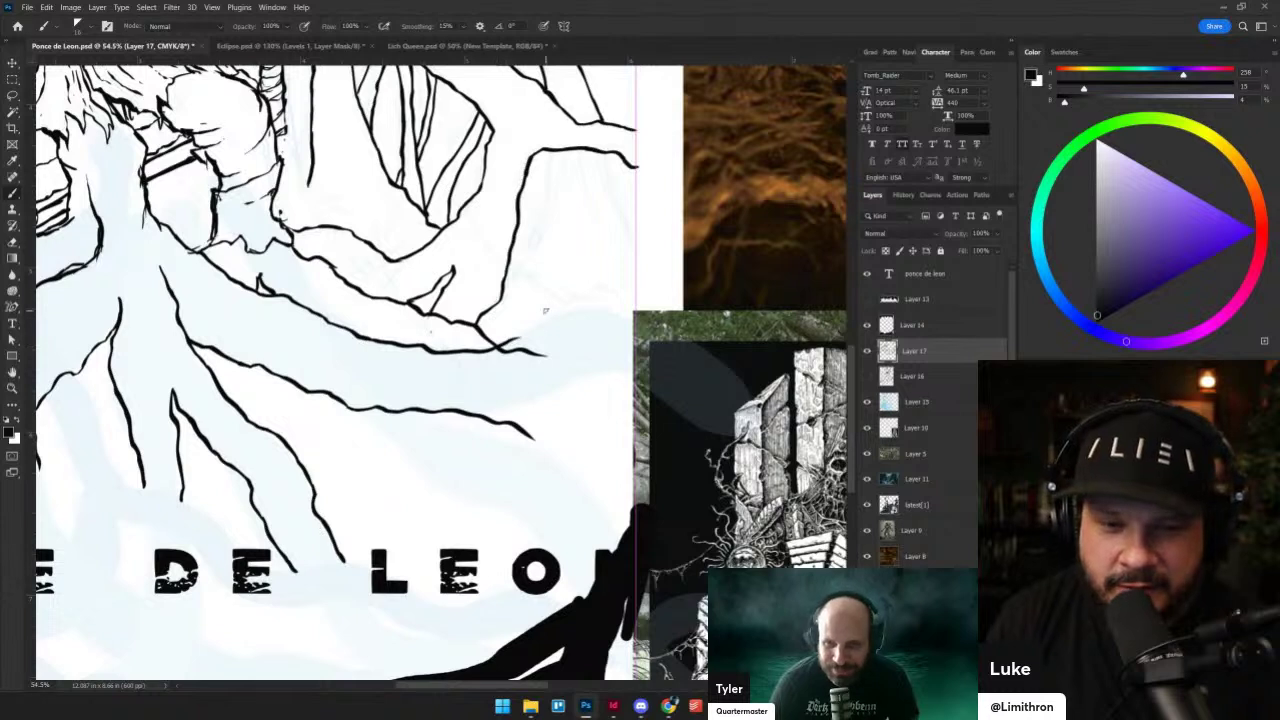
key("ctrl+z")
mouse_move(368, 340)
left_mouse_down()
mouse_move(546, 353)
mouse_move(526, 346)
left_mouse_up()
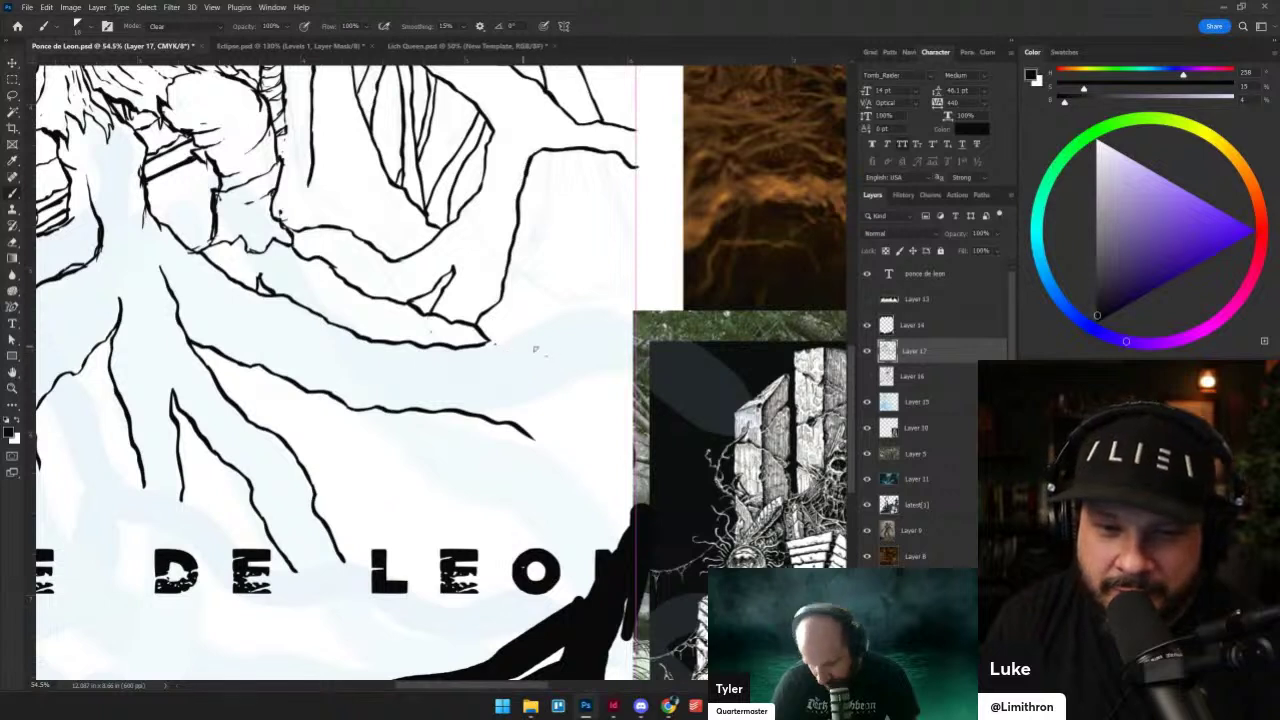
key("shift+alt+n")
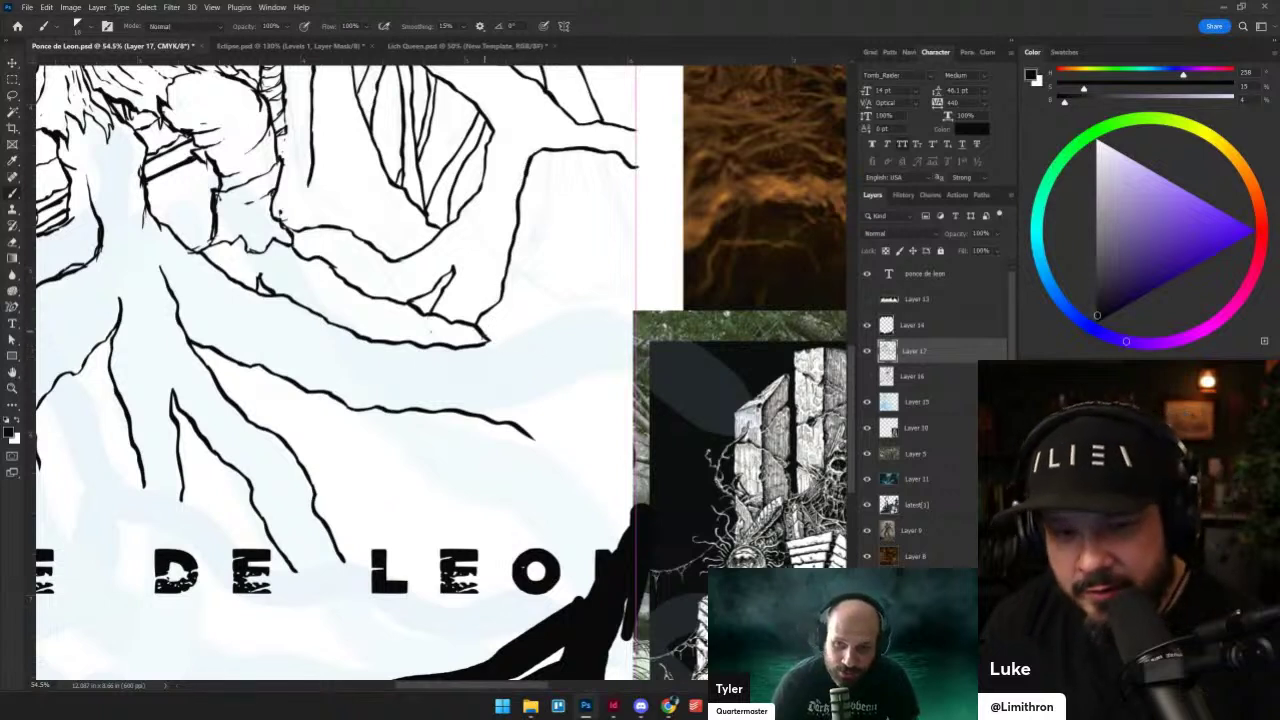
mouse_move(484, 344)
left_mouse_down()
mouse_move(537, 316)
mouse_move(636, 318)
left_mouse_up()
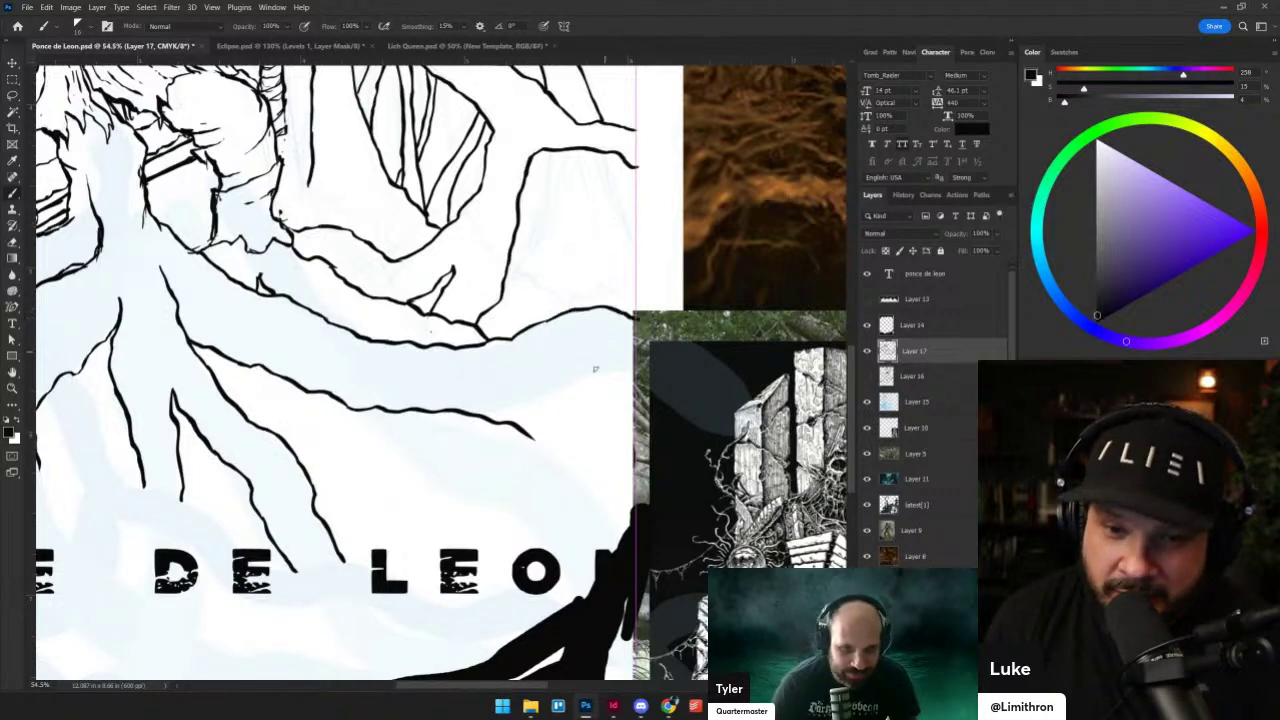
- Ink the root forking from the underside of the large root and curving down behind the end of LEON to the black border
left_click_drag(530, 419, 448, 421)
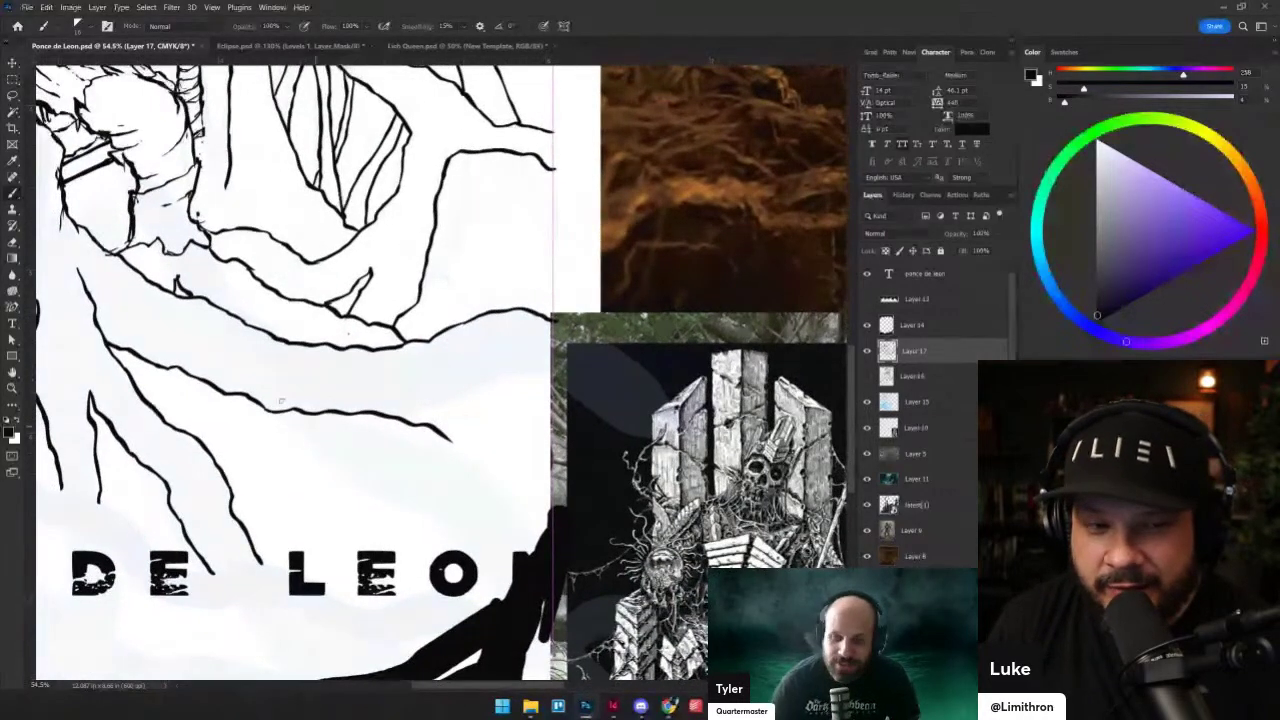
left_click_drag(227, 287, 331, 405)
left_click_drag(346, 489, 378, 529)
key("ctrl+z")
left_click_drag(345, 488, 407, 550)
mouse_move(440, 494)
left_mouse_down()
mouse_move(557, 557)
mouse_move(518, 444)
left_mouse_up()
left_click_drag(376, 440, 411, 458)
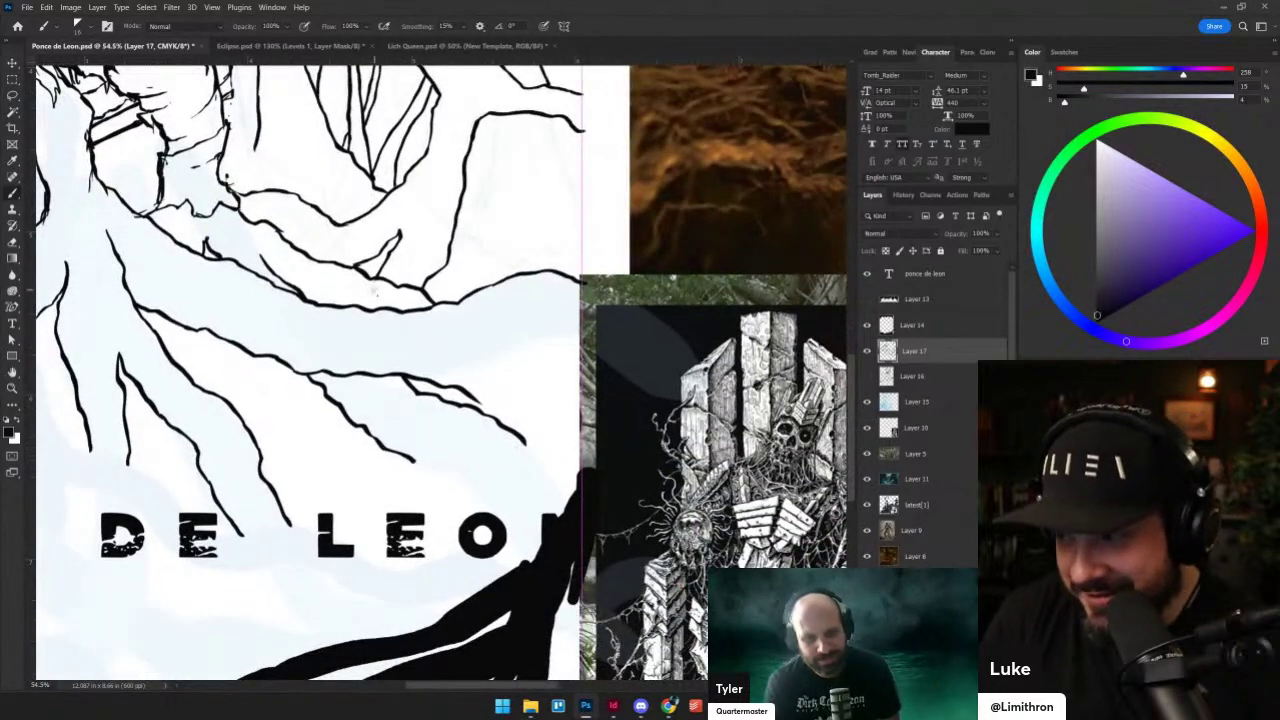
left_click_drag(413, 463, 478, 498)
left_click_drag(530, 449, 562, 516)
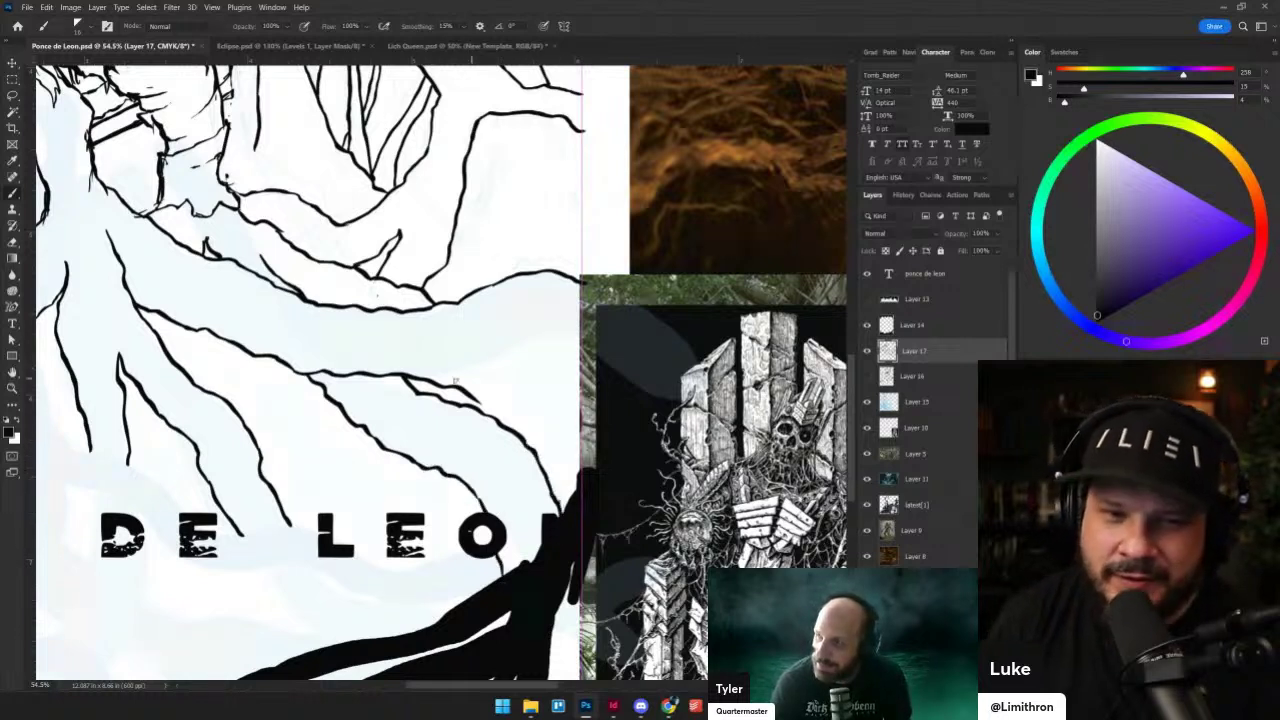
- Ink two parallel straight edges of the seat beam behind the sword, from the curved root down to the large sloping root
left_click_drag(441, 325, 313, 335)
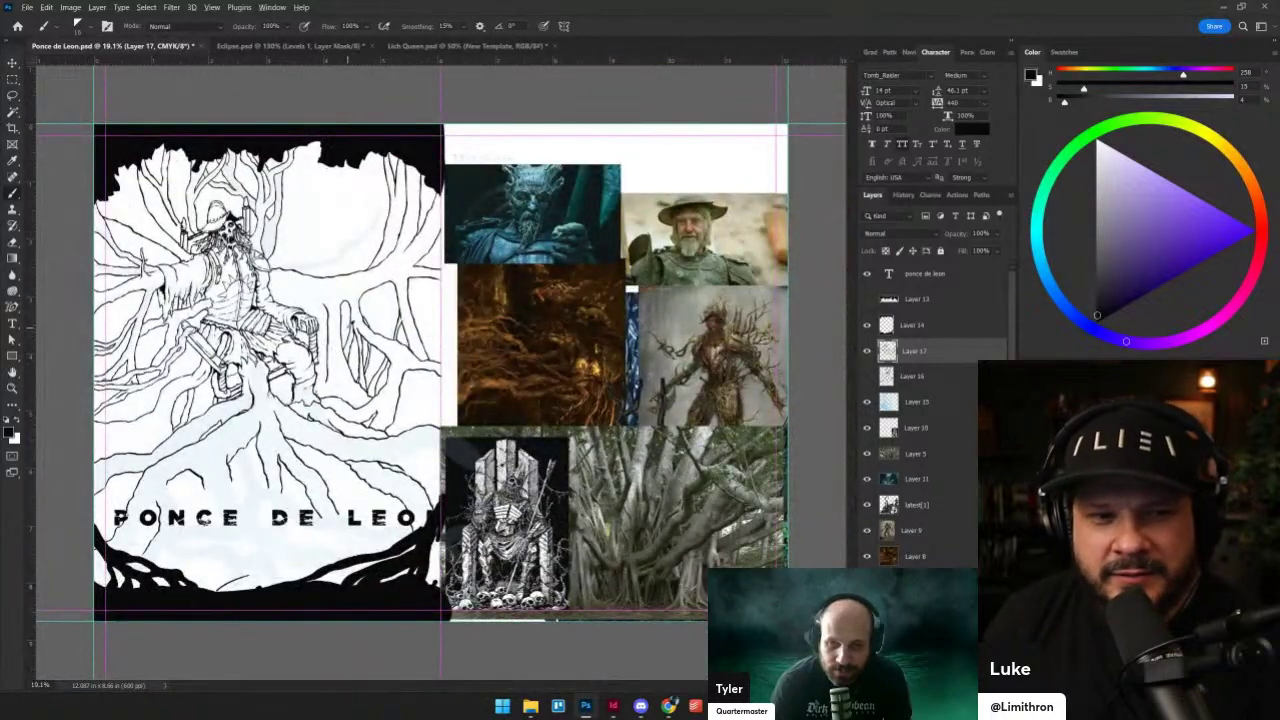
scroll(454, 337, "up", 1)
scroll(431, 311, "up", 3)
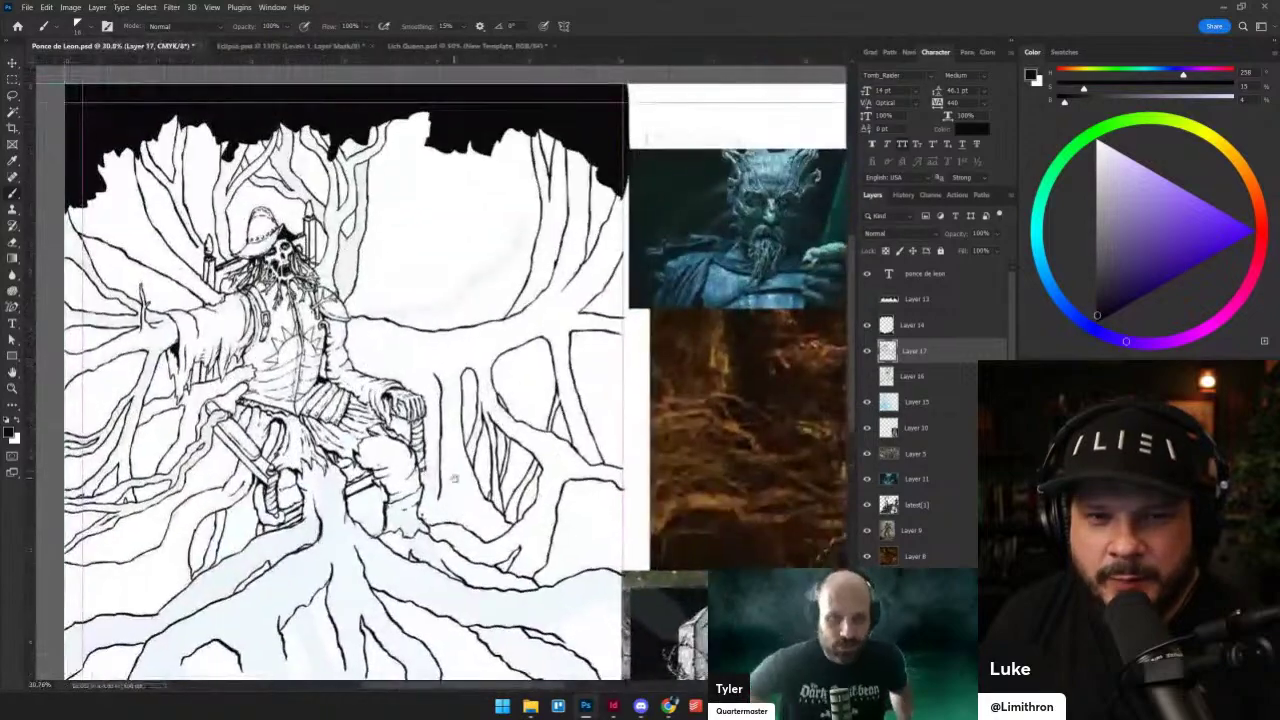
left_click_drag(454, 478, 541, 345)
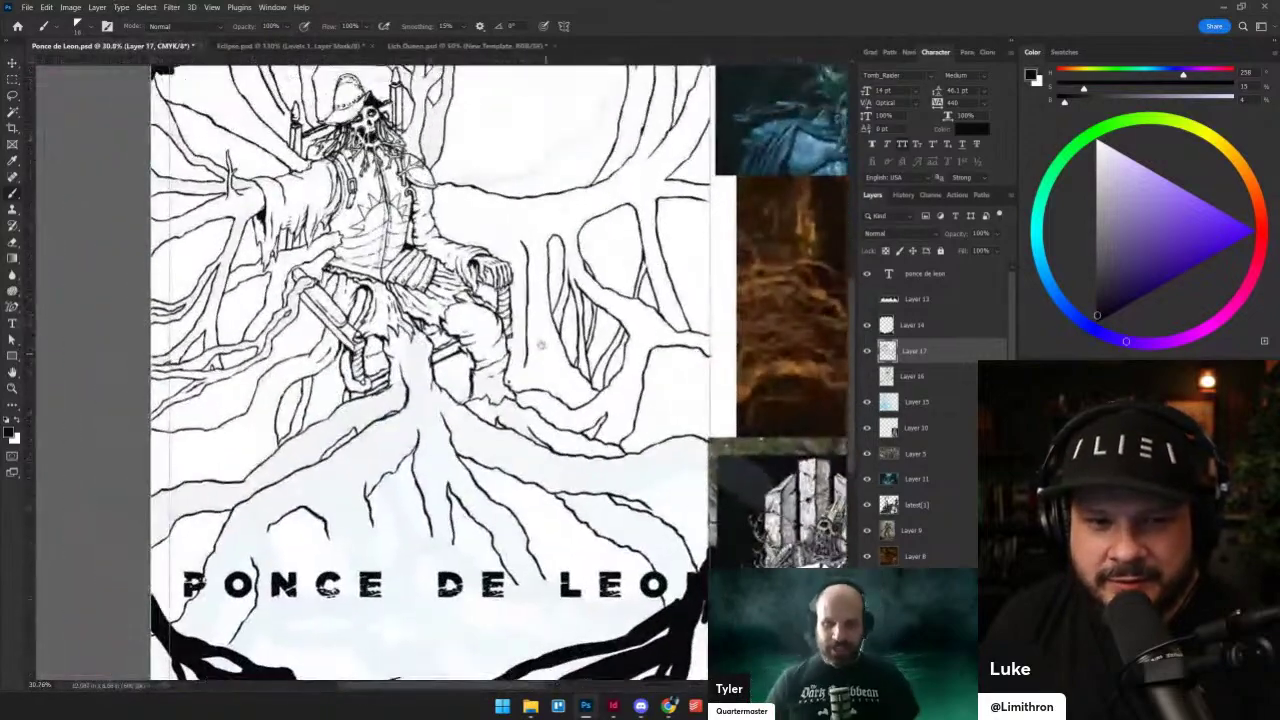
scroll(400, 340, "up", 5)
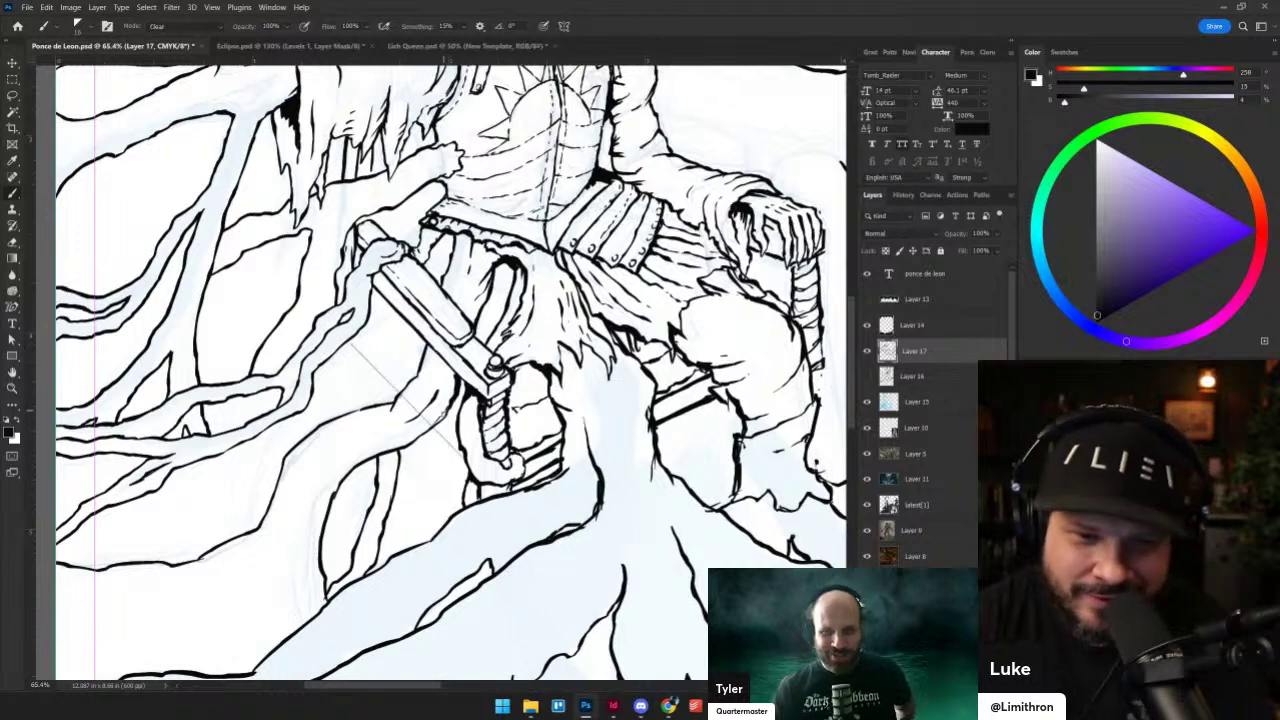
key("grave")
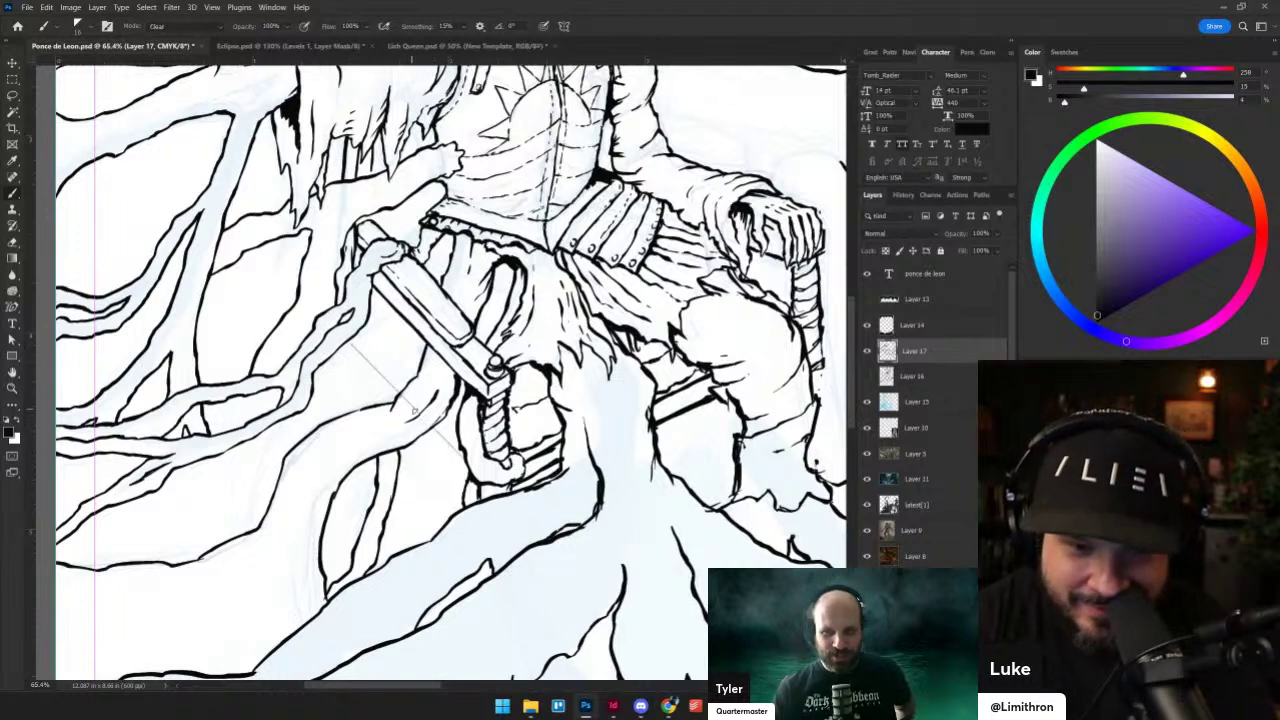
key("grave")
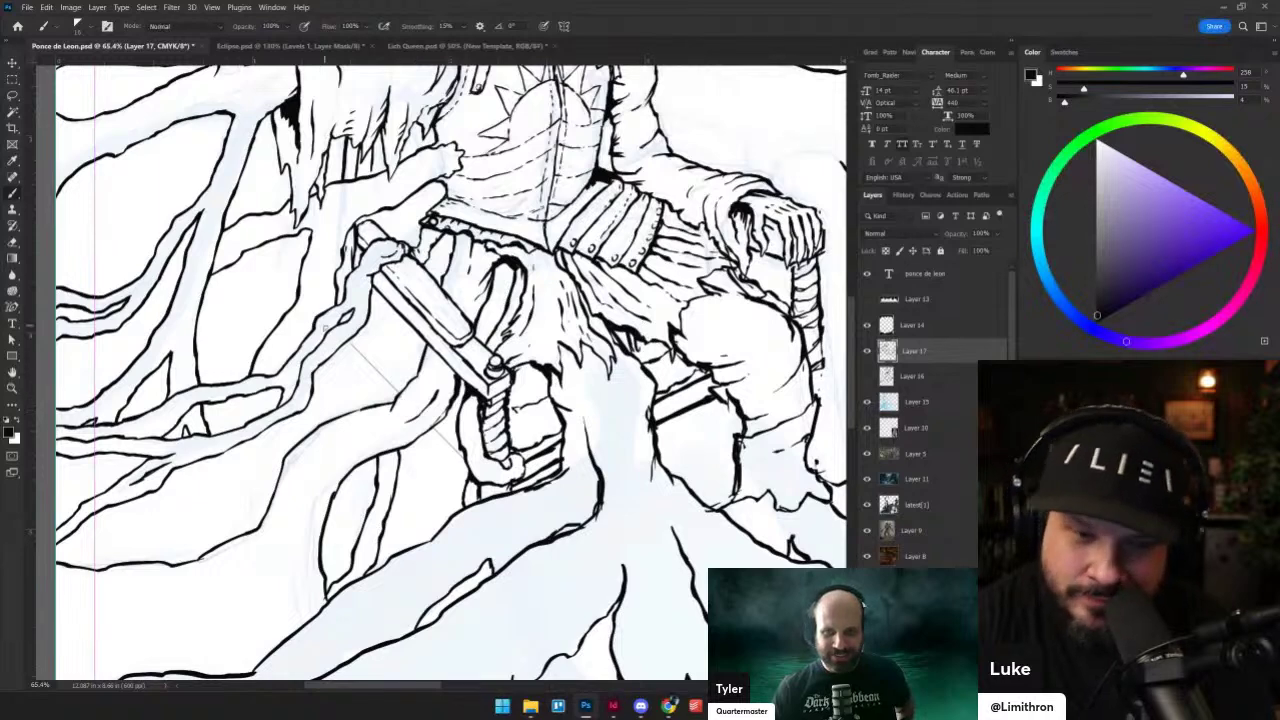
left_click_drag(349, 343, 464, 455)
key("ctrl+z")
key("ctrl+z")
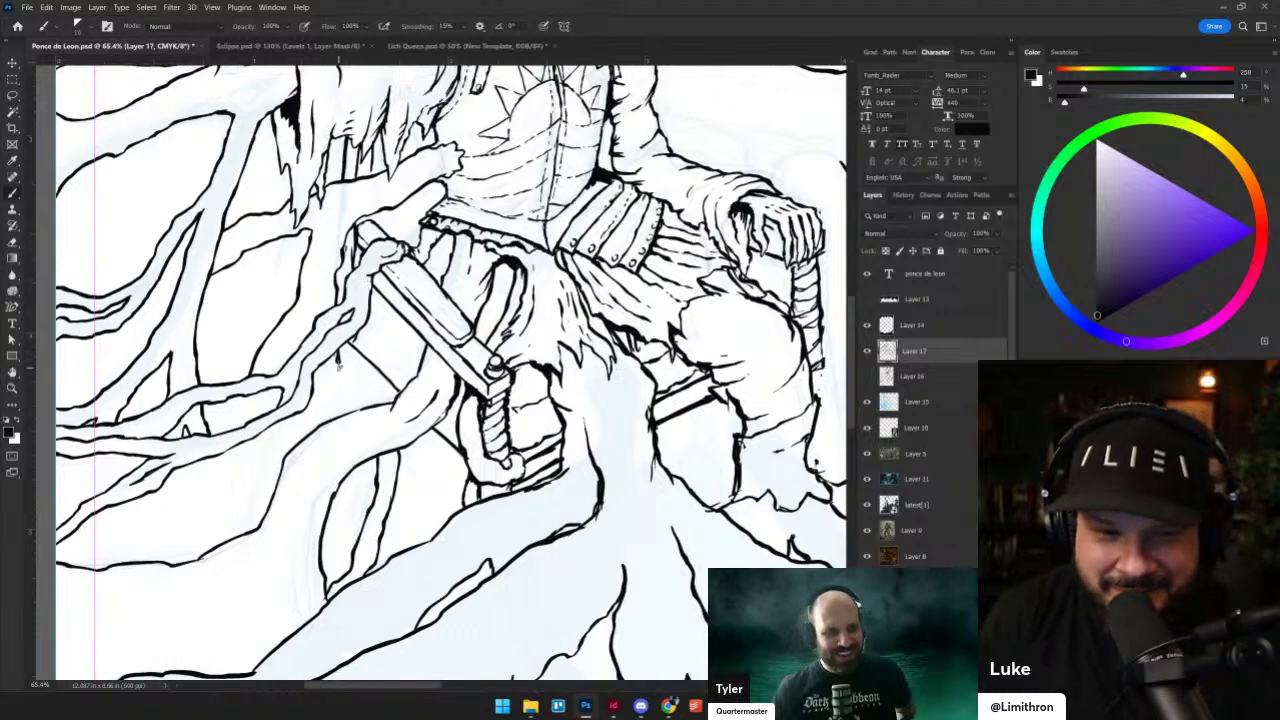
left_click(466, 498, "shift")
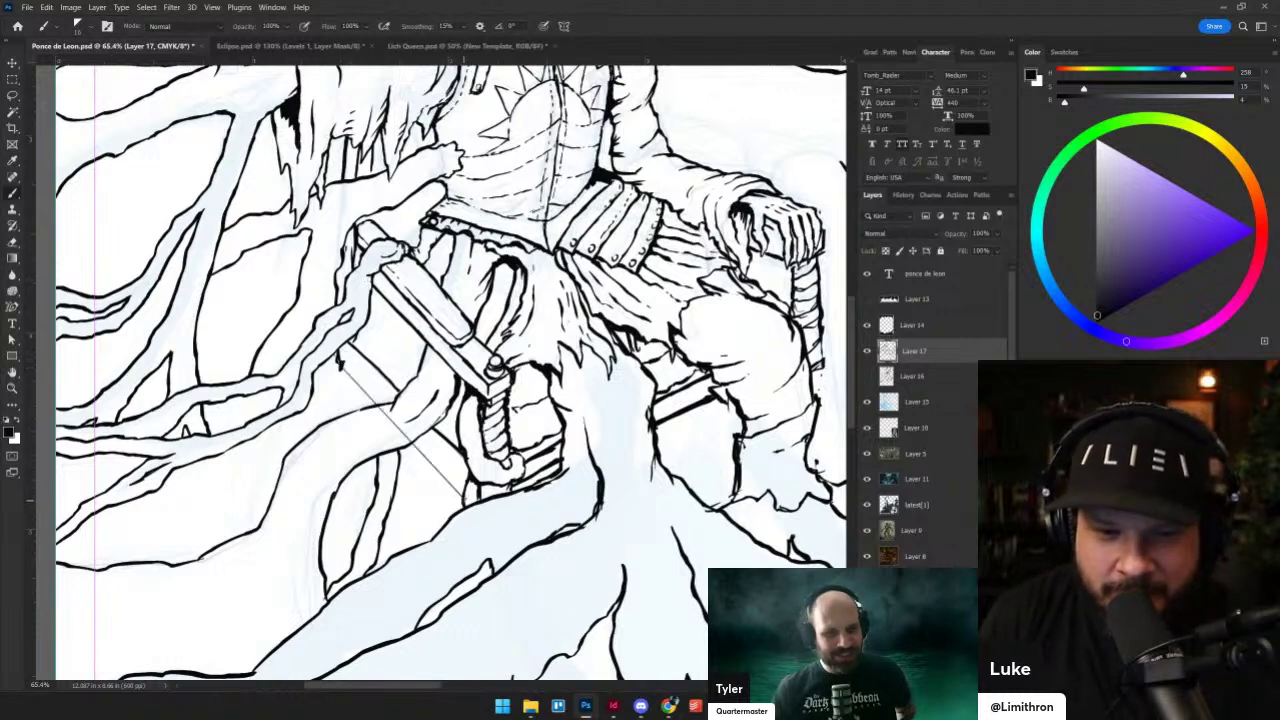
- Erase the seat beam lines where they cross the root and clean up the beam's ragged upper end
key("shift+alt+r")
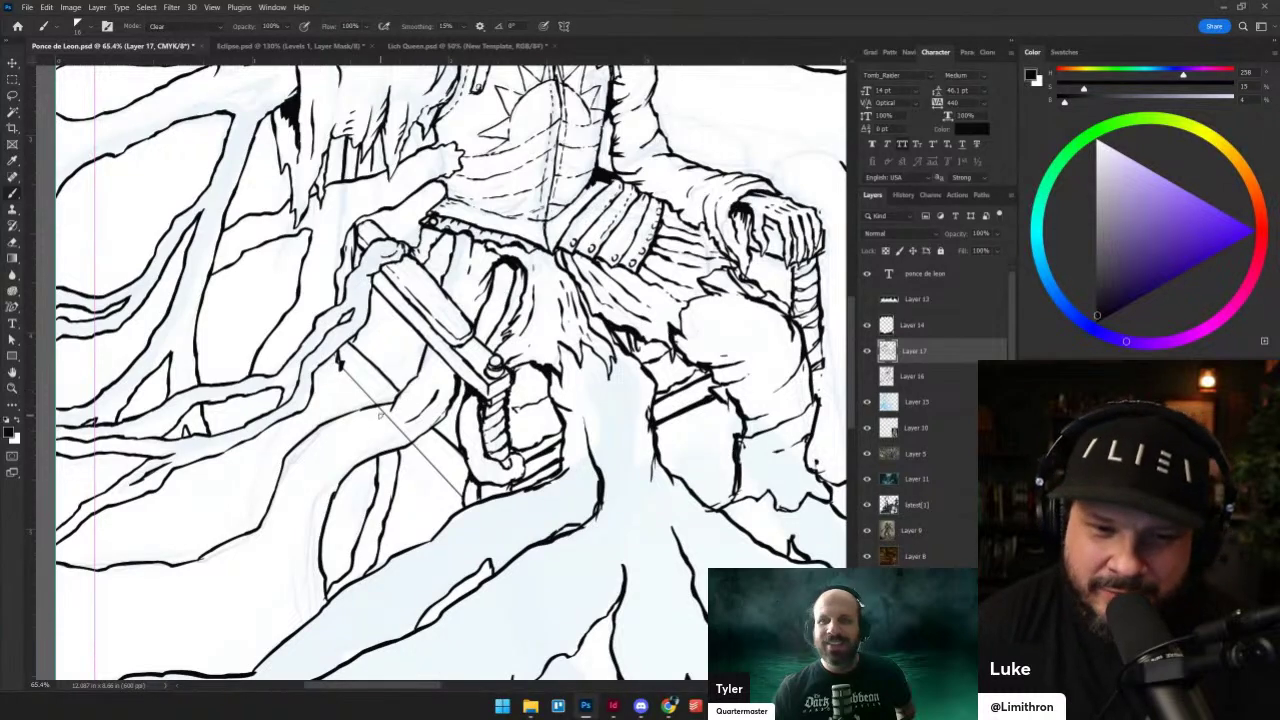
key("e")
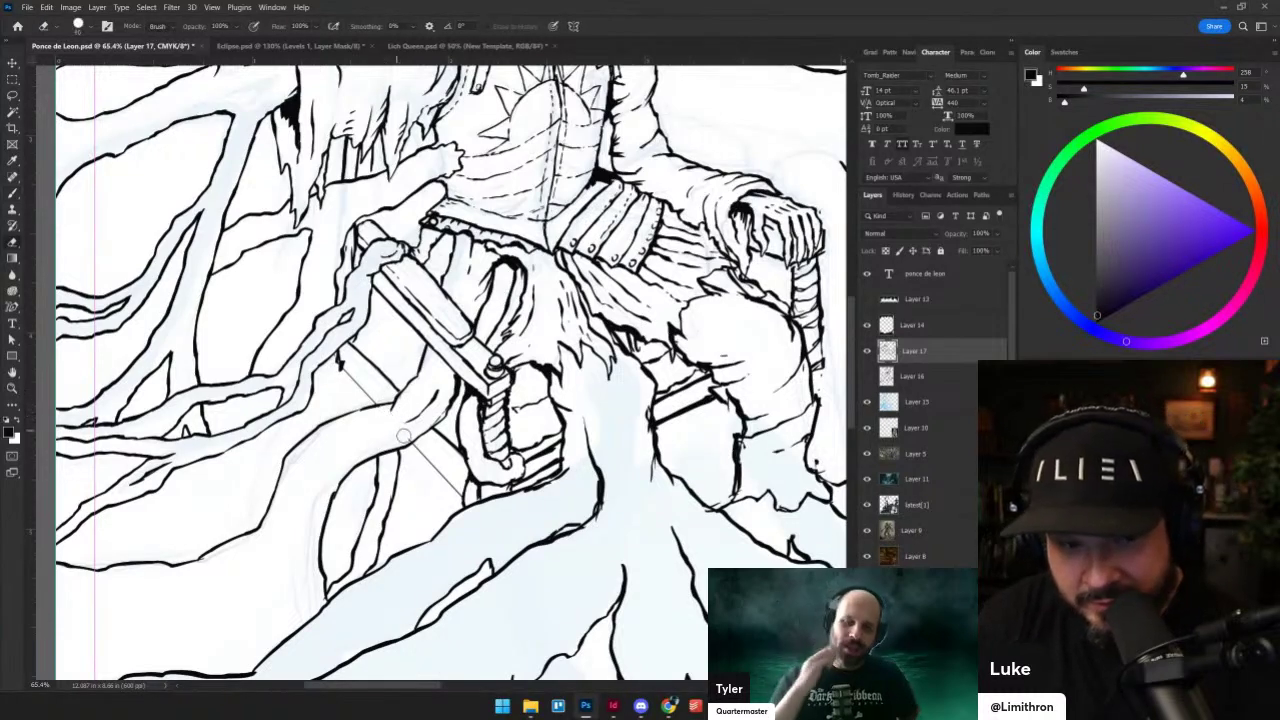
key("b")
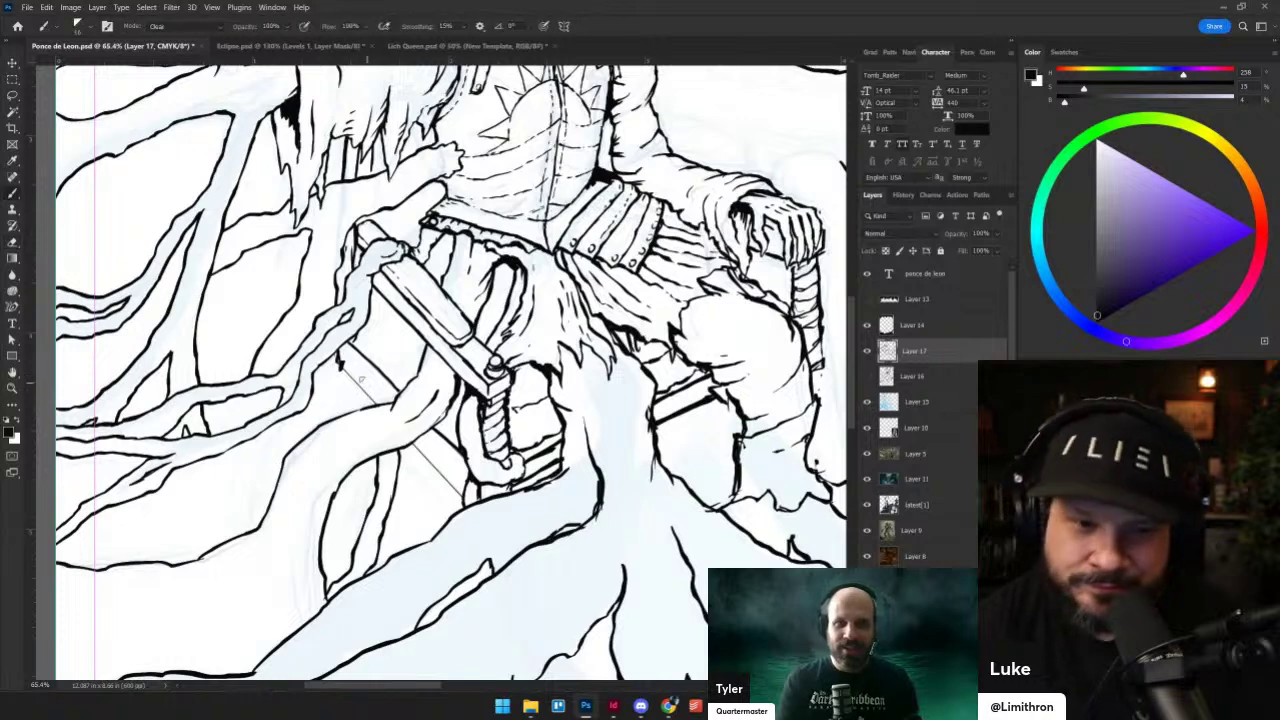
key("shift+alt+n")
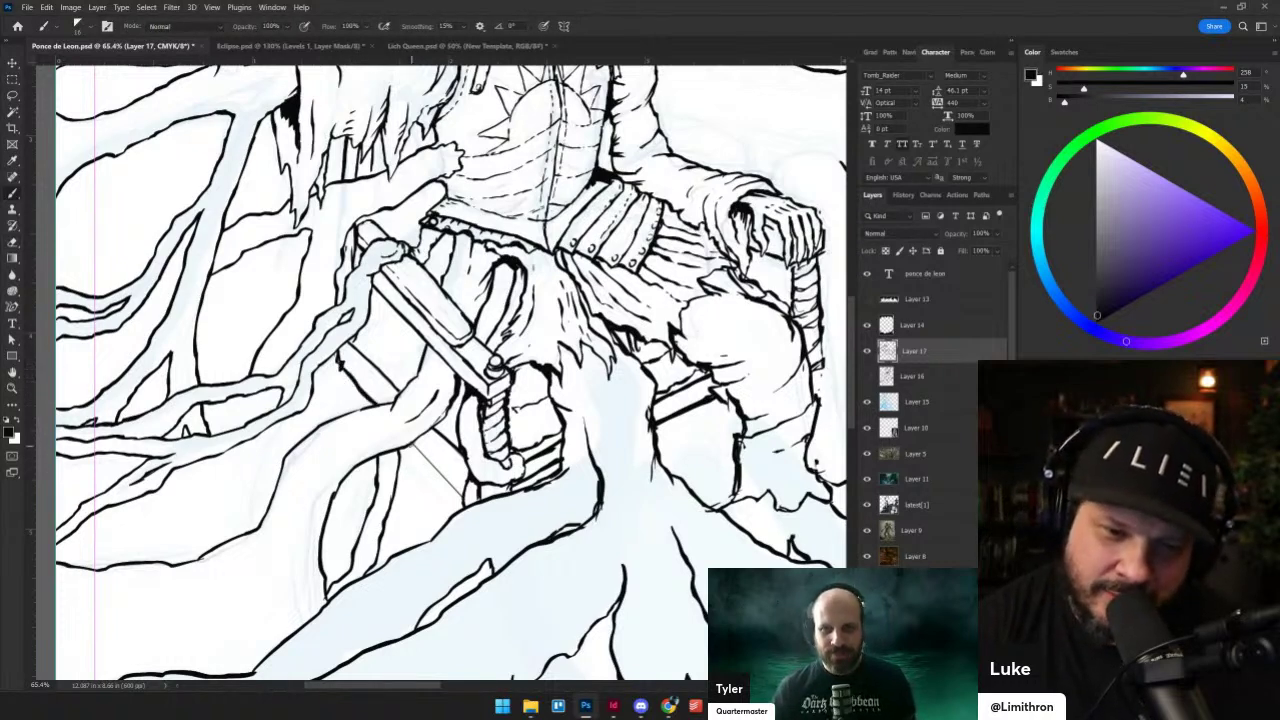
- Ink the remaining beam edge near the large root and the rough plank lines between the curved root and the sword
left_click_drag(425, 455, 463, 500)
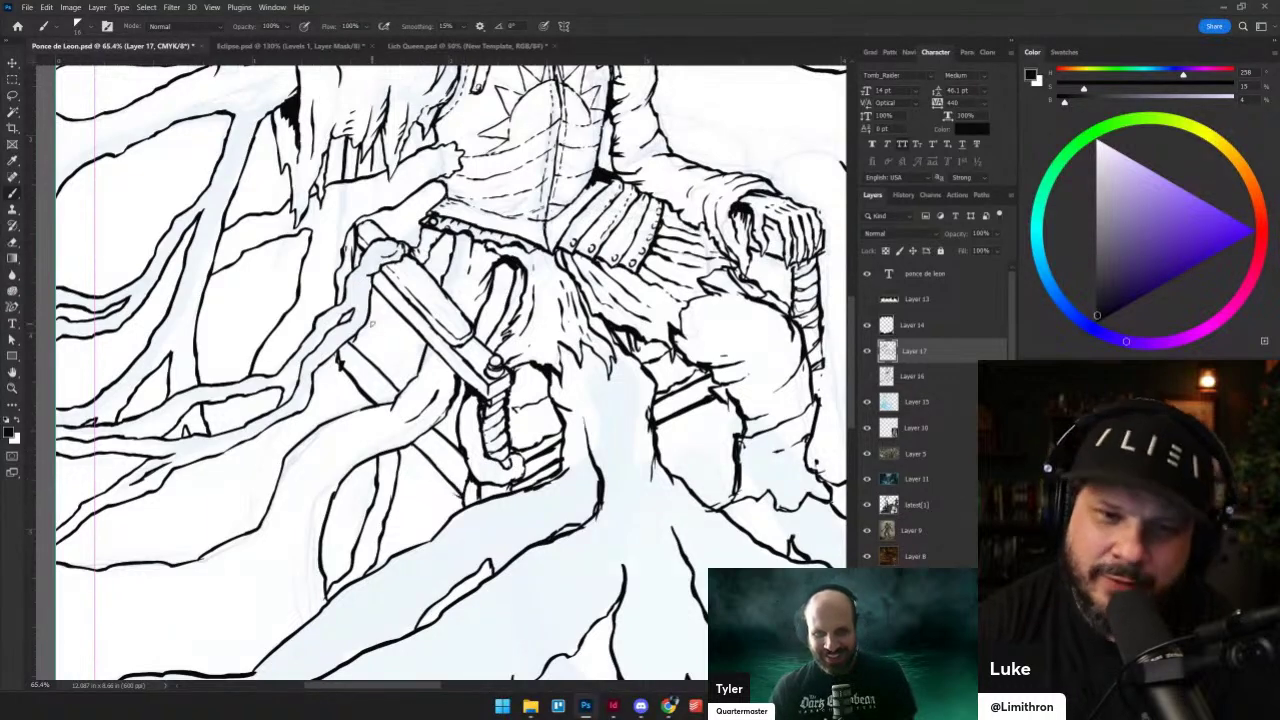
left_click_drag(364, 340, 401, 374)
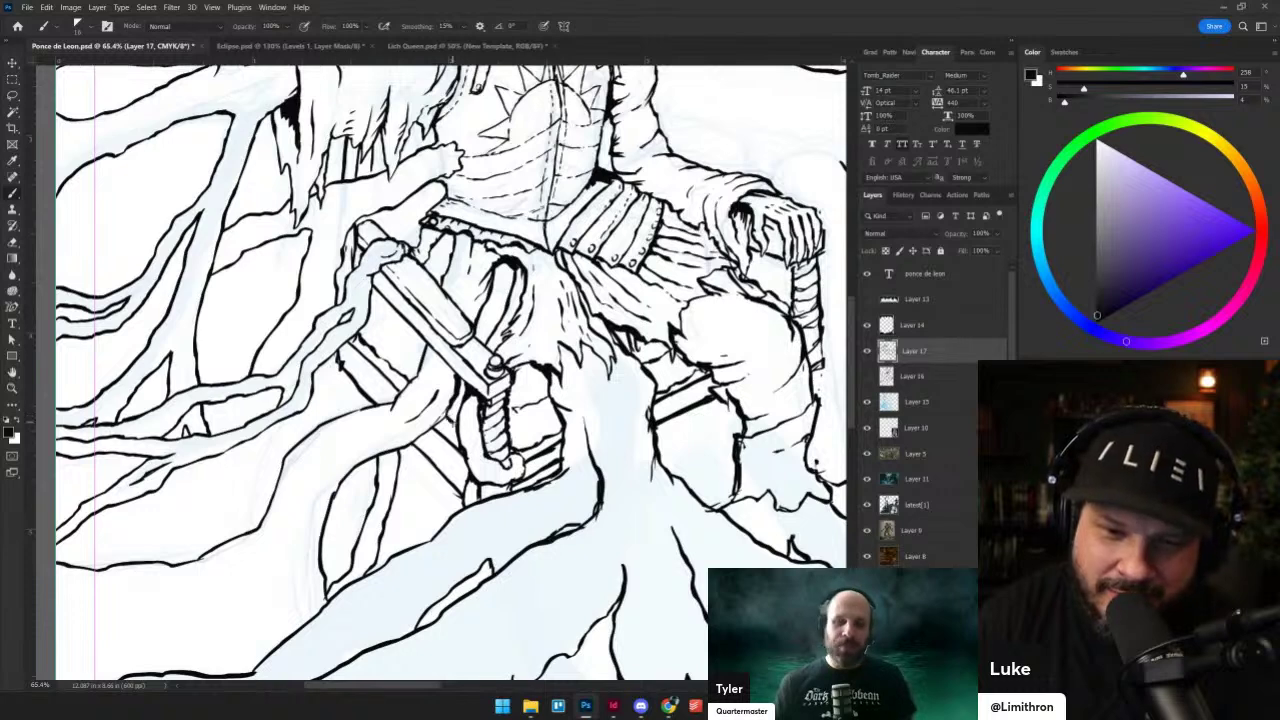
left_click_drag(370, 320, 407, 353)
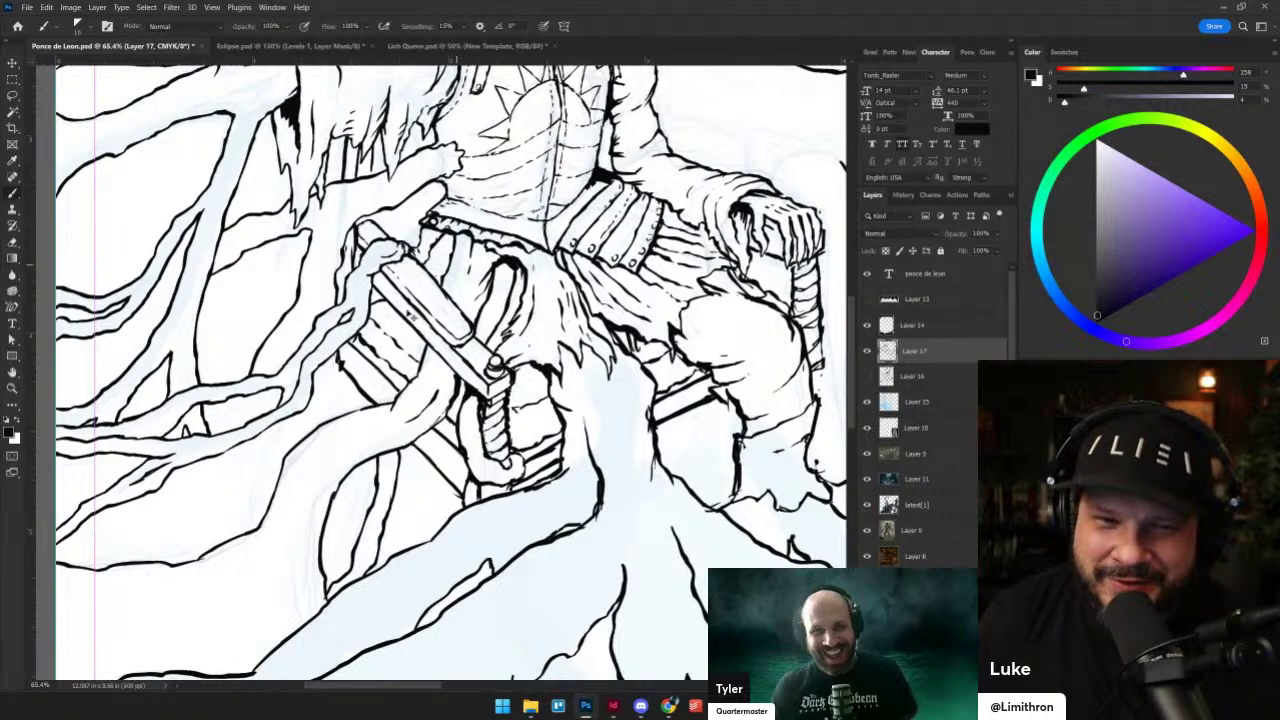
- Add small grain marks along the seat's diagonal wooden rail and two small holes on the branch end above it
scroll(393, 298, "down", 1)
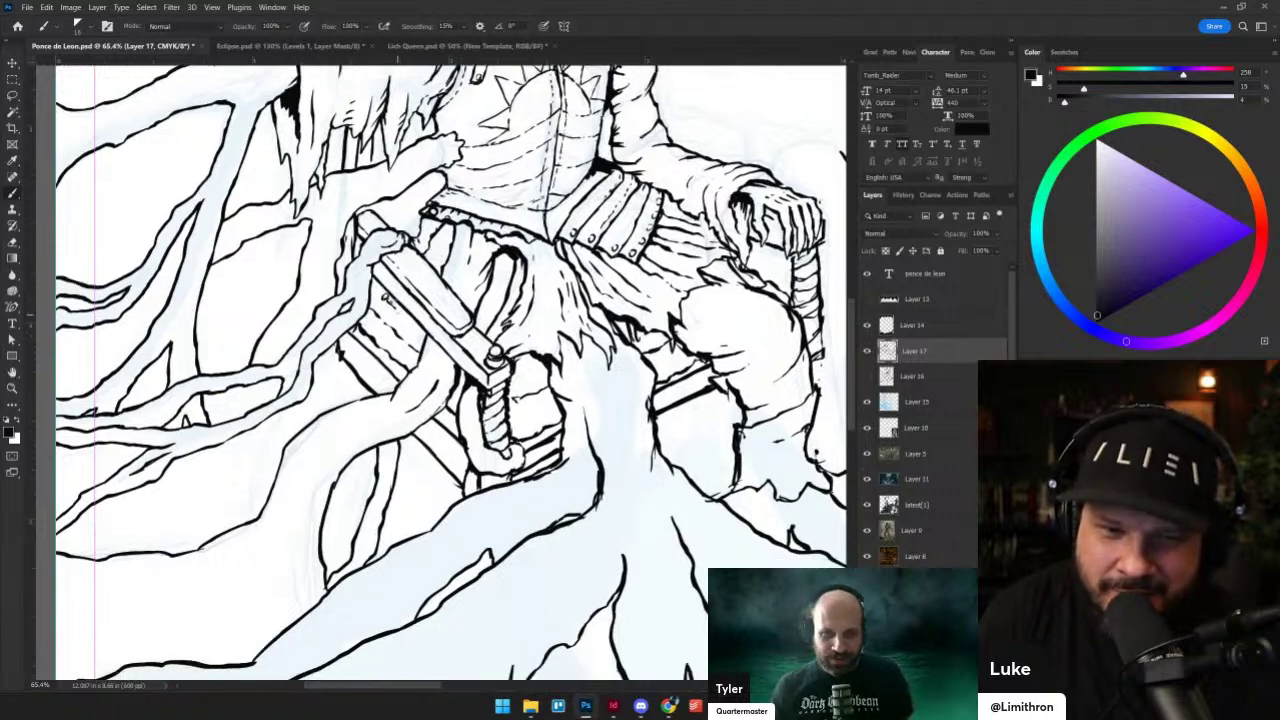
scroll(370, 295, "up", 3)
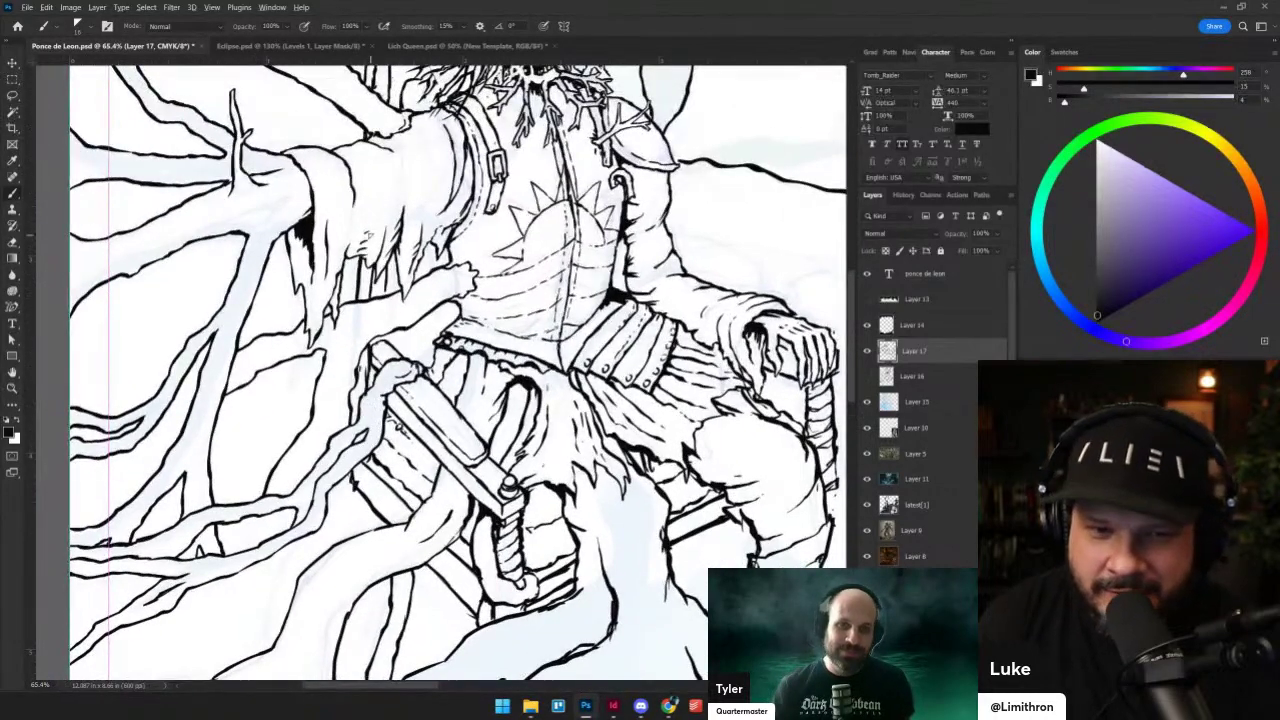
scroll(370, 235, "down", 5)
scroll(410, 285, "up", 4)
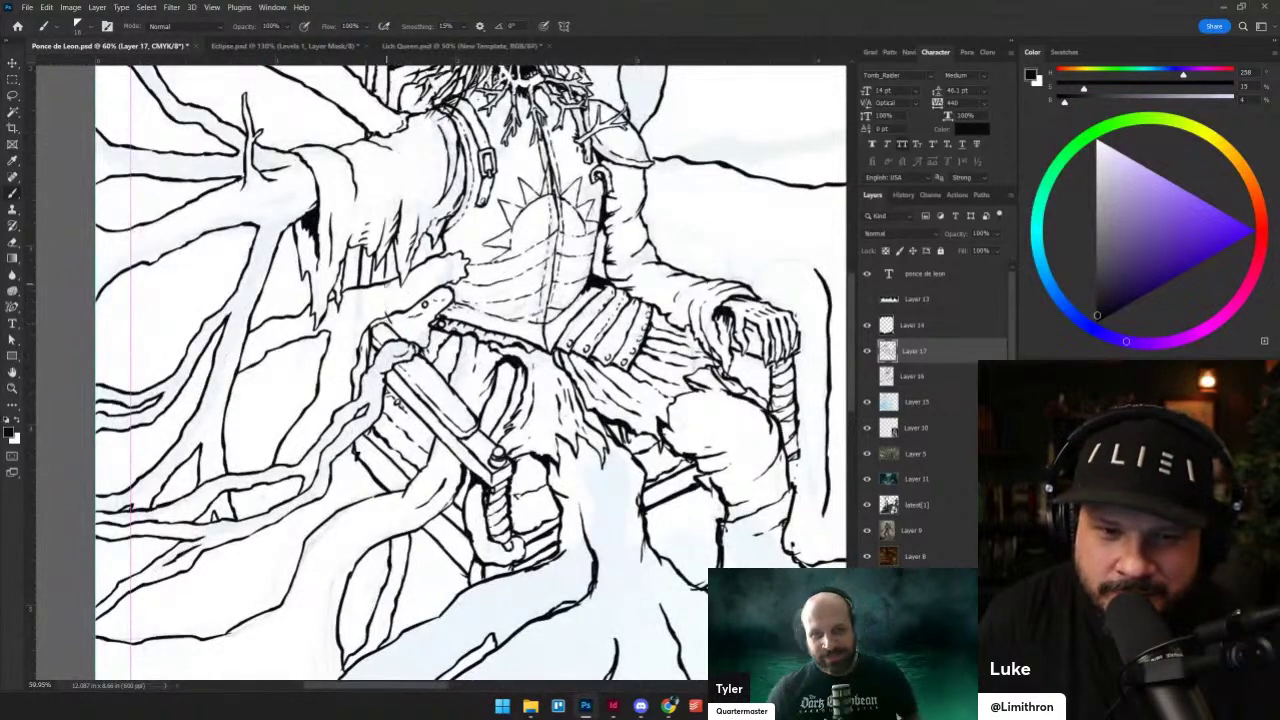
key("shift+alt+n")
- Ink the contour of the hollow running in from the page edge down to the large sloping root
scroll(440, 370, "down", 4)
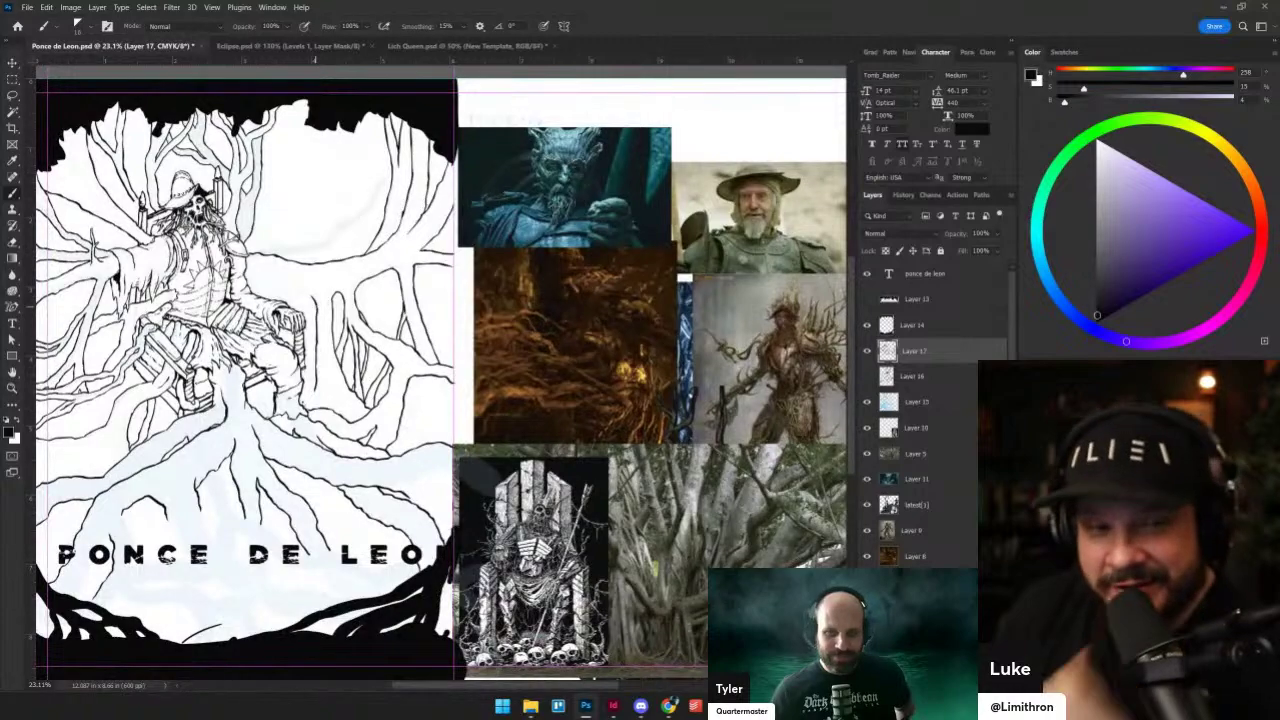
scroll(250, 360, "up", 5)
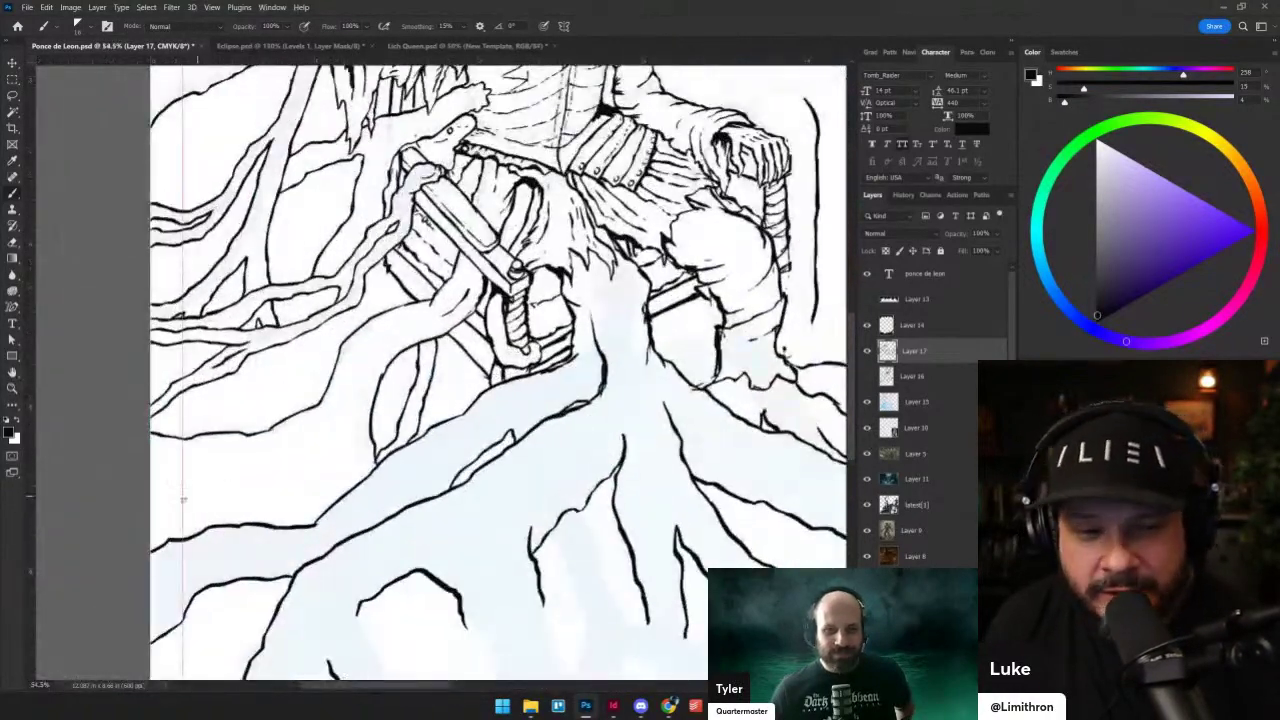
mouse_move(152, 503)
left_mouse_down()
mouse_move(174, 475)
mouse_move(235, 477)
mouse_move(305, 449)
mouse_move(323, 460)
mouse_move(321, 490)
left_mouse_up()
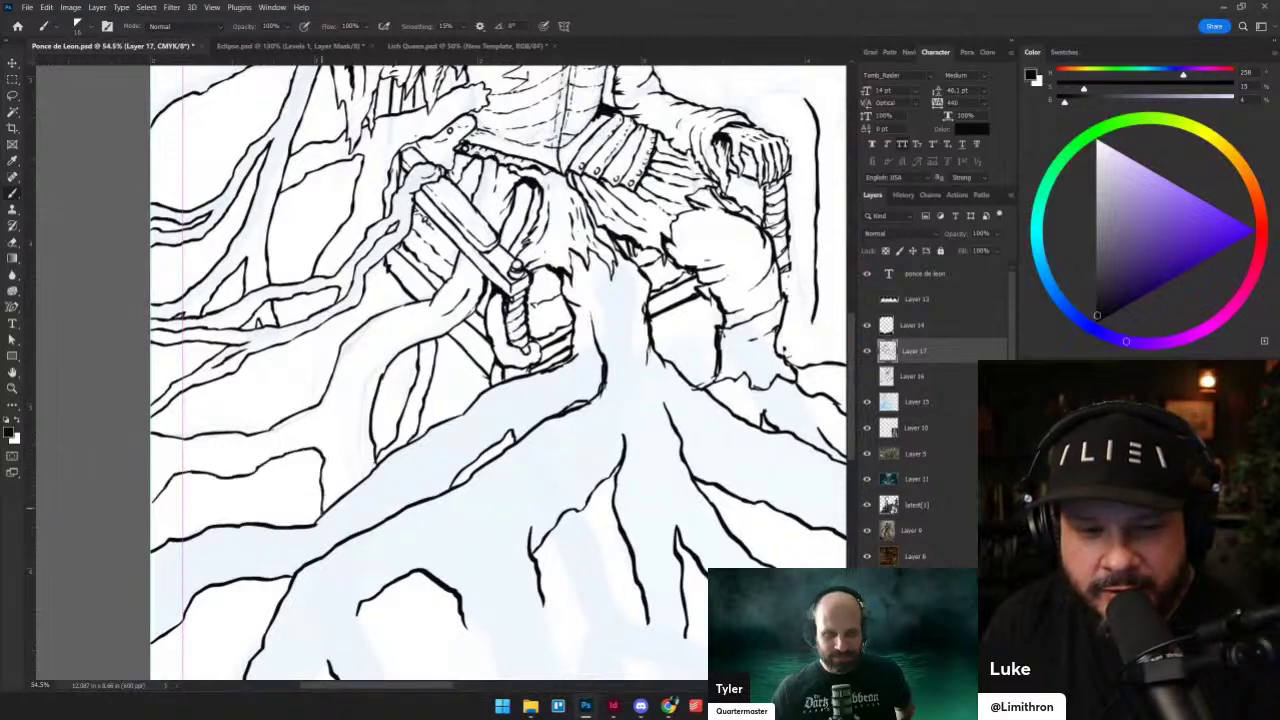
- Ink both edges of the root opening from the arch down behind the N and C of PONCE, closing it below the title
left_click_drag(407, 487, 507, 422)
left_click_drag(468, 428, 487, 457)
left_click_drag(409, 481, 436, 530)
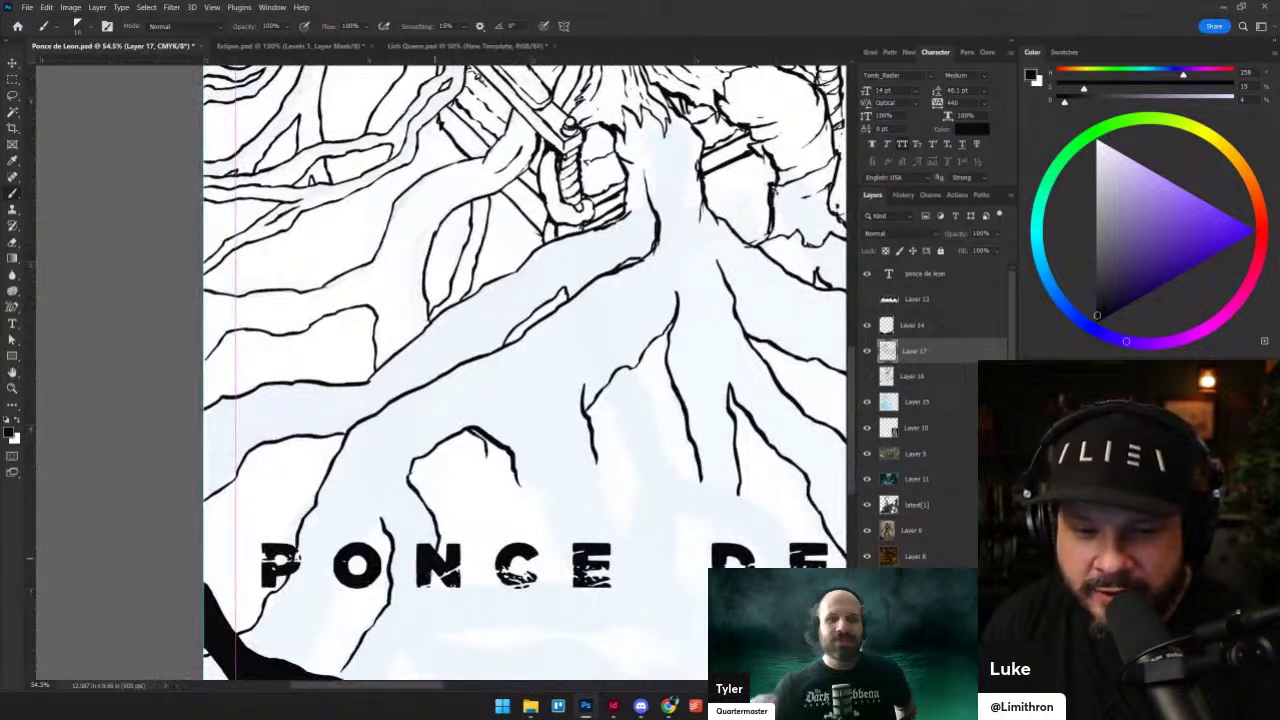
left_click_drag(485, 449, 493, 502)
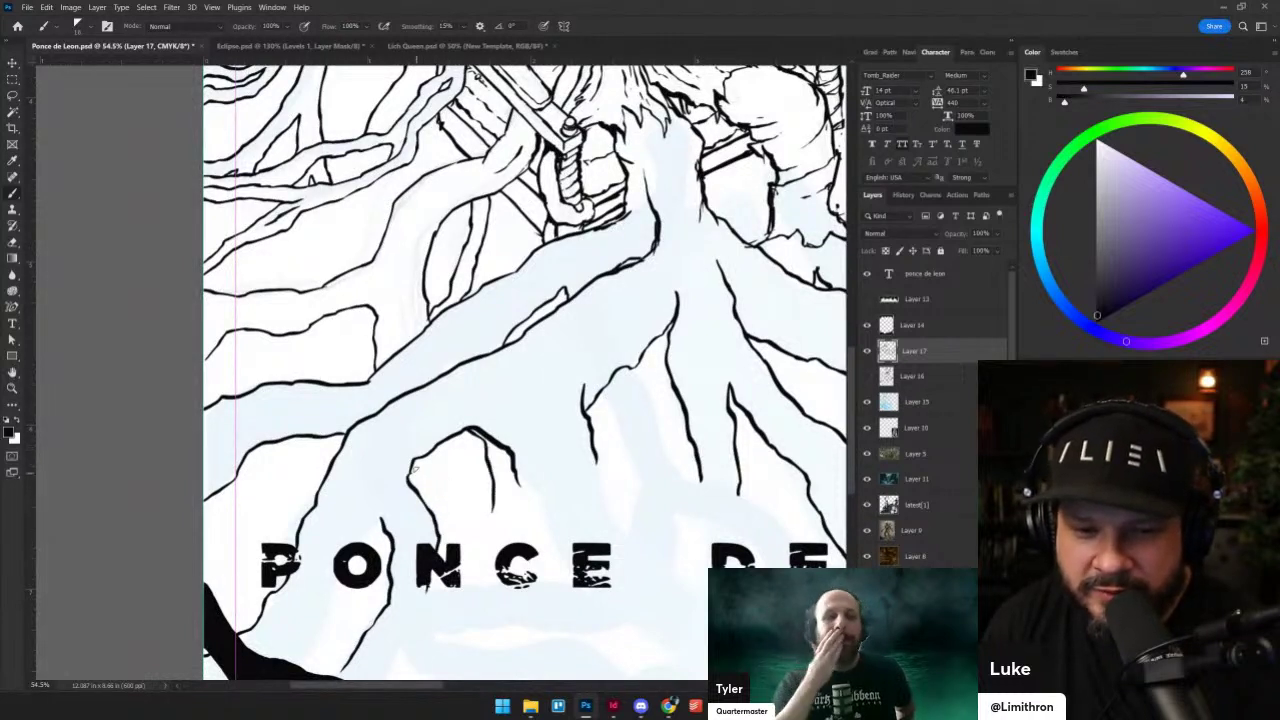
mouse_move(411, 462)
left_mouse_down()
mouse_move(446, 534)
mouse_move(489, 556)
left_mouse_up()
key("shift+alt+n")
key("shift+alt+n")
mouse_move(489, 503)
left_mouse_down()
mouse_move(525, 397)
mouse_move(555, 396)
left_mouse_up()
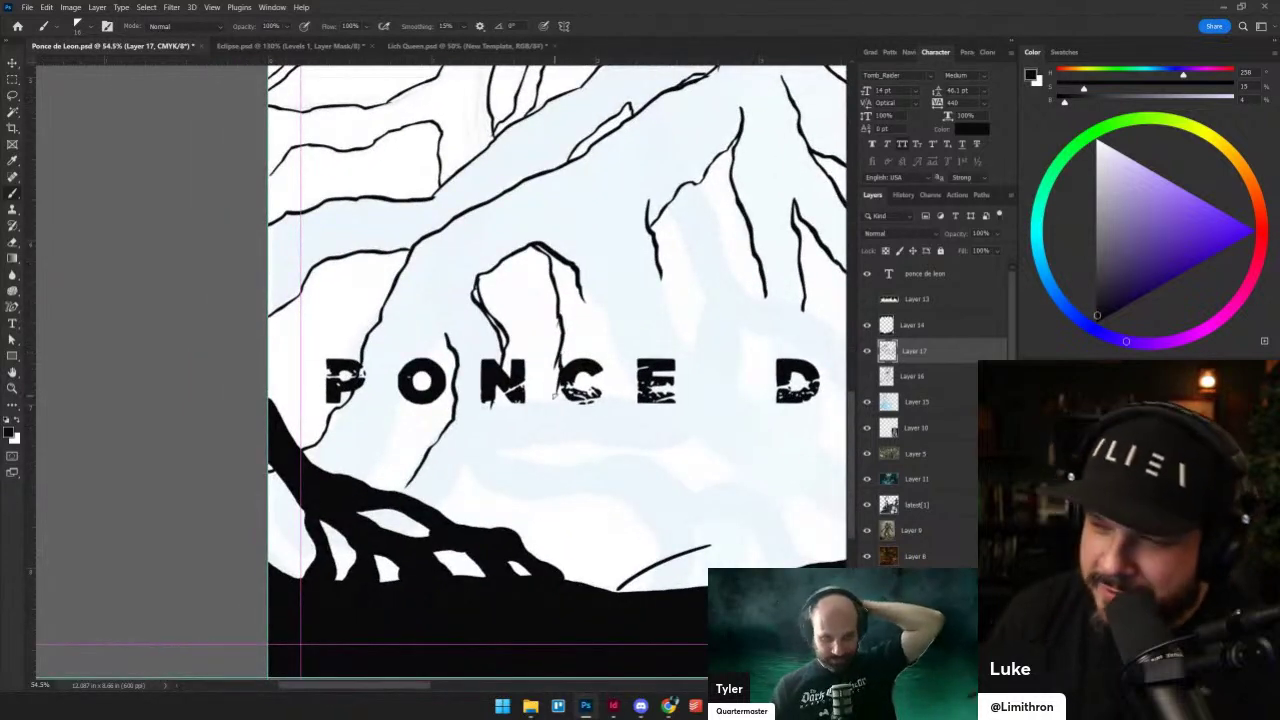
mouse_move(492, 405)
left_mouse_down()
mouse_move(493, 445)
mouse_move(593, 463)
left_mouse_up()
left_click_drag(554, 398, 558, 451)
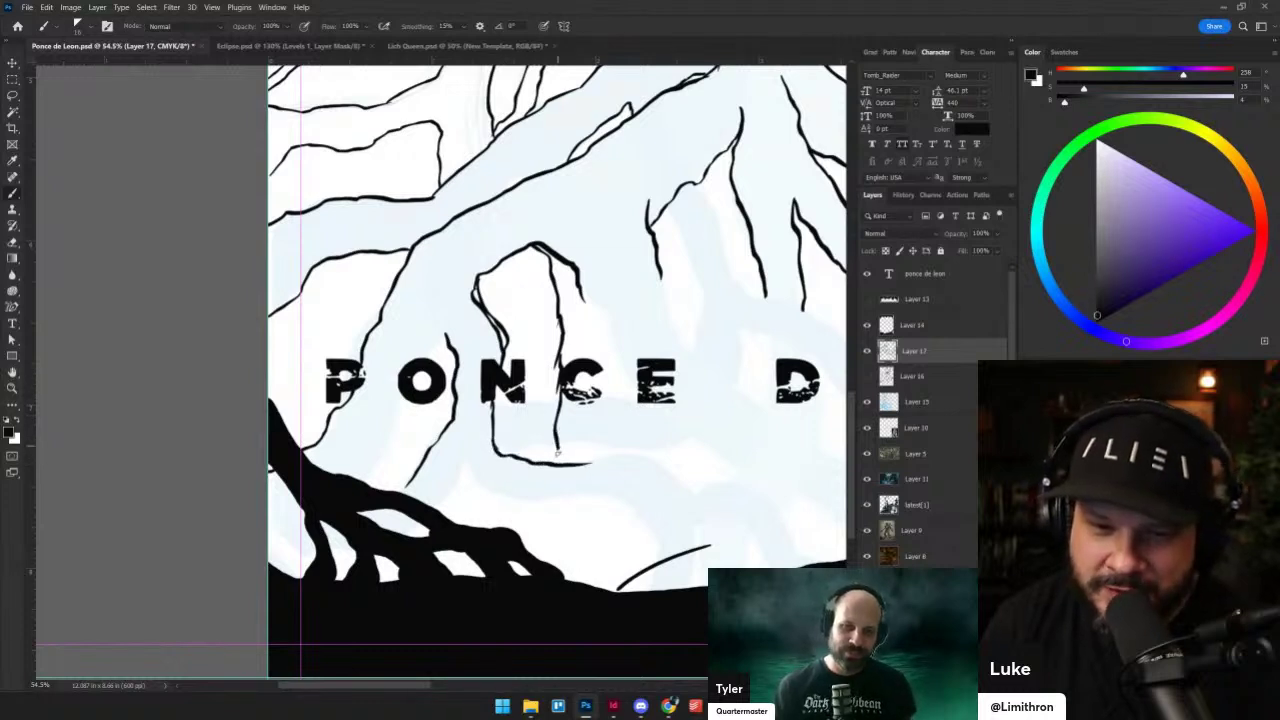
- Ink the low root's contours along the black bottom border and the far edge of the gap behind the O of PONCE
mouse_move(470, 465)
left_mouse_down()
mouse_move(515, 500)
mouse_move(626, 506)
mouse_move(651, 543)
left_mouse_up()
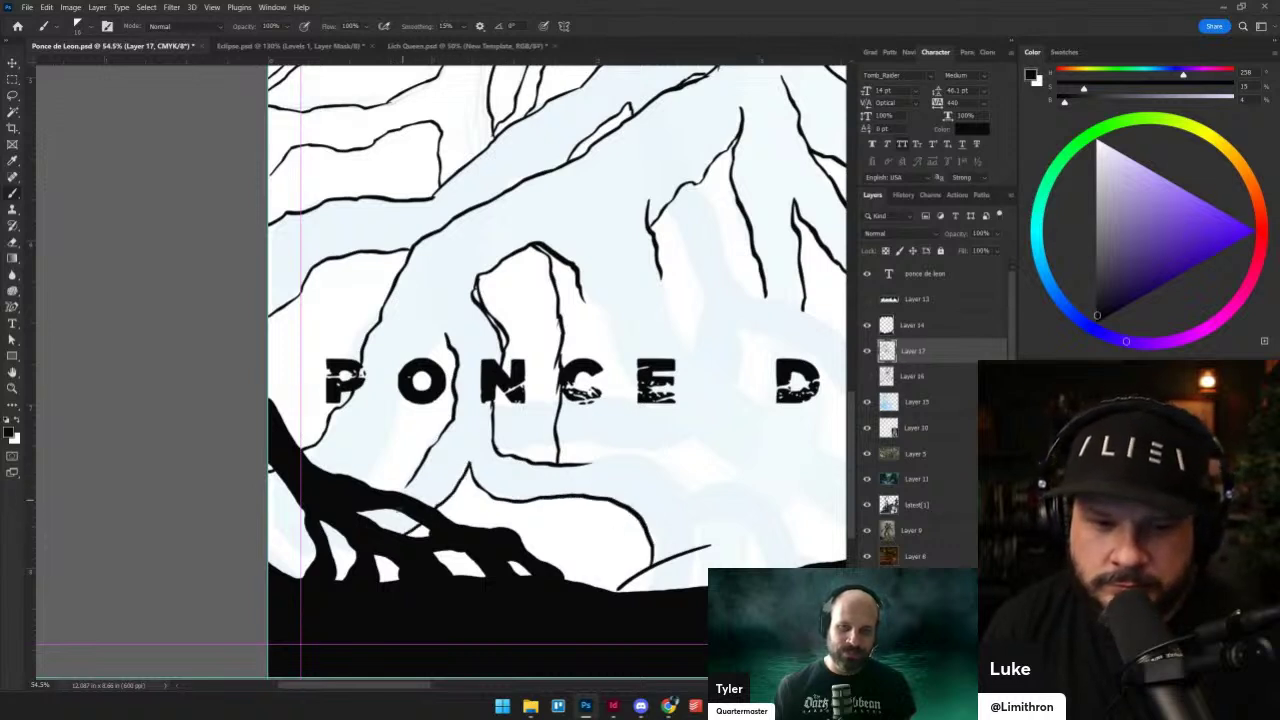
left_click_drag(358, 548, 268, 547)
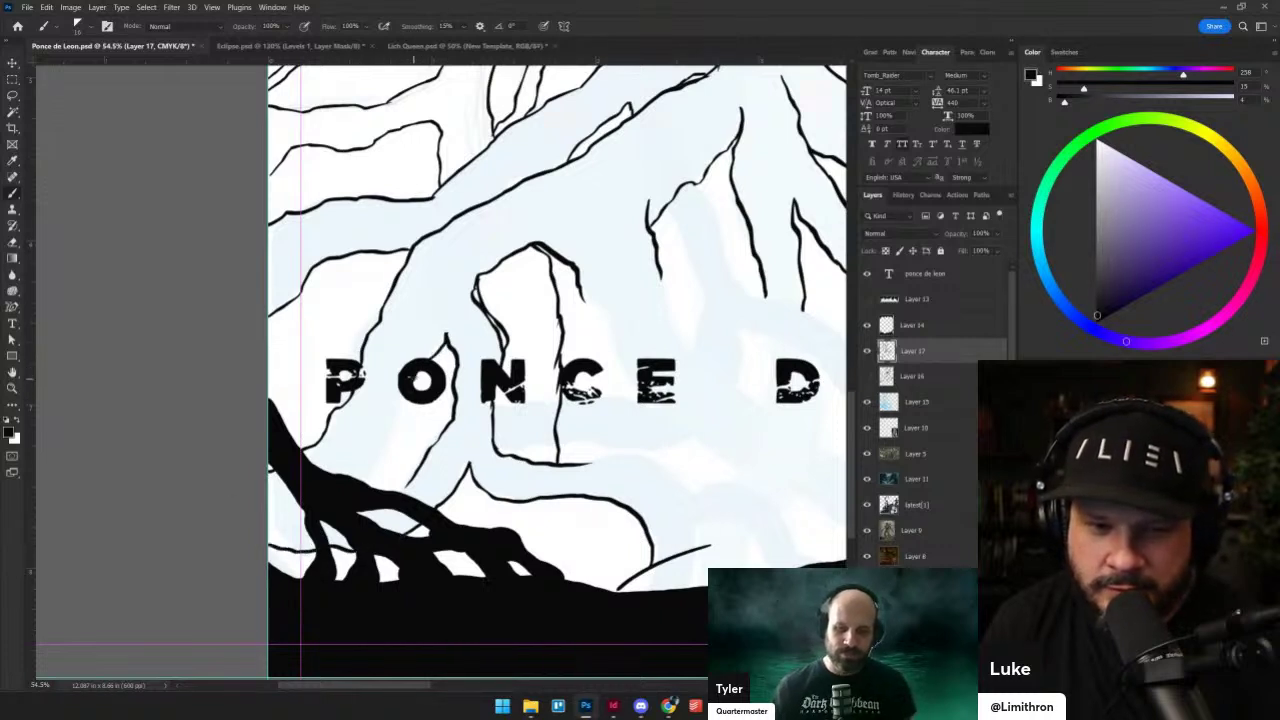
left_click_drag(388, 426, 366, 483)
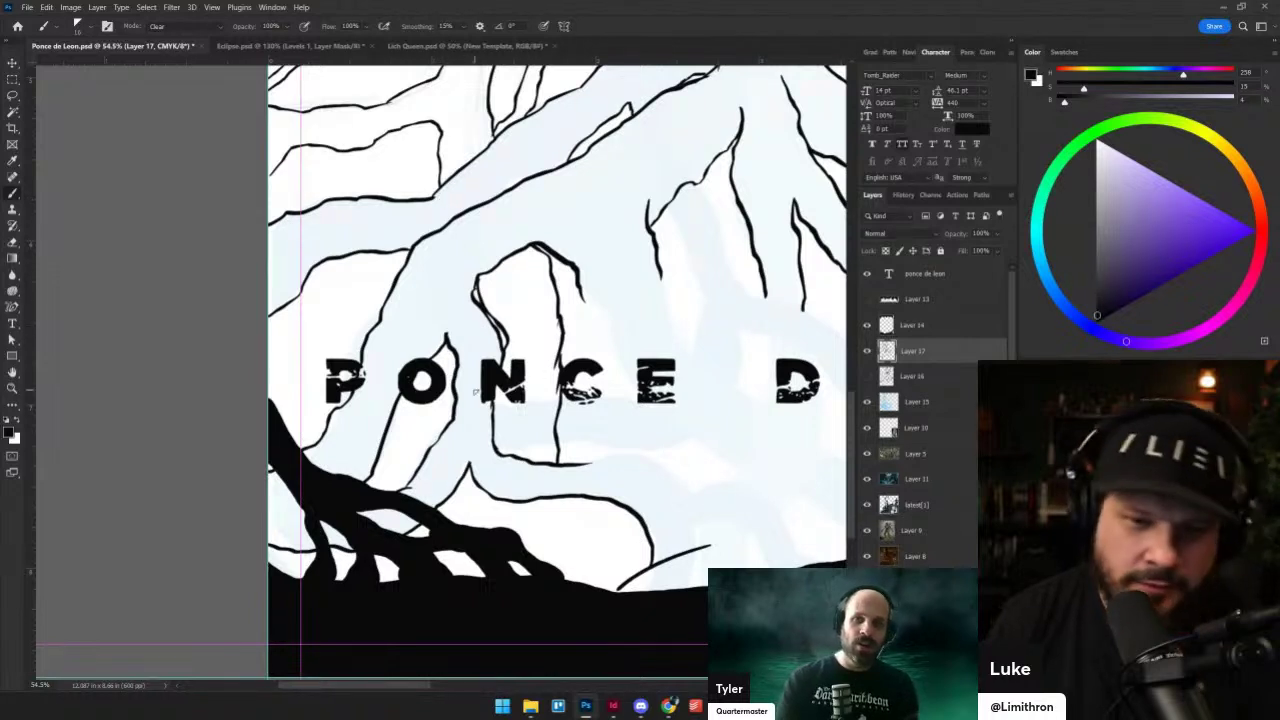
- Erase the doubled line on the root arch above the N of PONCE and redraw it as a single edge
key("e")
mouse_move(482, 316)
left_mouse_down()
mouse_move(504, 341)
mouse_move(475, 279)
left_mouse_up()
key("b")
key("alt+shift+n")
left_click_drag(478, 282, 503, 365)
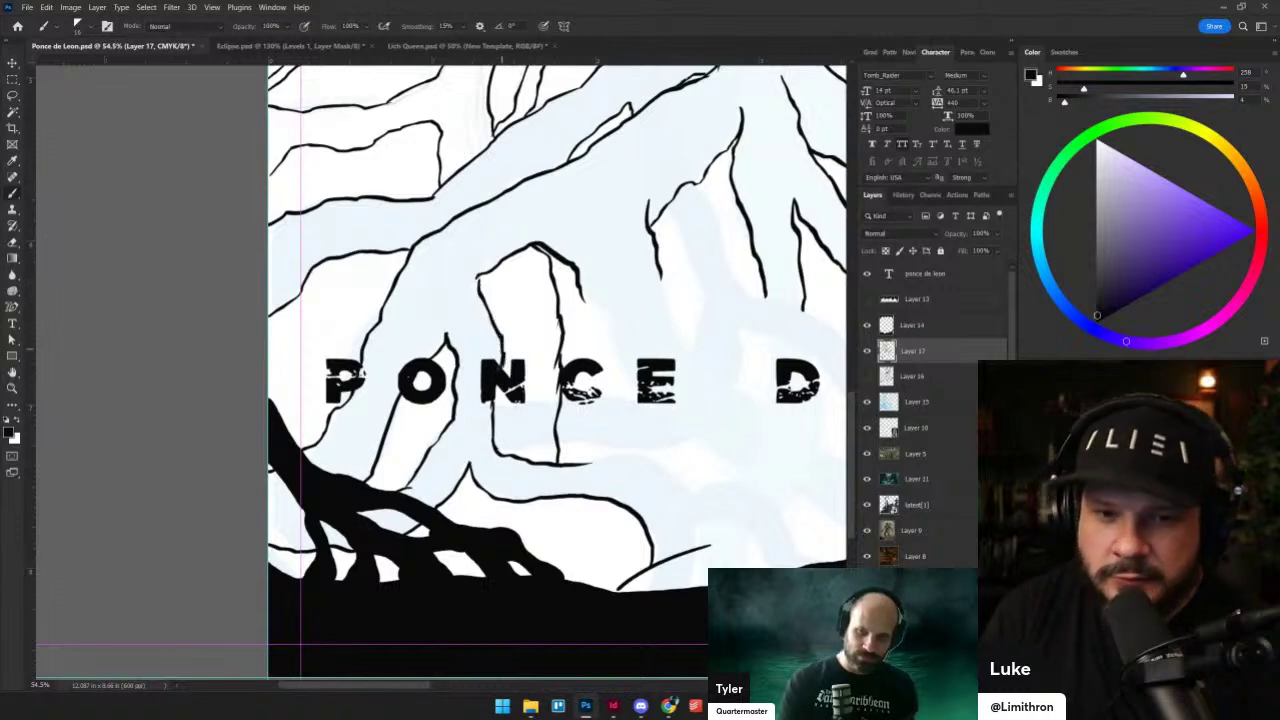
- Ink two long curved trunk edges from the tree beside the figure's shoulder up to the black canopy
key("ctrl+0")
scroll(532, 328, "down", 1)
scroll(520, 328, "up", 1)
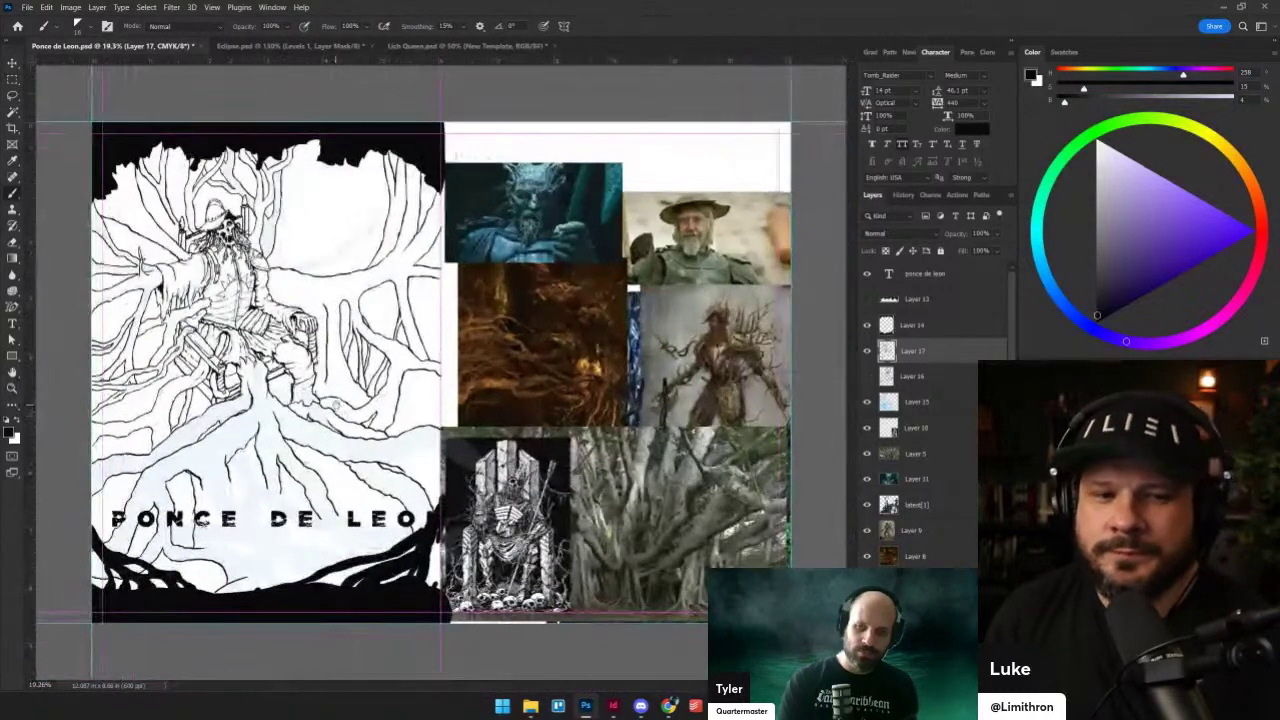
scroll(335, 325, "up", 4)
left_click_drag(197, 217, 532, 283)
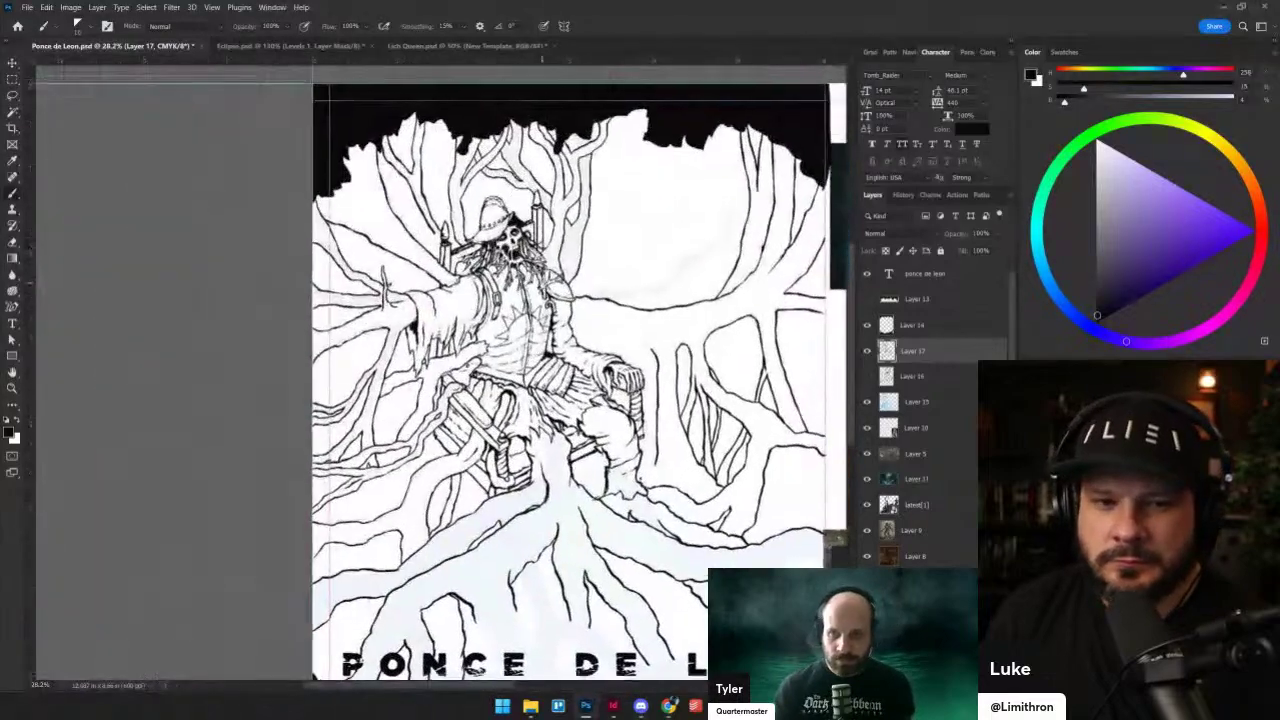
scroll(531, 265, "up", 5)
scroll(532, 250, "up", 6)
scroll(532, 250, "down", 5)
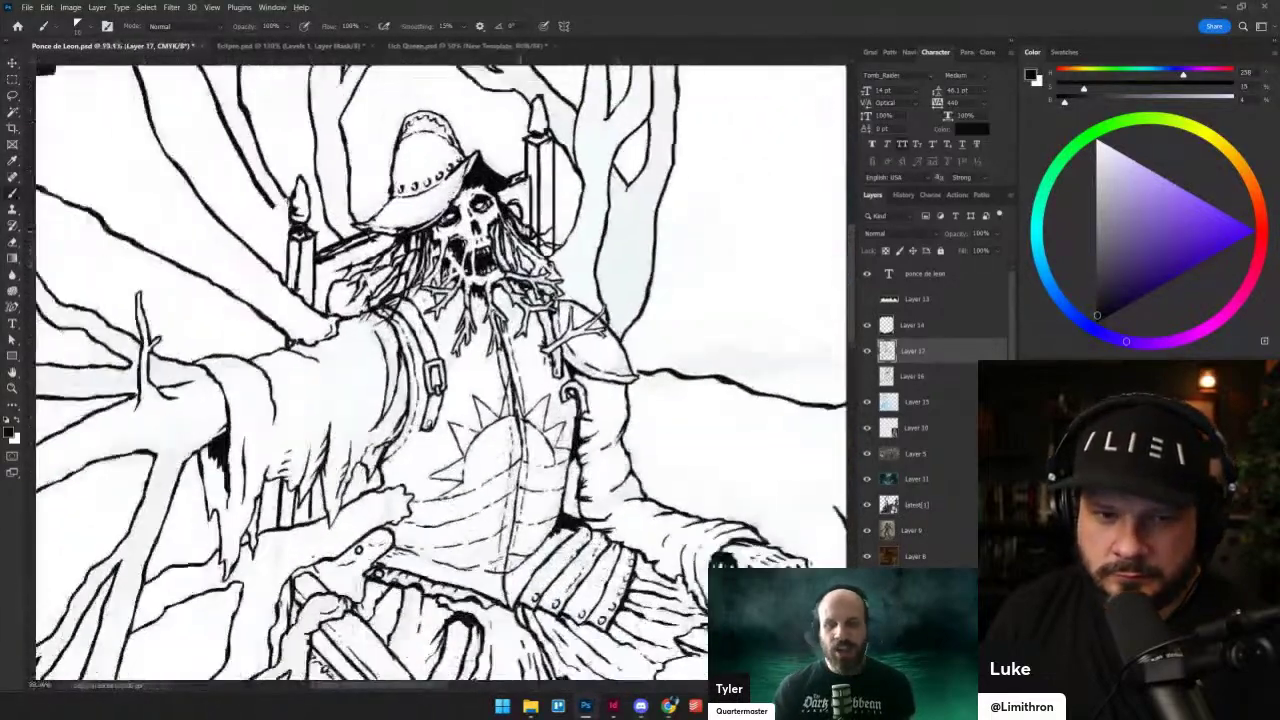
scroll(532, 250, "up", 2)
left_click_drag(682, 236, 495, 450)
scroll(495, 450, "up", 2)
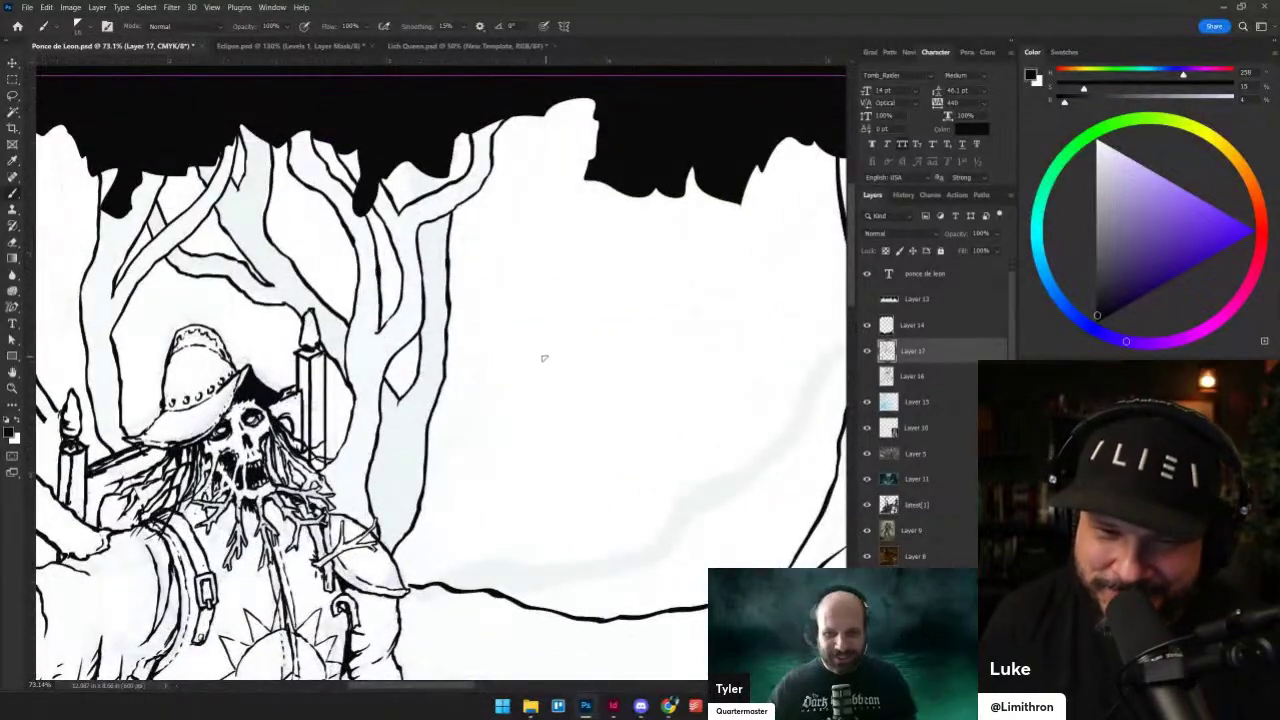
left_click_drag(427, 467, 468, 403)
key("ctrl+z")
left_click_drag(428, 469, 468, 402)
mouse_move(520, 118)
left_mouse_down()
mouse_move(497, 290)
mouse_move(462, 416)
left_mouse_up()
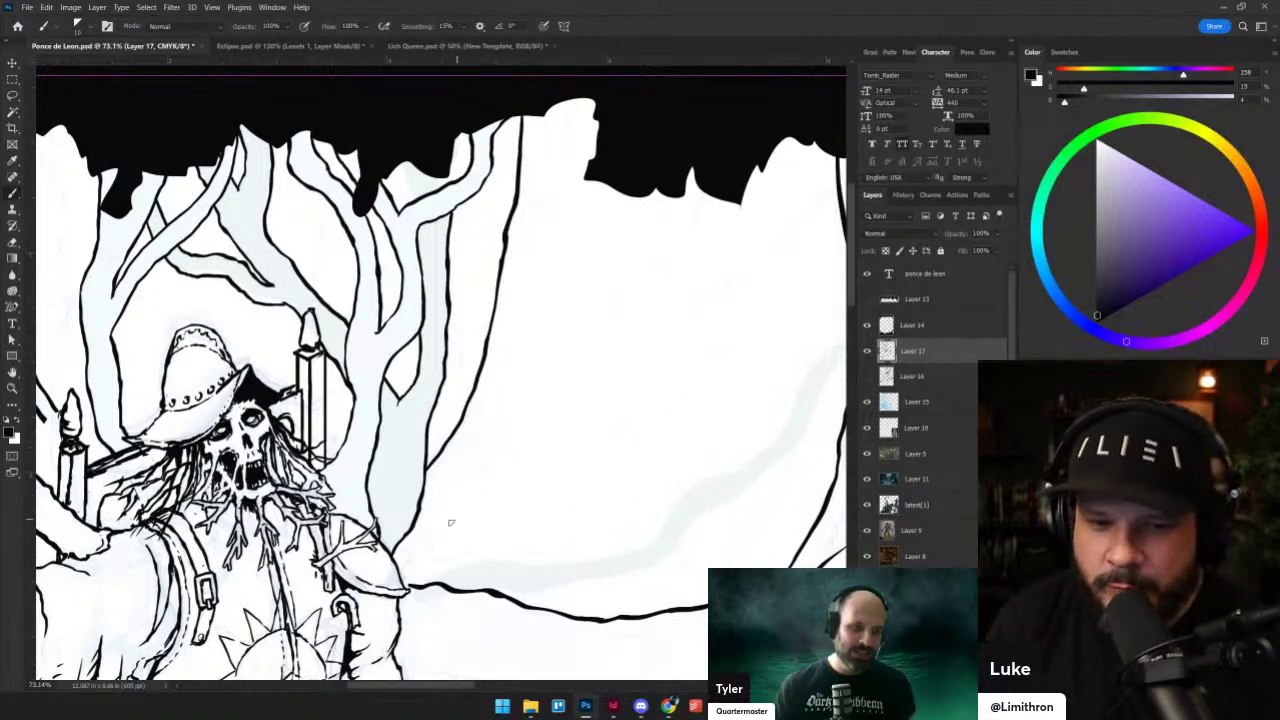
mouse_move(419, 530)
left_mouse_down()
mouse_move(494, 492)
mouse_move(546, 427)
mouse_move(636, 258)
mouse_move(645, 192)
left_mouse_up()
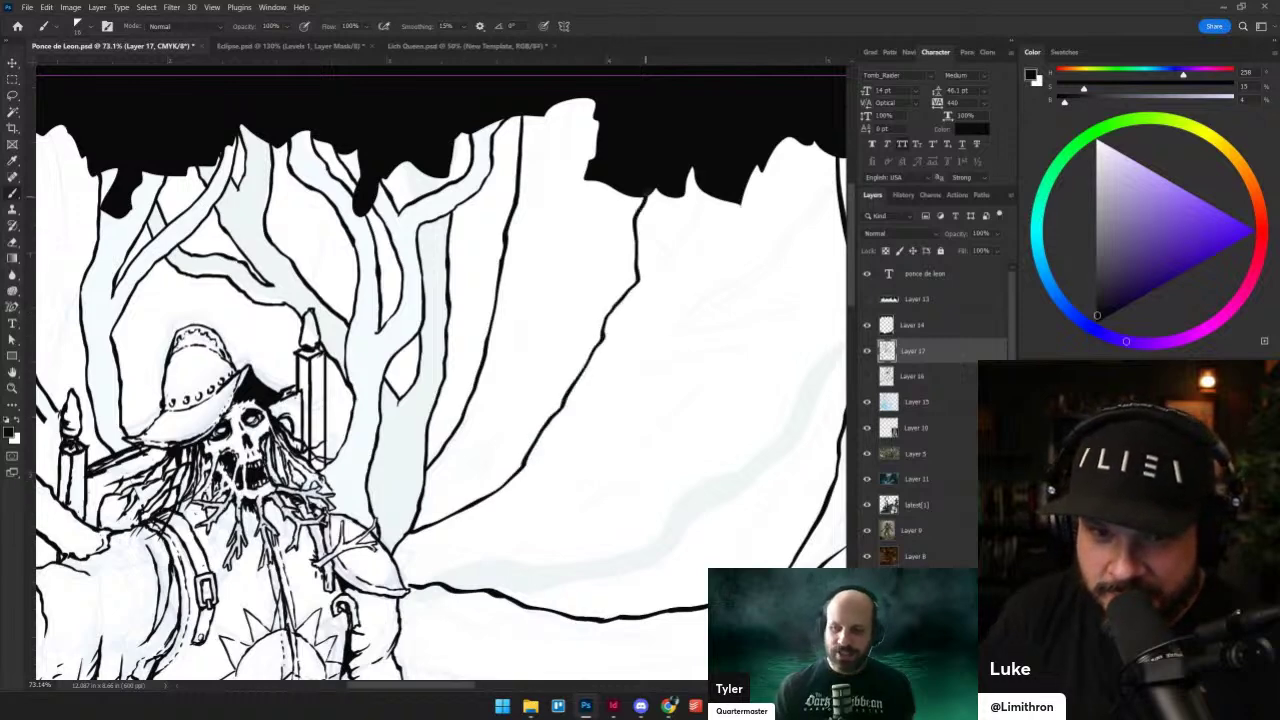
- Ink a trunk edge forking up from the outer curve to the canopy, with a narrow V-shaped branch split at its top
left_click_drag(621, 378, 583, 311)
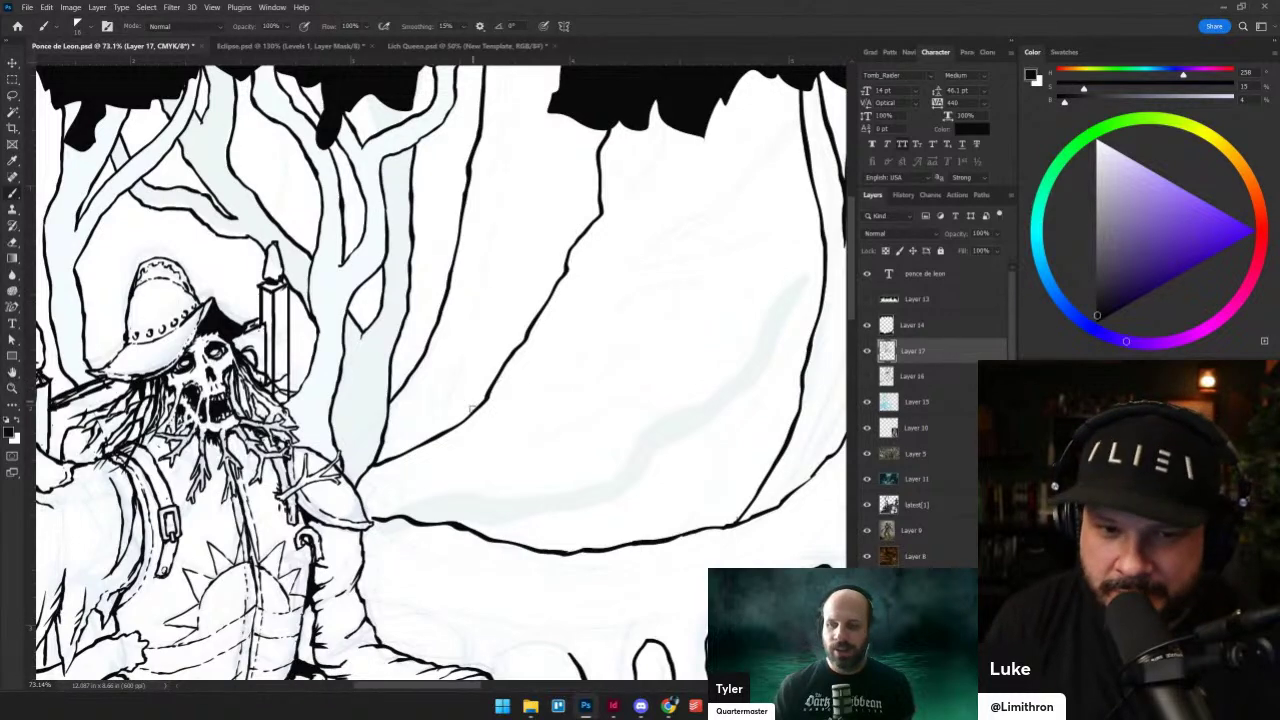
mouse_move(466, 418)
left_mouse_down()
mouse_move(470, 308)
mouse_move(498, 224)
left_mouse_up()
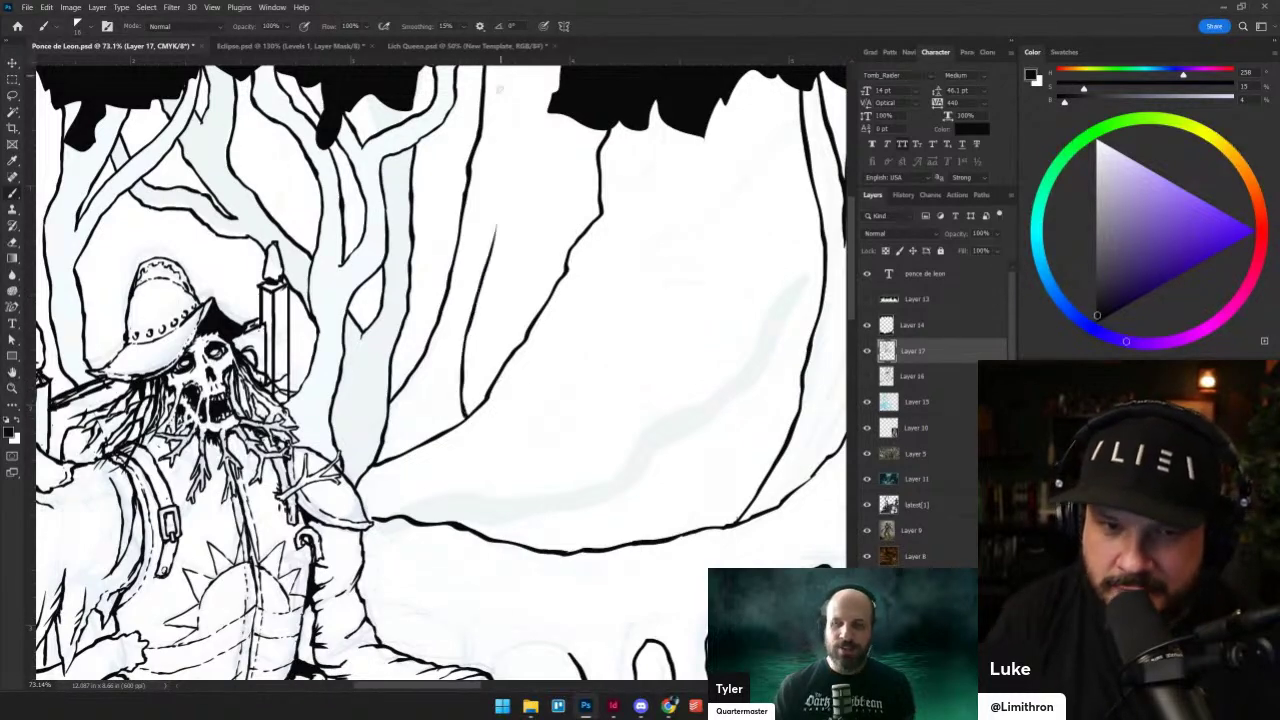
scroll(514, 120, "up", 2)
left_click_drag(486, 322, 538, 149)
left_click_drag(503, 204, 520, 106)
left_click_drag(513, 172, 551, 101)
left_click_drag(529, 174, 562, 108)
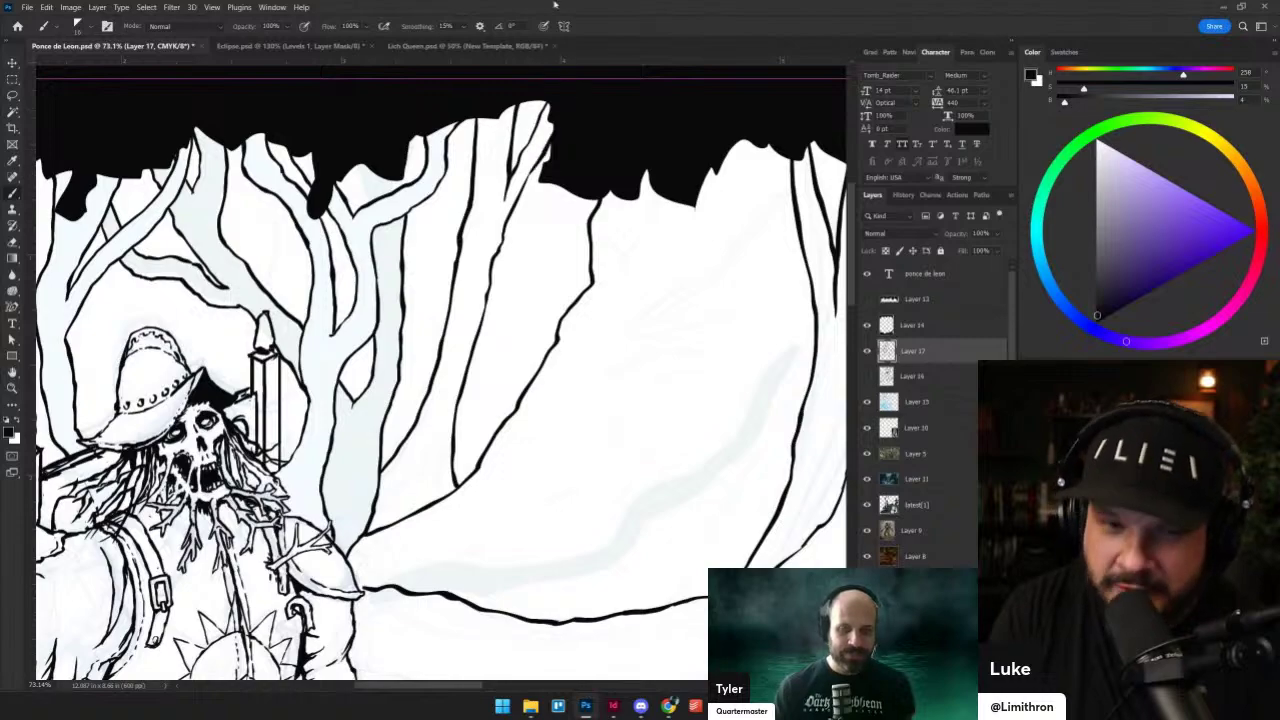
- Examine the whole page's linework, the seated figure and the open area between the upper trees
scroll(545, 335, "down", 7)
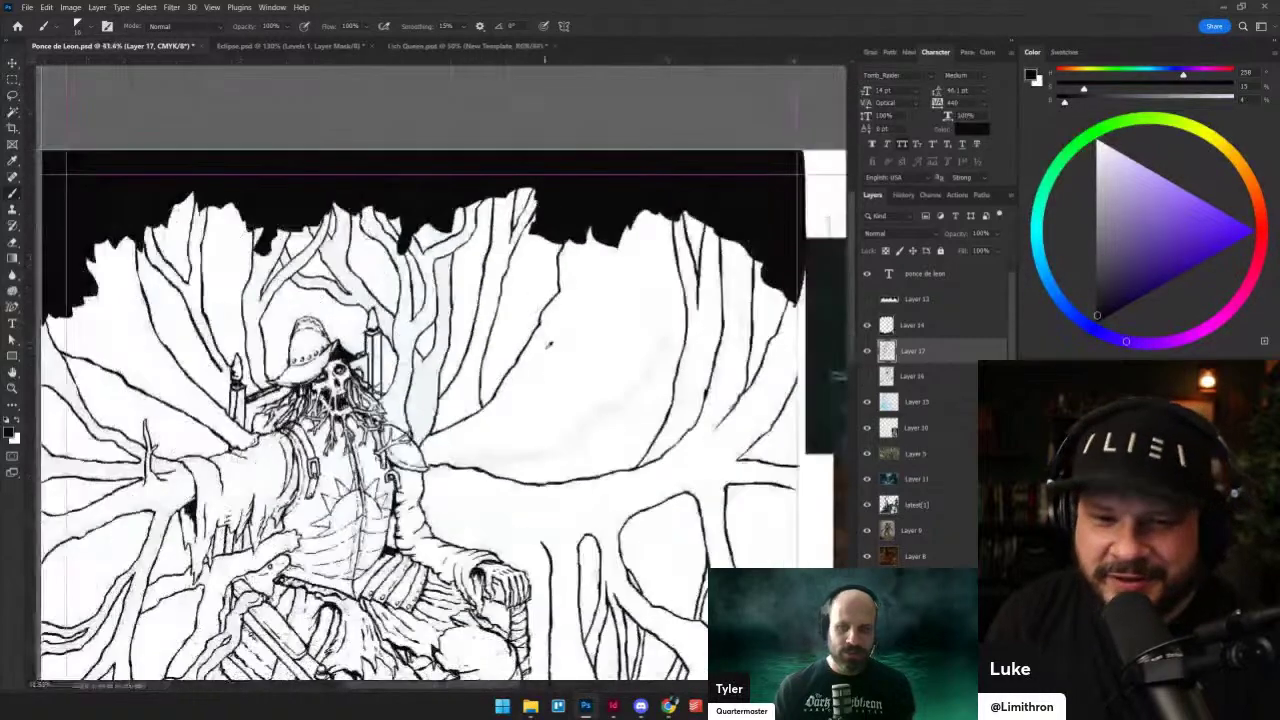
scroll(440, 362, "up", 3)
scroll(430, 360, "down", 4)
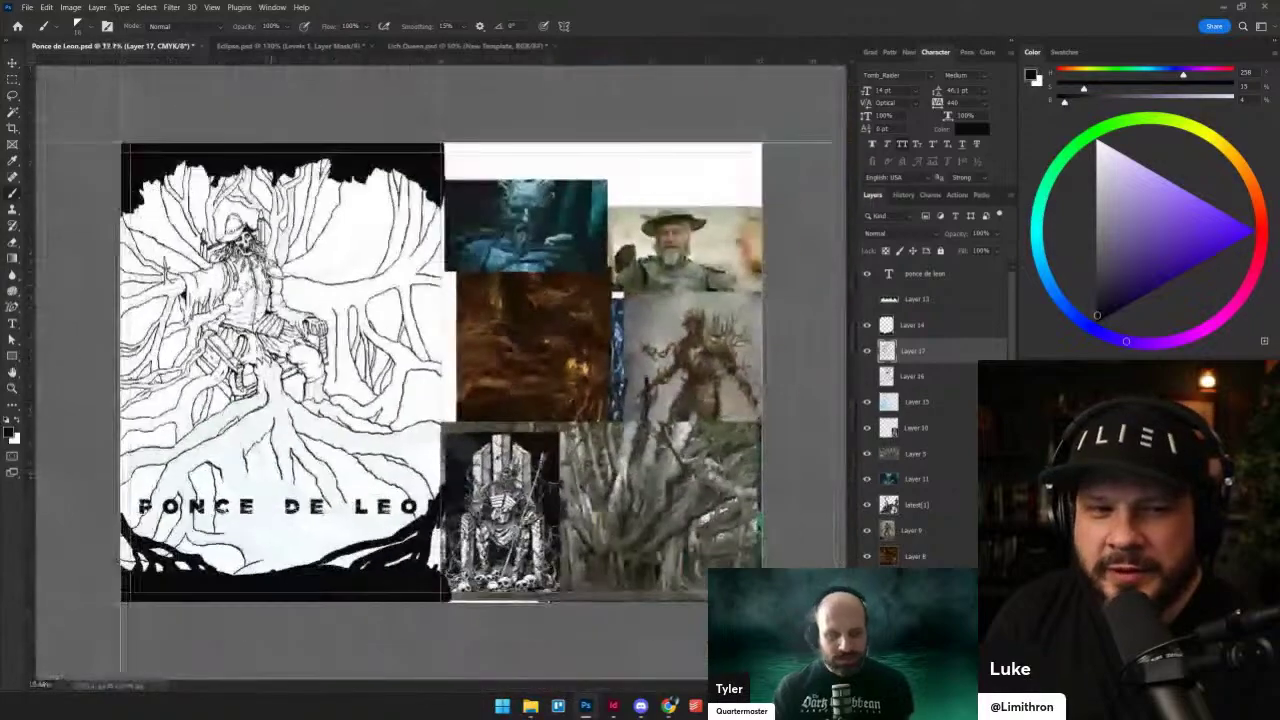
scroll(424, 348, "up", 3)
left_click_drag(350, 309, 677, 319)
scroll(612, 288, "up", 2)
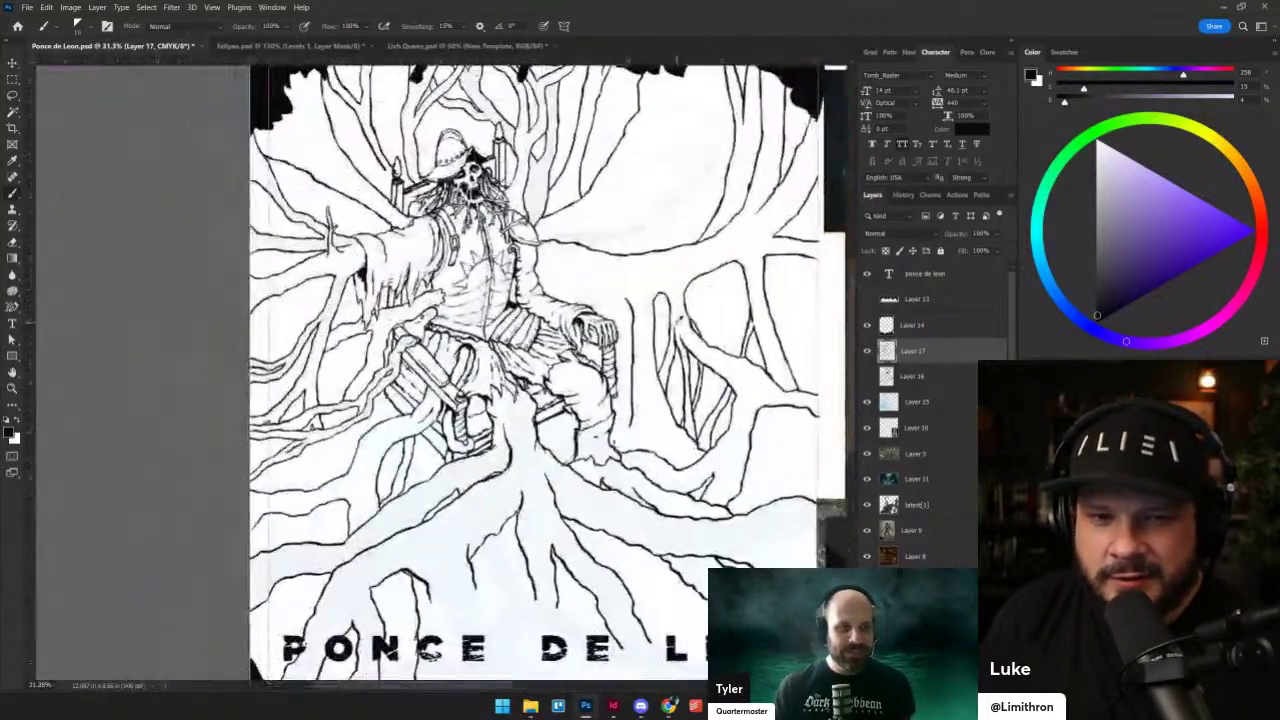
scroll(672, 320, "up", 2)
scroll(602, 286, "up", 2)
scroll(600, 285, "up", 1)
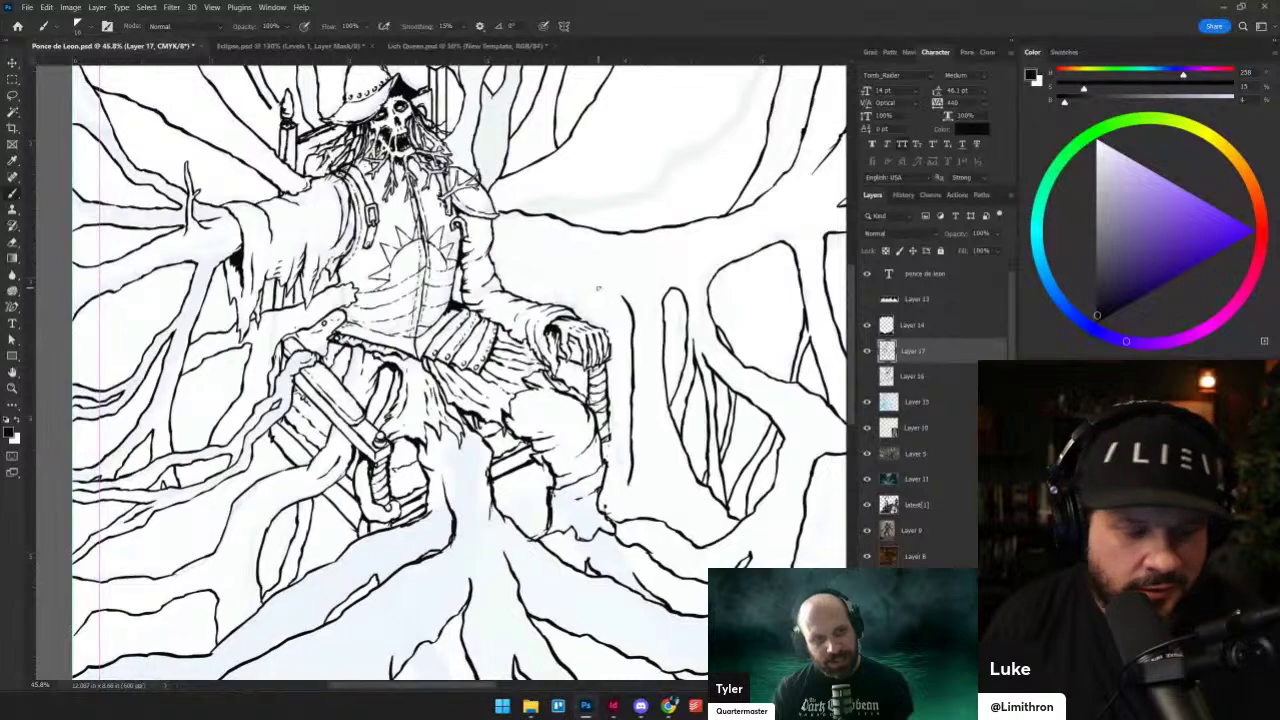
scroll(604, 150, "up", 5)
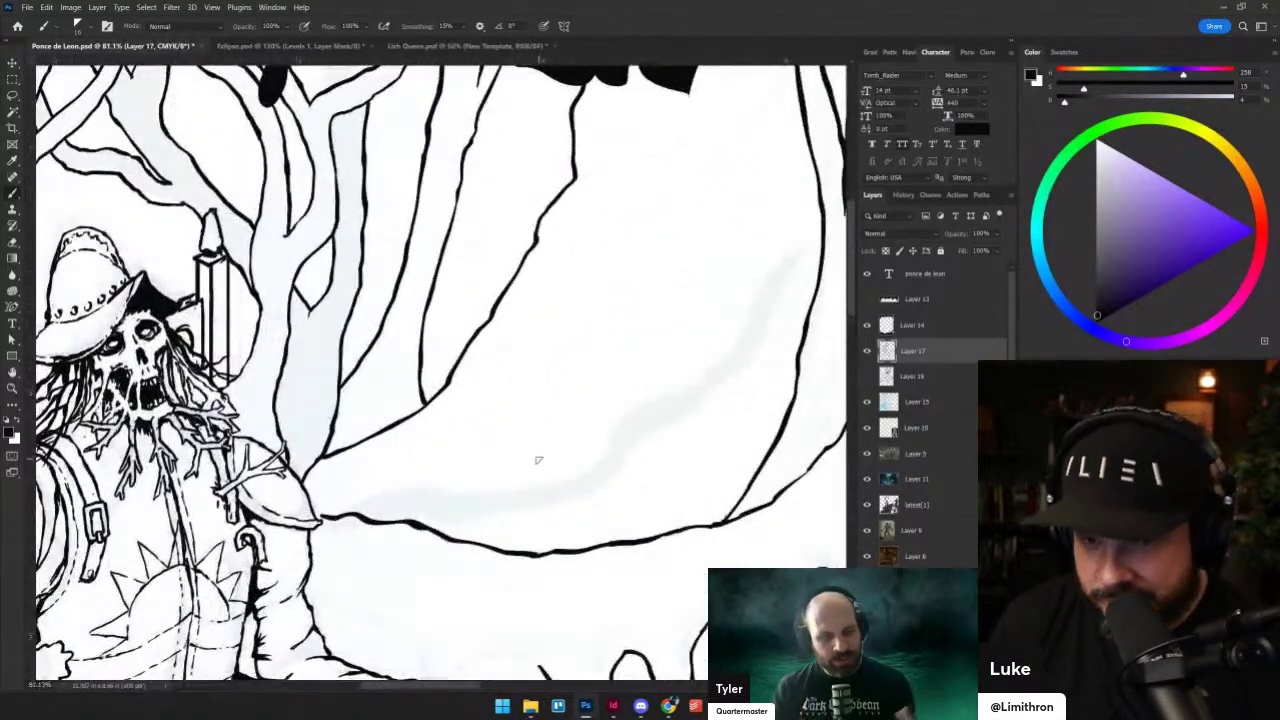
- Ink a curved lower limb edge reaching the tall trunk, with a narrow wedge-shaped fork between the limb's branches above it
mouse_move(529, 381)
left_mouse_down()
mouse_move(584, 290)
mouse_move(634, 257)
mouse_move(822, 229)
left_mouse_up()
mouse_move(614, 237)
left_mouse_down()
mouse_move(728, 219)
mouse_move(759, 204)
left_mouse_up()
key("ctrl+z")
mouse_move(615, 233)
left_mouse_down()
mouse_move(740, 212)
mouse_move(815, 170)
mouse_move(743, 307)
left_mouse_up()
left_click_drag(537, 388, 716, 240)
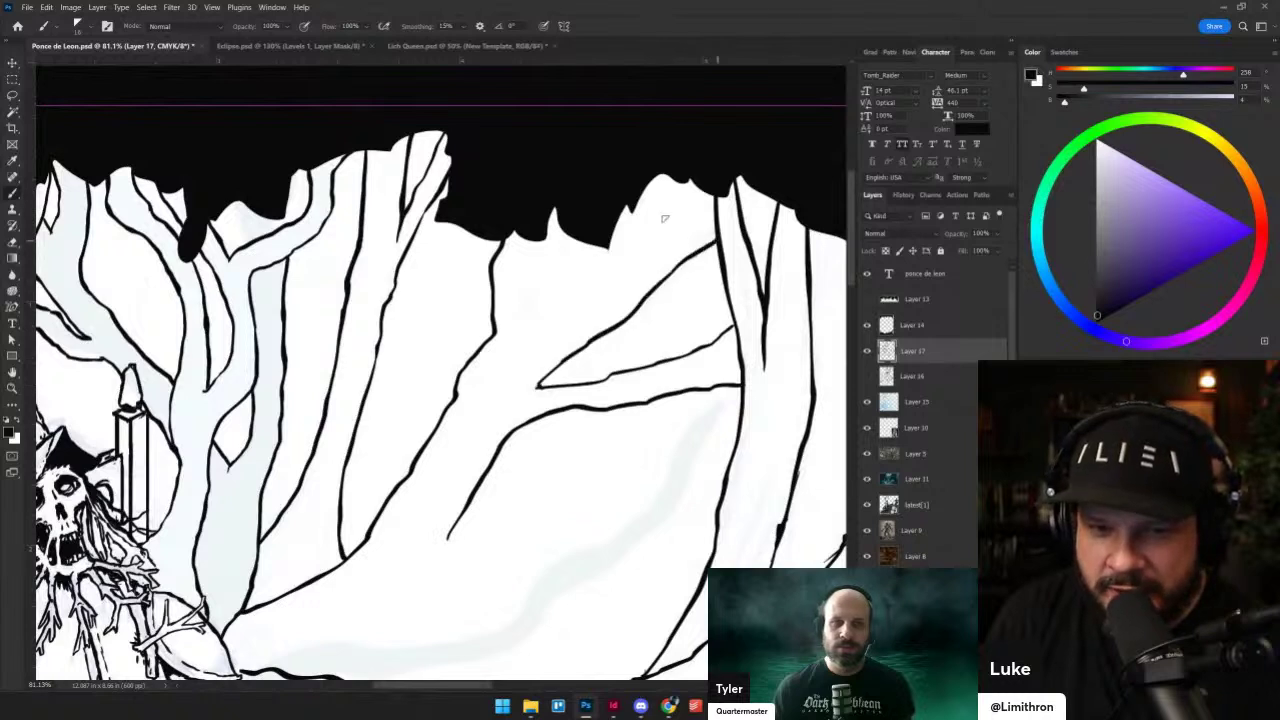
- Ink a small V-shaped twig split and a forked branch rising from the new limb to the canopy and tall trunk
mouse_move(525, 311)
left_mouse_down()
mouse_move(559, 262)
mouse_move(562, 227)
left_mouse_up()
left_click_drag(535, 295, 526, 252)
left_click_drag(612, 290, 716, 193)
left_click_drag(612, 286, 630, 185)
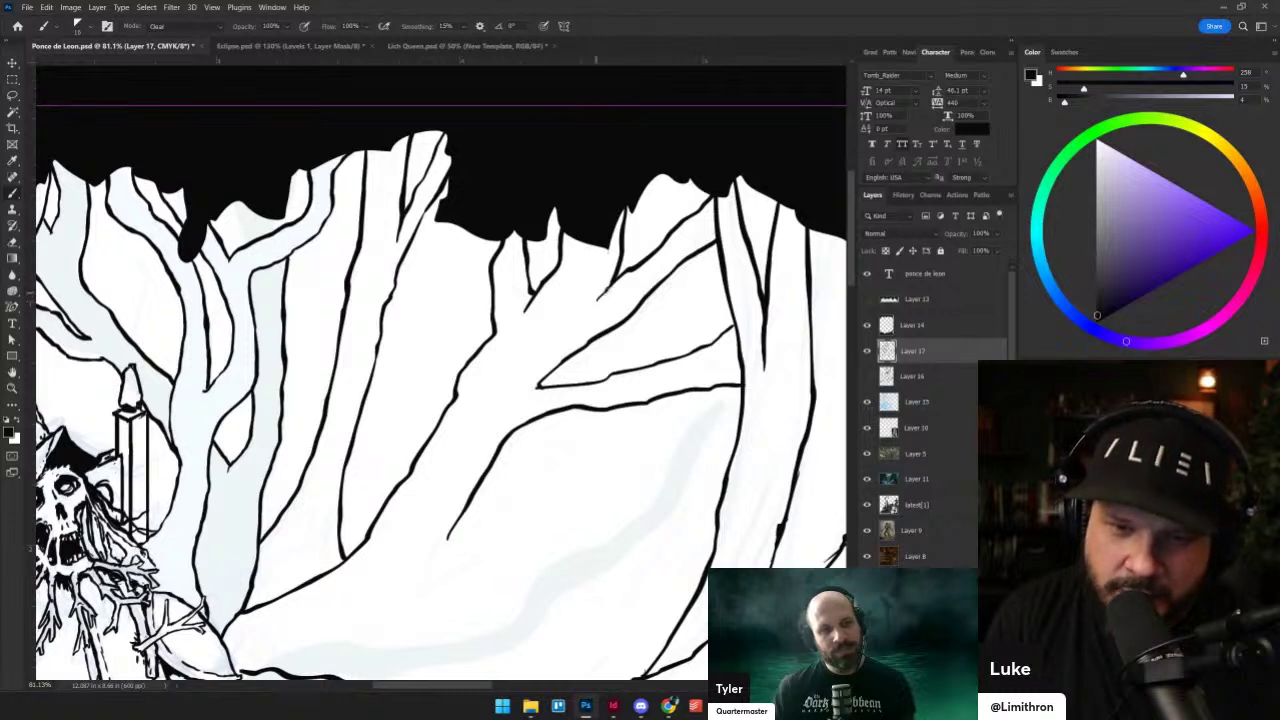
key("shift+alt+n")
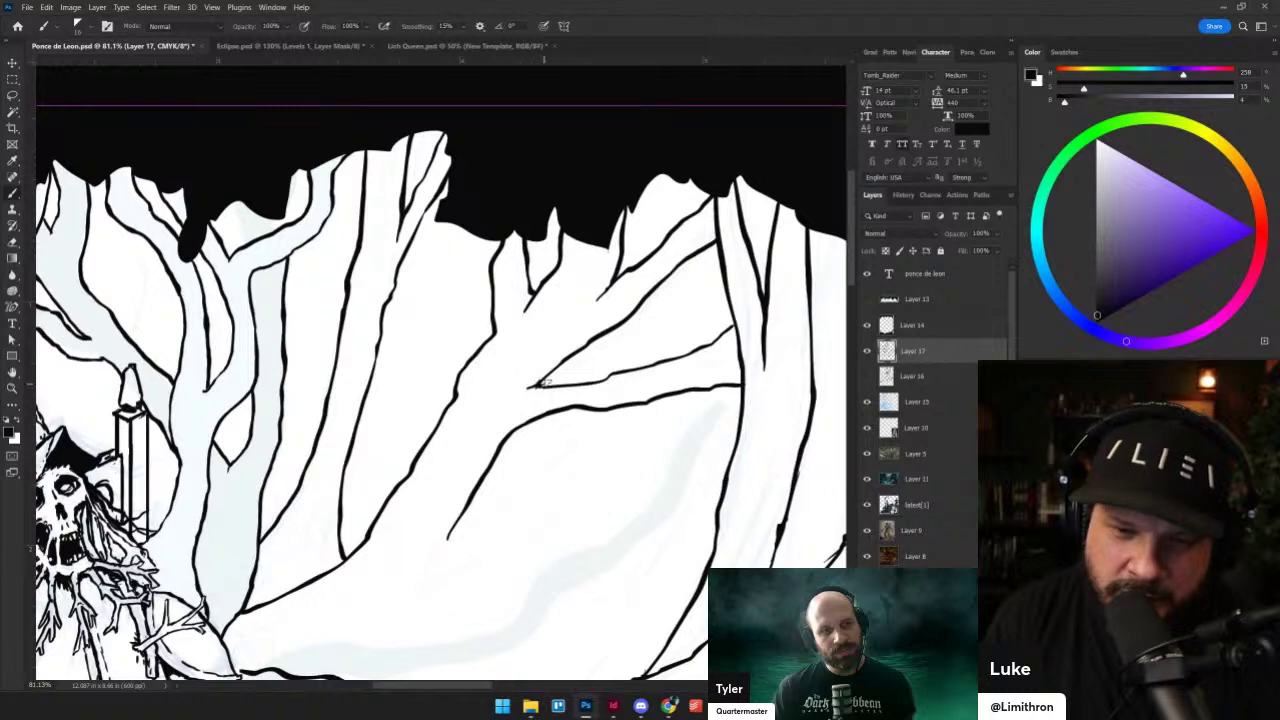
- Extend the limb's lower edge downward and ink thin twigs crossing the gaps between its branches and up toward the canopy
scroll(480, 350, "down", 5)
scroll(480, 350, "left", 2)
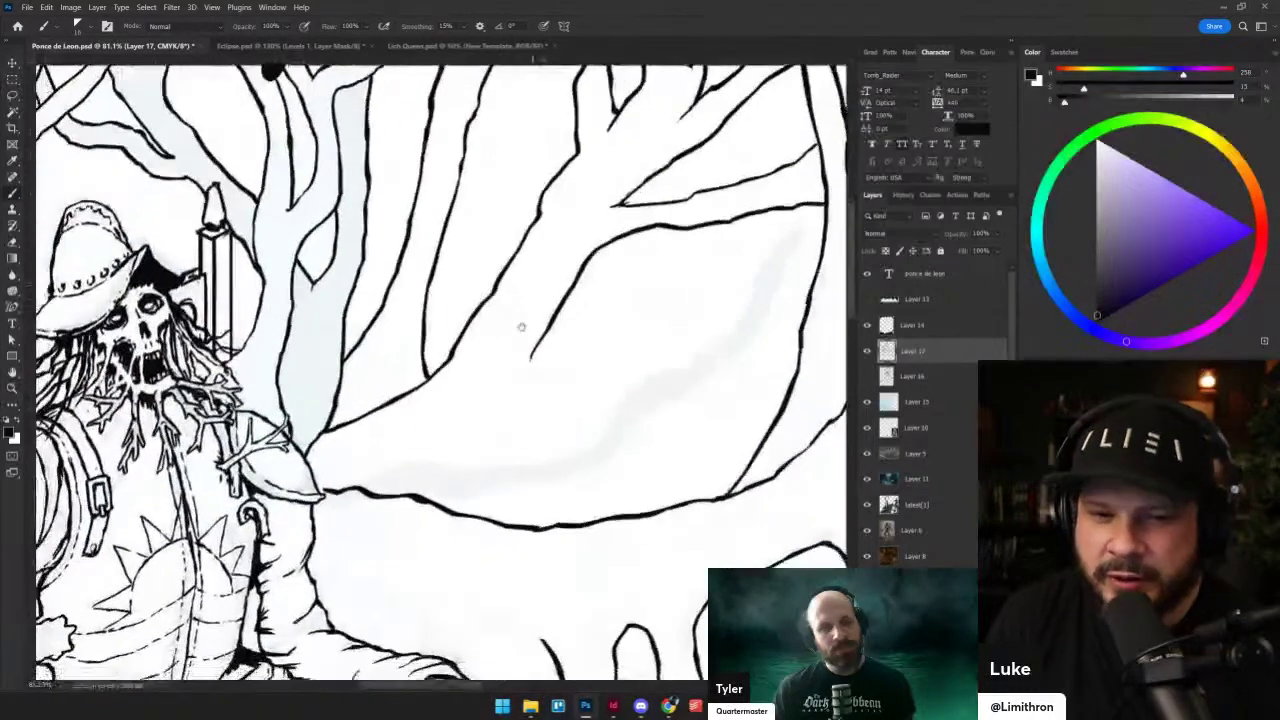
left_click_drag(537, 338, 520, 413)
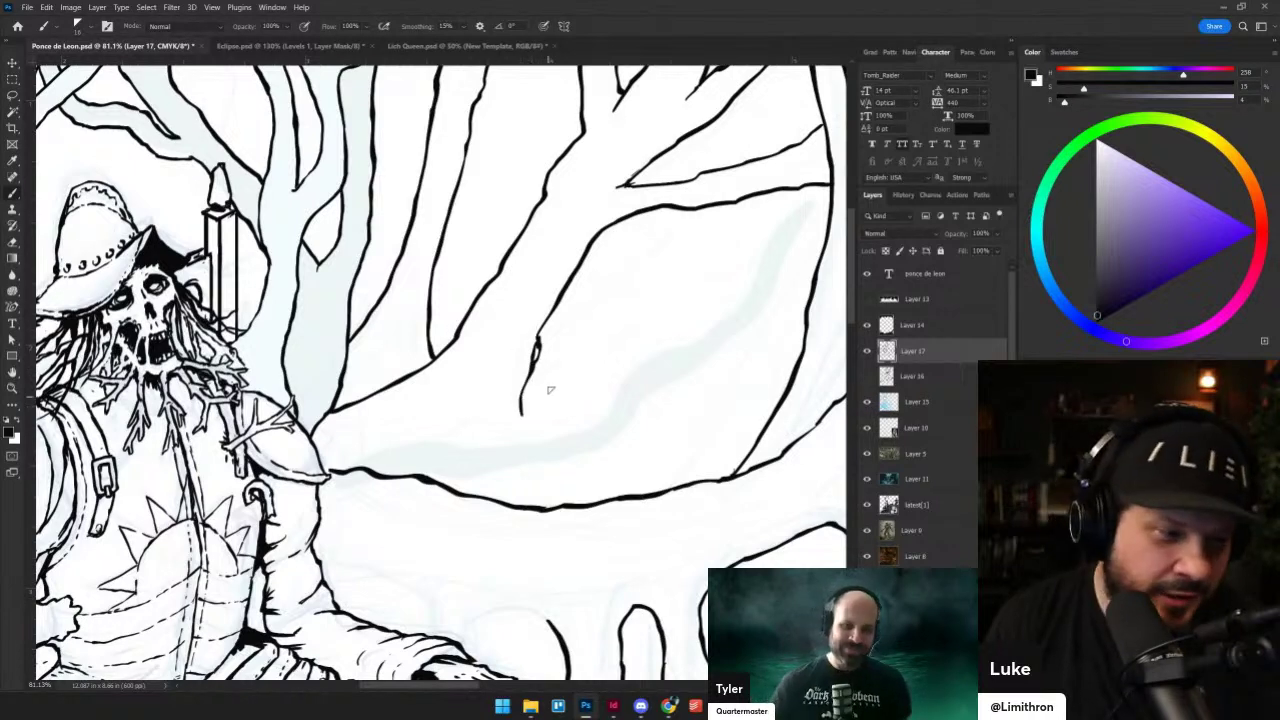
mouse_move(540, 336)
left_mouse_down()
mouse_move(639, 267)
mouse_move(685, 208)
left_mouse_up()
left_click_drag(715, 139, 641, 248)
scroll(610, 318, "up", 1)
left_click_drag(615, 303, 660, 232)
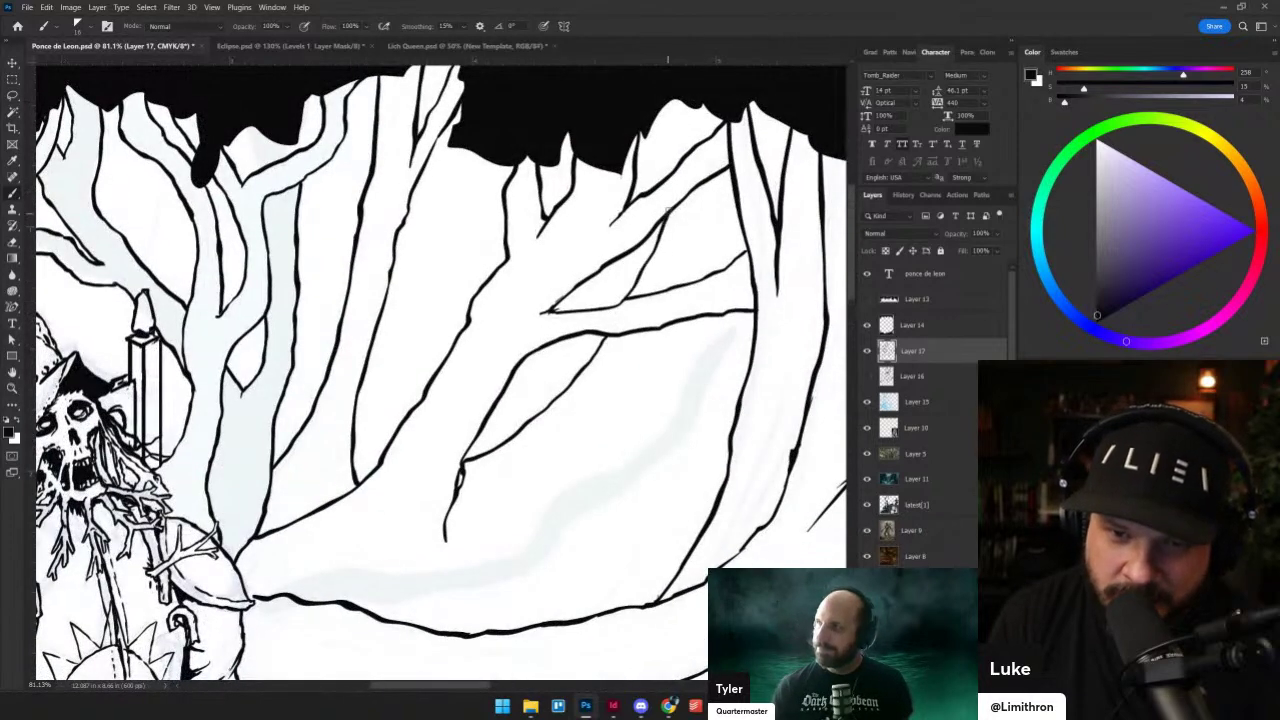
left_click_drag(683, 162, 700, 105)
key("ctrl+z")
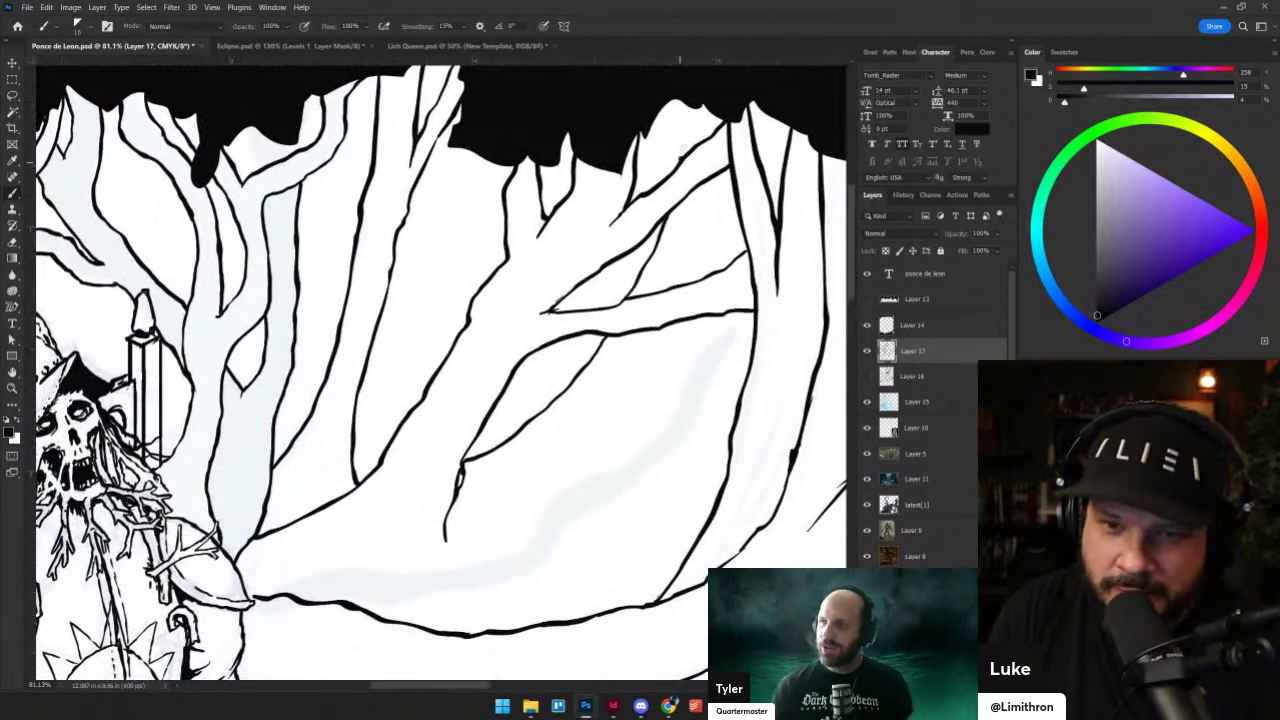
left_click_drag(682, 161, 691, 106)
- Ink a jagged lower branch from the limb's base to the tall trunk with small side twigs, and touch up the rough joint
mouse_move(446, 534)
left_mouse_down()
mouse_move(568, 458)
mouse_move(618, 446)
mouse_move(631, 414)
mouse_move(750, 382)
left_mouse_up()
mouse_move(645, 349)
left_mouse_down()
mouse_move(627, 401)
mouse_move(638, 455)
mouse_move(735, 424)
left_mouse_up()
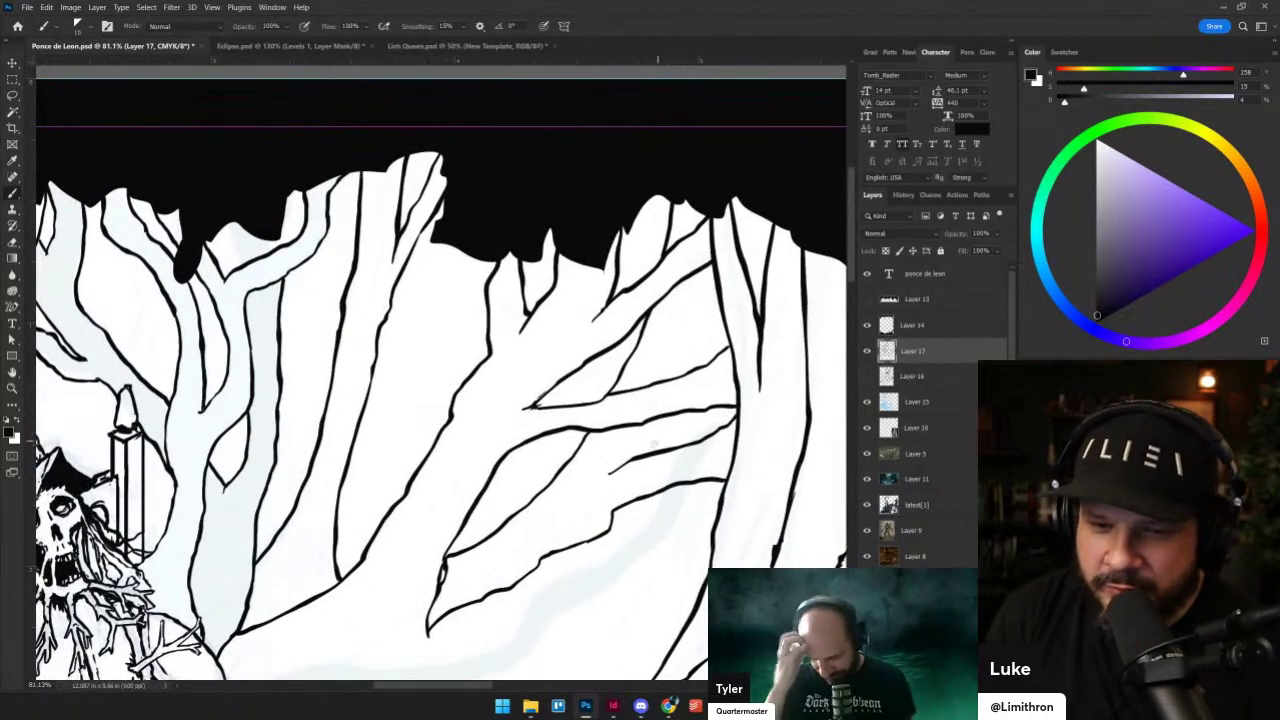
left_click_drag(633, 457, 648, 431)
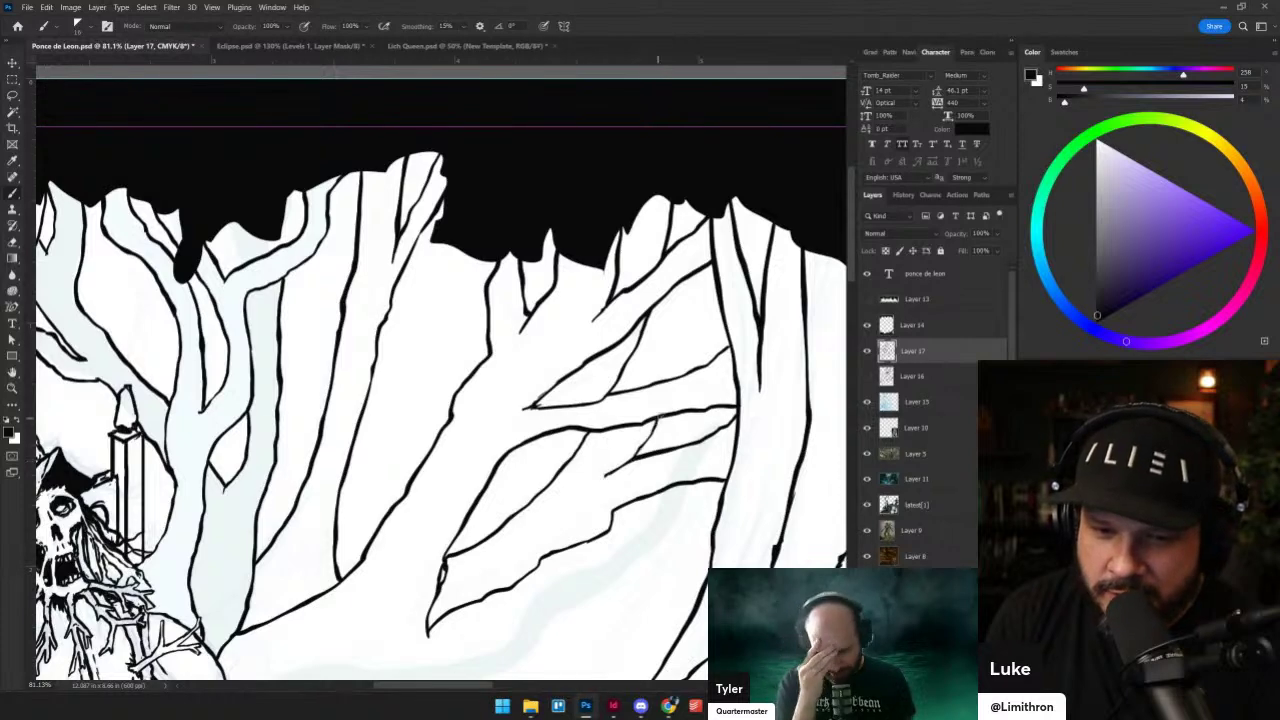
left_click_drag(673, 380, 716, 274)
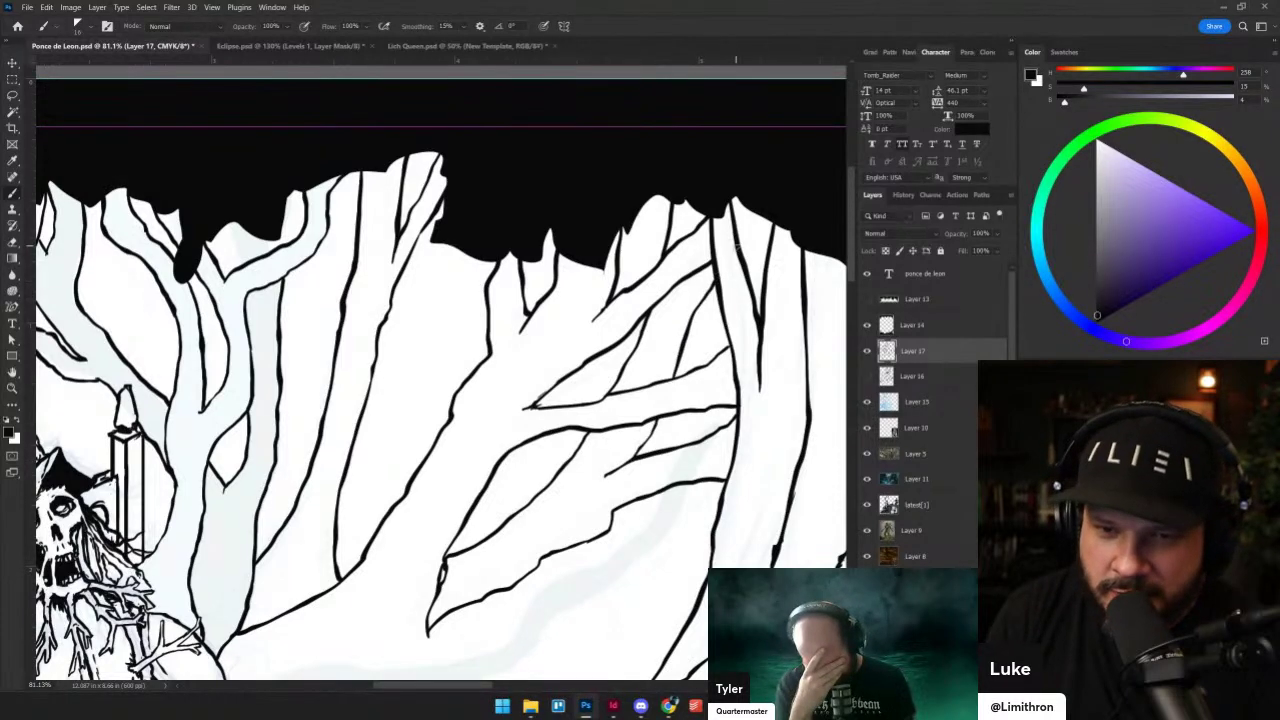
left_click_drag(747, 228, 756, 196)
left_click_drag(422, 513, 335, 349)
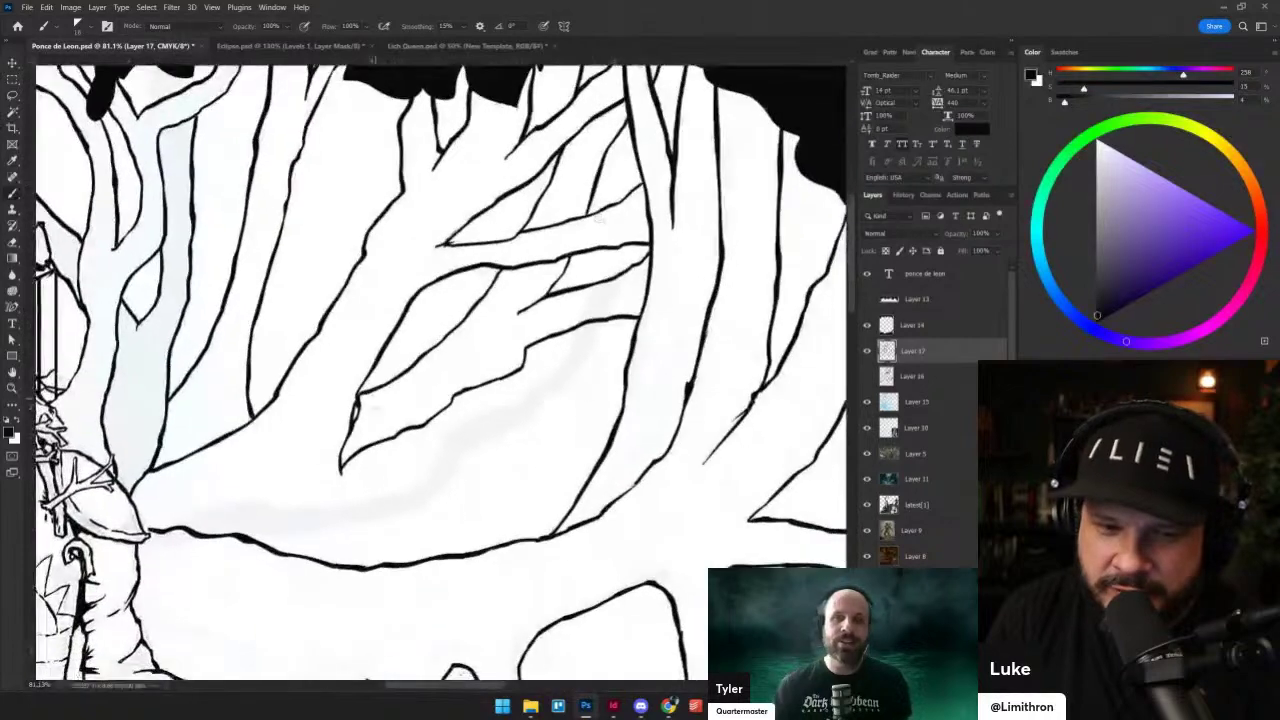
key("grave")
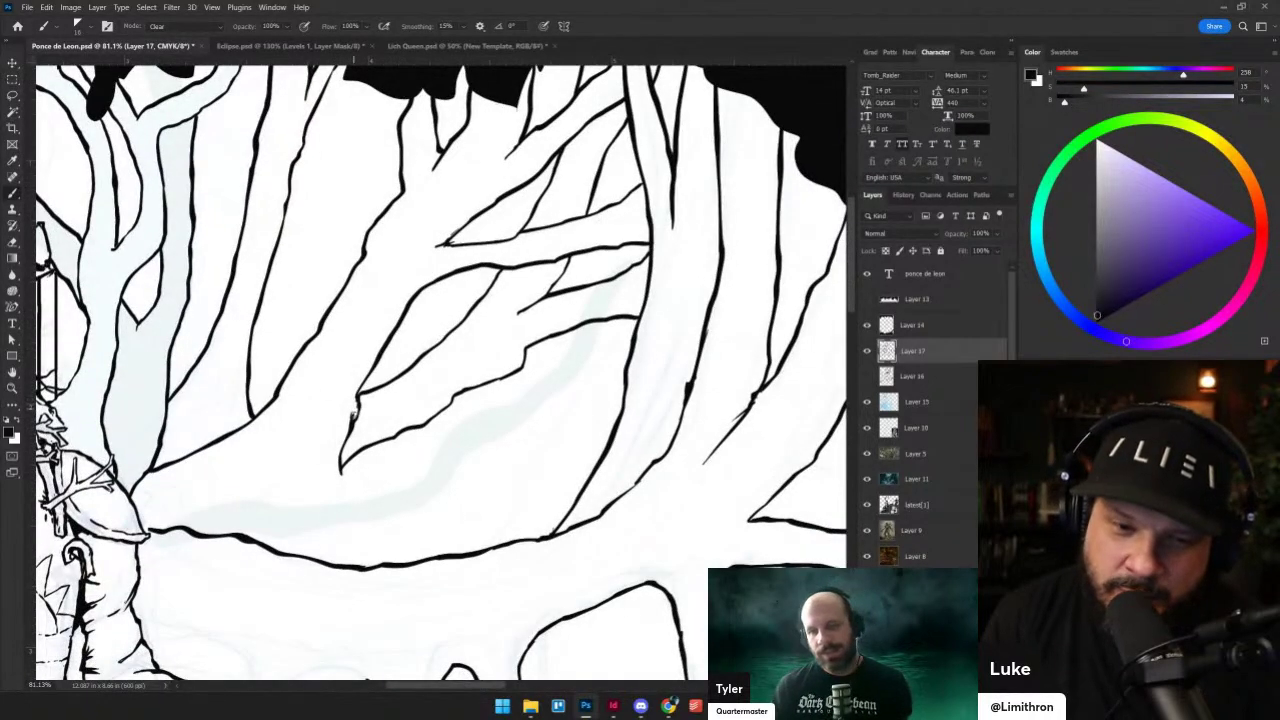
key("grave")
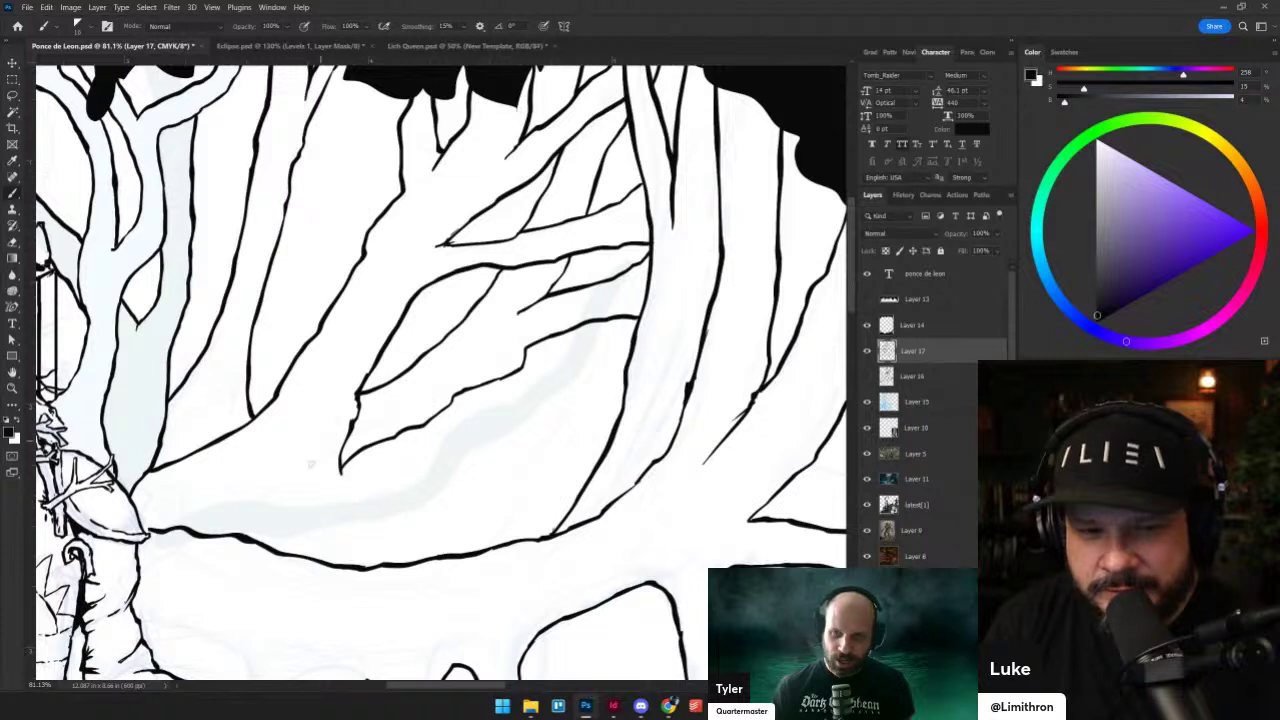
- Ink the upper edge of the shaded winding limb from the figure's shoulder to the tall trunk, and start its lower edge
left_click_drag(183, 522, 244, 502)
key("ctrl+z")
mouse_move(168, 528)
left_mouse_down()
mouse_move(236, 503)
mouse_move(408, 507)
left_mouse_up()
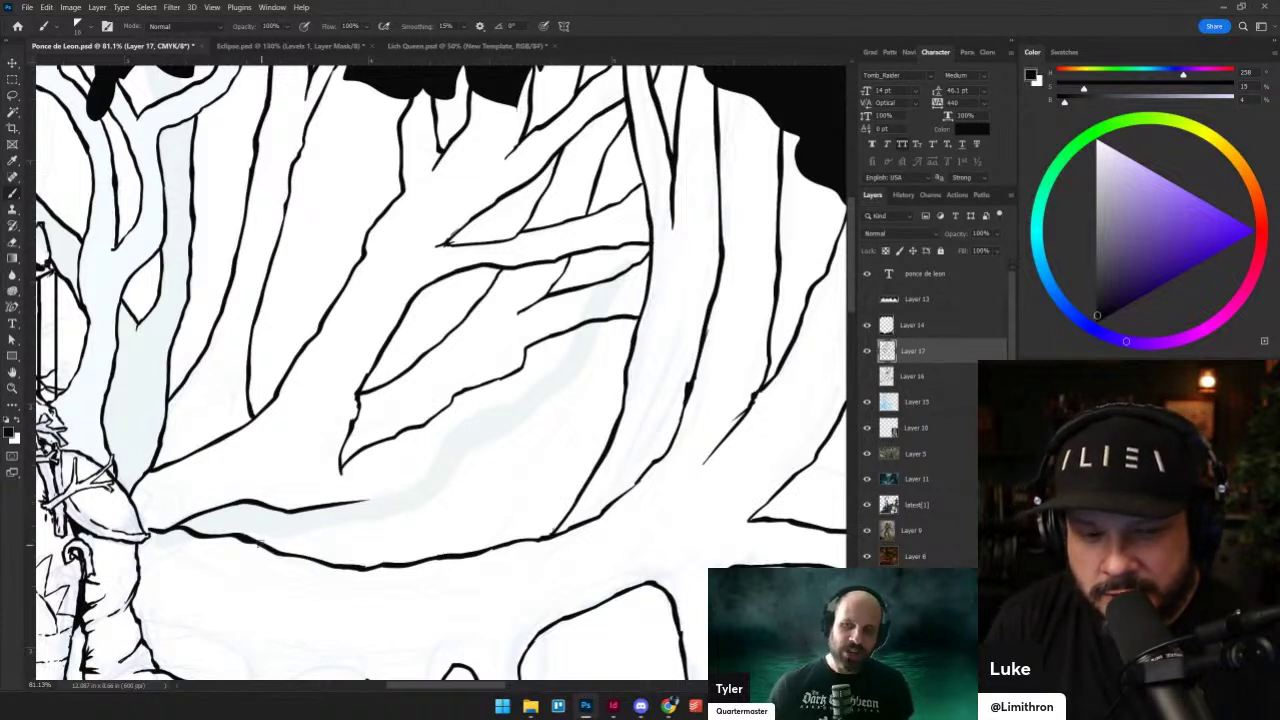
mouse_move(268, 538)
left_mouse_down()
mouse_move(392, 515)
mouse_move(386, 492)
mouse_move(440, 452)
left_mouse_up()
key("ctrl+z")
mouse_move(356, 503)
left_mouse_down()
mouse_move(556, 368)
mouse_move(615, 268)
left_mouse_up()
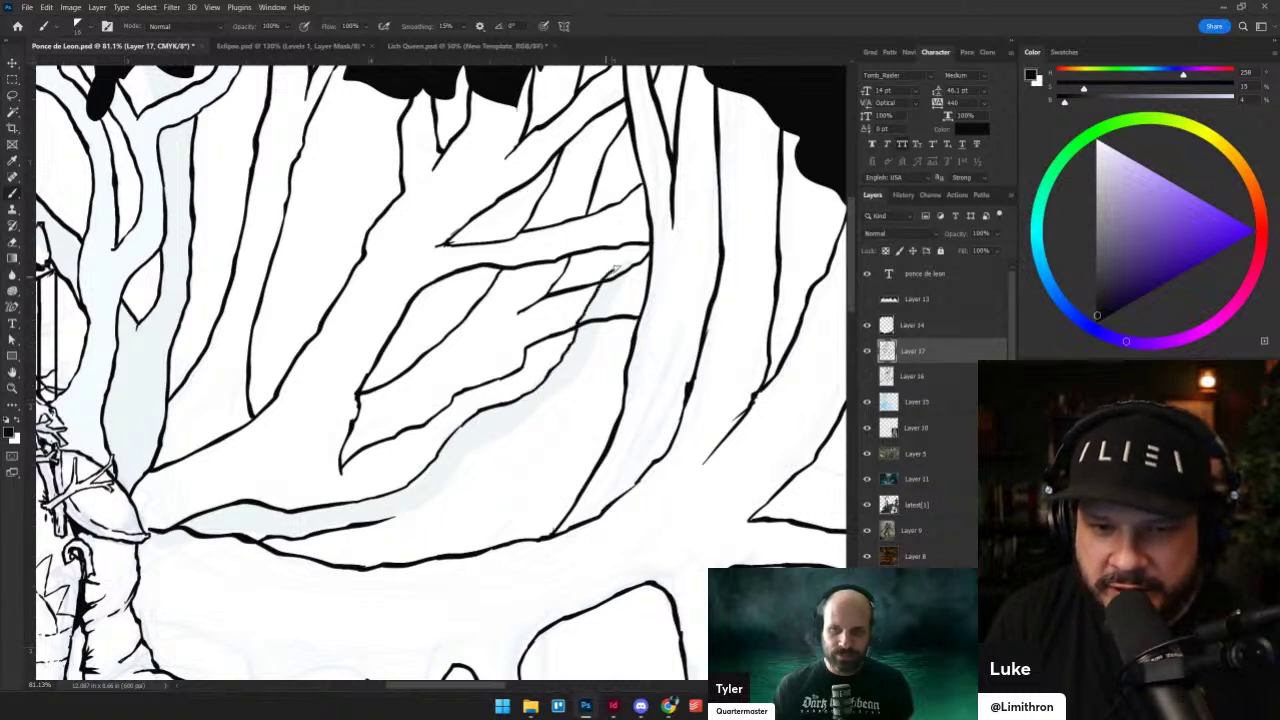
- Erase the branch line crossing the winding limb's far end and ink the limb's narrow tip against the tall trunk
key("grave")
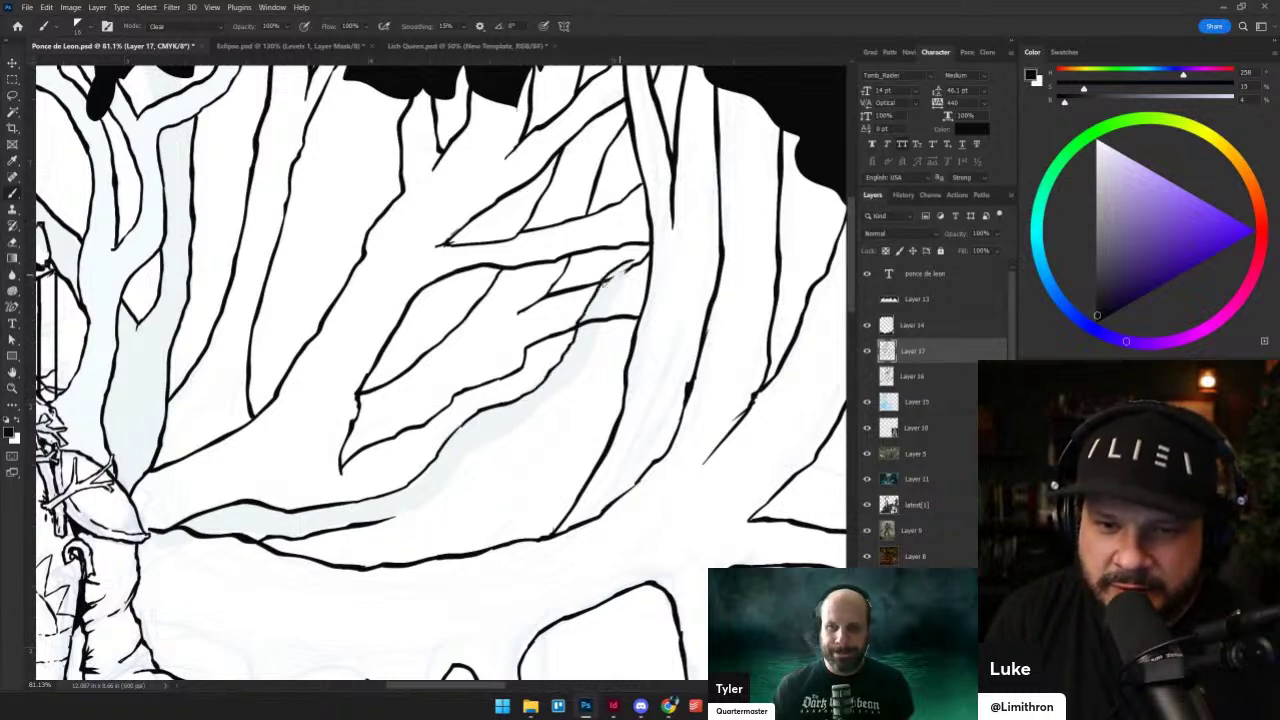
mouse_move(605, 282)
left_mouse_down()
mouse_move(585, 322)
mouse_move(601, 323)
left_mouse_up()
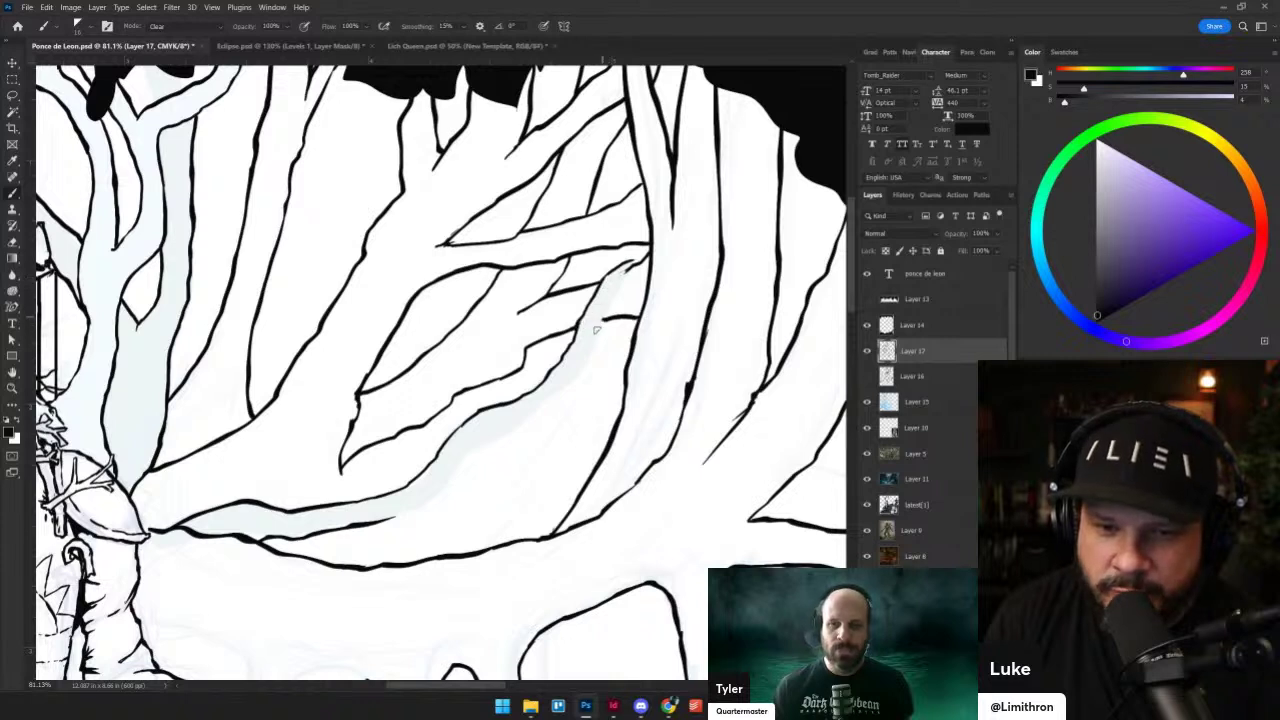
key("grave")
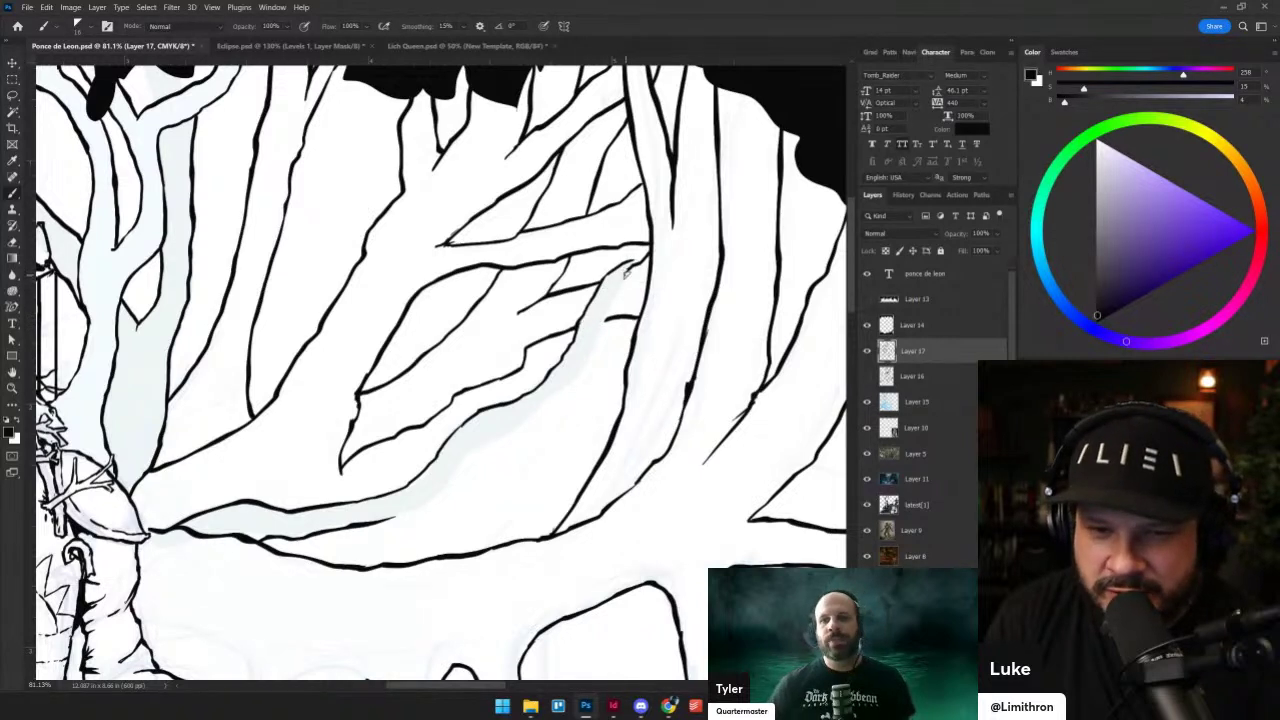
left_click_drag(625, 270, 577, 362)
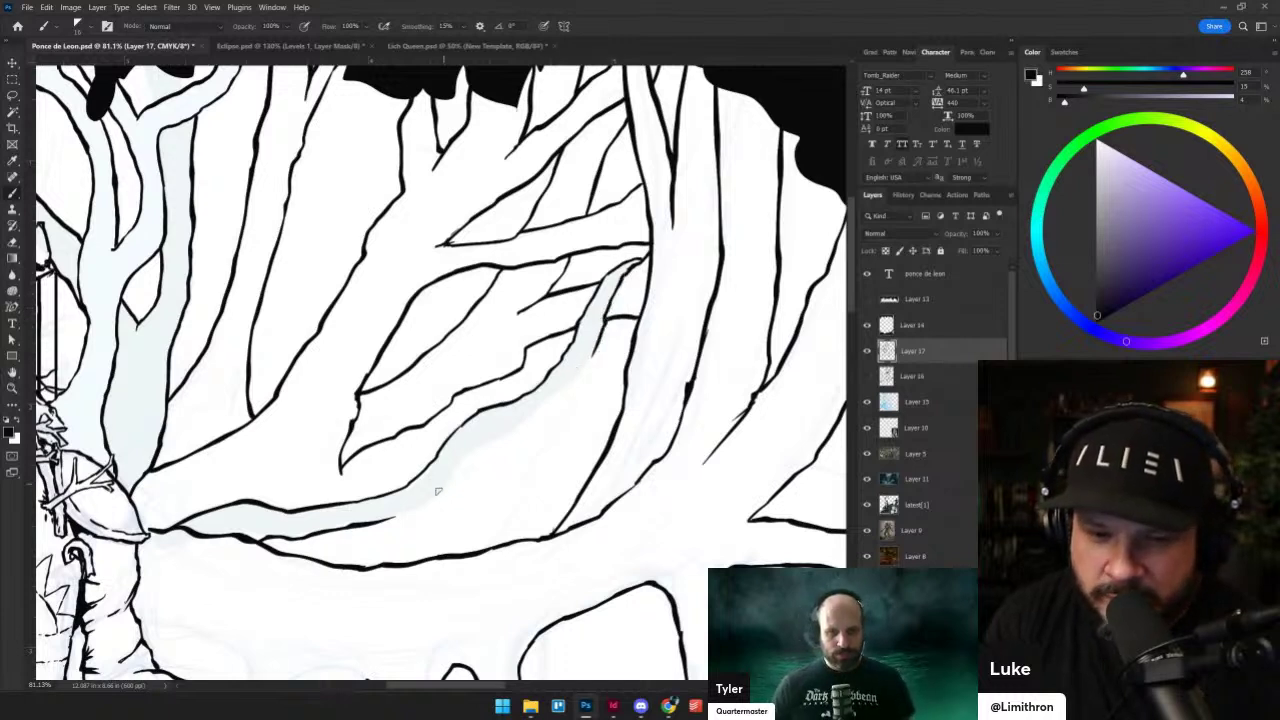
- Complete the winding limb's lower edge and continue the trunk edge behind it down to the long curved root line
left_click_drag(389, 519, 455, 478)
key("ctrl+z")
key("ctrl+z")
mouse_move(388, 520)
left_mouse_down()
mouse_move(420, 509)
mouse_move(598, 350)
left_mouse_up()
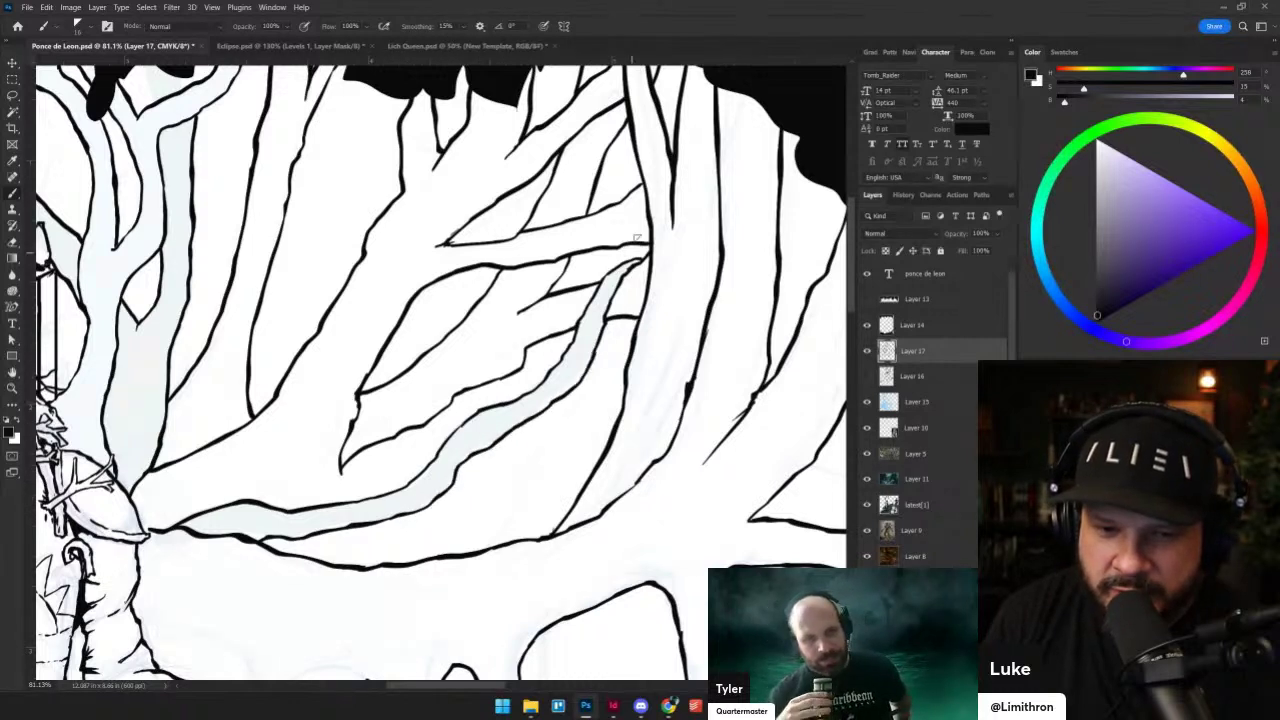
left_click_drag(340, 472, 366, 568)
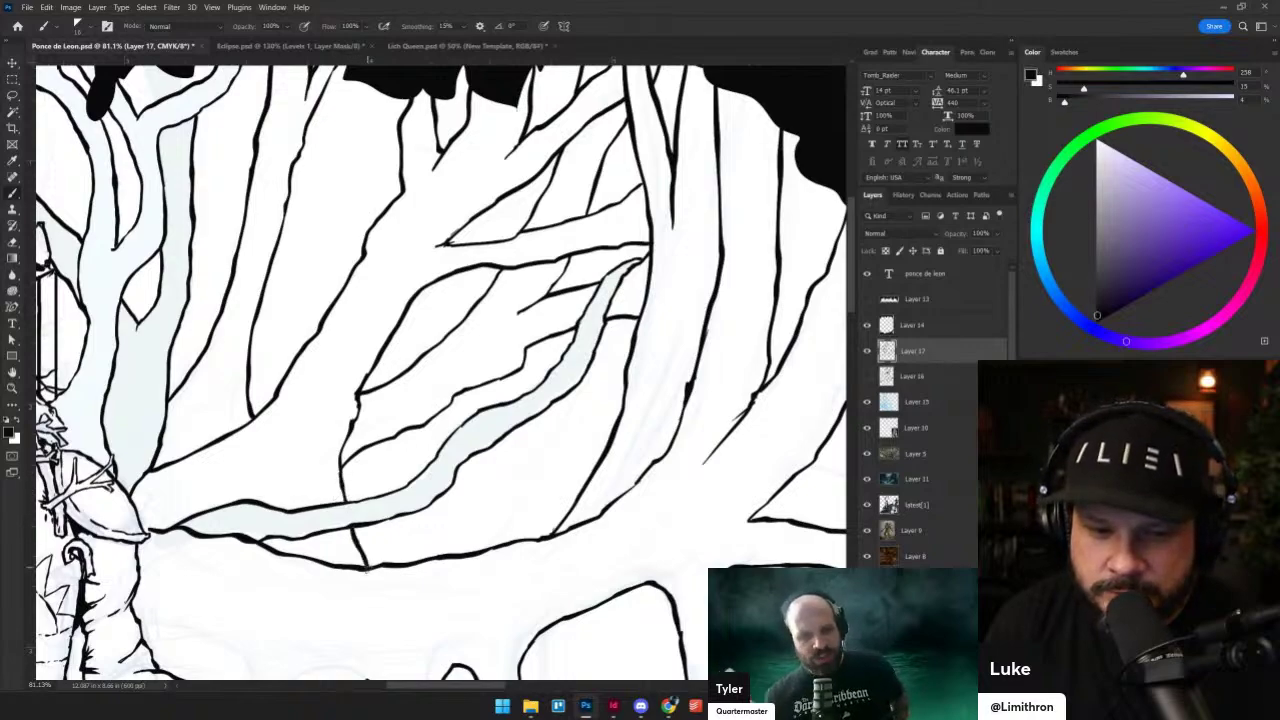
scroll(370, 524, "down", 5)
scroll(370, 524, "up", 3)
left_click_drag(356, 465, 656, 405)
scroll(655, 405, "up", 4)
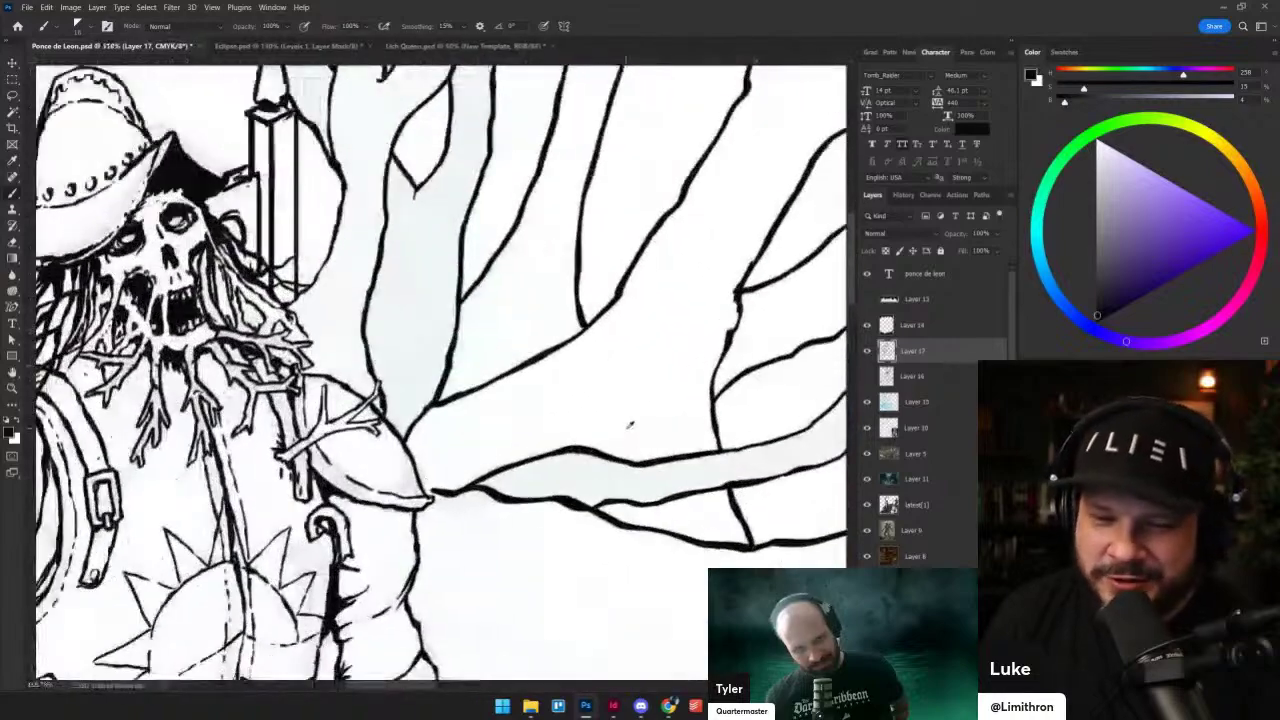
scroll(625, 428, "up", 3)
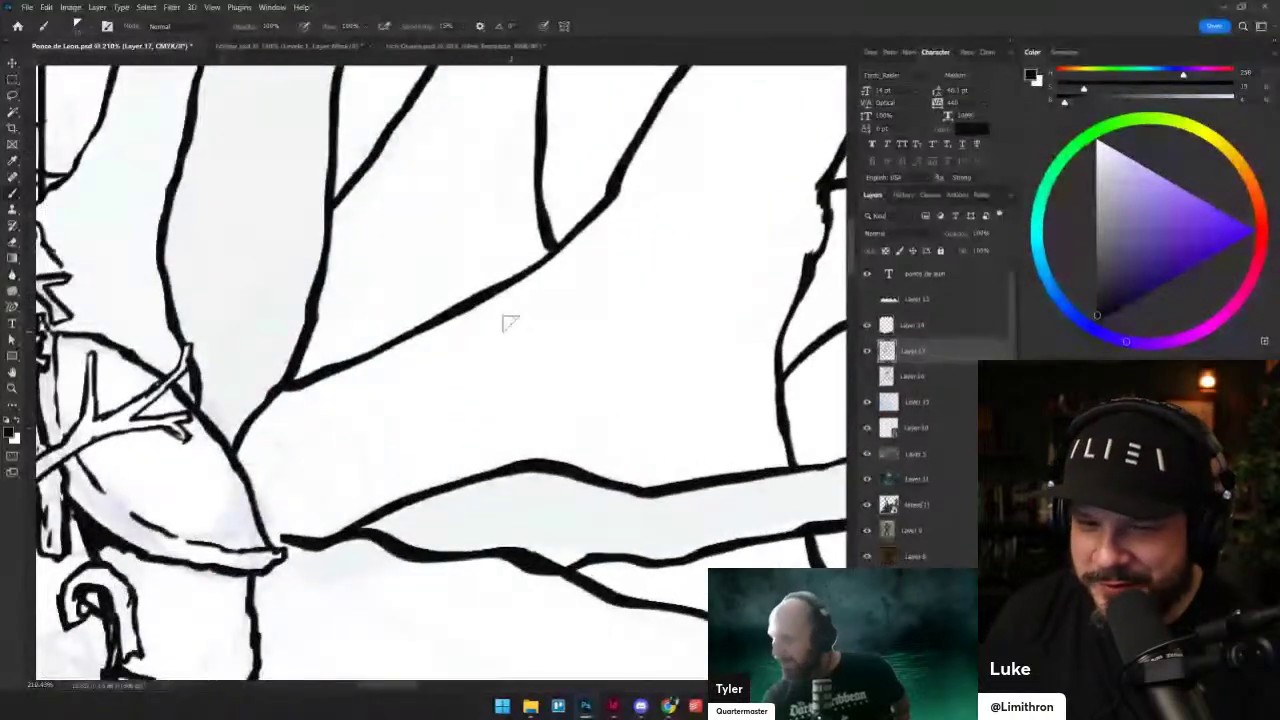
left_click_drag(523, 340, 559, 345)
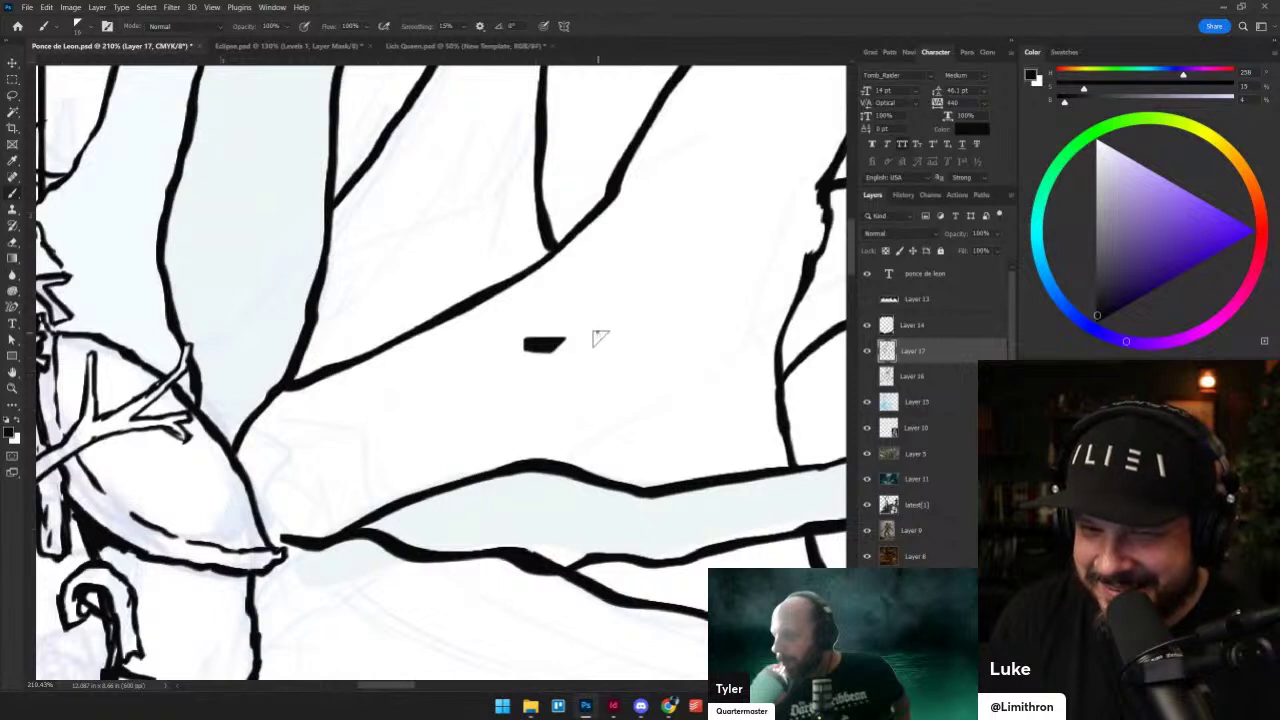
left_click(636, 337)
left_click_drag(692, 314, 708, 300)
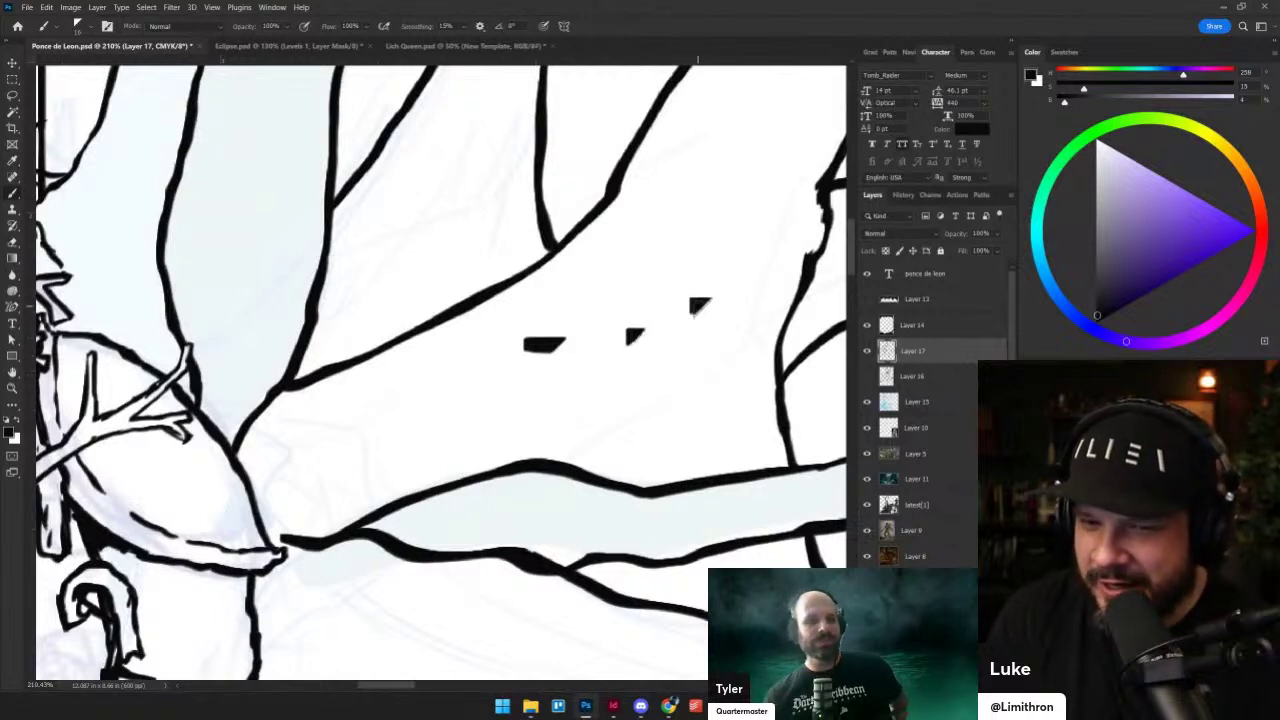
mouse_move(668, 238)
left_mouse_down()
mouse_move(706, 222)
mouse_move(685, 272)
mouse_move(715, 268)
mouse_move(688, 226)
mouse_move(652, 331)
mouse_move(531, 340)
left_mouse_up()
key("e")
key("b")
mouse_move(468, 308)
left_mouse_down()
mouse_move(516, 300)
mouse_move(543, 282)
mouse_move(534, 272)
mouse_move(515, 317)
mouse_move(535, 303)
mouse_move(551, 352)
mouse_move(564, 362)
mouse_move(578, 346)
mouse_move(418, 421)
left_mouse_up()
key("ctrl+z")
key("ctrl+z")
key("ctrl+z")
key("ctrl+z")
left_click_drag(568, 305, 545, 343)
scroll(517, 305, "down", 2)
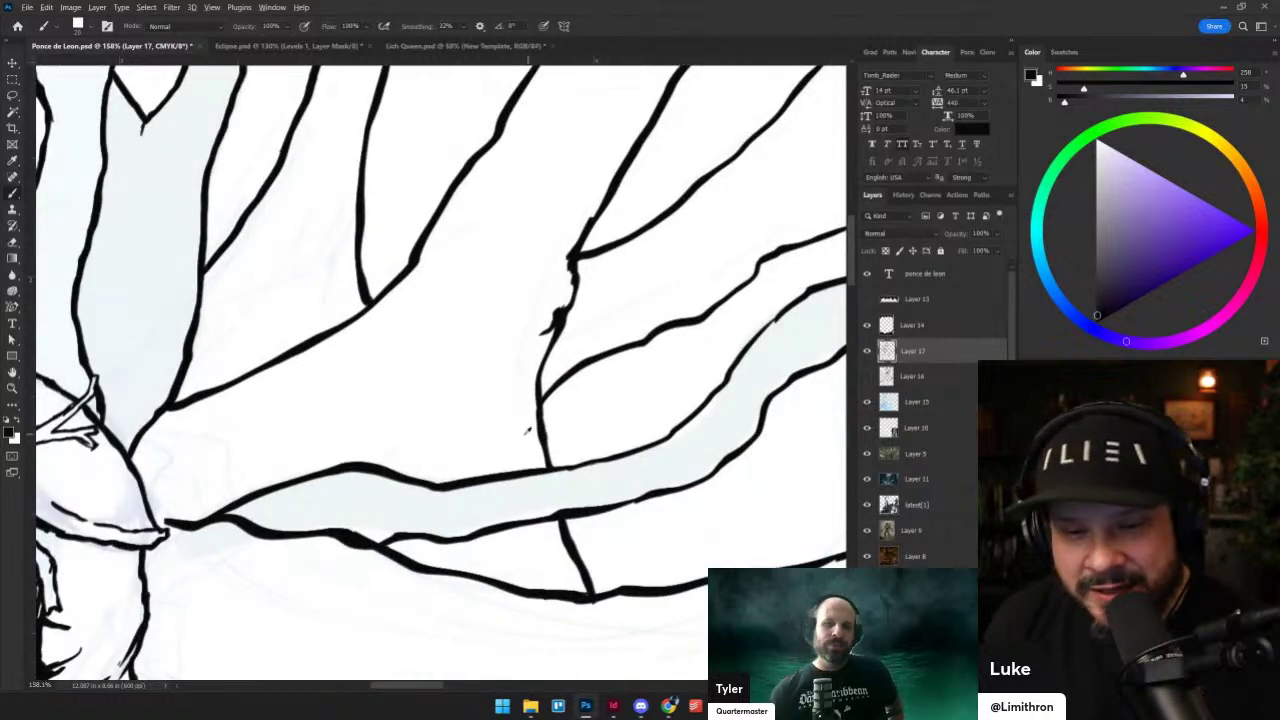
scroll(519, 434, "up", 2)
mouse_move(310, 320)
left_mouse_down()
mouse_move(357, 289)
mouse_move(380, 371)
mouse_move(403, 280)
mouse_move(455, 308)
mouse_move(445, 395)
left_mouse_up()
key("ctrl+z")
mouse_move(255, 370)
left_mouse_down()
mouse_move(283, 345)
mouse_move(341, 346)
mouse_move(370, 405)
left_mouse_up()
key("ctrl+z")
- Show Layer 16 and compare the whole page with the Layer 17 linework hidden and shown again
scroll(630, 328, "down", 9)
mouse_move(630, 328)
left_mouse_down()
mouse_move(613, 345)
mouse_move(423, 393)
left_mouse_up()
scroll(422, 393, "down", 5)
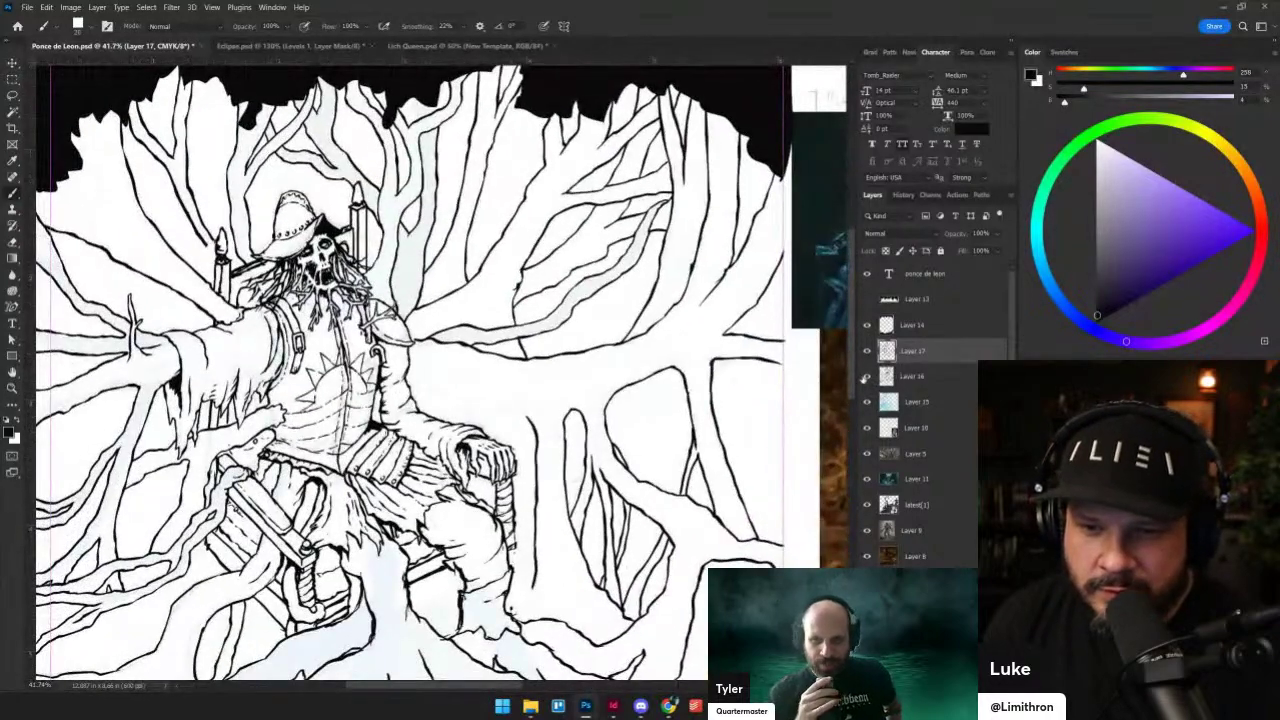
left_click(867, 377)
scroll(757, 384, "down", 5)
left_click(867, 351)
left_click(867, 351)
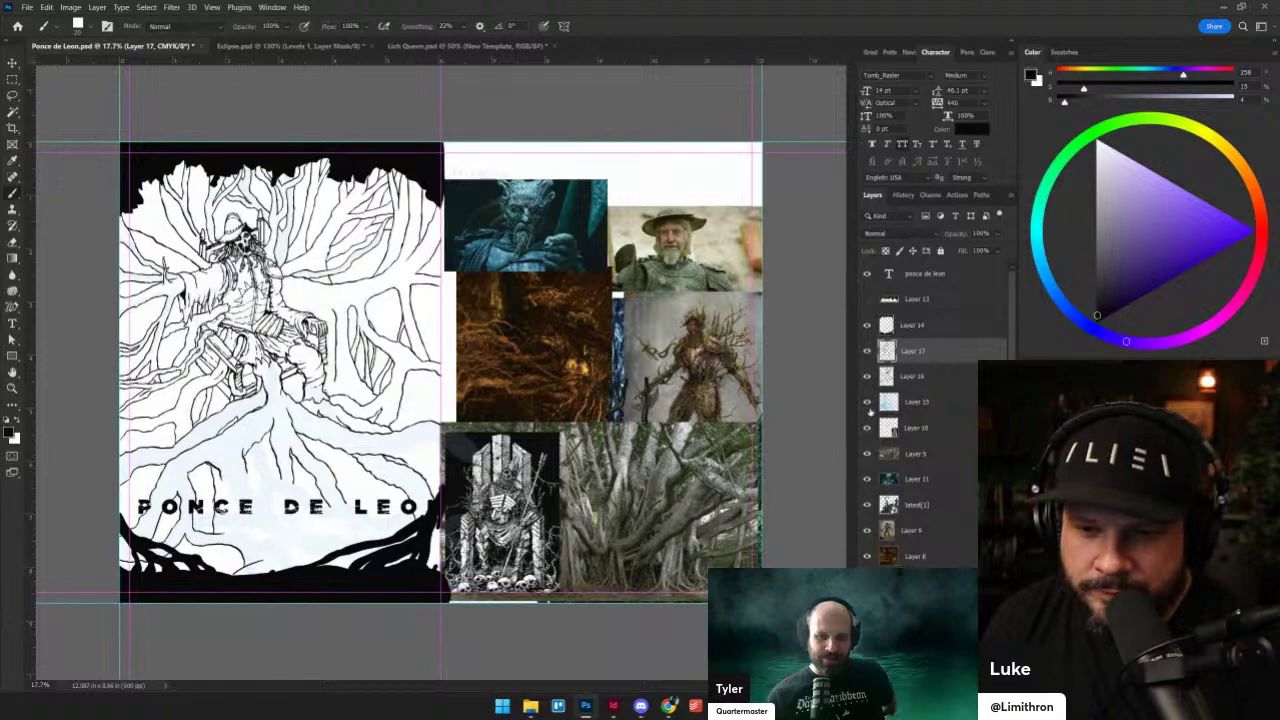
- Show the pirate reference drawing on Layer 1 and compare its line weight and detail with the seated figure
scroll(907, 477, "down", 3)
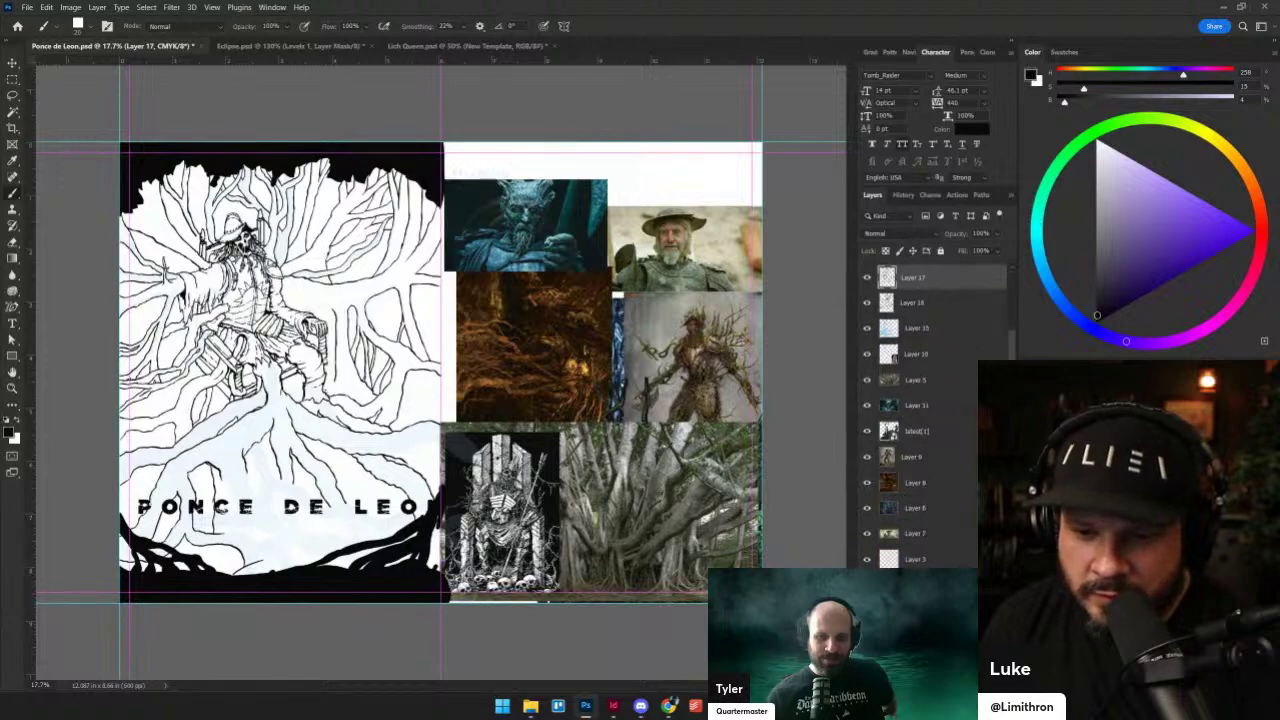
left_click(914, 611)
left_click(867, 611)
scroll(398, 333, "up", 7)
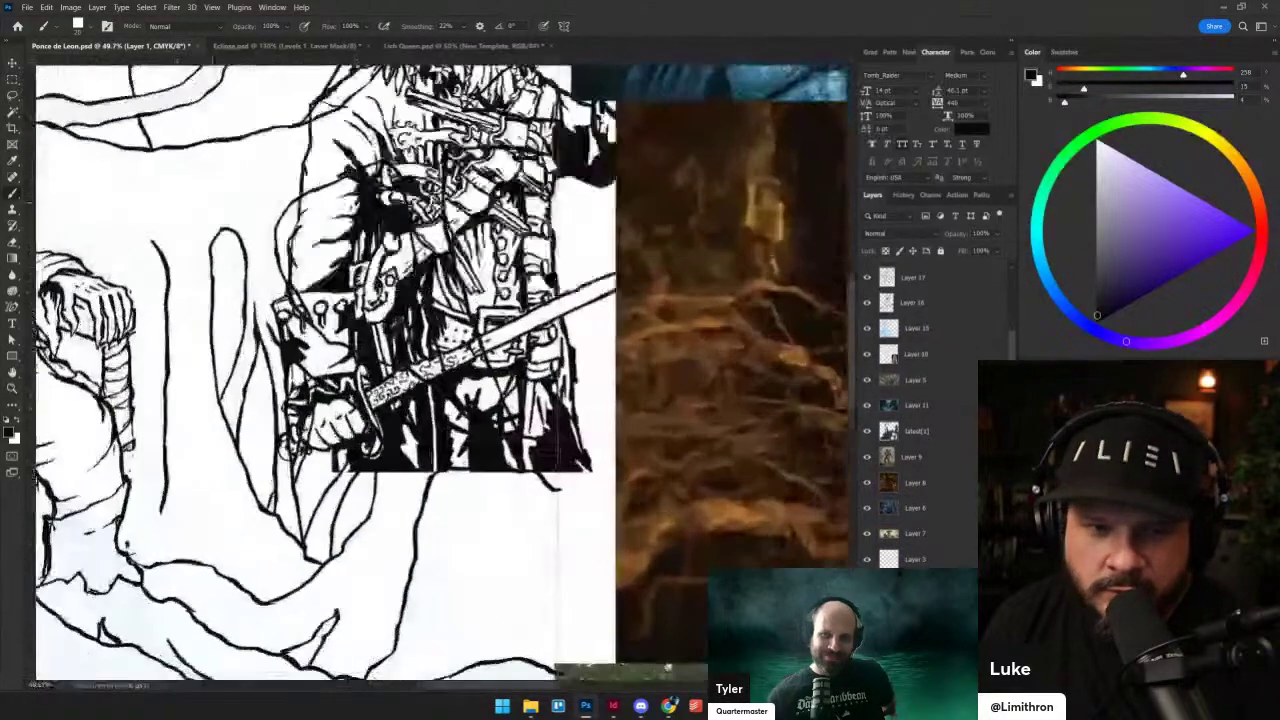
scroll(398, 333, "up", 6)
left_click_drag(402, 320, 395, 545)
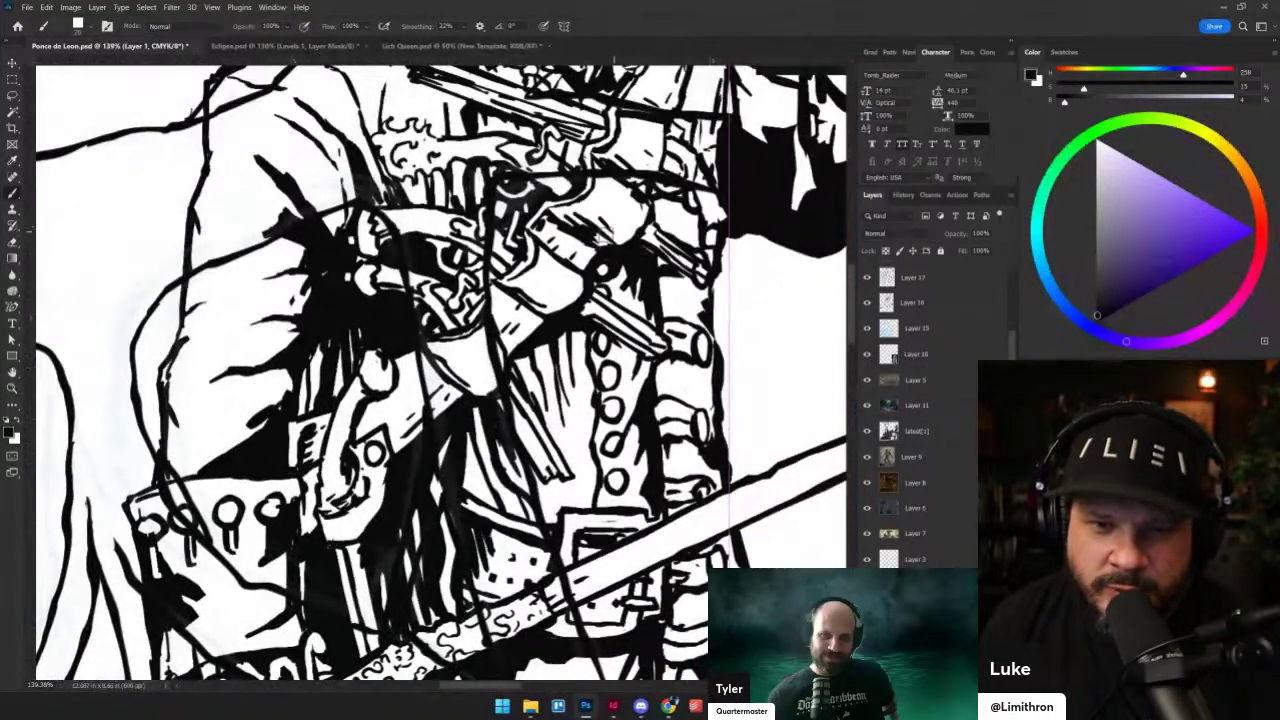
scroll(600, 234, "down", 6)
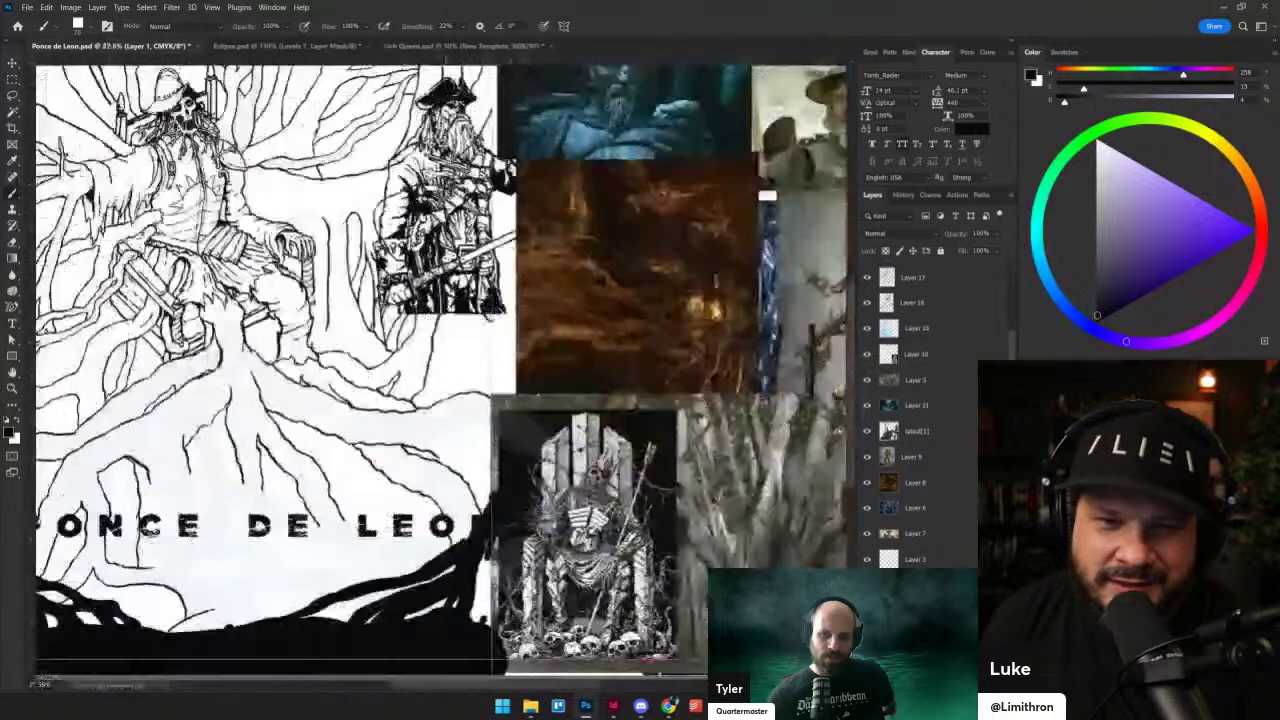
left_click_drag(480, 213, 580, 338)
scroll(582, 340, "down", 2)
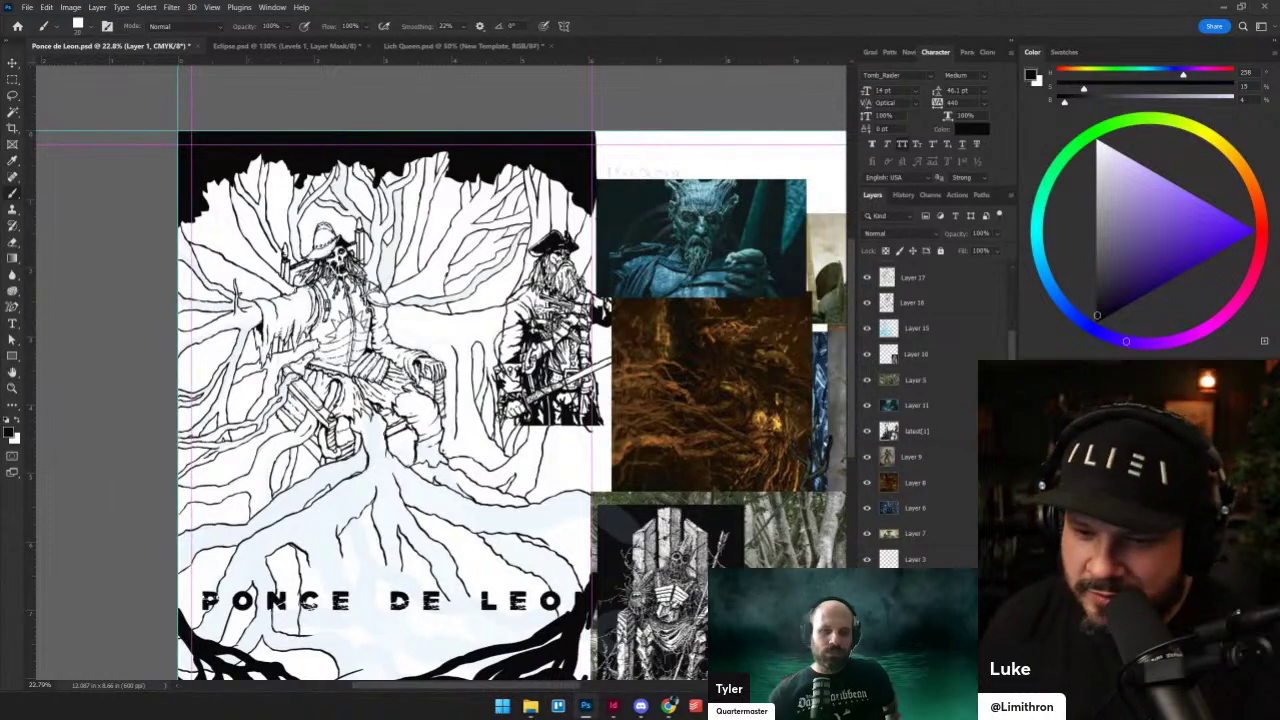
- Hide the pirate reference drawing and return to Layer 17 with the Brush tool at the root arches beside the seated figure
left_click(867, 585)
scroll(571, 338, "up", 5)
key("v")
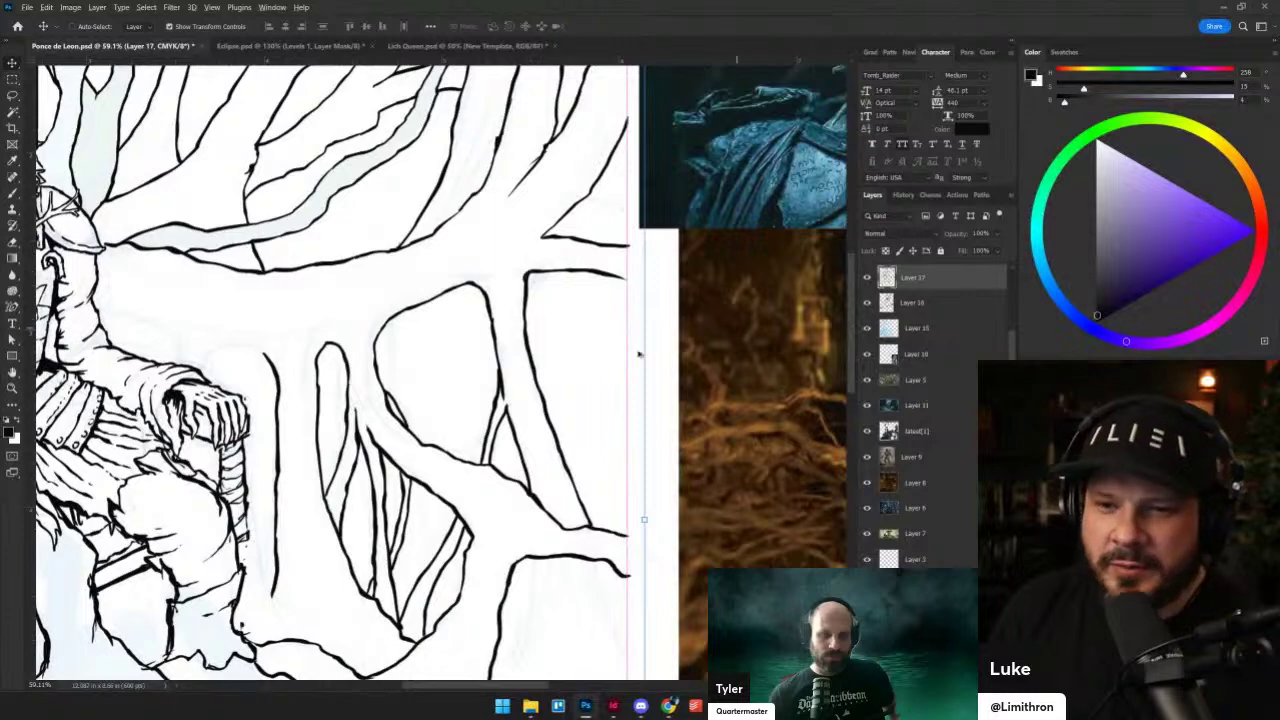
scroll(586, 366, "up", 1)
key("b")
scroll(437, 389, "up", 1)
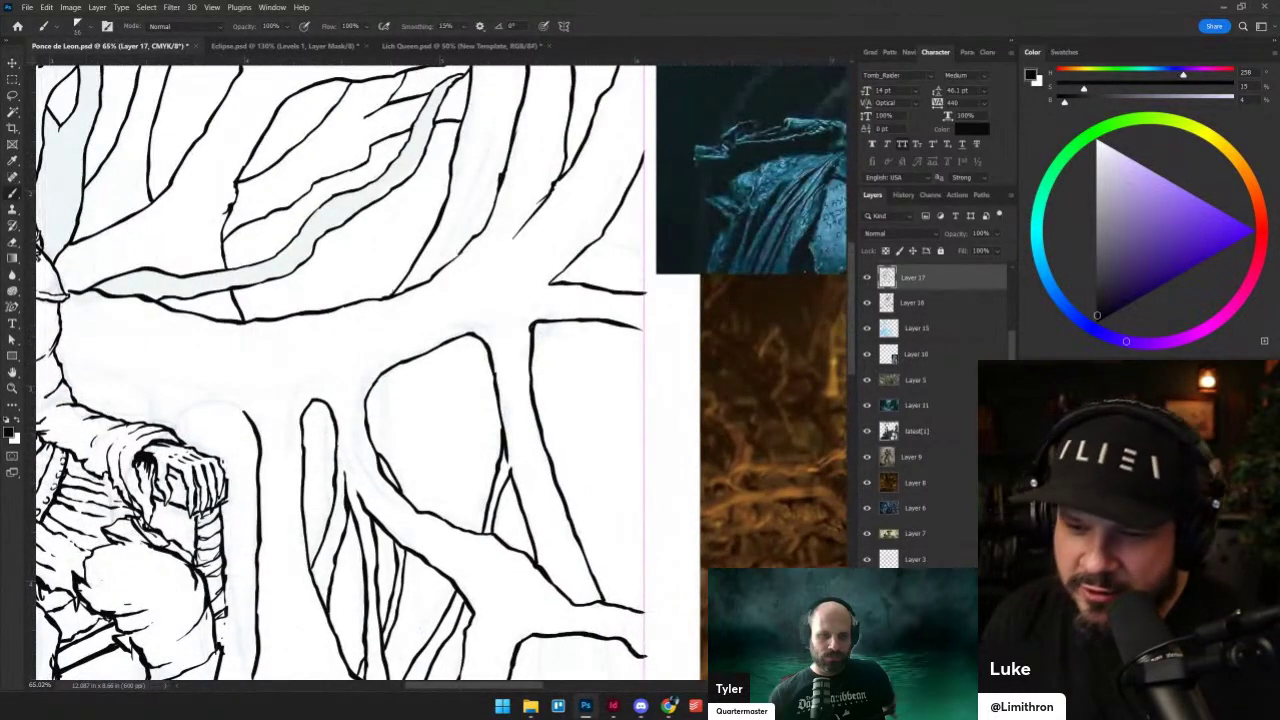
- Ink the curved limb line behind the seated figure's elbow and close the rounded root arch beside the hand
scroll(283, 358, "up", 1)
scroll(220, 390, "up", 3)
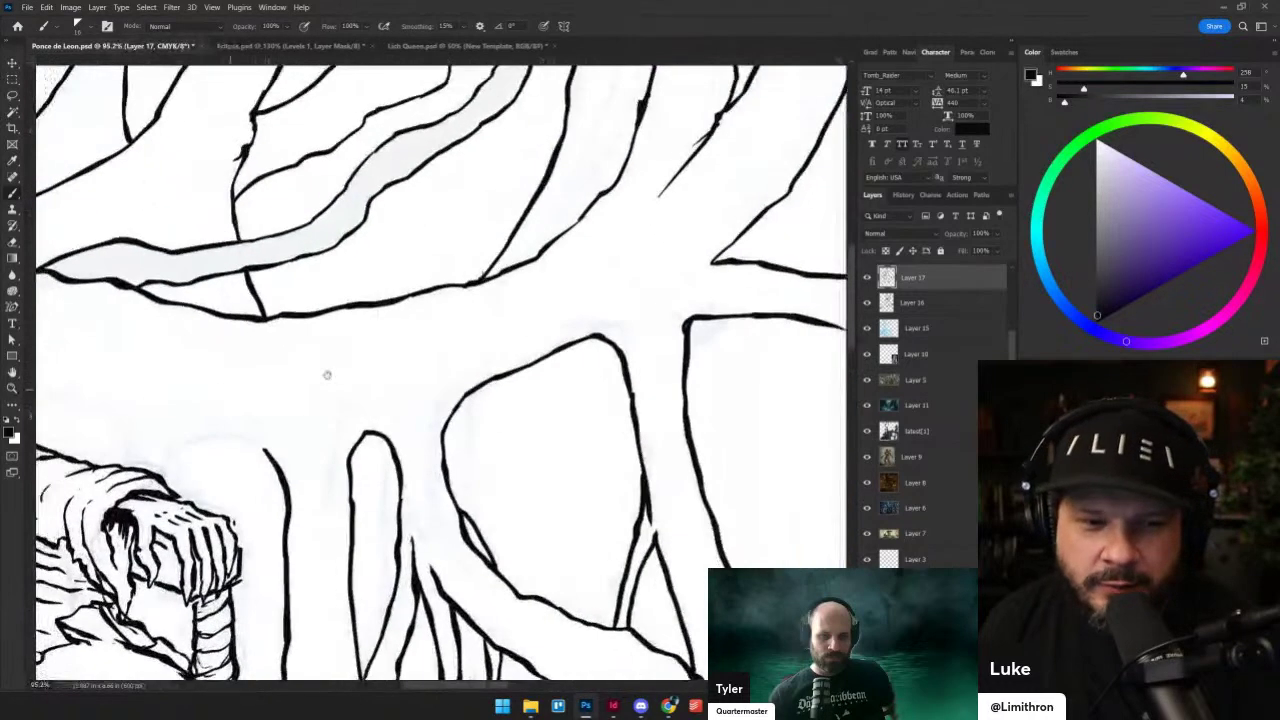
mouse_move(160, 376)
left_mouse_down()
mouse_move(247, 388)
mouse_move(288, 430)
mouse_move(349, 444)
mouse_move(330, 464)
mouse_move(372, 421)
mouse_move(430, 444)
left_mouse_up()
key("ctrl+z")
left_click_drag(358, 132, 205, 160)
left_click_drag(263, 190, 318, 192)
left_click_drag(193, 189, 267, 247)
scroll(578, 375, "up", 5)
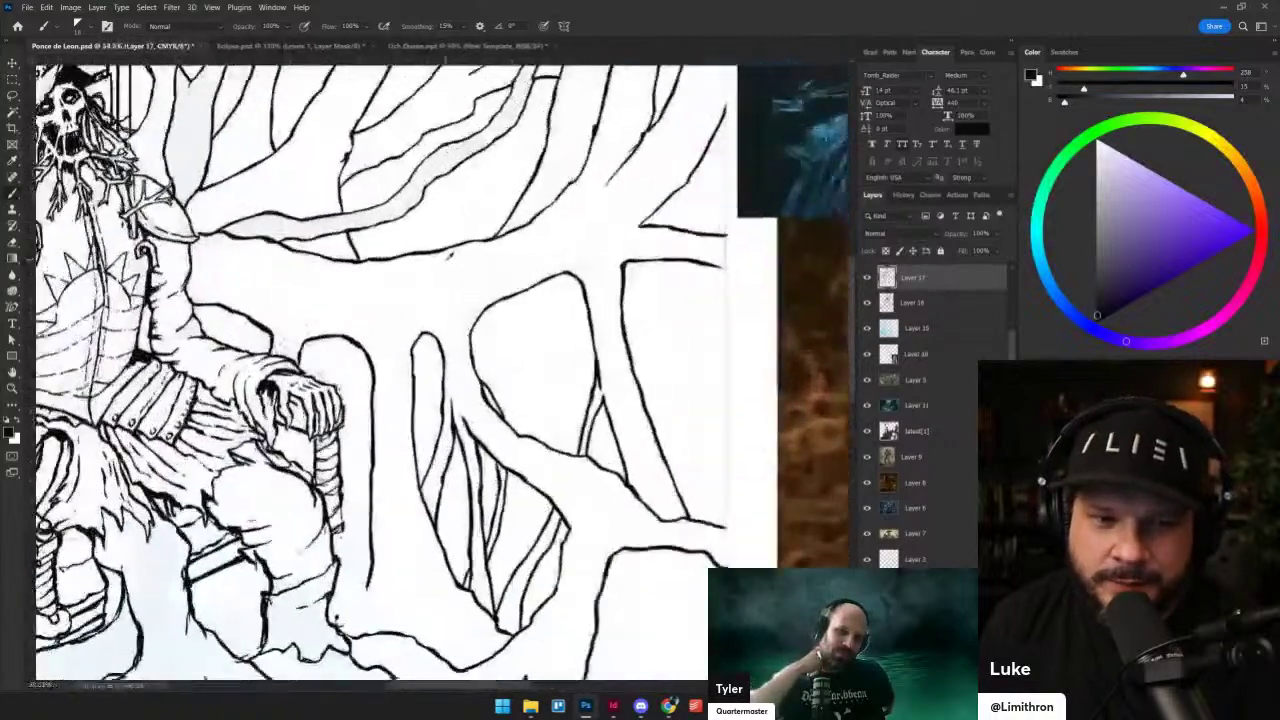
left_click_drag(578, 375, 590, 354)
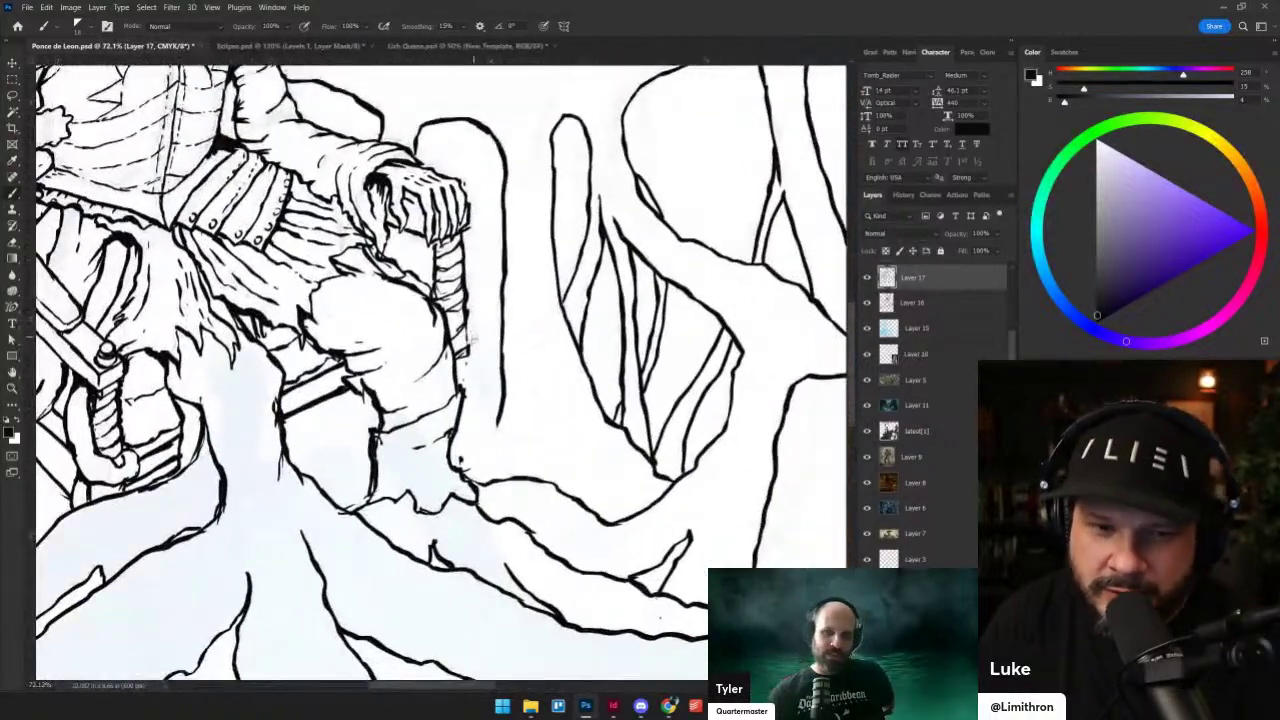
- Complete the lower end of the sword beneath the figure's hand and ink the tapering root edges beside it
left_click_drag(470, 362, 476, 468)
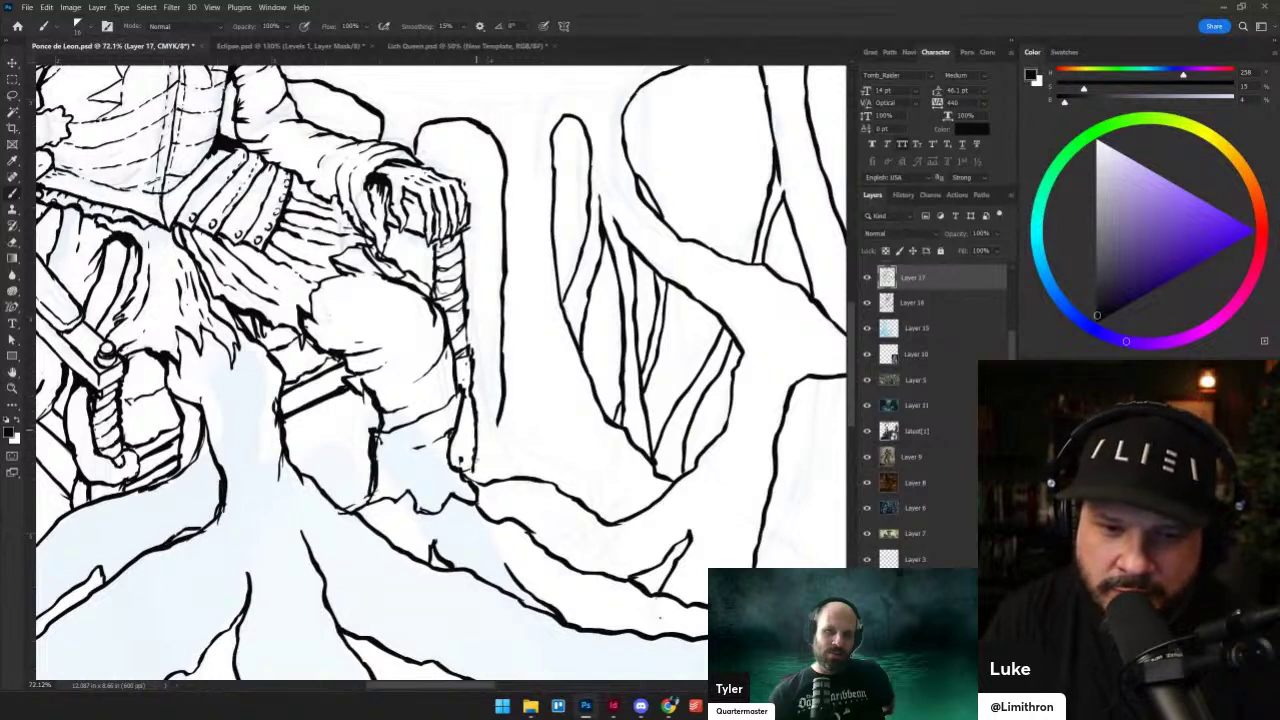
mouse_move(503, 398)
left_mouse_down()
mouse_move(506, 437)
mouse_move(520, 440)
mouse_move(517, 408)
left_mouse_up()
mouse_move(517, 408)
left_mouse_down()
mouse_move(531, 457)
mouse_move(572, 499)
left_mouse_up()
mouse_move(517, 445)
left_mouse_down()
mouse_move(525, 479)
mouse_move(502, 451)
mouse_move(481, 480)
left_mouse_up()
left_click_drag(499, 423, 486, 438)
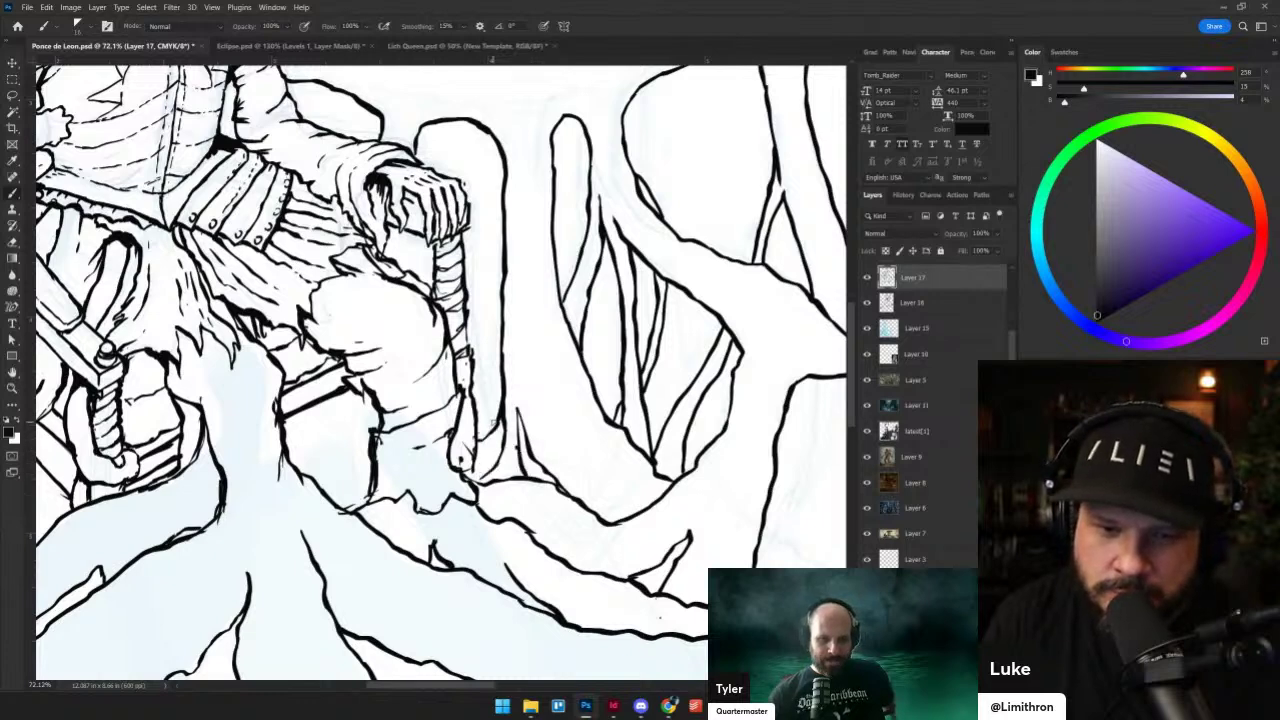
left_click_drag(470, 352, 488, 418)
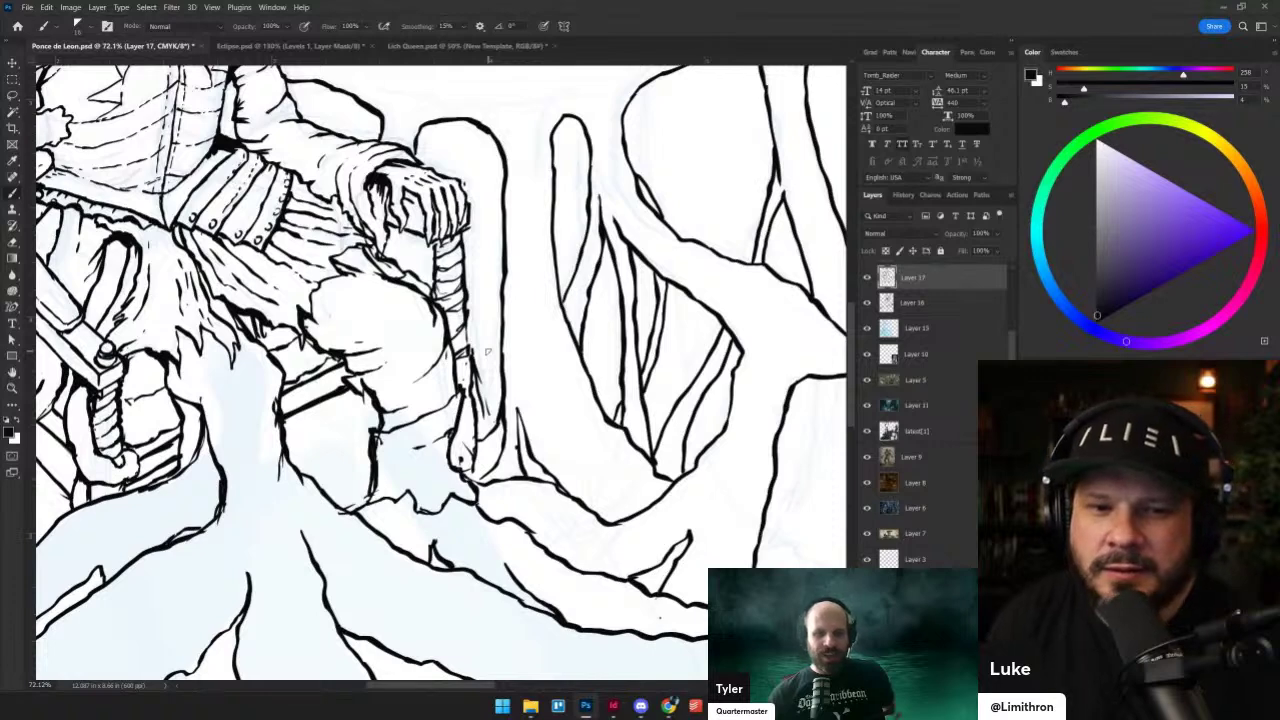
key("grave")
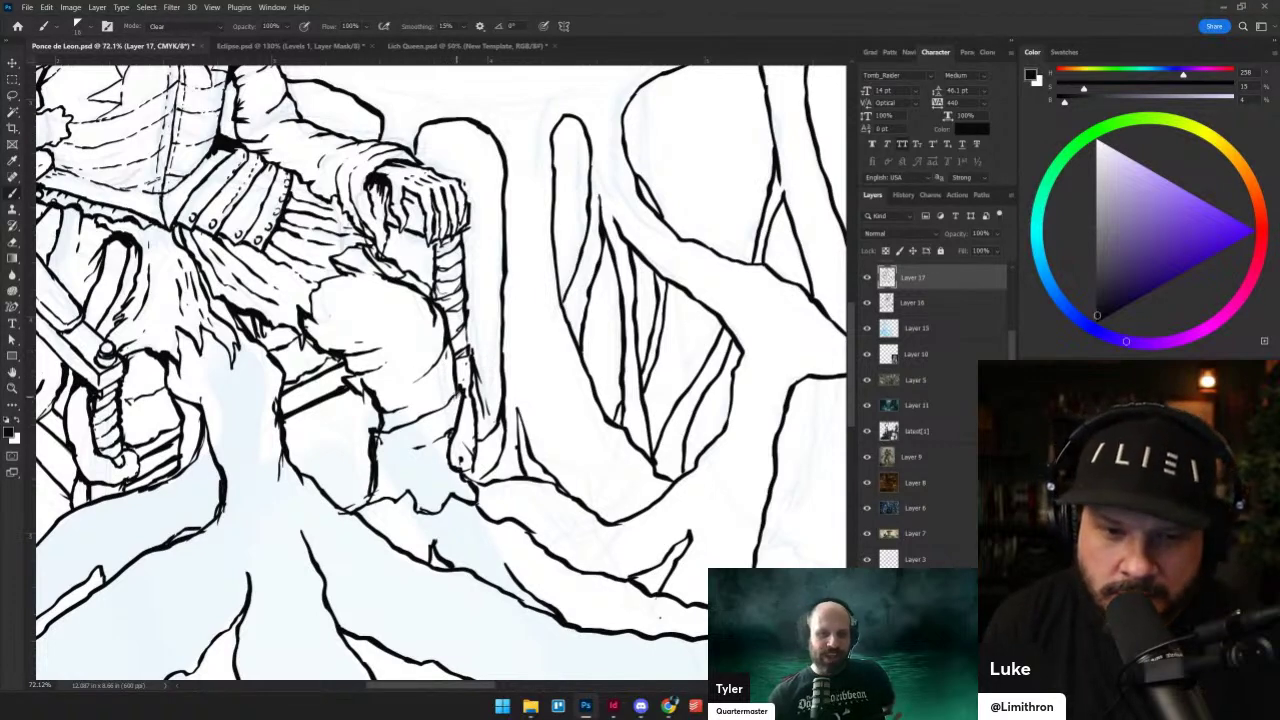
- Compare the whole page with the Layer 17 and Layer 16 linework hidden and shown in turn
left_click(868, 279)
left_click(868, 279)
scroll(687, 272, "down", 5)
left_click_drag(571, 290, 544, 384)
left_click(867, 279)
left_click(867, 281)
left_click(867, 304)
left_click(867, 304)
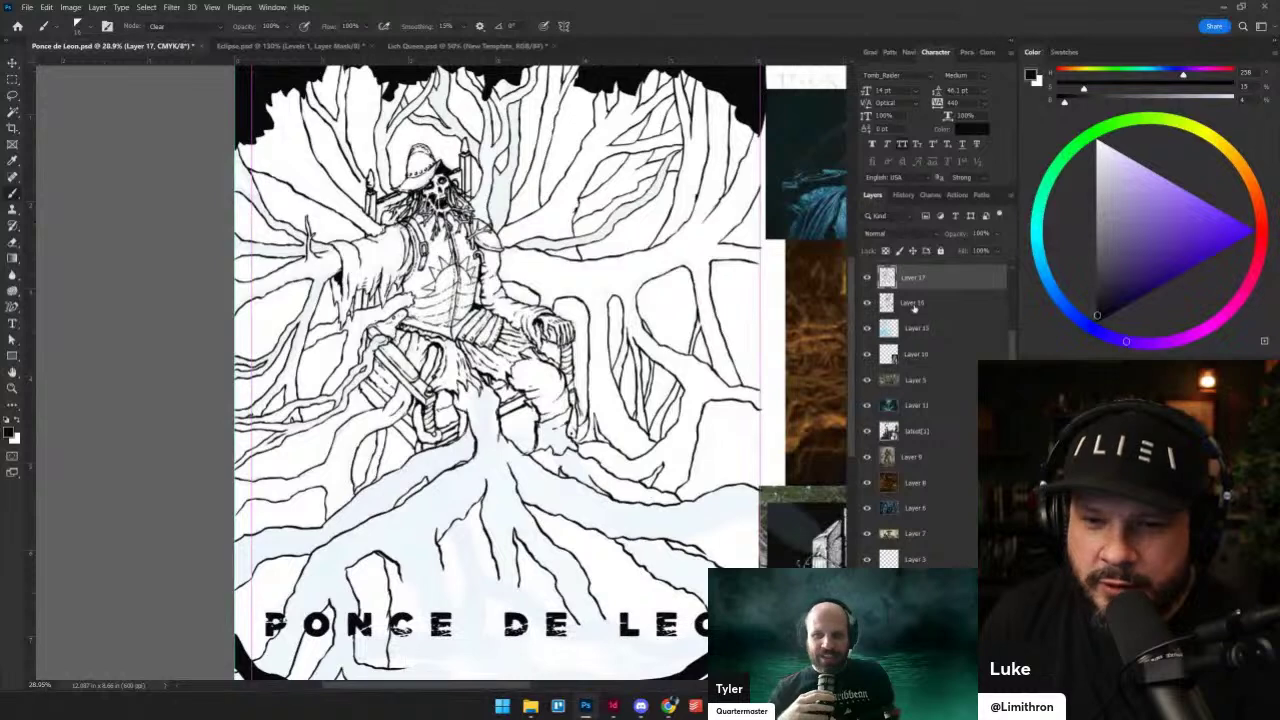
left_click(867, 302)
left_click(867, 302)
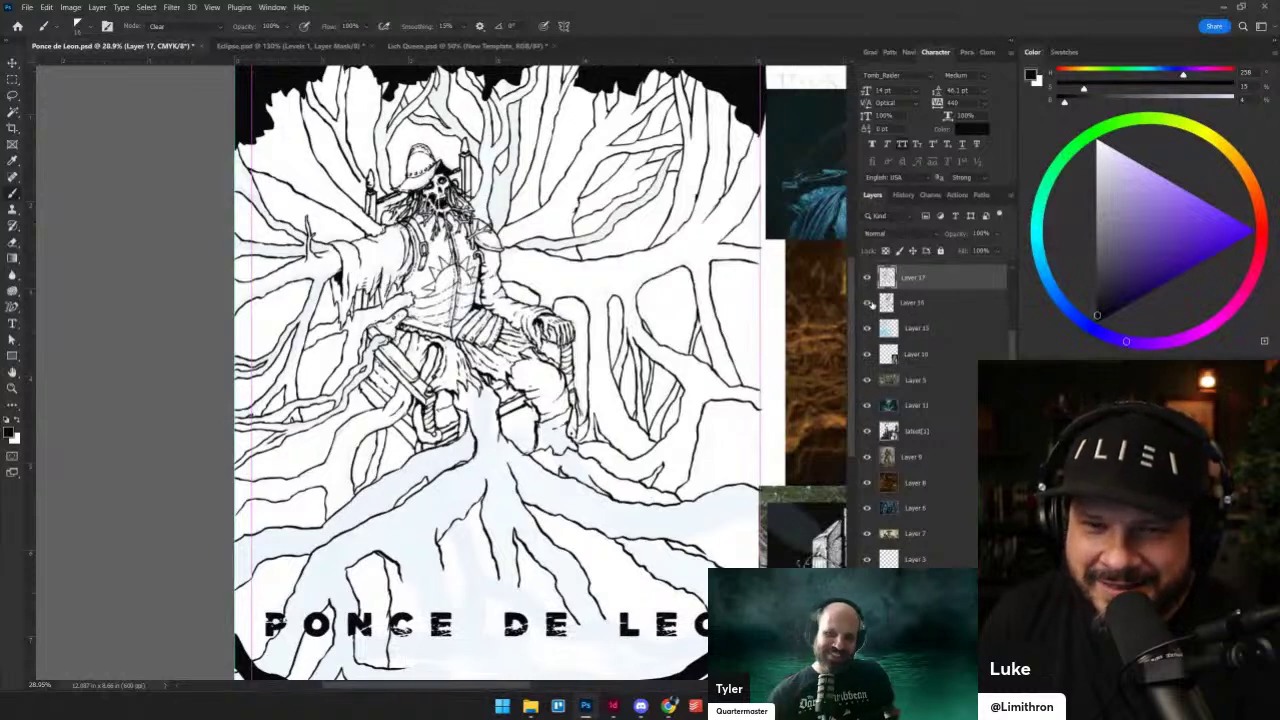
left_click(867, 302)
left_click(867, 277)
left_click(867, 302)
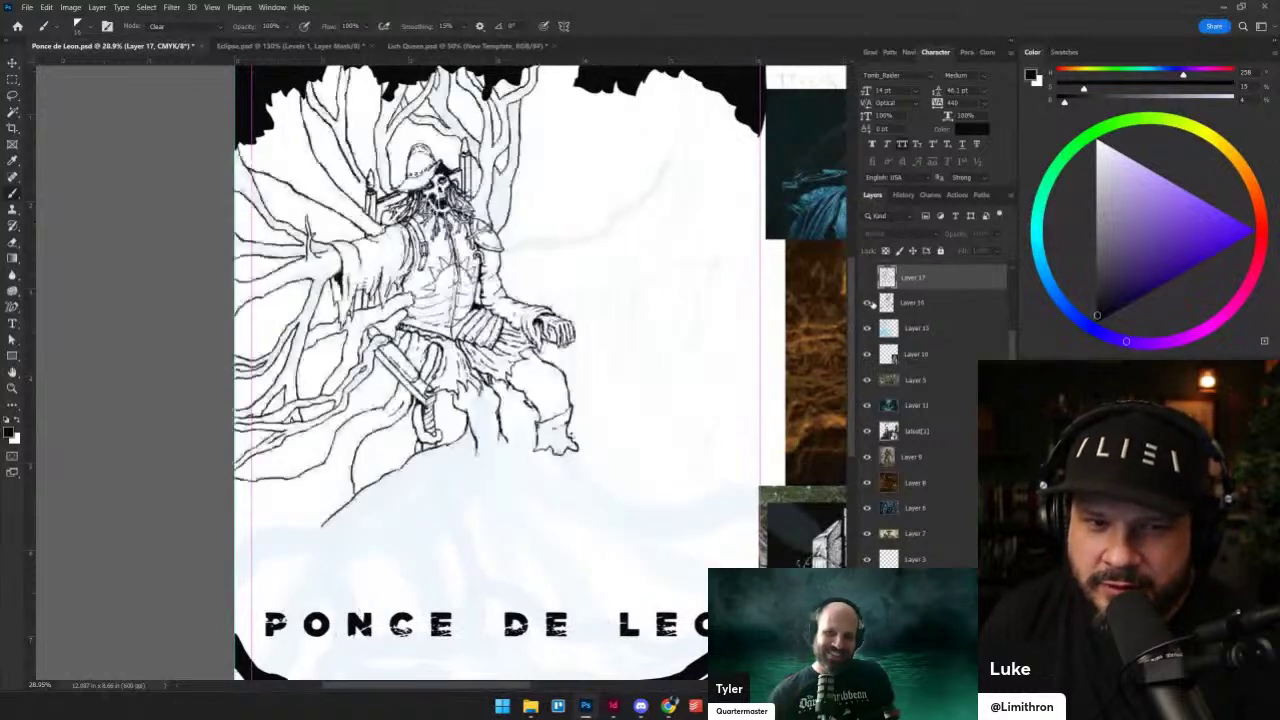
left_click(867, 302)
left_click(867, 277)
left_click(867, 302)
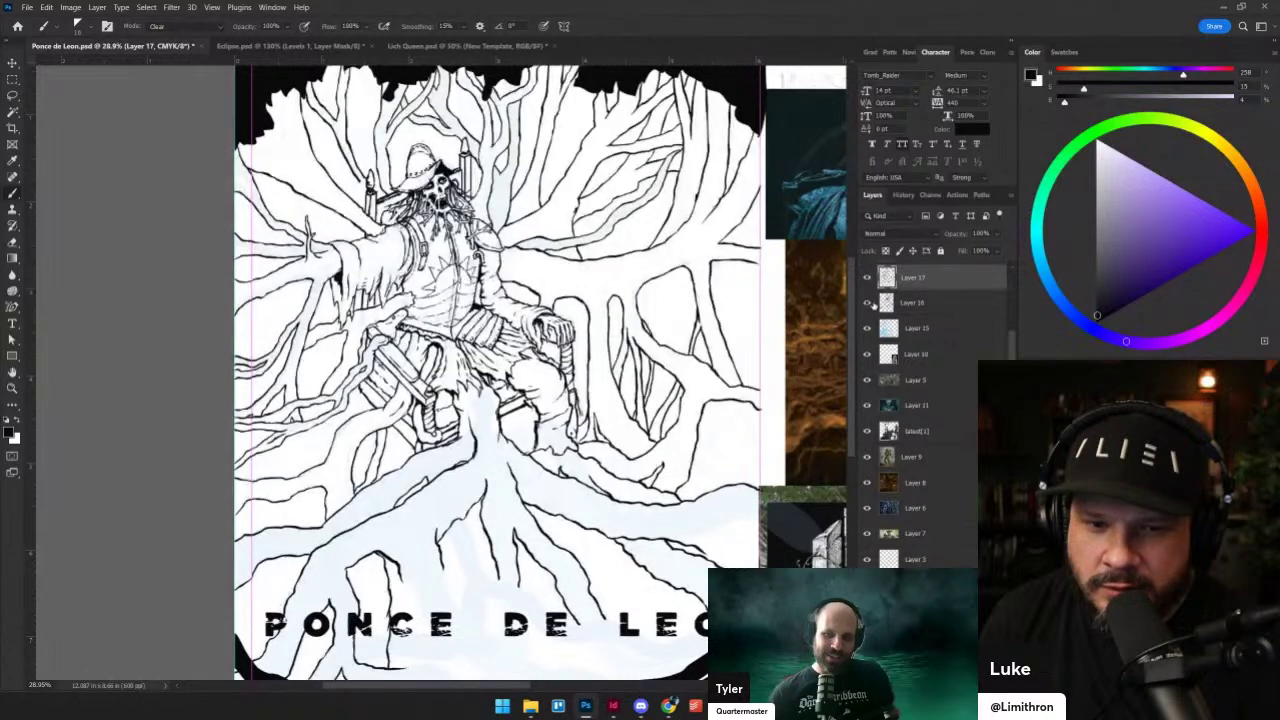
- Hide Layer 16 so only the consolidated Layer 17 linework shows
left_click(867, 302)
left_click(867, 302)
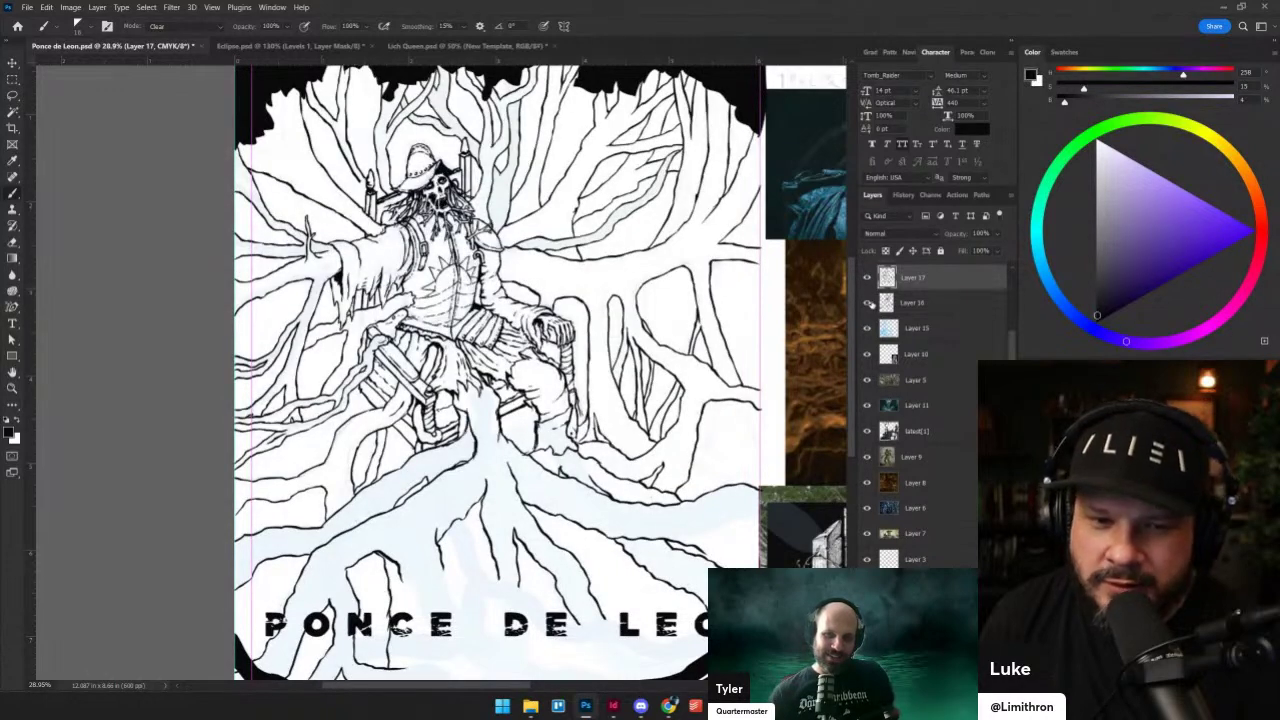
left_click(867, 302)
- Darken the inside of the loop hanging below the seated figure's belt
scroll(541, 352, "up", 4)
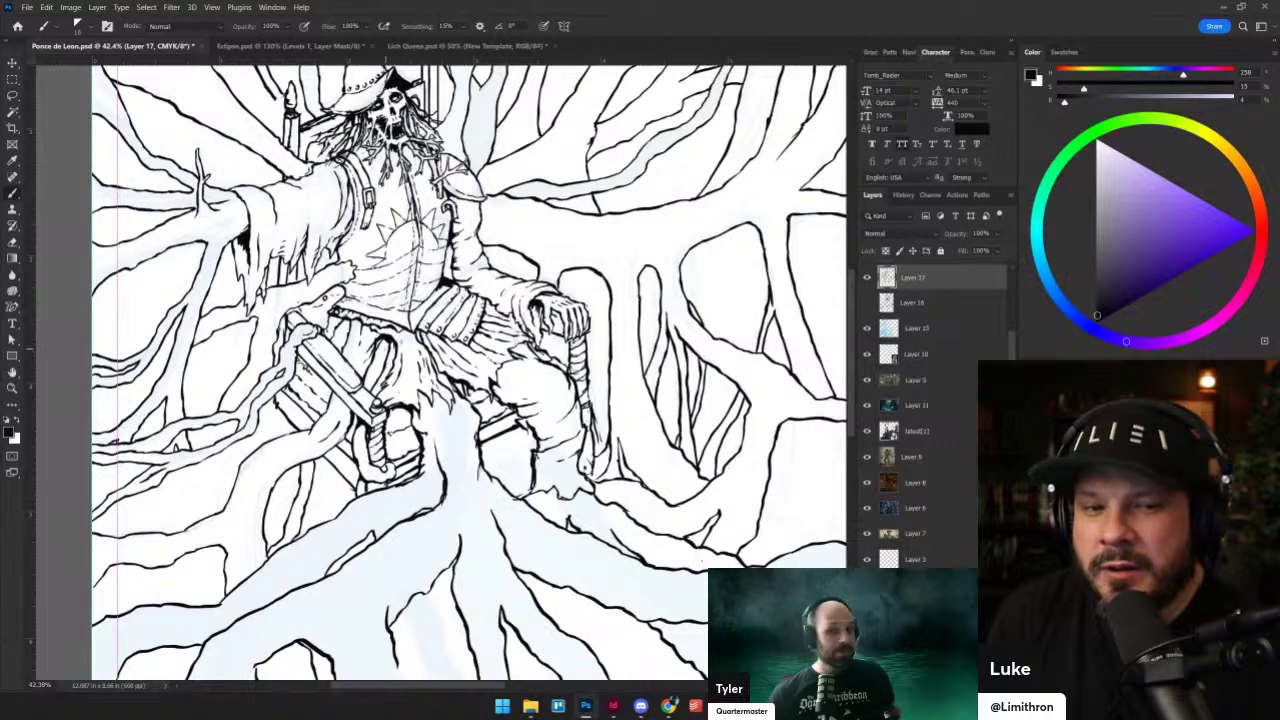
left_click_drag(384, 369, 376, 361)
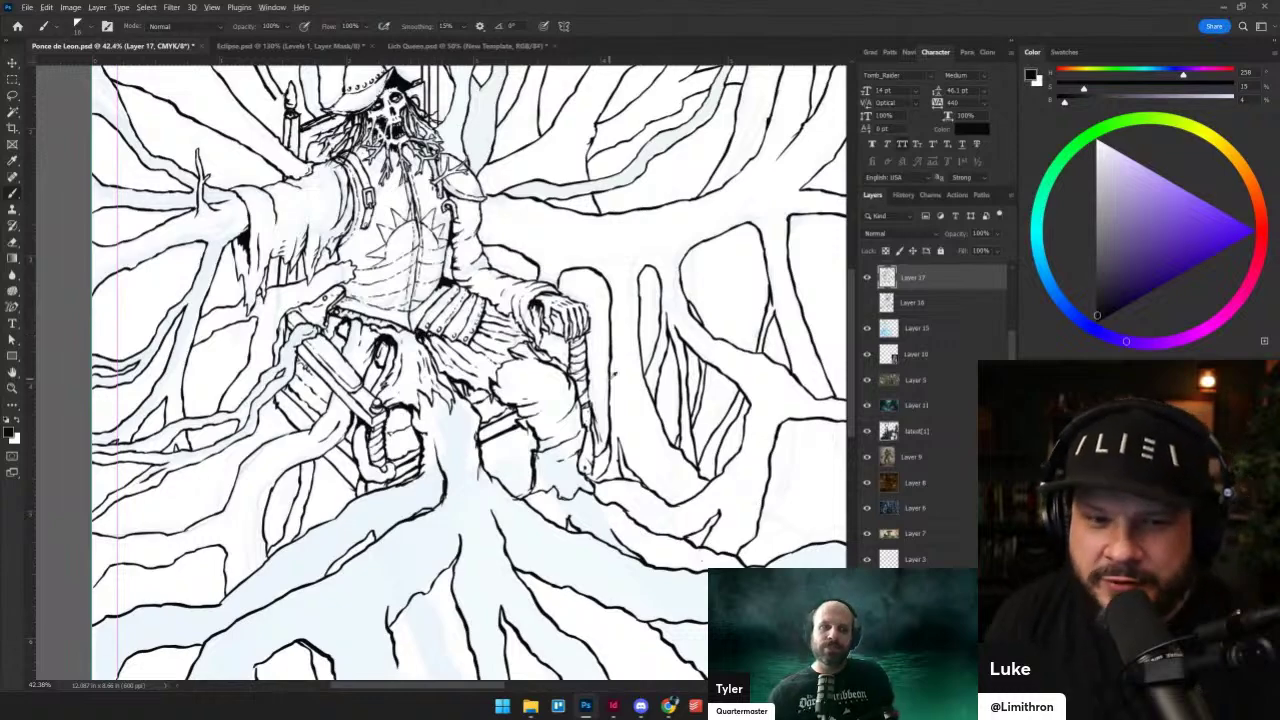
scroll(615, 374, "down", 4)
scroll(407, 508, "up", 6)
scroll(406, 508, "down", 2)
scroll(406, 508, "up", 2)
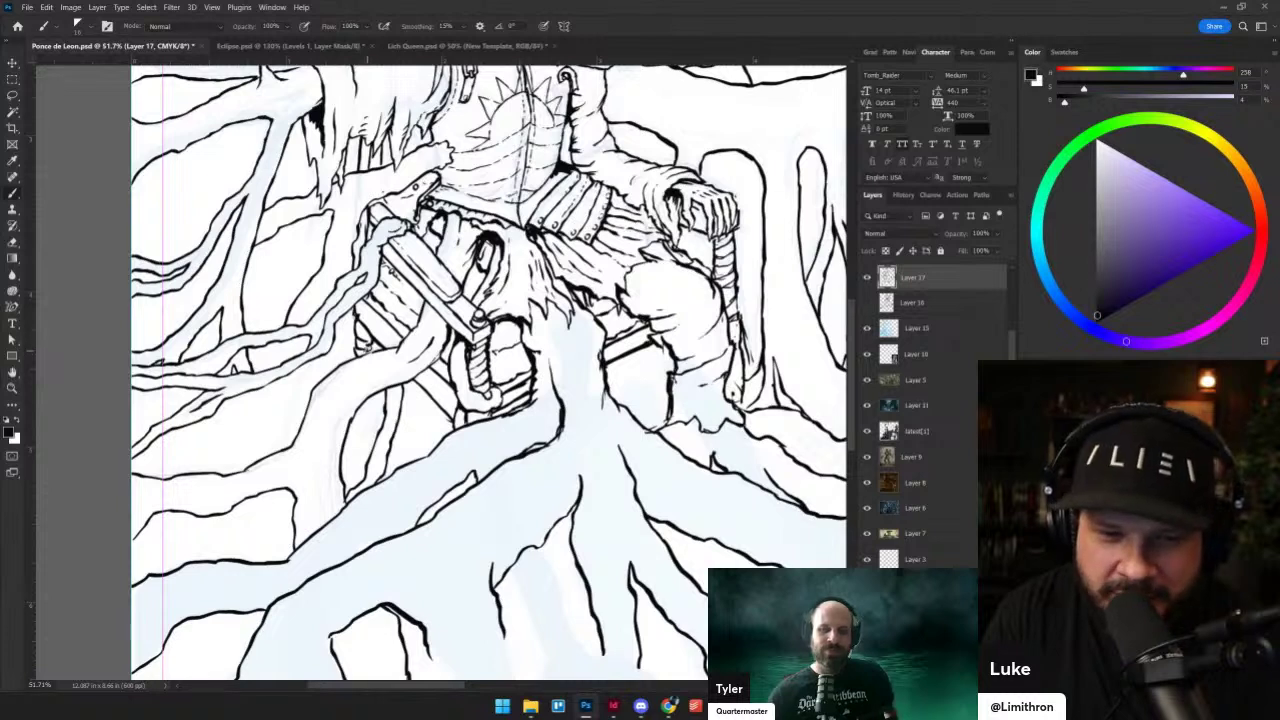
scroll(372, 344, "down", 2)
scroll(372, 344, "up", 2)
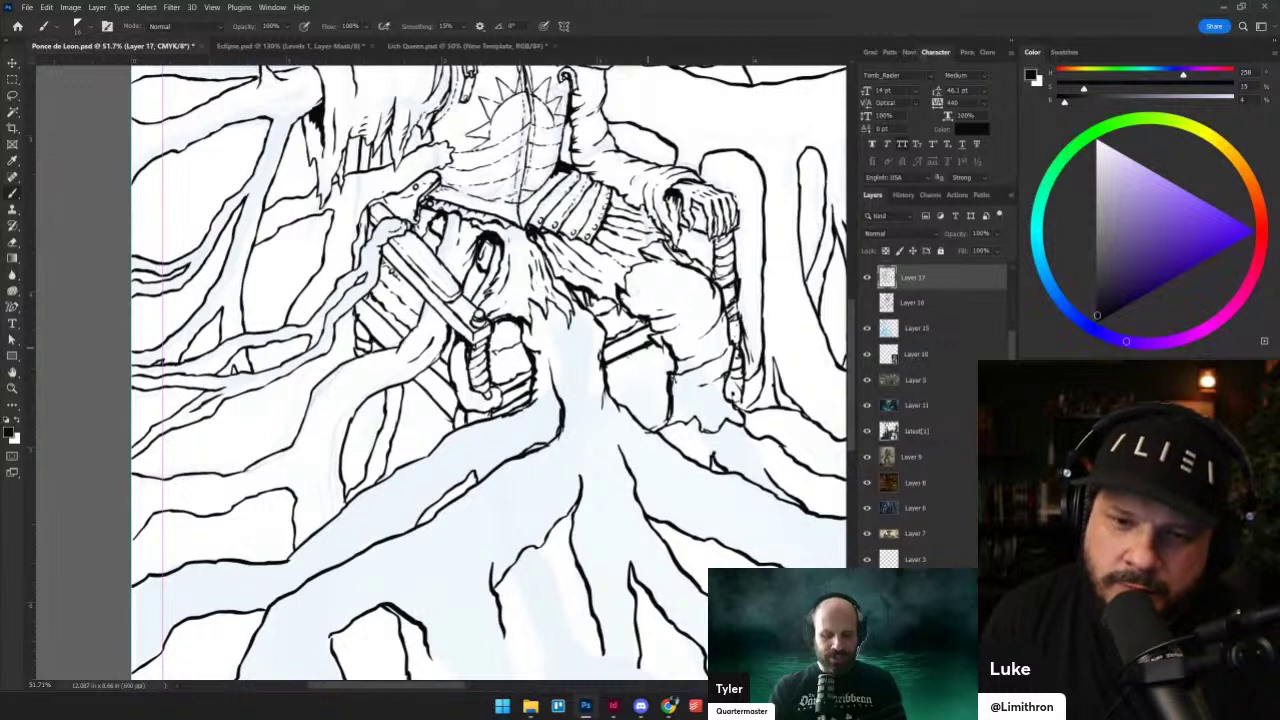
- Refine the chair rail and the torn cloth edge behind the raised knee with short ink and erase strokes
left_click_drag(614, 349, 643, 333)
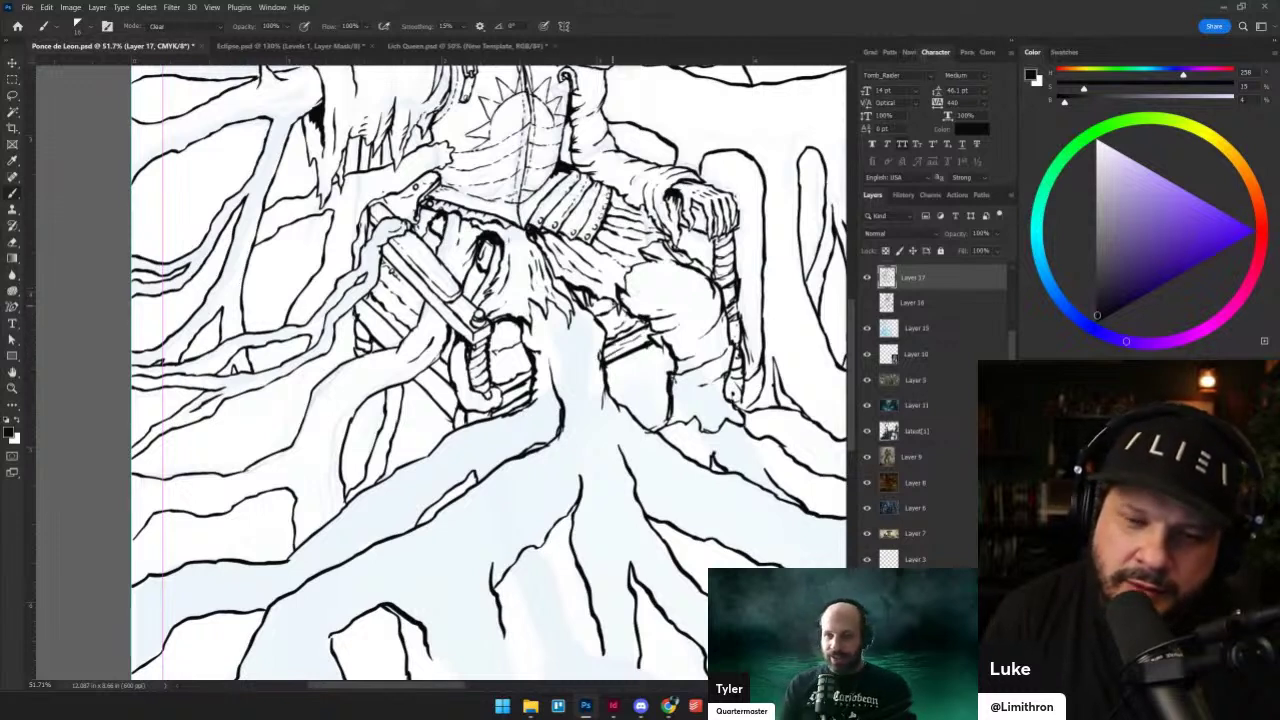
left_click_drag(618, 305, 621, 287)
key("grave")
key("grave")
left_click_drag(622, 287, 618, 295)
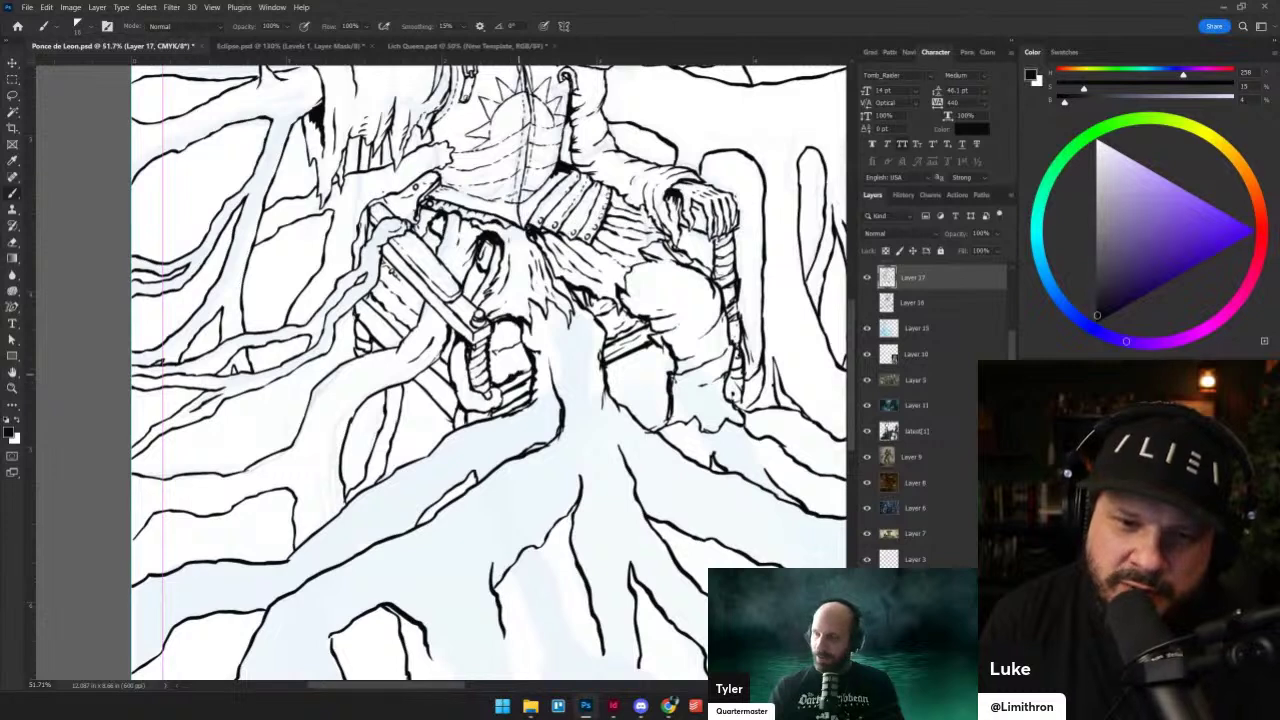
- Fill black shadows into the chair's gaps beneath the seat, above the rail behind the knee and along the slatted side
left_click_drag(516, 367, 506, 384)
key("ctrl+z")
key("ctrl+z")
left_click_drag(511, 371, 501, 385)
key("ctrl+z")
key("ctrl+z")
key("ctrl+z")
left_click_drag(511, 368, 509, 380)
left_click_drag(523, 366, 506, 384)
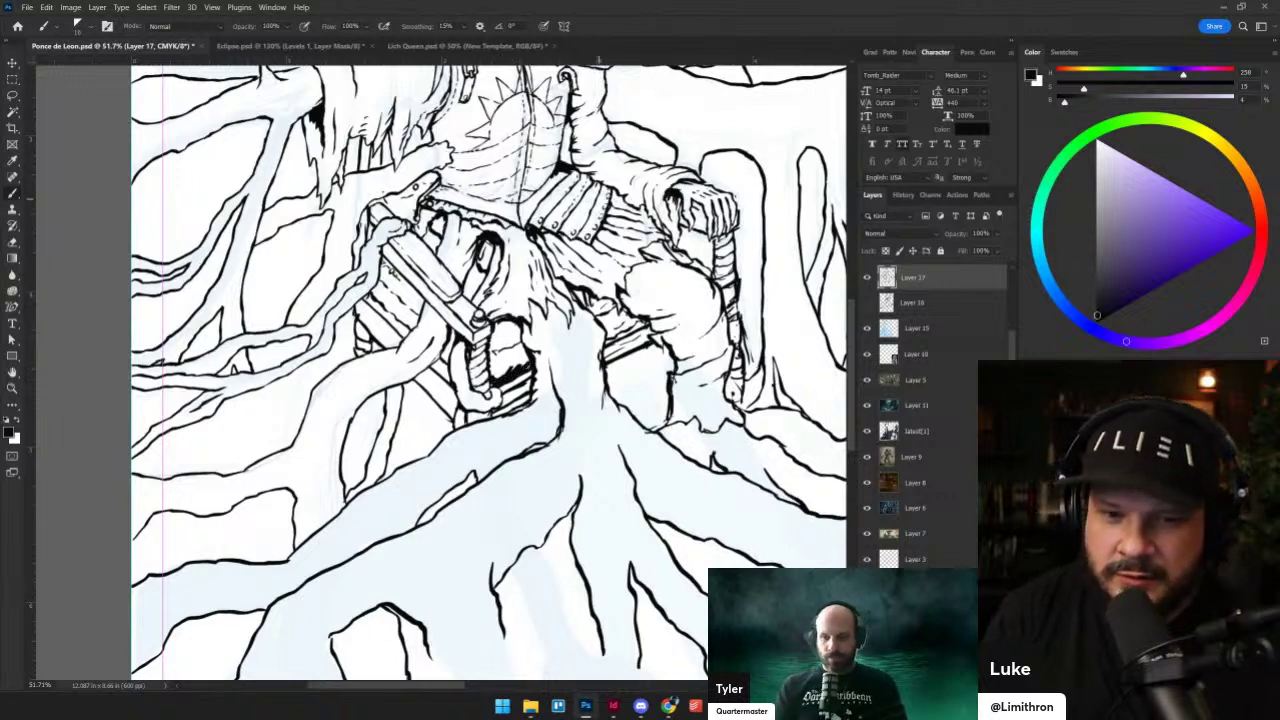
left_click_drag(616, 327, 608, 337)
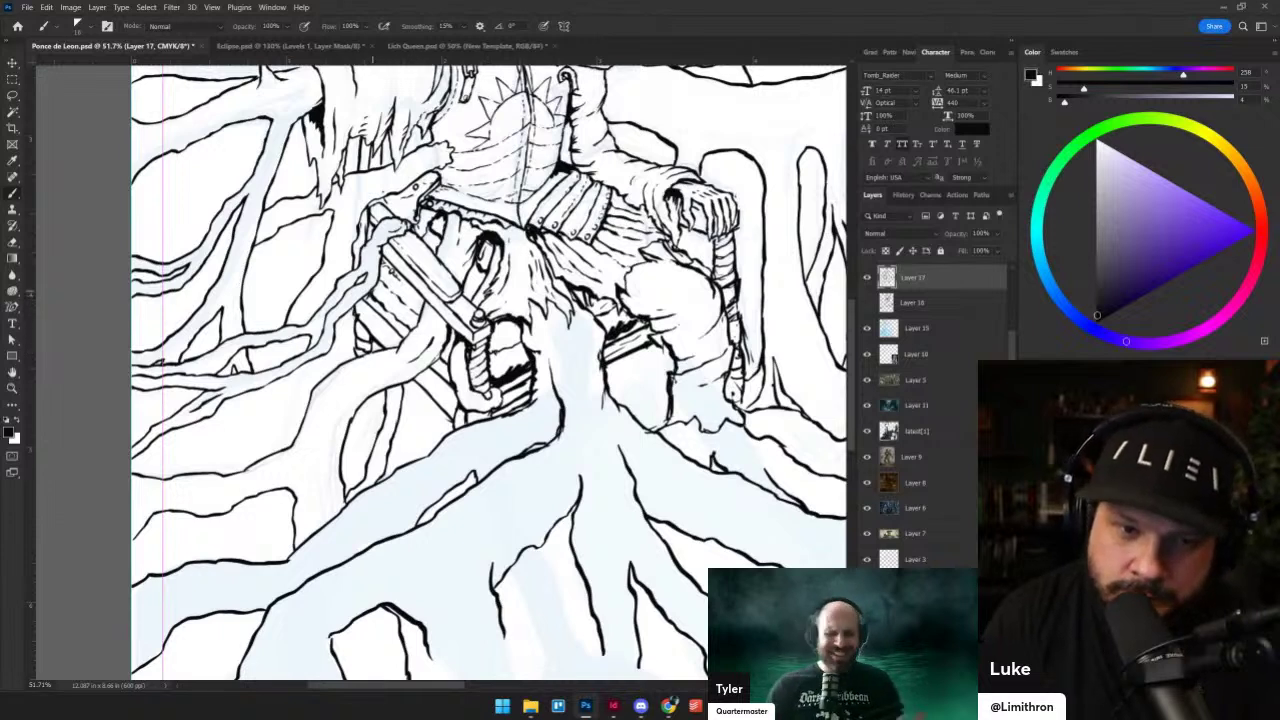
left_click_drag(384, 305, 395, 315)
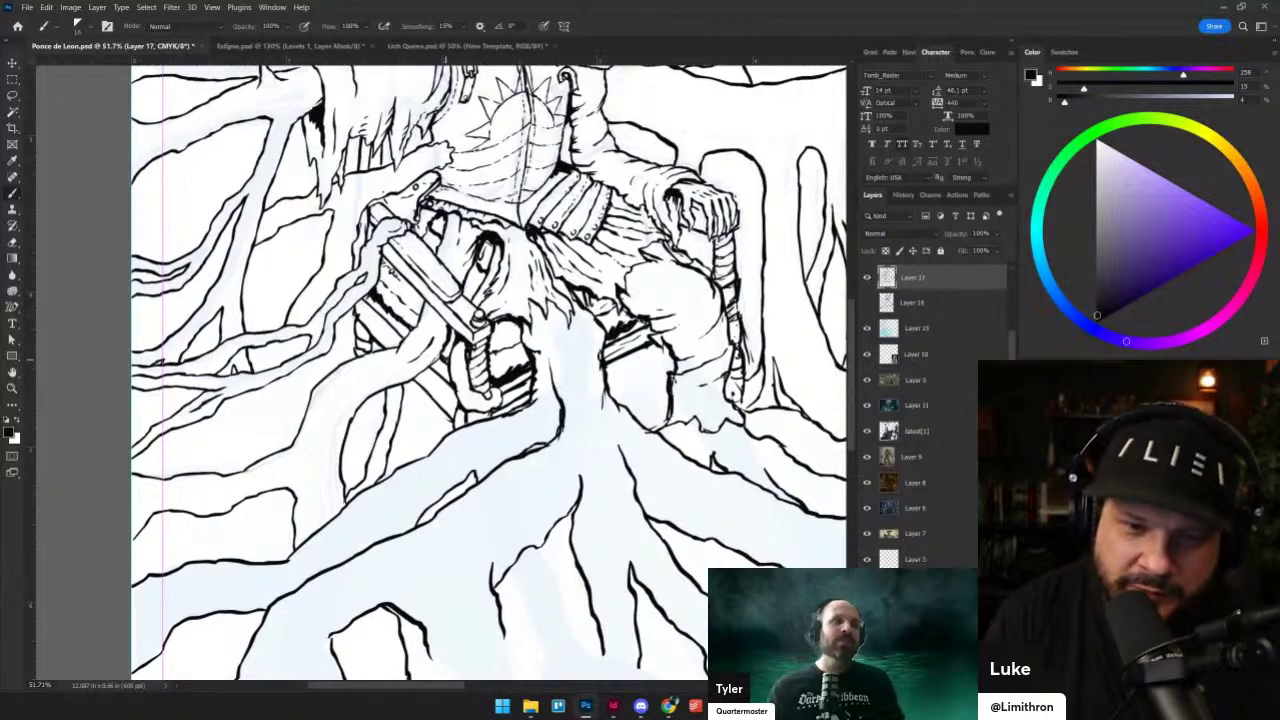
- Roughen and thicken both edges of the central root trunk beneath the figure's torn cloth
scroll(438, 292, "down", 6)
scroll(438, 338, "up", 5)
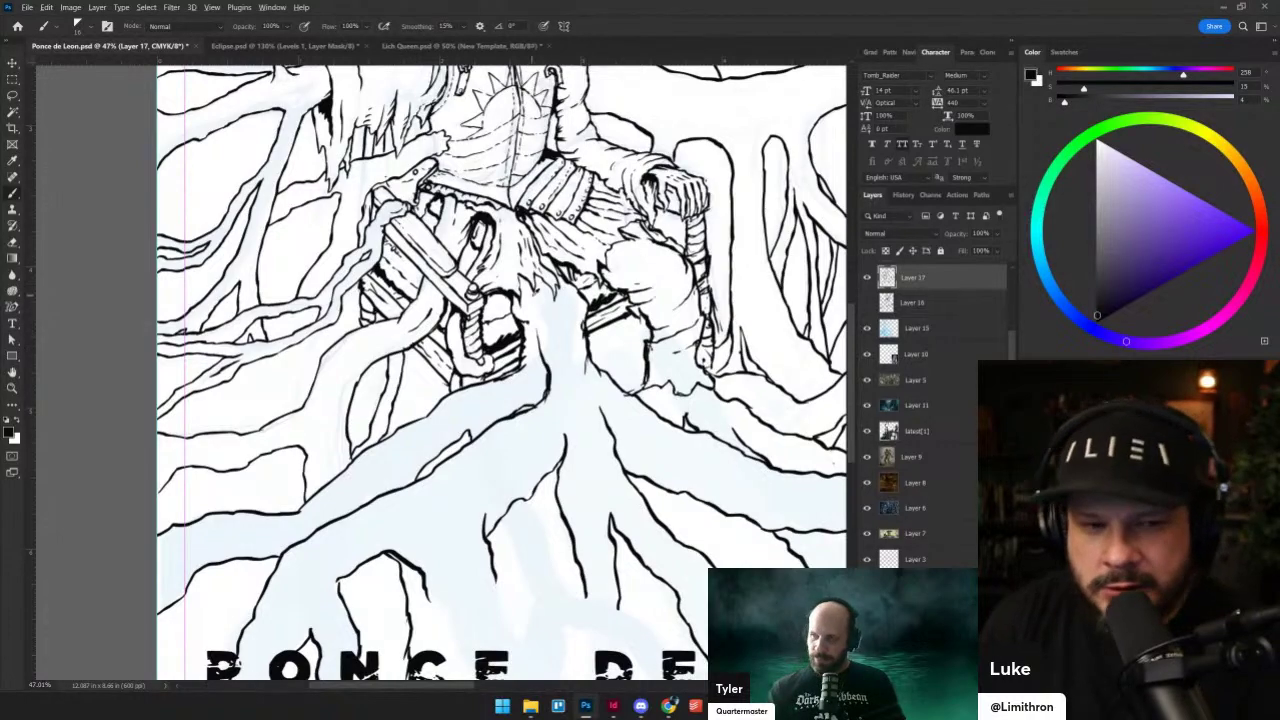
scroll(500, 280, "up", 3)
left_click_drag(515, 310, 536, 441)
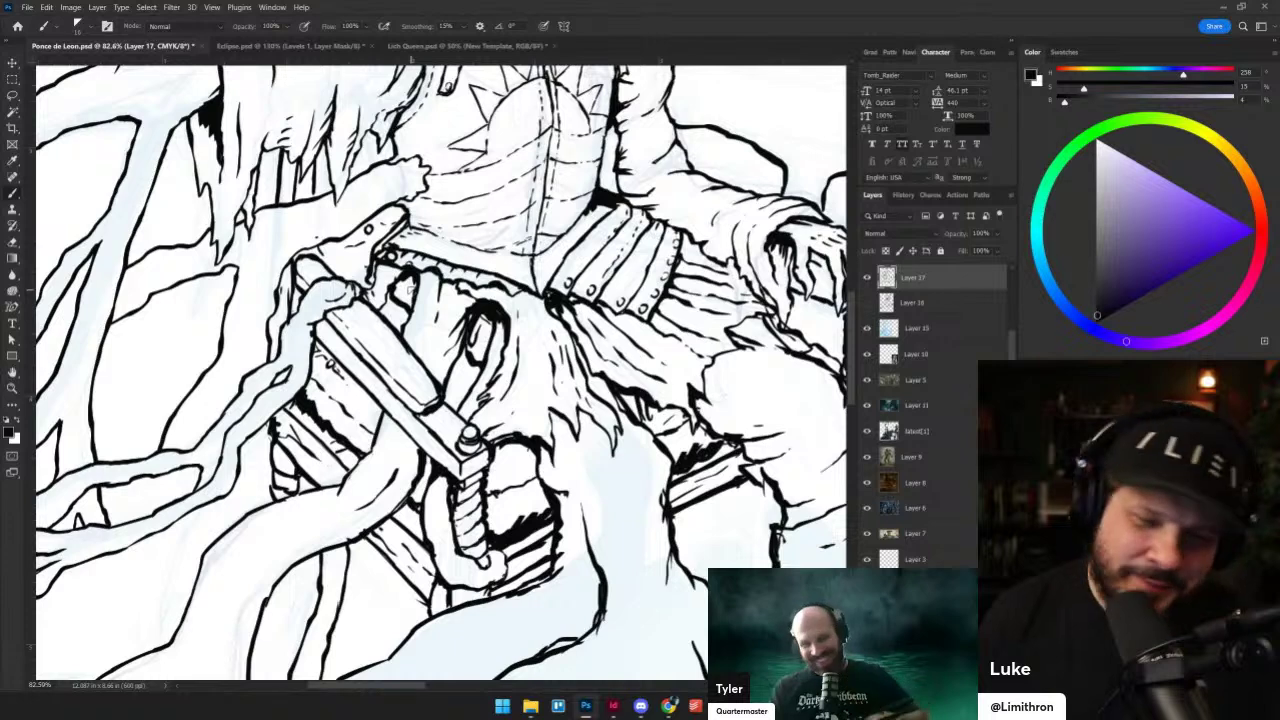
mouse_move(626, 460)
left_mouse_down()
mouse_move(653, 493)
mouse_move(669, 576)
left_mouse_up()
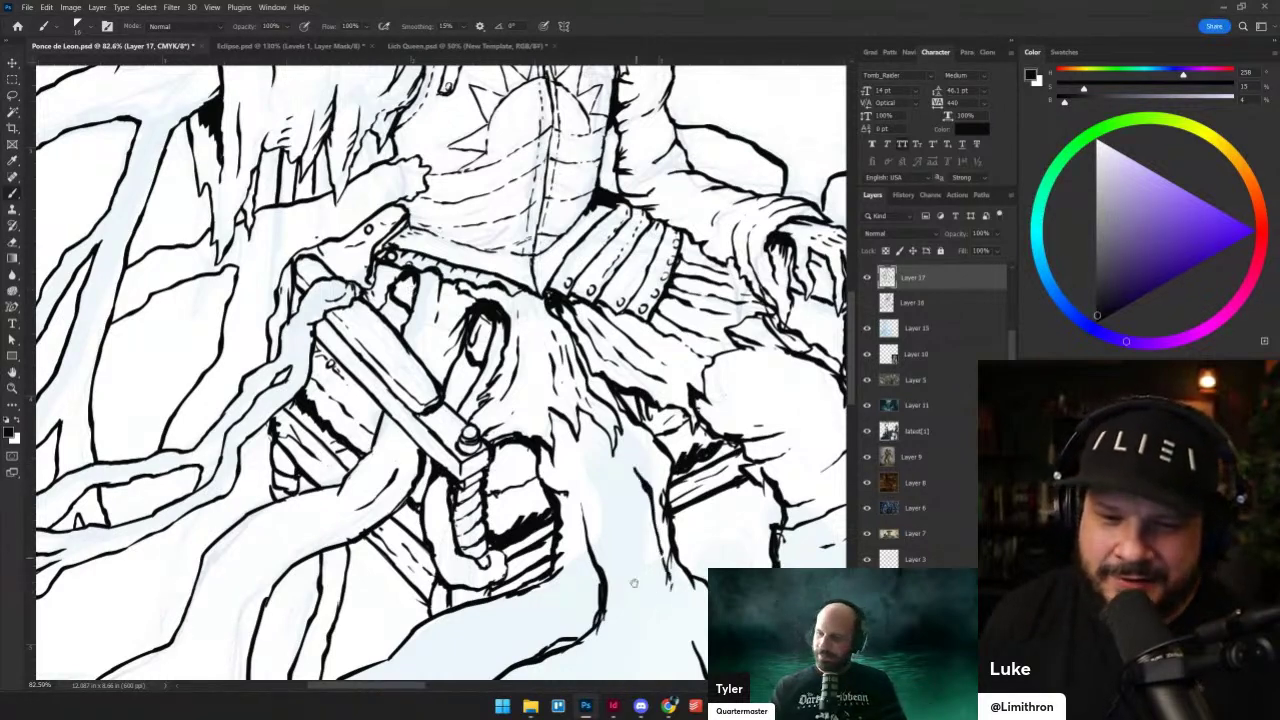
- Ink the branch edges that run down from the jagged black canopy at the page's upper left corner
scroll(666, 570, "down", 3)
left_click_drag(564, 444, 472, 430)
left_click_drag(220, 356, 378, 420)
key("ctrl+shift+h")
key("ctrl+shift+h")
left_click_drag(304, 350, 322, 350)
scroll(312, 349, "up", 2)
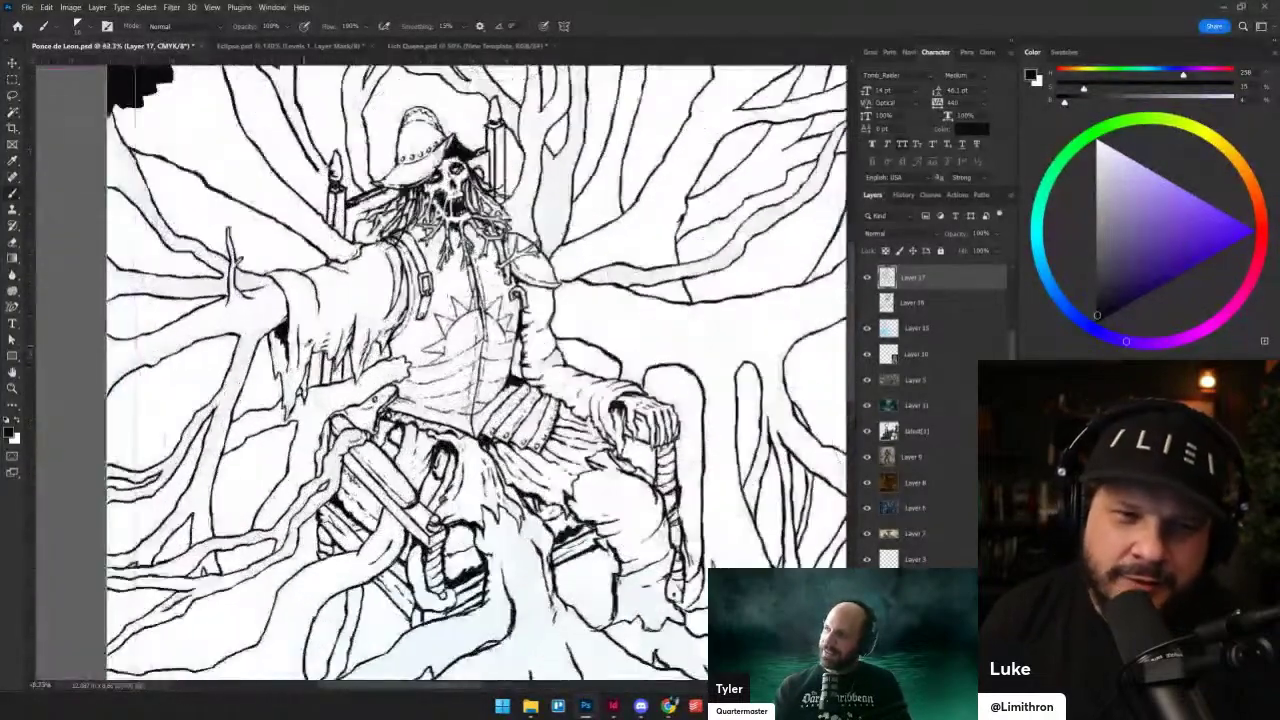
left_click_drag(375, 208, 453, 425)
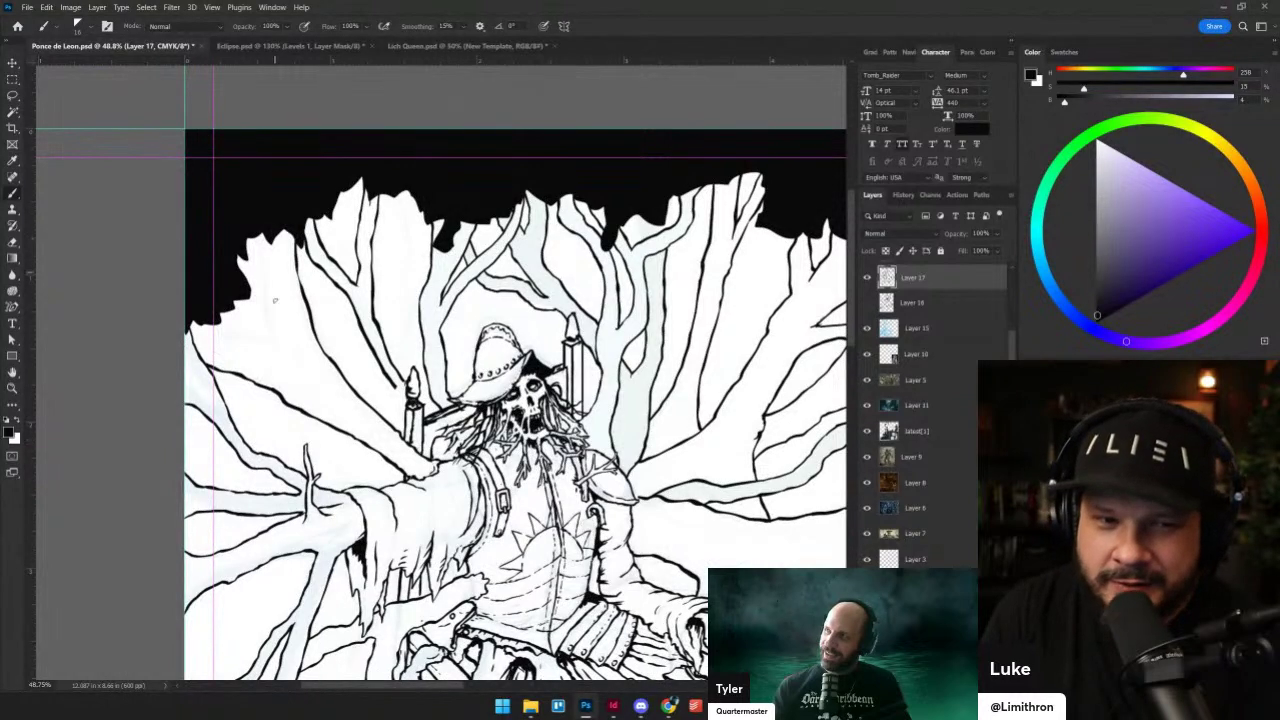
mouse_move(222, 324)
left_mouse_down()
mouse_move(296, 348)
mouse_move(256, 282)
mouse_move(246, 242)
mouse_move(271, 256)
mouse_move(264, 236)
left_mouse_up()
key("ctrl+z")
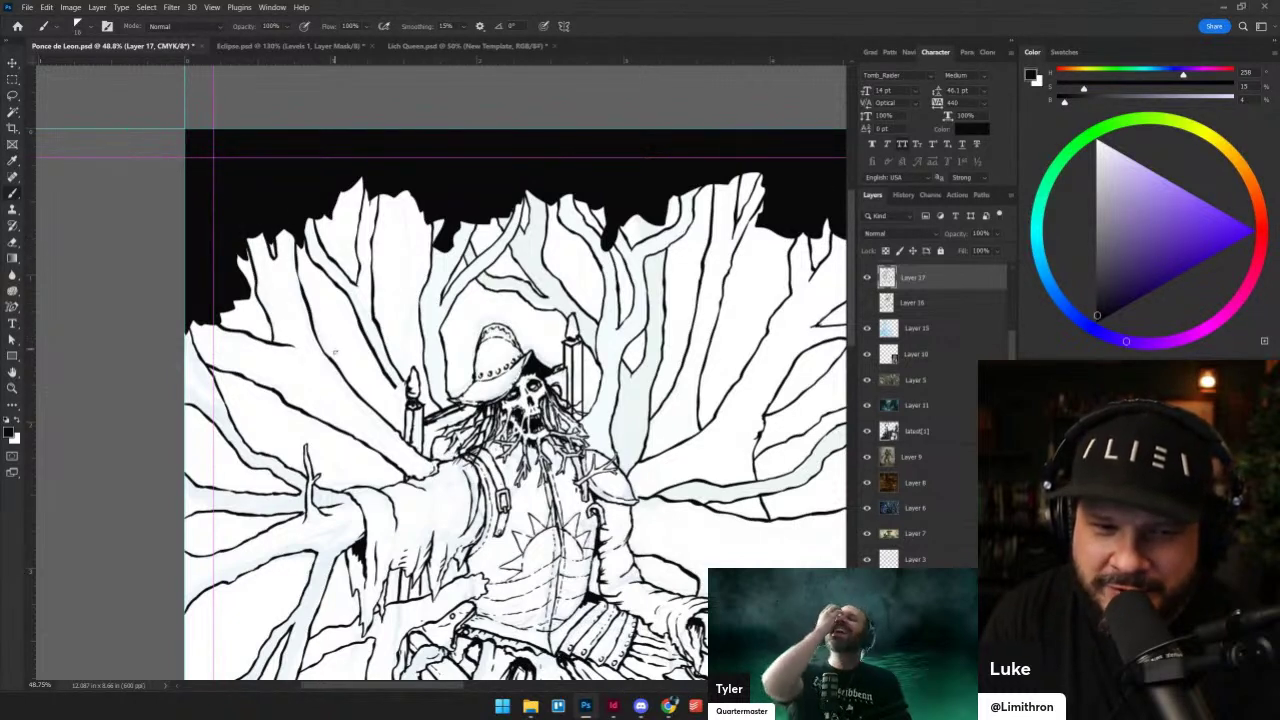
- Ink a forked branch rising to the black canopy between the upper left trunks, erasing the overlapping lines
left_click_drag(330, 360, 333, 283)
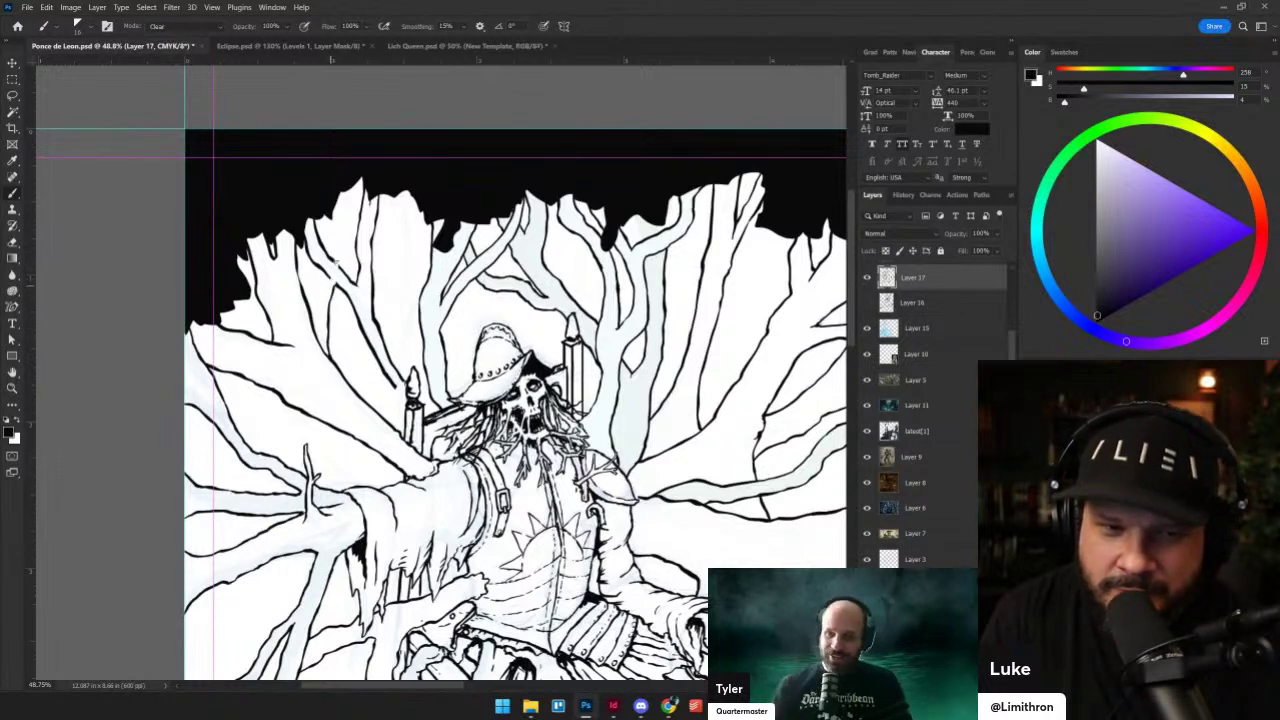
left_click_drag(316, 336, 331, 220)
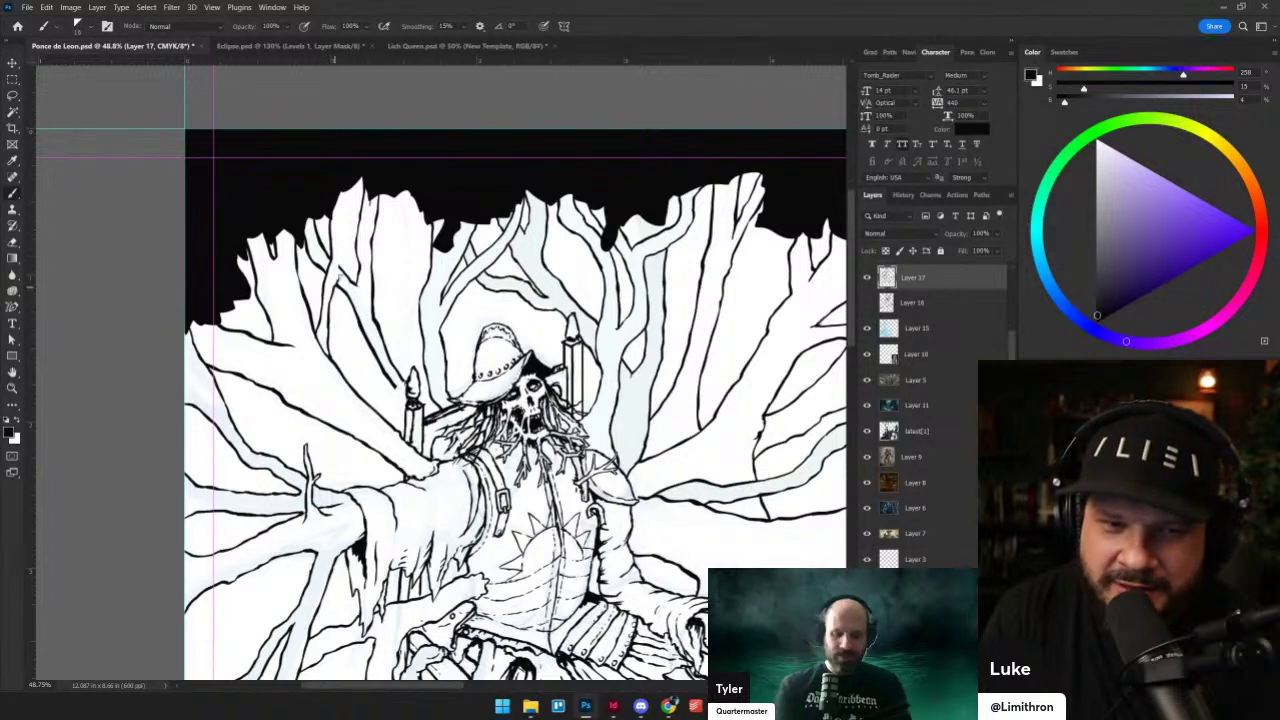
key("ctrl+z")
mouse_move(341, 265)
left_mouse_down()
mouse_move(342, 297)
mouse_move(341, 229)
left_mouse_up()
key("ctrl+z")
left_click_drag(336, 292, 350, 190)
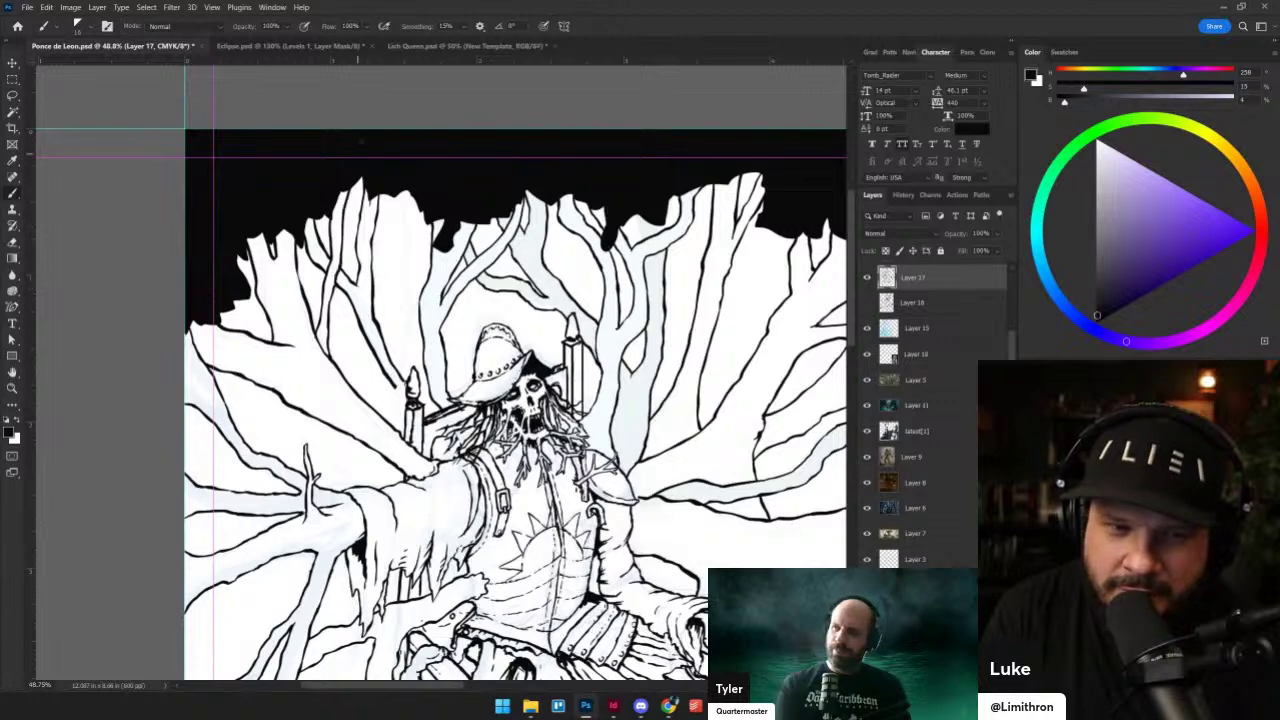
- Add trunk edge lines behind the candle by the outstretched arm and up to the black canopy
scroll(330, 285, "up", 3)
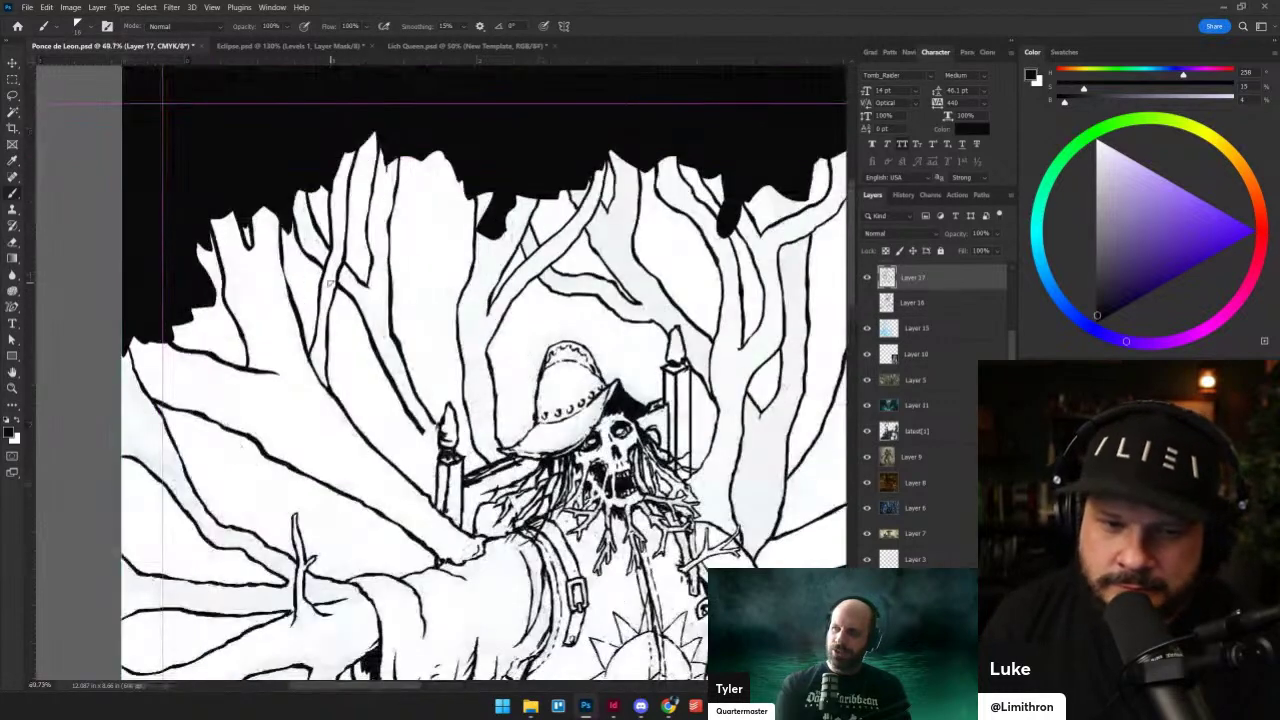
left_click_drag(425, 447, 432, 502)
mouse_move(459, 450)
left_mouse_down()
mouse_move(473, 474)
mouse_move(485, 466)
mouse_move(464, 388)
left_mouse_up()
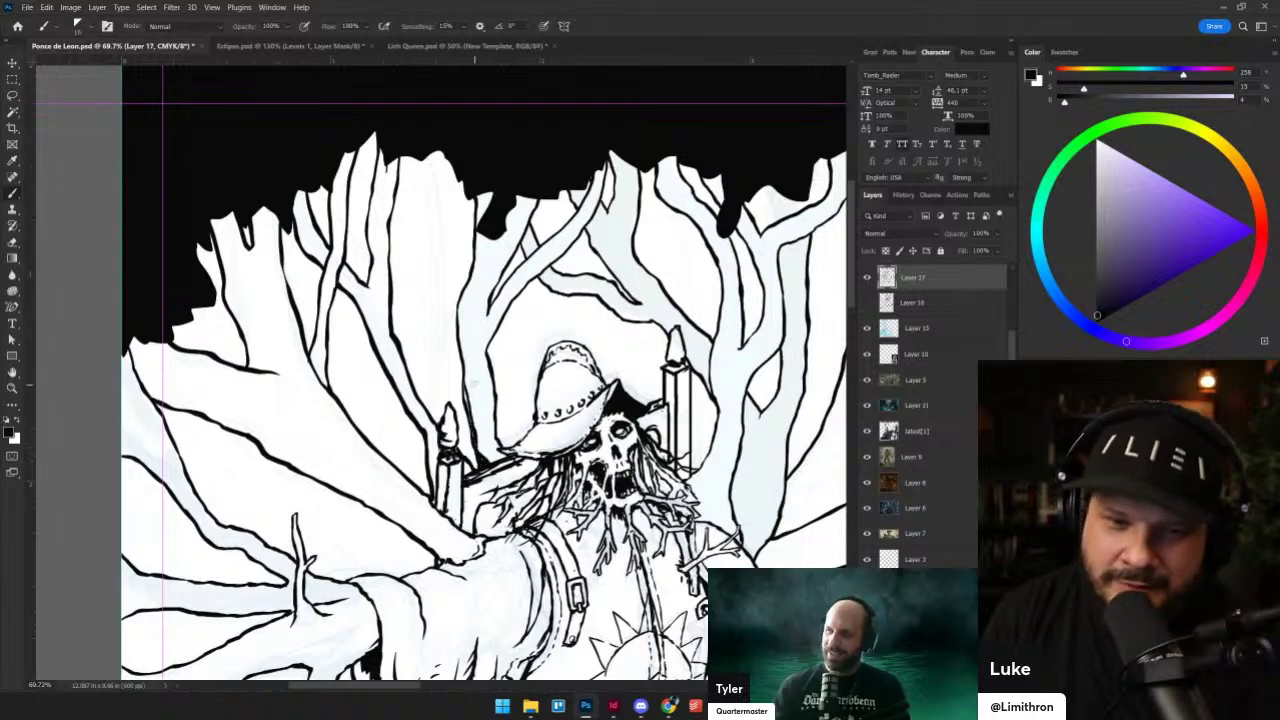
mouse_move(468, 335)
left_mouse_down()
mouse_move(547, 338)
mouse_move(508, 222)
left_mouse_up()
scroll(545, 333, "up", 1)
key("ctrl+z")
mouse_move(490, 136)
left_mouse_down()
mouse_move(541, 312)
mouse_move(508, 142)
left_mouse_up()
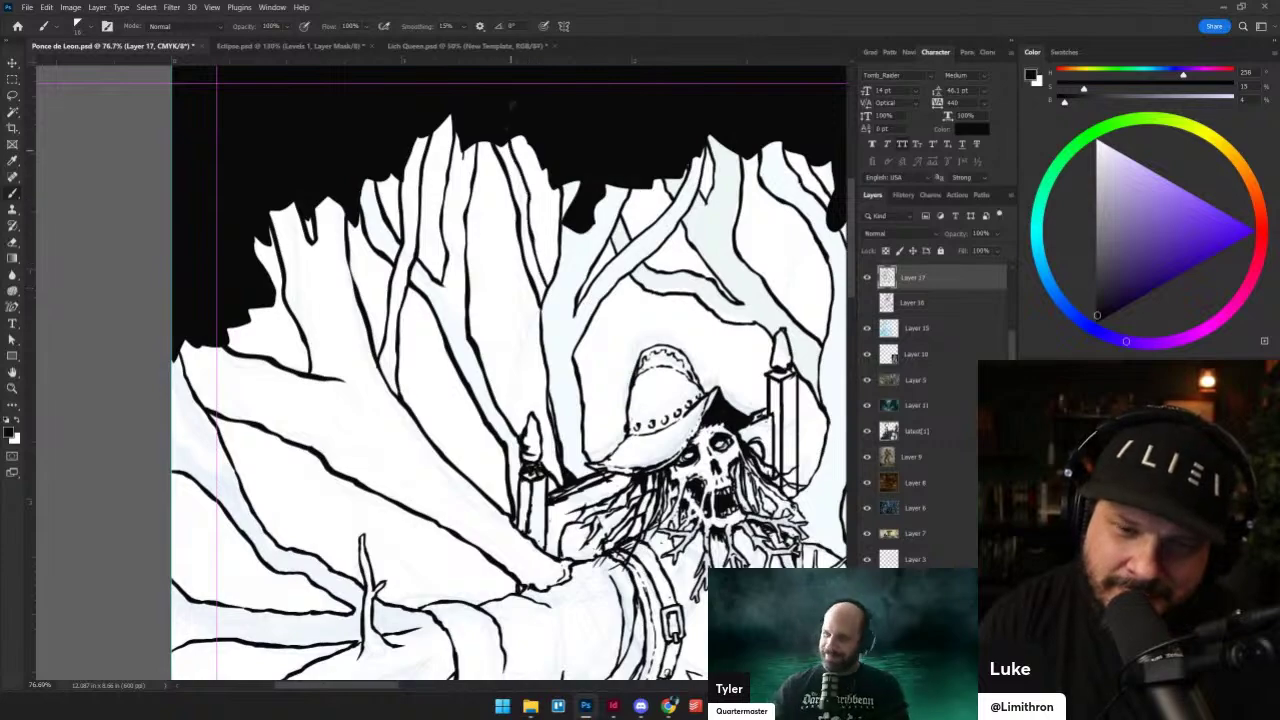
scroll(485, 165, "down", 5)
scroll(546, 270, "up", 6)
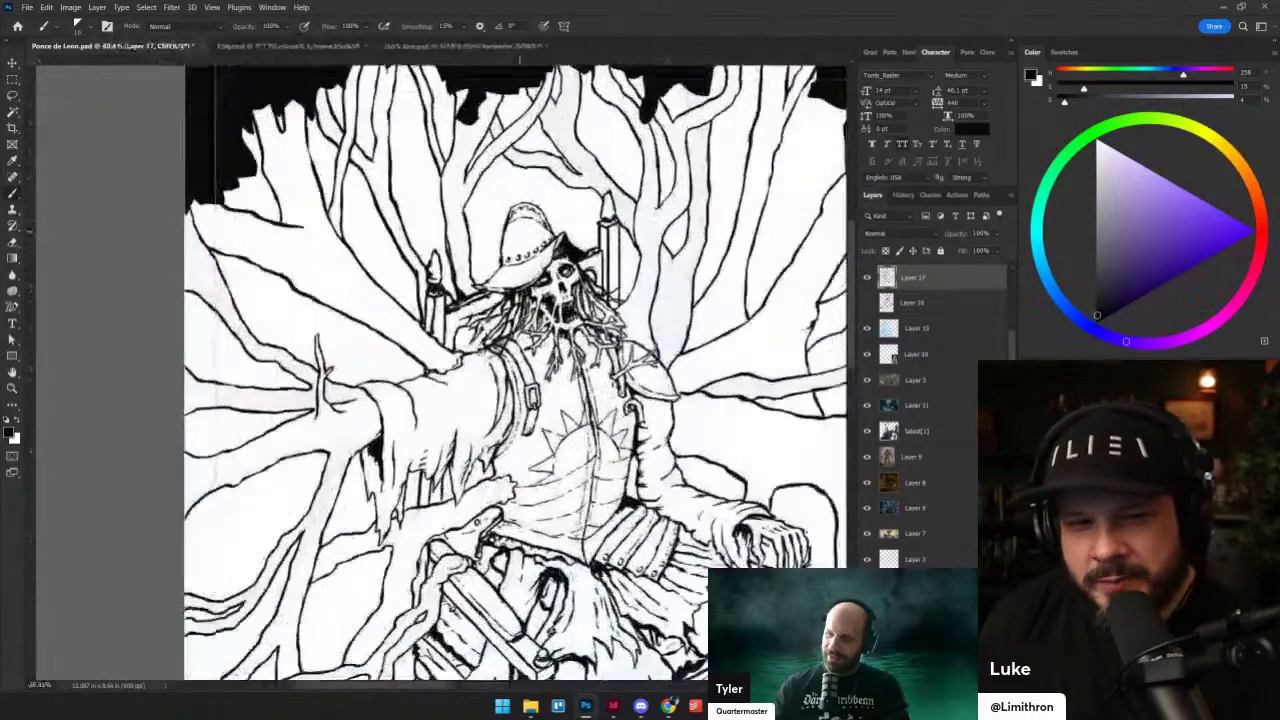
scroll(598, 321, "down", 4)
scroll(601, 60, "down", 1)
scroll(601, 60, "up", 4)
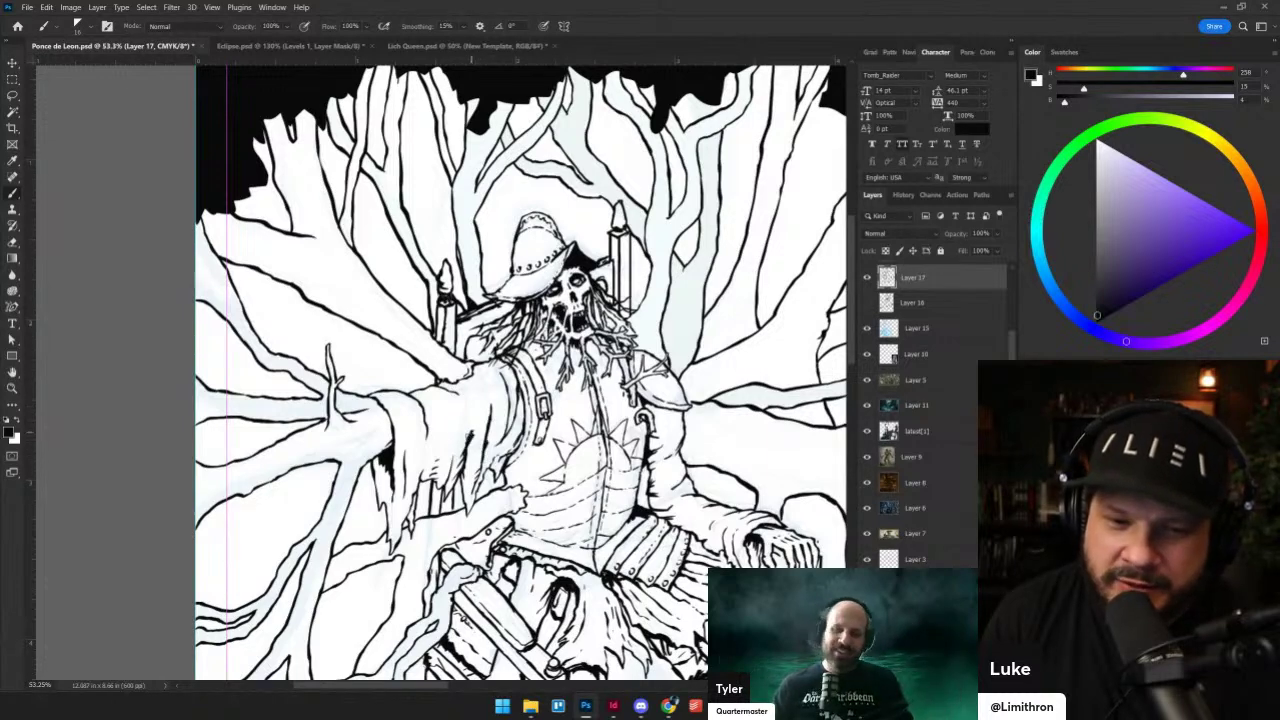
- Ink short fold lines at the shoulder of the outstretched arm and on its draped sleeve
key("shift+alt+r")
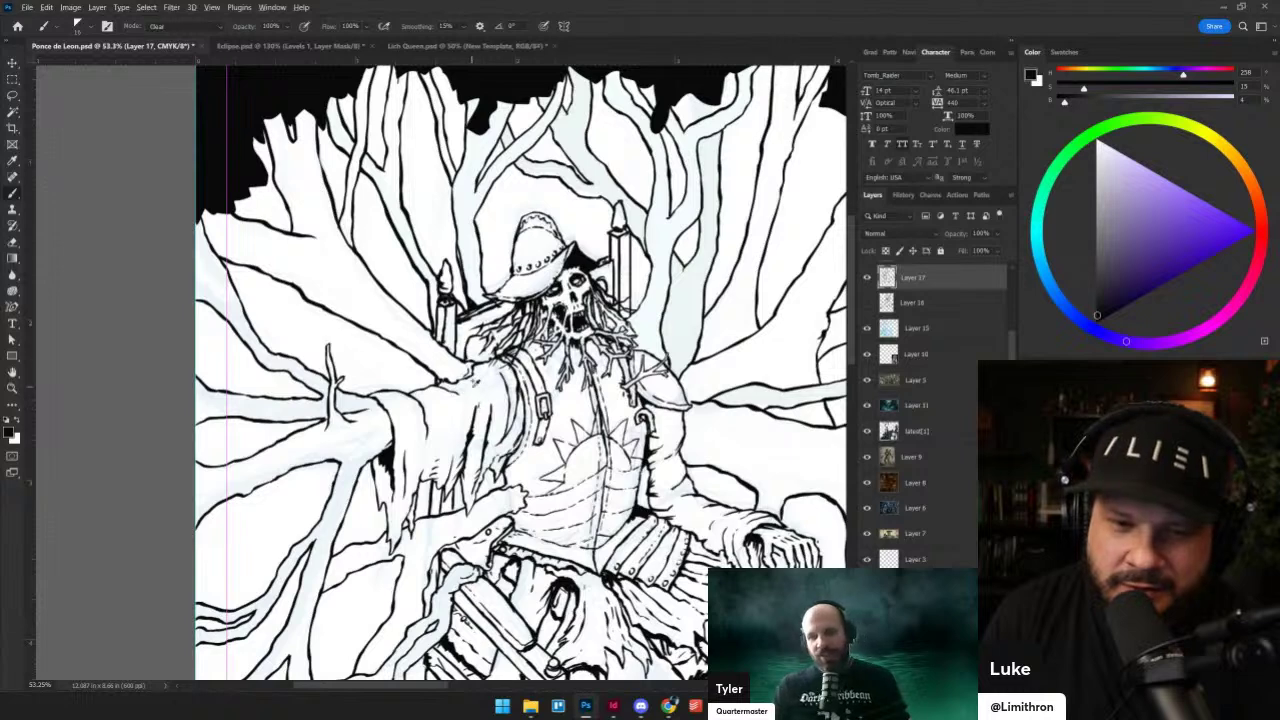
key("shift+alt+n")
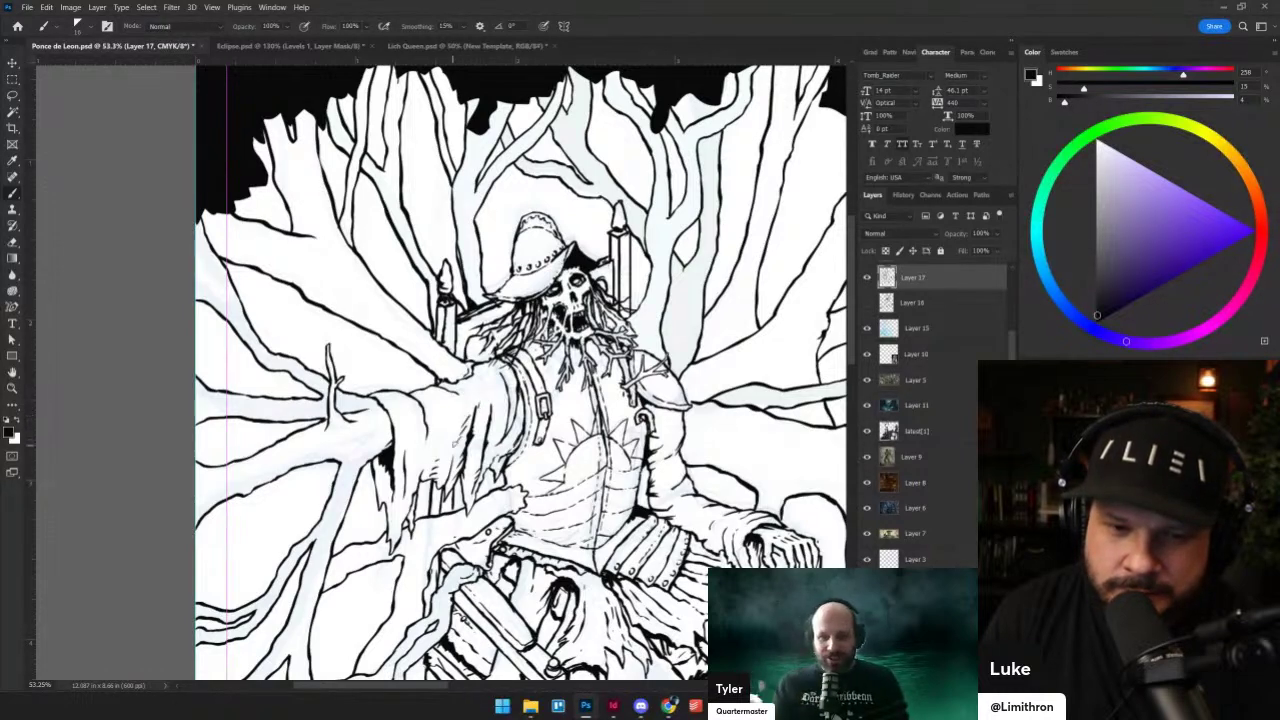
key("shift+alt+r")
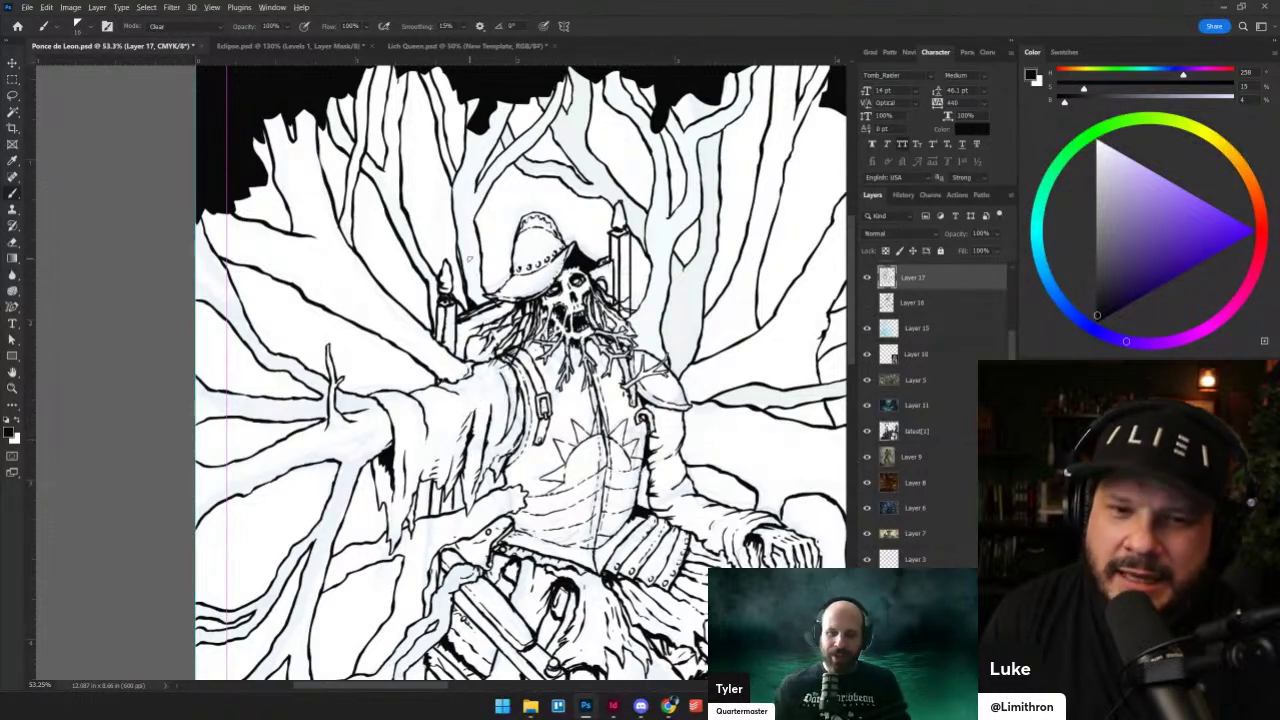
scroll(469, 258, "up", 2)
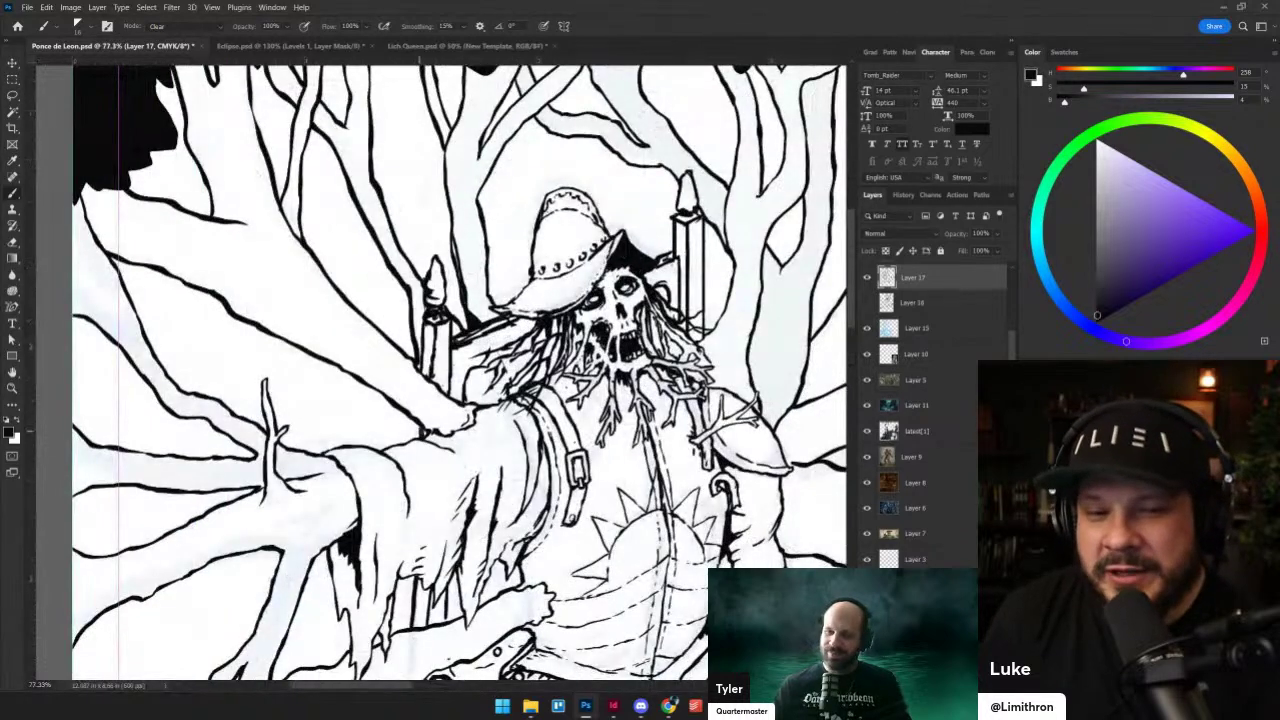
key("shift+alt+n")
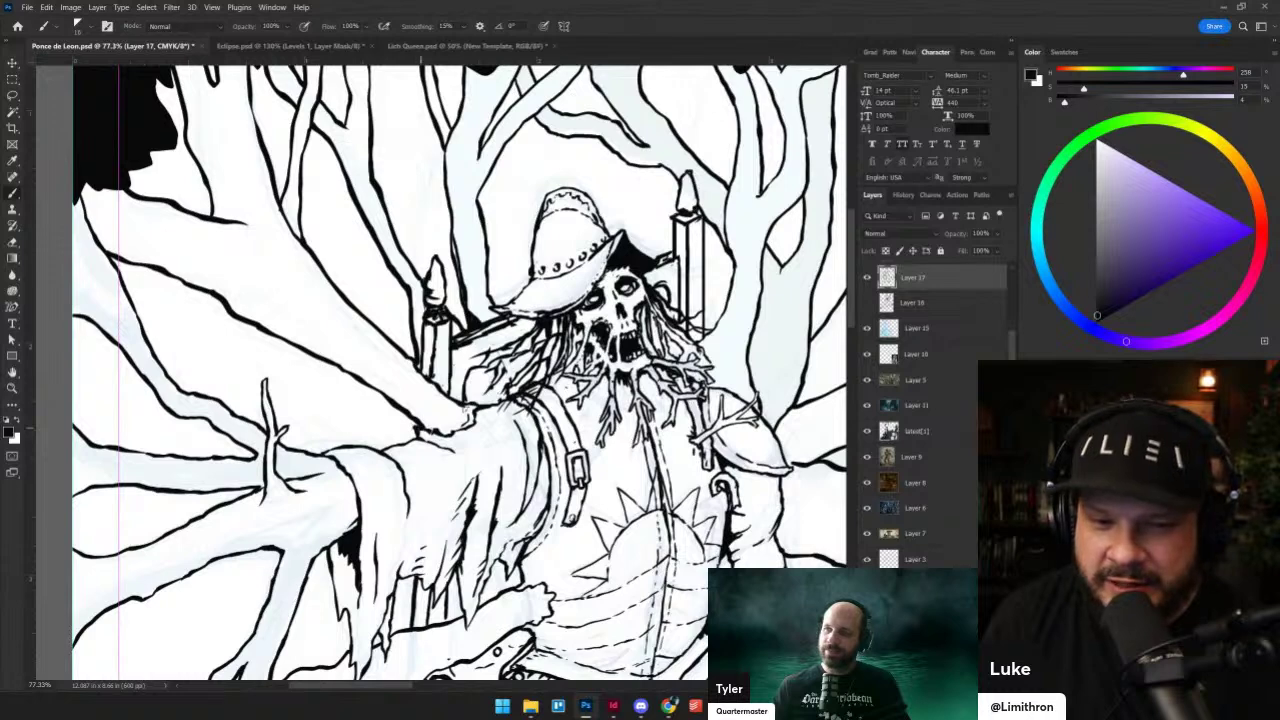
key("shift+alt+n")
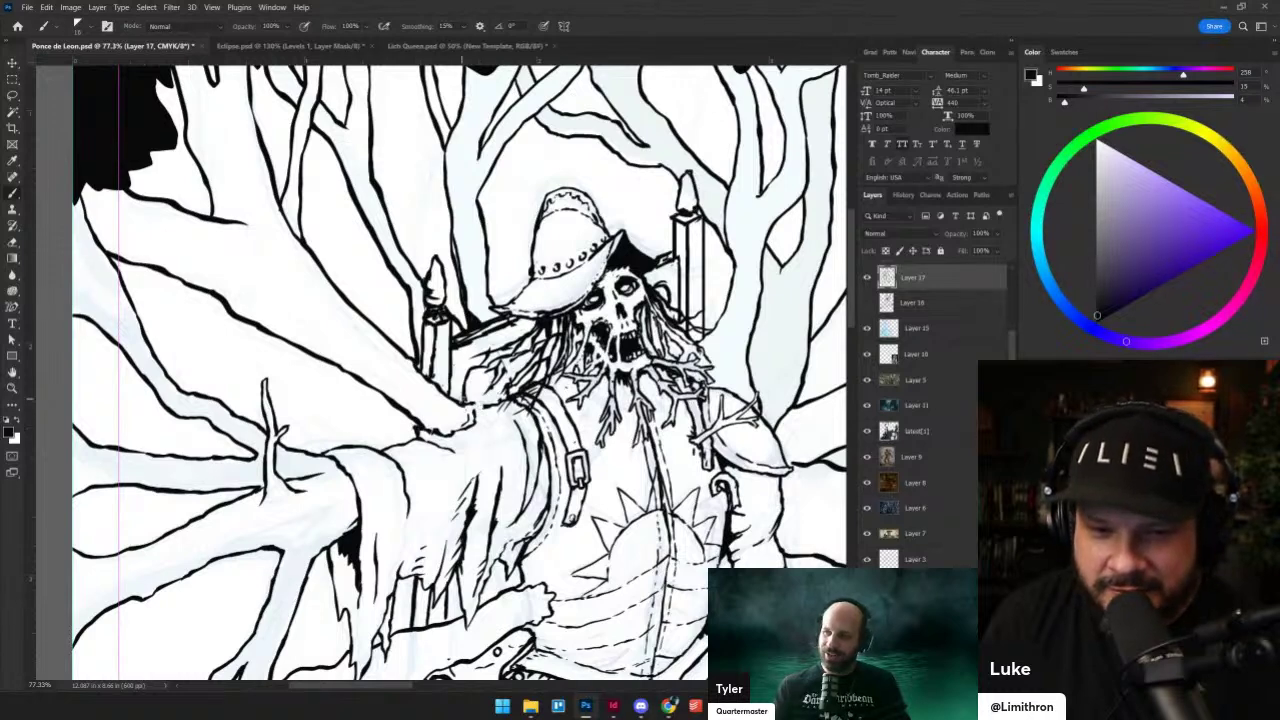
left_click_drag(476, 405, 484, 436)
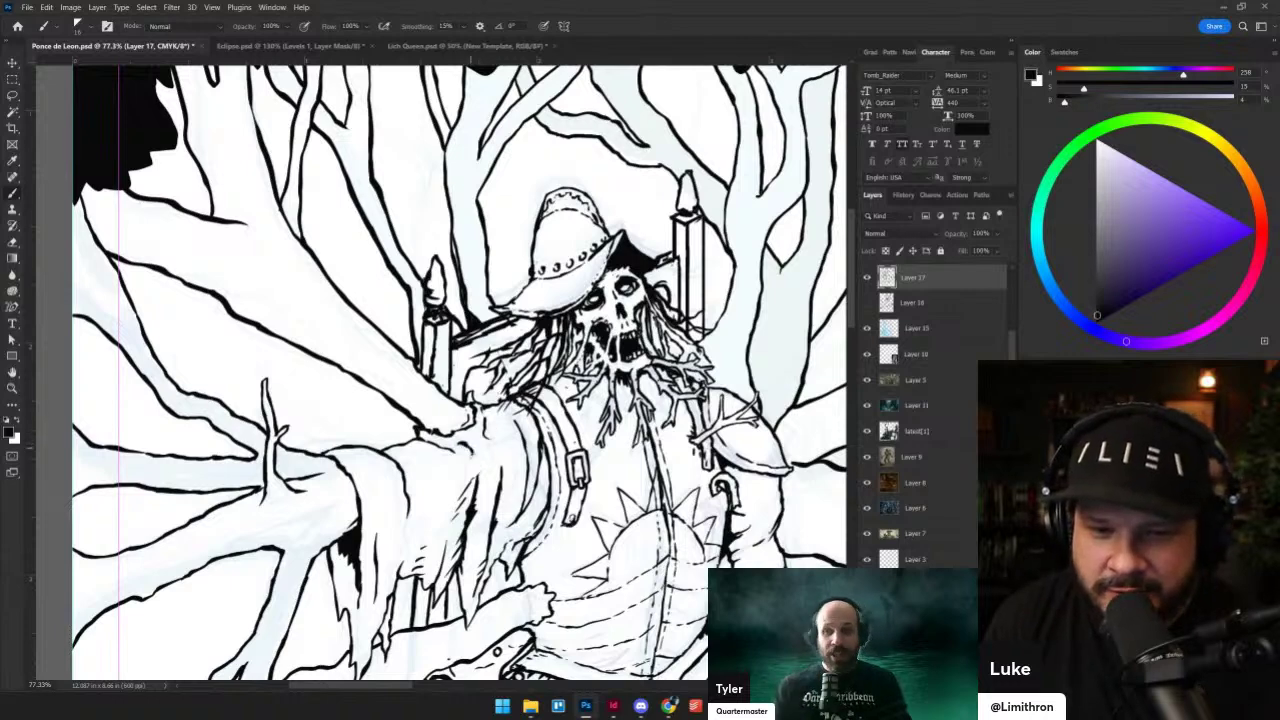
left_click_drag(401, 484, 404, 500)
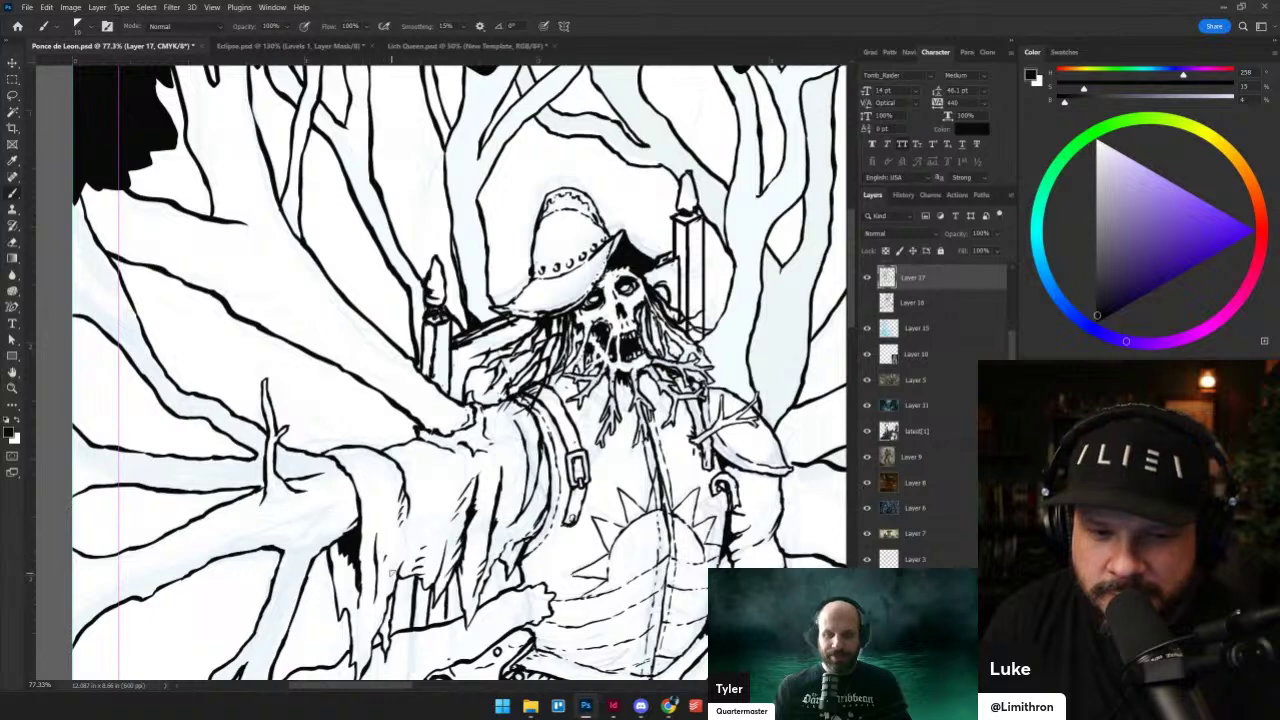
- Hatch the folds and ragged edge of the torn sleeve hanging from the outstretched arm
left_click_drag(387, 598, 391, 585)
left_click_drag(387, 591, 397, 568)
left_click_drag(388, 582, 407, 506)
mouse_move(409, 447)
left_mouse_down()
mouse_move(444, 480)
mouse_move(446, 520)
mouse_move(442, 509)
mouse_move(499, 510)
left_mouse_up()
mouse_move(493, 515)
left_mouse_down()
mouse_move(501, 502)
mouse_move(515, 524)
mouse_move(527, 489)
left_mouse_up()
left_click_drag(524, 491, 533, 460)
- Add short crease strokes along the coat's shoulder and up into the hair beside it
left_click_drag(504, 401, 518, 413)
left_click_drag(504, 418, 512, 406)
left_click_drag(490, 416, 496, 400)
mouse_move(475, 408)
left_mouse_down()
mouse_move(514, 394)
mouse_move(467, 370)
mouse_move(465, 386)
left_mouse_up()
mouse_move(486, 352)
left_mouse_down()
mouse_move(469, 360)
mouse_move(459, 348)
mouse_move(501, 326)
left_mouse_up()
- Touch up the chair rail behind the hair and the candle post beside it, undoing a stray mark on the post
key("grave")
left_click_drag(453, 352, 498, 330)
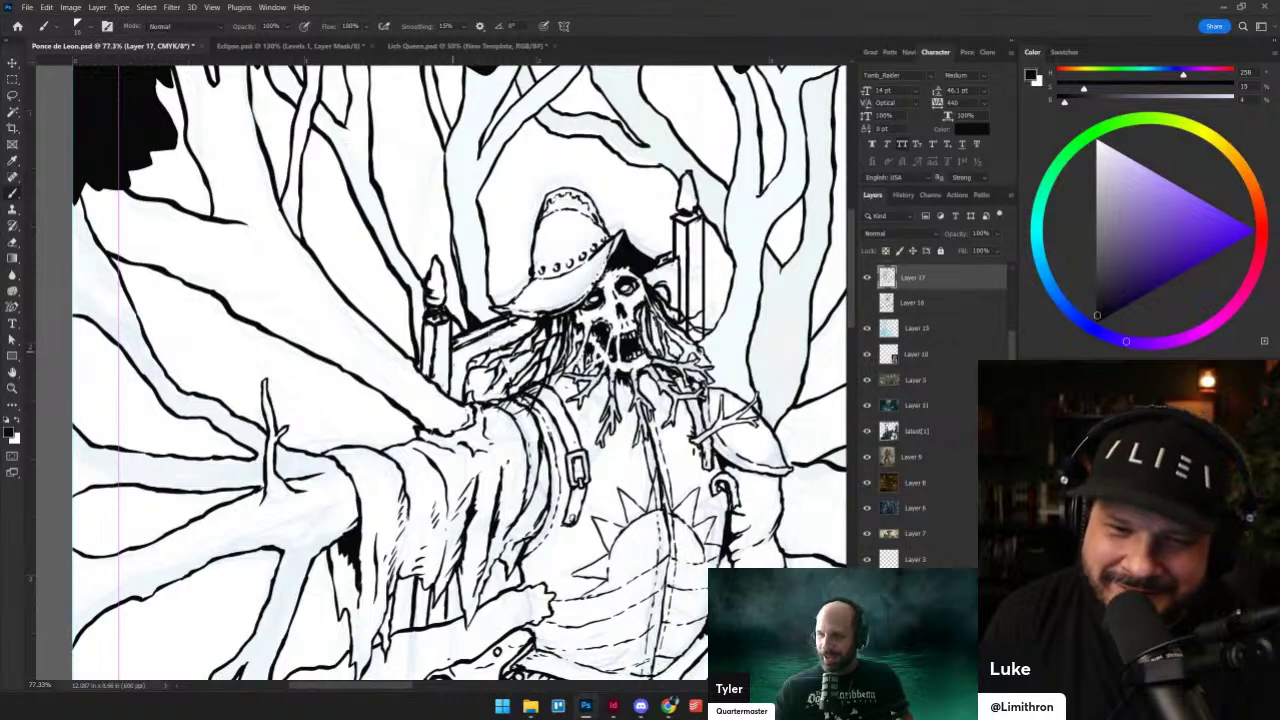
key("grave")
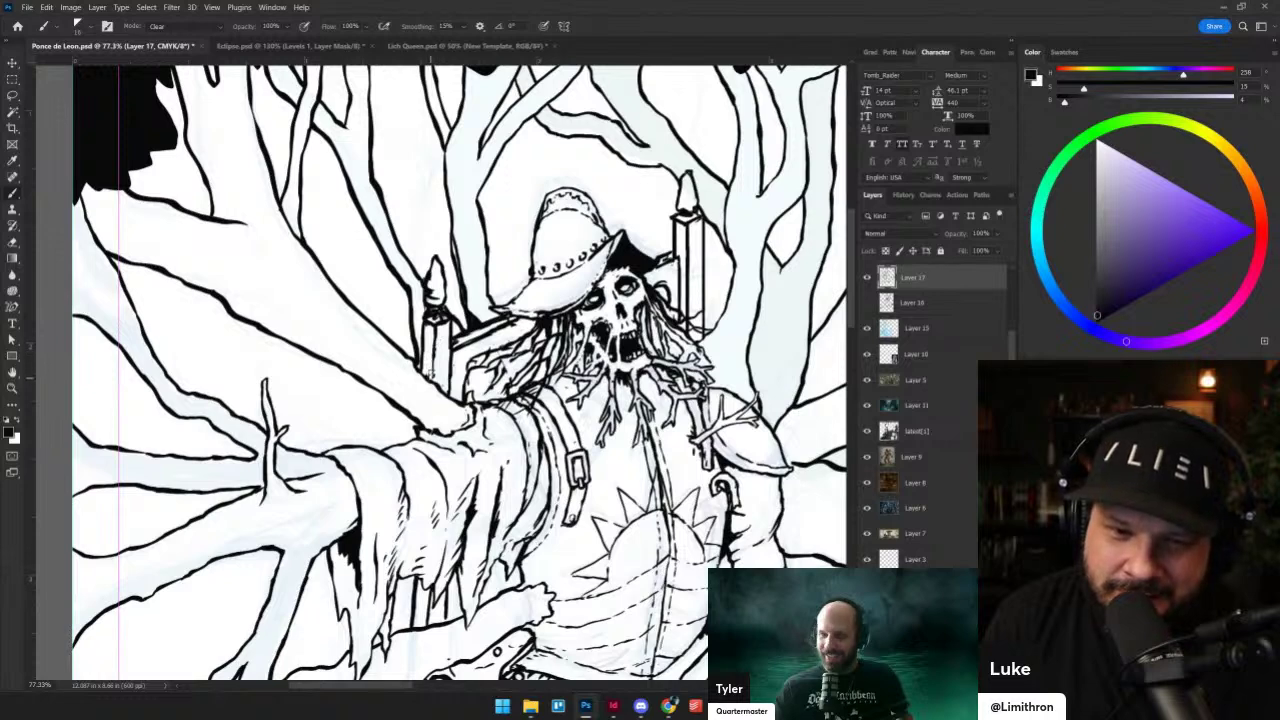
mouse_move(432, 382)
left_mouse_down()
mouse_move(430, 341)
mouse_move(434, 383)
left_mouse_up()
key("ctrl+z")
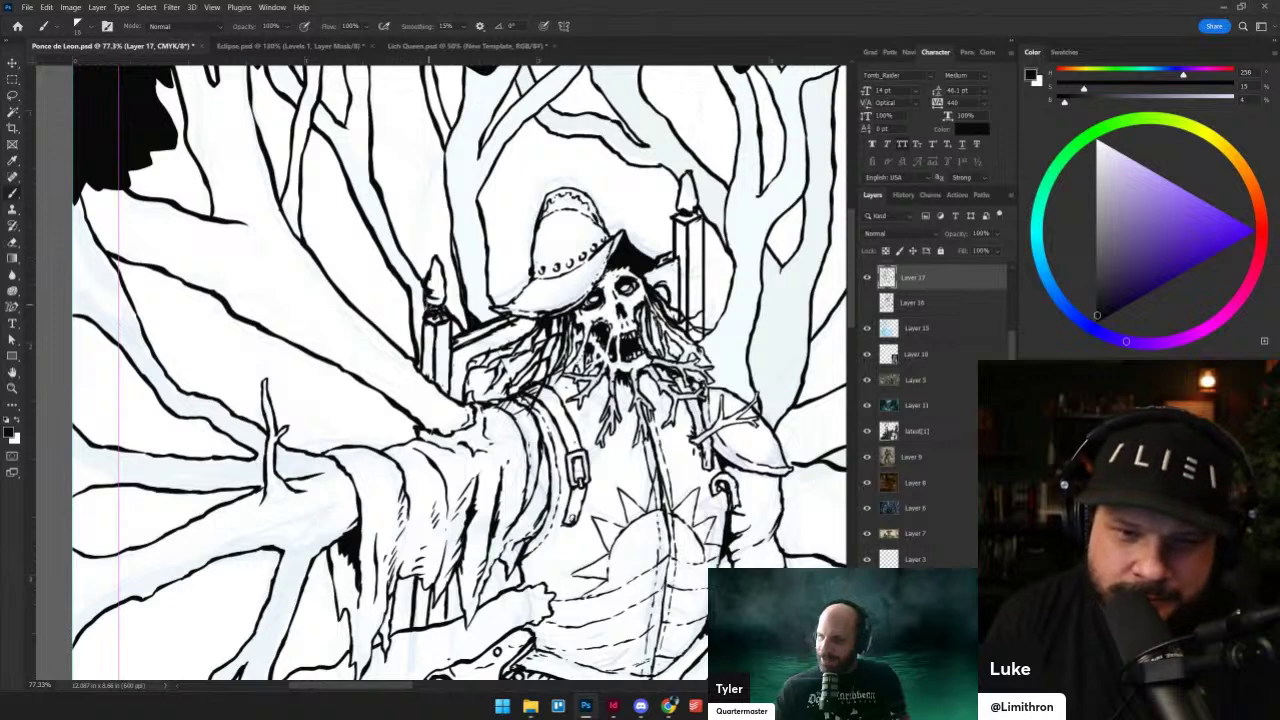
mouse_move(425, 325)
left_mouse_down()
mouse_move(421, 368)
mouse_move(422, 319)
left_mouse_up()
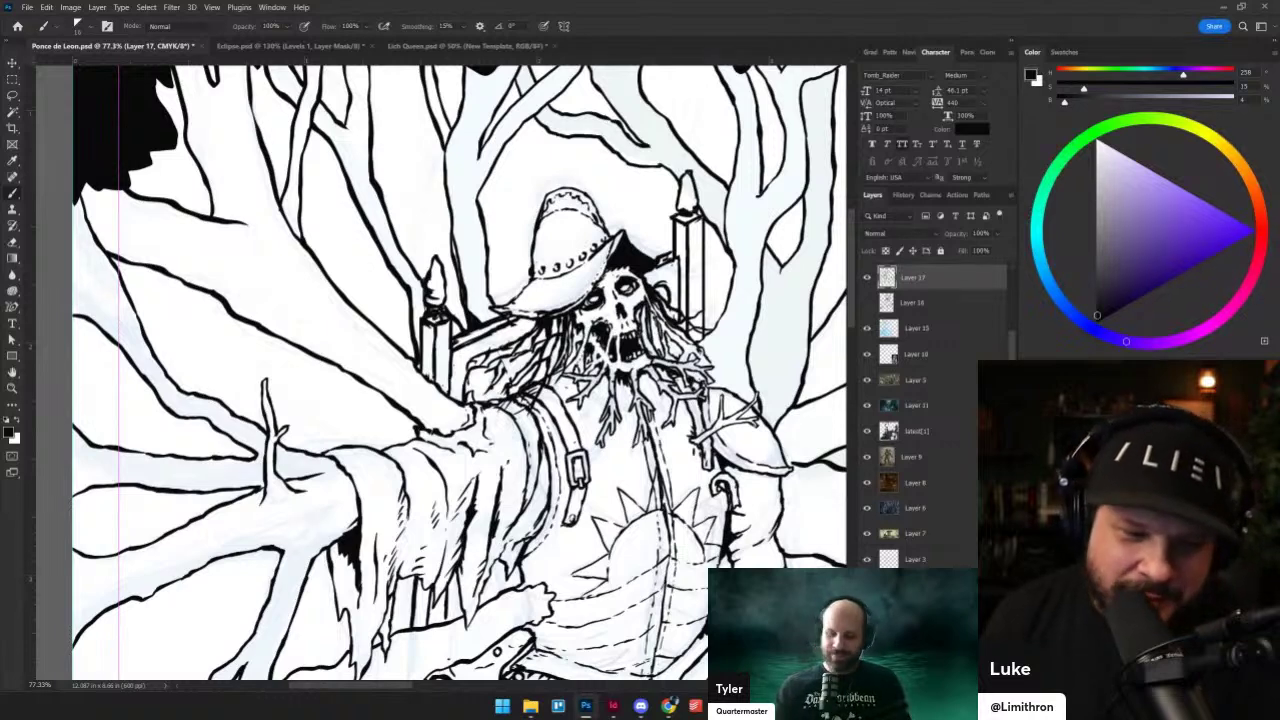
- Examine the inked figure, candles and surrounding trees both close up and as a whole
scroll(331, 442, "down", 5)
scroll(457, 487, "up", 2)
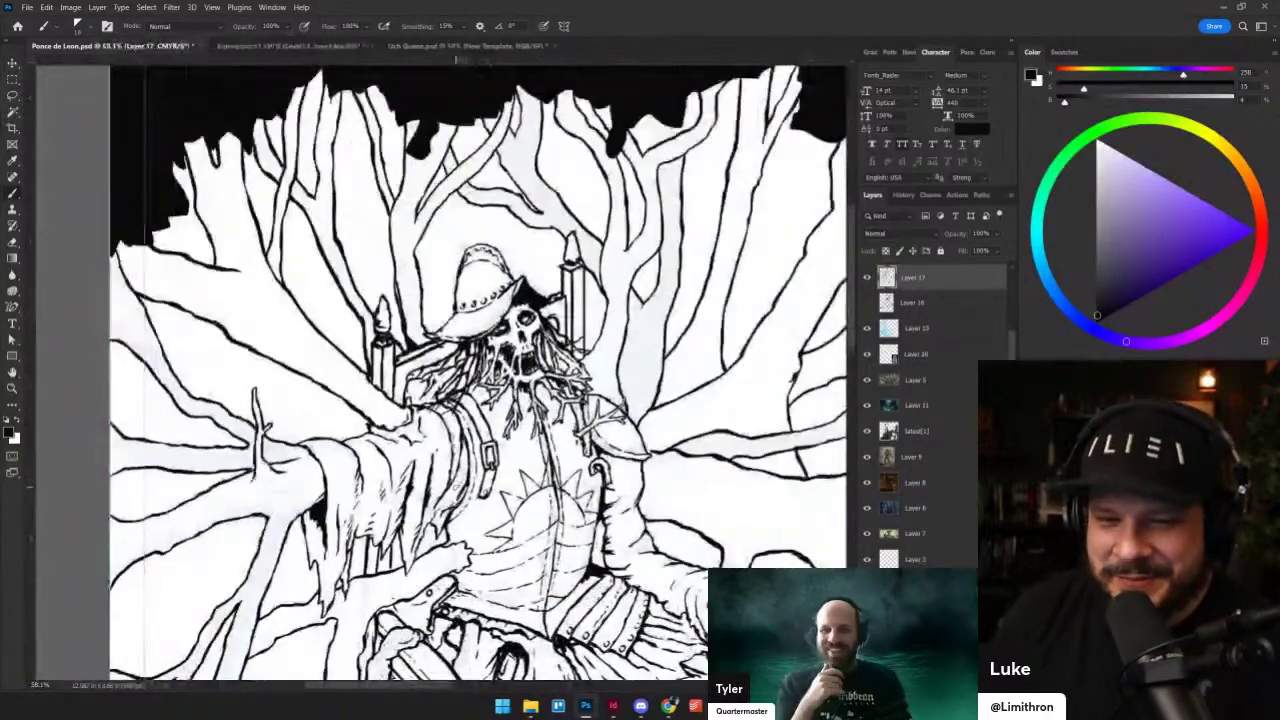
scroll(640, 405, "up", 3)
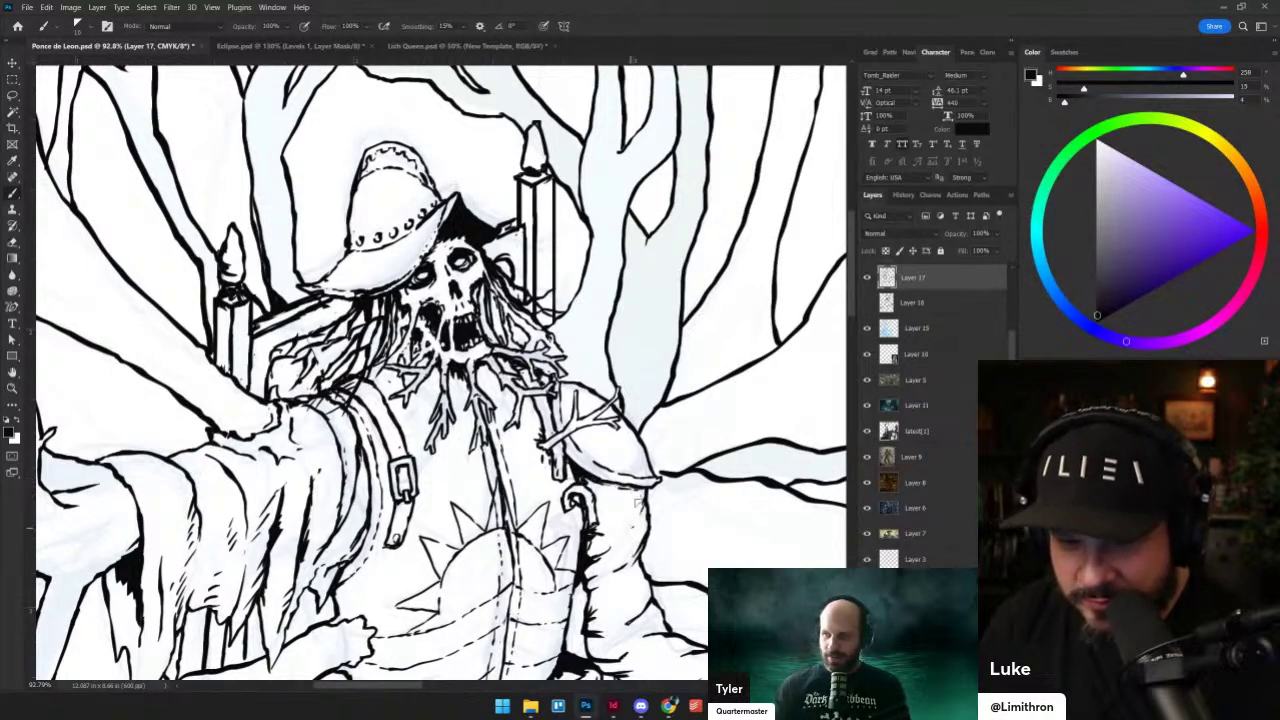
scroll(575, 445, "down", 6)
scroll(548, 430, "up", 4)
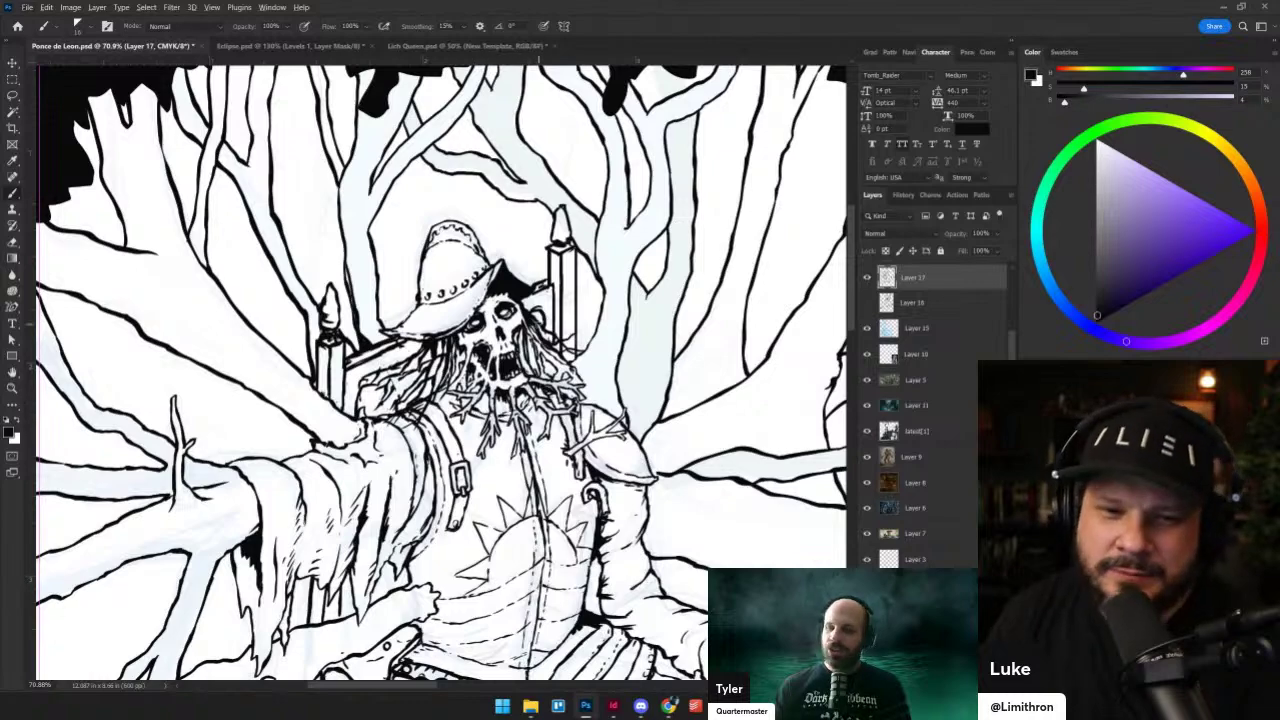
scroll(549, 344, "down", 5)
scroll(467, 287, "down", 2)
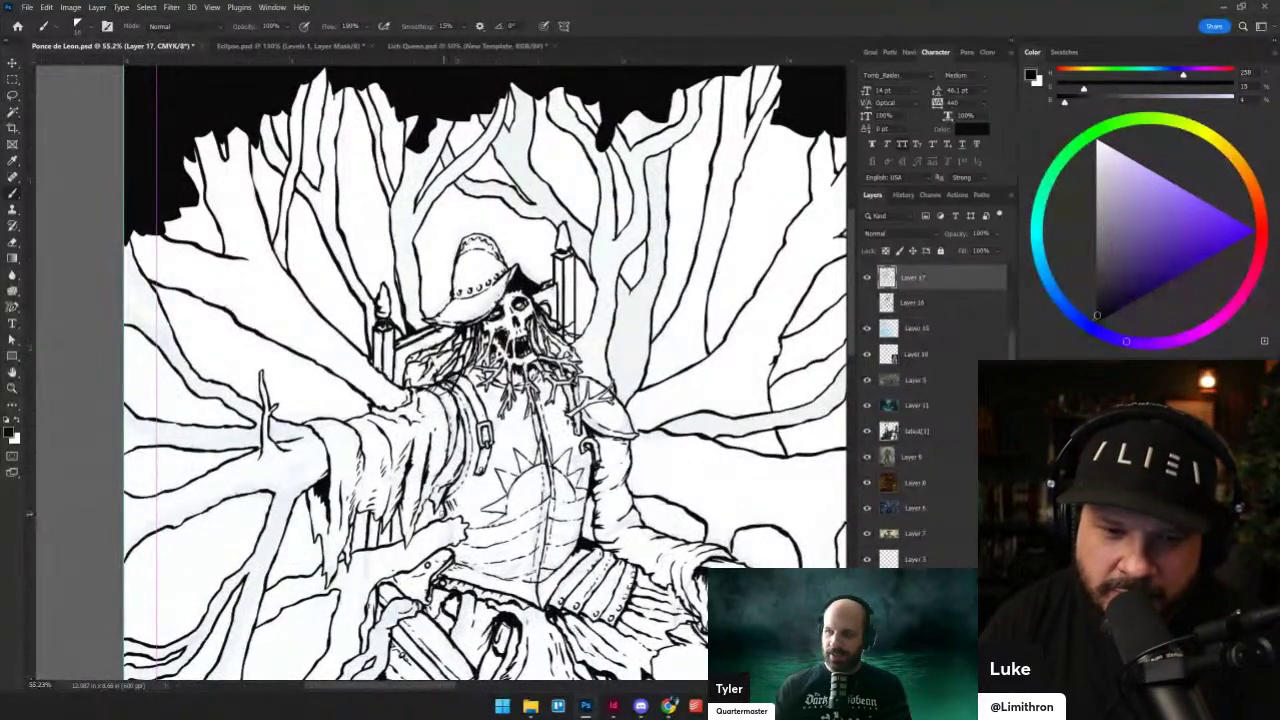
left_click_drag(581, 280, 477, 318)
- Move the PONCE DE LEON title upward and slightly left, away from the black roots along the page's lower edge
key("v")
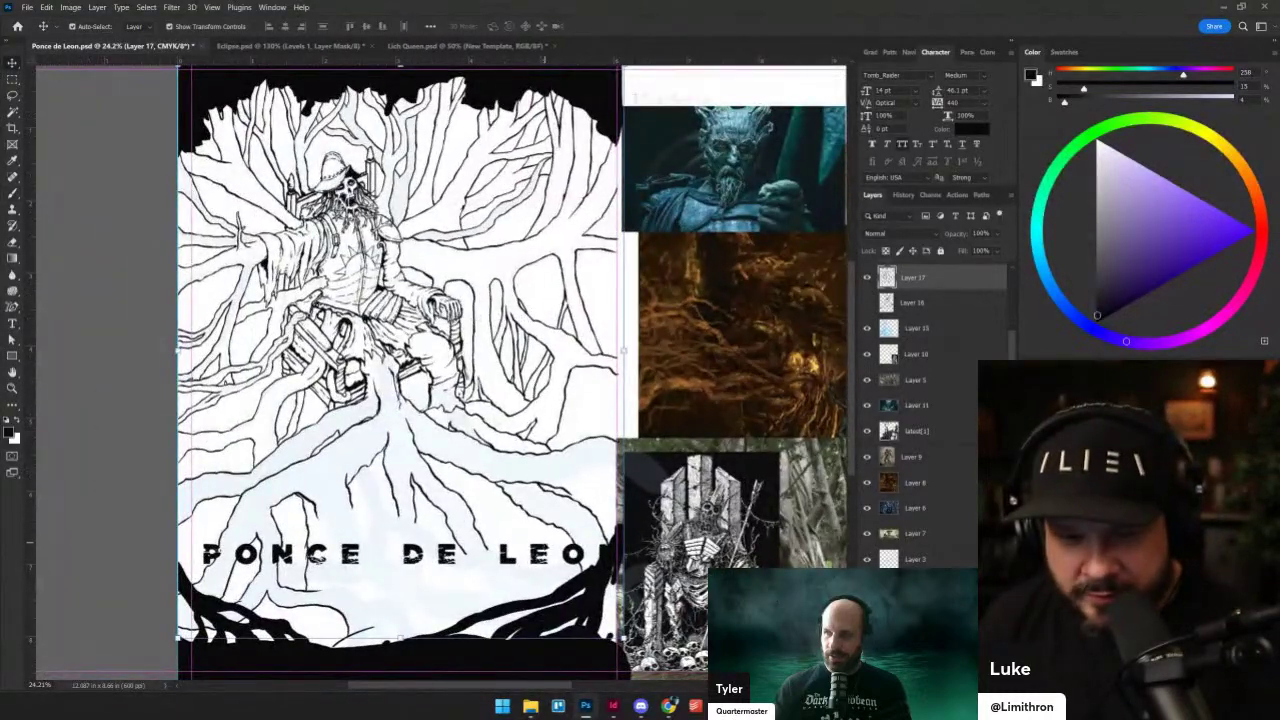
left_click(544, 549)
double_click(544, 549)
key("Escape")
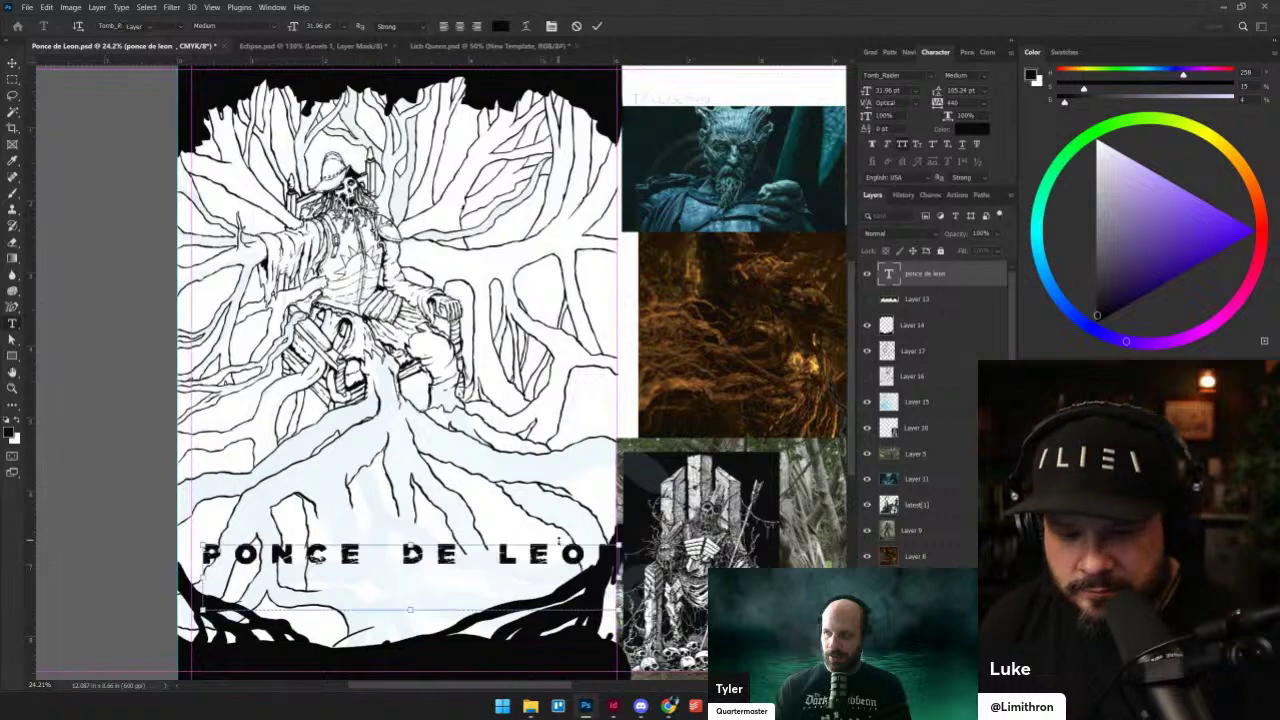
left_click_drag(565, 570, 541, 519)
- Return to the Brush tool and make Layer 17 the active layer
scroll(446, 331, "up", 6)
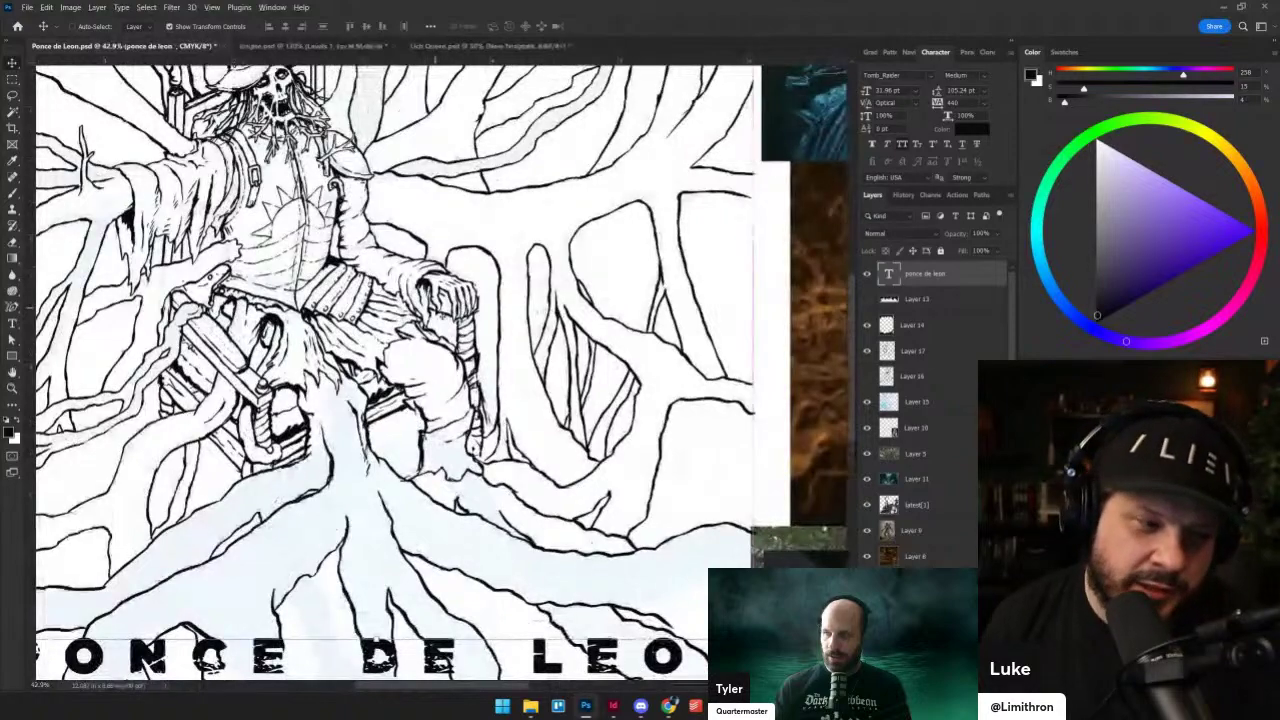
scroll(432, 326, "up", 1)
scroll(488, 339, "up", 3)
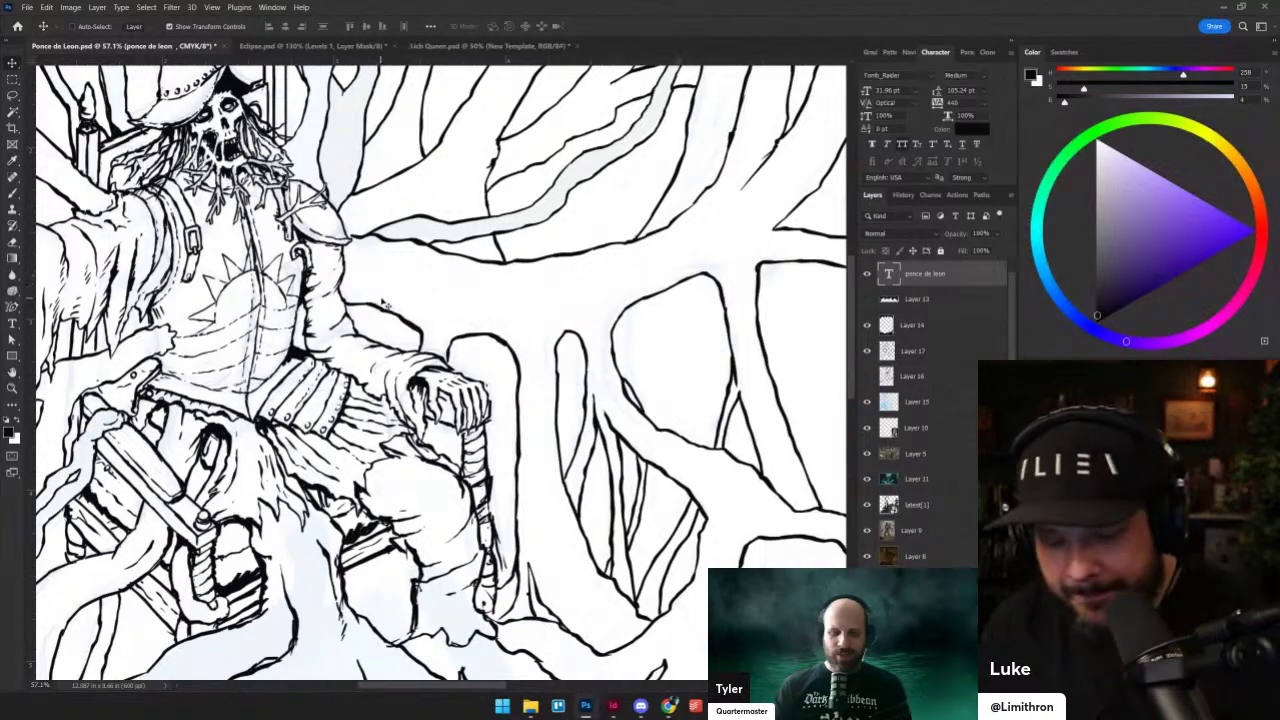
key("b")
scroll(935, 420, "down", 1)
scroll(935, 400, "up", 1)
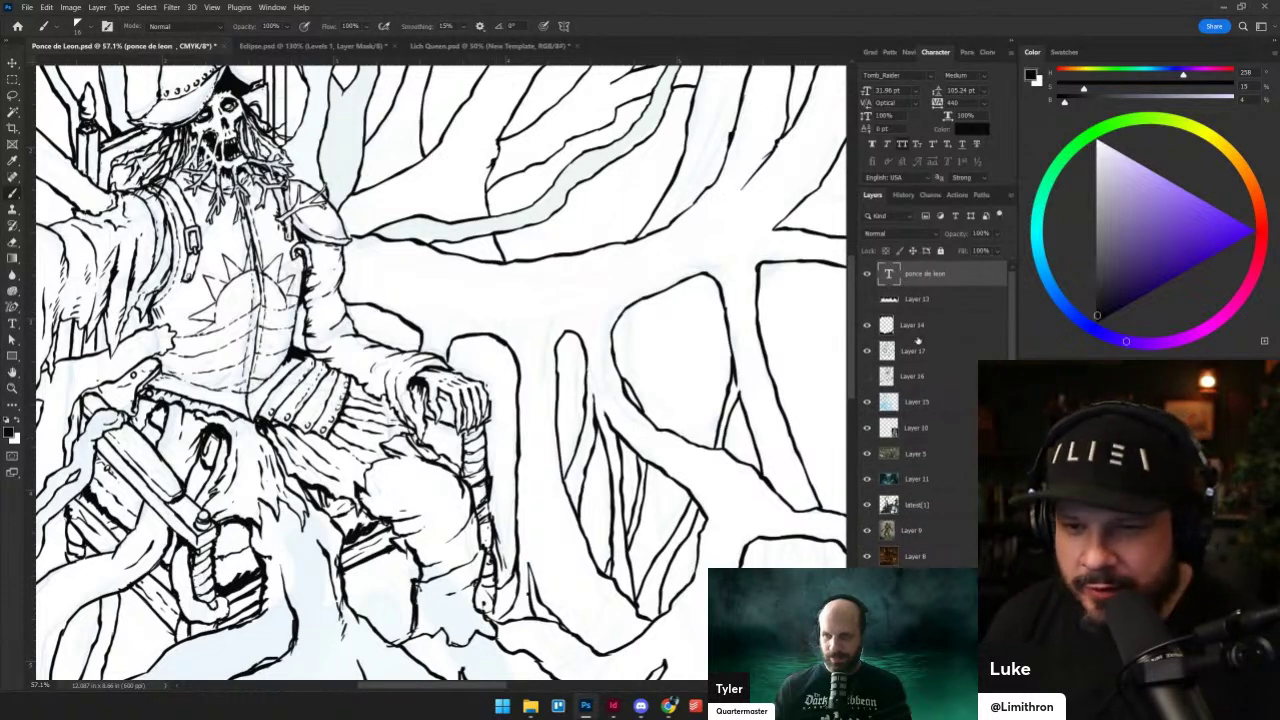
left_click(886, 352)
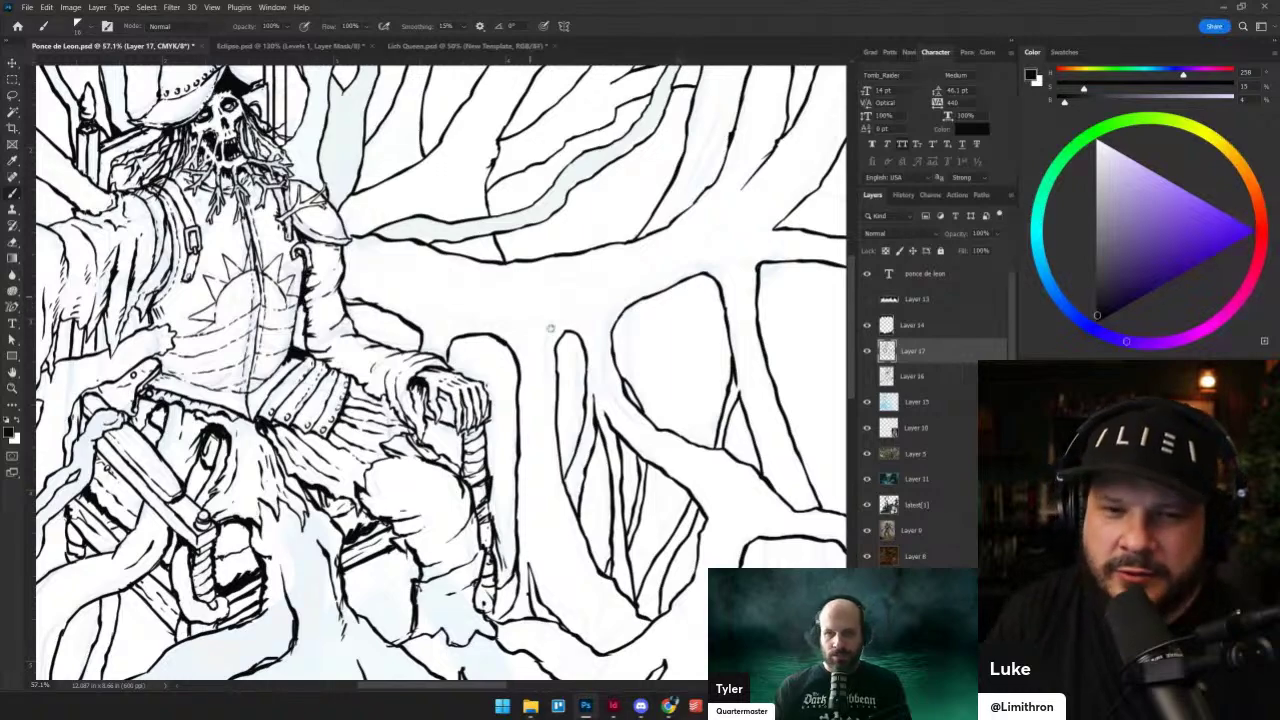
- Examine the branches on the page's right side and compare the full page with the reference images
scroll(543, 358, "up", 2)
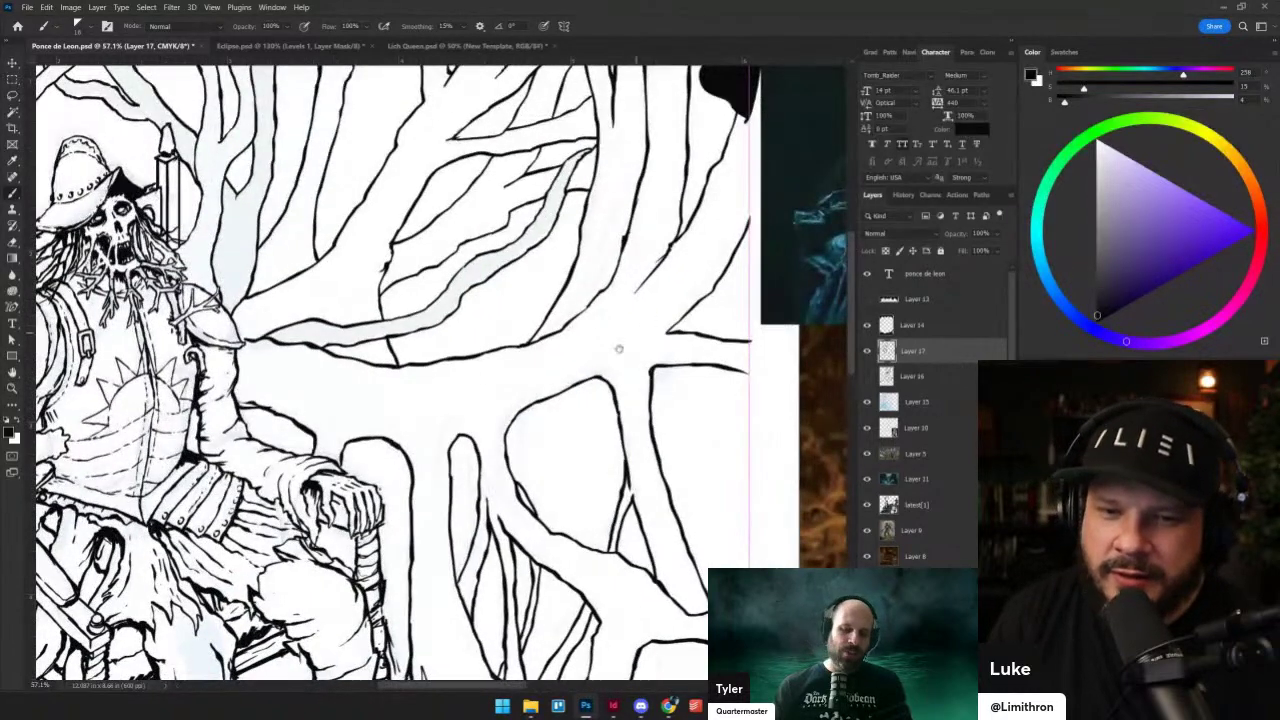
left_click_drag(619, 349, 558, 394)
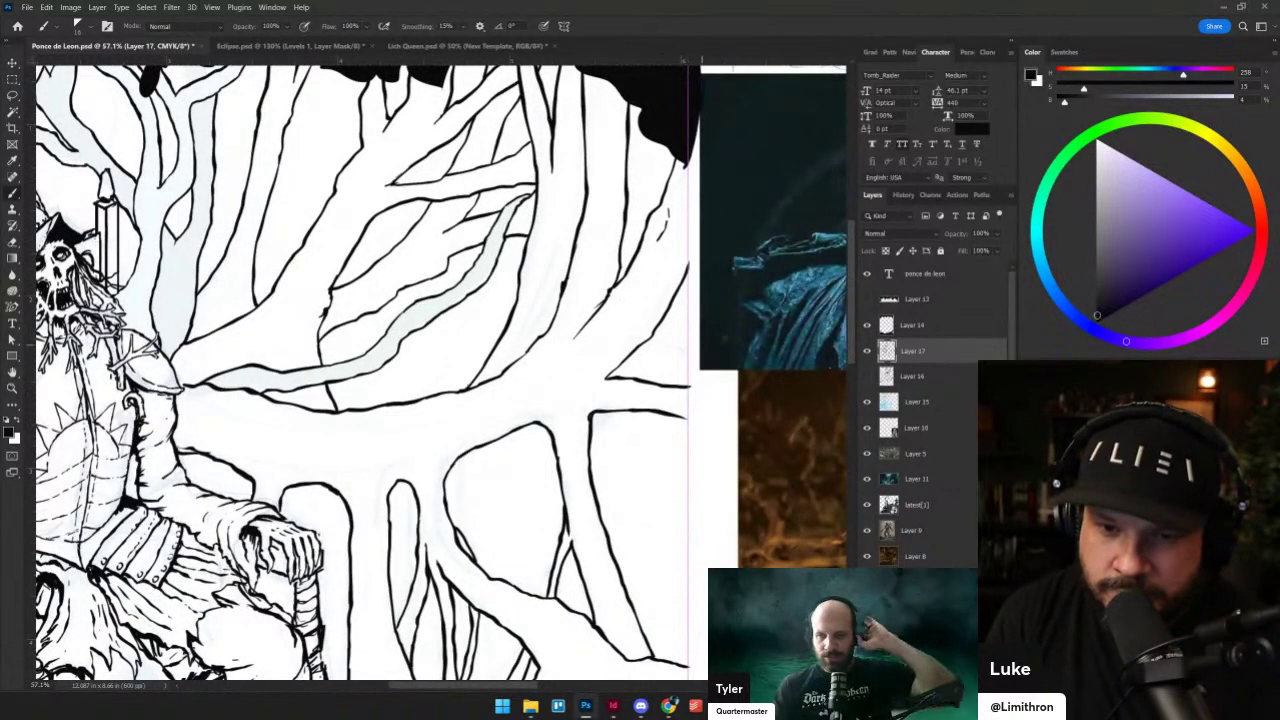
scroll(690, 268, "down", 2)
scroll(756, 306, "up", 2)
scroll(756, 304, "down", 4)
left_click_drag(647, 342, 565, 290)
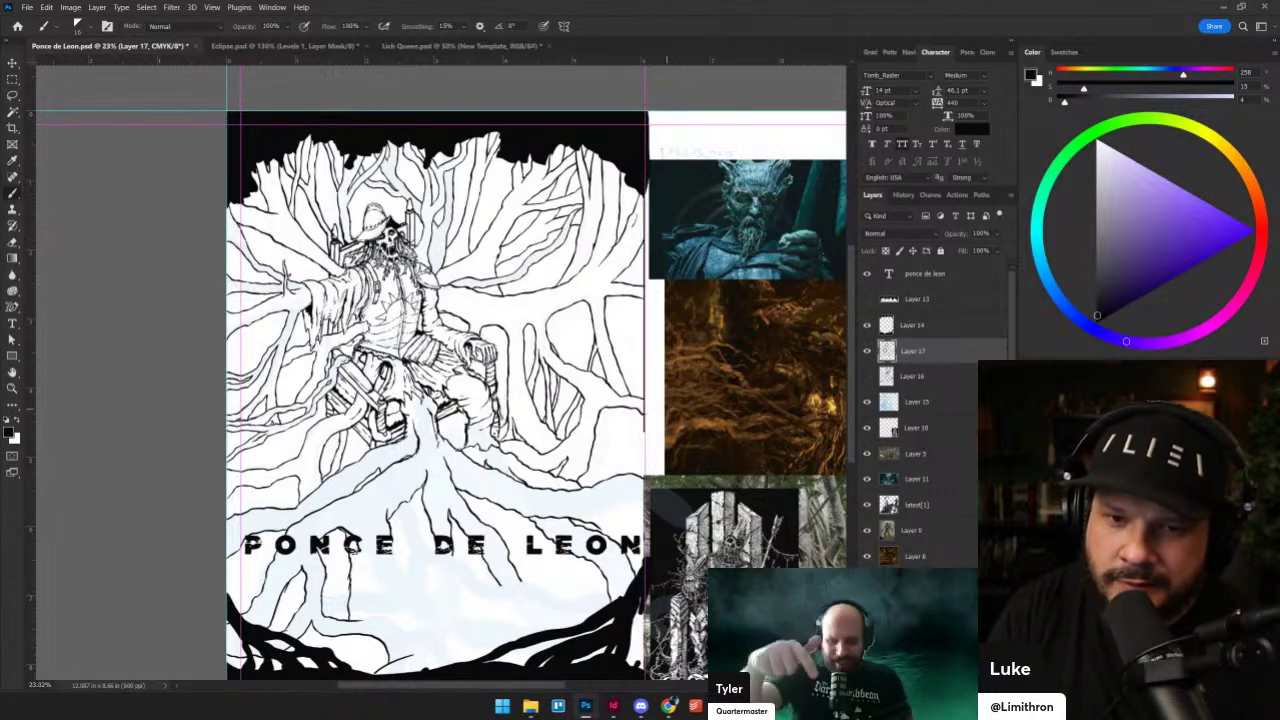
scroll(442, 380, "down", 1)
scroll(442, 380, "down", 15)
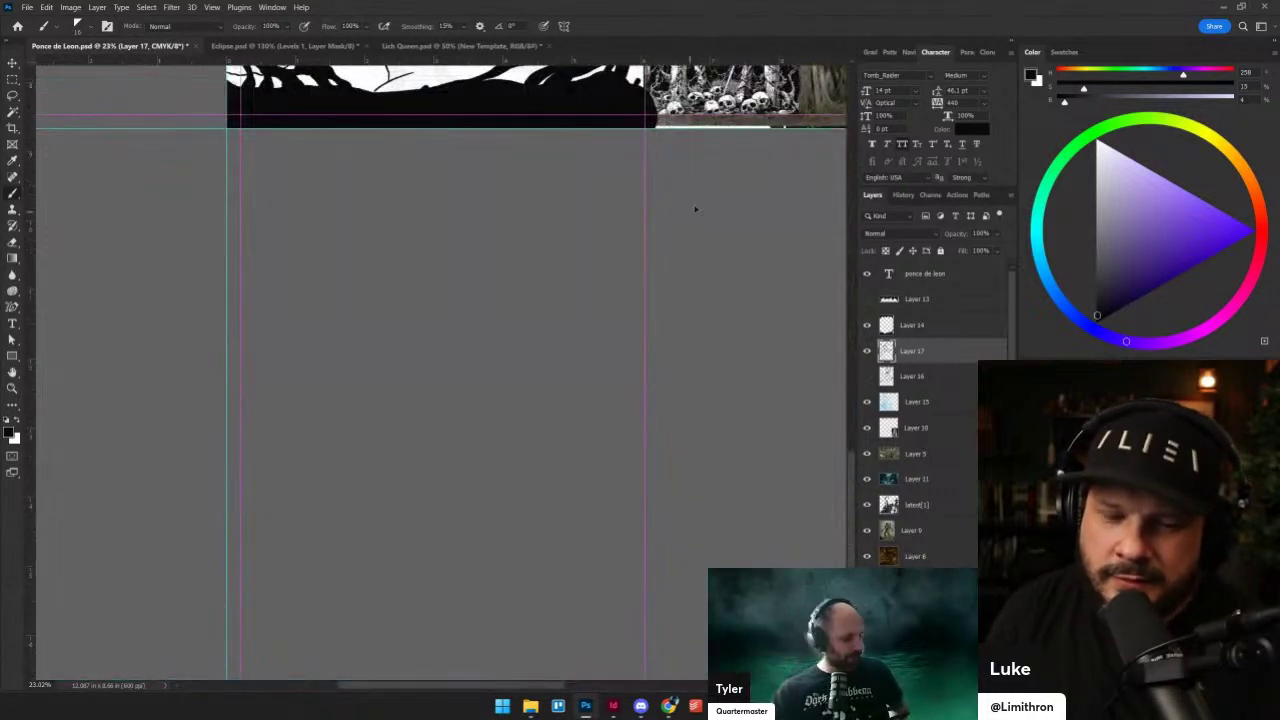
scroll(723, 160, "down", 4)
scroll(449, 290, "up", 5)
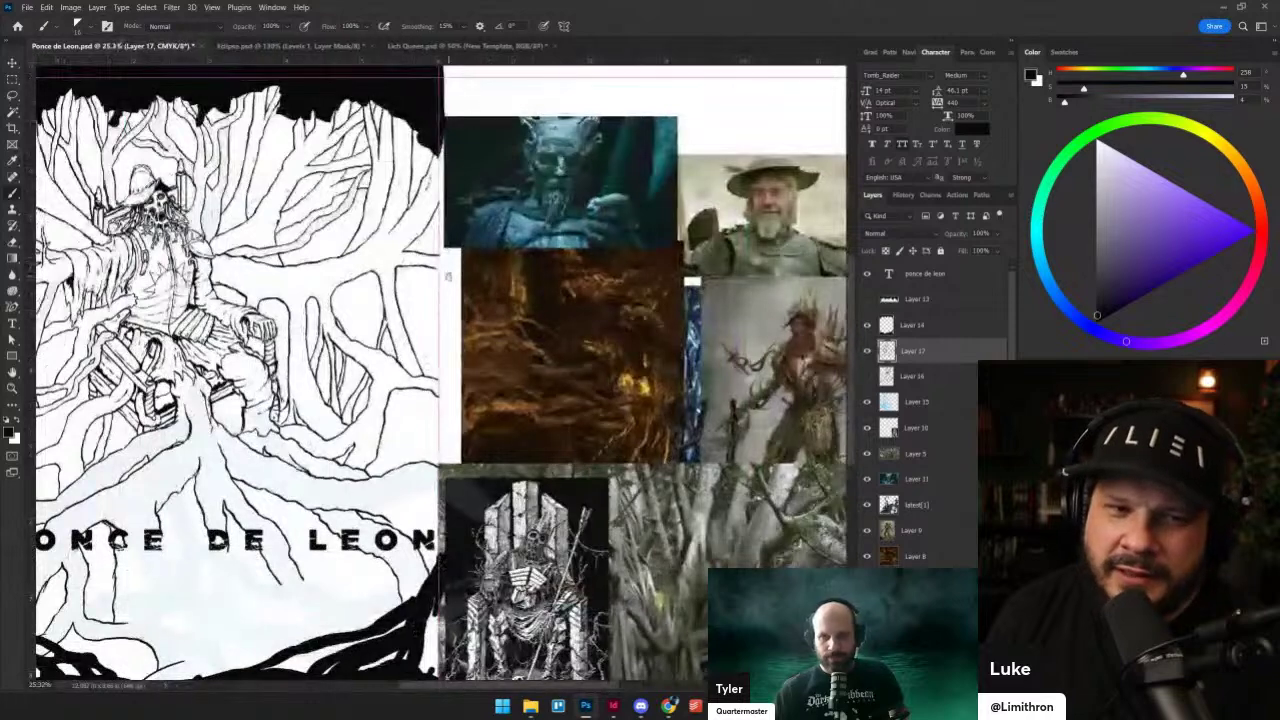
- Draw a straight vertical line down the page's right-hand guide from below the canopy to the title
left_click_drag(438, 182, 439, 555)
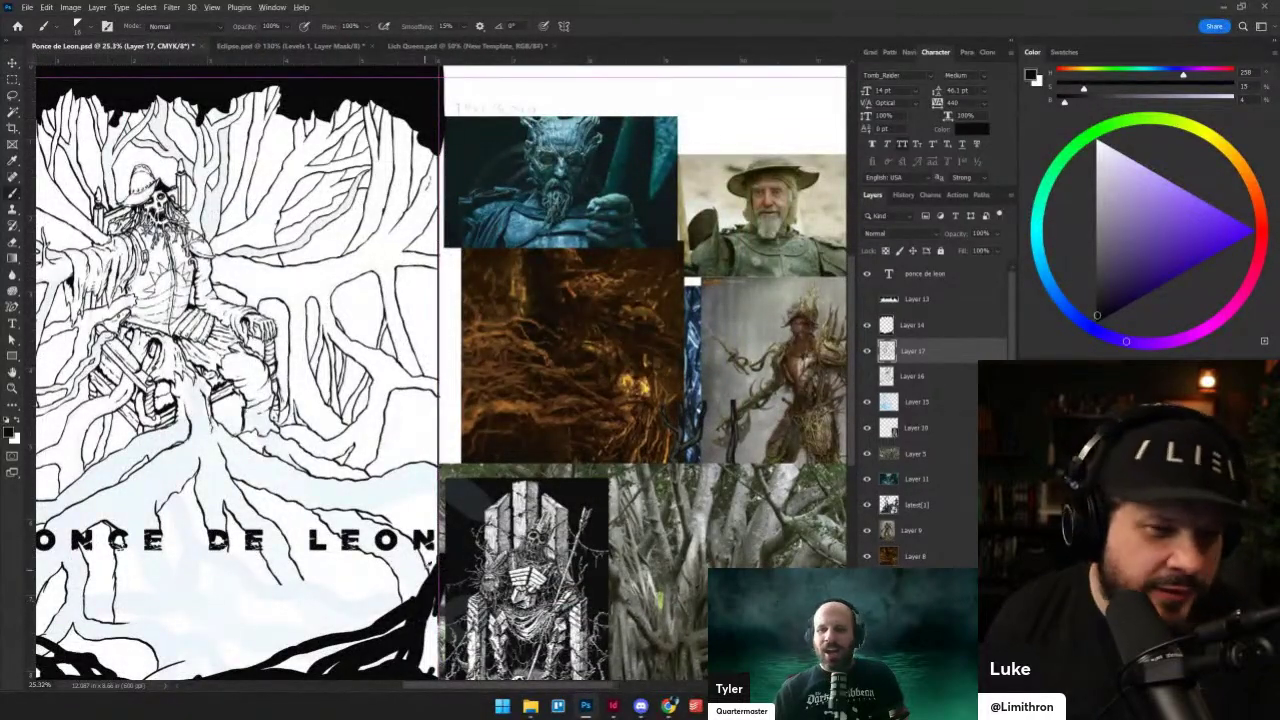
scroll(447, 577, "up", 3)
left_click_drag(260, 280, 627, 508)
scroll(627, 508, "up", 4)
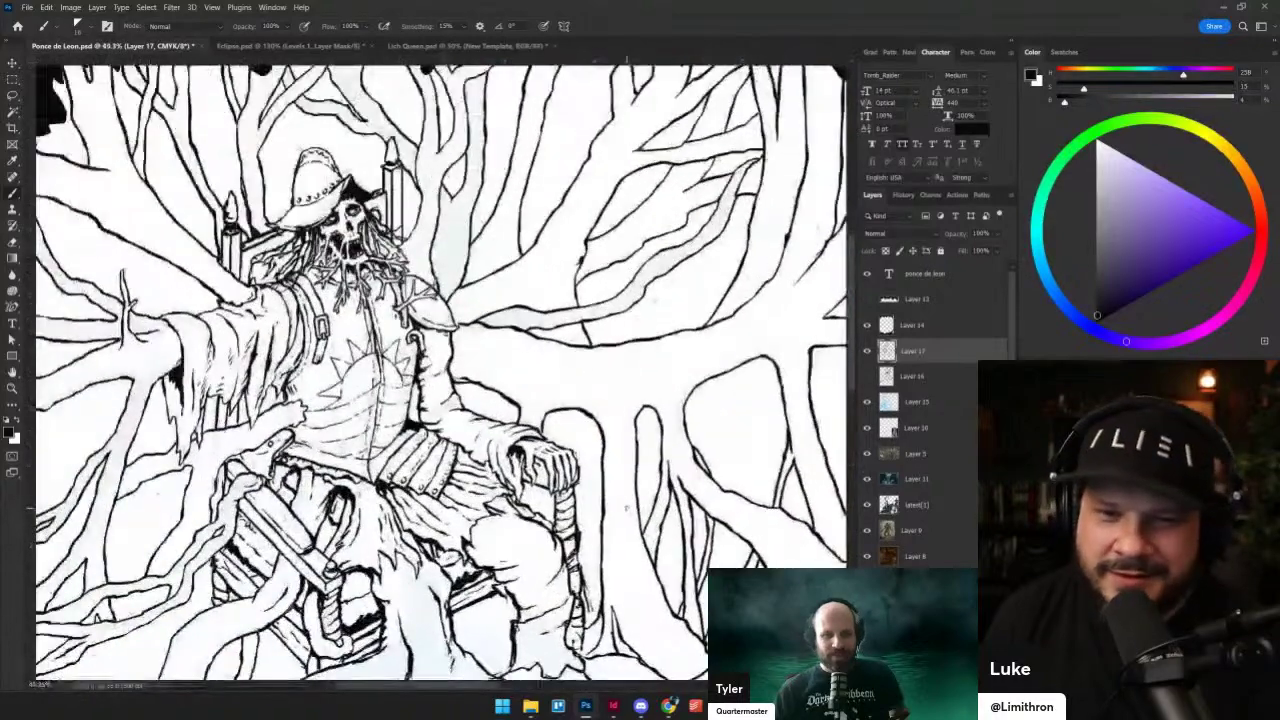
scroll(626, 507, "up", 4)
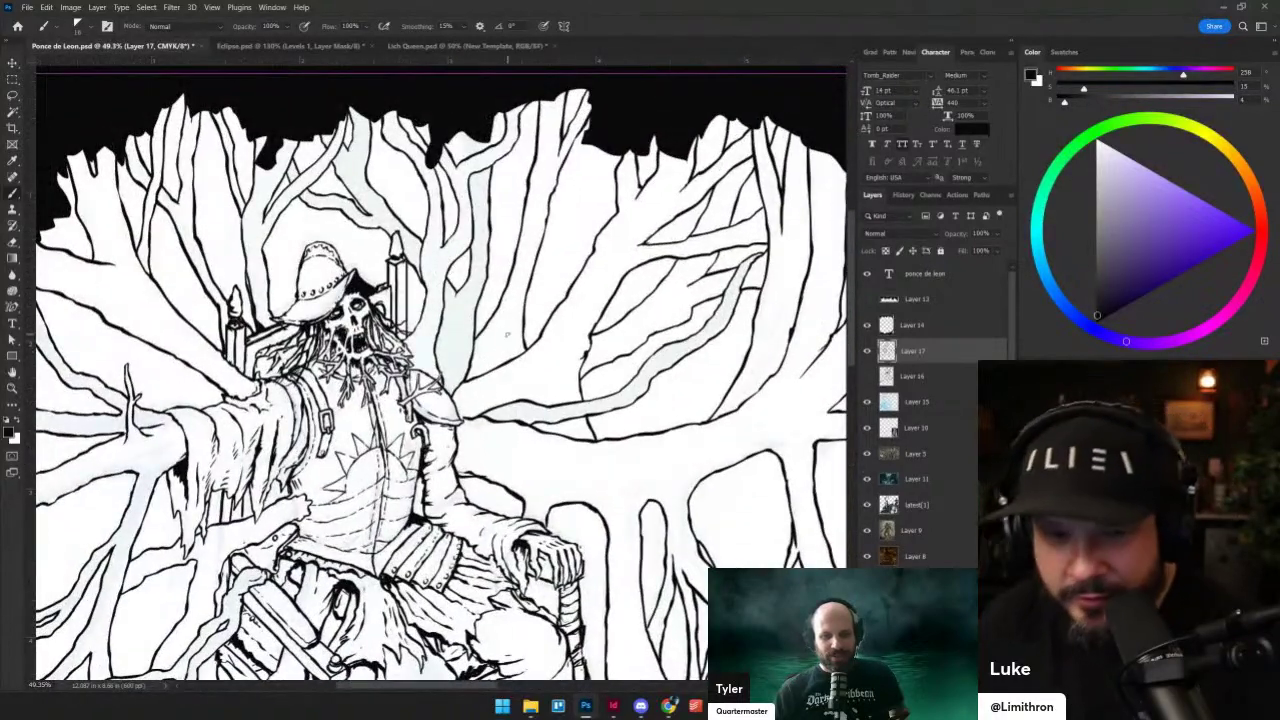
- Ink a small curved knot mark on the shaded trunk beside the candle right of the skull
key("grave")
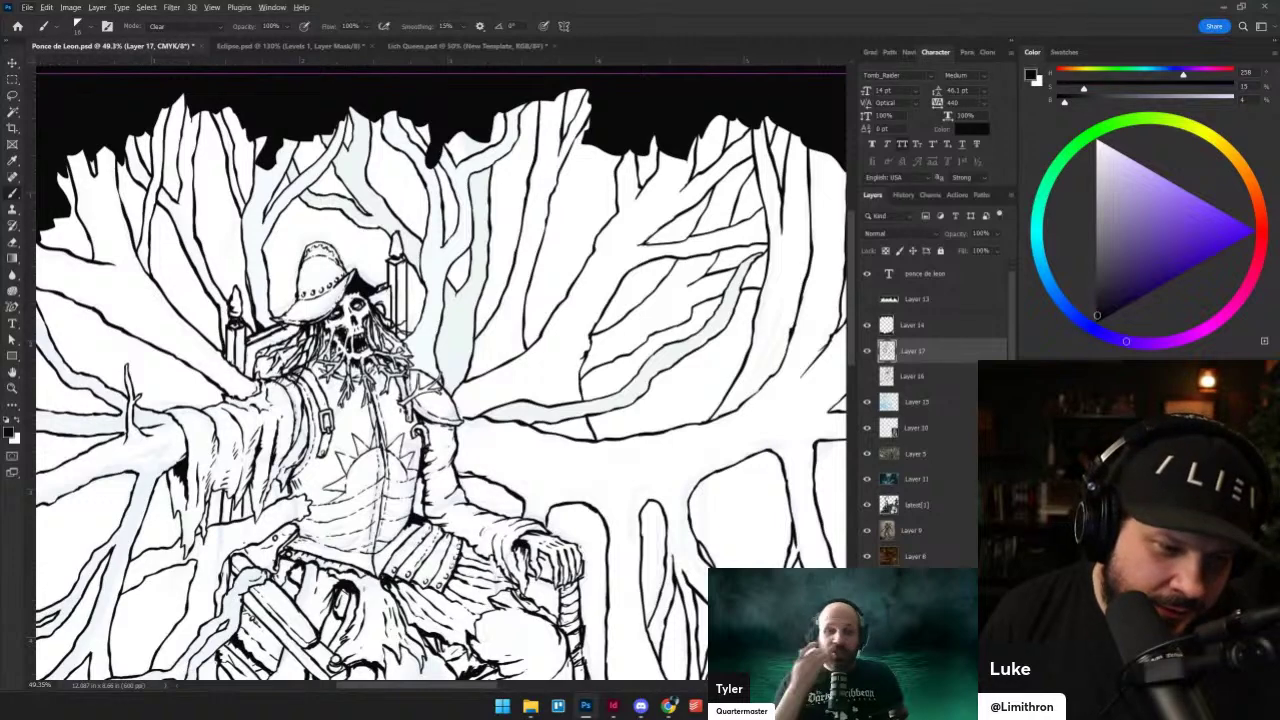
scroll(390, 409, "up", 1)
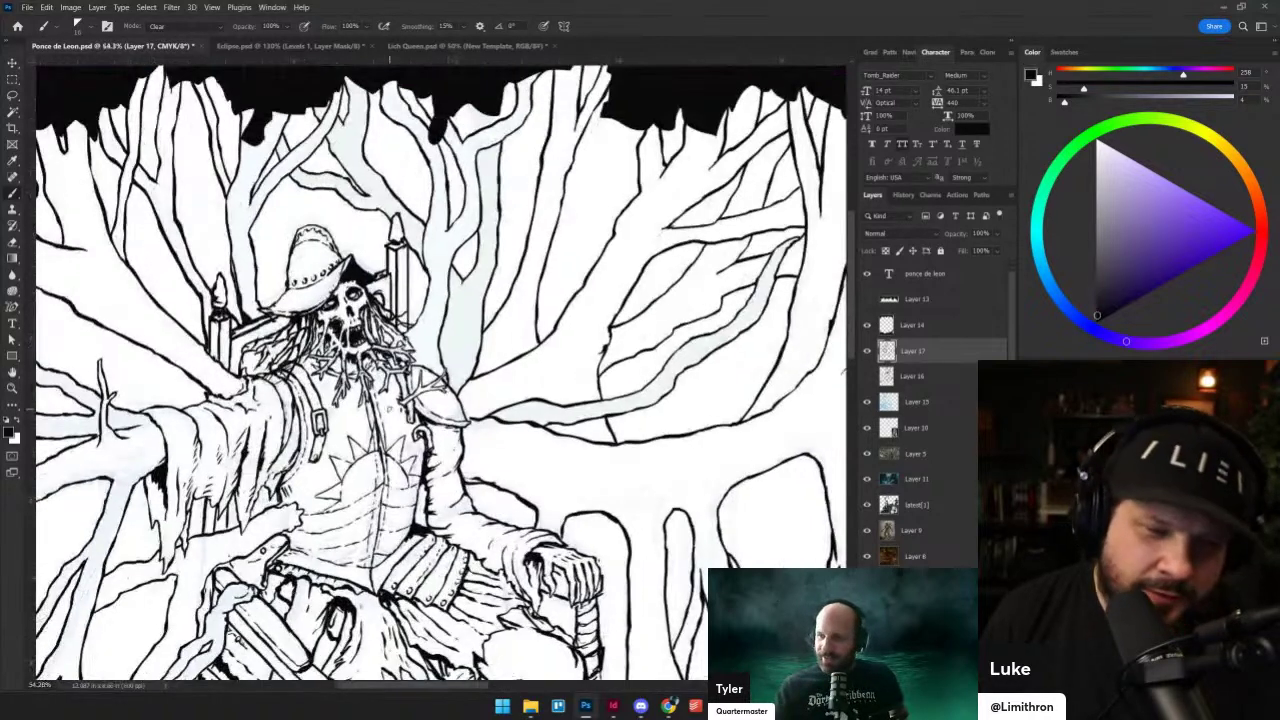
key("shift+alt+n")
mouse_move(463, 307)
left_mouse_down()
mouse_move(462, 323)
mouse_move(468, 311)
left_mouse_up()
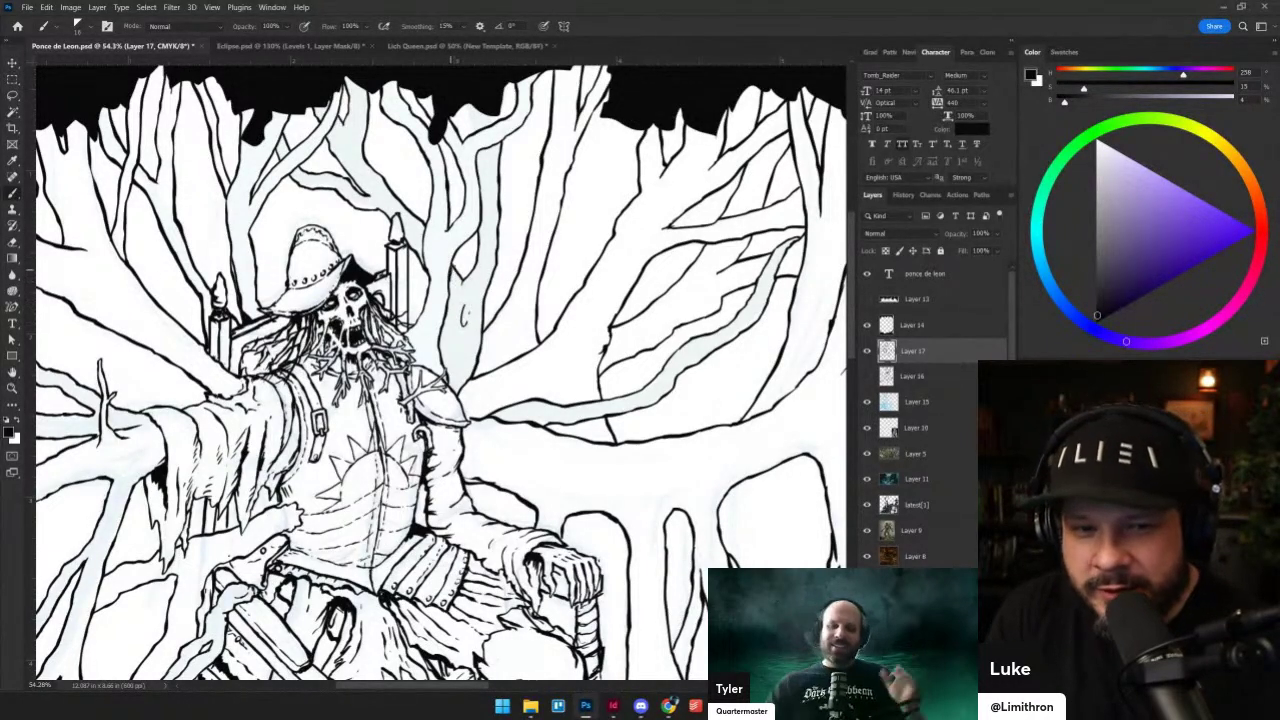
- Select the enclosed area among the limbs left of the outstretched arm with the Magic Wand, hide extras and return to the Brush
left_click_drag(384, 413, 456, 337)
left_click_drag(182, 257, 322, 413)
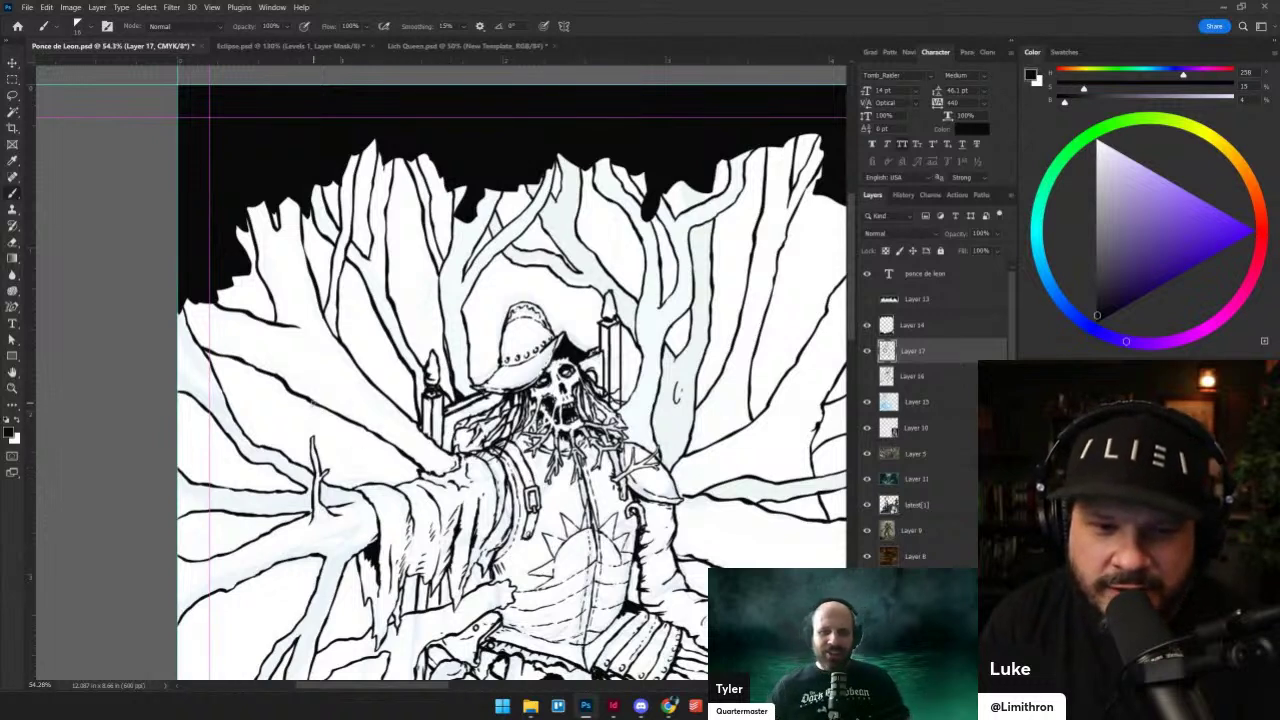
key("w")
left_click(240, 478)
key("ctrl+h")
key("b")
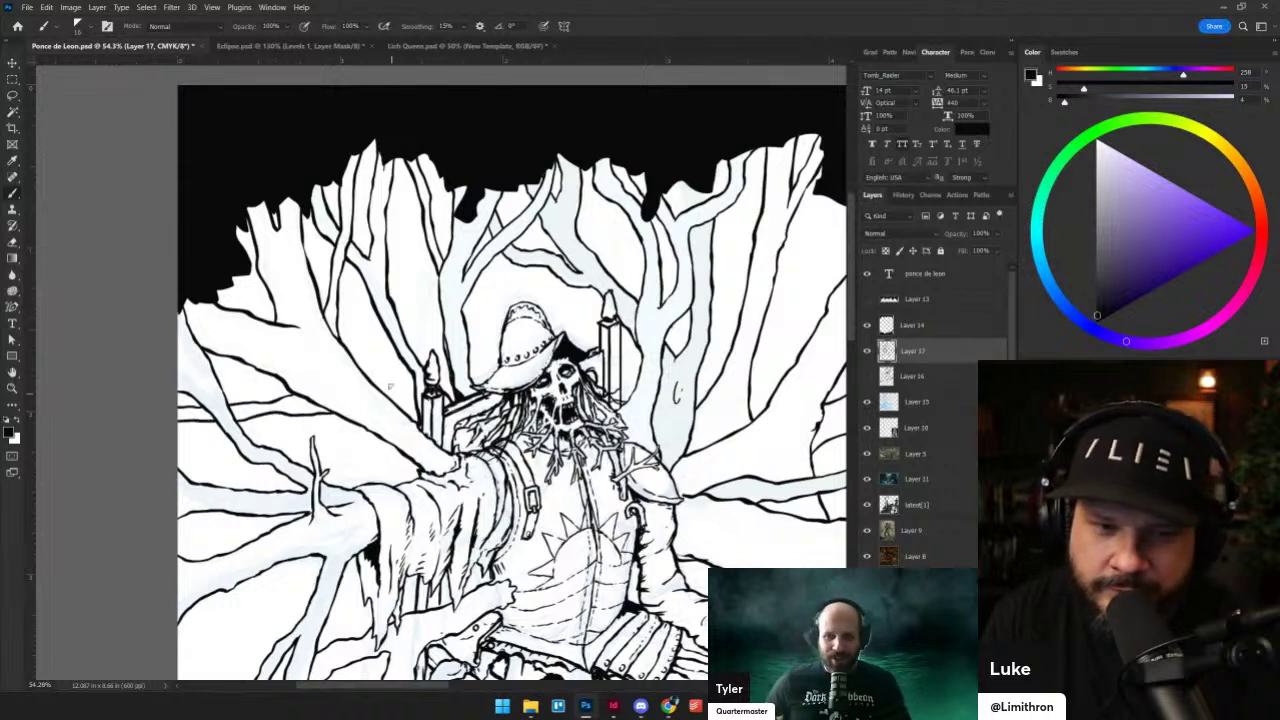
- Ink an oval knot and short grain lines on the large upper-left limb, and the trunk edge beside the candle right of the skull
left_click_drag(312, 345, 328, 362)
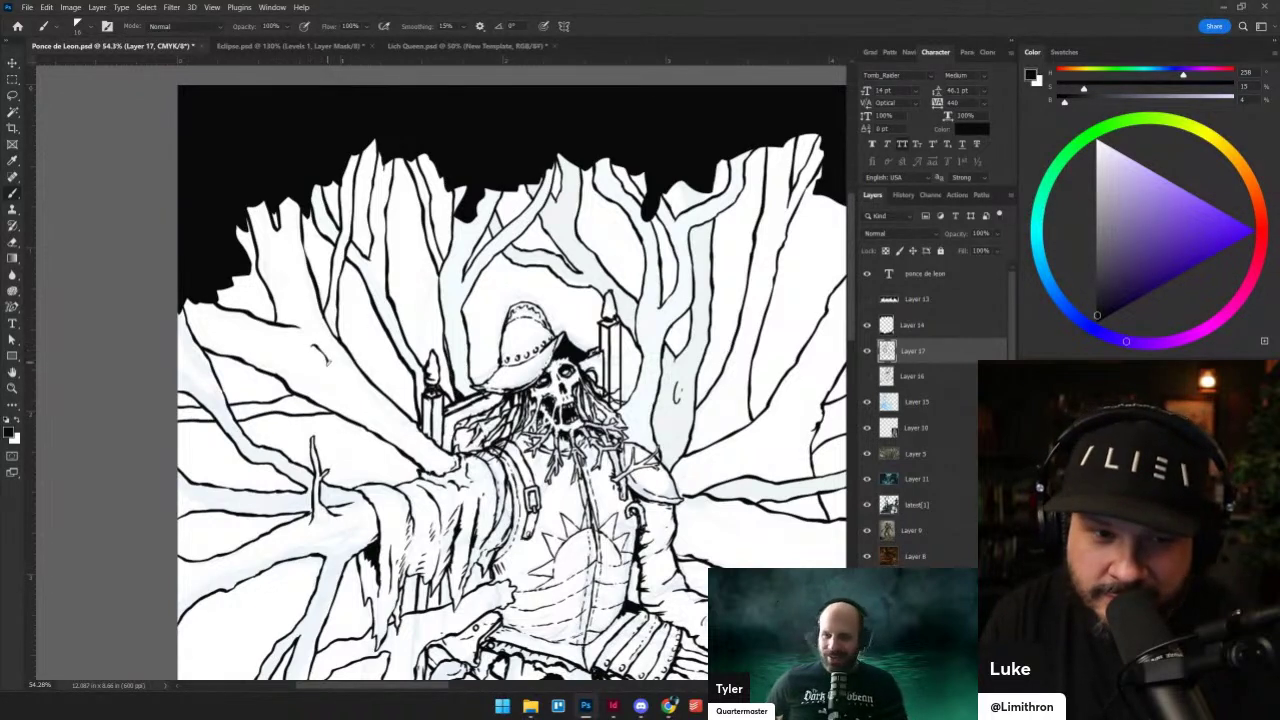
mouse_move(287, 275)
left_mouse_down()
mouse_move(291, 212)
mouse_move(299, 260)
left_mouse_up()
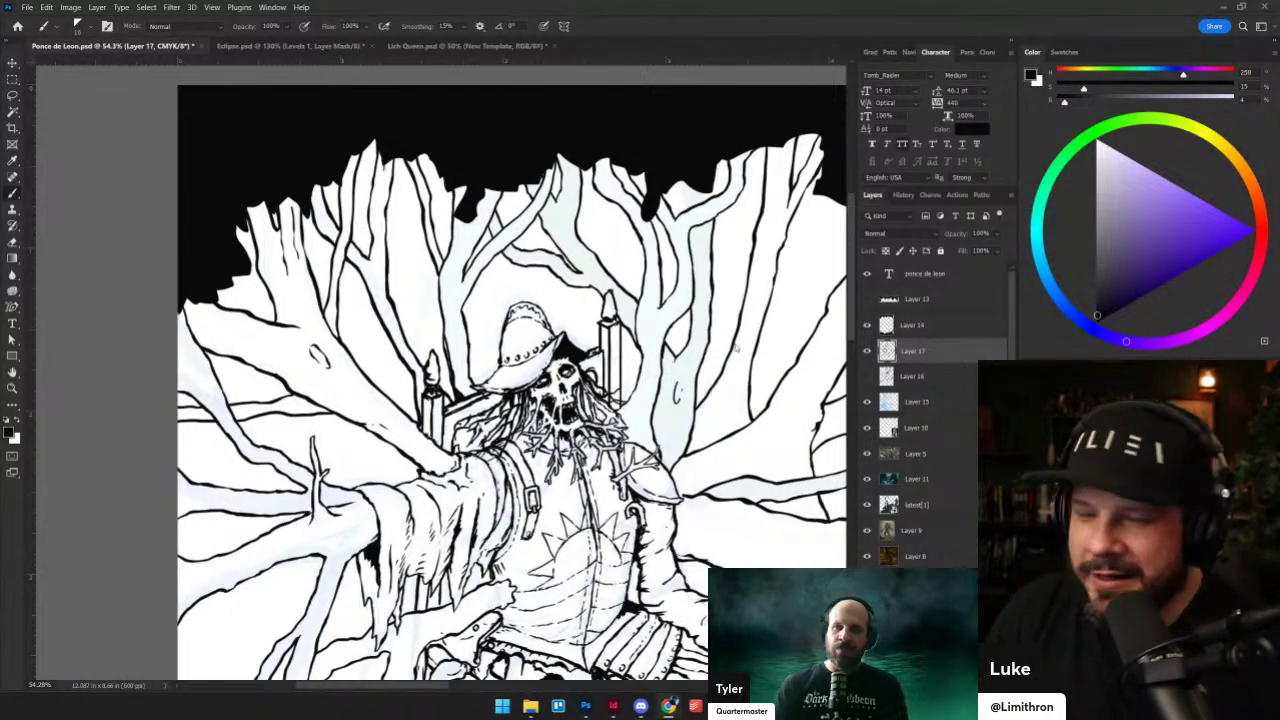
scroll(640, 380, "up", 3)
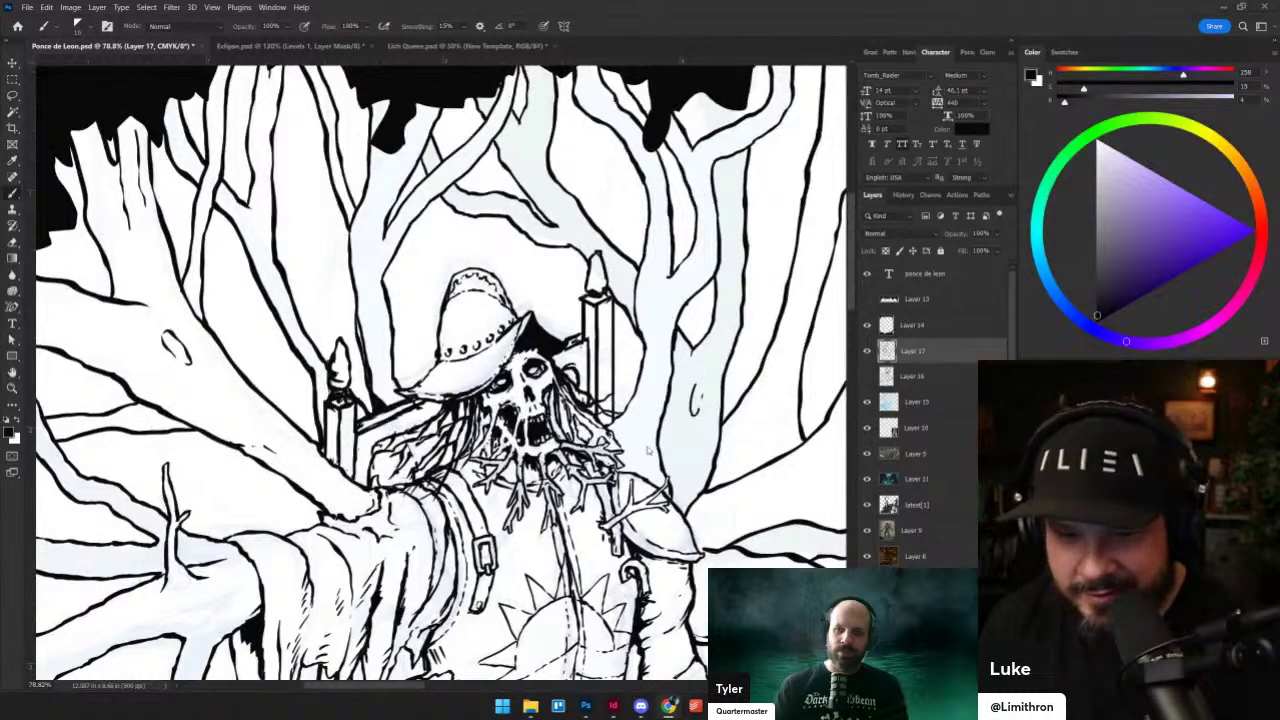
left_click_drag(672, 356, 659, 398)
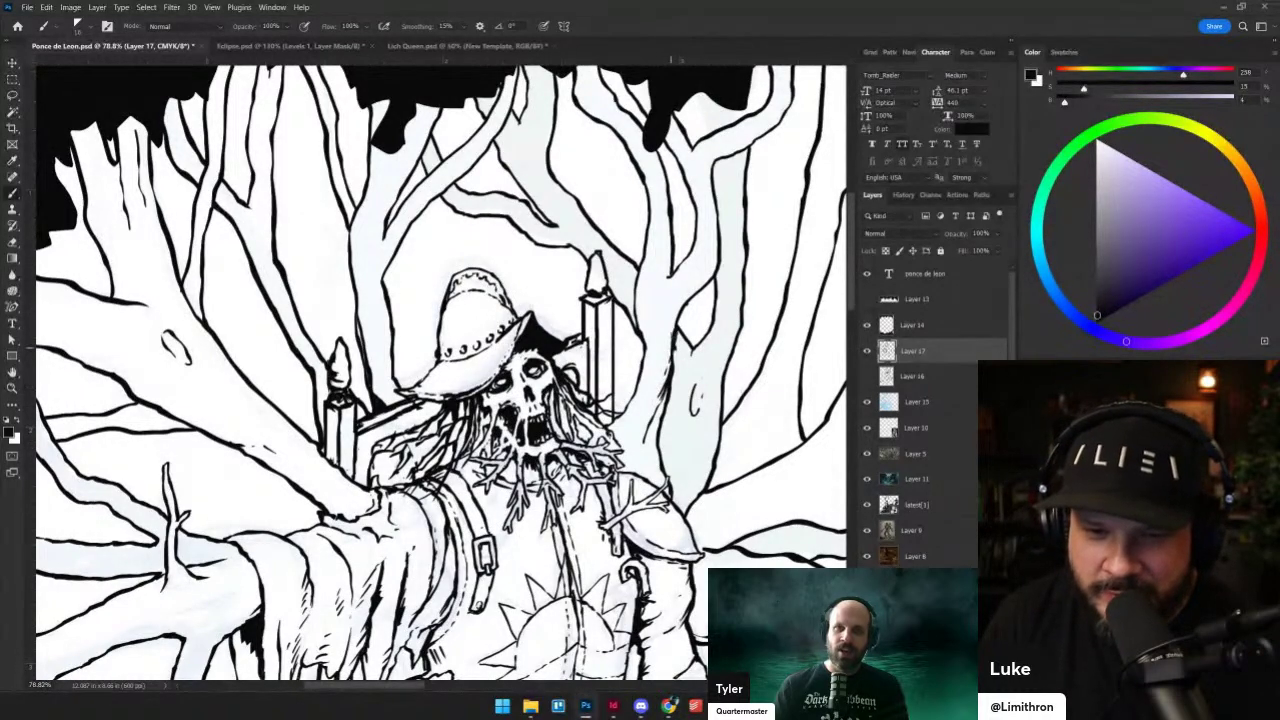
left_click_drag(644, 306, 555, 362)
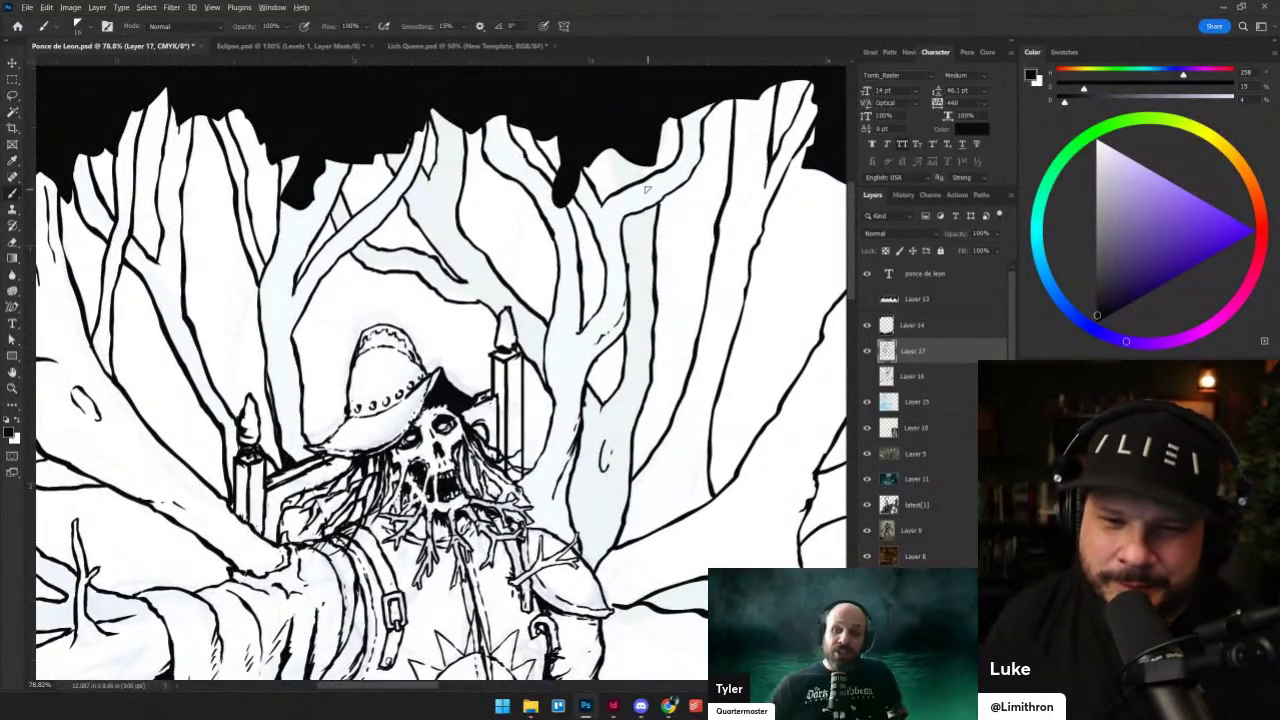
- Ink root contours descending below the "CE" of PONCE and a short root edge in the gap before DE
scroll(605, 277, "down", 7)
scroll(565, 422, "up", 1)
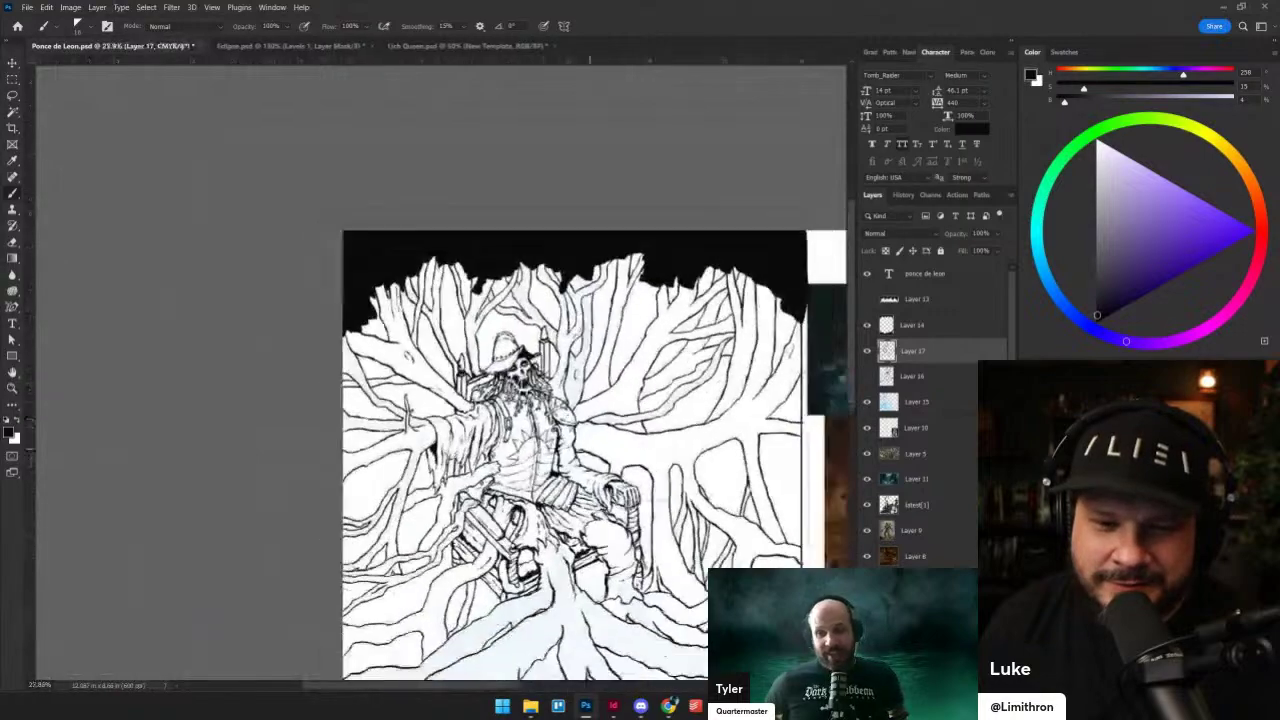
scroll(565, 422, "down", 4)
scroll(433, 400, "up", 4)
scroll(387, 462, "down", 1)
left_click_drag(382, 468, 440, 318)
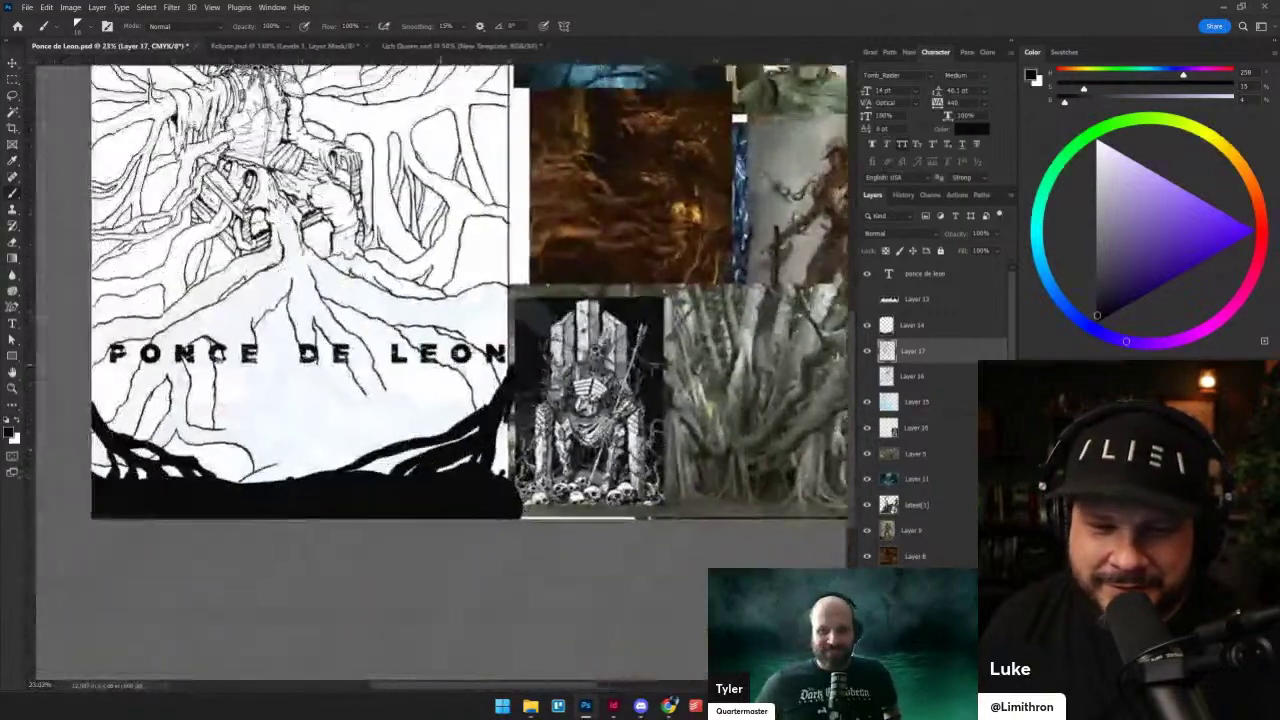
scroll(305, 288, "up", 3)
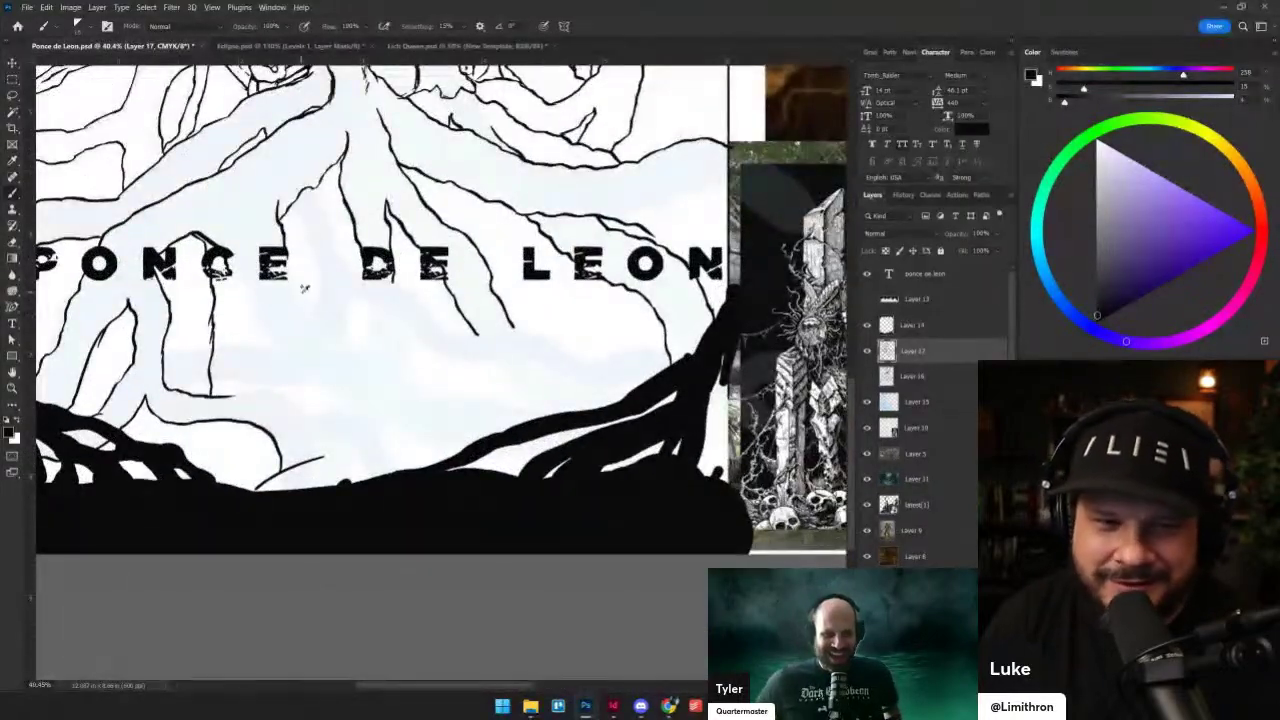
left_click_drag(239, 286, 257, 318)
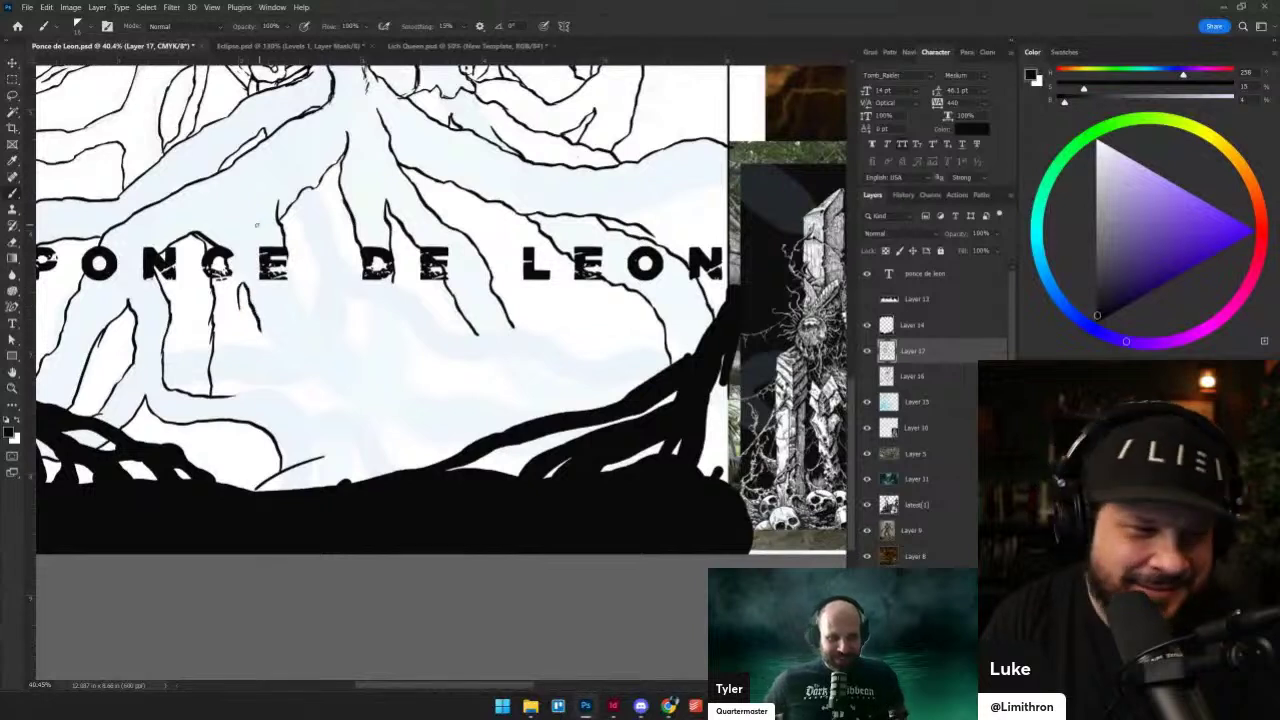
mouse_move(286, 258)
left_mouse_down()
mouse_move(314, 316)
mouse_move(363, 350)
left_mouse_up()
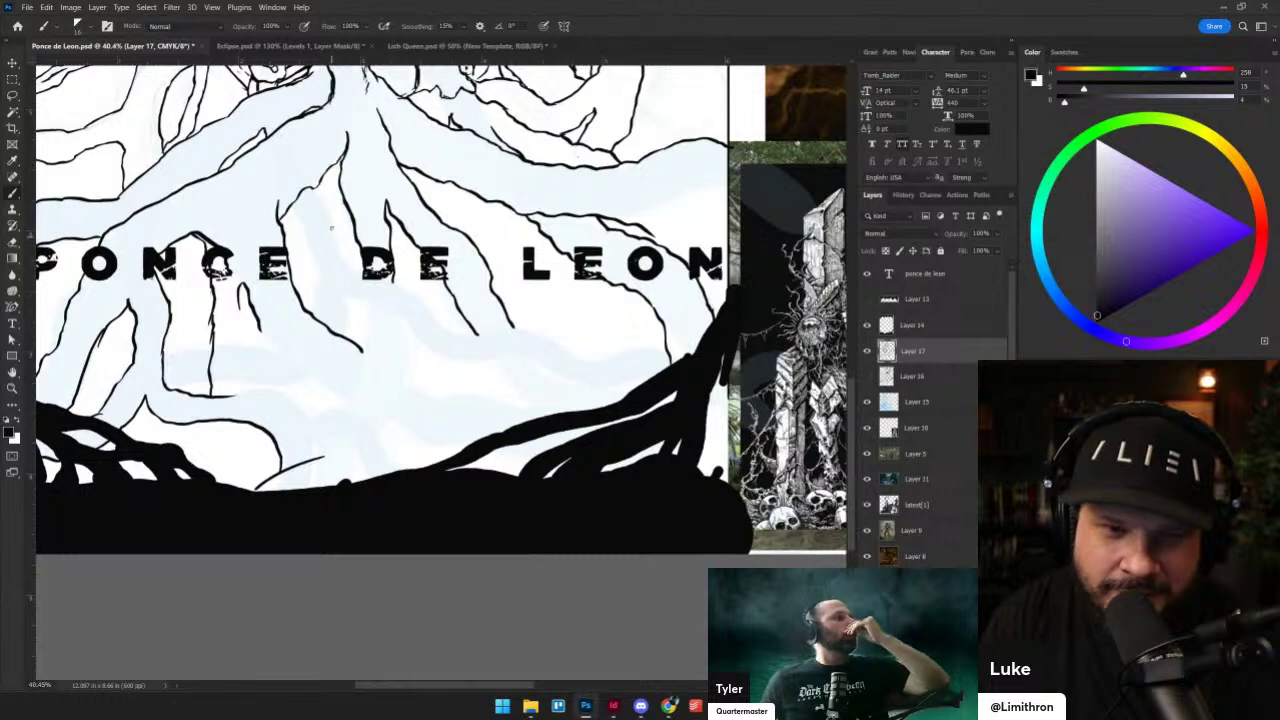
left_click_drag(316, 195, 333, 235)
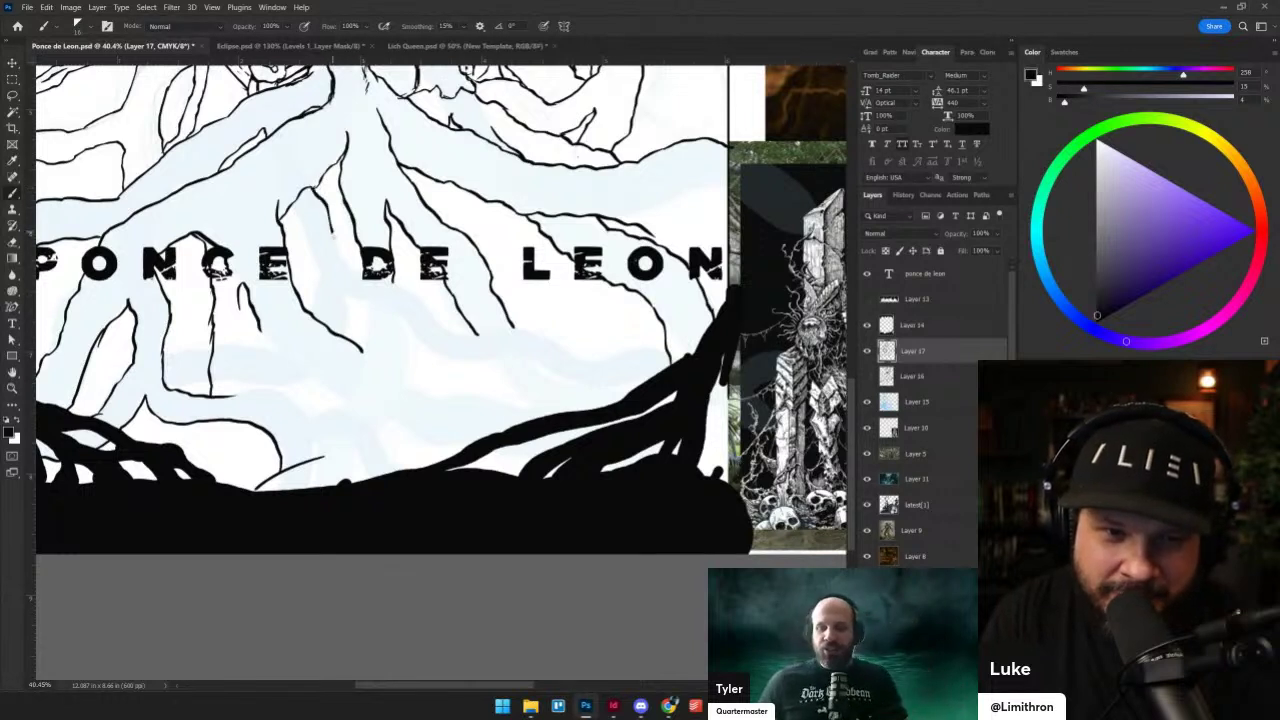
- Ink both edges of the long root sweeping from below DE to the black roots at the page's lower-right corner
mouse_move(382, 277)
left_mouse_down()
mouse_move(432, 318)
mouse_move(498, 329)
mouse_move(478, 334)
left_mouse_up()
key("grave")
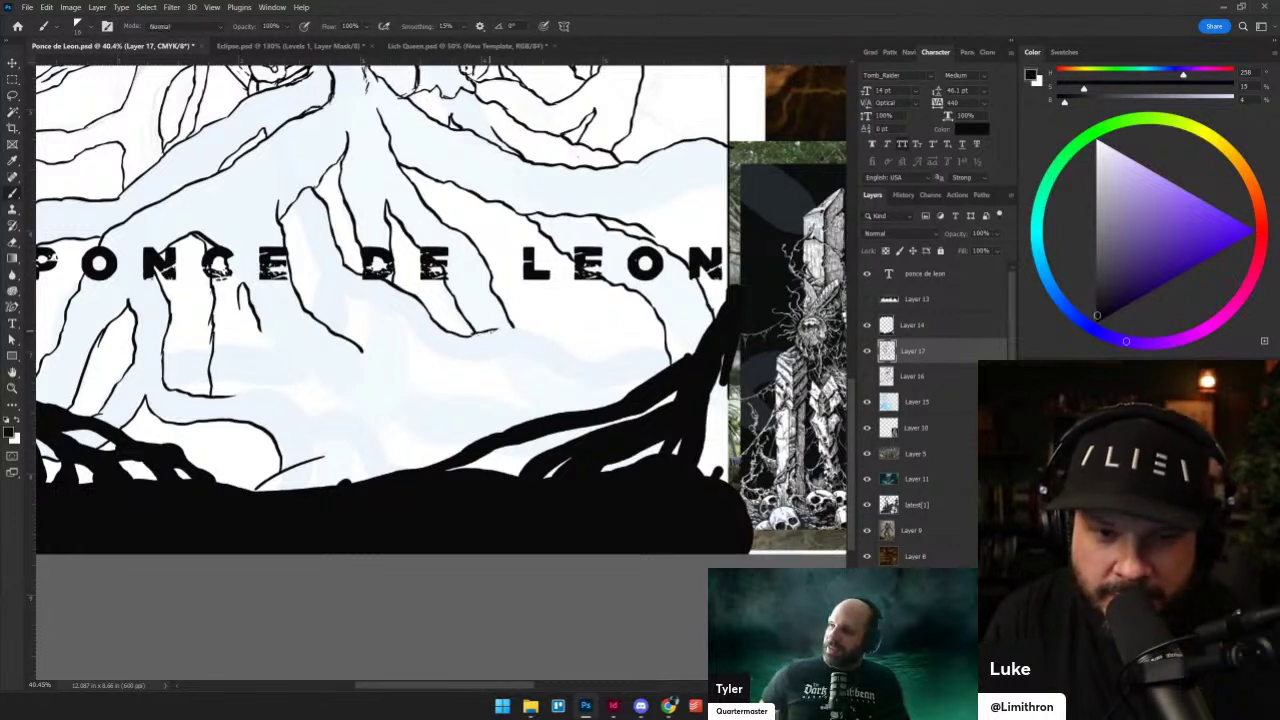
key("ctrl+z")
mouse_move(486, 328)
left_mouse_down()
mouse_move(585, 362)
mouse_move(620, 357)
left_mouse_up()
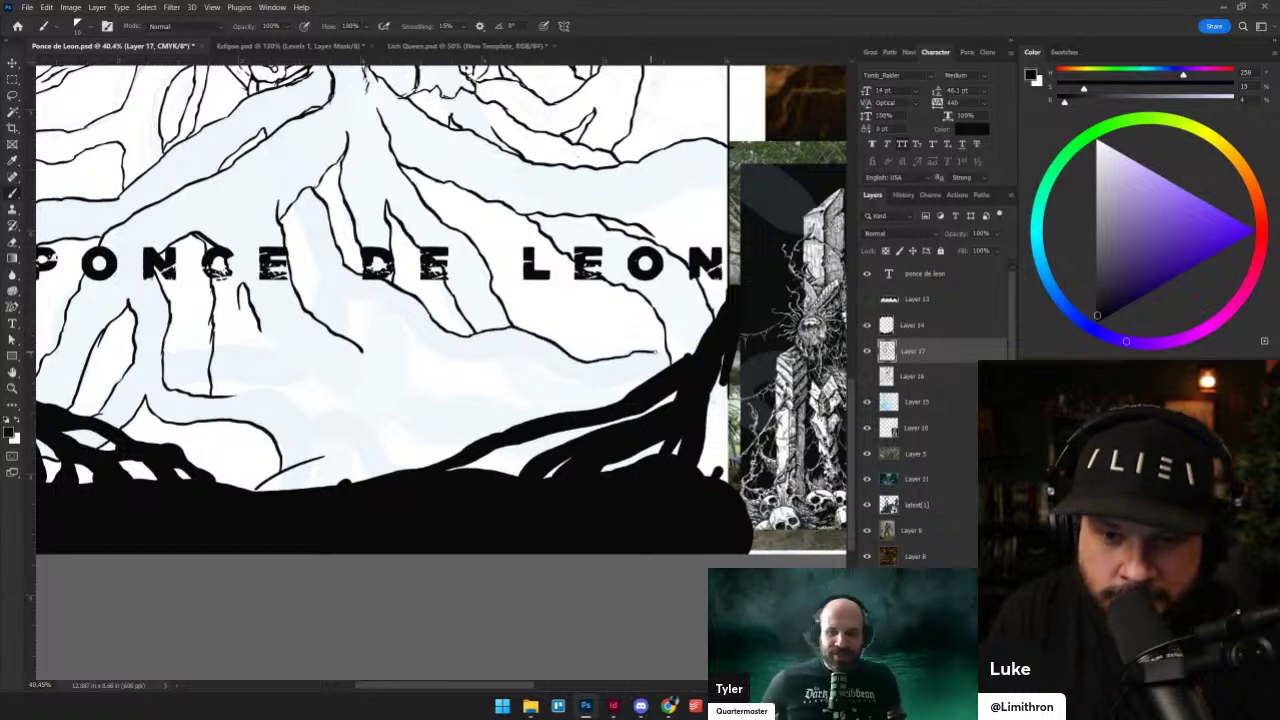
mouse_move(347, 318)
left_mouse_down()
mouse_move(362, 300)
mouse_move(436, 356)
mouse_move(470, 362)
mouse_move(535, 362)
mouse_move(570, 378)
mouse_move(653, 370)
left_mouse_up()
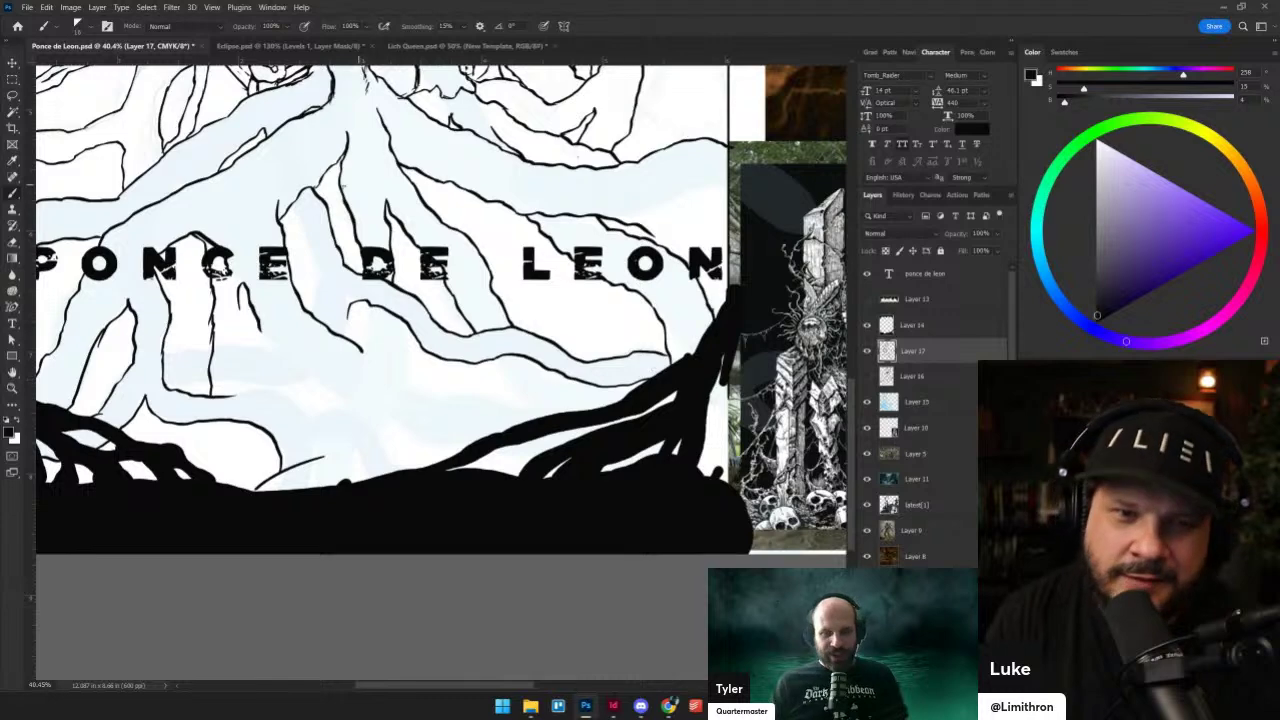
- Outline the gap between the roots left of DE and the thick root descending below it, extending the diagonal root to meet it
left_click_drag(382, 336, 412, 312)
left_click_drag(322, 182, 350, 268)
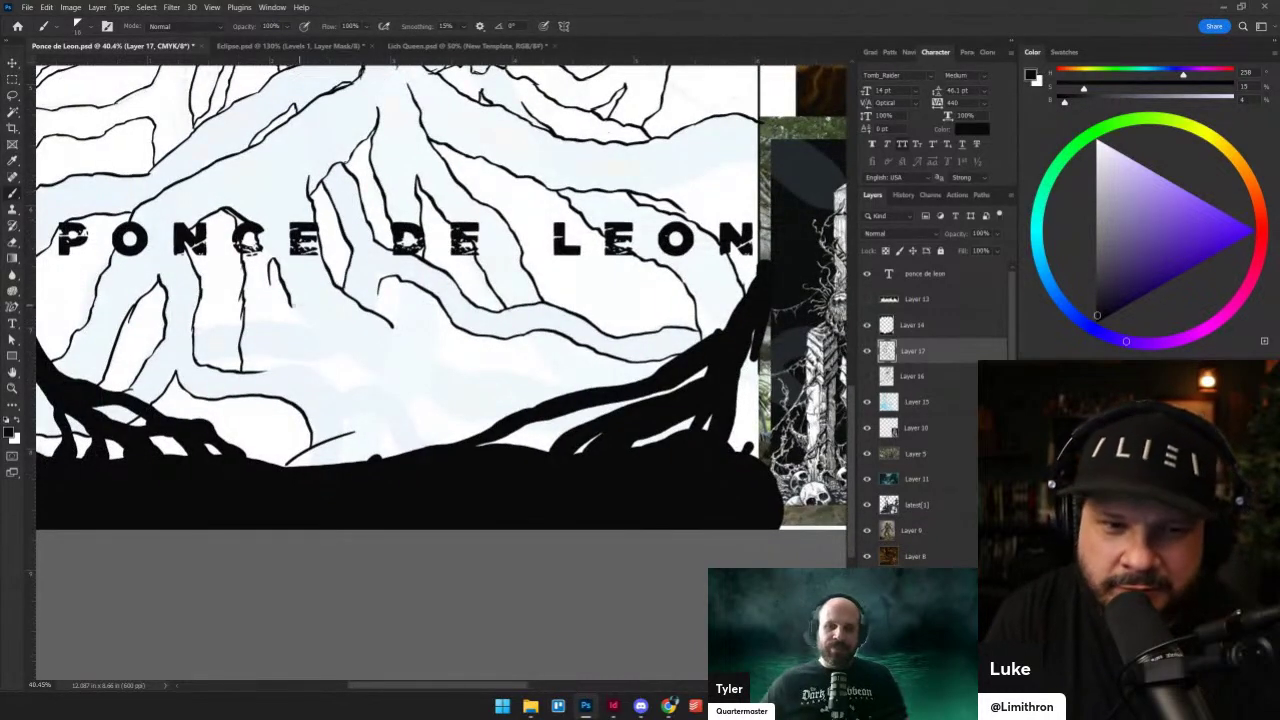
left_click_drag(318, 334, 380, 372)
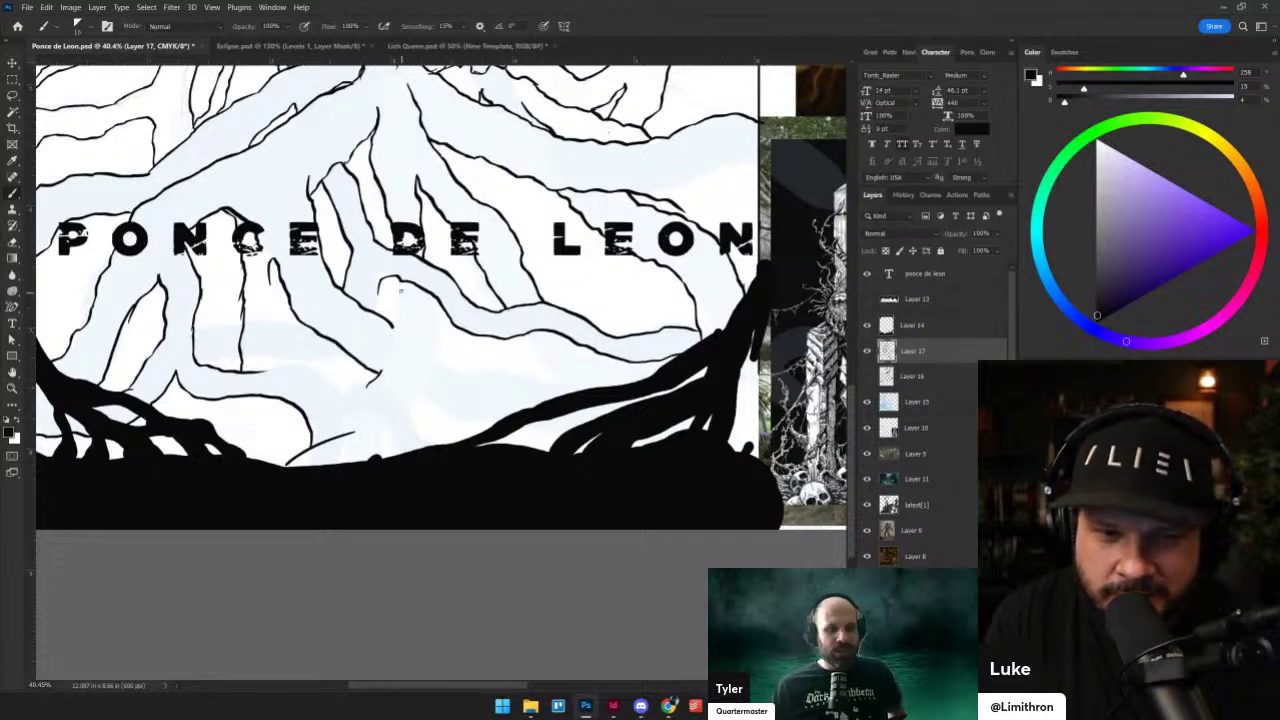
left_click_drag(400, 278, 386, 358)
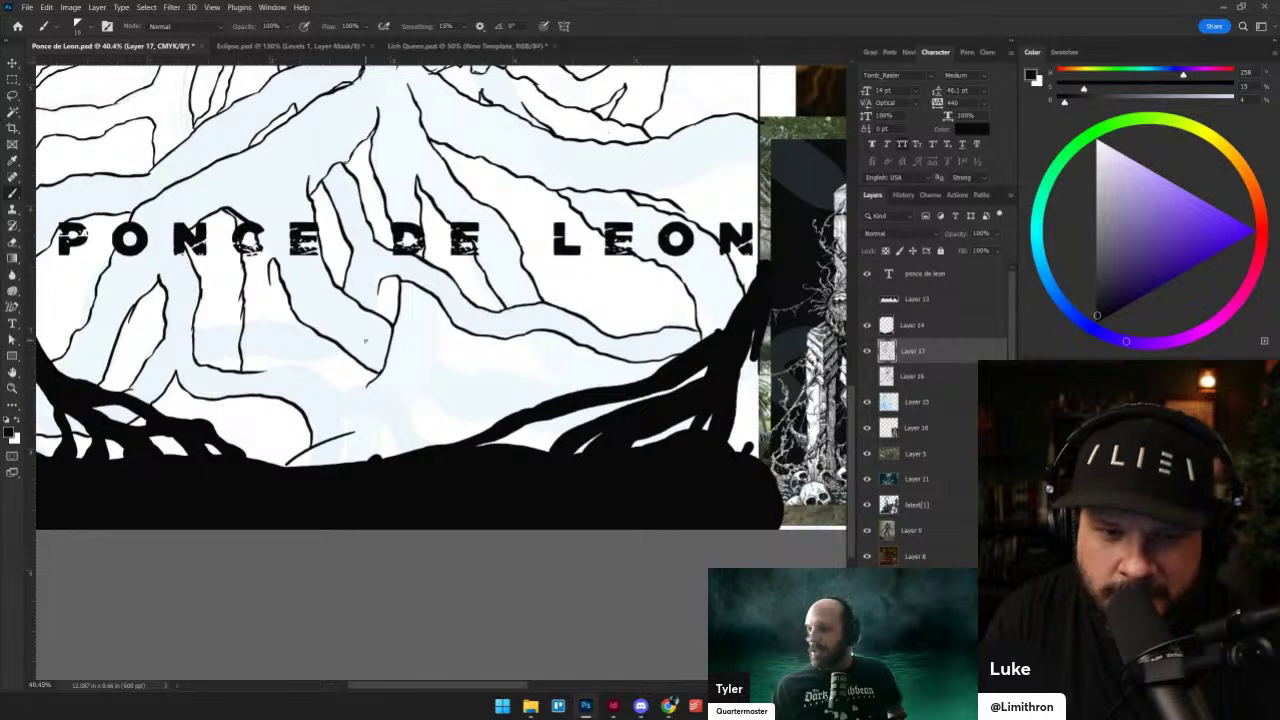
left_click_drag(437, 344, 436, 304)
- Ink a vertical root edge below PONCE, the upper edge of the root curving beneath it, and thin roots reaching the black ground
left_click_drag(368, 325, 491, 244)
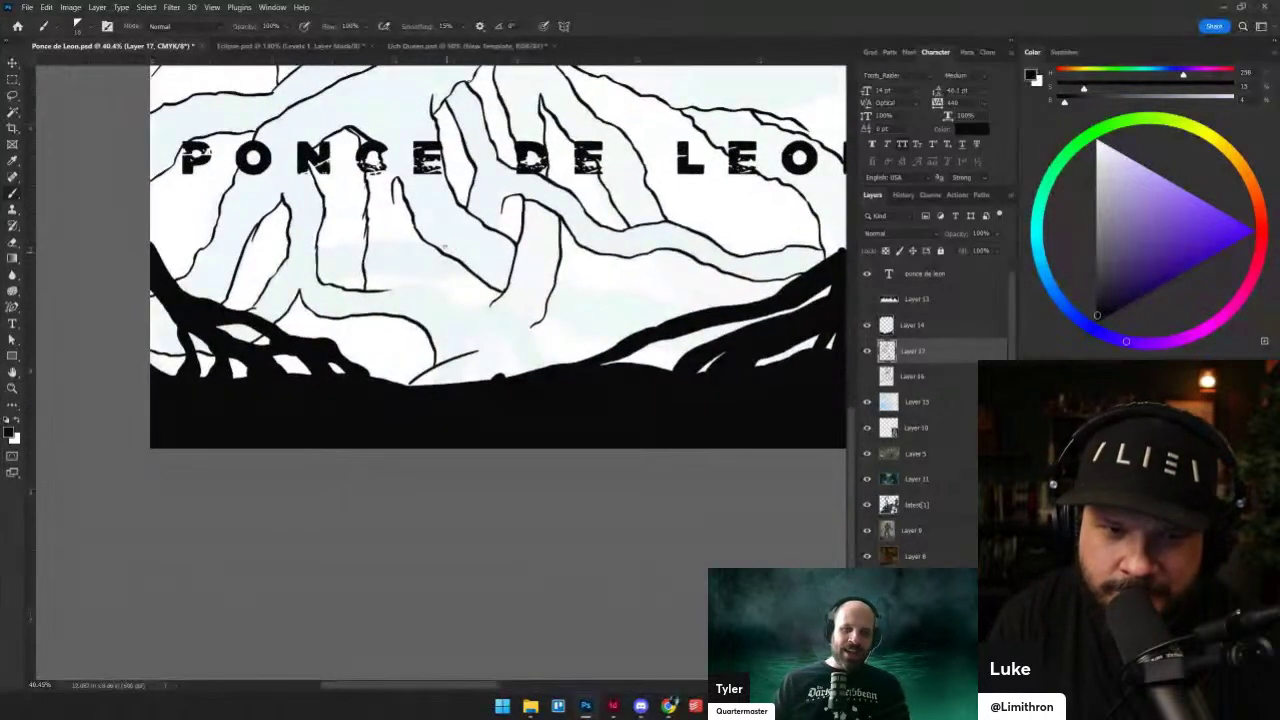
left_click_drag(393, 235, 391, 277)
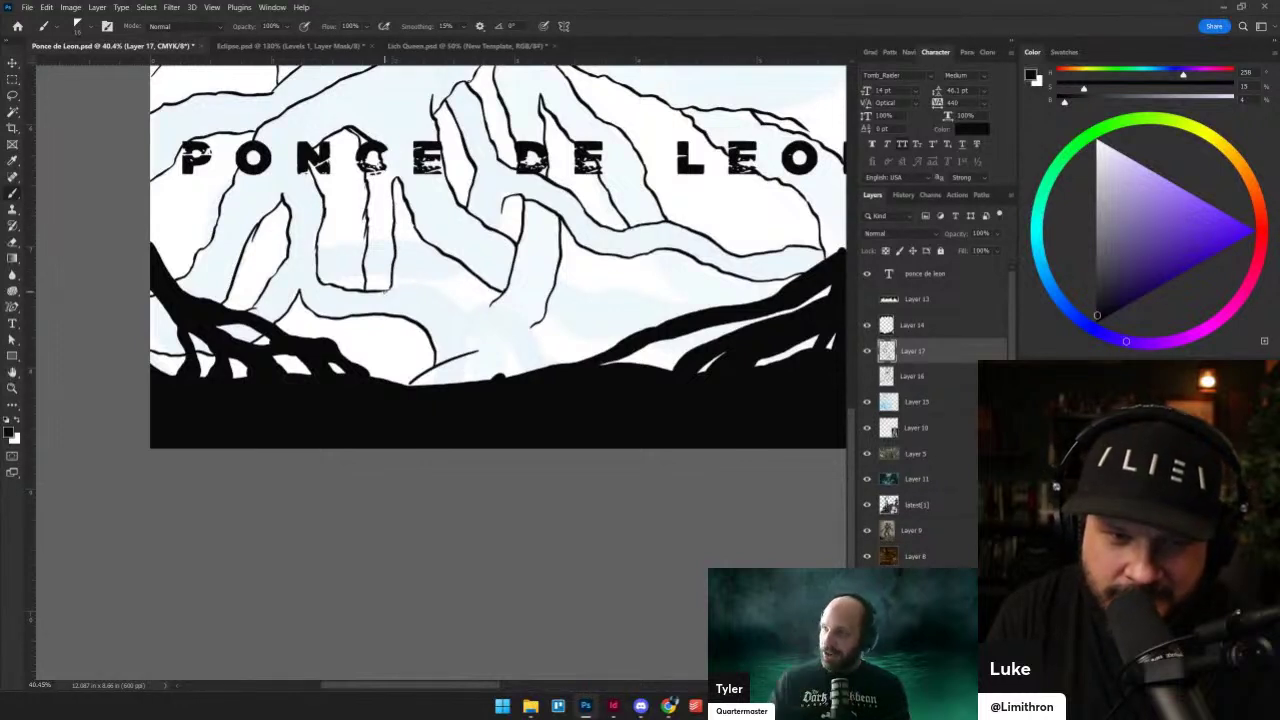
mouse_move(386, 291)
left_mouse_down()
mouse_move(463, 311)
mouse_move(467, 355)
left_mouse_up()
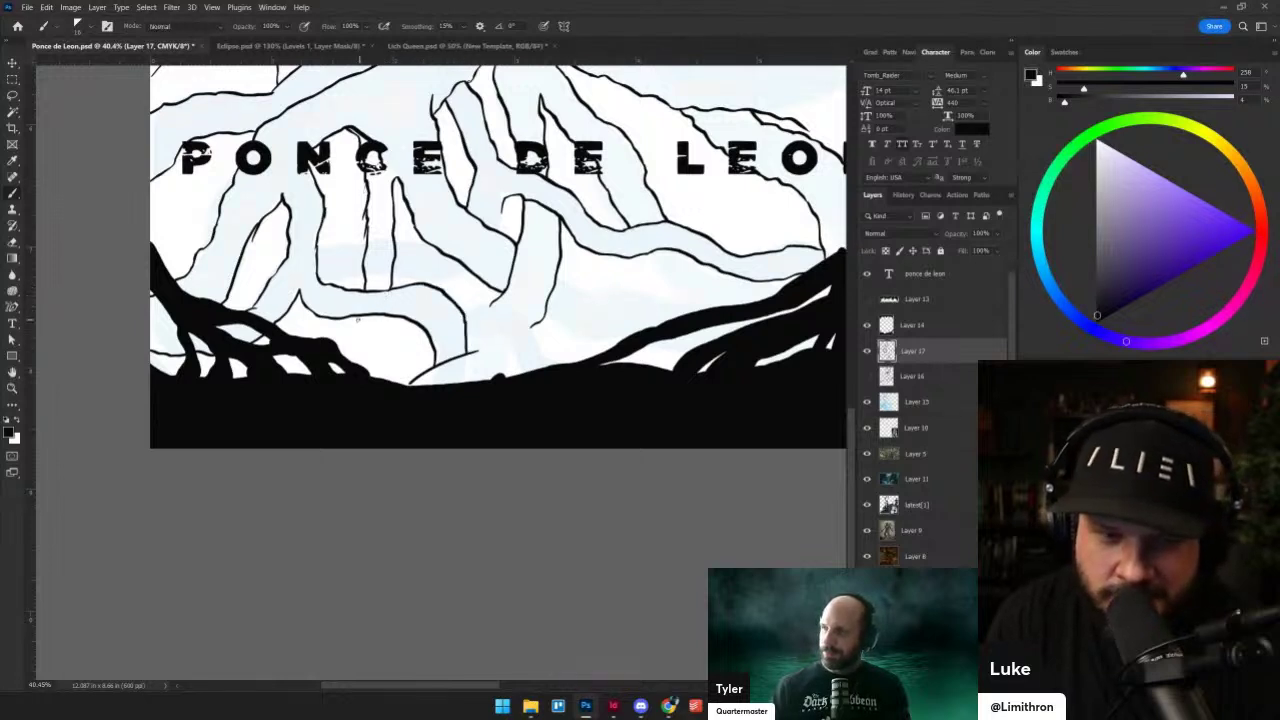
mouse_move(360, 318)
left_mouse_down()
mouse_move(350, 358)
mouse_move(381, 378)
left_mouse_up()
- Check the full page, then ink the forked root running from below PONCE DE down to the black ground
scroll(376, 394, "down", 8)
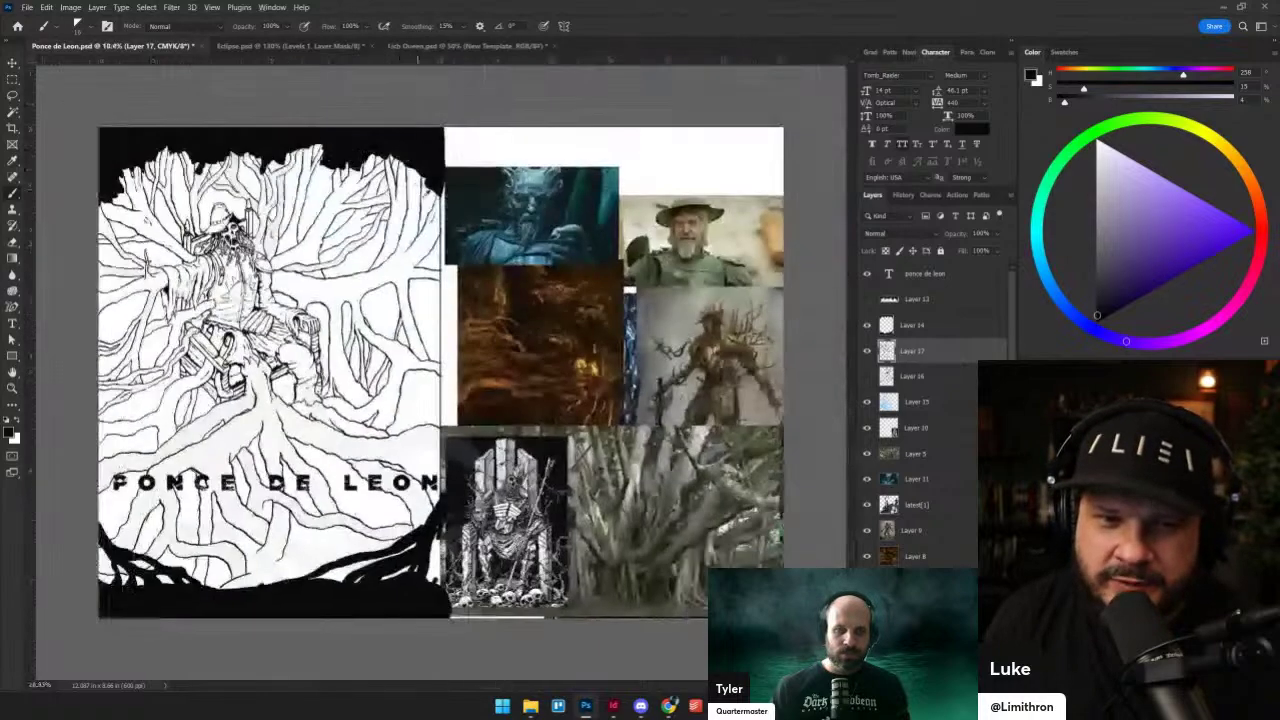
scroll(376, 375, "up", 3)
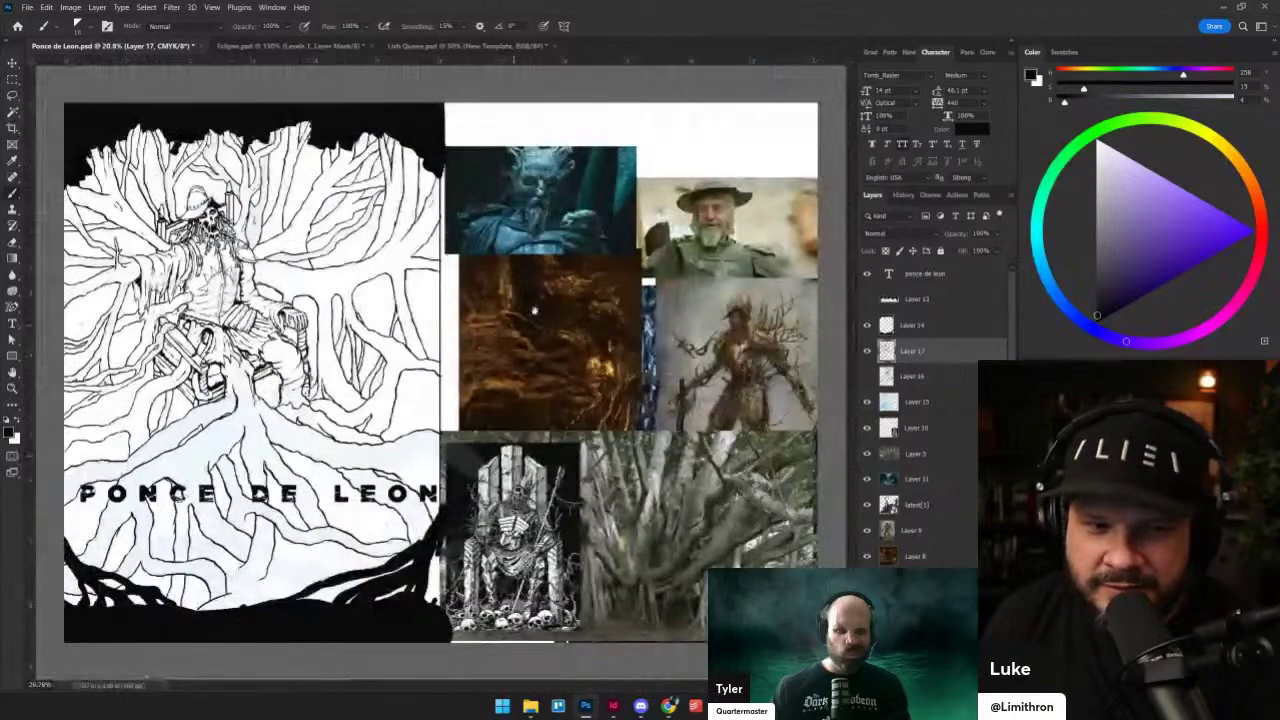
scroll(276, 396, "up", 1)
left_click_drag(276, 396, 699, 115)
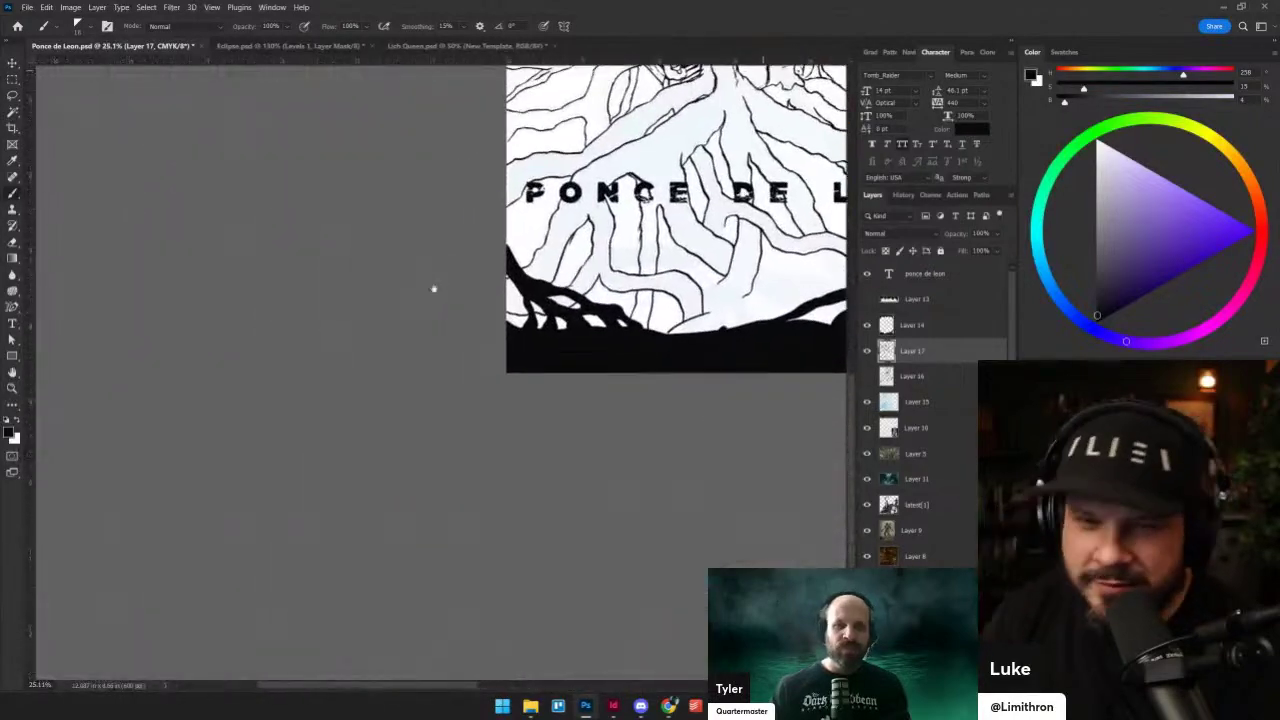
left_click_drag(449, 280, 266, 374)
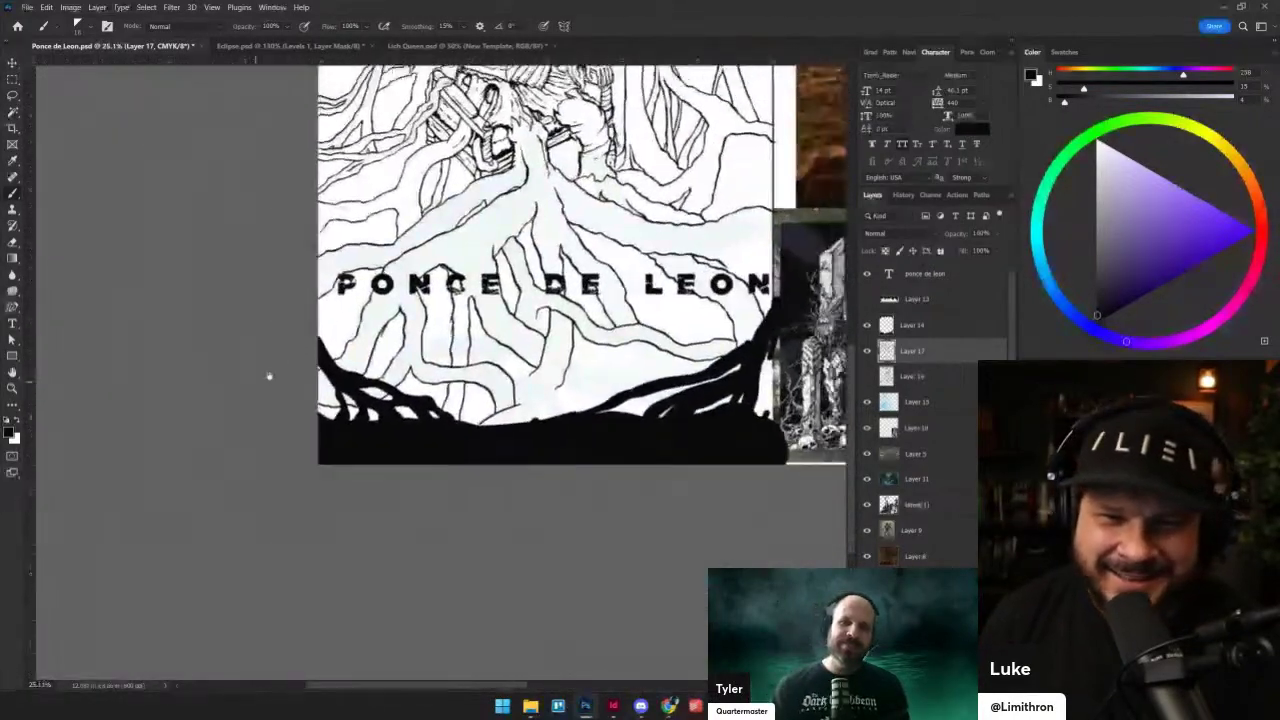
scroll(488, 300, "up", 3)
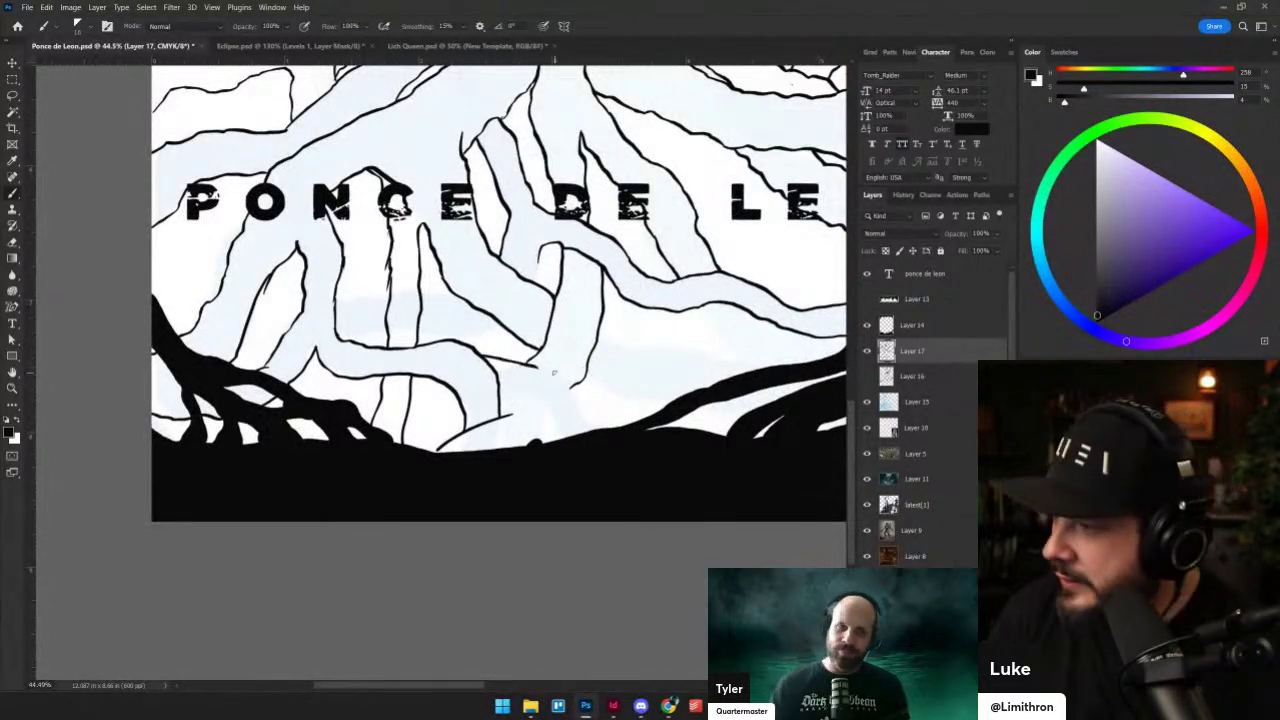
left_click_drag(538, 365, 604, 428)
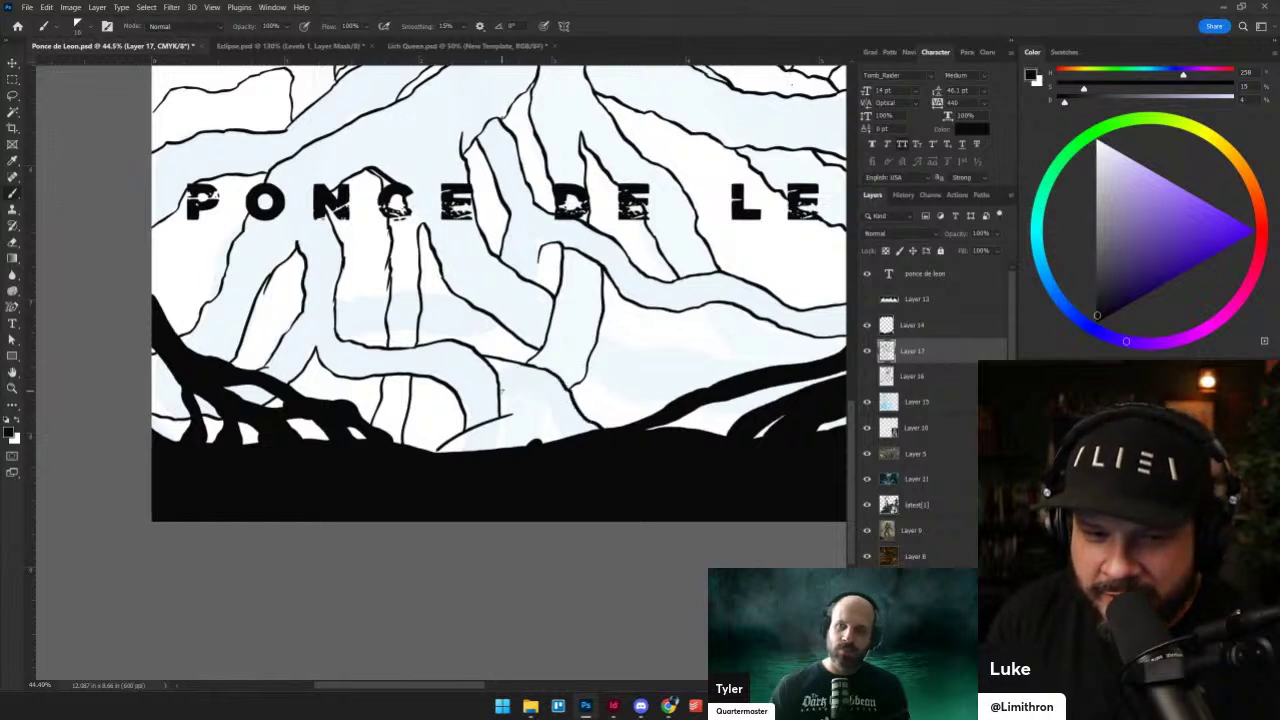
left_click_drag(546, 401, 539, 442)
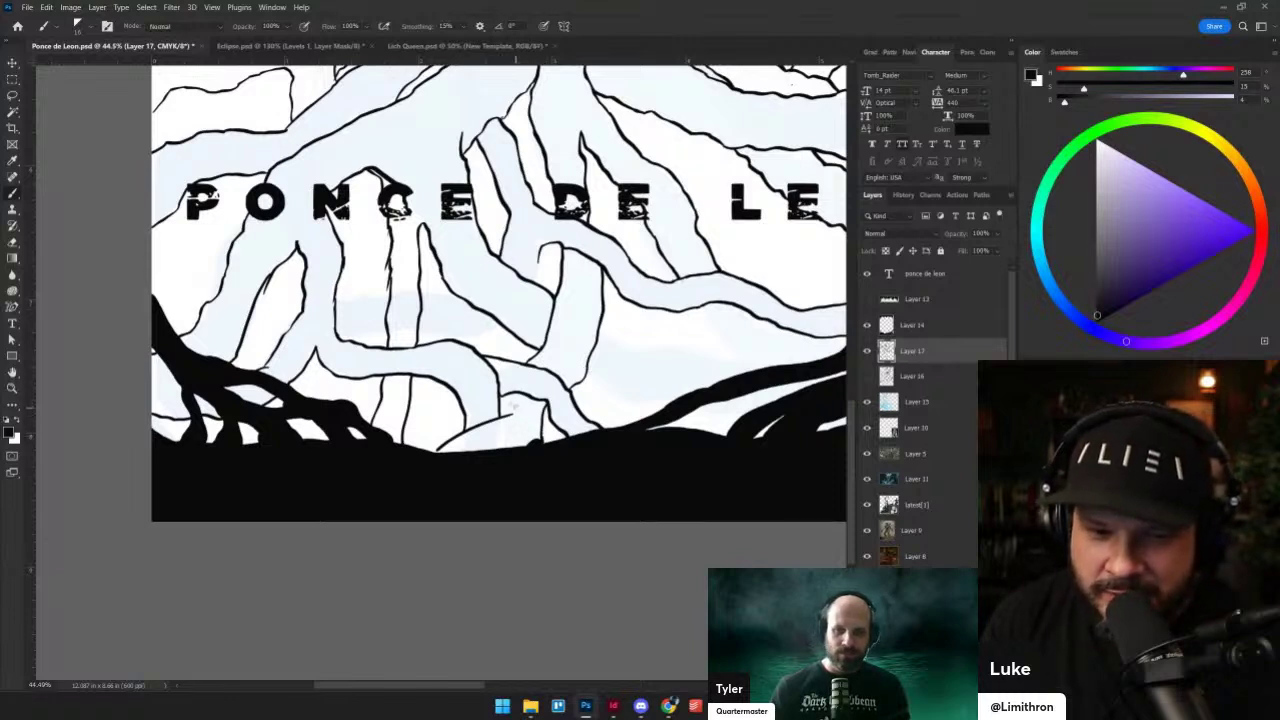
- Find and erase the stray curved stroke above the black ground on Layer 14, then return to the Brush on Layer 17
left_click(866, 351)
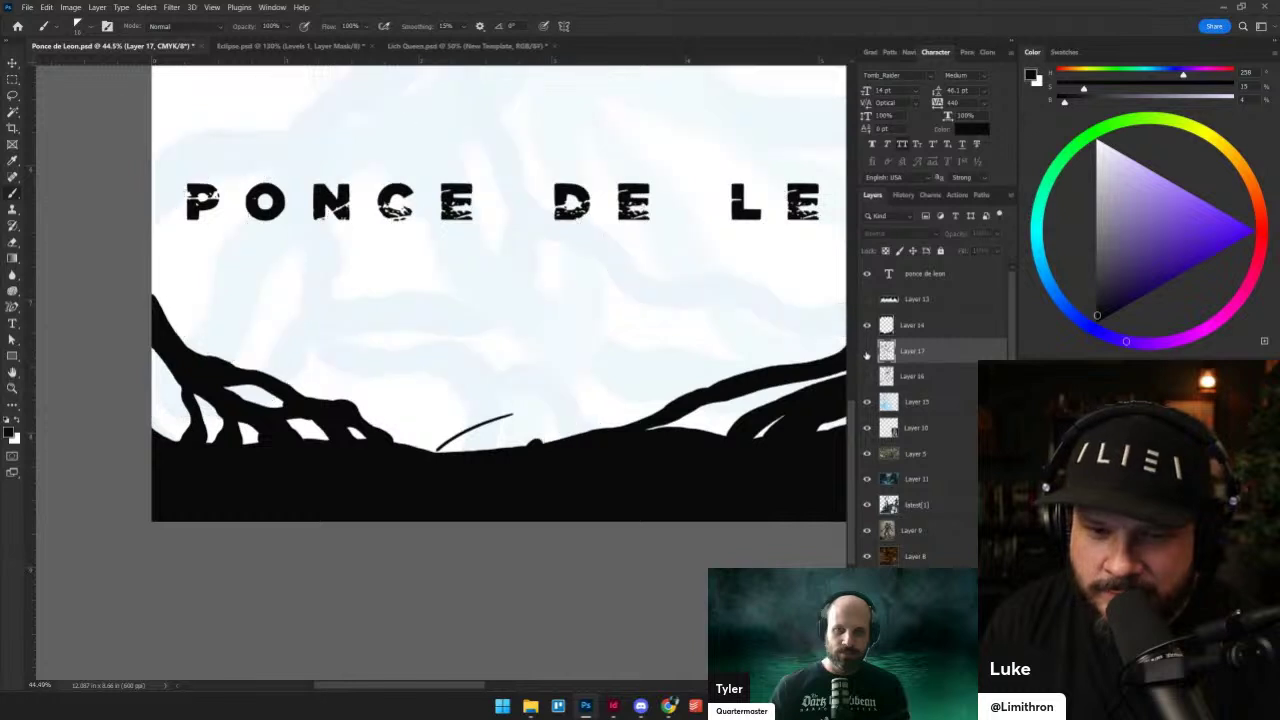
left_click(866, 351)
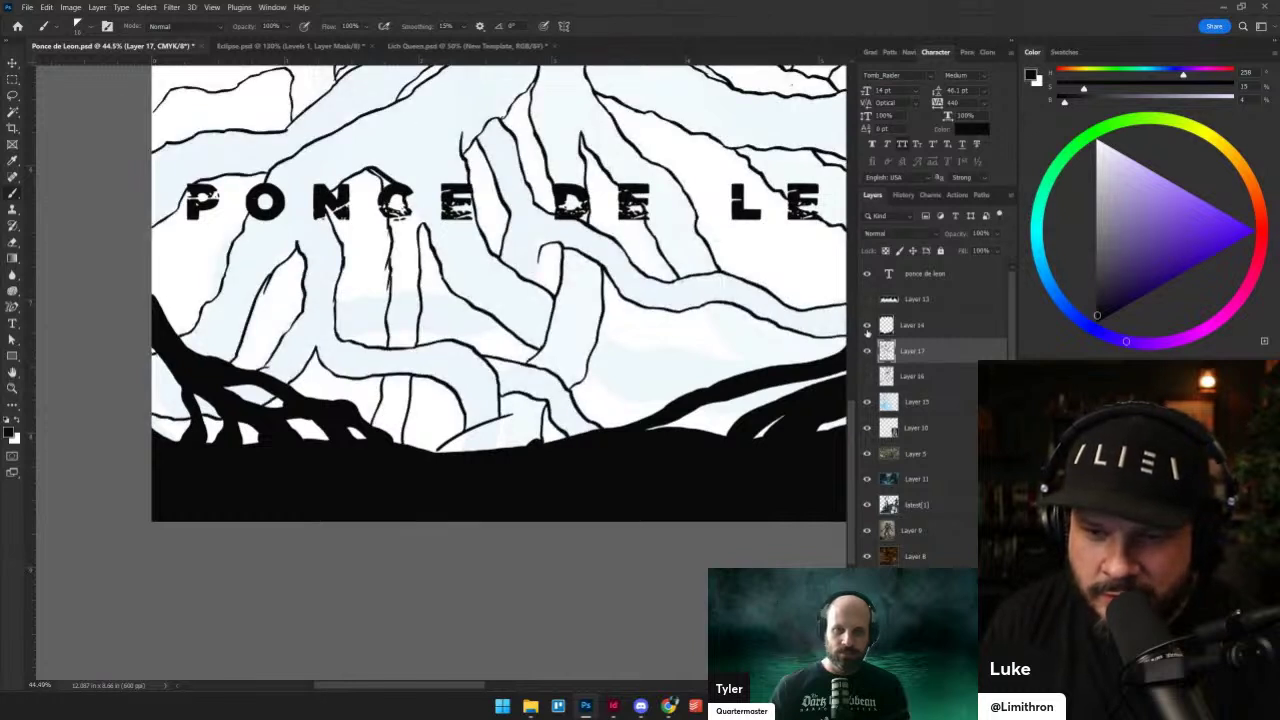
left_click(867, 326)
left_click(867, 326)
left_click(905, 325)
key("e")
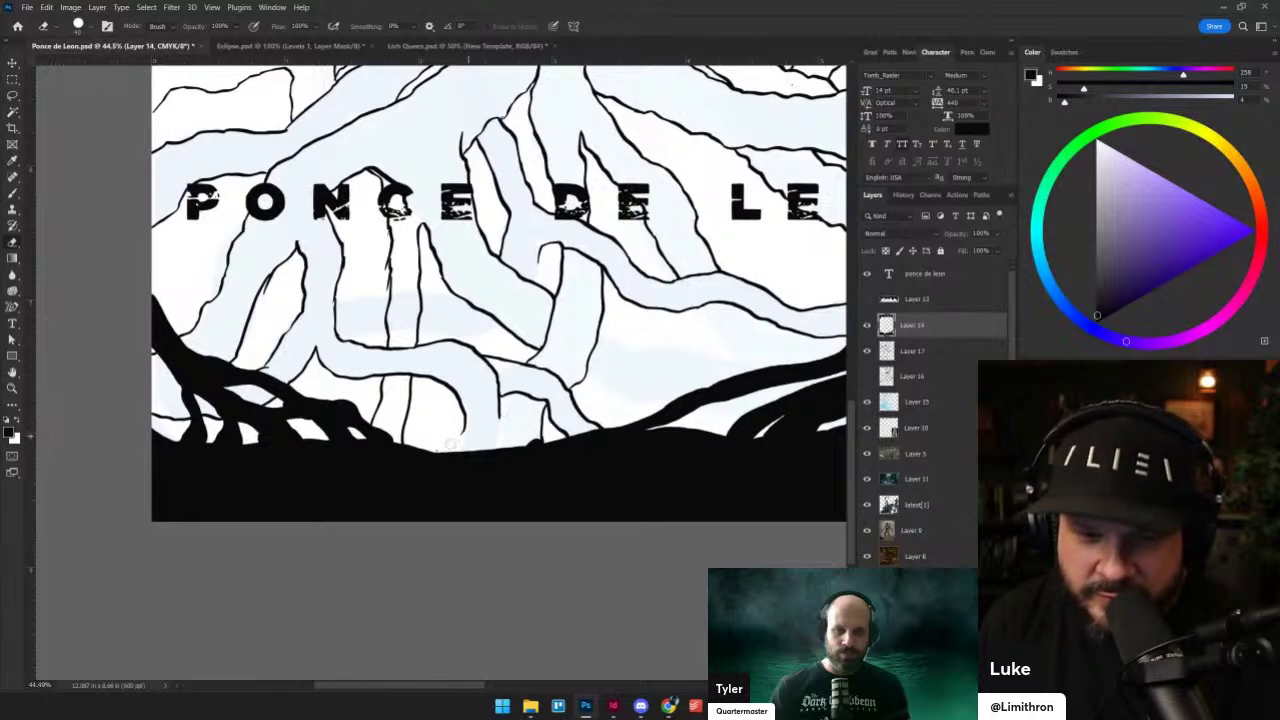
key("b")
left_click(910, 351)
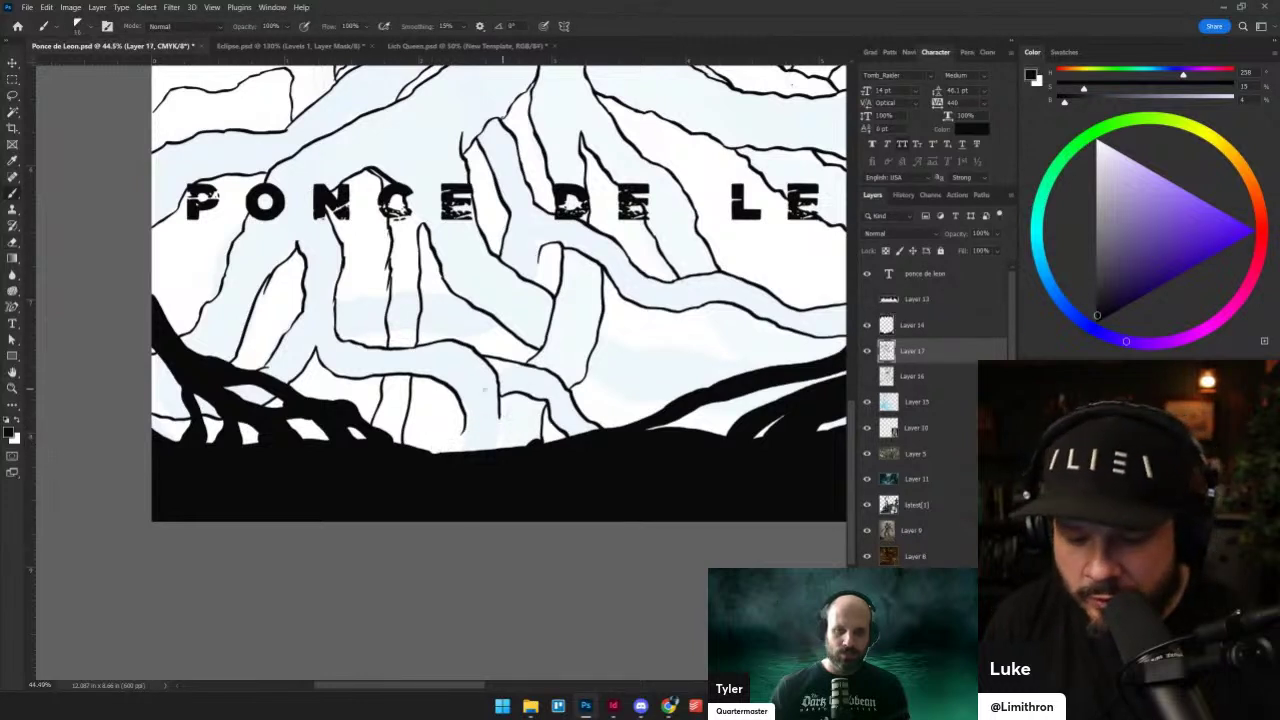
- Ink the short curved root edge where the erased stroke was, plus the lower edge of the root crossing below PONCE
left_click_drag(450, 442, 502, 412)
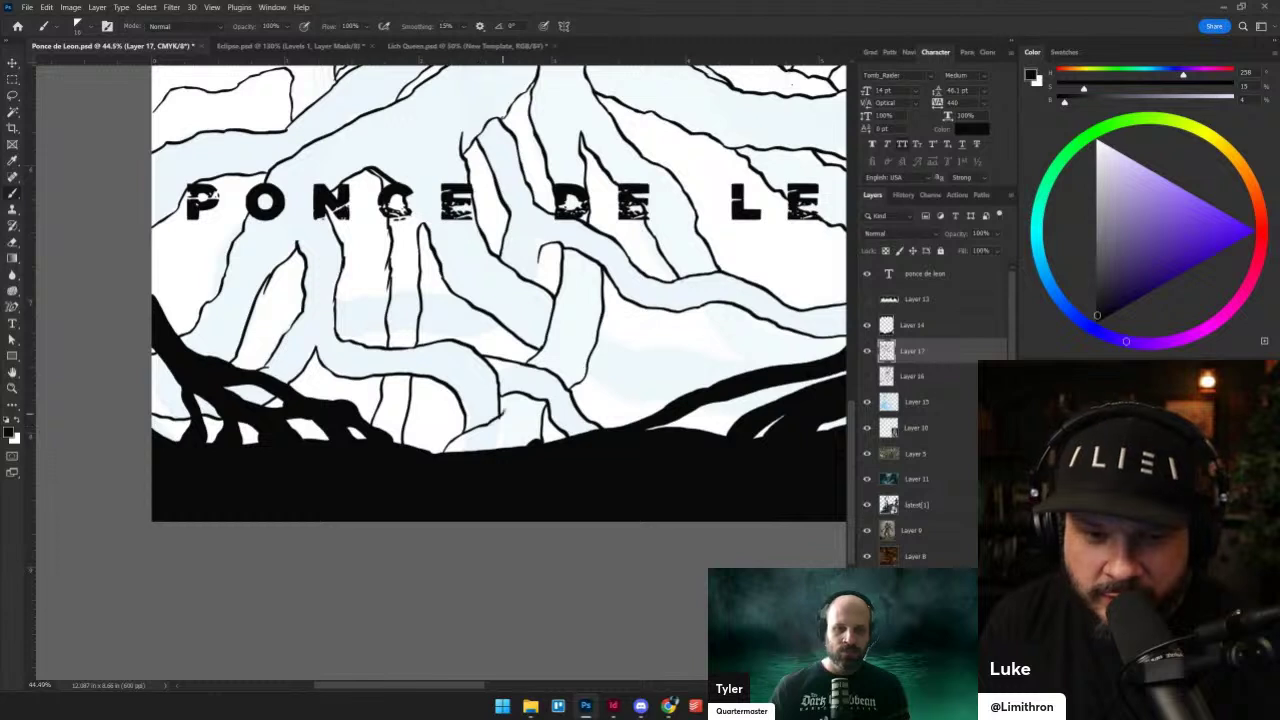
key("ctrl+z")
left_click_drag(450, 444, 502, 412)
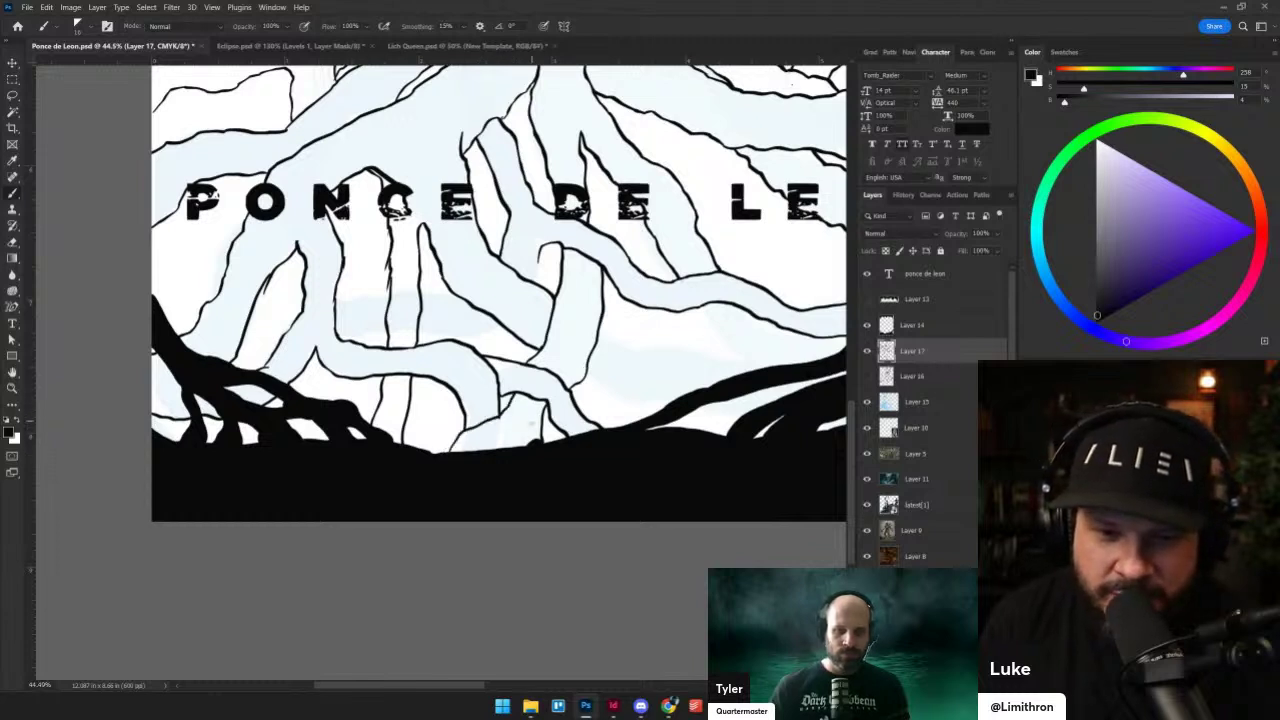
key("alt+shift+r")
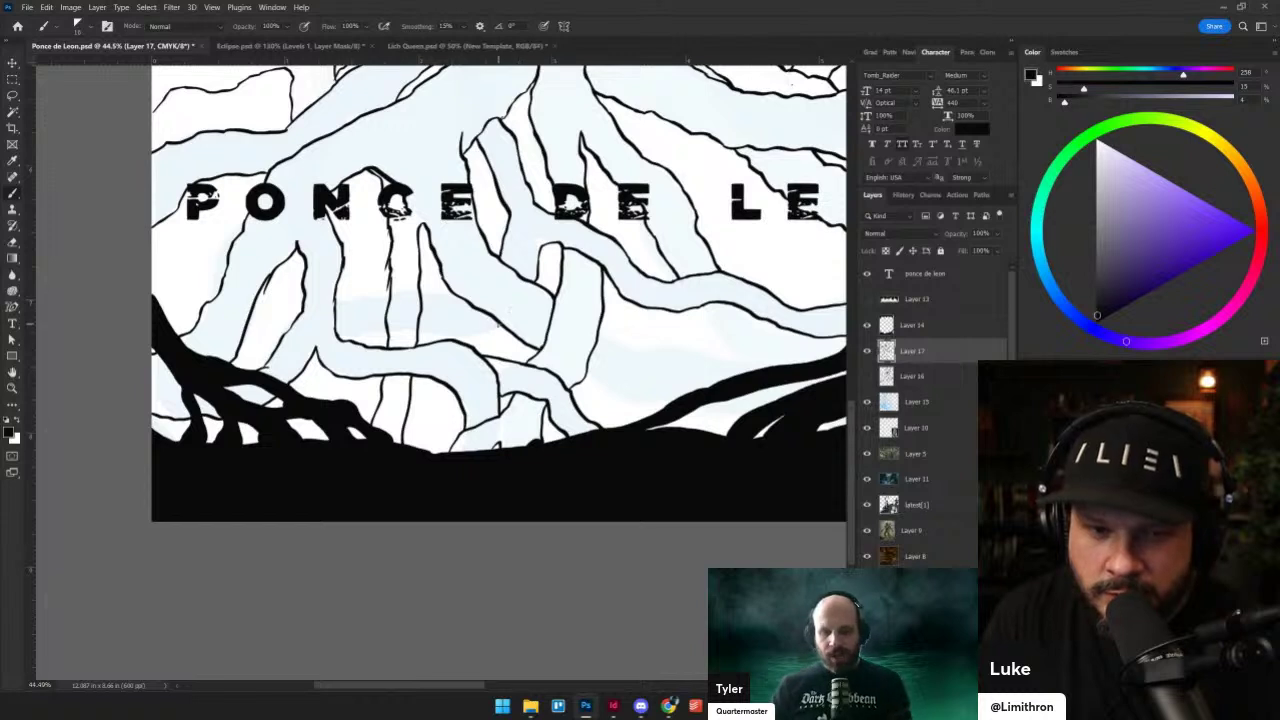
left_click_drag(481, 333, 419, 332)
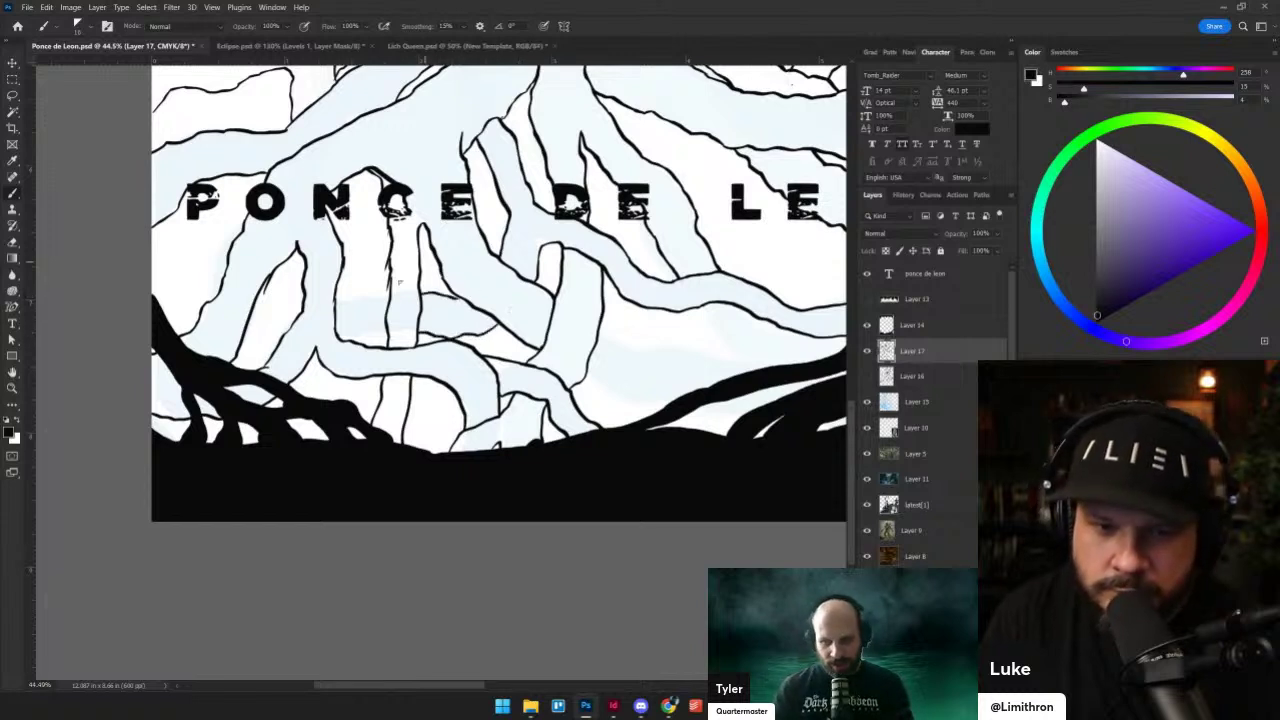
- Ink the thin horizontal root edges crossing behind the vertical roots below PONCE and erase the stray marks along one vertical root
mouse_move(345, 300)
left_mouse_down()
mouse_move(381, 297)
mouse_move(381, 338)
mouse_move(336, 333)
mouse_move(321, 290)
mouse_move(307, 288)
mouse_move(263, 303)
mouse_move(289, 330)
mouse_move(256, 336)
left_mouse_up()
key("grave")
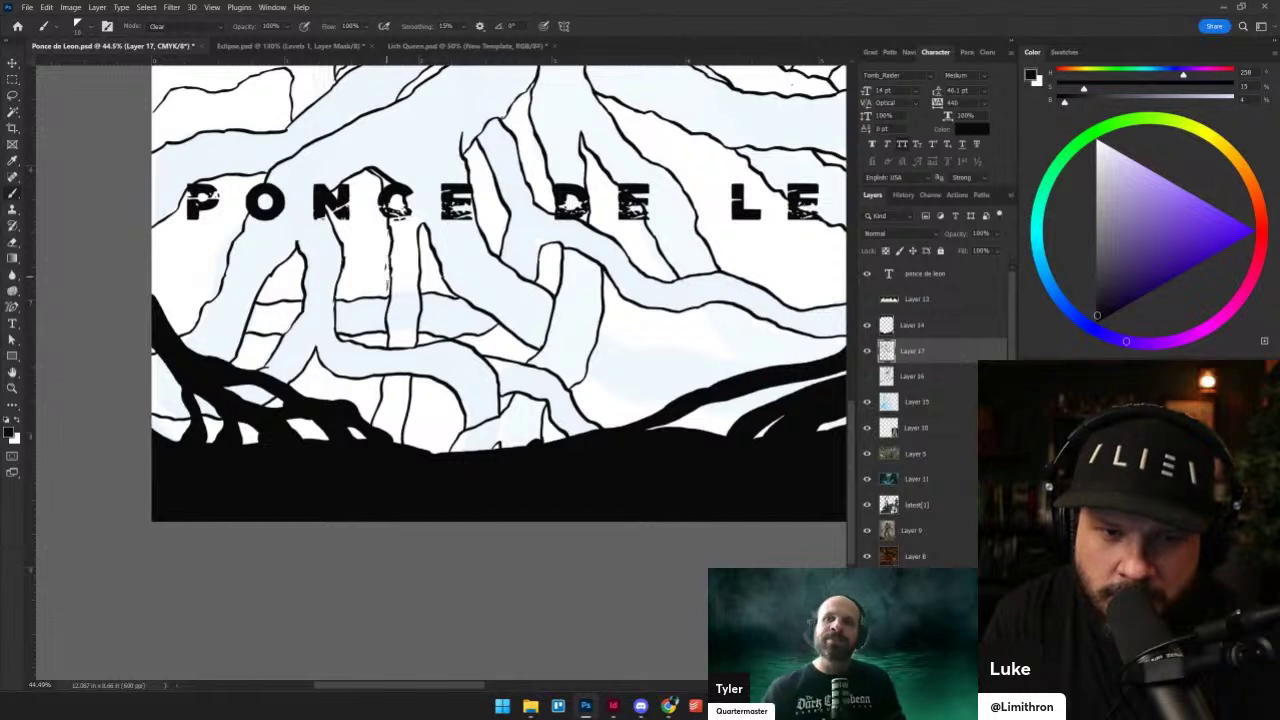
left_click_drag(388, 289, 390, 246)
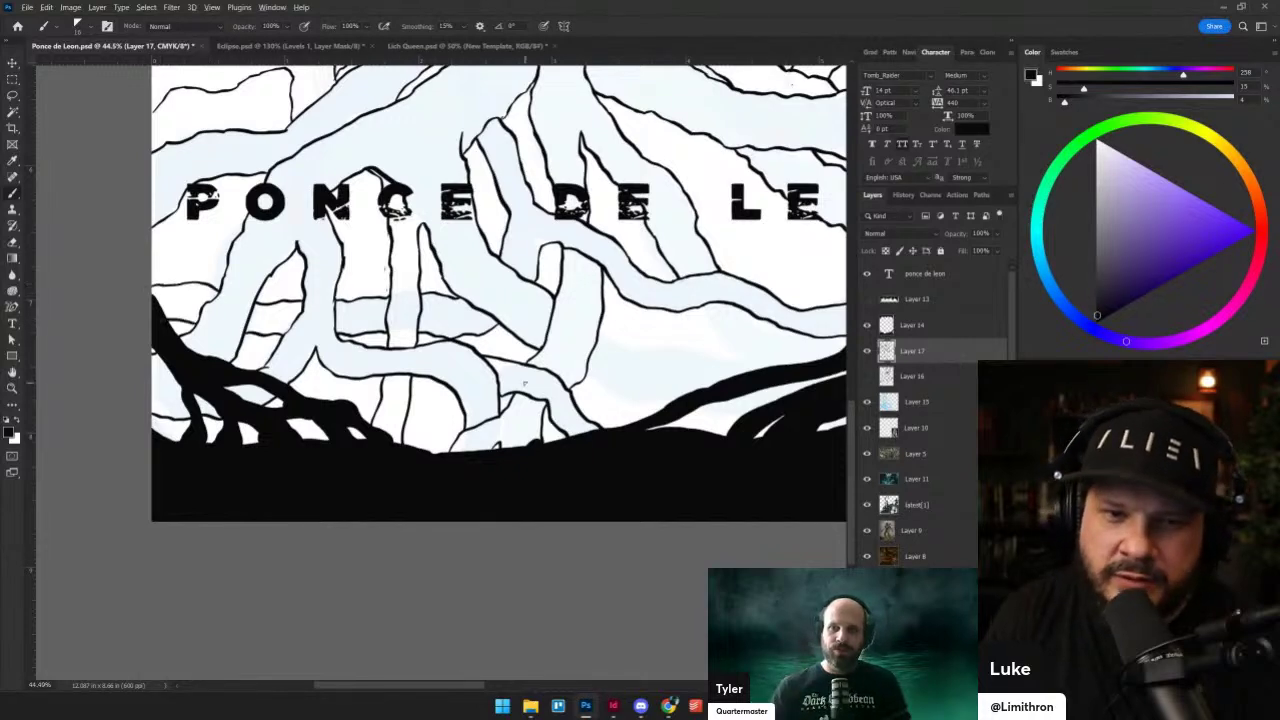
- Ink tapering cracks rising from the base of the broad tree trunk above LEON, at the page's right edge
scroll(524, 383, "down", 3)
left_click_drag(264, 461, 360, 419)
scroll(359, 420, "up", 2)
scroll(359, 420, "down", 1)
left_click_drag(465, 380, 359, 420)
scroll(359, 420, "up", 8)
scroll(357, 421, "up", 1)
left_click_drag(486, 290, 448, 402)
mouse_move(547, 289)
left_mouse_down()
mouse_move(566, 382)
mouse_move(475, 438)
mouse_move(469, 460)
left_mouse_up()
mouse_move(497, 378)
left_mouse_down()
mouse_move(484, 458)
mouse_move(523, 436)
mouse_move(522, 378)
mouse_move(531, 431)
left_mouse_up()
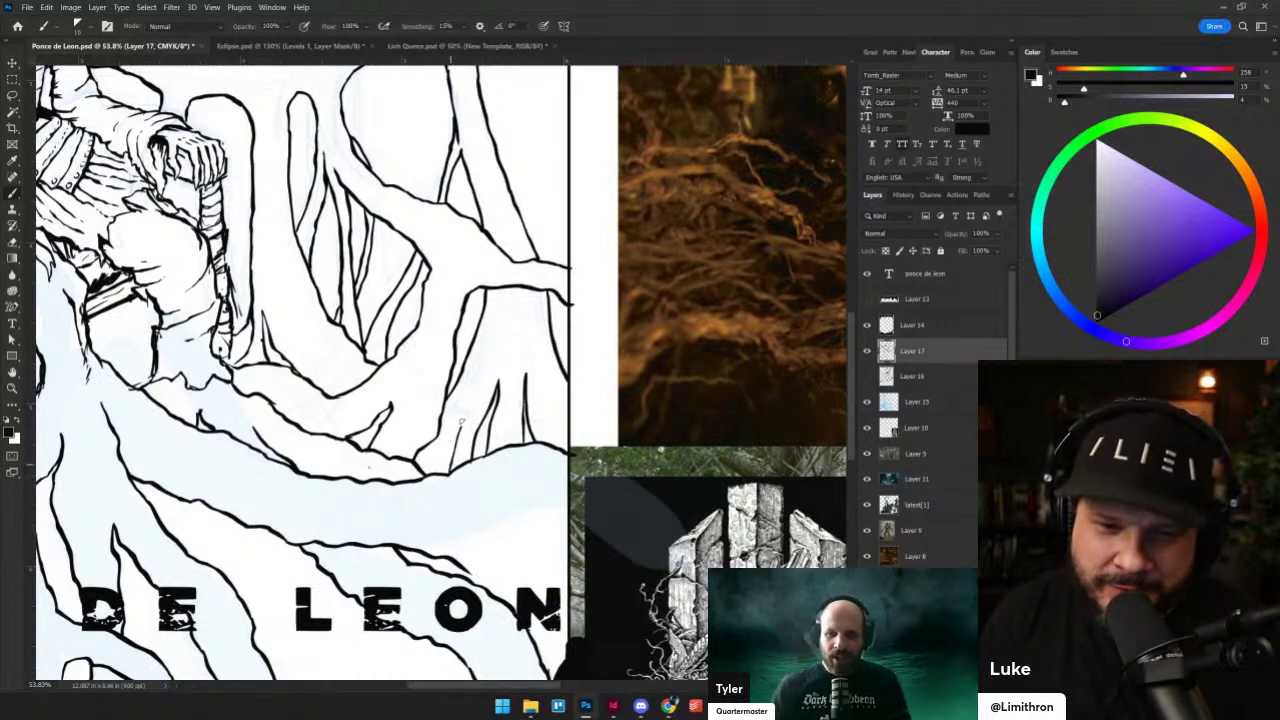
- Add thin vertical bark lines to the upper part and right side of the same broad trunk
left_click_drag(480, 384, 492, 295)
left_click_drag(545, 338, 566, 440)
left_click_drag(551, 378, 565, 419)
left_click_drag(530, 332, 527, 307)
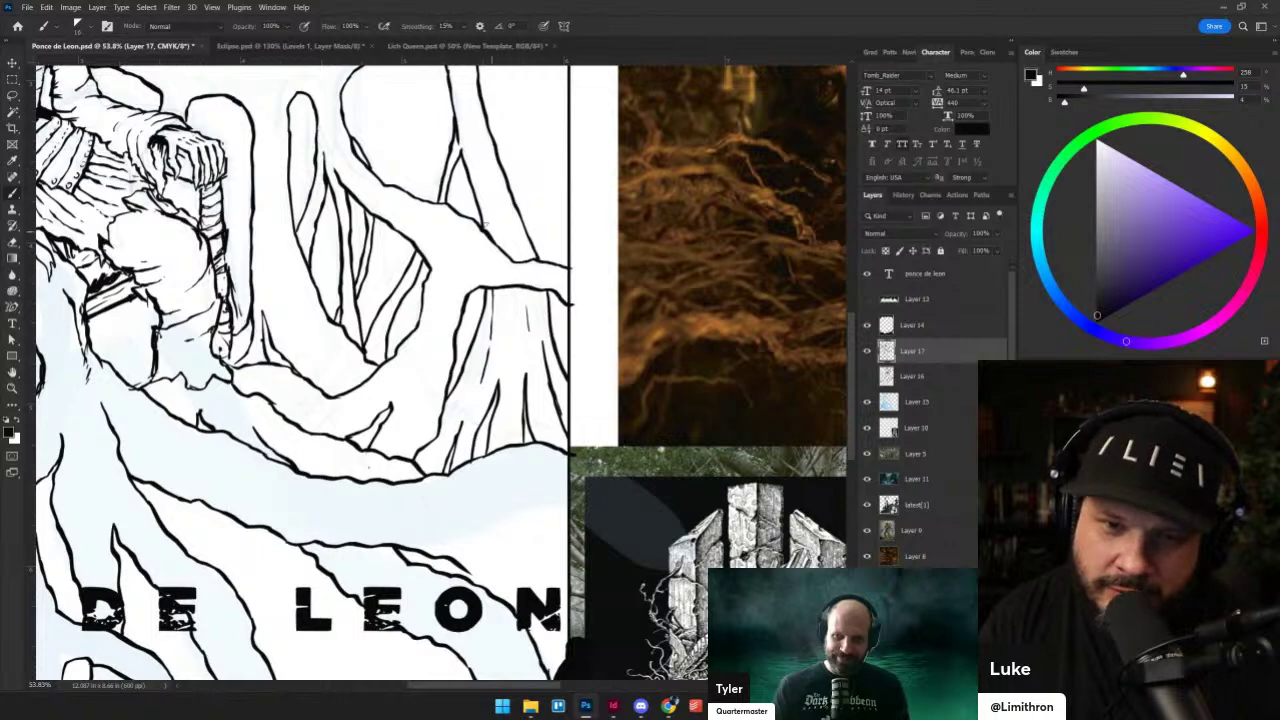
- Reduce the brush size and ink a second contour line inside the left edge of the large hollow between the limbs
mouse_move(485, 229)
left_mouse_down()
mouse_move(470, 179)
mouse_move(499, 269)
left_mouse_up()
key("bracketleft")
mouse_move(364, 160)
left_mouse_down()
mouse_move(369, 240)
mouse_move(362, 168)
left_mouse_up()
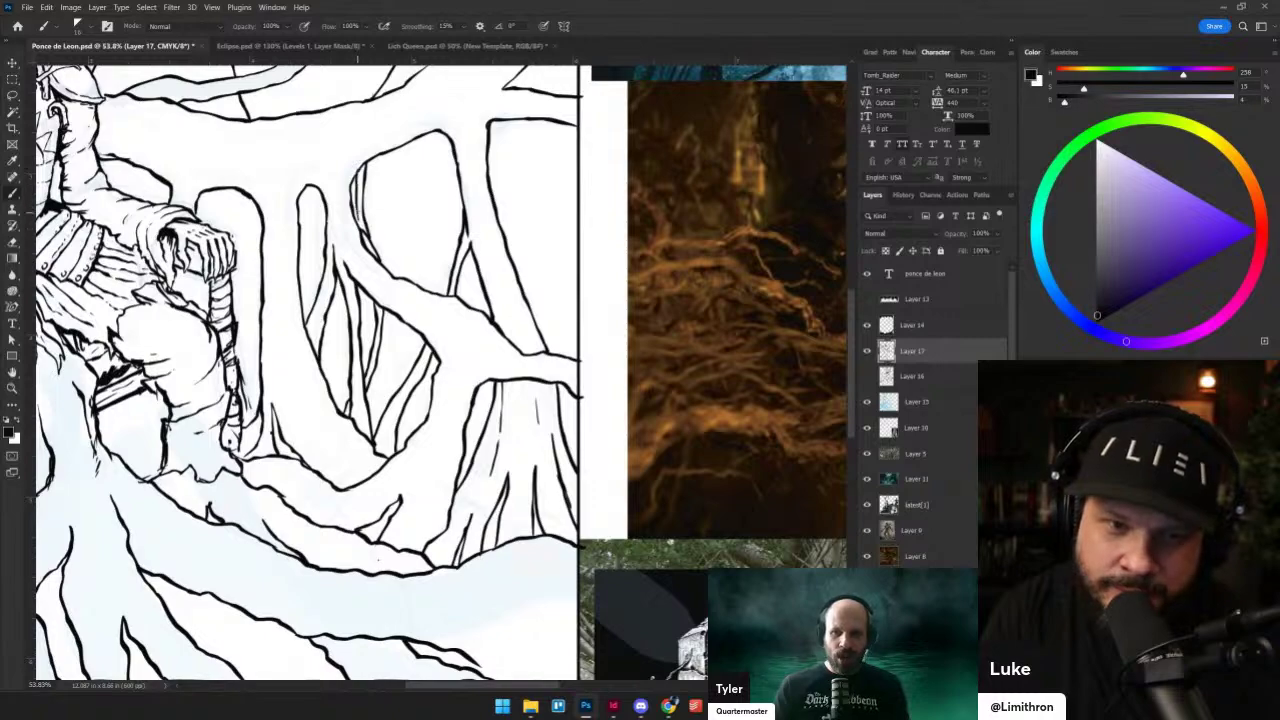
- Check the full page, then ink the root edges running into the black roots below DE LEON
scroll(362, 232, "down", 9)
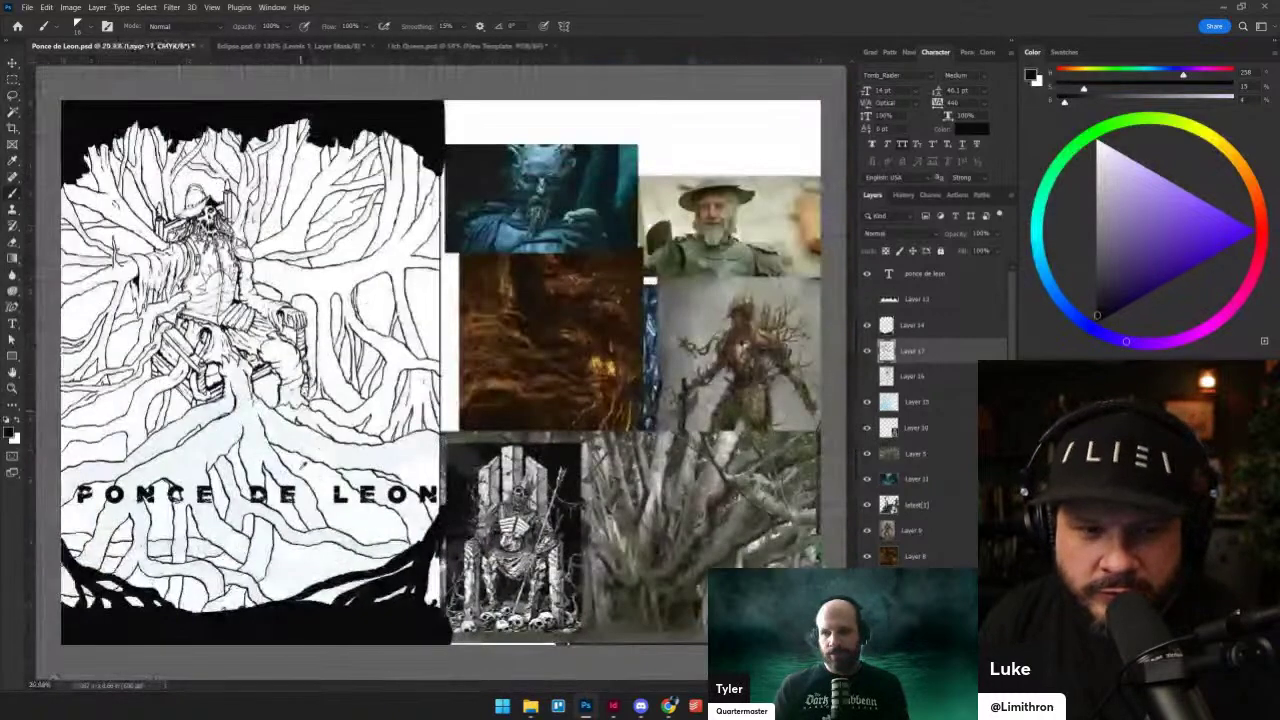
scroll(293, 477, "down", 3)
scroll(474, 289, "up", 3)
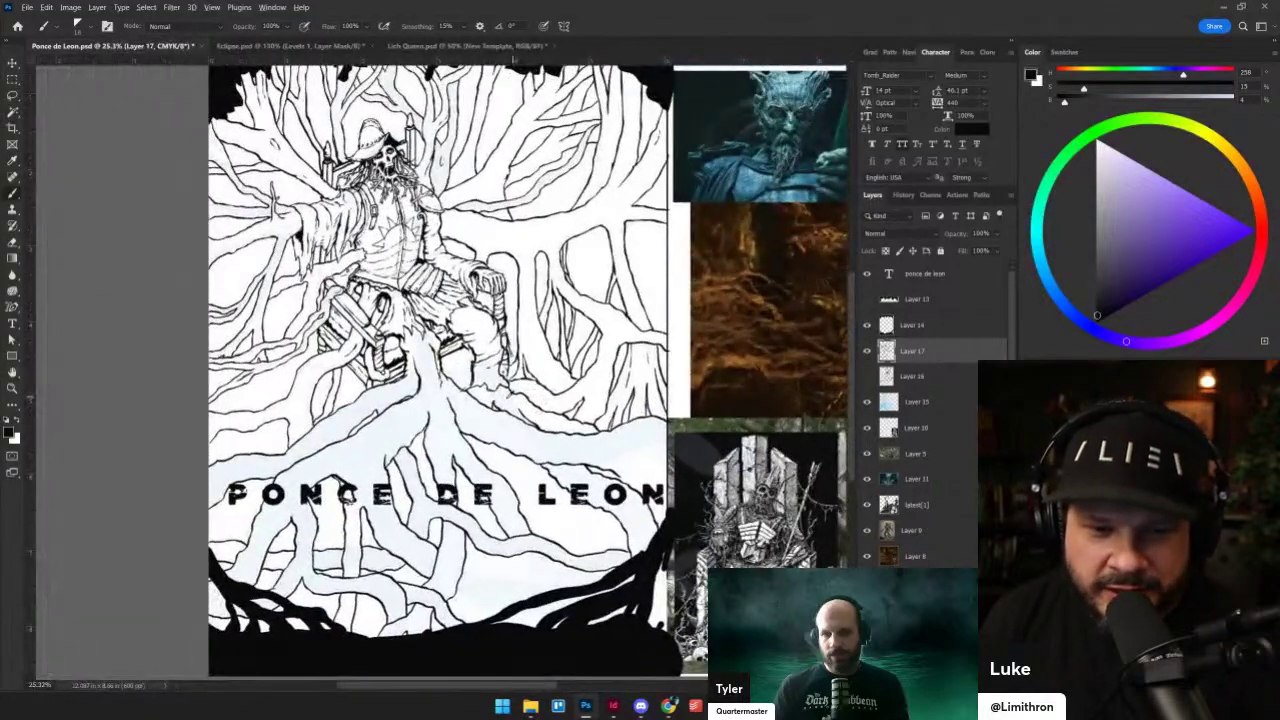
scroll(505, 492, "up", 3)
mouse_move(502, 656)
left_mouse_down()
mouse_move(466, 478)
mouse_move(445, 466)
left_mouse_up()
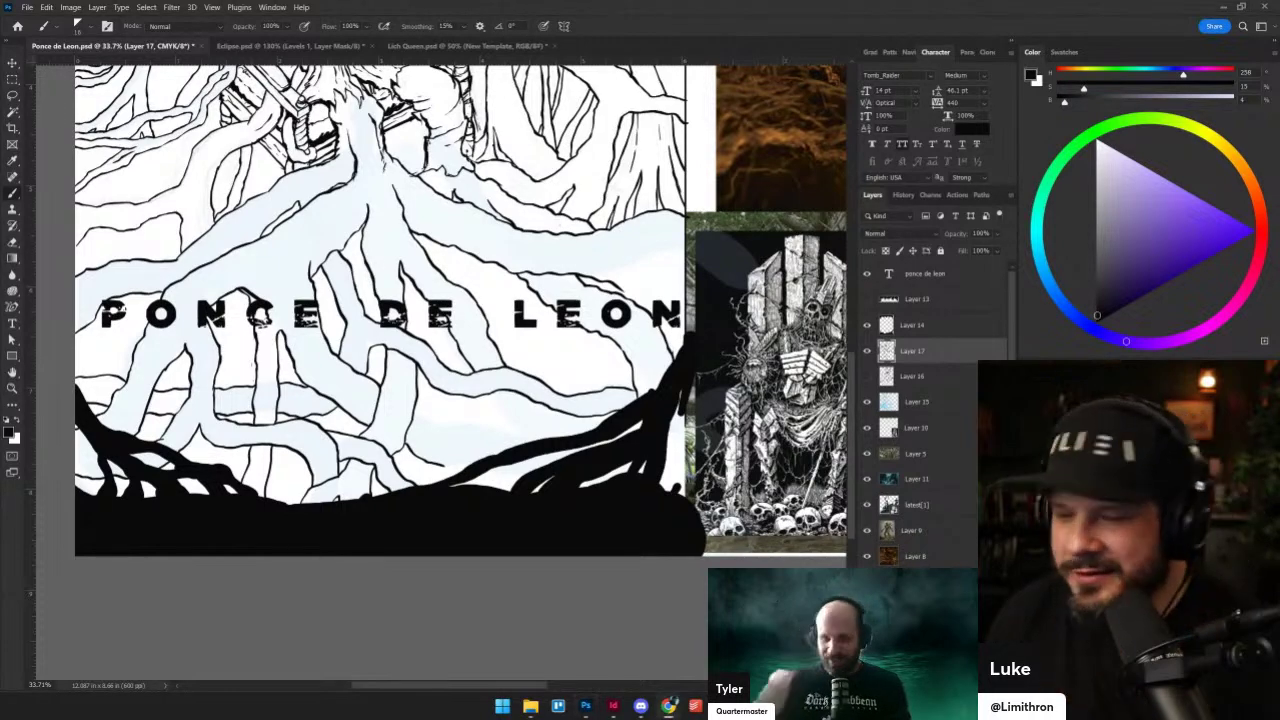
scroll(521, 399, "up", 1)
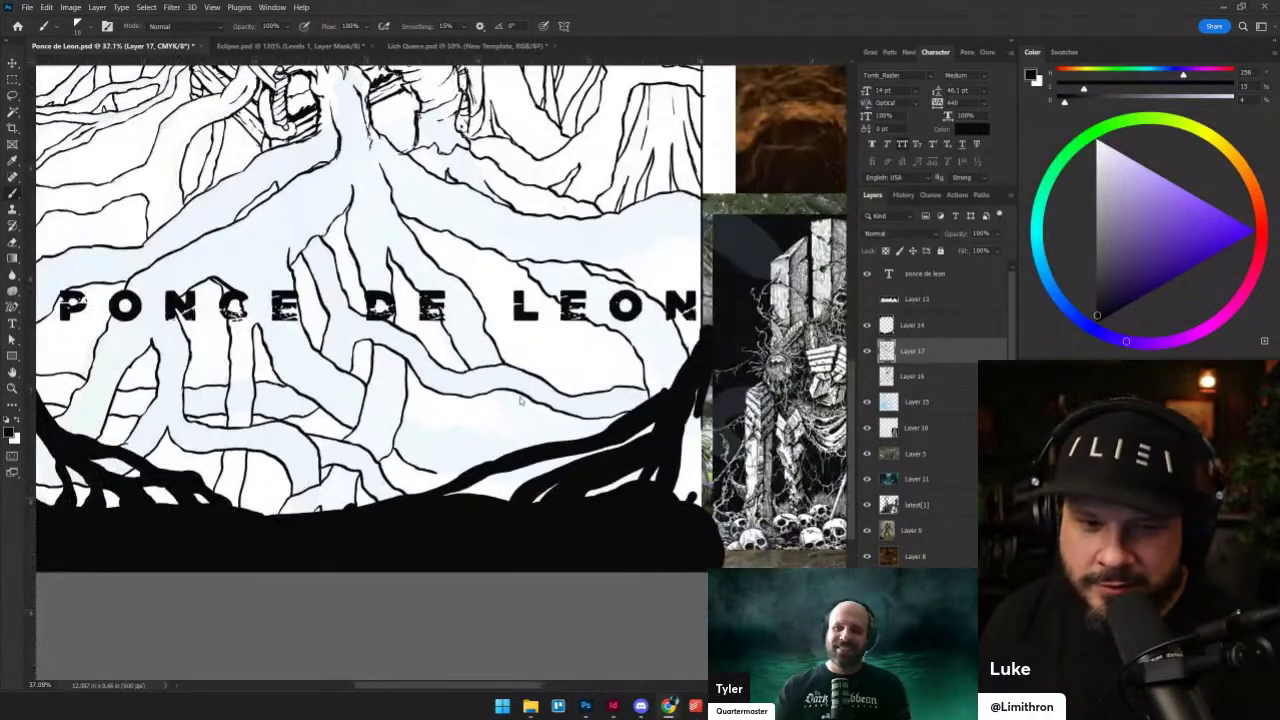
left_click_drag(406, 412, 554, 442)
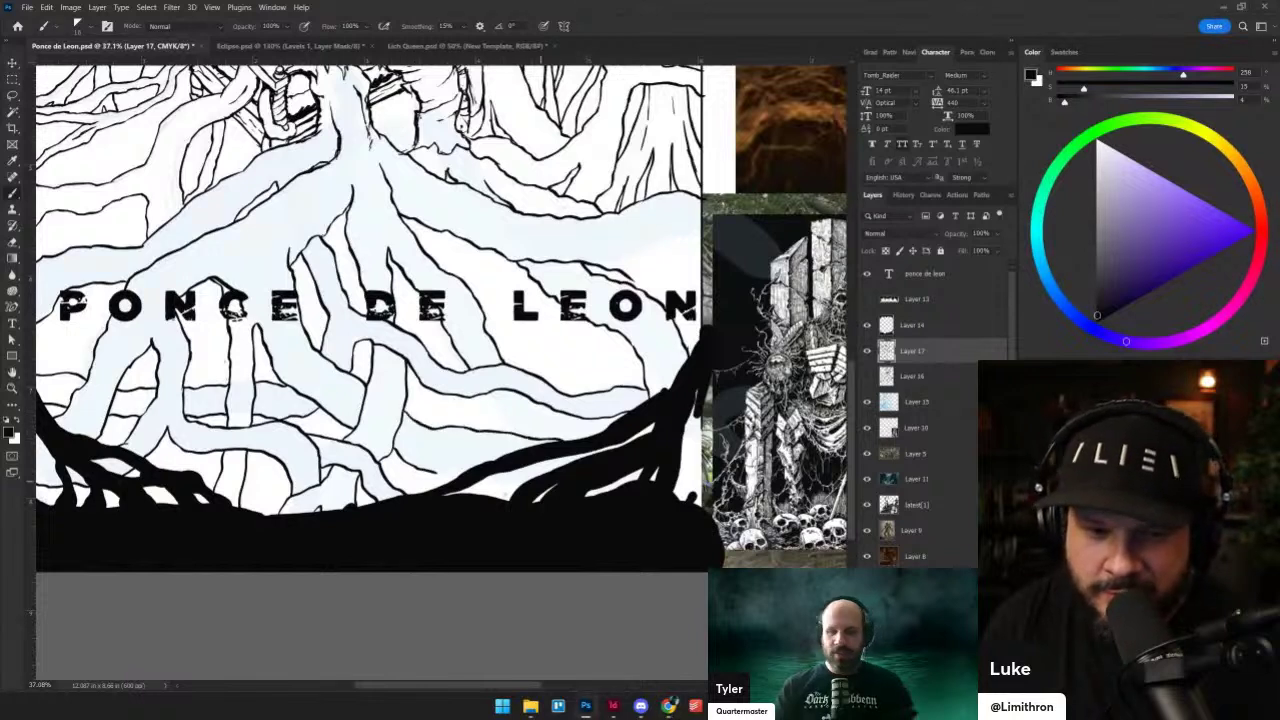
left_click_drag(438, 469, 520, 505)
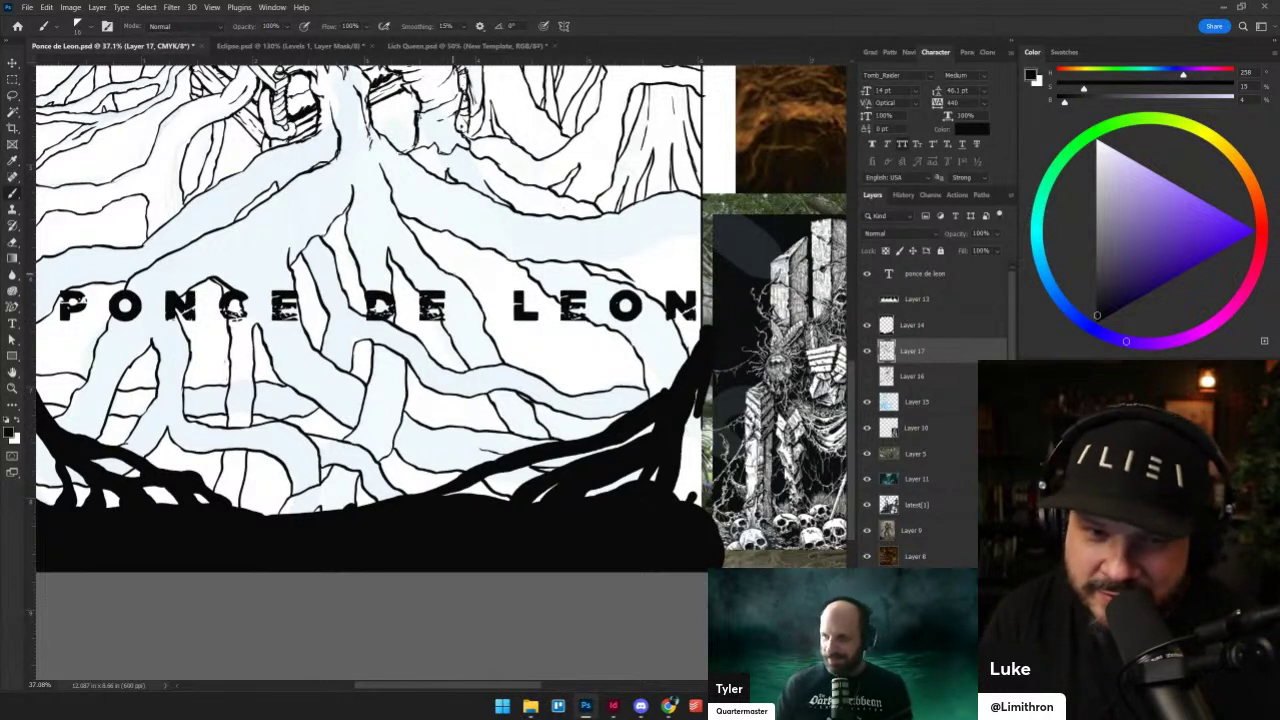
- Ink a pair of wavy root edges below LEON and the curved root edge above it, then clean up the page's right border
mouse_move(486, 316)
left_mouse_down()
mouse_move(573, 355)
mouse_move(618, 350)
left_mouse_up()
key("ctrl+z")
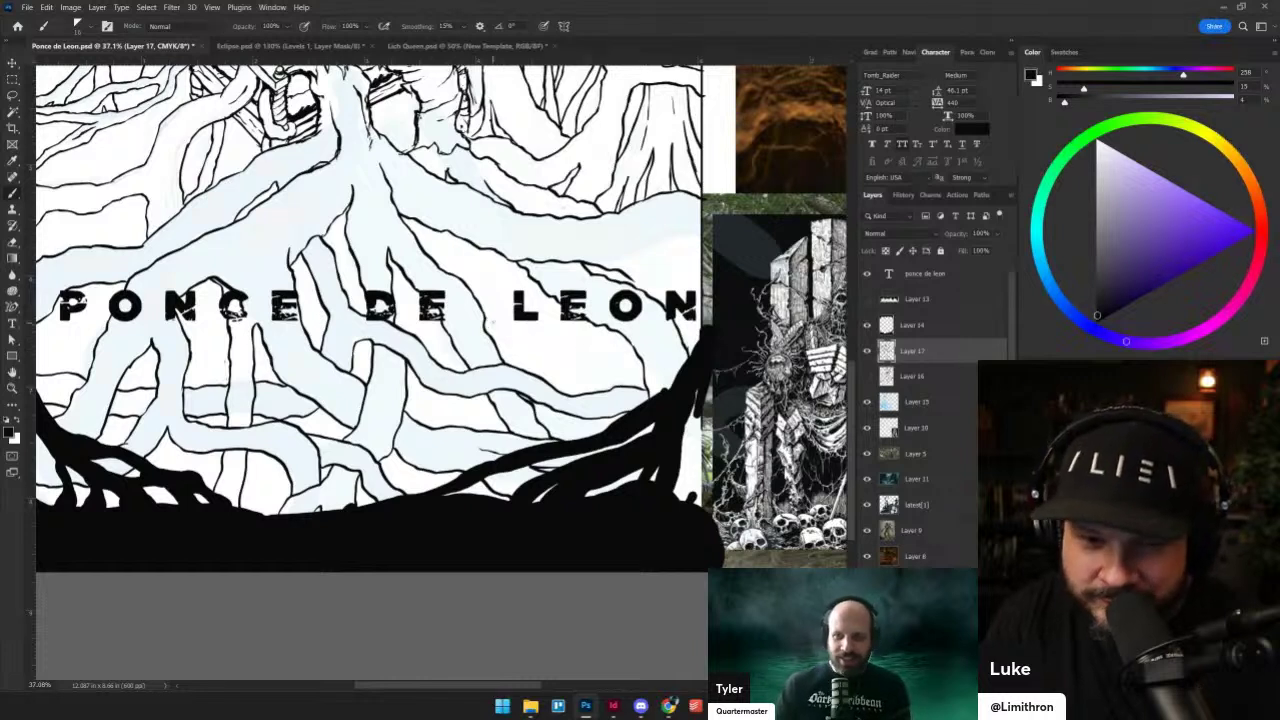
mouse_move(490, 320)
left_mouse_down()
mouse_move(537, 349)
mouse_move(634, 358)
left_mouse_up()
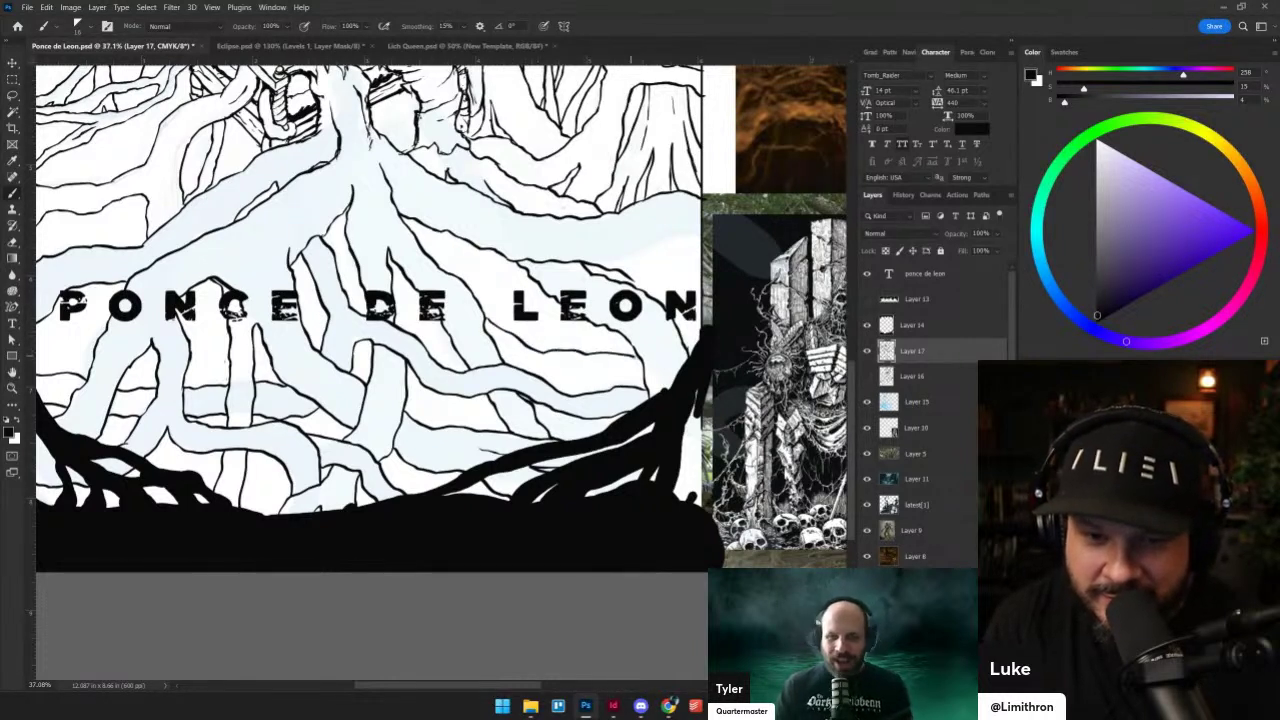
left_click_drag(504, 351, 646, 382)
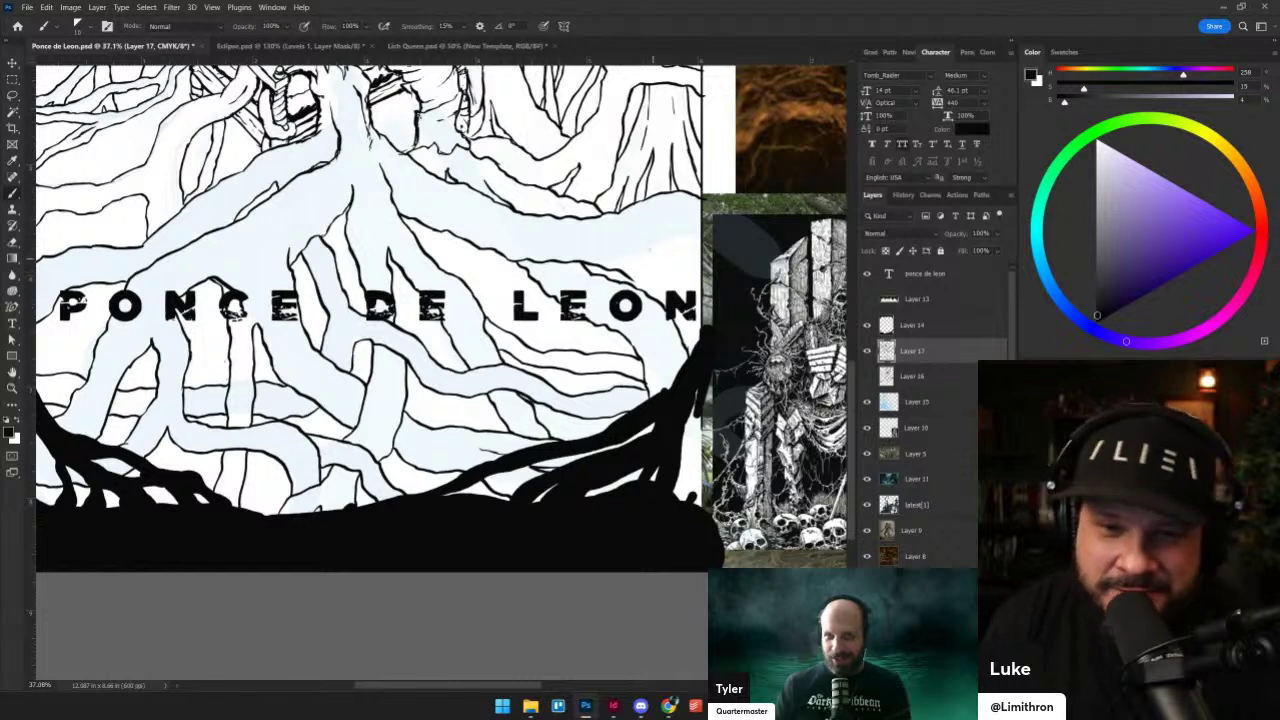
mouse_move(636, 251)
left_mouse_down()
mouse_move(700, 235)
mouse_move(648, 262)
mouse_move(706, 292)
mouse_move(668, 294)
left_mouse_up()
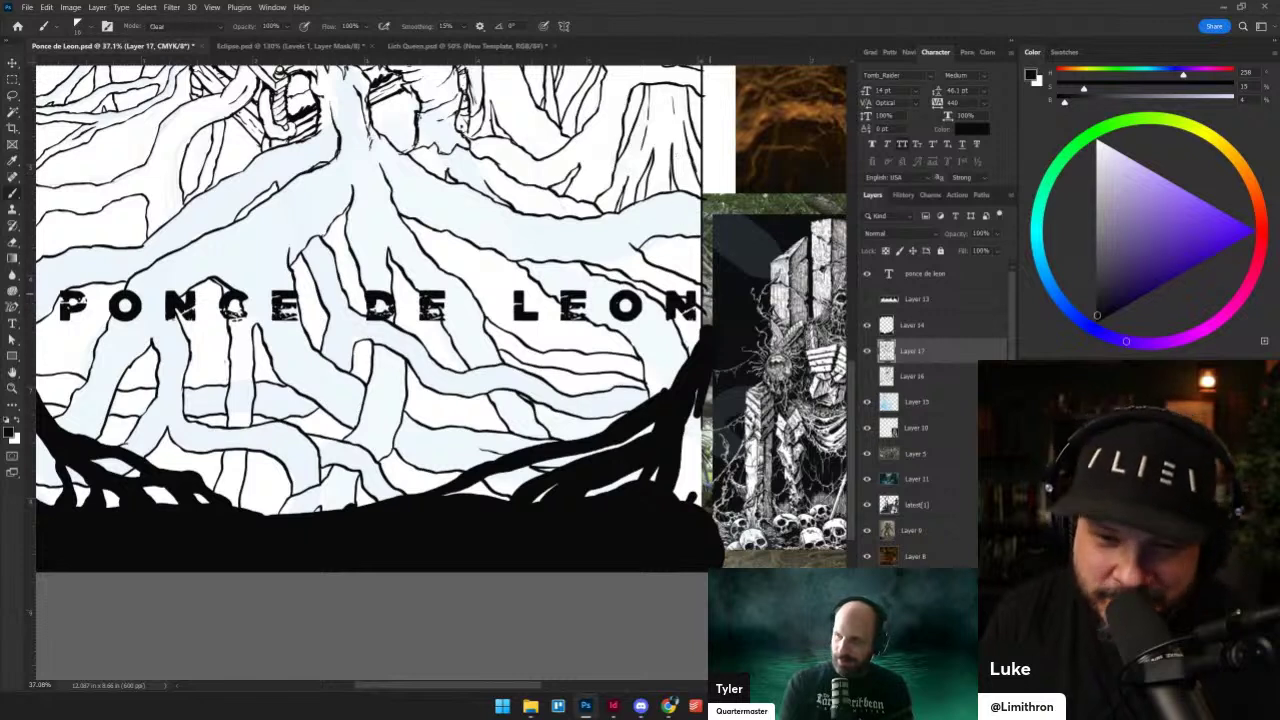
left_click_drag(704, 290, 704, 323)
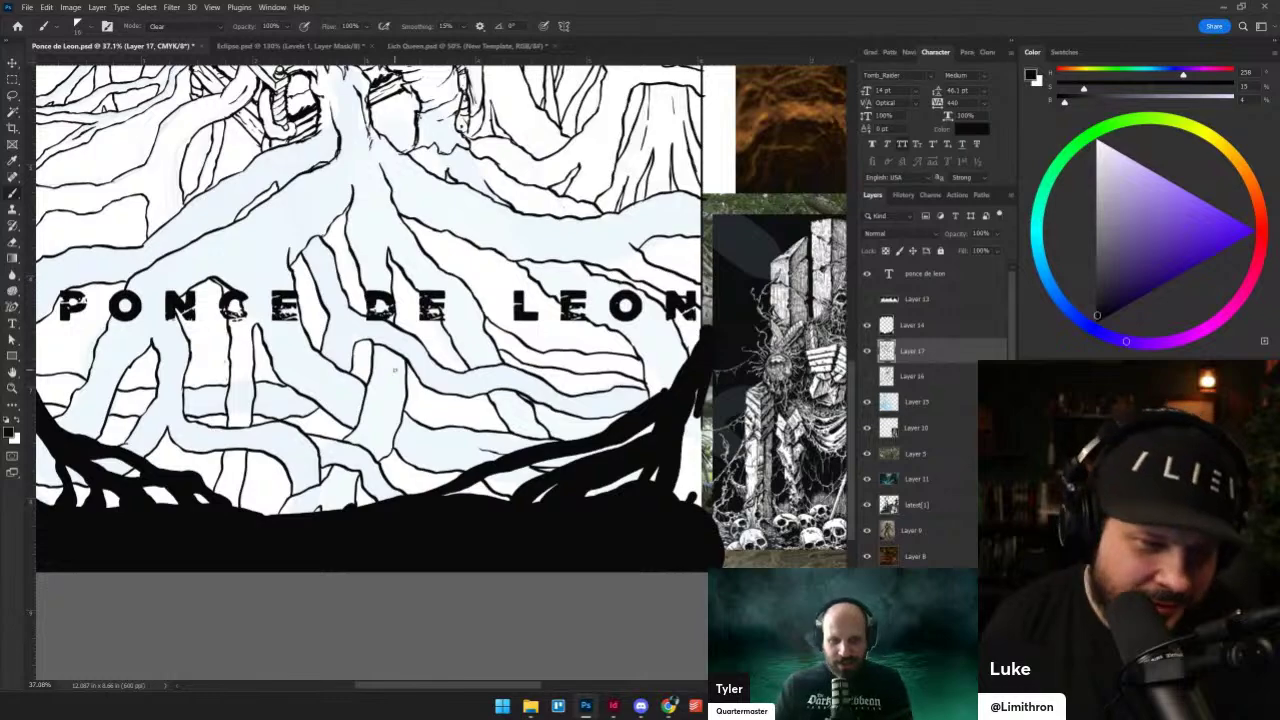
- Ink jagged black shading down the back edge of the seated figure's lower trouser leg
scroll(361, 356, "up", 2)
scroll(430, 330, "down", 1)
left_click_drag(519, 243, 427, 344)
scroll(449, 329, "up", 2)
scroll(450, 328, "down", 4)
scroll(449, 326, "up", 5)
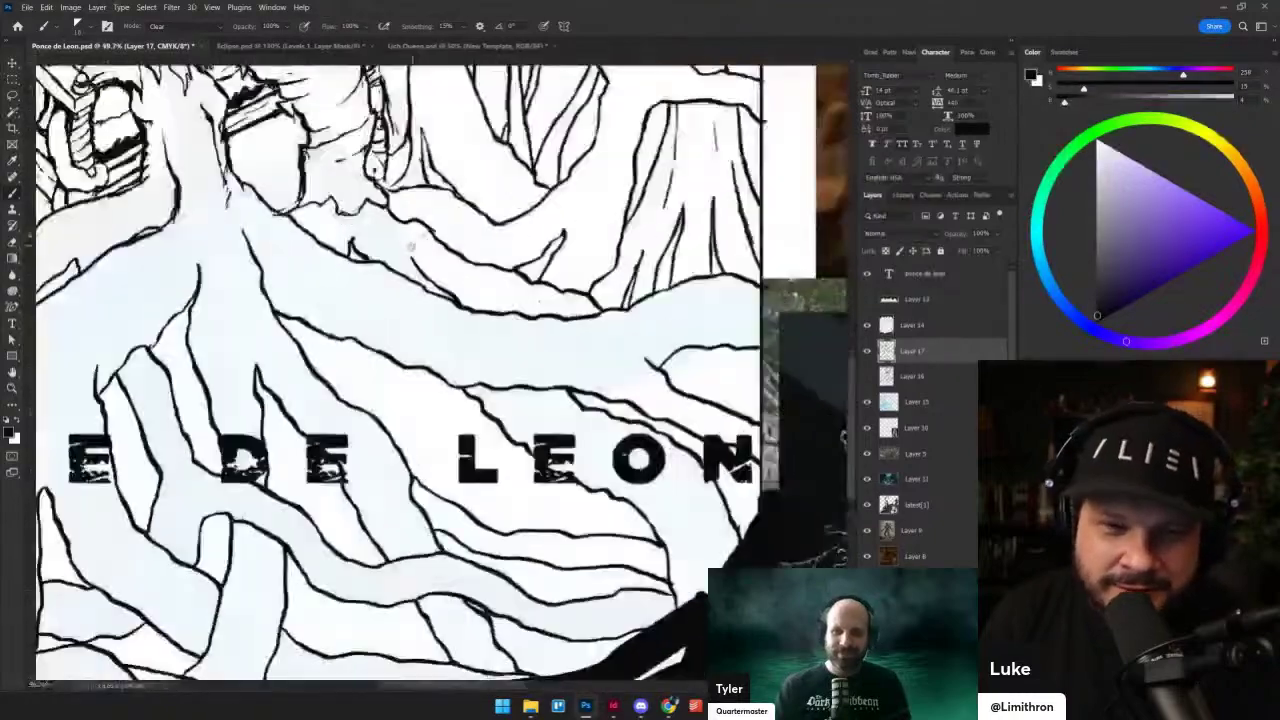
mouse_move(280, 330)
left_mouse_down()
mouse_move(288, 317)
mouse_move(280, 324)
mouse_move(300, 330)
left_mouse_up()
key("shift+alt+n")
key("shift+alt+r")
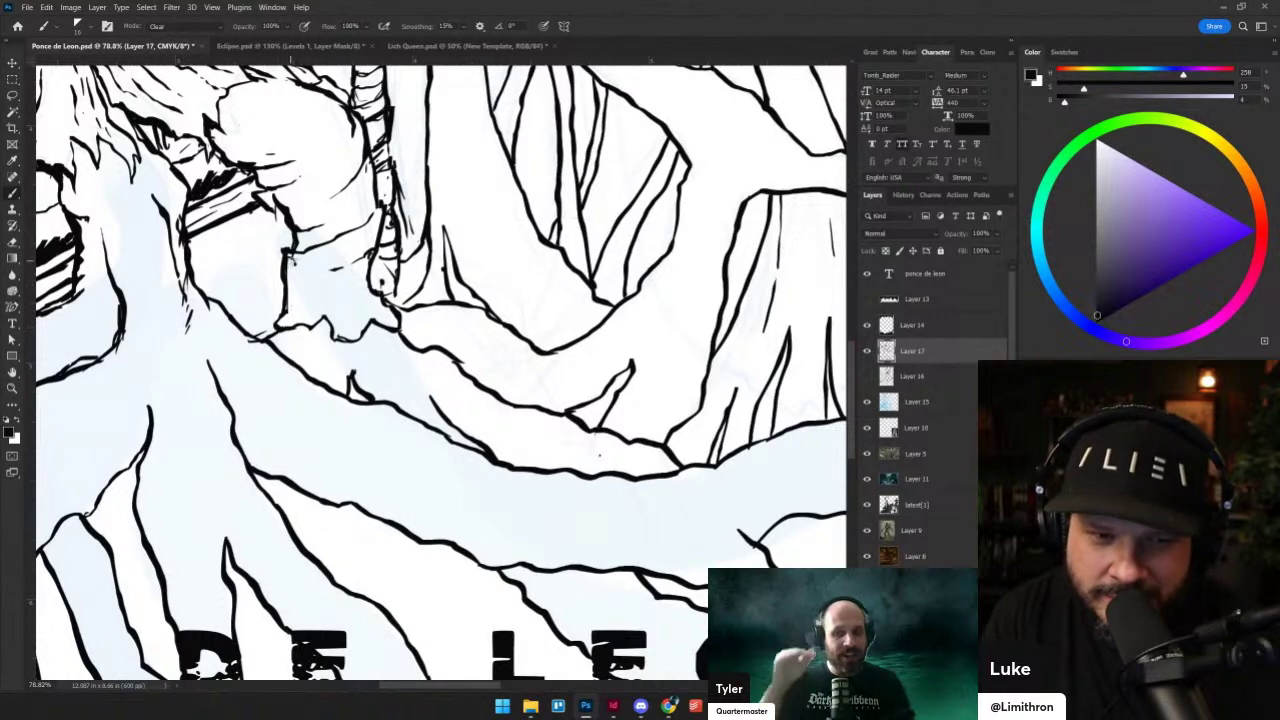
key("shift+alt+n")
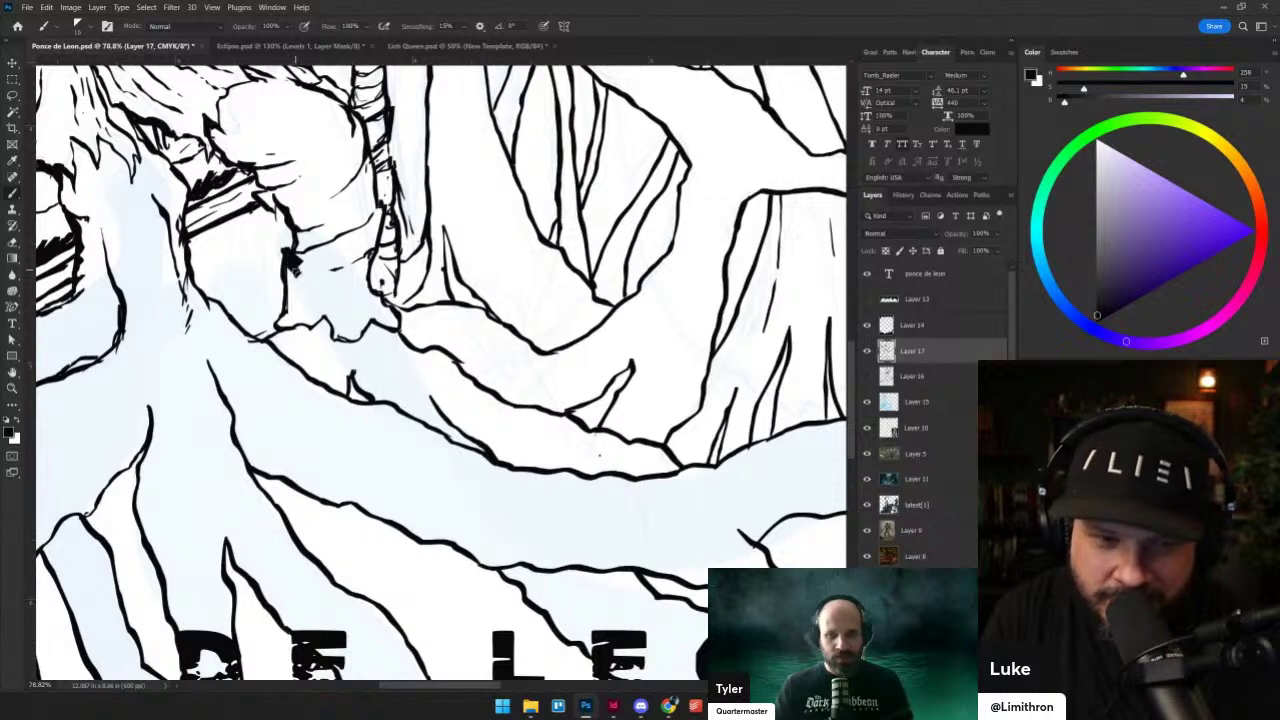
mouse_move(287, 268)
left_mouse_down()
mouse_move(287, 315)
mouse_move(282, 284)
left_mouse_up()
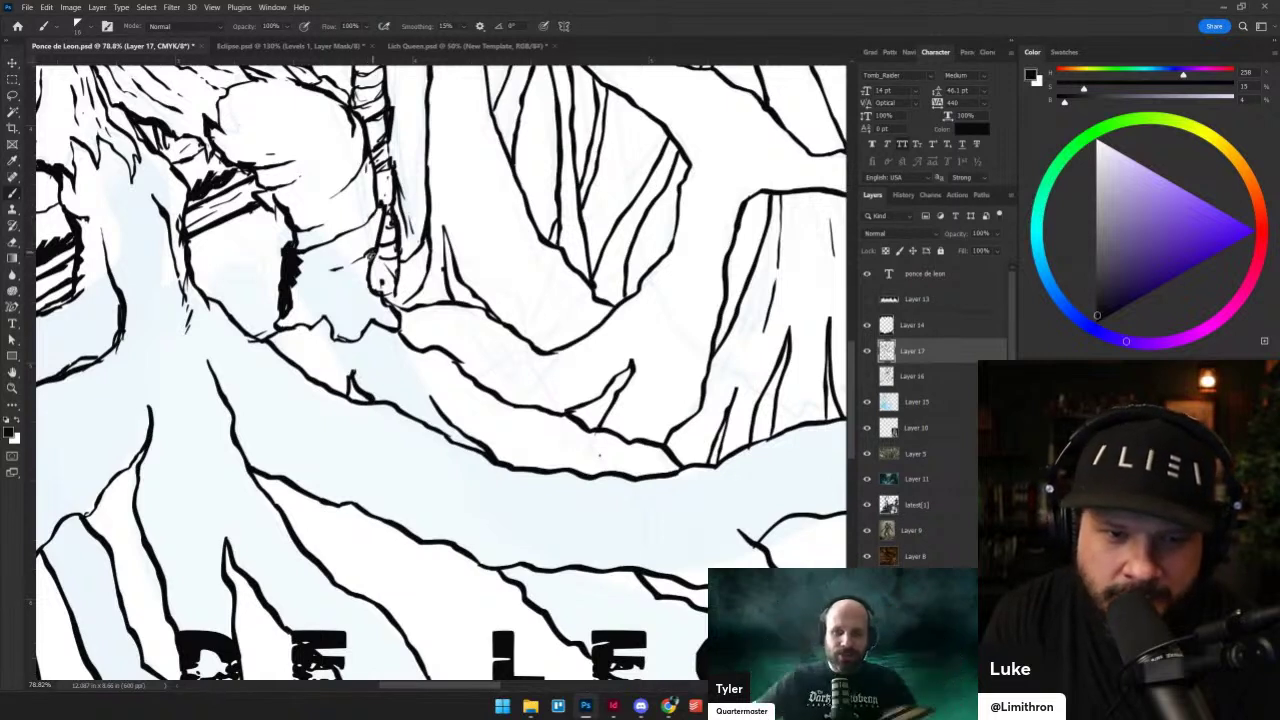
- Erase the middle of the trouser leg's hem and redraw it as a jagged, torn edge
key("shift+alt+r")
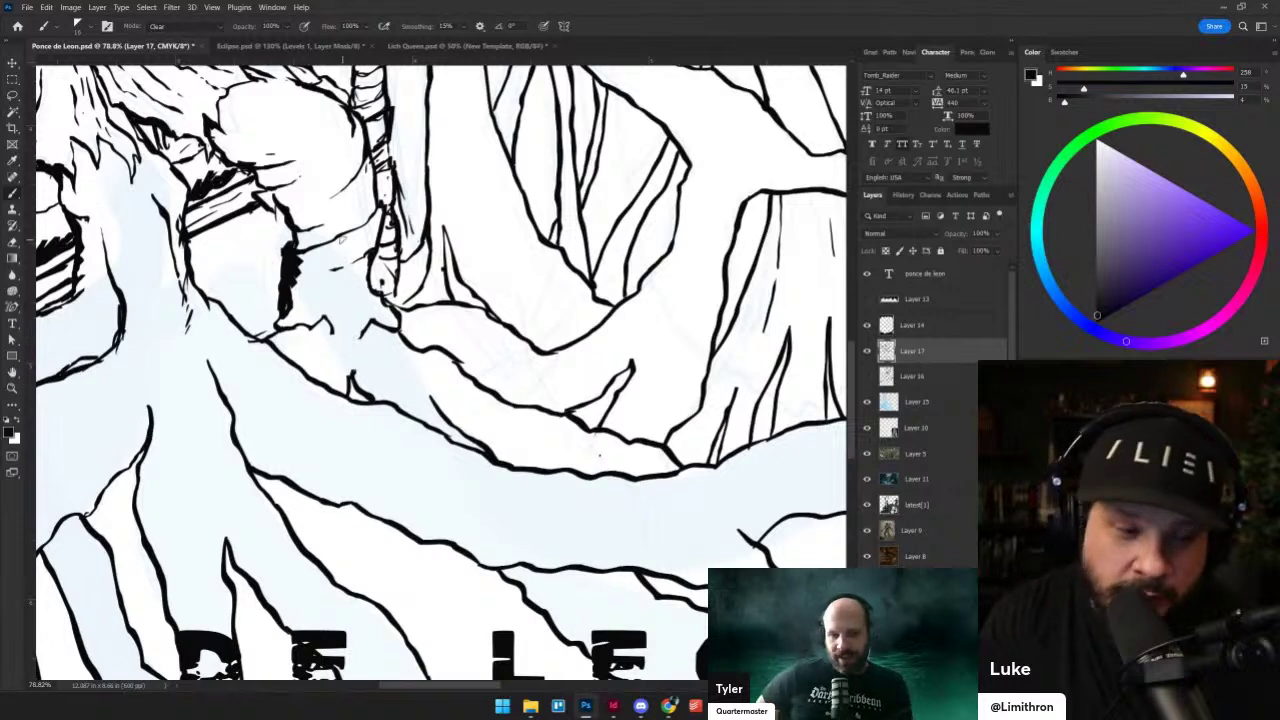
key("shift+alt+n")
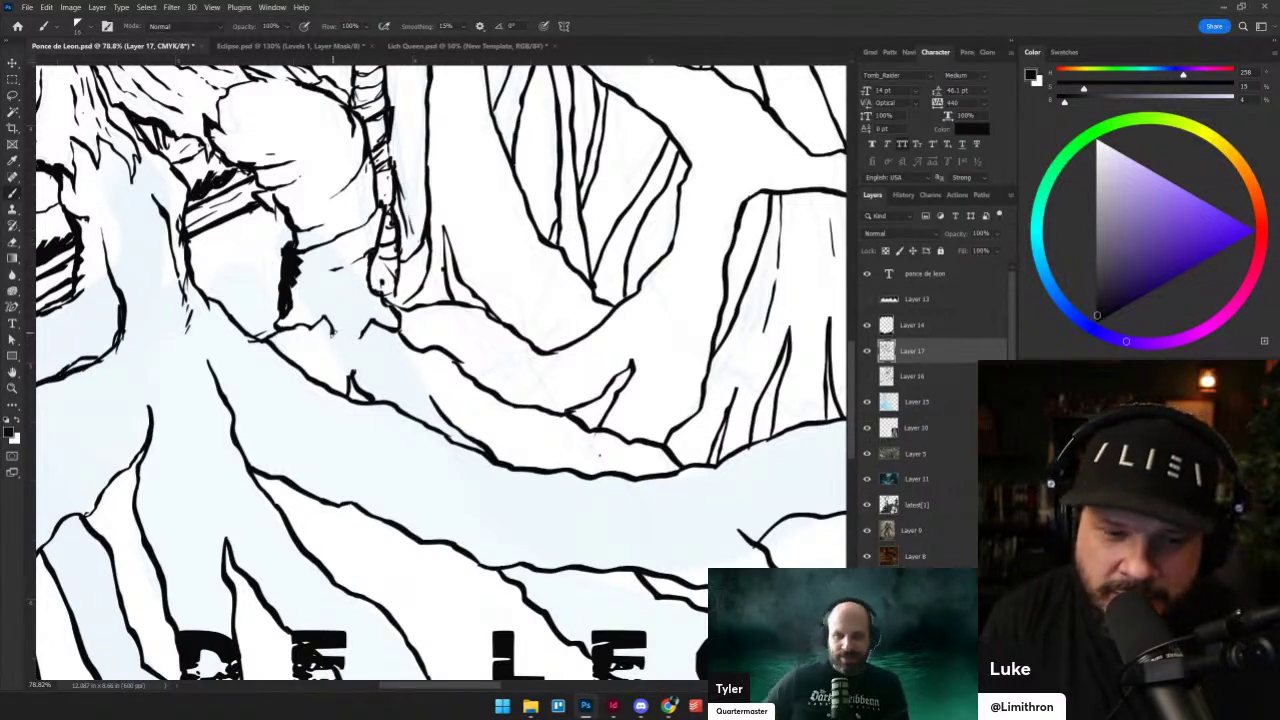
mouse_move(338, 341)
left_mouse_down()
mouse_move(340, 328)
mouse_move(357, 331)
left_mouse_up()
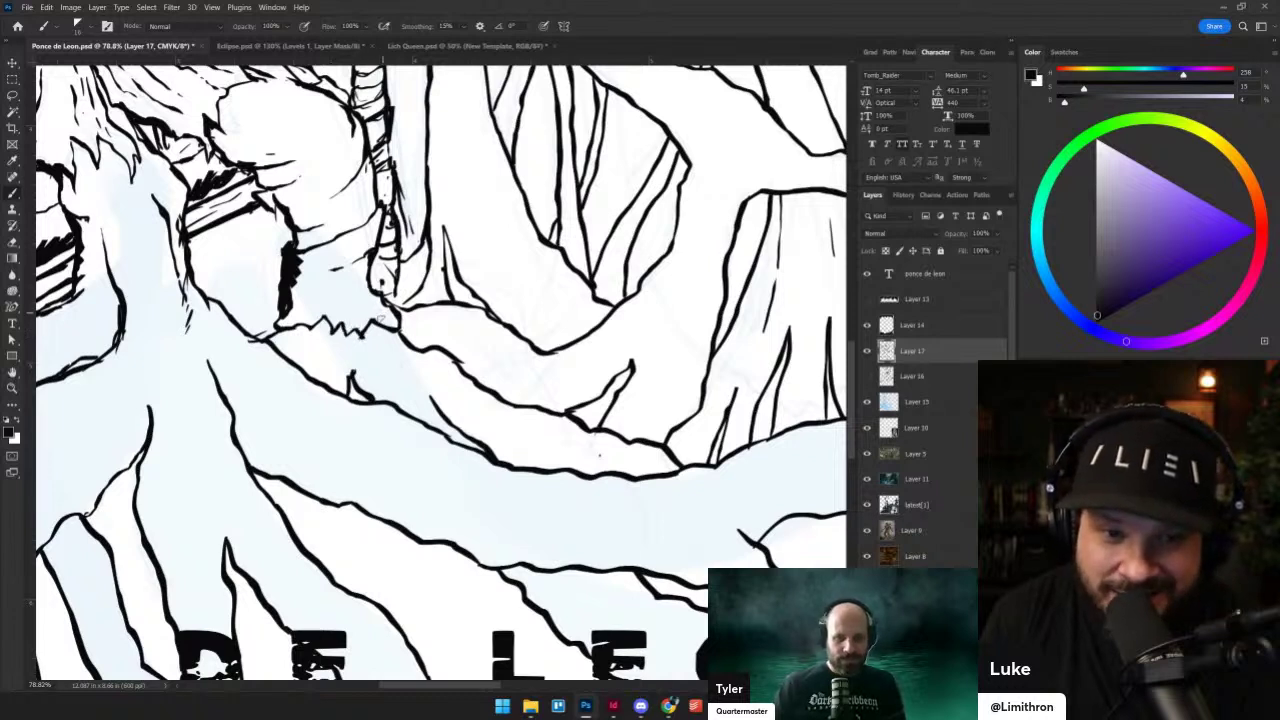
key("ctrl+z")
mouse_move(332, 330)
left_mouse_down()
mouse_move(378, 305)
mouse_move(382, 402)
left_mouse_up()
key("grave")
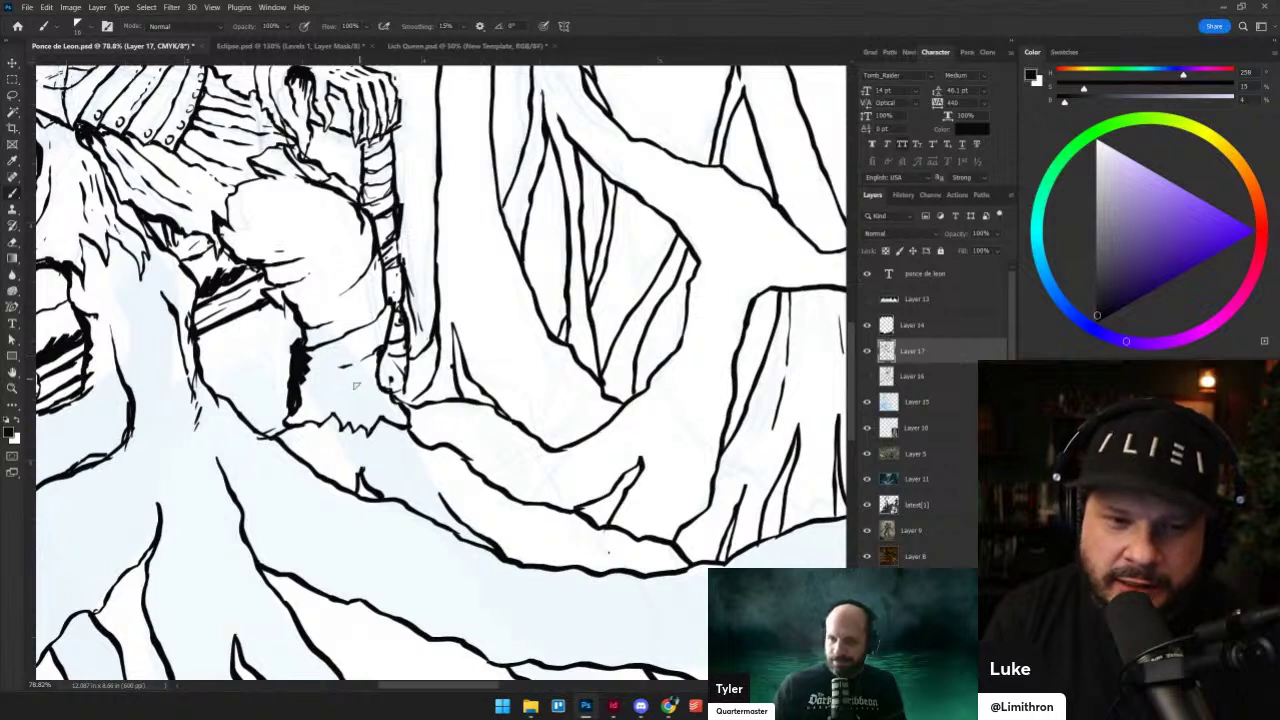
- Add short fabric tick marks above the torn hem, then thicken and trim the black shading at the back of the leg
left_click_drag(374, 393, 378, 401)
left_click_drag(366, 395, 368, 408)
mouse_move(353, 405)
left_mouse_down()
mouse_move(299, 415)
mouse_move(310, 418)
left_mouse_up()
left_click_drag(319, 410, 333, 412)
left_click_drag(341, 406, 354, 416)
left_click_drag(361, 413, 363, 419)
left_click_drag(380, 405, 383, 411)
mouse_move(299, 400)
left_mouse_down()
mouse_move(312, 396)
mouse_move(317, 353)
left_mouse_up()
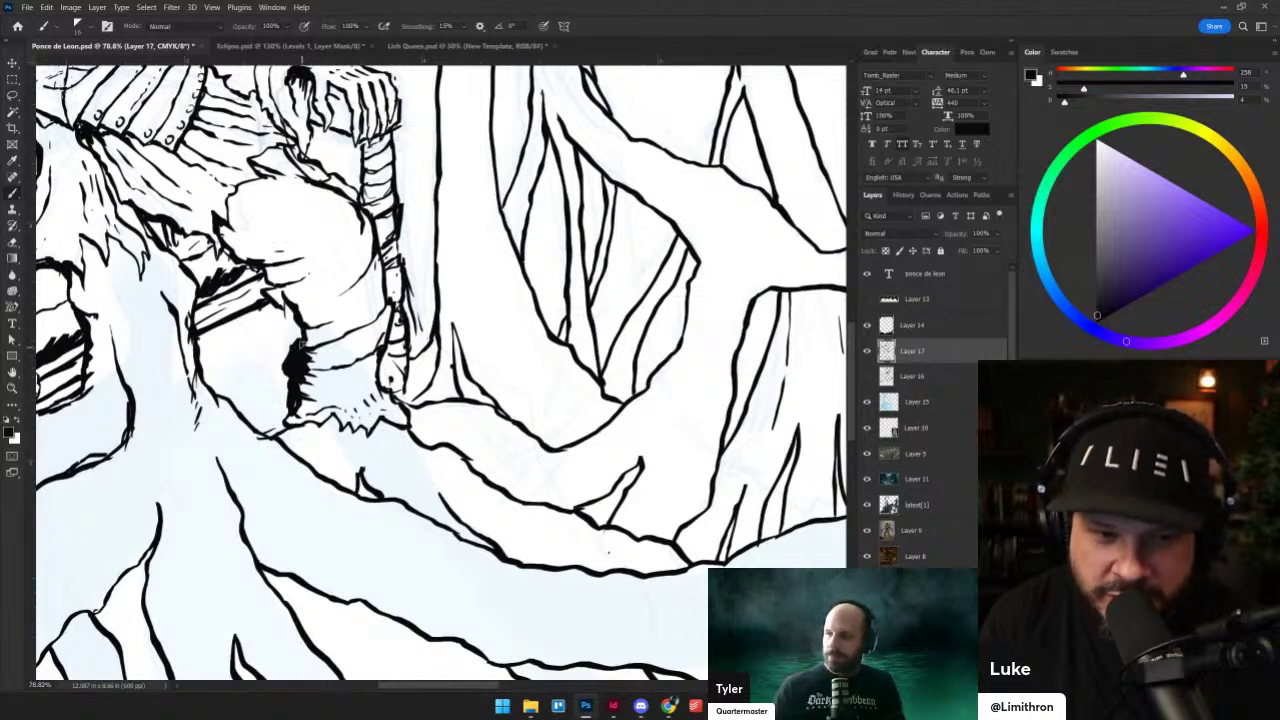
key("shift+alt+r")
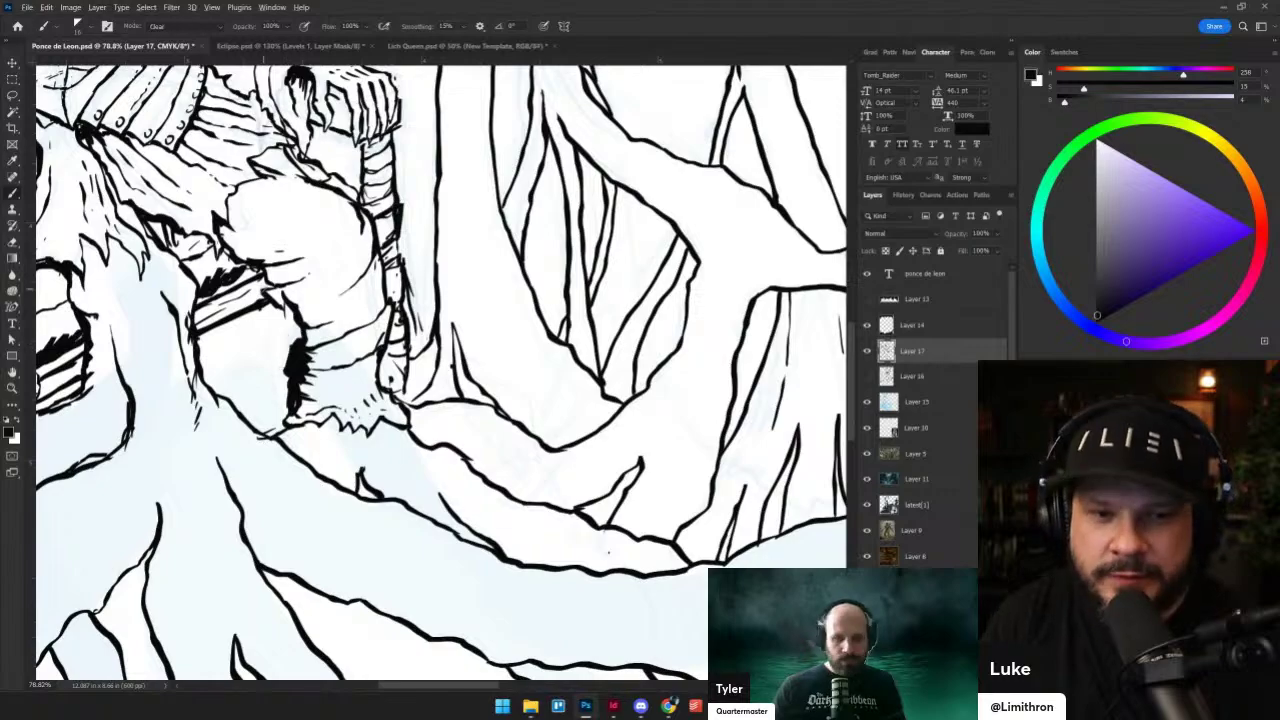
- Select the area of the central root below the figure with the Magic Wand and expand the selection
scroll(241, 259, "down", 6)
scroll(250, 325, "up", 4)
scroll(265, 345, "down", 4)
left_click_drag(216, 298, 418, 400)
scroll(430, 398, "up", 5)
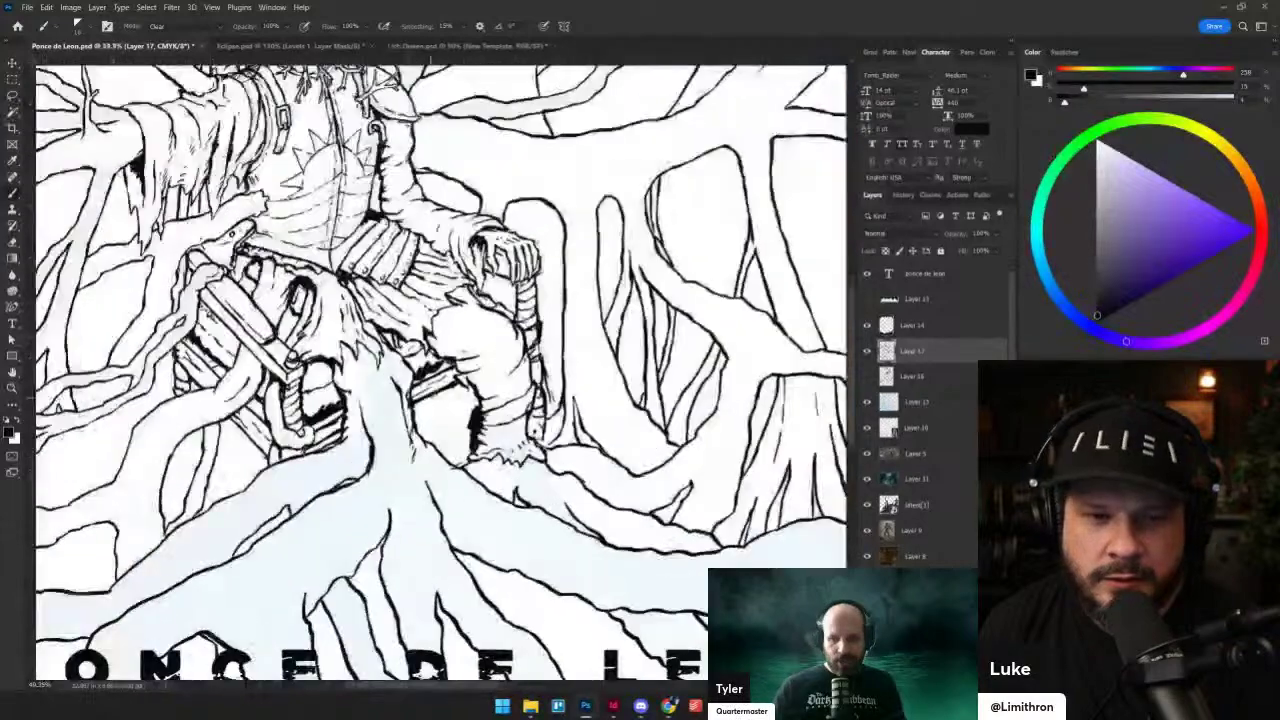
key("w")
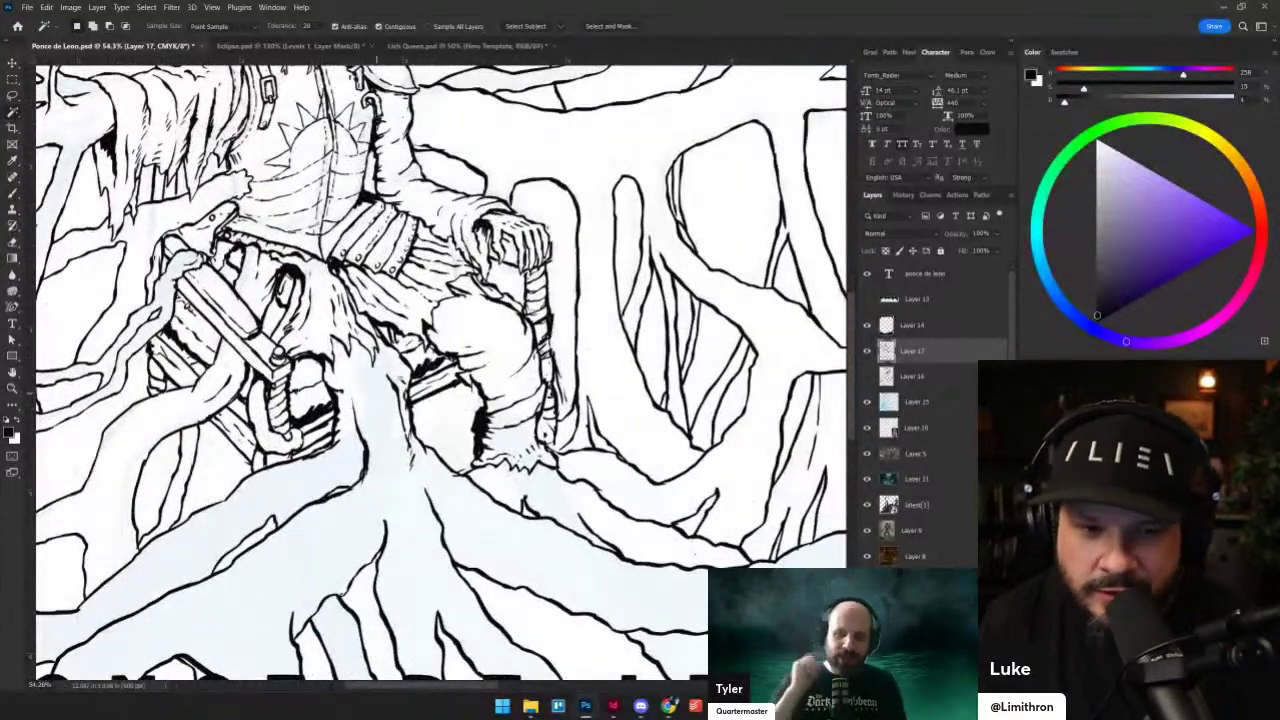
left_click(376, 391)
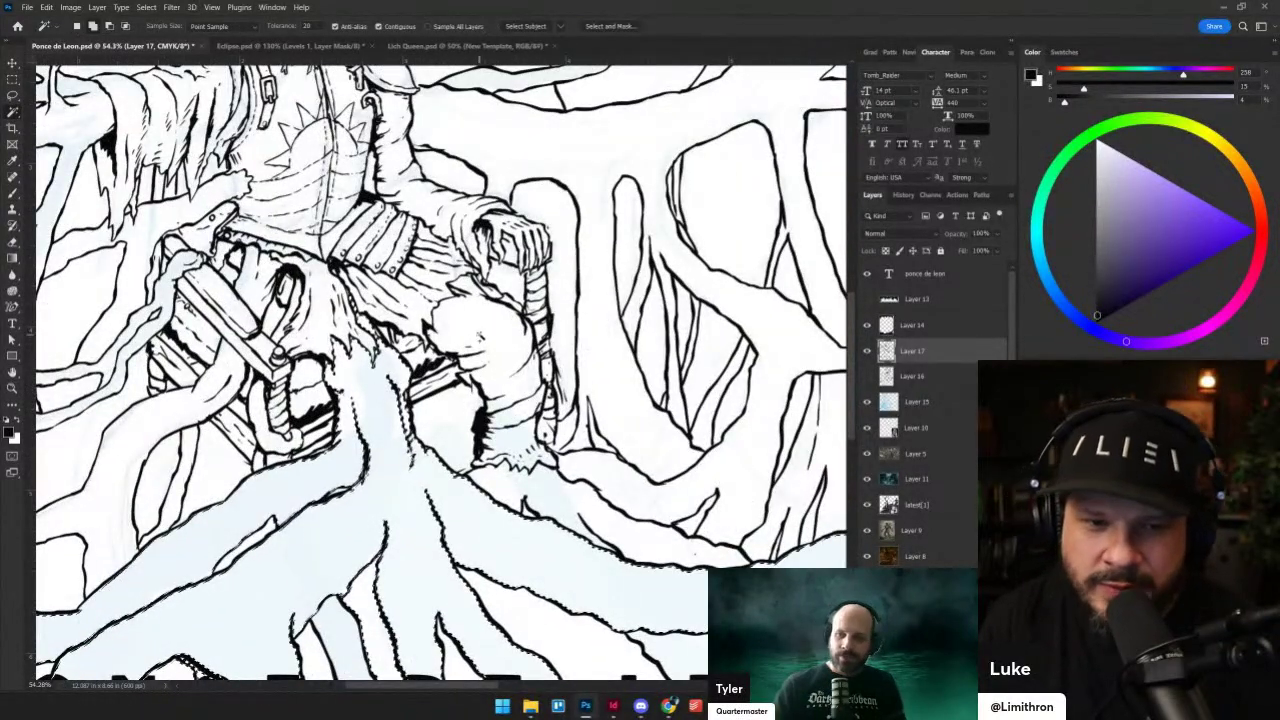
key("alt+s")
key("m")
key("e")
key("Return")
- Brush black shading along the figure's torn cloth above the central root and behind the knee, then deselect
key("b")
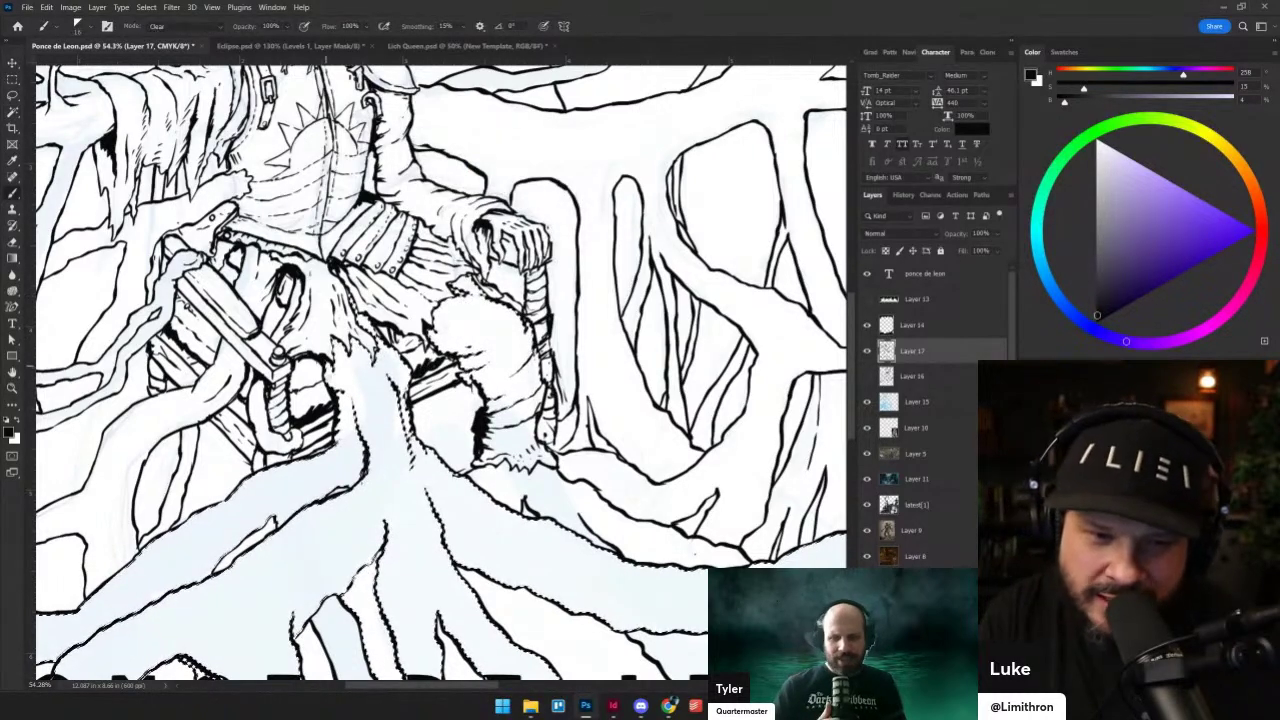
key("shift+alt+n")
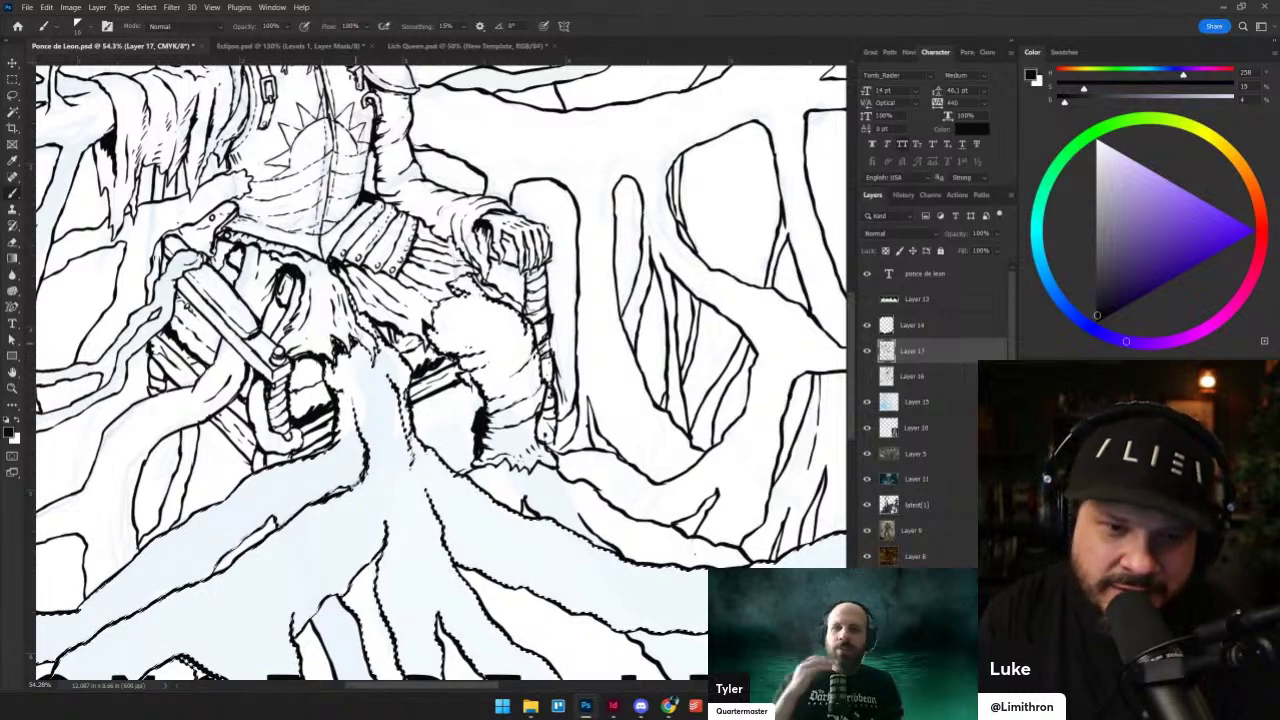
left_click_drag(373, 336, 357, 309)
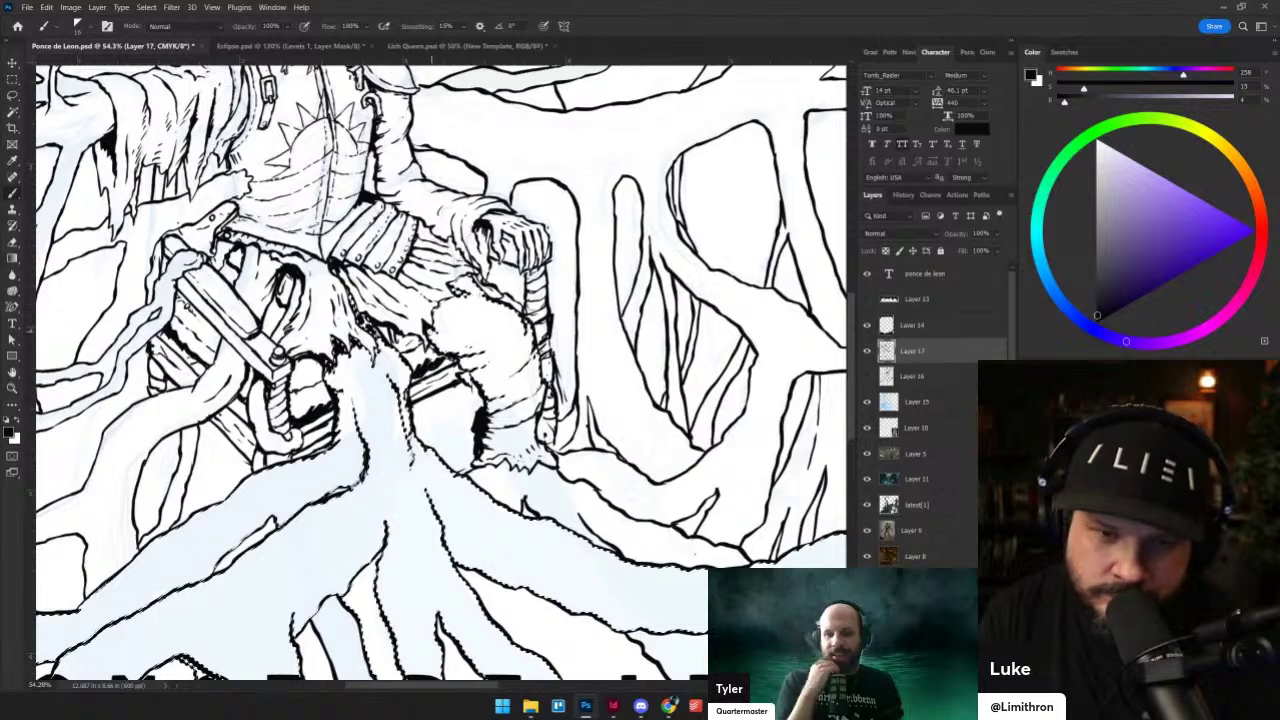
left_click_drag(434, 322, 467, 279)
key("ctrl+d")
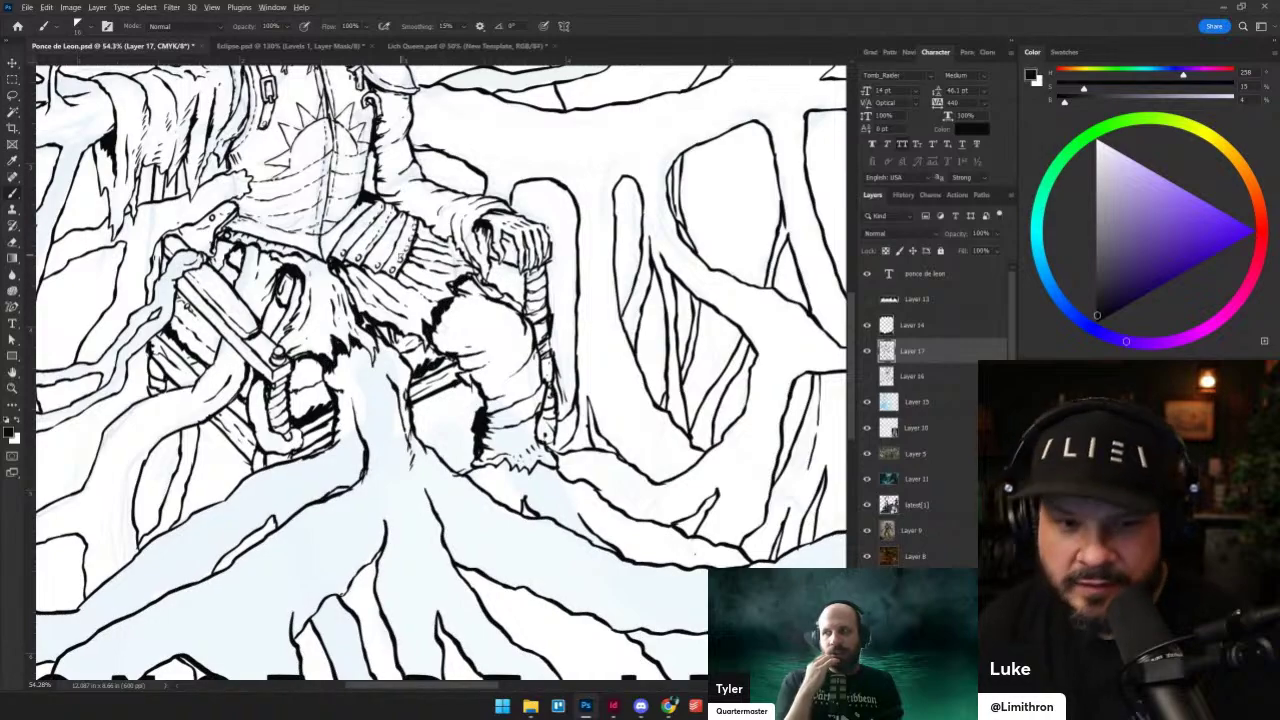
scroll(440, 370, "down", 5)
scroll(240, 360, "up", 4)
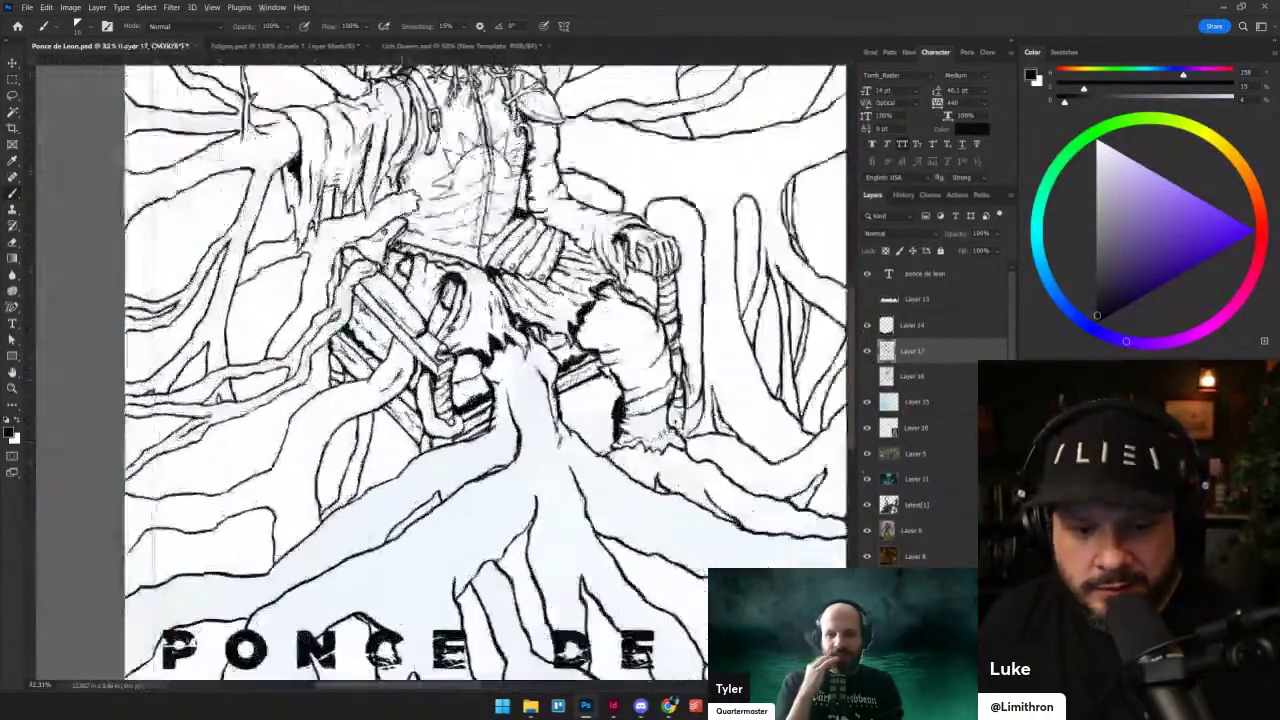
scroll(383, 332, "up", 3)
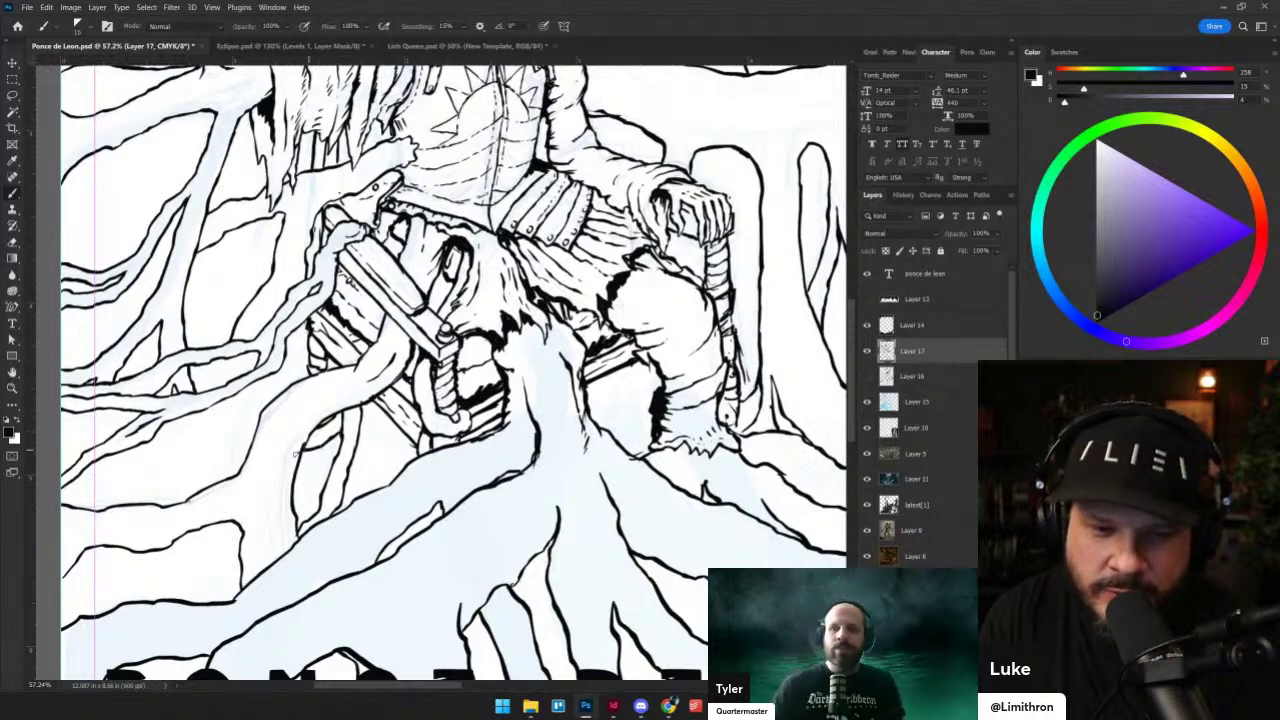
- Ink additional edge lines along the thin roots running from the page's edge to the thick root beside the chair
key("shift+alt+r")
key("shift+alt+n")
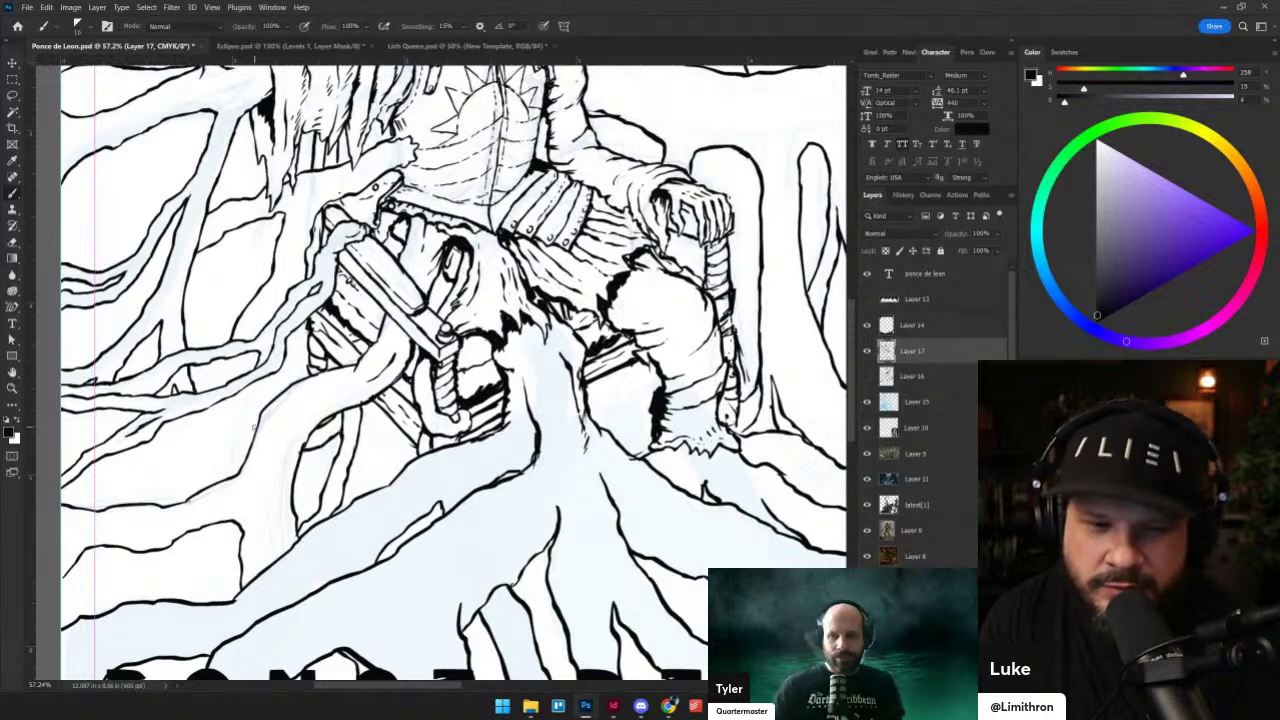
left_click_drag(298, 469, 415, 461)
left_click_drag(192, 470, 364, 430)
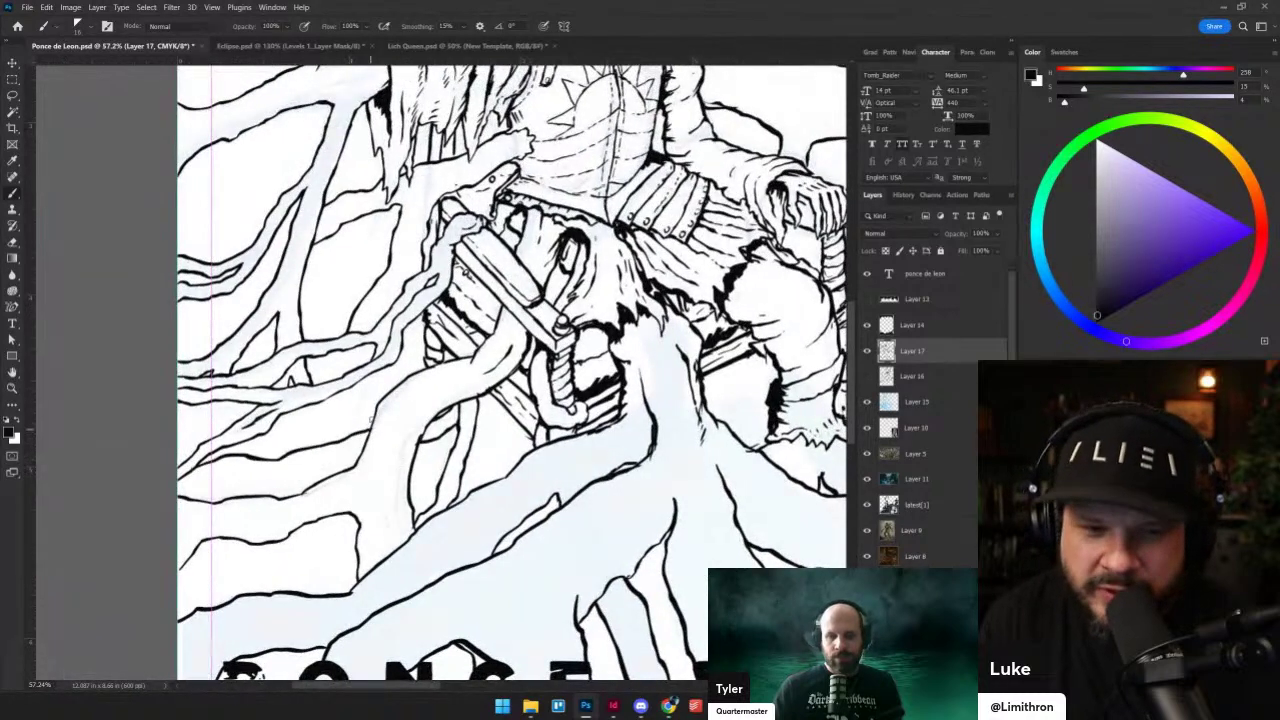
left_click_drag(188, 500, 356, 464)
key("grave")
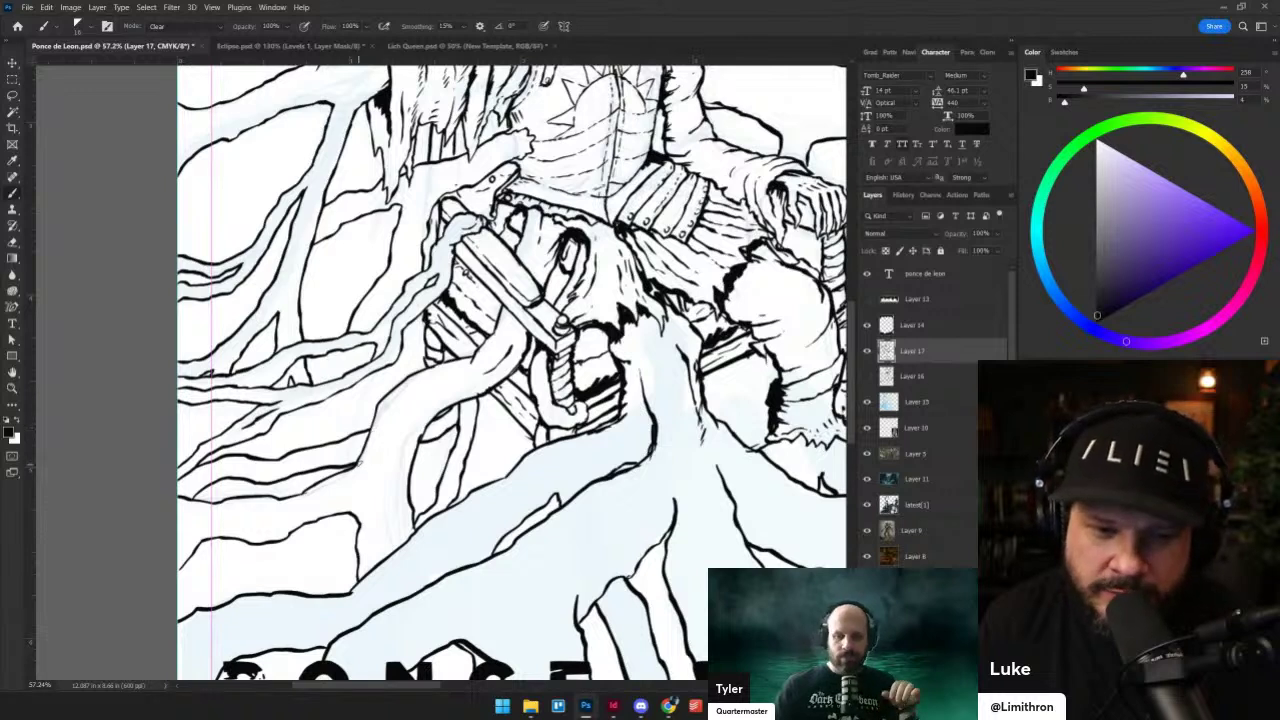
key("shift+alt+n")
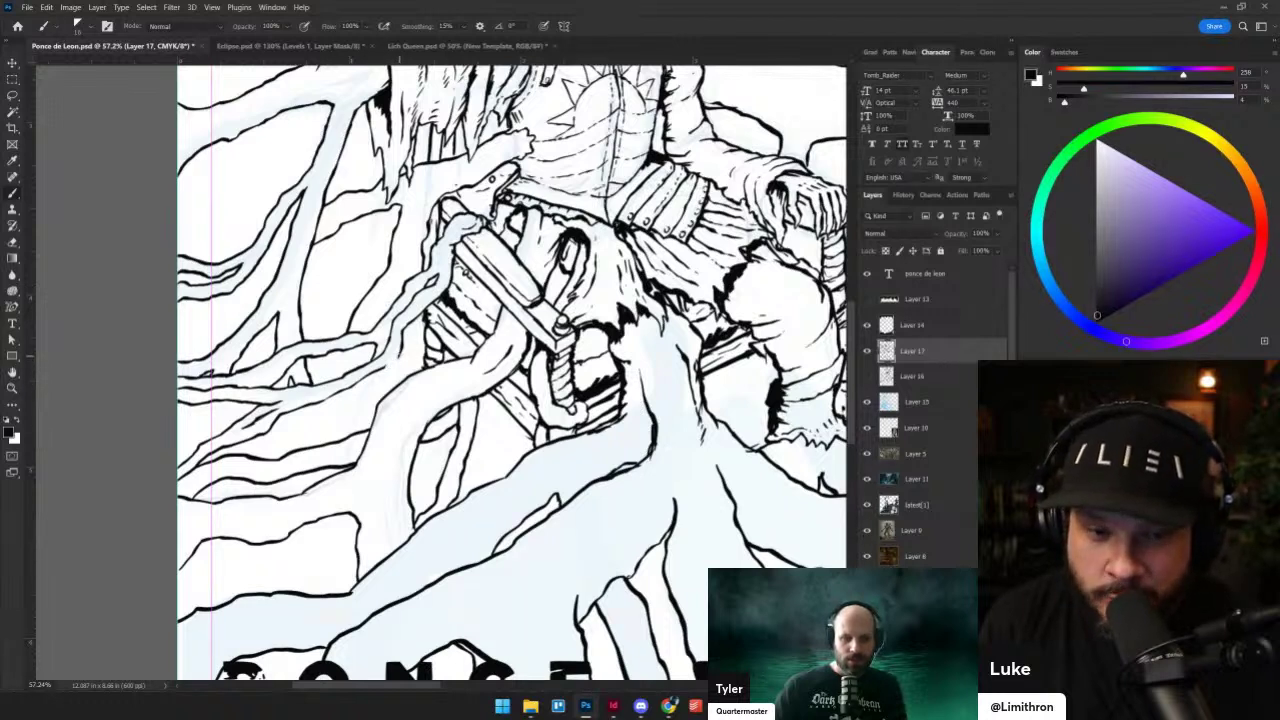
- Add short strokes where the thin roots meet the thick root beside the chair, and trim the overlapping ends in Clear mode
left_click_drag(385, 366, 386, 395)
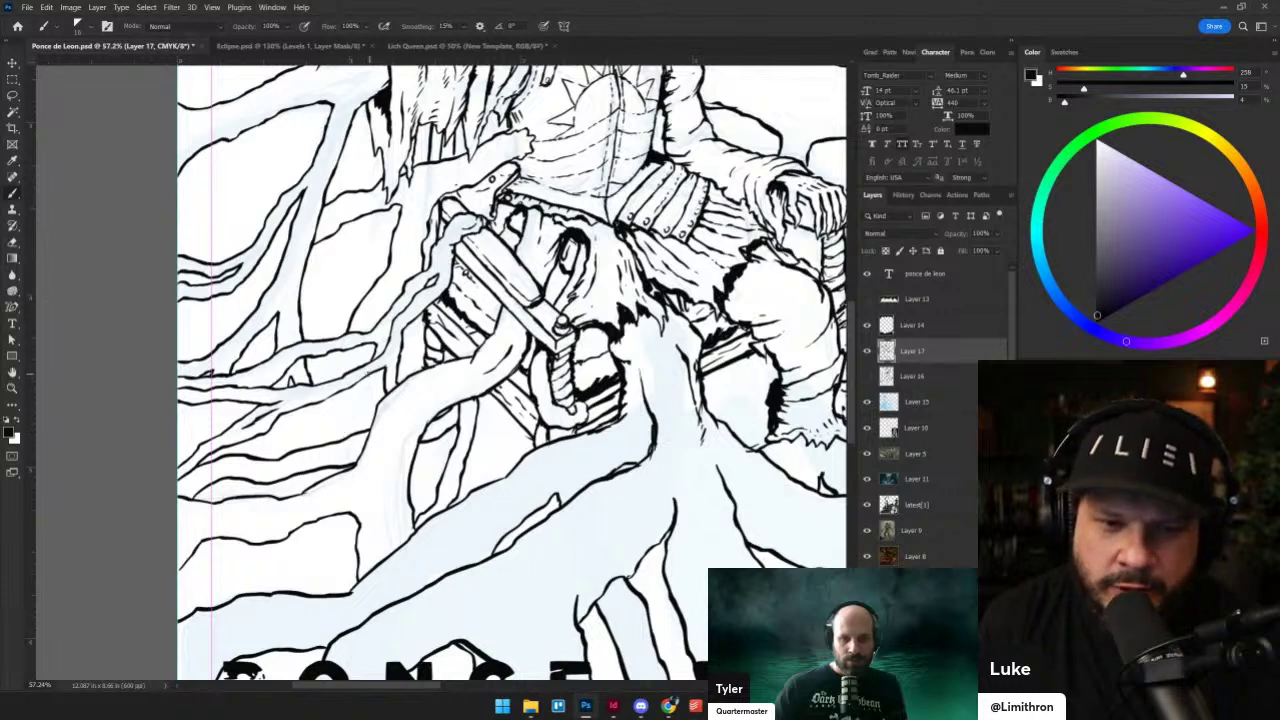
left_click_drag(364, 392, 345, 437)
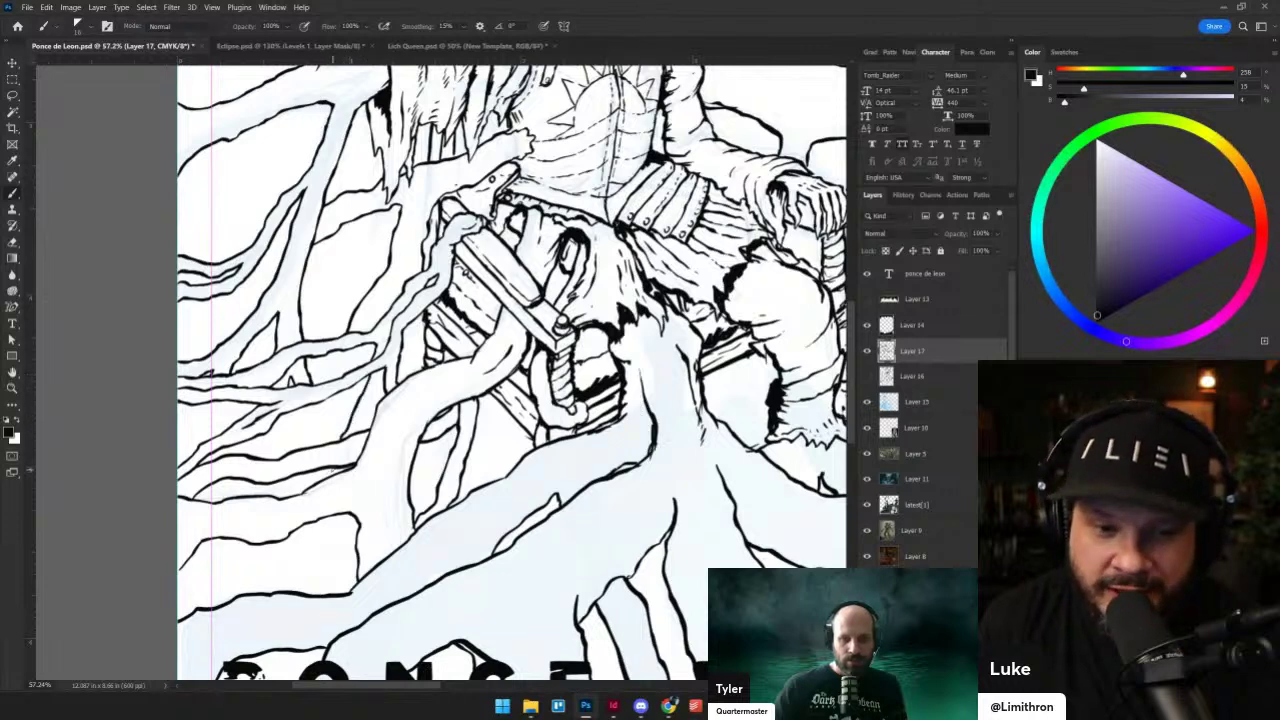
key("grave")
left_click_drag(354, 428, 345, 430)
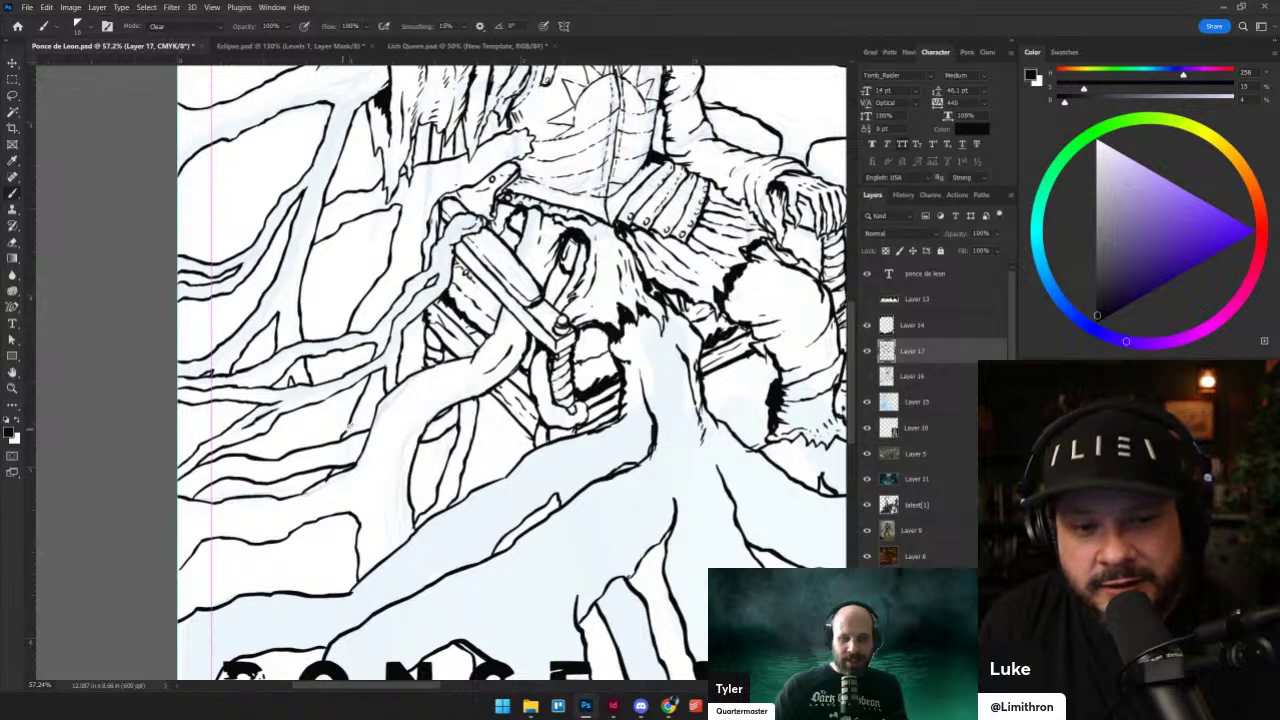
key("shift+alt+n")
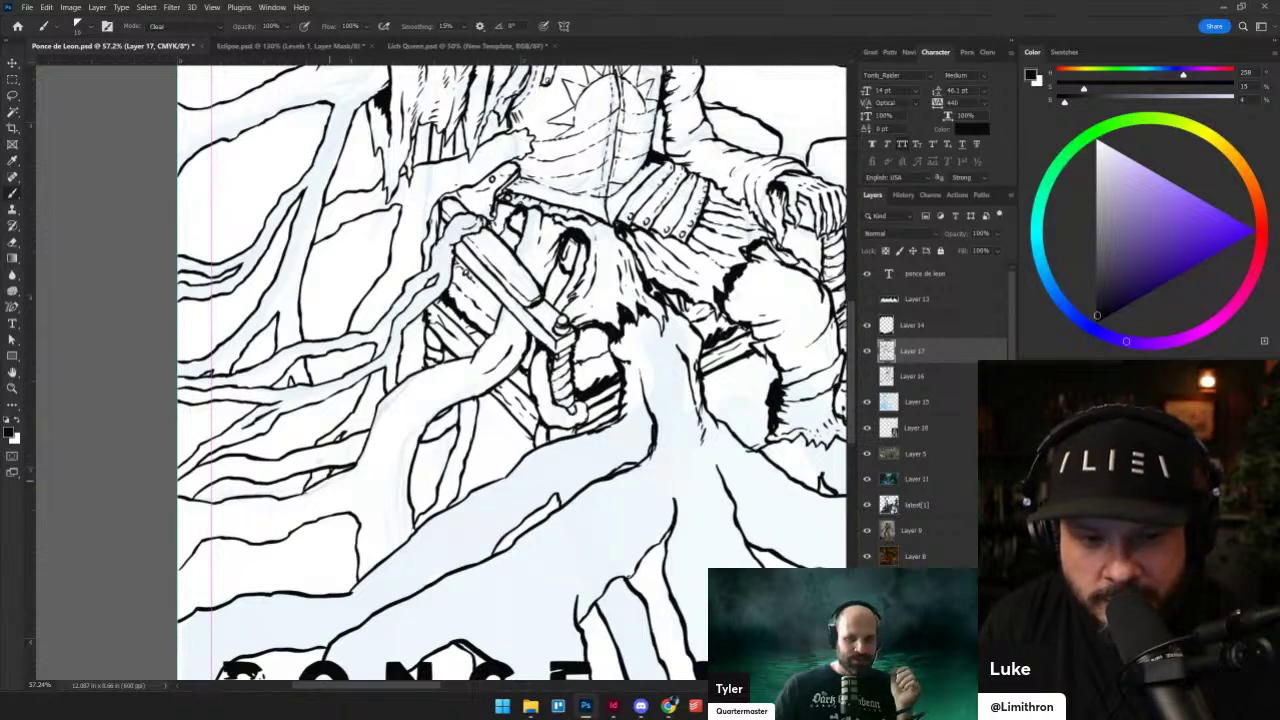
- Examine the full illustration beside the reference images, including the roots around the title
scroll(319, 462, "down", 10)
scroll(434, 355, "up", 1)
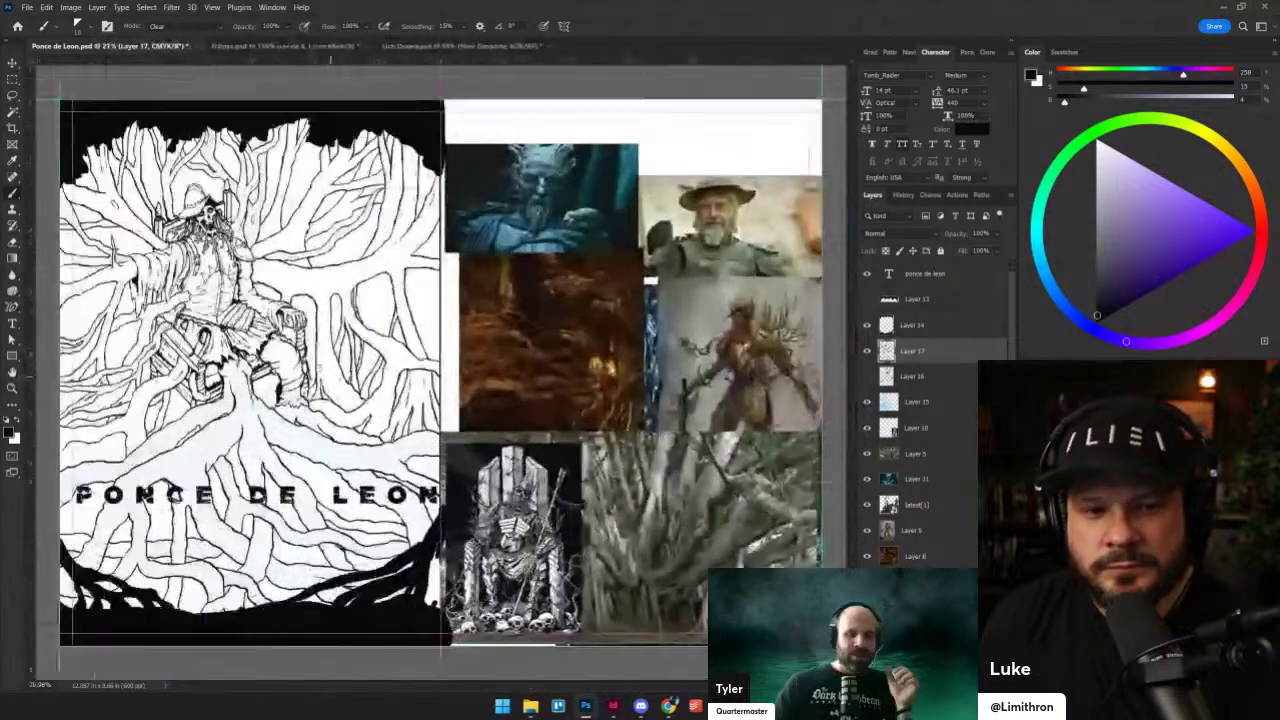
scroll(437, 354, "up", 2)
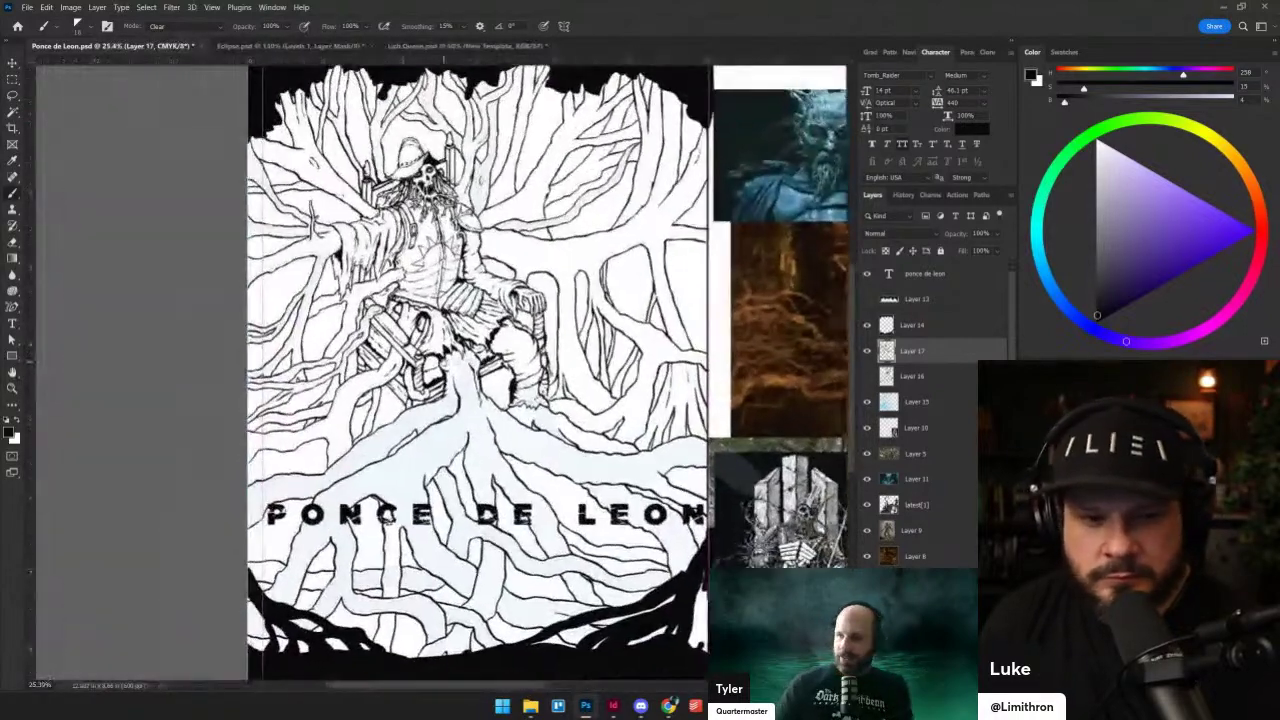
scroll(435, 358, "up", 3)
key("shift+alt+n")
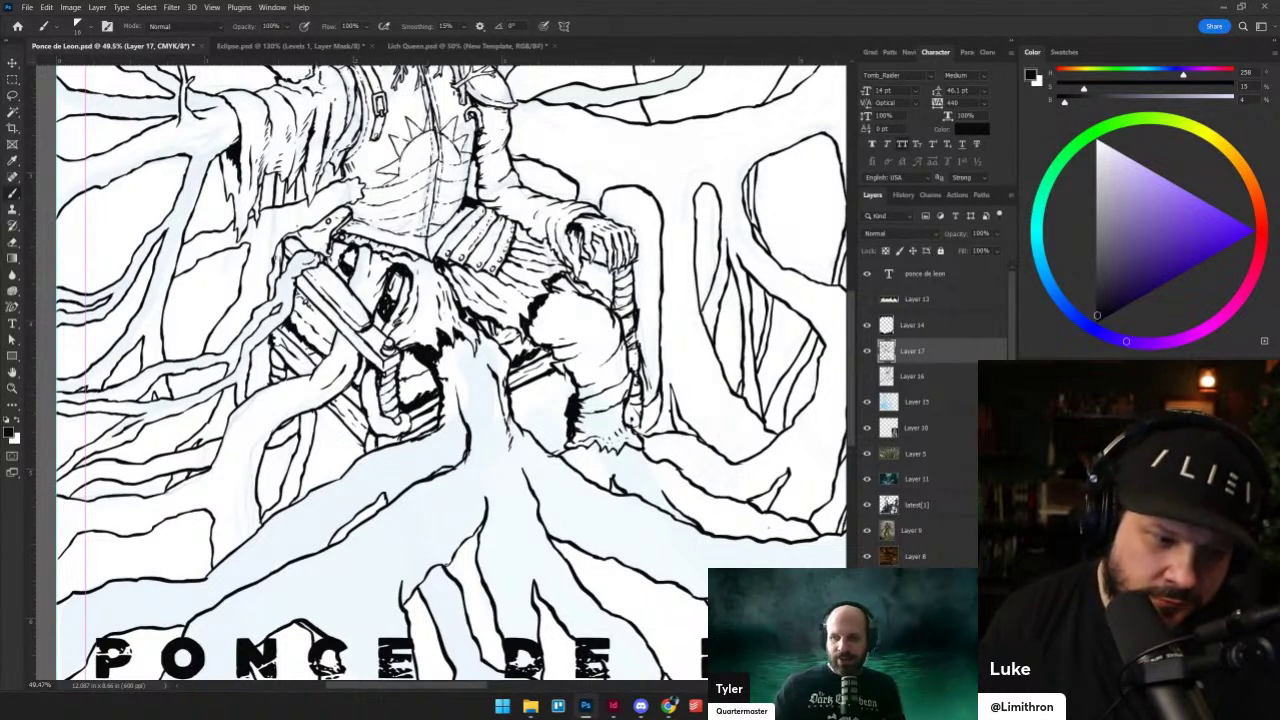
scroll(507, 331, "down", 8)
left_click_drag(585, 353, 323, 378)
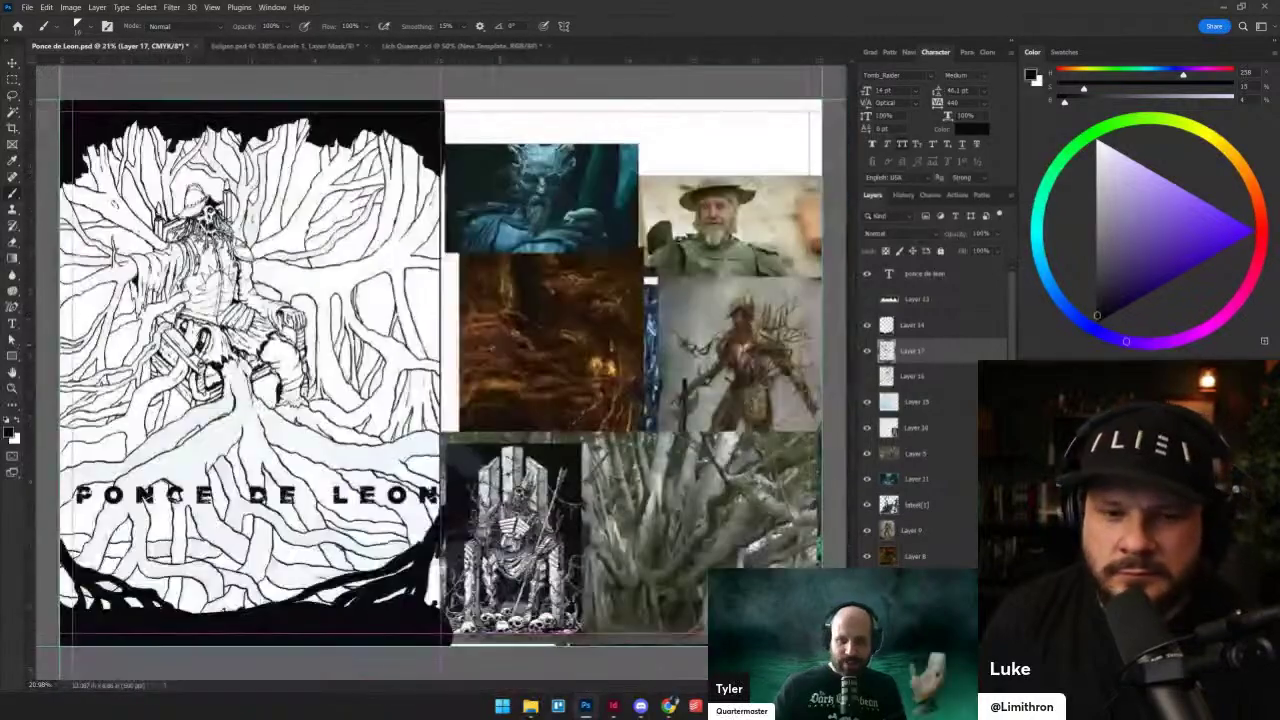
scroll(323, 378, "up", 1)
scroll(323, 380, "down", 1)
scroll(323, 385, "up", 5)
scroll(322, 386, "down", 3)
scroll(438, 347, "up", 3)
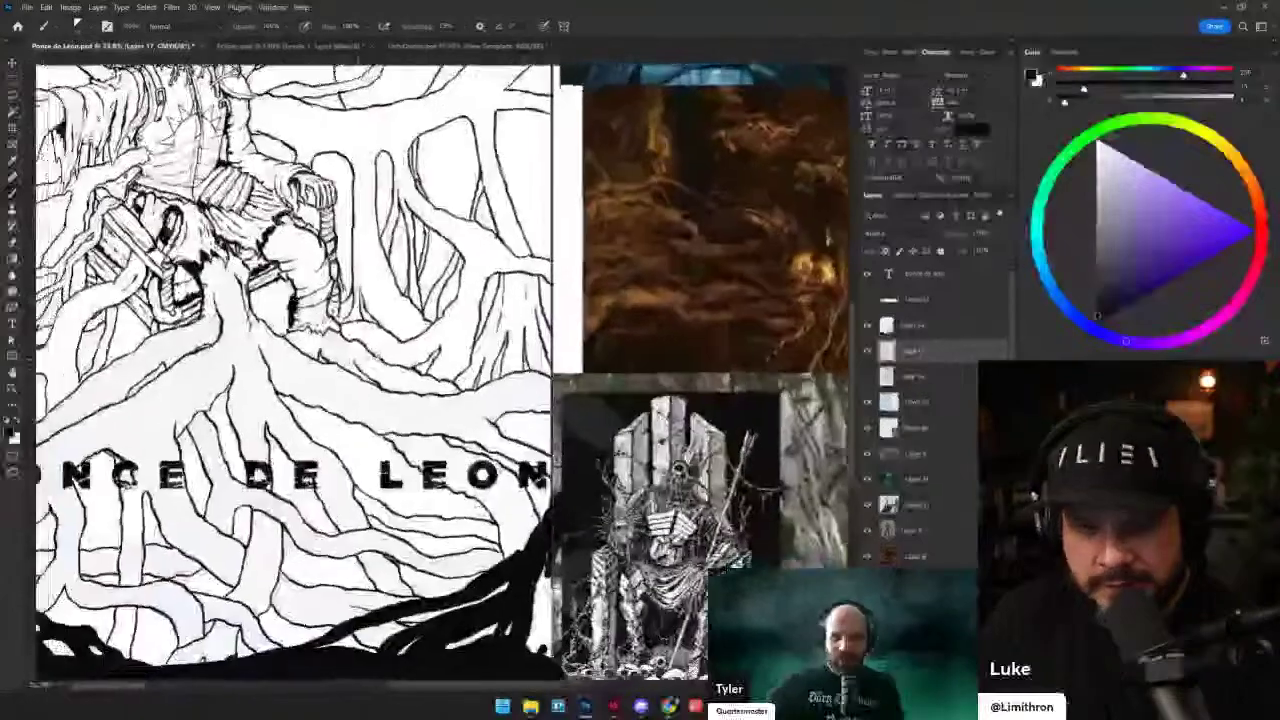
scroll(437, 347, "up", 2)
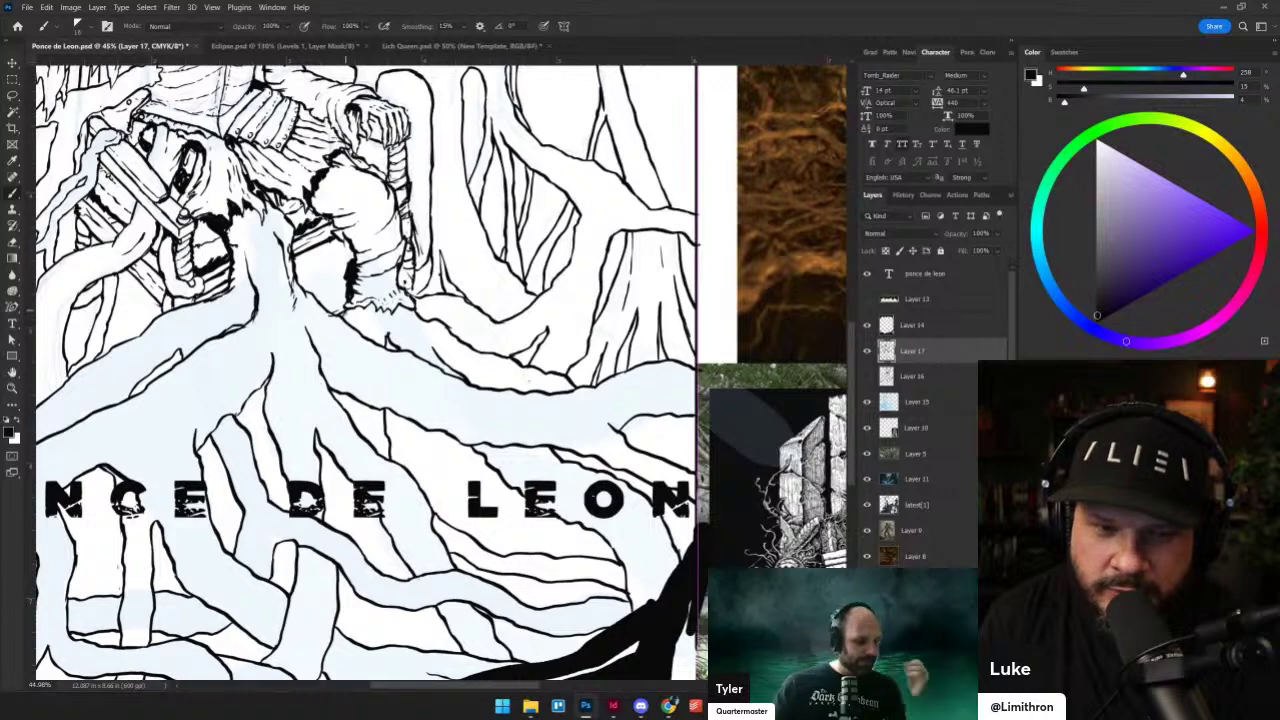
- Ink the edges of the thin root running down behind the first letters of LEON
key("grave")
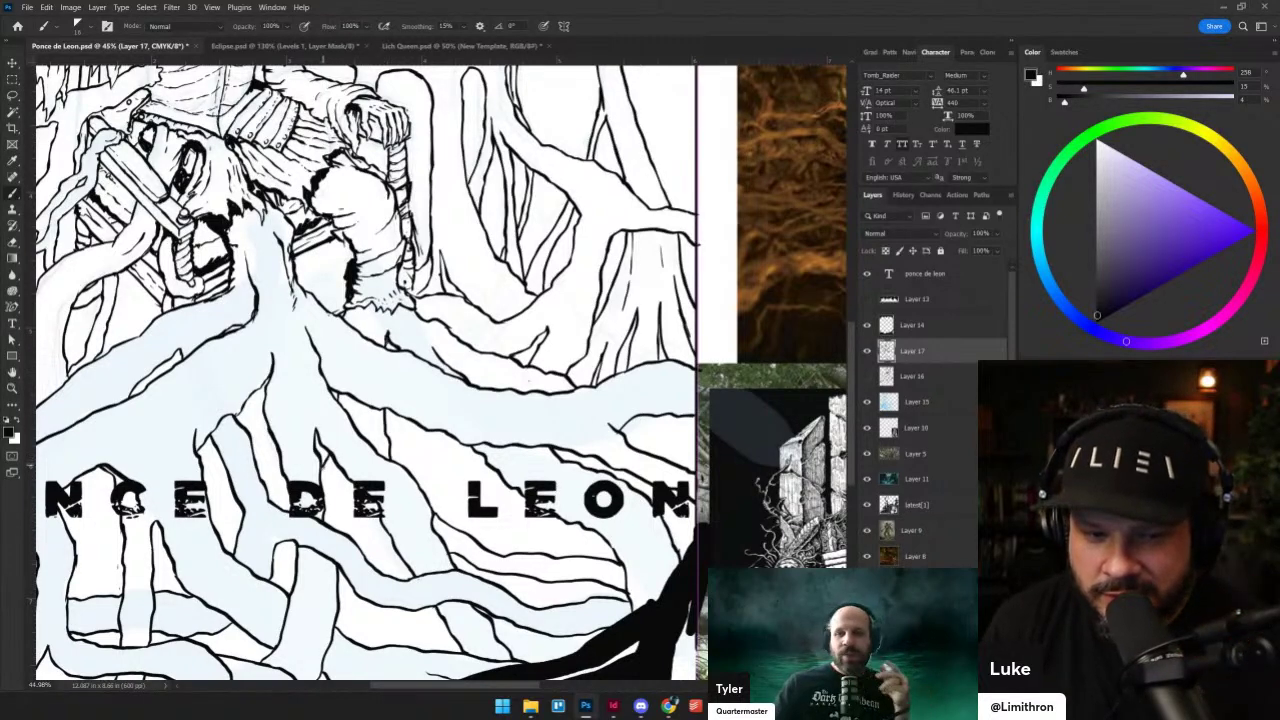
left_click_drag(381, 517, 367, 547)
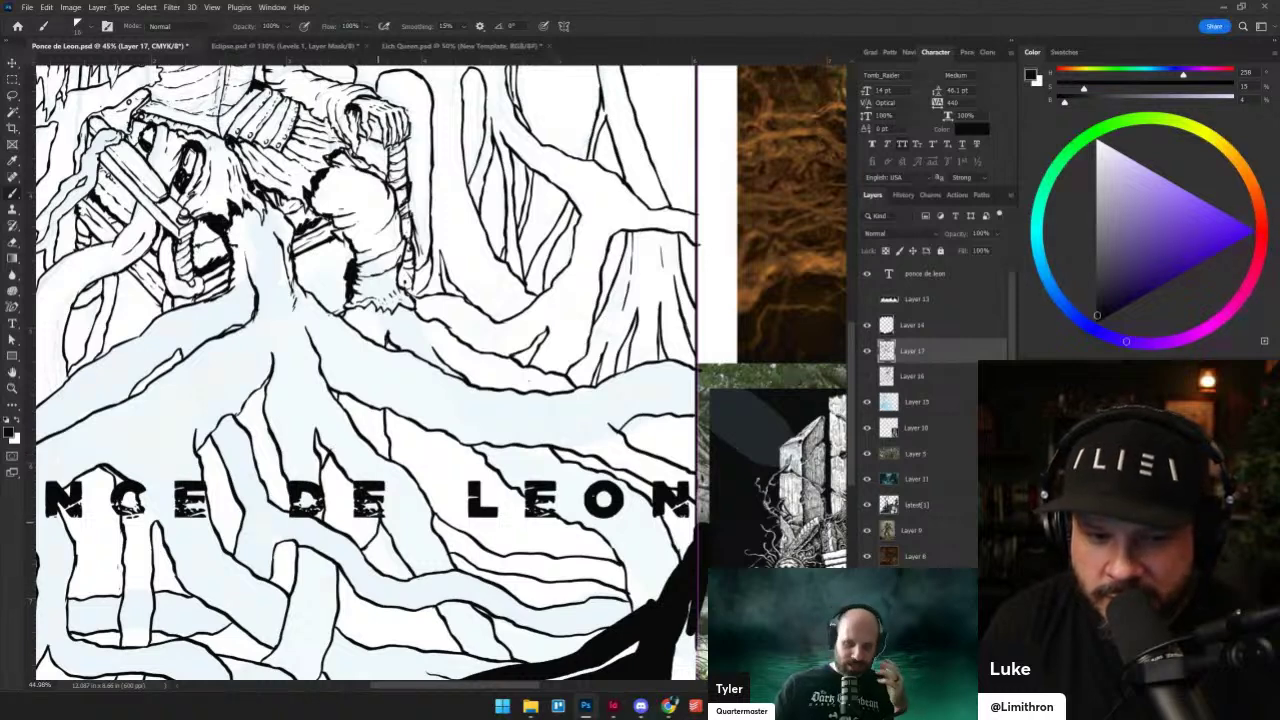
key("ctrl+z")
key("shift+alt+r")
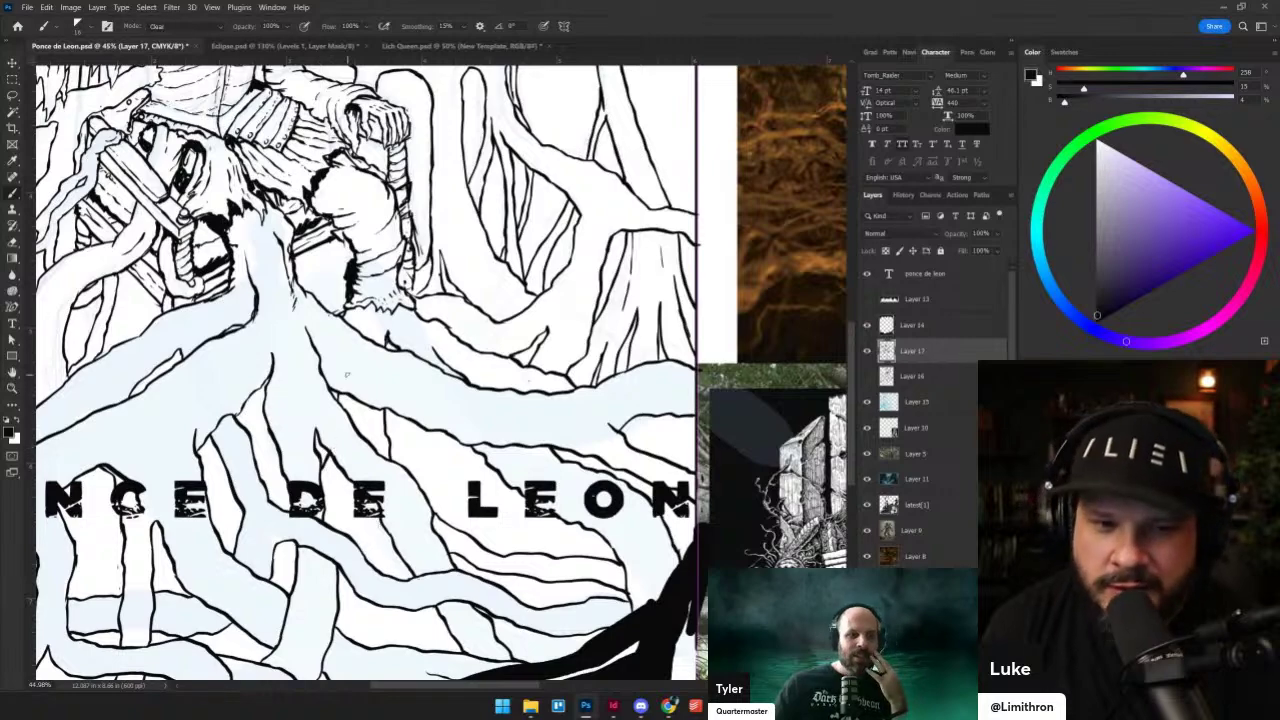
scroll(345, 374, "down", 5)
scroll(345, 374, "up", 3)
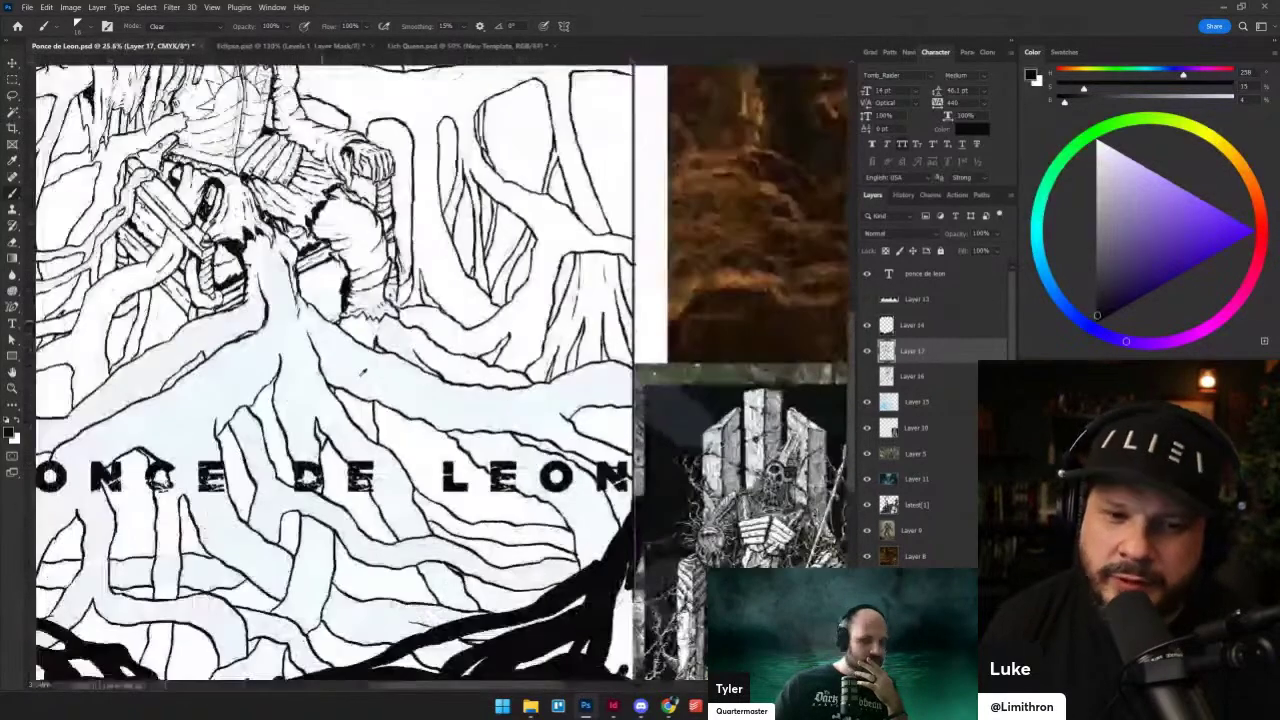
key("shift+alt+n")
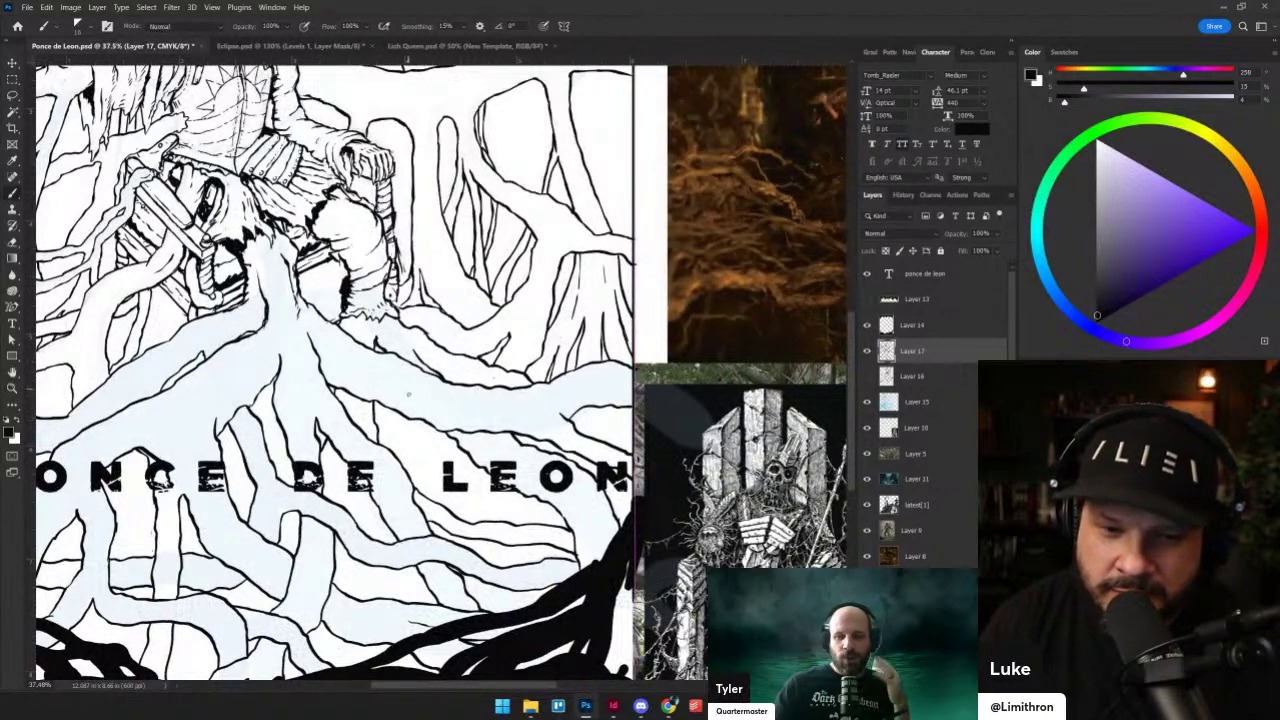
left_click_drag(466, 478, 478, 522)
left_click_drag(442, 432, 478, 482)
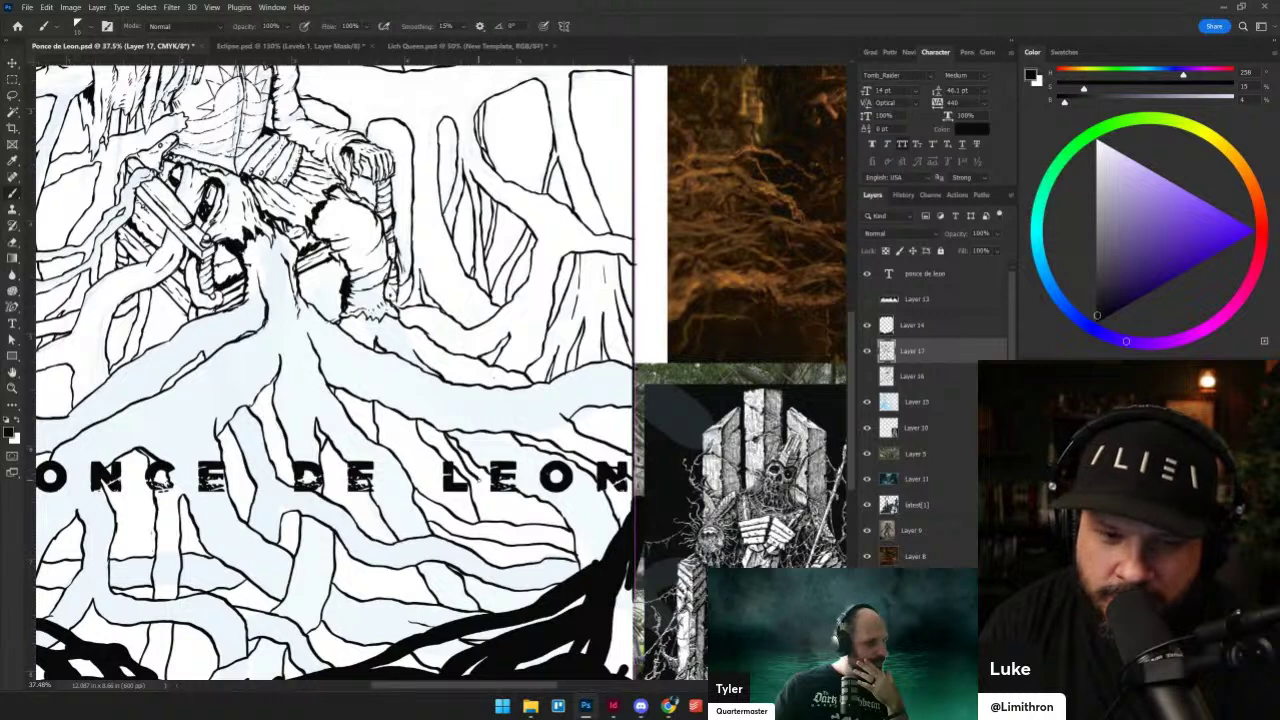
key("ctrl+z")
left_click_drag(442, 430, 494, 520)
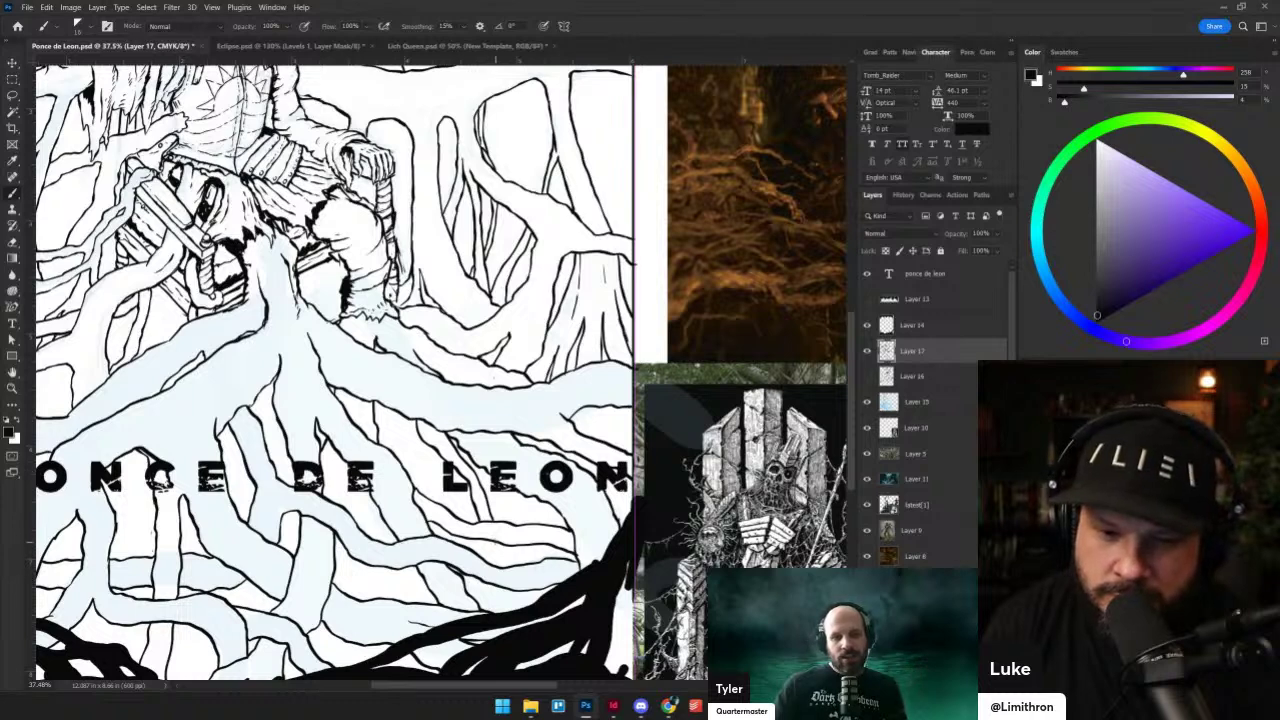
- Sample the gap between the lower roots with the Magic Wand and hide Layer 14 to expose the unfinished root lines
scroll(497, 528, "up", 2)
key("w")
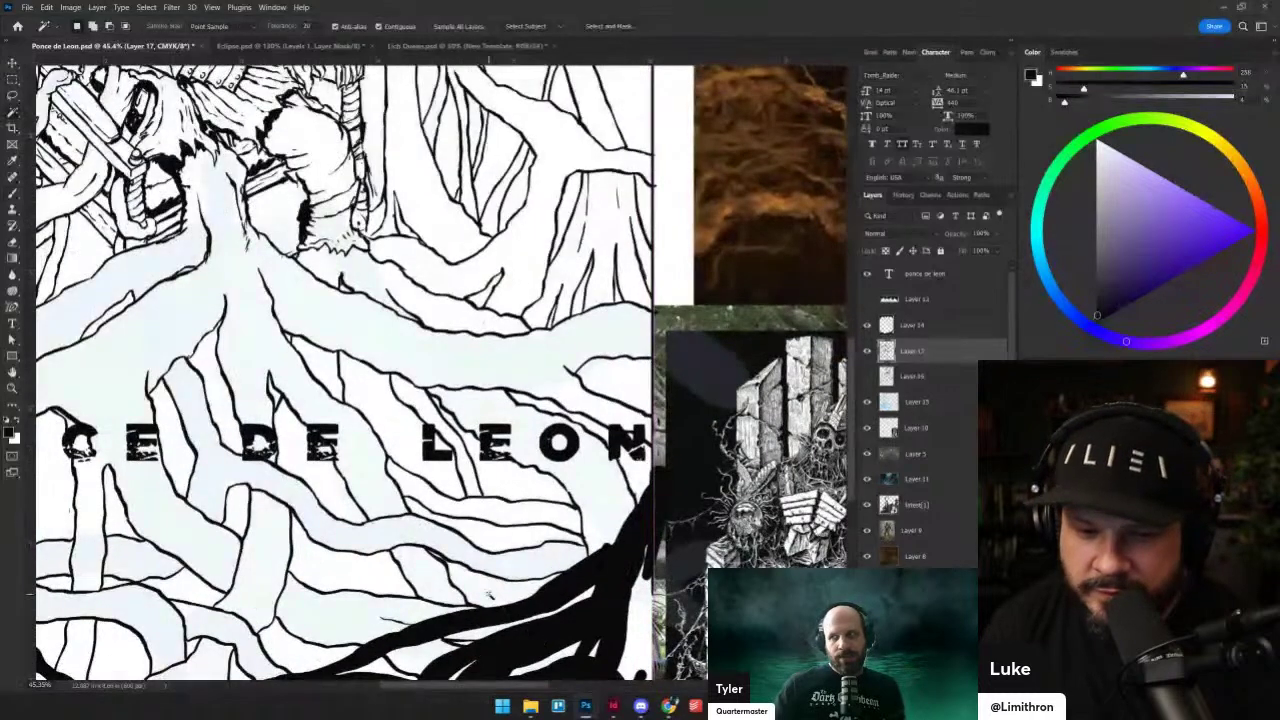
left_click(491, 597)
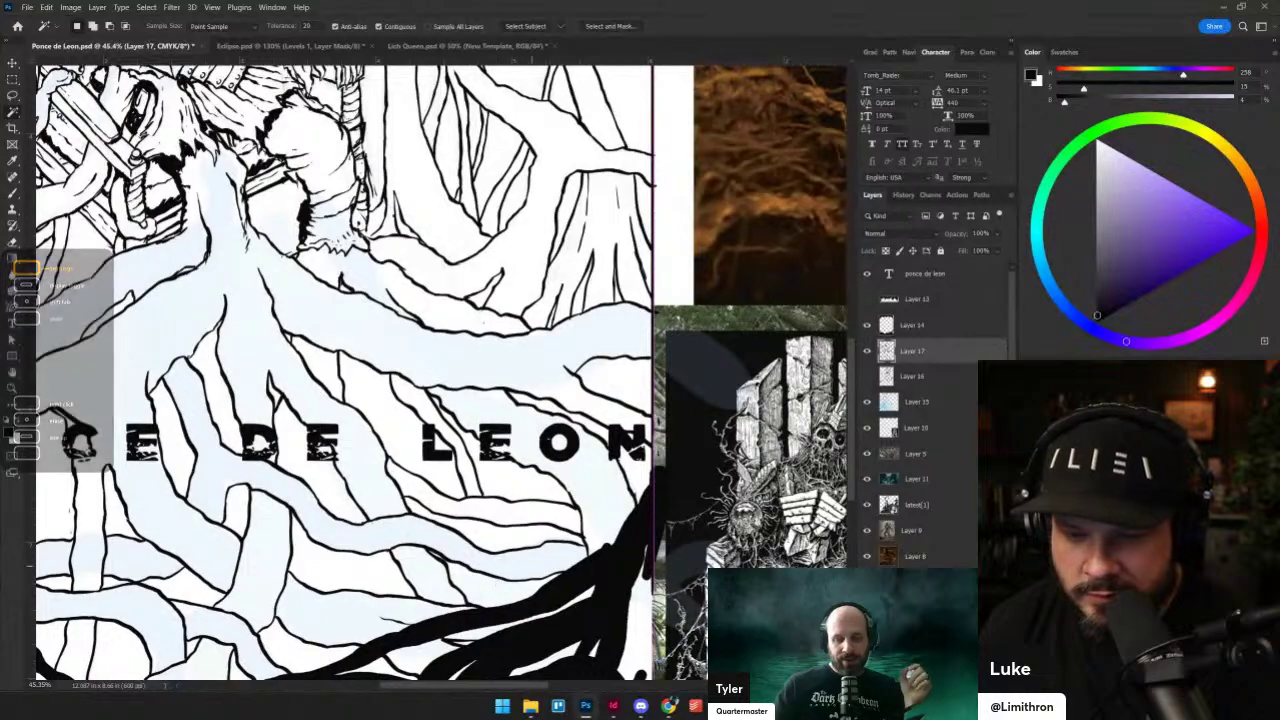
left_click(871, 325)
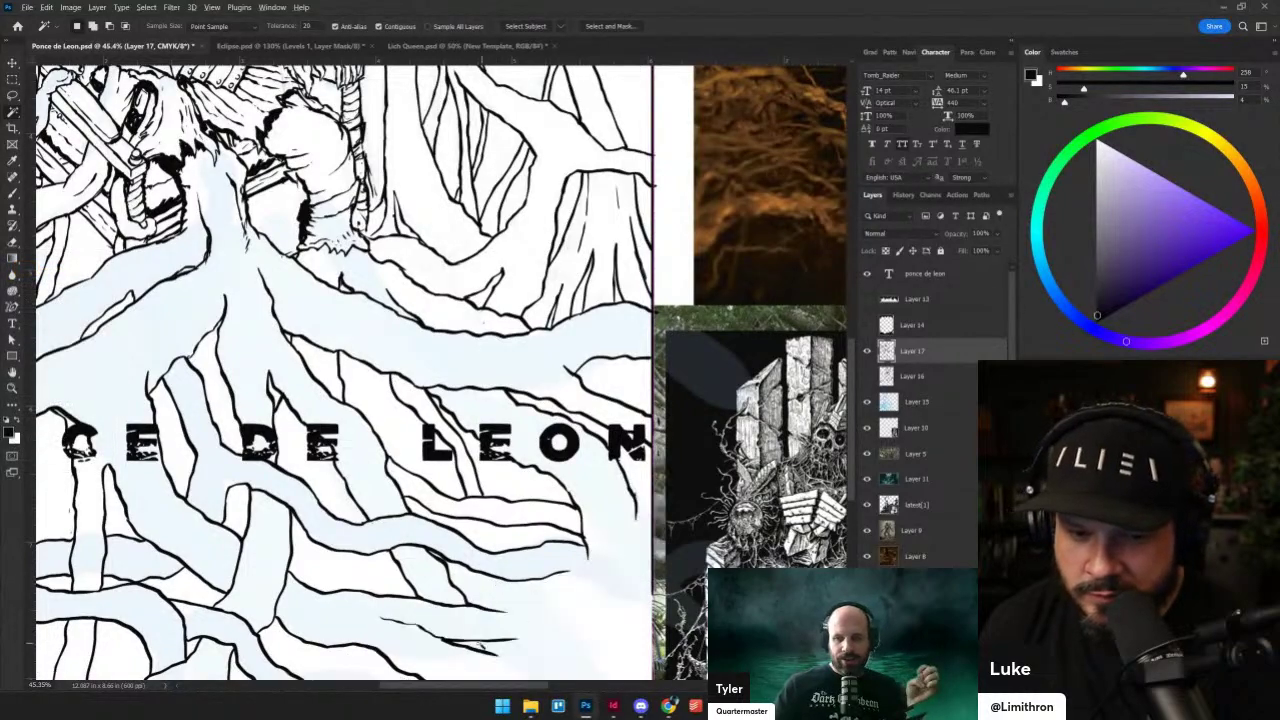
- Brush the edge of the lower root below LEON down to the bottom of the page
scroll(487, 642, "down", 2)
left_click_drag(487, 642, 434, 481)
scroll(434, 479, "up", 3)
key("b")
left_click_drag(390, 552, 406, 627)
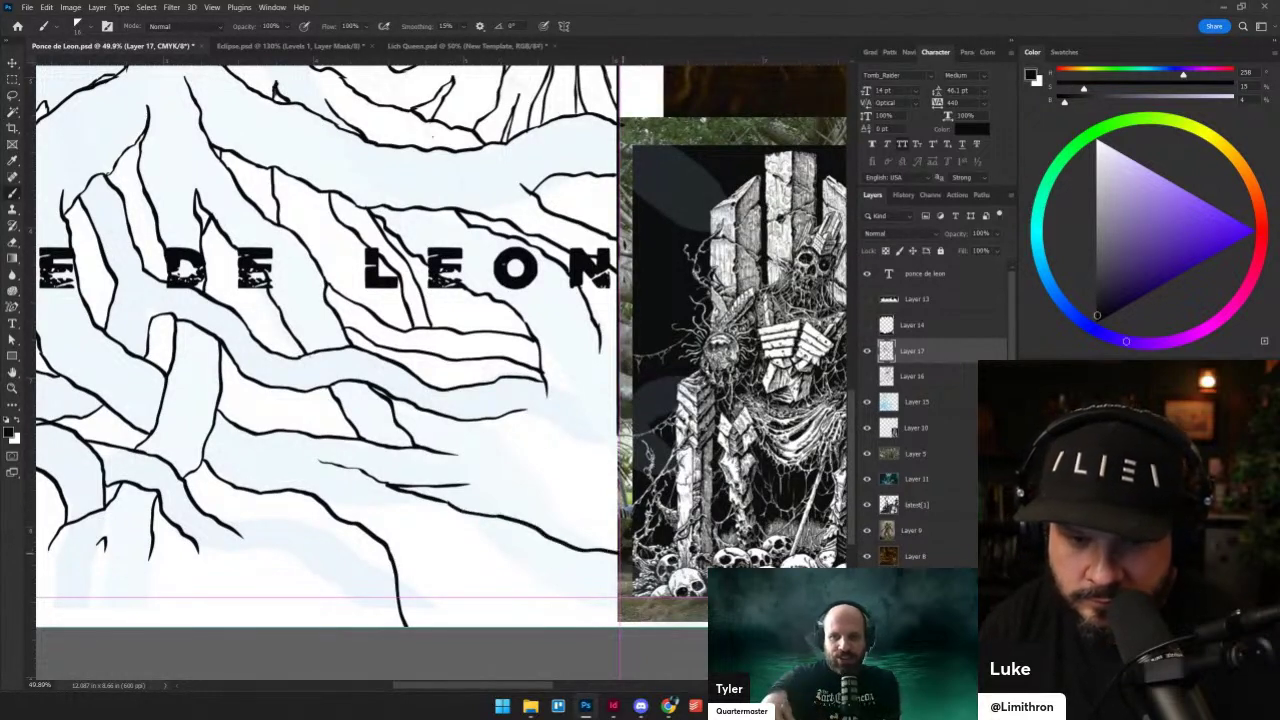
- Extend the open root lines below LEON to the page's side edge, redrawing the upper line until it flows smoothly
left_click_drag(455, 456, 608, 455)
key("ctrl+z")
left_click_drag(463, 456, 612, 450)
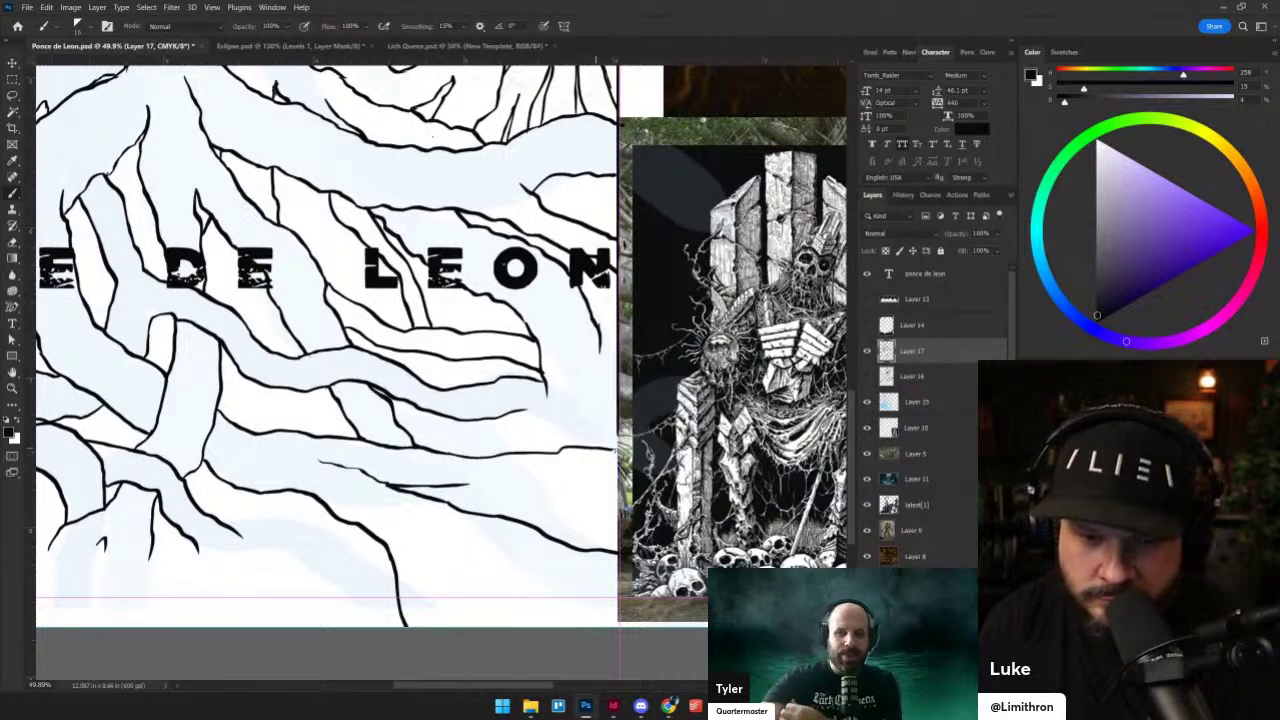
key("ctrl+z")
left_click_drag(476, 457, 615, 463)
left_click_drag(468, 485, 486, 487)
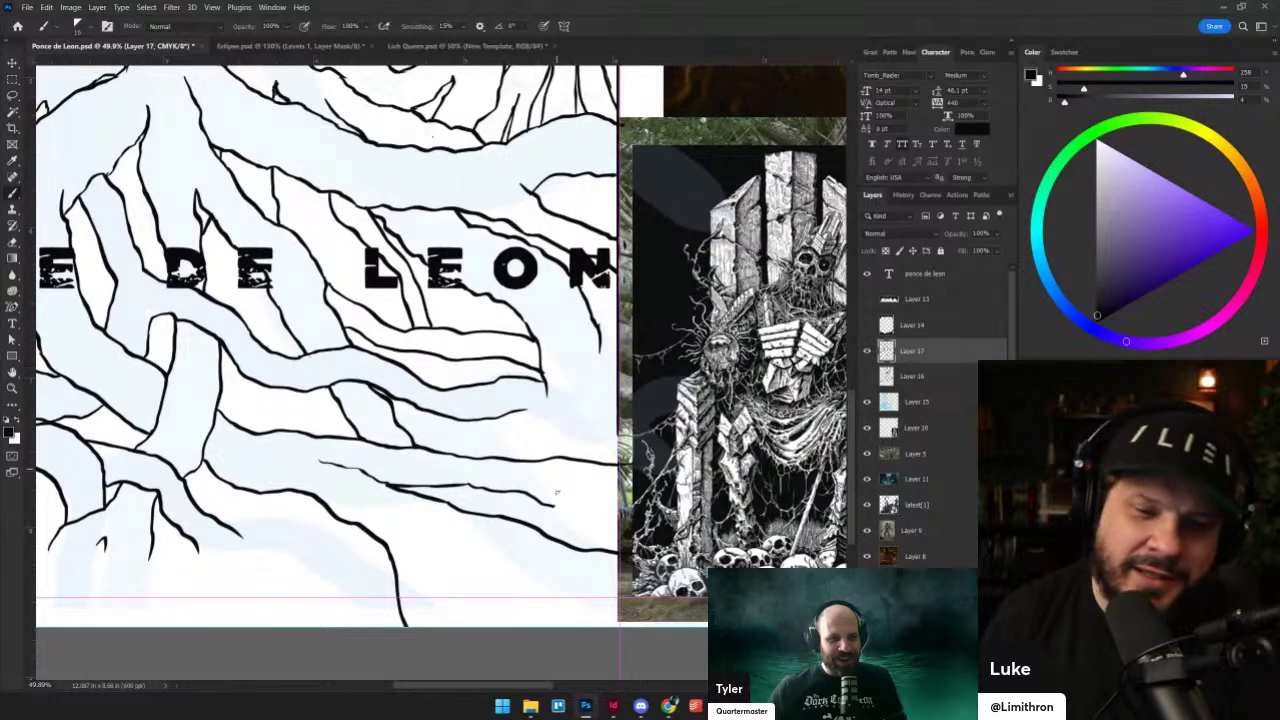
left_click_drag(553, 505, 599, 522)
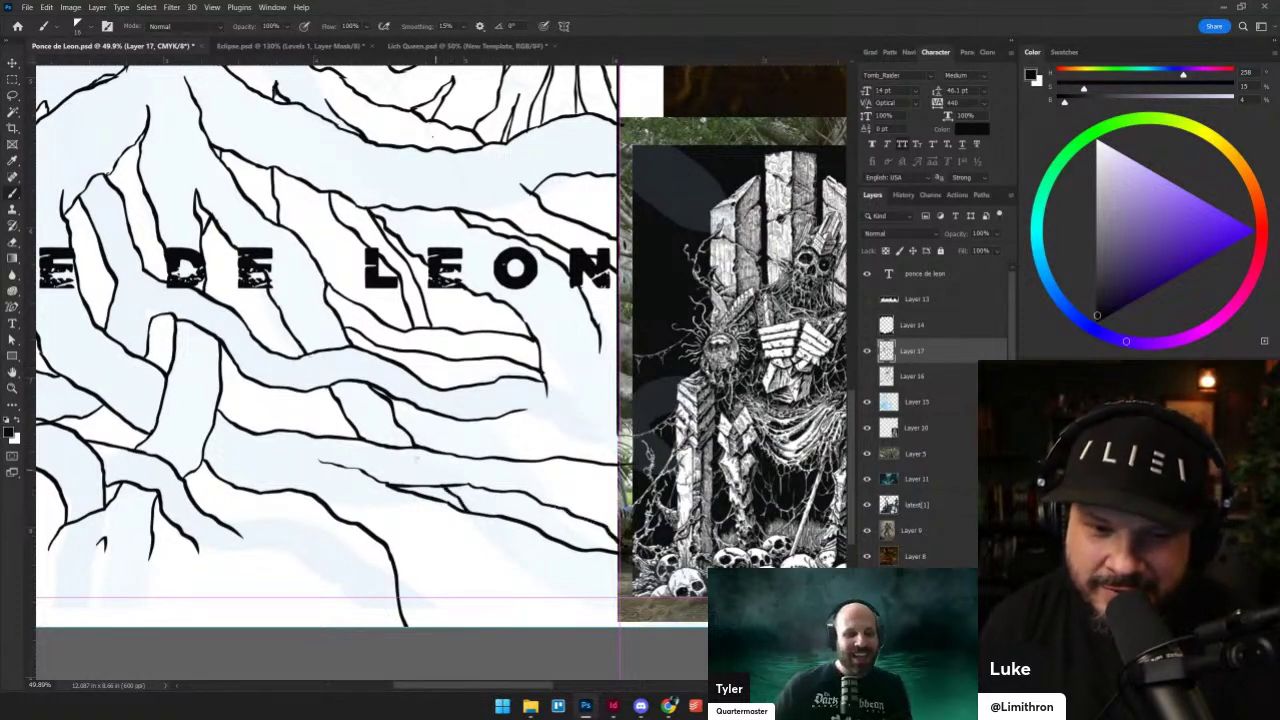
- Ink the lower root's underside below DE and extend the neighbouring hanging roots down to the bottom of the page
left_click_drag(413, 524, 547, 479)
key("e")
mouse_move(360, 484)
left_mouse_down()
mouse_move(381, 497)
mouse_move(466, 494)
mouse_move(510, 523)
left_mouse_up()
key("b")
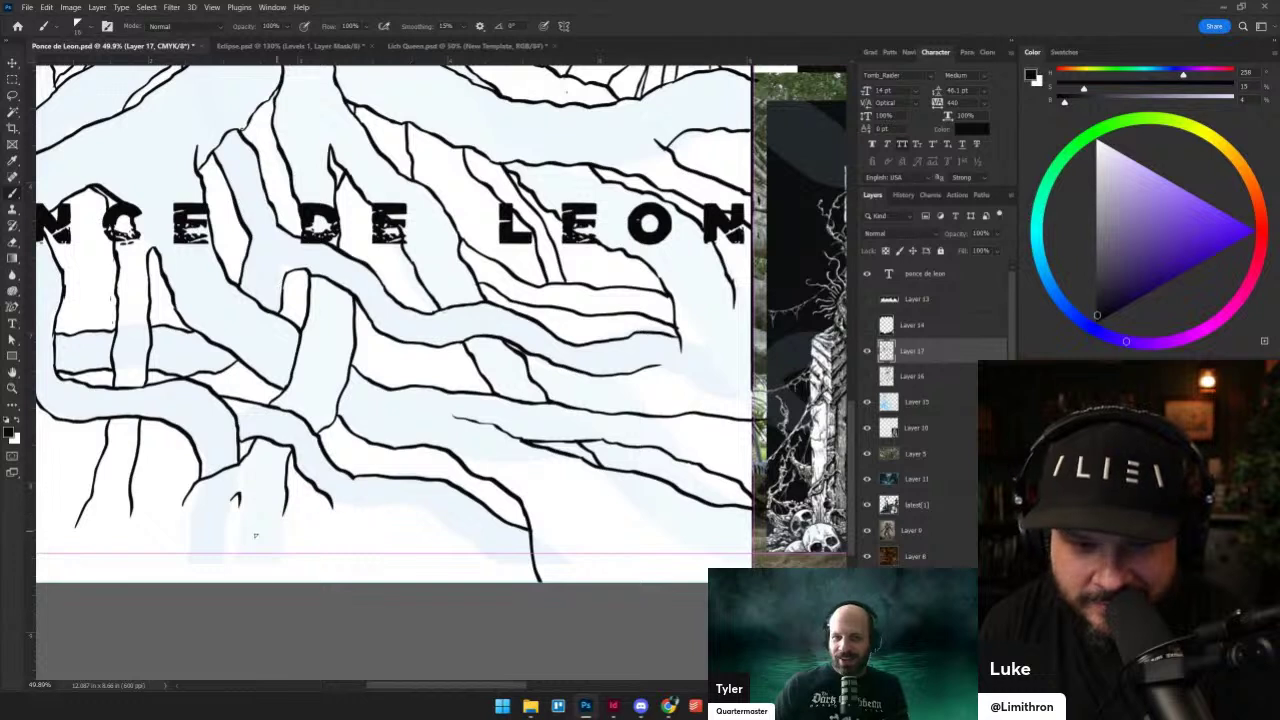
left_click_drag(181, 508, 161, 560)
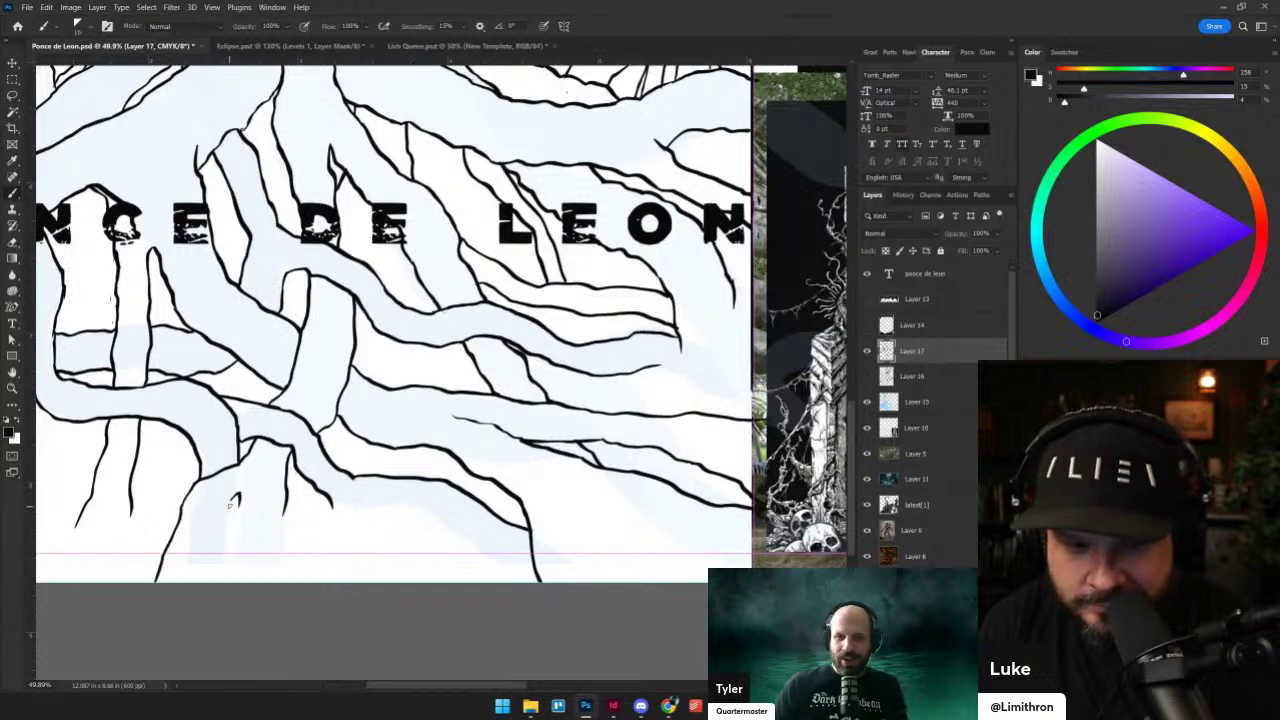
mouse_move(232, 502)
left_mouse_down()
mouse_move(200, 582)
mouse_move(240, 512)
mouse_move(234, 570)
left_mouse_up()
left_click_drag(286, 508, 276, 582)
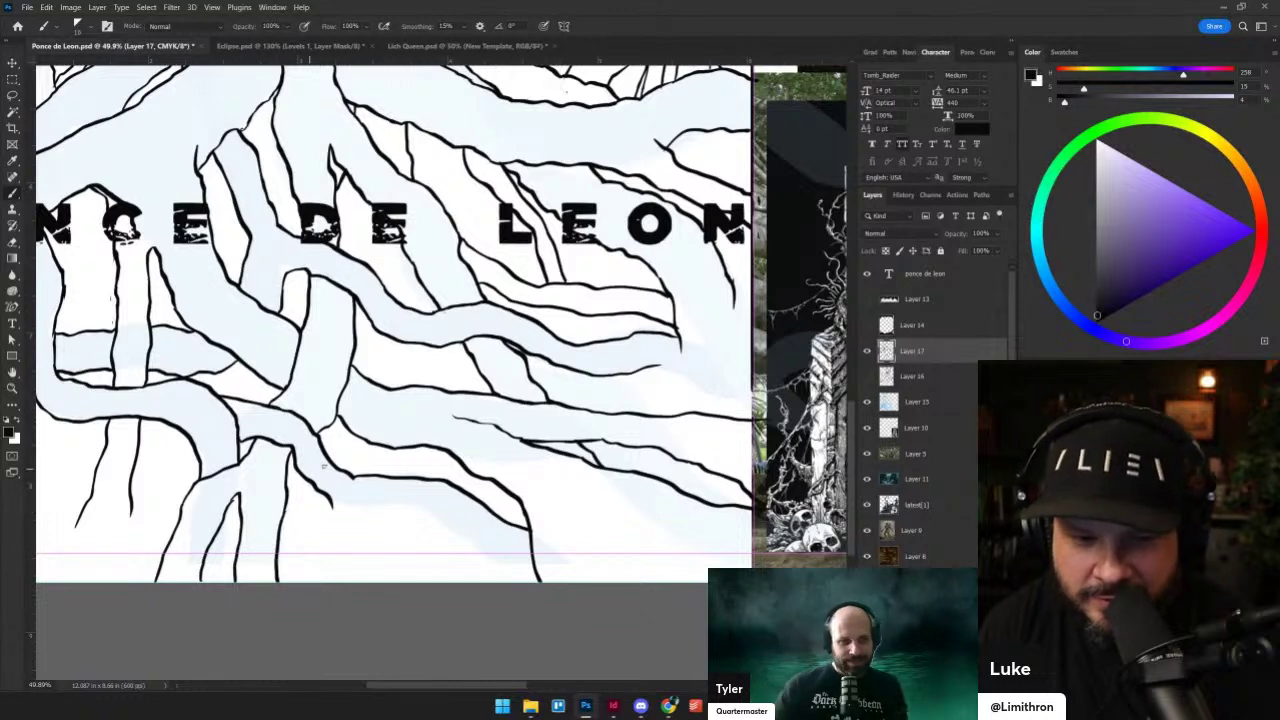
- Ink root edges sweeping below LEON toward the page's lower corner, redrawing the second one as a longer curve
mouse_move(370, 502)
left_mouse_down()
mouse_move(430, 516)
mouse_move(513, 572)
left_mouse_up()
left_click_drag(535, 476, 583, 566)
key("ctrl+z")
mouse_move(537, 475)
left_mouse_down()
mouse_move(569, 580)
mouse_move(468, 479)
mouse_move(525, 494)
mouse_move(634, 550)
left_mouse_up()
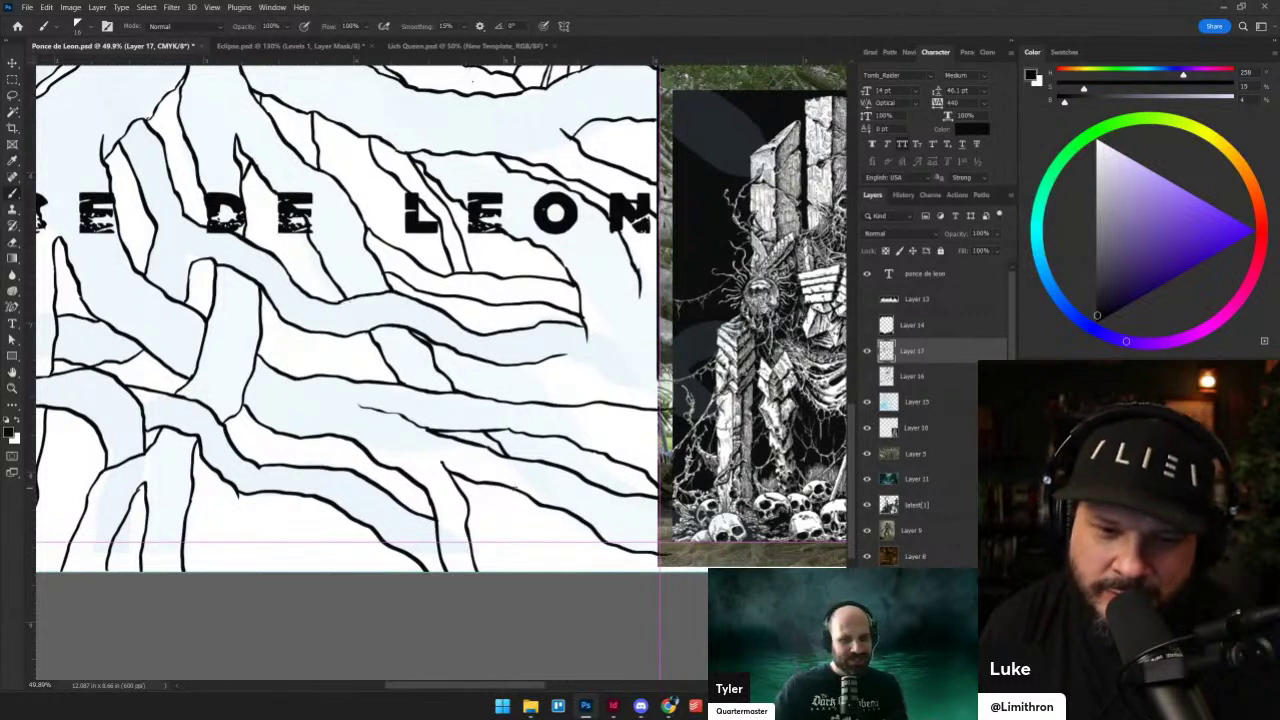
- Ink thin hanging roots below LEON that branch from the lowest root toward the bottom of the page
left_click_drag(518, 490, 541, 570)
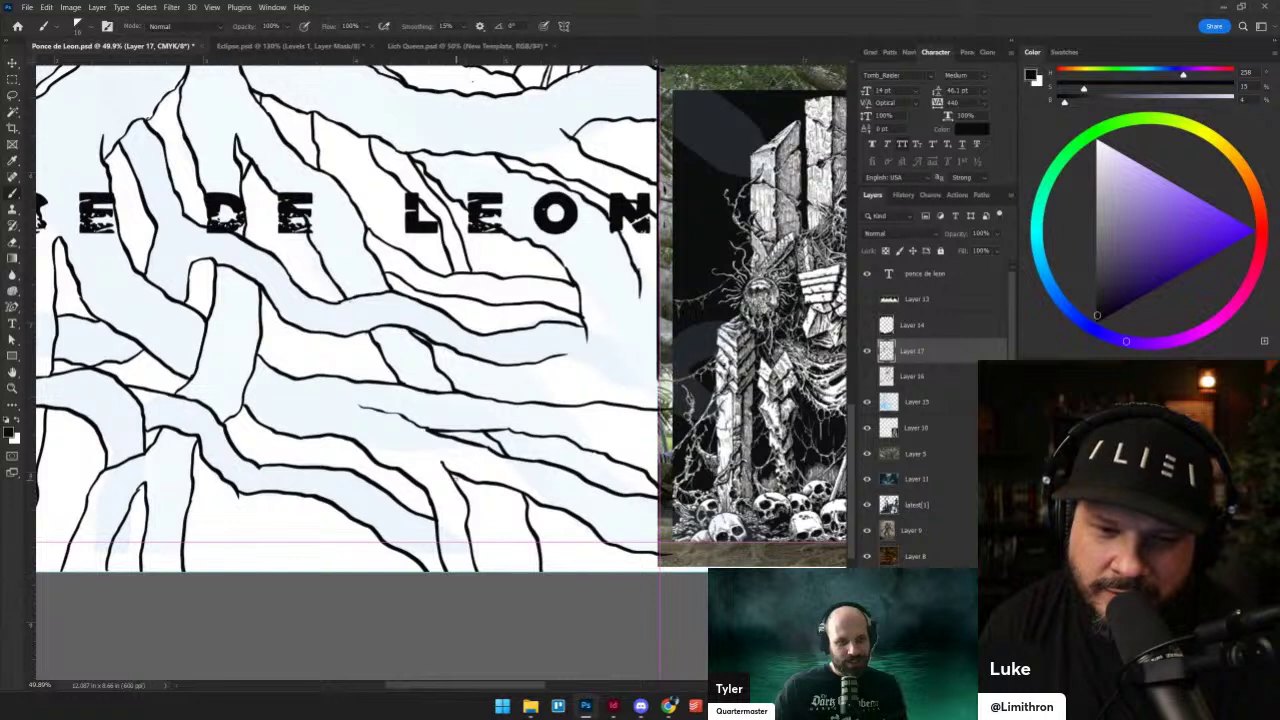
mouse_move(463, 483)
left_mouse_down()
mouse_move(506, 538)
mouse_move(508, 570)
left_mouse_up()
key("ctrl+z")
left_click_drag(466, 480, 489, 547)
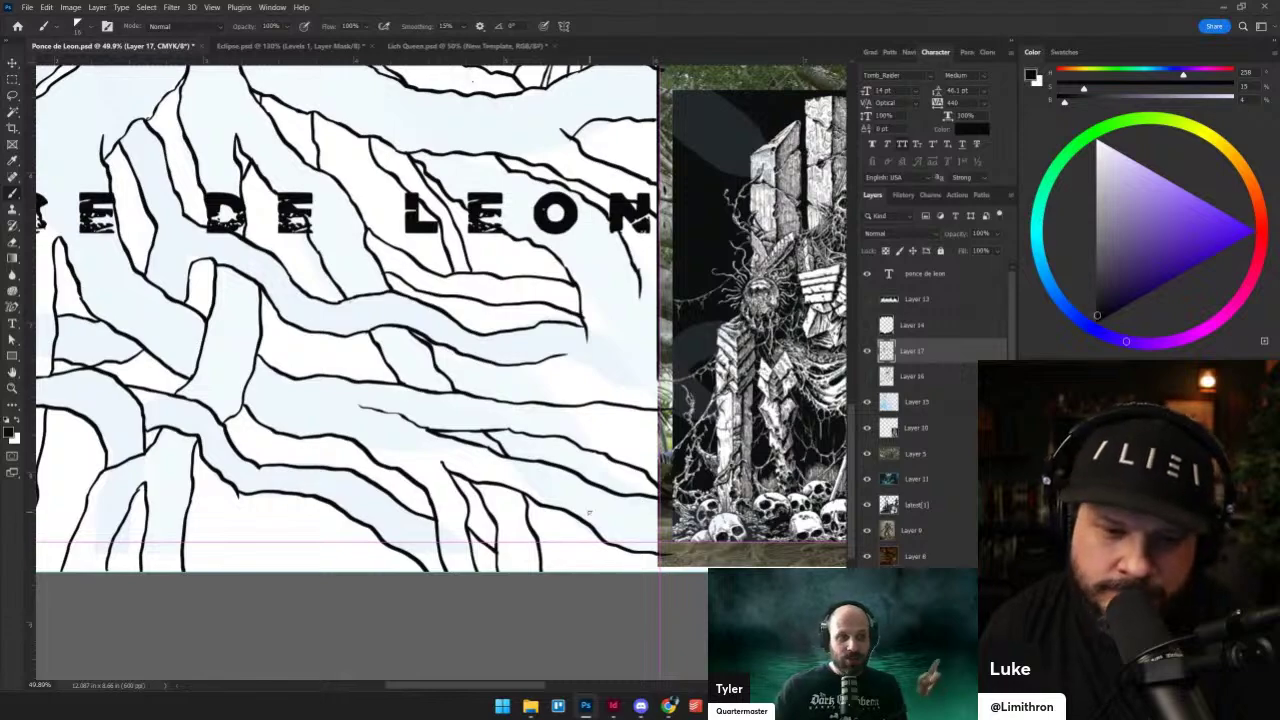
scroll(400, 525, "down", 8)
scroll(308, 527, "up", 3)
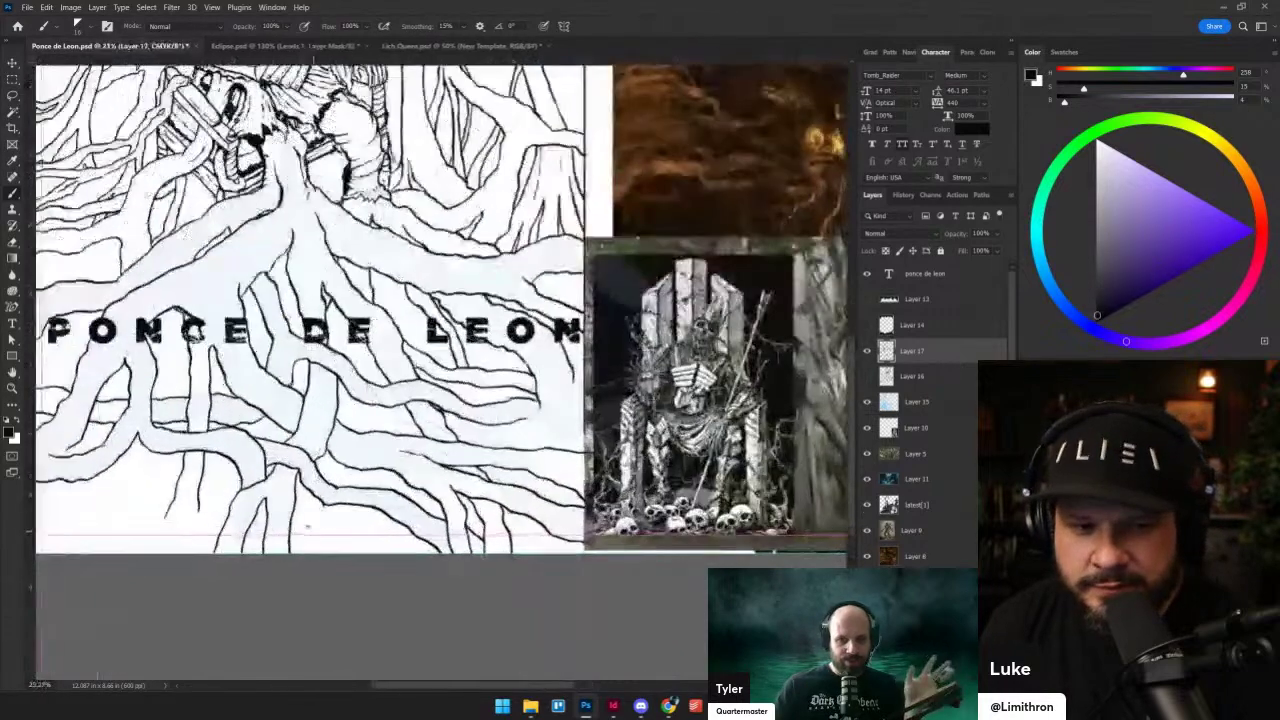
- Clean up the overlapping line ends below LEON and extend the open root edges there to the page's side edge
left_click_drag(308, 527, 498, 493)
scroll(477, 482, "up", 3)
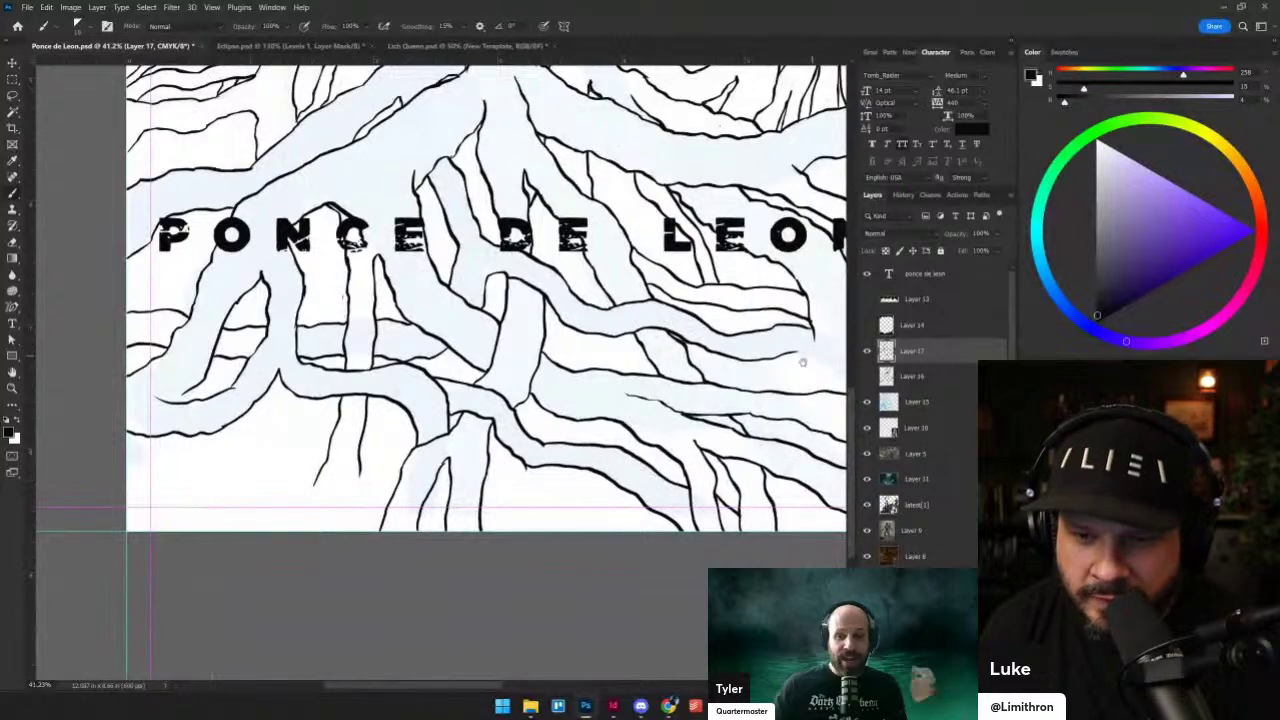
left_click_drag(803, 361, 670, 383)
key("e")
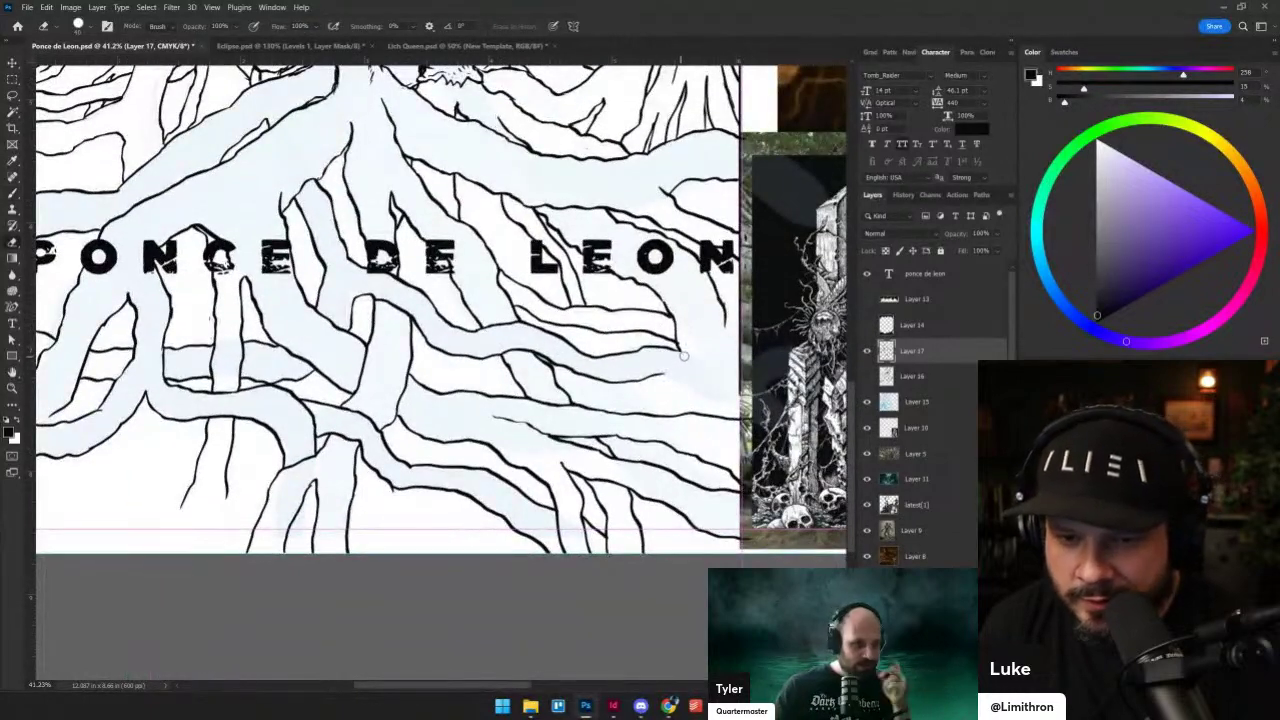
key("b")
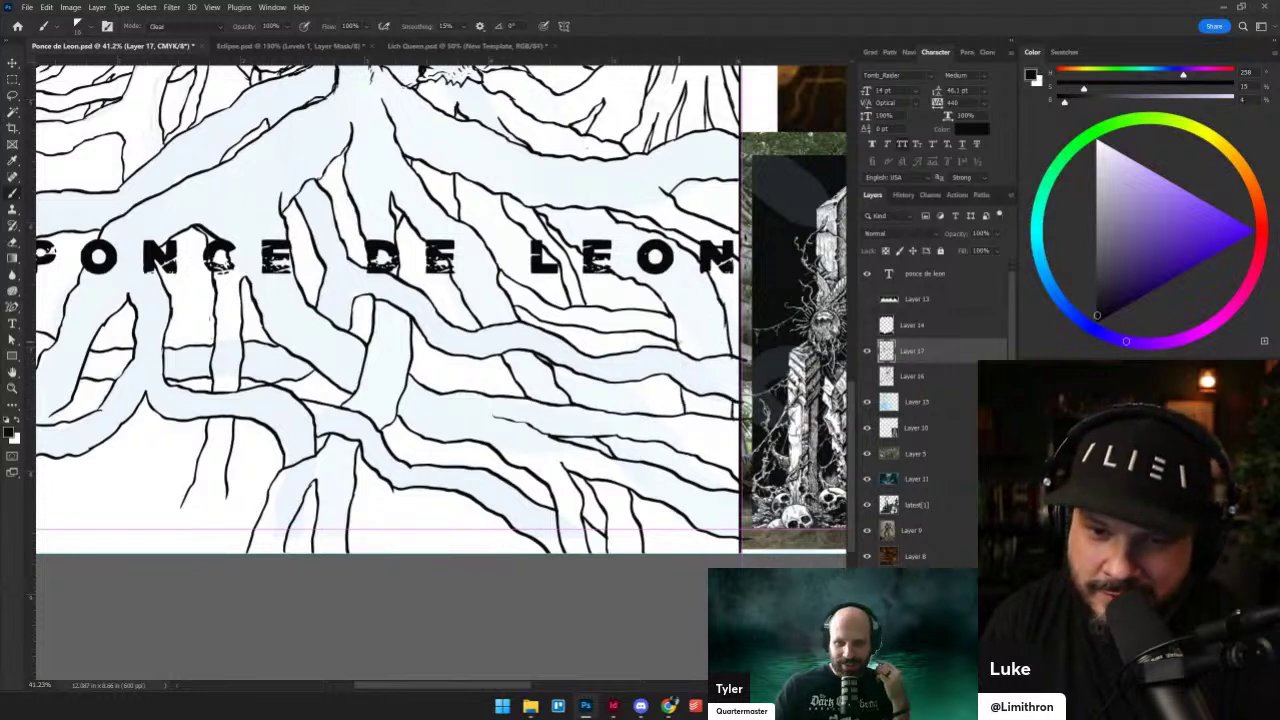
left_click_drag(678, 268, 646, 438)
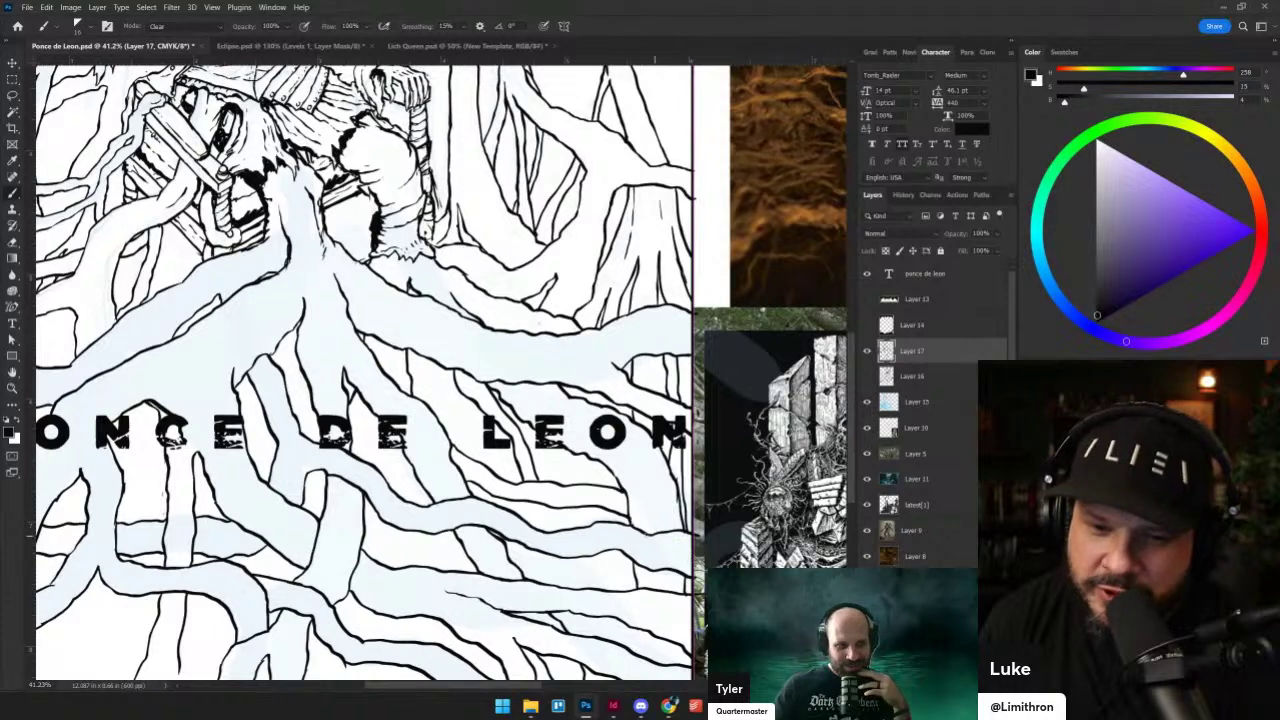
key("shift+alt+r")
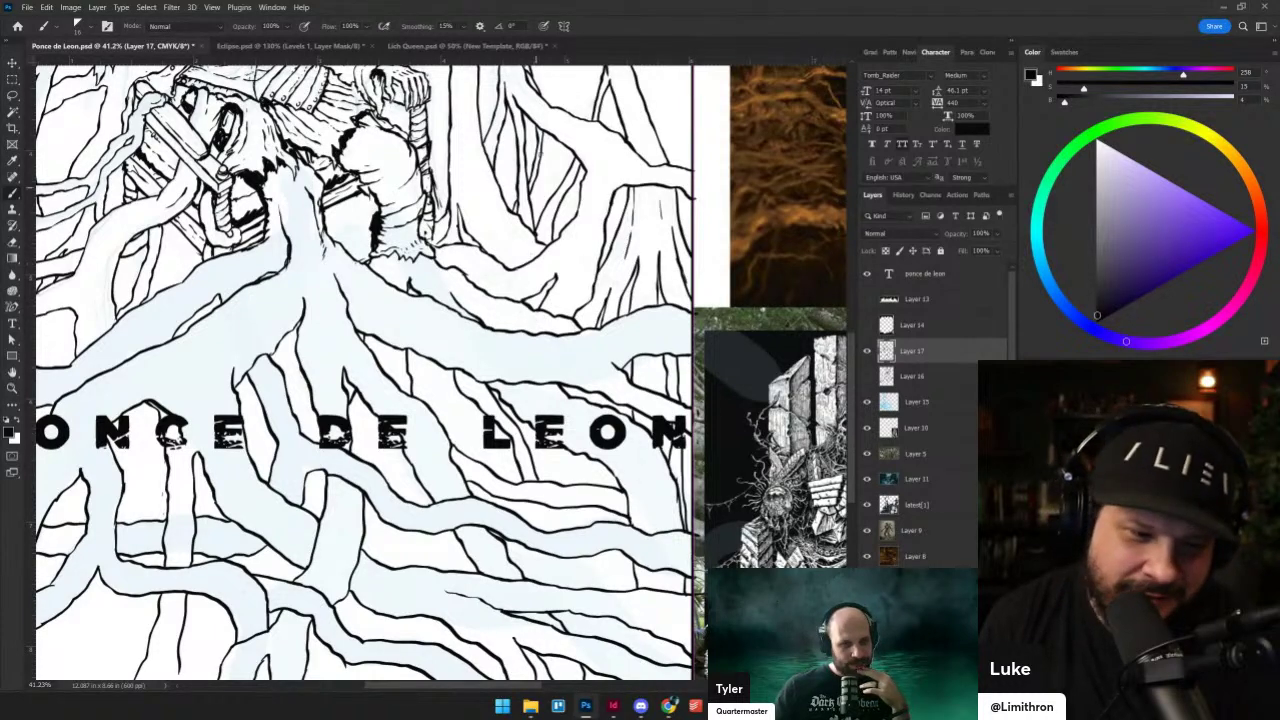
- Review the inked trees, figure and roots across the whole page, including how the title sits among the roots
scroll(547, 144, "up", 1)
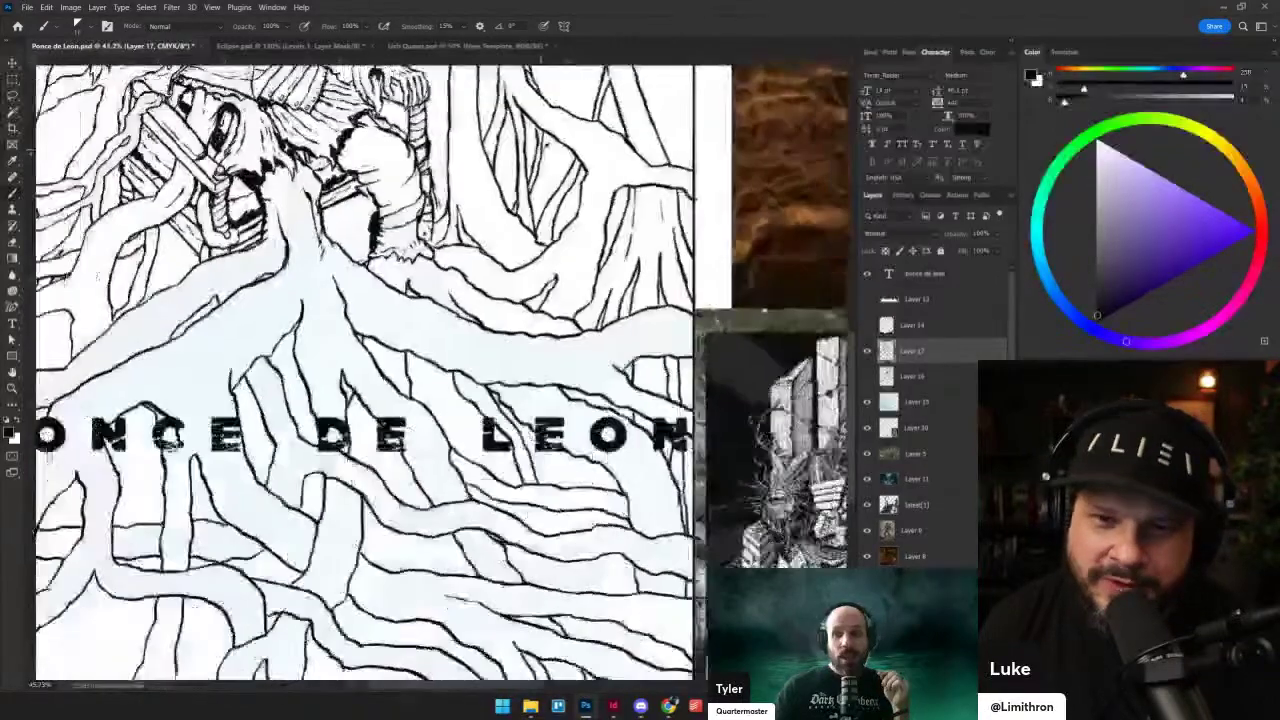
key("super+Down")
left_click_drag(669, 357, 662, 2)
scroll(650, 323, "down", 4)
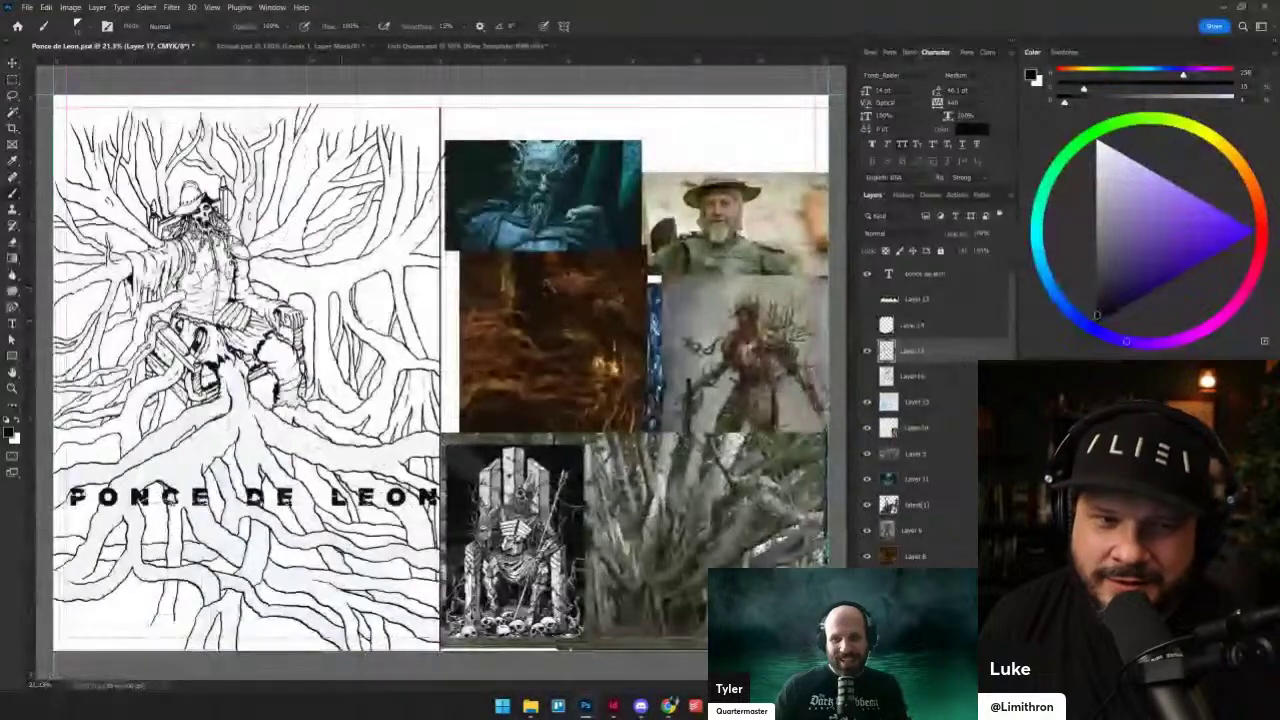
scroll(305, 335, "up", 1)
left_click_drag(309, 361, 518, 311)
key("ctrl+0")
scroll(517, 311, "down", 1)
scroll(530, 345, "up", 1)
scroll(343, 352, "up", 1)
left_click_drag(343, 352, 584, 347)
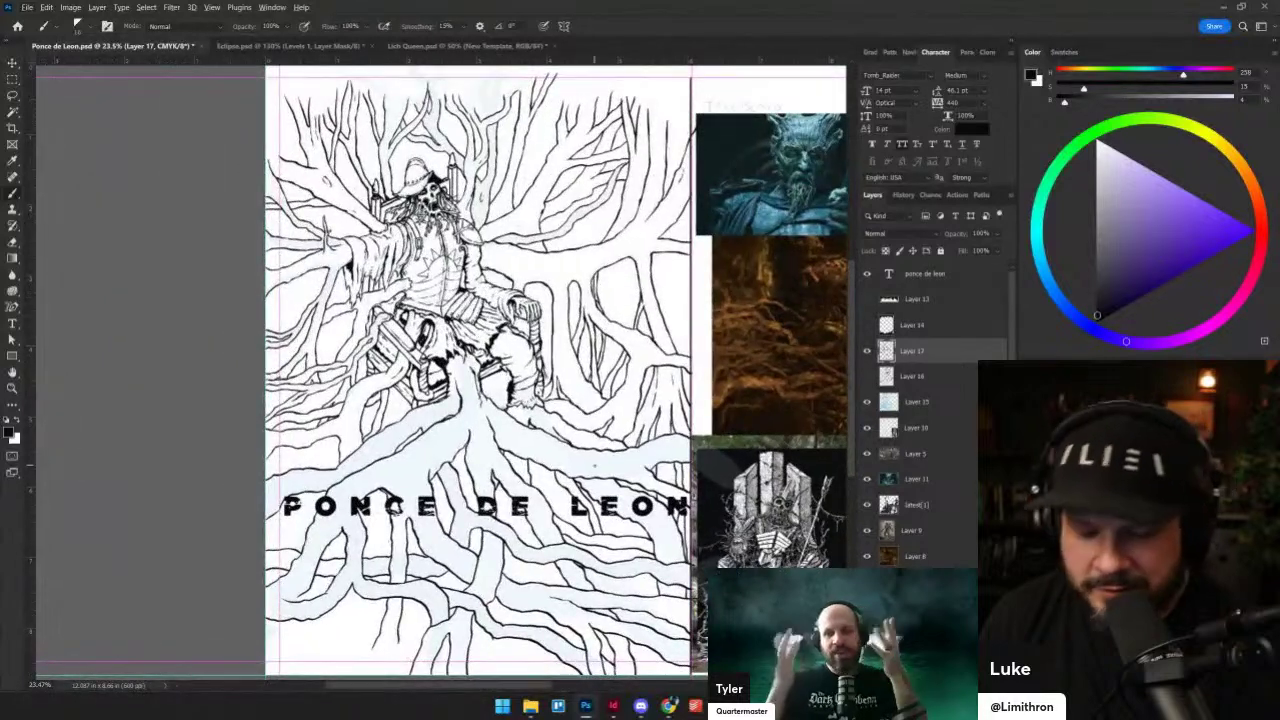
- Move the PONCE DE LEON title layer down over the lowest roots, near the page's bottom margin
key("alt+v")
key("Escape")
key("v")
left_click(613, 500, "ctrl")
left_click_drag(613, 500, 621, 568)
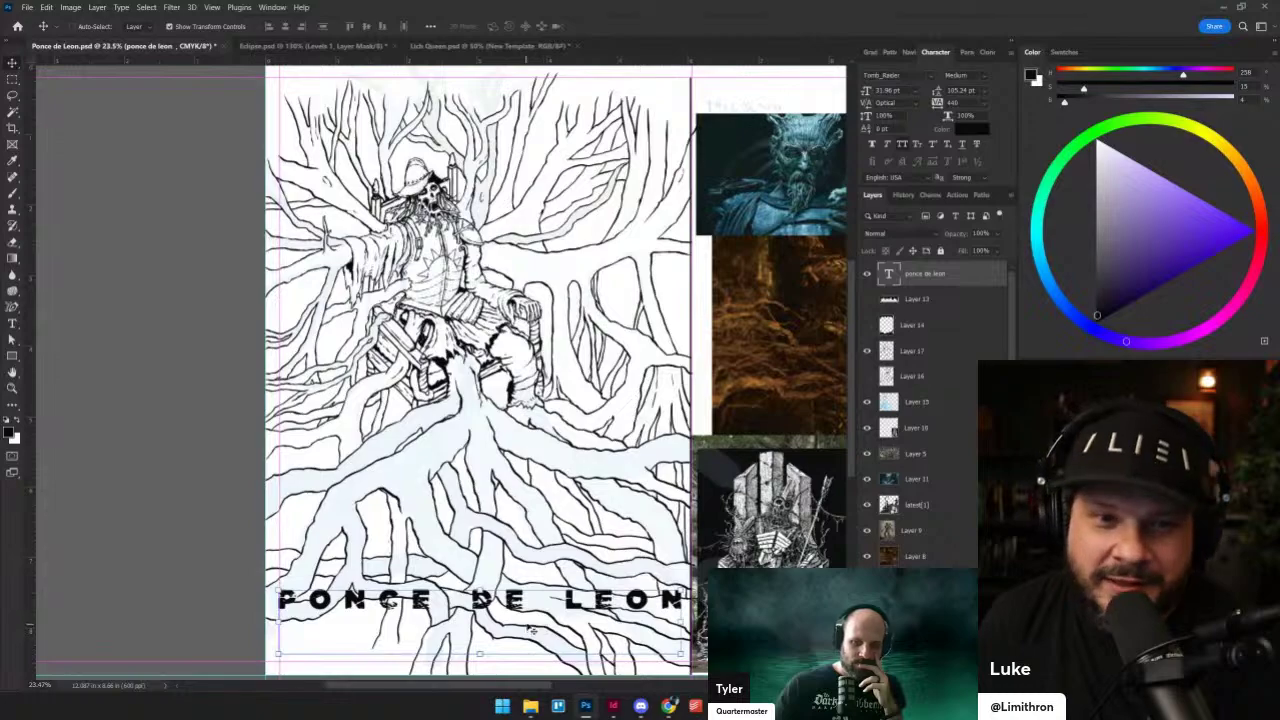
scroll(441, 334, "up", 4)
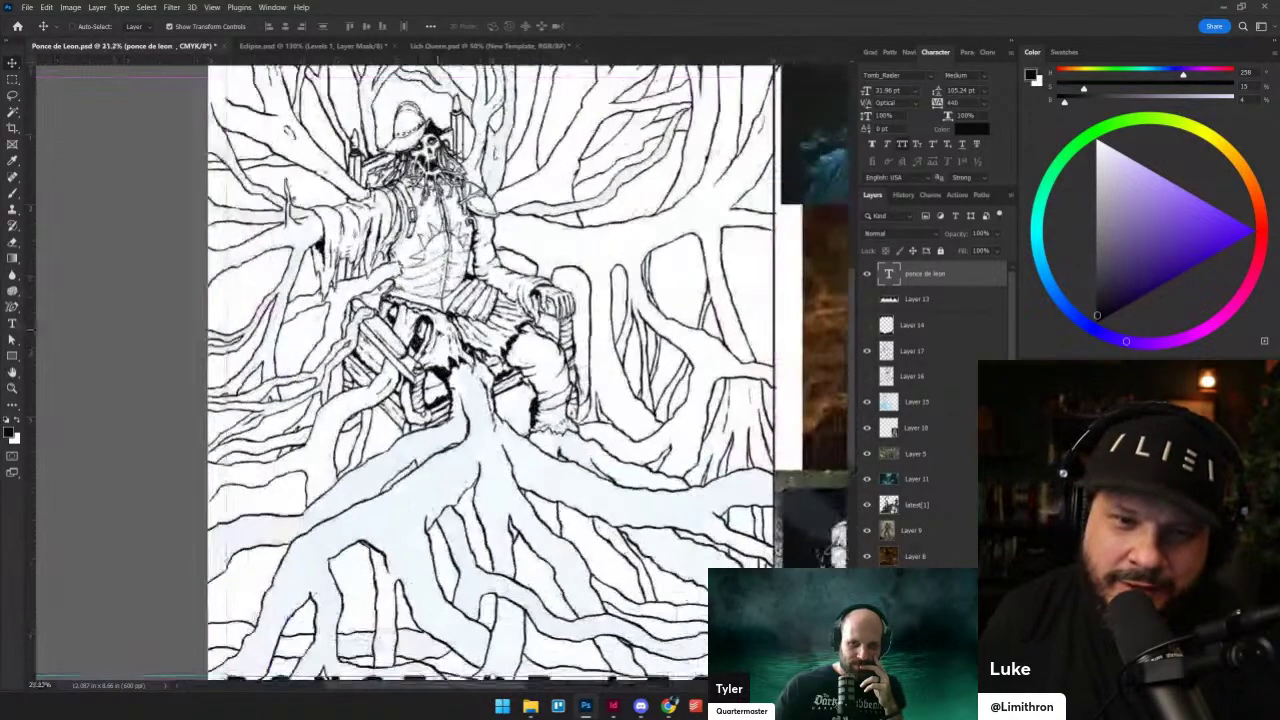
scroll(441, 338, "down", 8)
scroll(411, 365, "up", 2)
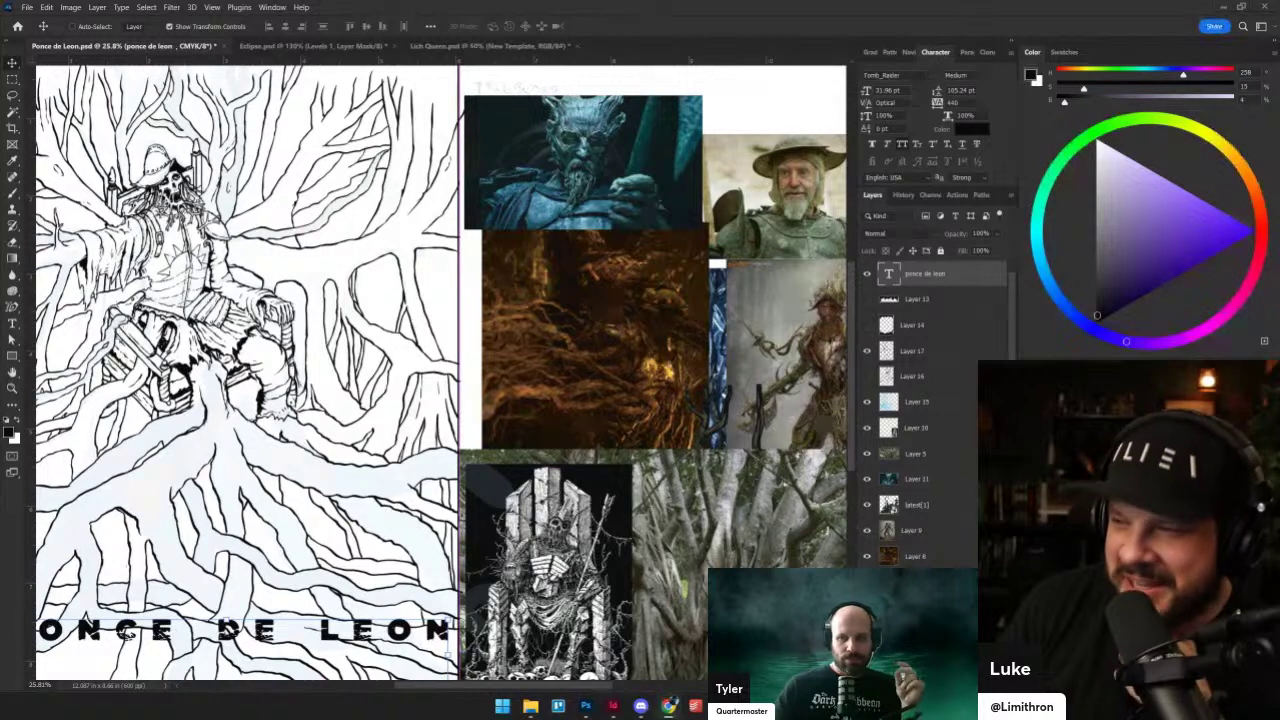
left_click_drag(548, 450, 624, 440)
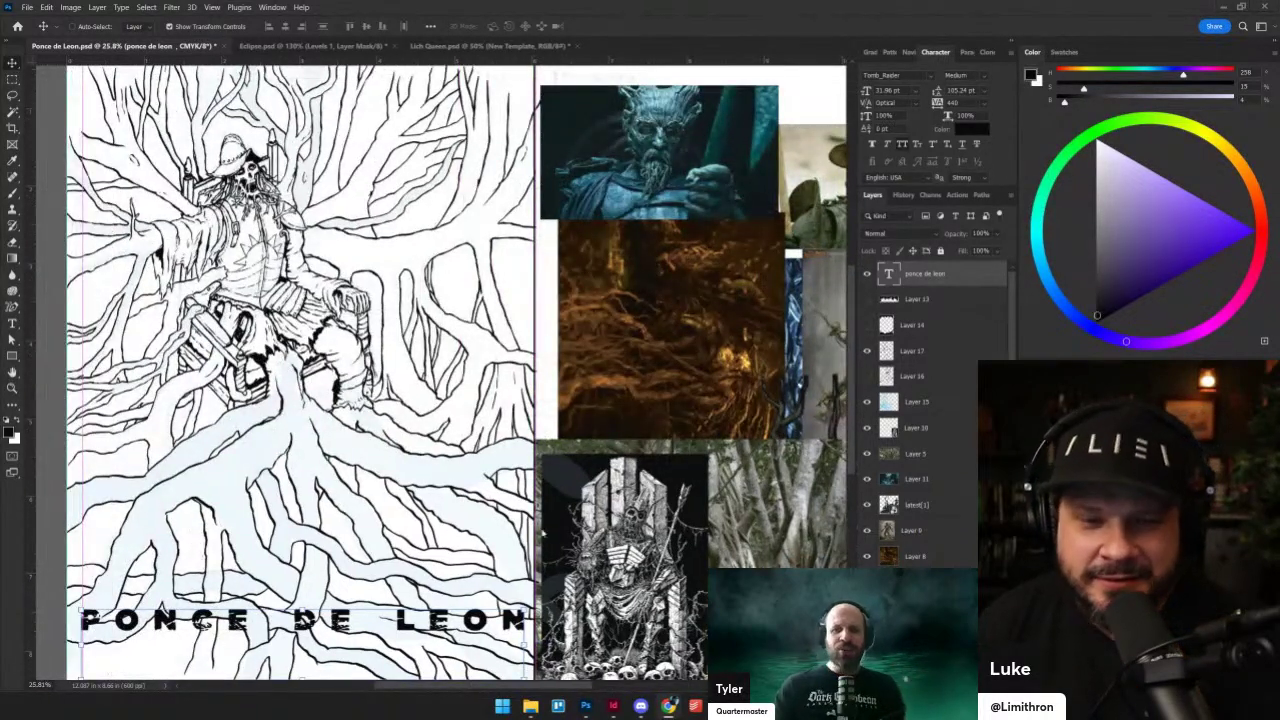
- Switch to the InDesign document The Dark Caribbean A5.indd
mouse_move(616, 708)
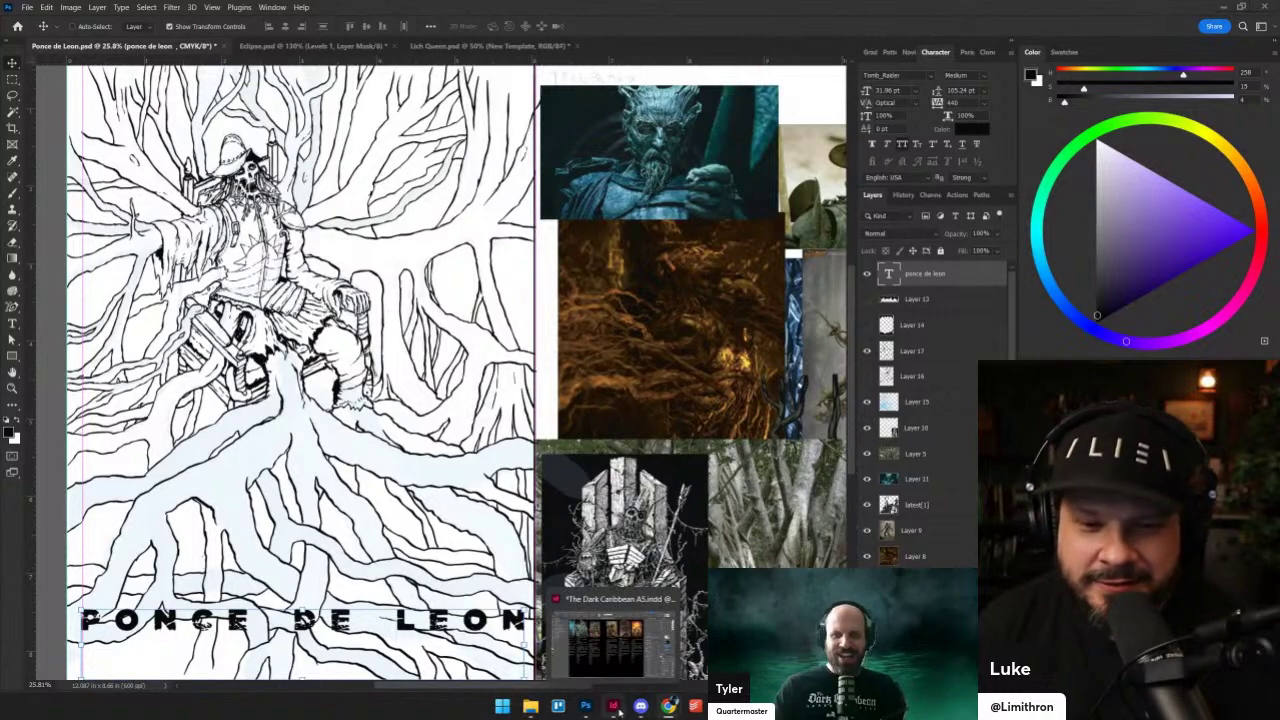